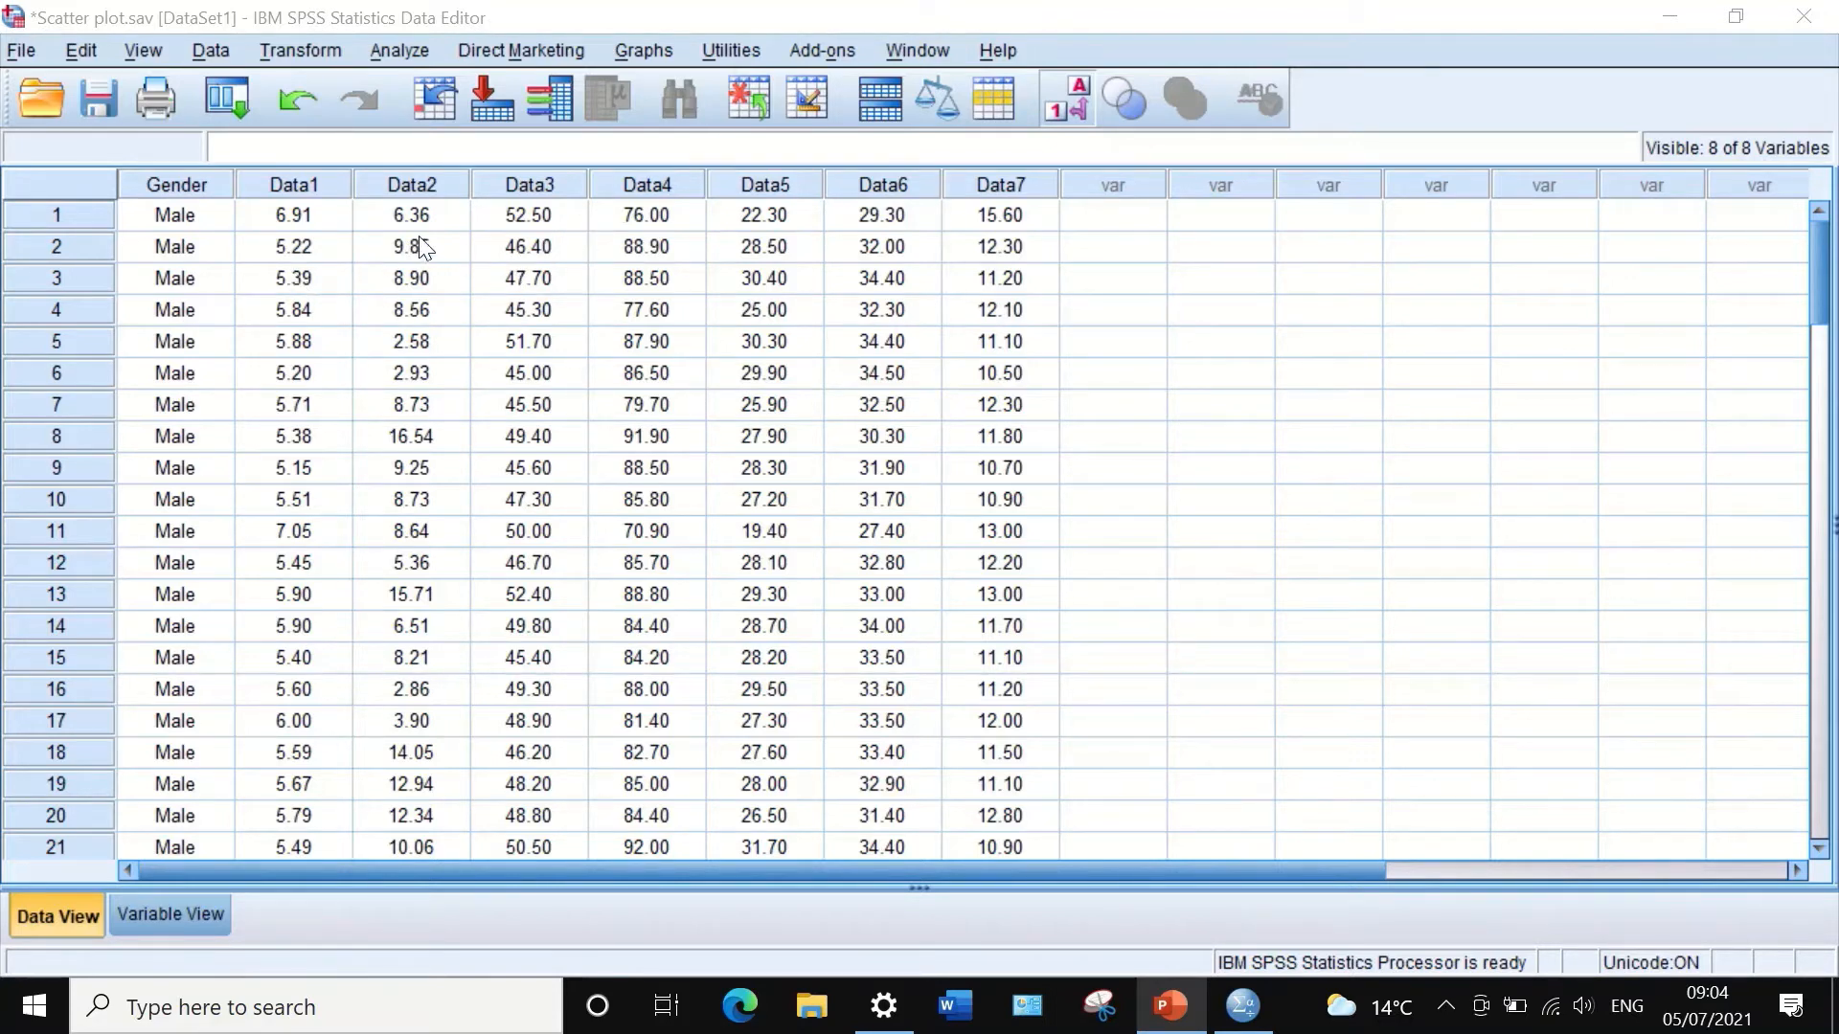
Step: Start defining a simple scatterplot with the legacy Scatter/Dot command and clear its previous variable assignments
left_click(643, 51)
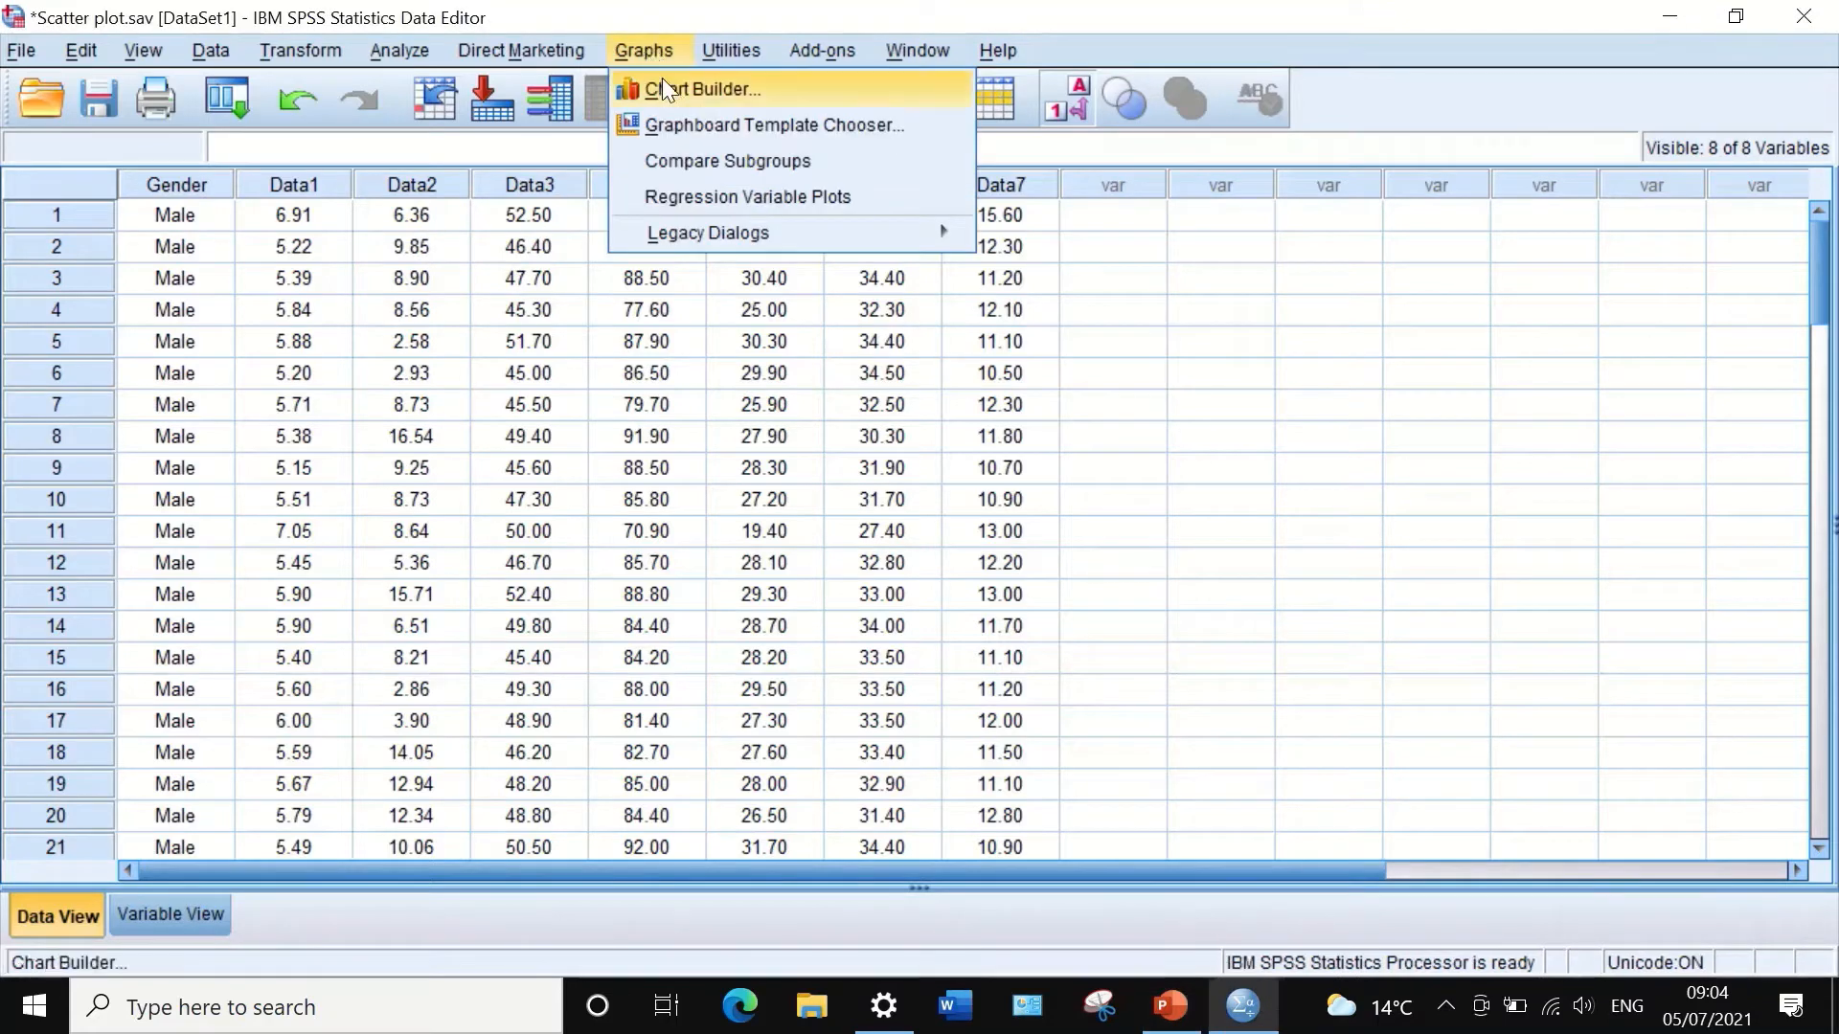
mouse_move(710, 230)
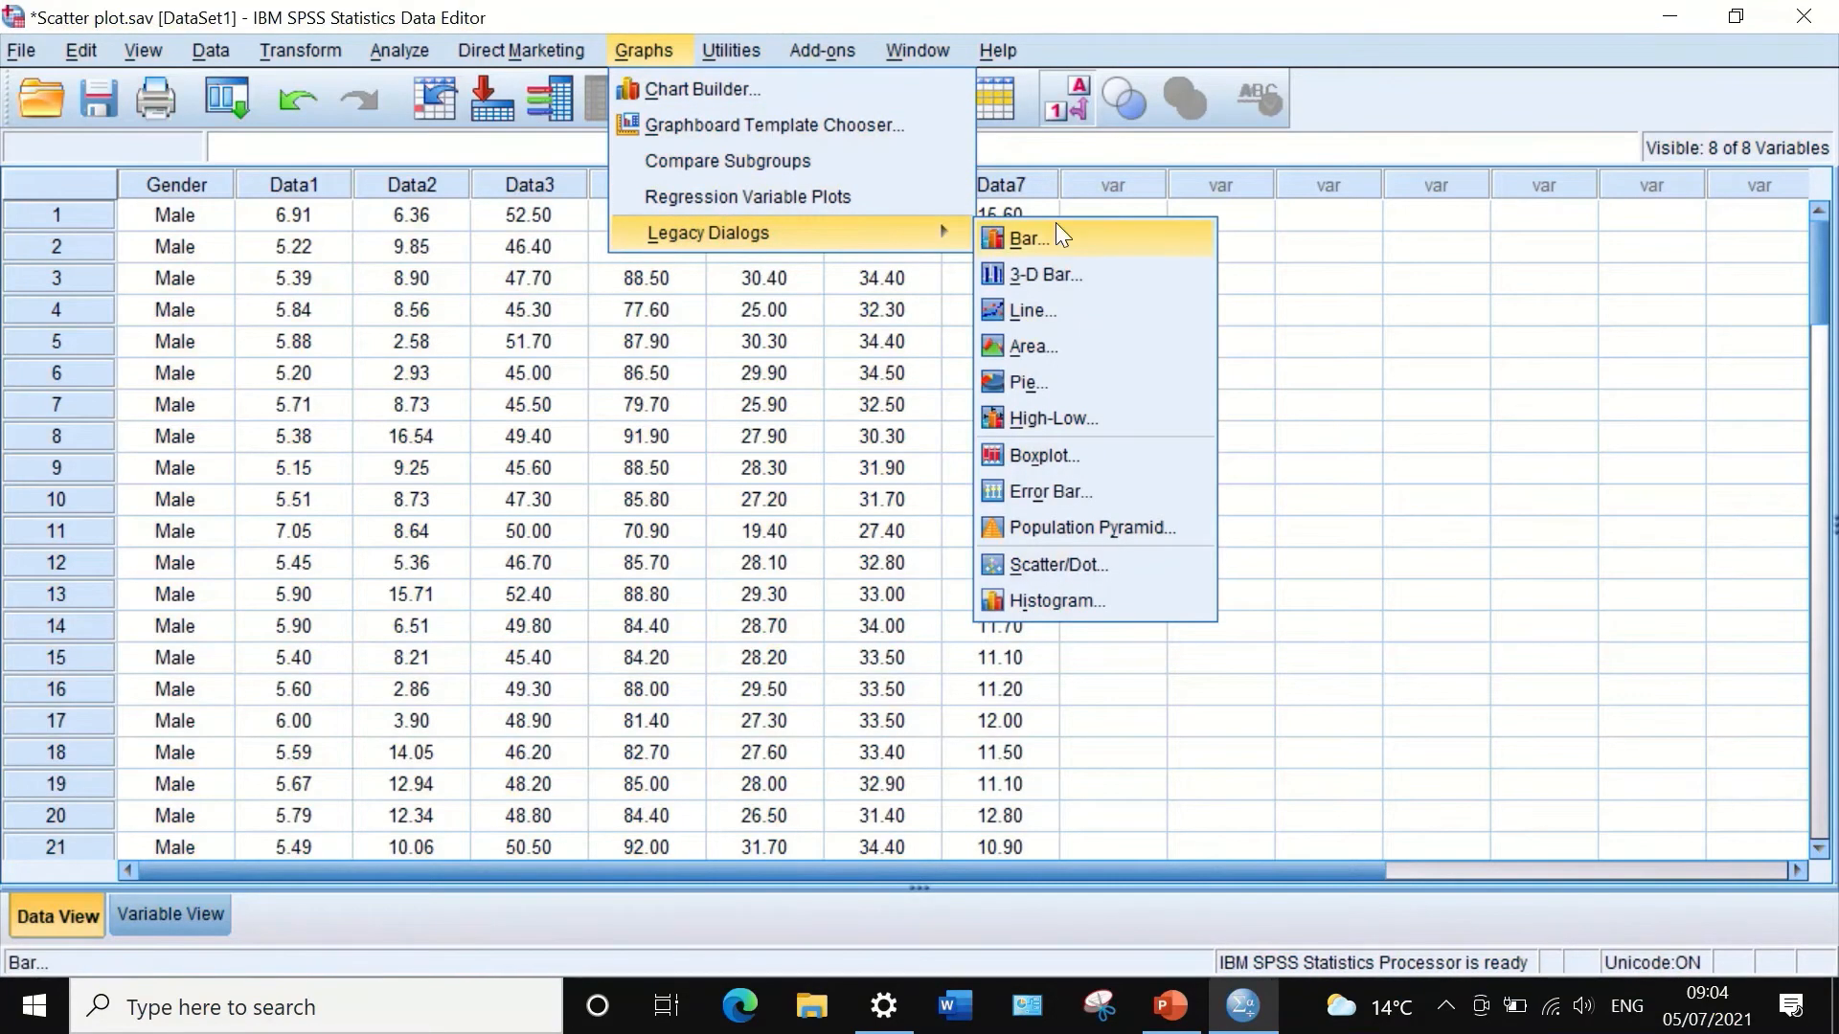
left_click(1061, 563)
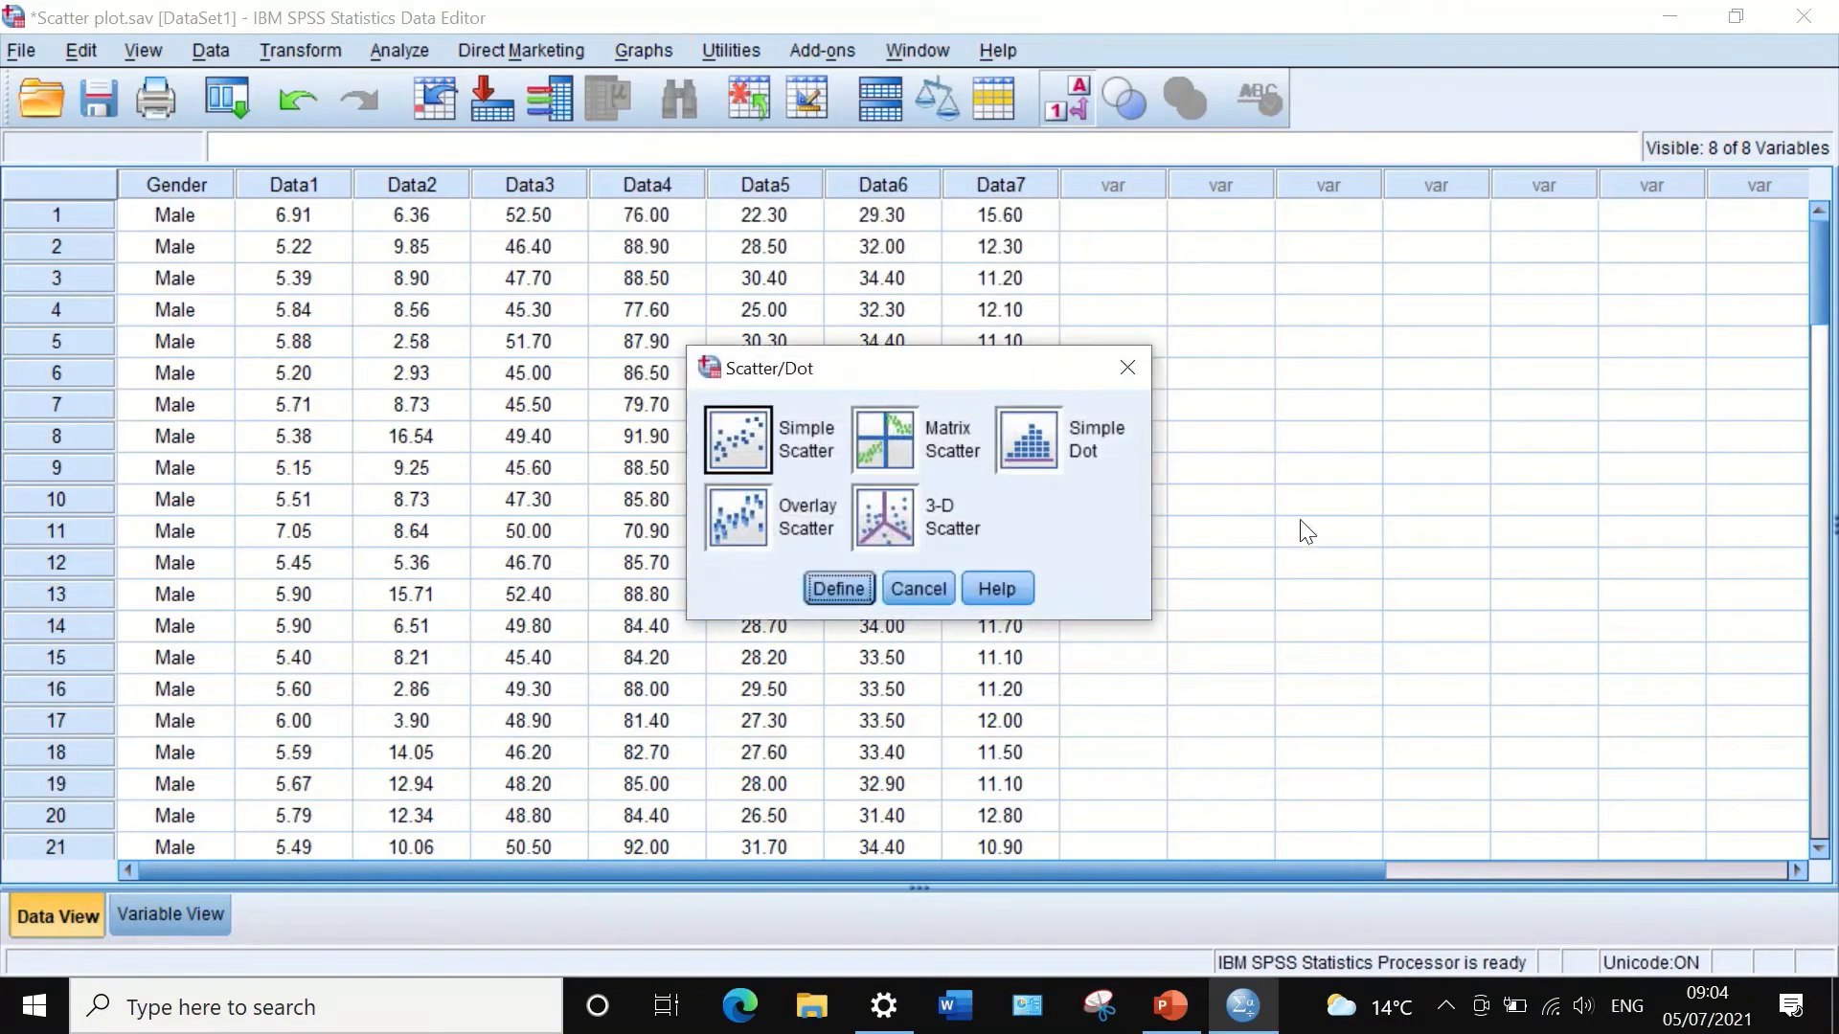
left_click(738, 436)
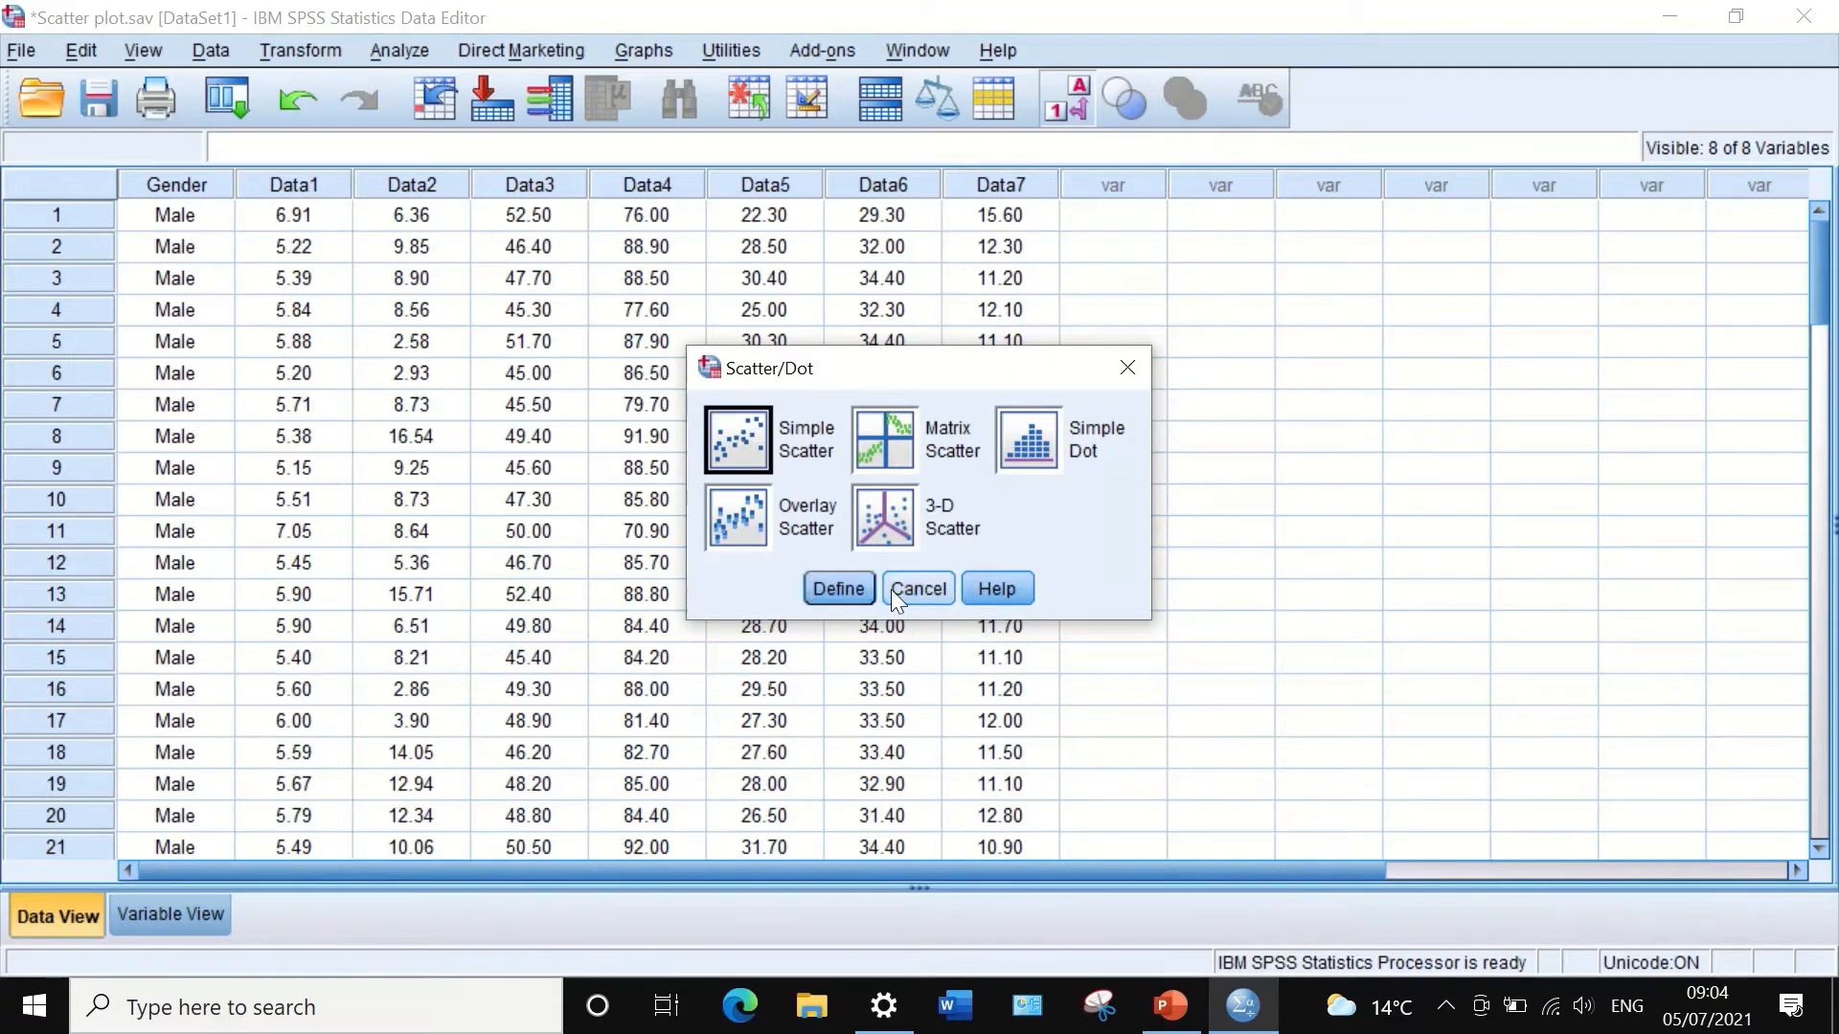
left_click(830, 594)
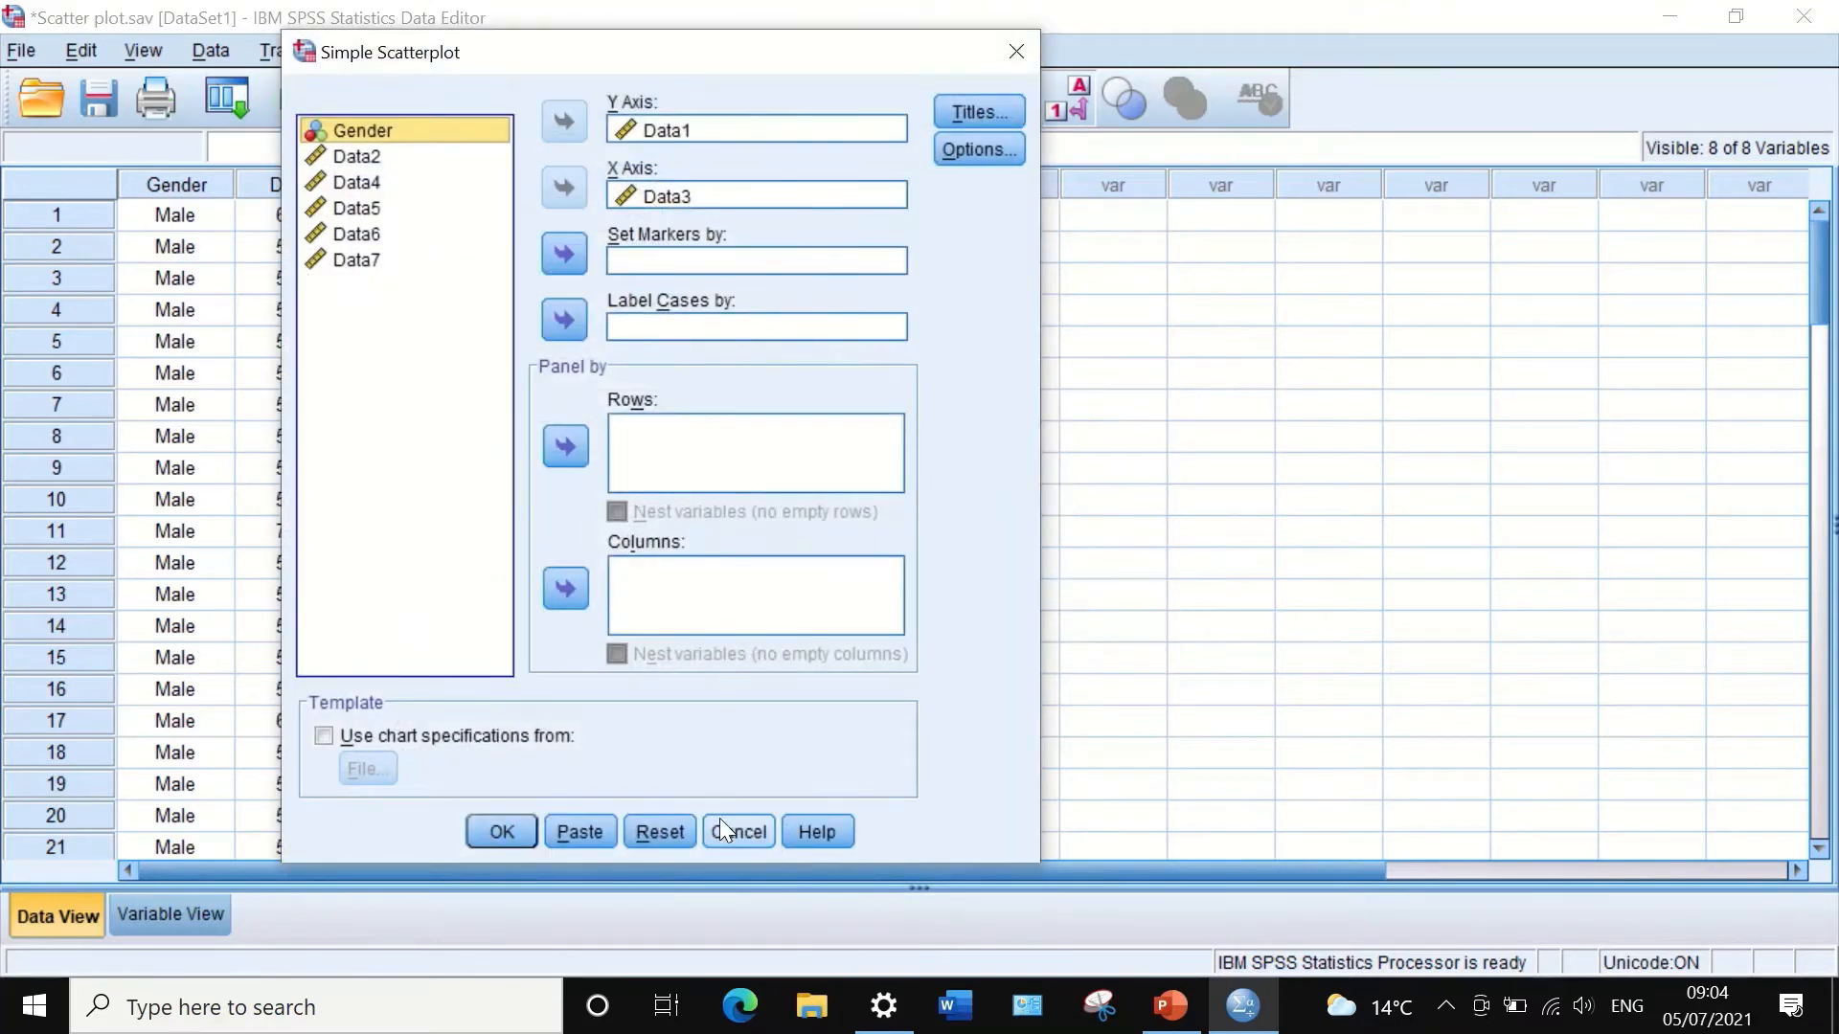
left_click(670, 830)
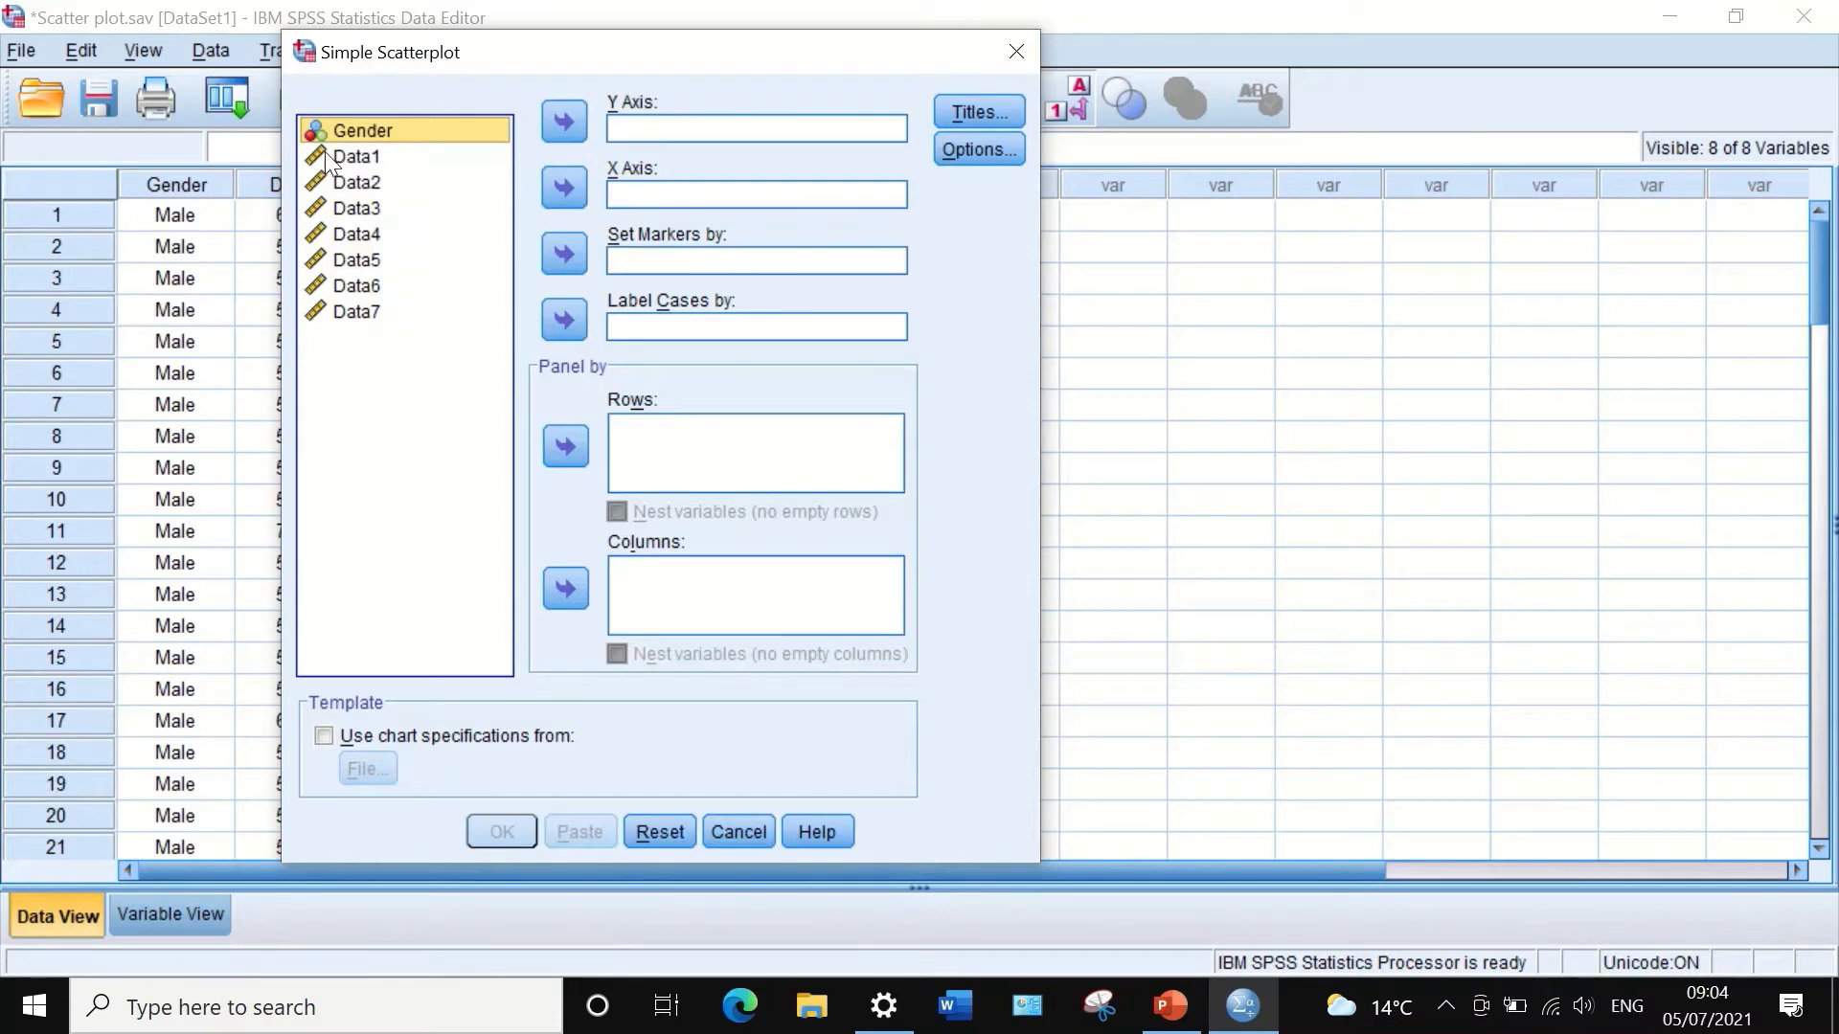
Step: Assign Data1 to the Y axis and Data3 to the X axis, and generate the scatterplot without titles
left_click_drag(325, 155, 622, 121)
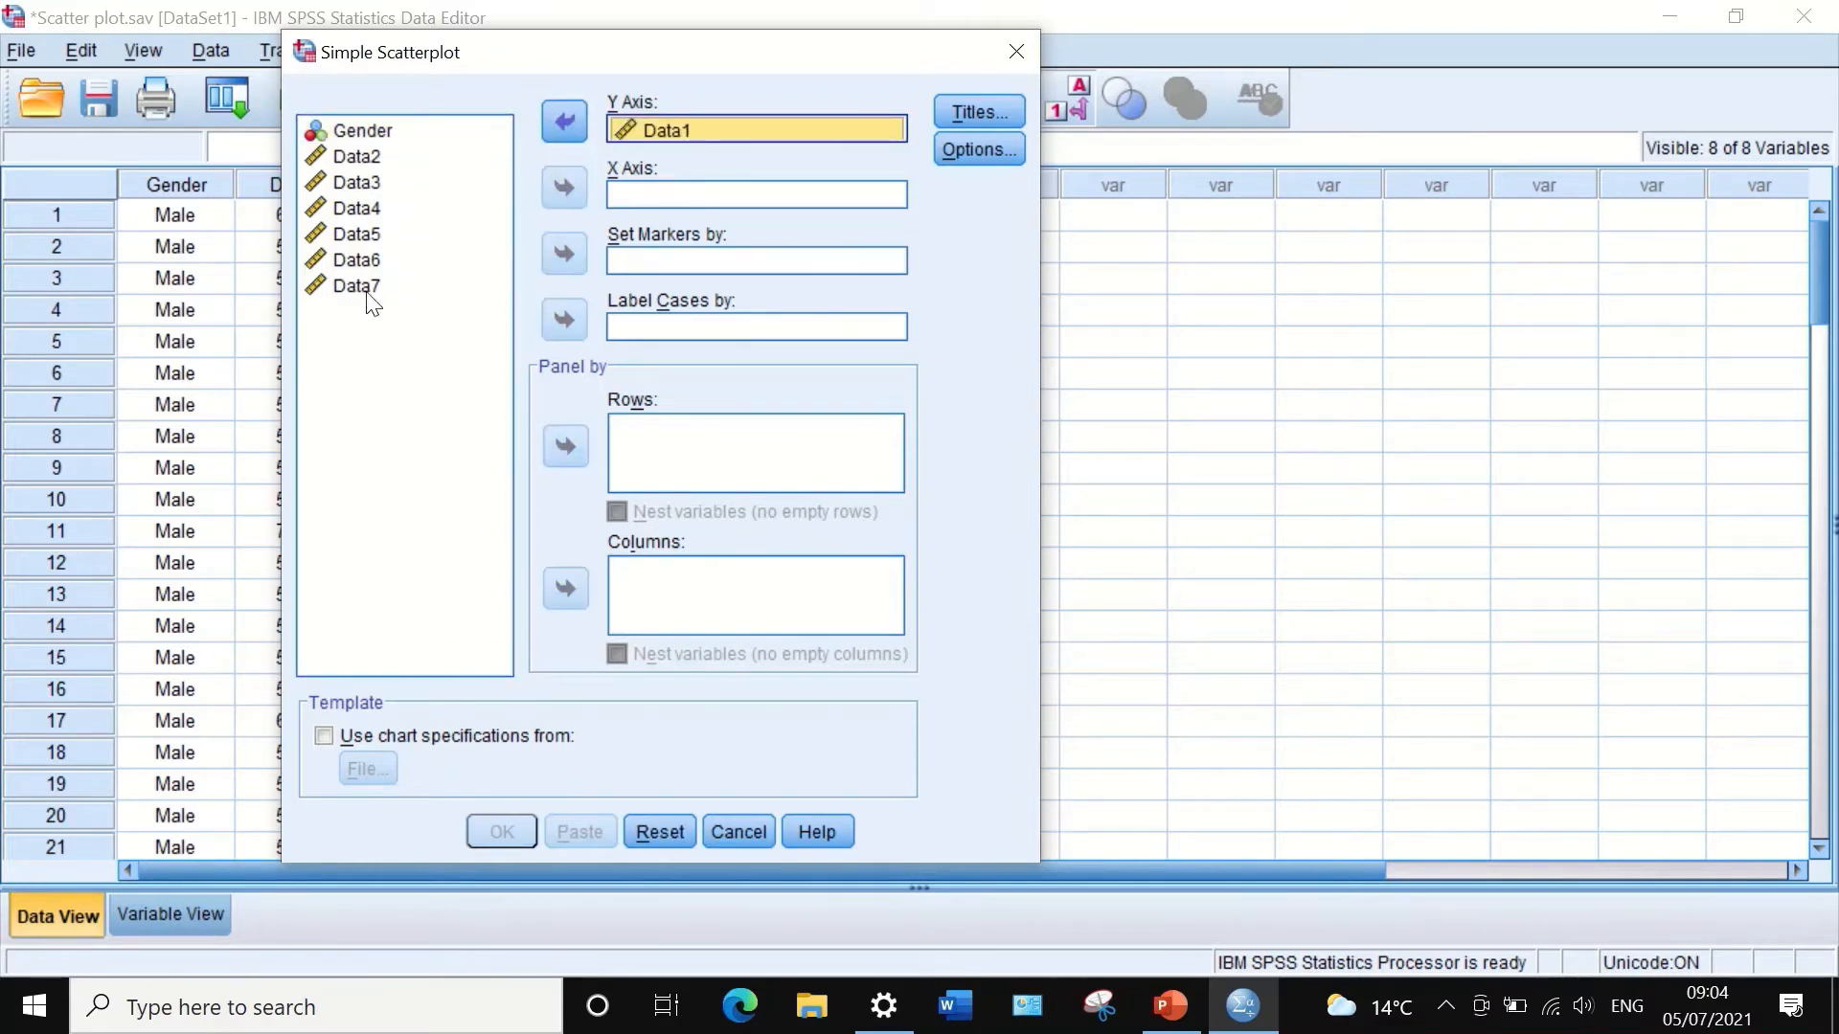
left_click_drag(349, 182, 607, 186)
left_click(551, 183)
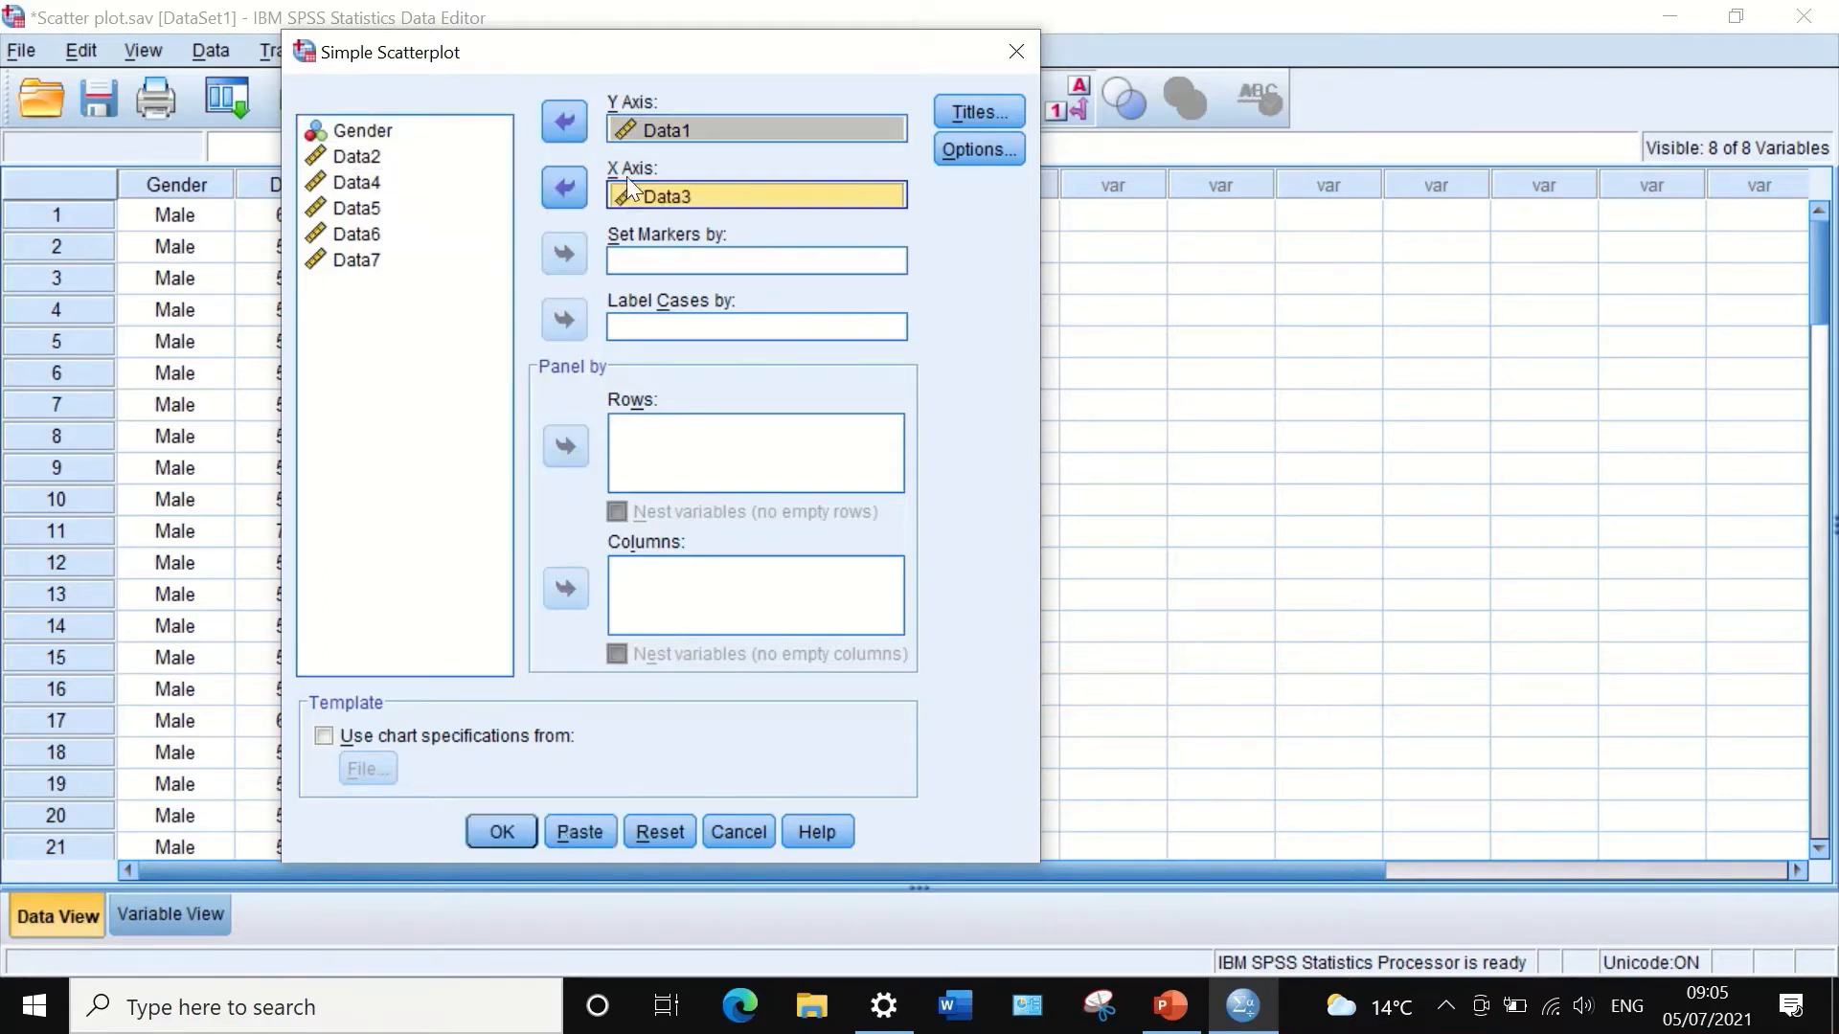
left_click(980, 112)
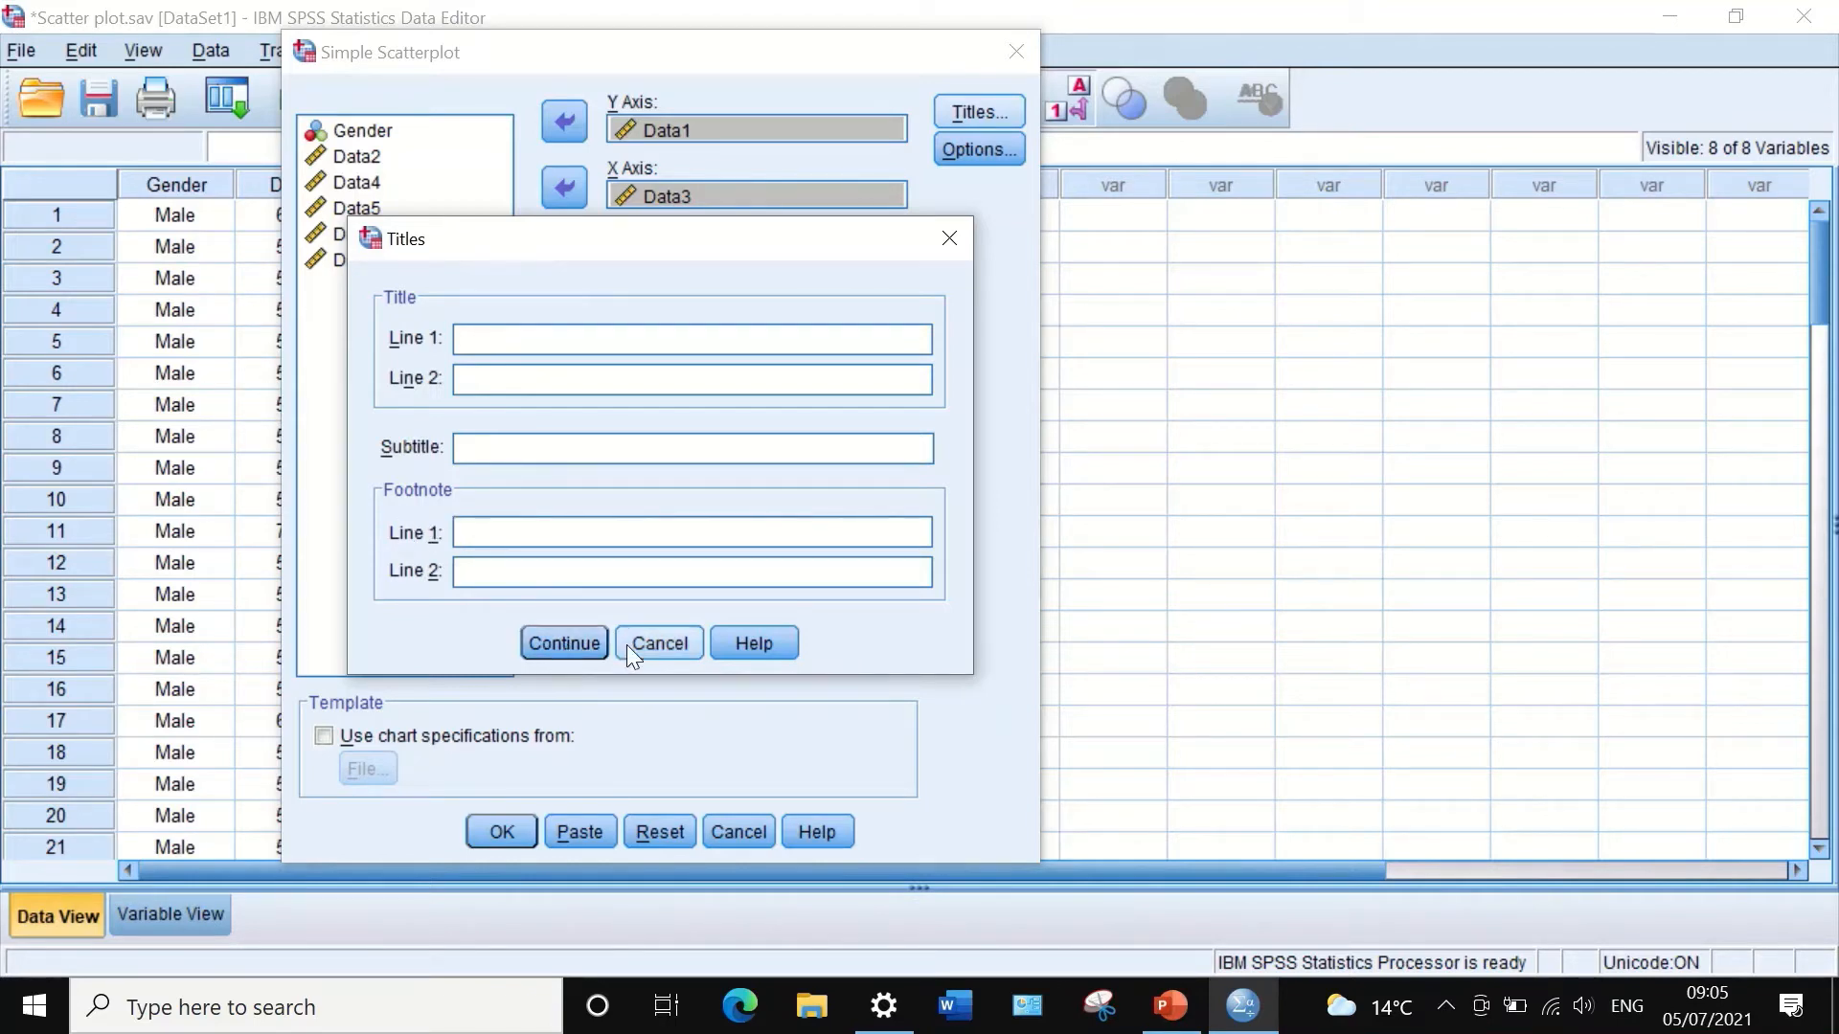
left_click(651, 642)
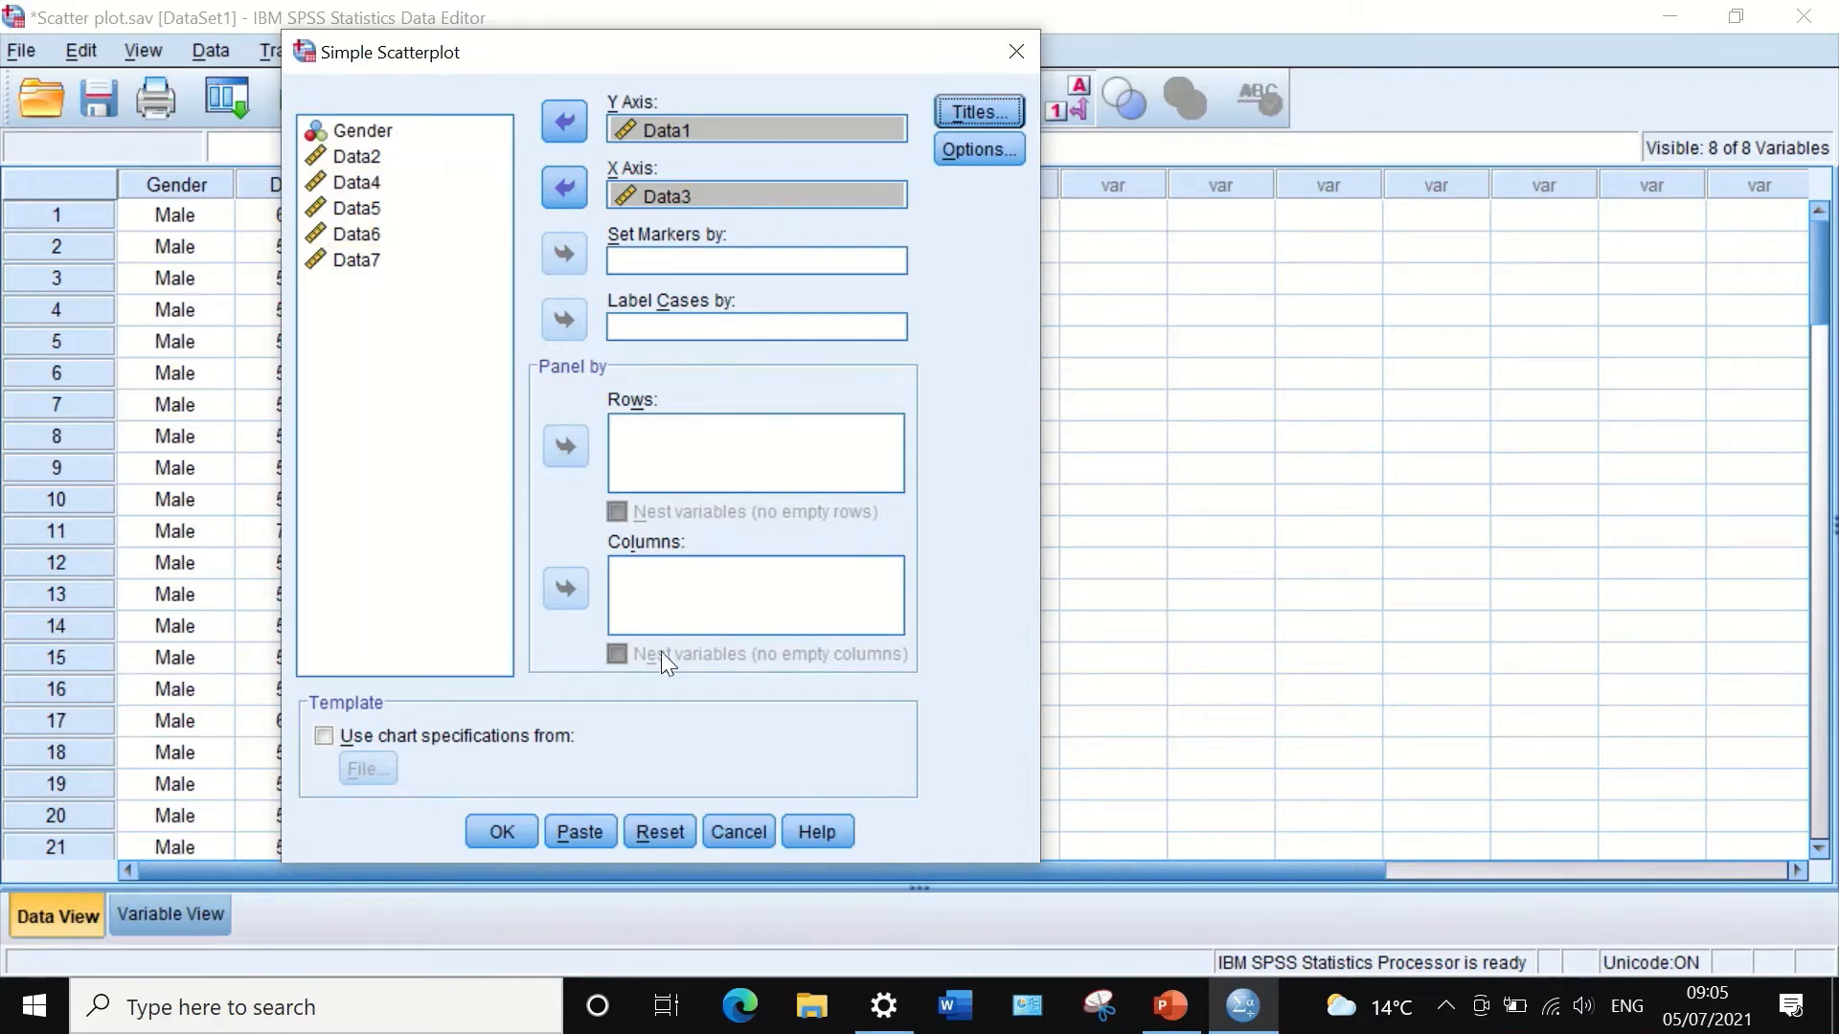
left_click(496, 833)
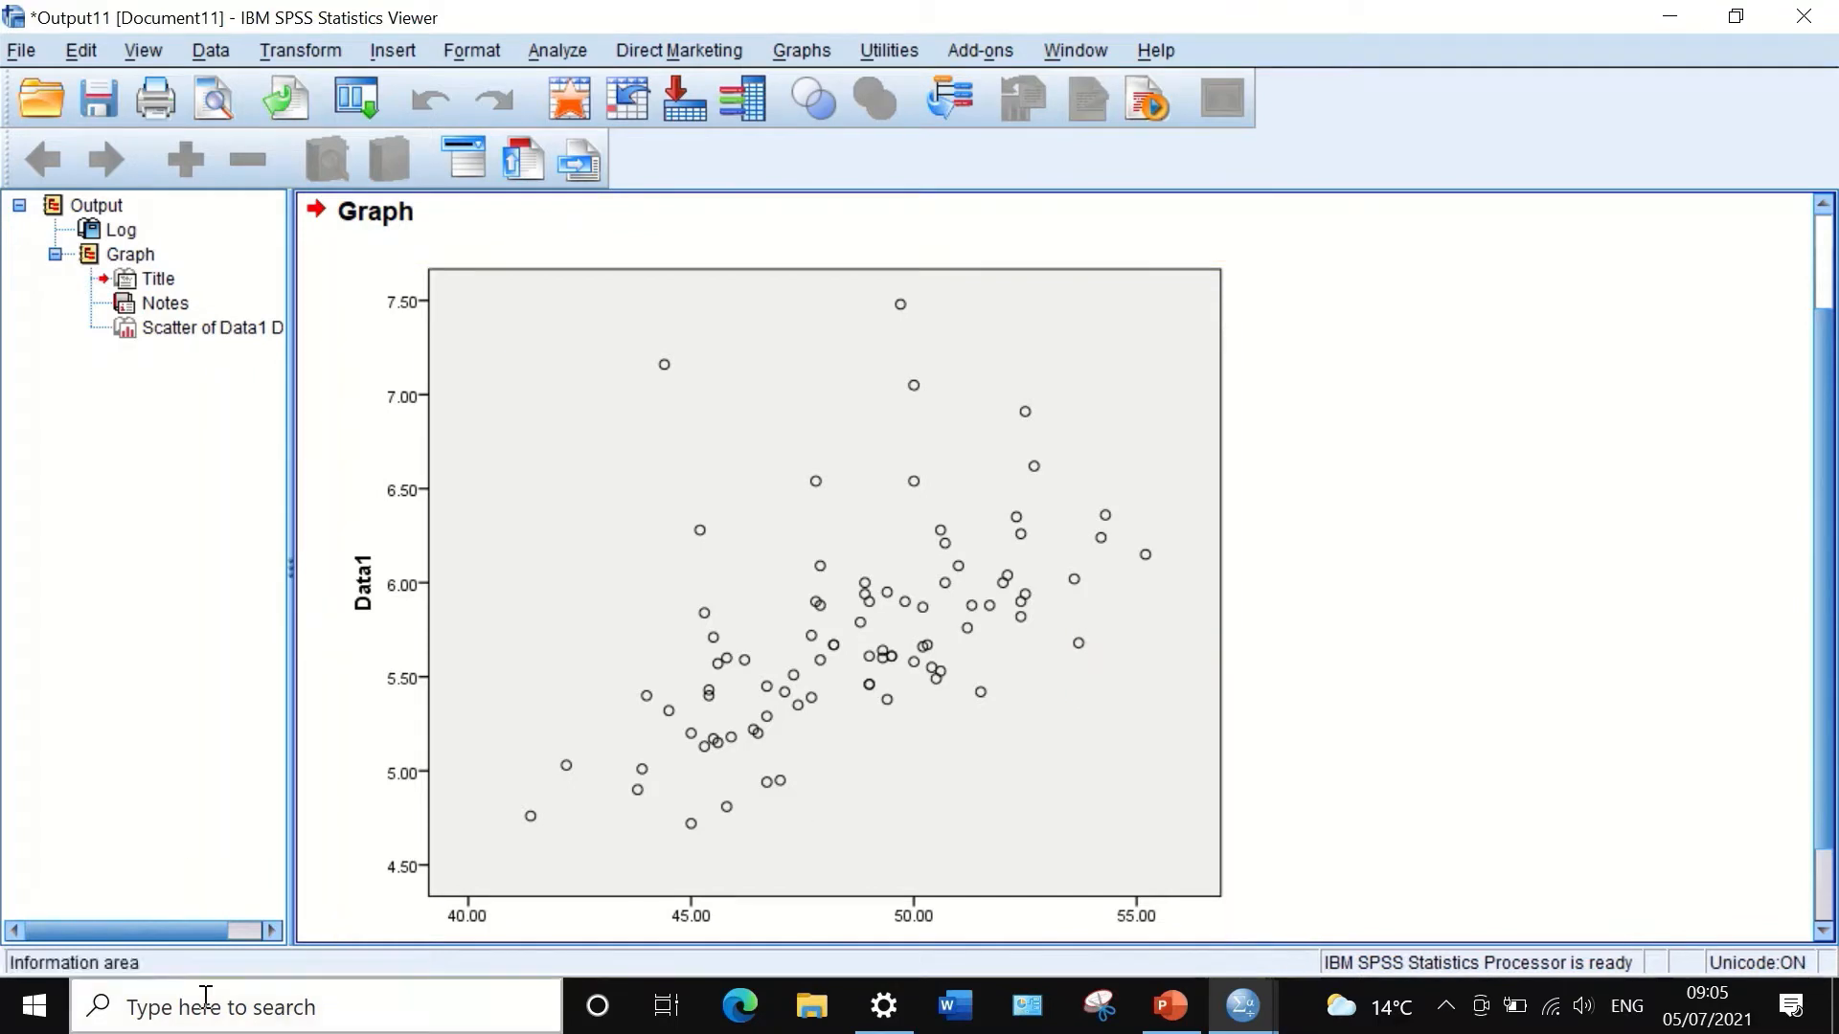
Step: Open the generated scatterplot for editing and add a linear fit line at total
scroll(244, 900, "right", 1)
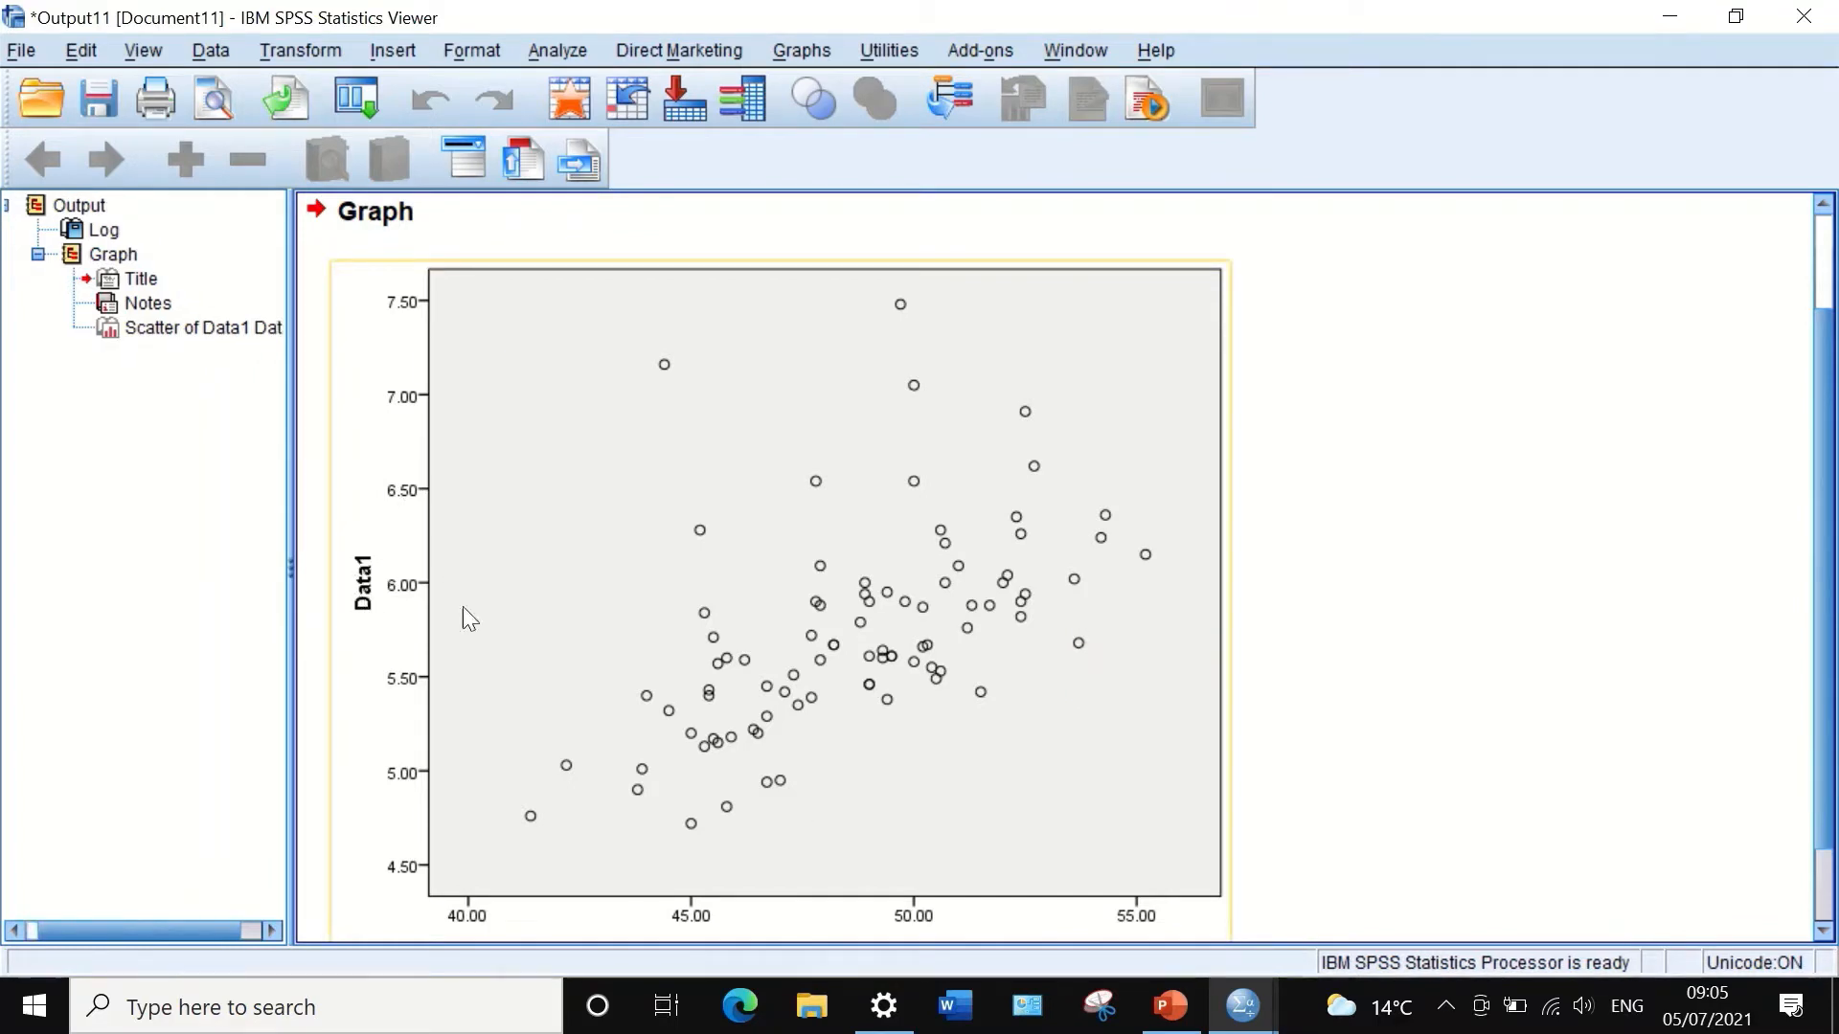
scroll(801, 747, "down", 2)
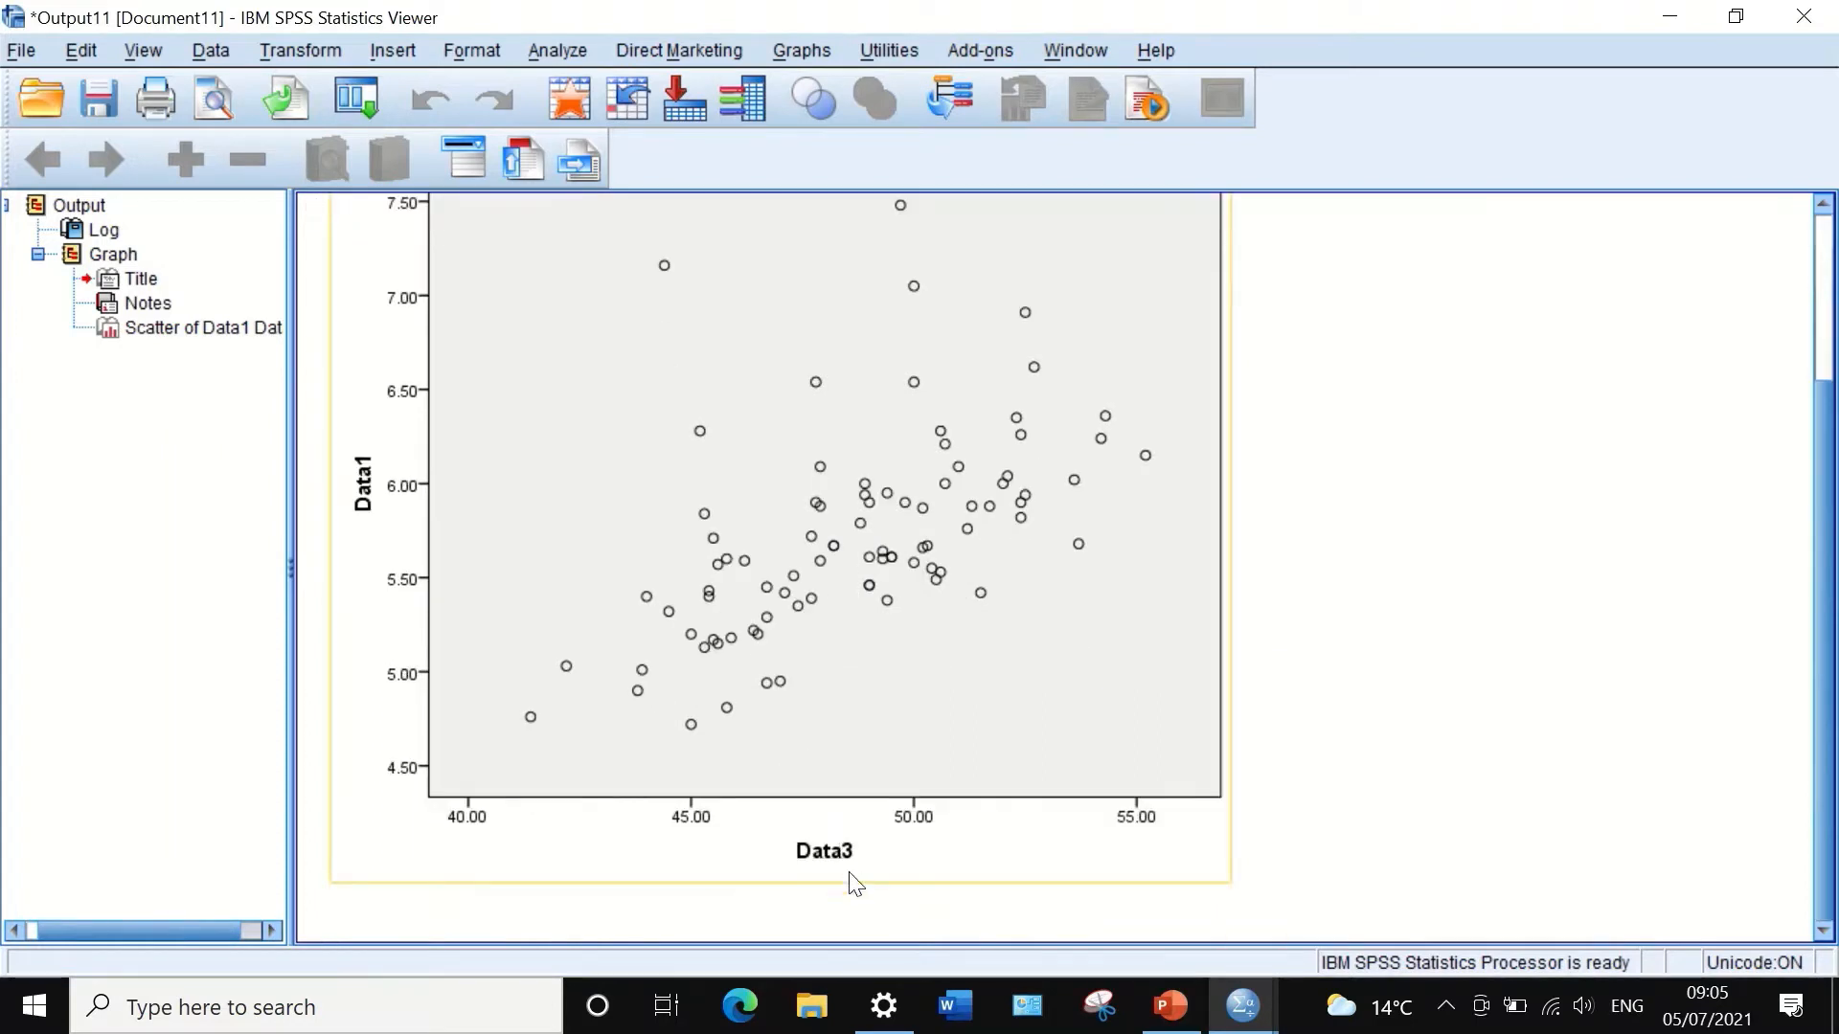
scroll(977, 881, "up", 3)
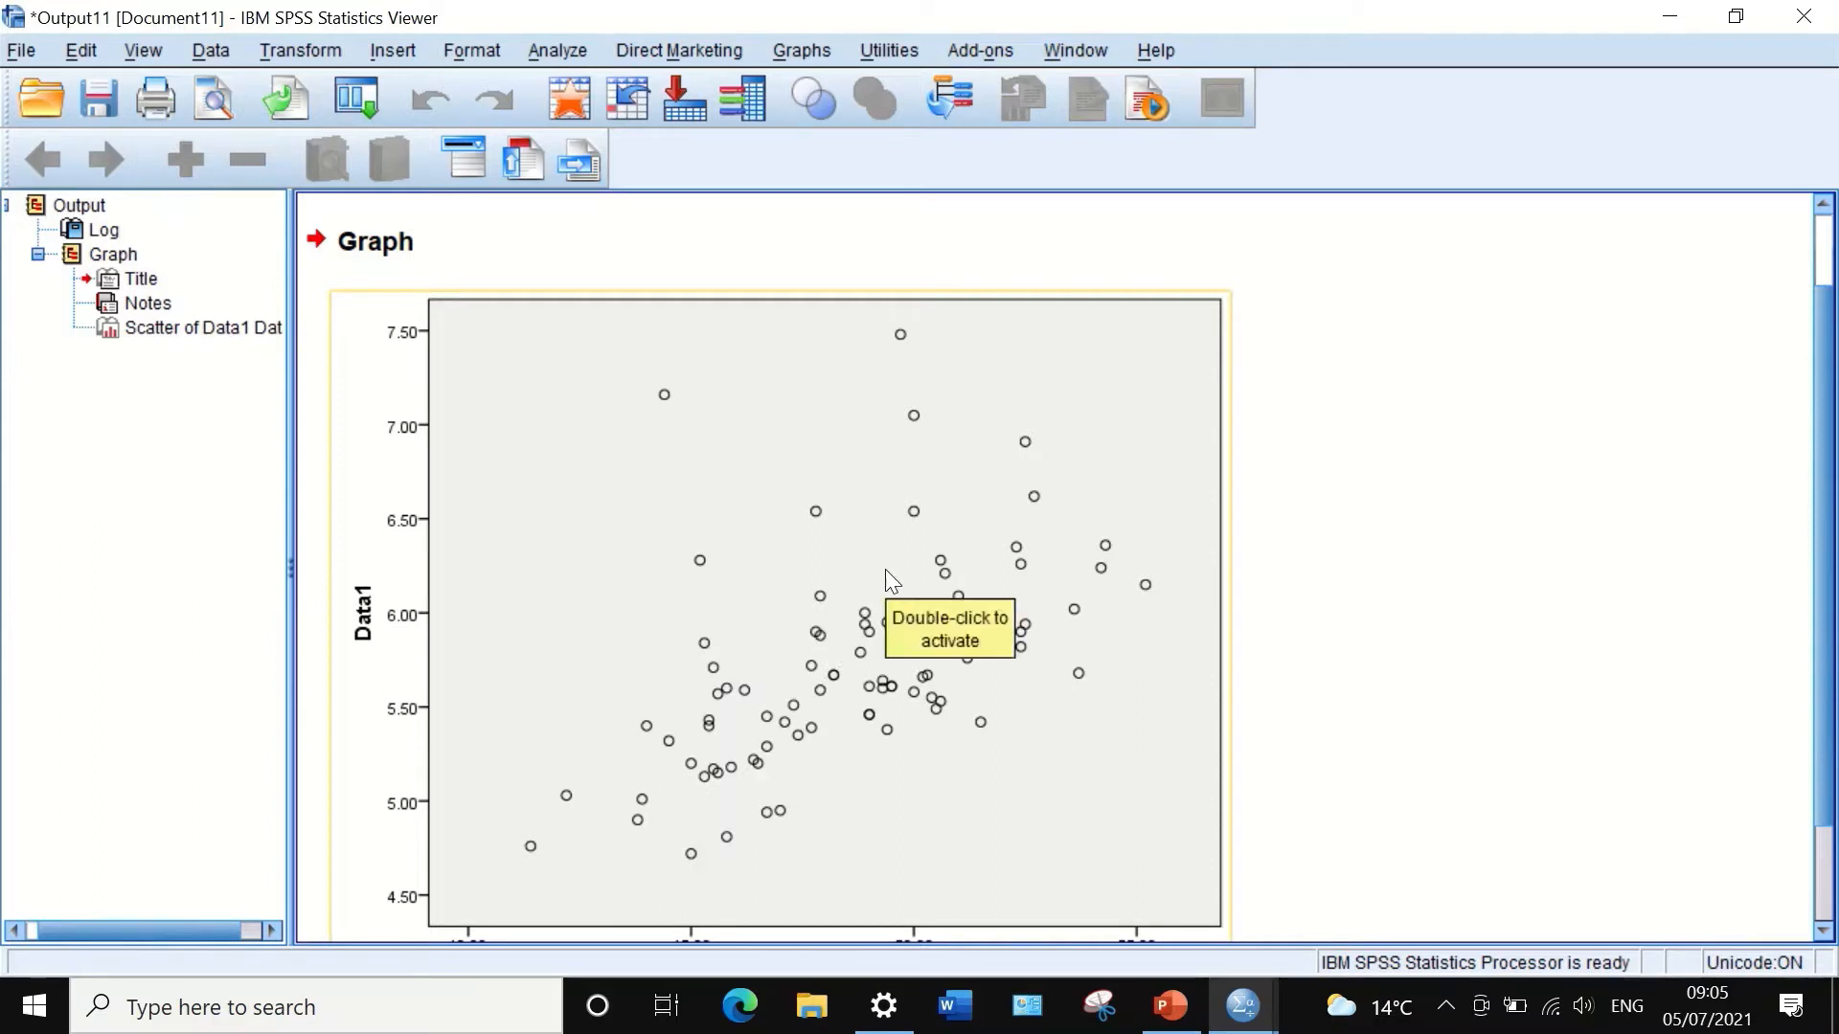
double_click(853, 566)
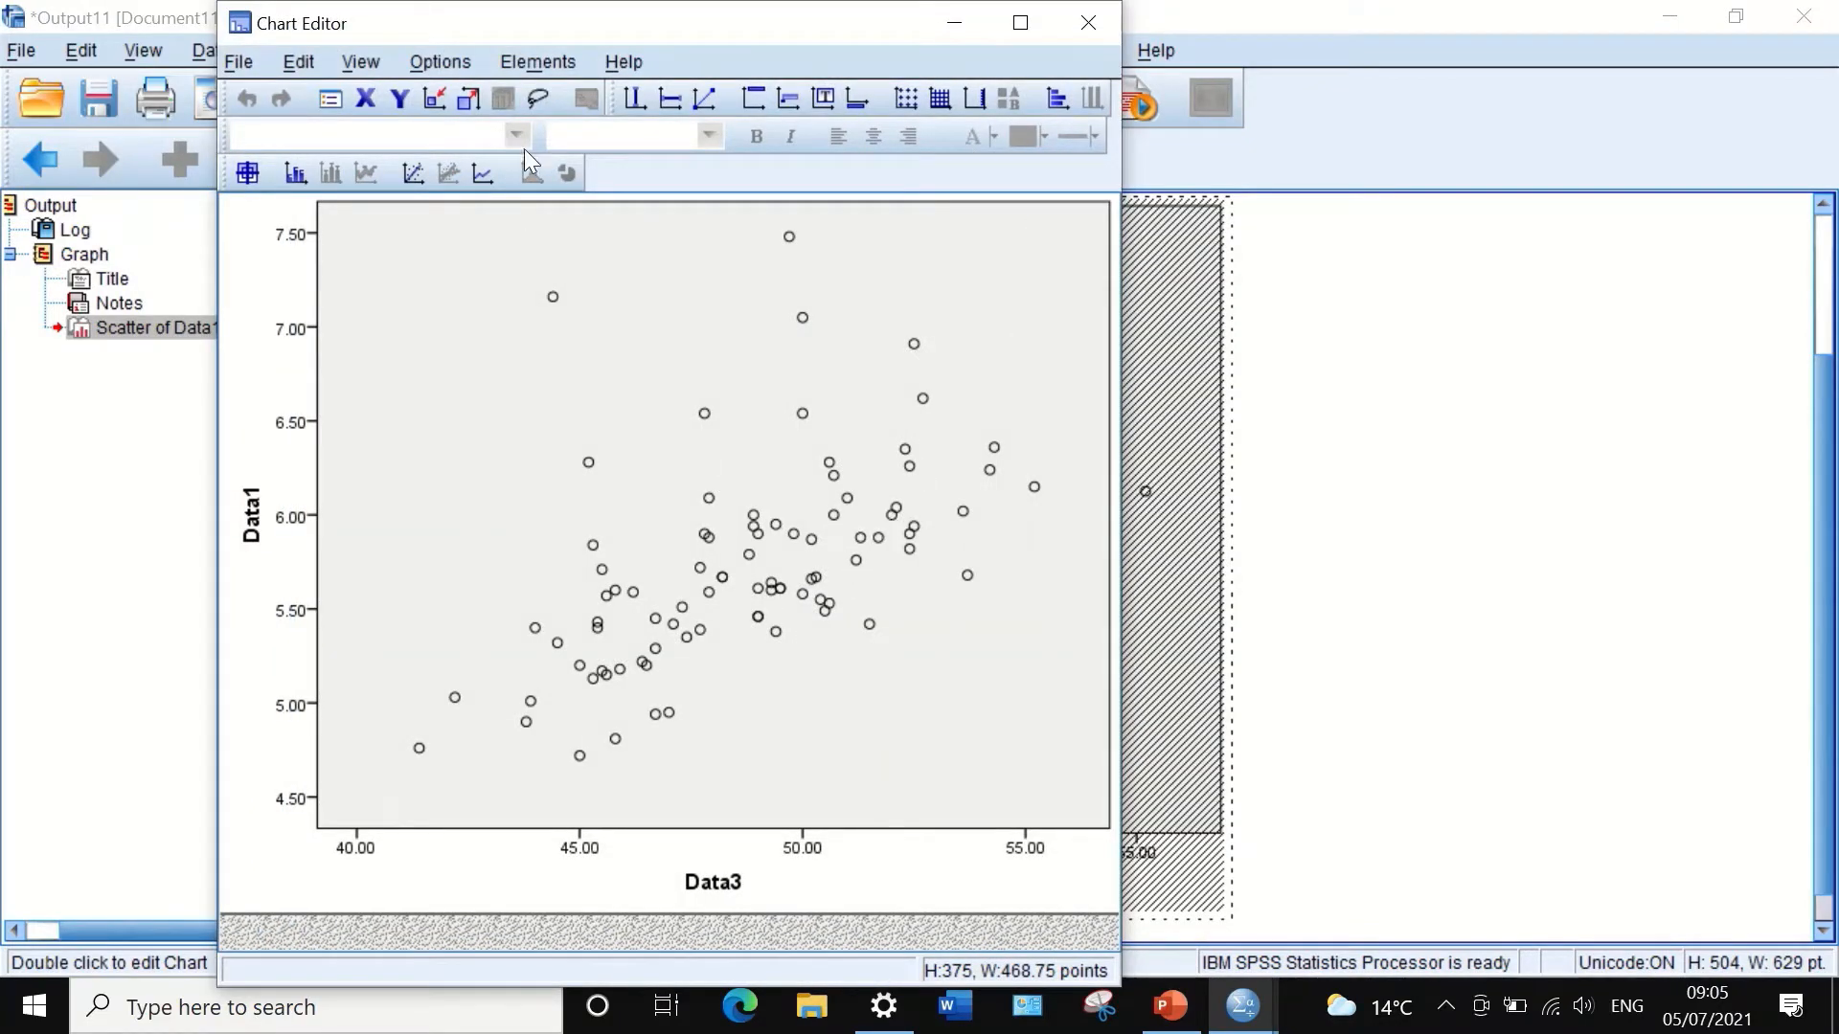
left_click(556, 57)
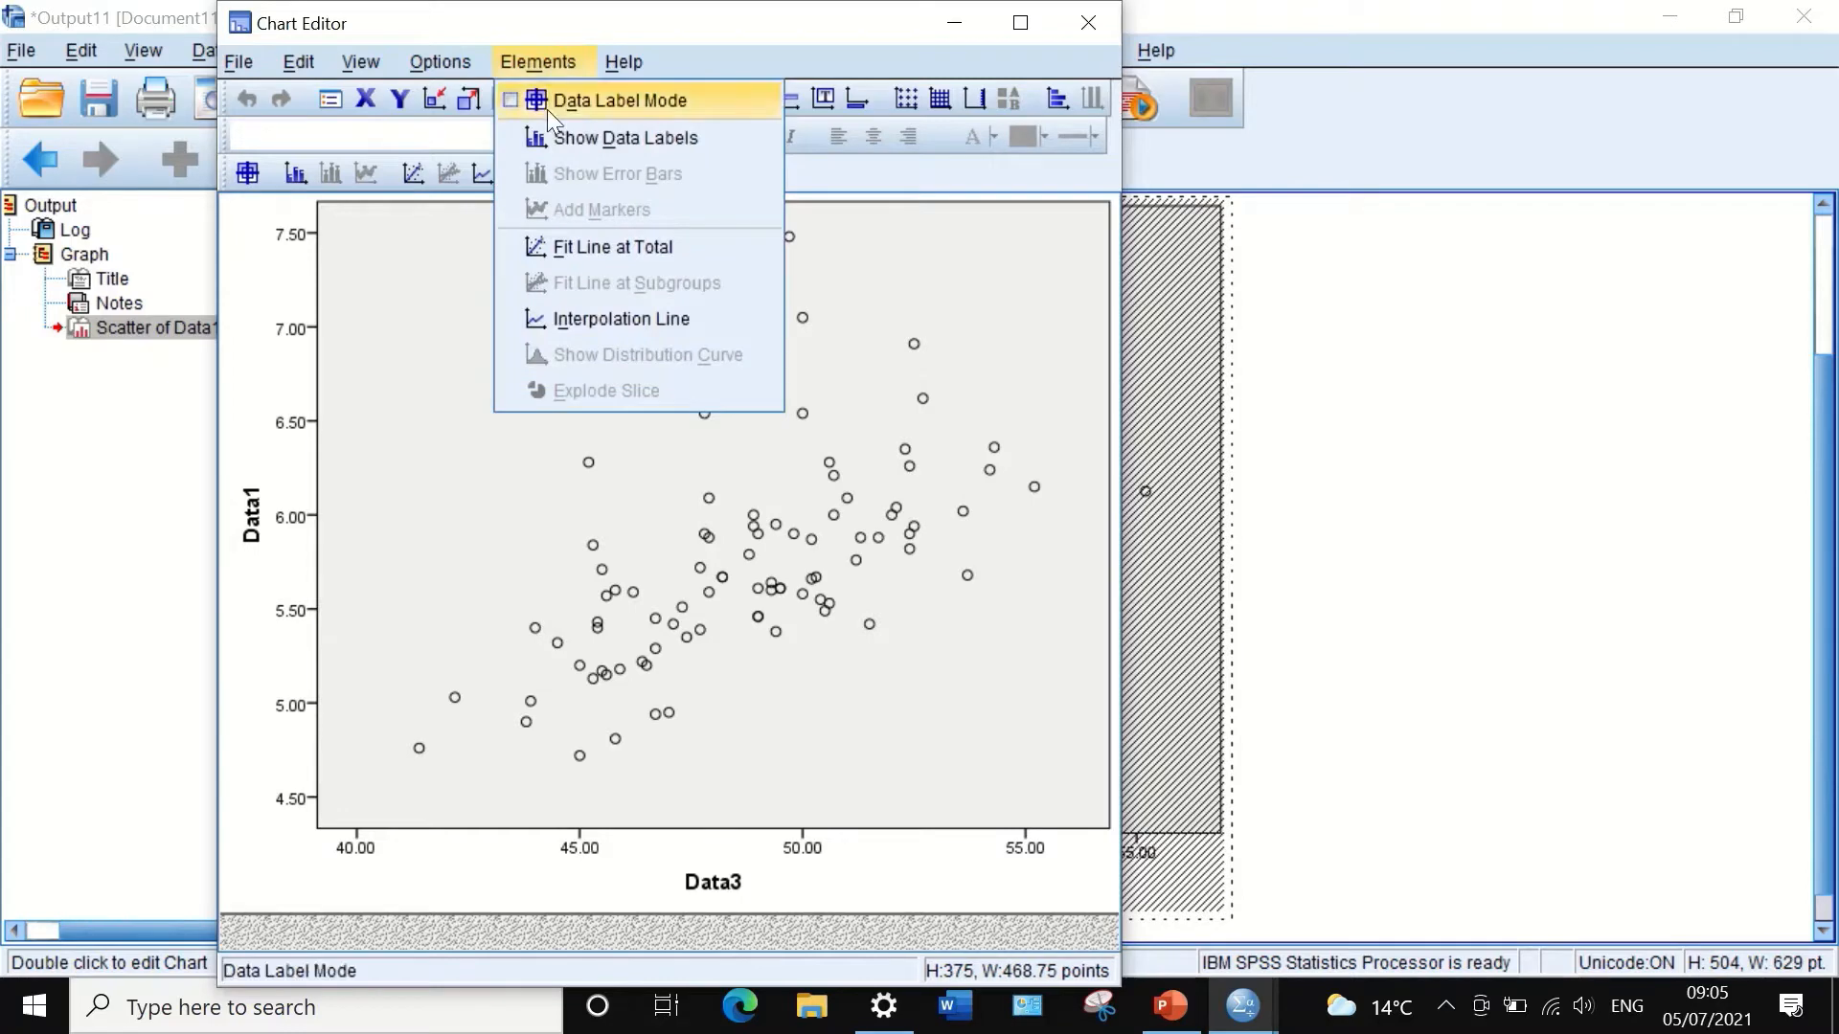
left_click(554, 251)
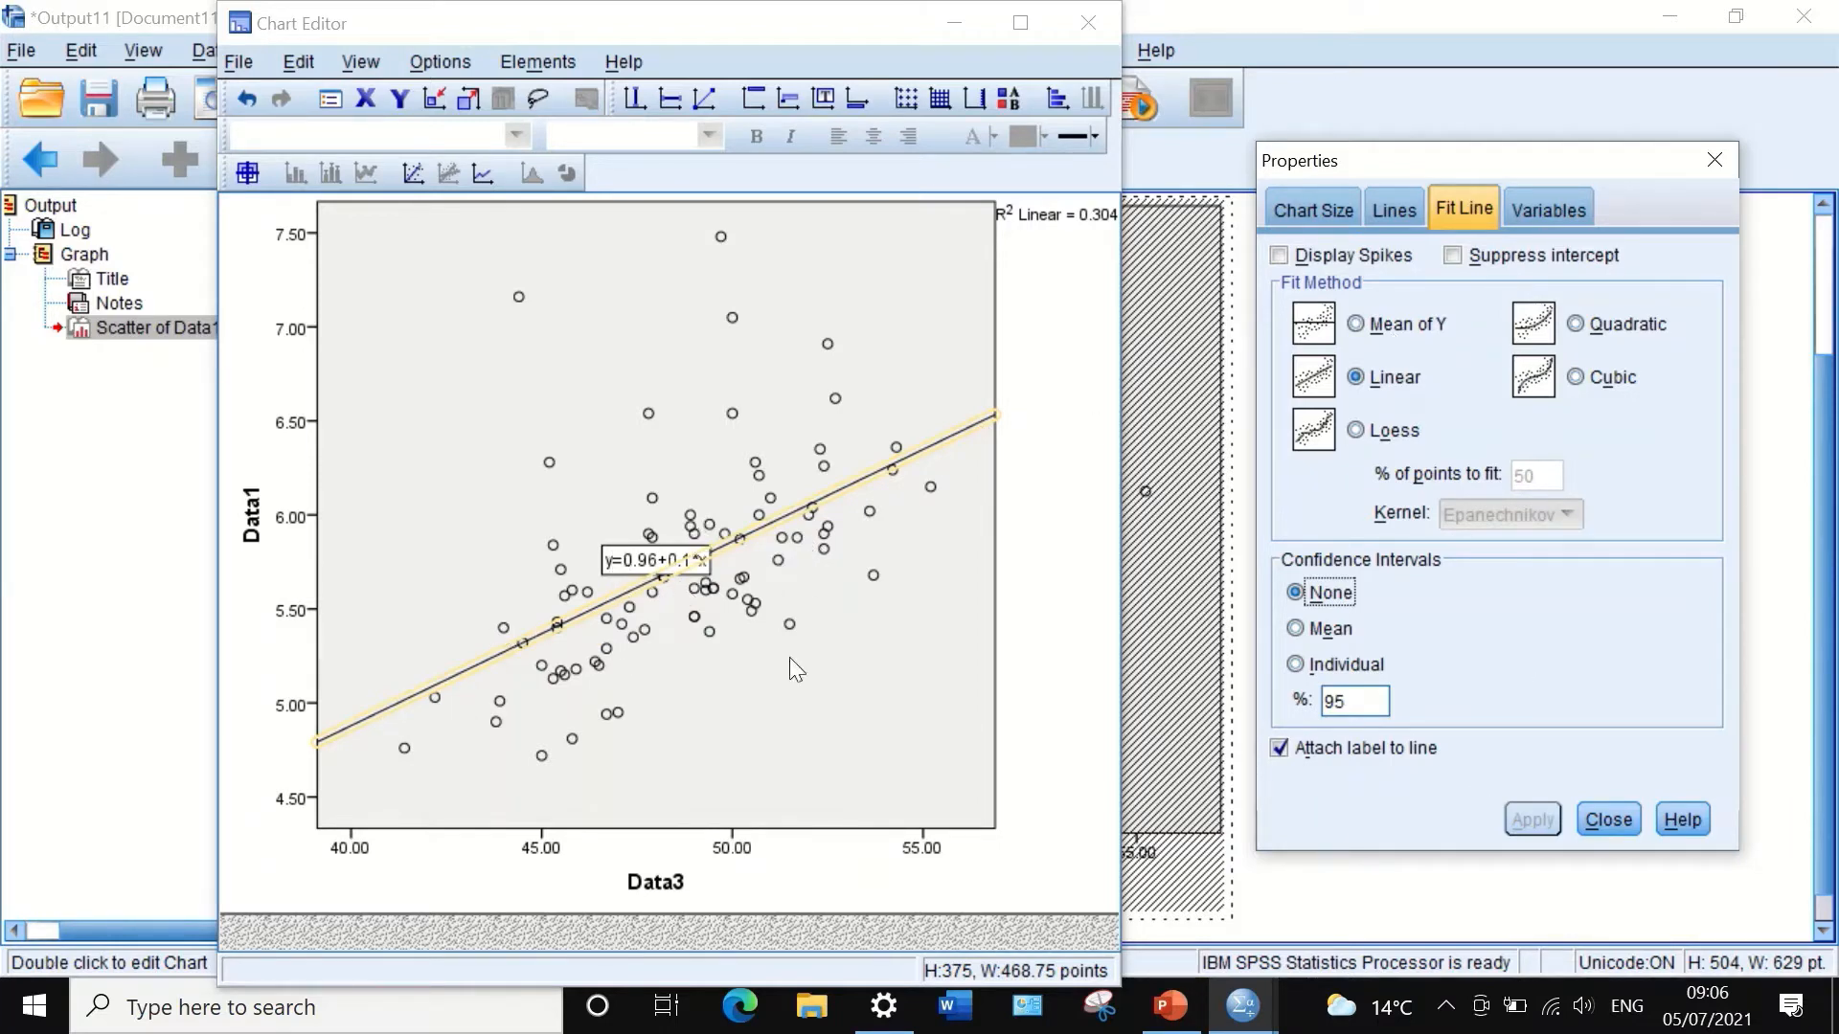
Step: Remove the equation label attached to the fit line
left_click(1280, 751)
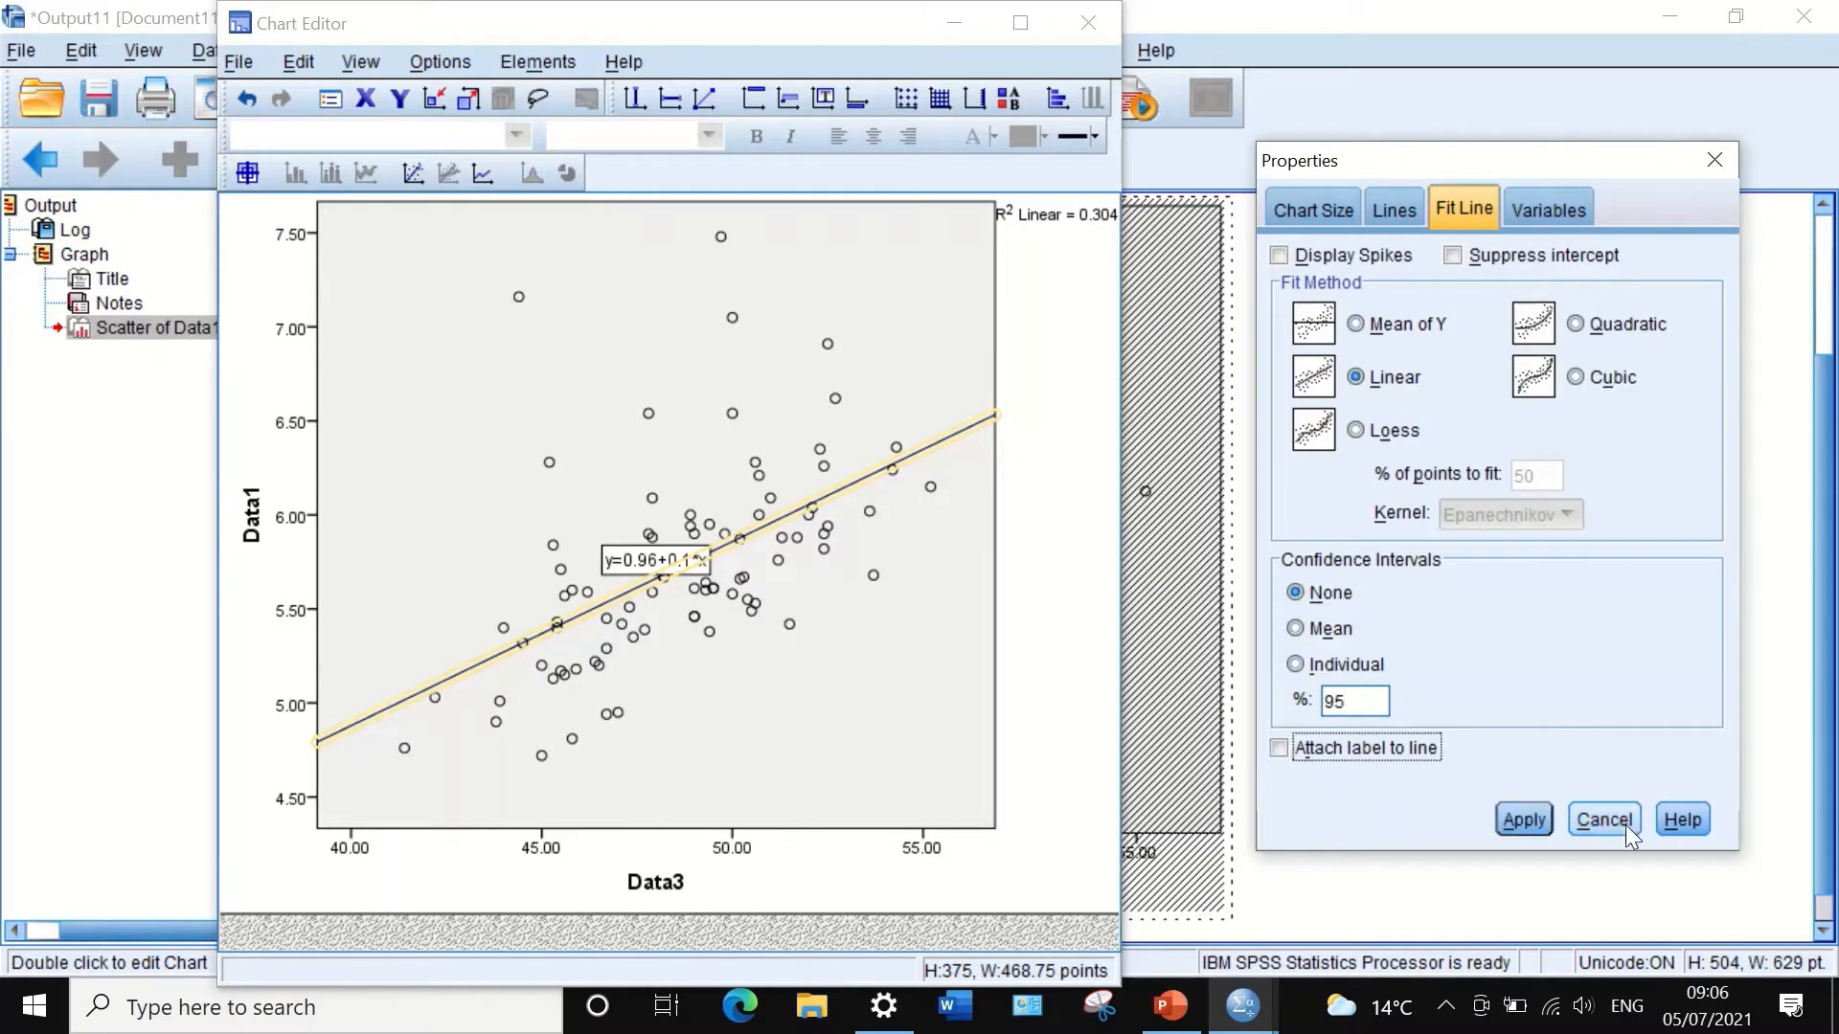
left_click(1527, 822)
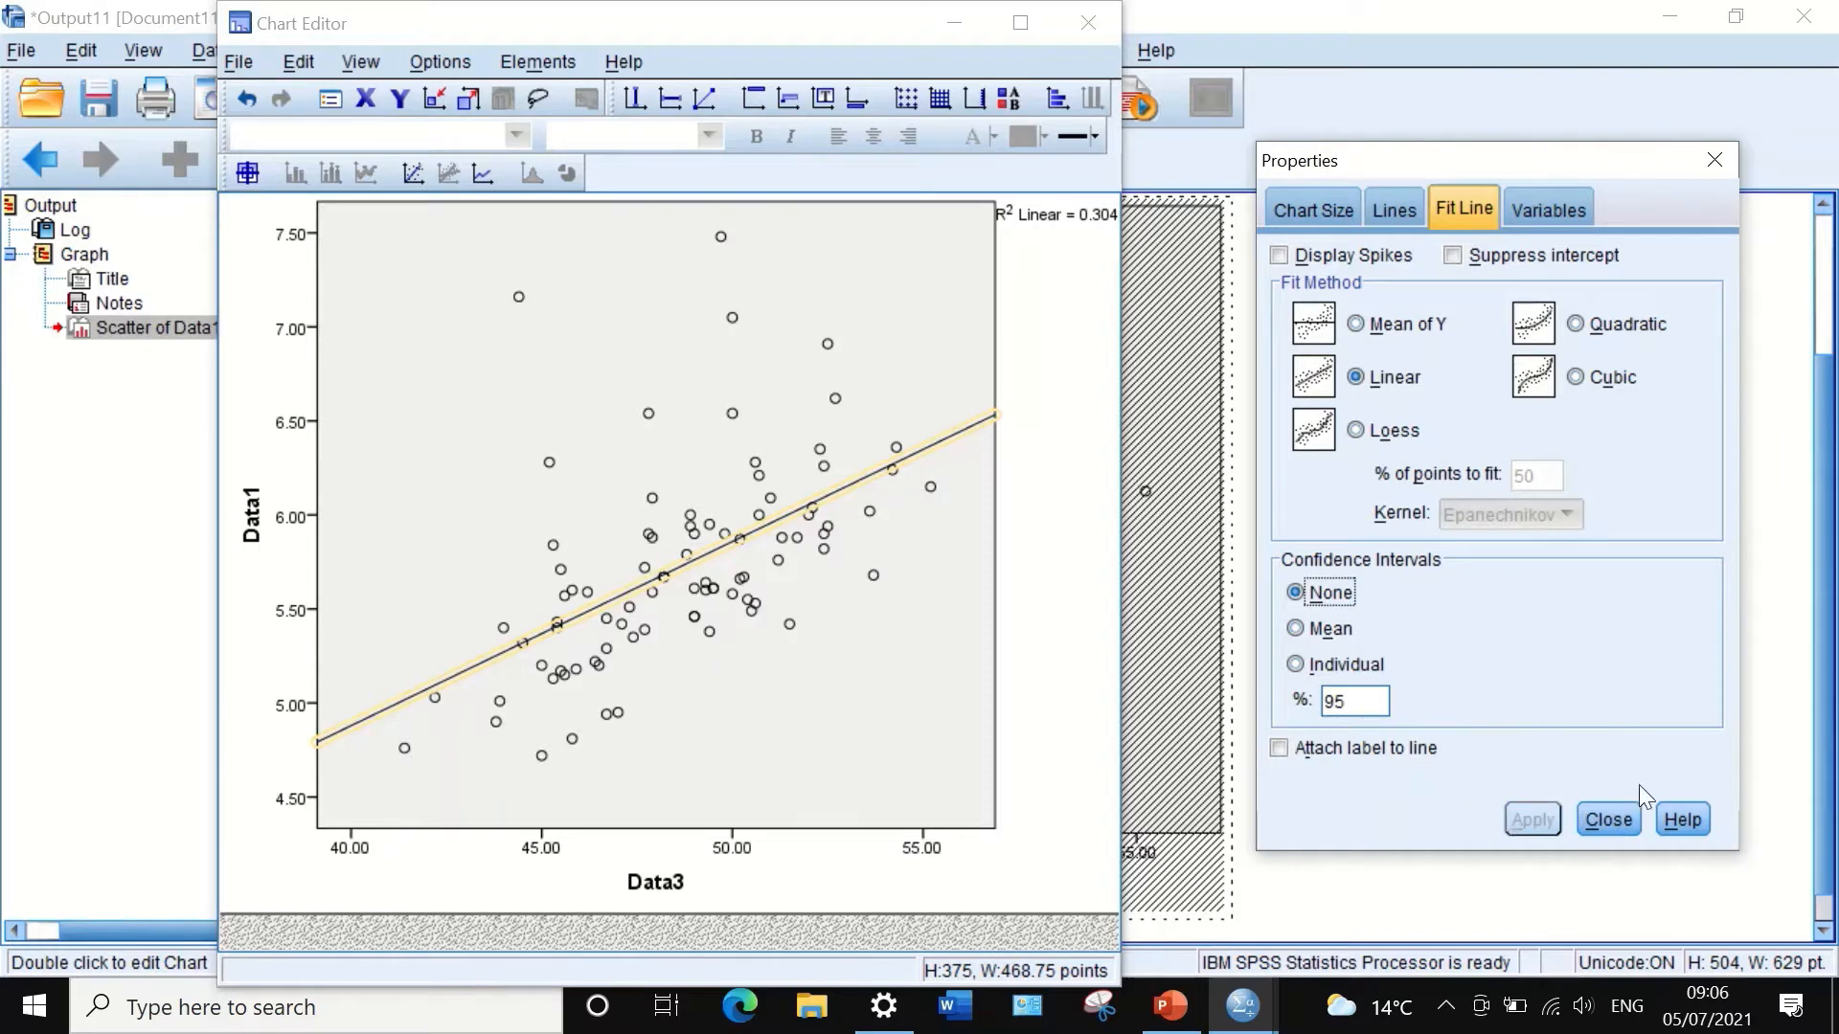
left_click(1608, 820)
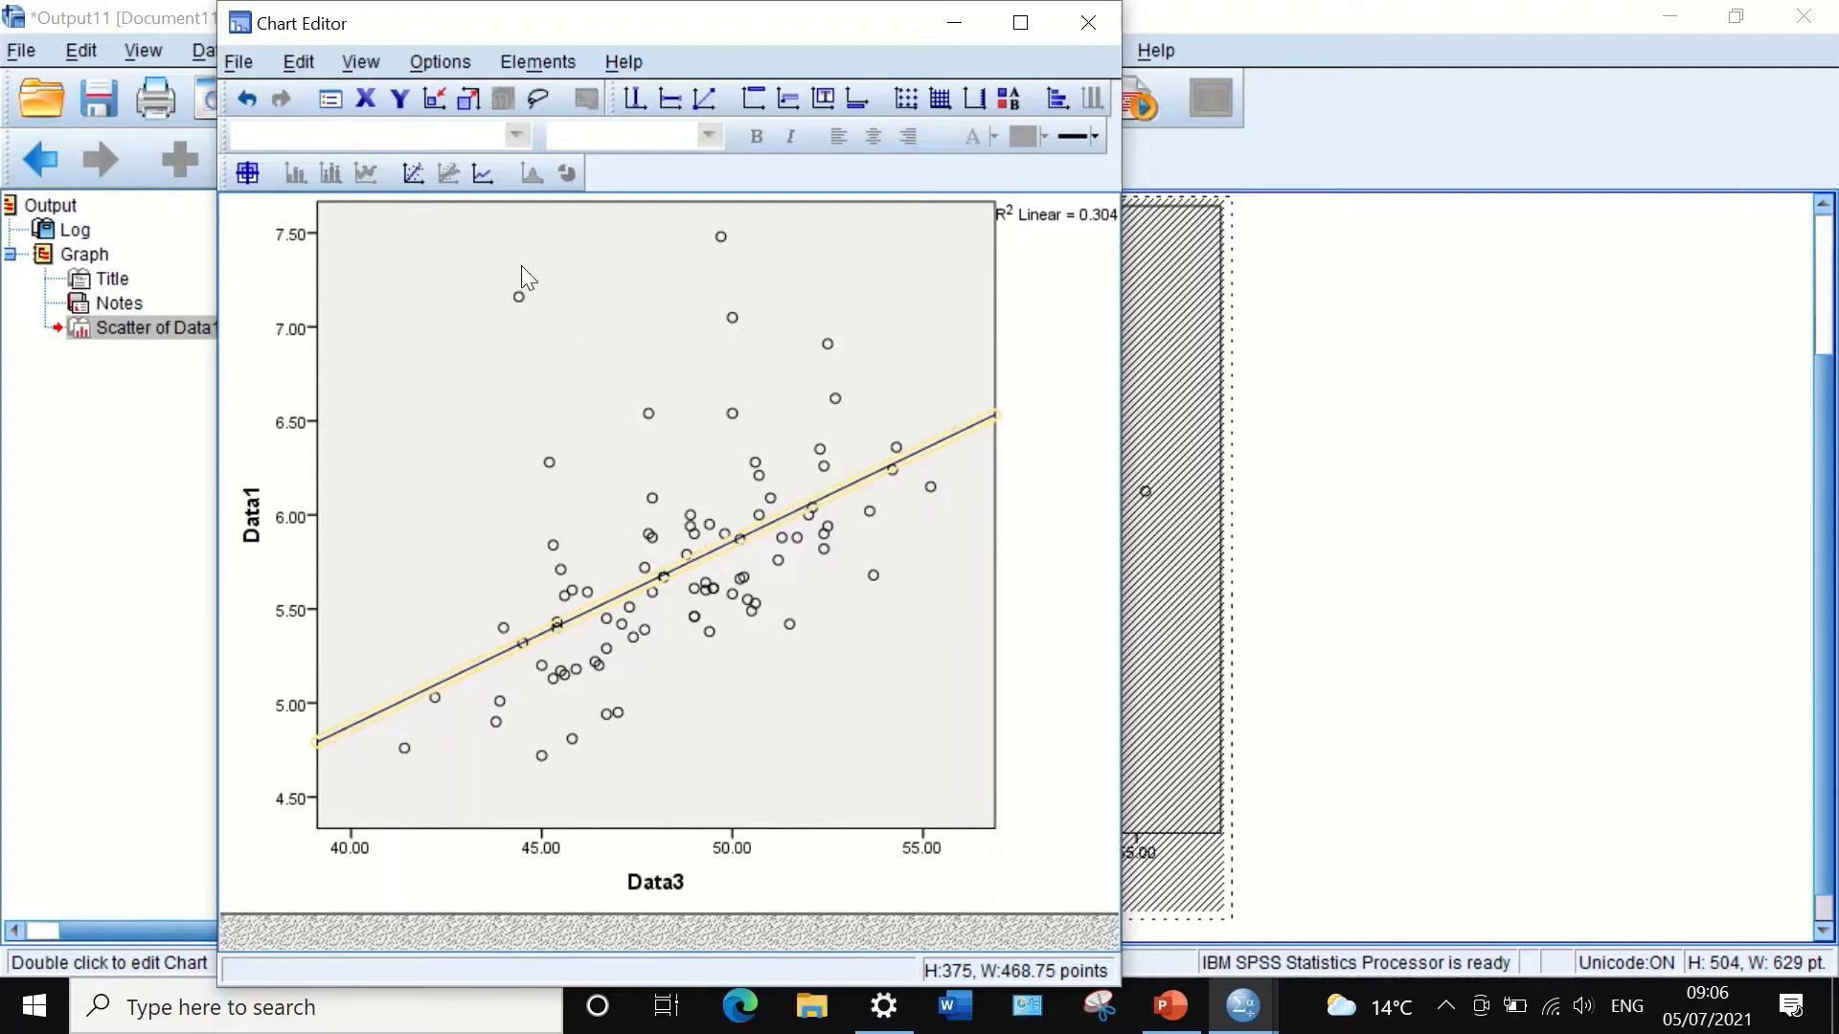
Step: Change the fill of the scatterplot's plot area to white (255, 255, 255)
double_click(478, 338)
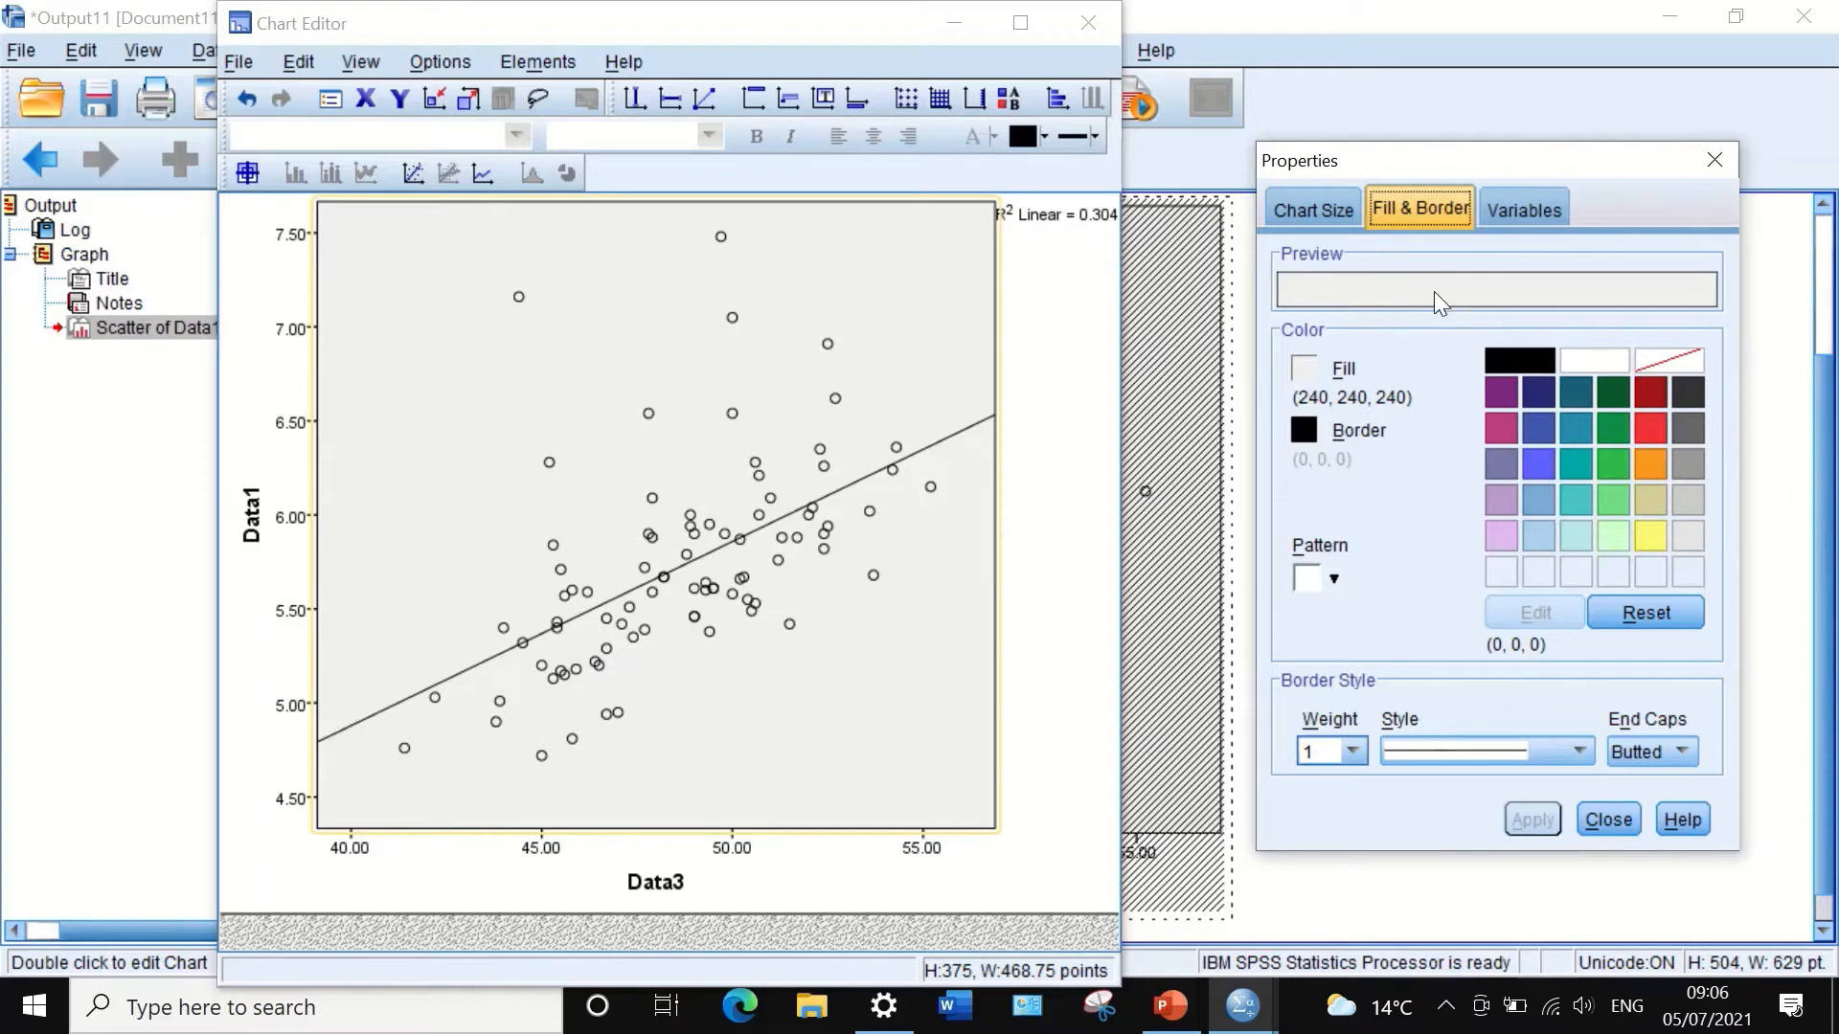
left_click(1578, 359)
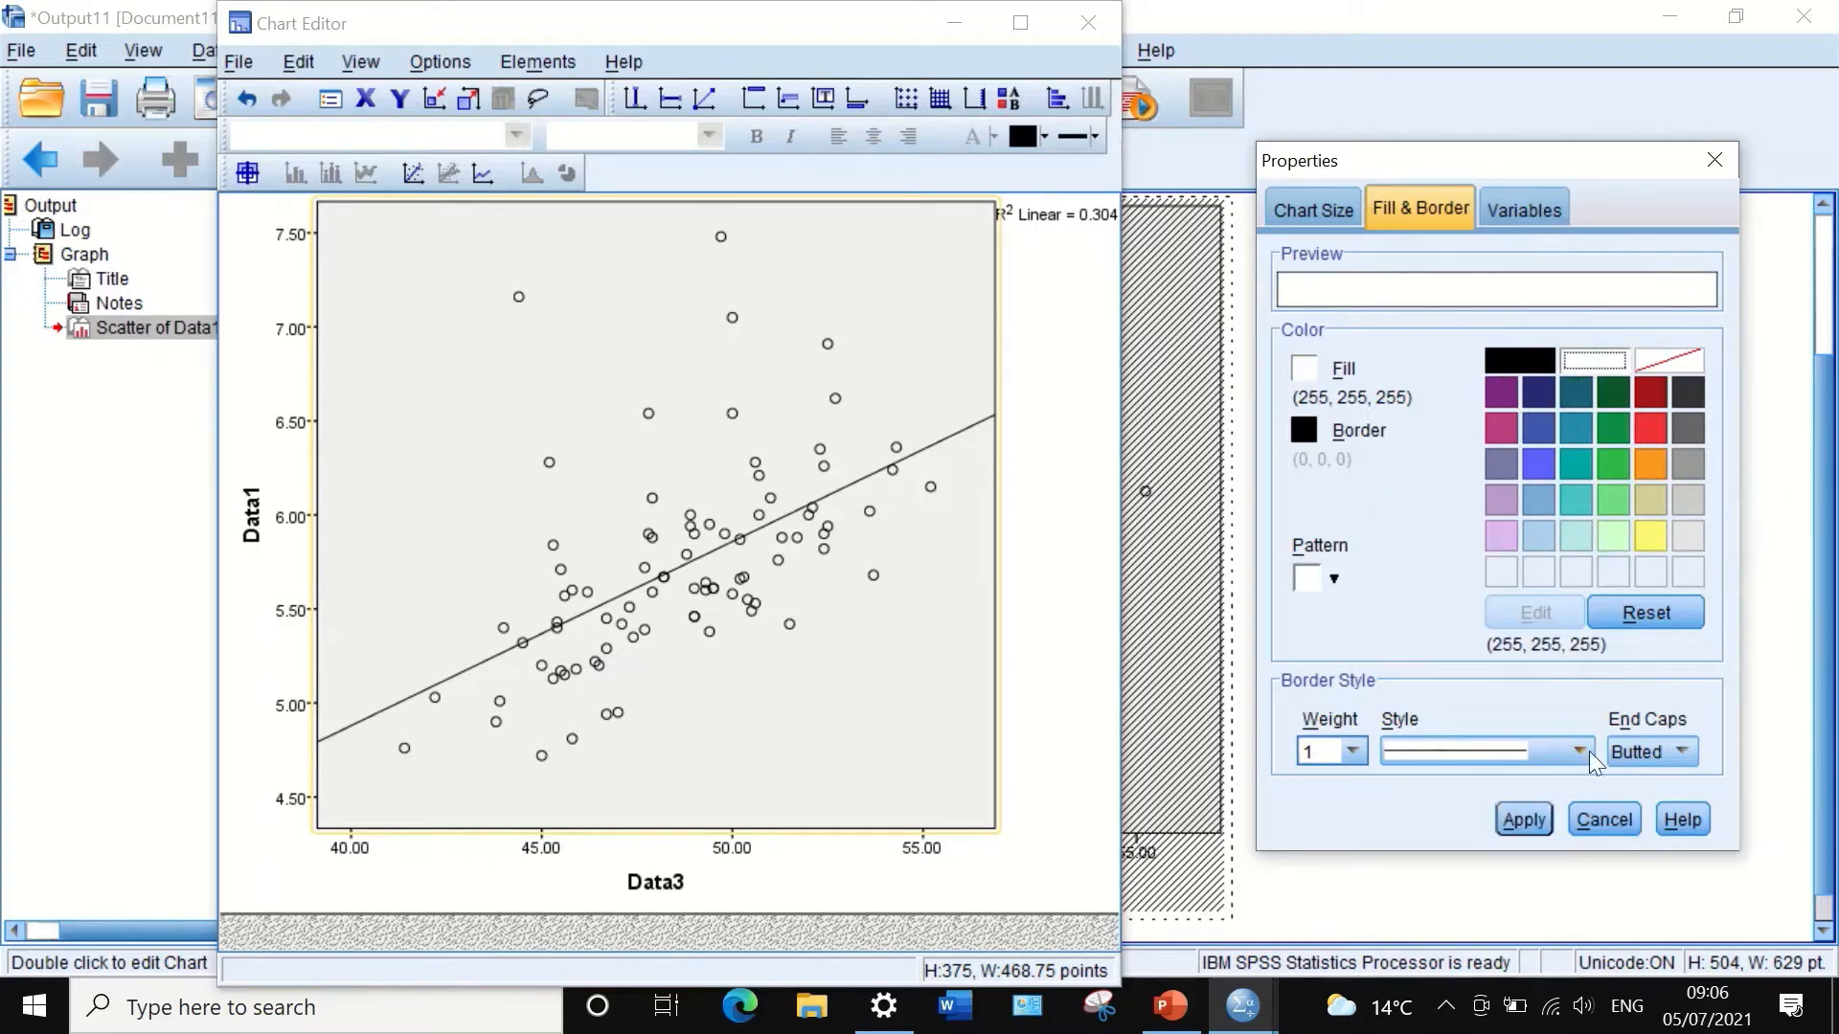
left_click(1517, 819)
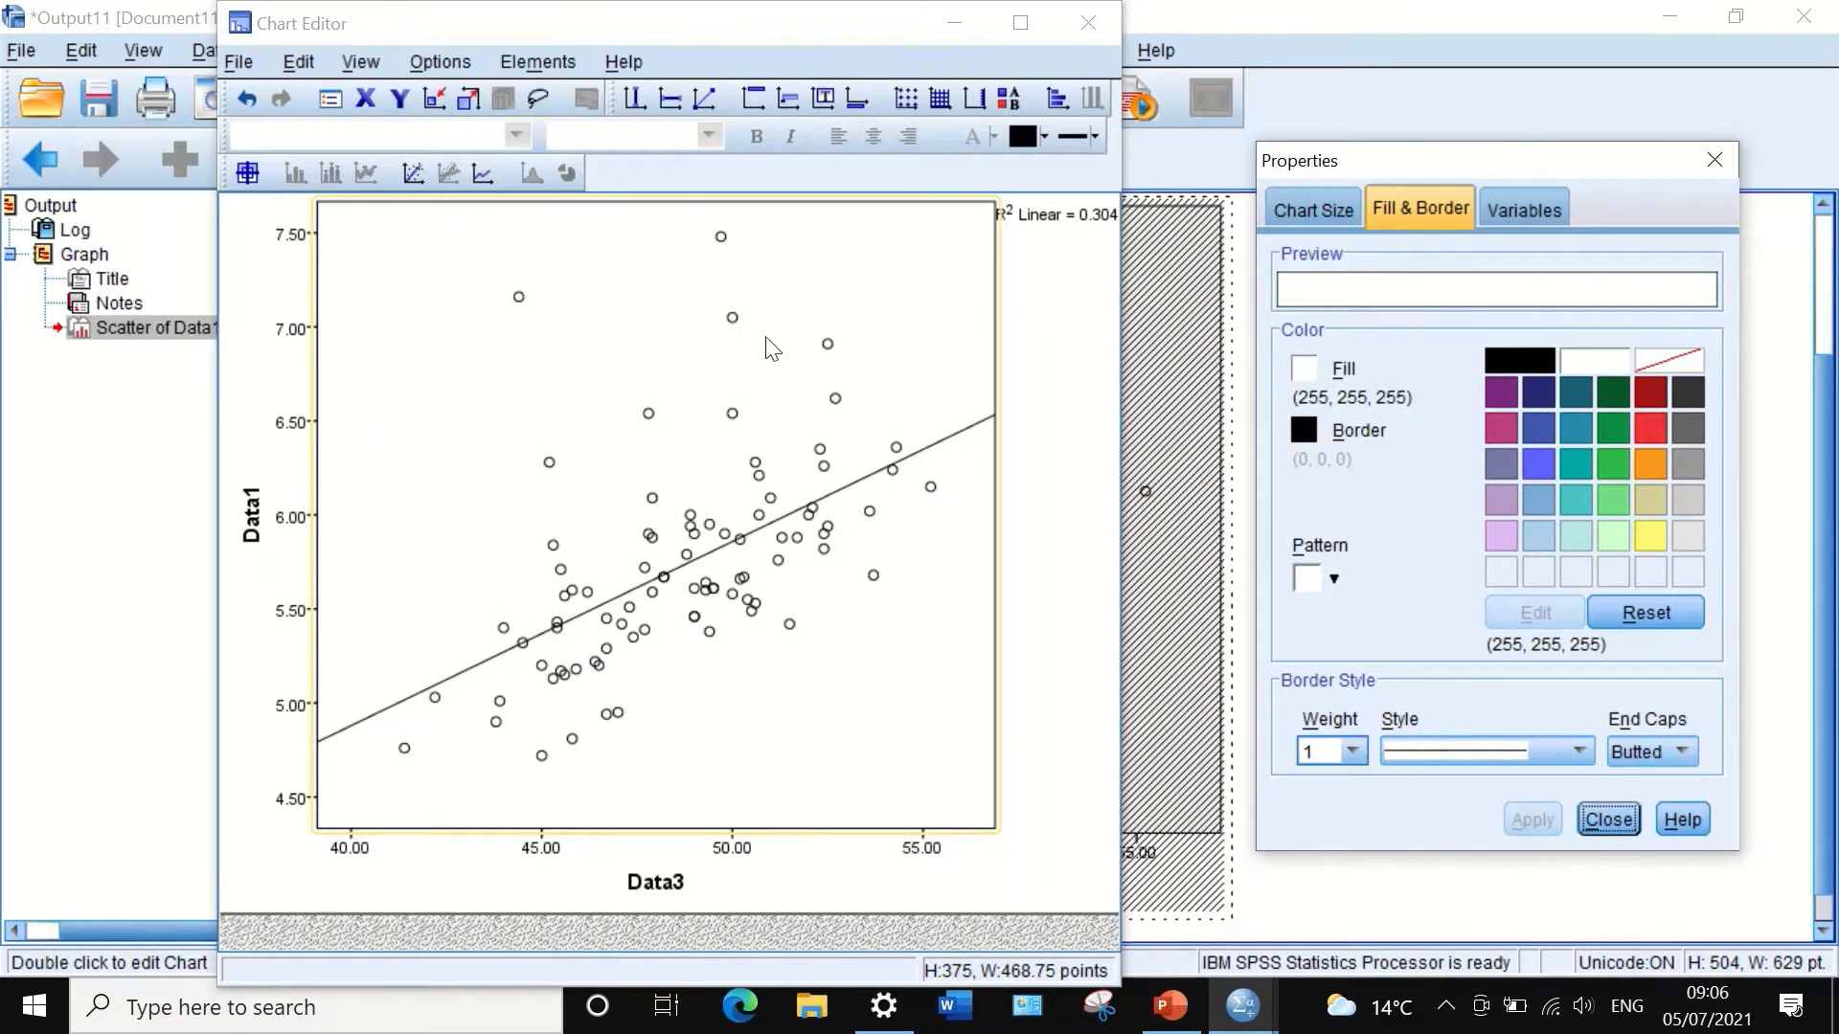
left_click(1398, 718)
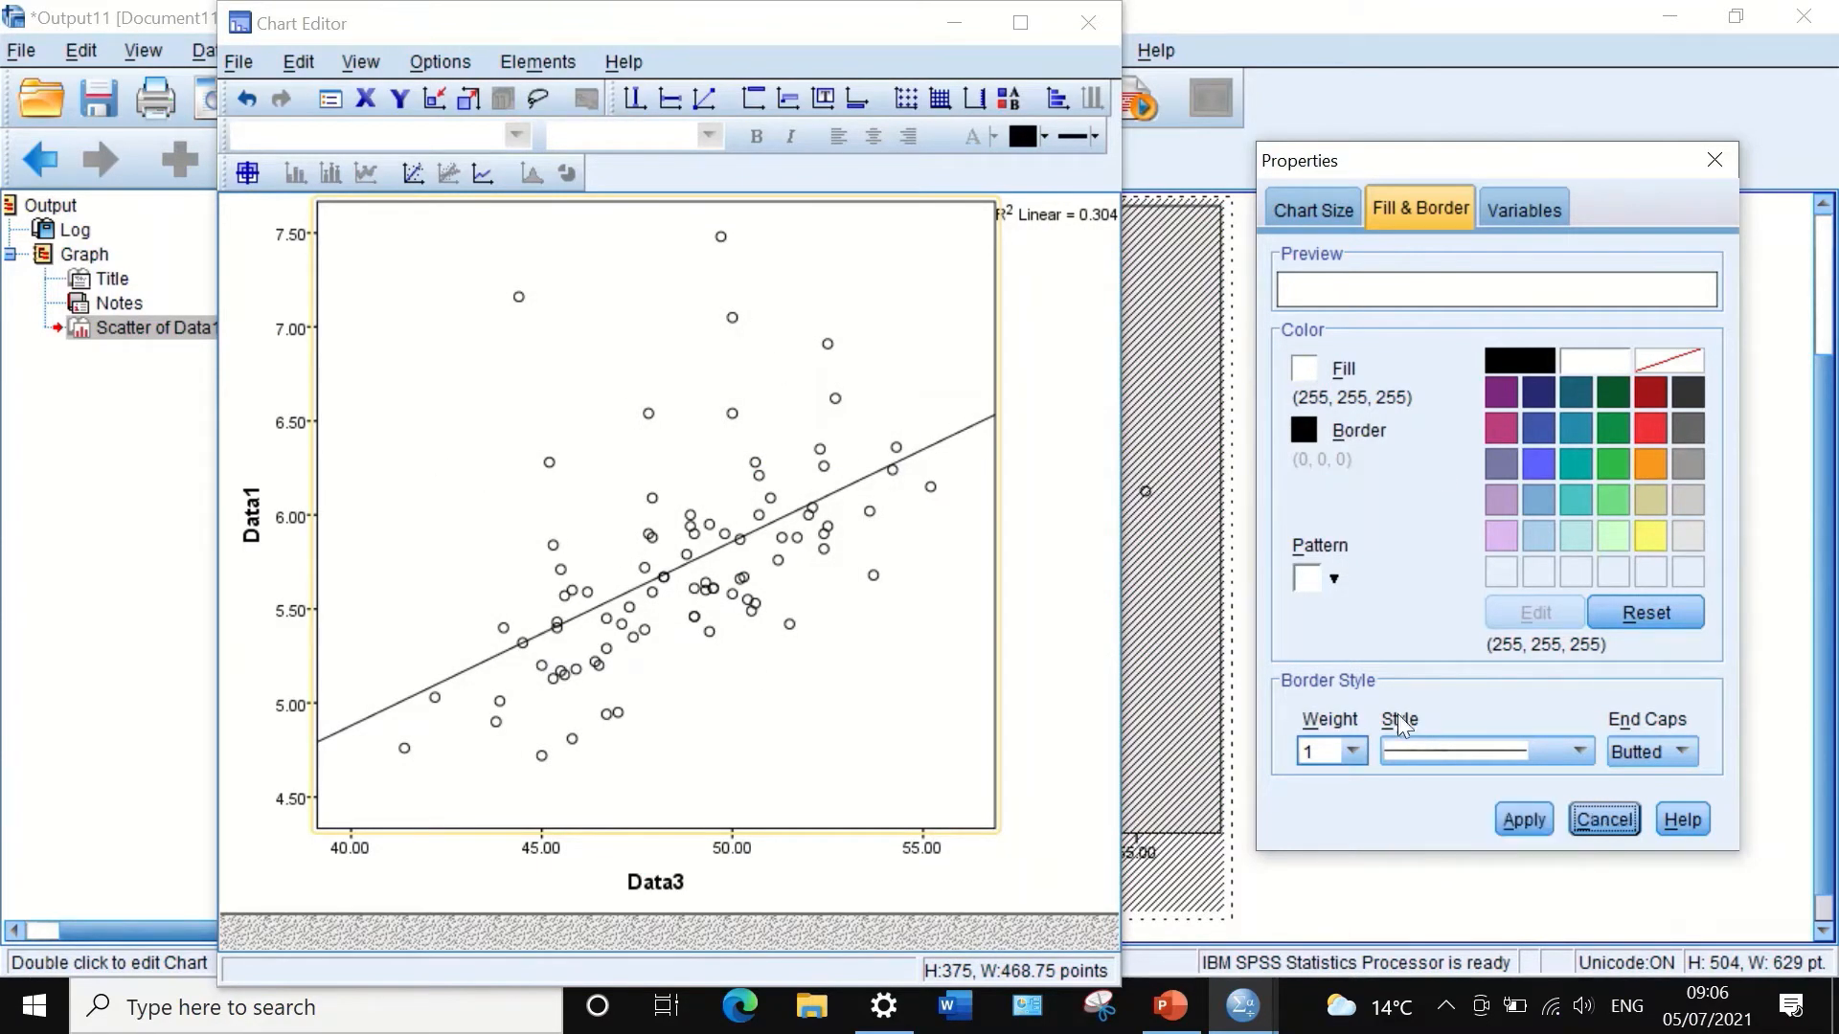
left_click(1582, 819)
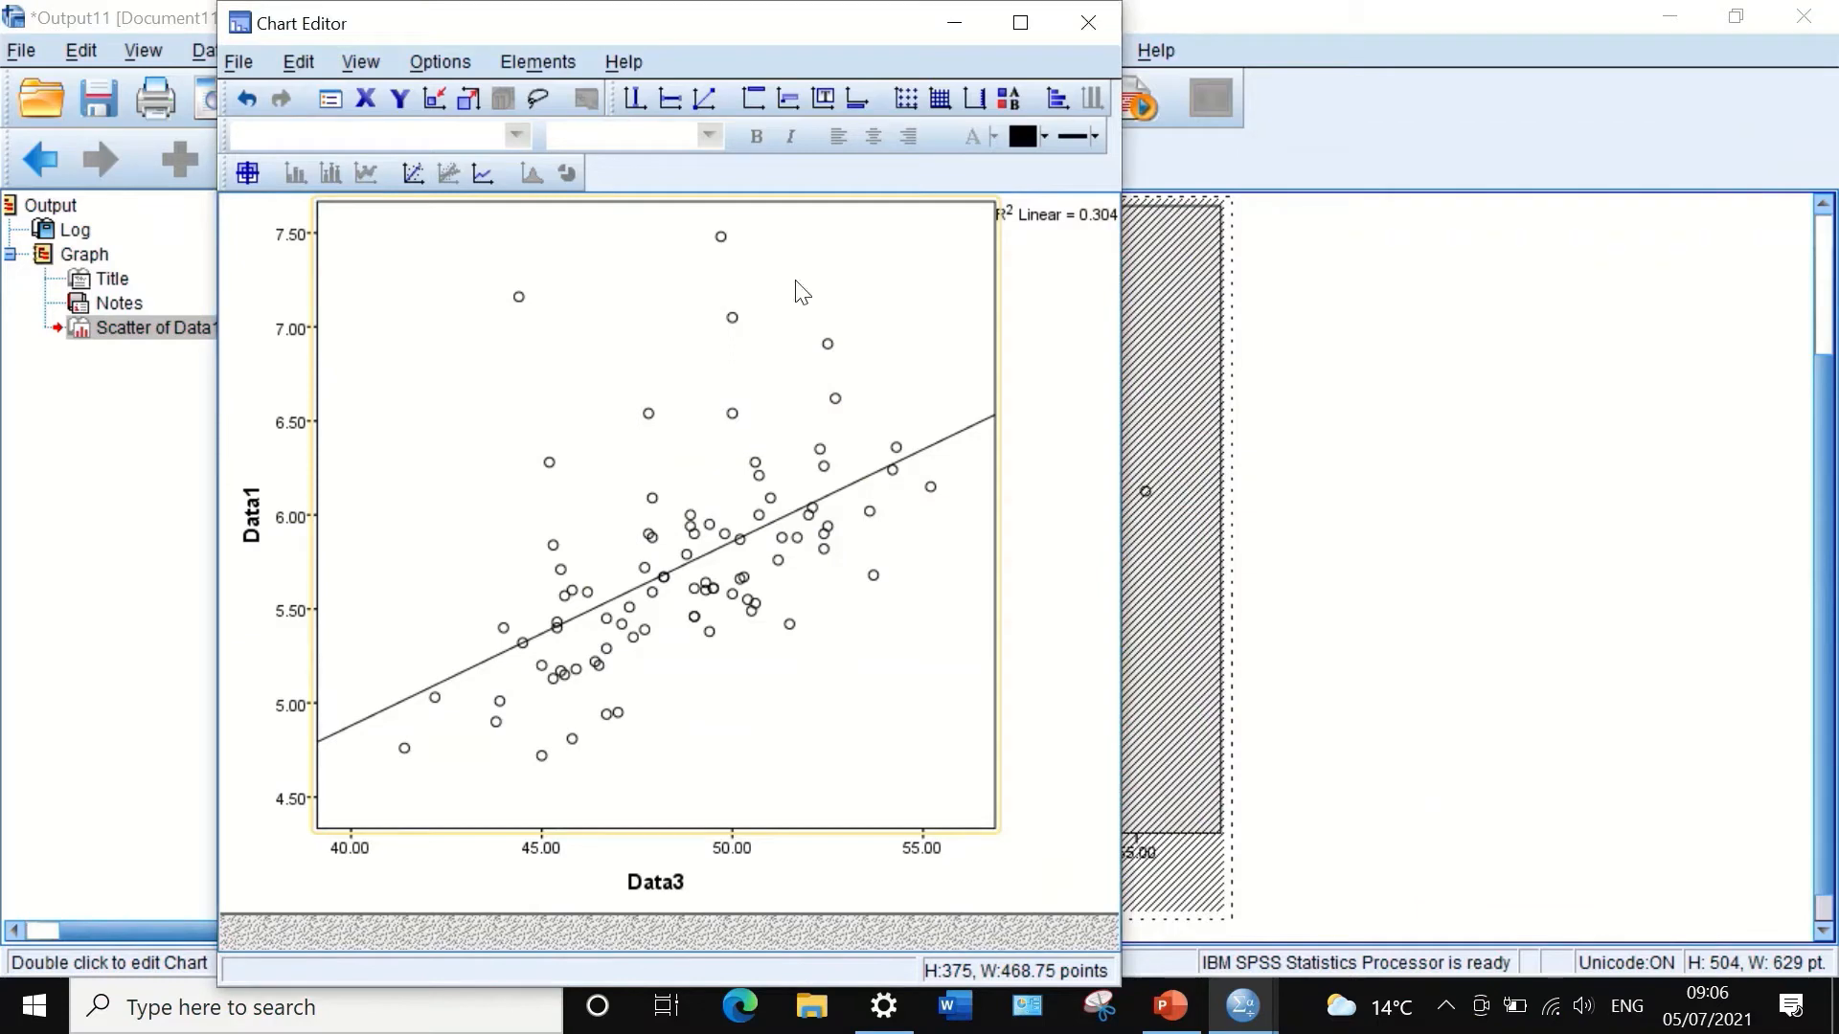
Step: Delete the R² Linear label beside the plot area
left_click(1071, 218)
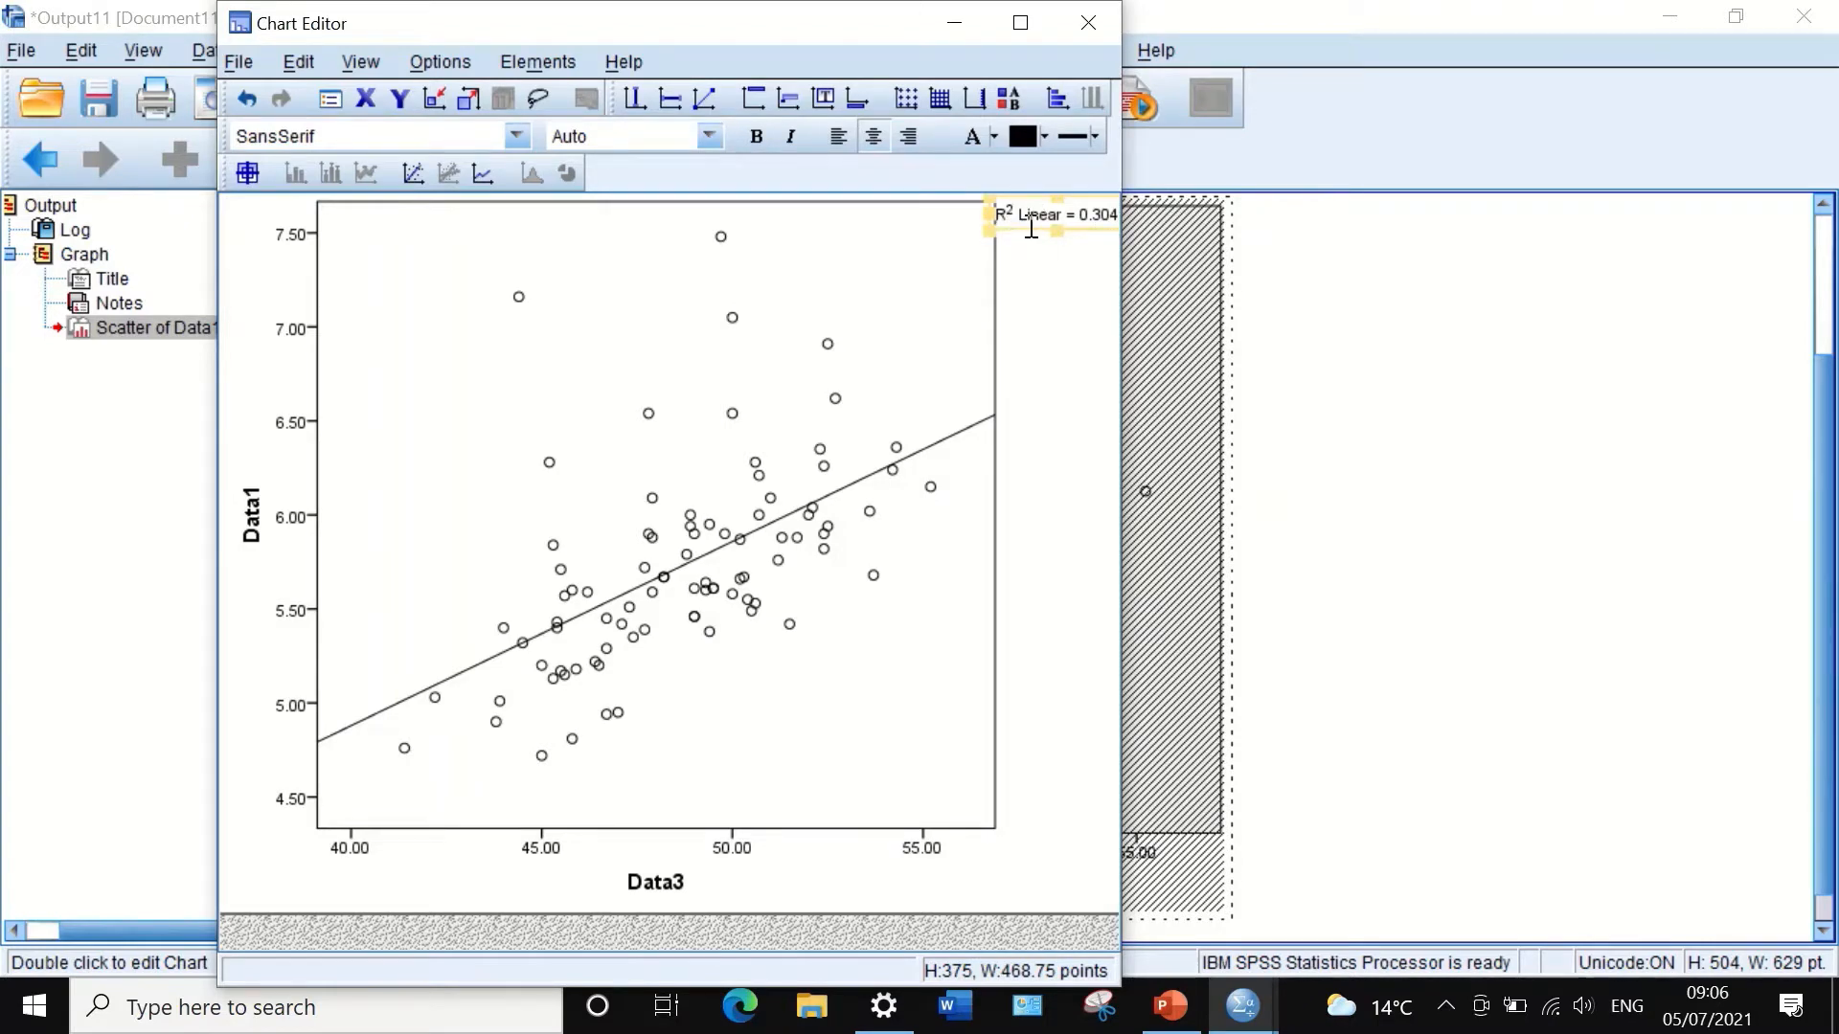
right_click(1030, 227)
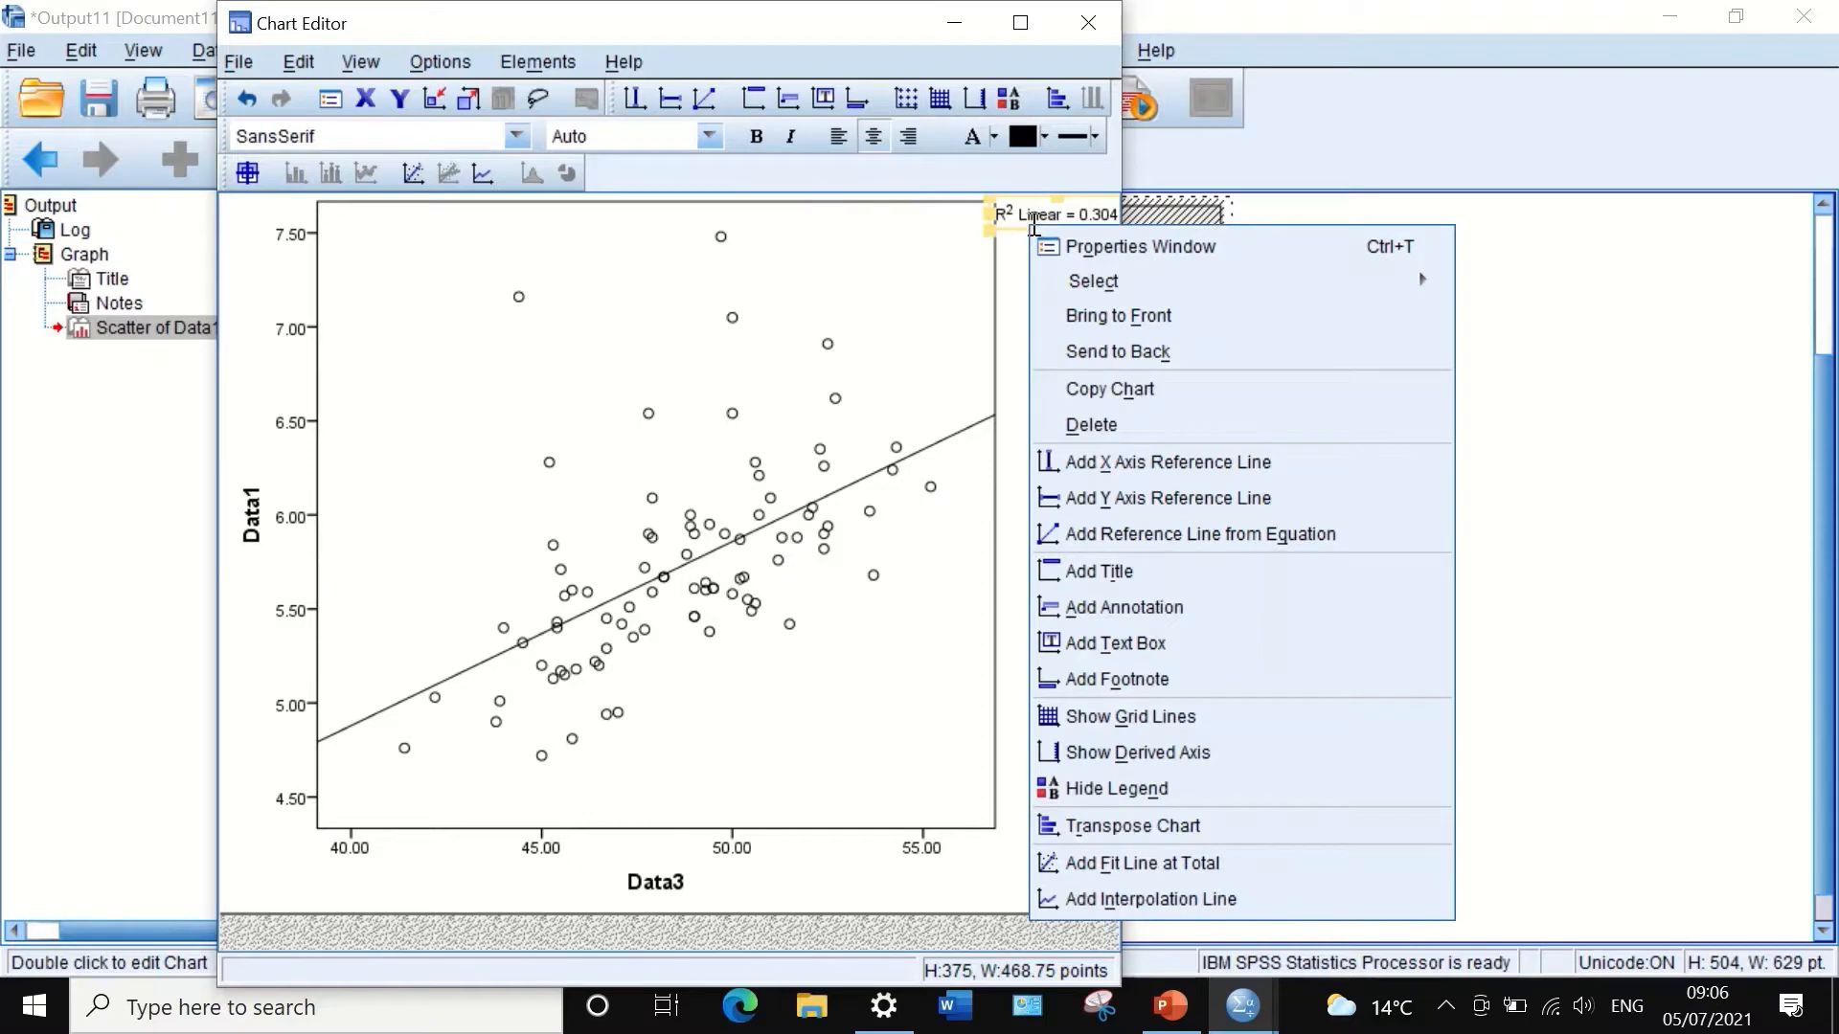
left_click(1099, 421)
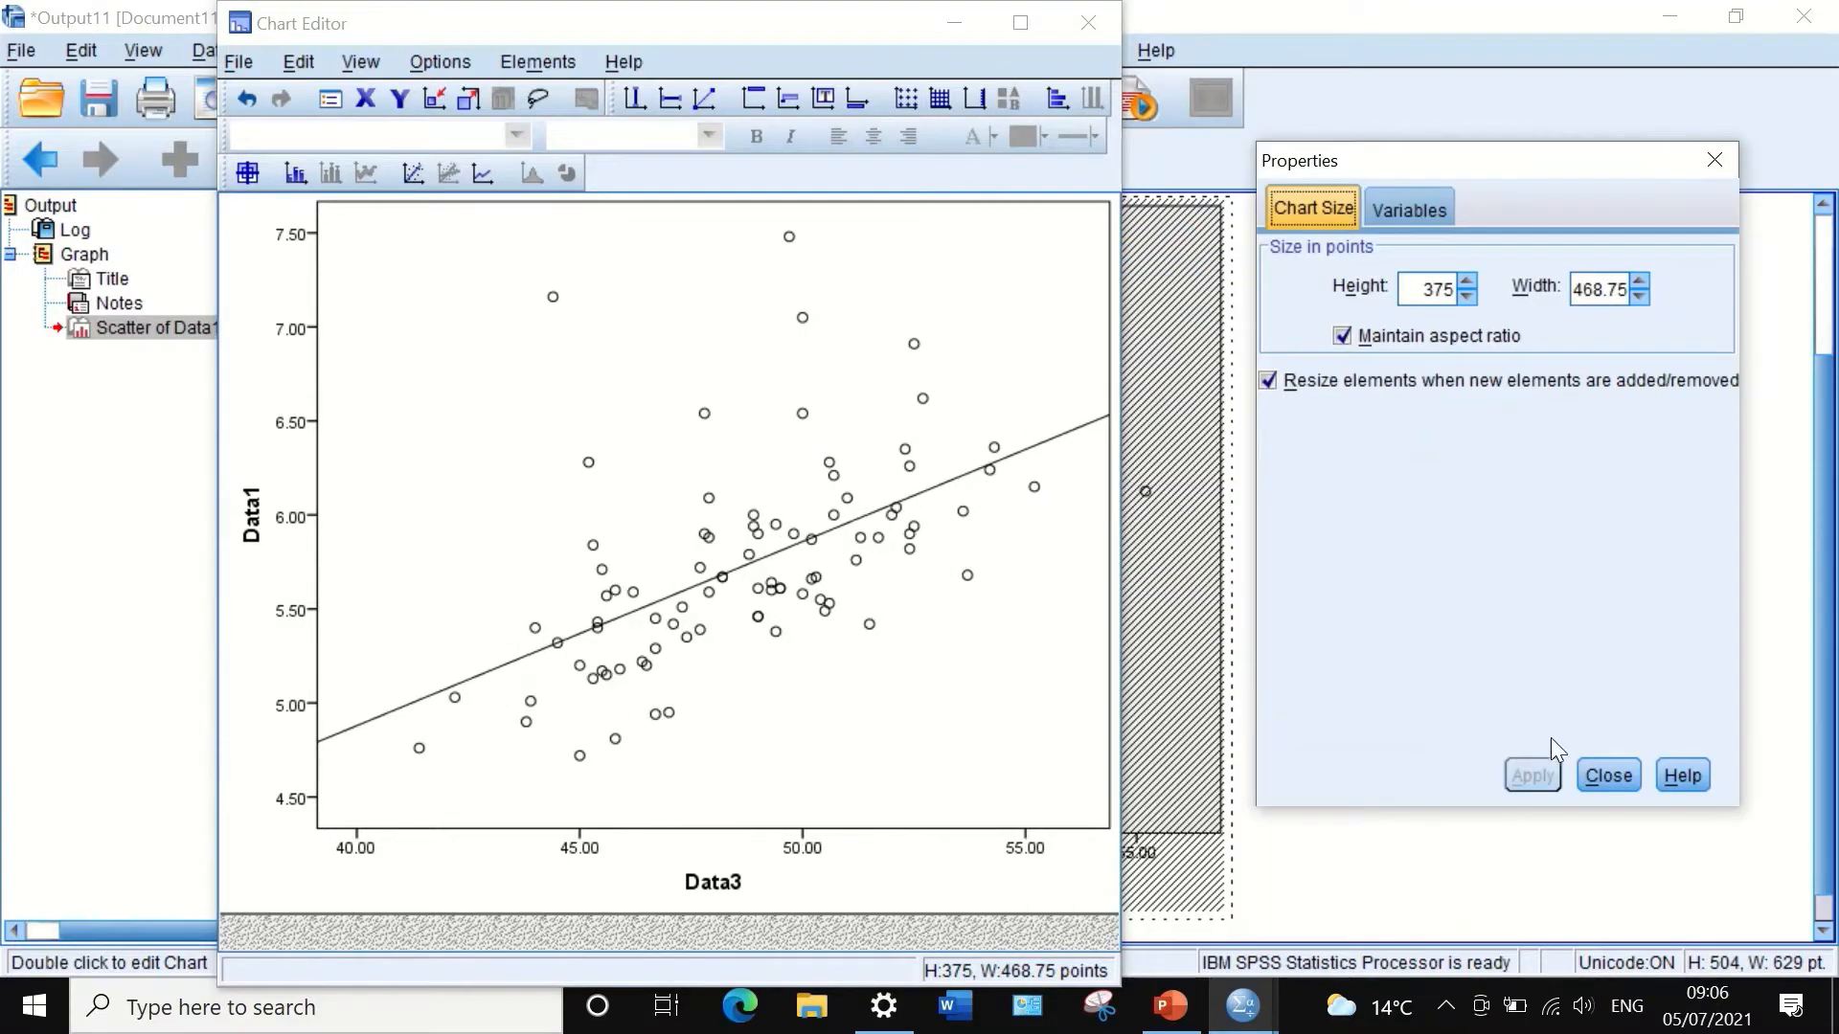
left_click(1606, 774)
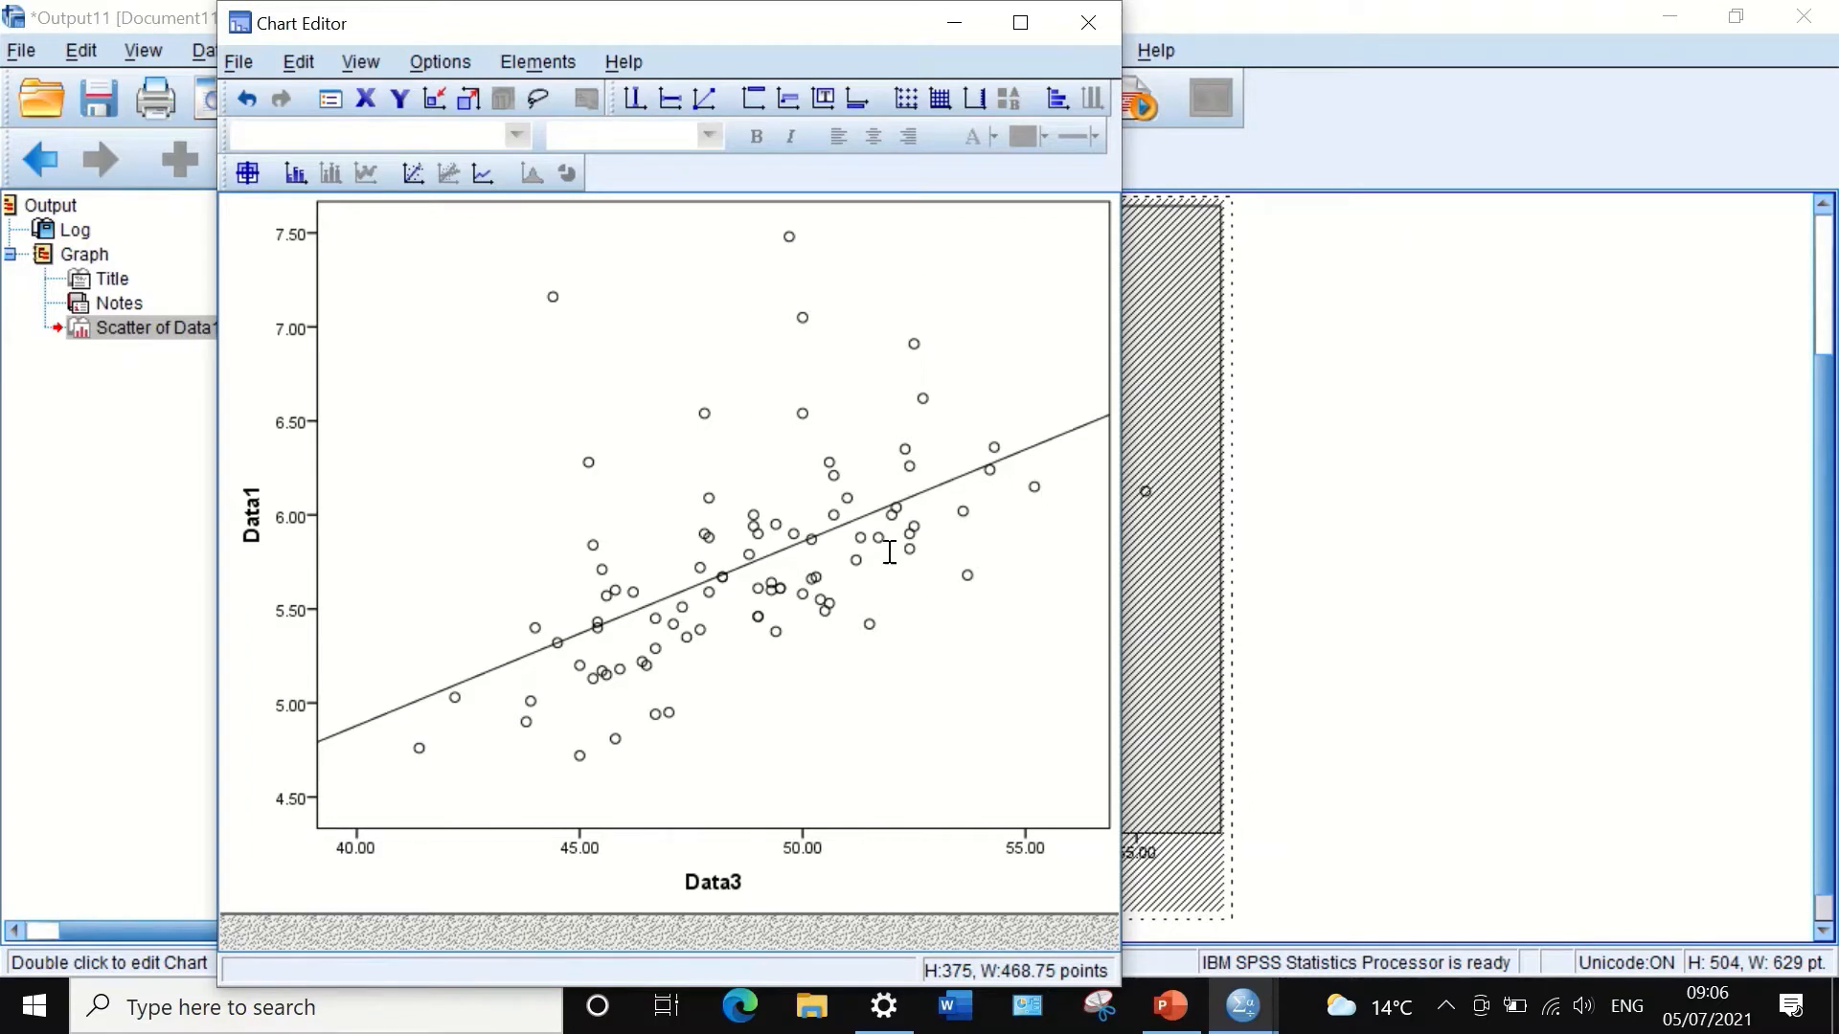
Step: Open the properties of the scatterplot's data markers and set the marker size to 3
double_click(706, 416)
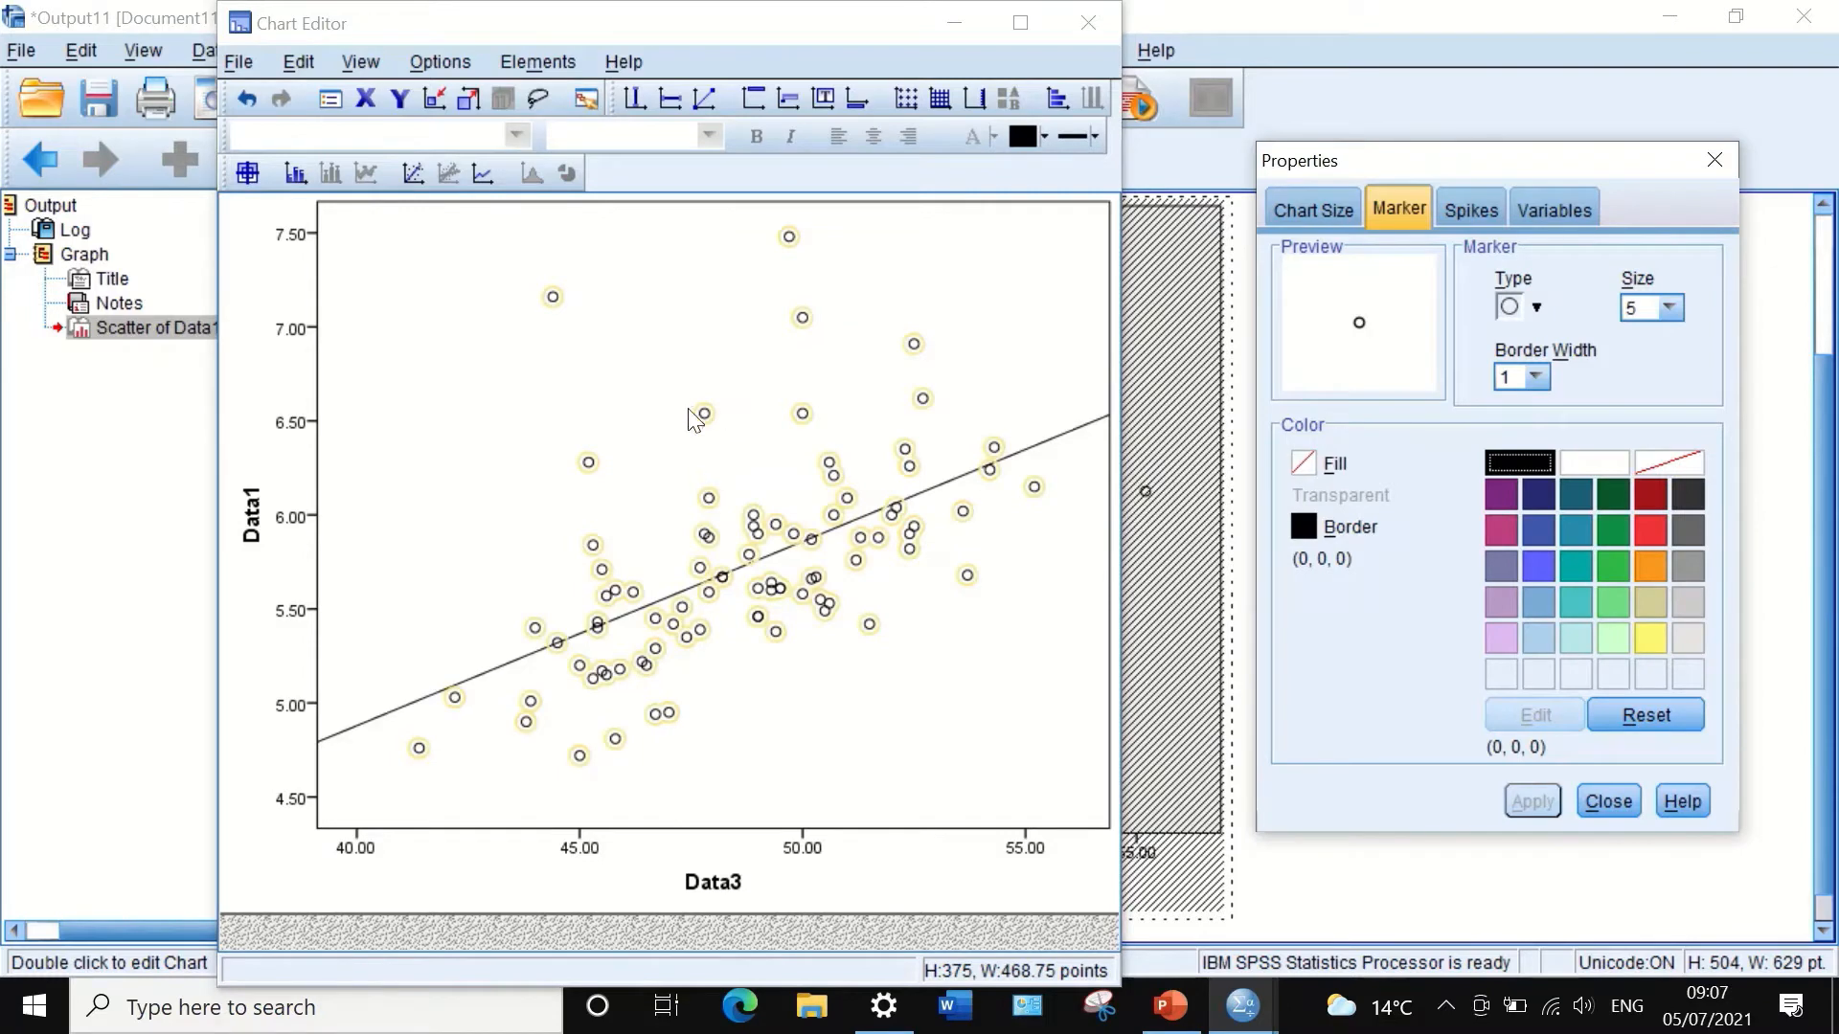
left_click(1352, 330)
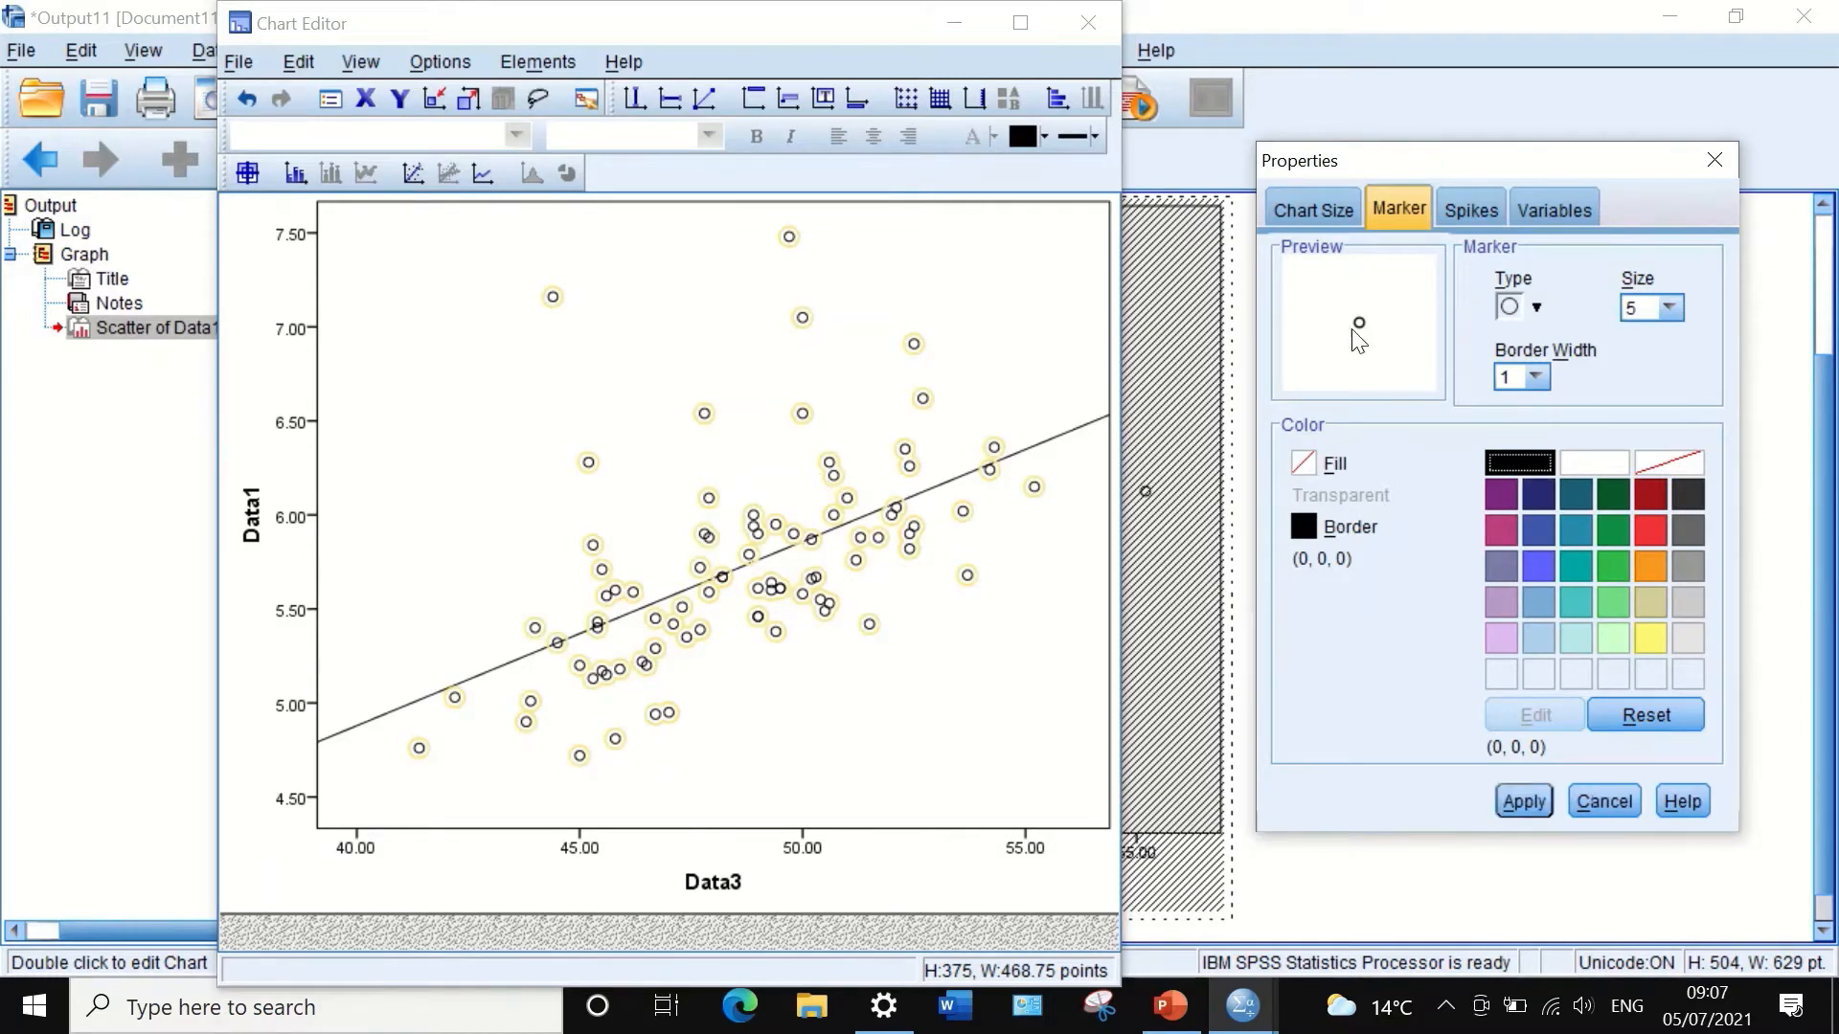
left_click(1668, 308)
scroll(1660, 355, "up", 2)
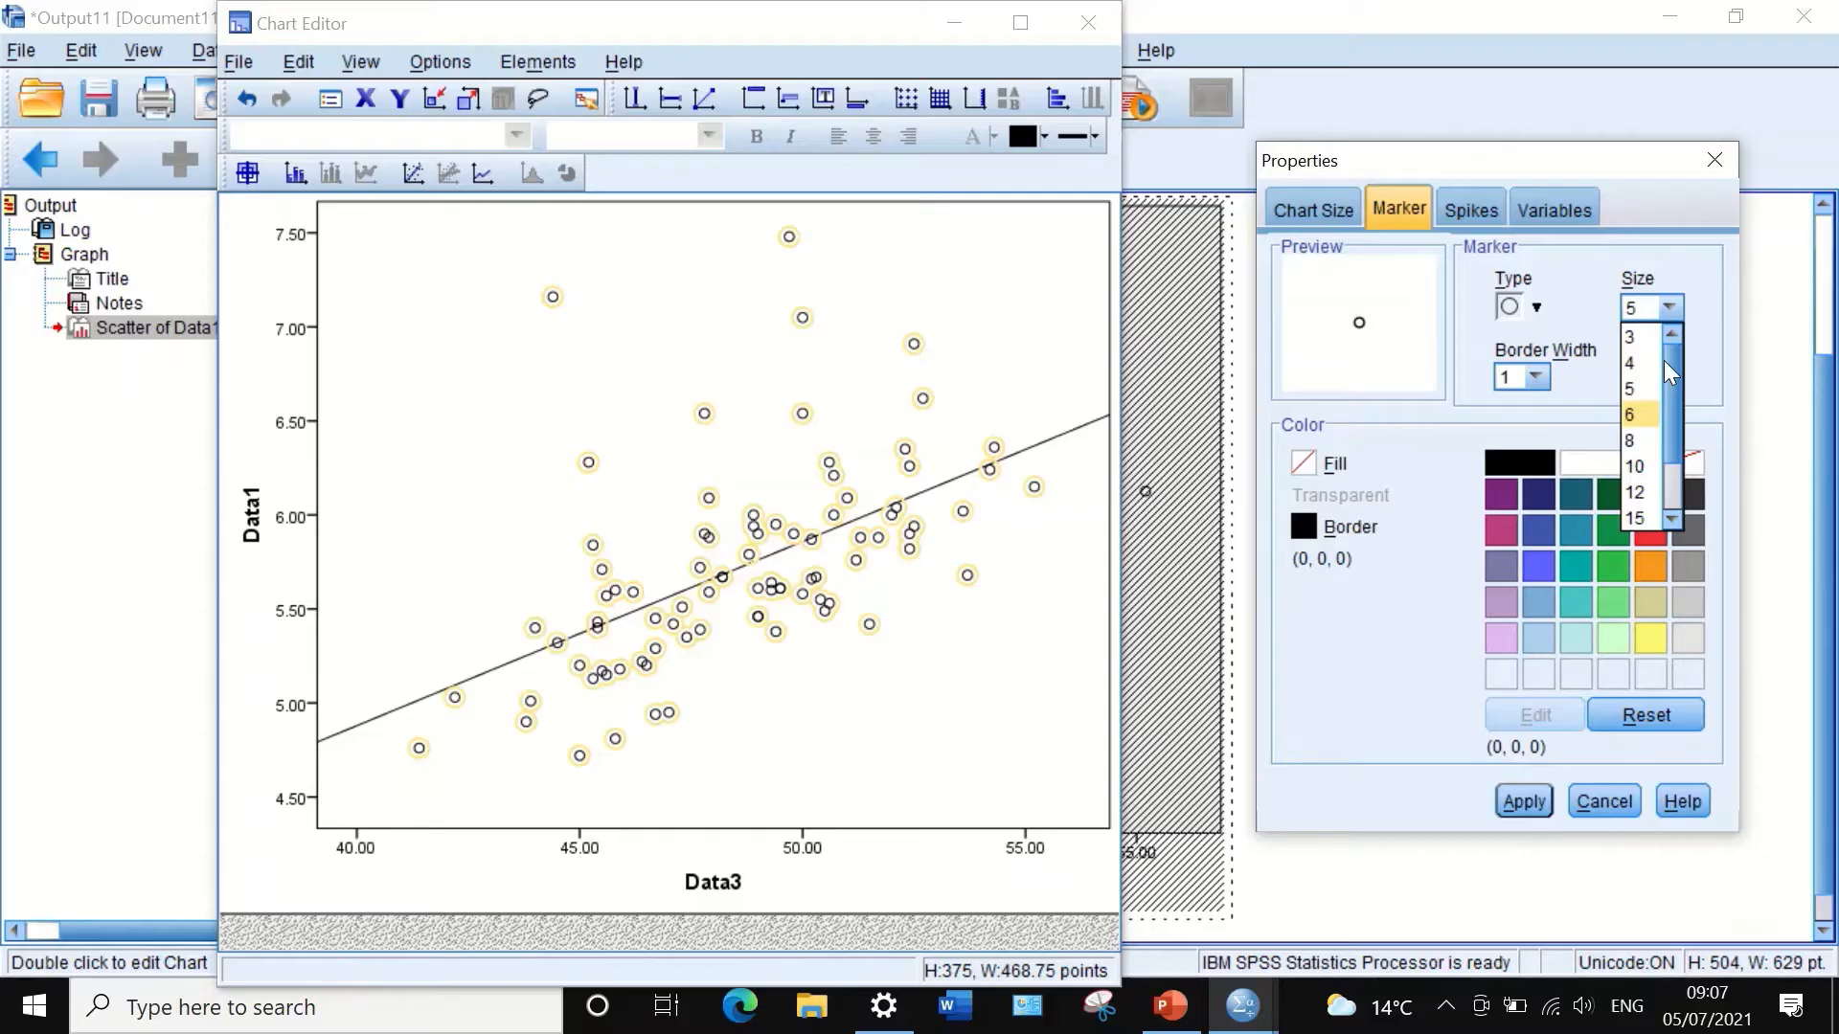
left_click(1633, 343)
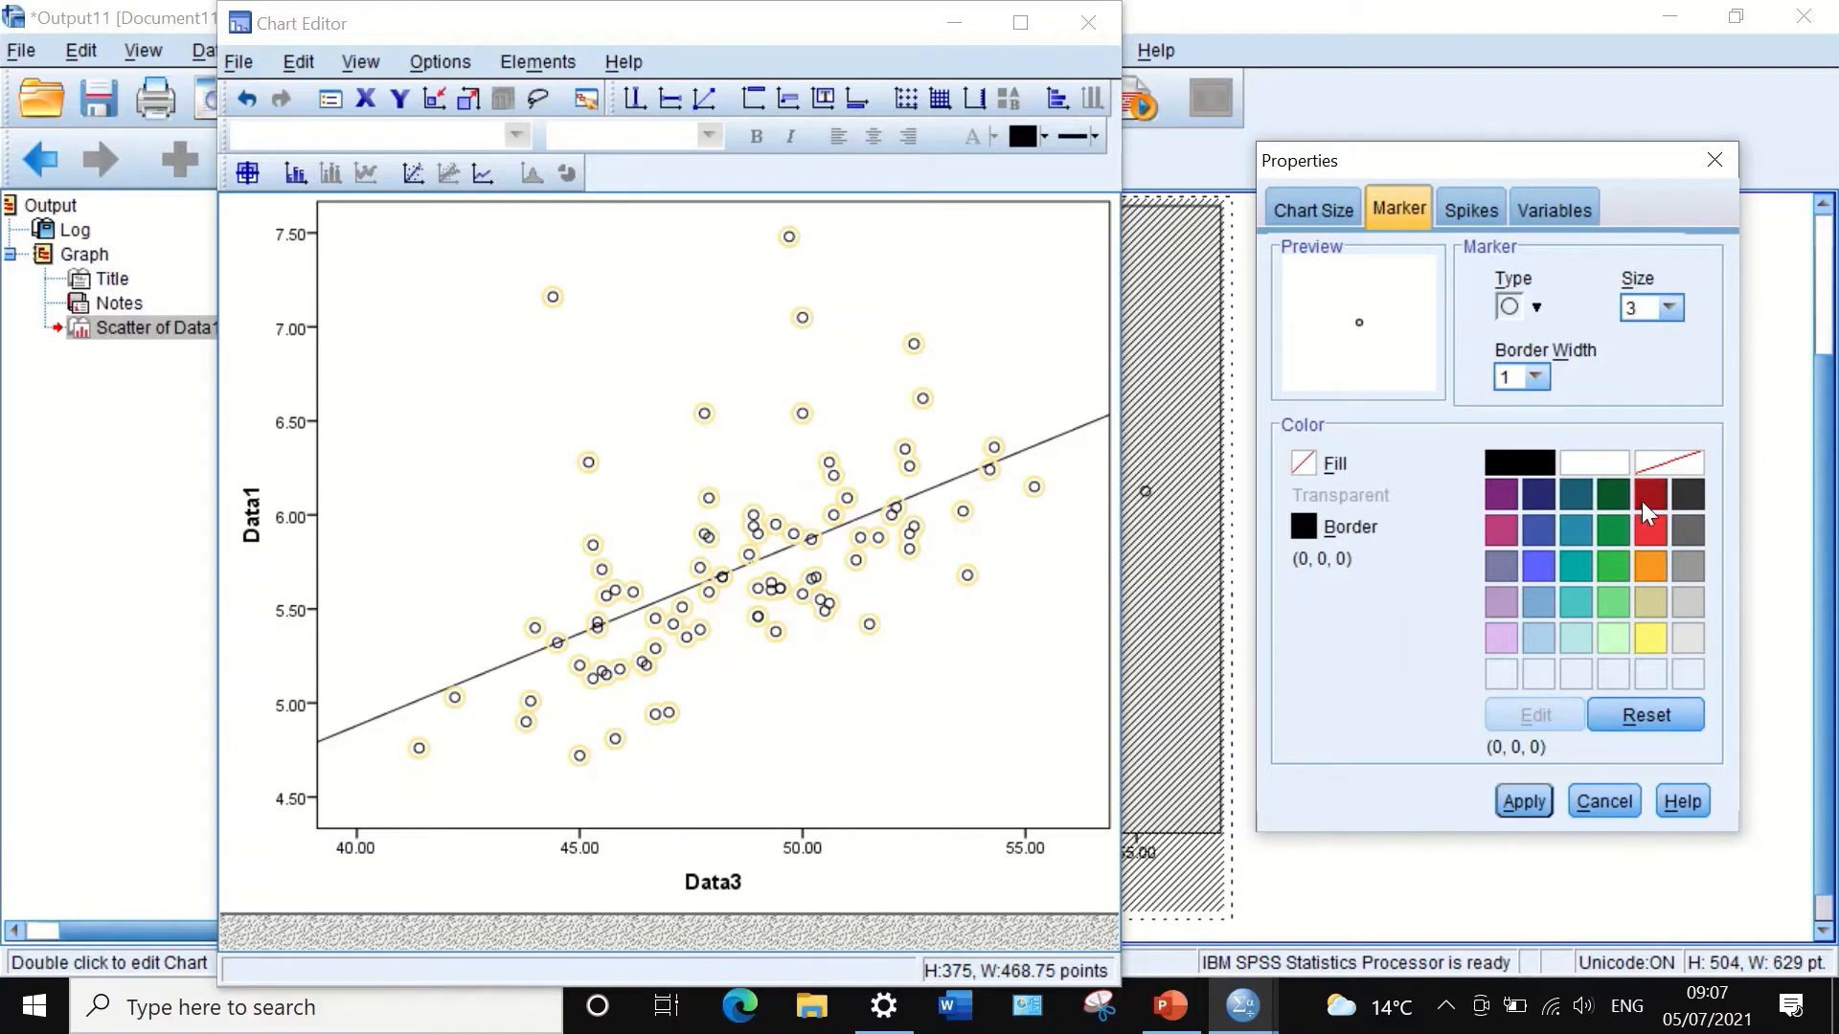
Step: Give the data markers a dark blue (40, 42, 115) border 1.5 wide, apply it and return to the output
left_click(1535, 493)
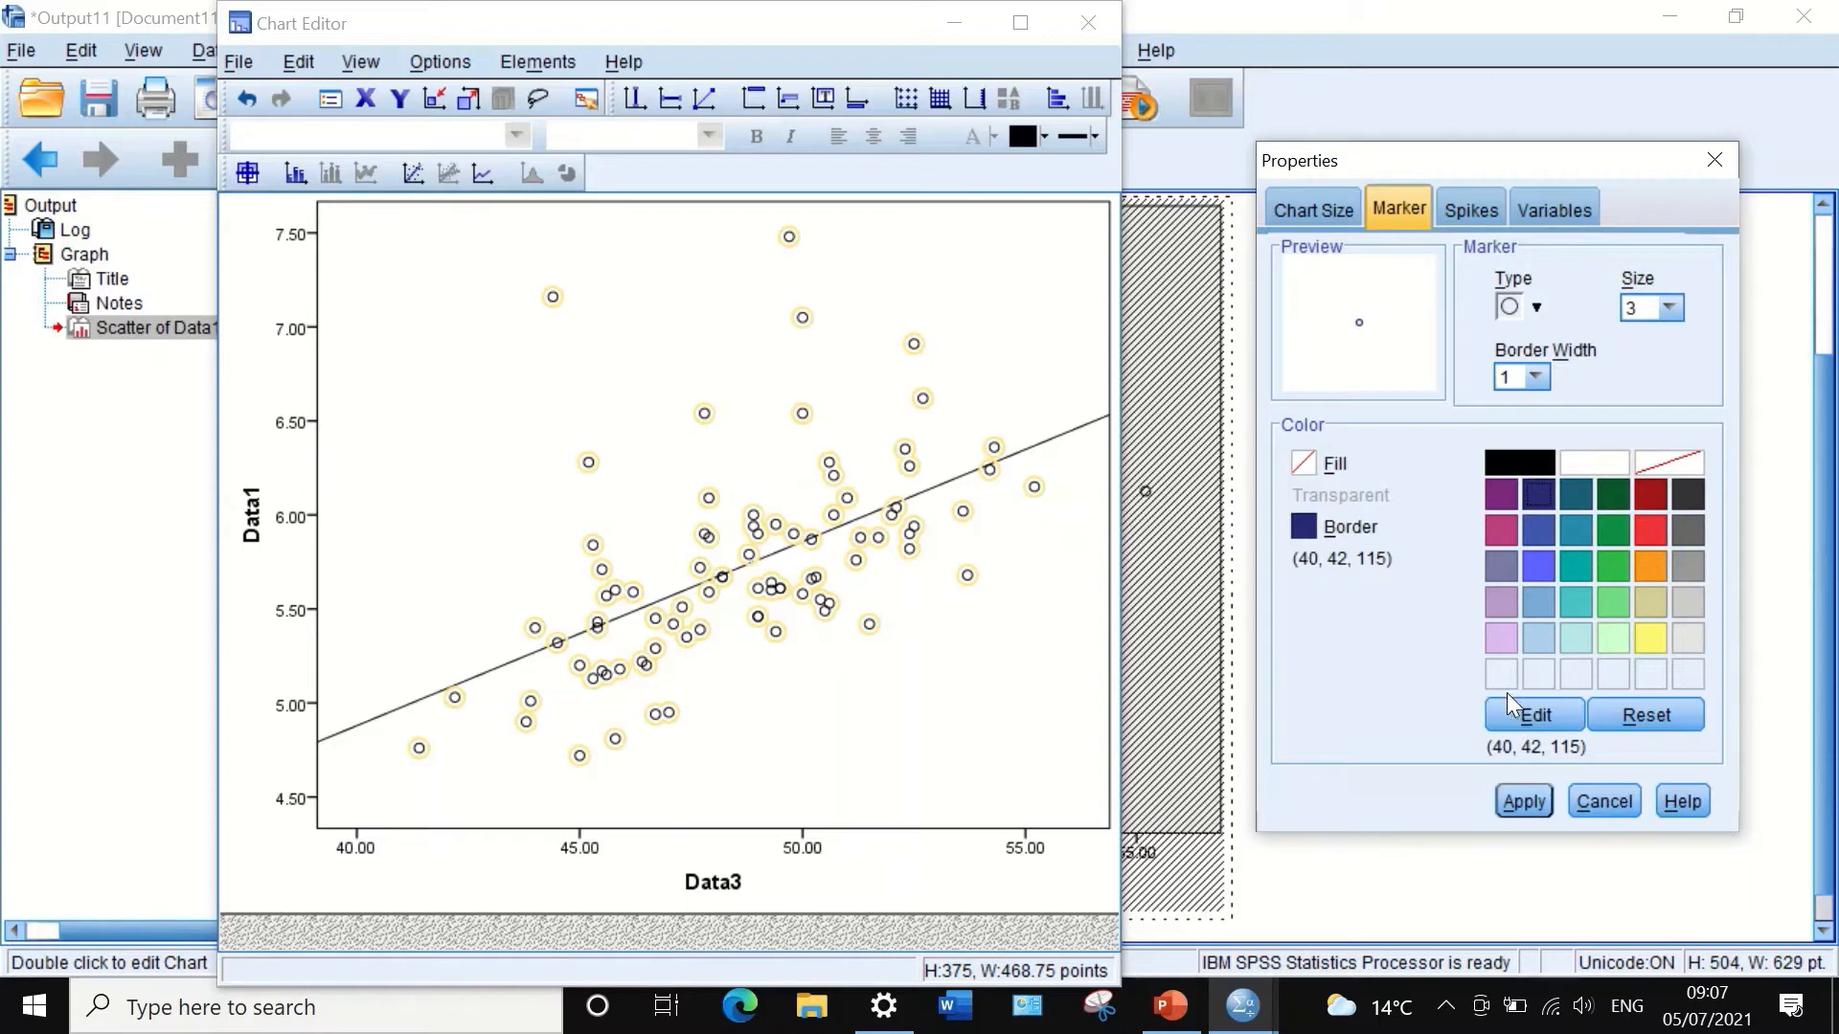
left_click(1536, 377)
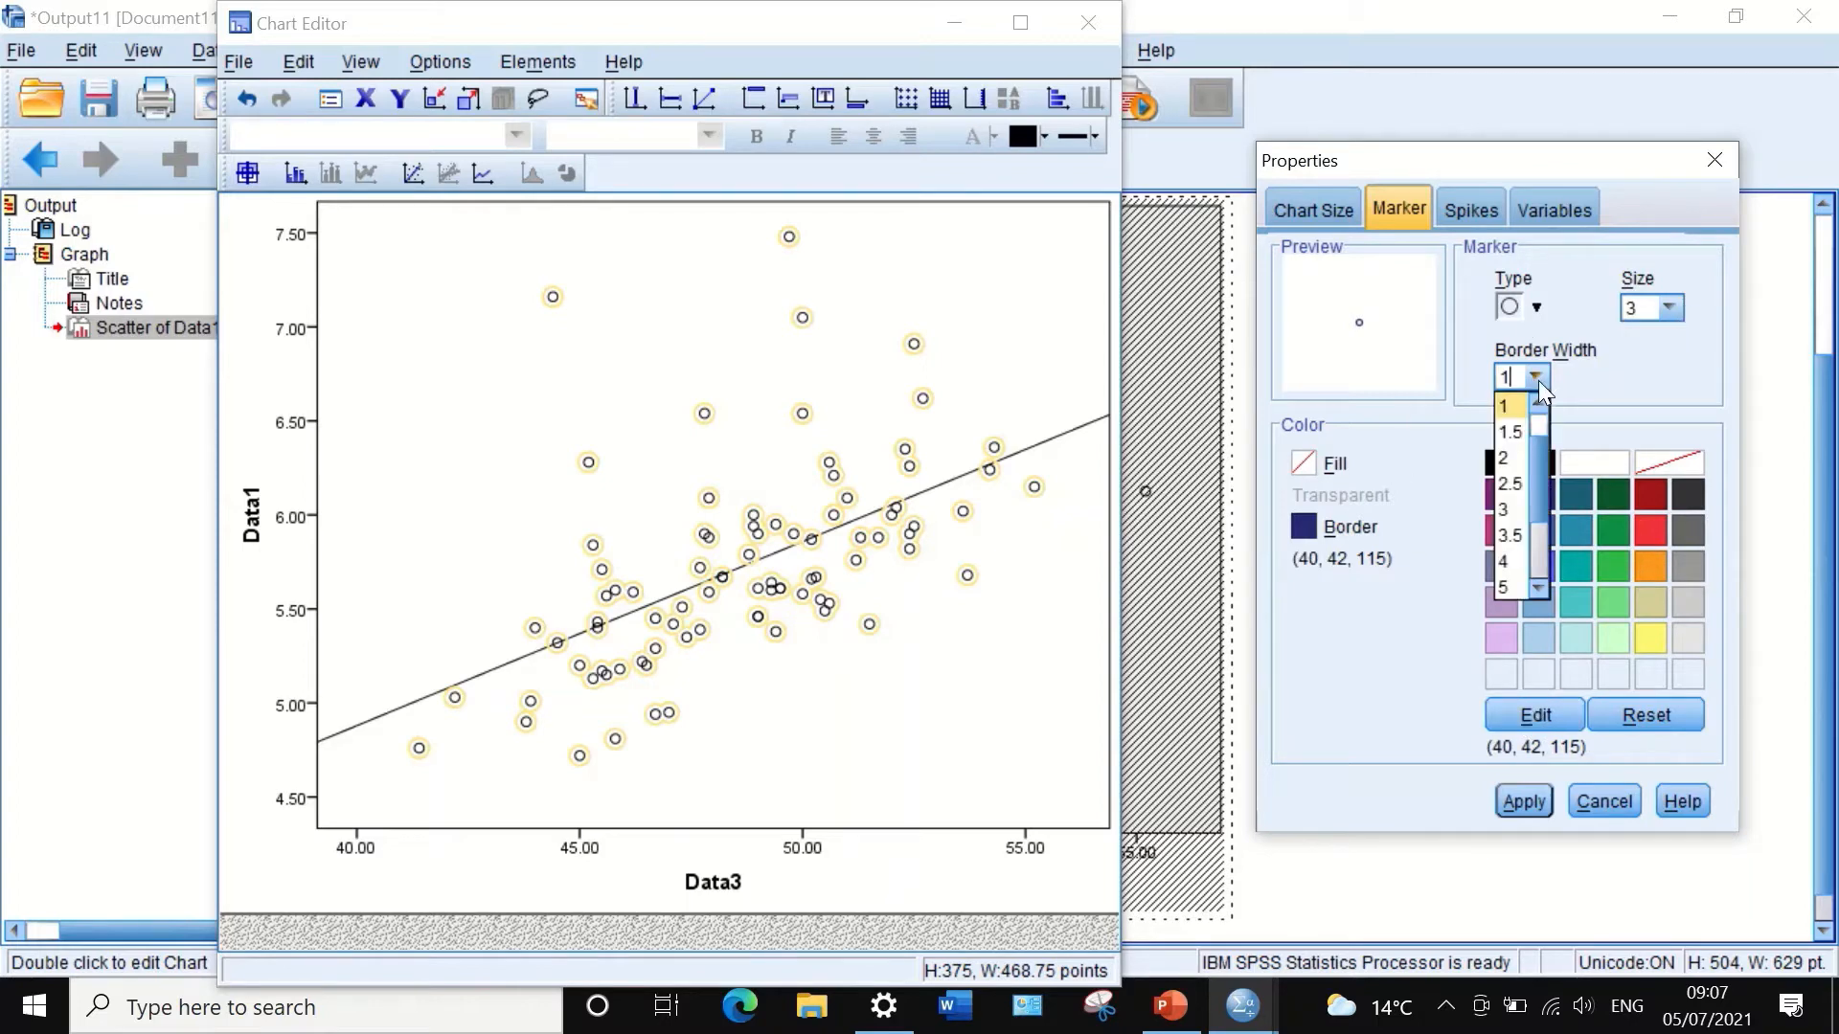
left_click(1511, 432)
left_click(1530, 797)
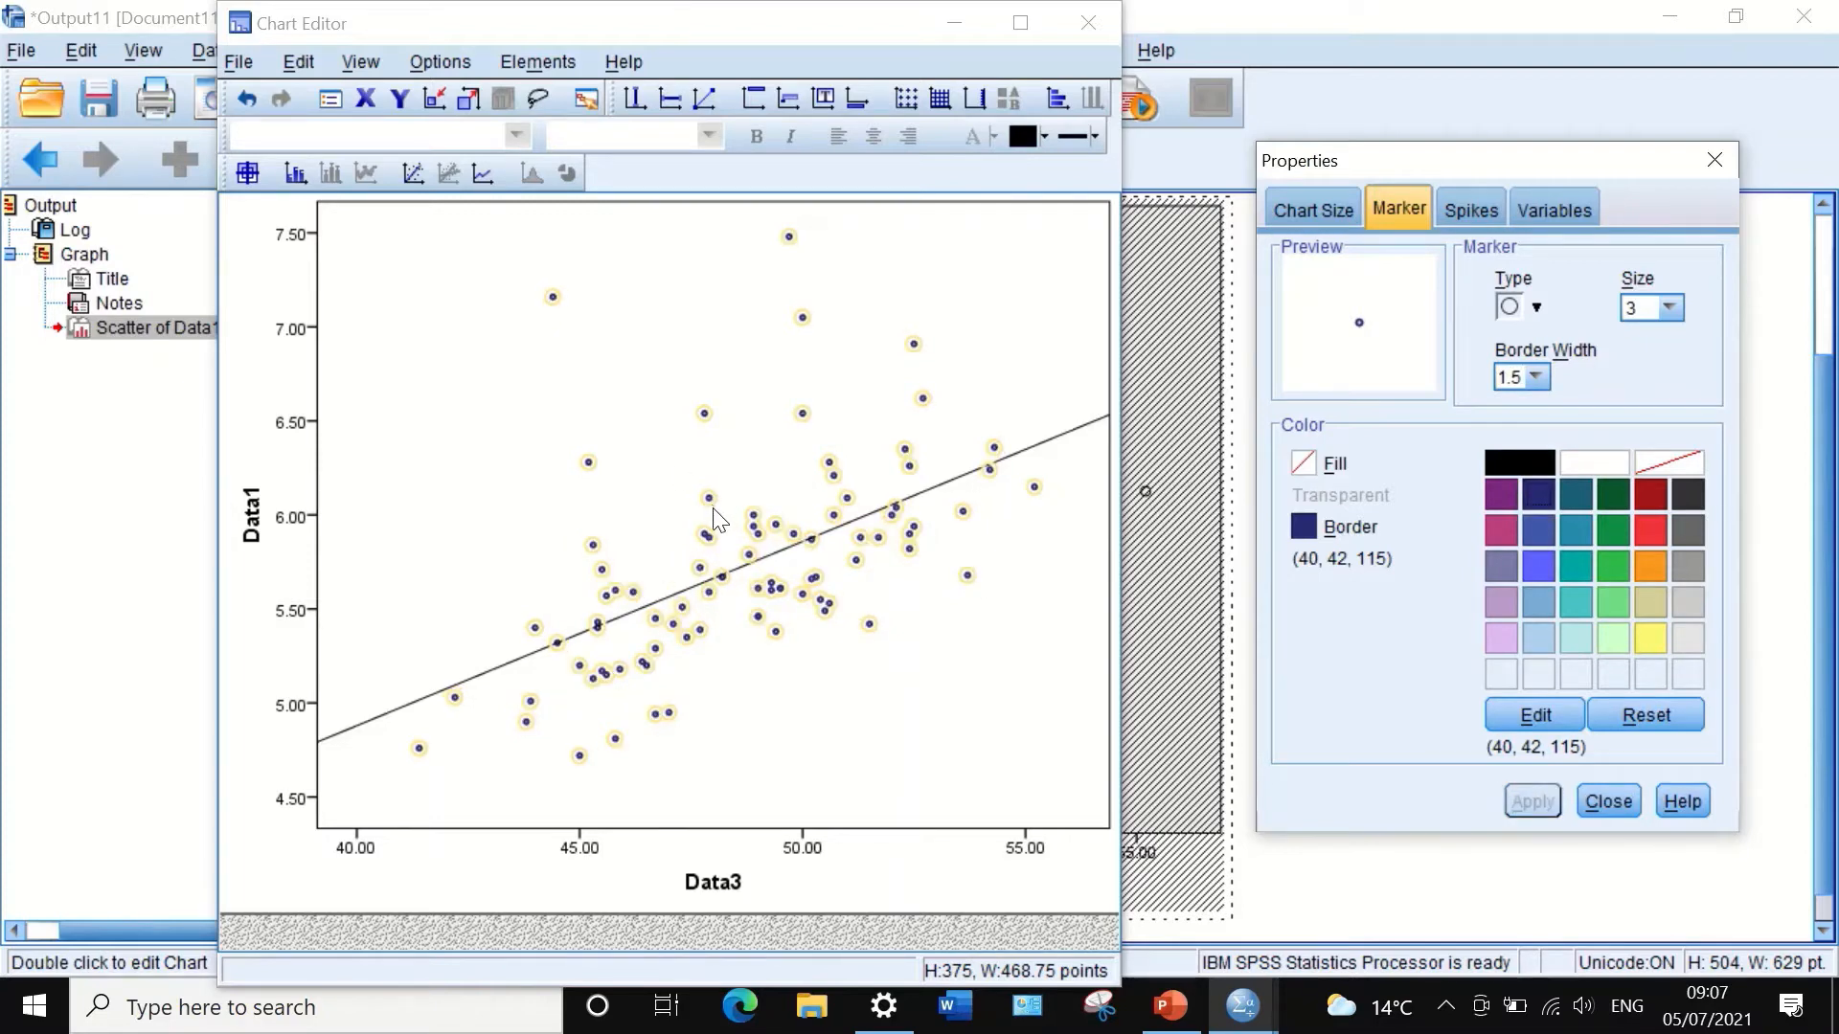
left_click(1590, 801)
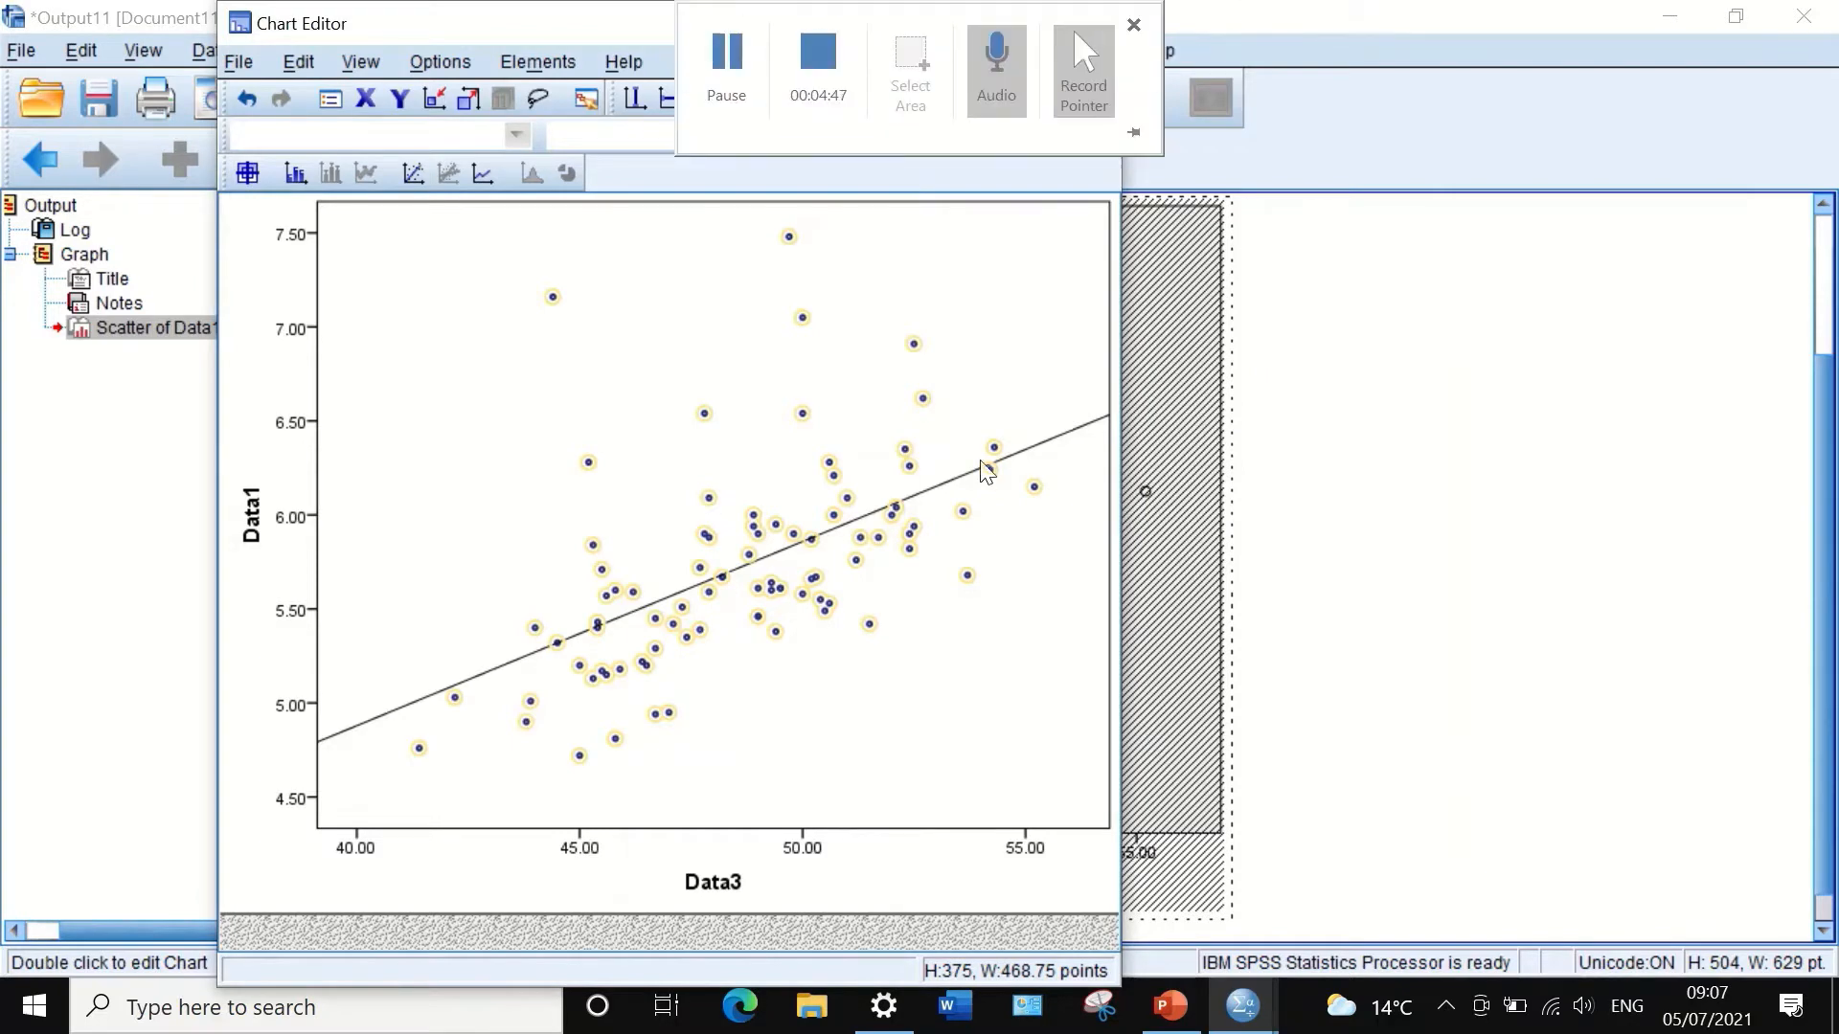
left_click(1139, 455)
left_click(1446, 482)
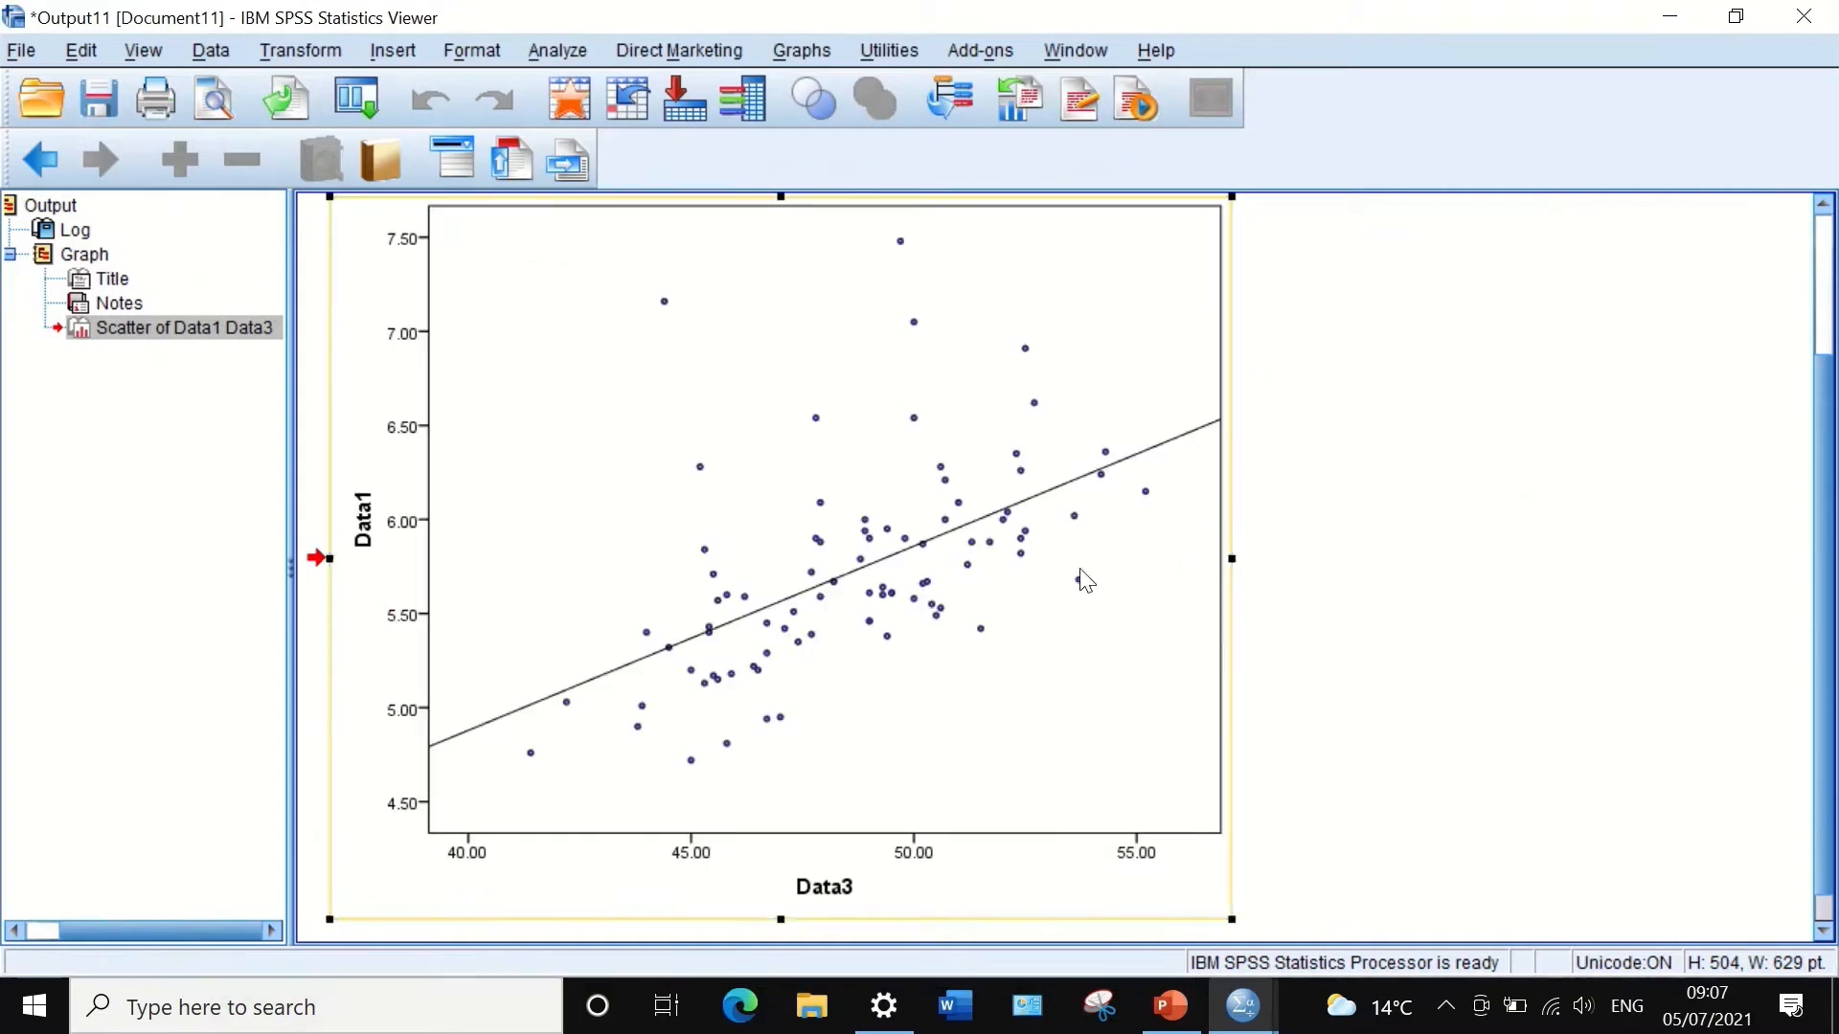
Step: Reopen the scatterplot for editing and review the data markers' spikes, variables and chart size settings
double_click(816, 435)
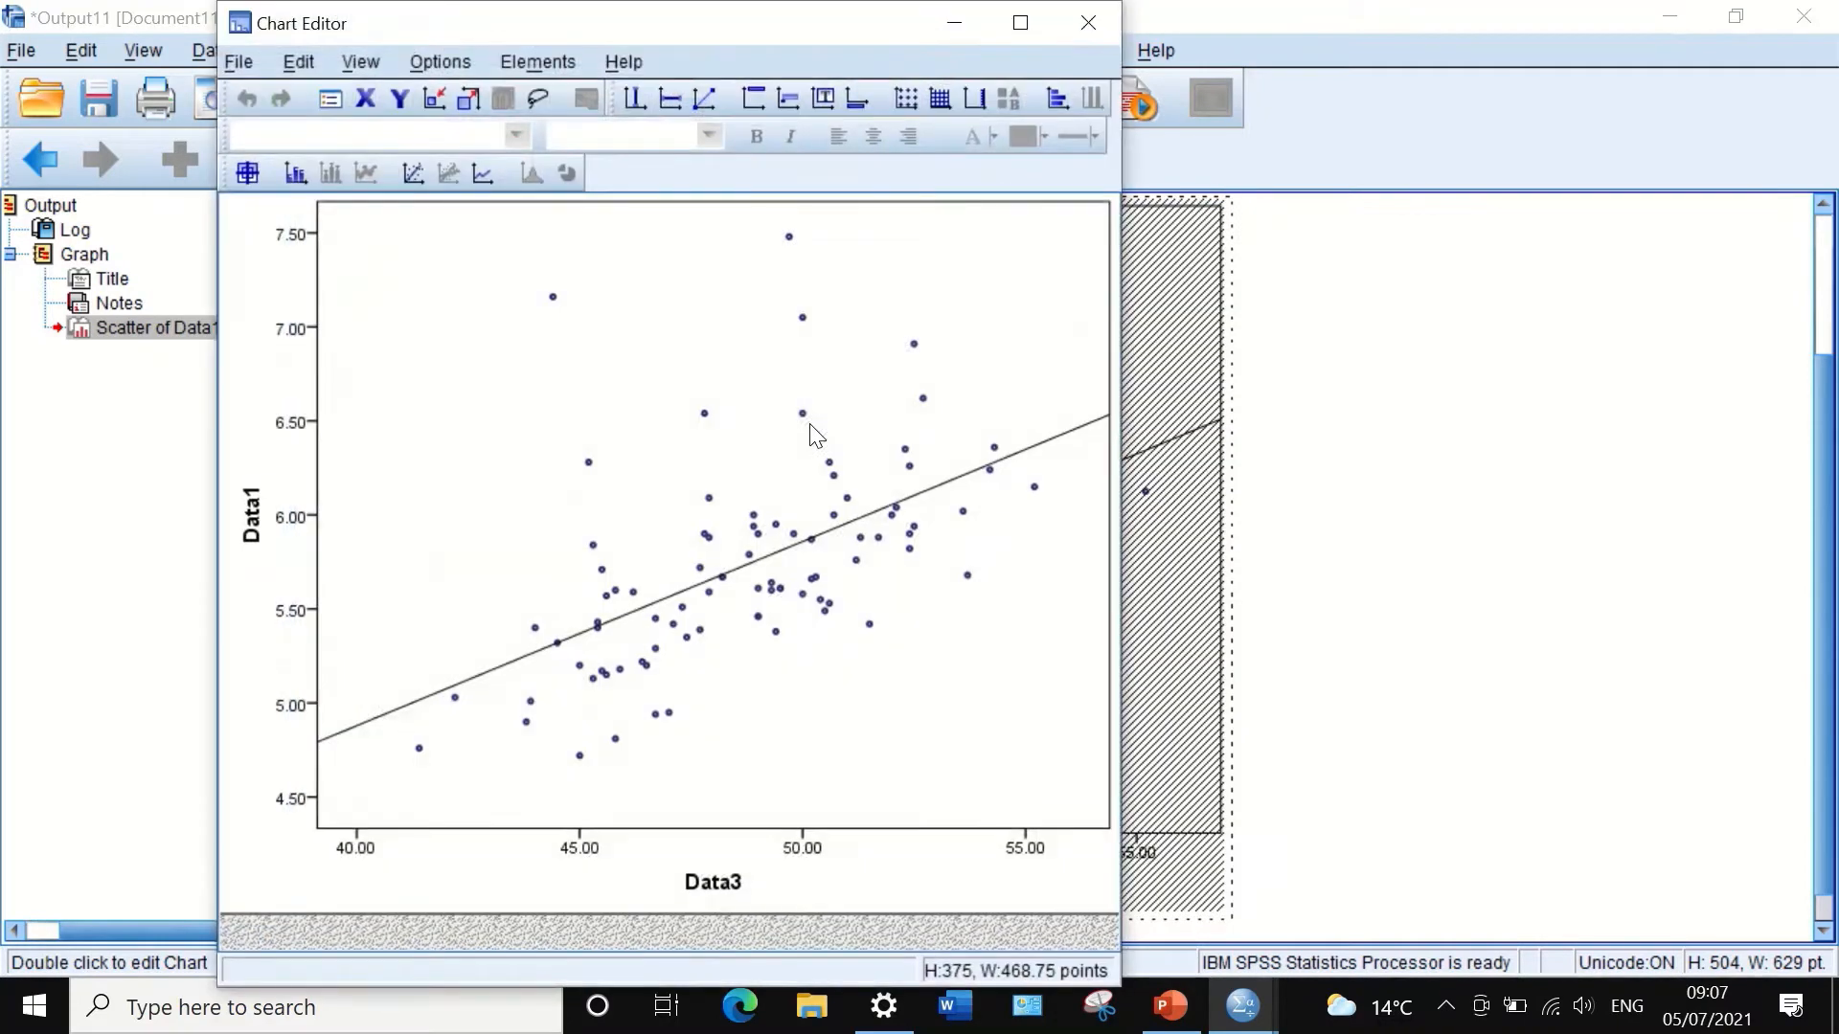
double_click(705, 417)
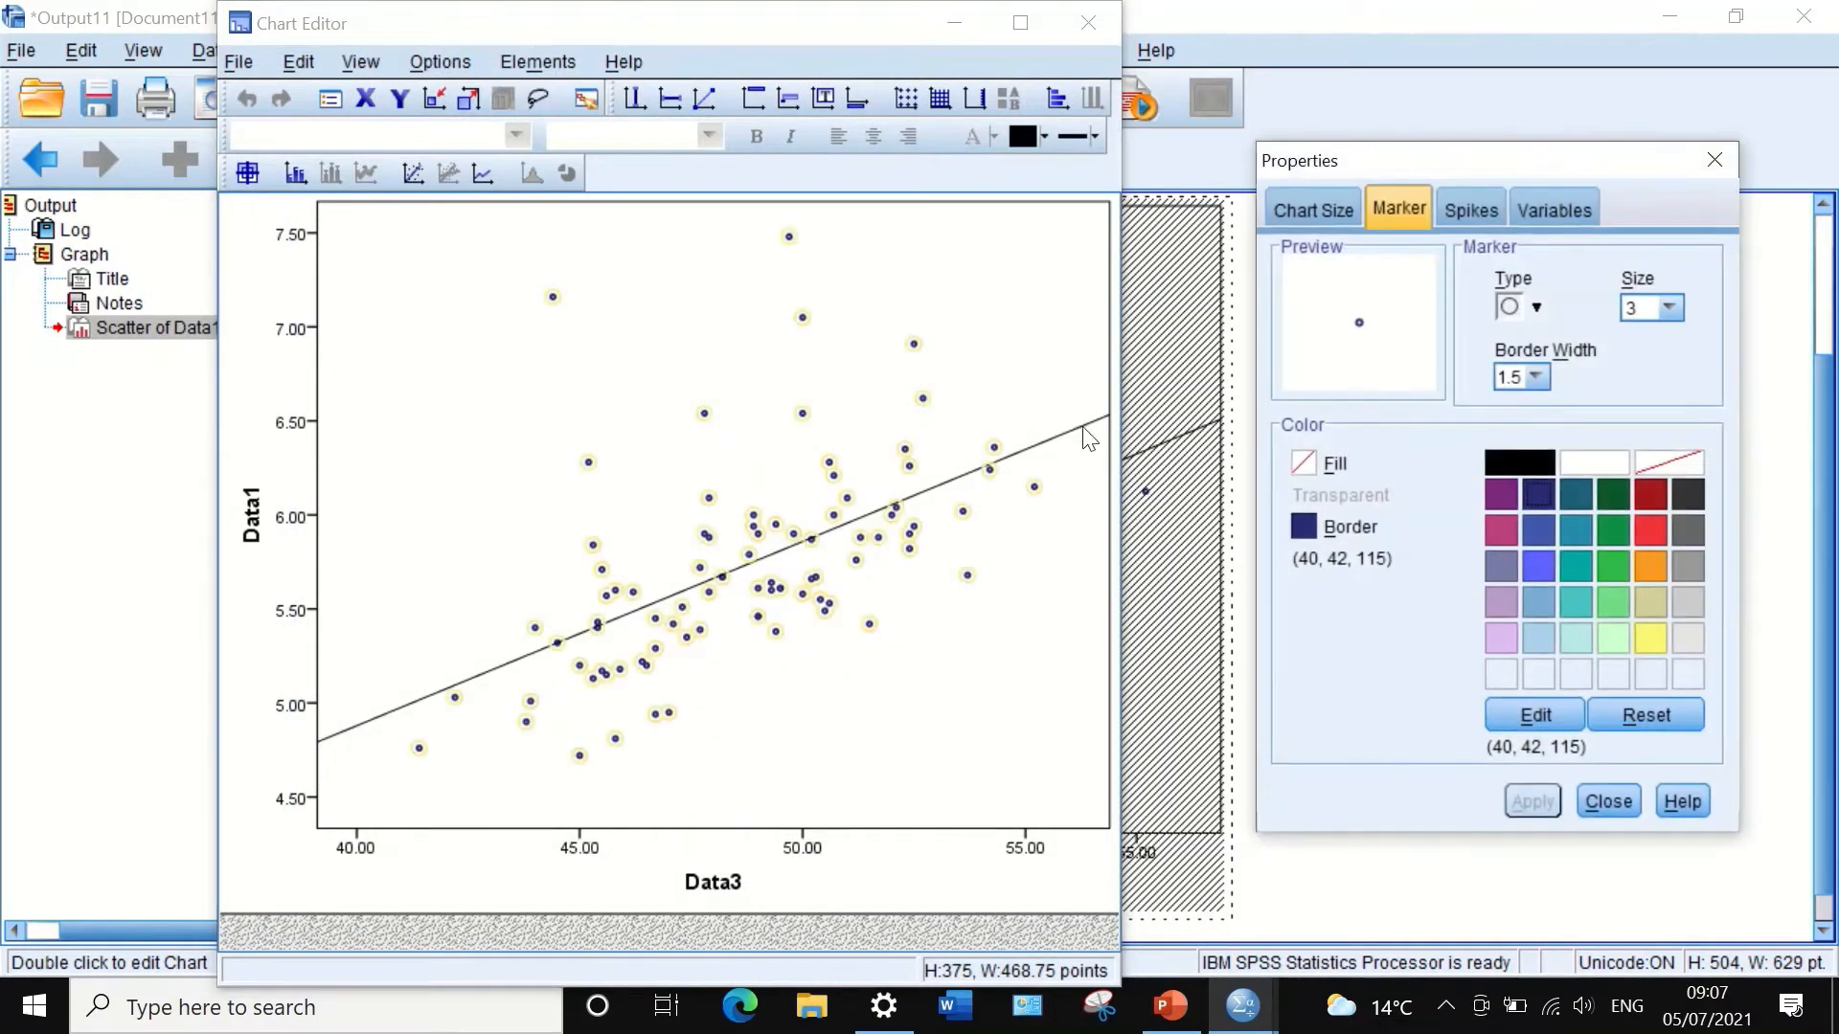
left_click(1473, 211)
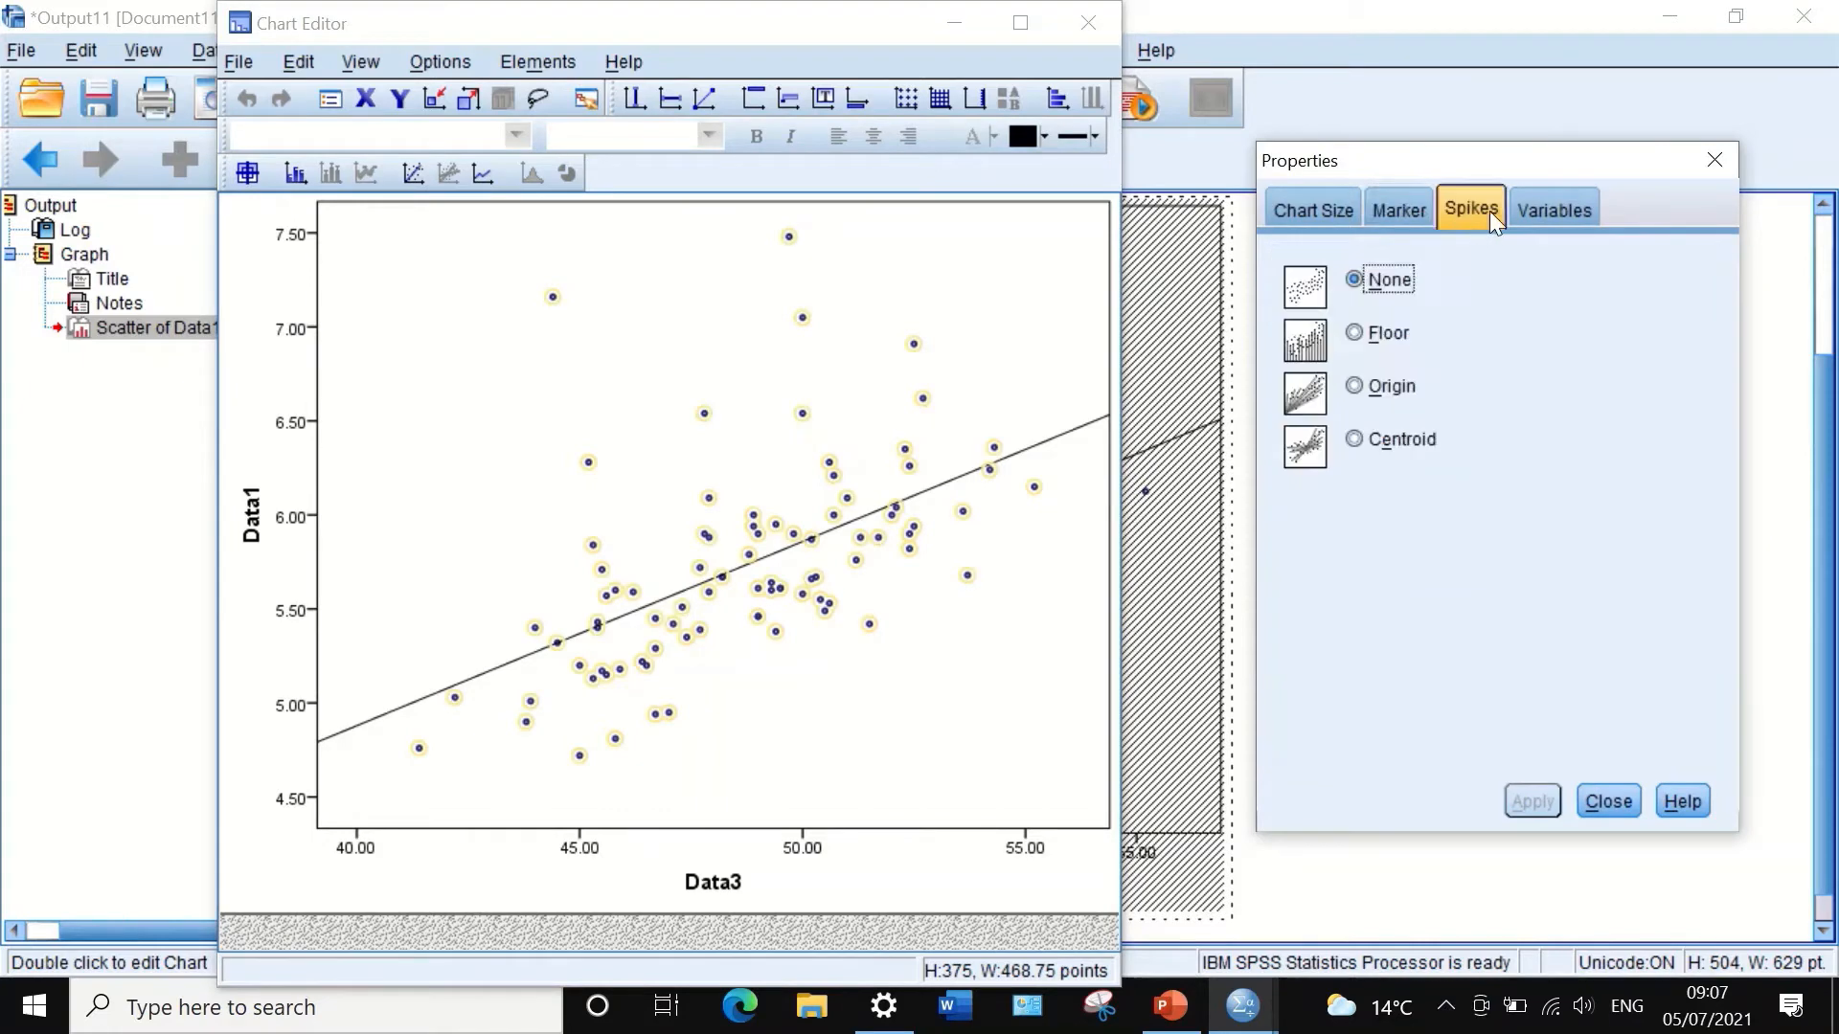
left_click(1556, 209)
left_click(1314, 207)
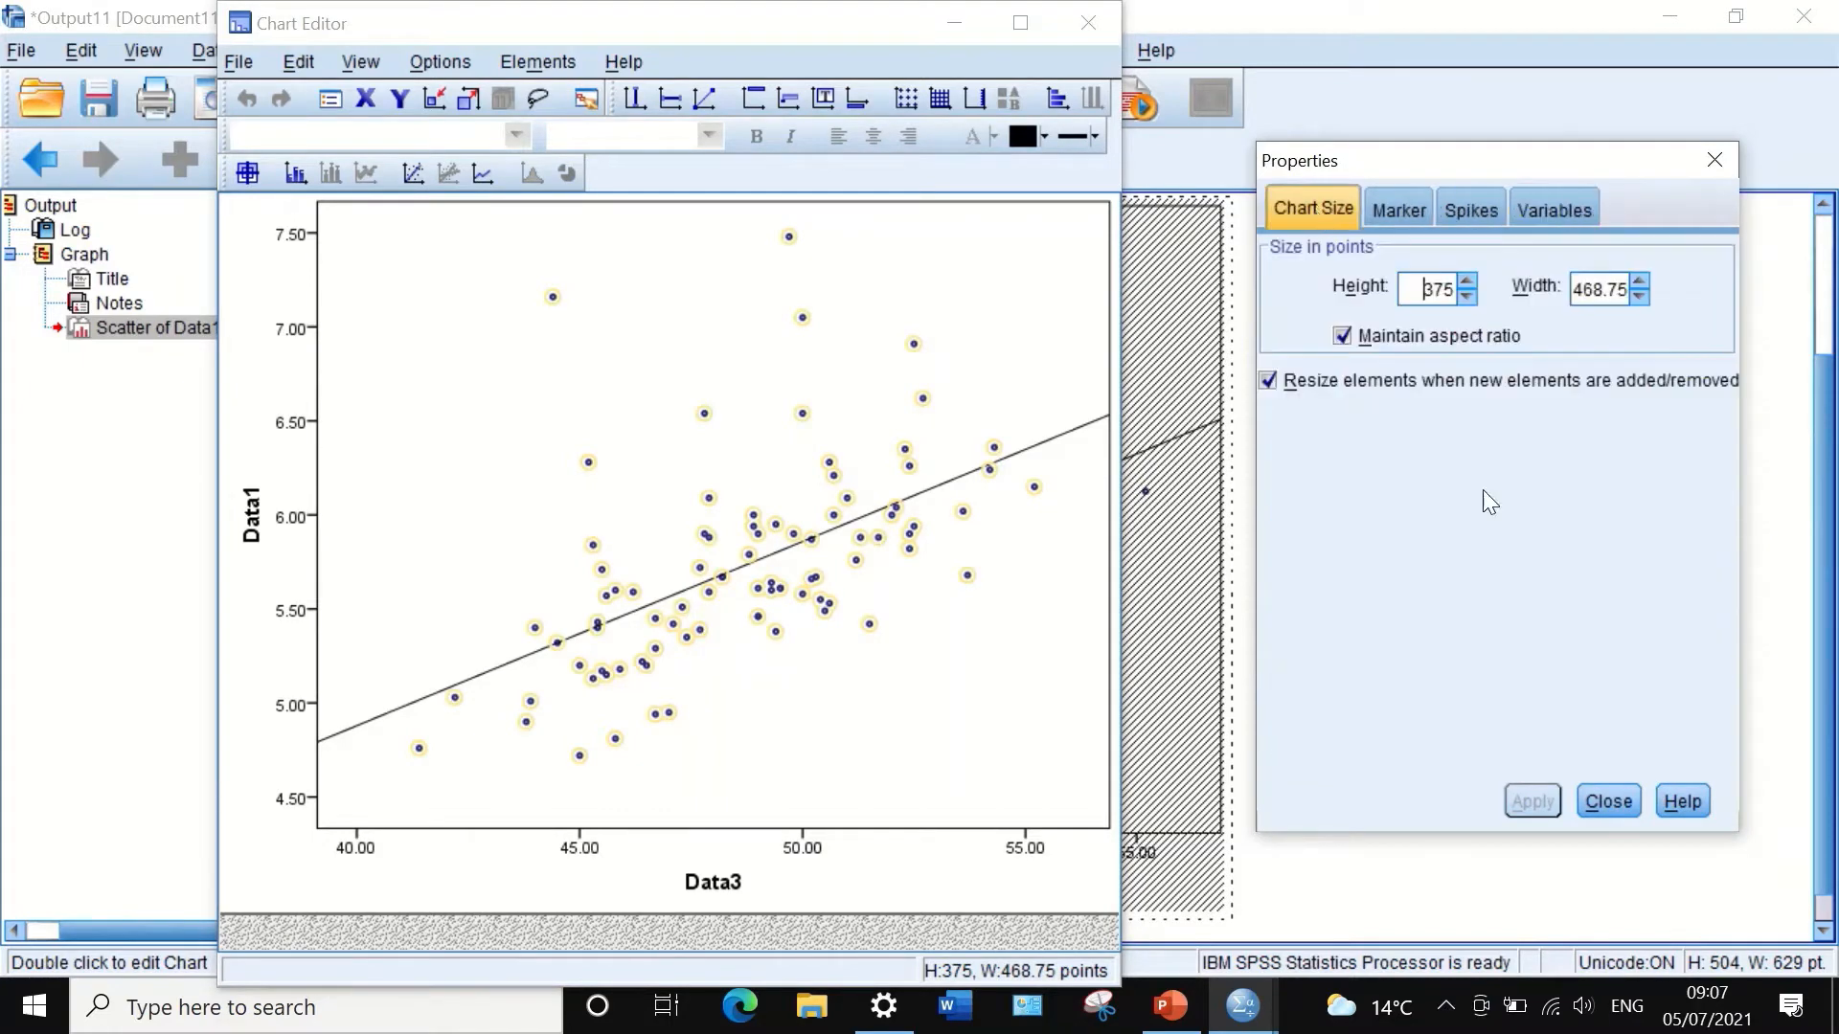
left_click(1602, 801)
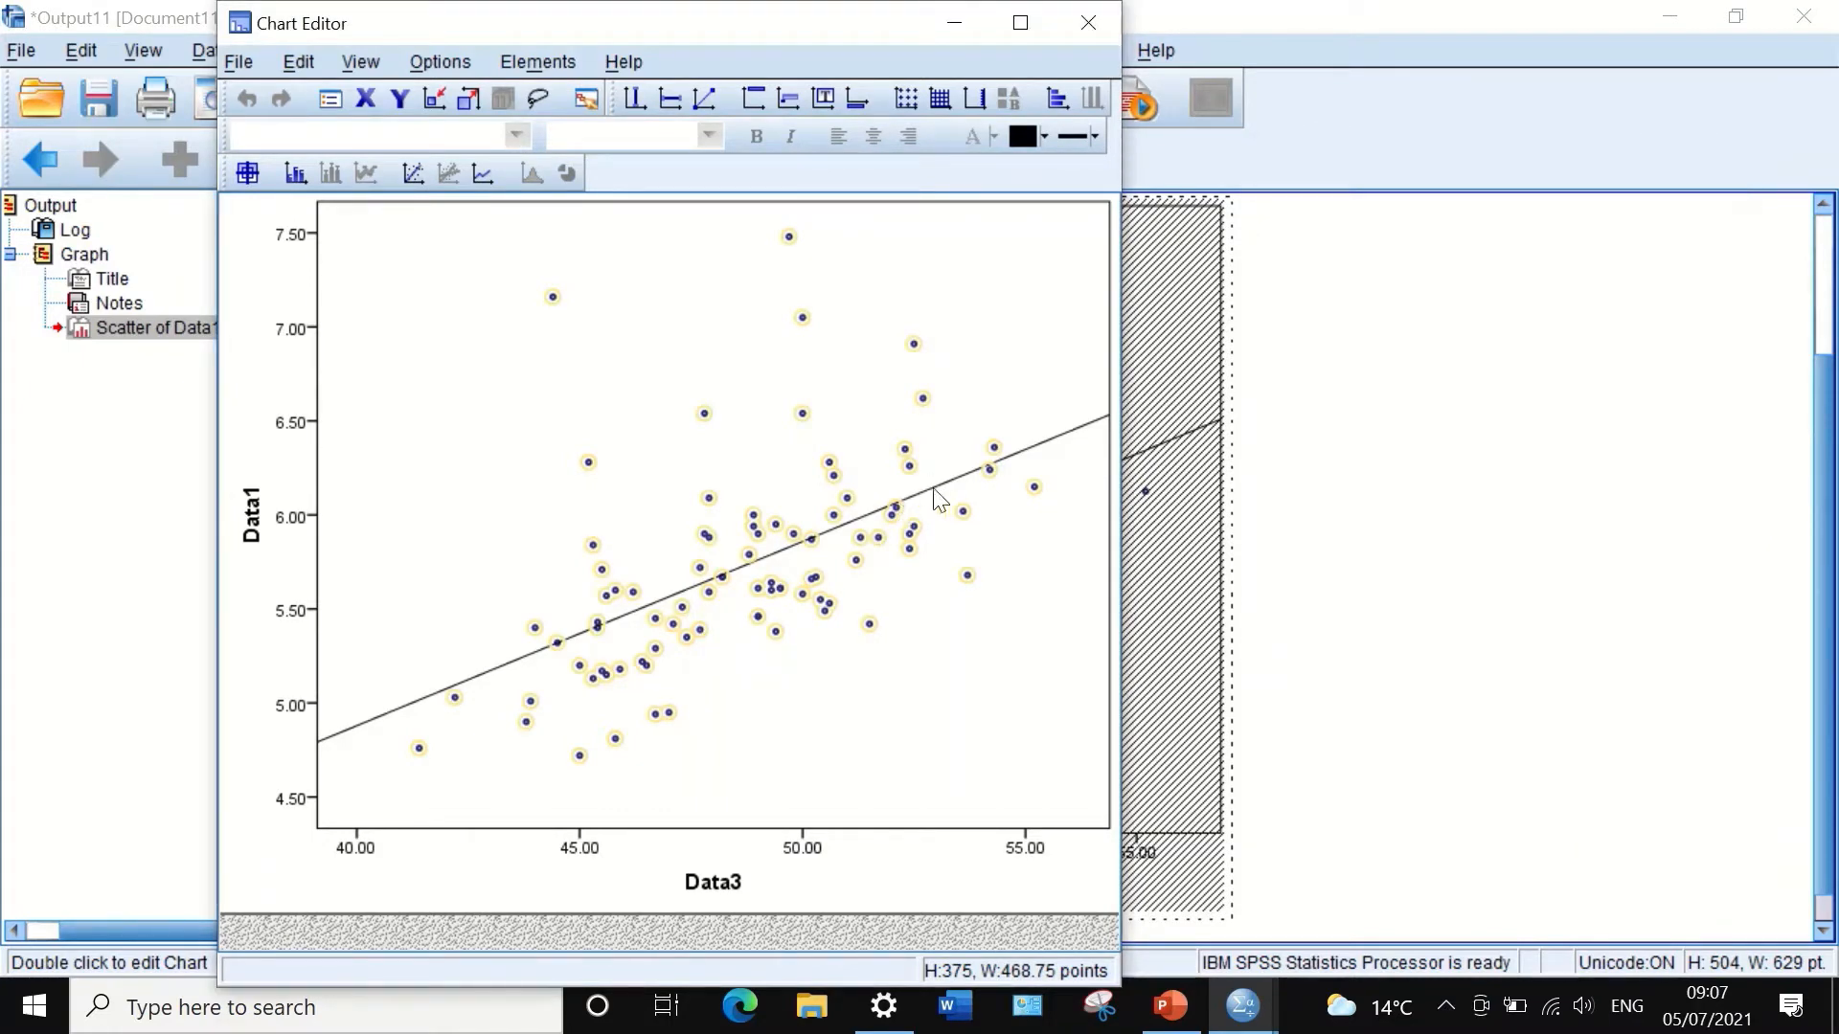
Step: Review the fit line's properties, including variables and line styles, and apply a line weight of 1
double_click(934, 491)
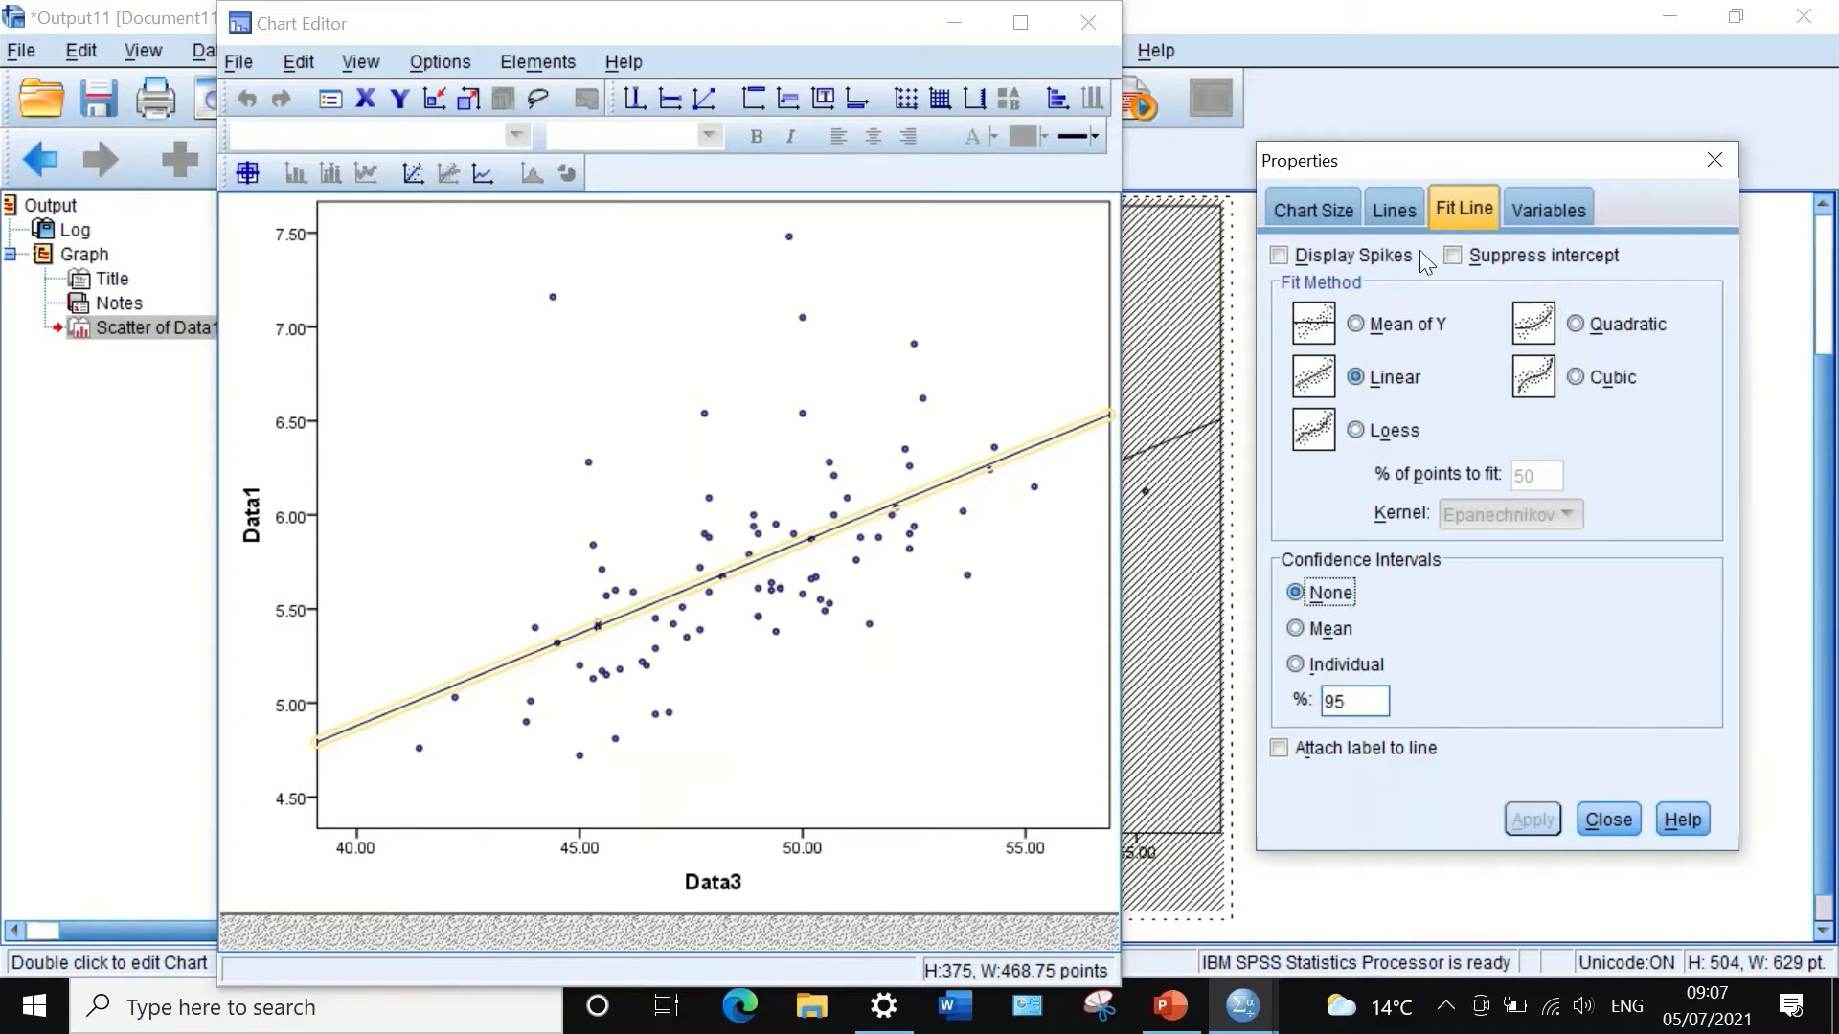
left_click(1537, 211)
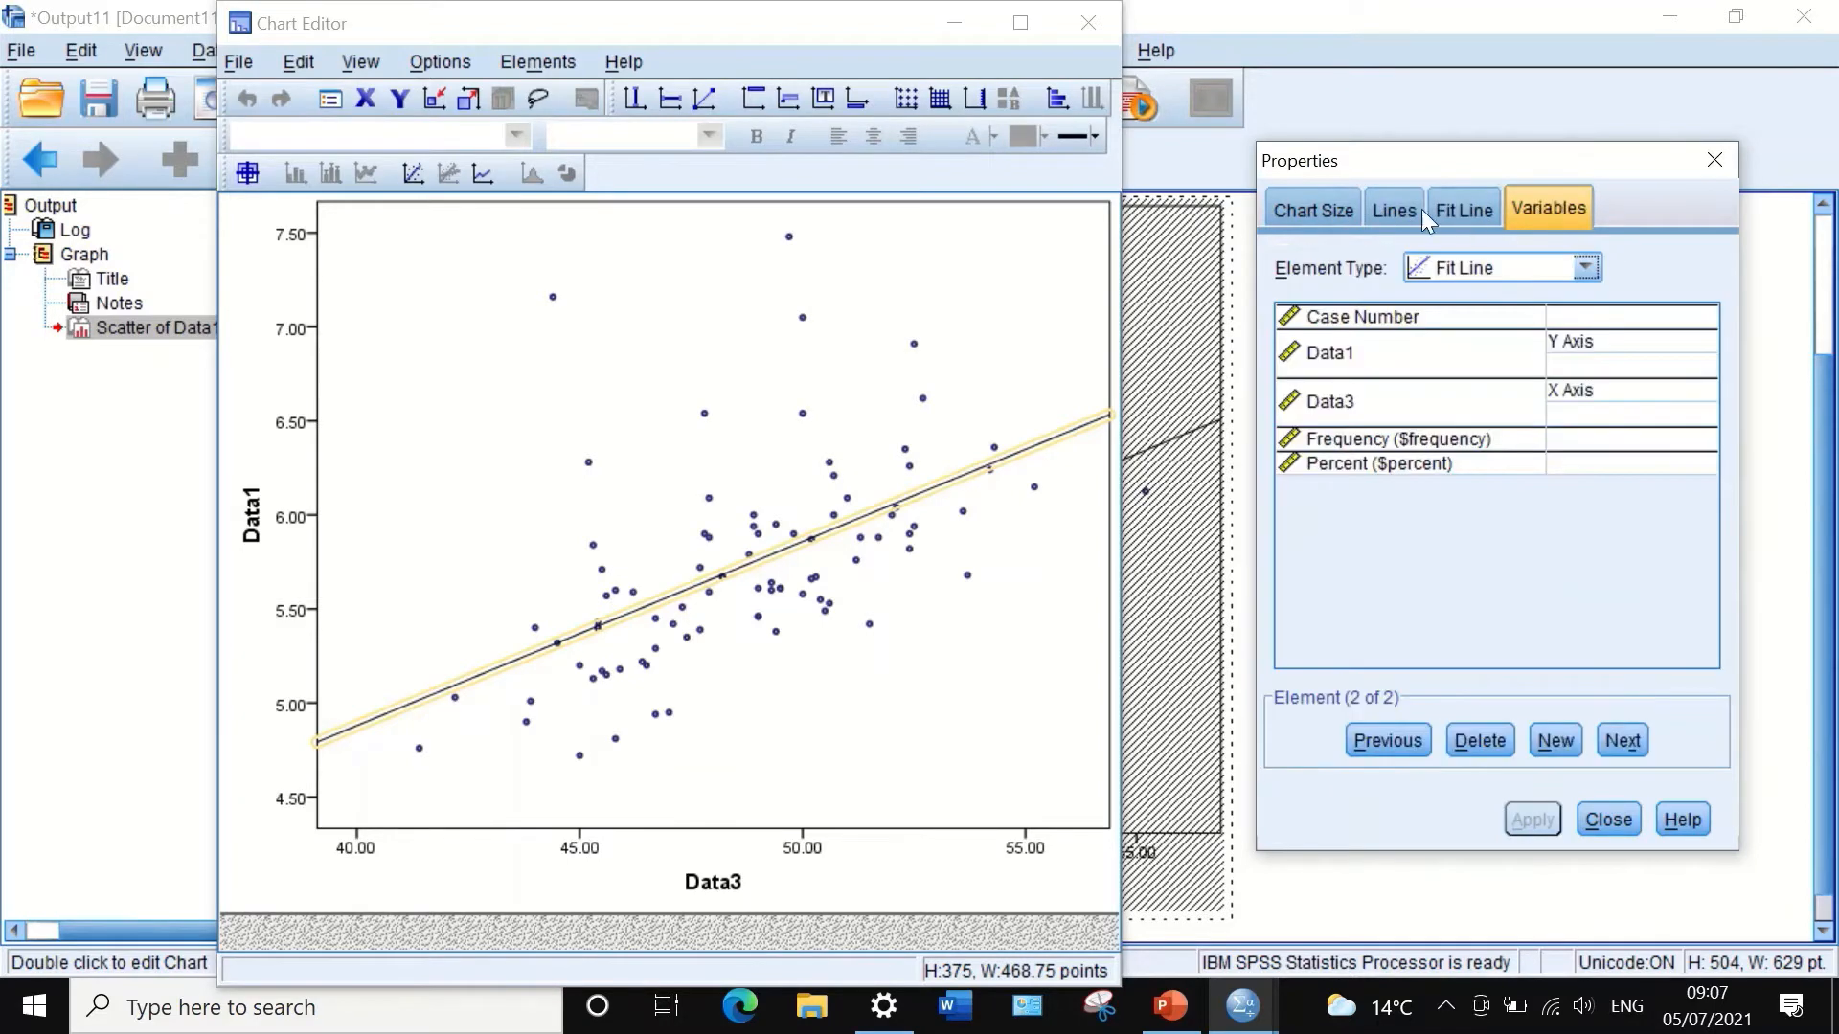
left_click(1391, 207)
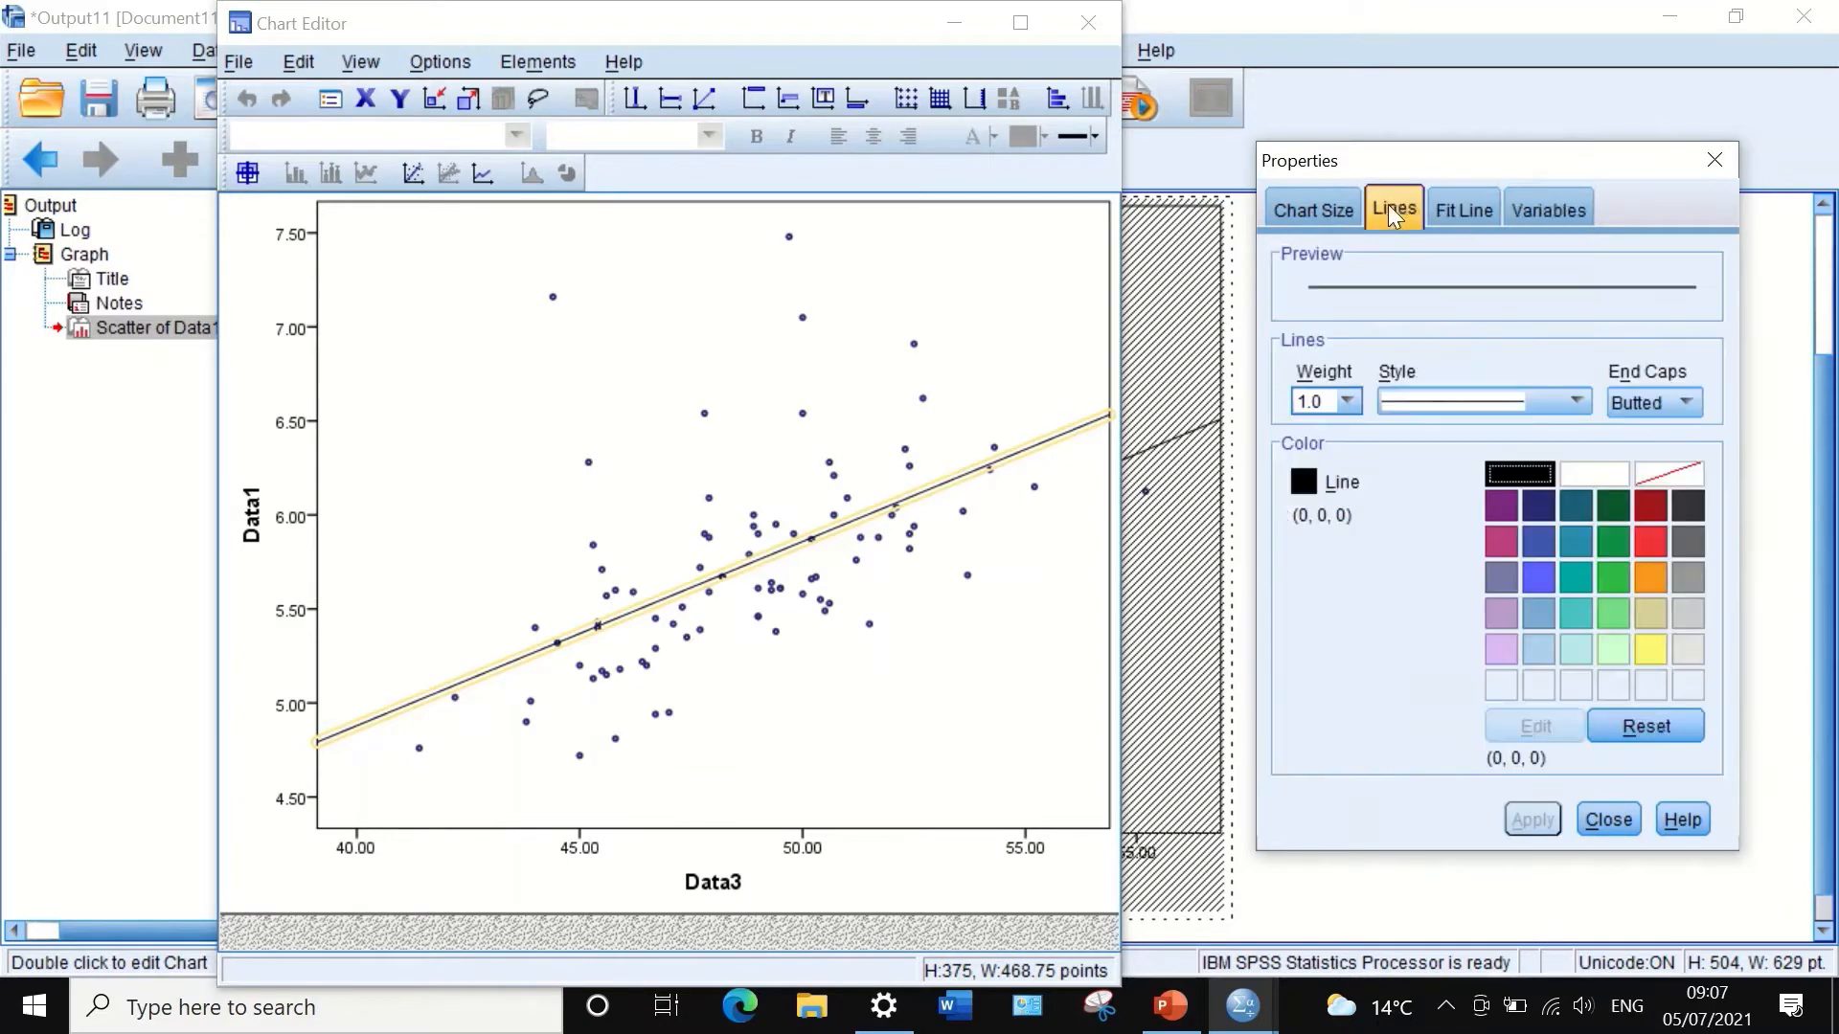
left_click(1559, 391)
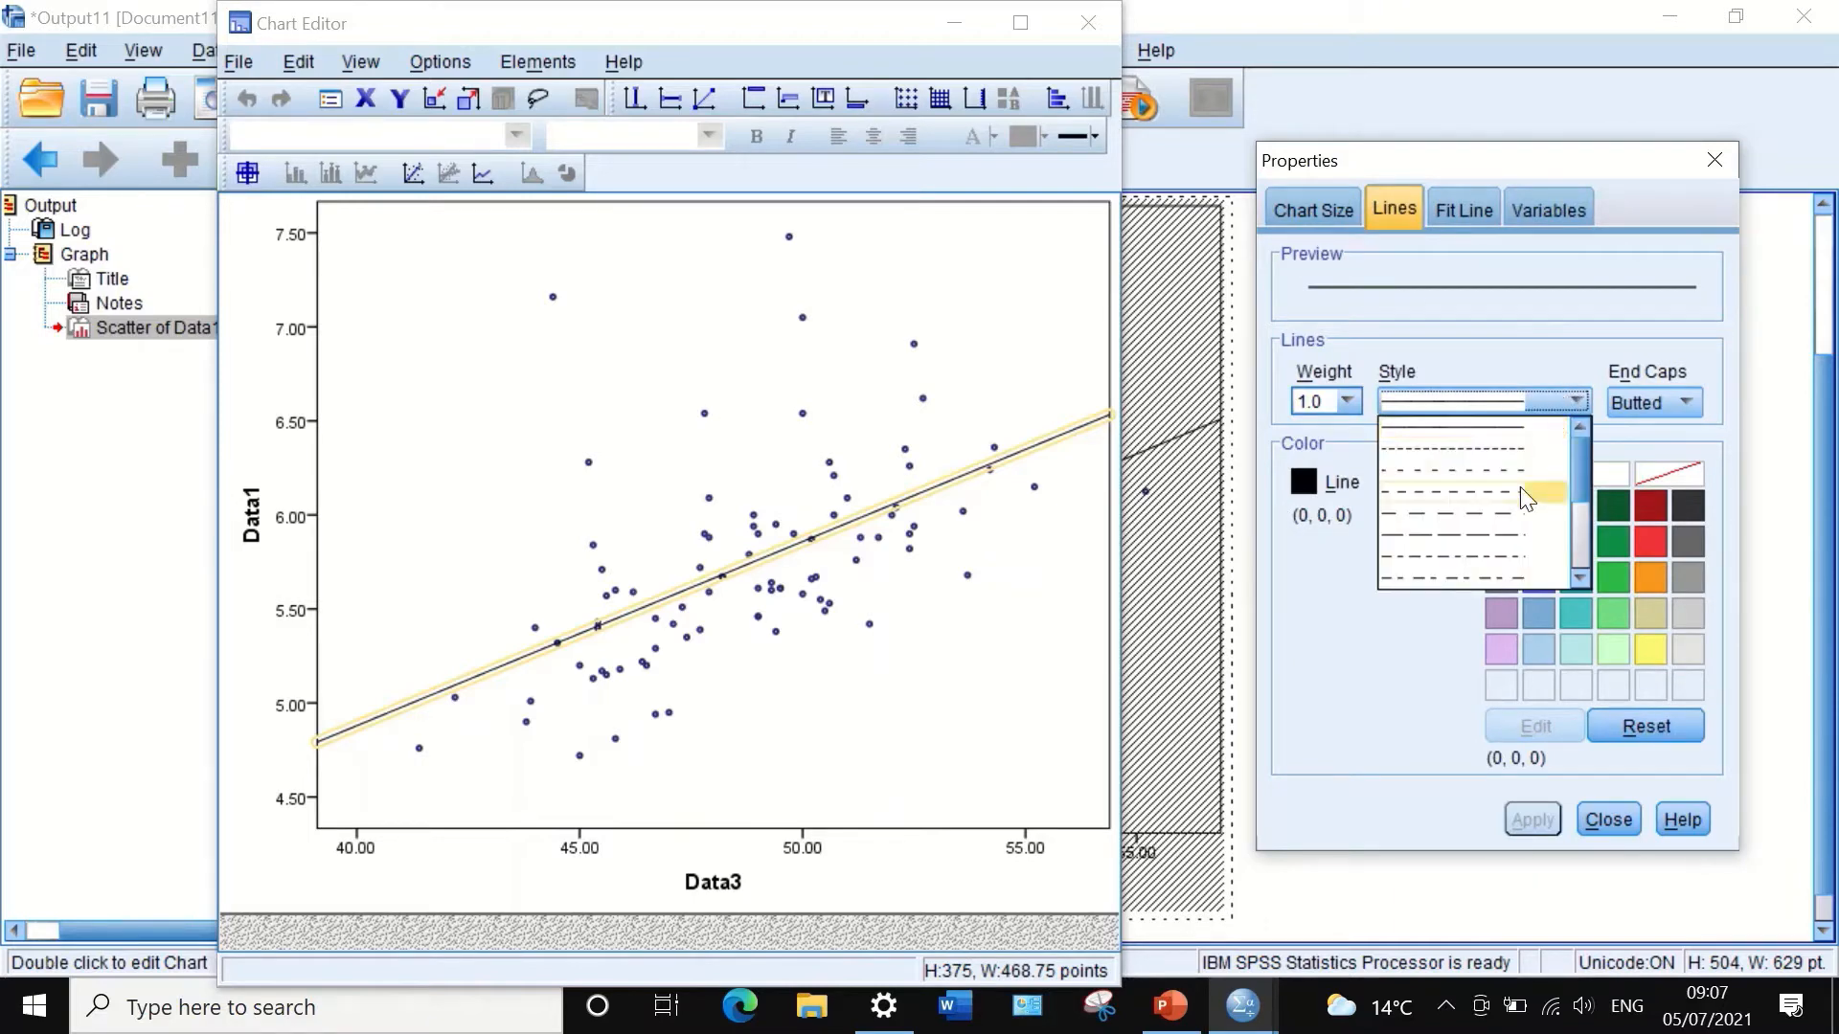
left_click(1533, 358)
left_click(1348, 402)
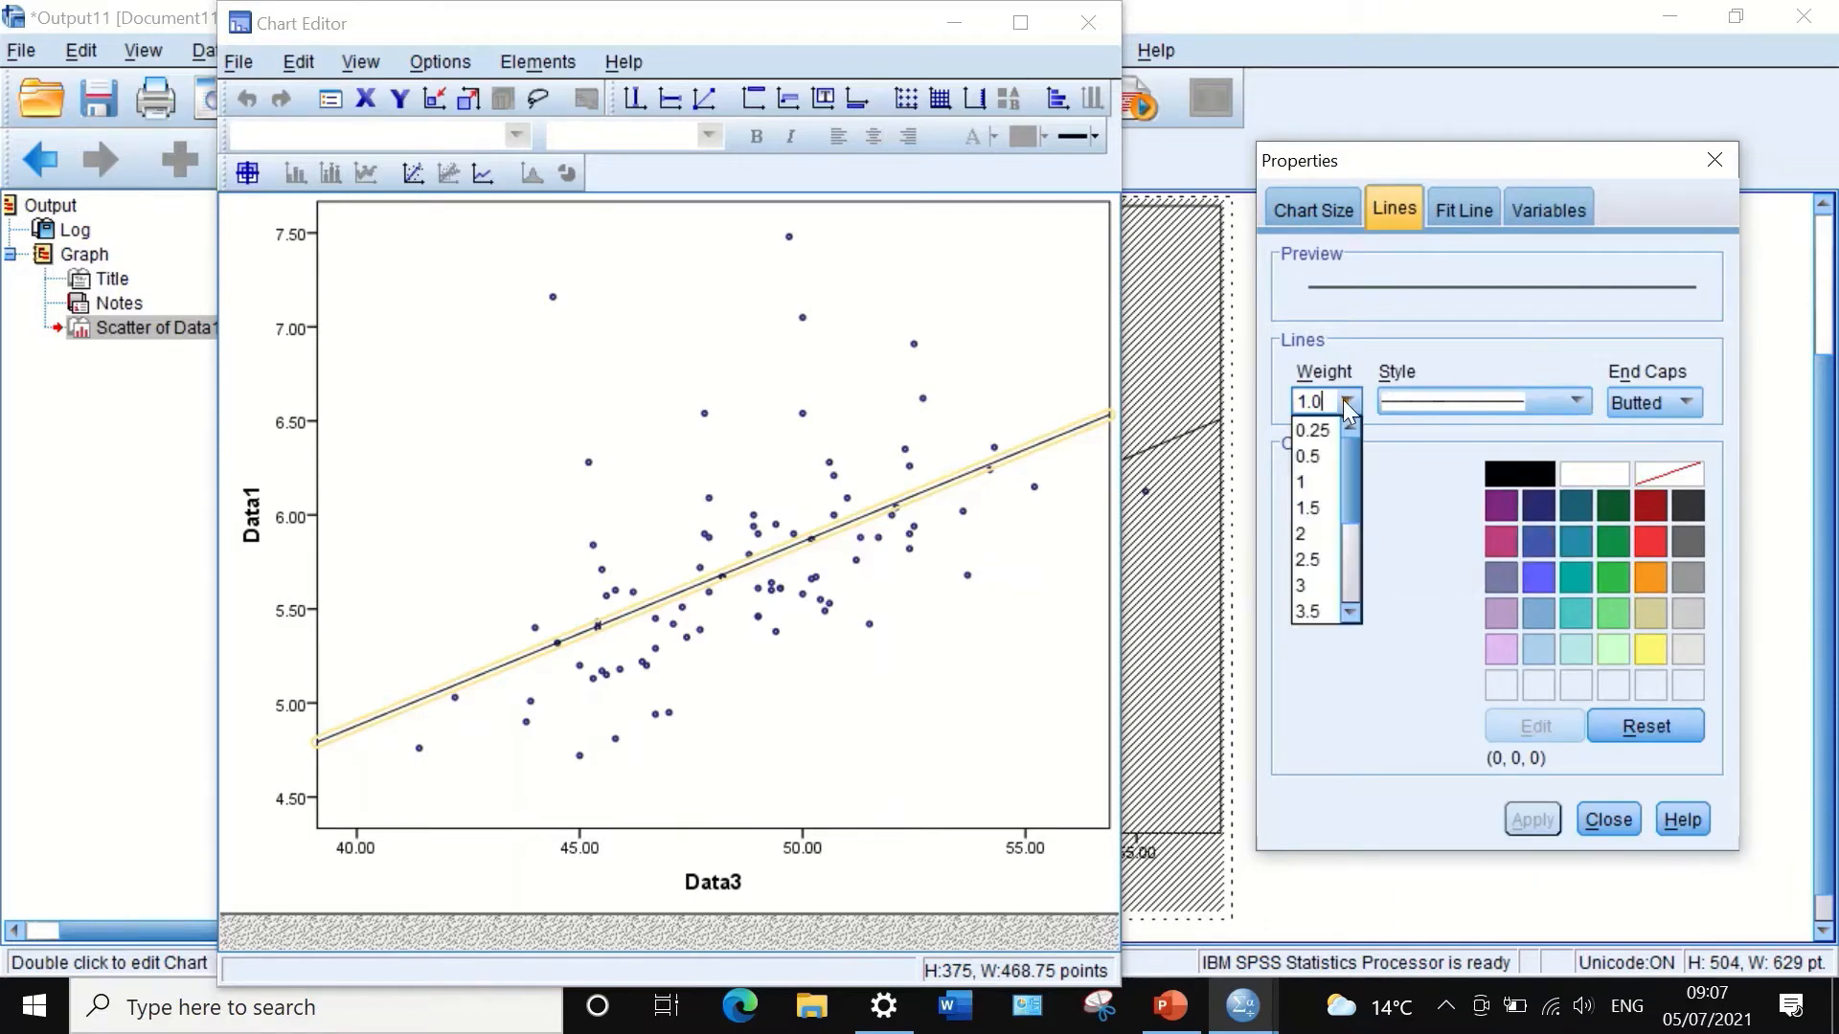
left_click(1313, 483)
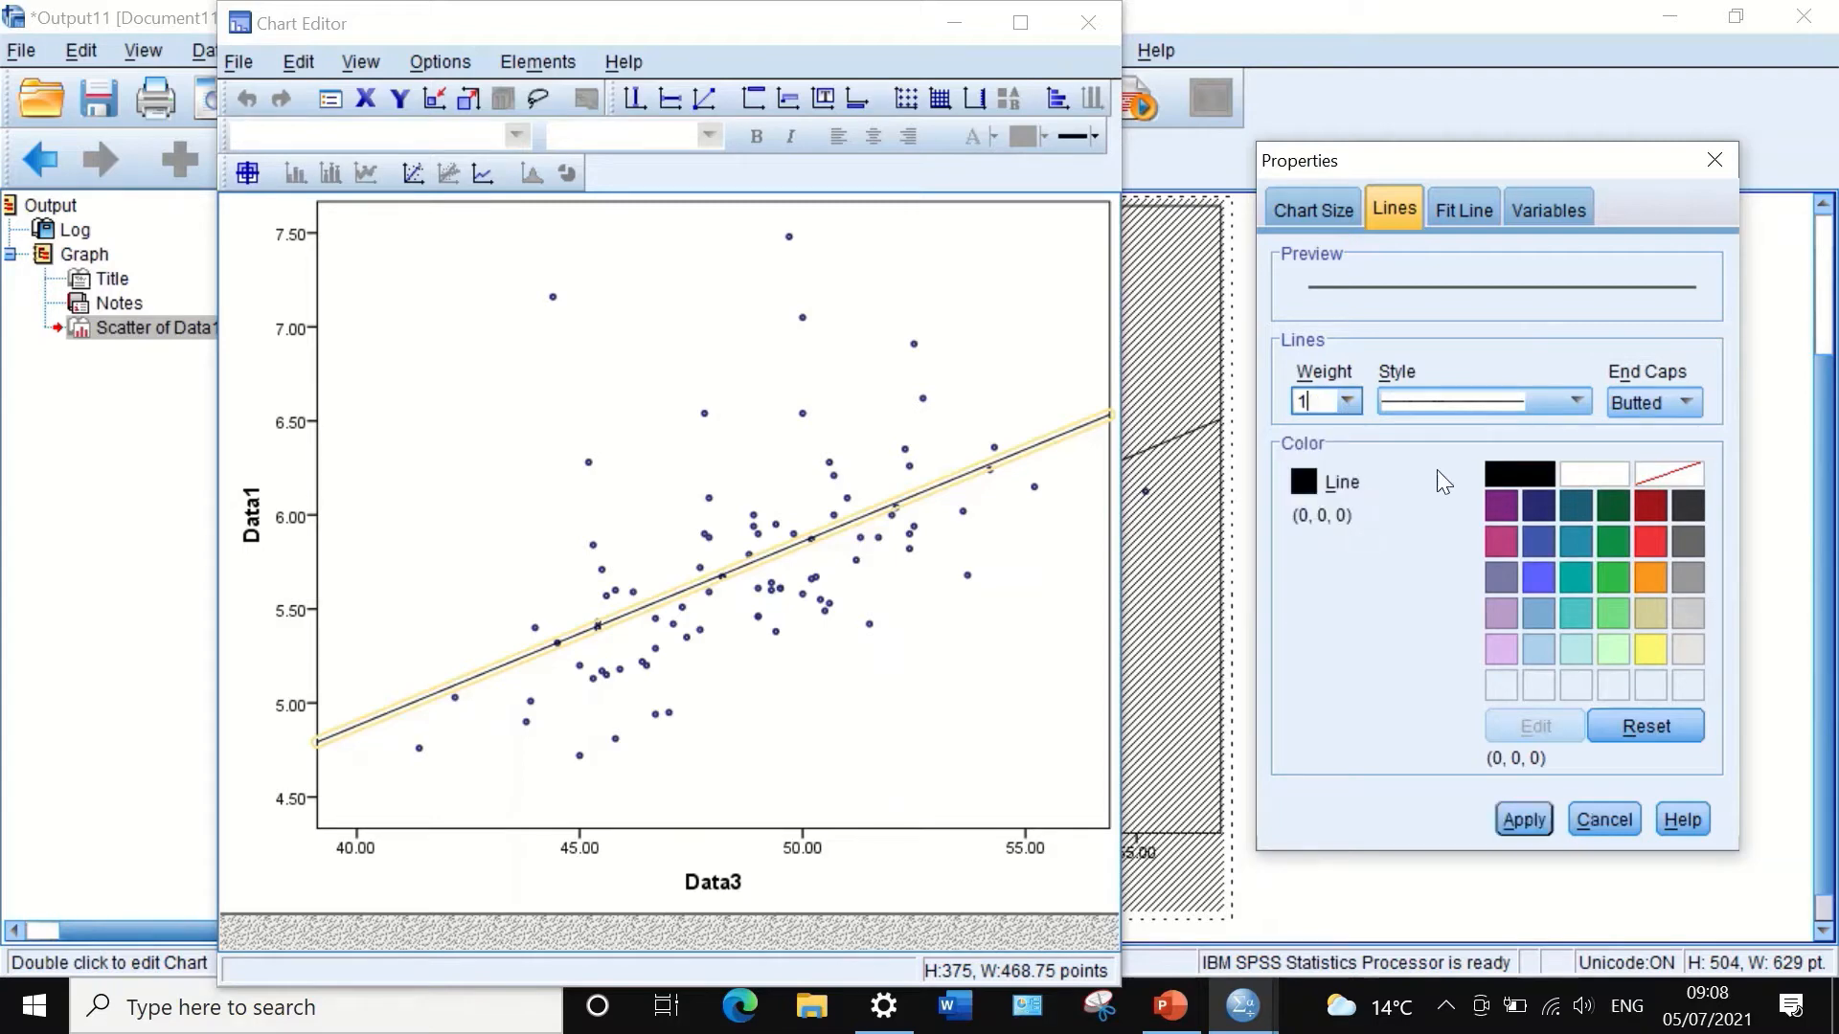
left_click(1521, 816)
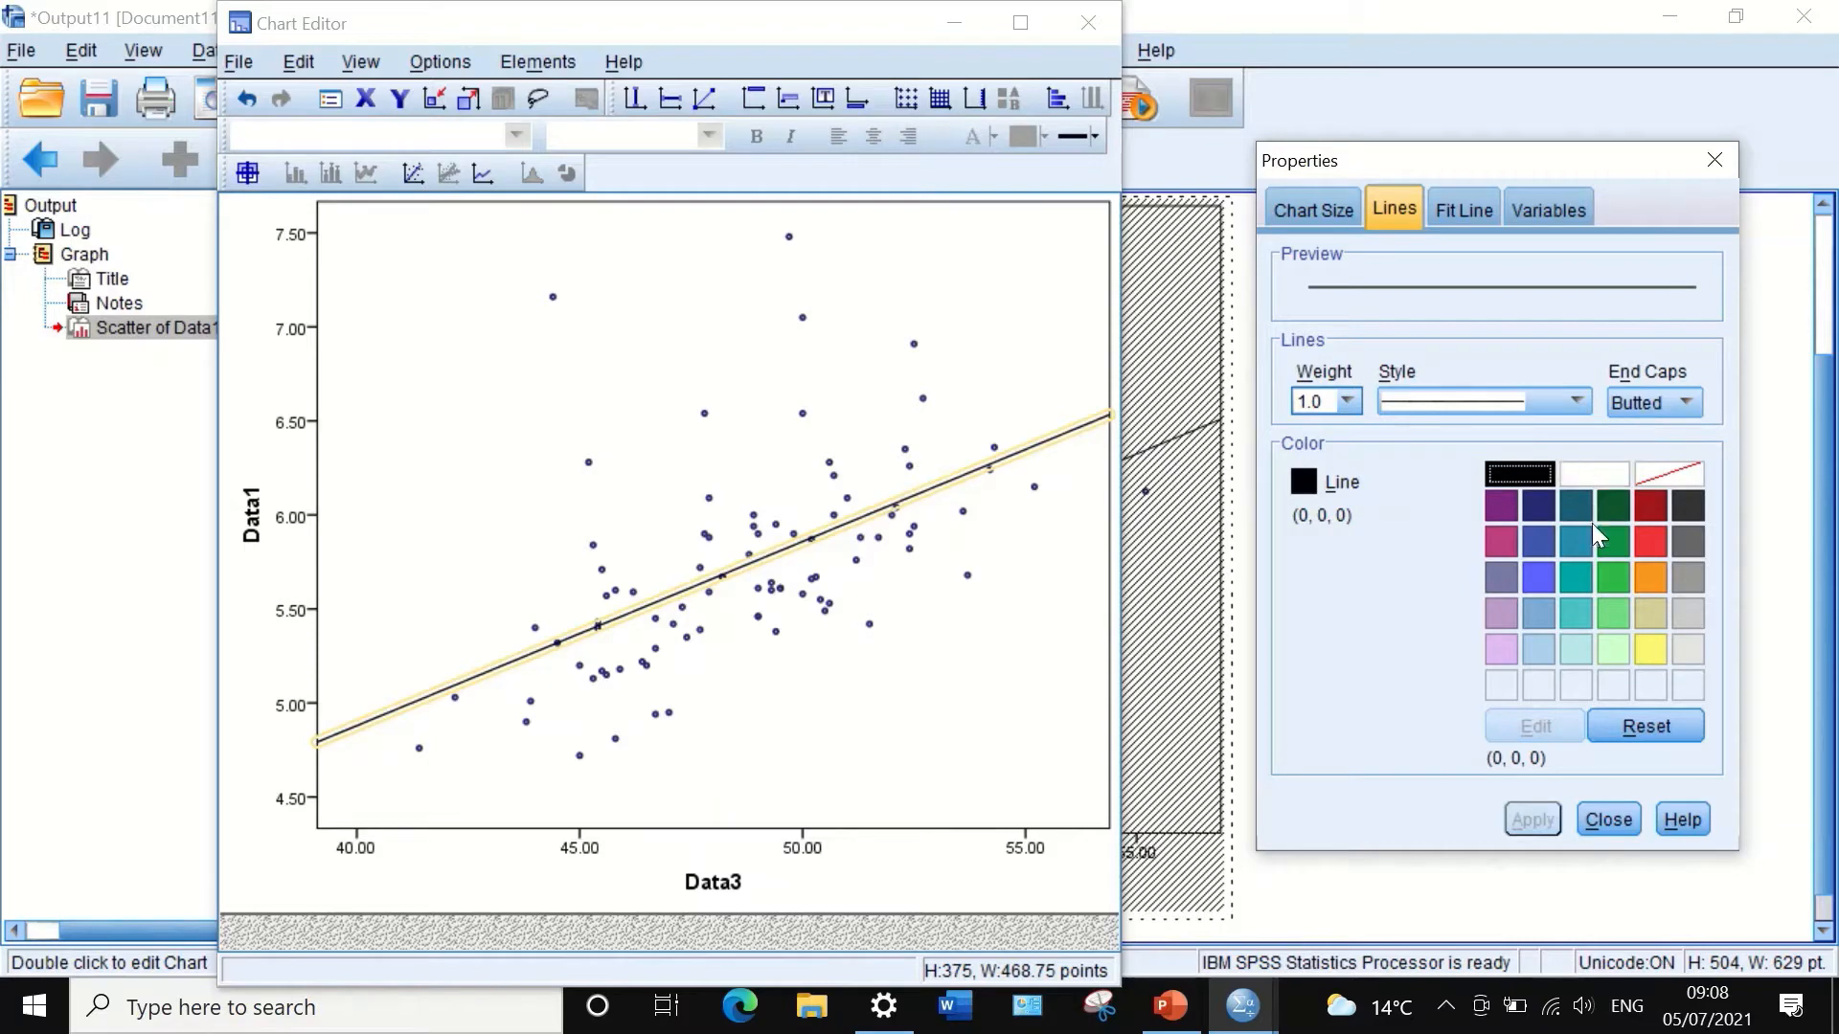
Step: Change the fit line's colour to red (239, 51, 56)
left_click(1646, 539)
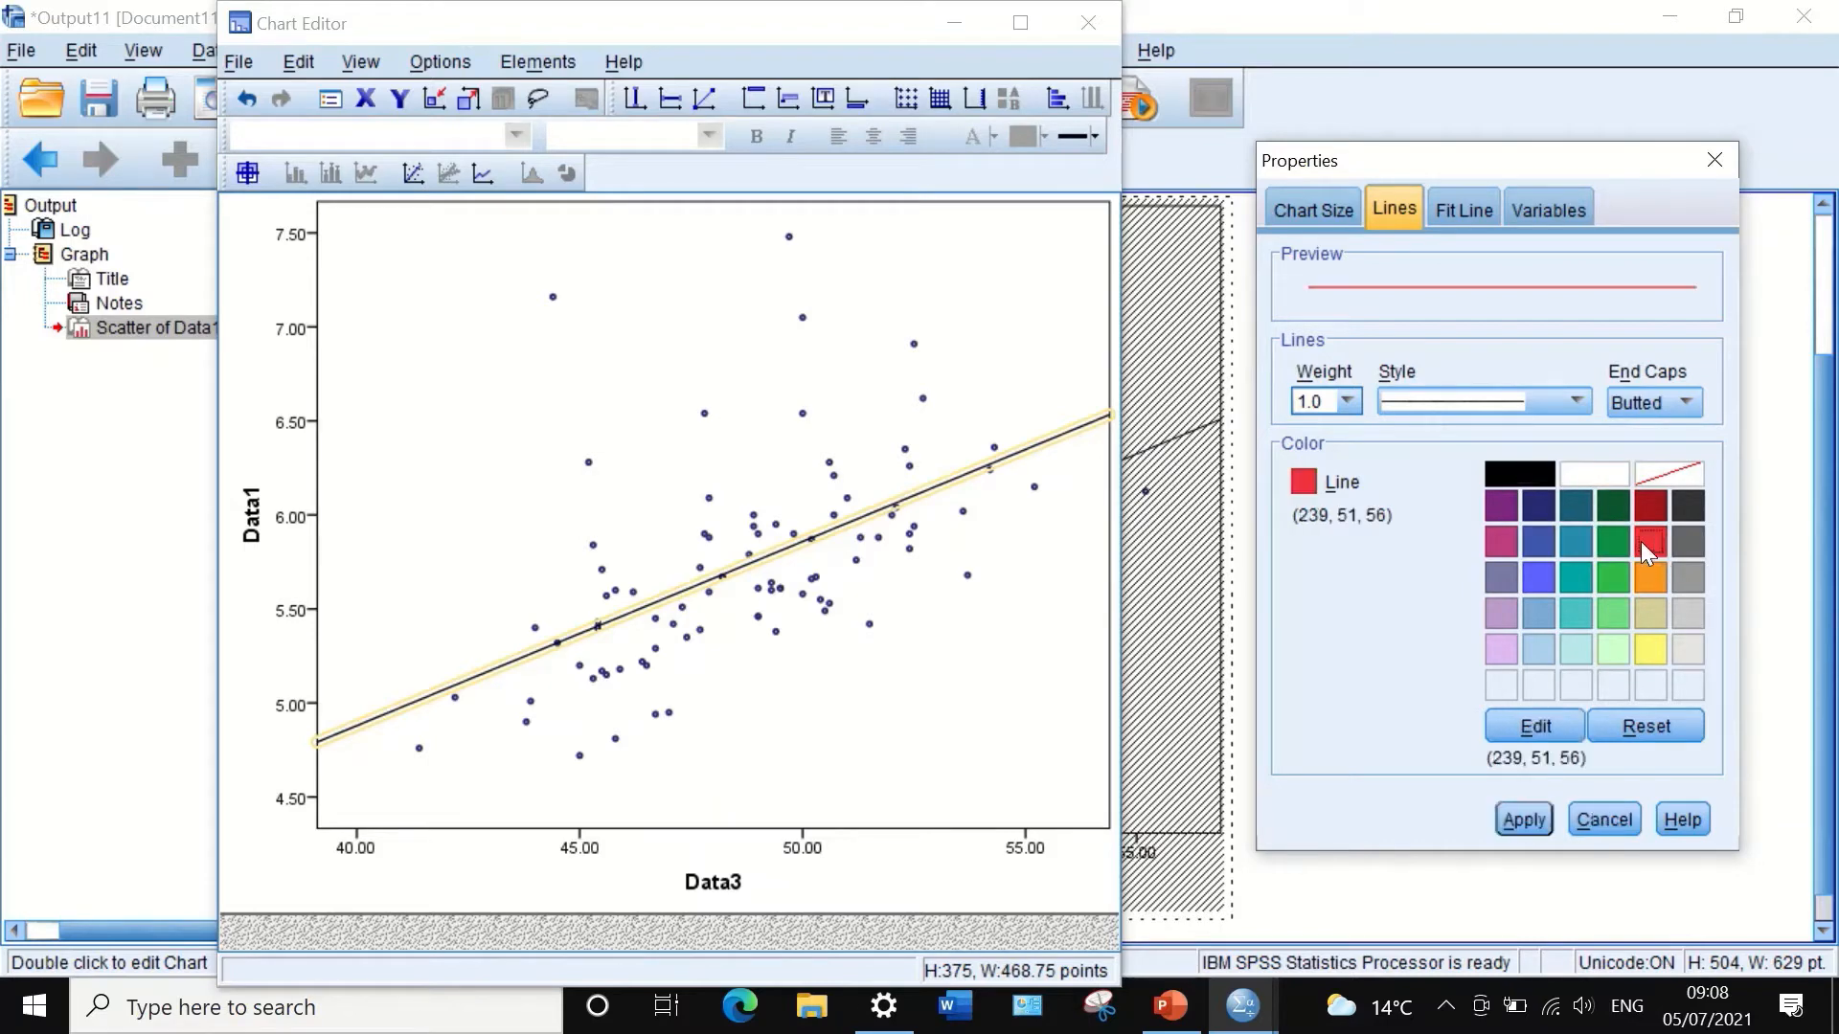
left_click(1523, 818)
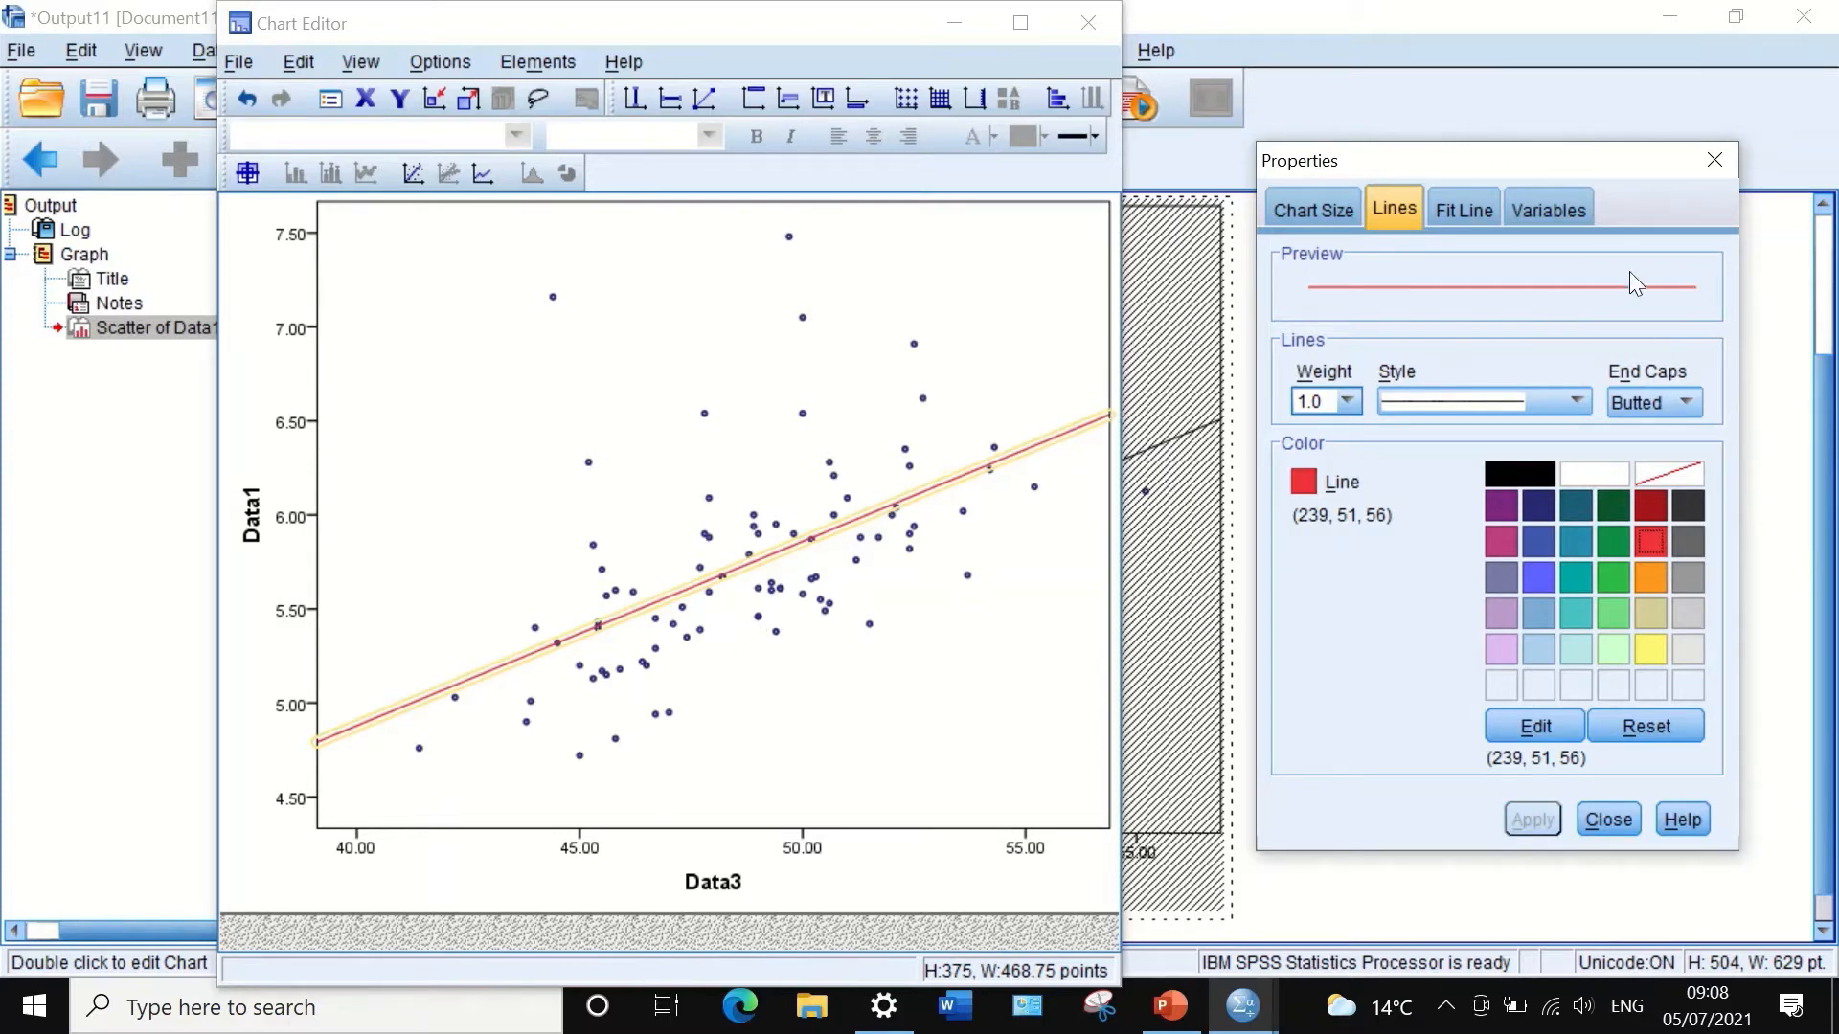
left_click(1605, 819)
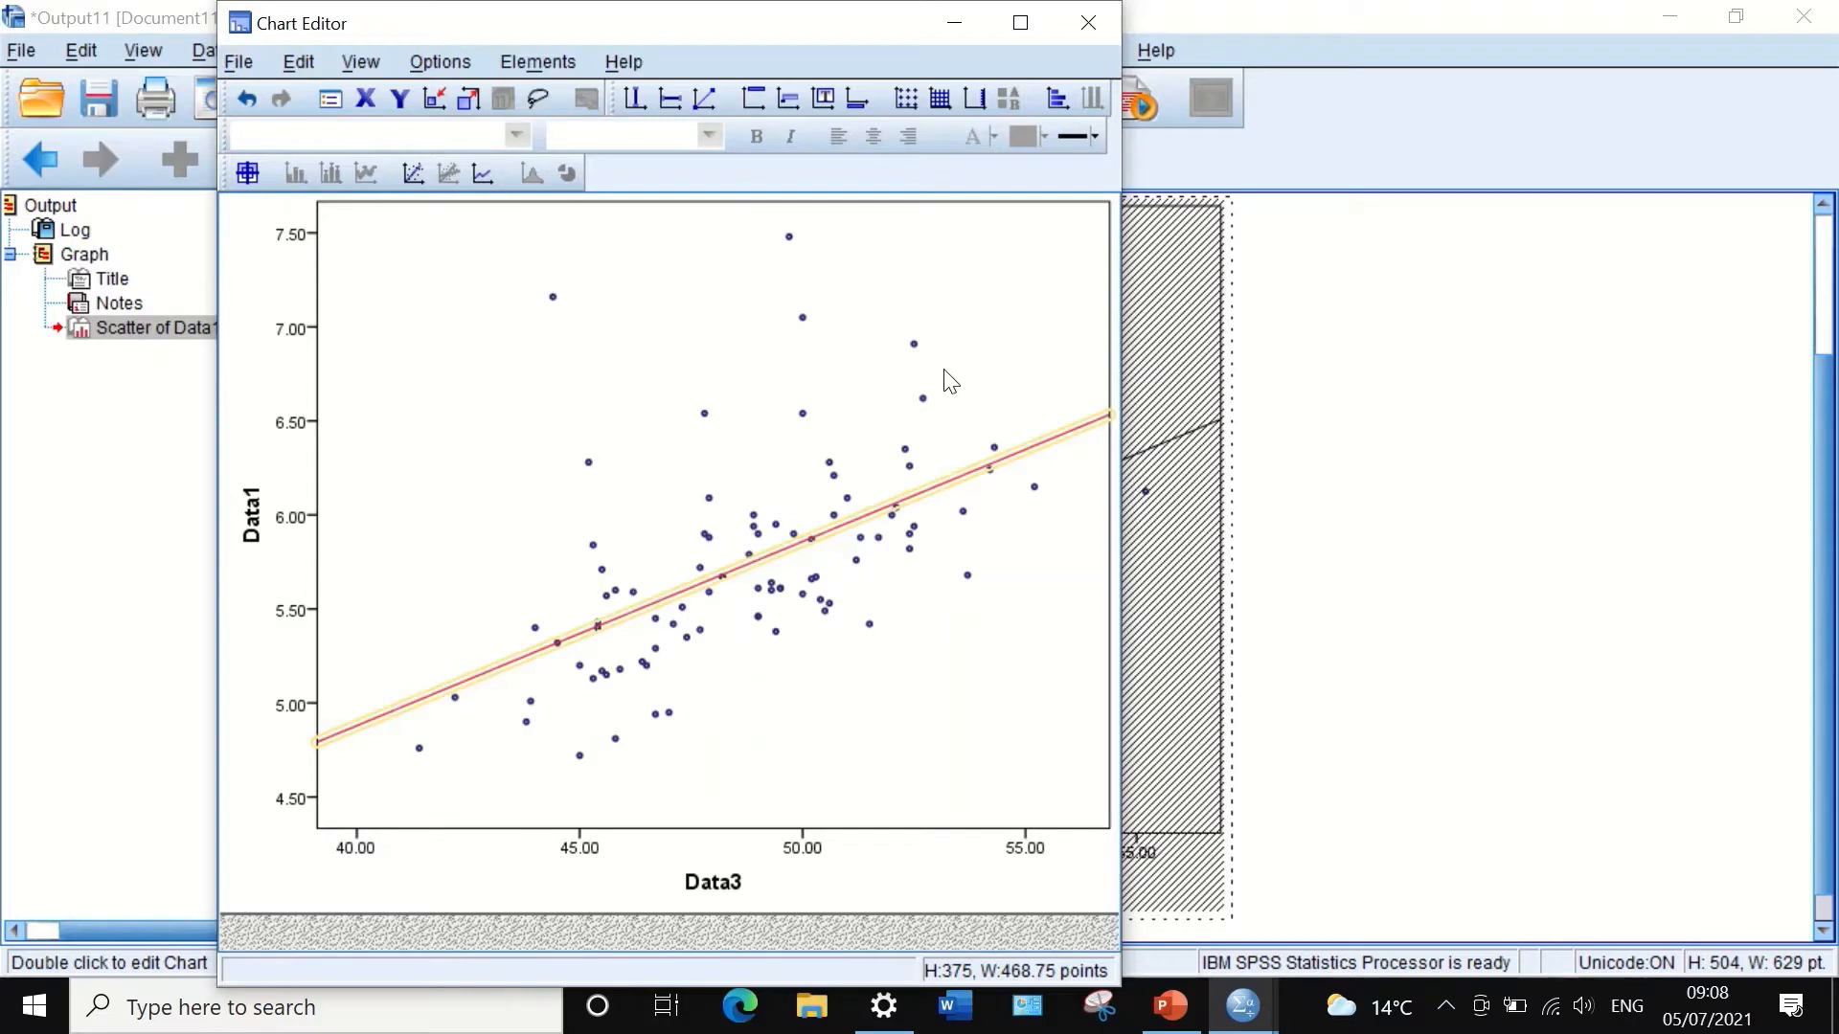
Step: Add a chart title above the plot reading "correlation"
right_click(840, 326)
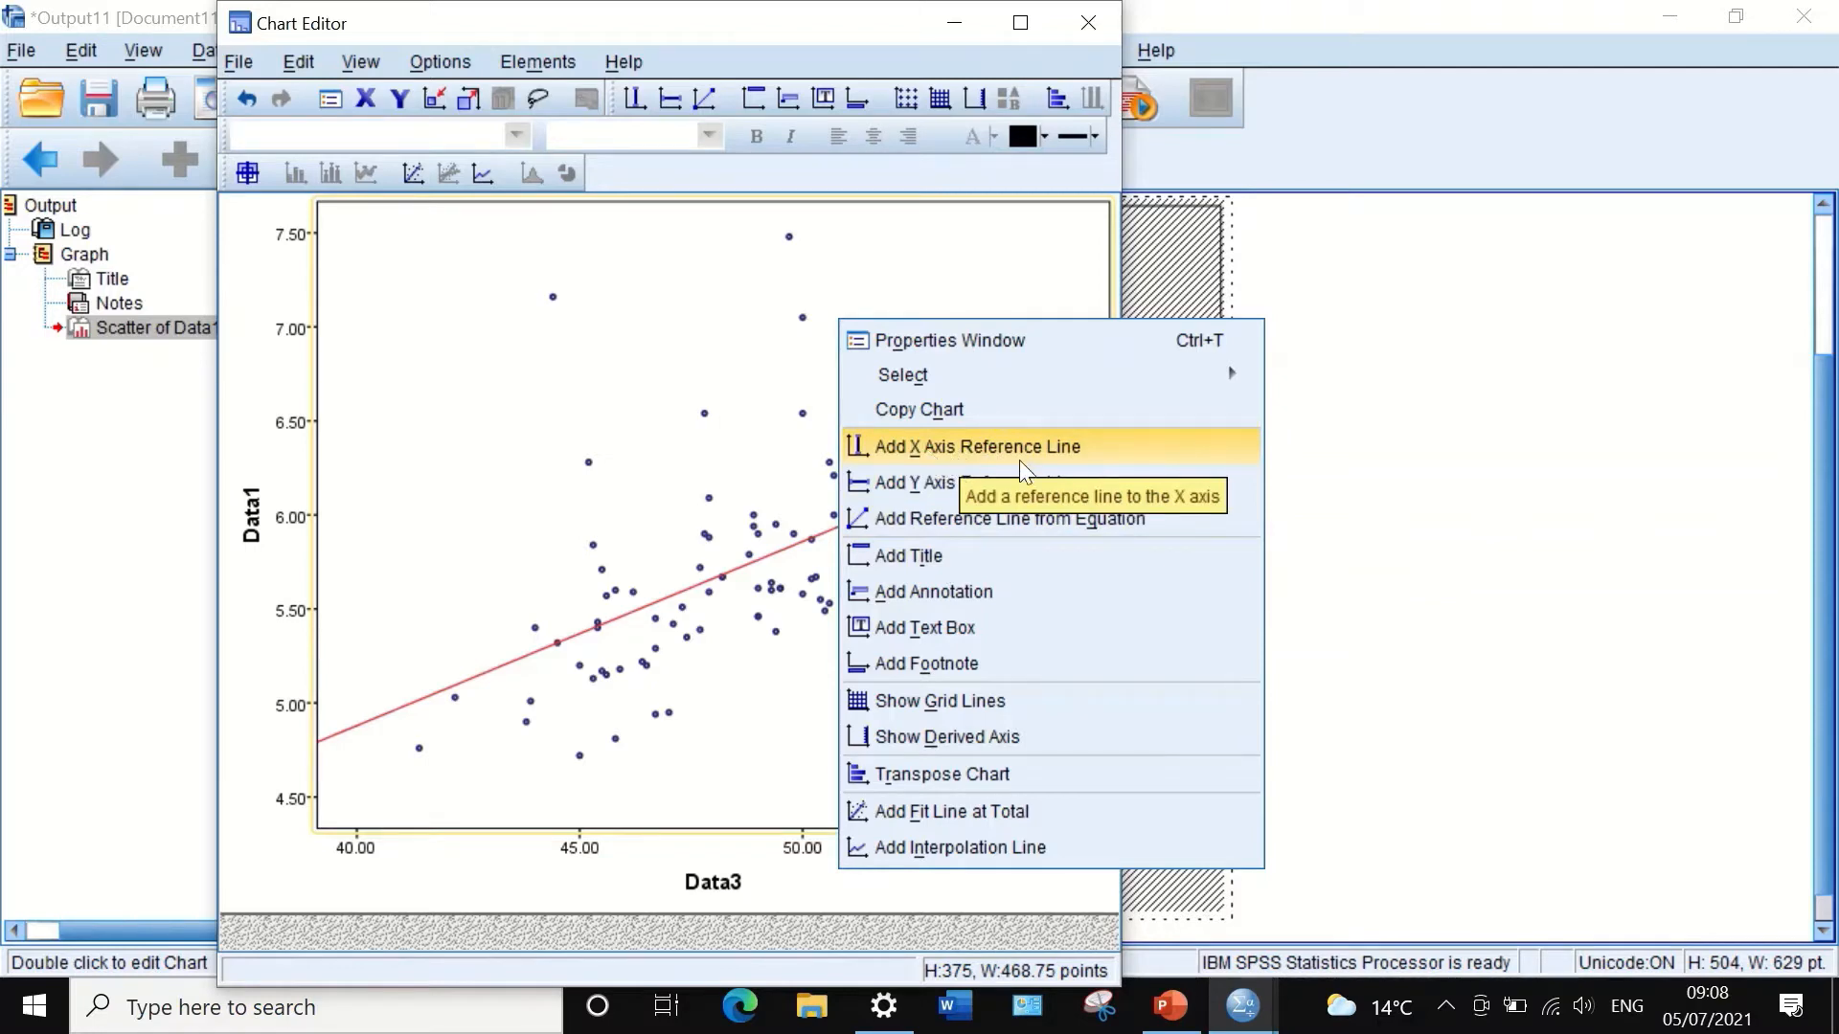
left_click(910, 555)
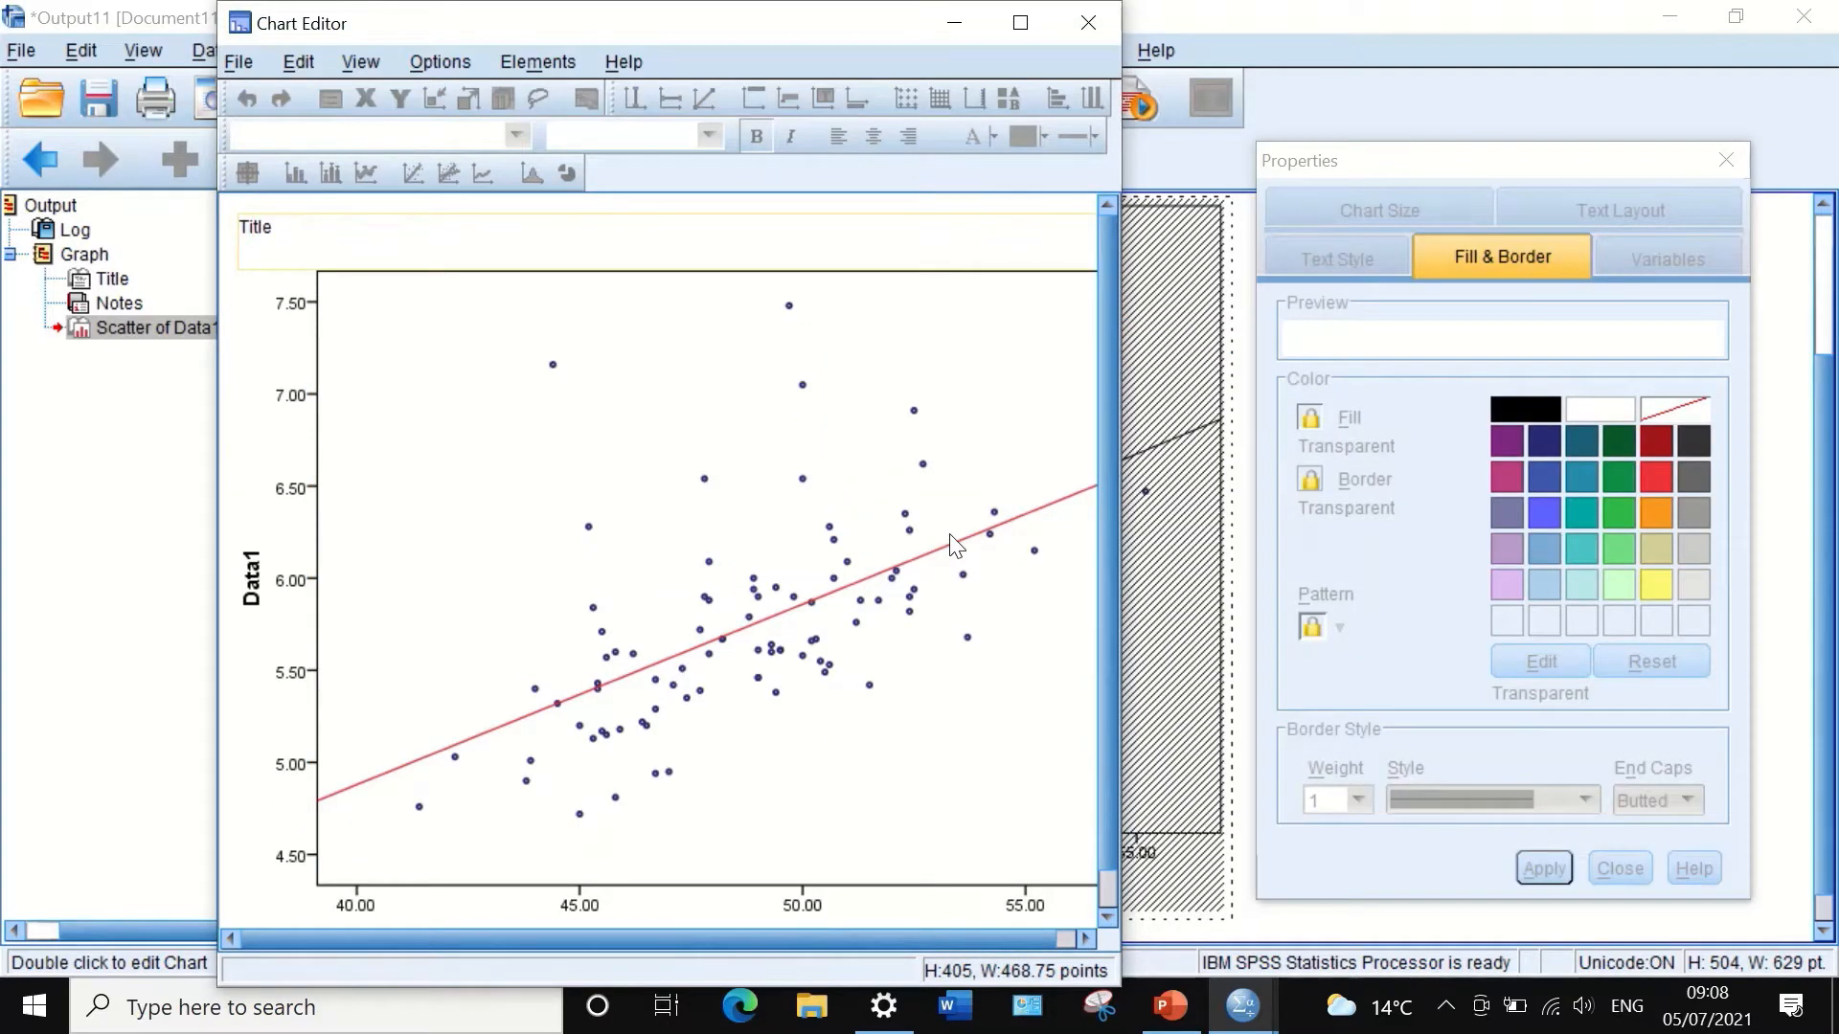
type("co")
key("BackSpace")
key("BackSpace")
left_click_drag(278, 227, 230, 248)
type("core")
type("re")
type("lation")
left_click(627, 365)
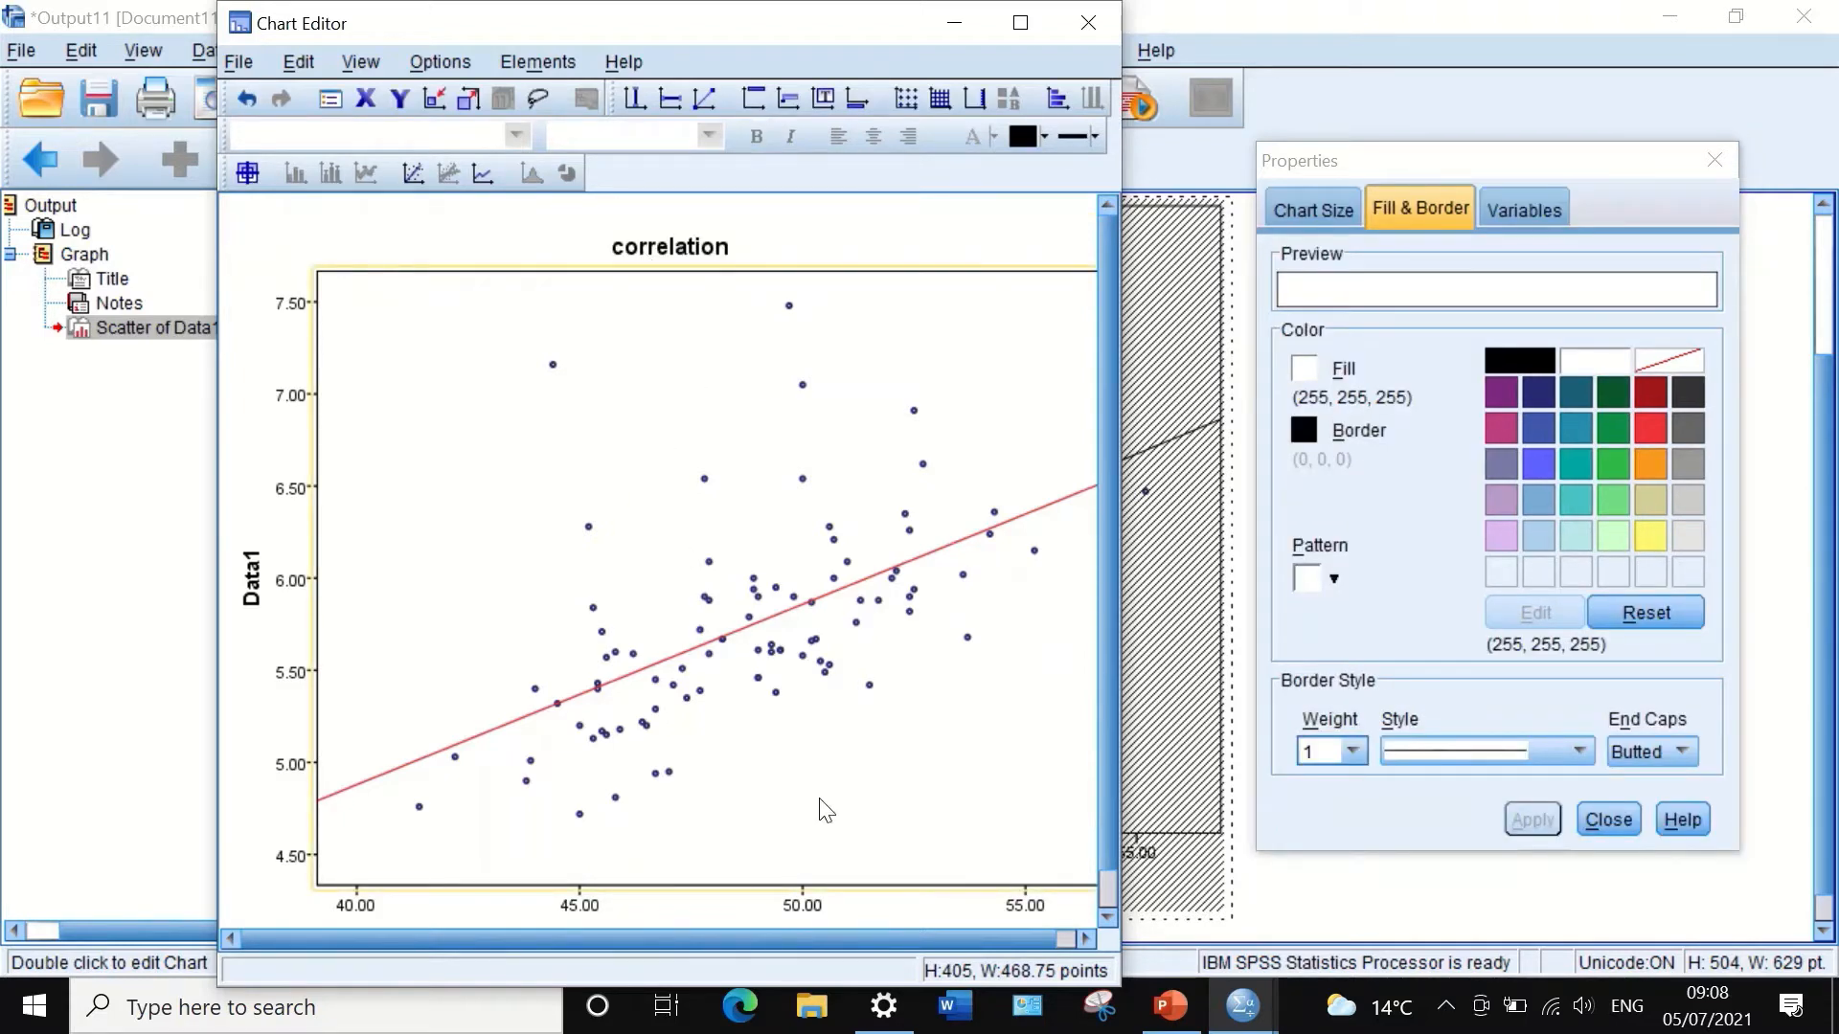
Step: Capitalise the first letter of the chart title so it reads "Correlation"
right_click(745, 370)
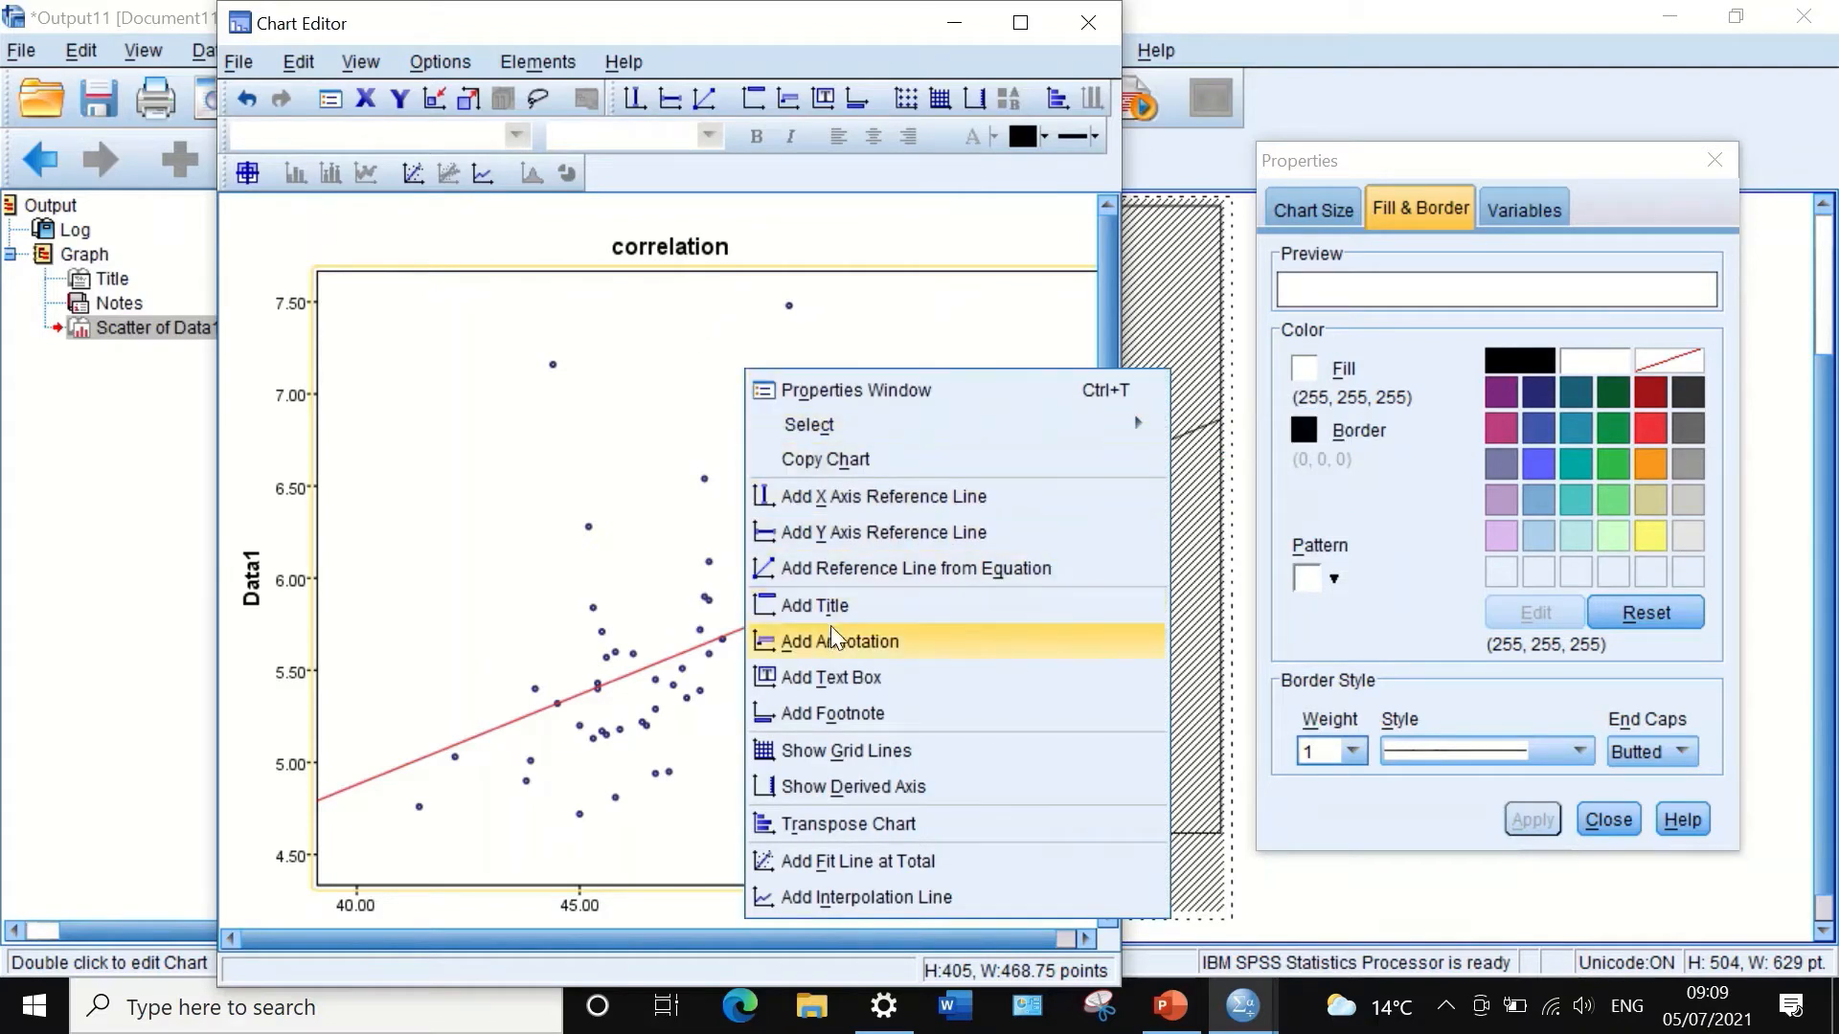
left_click(659, 244)
left_click(653, 243)
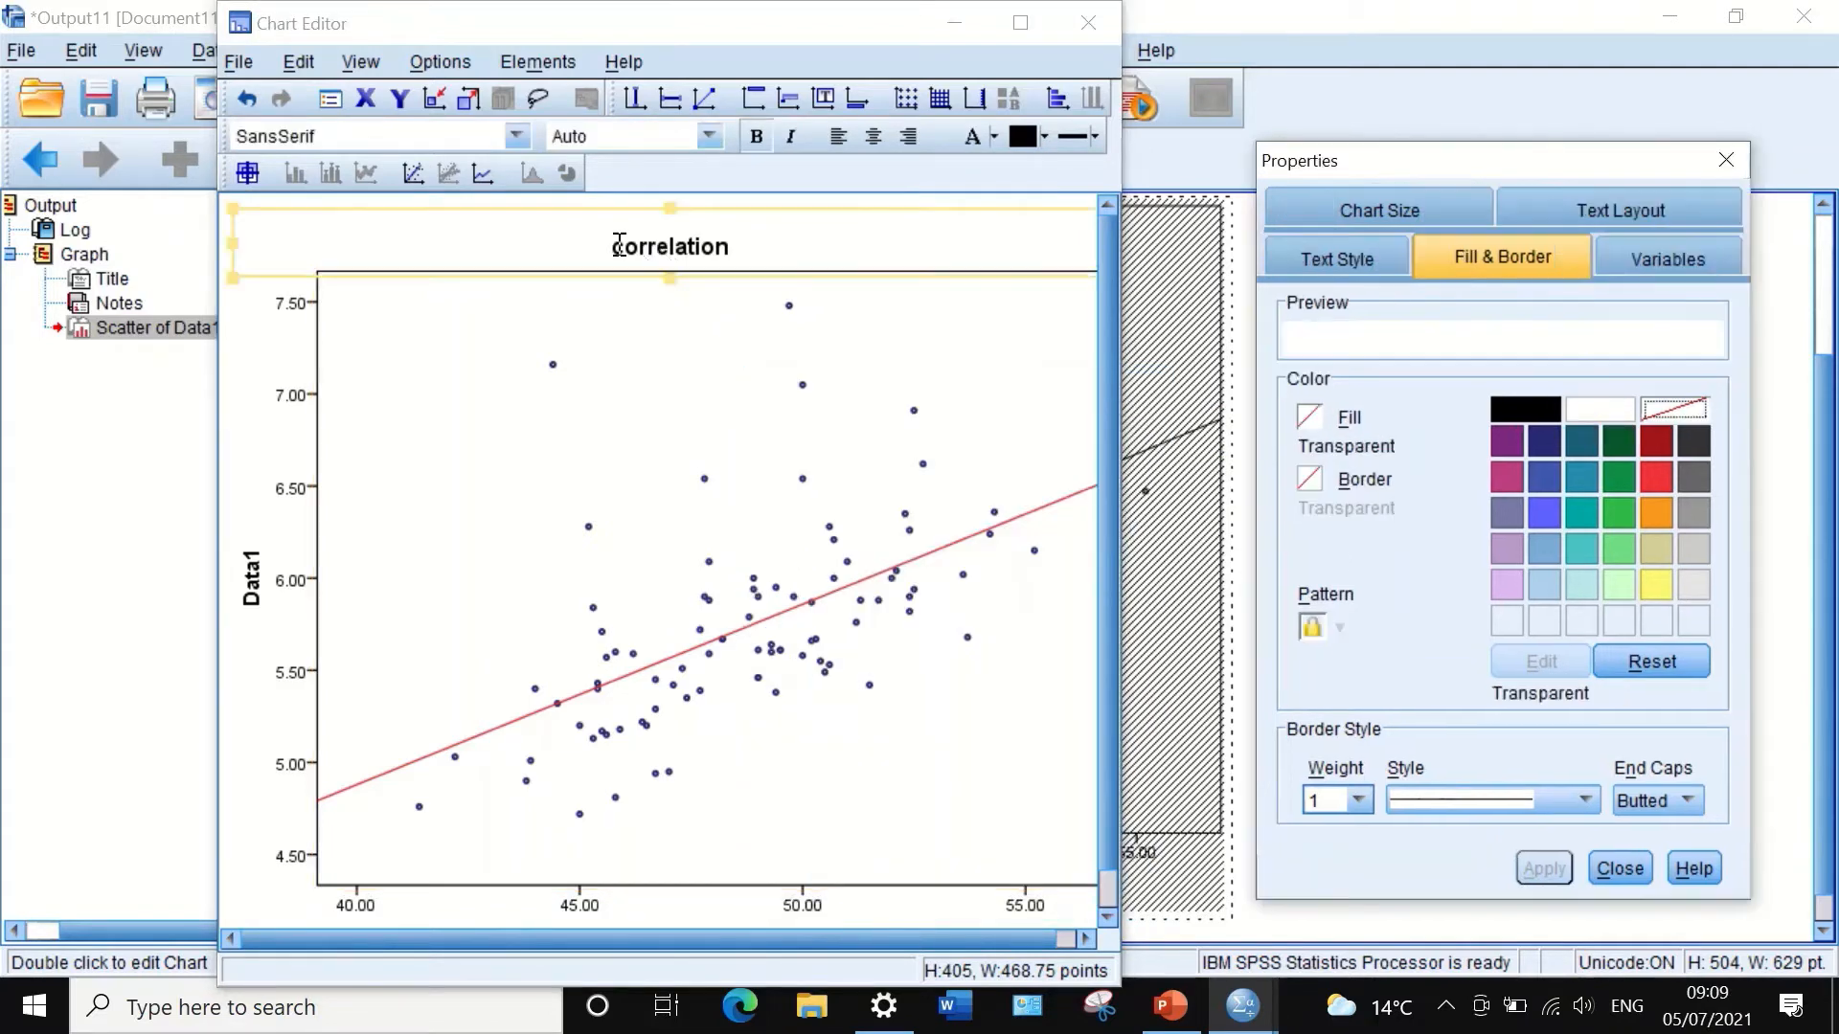
left_click(623, 246)
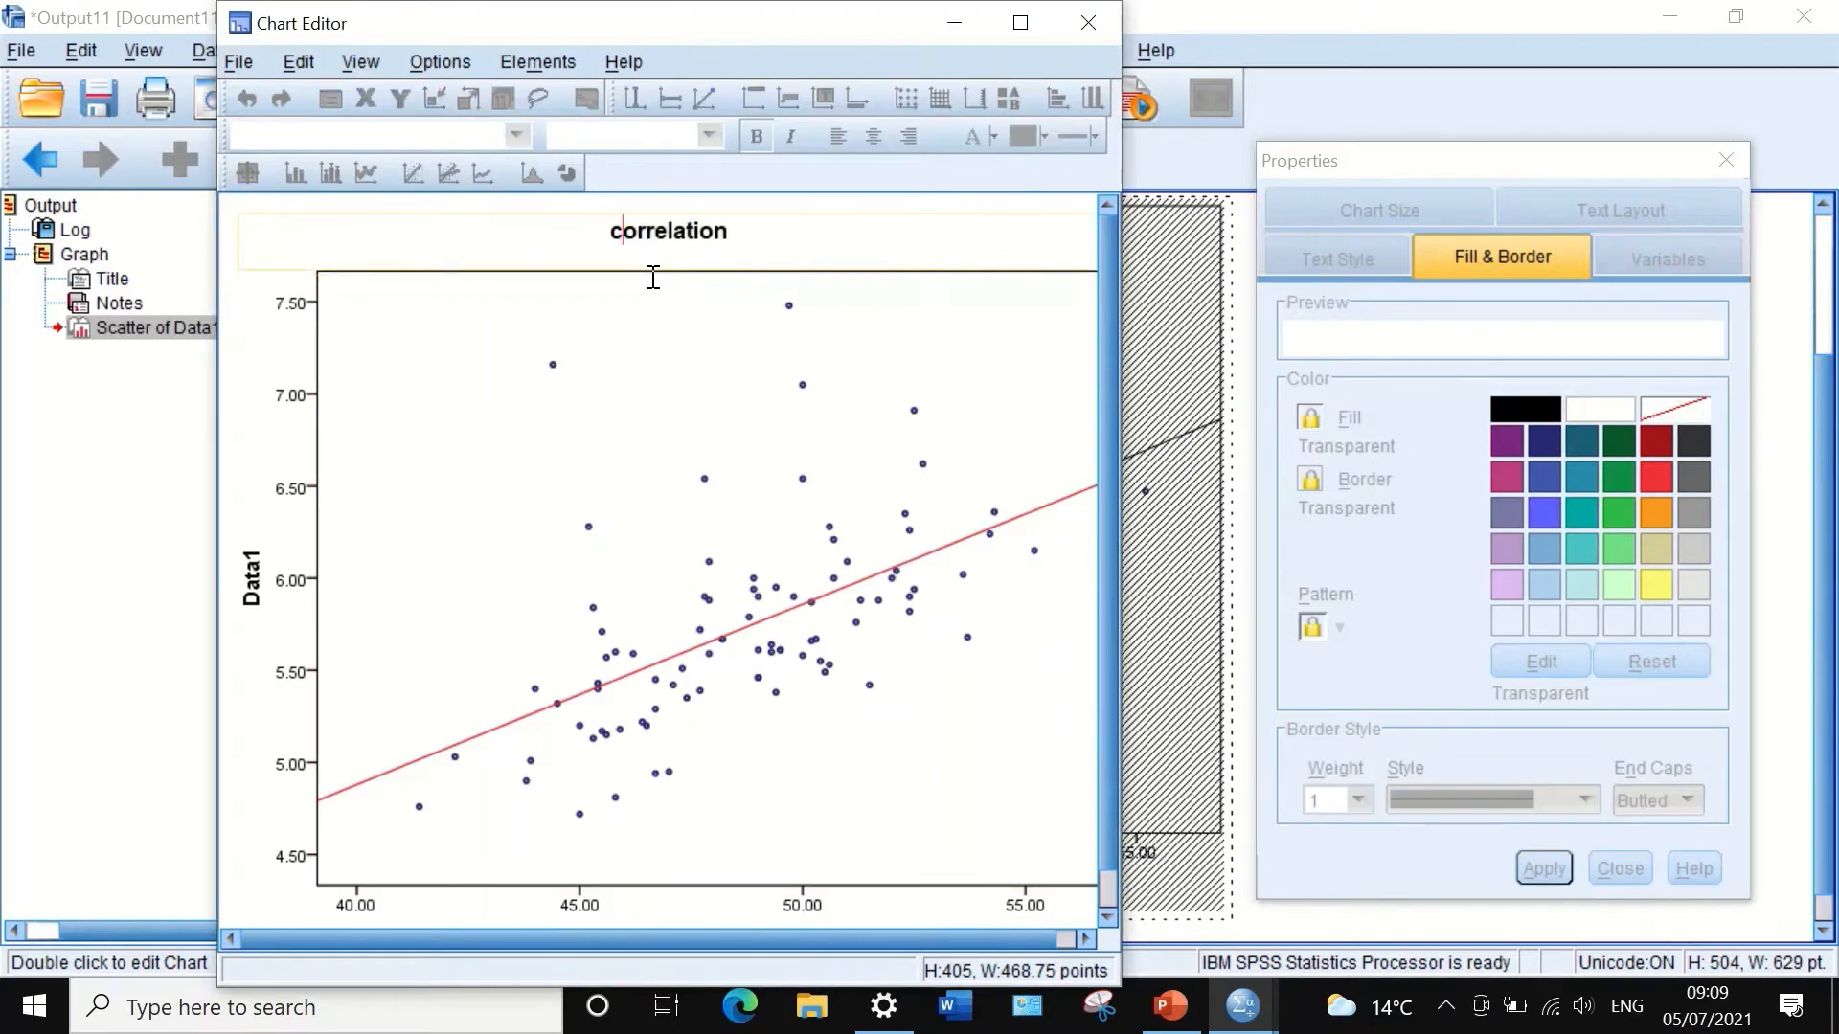
key("BackSpace")
type("C")
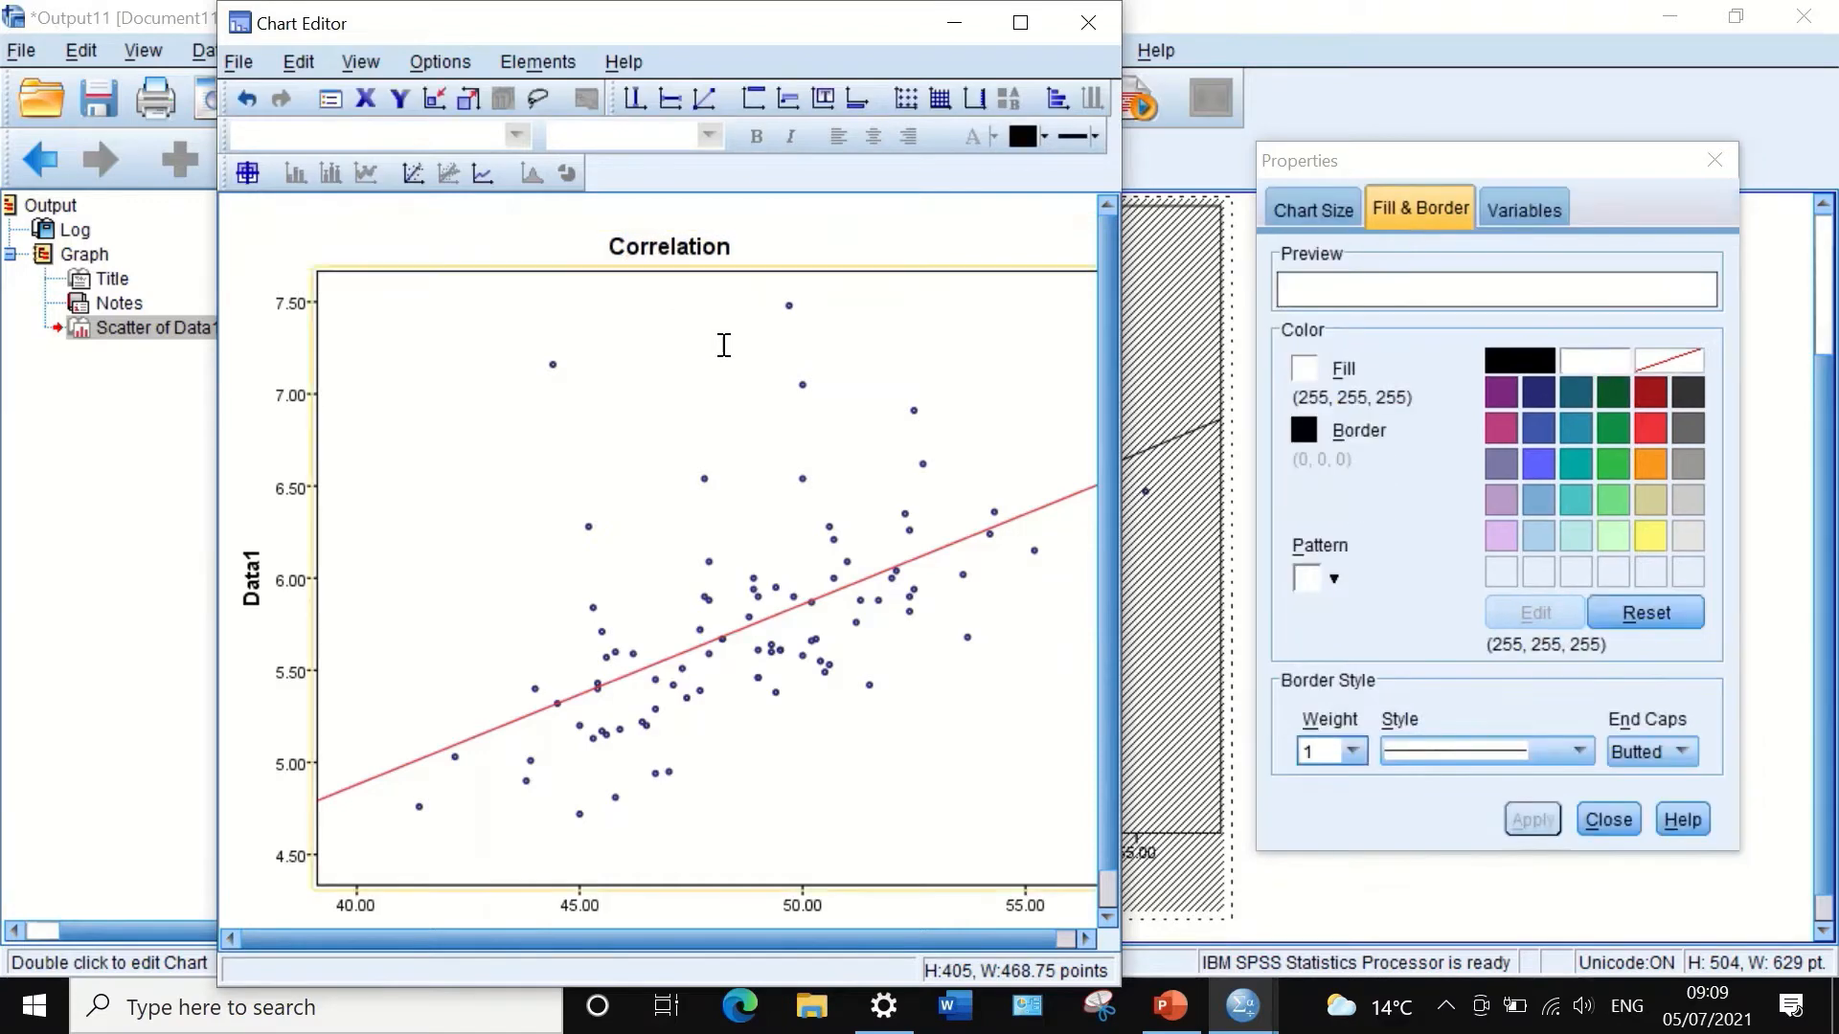
left_click(721, 345)
Step: Add an annotation inside the plot area above the fit line, keep its default text, and select it
right_click(703, 364)
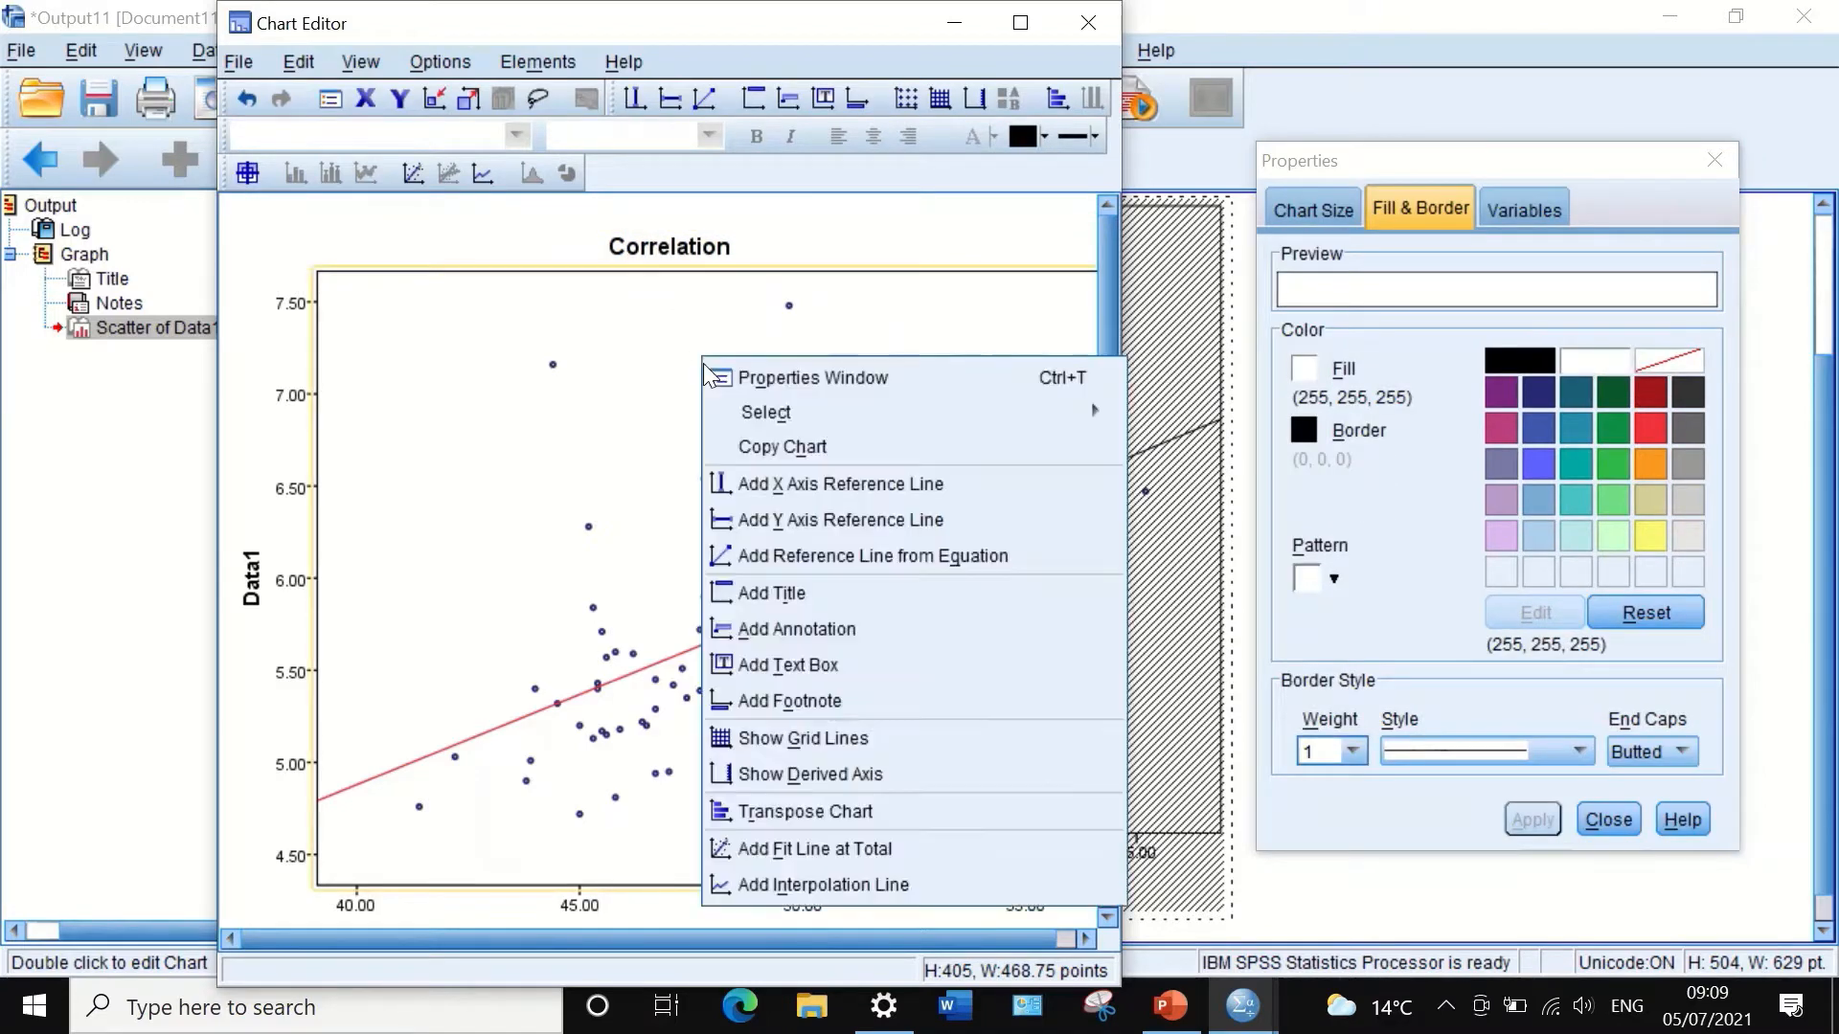
left_click(768, 636)
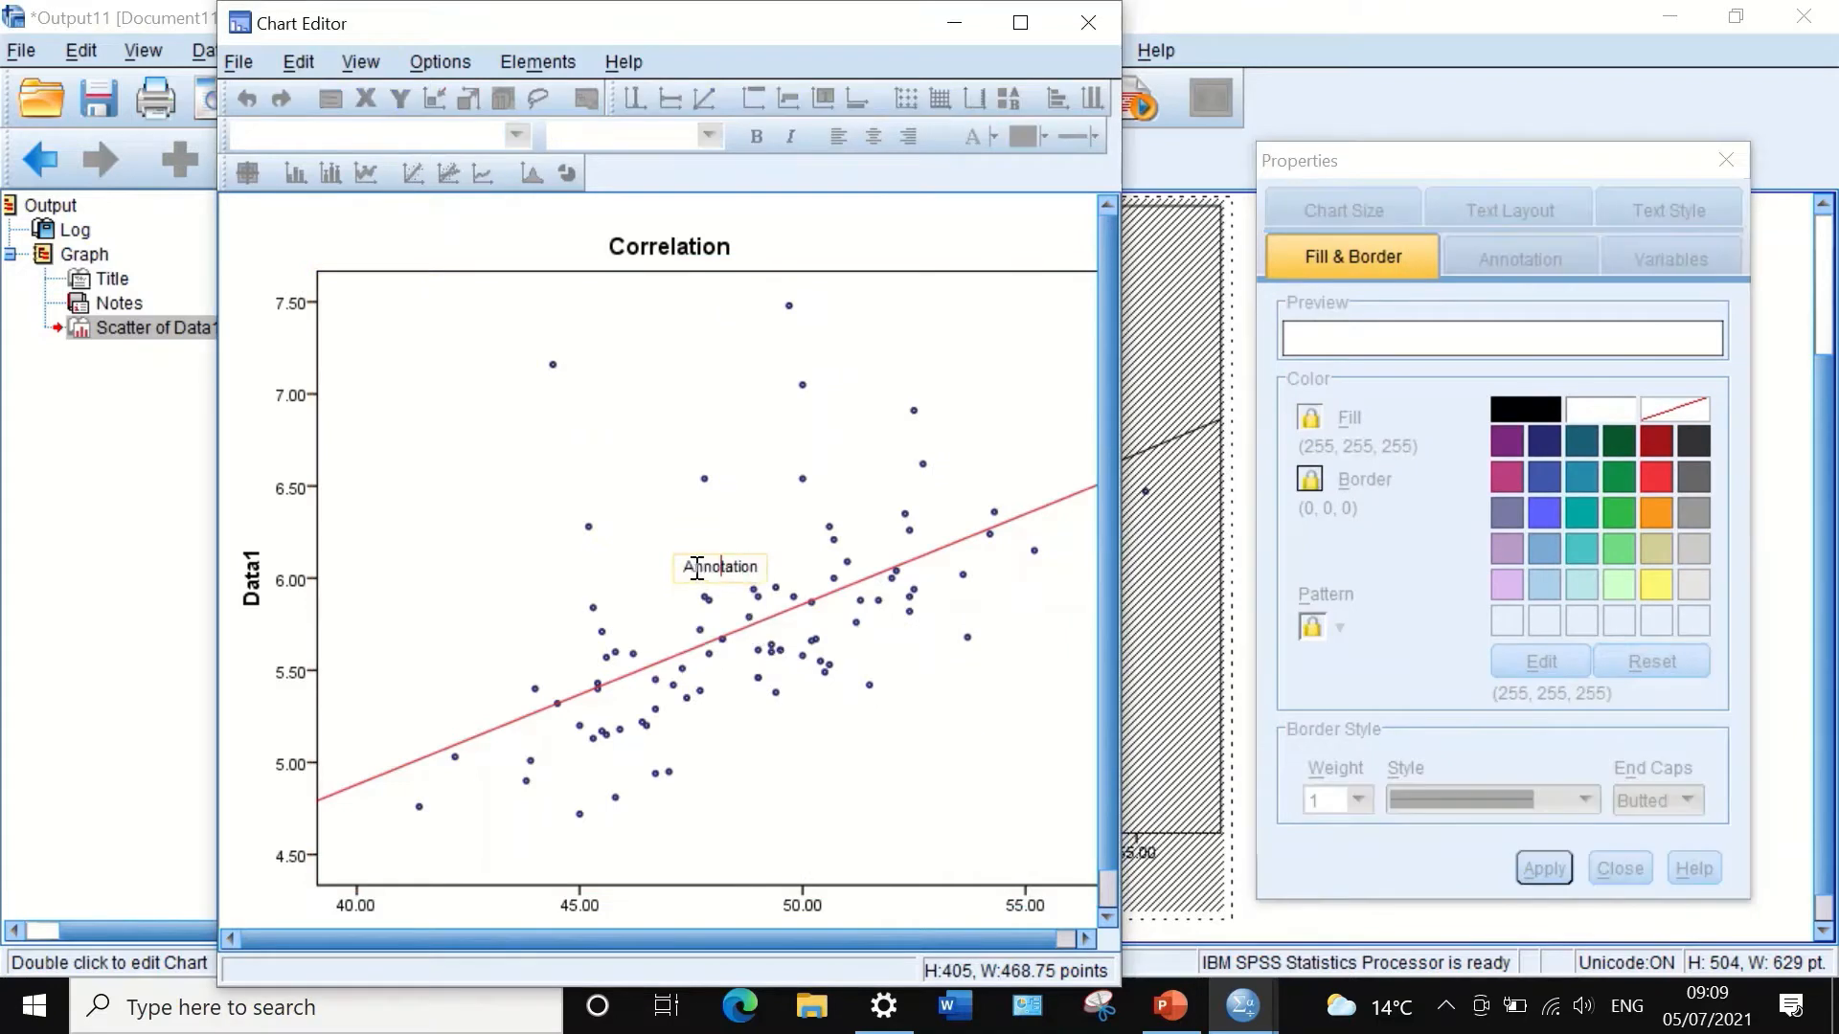
left_click(669, 572)
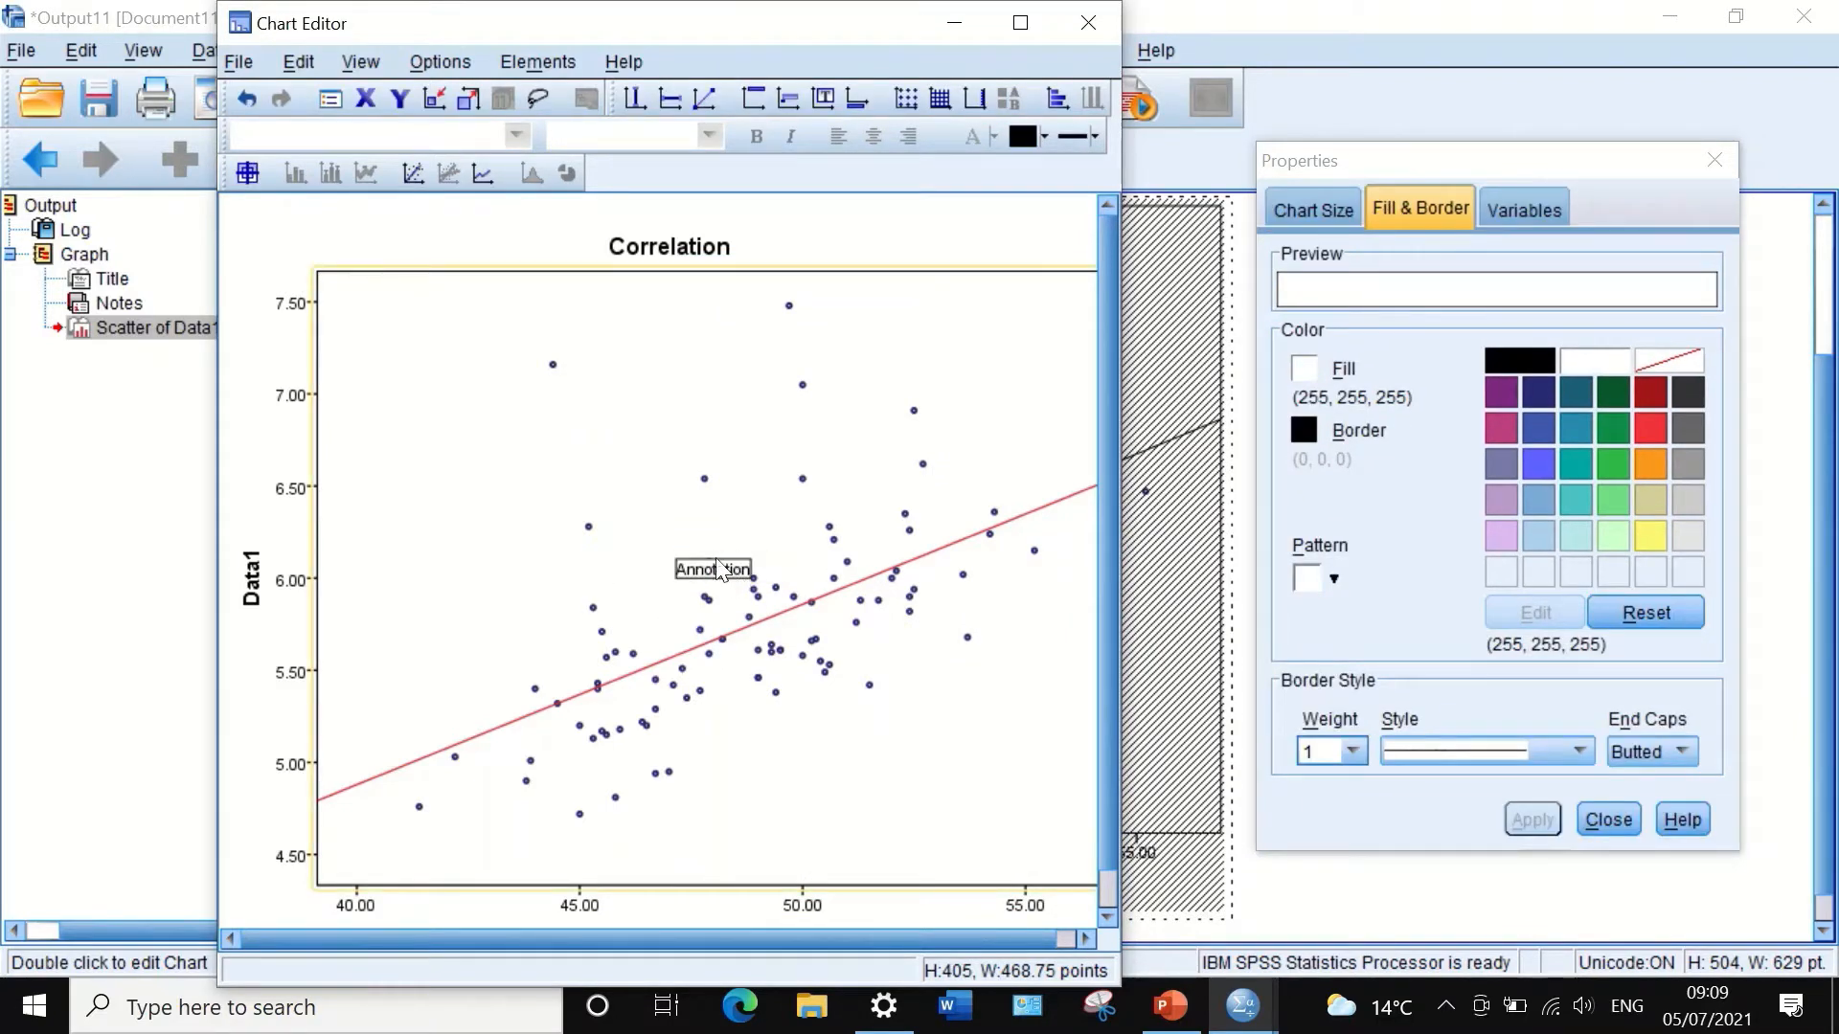
left_click(717, 559)
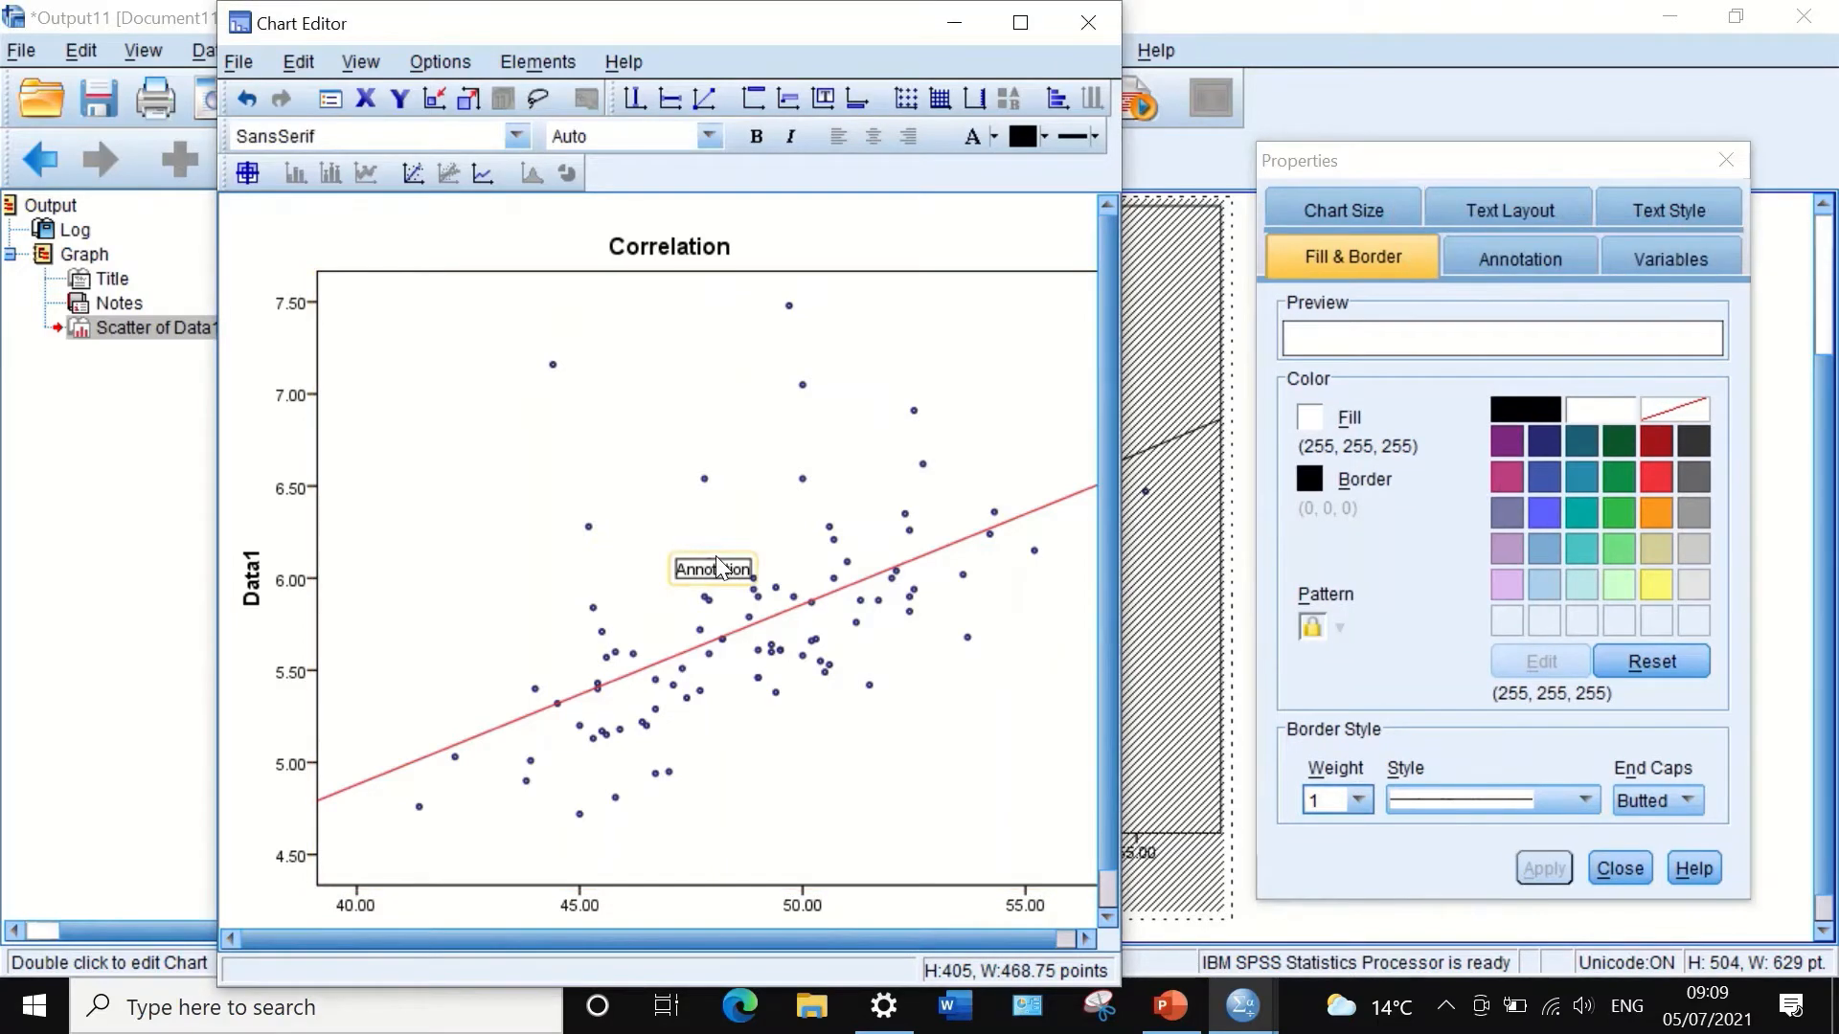
Step: Delete the annotation from the plot area and add a footnote reading "Figure 1" below the chart
right_click(717, 558)
left_click(772, 578)
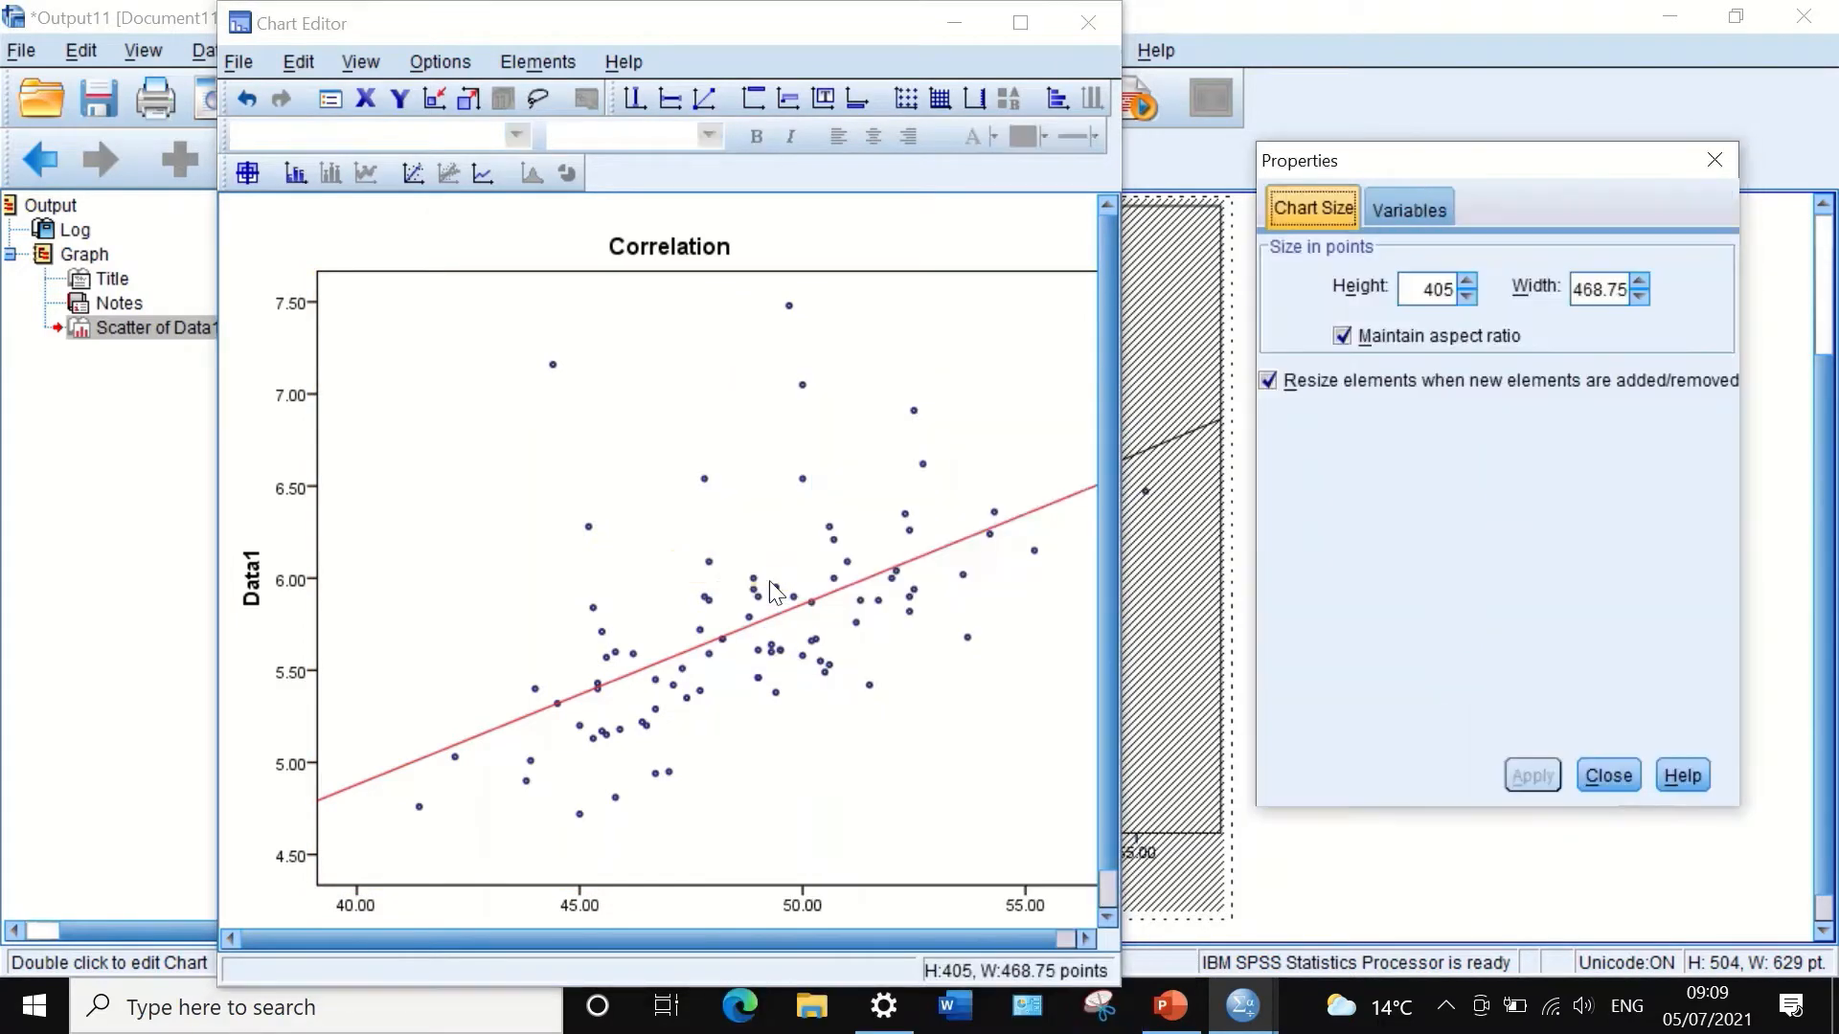
right_click(703, 489)
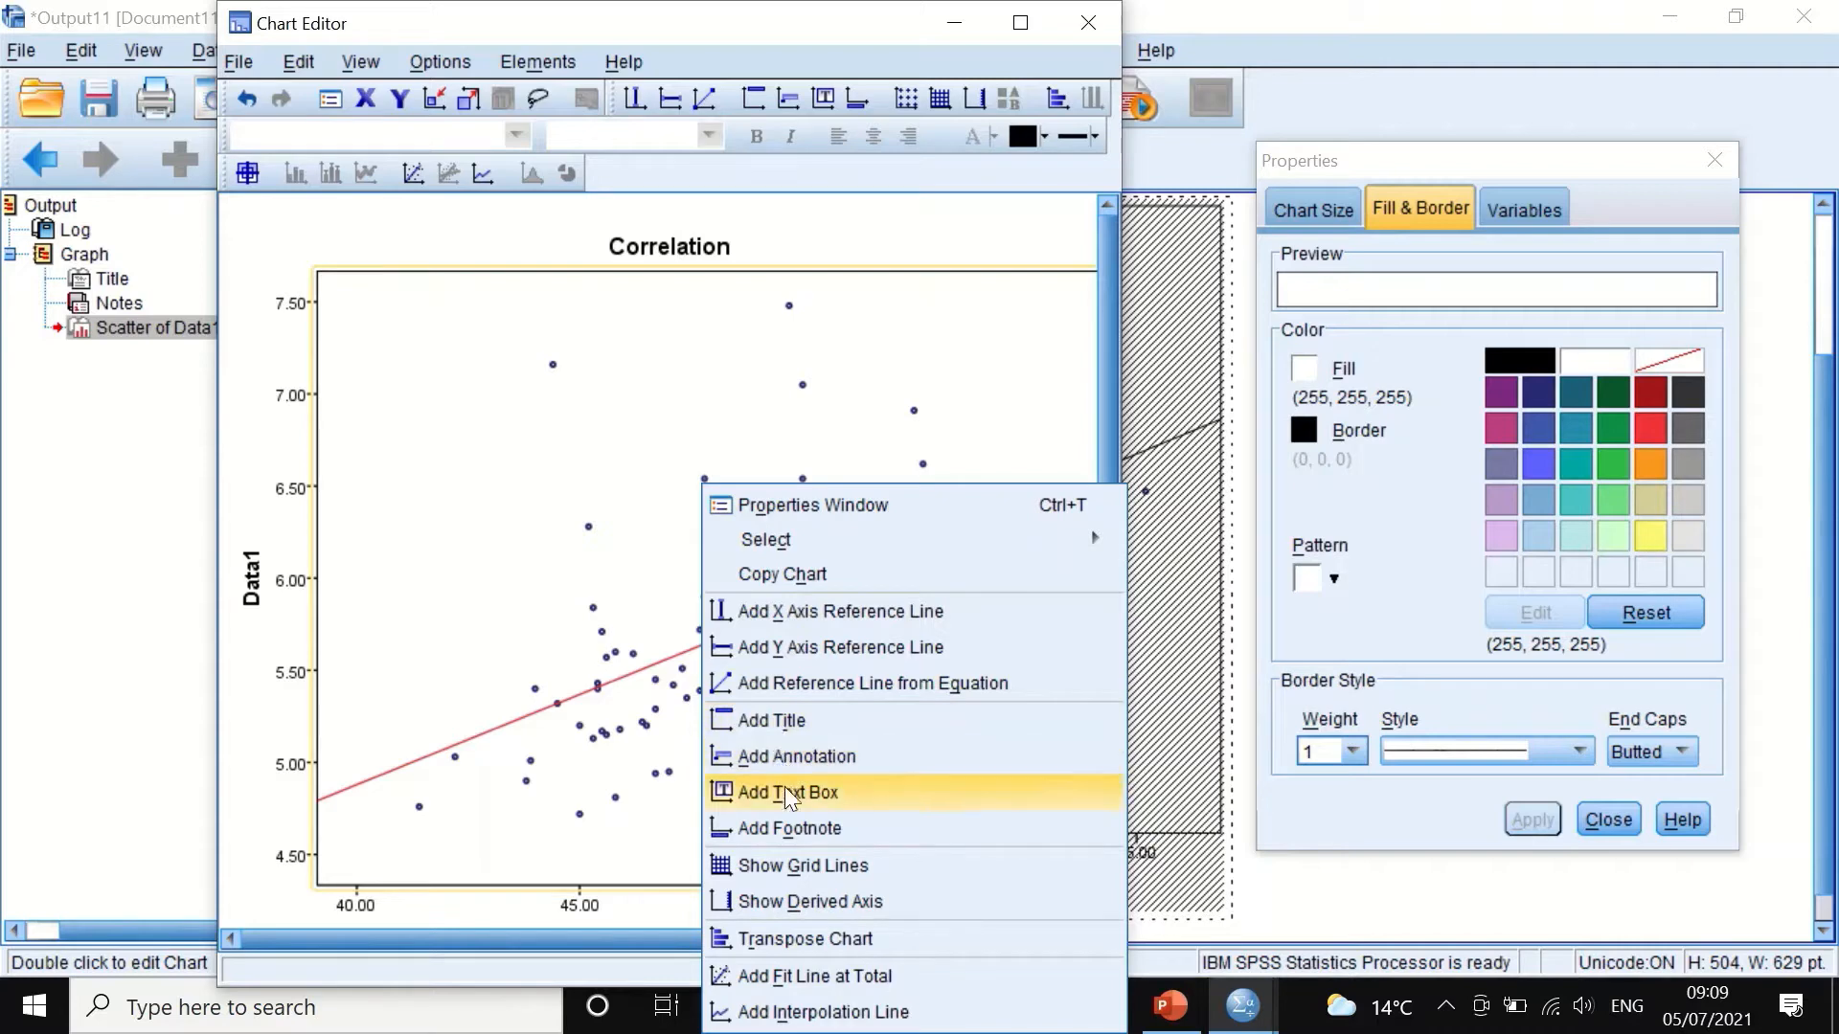
left_click(816, 826)
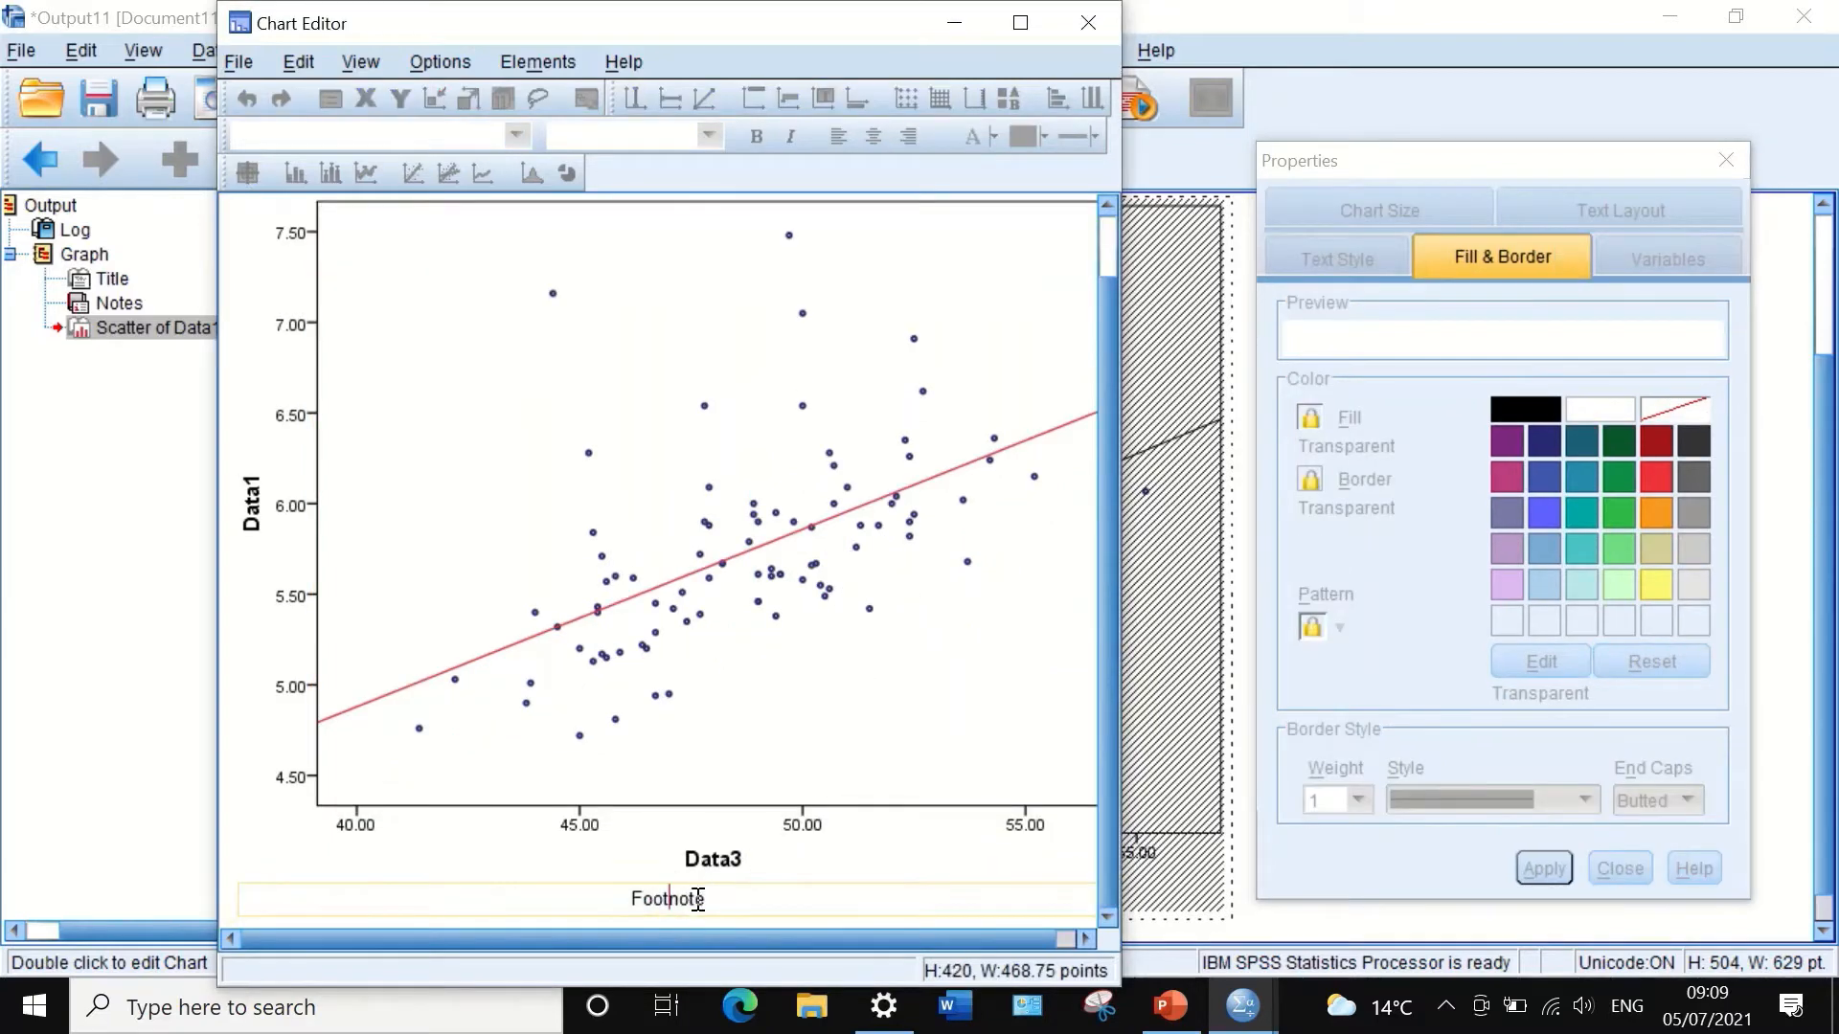
left_click_drag(745, 905, 603, 892)
type("Figure 1")
left_click(766, 746)
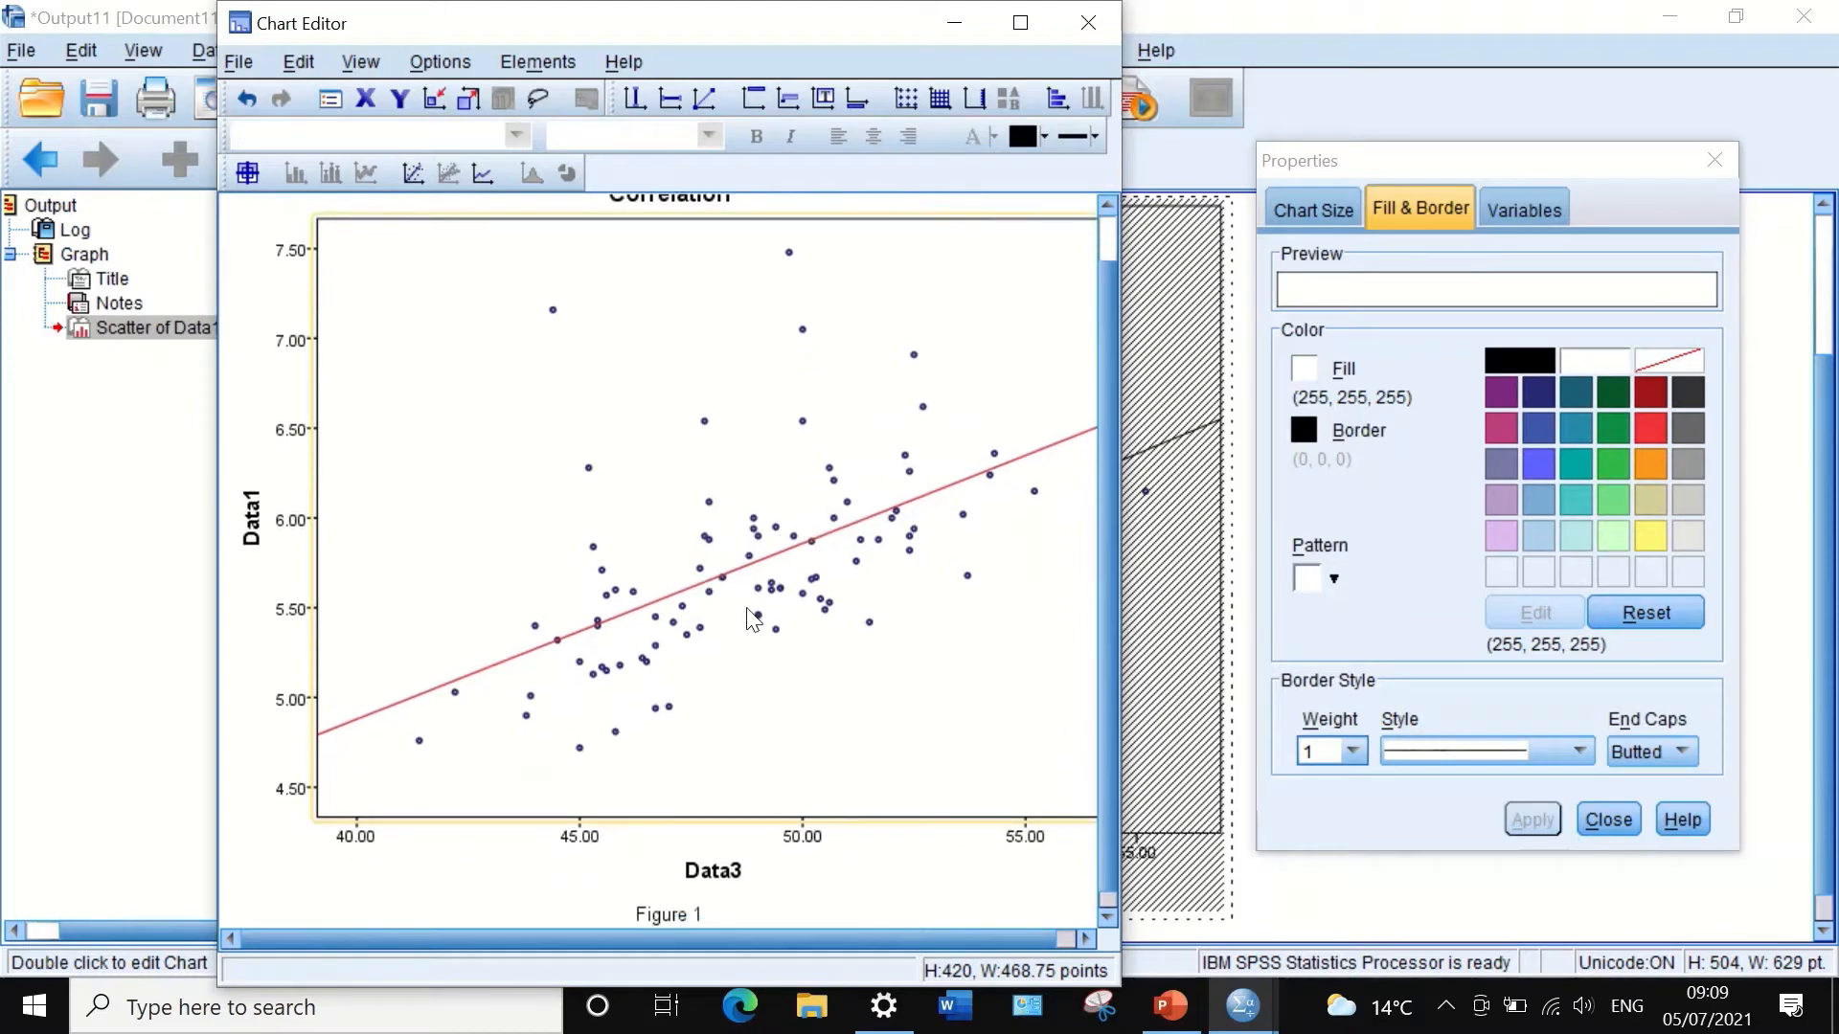
scroll(781, 642, "up", 1)
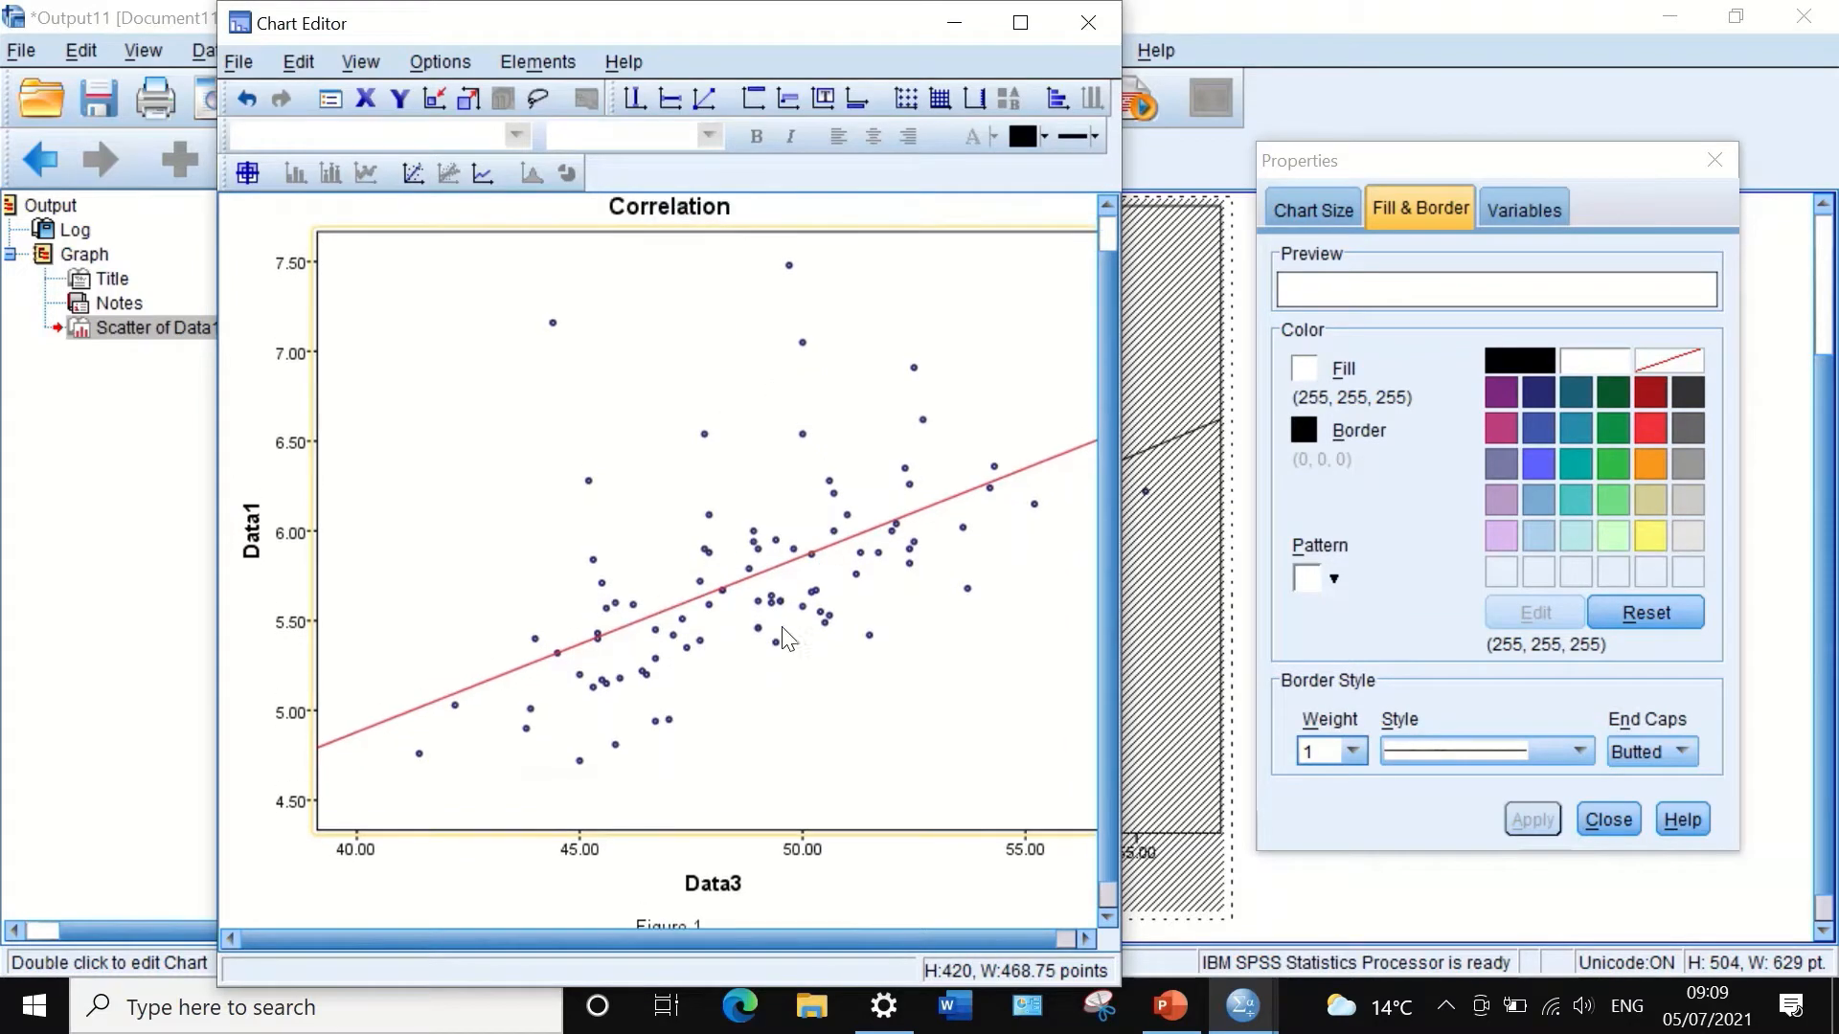
Step: Transpose the chart to swap the Data1 and Data3 axes, and transpose it back to the original orientation
right_click(698, 370)
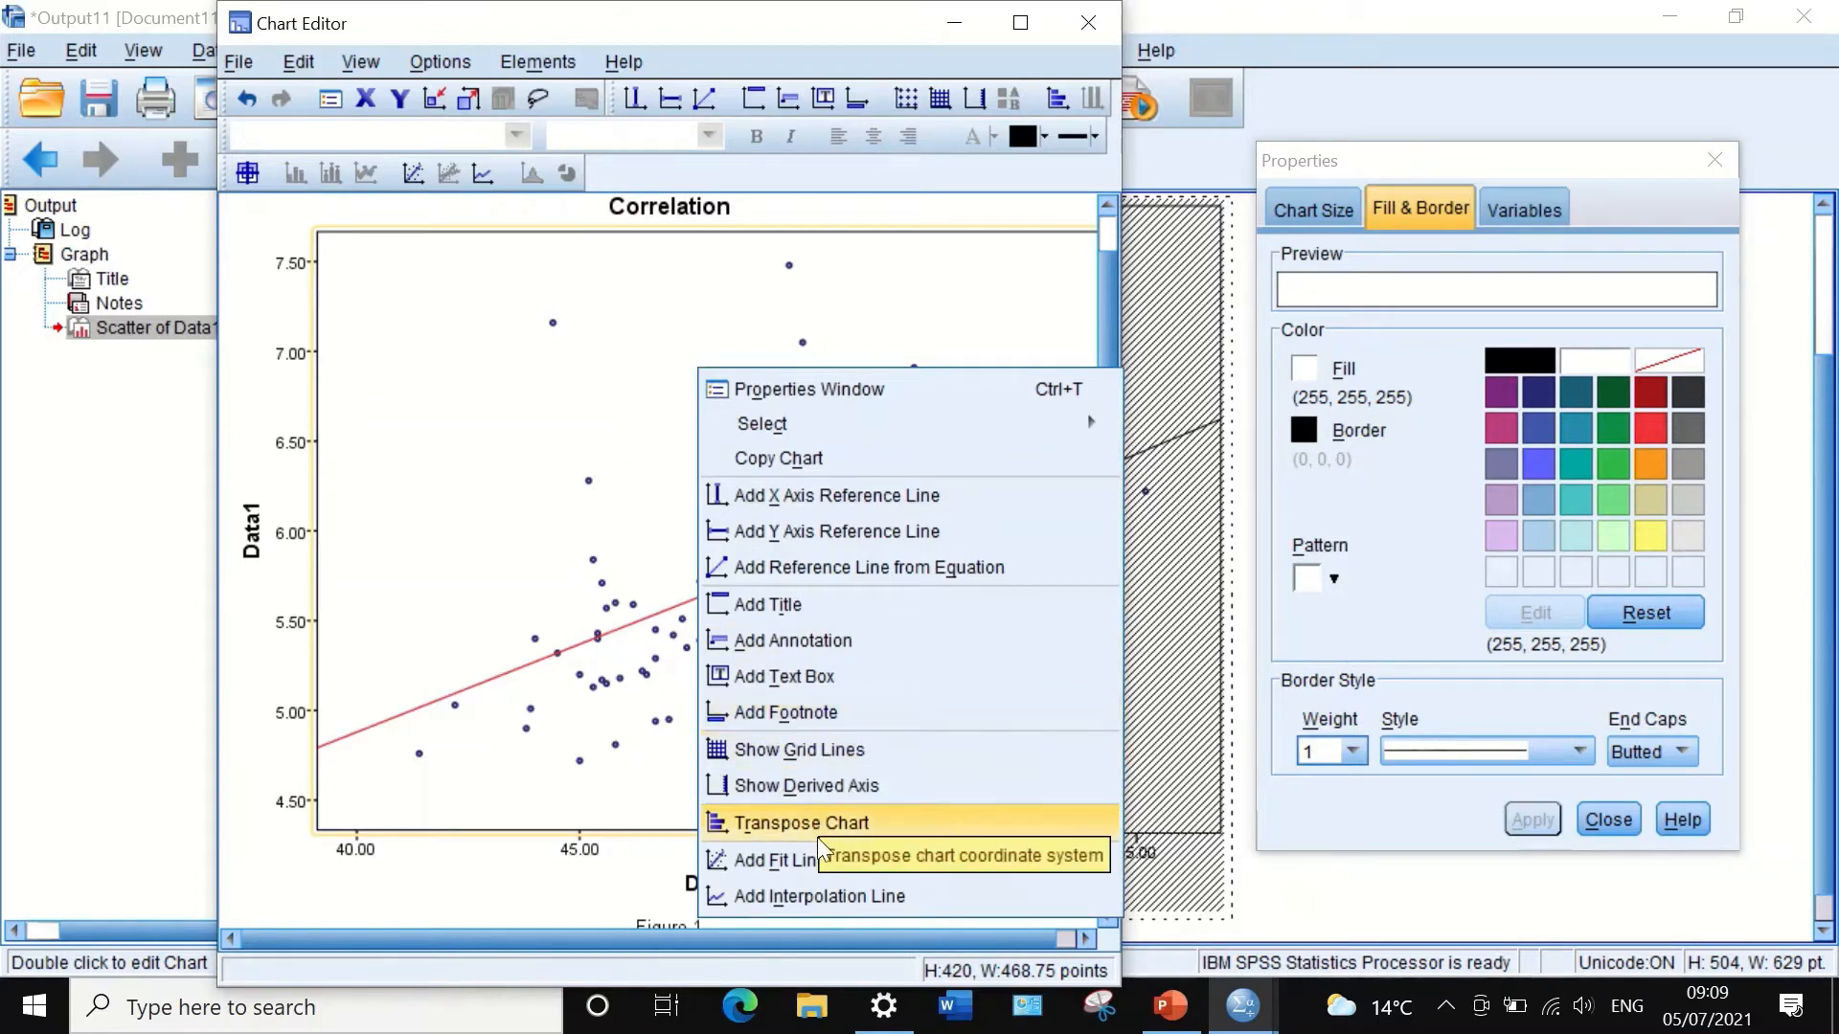
left_click(767, 835)
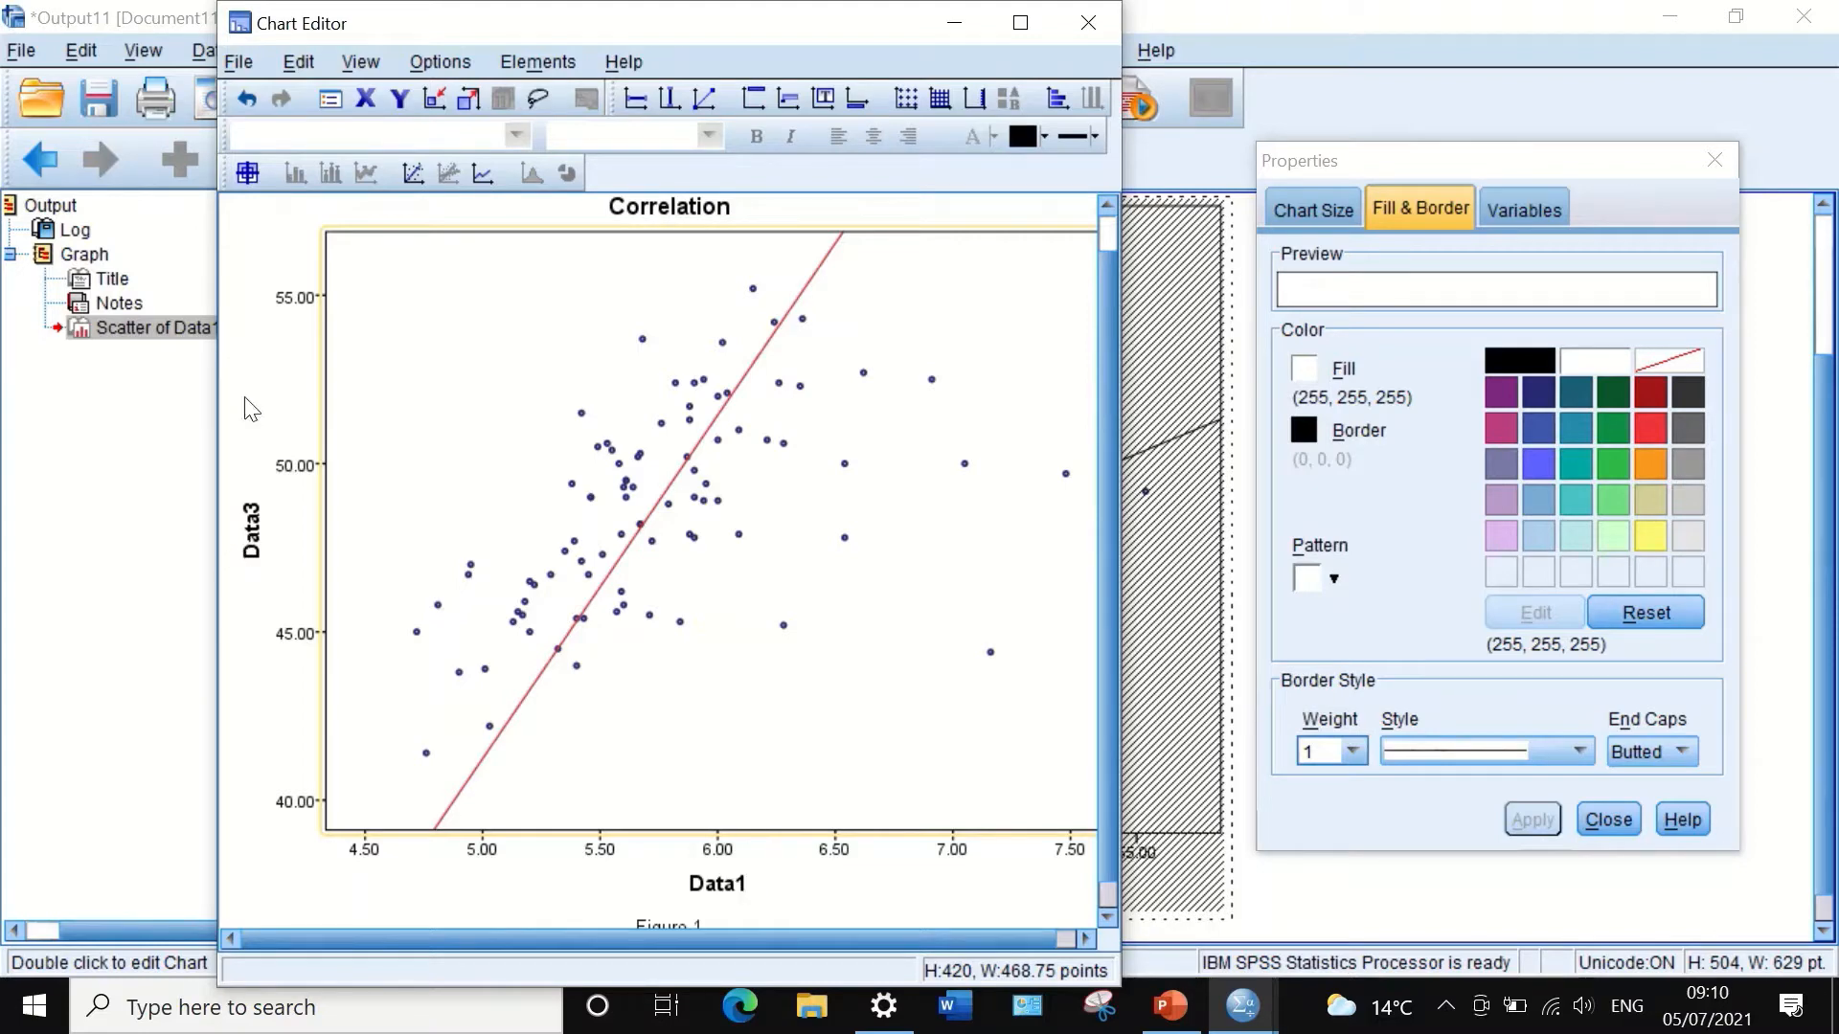
right_click(546, 395)
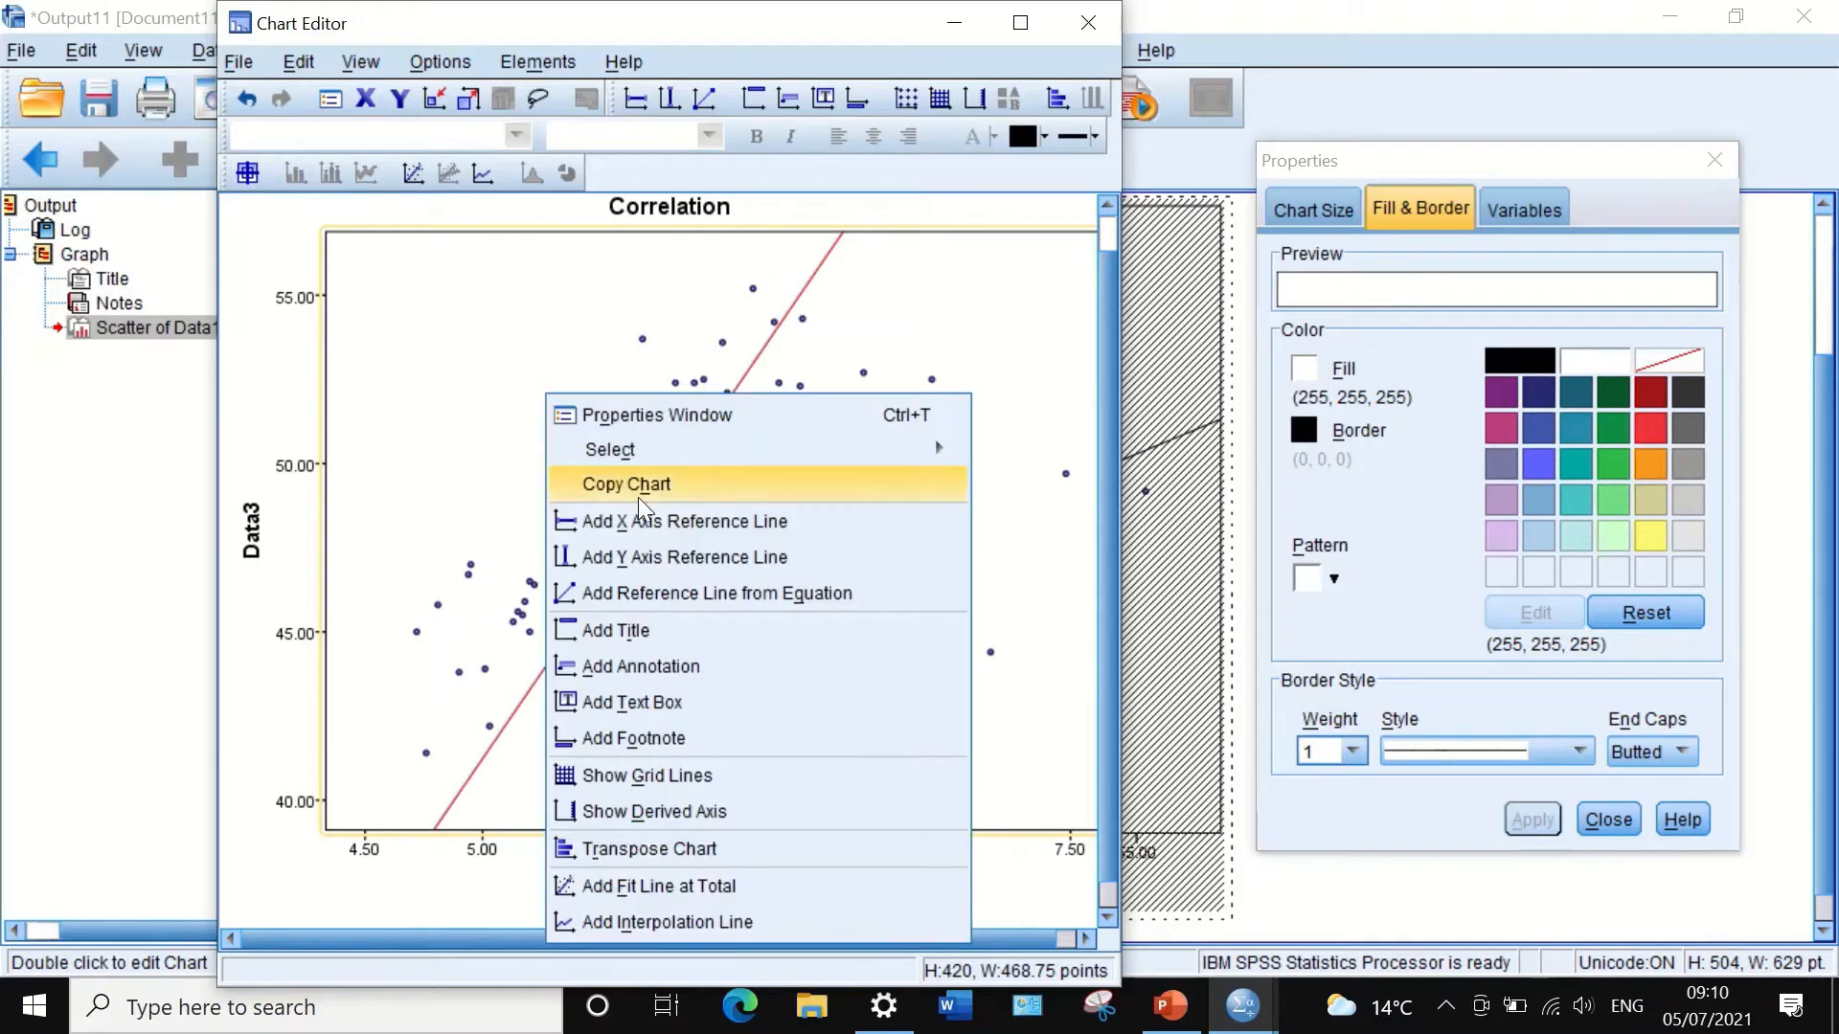
left_click(710, 844)
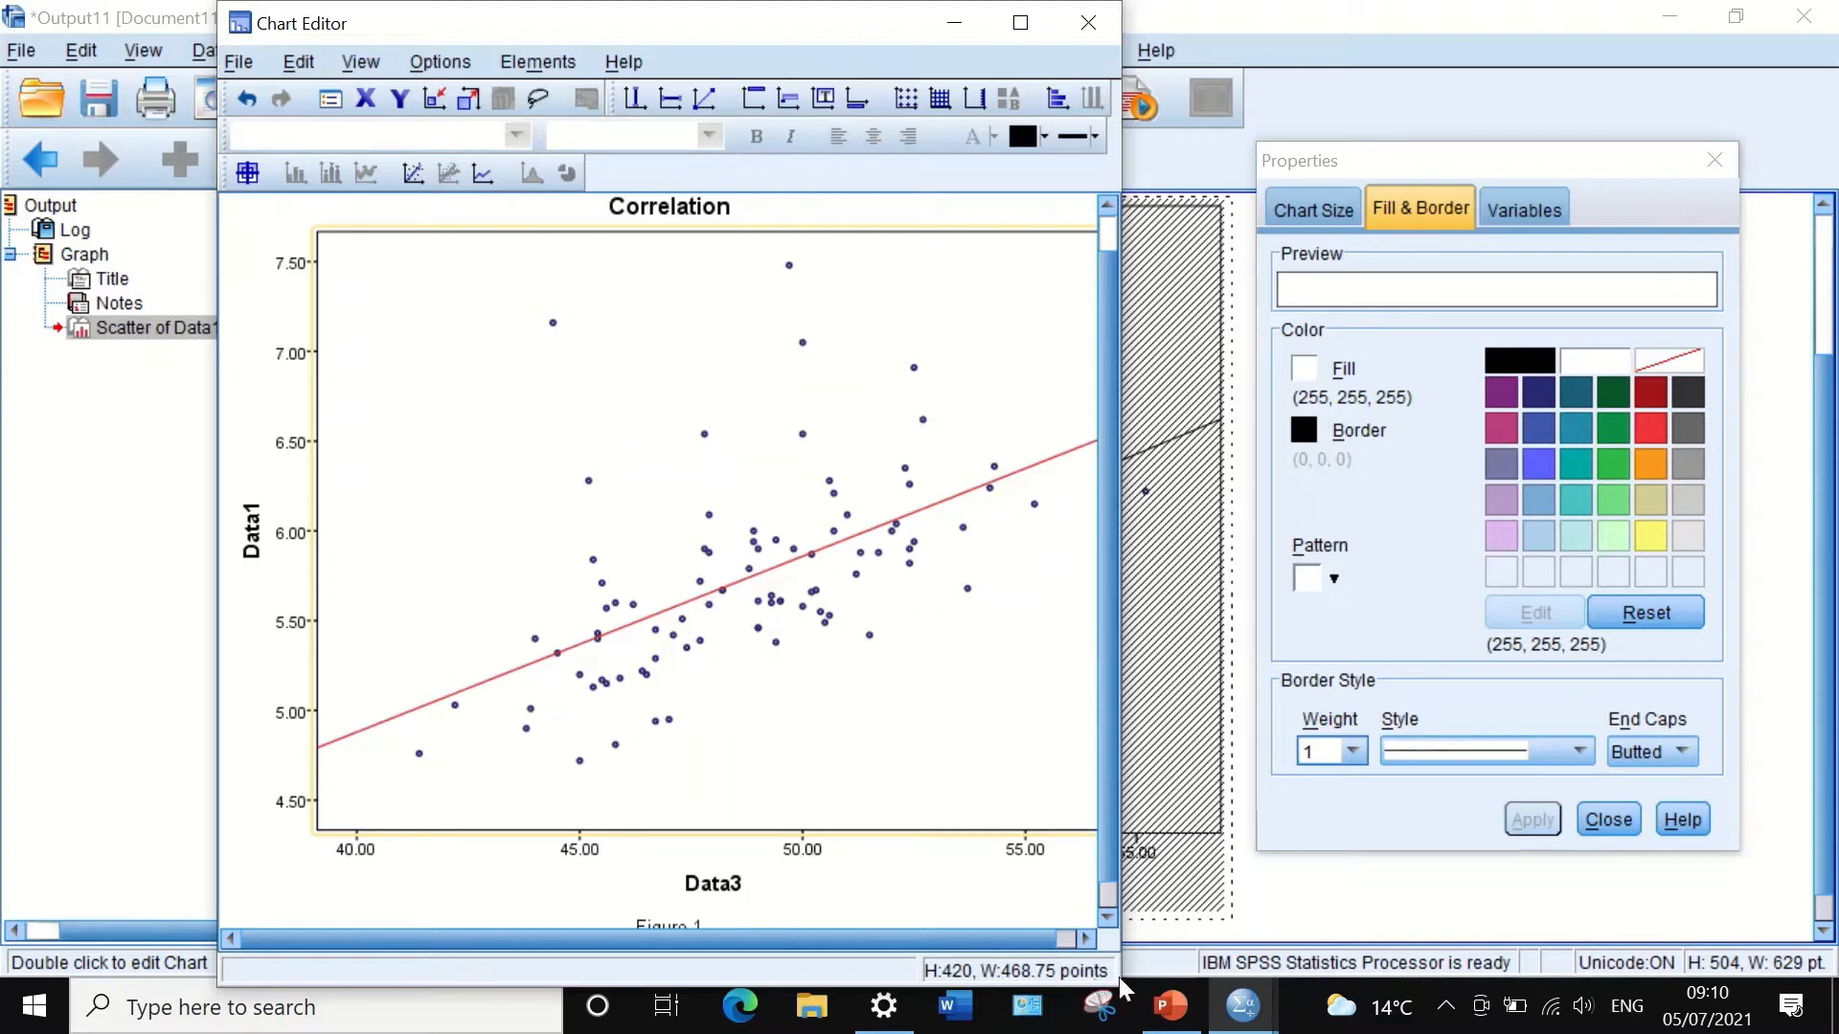
Step: Set the preferred font size of the Data3 axis number labels to 12
left_click(802, 850)
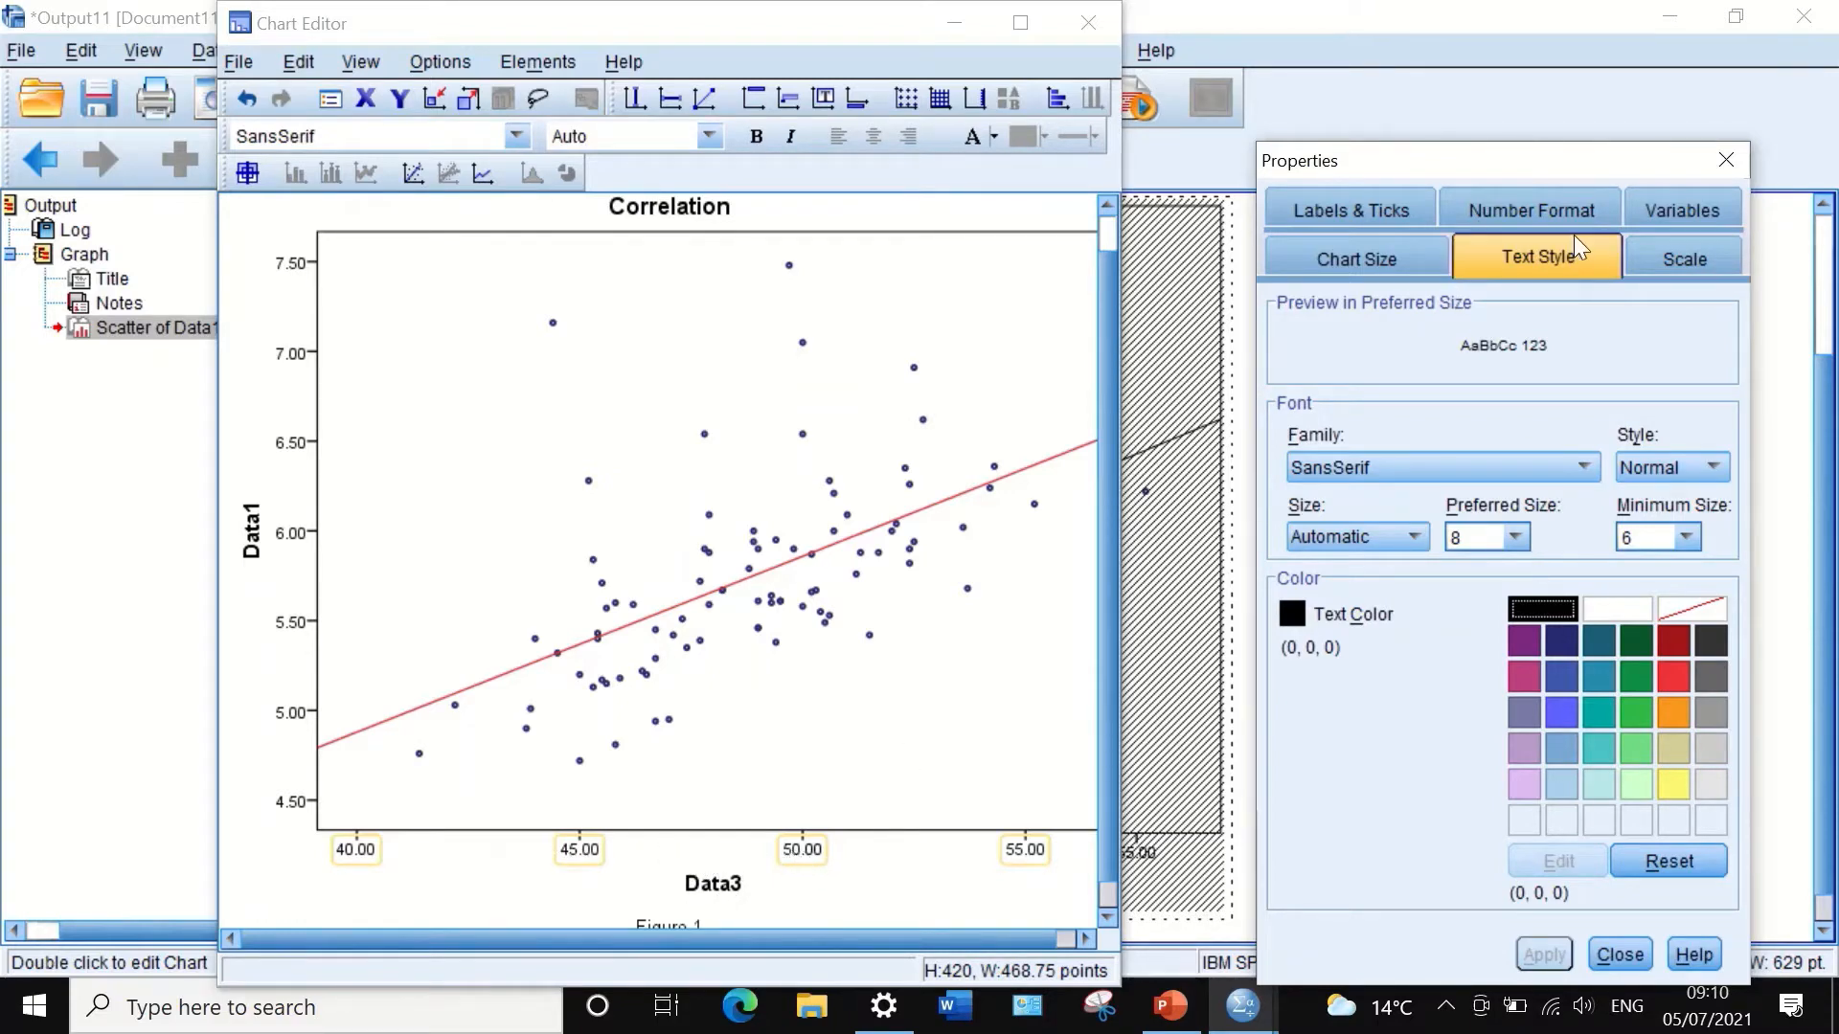
left_click(1515, 537)
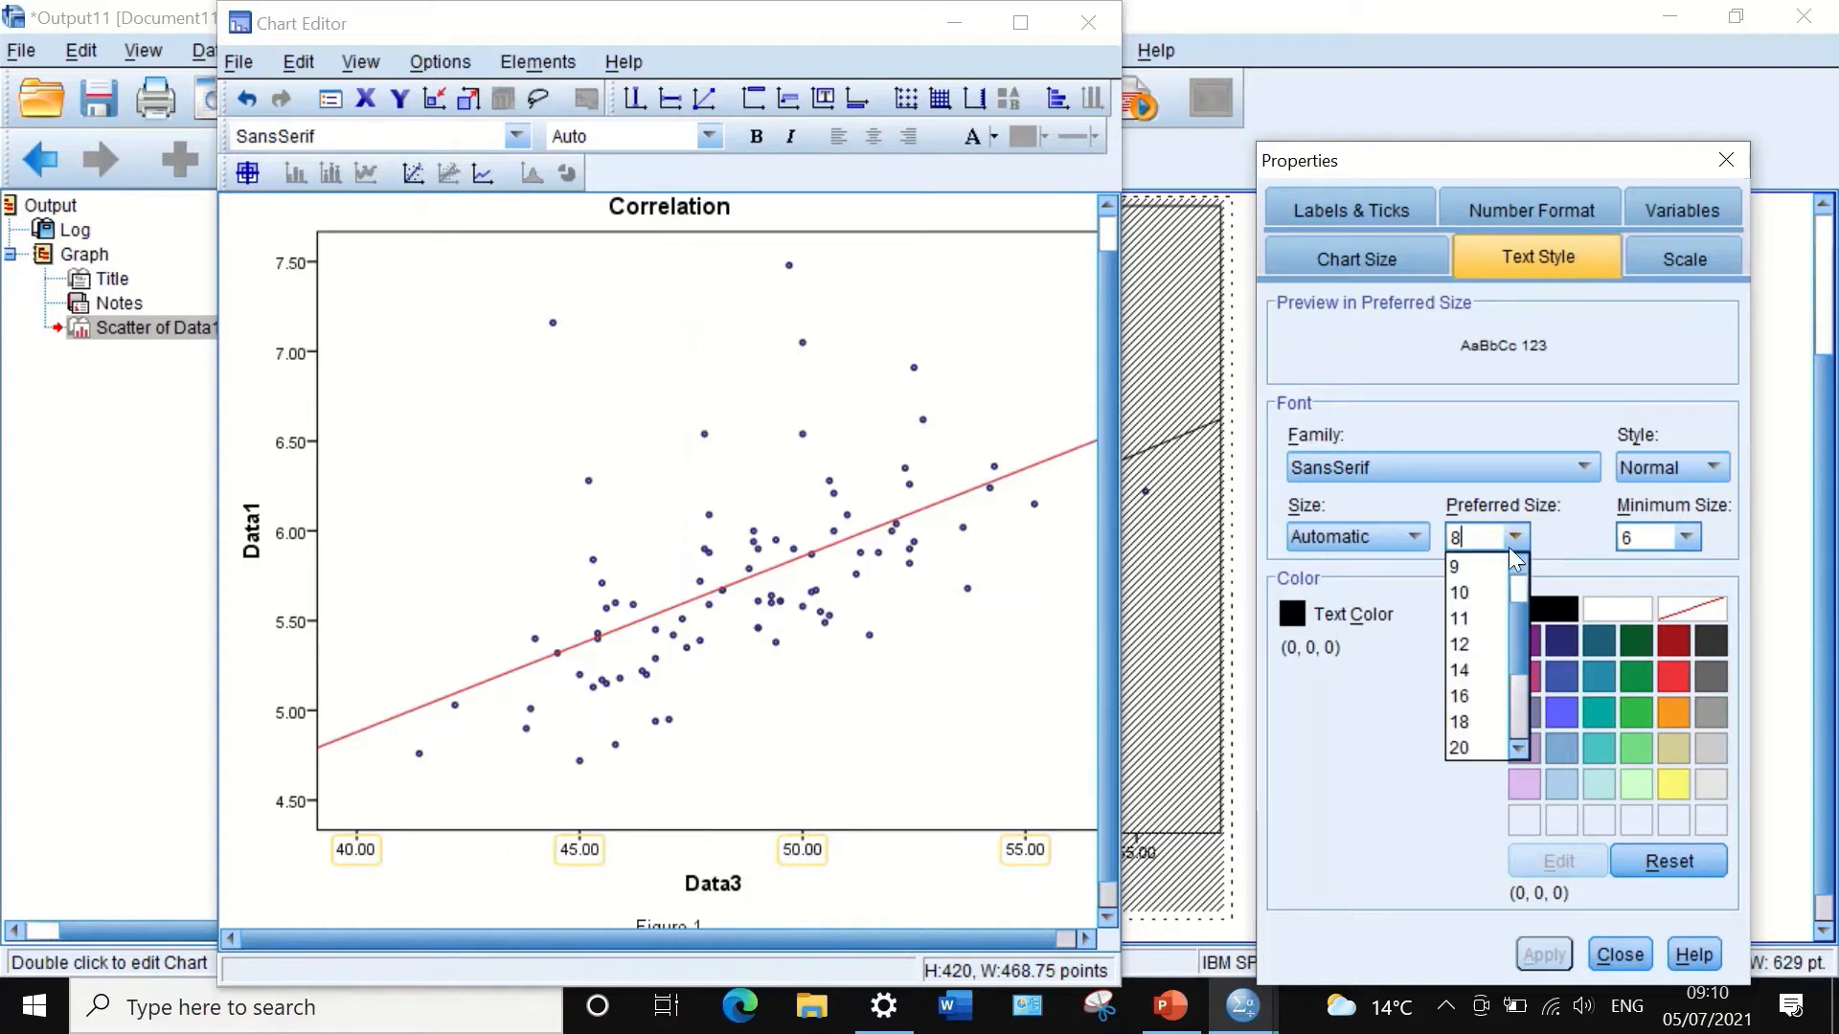
left_click(1488, 647)
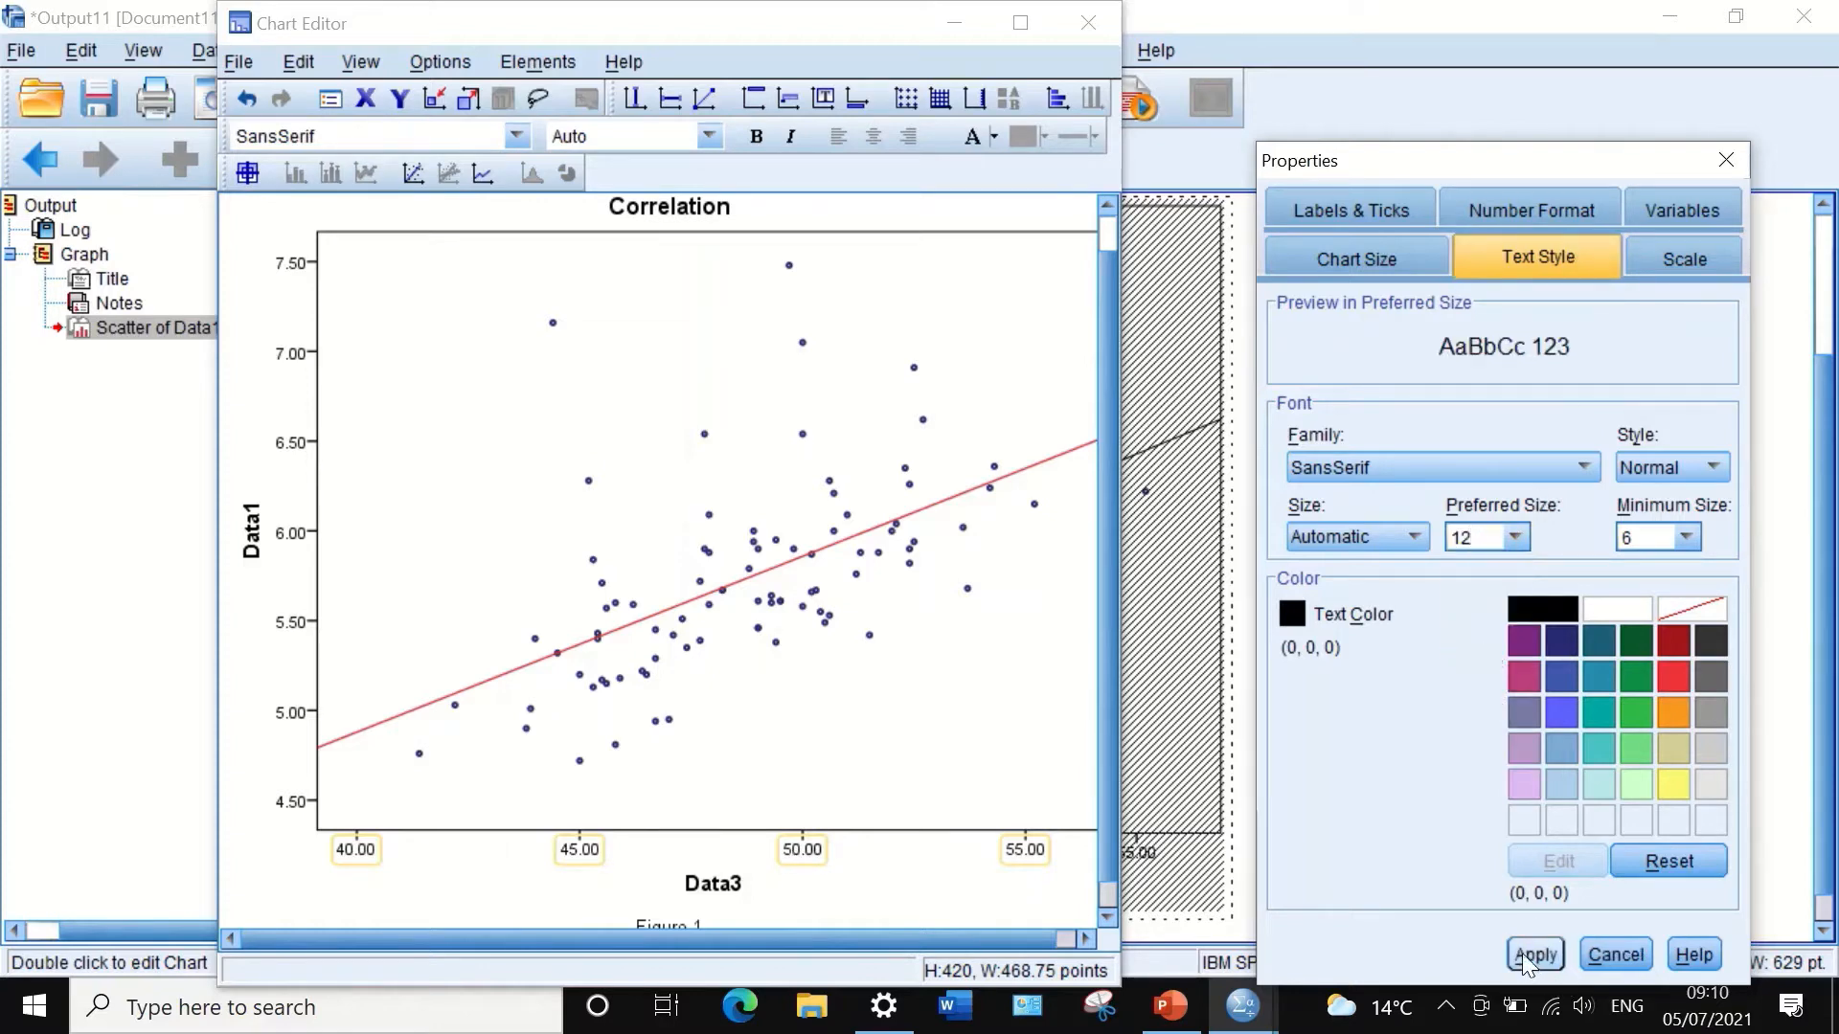
left_click(1532, 955)
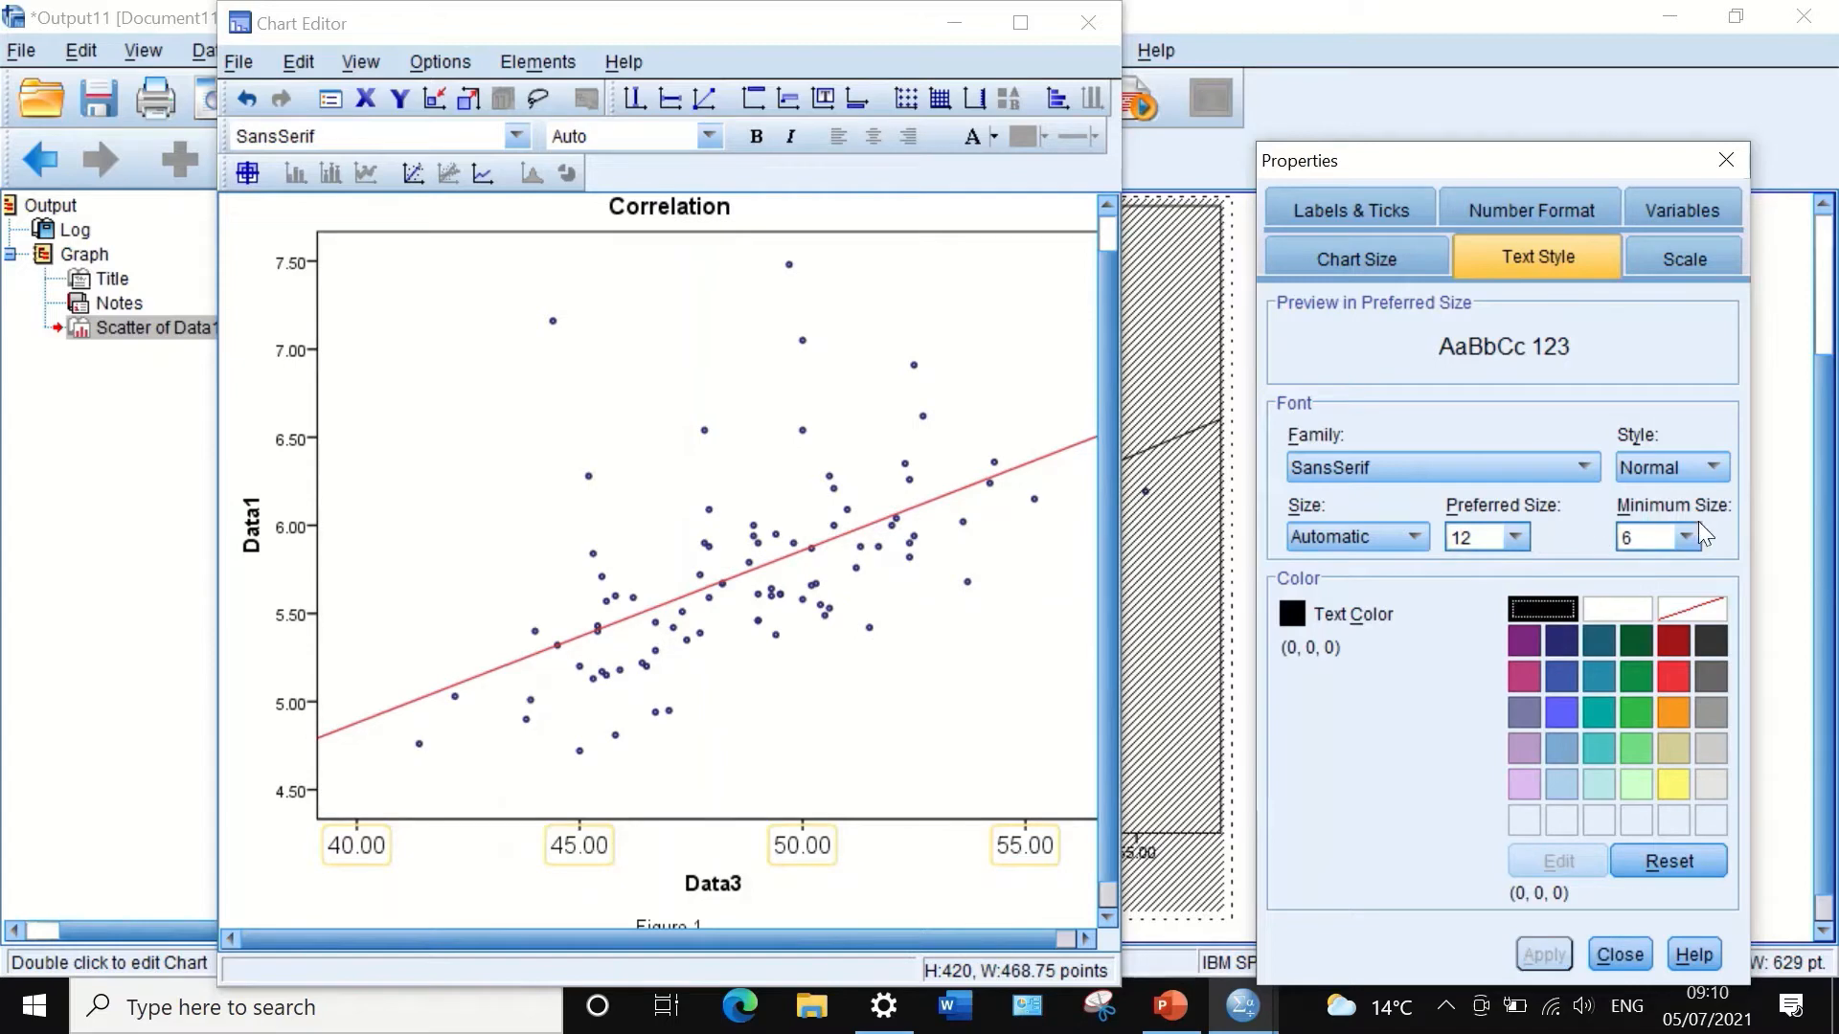
Step: Change the text colour of the Data3 axis number labels to green (13, 141, 70)
left_click(1683, 256)
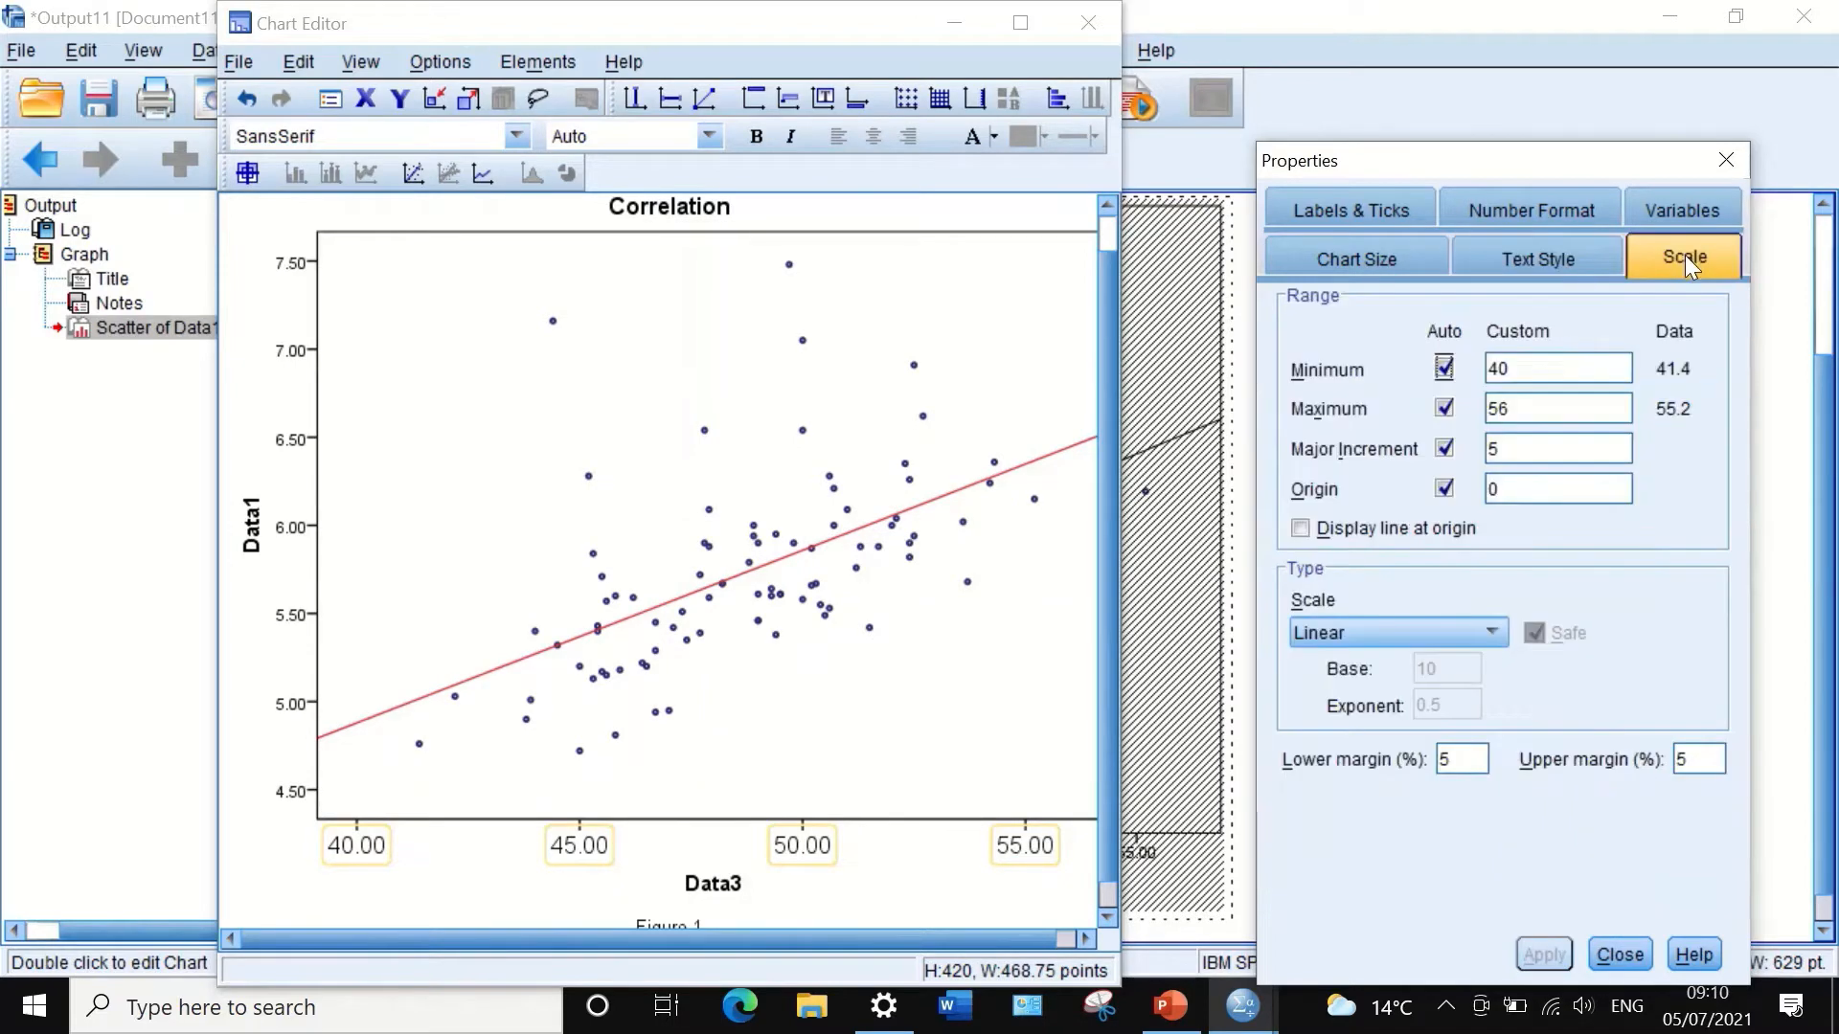
left_click(1396, 209)
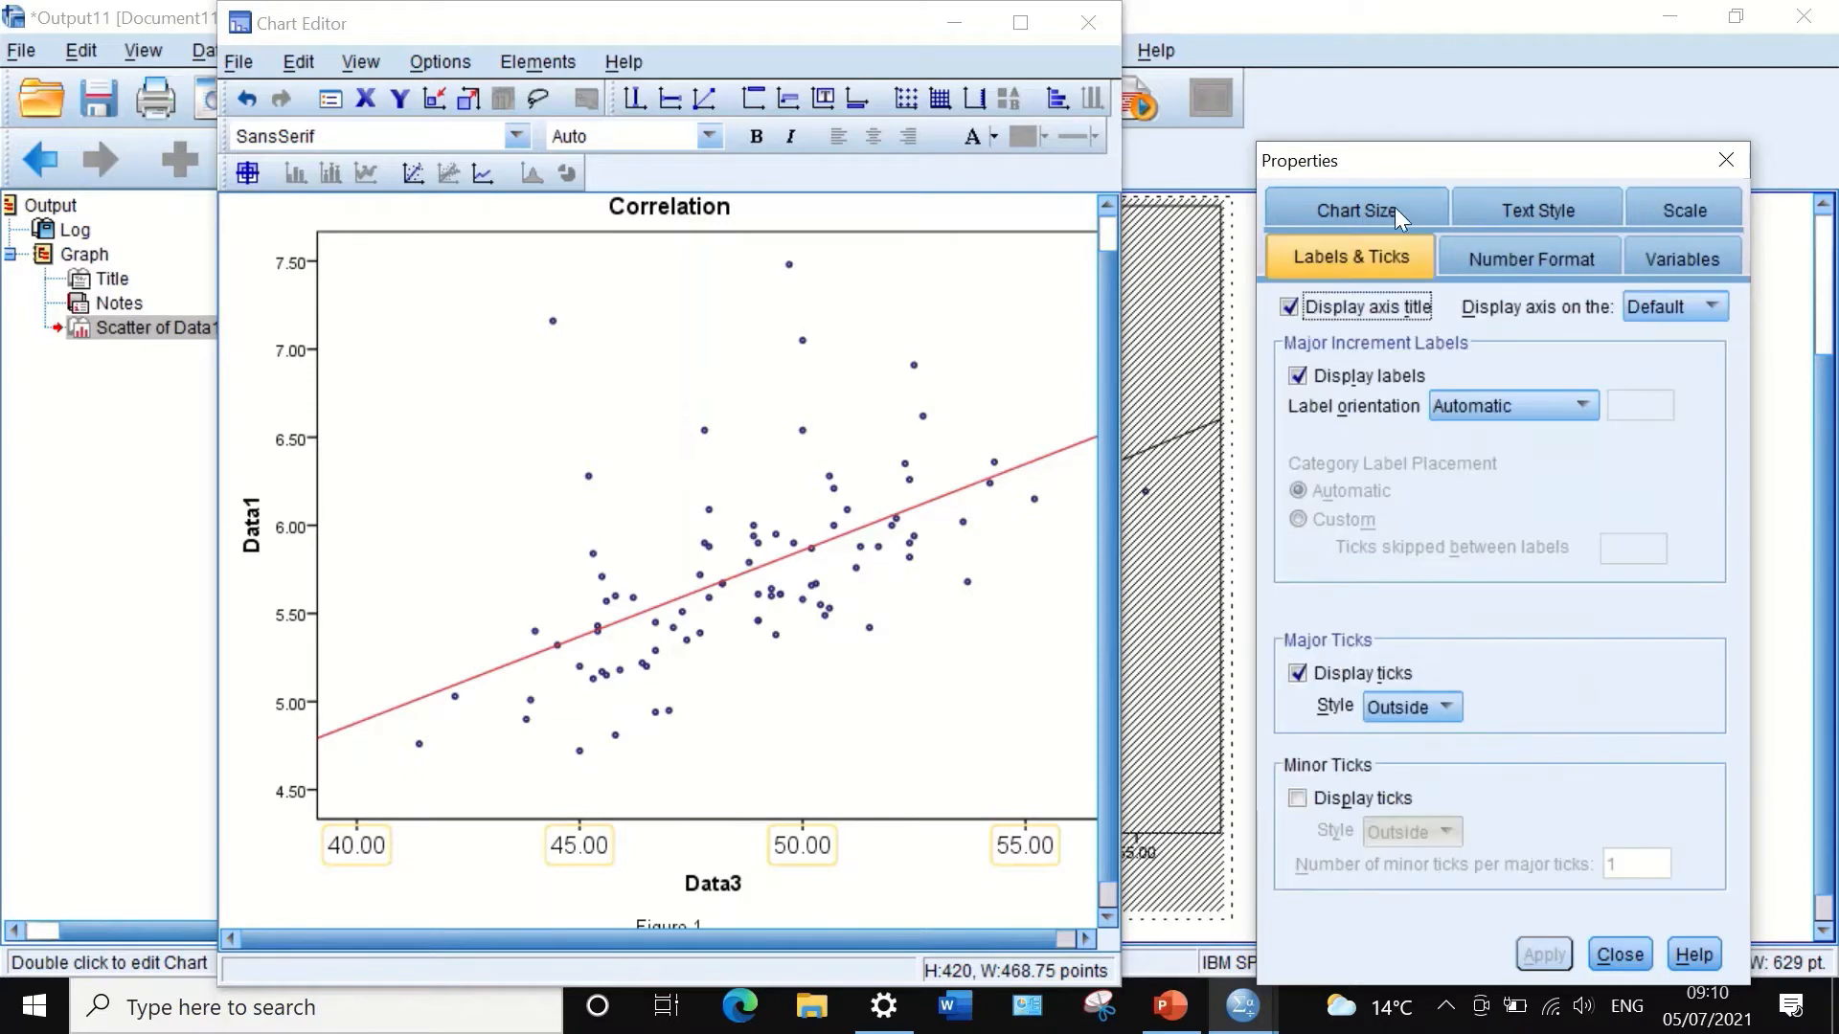
left_click(1523, 203)
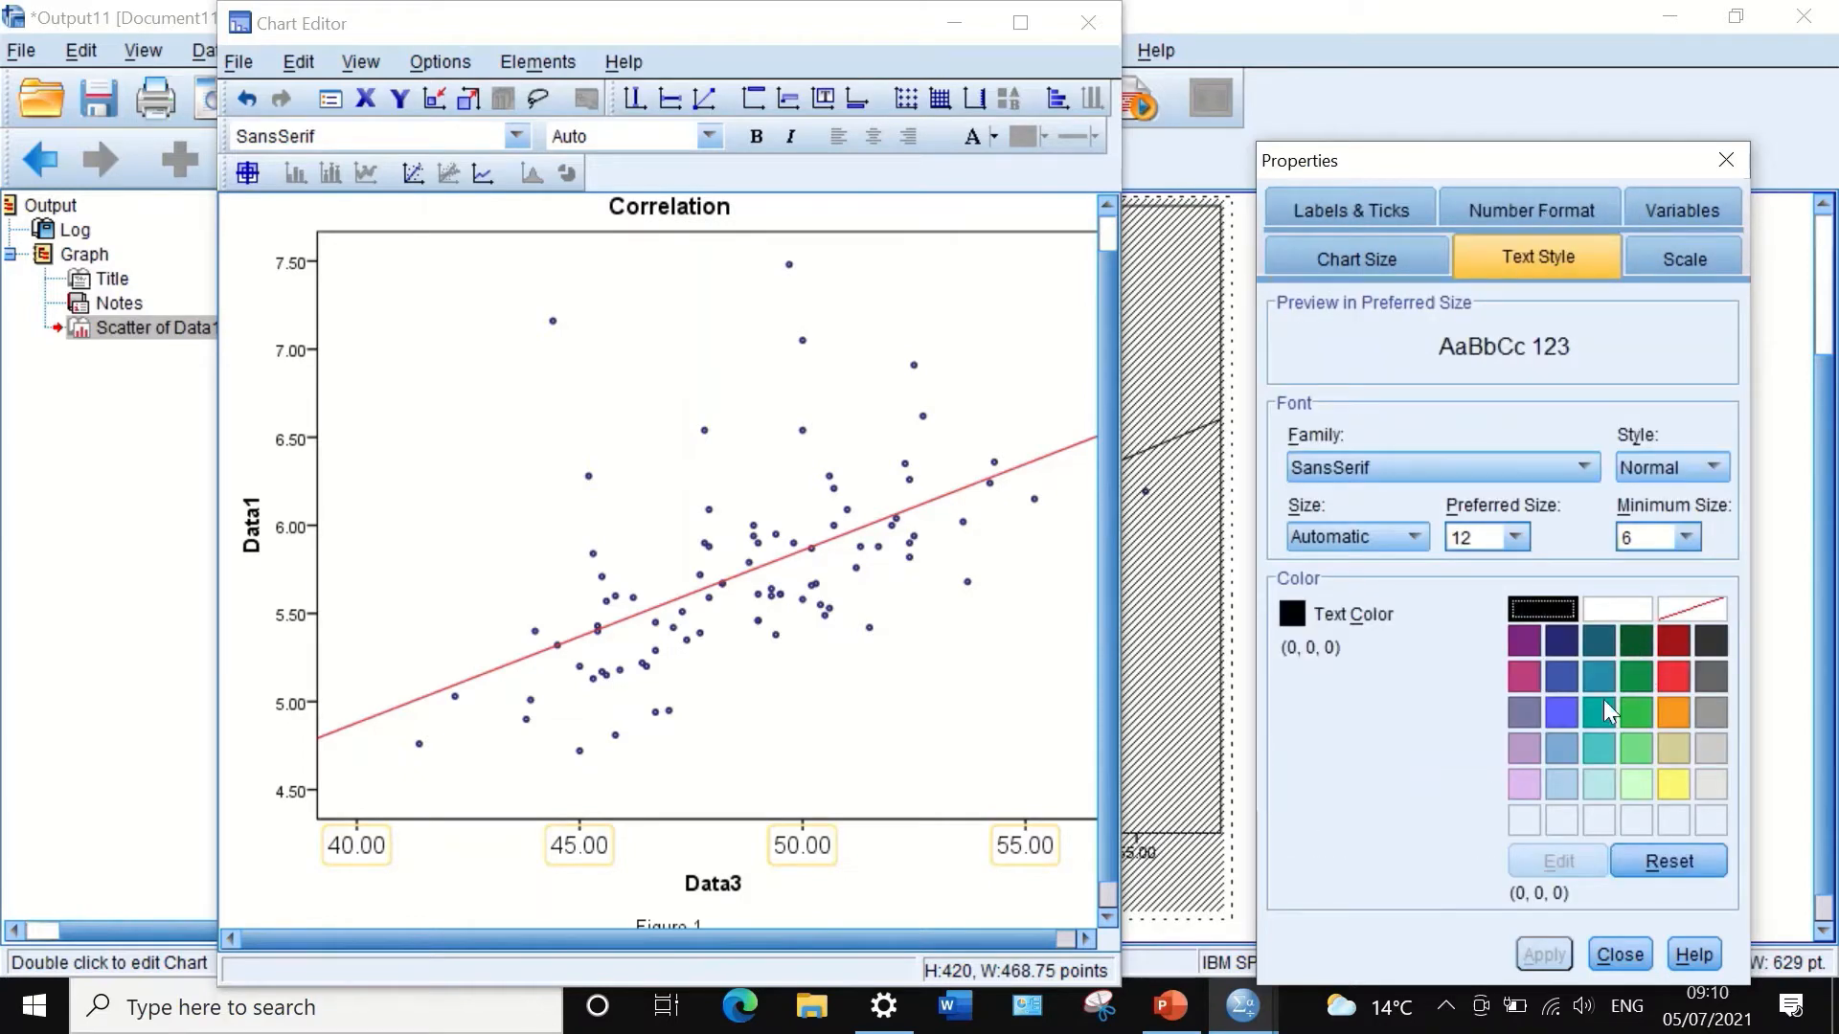
left_click(1635, 675)
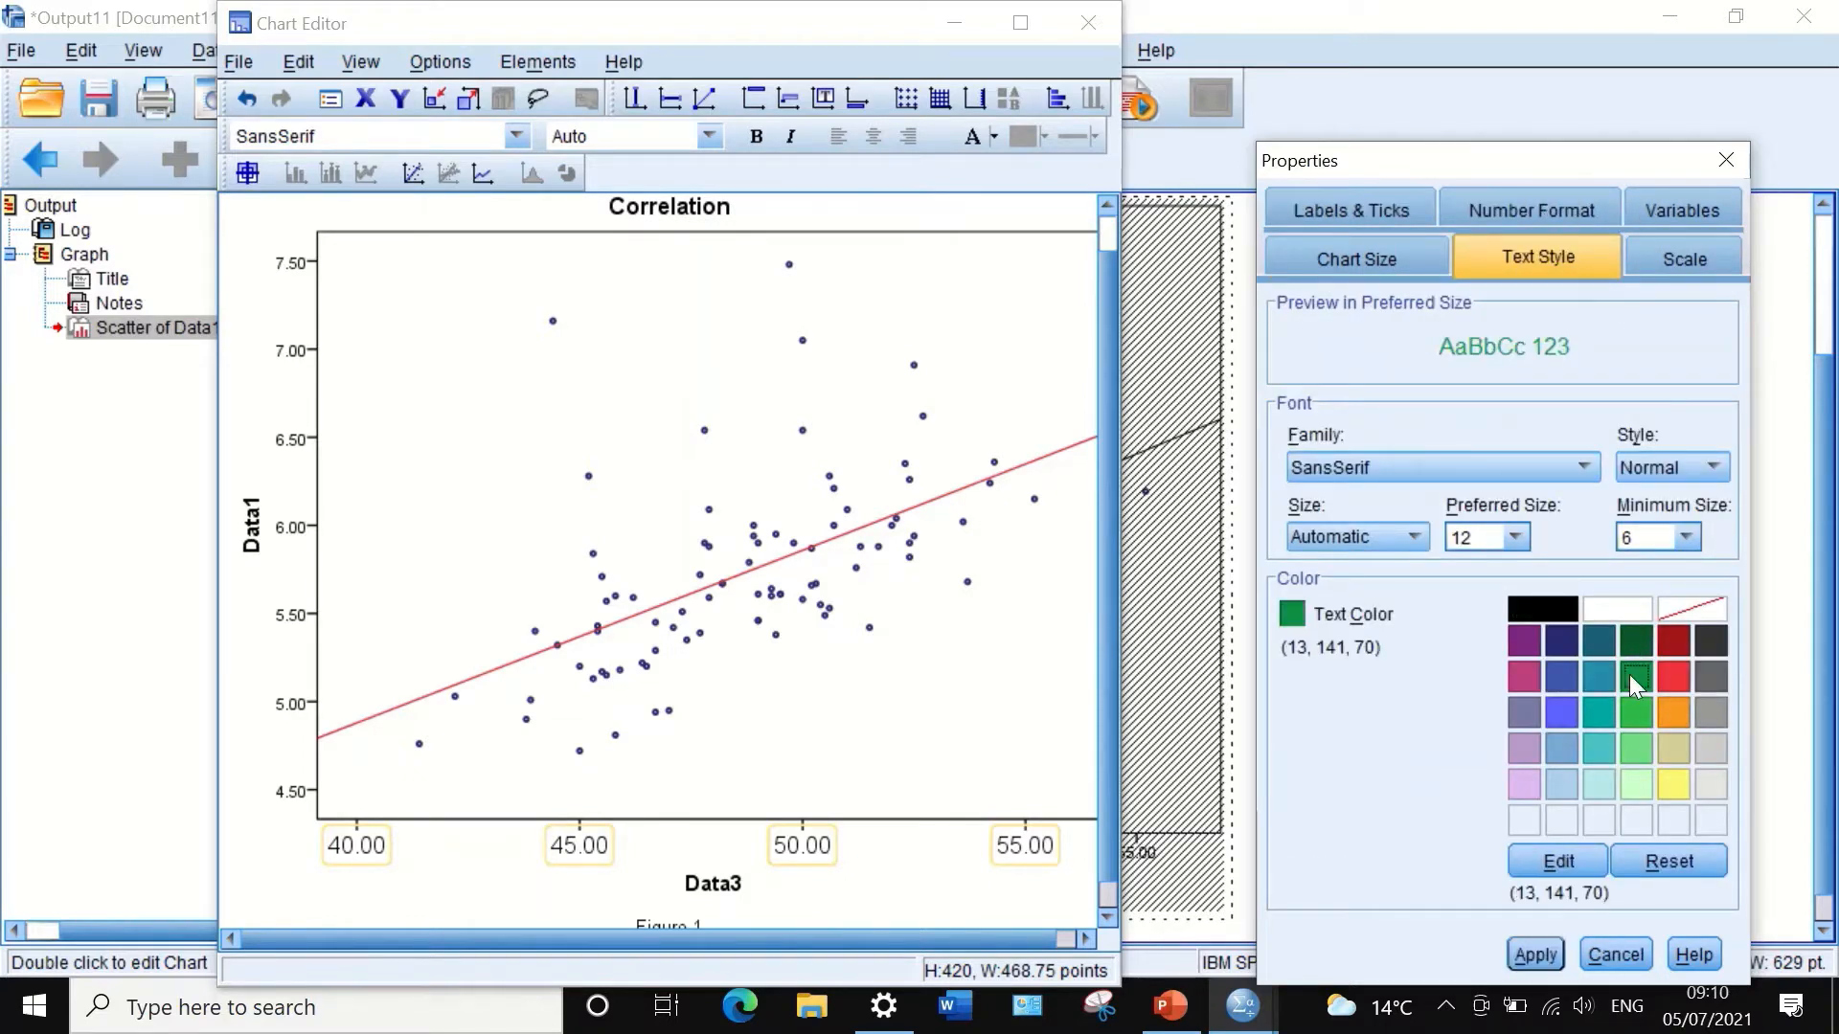
left_click(1533, 948)
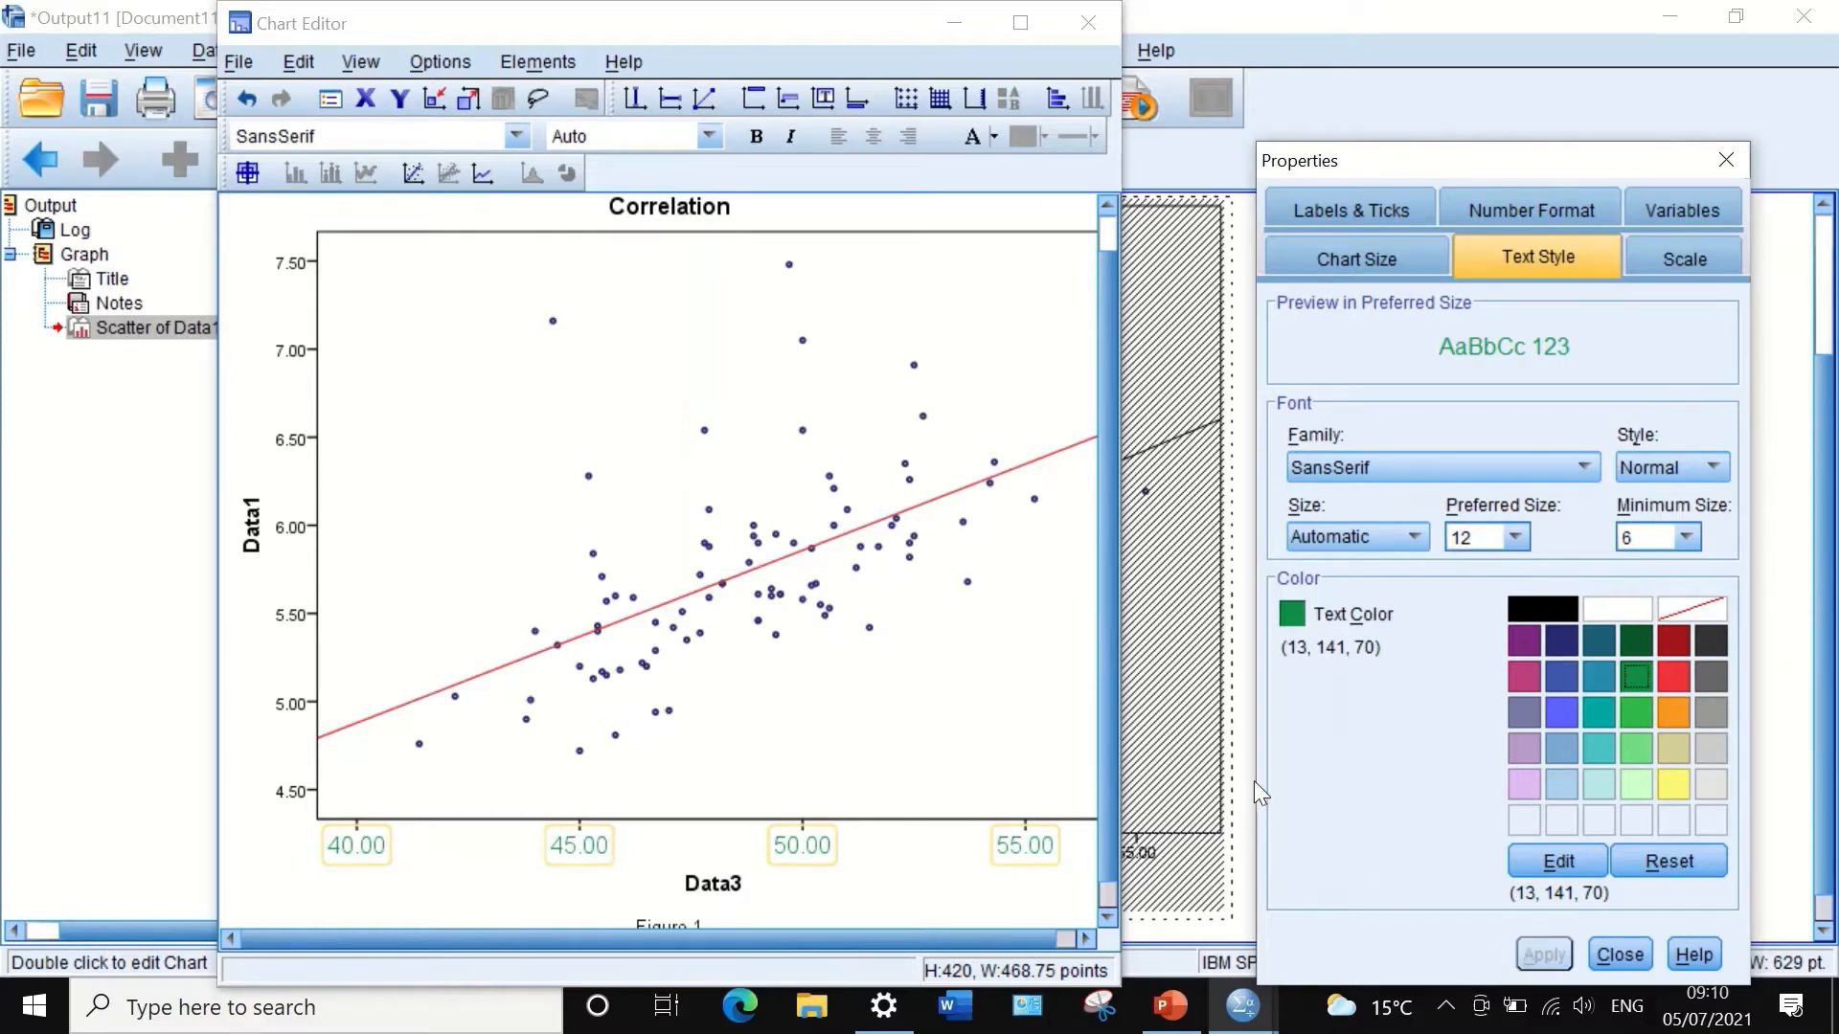
Step: Set the number format of the Data3 axis labels to 0 decimal places
left_click(1677, 251)
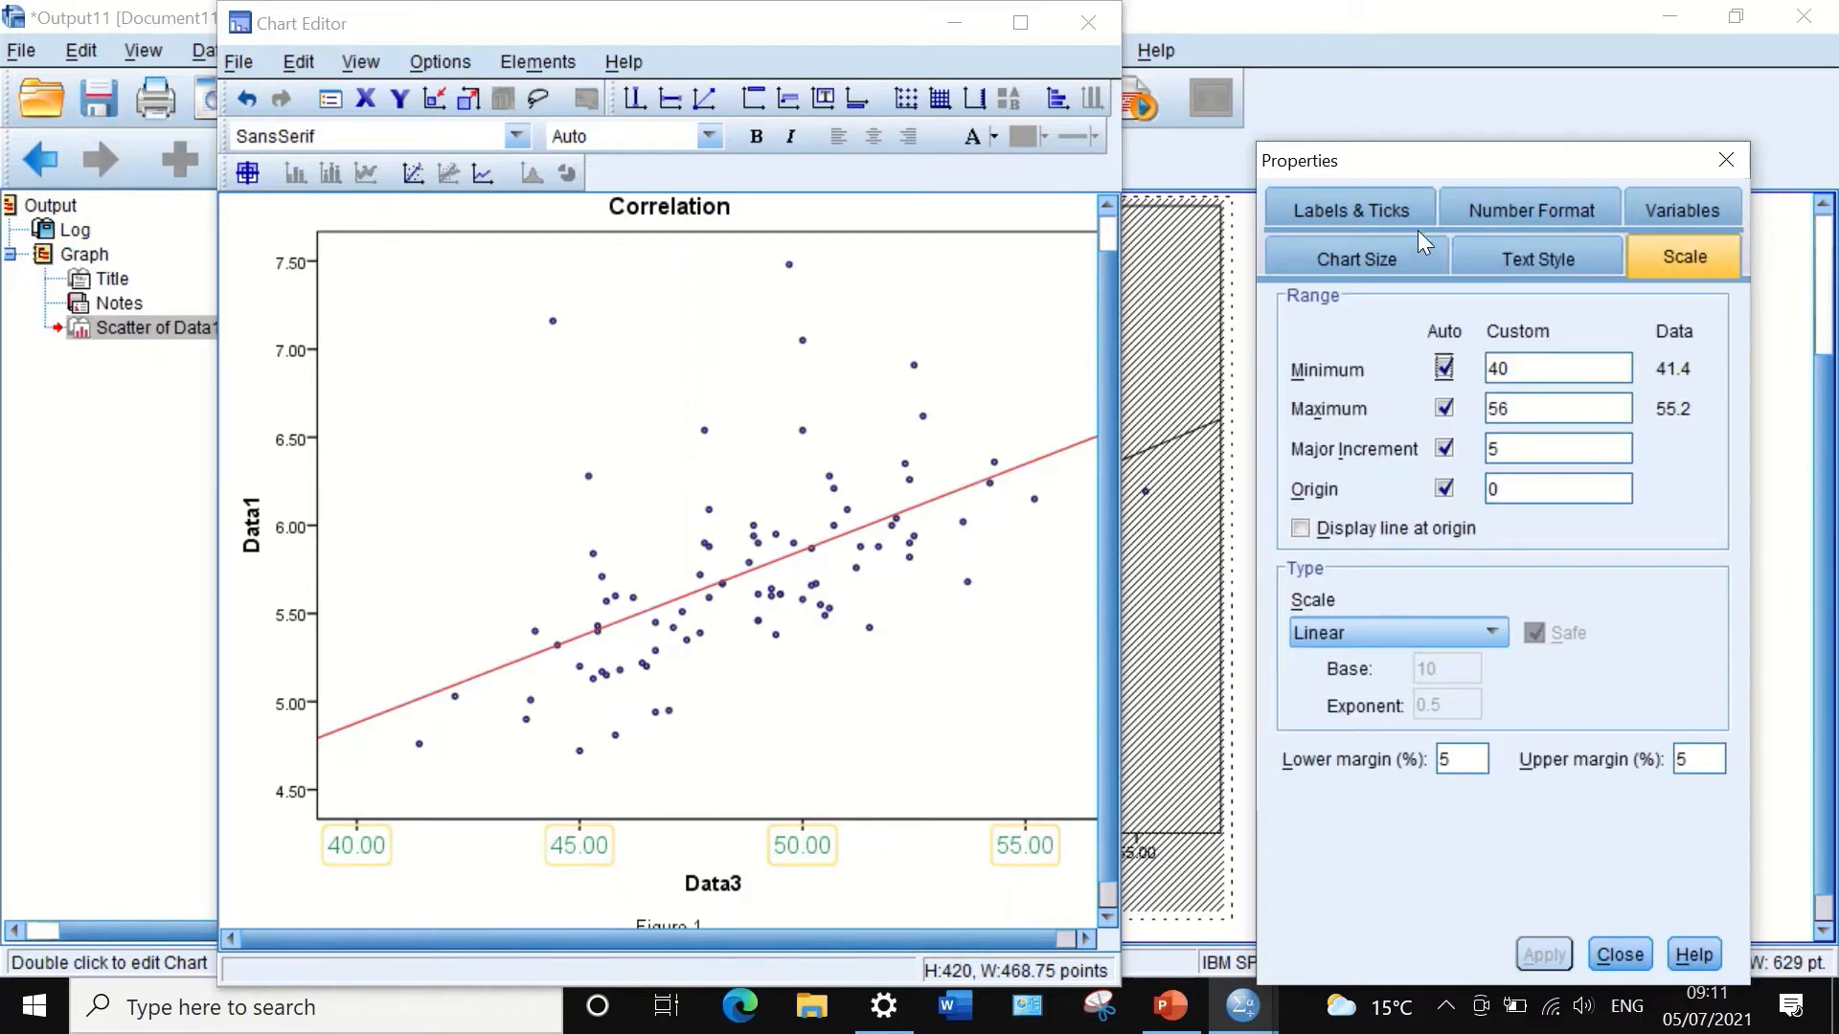
left_click(1561, 203)
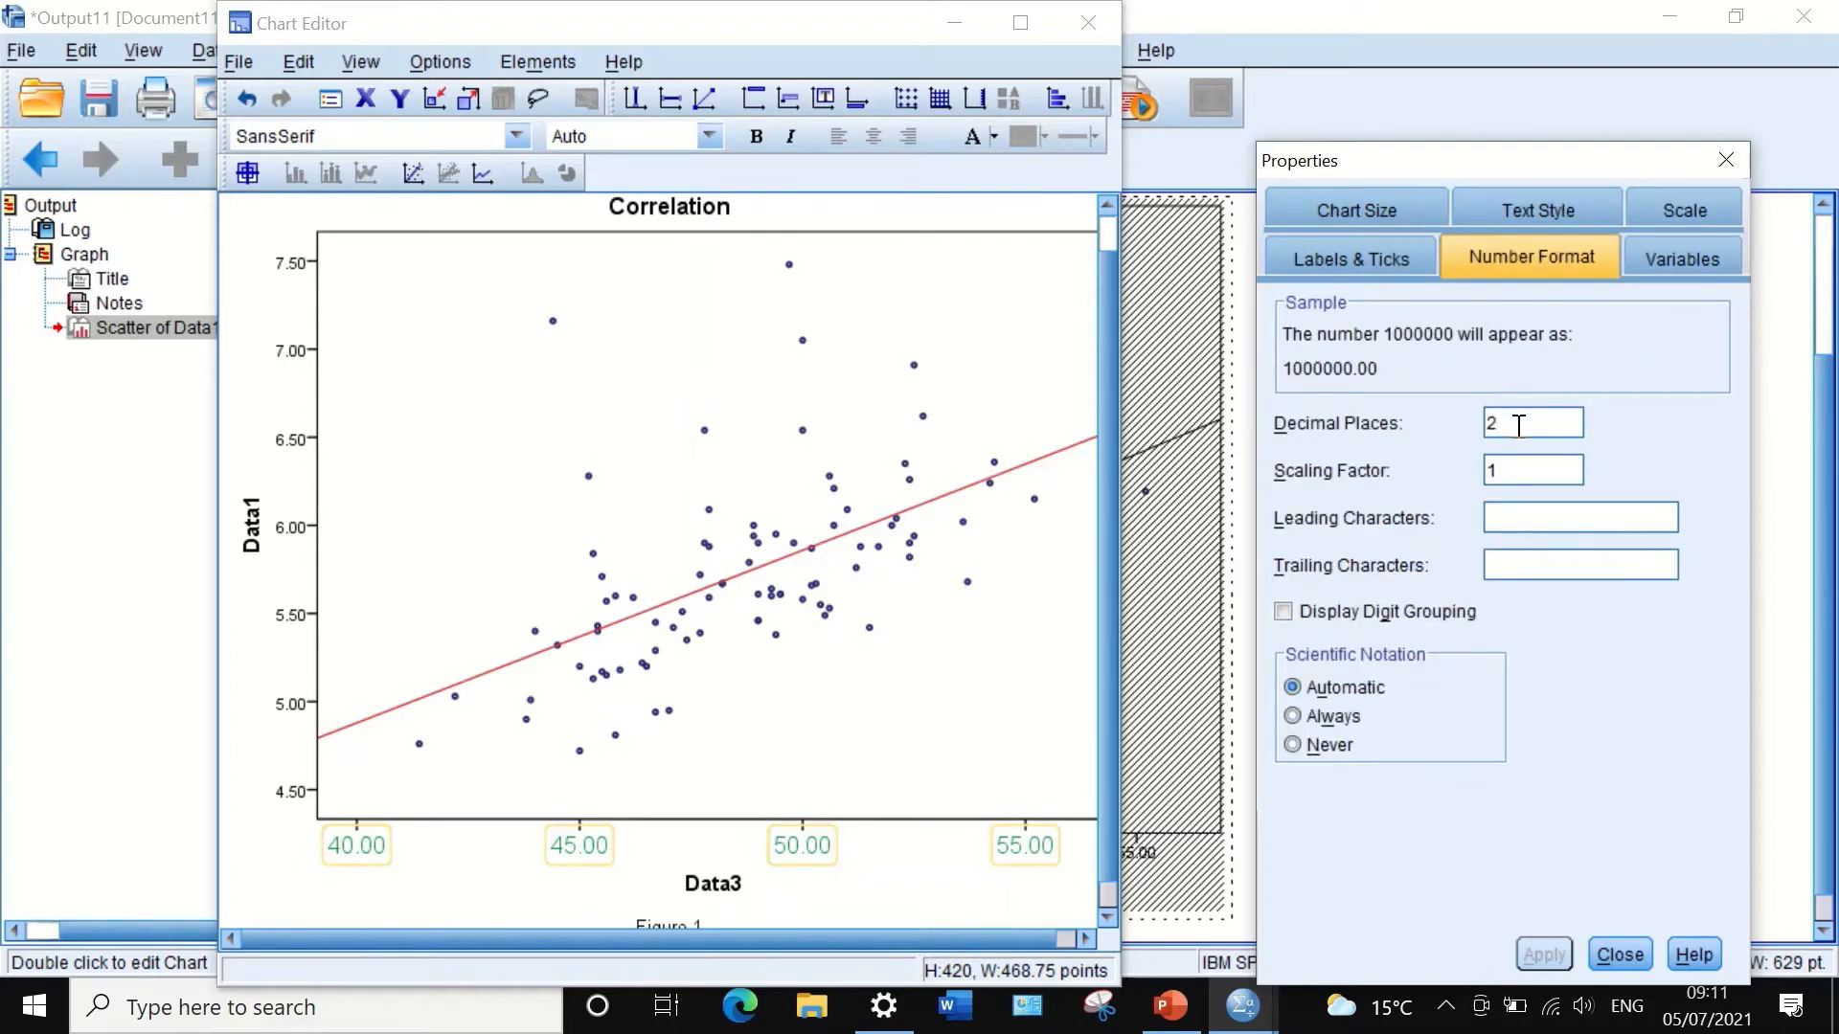
left_click_drag(1514, 418, 1471, 421)
type("0")
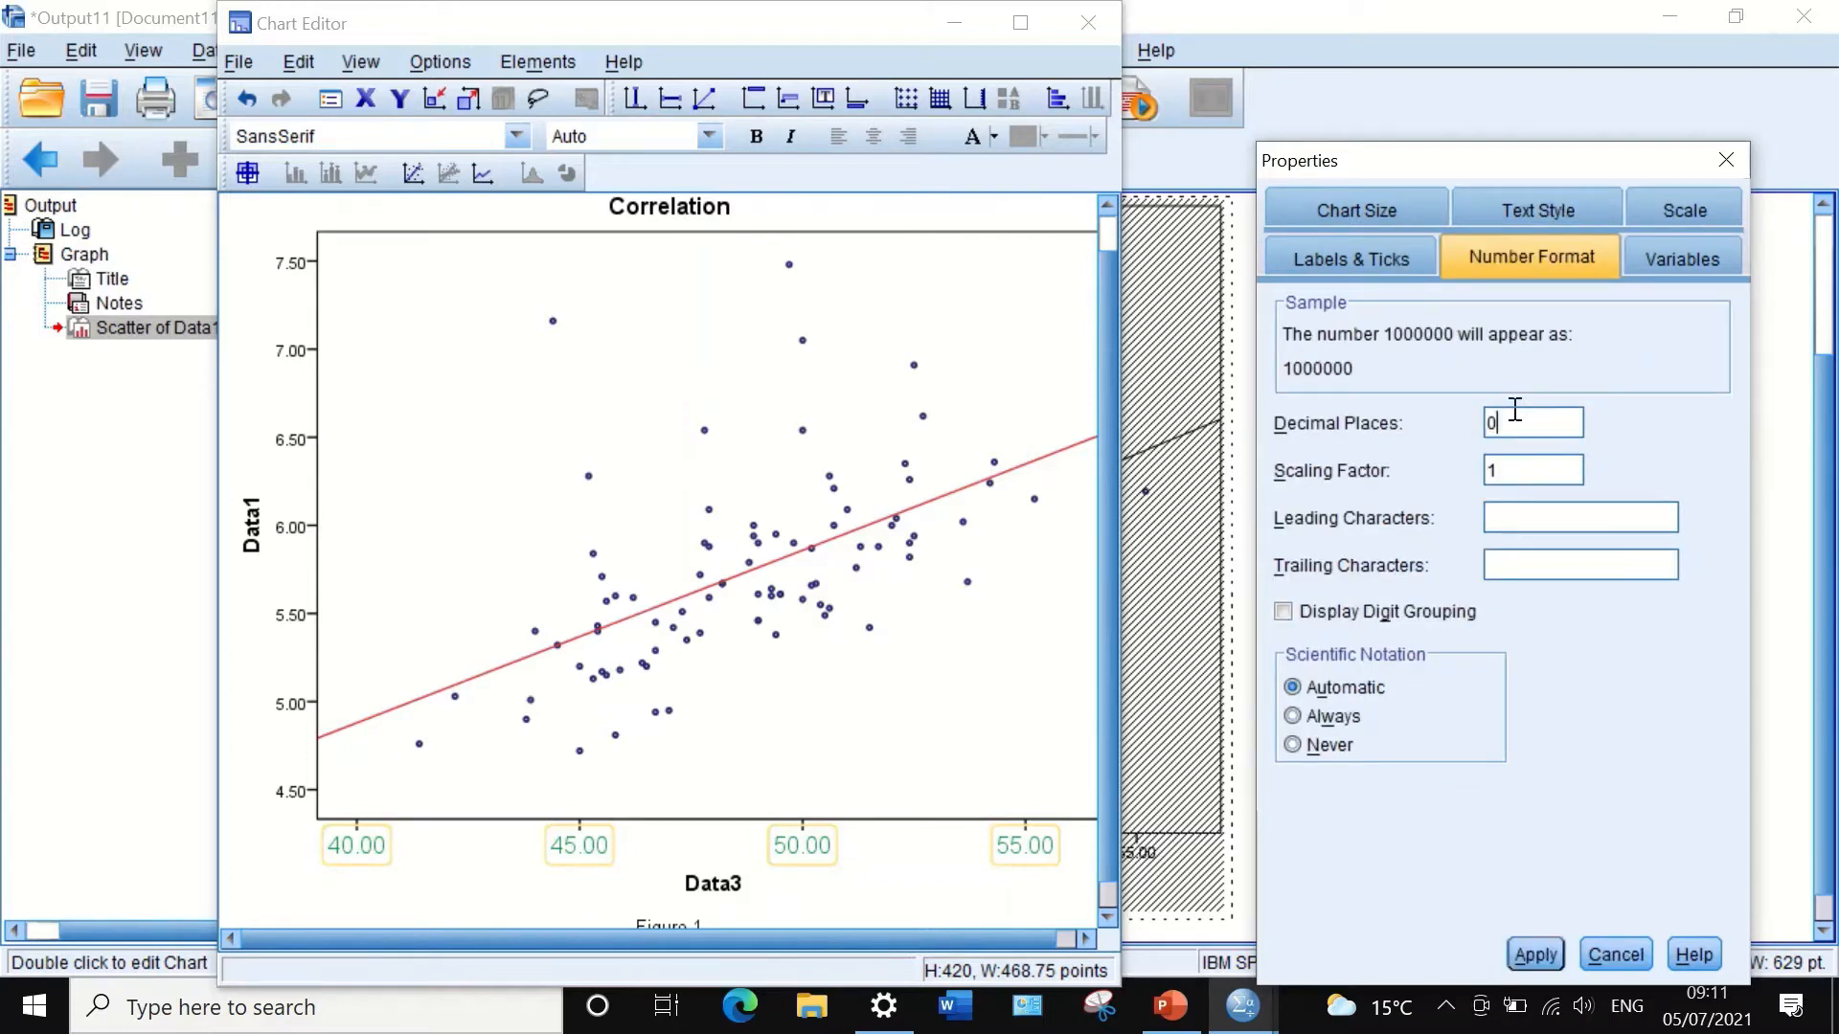
left_click(1528, 955)
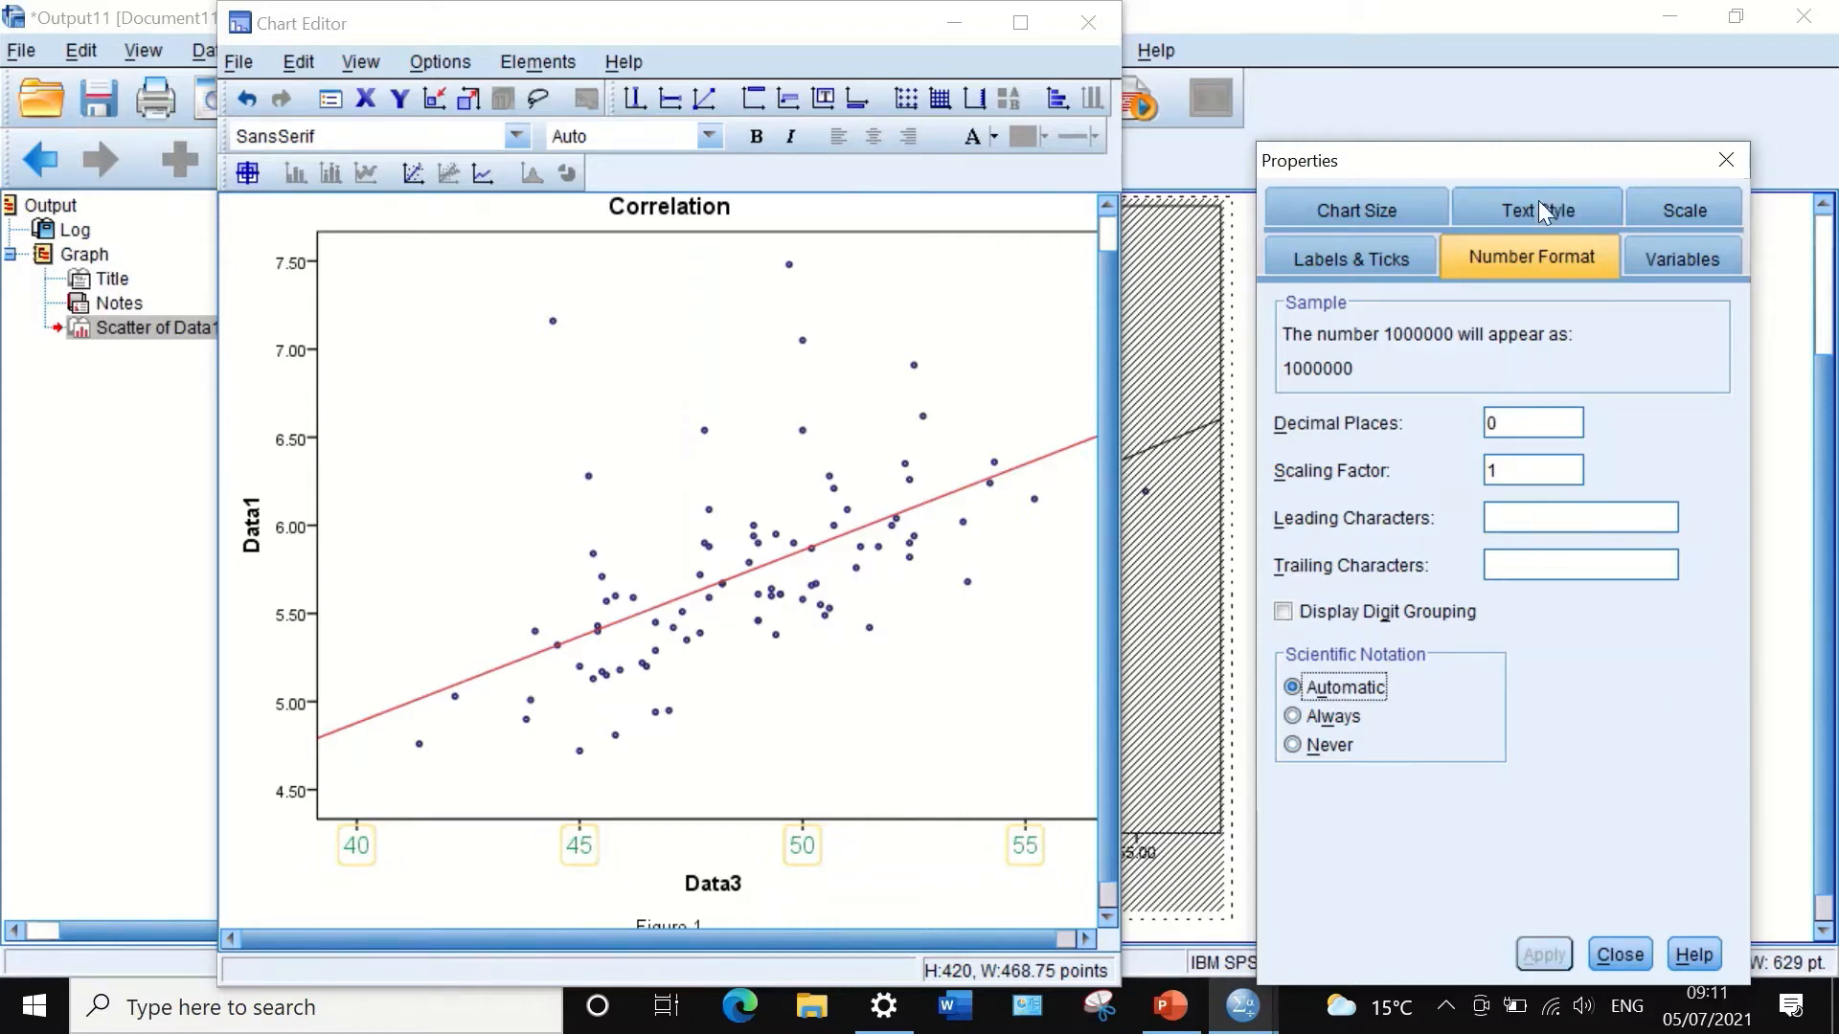
Step: Set the major increment of the Data3 axis scale to 2 and close the properties window
left_click(1659, 215)
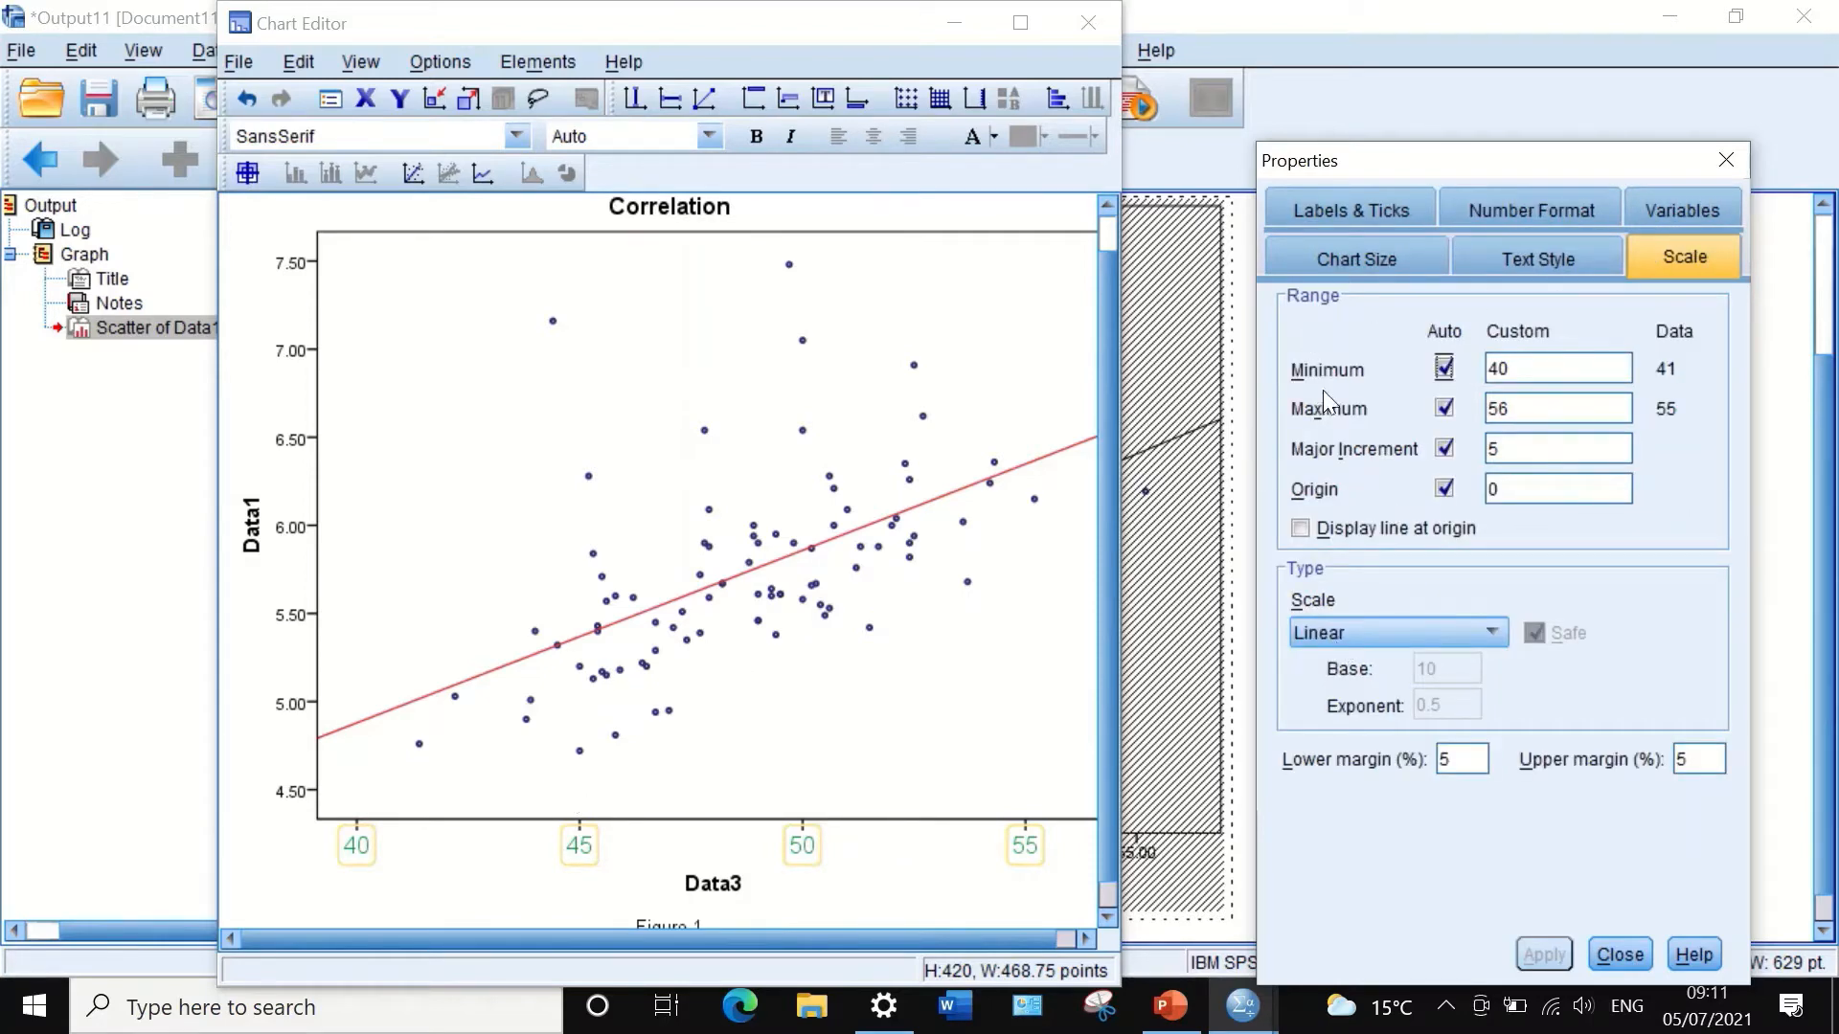
double_click(1511, 448)
type("2")
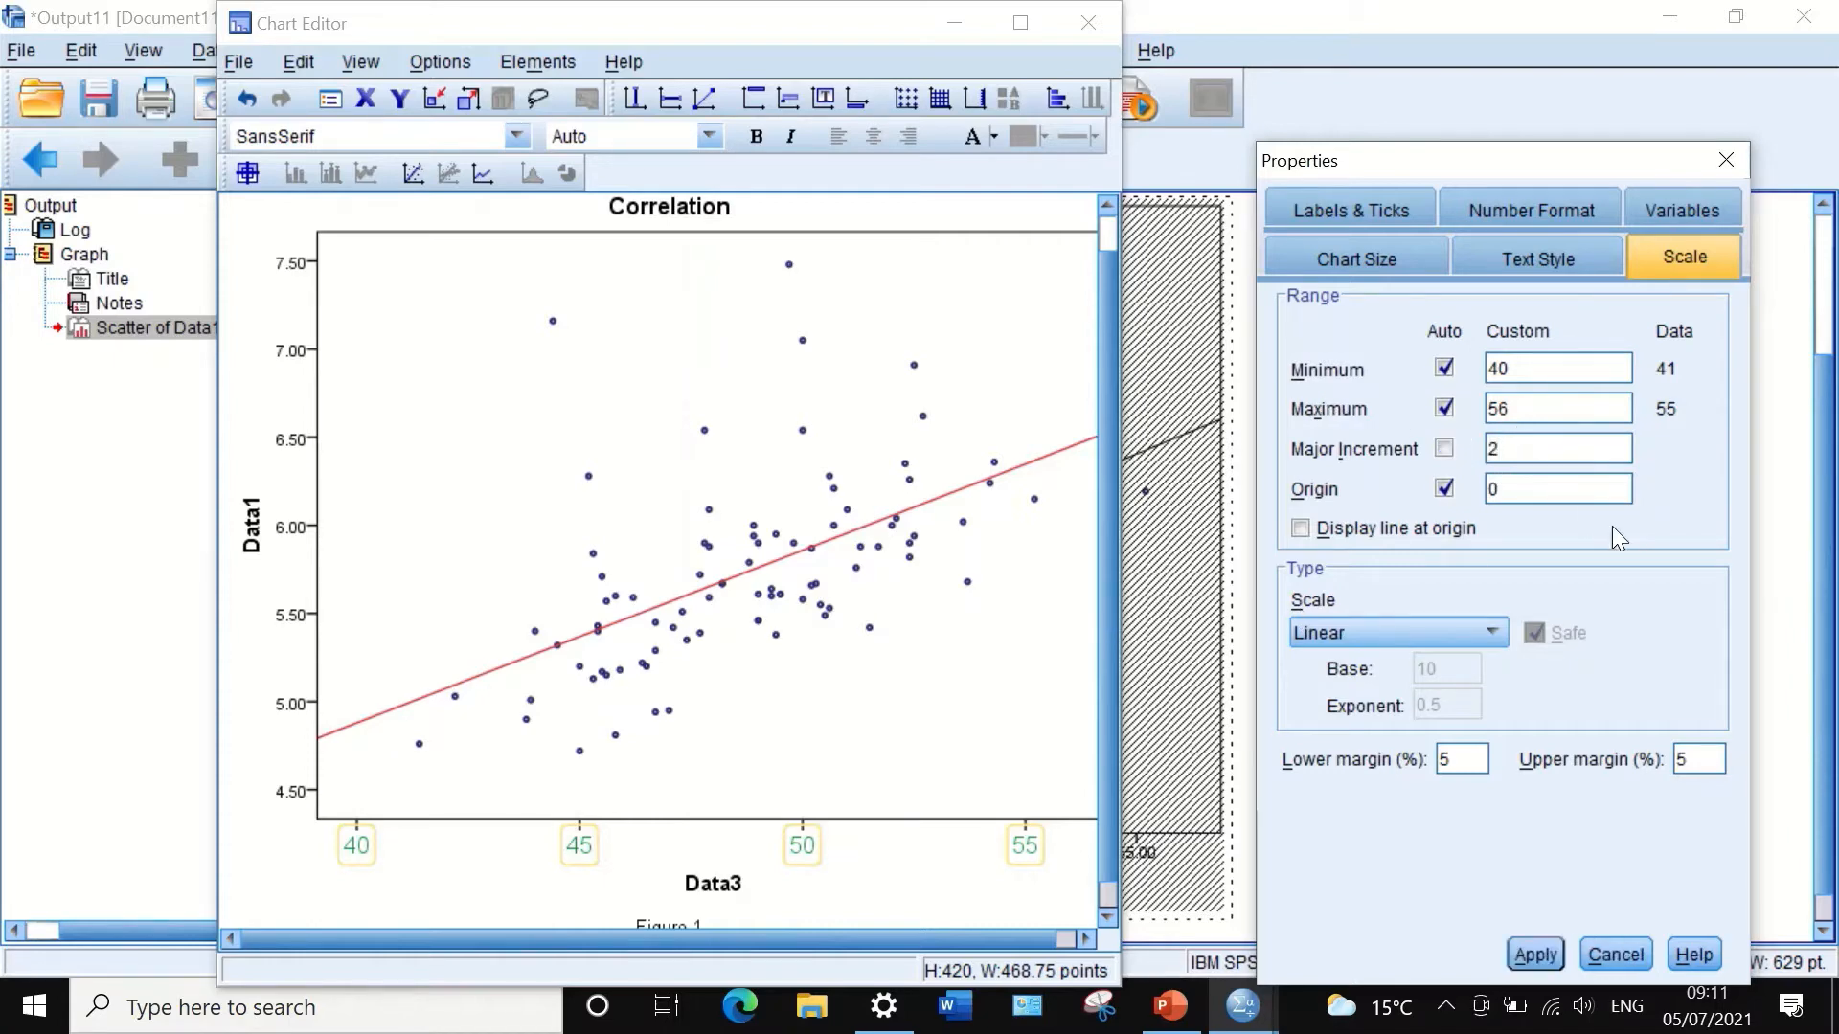
left_click(1535, 955)
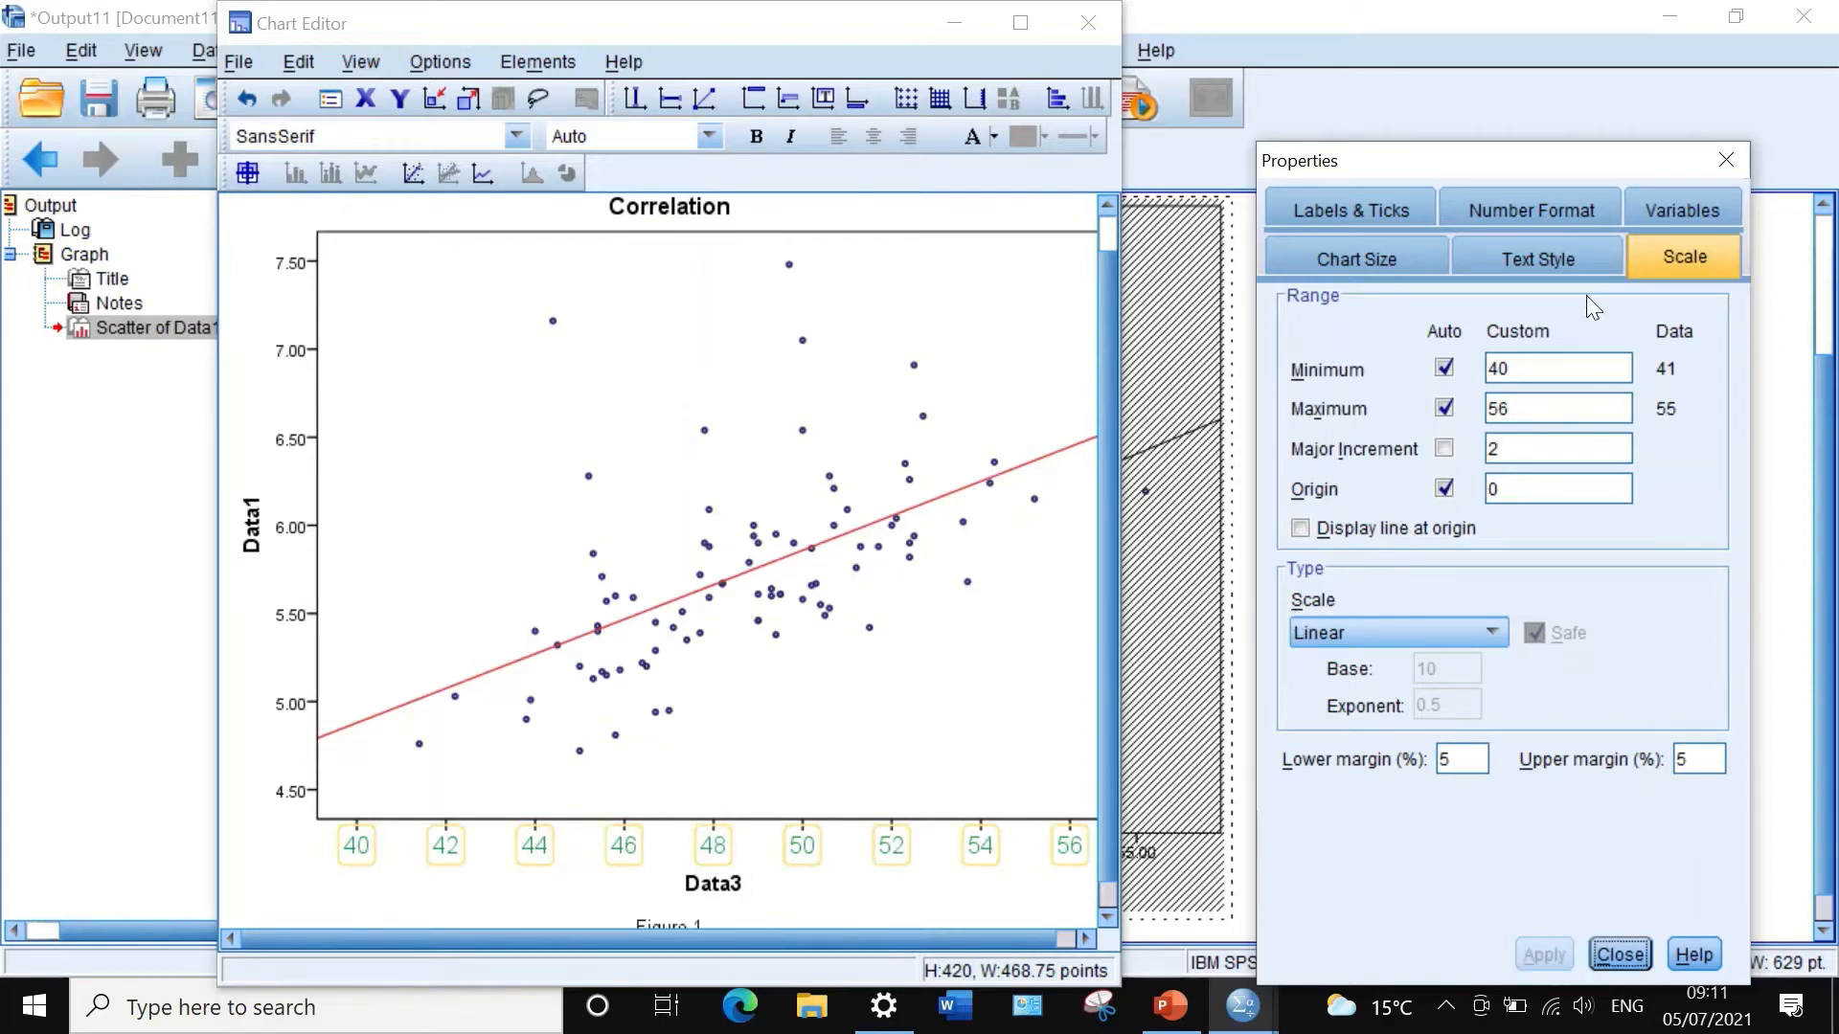
left_click(1616, 954)
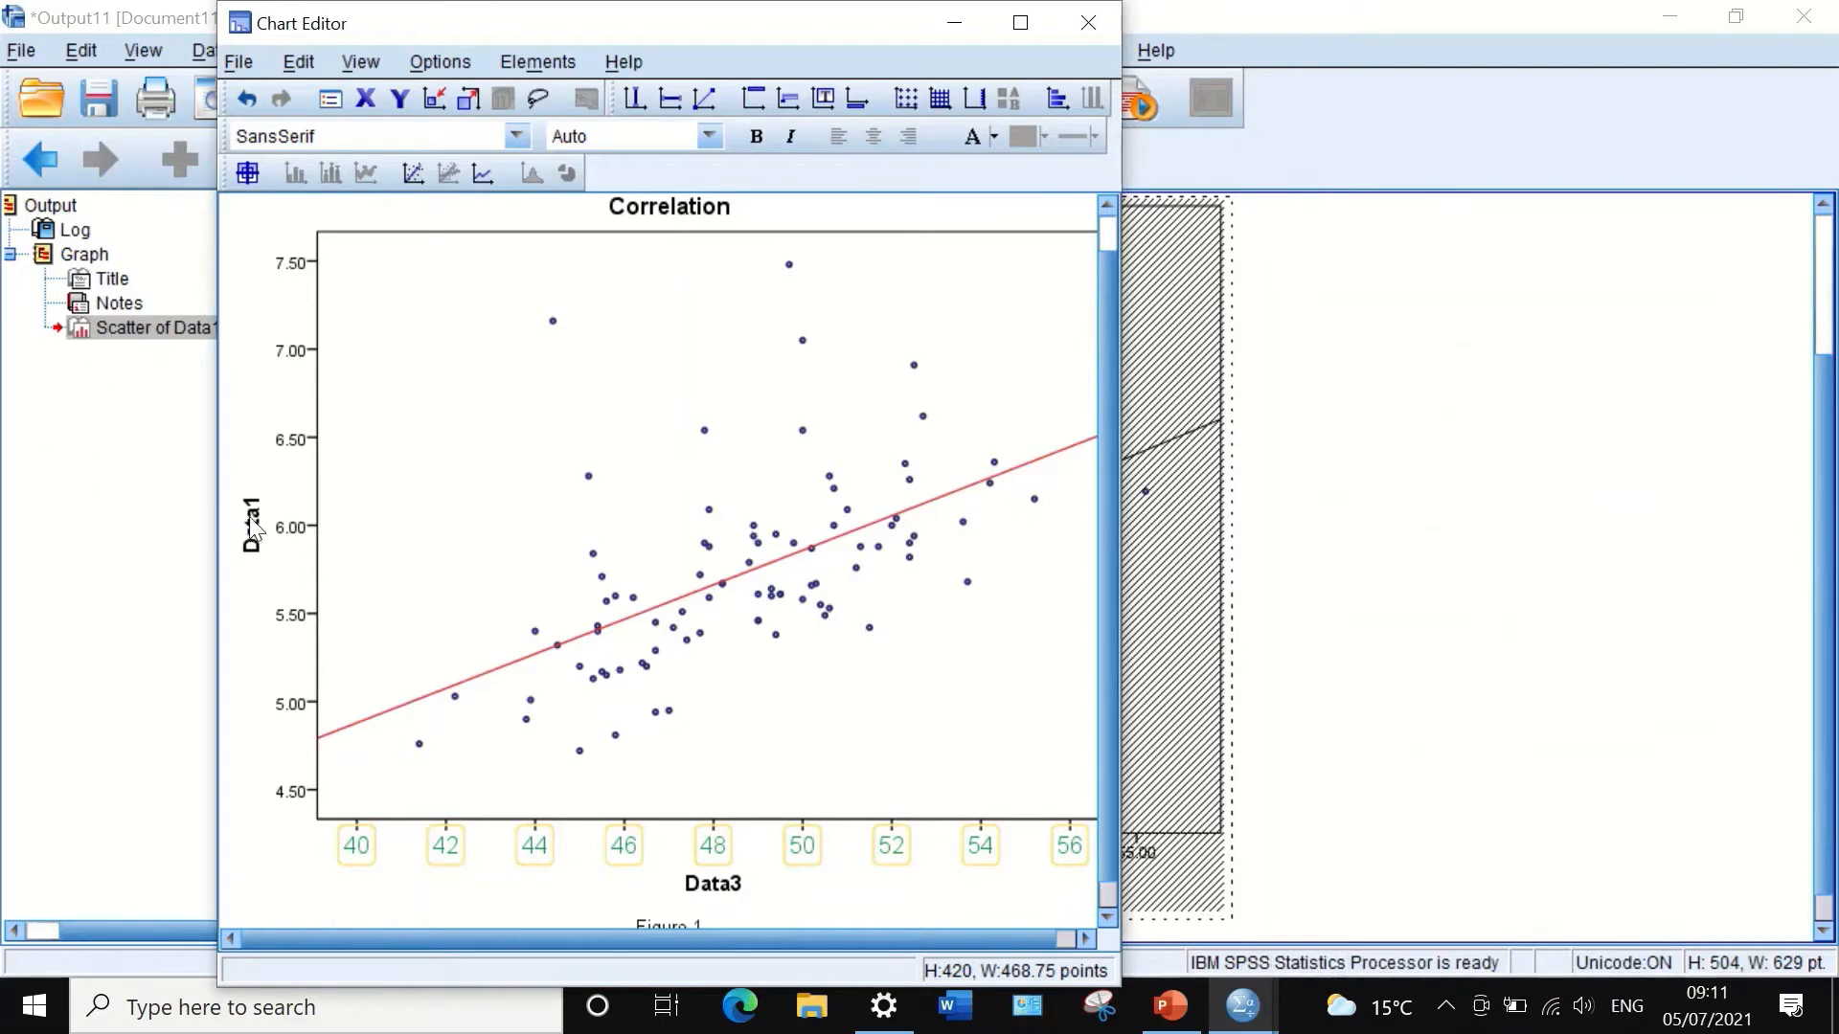
Step: Set the number format of the Data1 axis labels to 1 decimal place
double_click(297, 533)
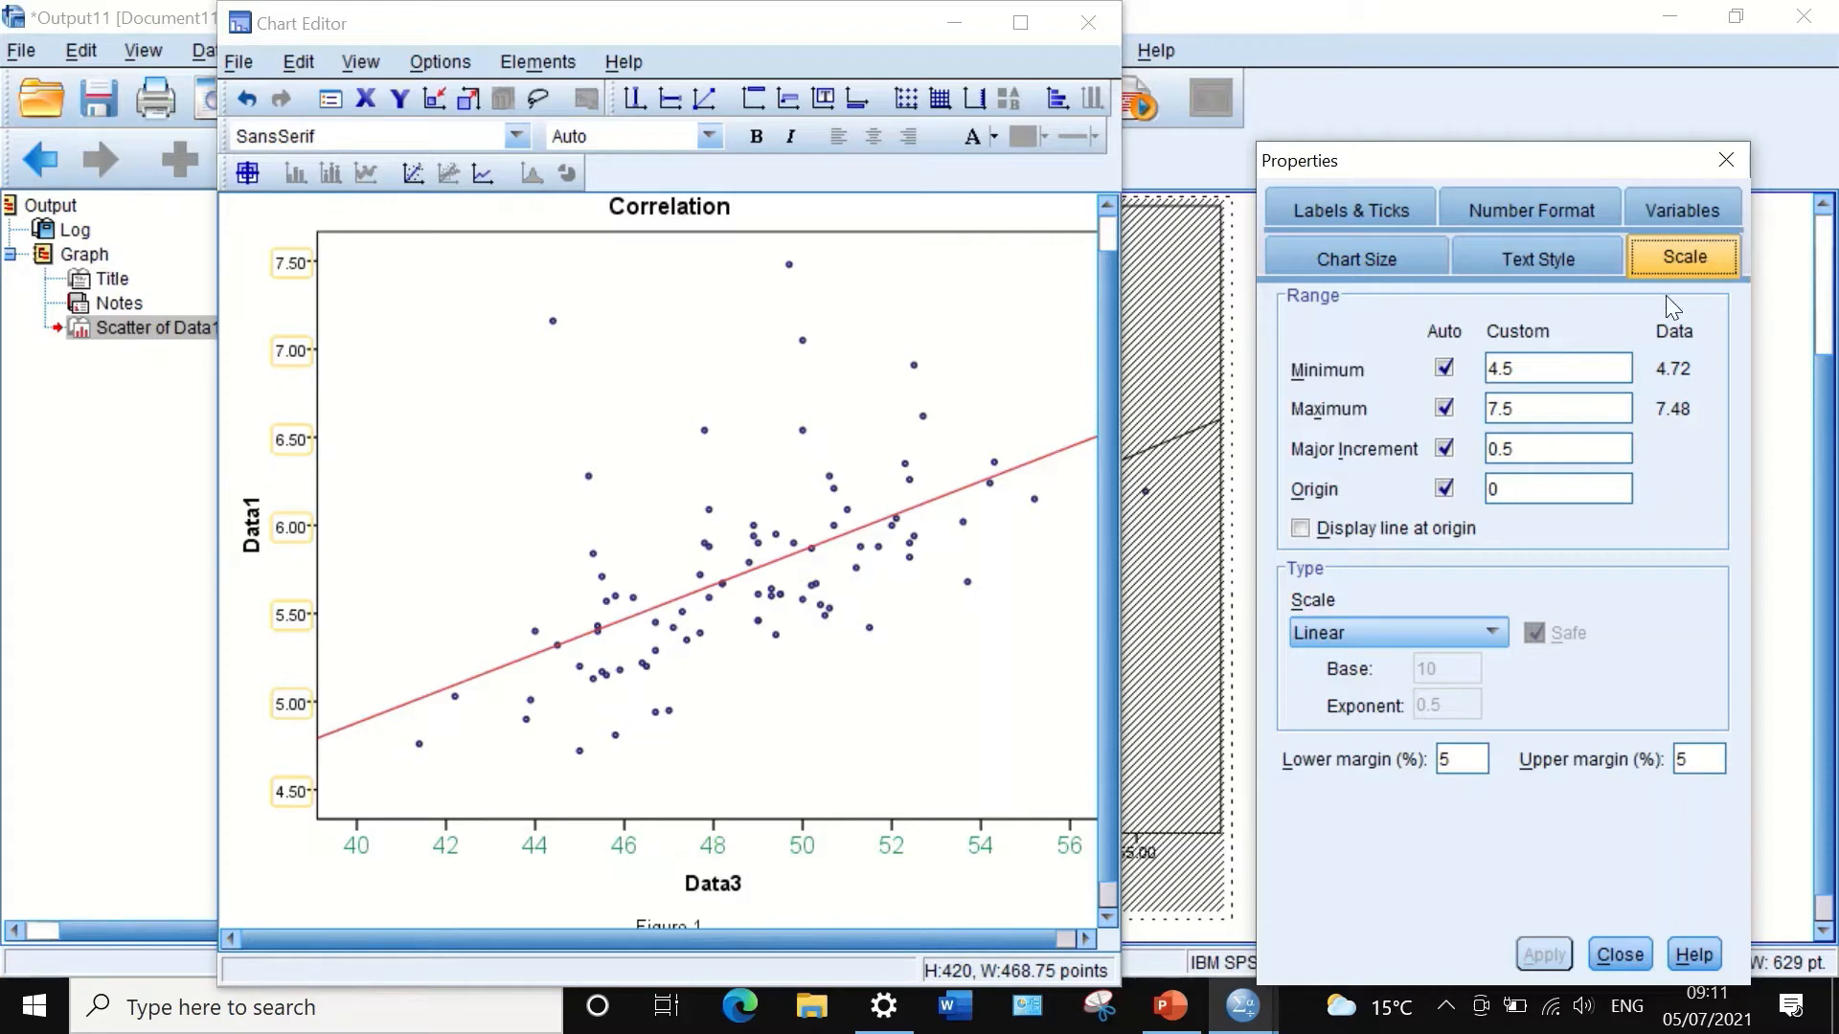
left_click(1551, 215)
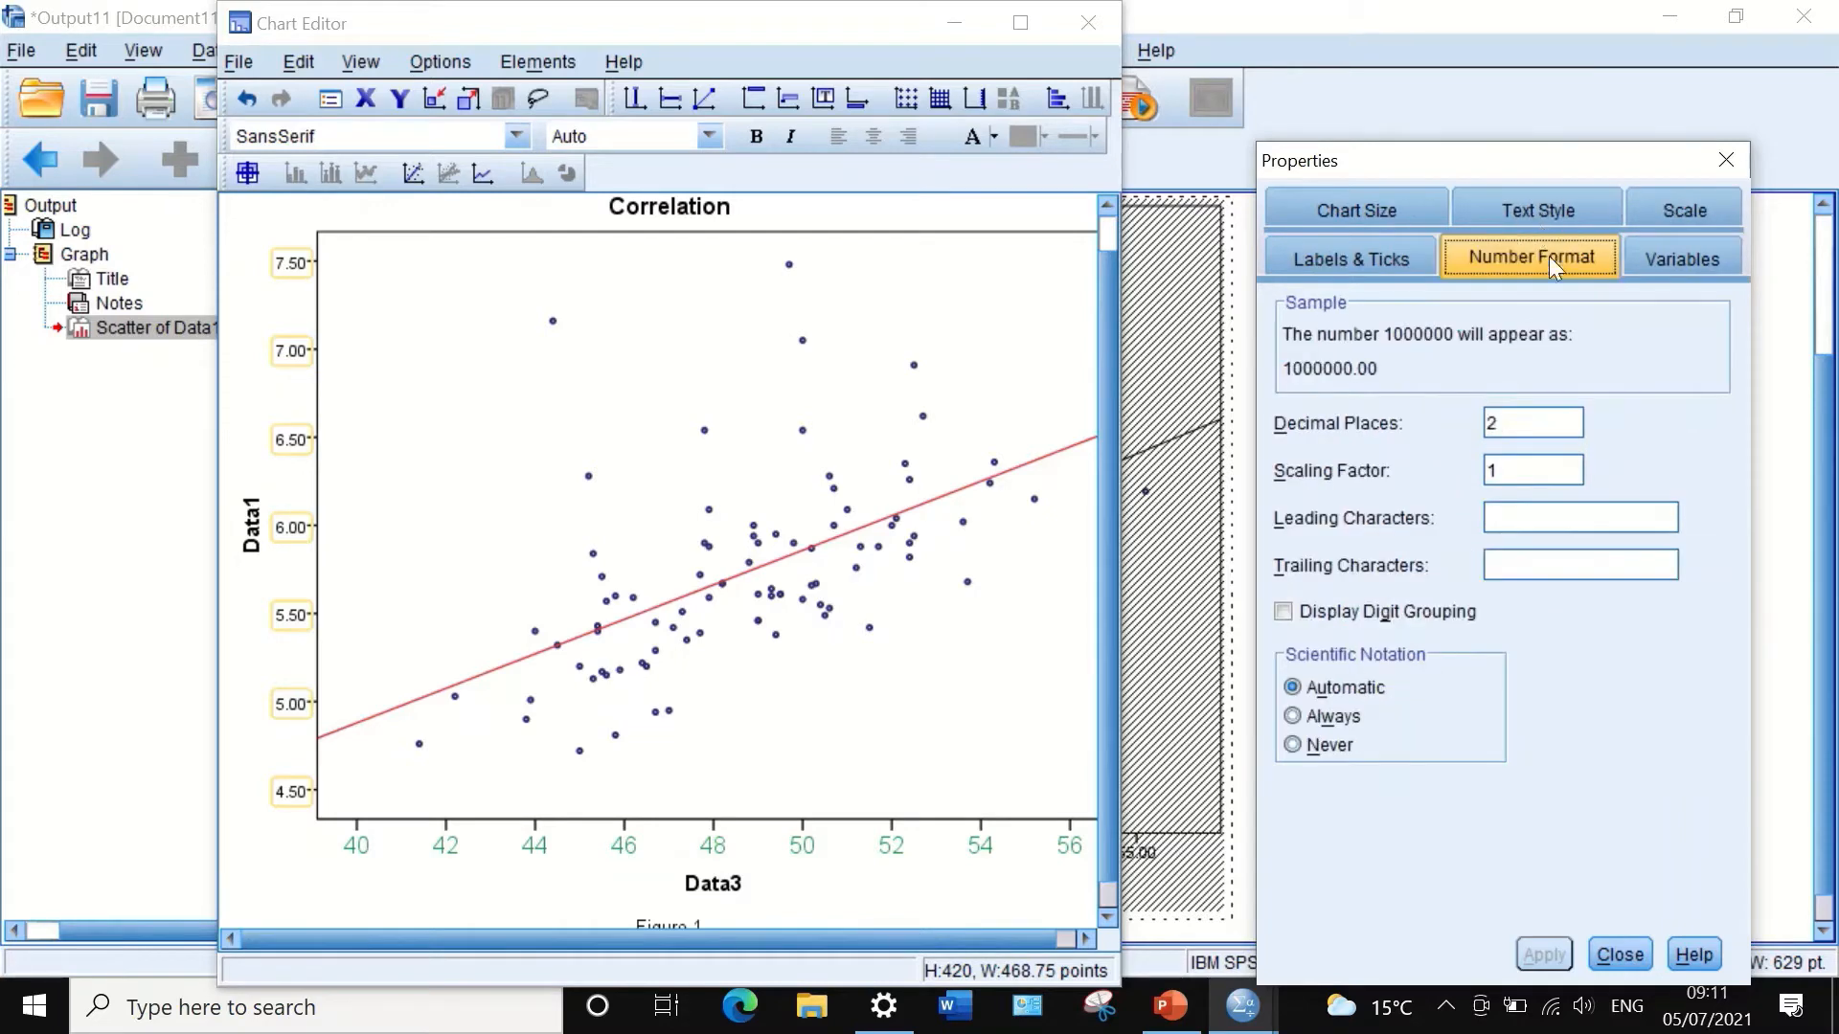
double_click(1490, 421)
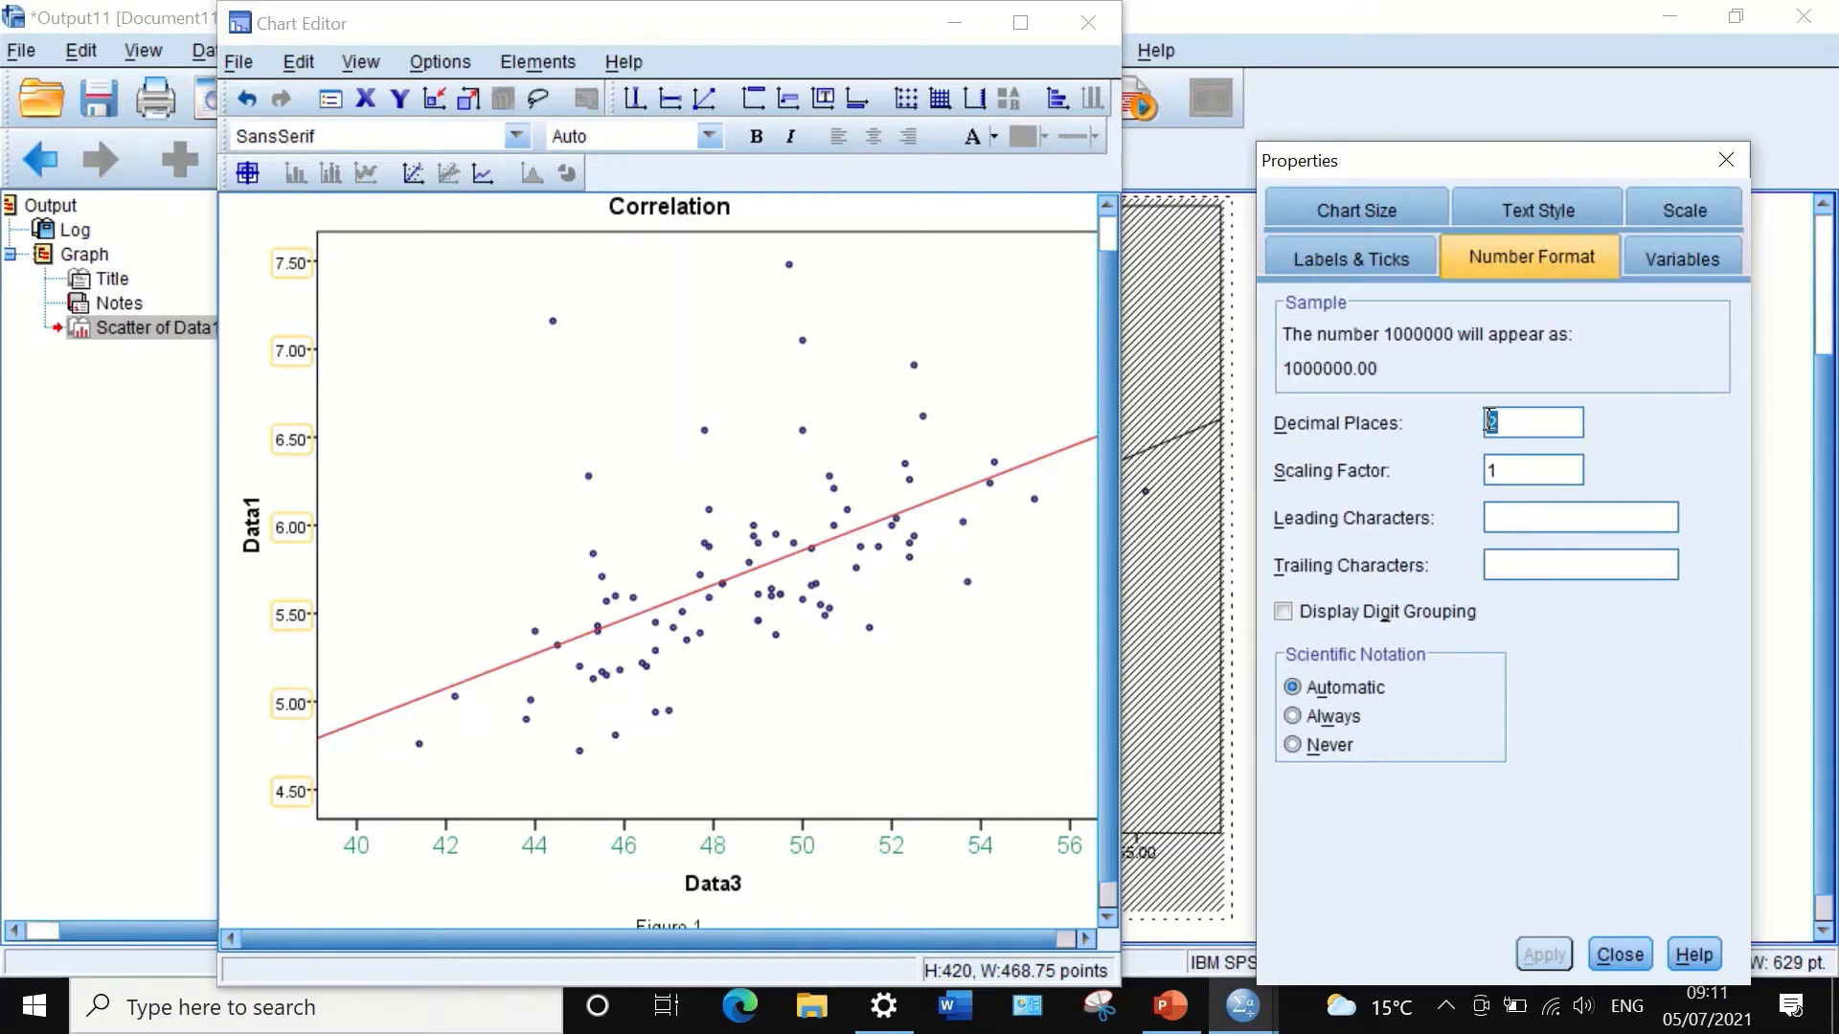
type("1")
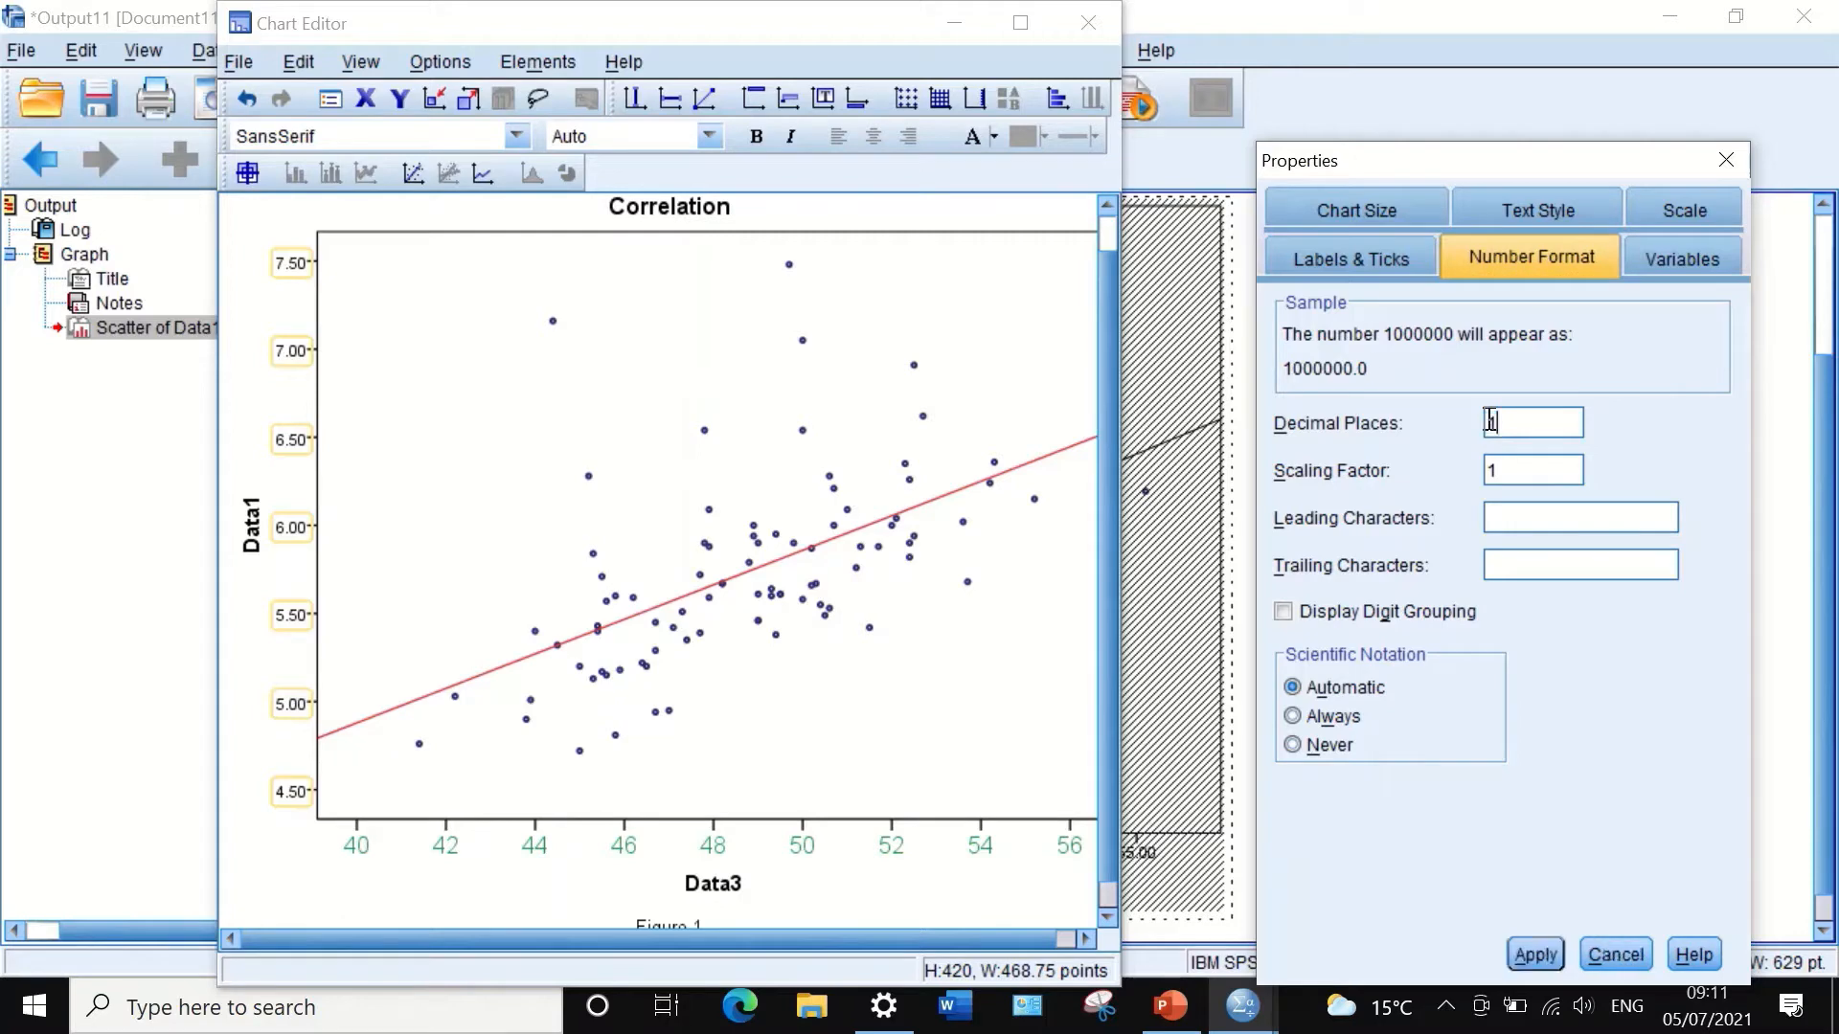
left_click(1535, 955)
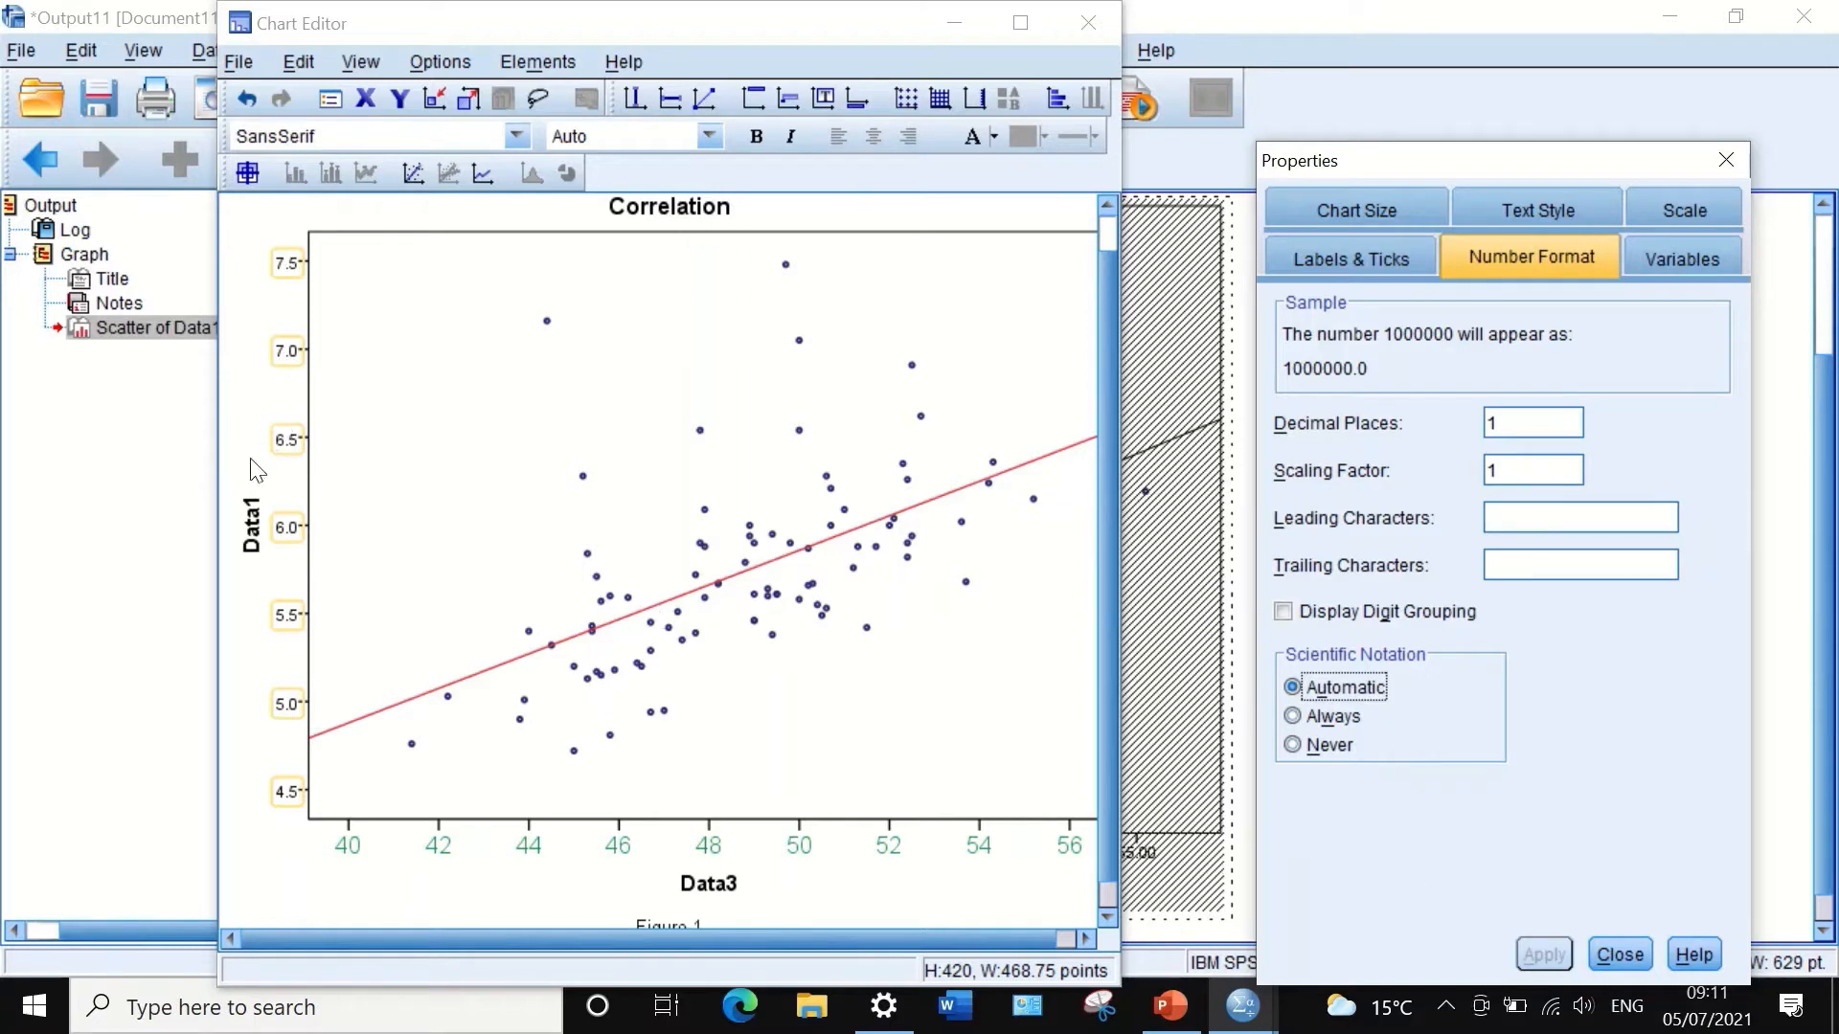
left_click(1674, 214)
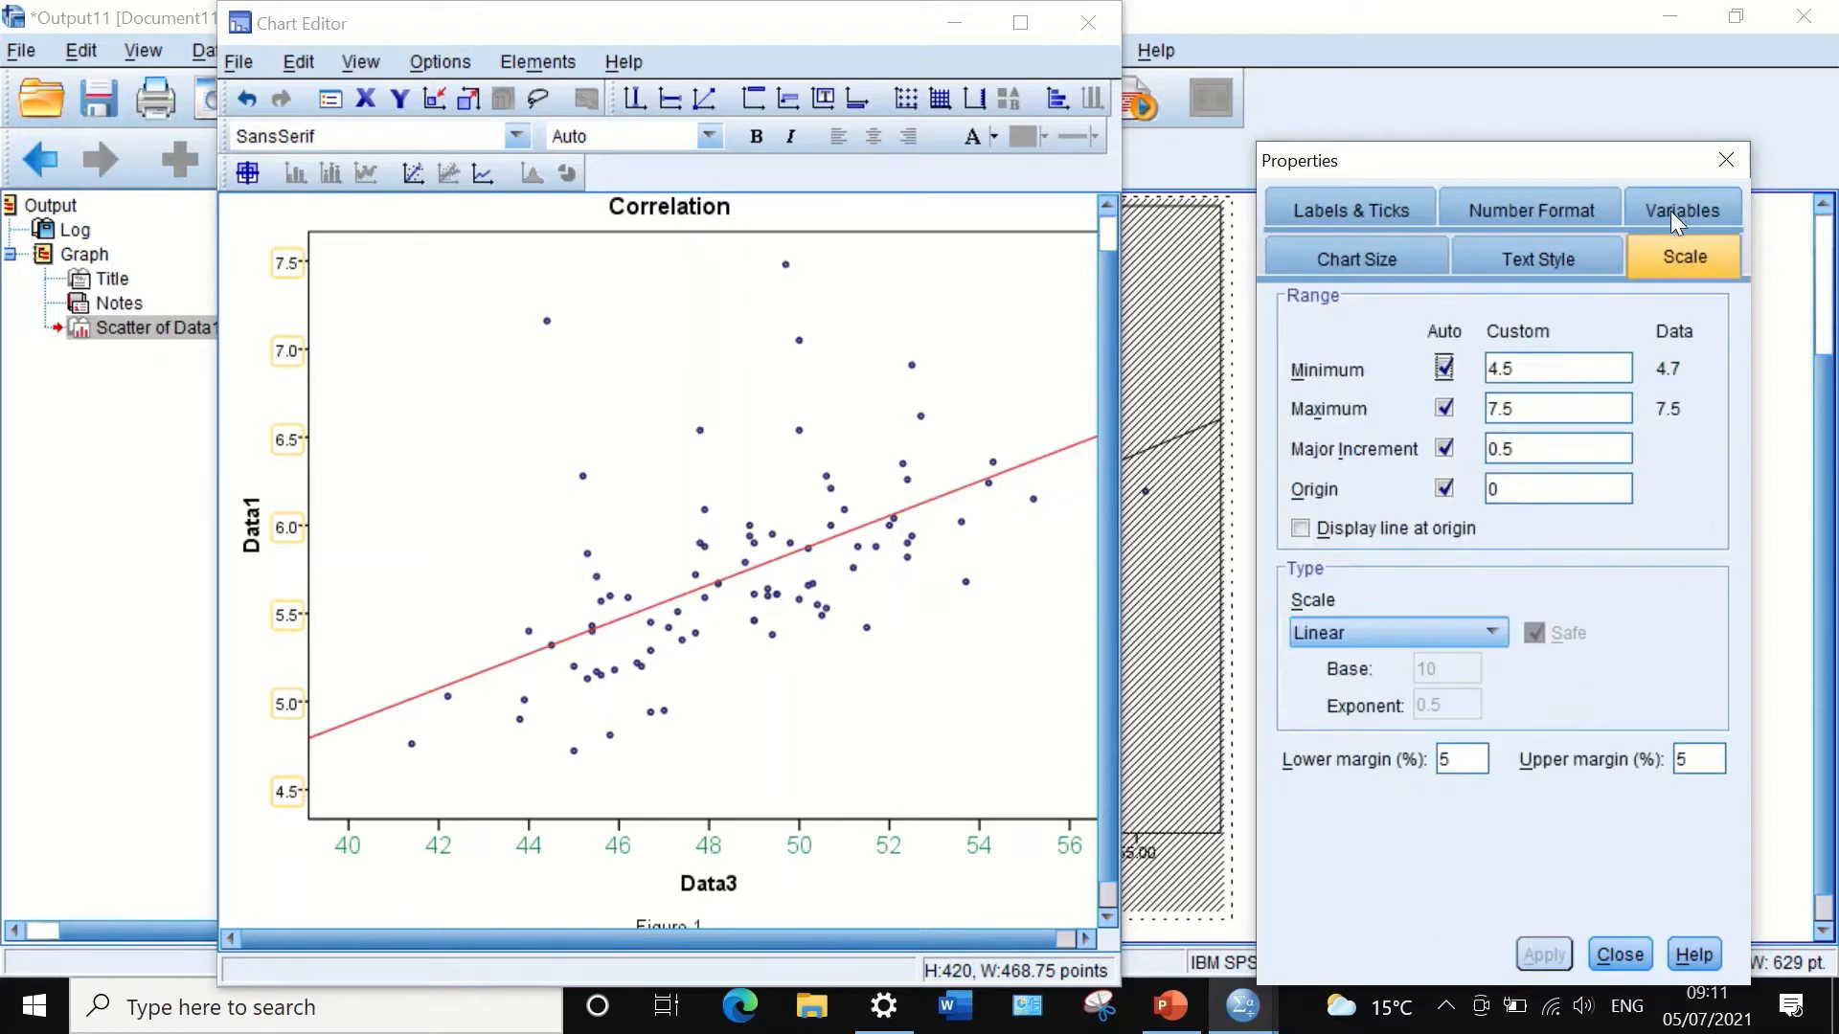
left_click(1537, 208)
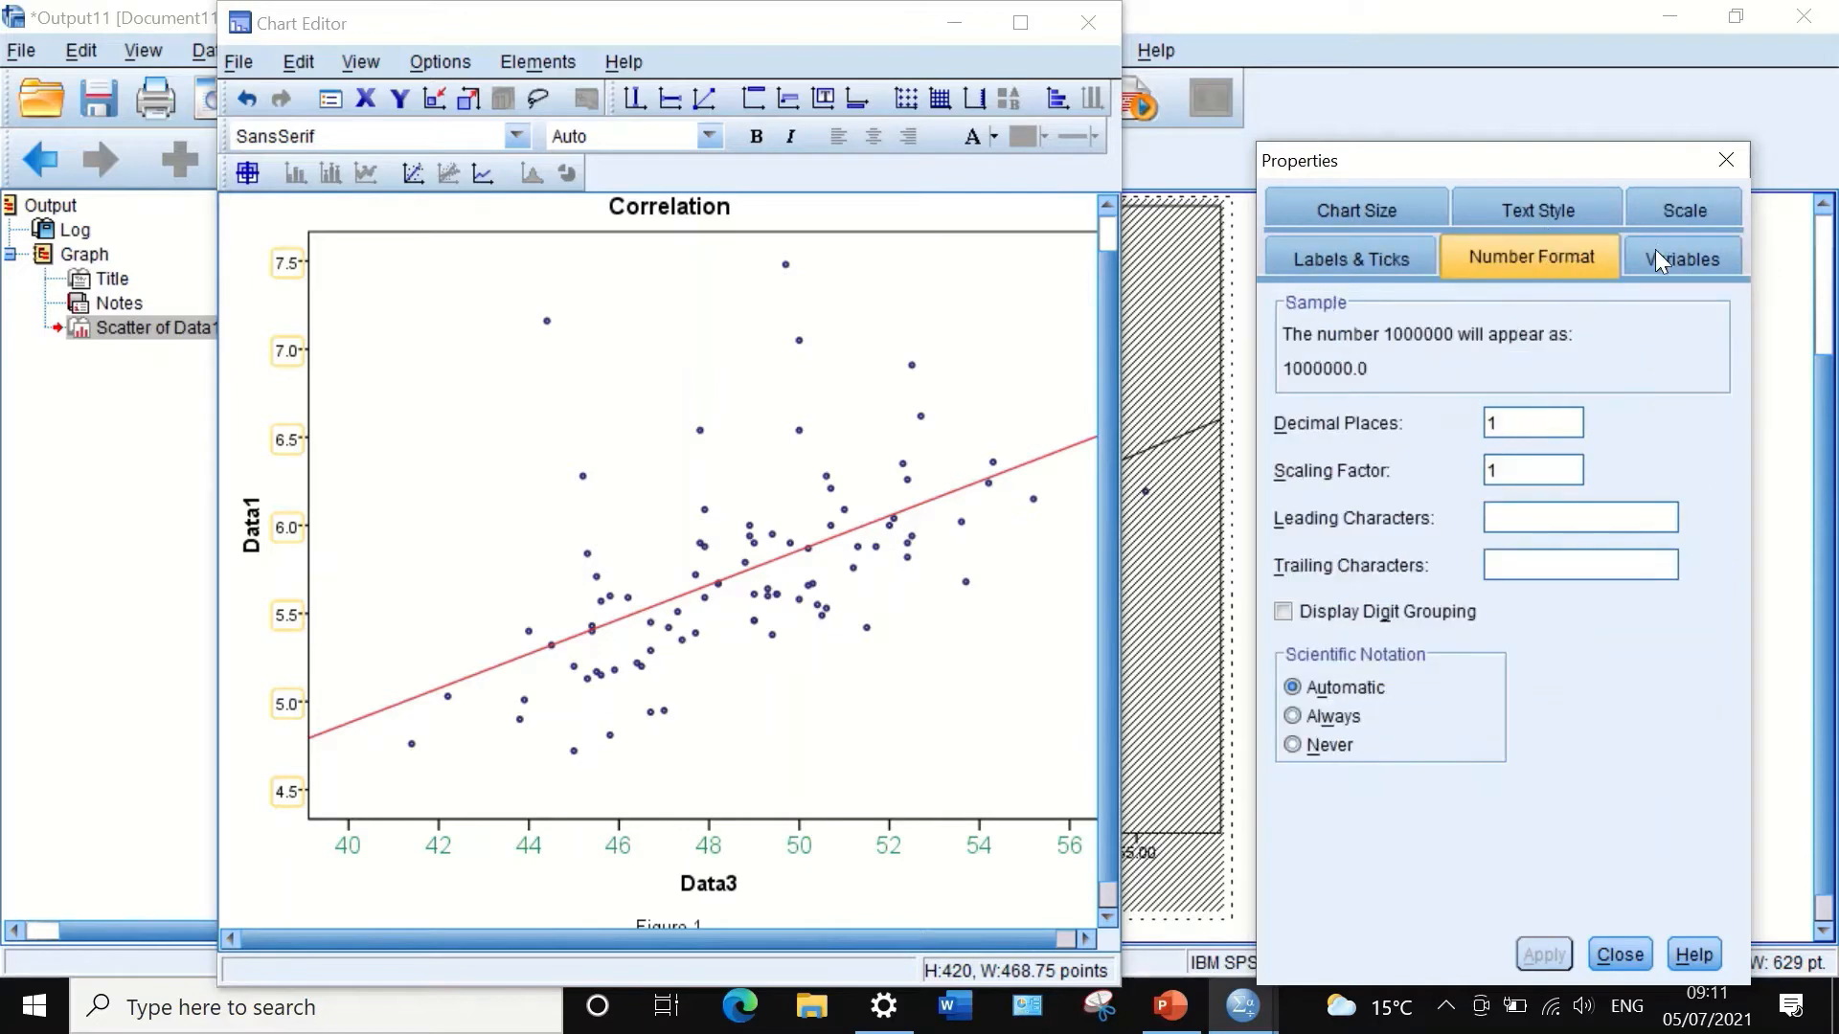
left_click(1381, 255)
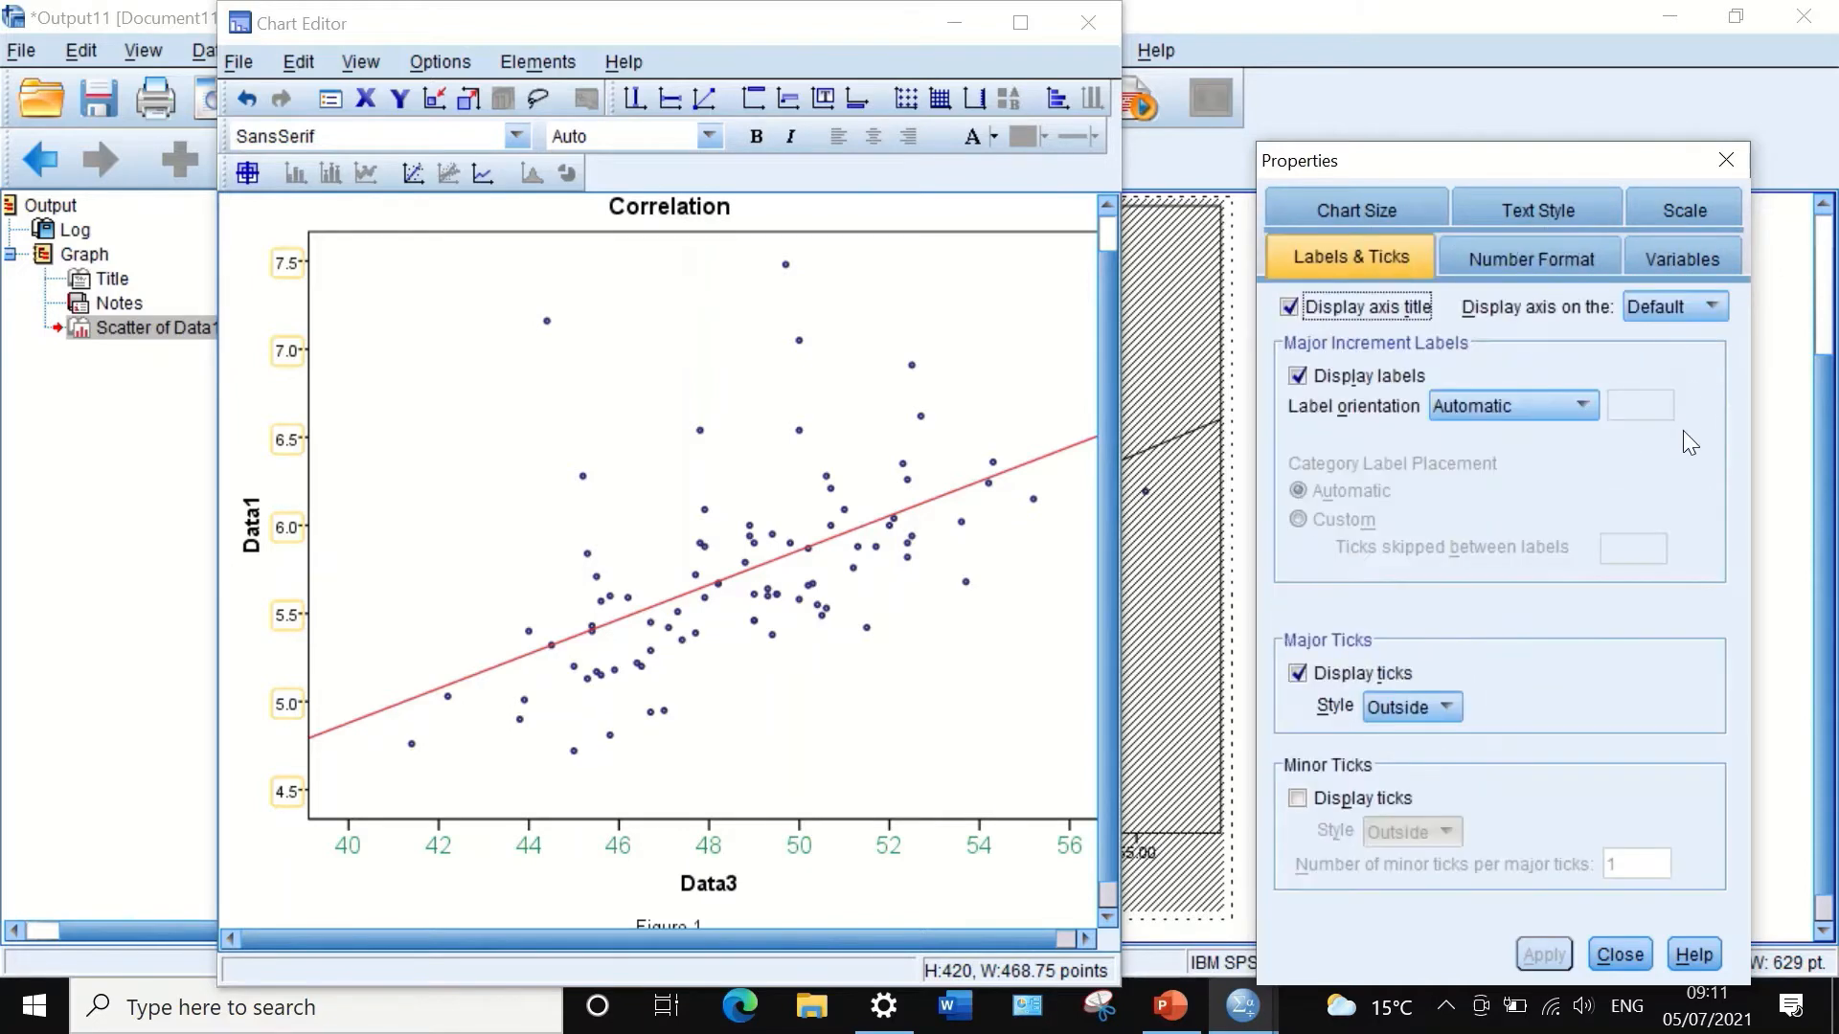
left_click(1398, 203)
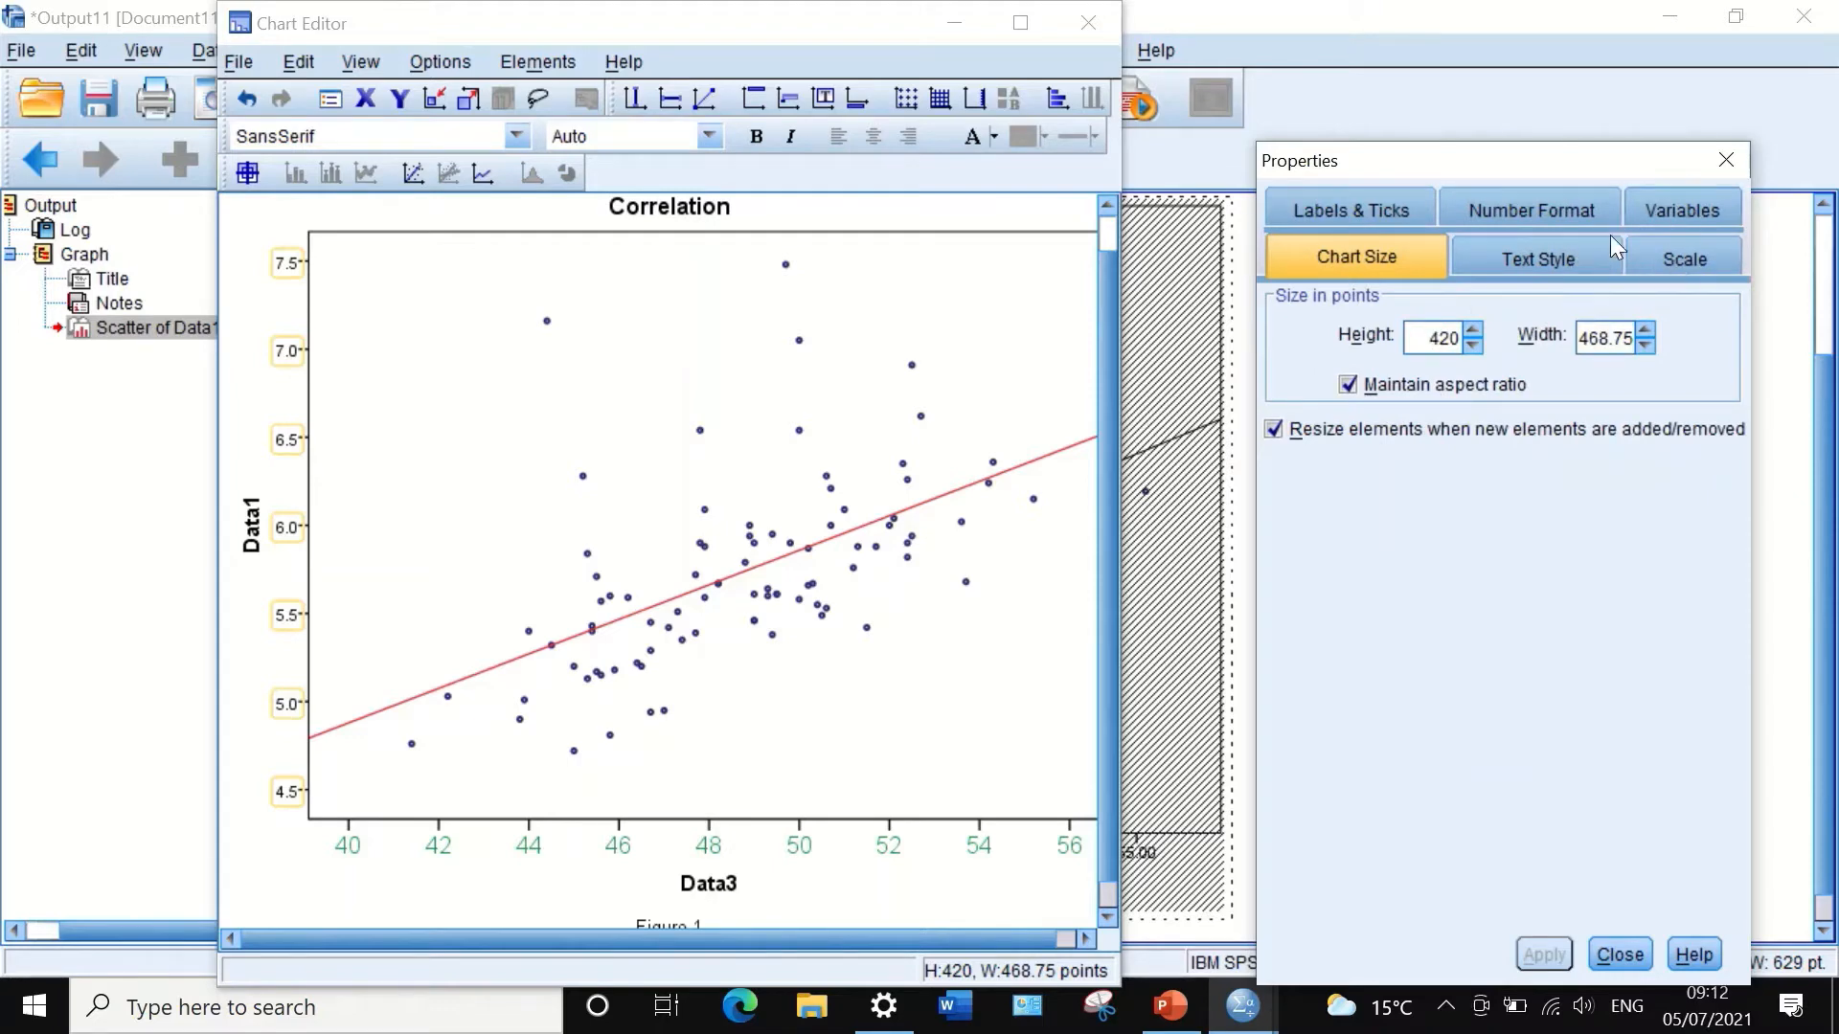
Step: Change the text colour of the Data1 axis number labels to teal (0, 166, 164)
left_click(1580, 254)
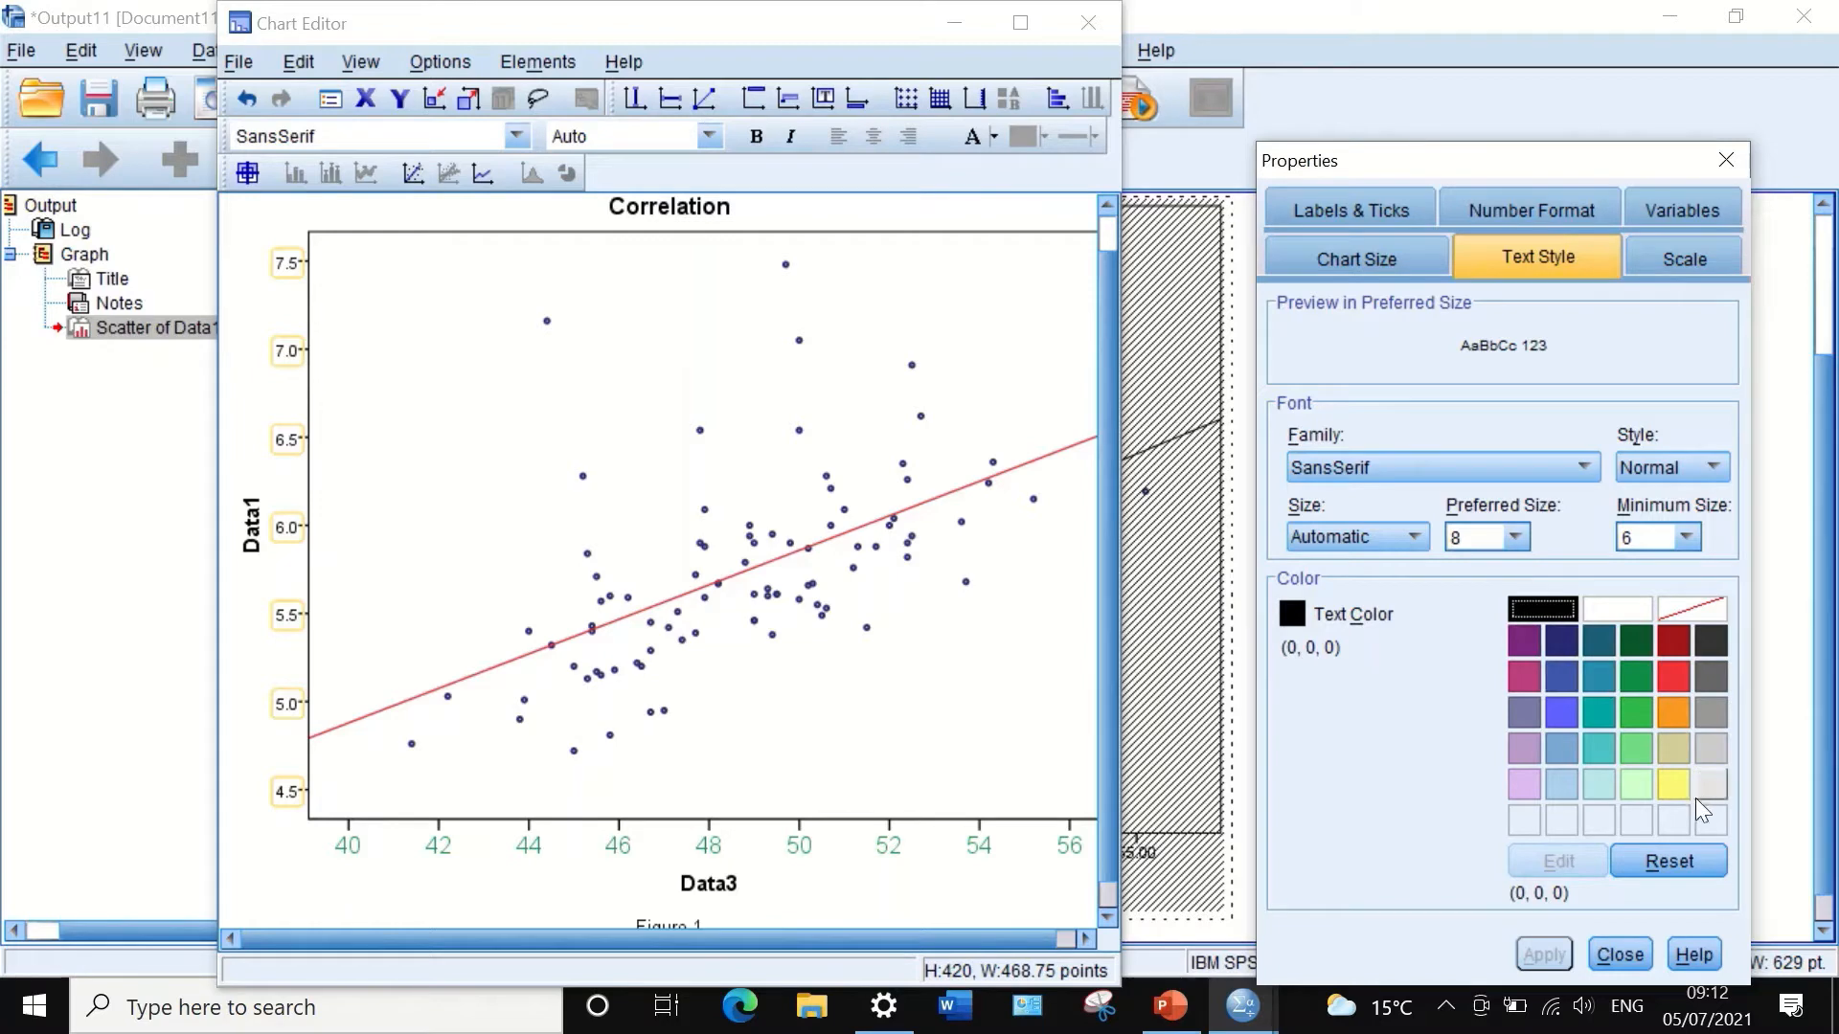
left_click(1595, 713)
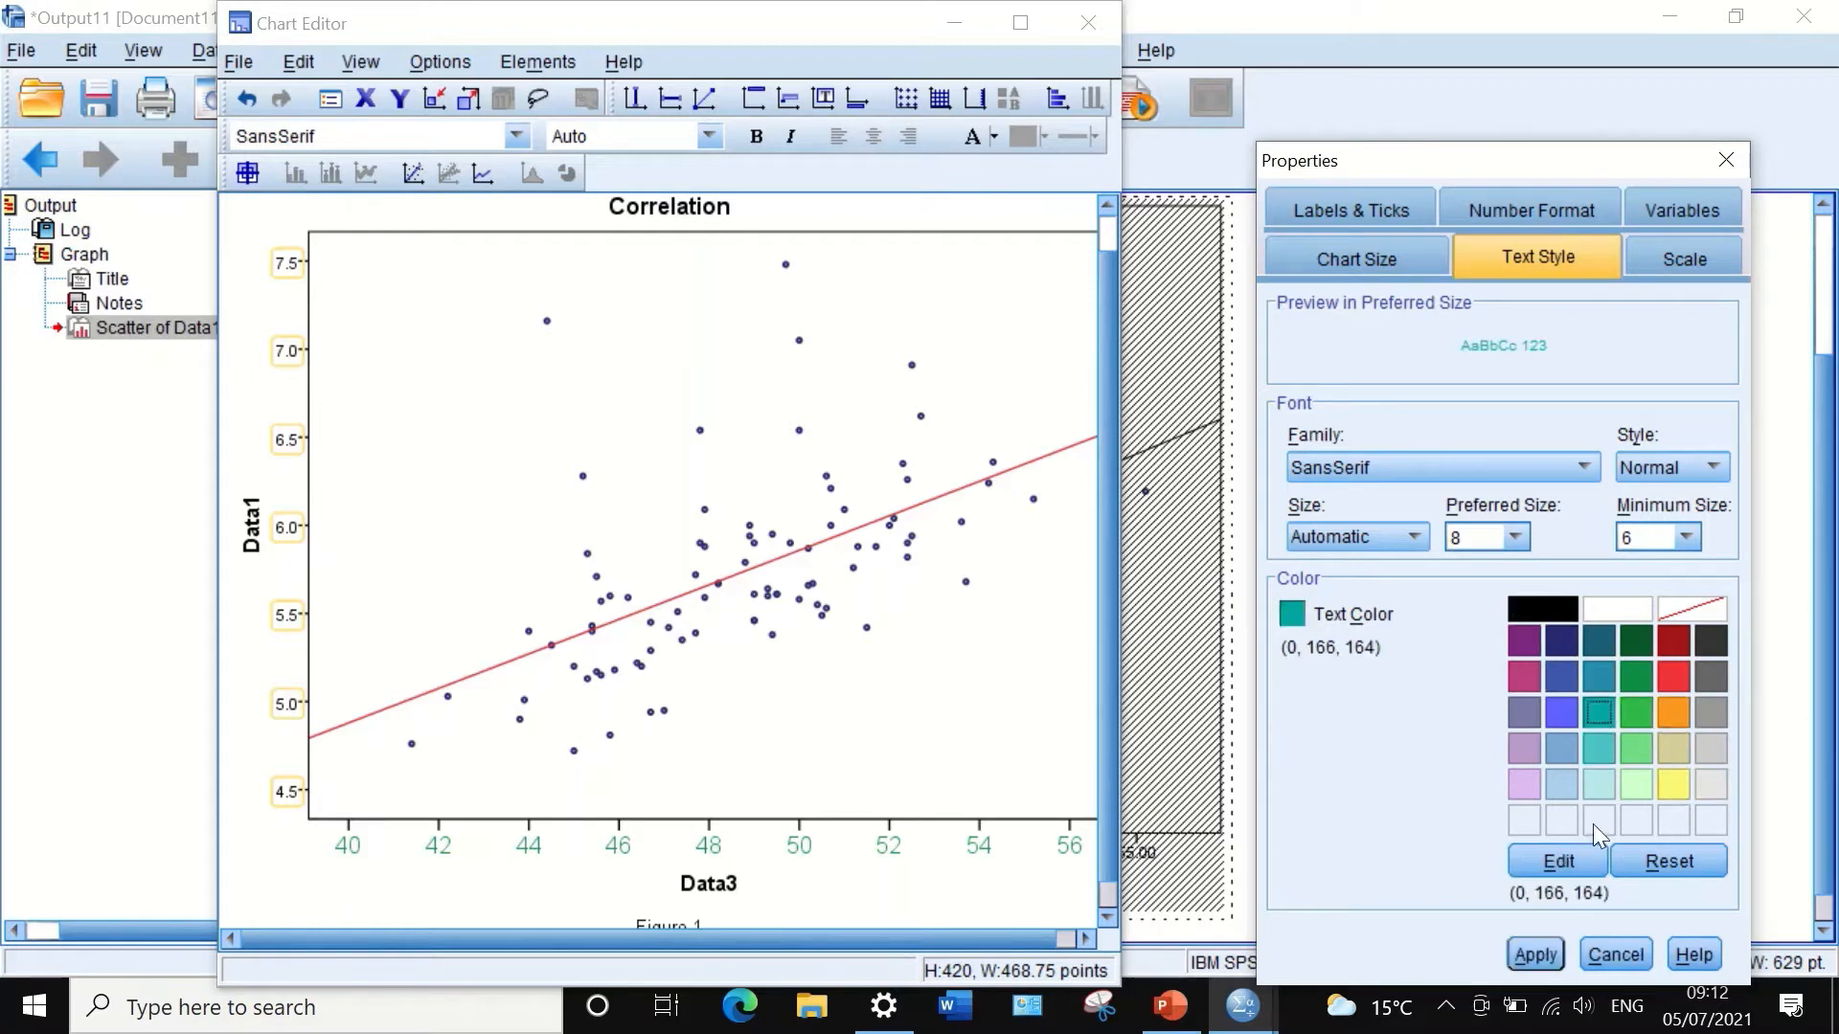
left_click(1535, 953)
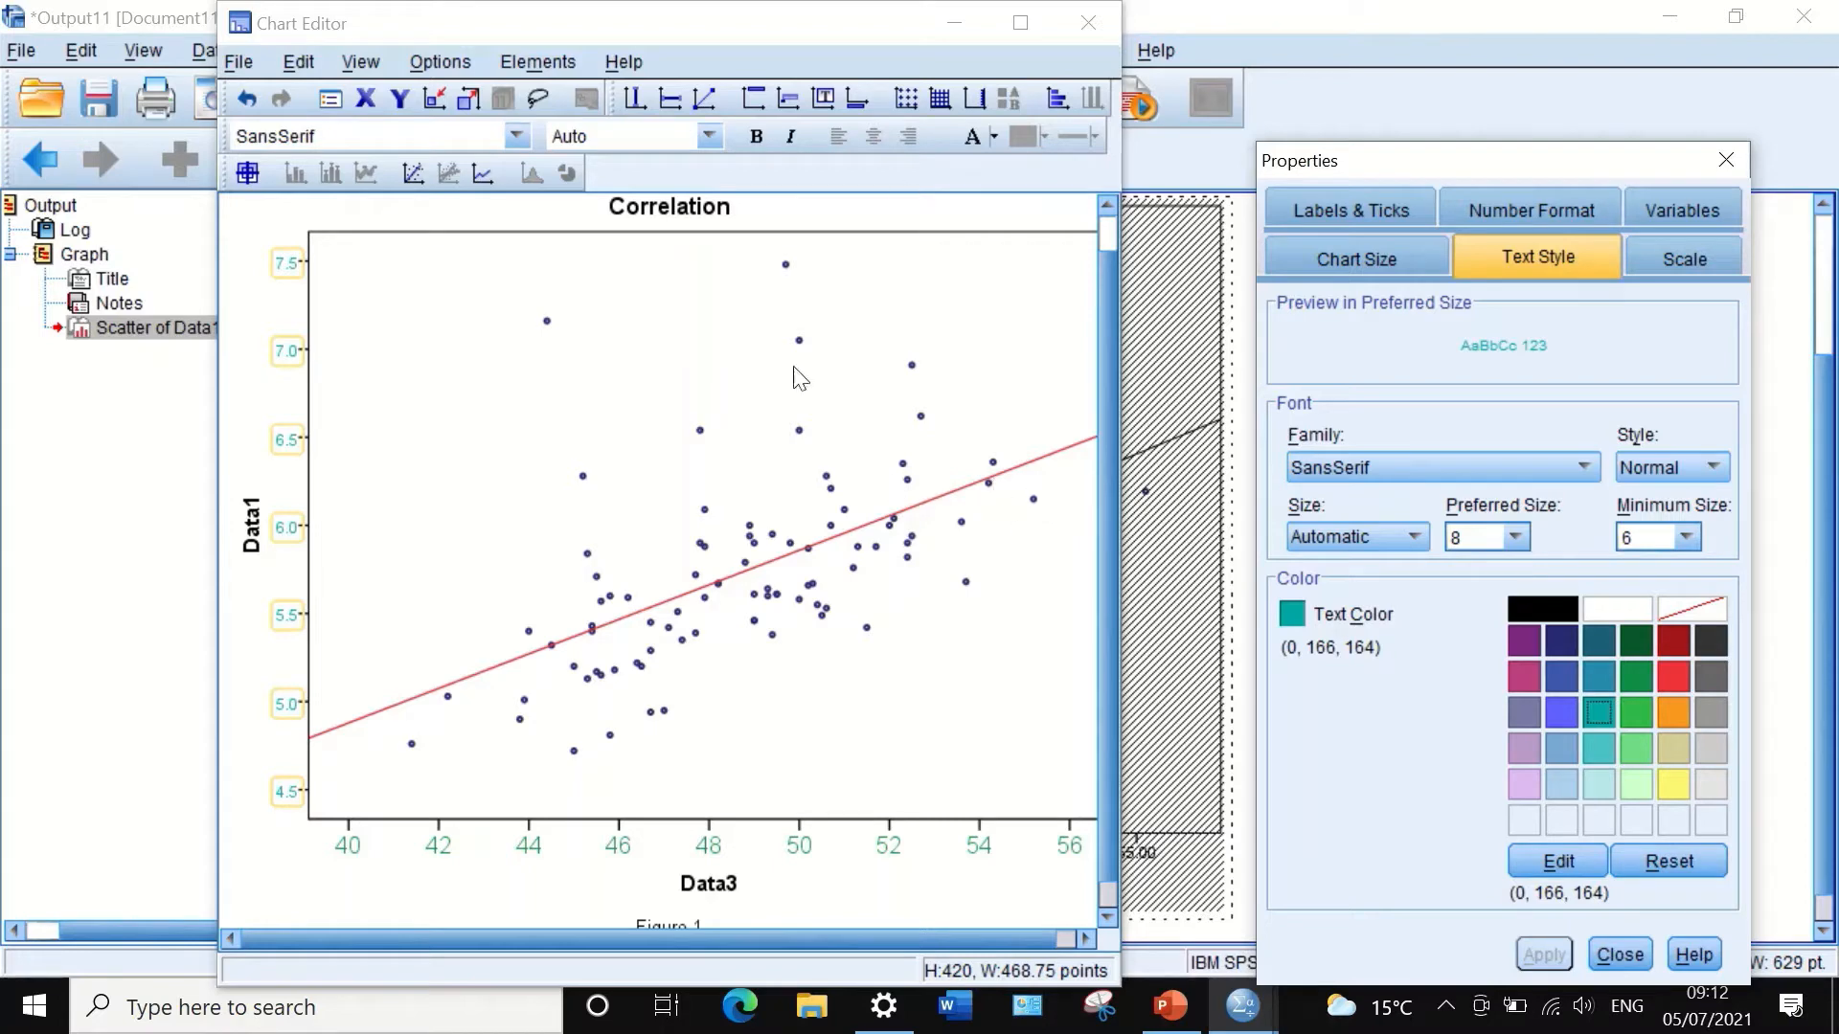
Step: Set the major increment of the Data1 axis scale to 0.1 and deselect the axis labels
left_click(1671, 255)
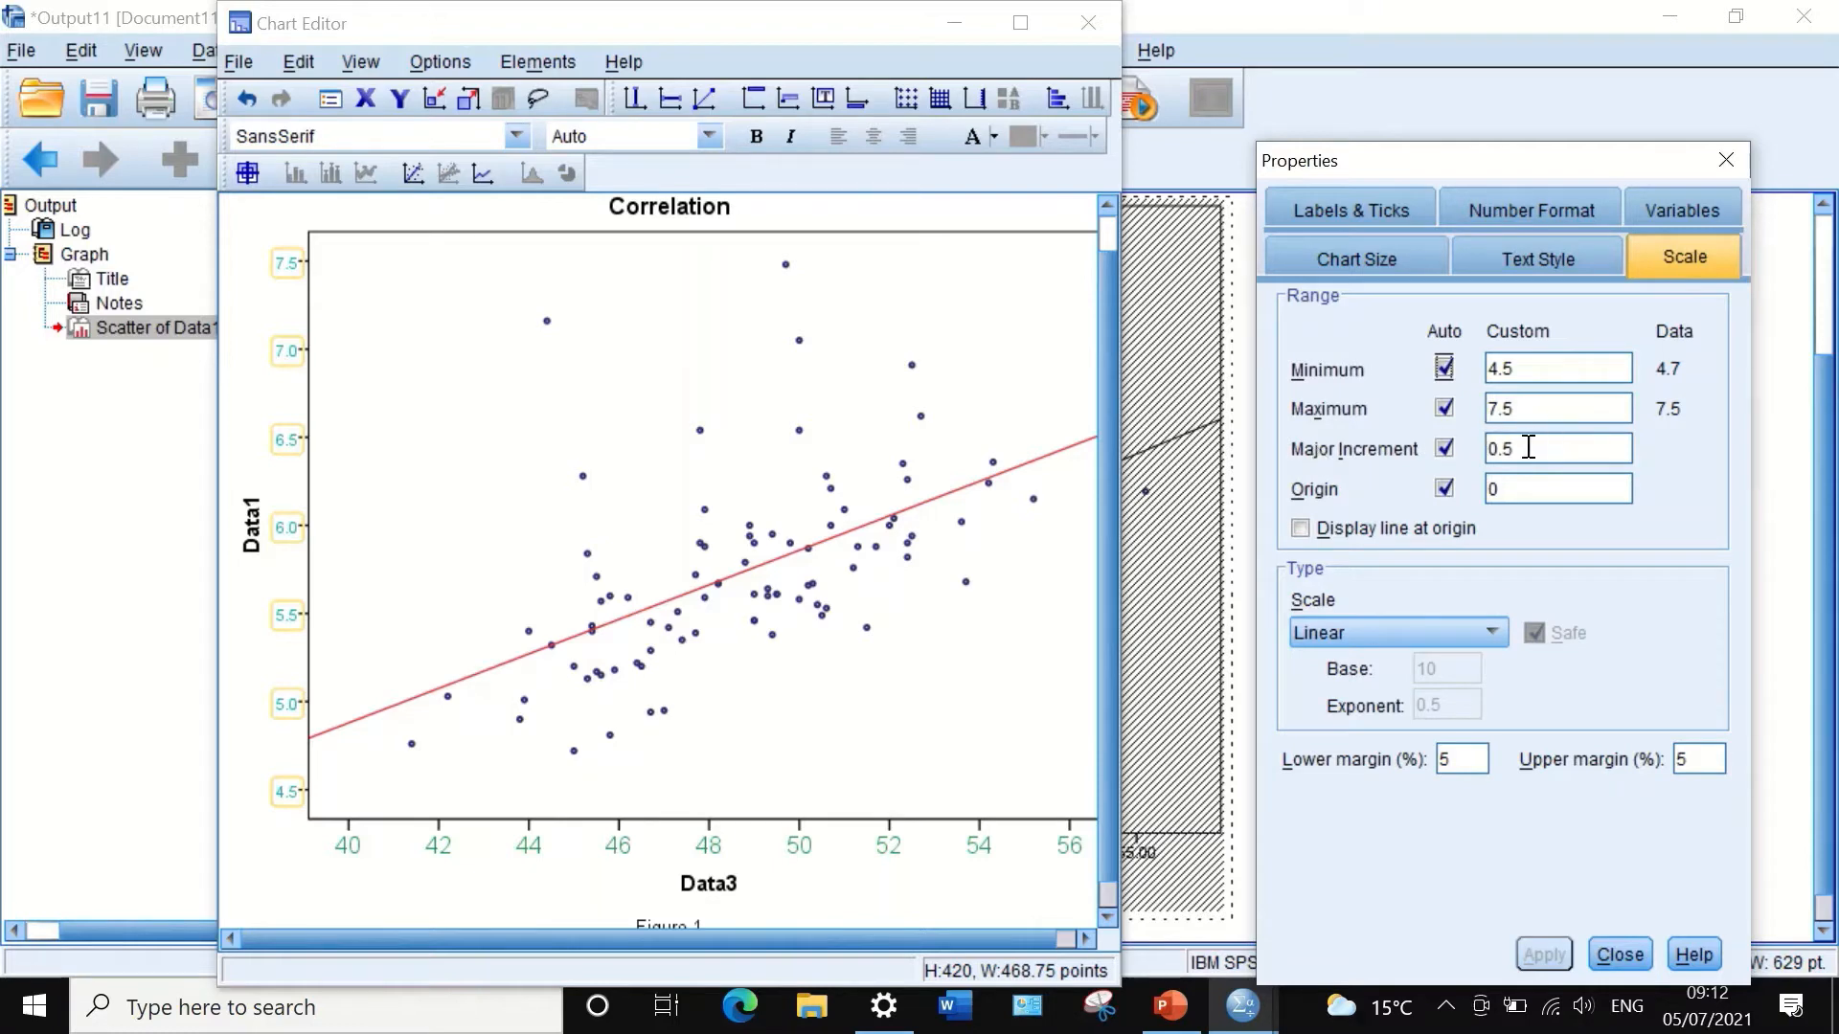
left_click_drag(1527, 447, 1505, 448)
type("1")
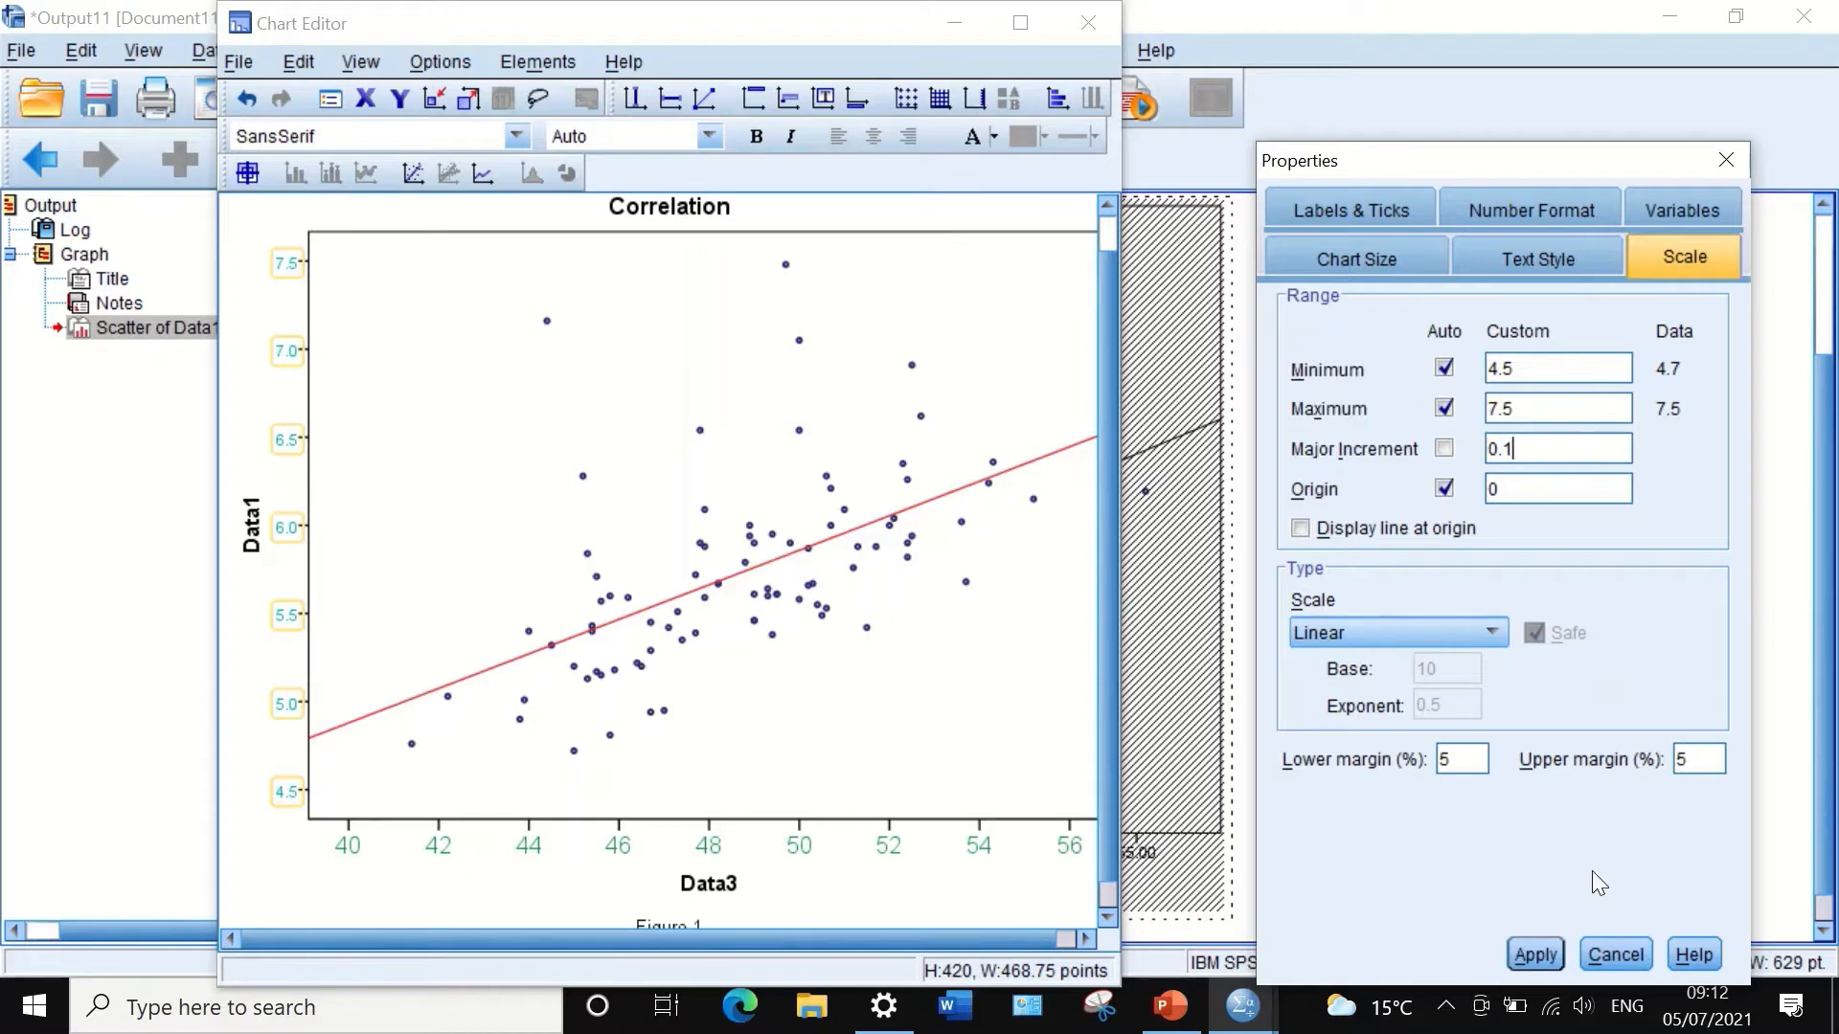
left_click(1536, 951)
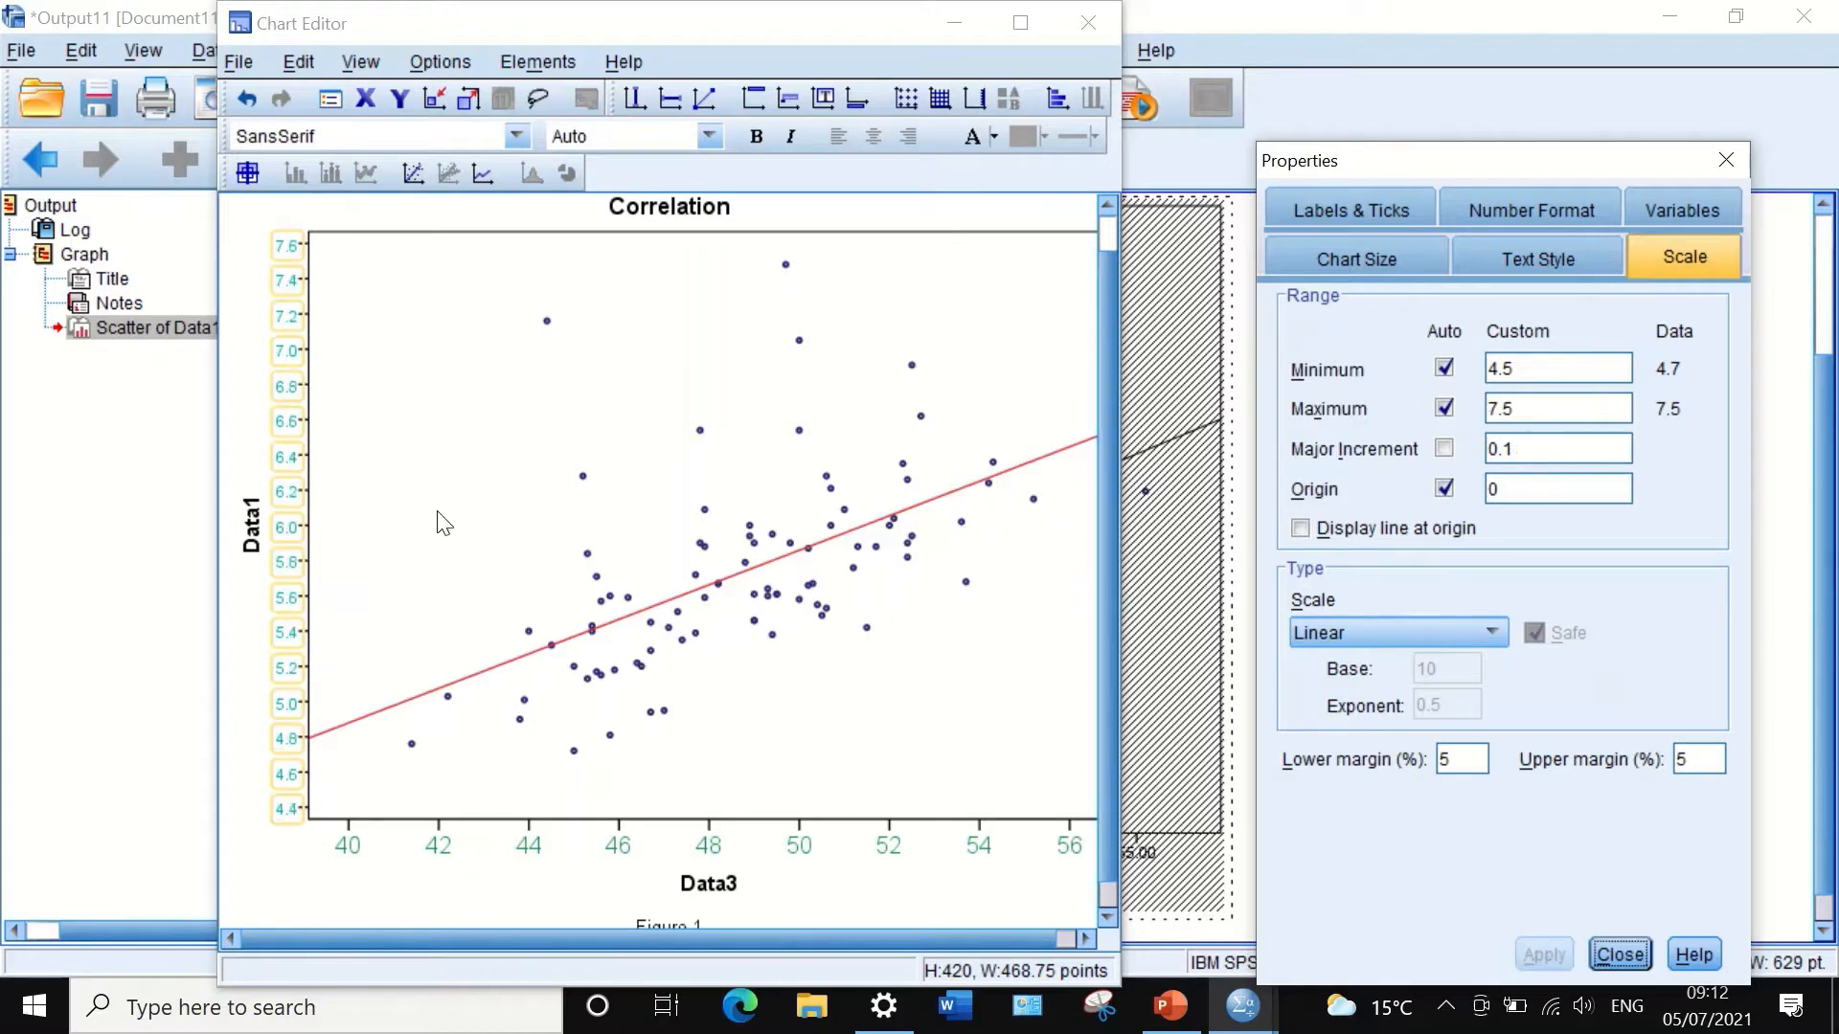
left_click(224, 385)
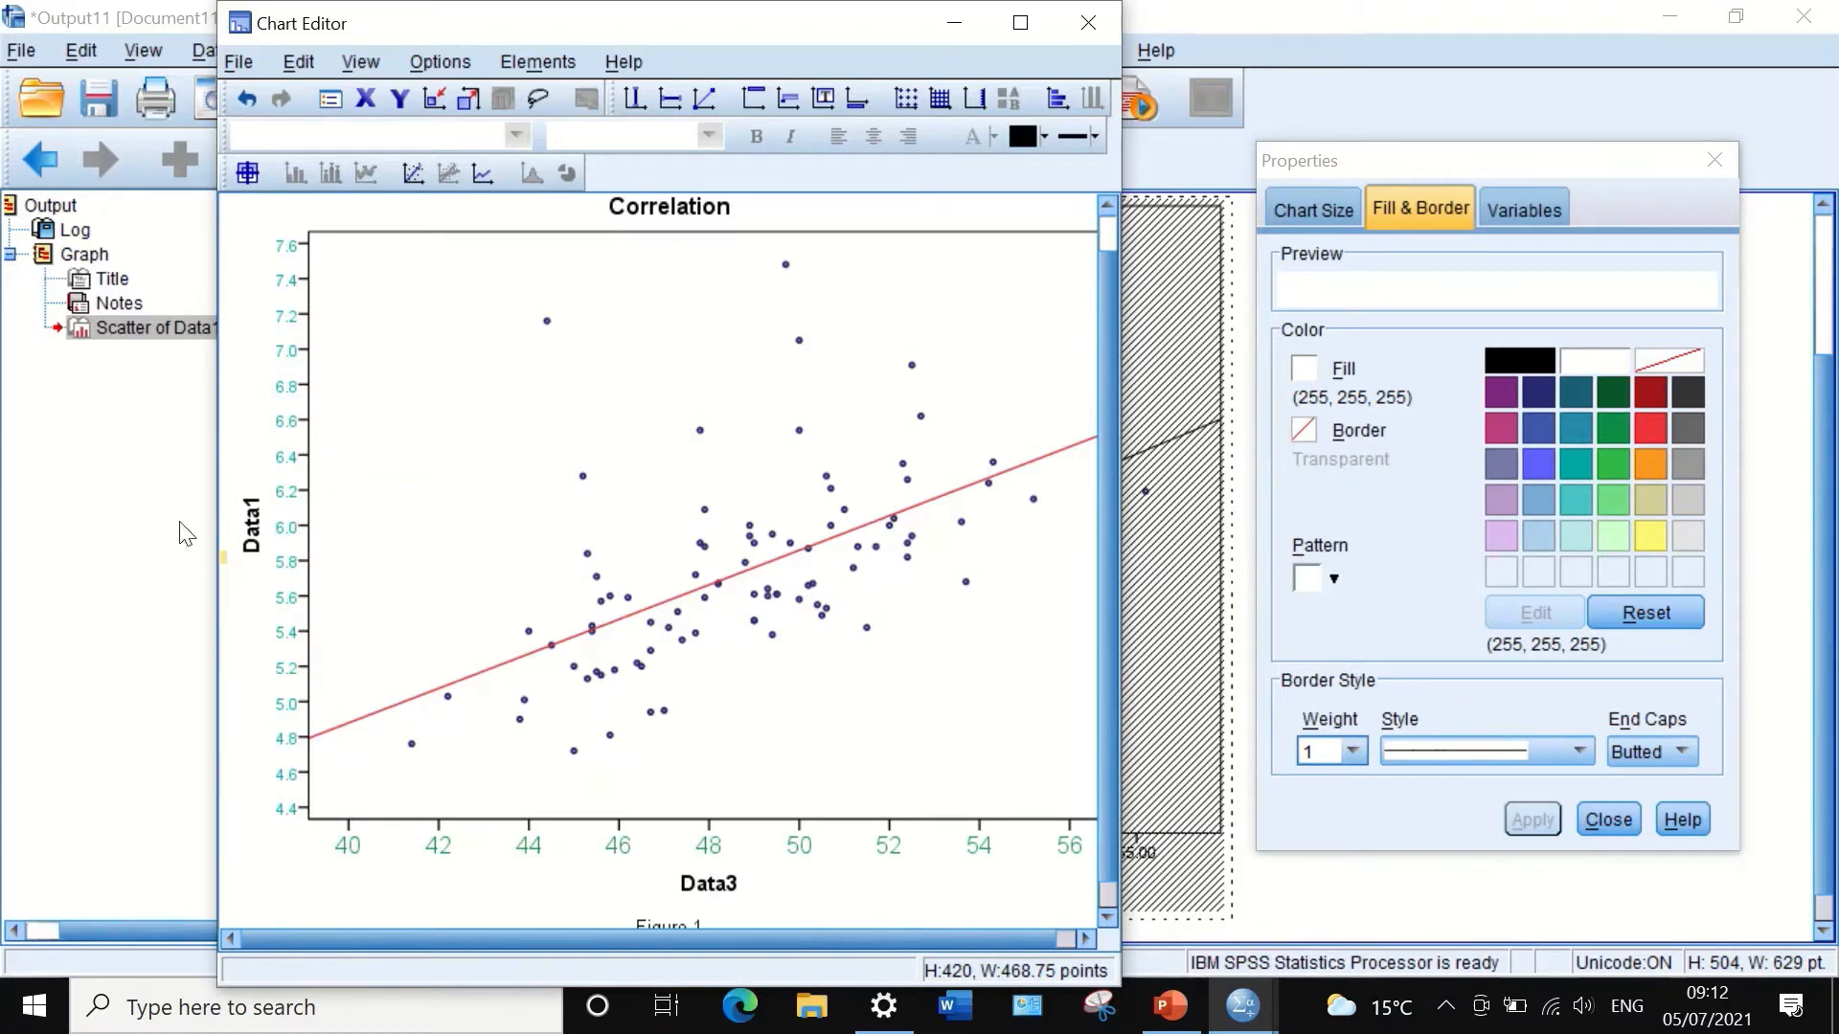
left_click(254, 541)
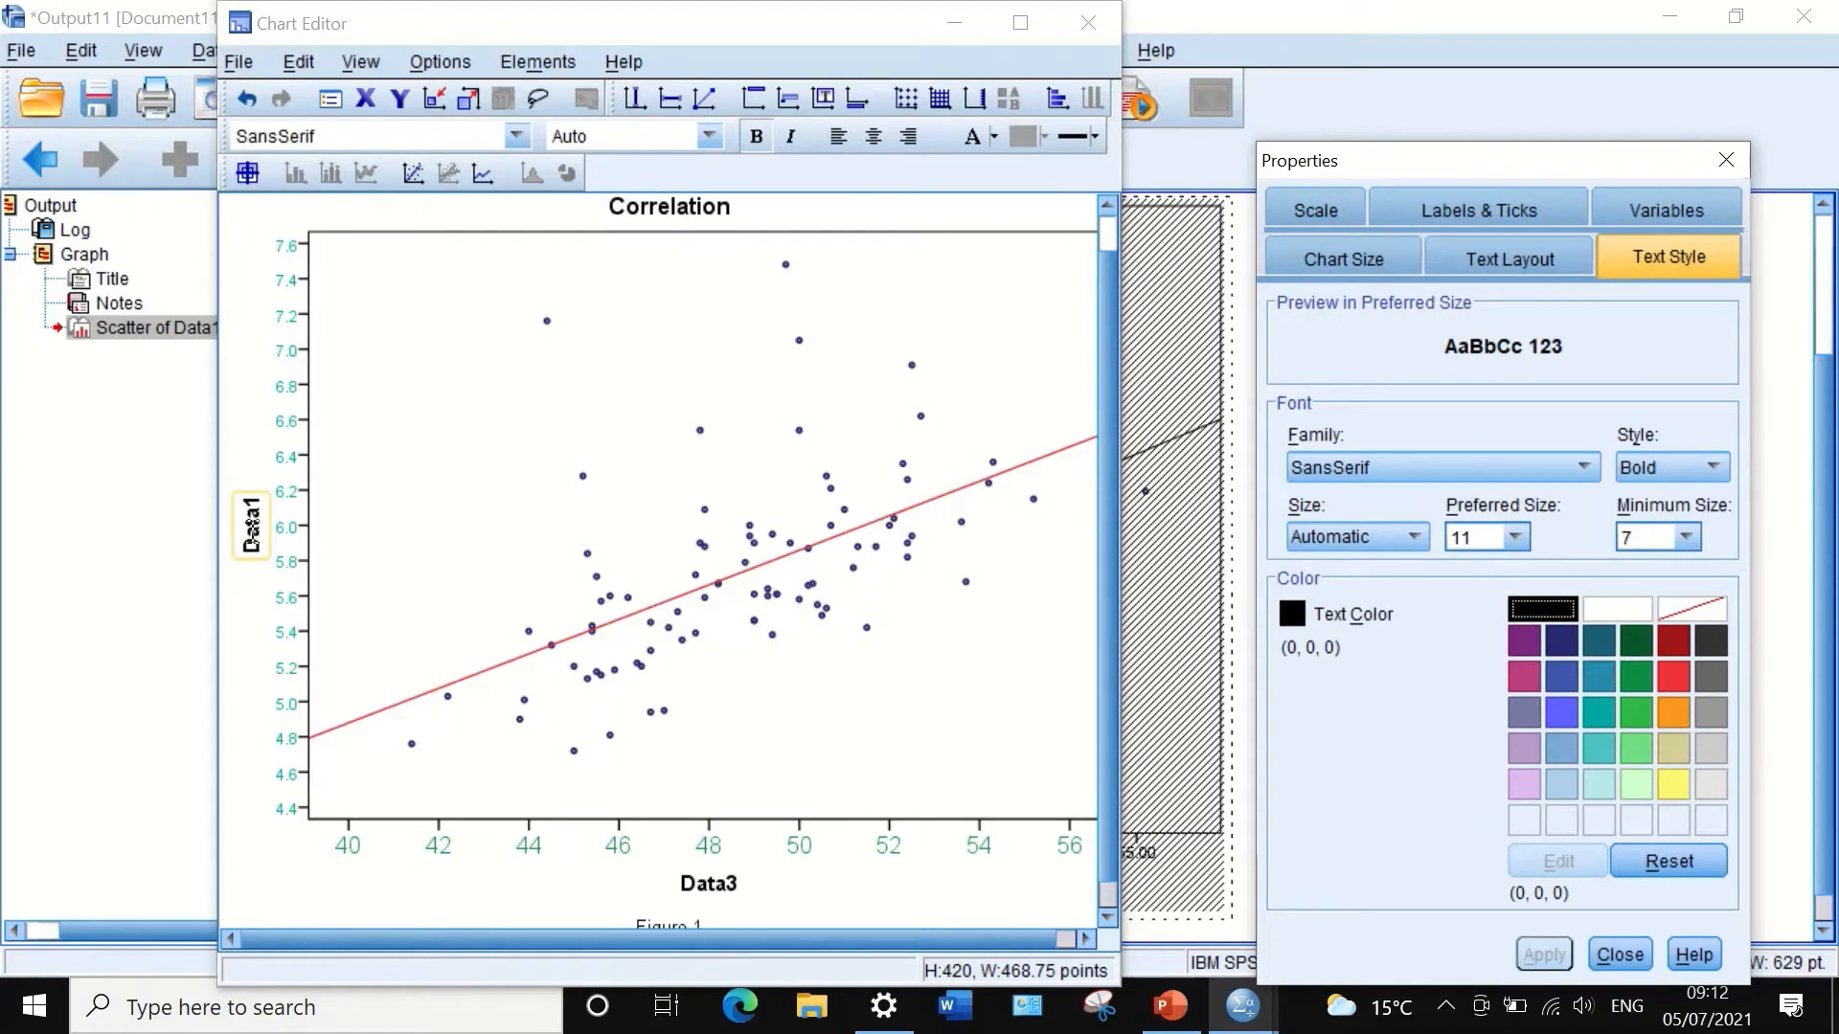
left_click(246, 554)
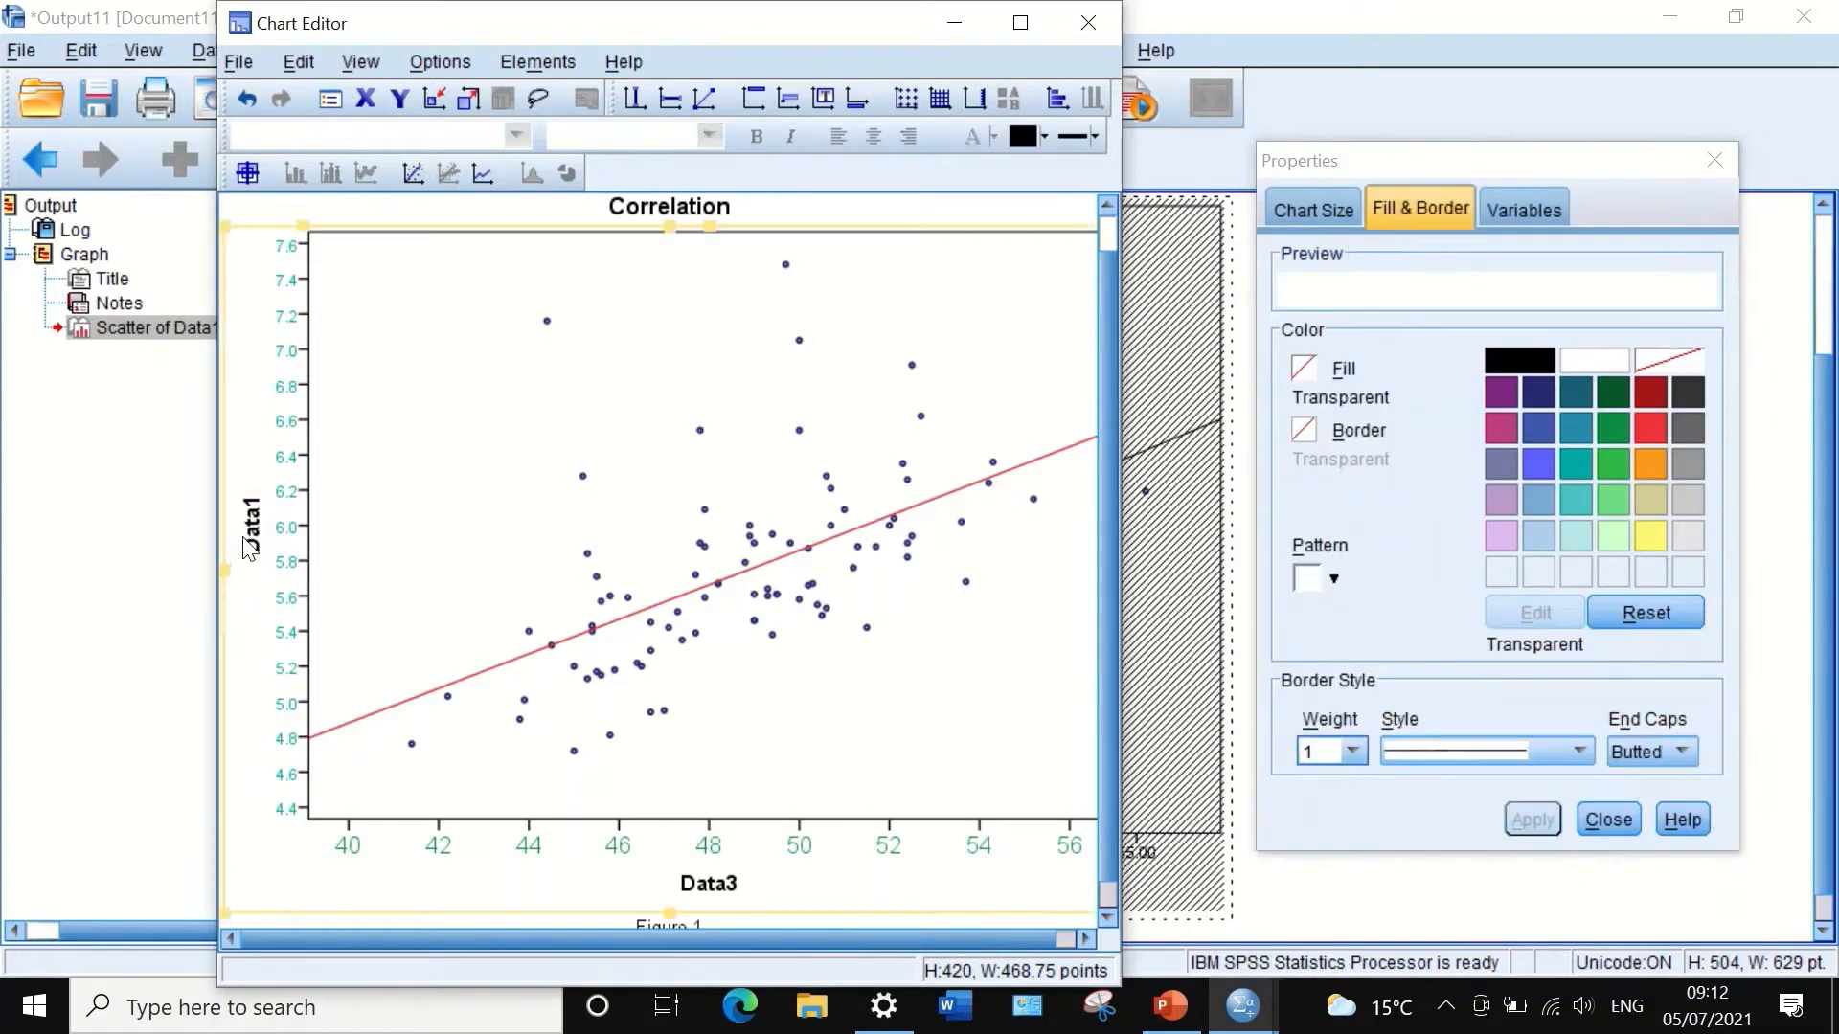
left_click(251, 549)
left_click(251, 535)
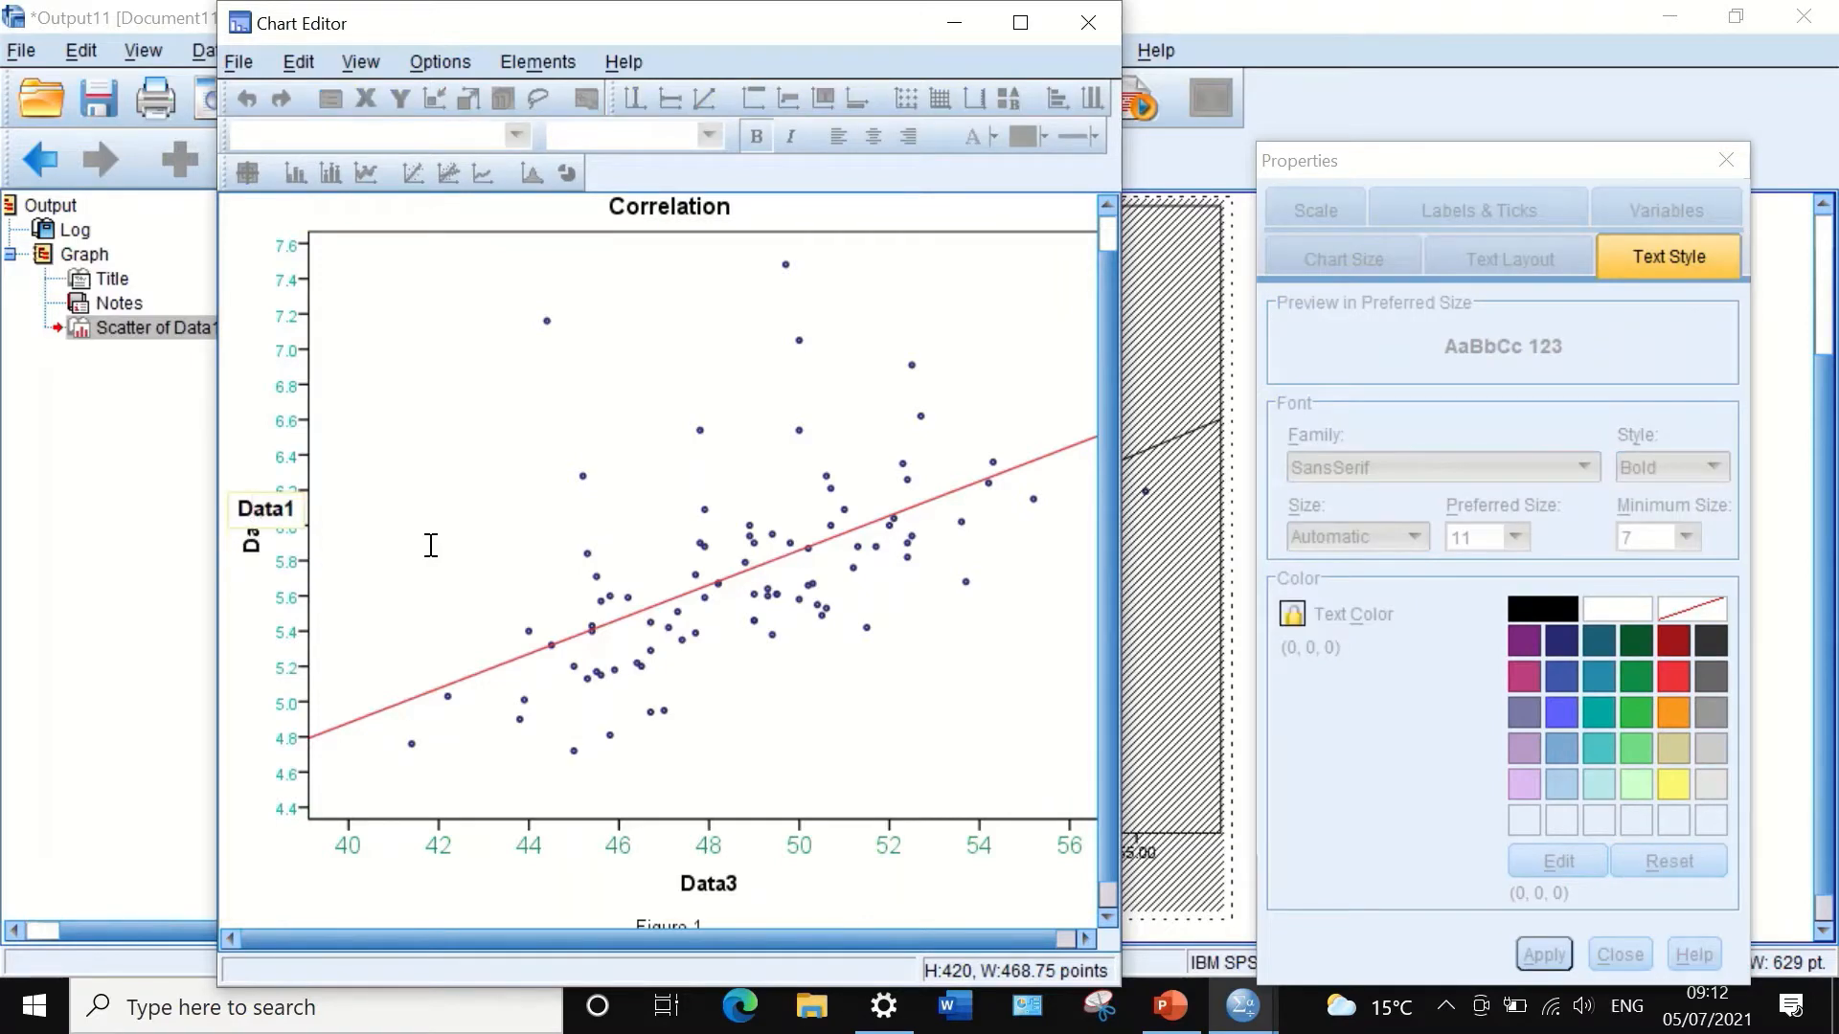
type("h")
key("BackSpace")
left_click(252, 556)
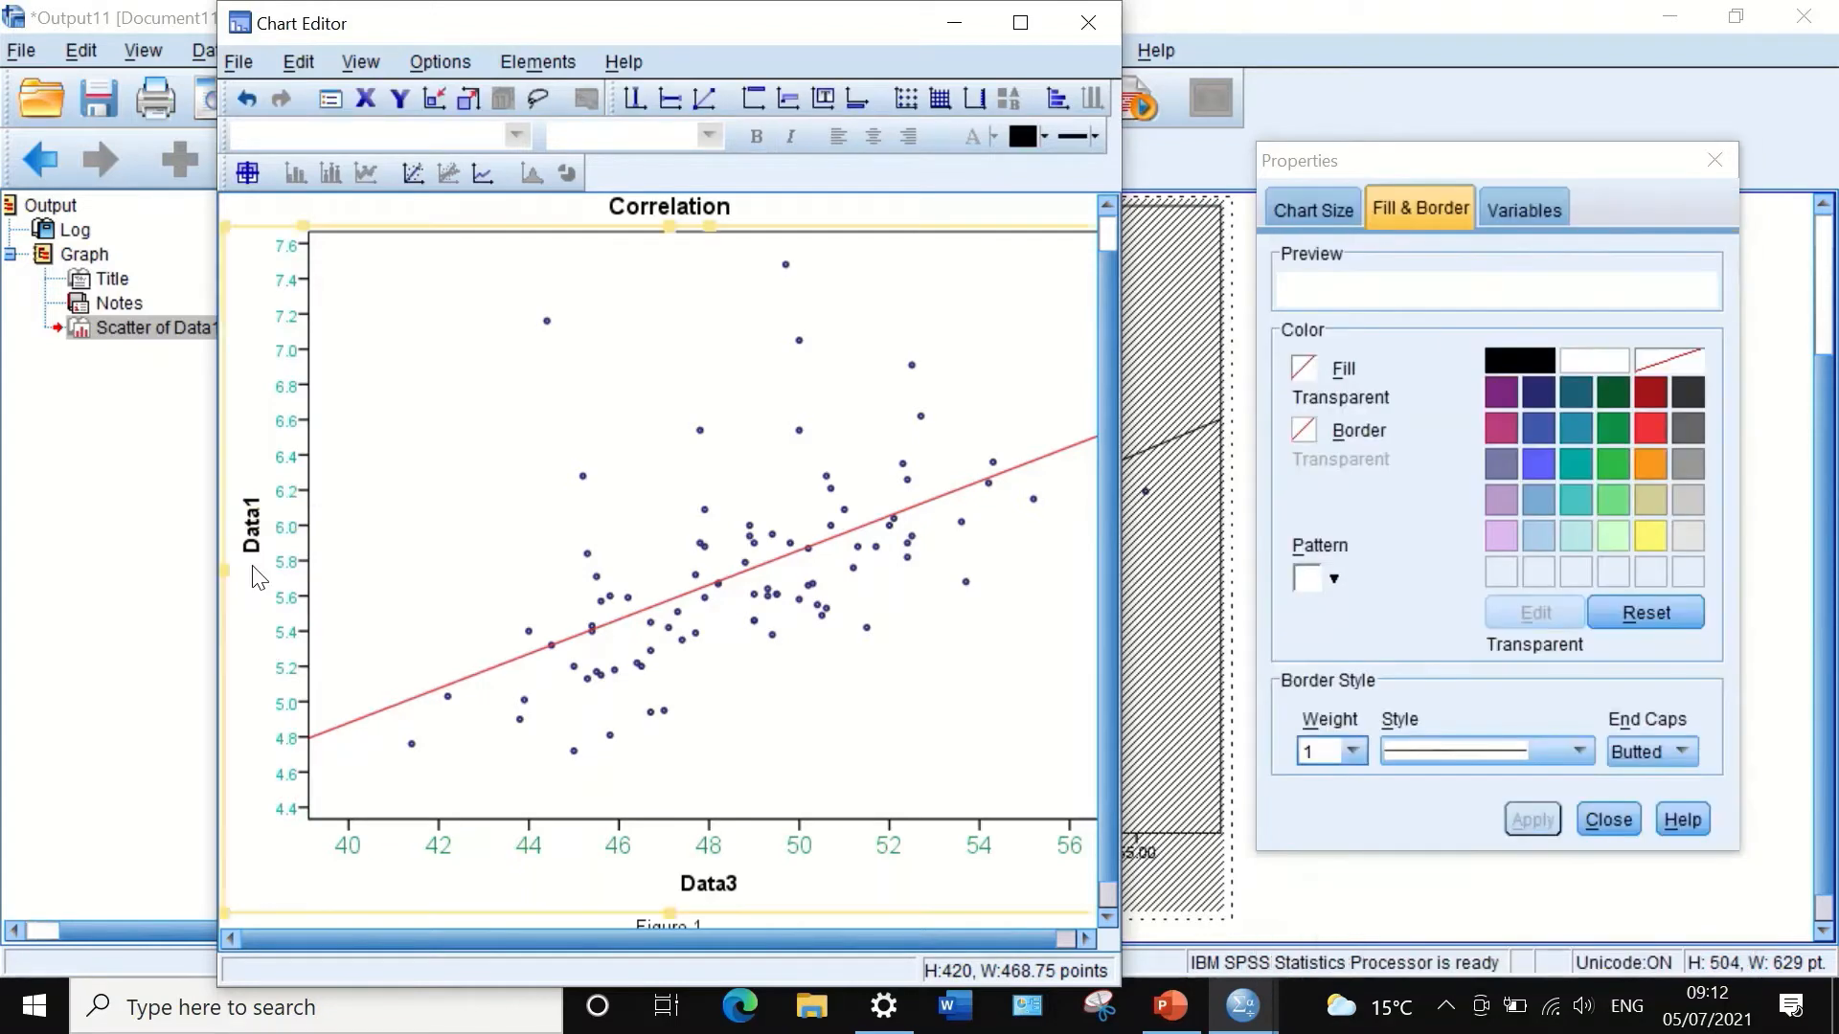
left_click(252, 542)
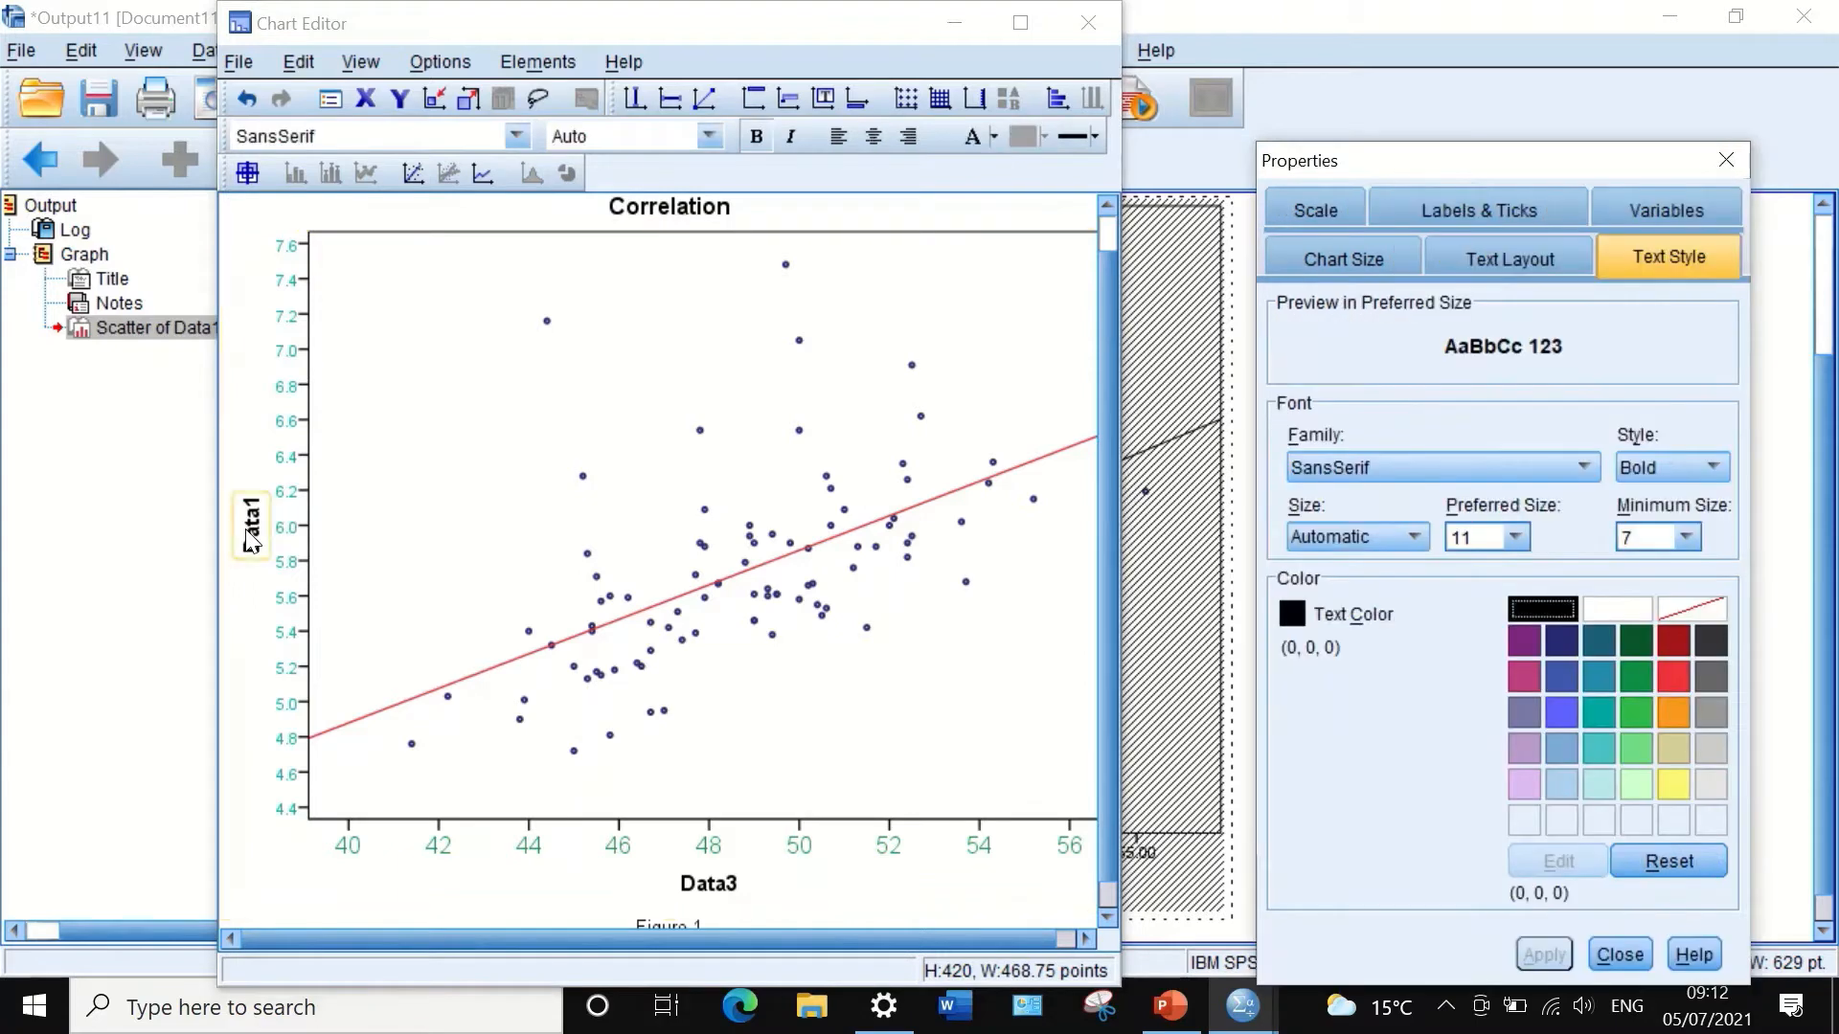
left_click(252, 542)
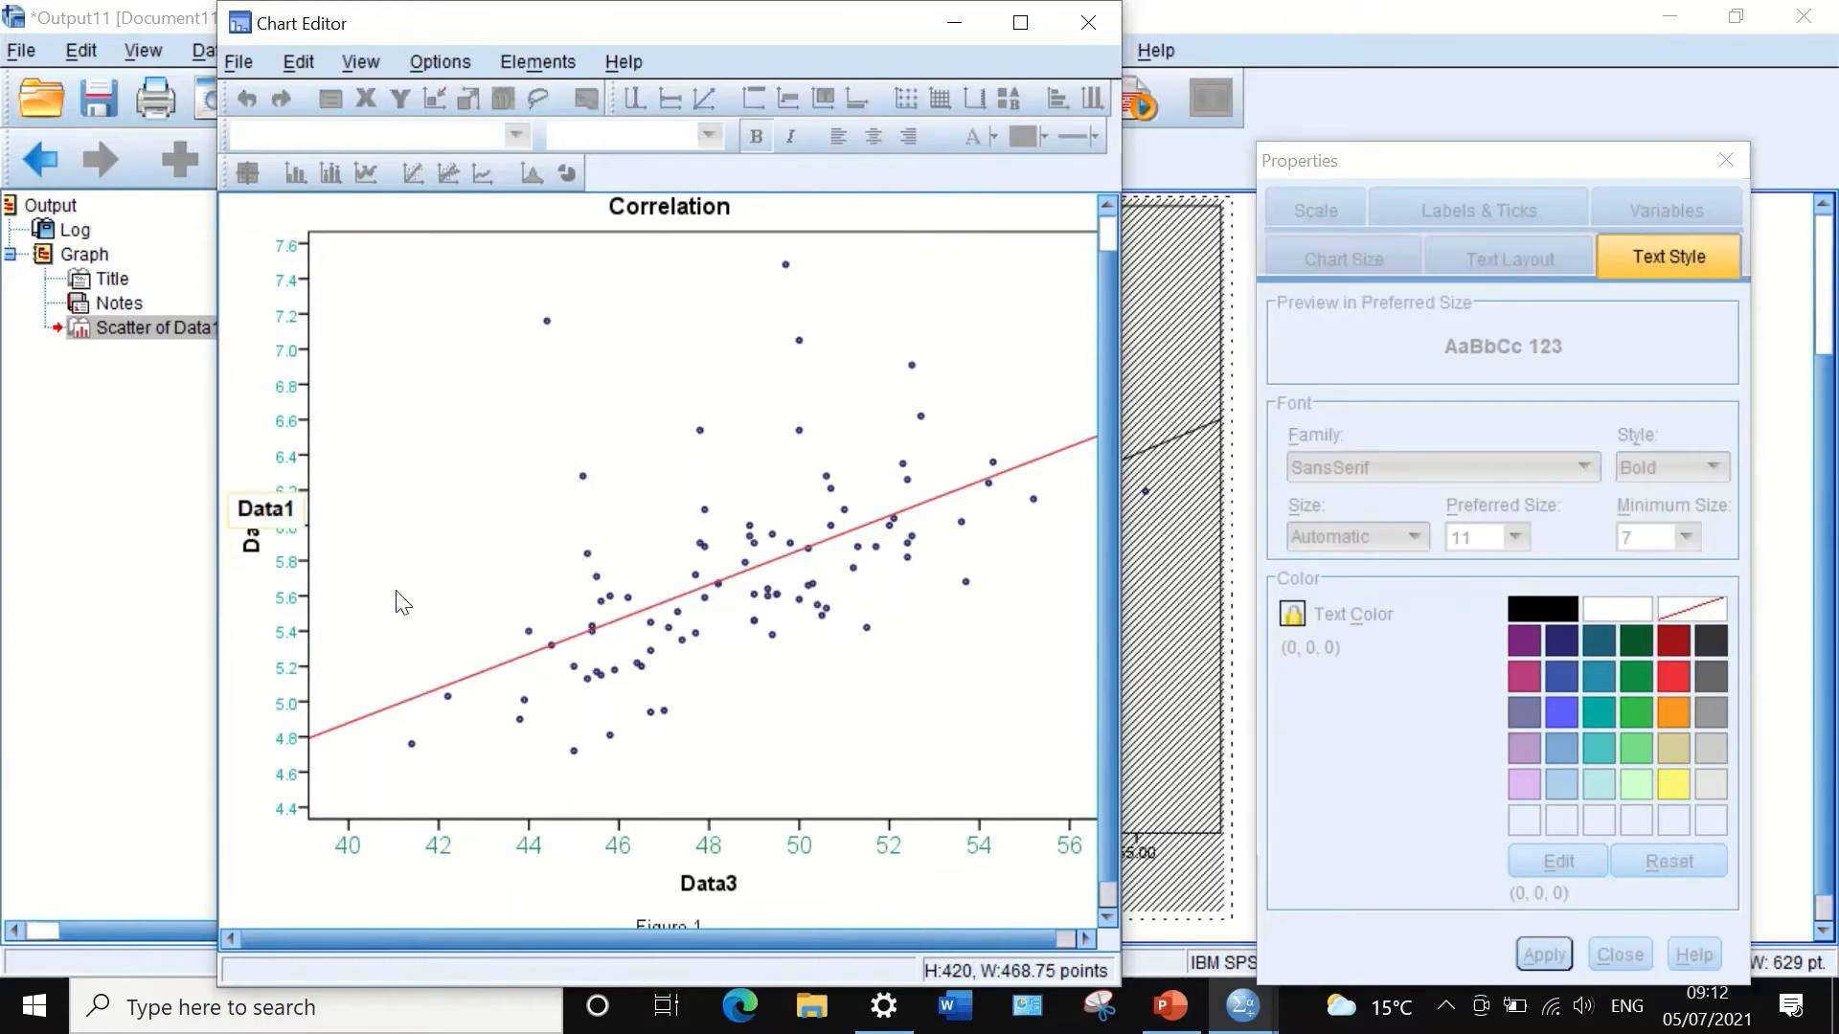
left_click(253, 563)
Step: Set the preferred font size of the Data1 axis title to 14 and close the properties window
left_click(252, 544)
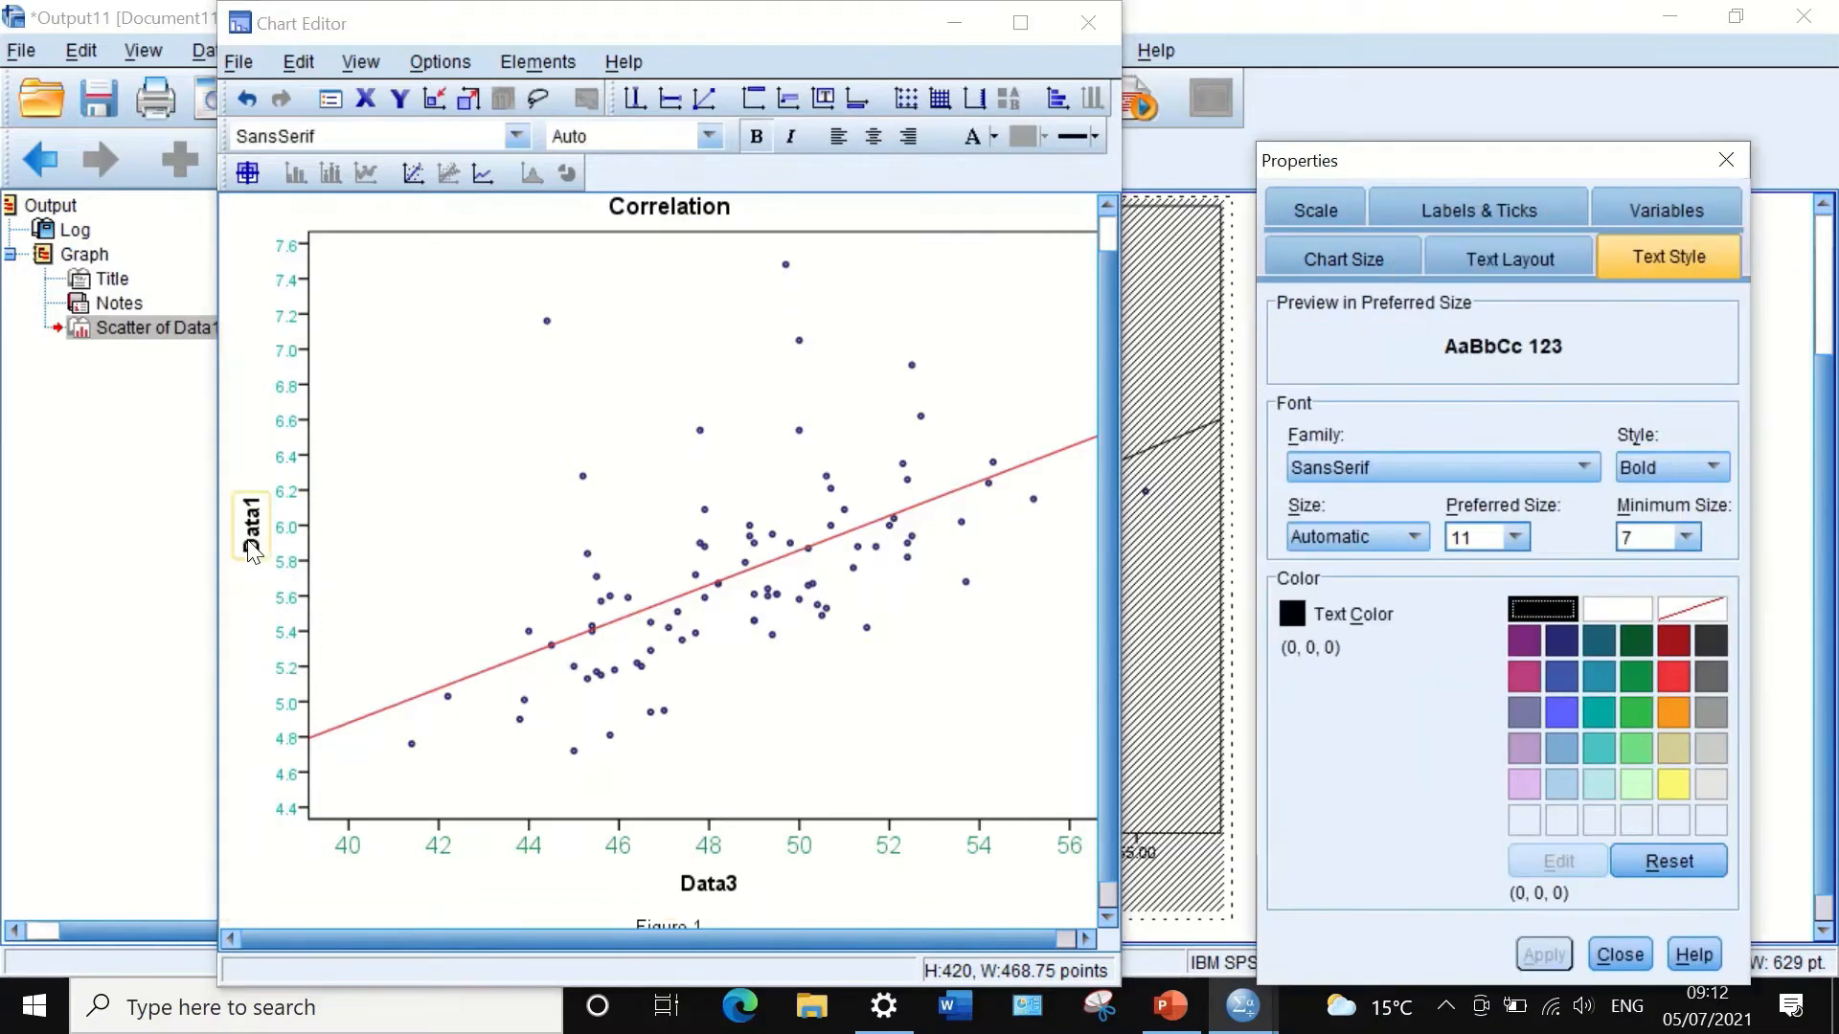
left_click(1515, 537)
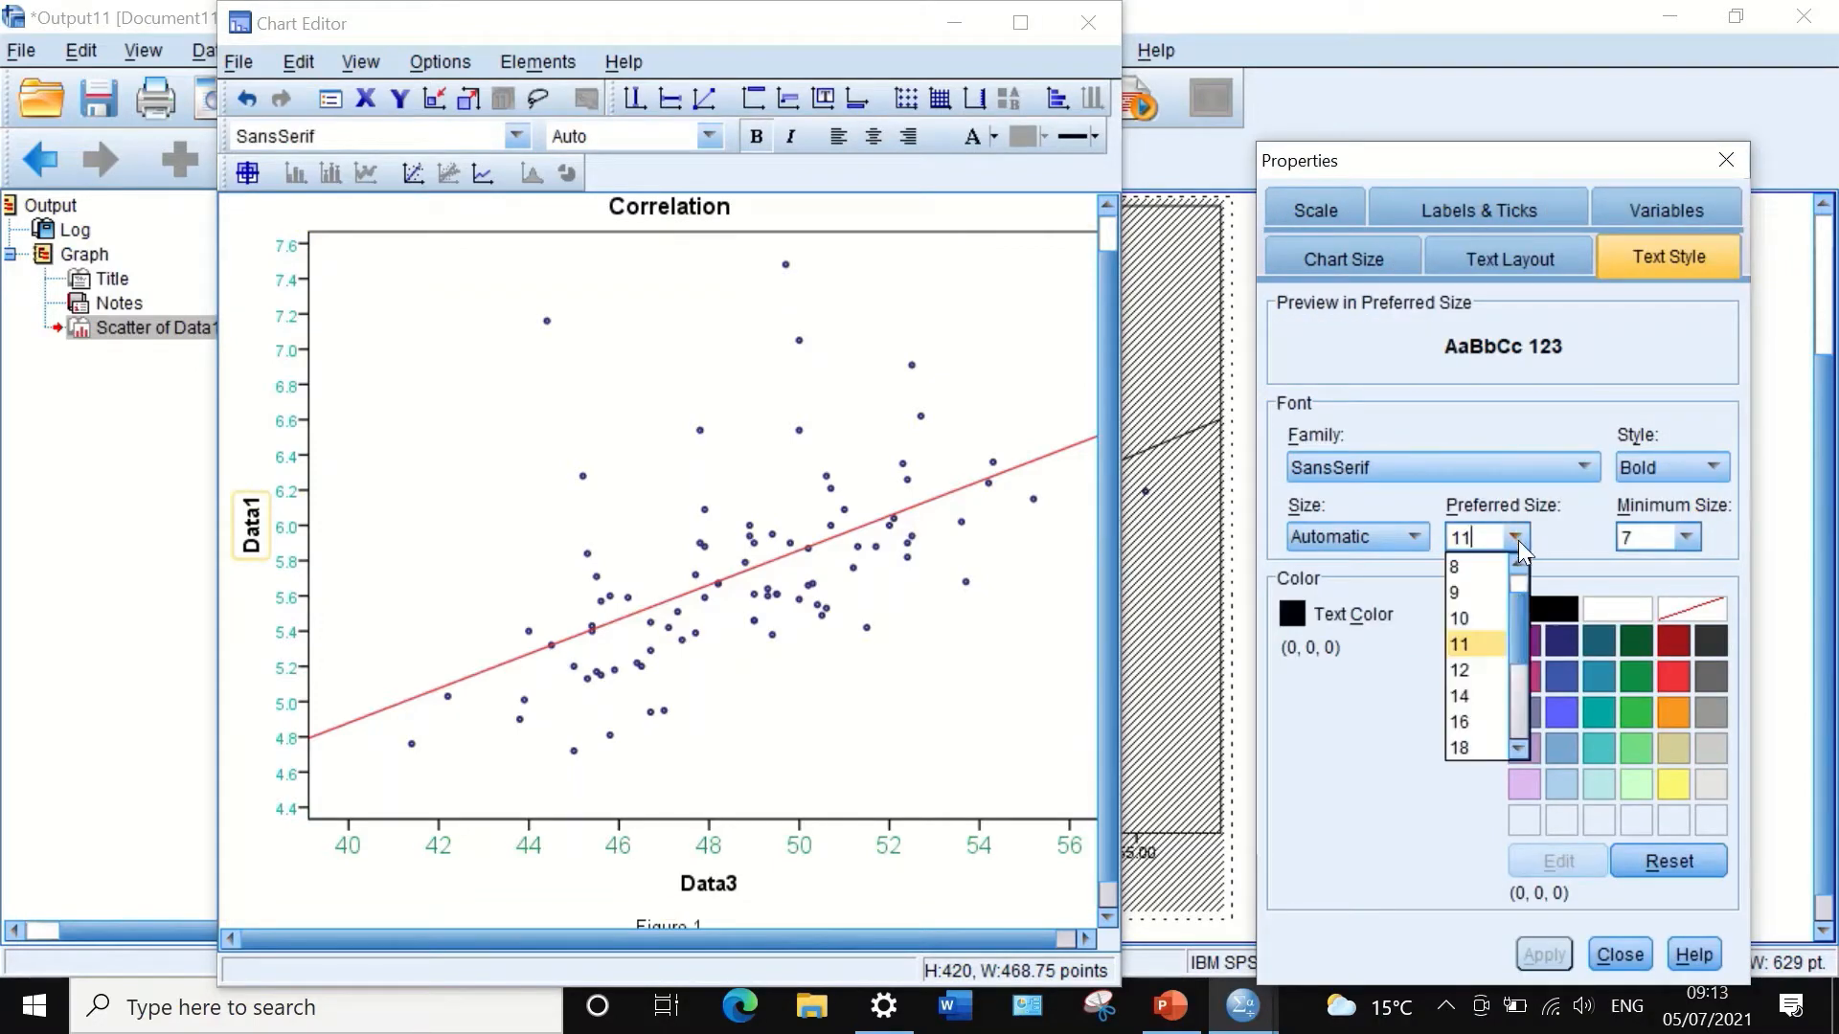
left_click(1494, 693)
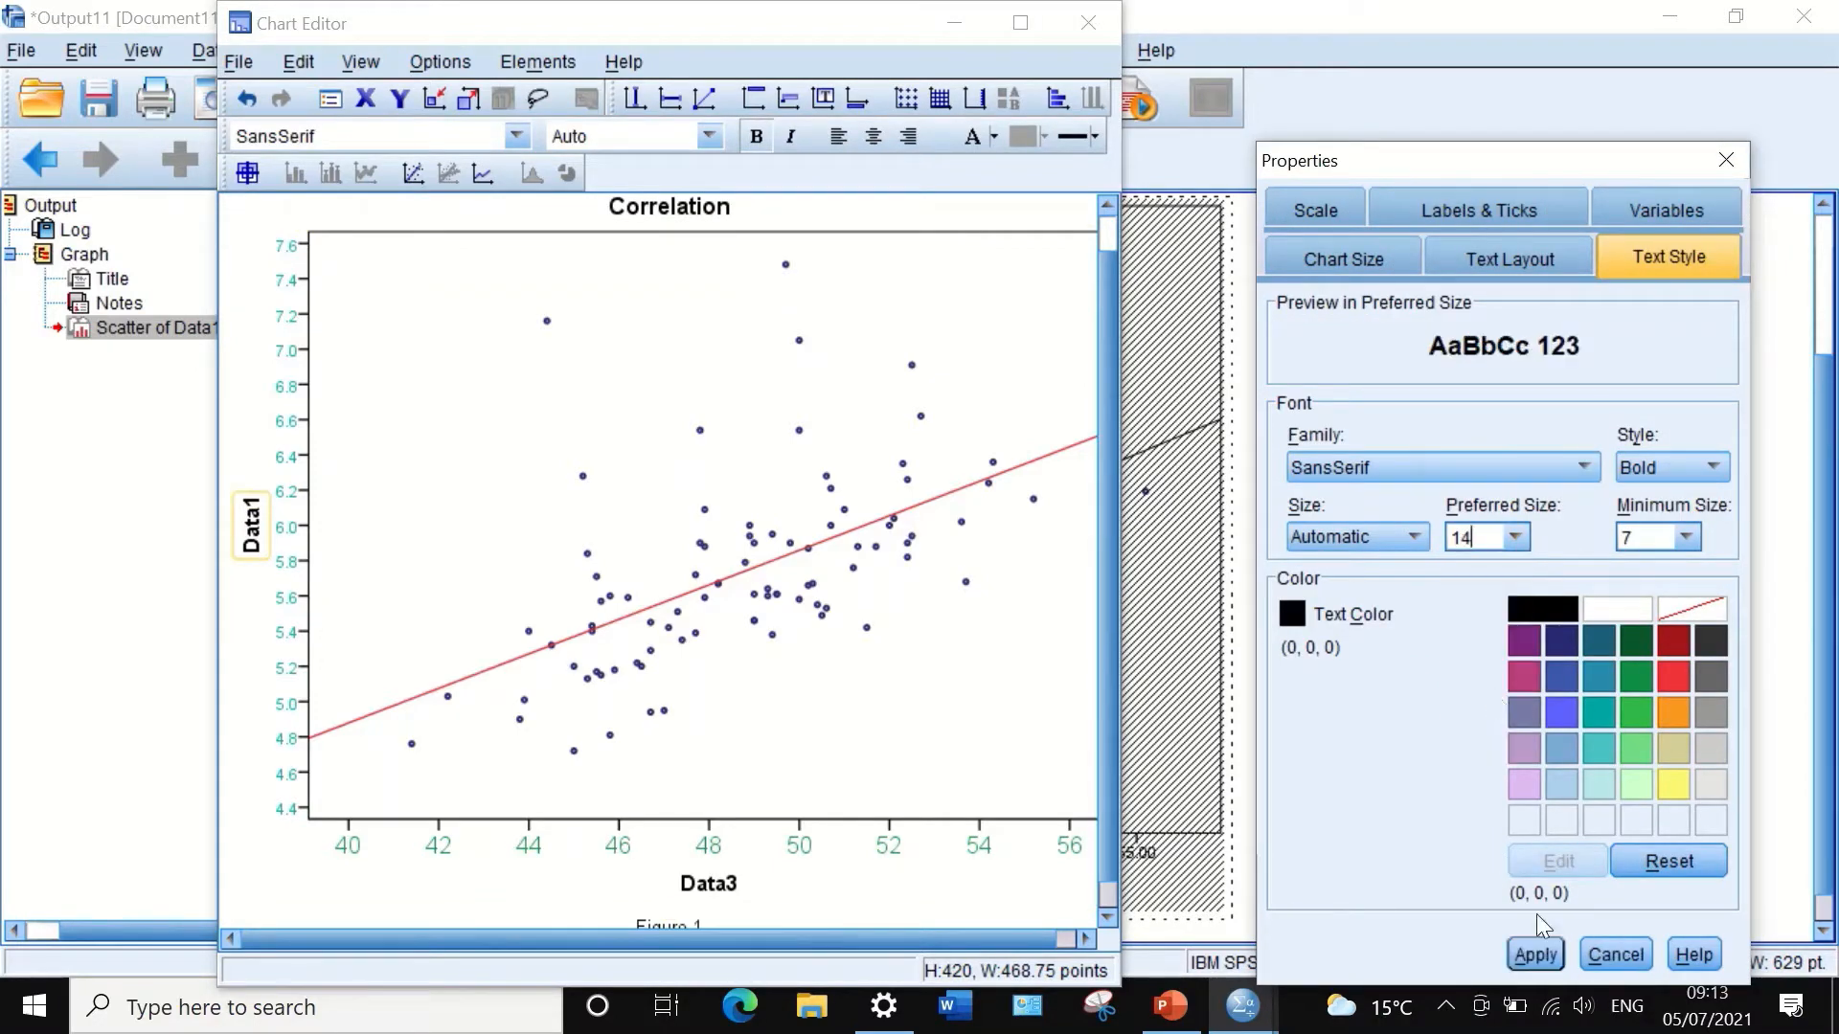
left_click(1537, 955)
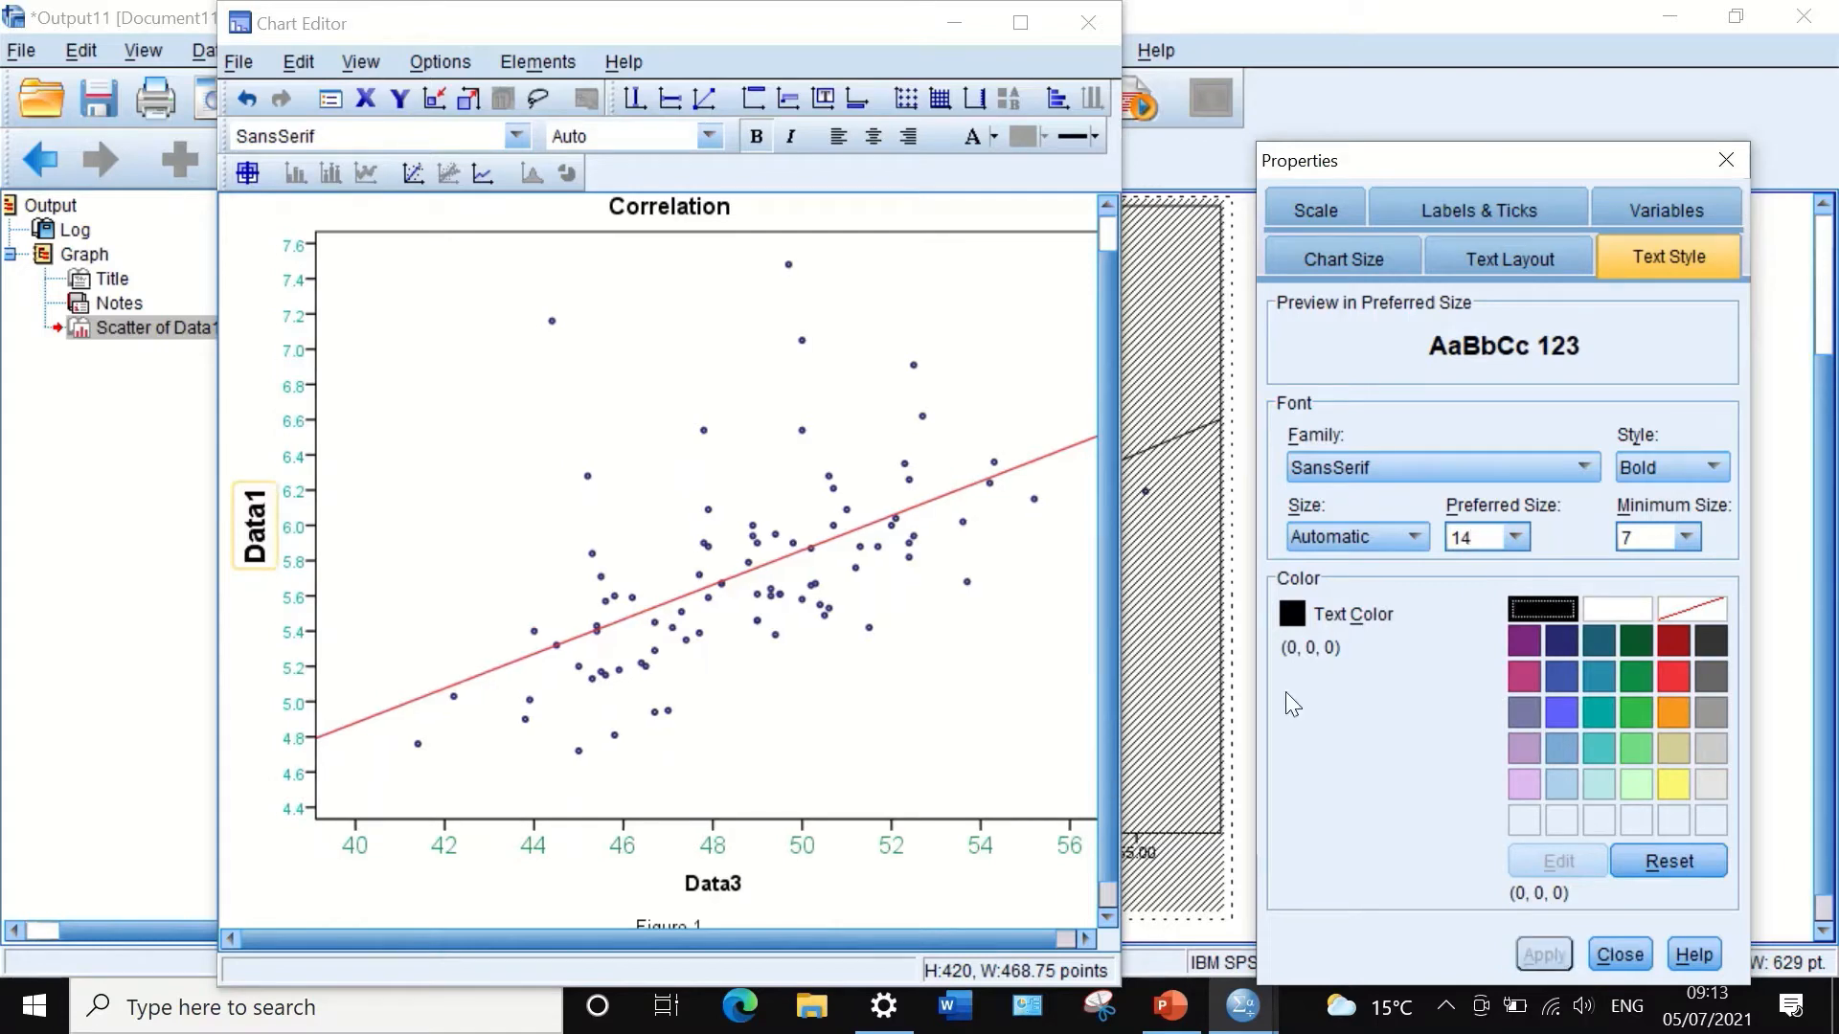
left_click(1621, 955)
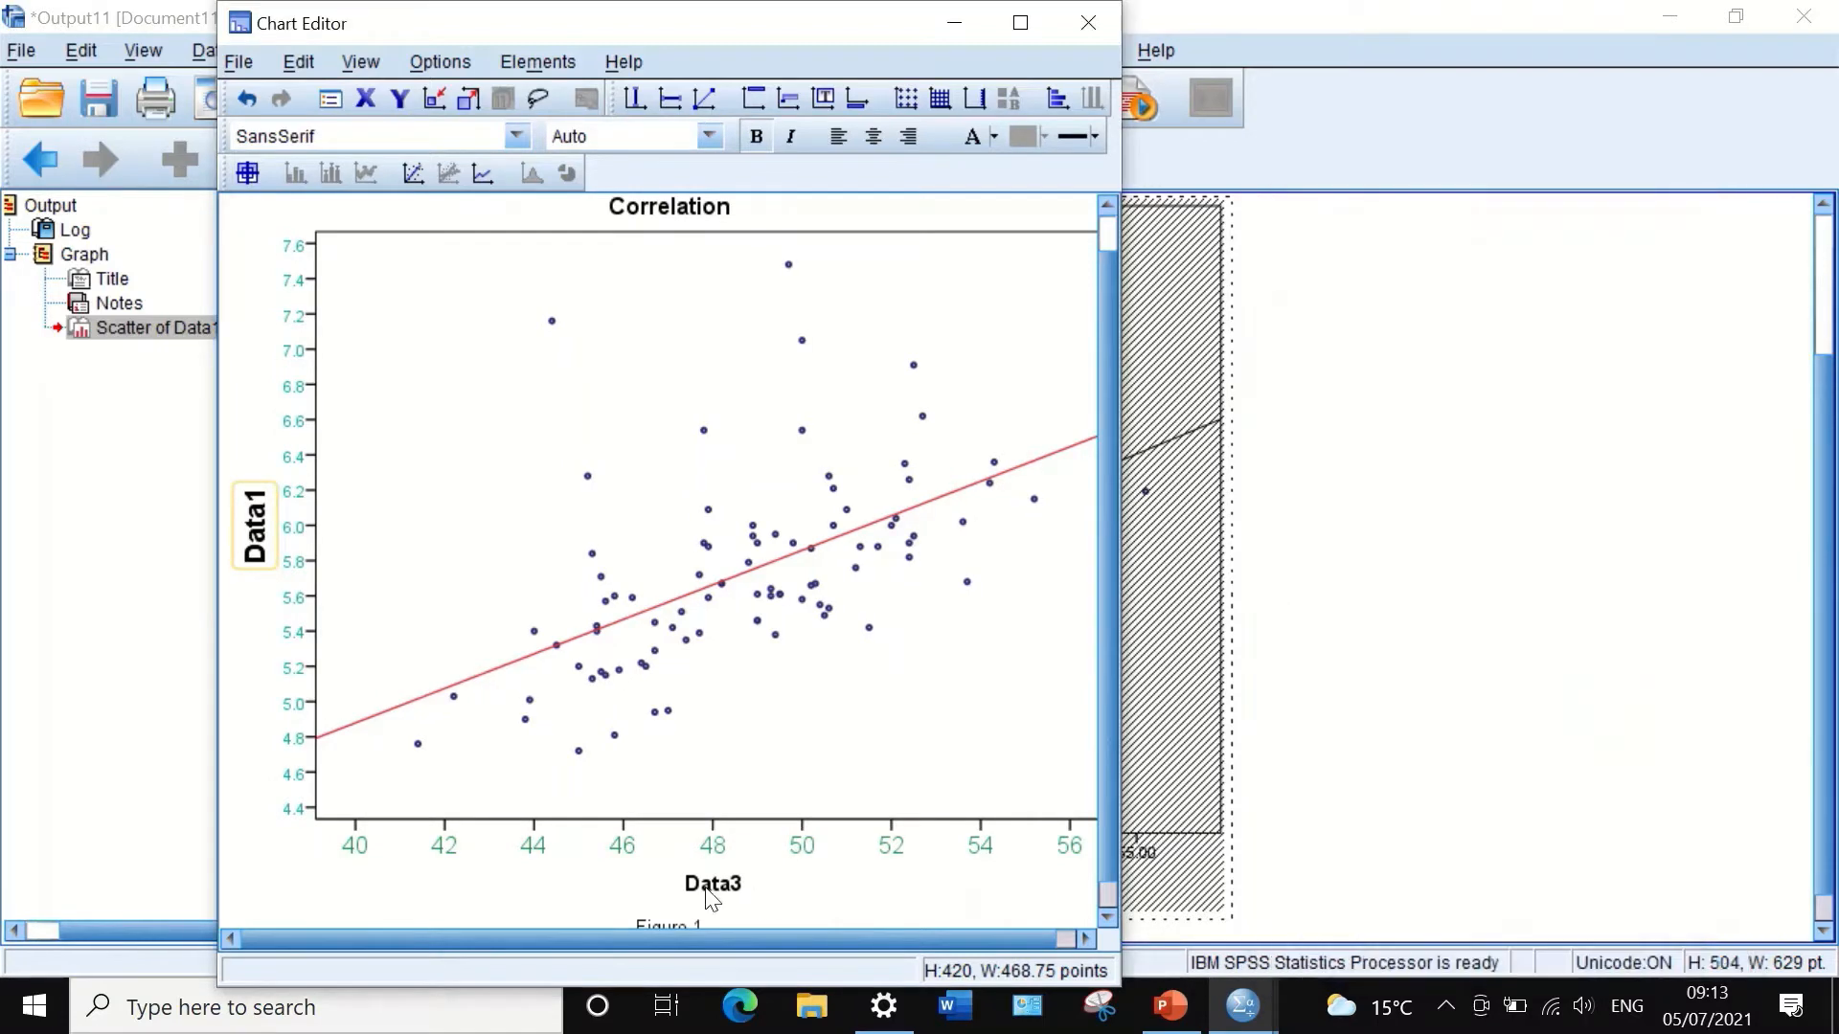
left_click(713, 883)
left_click(733, 883)
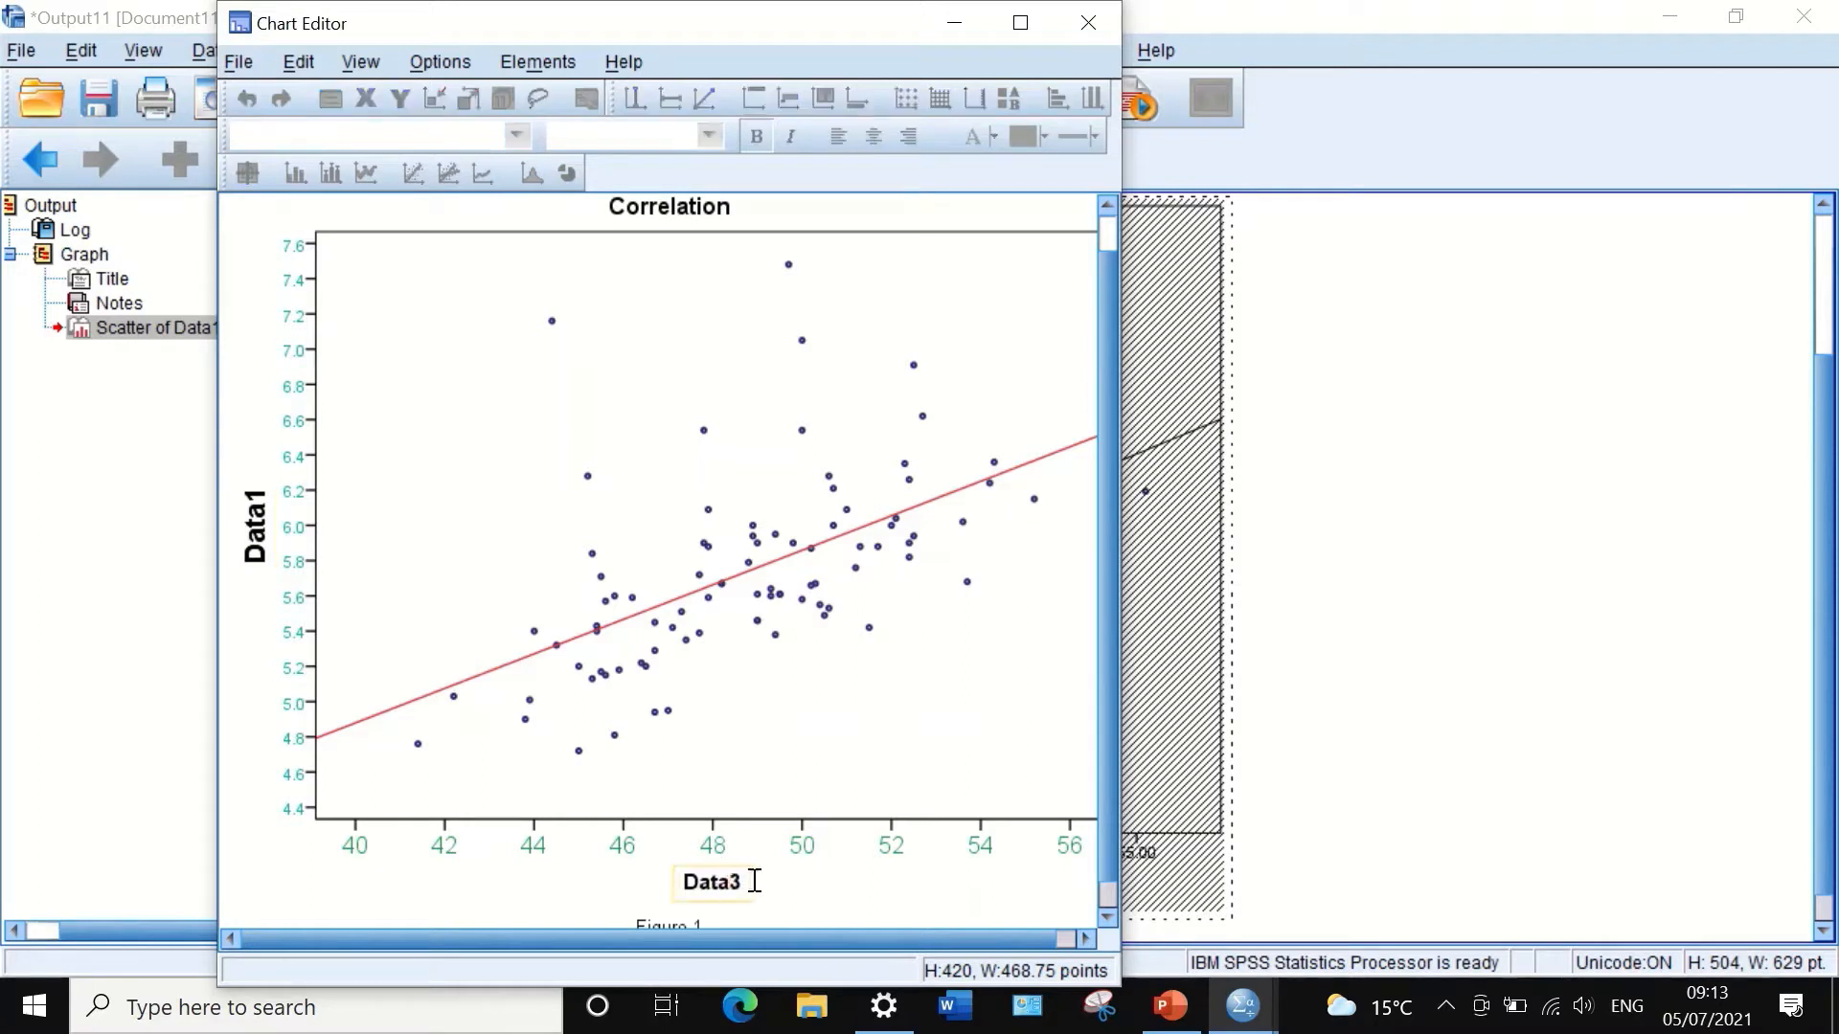
key("Left")
key("BackSpace")
type("a")
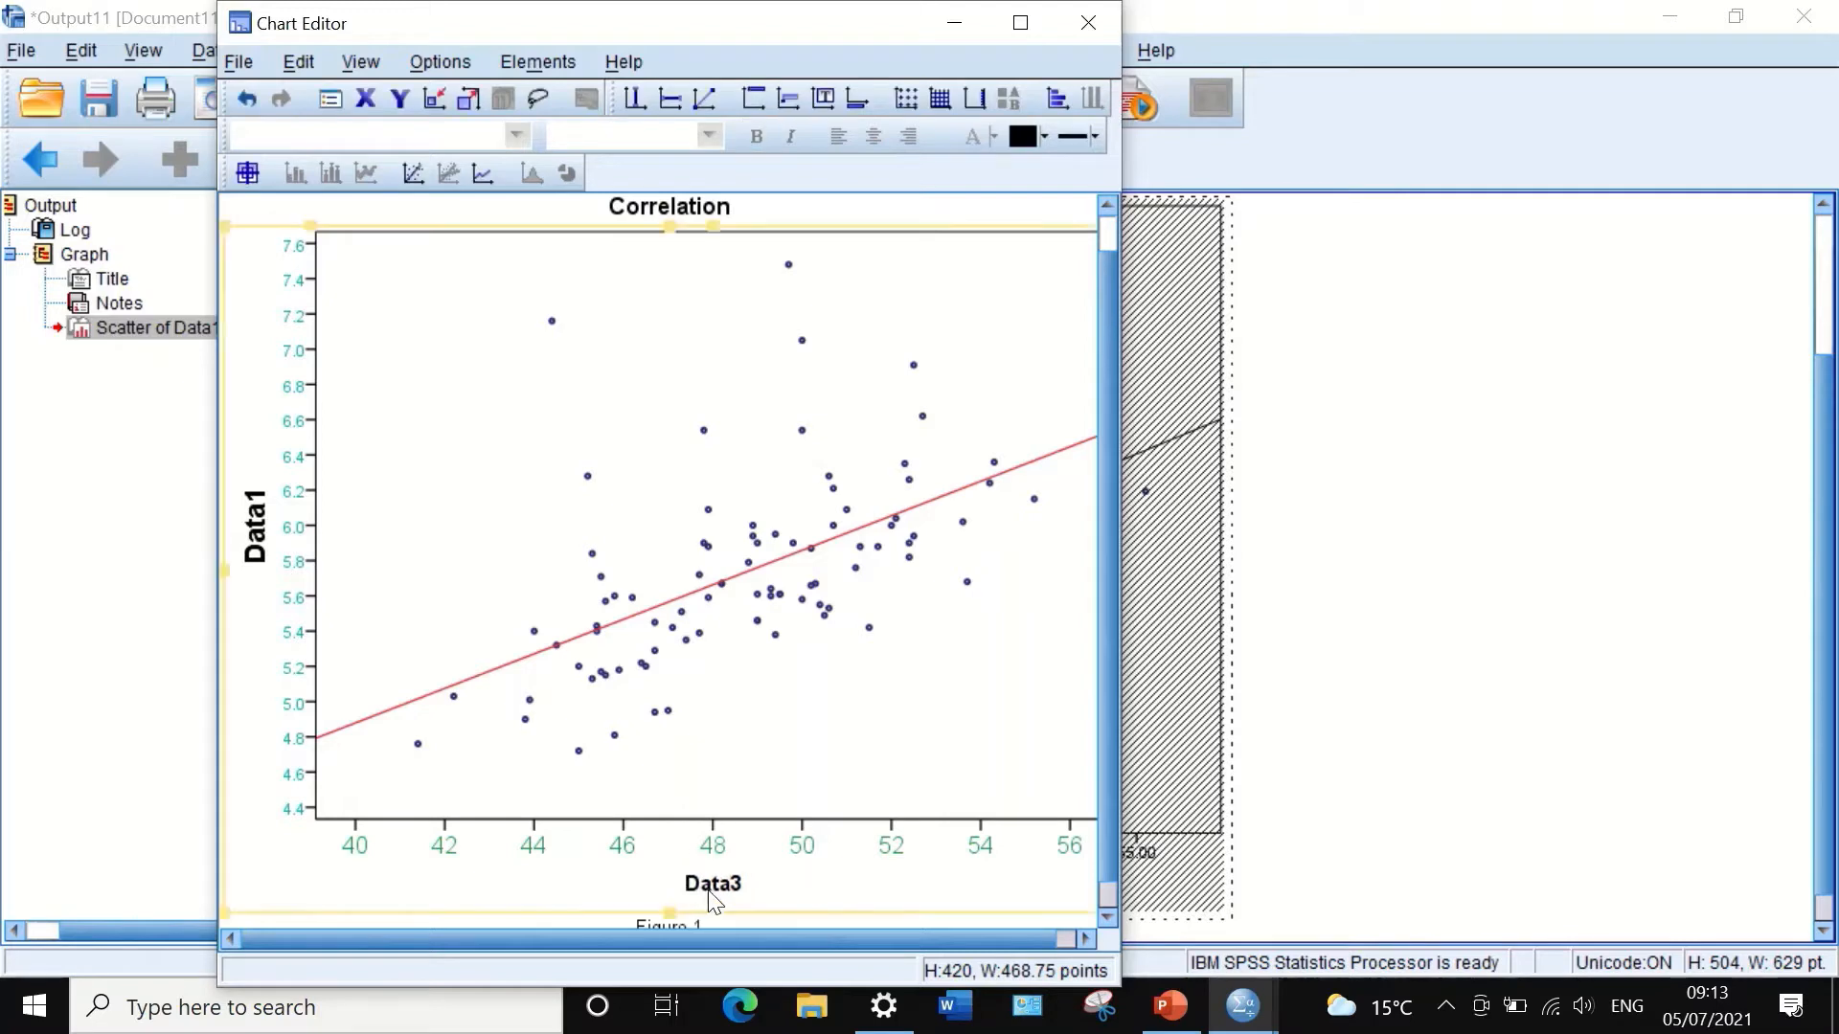
Step: Set the preferred font size of the Data3 axis title to 14 and close its properties window
double_click(710, 883)
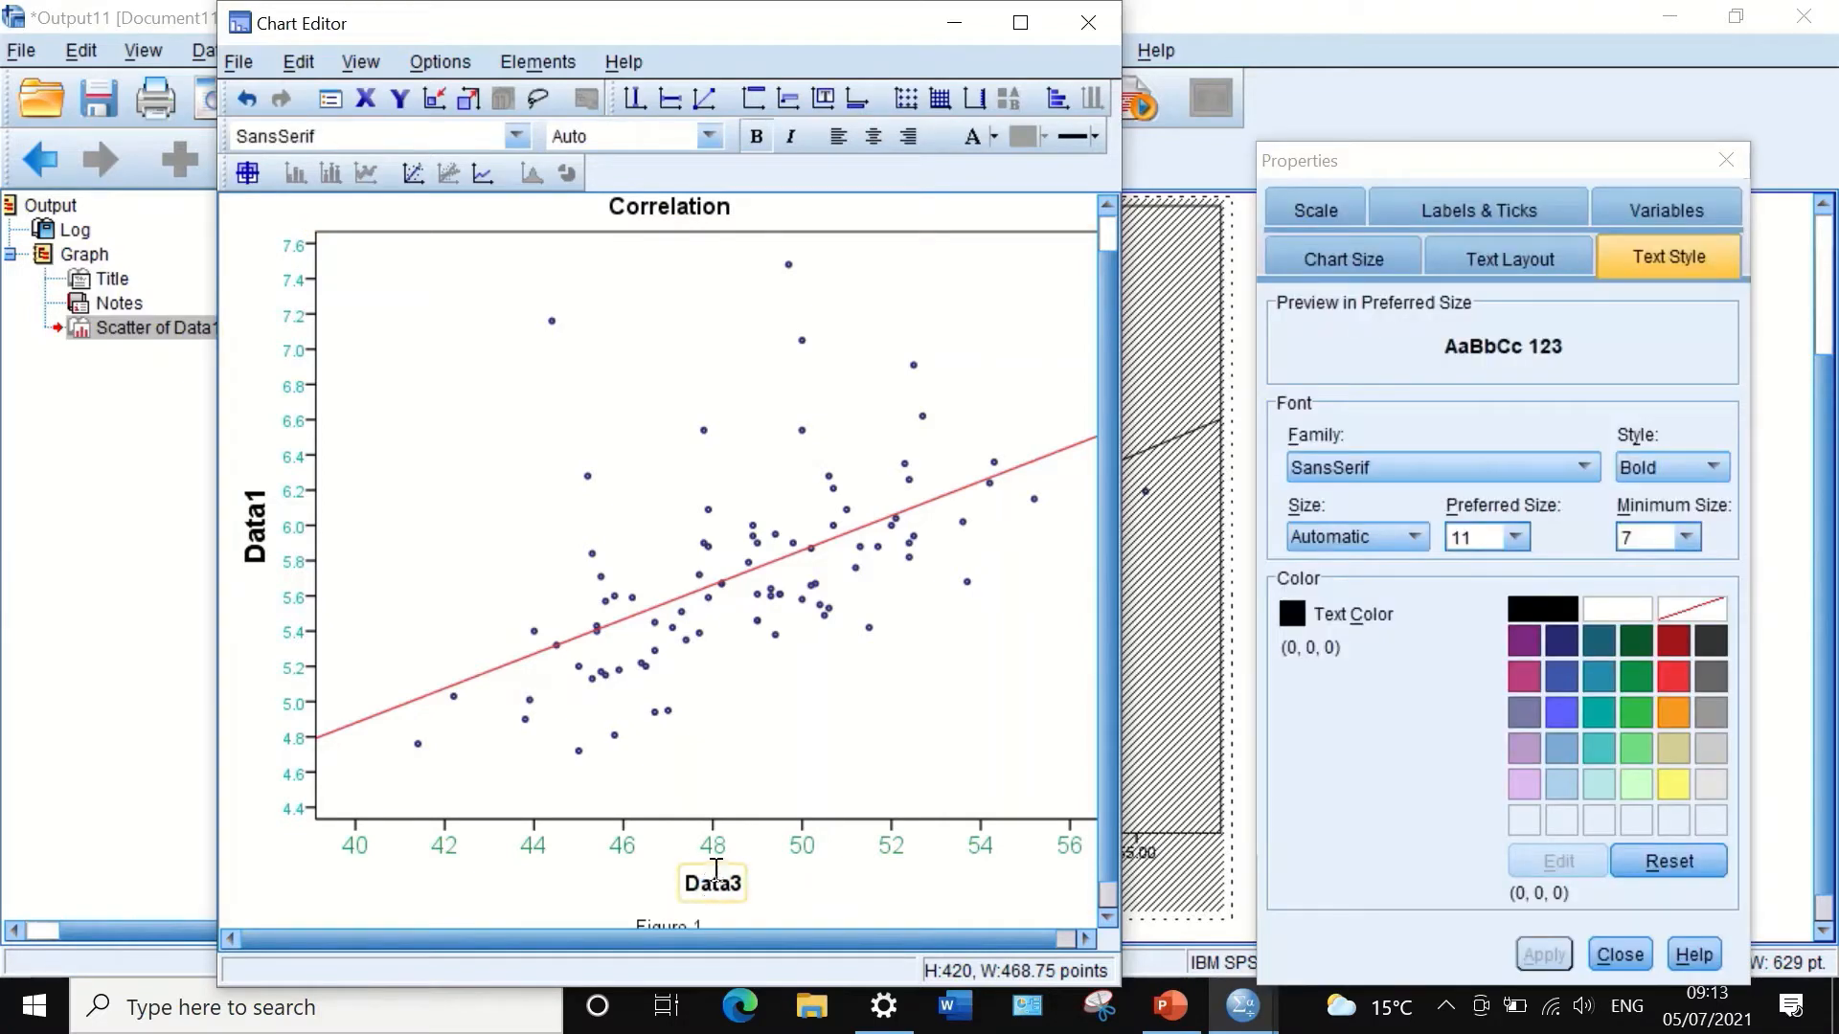
double_click(726, 870)
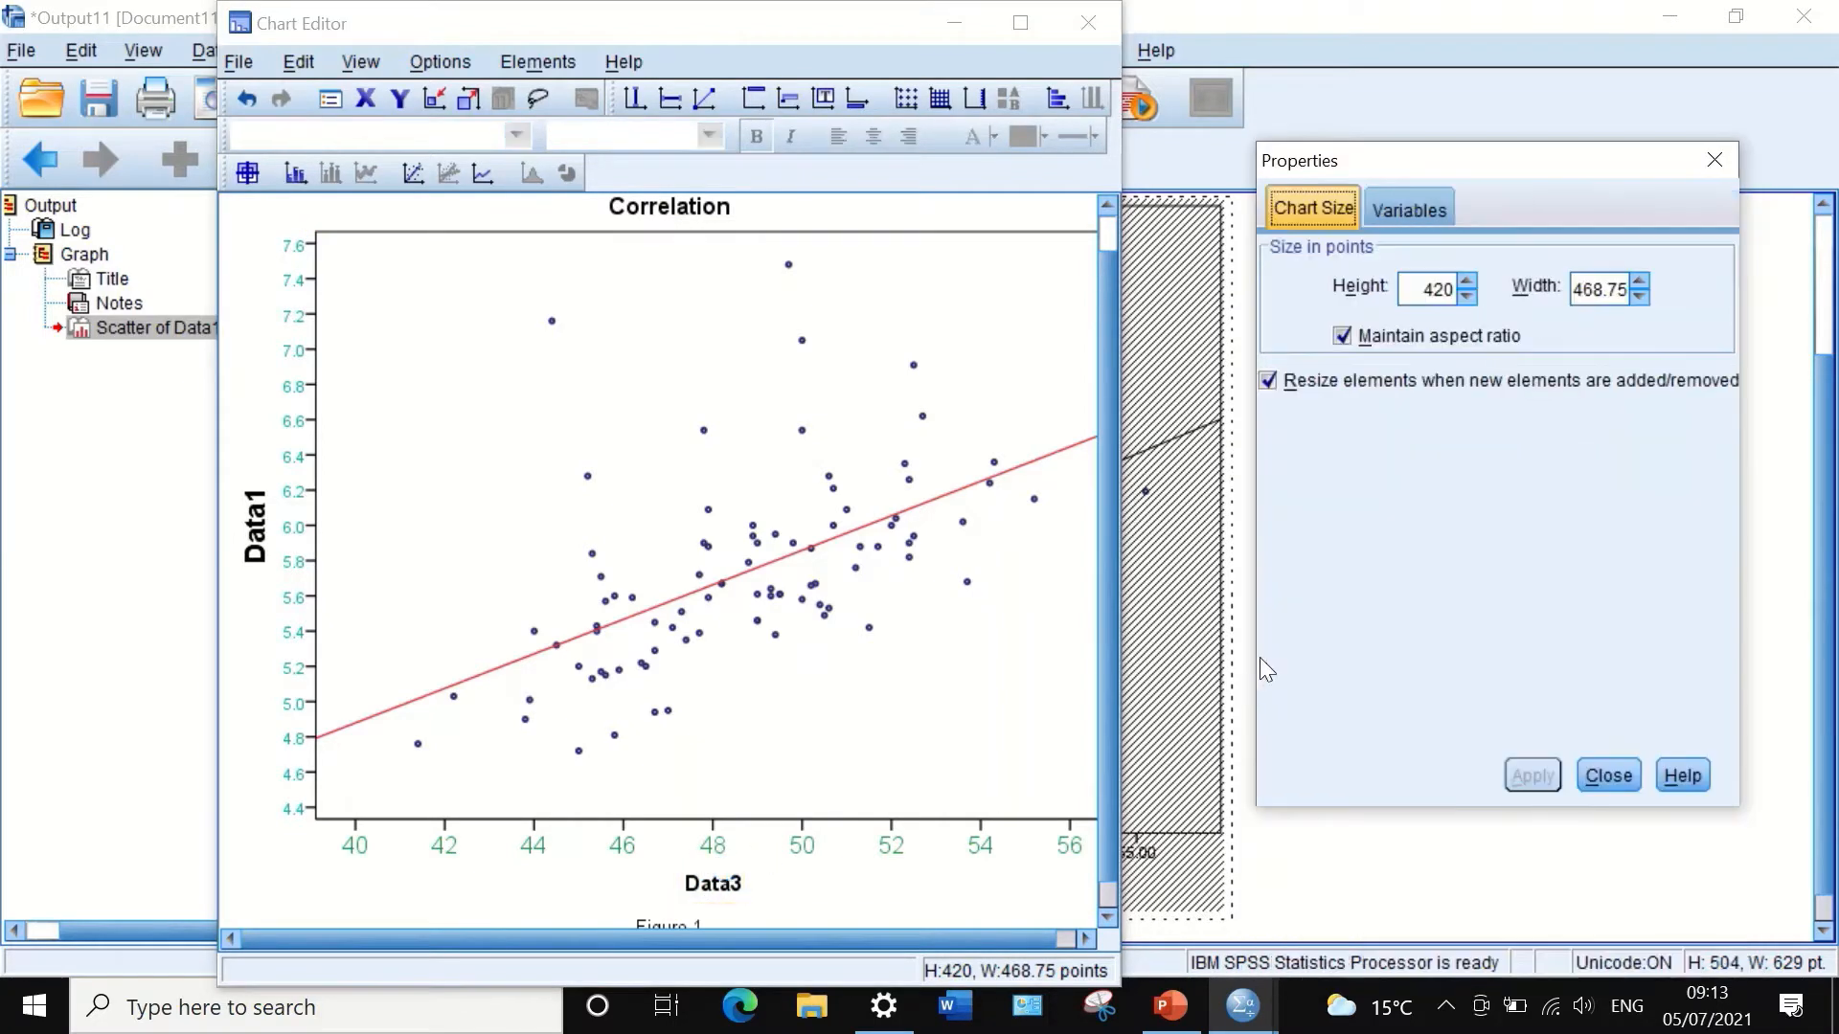
left_click(725, 873)
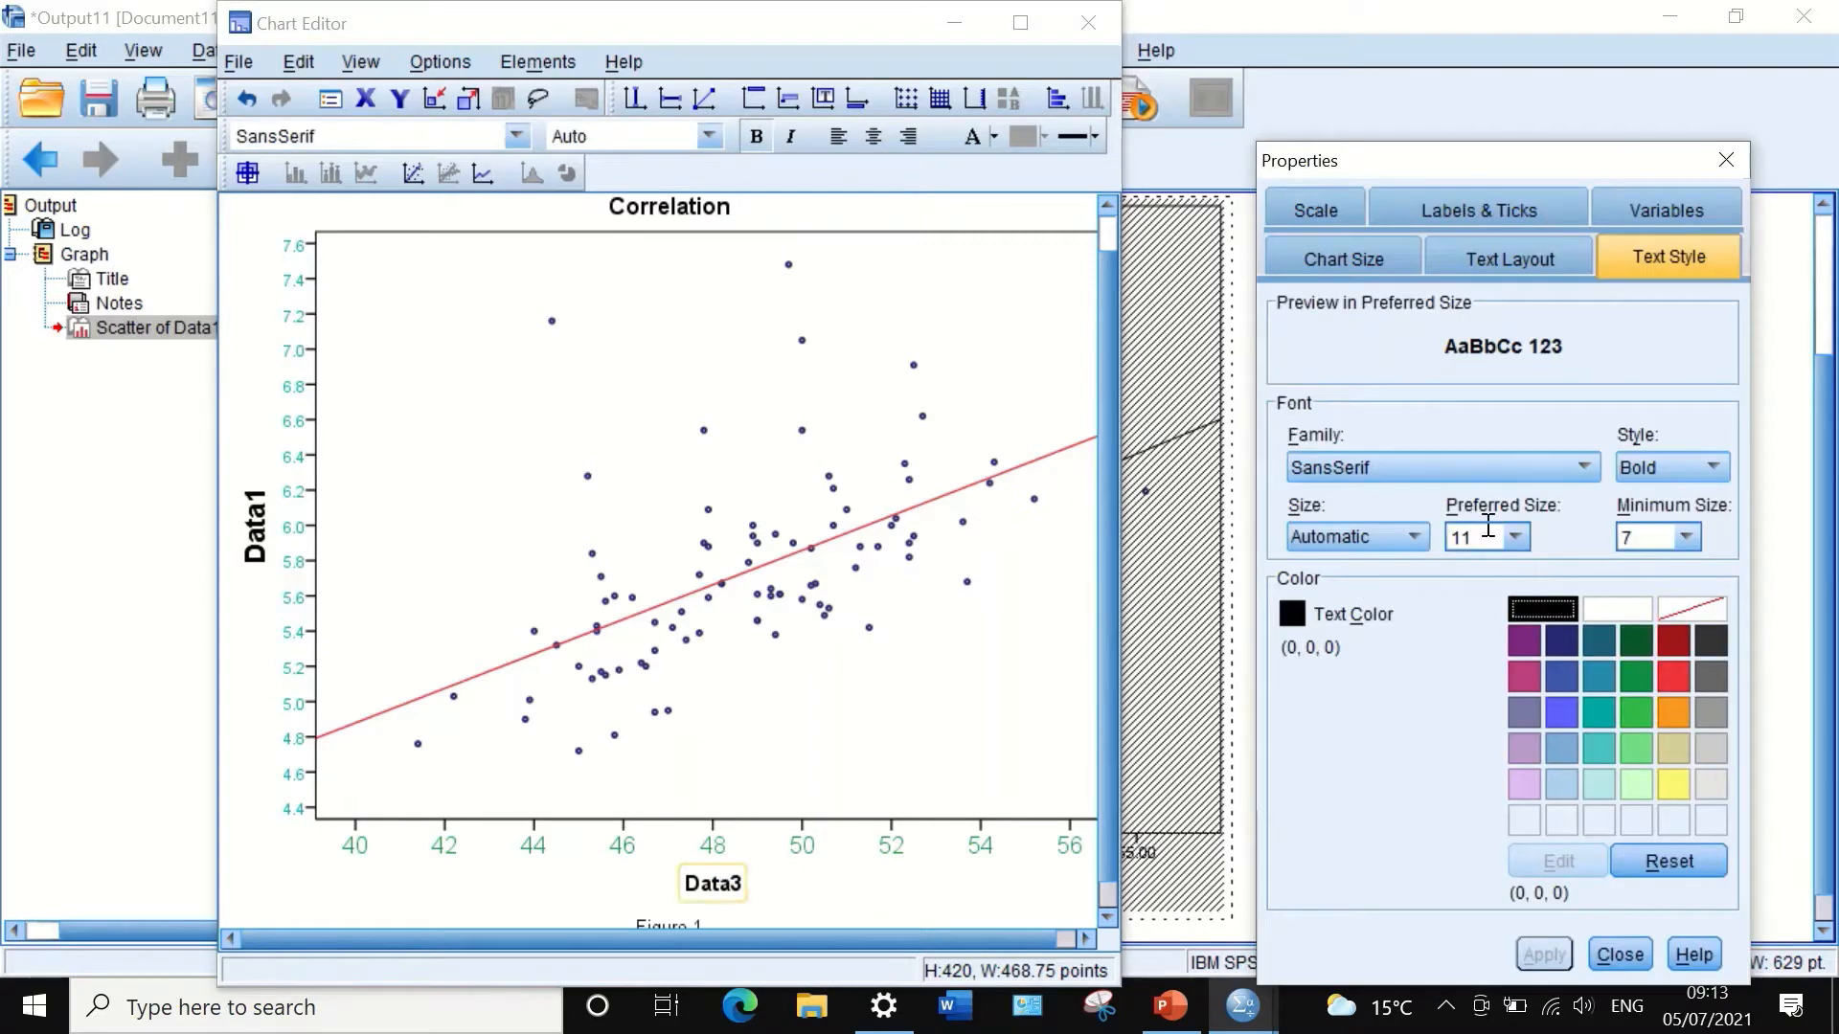
left_click(1515, 537)
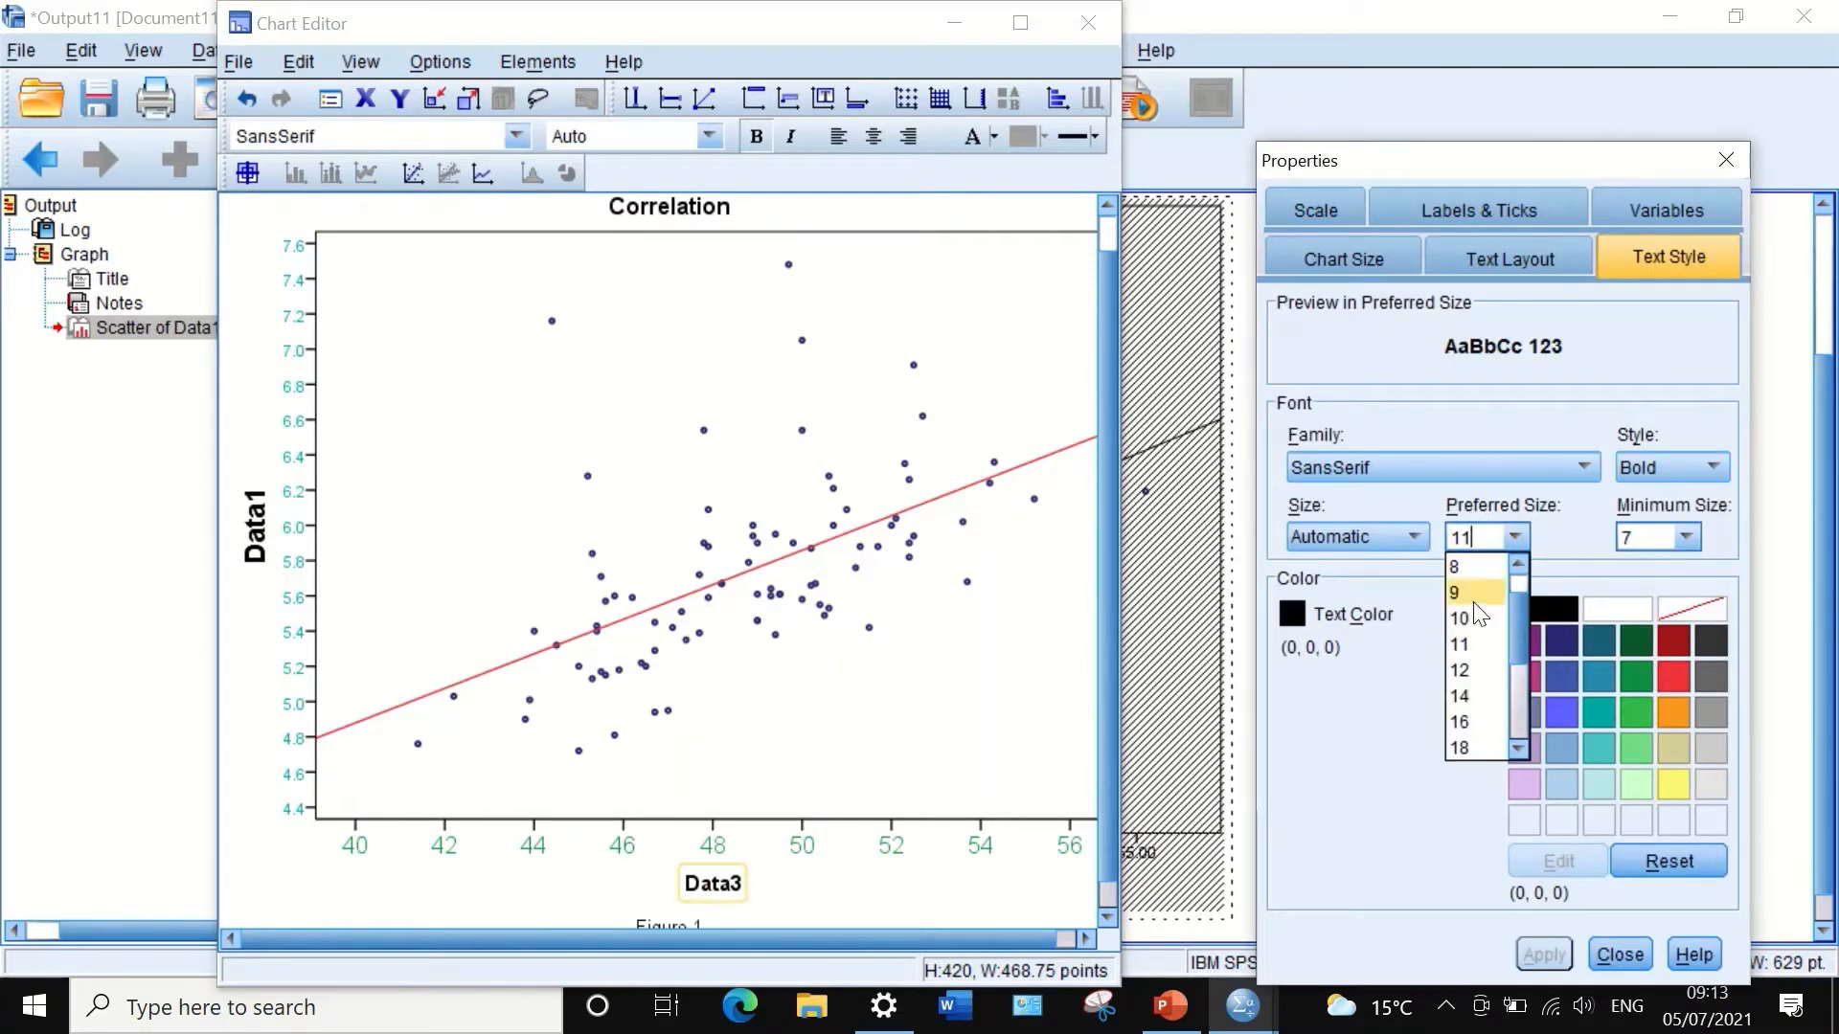
left_click(1473, 688)
left_click(1544, 952)
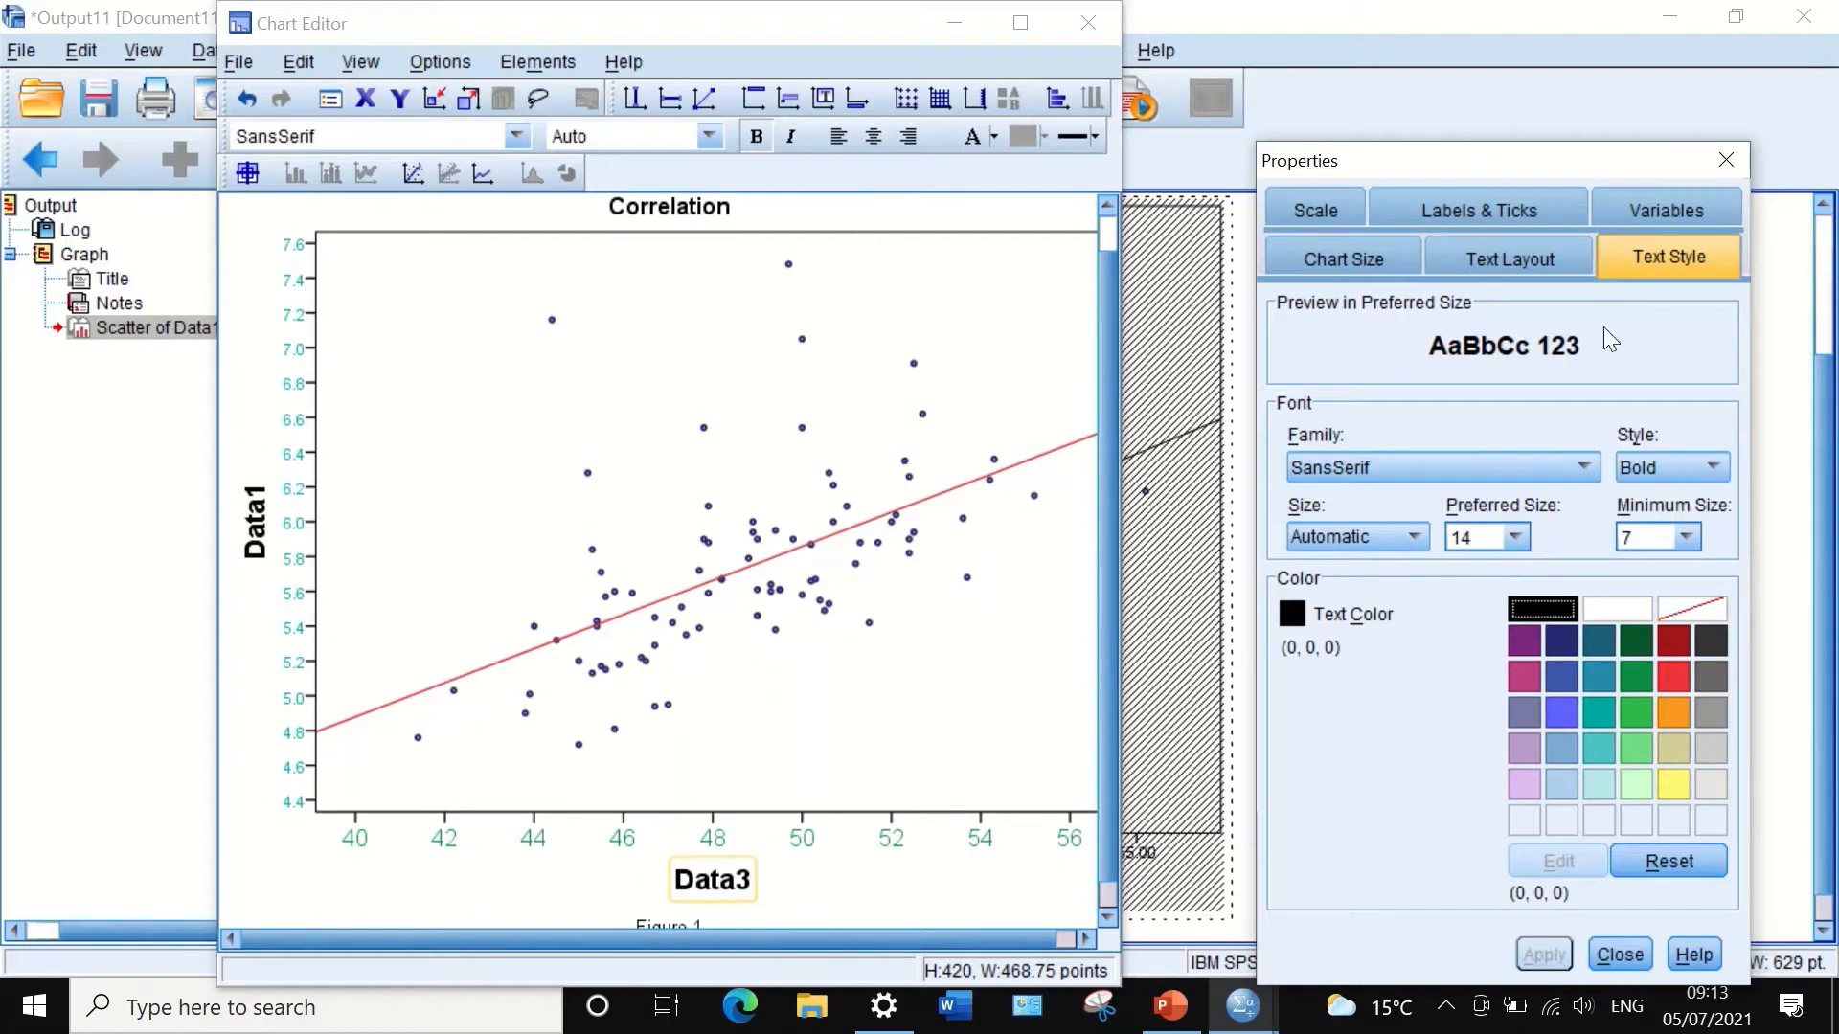
left_click(1737, 157)
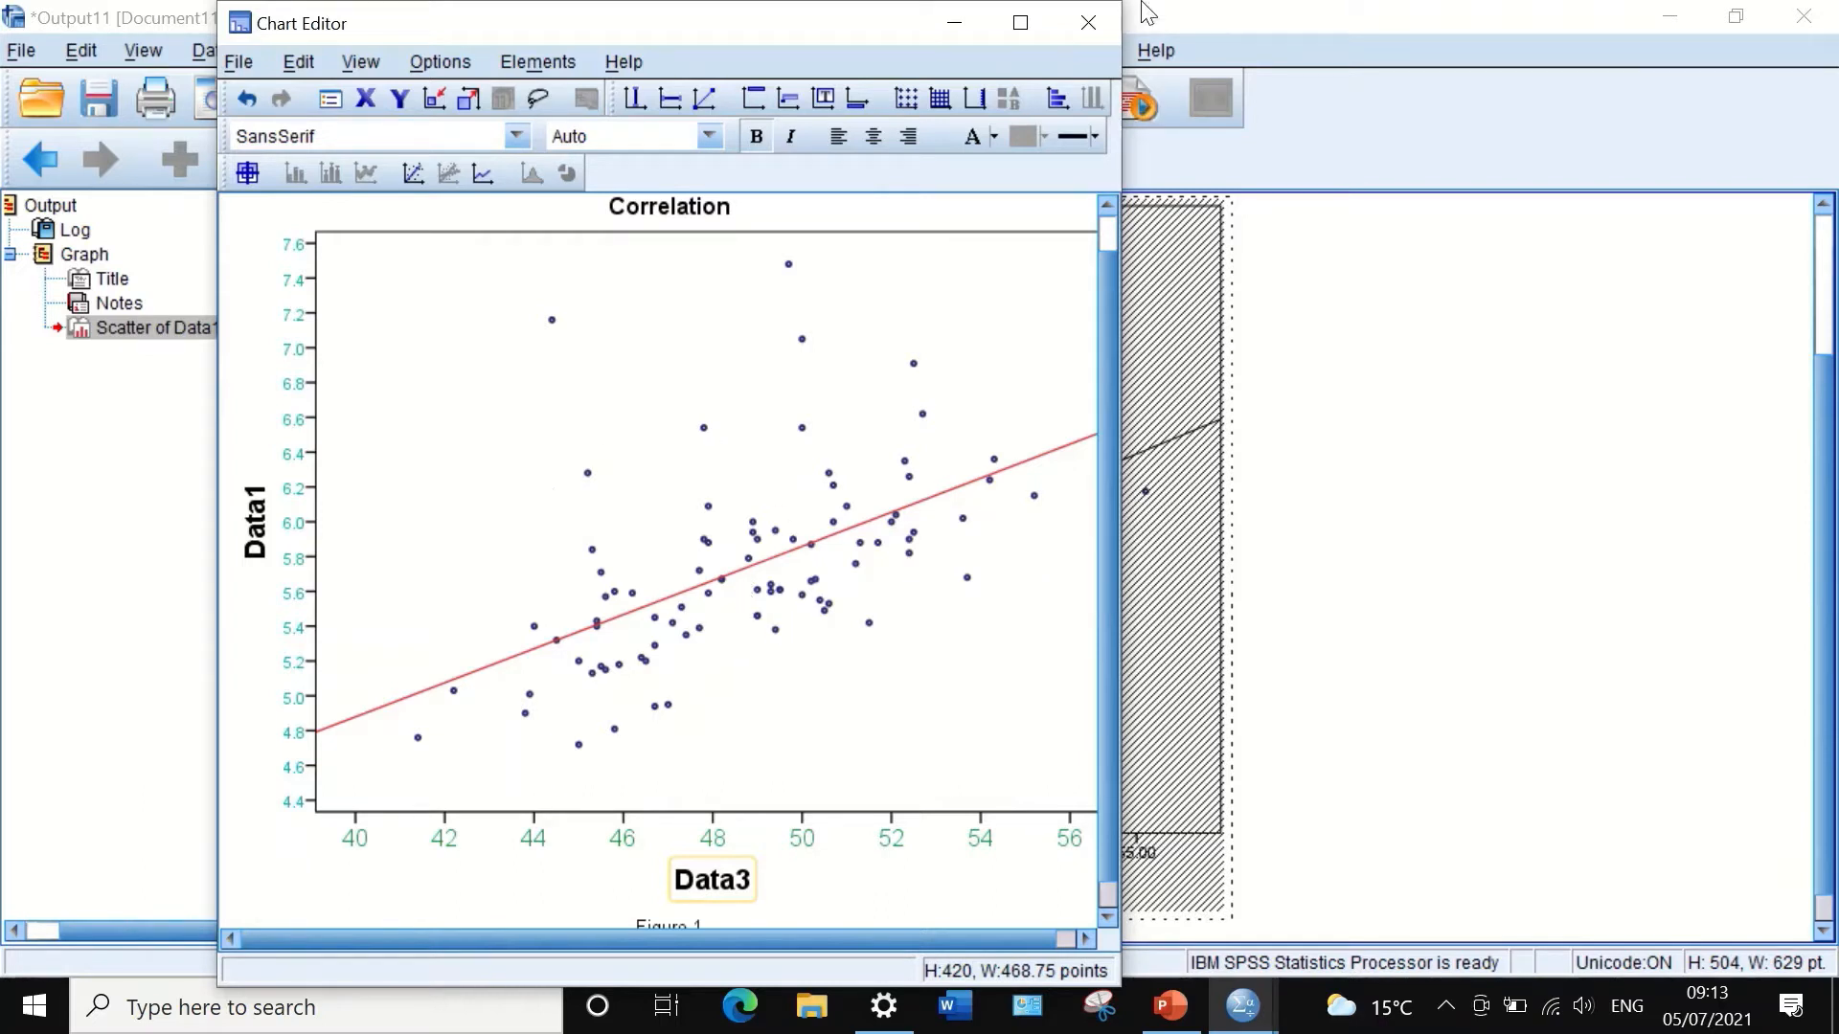
Step: Close the chart editor and select the formatted scatterplot in the output
mouse_move(1111, 19)
mouse_move(958, 5)
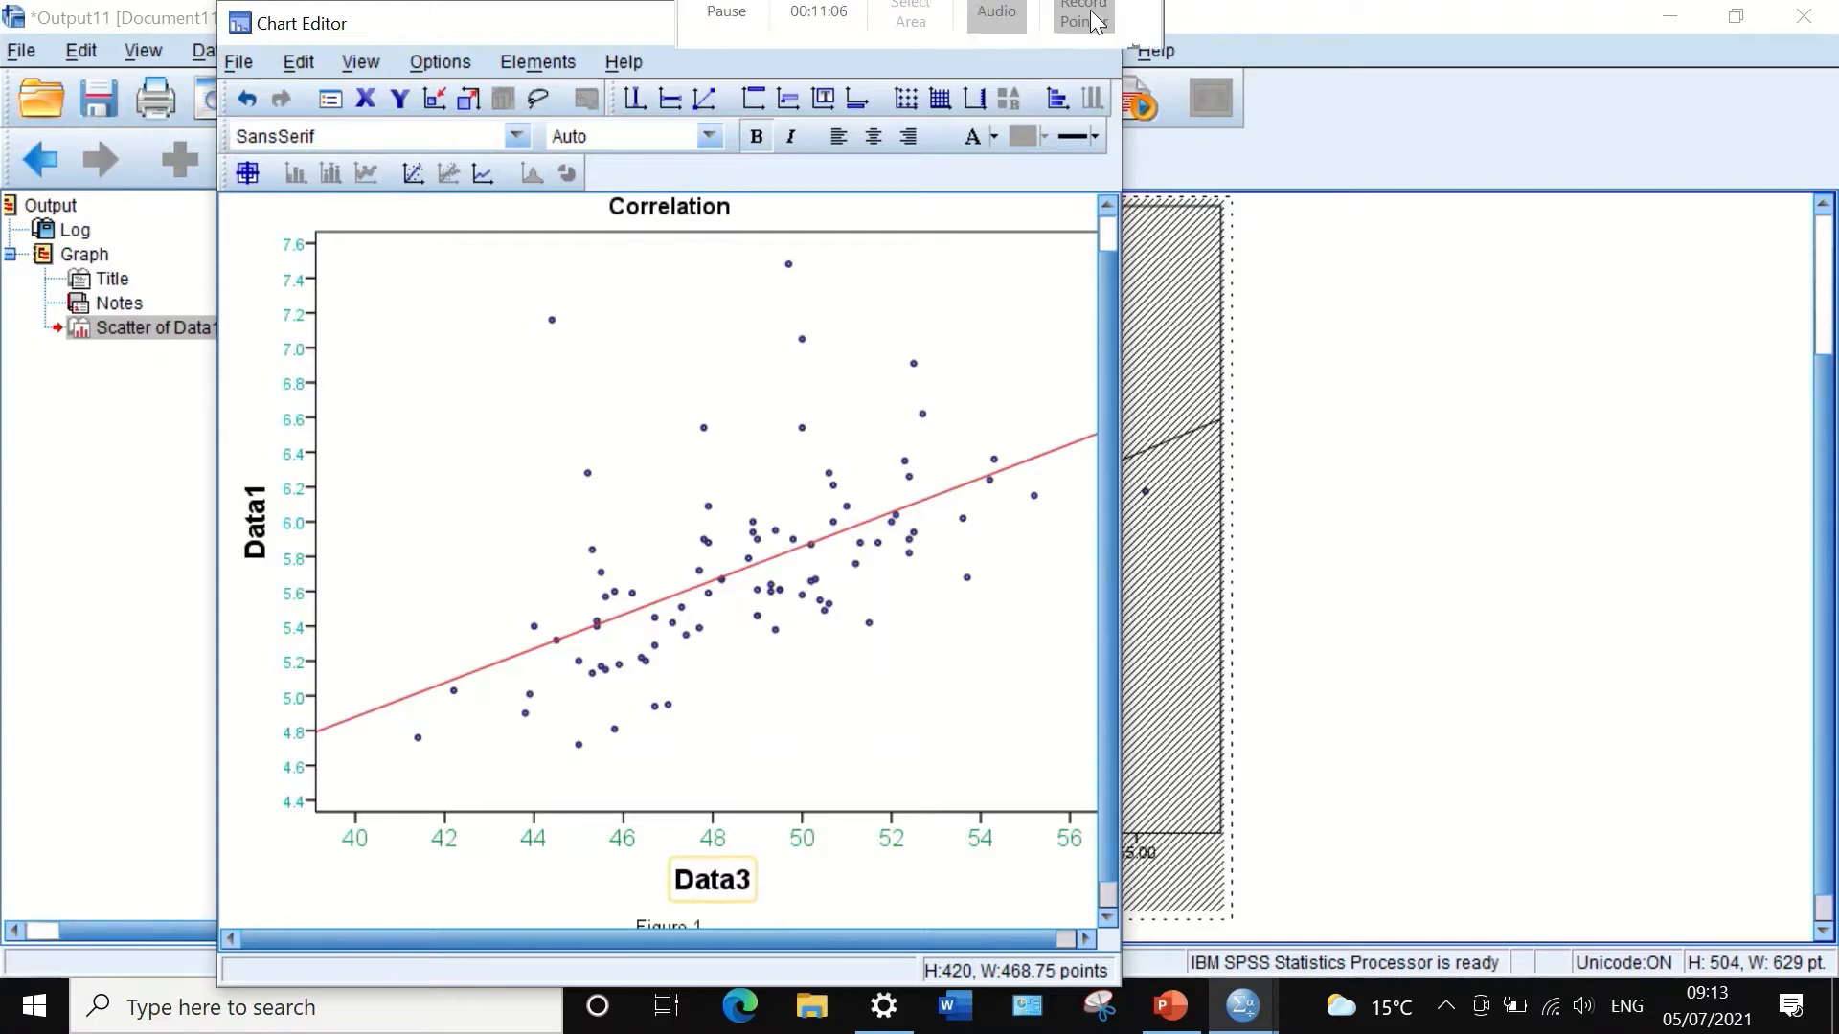
left_click(1382, 372)
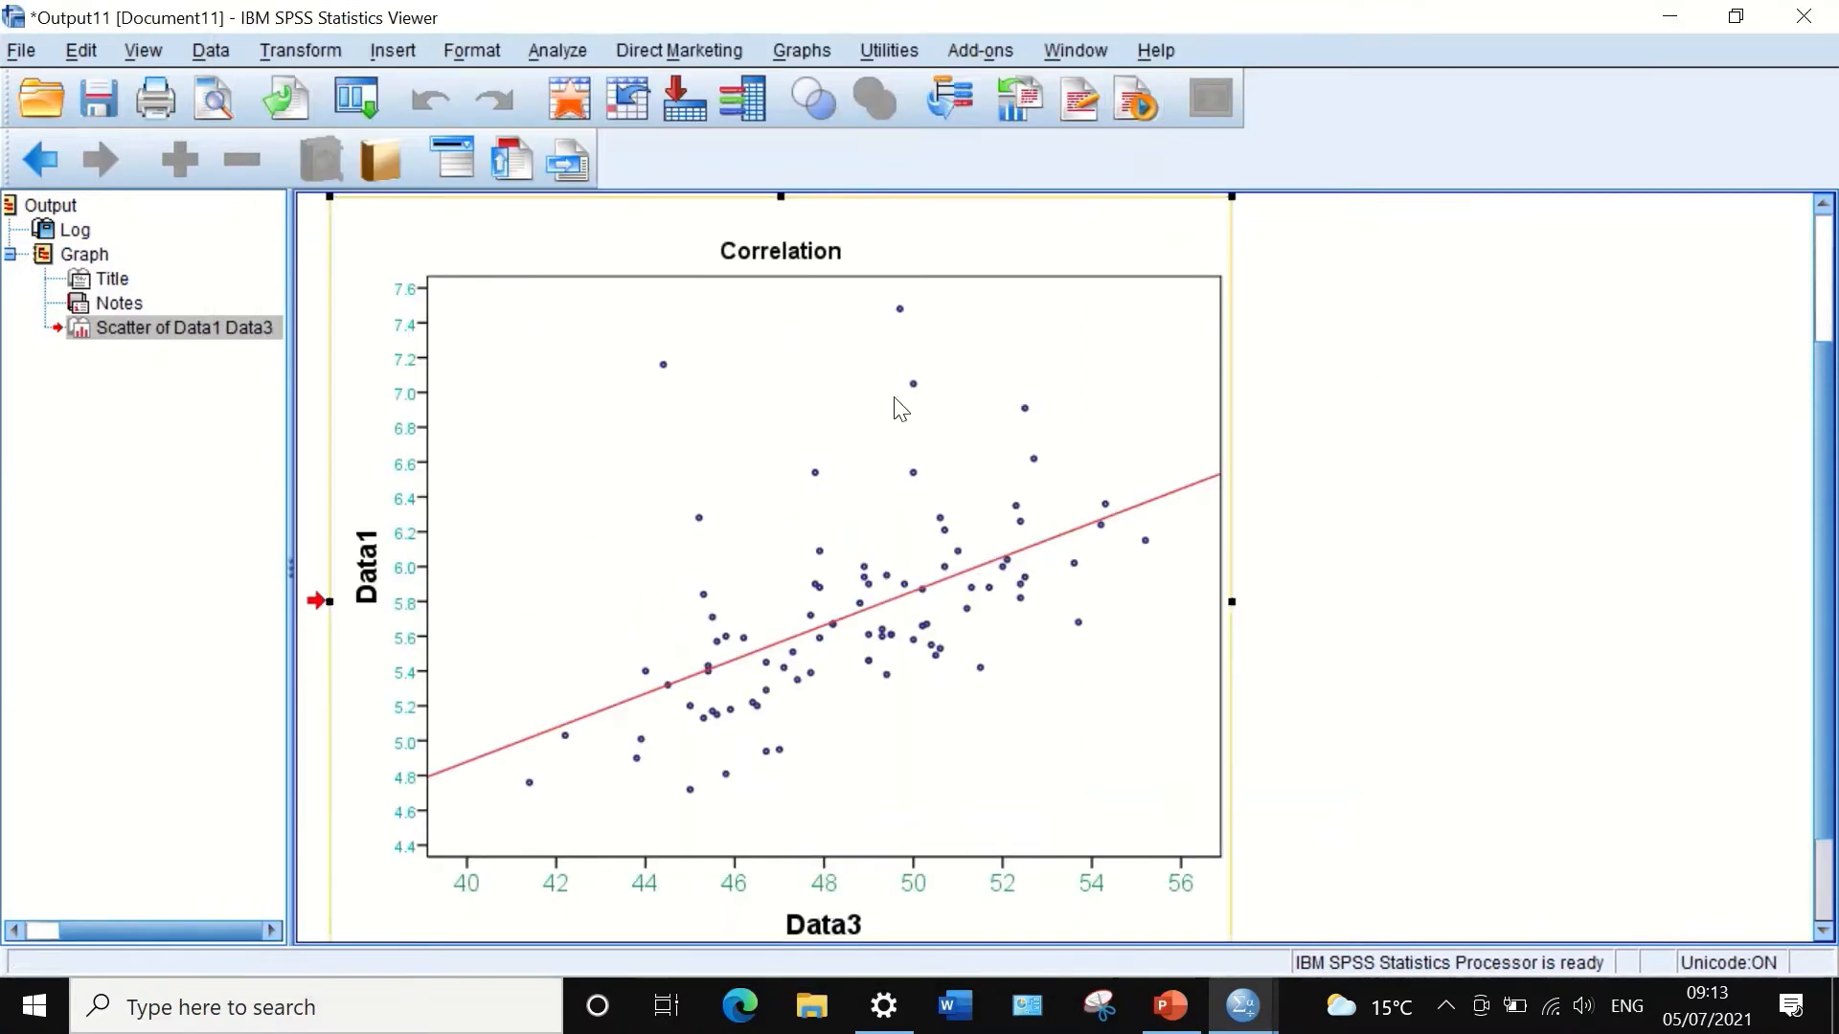
left_click(928, 435)
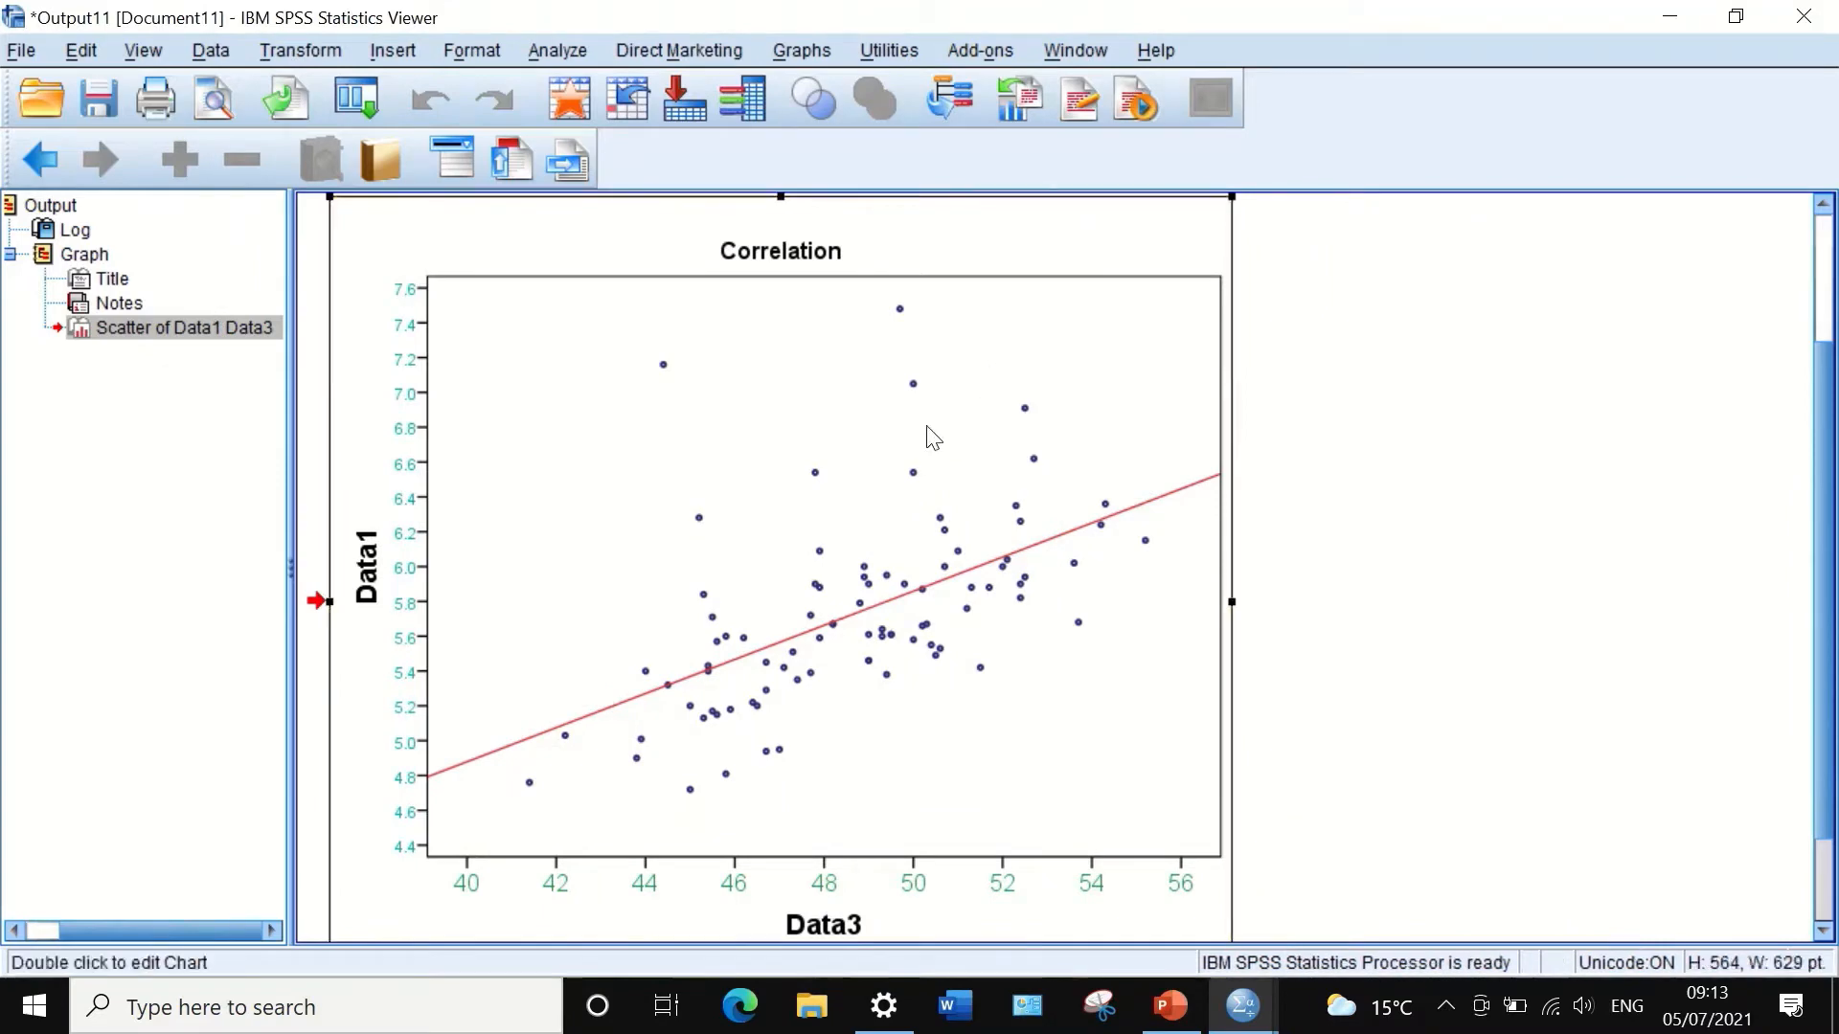
Step: Start exporting only the selected scatterplot, with Word/RTF (*.doc) as the document type
right_click(722, 422)
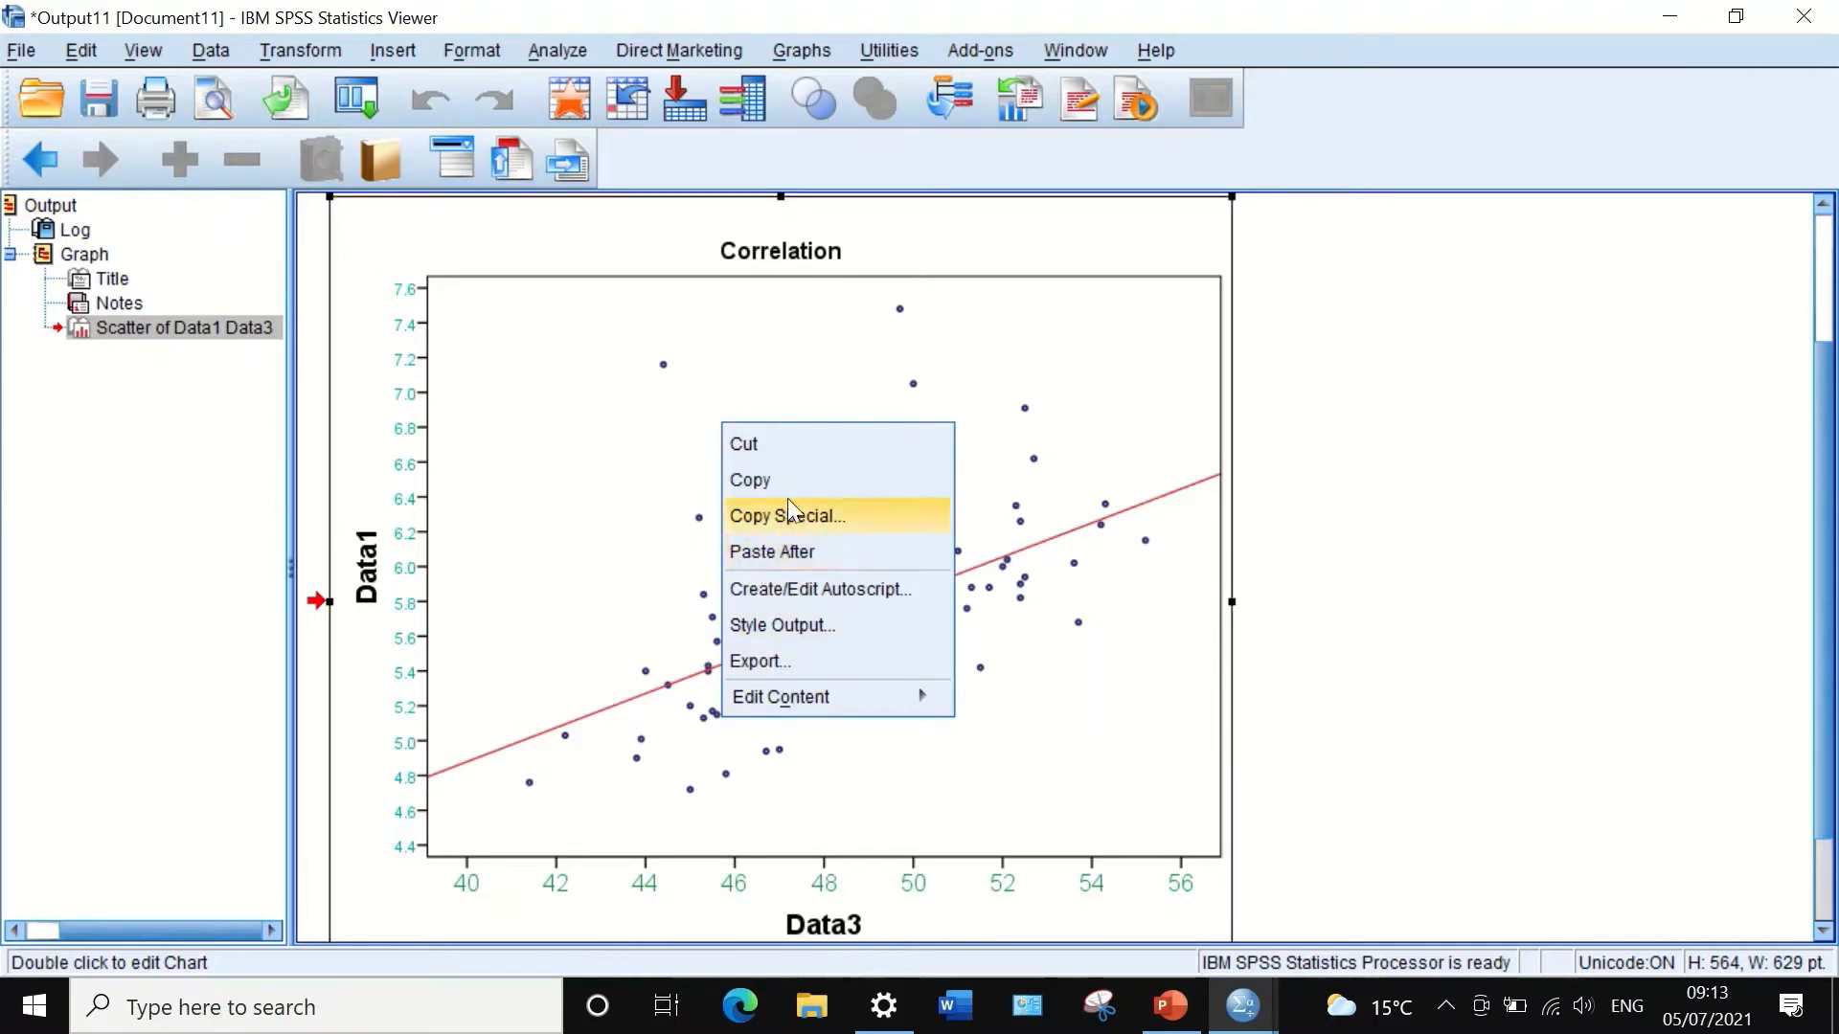
left_click(771, 662)
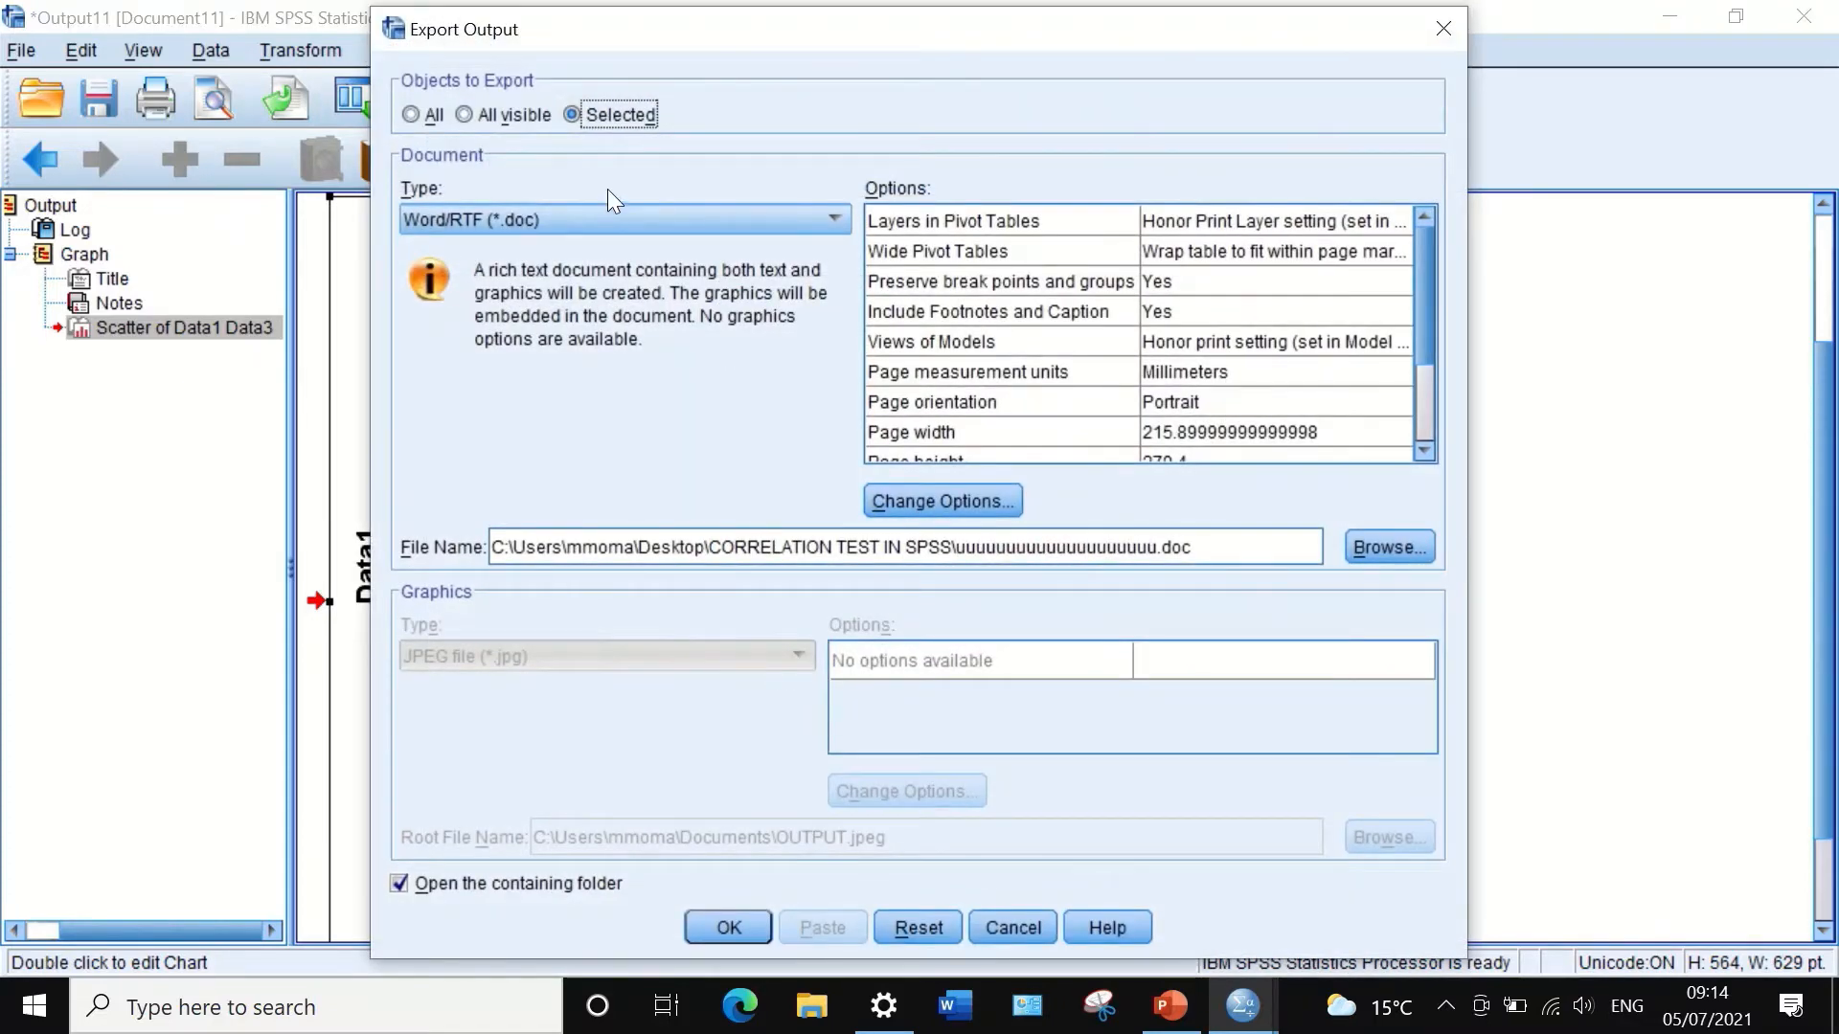
left_click(724, 217)
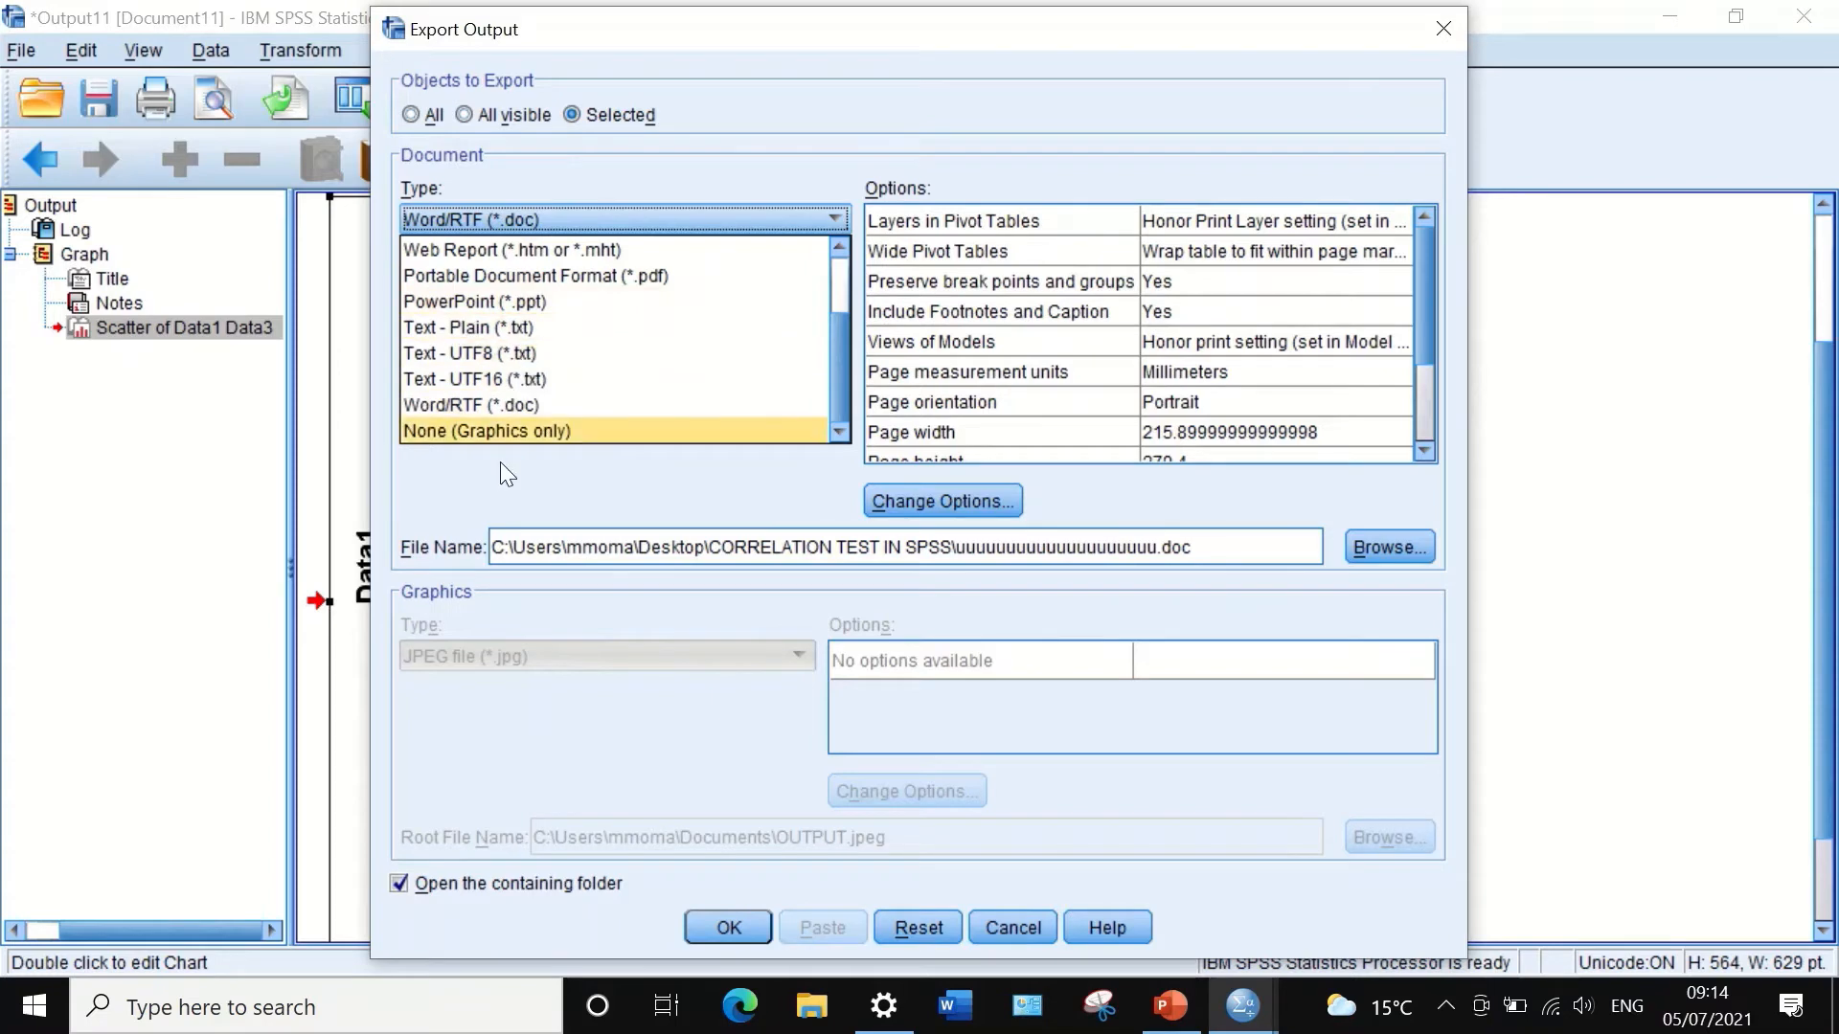
left_click(522, 407)
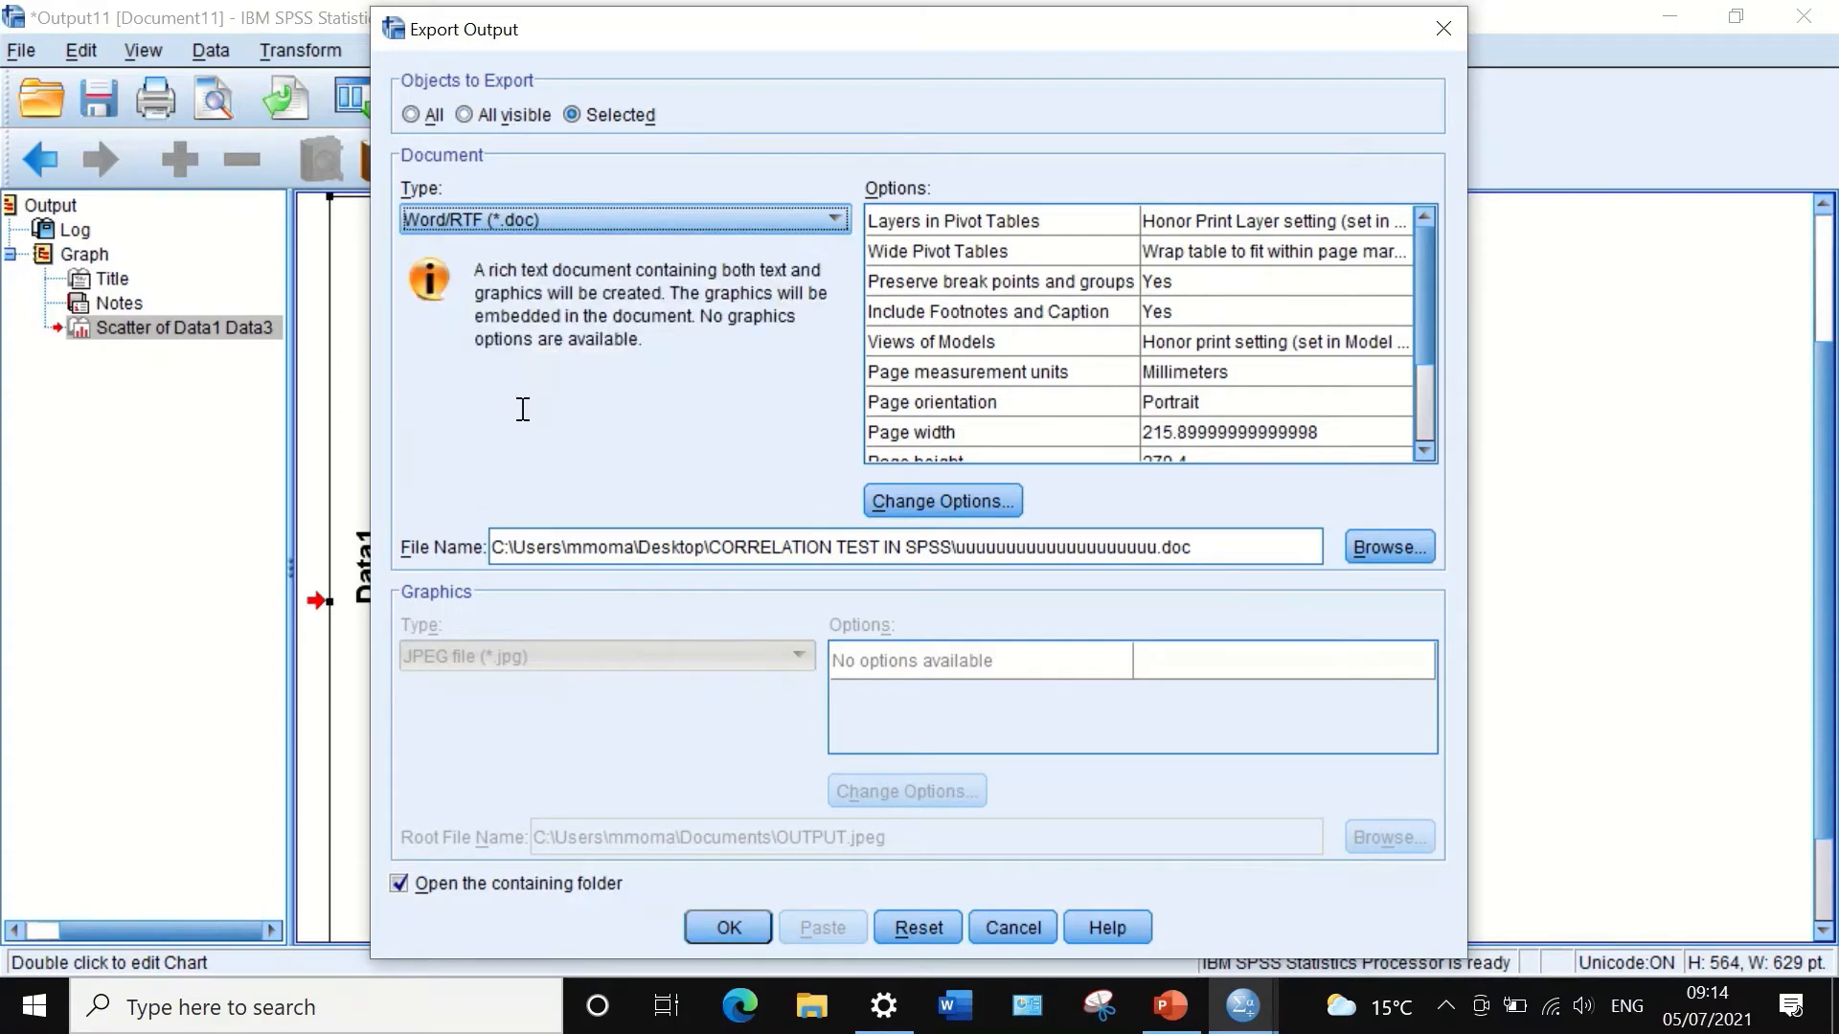
Step: Set the export location to the CORRELATION TEST IN SPSS folder on the Desktop
left_click(1364, 550)
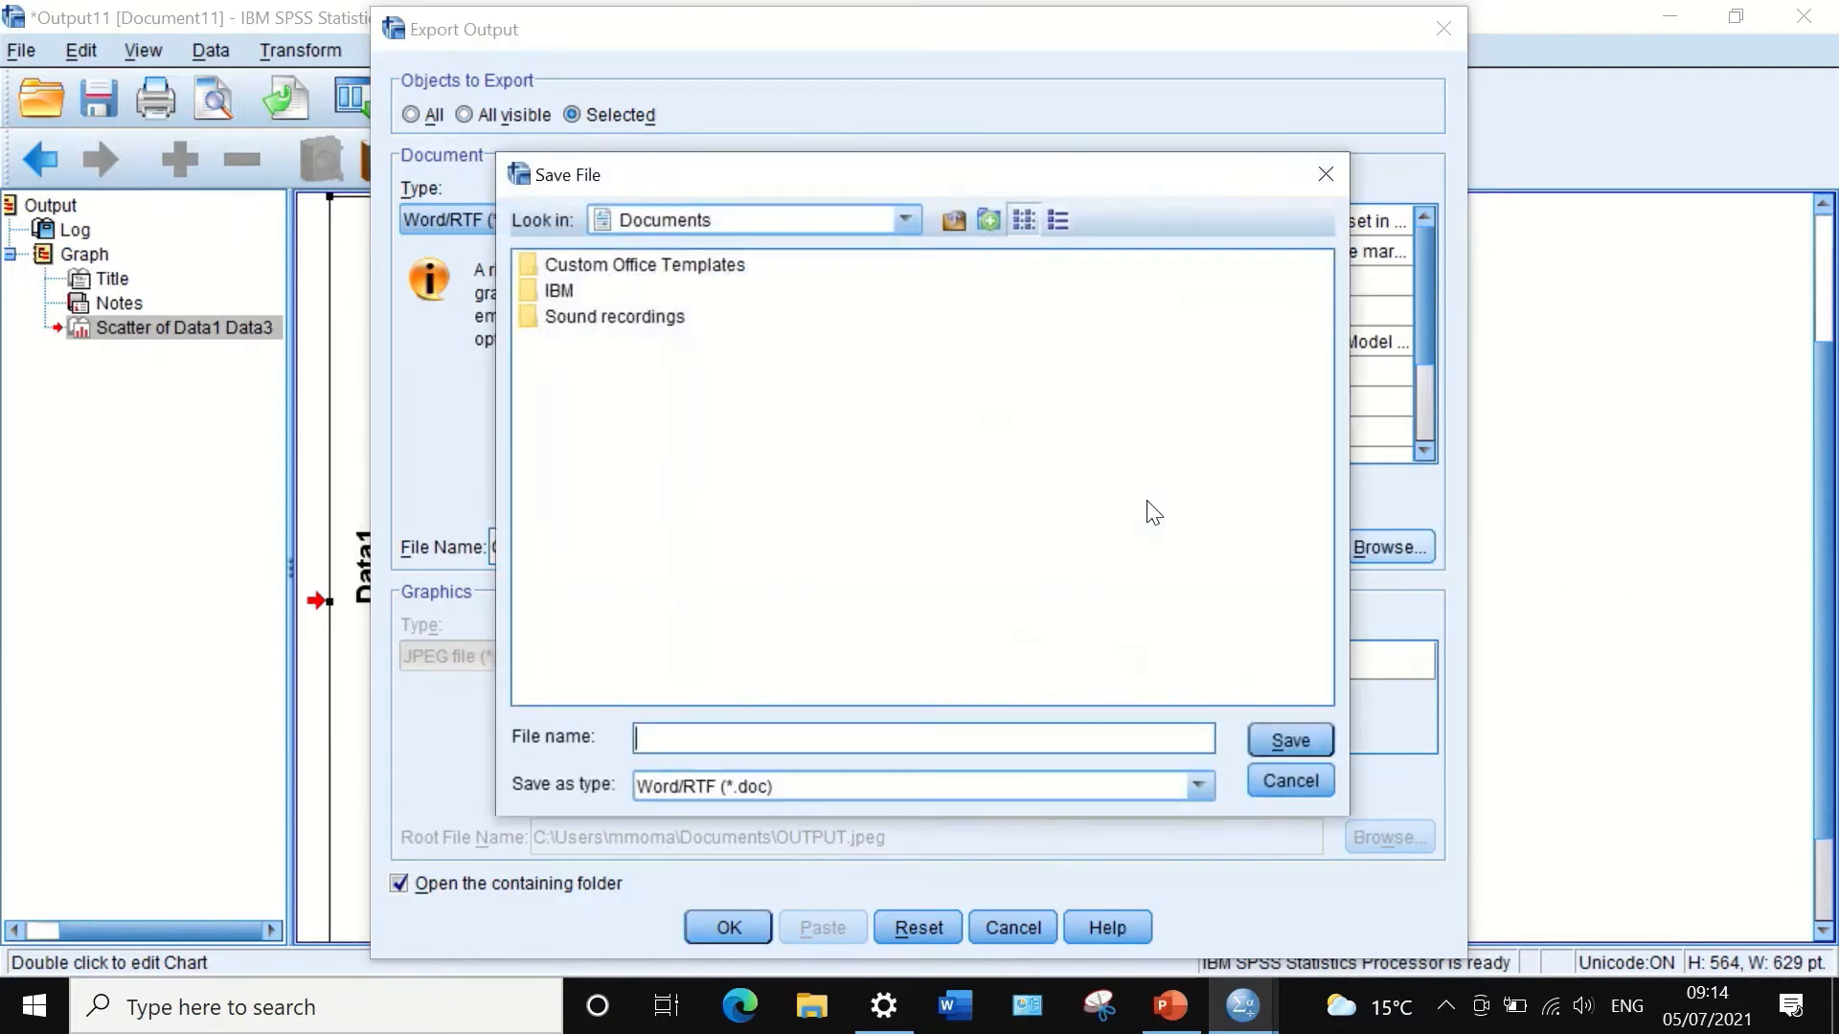
left_click(716, 219)
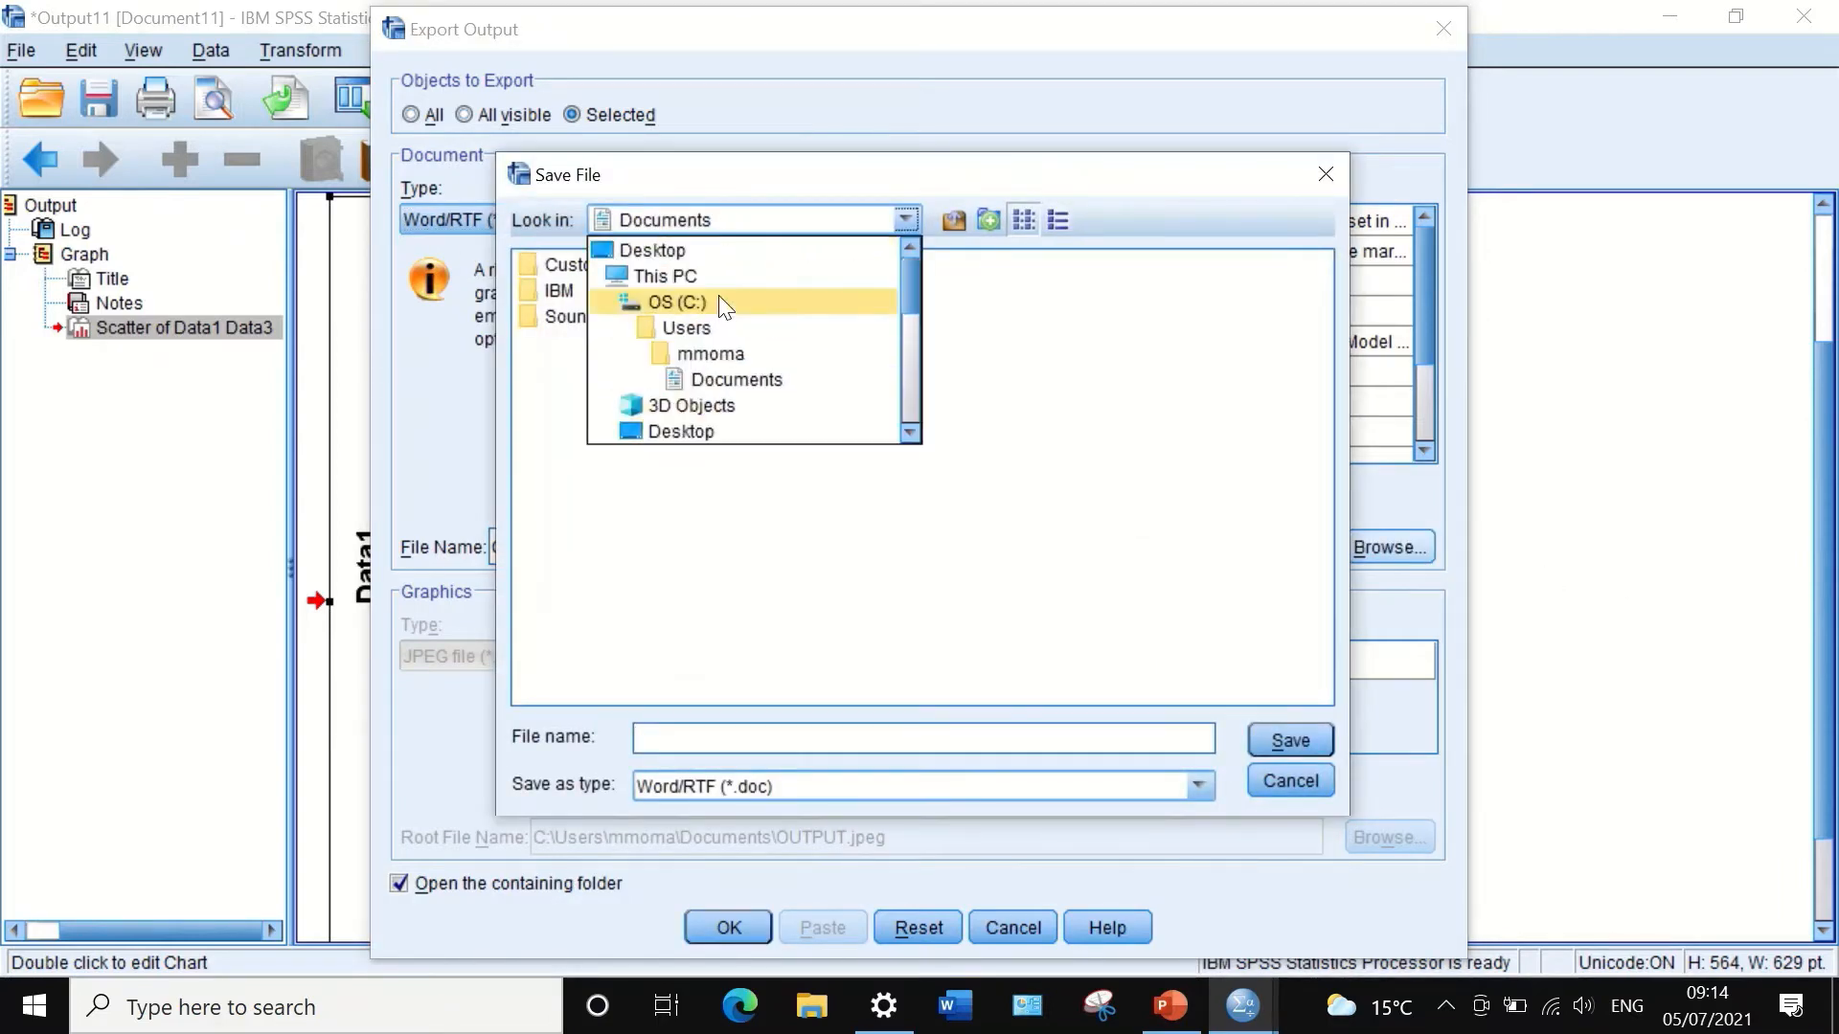
left_click(689, 253)
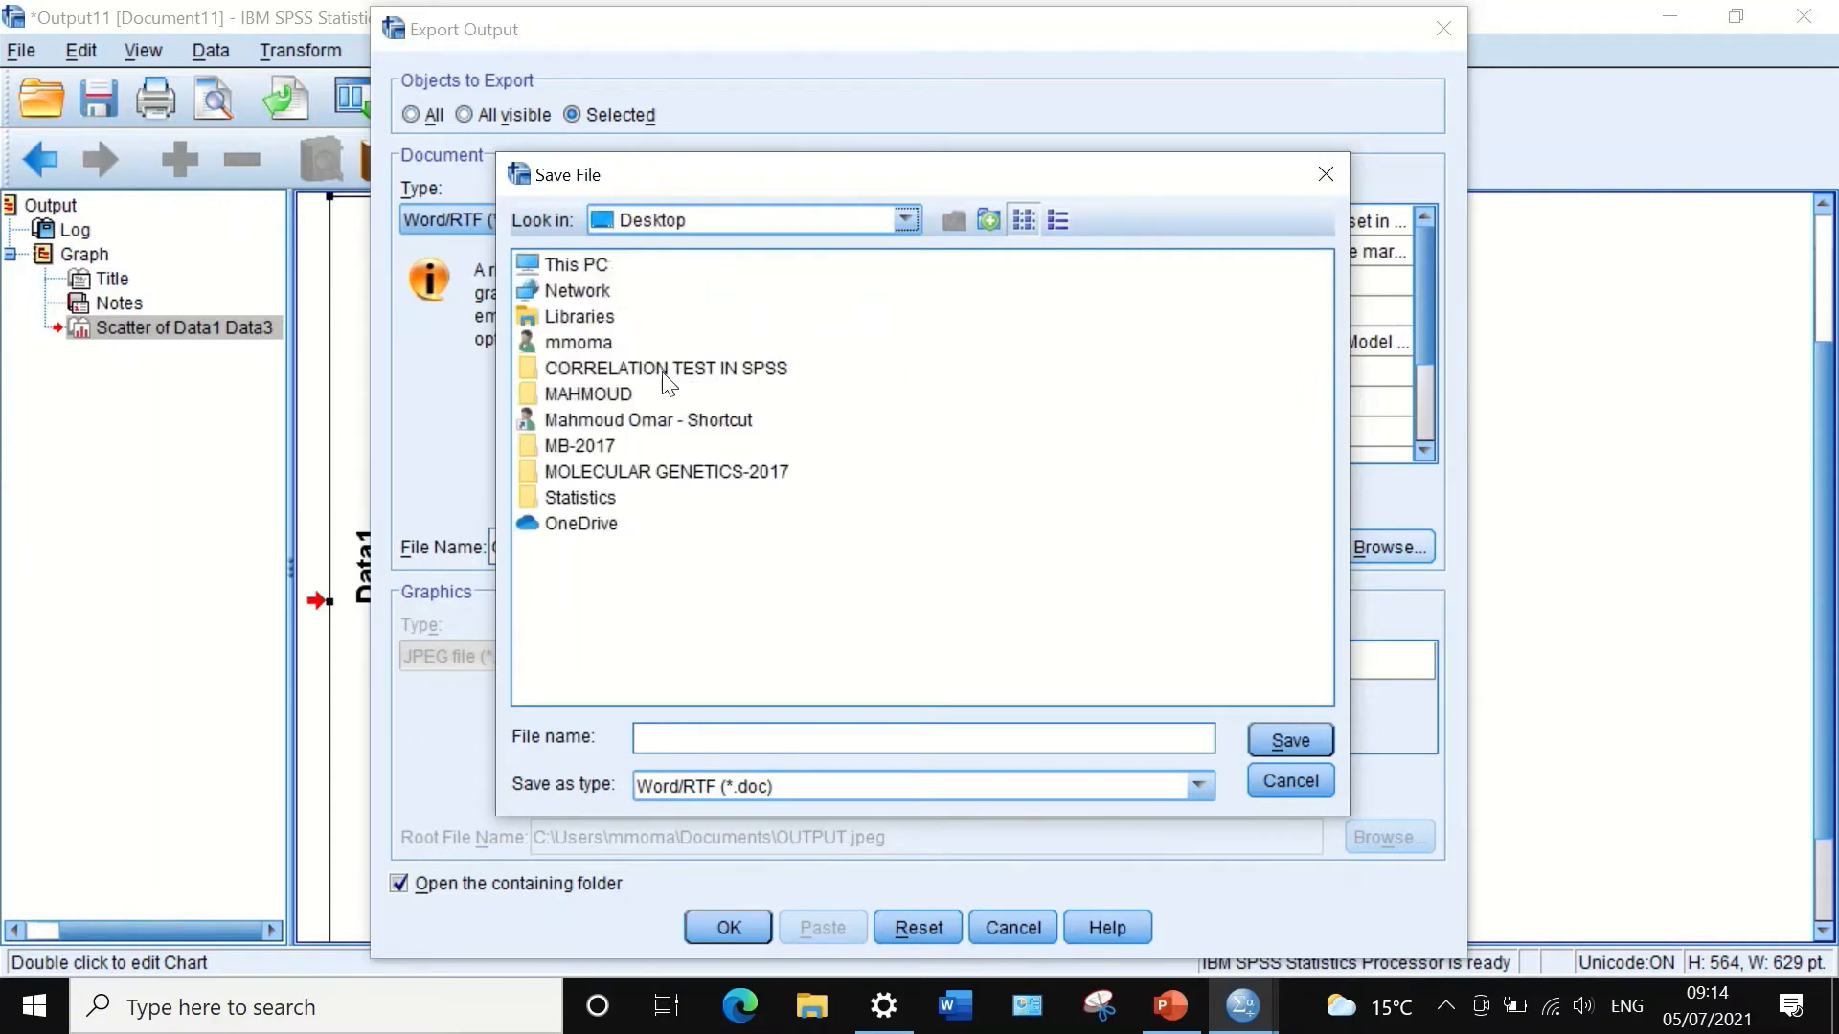
double_click(663, 371)
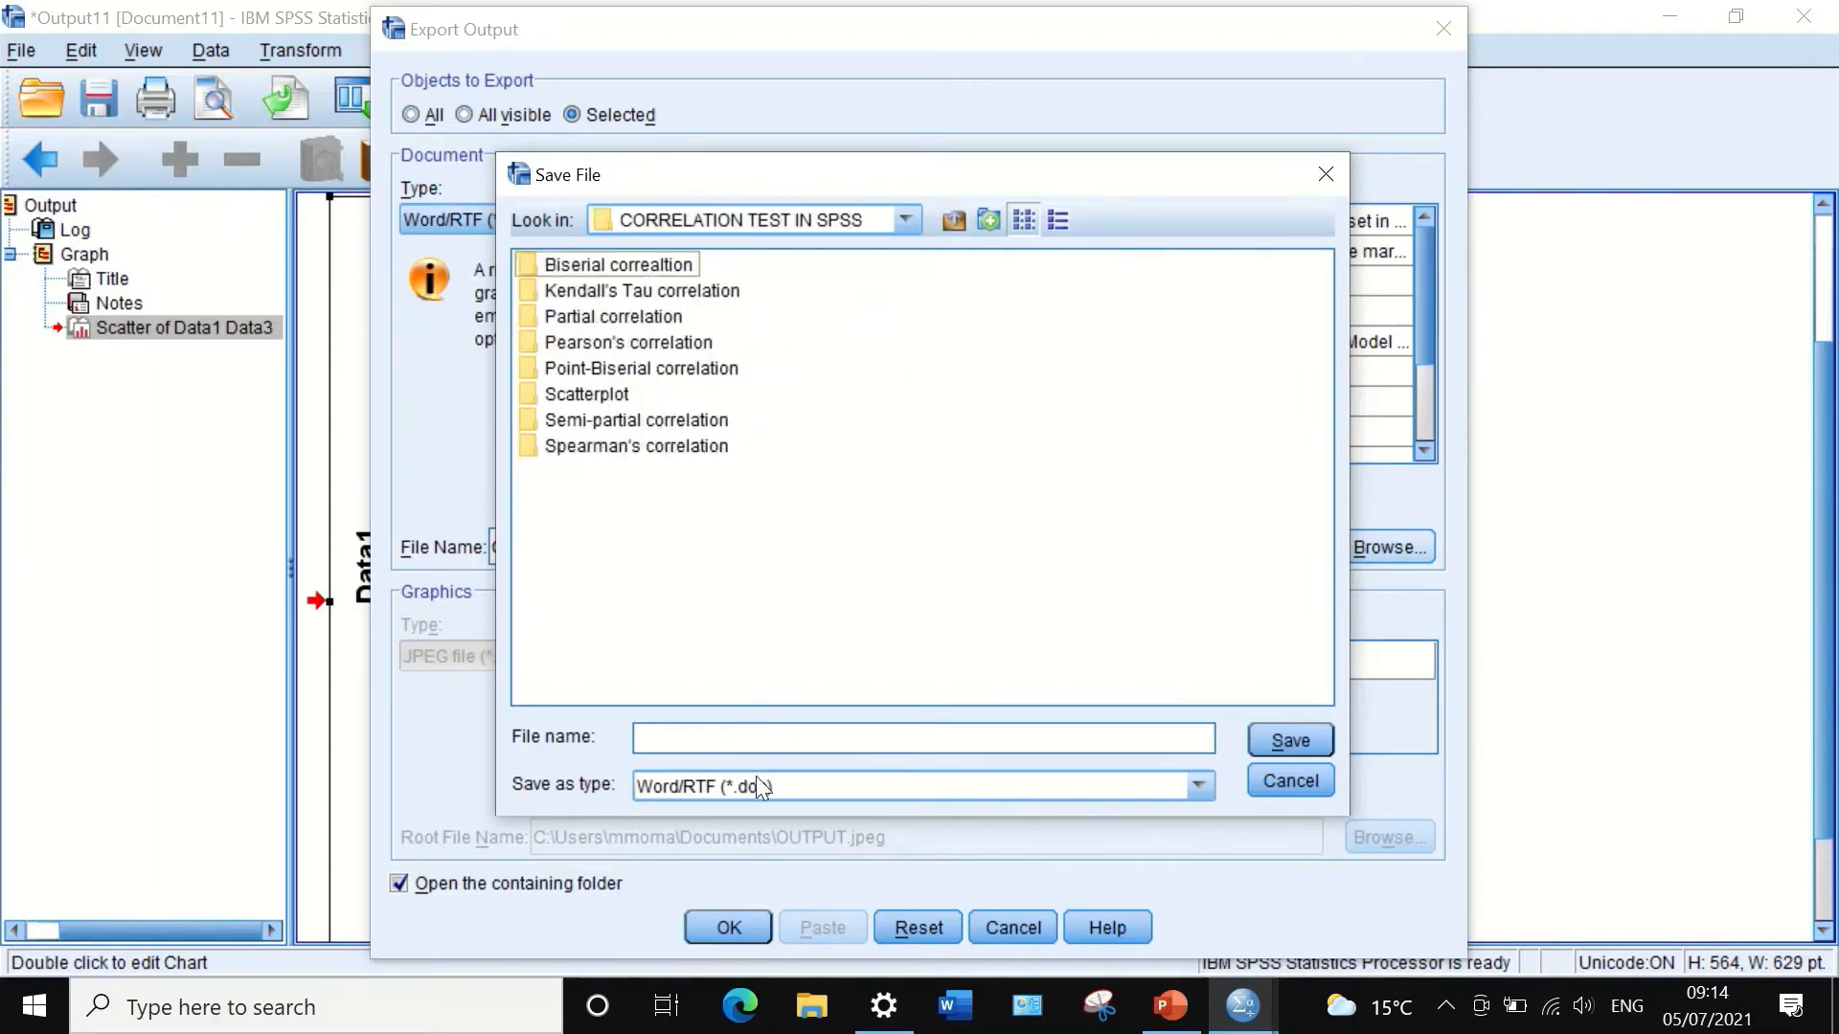
Step: Name the export file "correlation graph" and export the scatterplot as a Word/RTF document
left_click(978, 741)
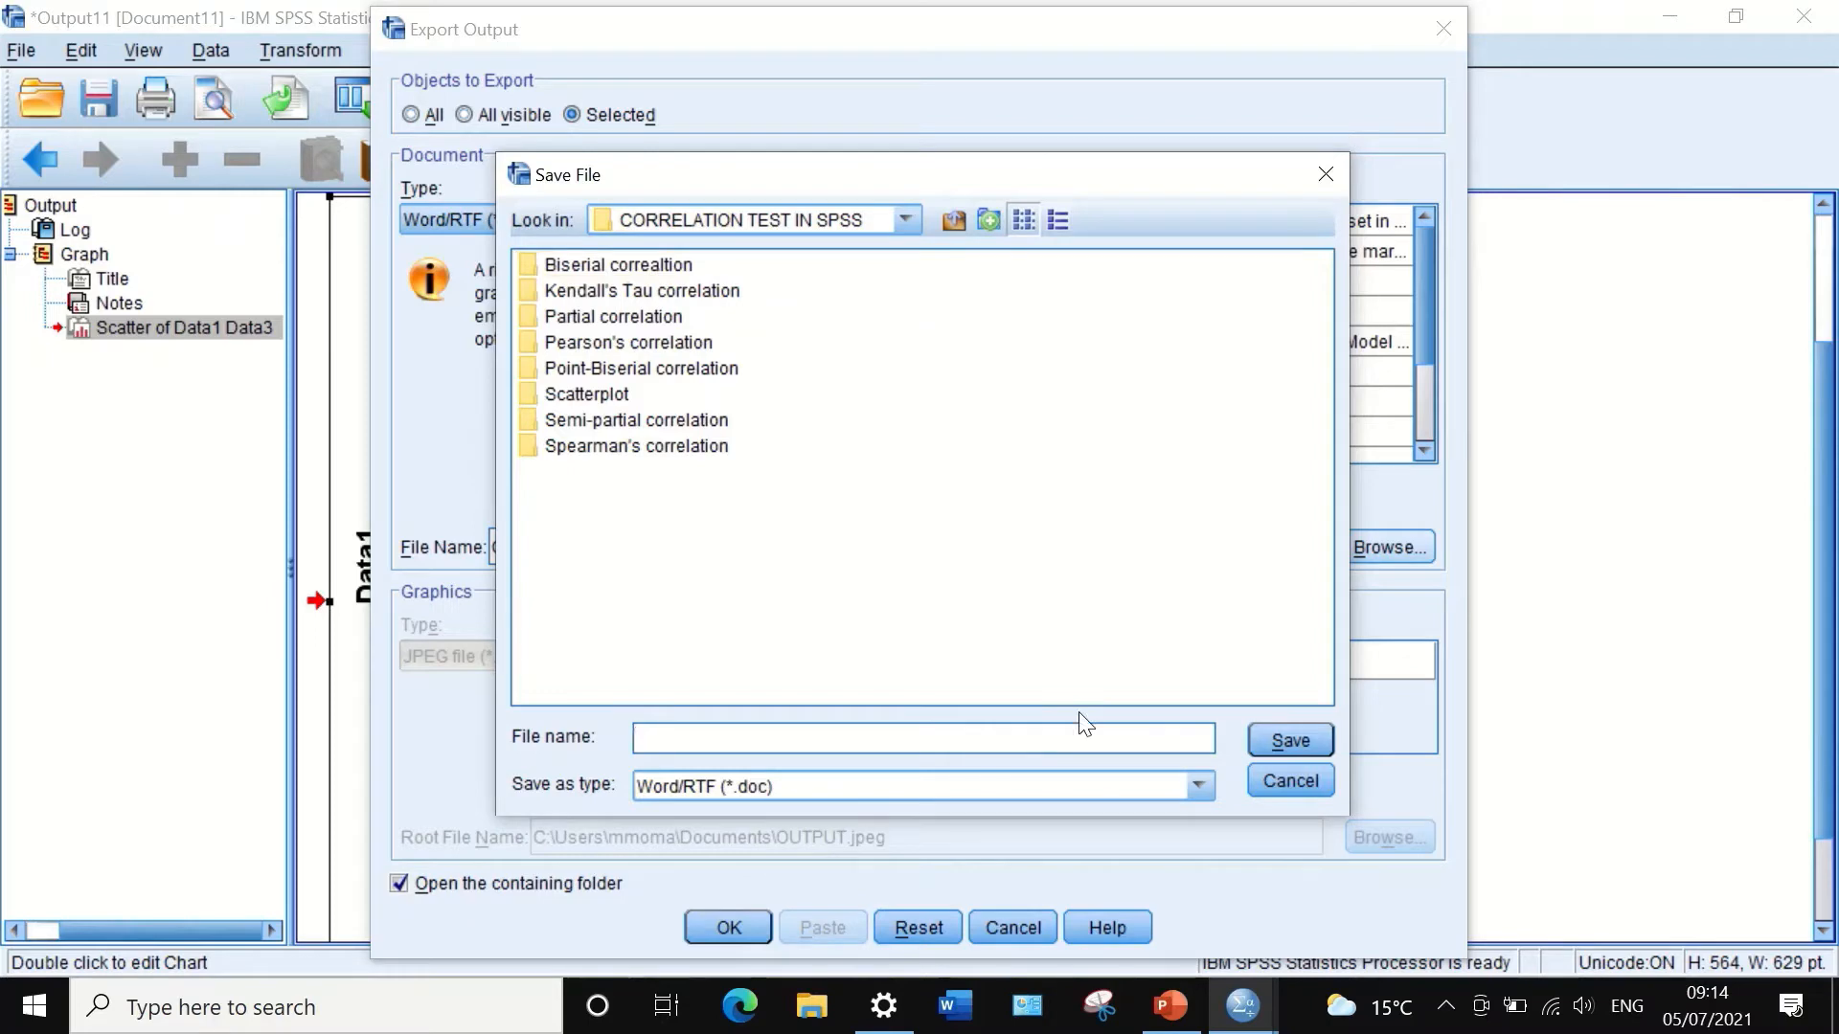
type("c")
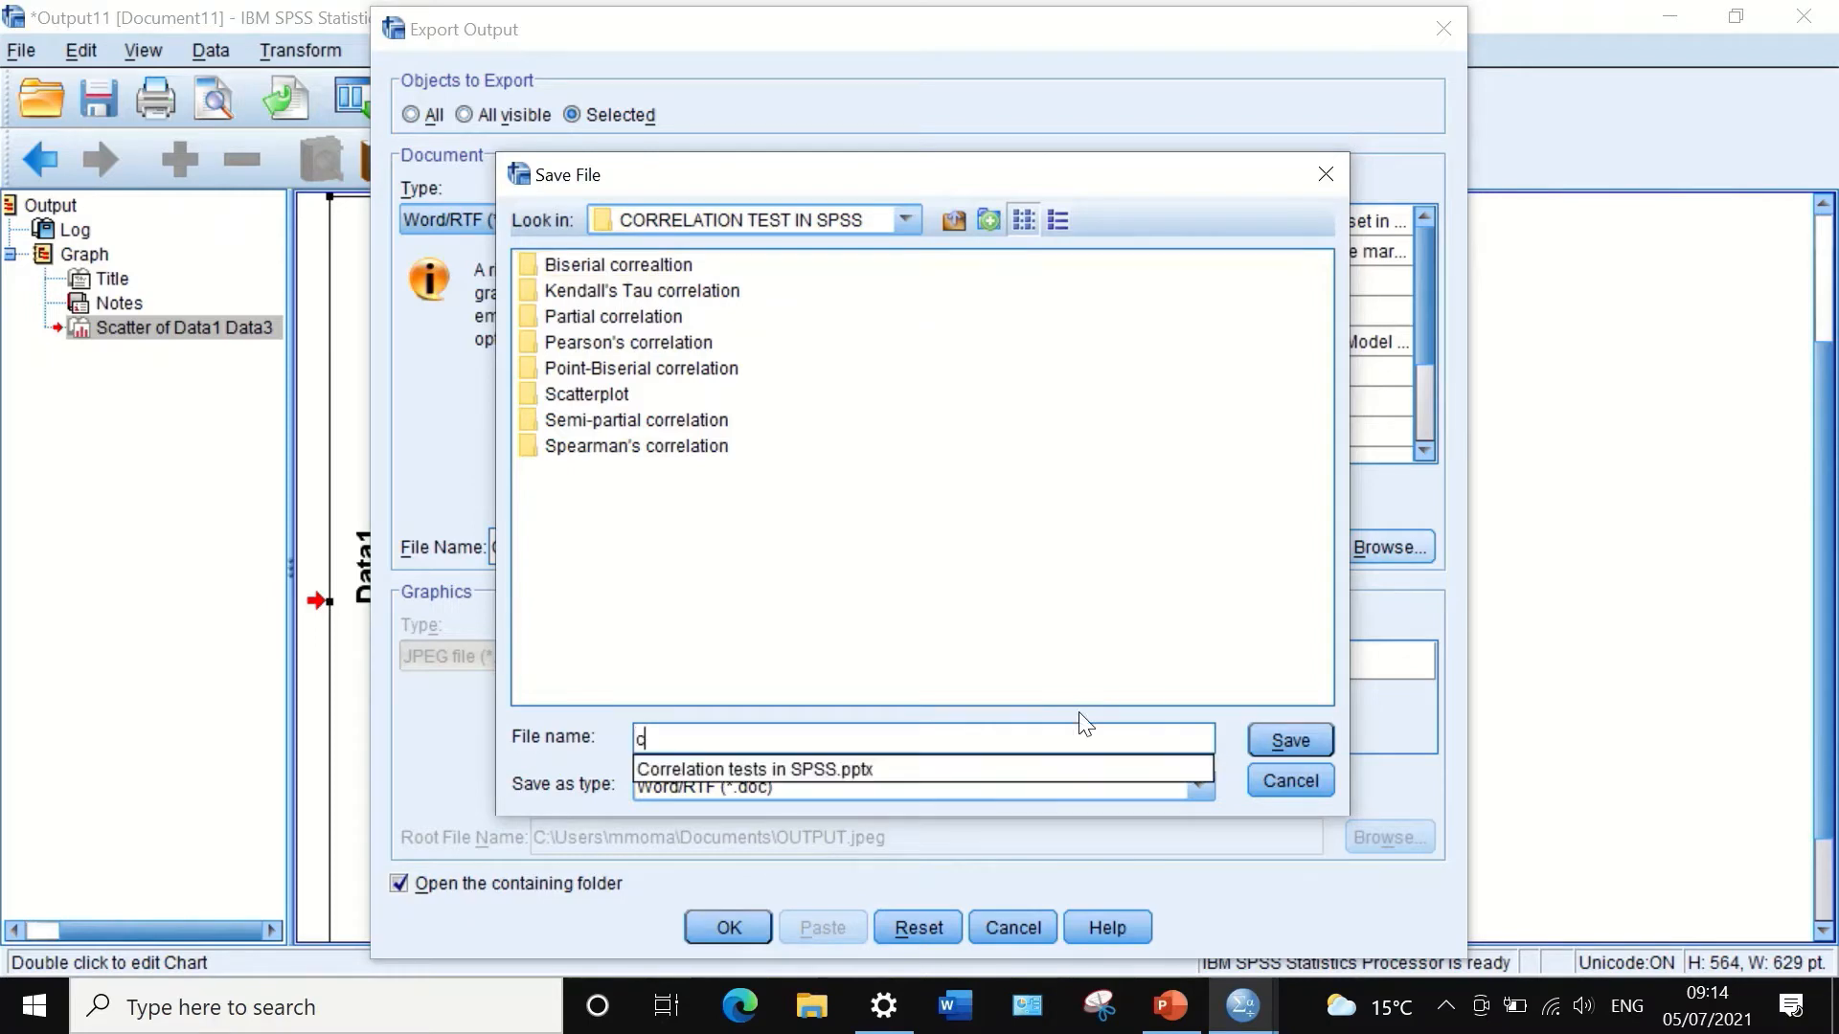
type("orrea")
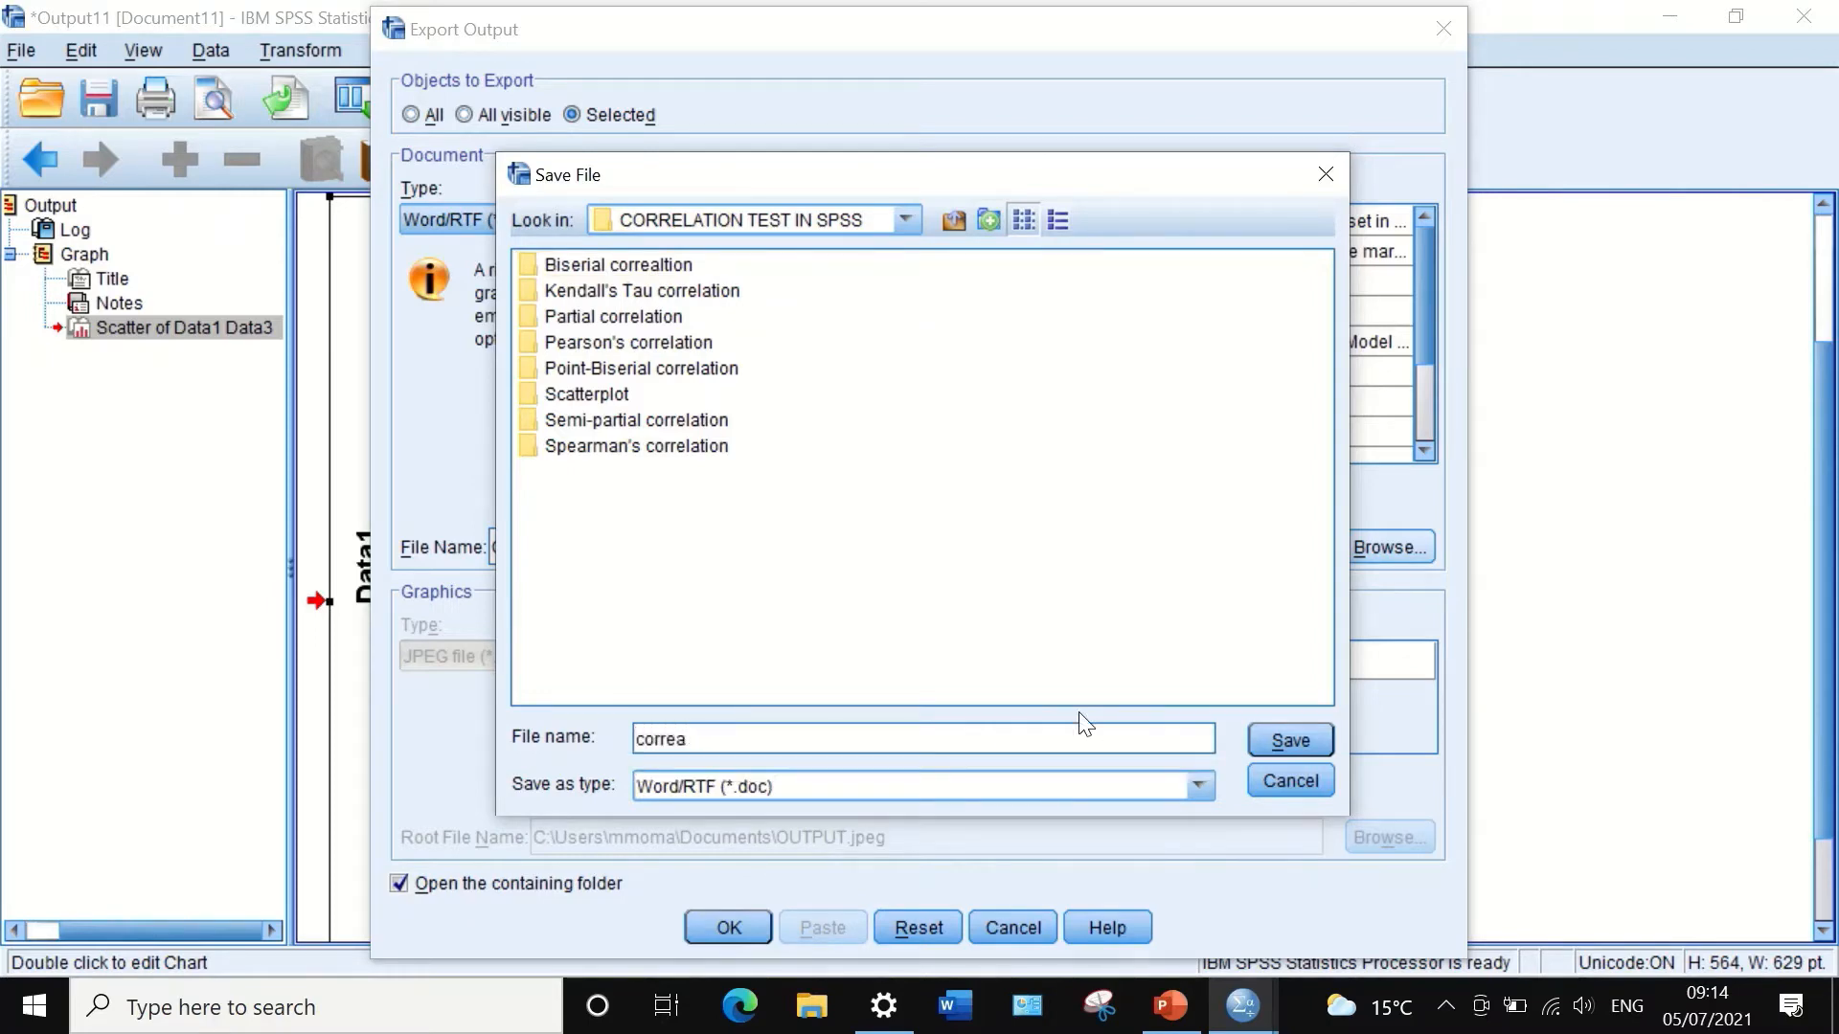
type("lation grap")
key("BackSpace")
key("BackSpace")
key("BackSpace")
key("BackSpace")
key("BackSpace")
key("BackSpace")
key("BackSpace")
key("BackSpace")
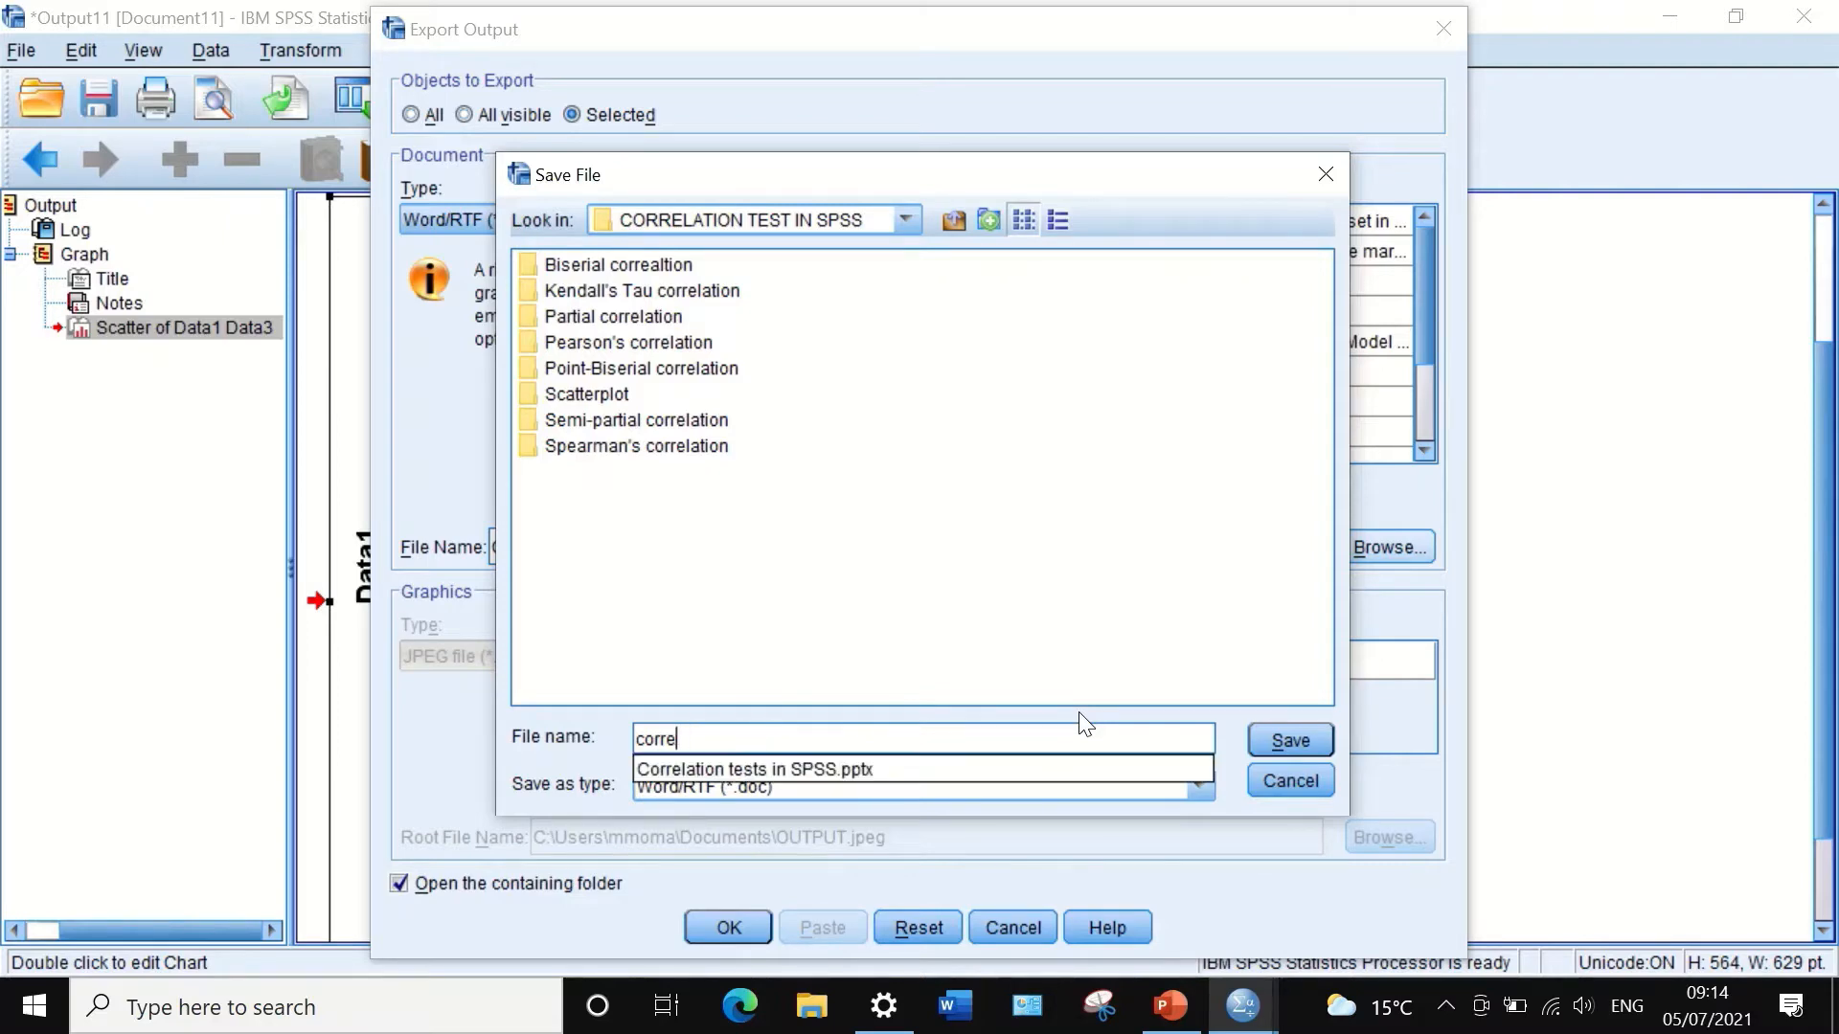
type("lation graph")
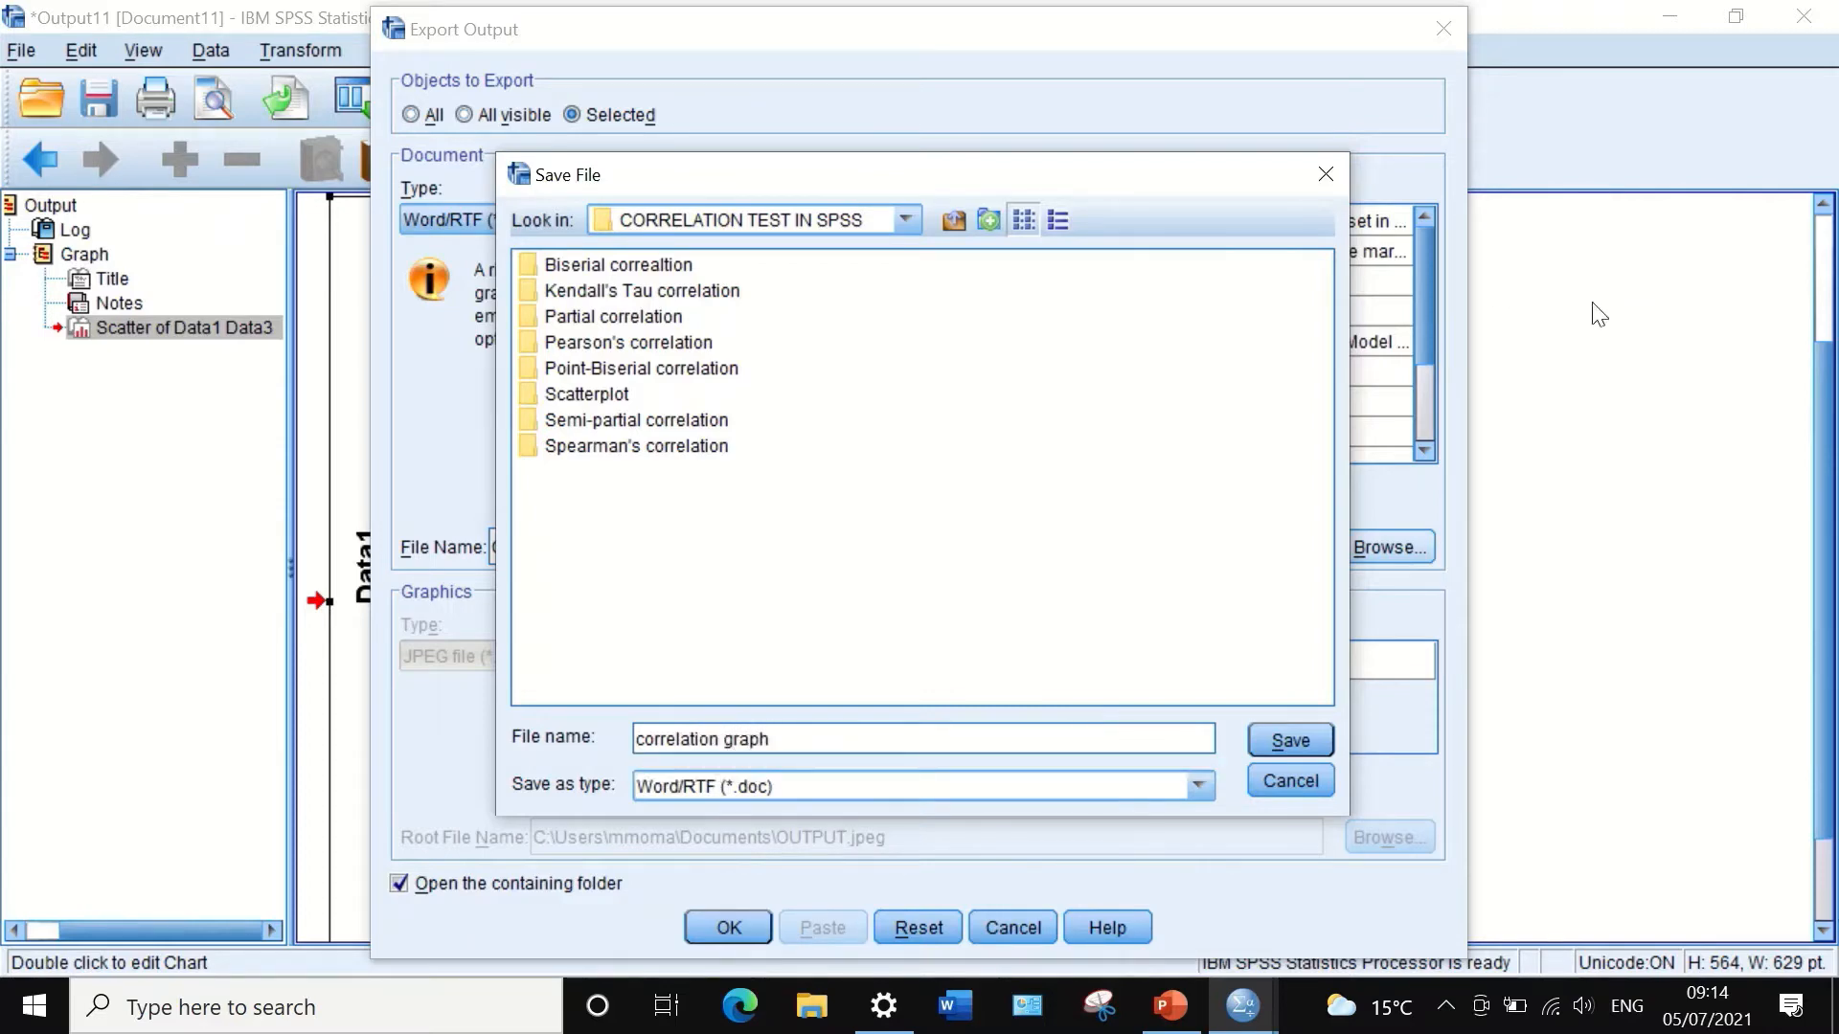
left_click(1290, 737)
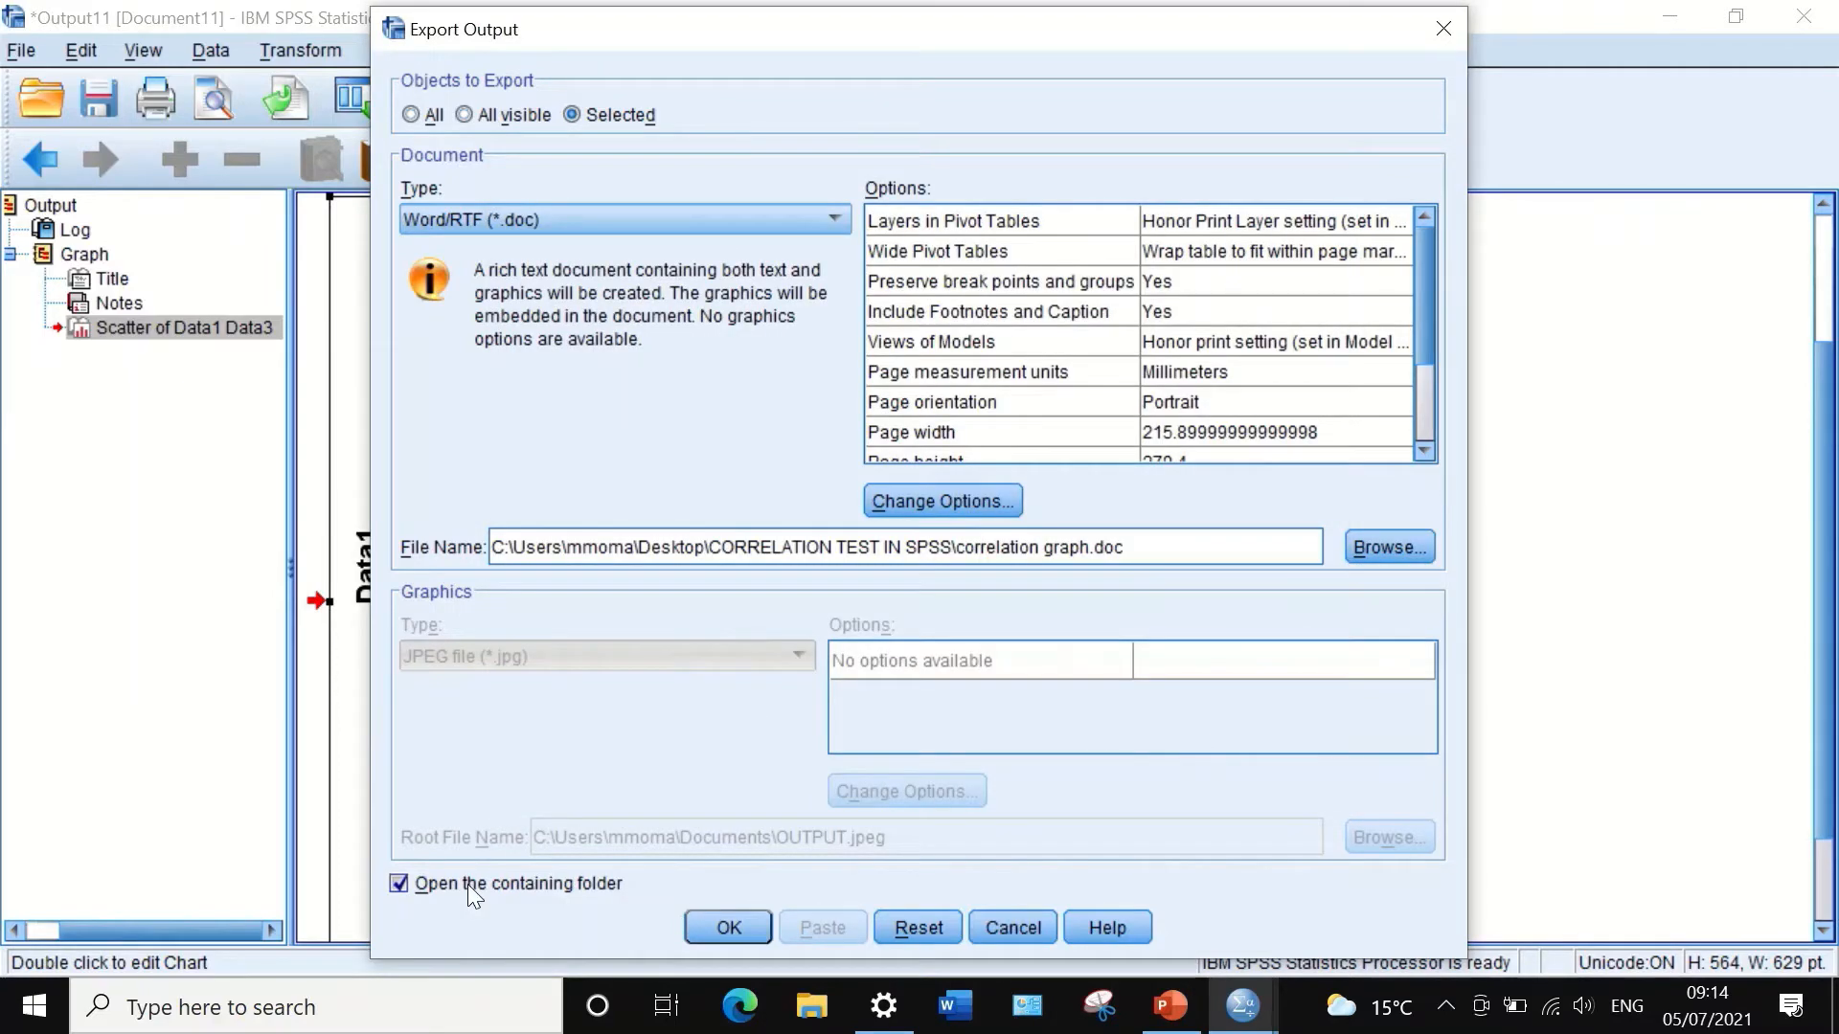
left_click(728, 928)
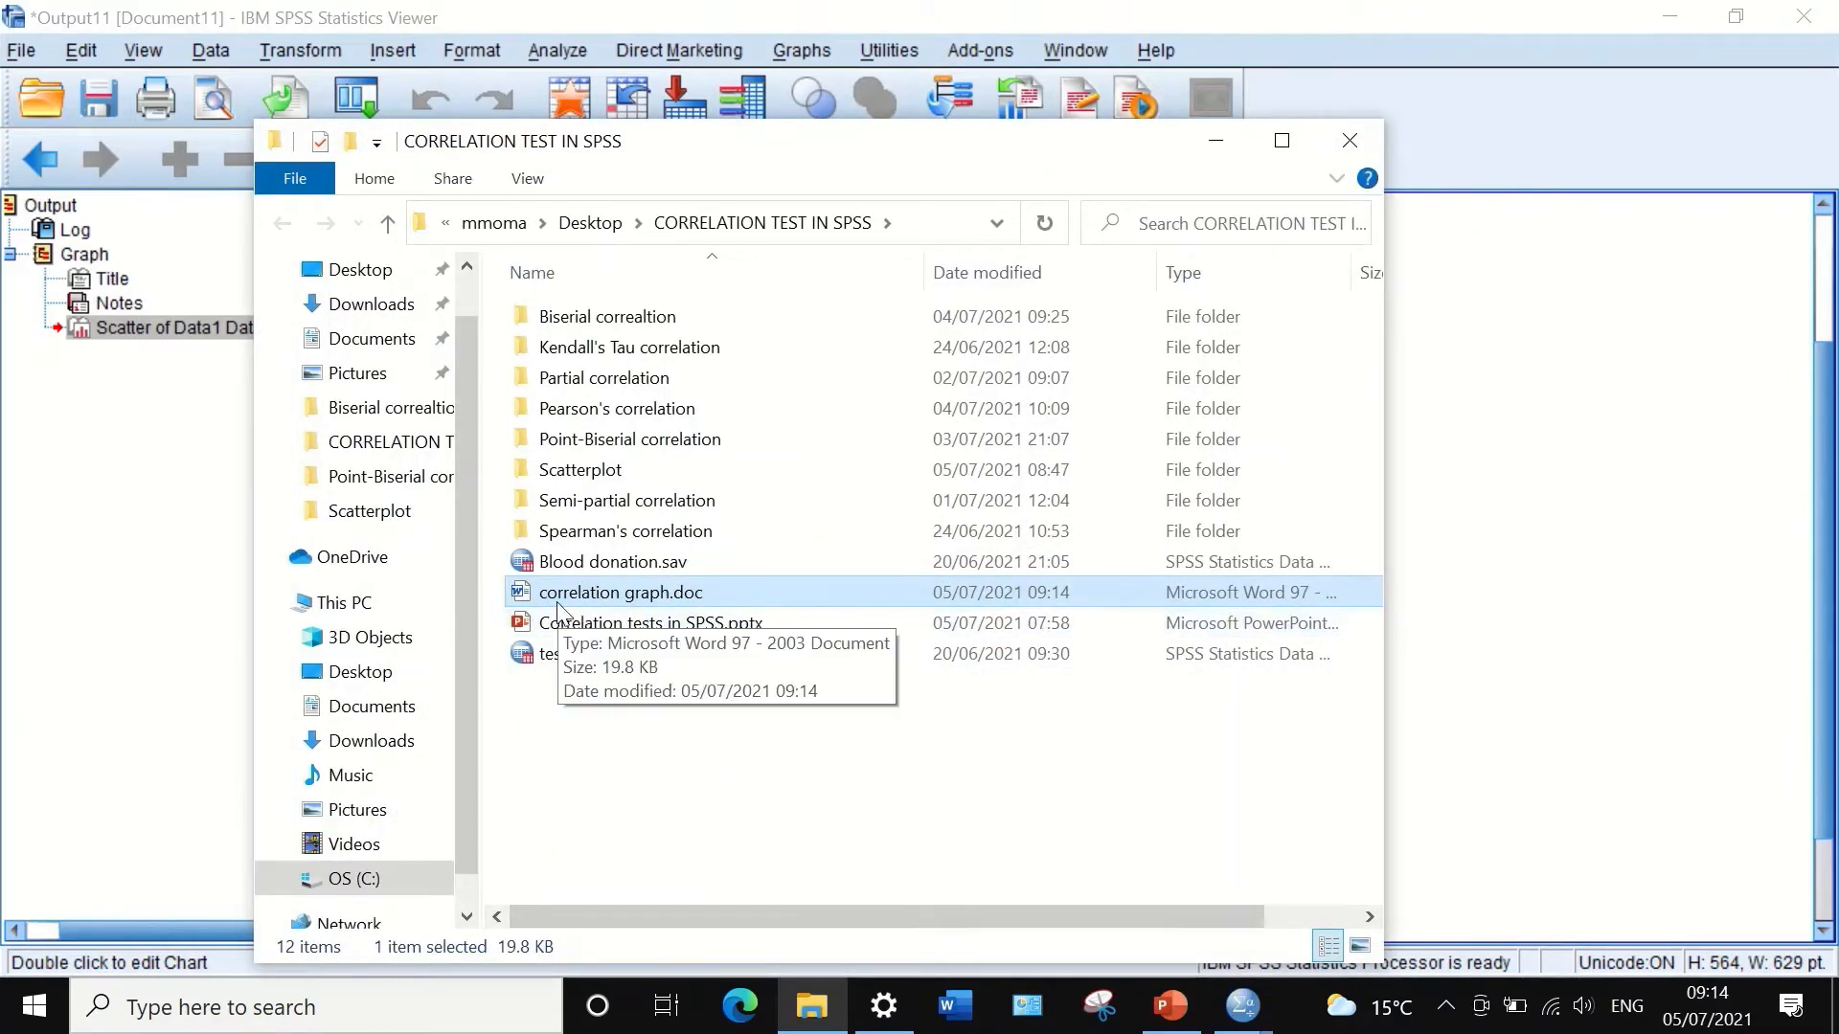
Step: Open correlation graph.doc in Word and look over the exported scatterplot from title to figure caption
double_click(558, 600)
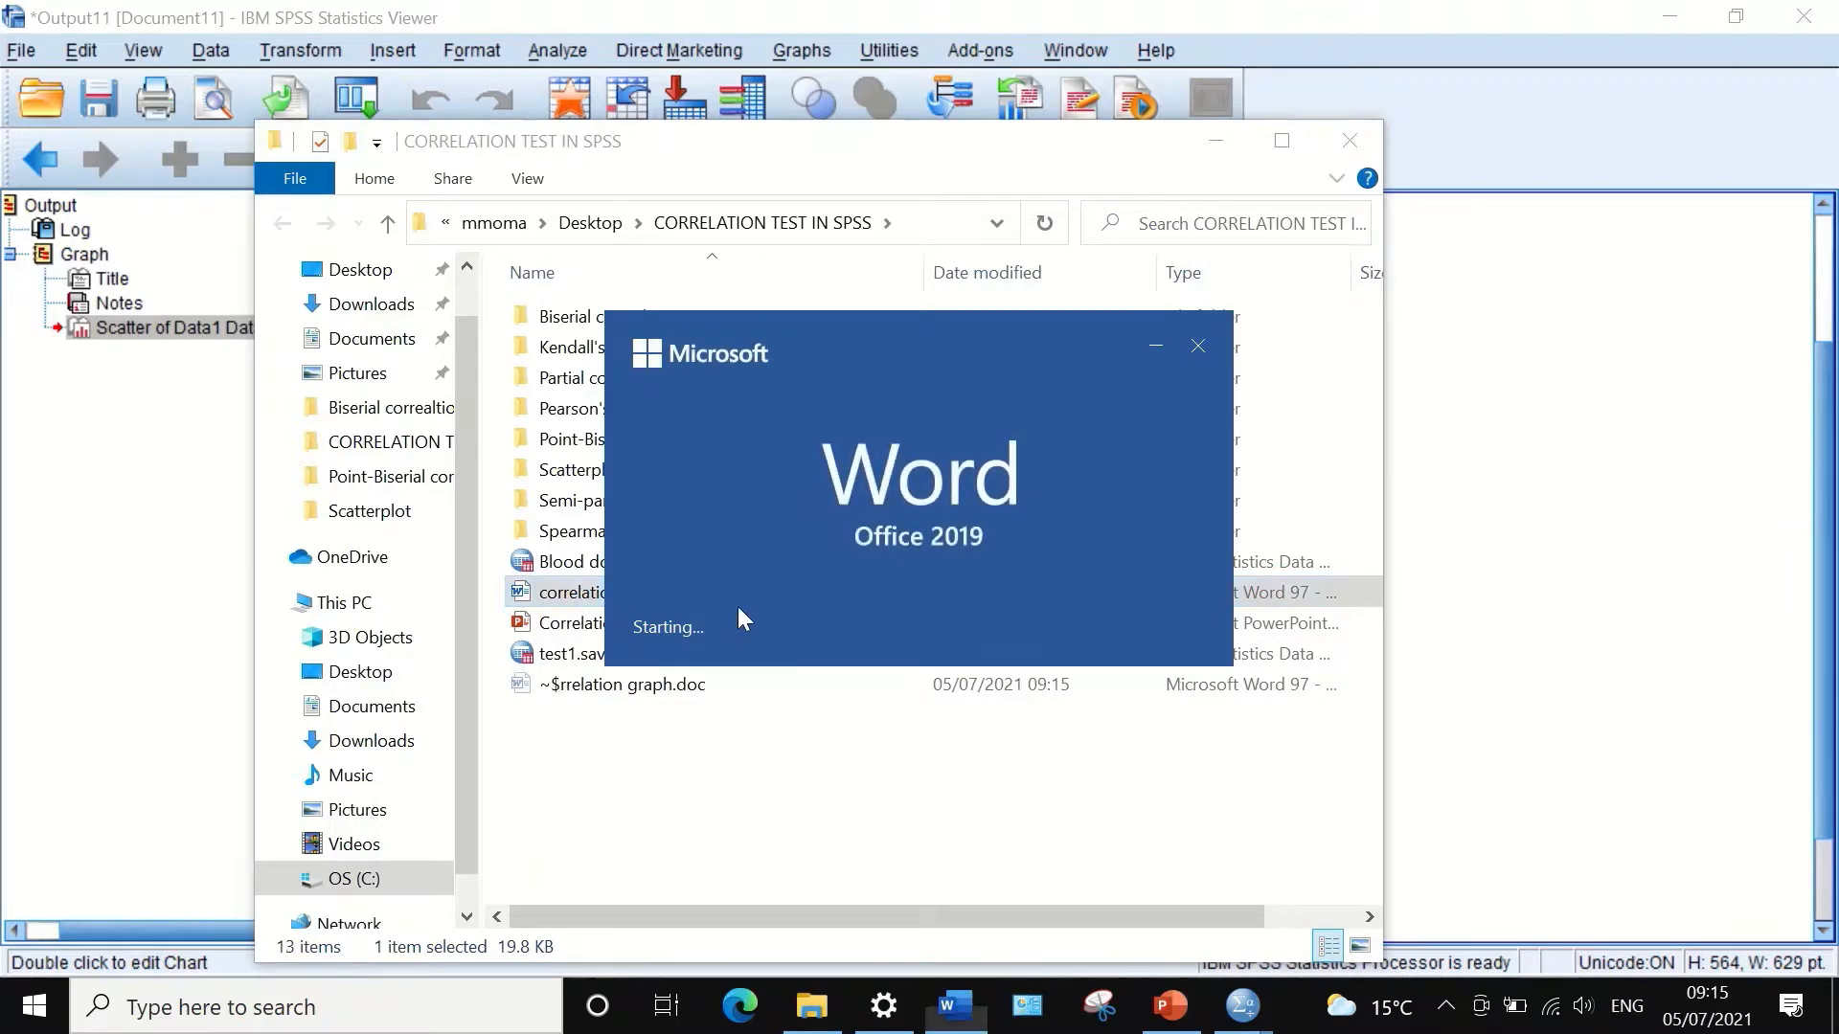
scroll(1180, 513, "down", 10)
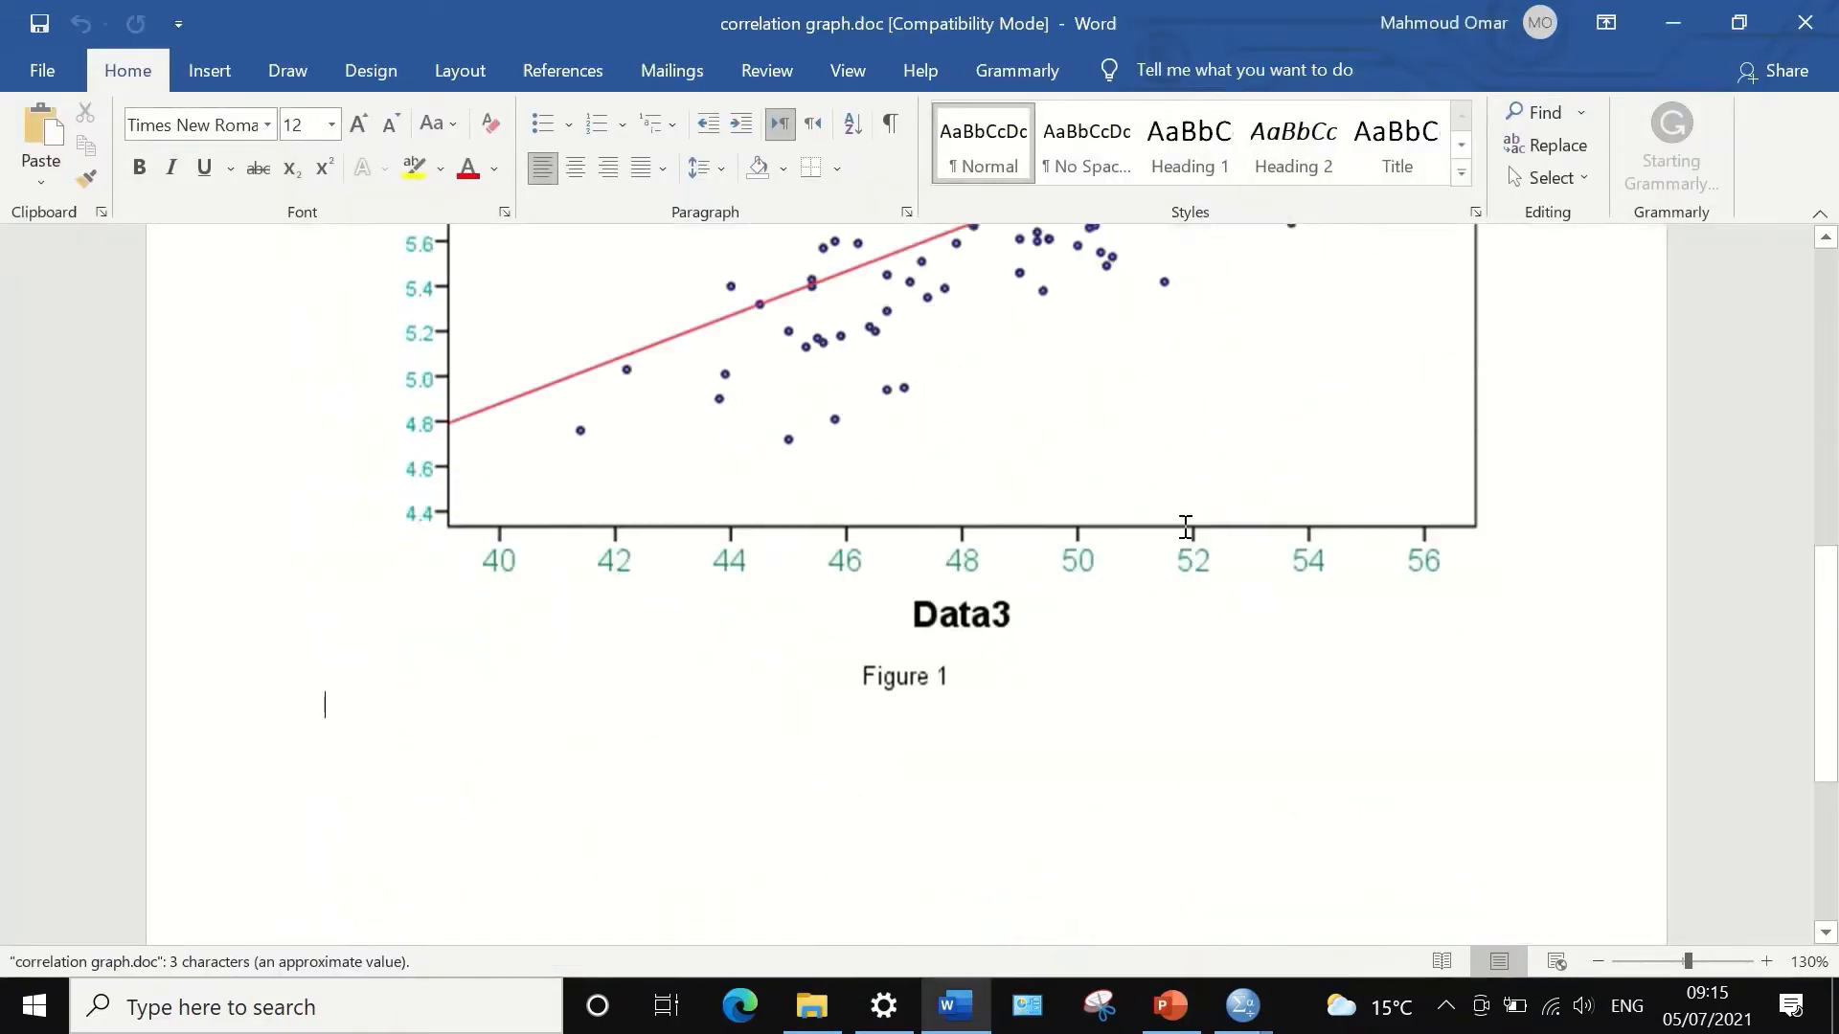
scroll(1187, 541, "up", 10)
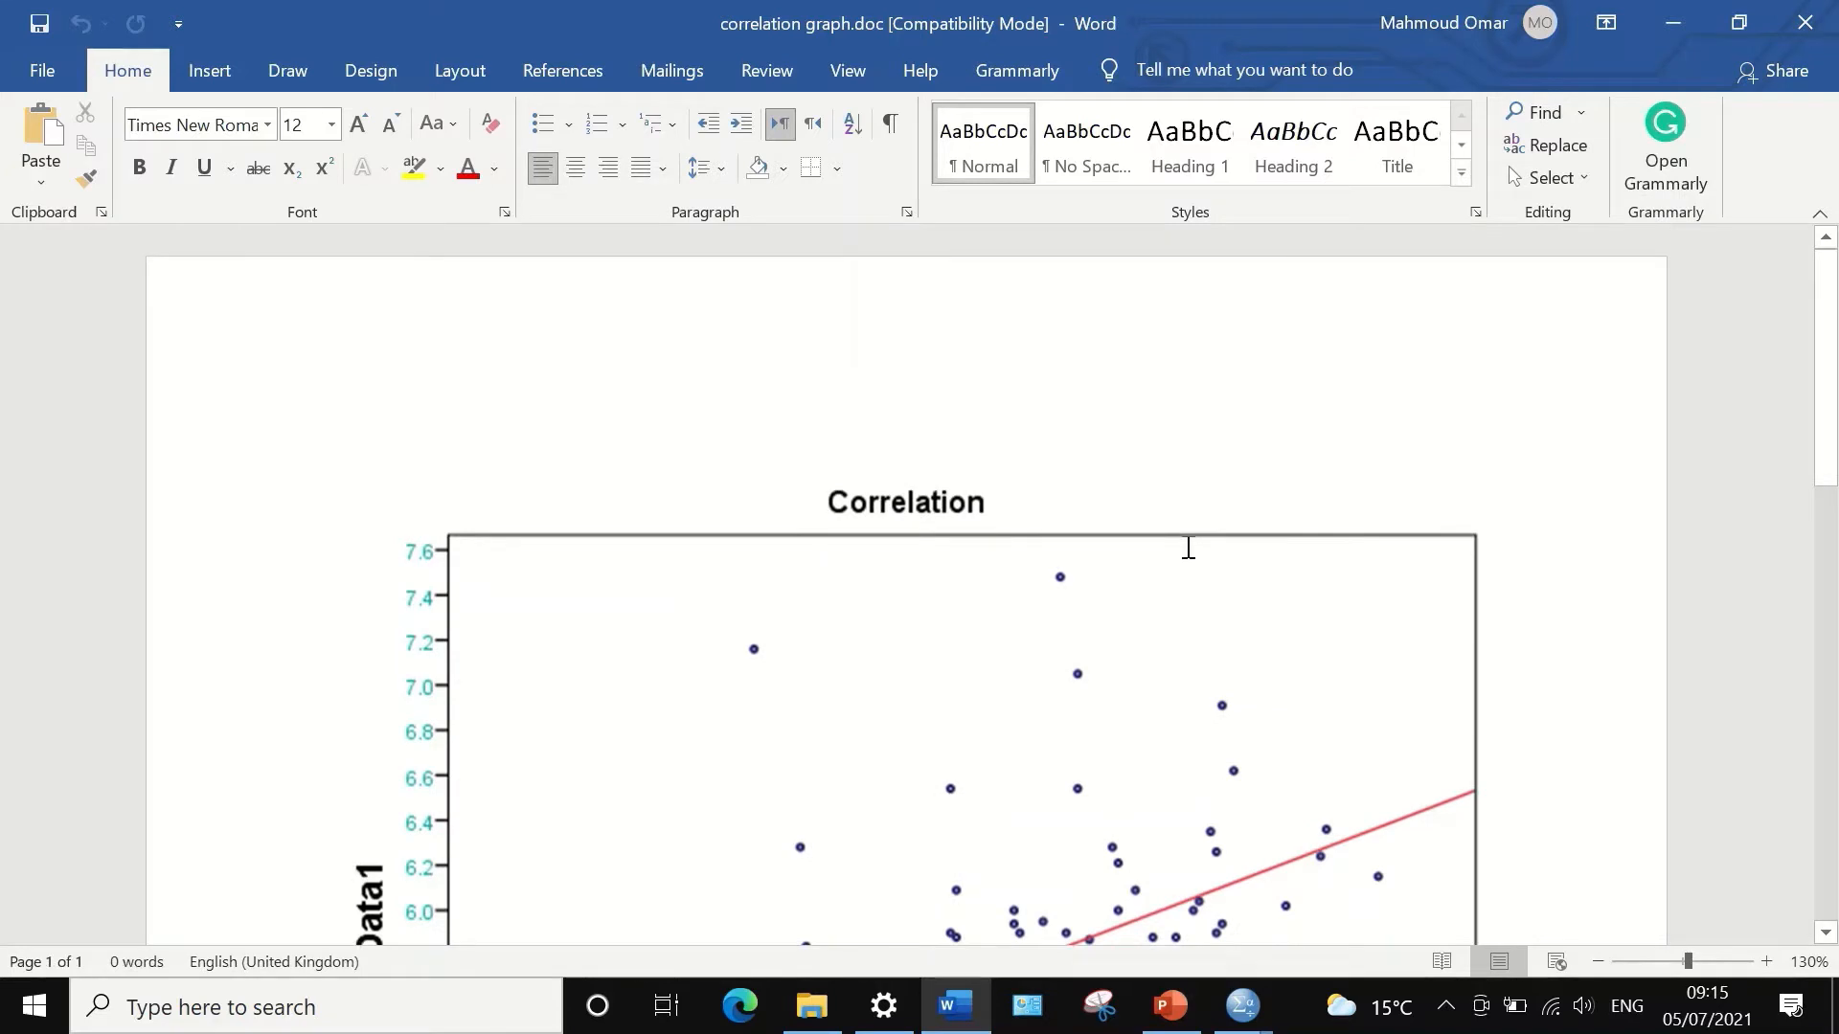
scroll(1188, 547, "down", 1)
scroll(1187, 547, "down", 8)
scroll(1187, 547, "up", 4)
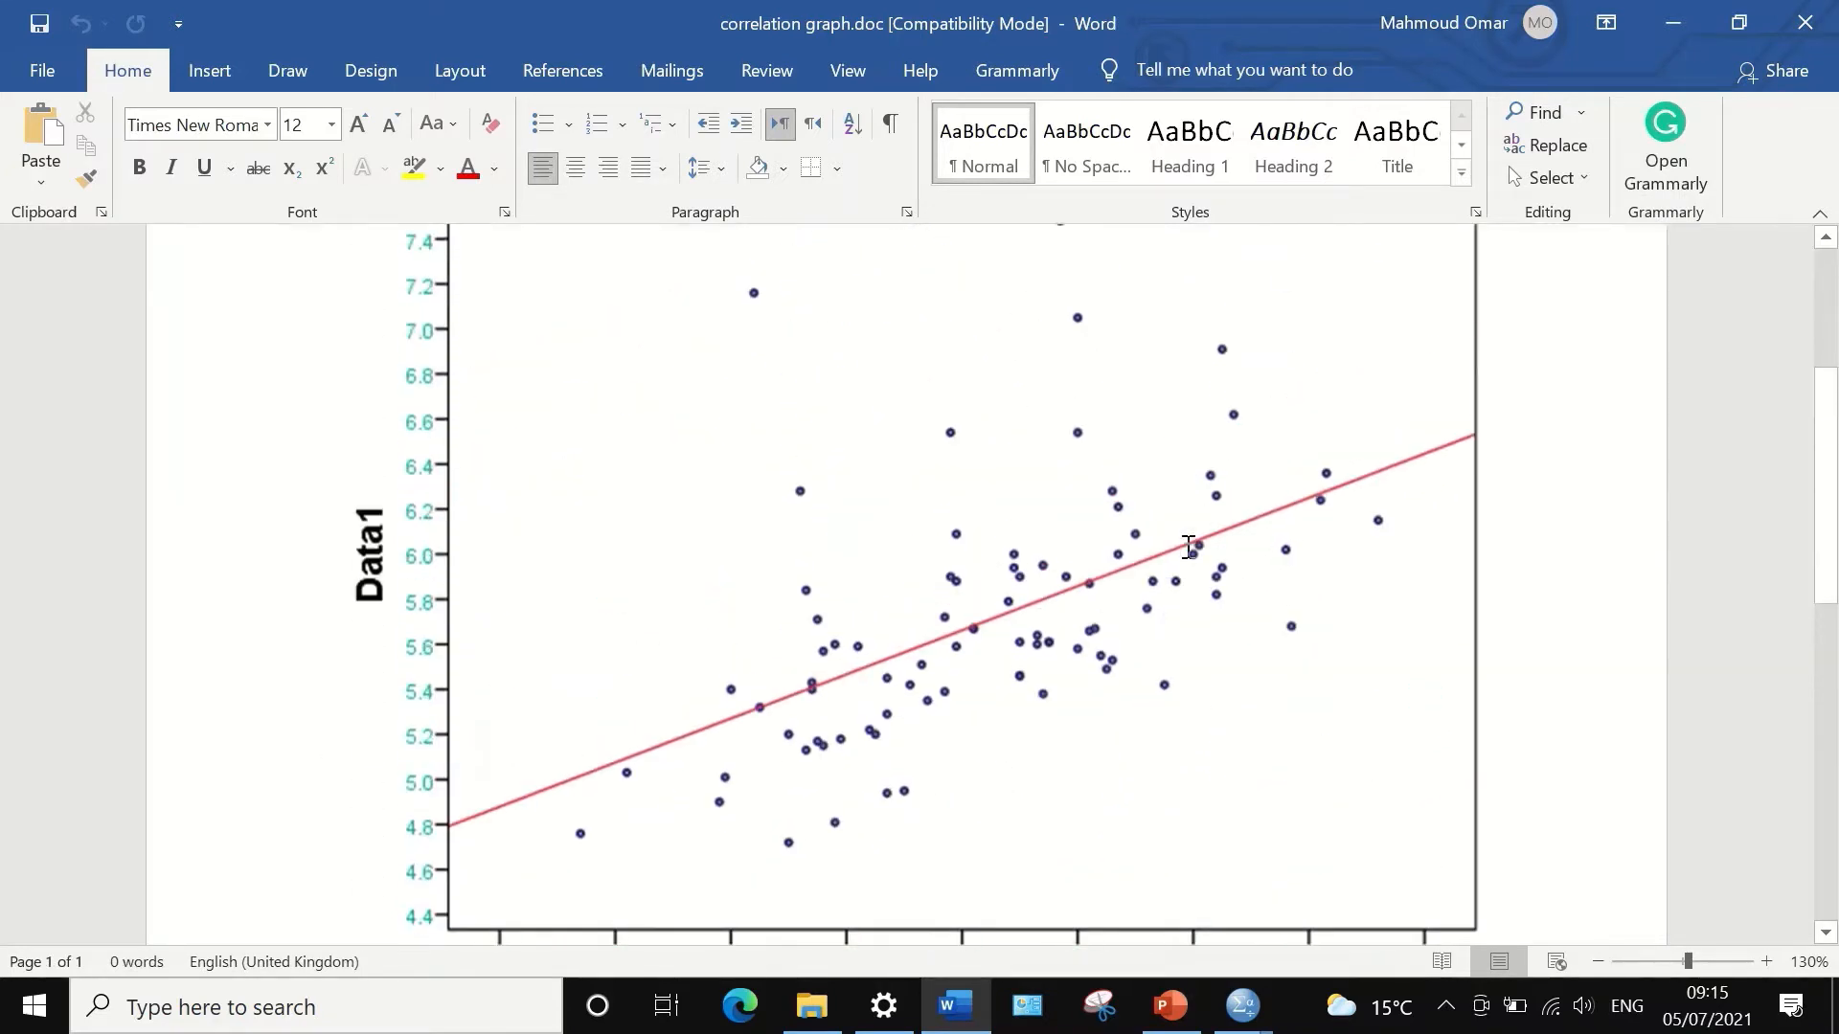
Step: Switch back to the SPSS output and export the selected scatterplot in Portable Document Format (*.pdf) as correlation graph.pdf
left_click(1242, 1005)
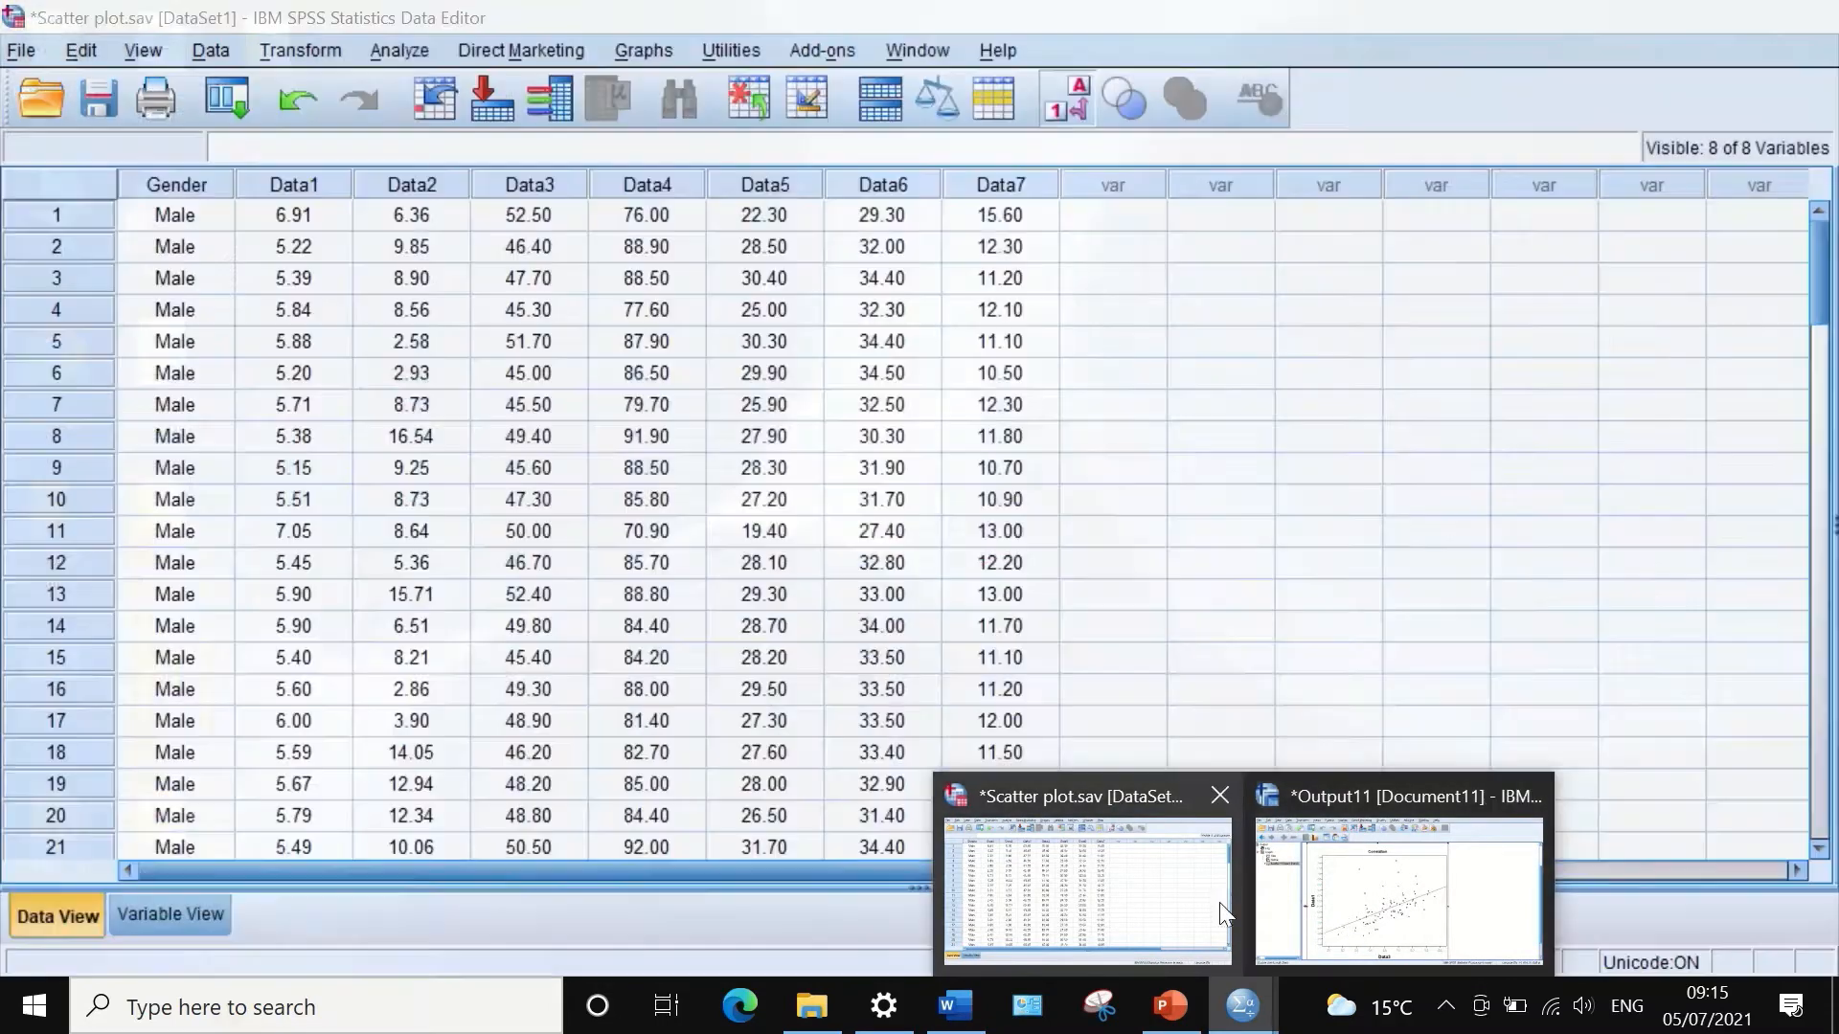
left_click(1313, 903)
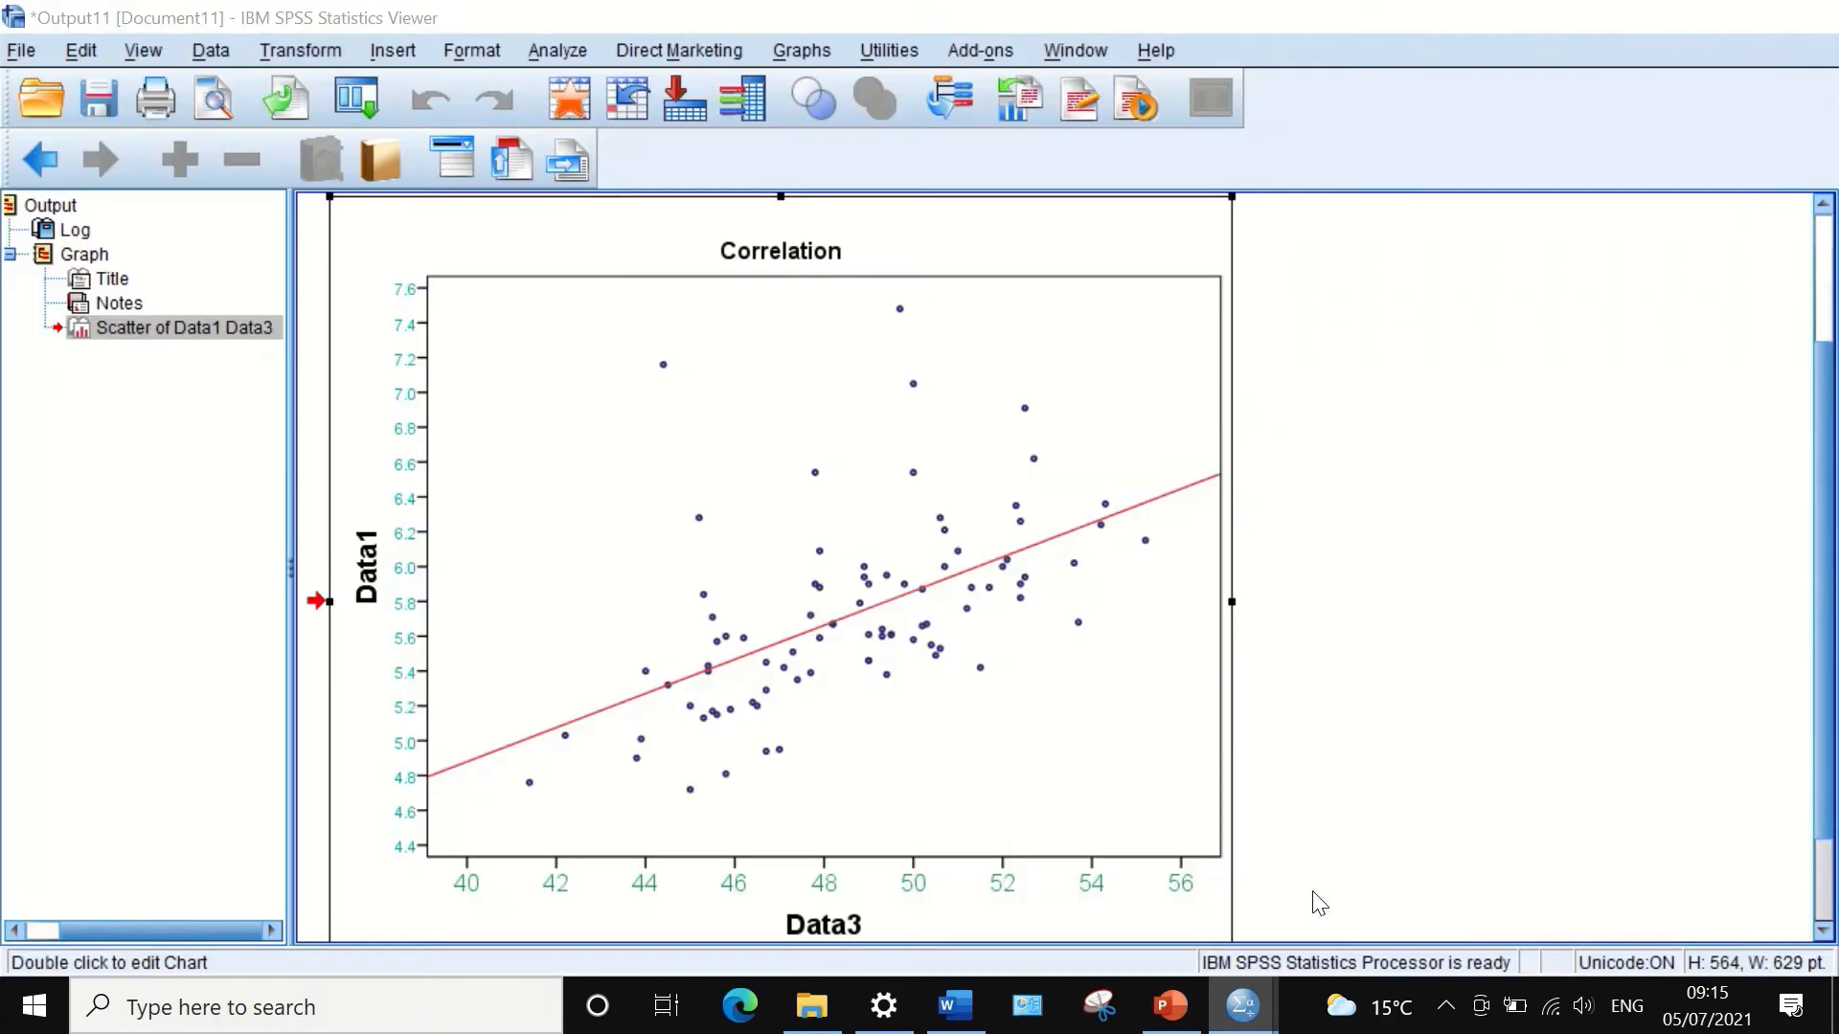
right_click(706, 482)
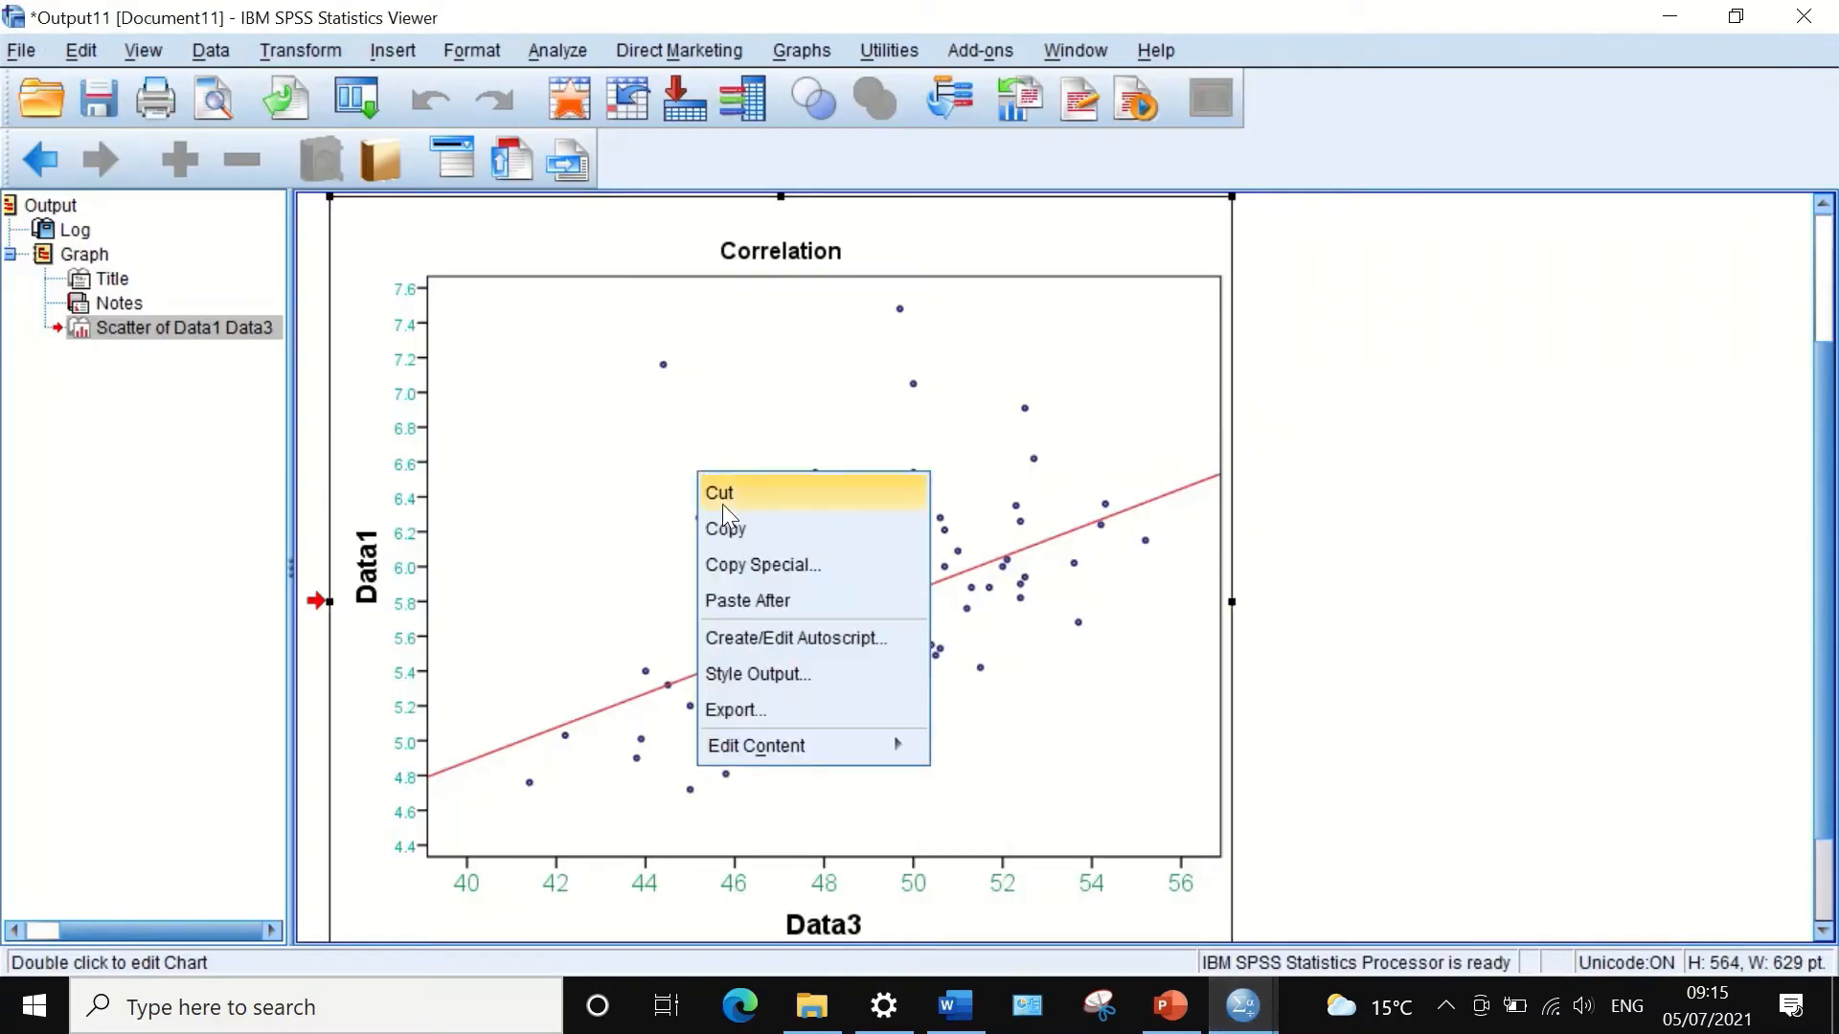
left_click(739, 712)
left_click(690, 219)
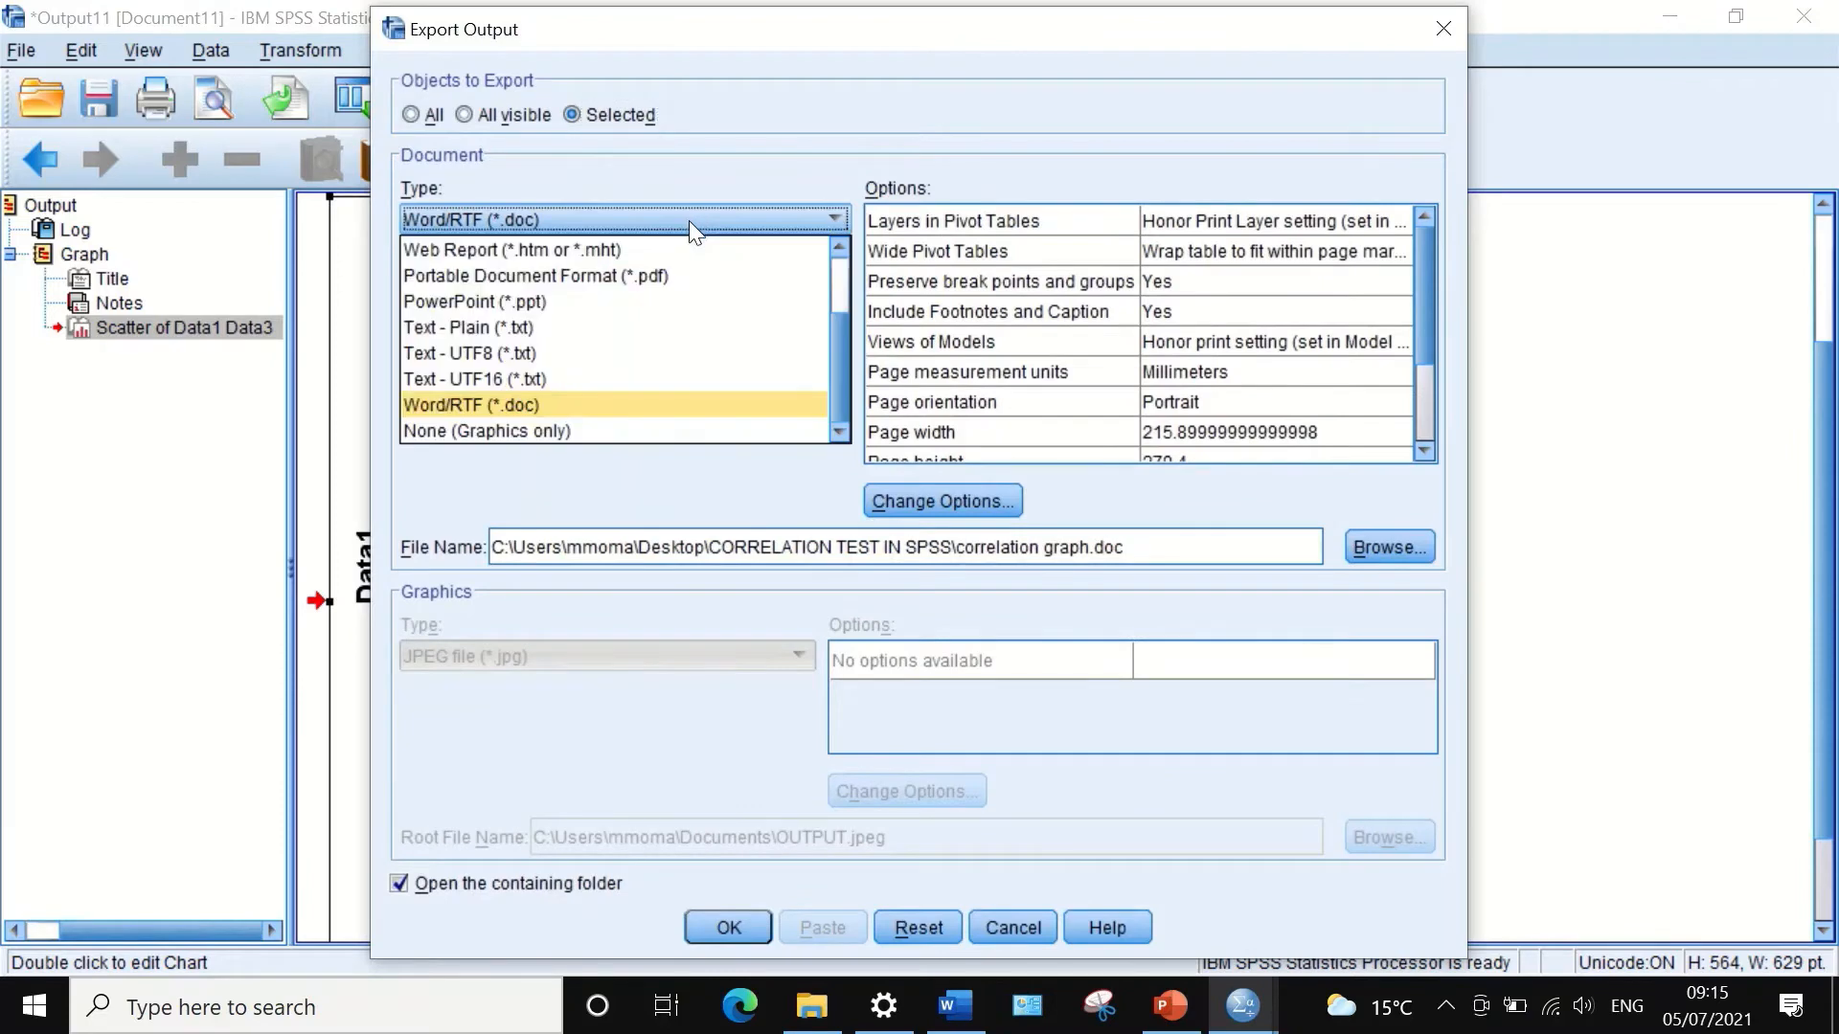
left_click(634, 267)
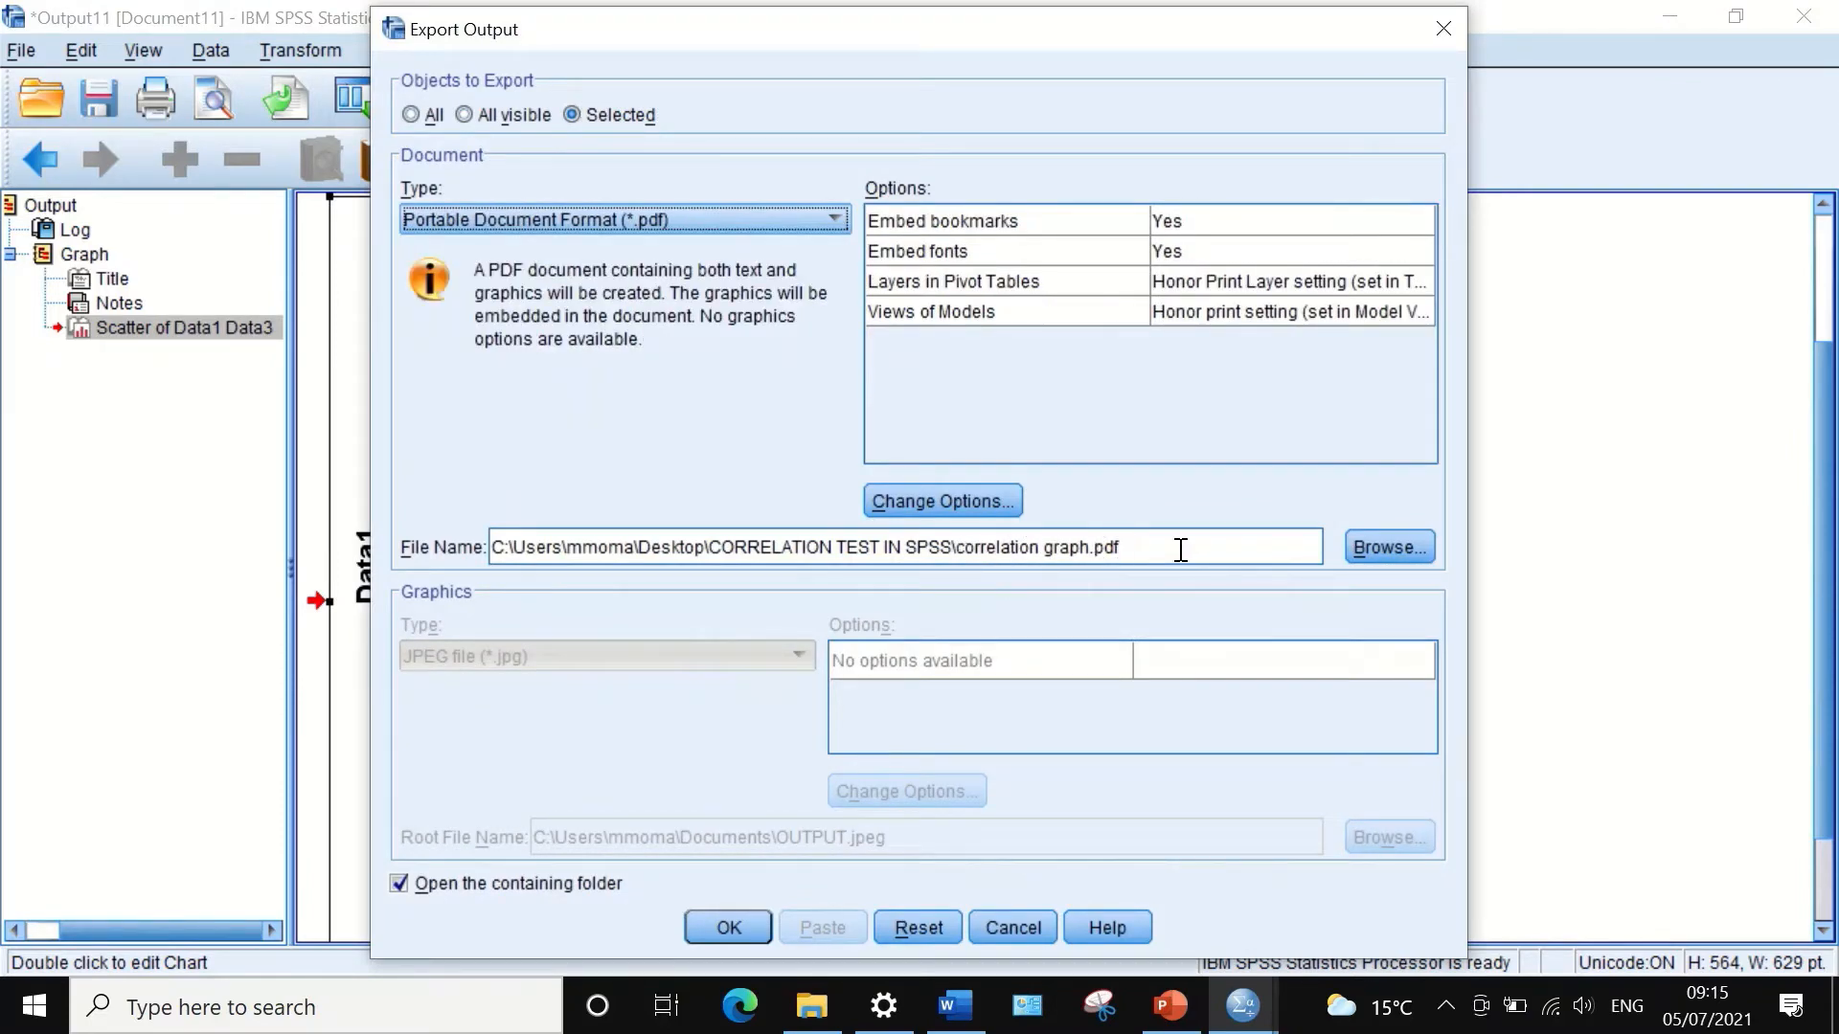
left_click(730, 926)
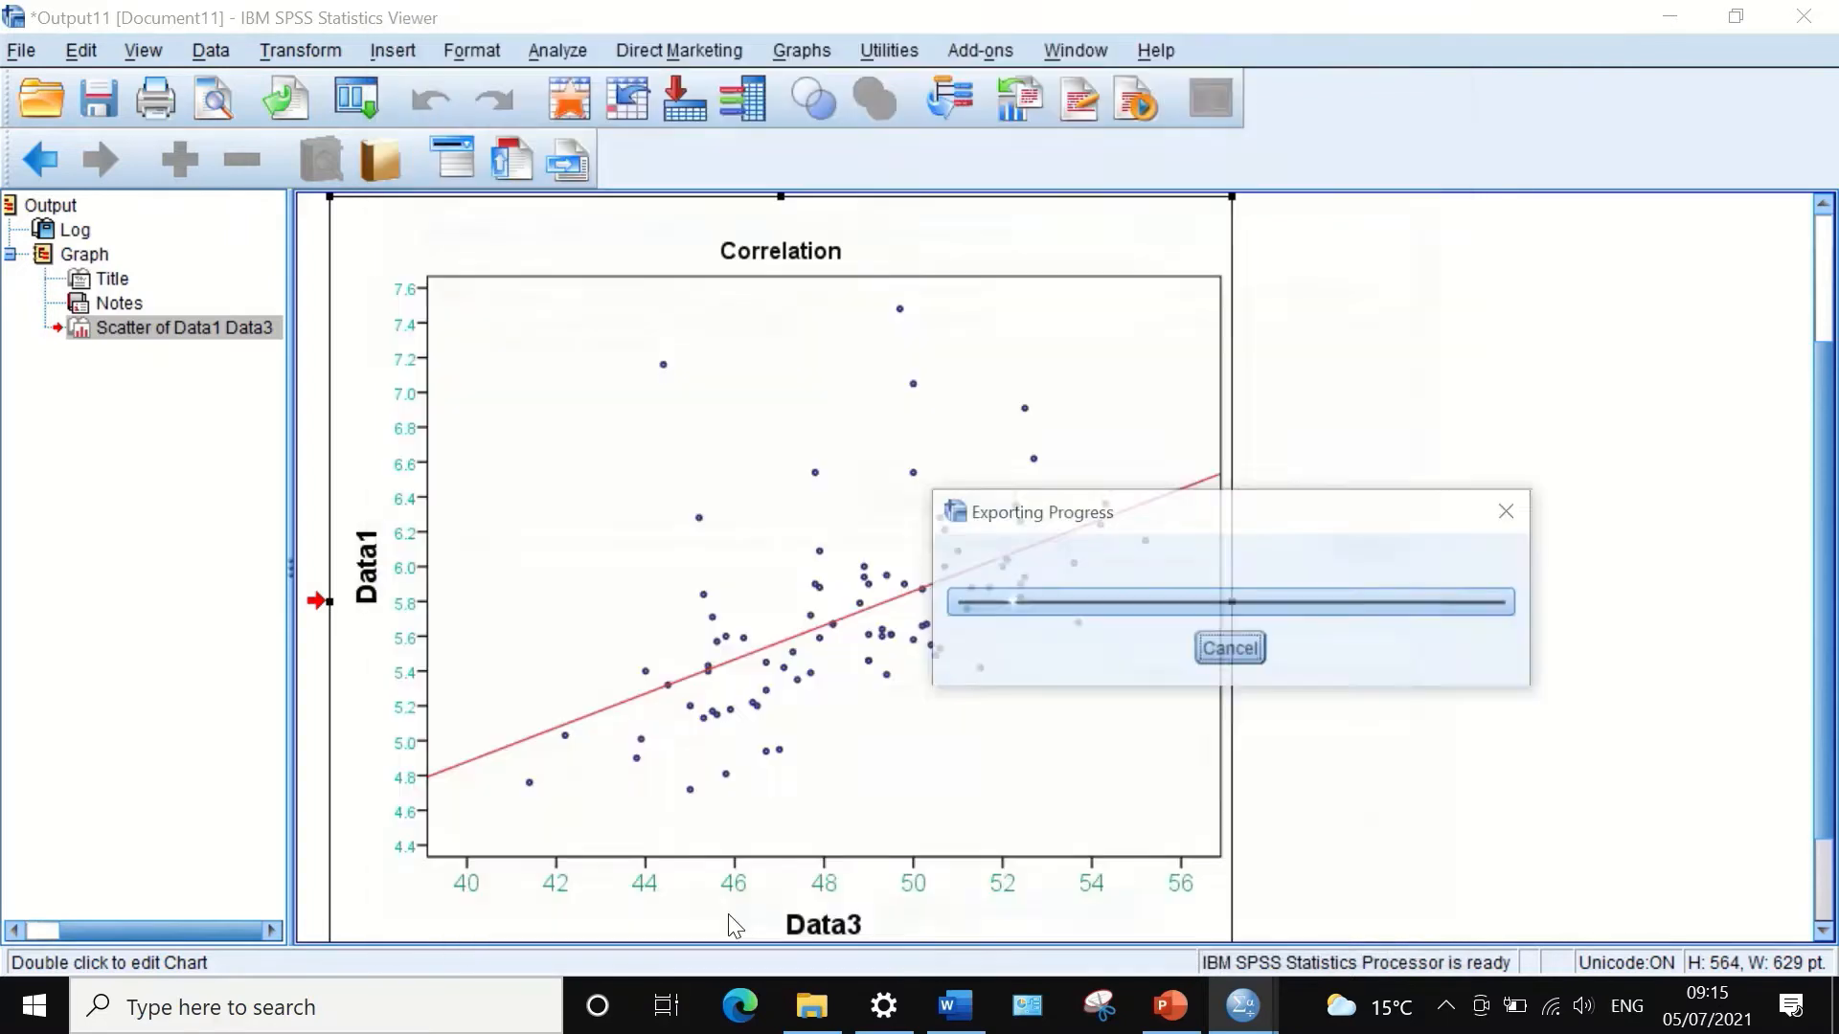
Step: Open correlation graph.pdf, look over the exported scatterplot, and return to the SPSS output
left_click(811, 1006)
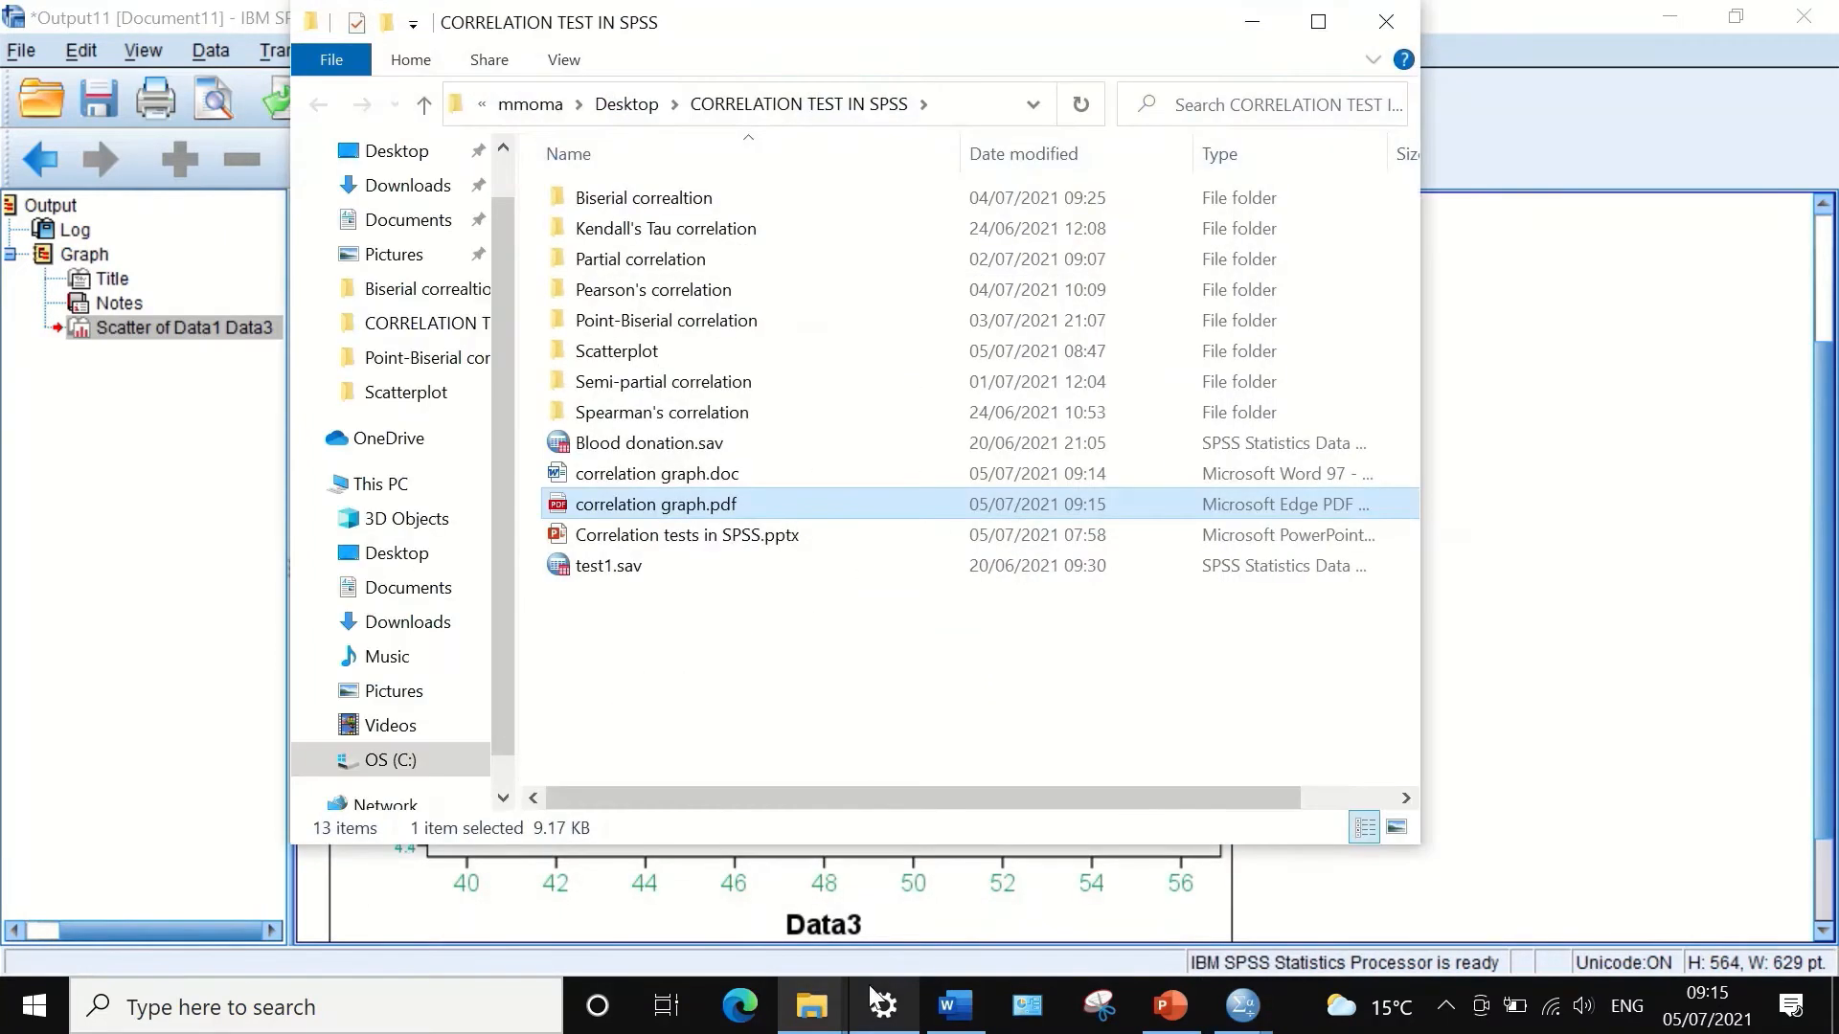
double_click(613, 505)
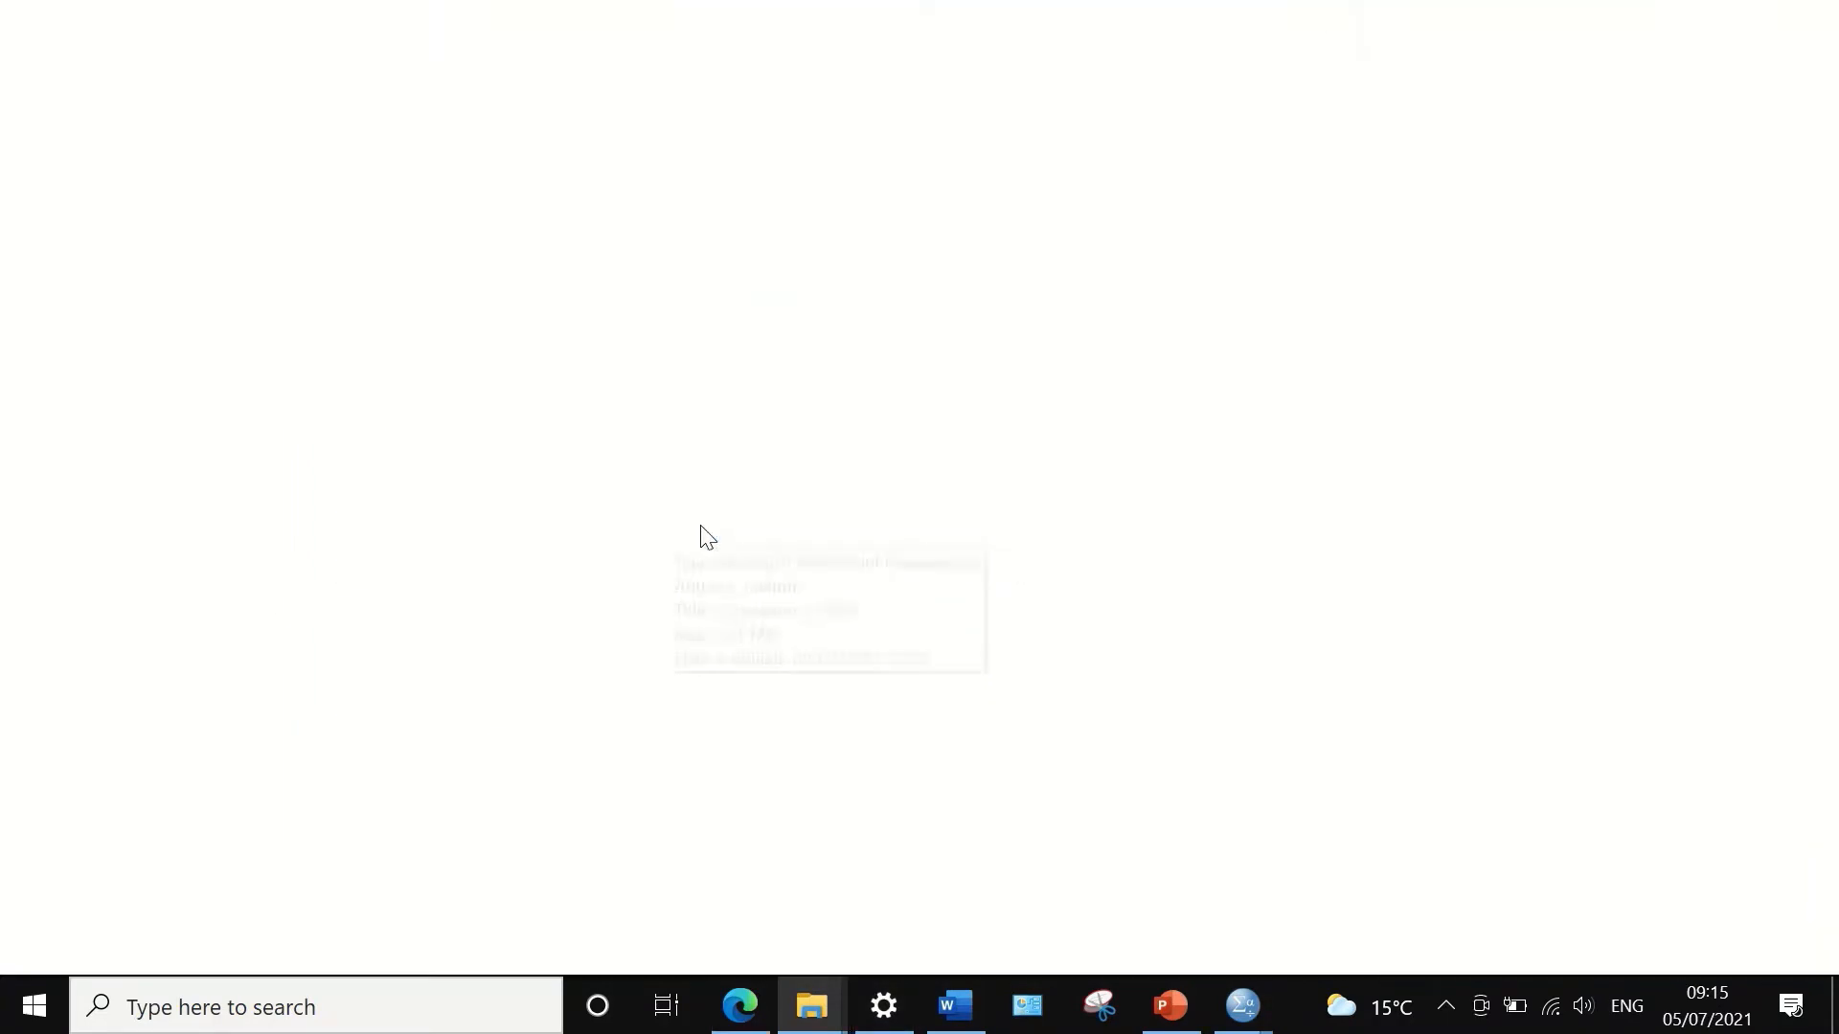
scroll(1001, 593, "down", 5)
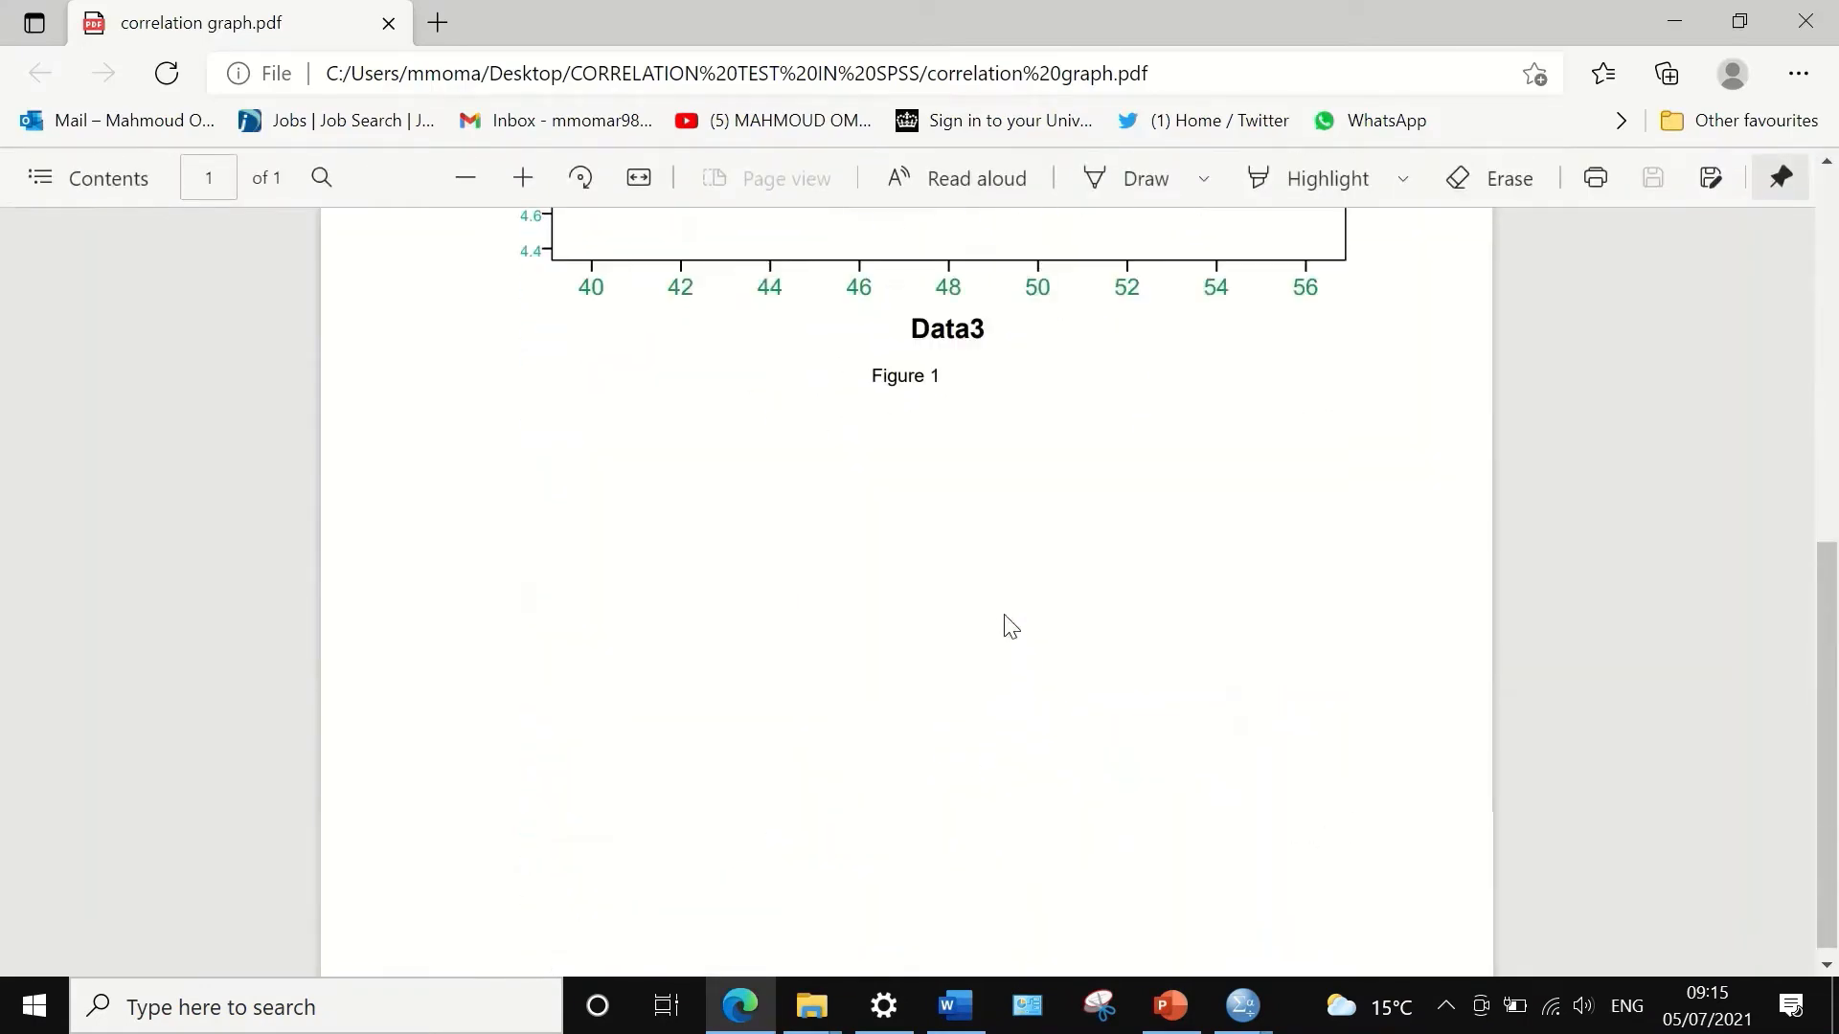
scroll(1006, 623, "up", 5)
scroll(1005, 624, "down", 5)
scroll(1005, 624, "up", 6)
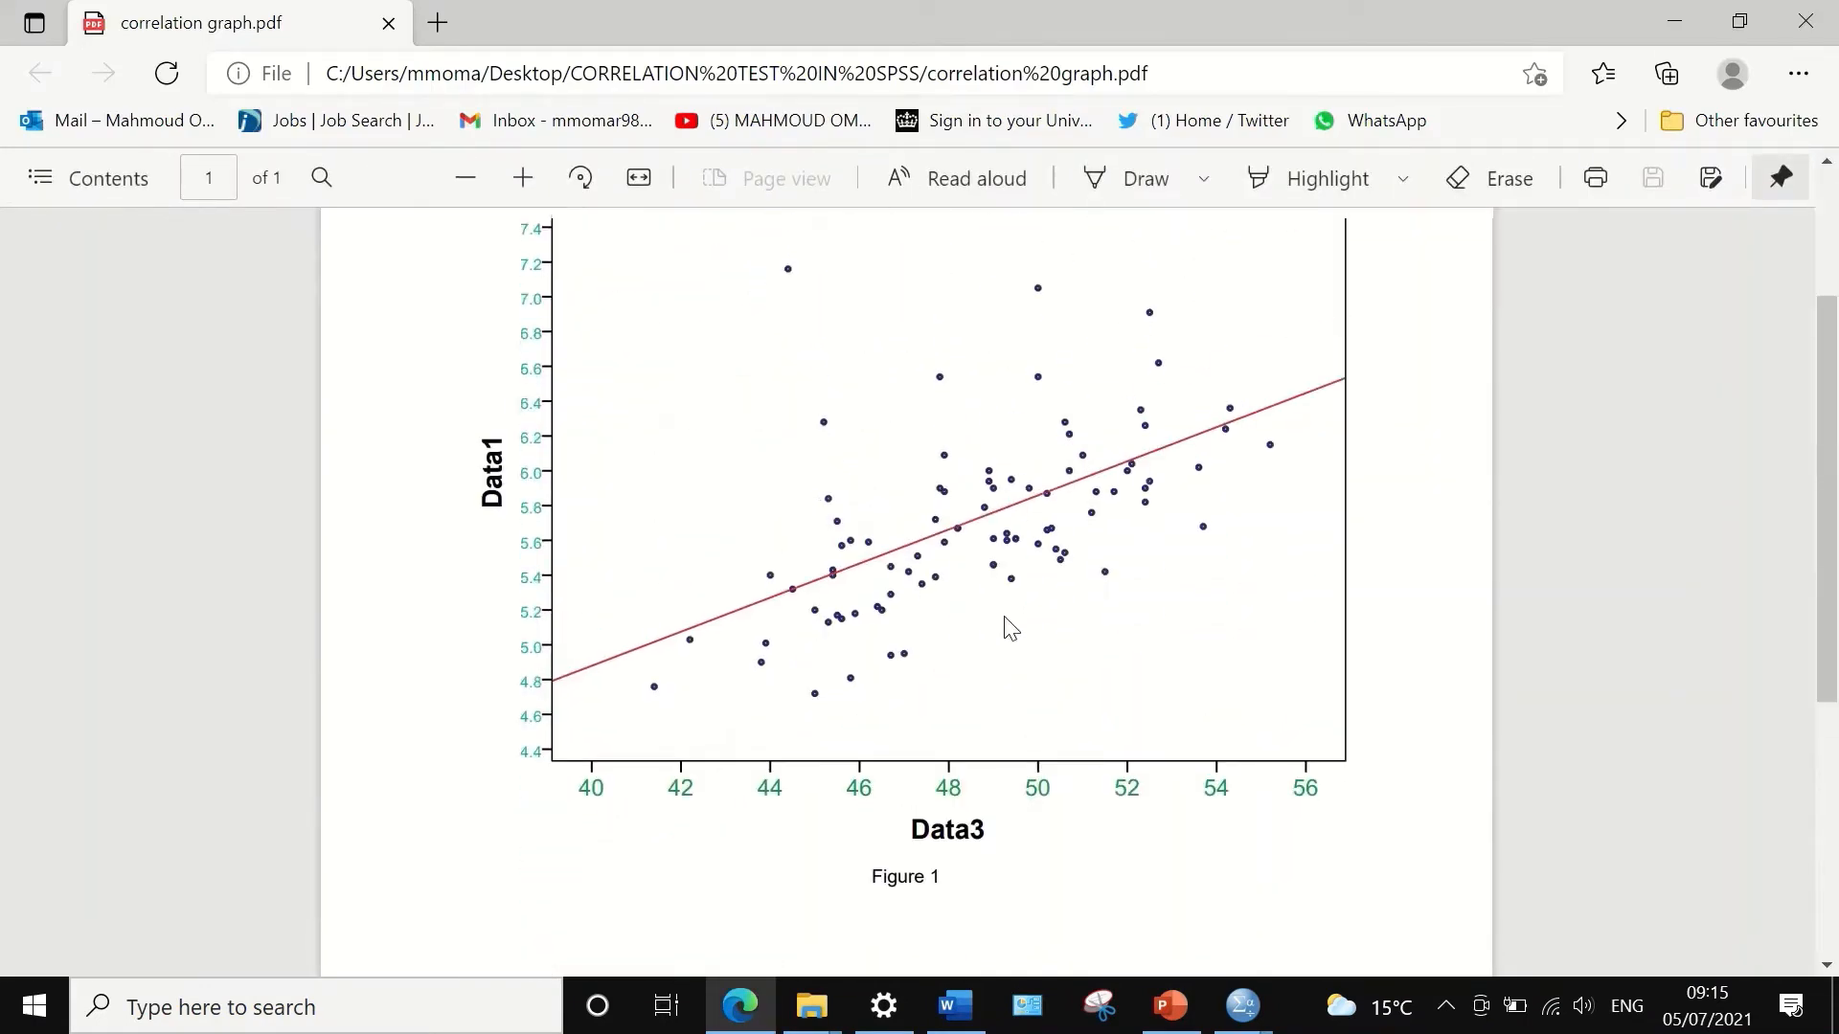
scroll(952, 696, "down", 3)
scroll(833, 299, "up", 4)
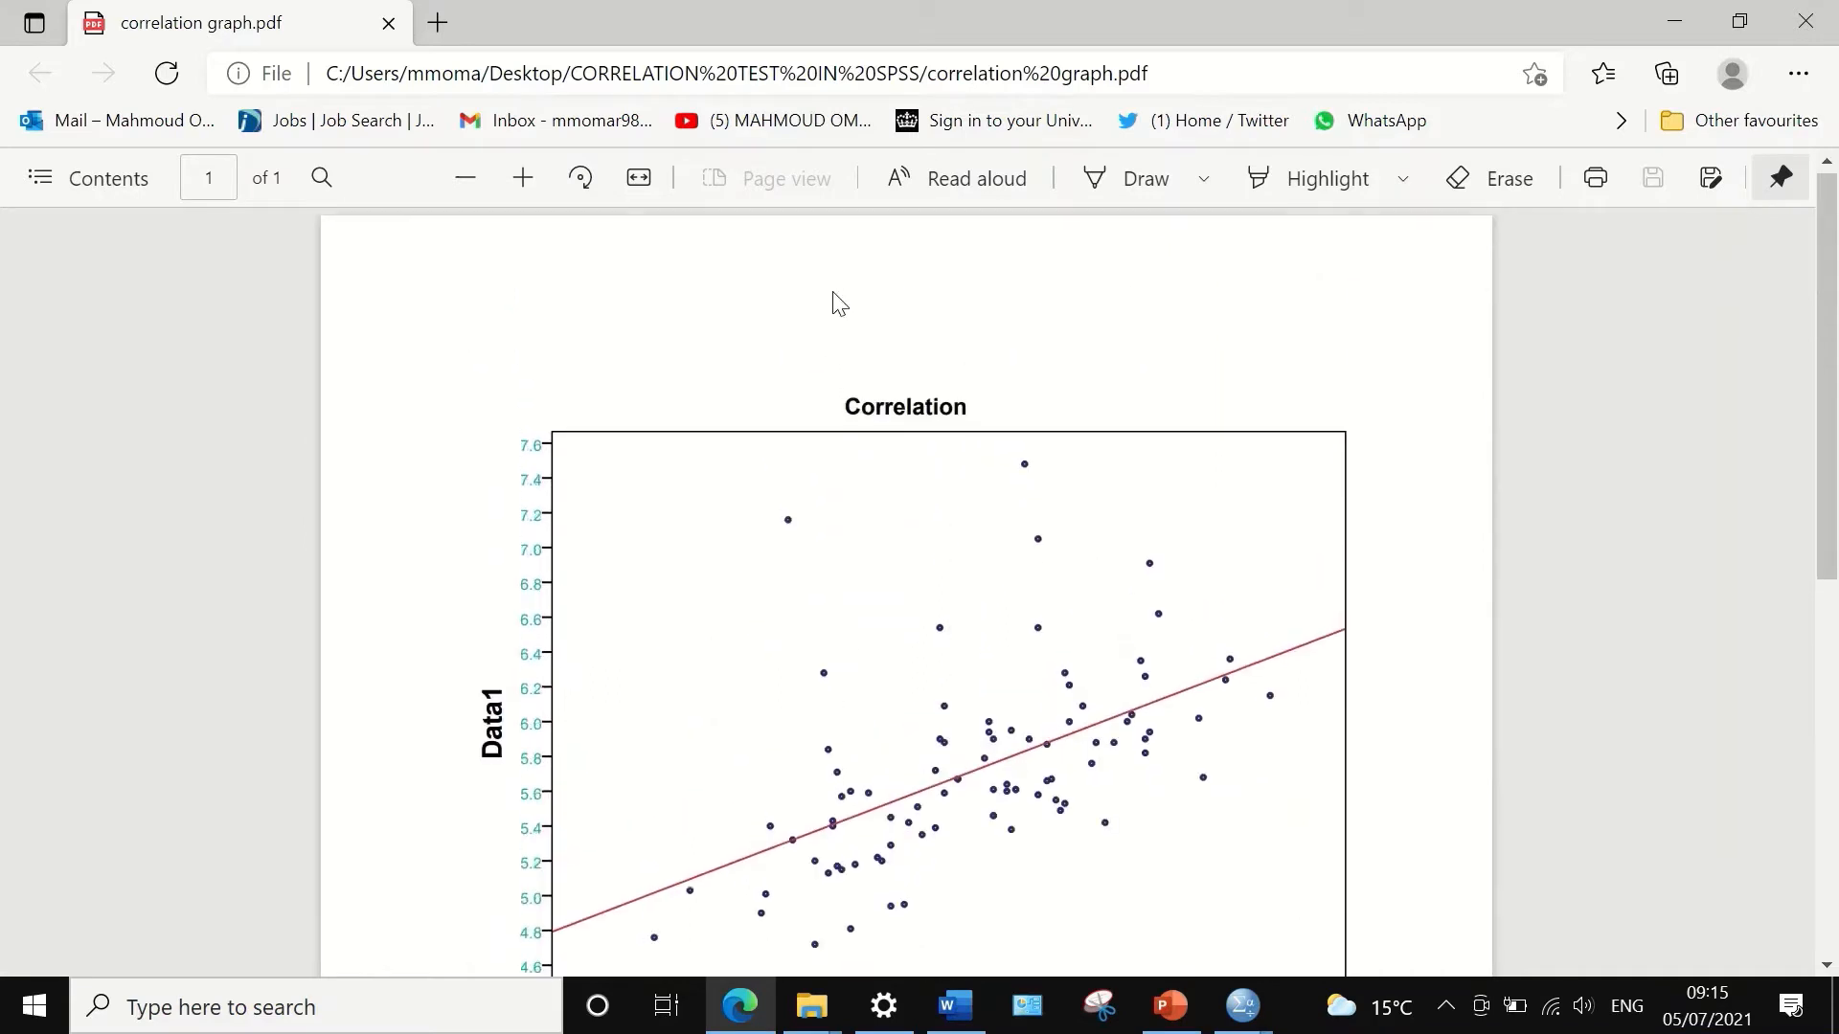
scroll(457, 583, "down", 3)
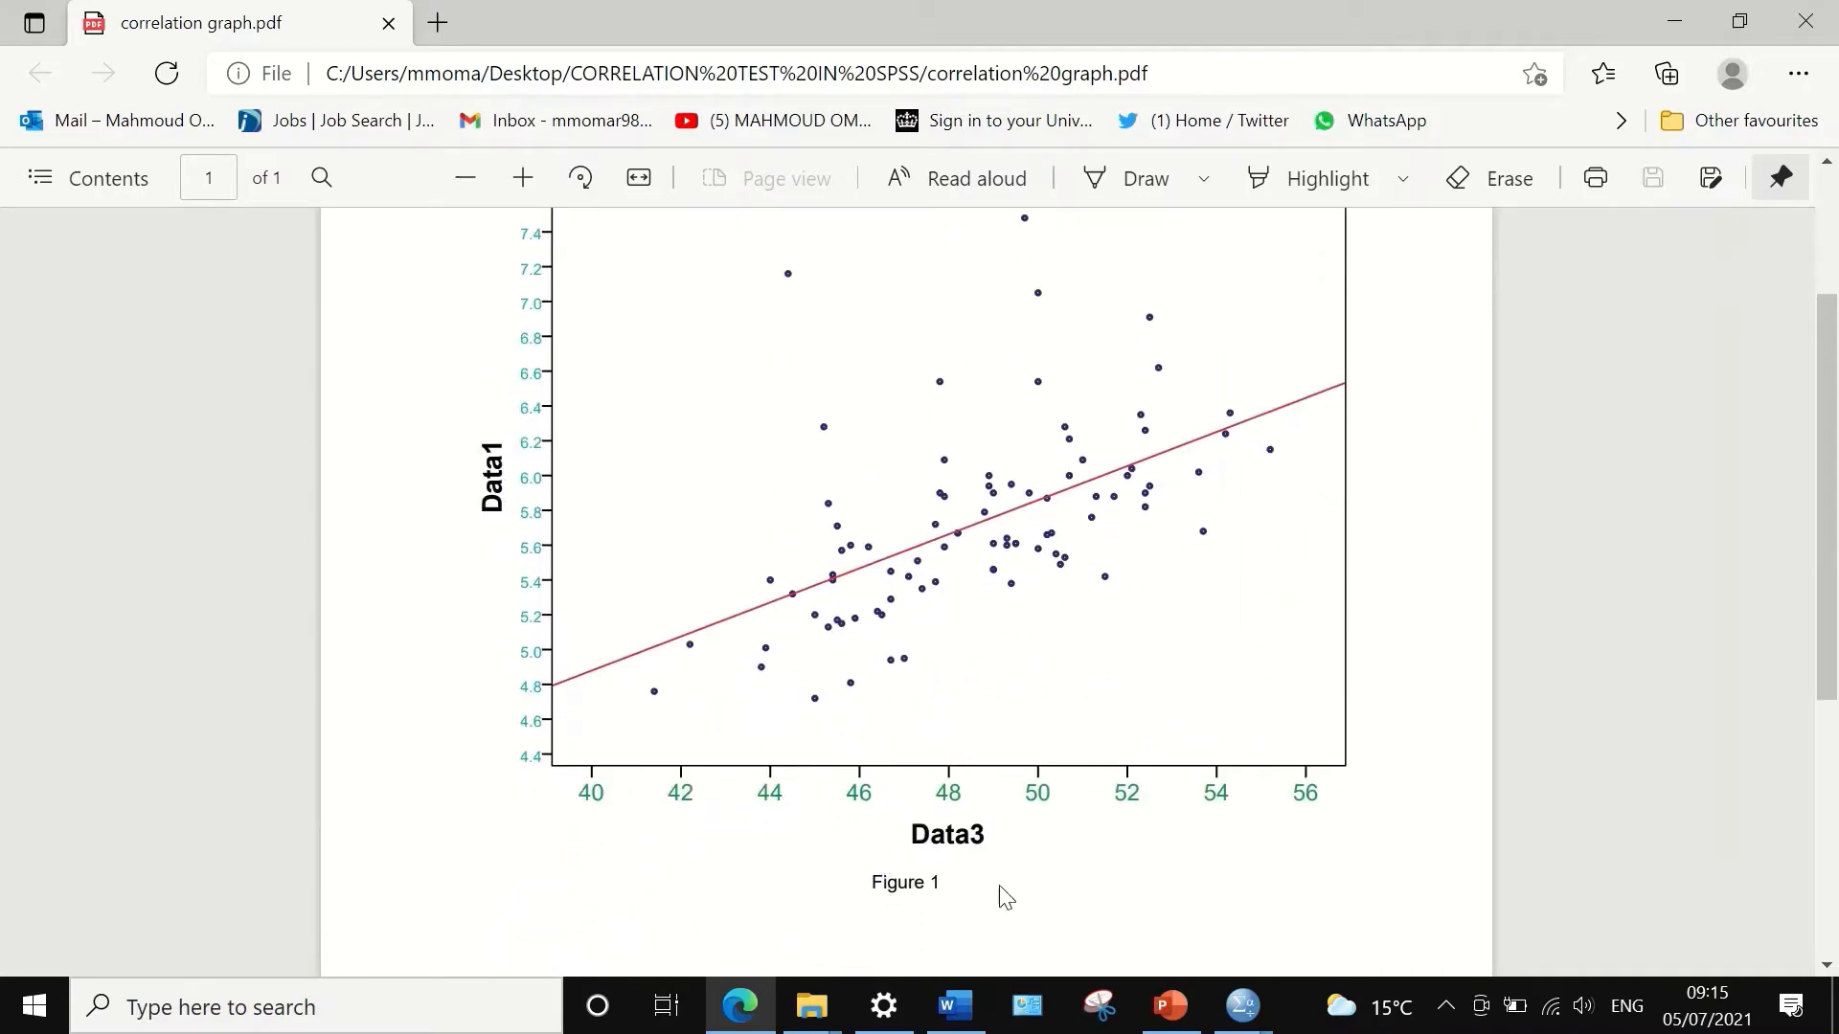
scroll(989, 886, "up", 3)
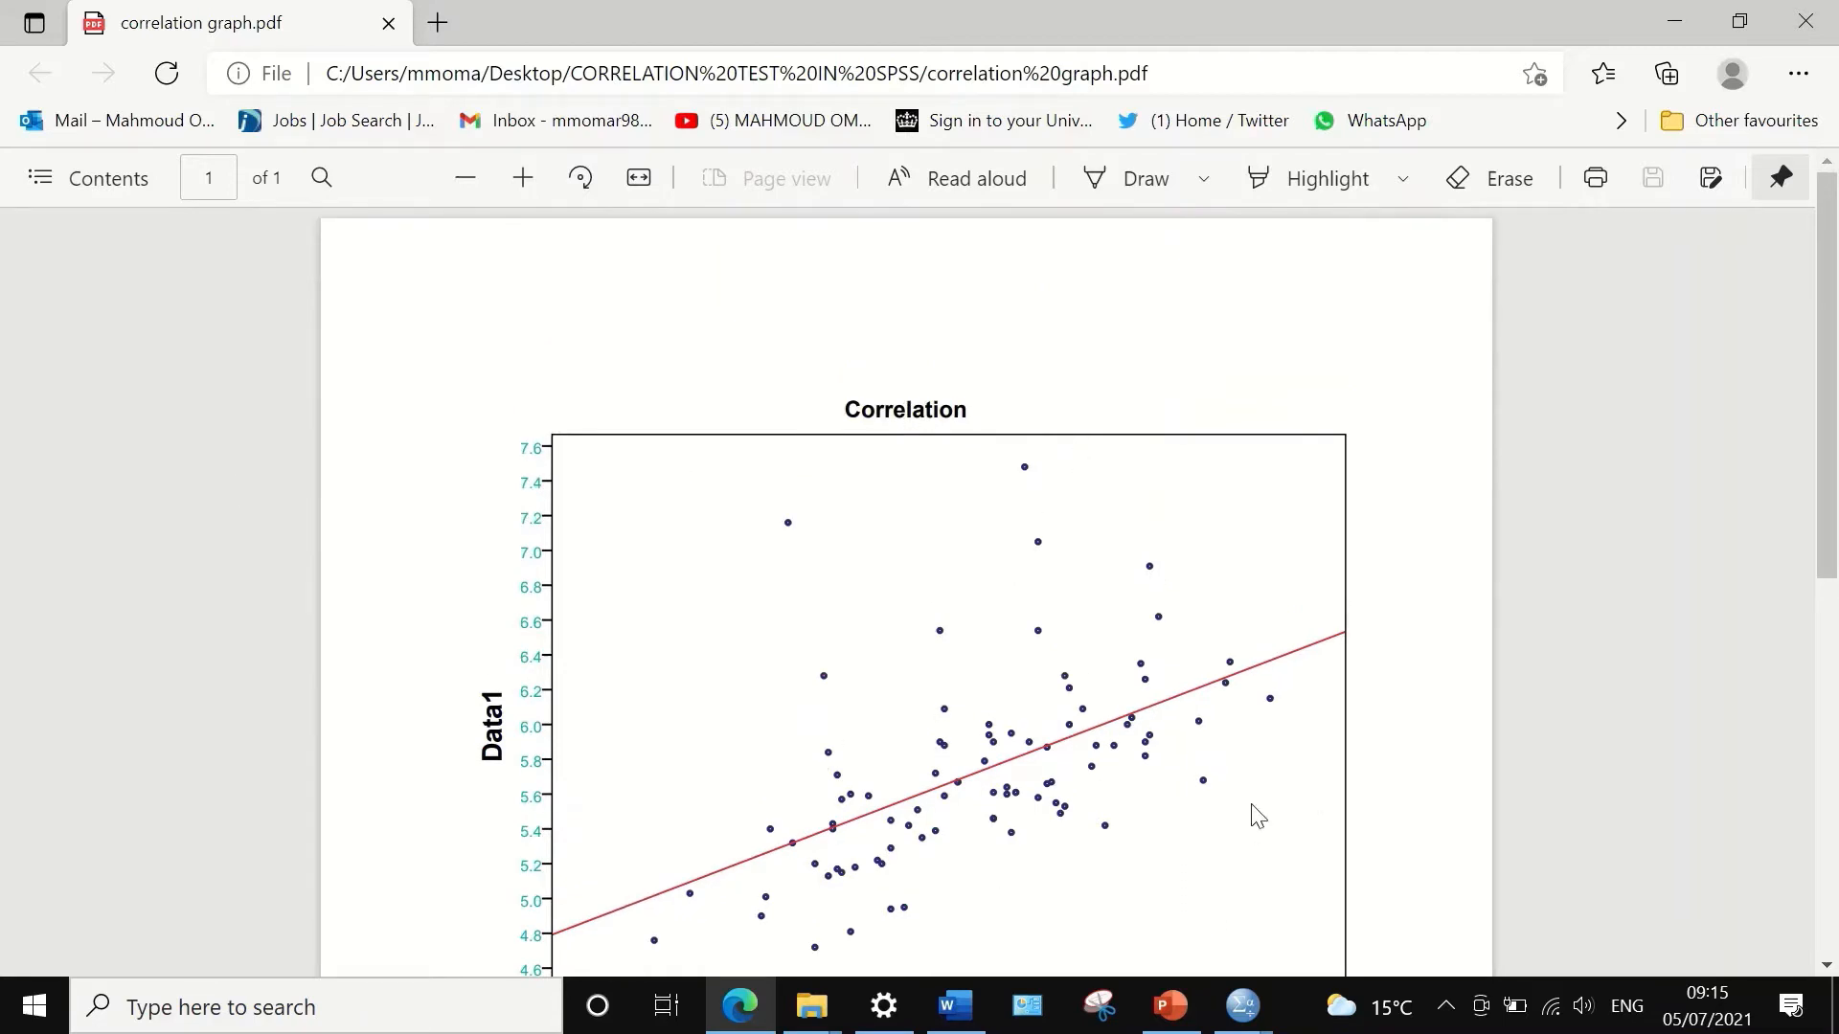
mouse_move(1242, 1005)
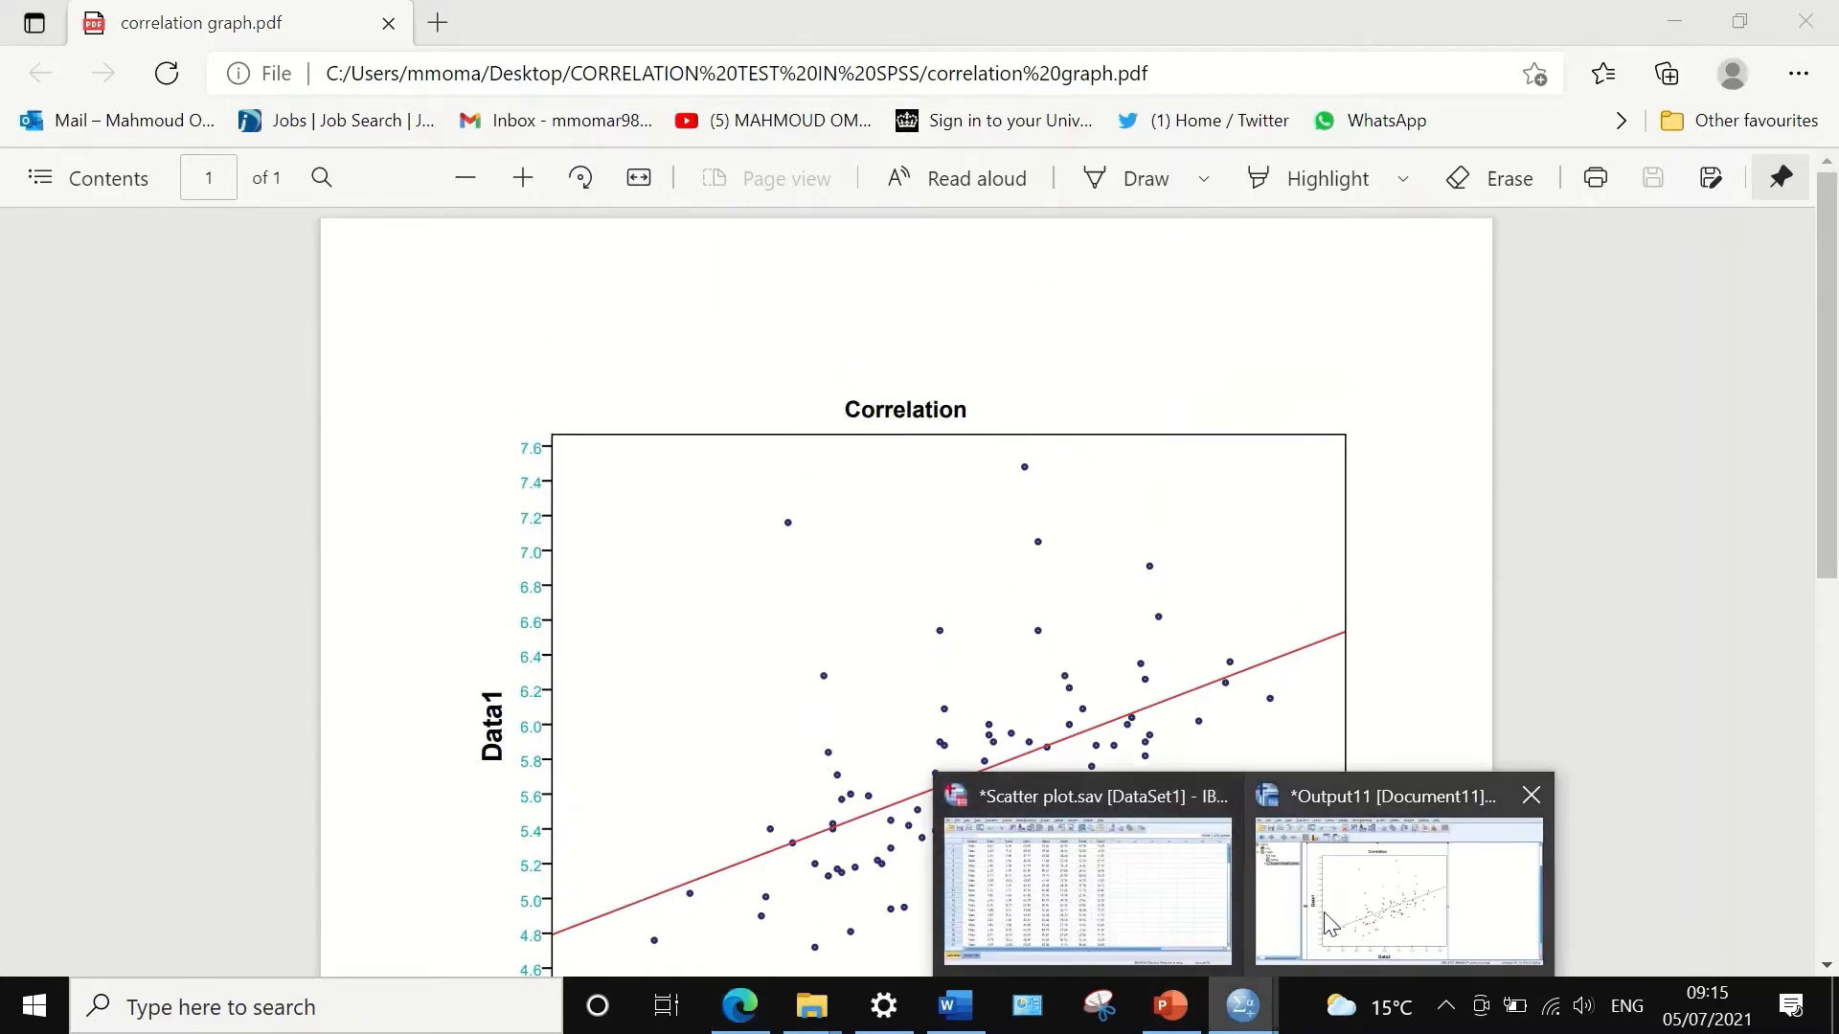
left_click(1388, 891)
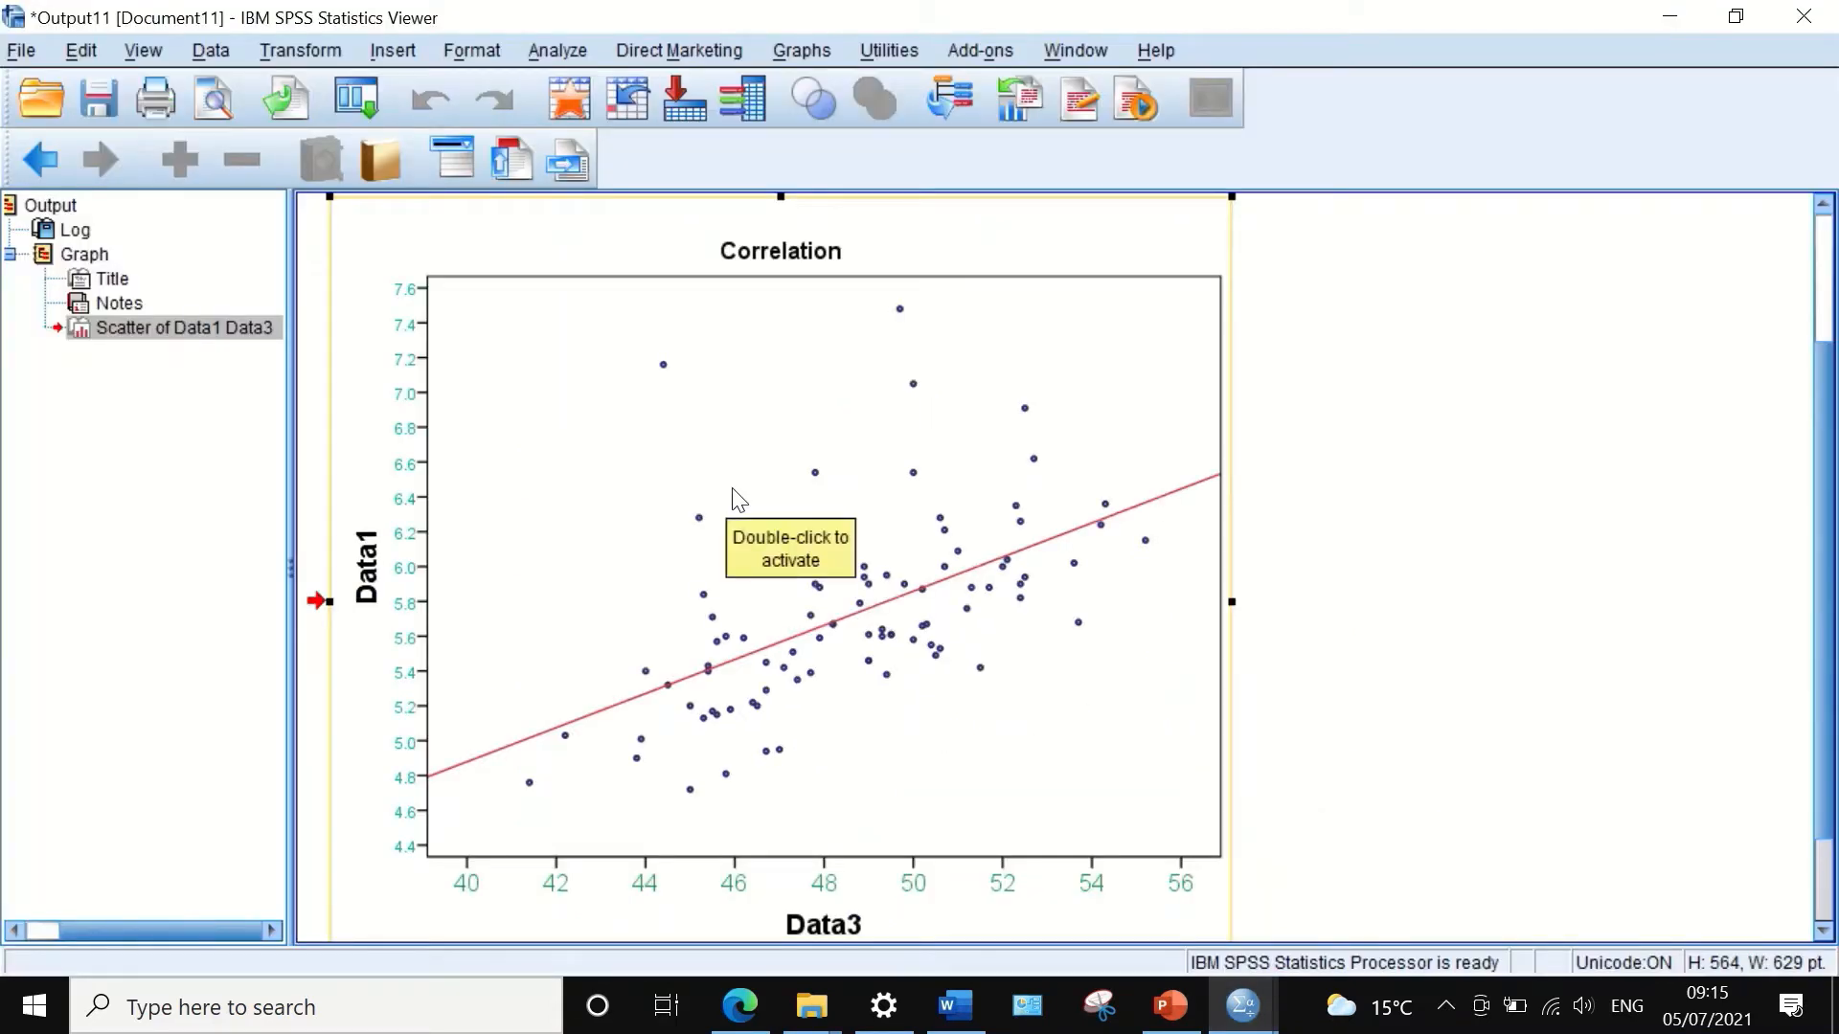
right_click(699, 421)
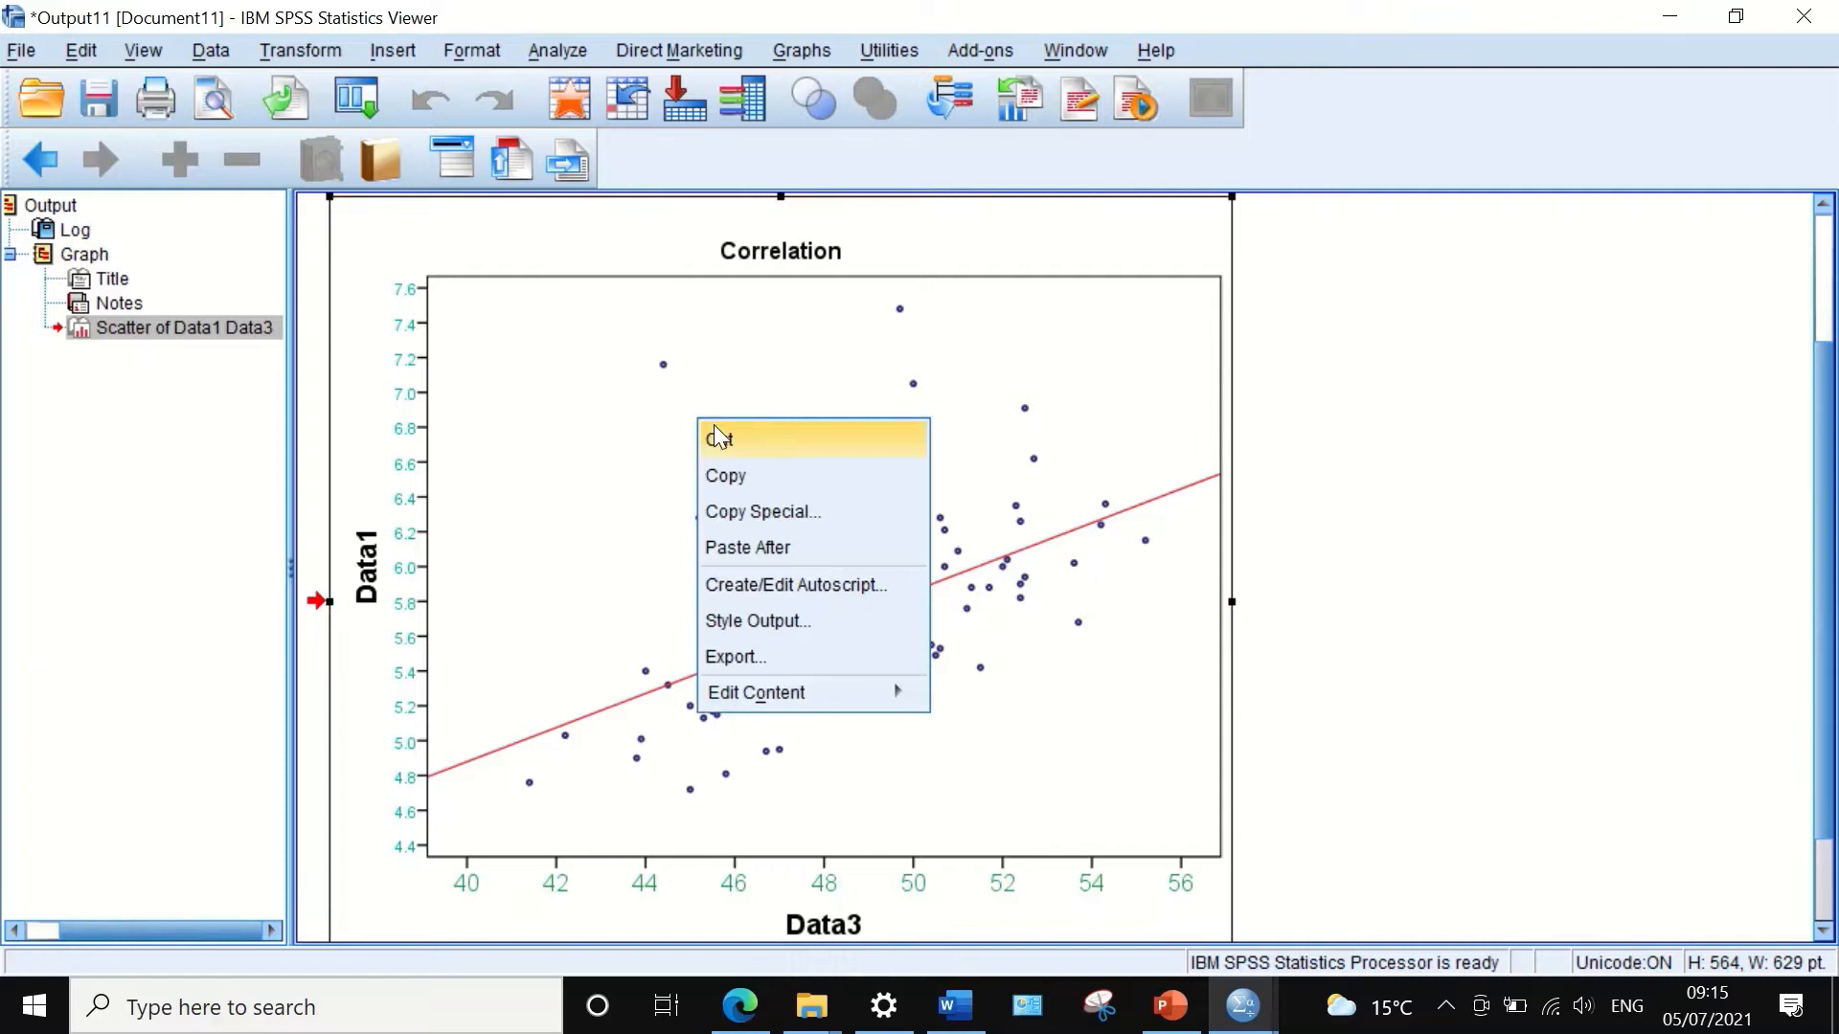
left_click(747, 510)
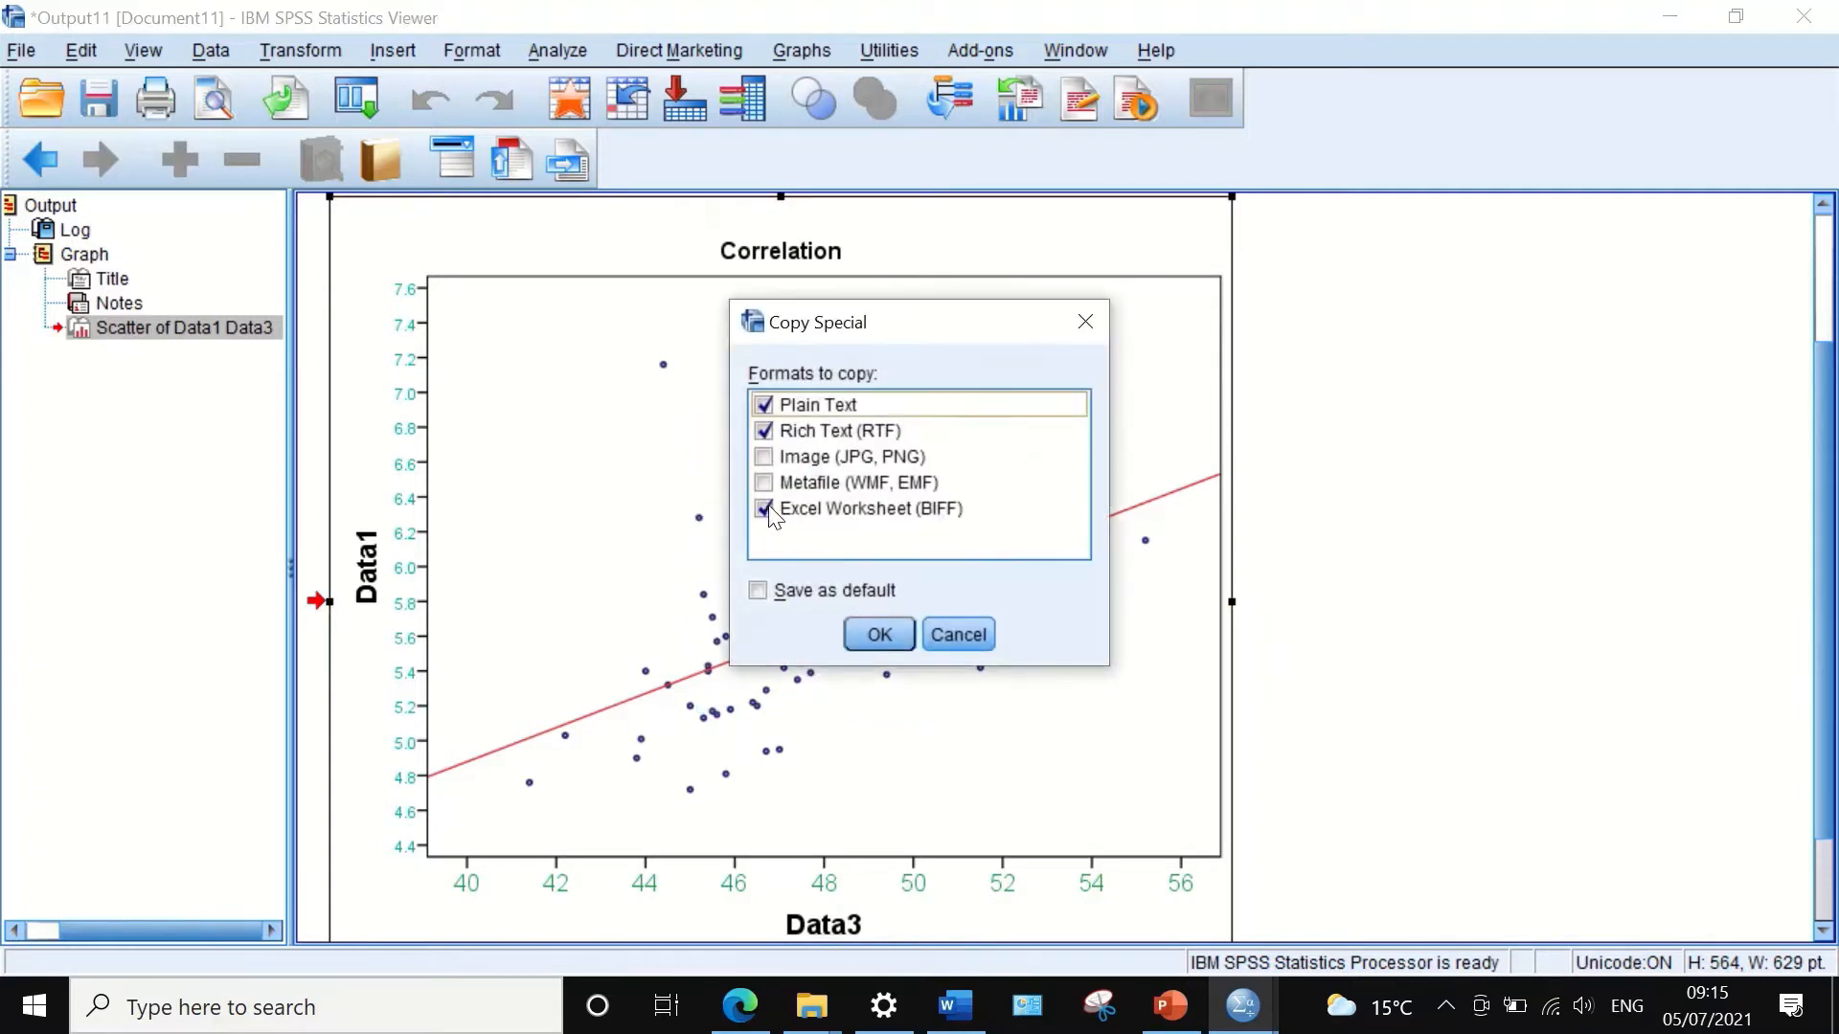
left_click(938, 640)
Step: Copy the selected scatterplot with Copy Special, adding Image (JPG, PNG) to the formats to copy
right_click(615, 364)
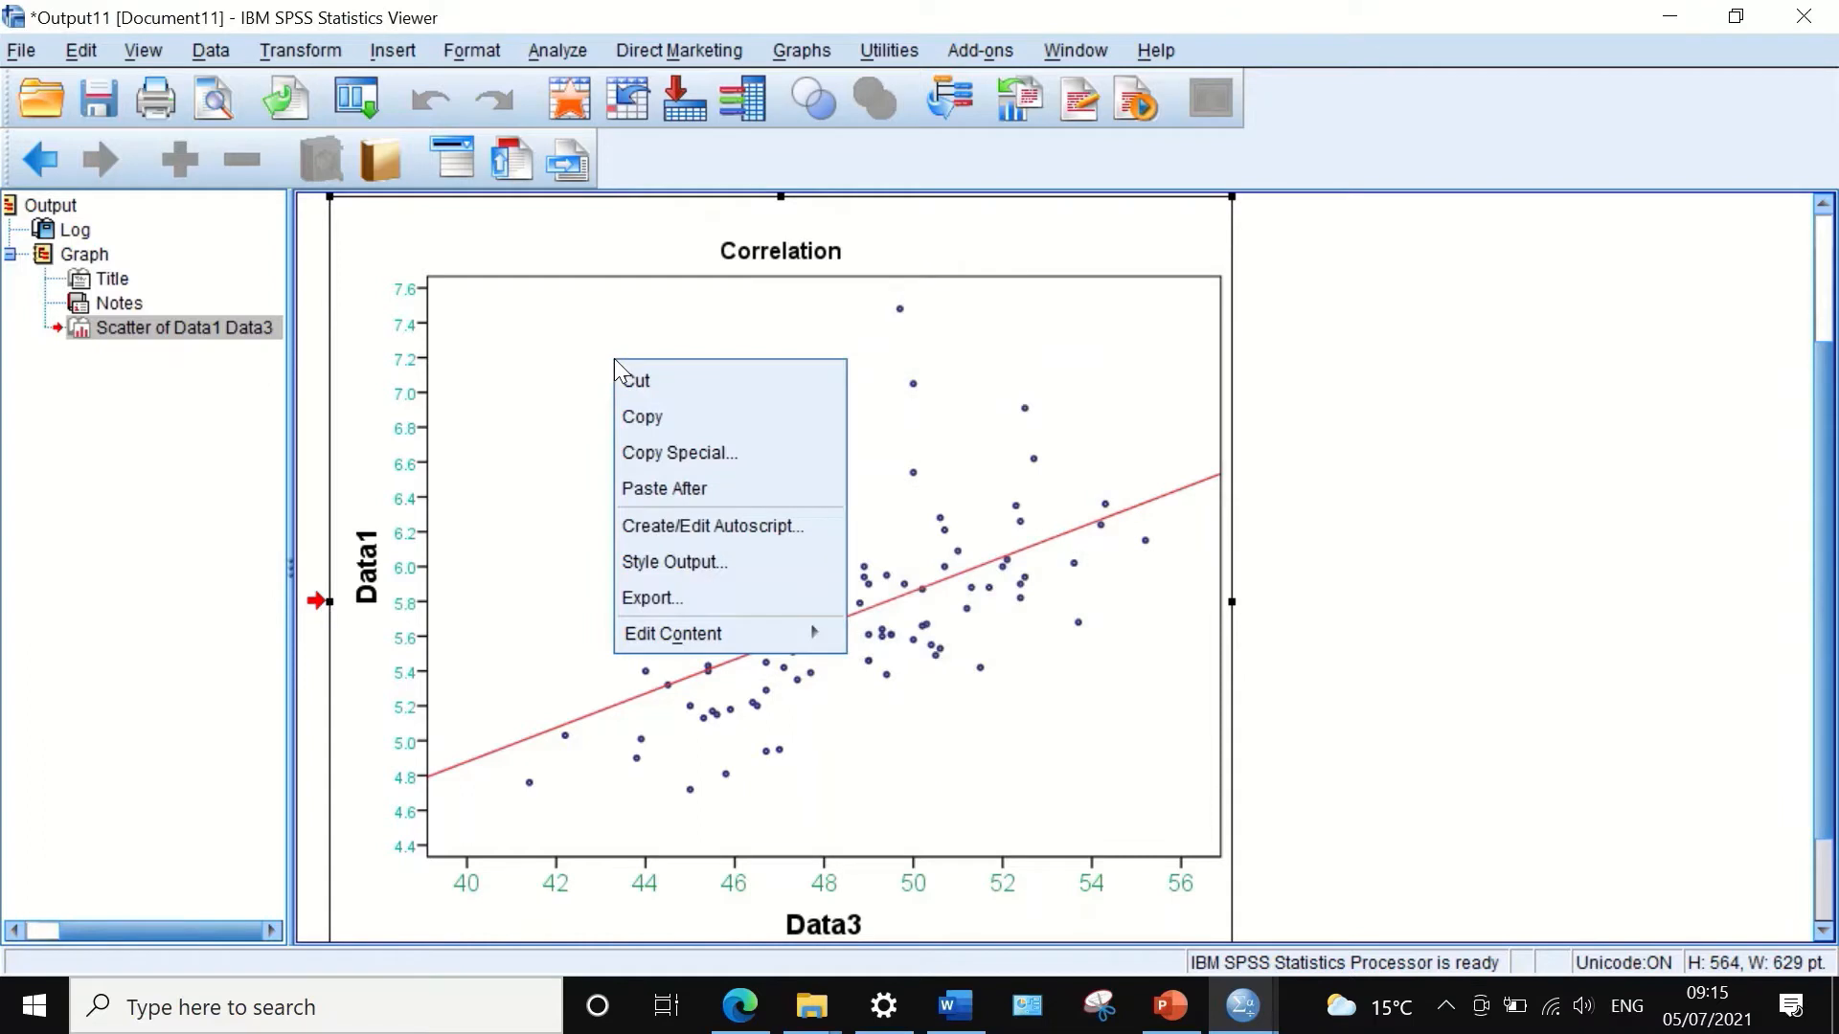
left_click(681, 450)
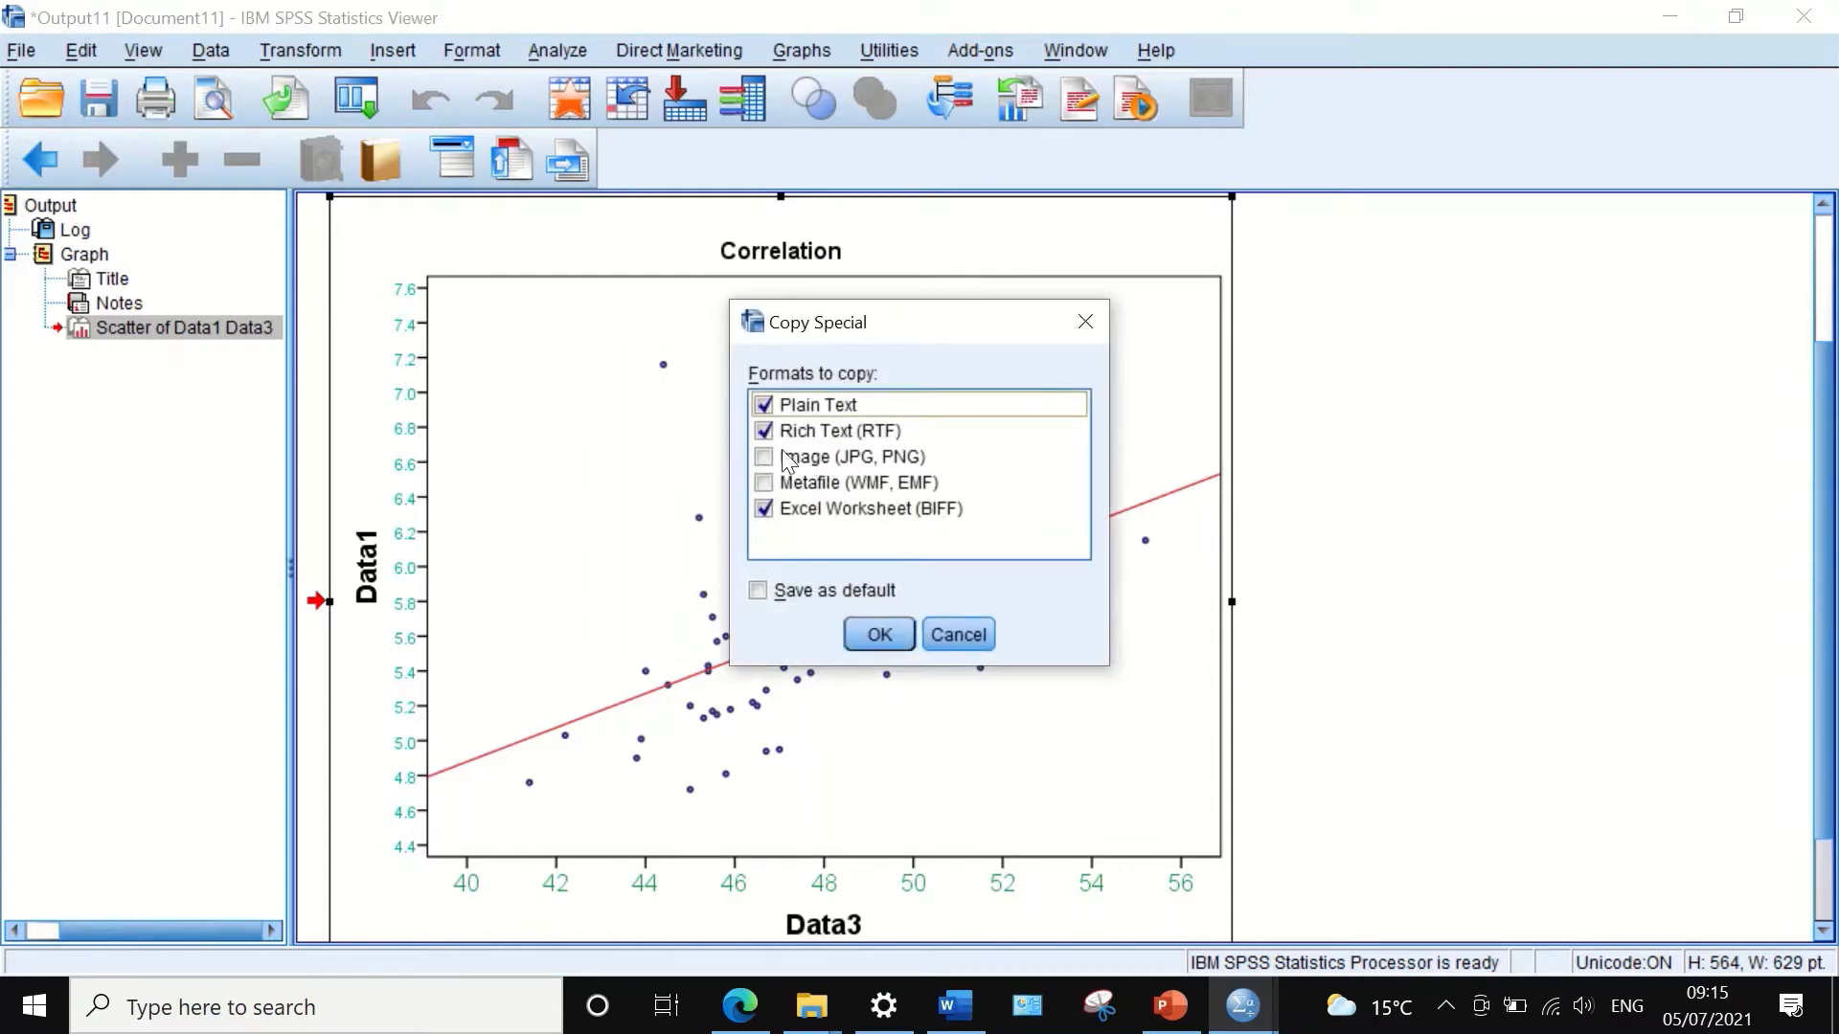
left_click(766, 454)
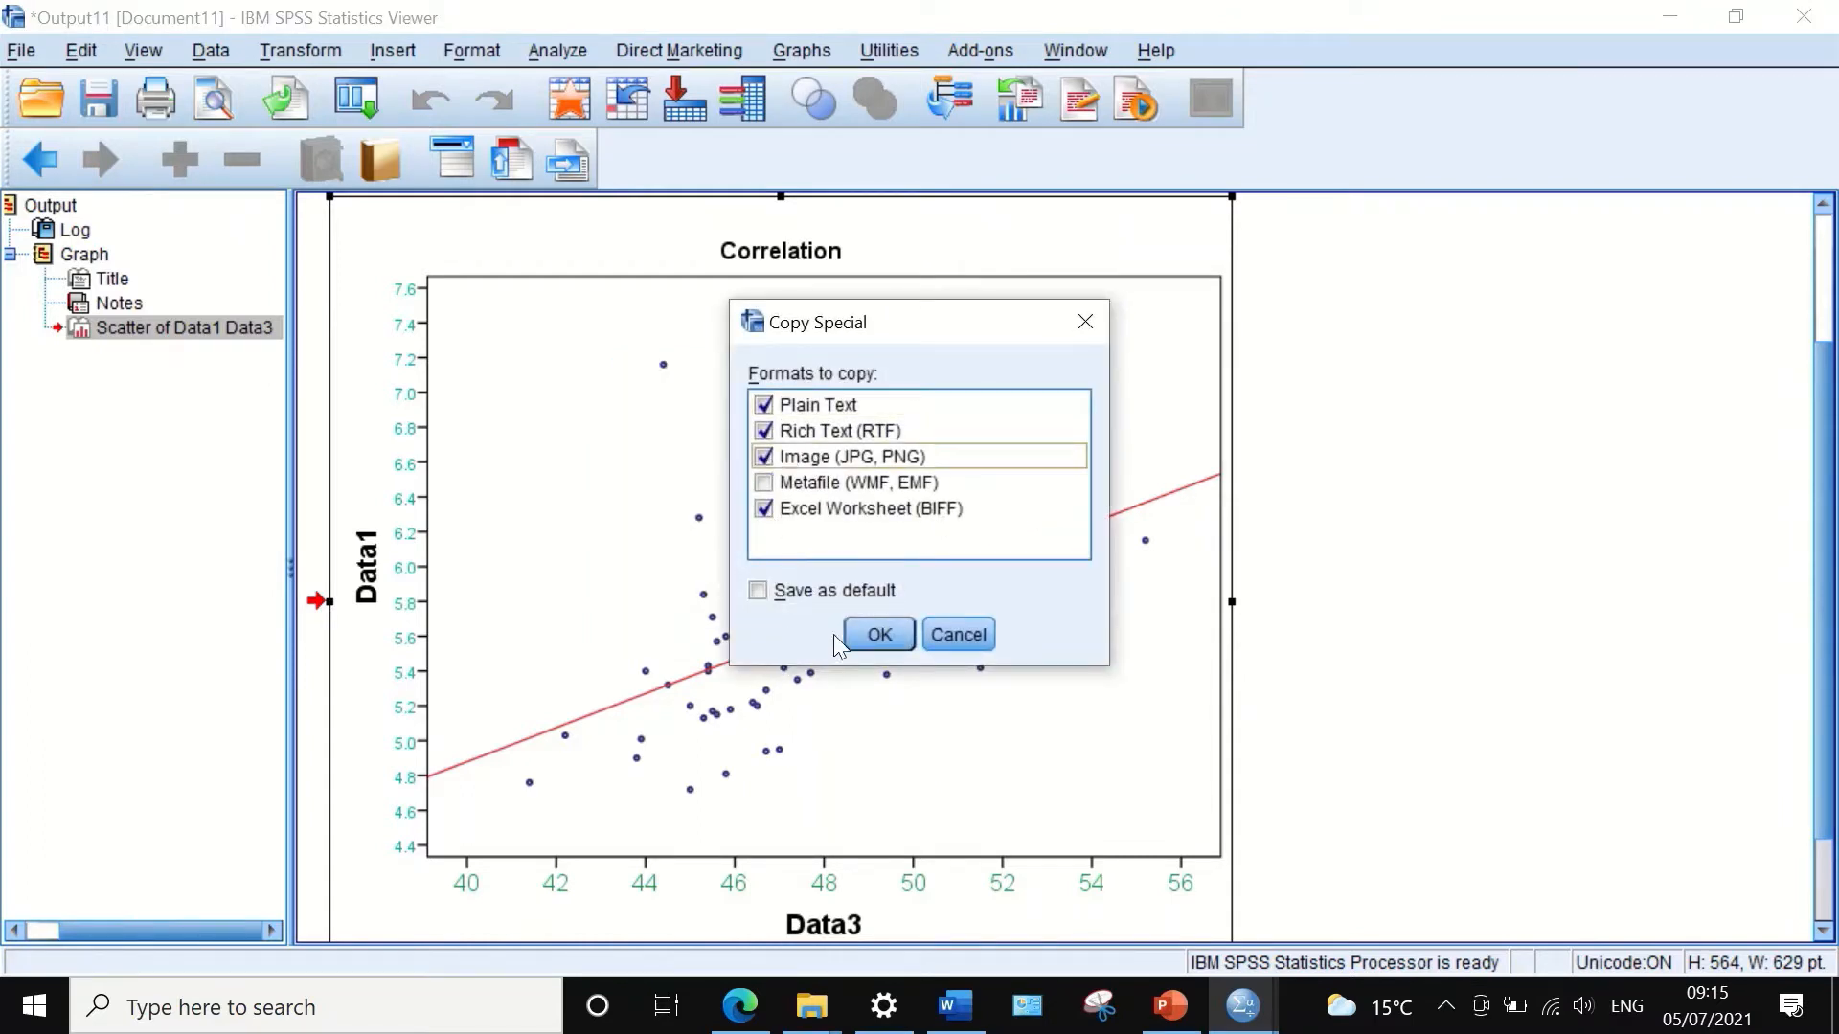
left_click(879, 636)
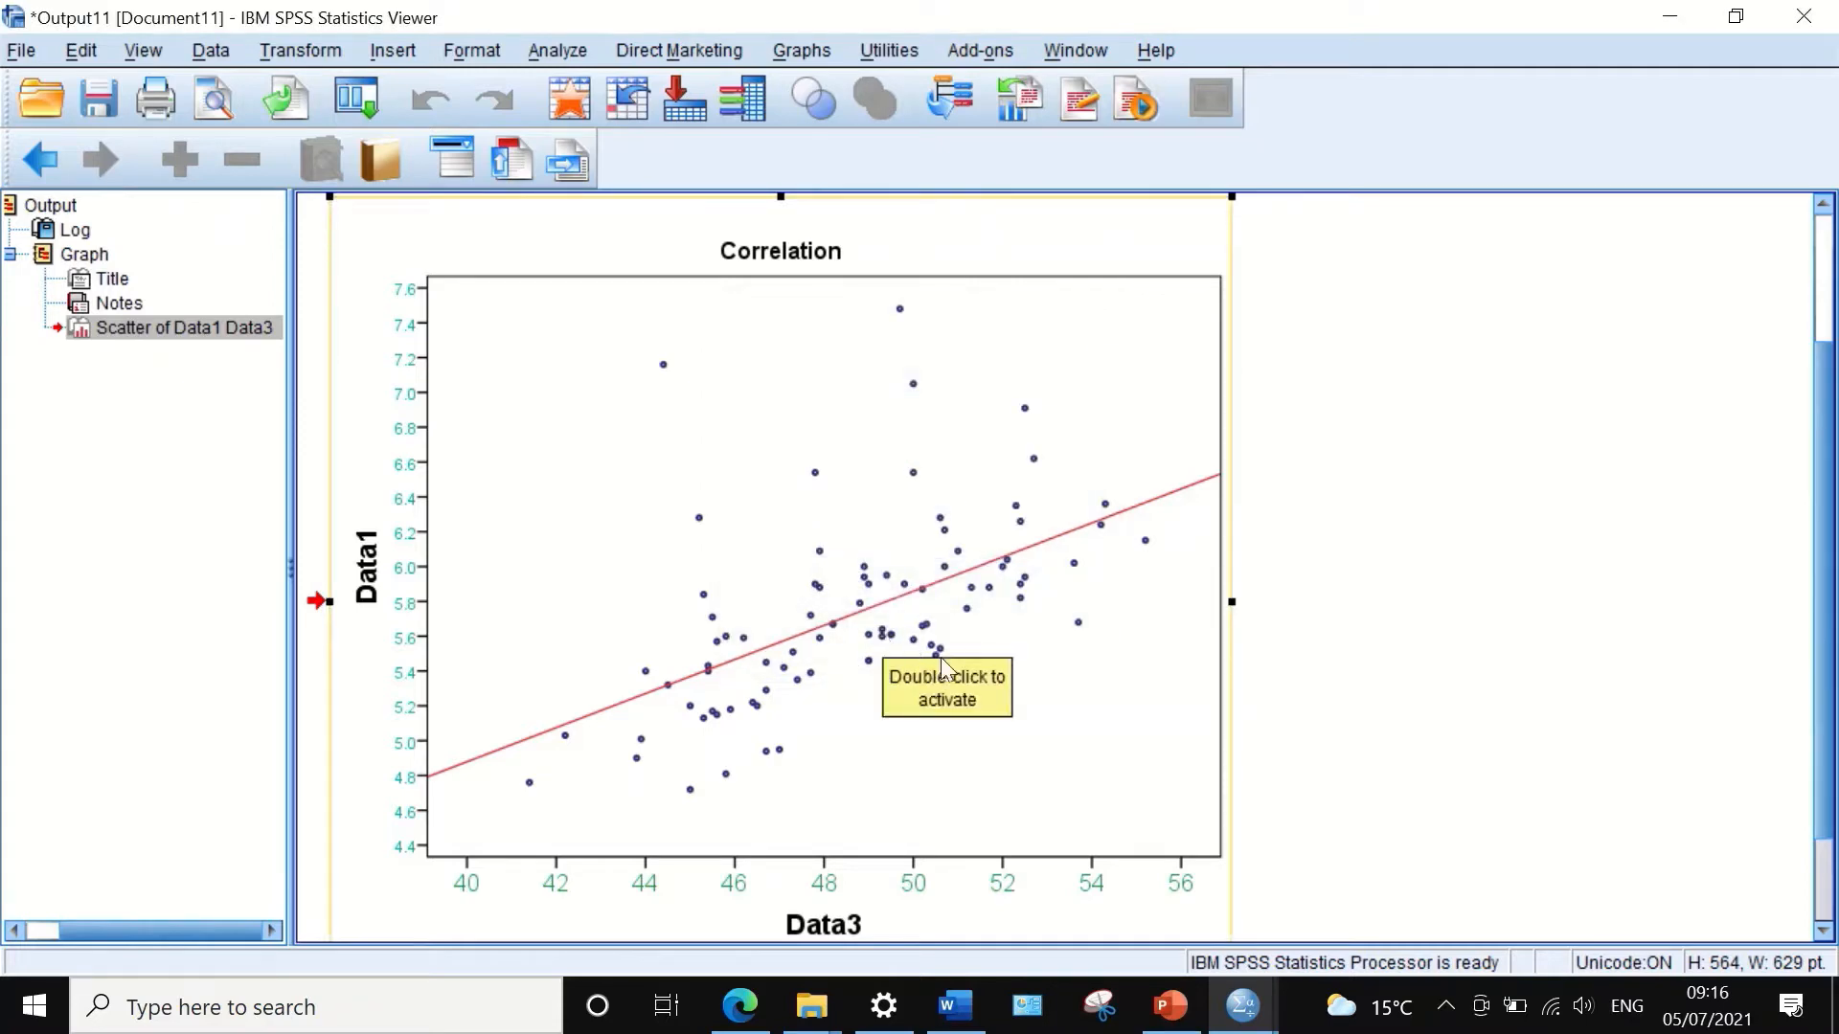
Step: Switch to PowerPoint, paste the scatterplot into a new presentation, enlarge it to about 18.26 by 20.36 cm, and return to the SPSS output
left_click(1162, 1007)
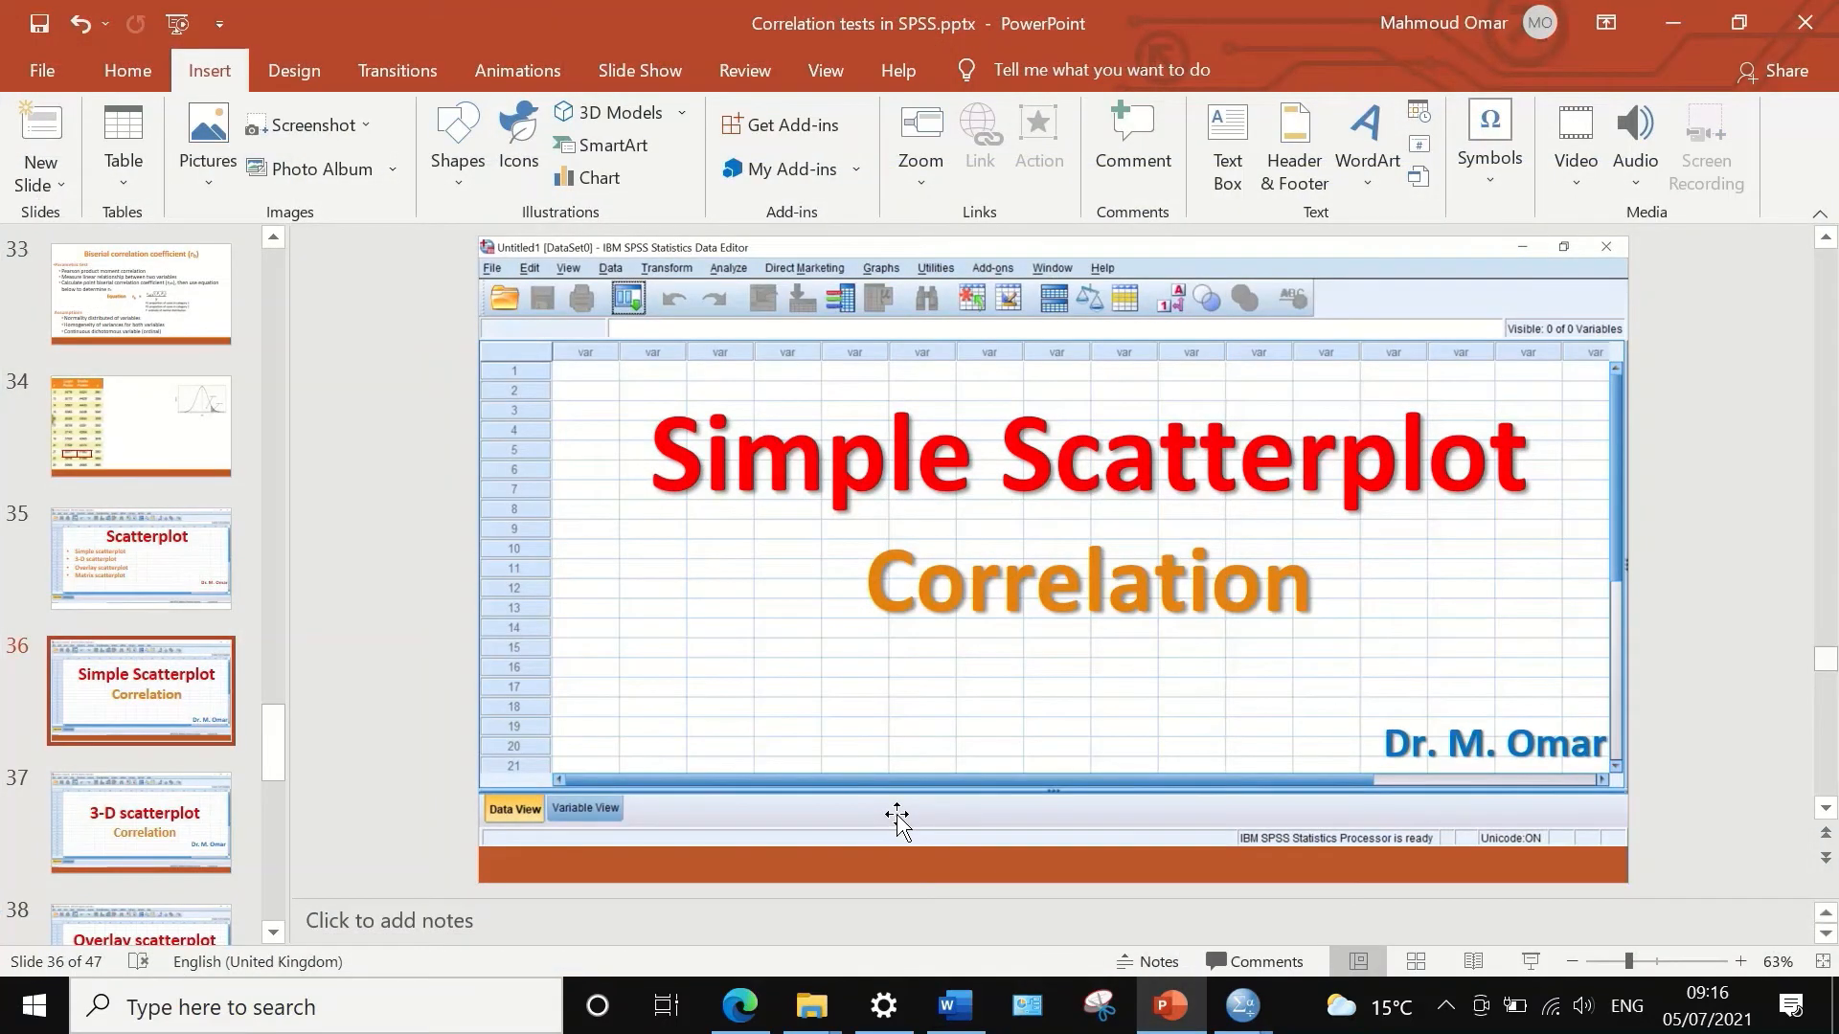
key("ctrl+n")
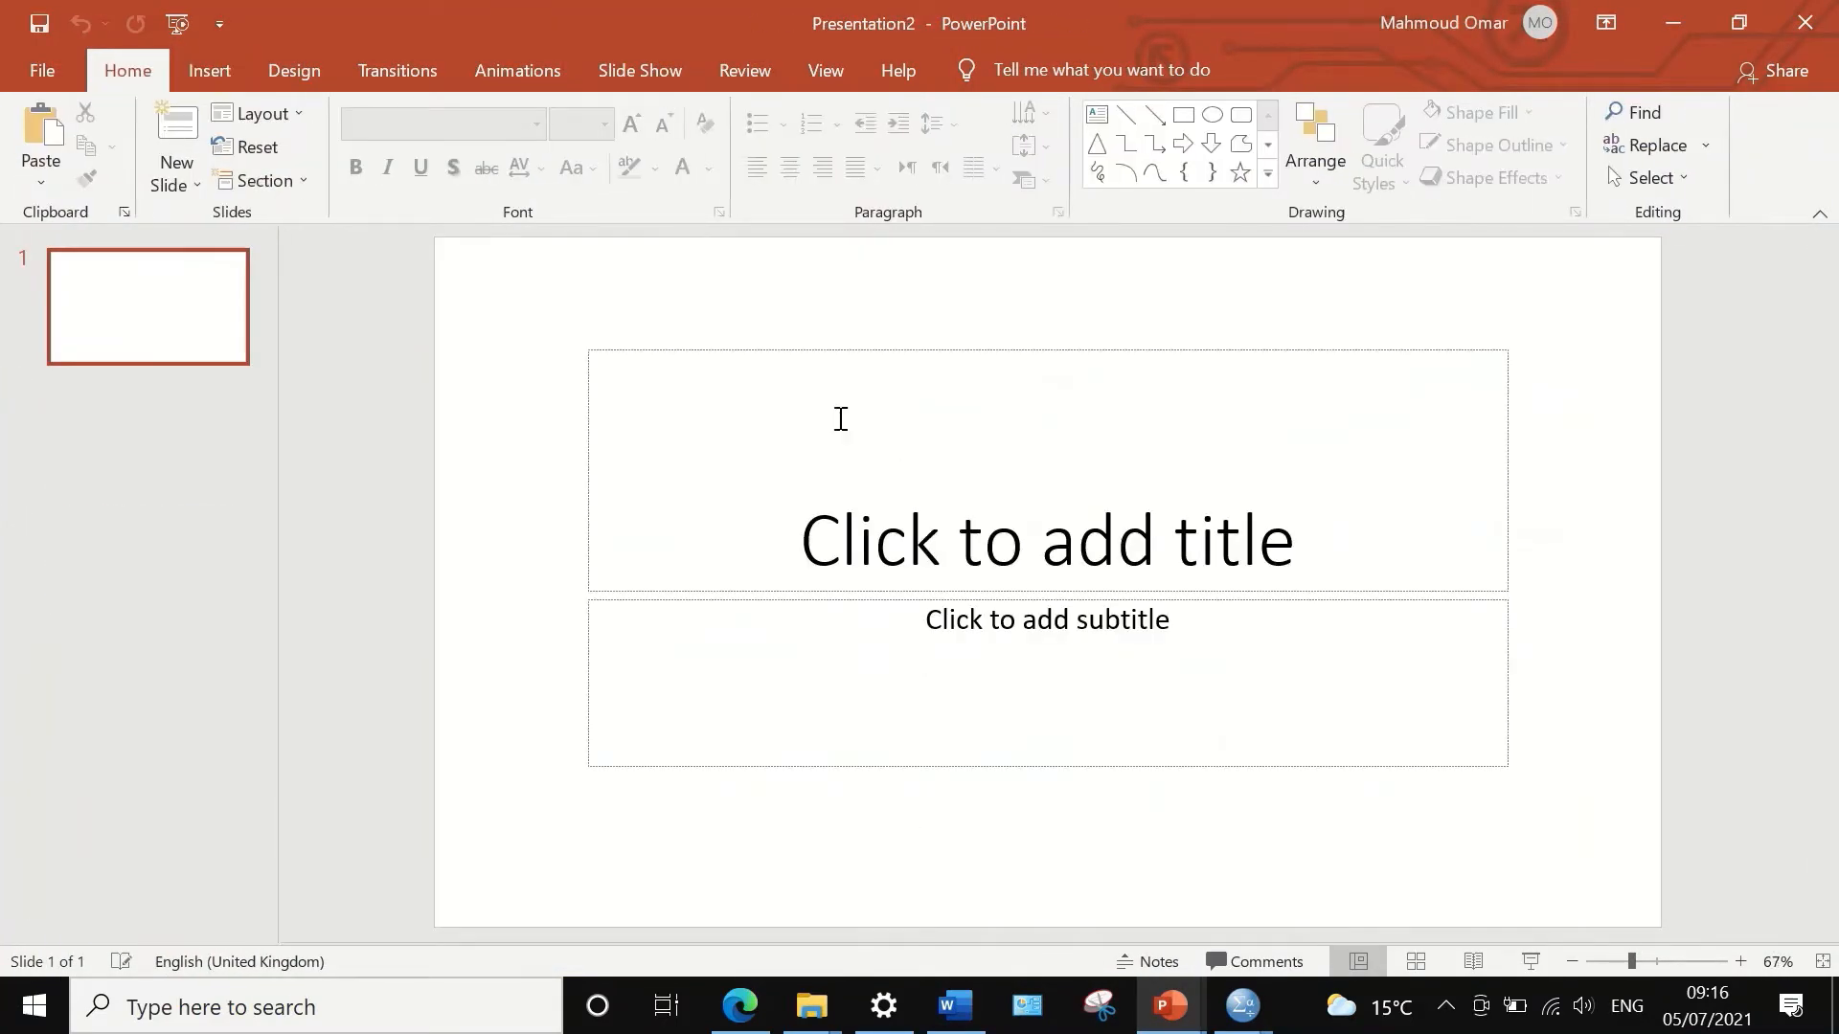
right_click(810, 393)
left_click(954, 470)
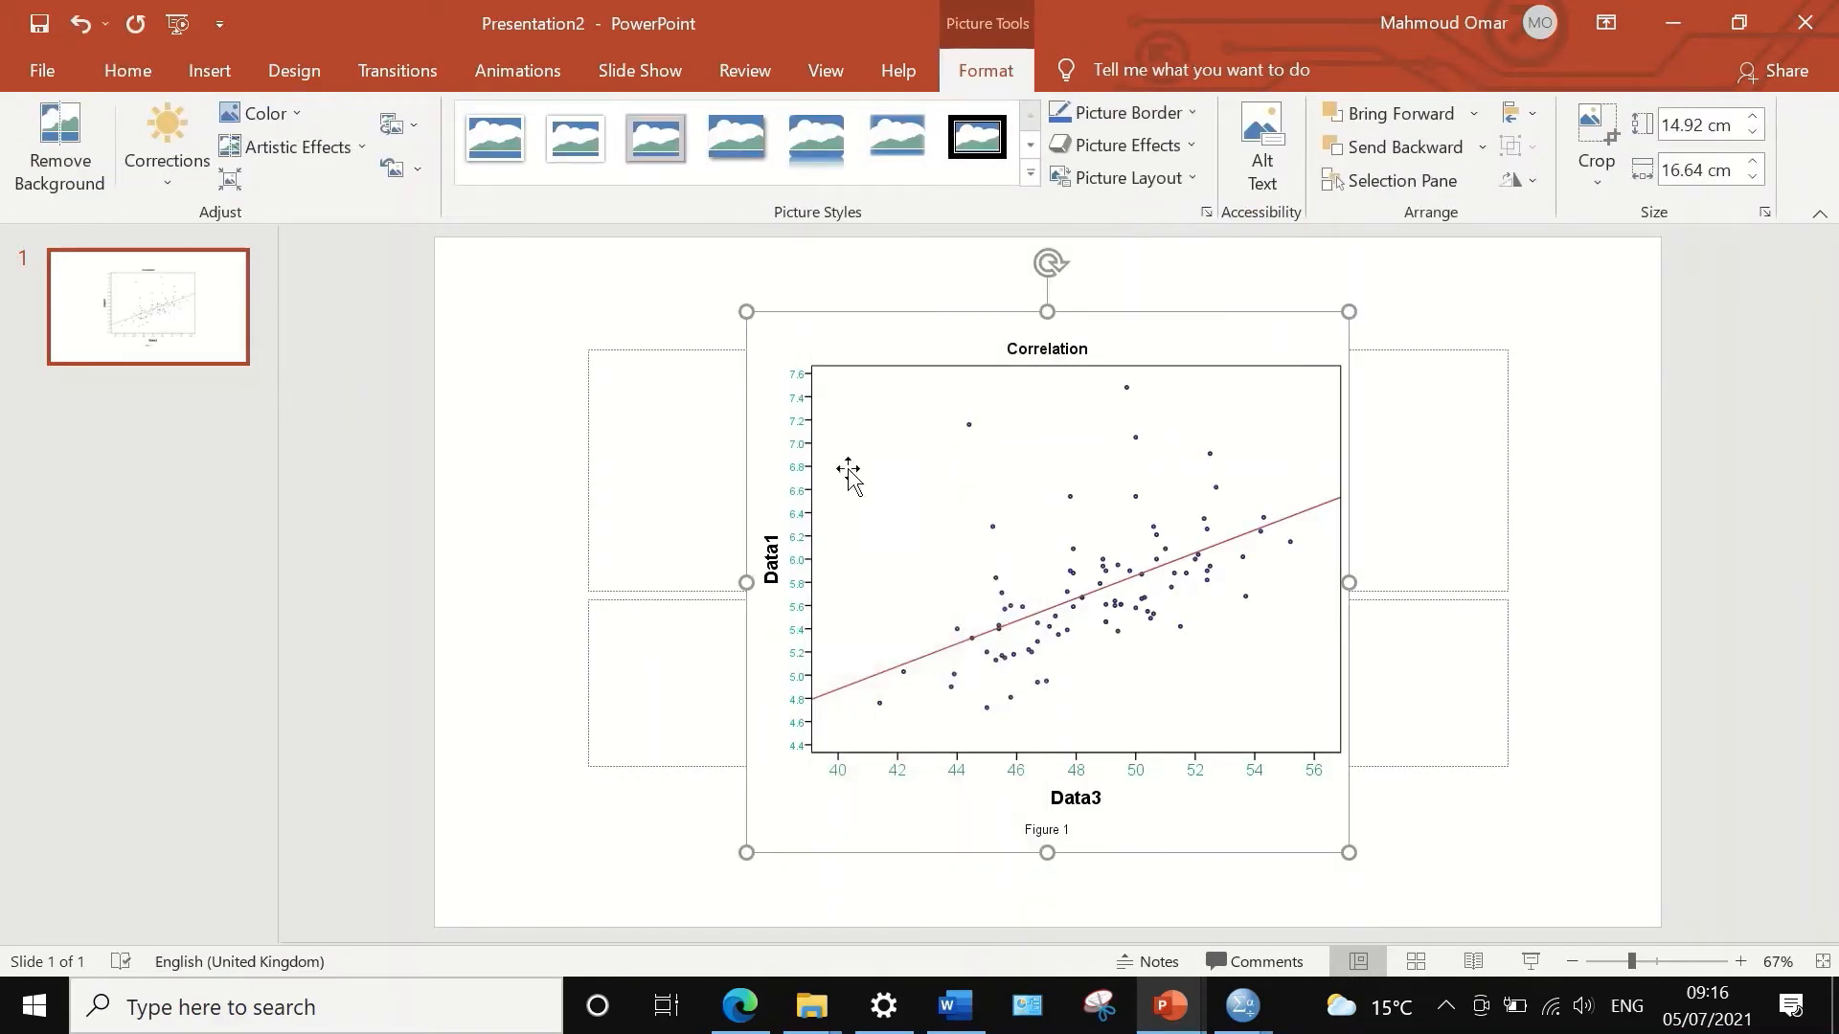
left_click_drag(1349, 852, 1482, 886)
left_click_drag(1284, 695, 1197, 634)
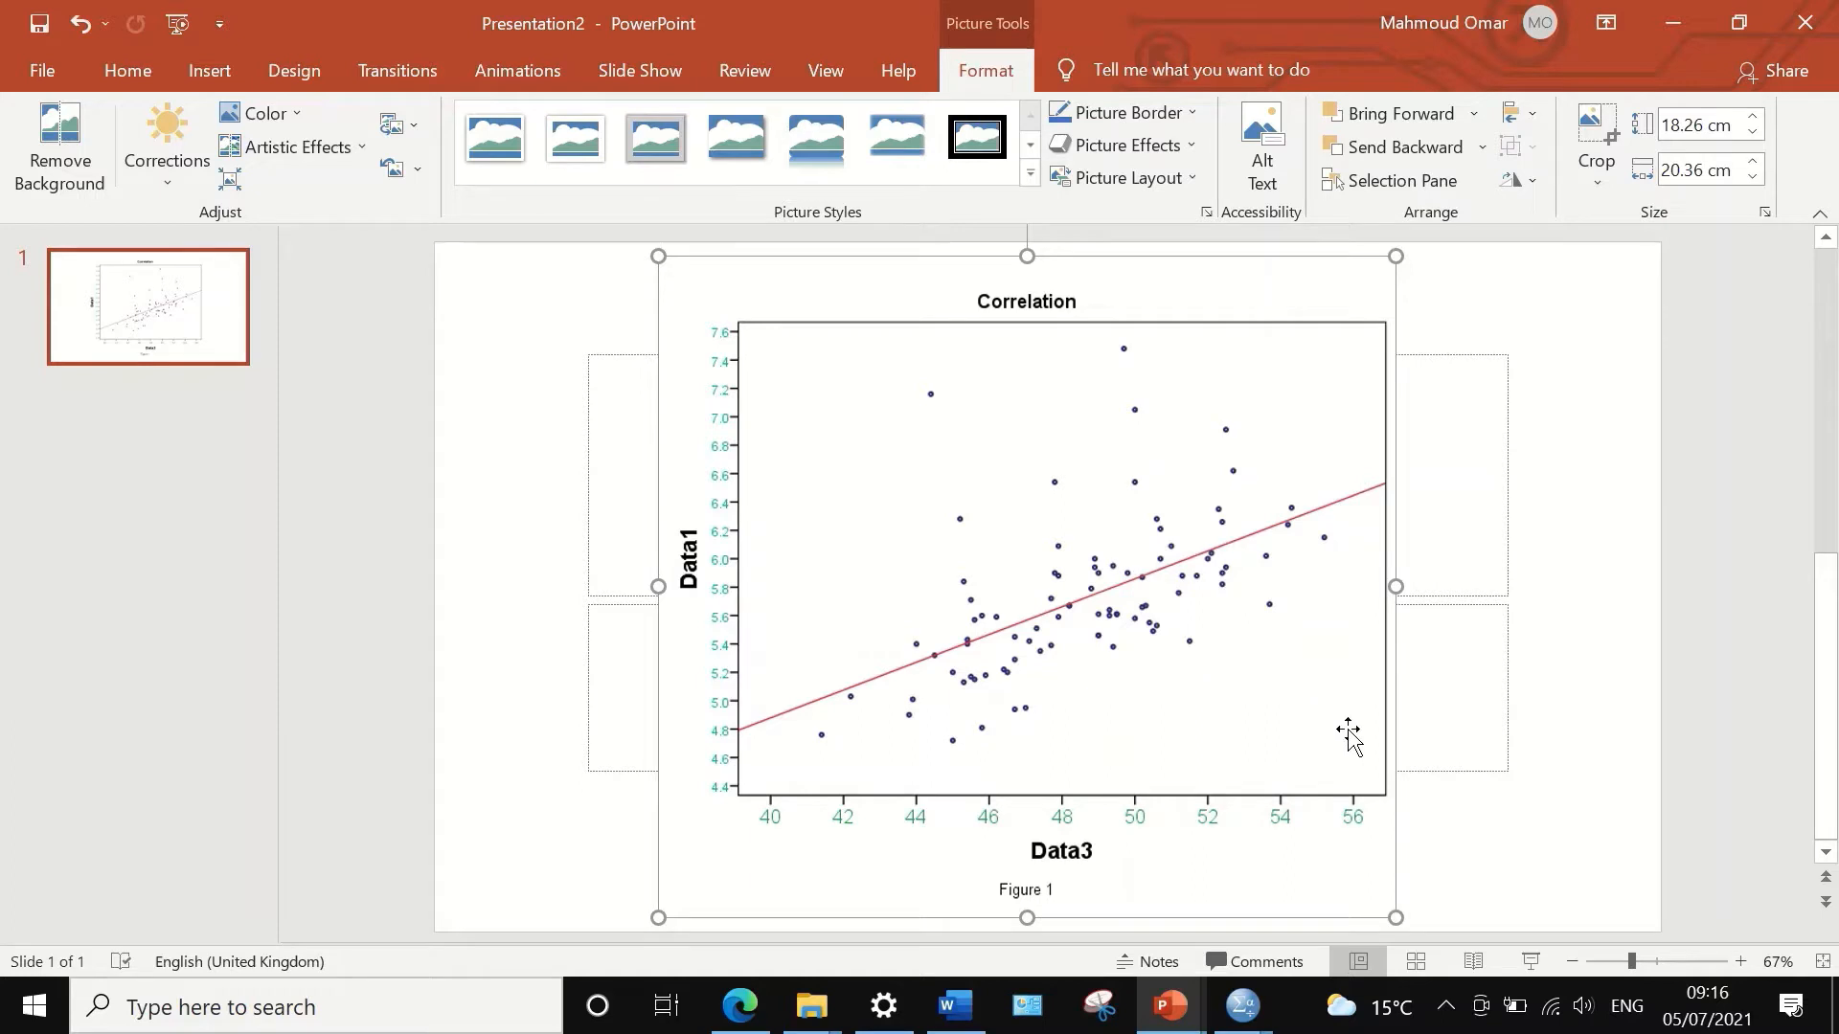
mouse_move(1243, 1006)
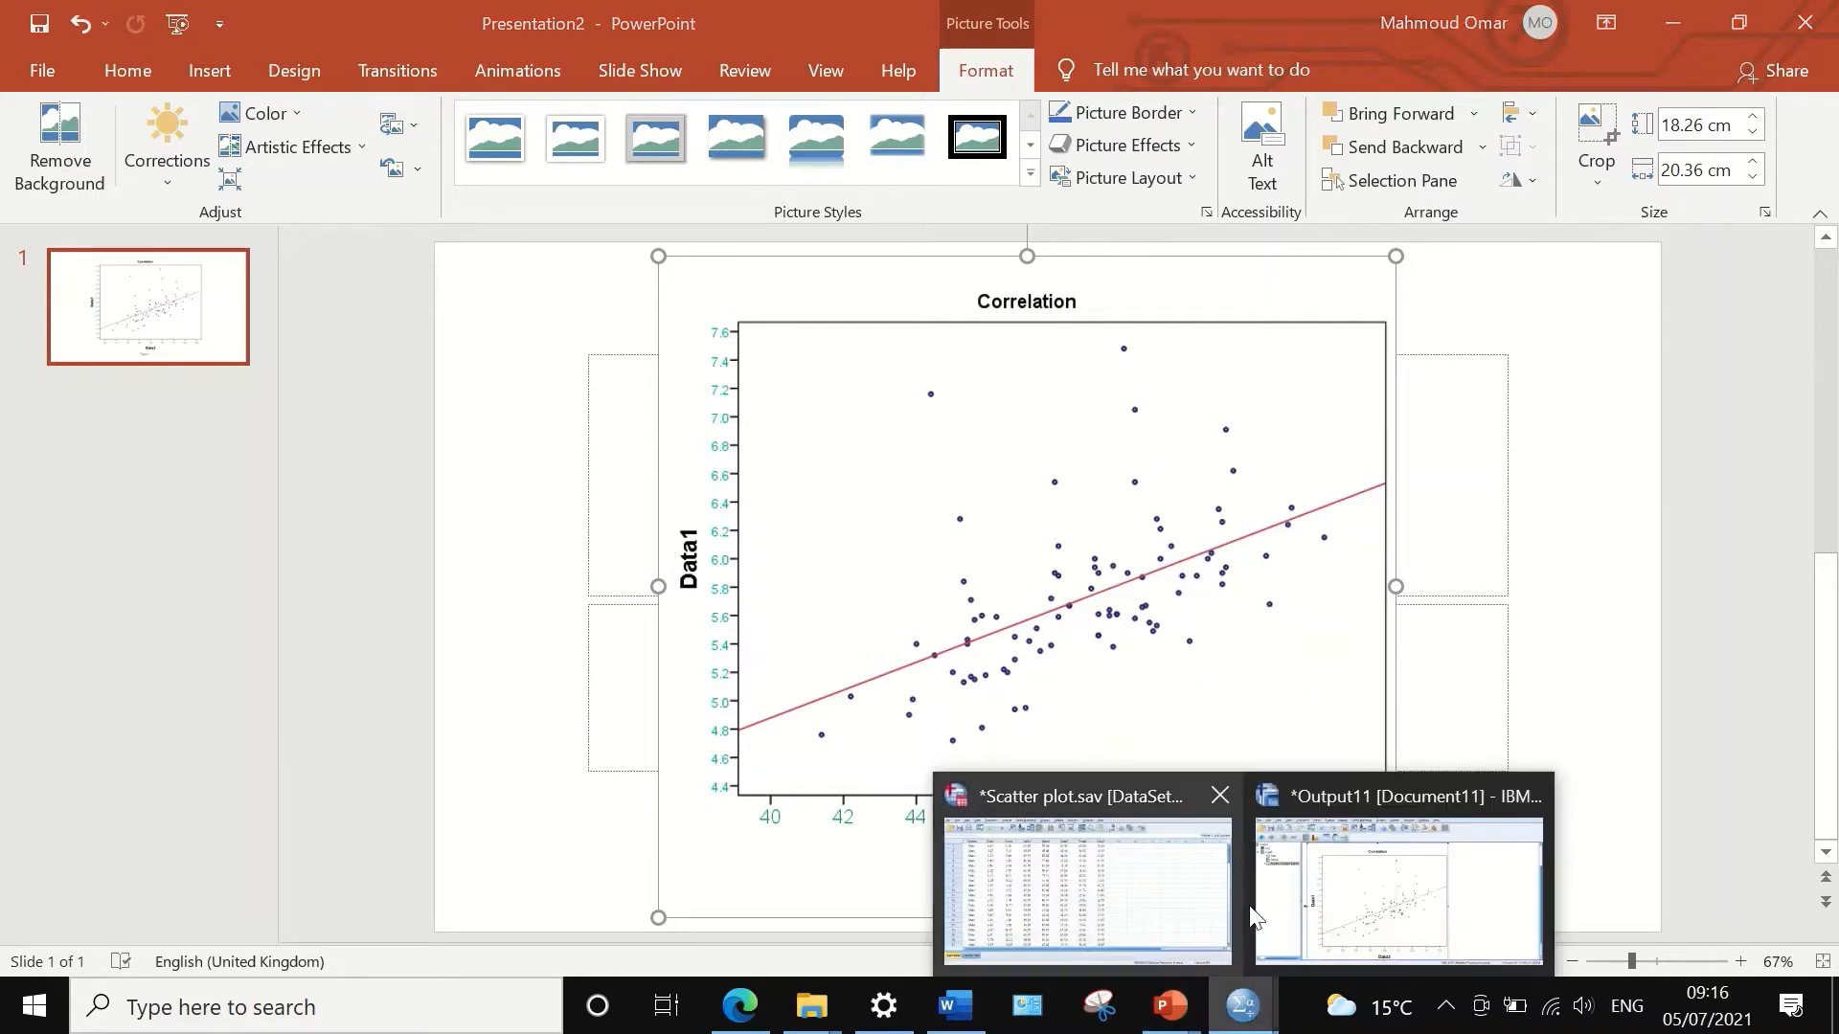
left_click(1345, 927)
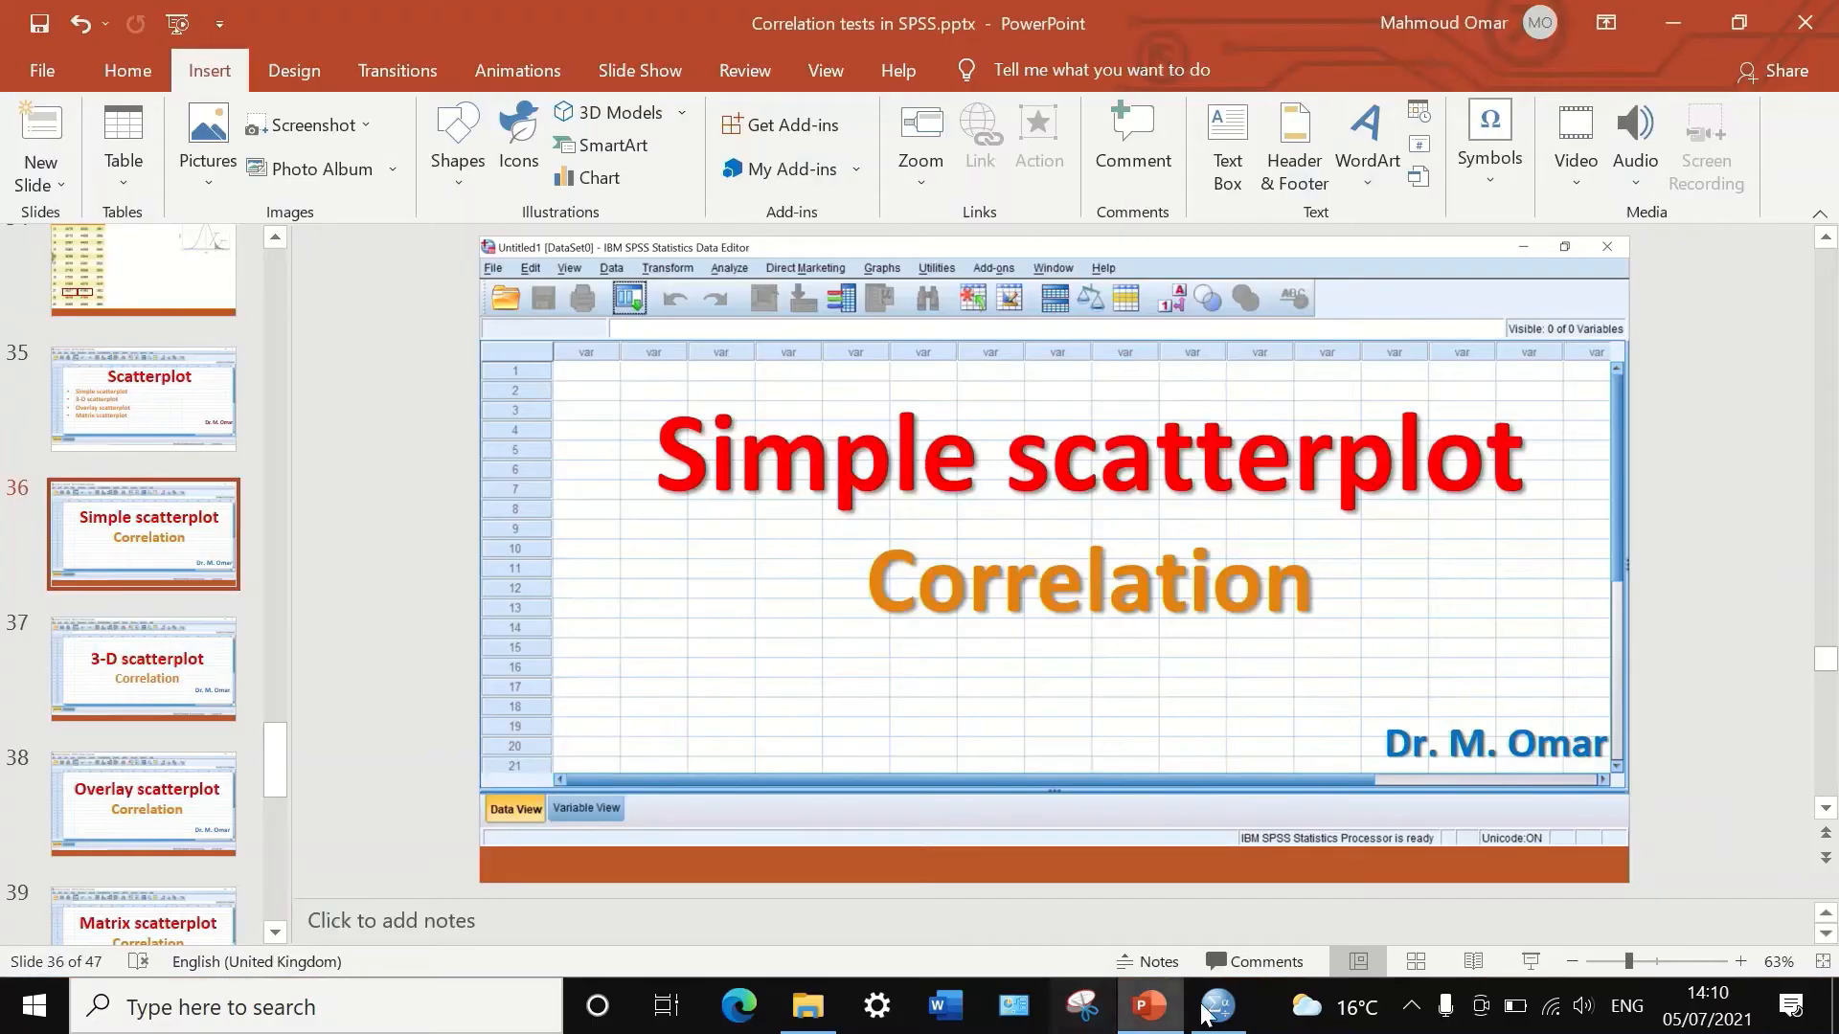
Step: In the SPSS Data Editor, start a Simple Scatter chart in Chart Builder with Data1 on the Y axis and Data3 on the X axis
left_click(1214, 1003)
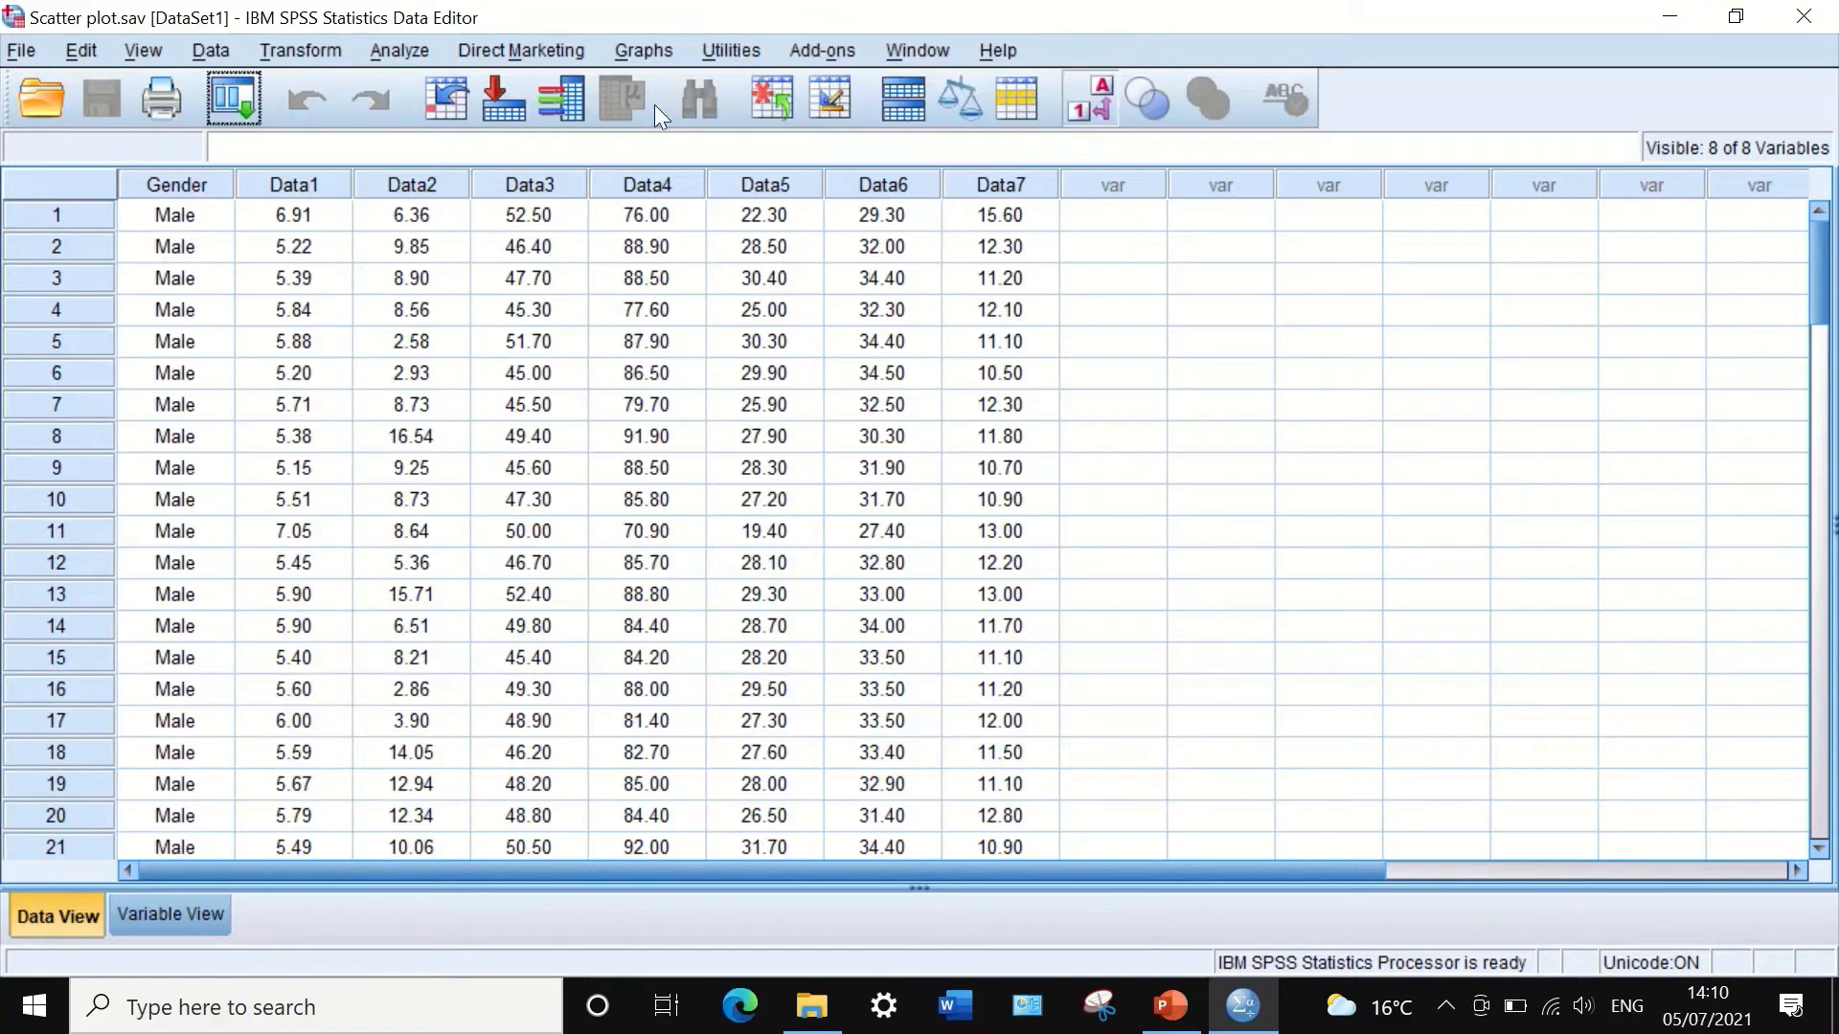
left_click(646, 53)
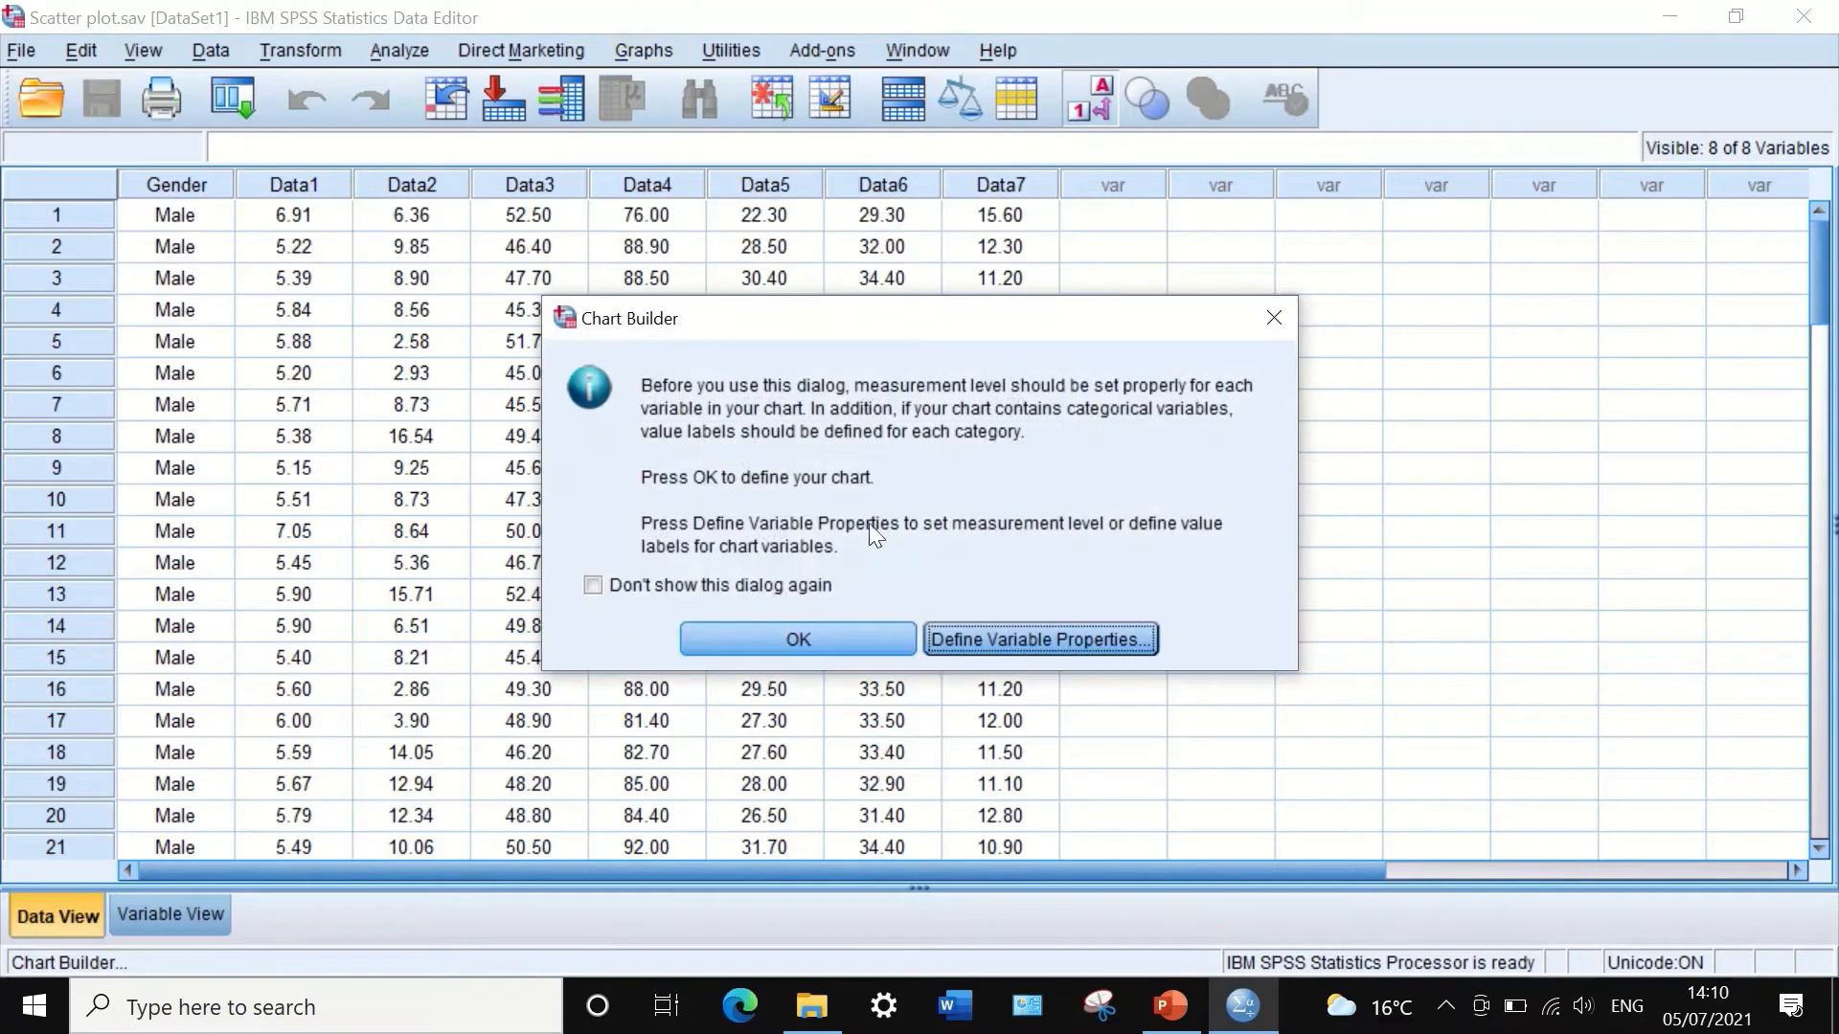
left_click(833, 638)
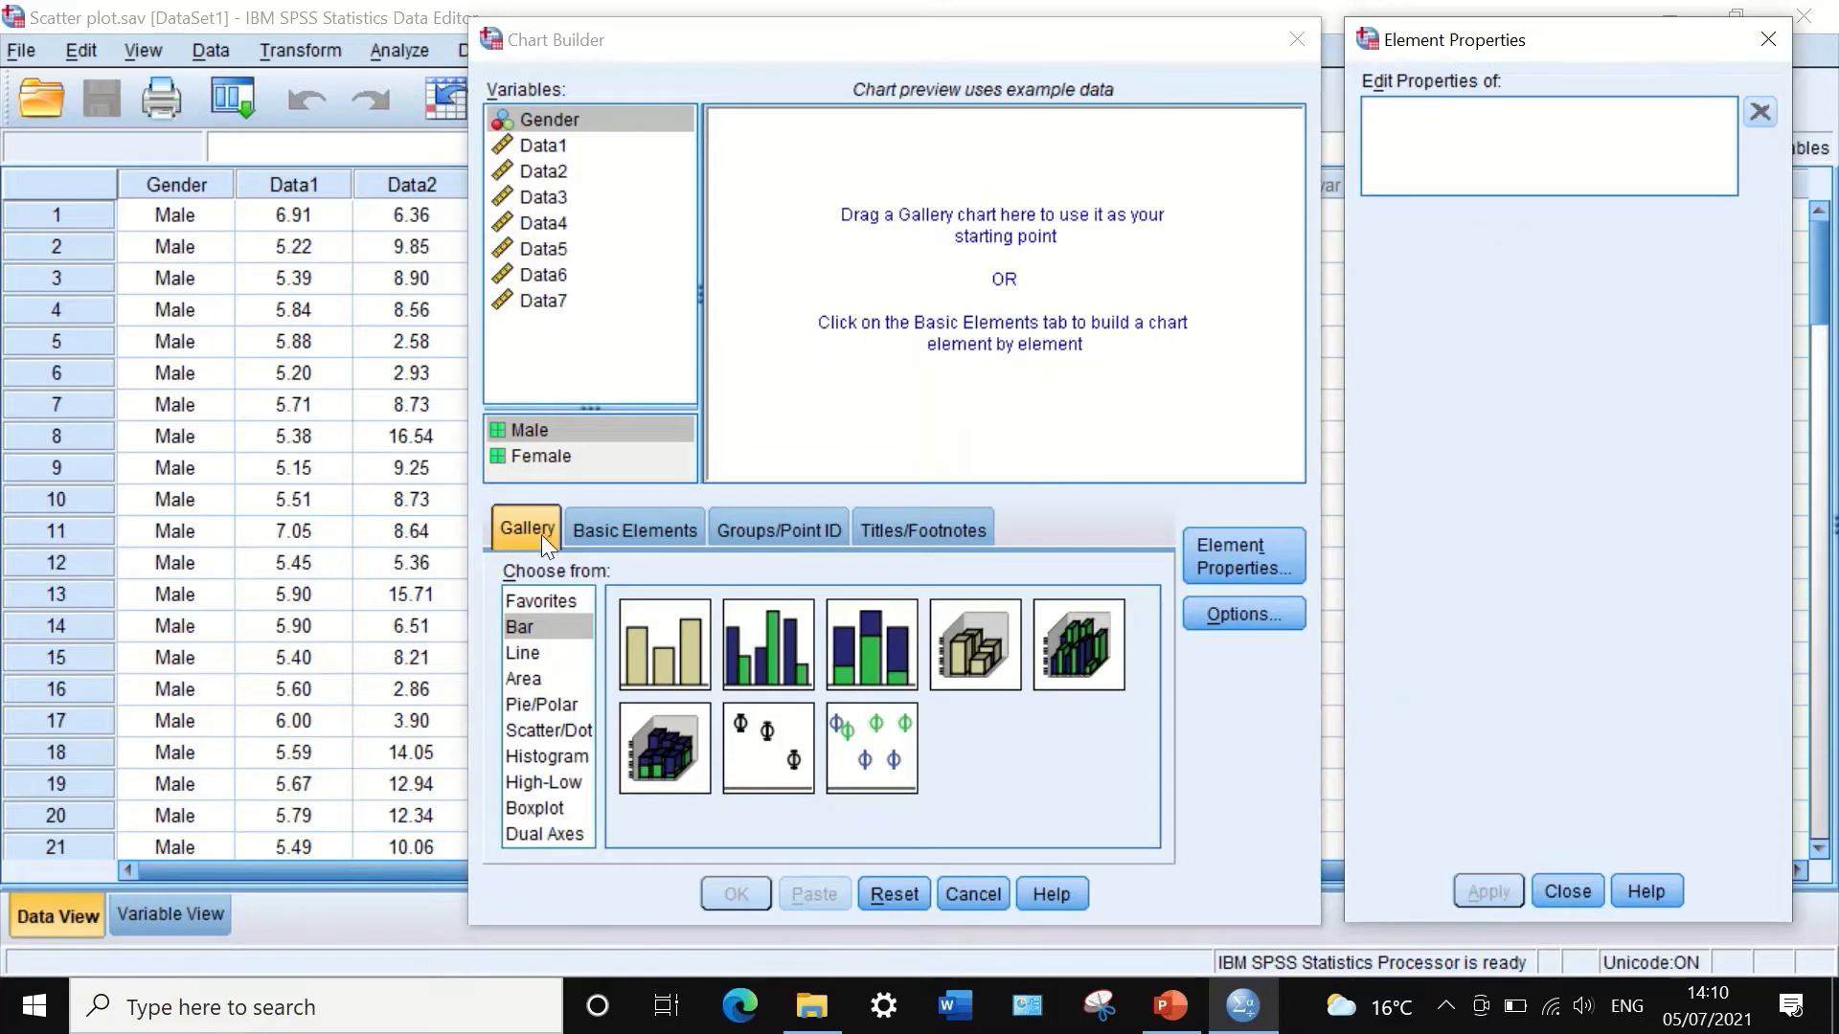
left_click(539, 731)
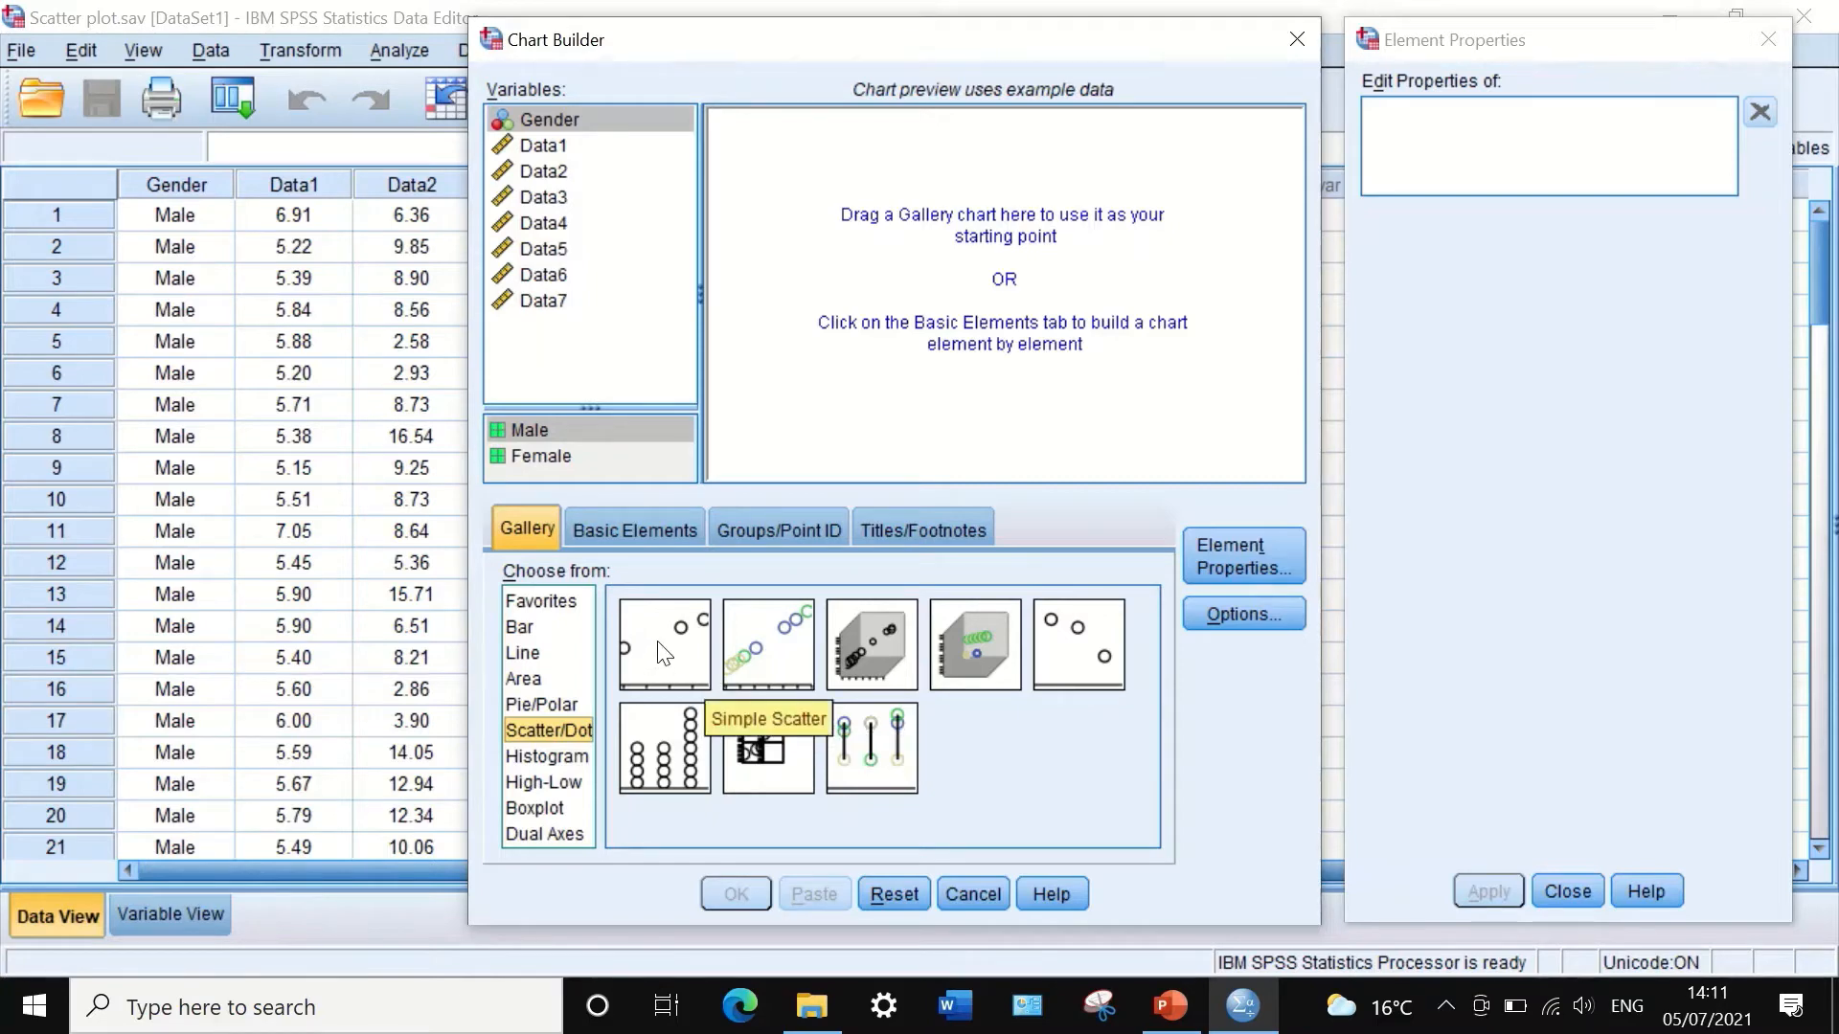
left_click_drag(658, 642, 974, 326)
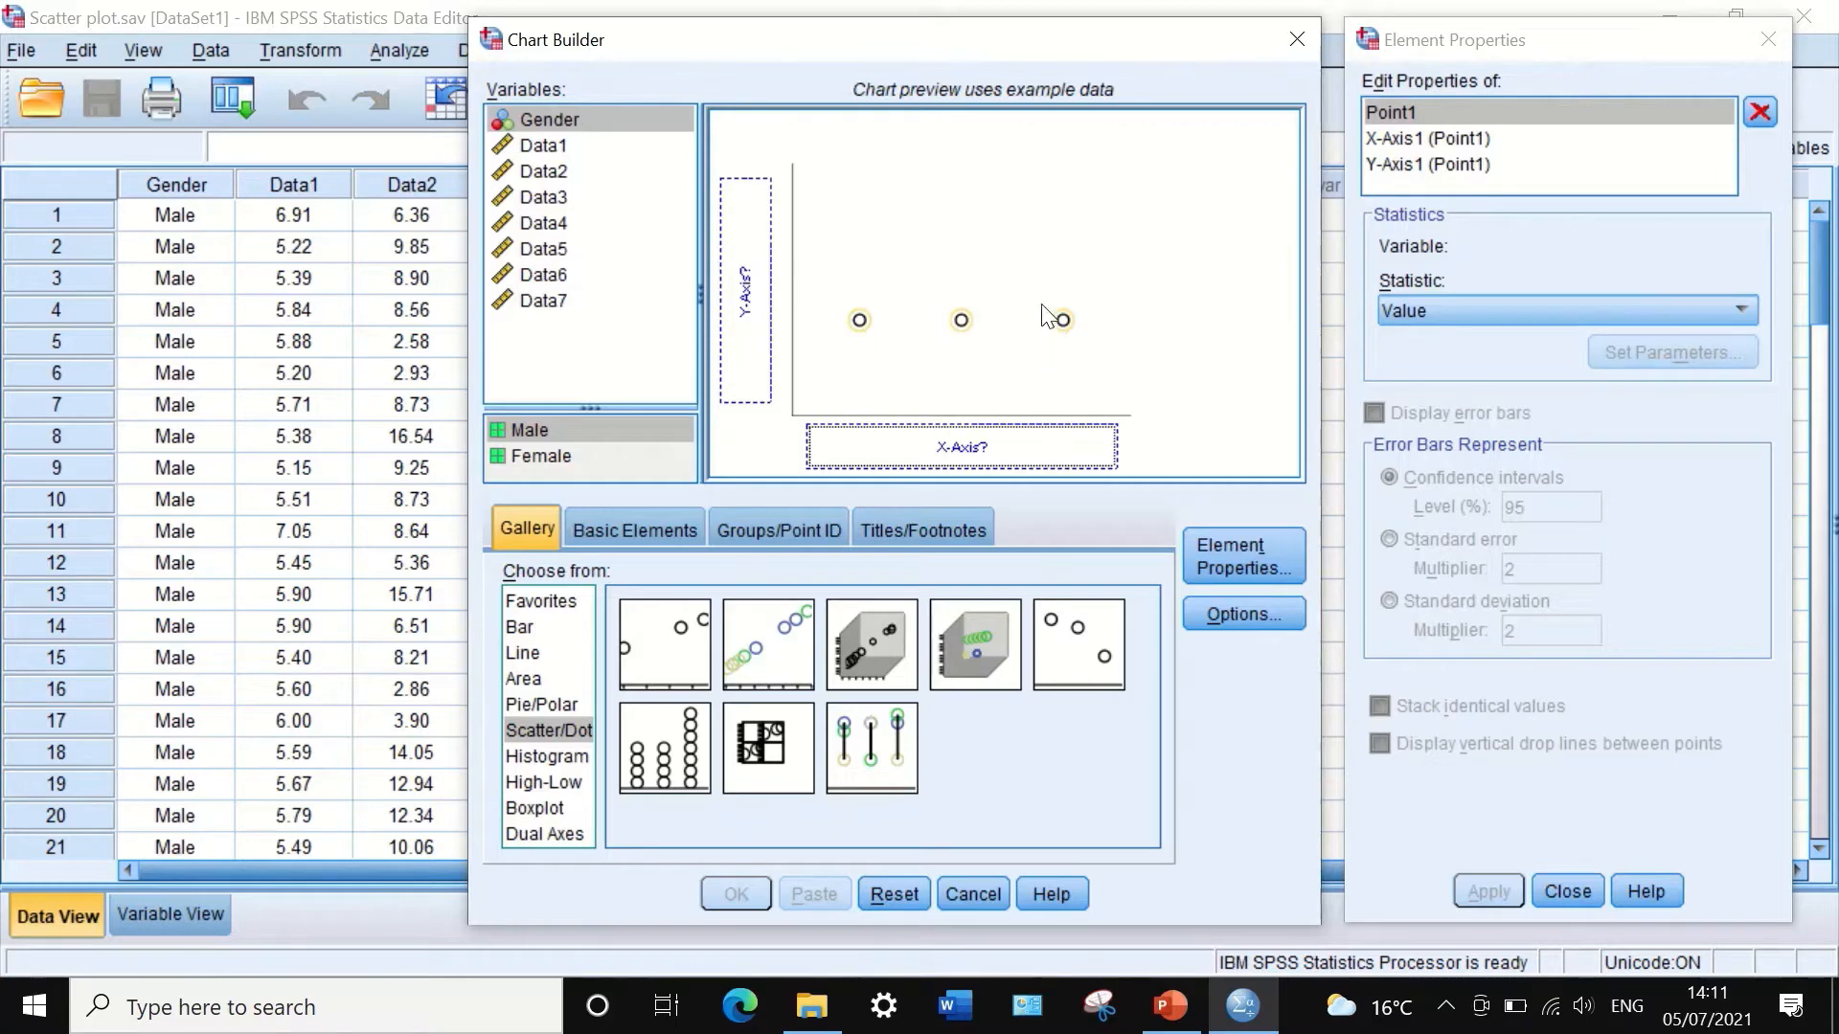
left_click_drag(537, 145, 750, 283)
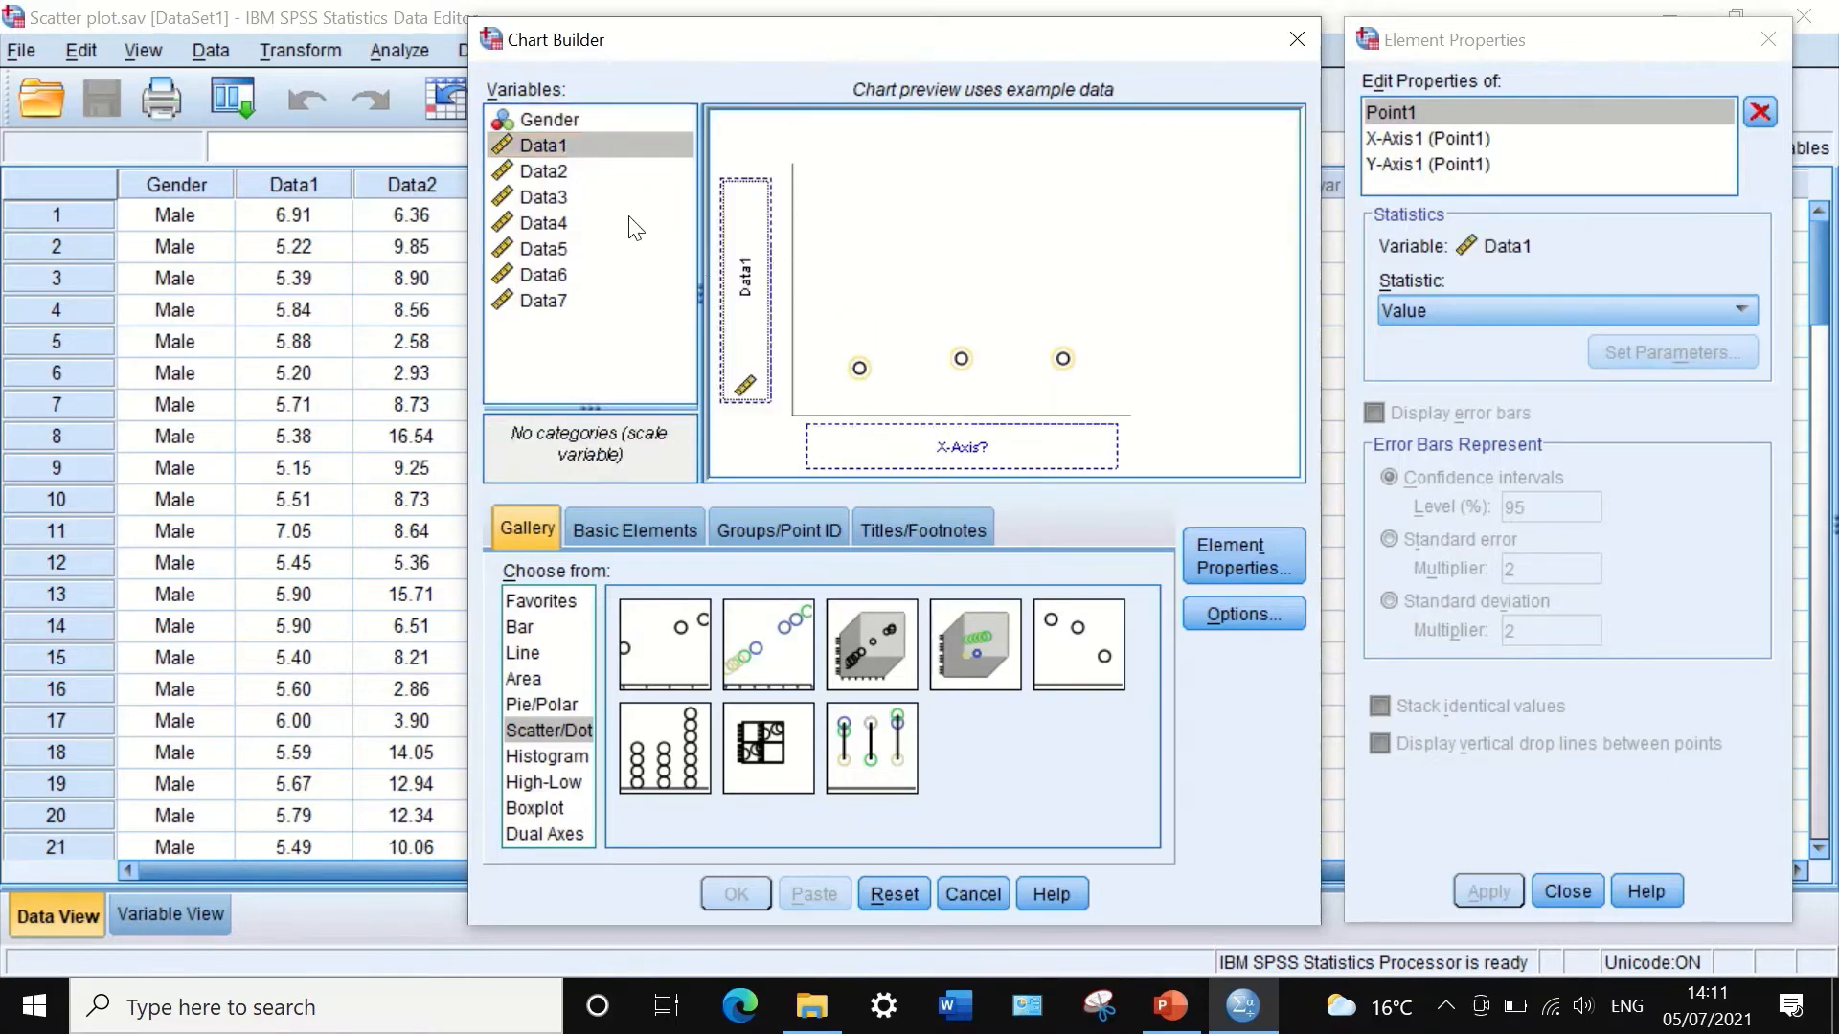
left_click_drag(522, 204, 992, 442)
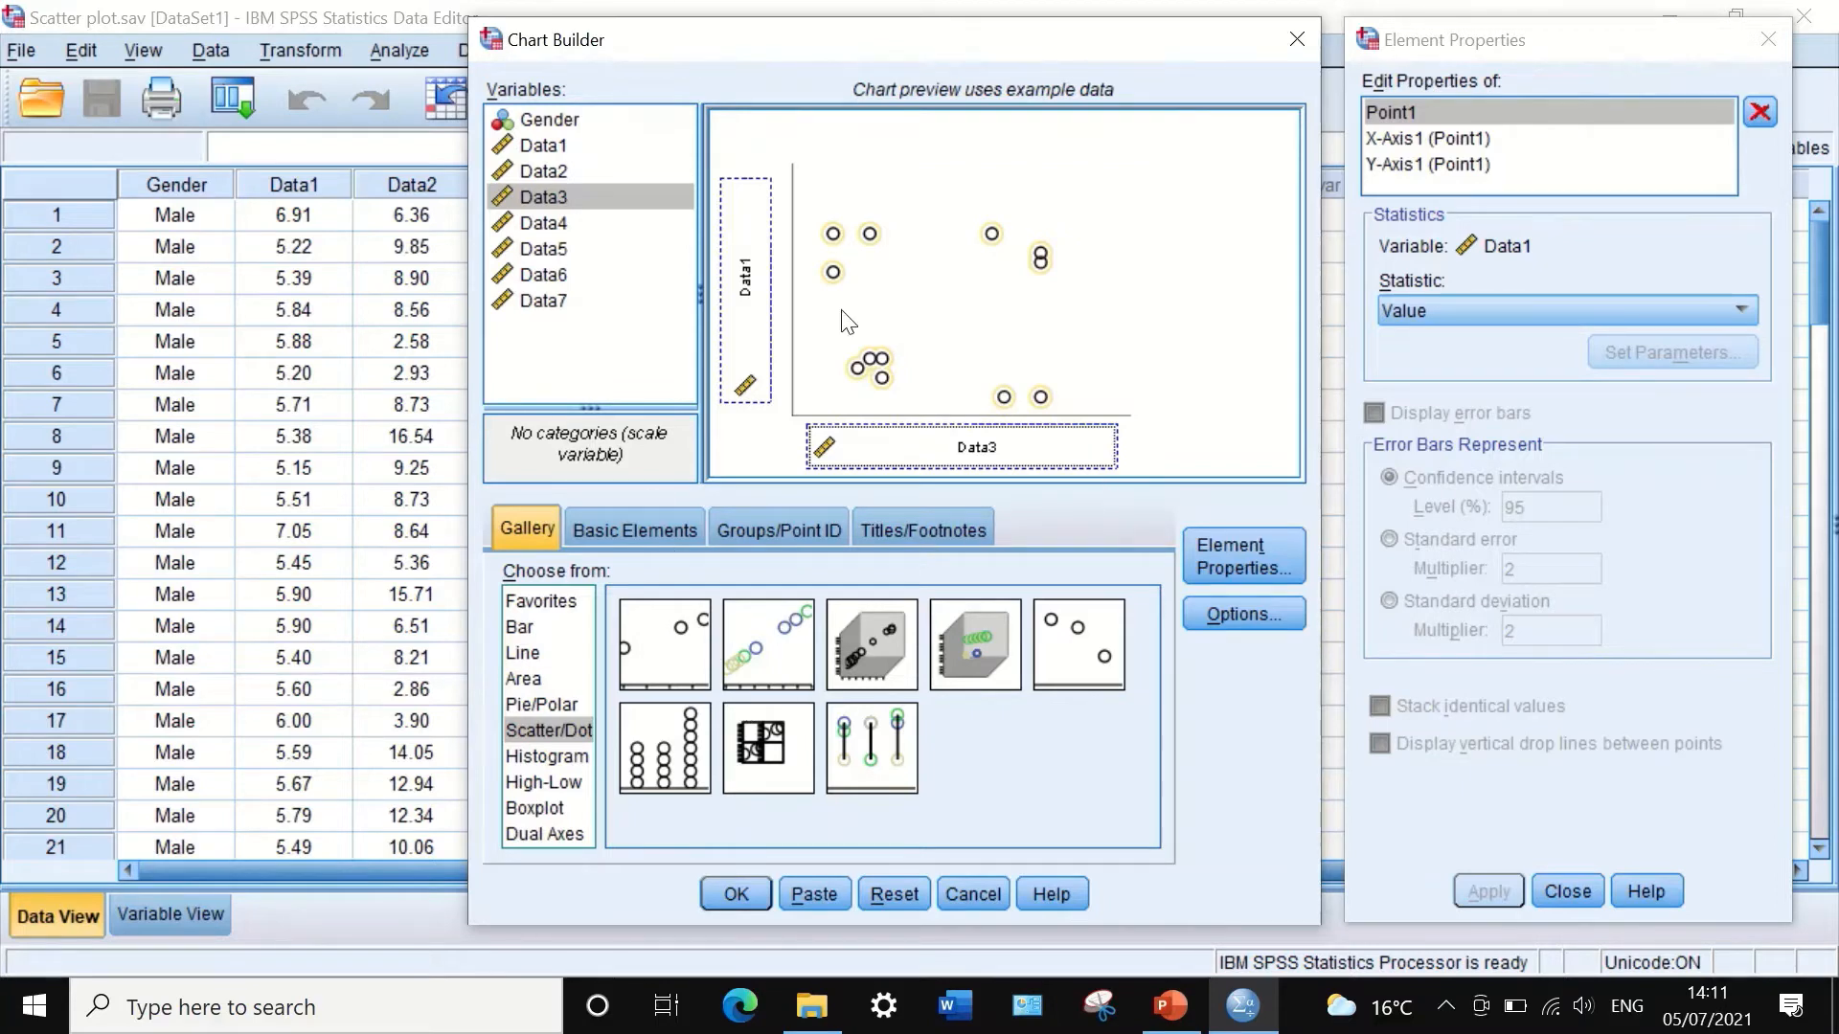
Step: Transpose the chart's X and Y axes, and transpose them back to the original arrangement
left_click(632, 527)
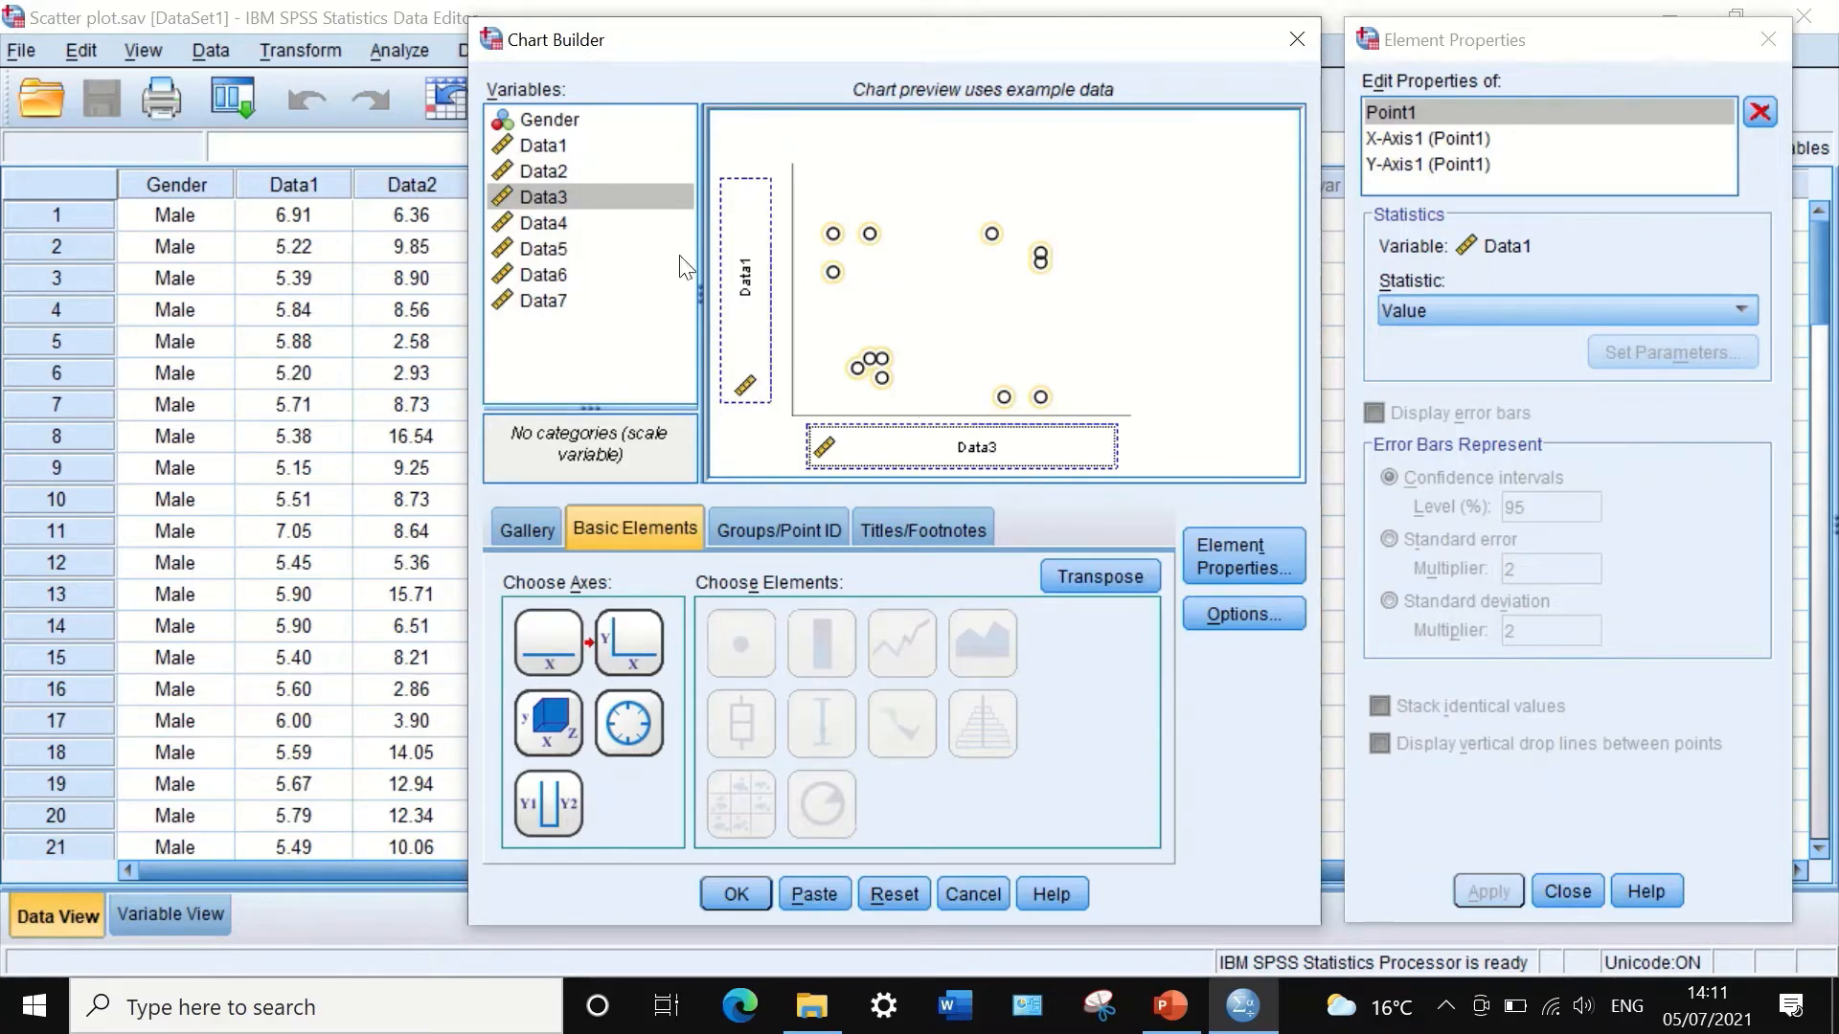
left_click(1101, 573)
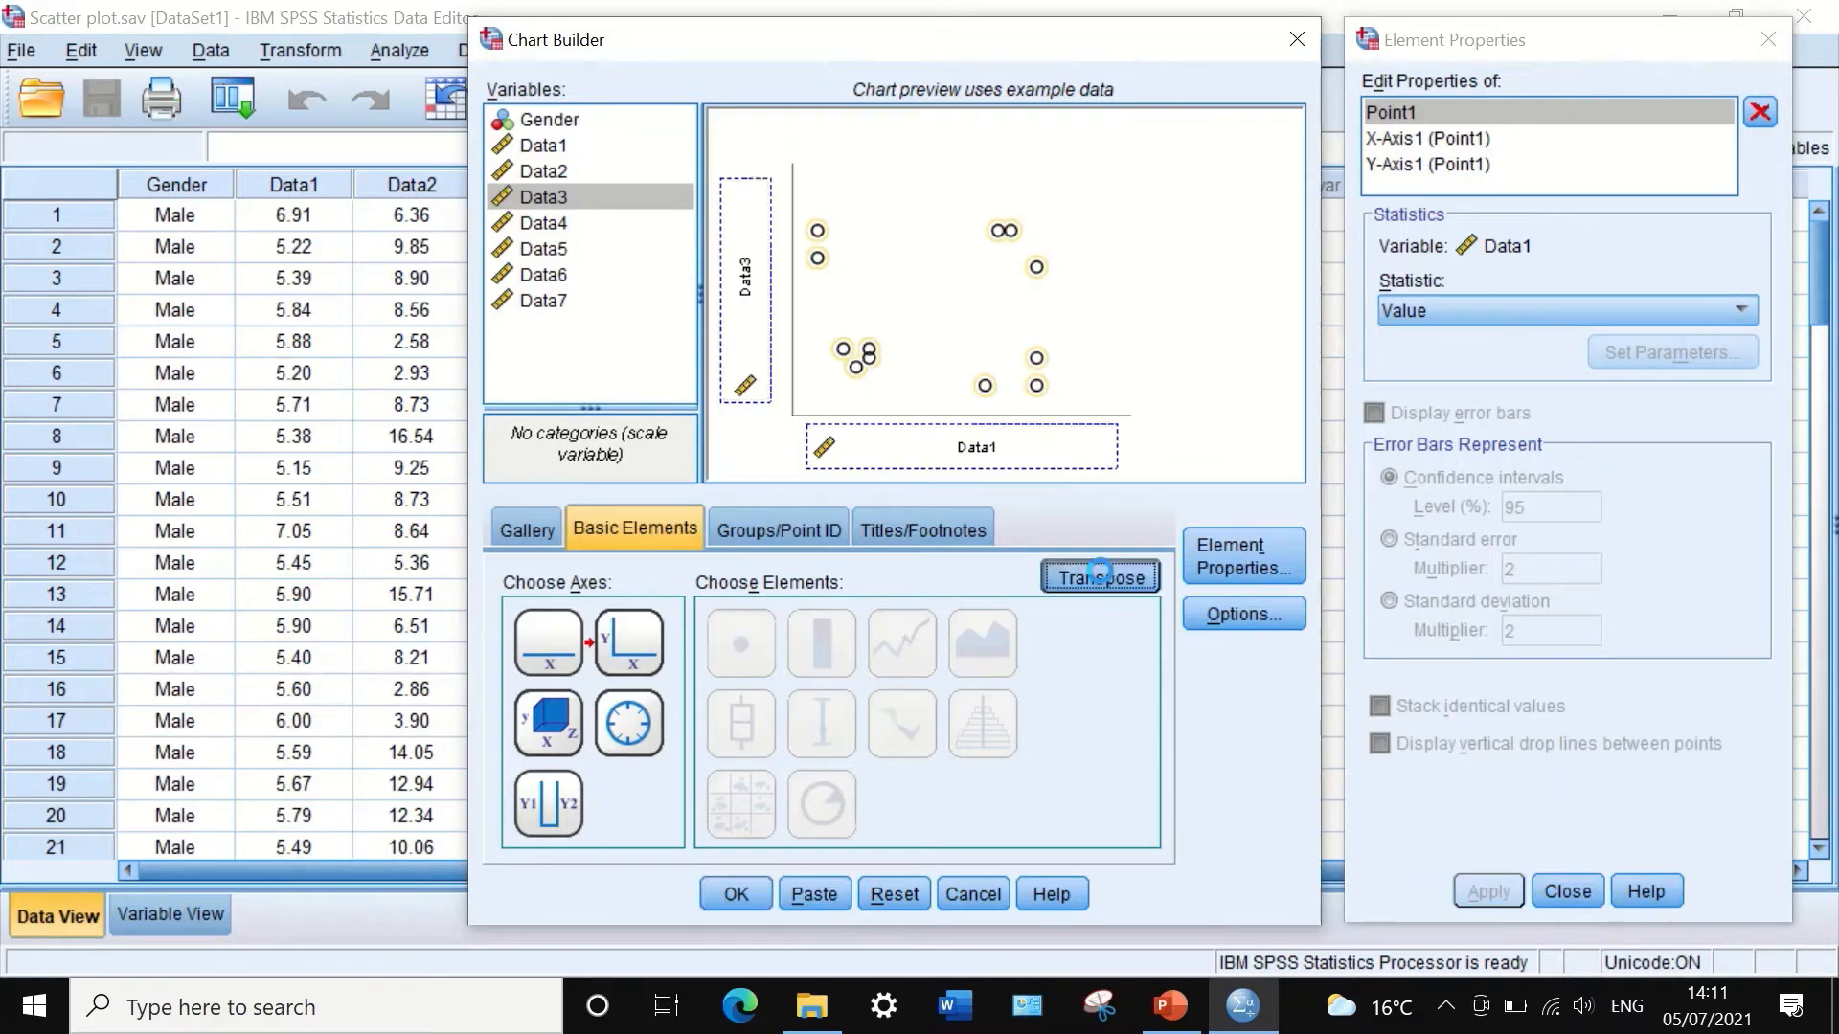
left_click(1100, 574)
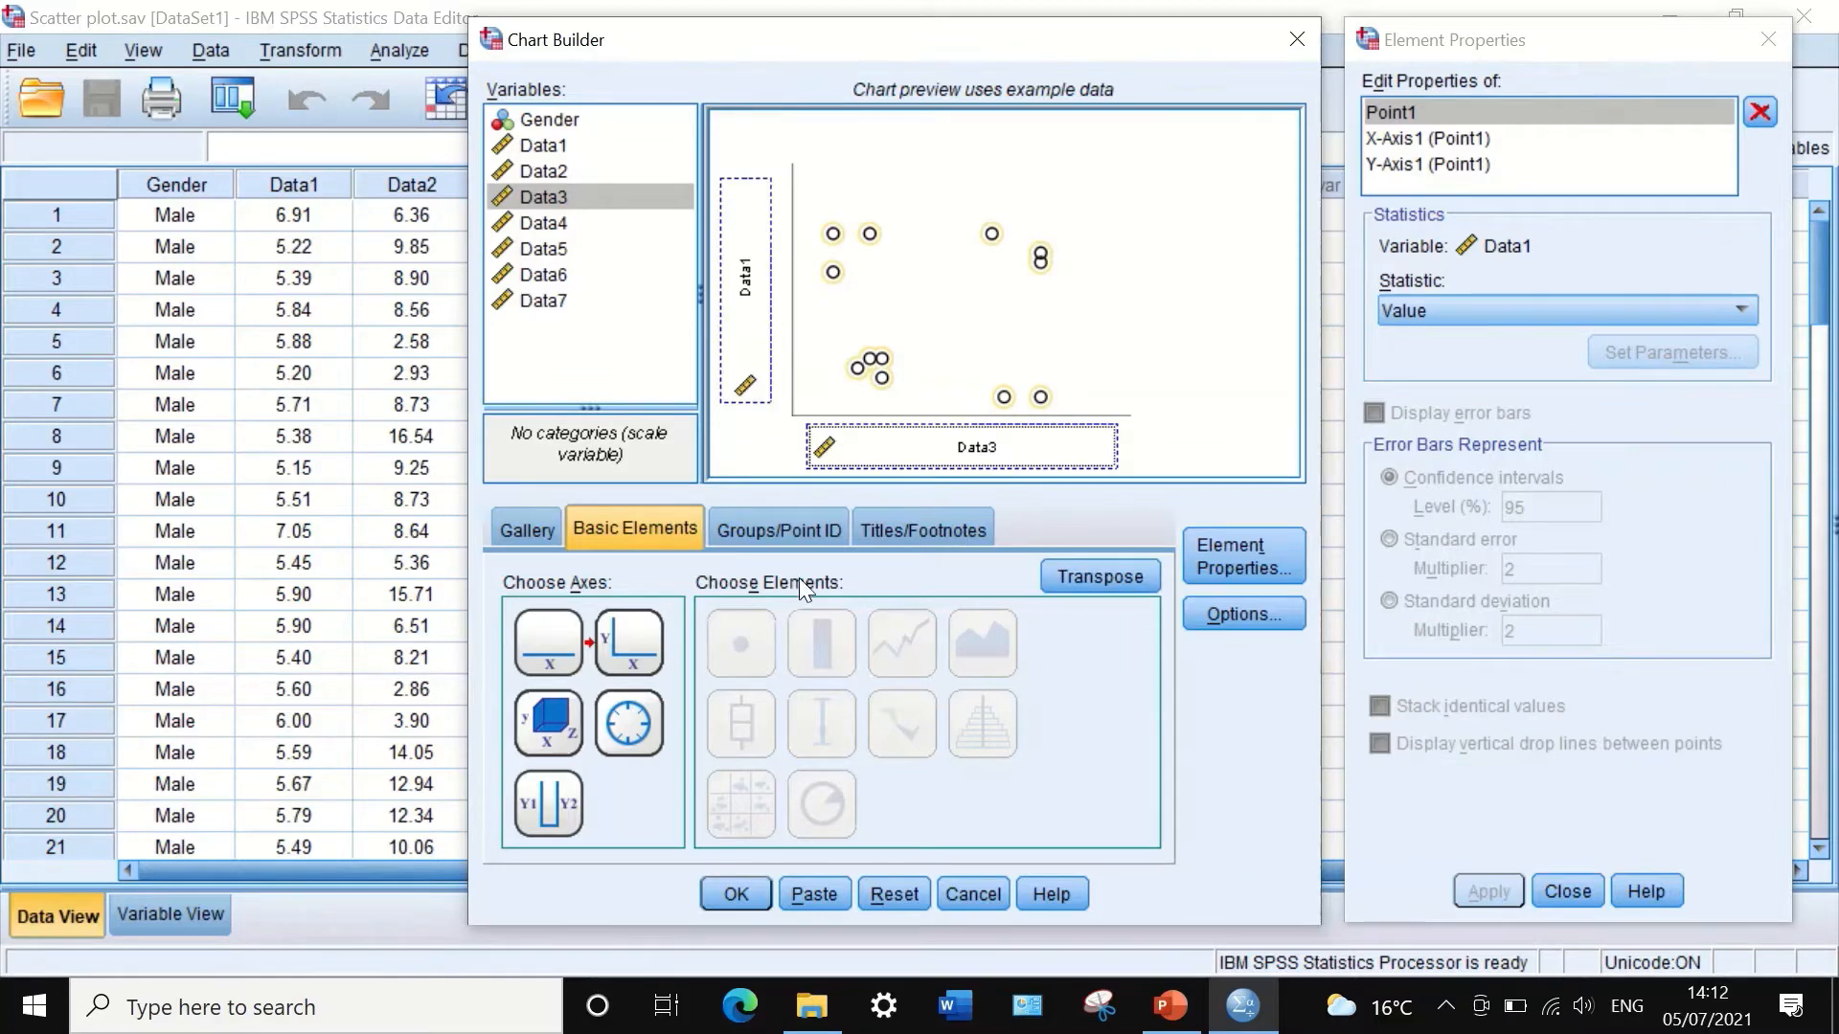
Step: Add a grouping/stacking variable that colours the points by Gender, and generate the scatterplot
left_click(767, 525)
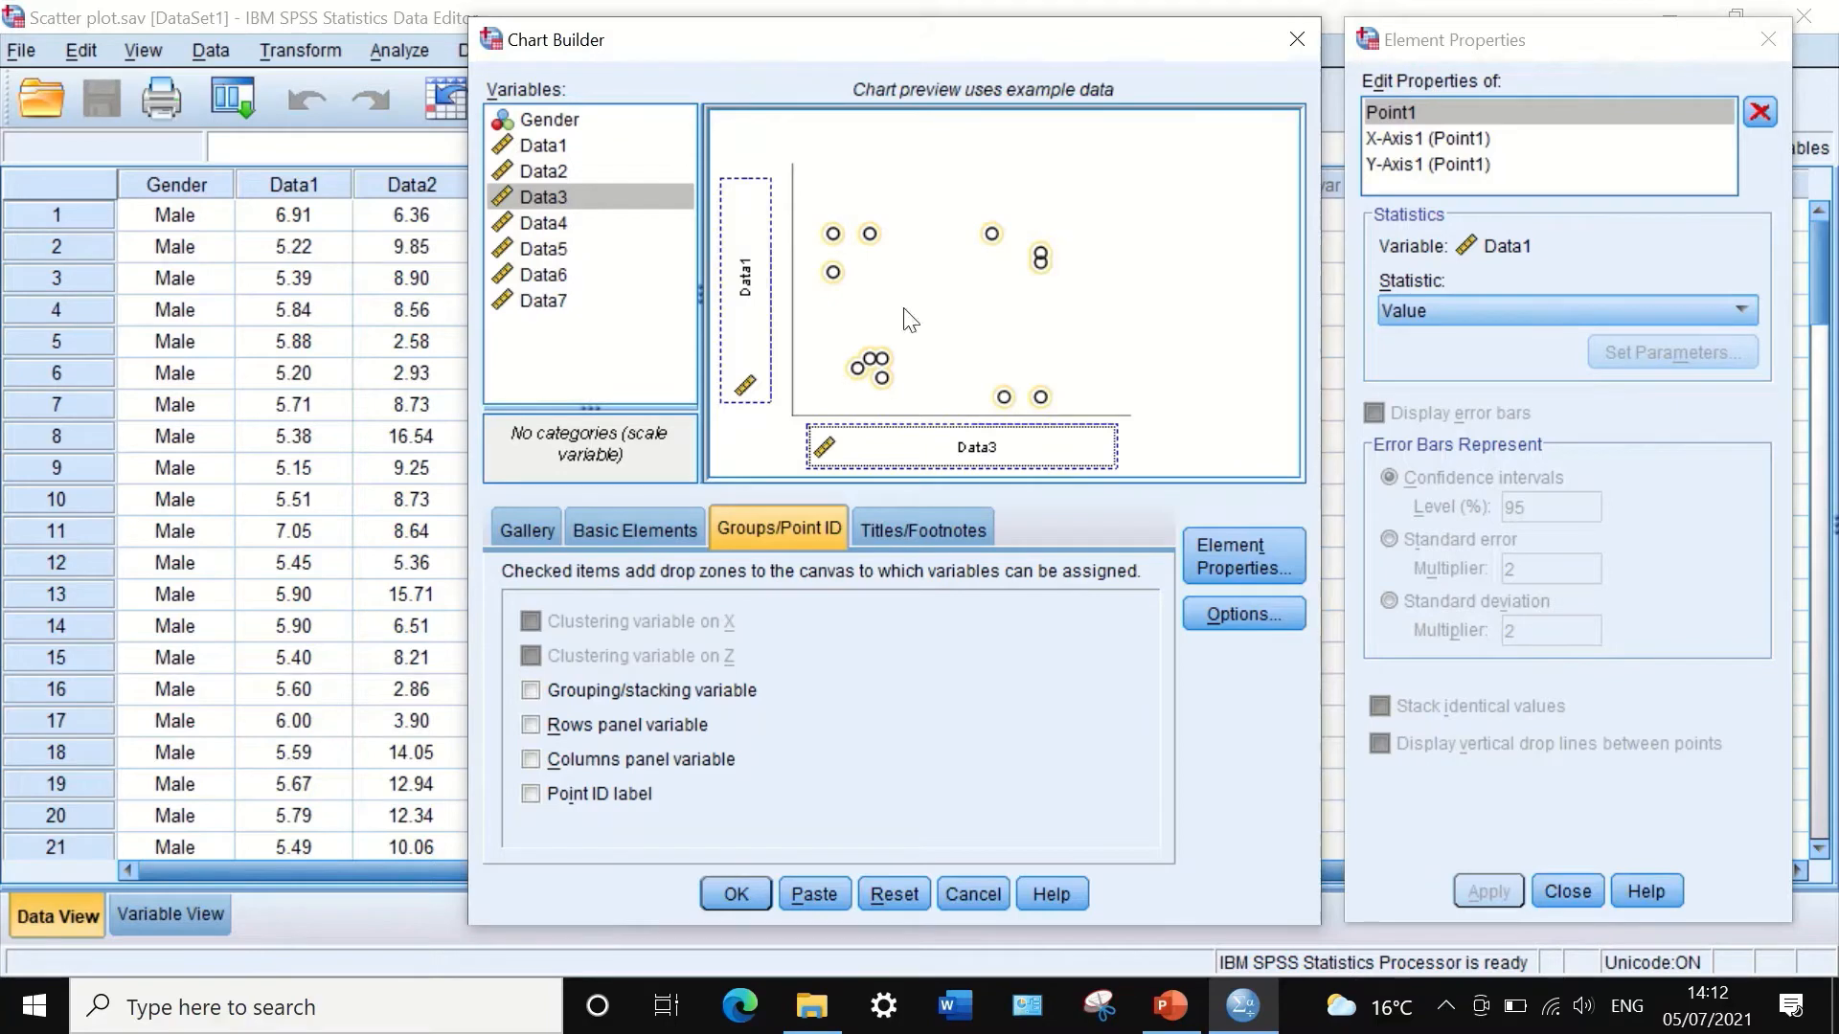
left_click(531, 689)
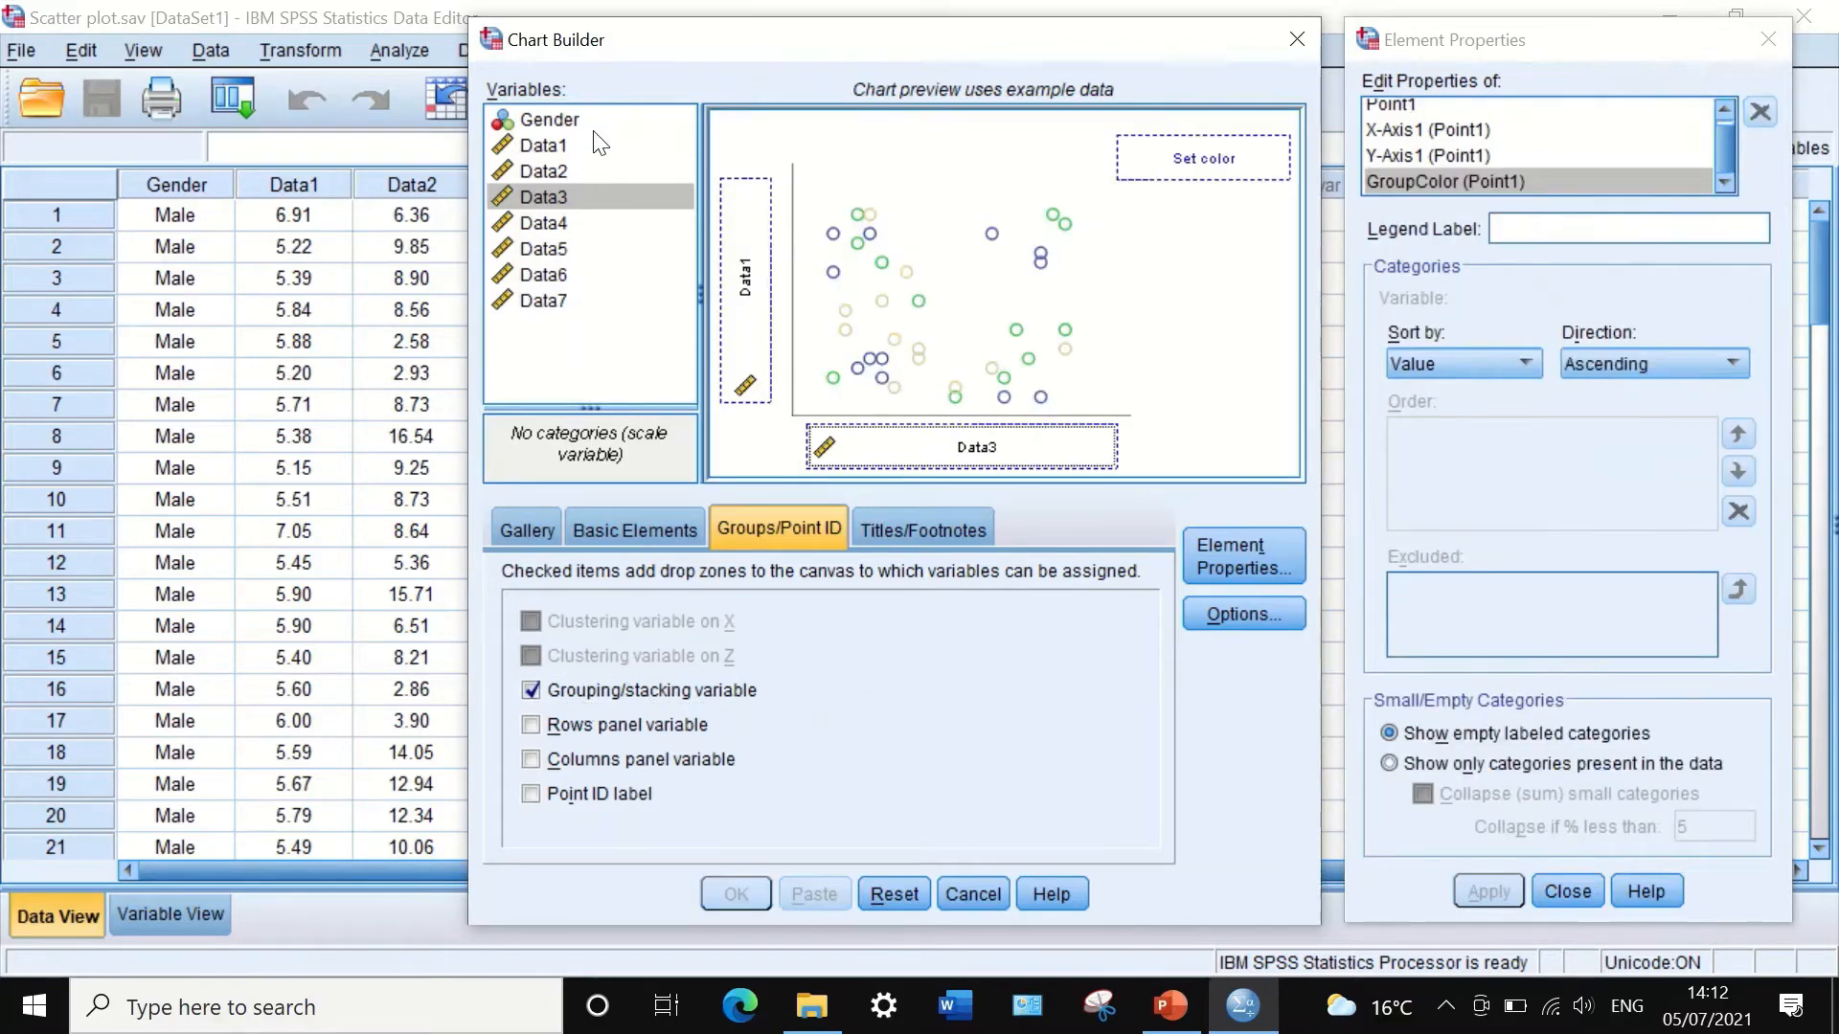
left_click_drag(527, 119, 1188, 153)
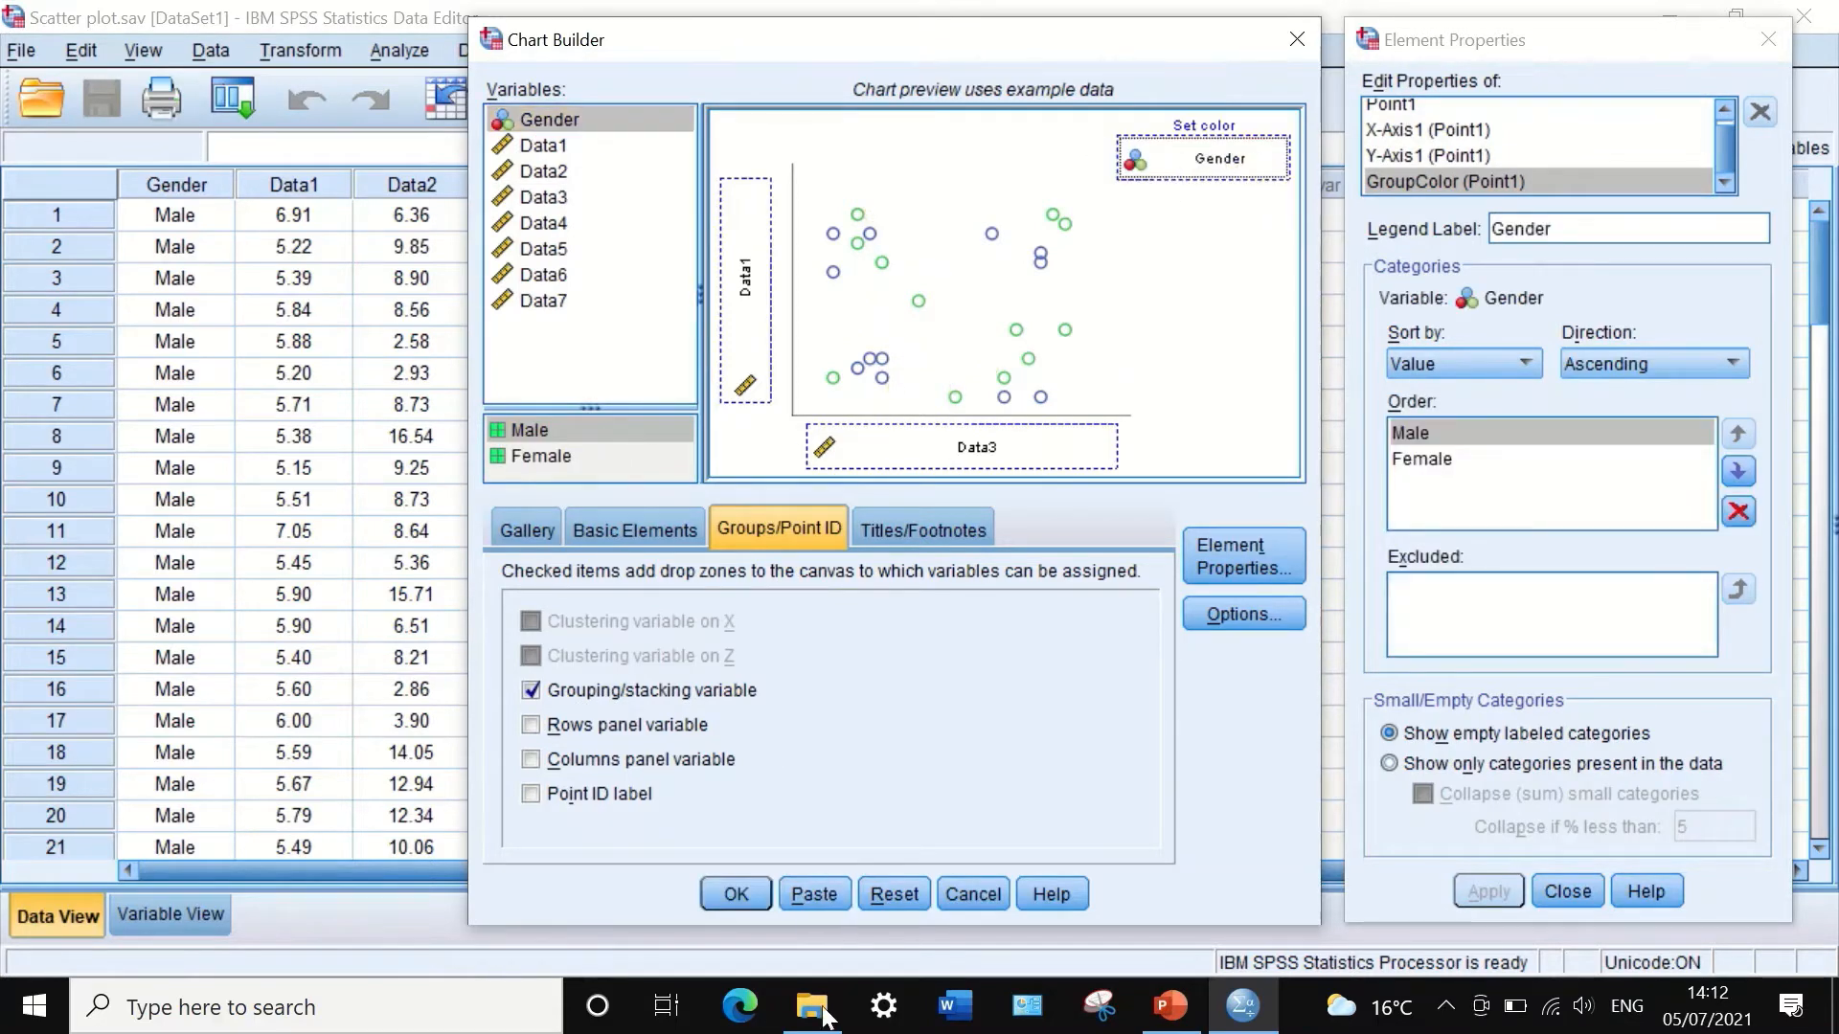
left_click(724, 896)
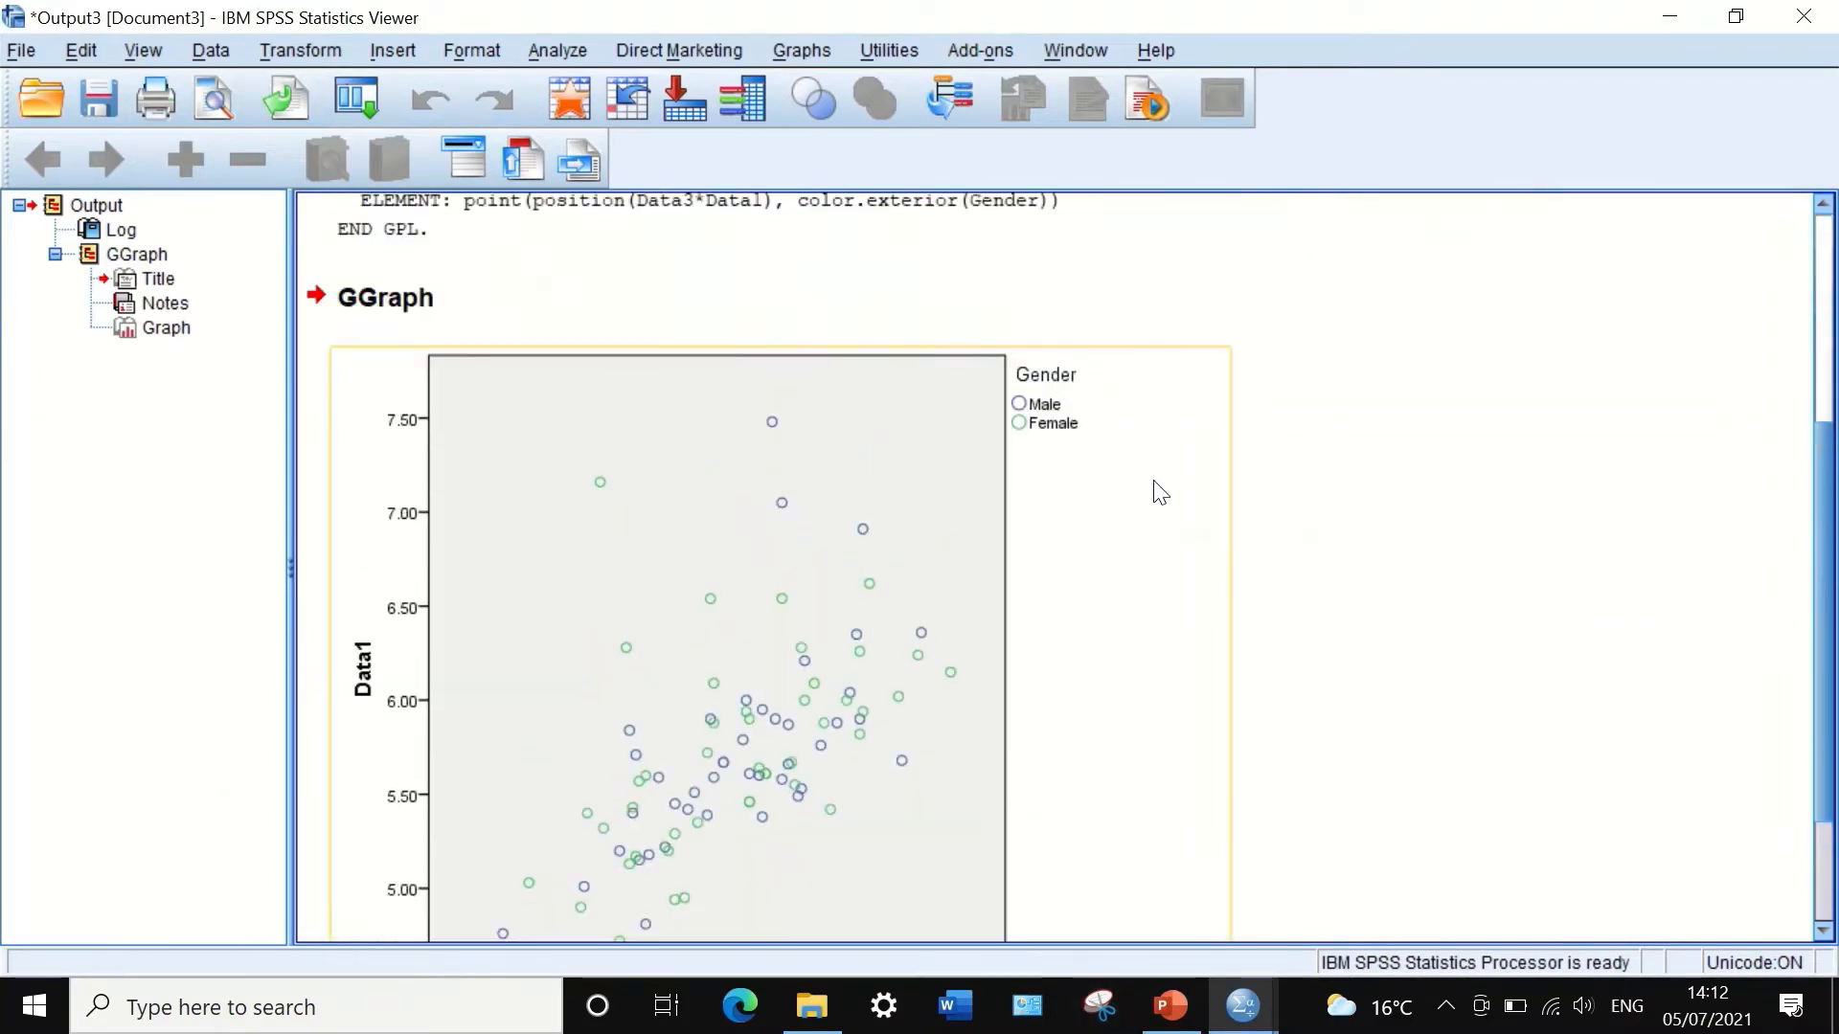
Step: Examine the scatterplot of Data1 against Data3 and compare how the male and female points are distributed
scroll(833, 536, "down", 2)
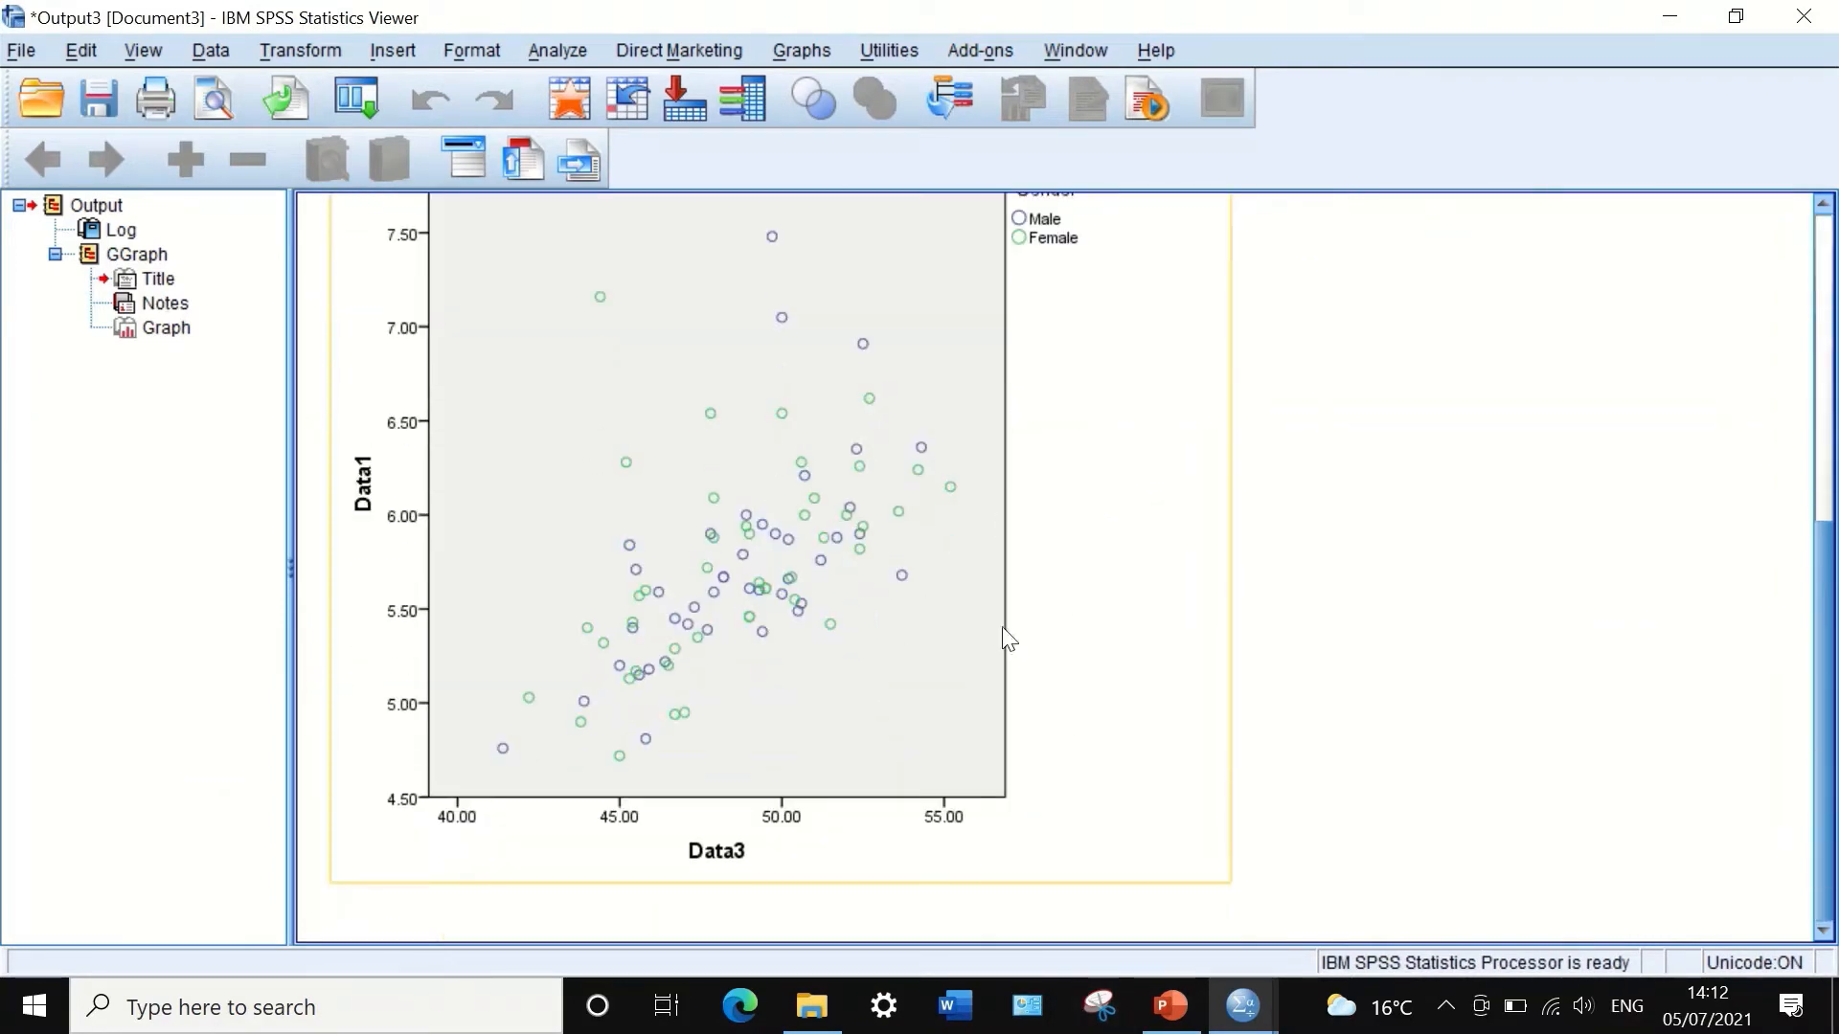
scroll(849, 524, "up", 1)
scroll(738, 590, "down", 1)
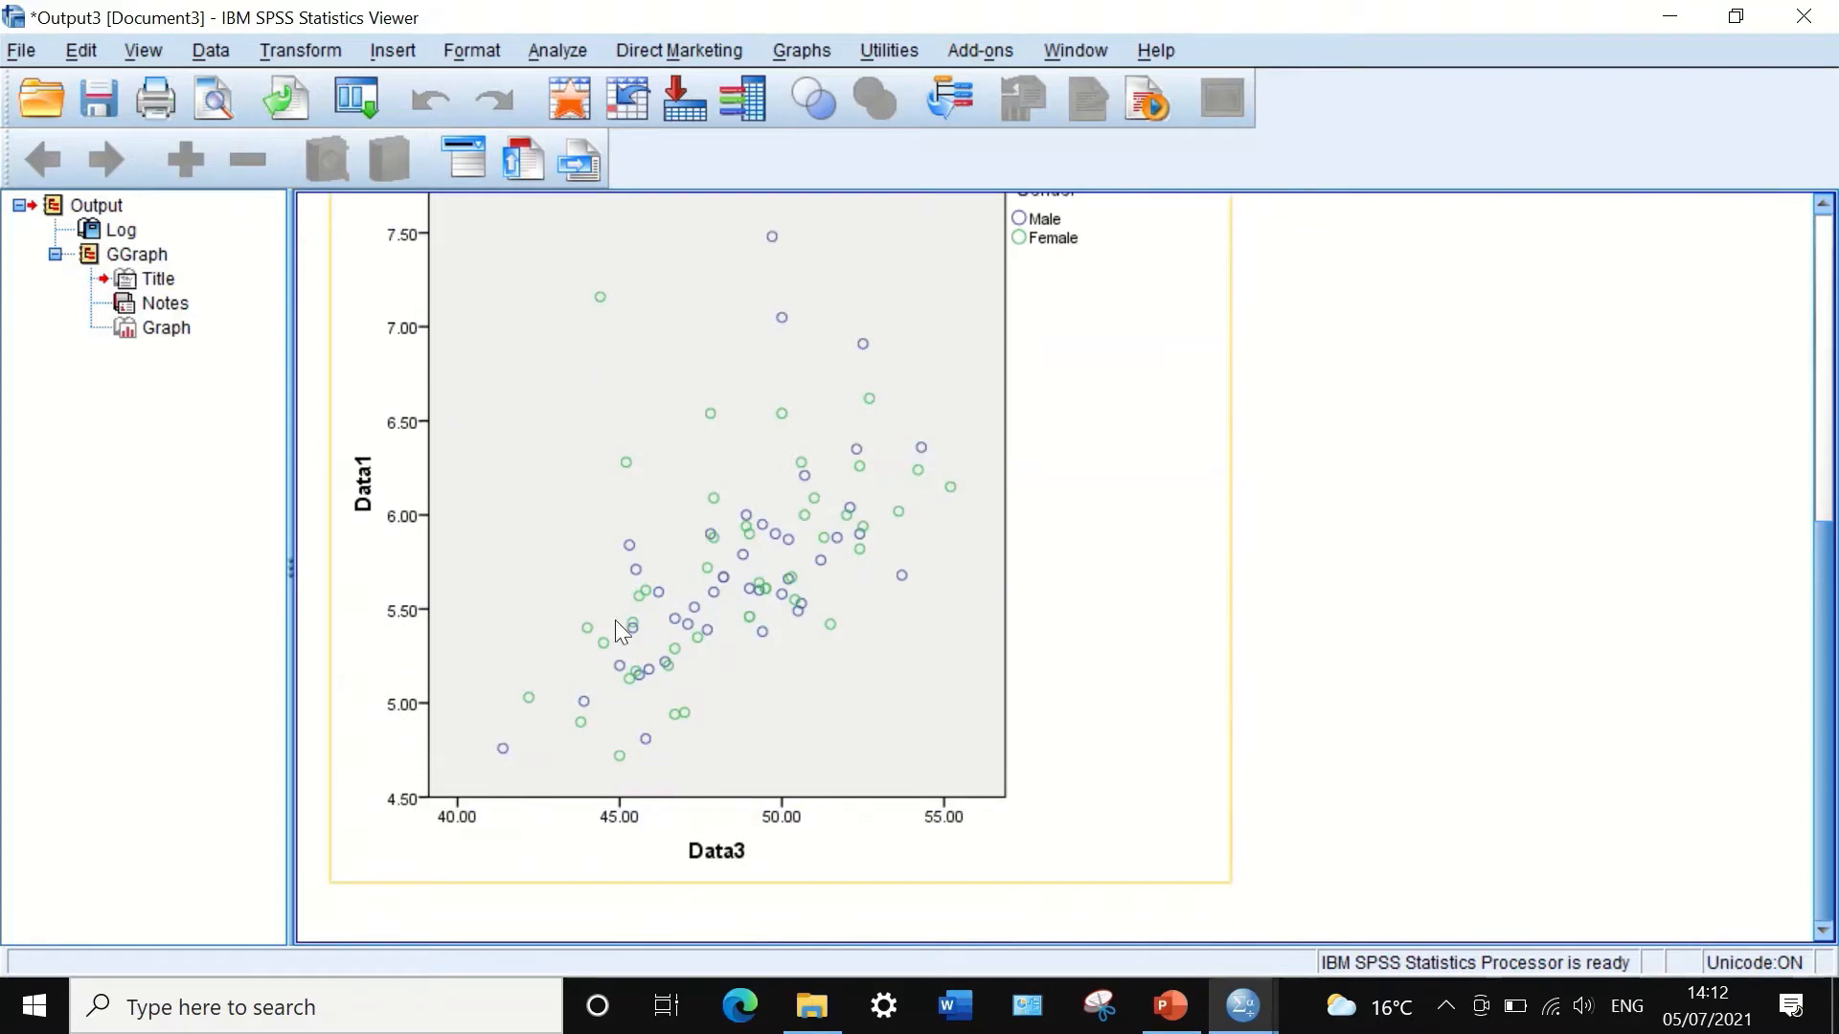
scroll(968, 743, "up", 3)
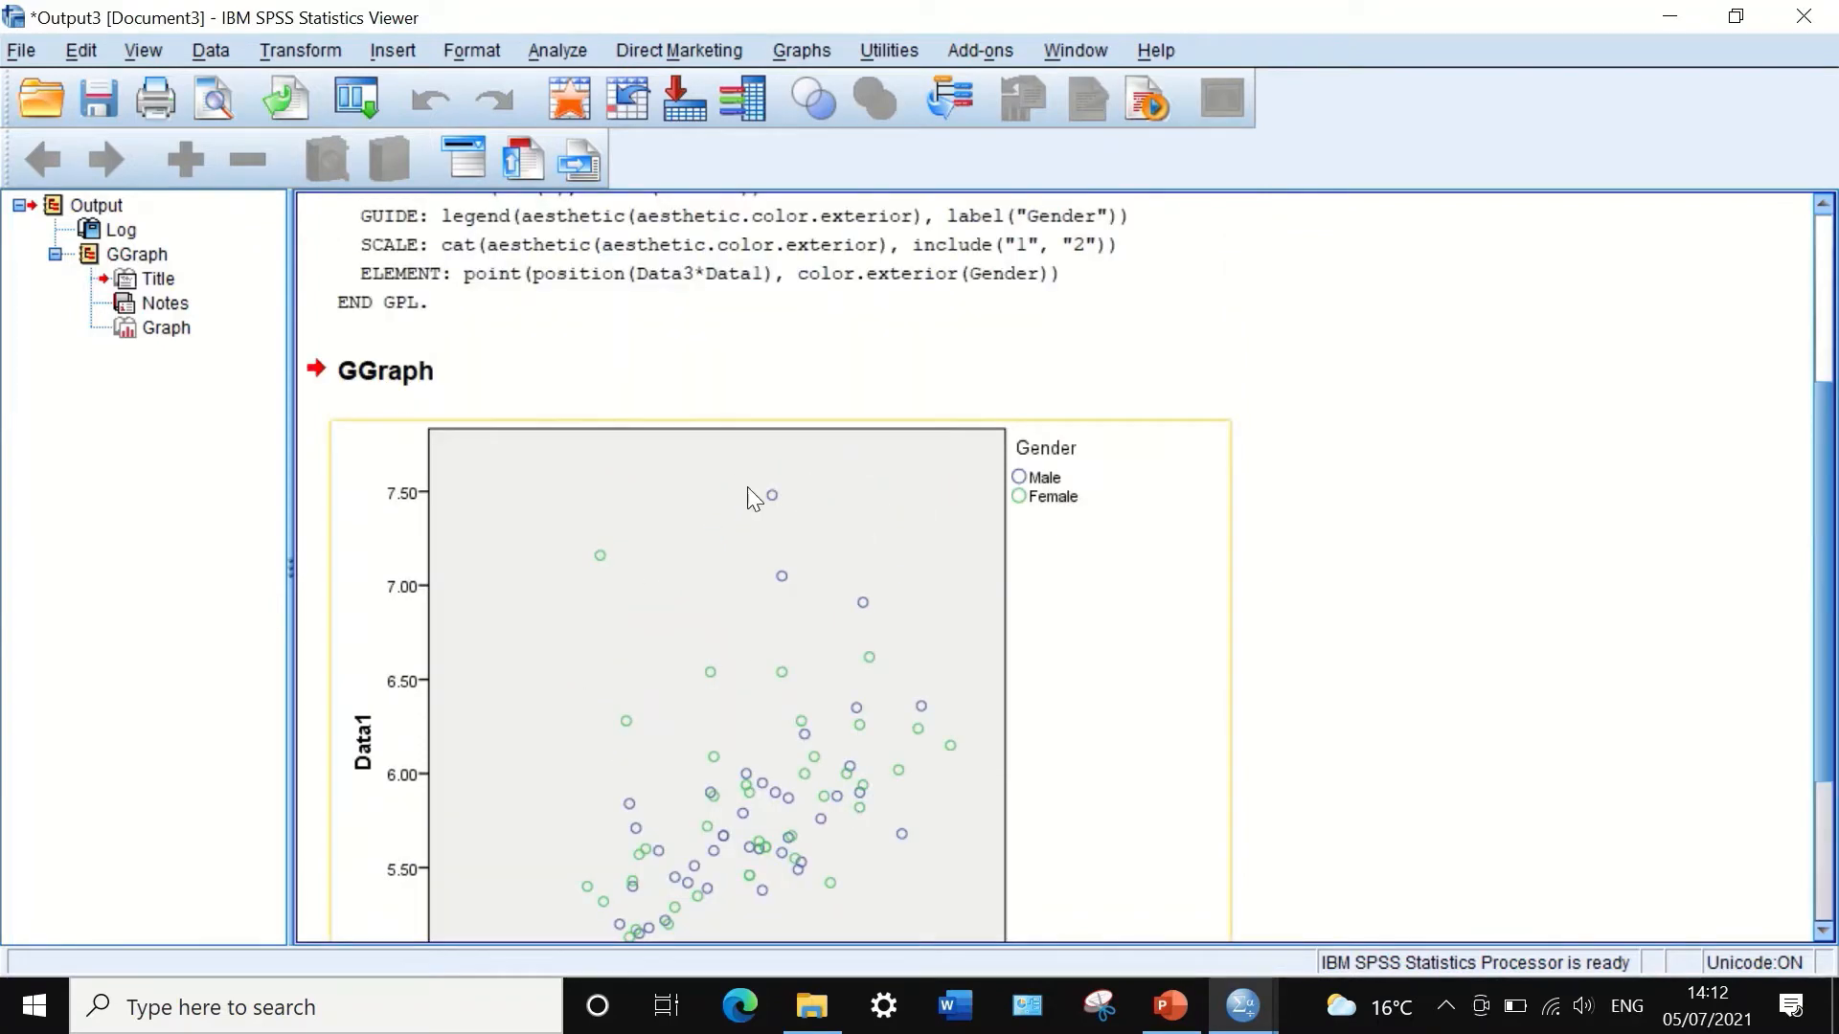
scroll(751, 497, "down", 3)
scroll(886, 535, "up", 3)
scroll(606, 584, "down", 4)
scroll(943, 713, "up", 5)
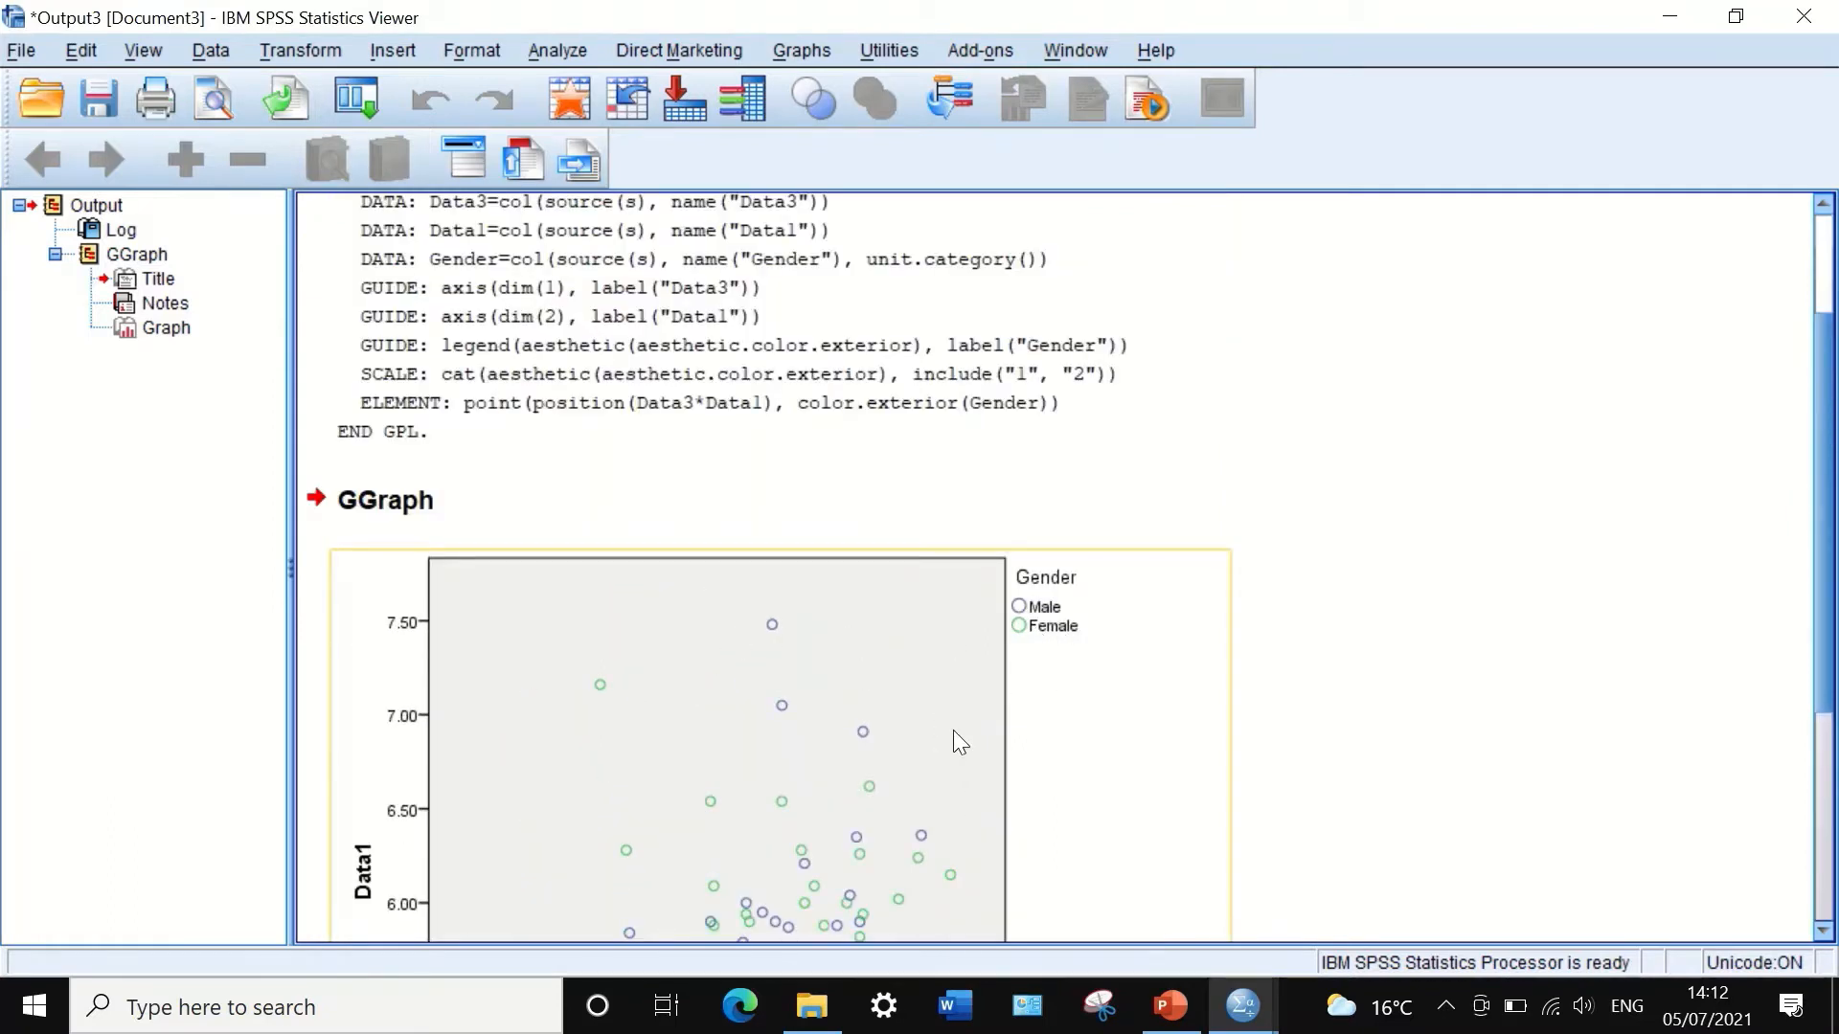
scroll(953, 731, "down", 5)
Step: Close the output viewer without saving its contents and reopen the Chart Builder for the same data
left_click(1810, 13)
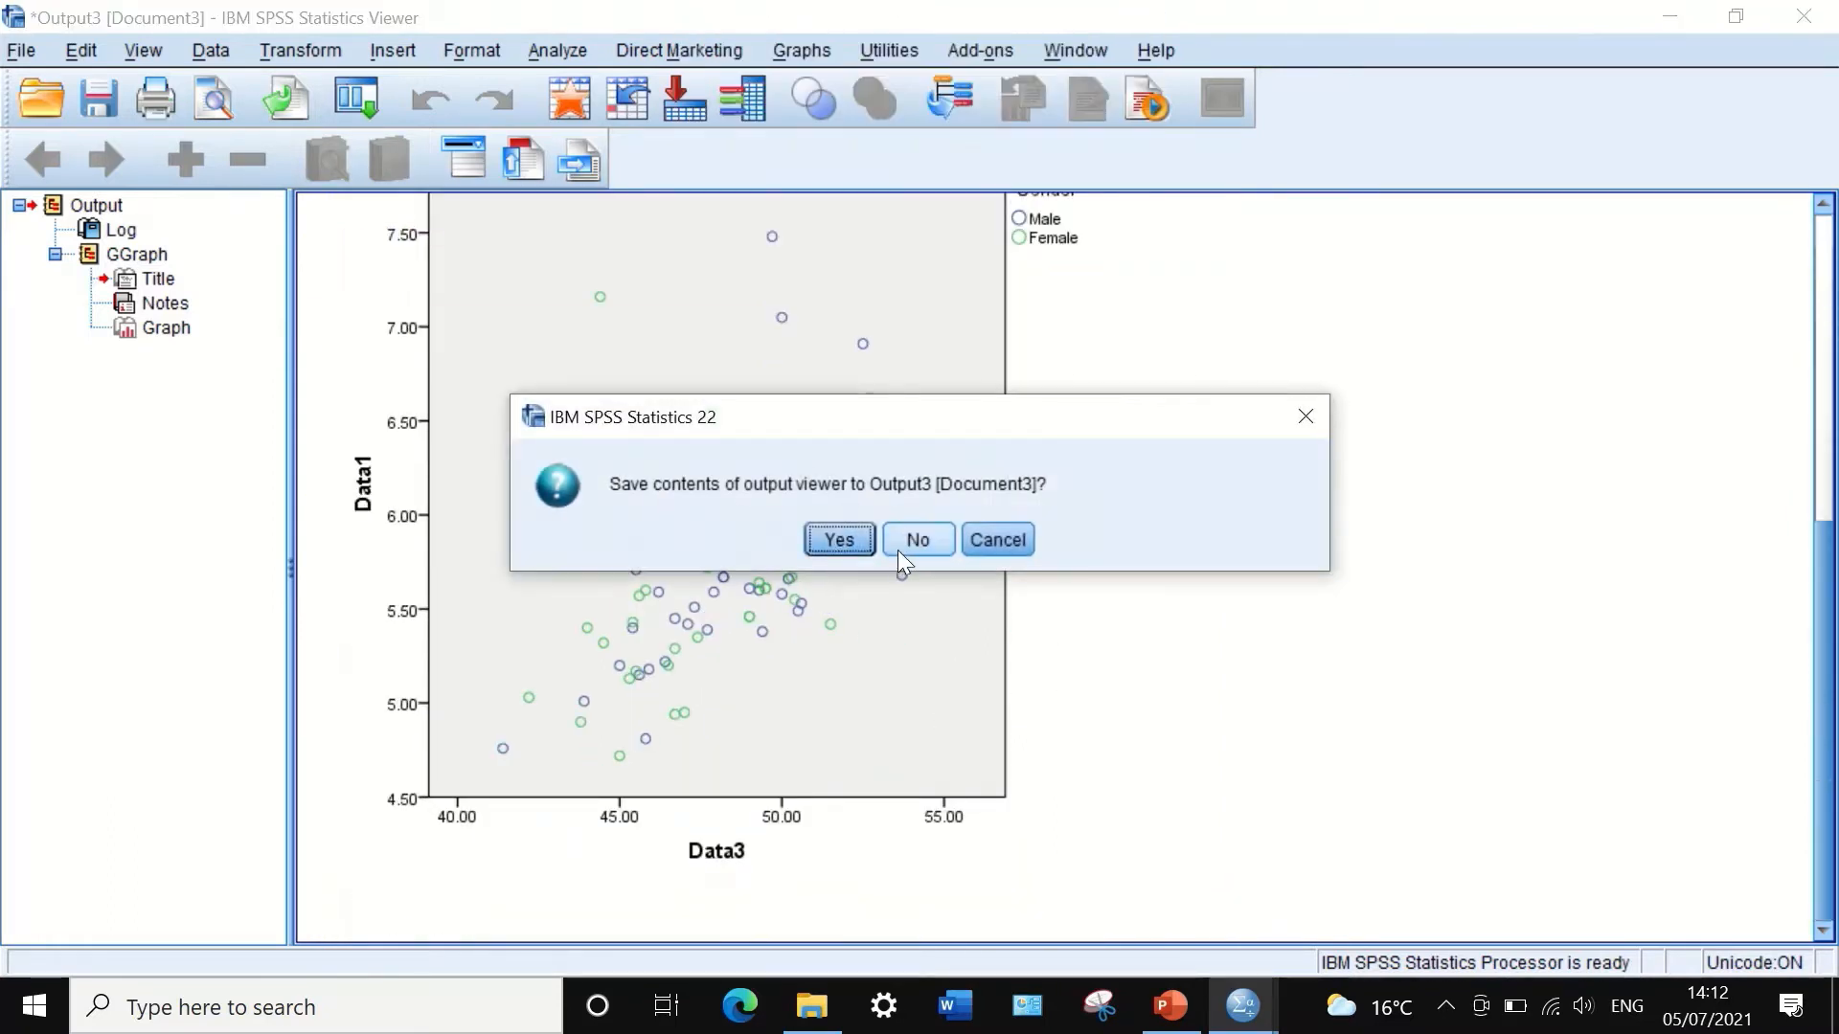
left_click(900, 546)
left_click(237, 94)
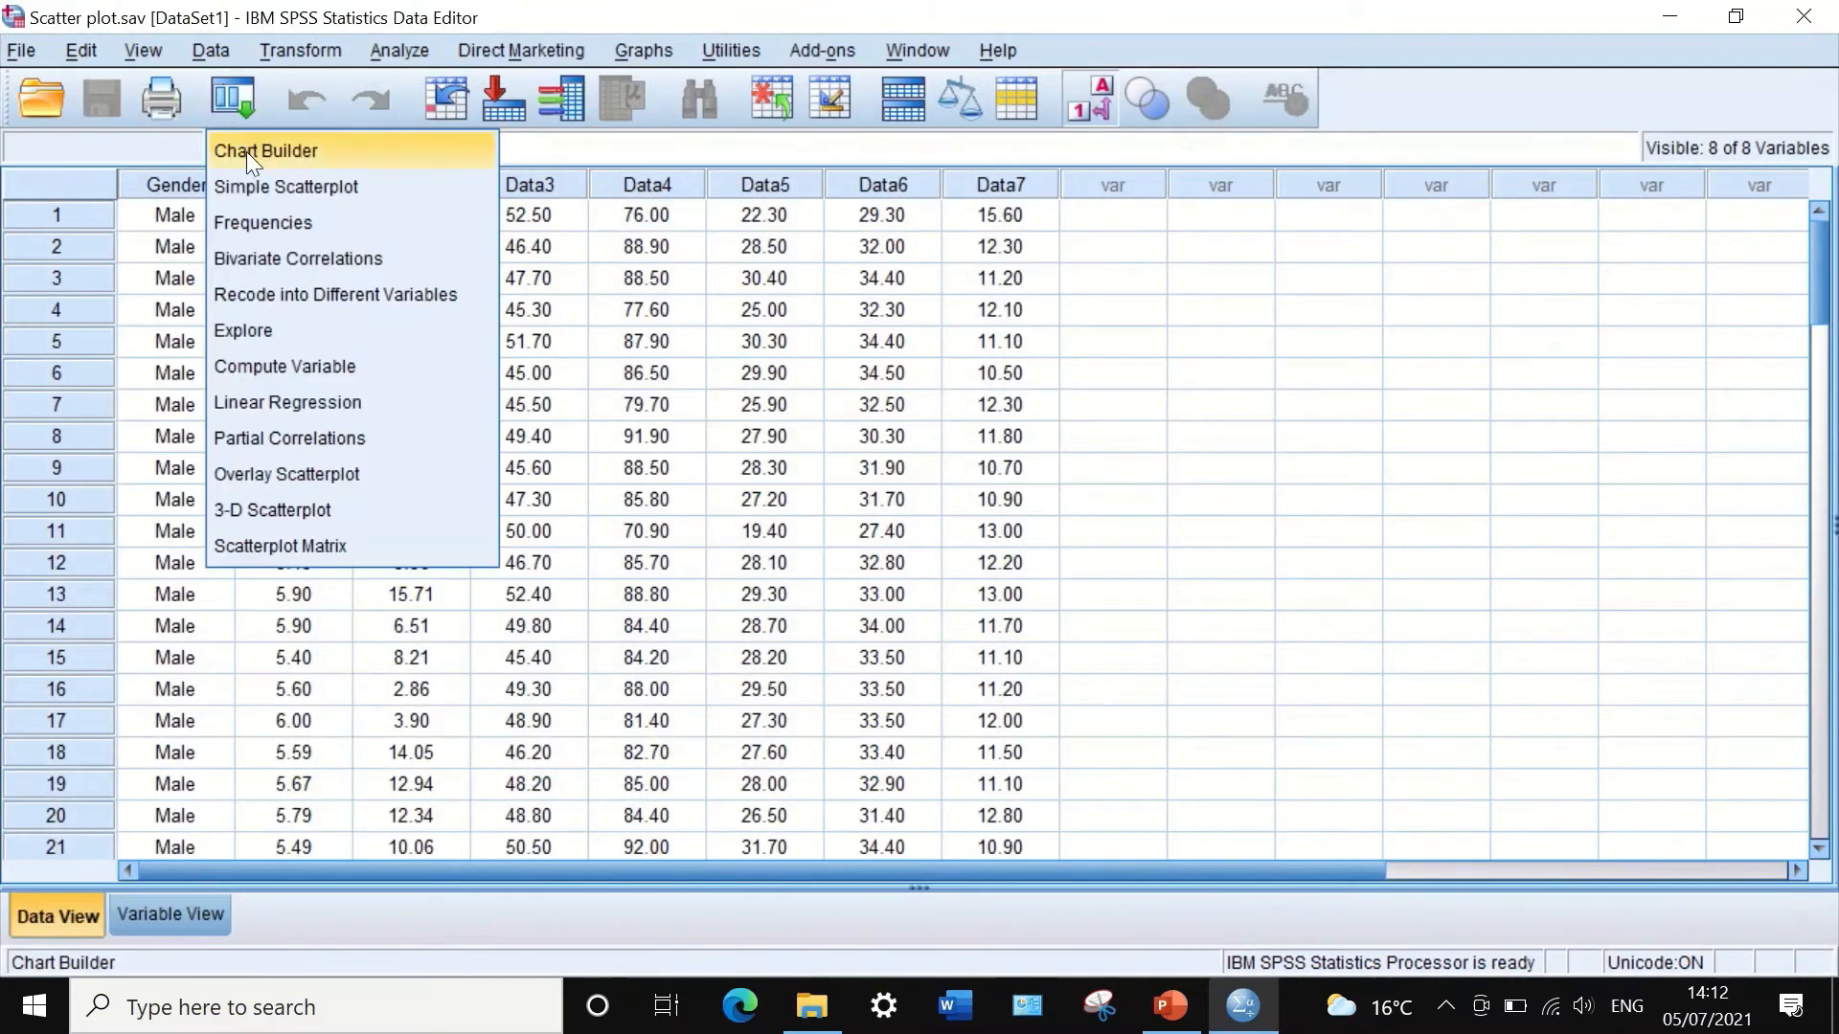
left_click(245, 151)
left_click(785, 634)
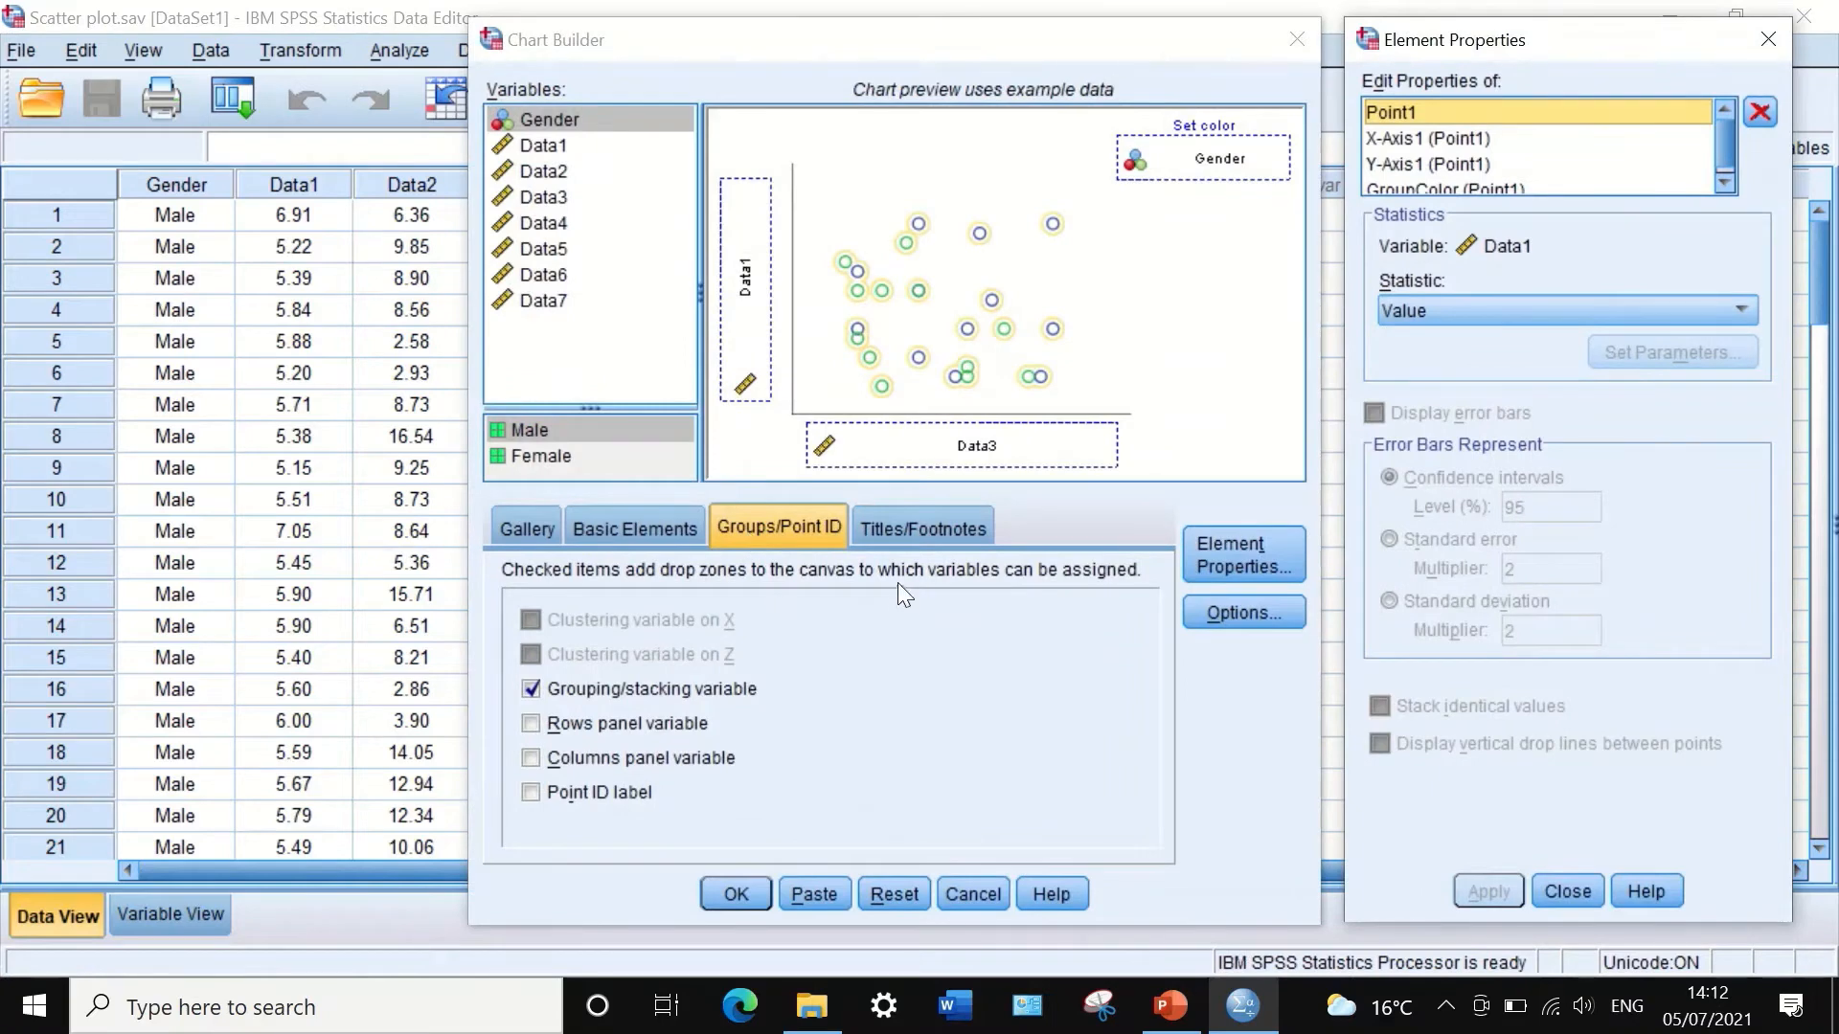
Step: Remove the grouping/stacking variable, set Gender as the rows panel variable instead, and generate the scatterplot
left_click(531, 687)
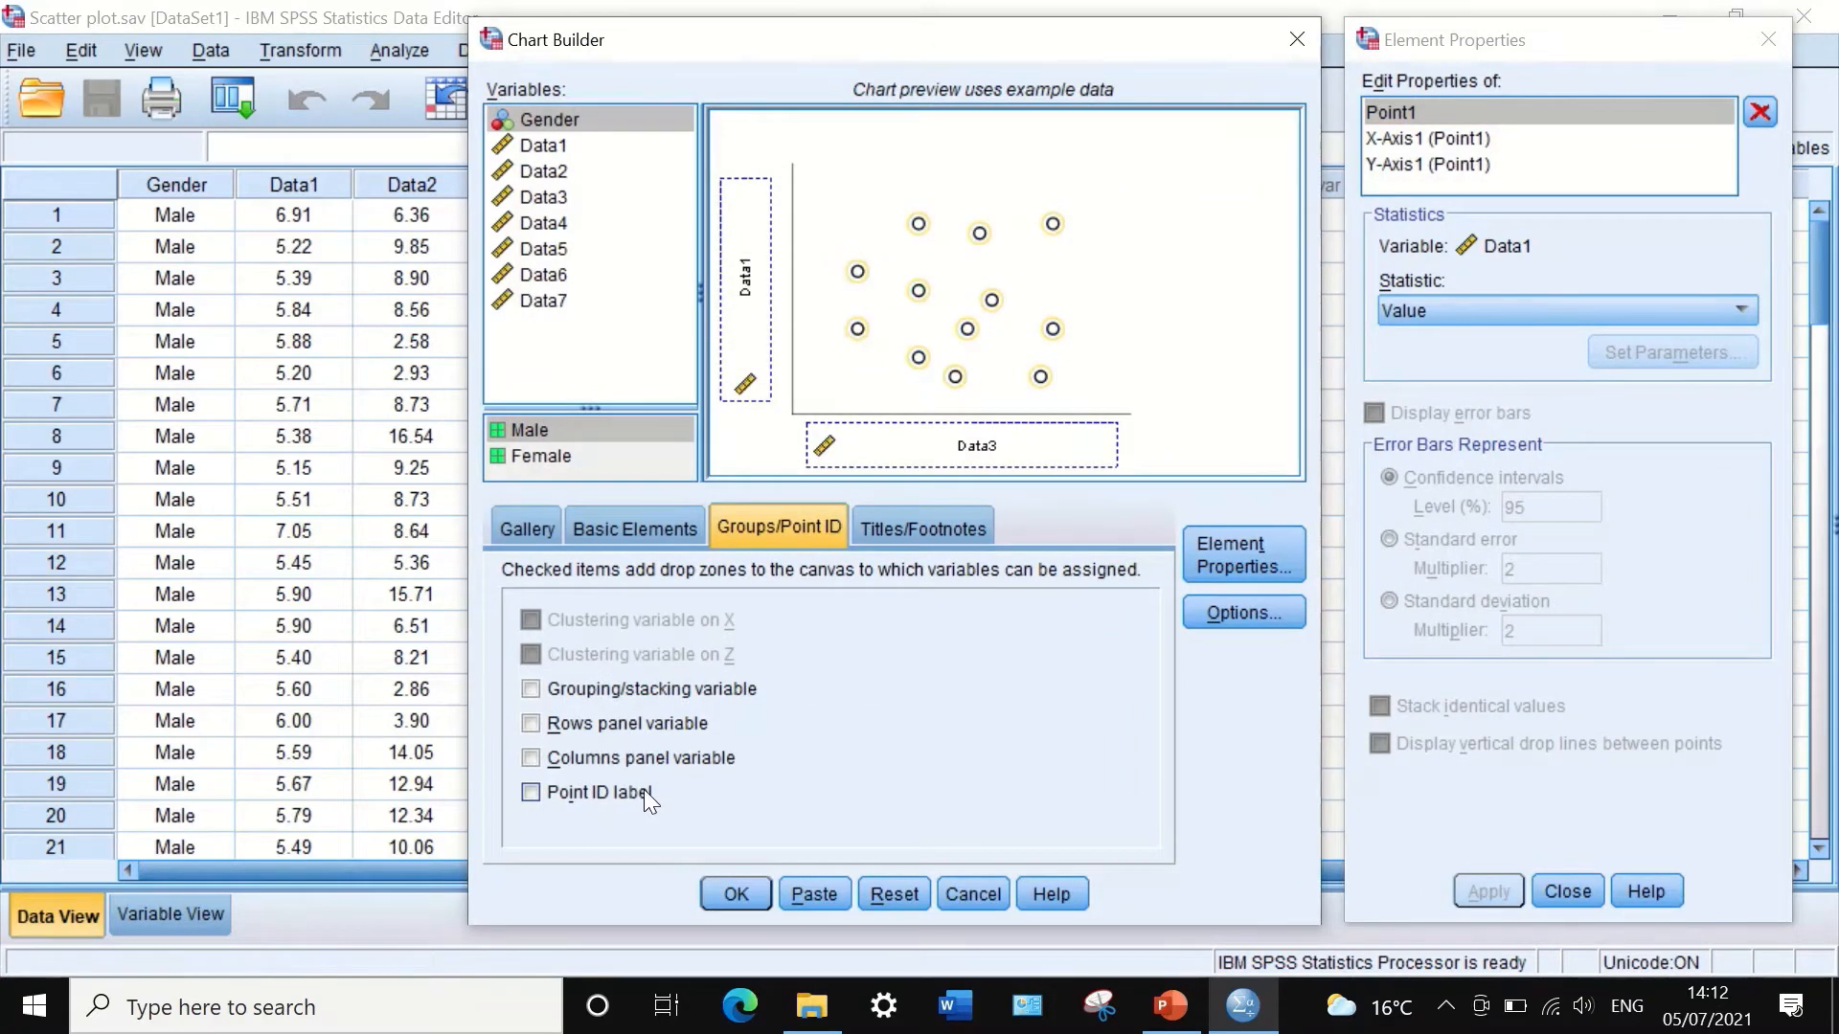
left_click(531, 723)
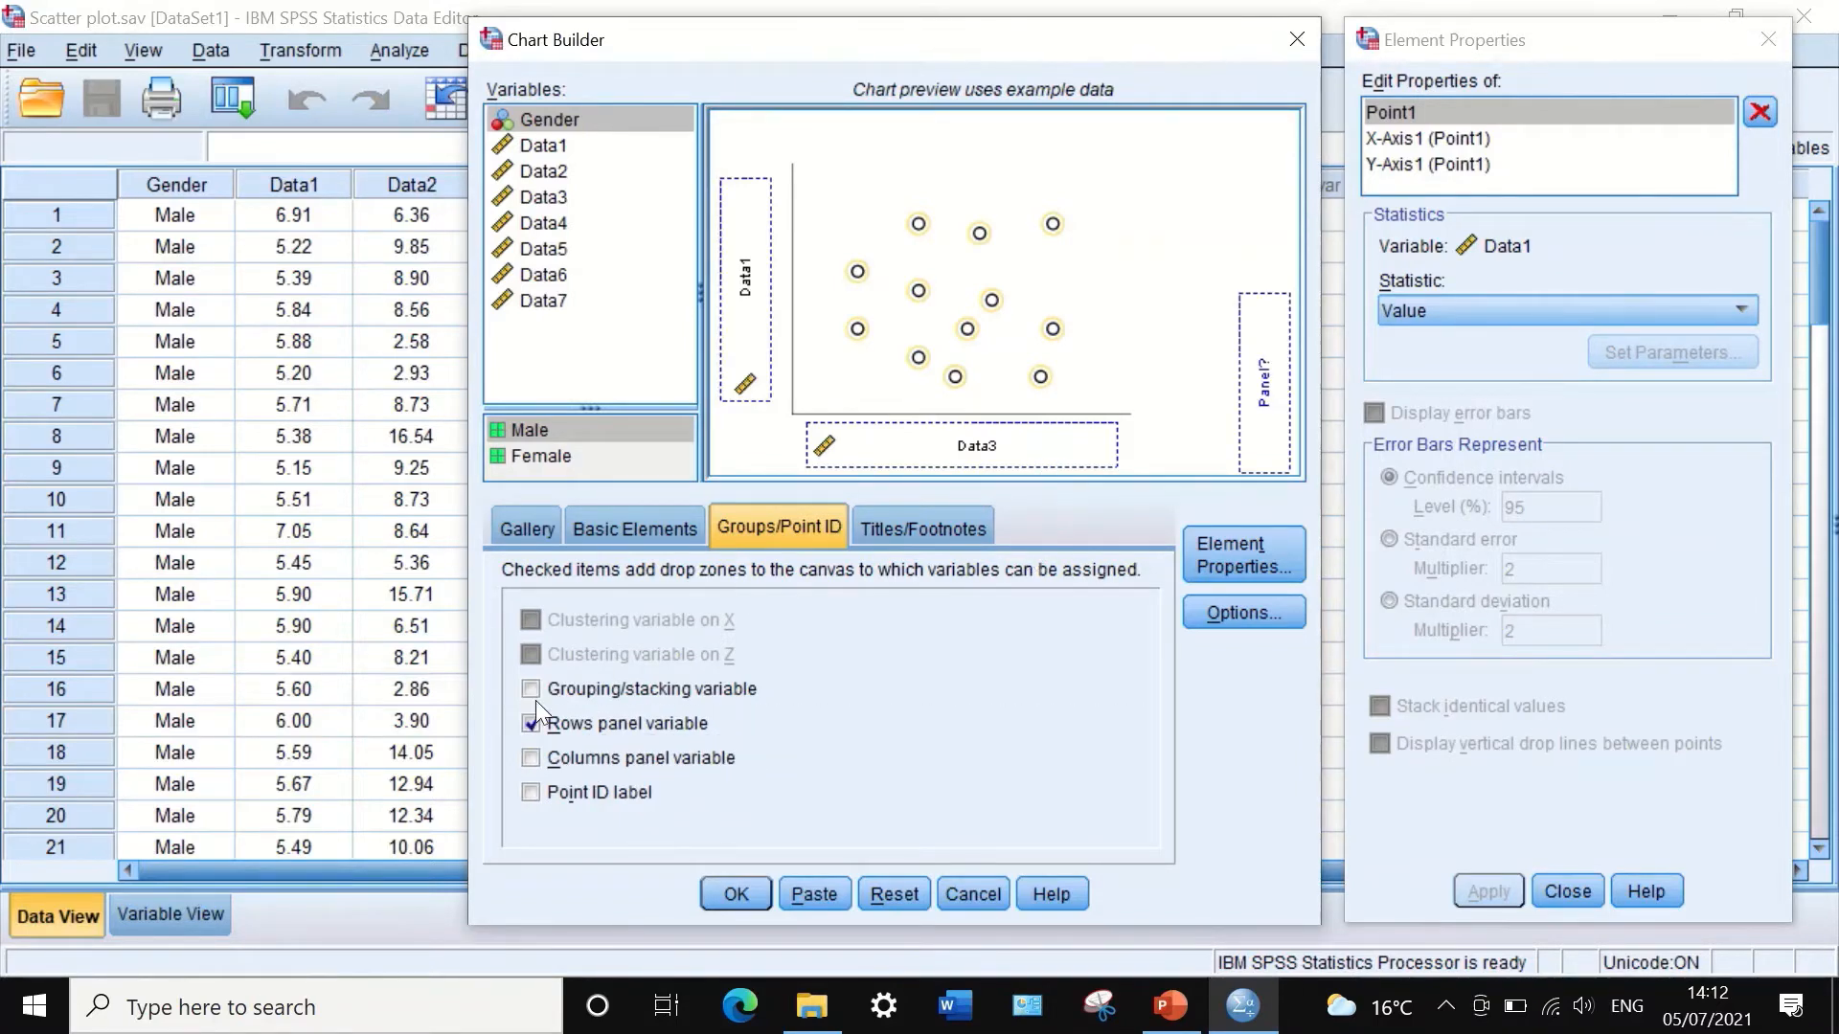
left_click_drag(550, 118, 1262, 379)
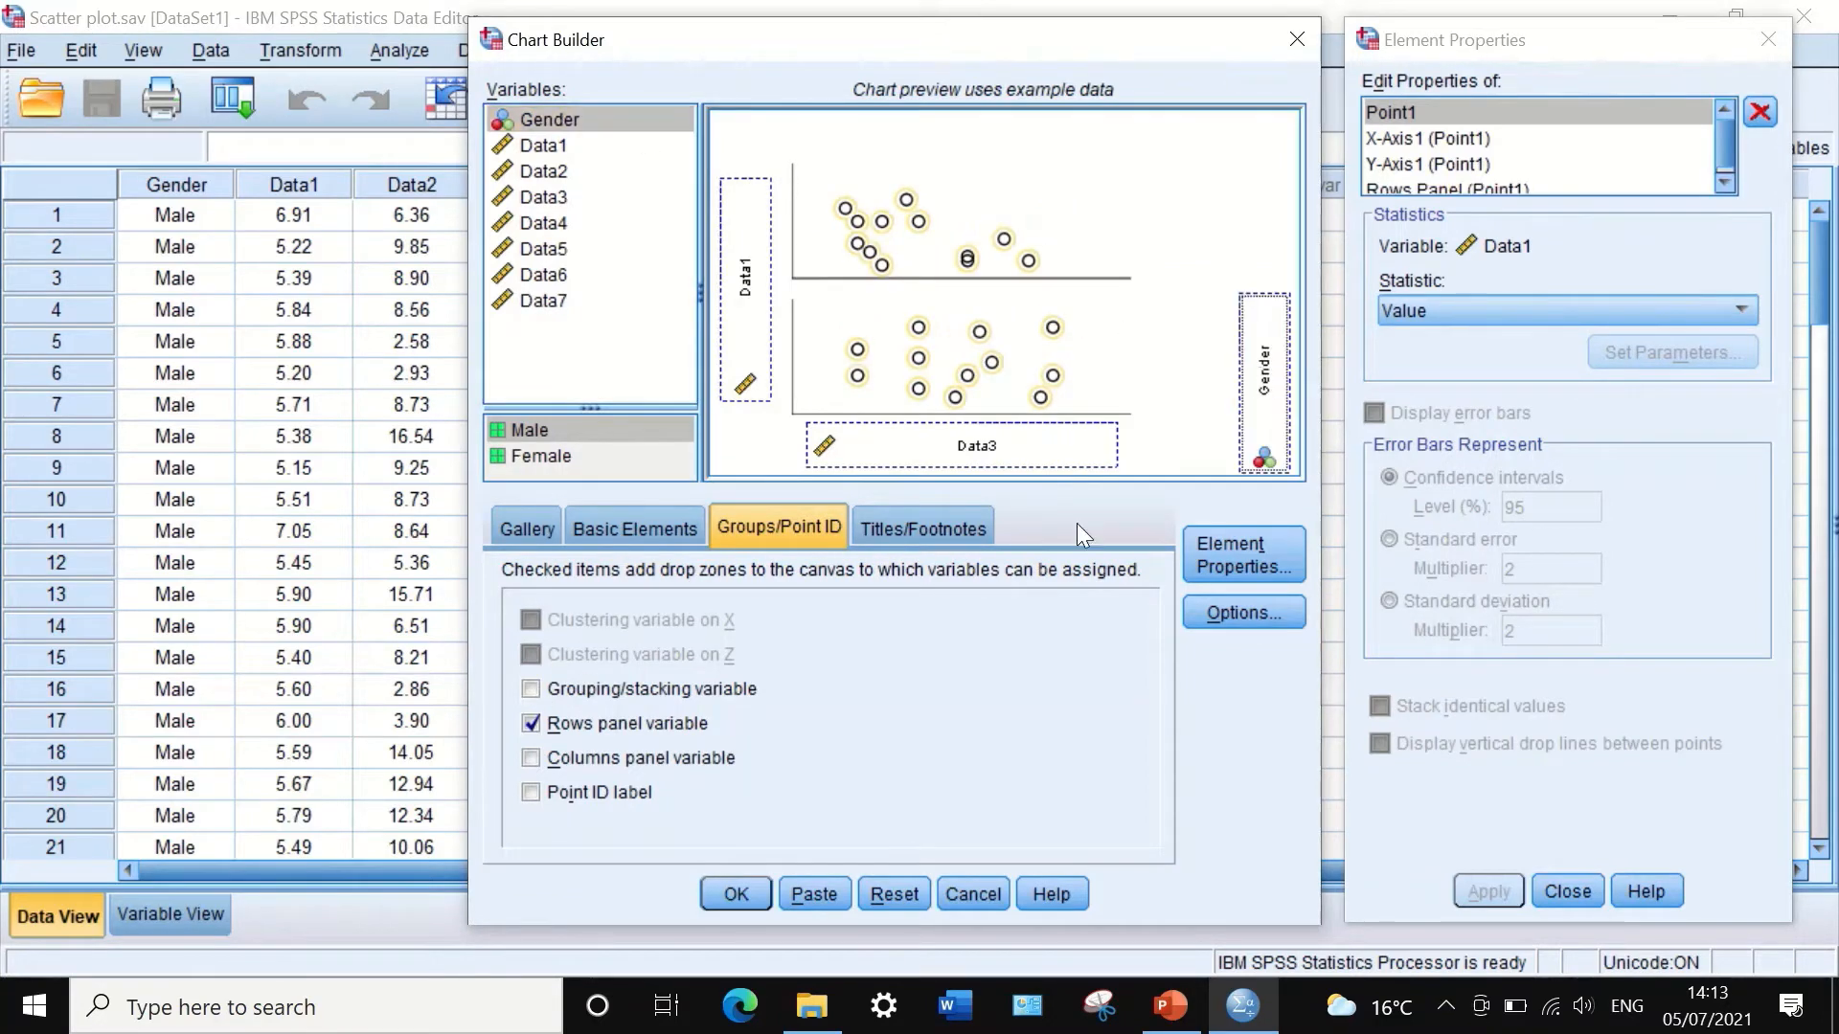
left_click(745, 893)
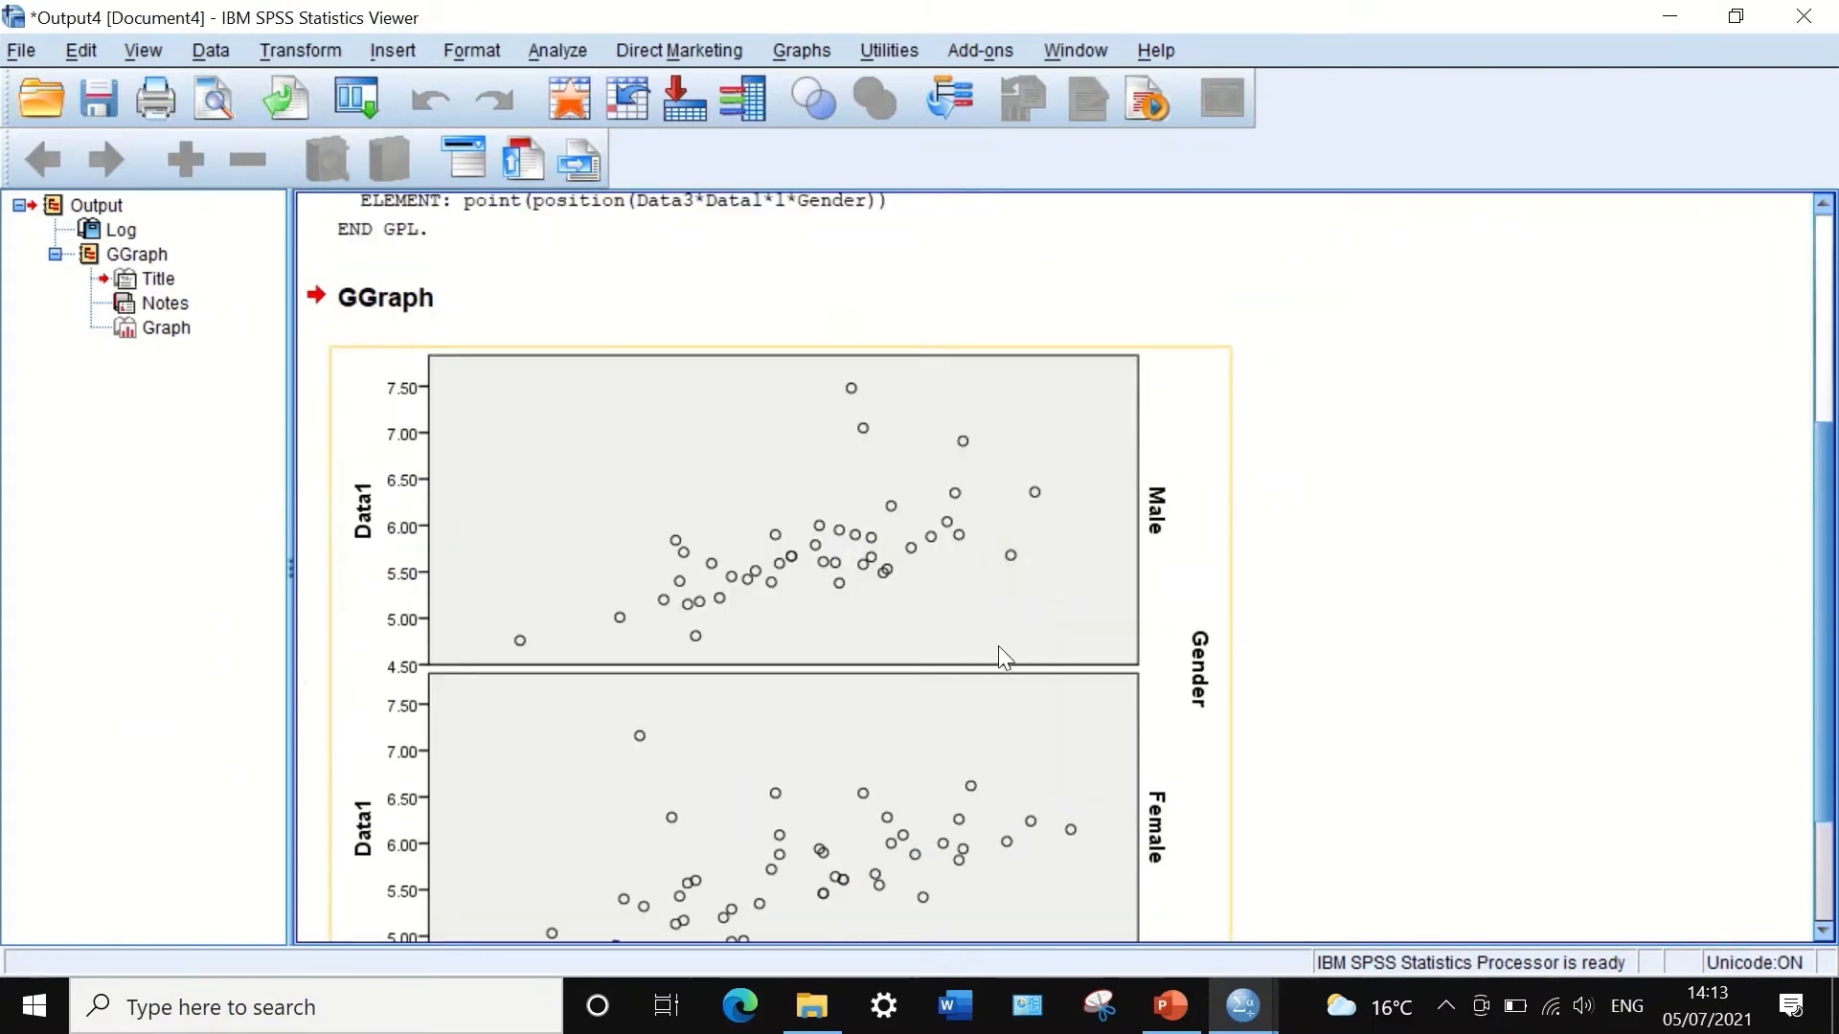
Step: Review the Gender row-panelled scatterplot, close its output without saving, and reopen the Chart Builder from the data
scroll(998, 645, "down", 2)
scroll(998, 655, "up", 2)
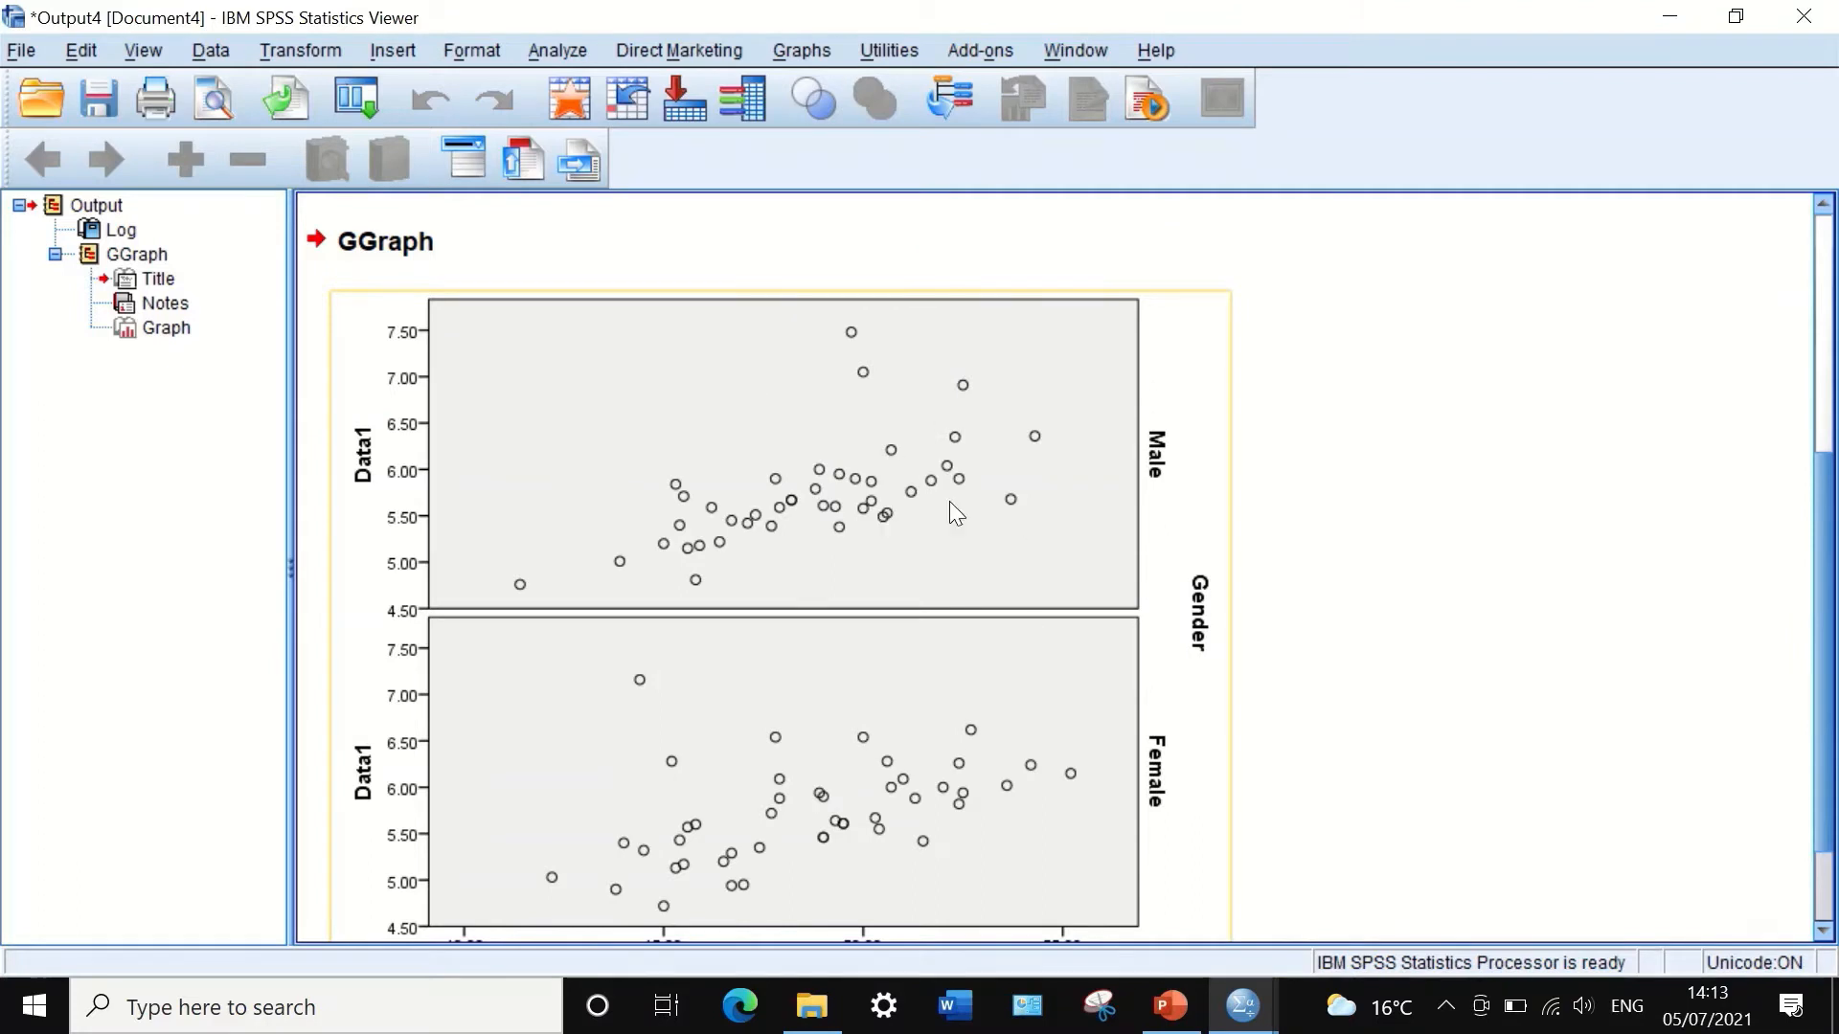
scroll(739, 770, "down", 2)
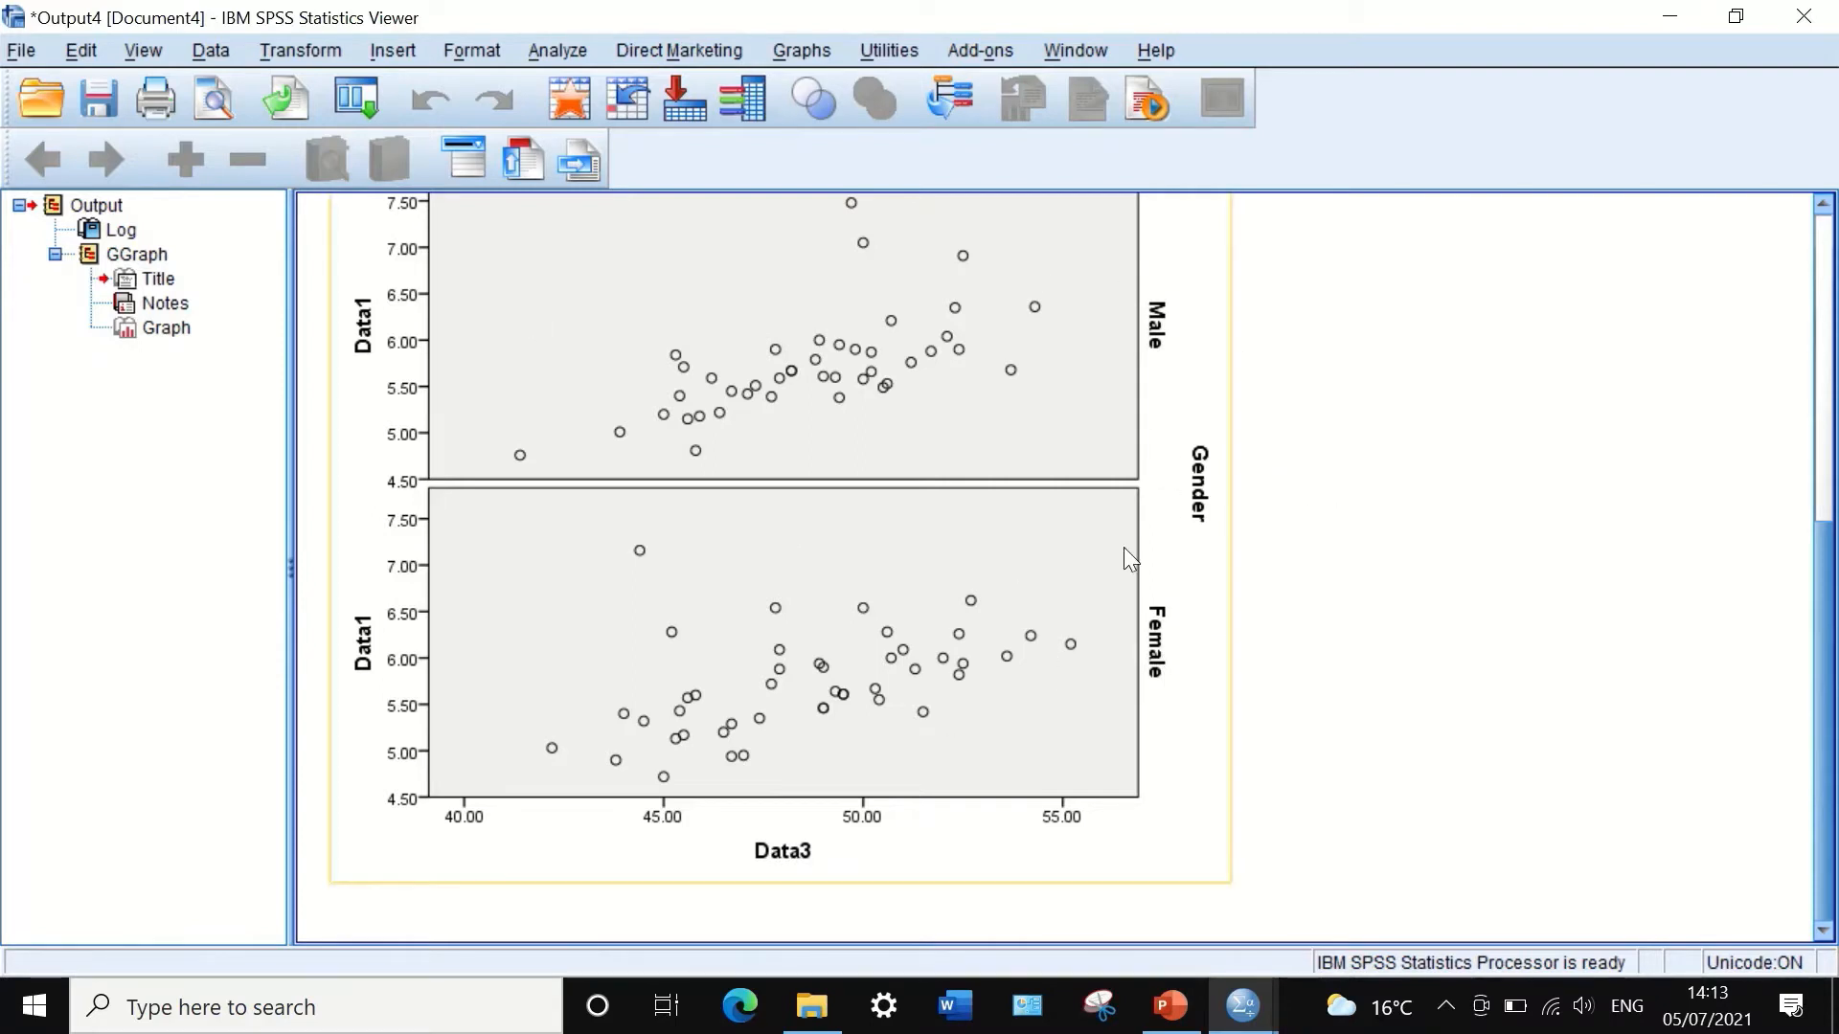
left_click(1819, 8)
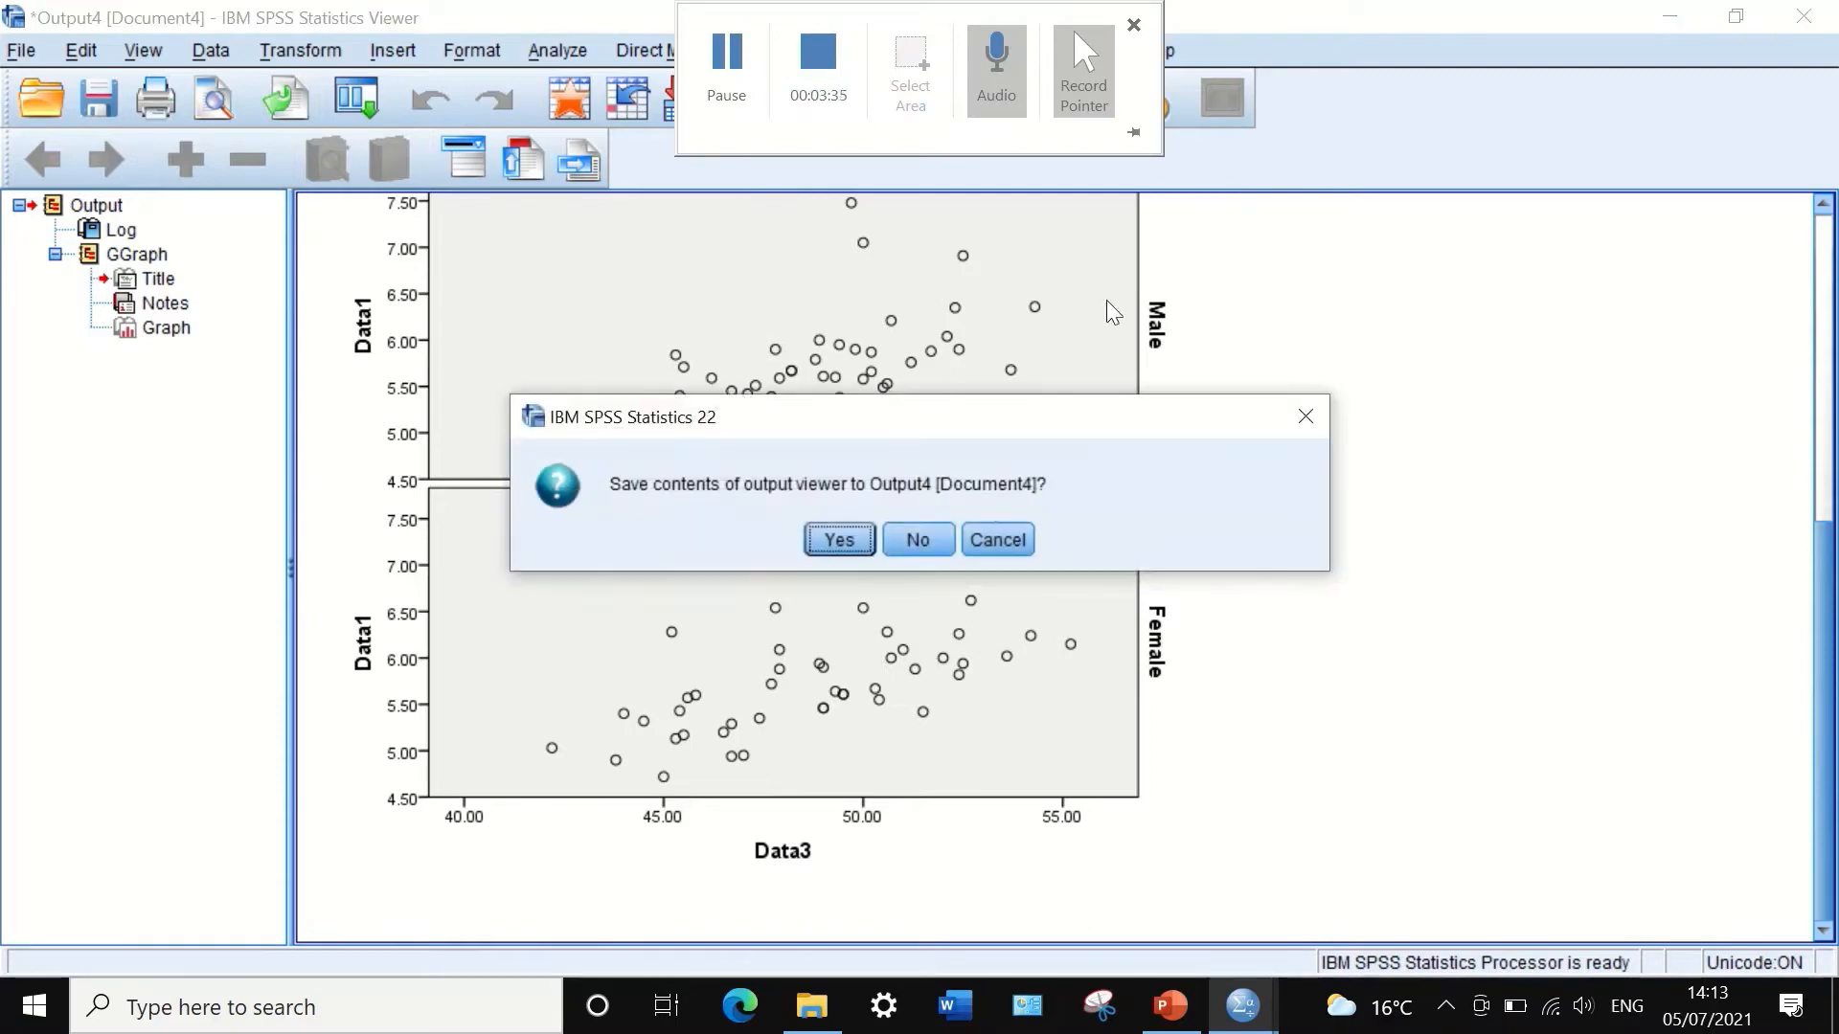
left_click(911, 536)
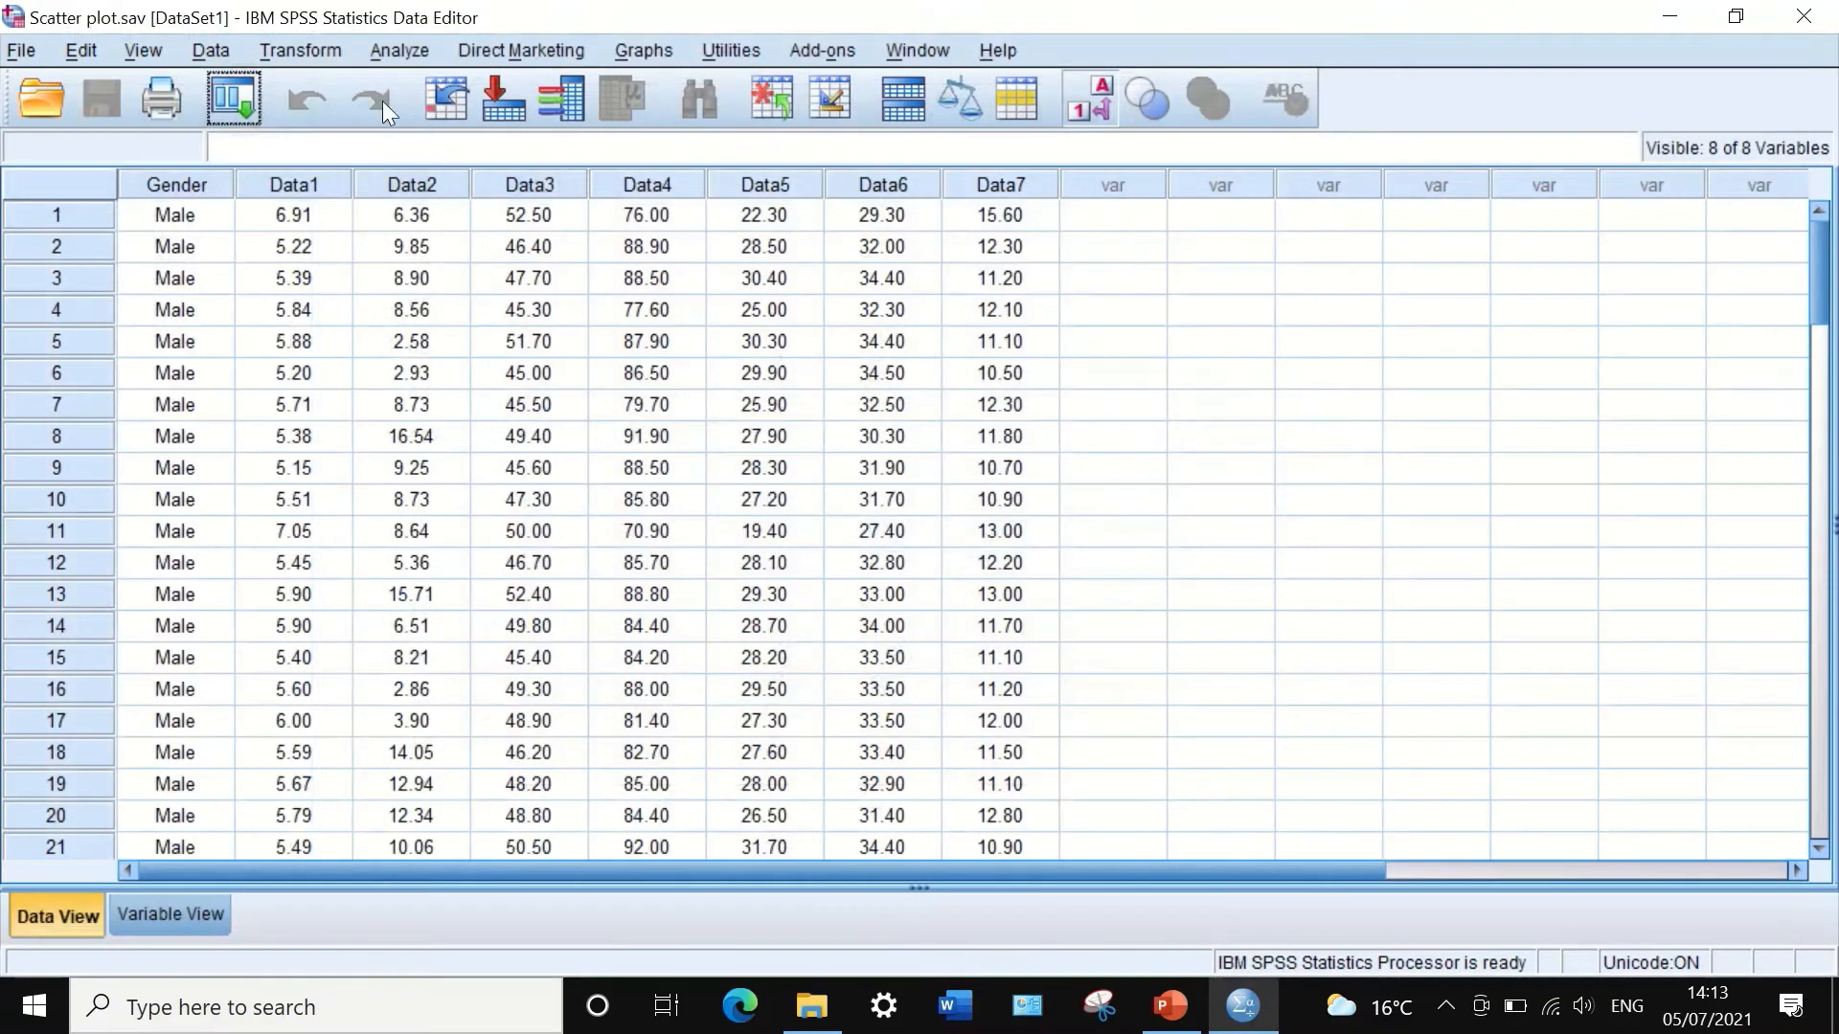
left_click(230, 100)
left_click(249, 145)
left_click(804, 638)
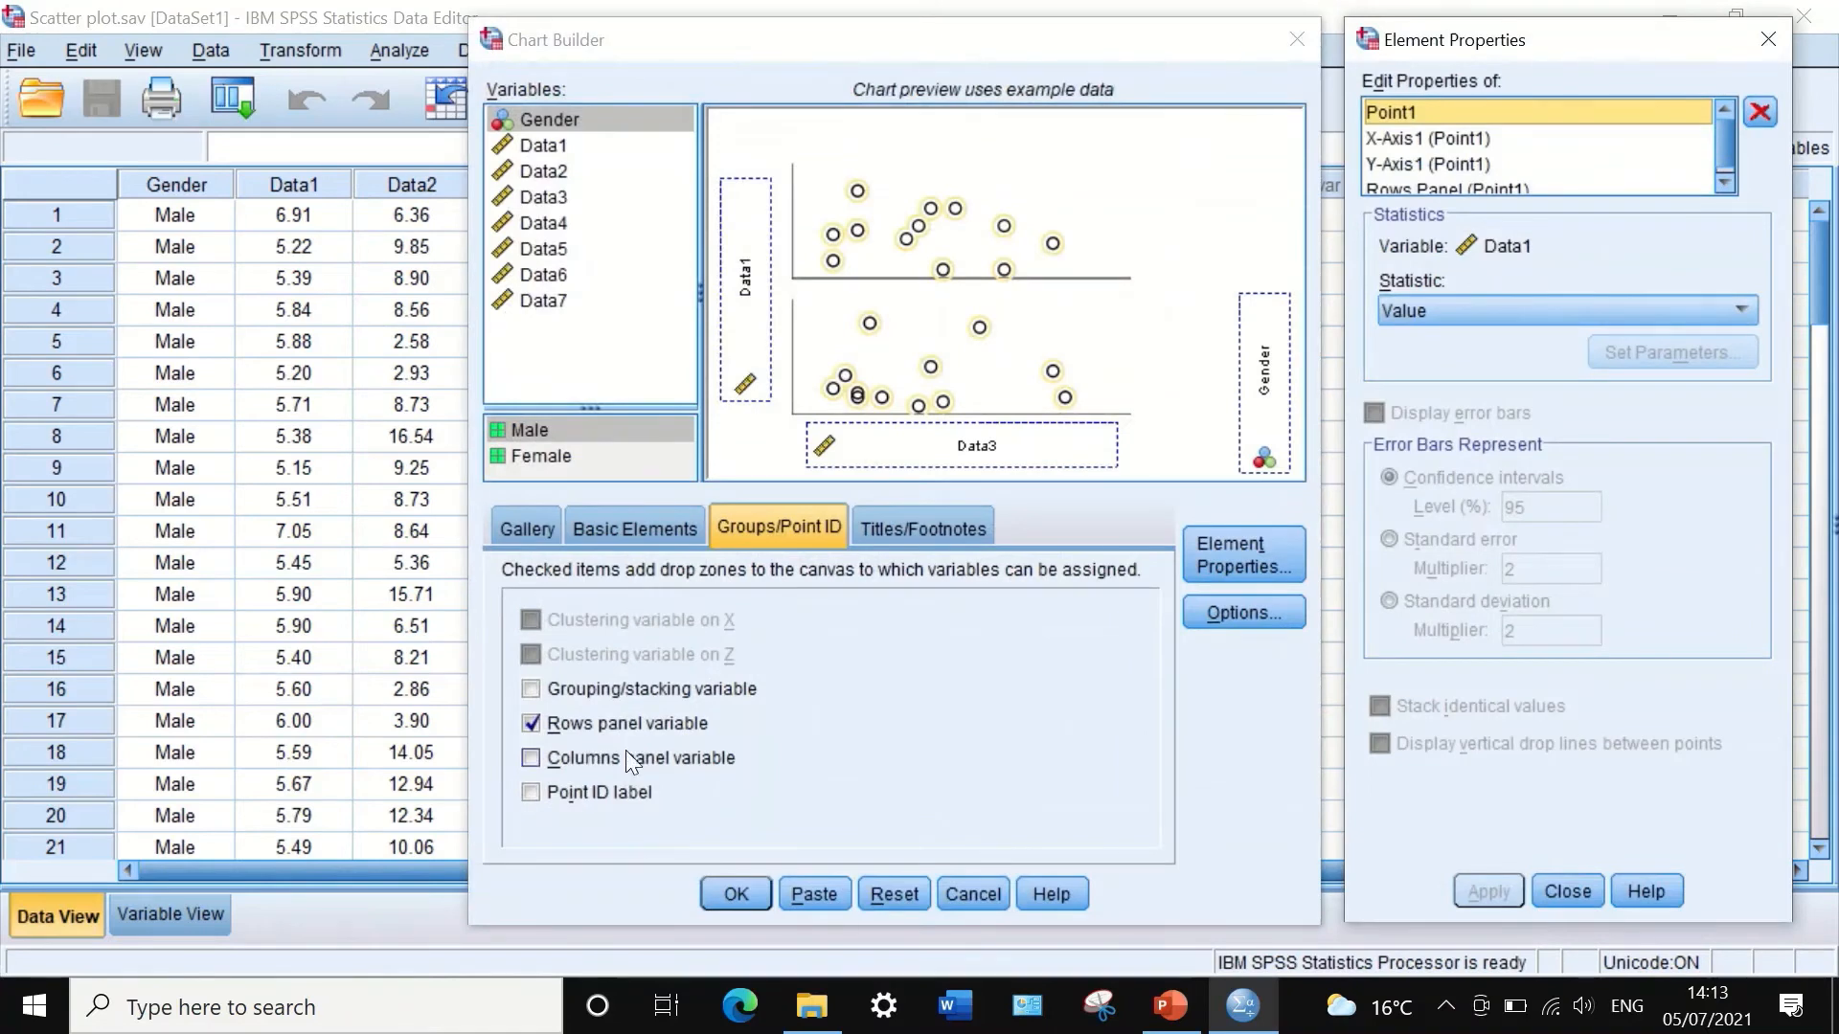
Step: Replace the rows panel variable with Gender as the columns panel variable and generate the scatterplot
left_click(531, 723)
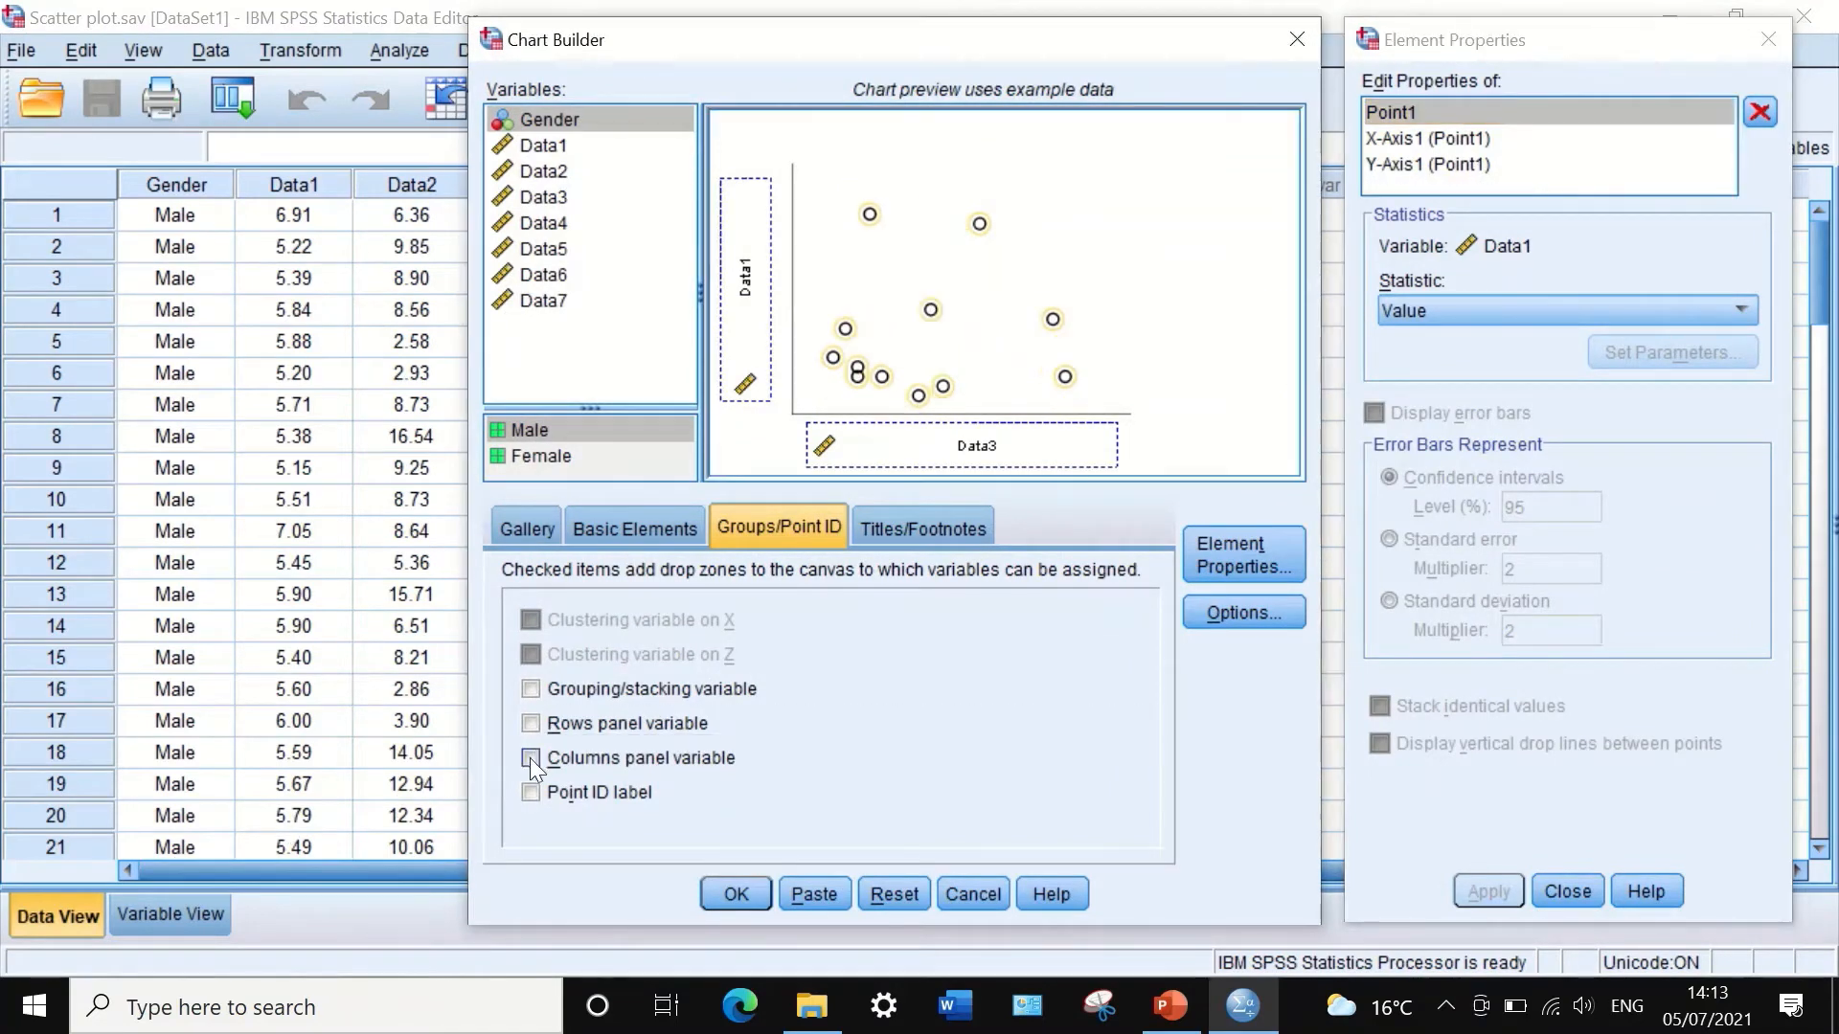
left_click(530, 757)
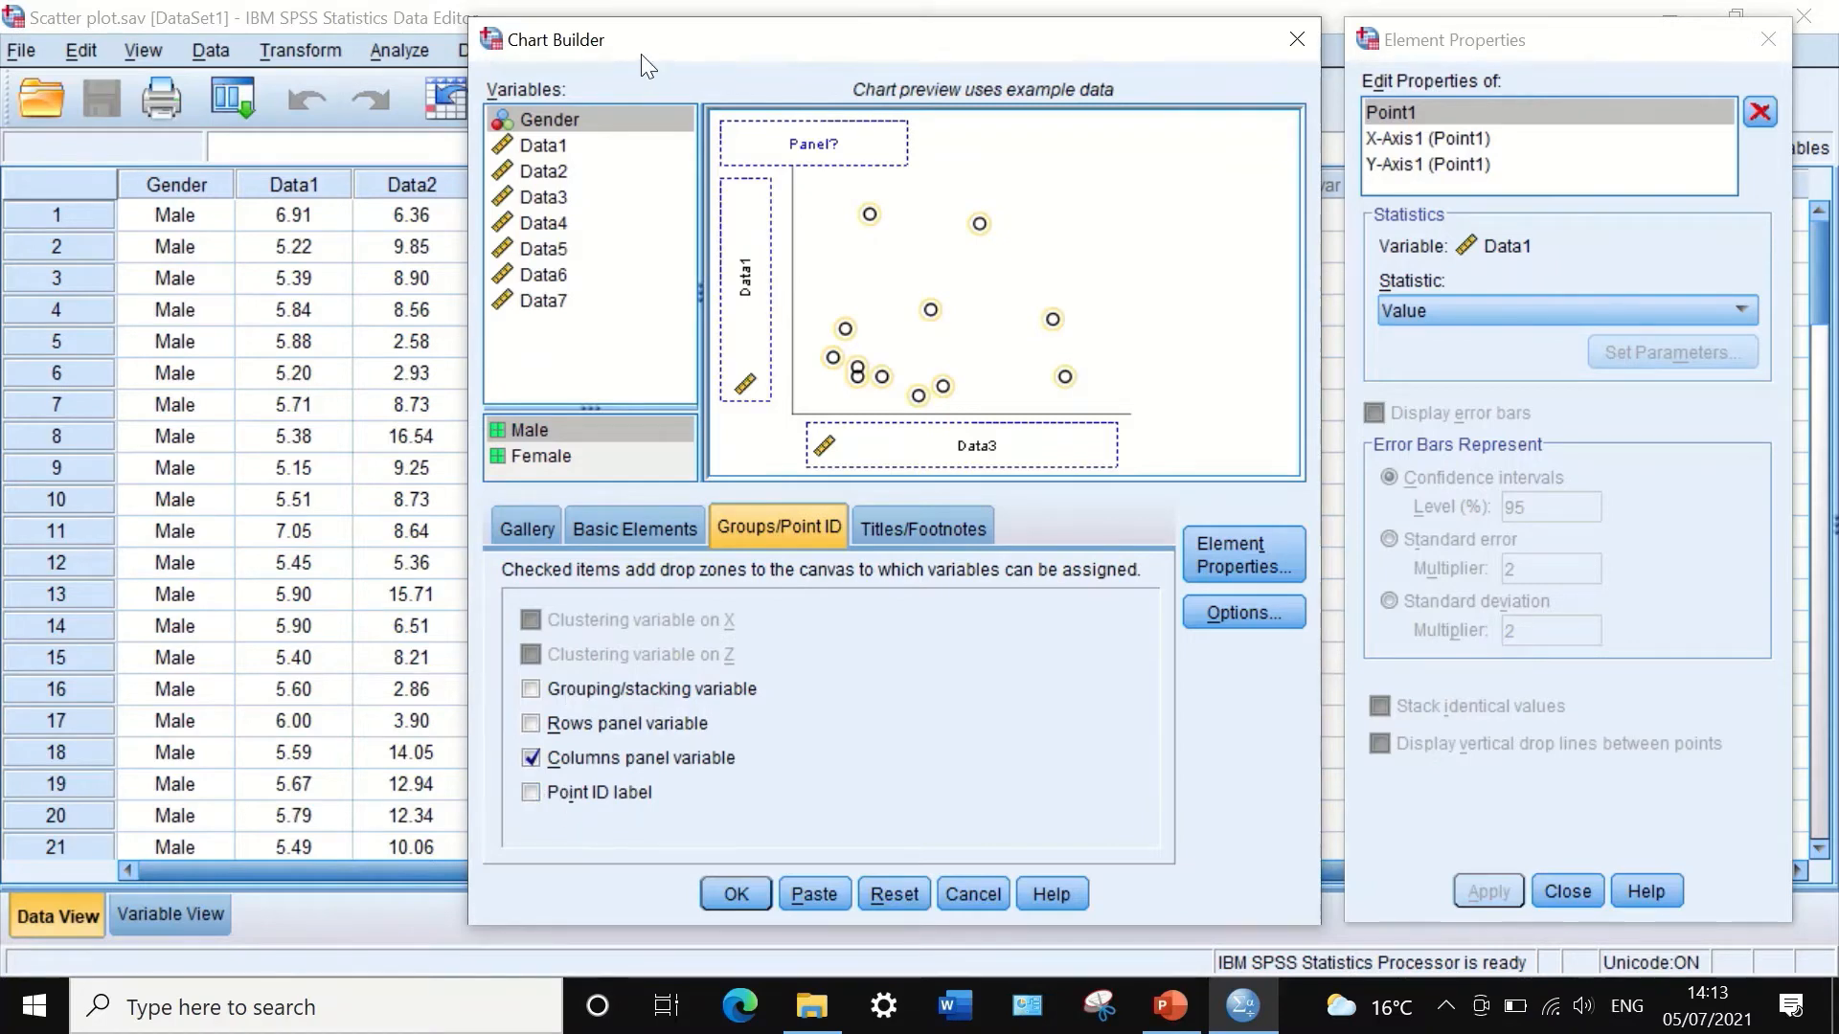
left_click_drag(560, 123, 800, 122)
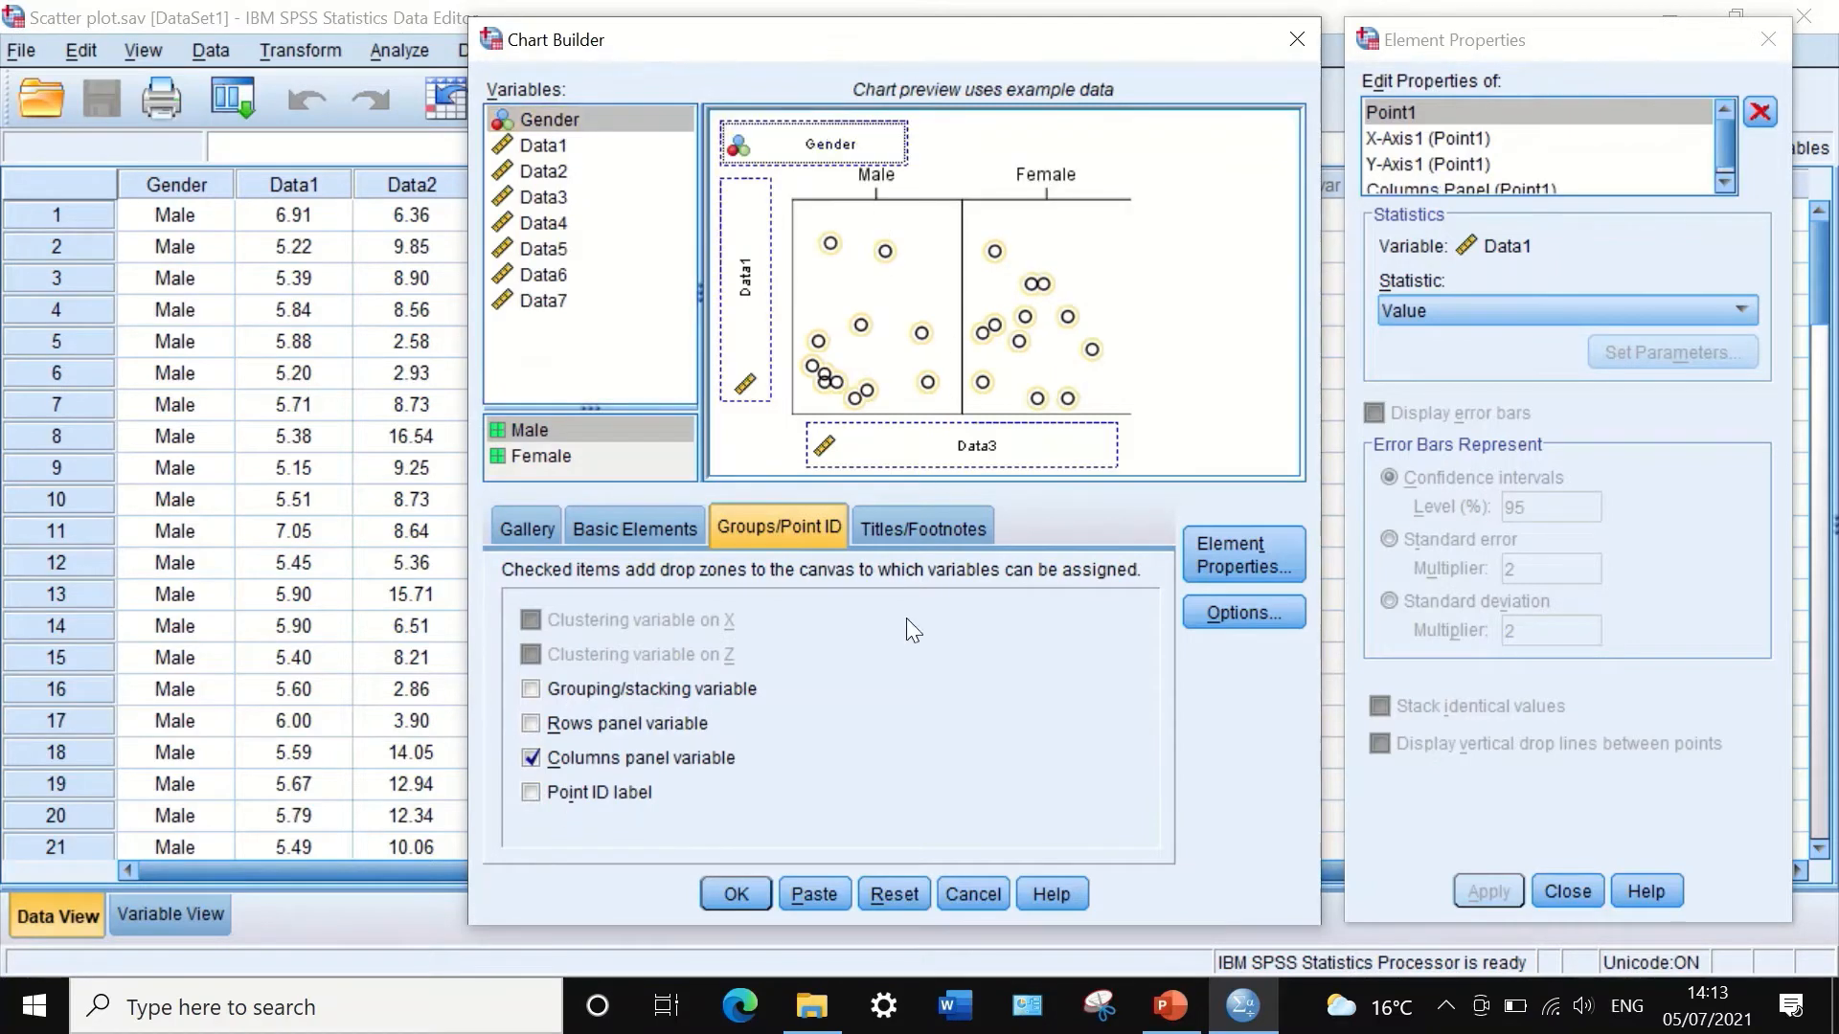
left_click(753, 889)
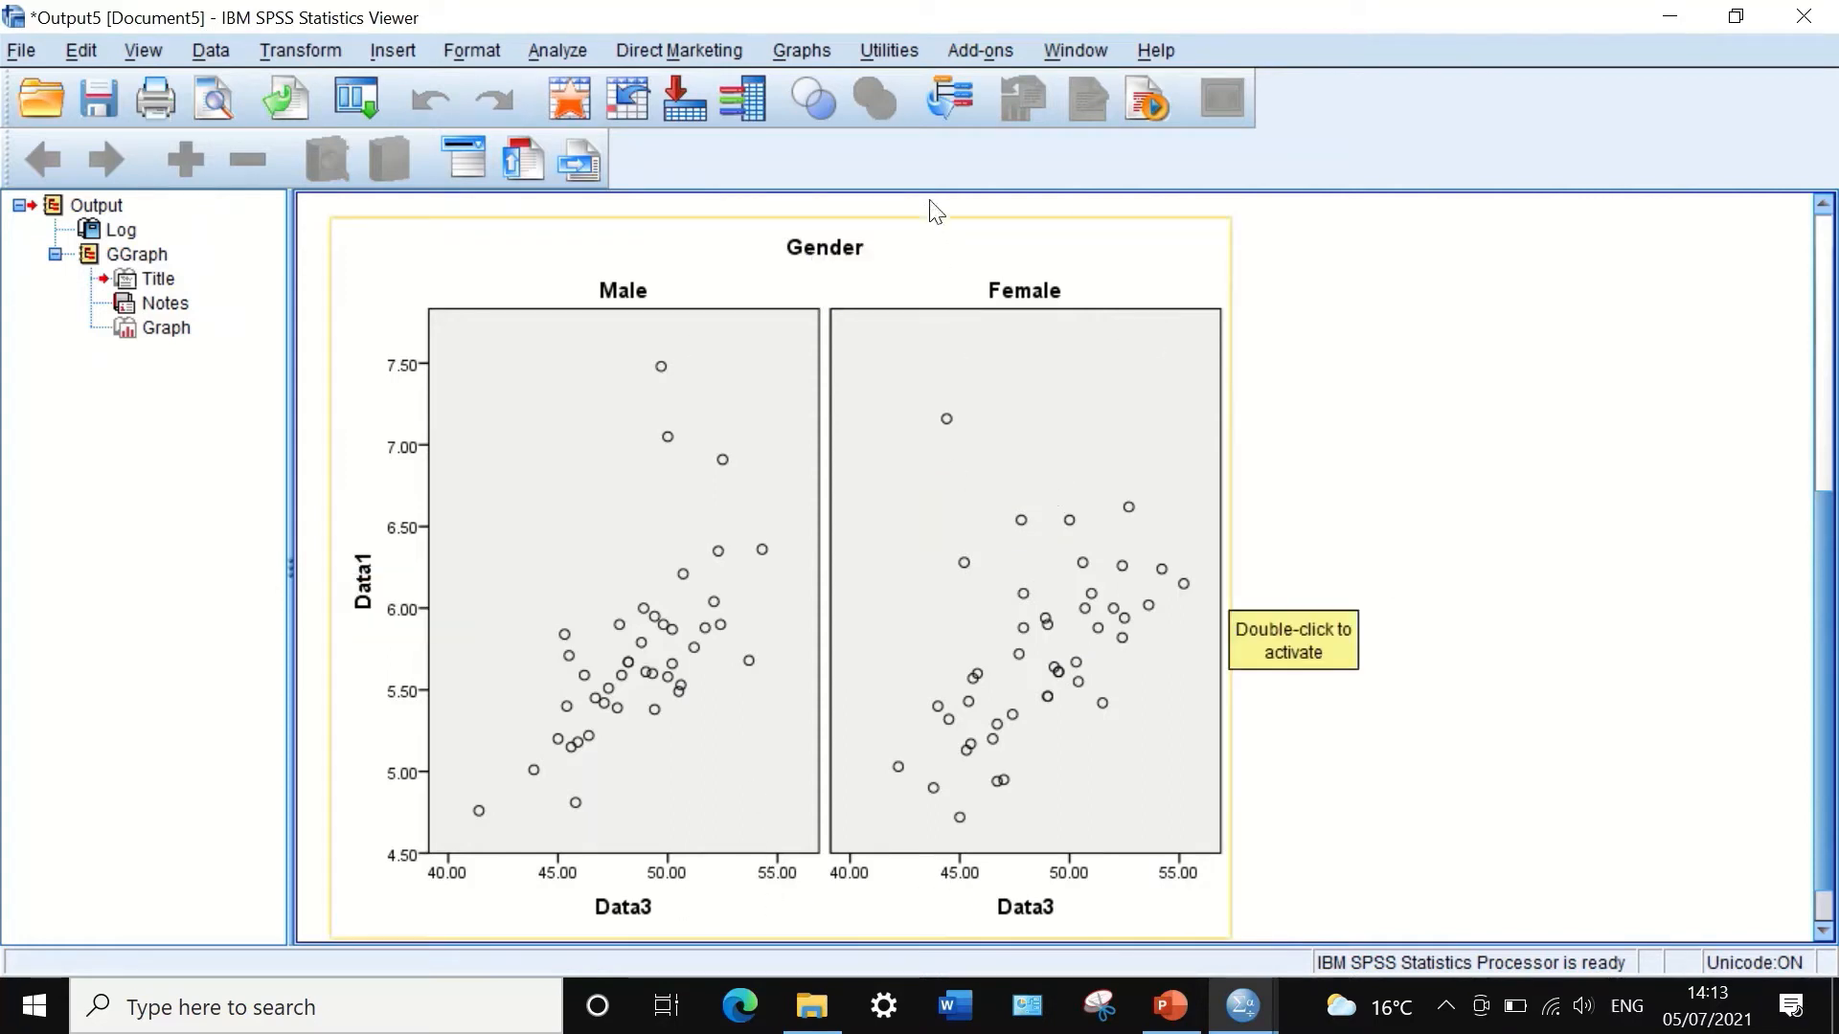
Step: Discard the column-panelled scatterplot output without saving and bring up the Chart Builder again
left_click(1806, 14)
left_click(905, 536)
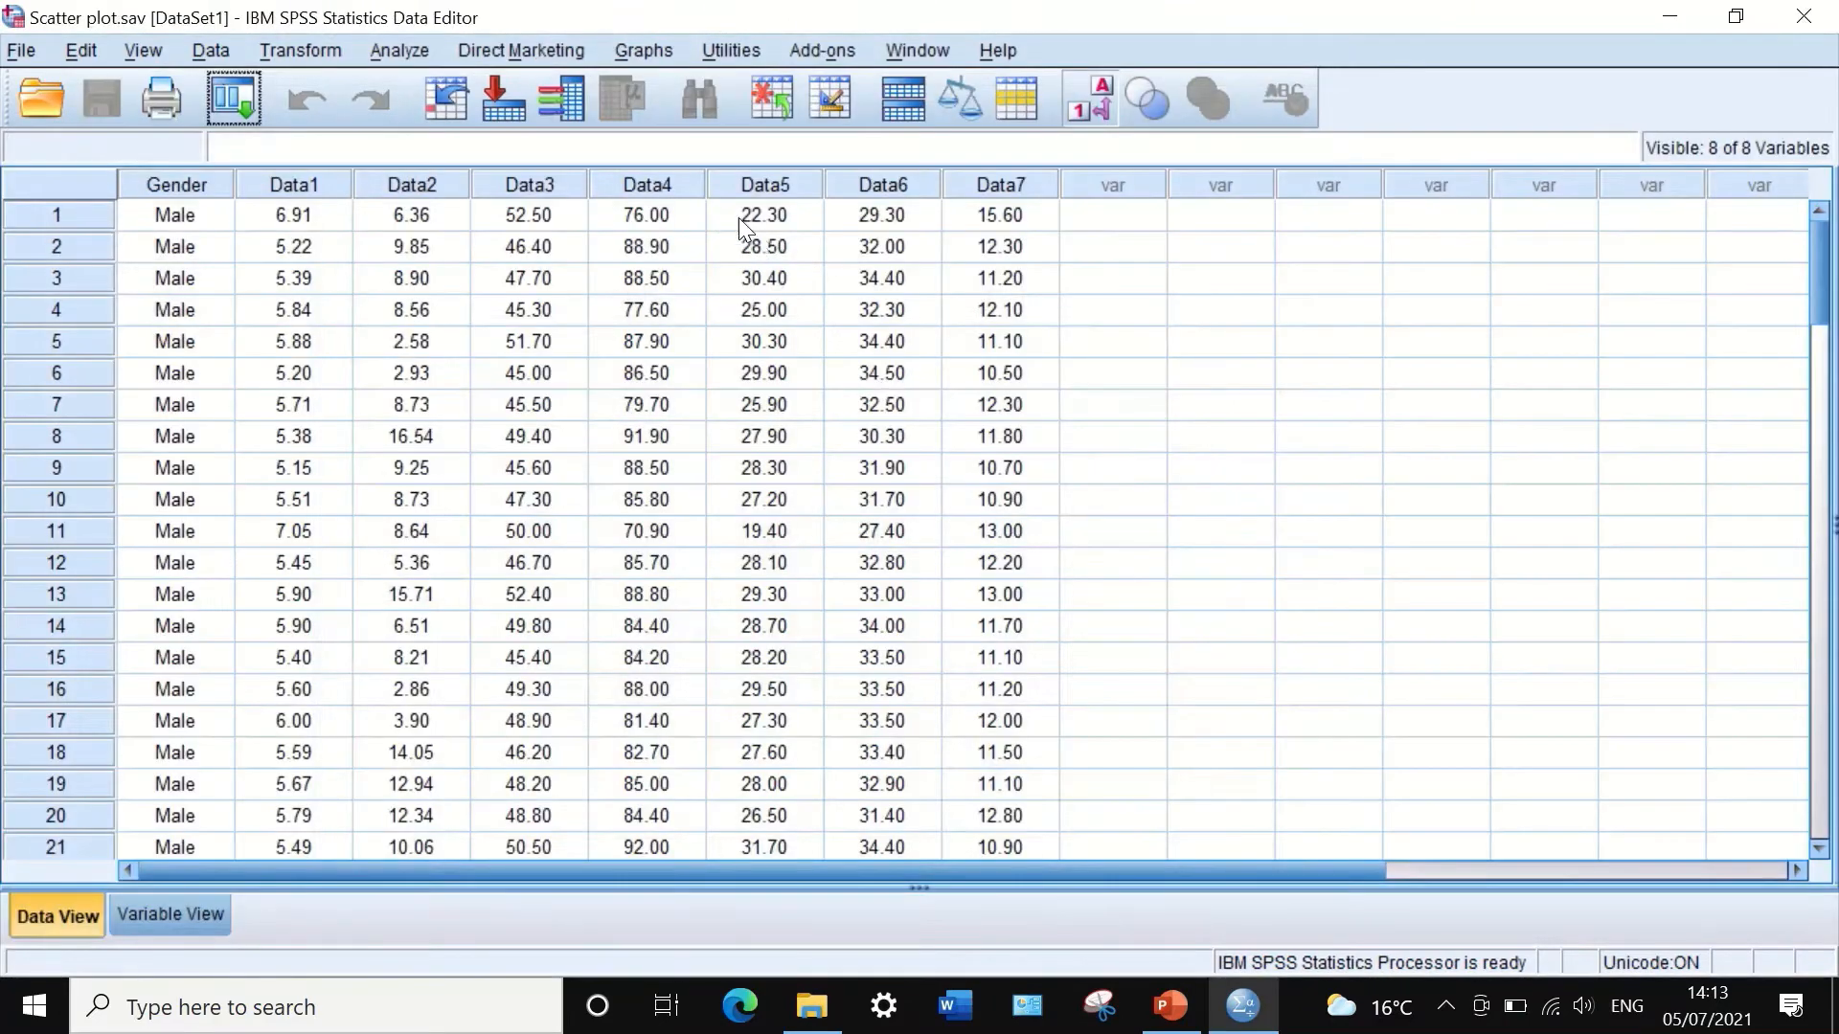
left_click(628, 43)
left_click(640, 84)
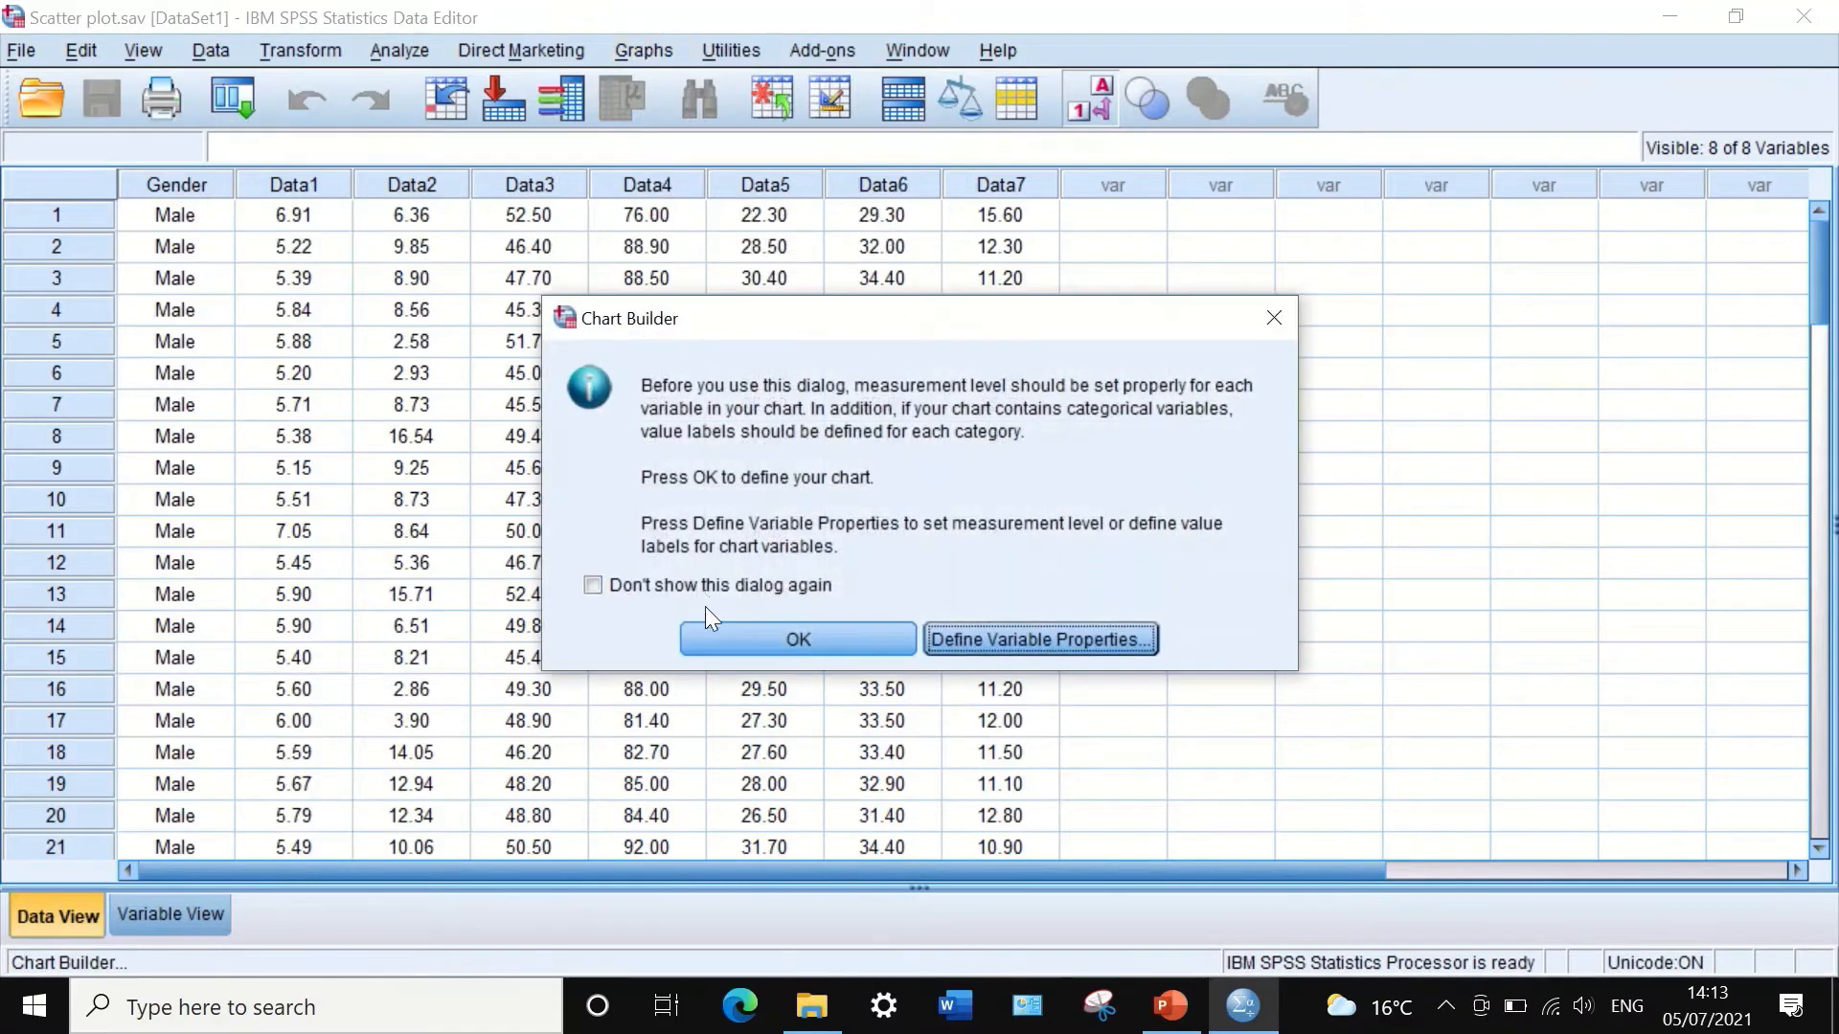
left_click(715, 622)
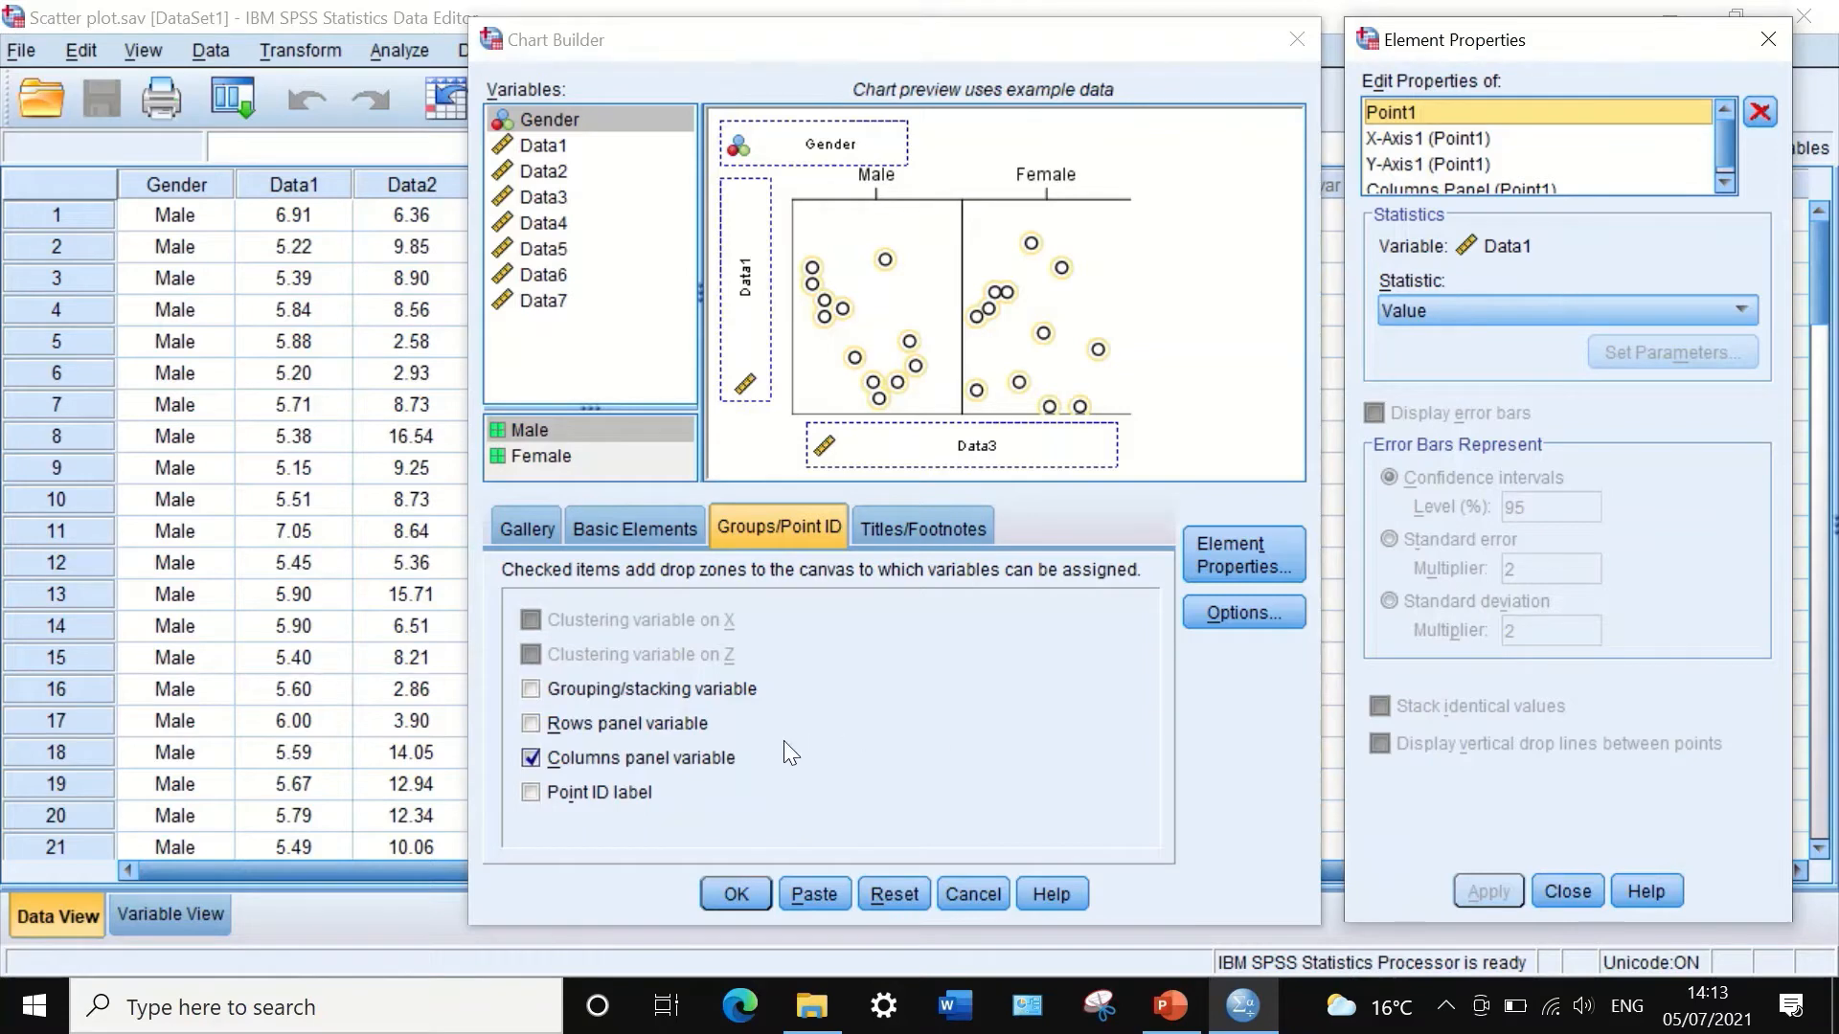
Step: Remove the columns panel variable, assign Gender as the point ID label, and generate the scatterplot
left_click(548, 757)
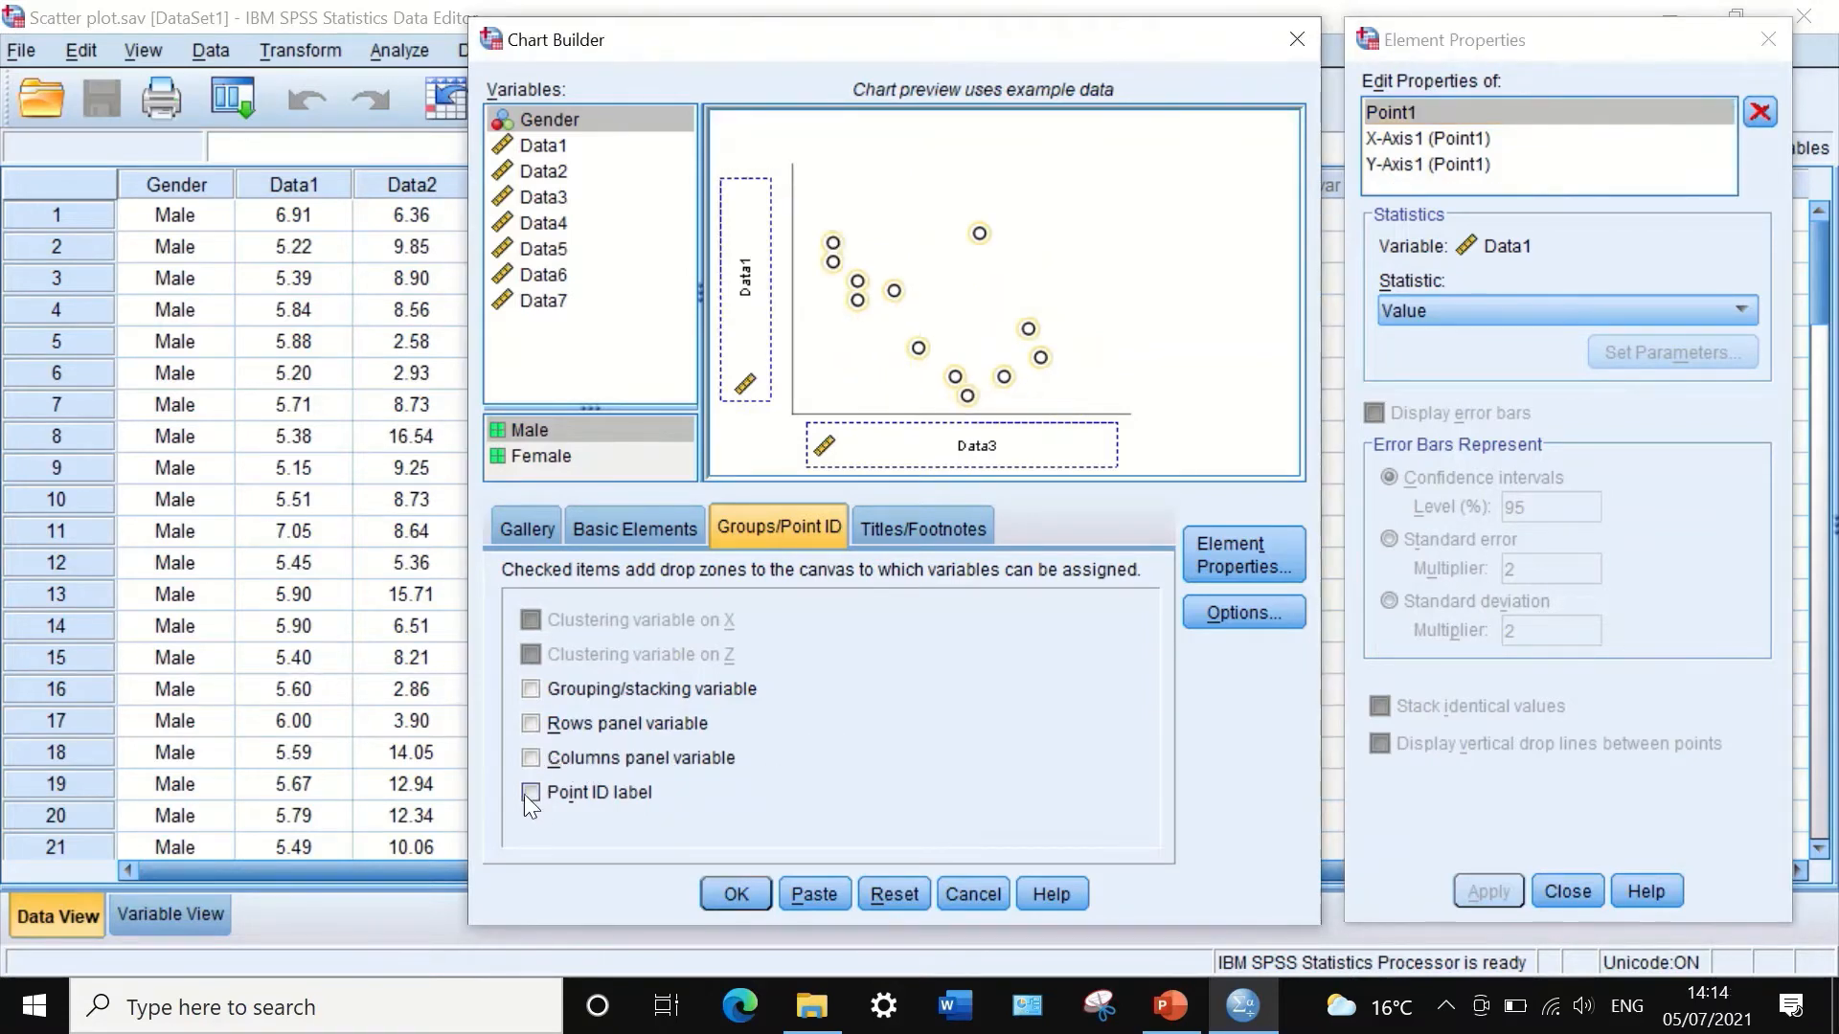
left_click(529, 793)
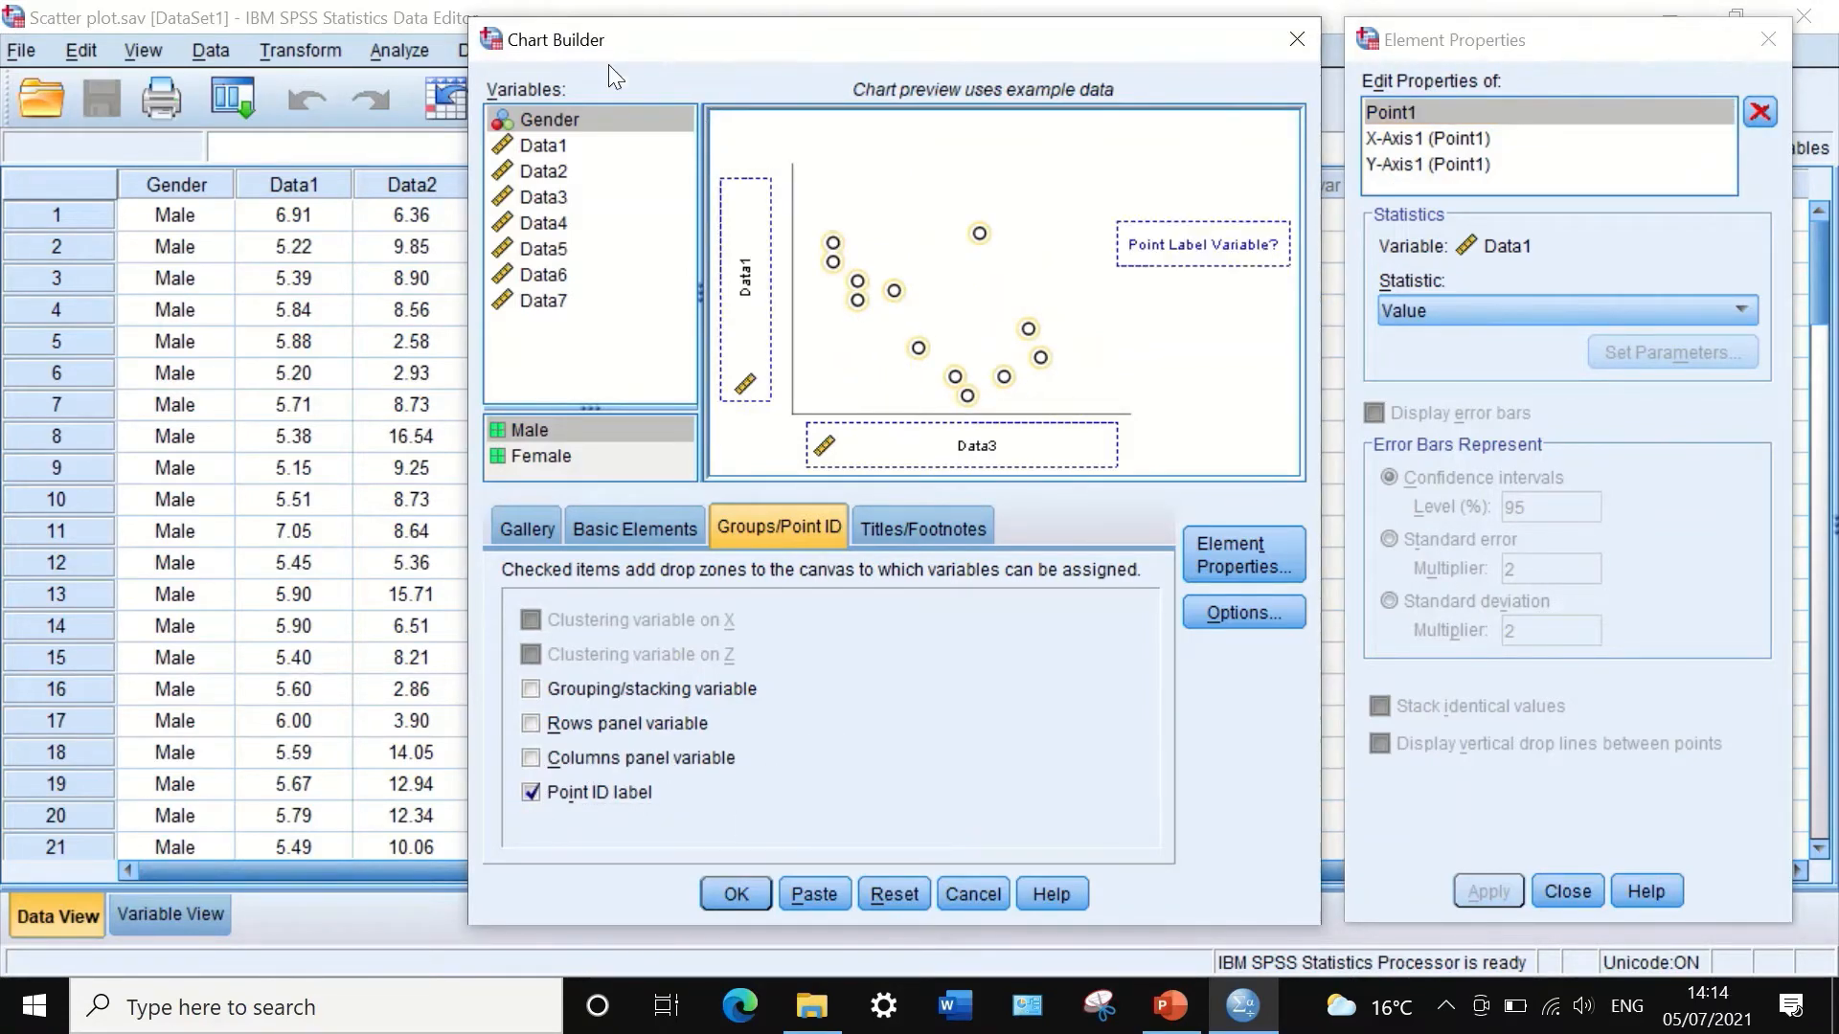
left_click_drag(572, 114, 1167, 247)
left_click(733, 893)
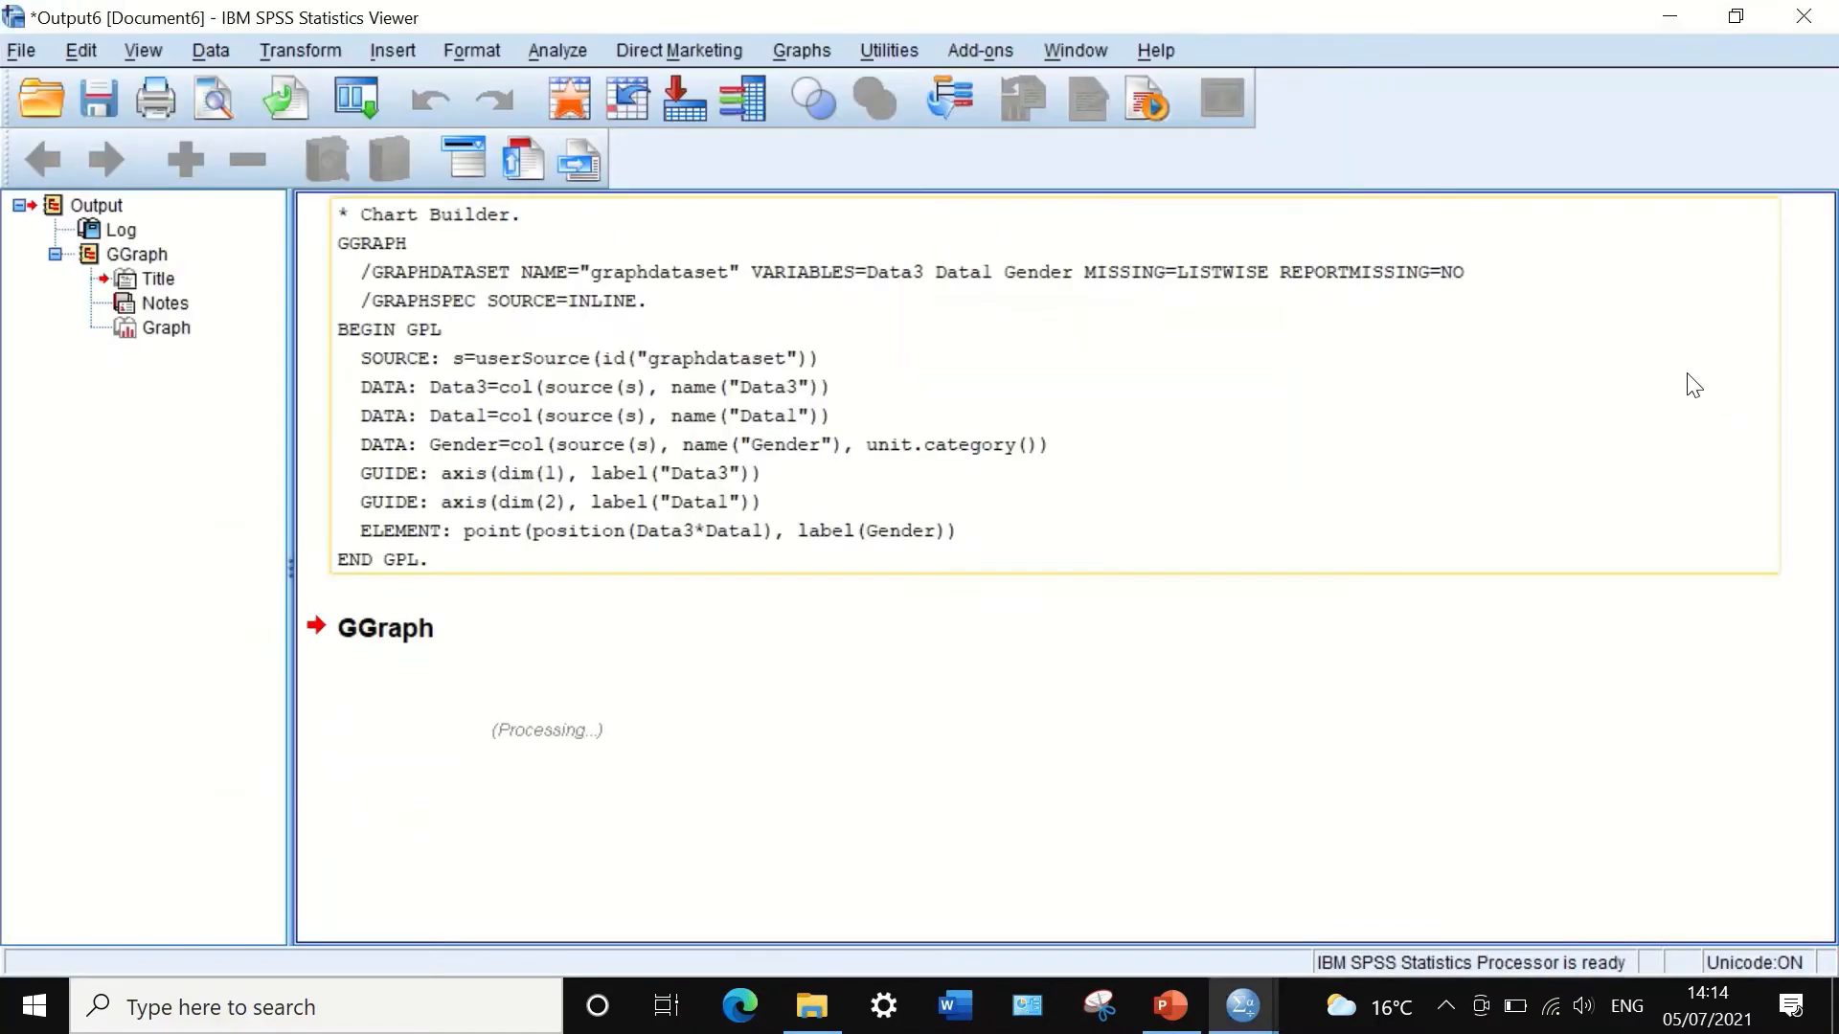
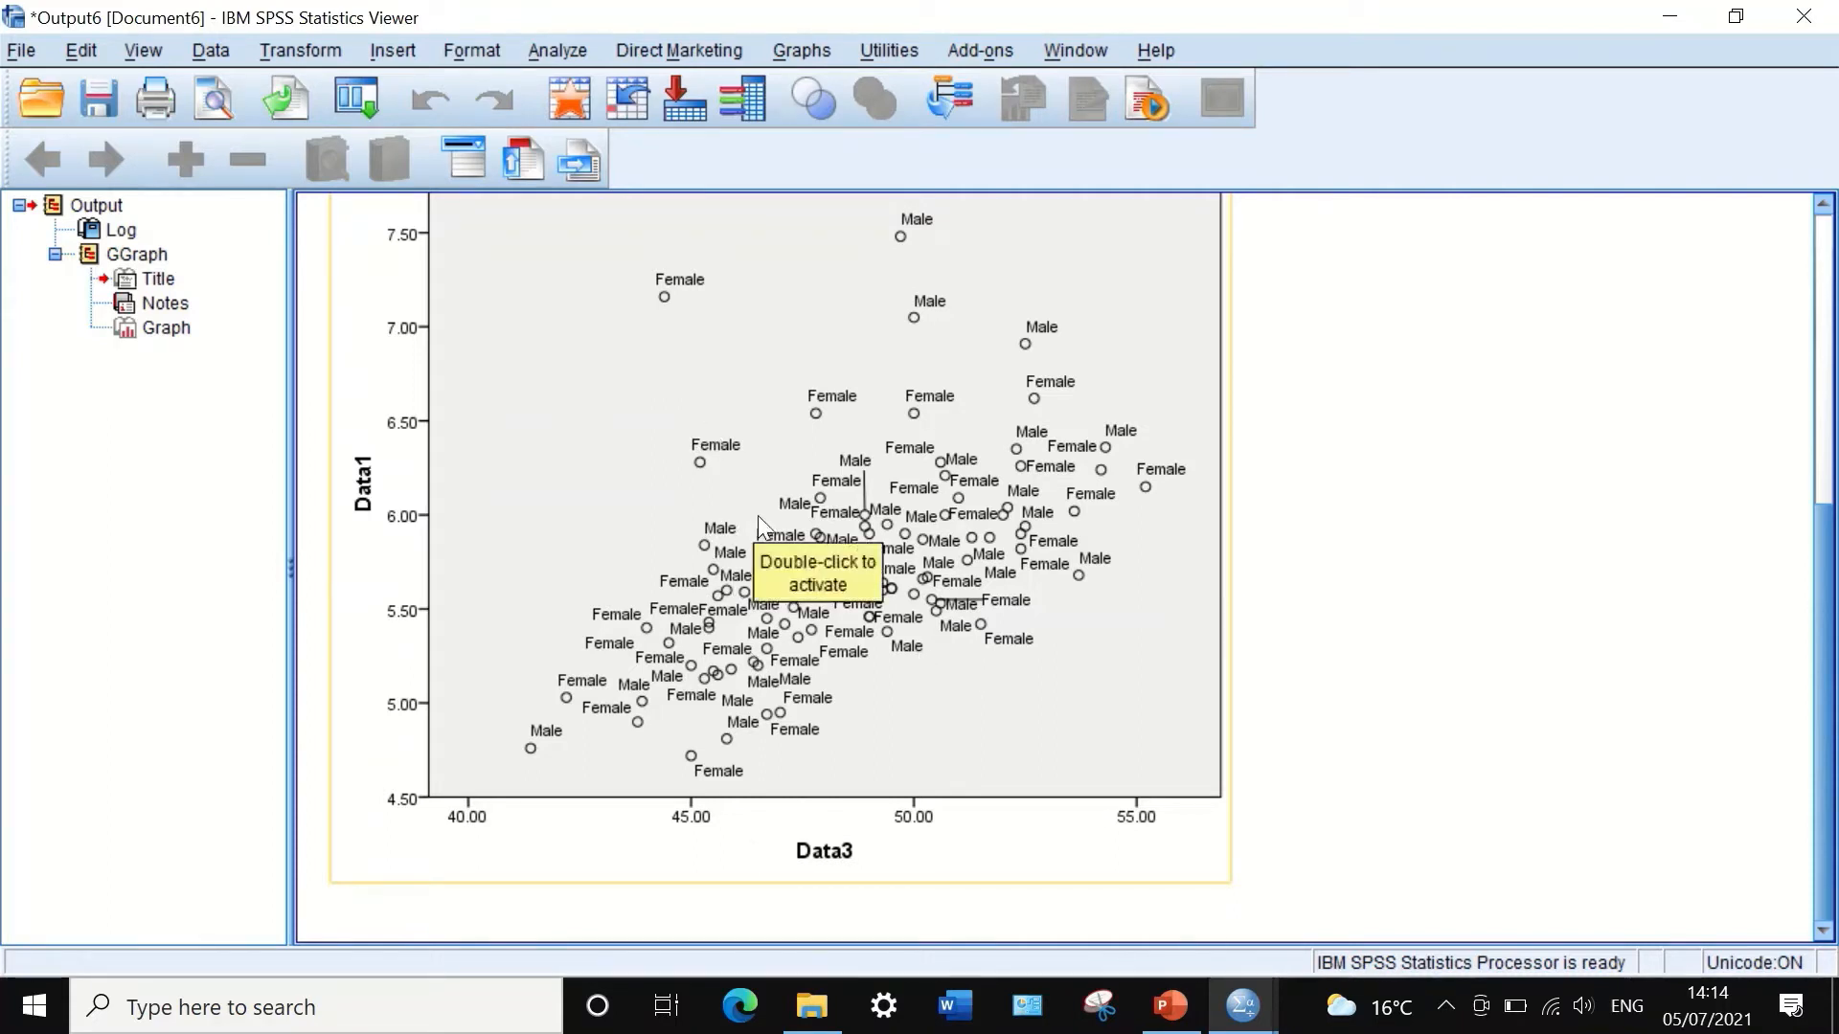
scroll(758, 520, "up", 3)
left_click(373, 88)
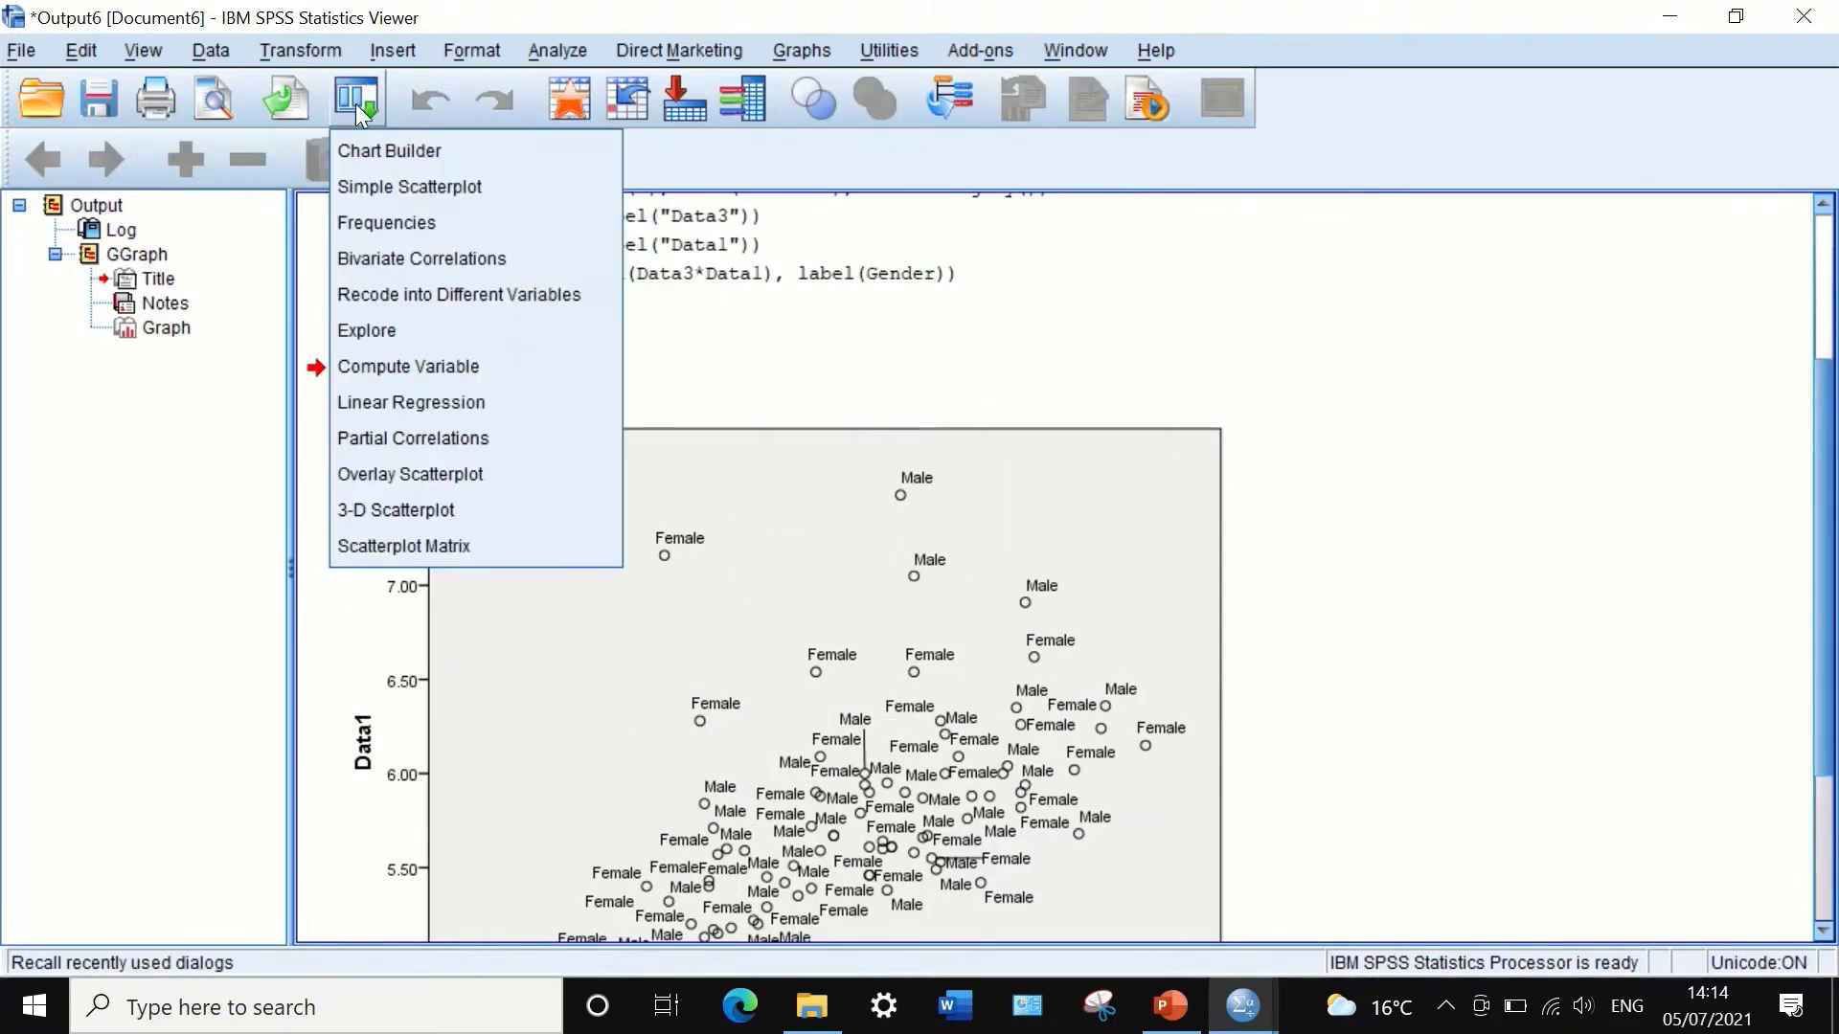
left_click(359, 144)
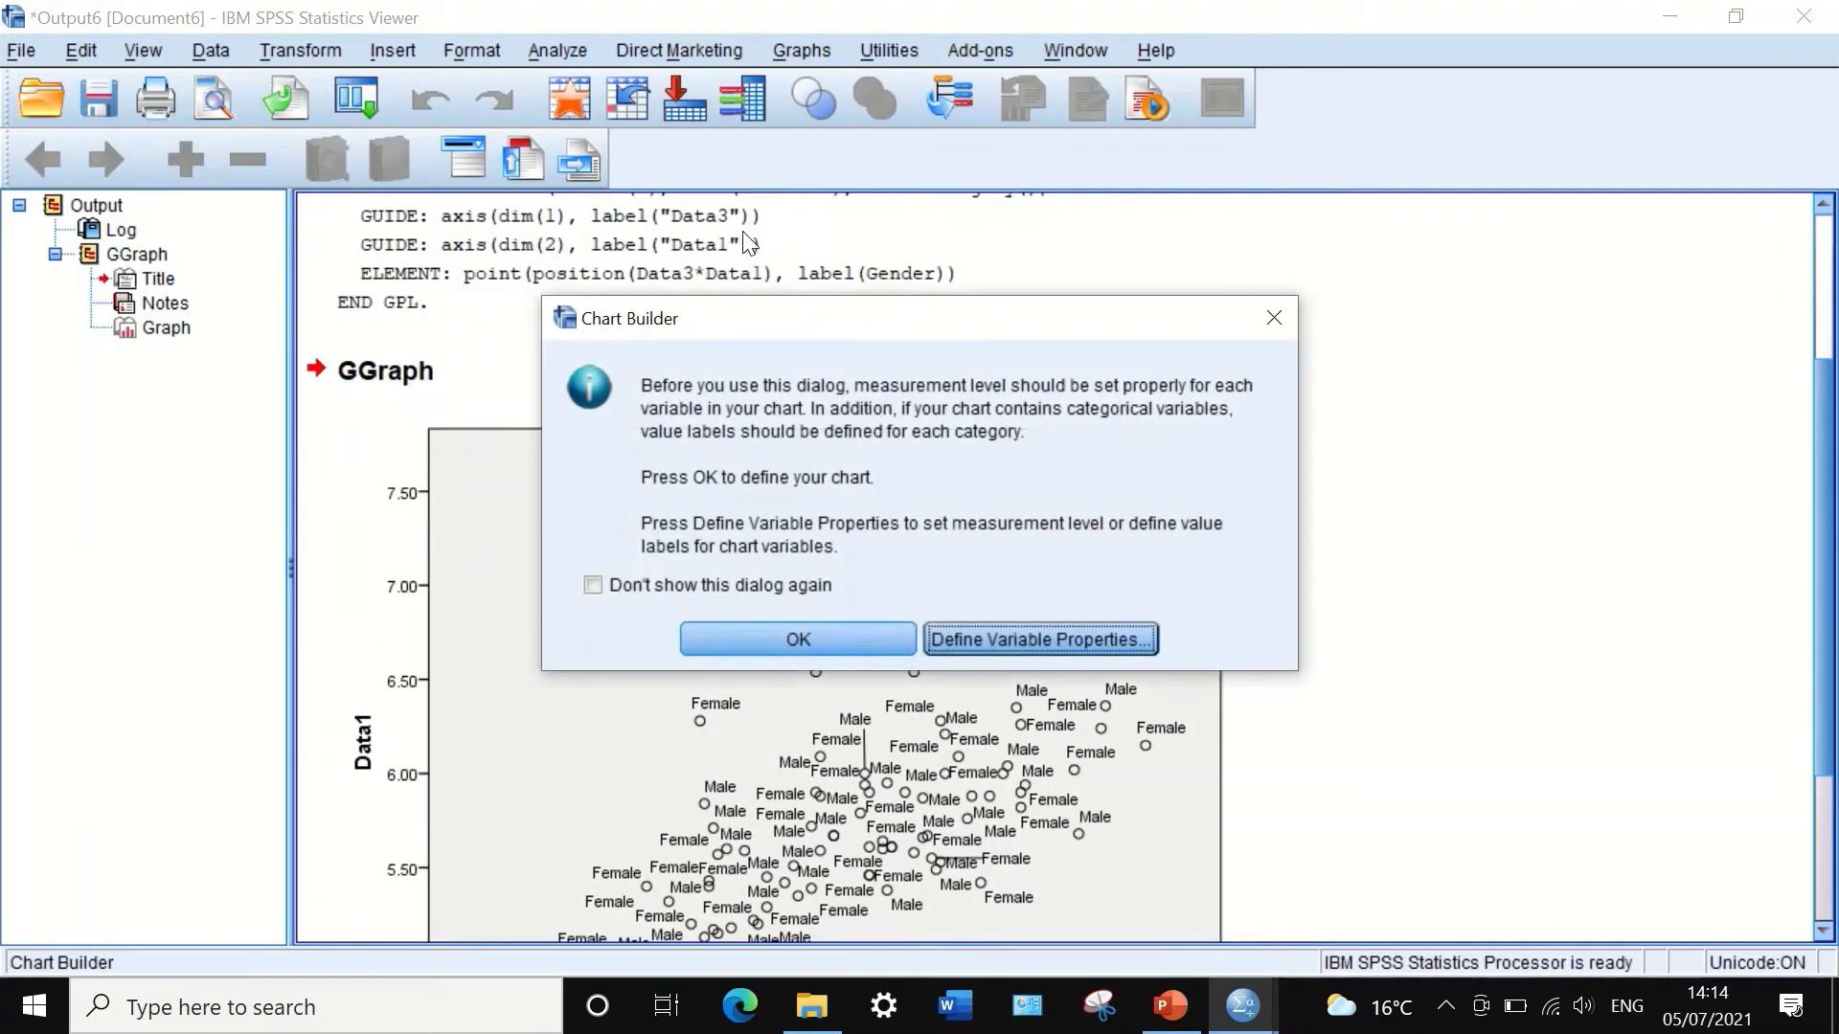
left_click(772, 644)
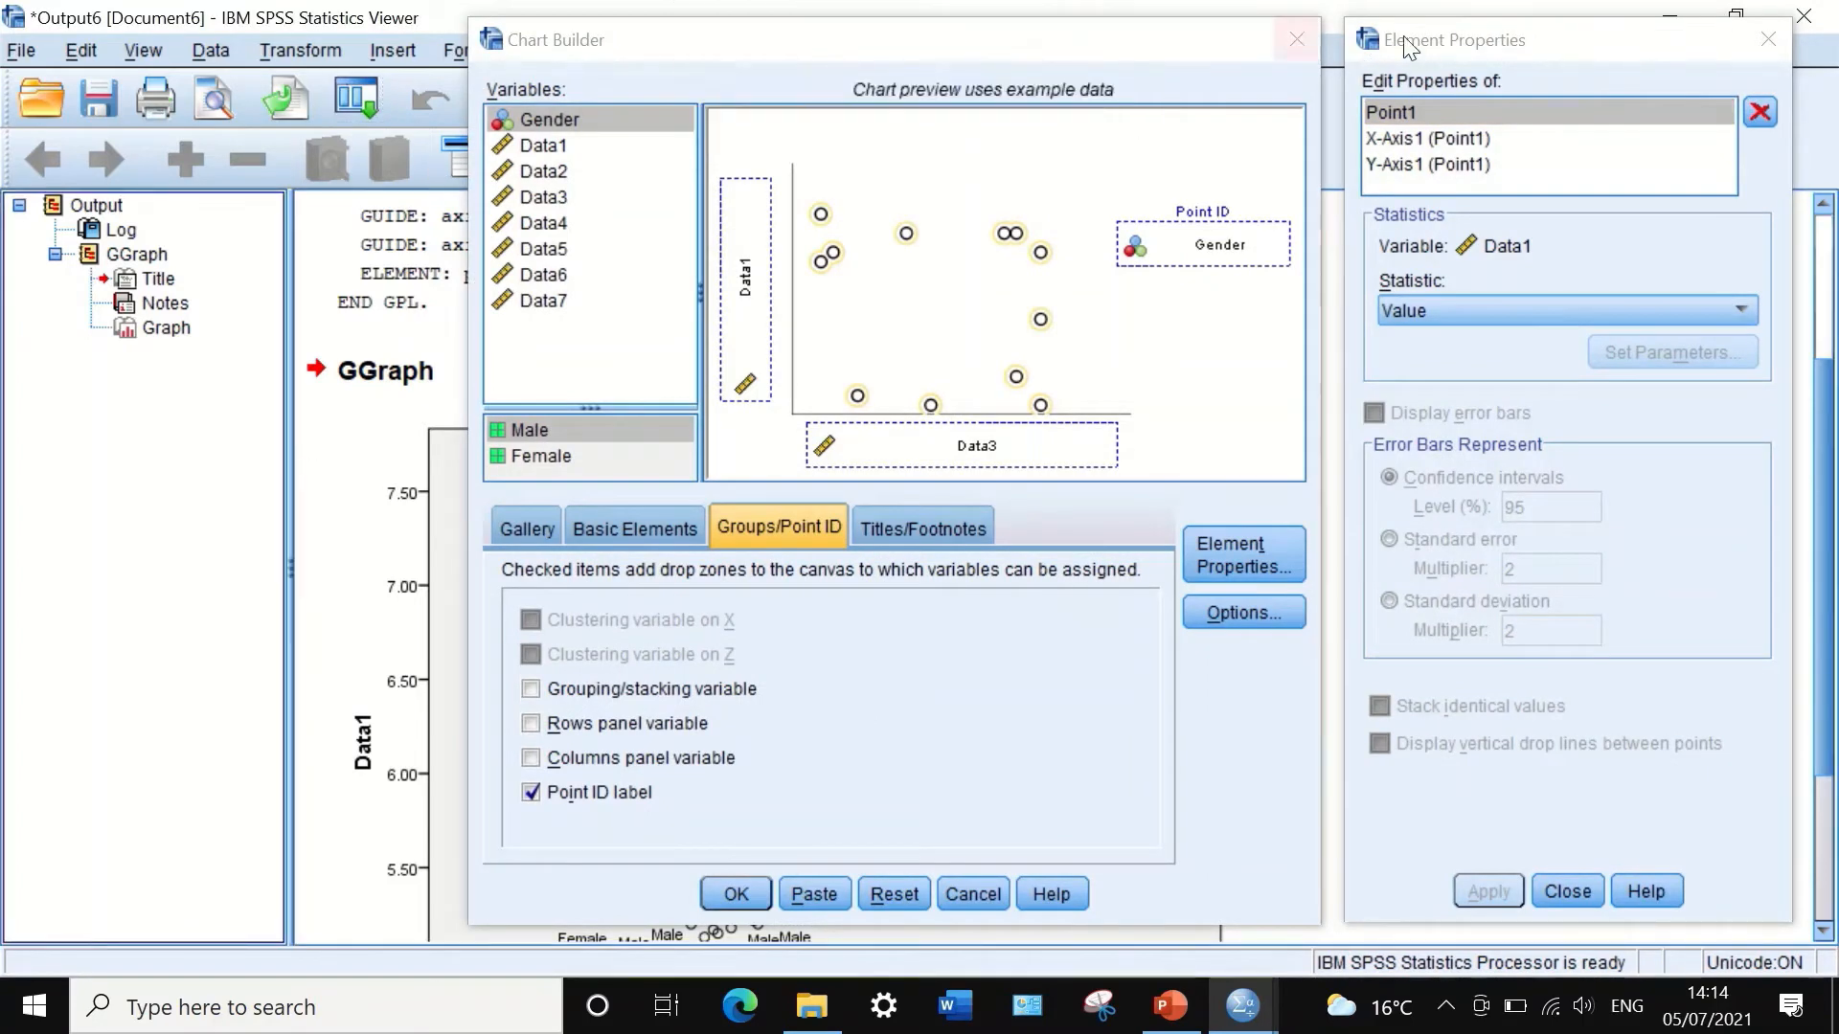
left_click(1296, 40)
Step: Close the point-labelled scatterplot output without saving and reopen the Chart Builder from the dataset
left_click(1806, 14)
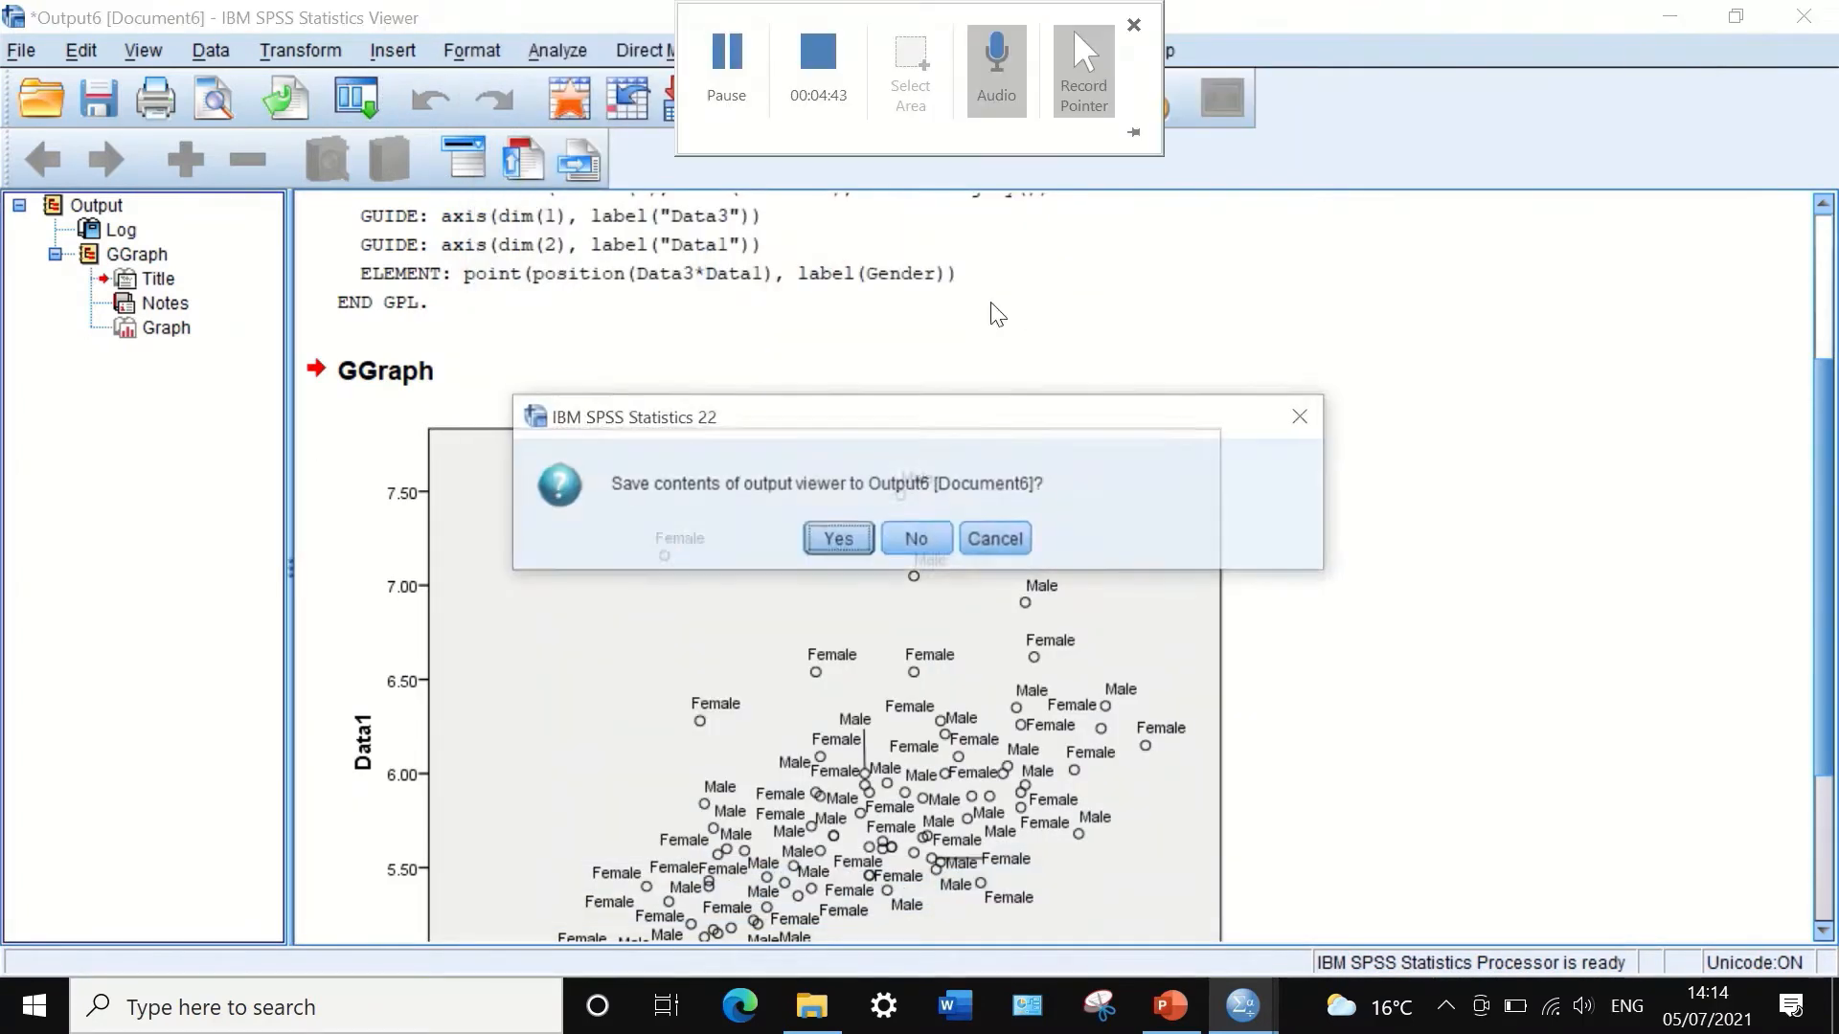
left_click(919, 538)
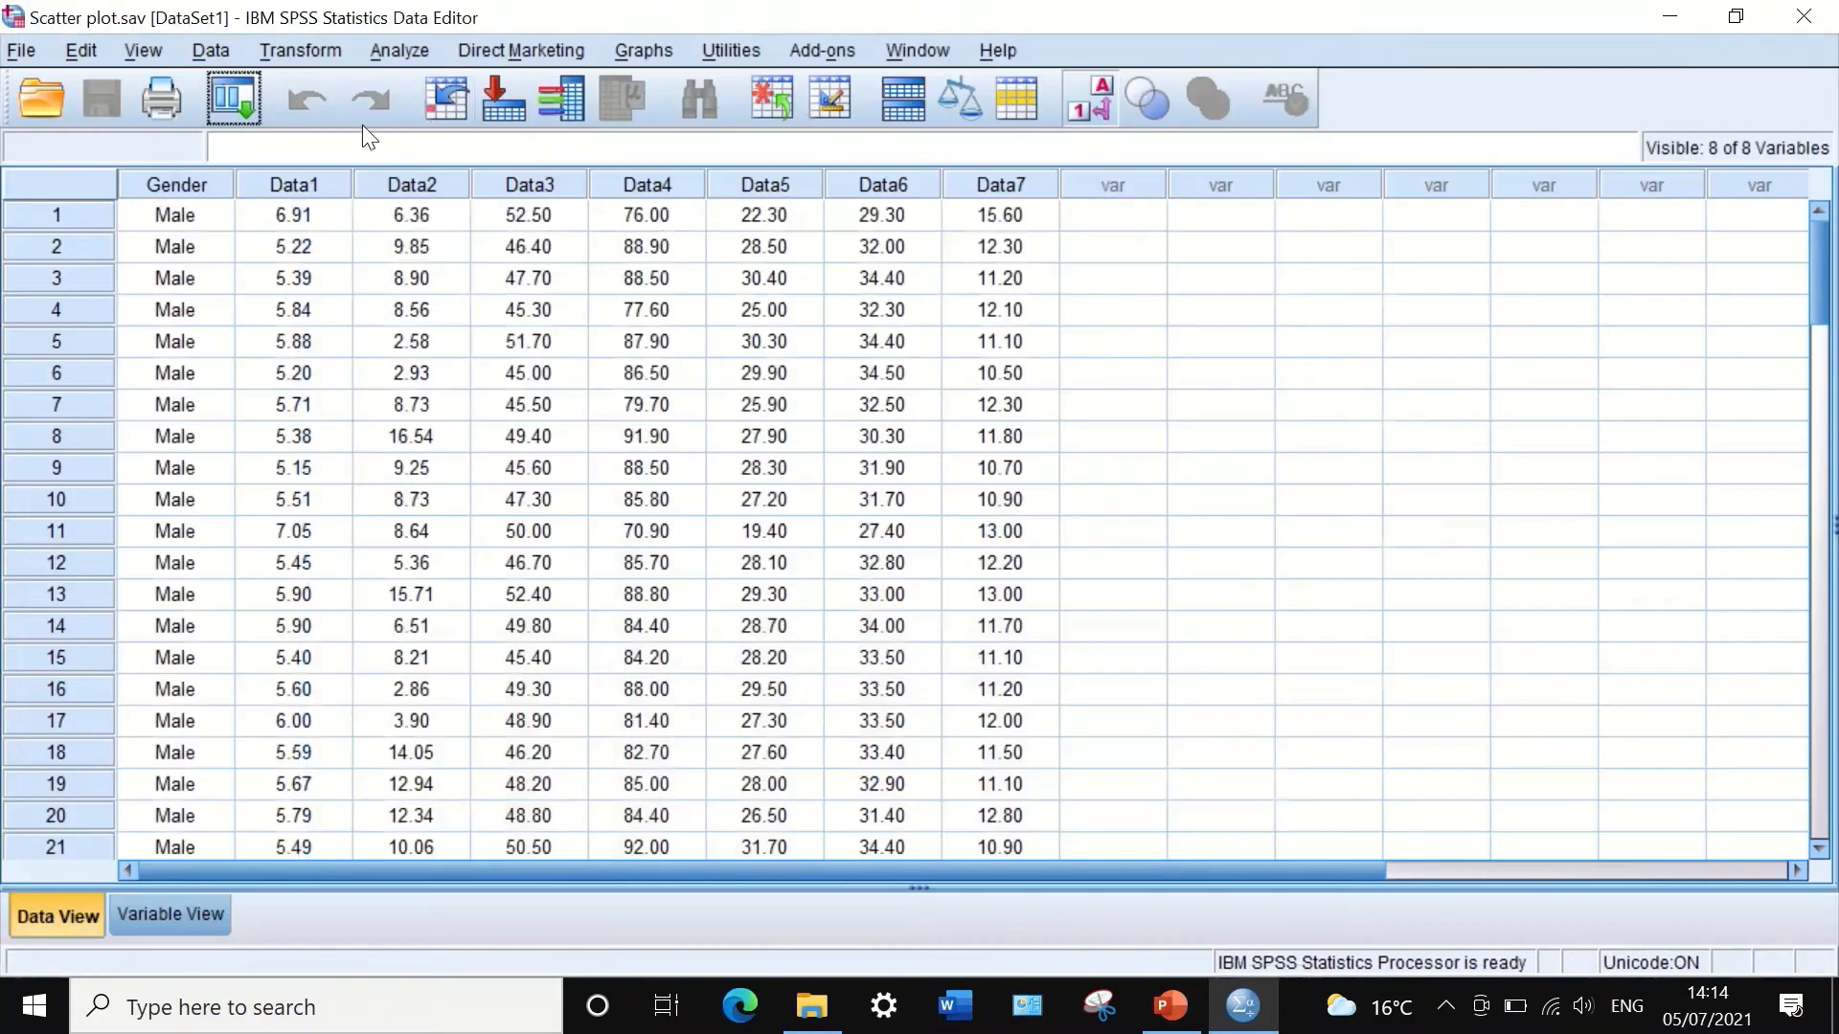
left_click(227, 105)
left_click(260, 144)
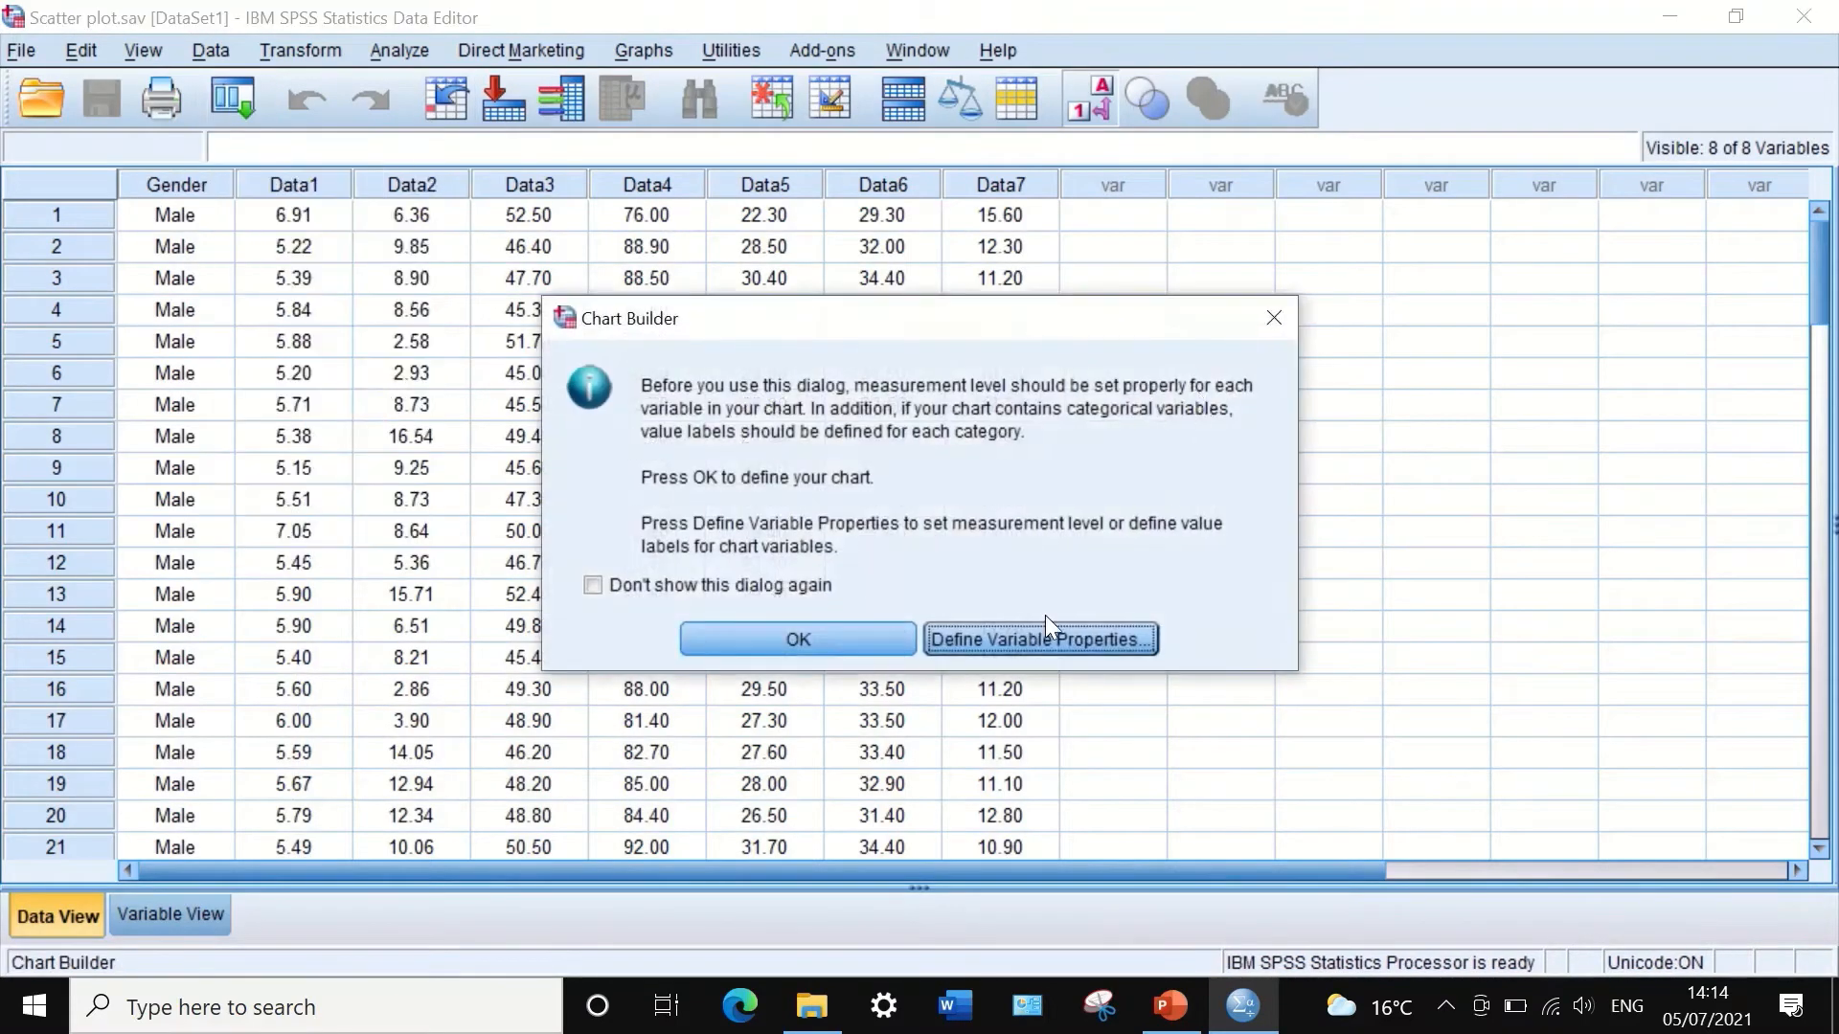
left_click(897, 638)
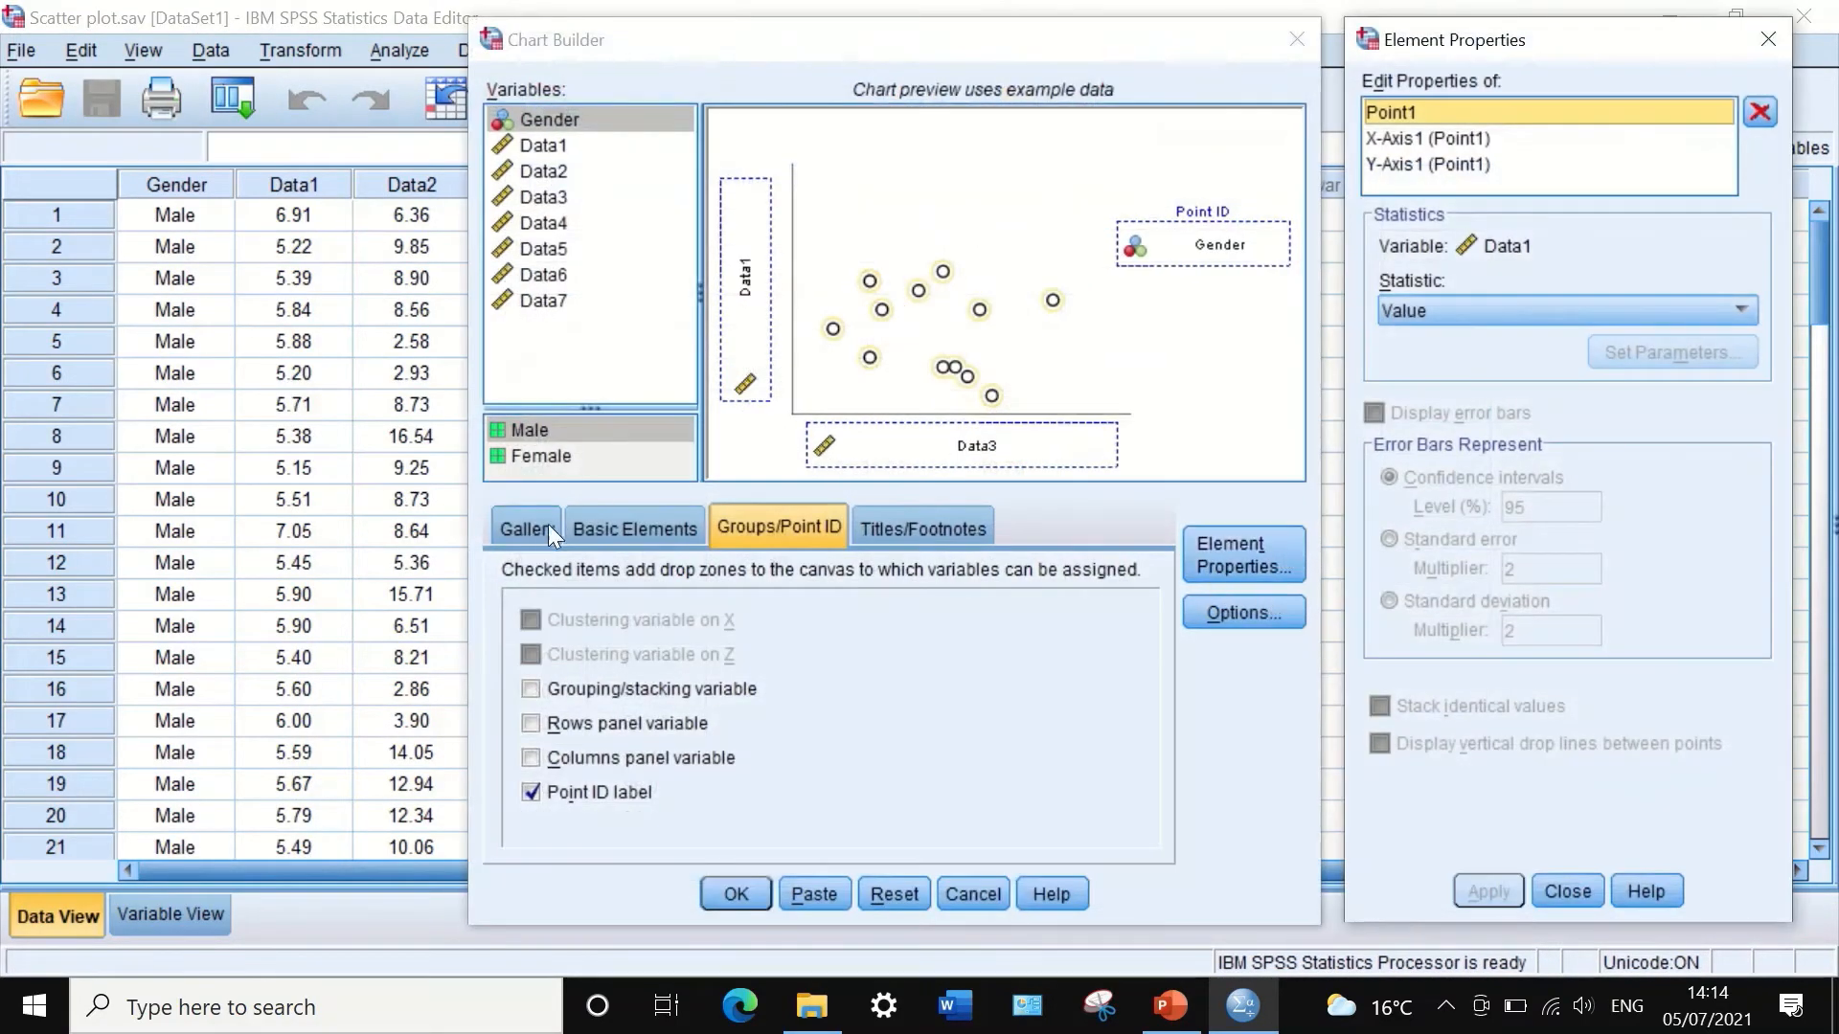
Step: Replace the point ID label with Gender as the grouping/stacking colour variable, and enable Title 1 for the chart
left_click(525, 792)
left_click(528, 691)
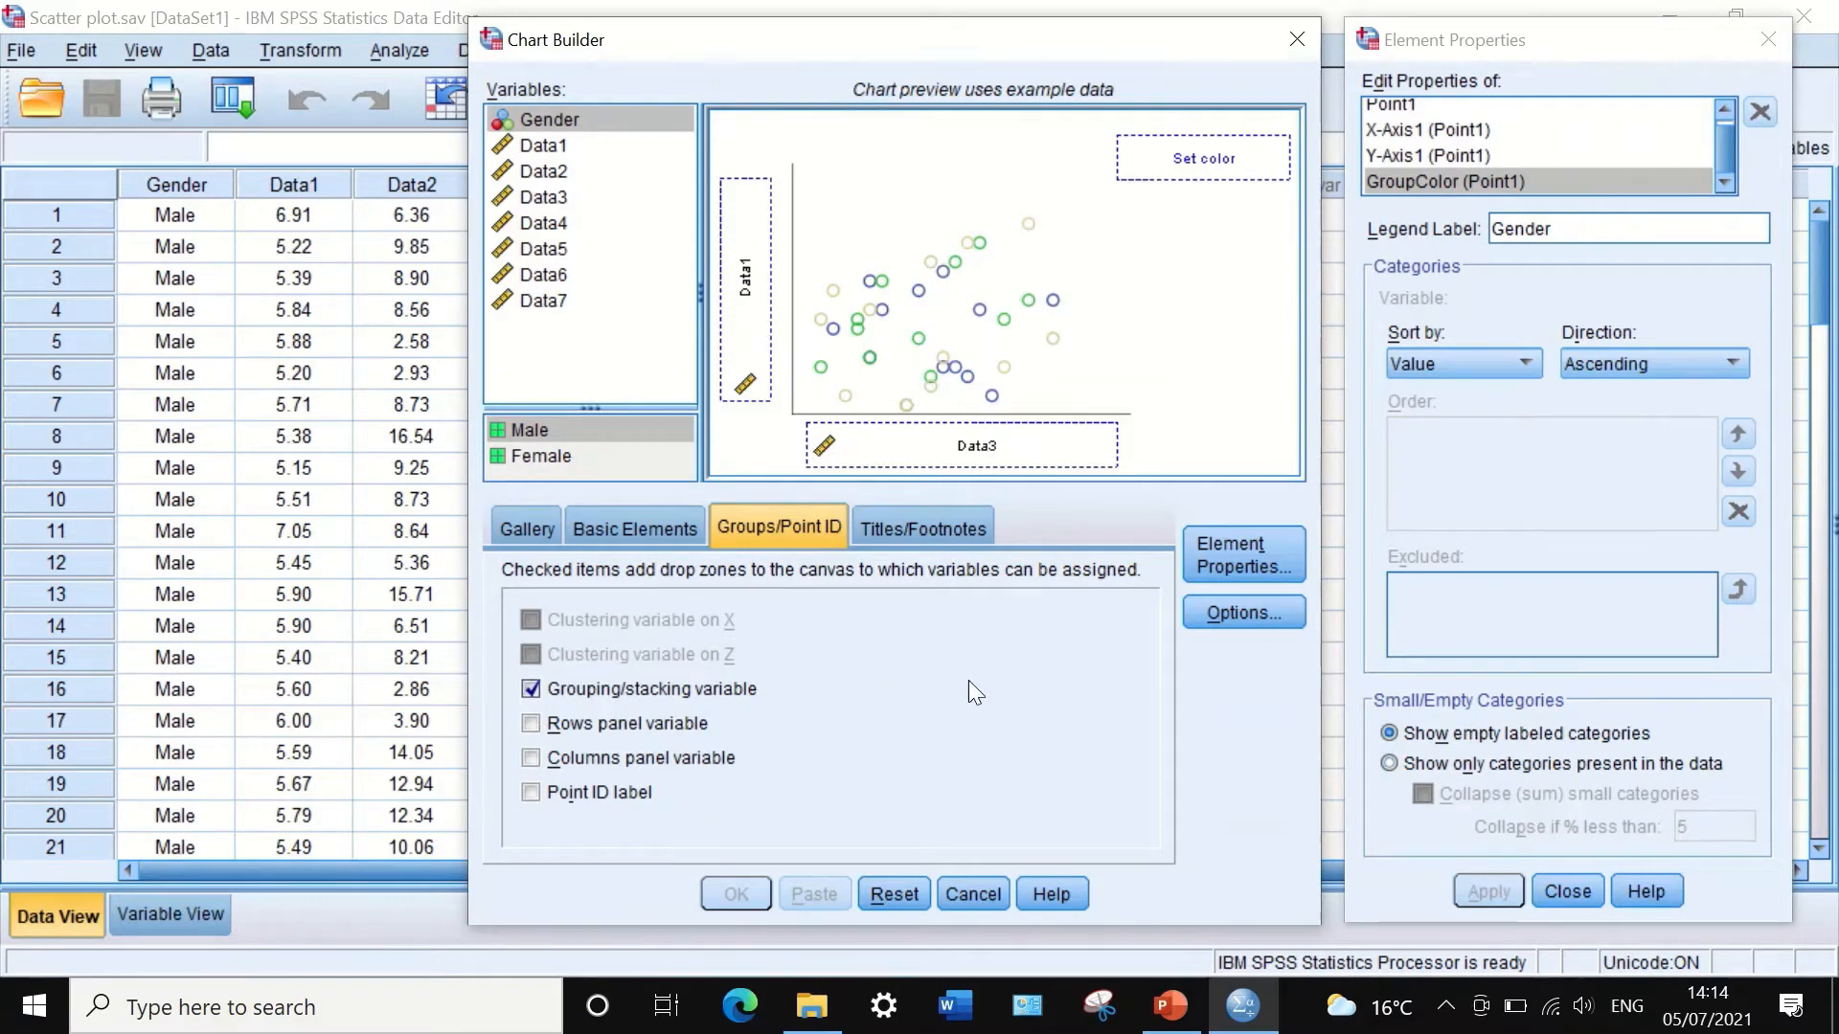
left_click(925, 527)
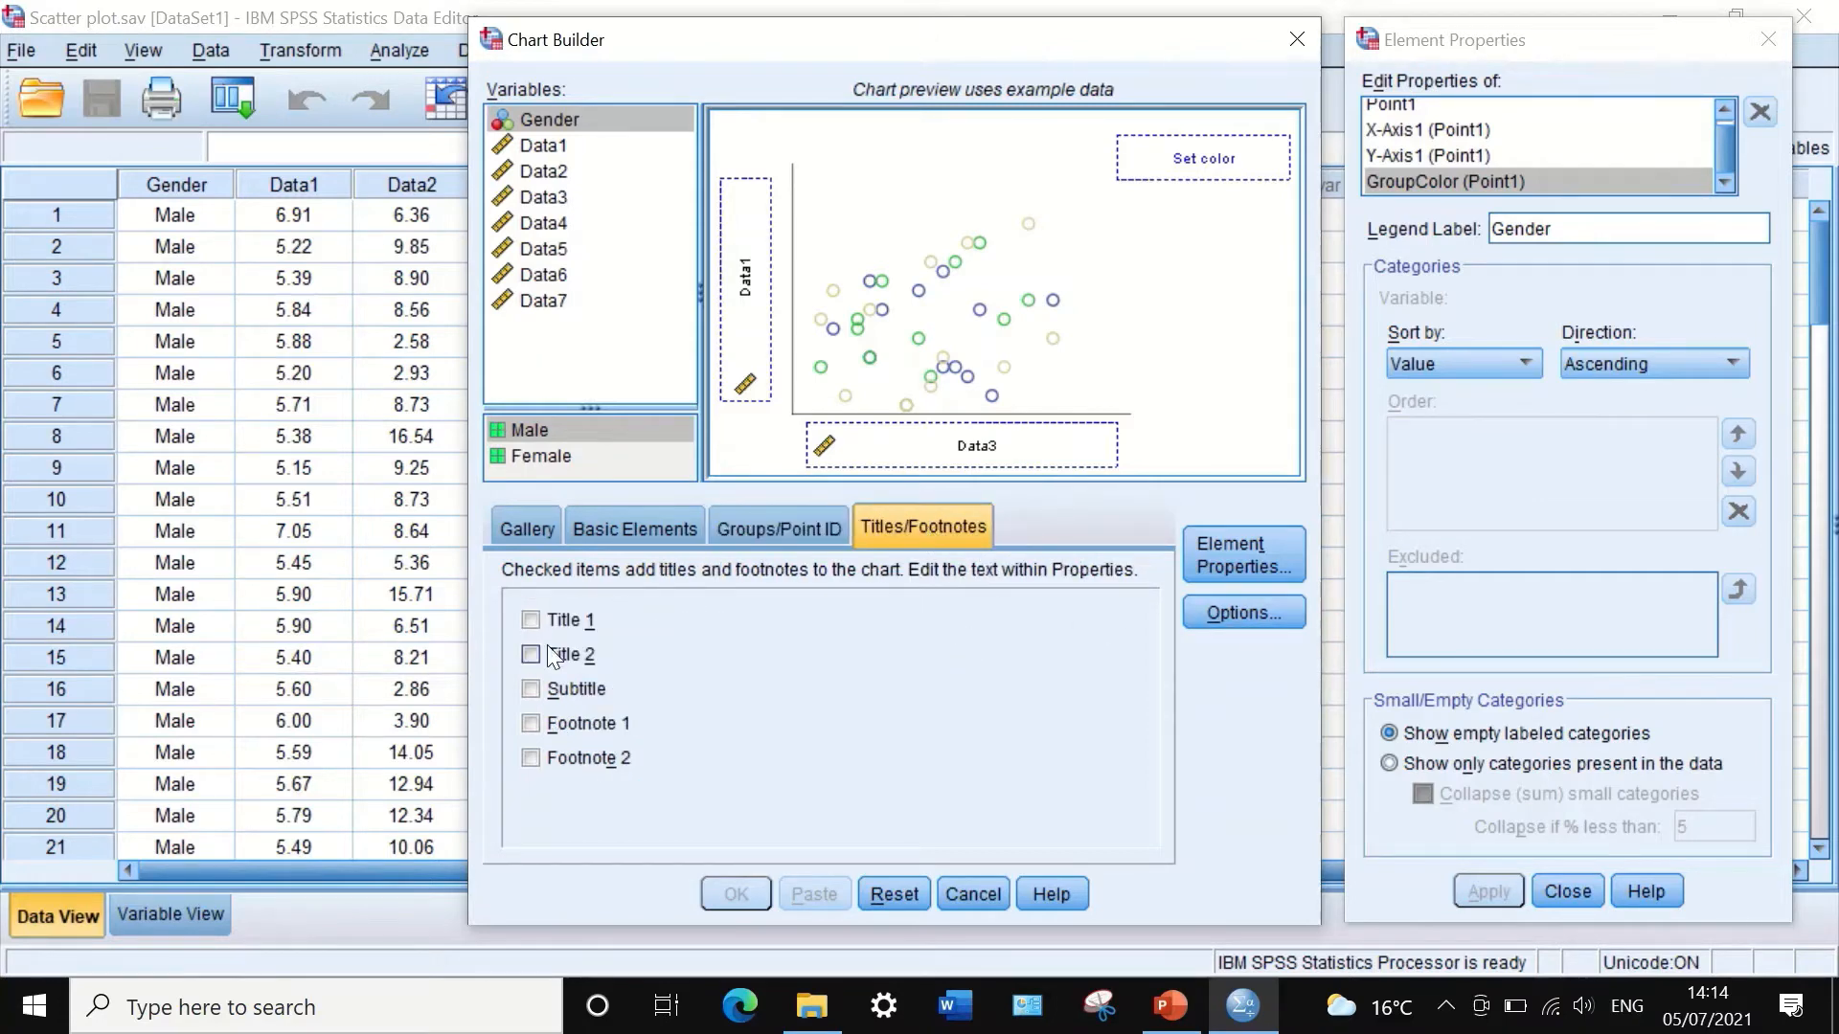
left_click(530, 619)
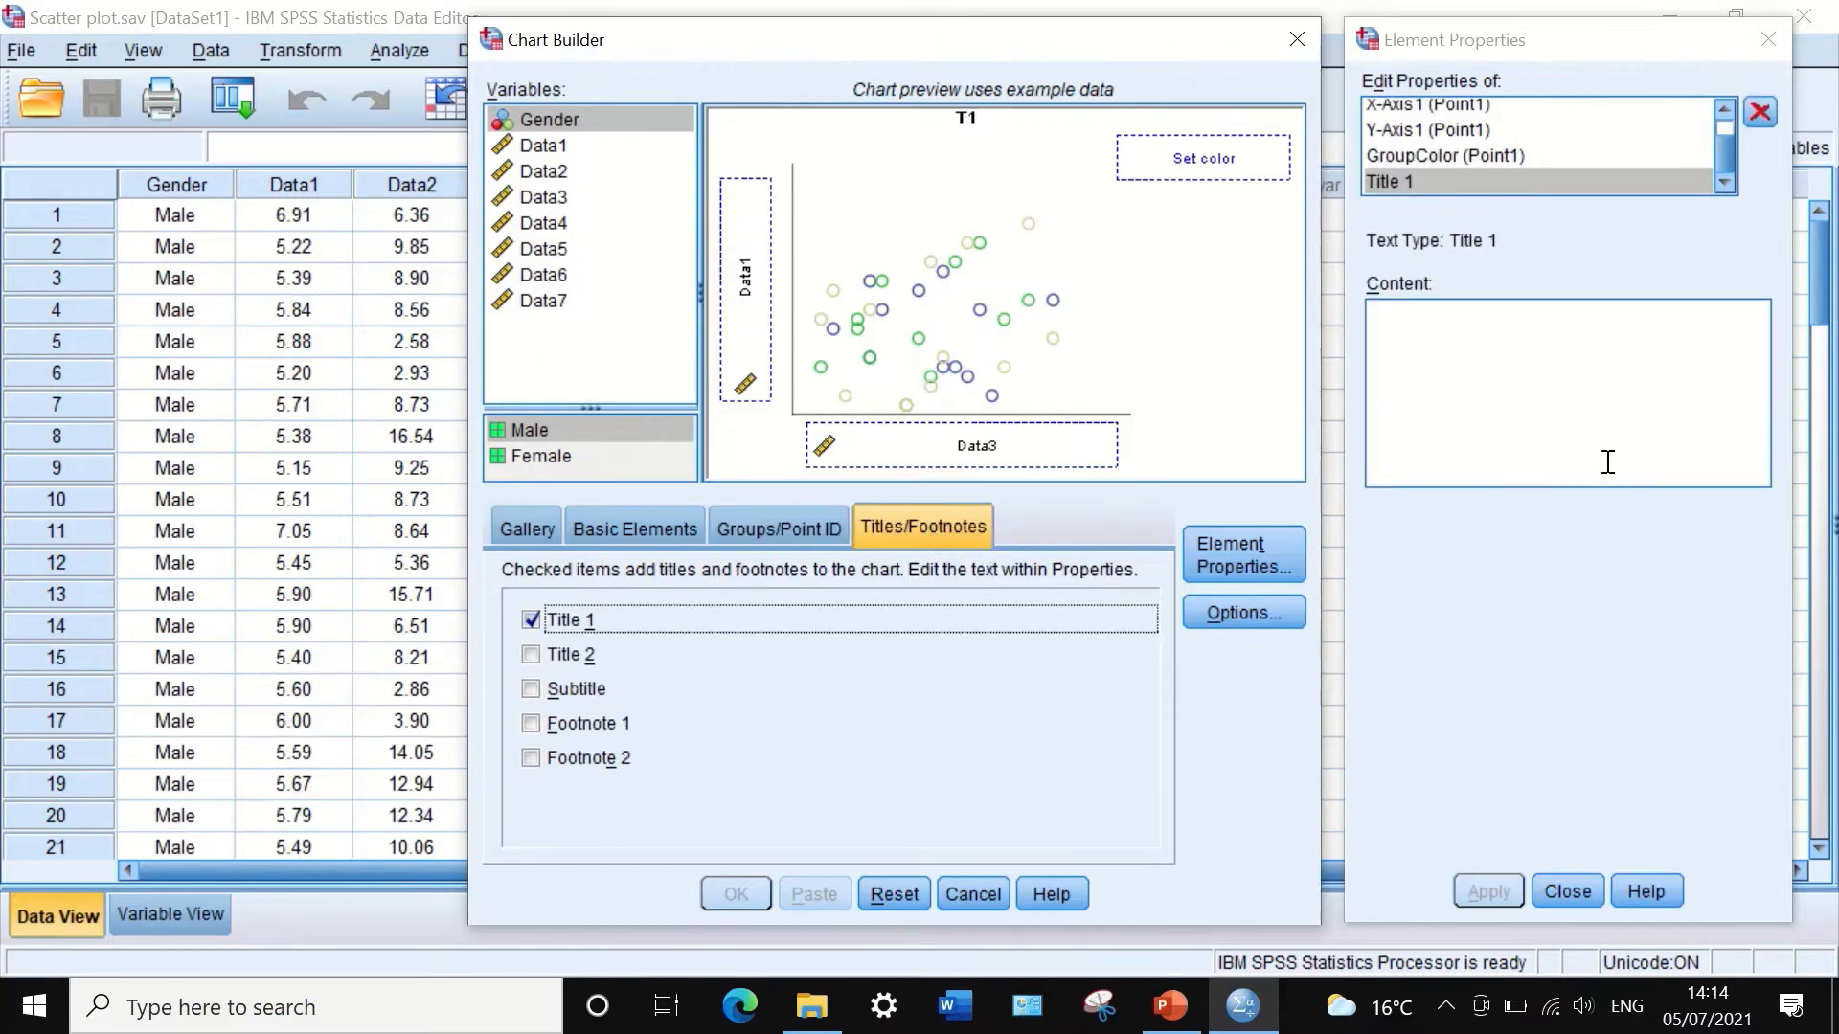
left_click(741, 532)
left_click_drag(531, 115, 1169, 161)
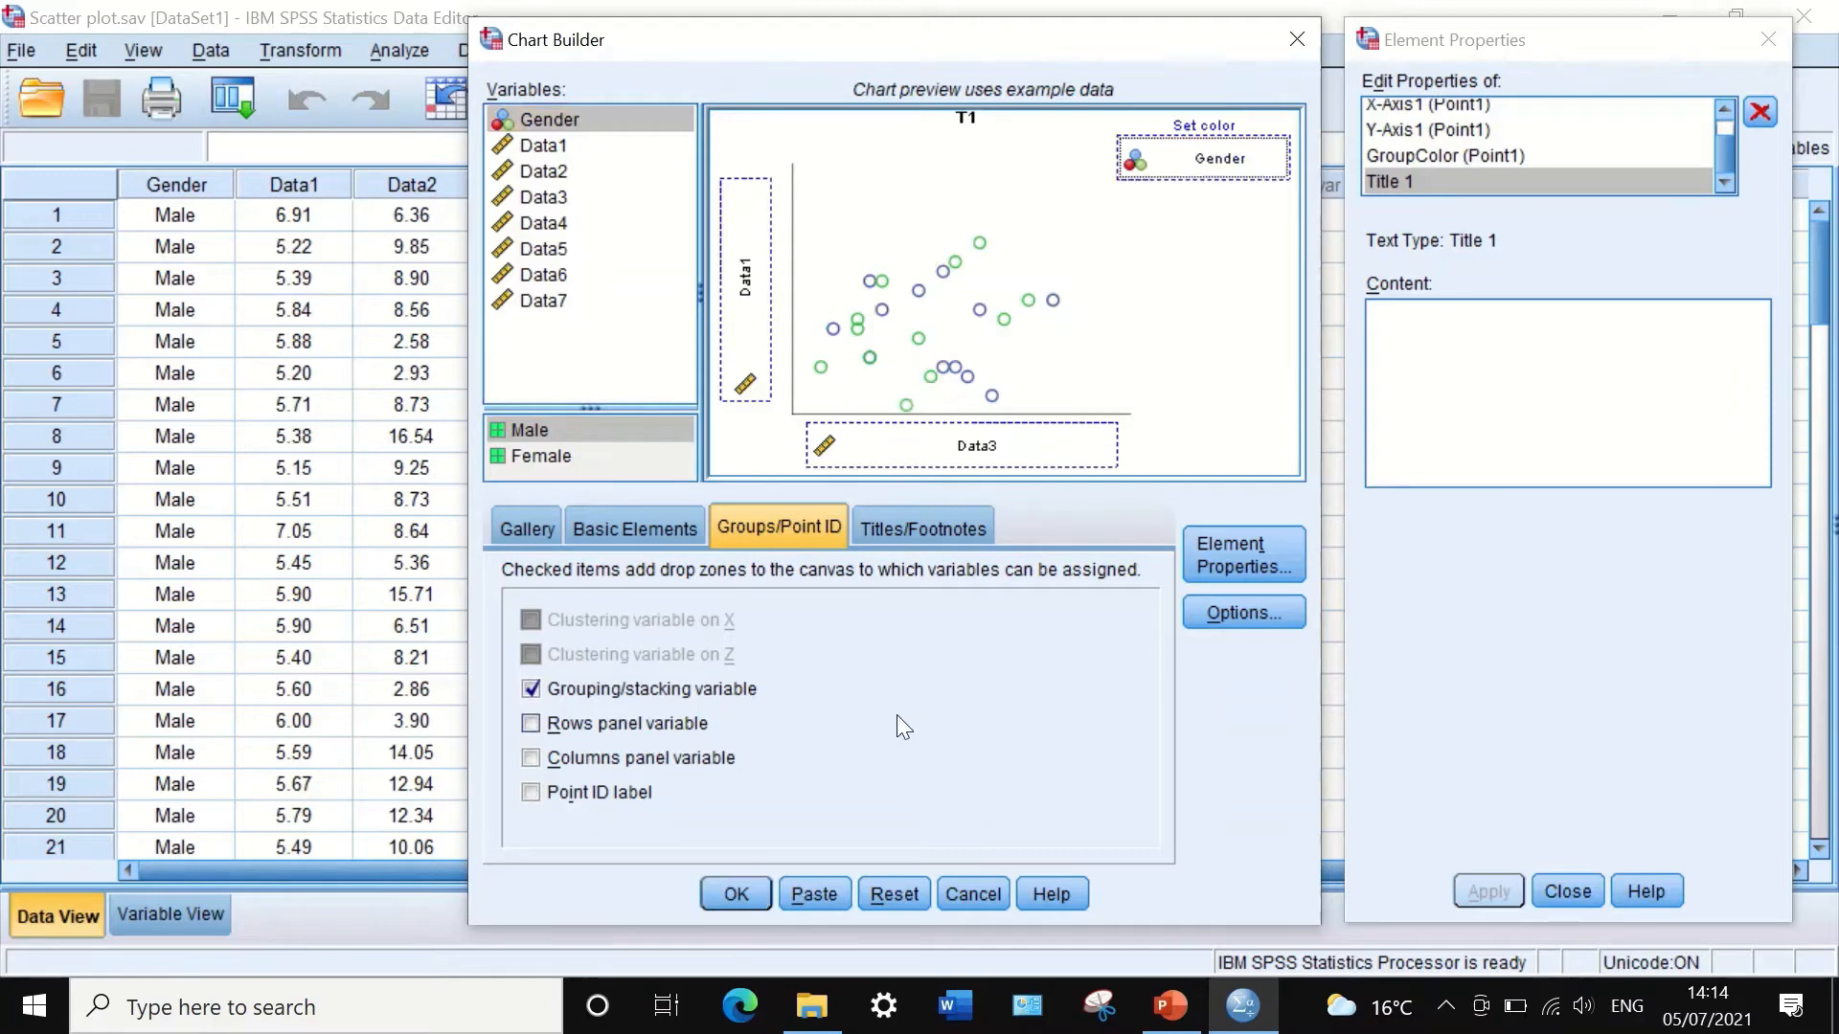
Step: Set the content of Title 1 to "Correlation" and apply it
left_click(929, 529)
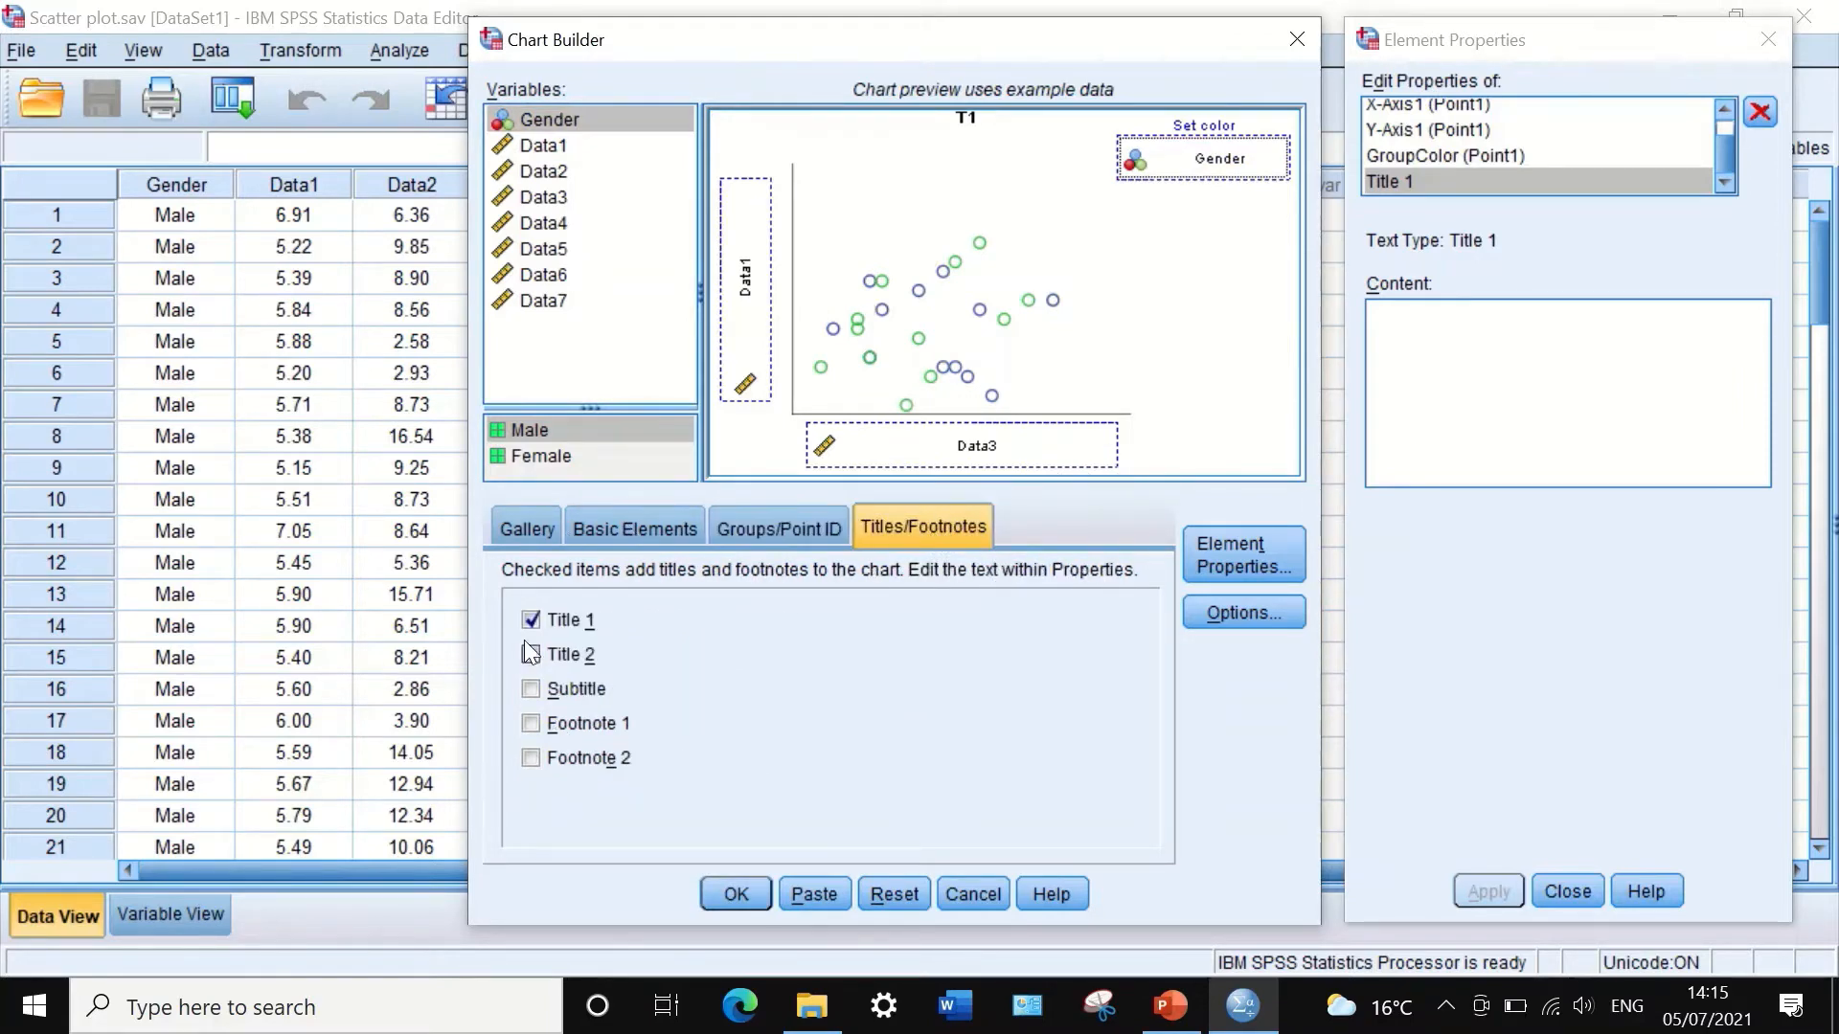
left_click(1450, 362)
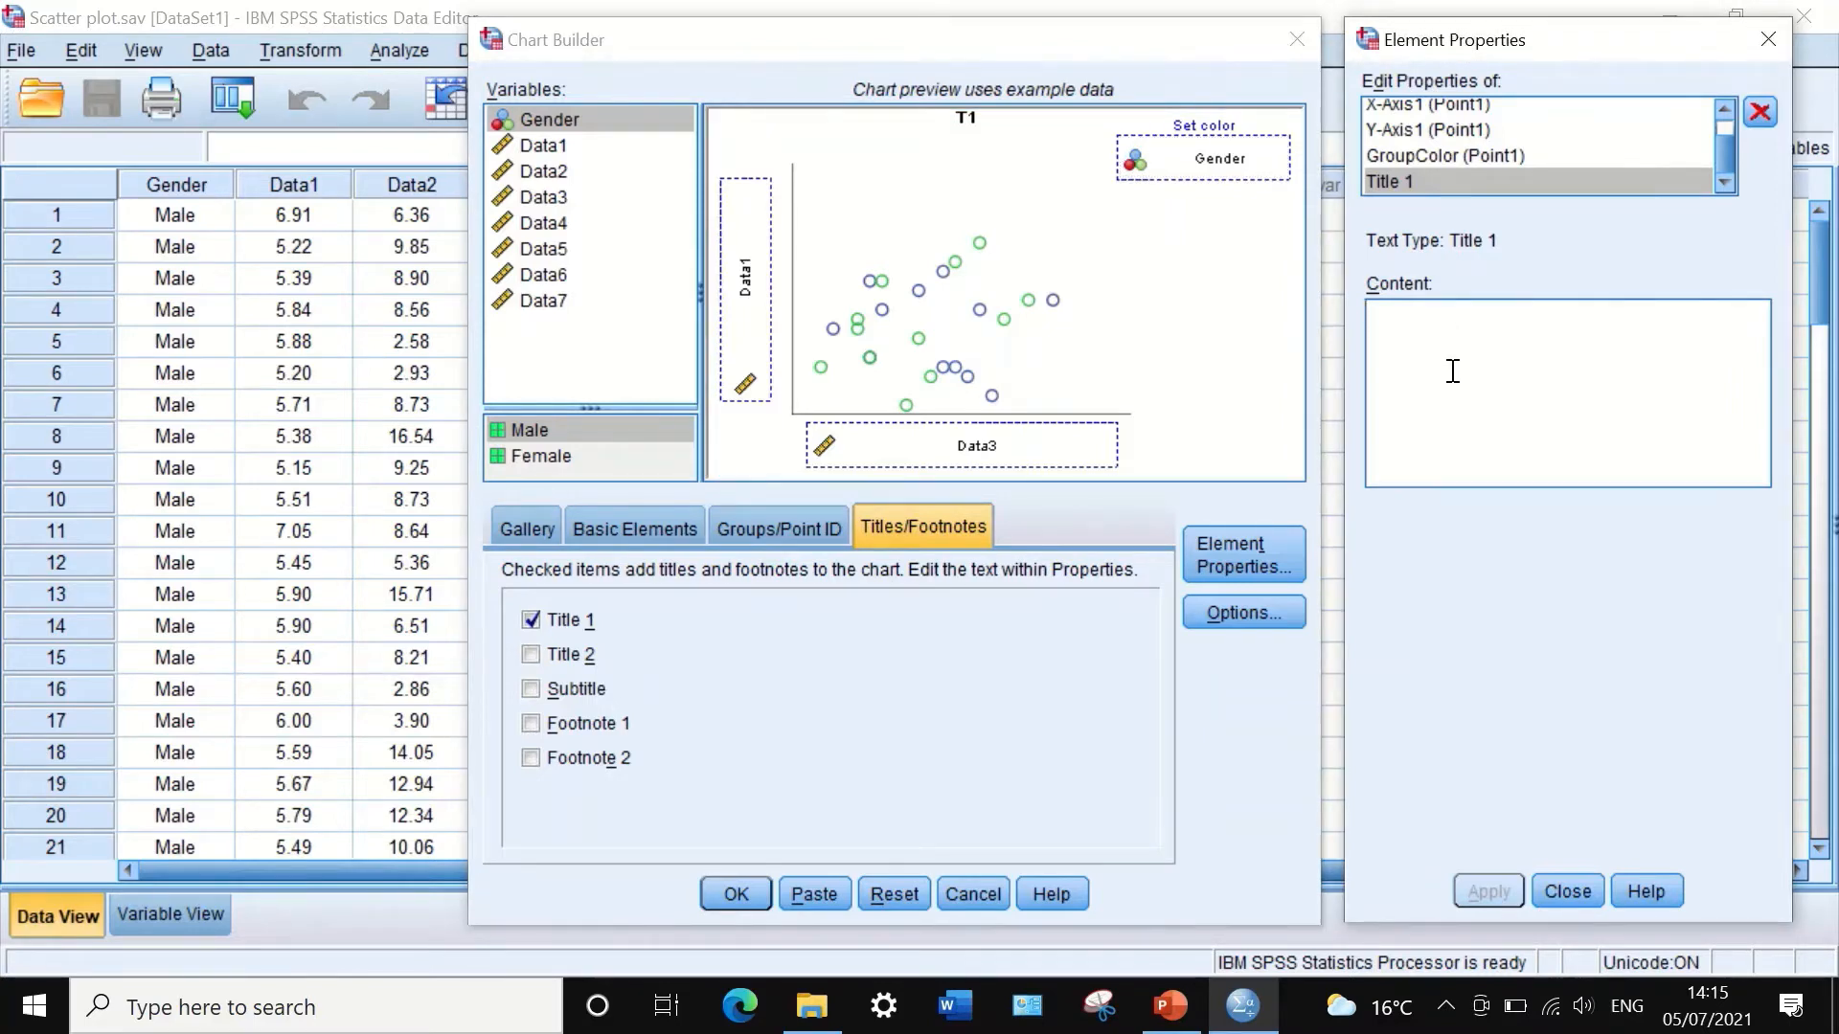
type("C")
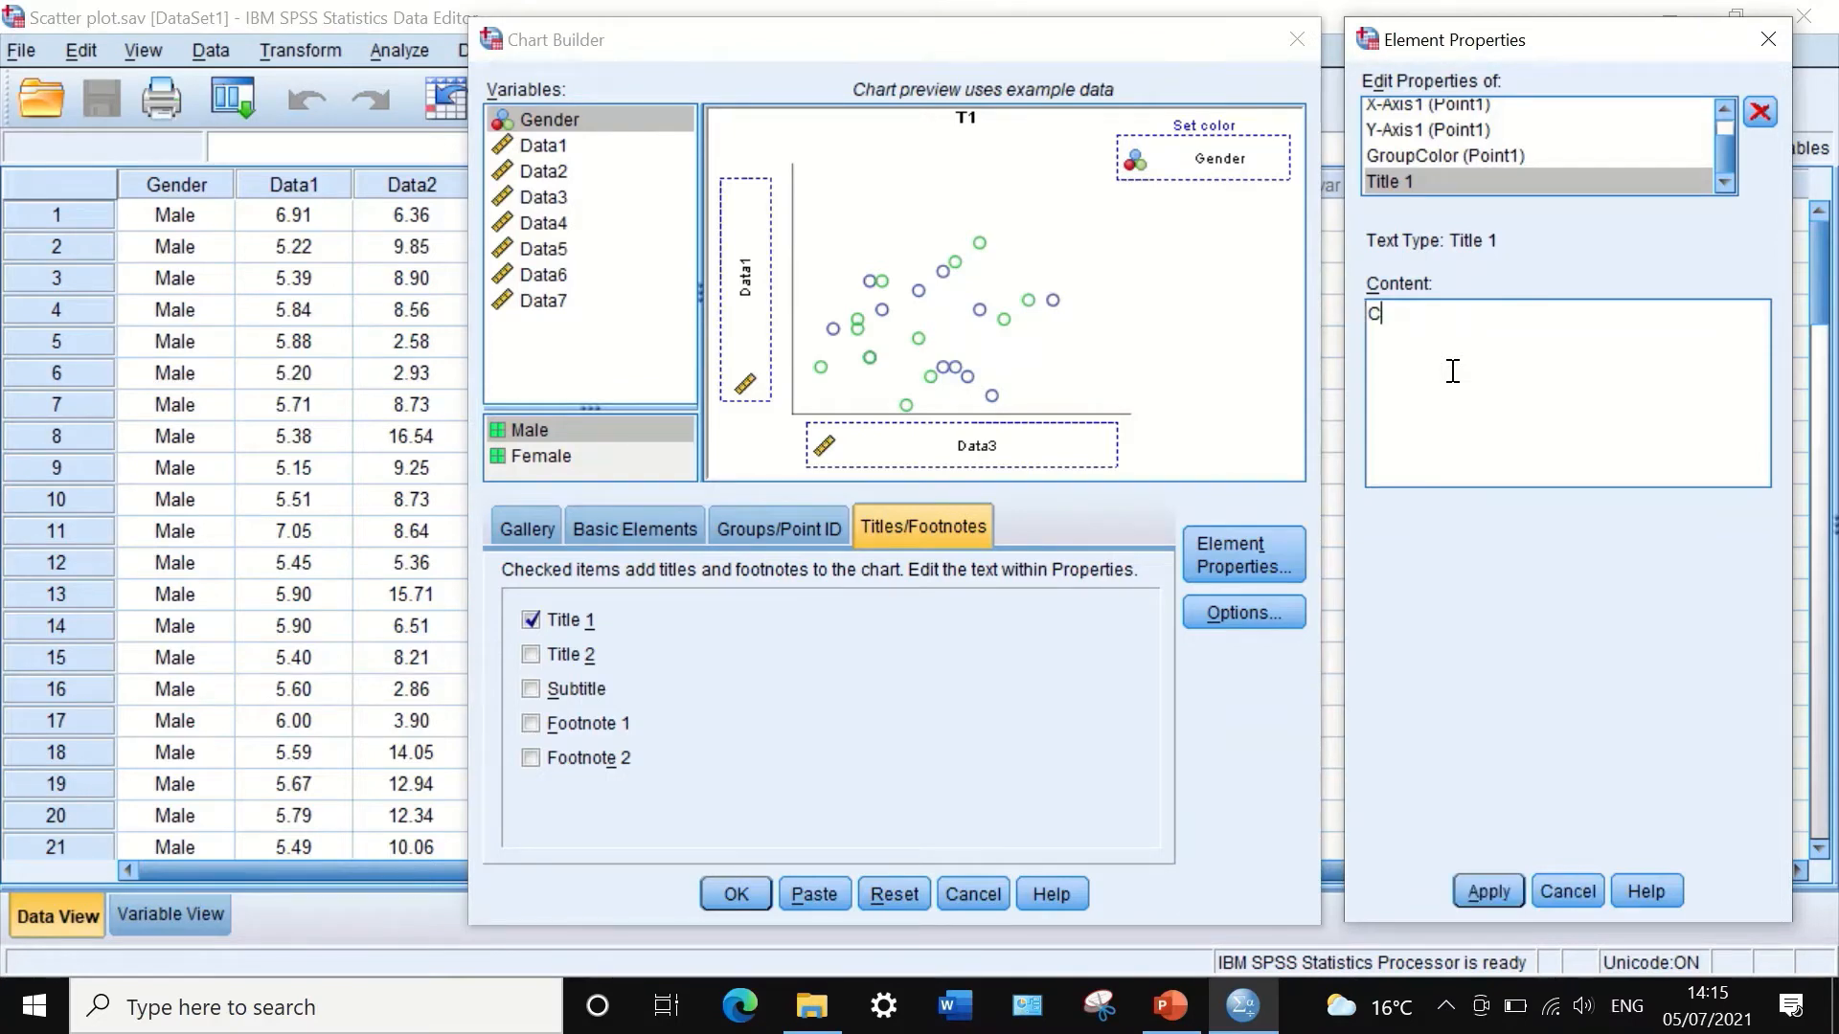
type("orrelation")
left_click(1490, 889)
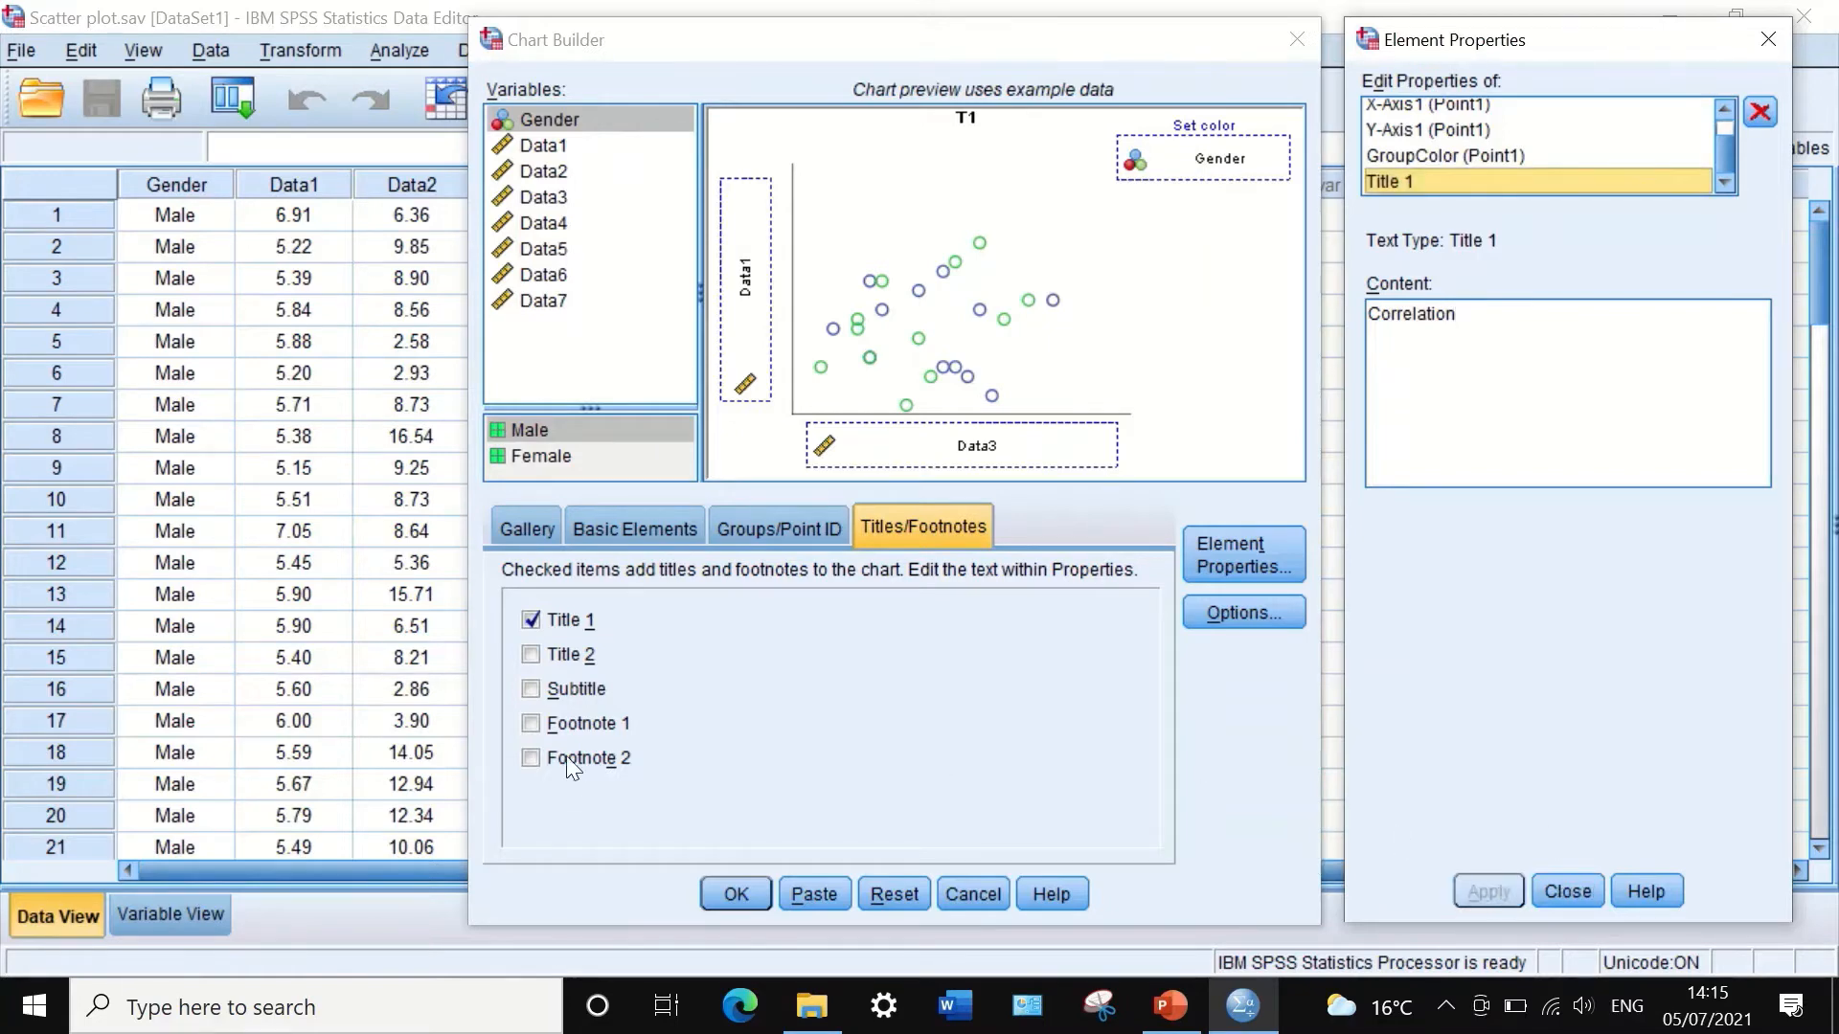
Step: Add Footnote 1 to the chart with the content "Figure 1" and apply it
left_click(527, 725)
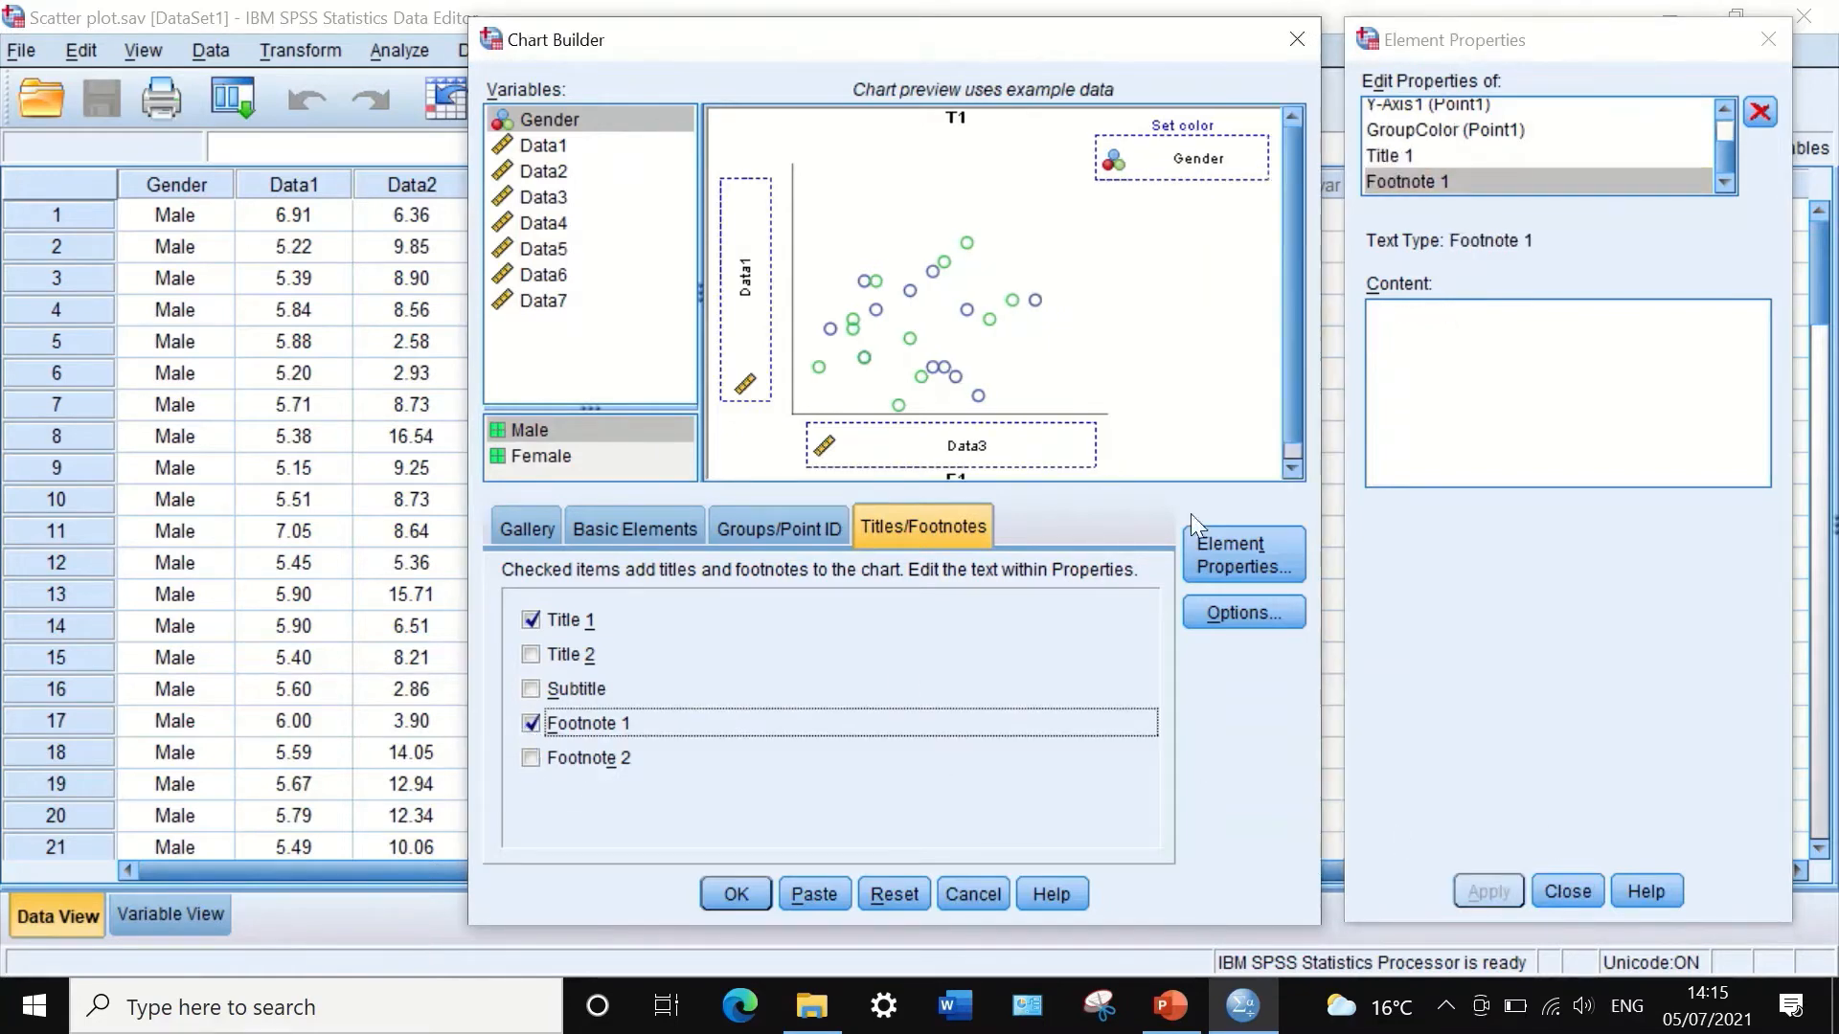
left_click(1427, 338)
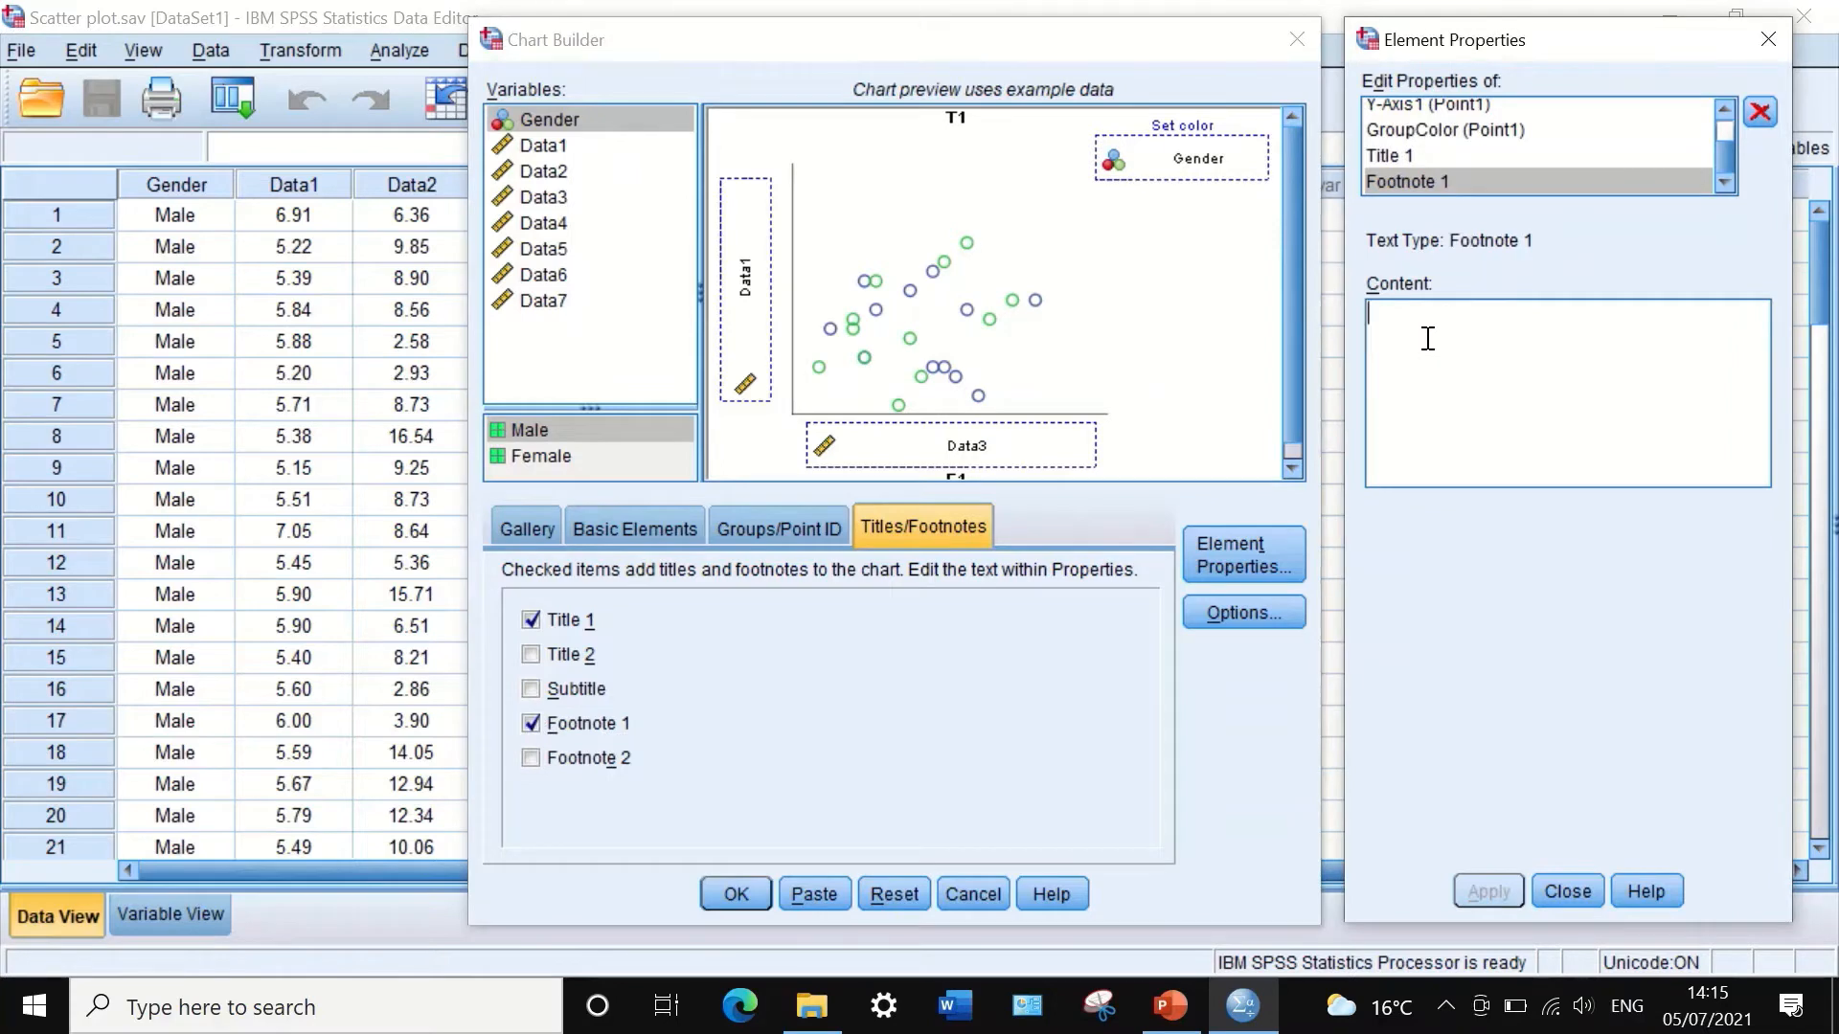
type("Figure 1")
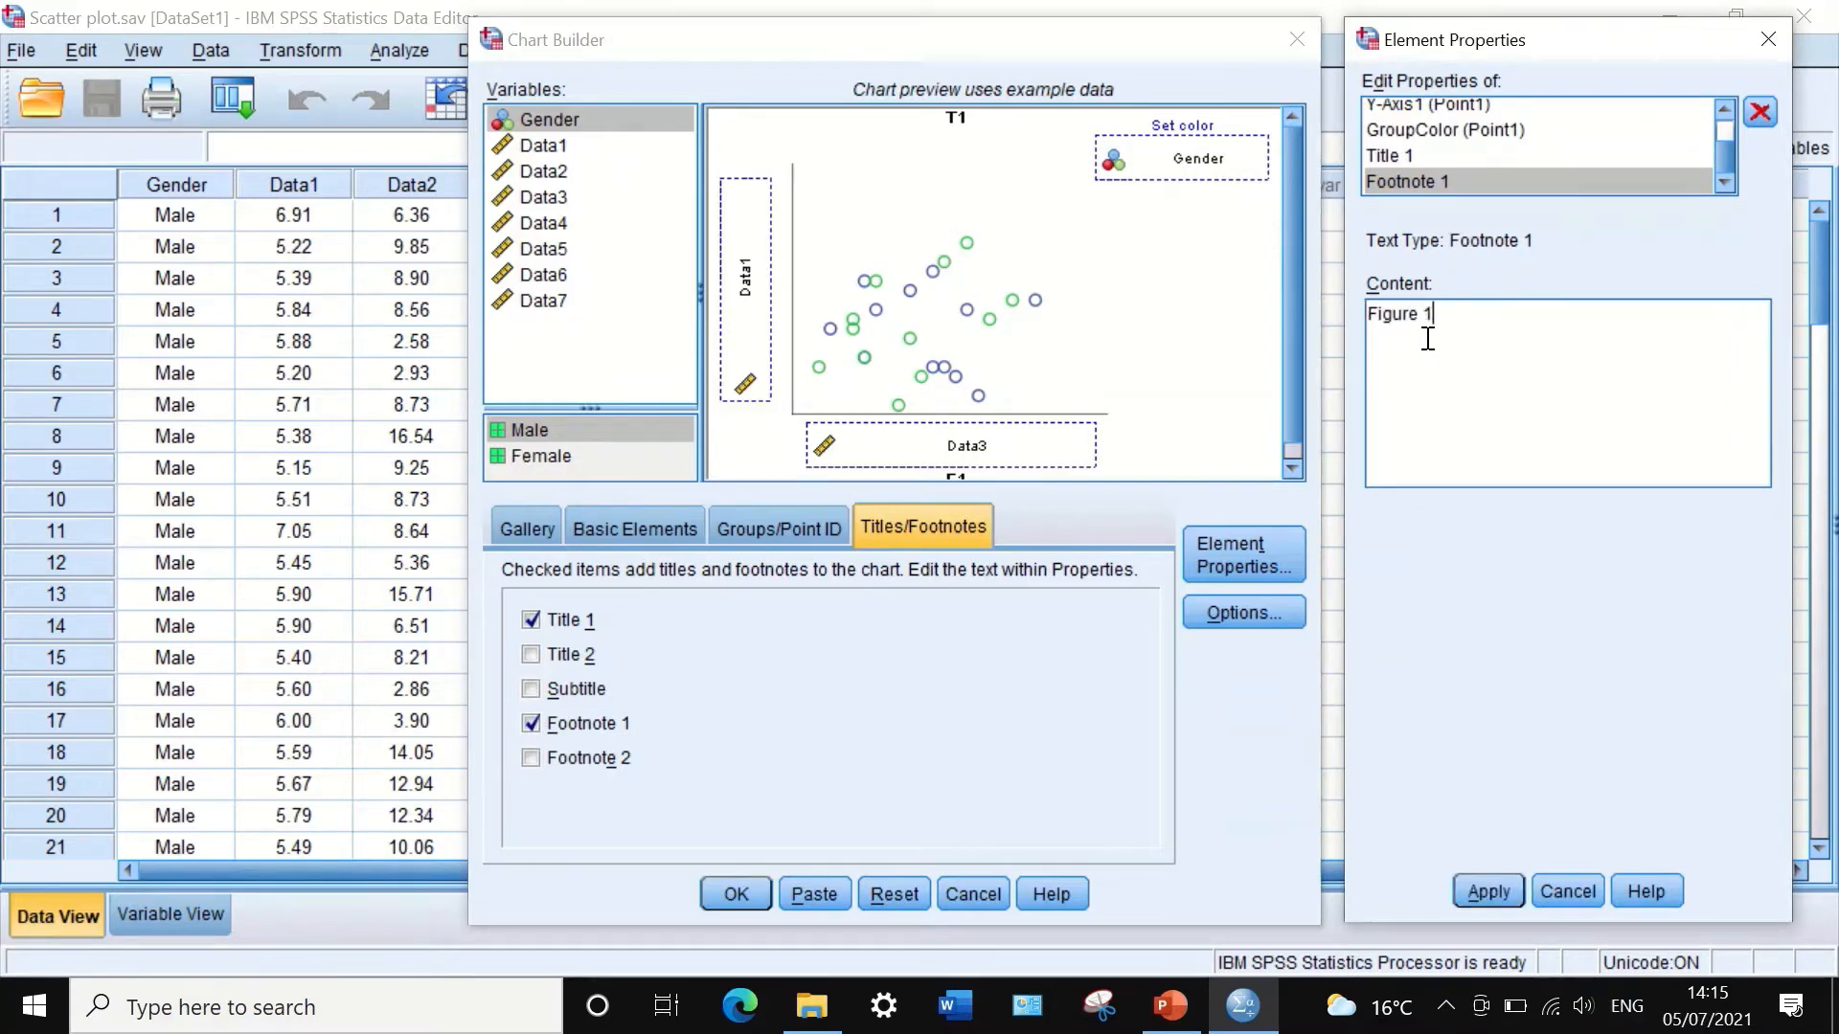
left_click(1503, 890)
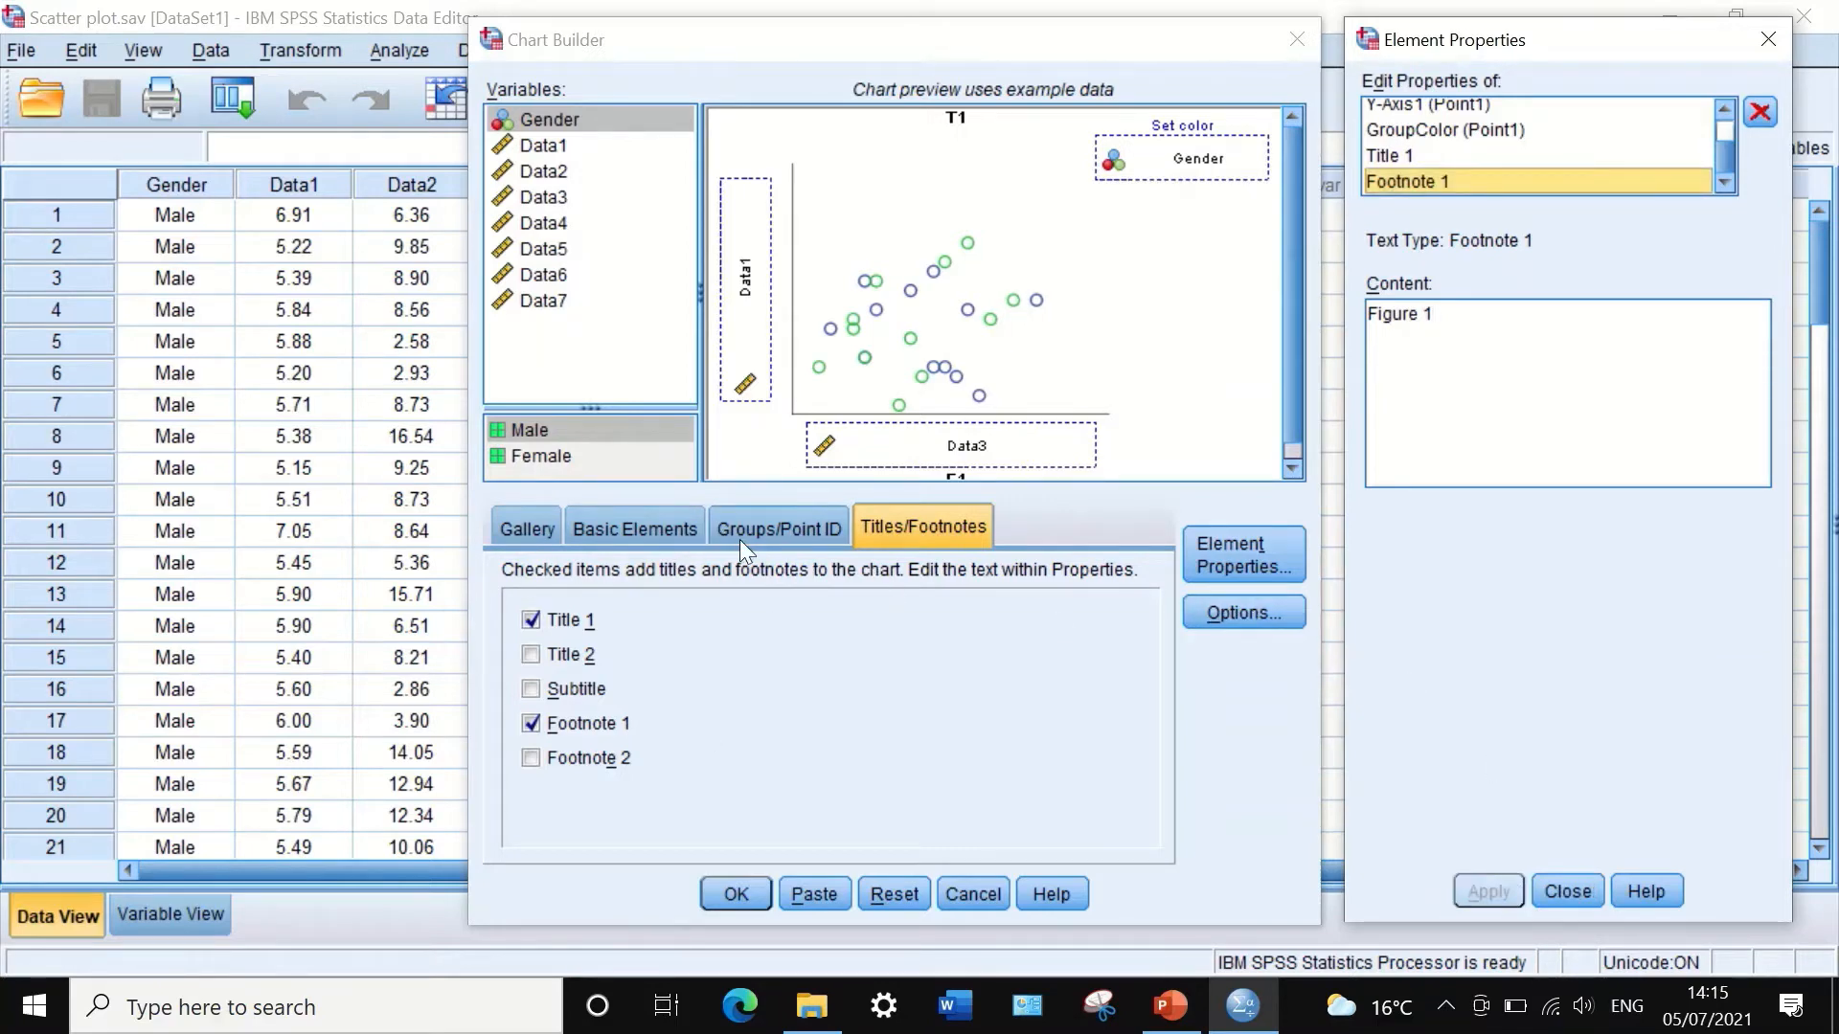
Step: Close the element properties and generate the Gender-grouped scatterplot with its title and footnote
left_click(1227, 611)
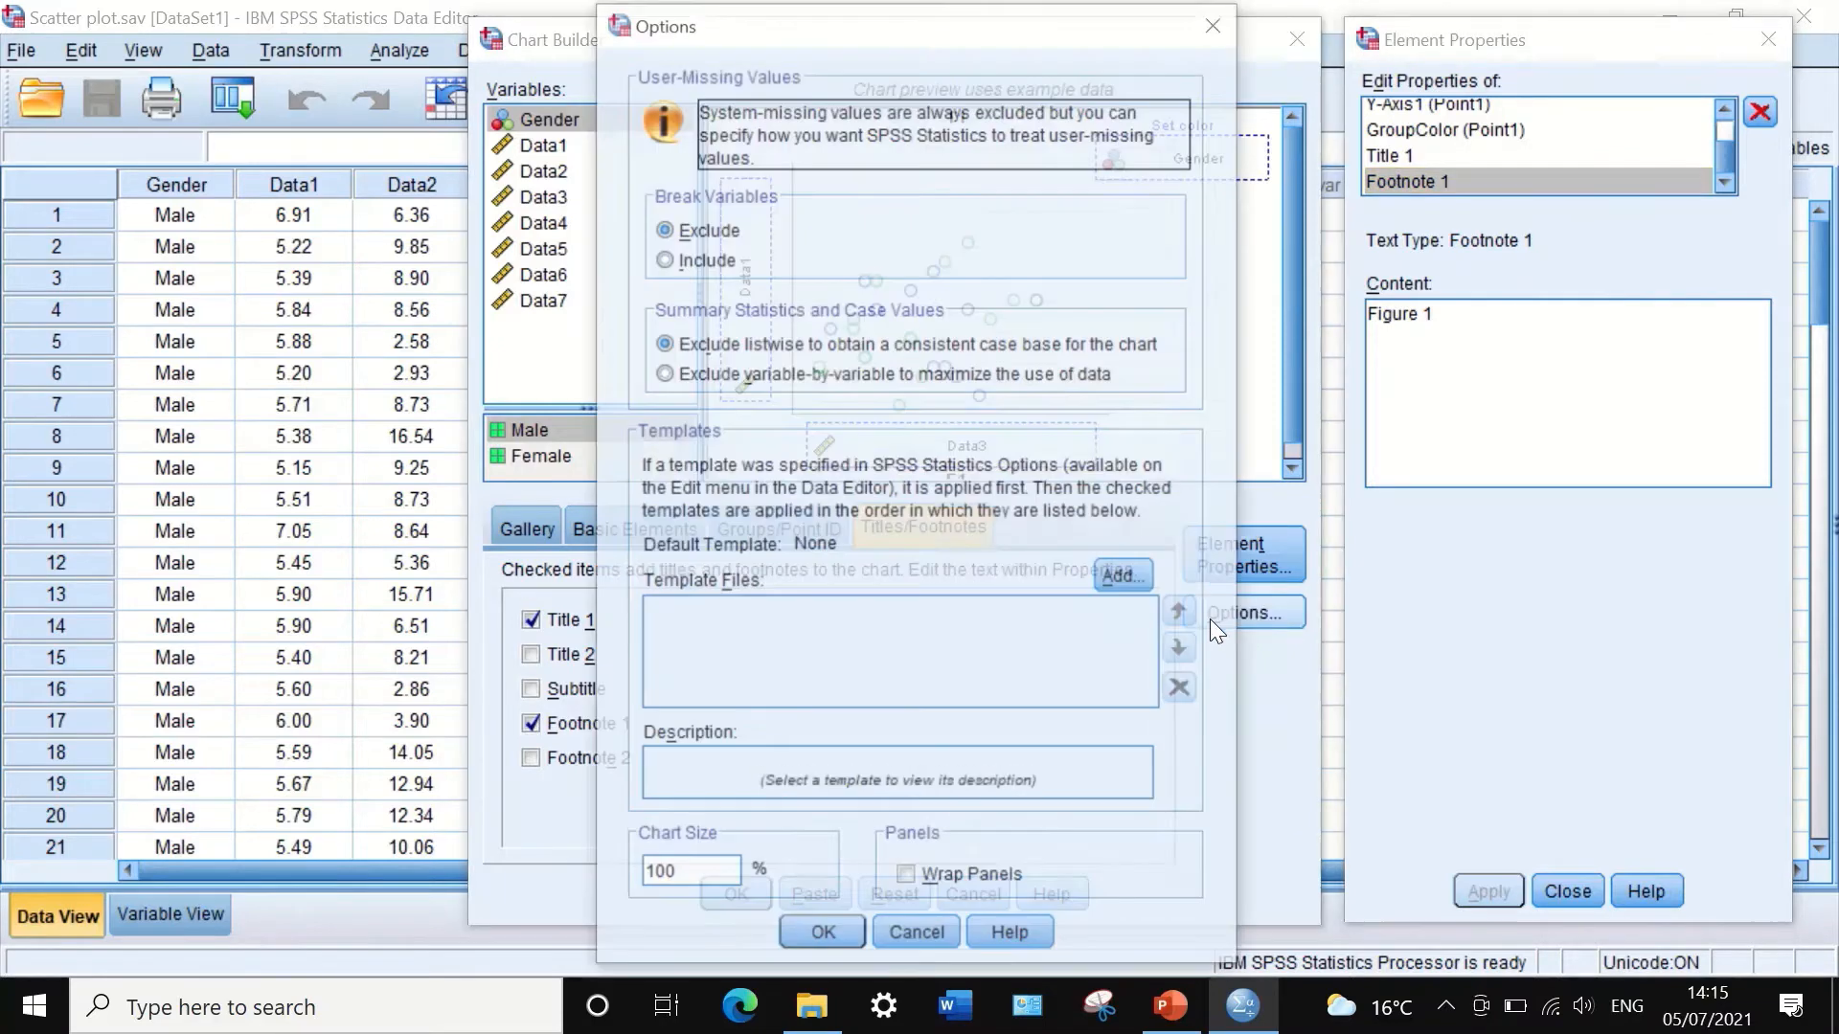
left_click(919, 939)
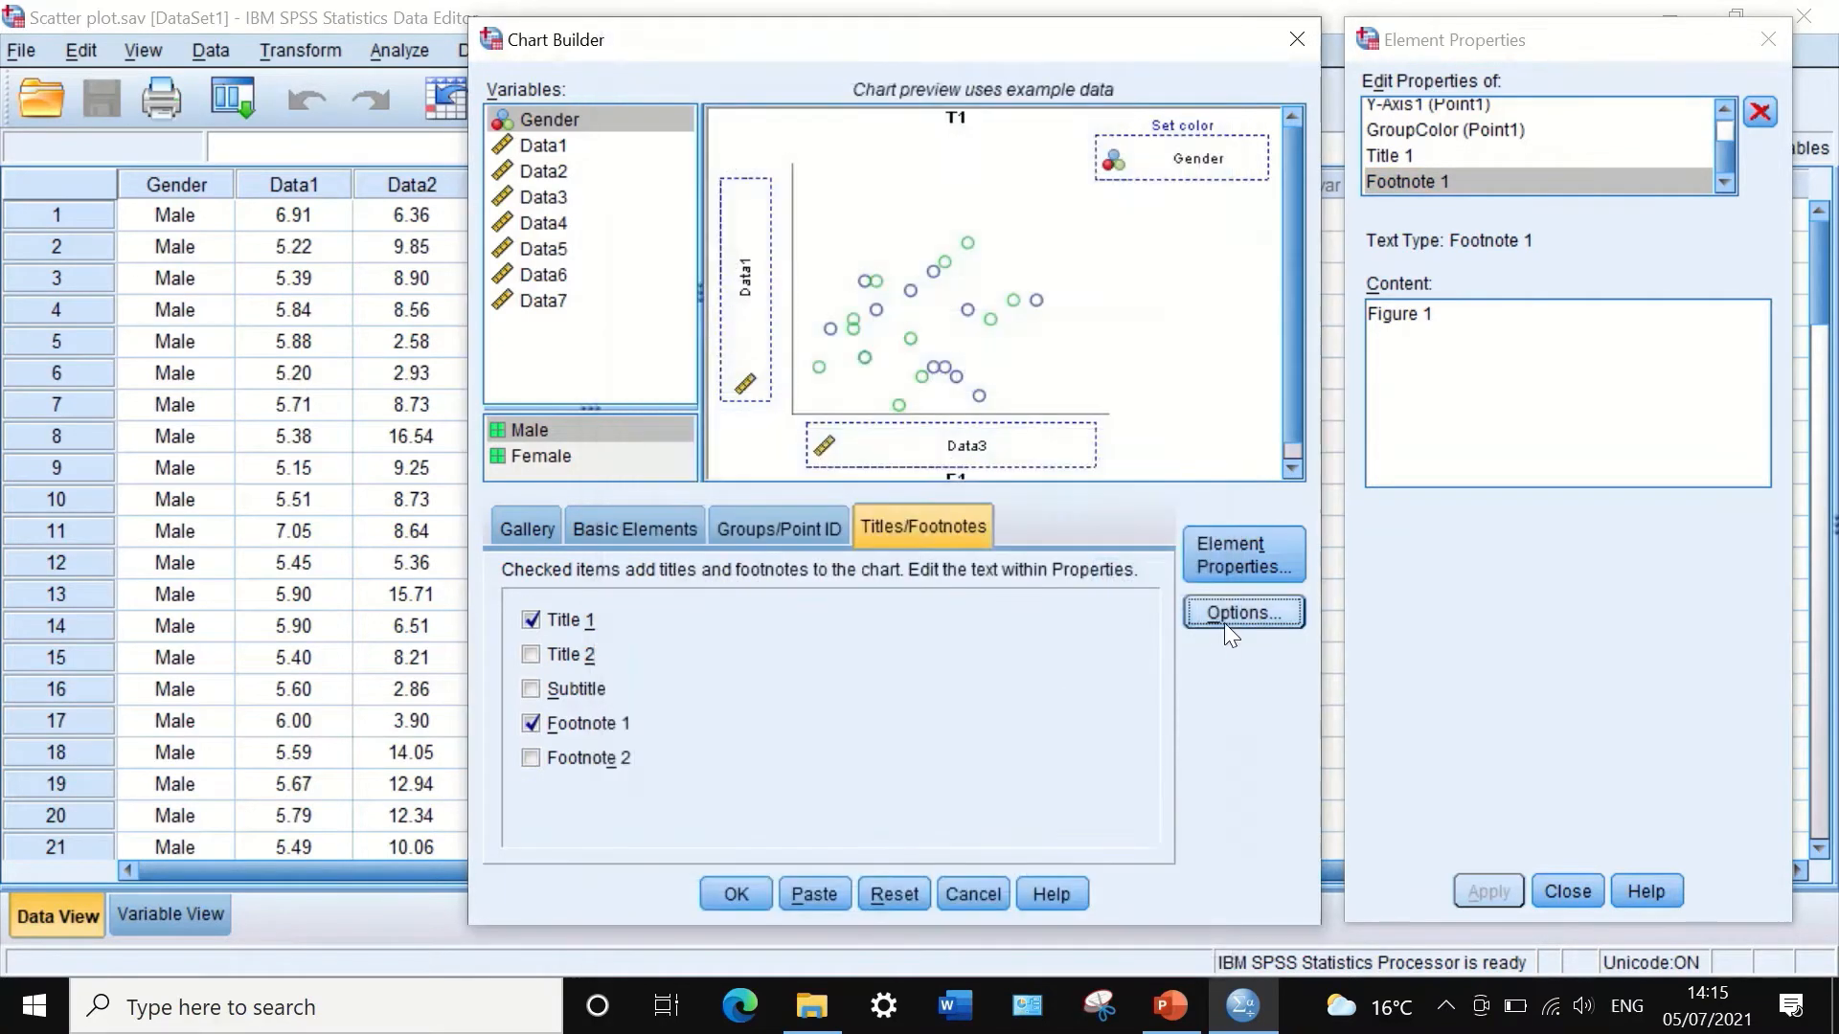
left_click(1220, 554)
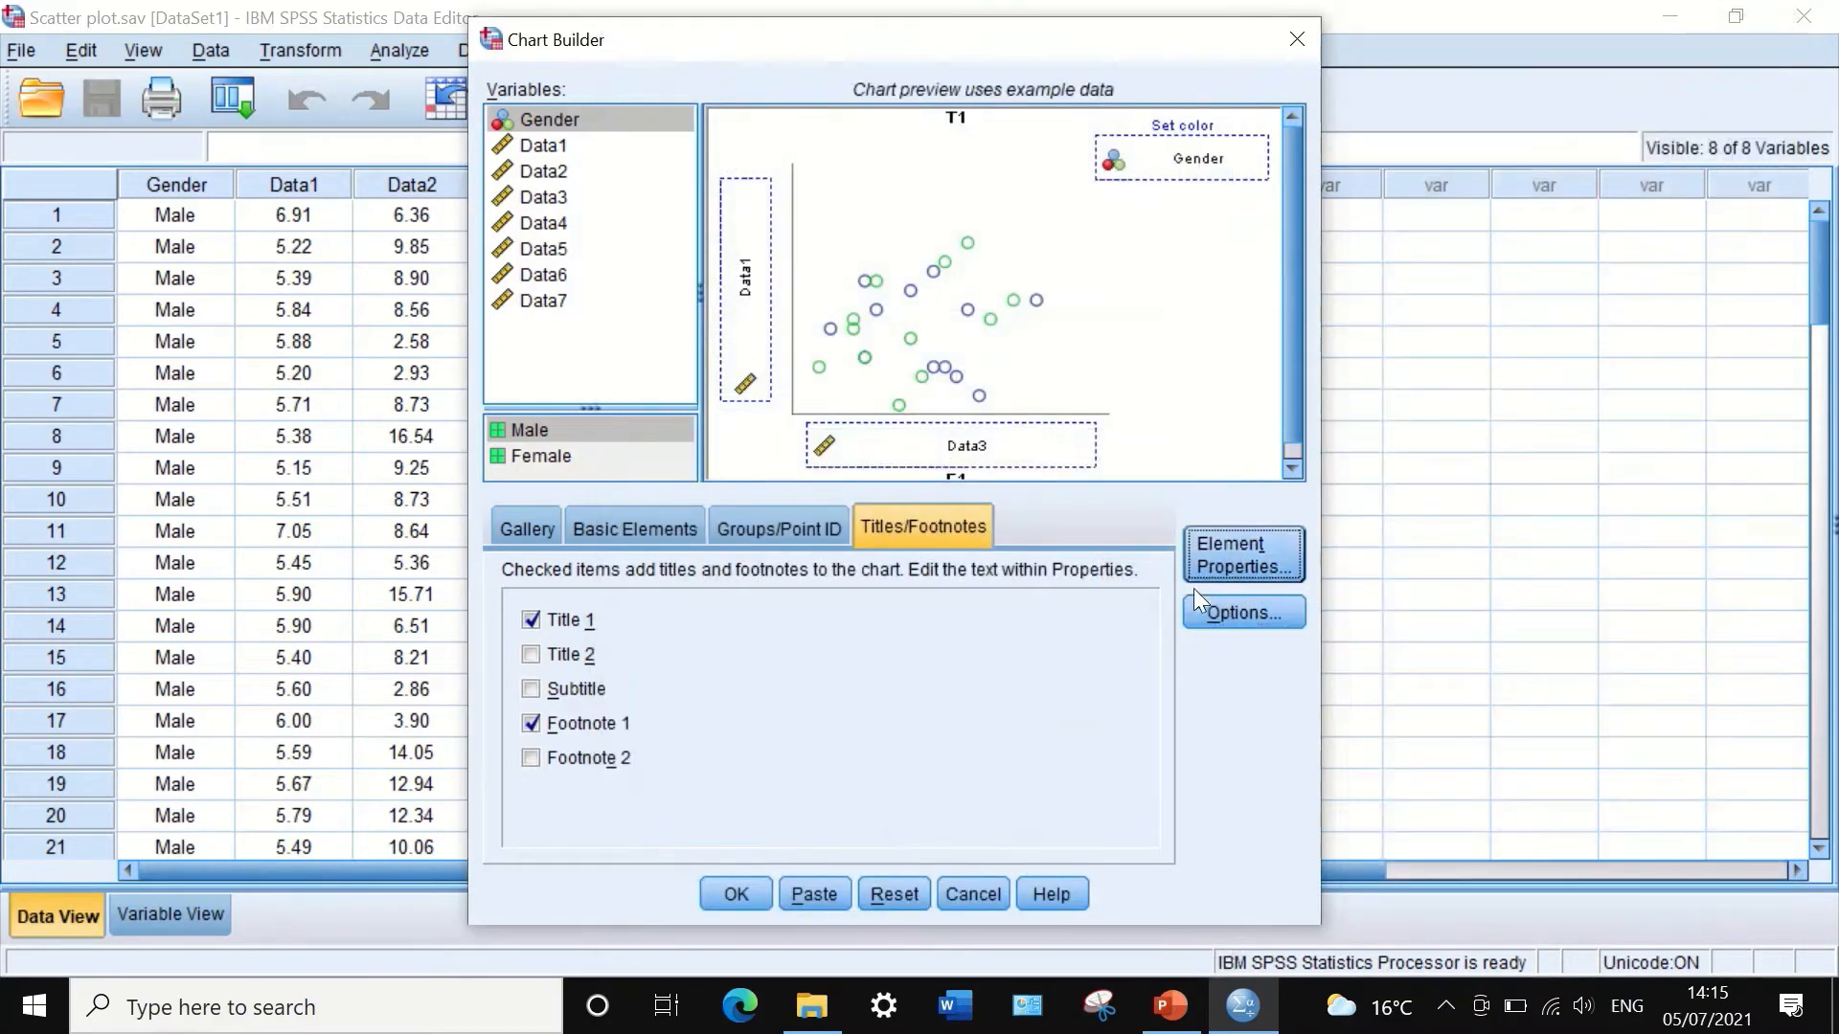
left_click(736, 887)
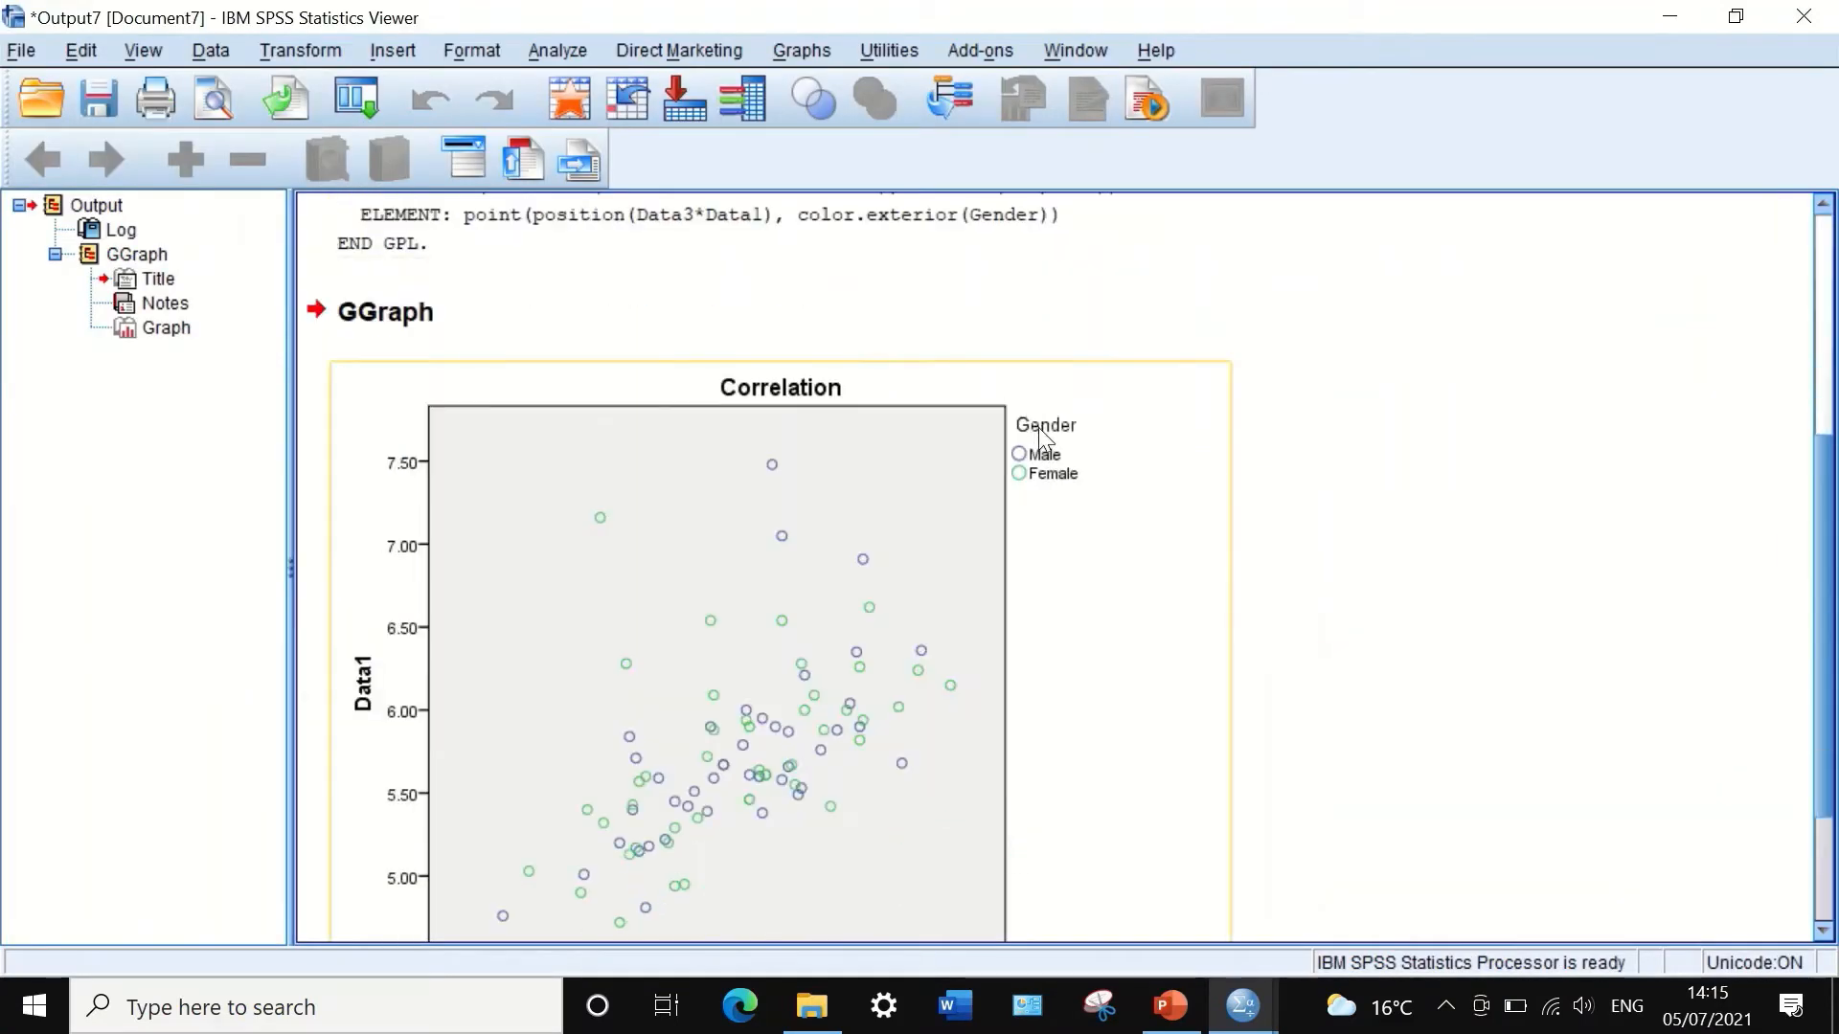
Step: Examine the generated scatterplot's title, axis labels, Gender legend and footnote in the output
scroll(1039, 429, "down", 2)
scroll(1040, 431, "up", 3)
scroll(1042, 433, "down", 3)
scroll(1057, 447, "up", 1)
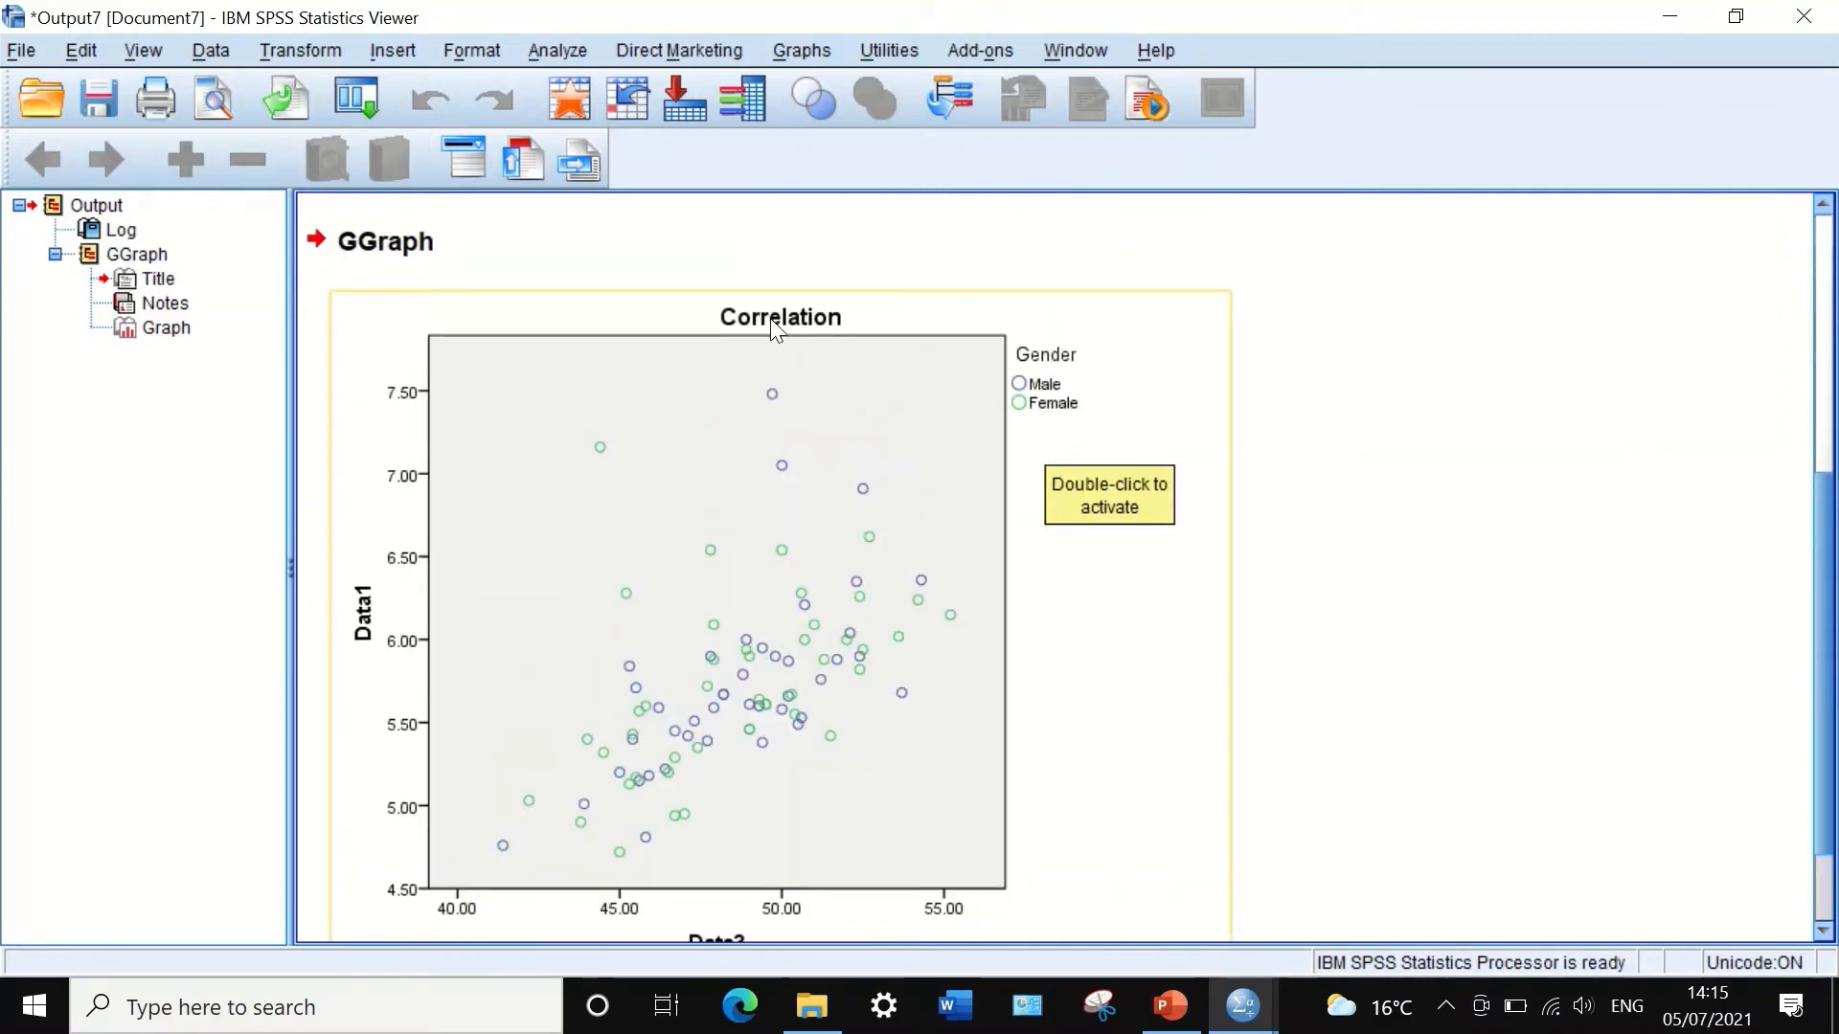
scroll(776, 329, "down", 1)
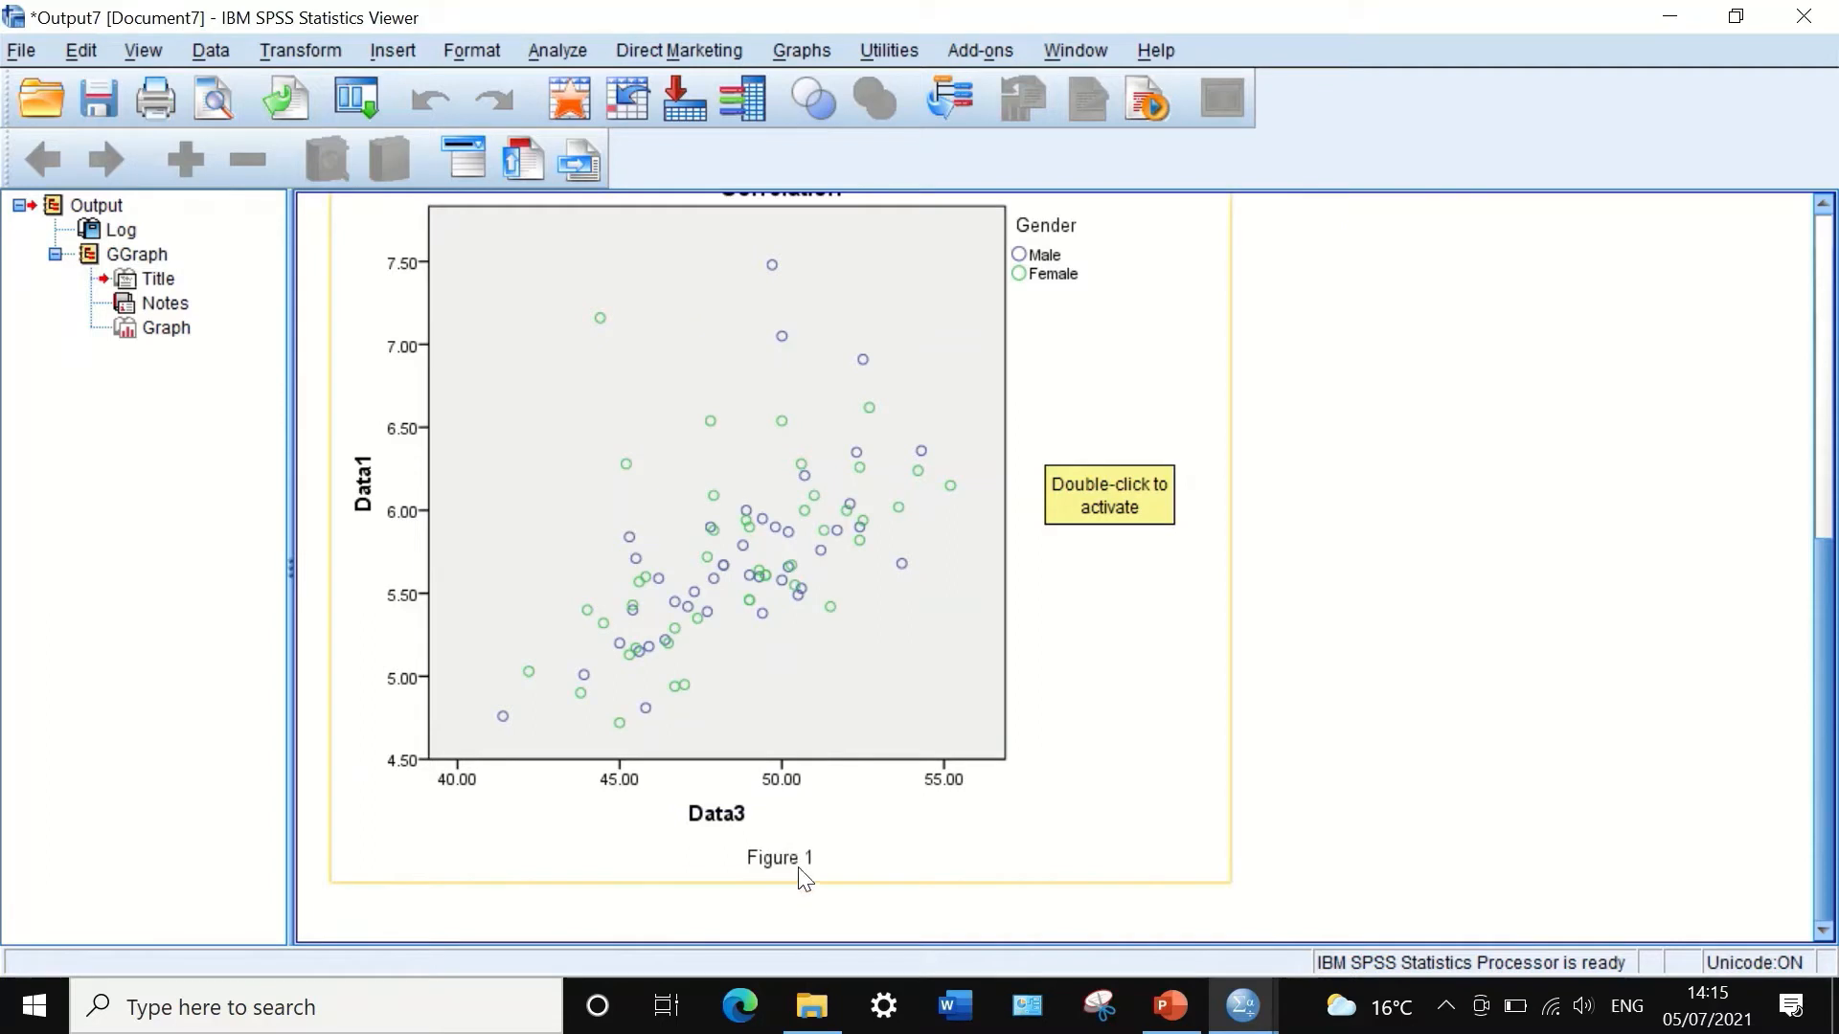
scroll(738, 846, "up", 1)
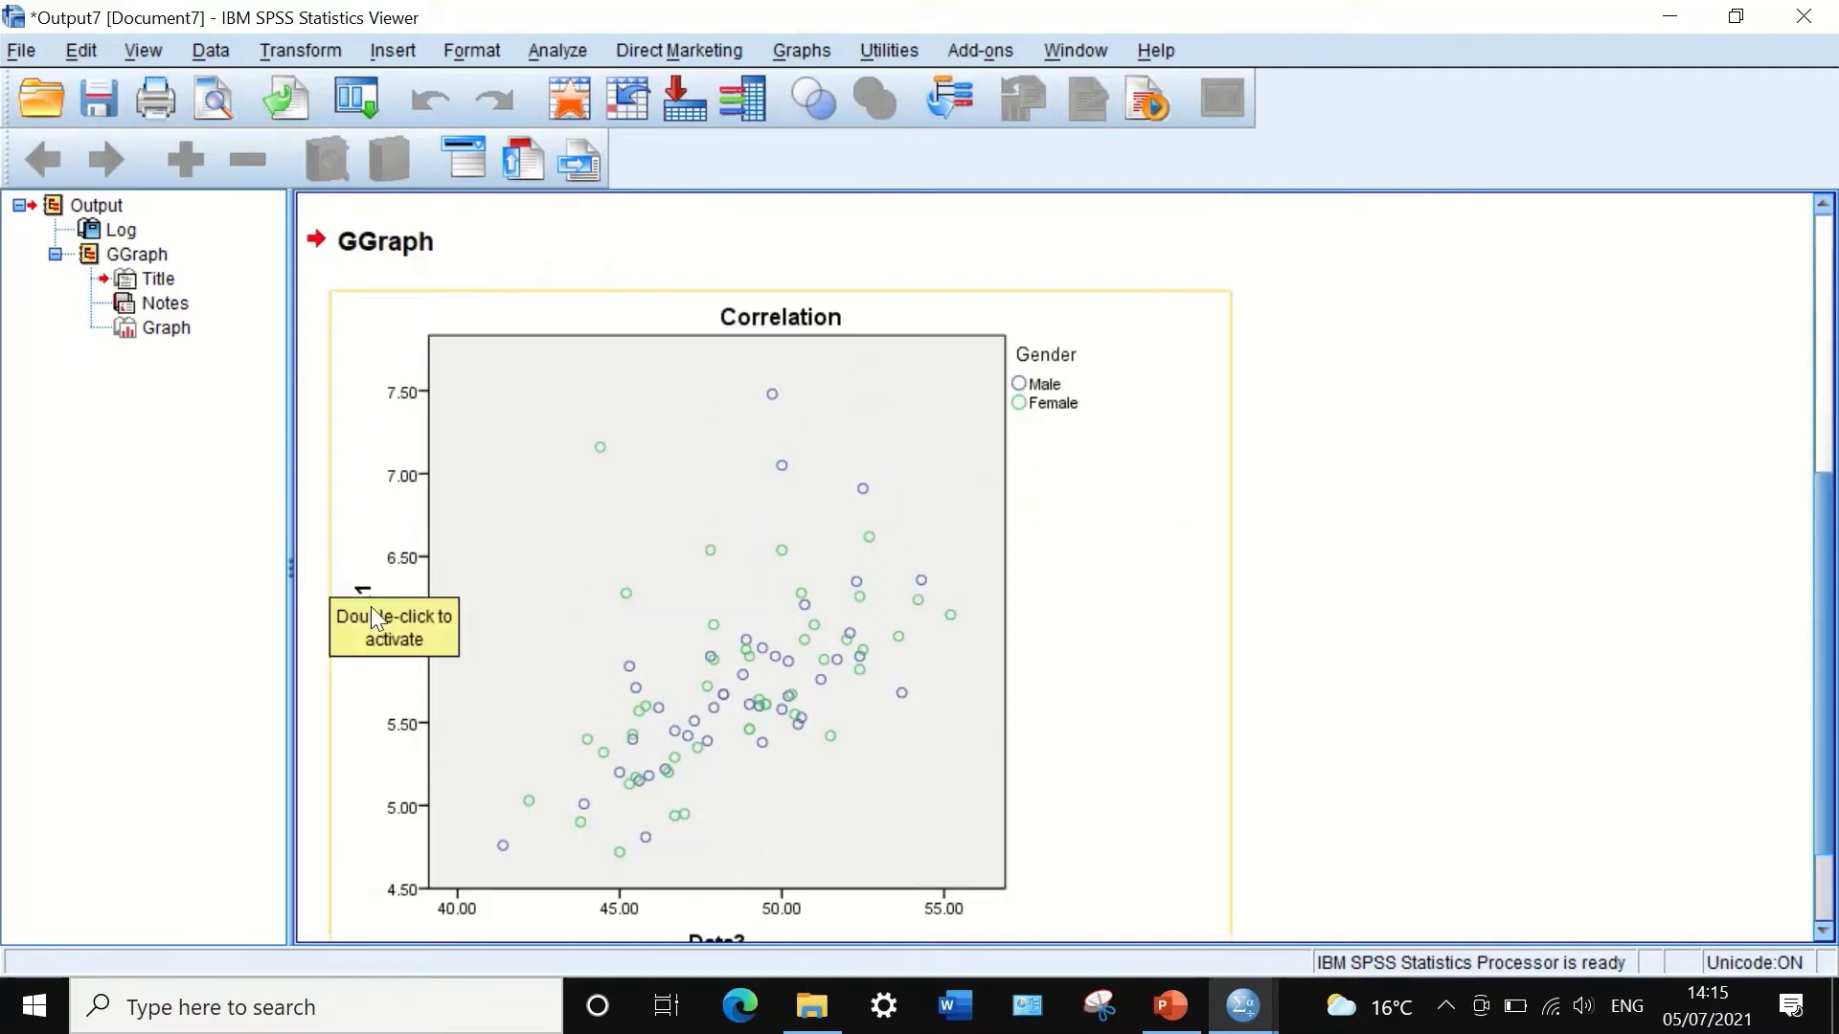
scroll(659, 854, "down", 1)
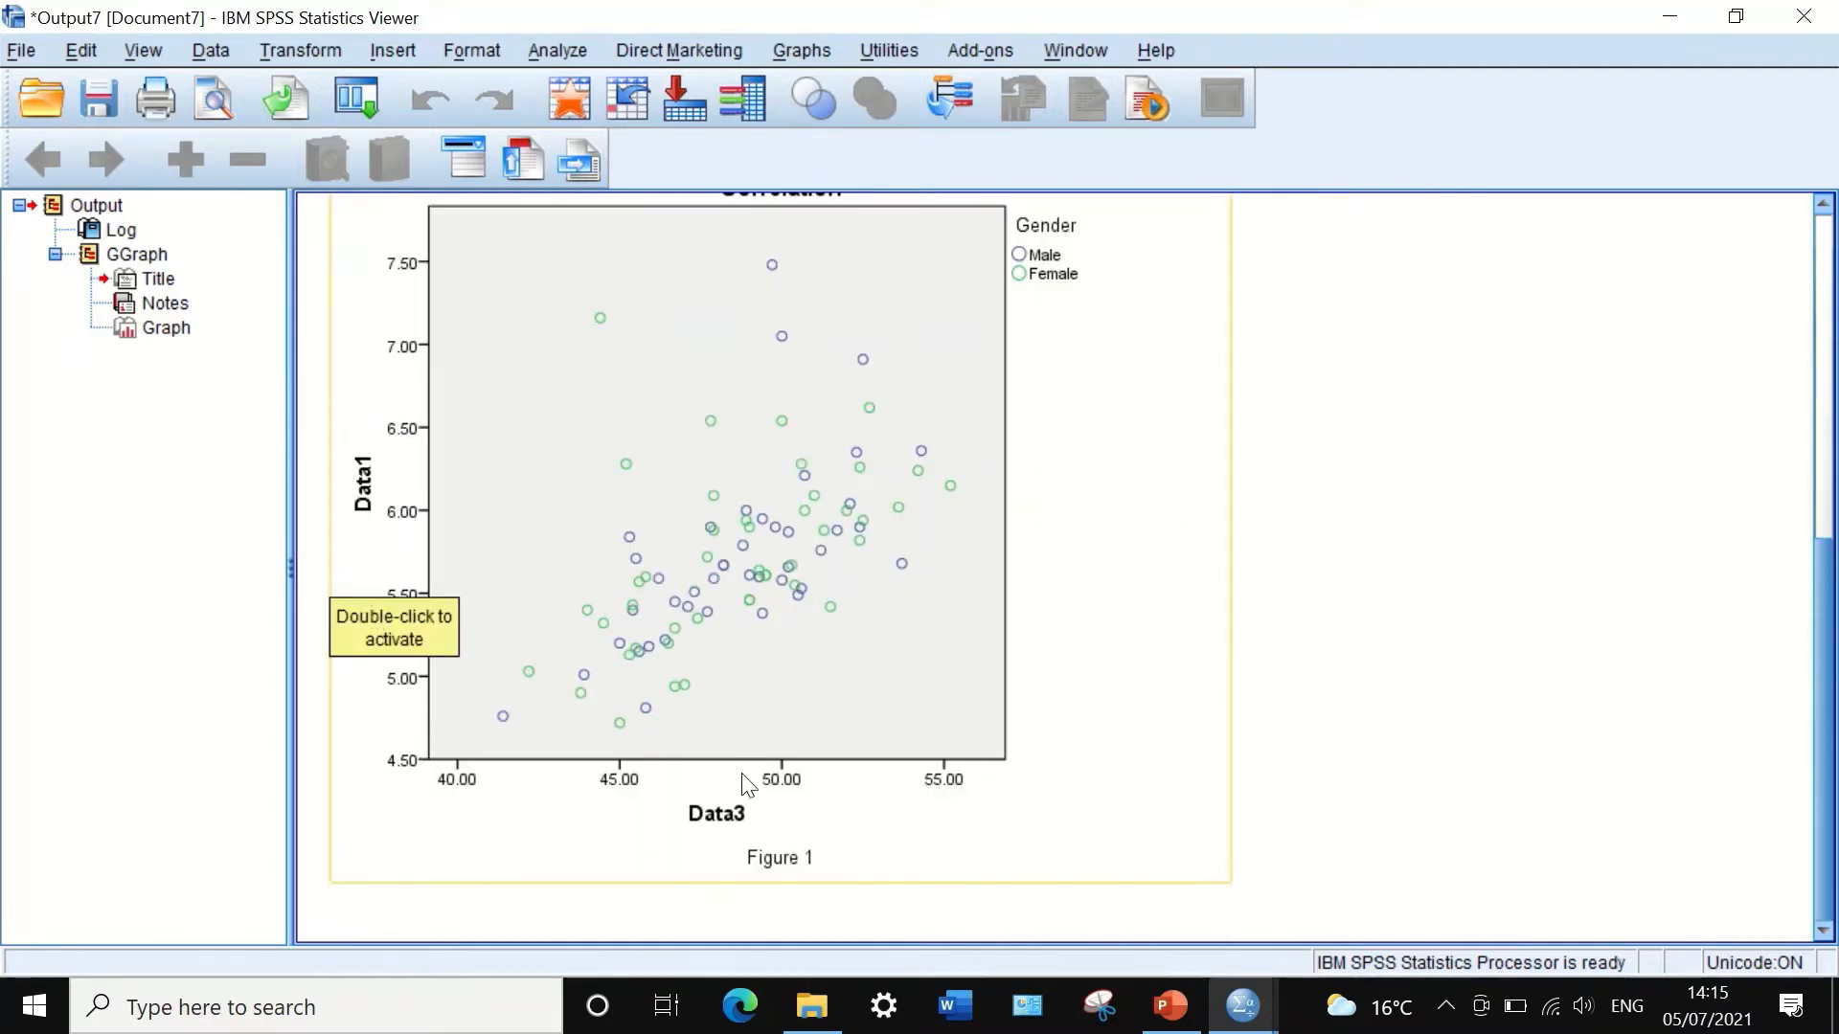
scroll(354, 460, "up", 2)
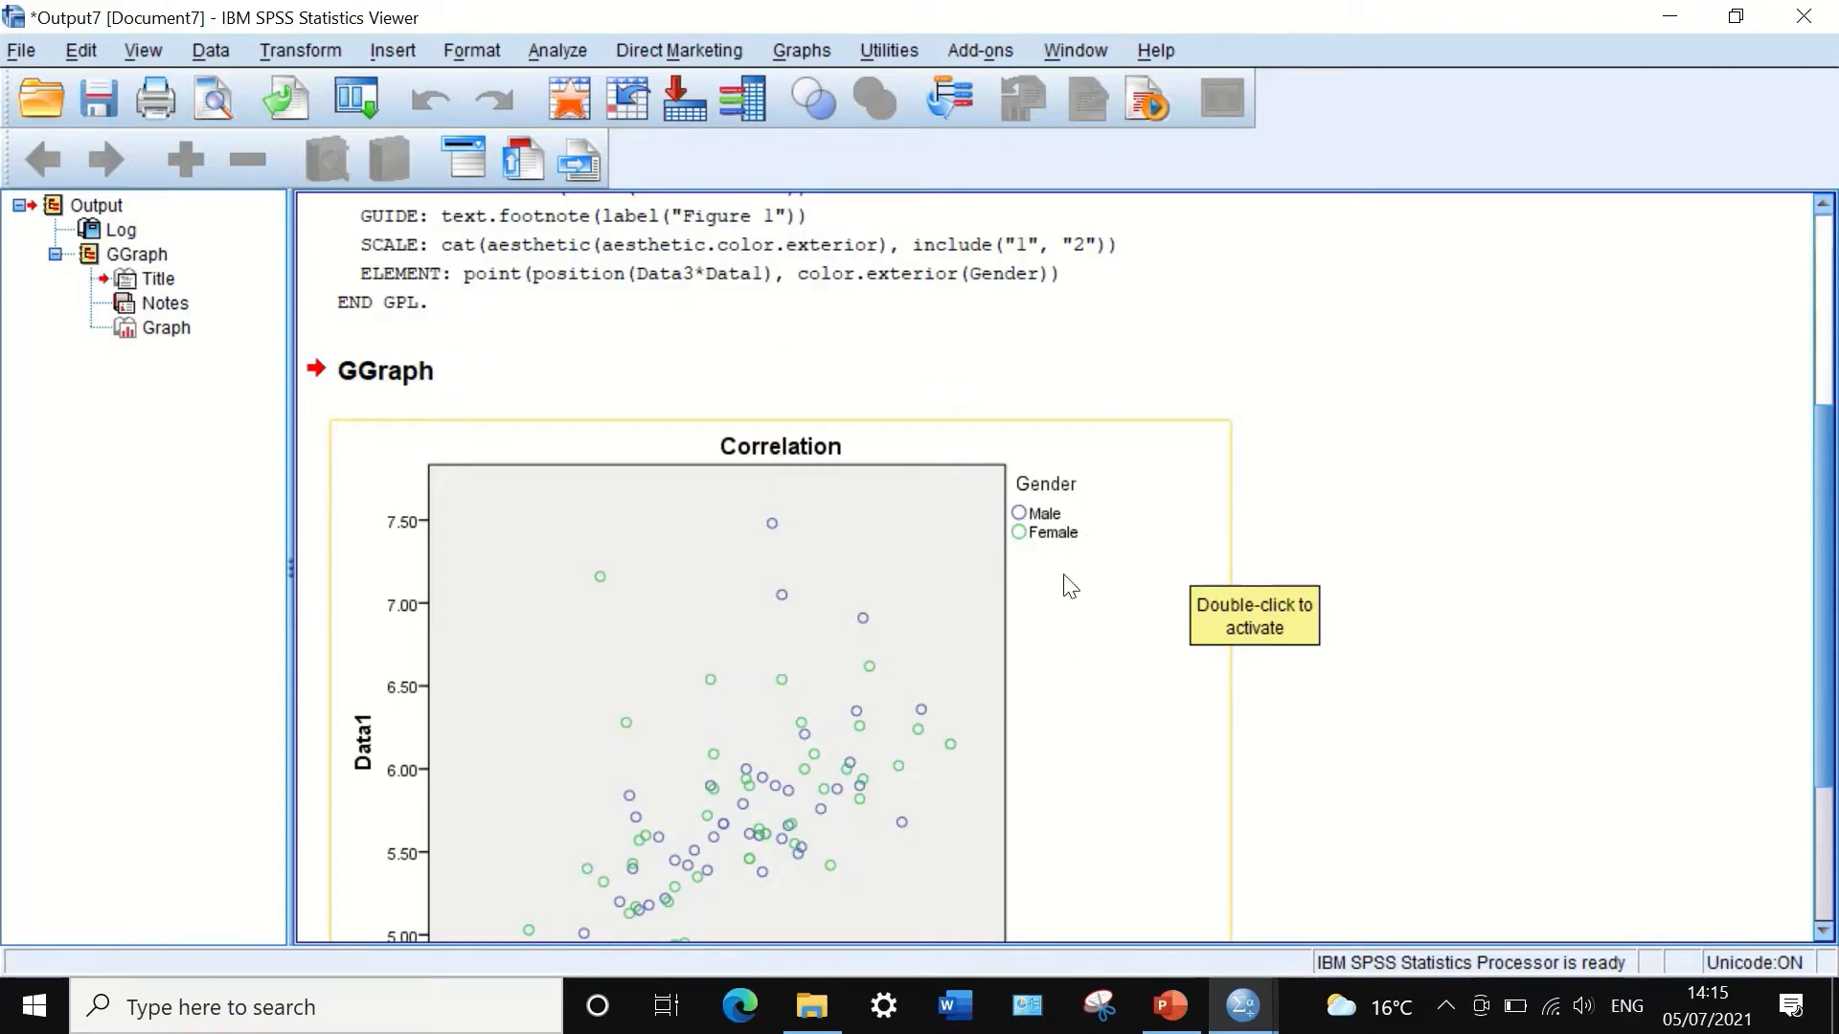
Step: Open the Correlation scatterplot for editing and add a linear fit line at total
double_click(798, 606)
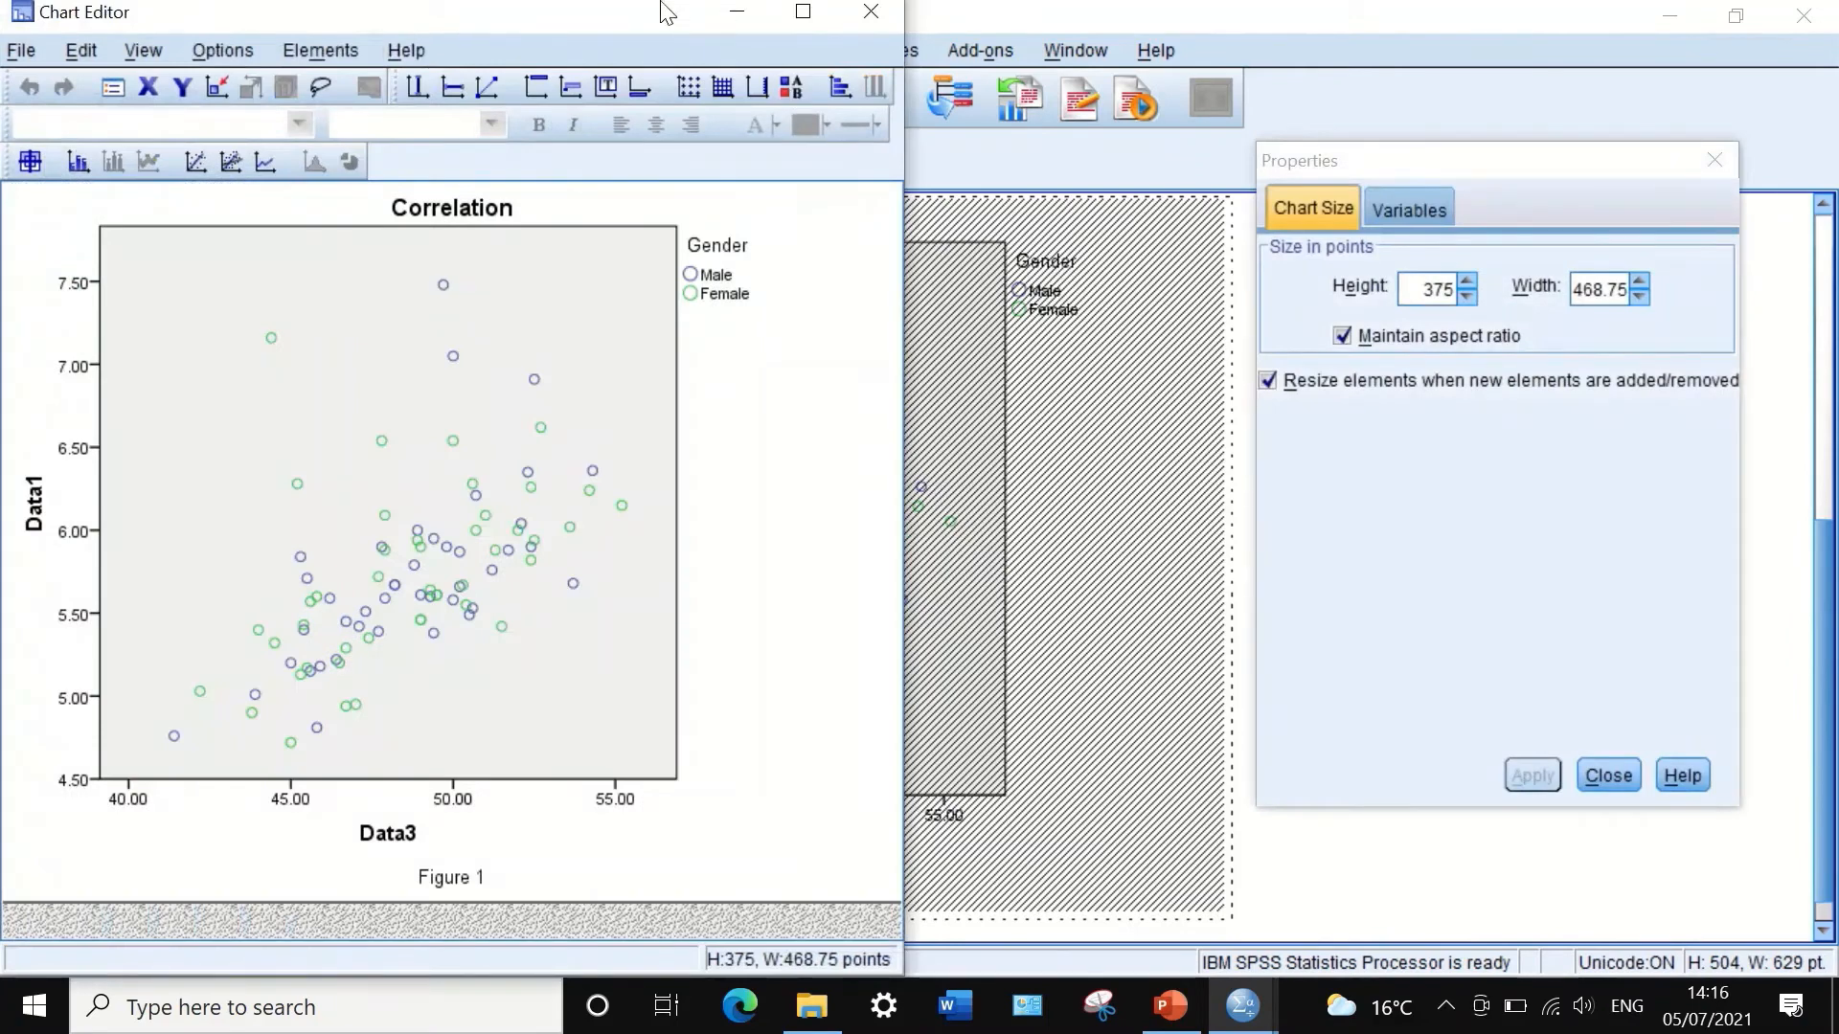
left_click_drag(587, 20, 707, 33)
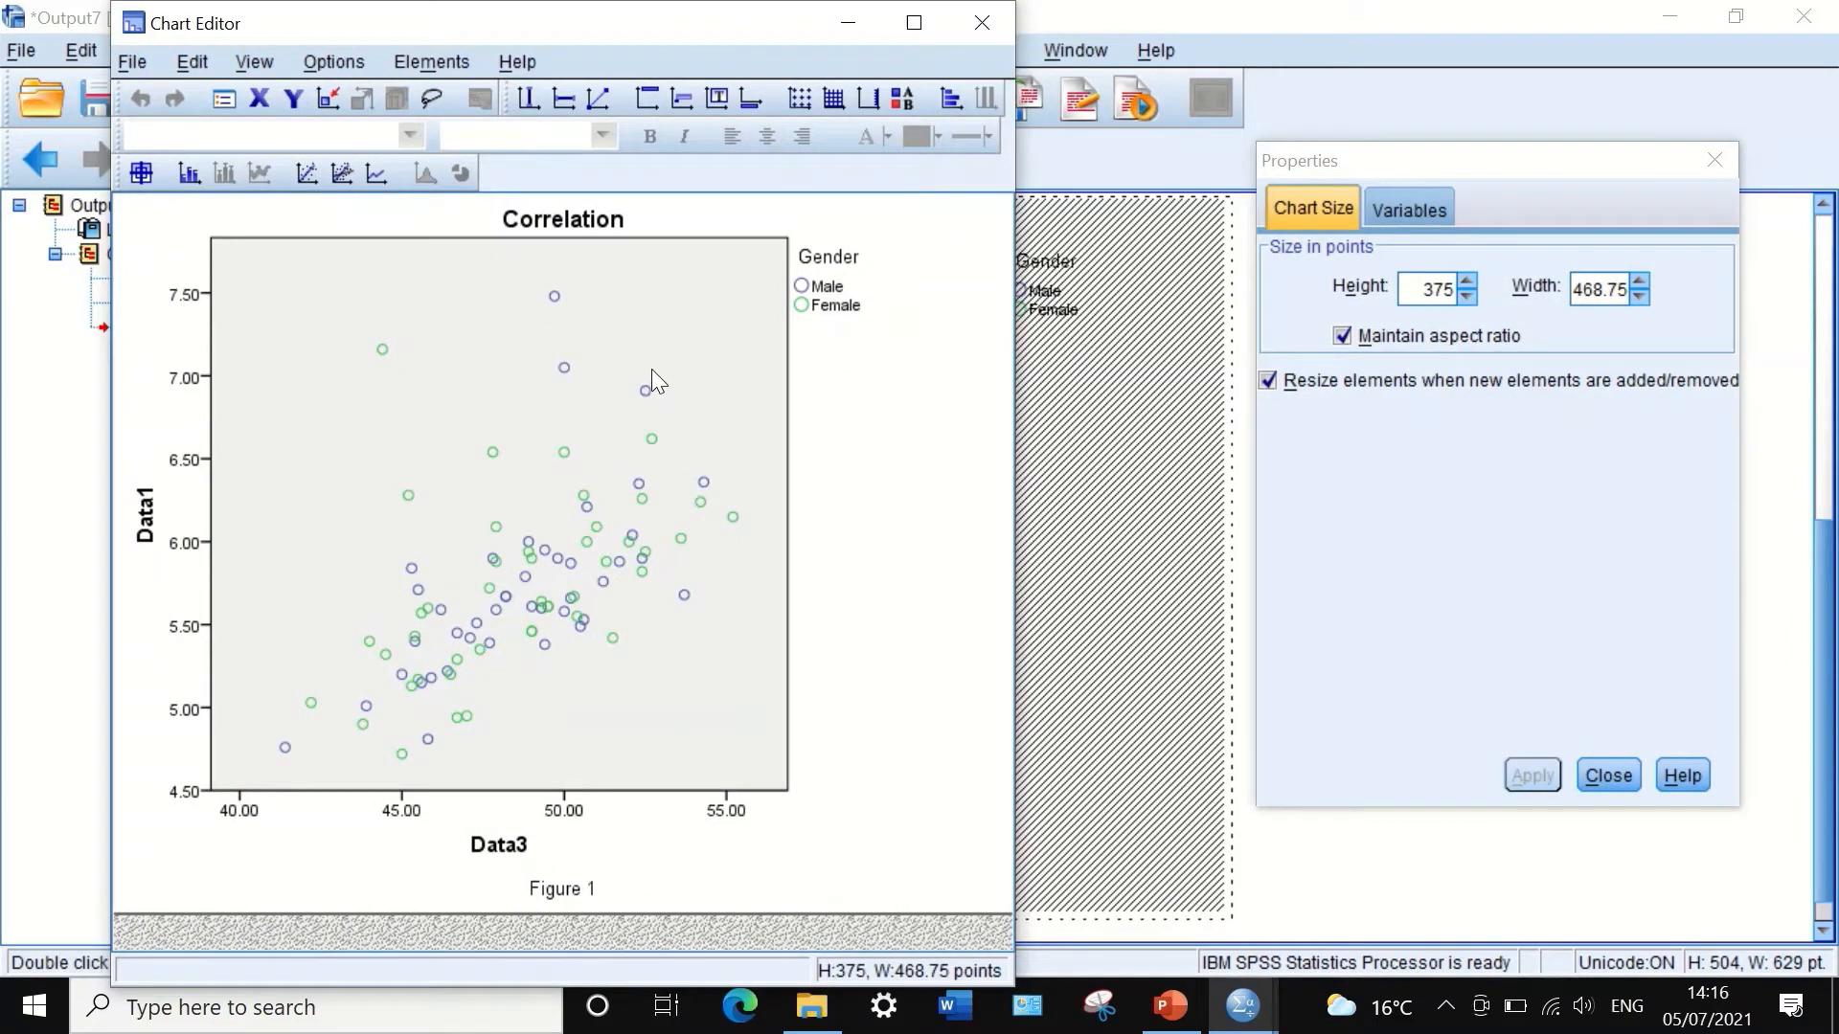
left_click(447, 59)
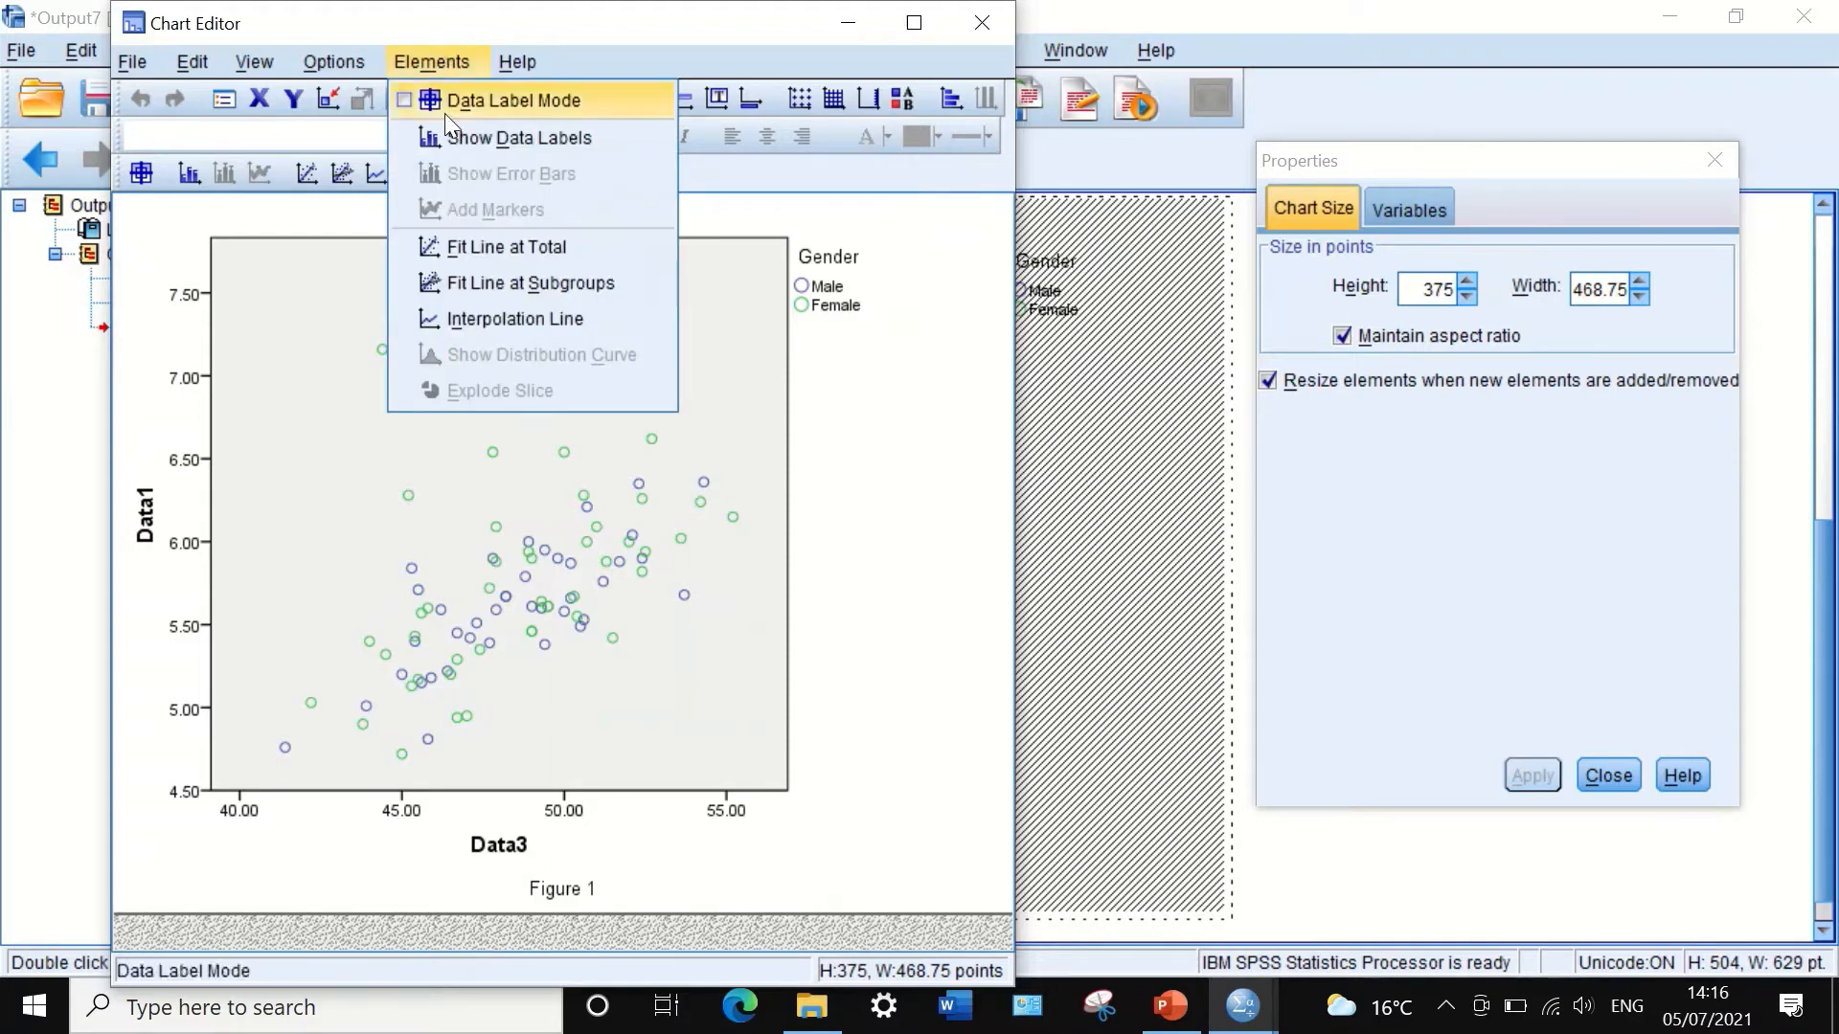
left_click(475, 251)
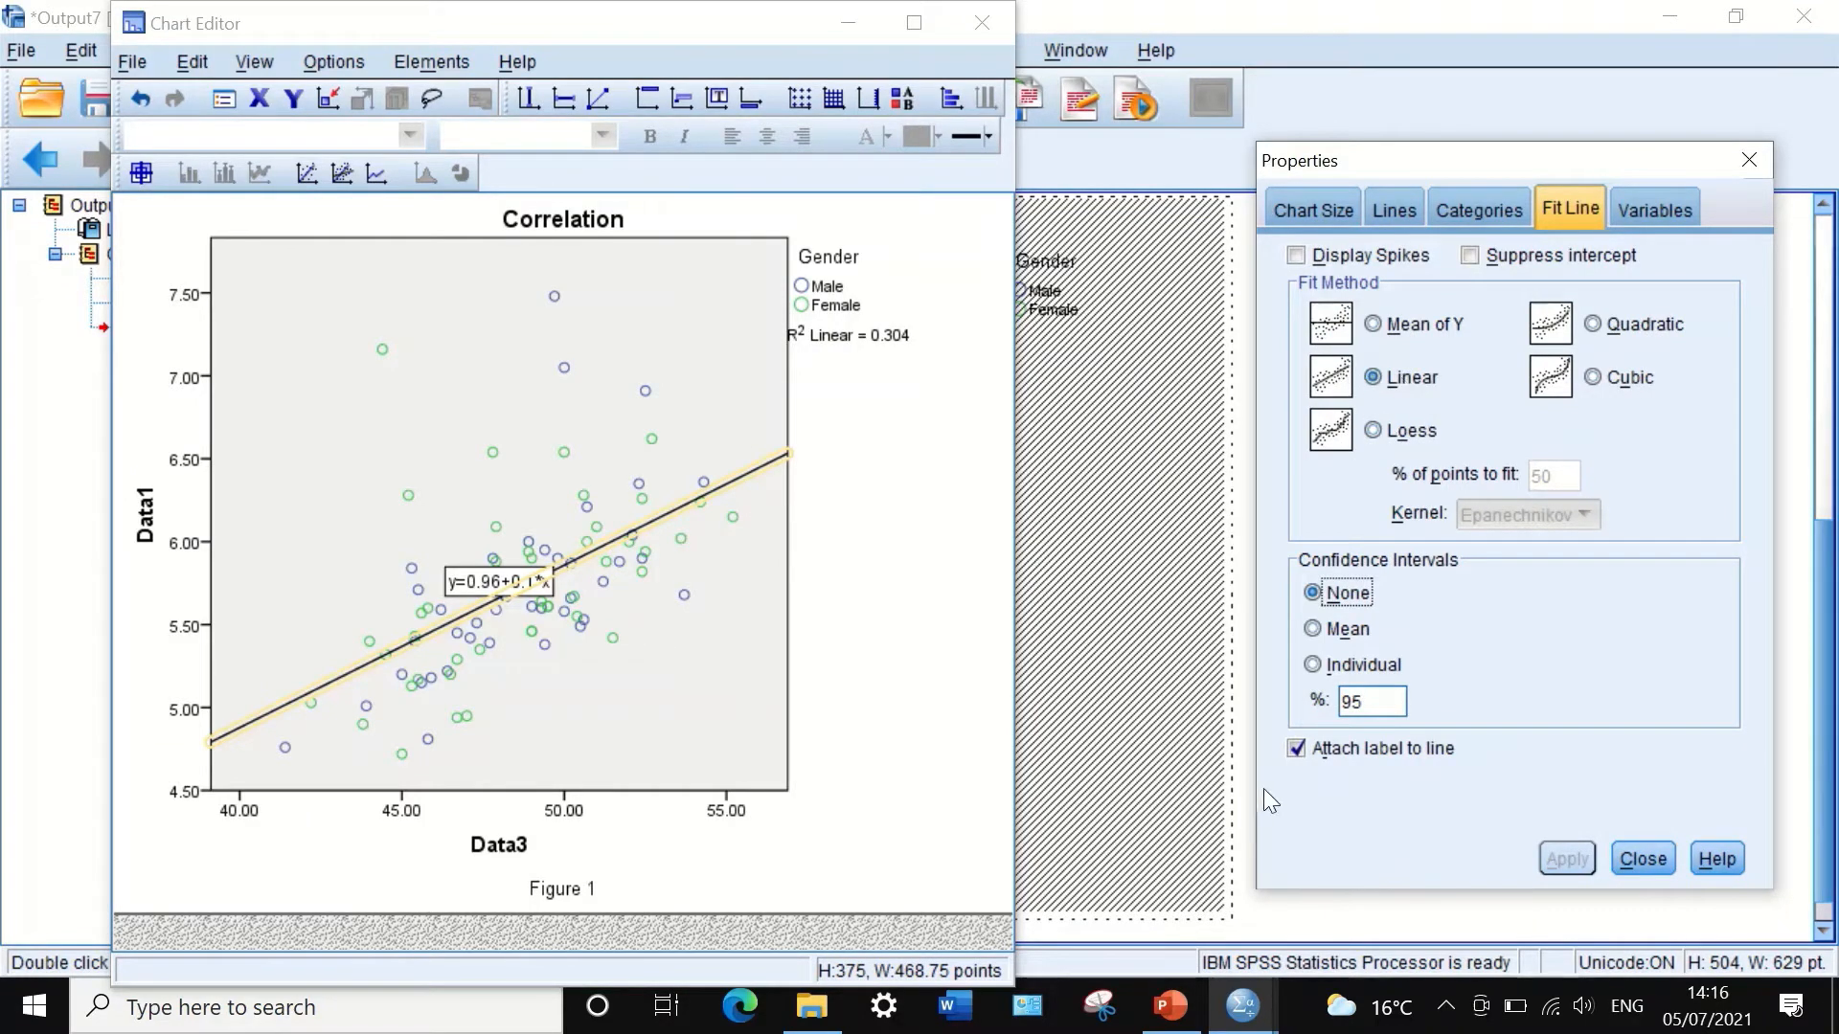
Step: Remove the attached equation label from the fit line and close its properties
left_click(1298, 747)
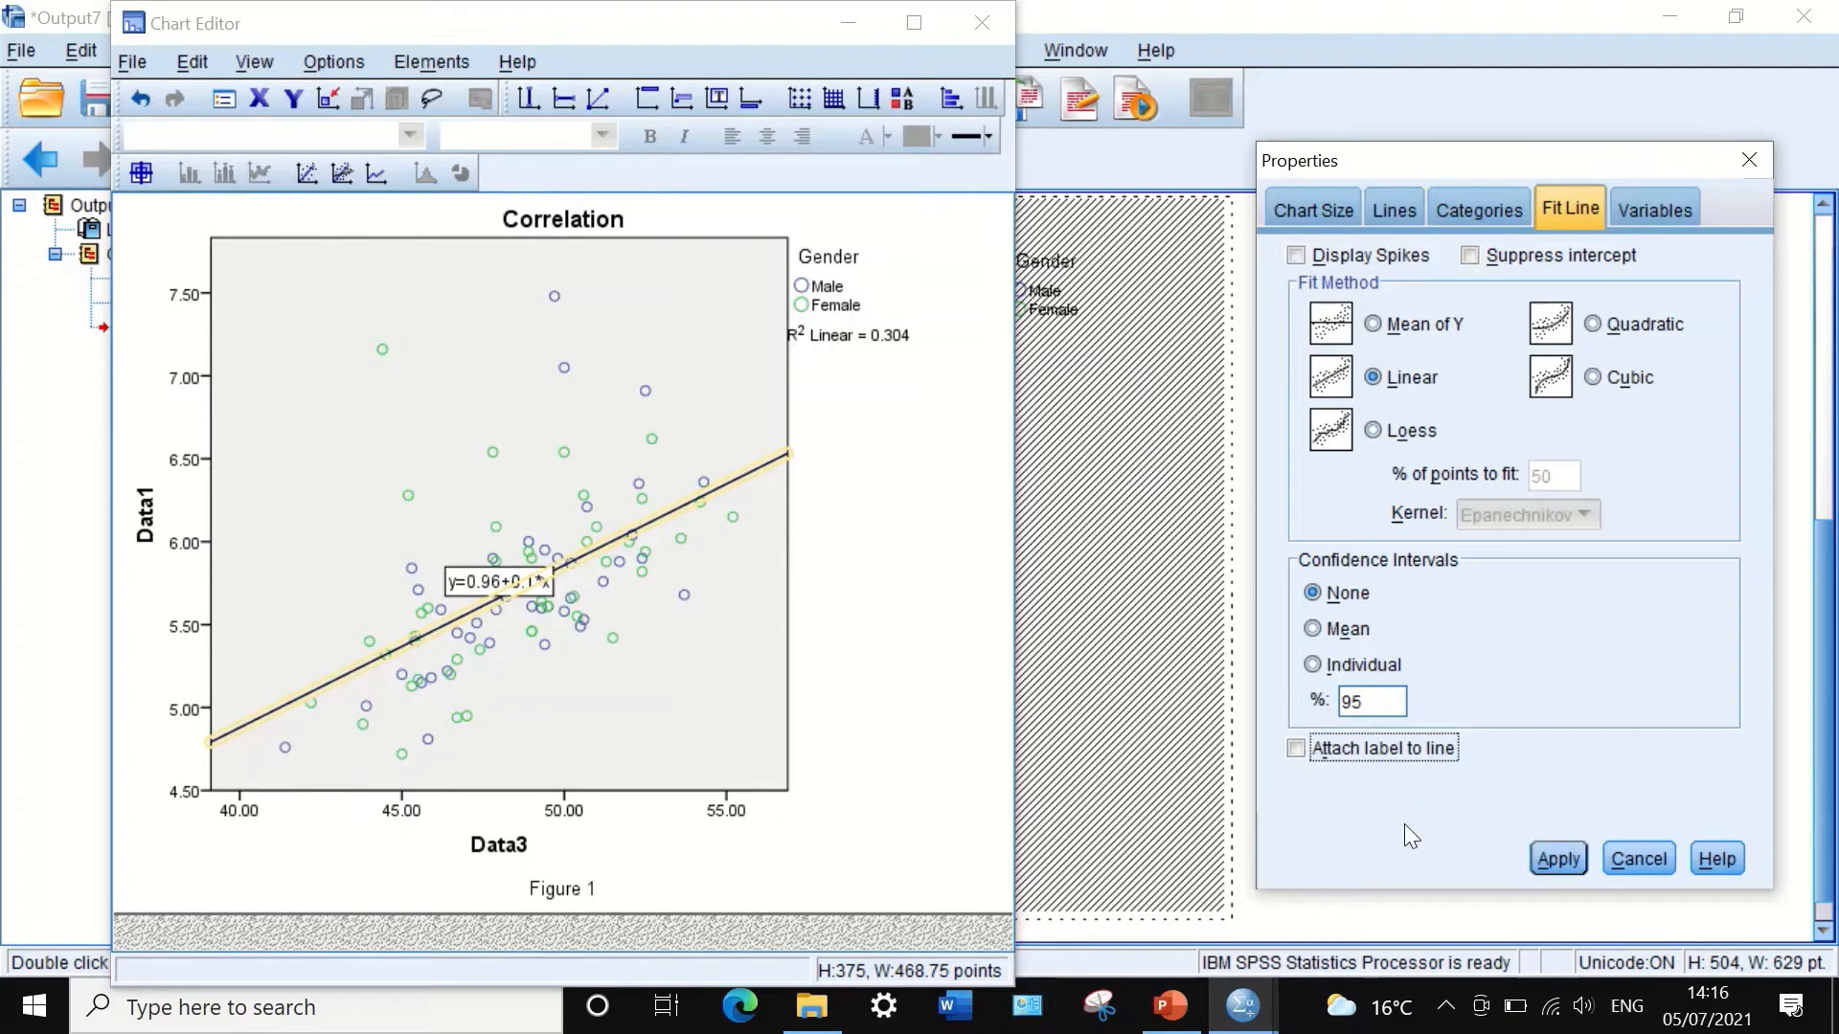
left_click(1551, 853)
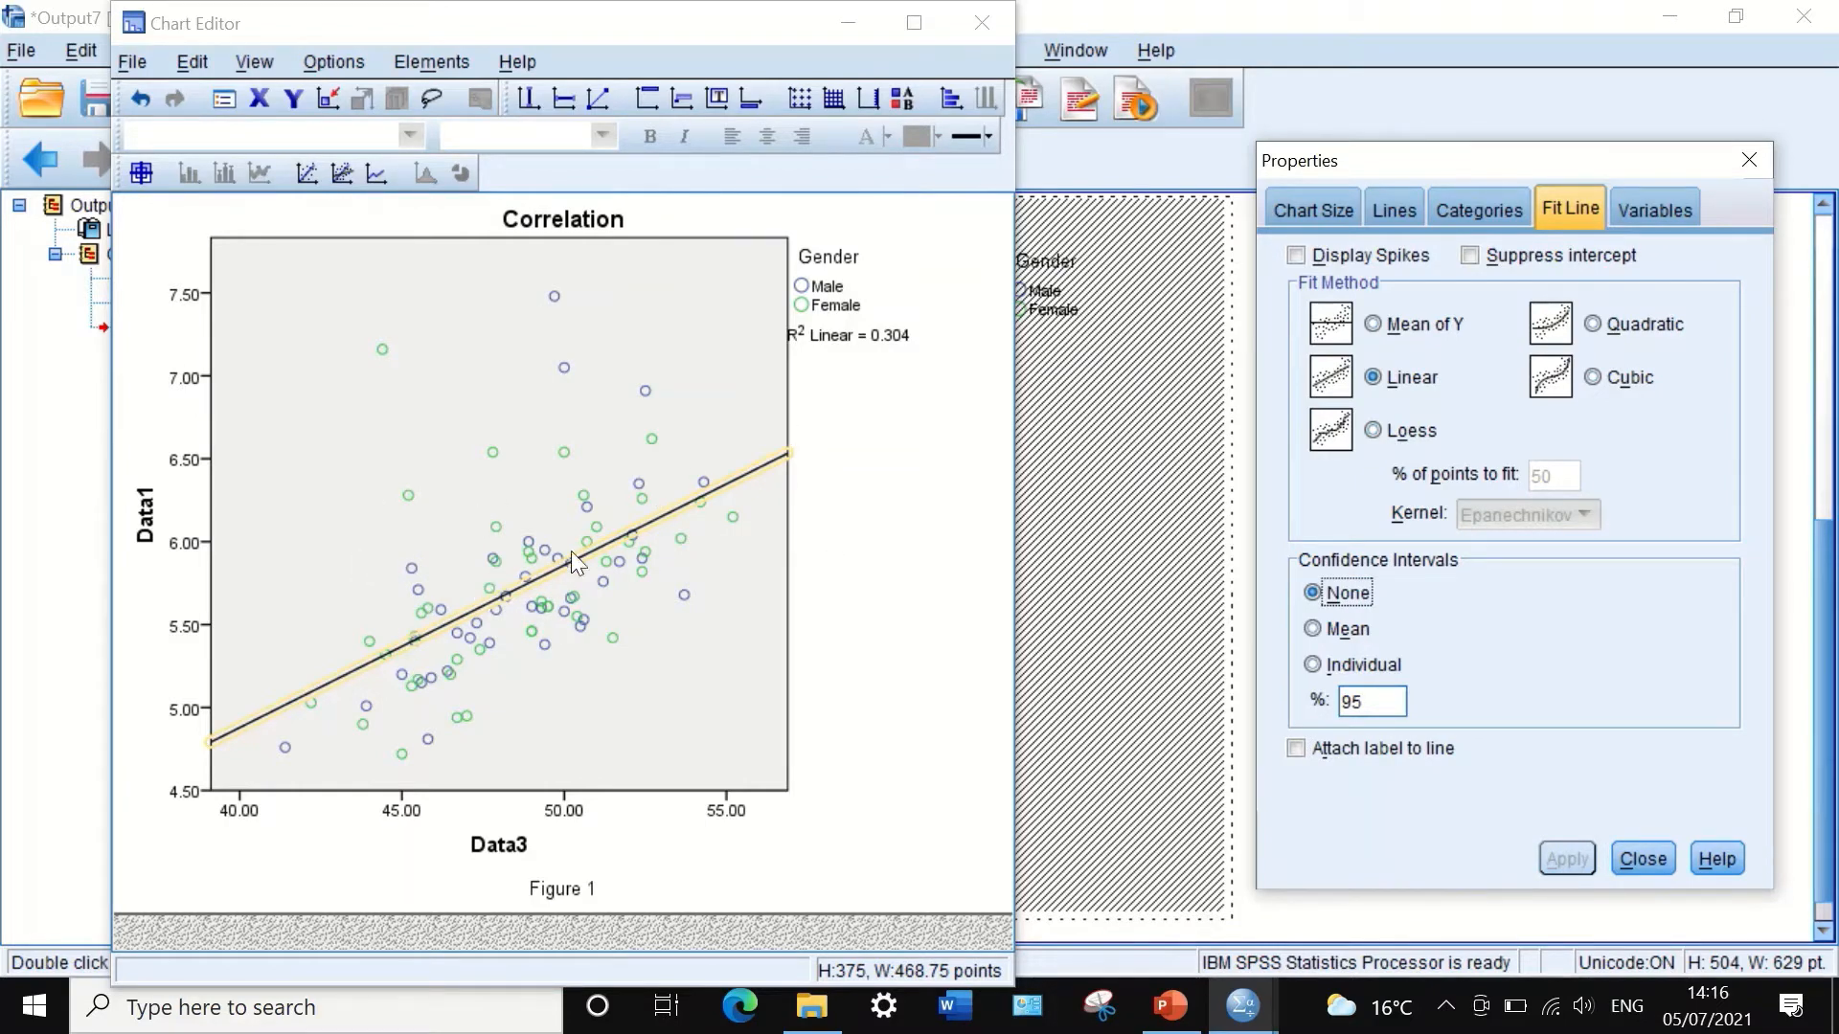
left_click(1748, 161)
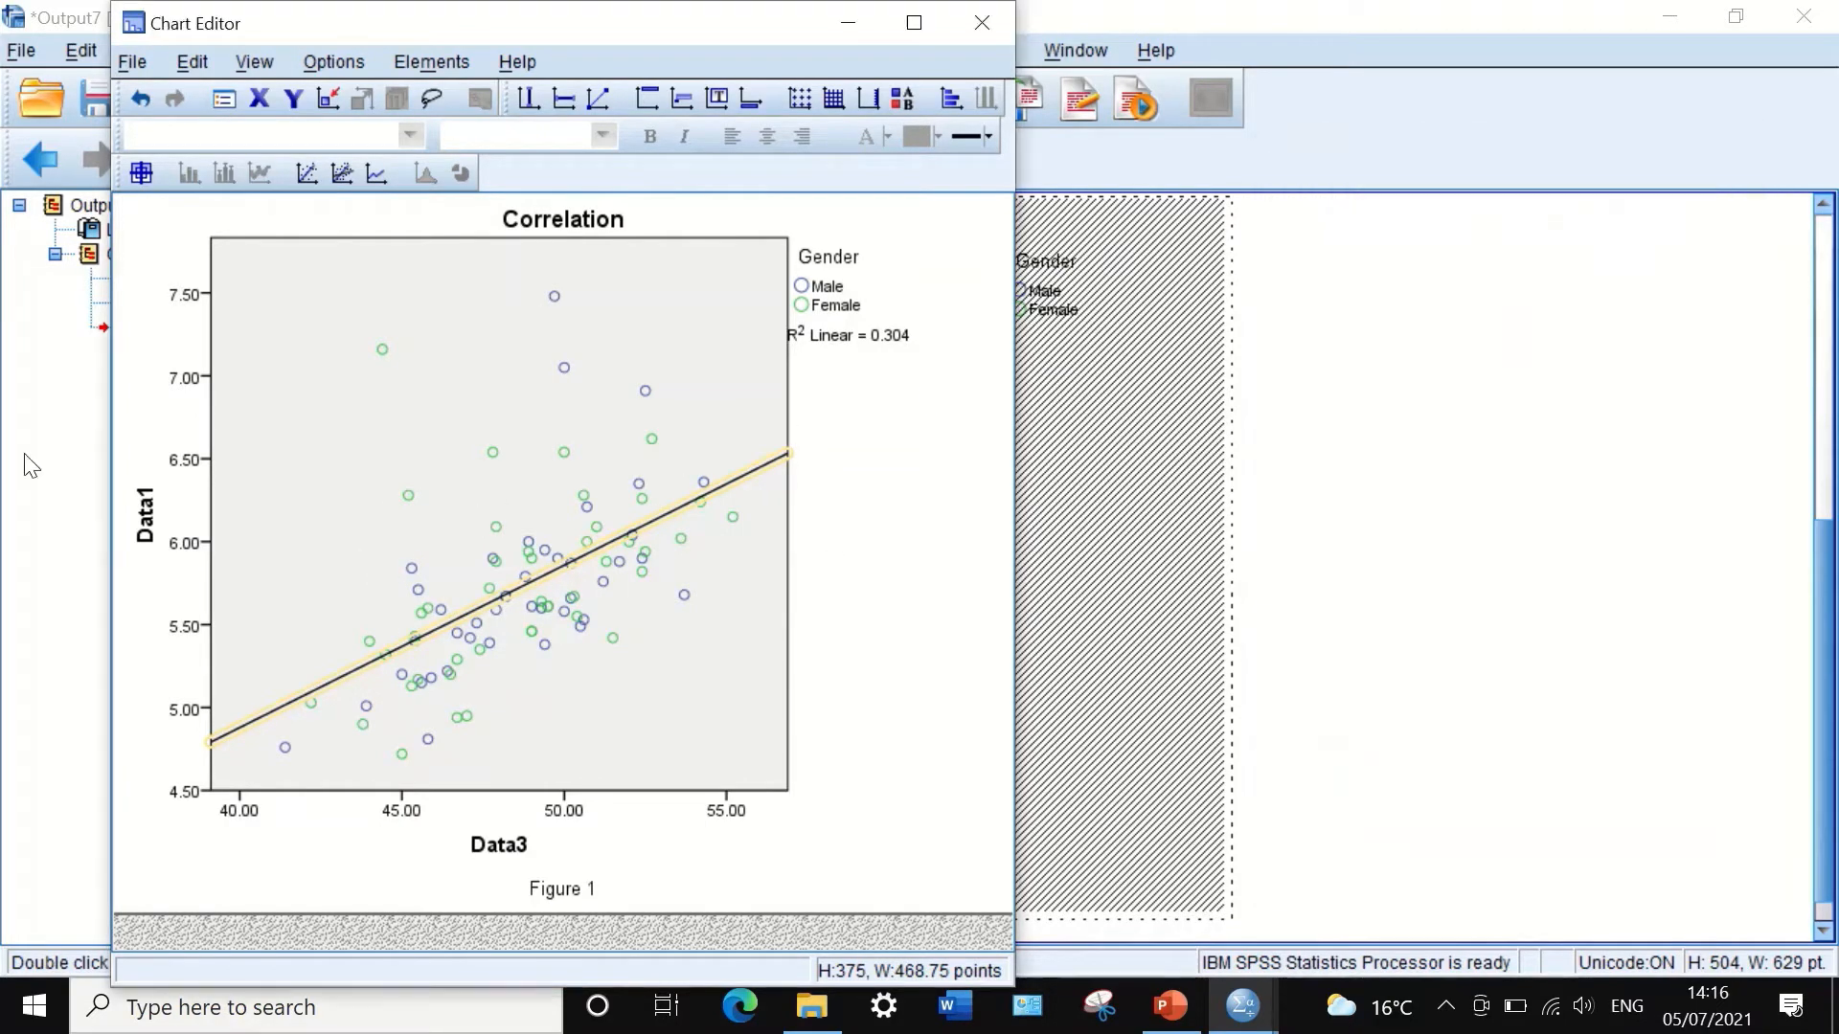
Step: Set the fill colour of the scatterplot's plot area to white and apply it
double_click(393, 276)
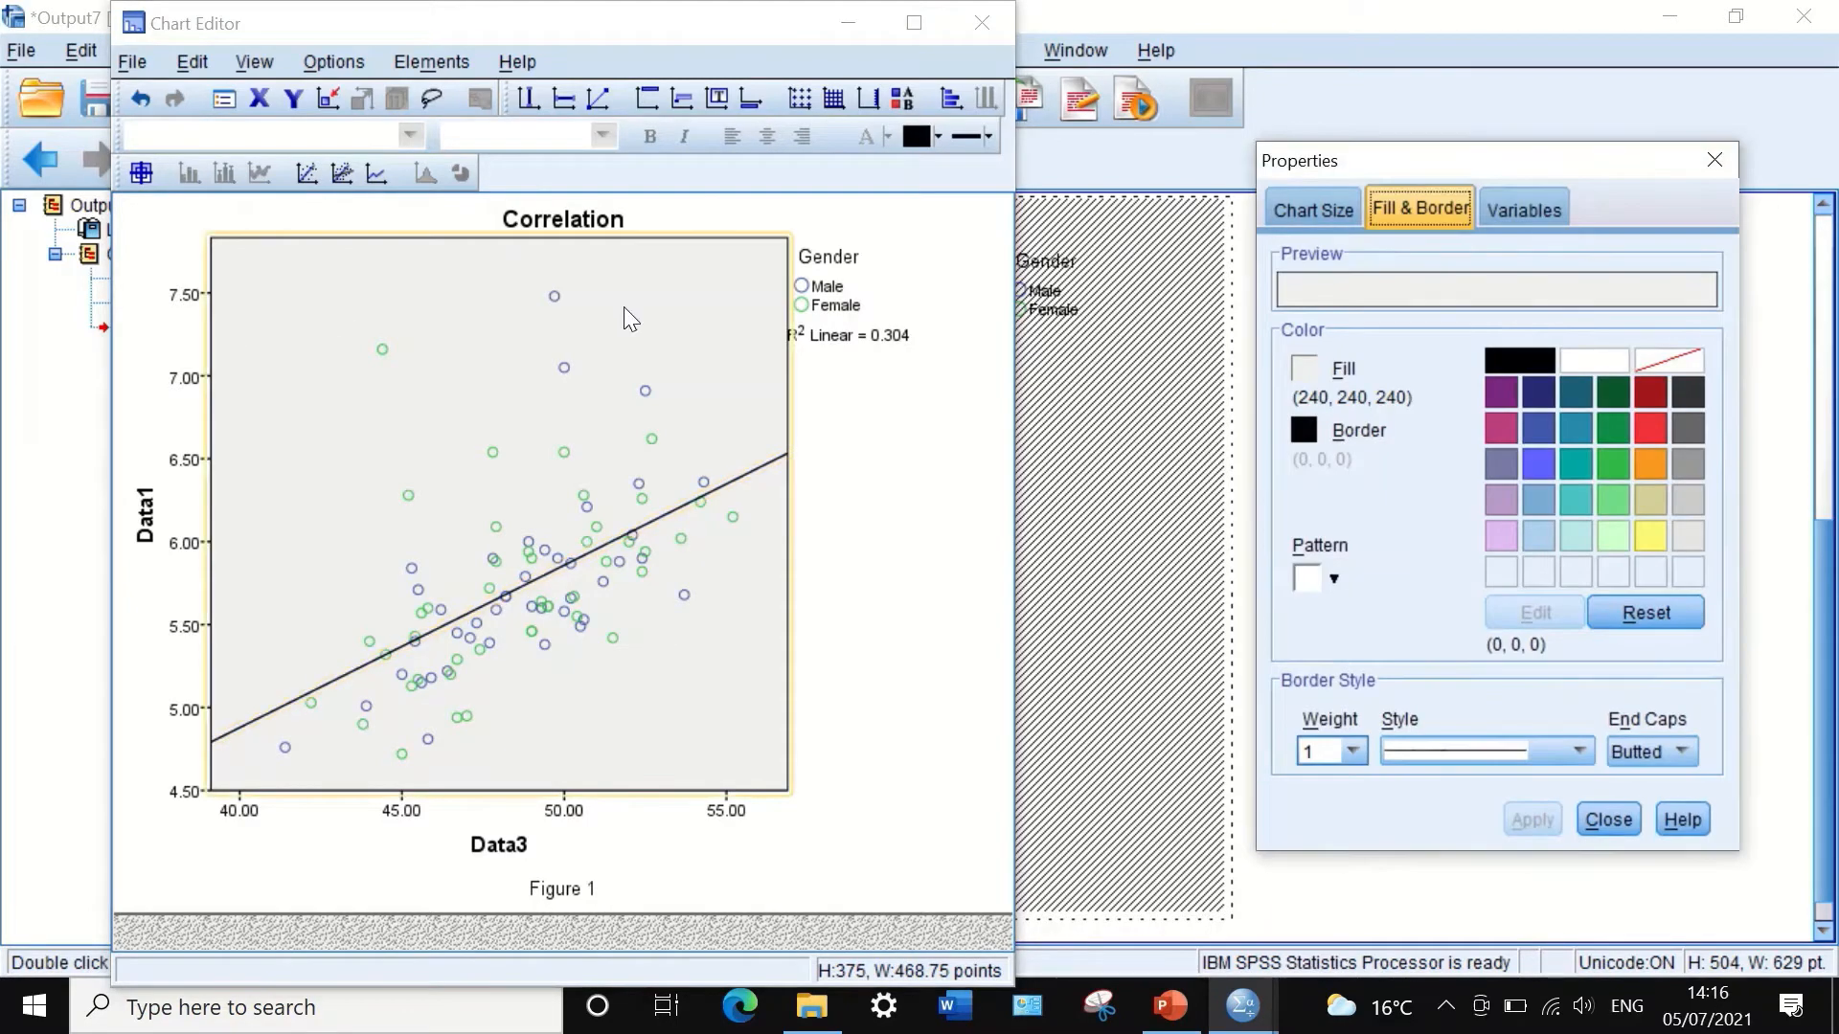
left_click(1576, 362)
left_click(1525, 821)
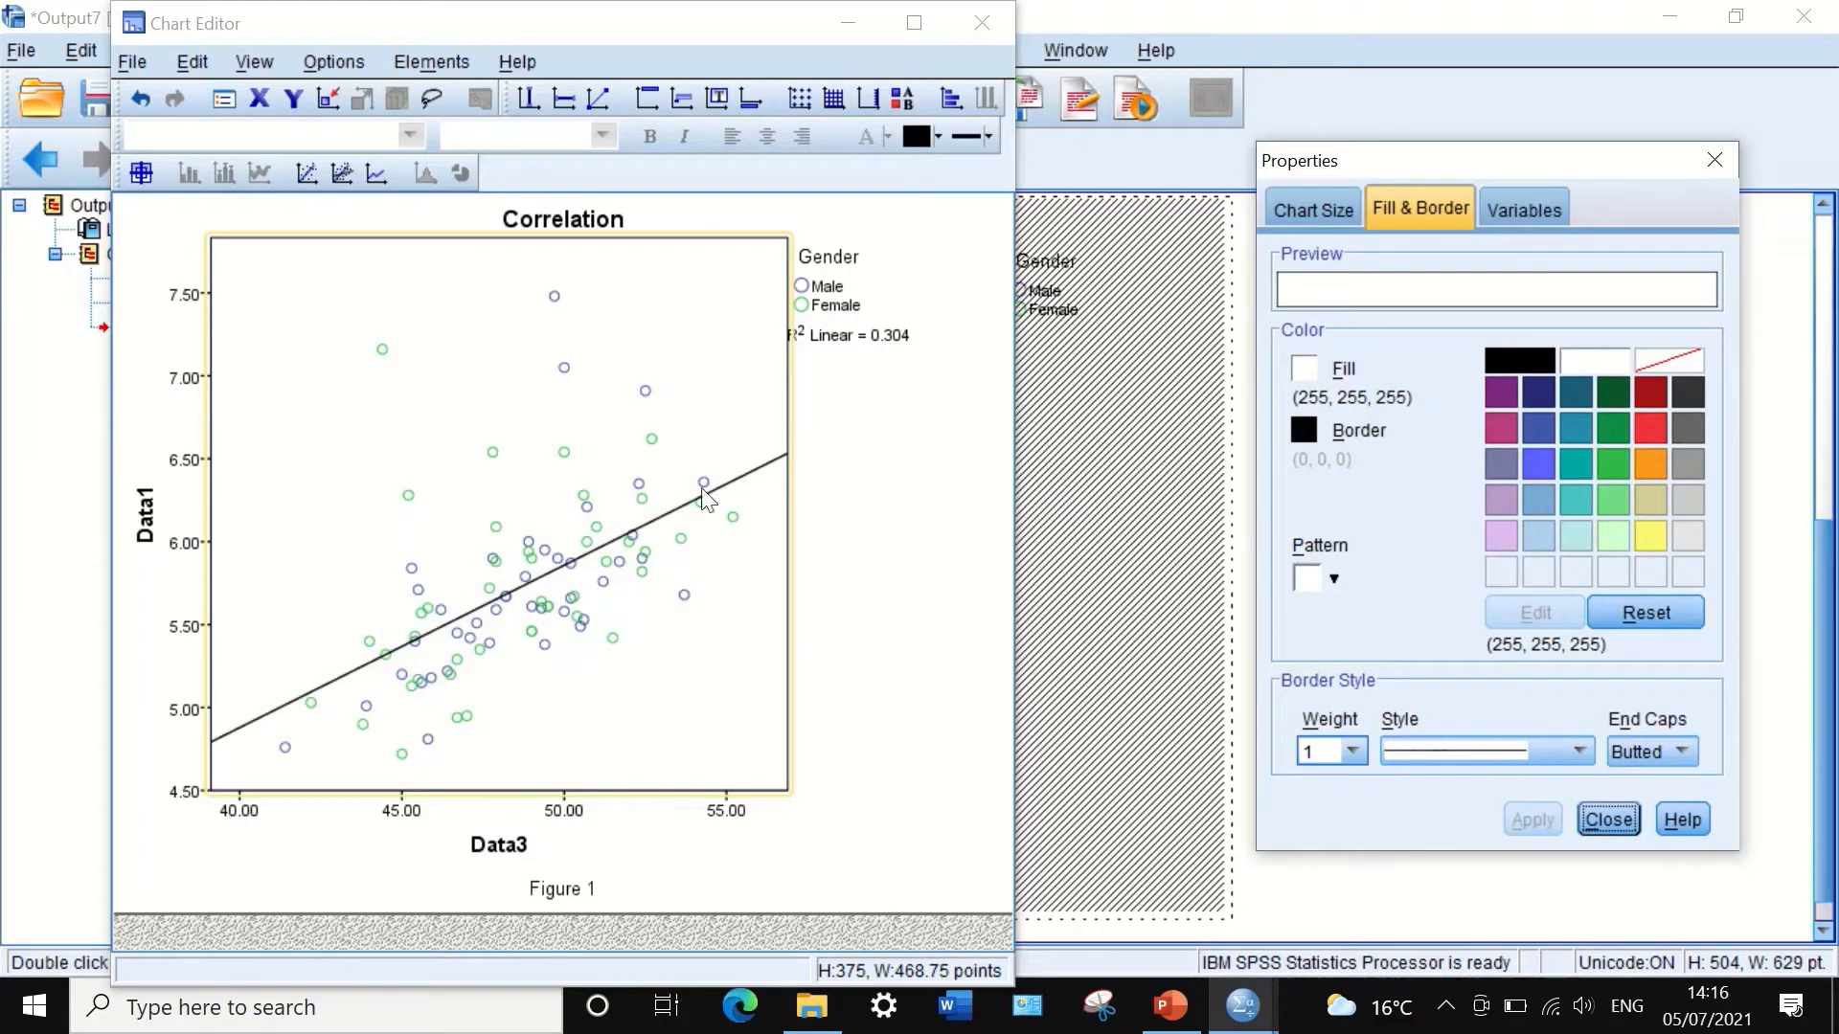
left_click(1719, 160)
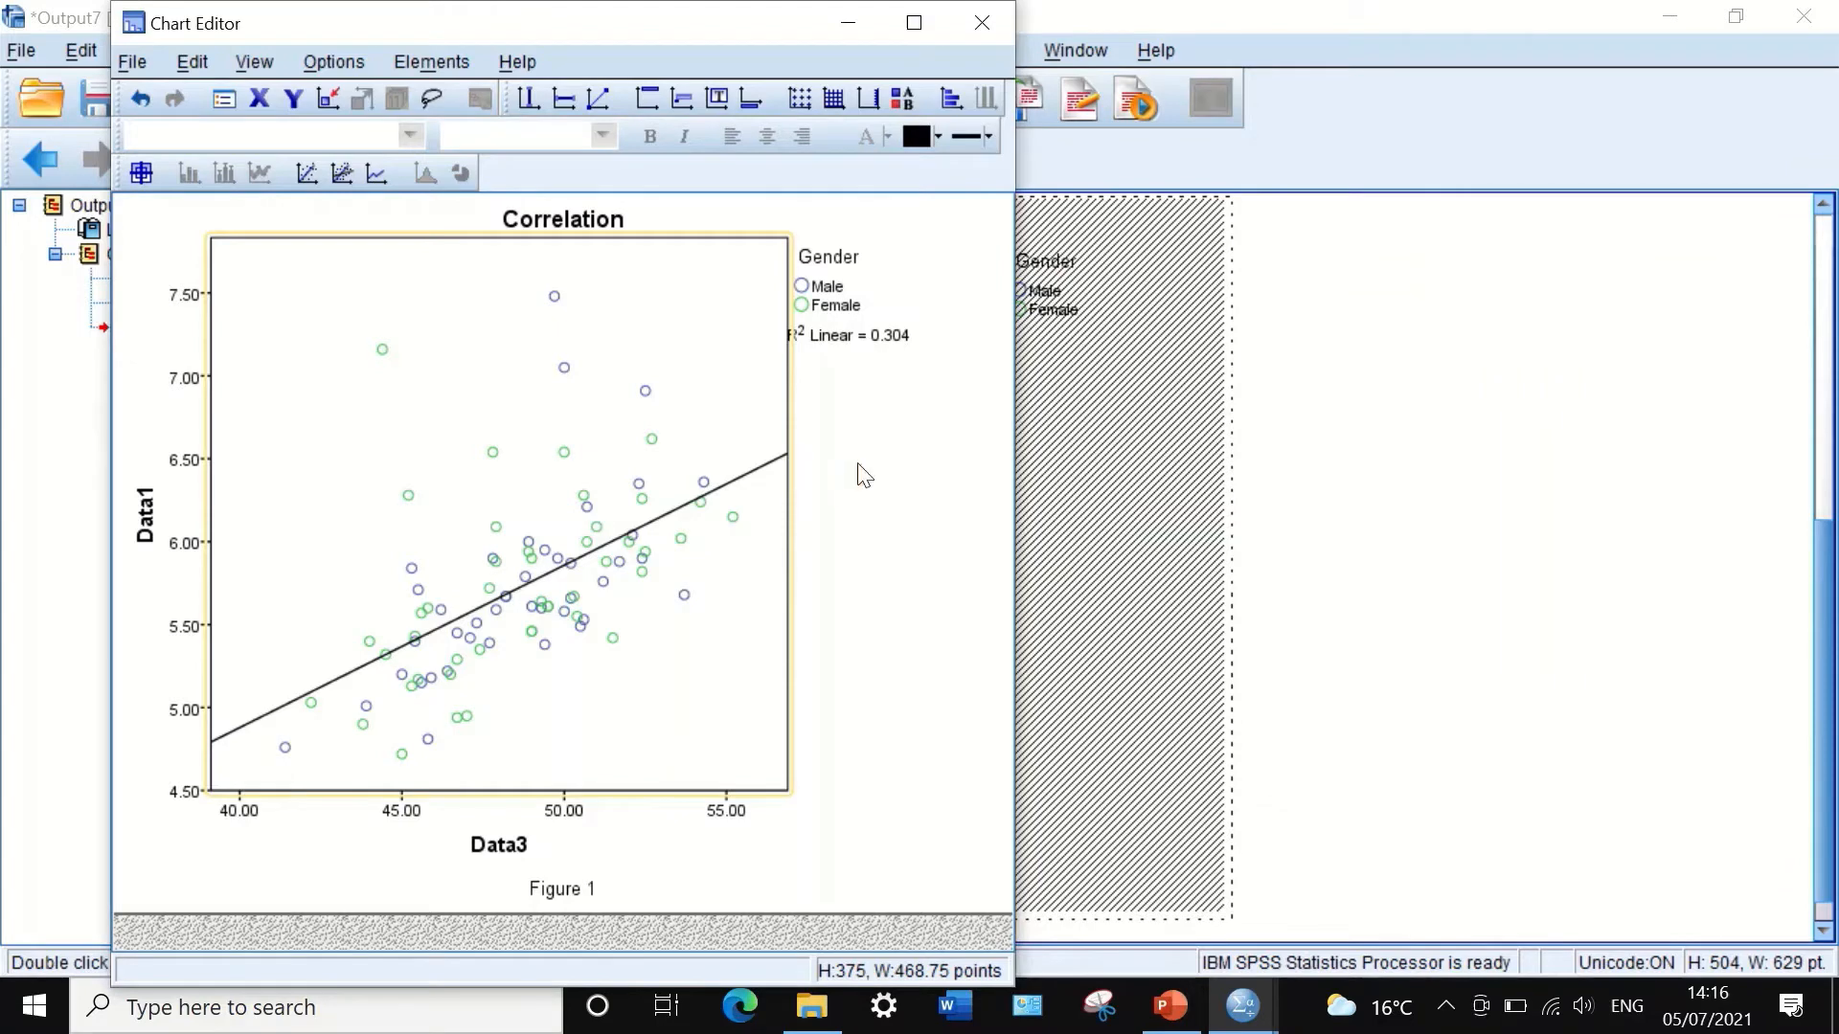
Step: Delete the R² Linear label beneath the Gender legend
left_click(868, 352)
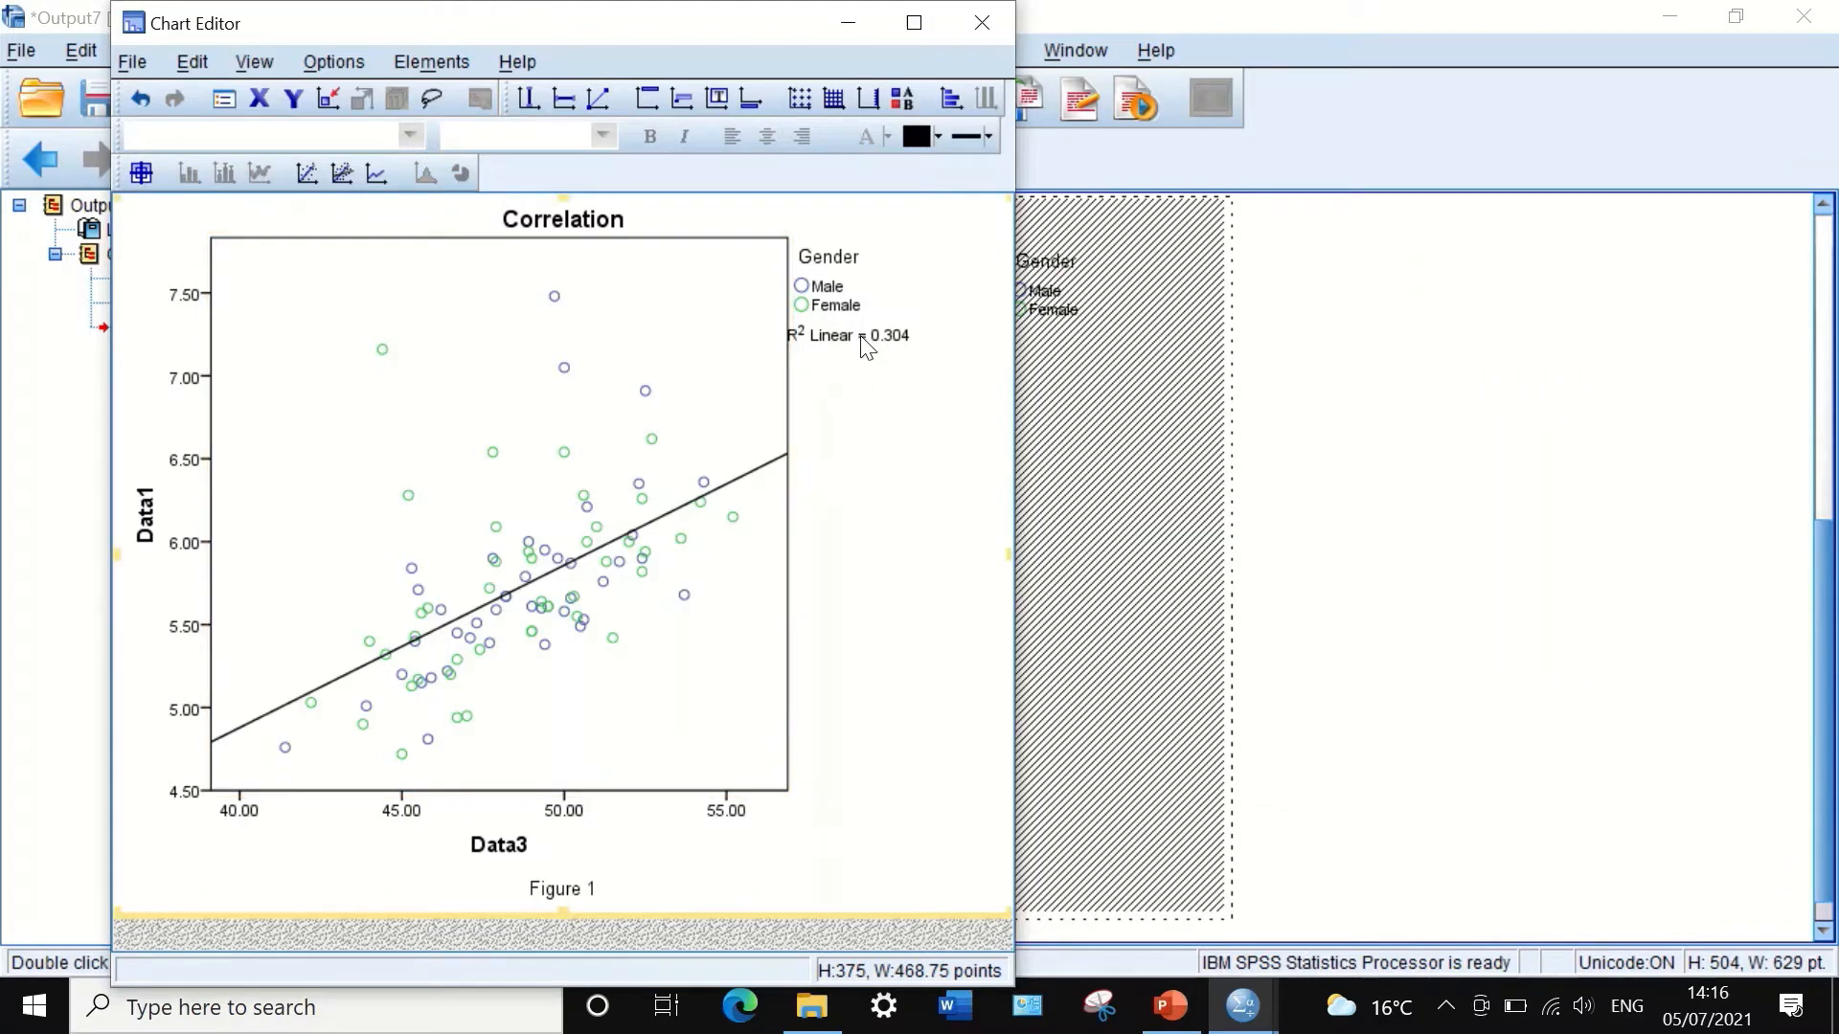
left_click(864, 347)
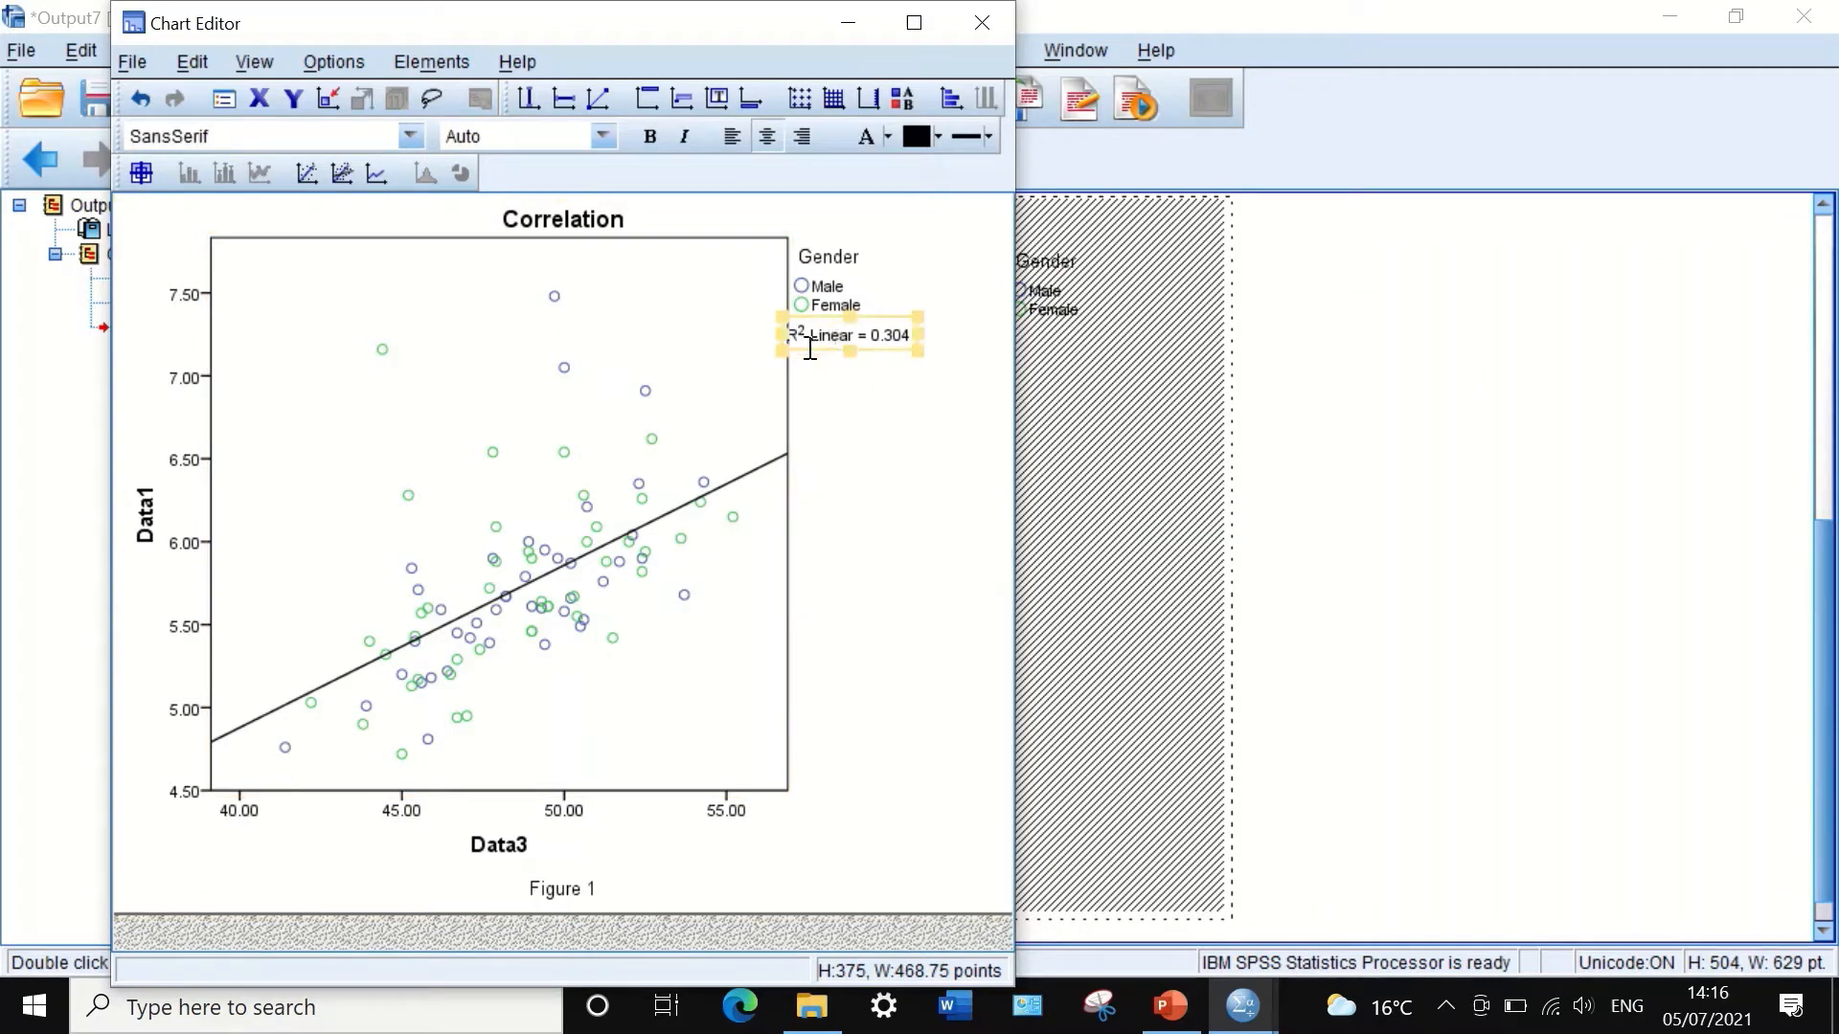
right_click(864, 337)
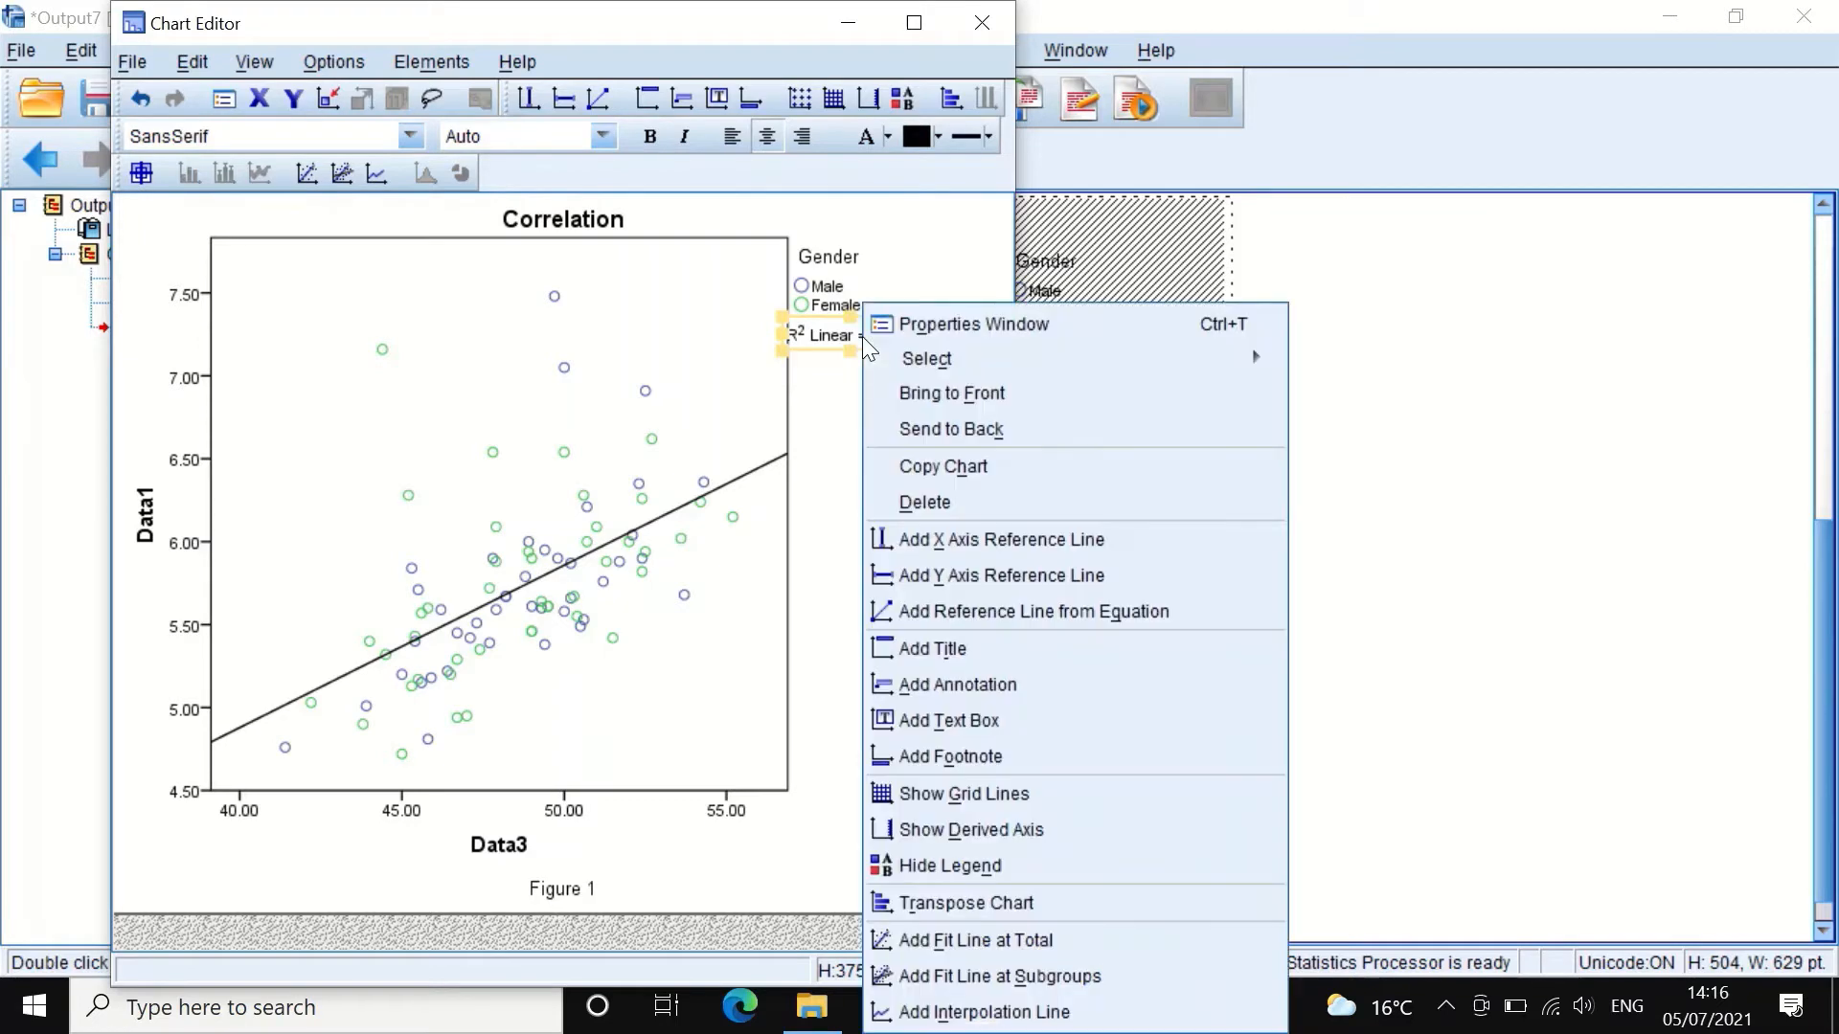
left_click(940, 499)
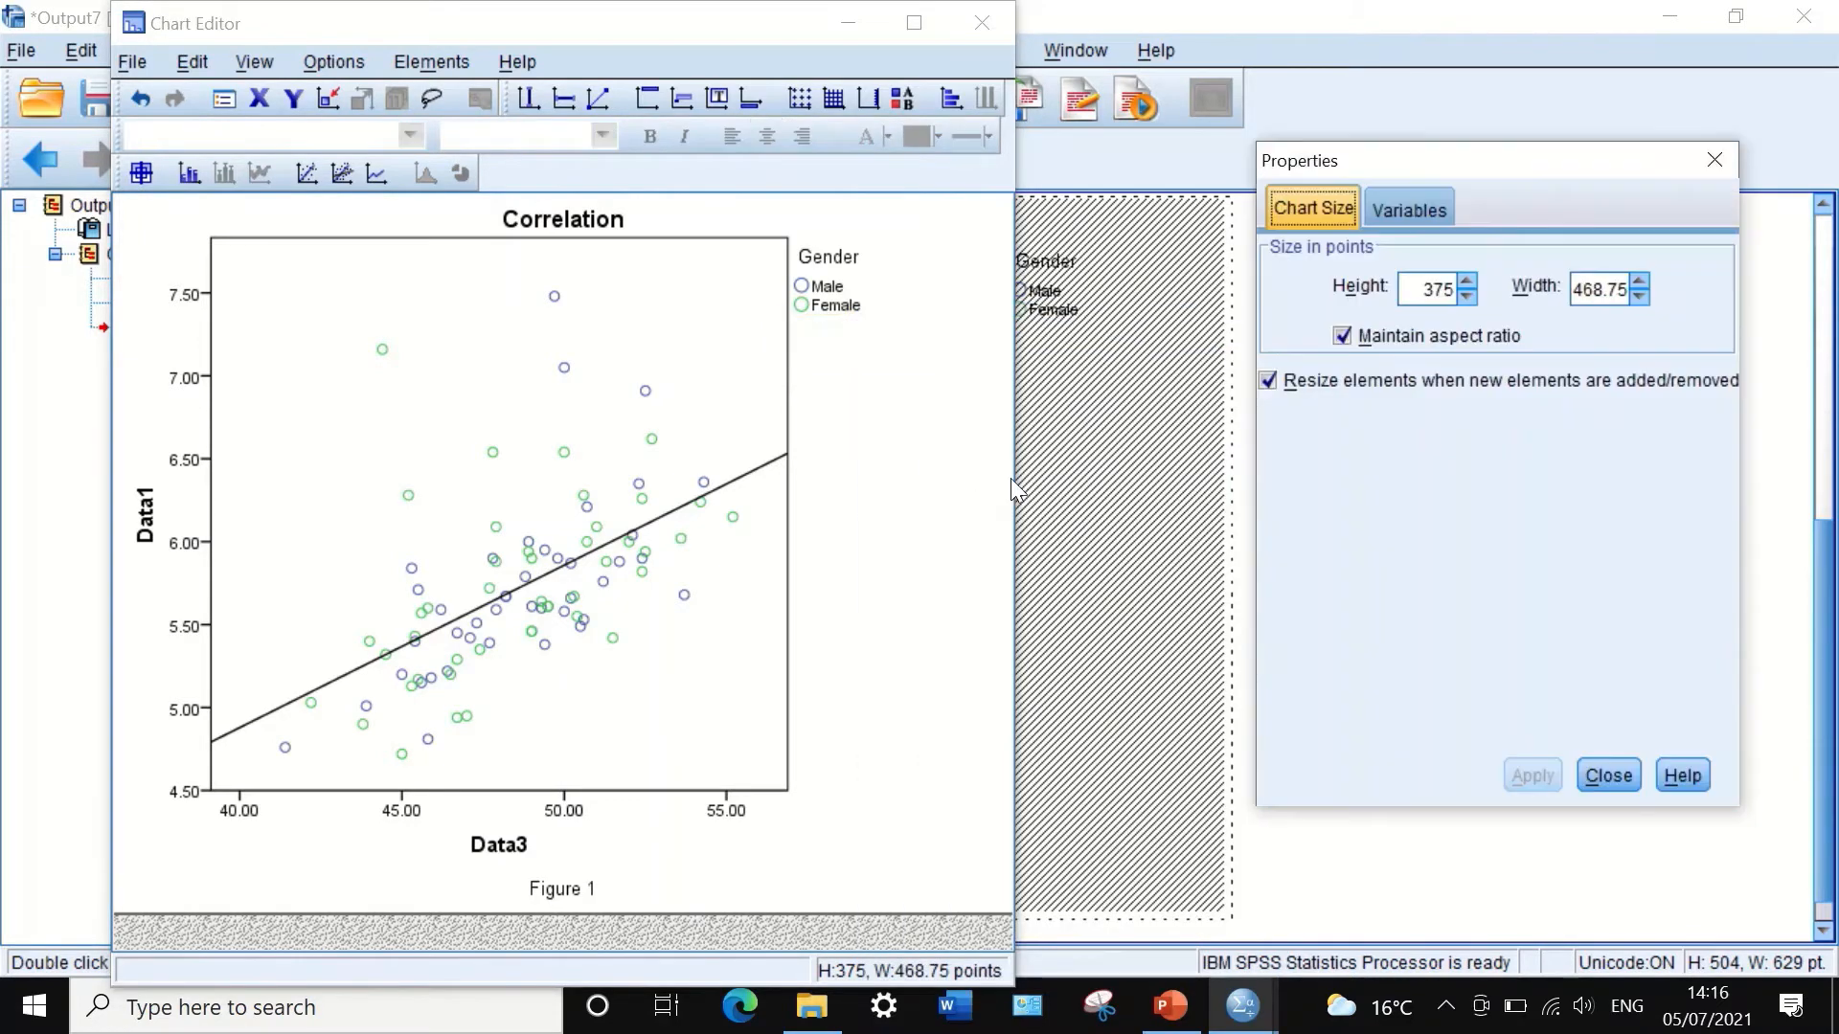
left_click(1609, 774)
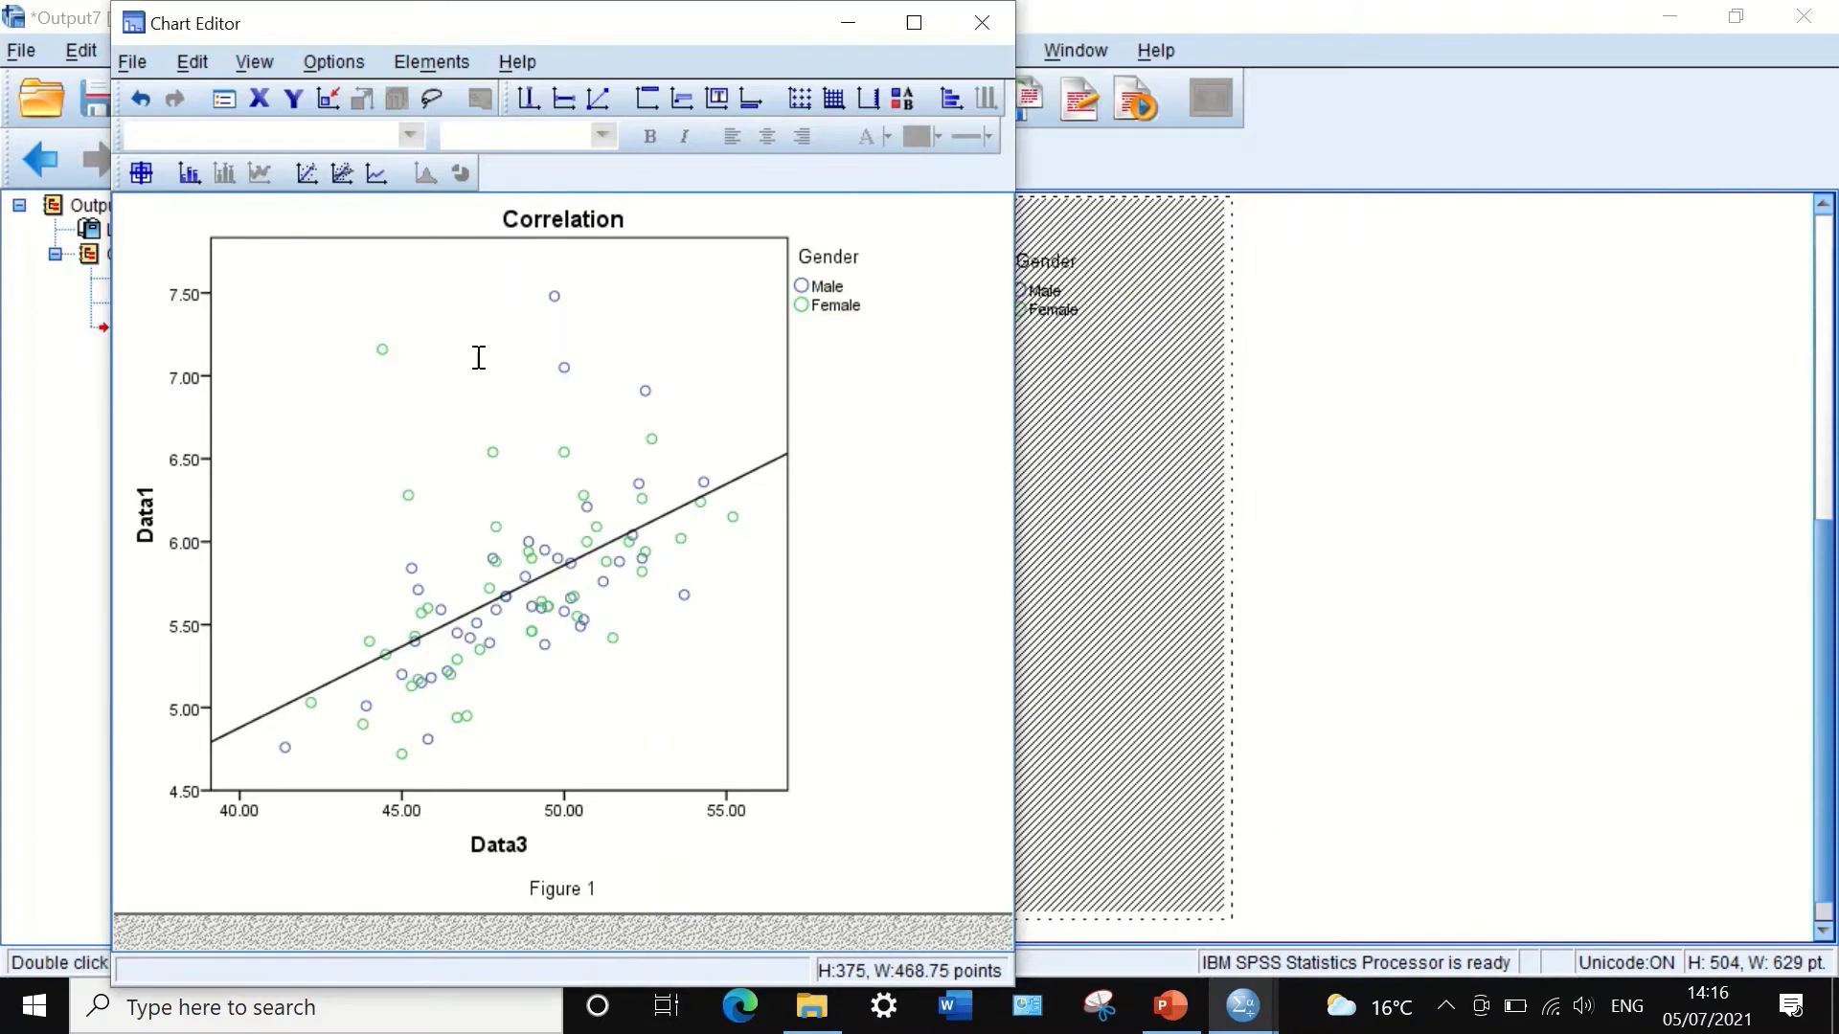
Step: Set the border width of all scatterplot markers to 1.5, apply it and close the marker properties
double_click(565, 366)
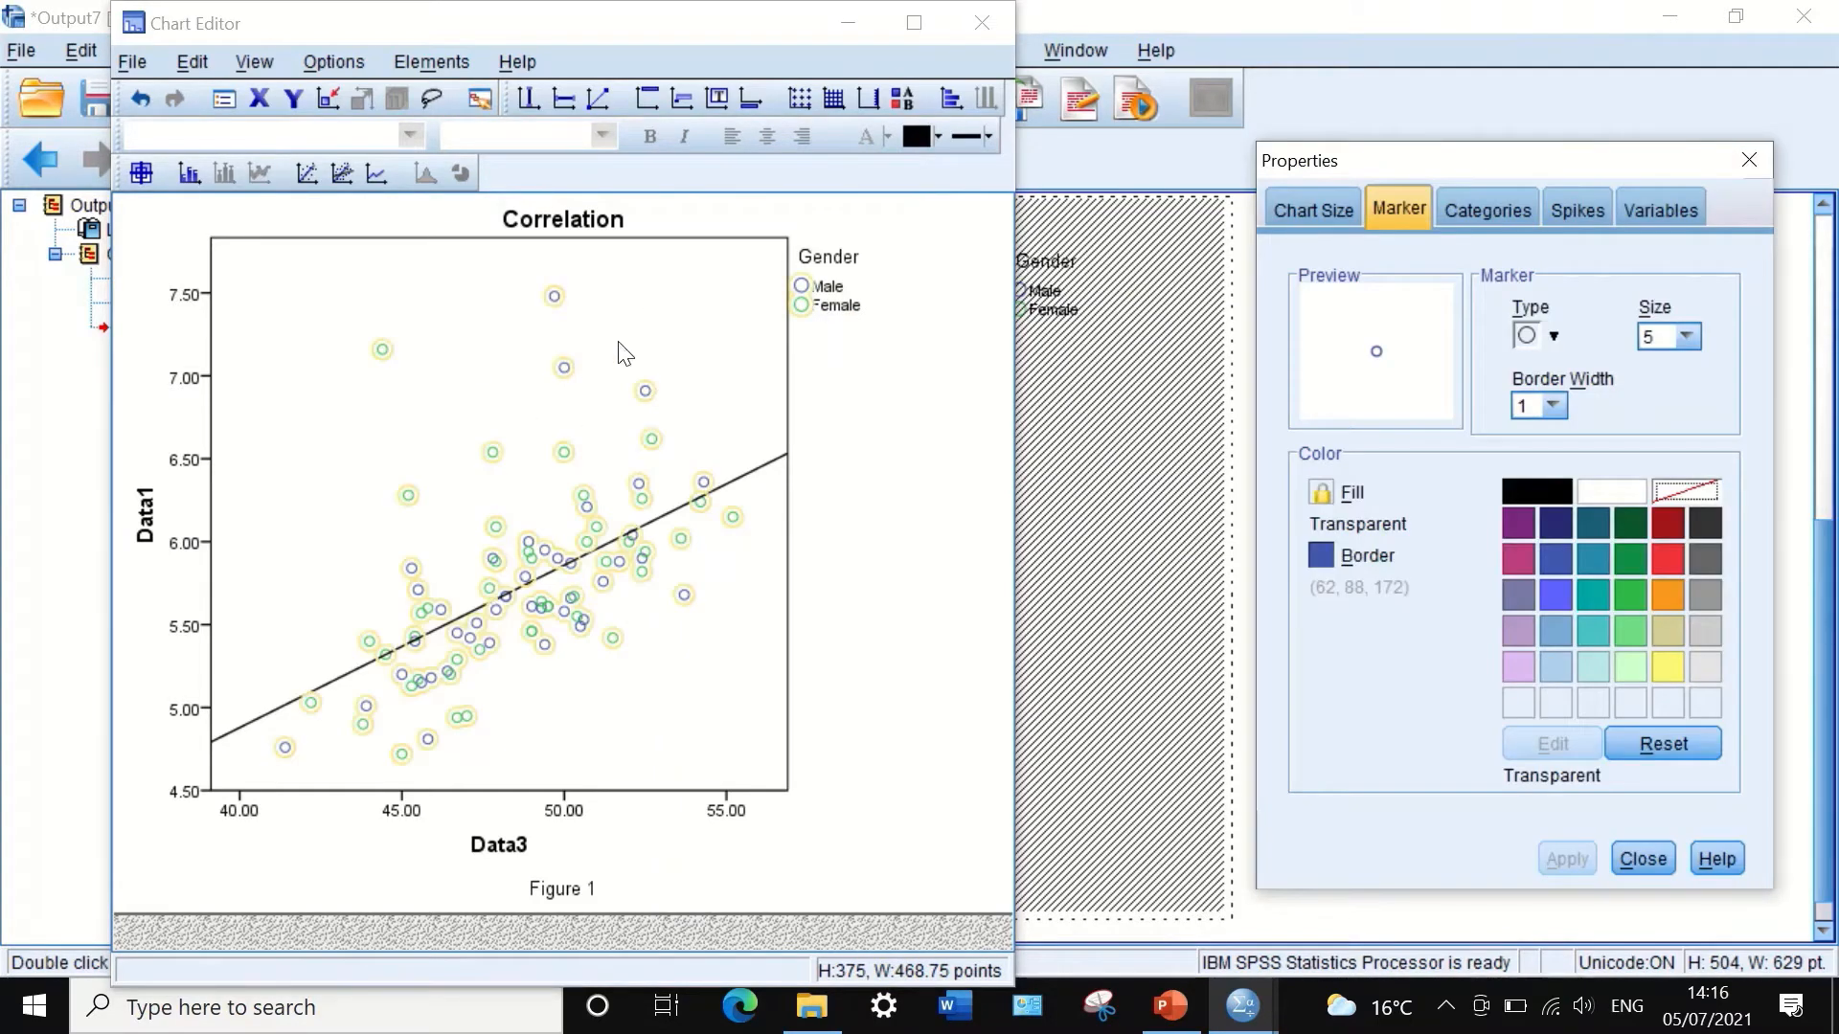
left_click(1552, 406)
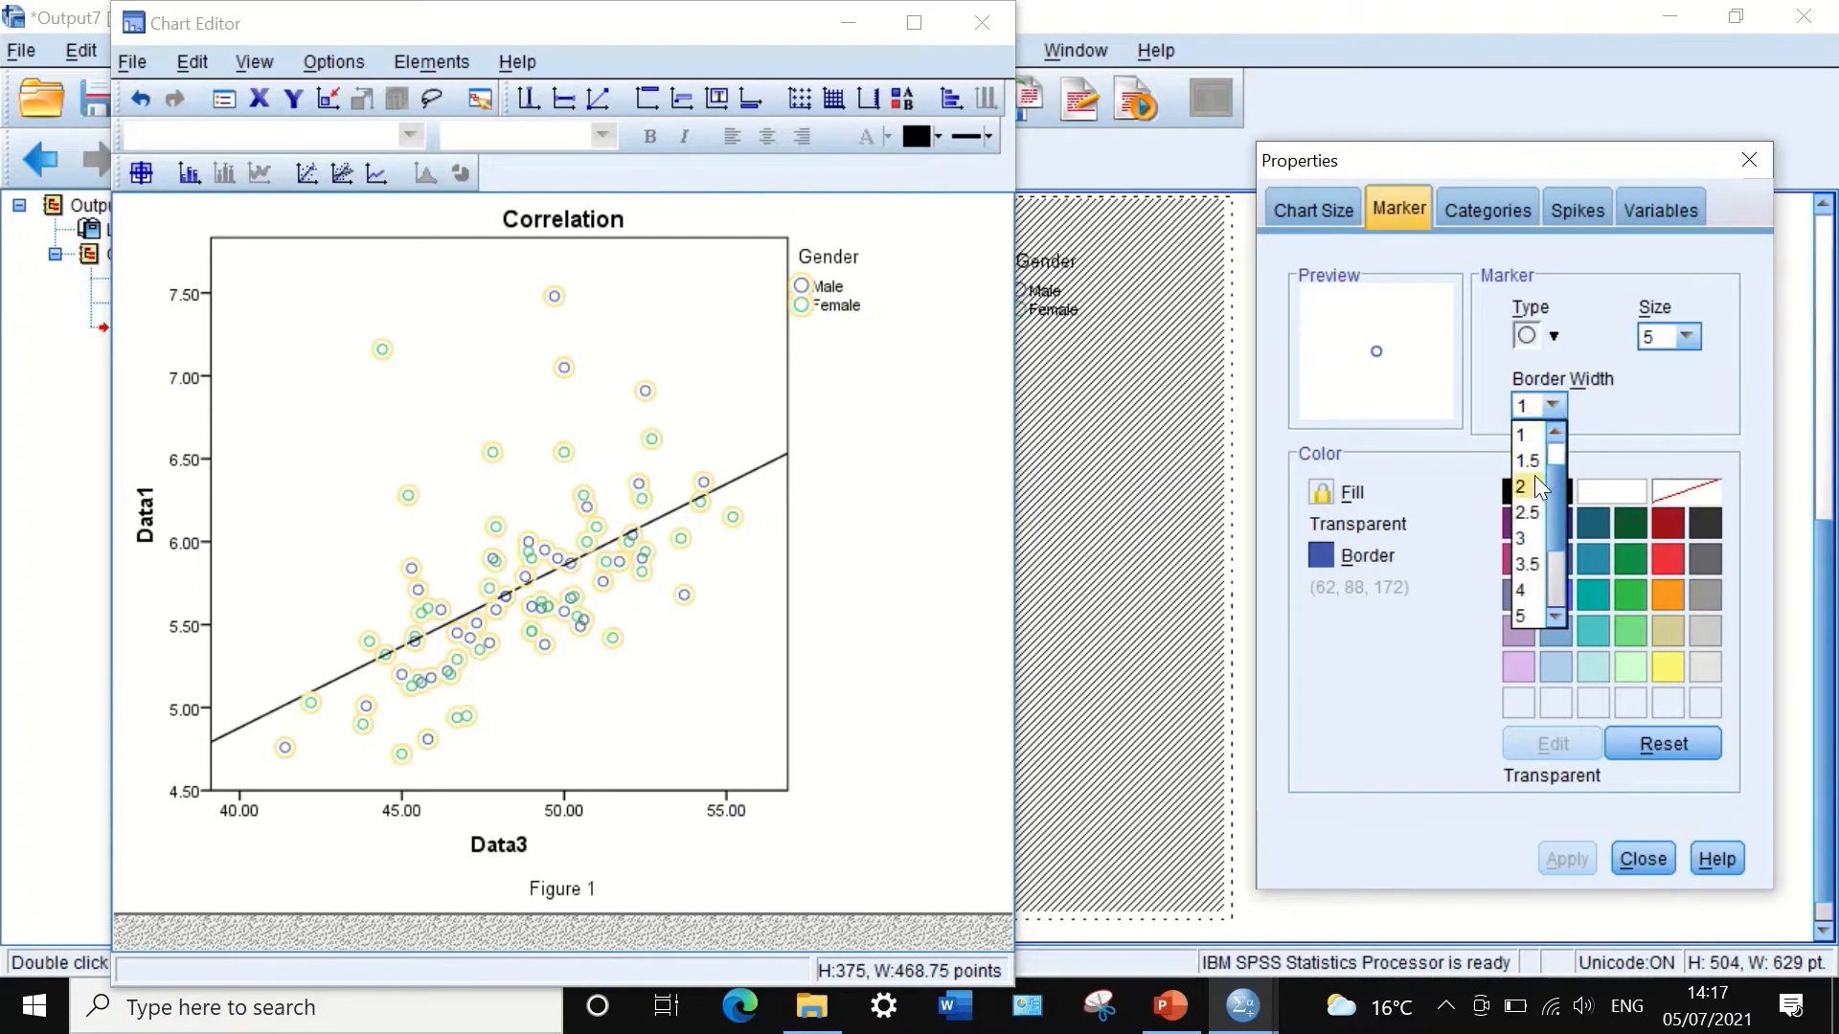
left_click(1531, 461)
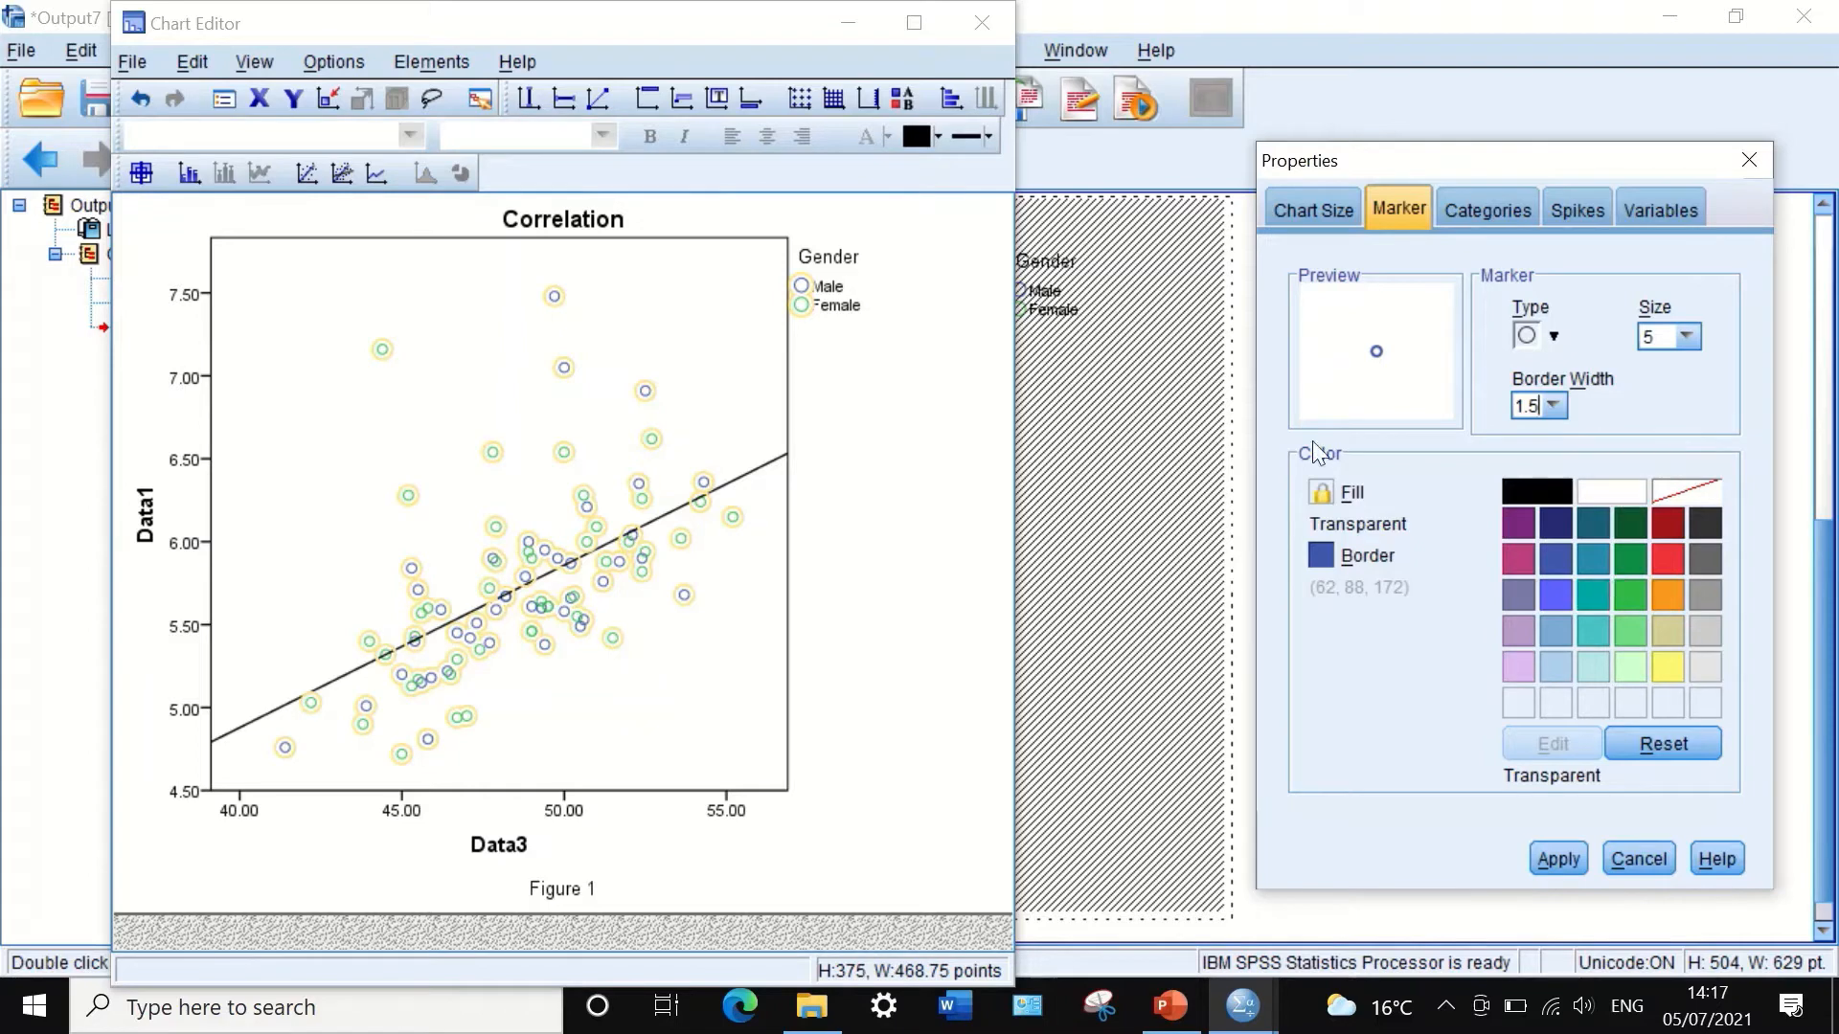
left_click(1298, 198)
left_click(1408, 196)
left_click(1545, 340)
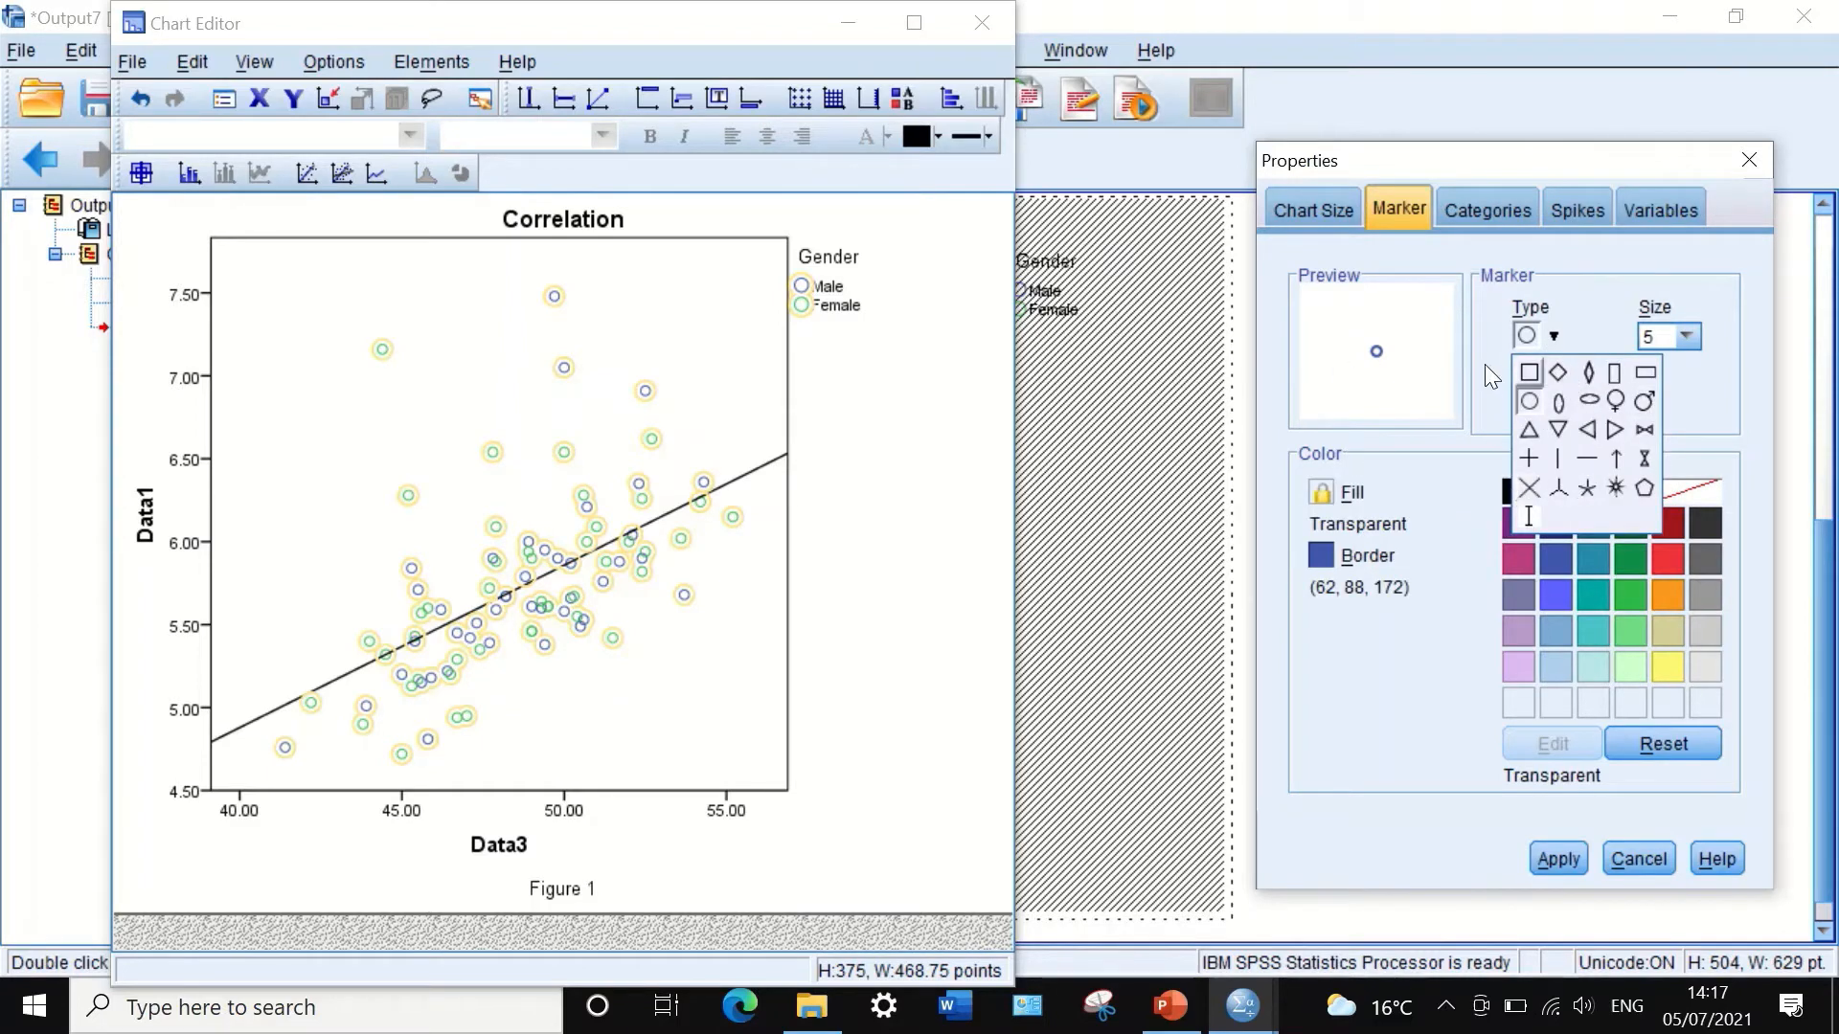
left_click(1476, 213)
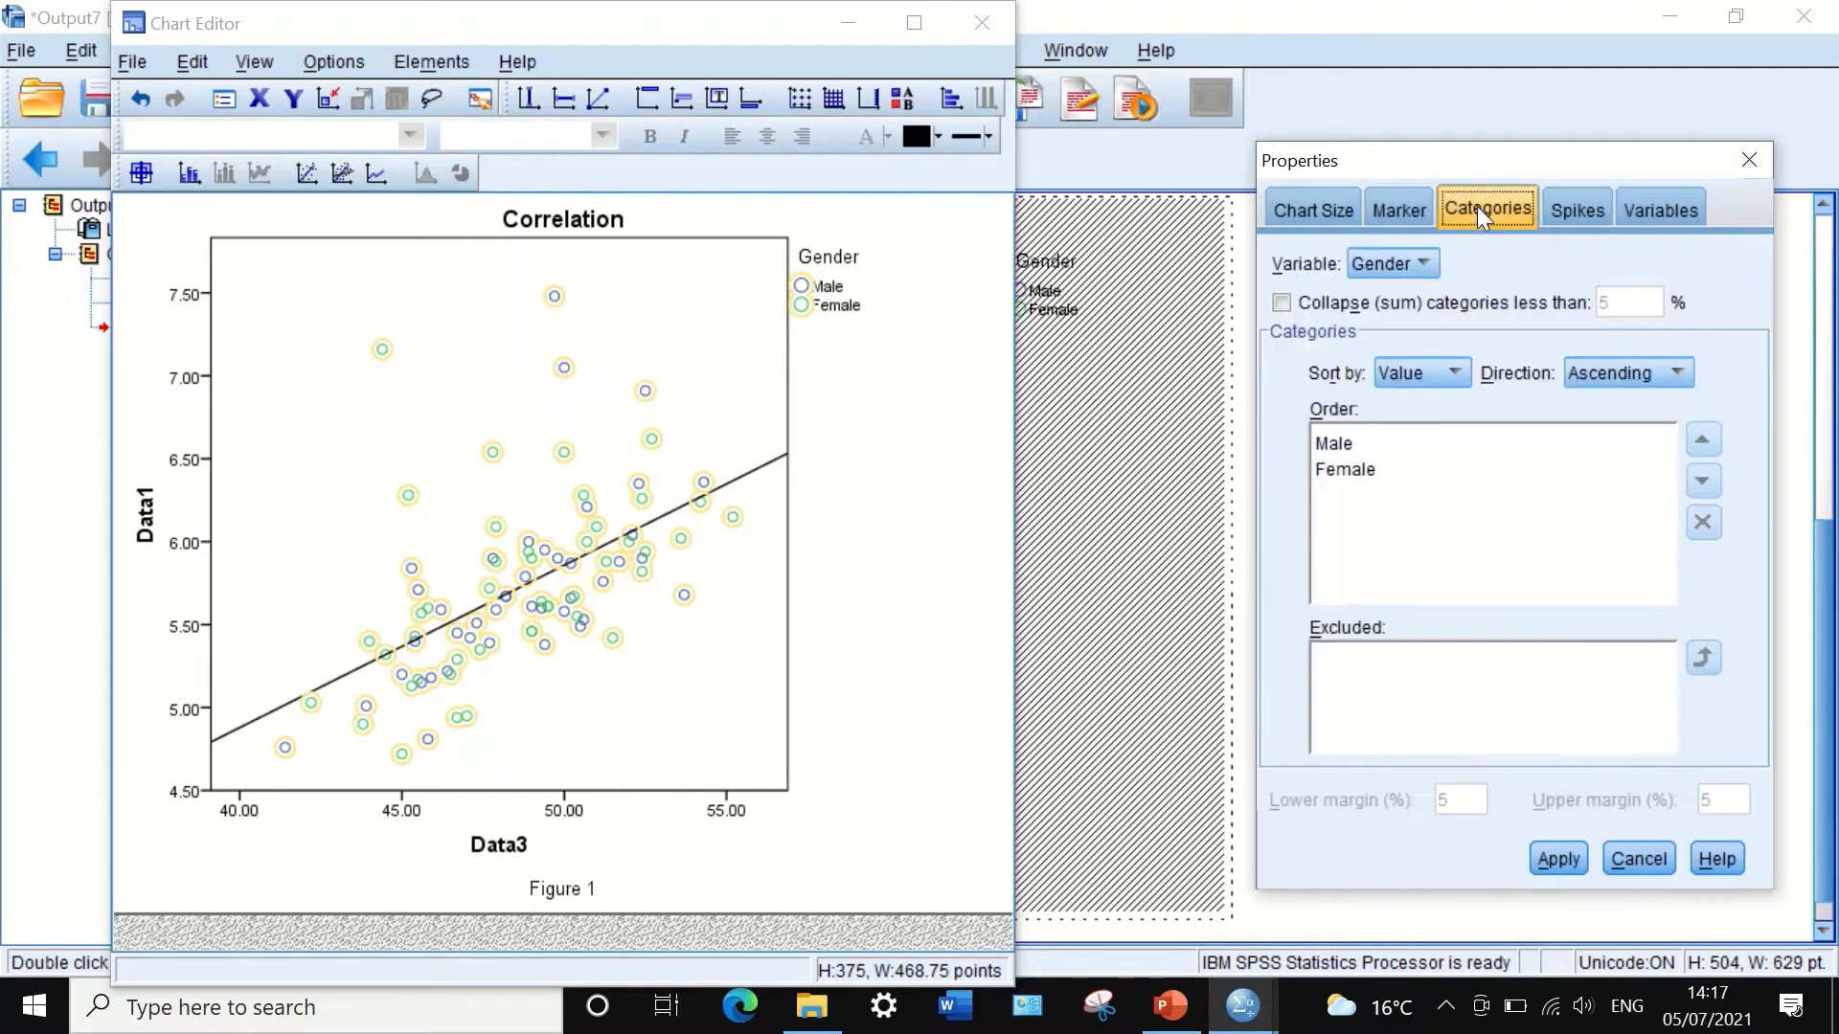
left_click(1575, 206)
left_click(1652, 206)
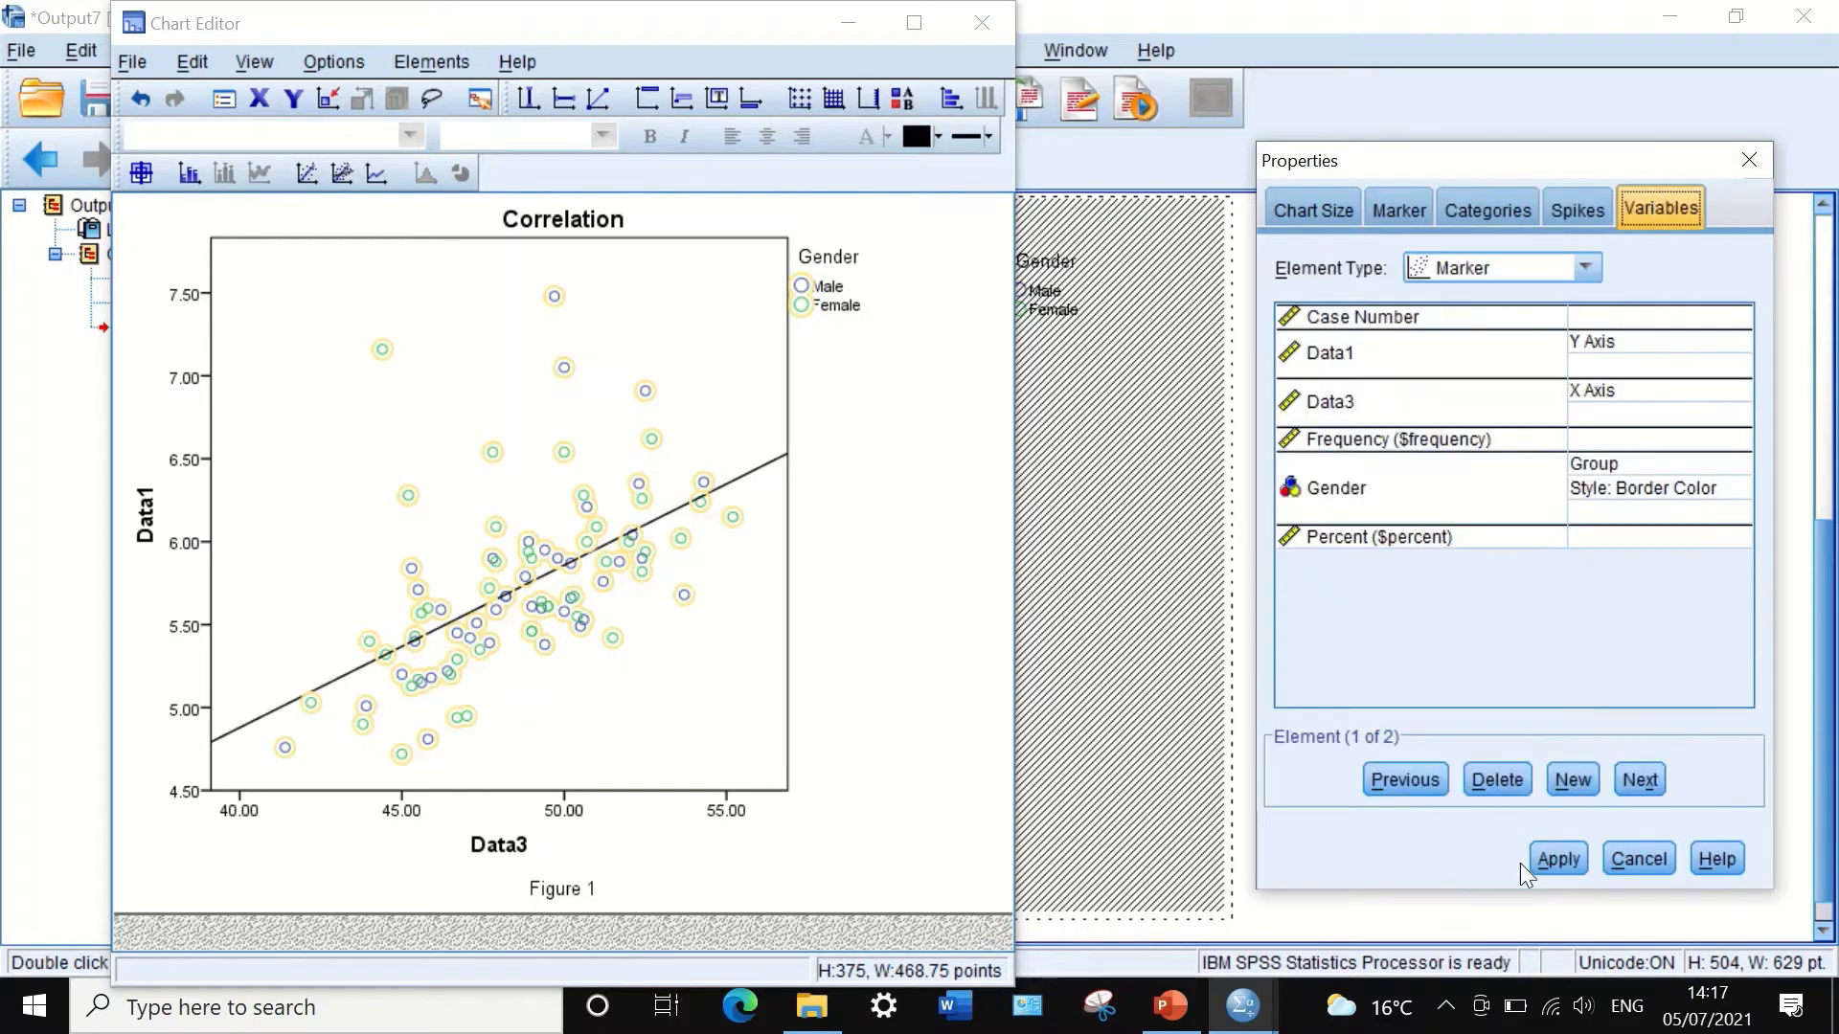
left_click(1552, 855)
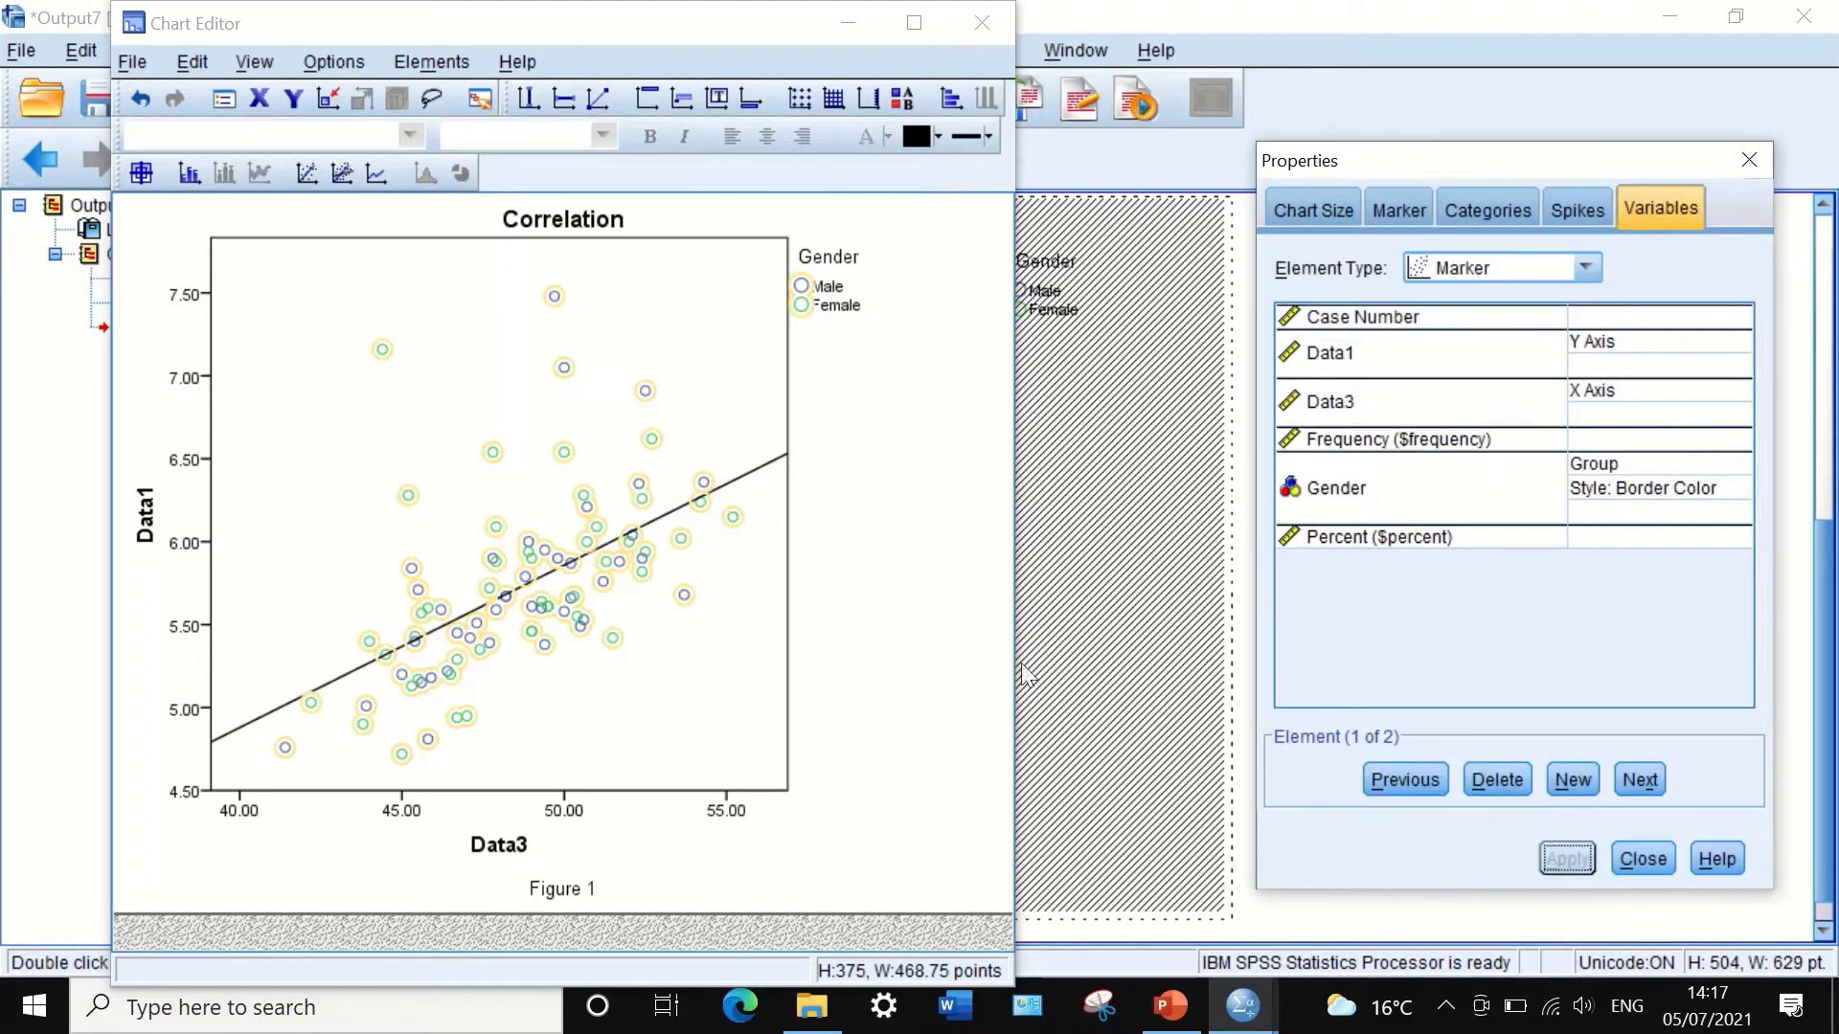
left_click(671, 421)
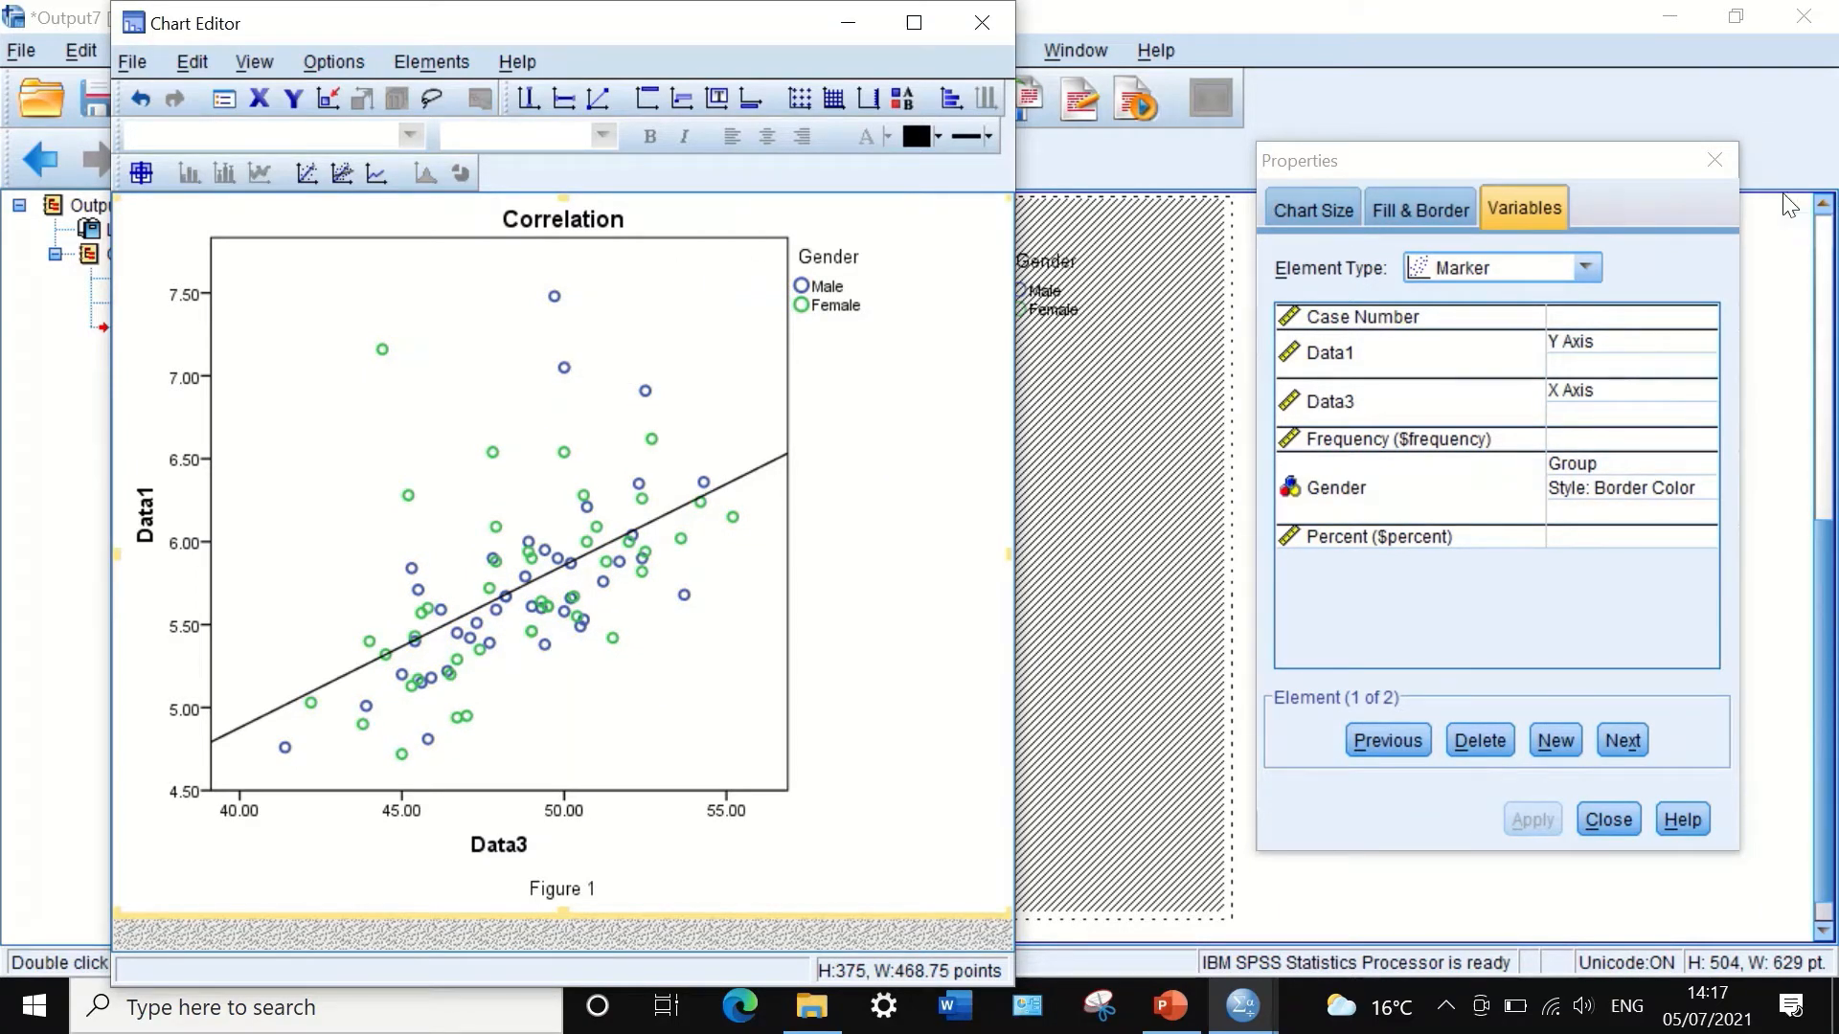
left_click(1709, 160)
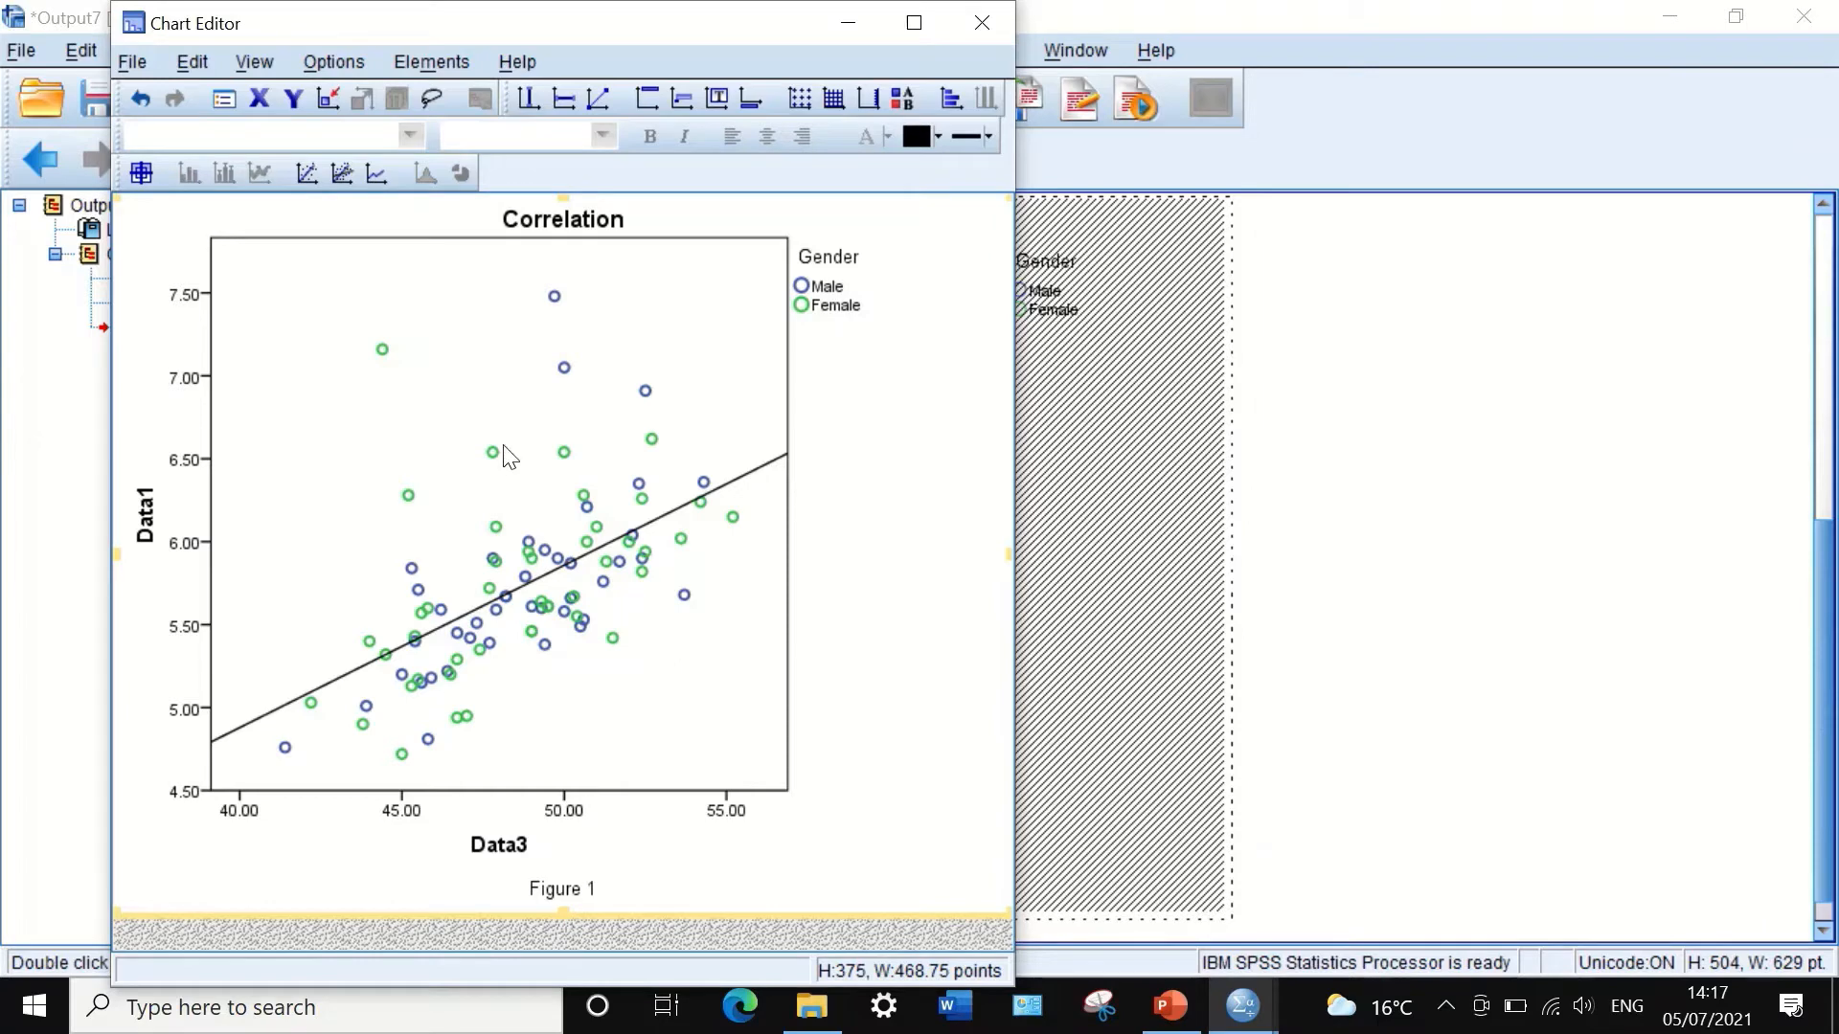
Step: Recolour the scatterplot's fit line red (239, 51, 56), apply it, close the properties and deselect the line
double_click(735, 479)
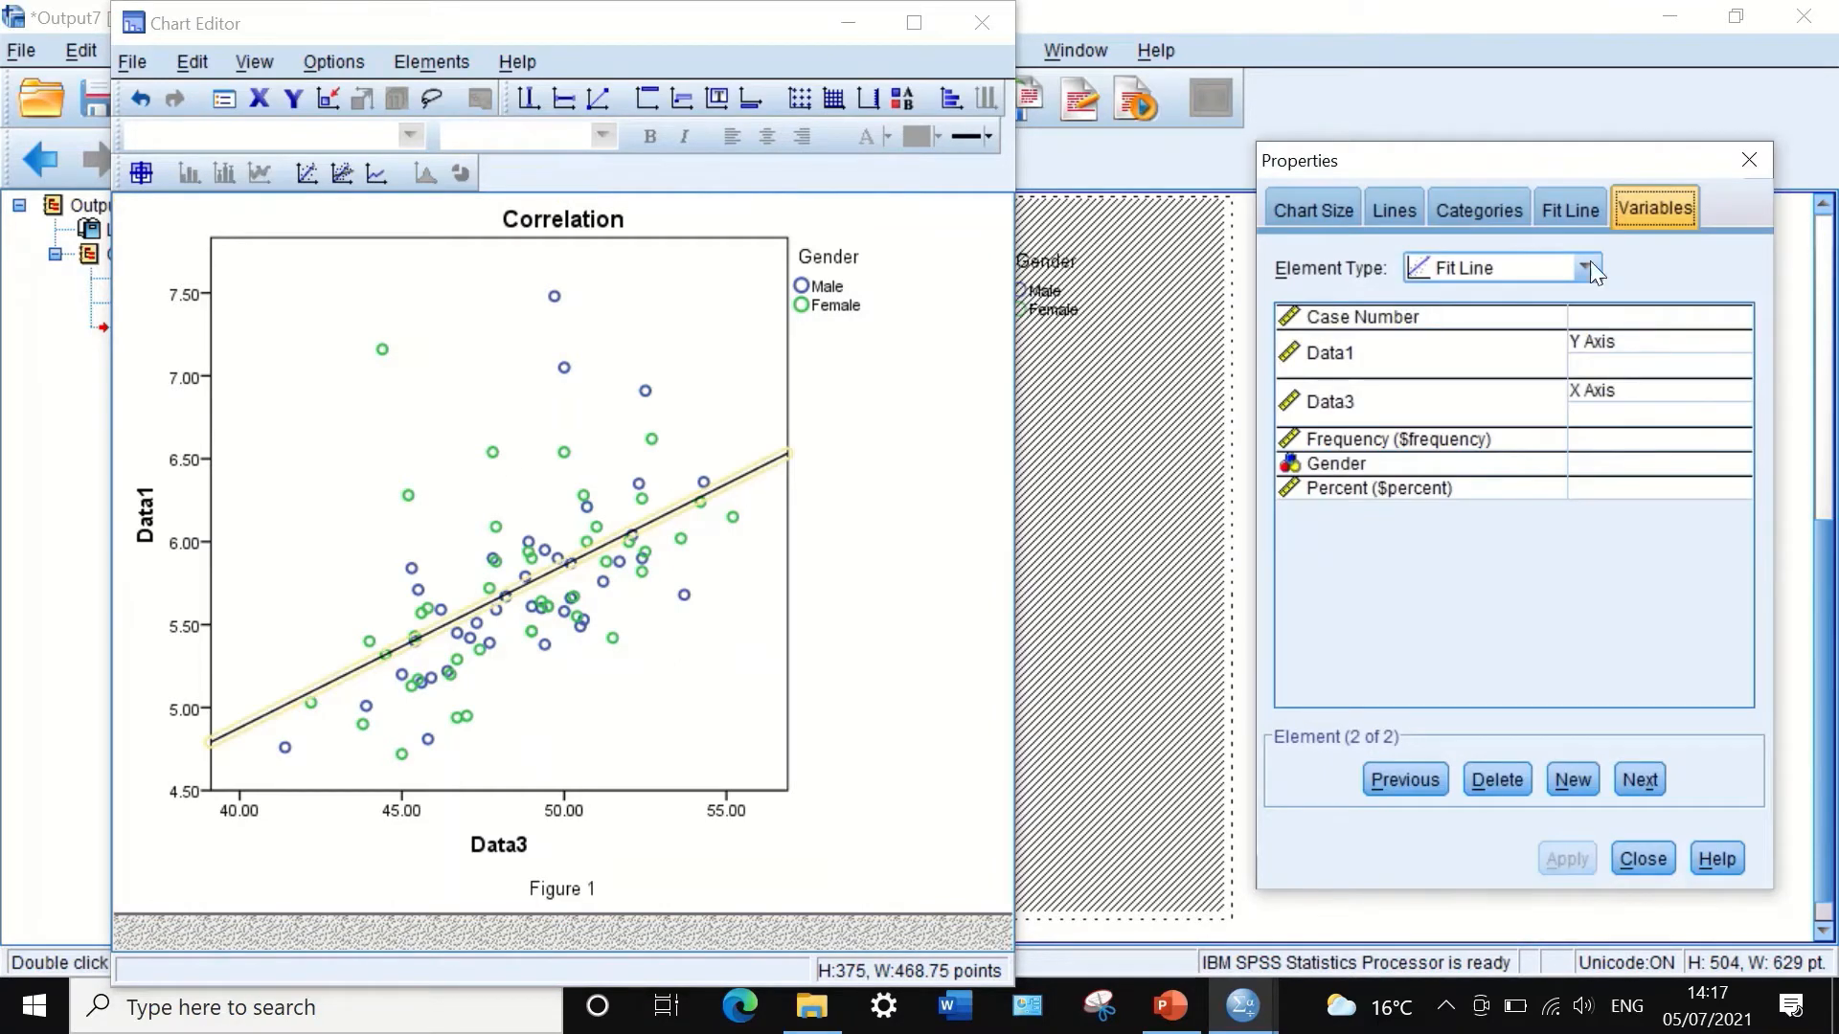
left_click(1390, 212)
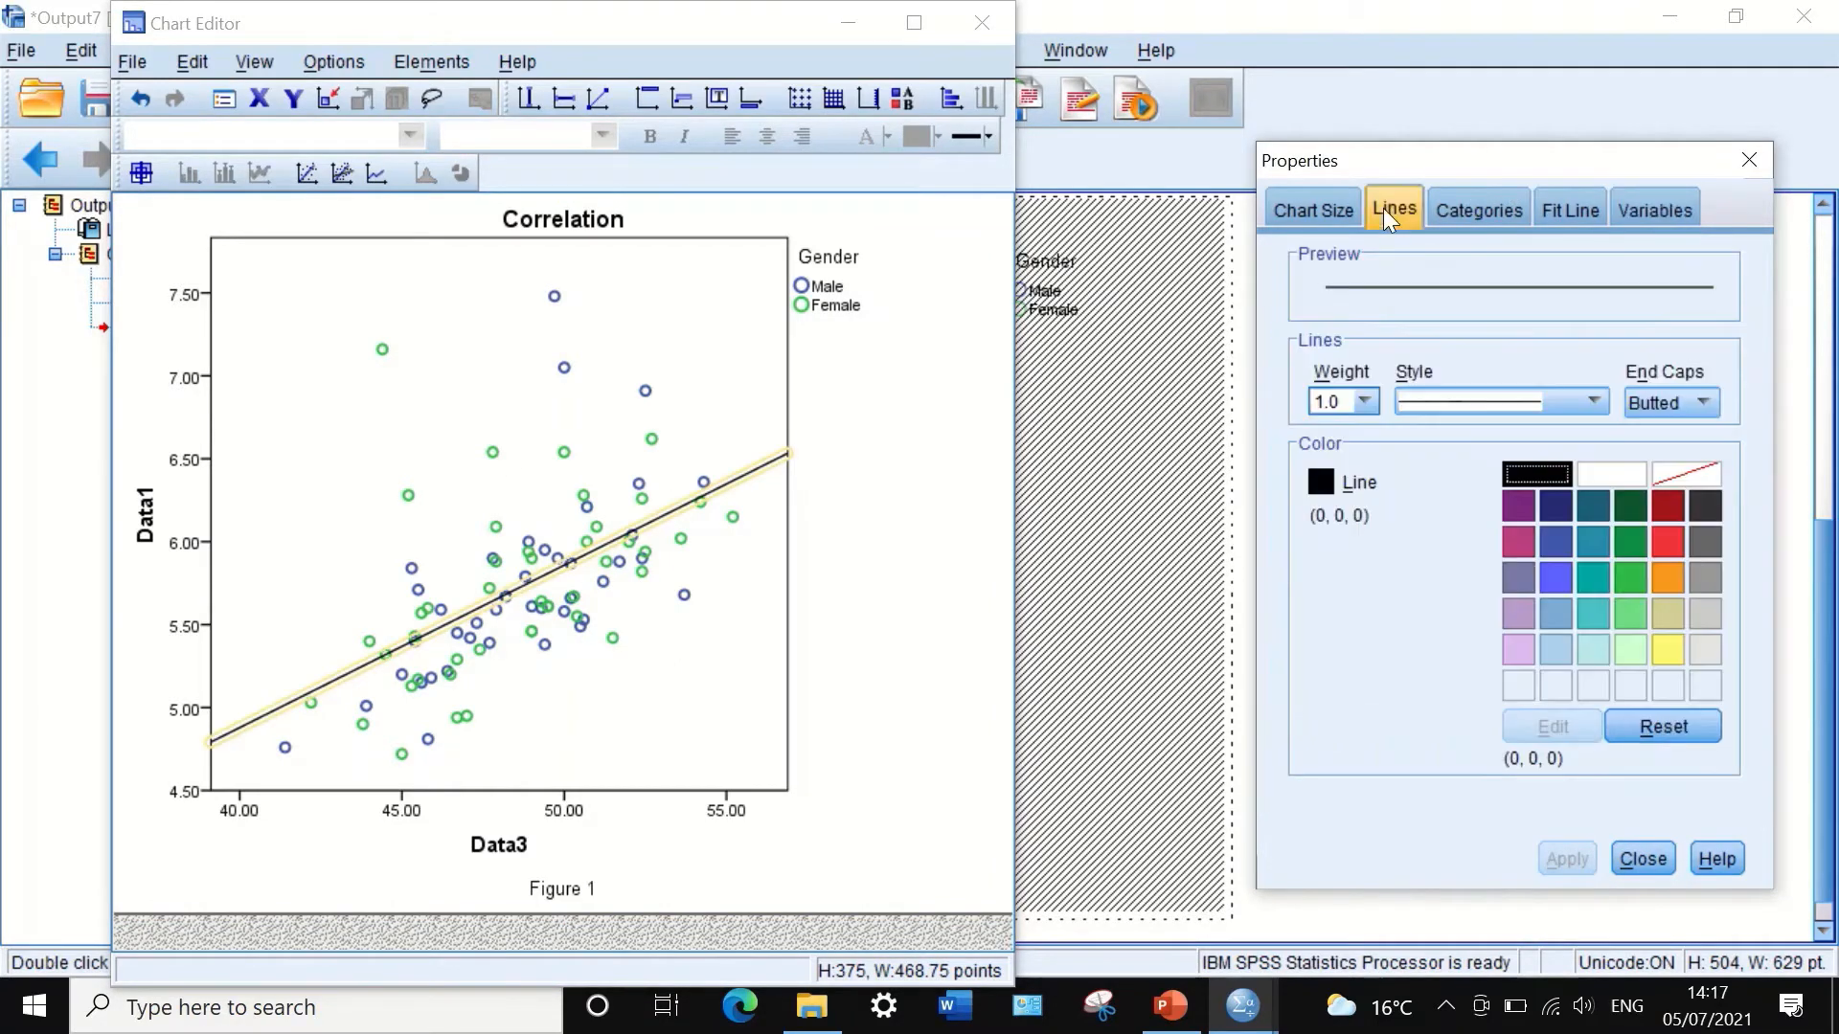
left_click(1669, 539)
left_click(1565, 859)
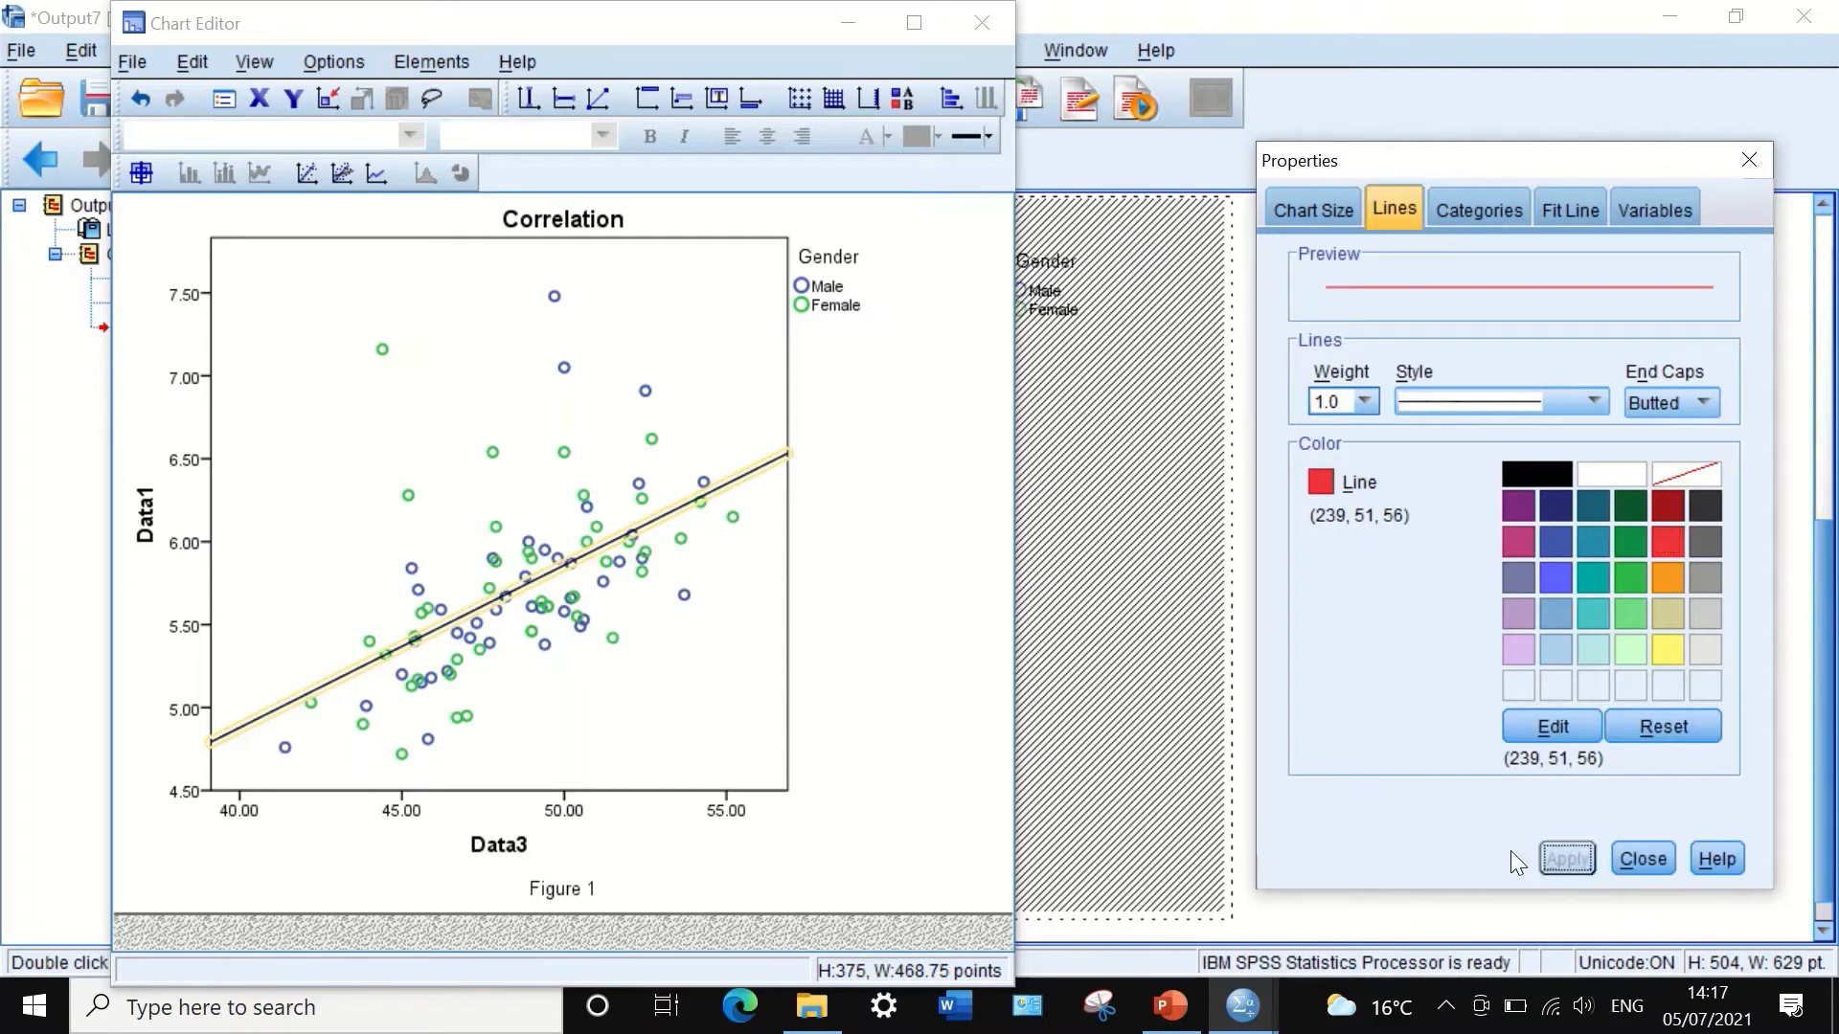
left_click(1752, 161)
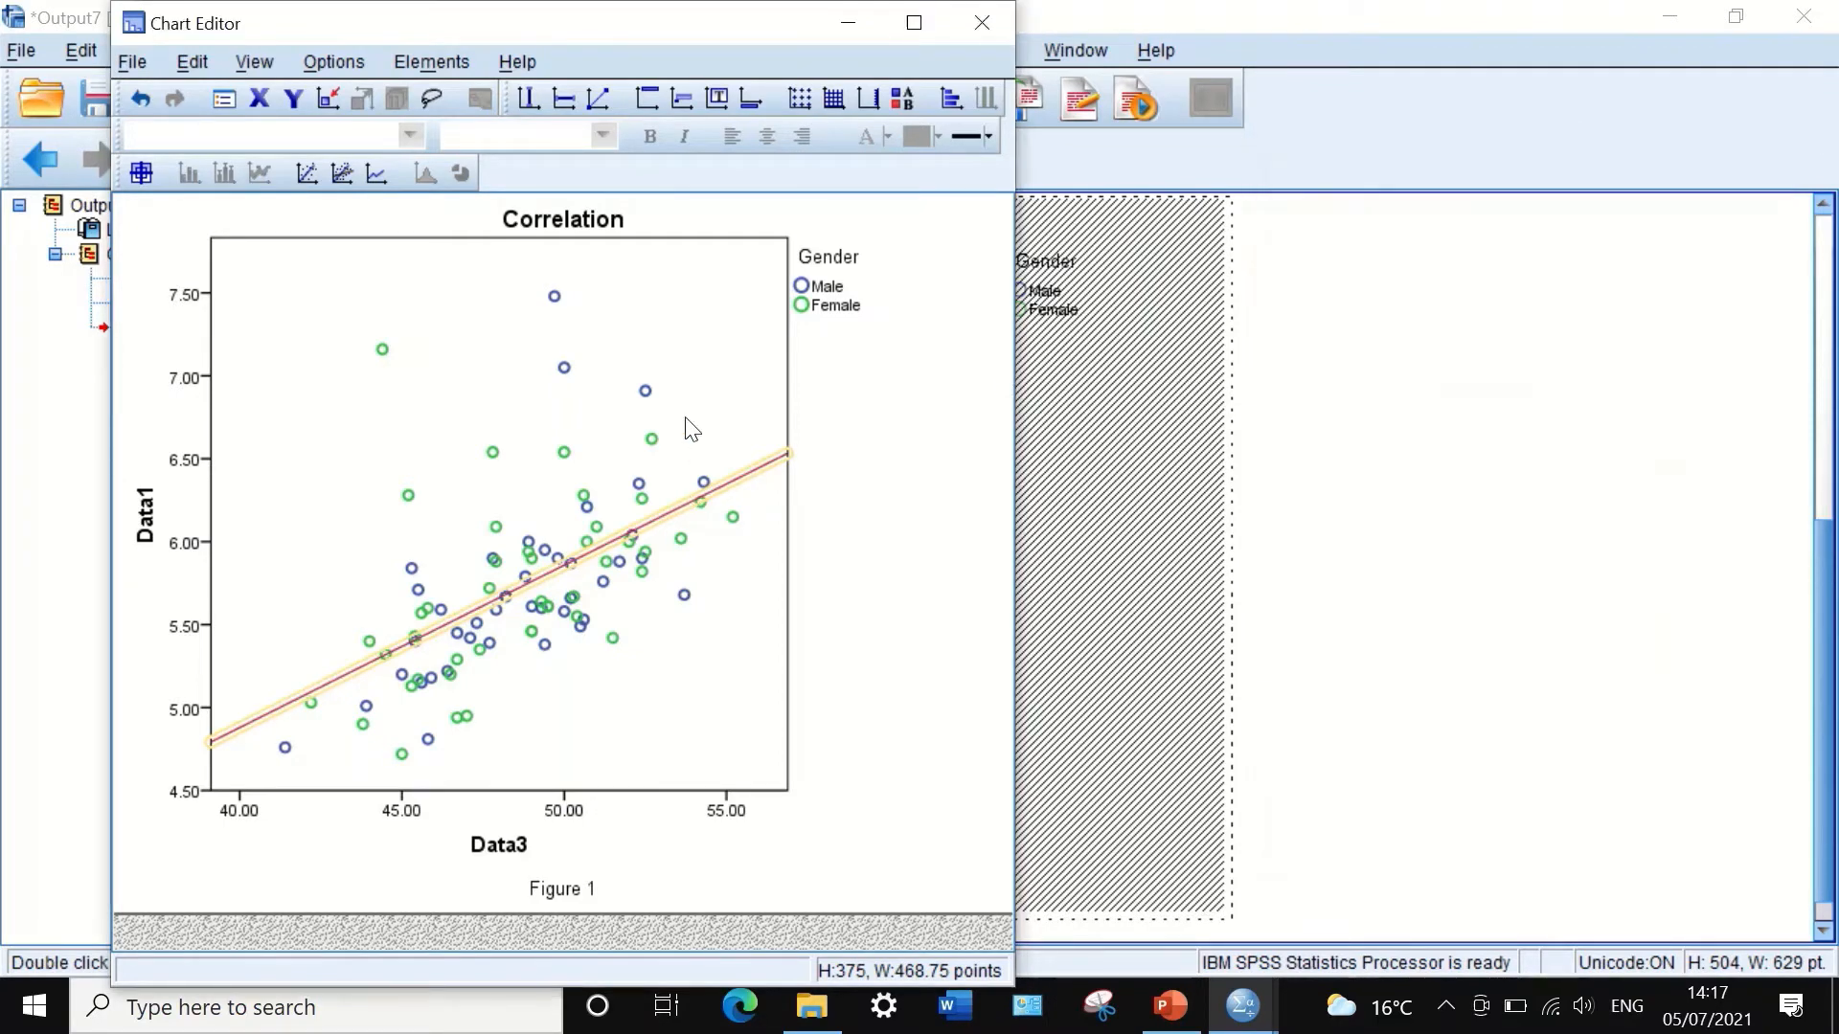
left_click(717, 536)
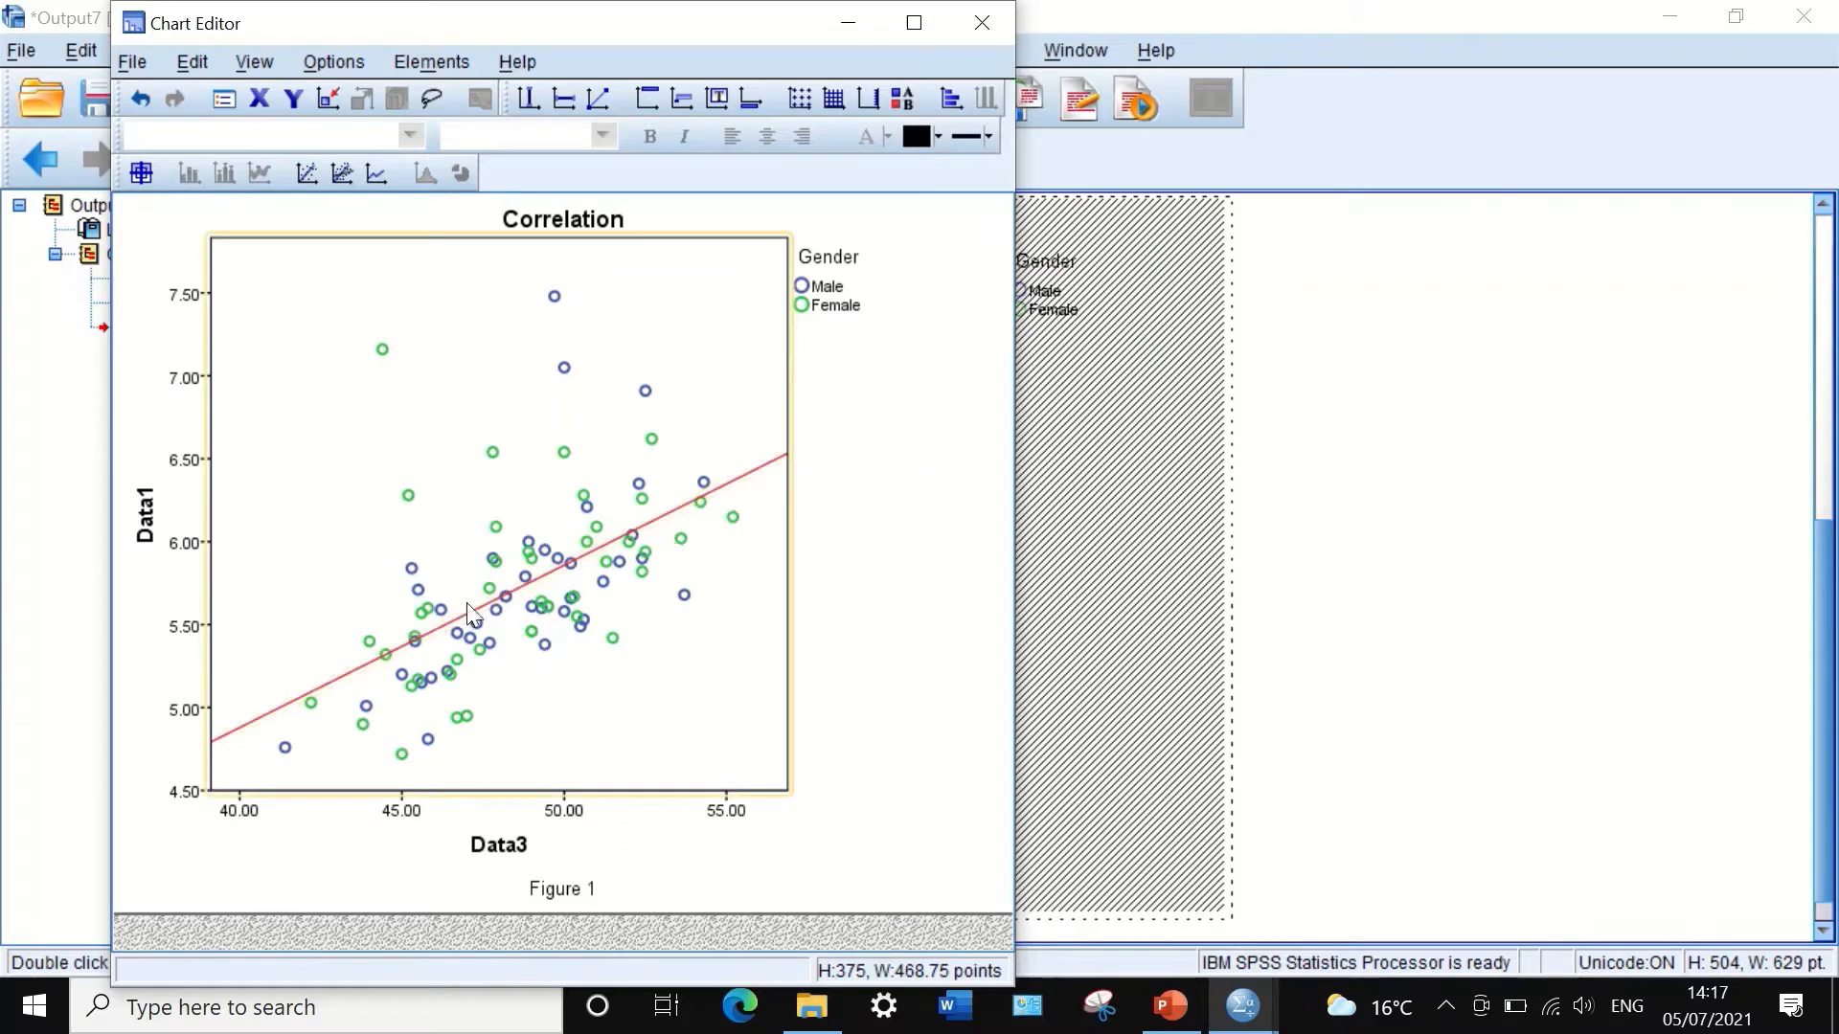
Step: Set the text colour of the Data1 axis title to blue (122, 170, 213) and apply it
left_click_drag(599, 24, 781, 24)
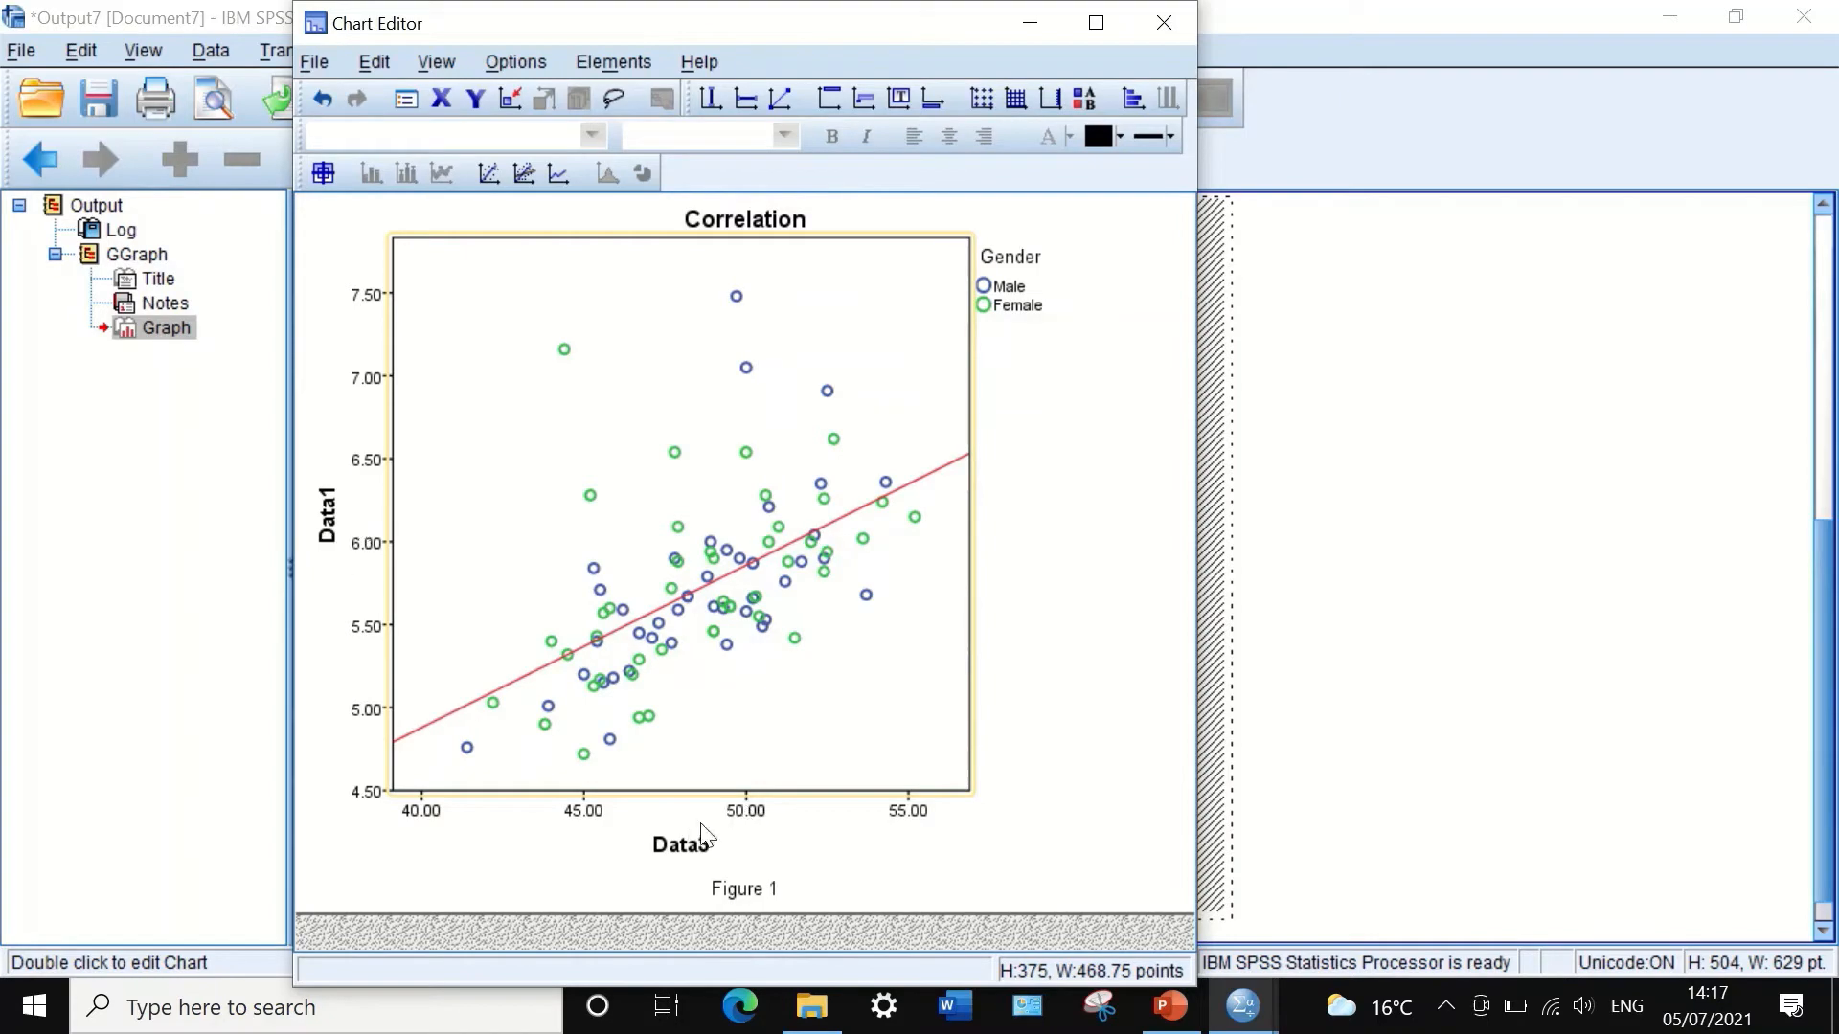
double_click(326, 525)
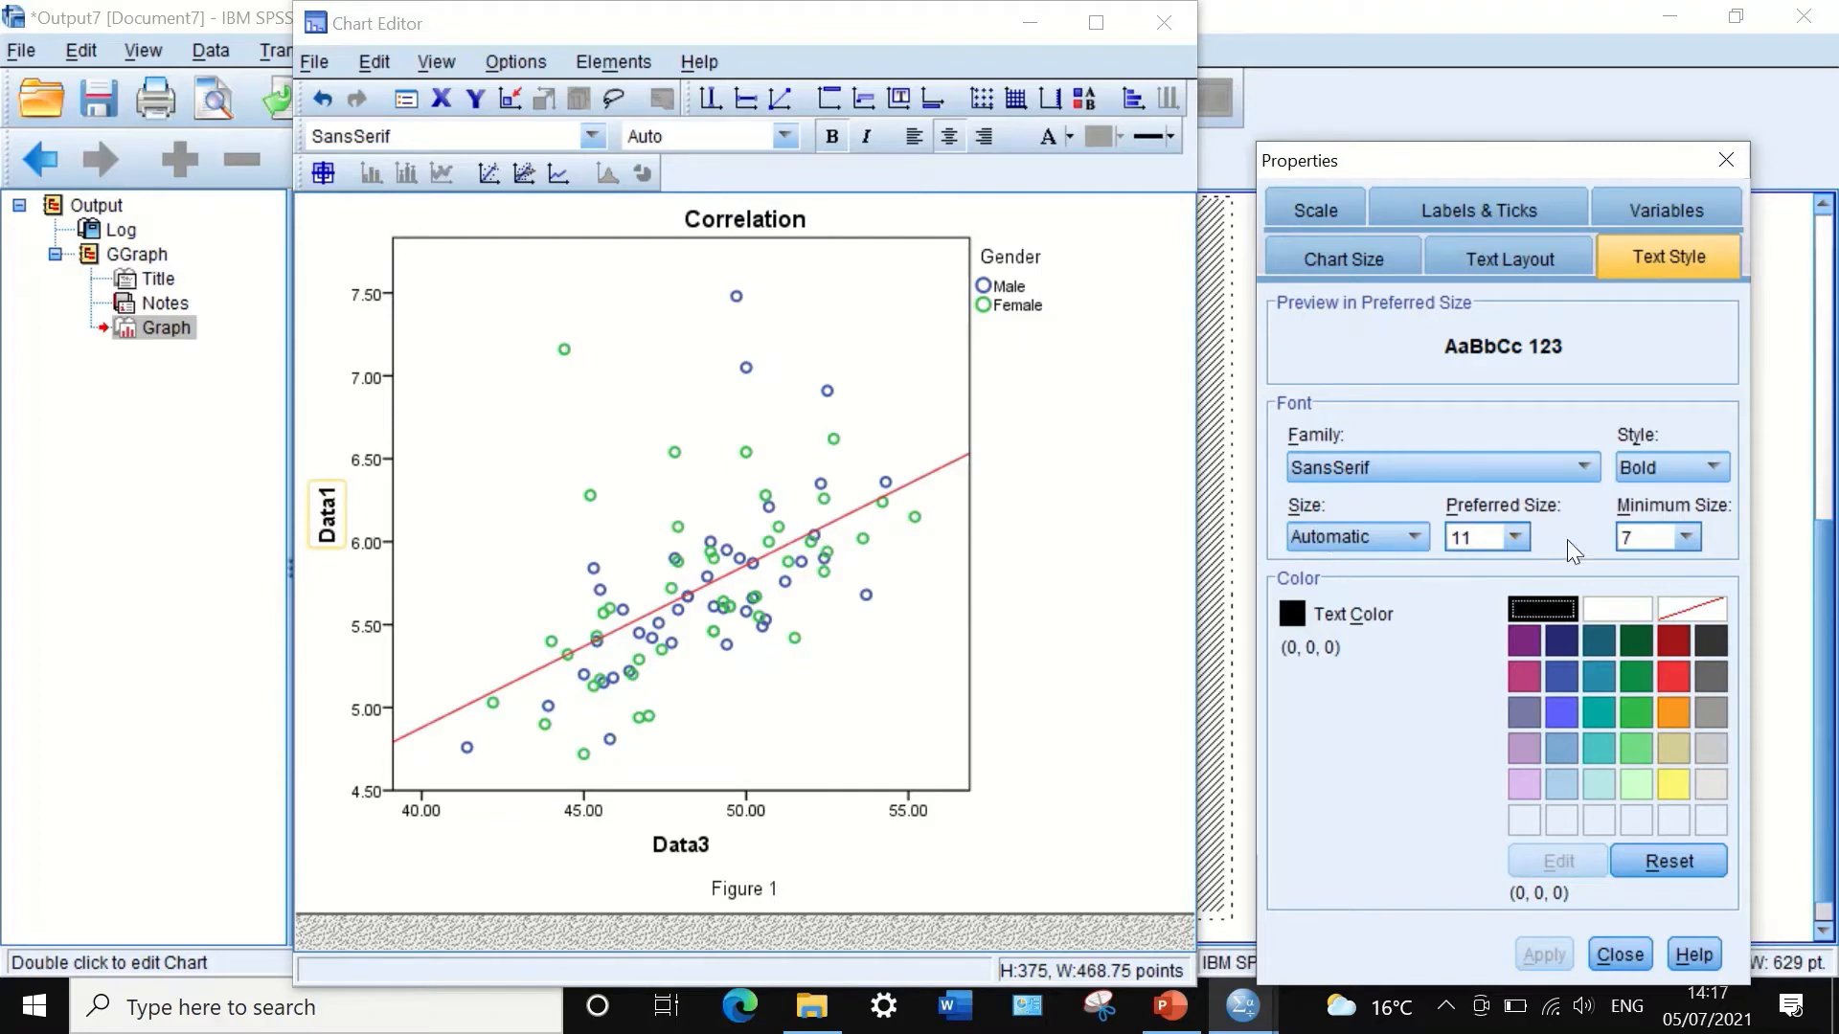
left_click(1514, 538)
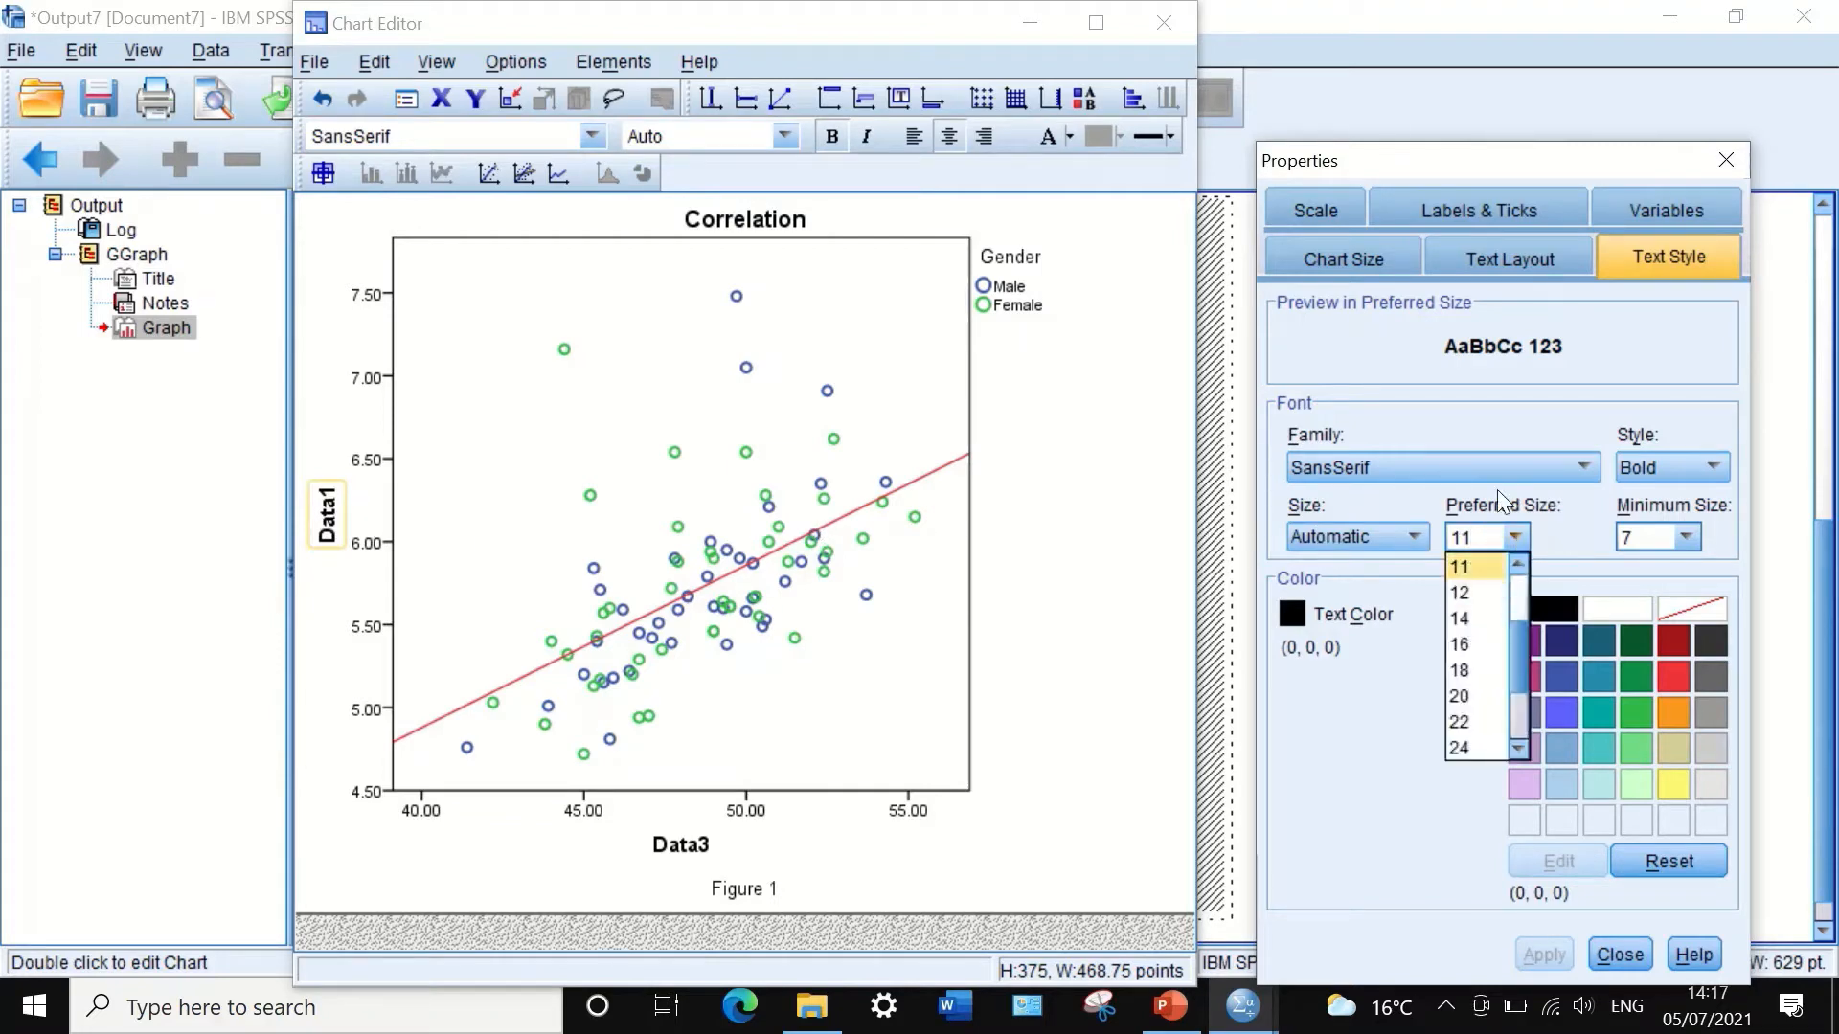
left_click(1513, 400)
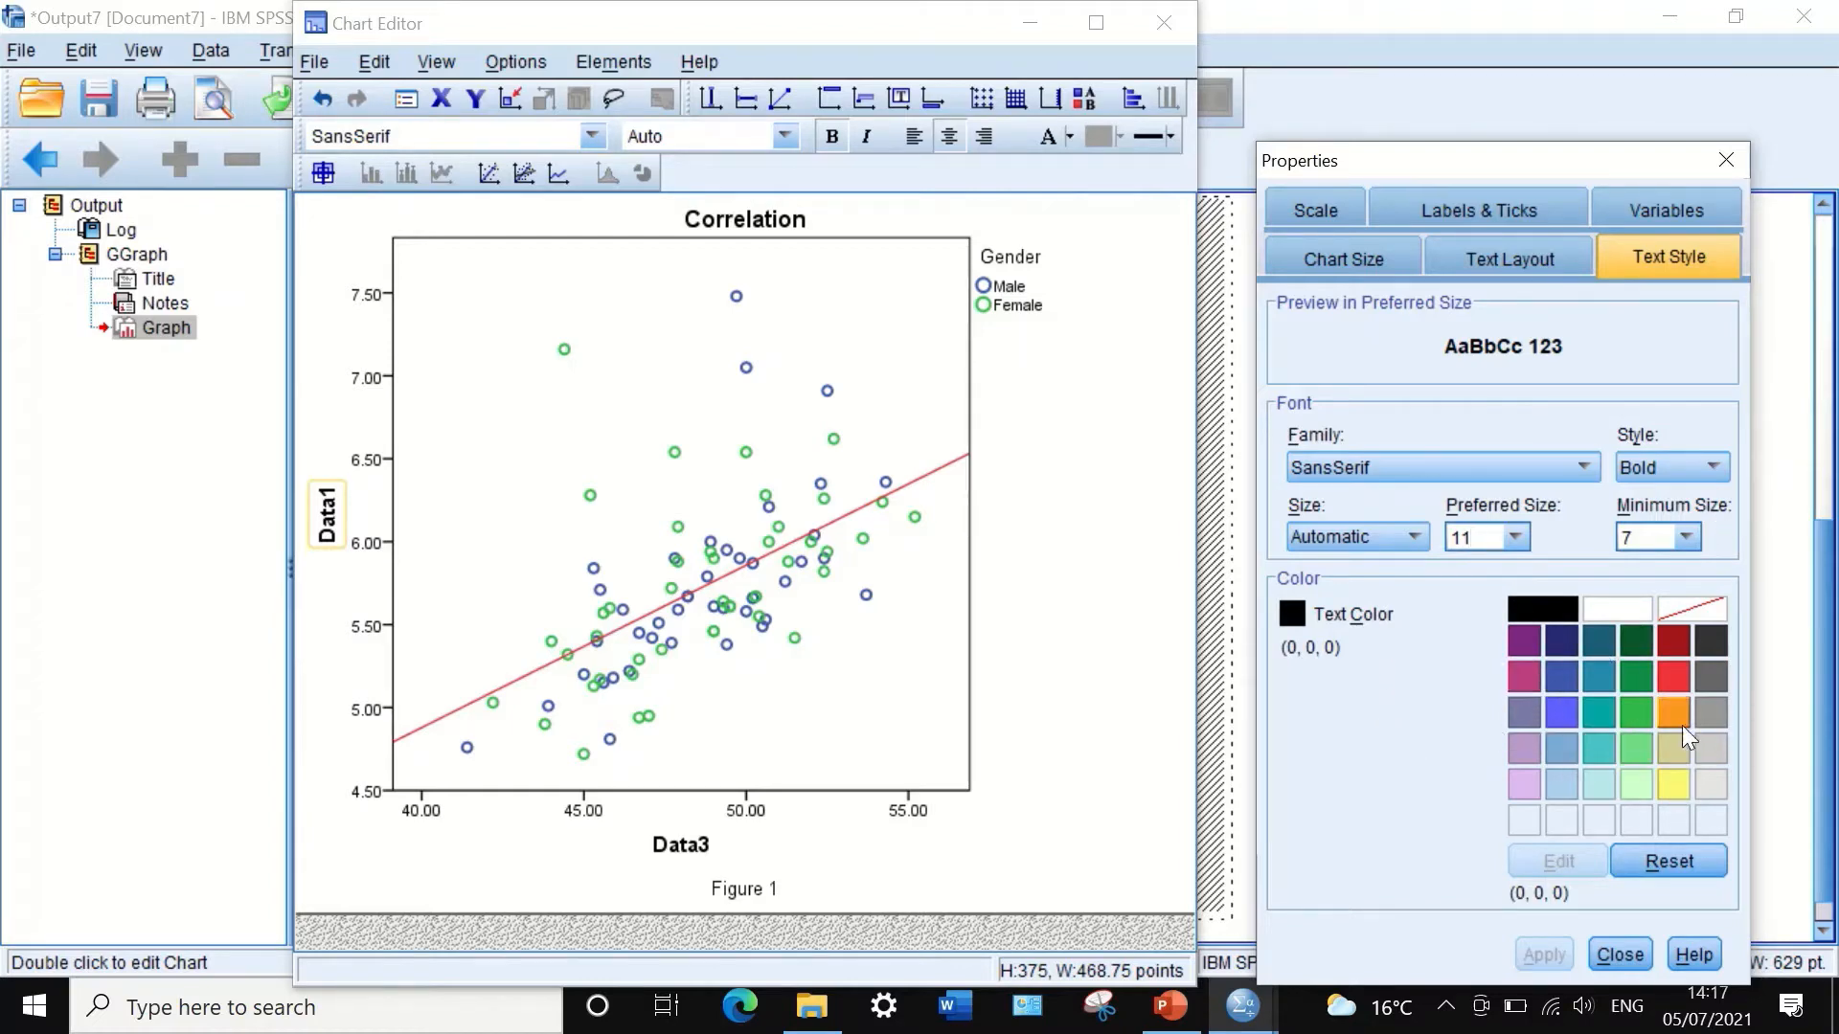
left_click(1567, 752)
left_click(1532, 952)
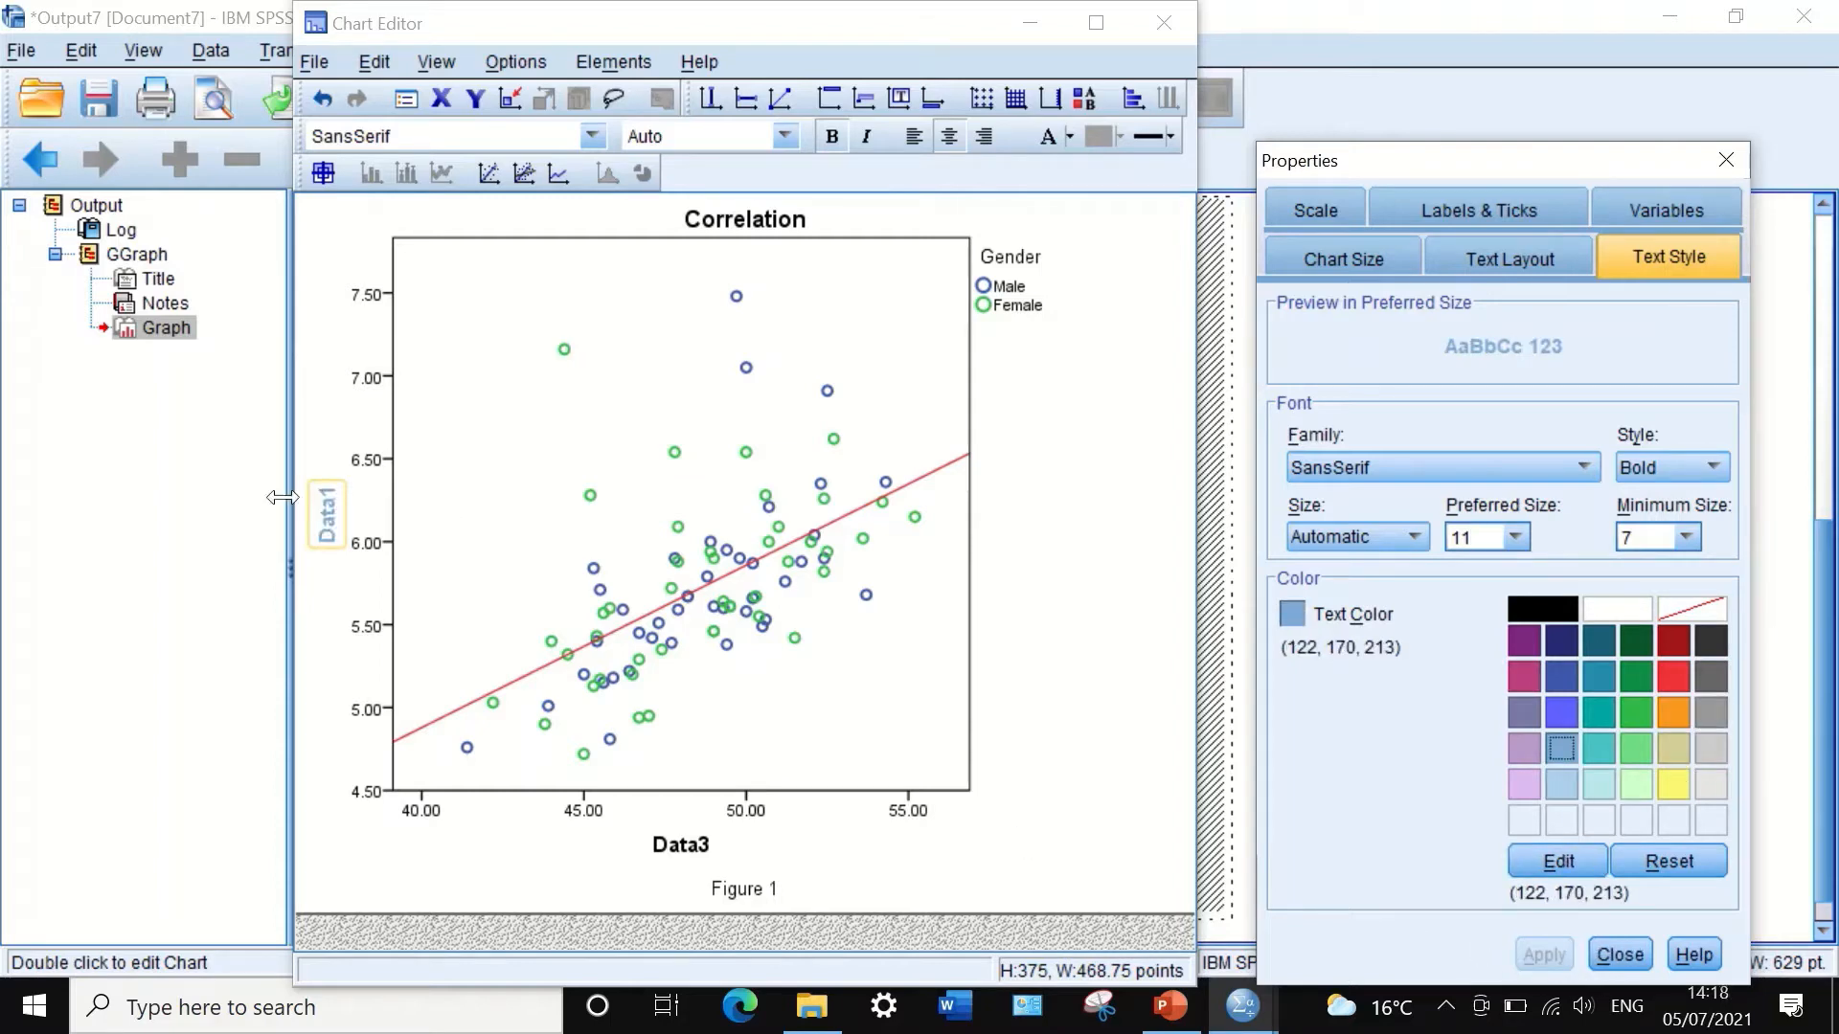
Step: Set the text colour of the Data3 axis title to light blue (172, 208, 238) and apply it
left_click(681, 850)
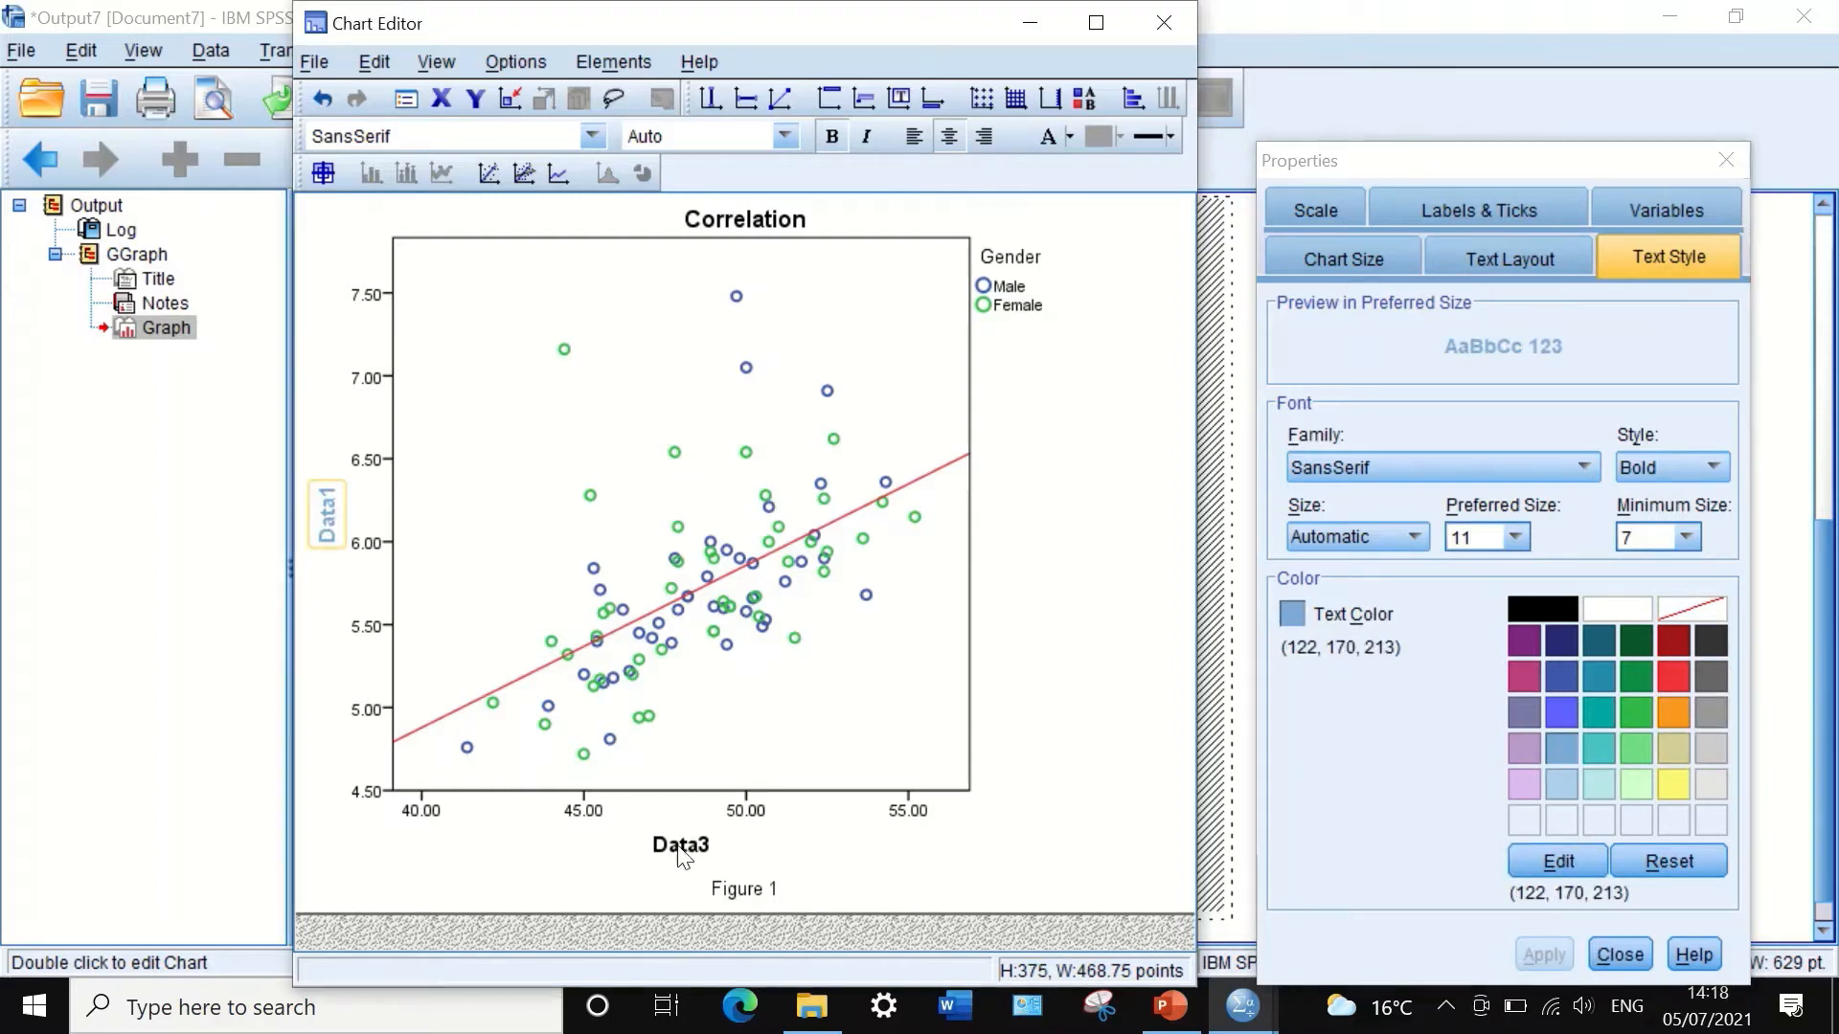
left_click(1559, 783)
left_click(1532, 948)
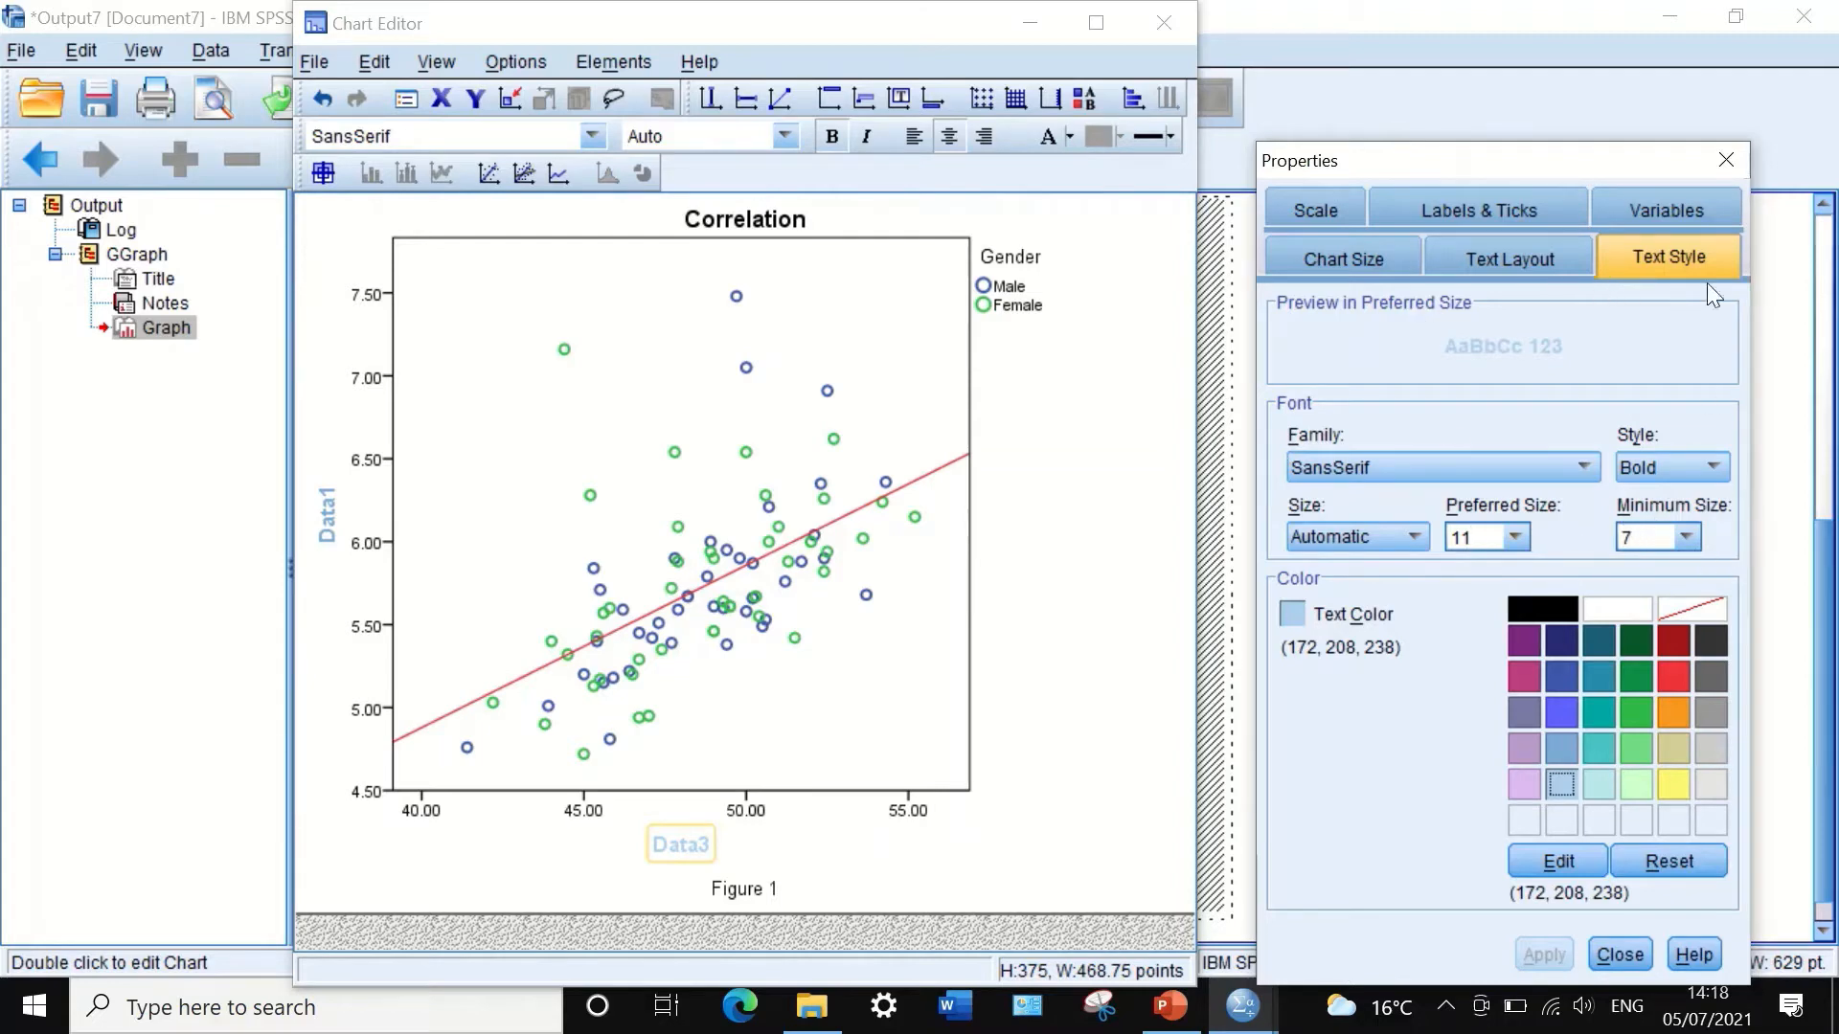
left_click(1687, 459)
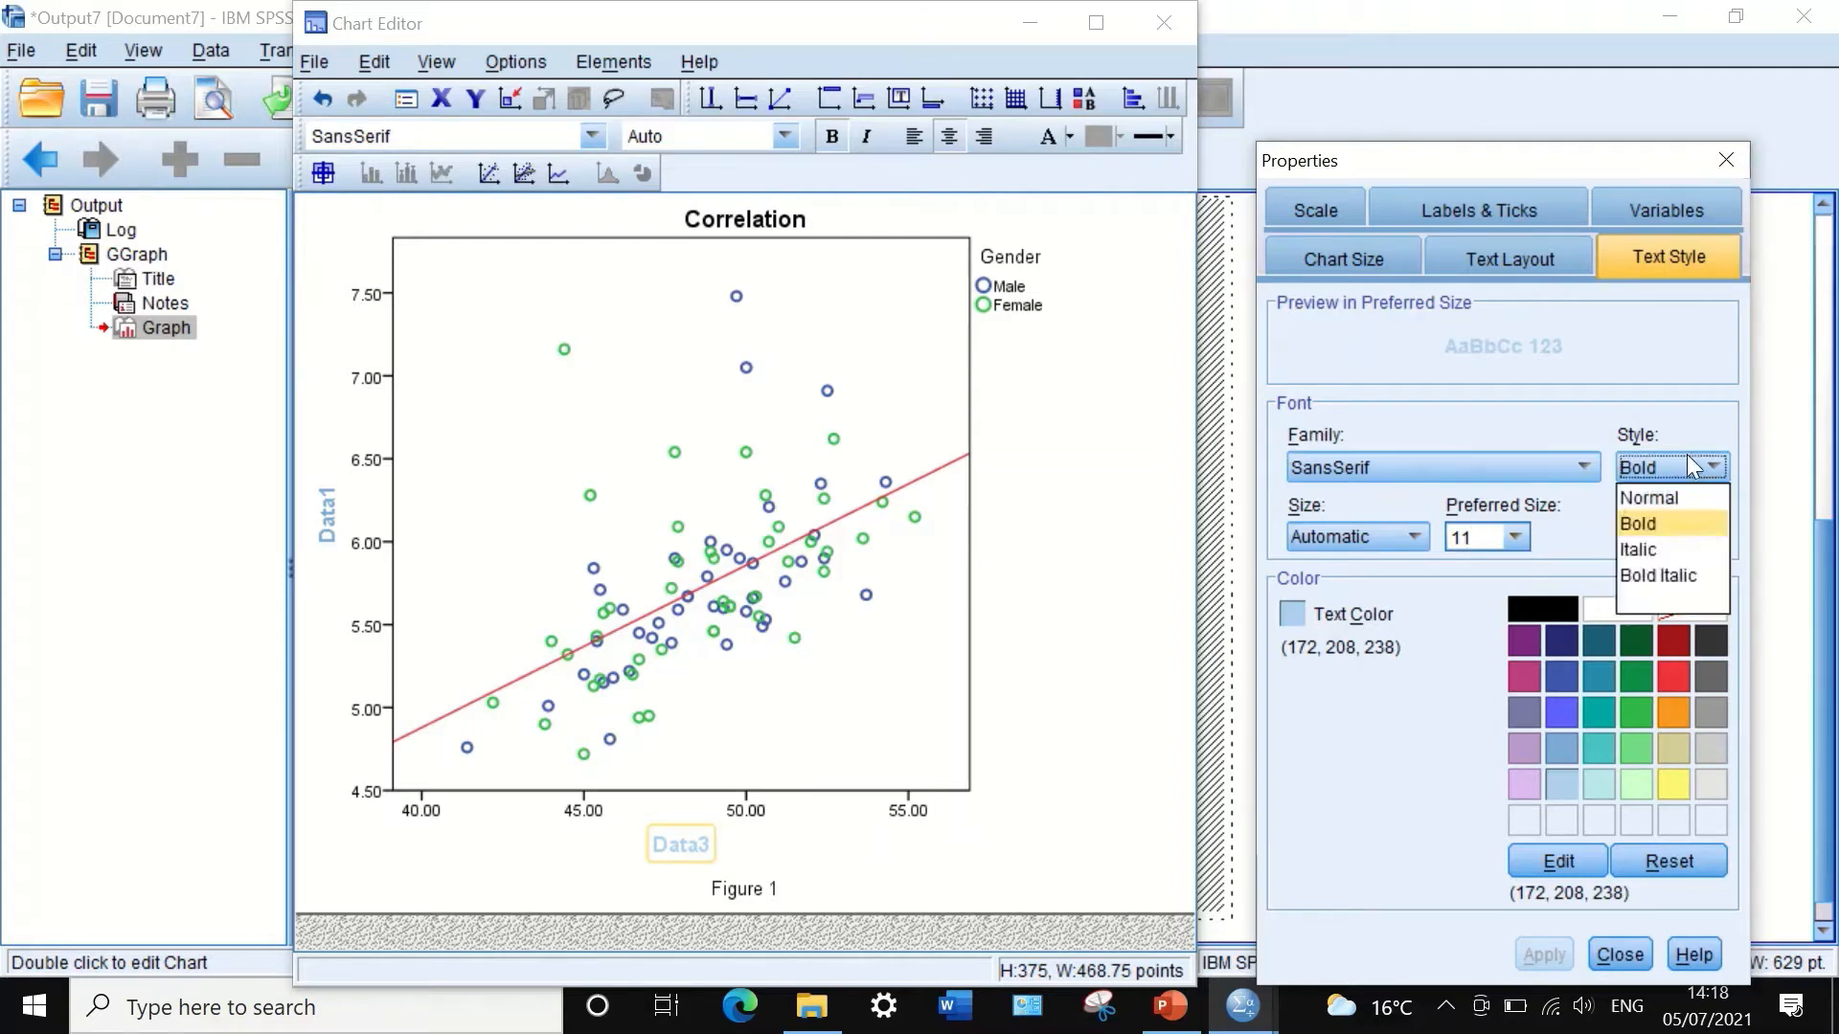
left_click(1663, 496)
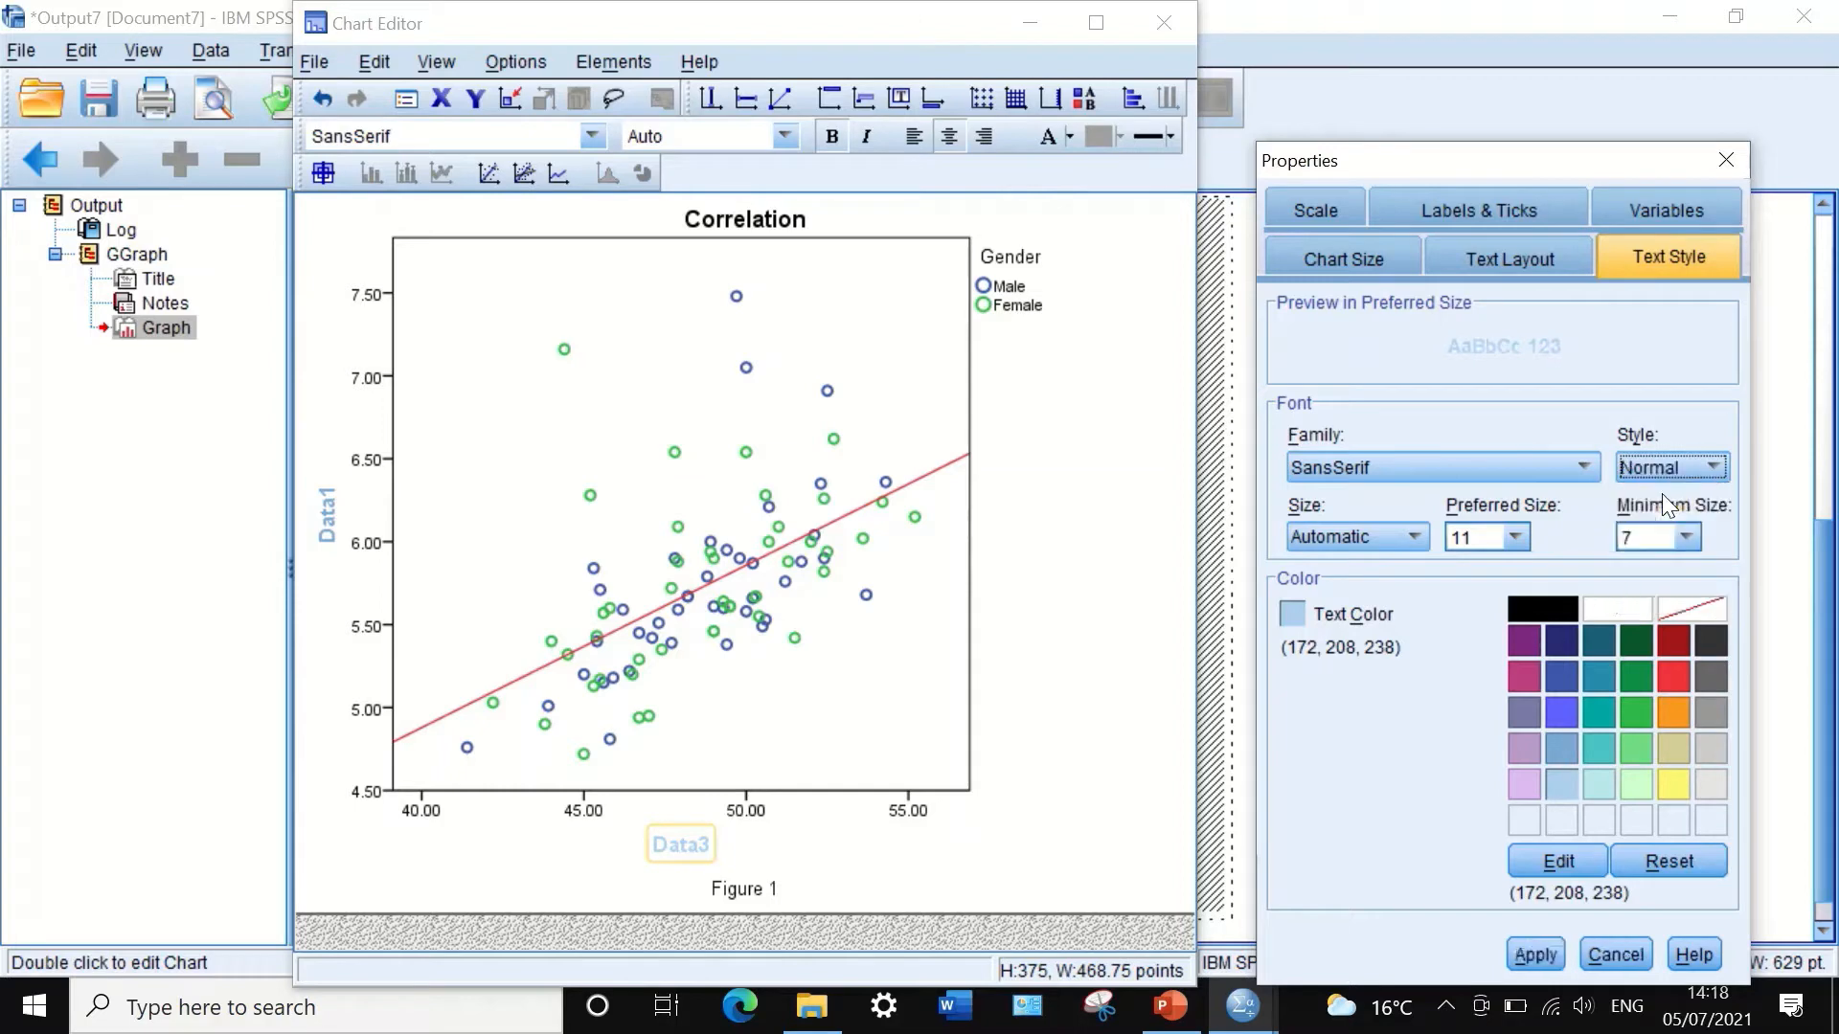
left_click(1727, 161)
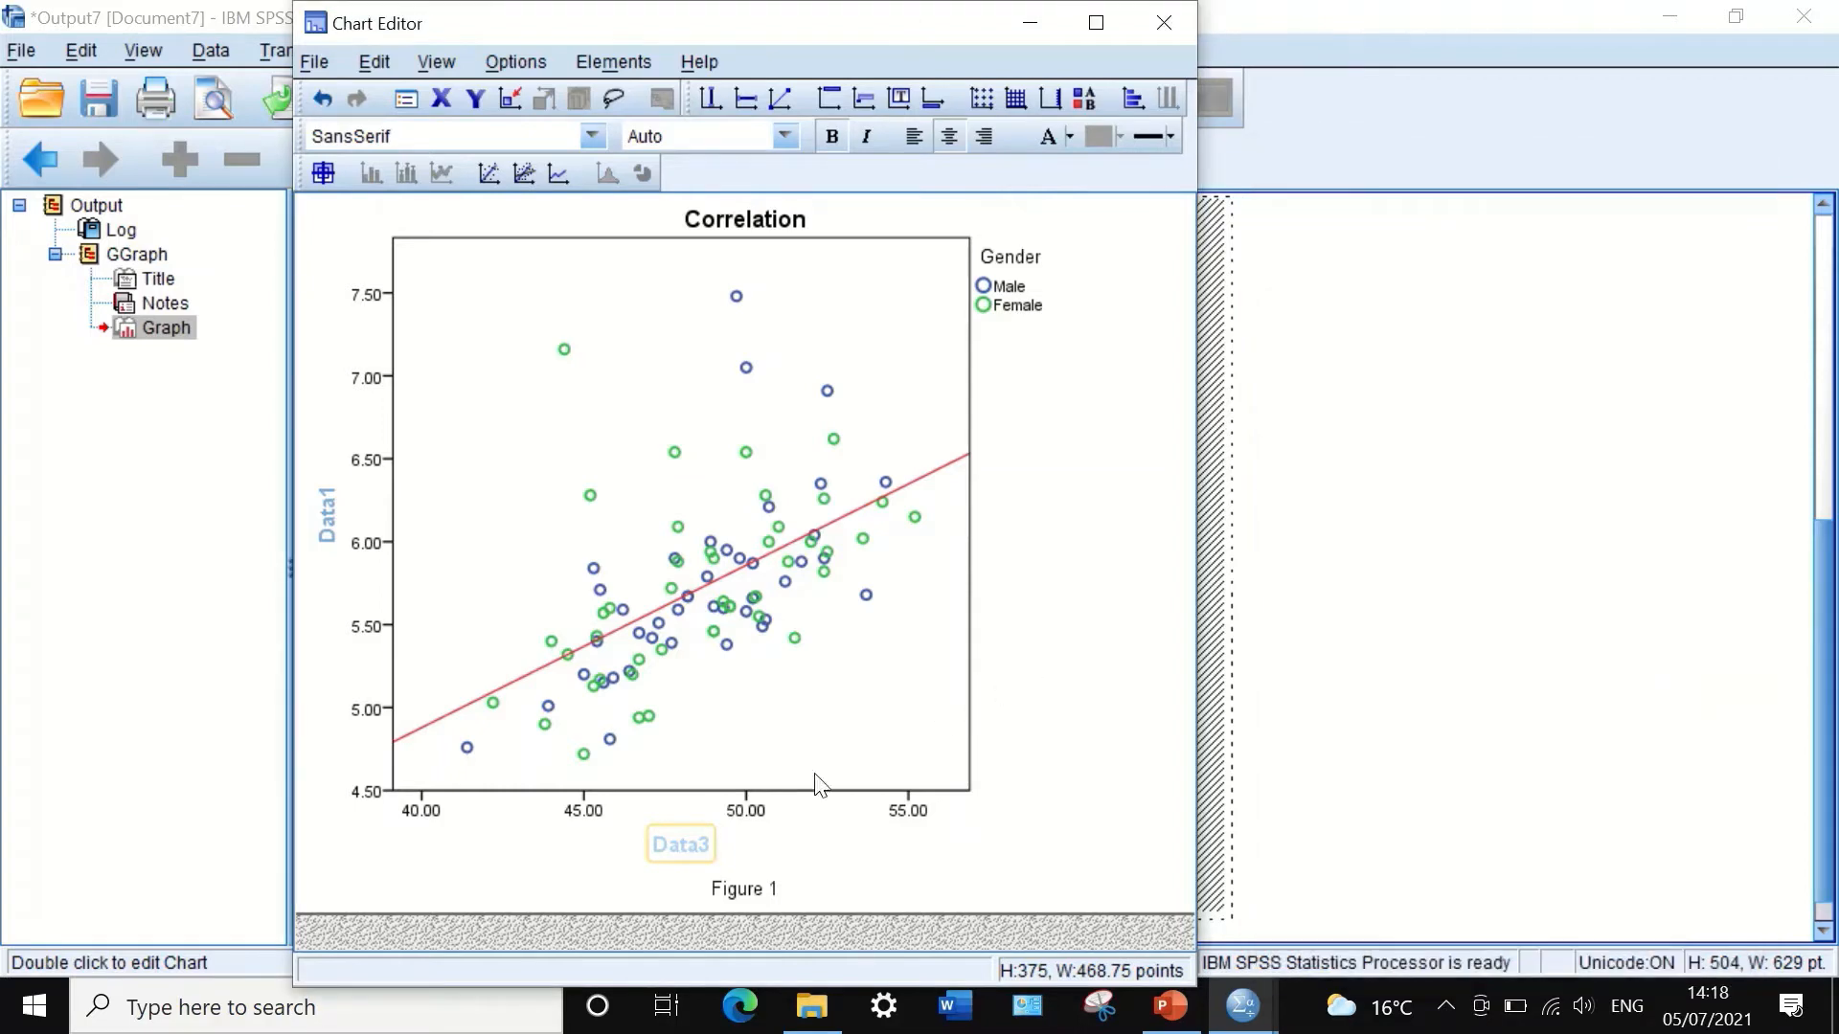
Step: Format the Data3 axis numbers with 0 decimal places and apply it
left_click(565, 814)
double_click(586, 817)
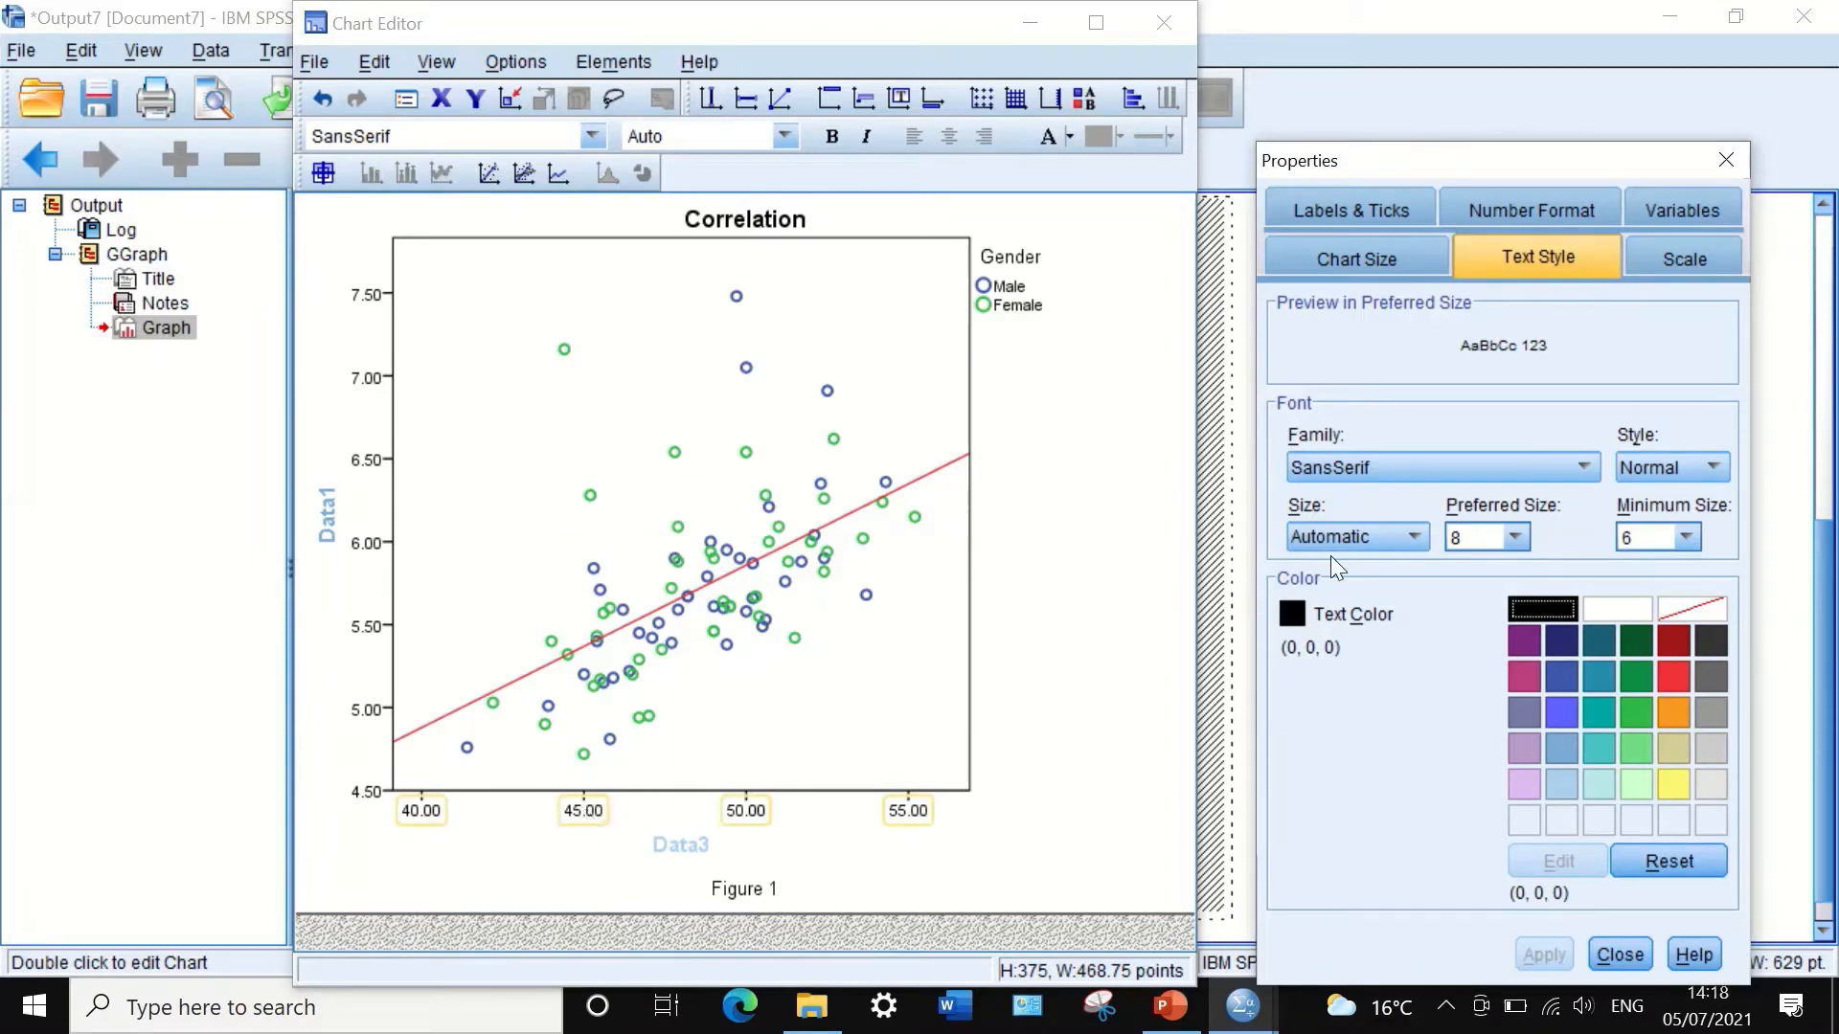
left_click(1382, 252)
left_click(1530, 208)
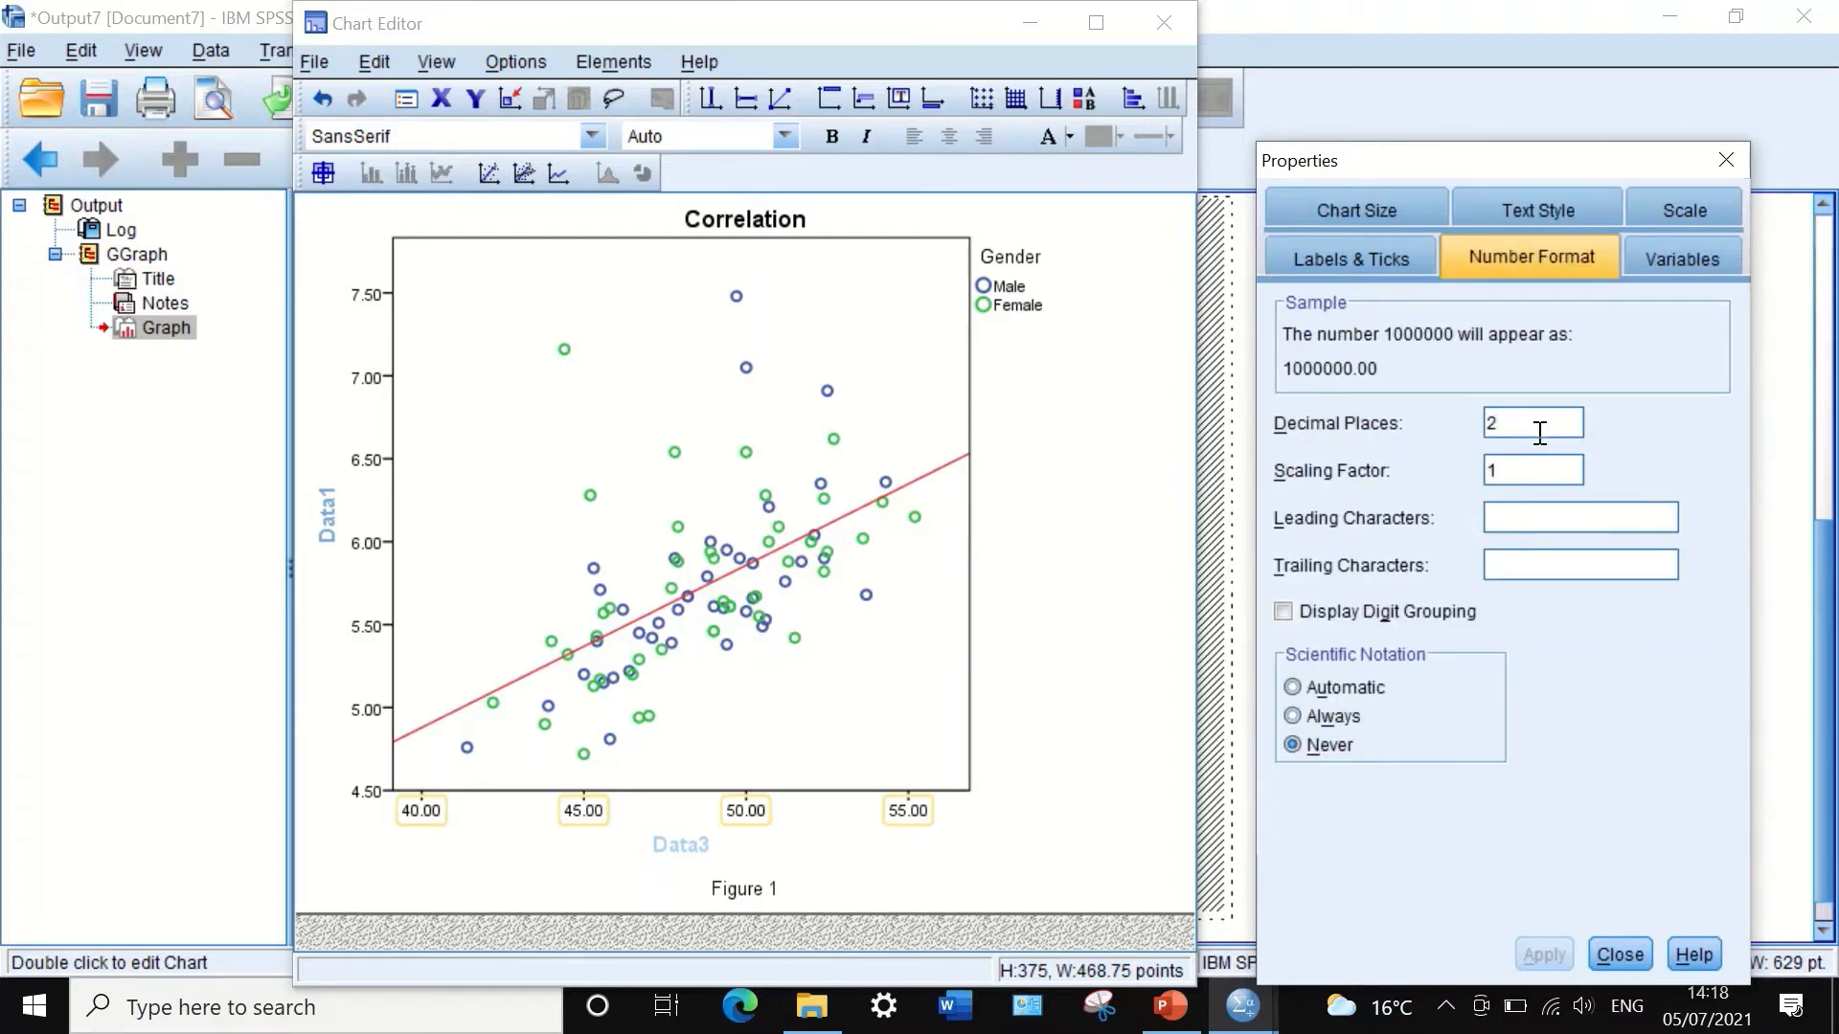
key("BackSpace")
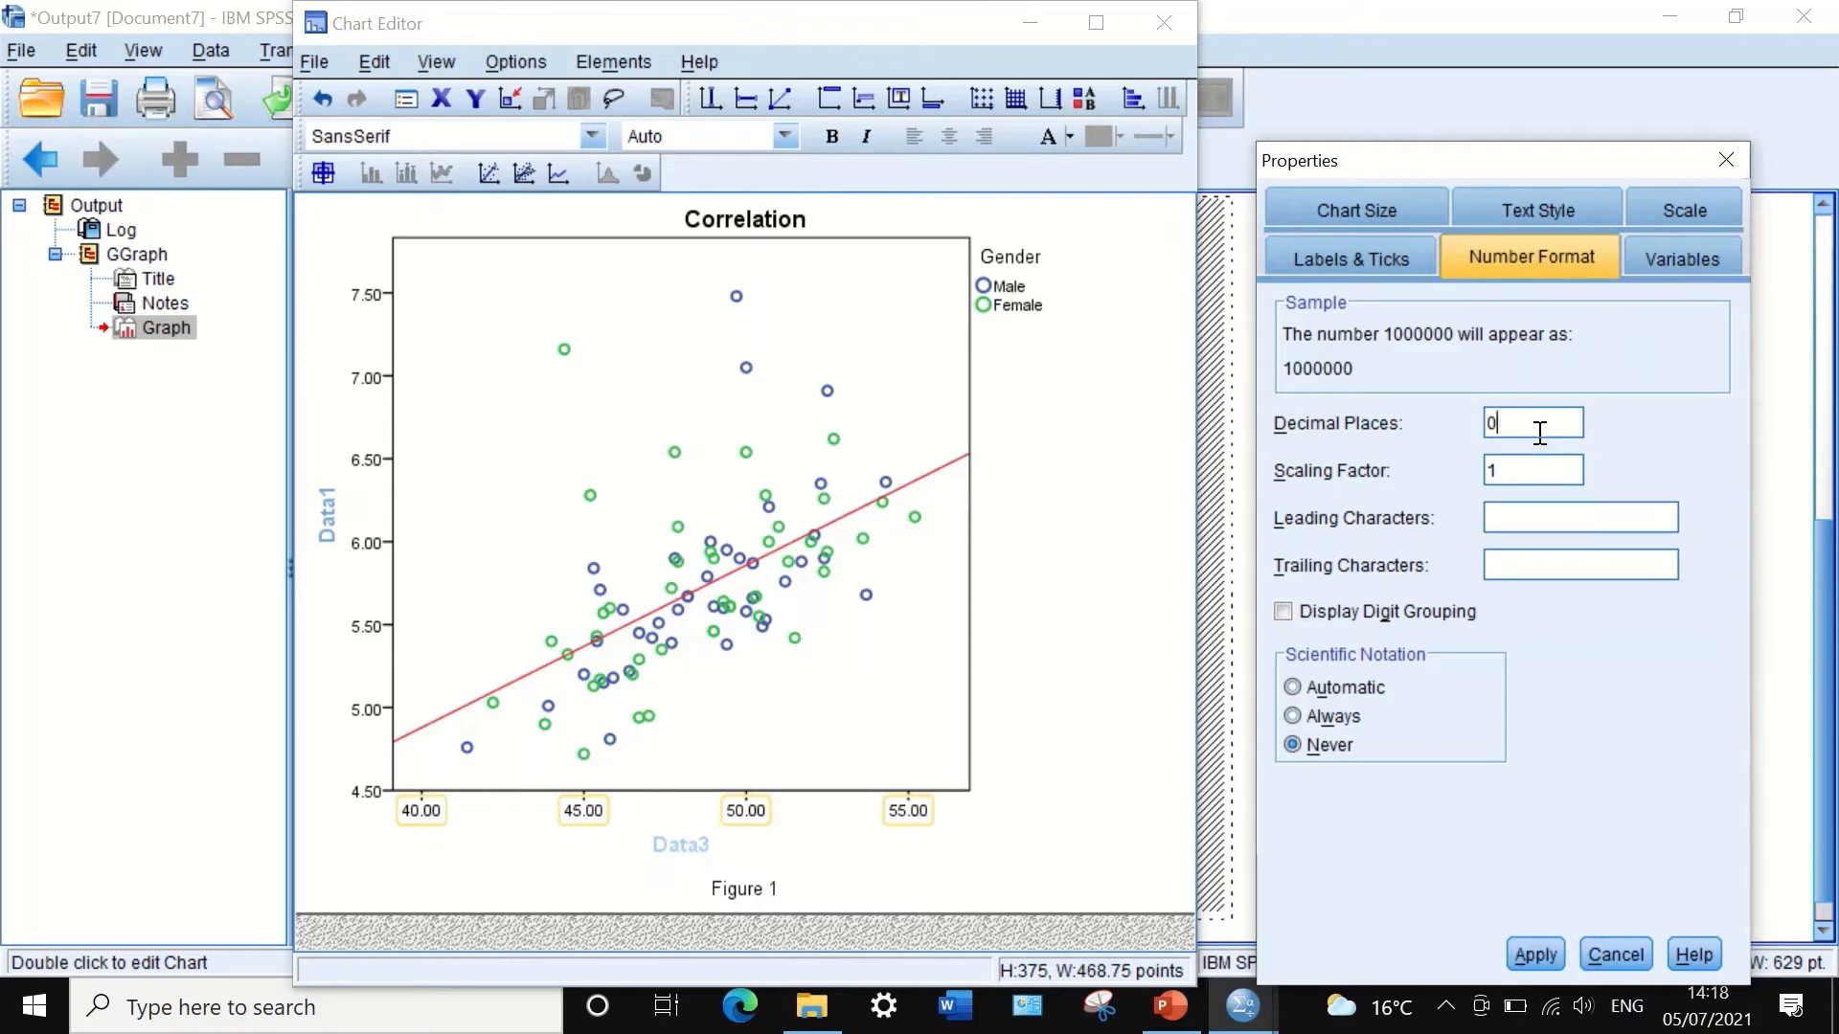
left_click(1535, 955)
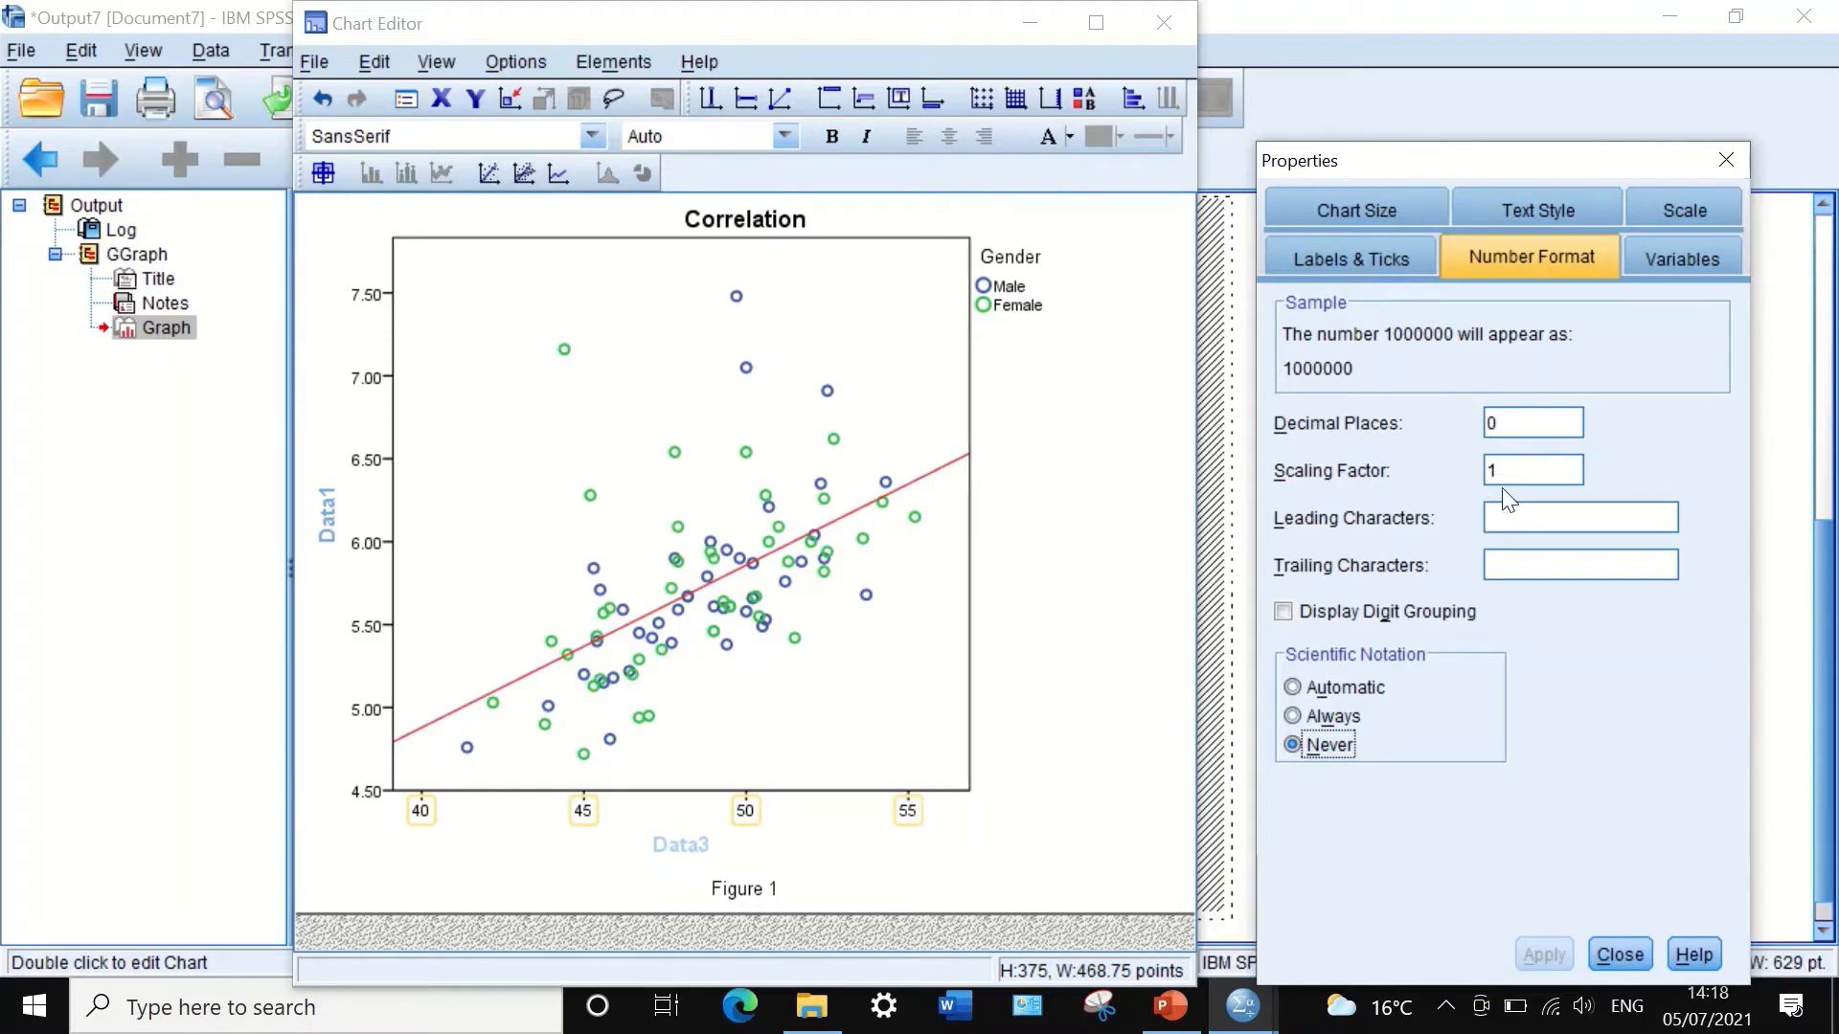
Step: Set the major increment of the Data3 axis scale to 2 and apply it
left_click(1687, 212)
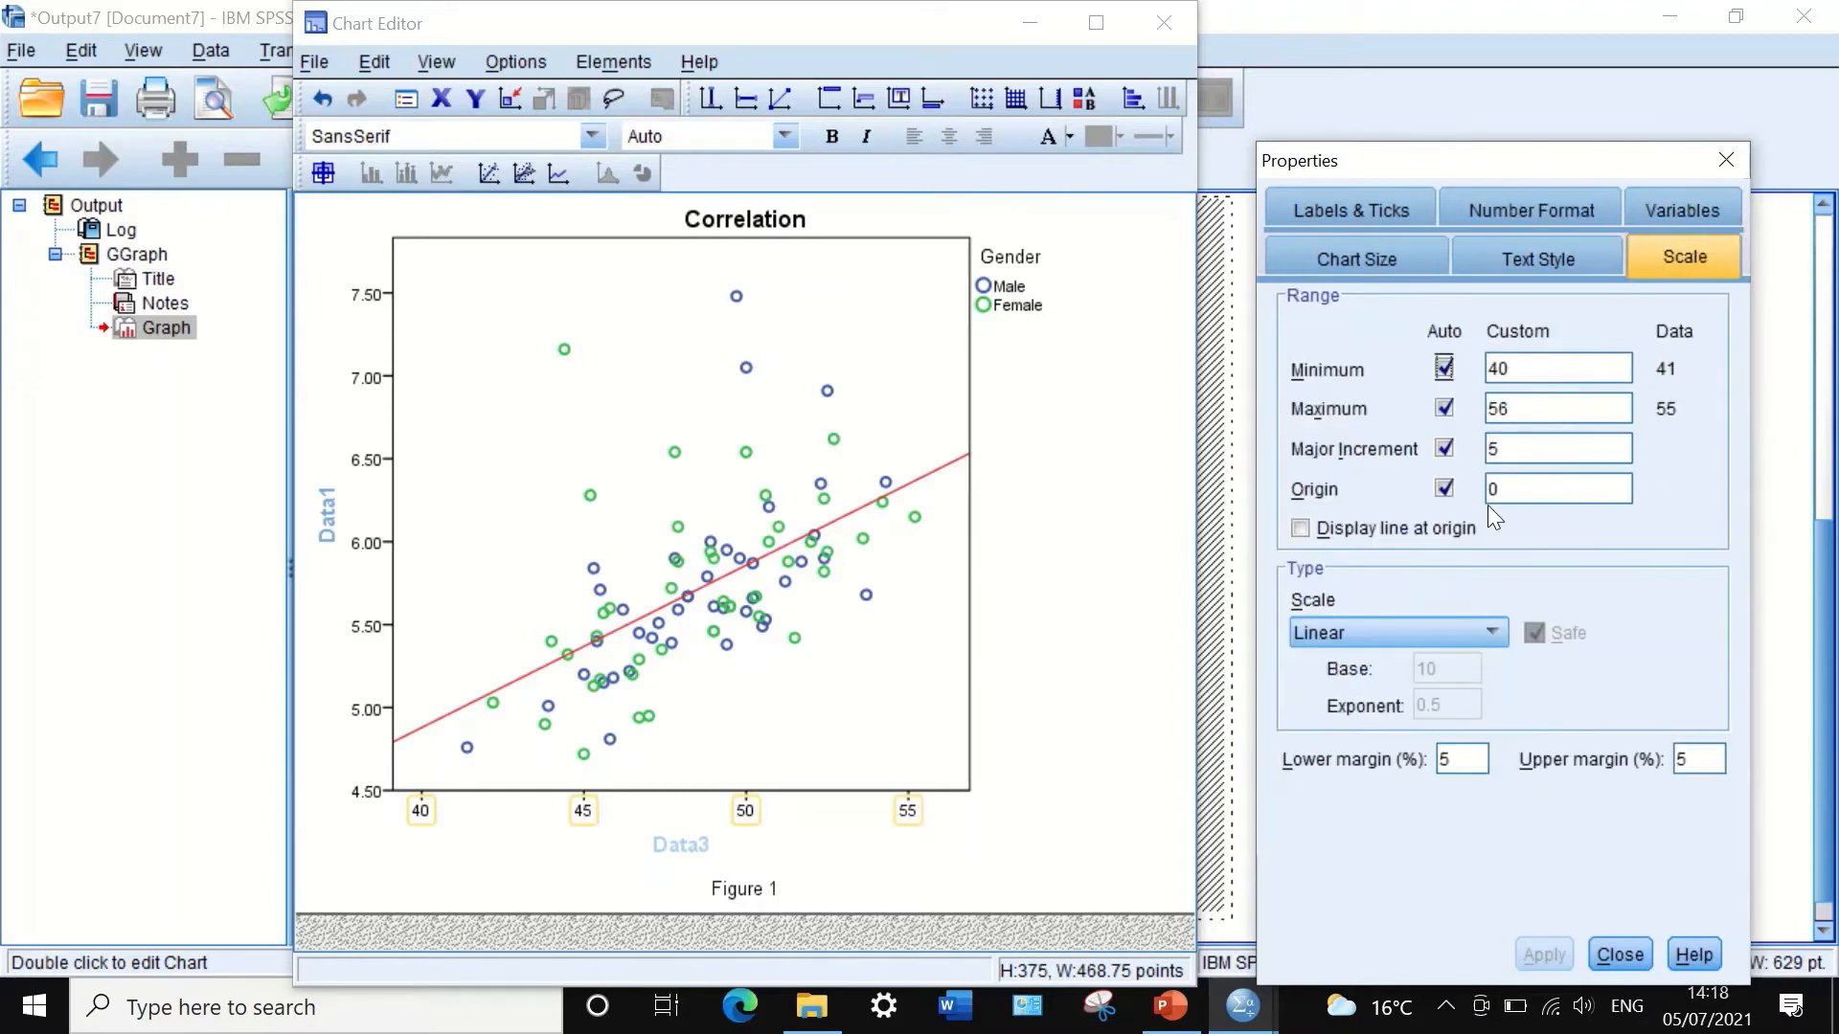
left_click(1524, 444)
type("2")
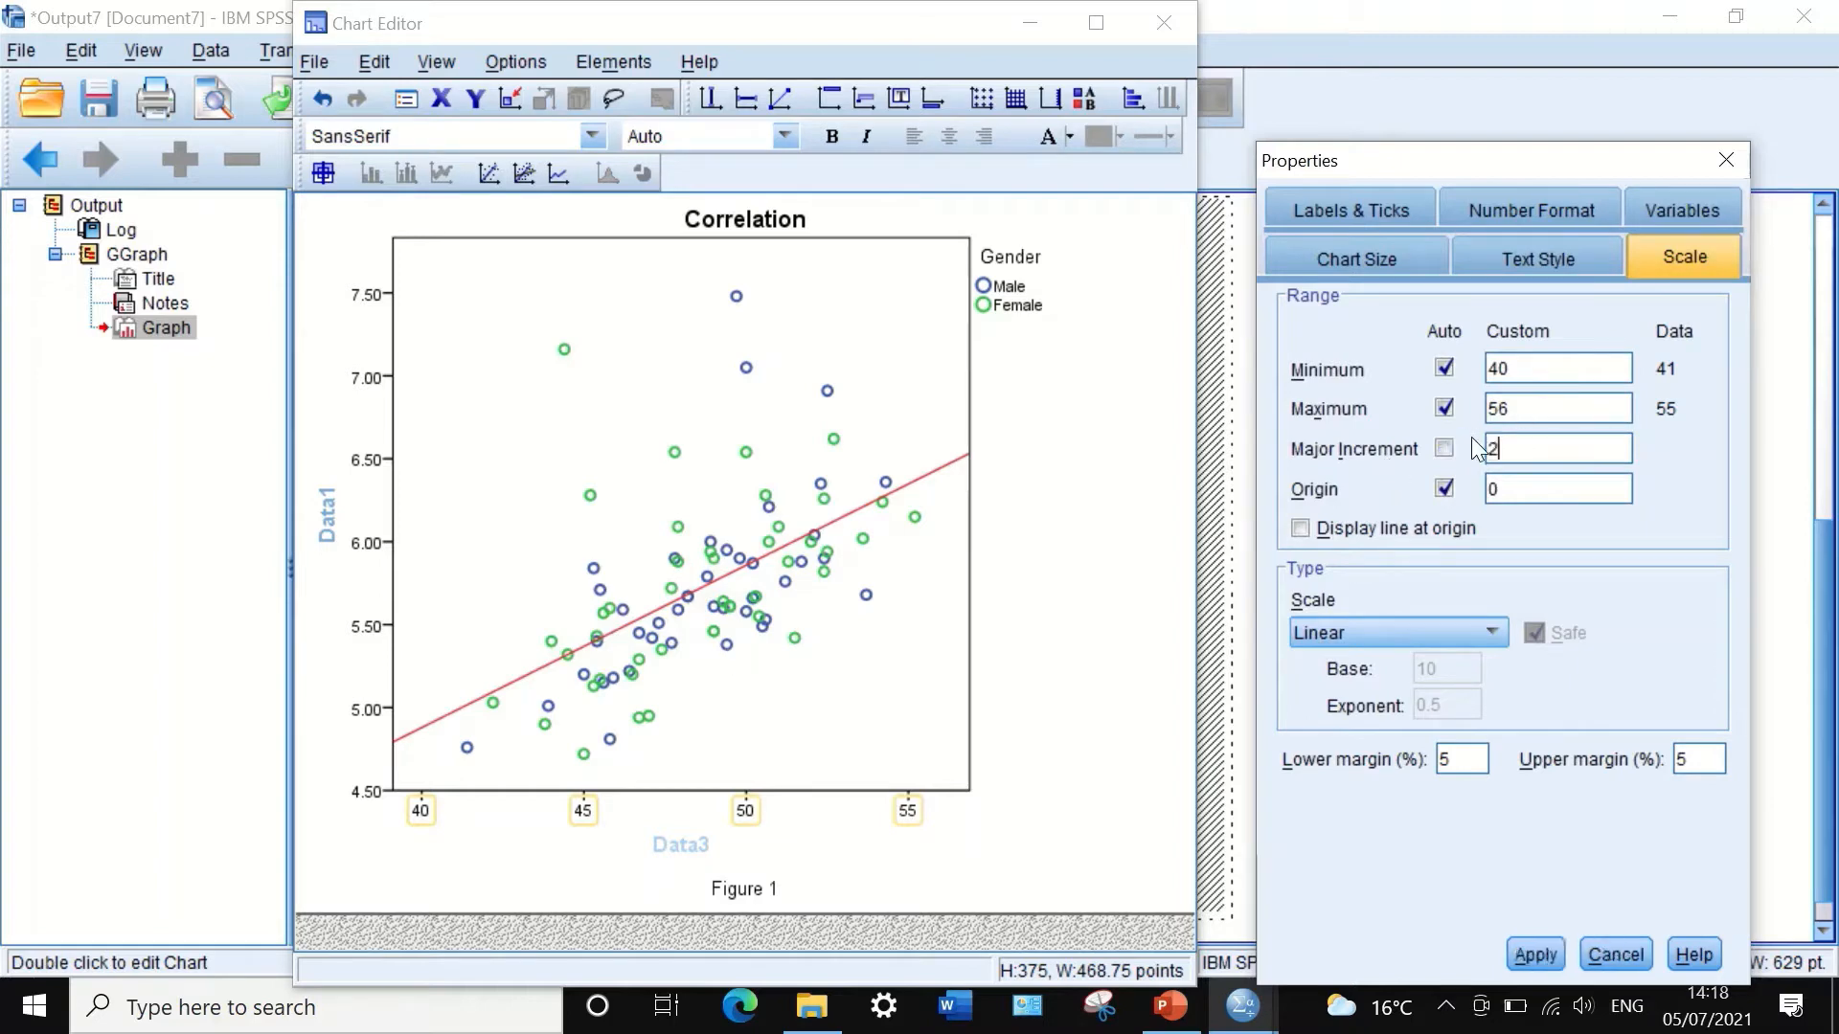
left_click(1536, 954)
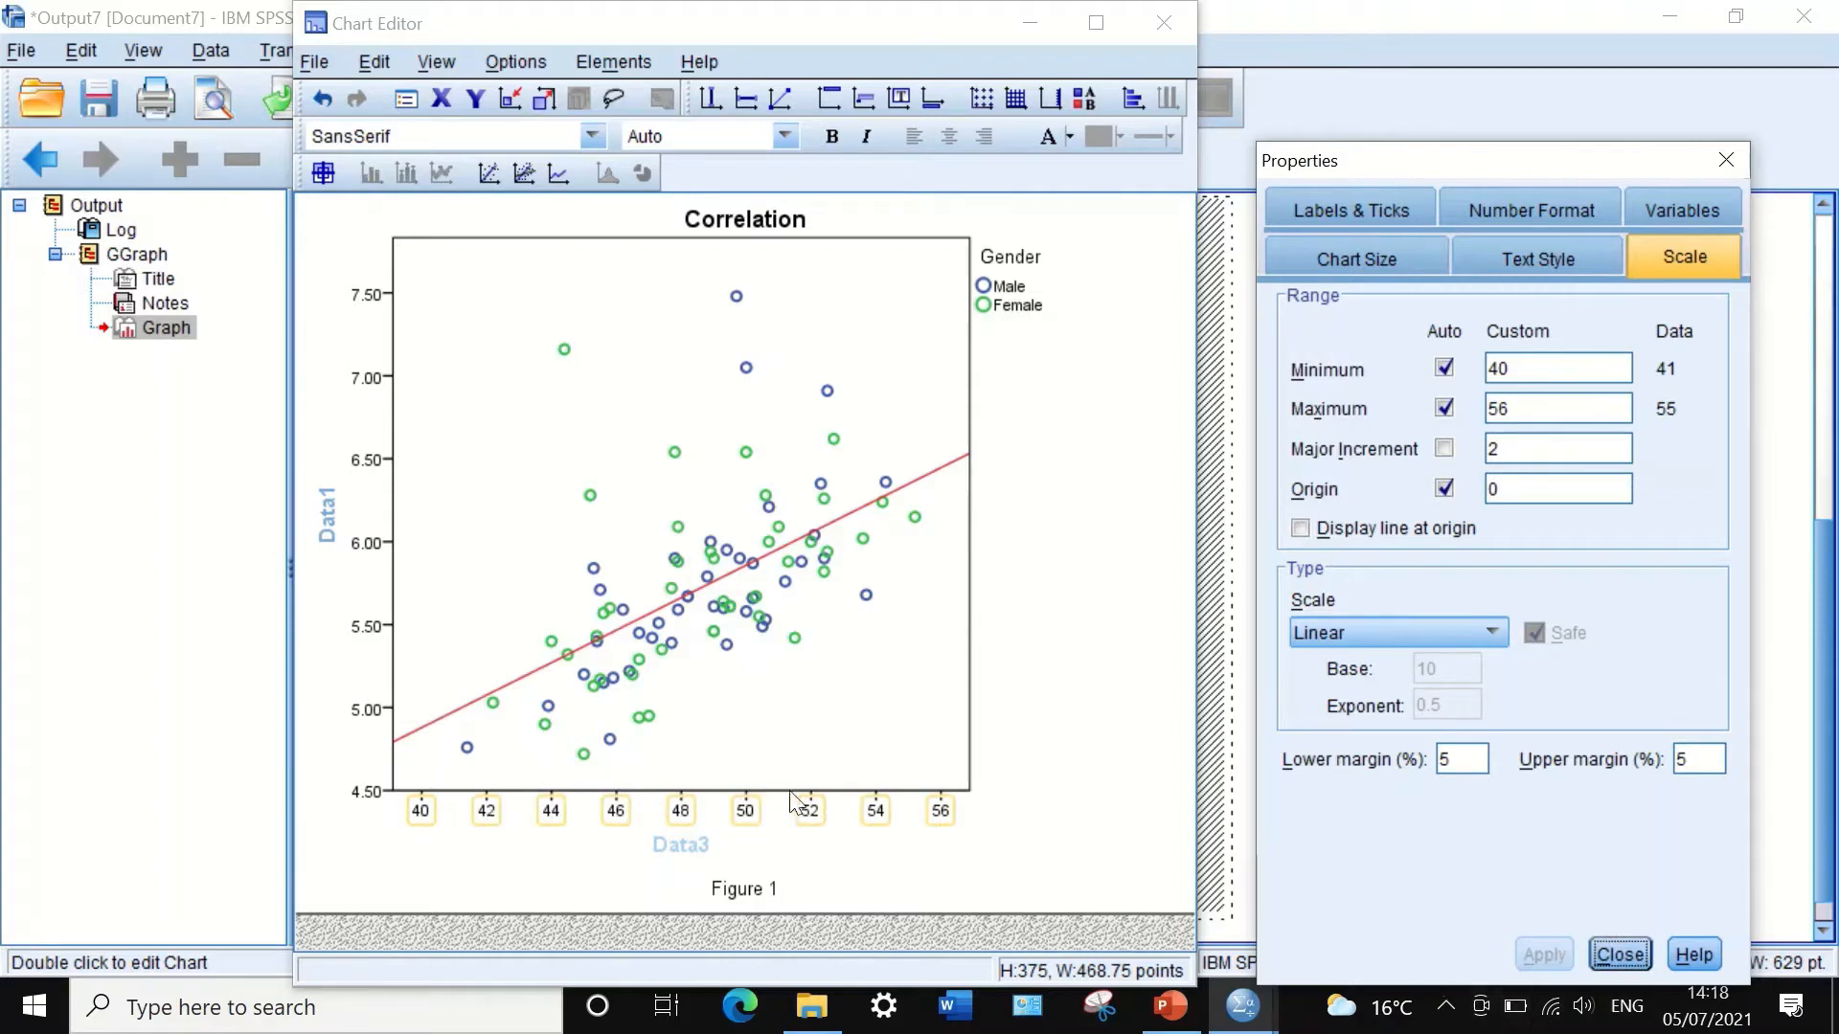
Step: Set the major increment of the Data1 axis scale to 0.2 and apply it
left_click(363, 546)
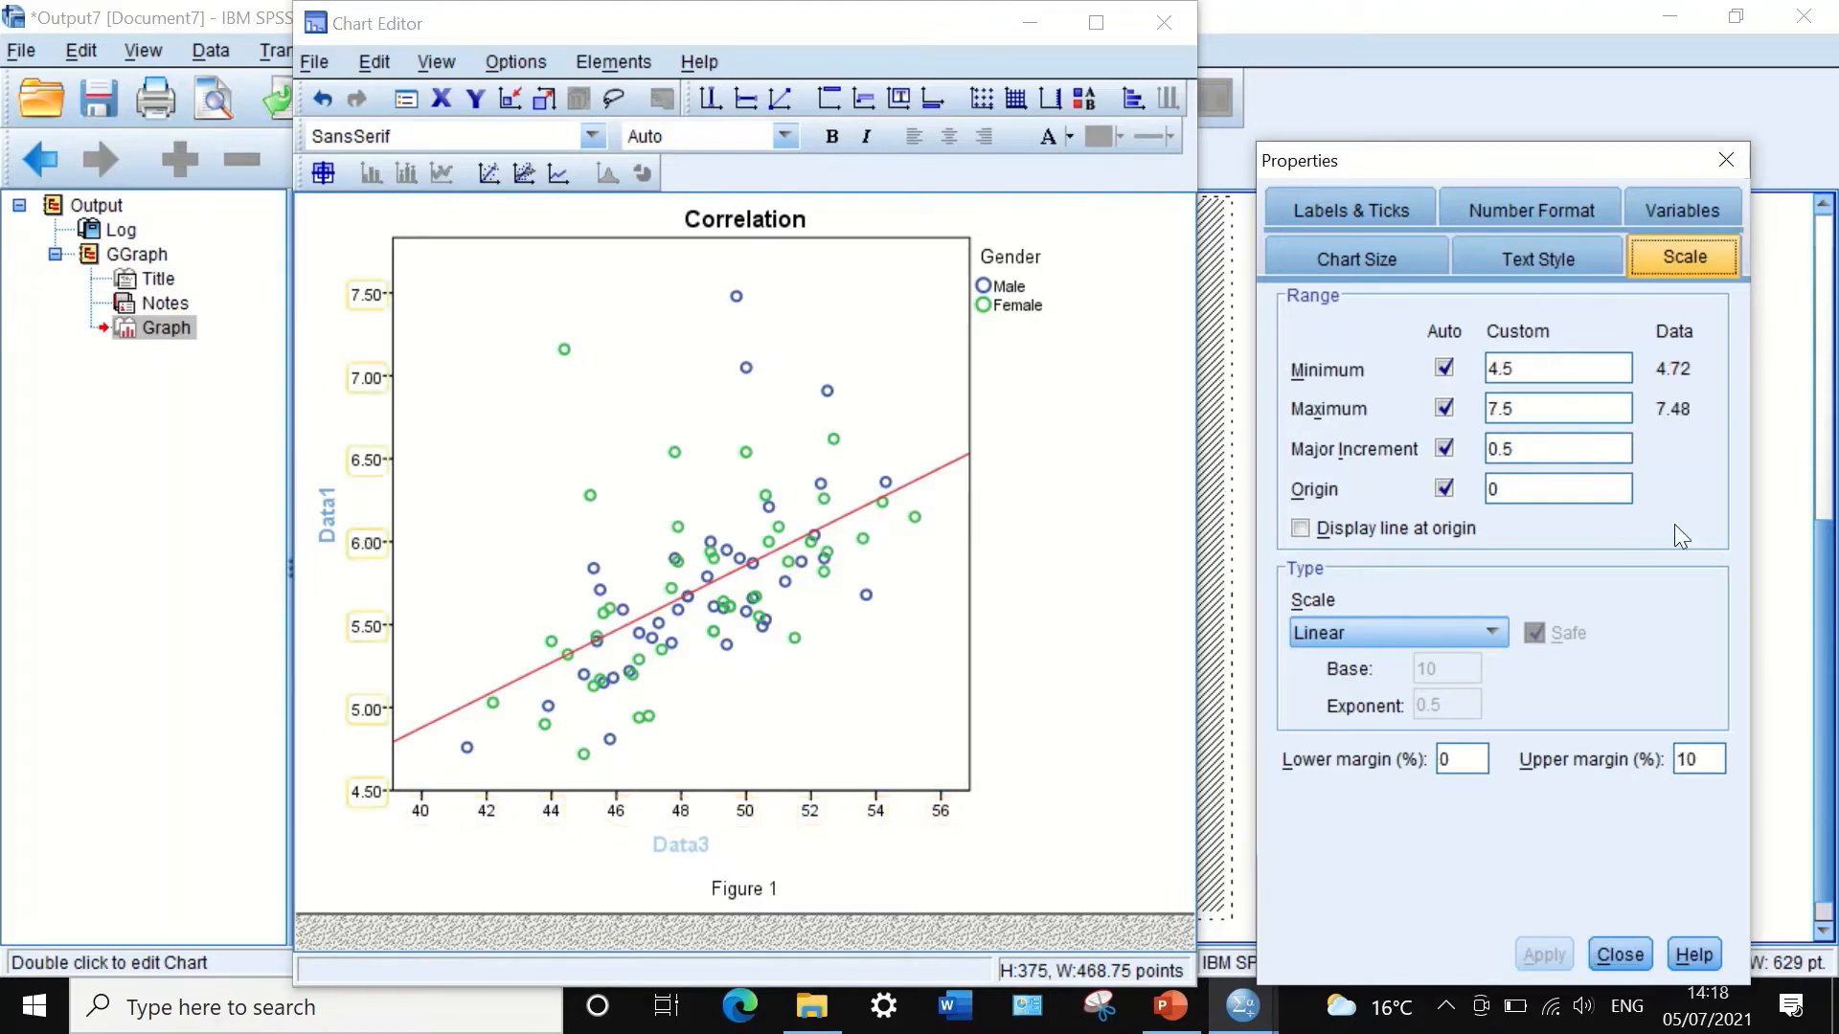
left_click(1522, 458)
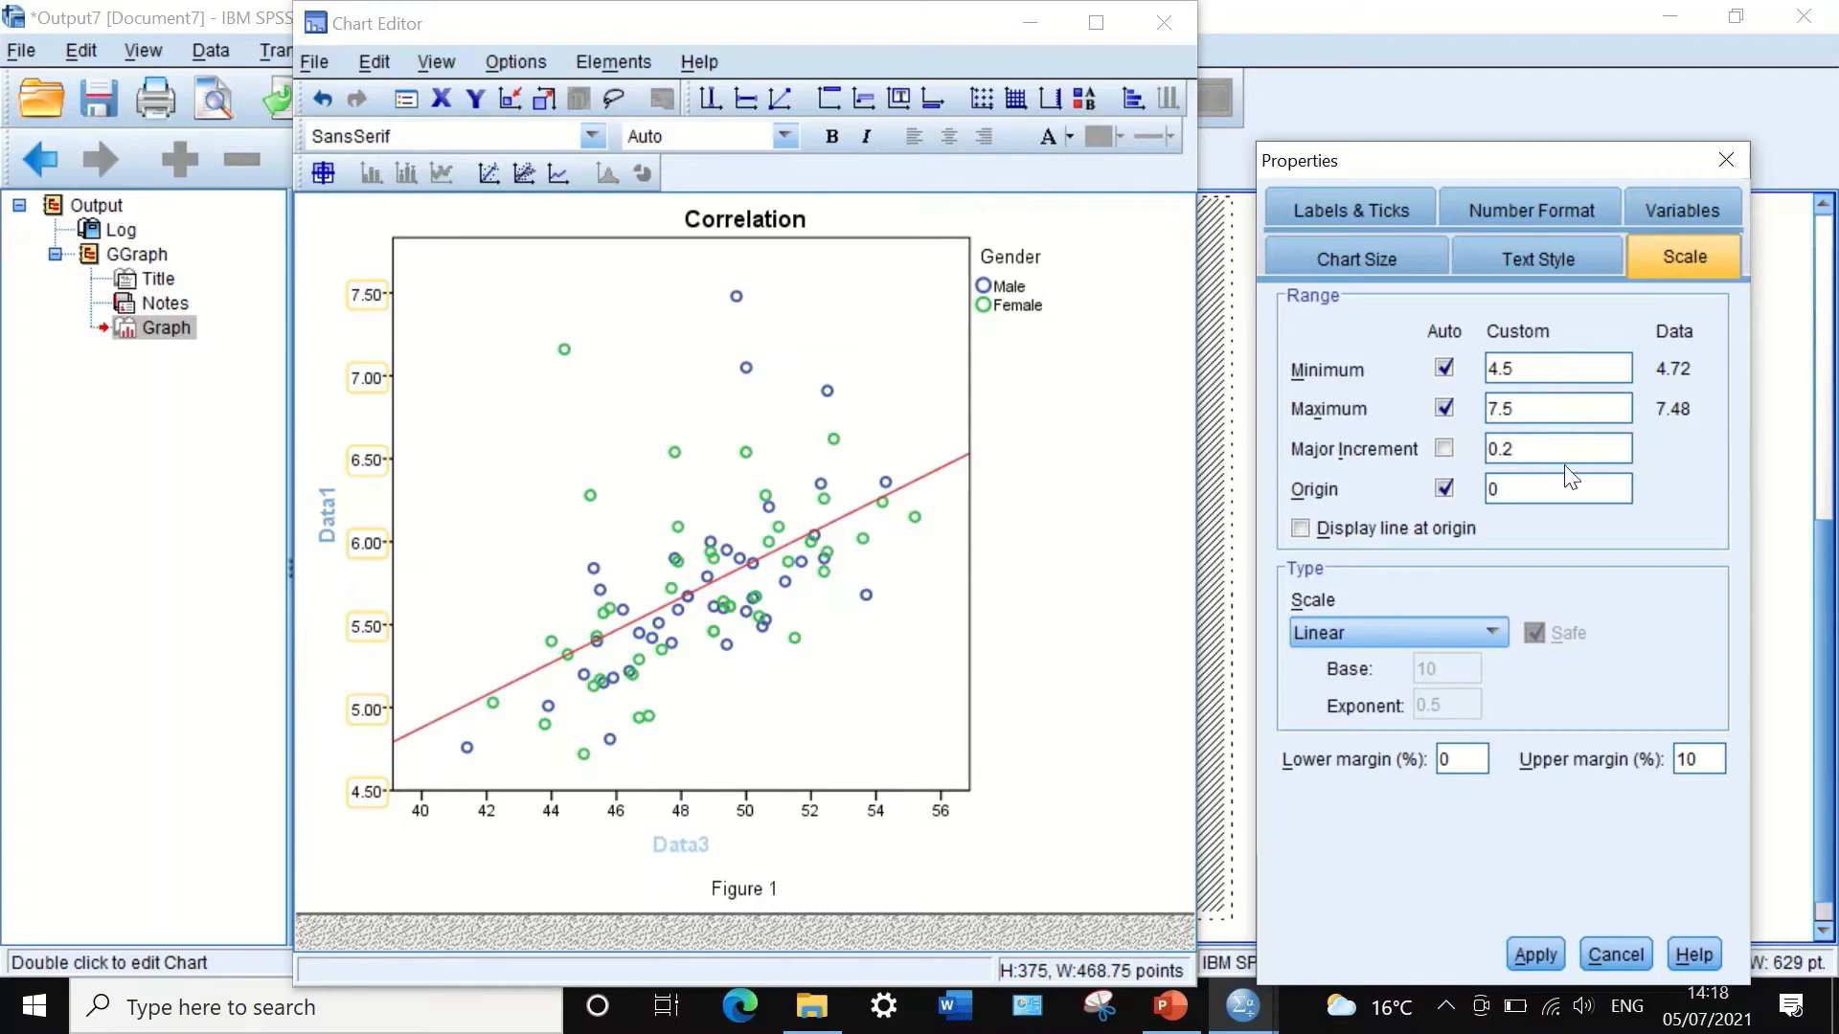
left_click(1530, 955)
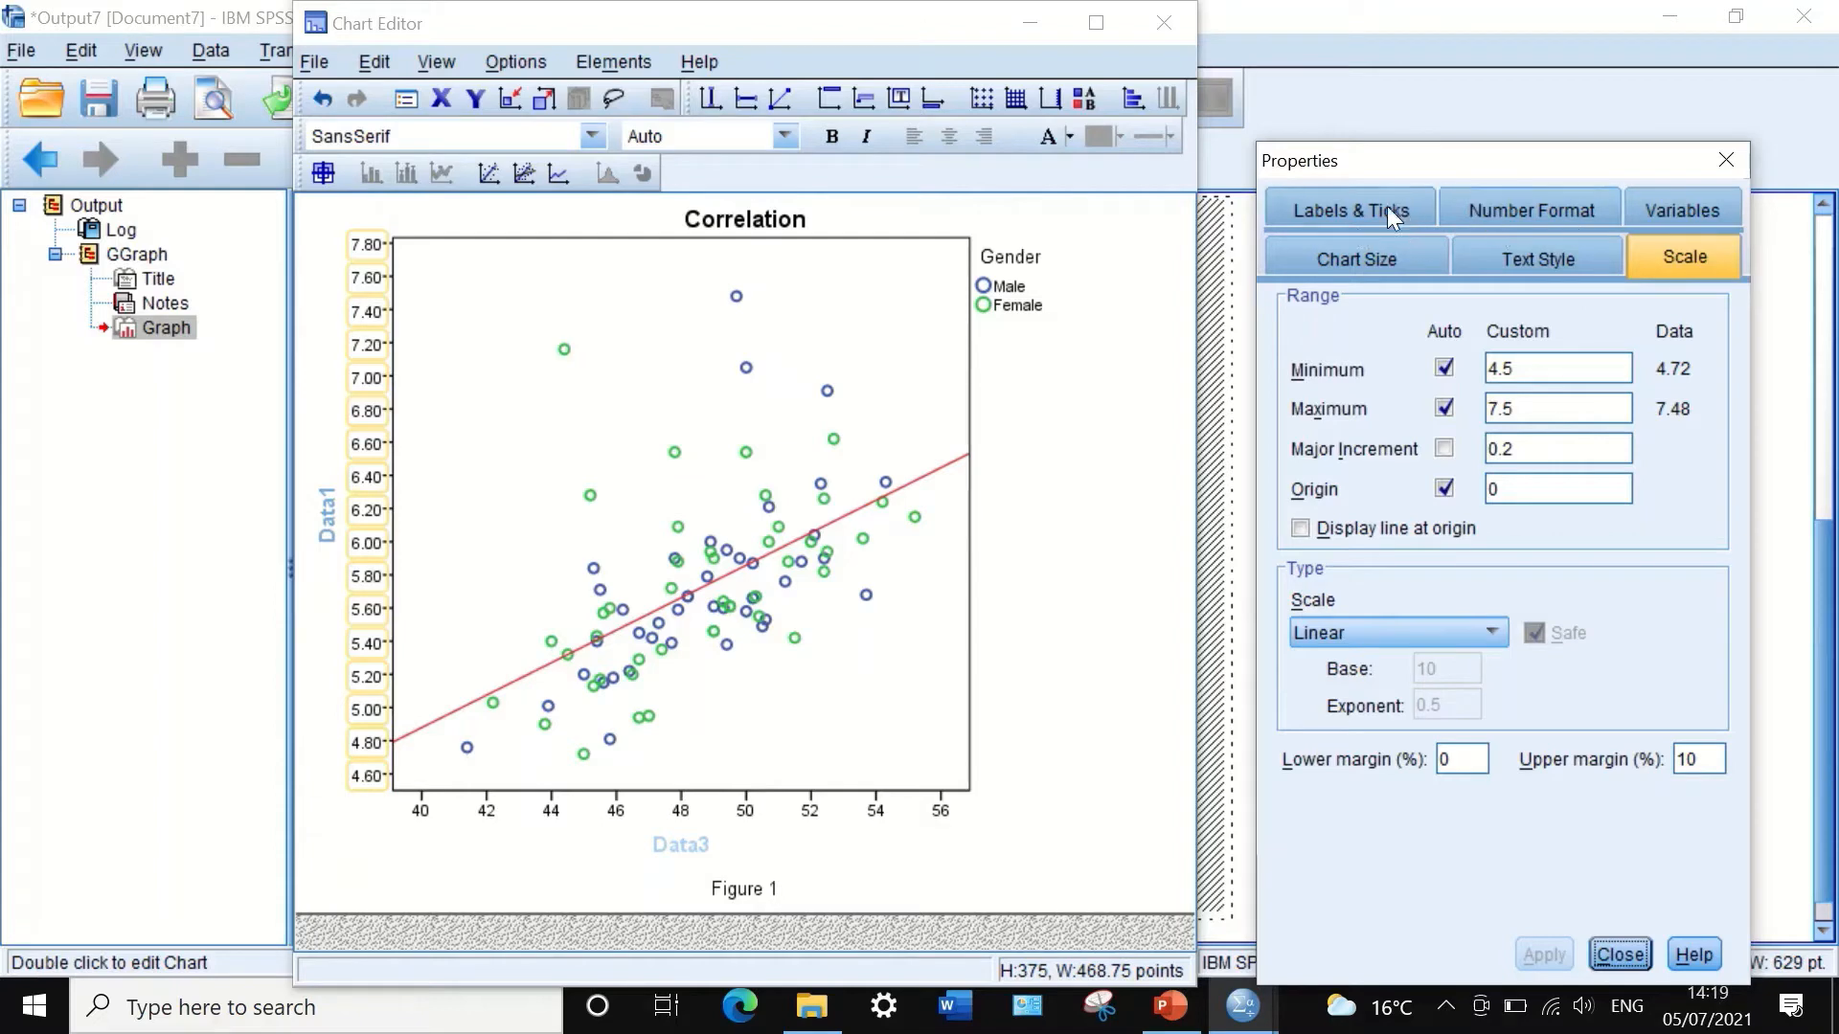
Step: Format the Data1 axis numbers with 1 decimal place, apply it and close the Chart Editor
left_click(1509, 205)
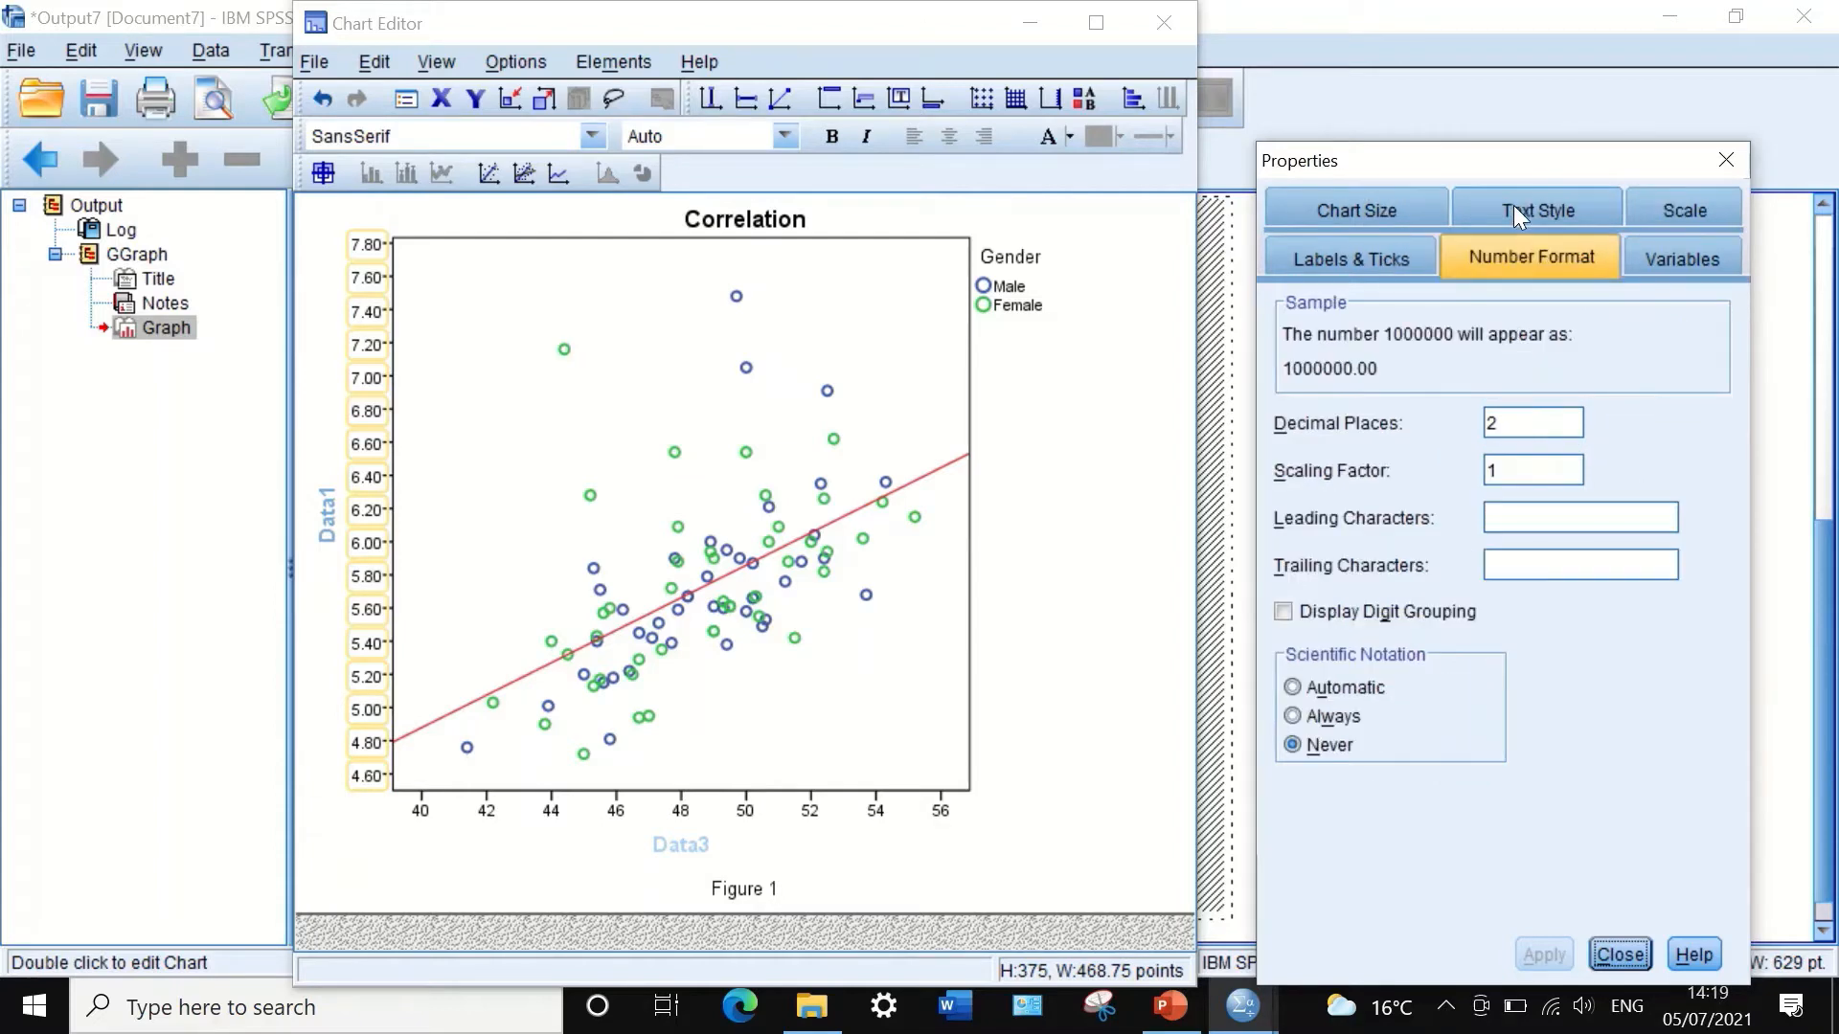
left_click(1517, 428)
key("BackSpace")
type("1")
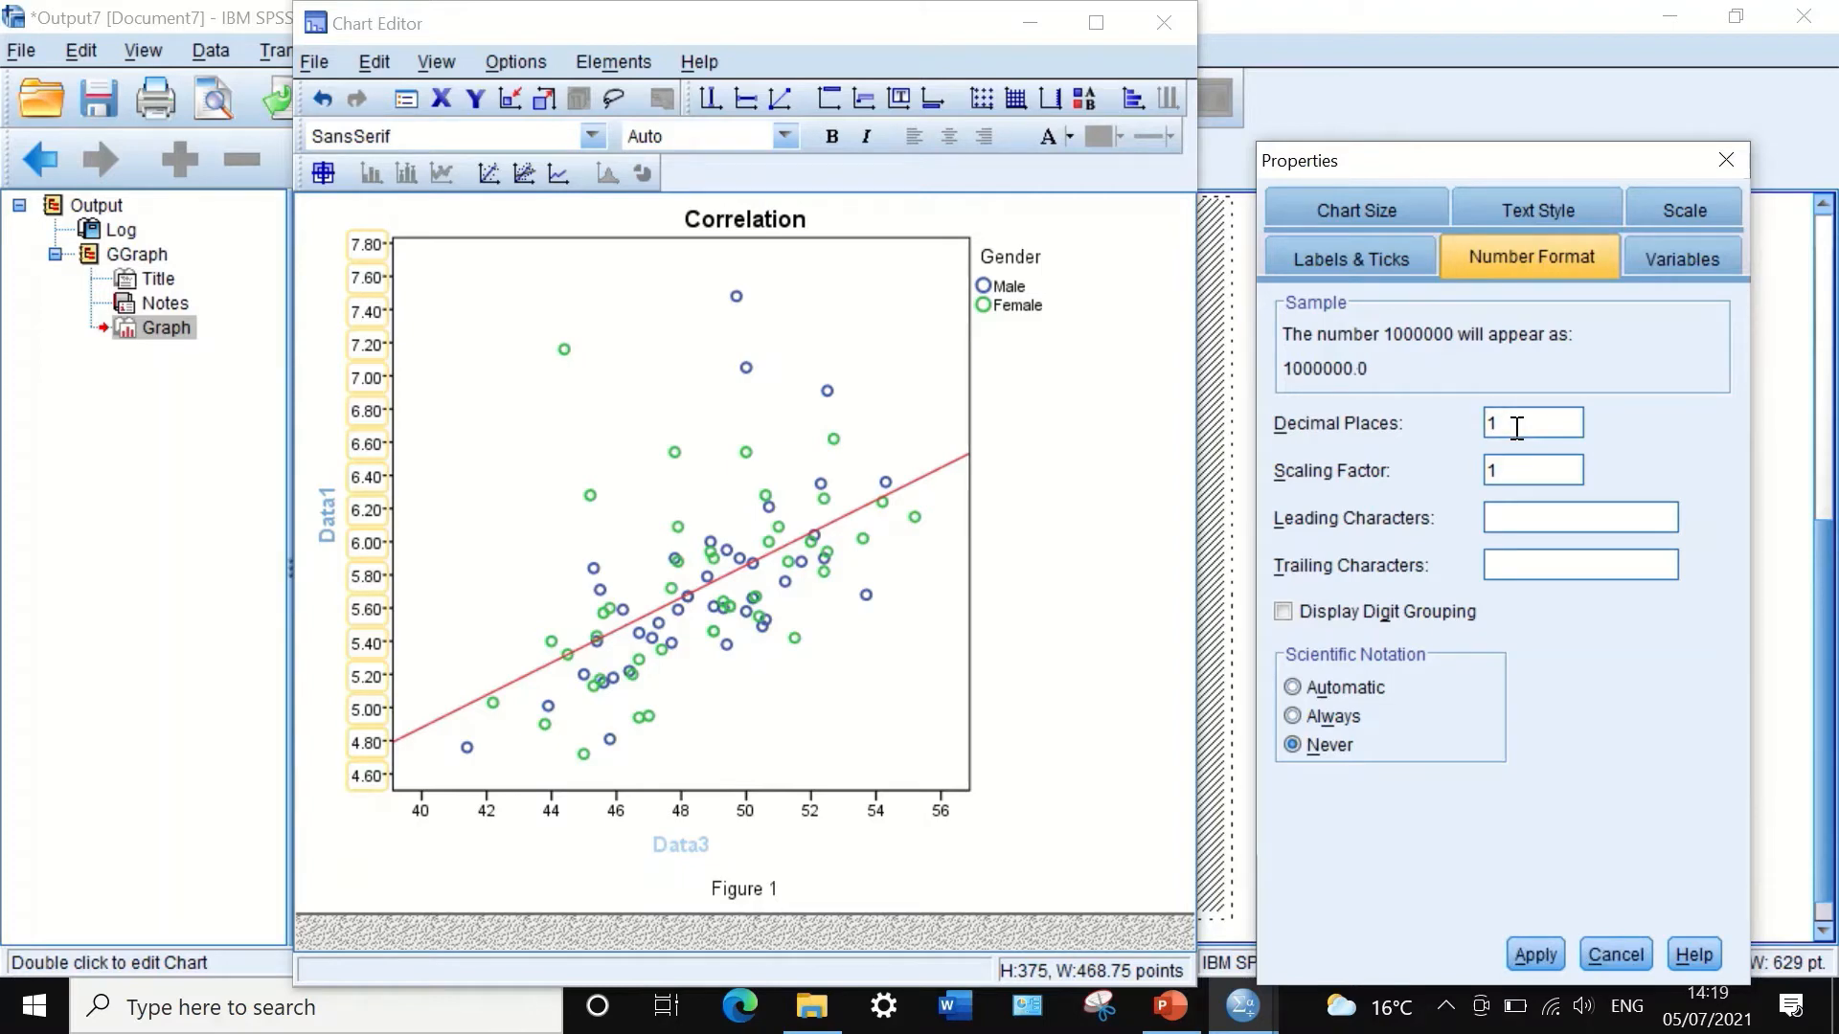
left_click(1543, 953)
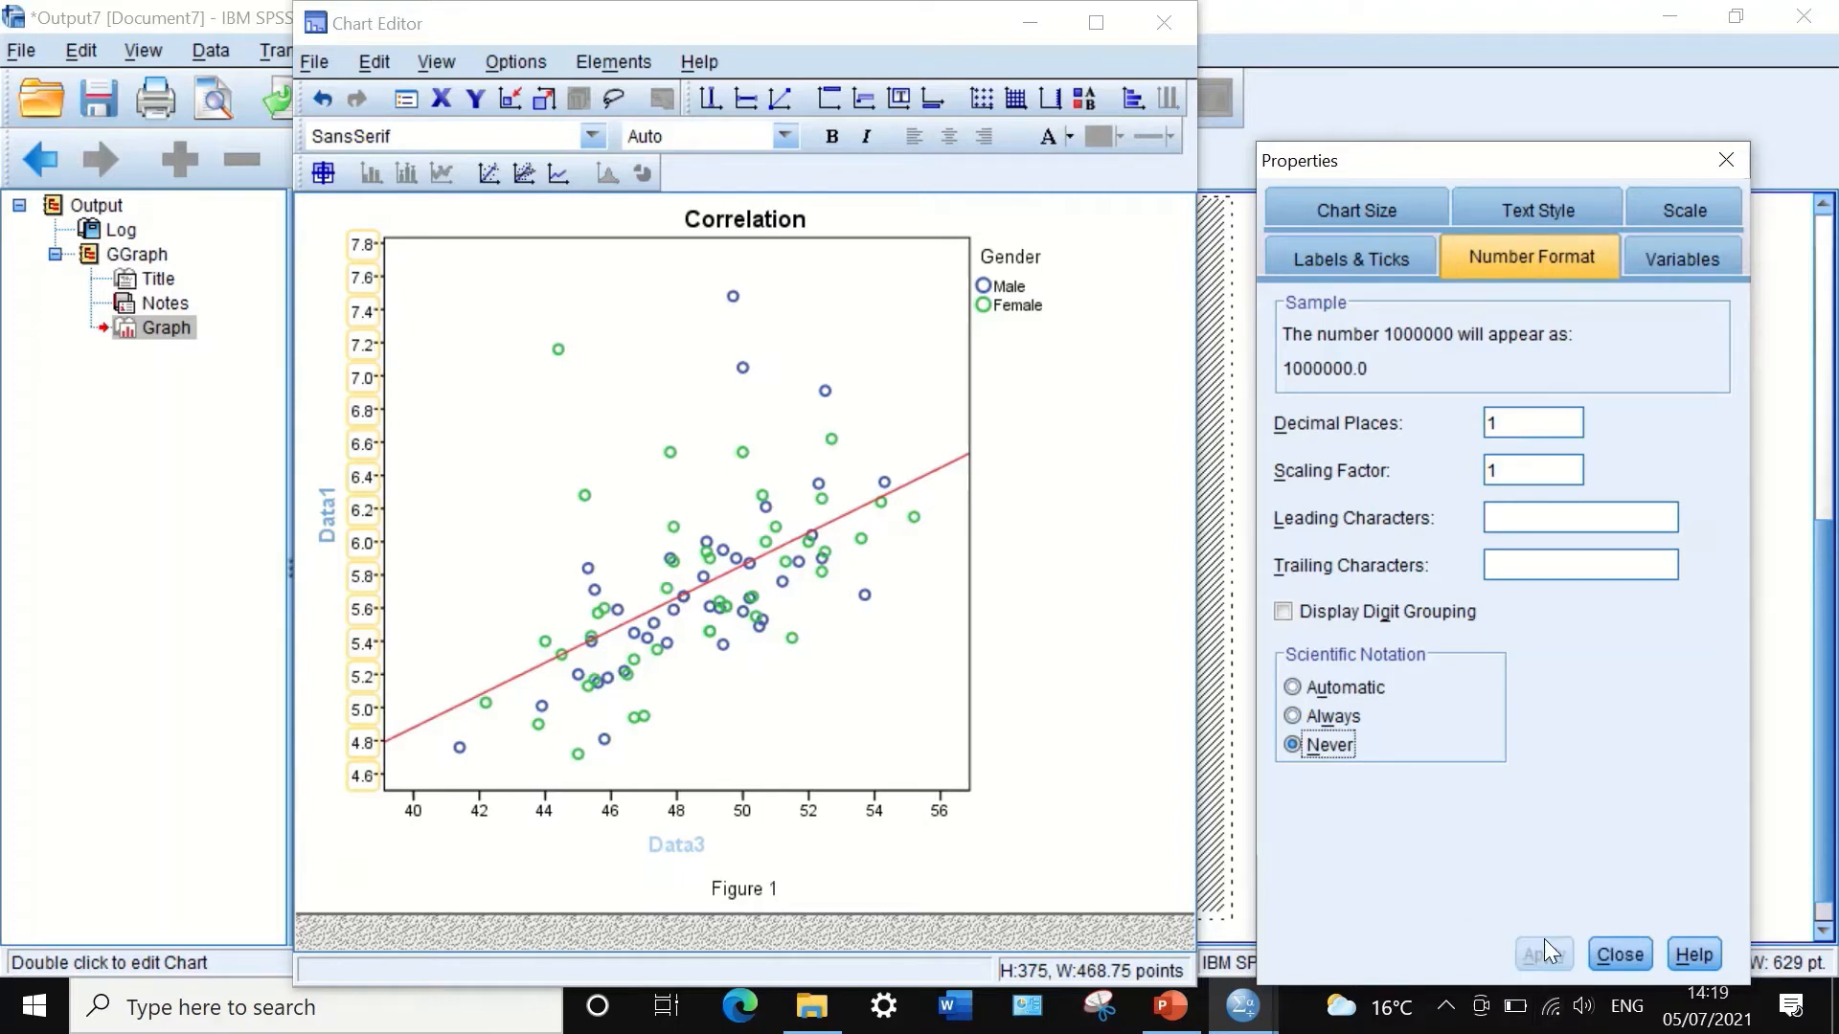
left_click(508, 493)
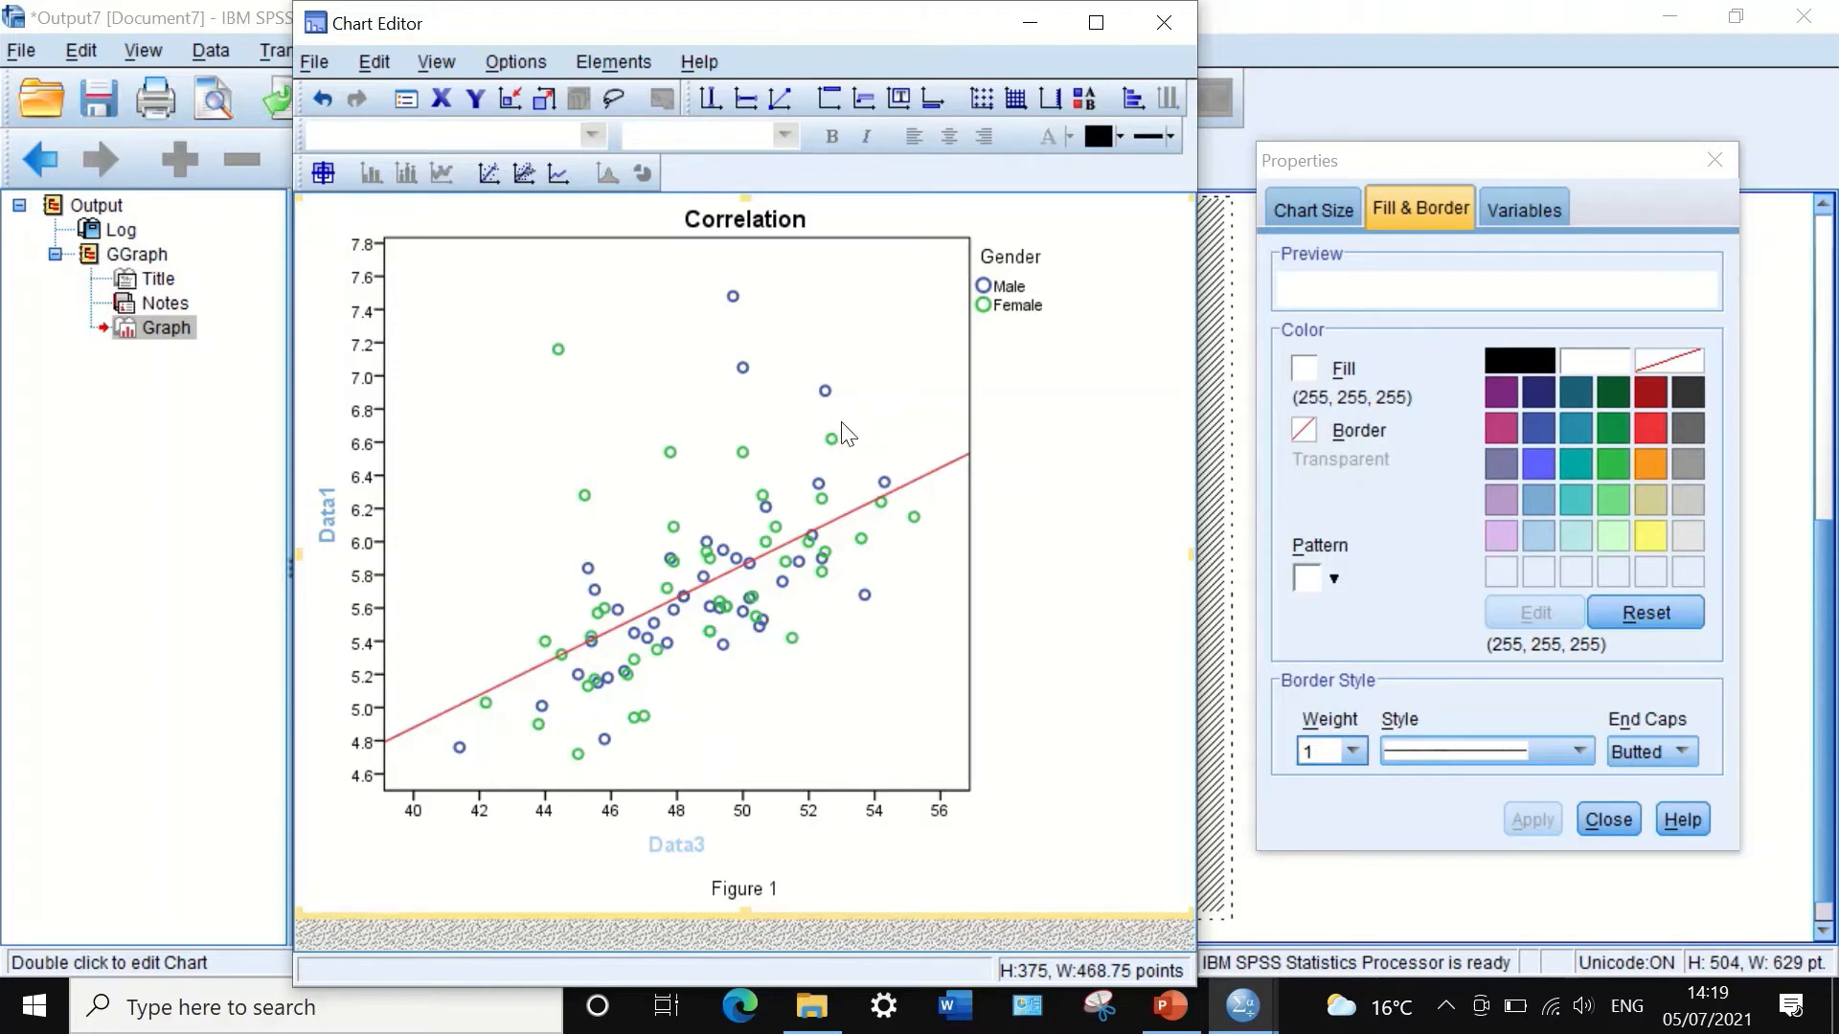
left_click(1163, 23)
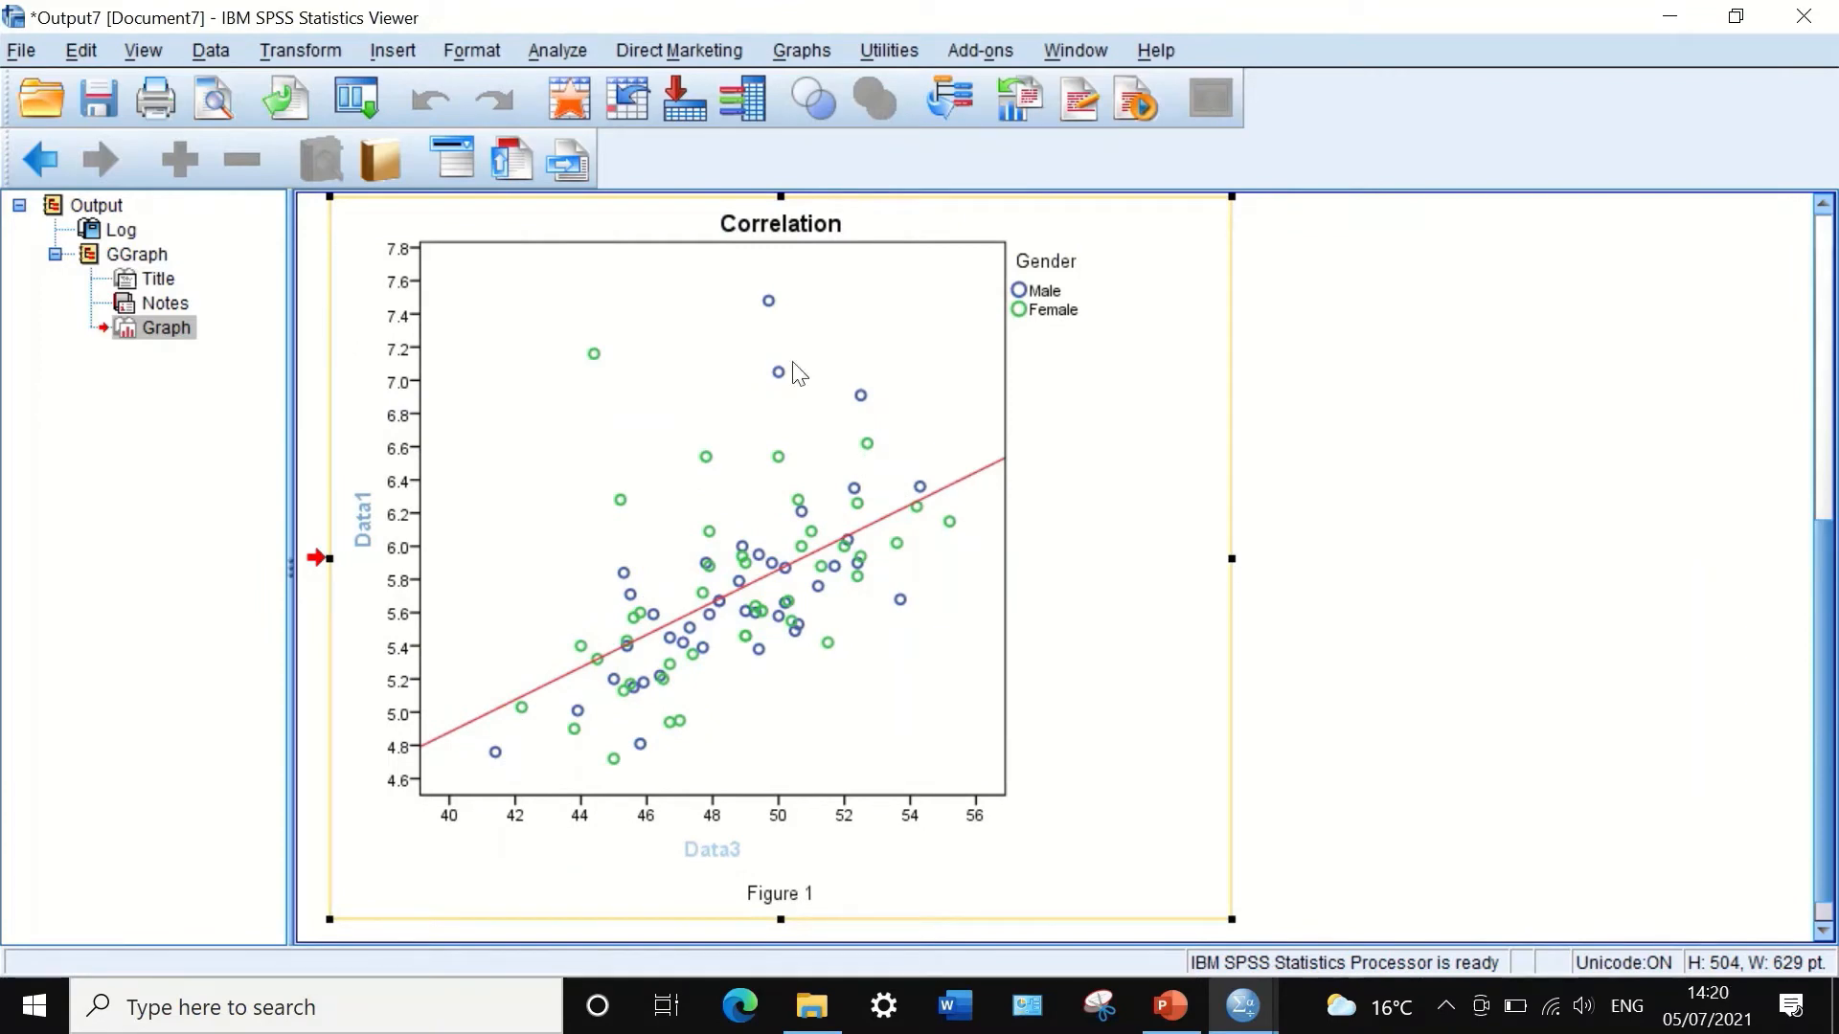
Step: Copy the finished scatterplot from the output with Copy Special, adding the Image (JPG, PNG) format
right_click(714, 351)
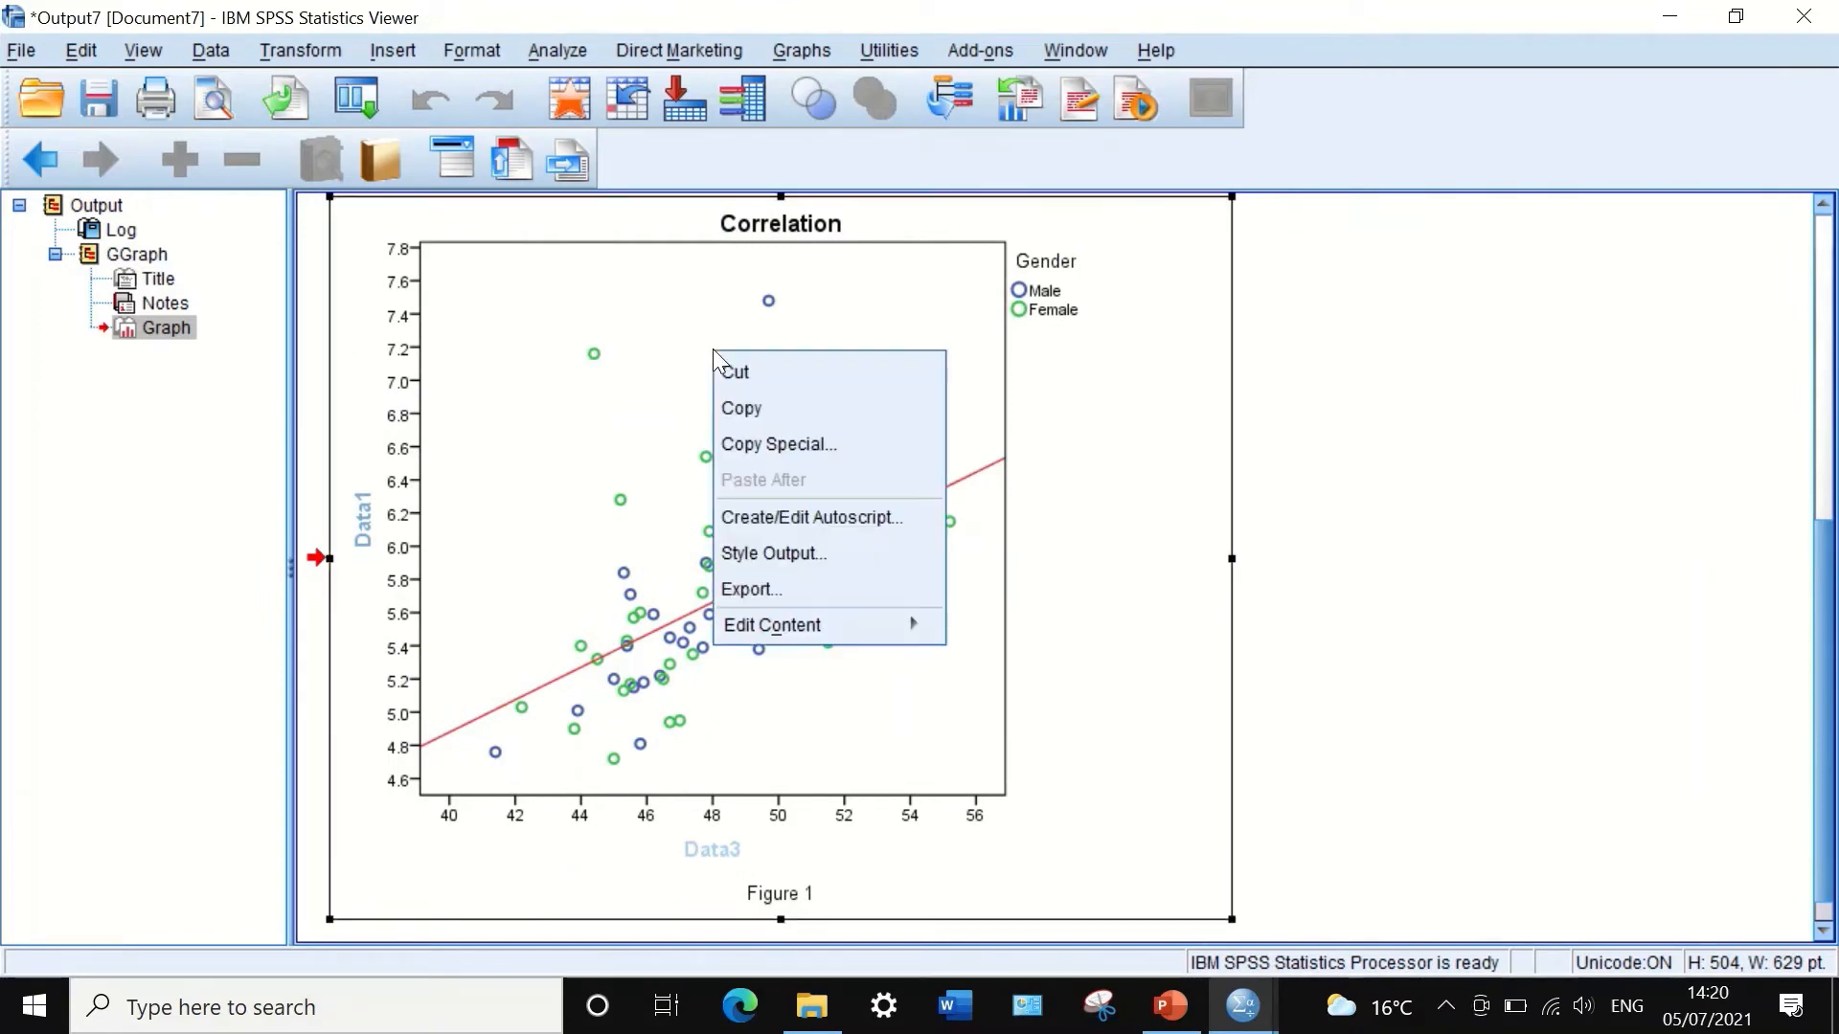
left_click(758, 455)
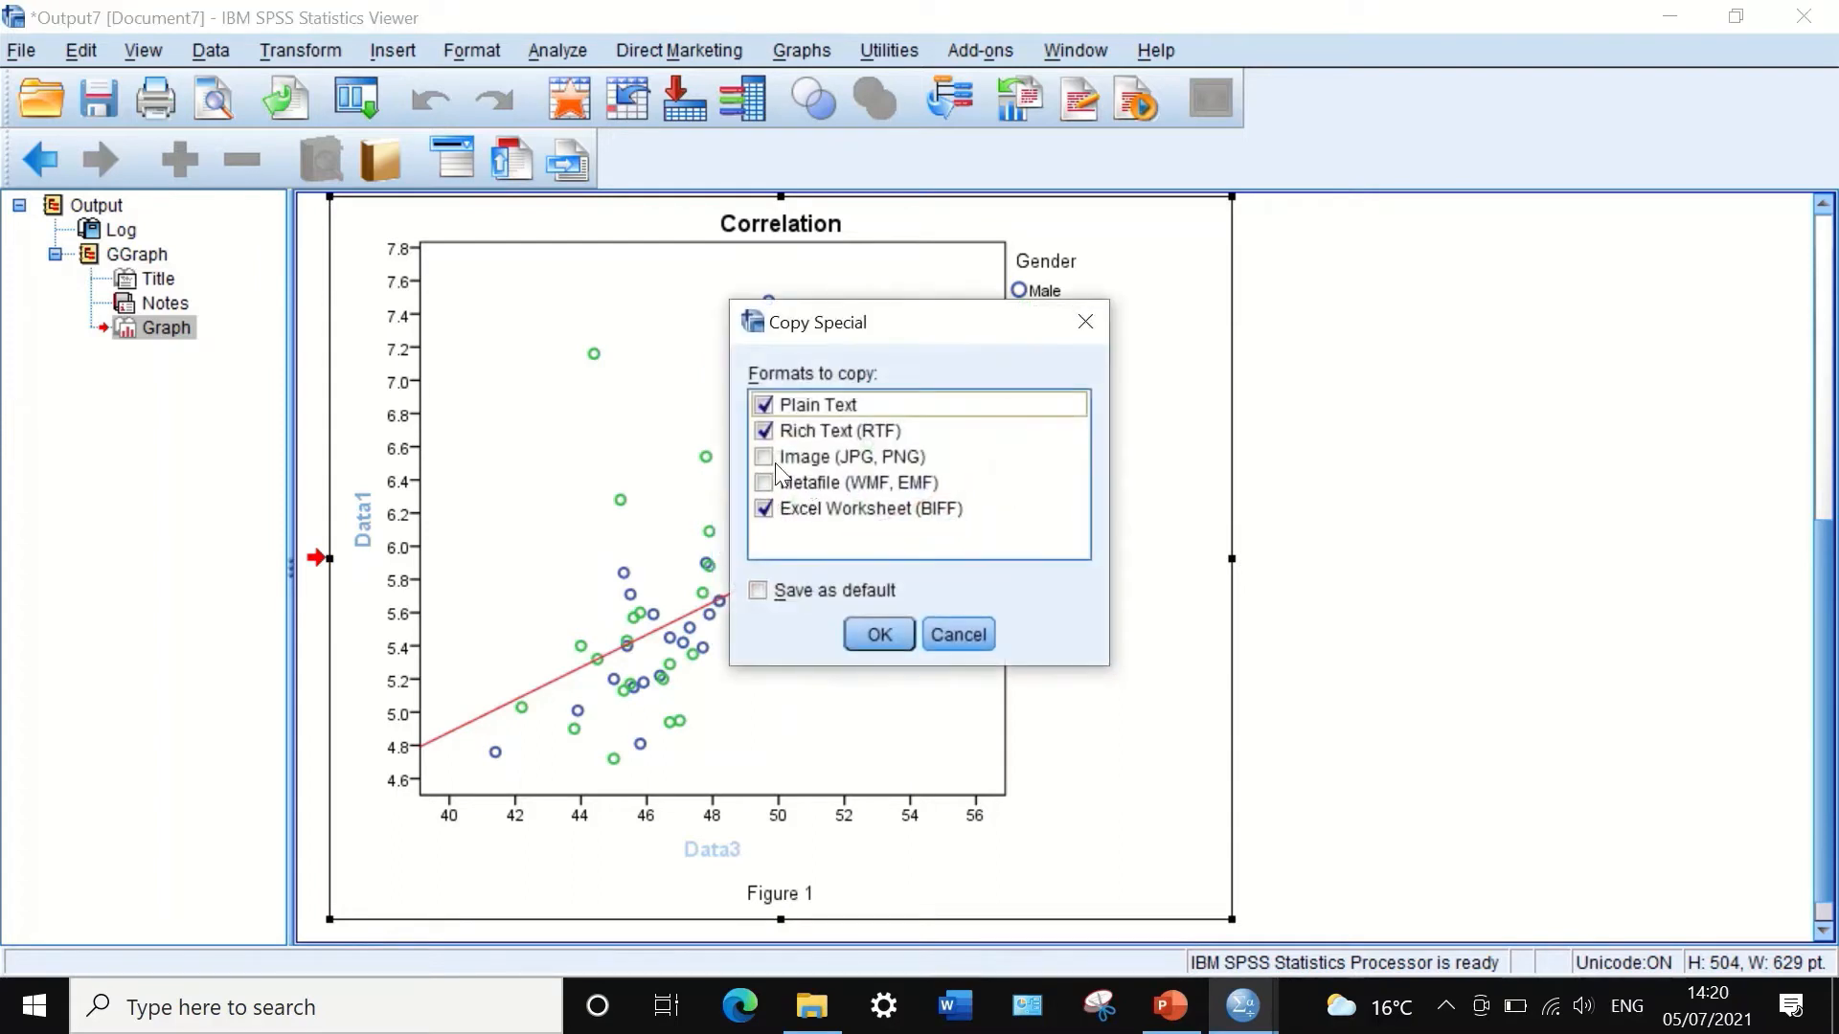
left_click(766, 458)
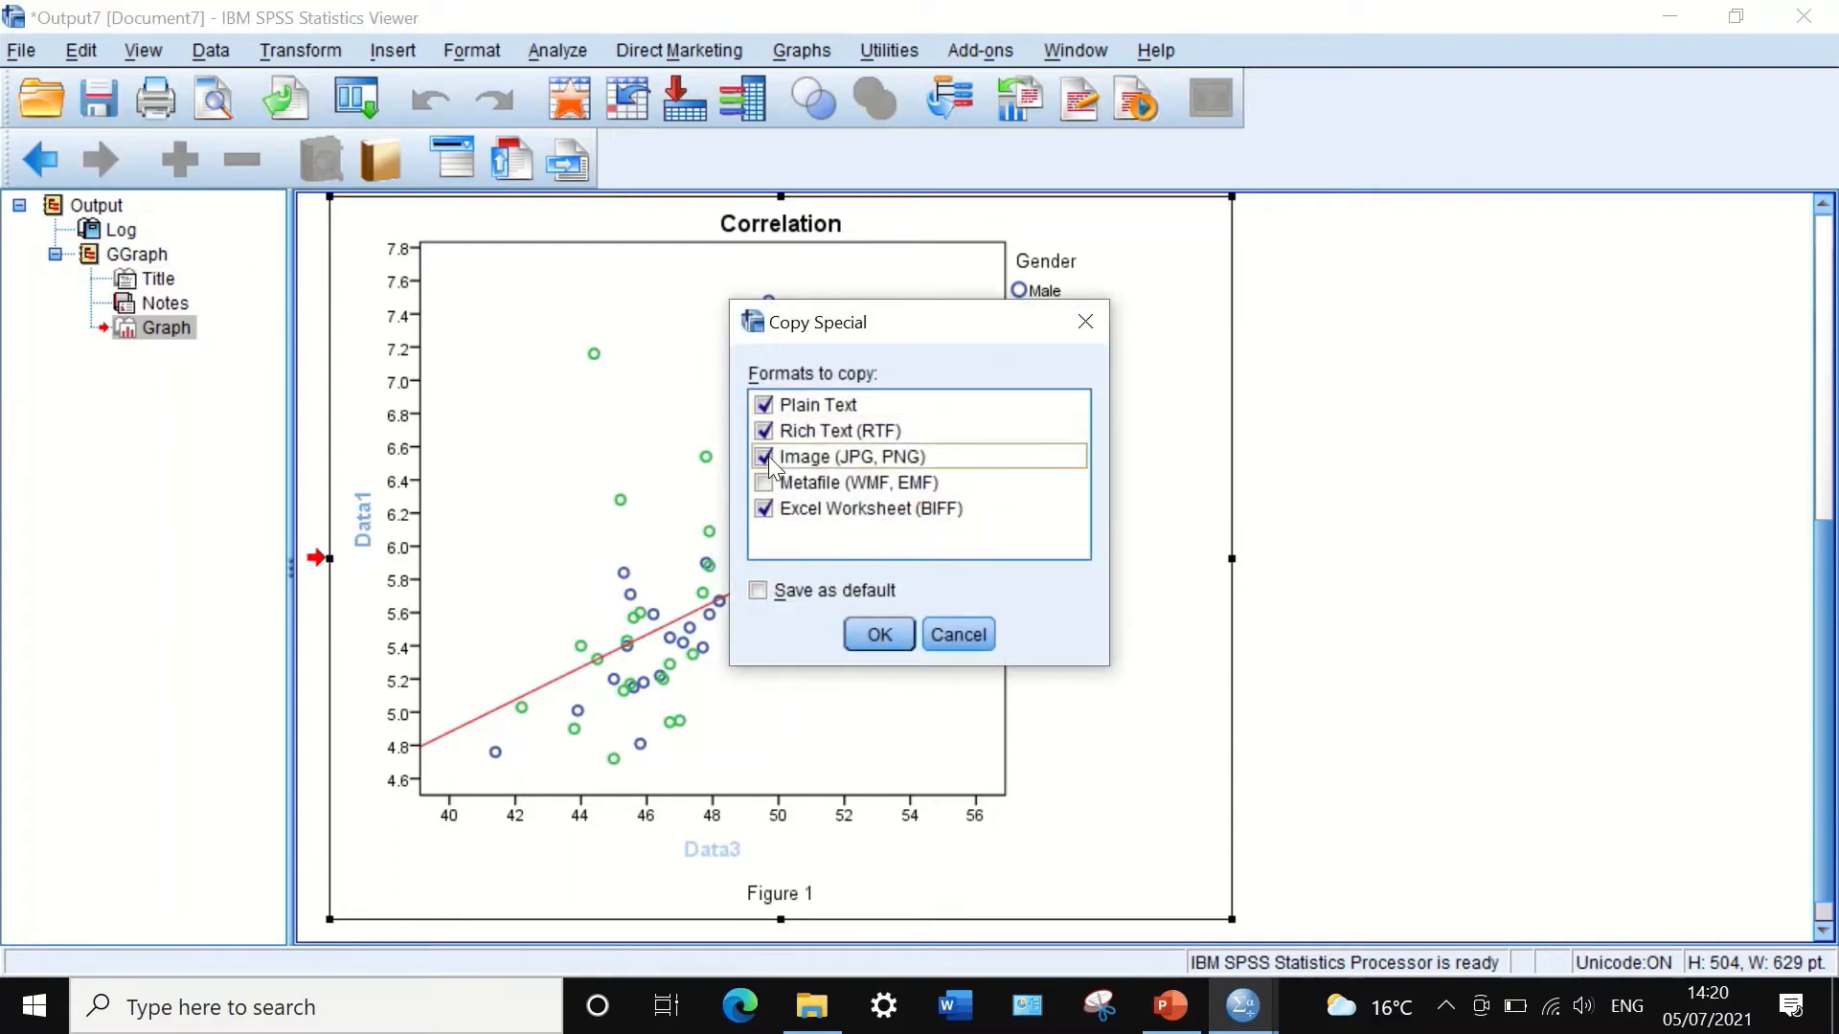
left_click(878, 634)
Step: Switch to PowerPoint and create a new blank presentation
left_click(1171, 1006)
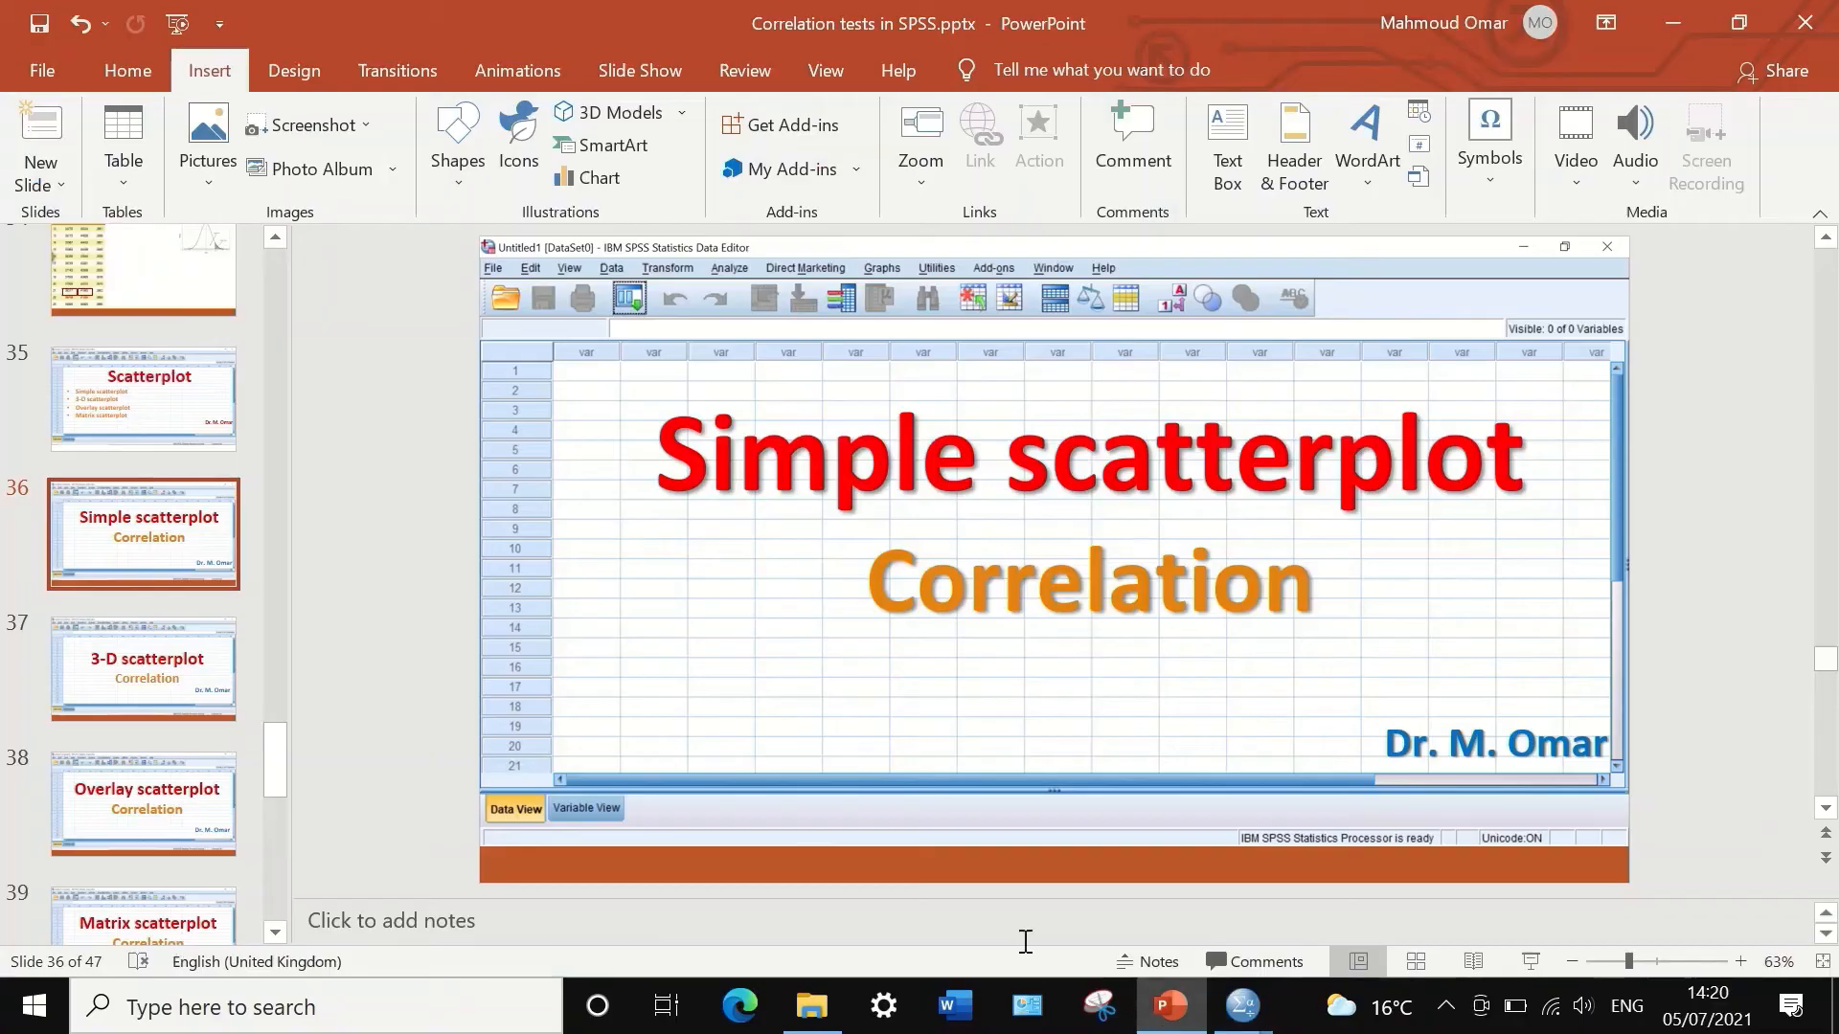
key("ctrl+n")
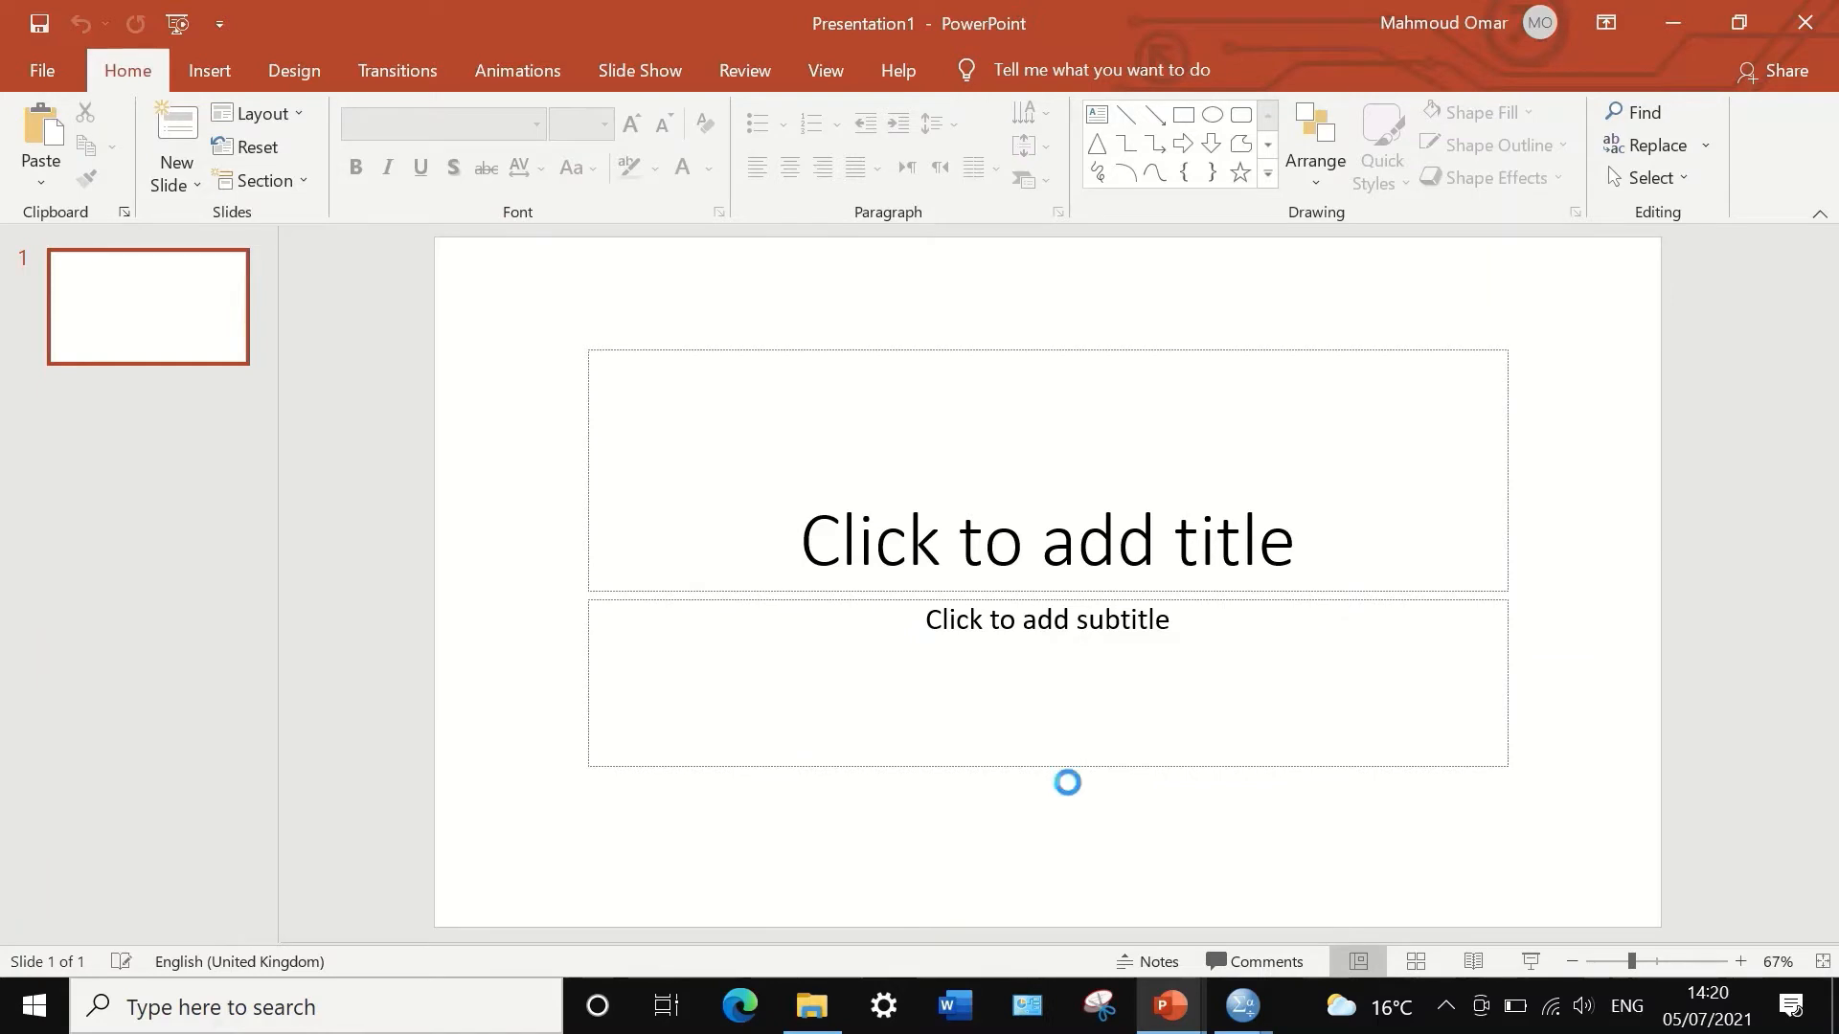
Step: Paste the copied scatterplot as a picture on the title slide and enlarge it to about 14.87 cm high by 18.56 cm wide
left_click(997, 395)
right_click(1001, 398)
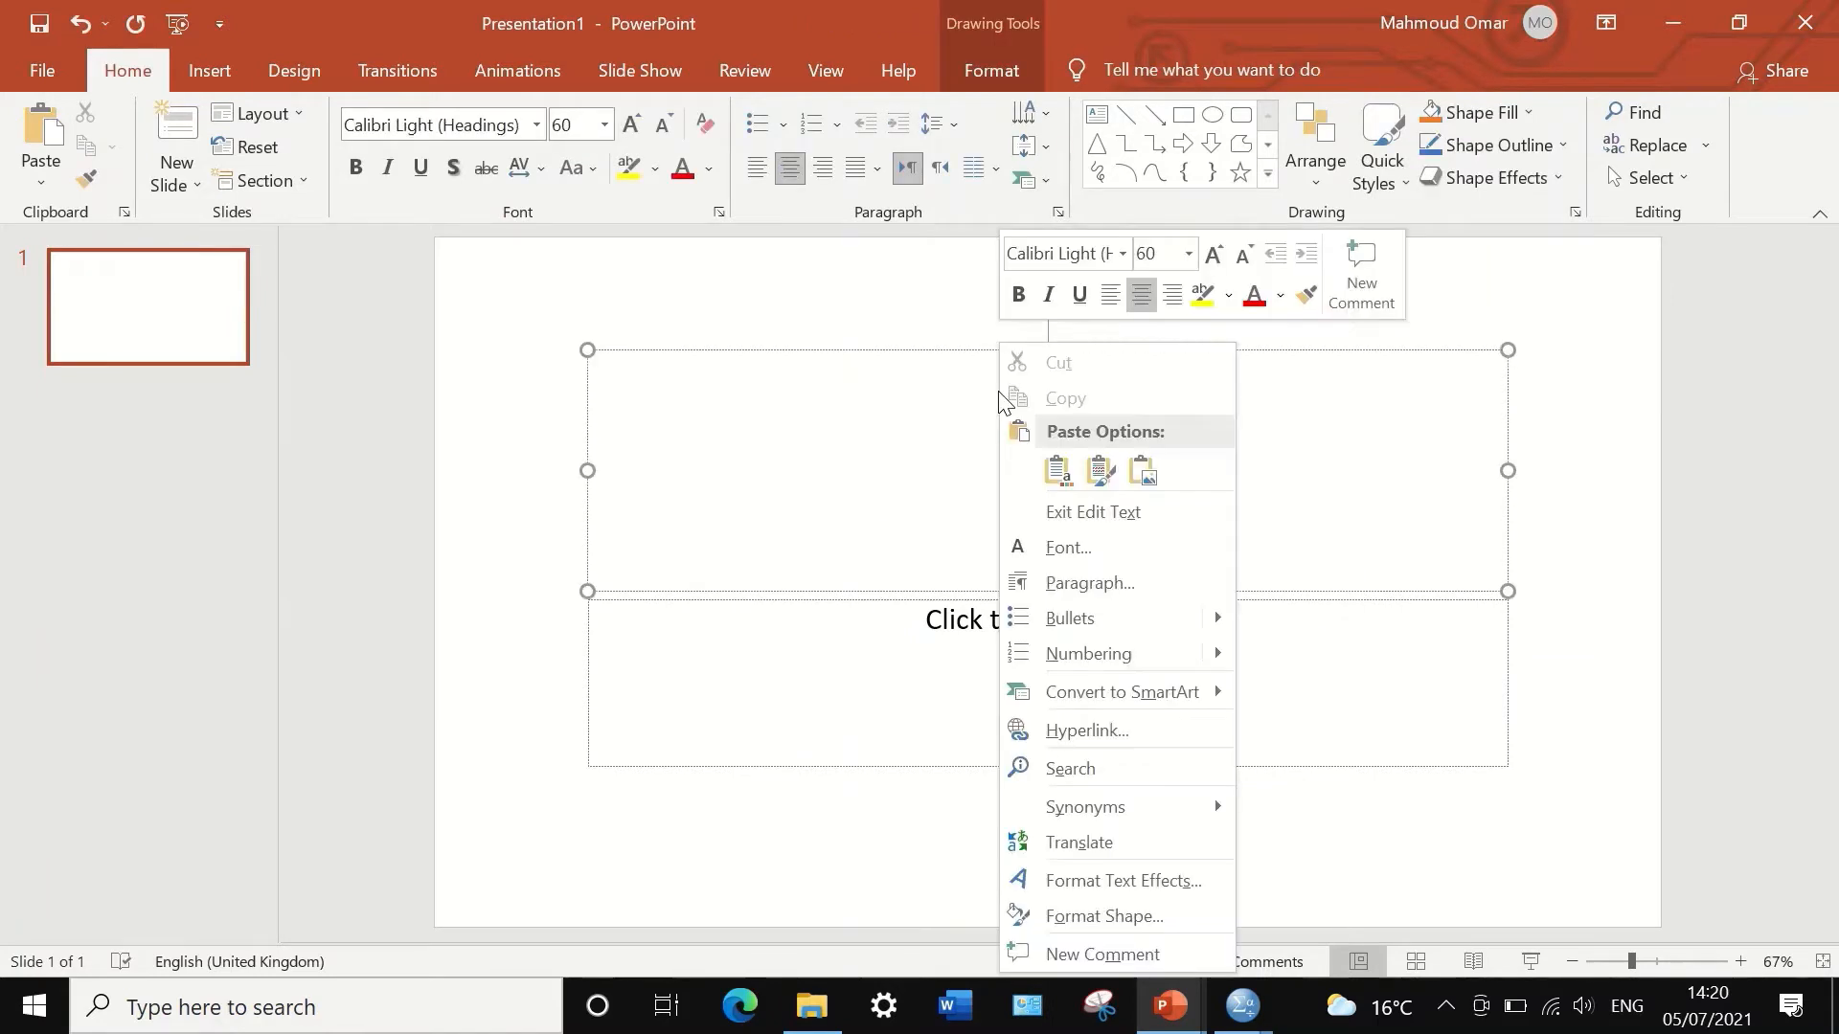
left_click(1144, 471)
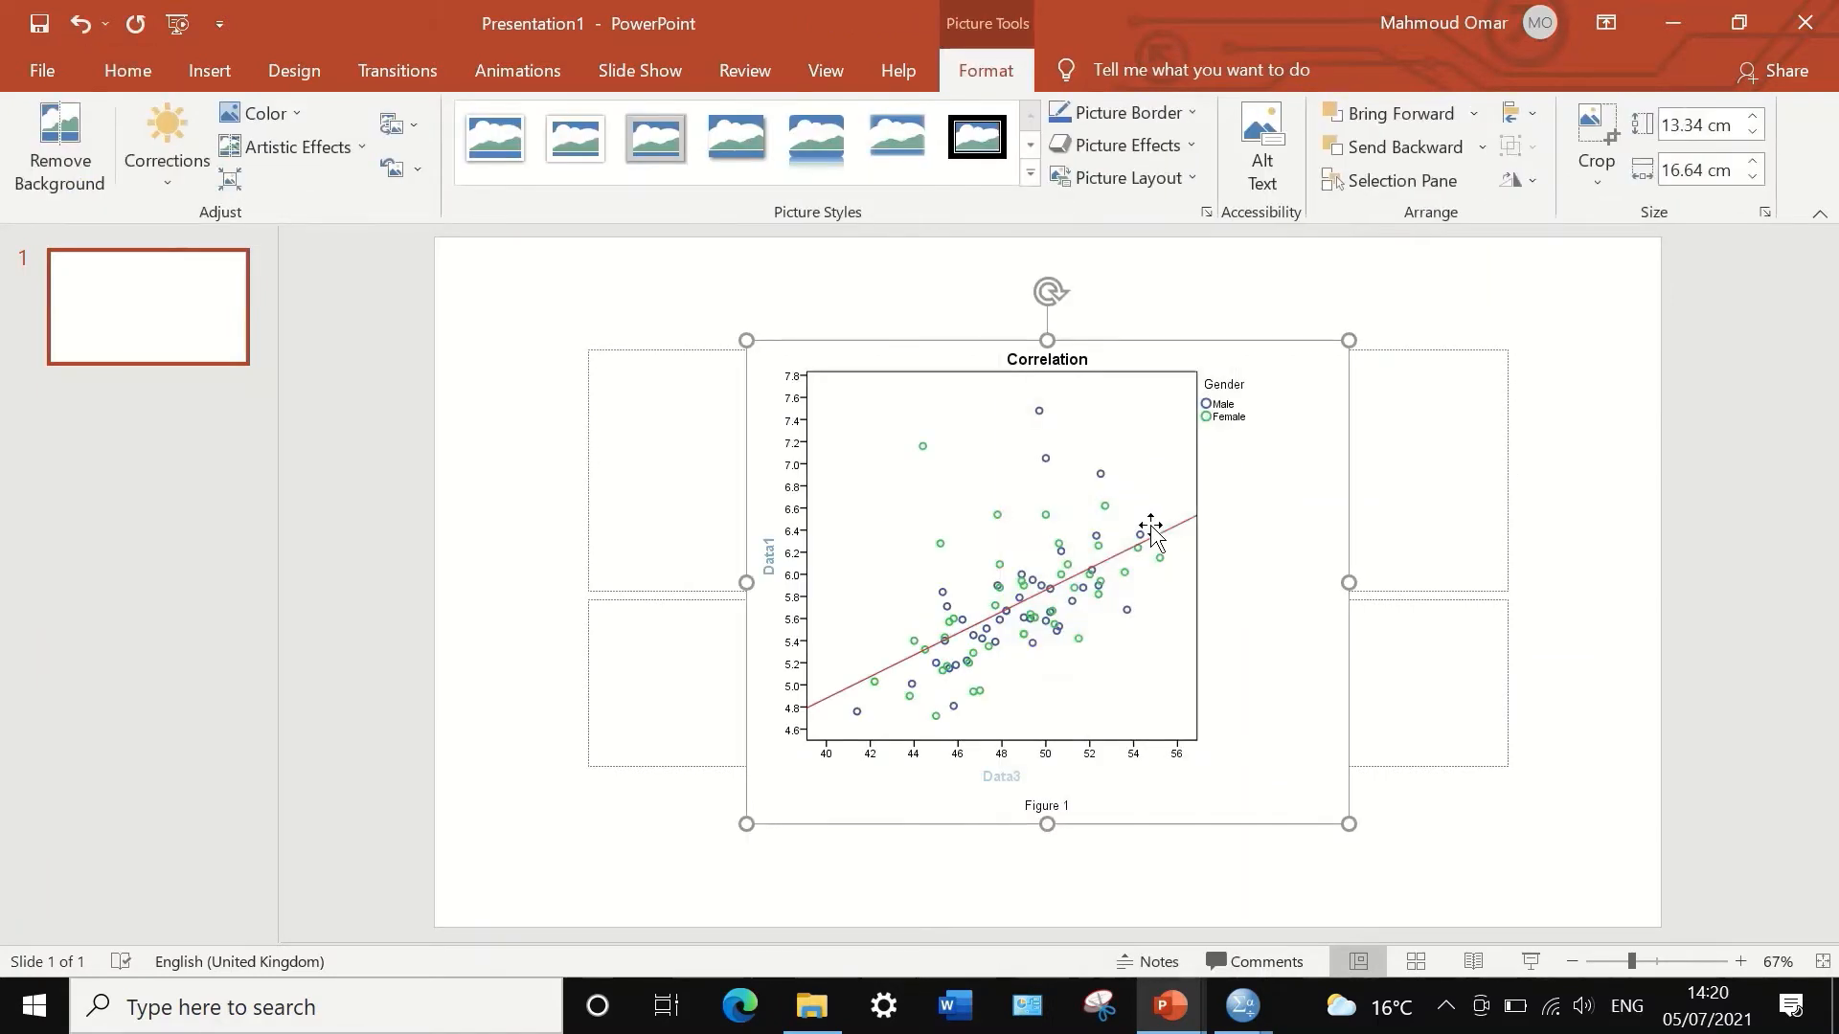
left_click_drag(1347, 822, 1415, 881)
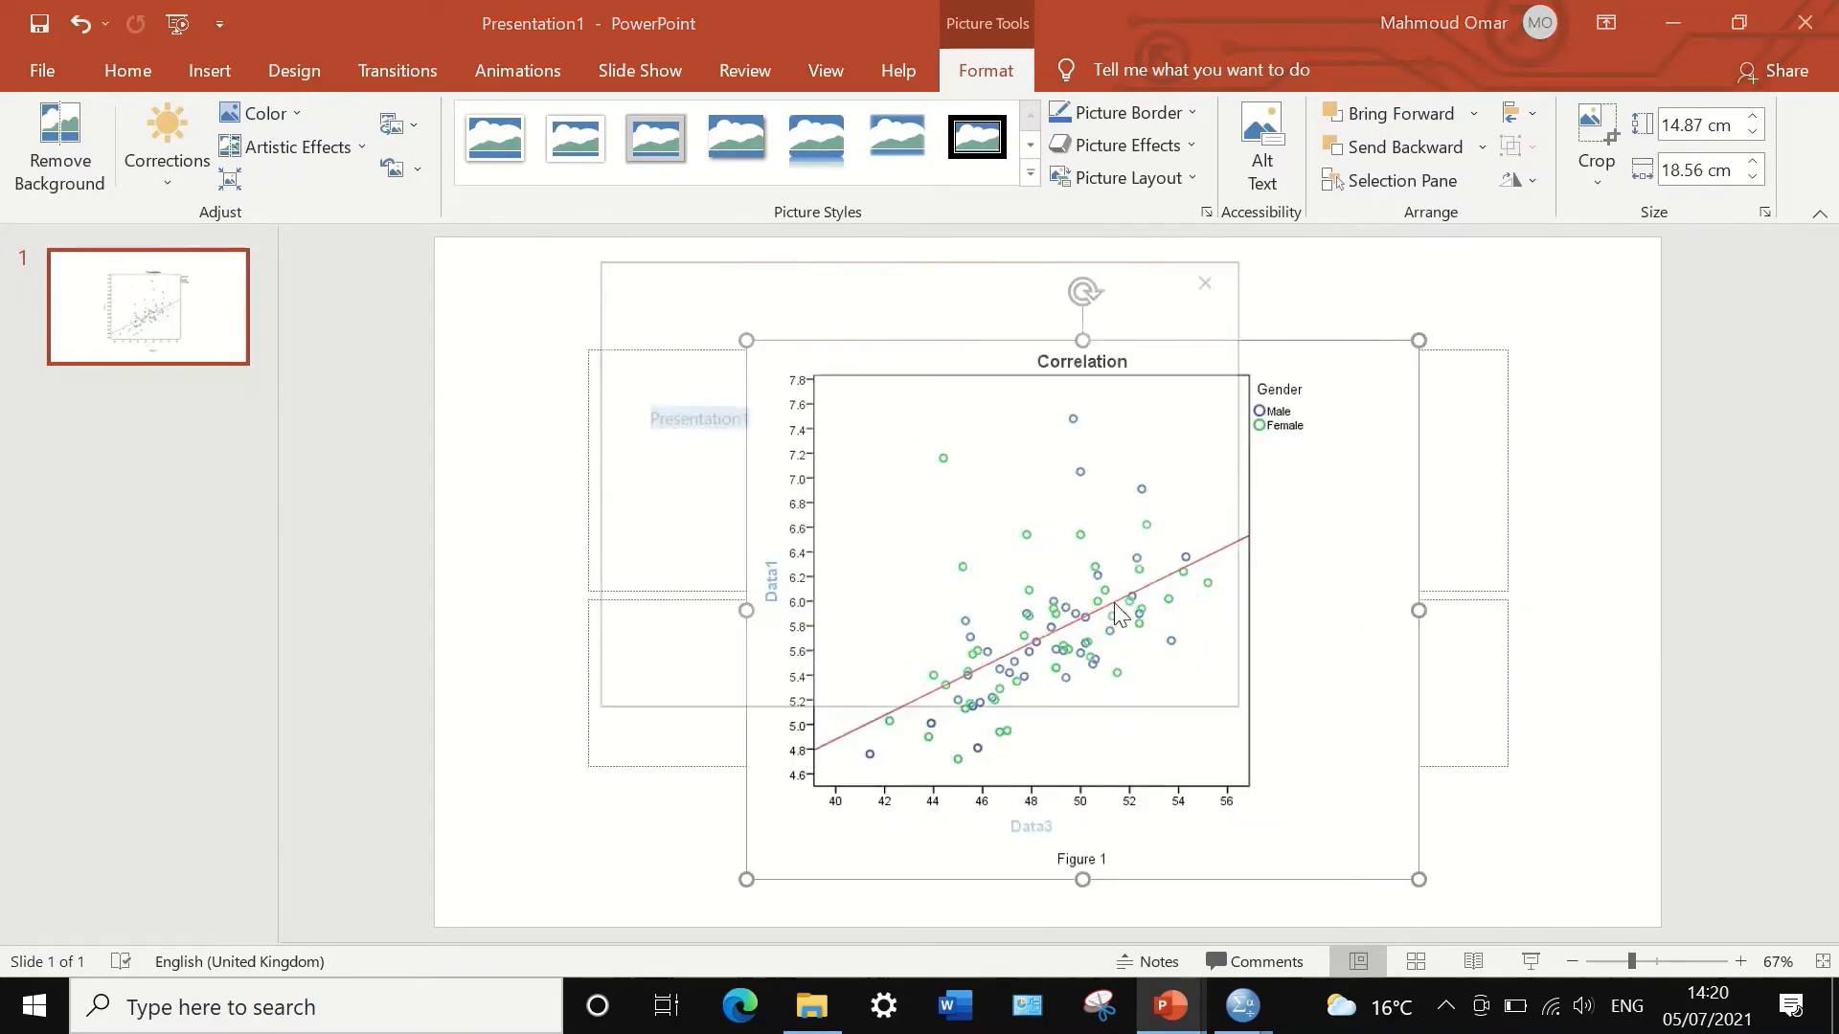
Step: Close the new presentation without saving it and switch back to the SPSS output containing the scatterplot
key("alt+F4")
left_click(1037, 660)
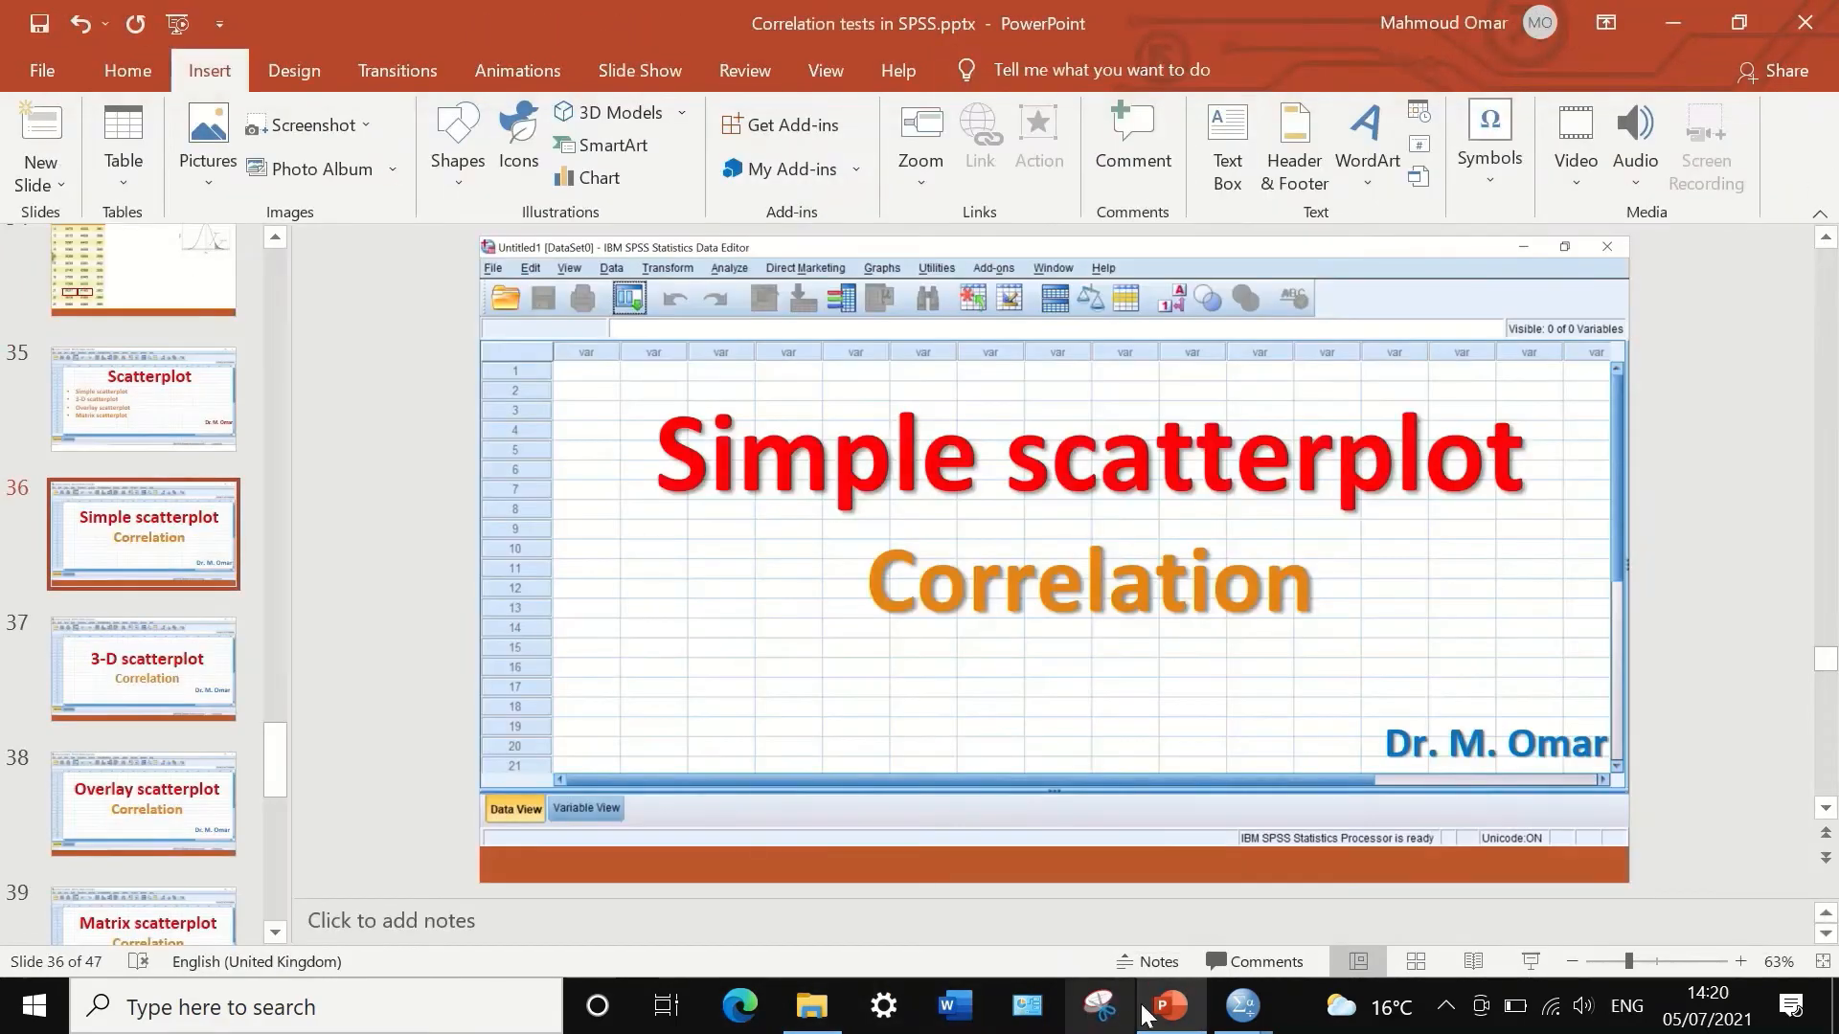
mouse_move(1242, 1005)
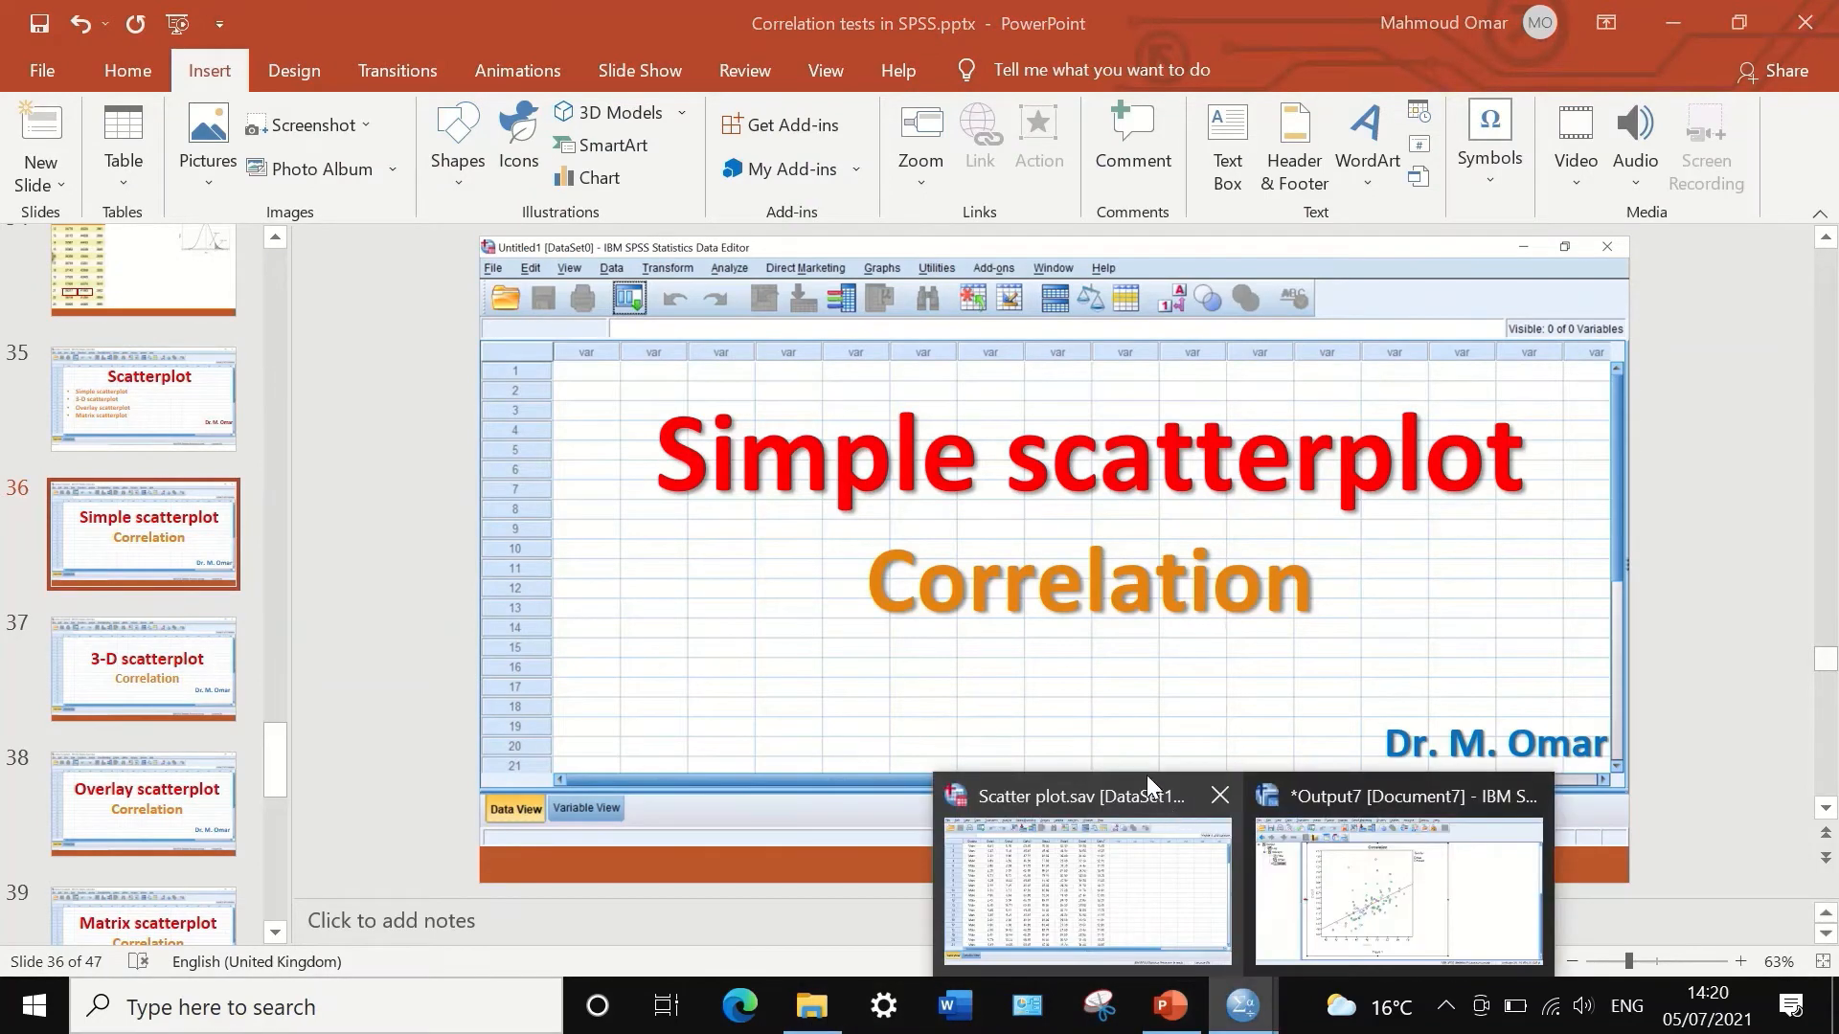
left_click(1382, 879)
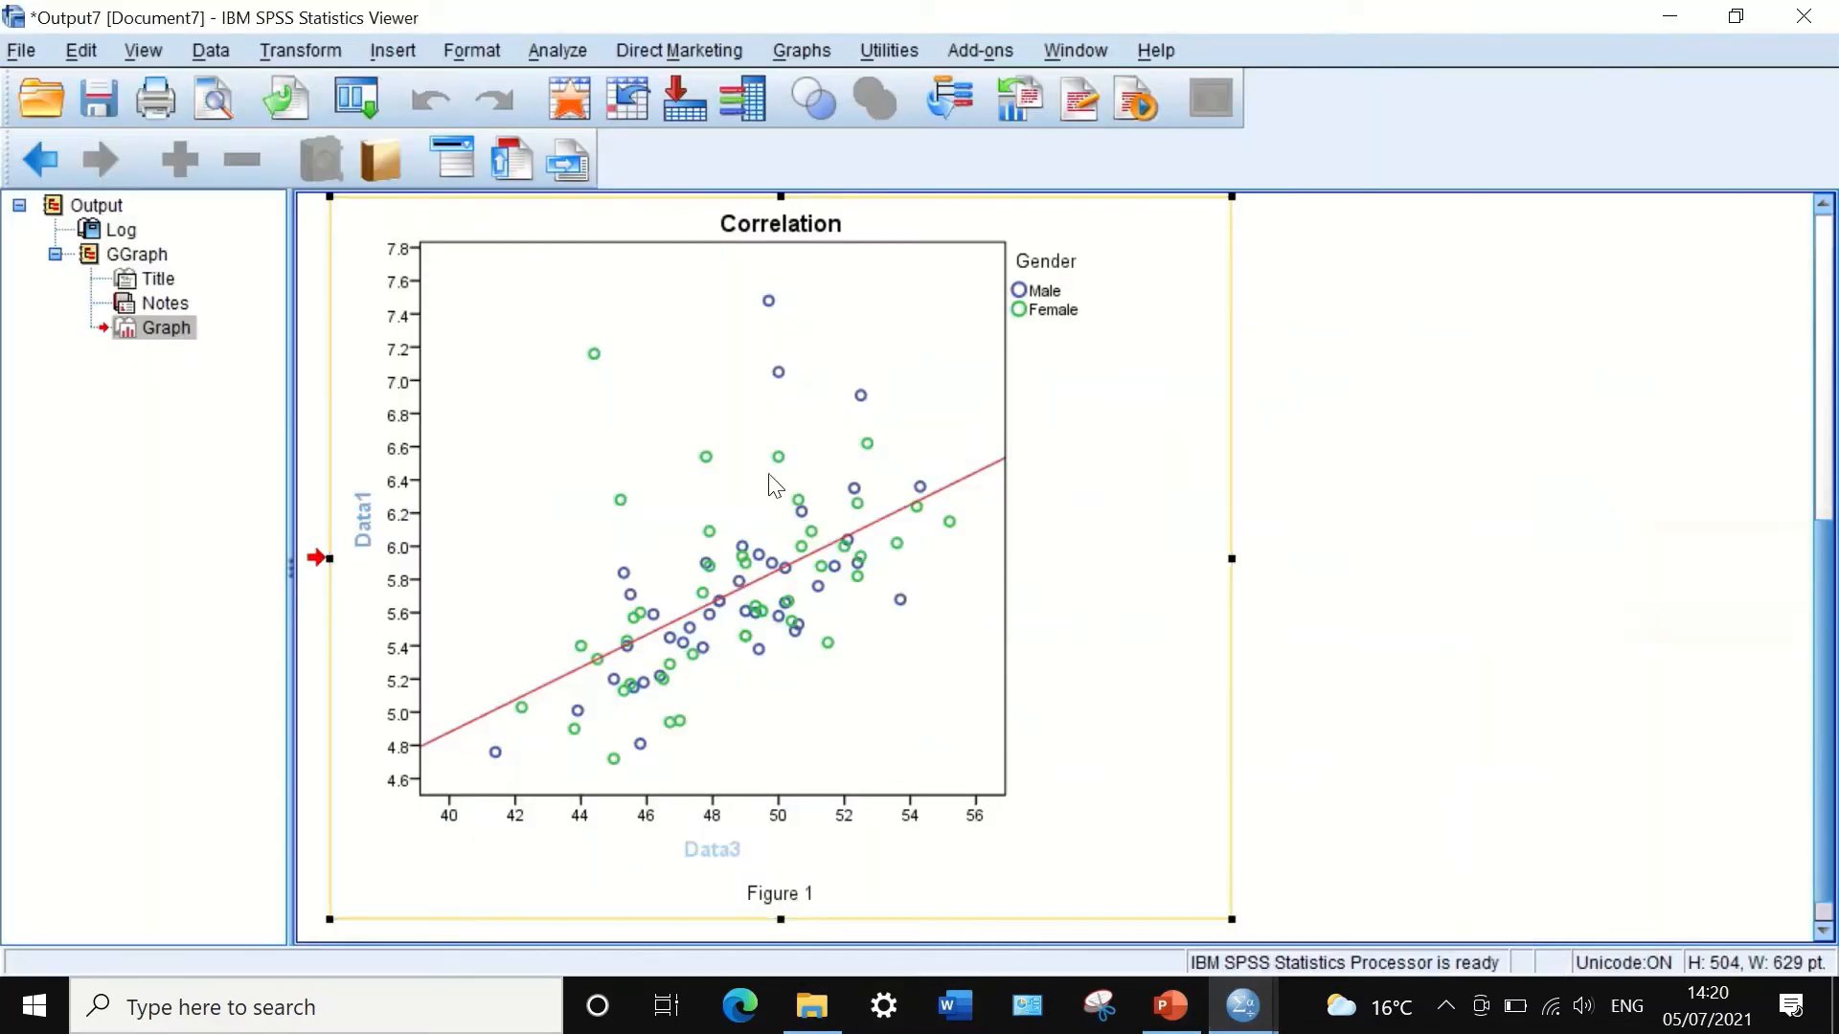
Step: Start exporting the selected scatterplot with Portable Document Format (*.pdf) as the document type
right_click(733, 406)
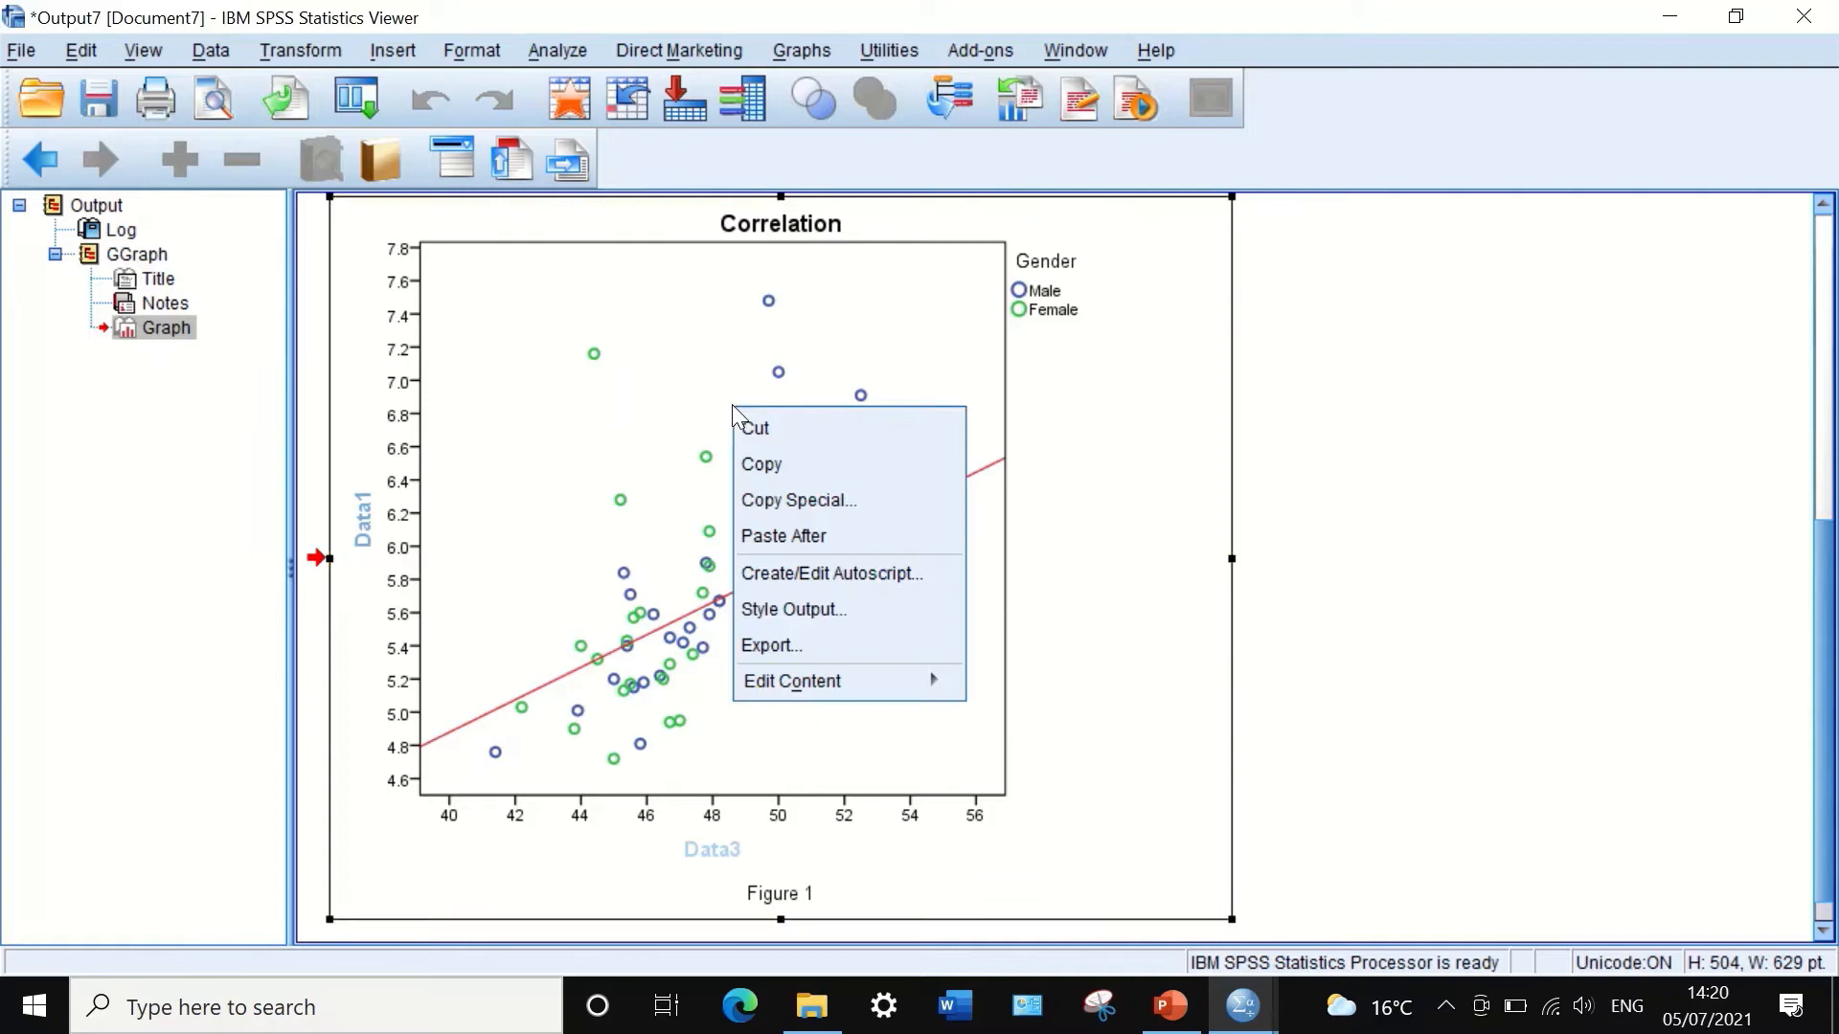
left_click(801, 646)
left_click(704, 224)
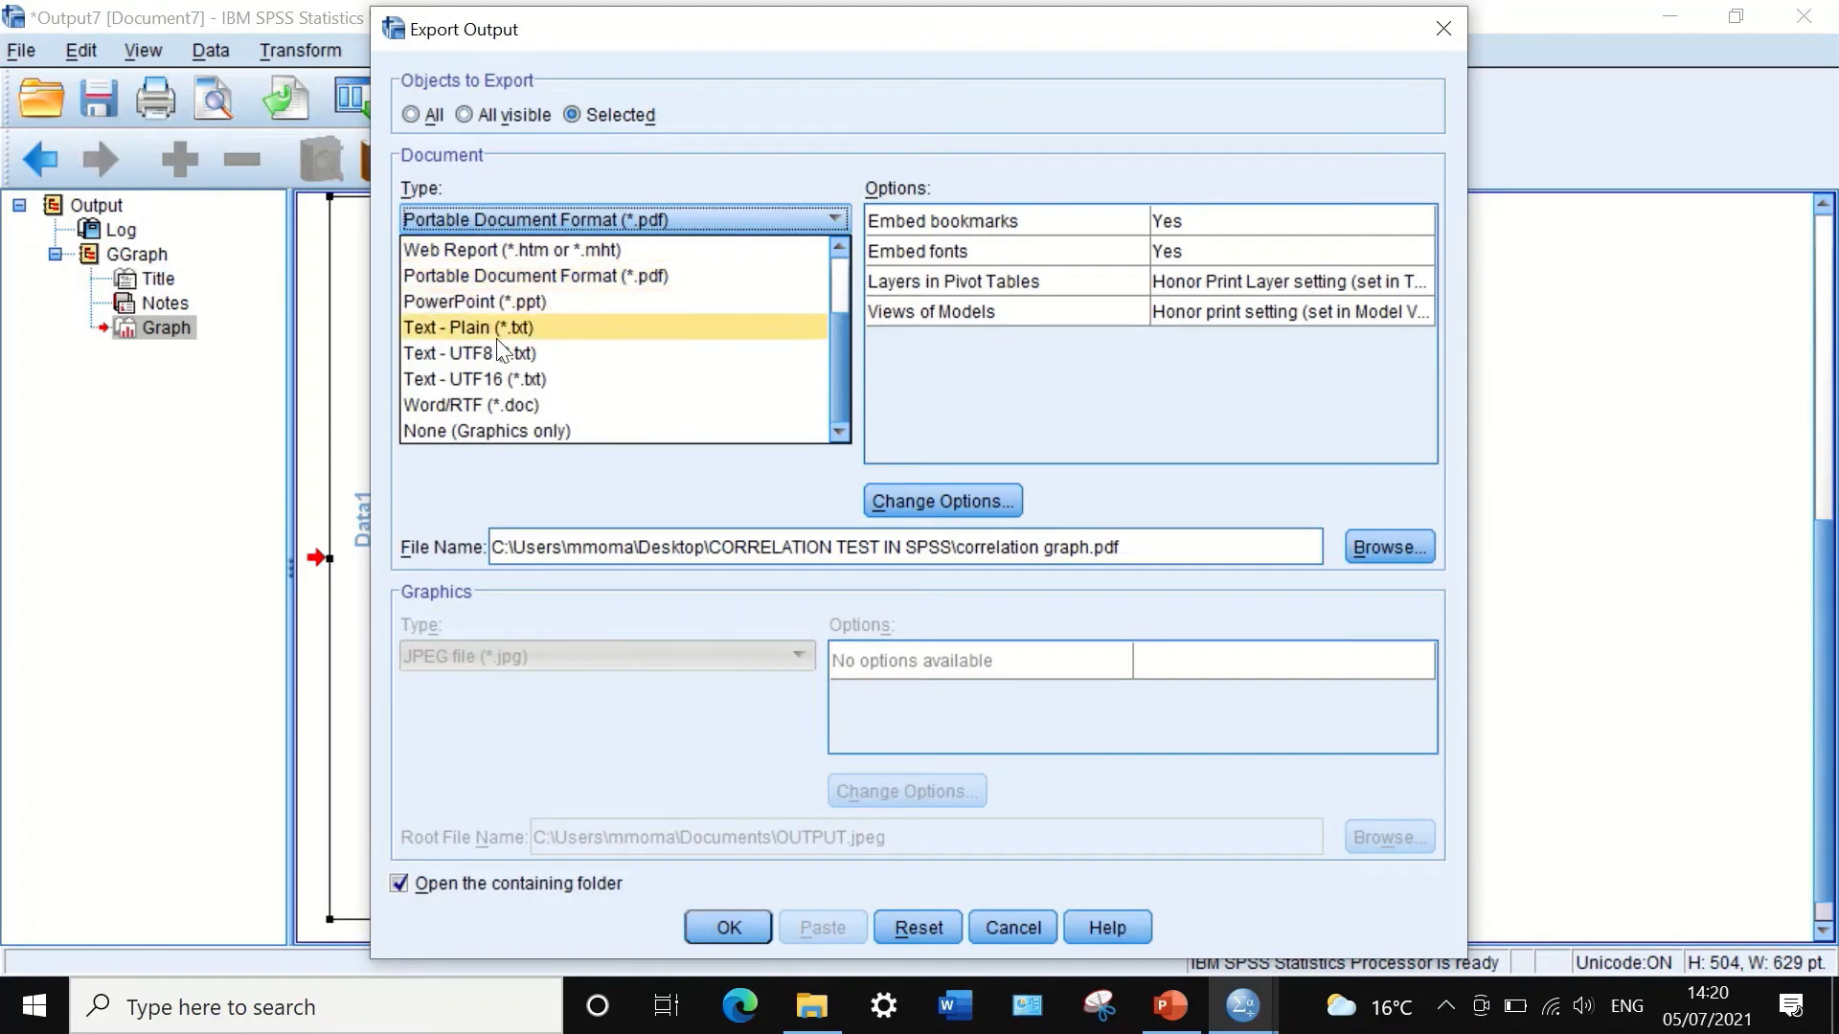
left_click(618, 274)
Step: Choose the CORRELATION TEST IN SPSS folder on the Desktop as the export location
left_click(1385, 549)
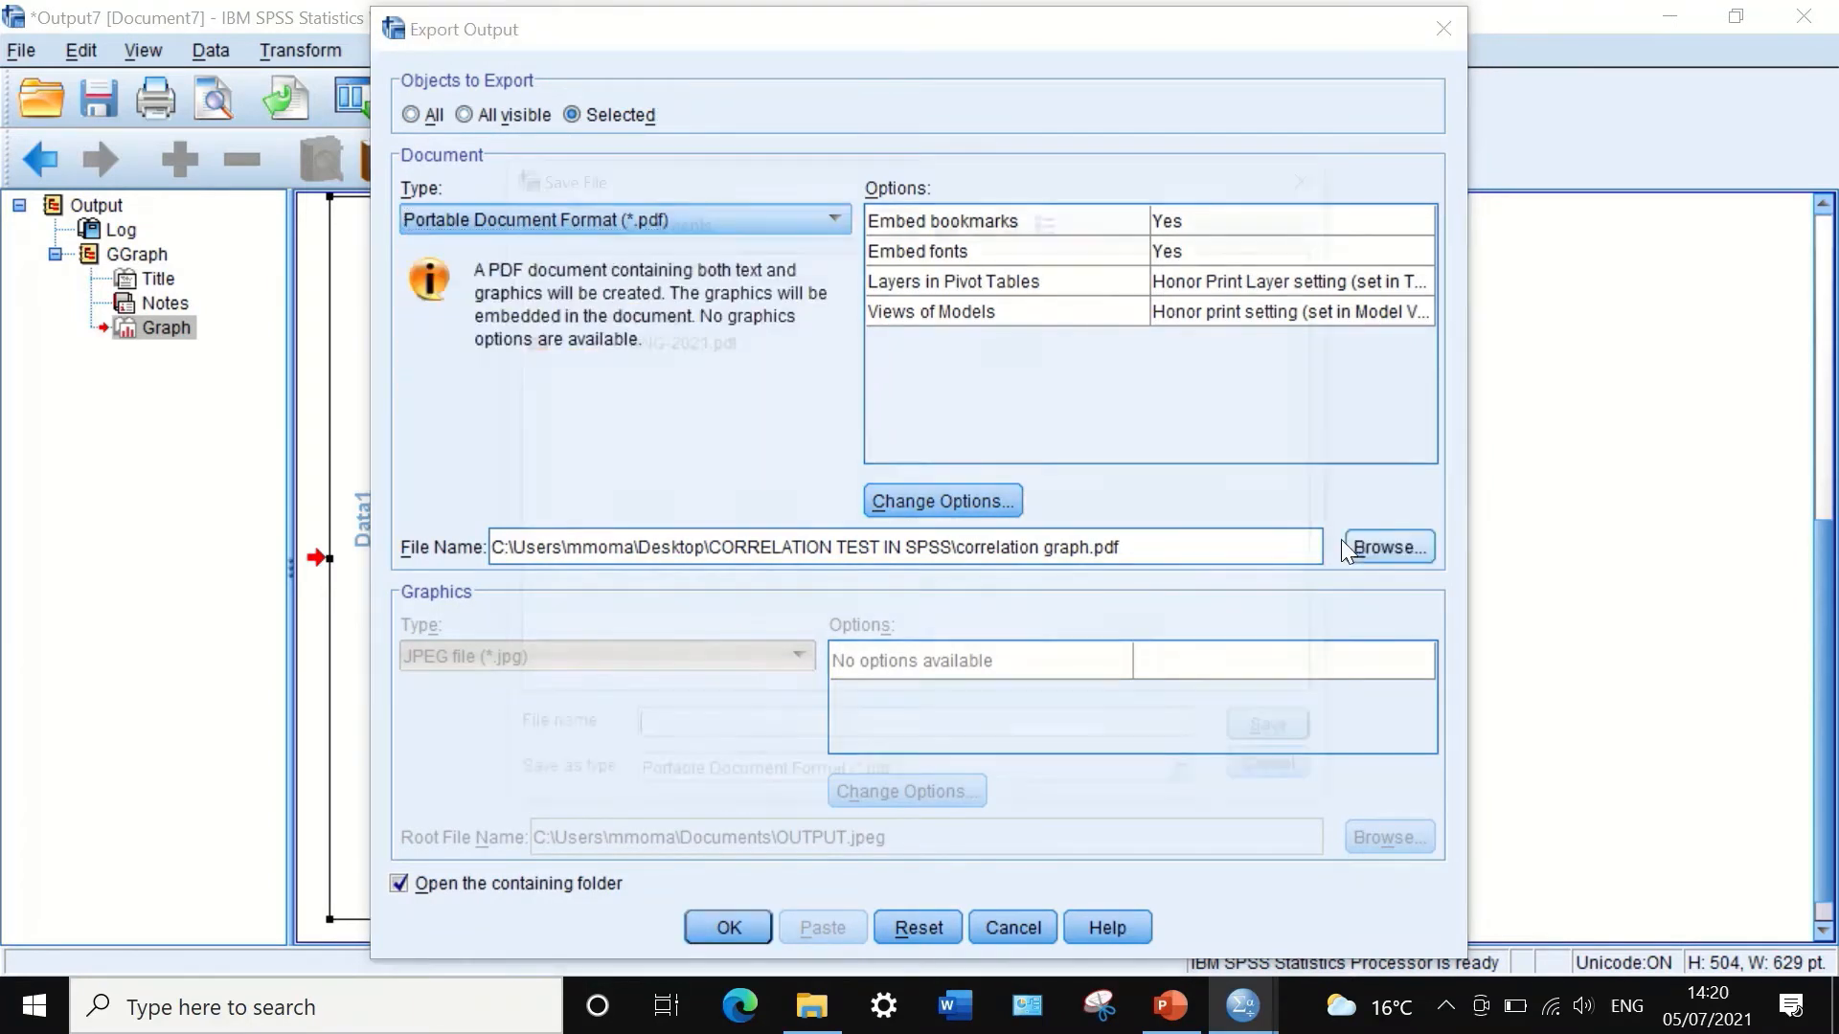
left_click(834, 218)
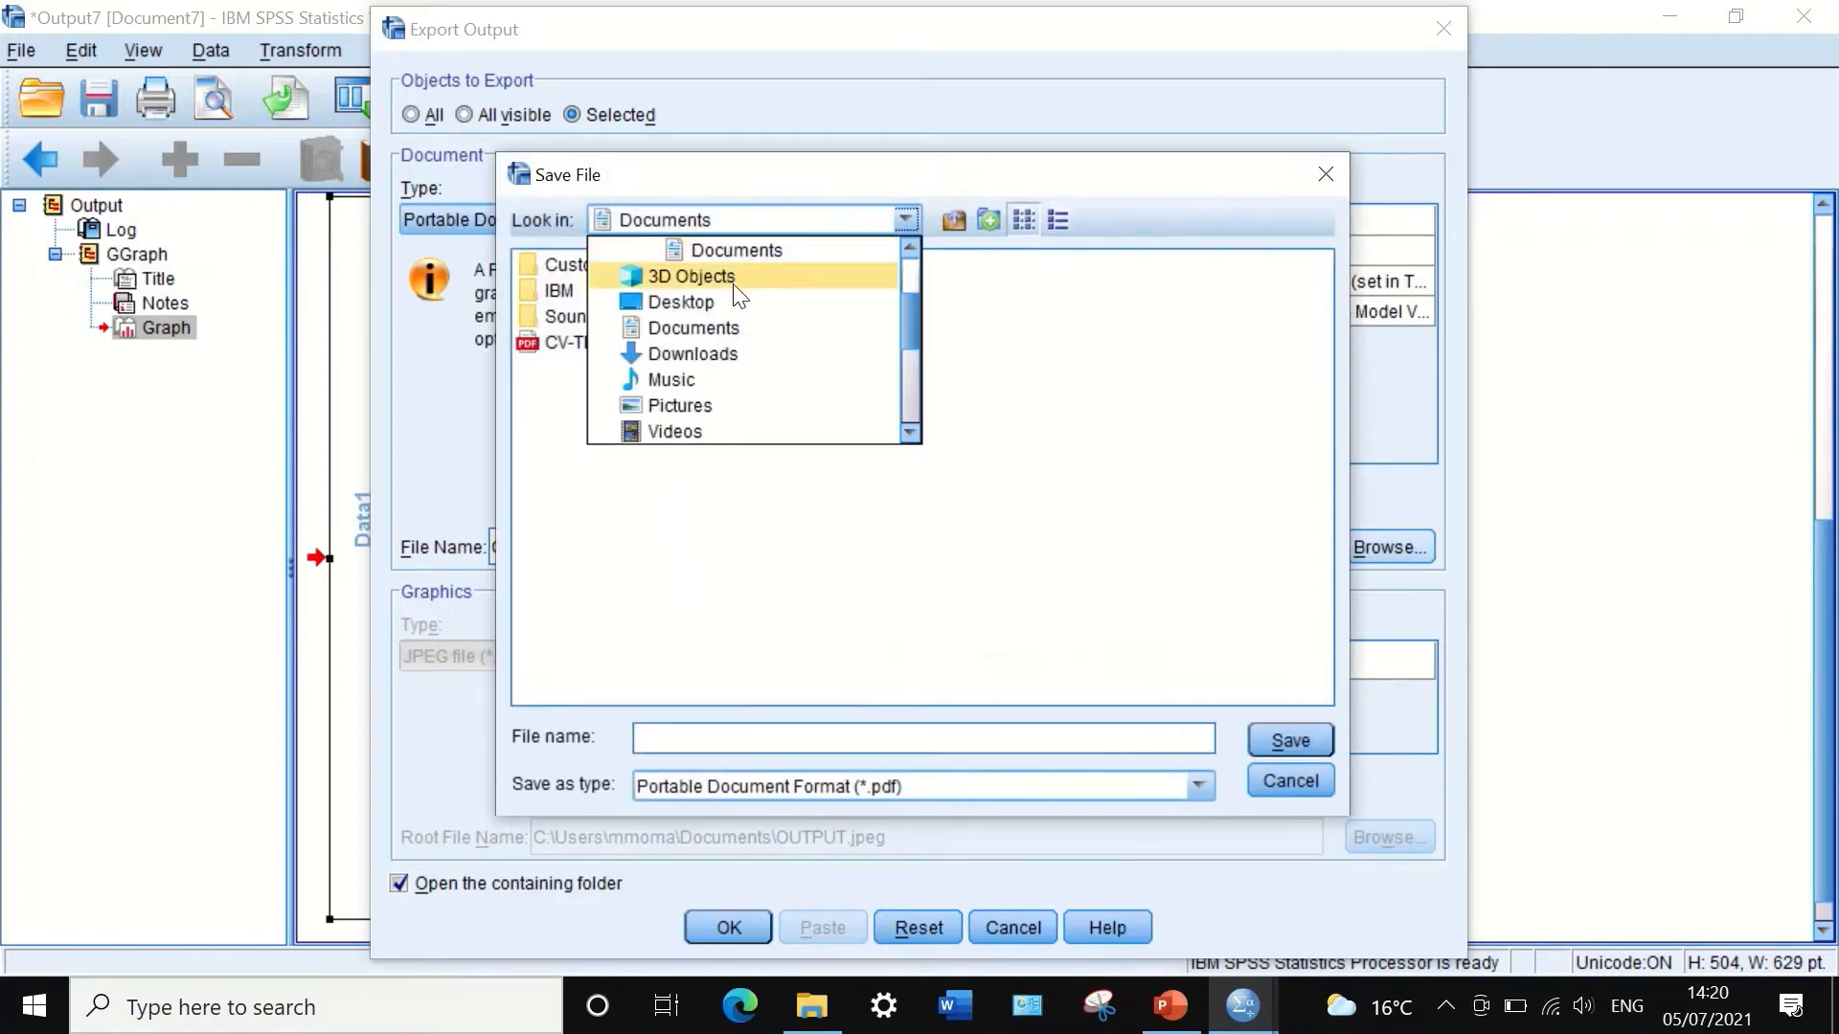
scroll(731, 283, "up", 2)
left_click(723, 254)
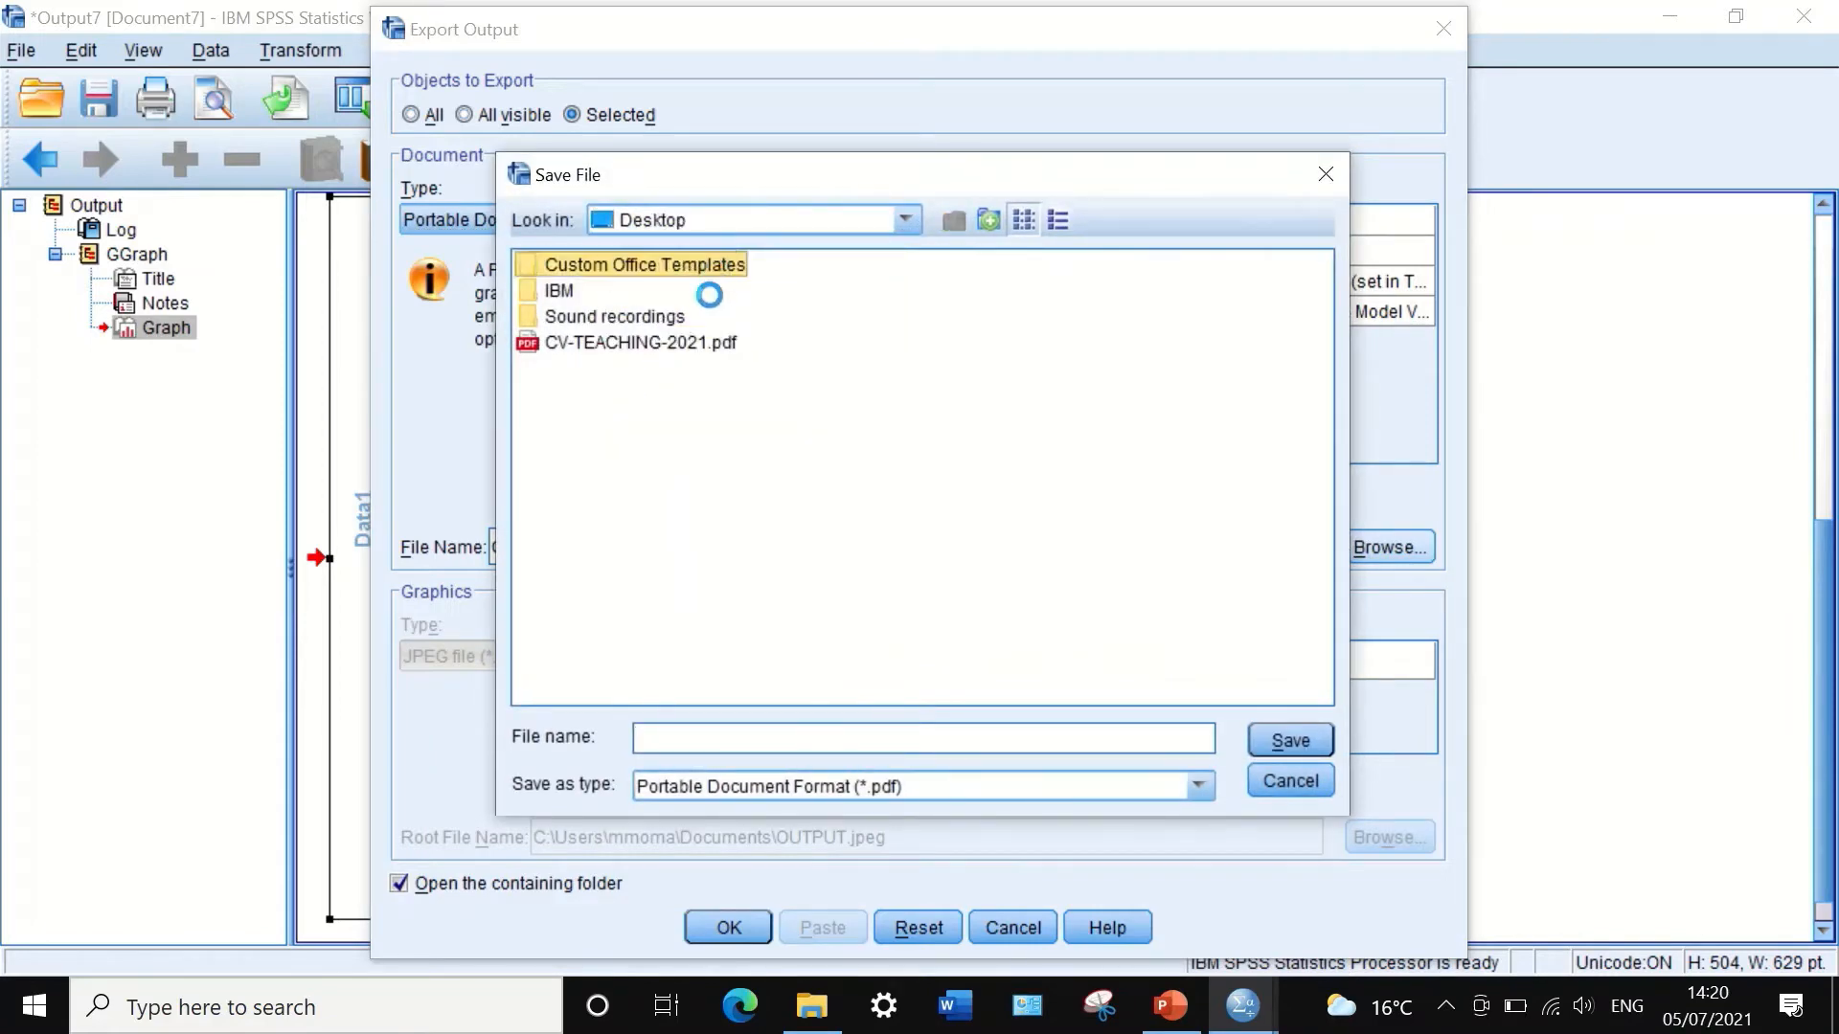
left_click(610, 369)
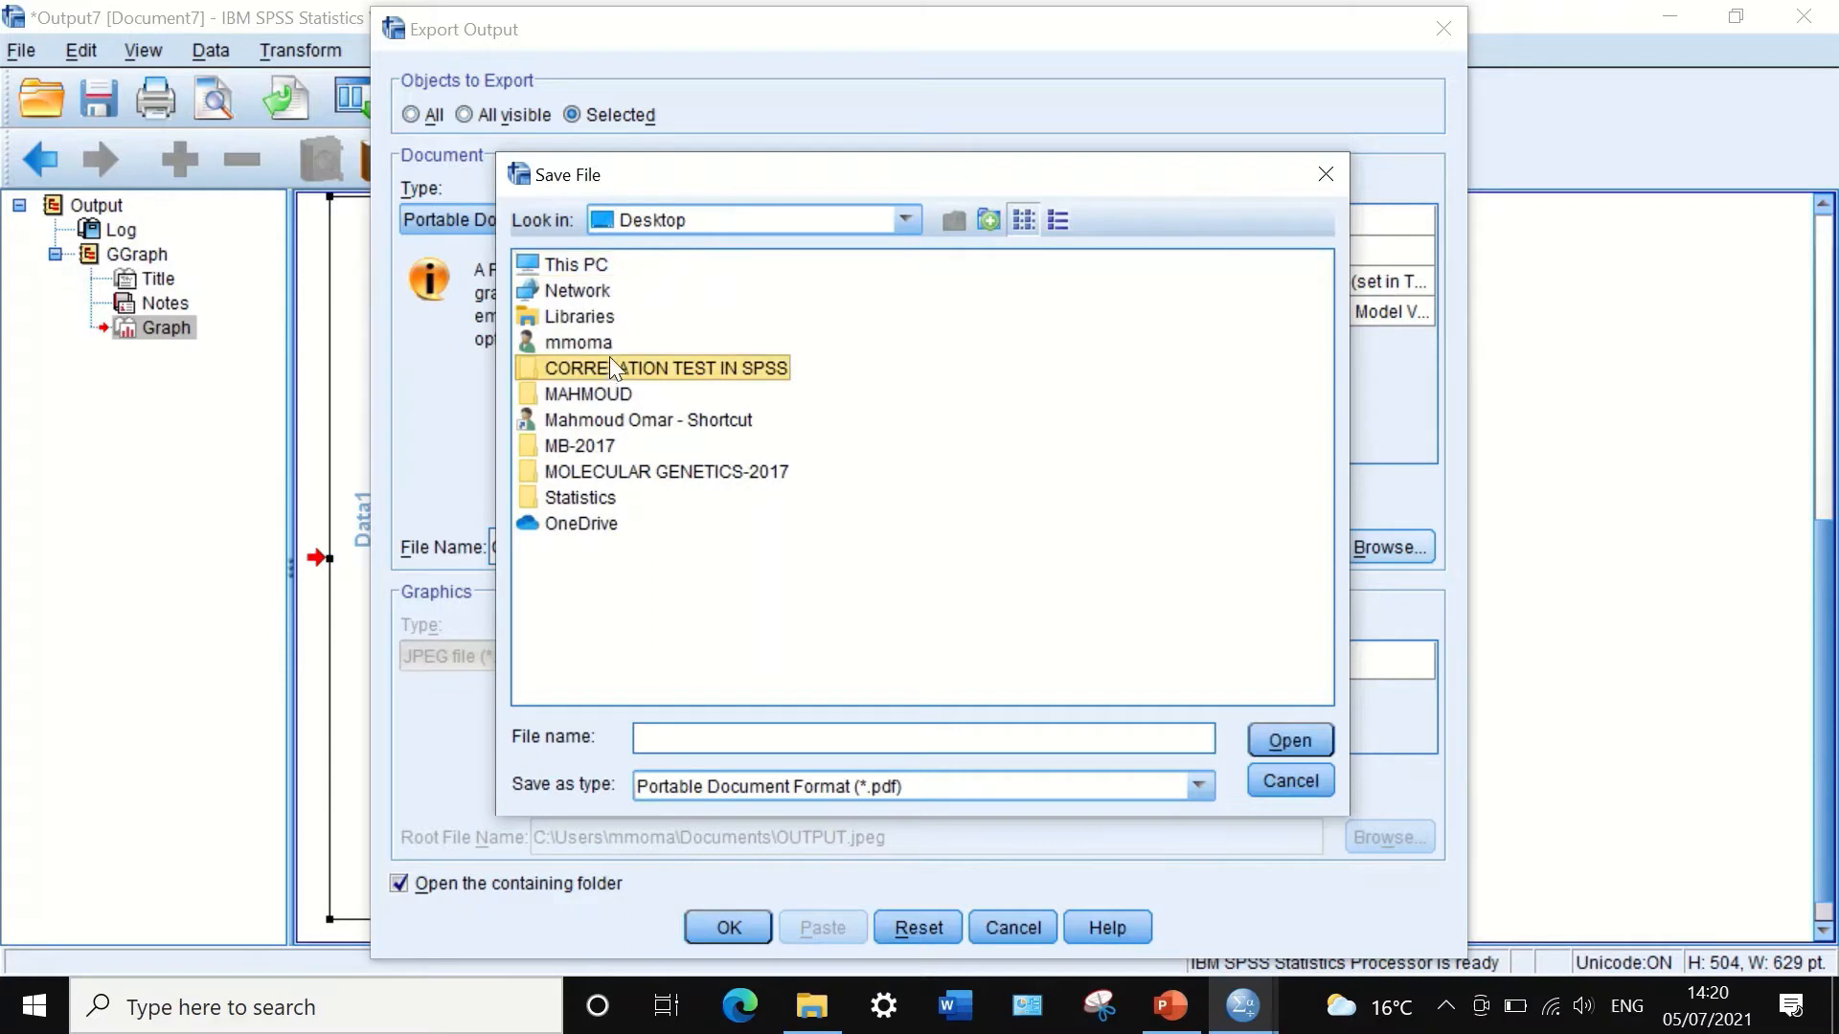
double_click(533, 367)
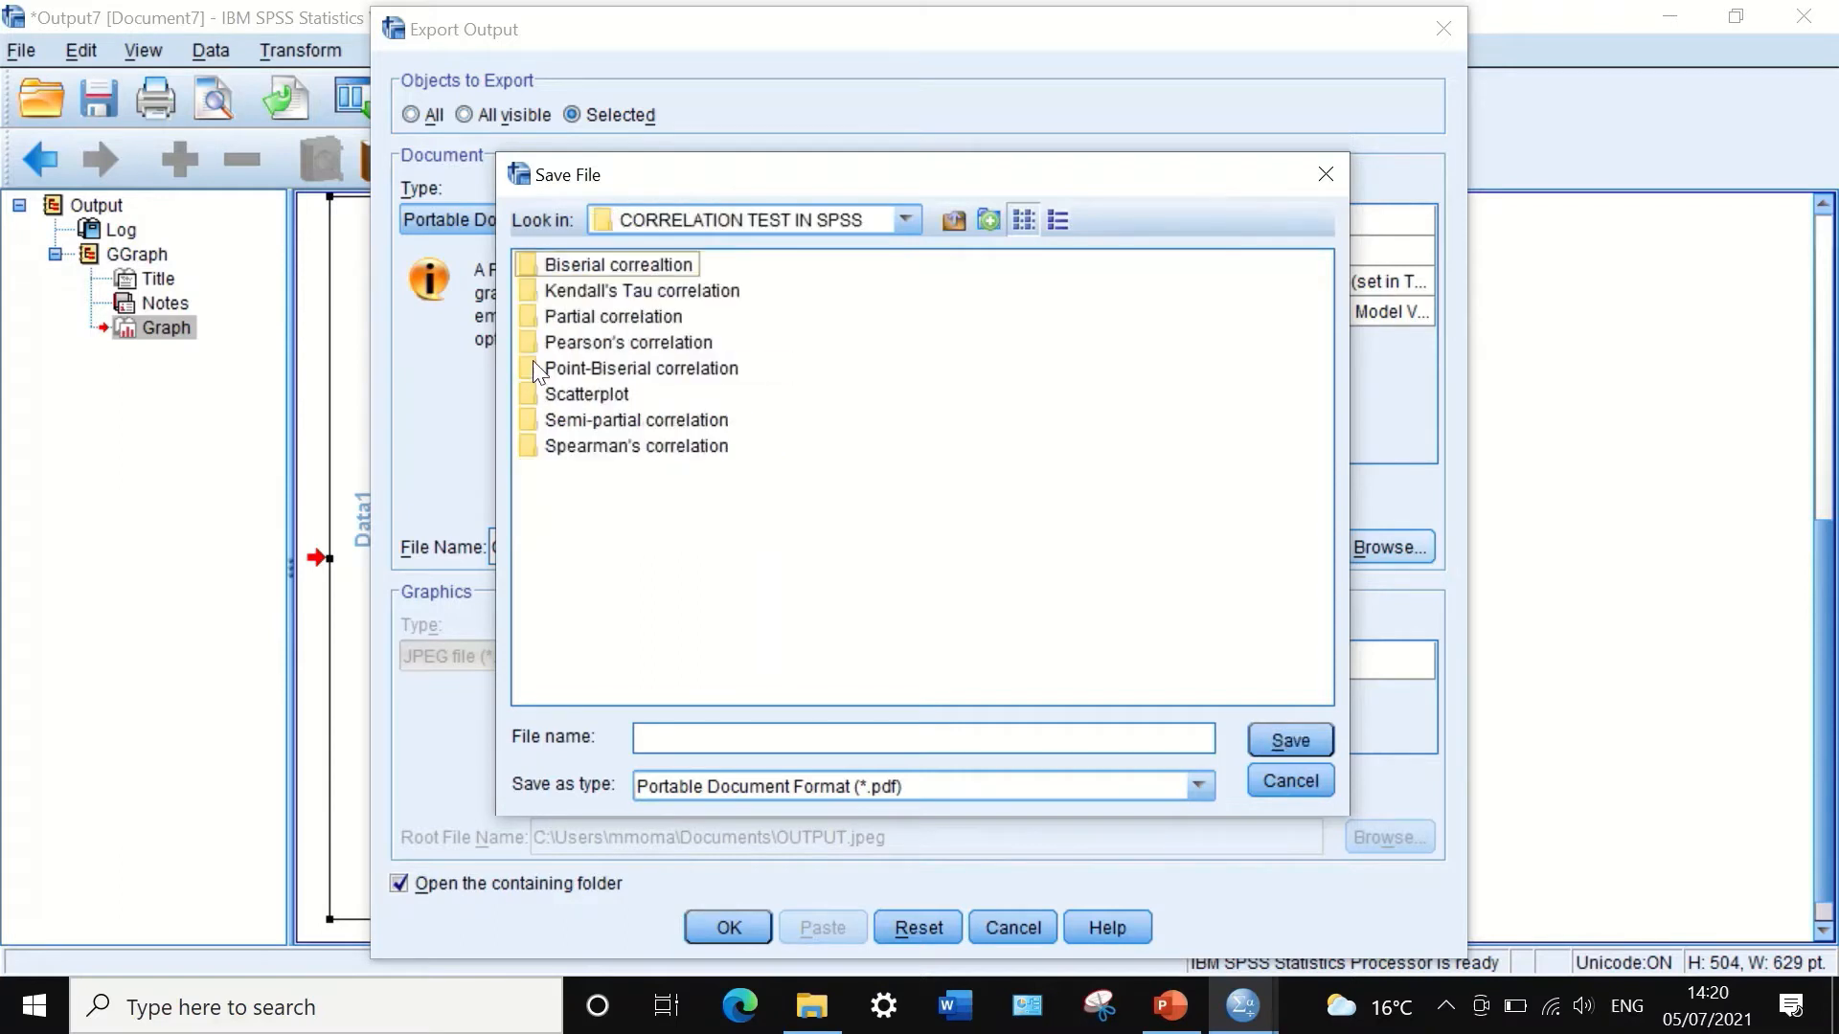
Step: Name the export file correlation, save that name and run the PDF export
left_click(835, 743)
type("corre")
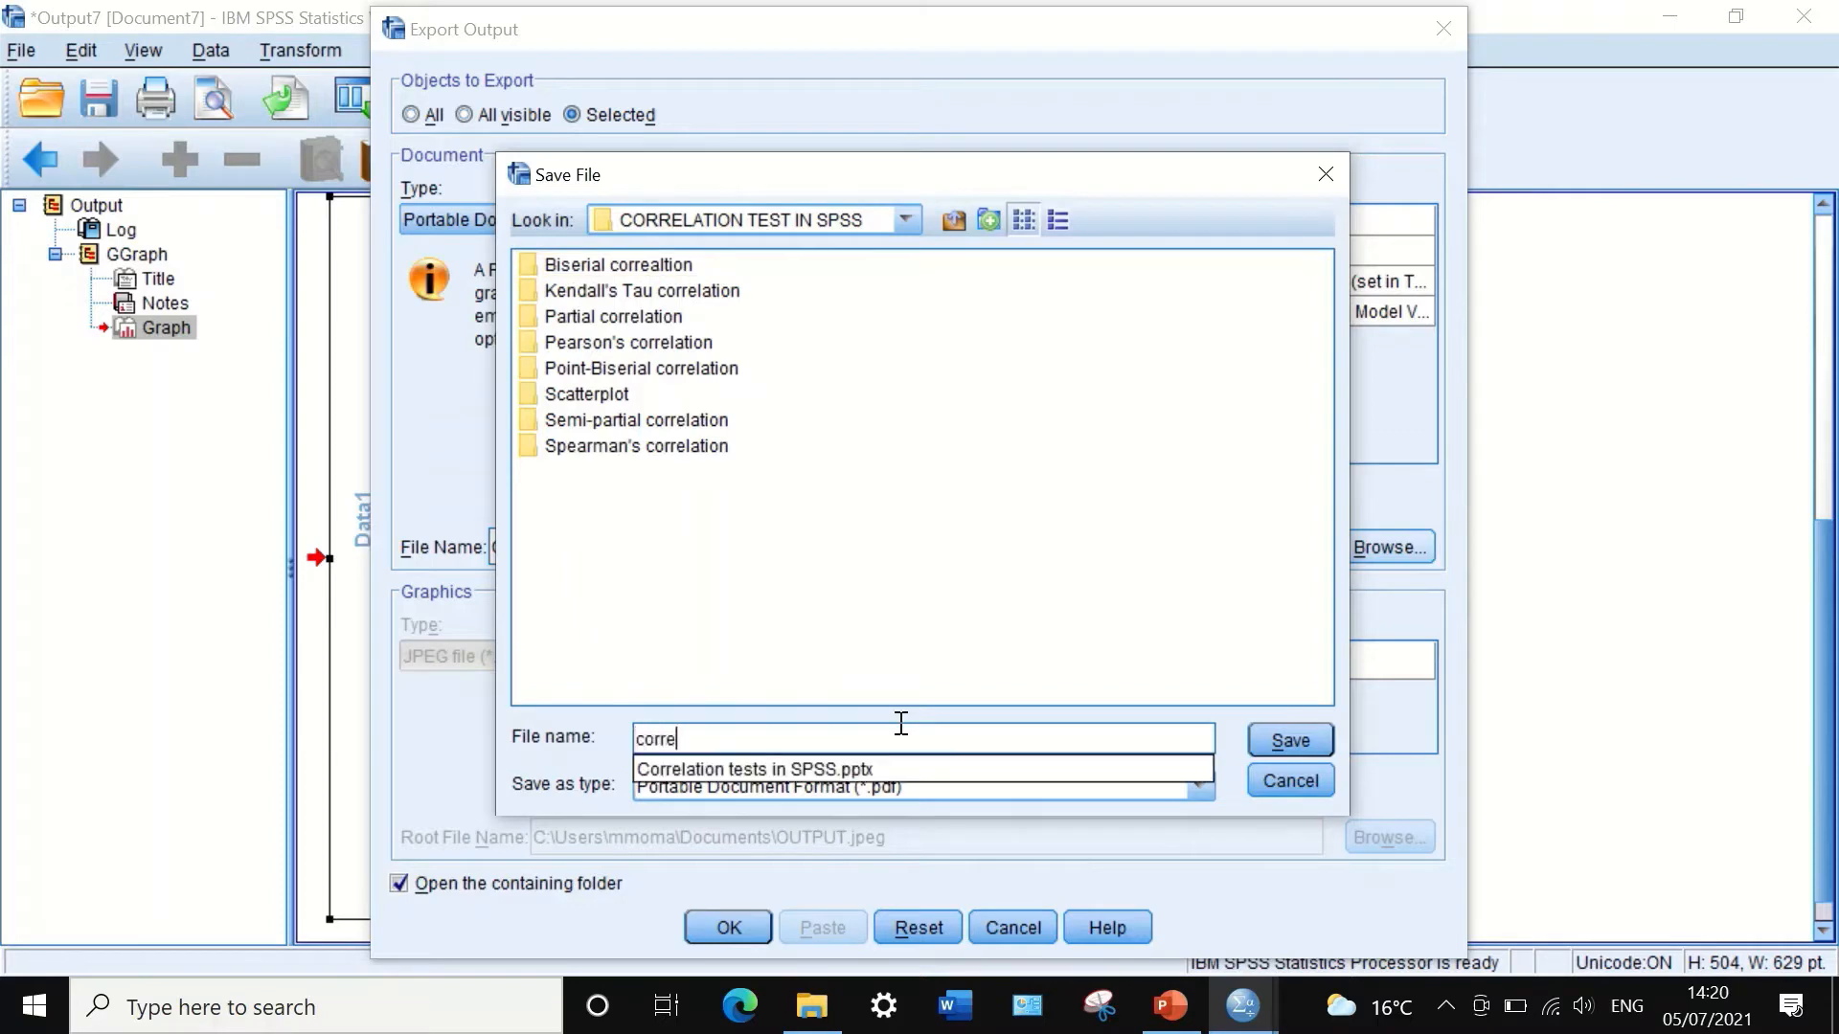
type("lation")
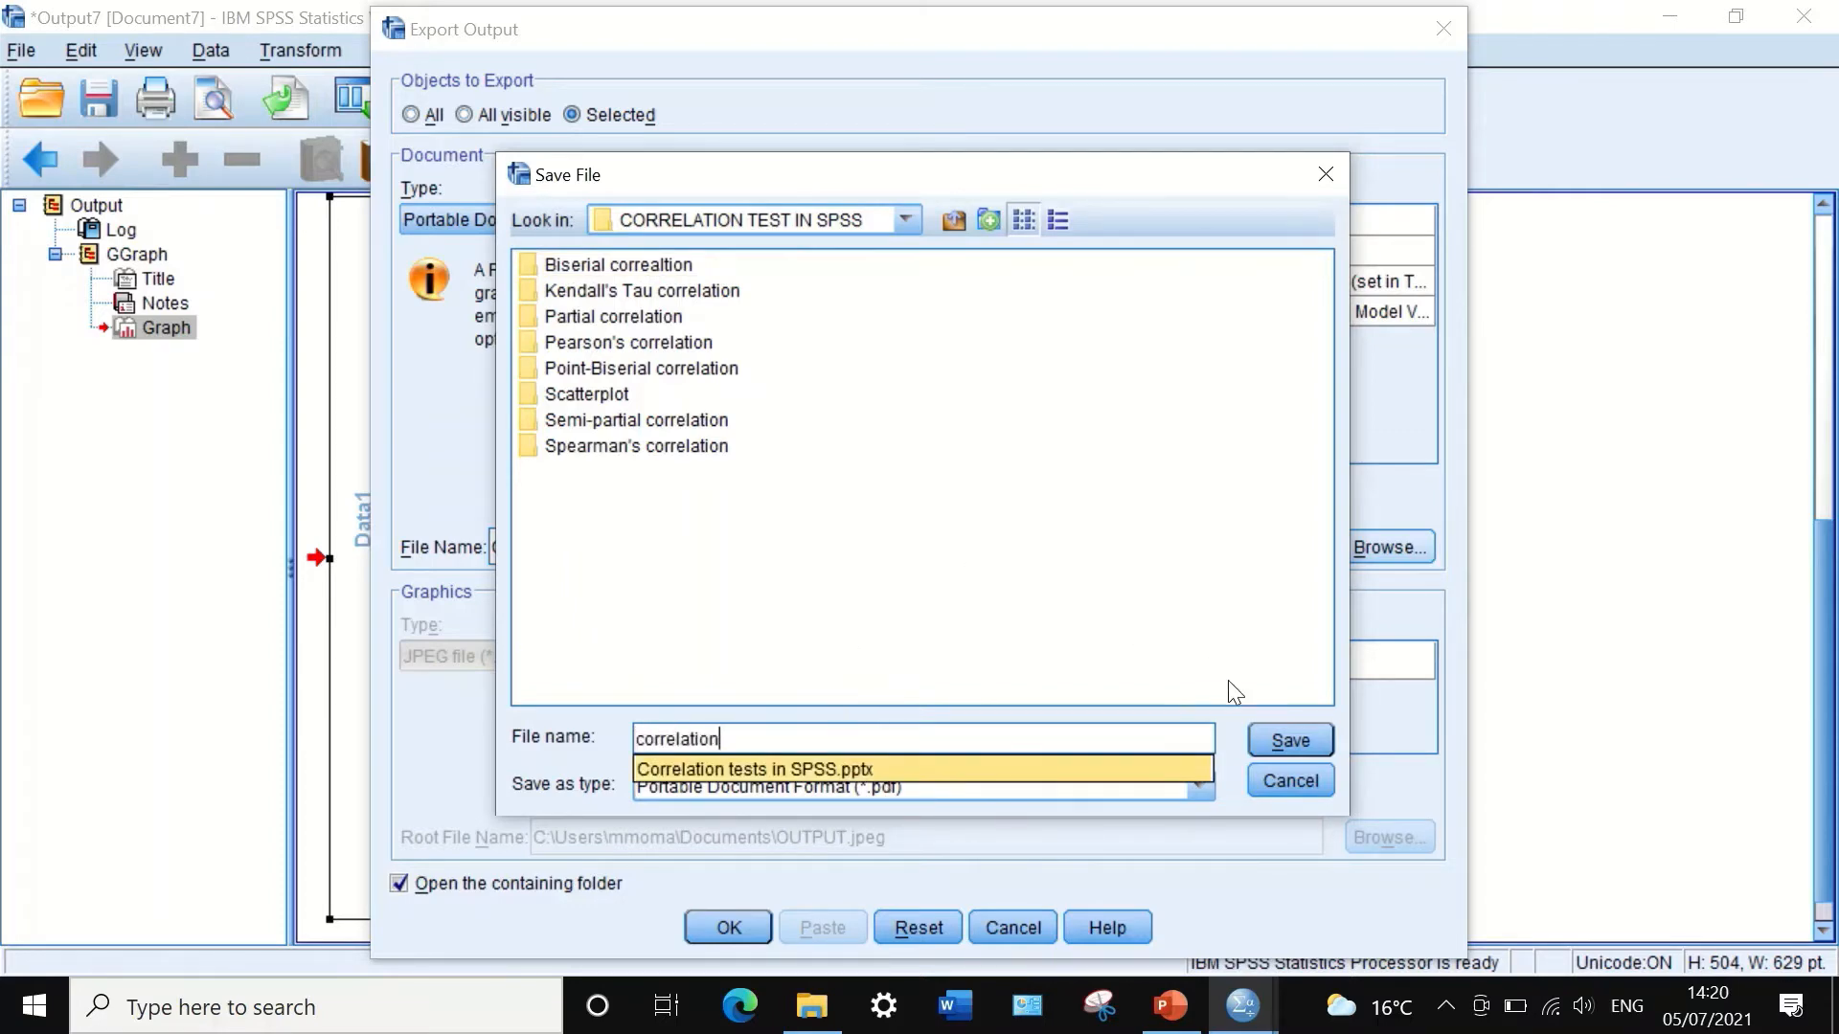
left_click(1277, 739)
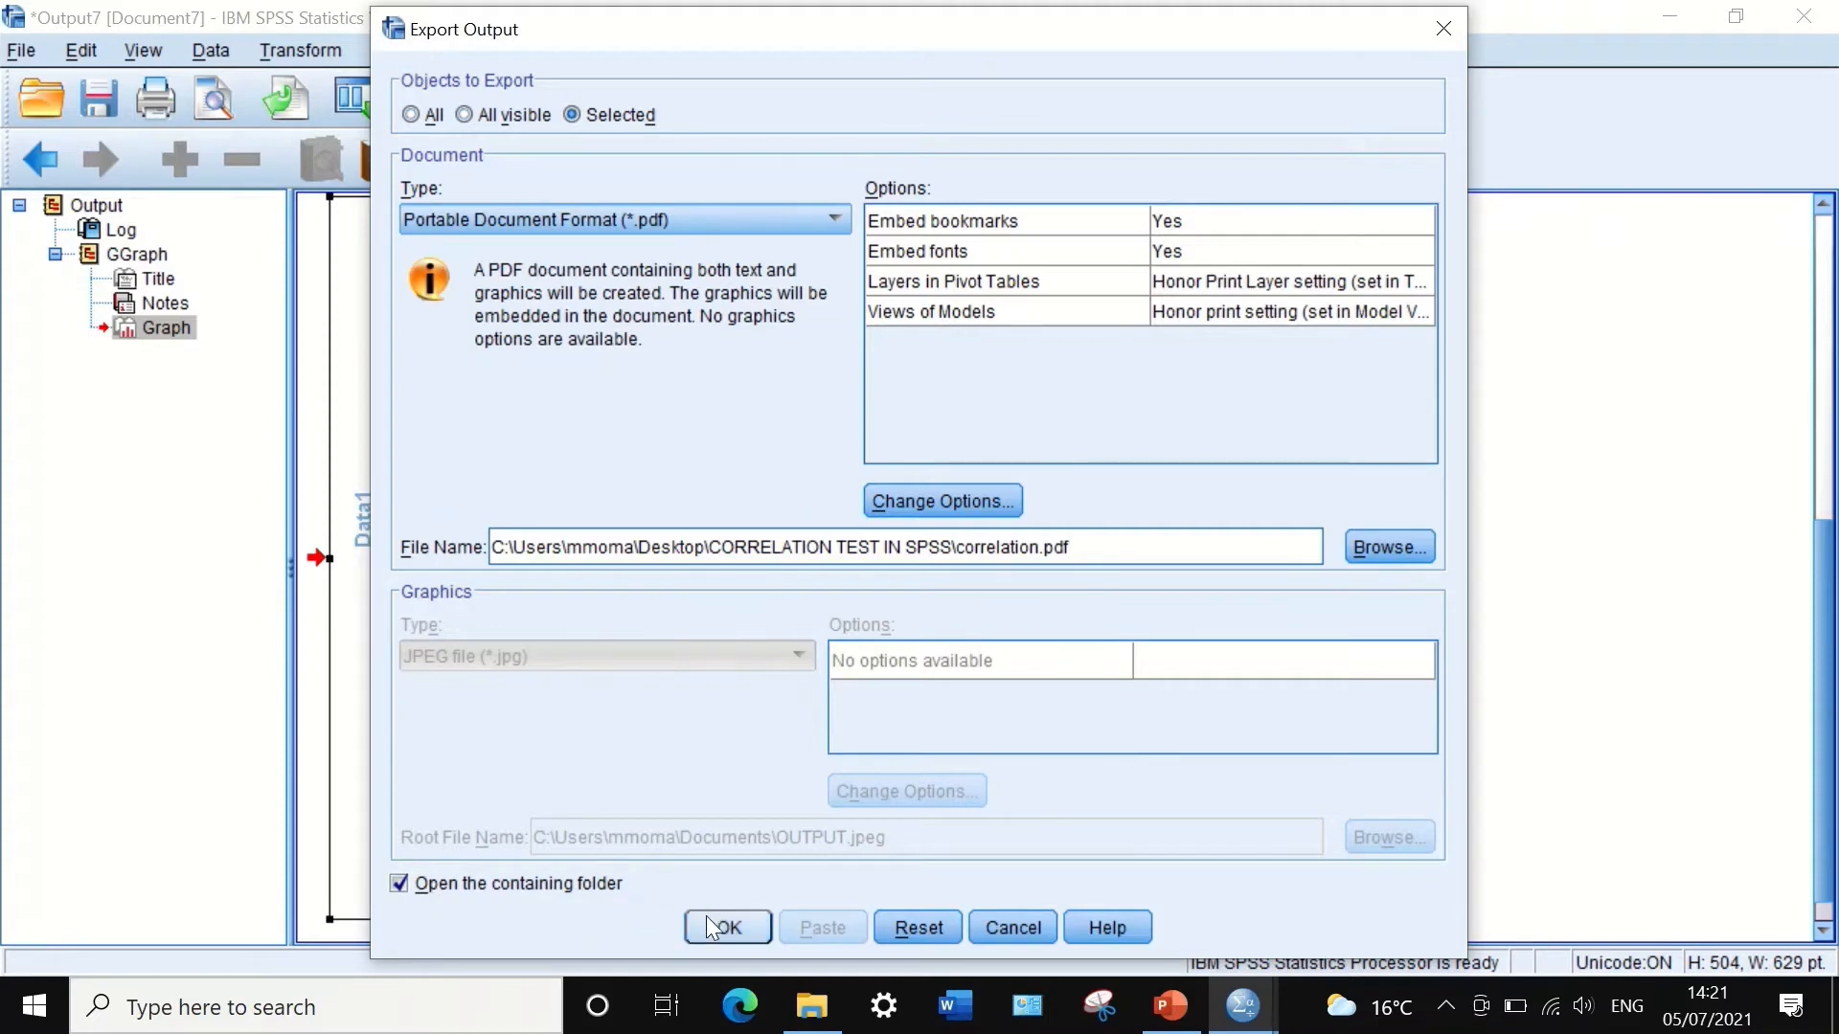
left_click(729, 927)
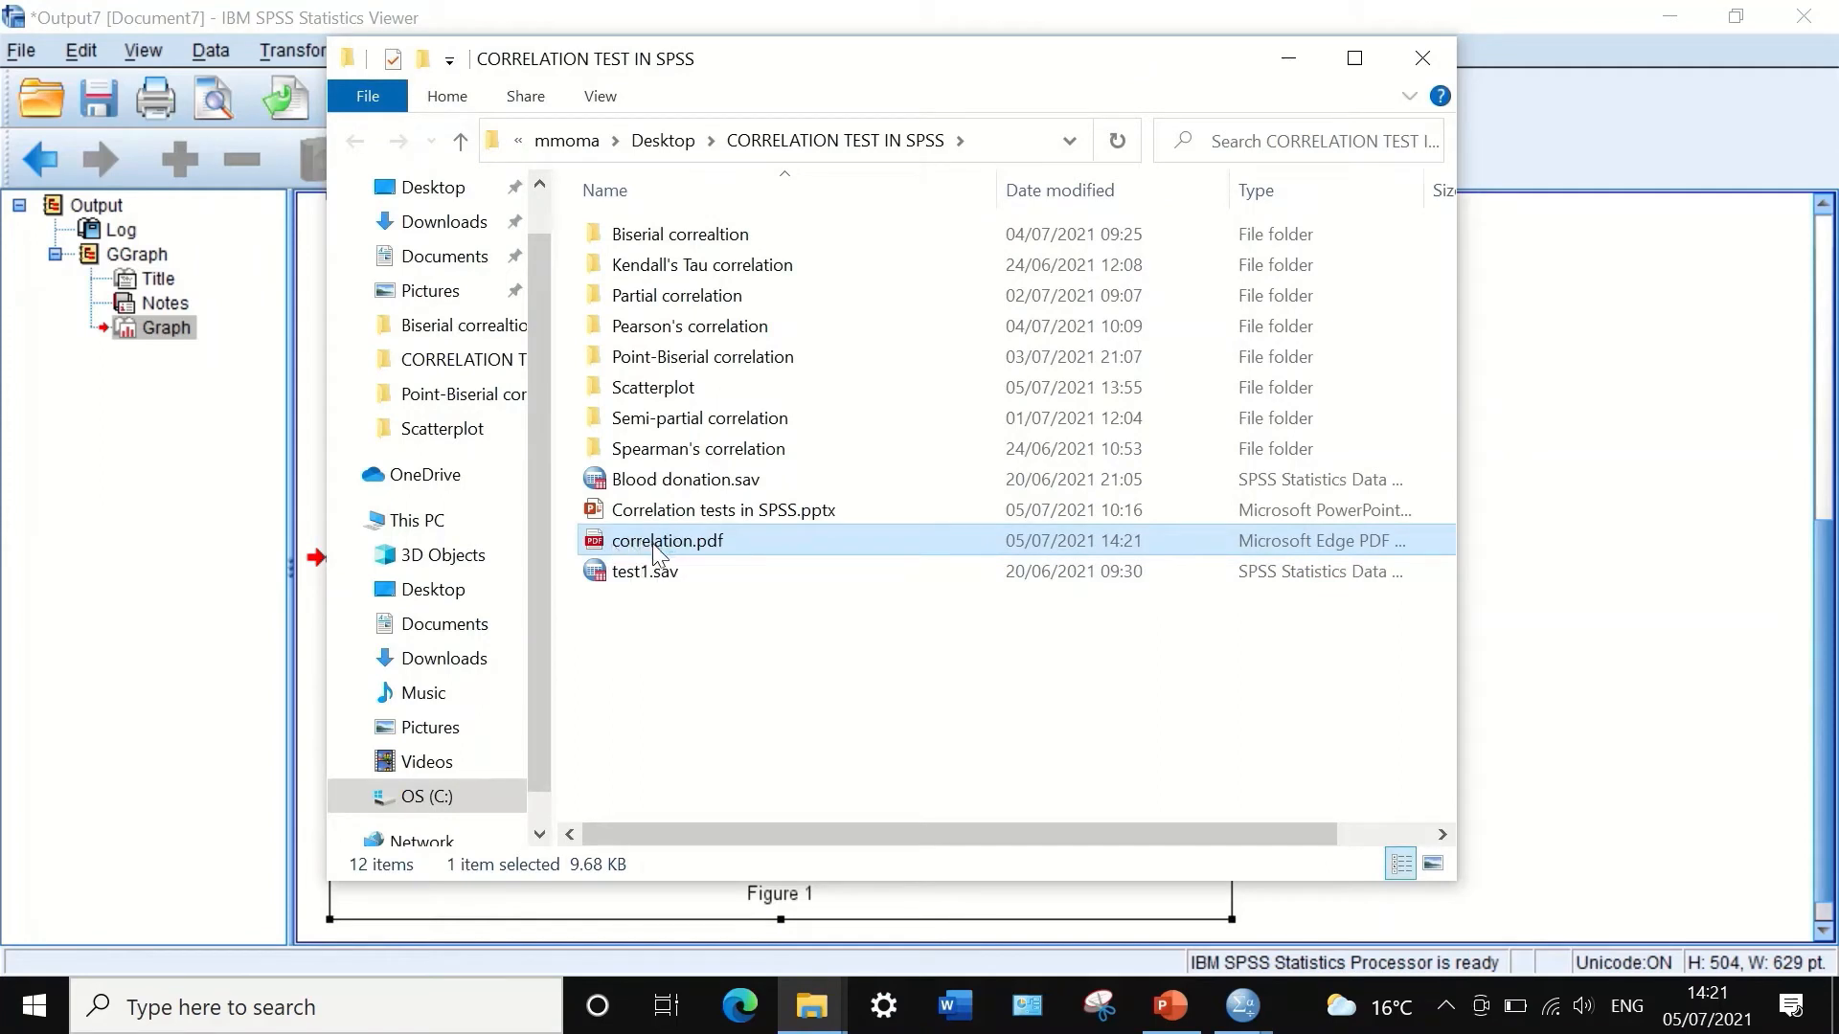
Step: Open the exported correlation.pdf from its folder and examine the scatterplot from end to end
double_click(654, 552)
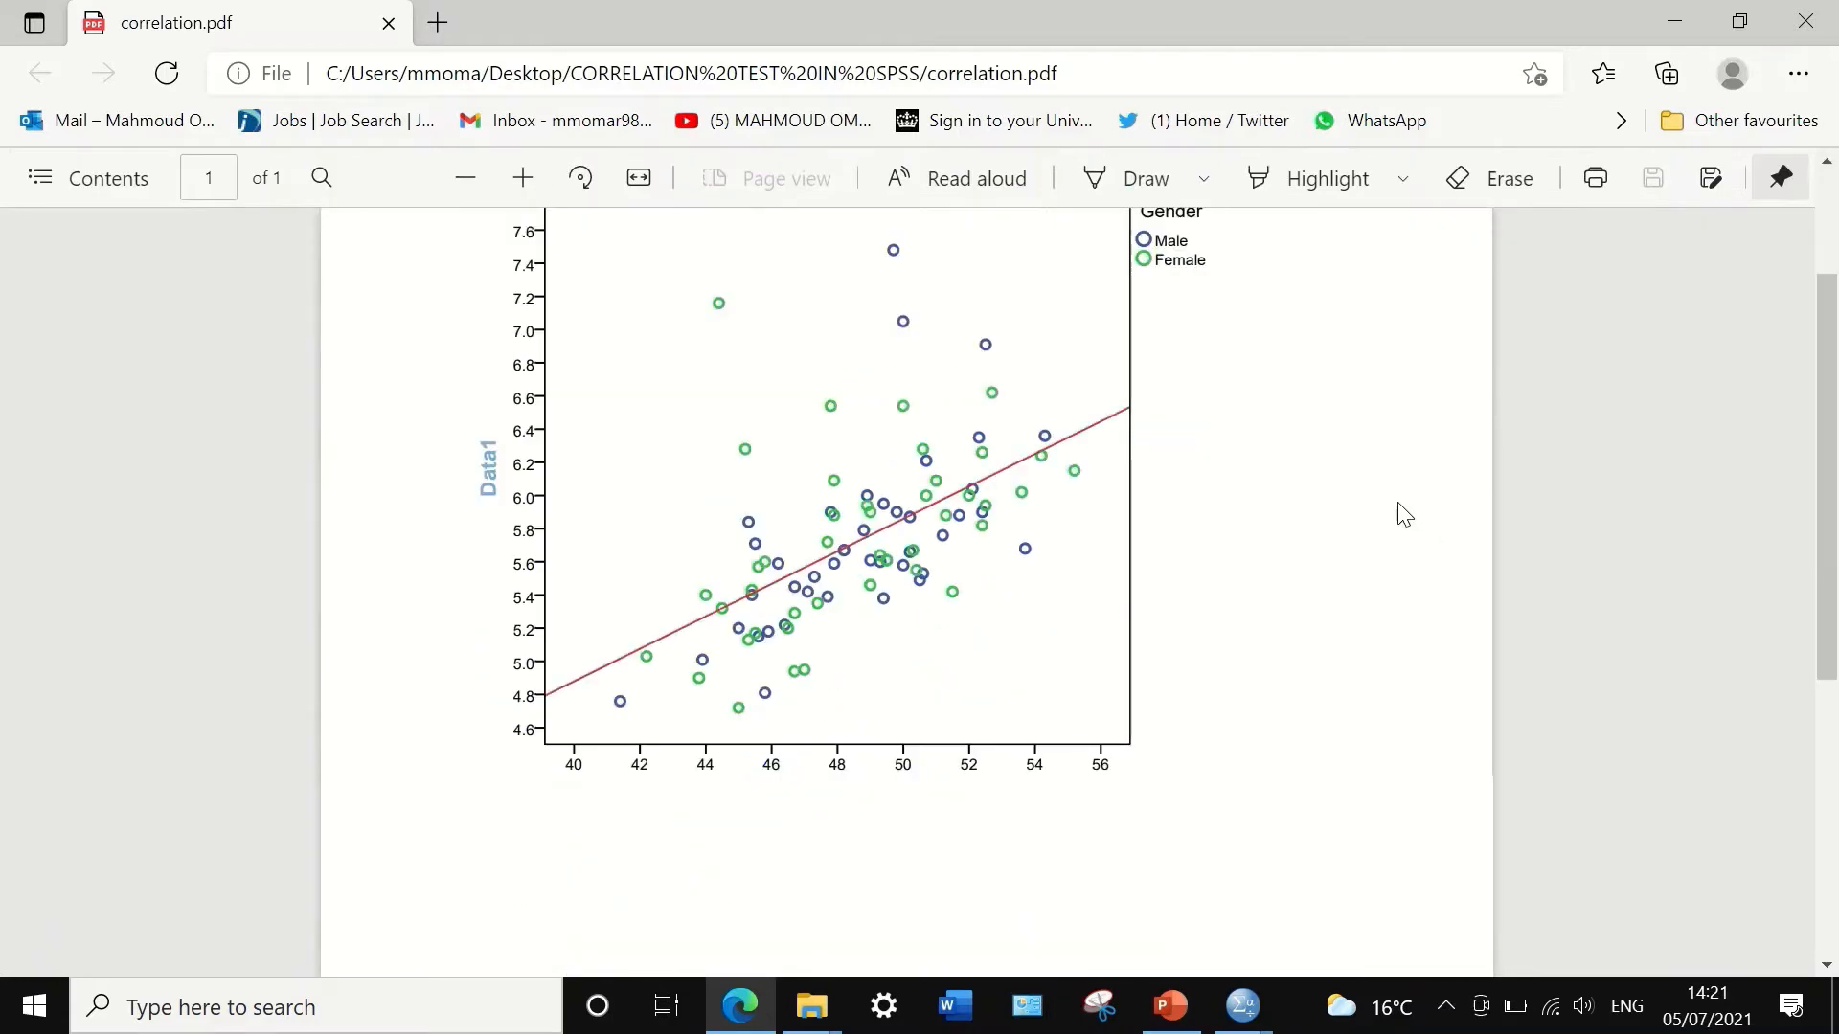
scroll(1398, 502, "down", 5)
scroll(1404, 529, "up", 5)
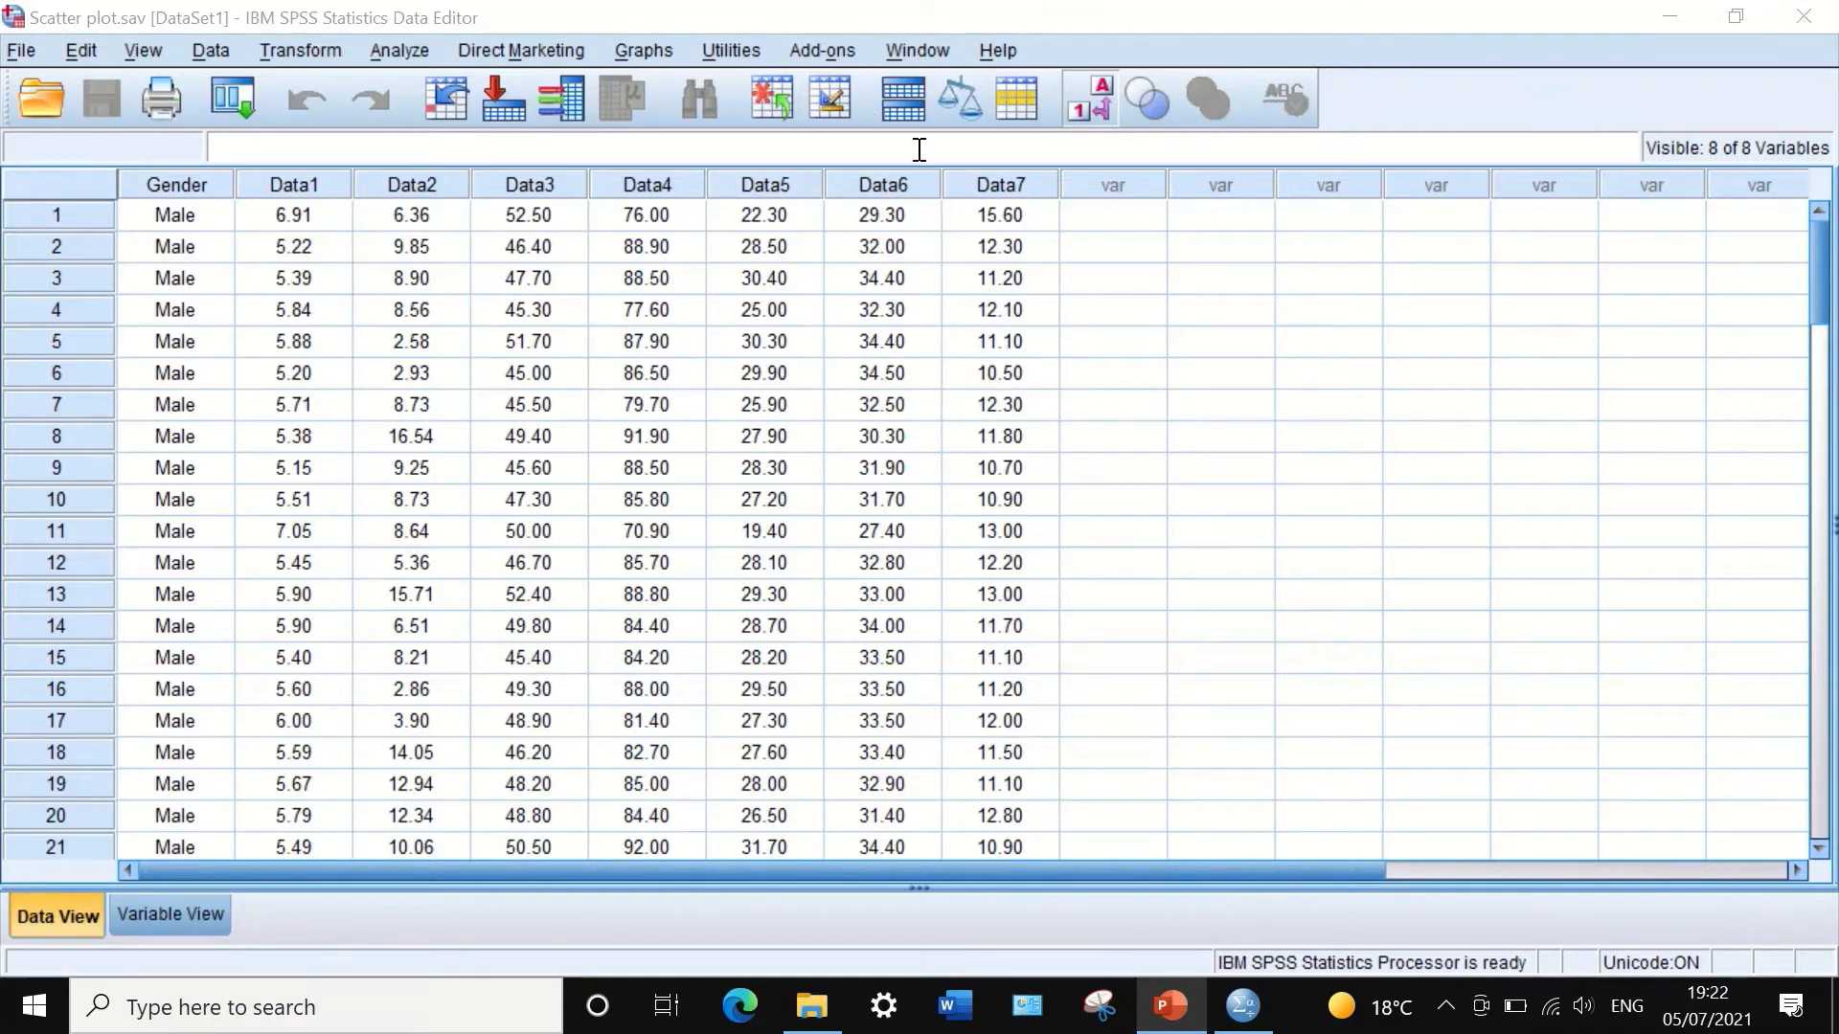
Step: Start creating another graph from the Scatter plot.sav data
left_click(640, 48)
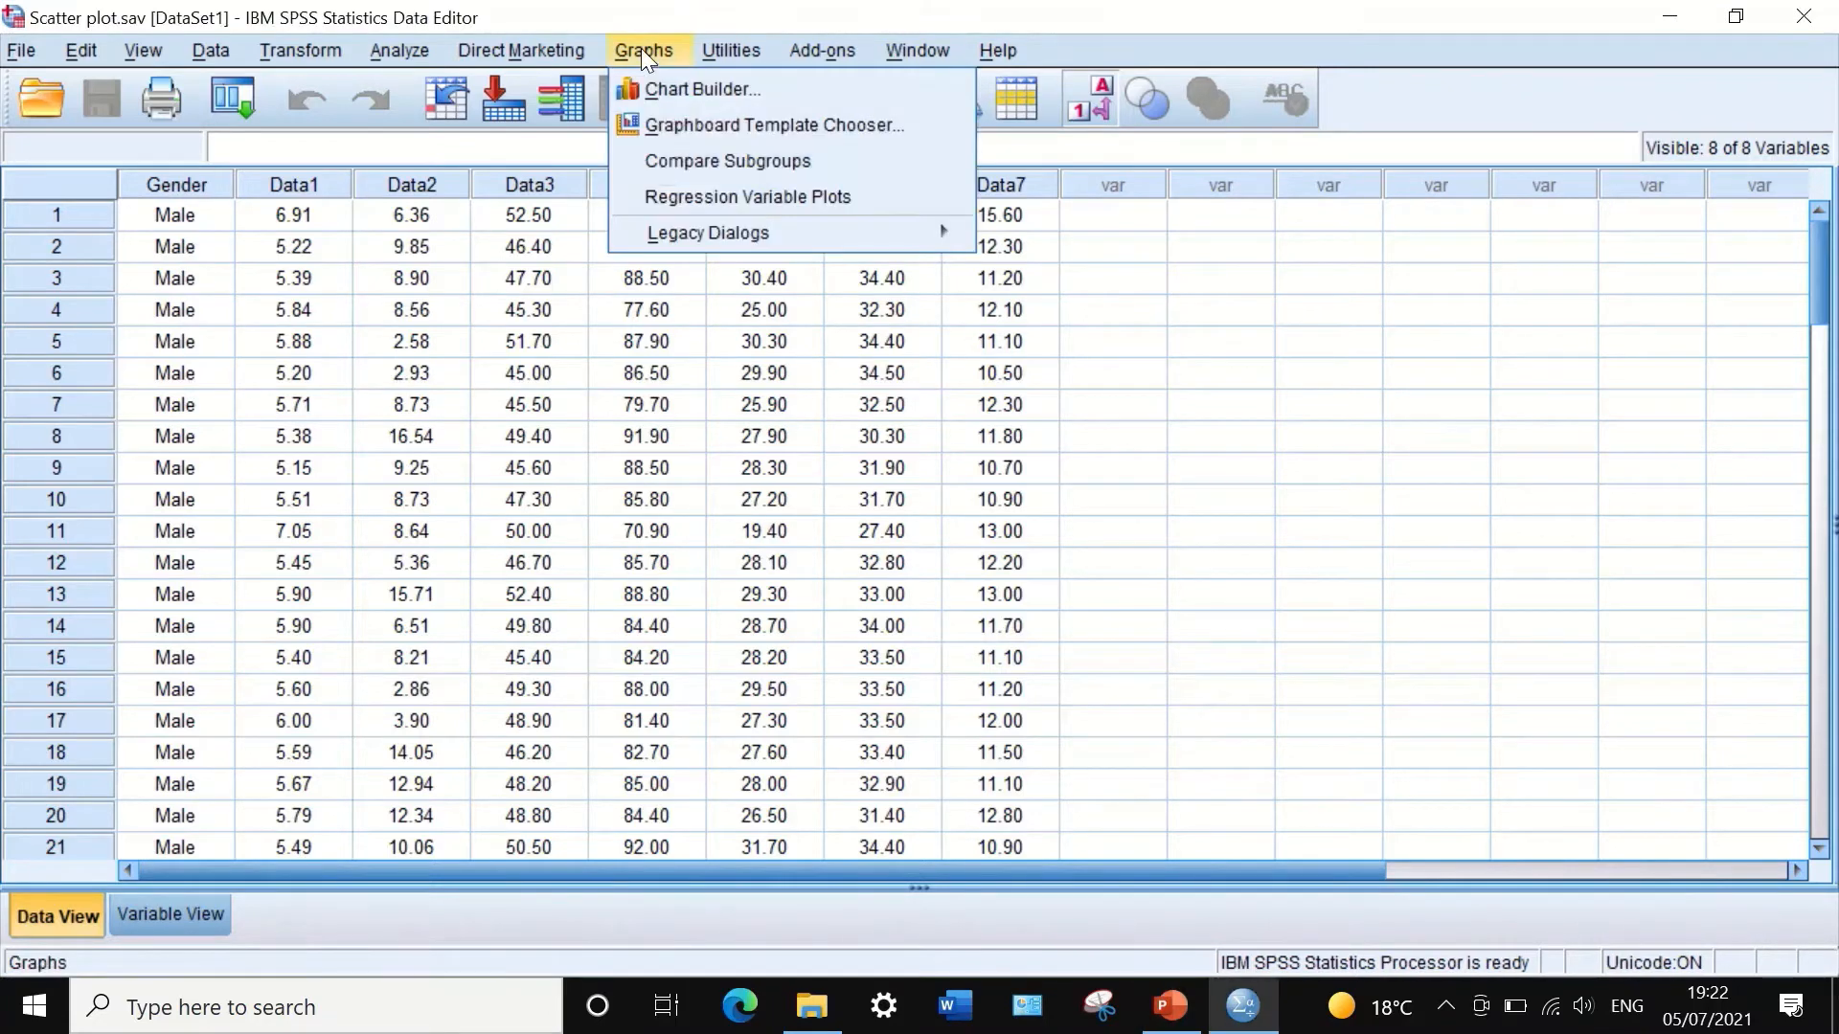
Step: Start defining a 3-D Scatter chart with the legacy Scatter/Dot command
mouse_move(712, 241)
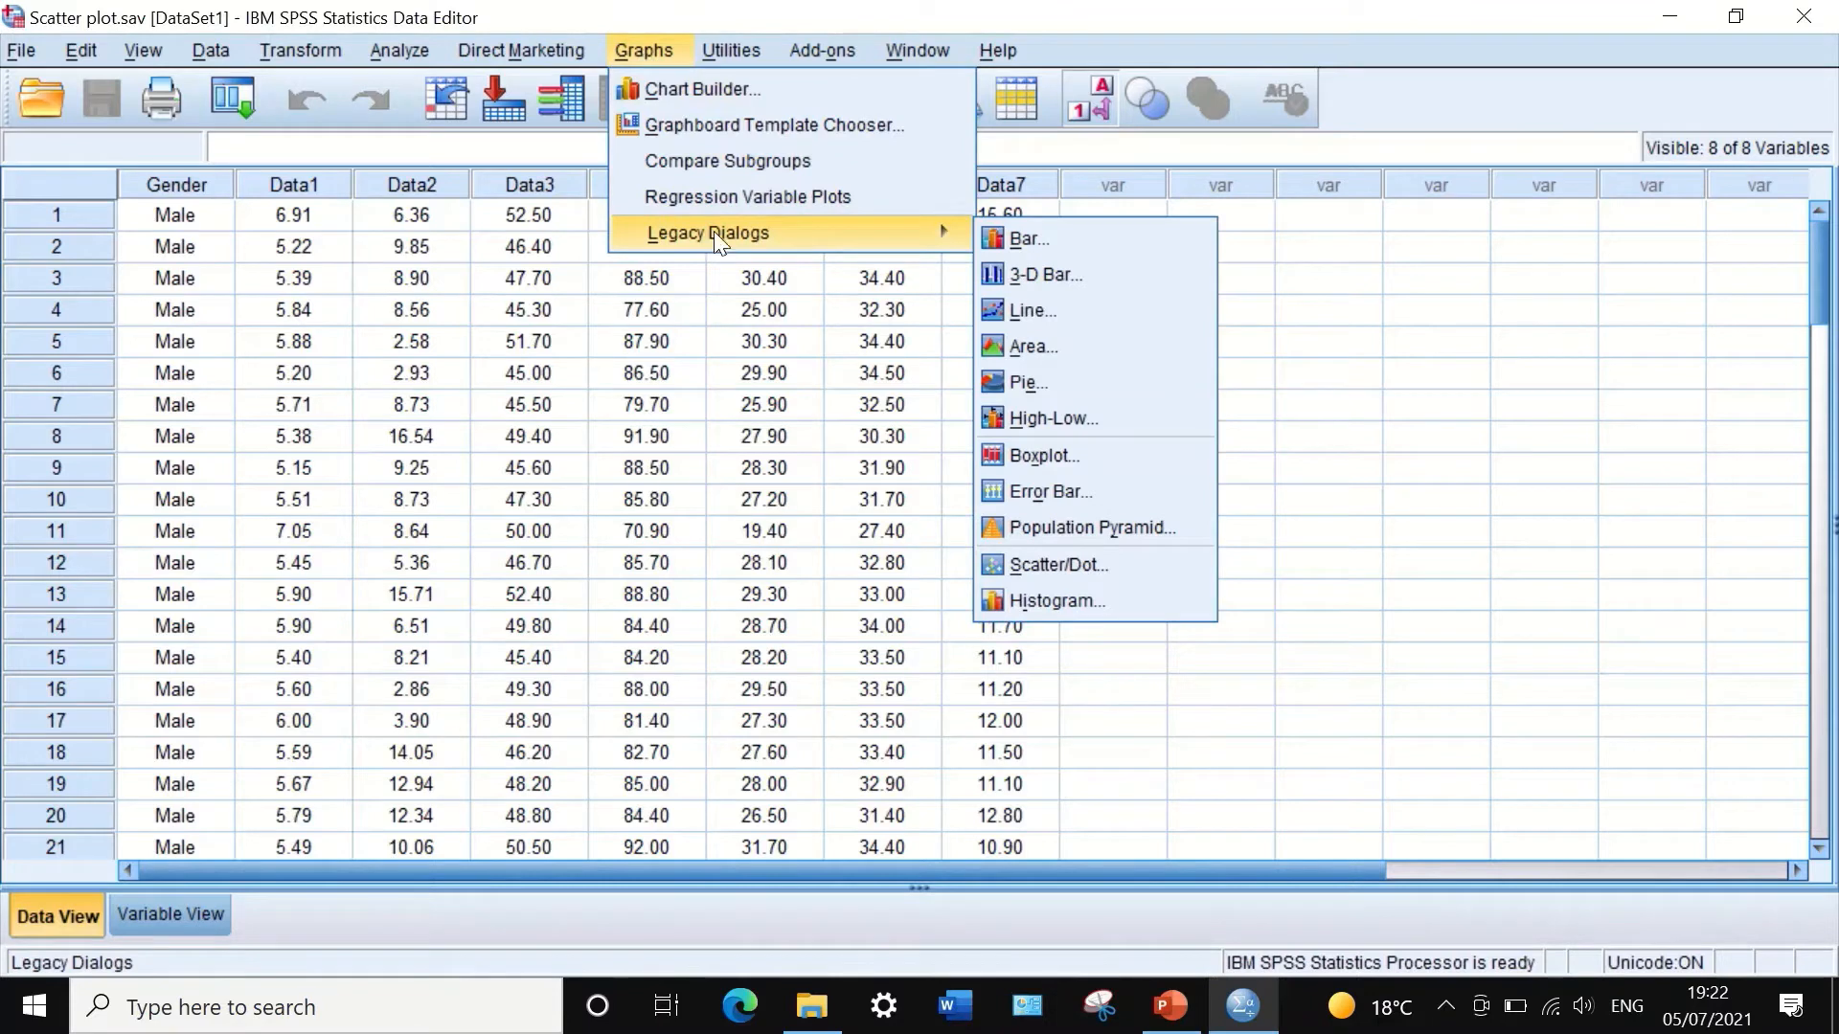
mouse_move(943, 230)
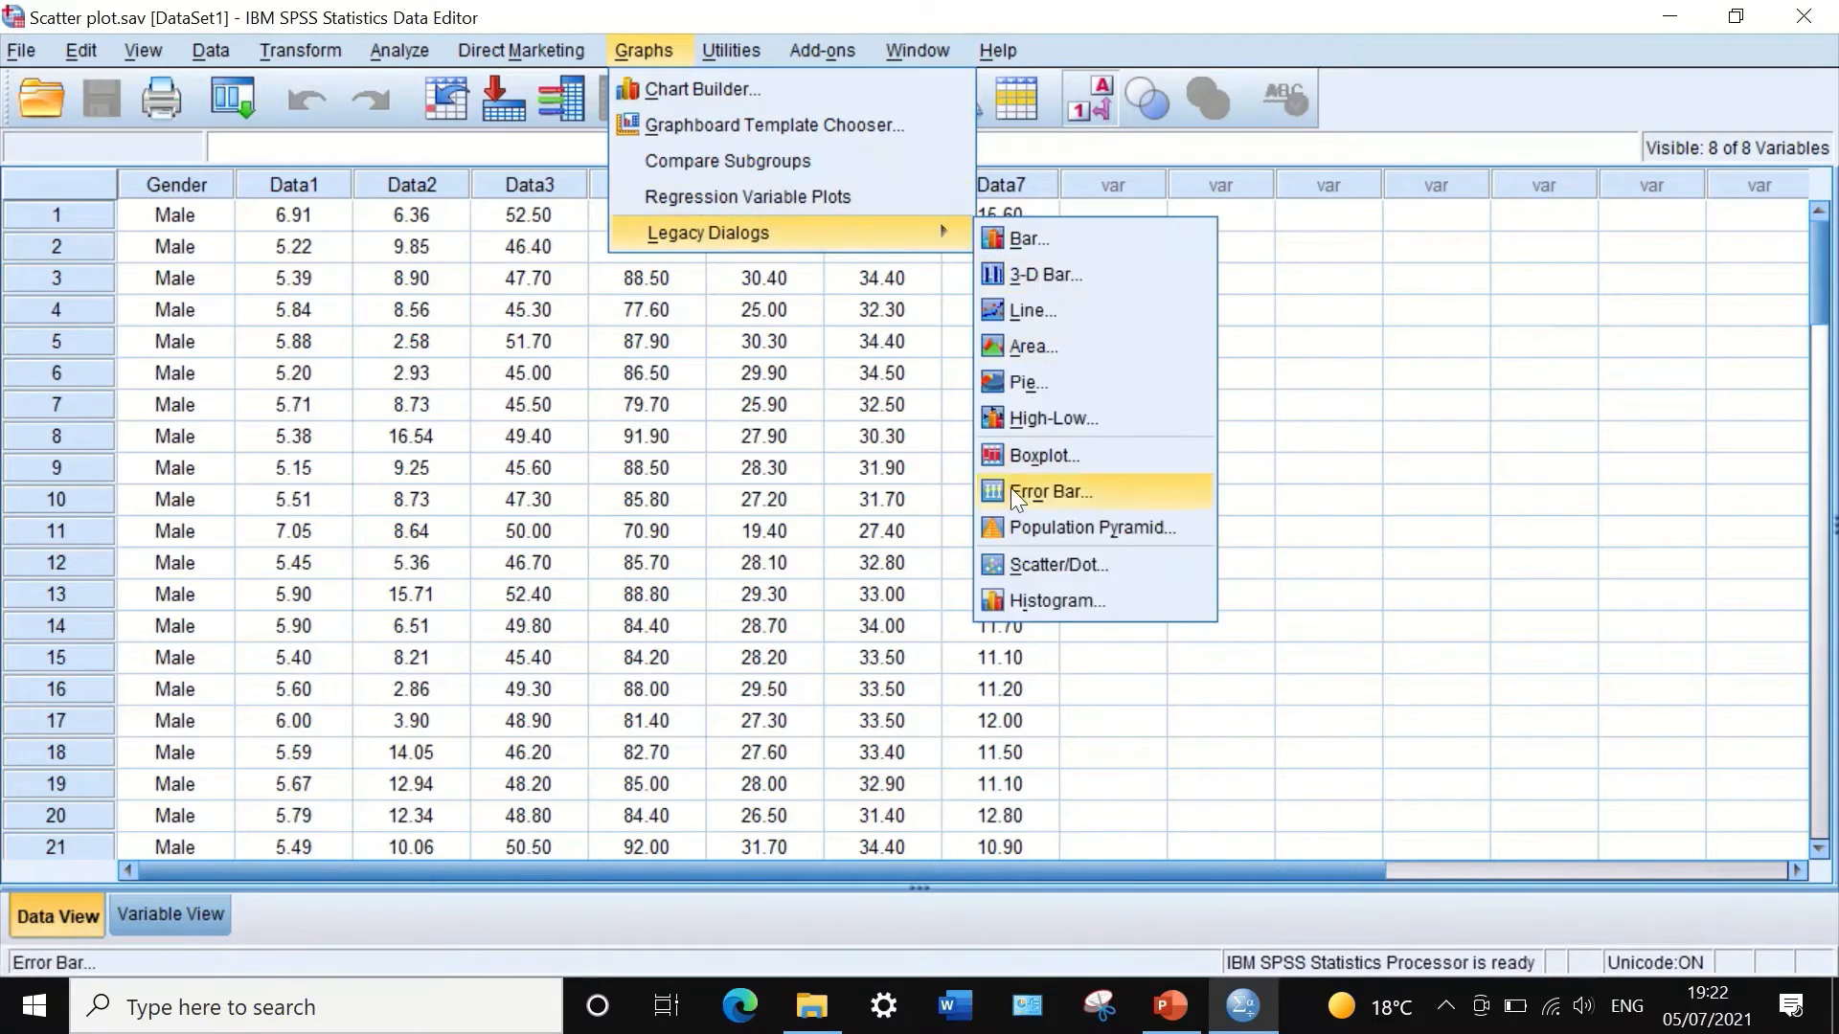
left_click(1020, 565)
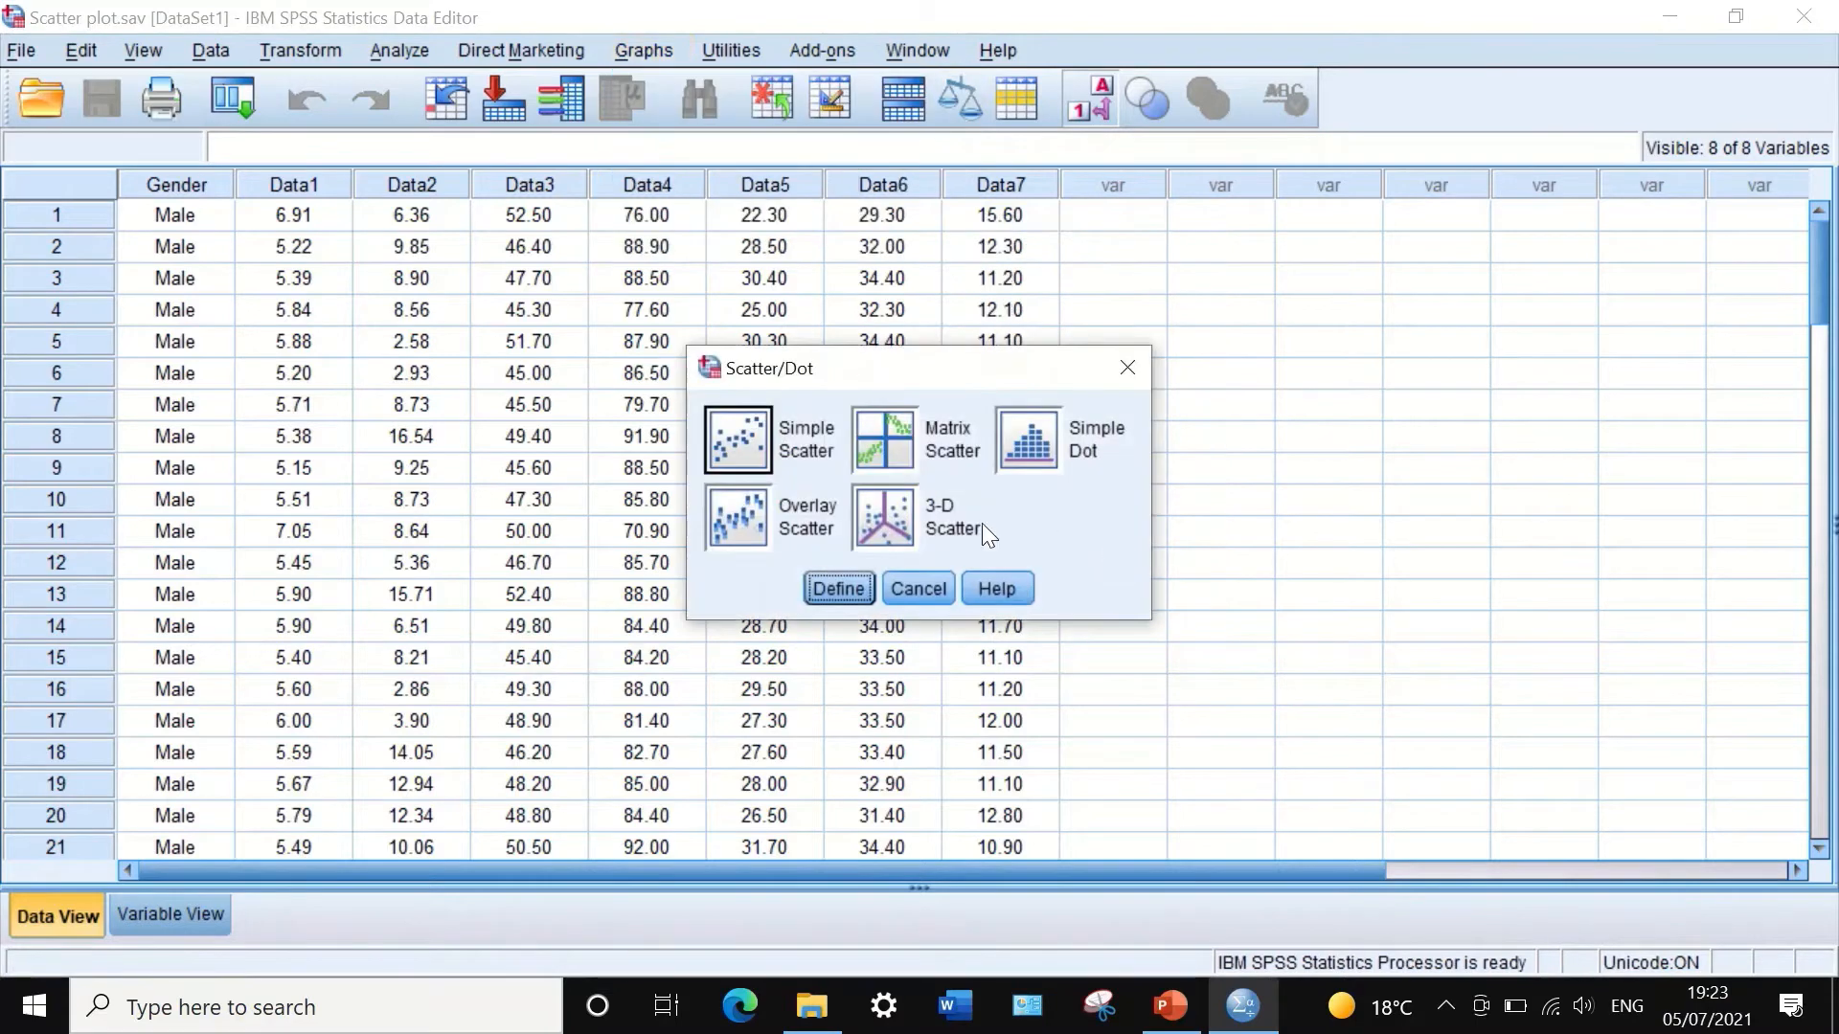
left_click(879, 539)
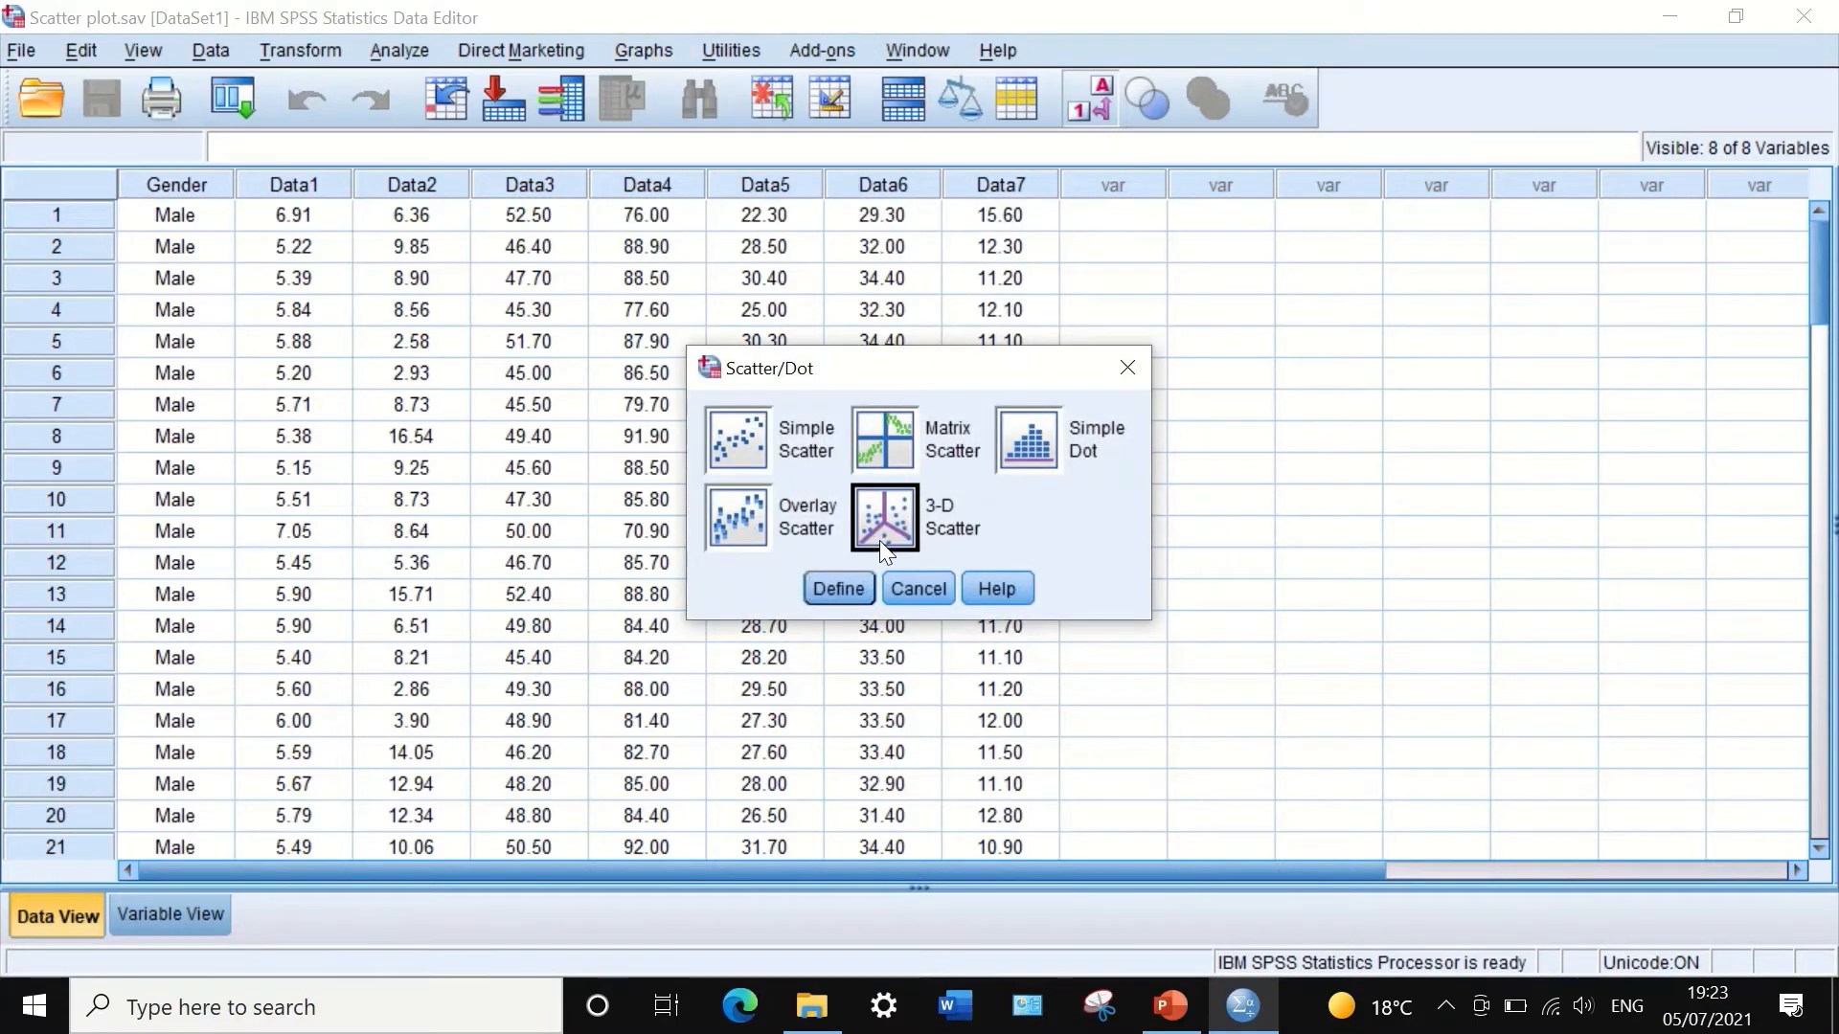
left_click(852, 590)
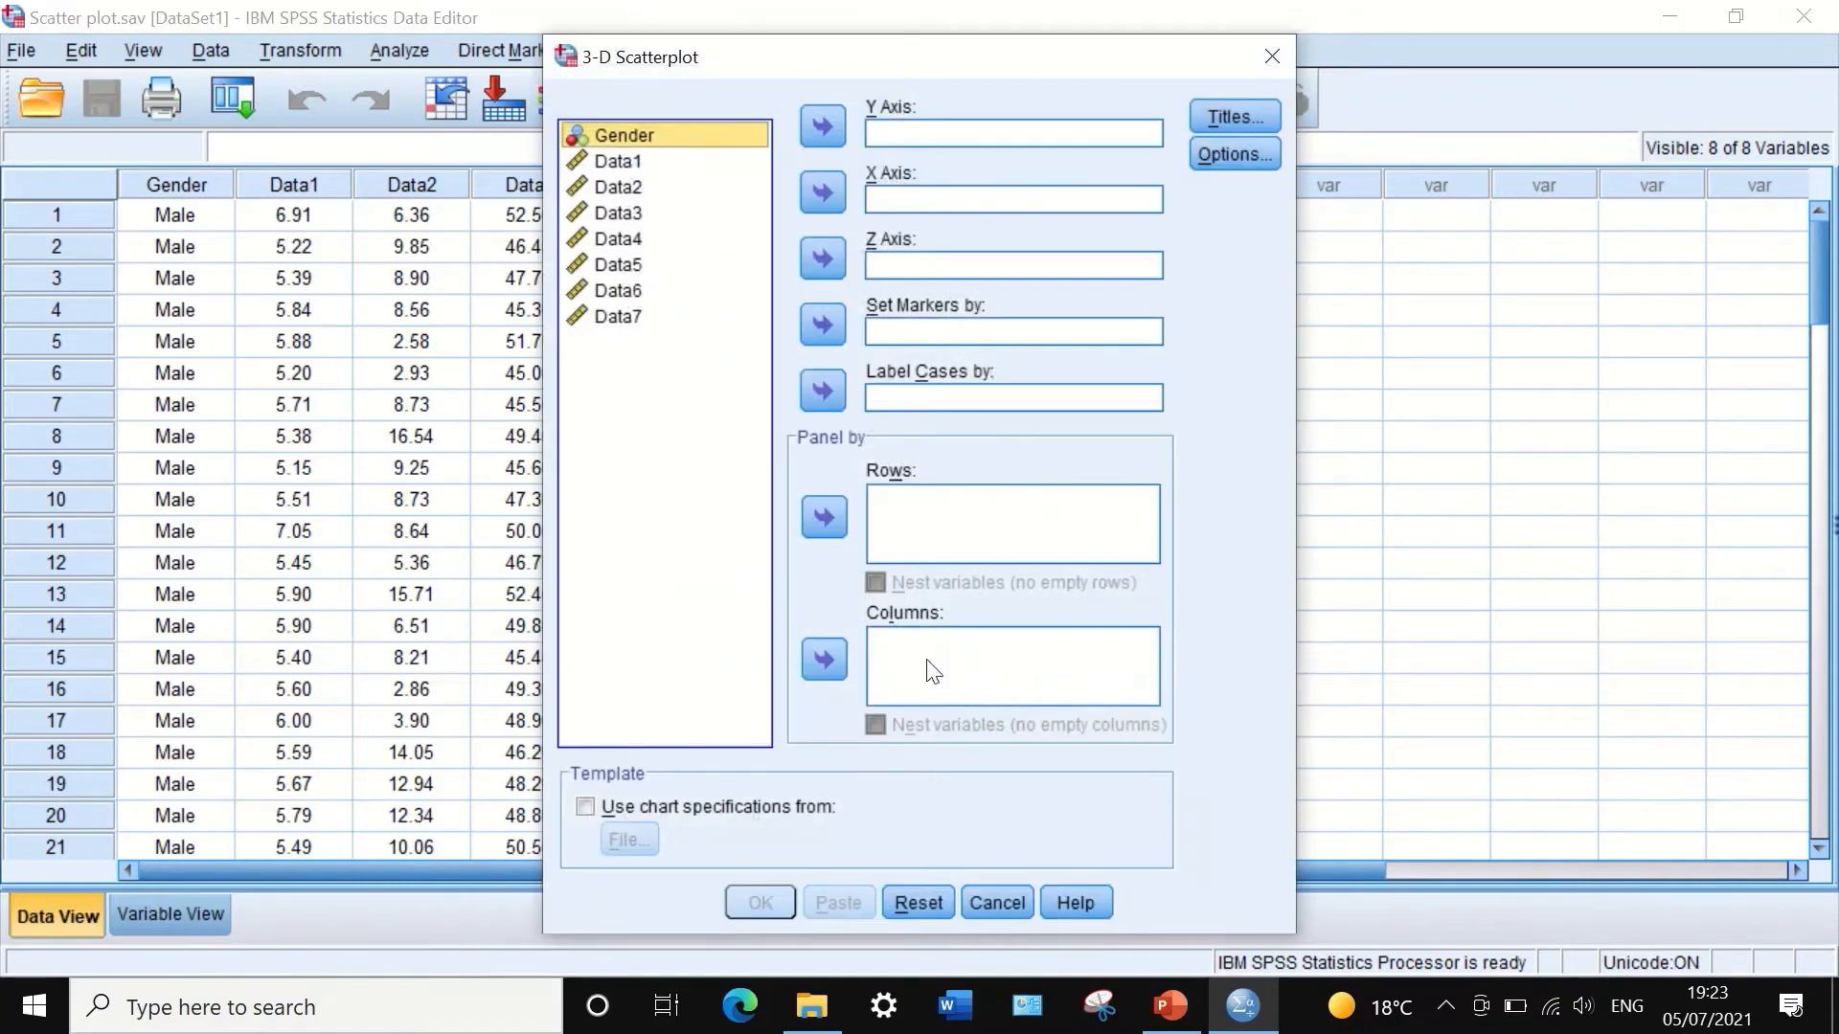
Step: Assign Data4 to the Y axis, Data5 to the X axis and Data6 to the Z axis of the 3-D scatterplot
left_click(609, 237)
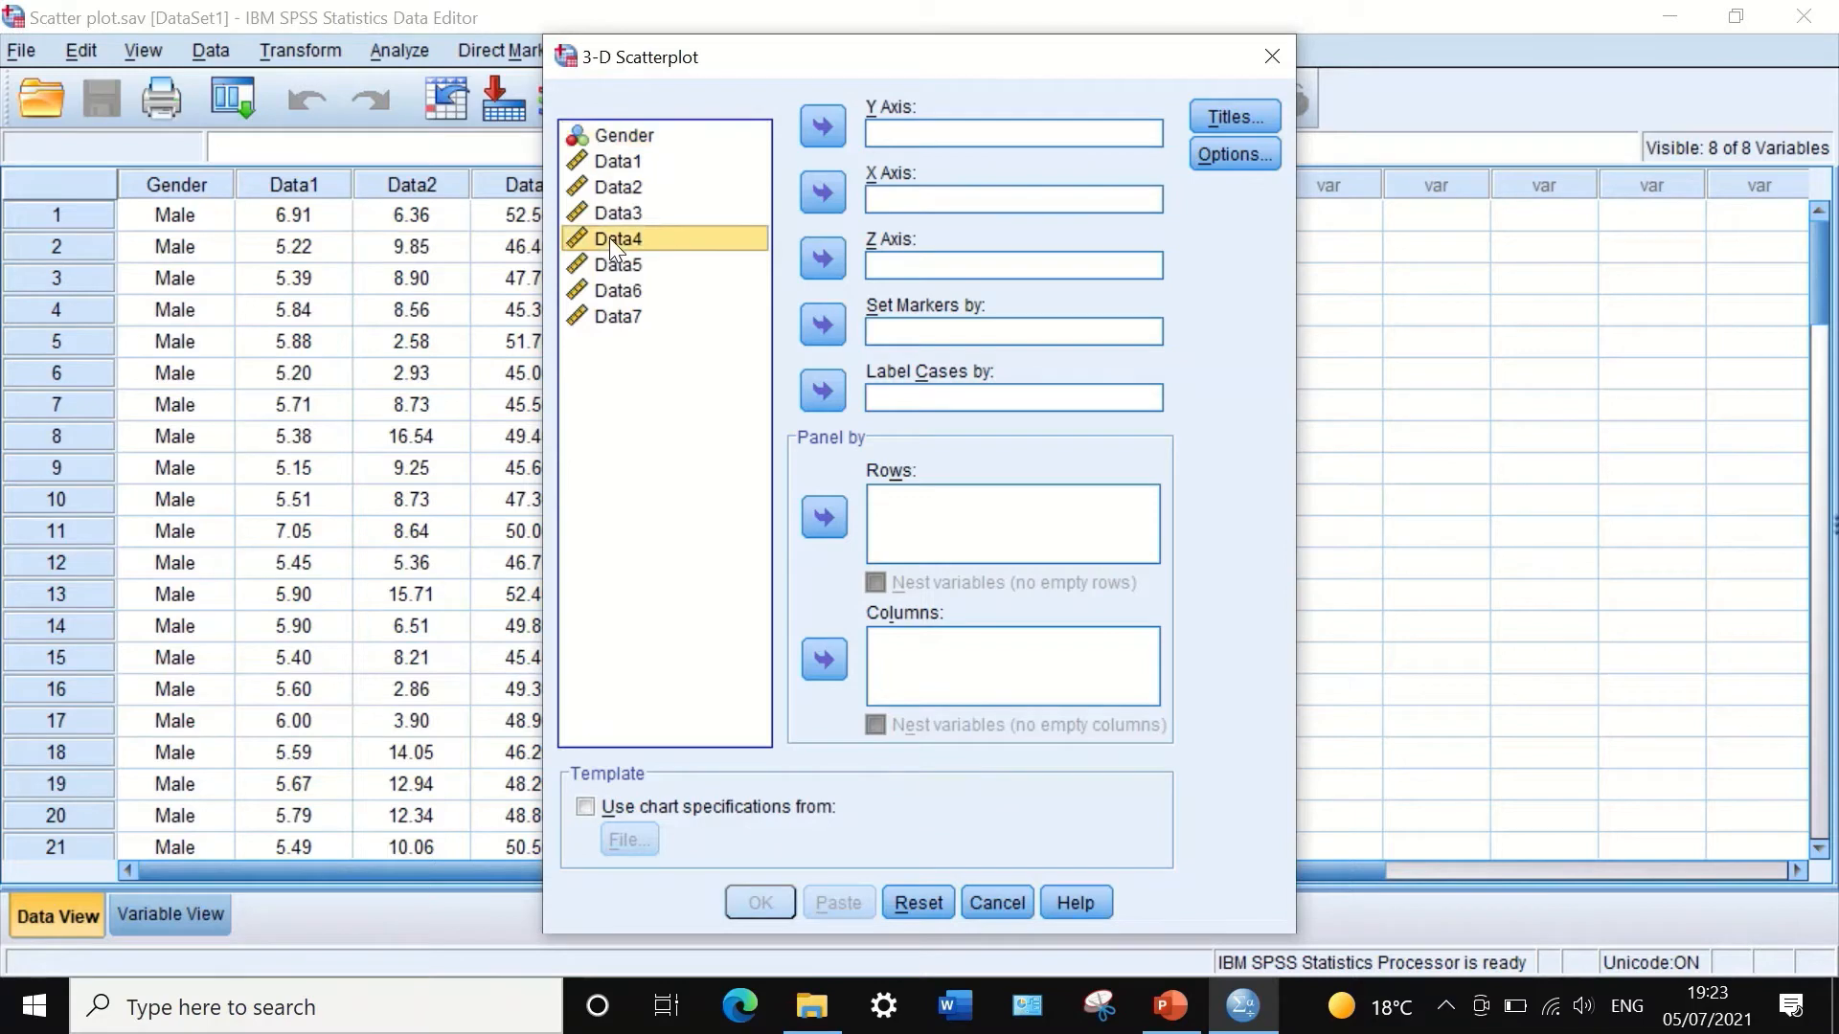
left_click_drag(609, 237, 882, 127)
left_click(831, 122)
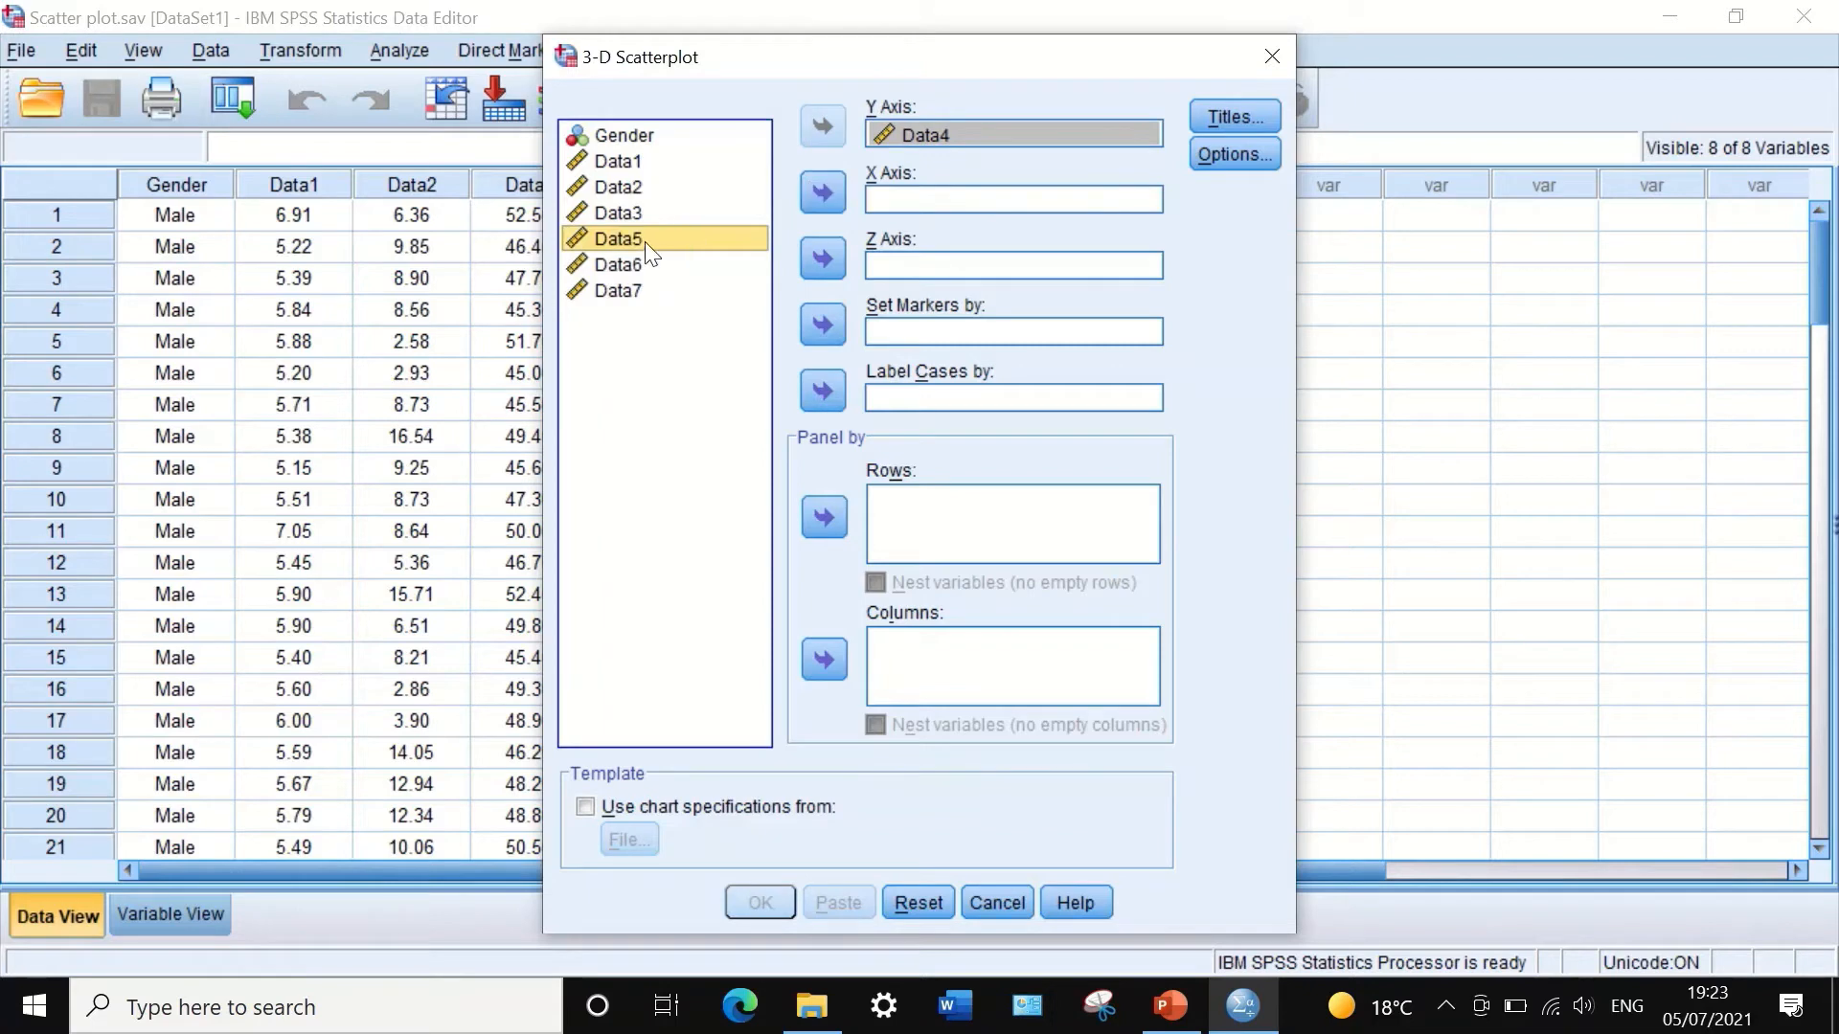
left_click_drag(646, 241, 914, 187)
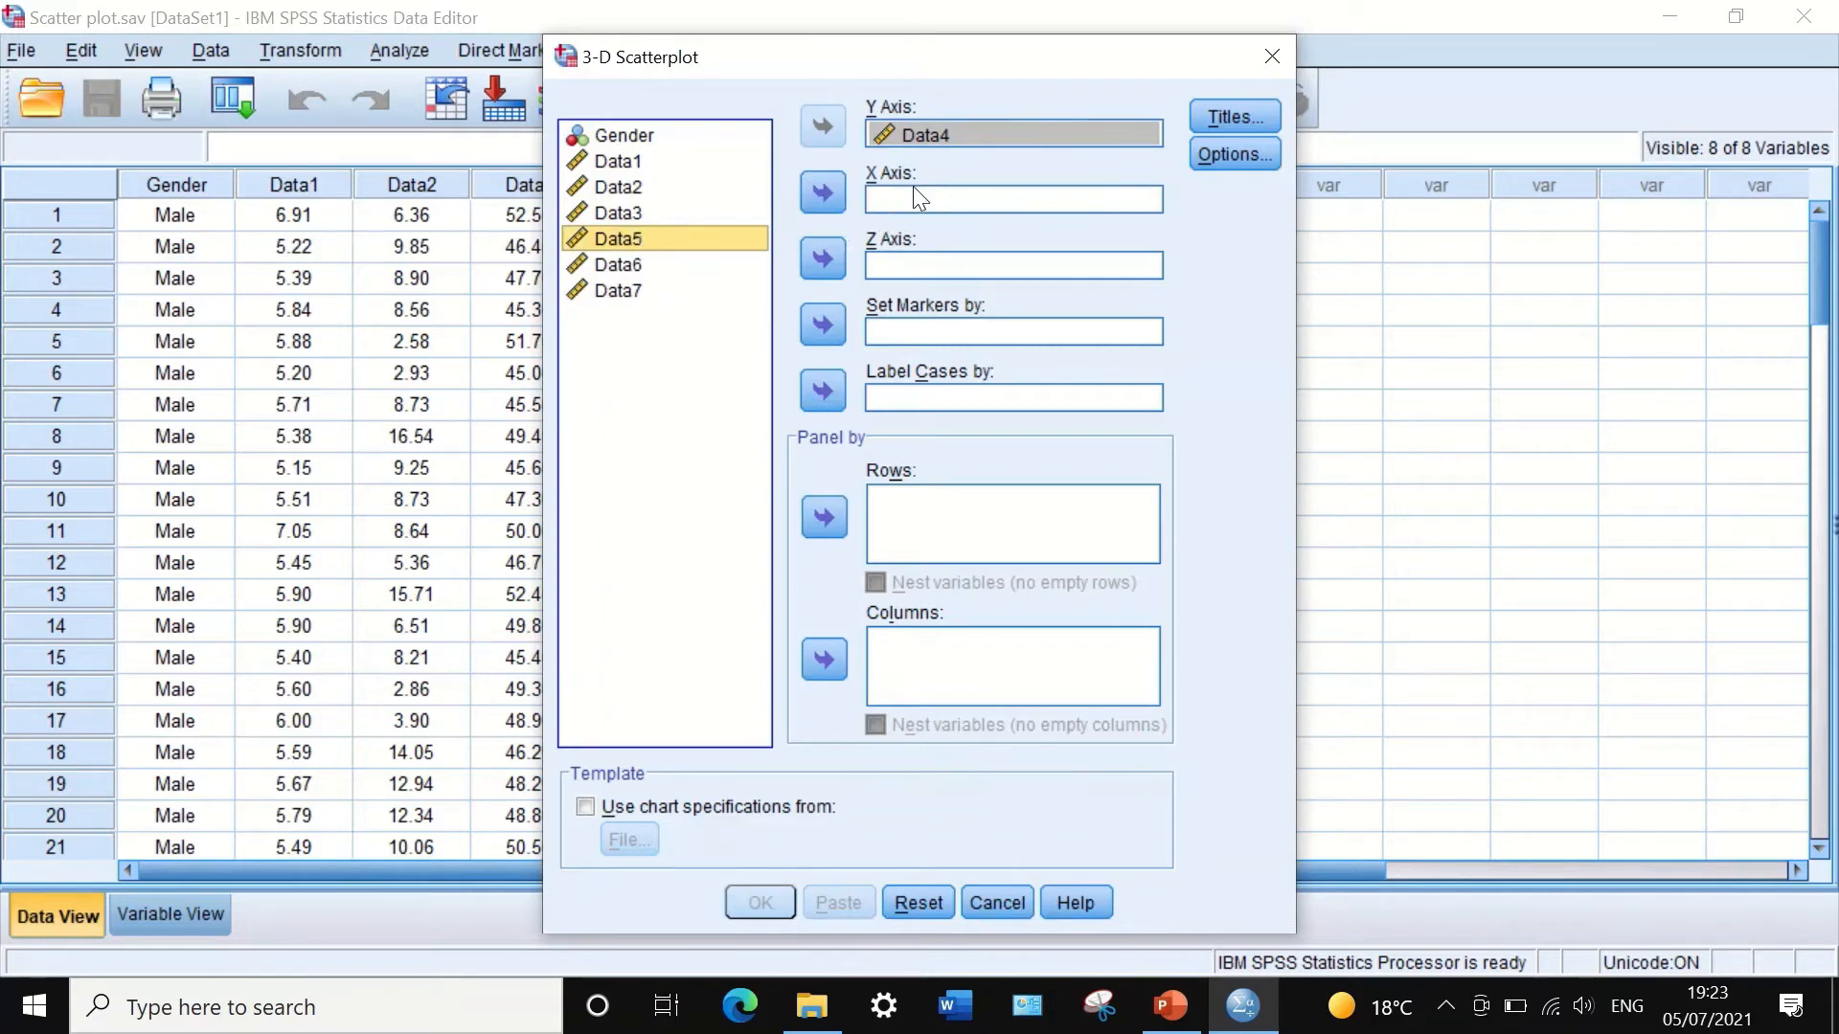
left_click(806, 192)
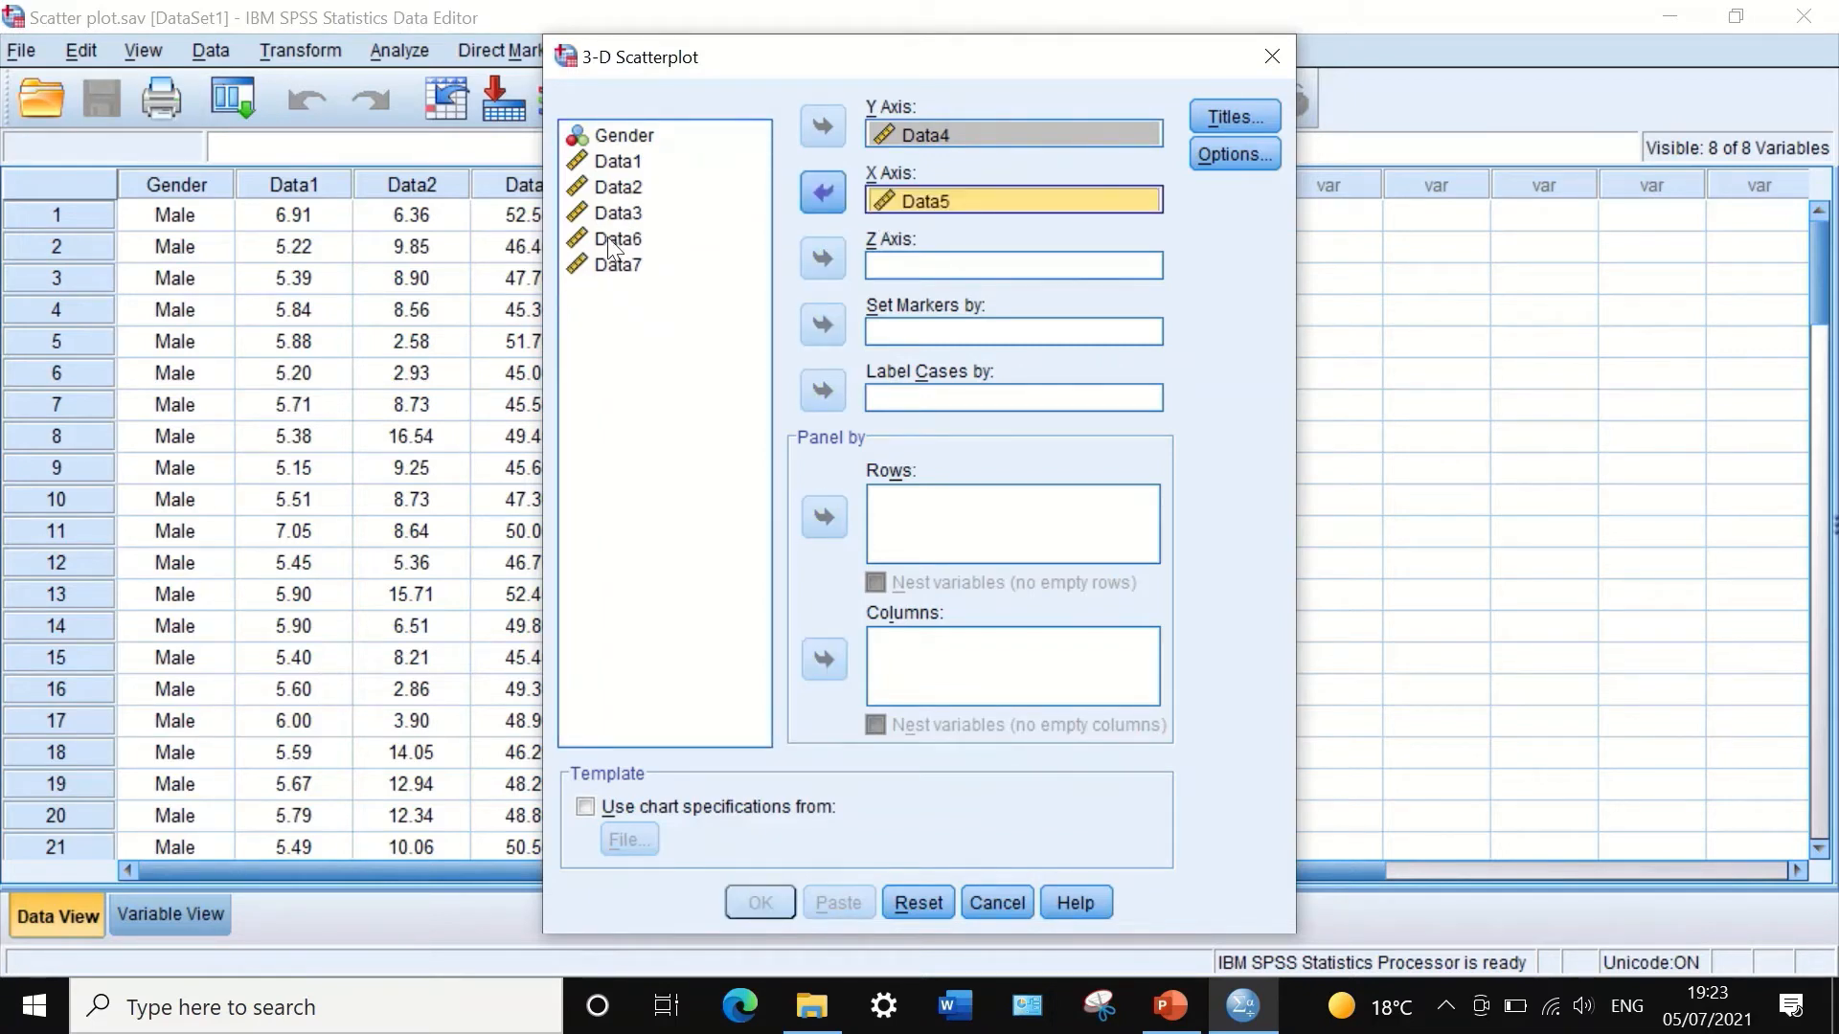
left_click_drag(609, 240, 837, 245)
left_click(837, 245)
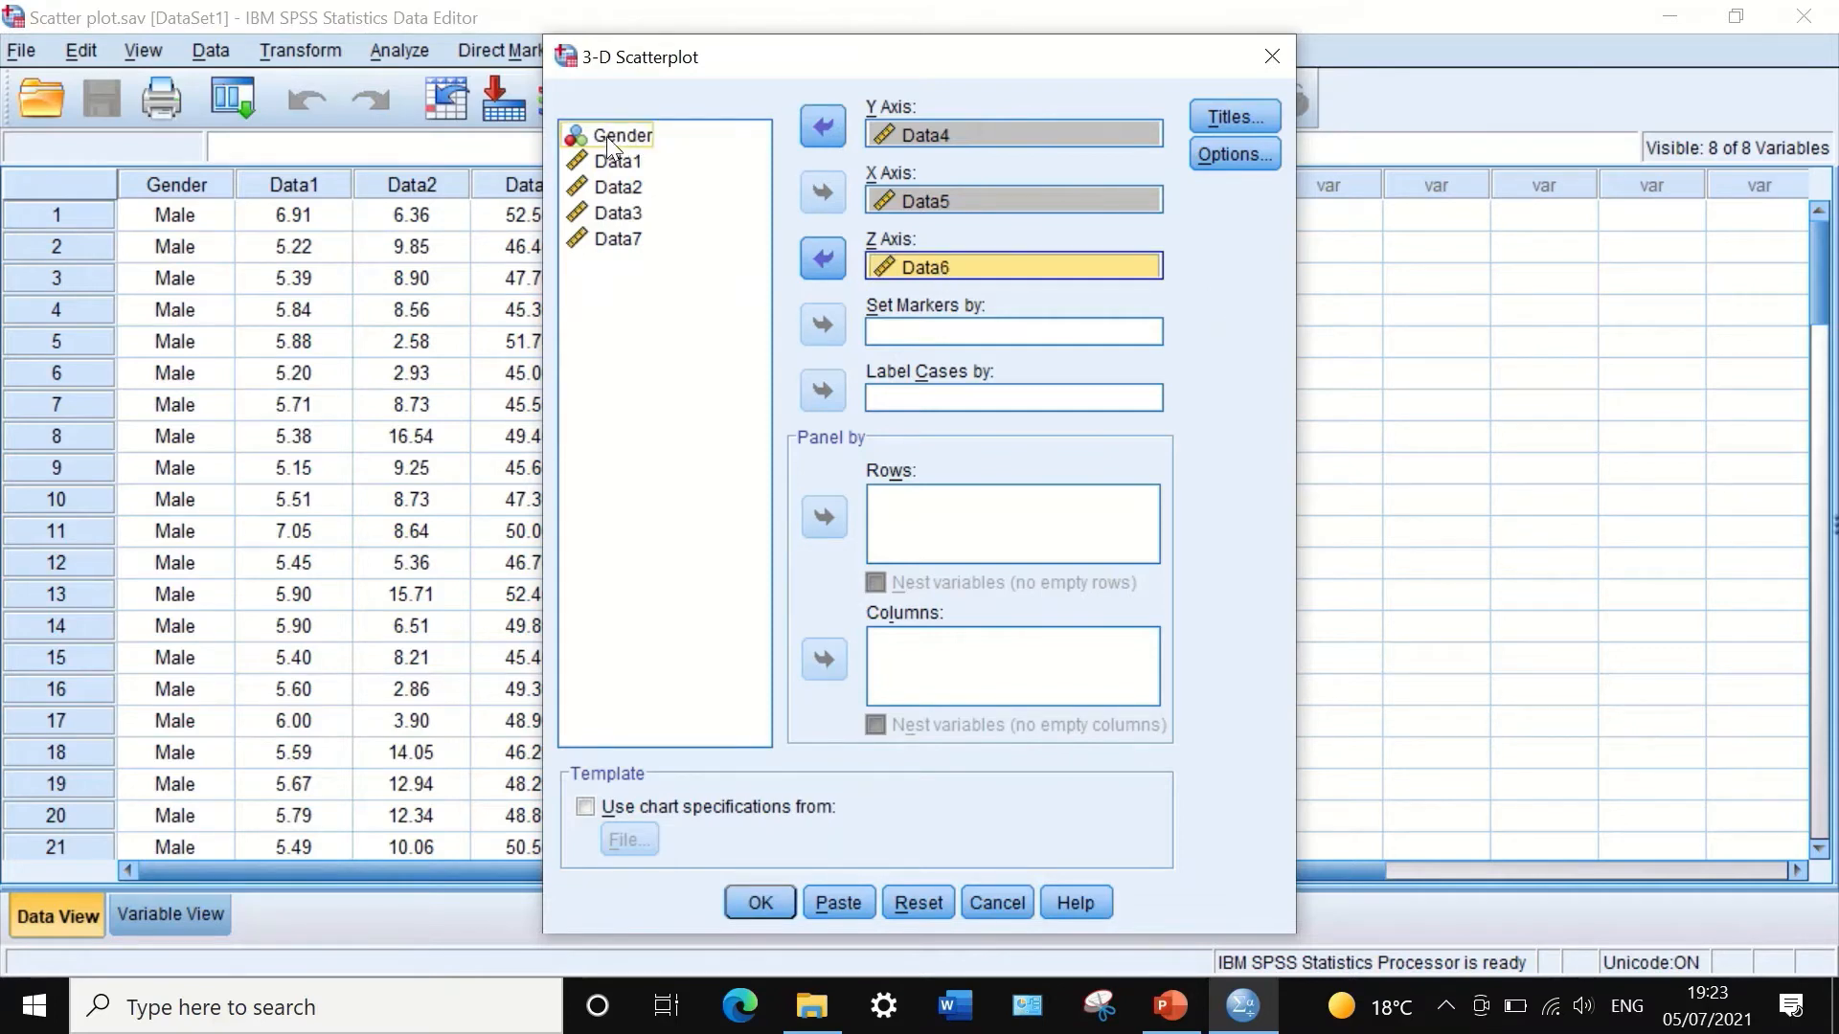
Step: Set the markers by Gender, leave the chart titles blank and generate the 3-D scatterplot
left_click_drag(613, 136, 942, 329)
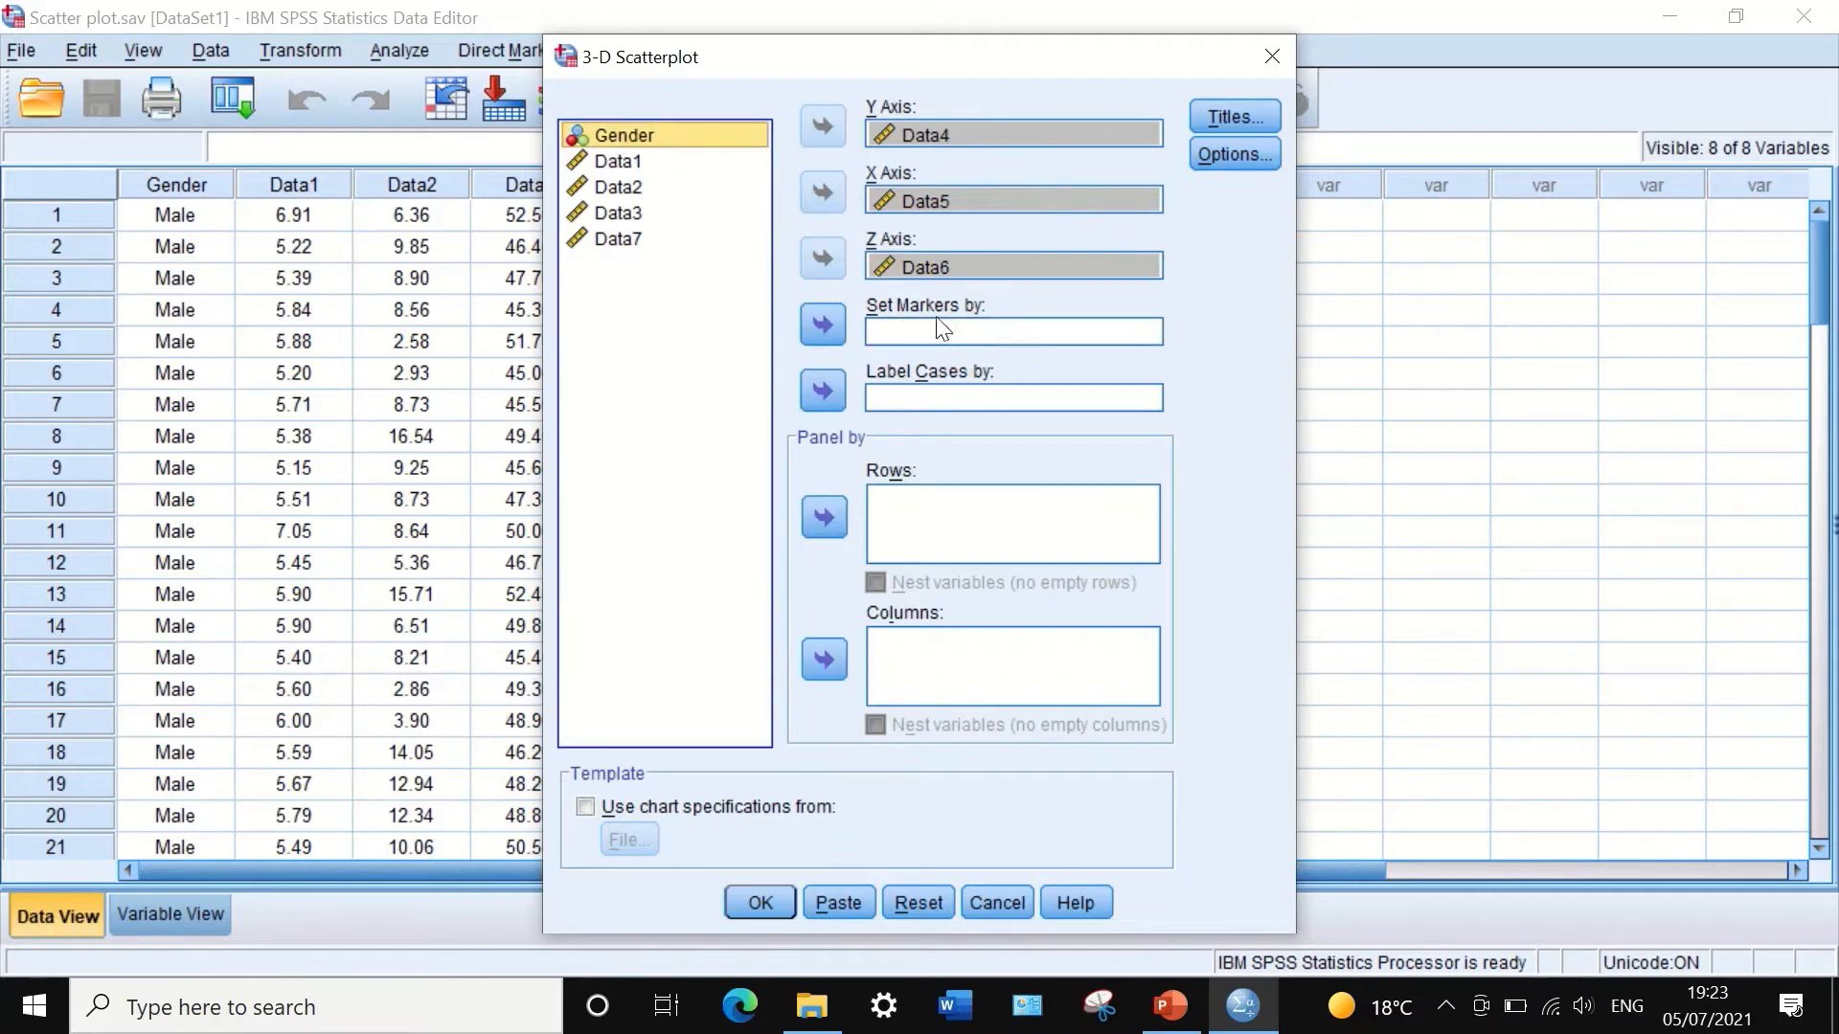
left_click(825, 324)
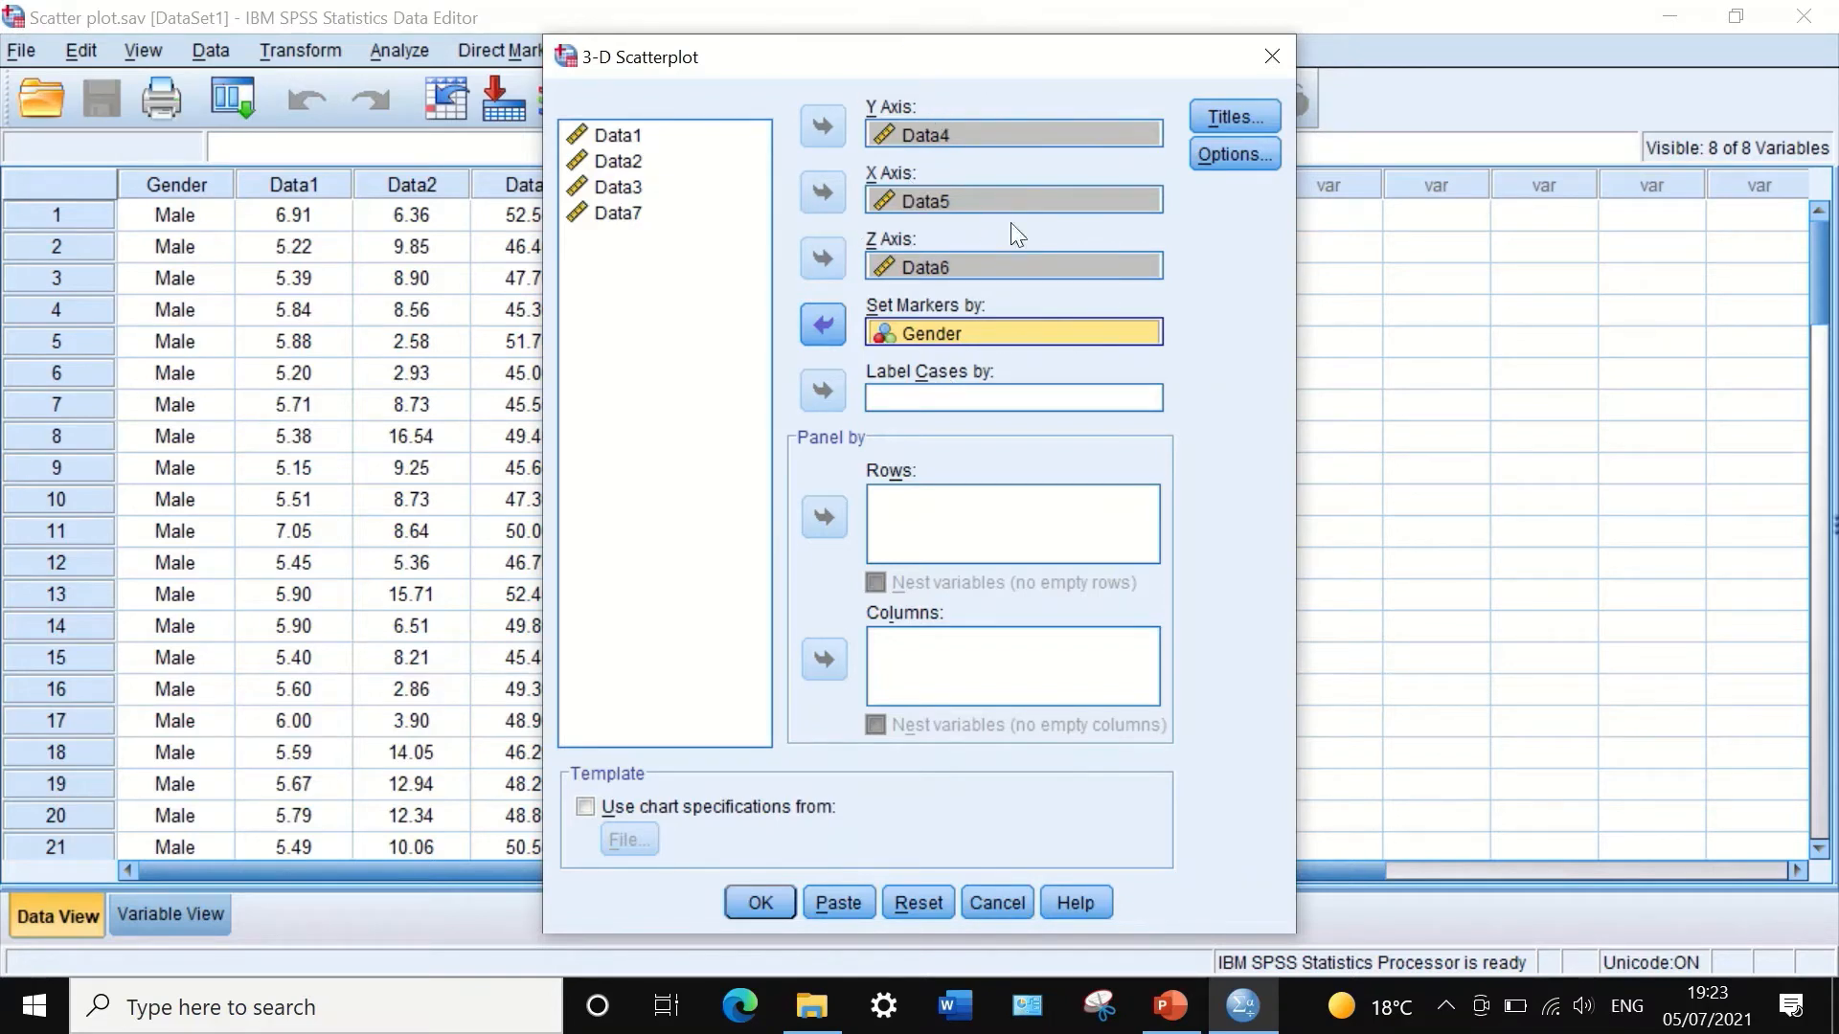
left_click(1208, 117)
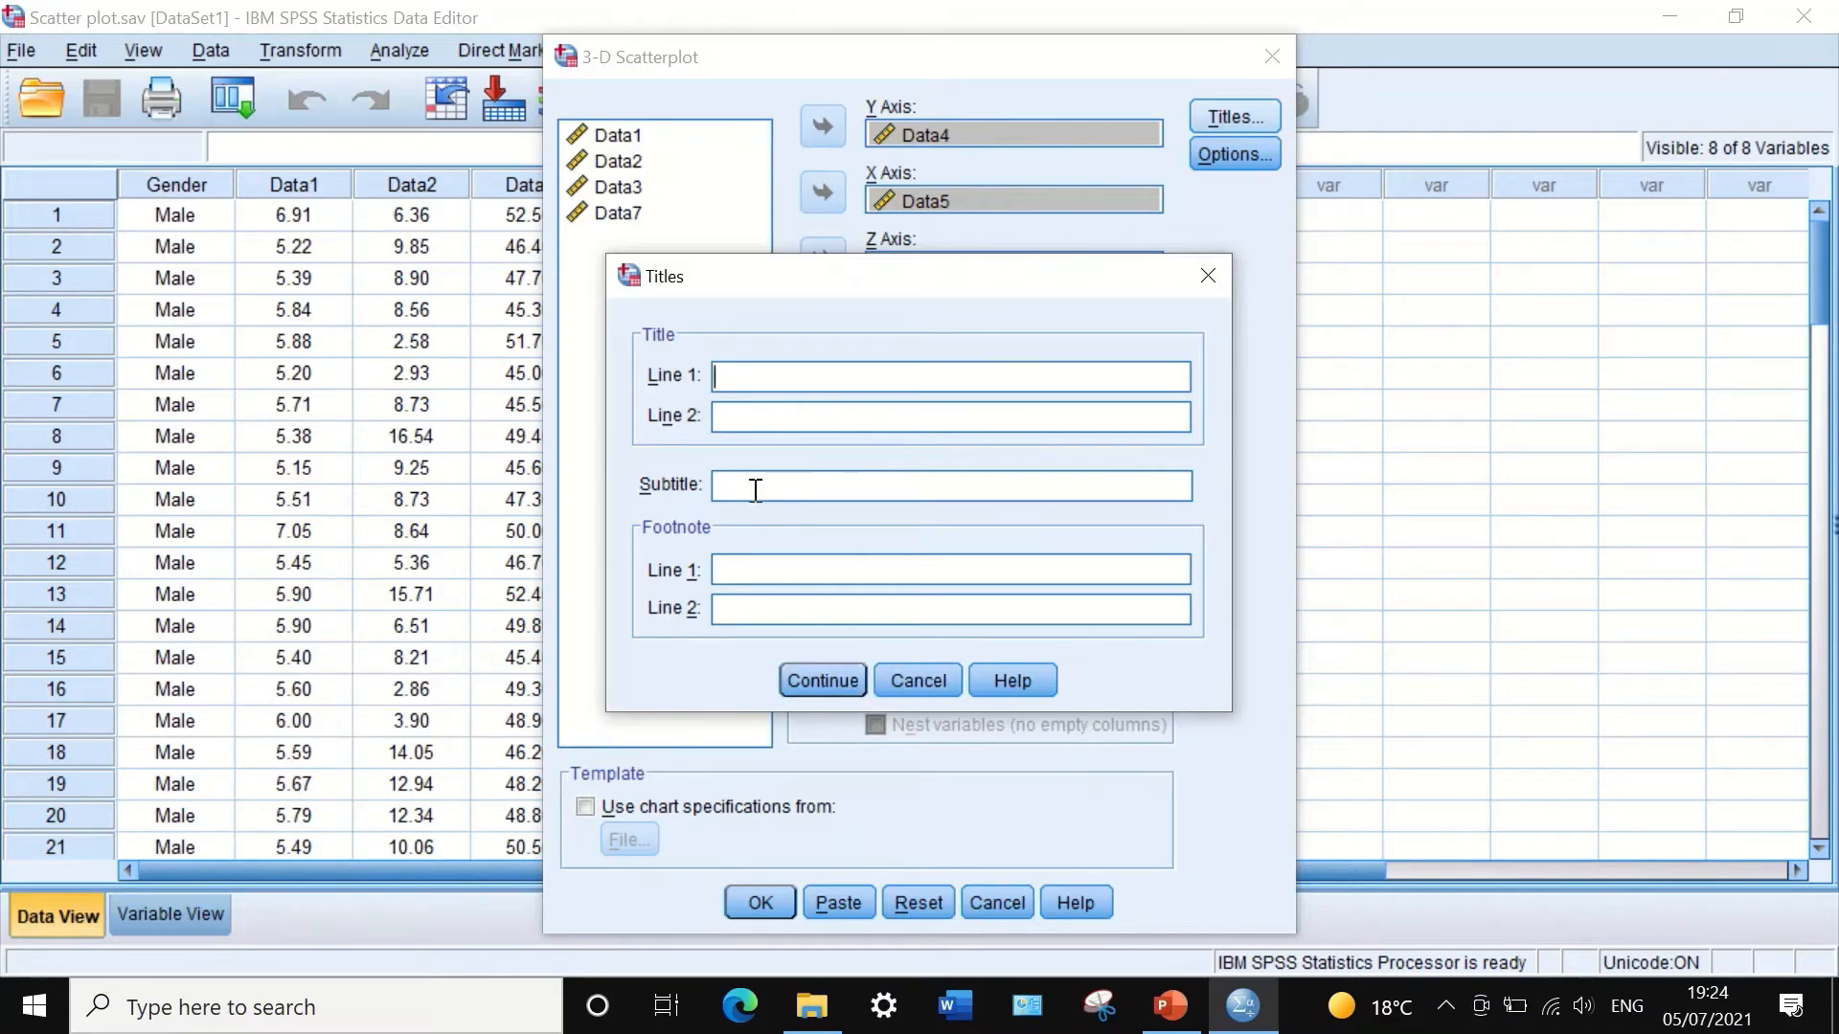
left_click(816, 684)
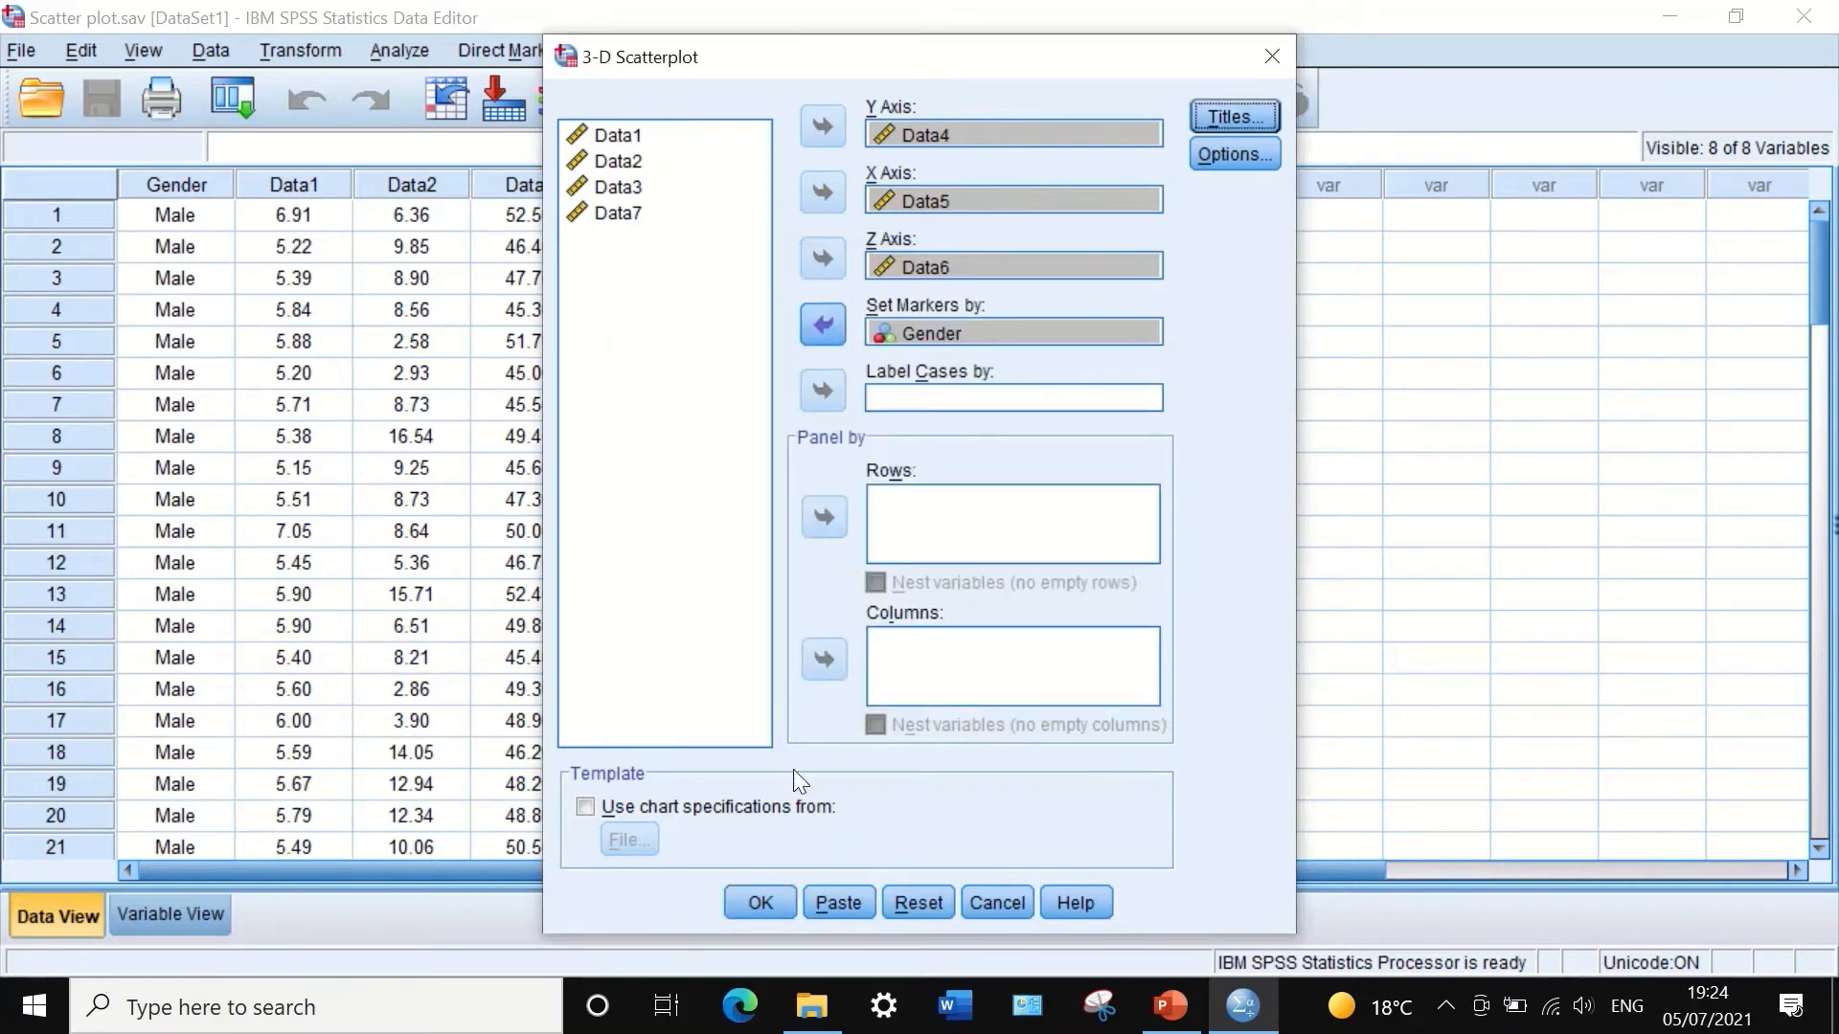
left_click(759, 902)
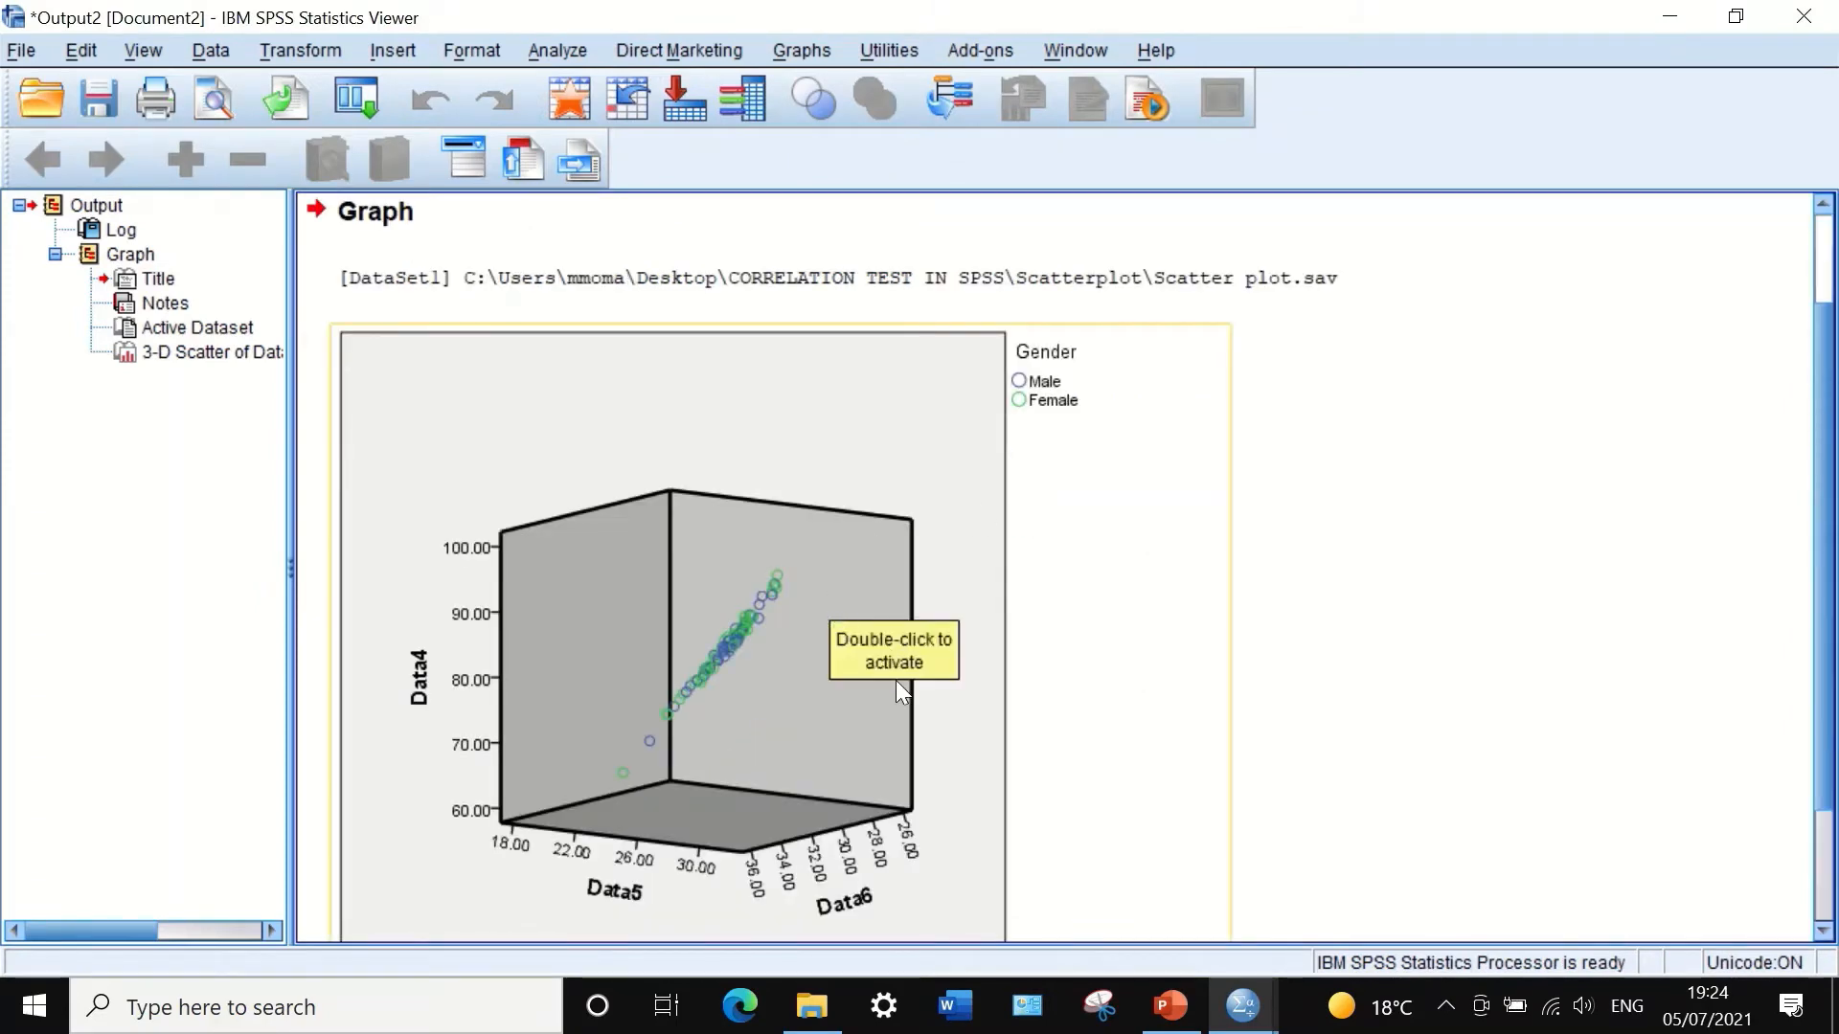
Step: Open the 3-D scatterplot for editing and set the fill of the chart area around the cube to white (255, 255, 255)
scroll(422, 588, "down", 3)
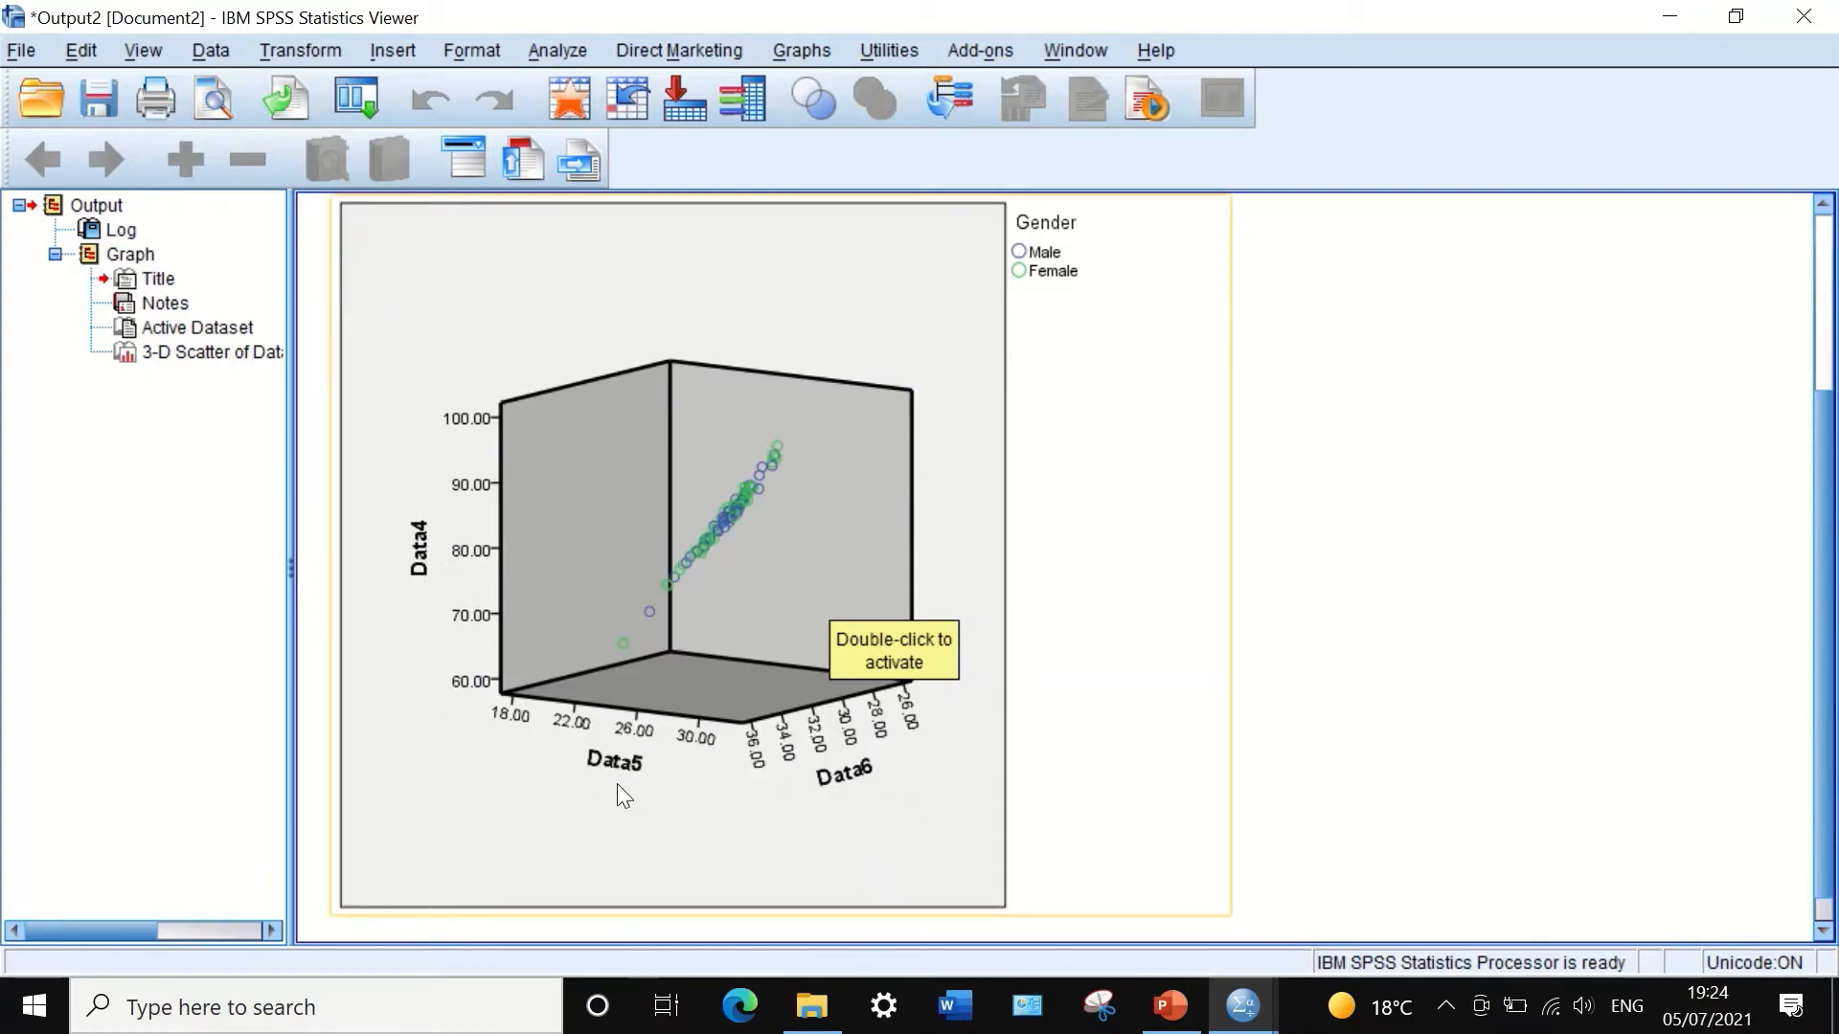
left_click(1167, 618)
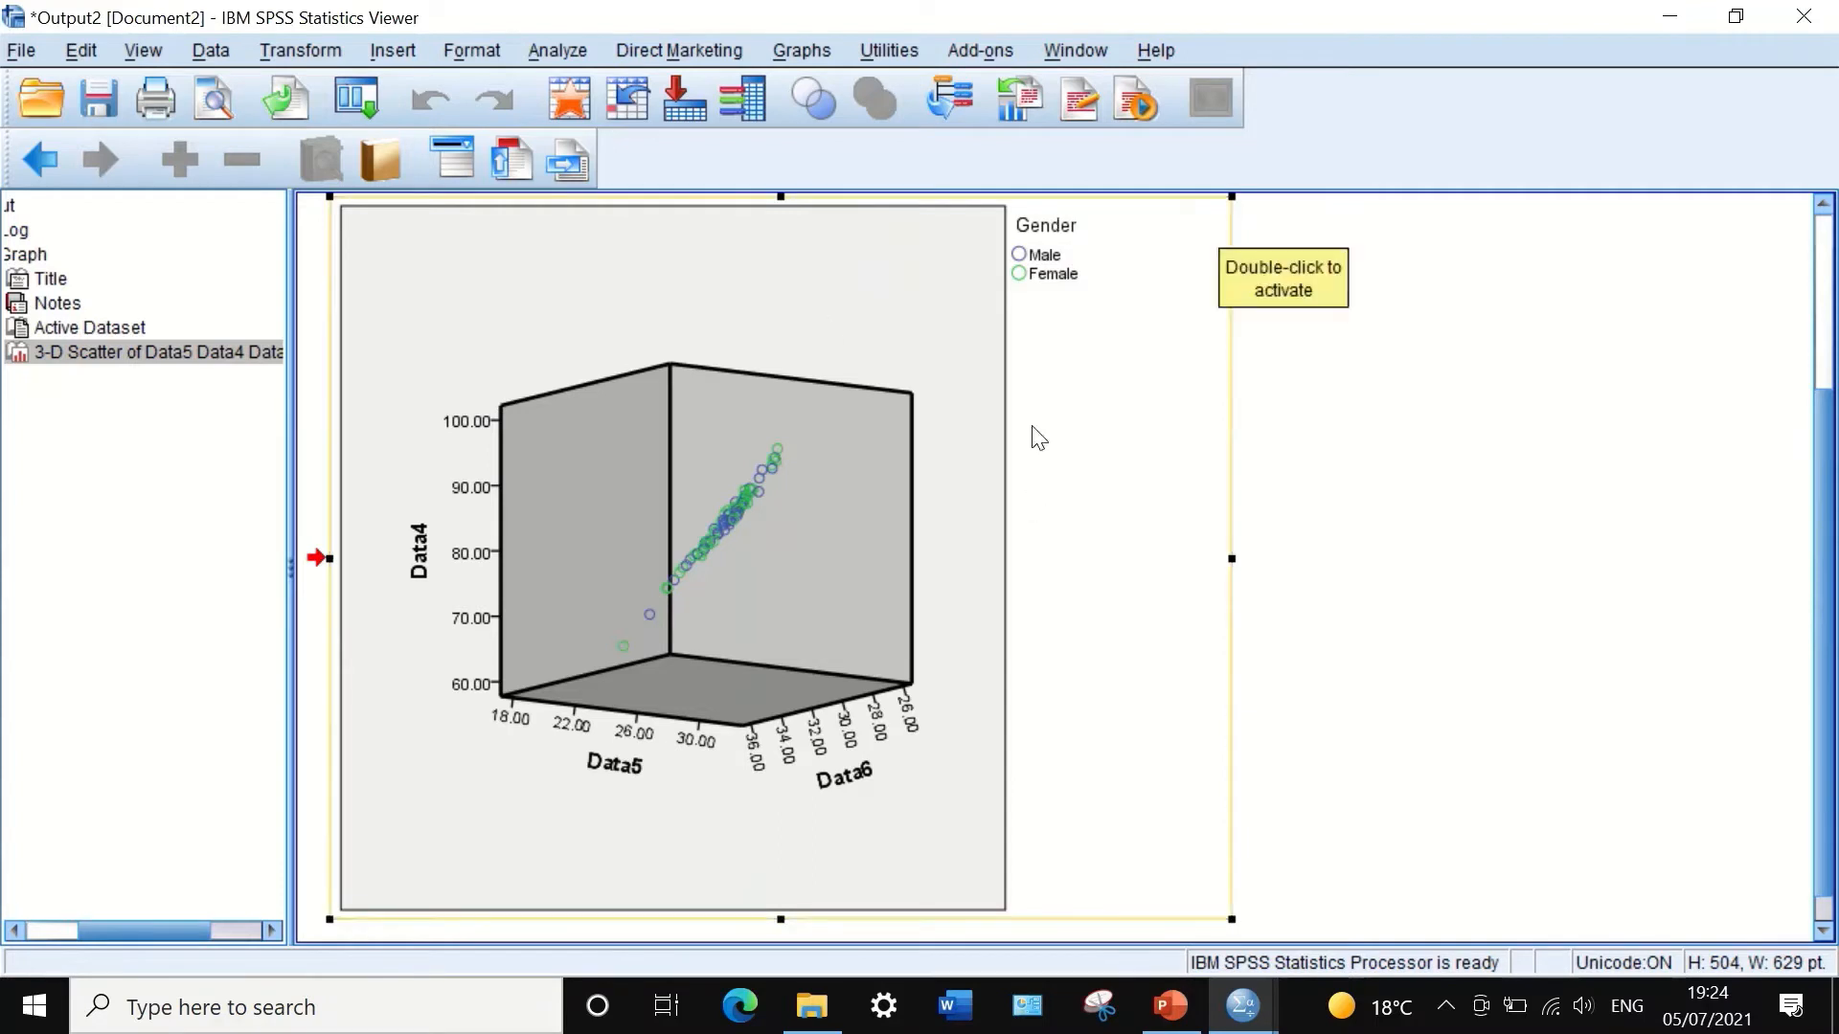
scroll(1039, 439, "up", 2)
scroll(1034, 442, "down", 3)
scroll(1031, 450, "up", 2)
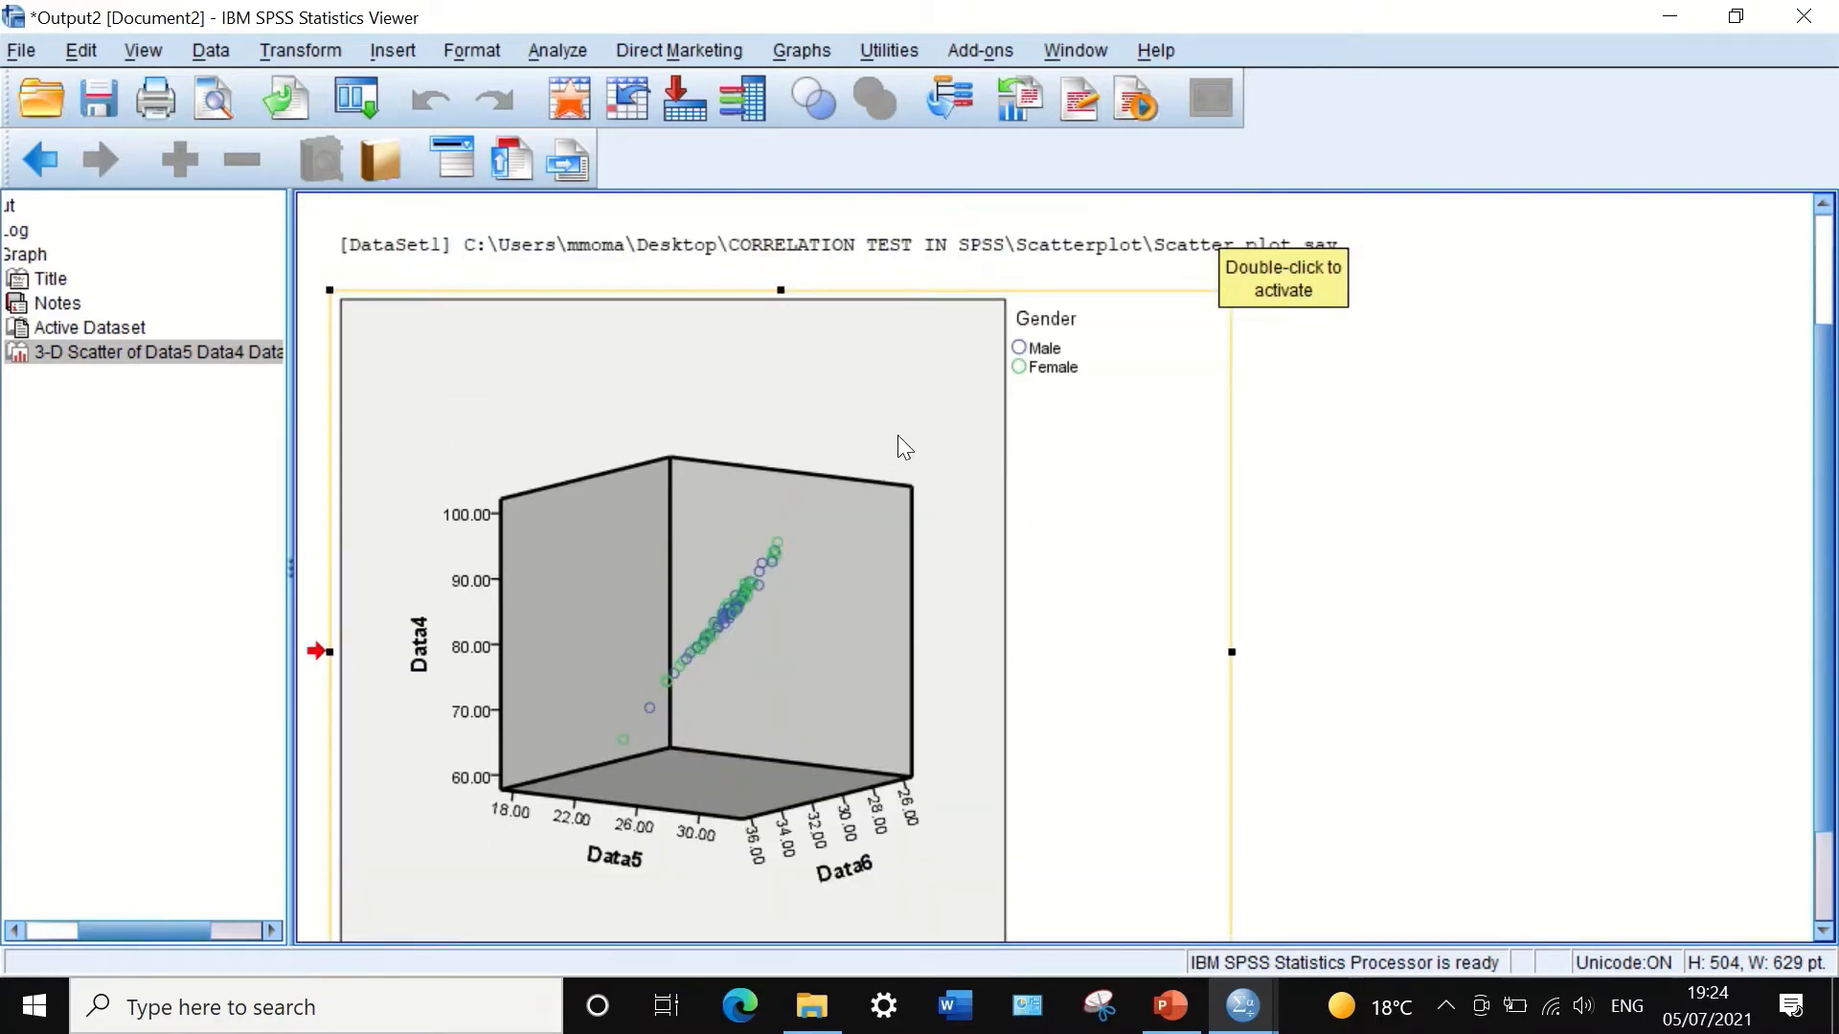
double_click(853, 372)
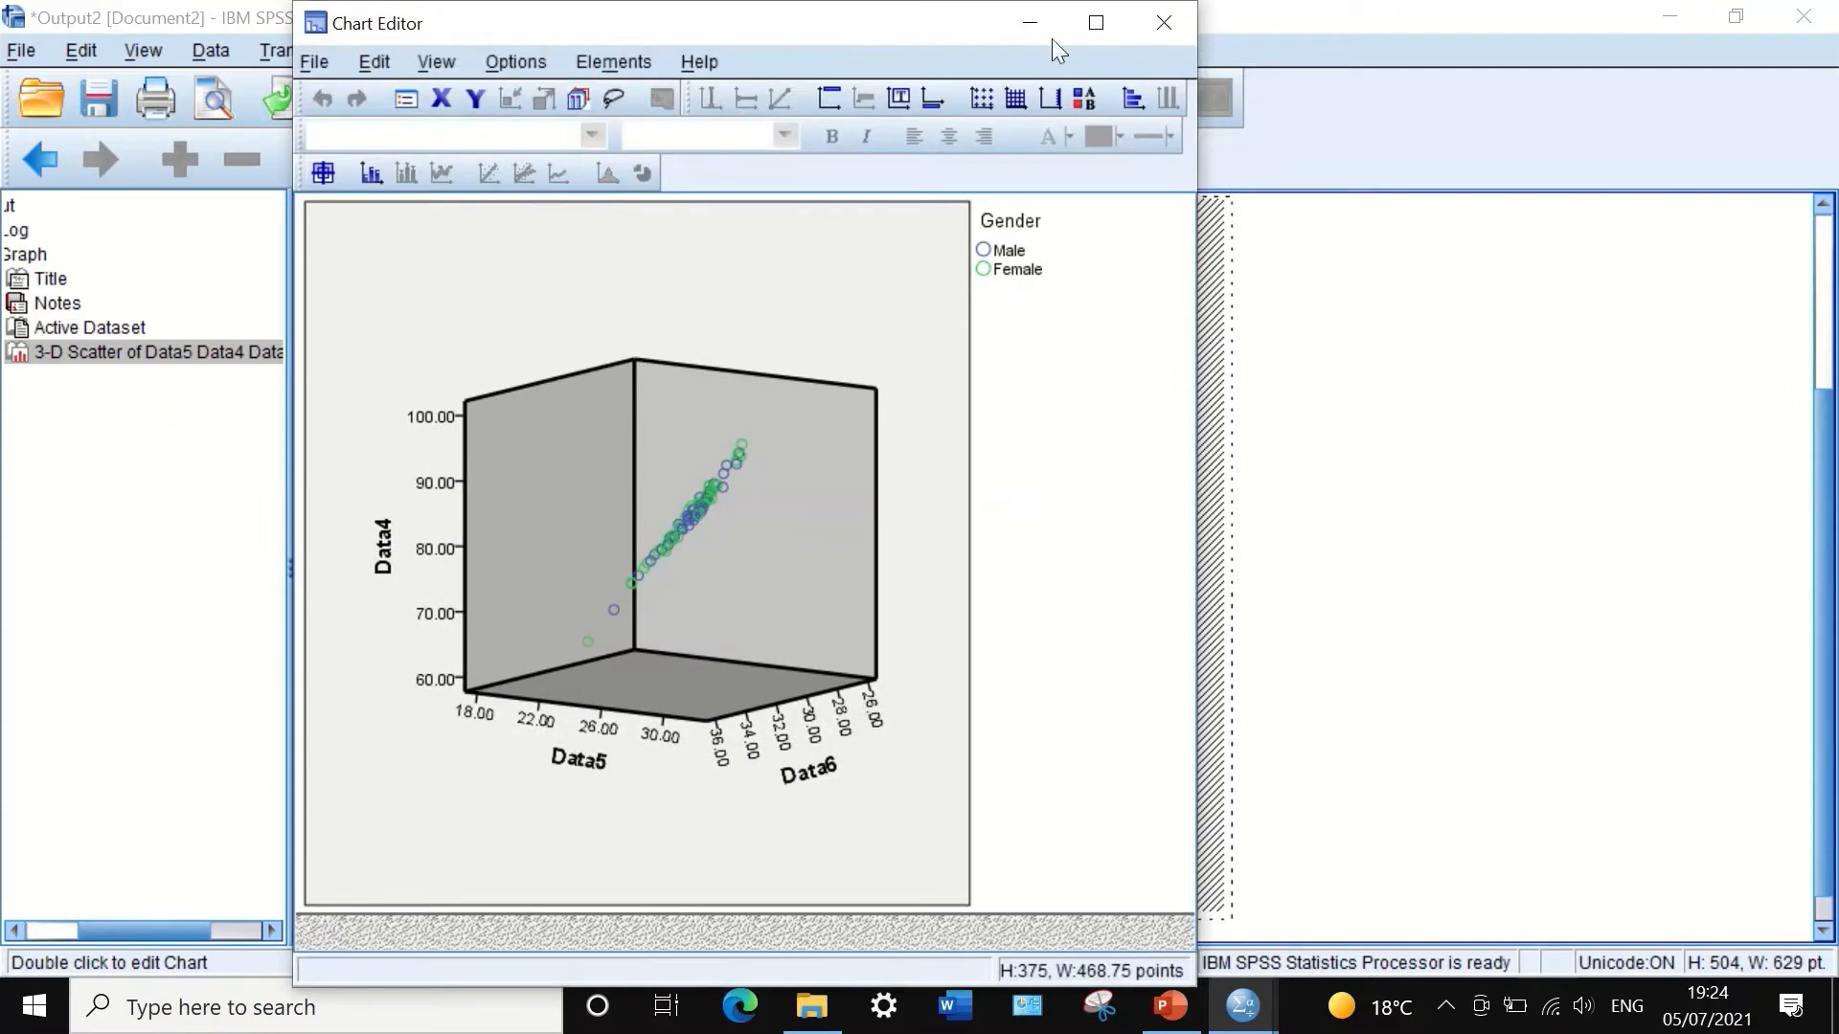
left_click(875, 286)
double_click(875, 284)
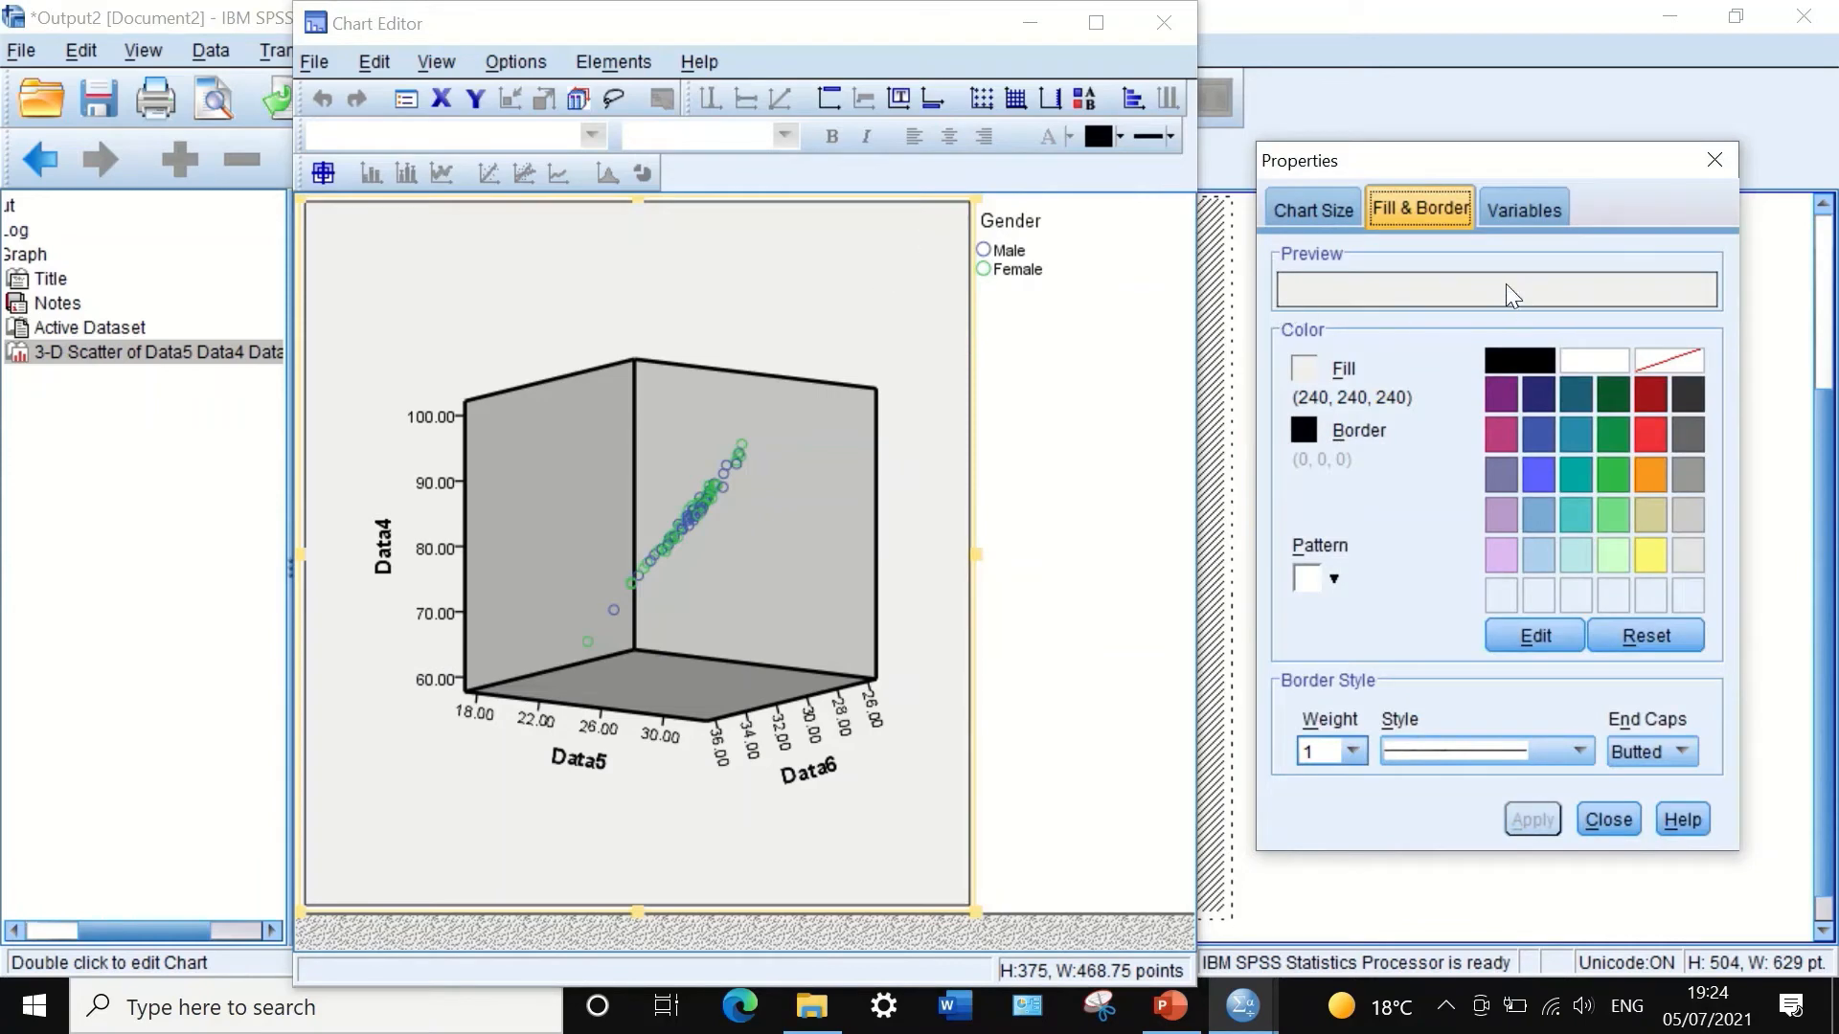
left_click(1590, 362)
left_click(1534, 810)
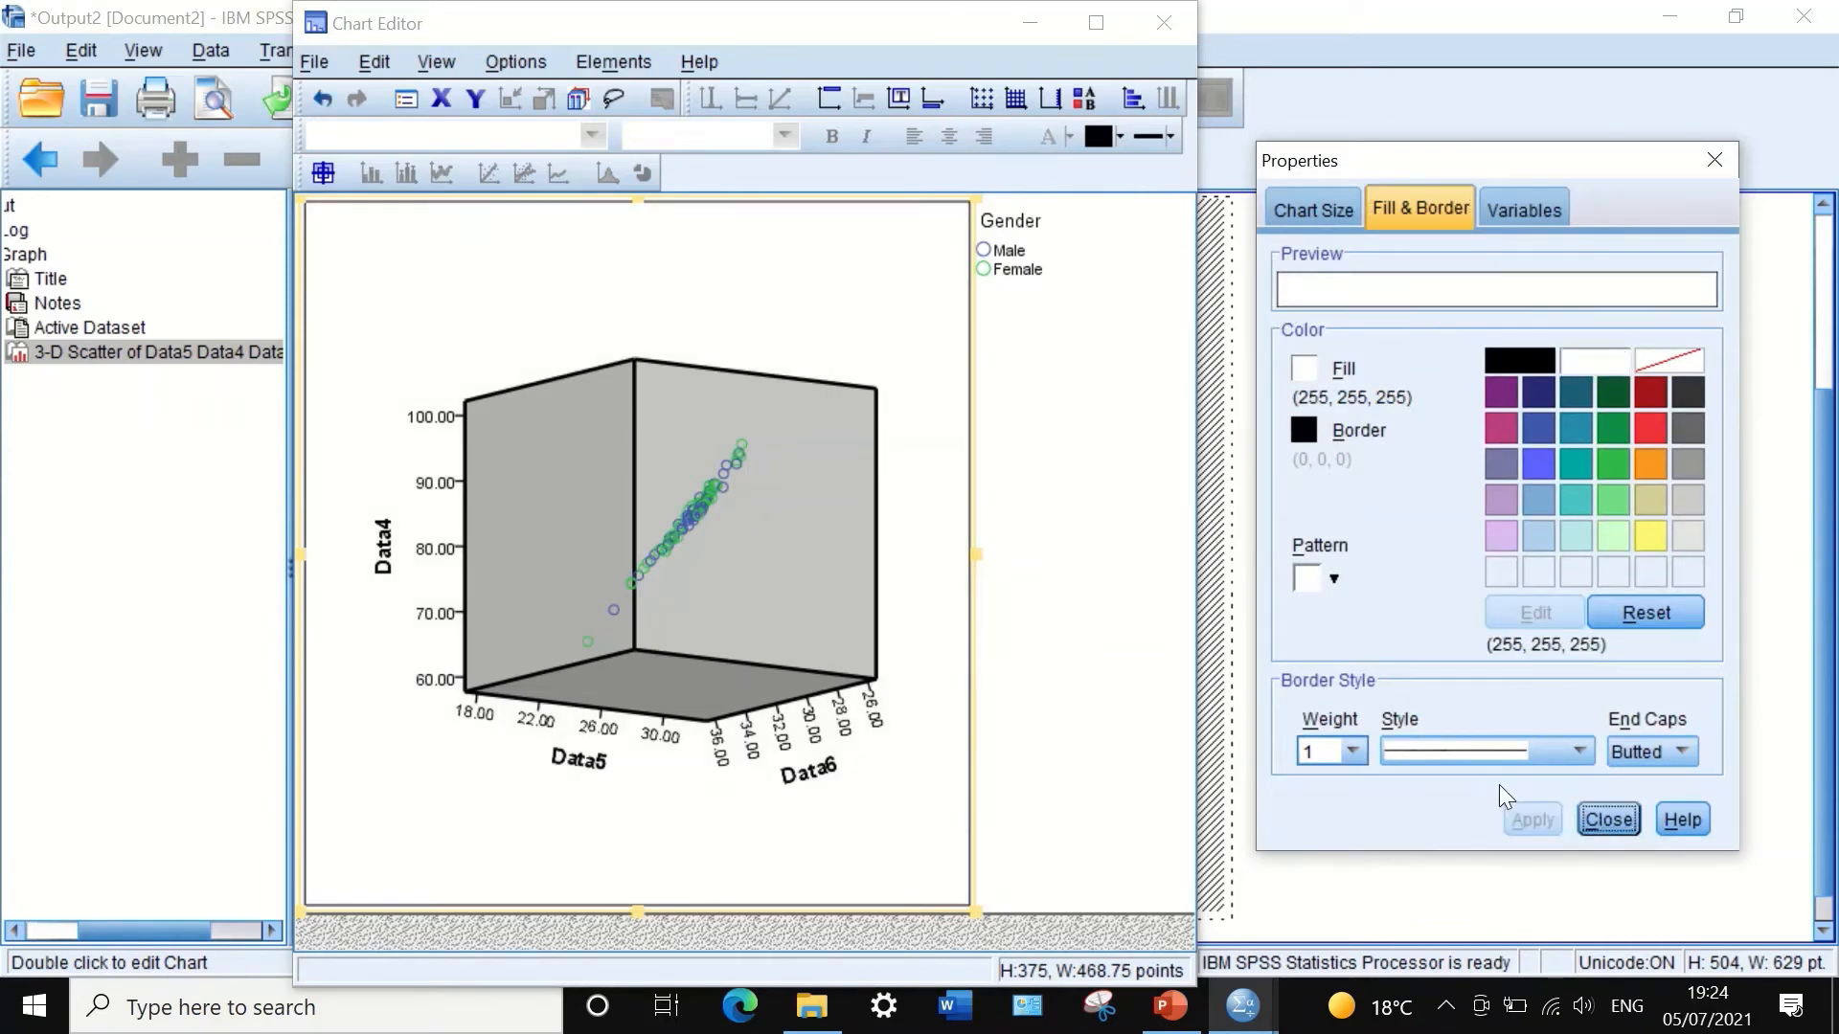
left_click(1609, 820)
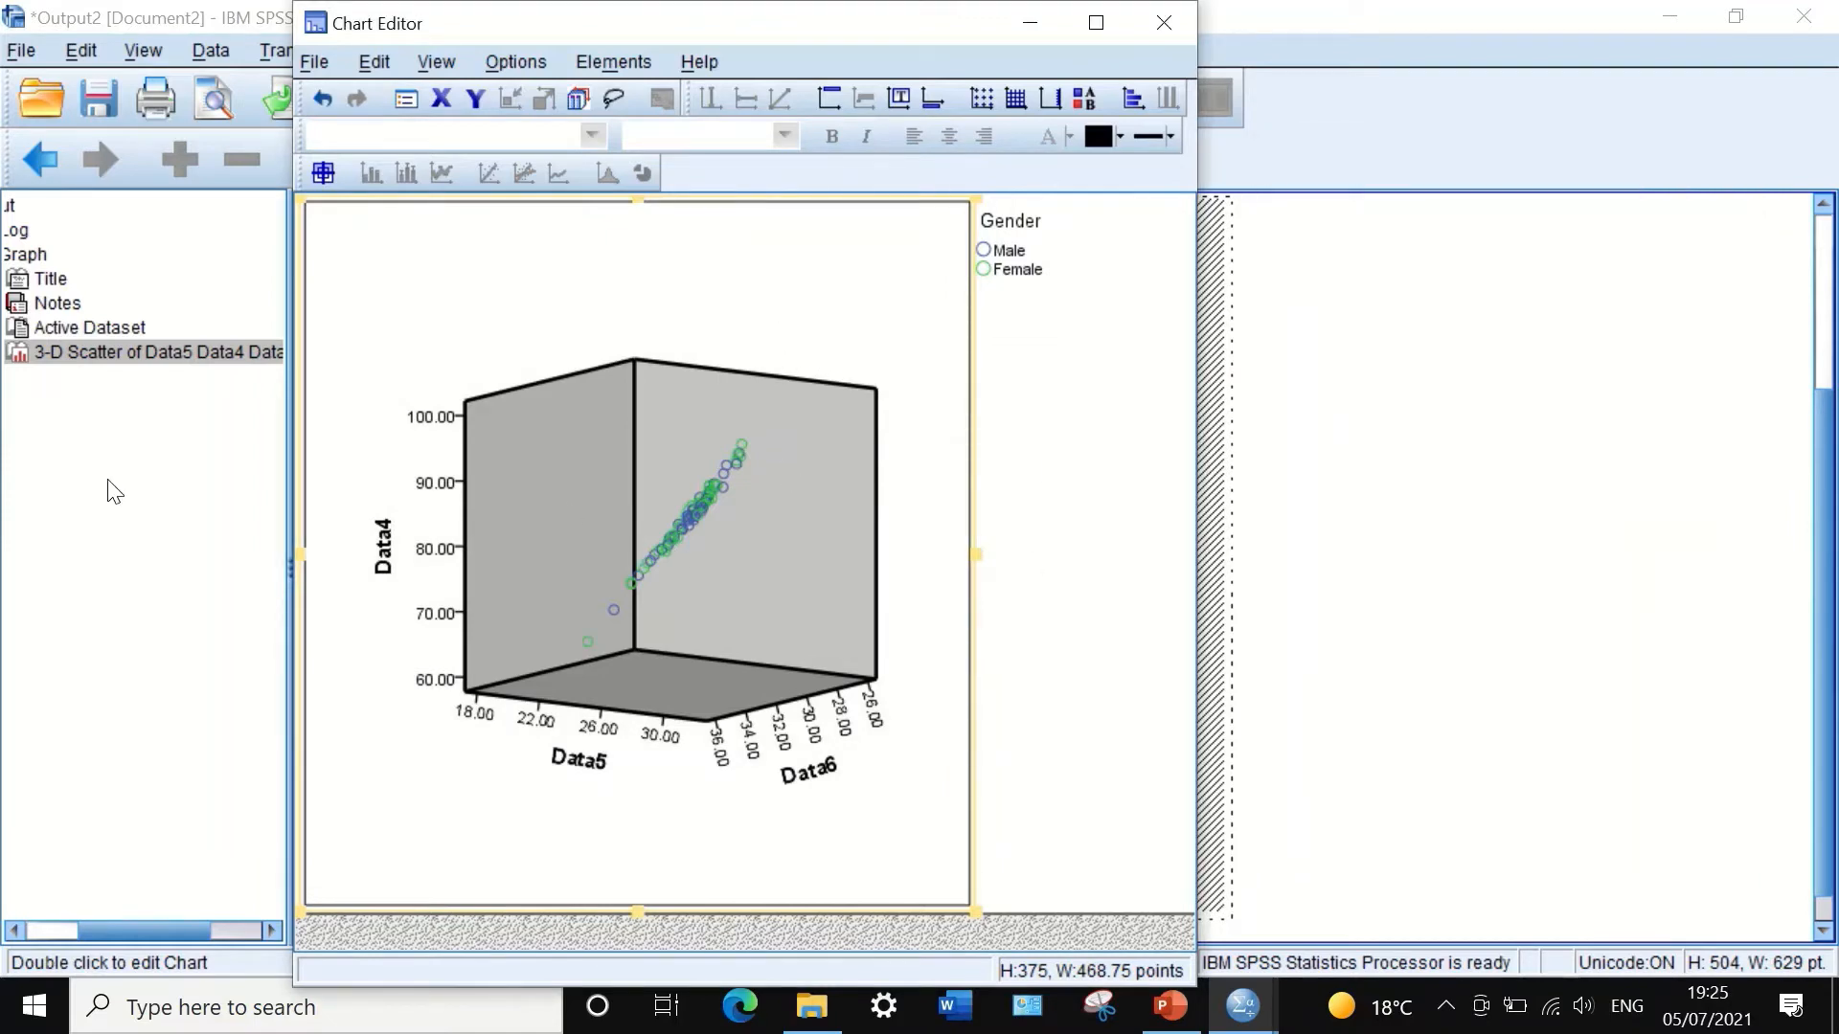
left_click(382, 565)
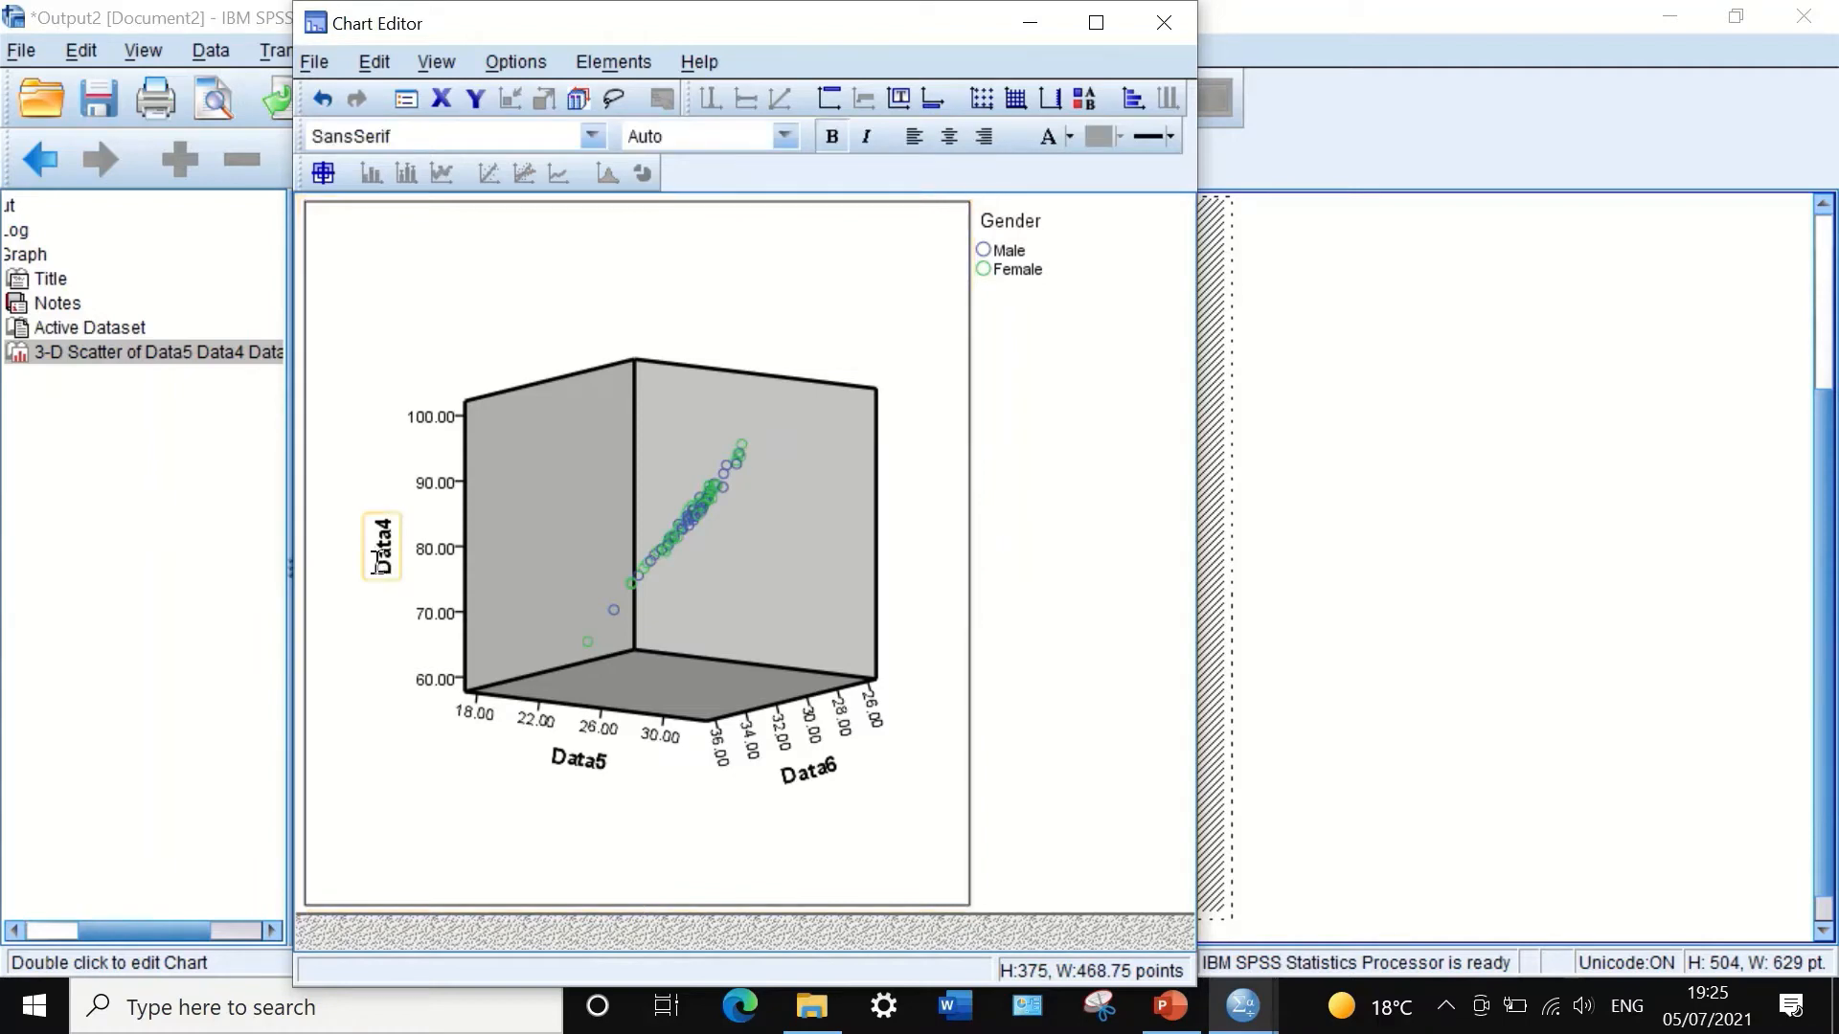
double_click(379, 560)
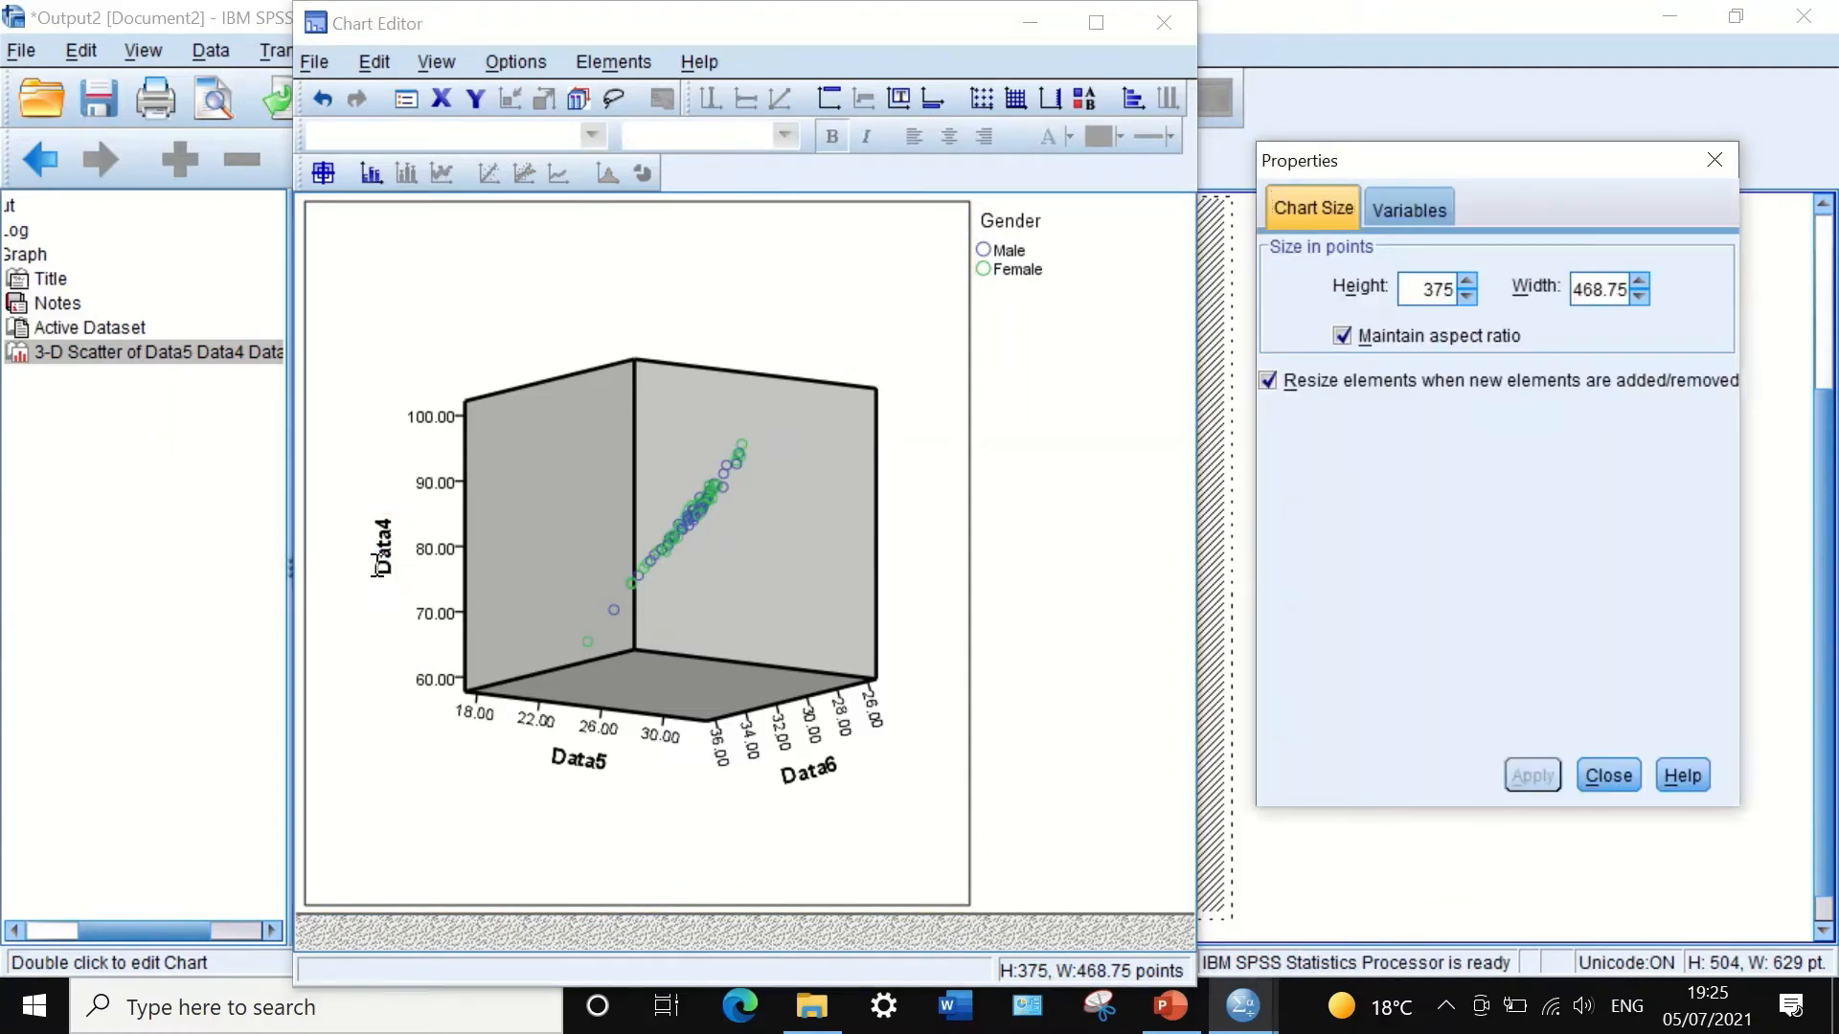
left_click(1619, 958)
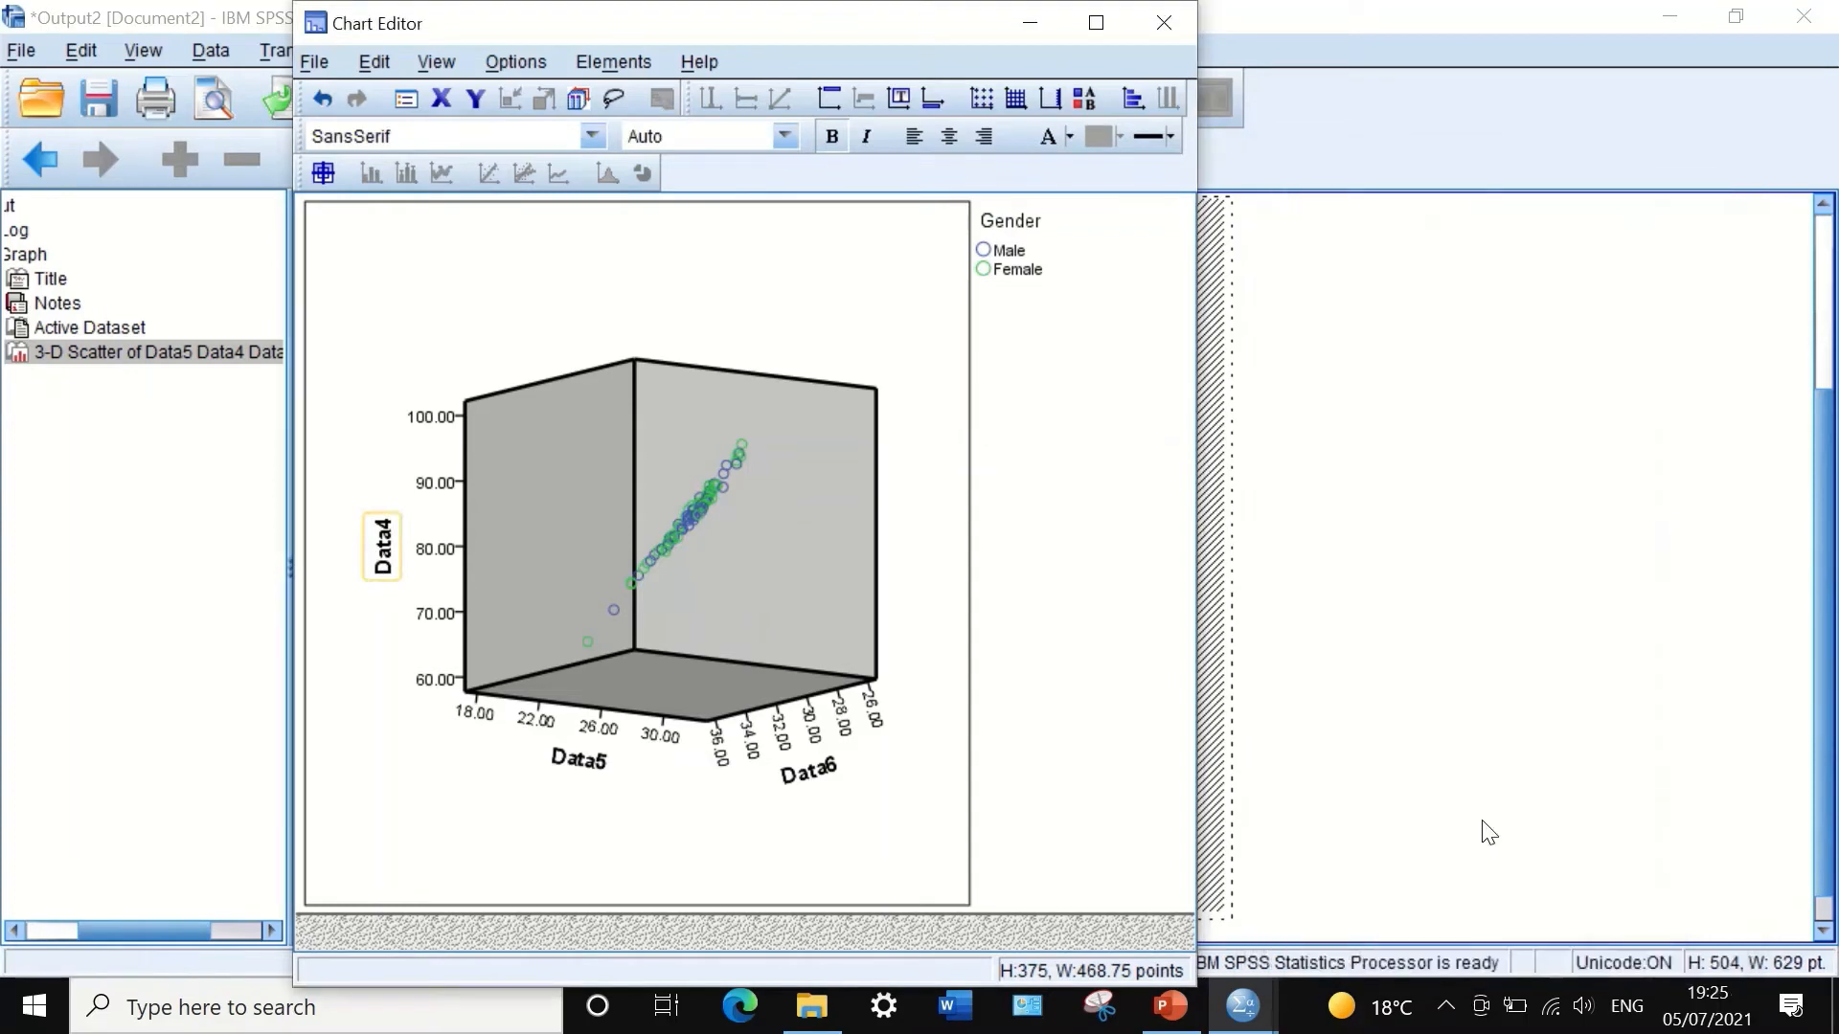
left_click(389, 554)
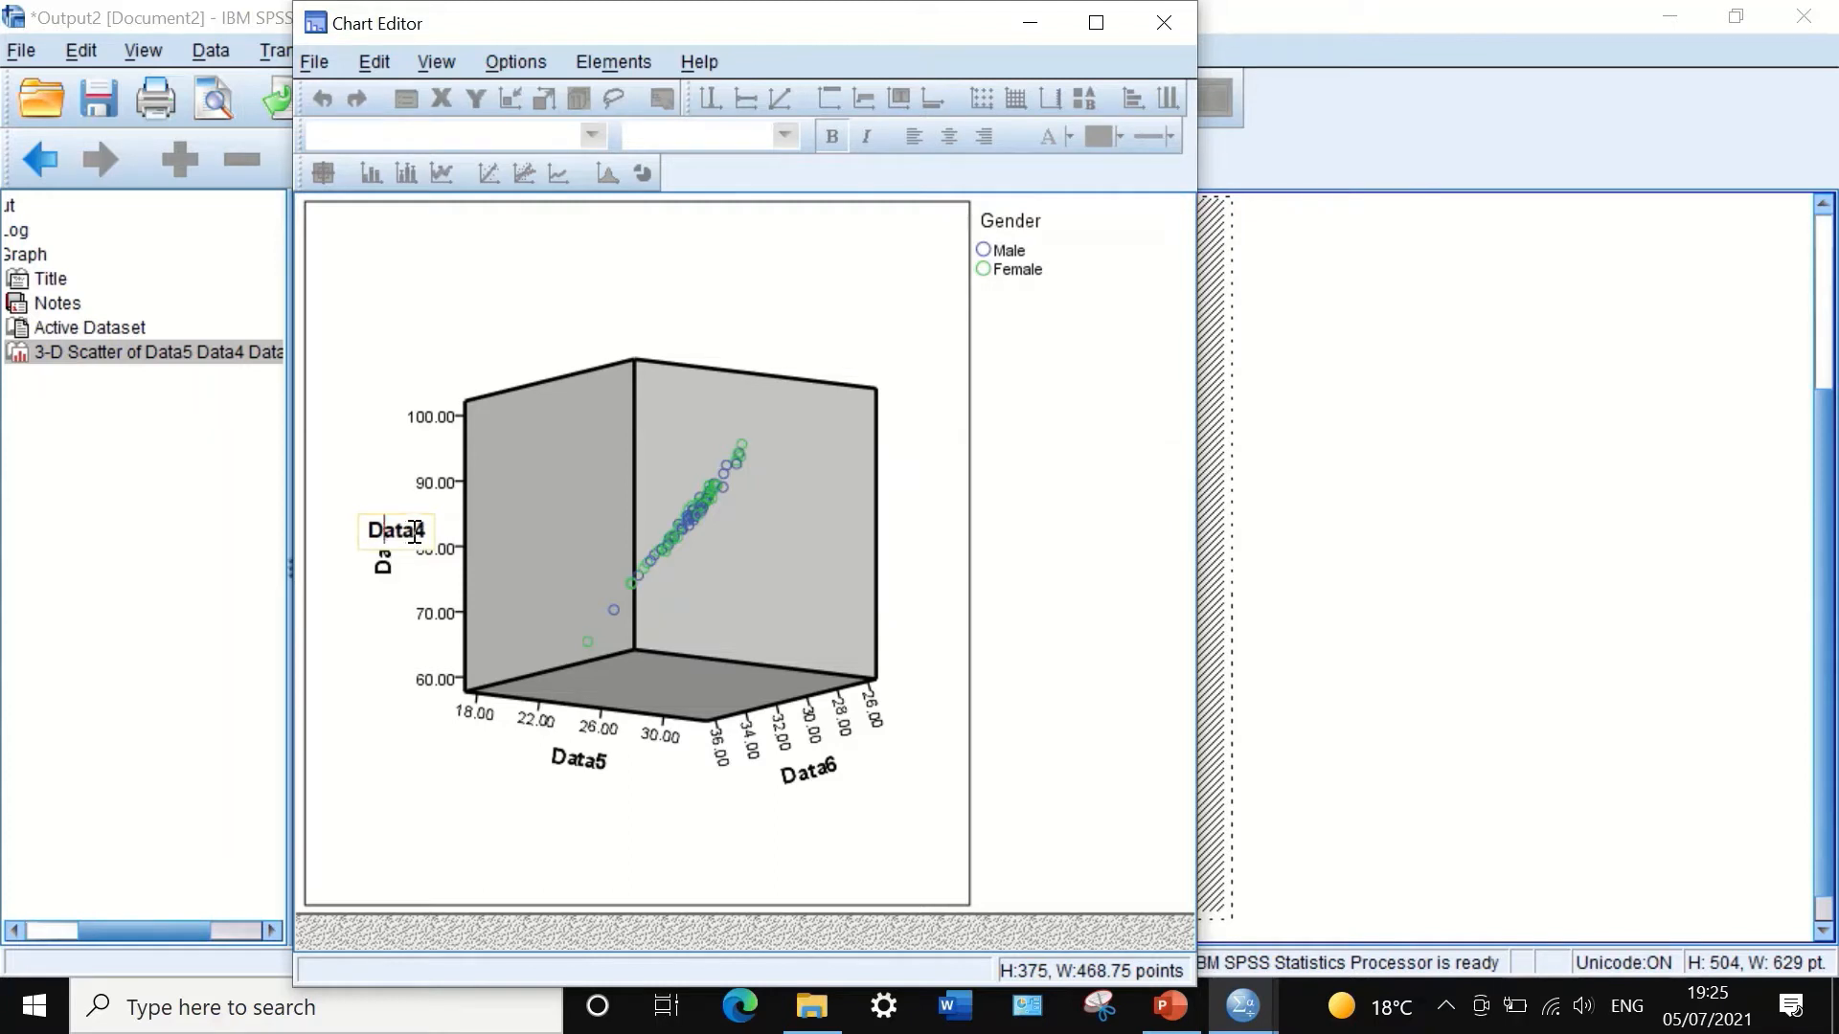
left_click(393, 625)
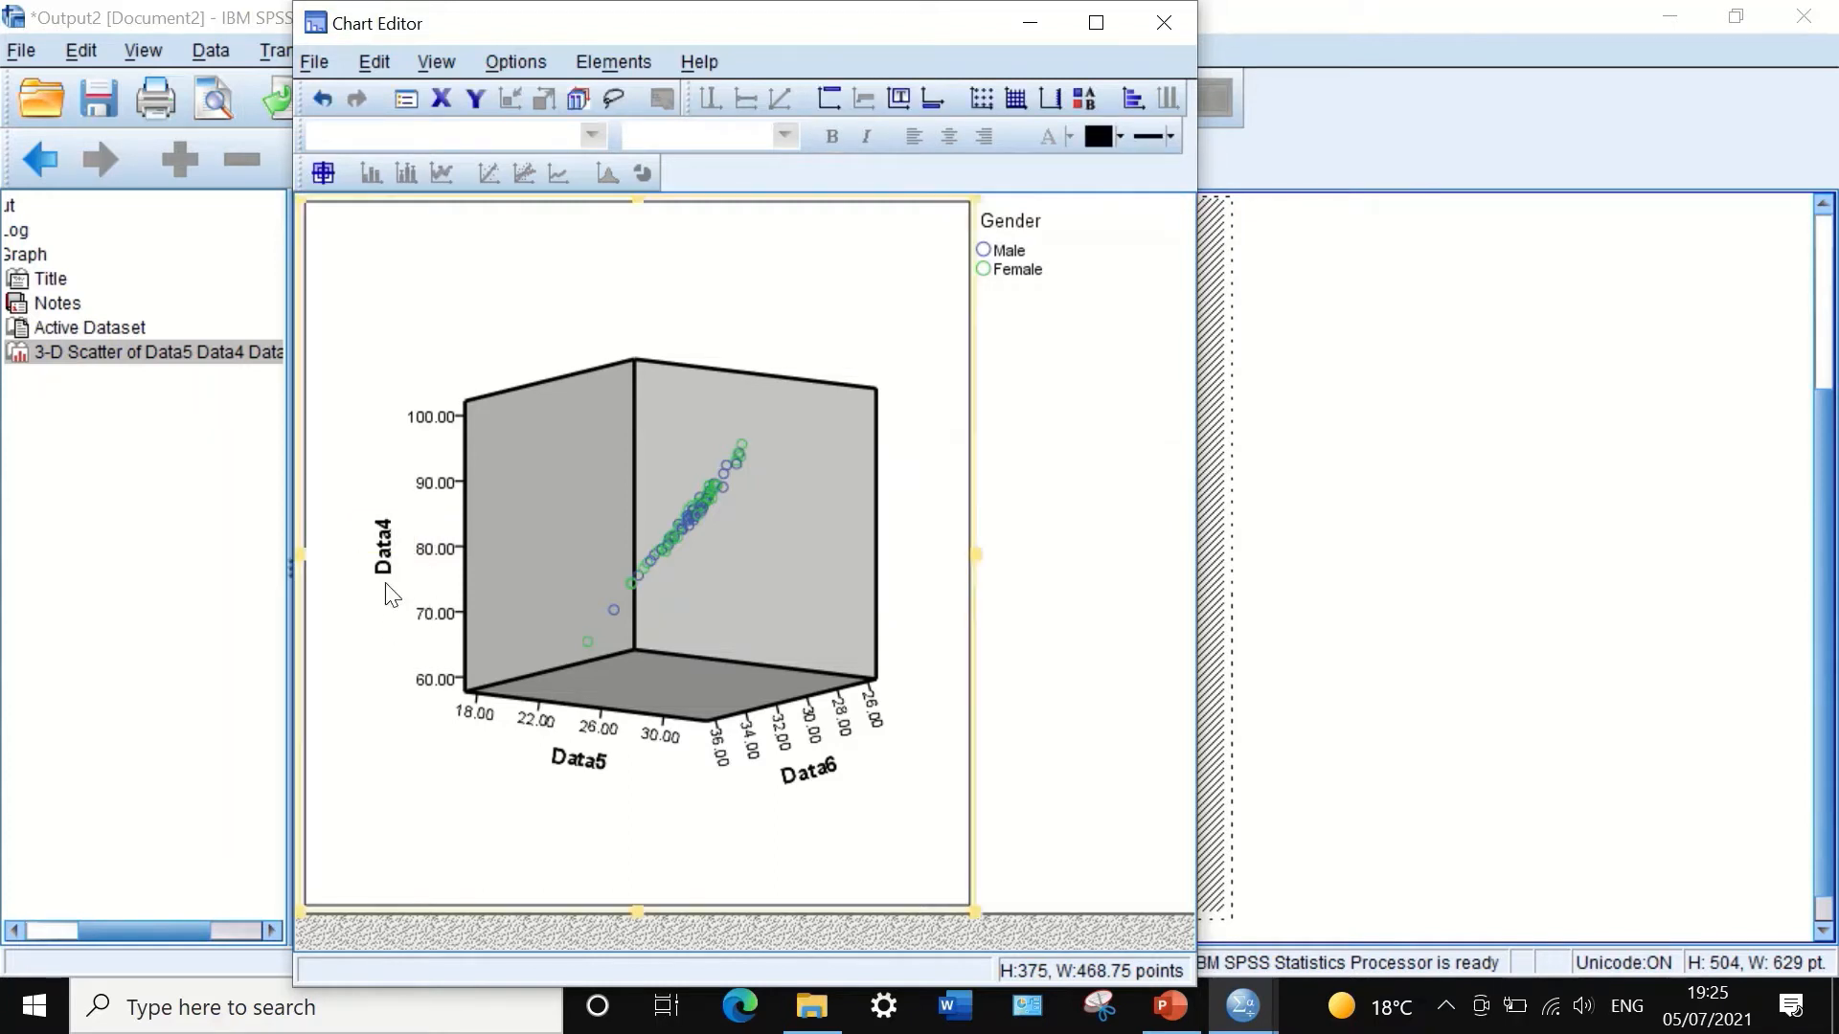
Step: Set the Data4 axis title to a preferred size of 14 and colour its text magenta (187, 63, 127)
double_click(386, 572)
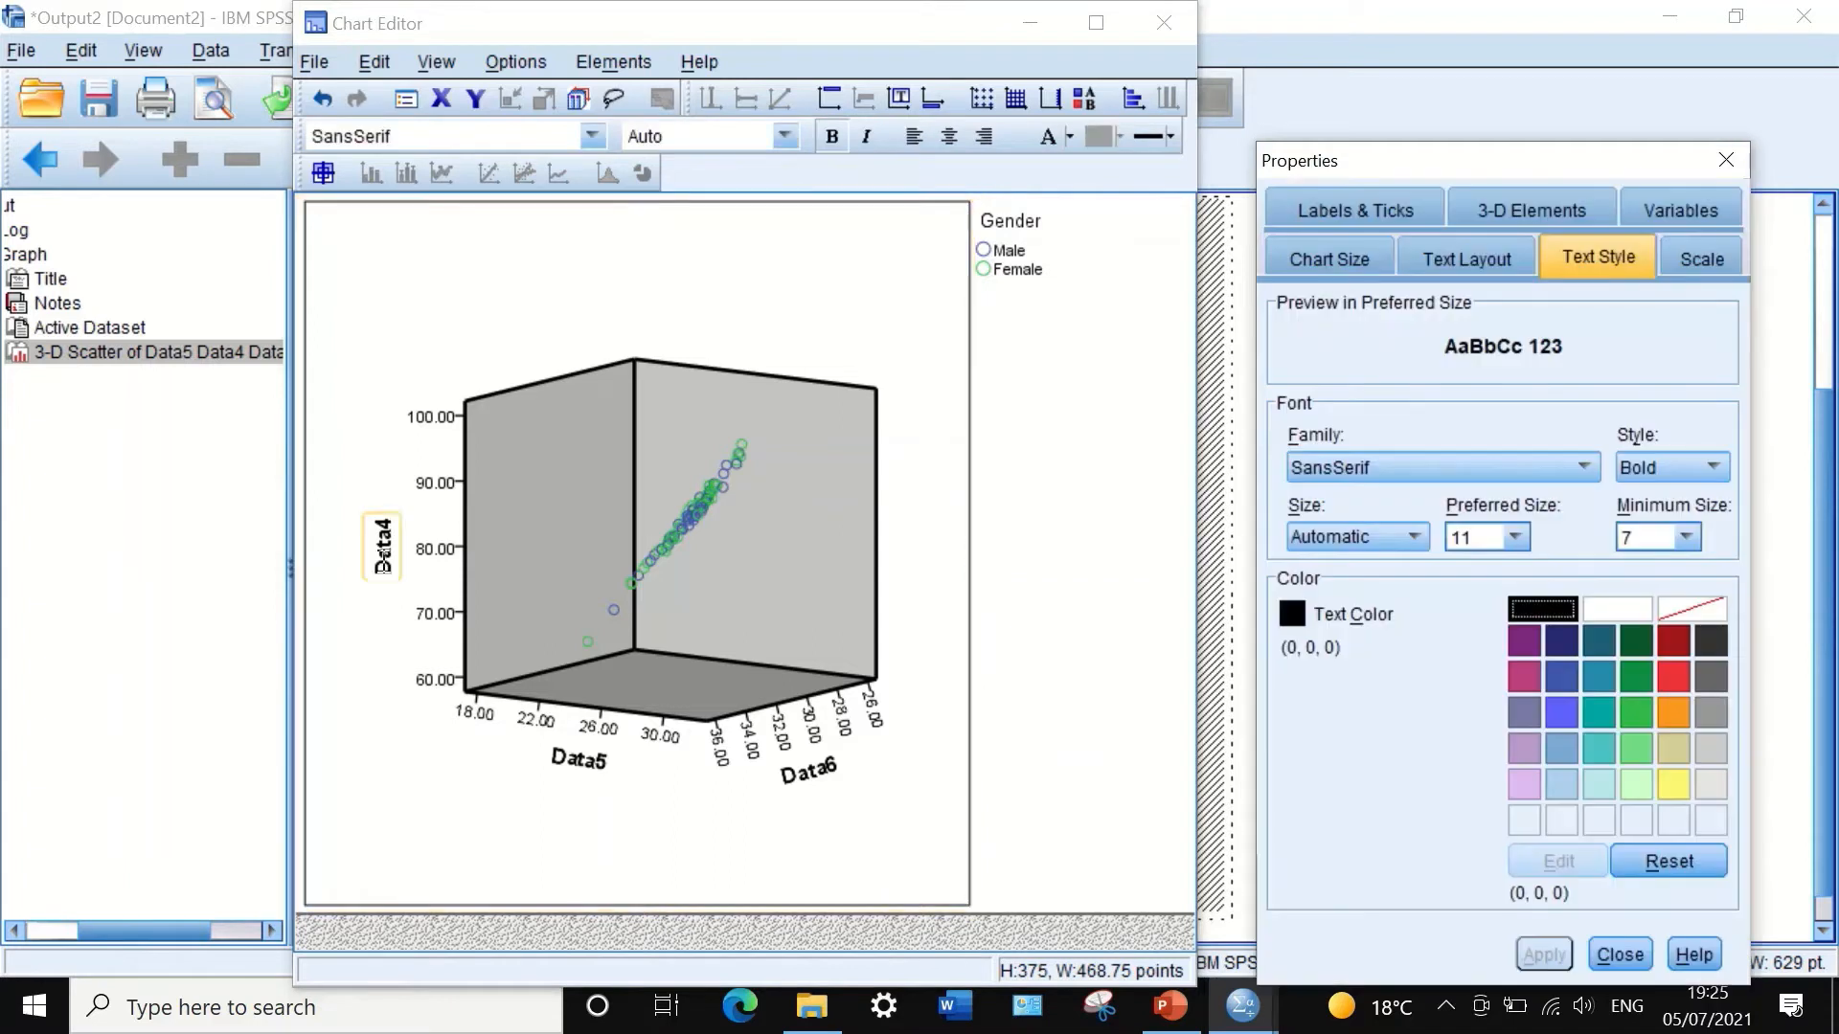
left_click(1514, 536)
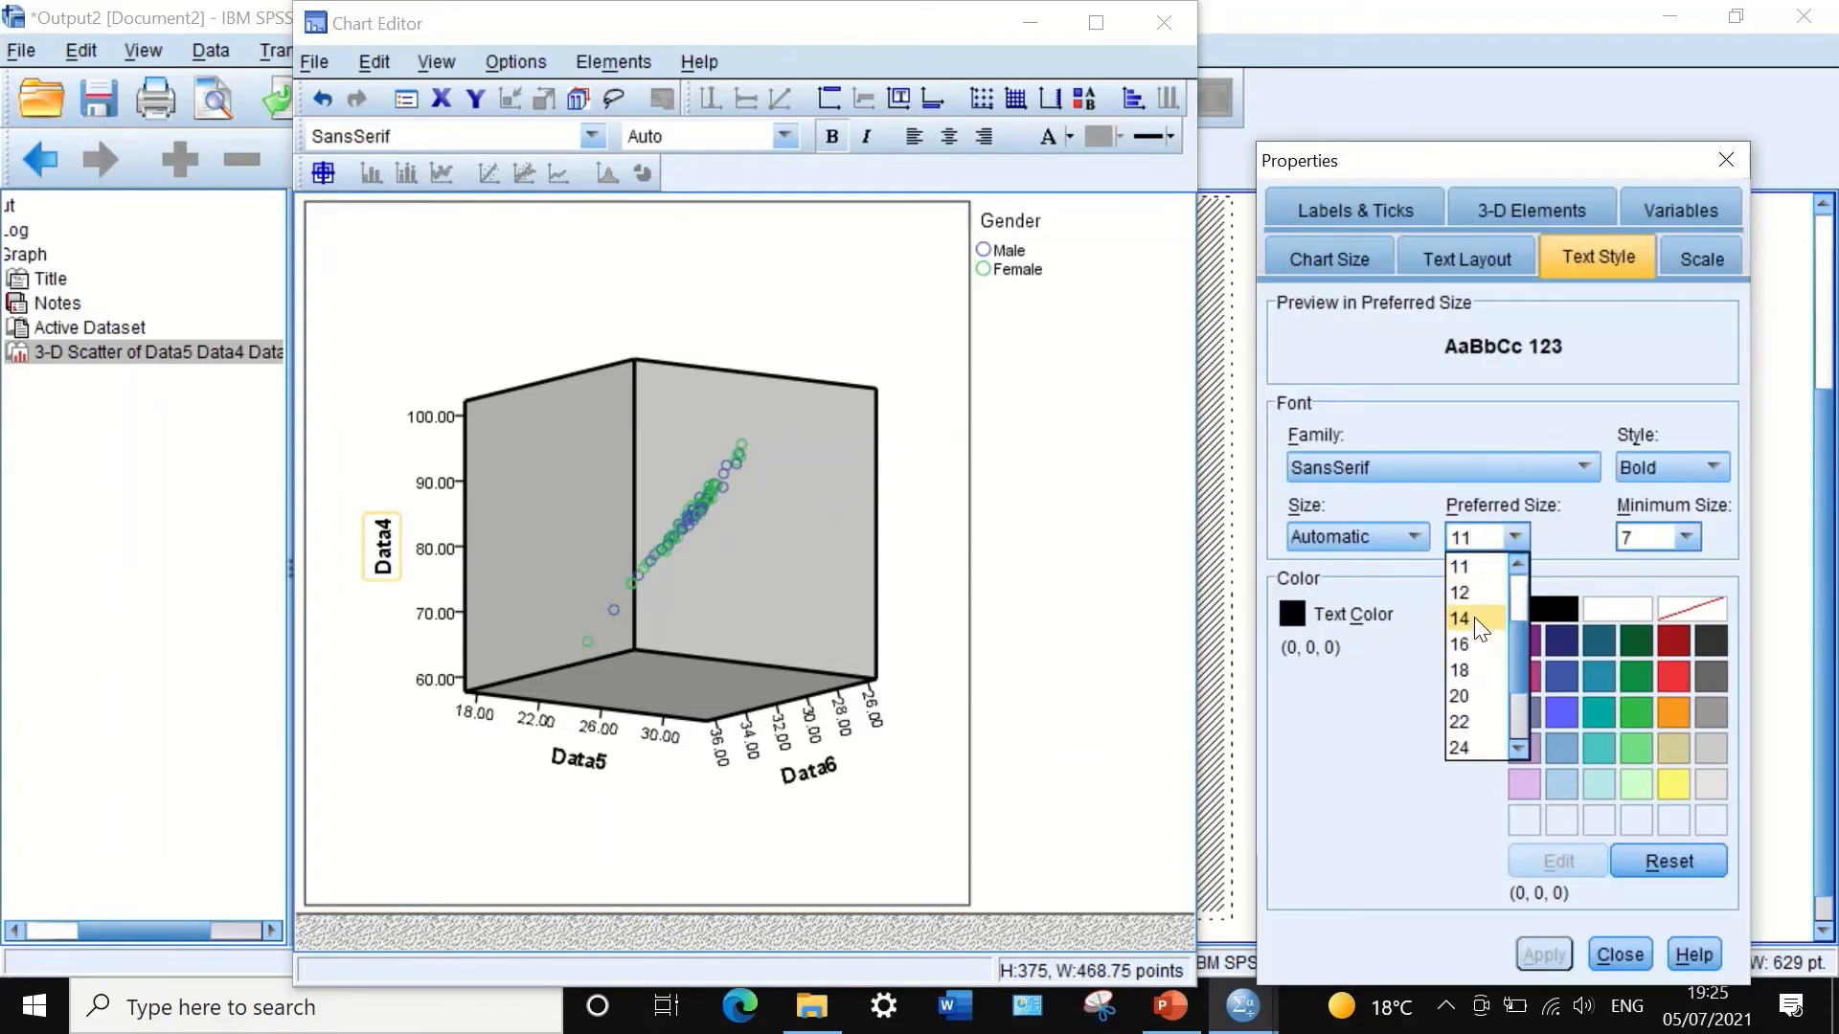
left_click(1474, 618)
left_click(1547, 948)
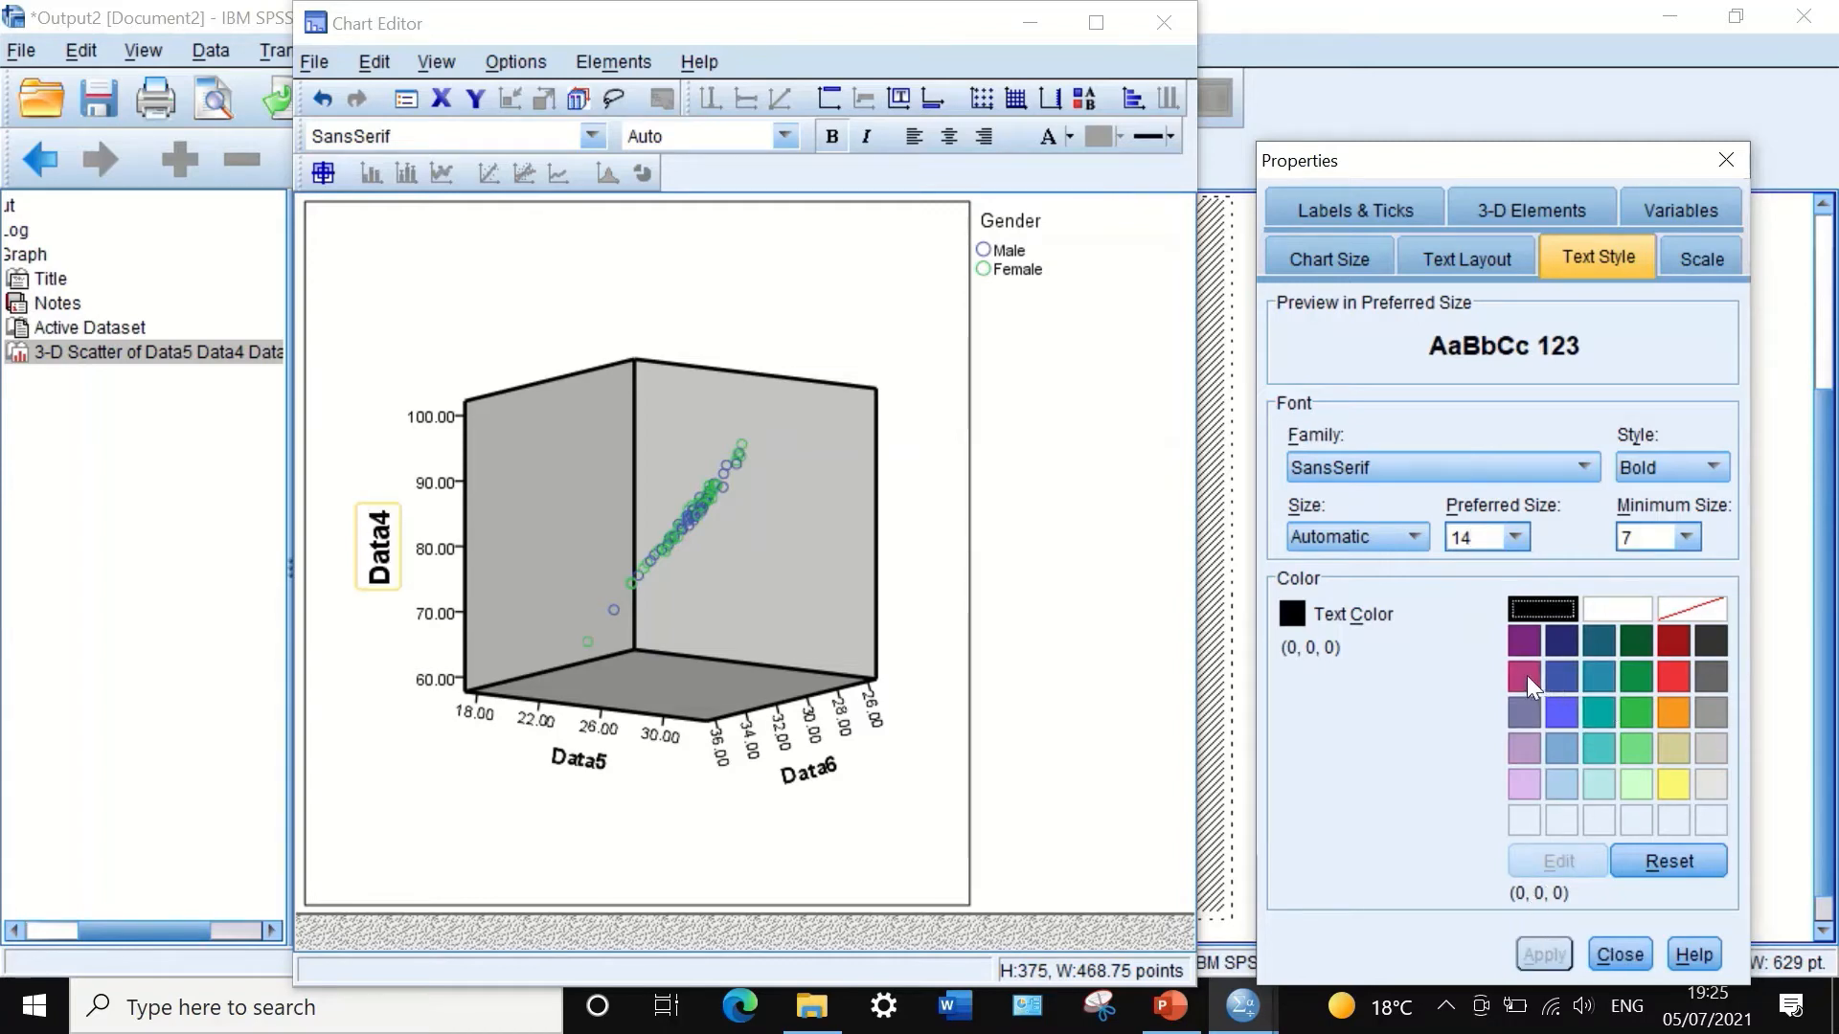
left_click(1526, 676)
left_click(1540, 954)
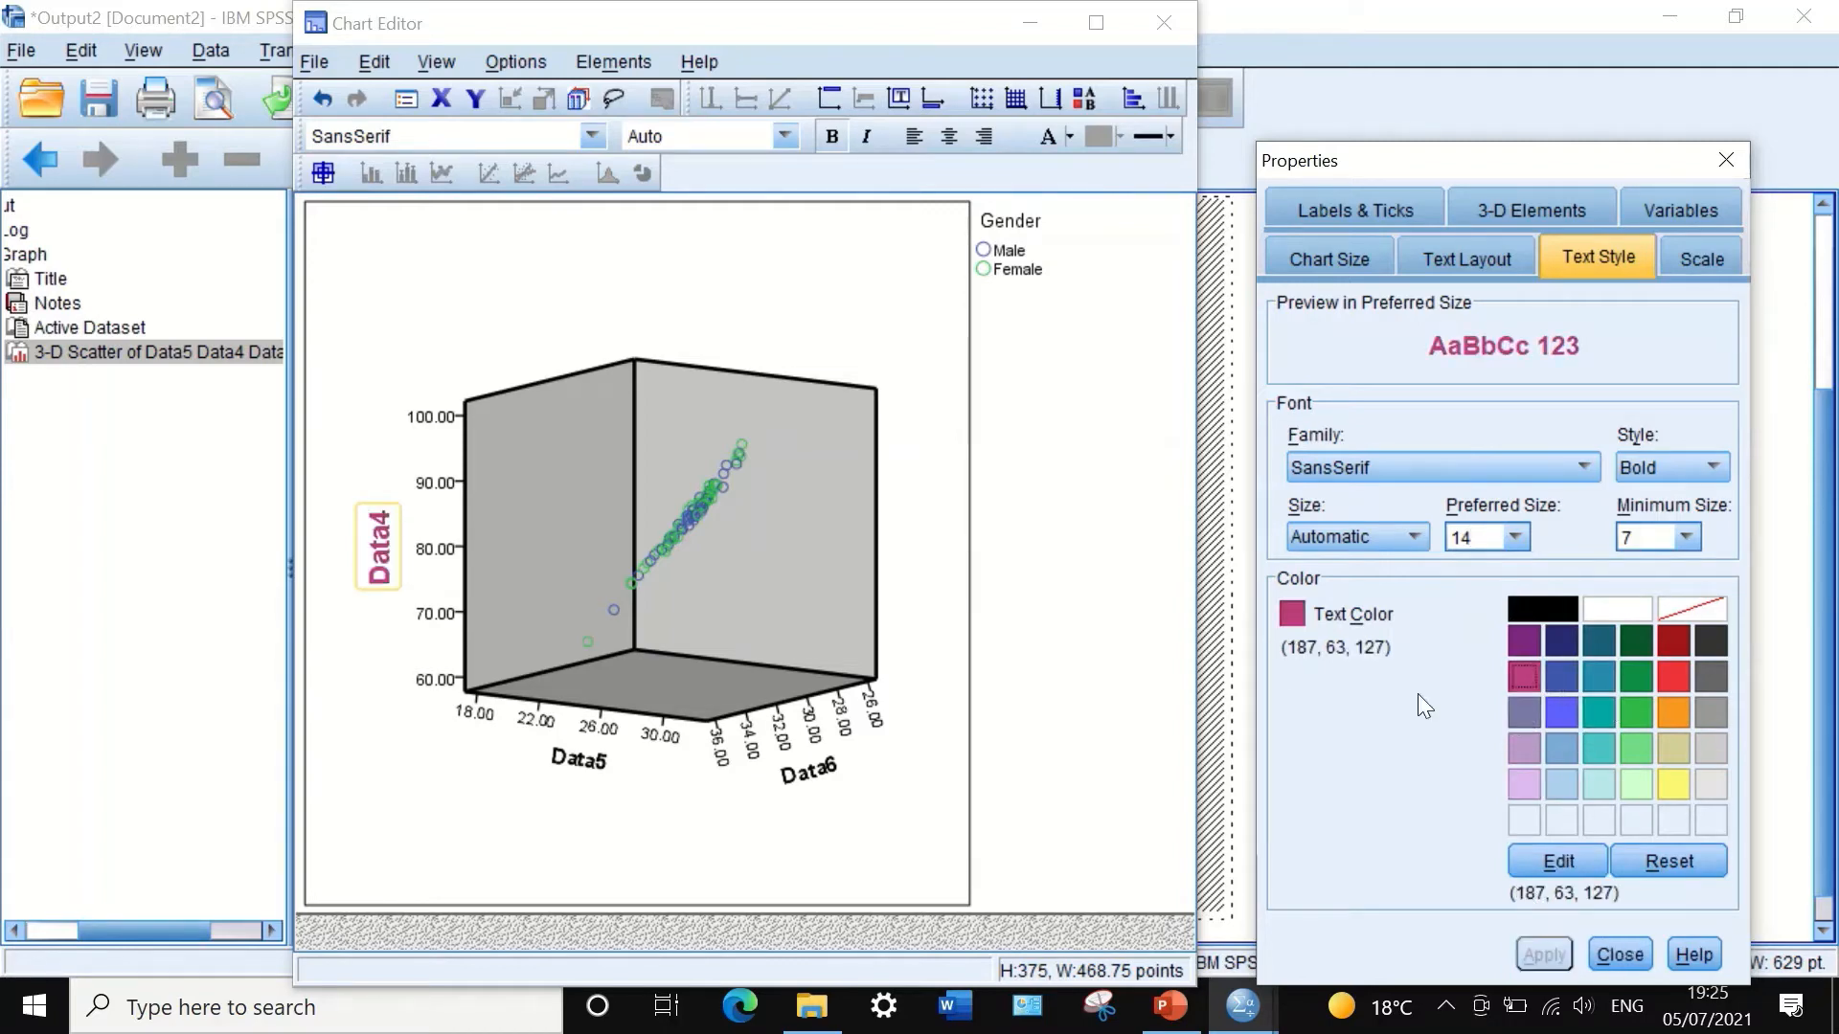
Step: Colour the Data5 axis title magenta (187, 63, 127) and set its preferred size to 14
left_click(588, 761)
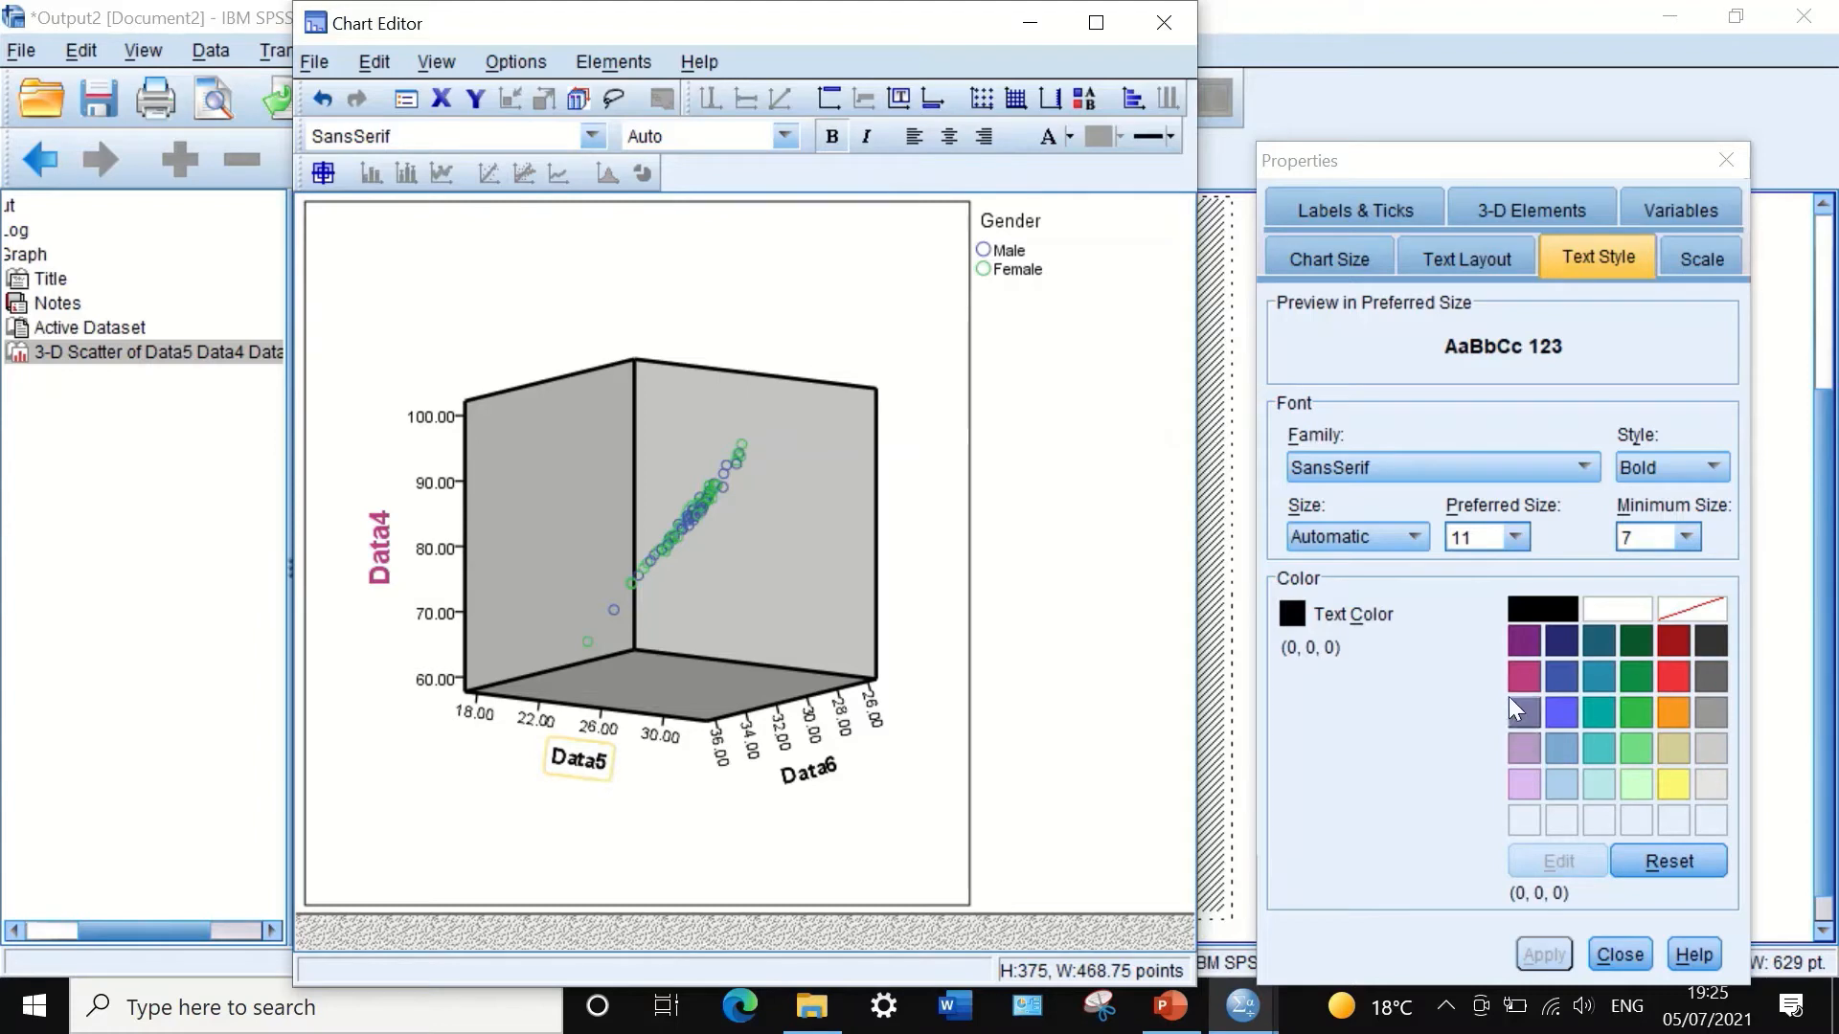
left_click(1525, 677)
left_click(1515, 536)
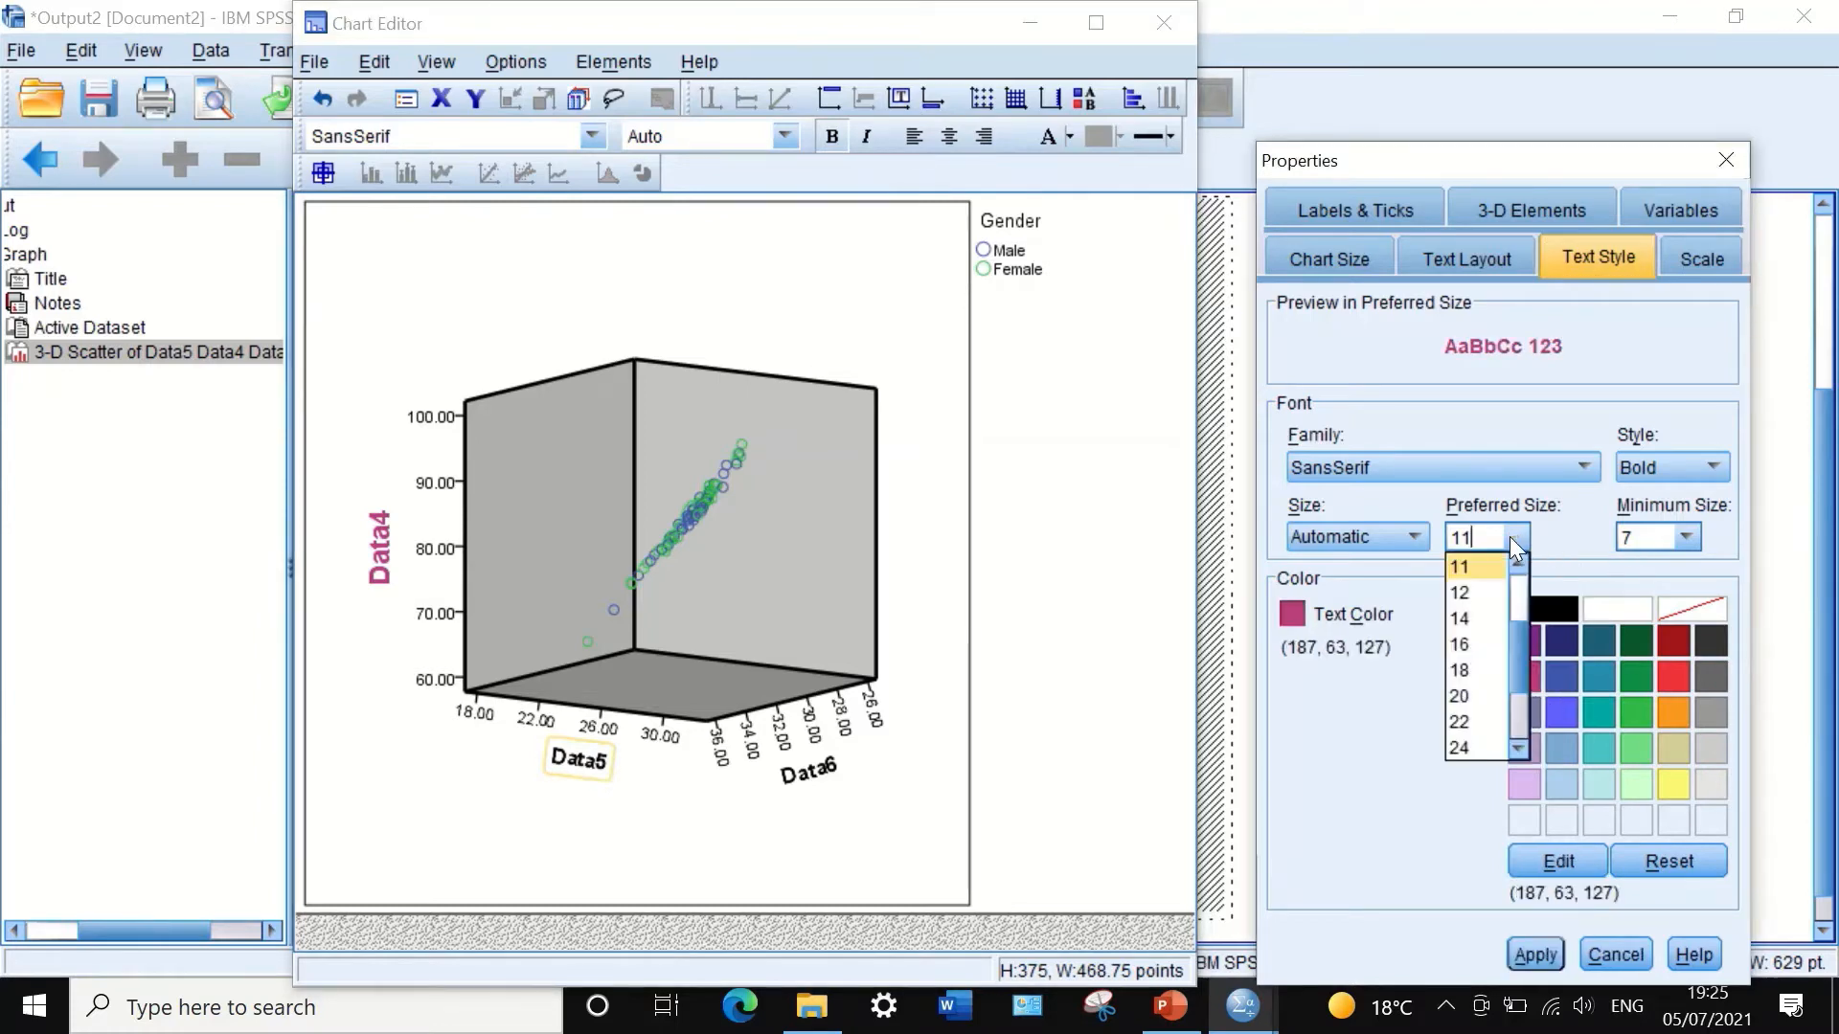
left_click(1463, 612)
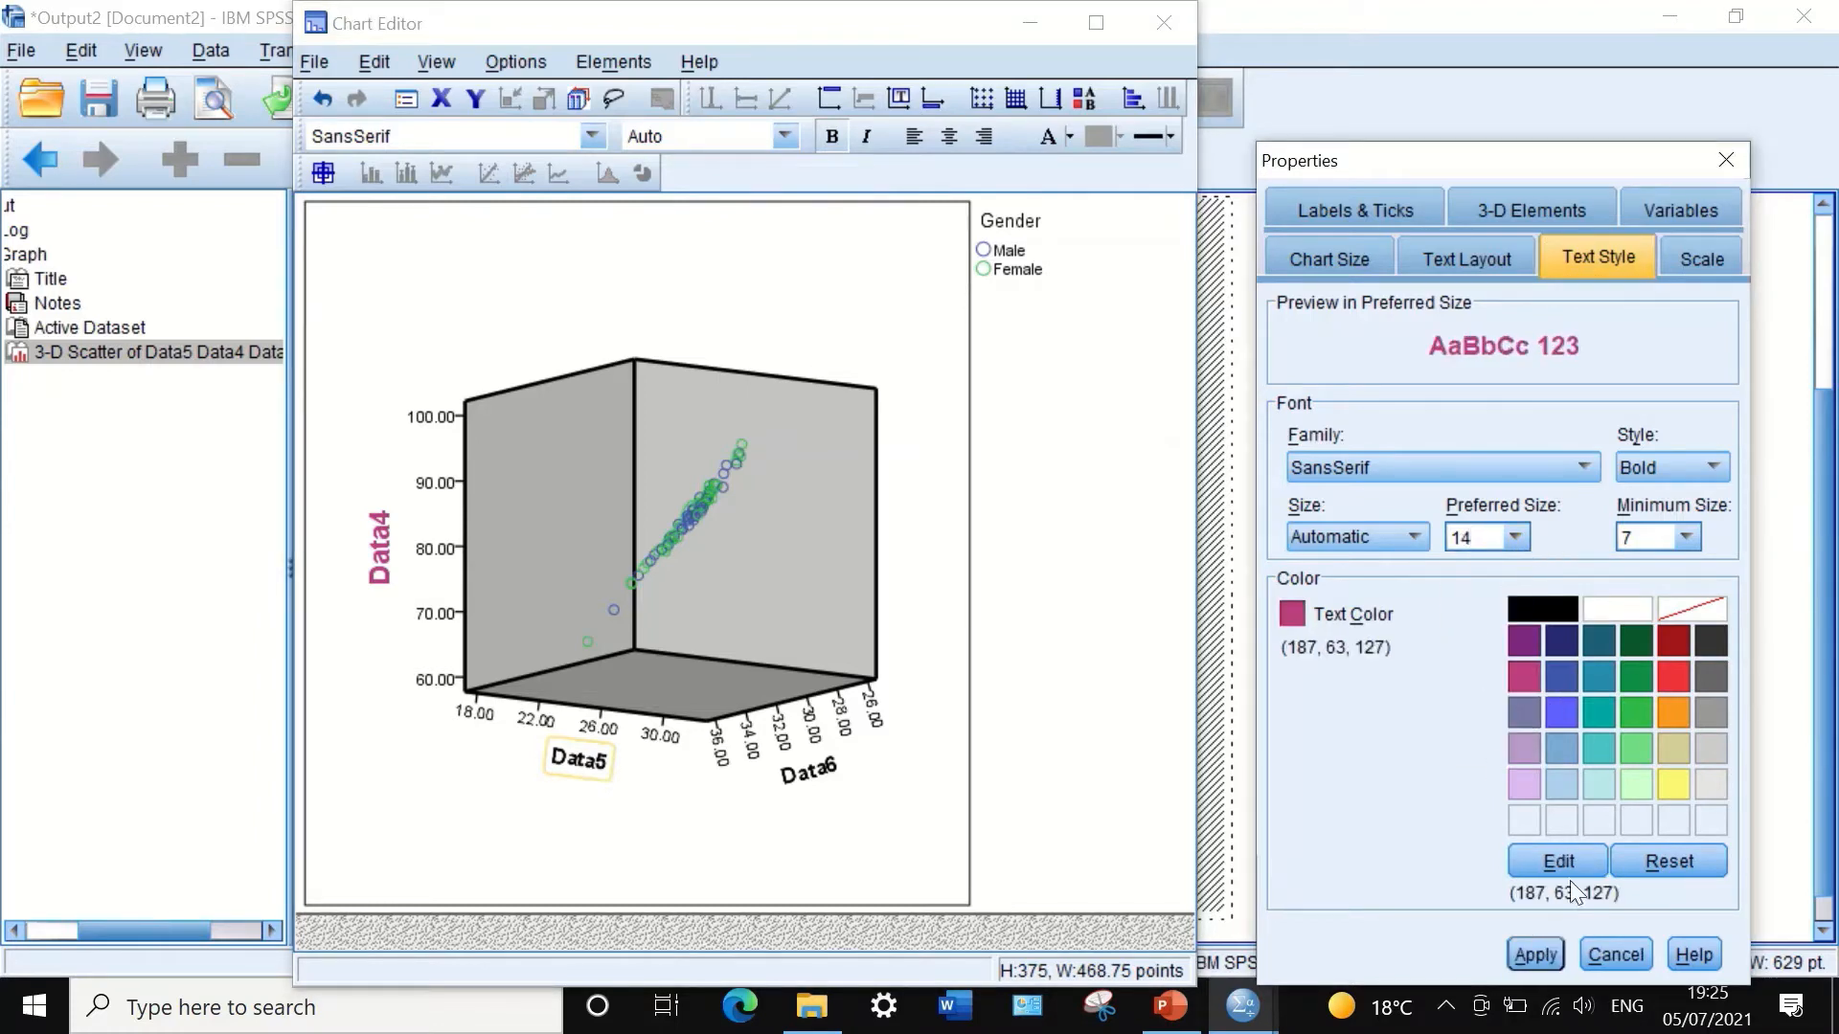
left_click(1527, 955)
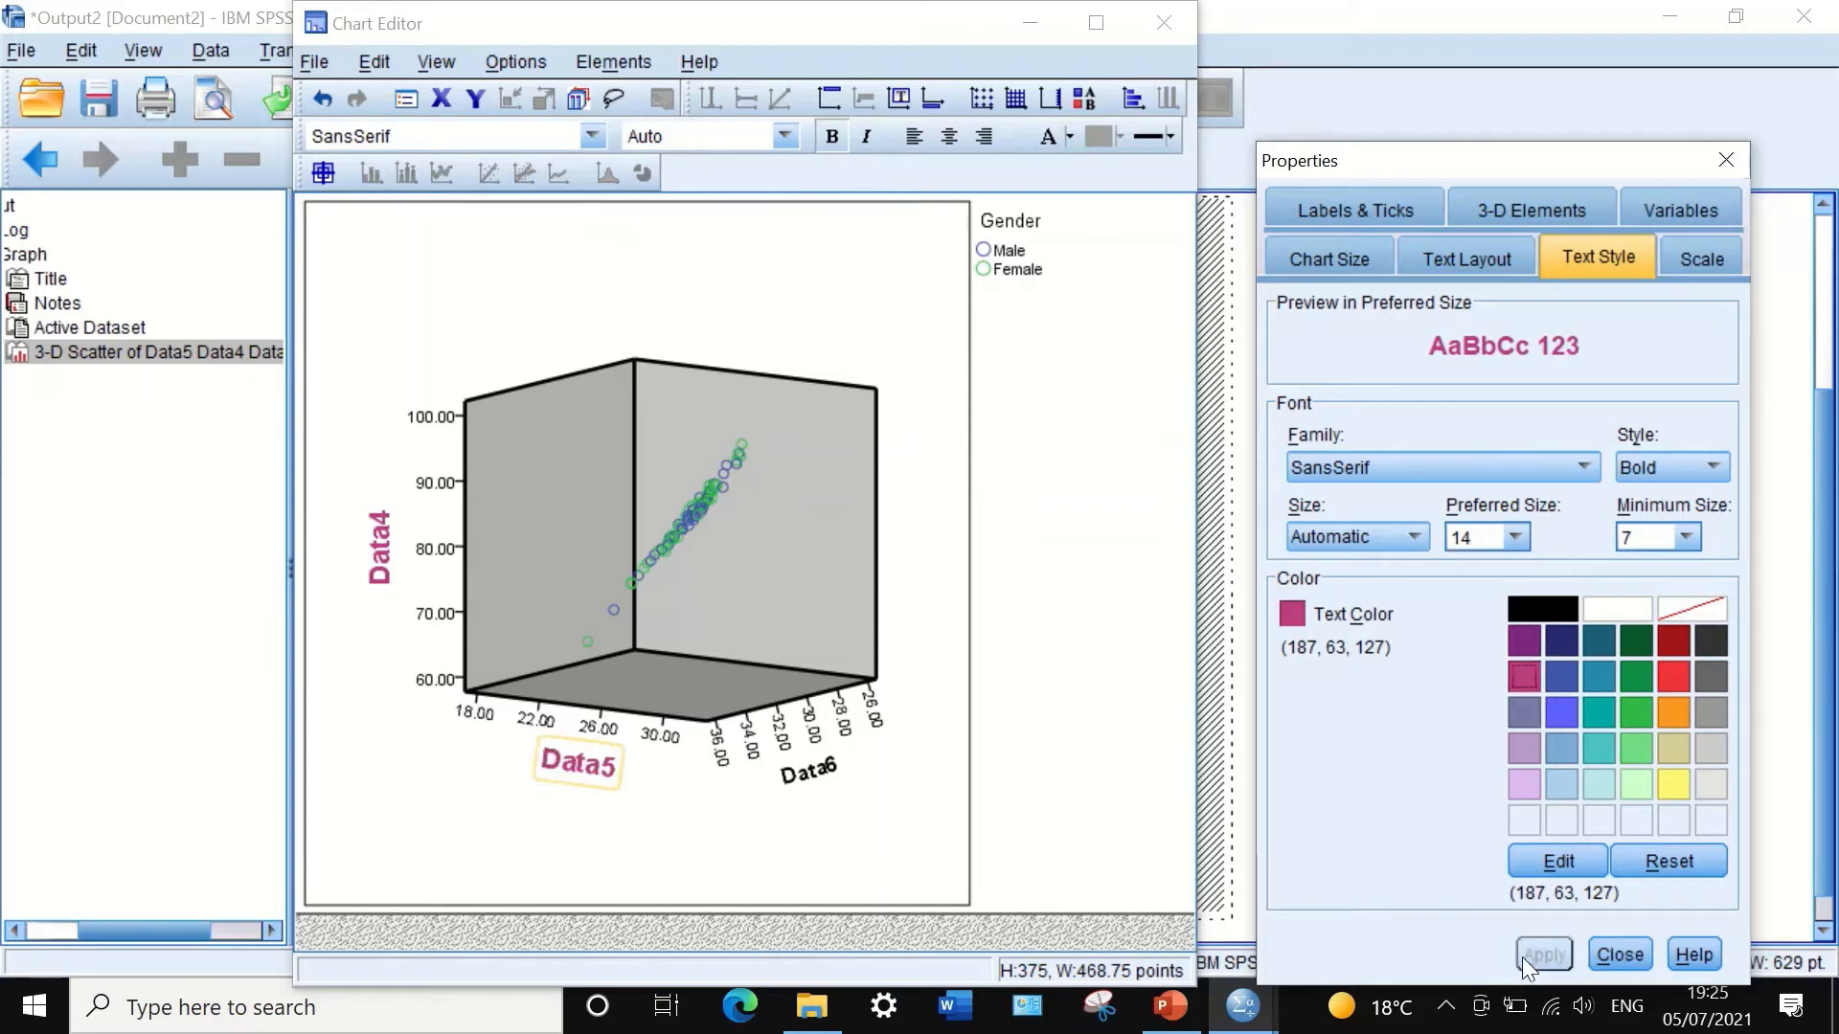
Step: Set the Data6 axis title to a preferred size of 14 and colour its text magenta (187, 63, 127)
left_click(813, 778)
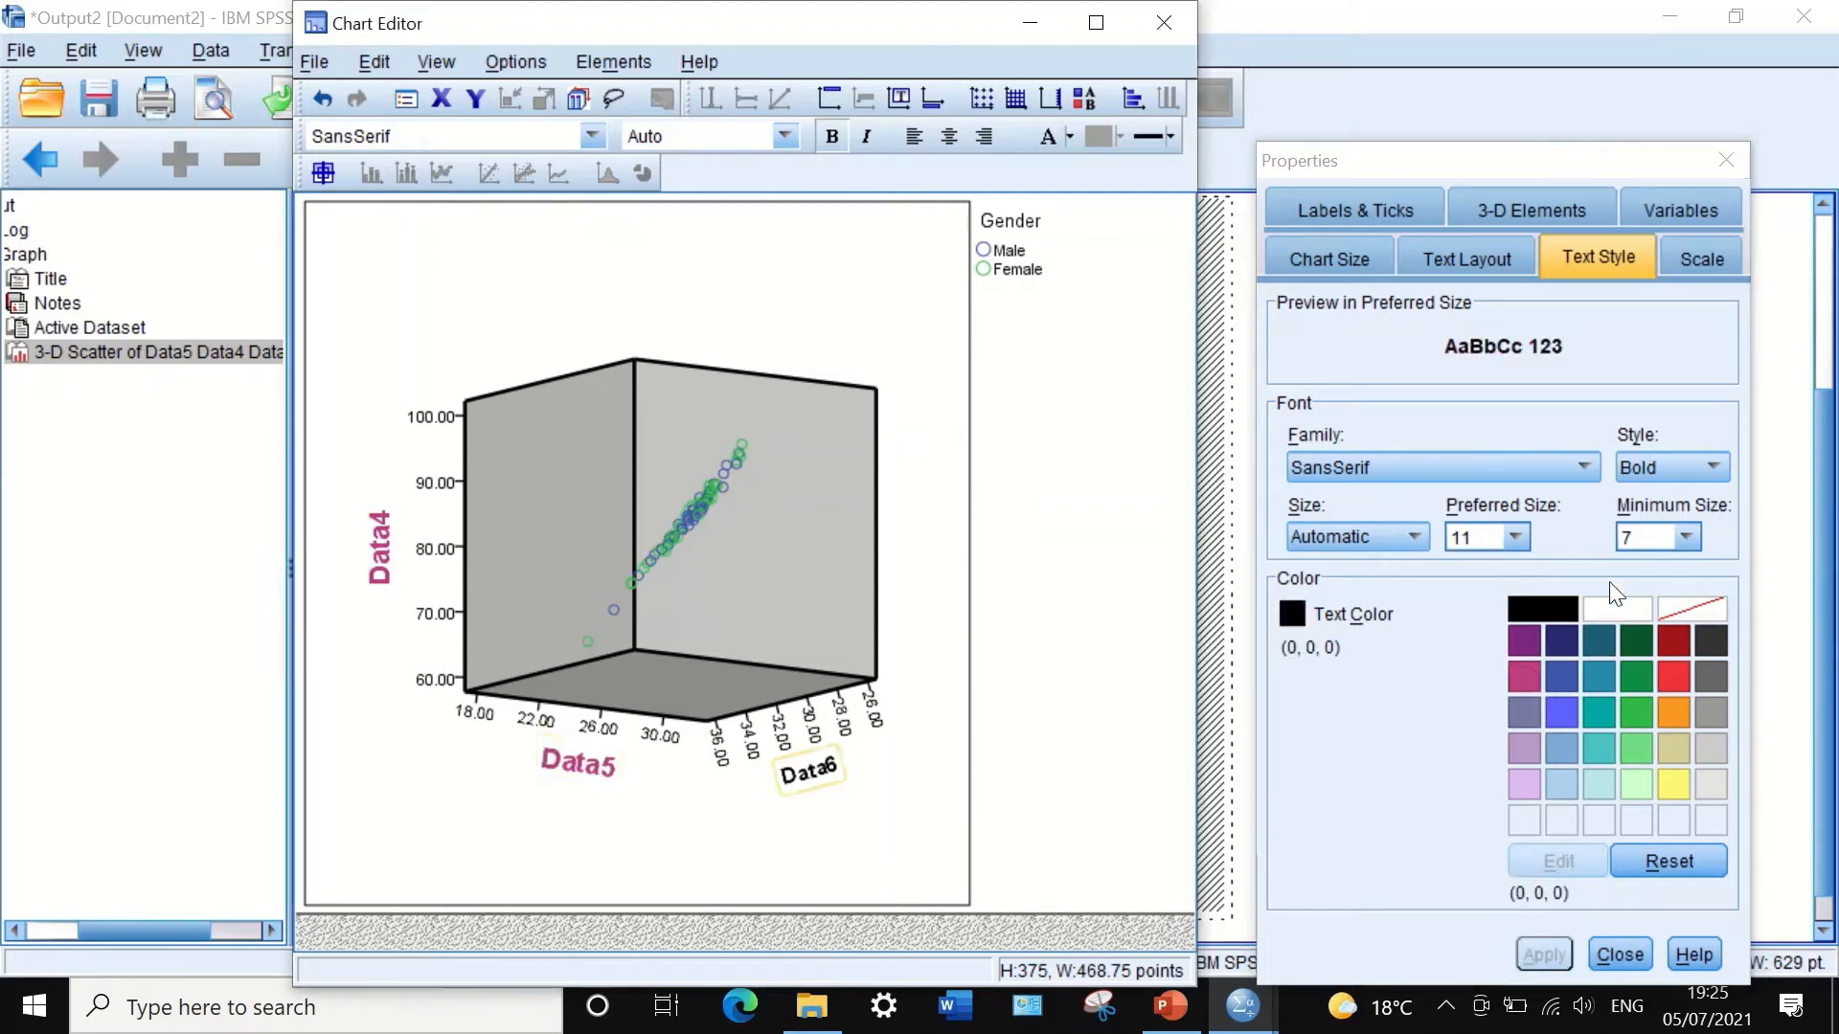
left_click(1513, 538)
left_click(1489, 644)
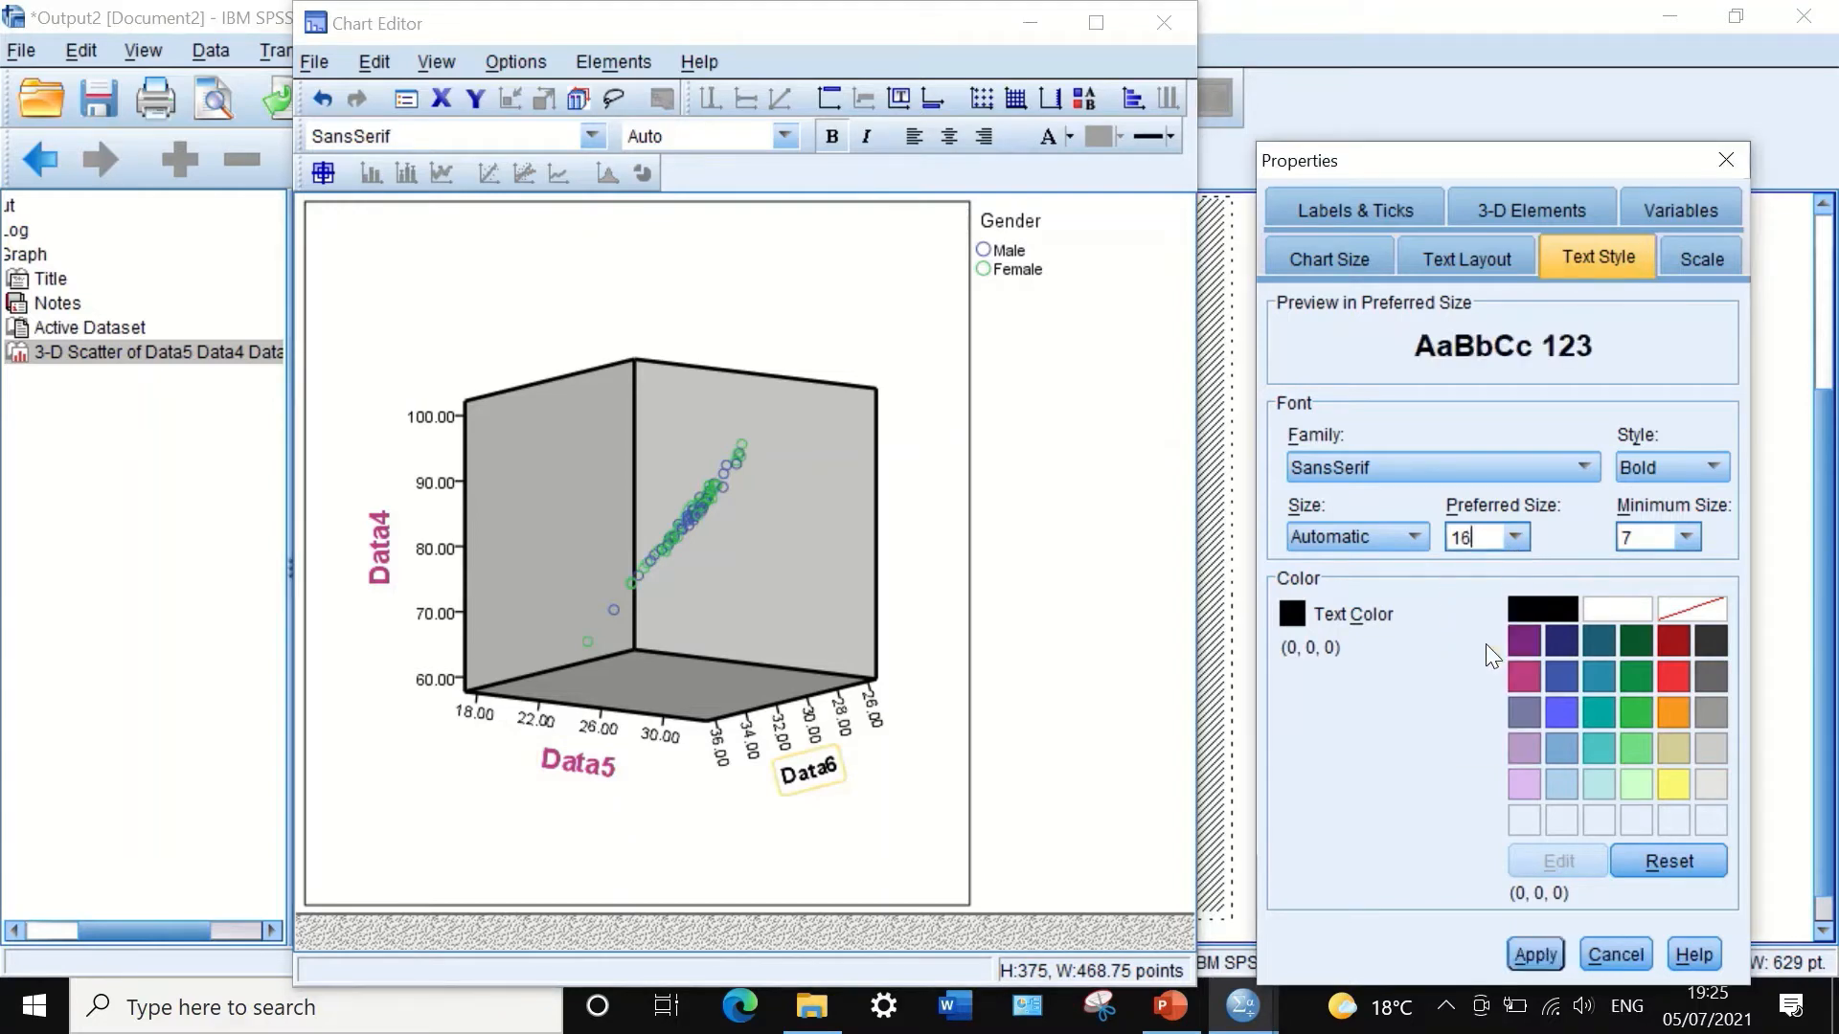
left_click(1516, 538)
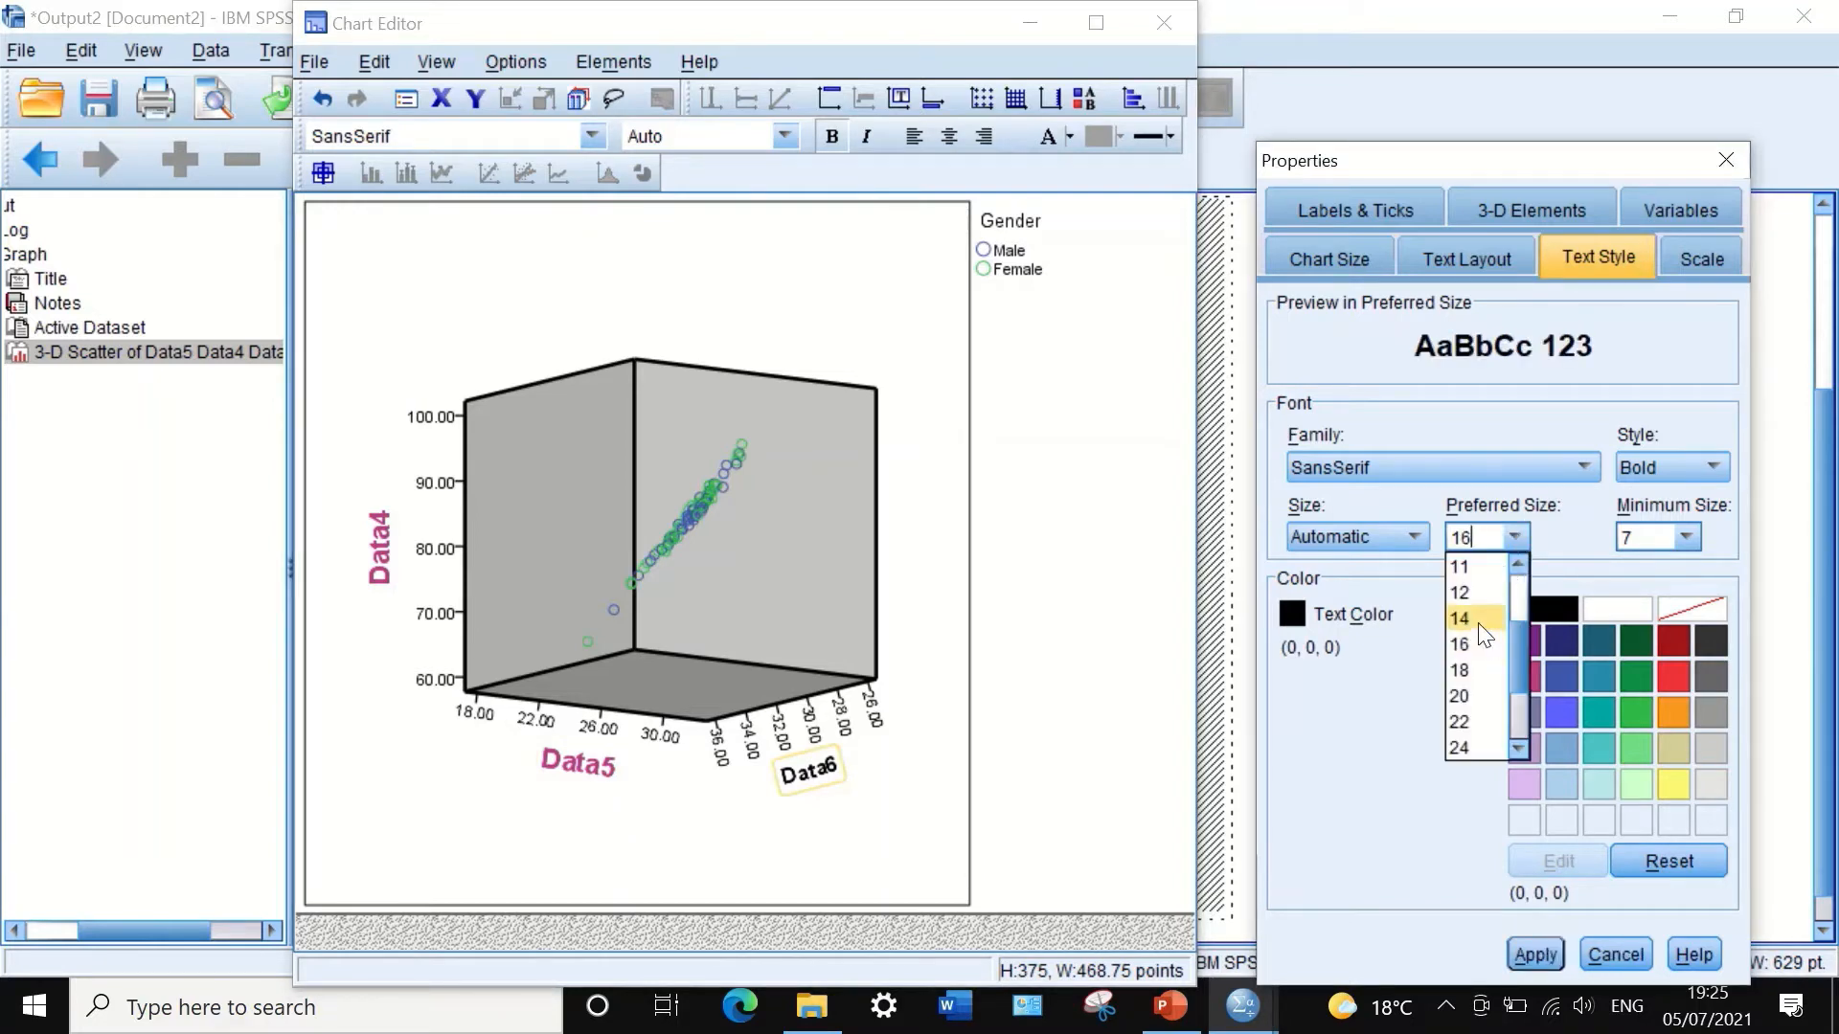
left_click(1489, 617)
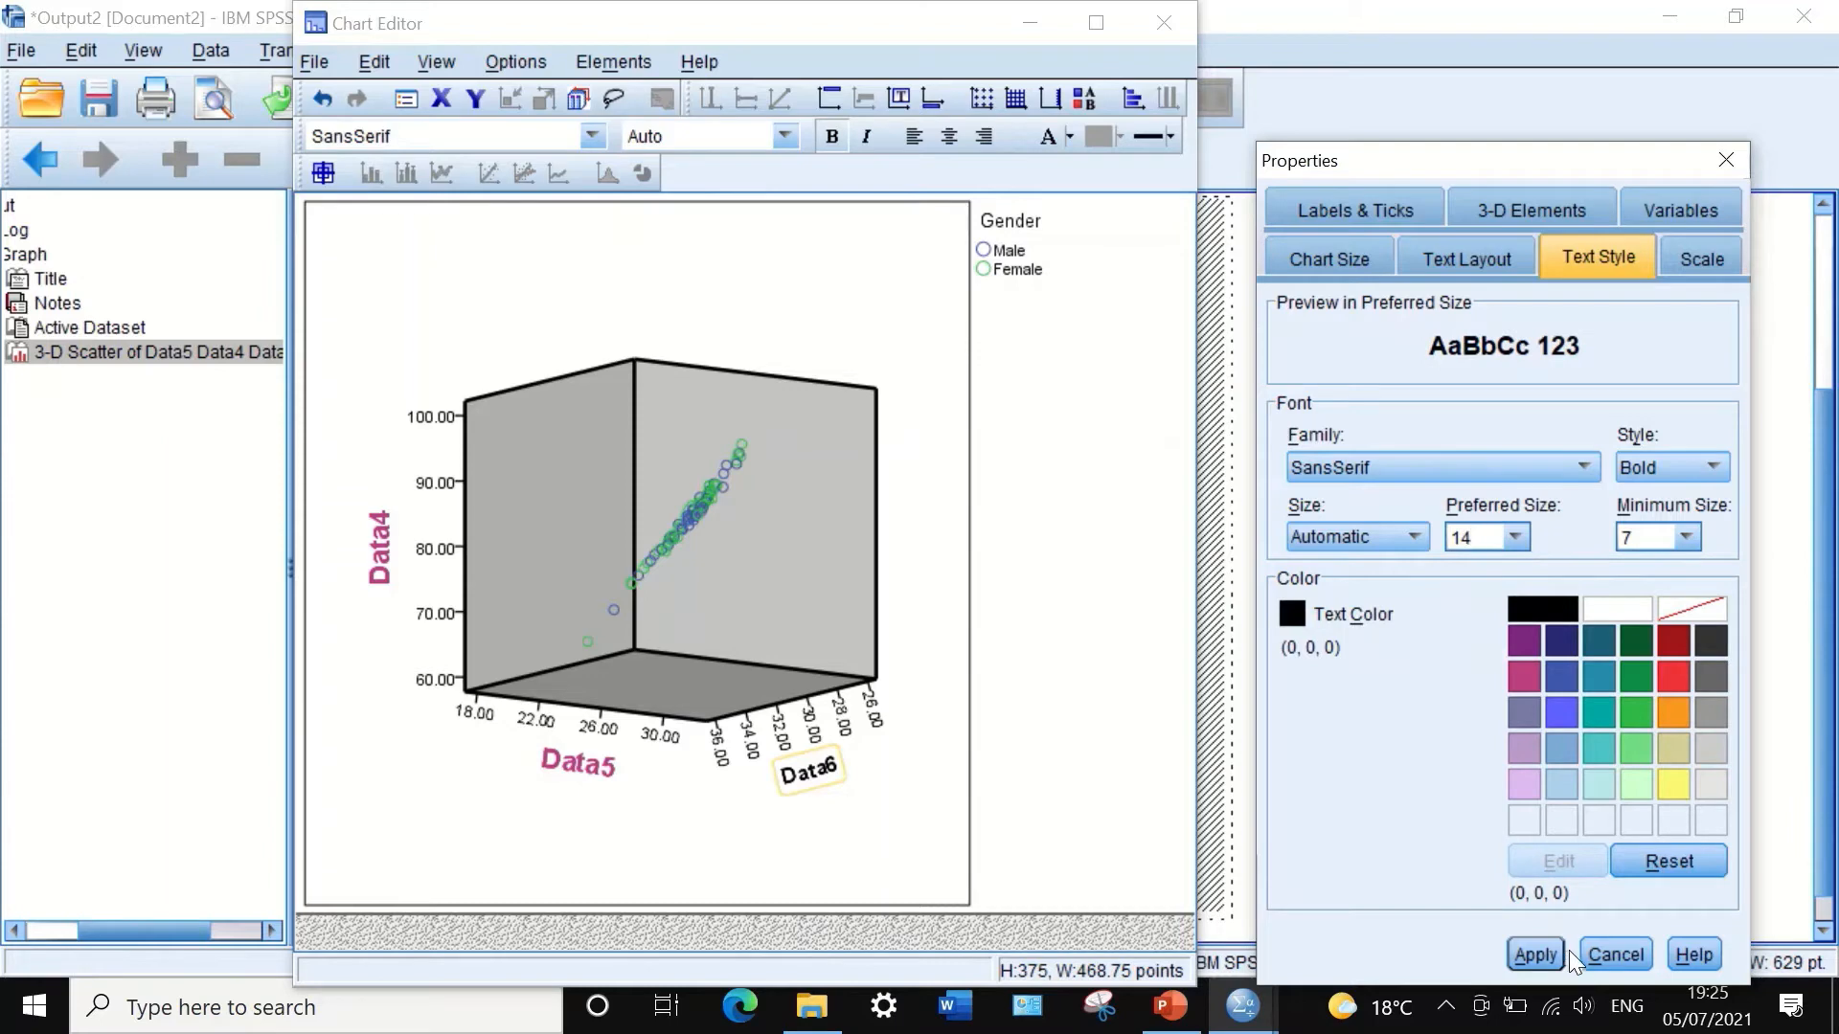
left_click(1522, 678)
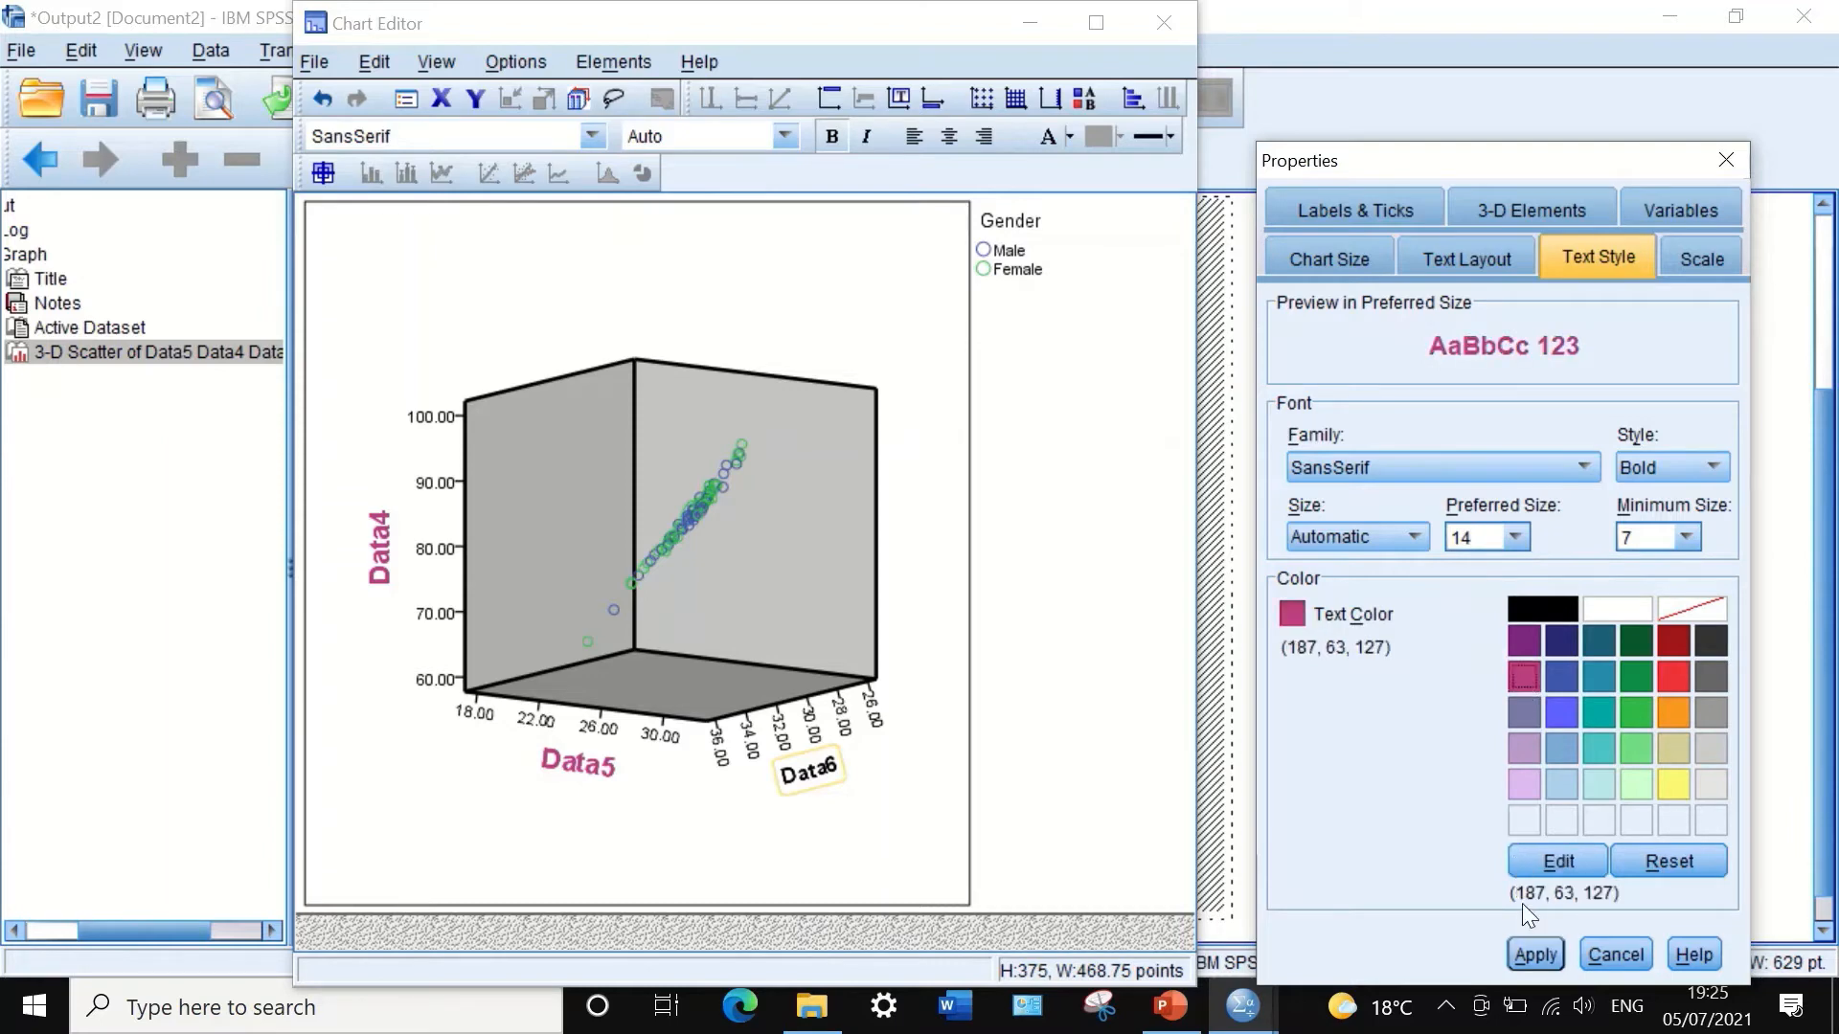
left_click(1536, 954)
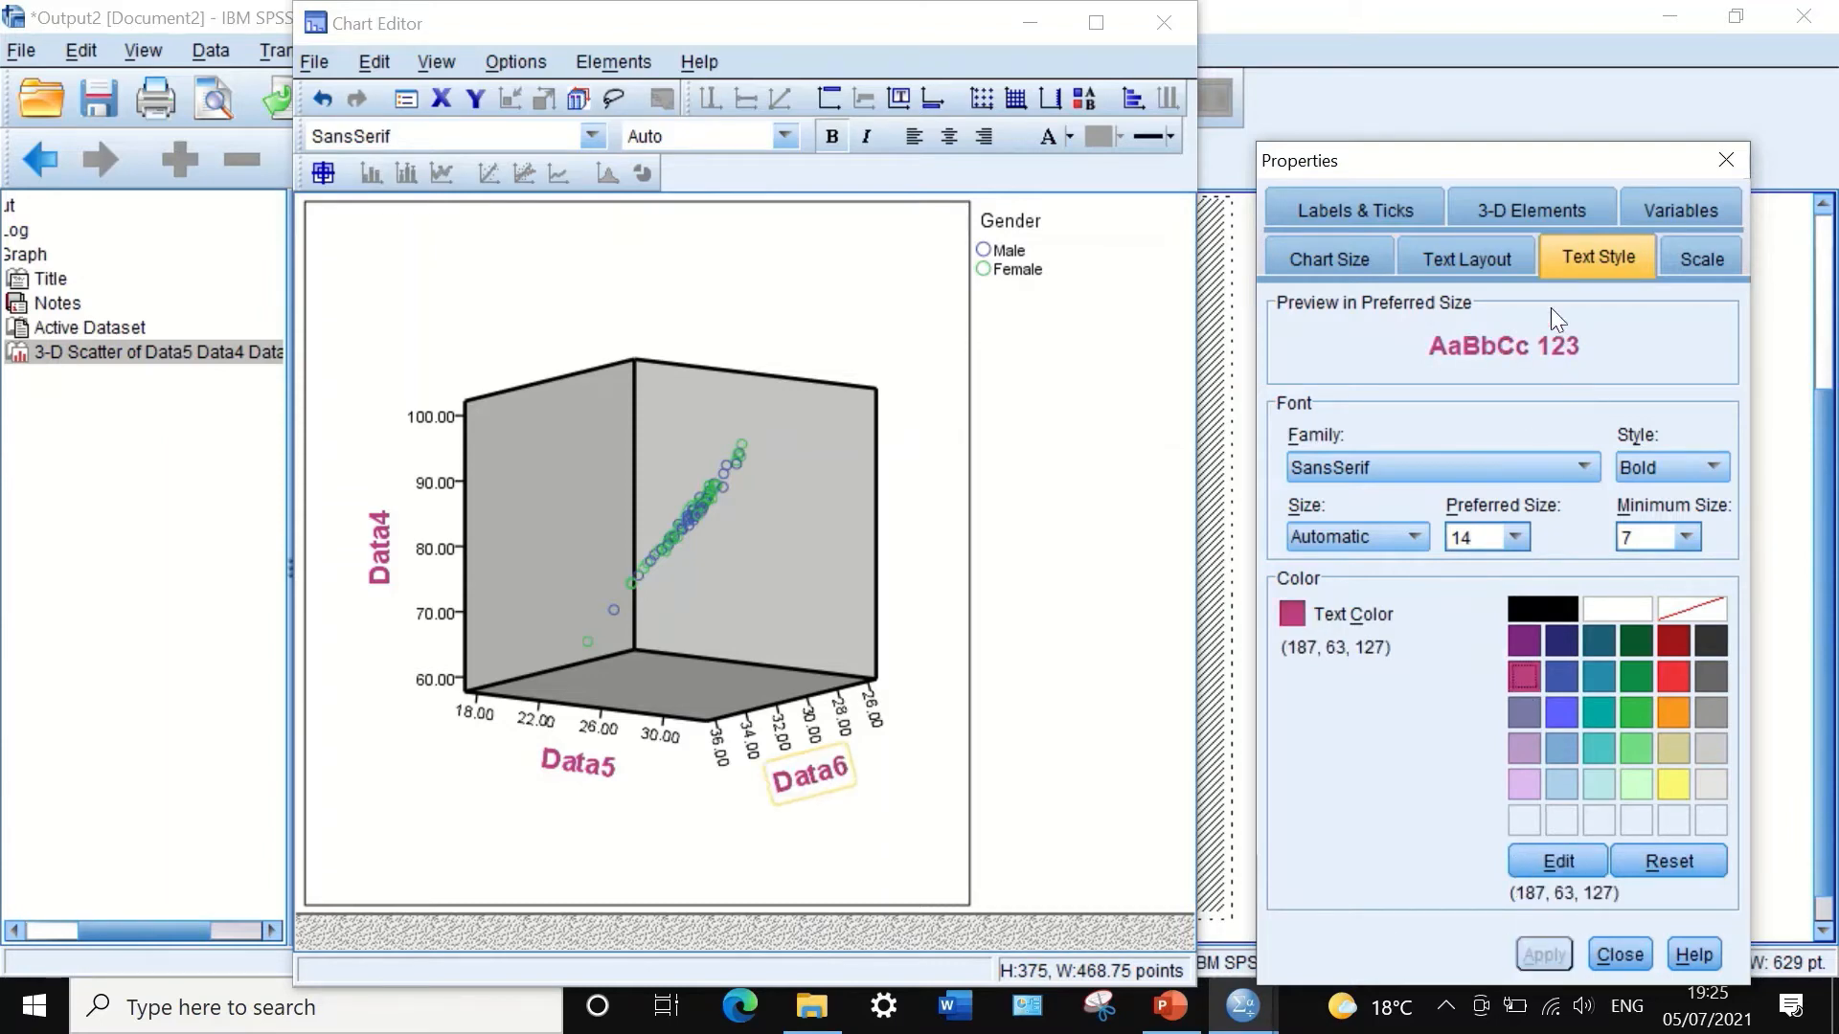
left_click(1704, 265)
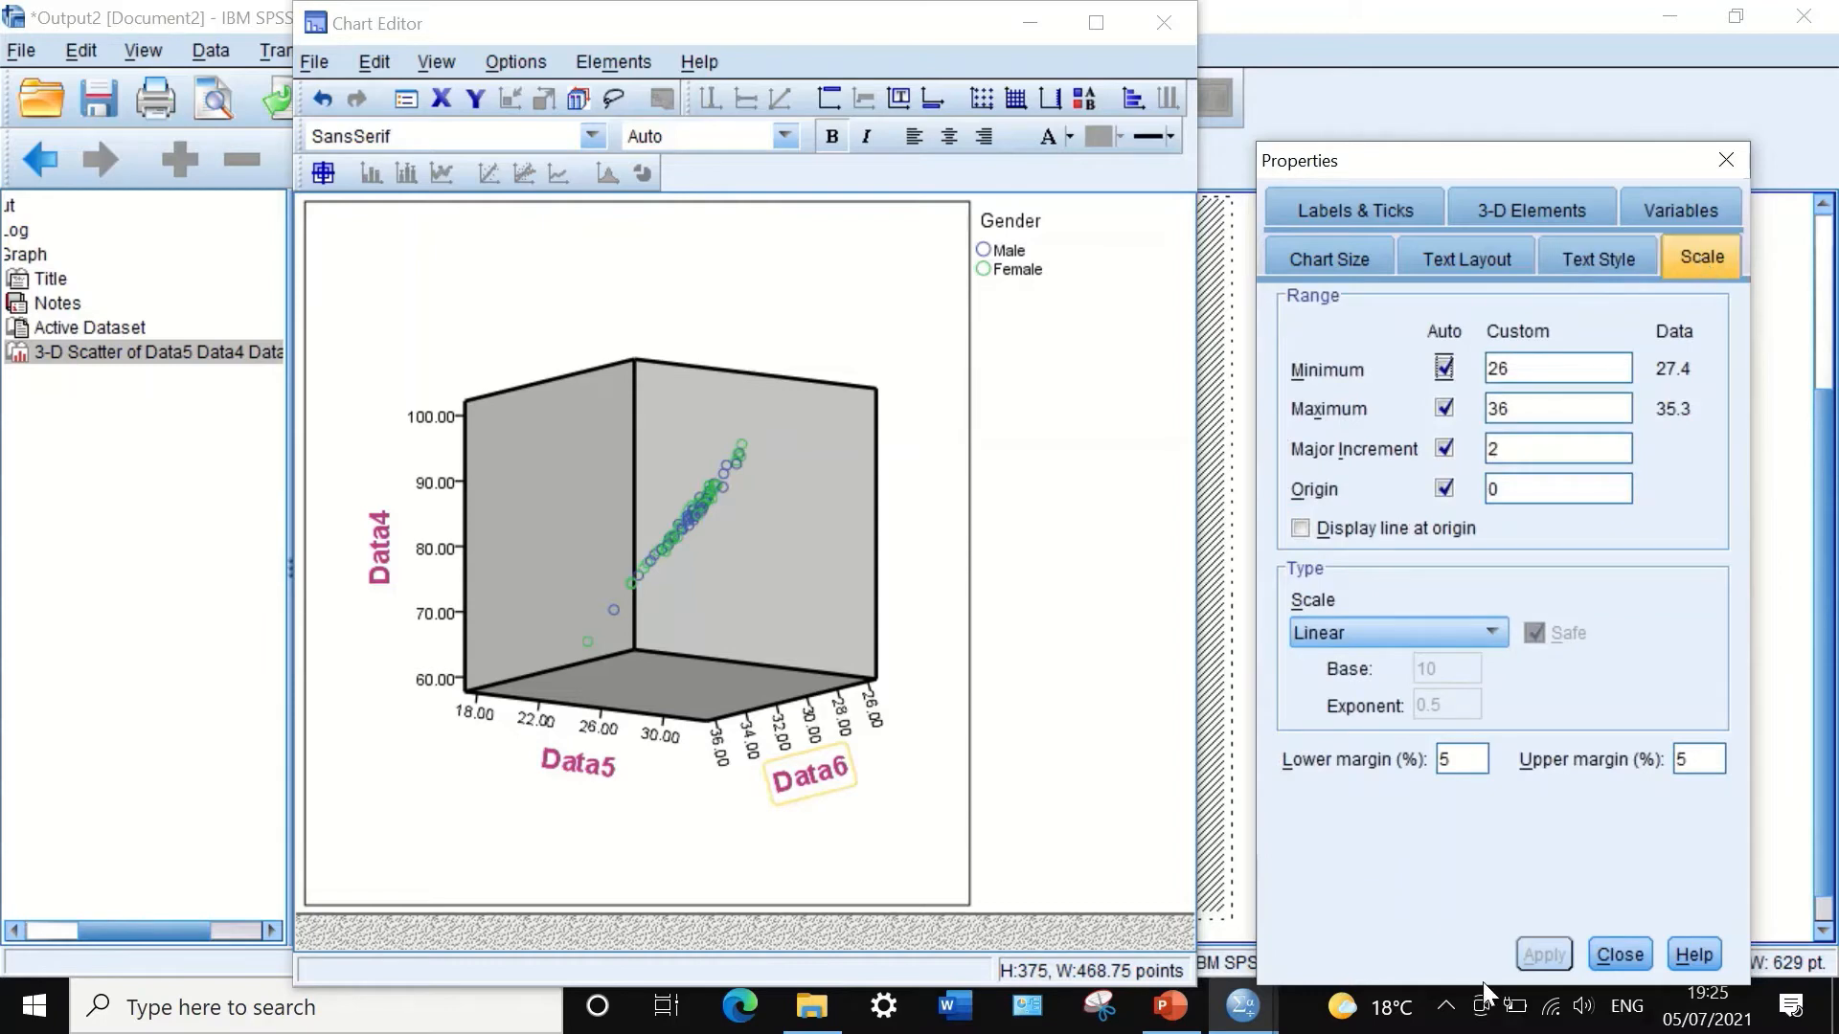
left_click(1621, 954)
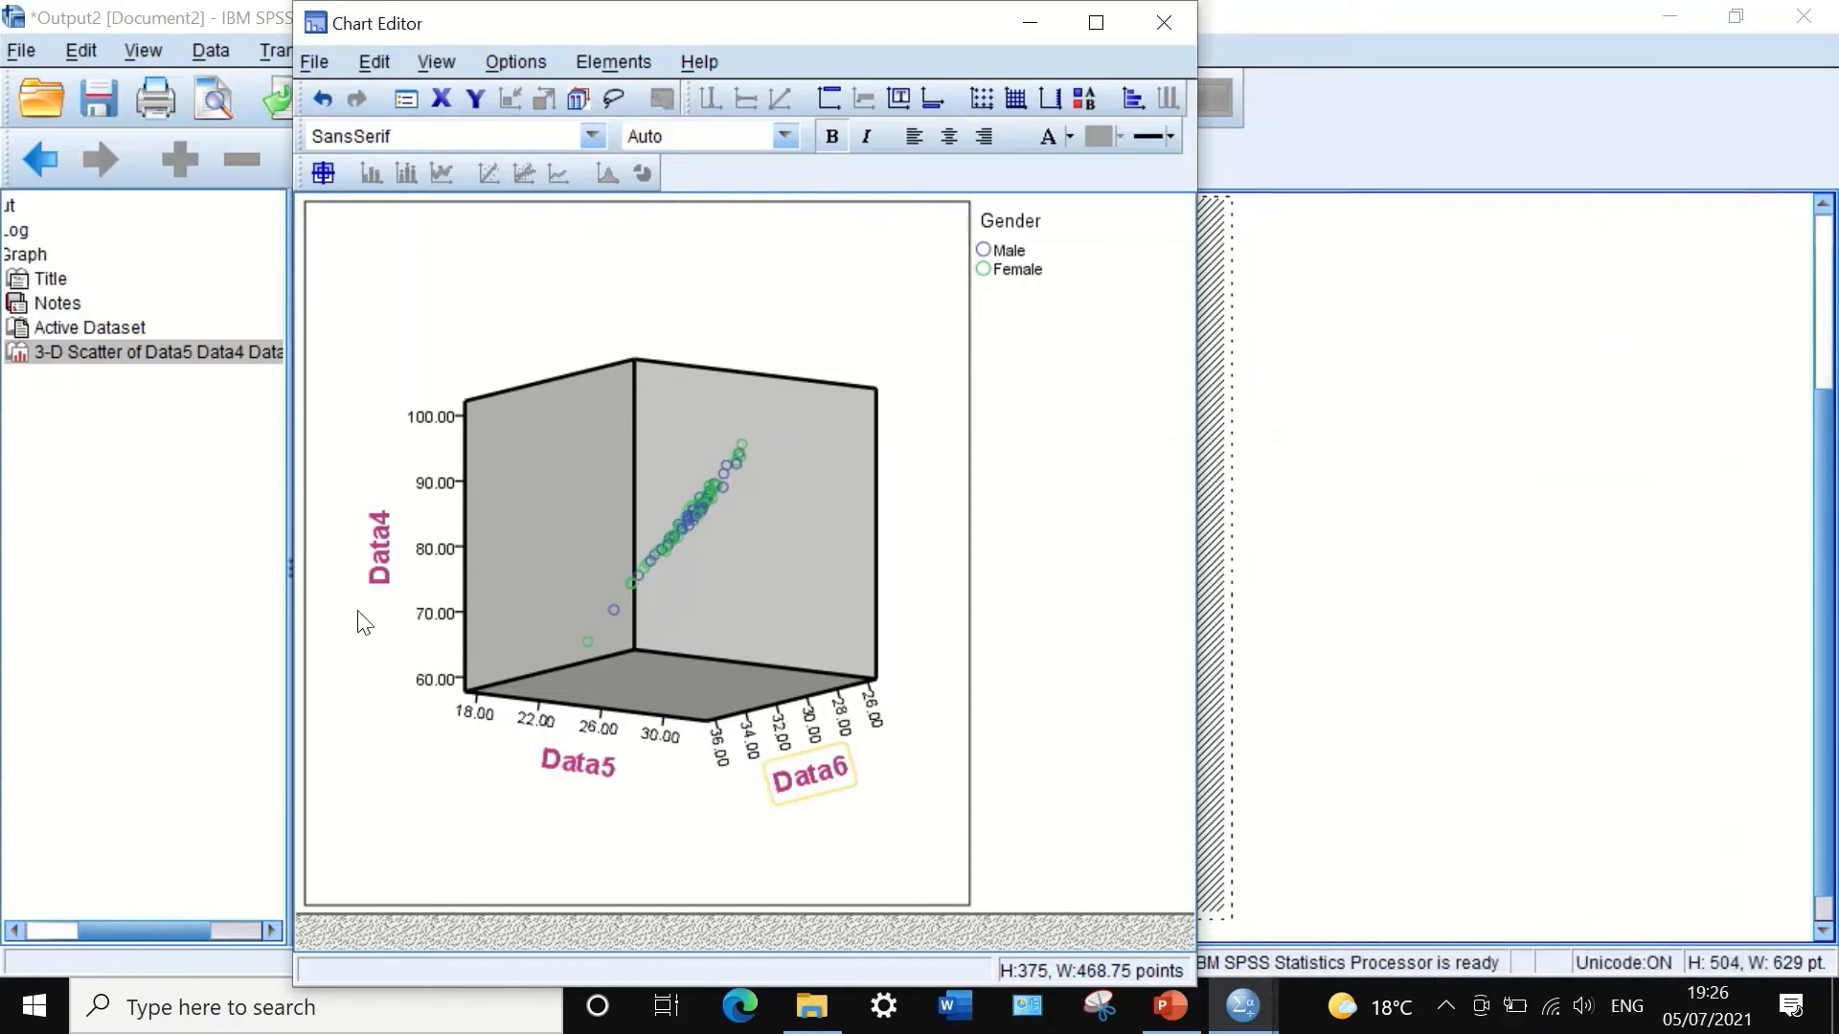
Step: Format the Data4 axis tick labels with 0 decimal places
double_click(448, 486)
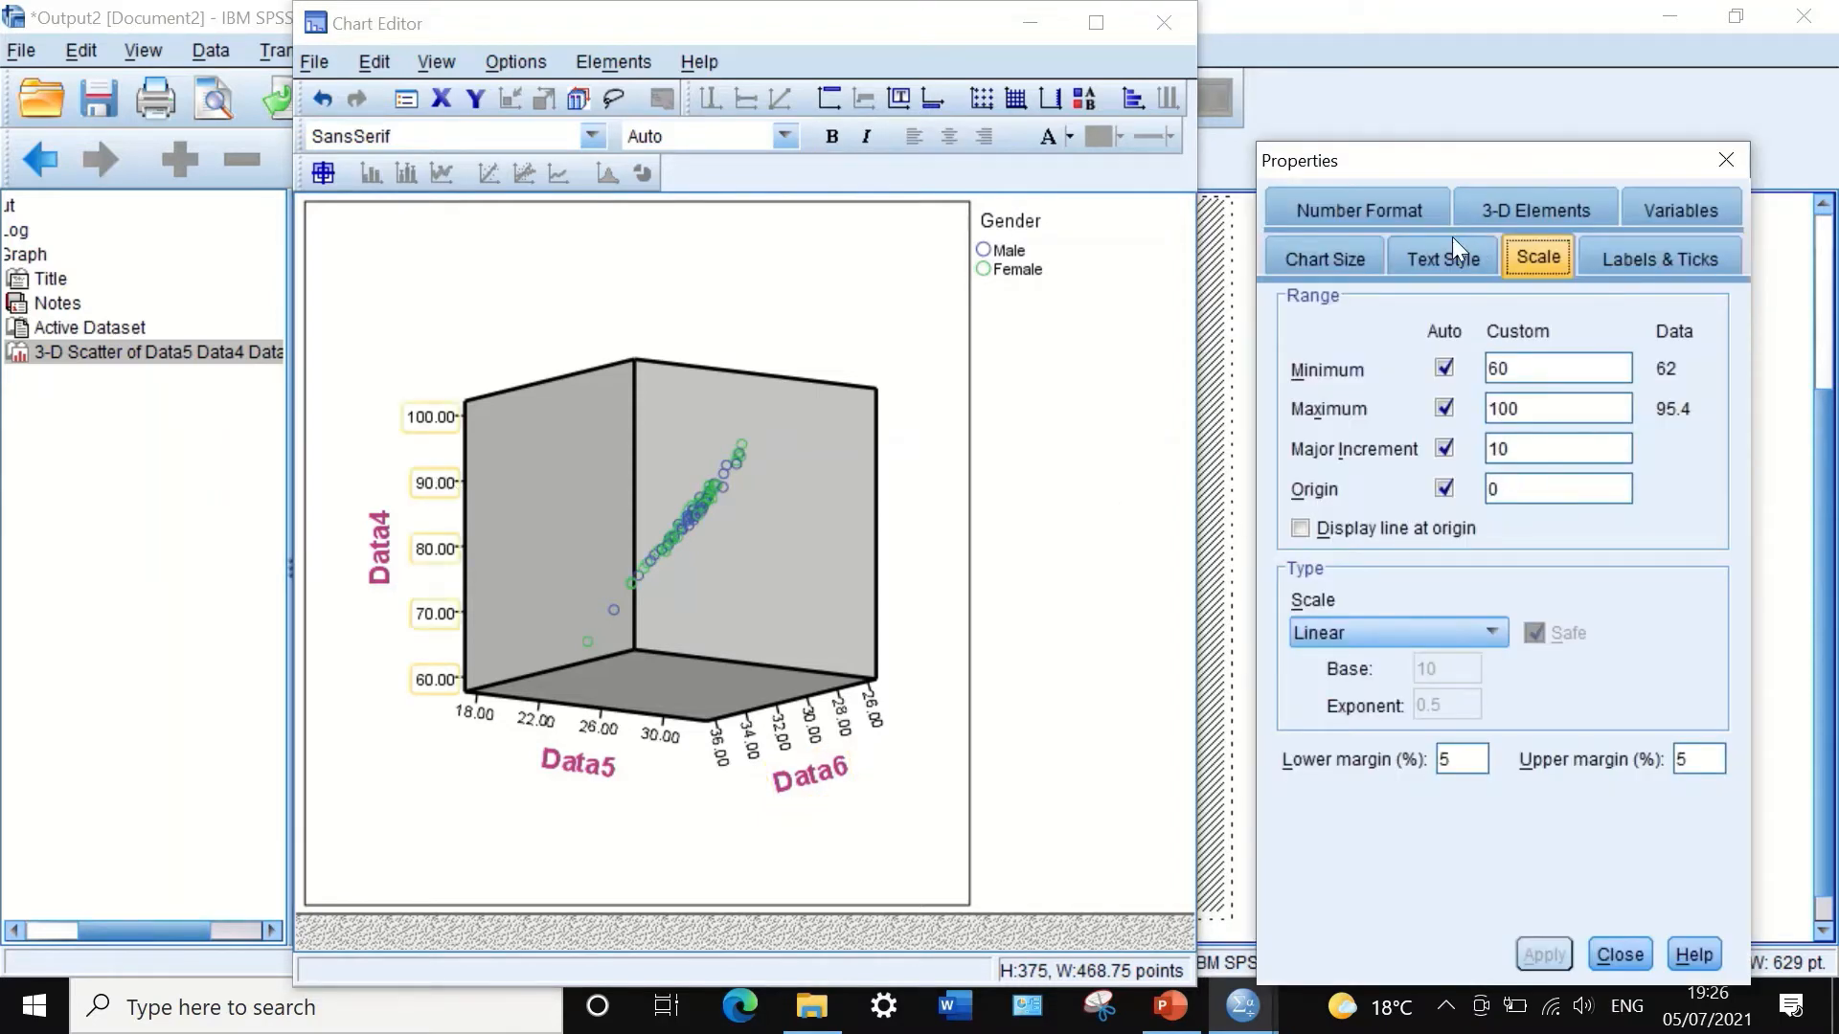
left_click(1391, 212)
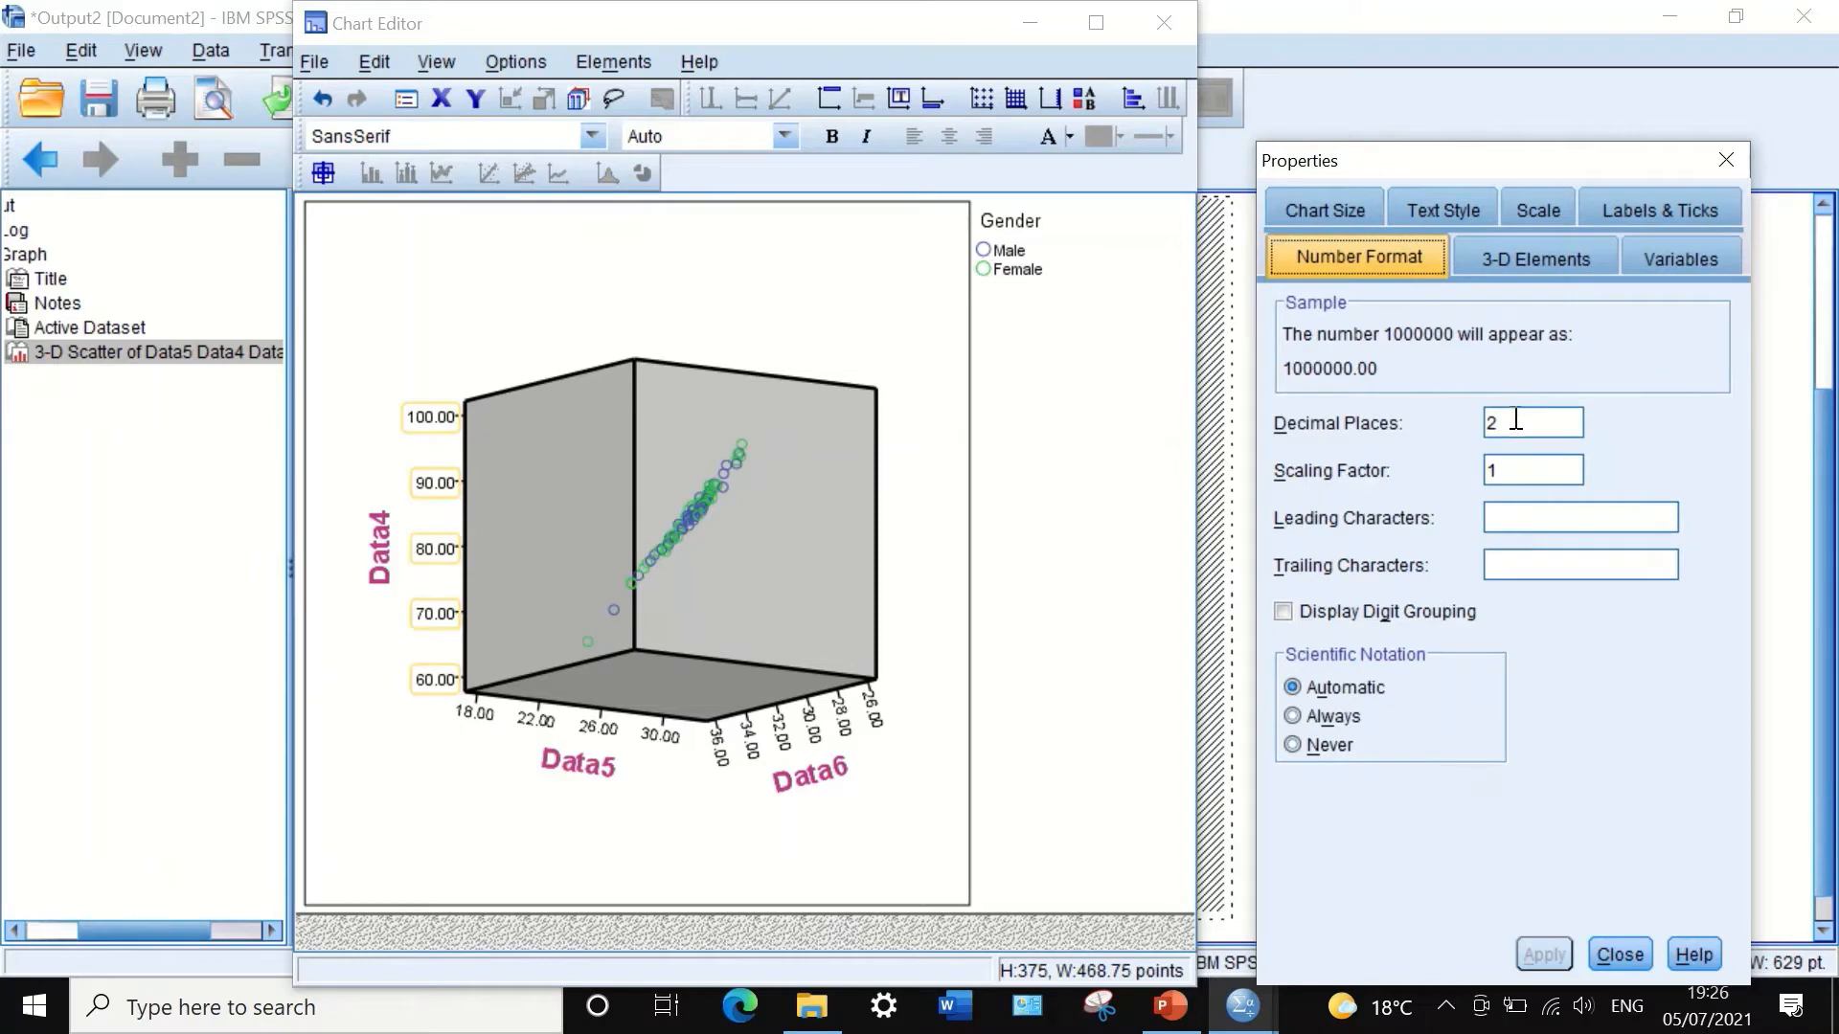
left_click_drag(1507, 415, 1354, 410)
key("BackSpace")
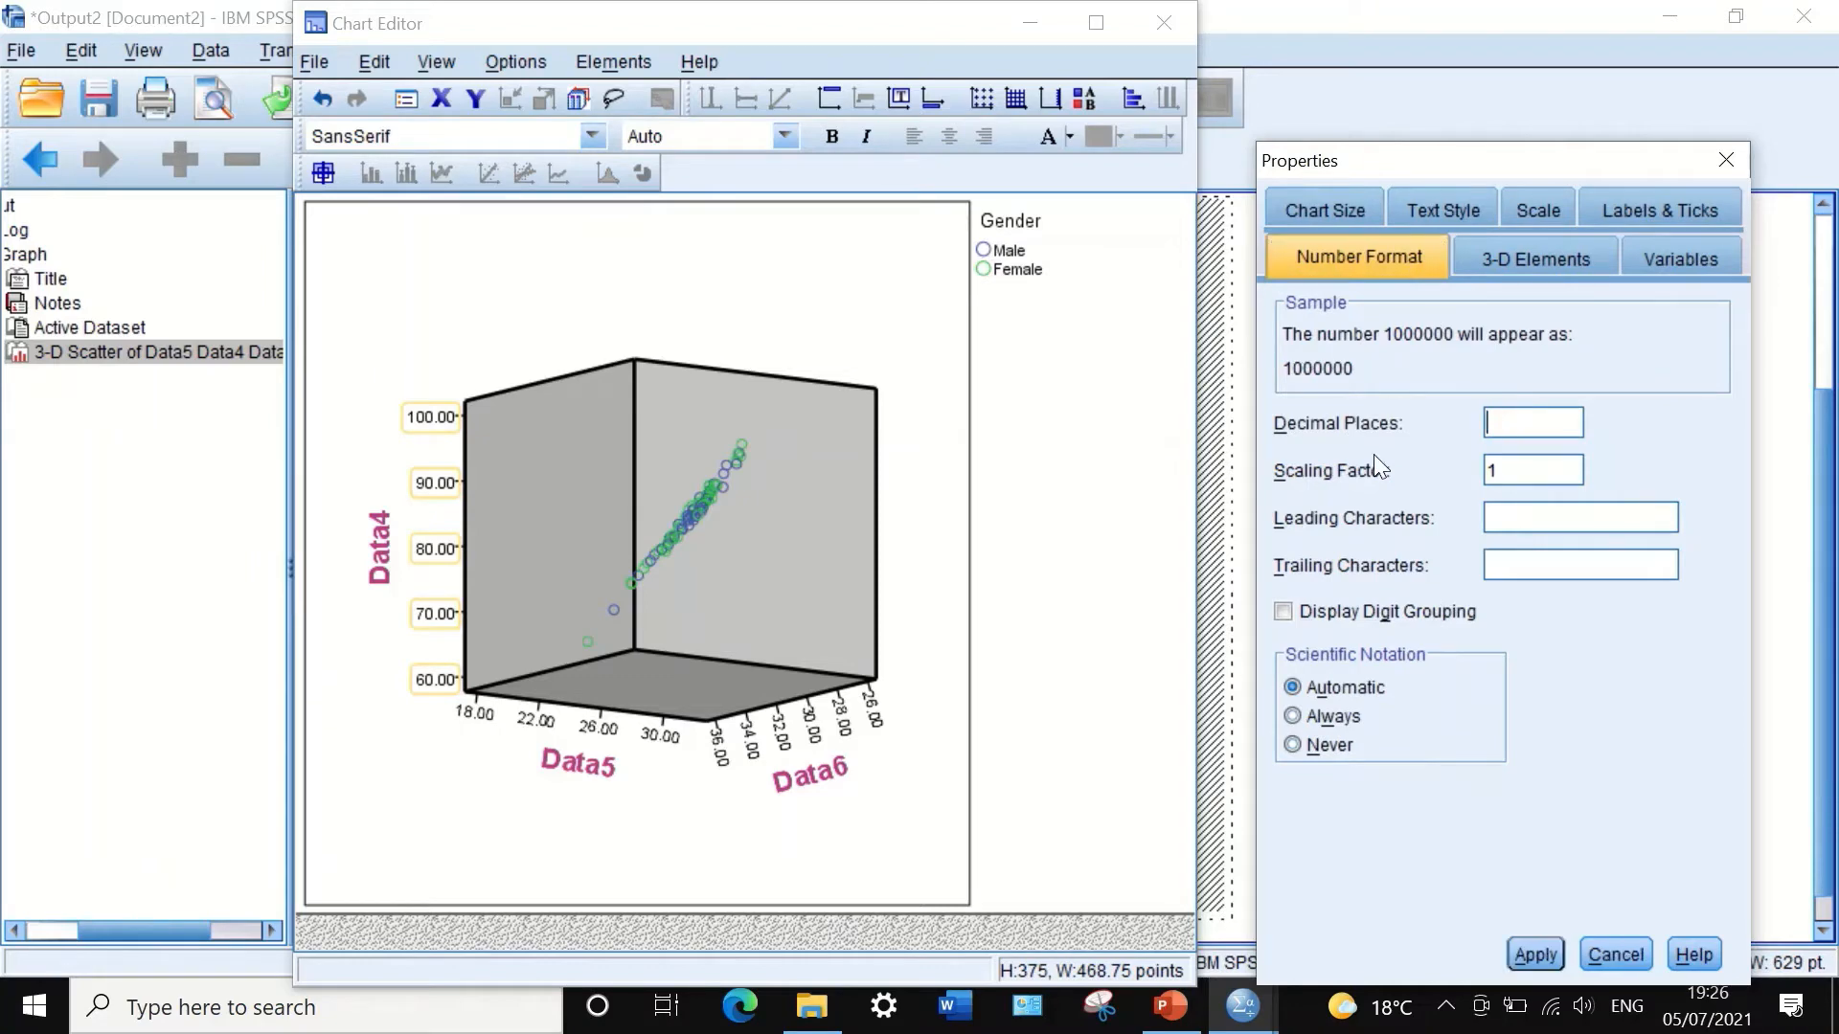
type("0")
left_click(1538, 954)
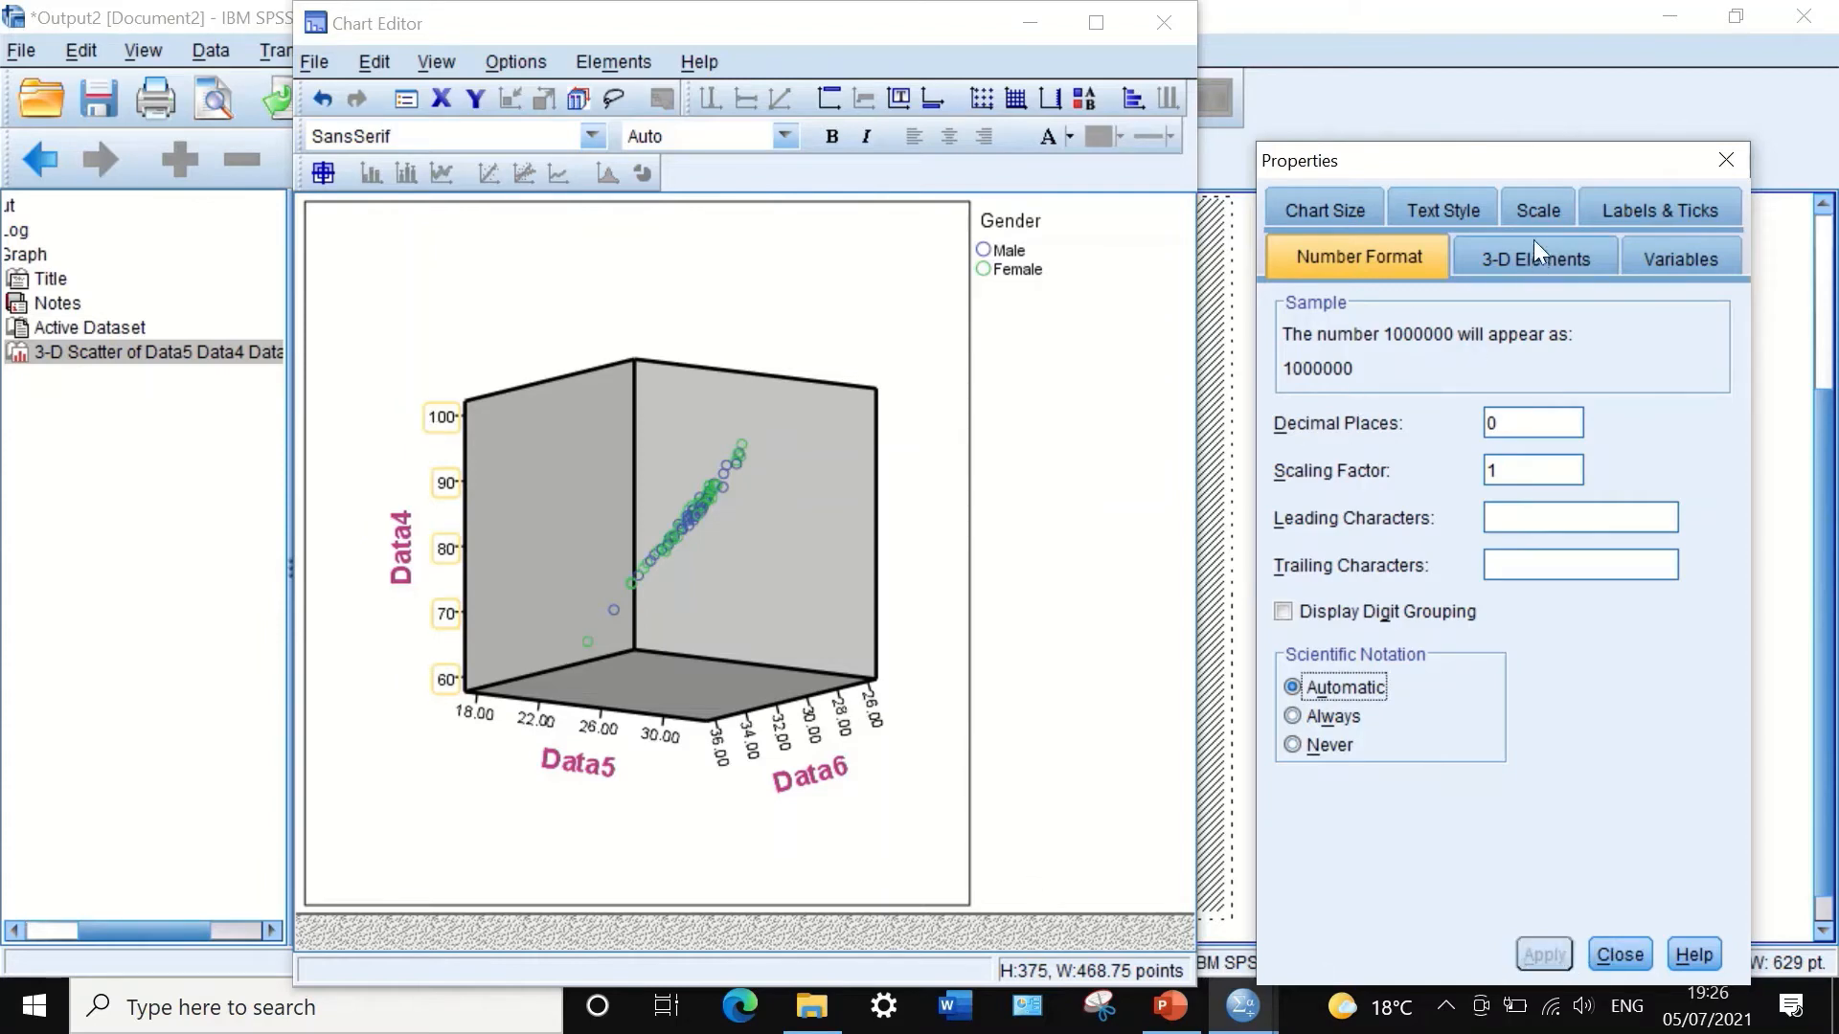
Step: Try custom major increments of 8 and 15 on the Data4 axis scale
left_click(1537, 209)
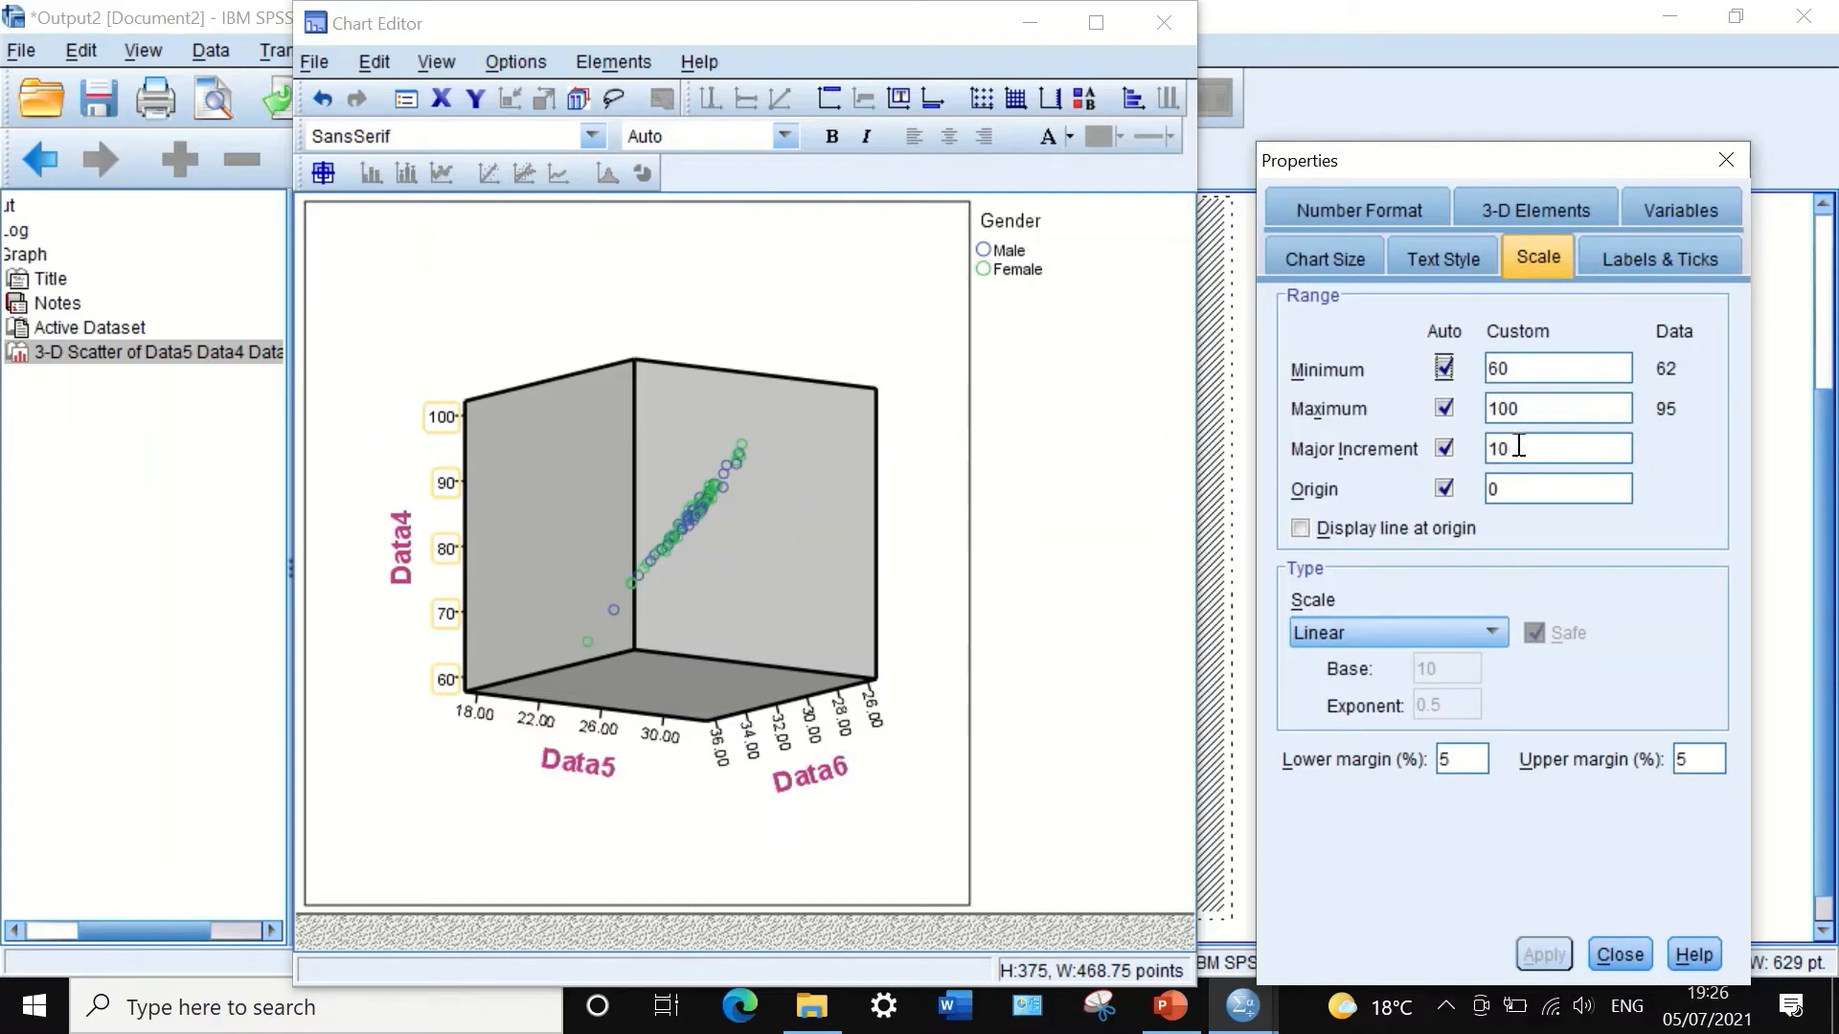
left_click_drag(1520, 447, 1485, 447)
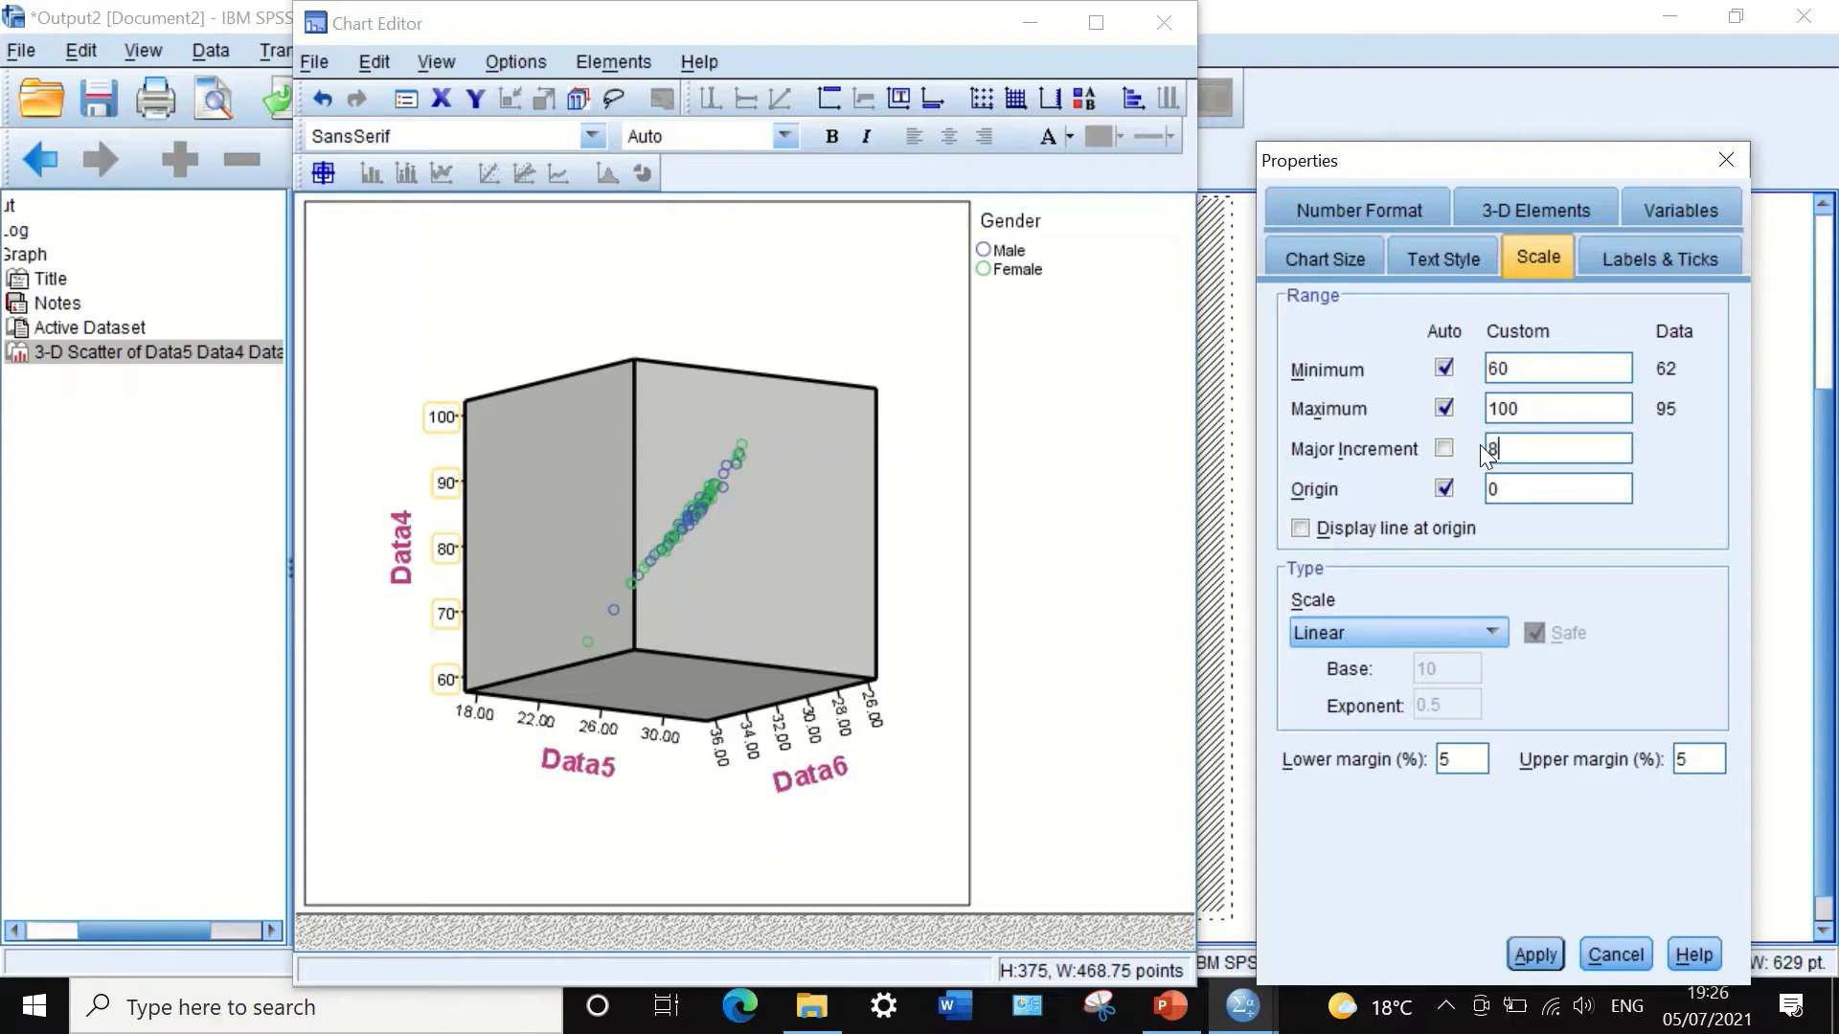
left_click(1530, 956)
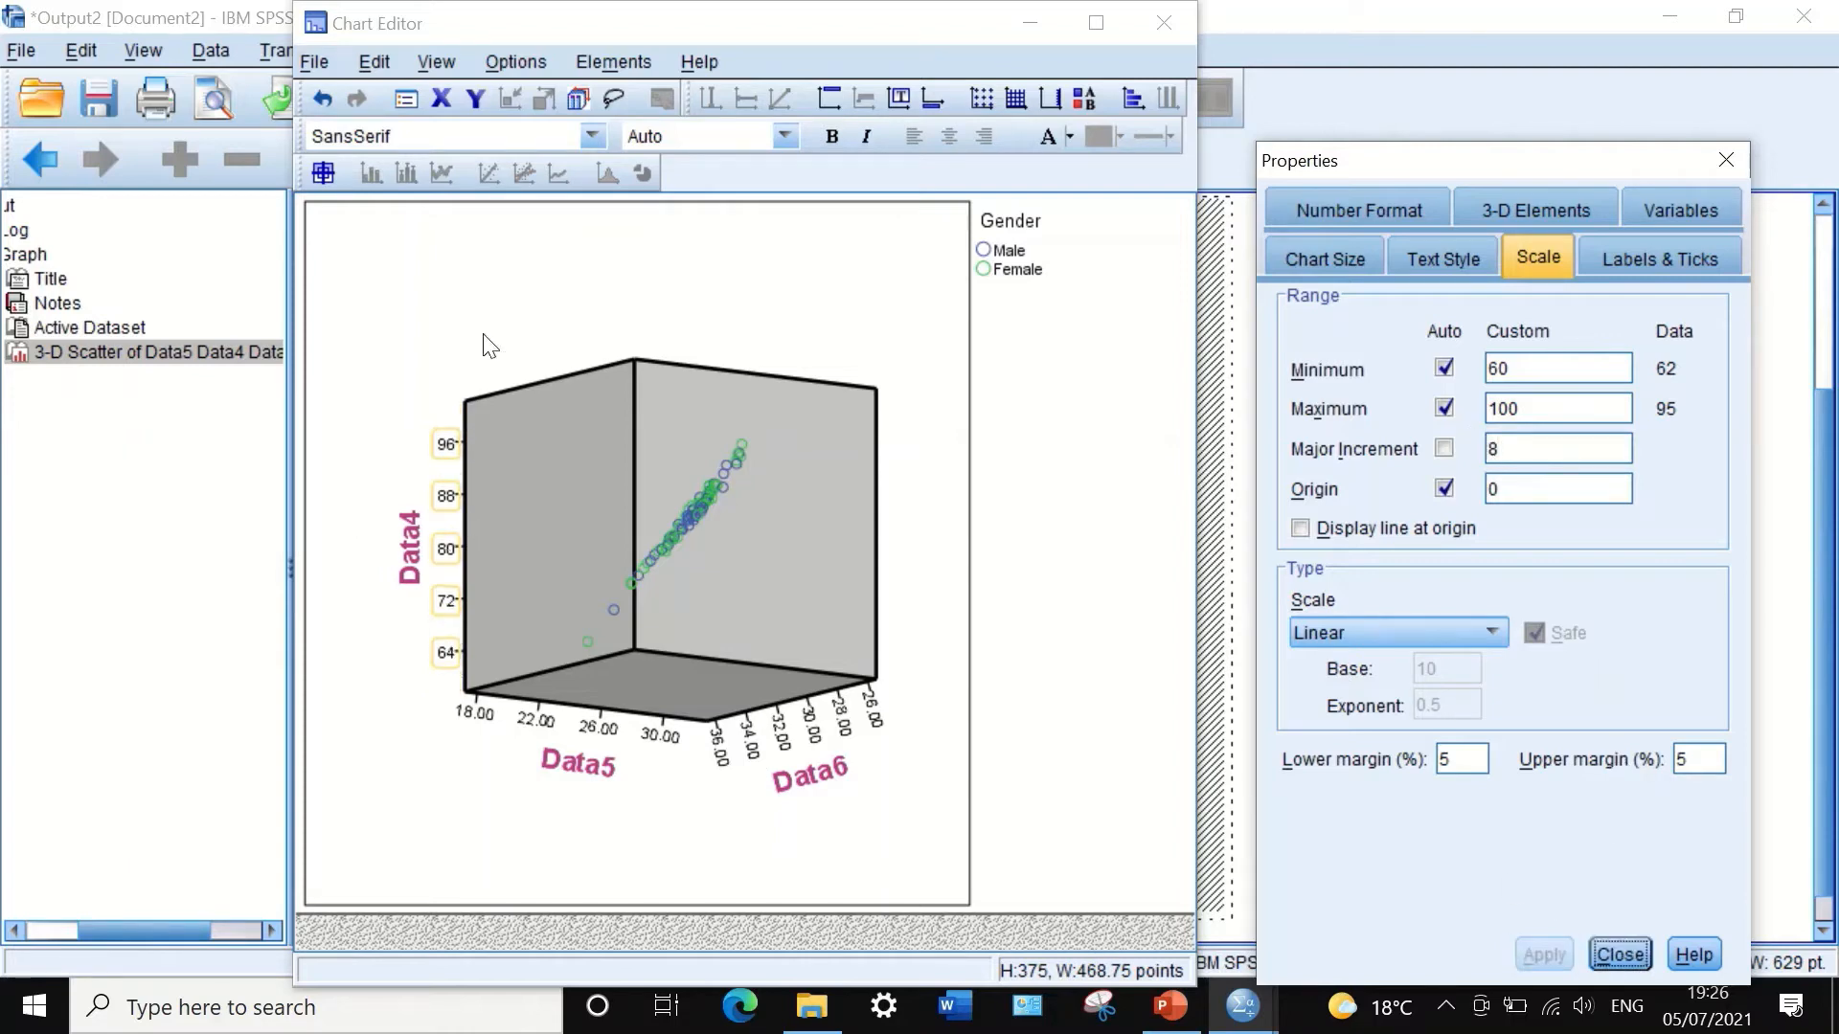
left_click_drag(1510, 448, 1485, 448)
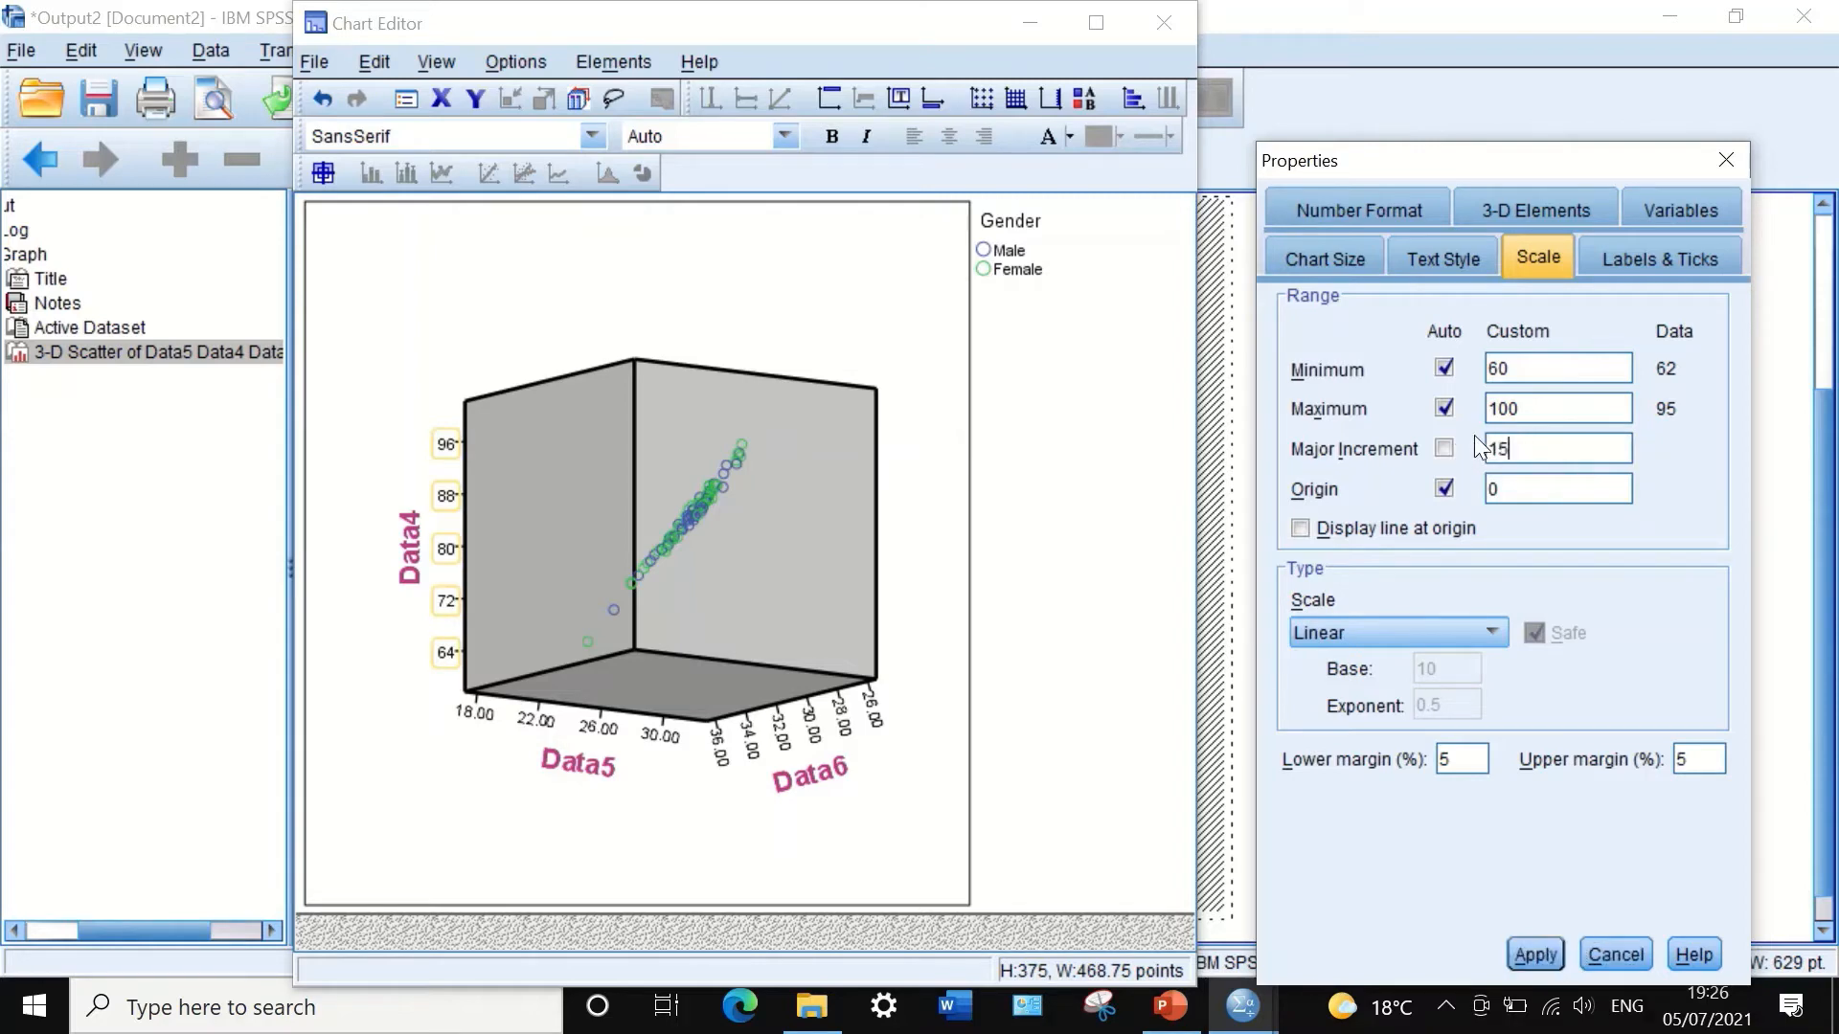
left_click(1536, 956)
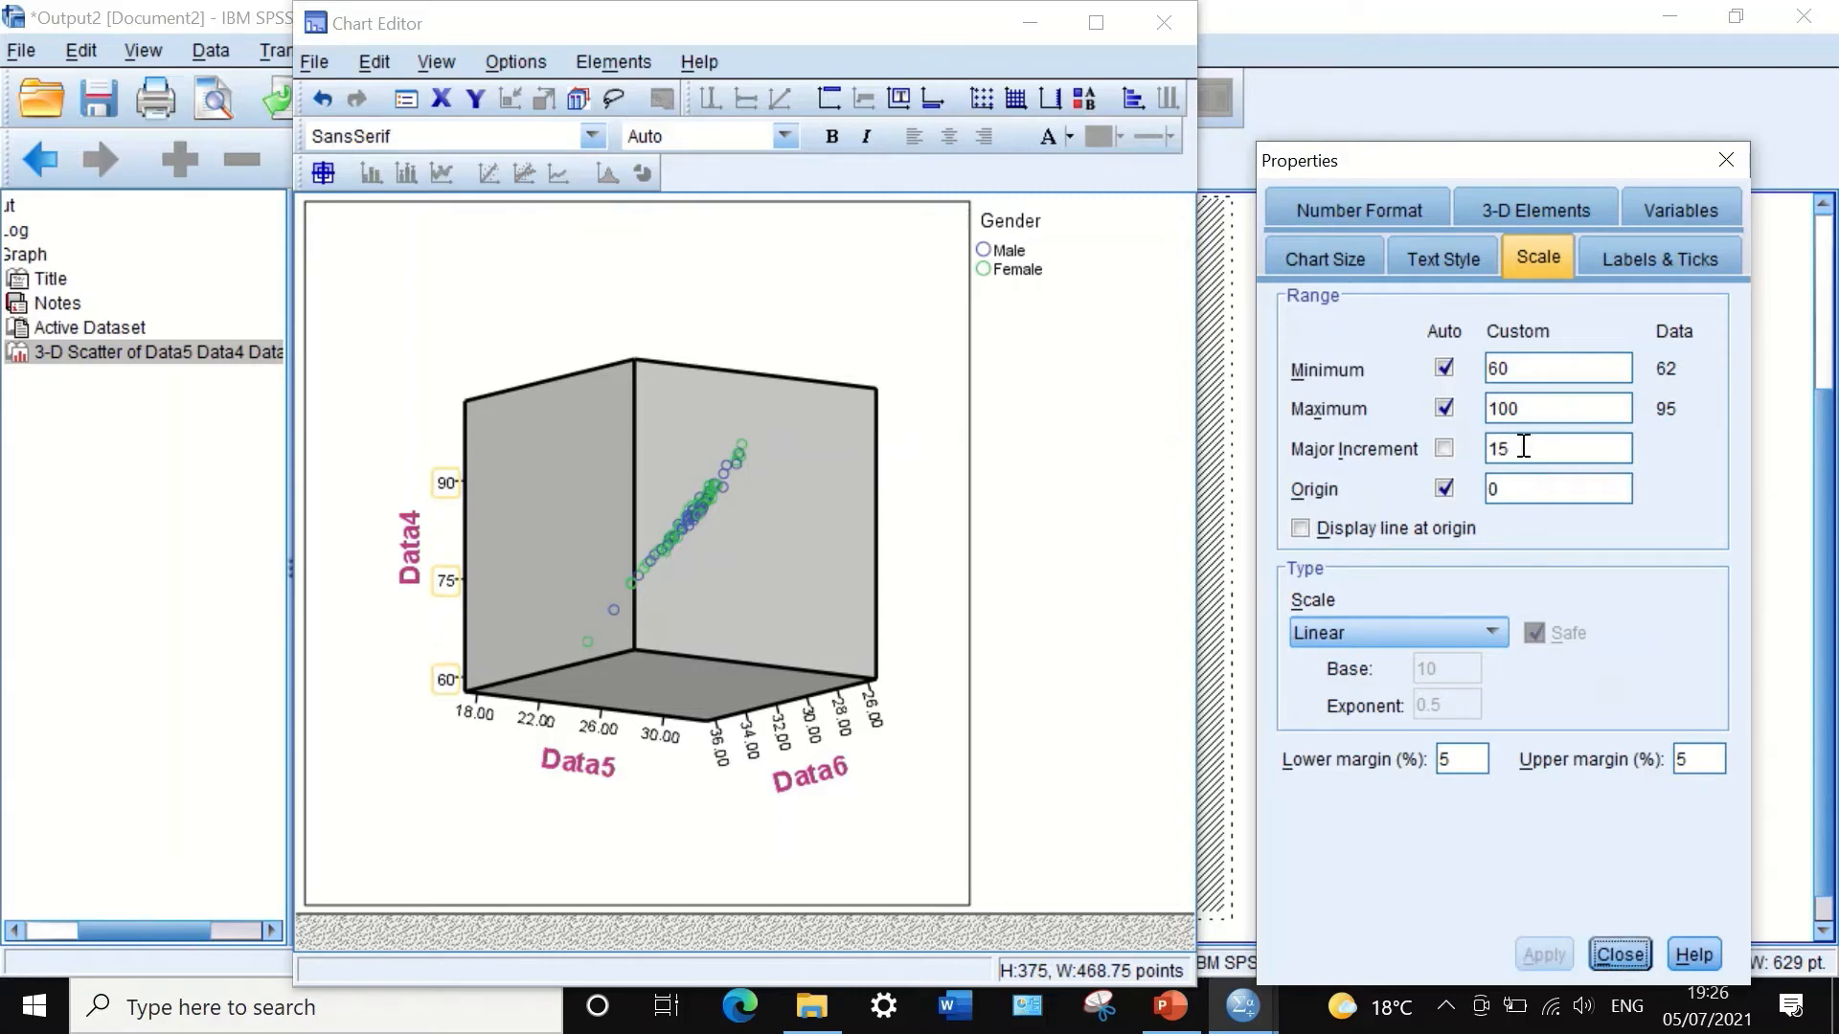
Step: Set the major increment of the Data4 axis scale to 10
left_click_drag(1534, 448, 1494, 447)
type("1")
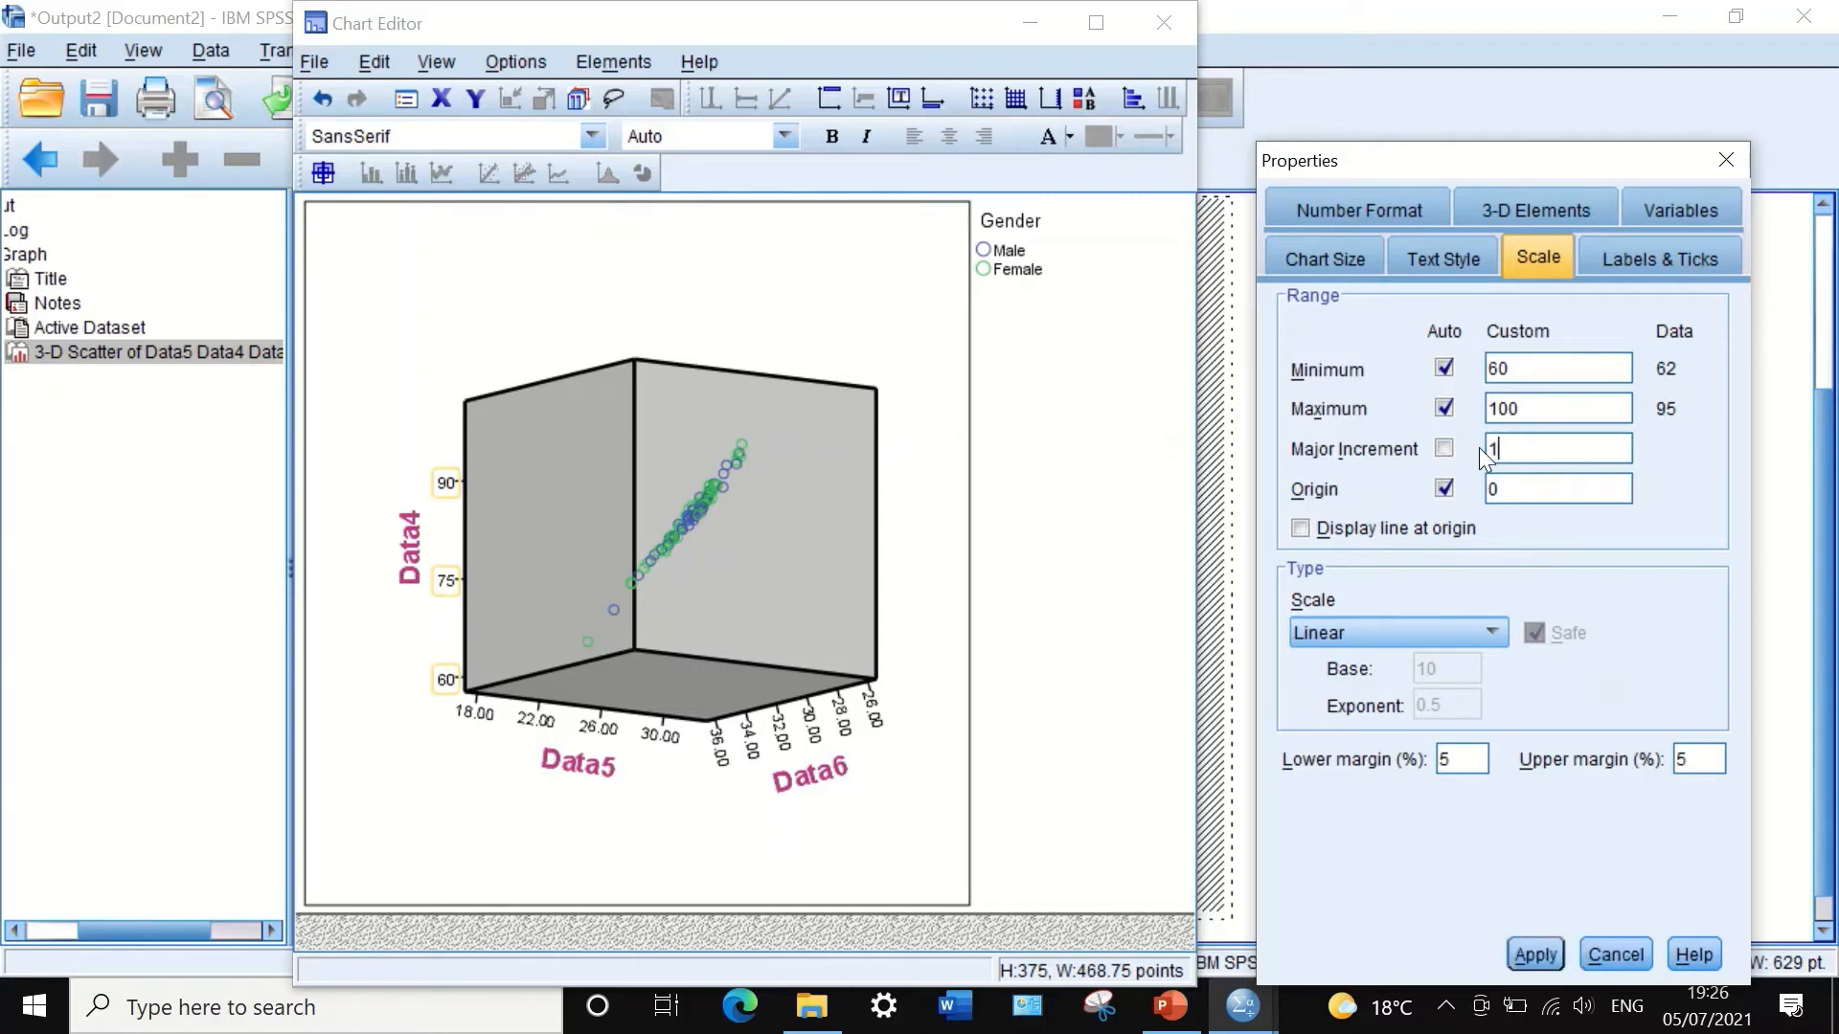
key("Return")
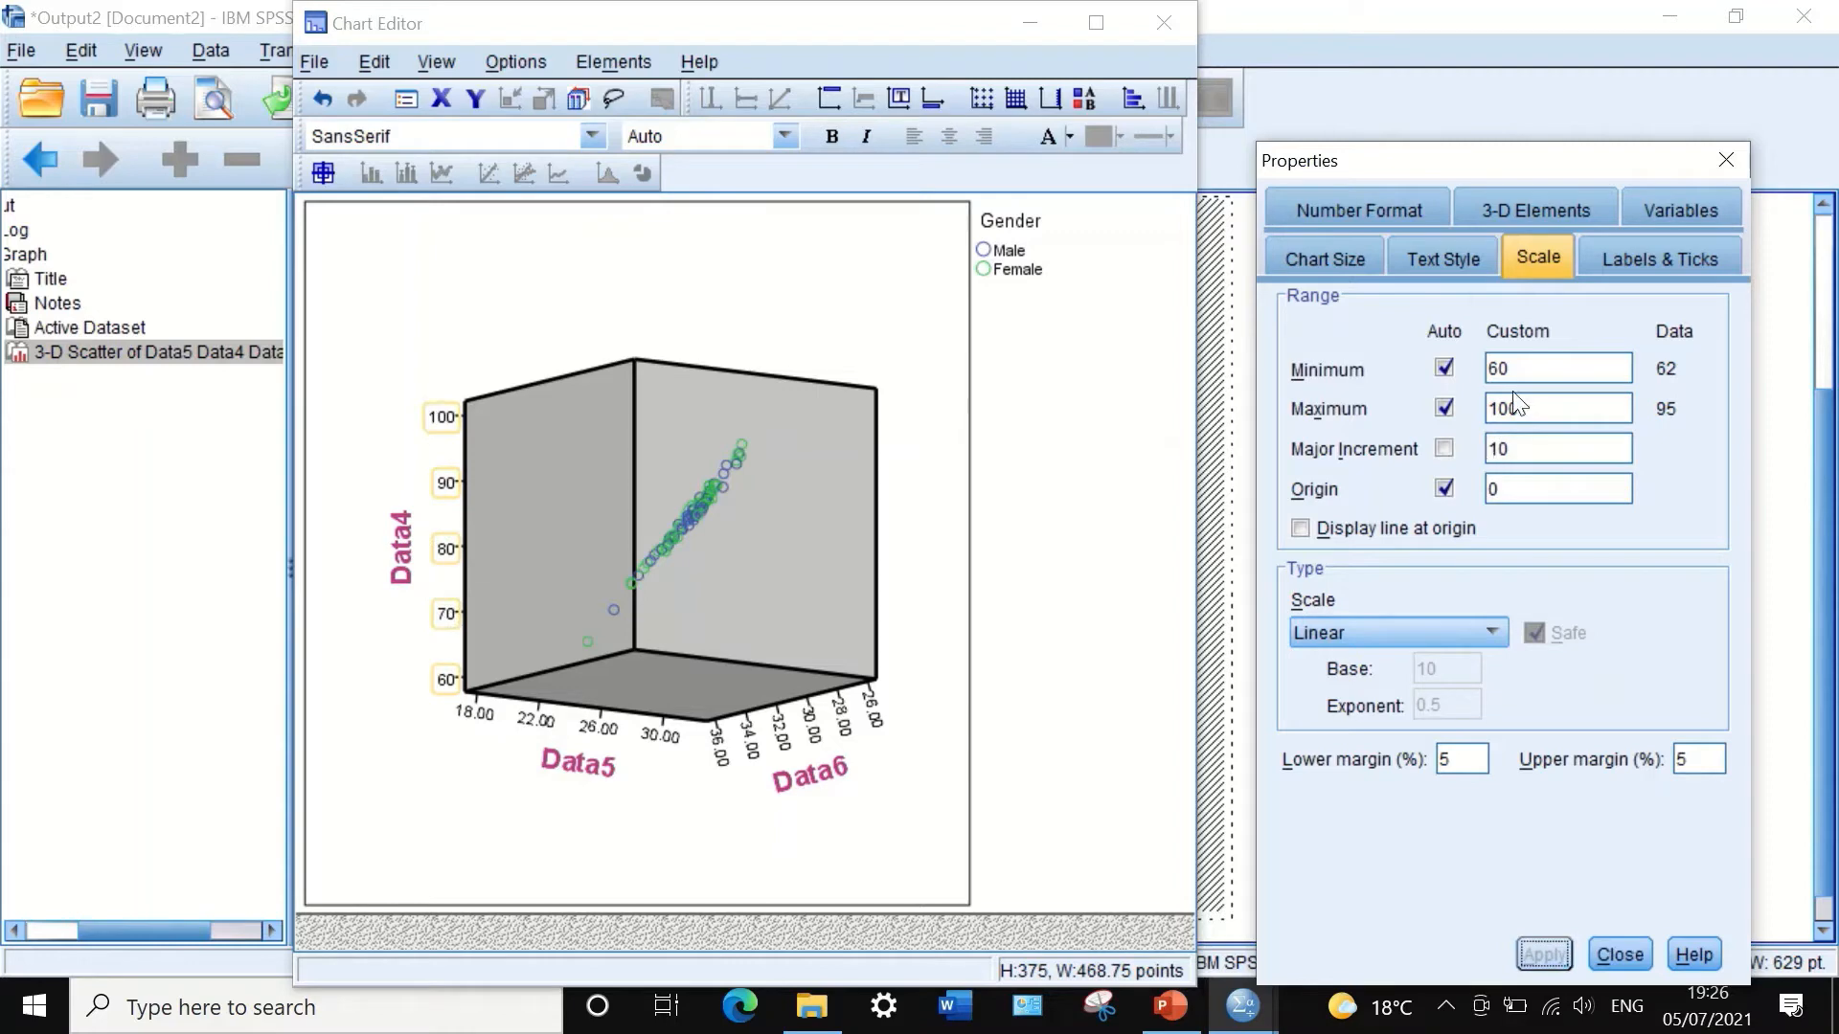
Step: Format the Data5 axis tick labels with 0 decimal places and check the axis scale settings
left_click(650, 737)
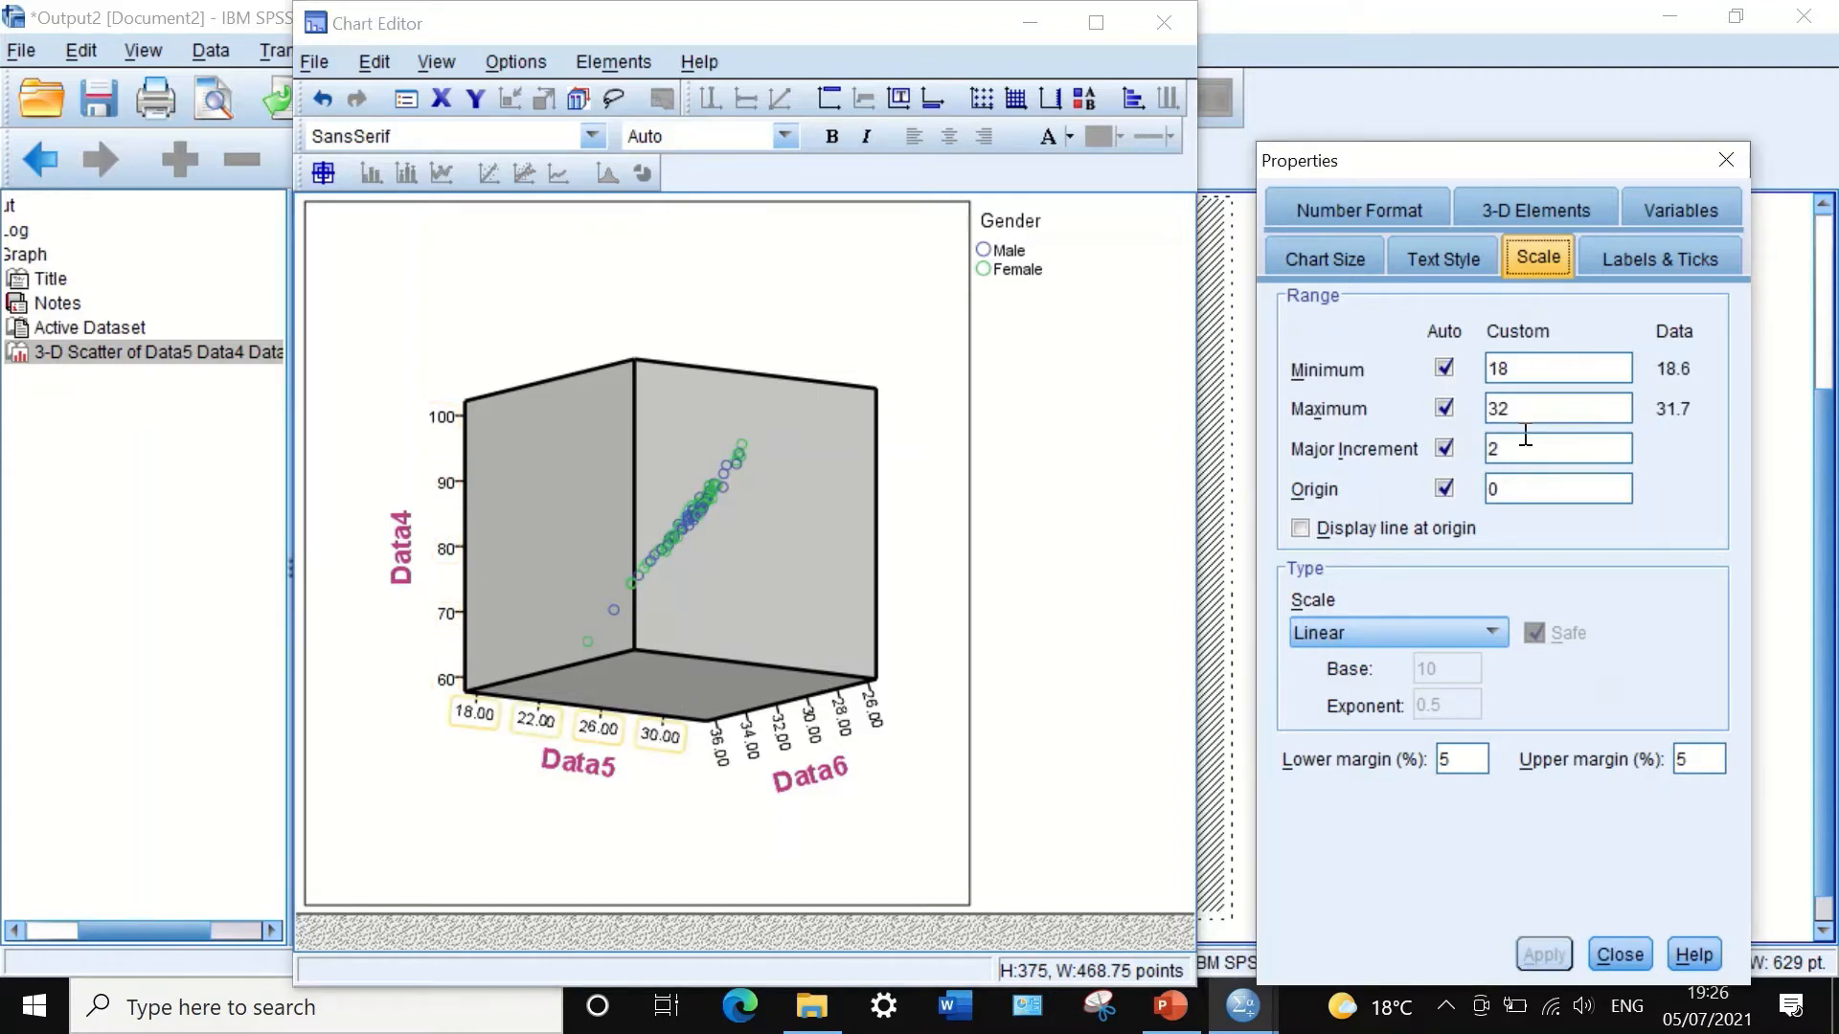
left_click(1365, 217)
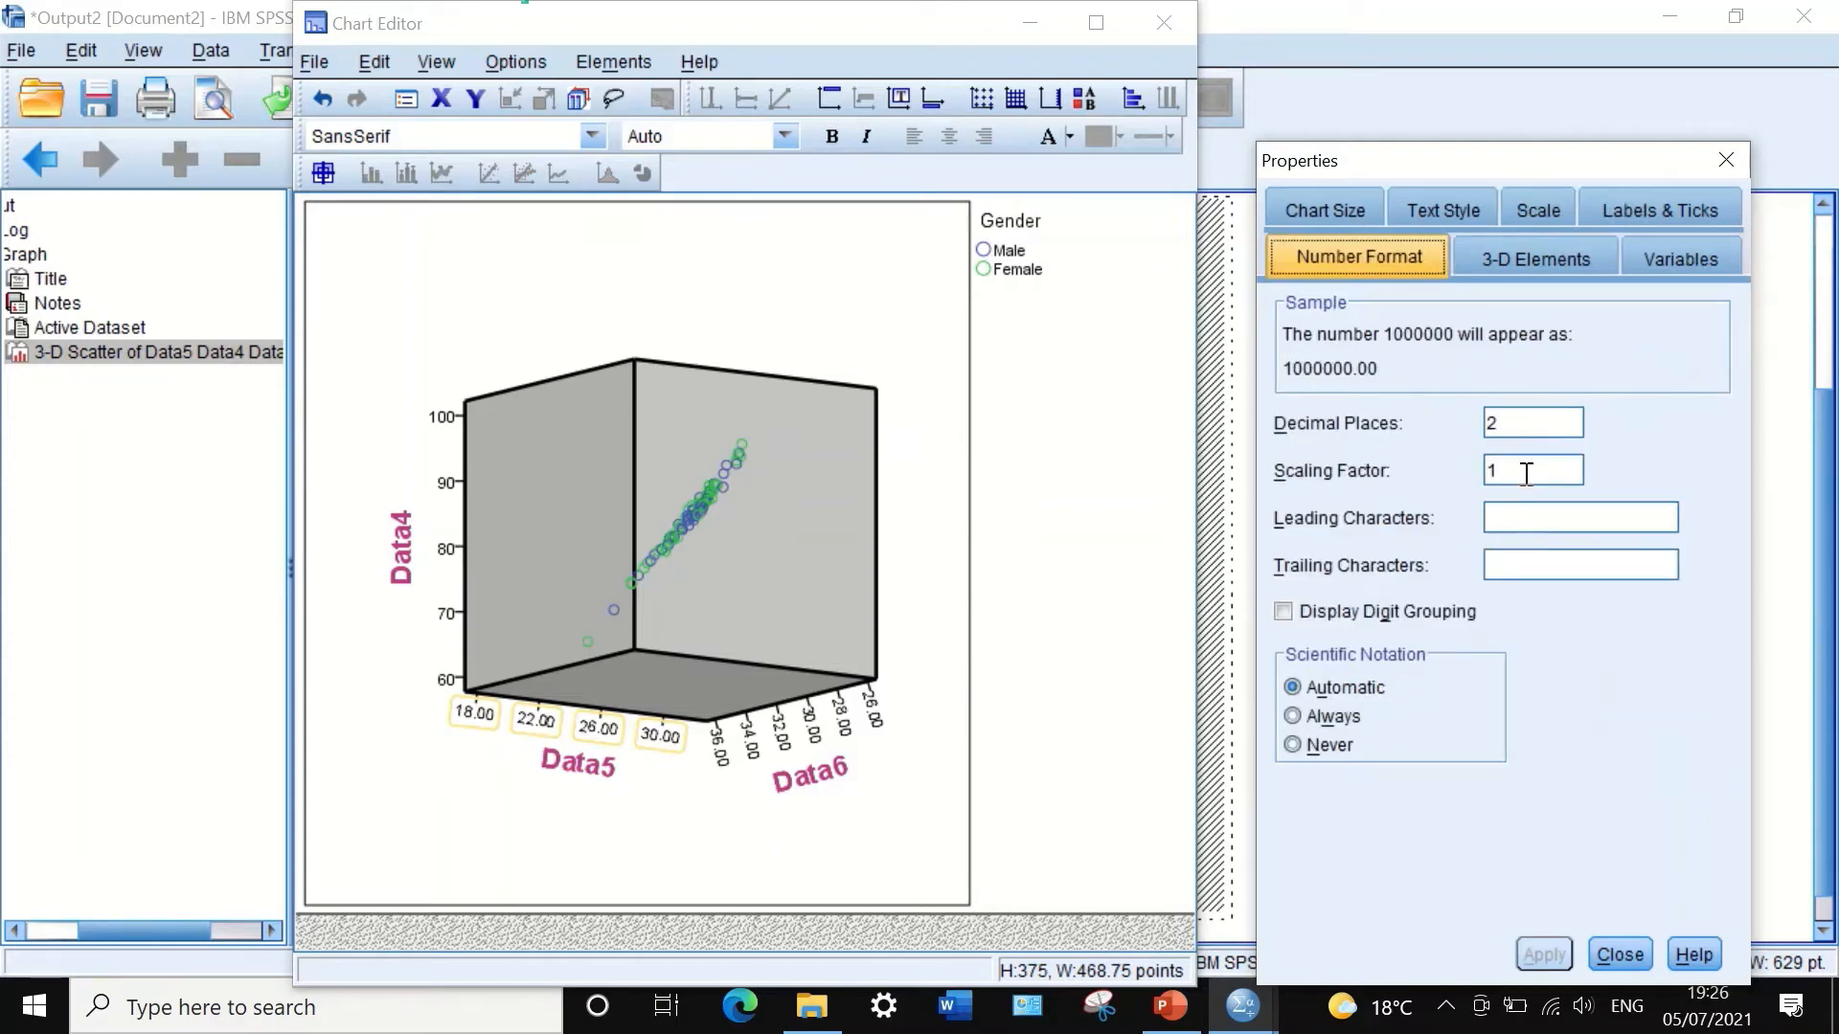
left_click_drag(1519, 423, 1439, 410)
type("0")
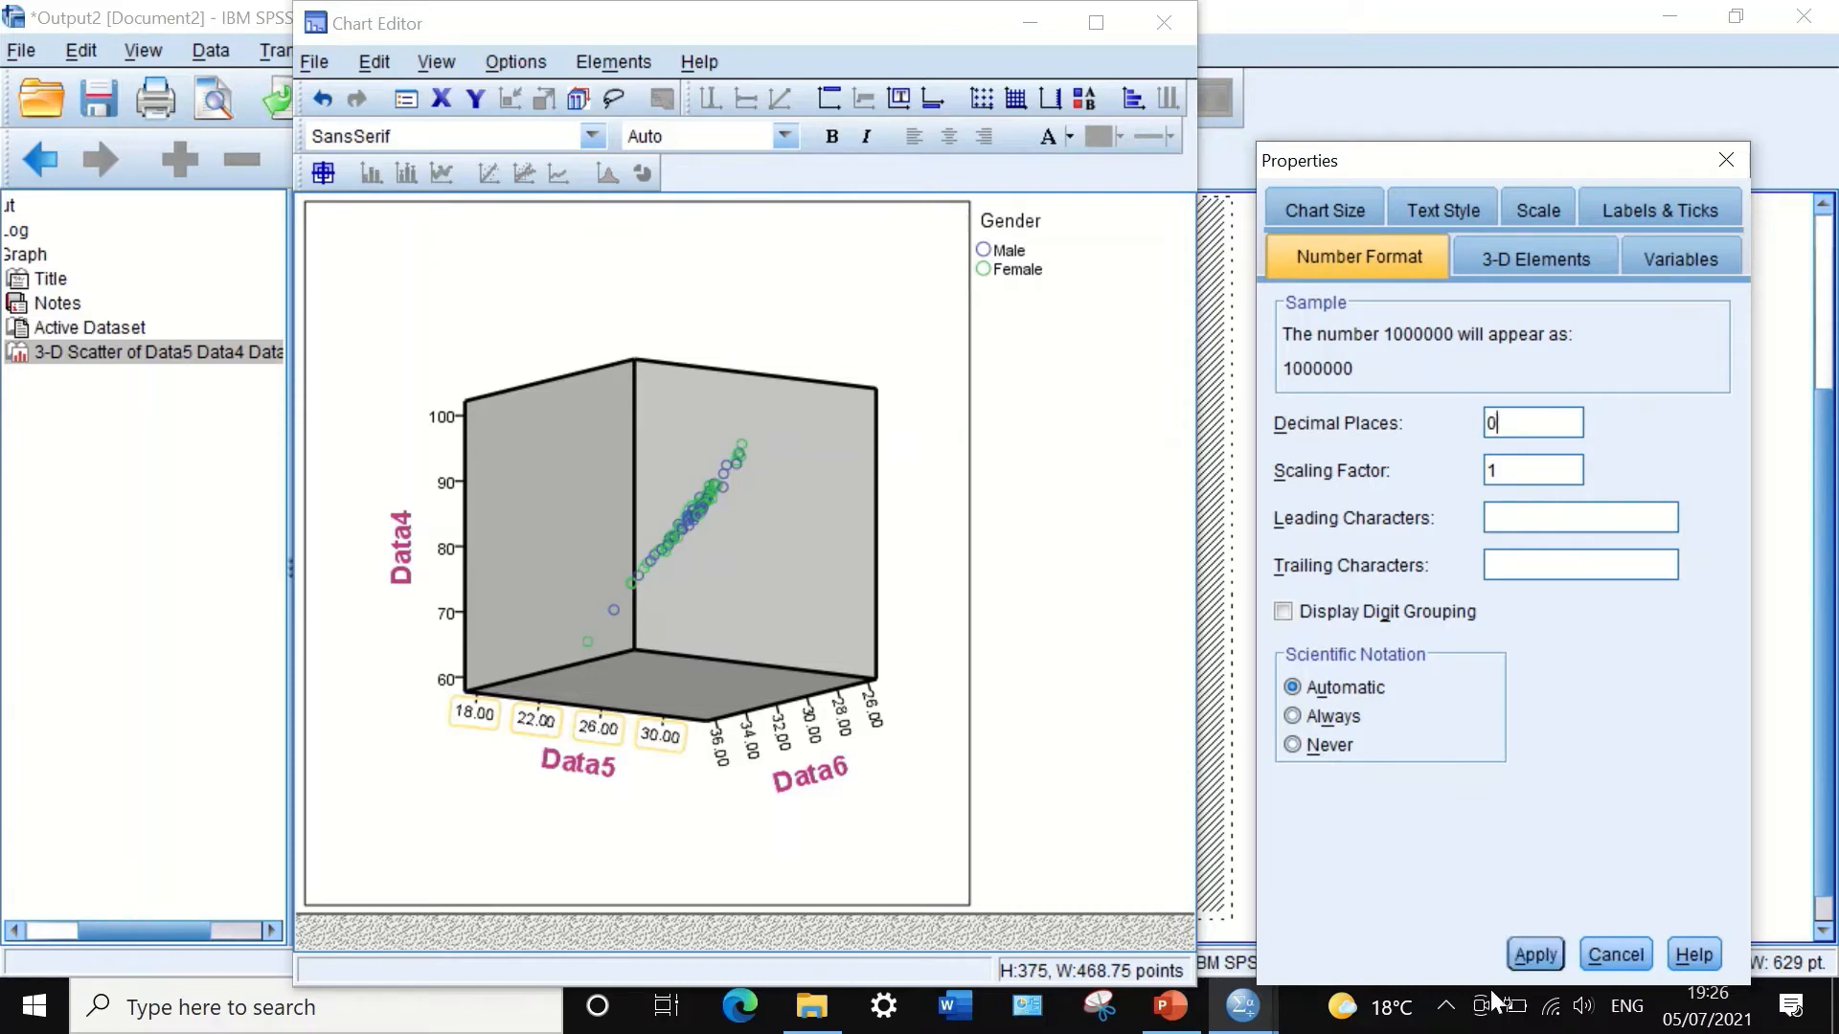
left_click(1532, 954)
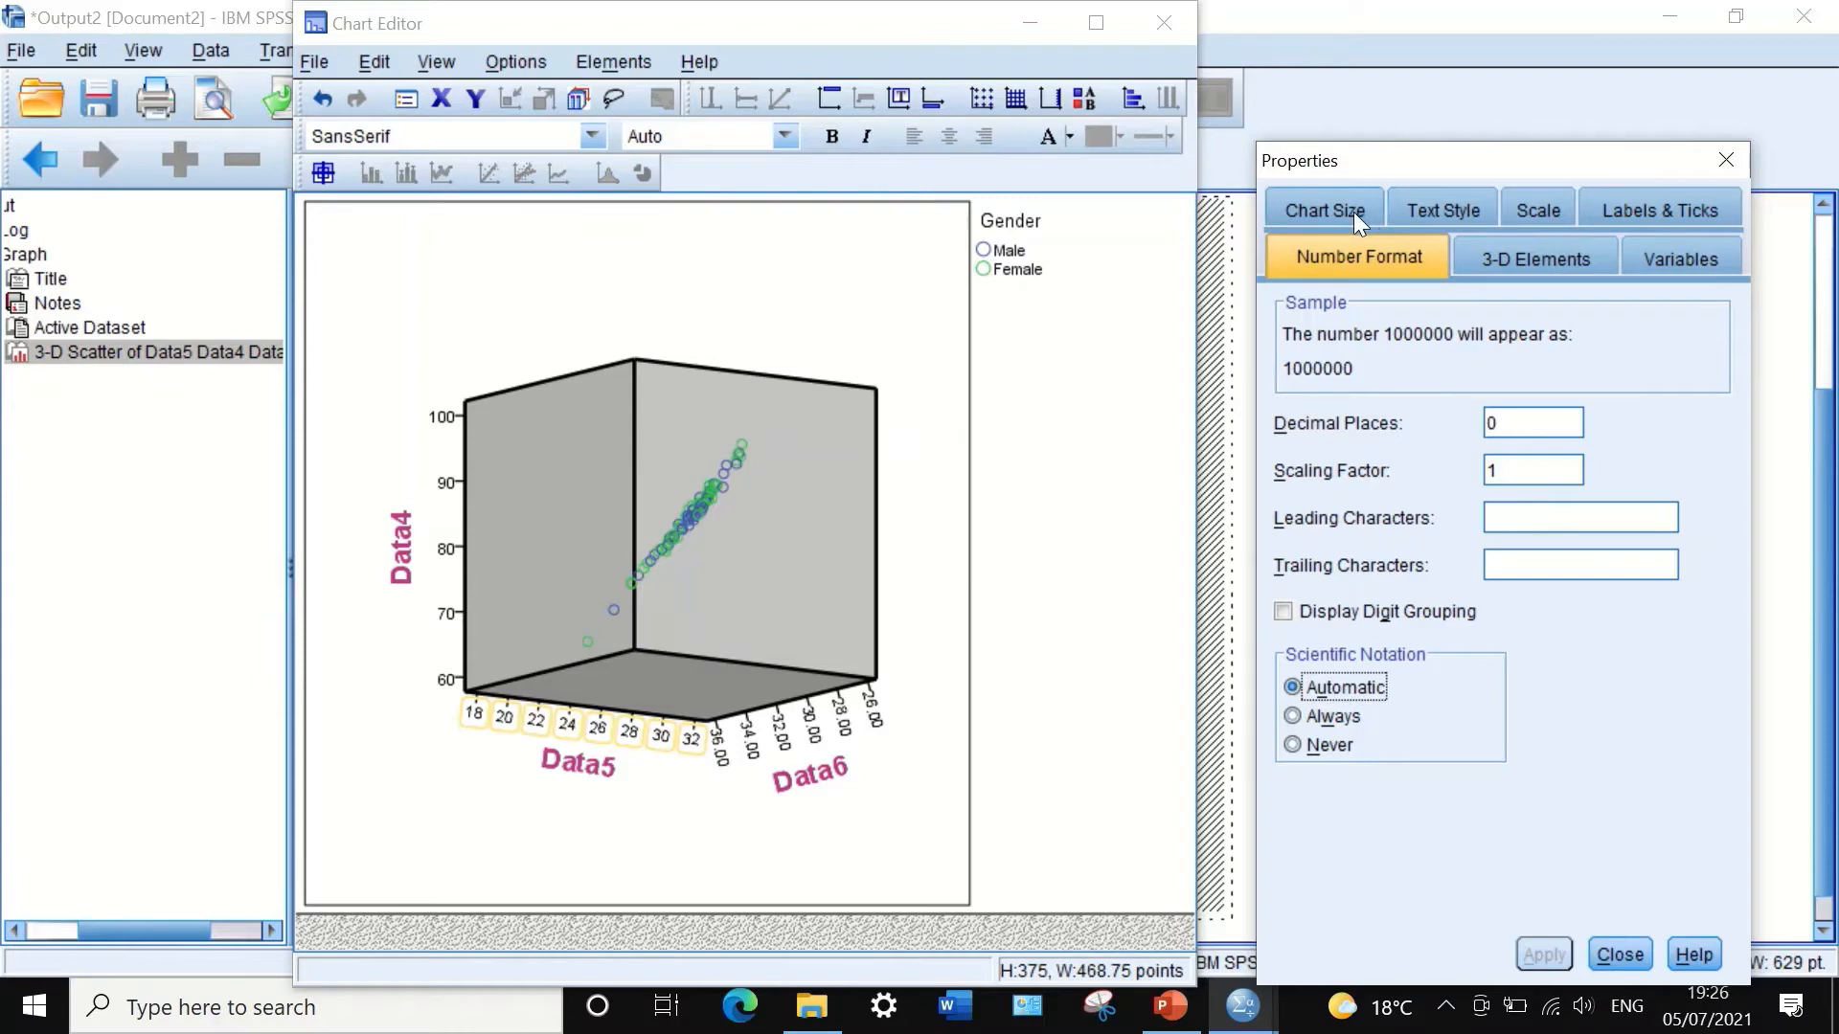
left_click(1538, 212)
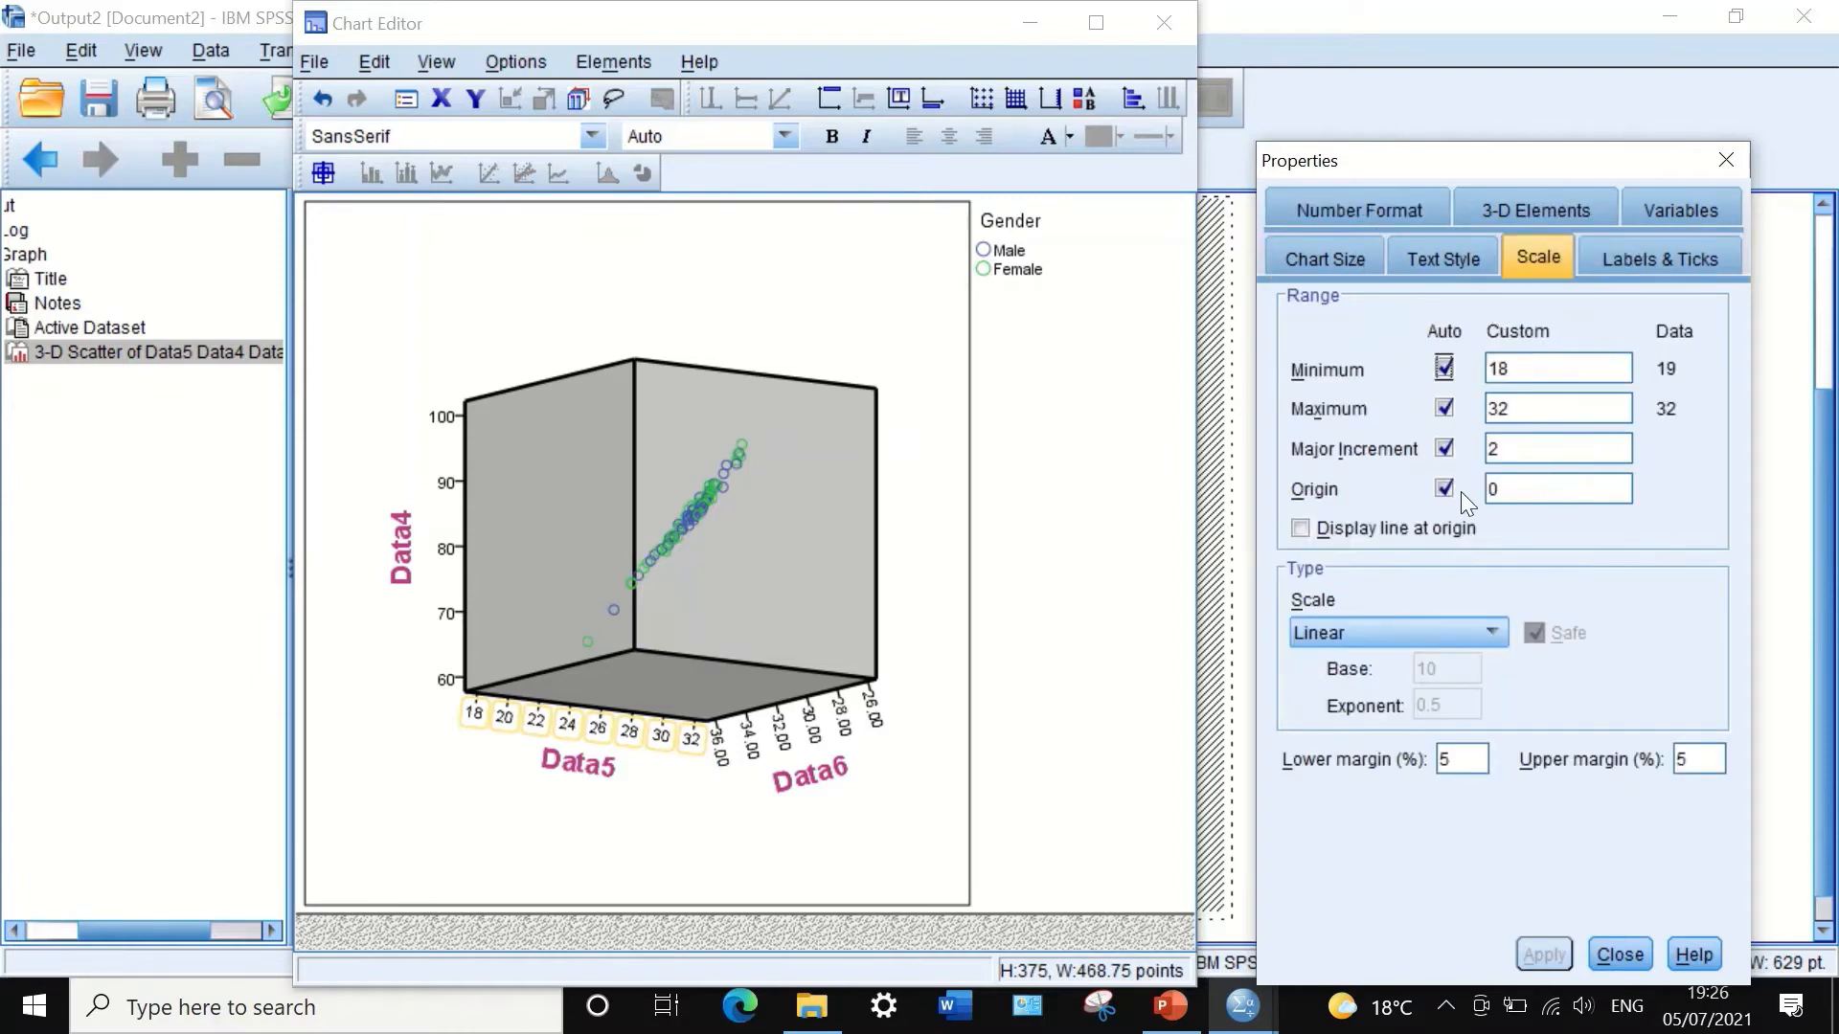
Step: Format the Data6 axis tick labels with 0 decimal places and check the axis scale settings
left_click(847, 720)
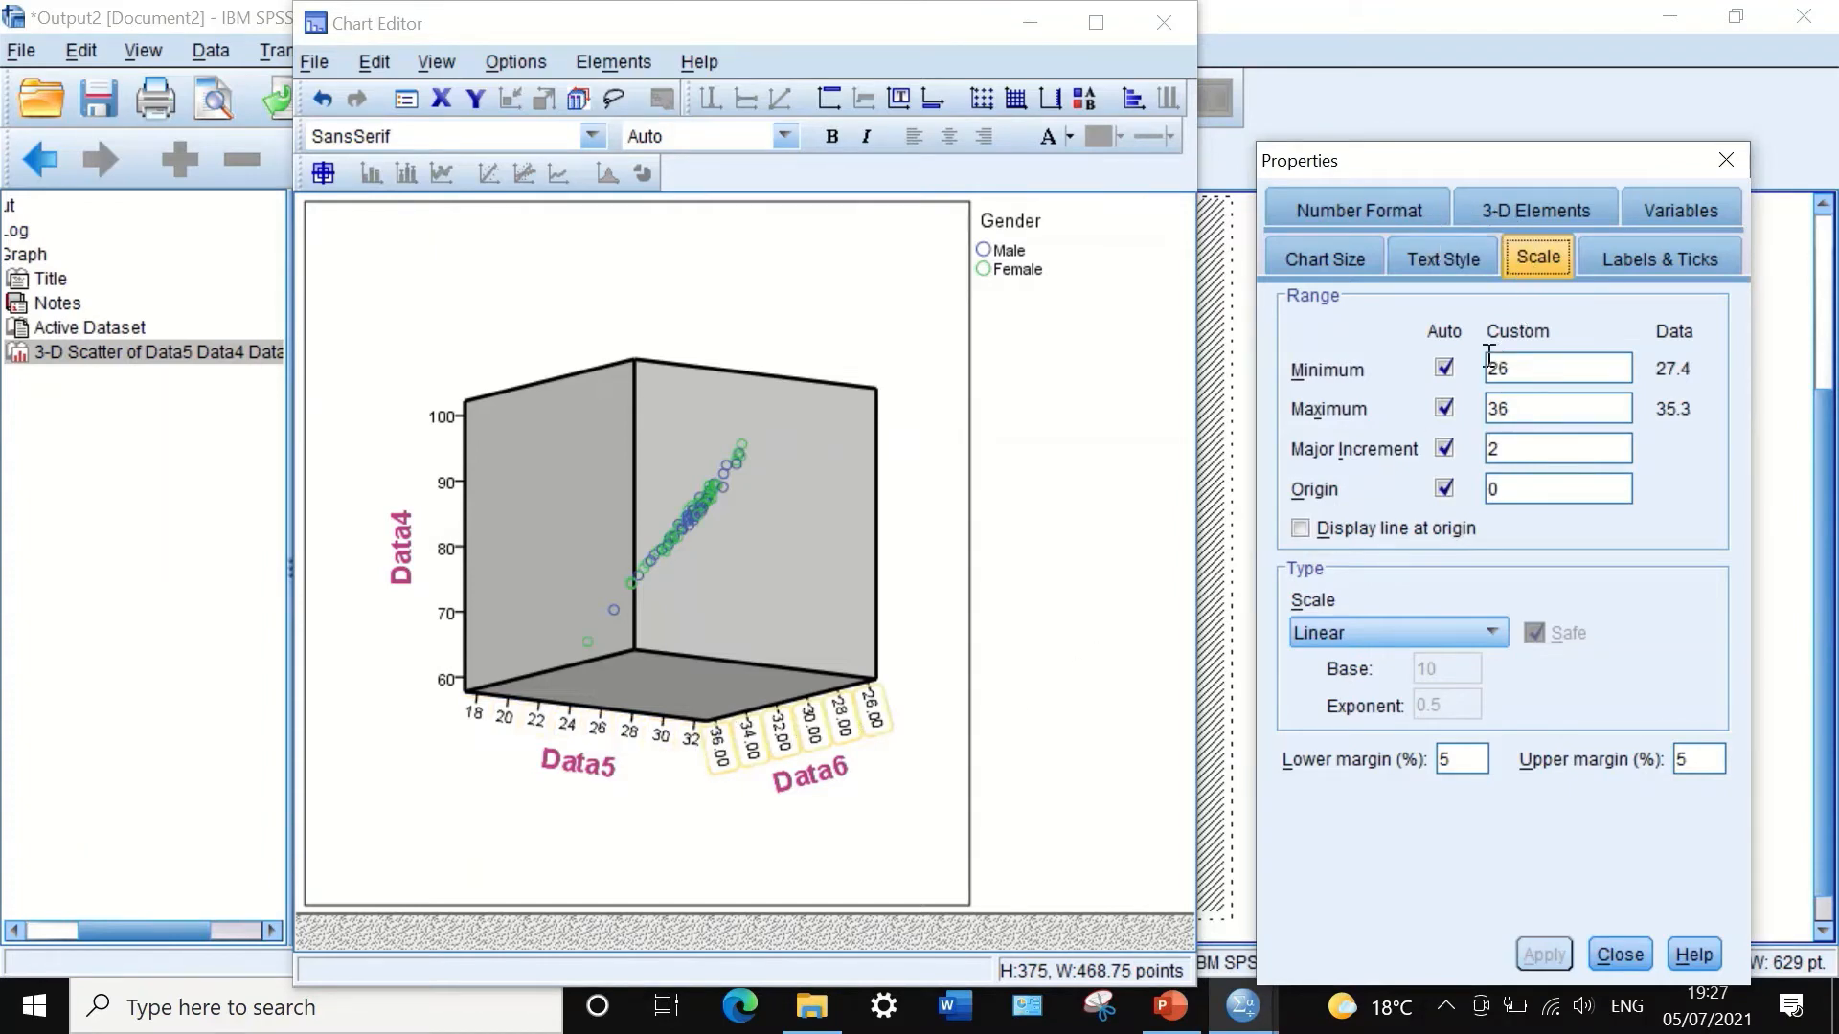
left_click(1409, 211)
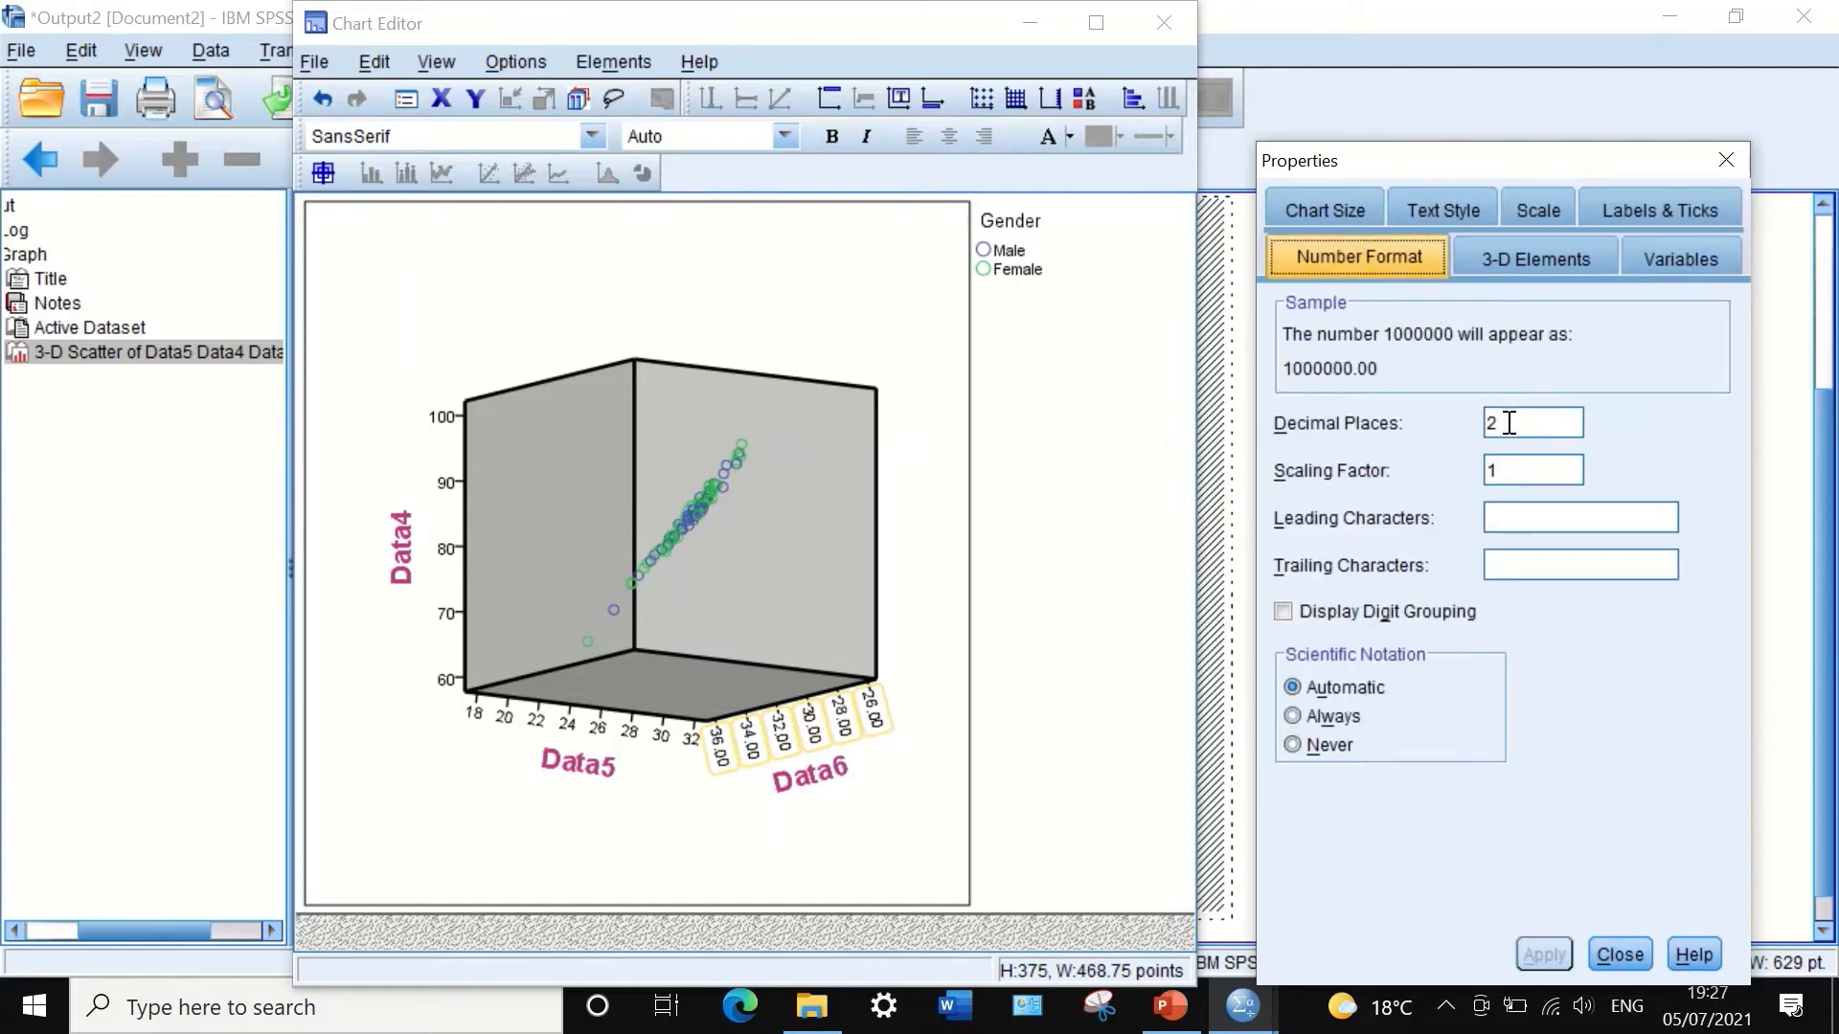
left_click(1509, 422)
type("0")
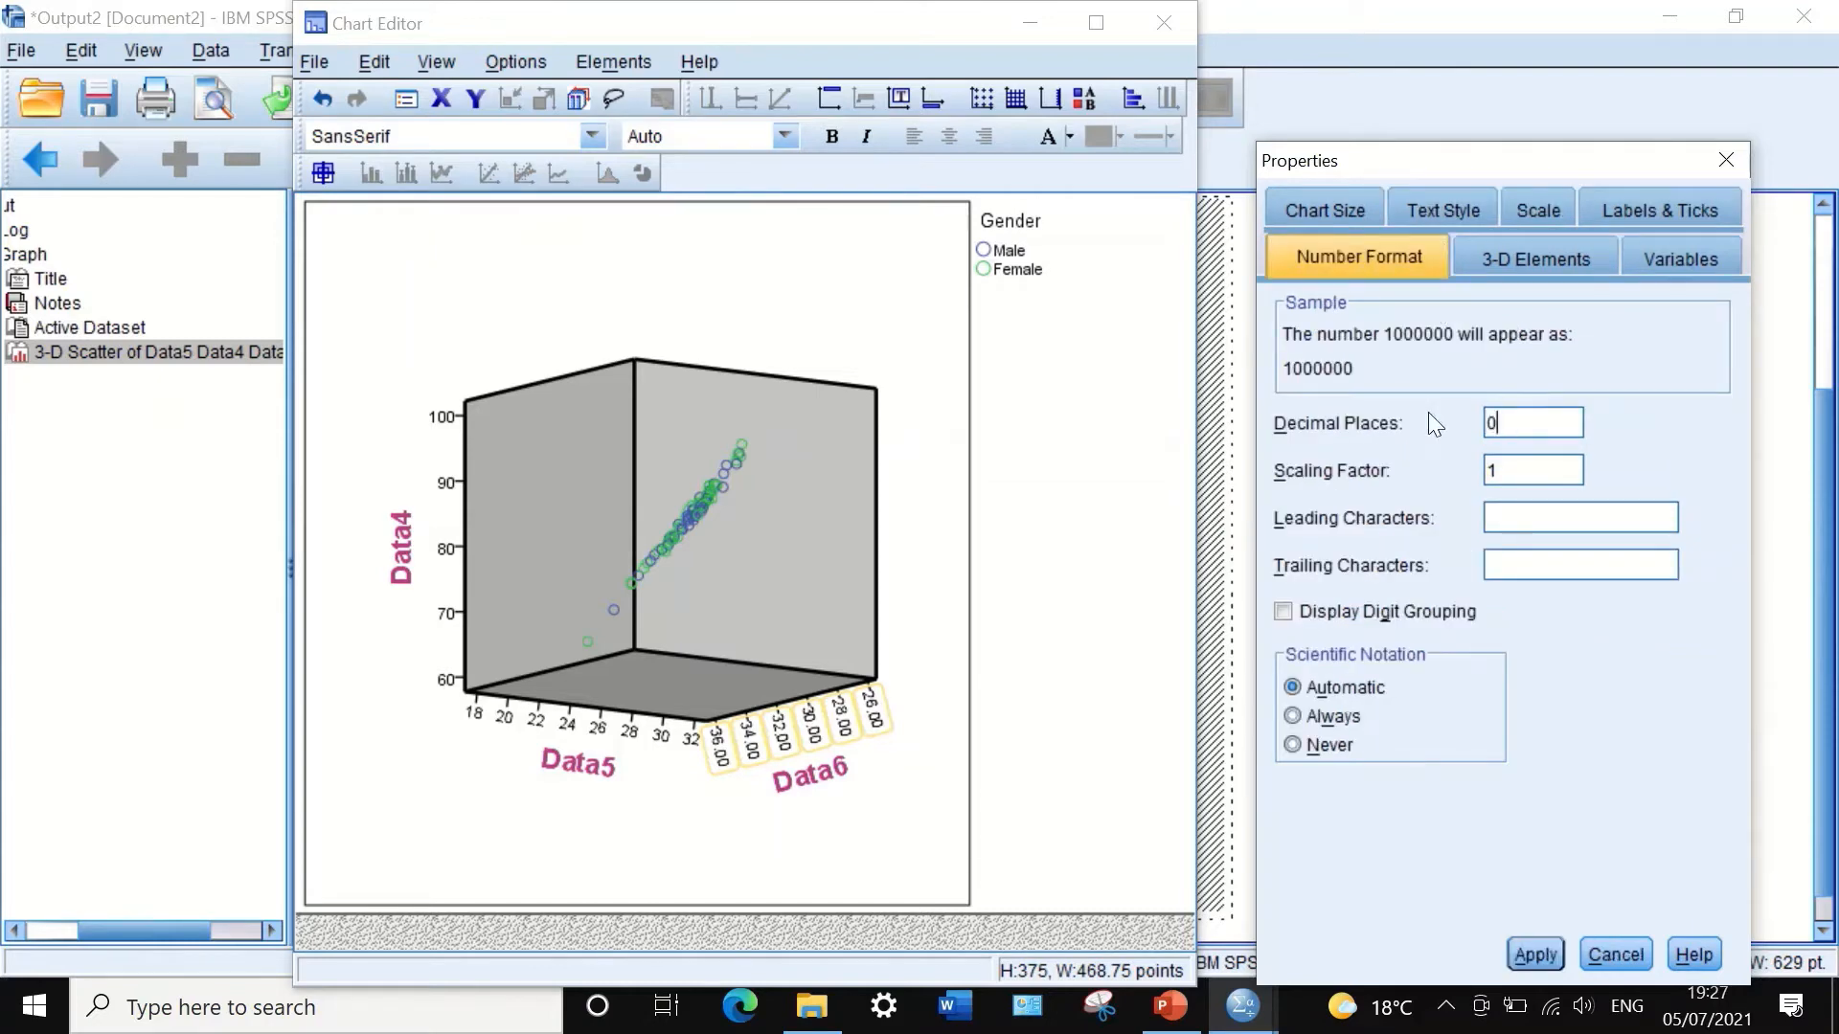
left_click(1535, 954)
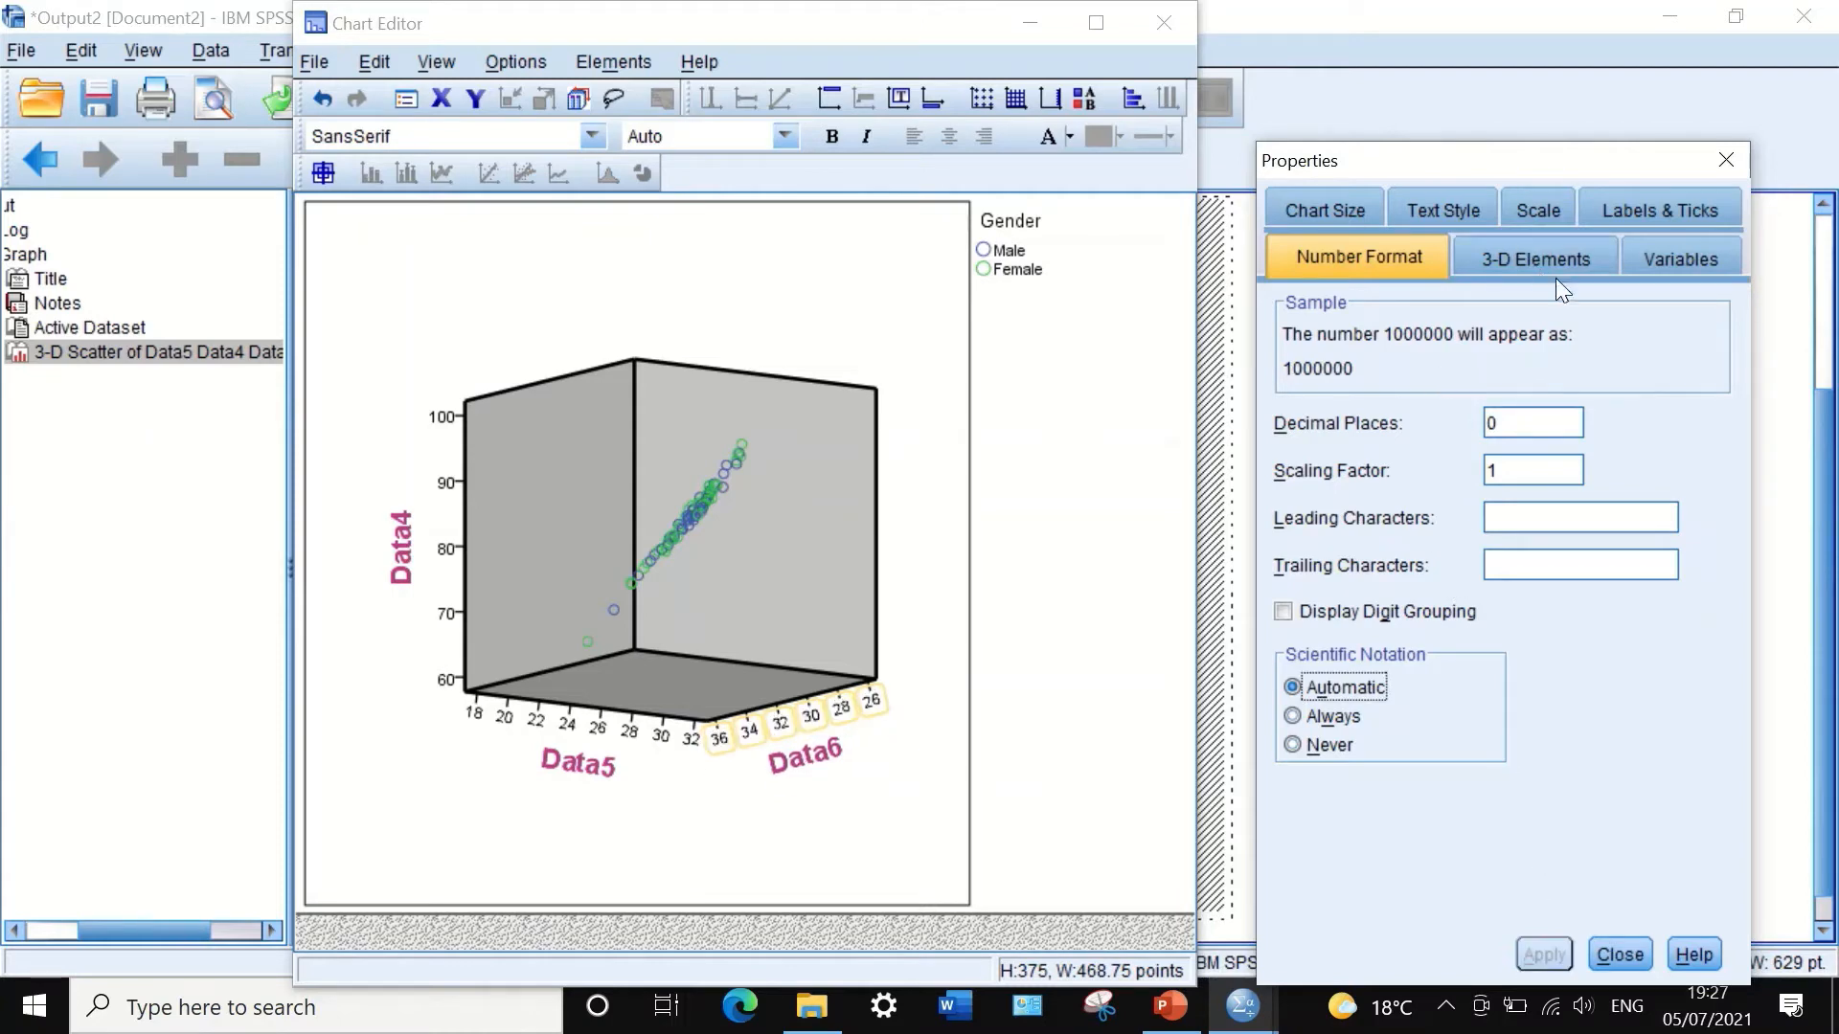
left_click(1523, 205)
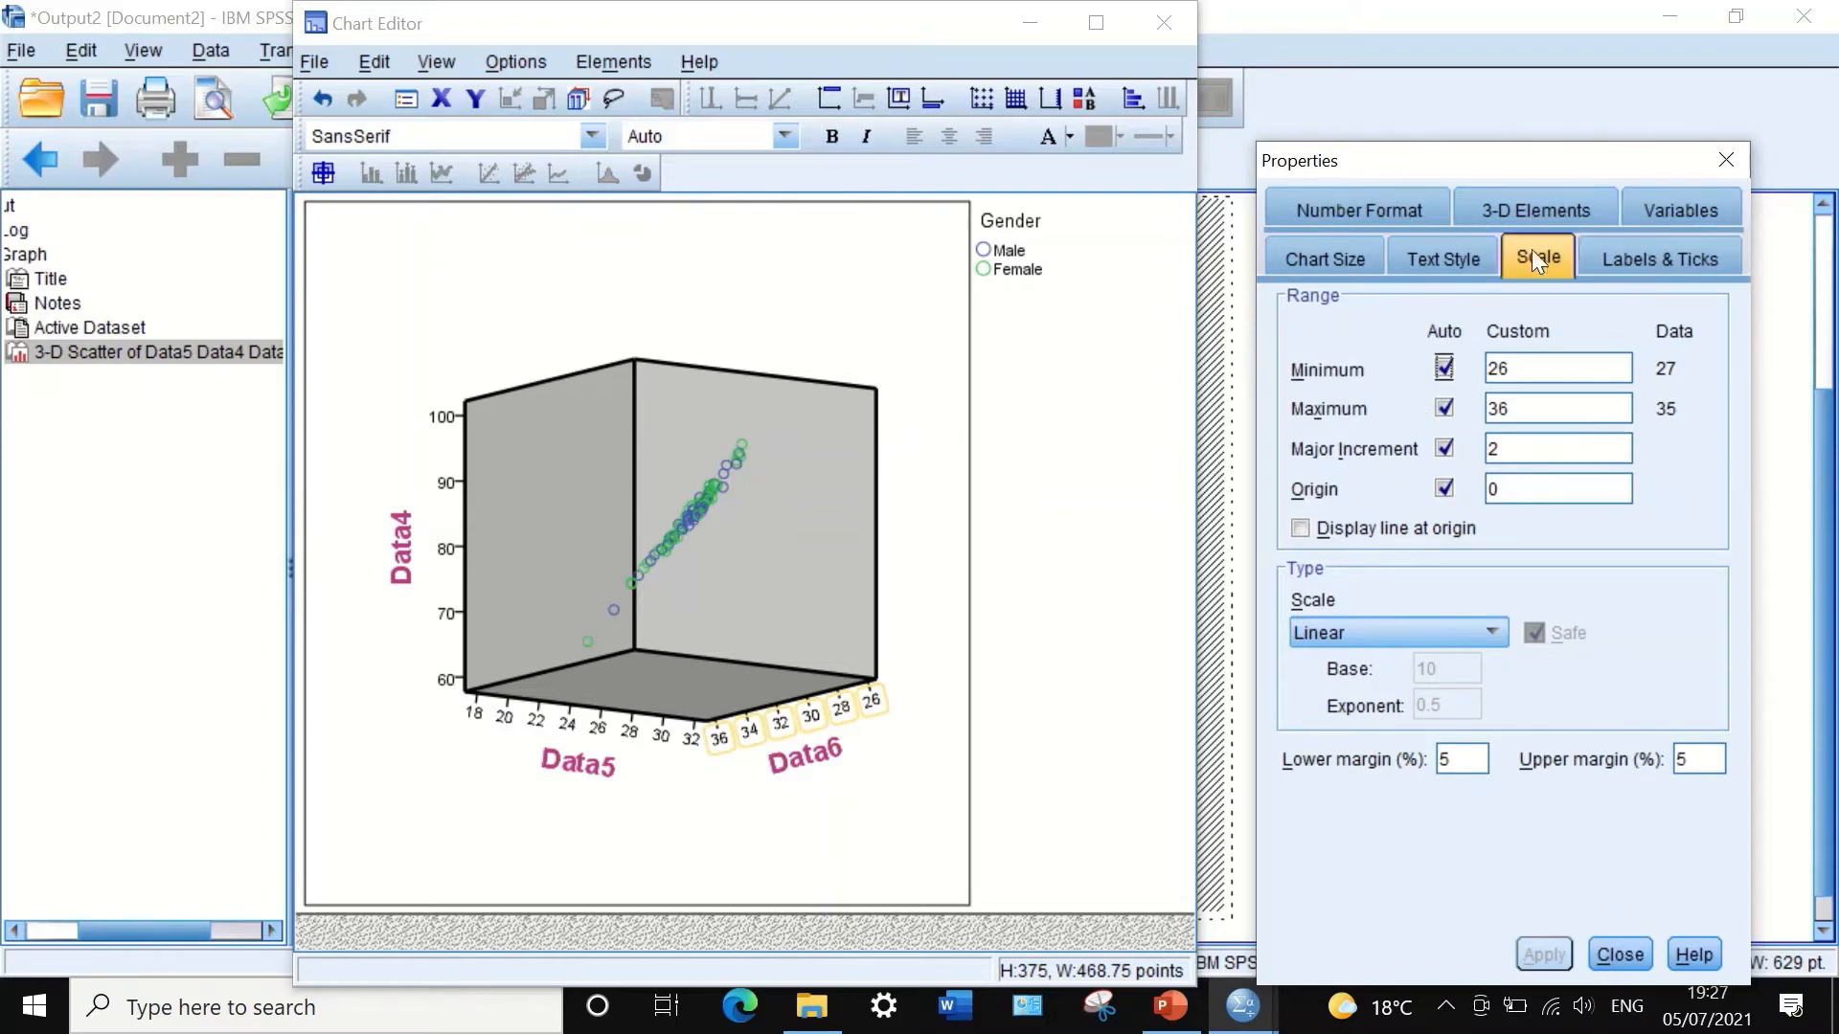
Step: Colour the Data6 axis tick labels red (239, 51, 56) and close the properties
left_click(1406, 261)
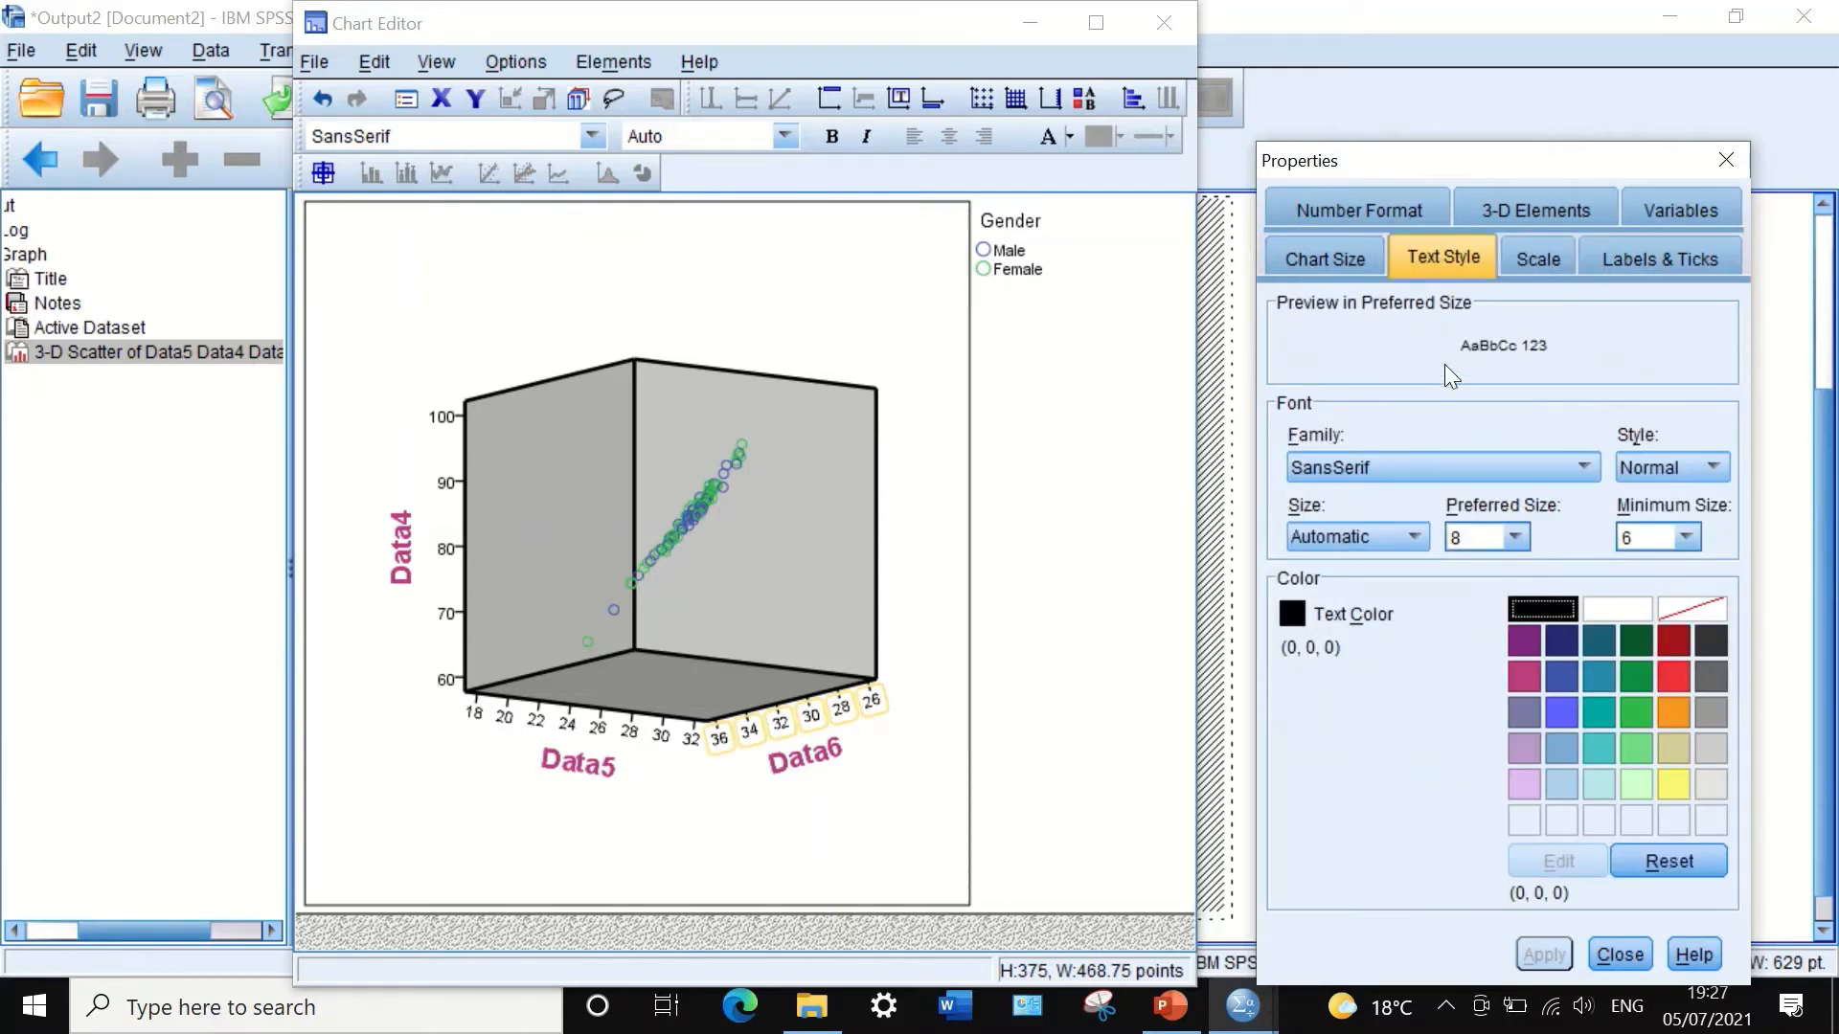
left_click(1672, 676)
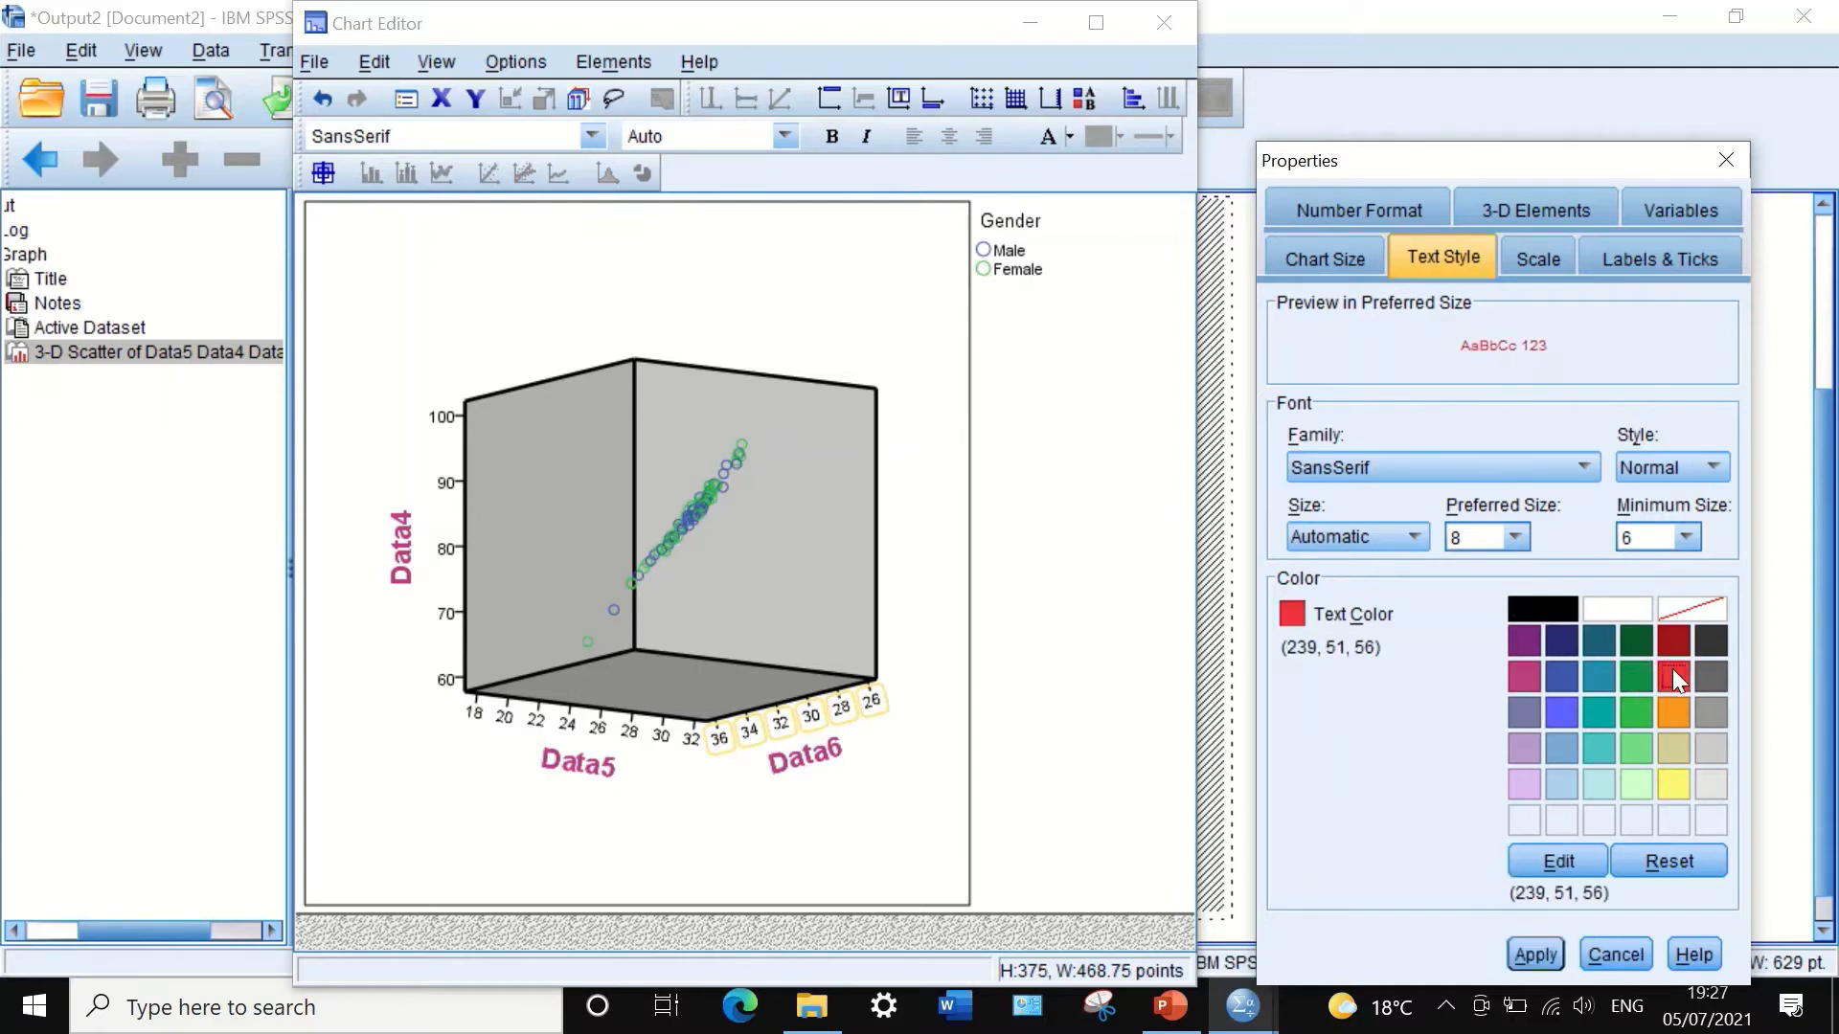
left_click(1543, 954)
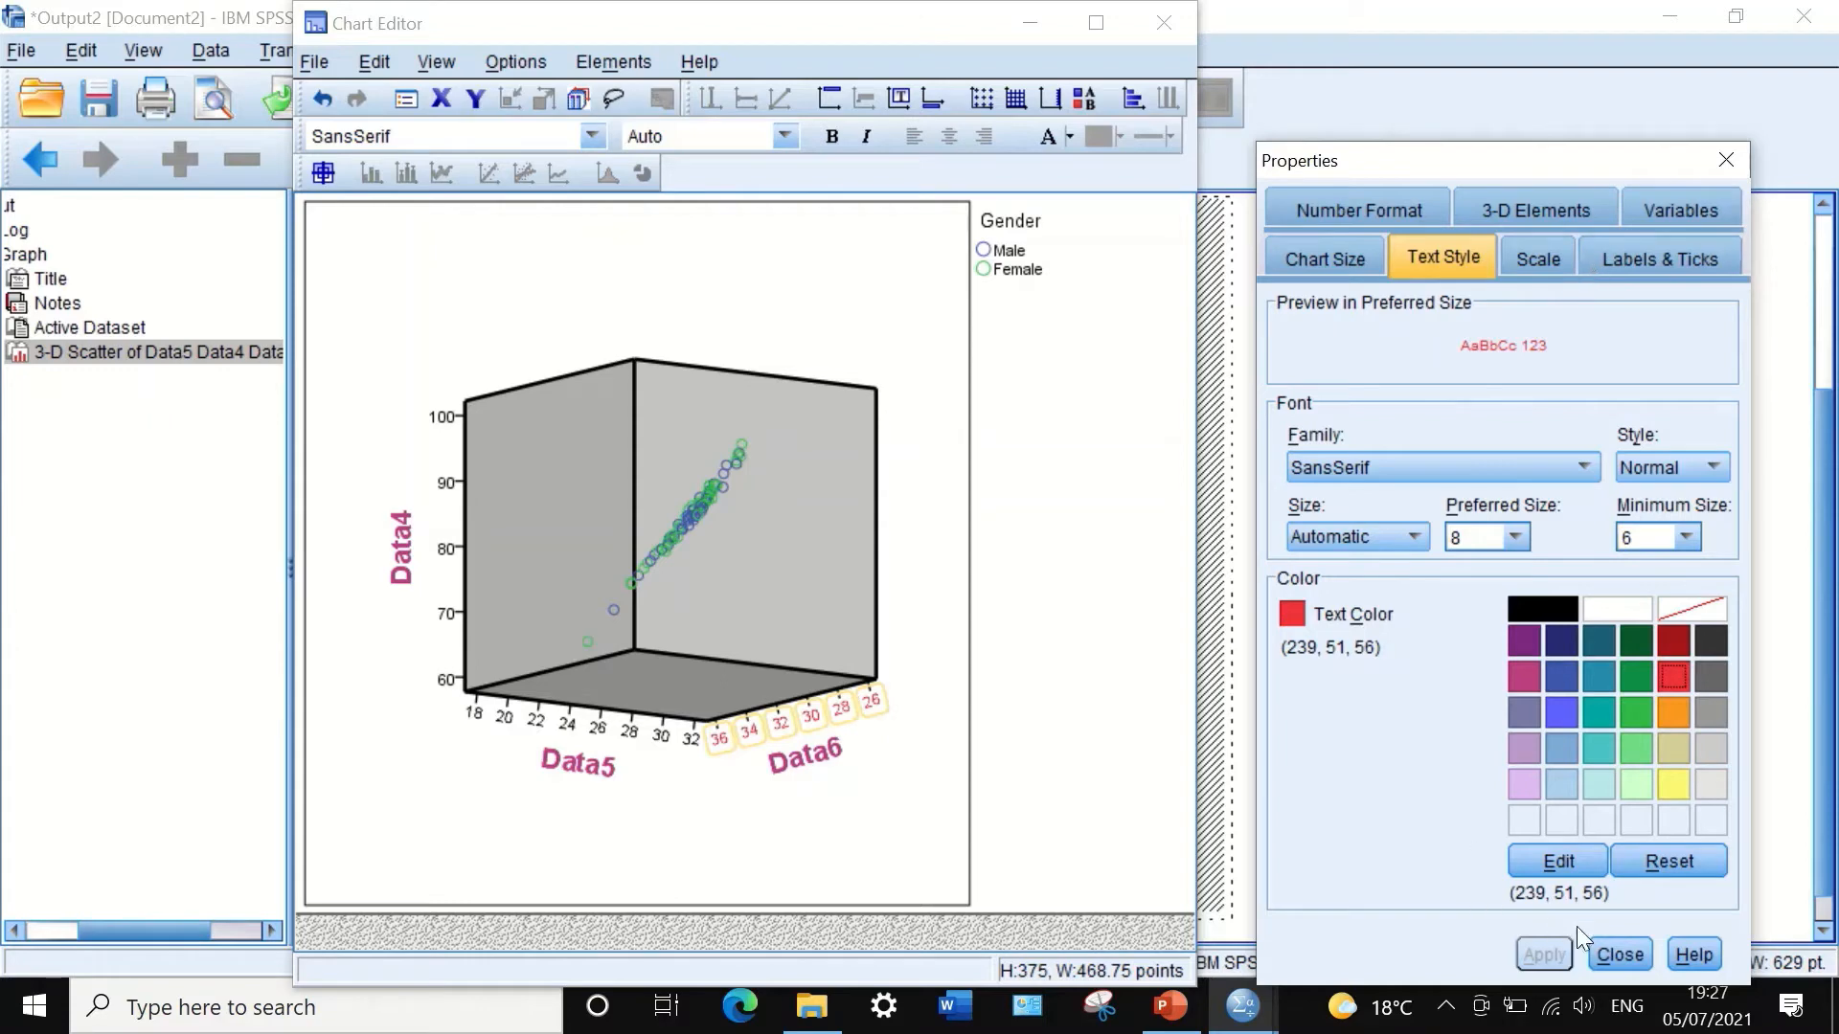
left_click(1621, 954)
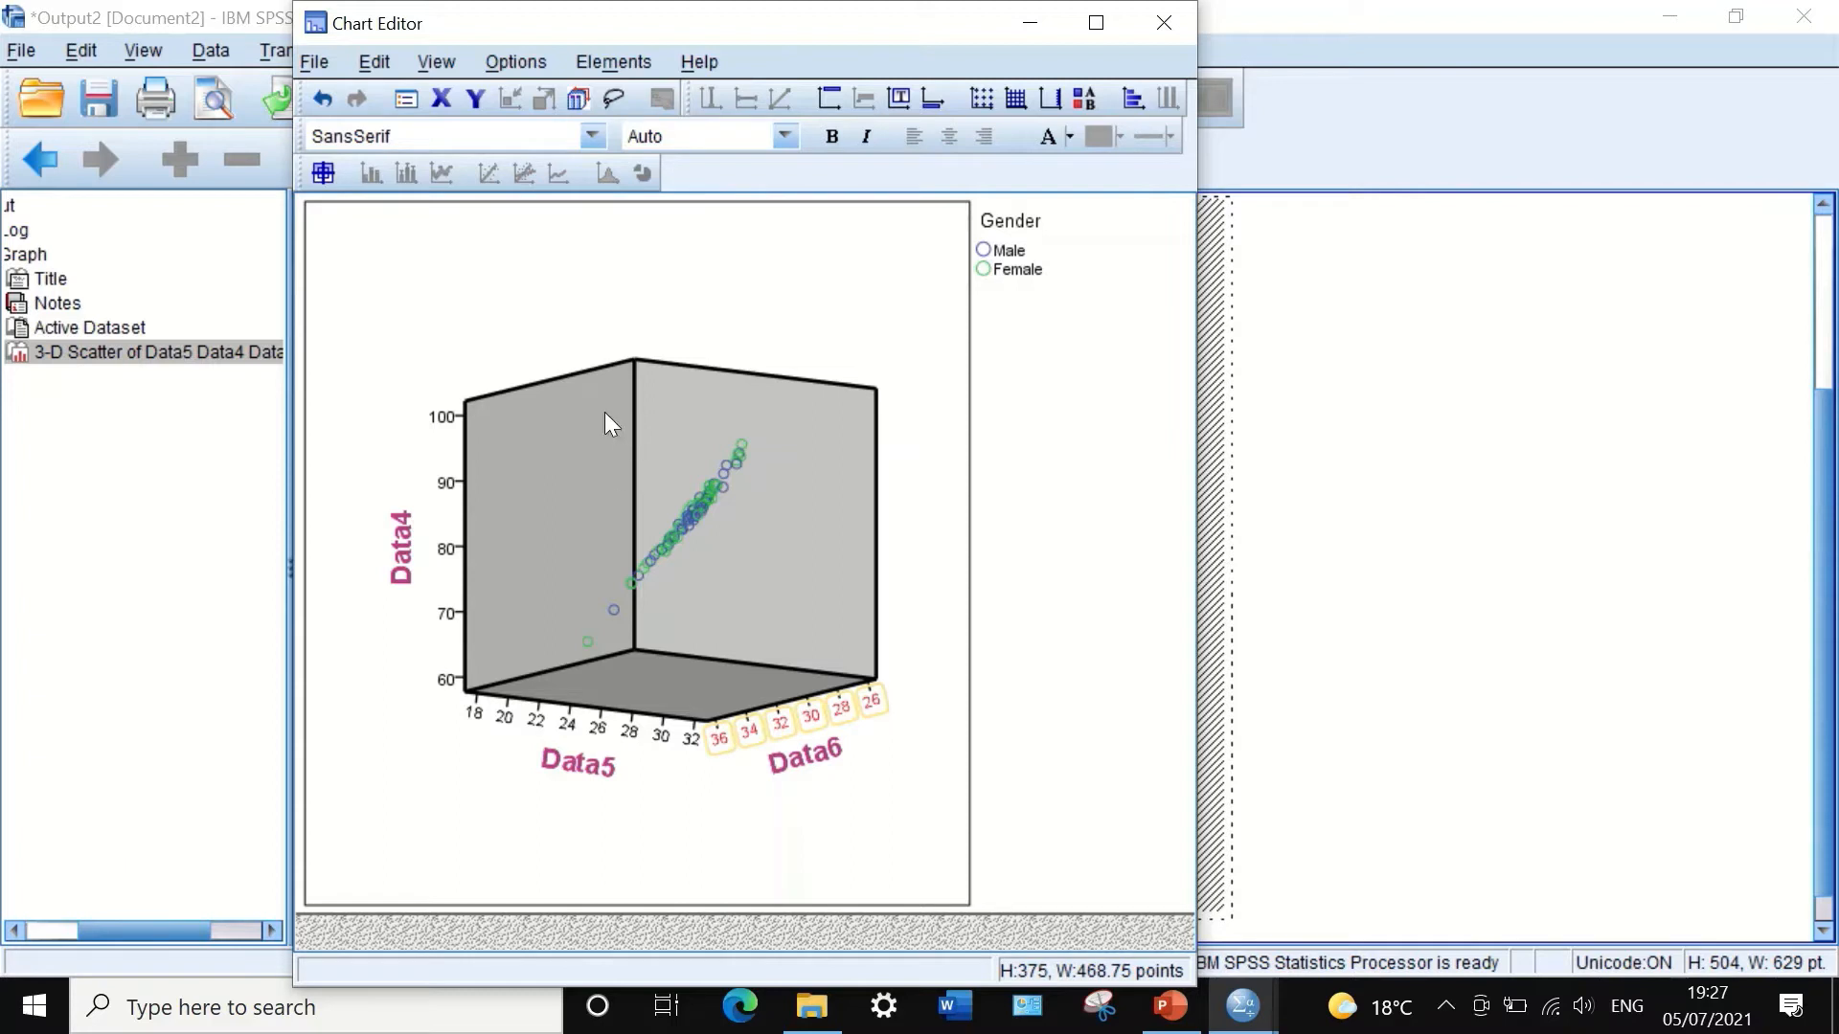
double_click(565, 312)
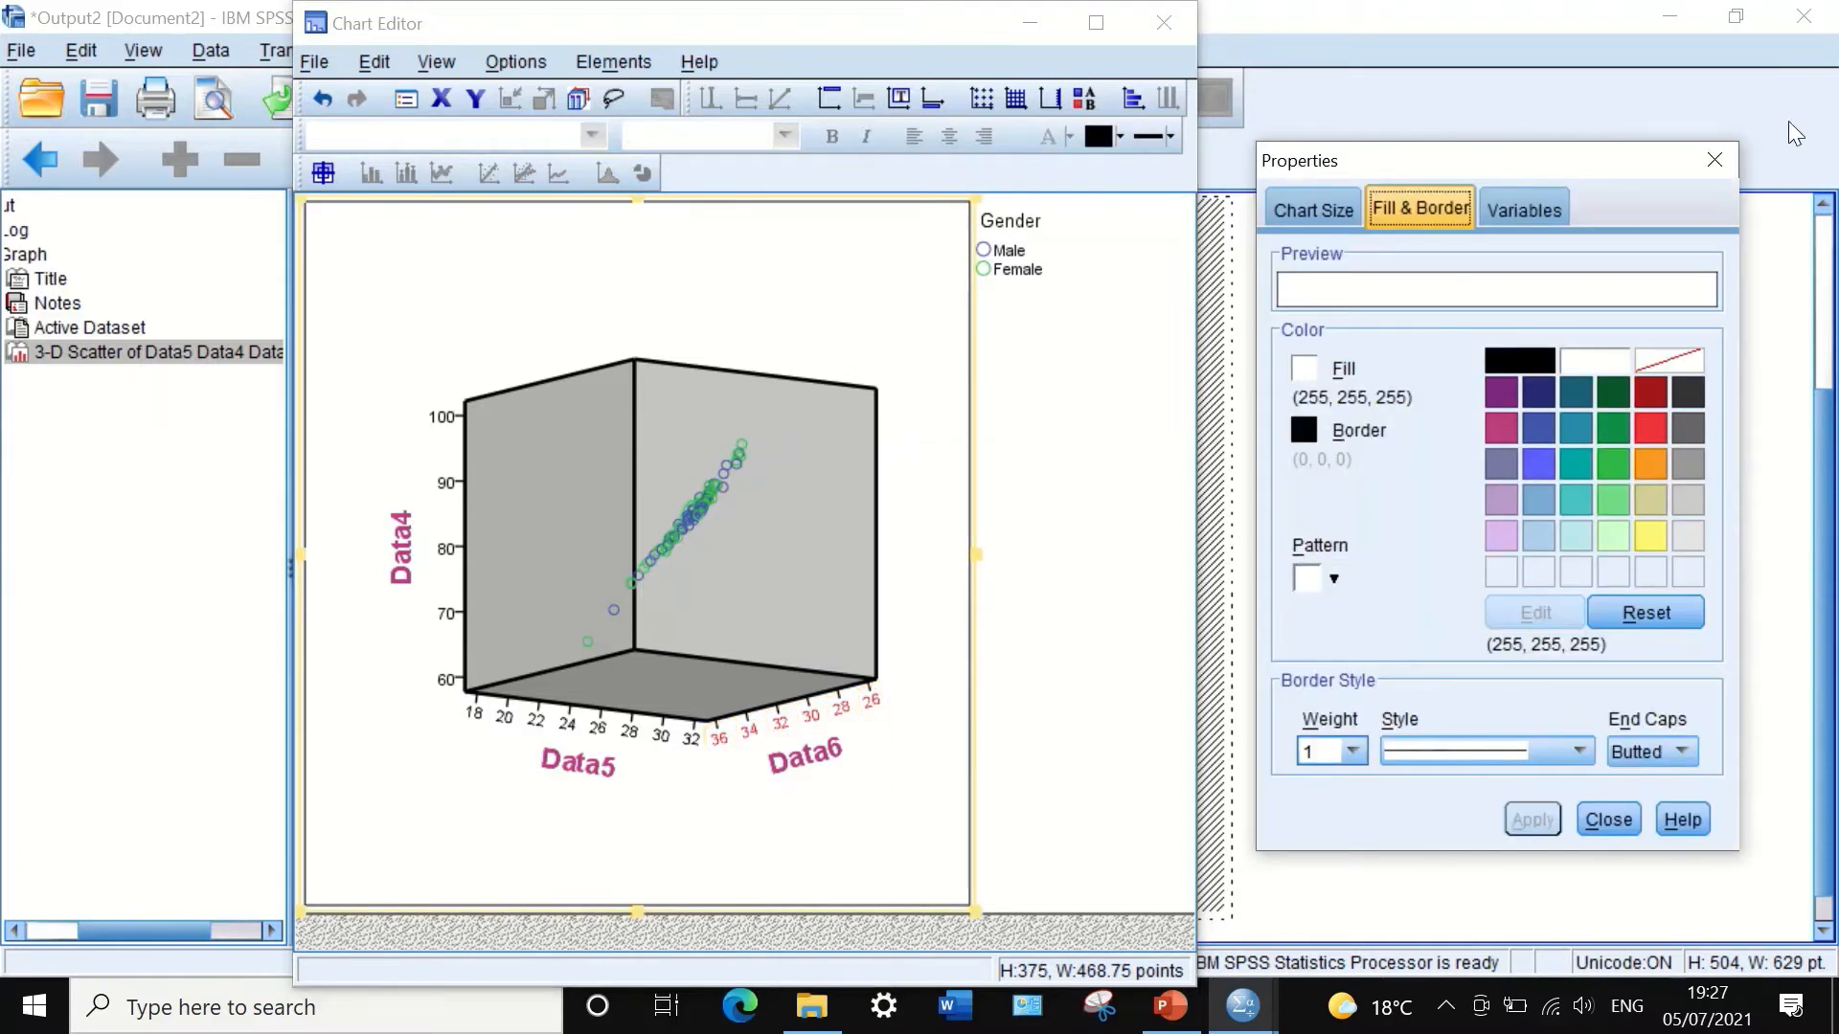
left_click(1714, 161)
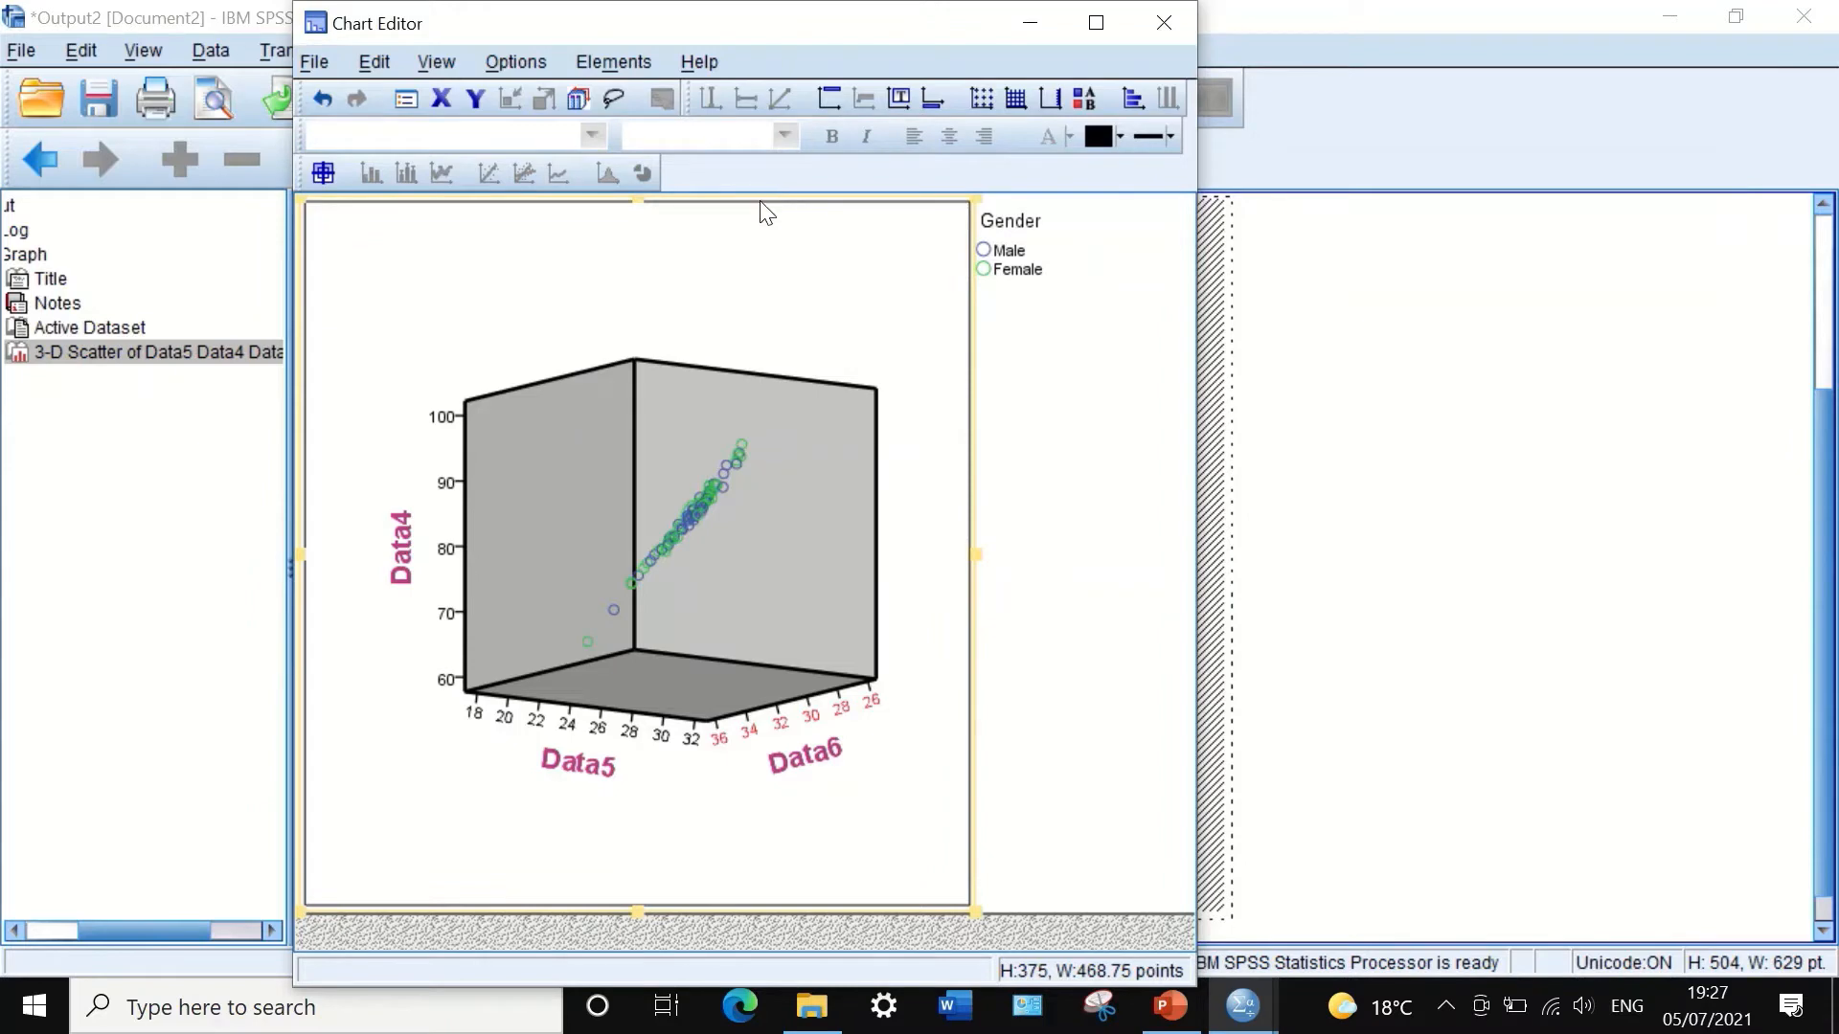
Step: Rotate the 3-D scatterplot to a vertical angle of 10 and a horizontal angle of 244
right_click(744, 272)
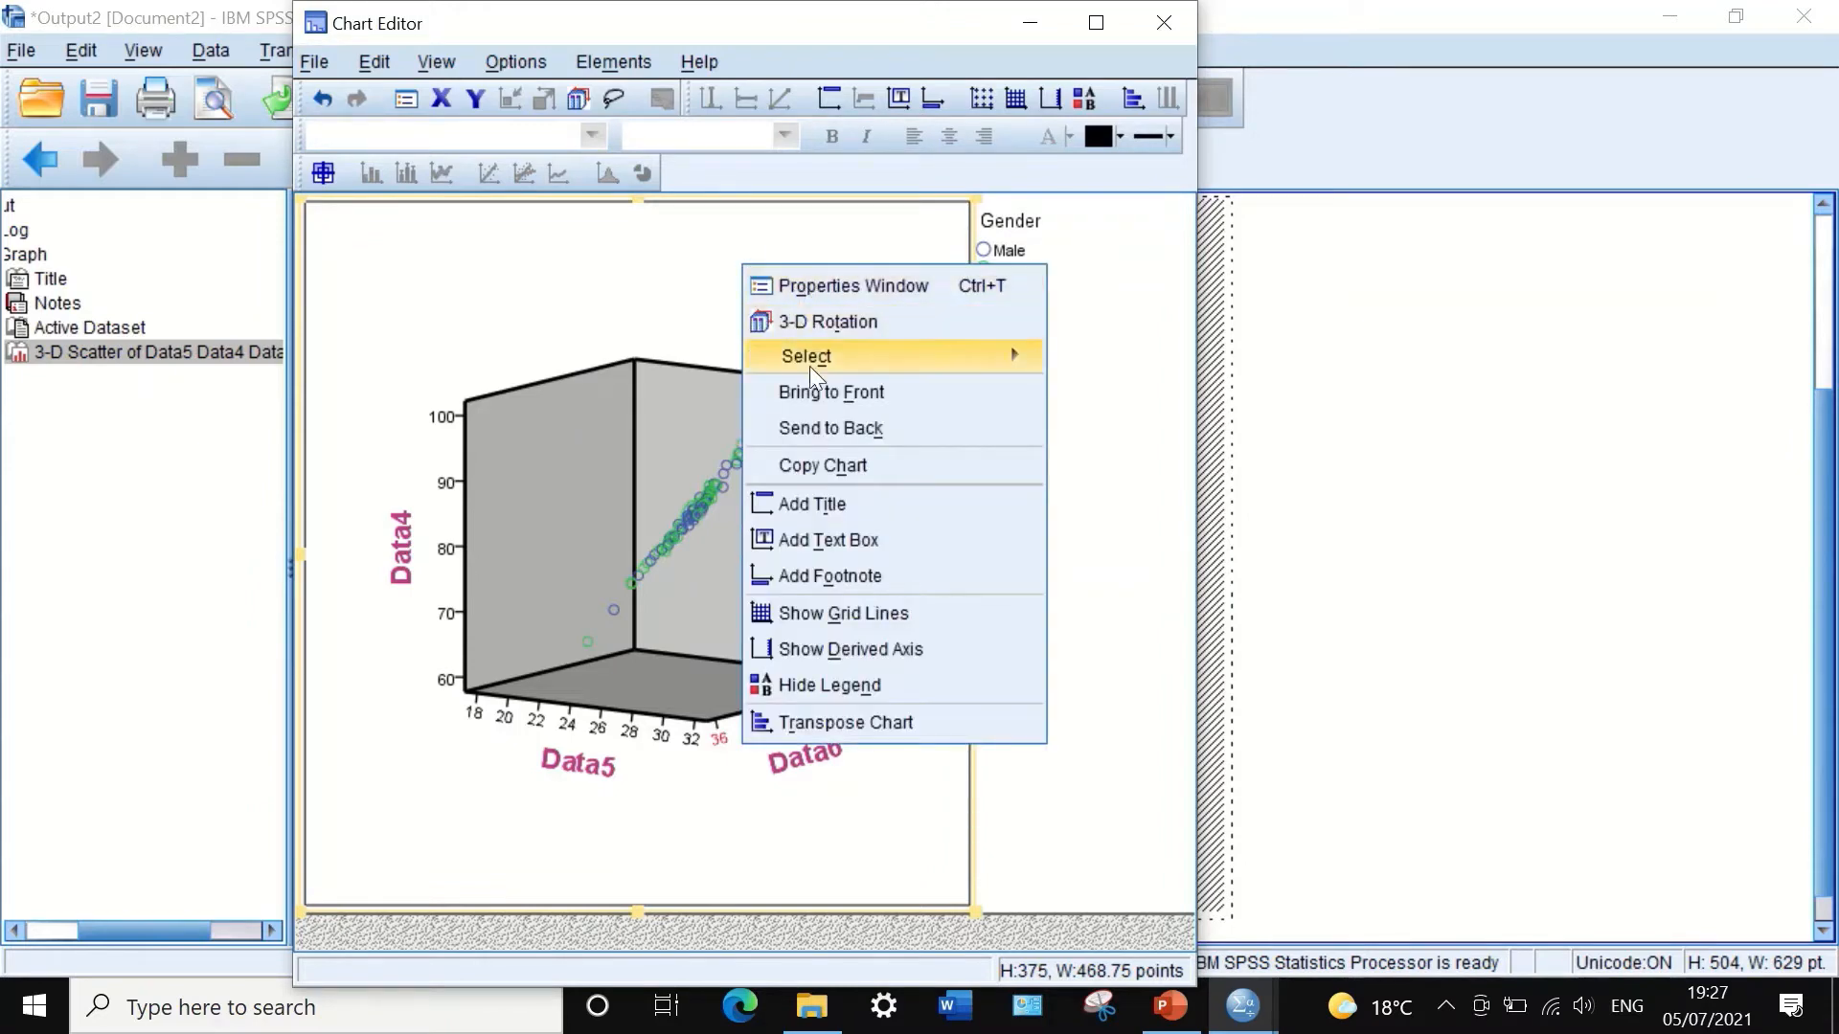
left_click(795, 320)
left_click_drag(690, 562, 478, 556)
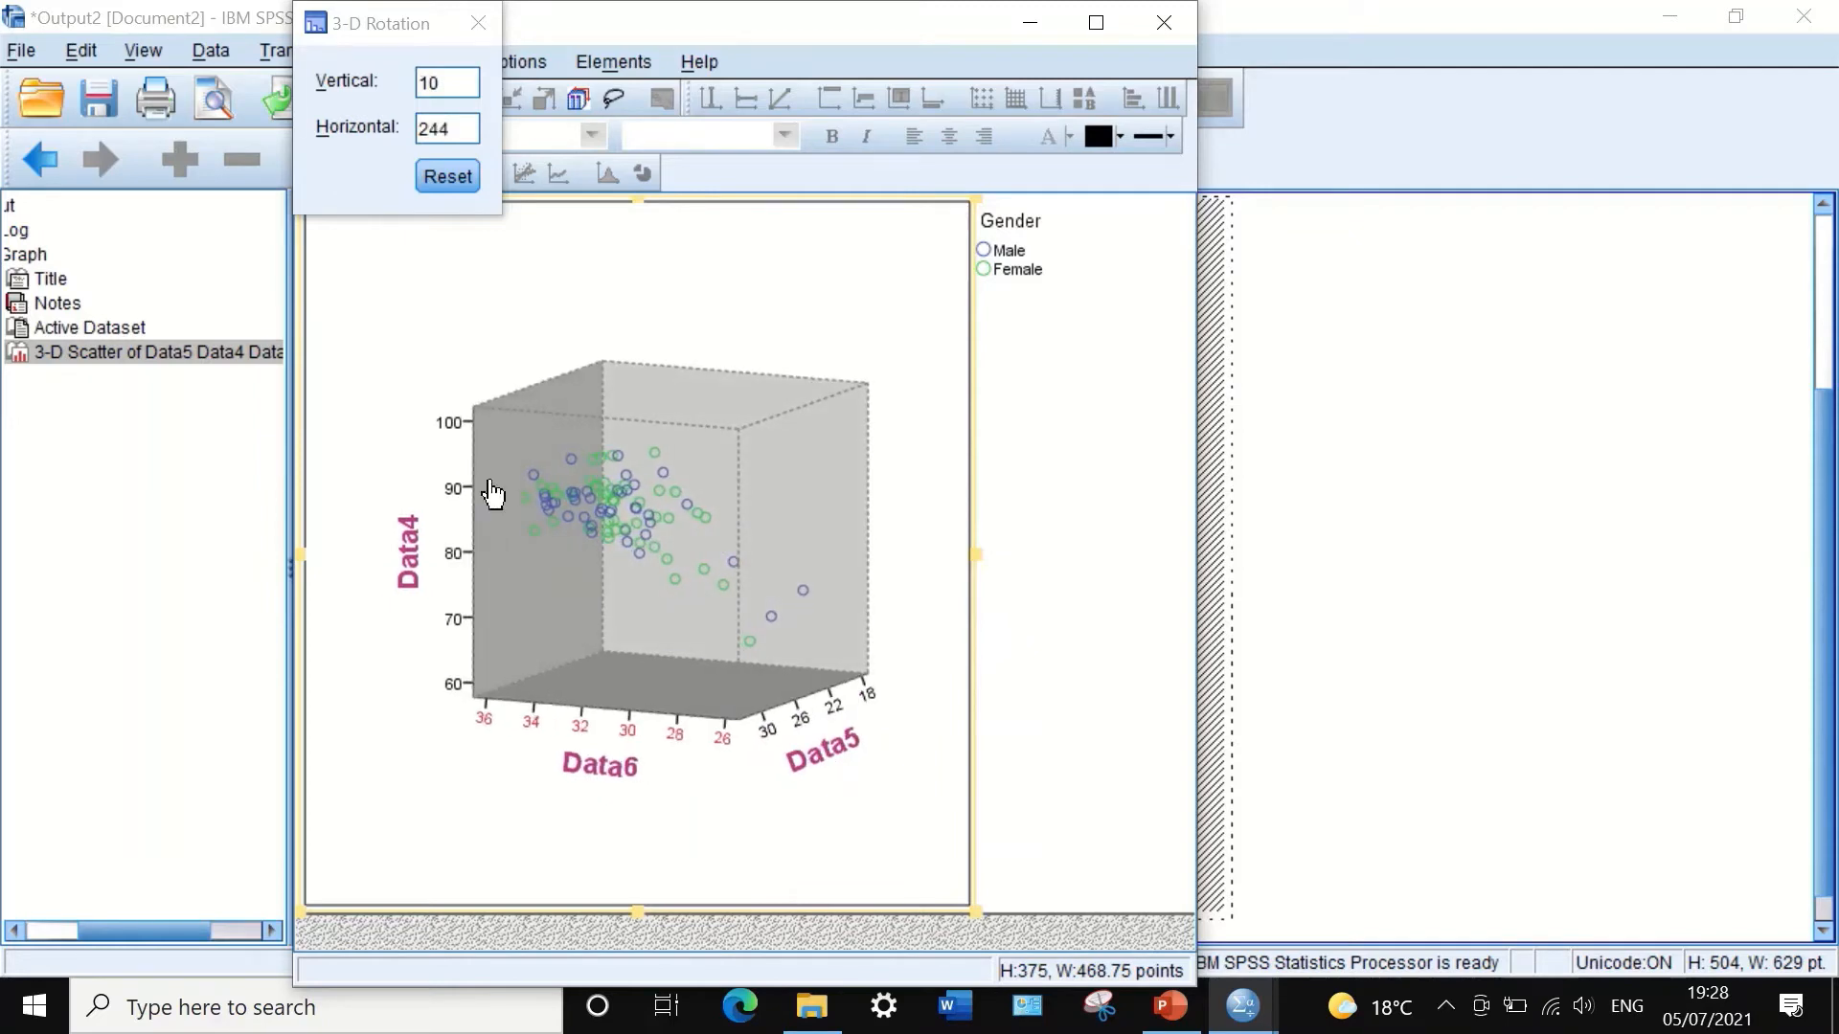
left_click(471, 23)
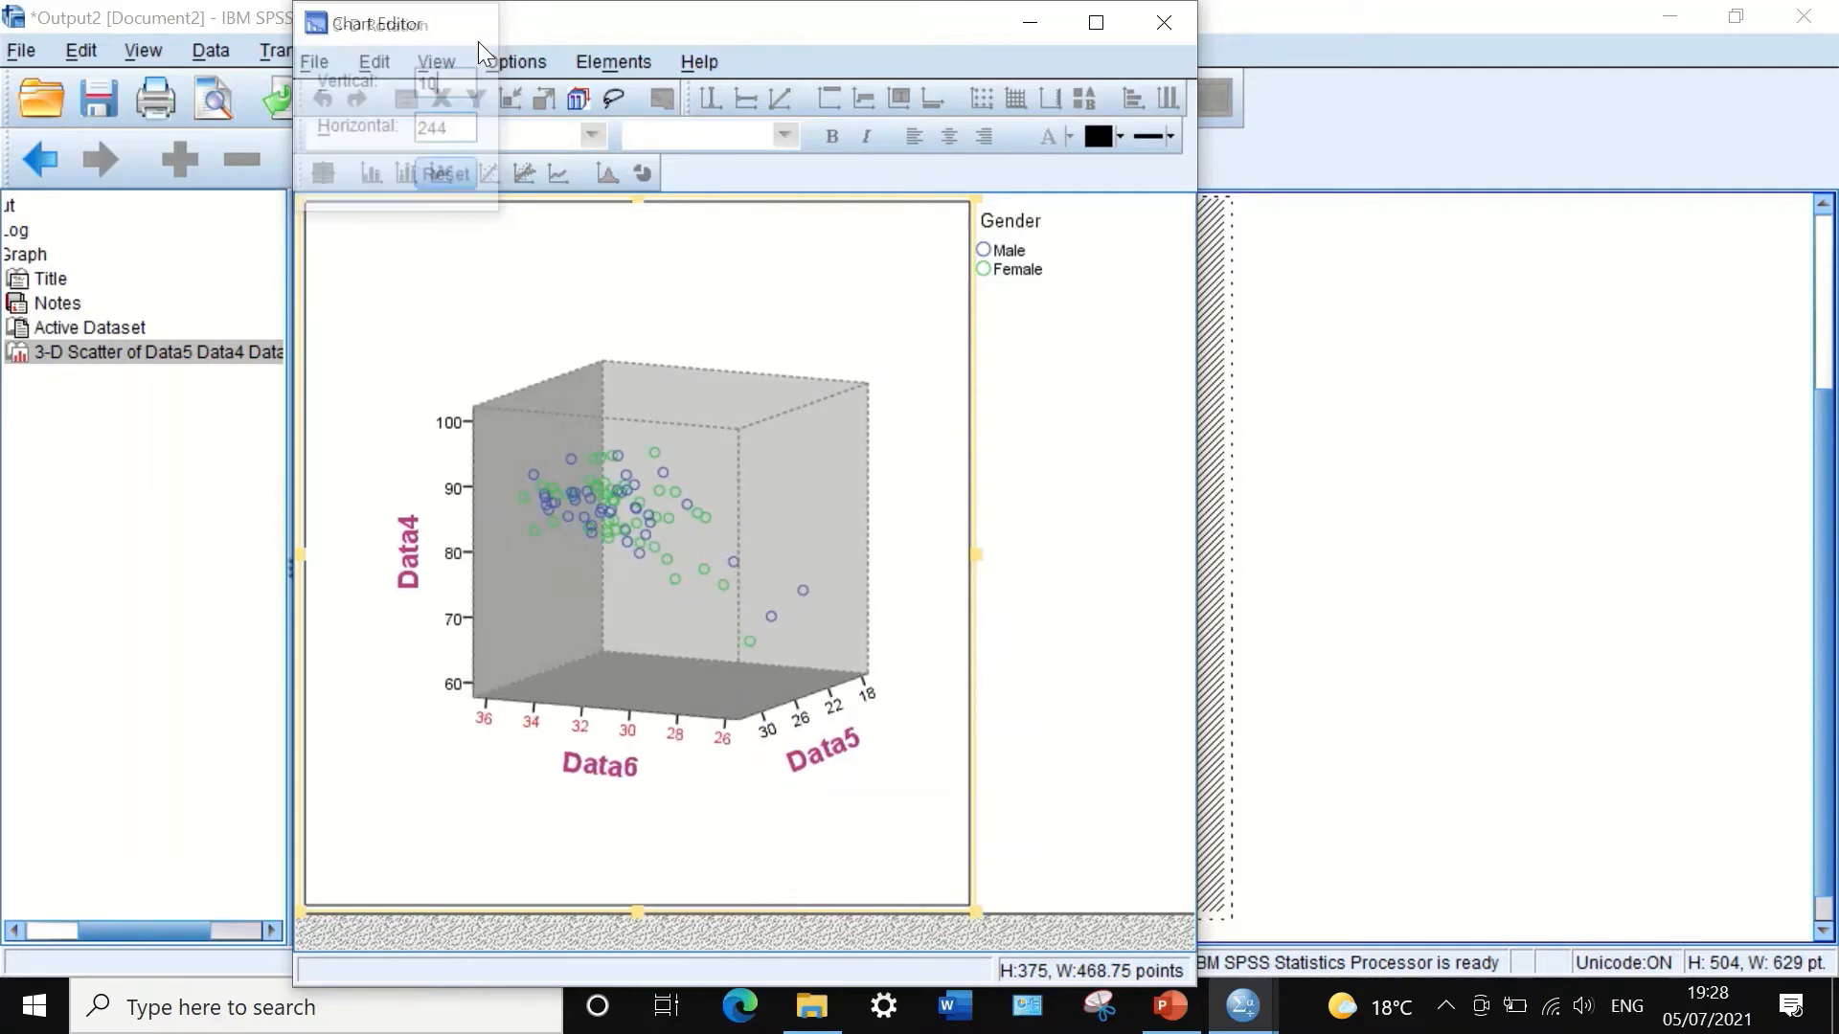
Step: Add the title "Correlation" to the chart
right_click(591, 275)
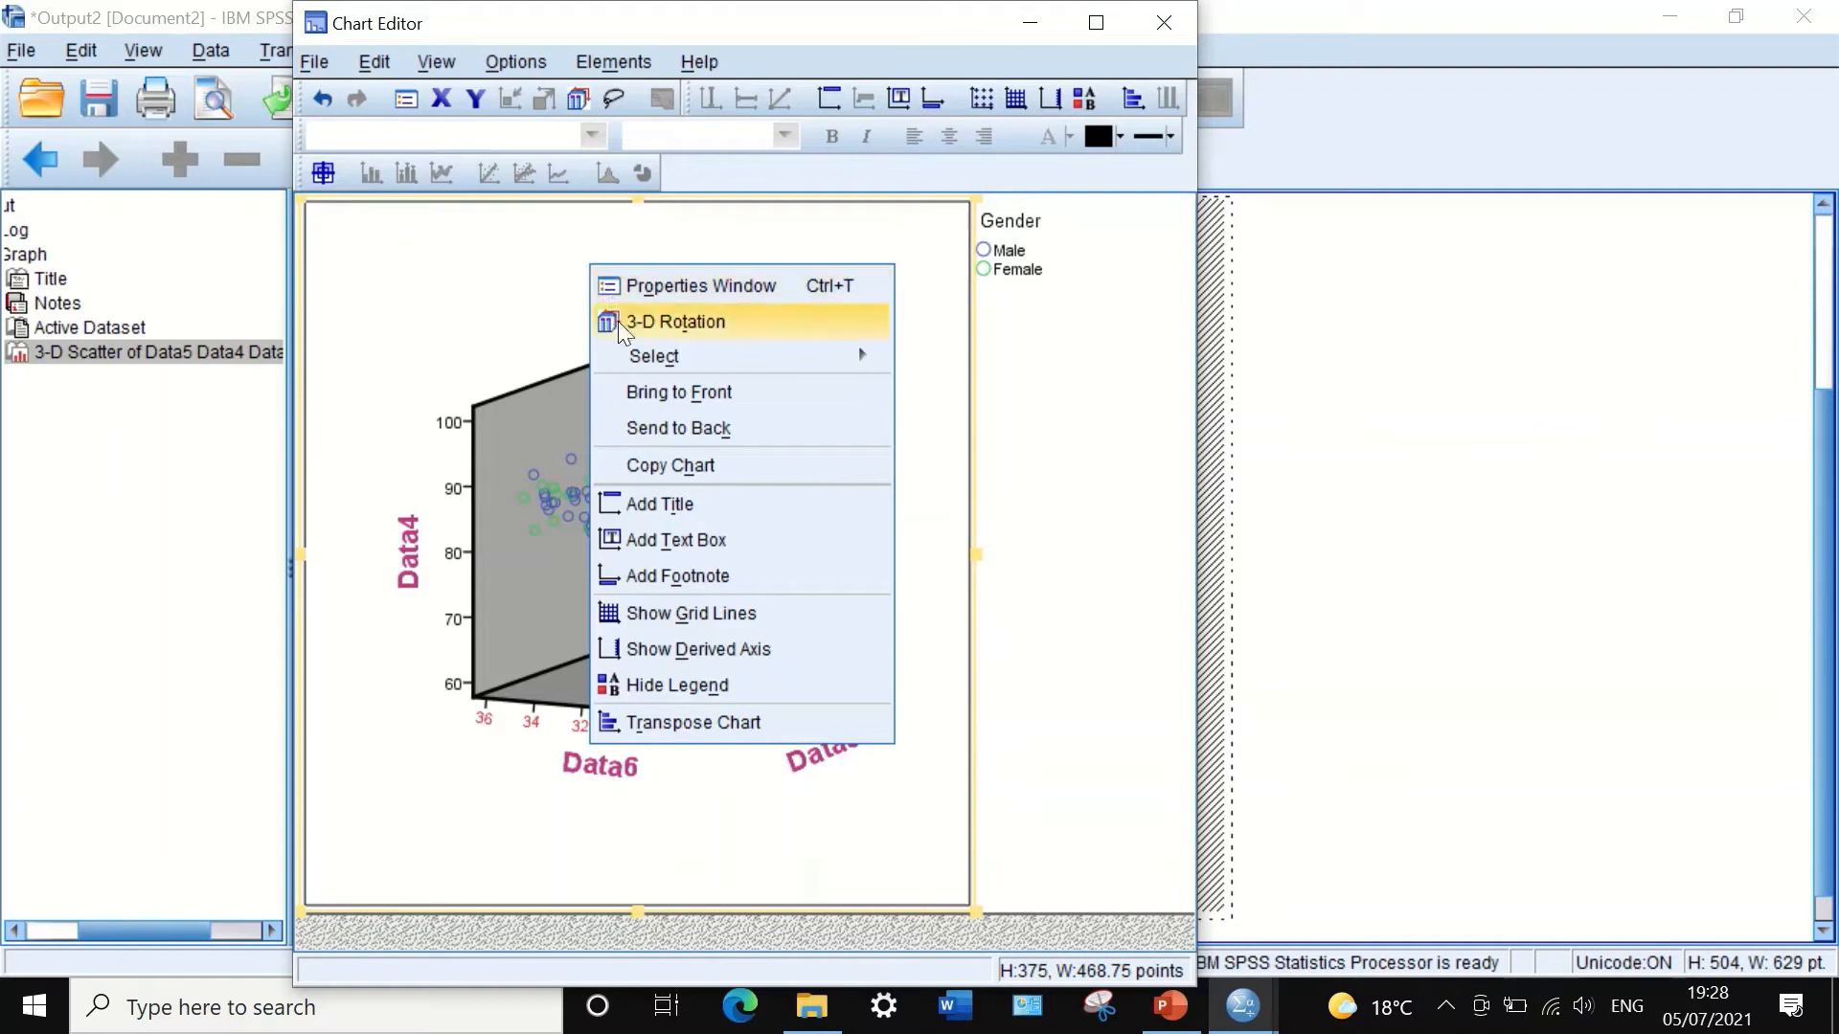
left_click(639, 506)
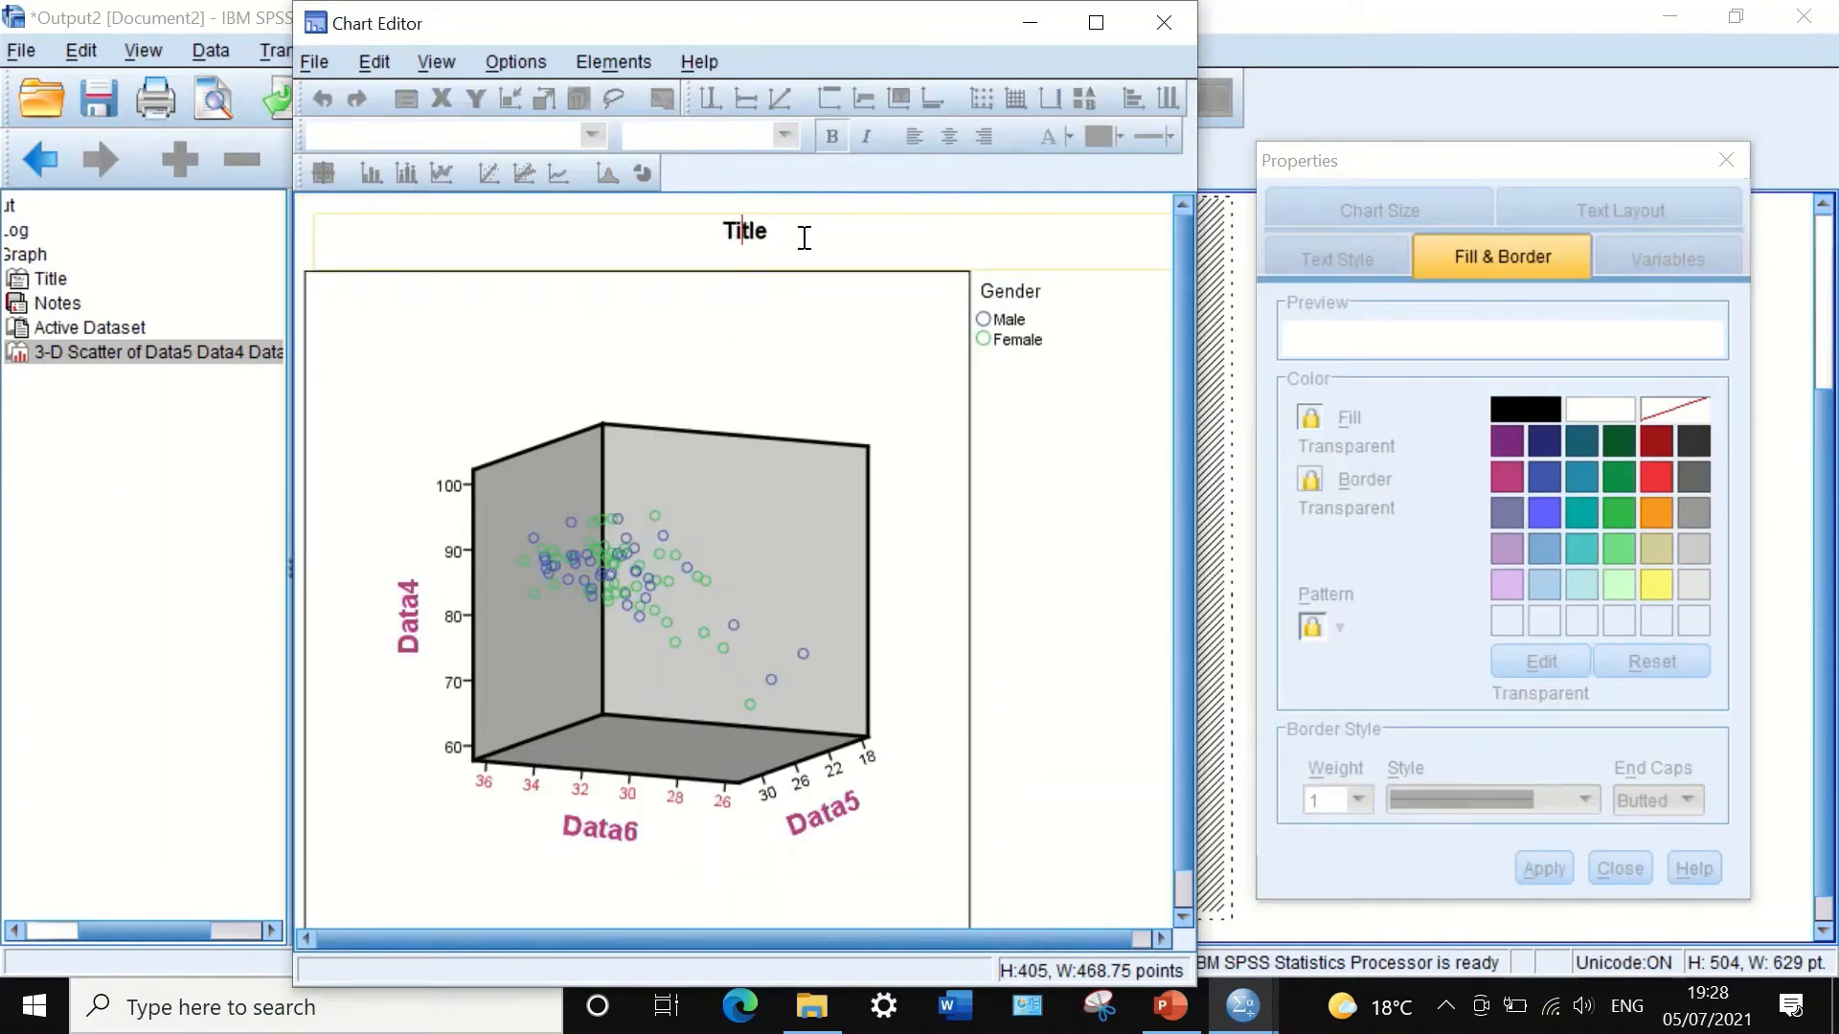
left_click_drag(805, 234, 689, 226)
type("correlation")
left_click(710, 228)
key("BackSpace")
key("BackSpace")
type("Co")
left_click(841, 303)
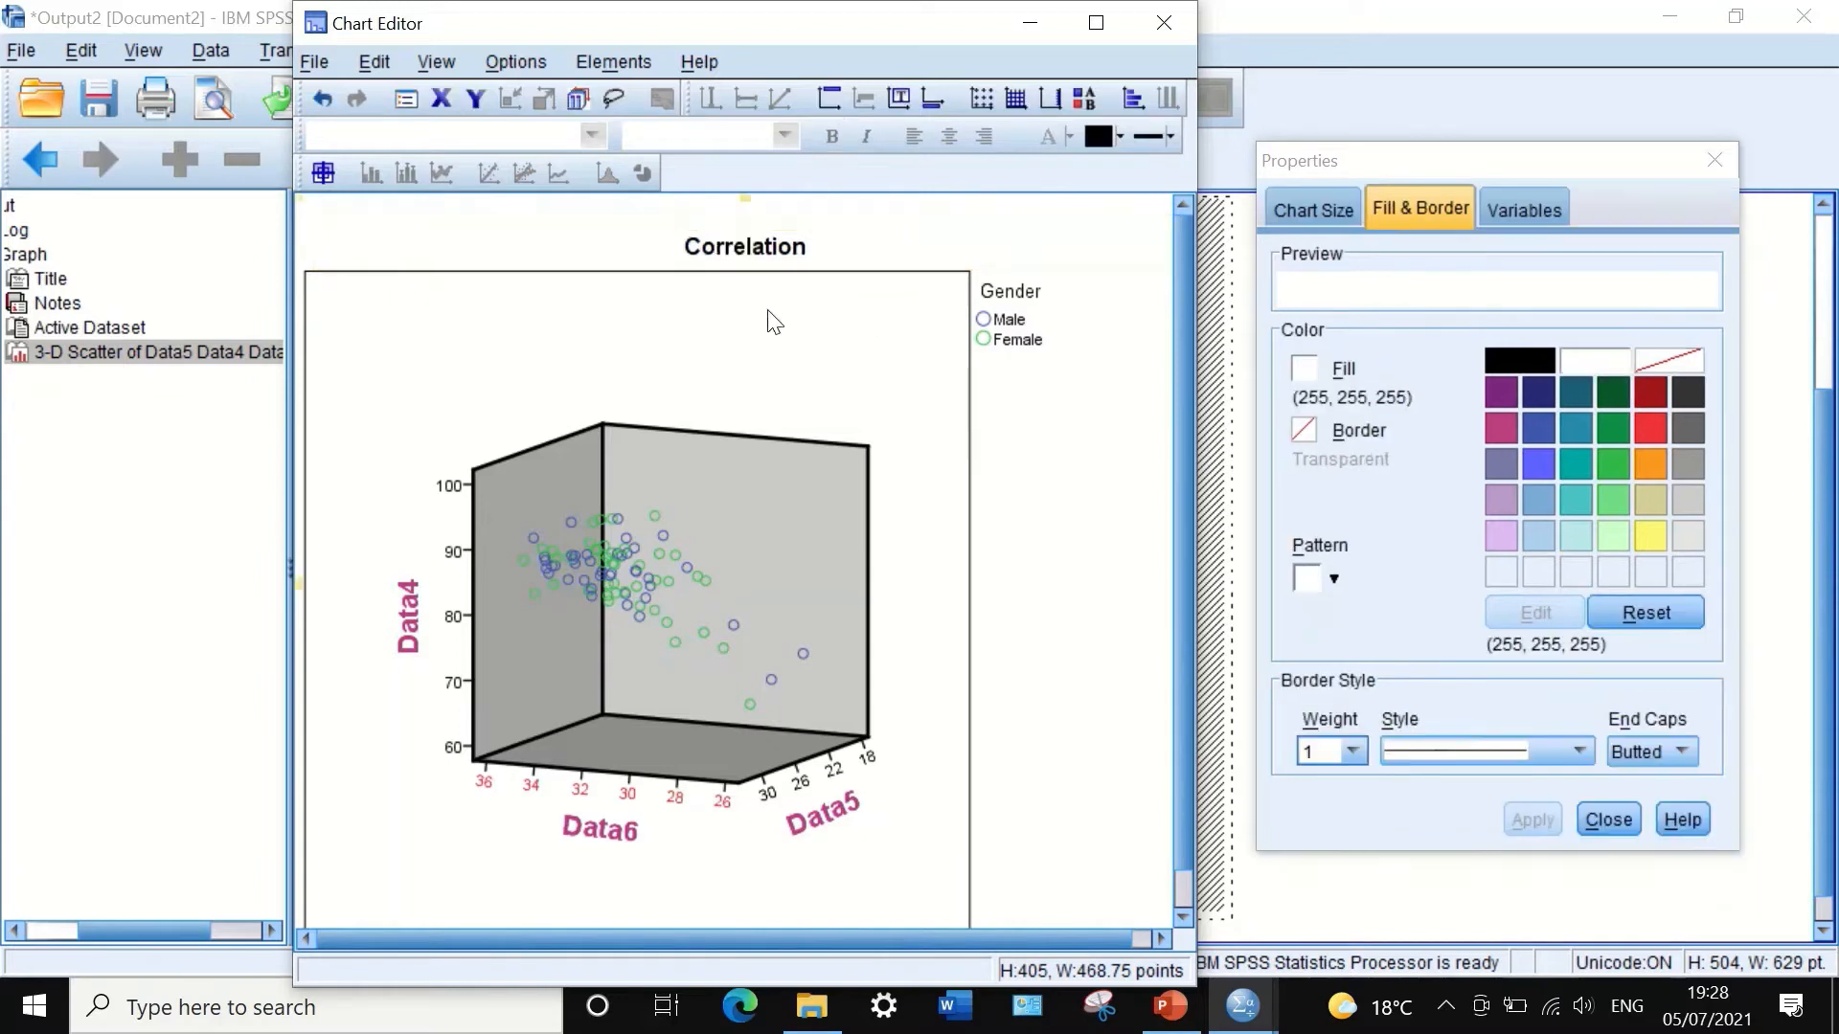
Step: Add a footnote reading "Figure1" beneath the chart
right_click(708, 302)
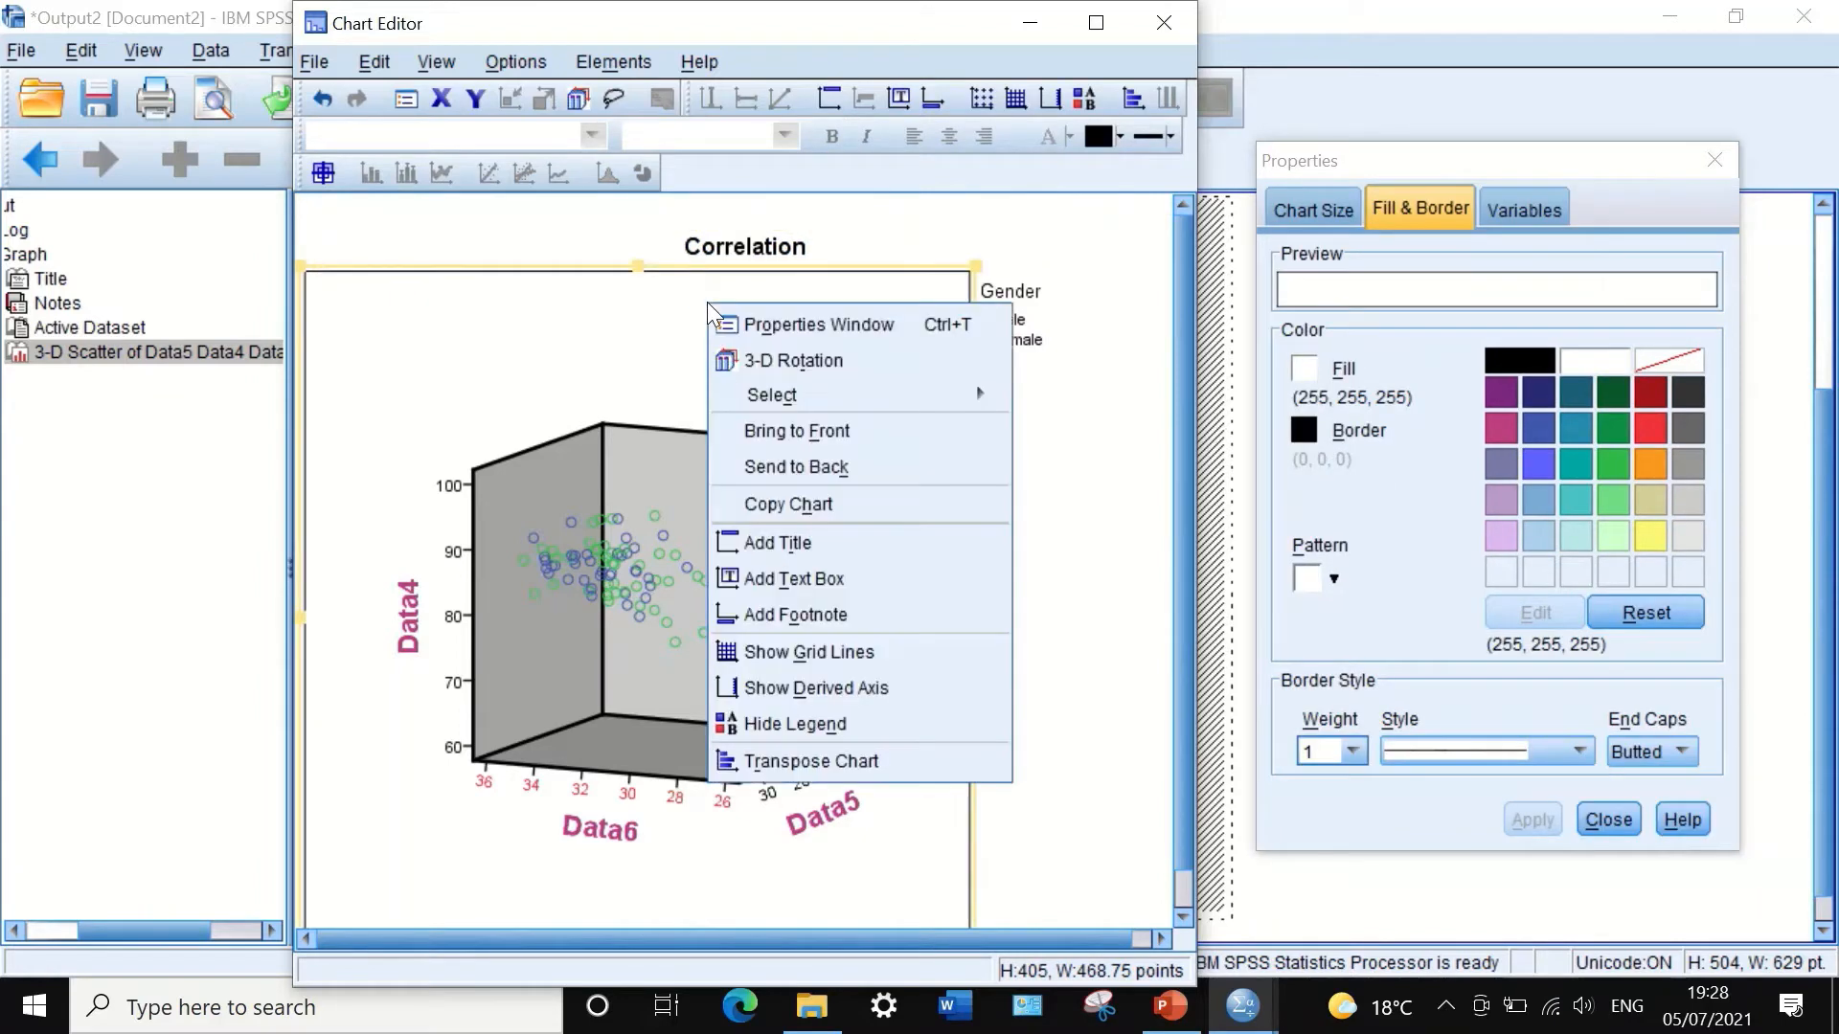
left_click(795, 618)
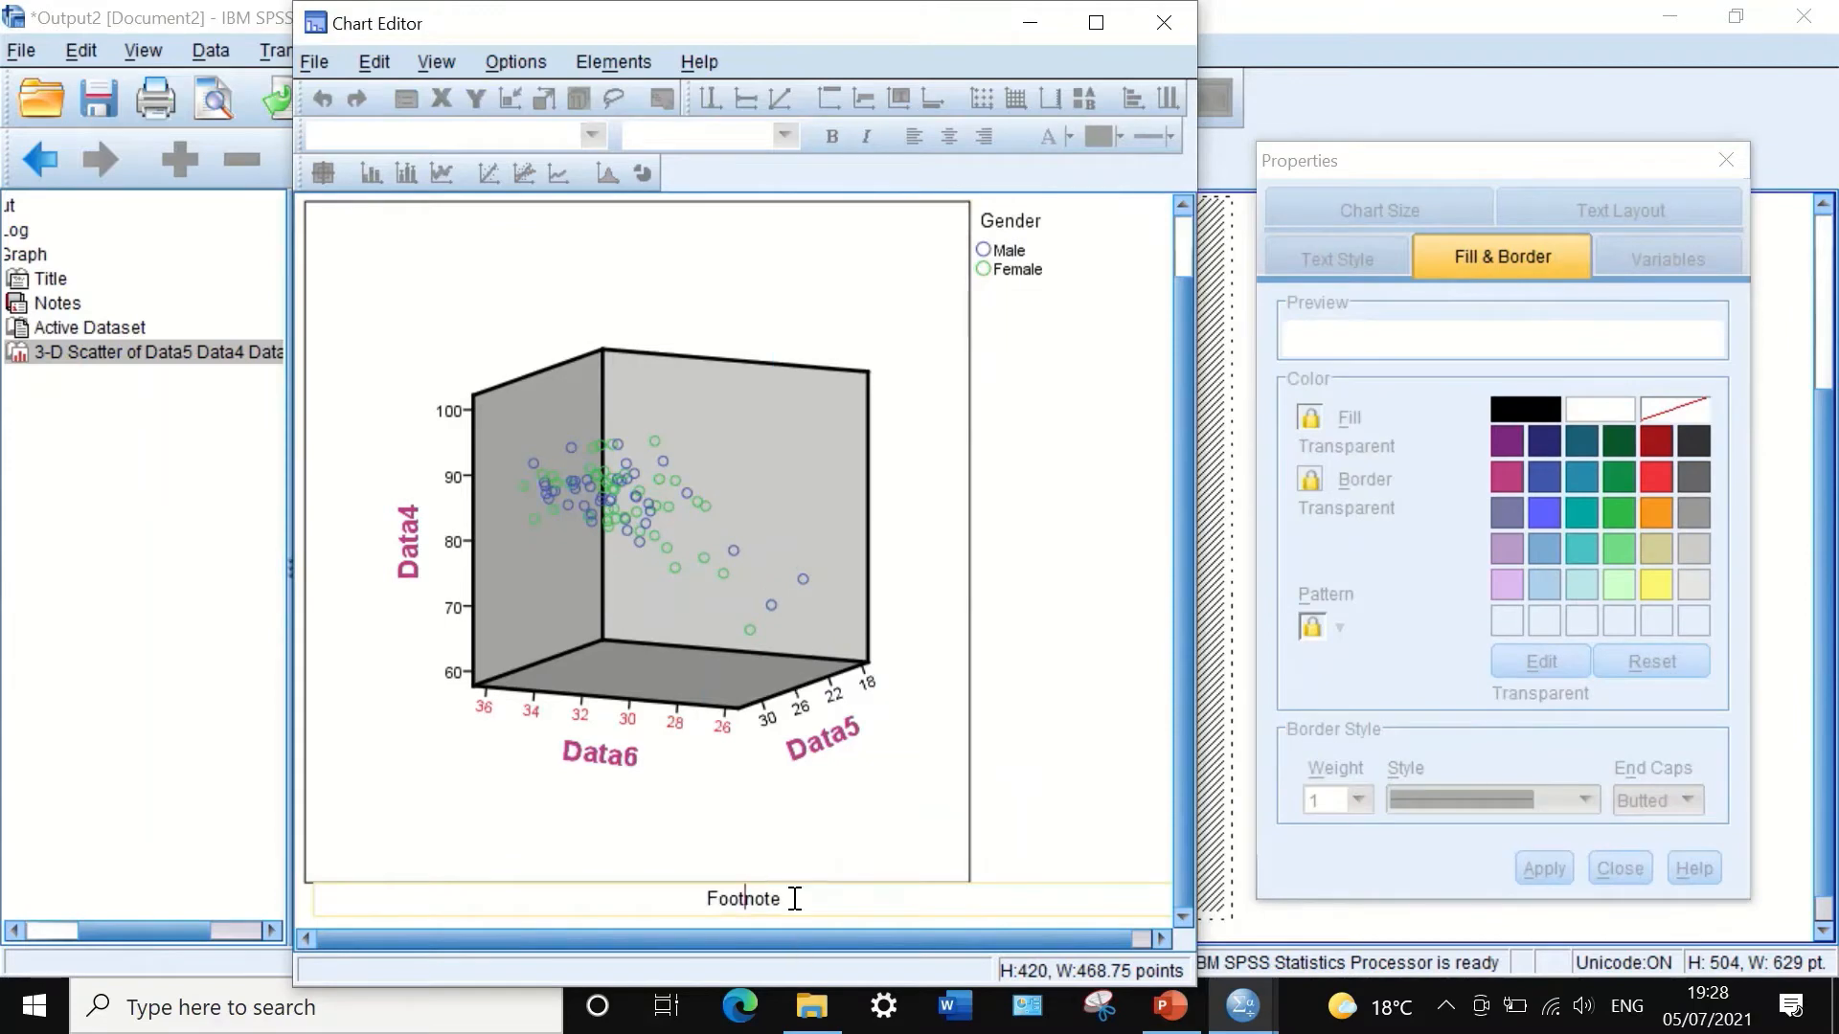
left_click_drag(795, 899, 696, 898)
left_click(728, 862)
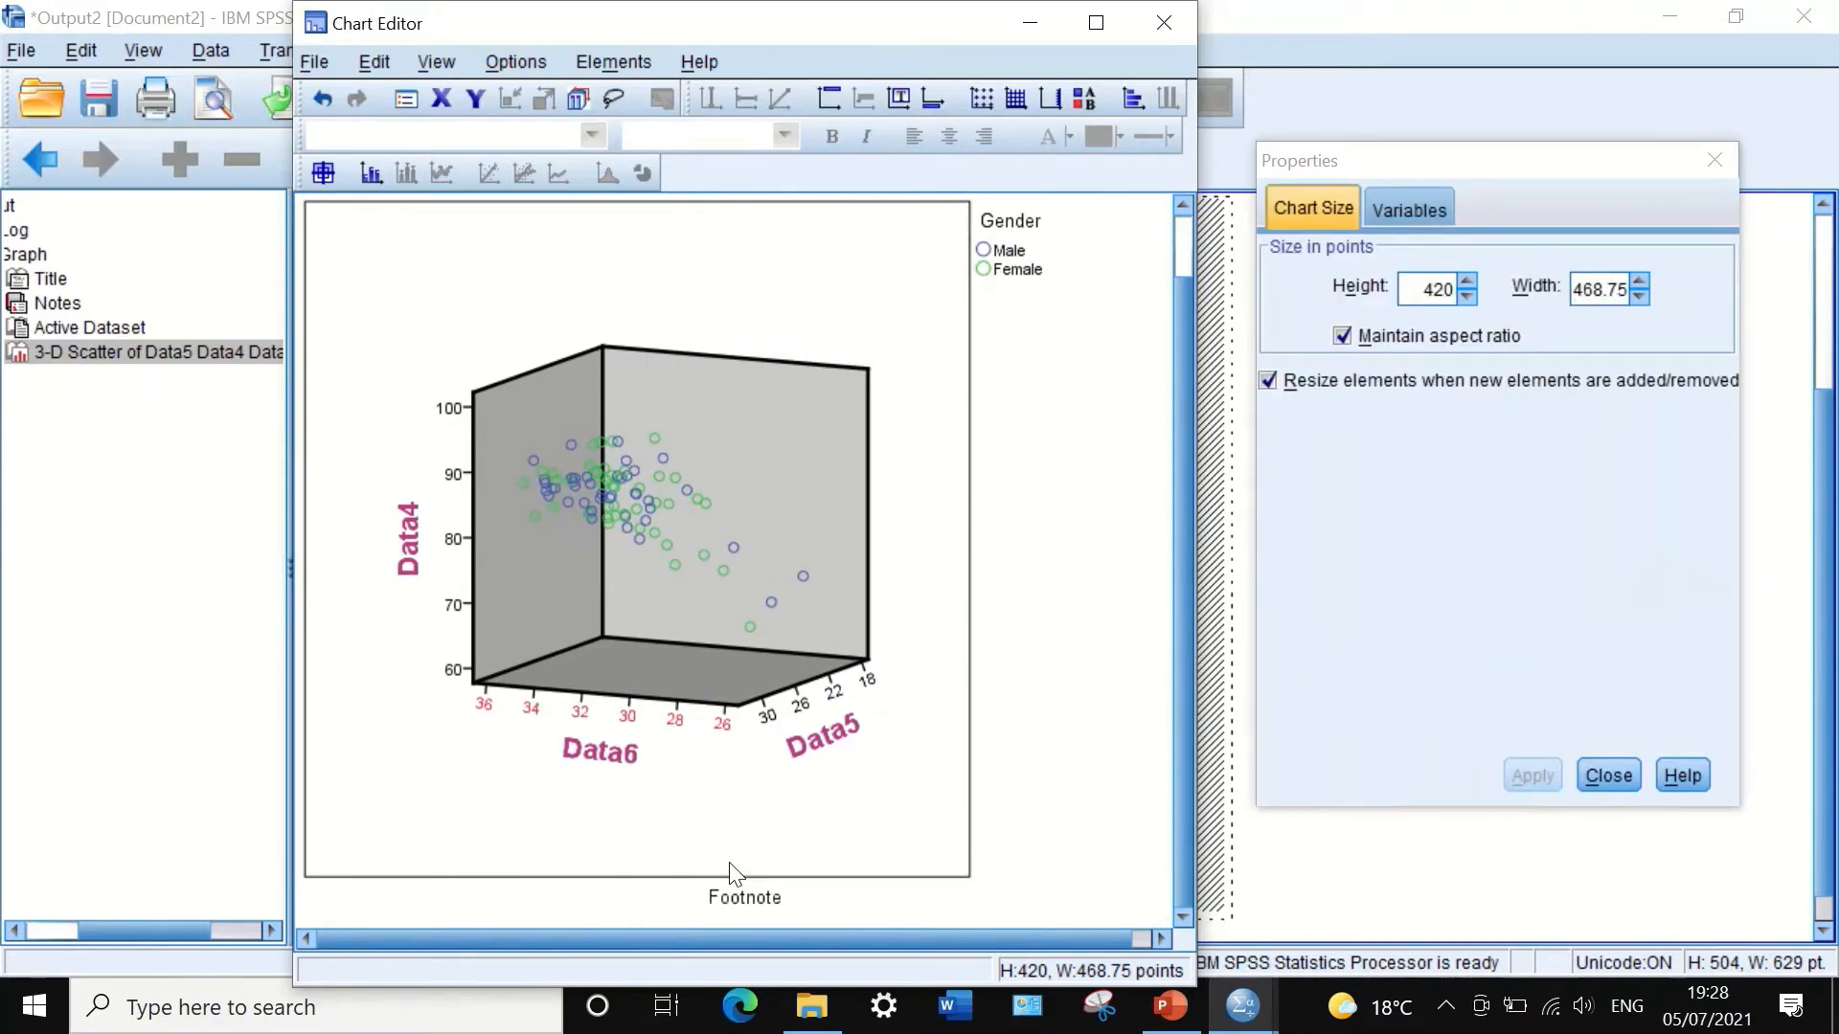
left_click(759, 901)
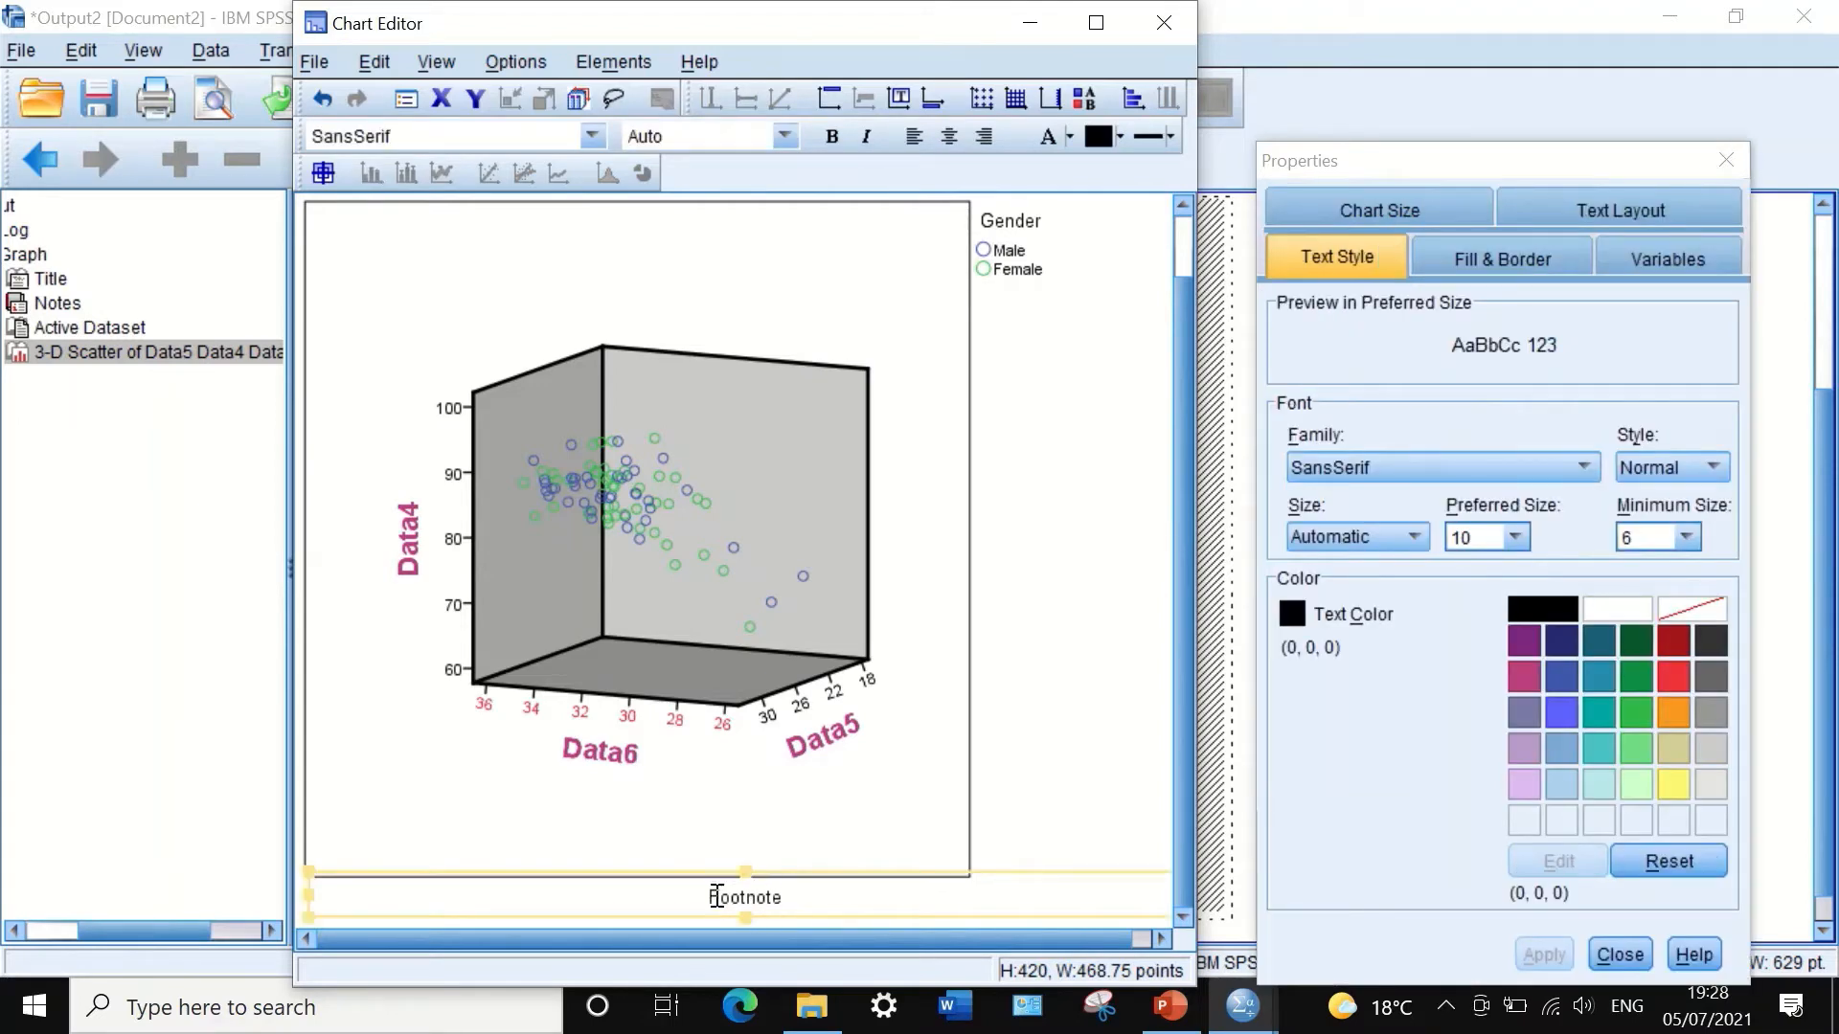
left_click(743, 896)
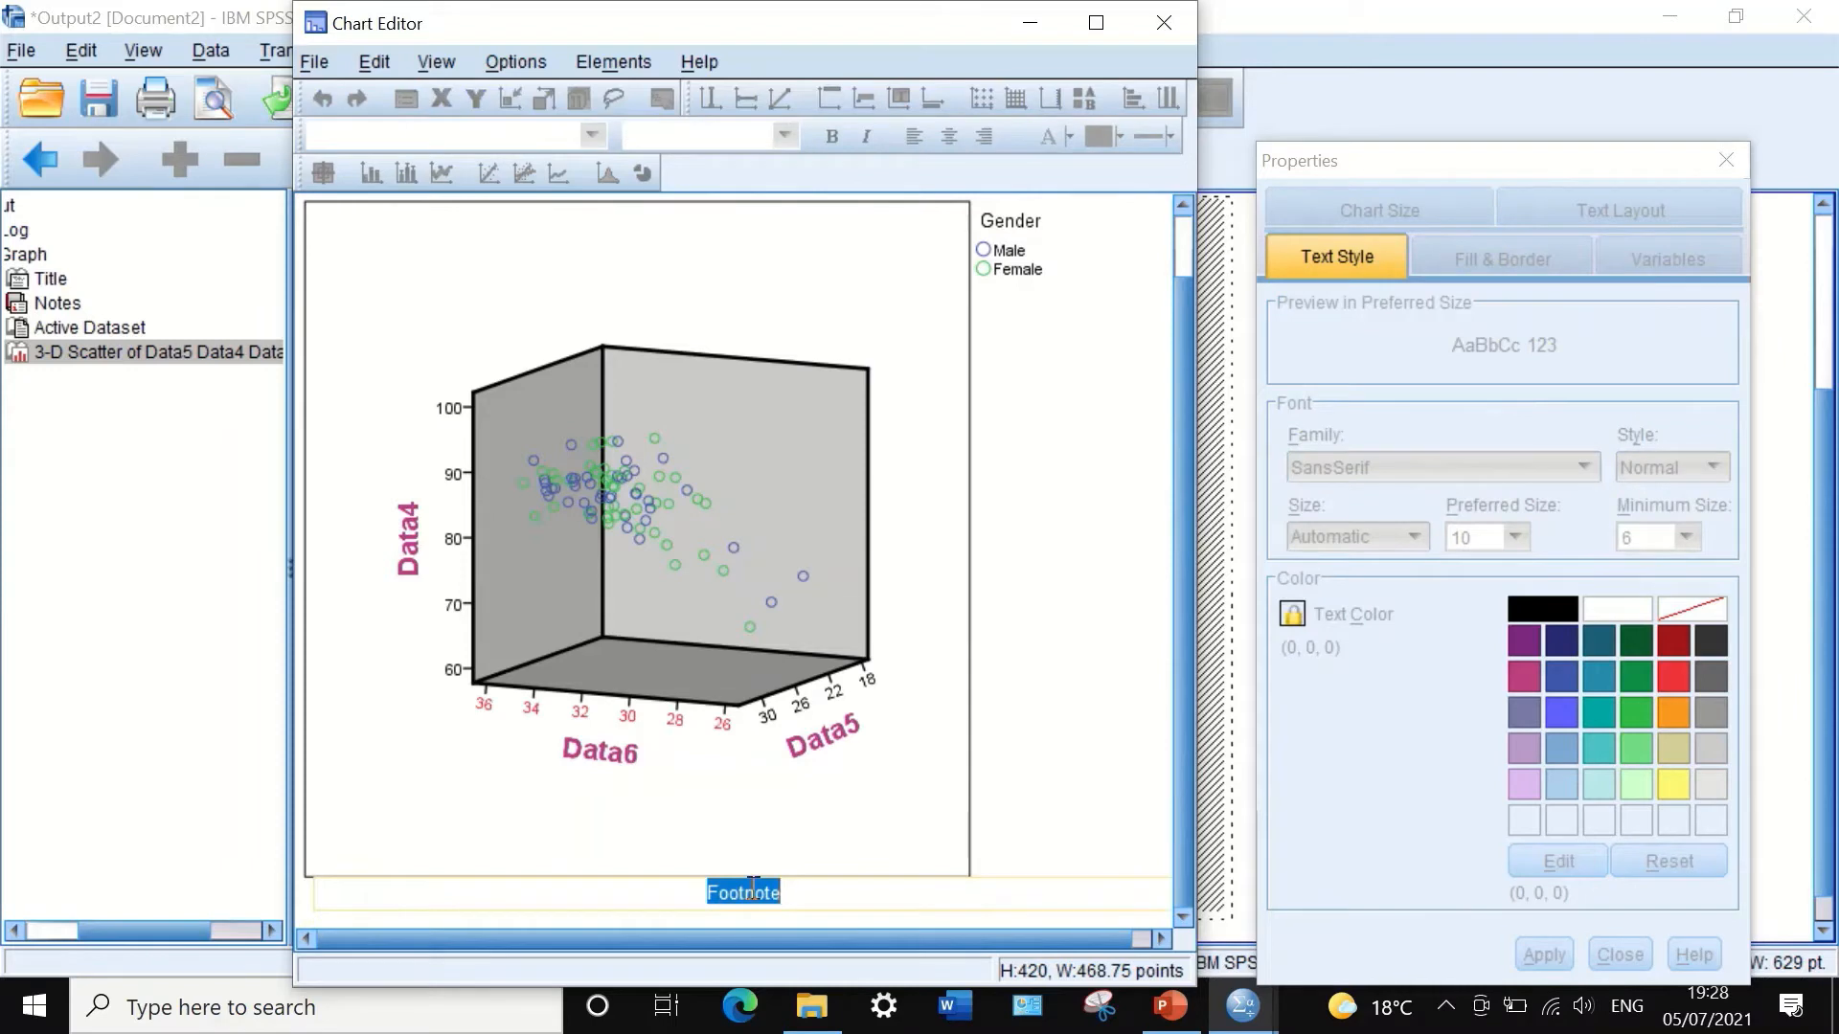
key("Escape")
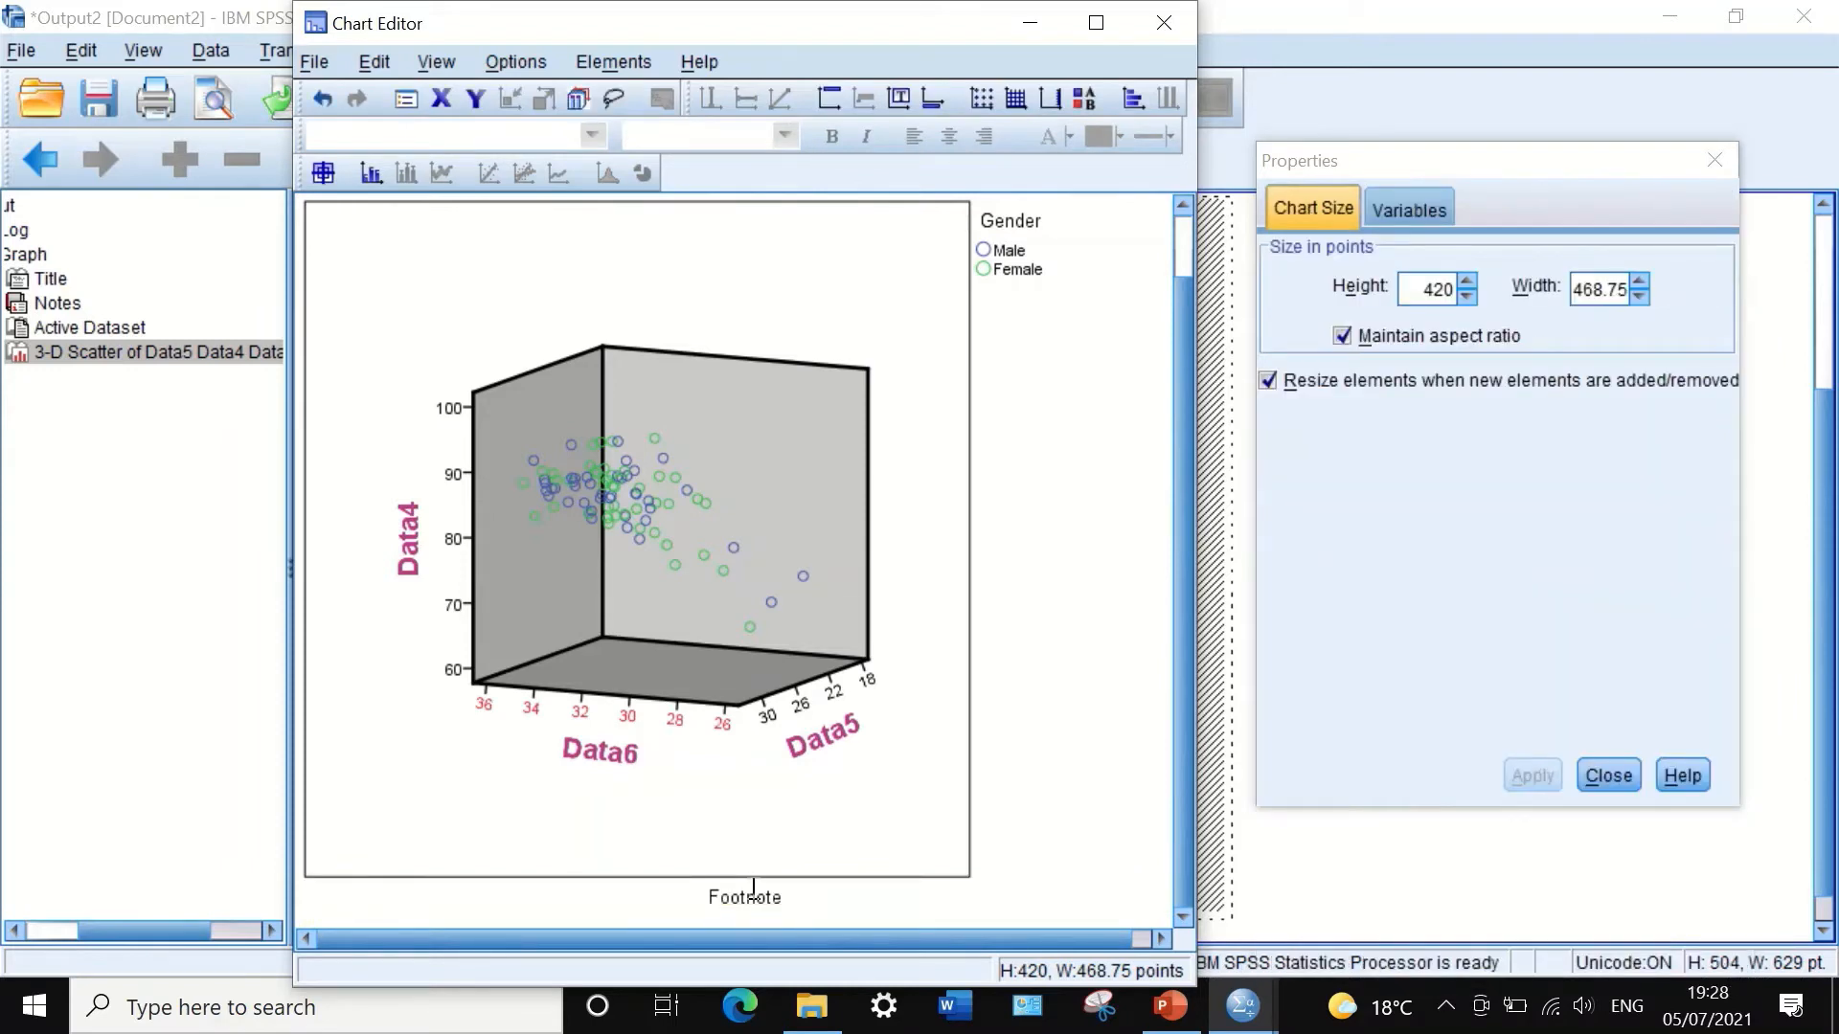
left_click(743, 907)
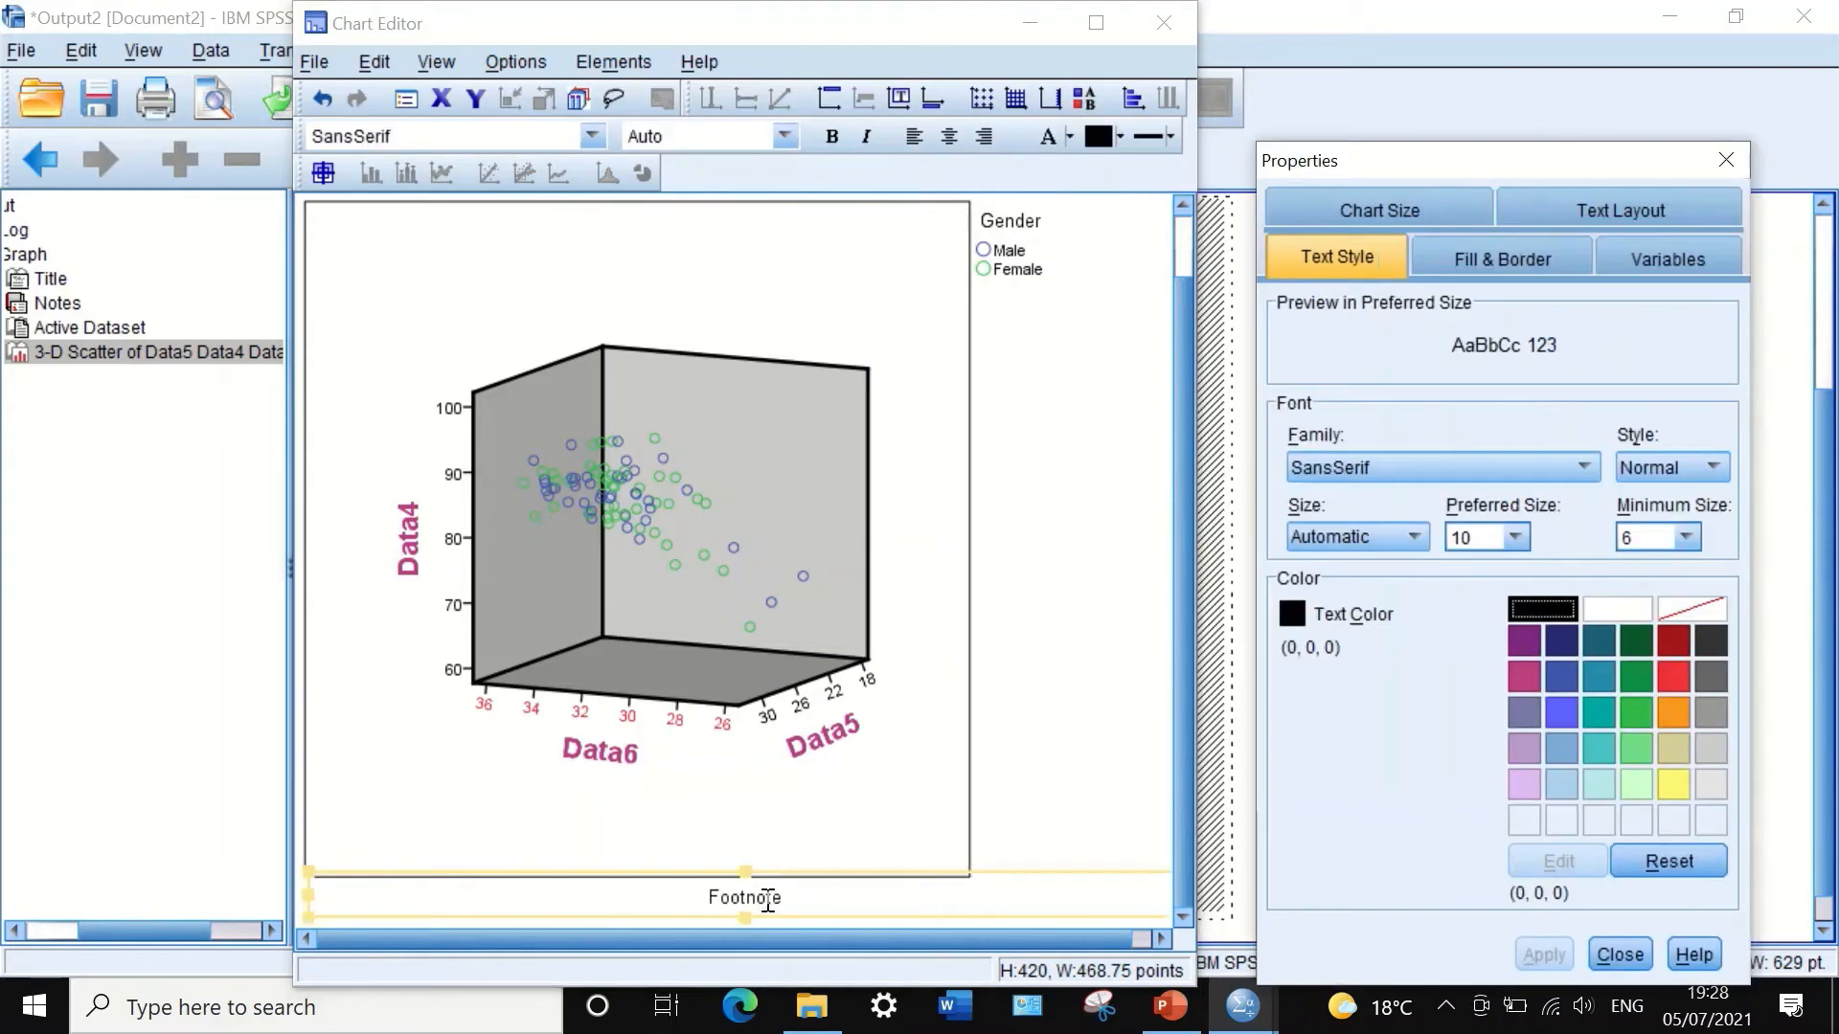
left_click(756, 890)
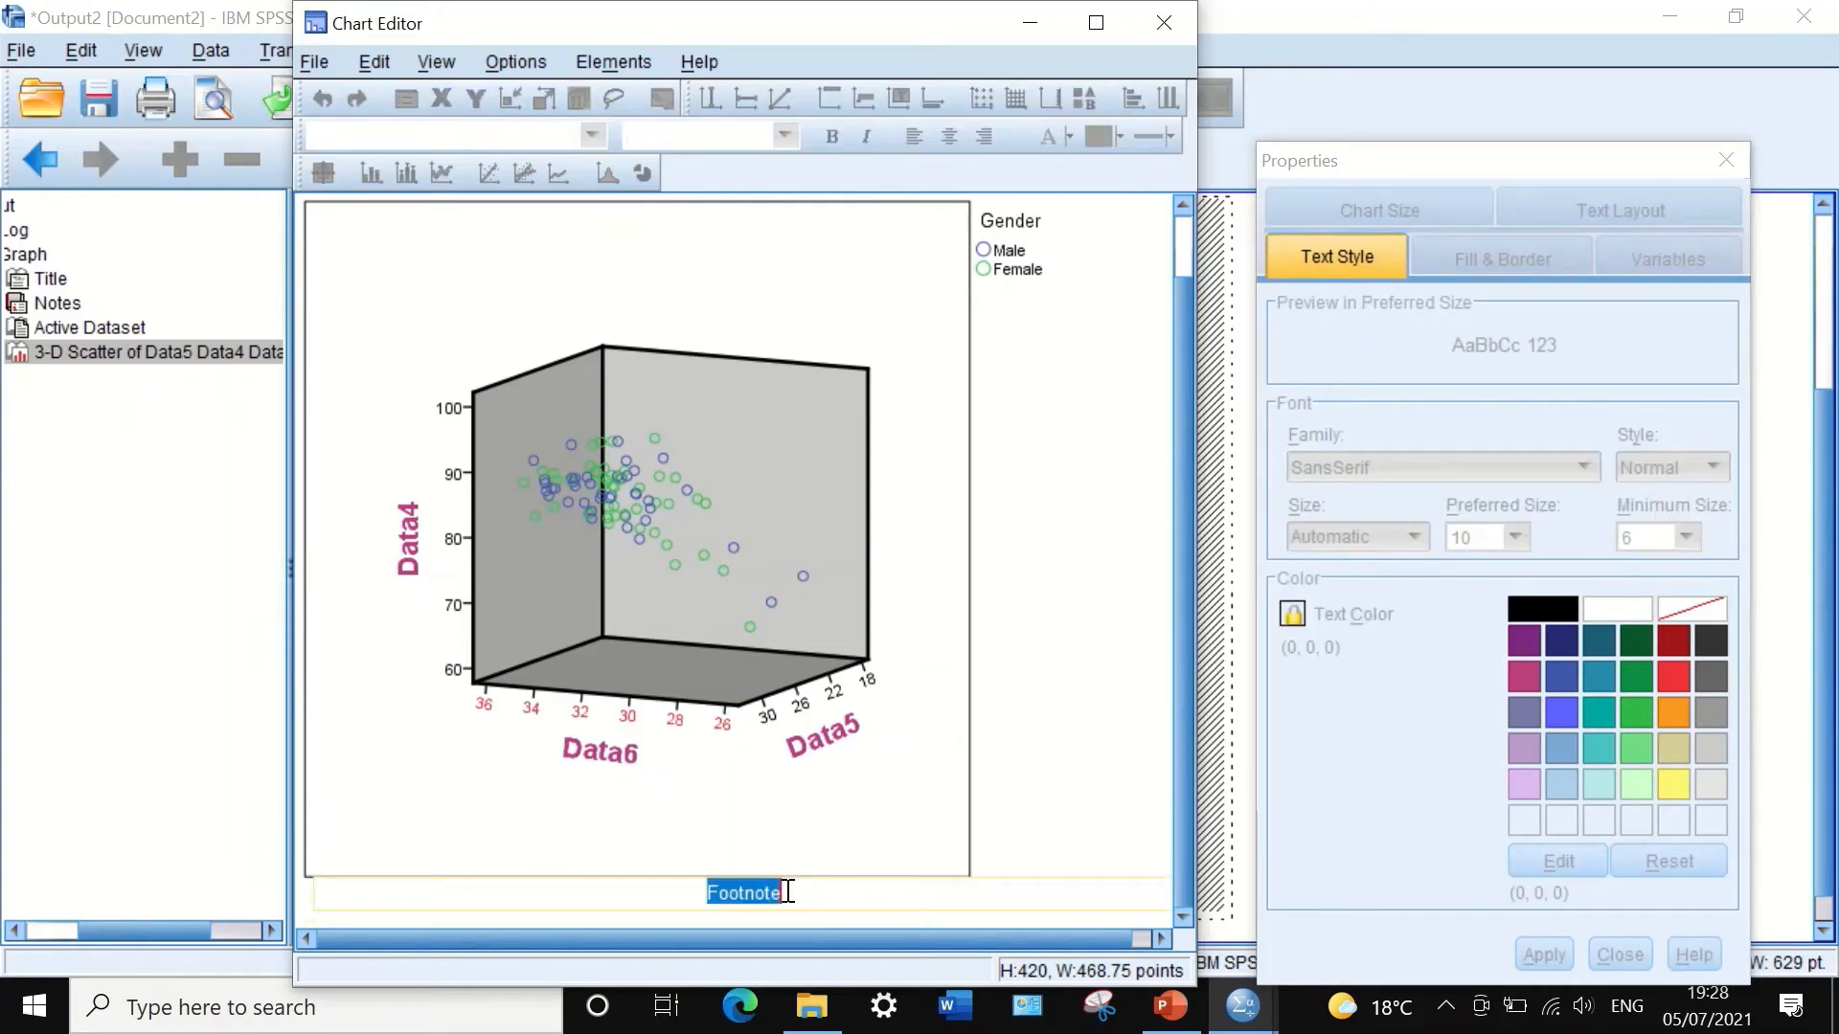
key("Delete")
type("Figure1")
left_click(758, 278)
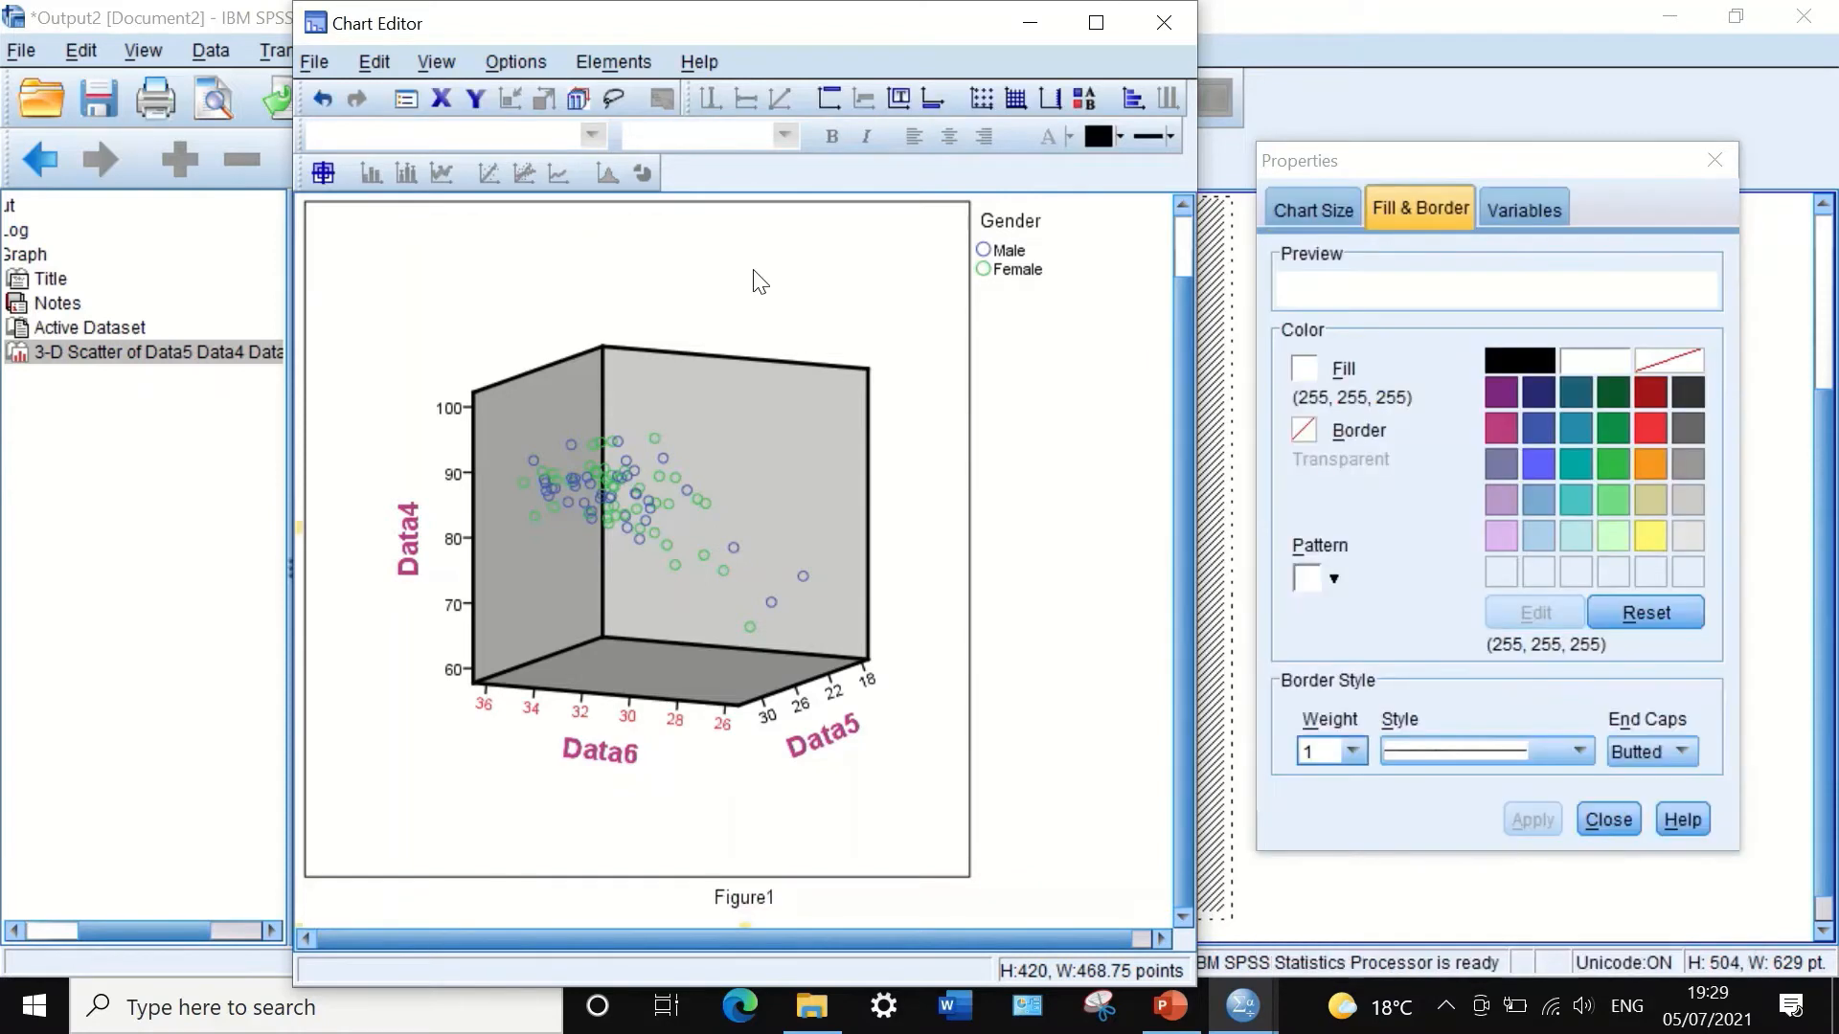
Step: Hide the Gender legend and show it again
left_click(764, 280)
right_click(769, 280)
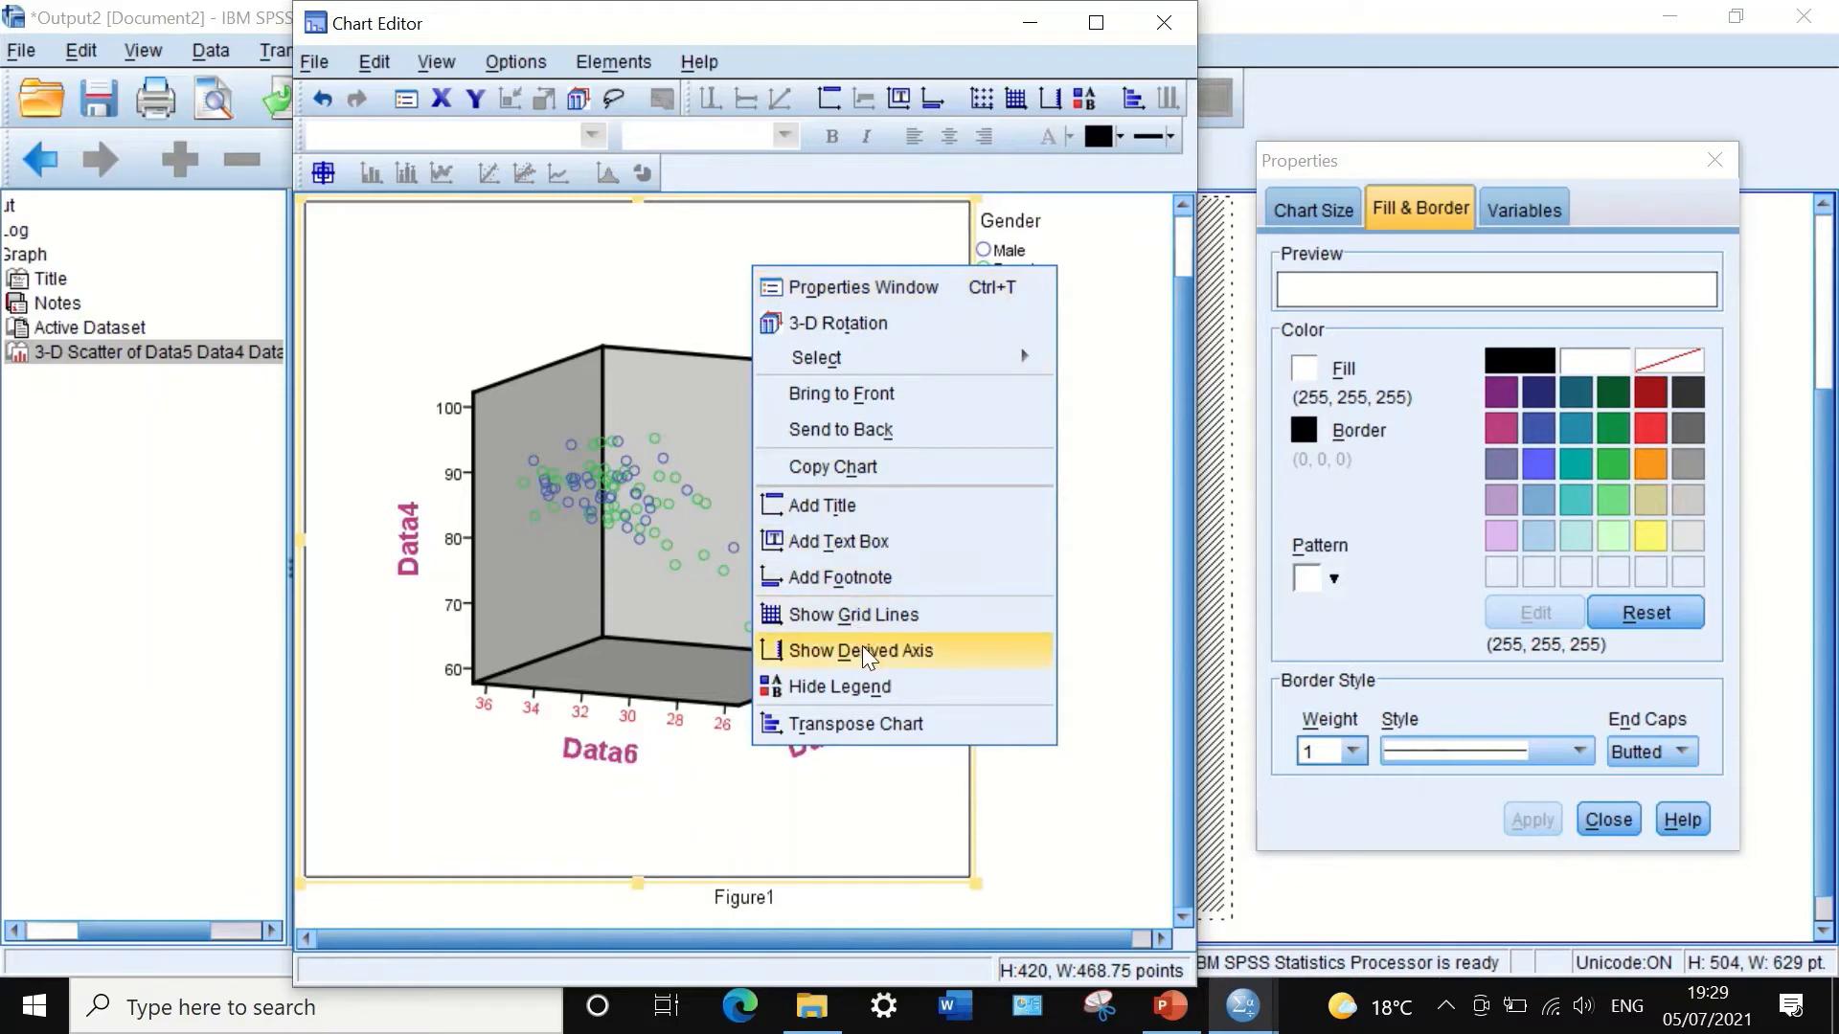
left_click(872, 686)
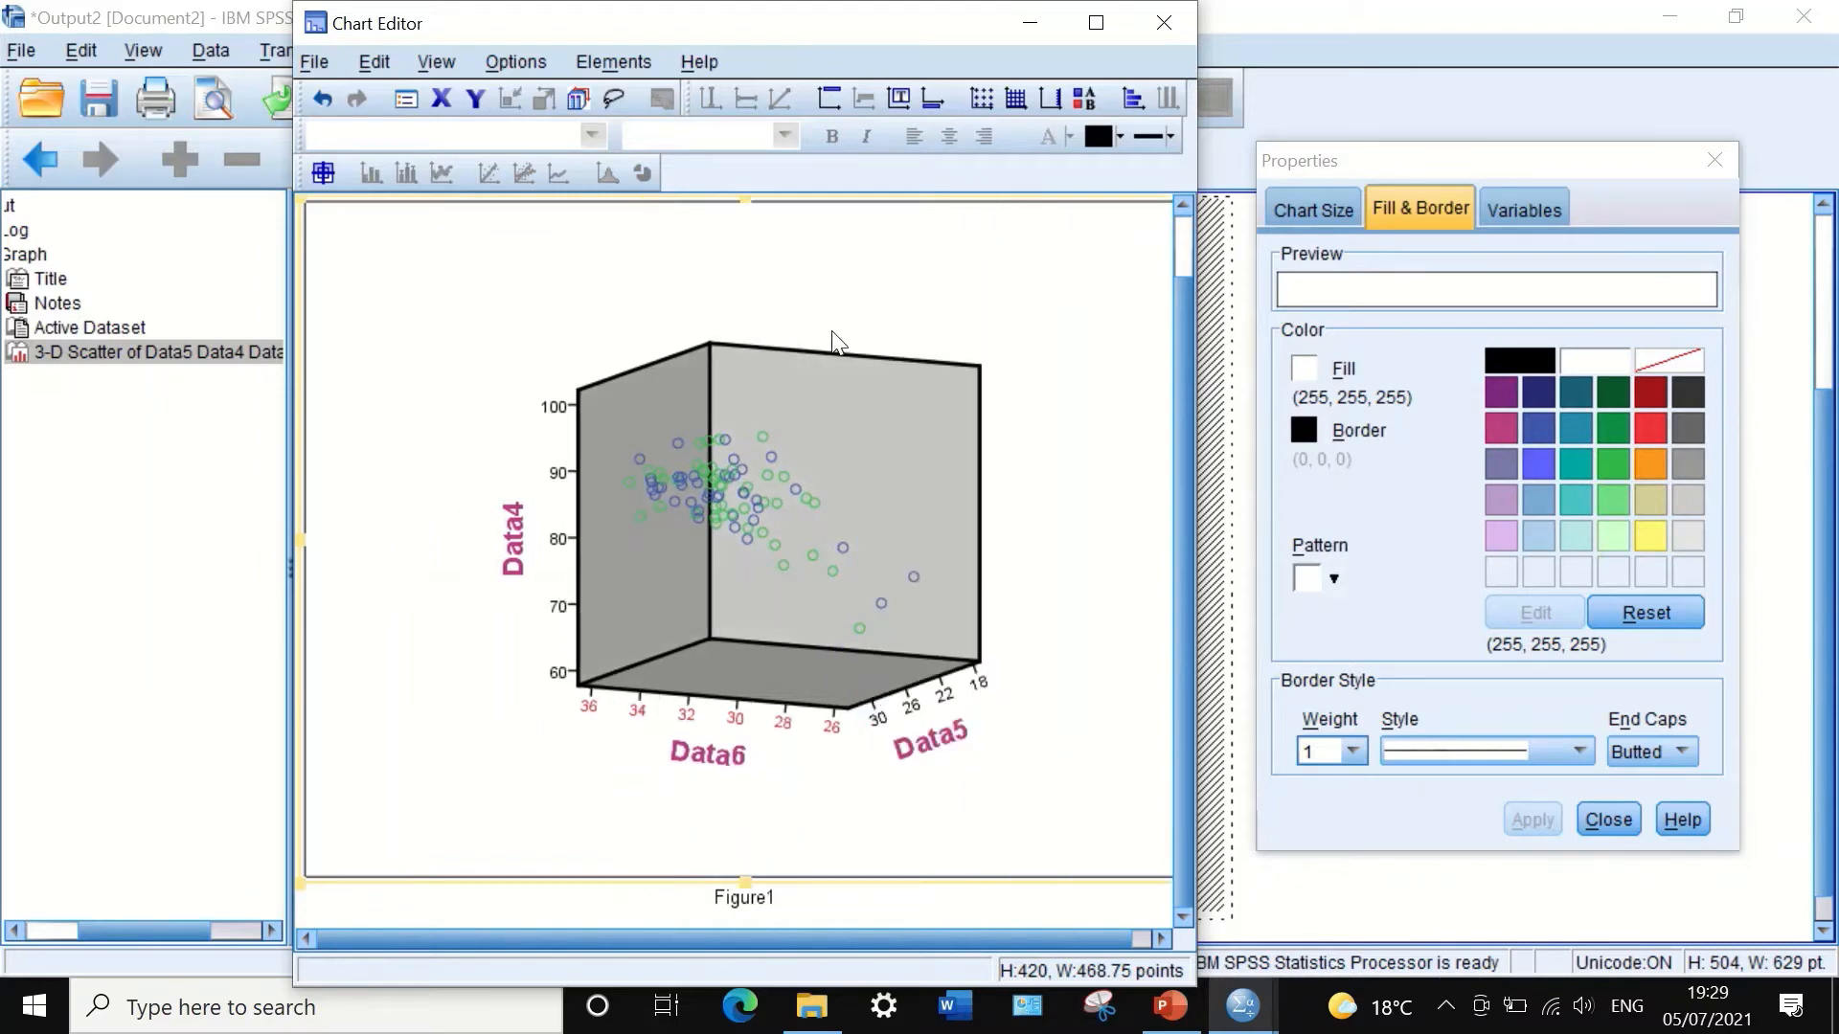
right_click(822, 279)
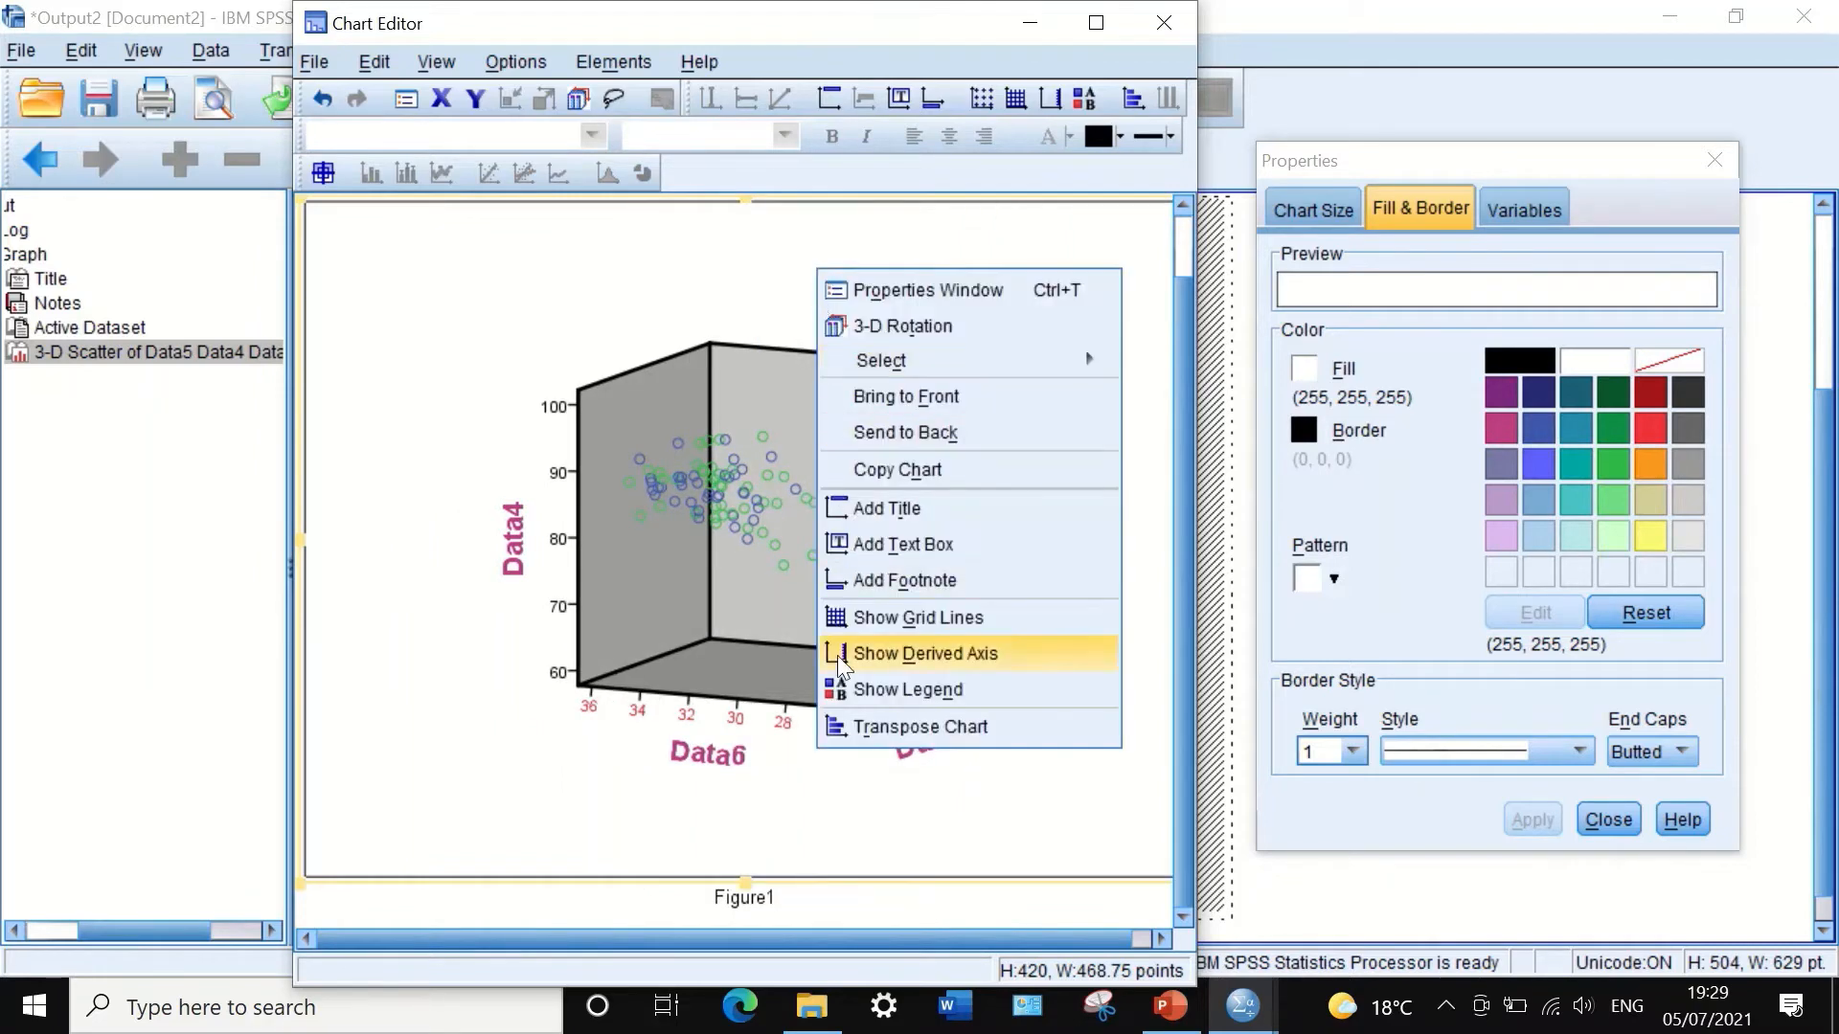
left_click(858, 686)
Step: Transpose the chart to swap the Data4 and Data5 axes, and transpose it back
right_click(731, 274)
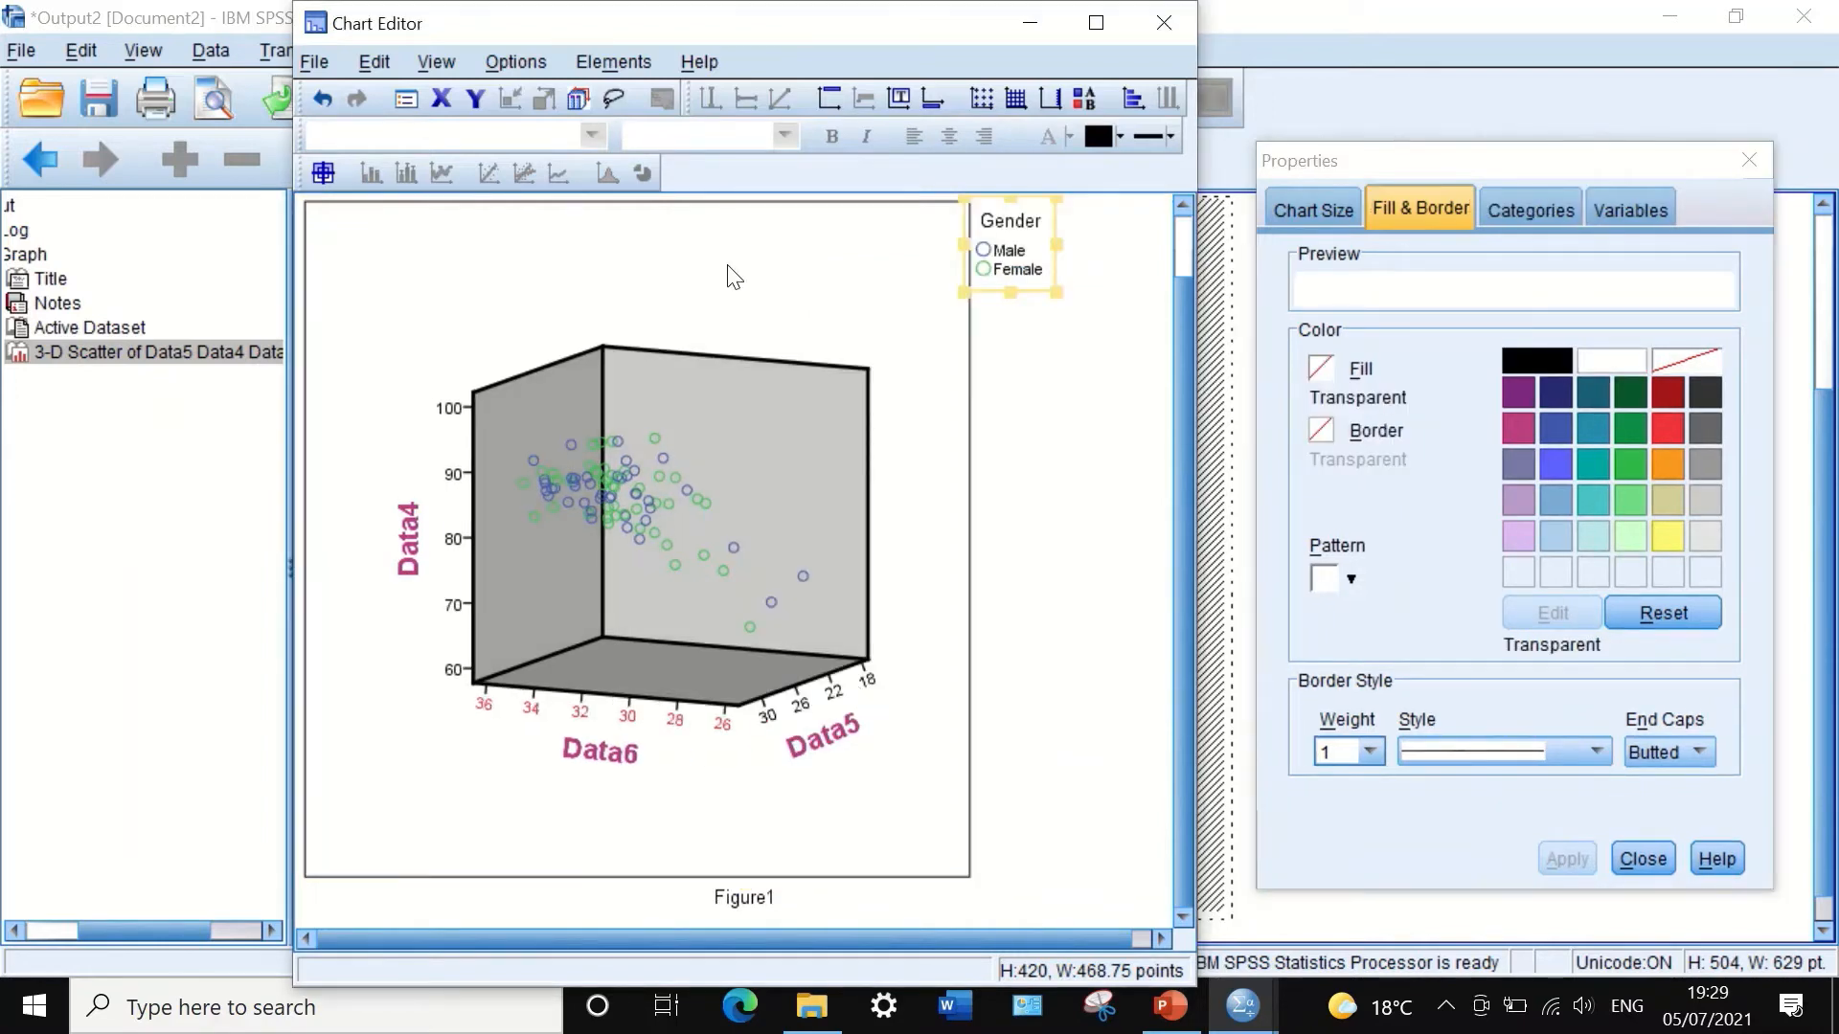
left_click(812, 726)
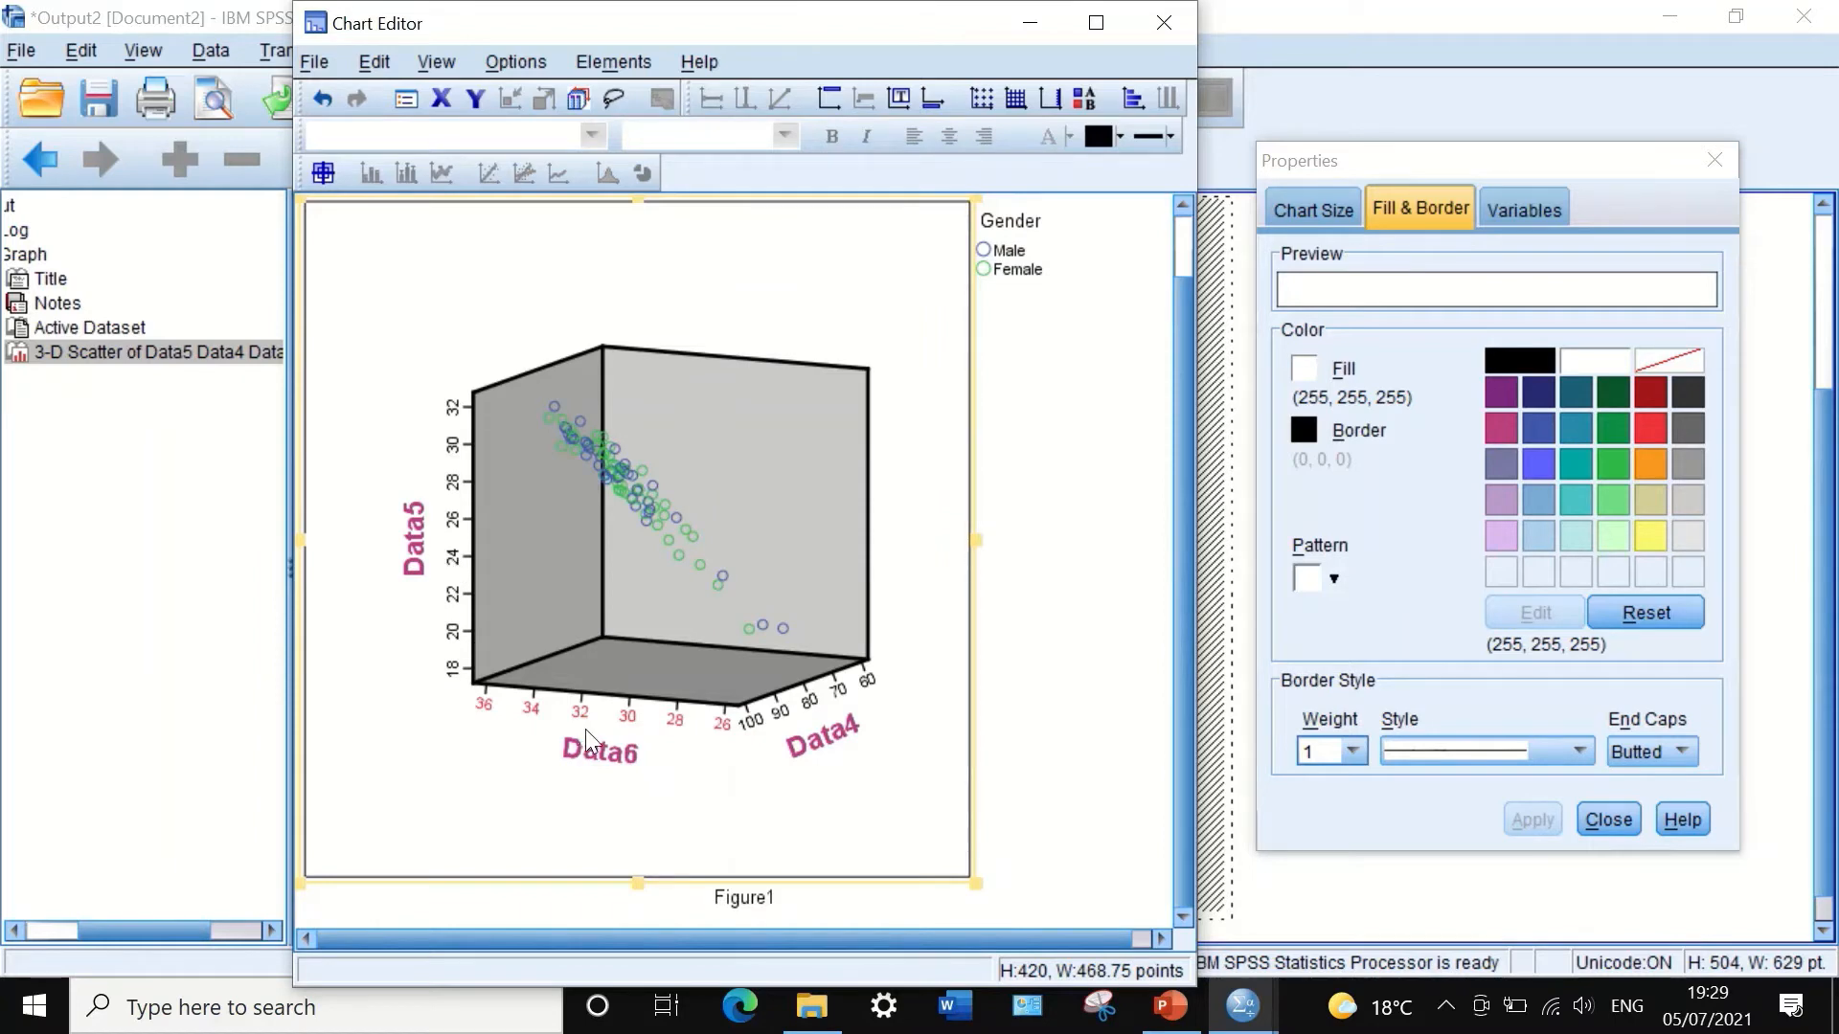
right_click(754, 364)
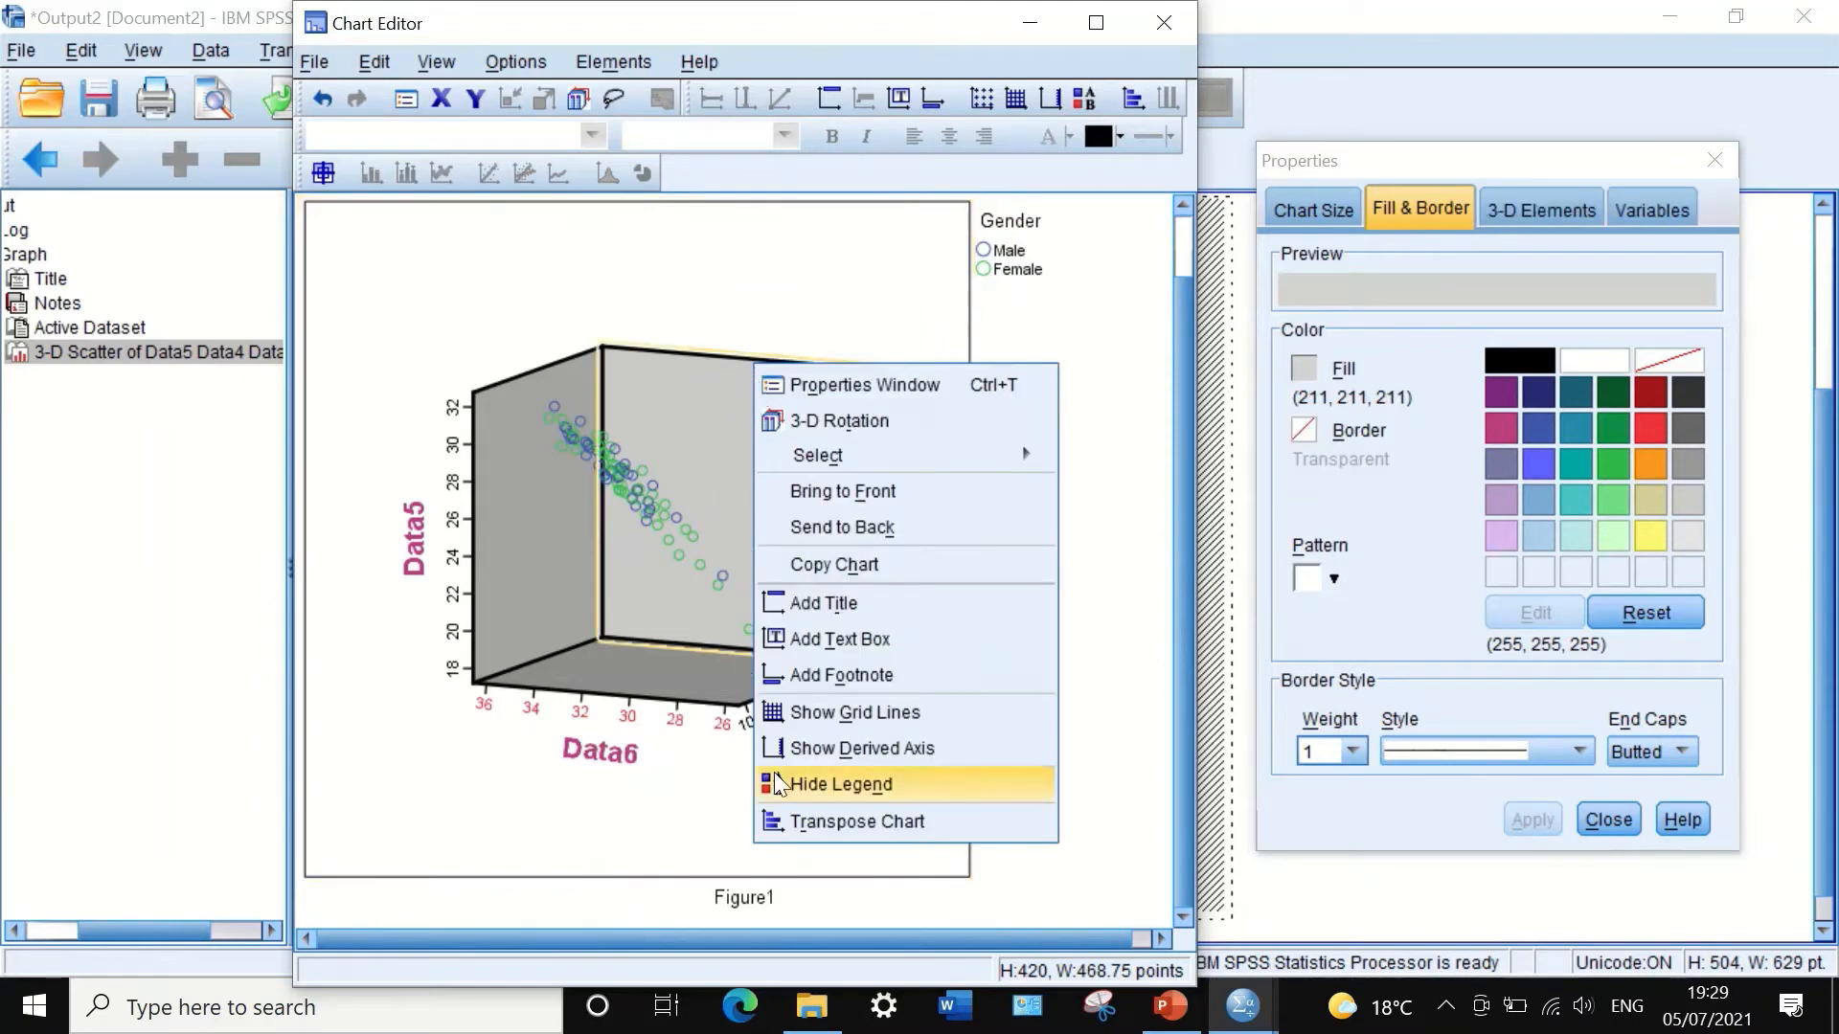
left_click(809, 826)
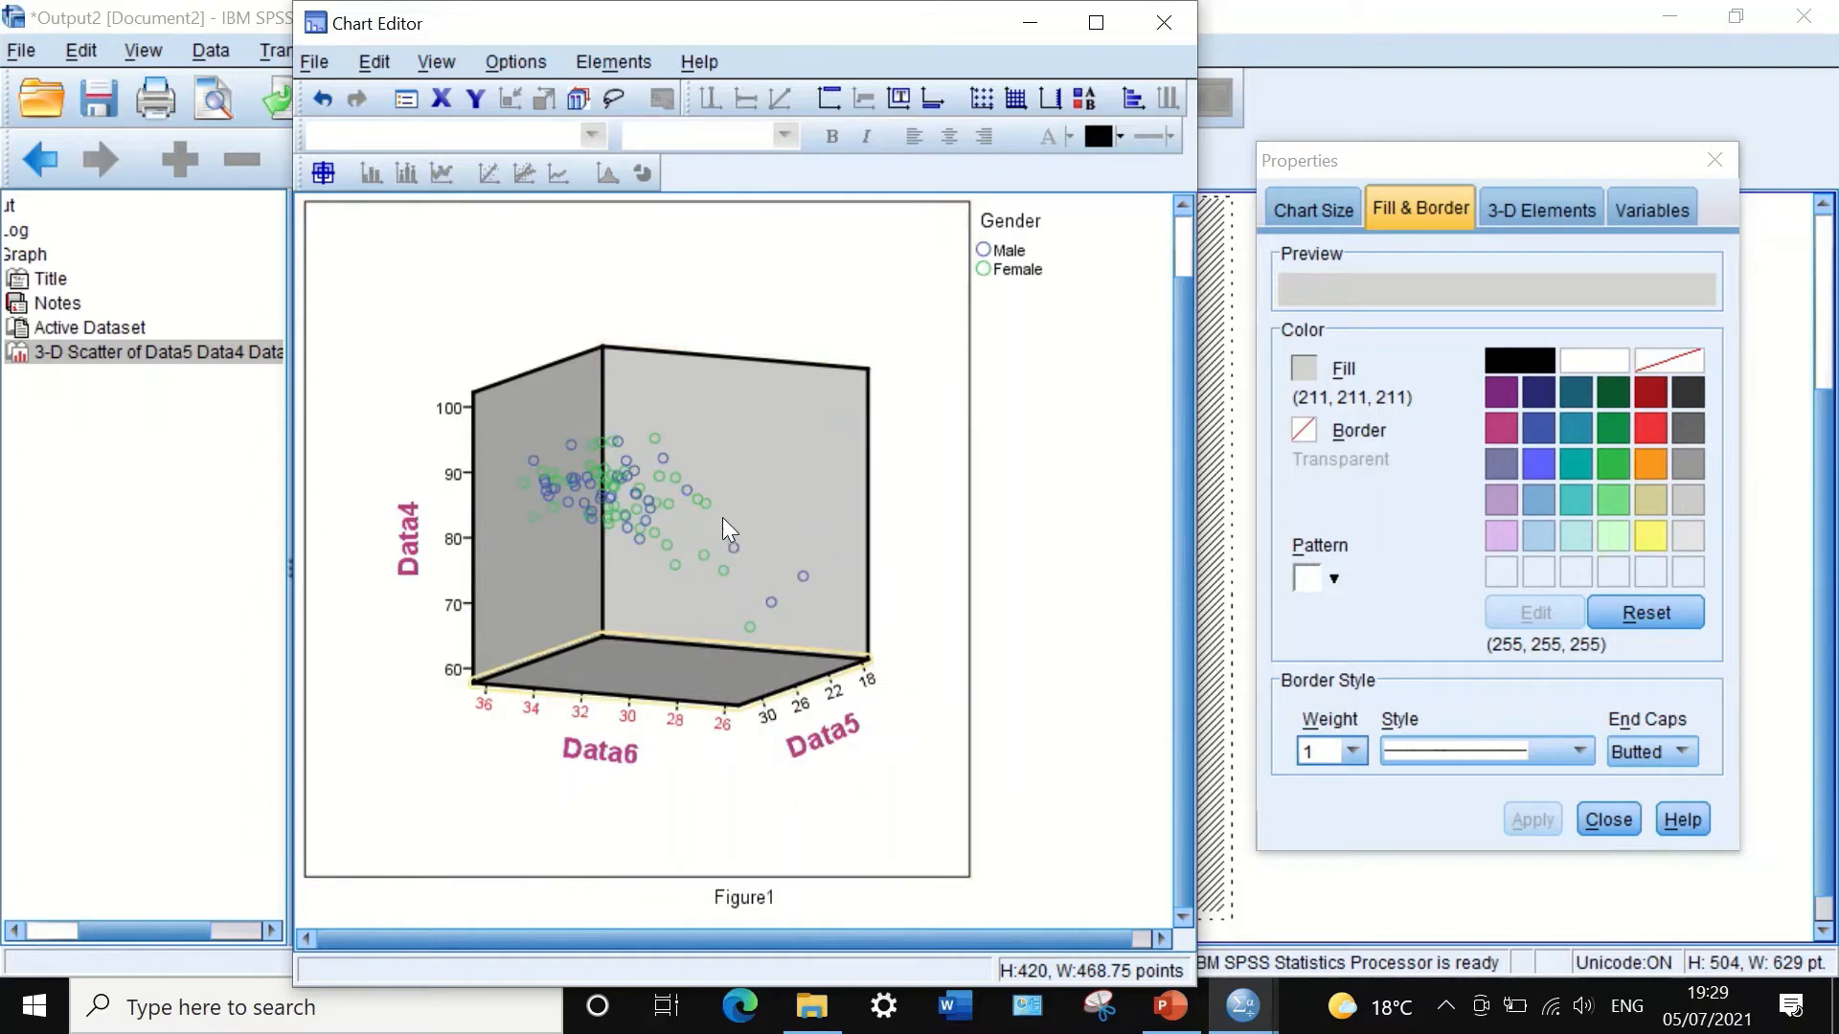
left_click(831, 507)
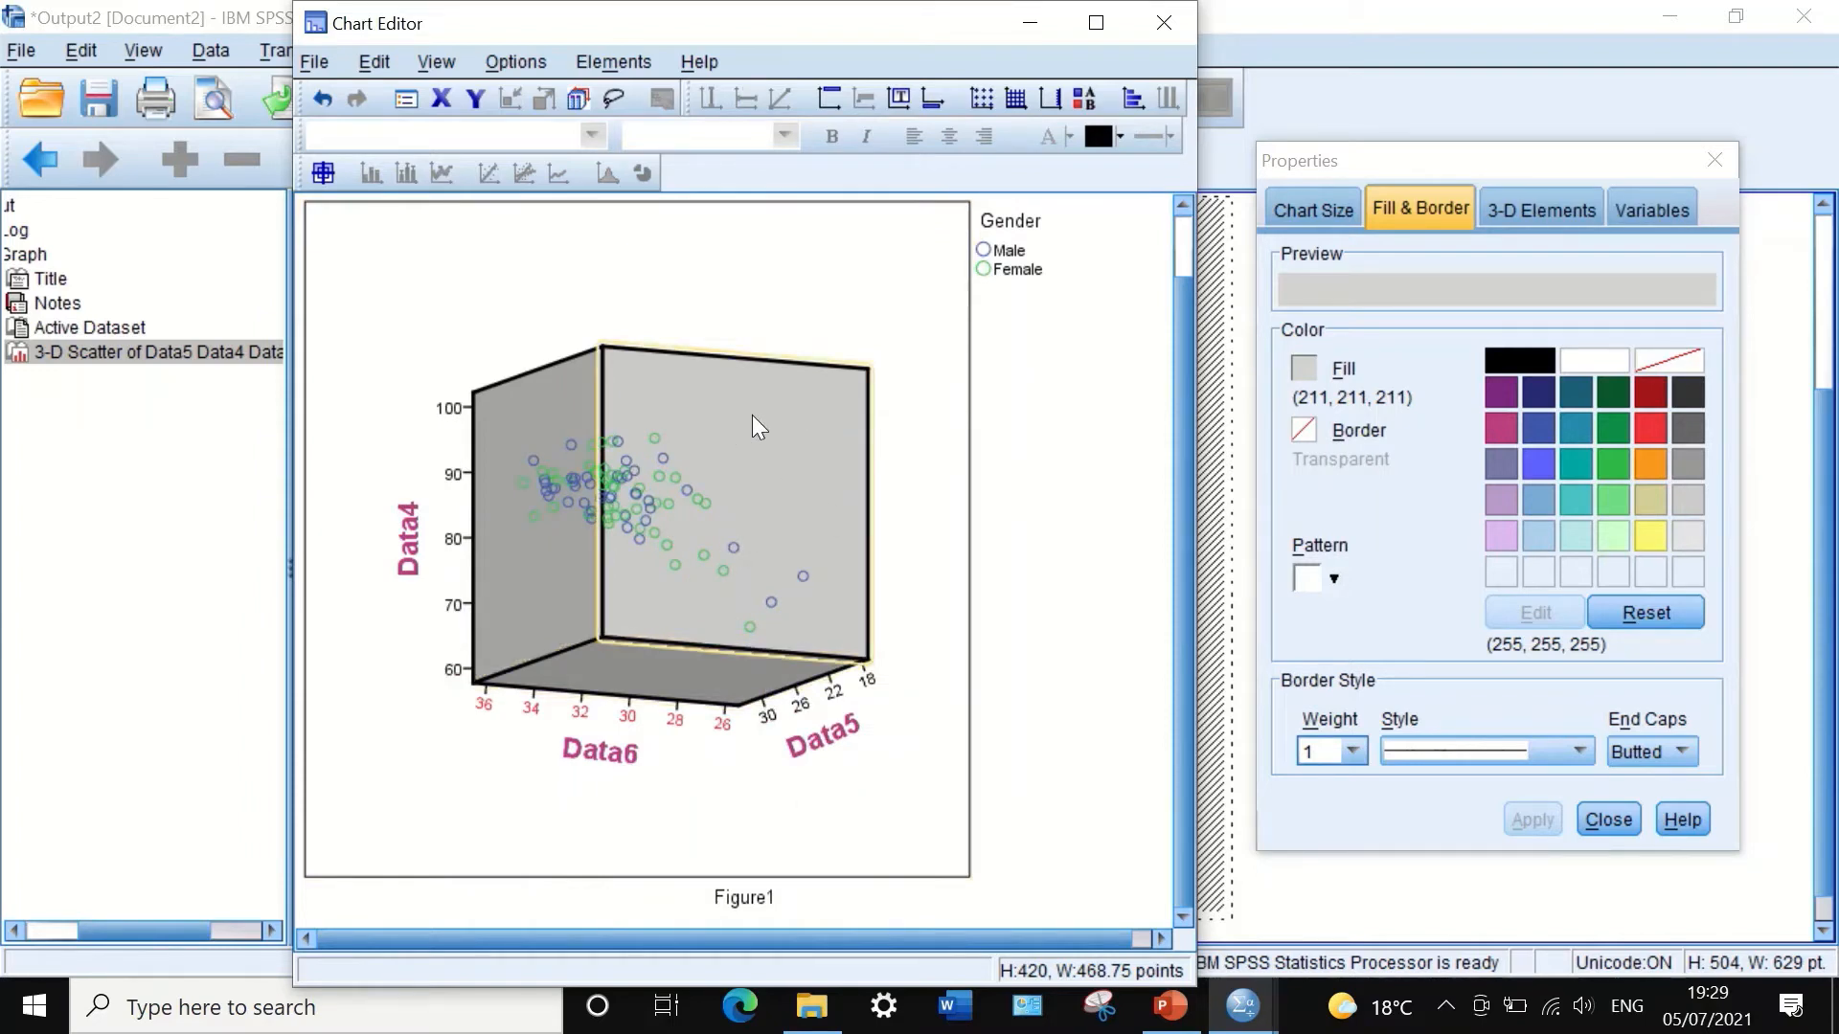
left_click(652, 659)
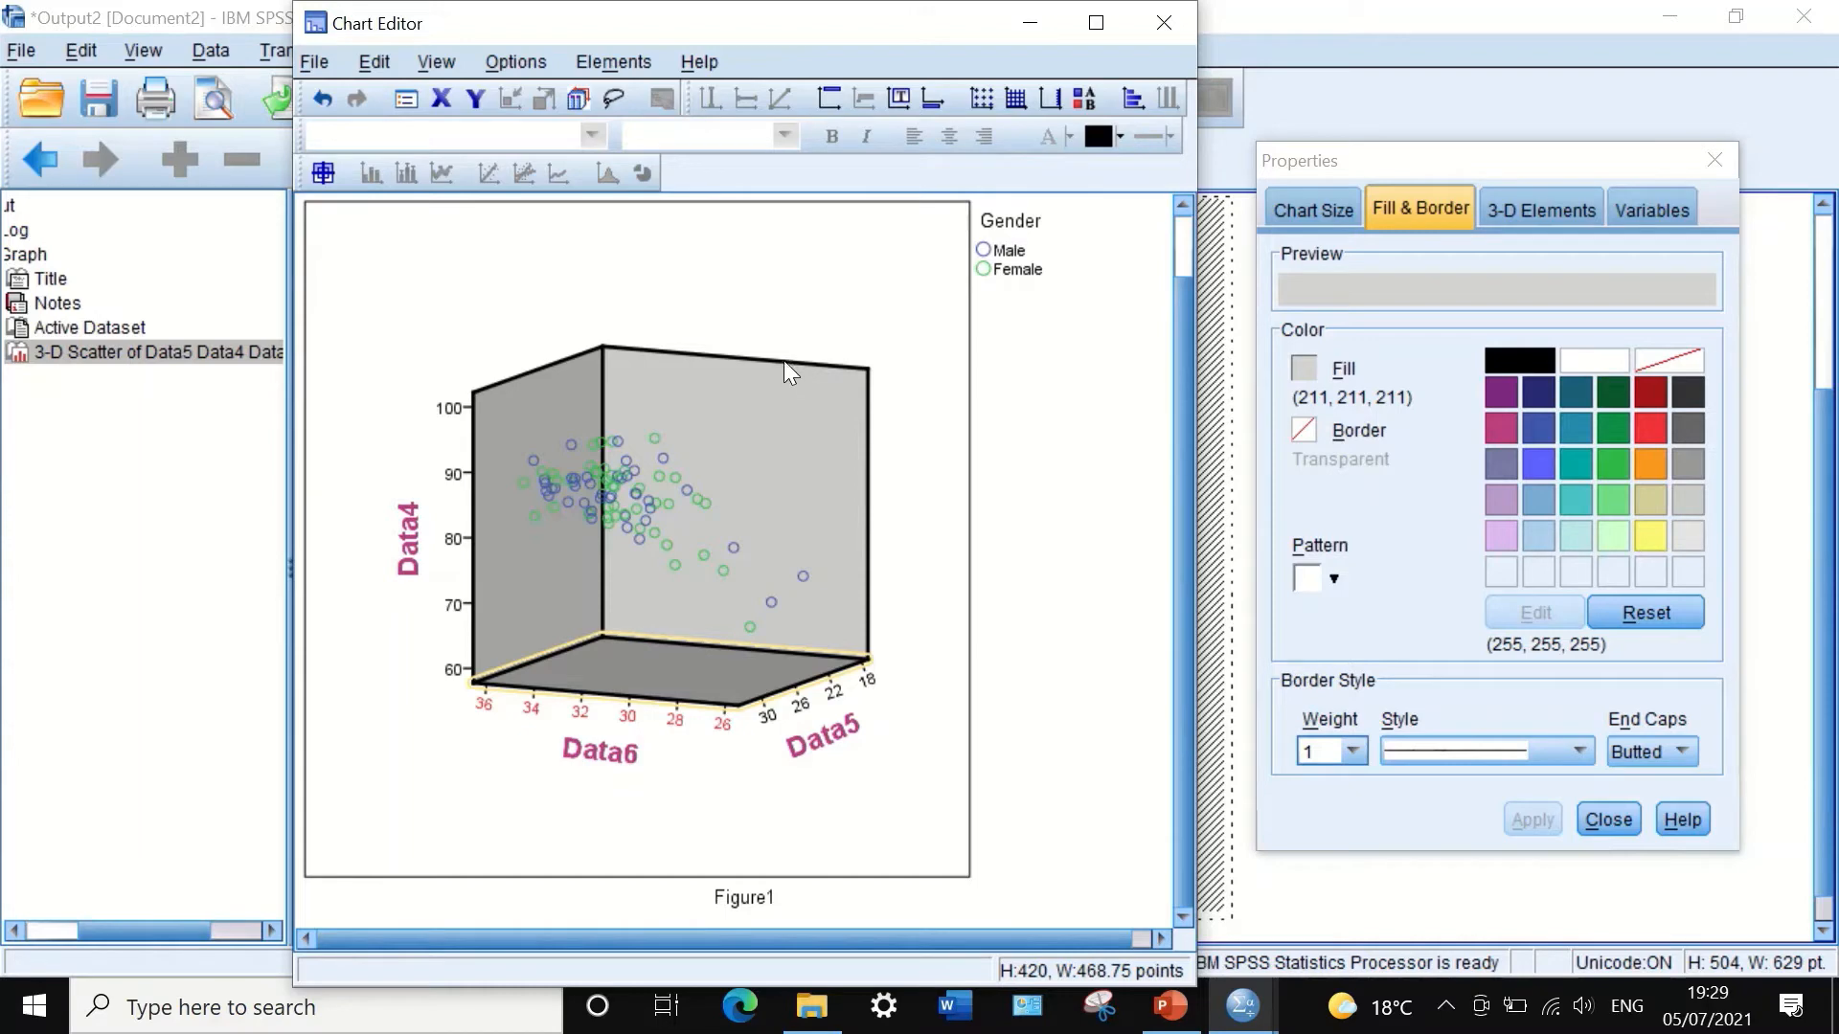
right_click(715, 432)
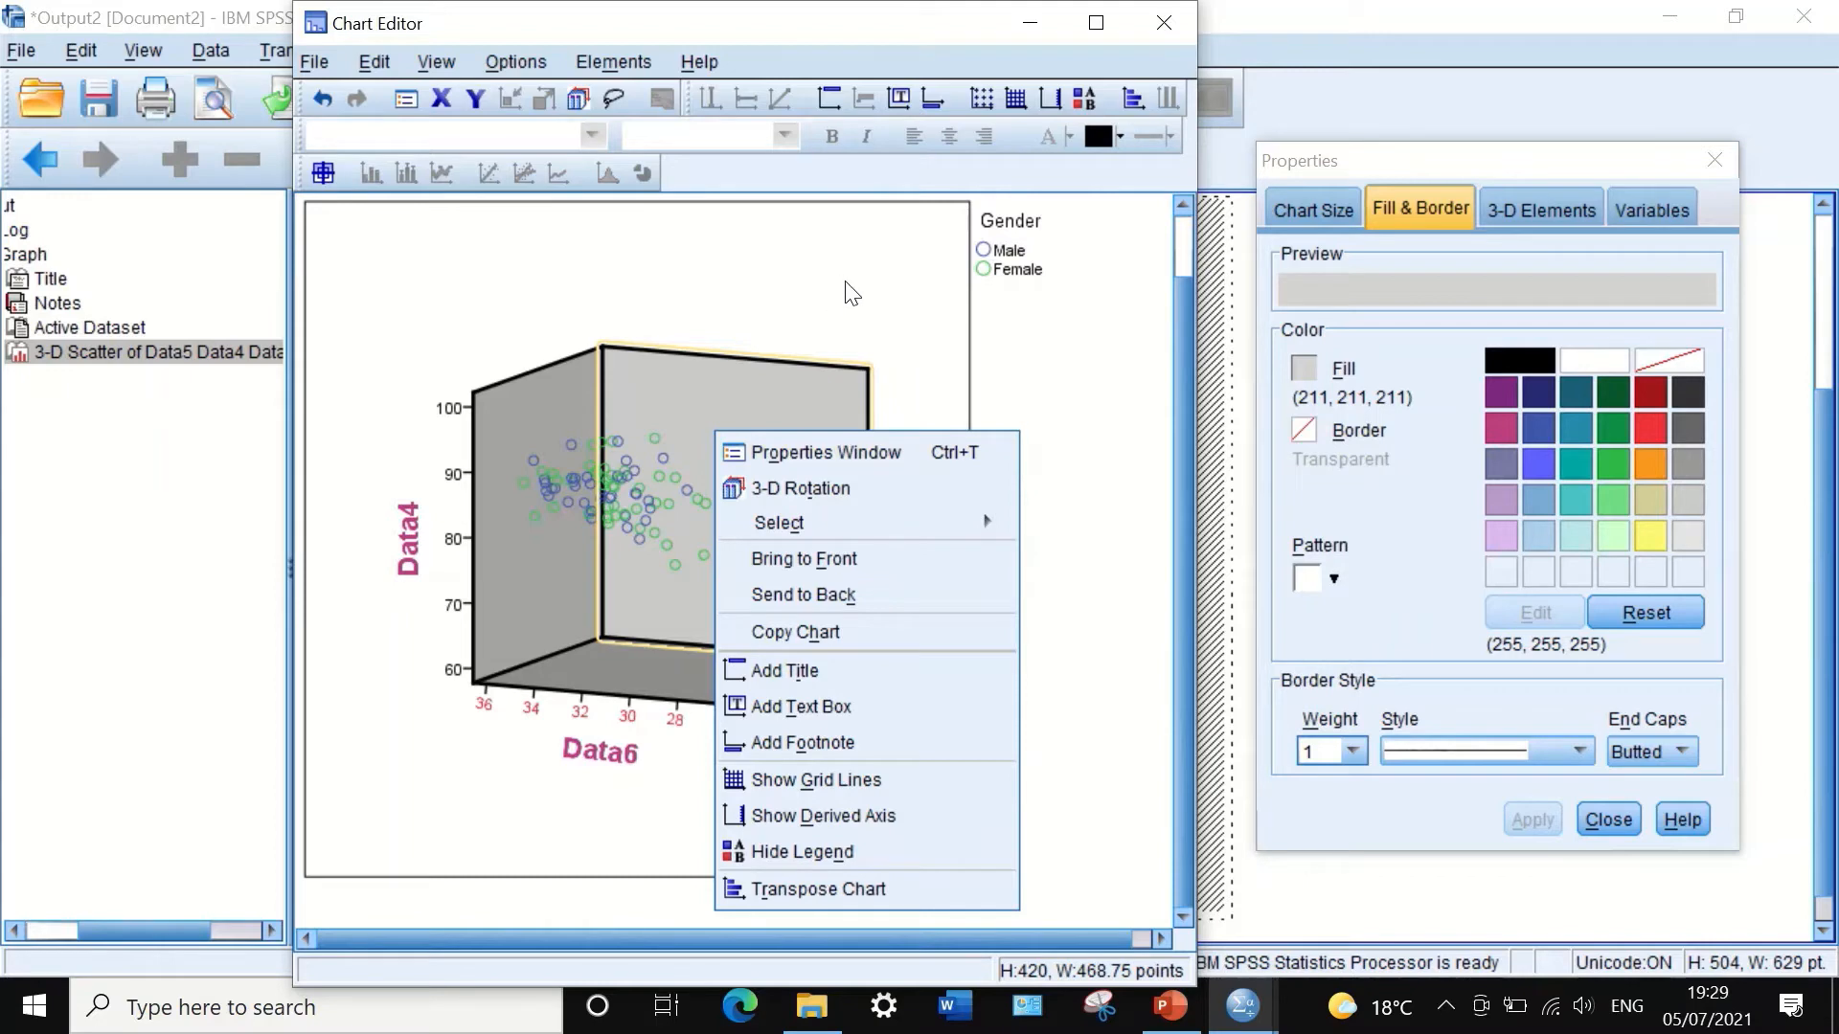
left_click(862, 313)
left_click(862, 316)
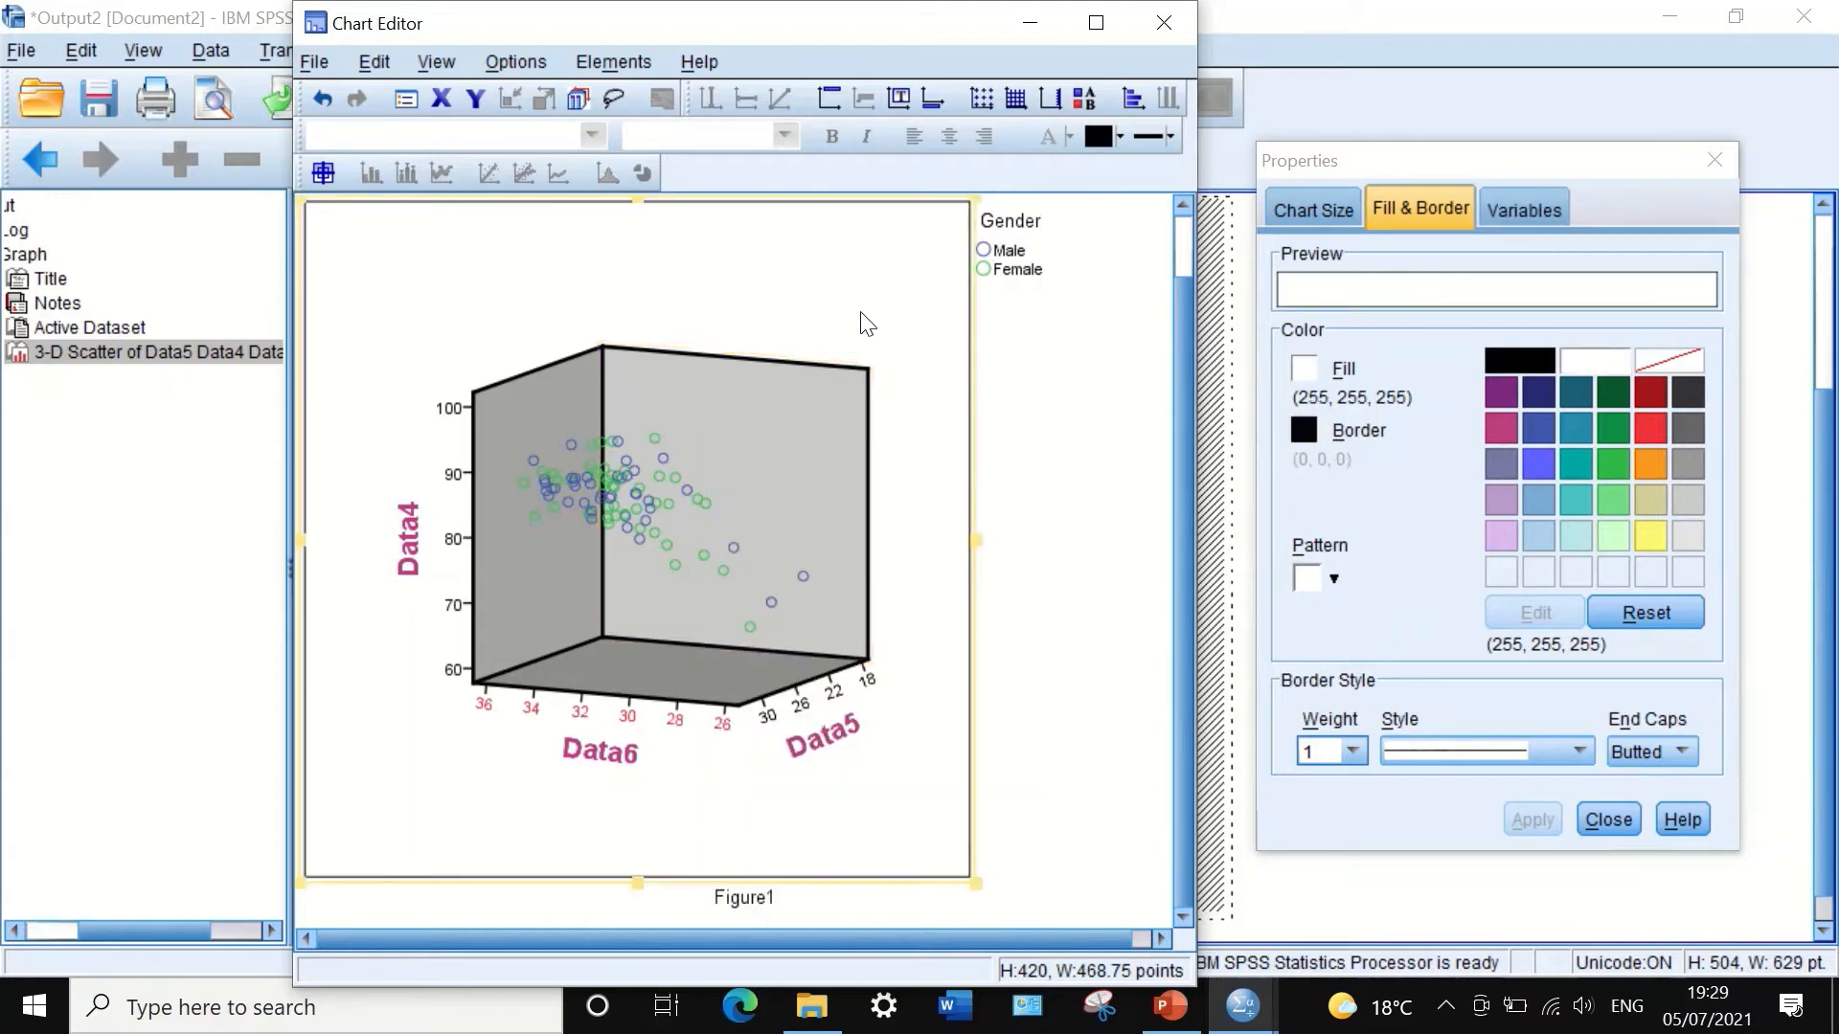
right_click(713, 287)
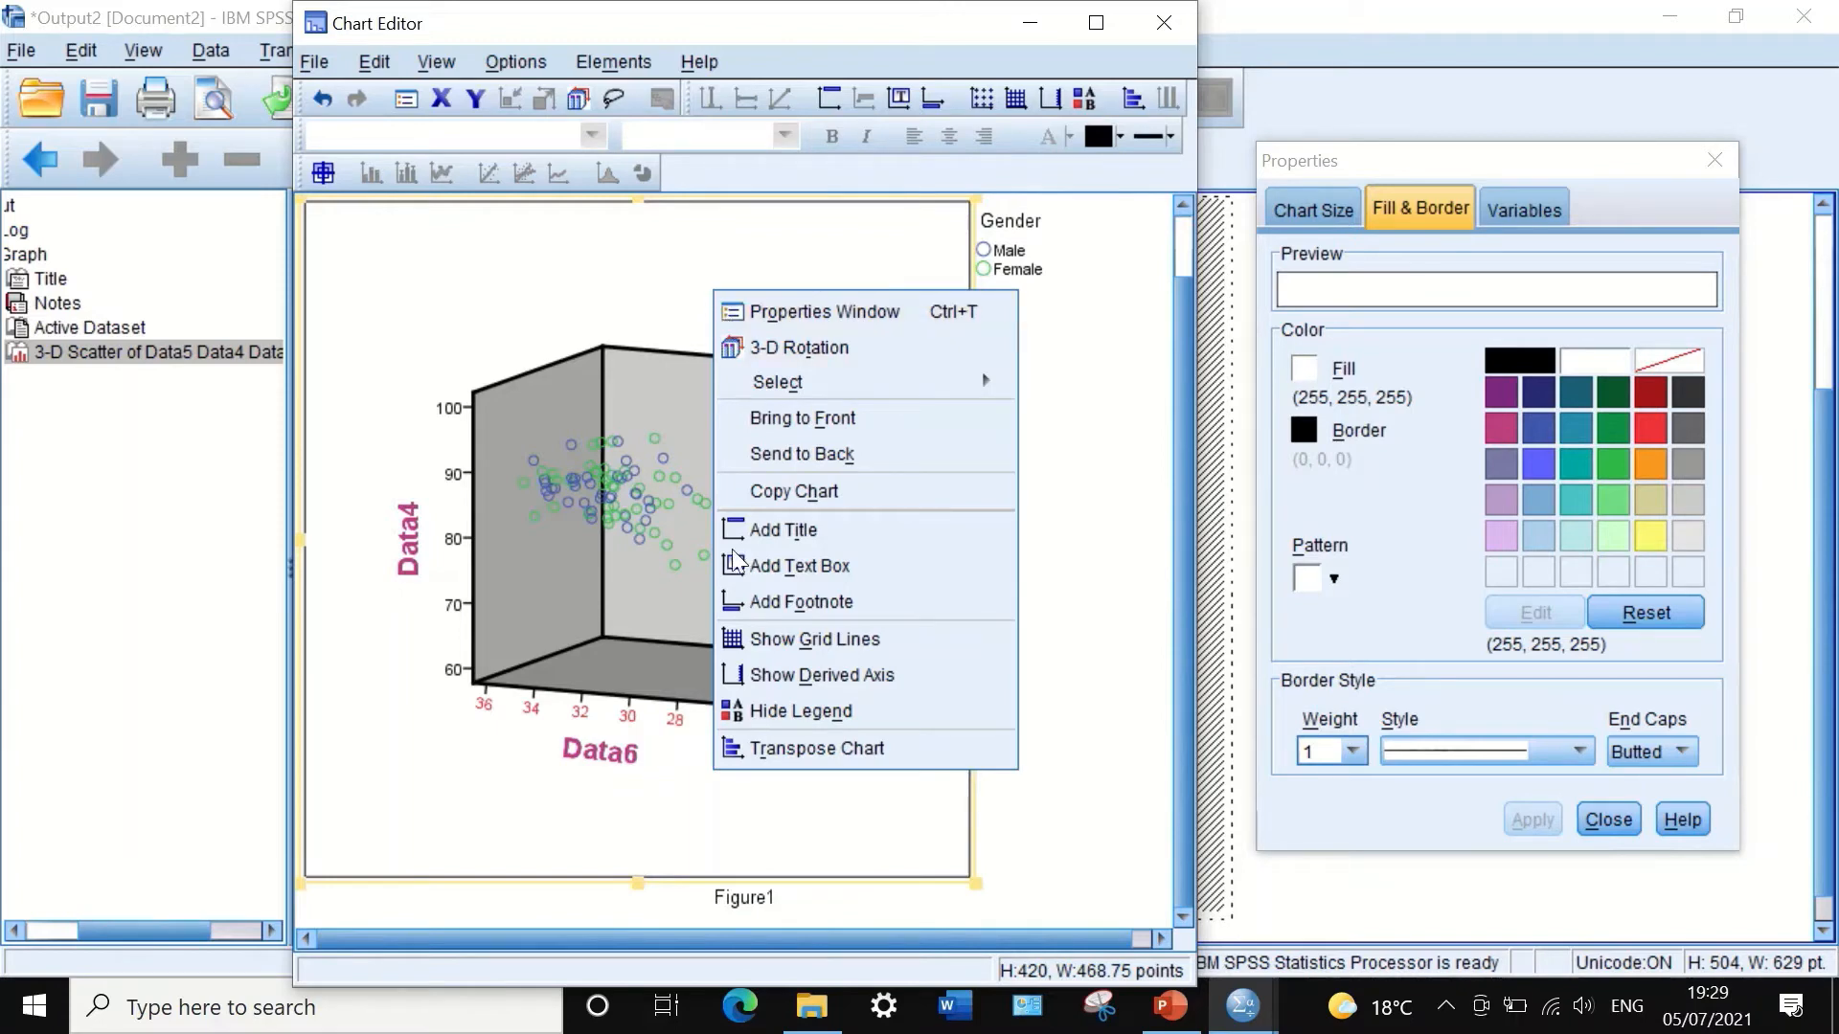
left_click(669, 228)
Step: Close the Chart Editor and open the export settings for the finished scatterplot in the output
left_click(1176, 26)
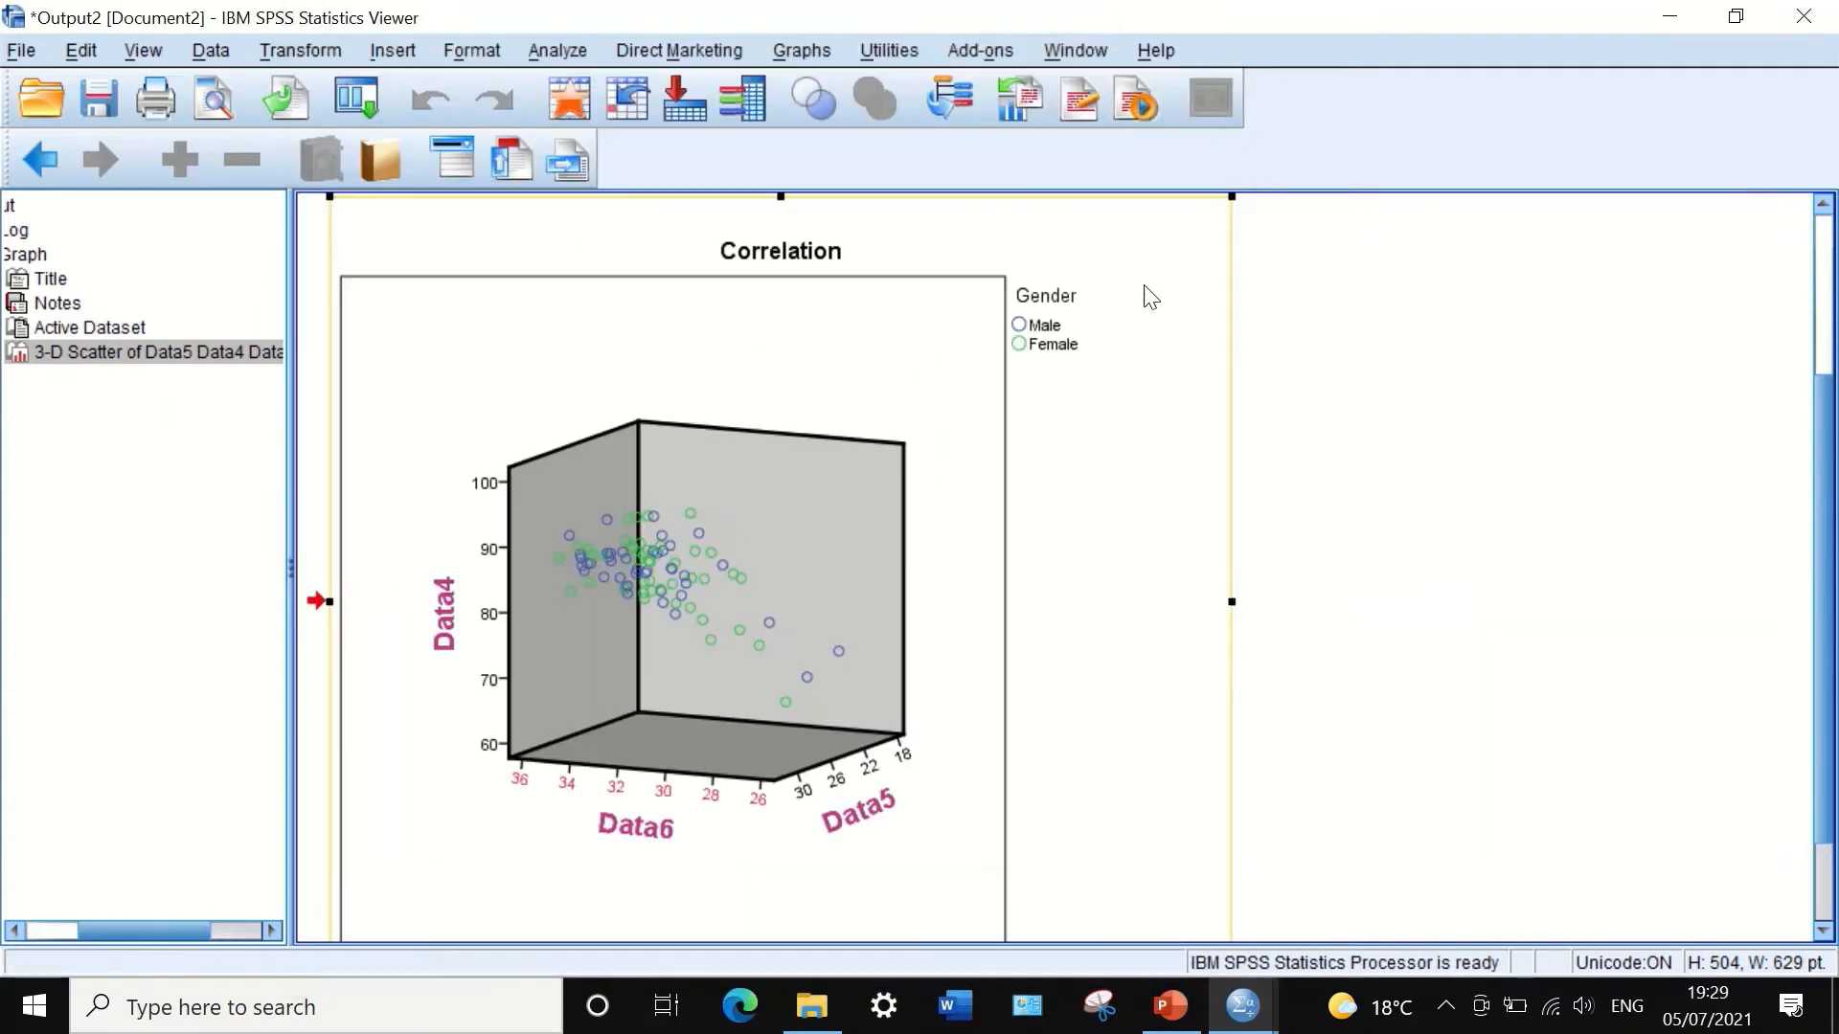
left_click(1483, 471)
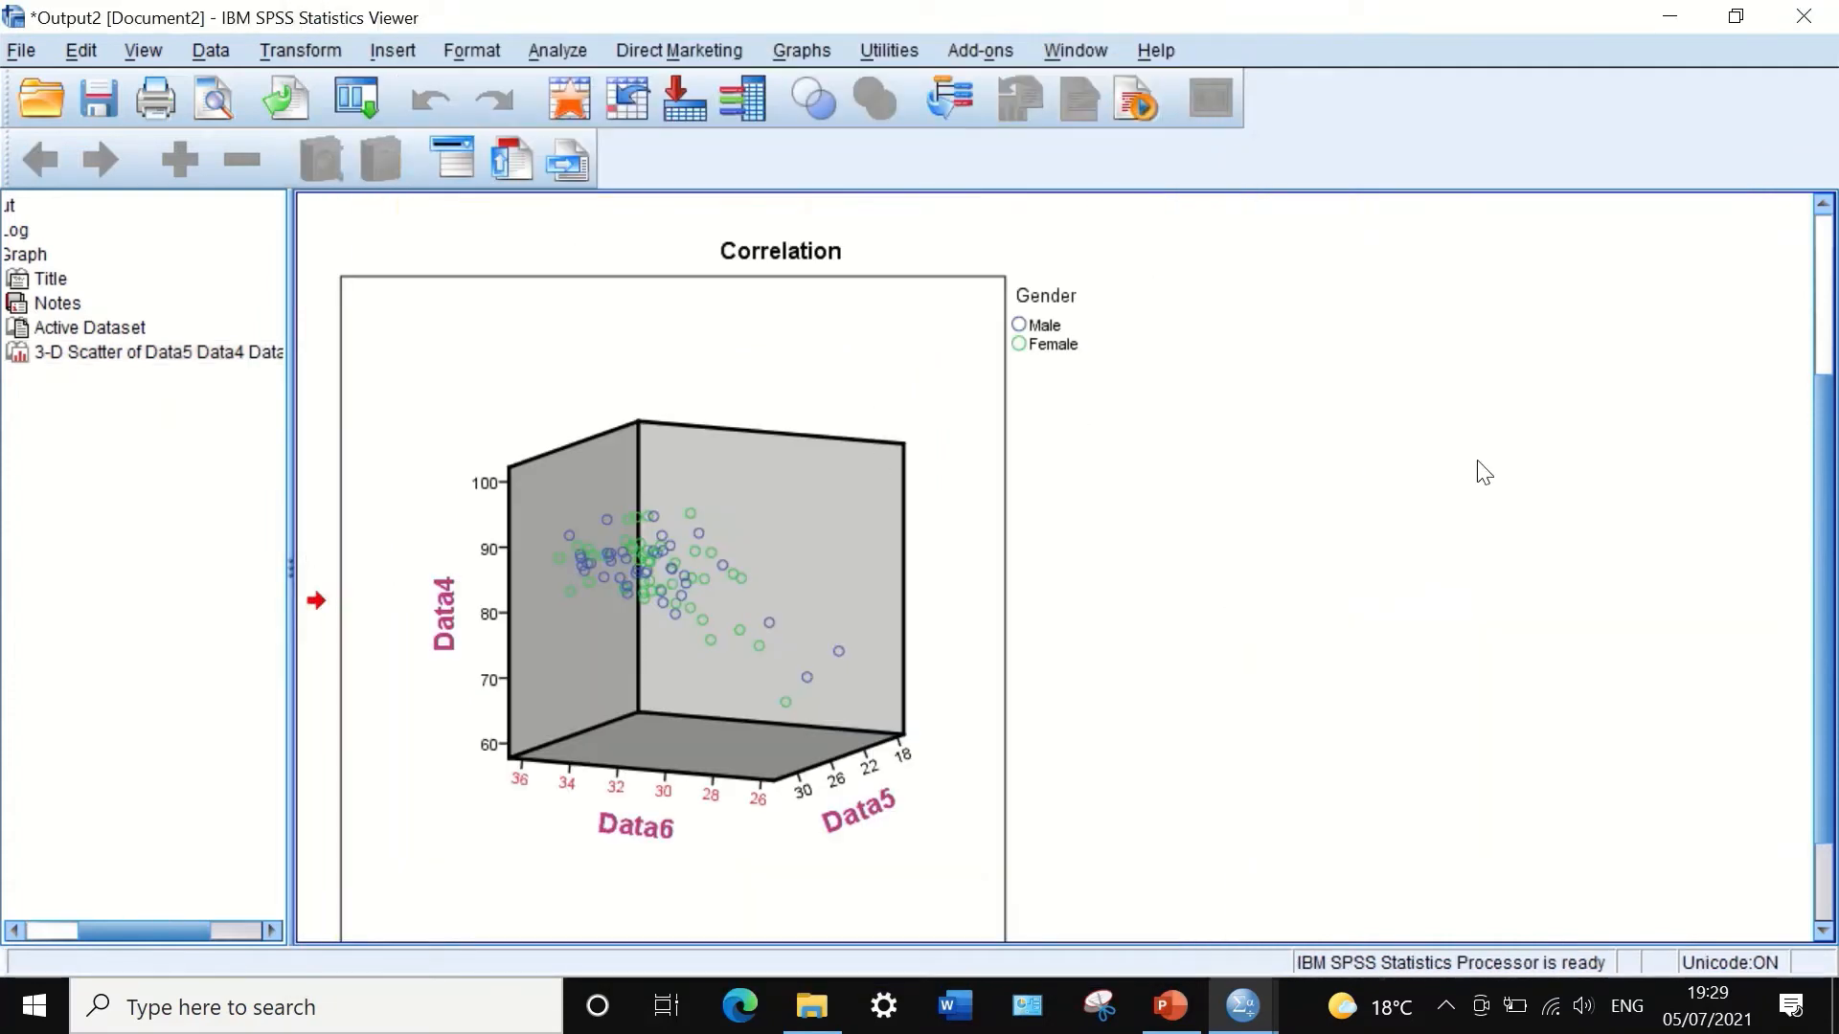
left_click(898, 393)
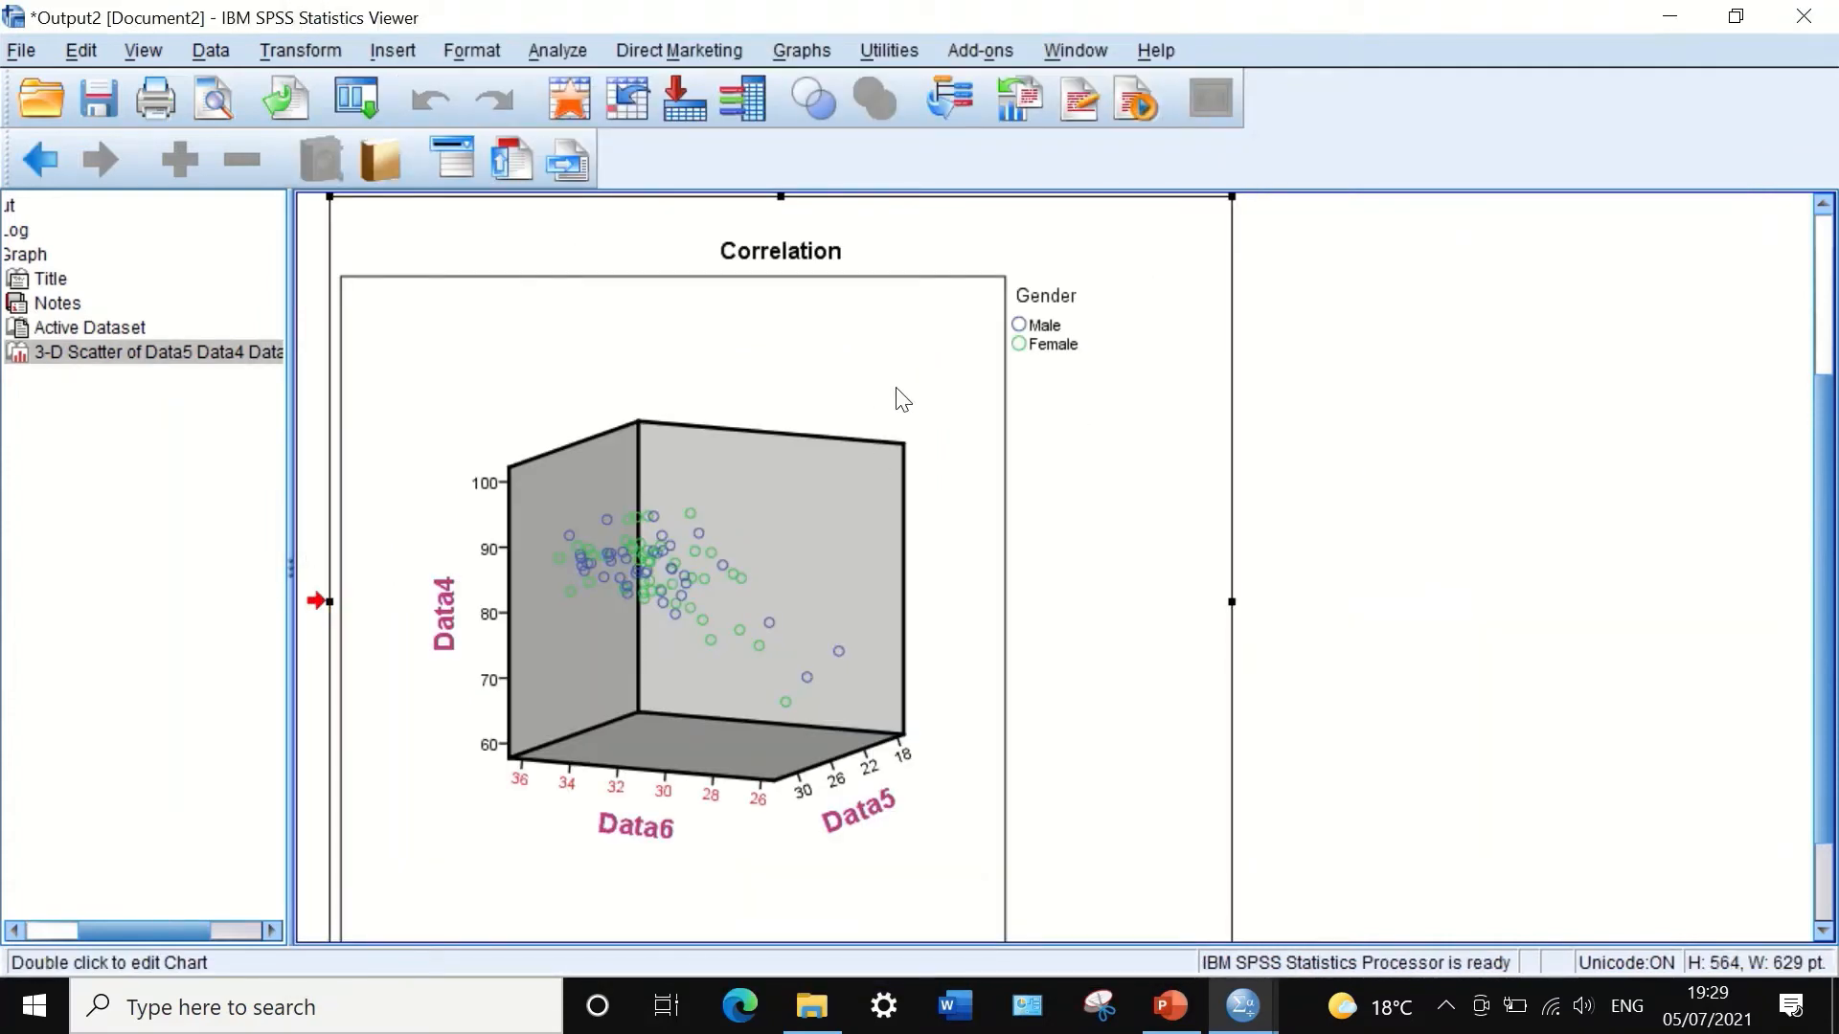
right_click(902, 398)
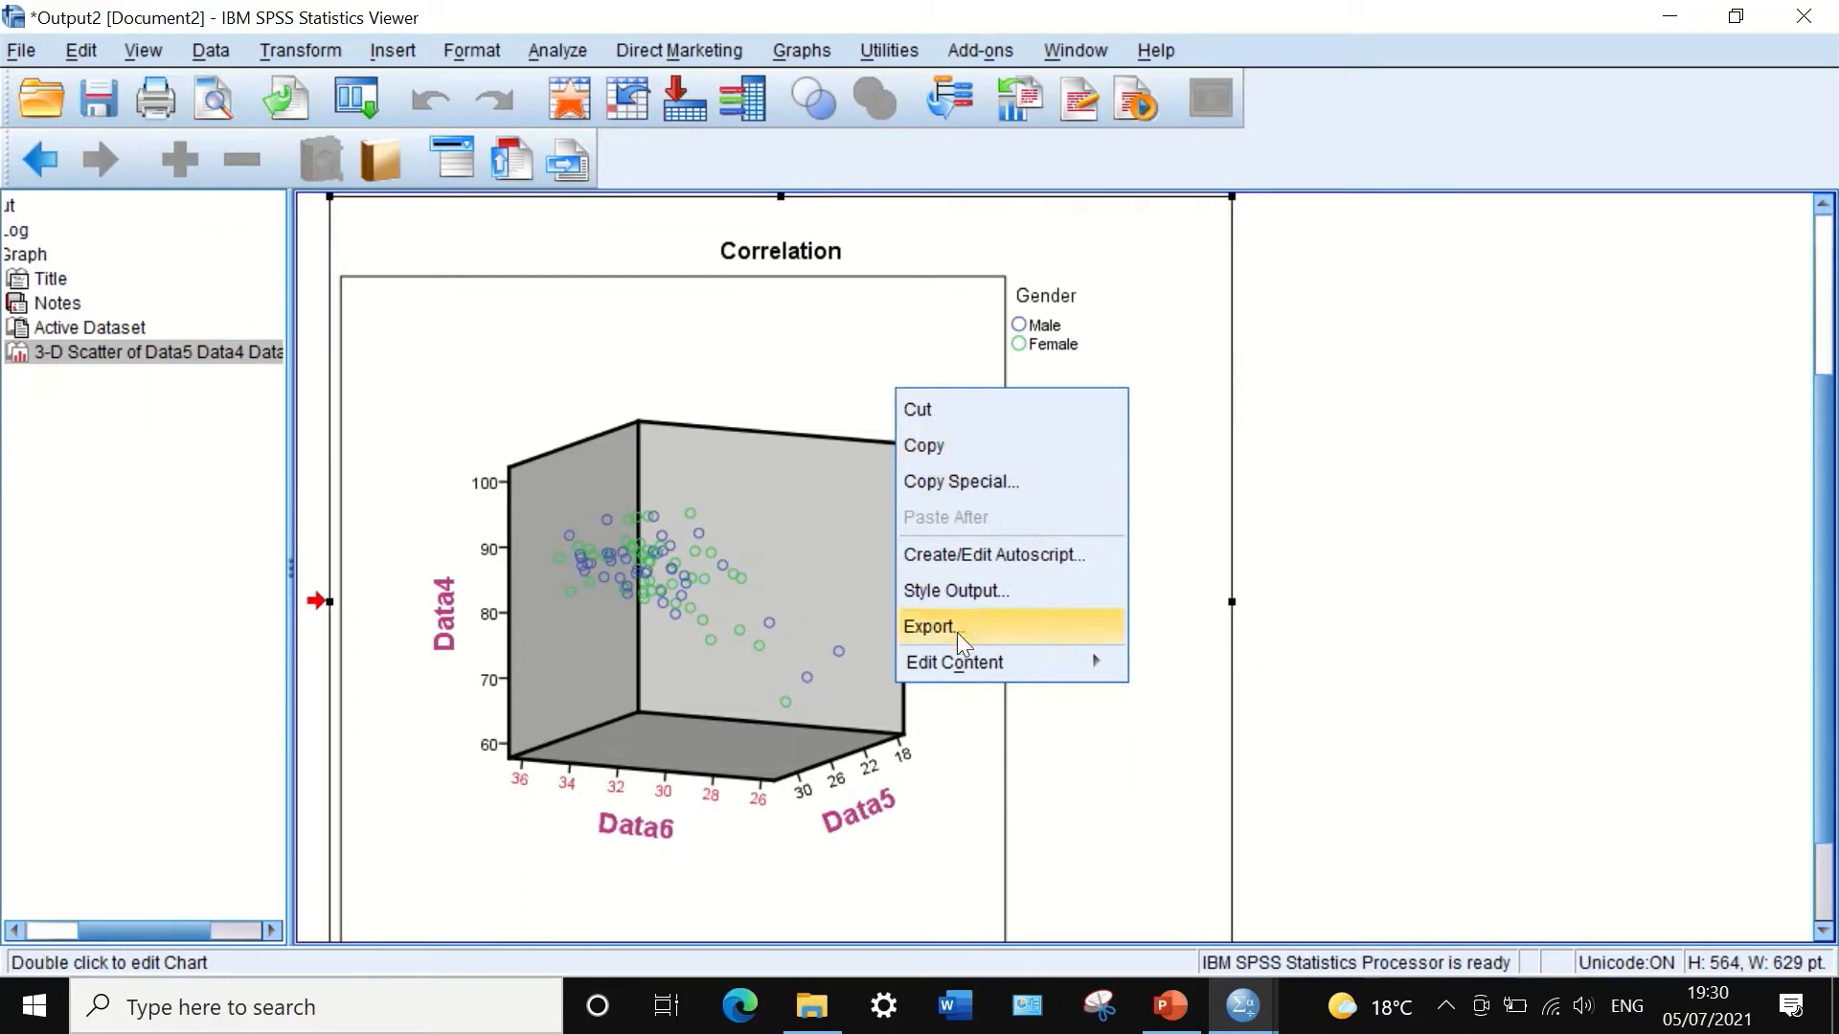
left_click(1050, 634)
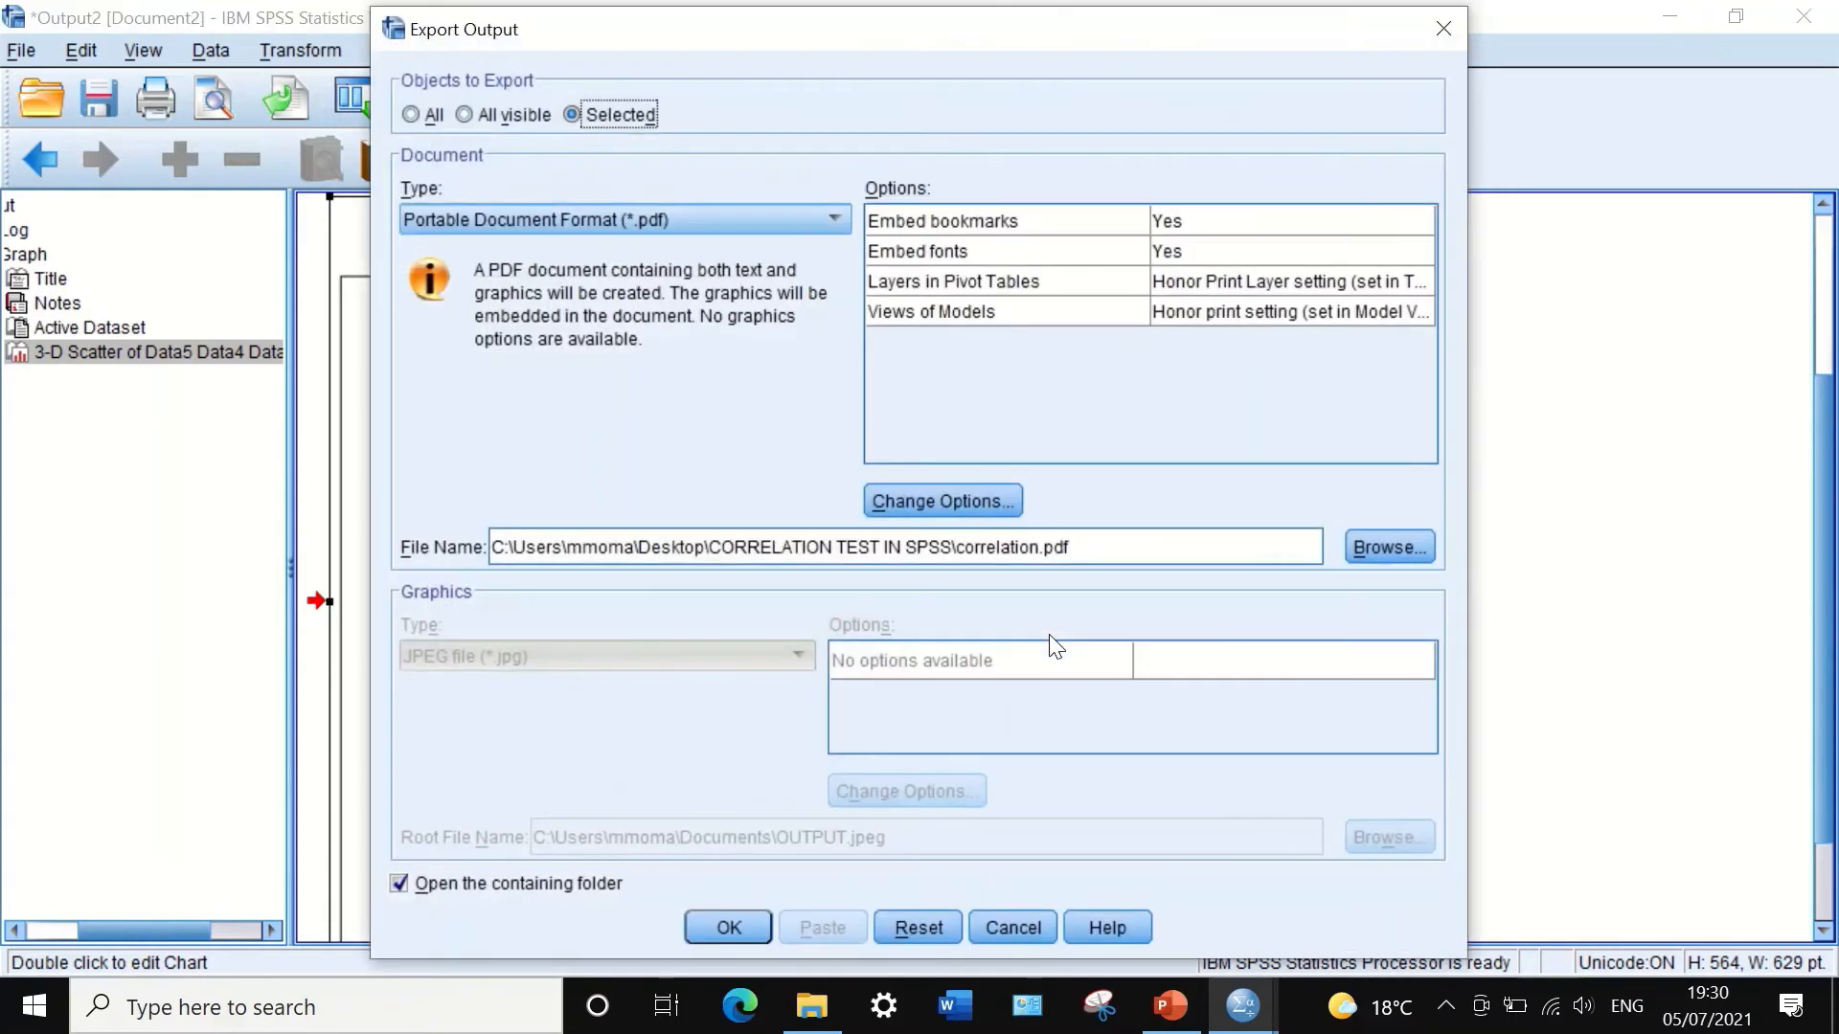
Step: Set the export type to Portable Document Format (*.pdf) and choose the CORRELATION TEST IN SPSS folder on the Desktop as its destination
left_click(713, 219)
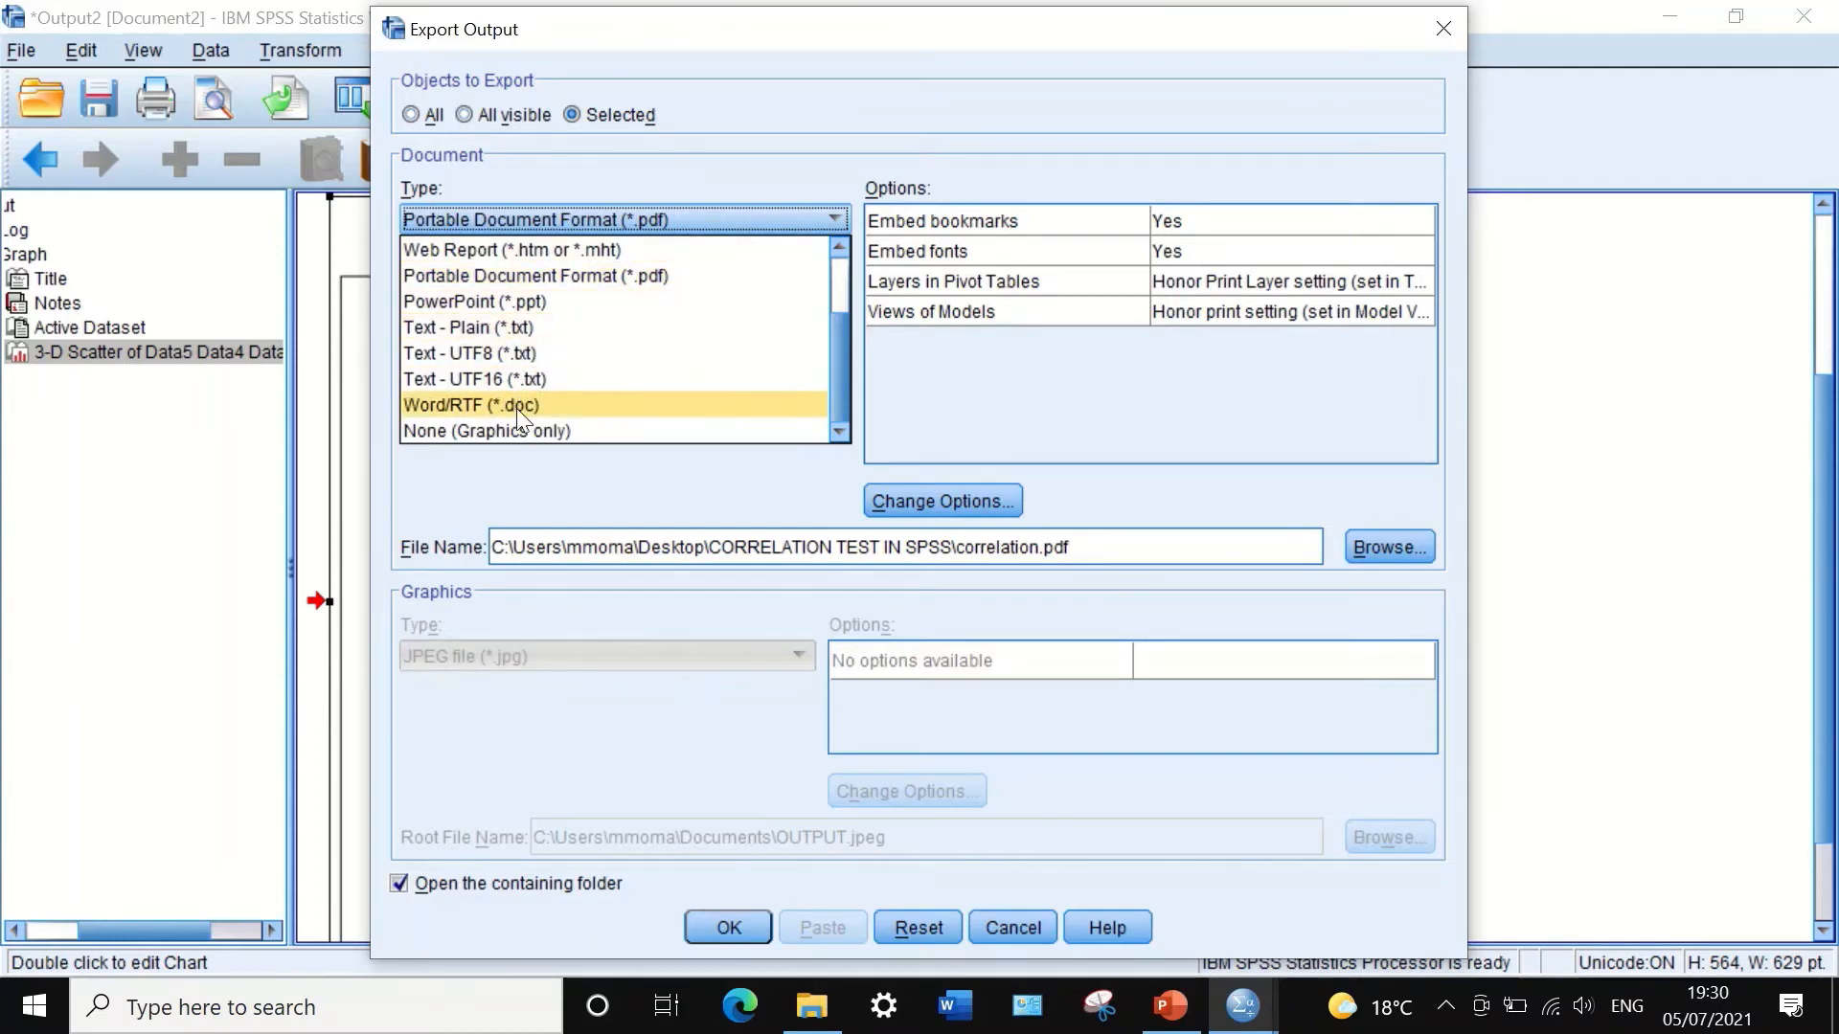
left_click(572, 278)
left_click(1354, 555)
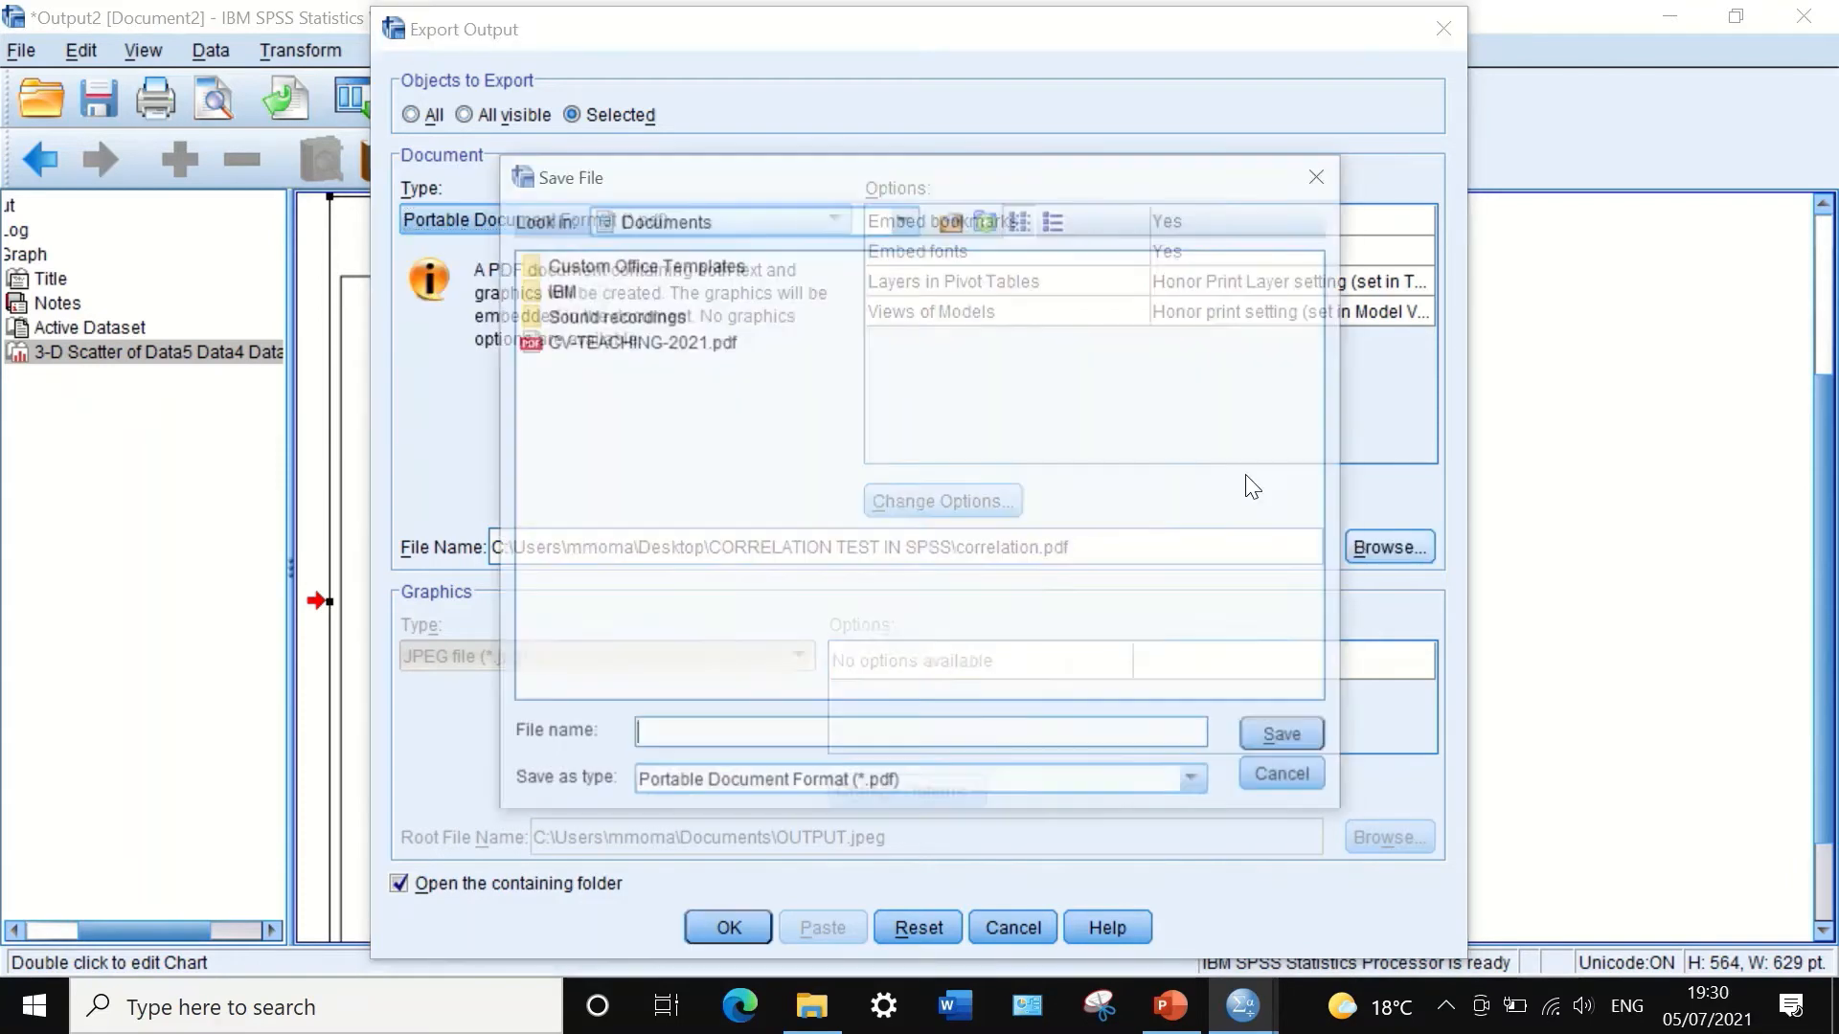
left_click(714, 221)
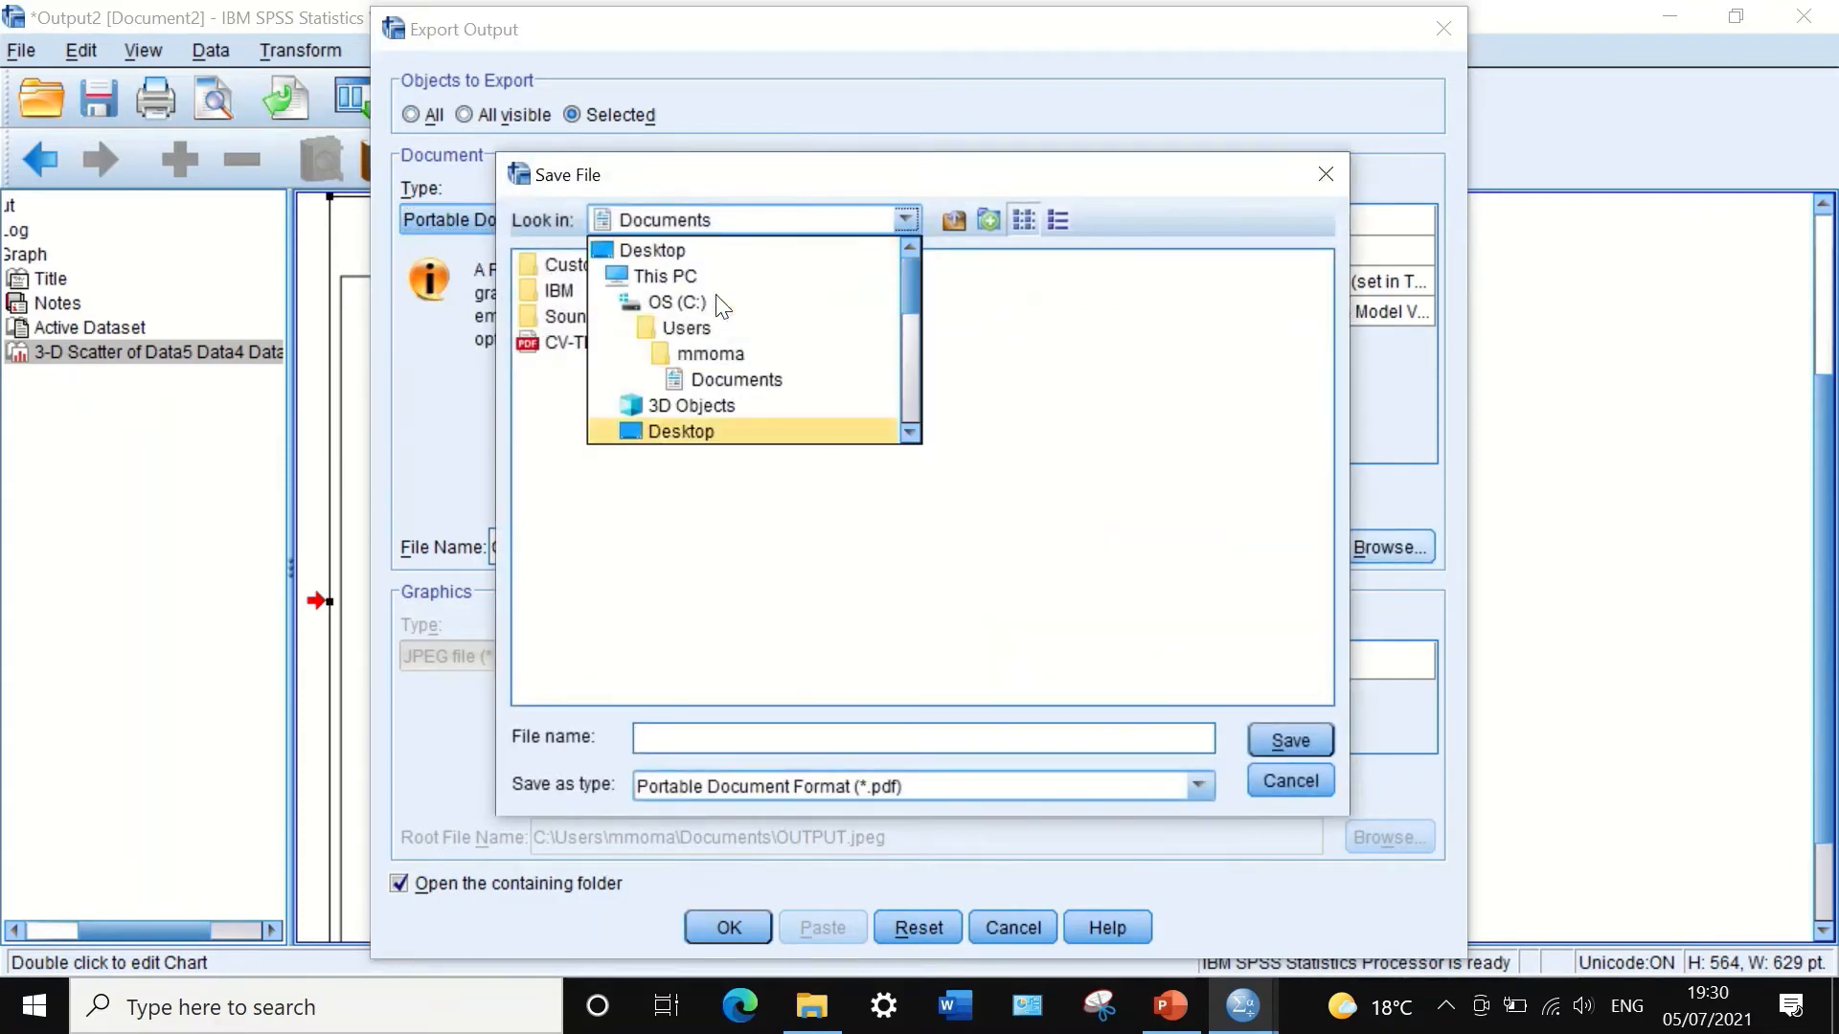
left_click(674, 253)
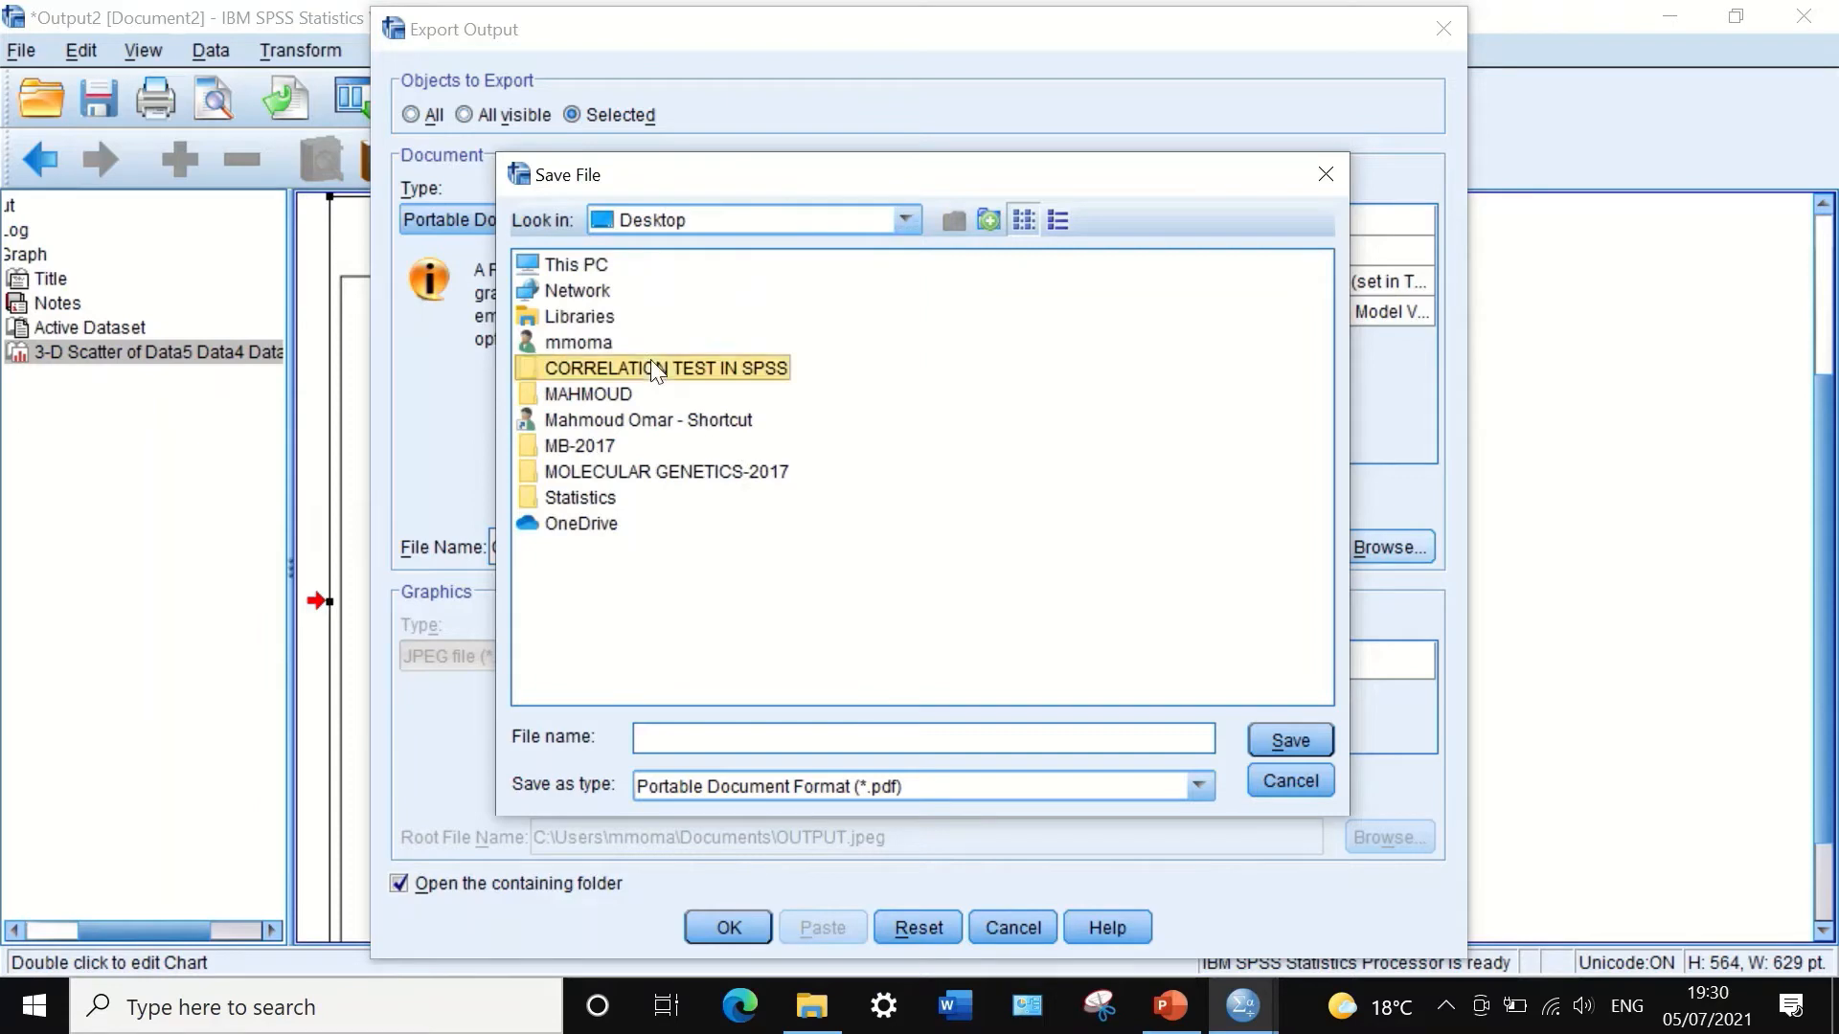
double_click(653, 367)
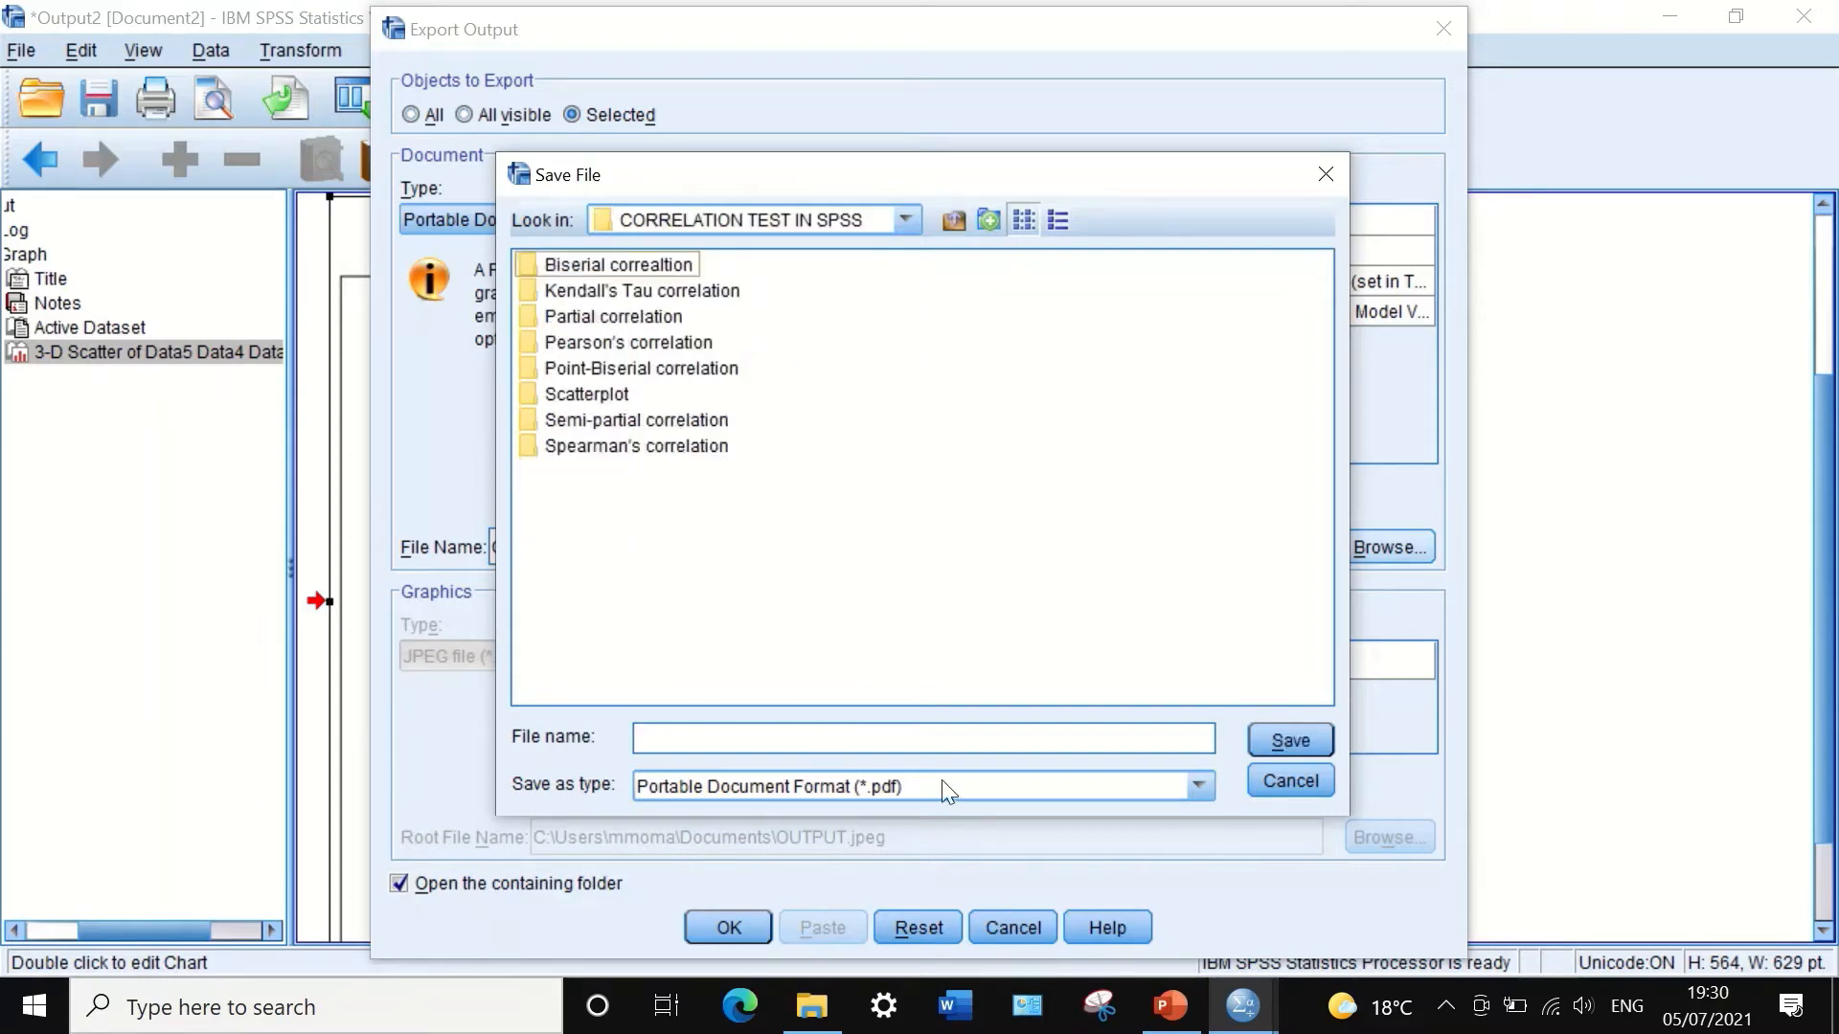
Step: Name the export file "3d" and export the selected chart as a PDF
left_click(890, 738)
type("ed")
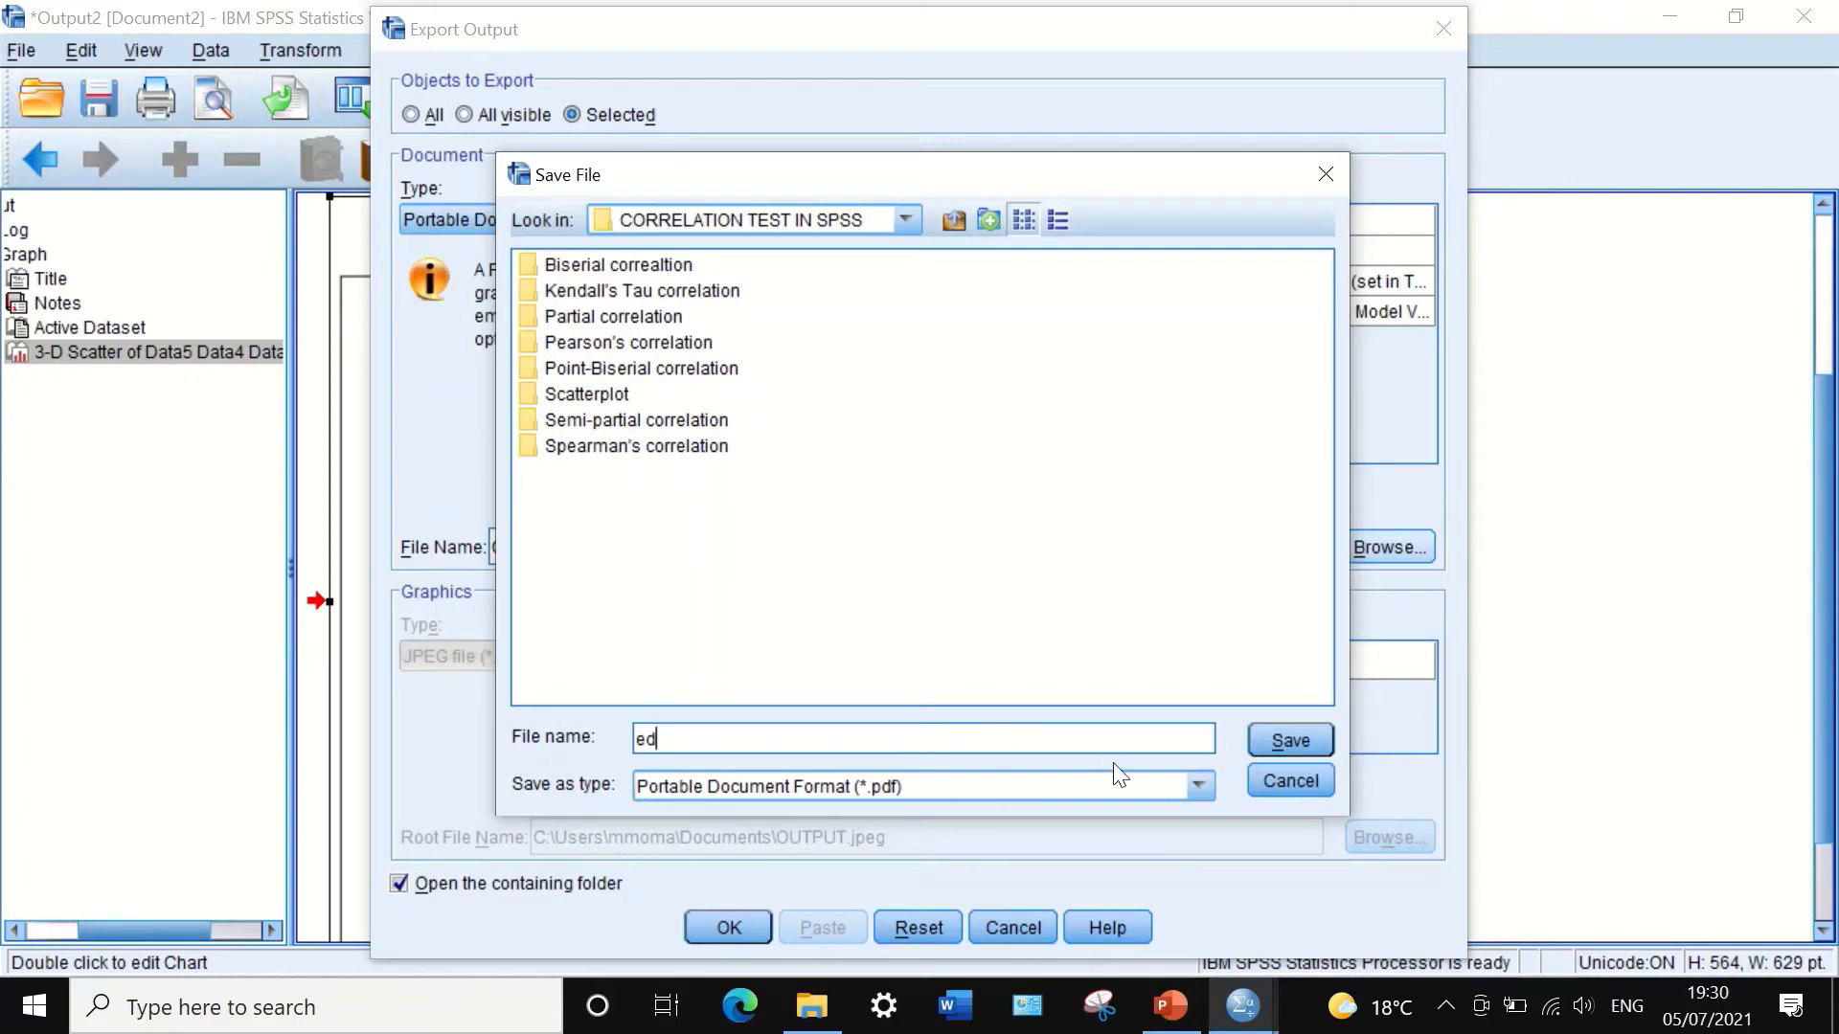
key("BackSpace")
key("BackSpace")
type("3d")
left_click(1277, 735)
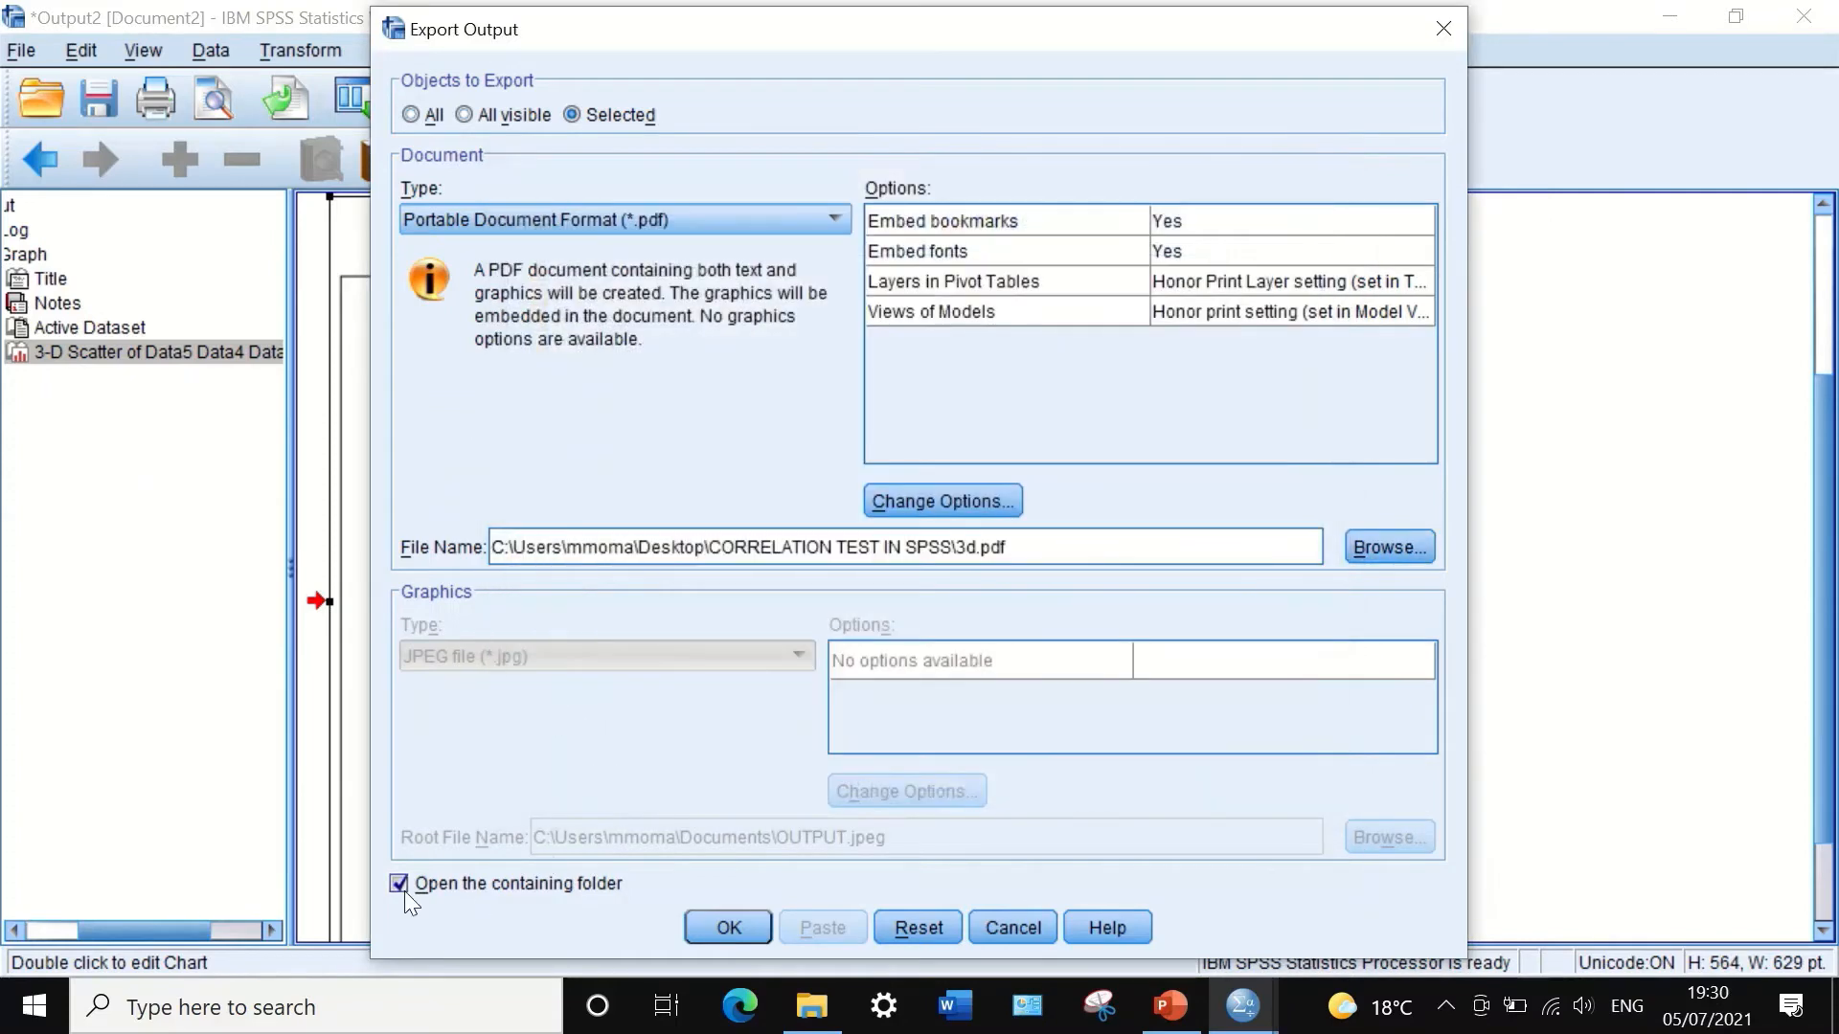
left_click(693, 921)
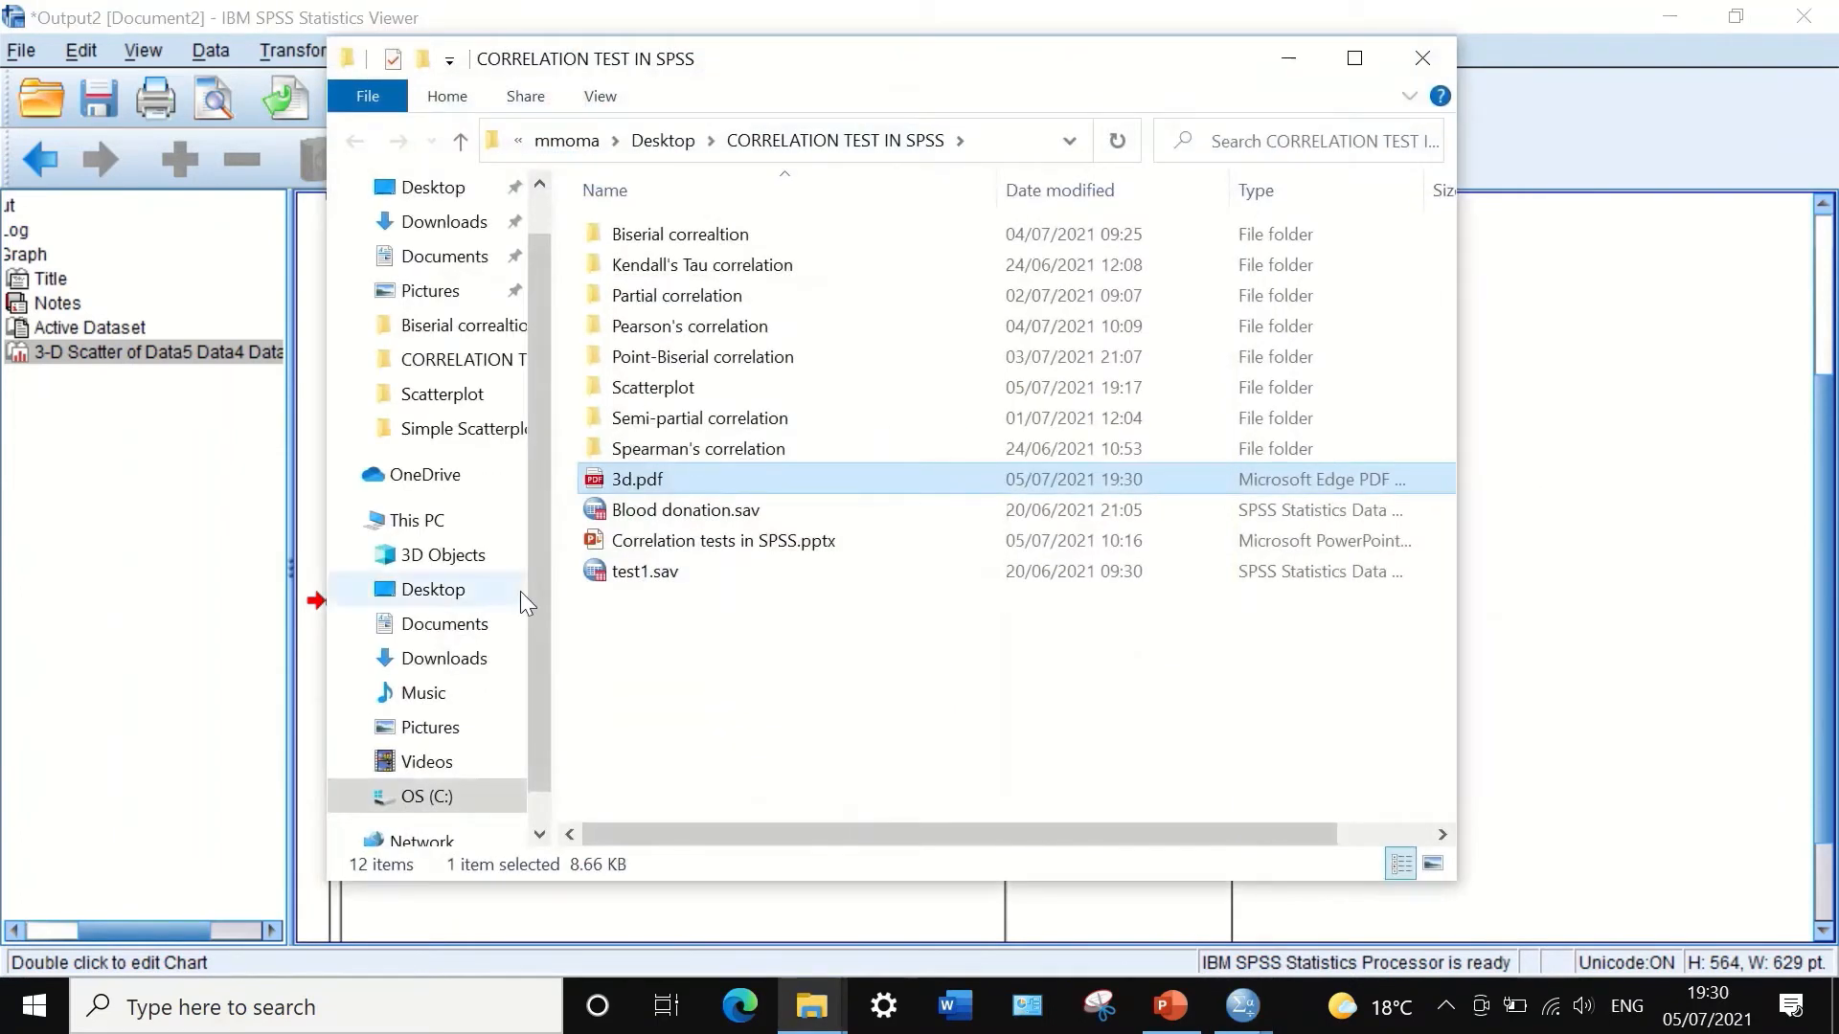
Step: Open the exported 3d.pdf to check the chart, and close the PDF and its folder window
double_click(653, 486)
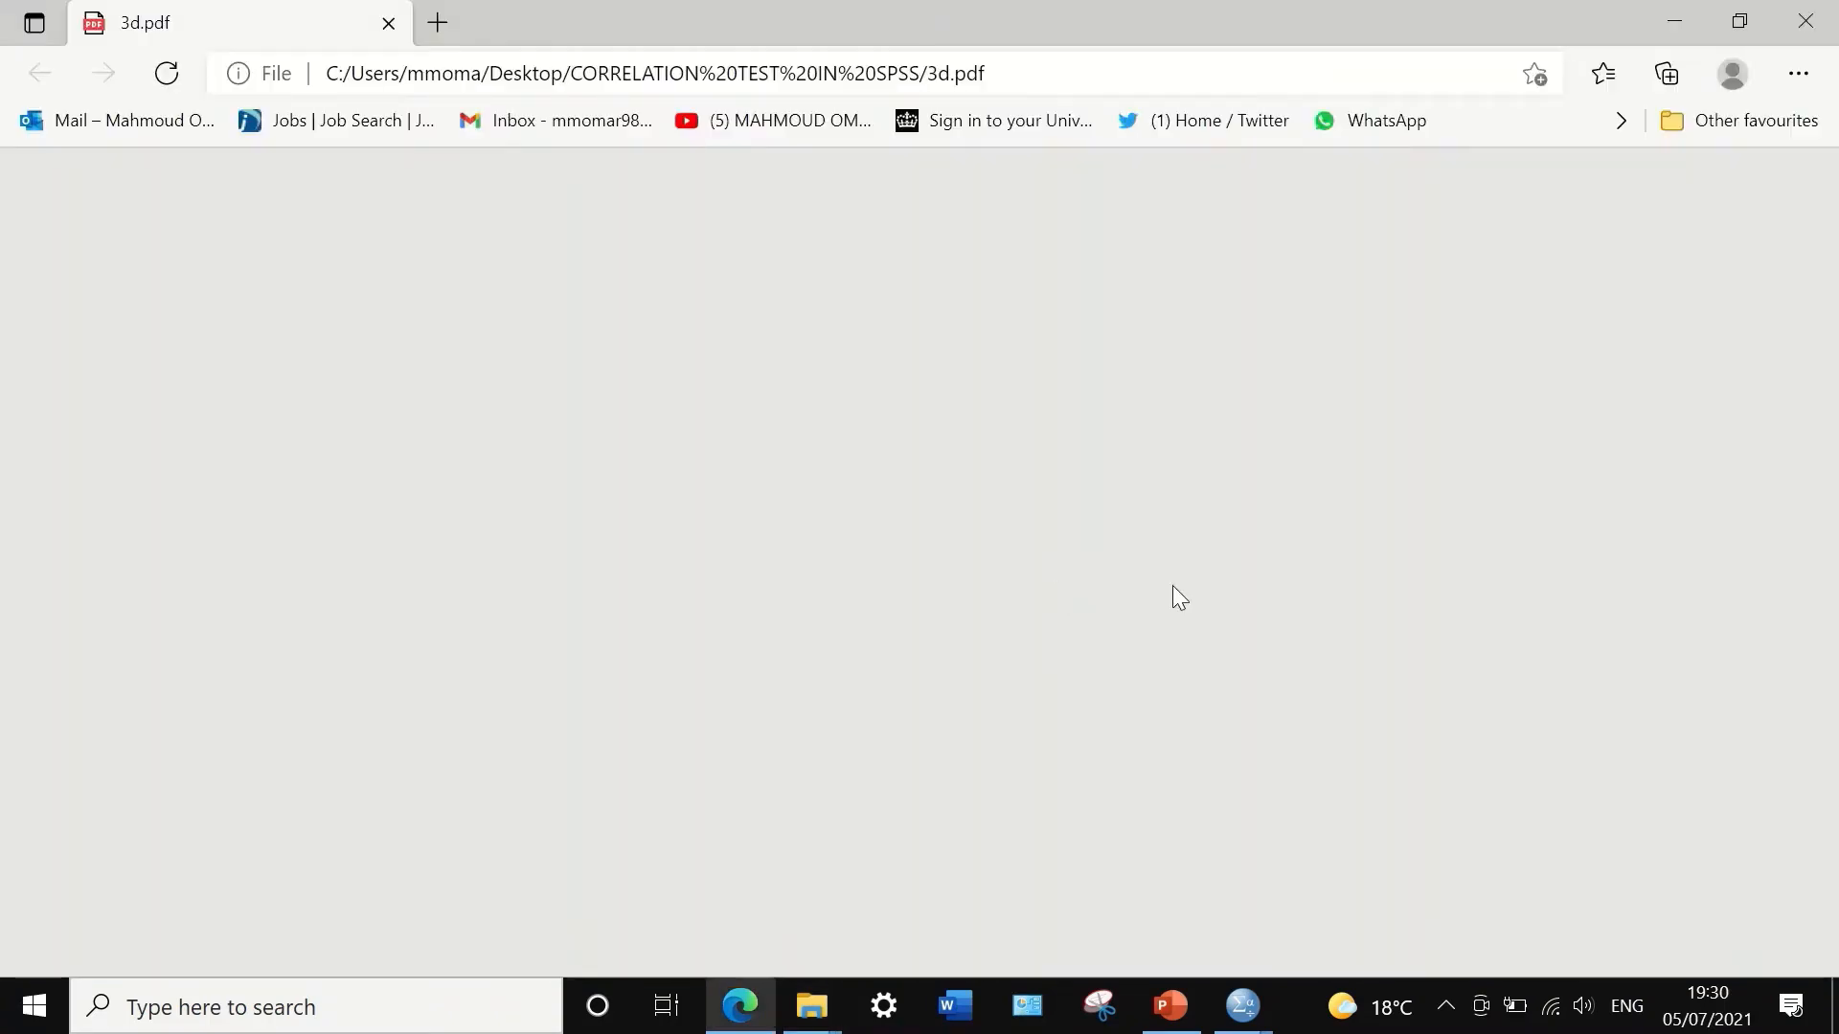
scroll(1403, 498, "down", 5)
scroll(1403, 497, "up", 3)
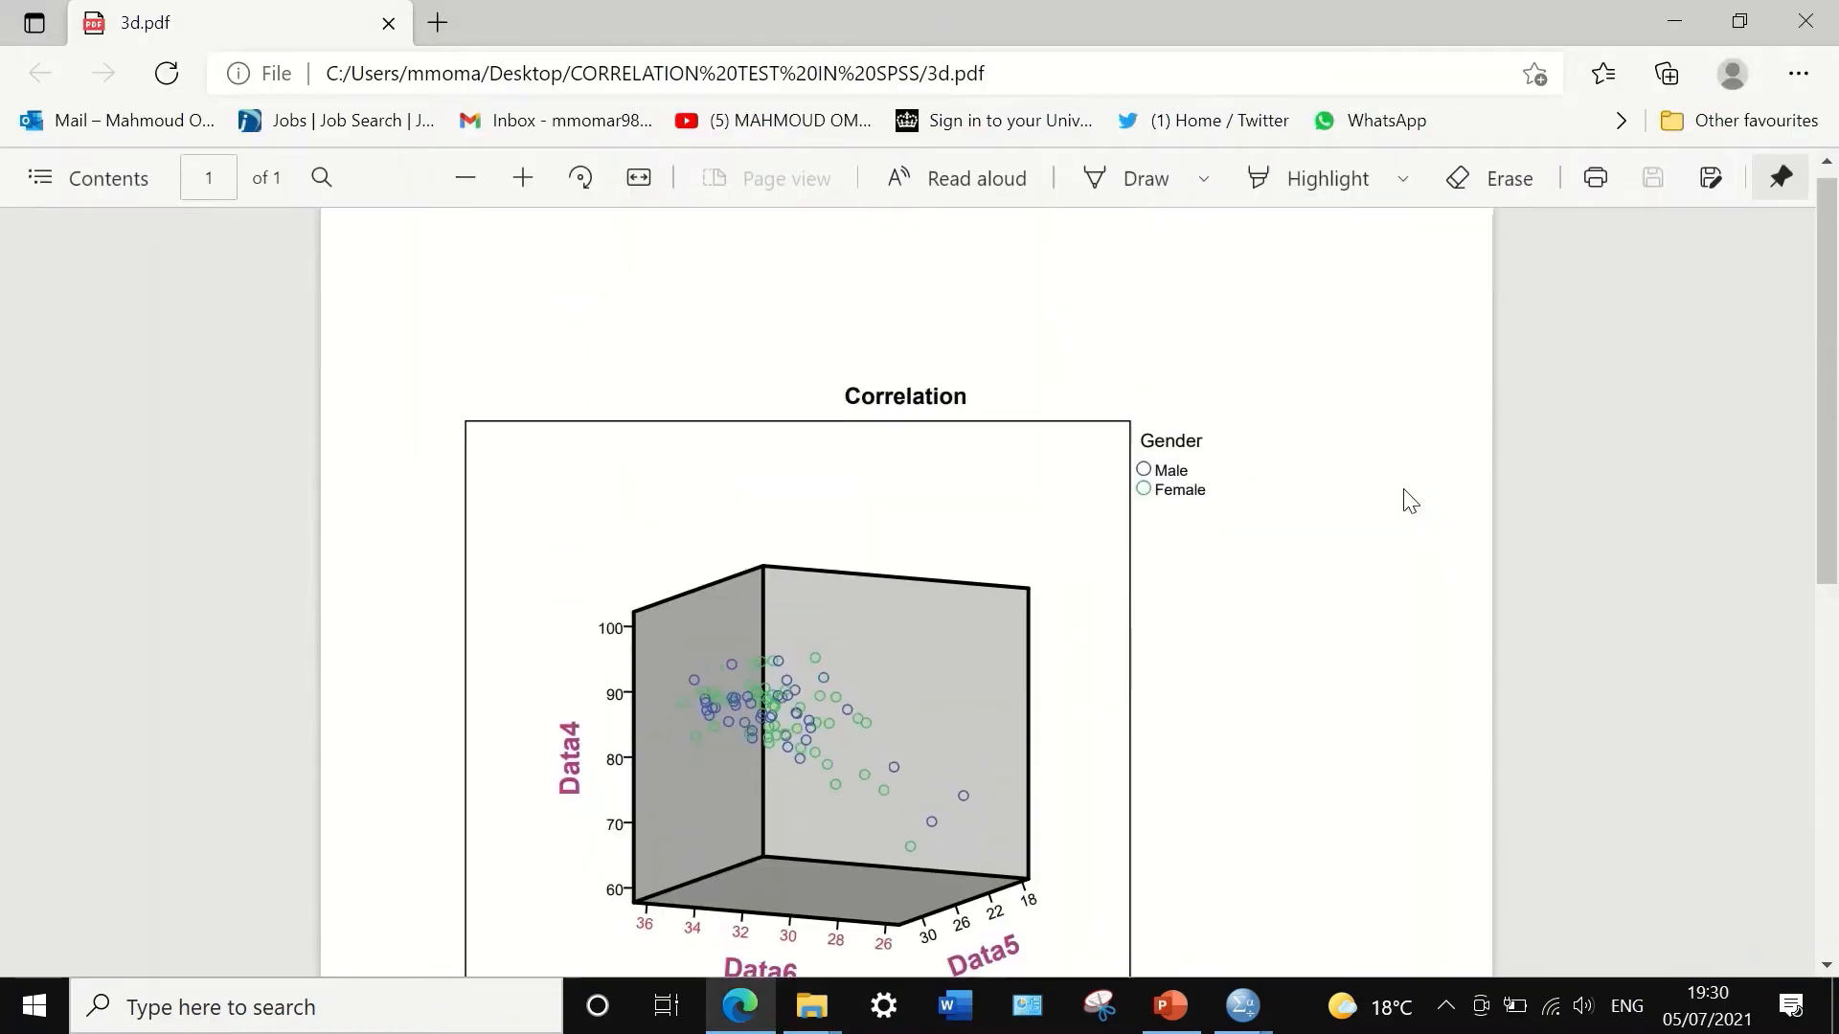
scroll(1420, 431, "down", 2)
left_click(1805, 23)
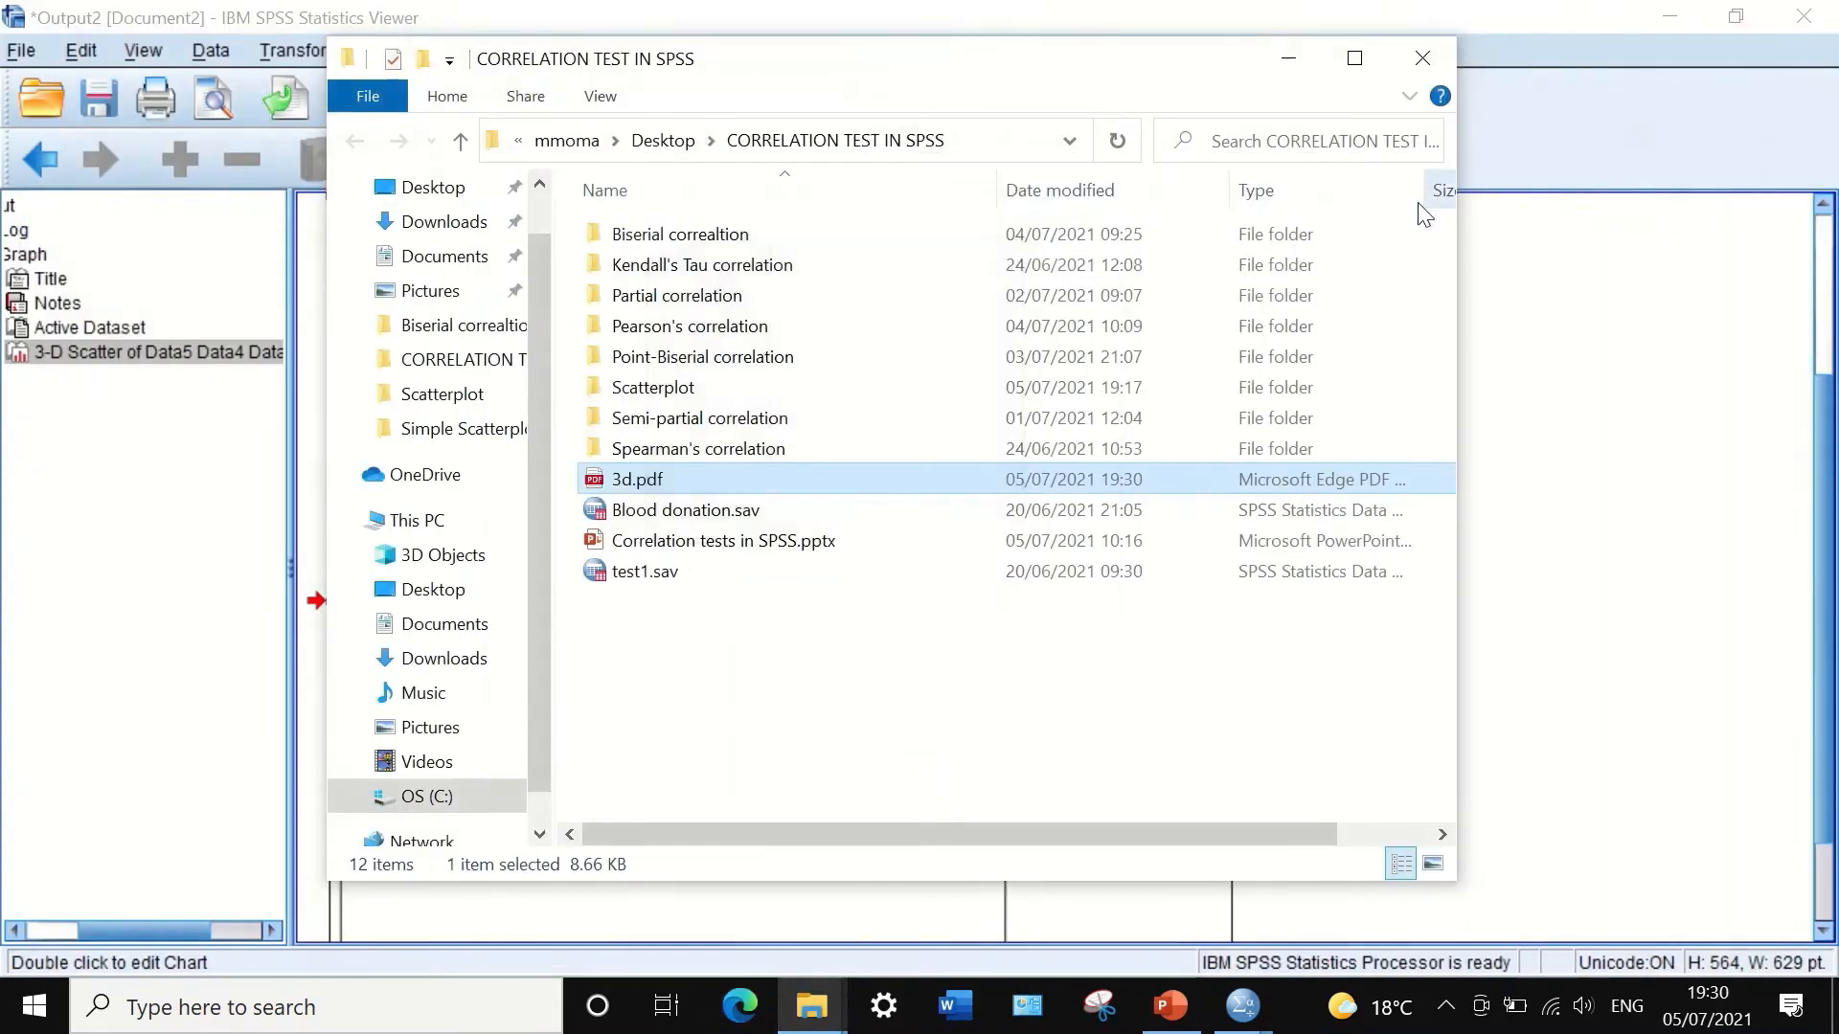
left_click(1425, 66)
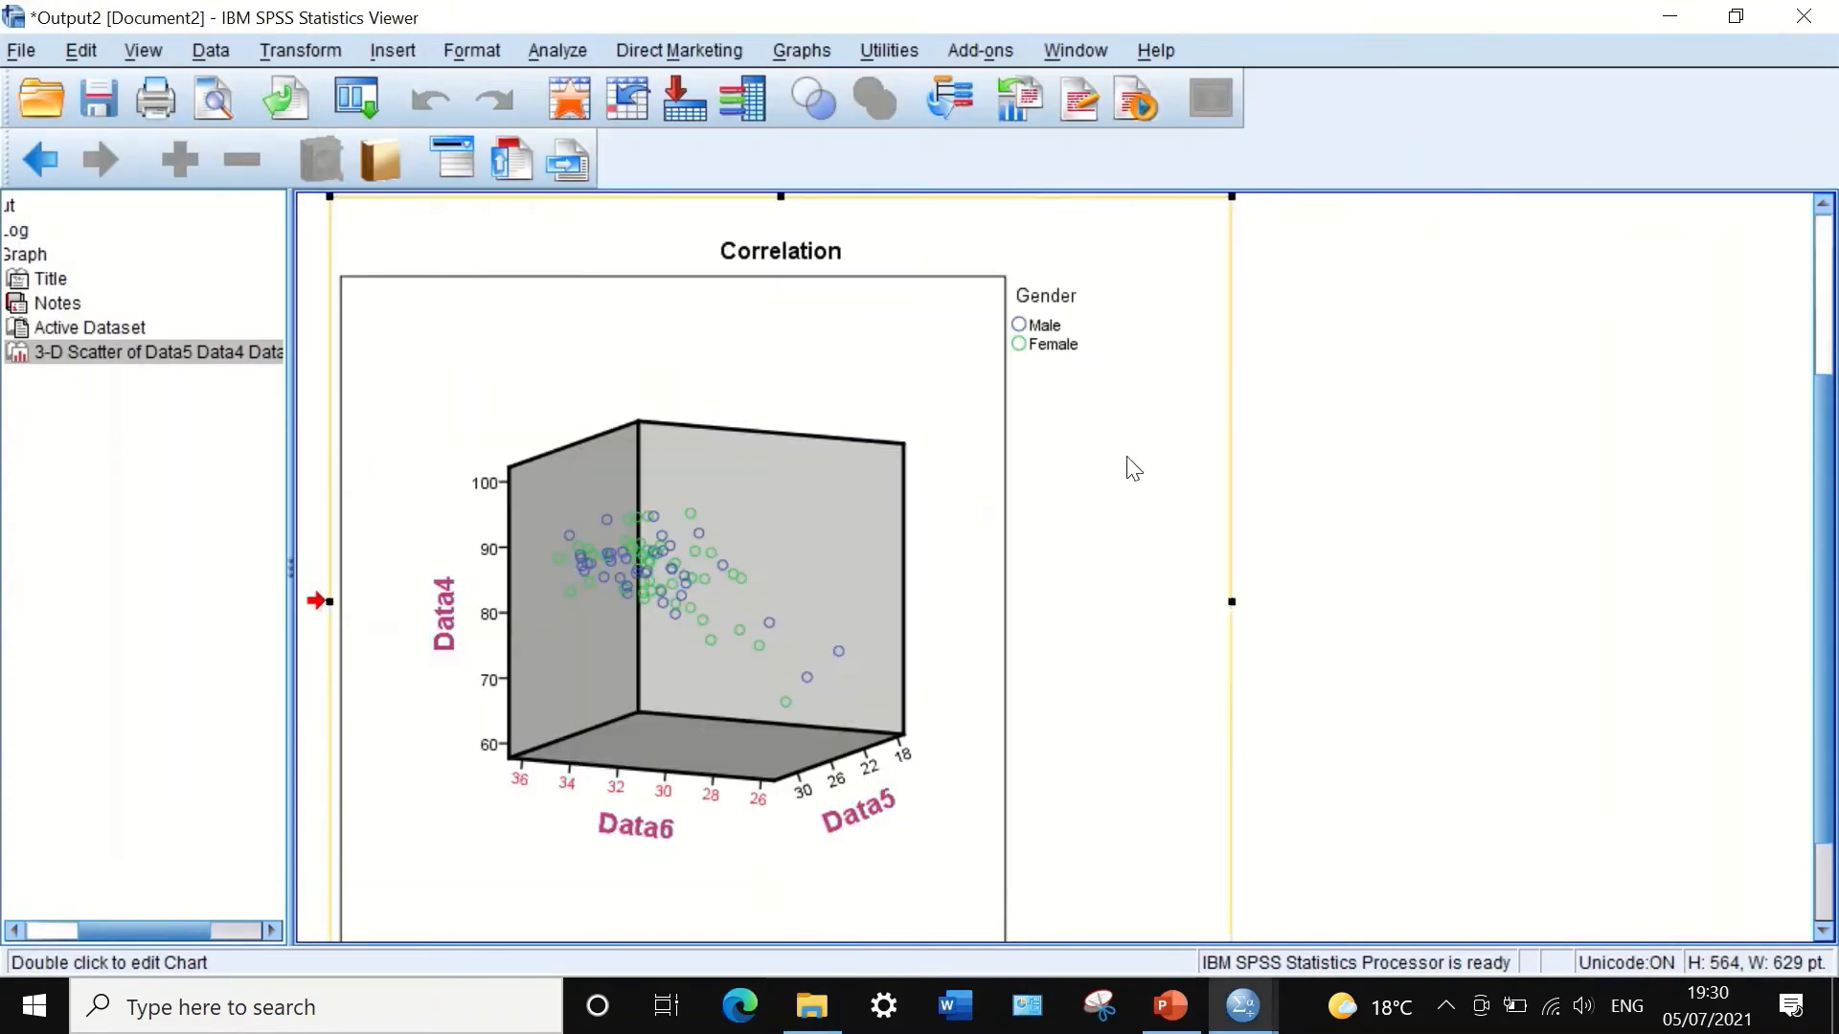
Step: Copy the 3-D scatterplot with Copy Special, adding Image (JPG, PNG) to the copied formats
right_click(837, 446)
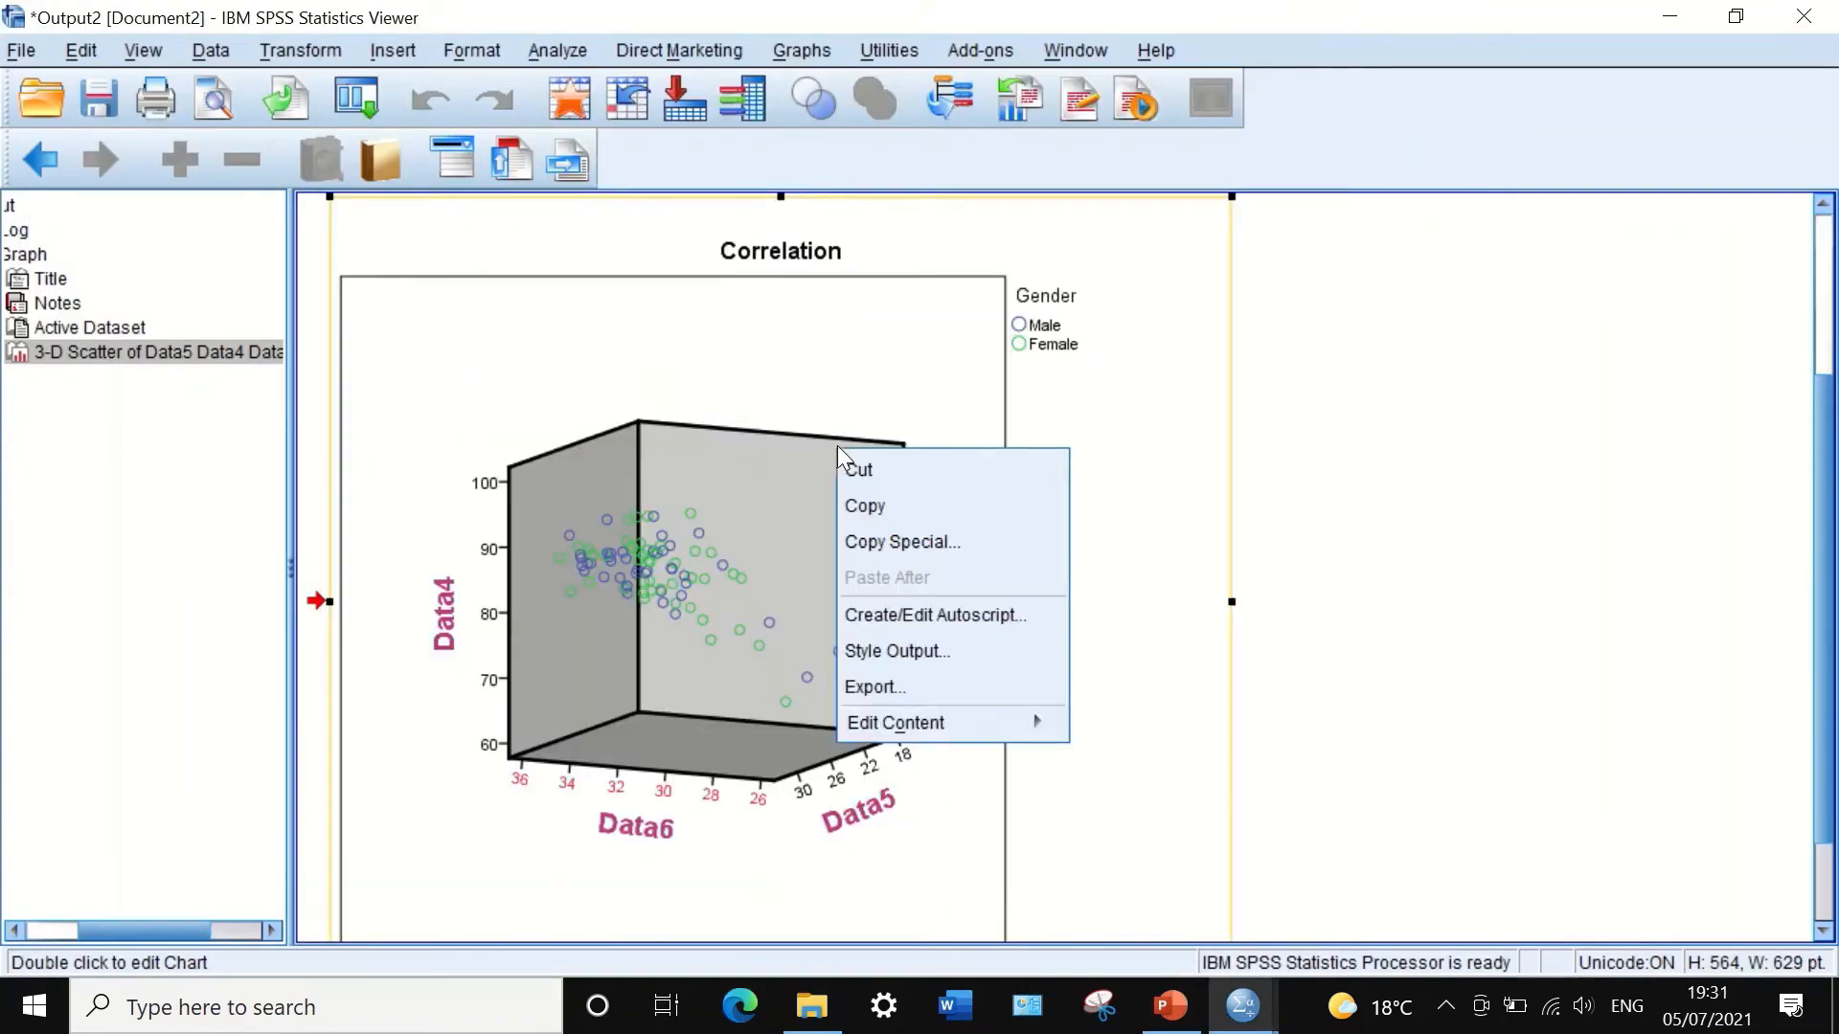
left_click(898, 544)
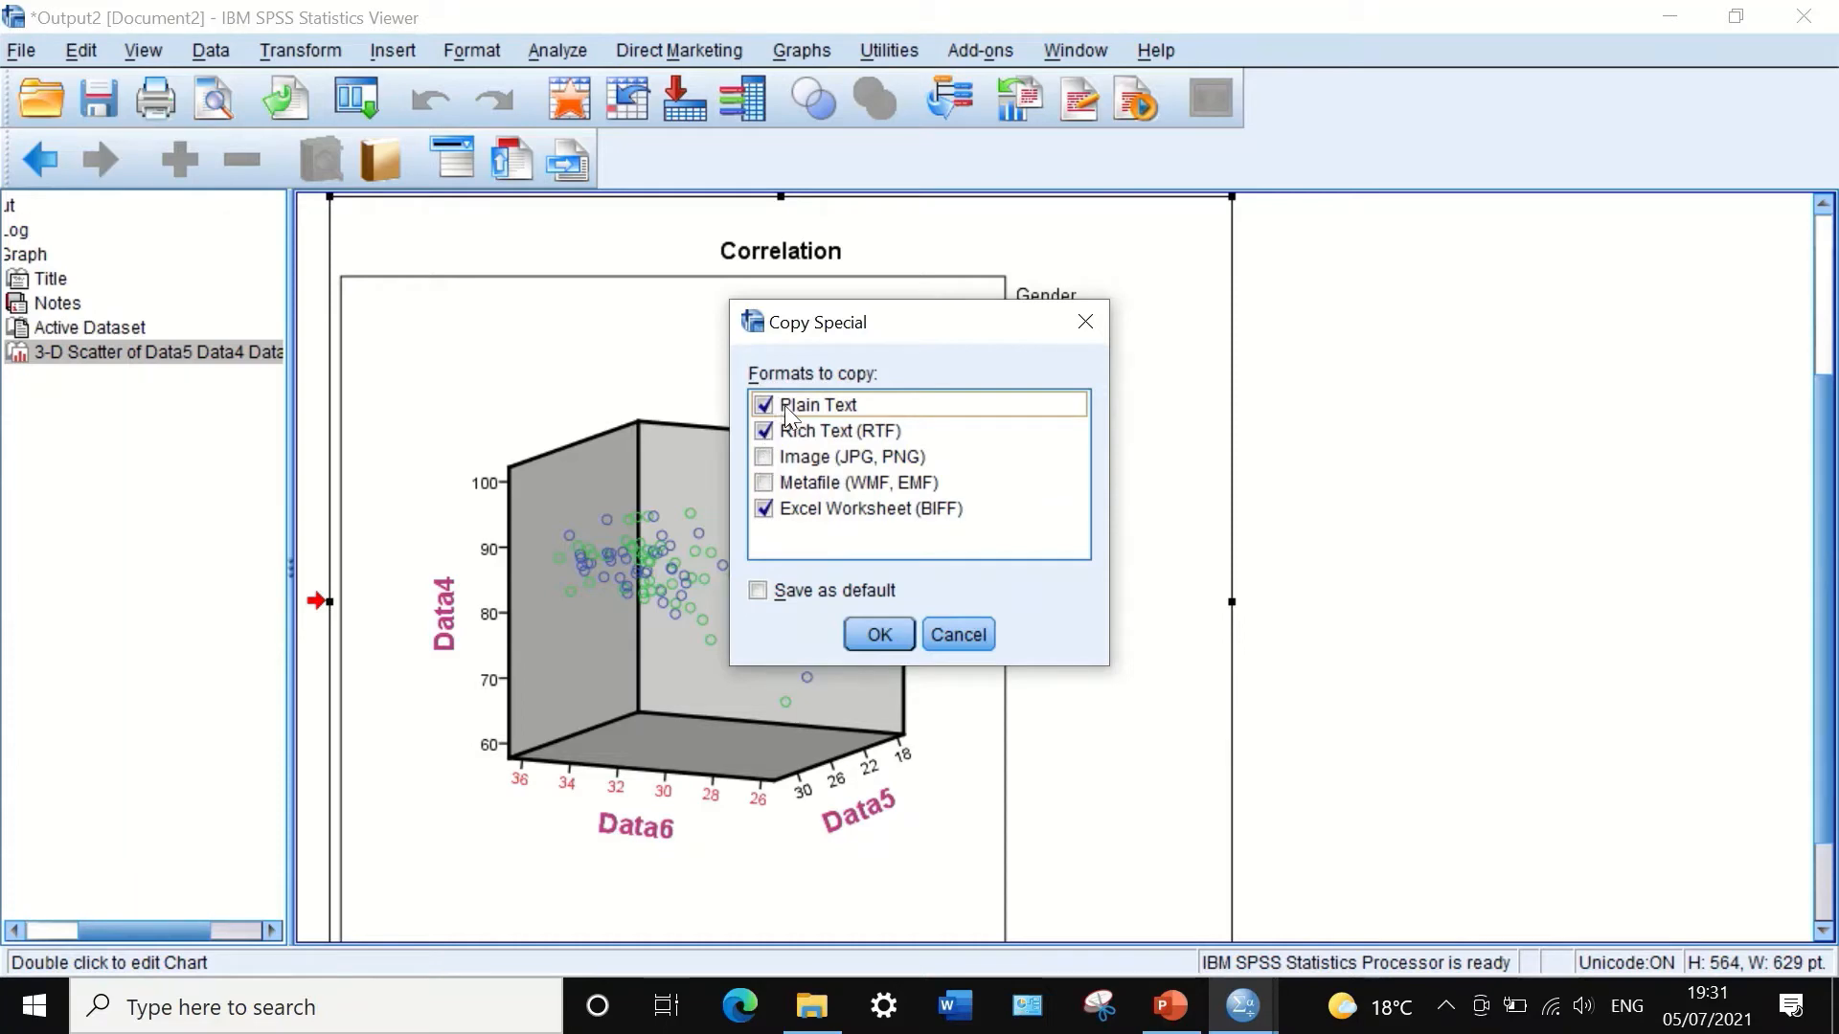
left_click(764, 456)
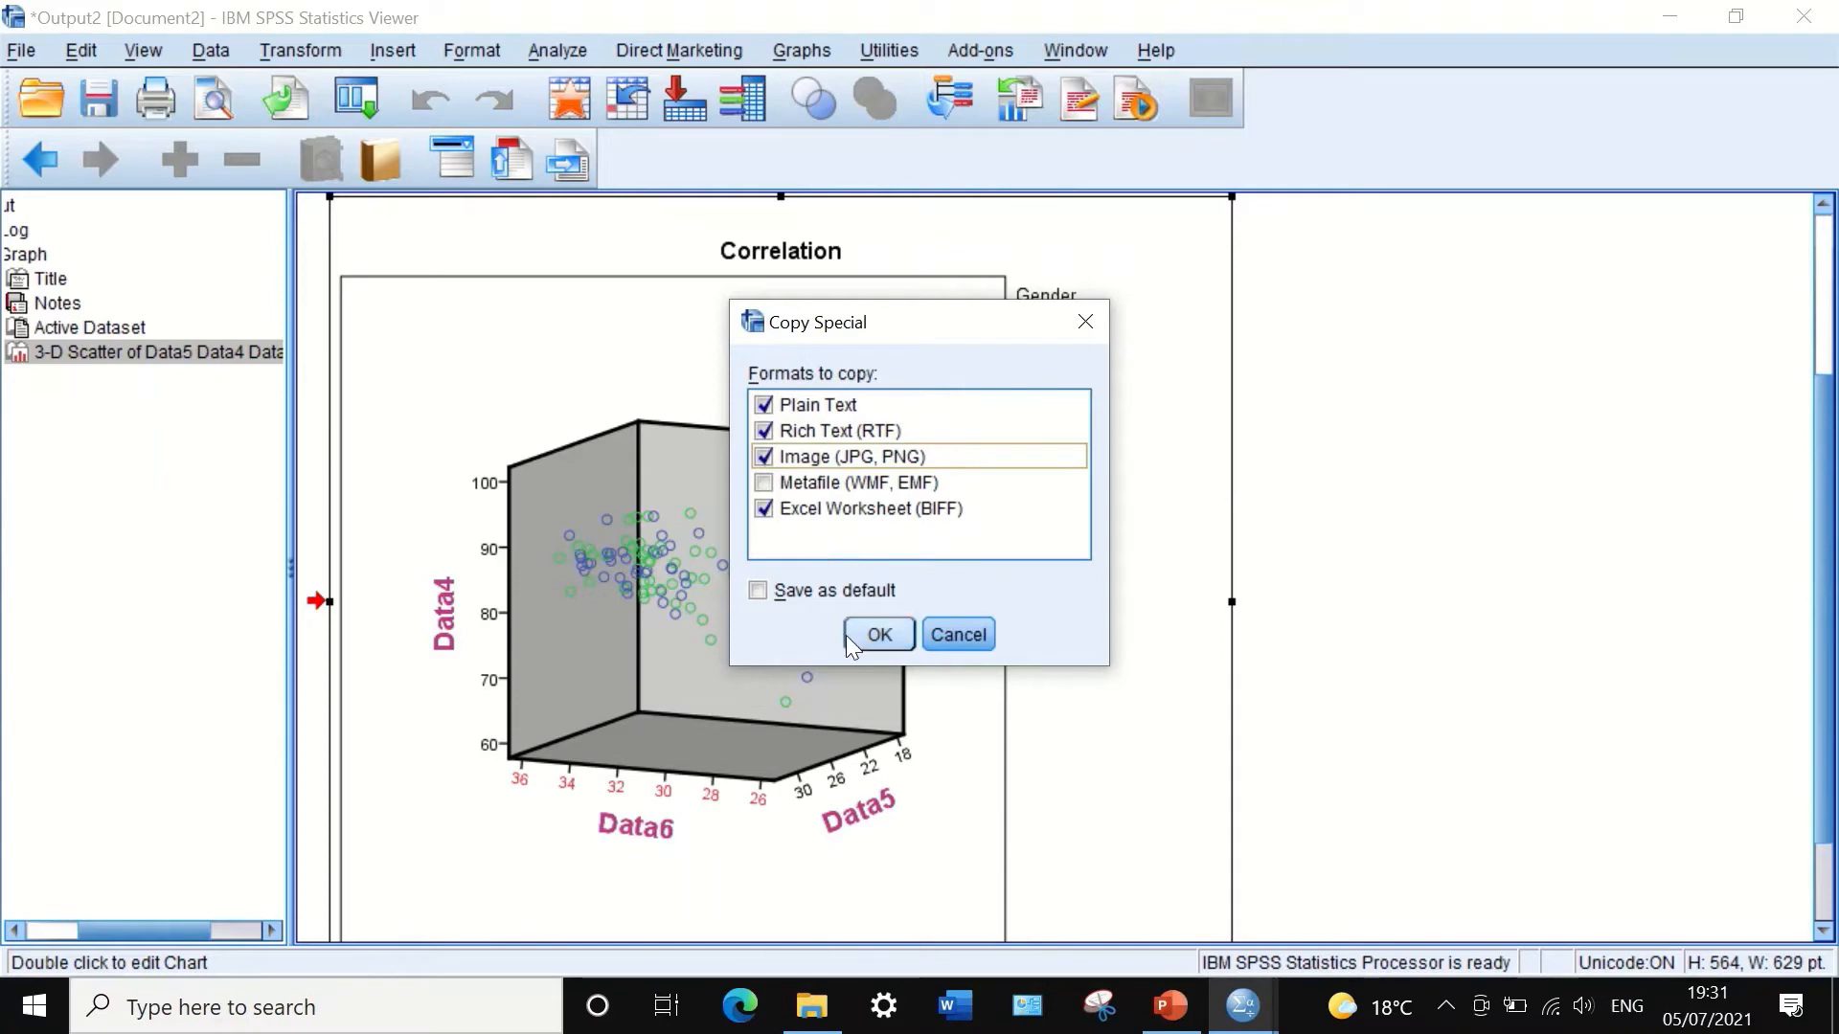
left_click(877, 635)
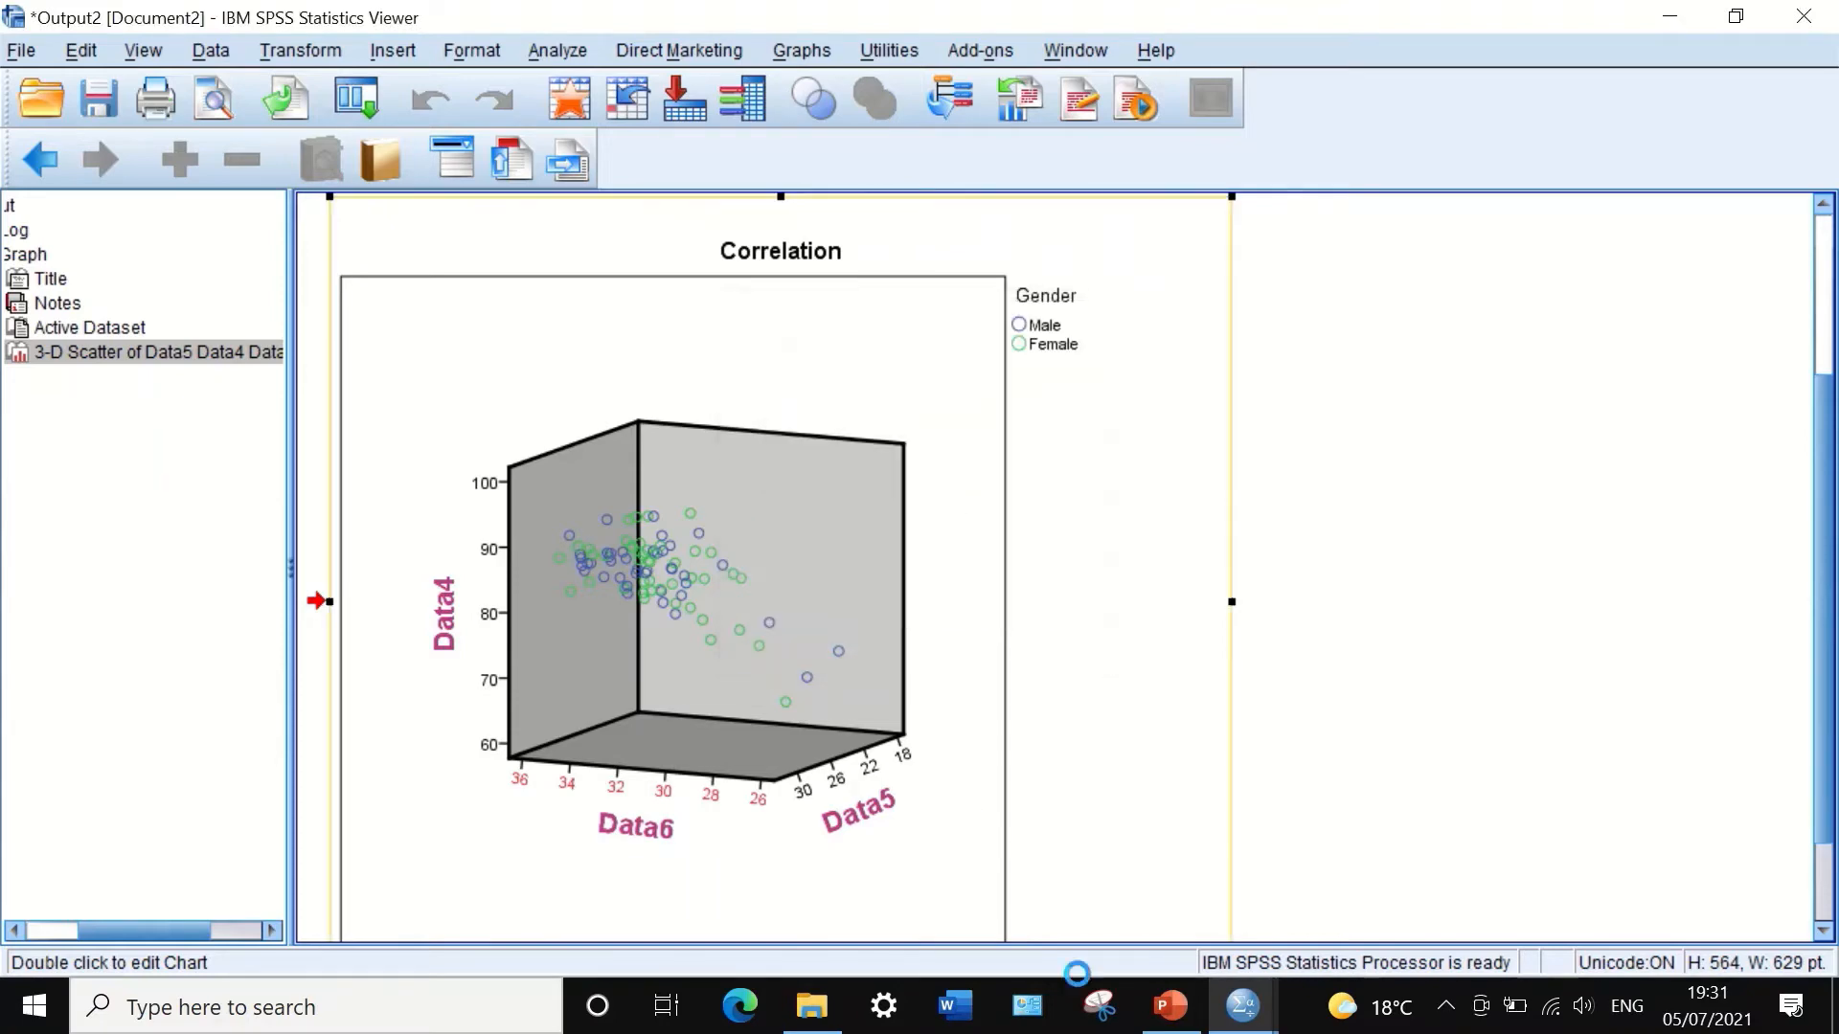
Step: Switch to PowerPoint, create a new blank presentation and paste the copied chart onto its title slide as a picture
left_click(1170, 1004)
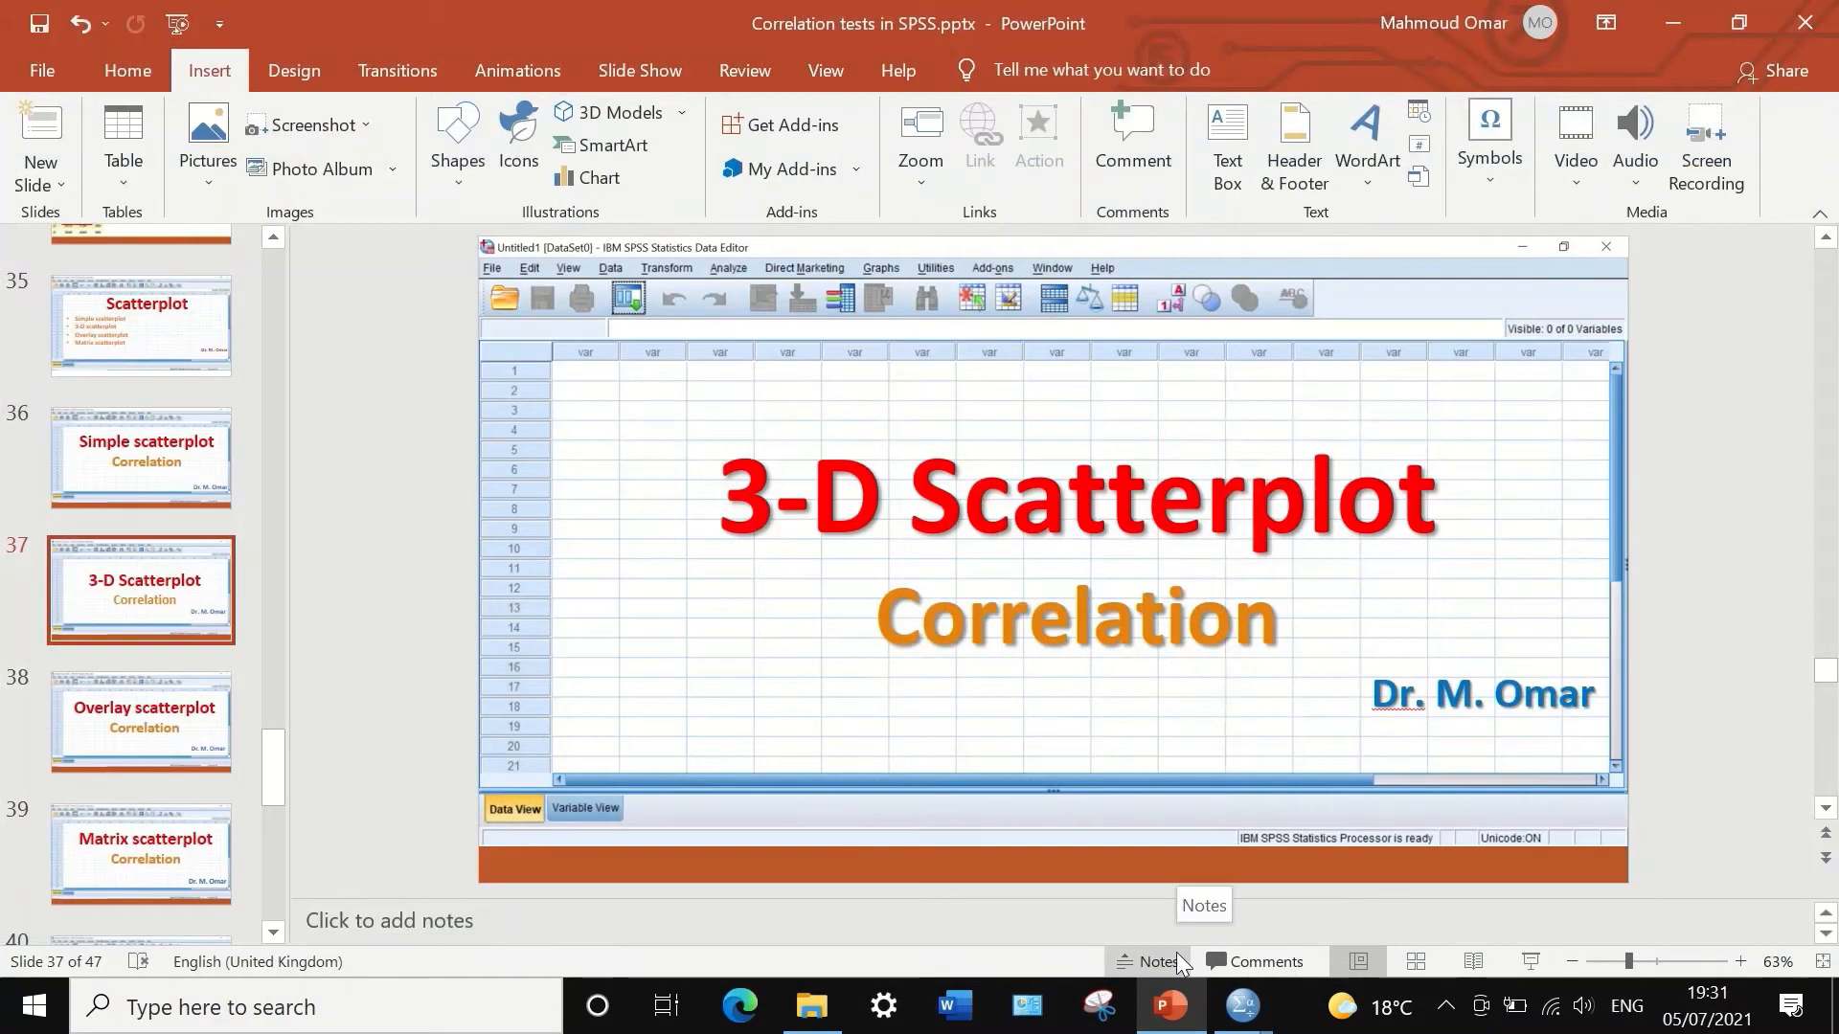
key("ctrl+n")
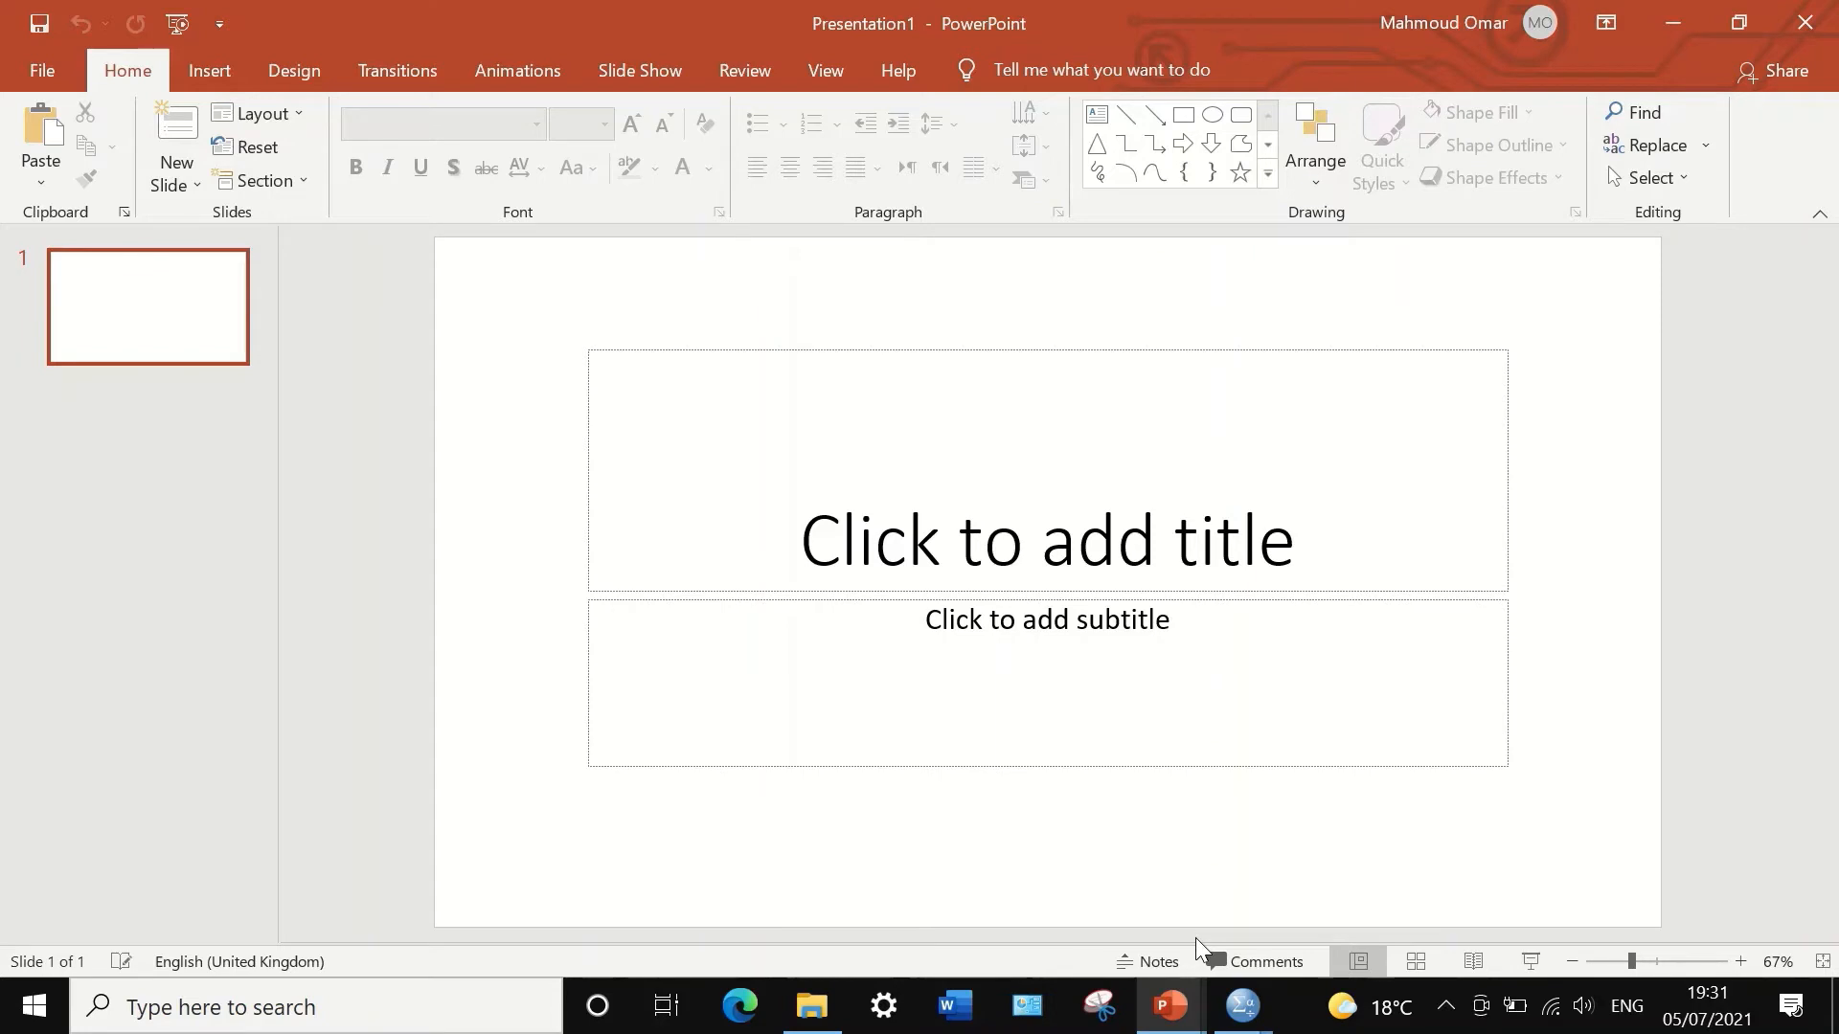
left_click(1018, 386)
right_click(1018, 386)
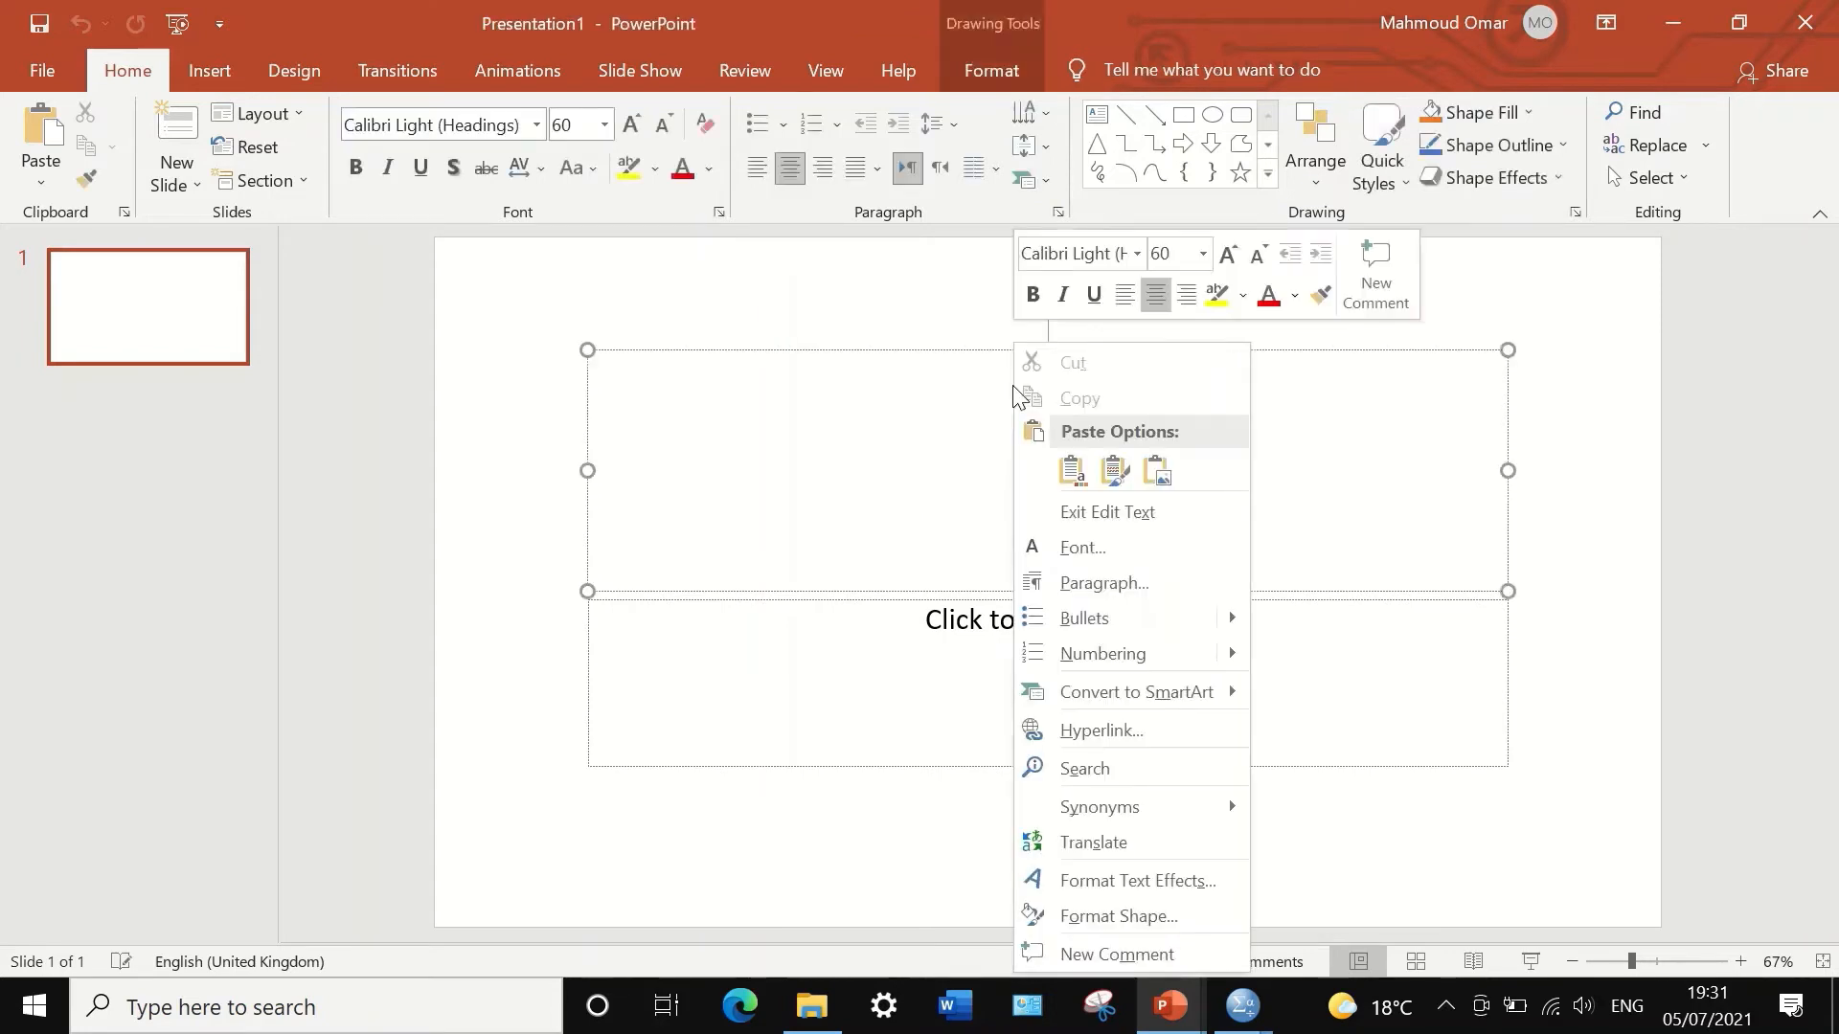
left_click(1154, 472)
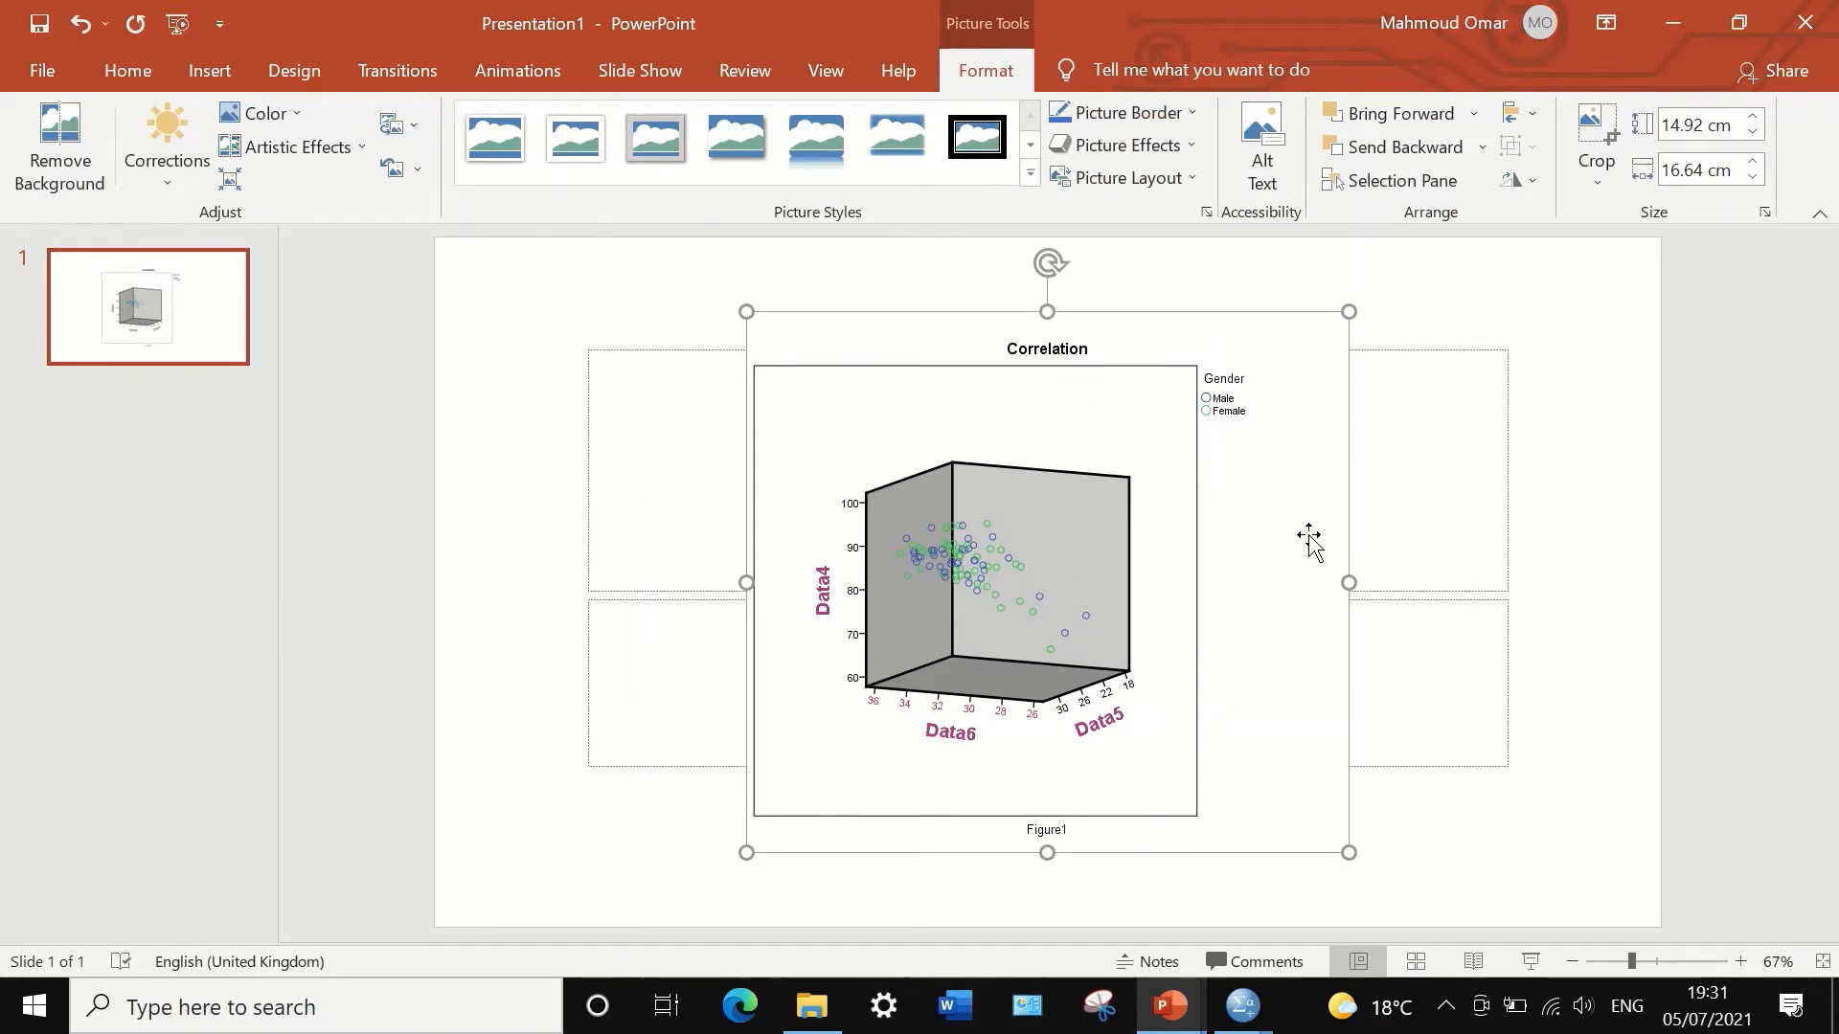
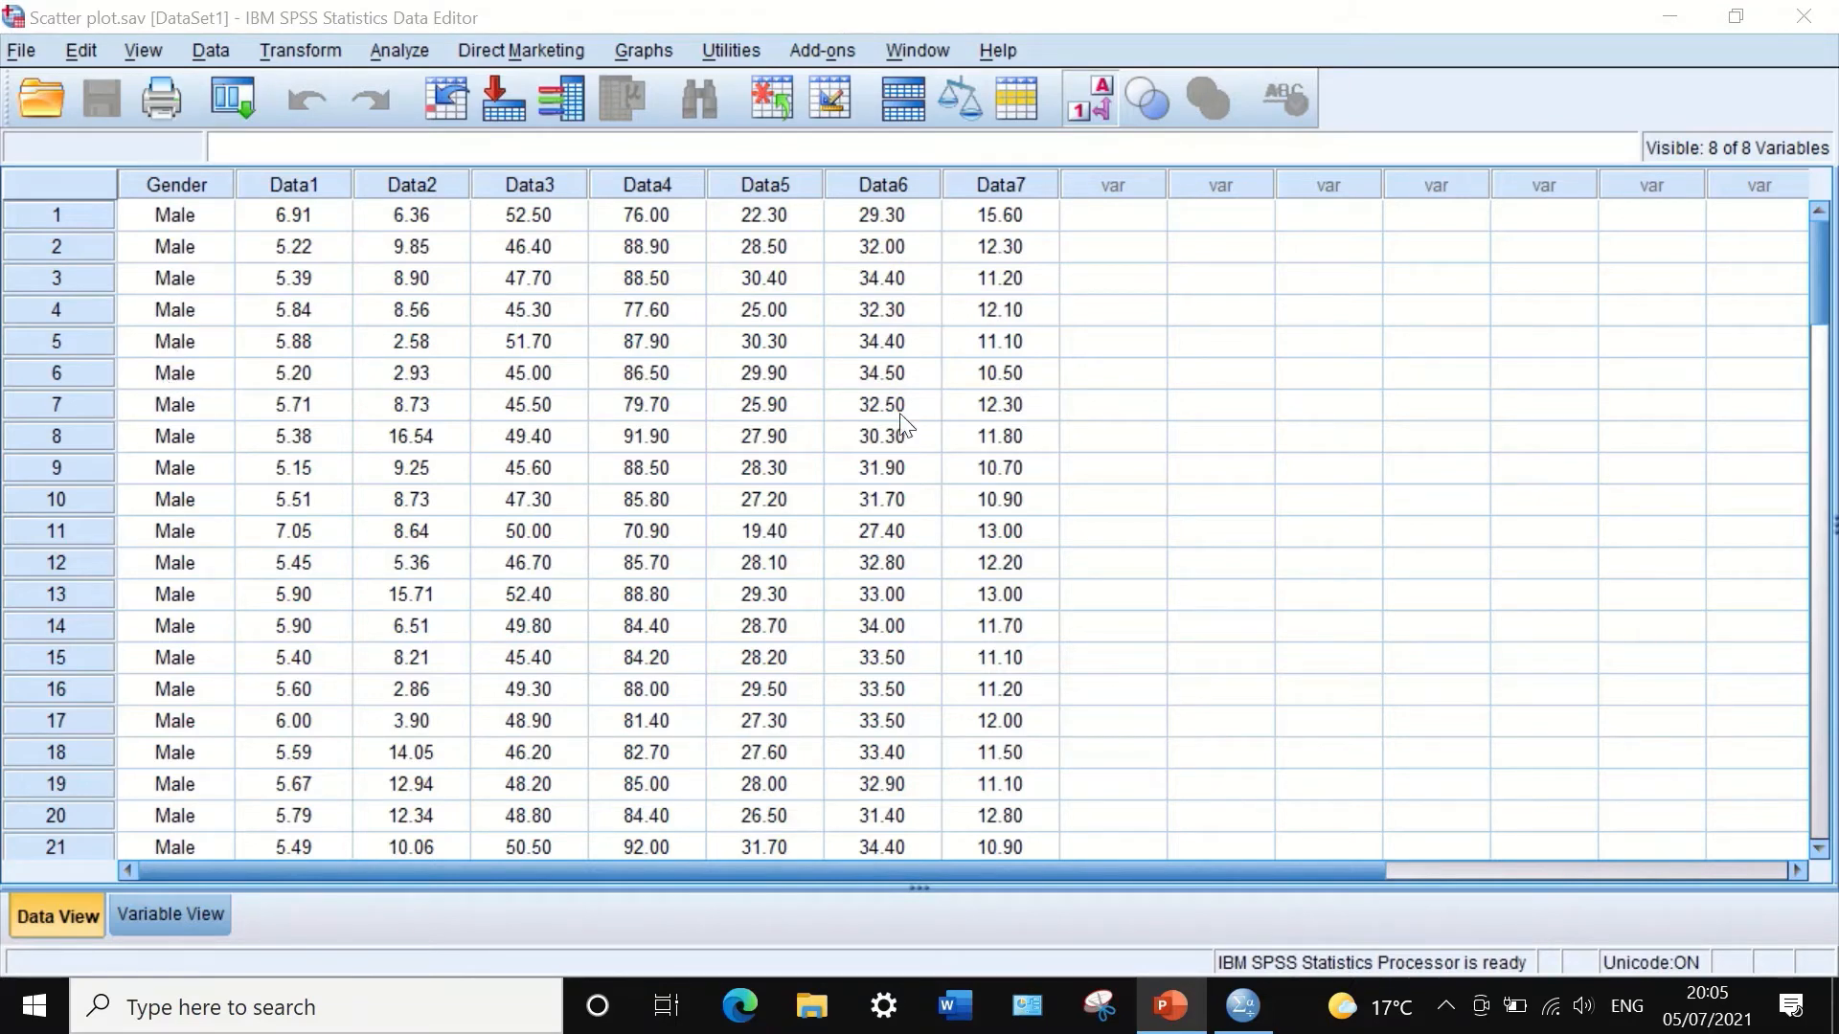
Step: Start a new chart from Scatter plot.sav in the Chart Builder, using the Grouped 3-D Scatter template
left_click(642, 51)
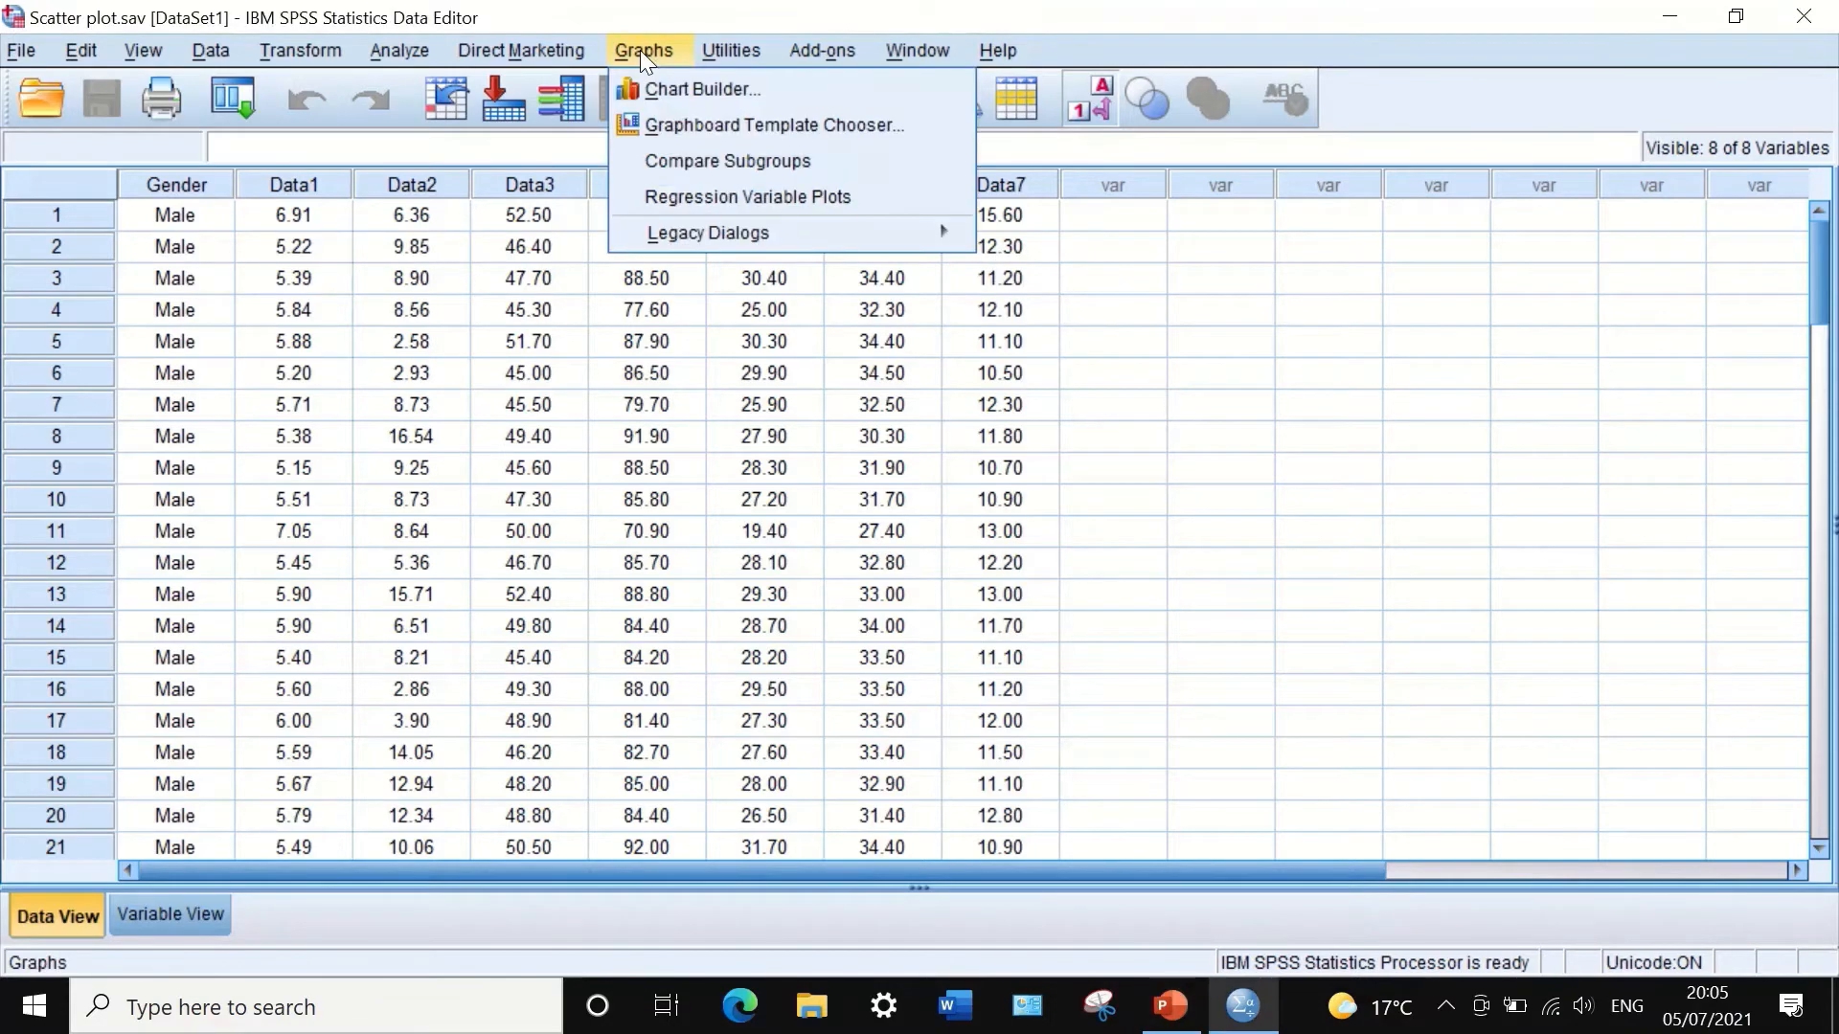
left_click(676, 88)
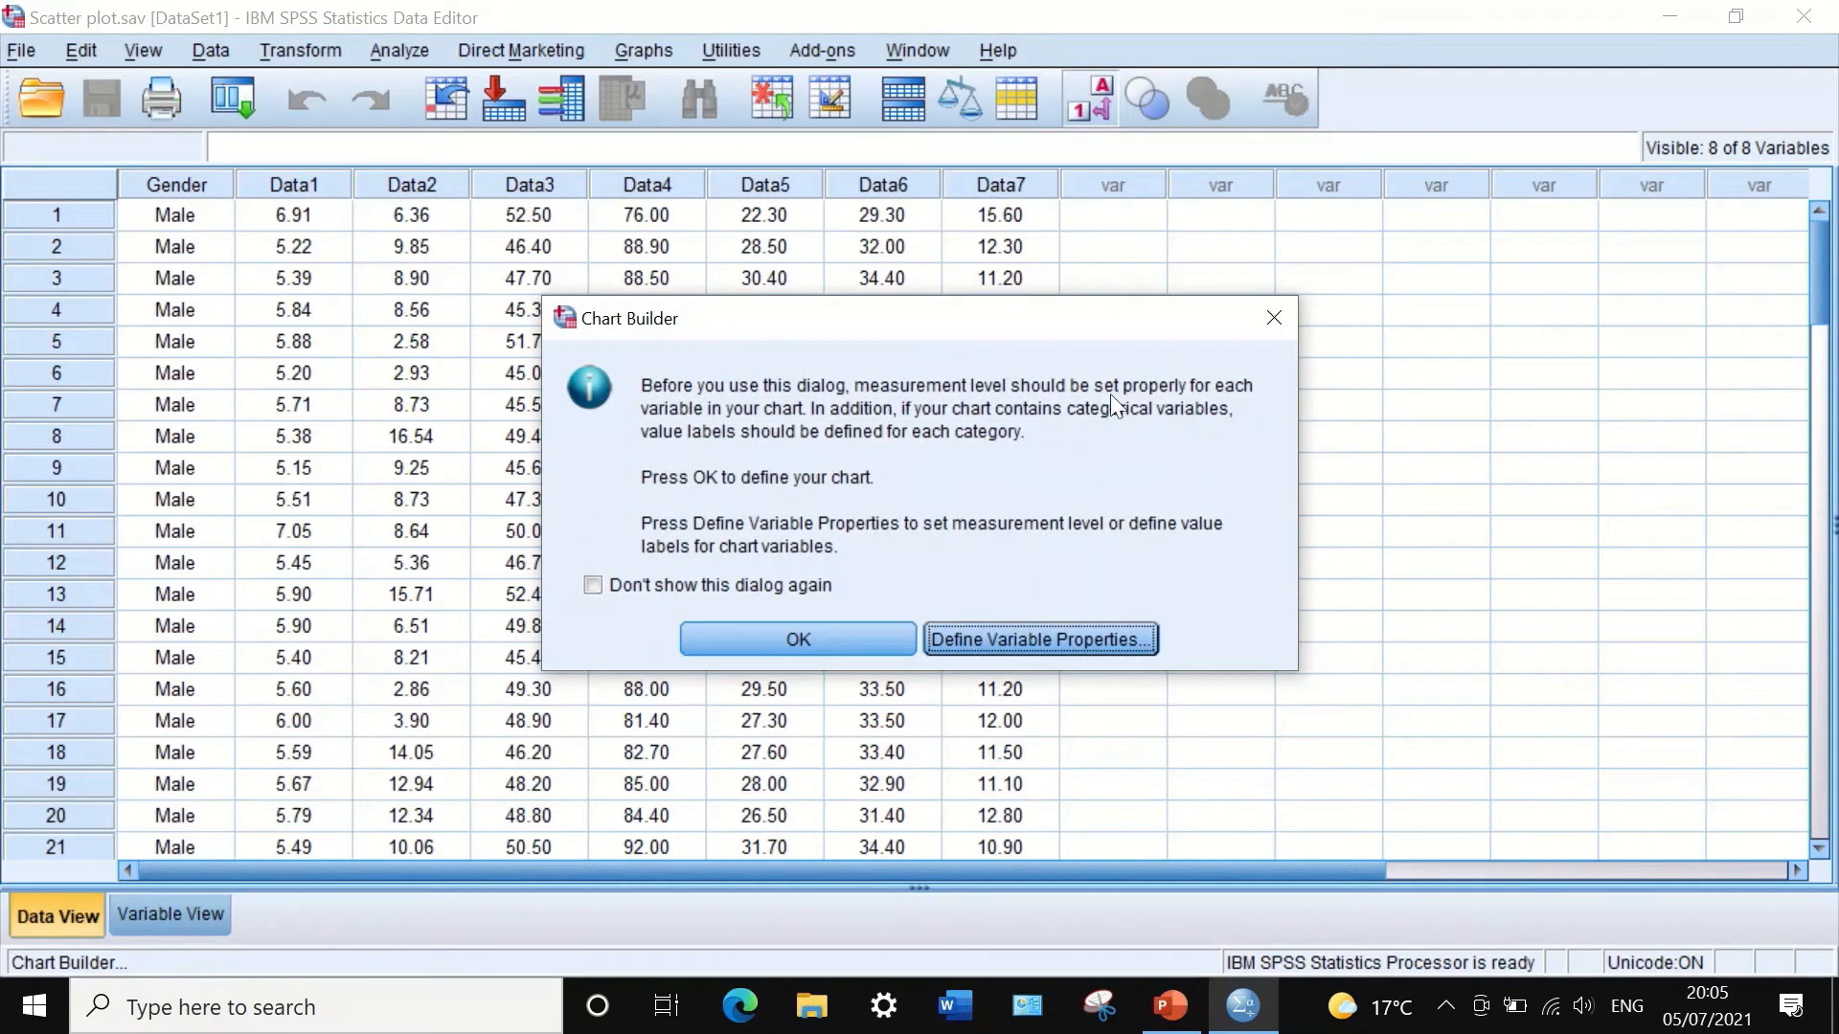
left_click(751, 629)
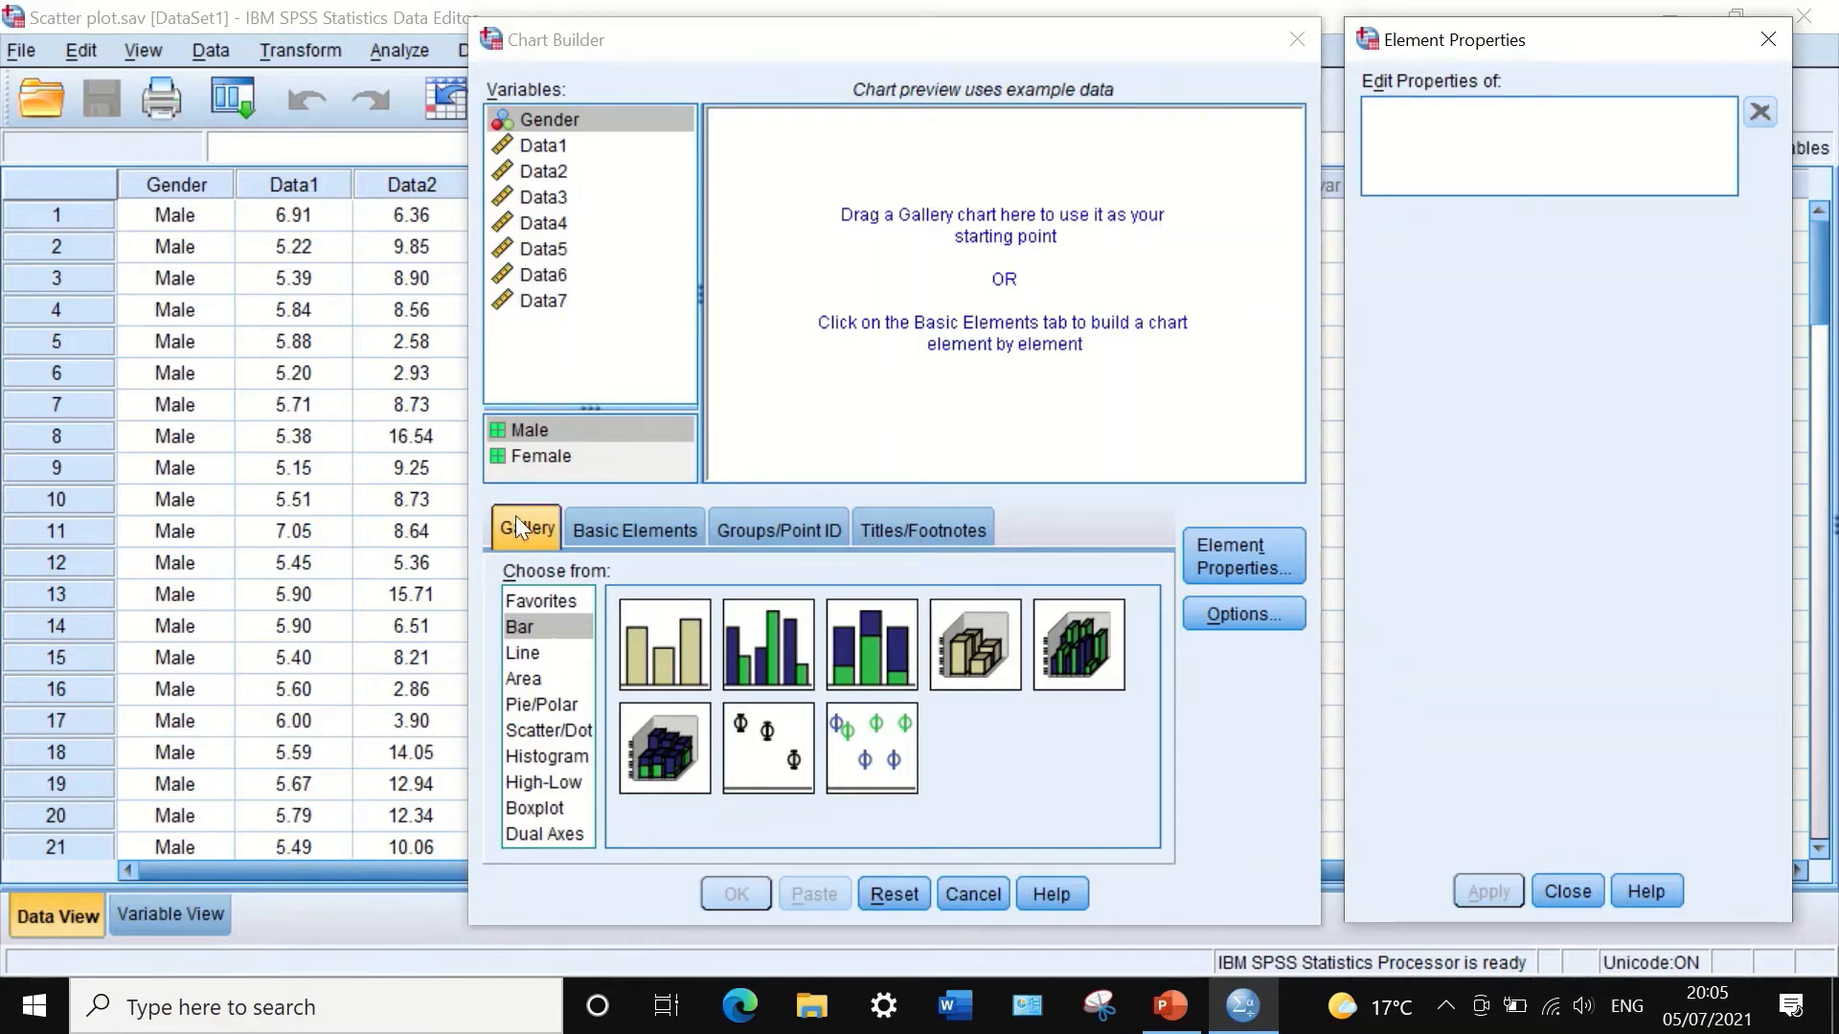
left_click(526, 730)
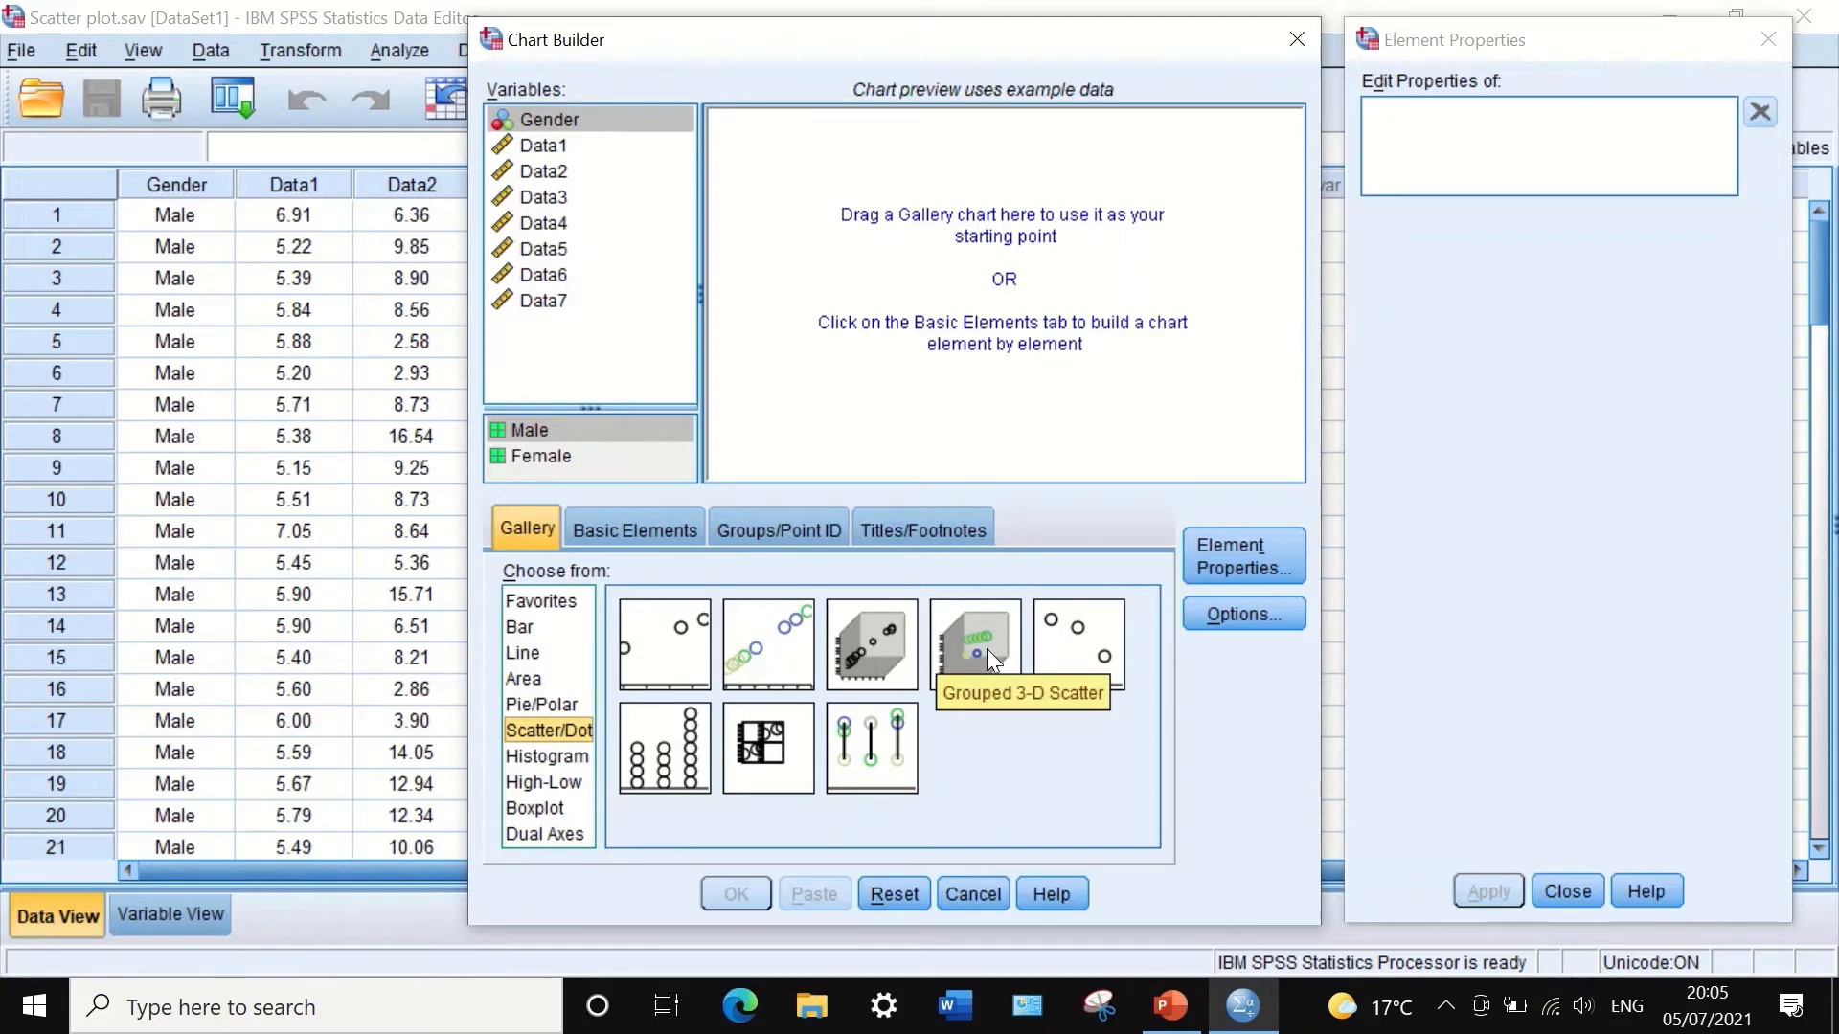
left_click_drag(986, 647, 990, 285)
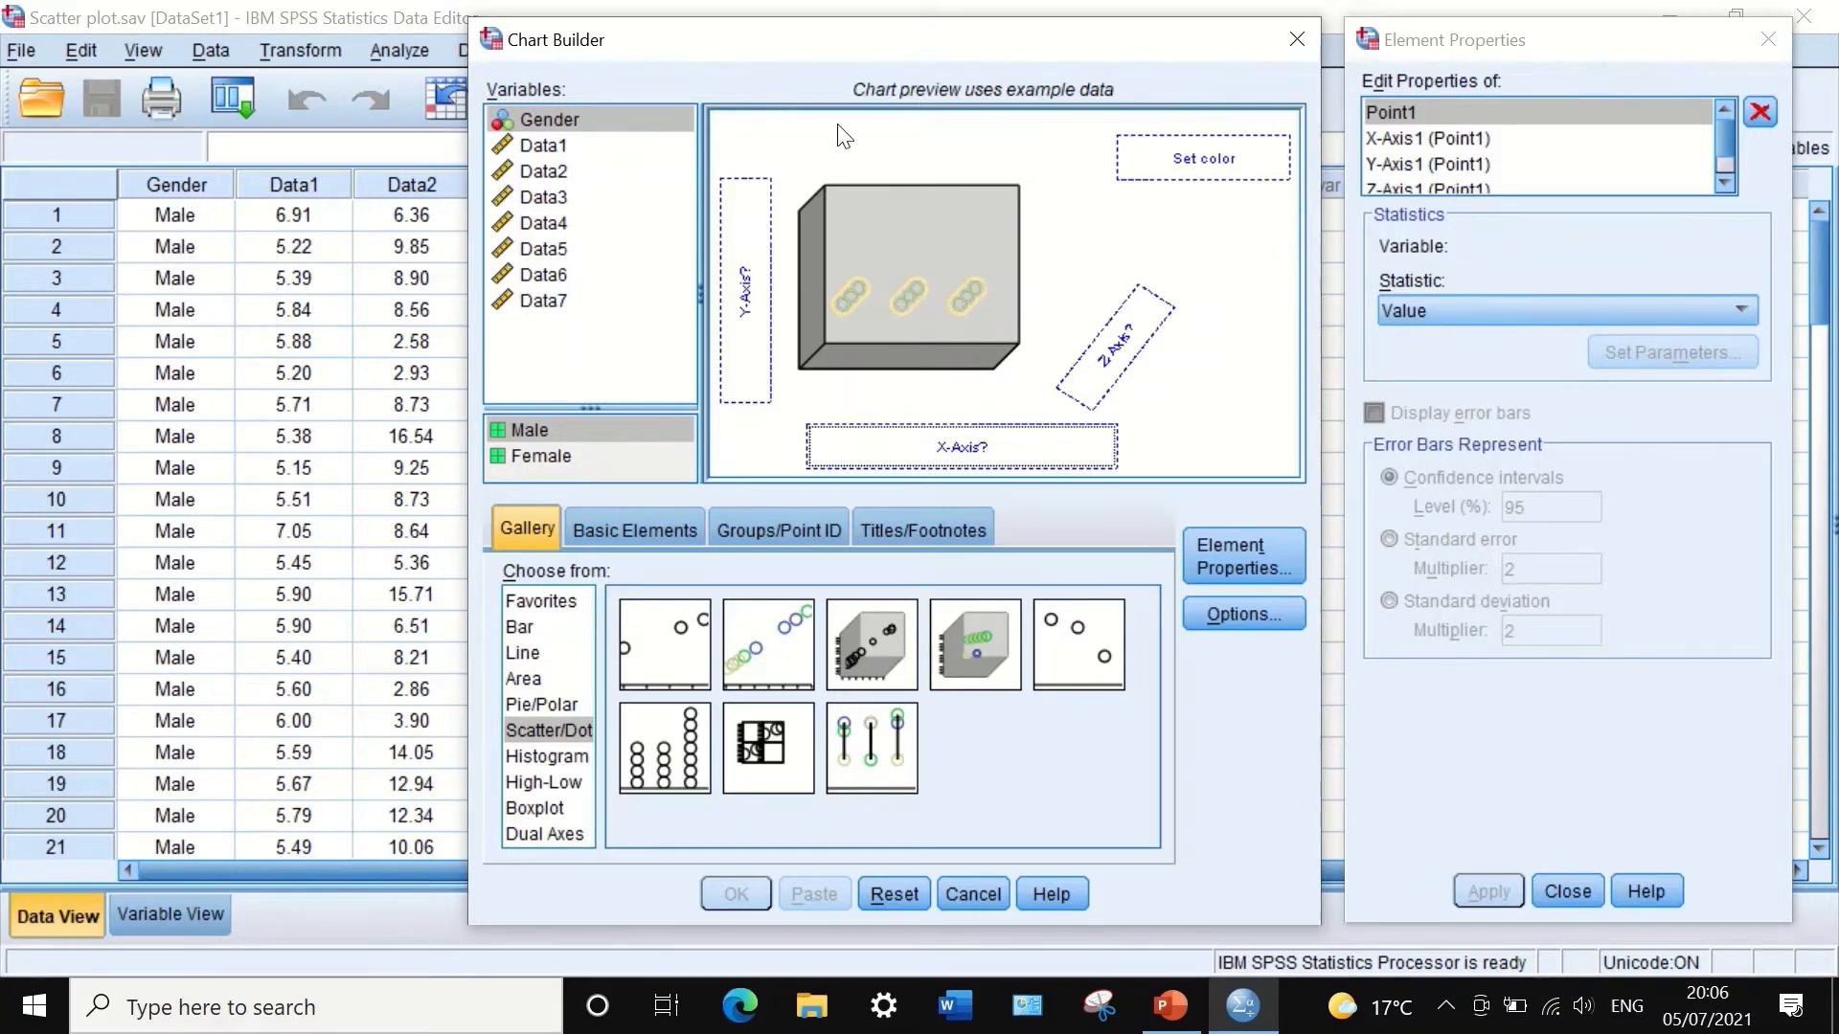
Step: Assign Data1 to the Y axis, Data4 to the X axis, Data7 to the Z axis and Gender to the point color
left_click_drag(532, 146, 731, 281)
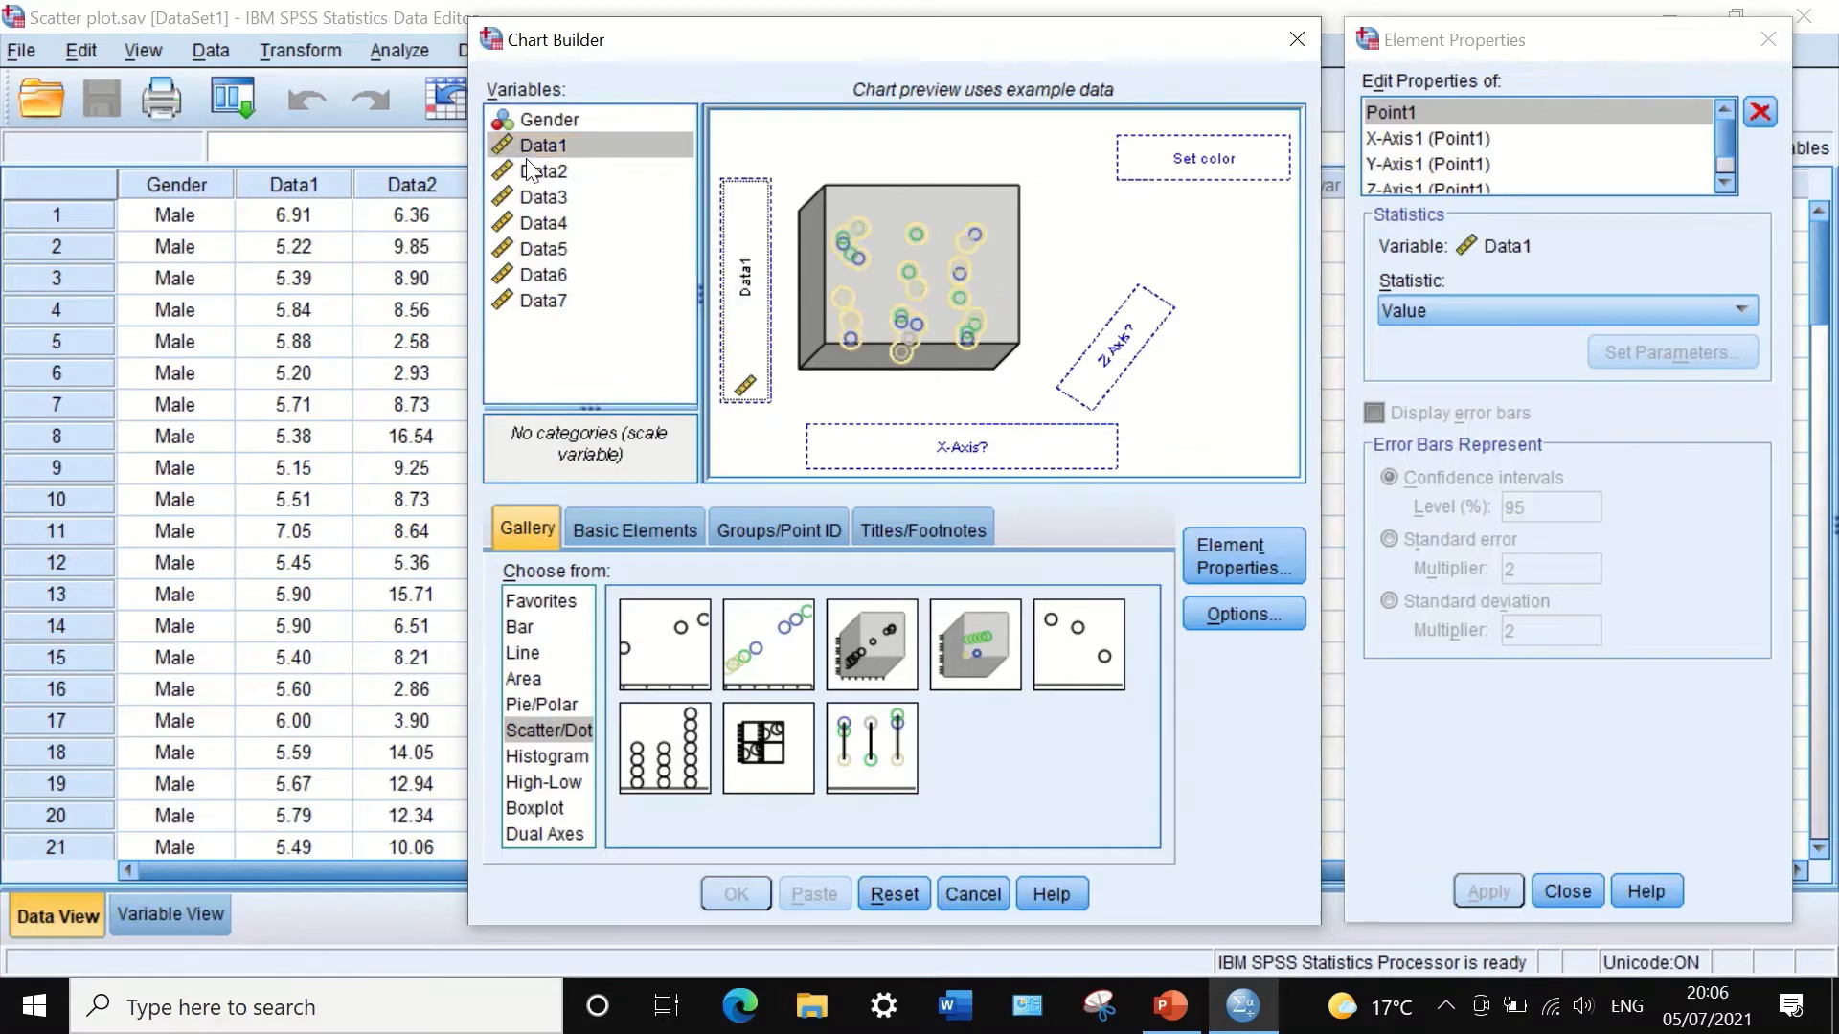
left_click_drag(543, 223, 912, 425)
left_click_drag(552, 300, 1092, 371)
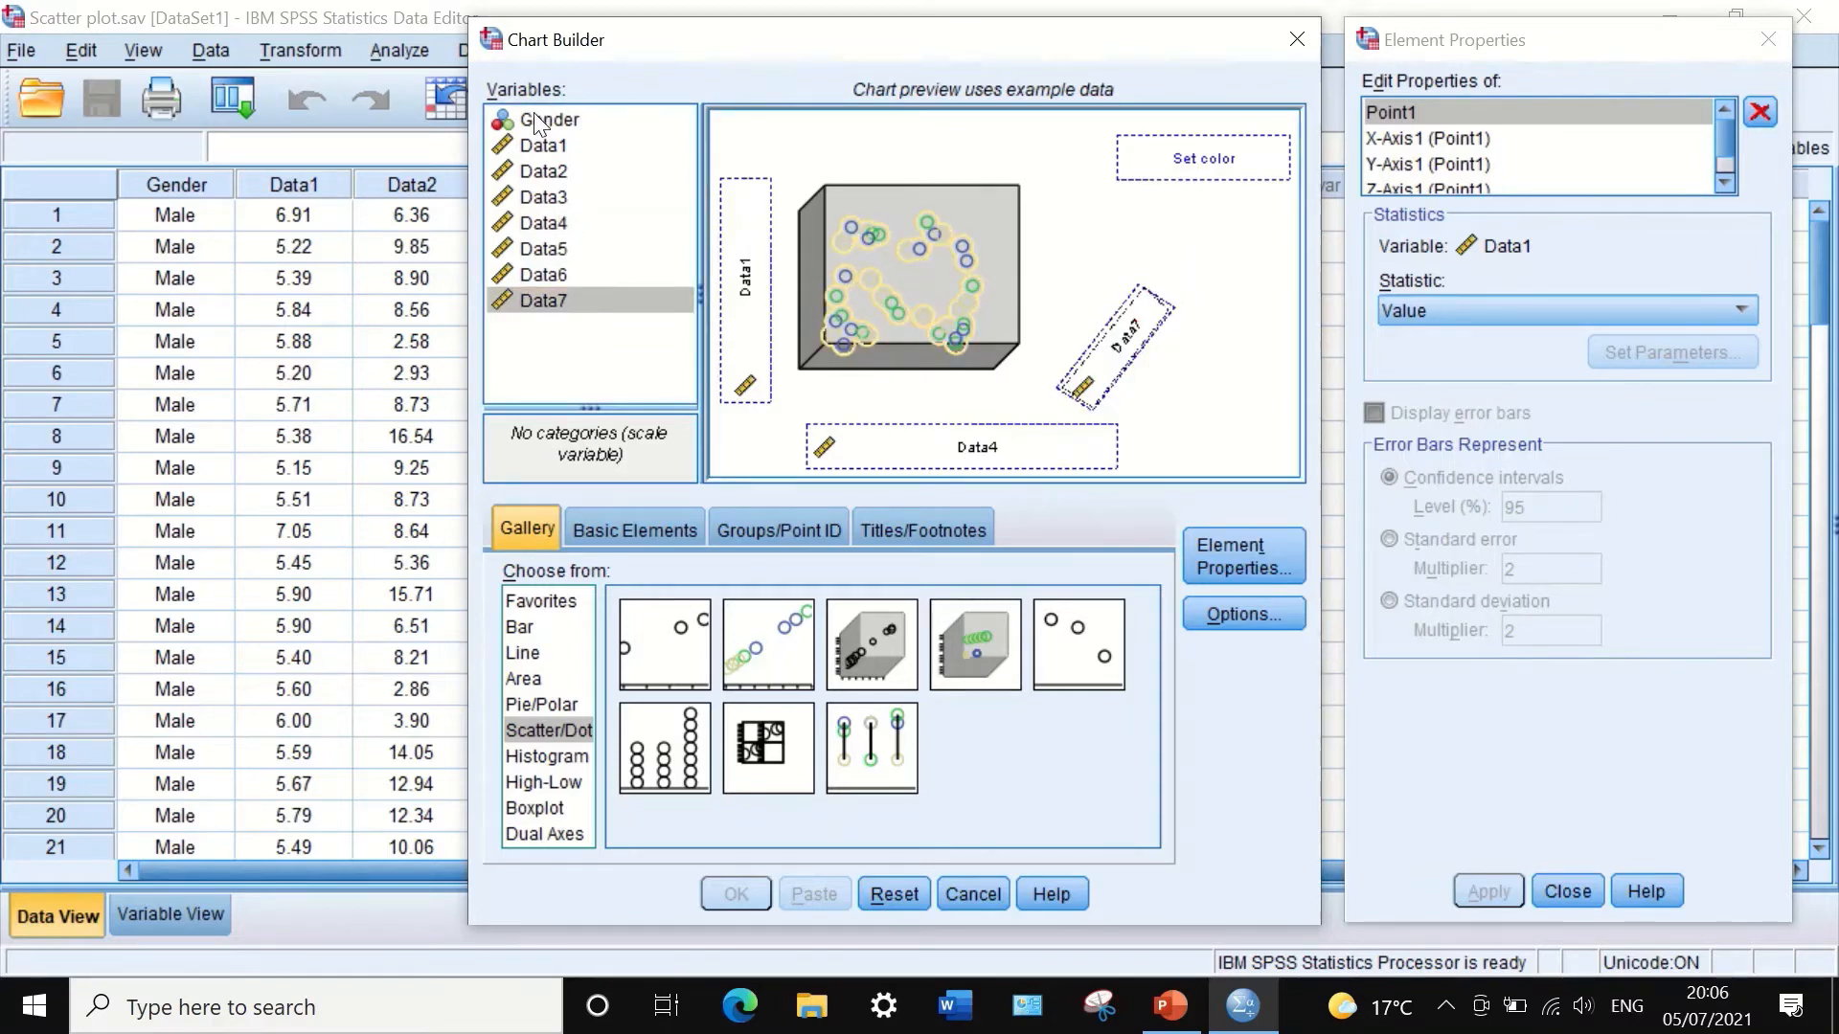
left_click_drag(550, 120, 1177, 164)
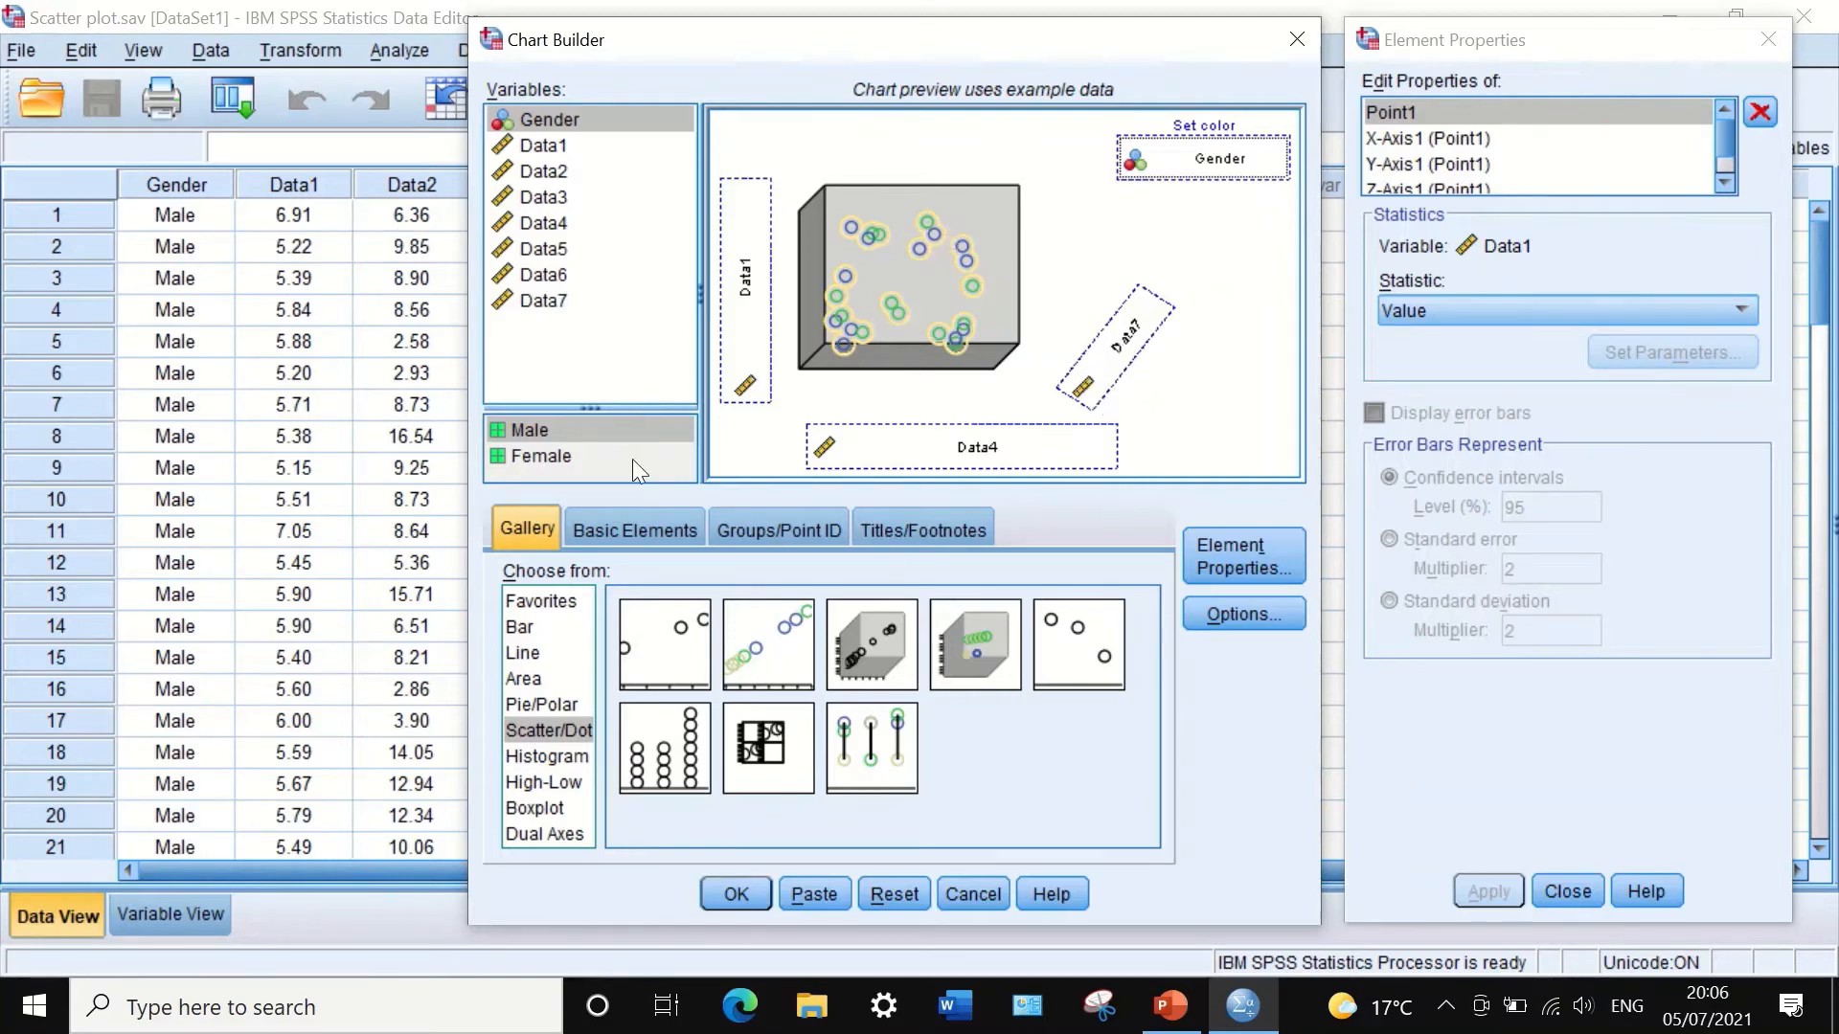
Step: Review the basic elements and grouping options, and generate the grouped 3-D scatterplot in the output
left_click(632, 532)
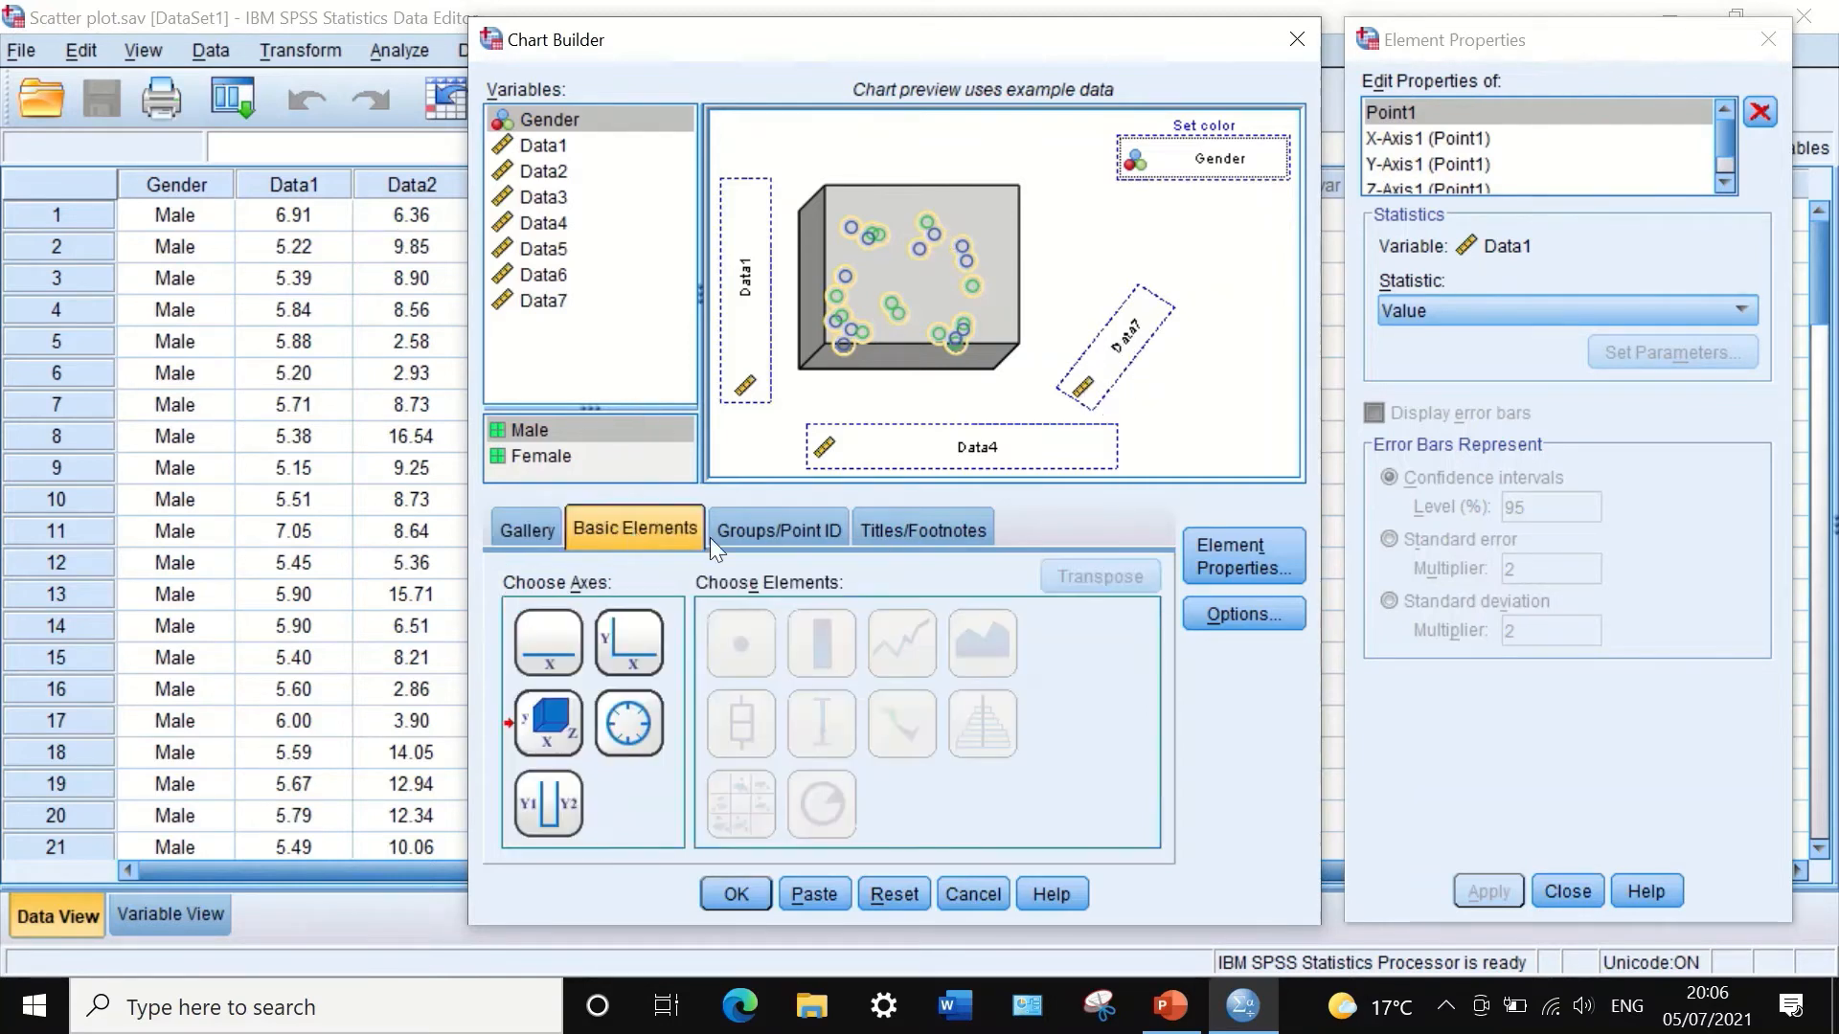
left_click(774, 526)
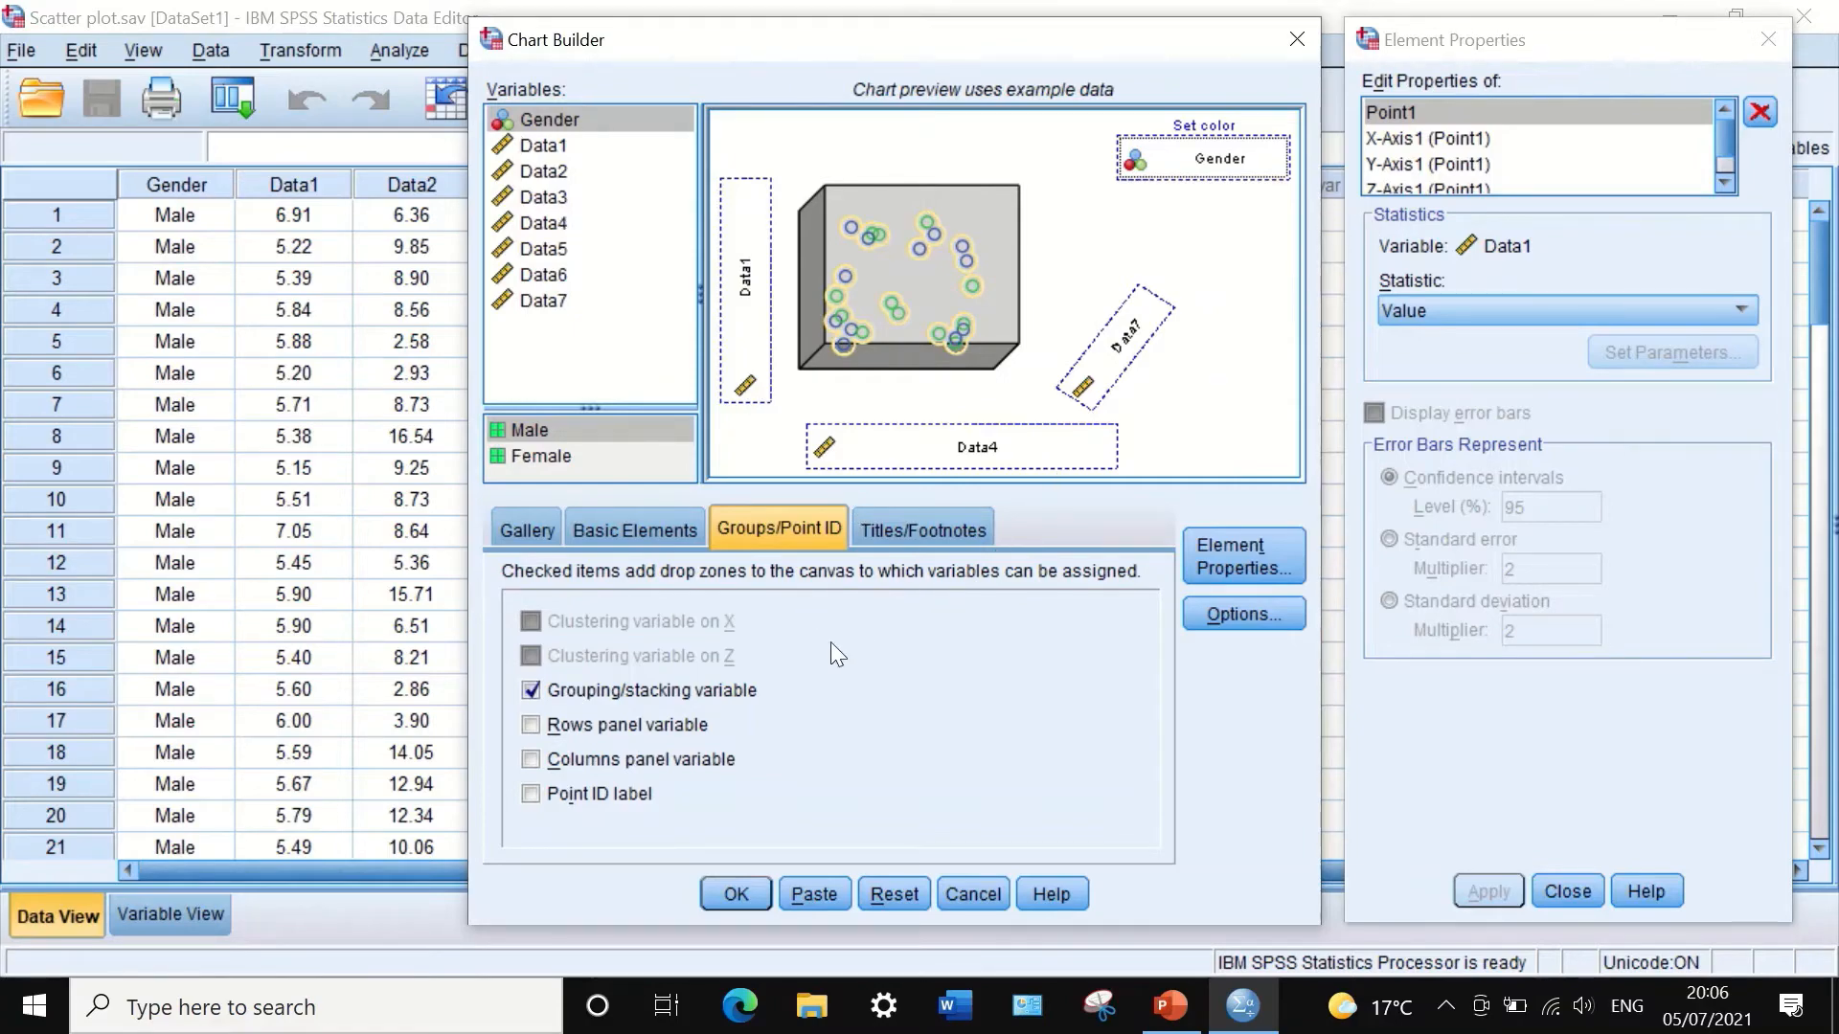
left_click(722, 893)
scroll(1053, 525, "down", 6)
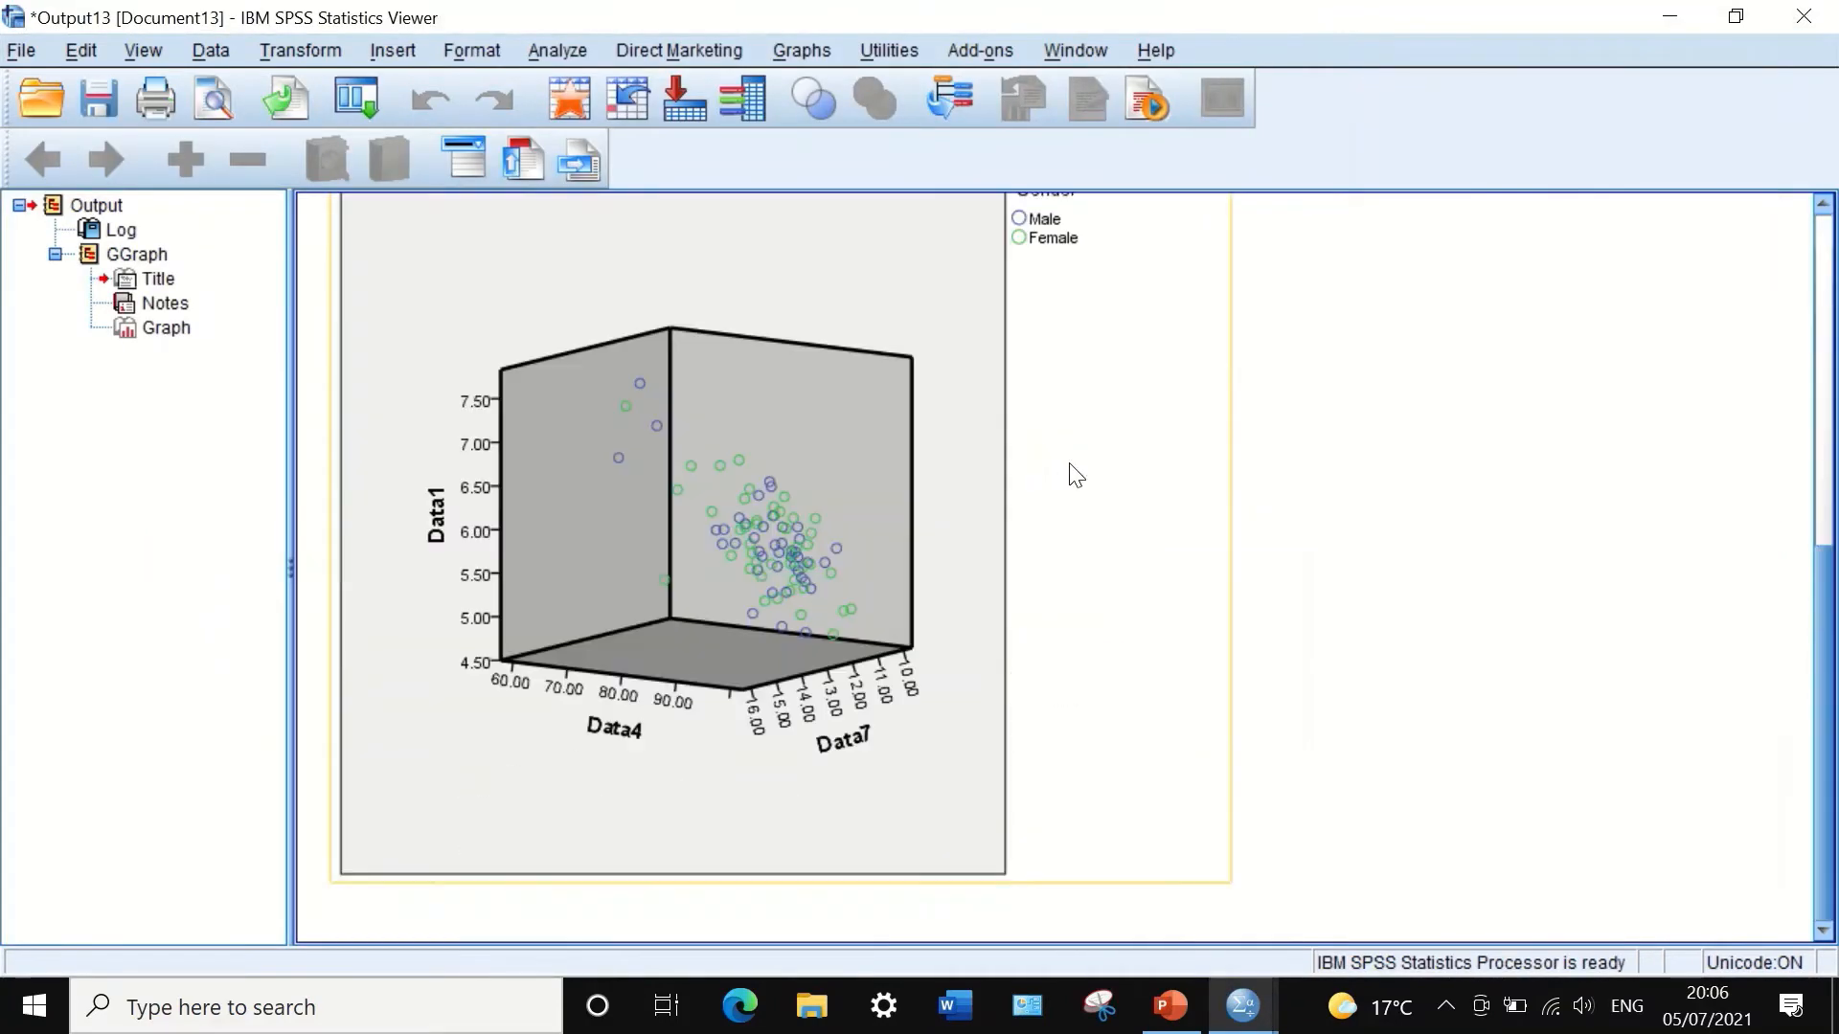
scroll(1071, 504, "up", 4)
scroll(1077, 507, "down", 3)
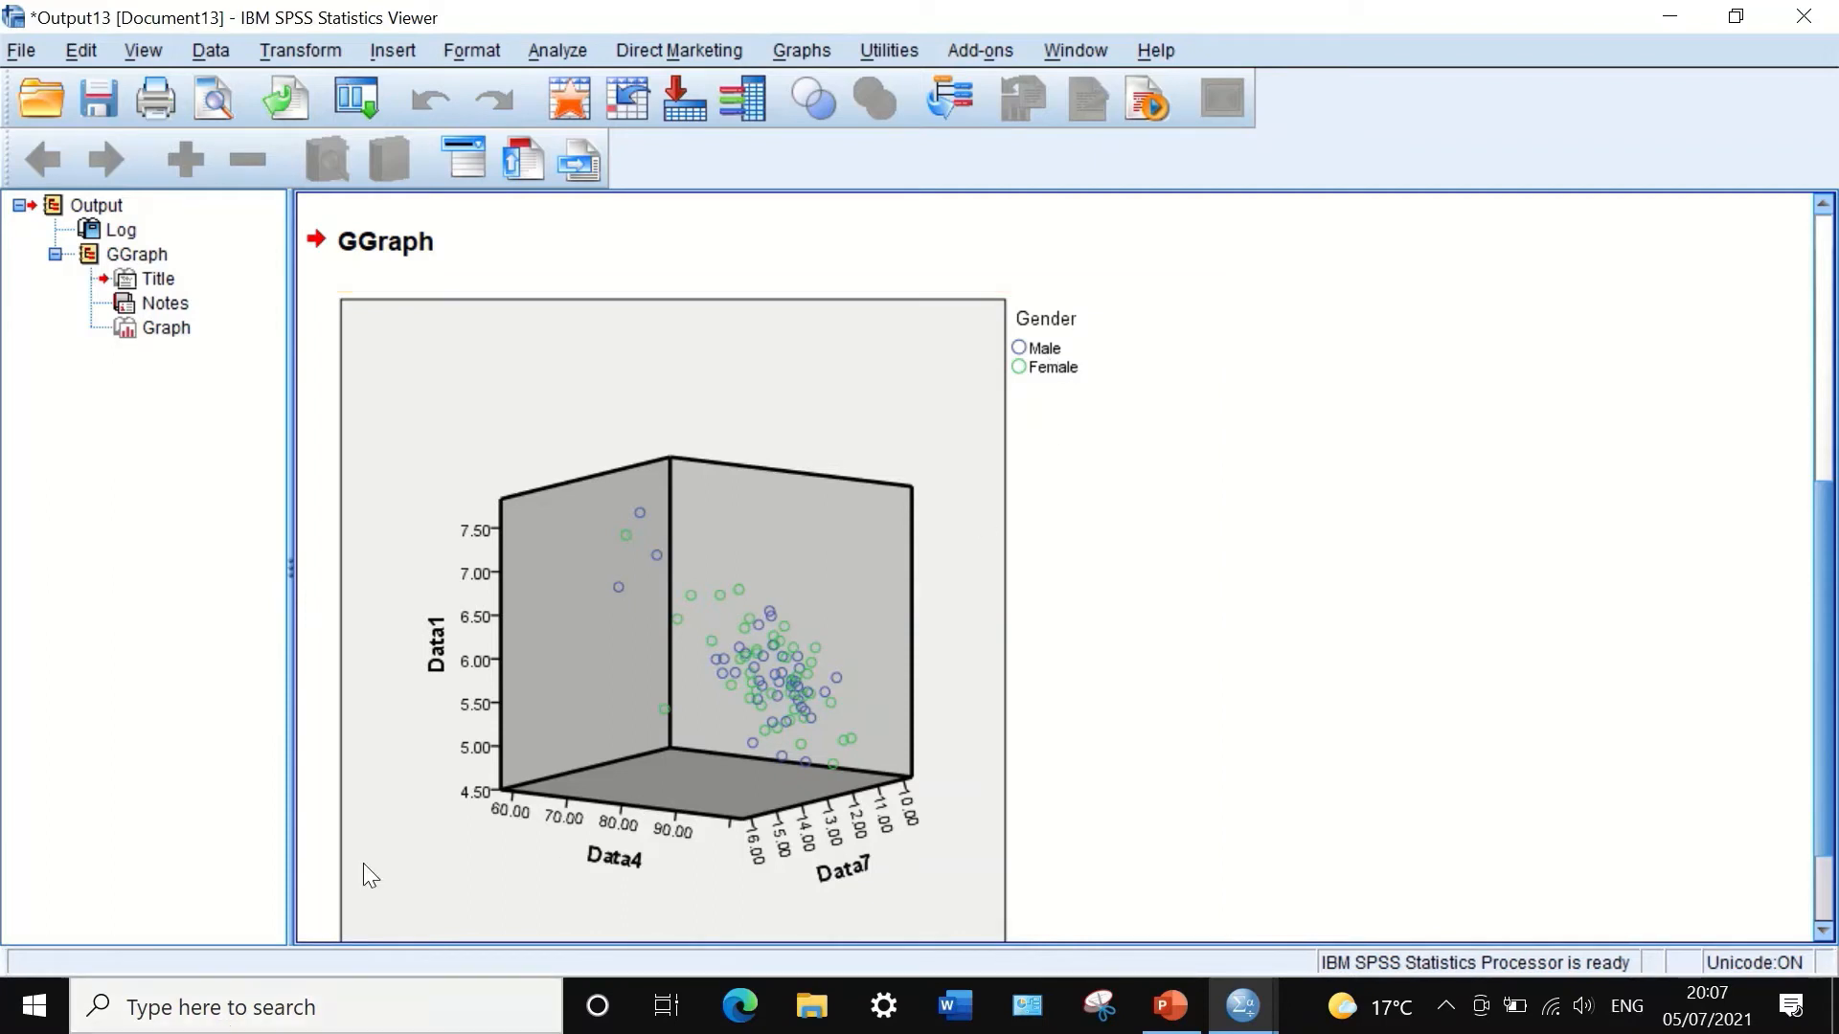
Step: Close the grouped scatterplot output without saving it and reopen the Chart Builder on the Scatter plot.sav data
left_click(1798, 12)
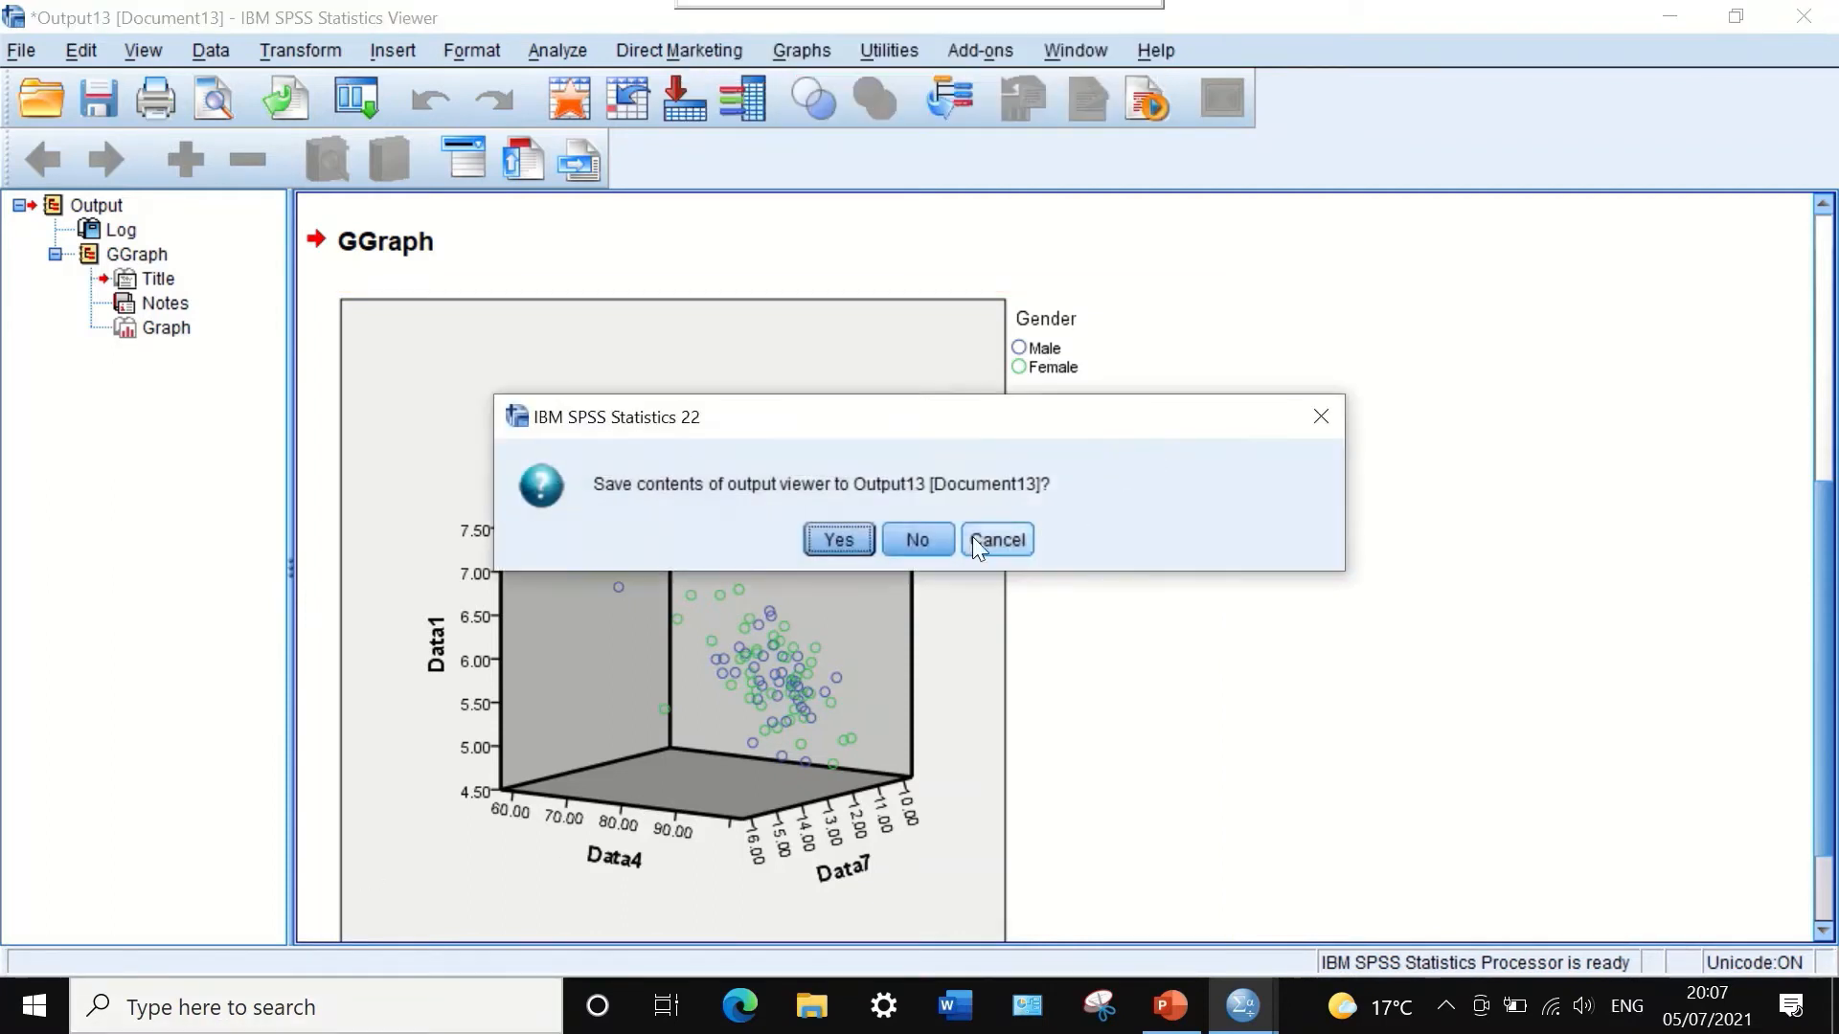
left_click(904, 536)
left_click(238, 92)
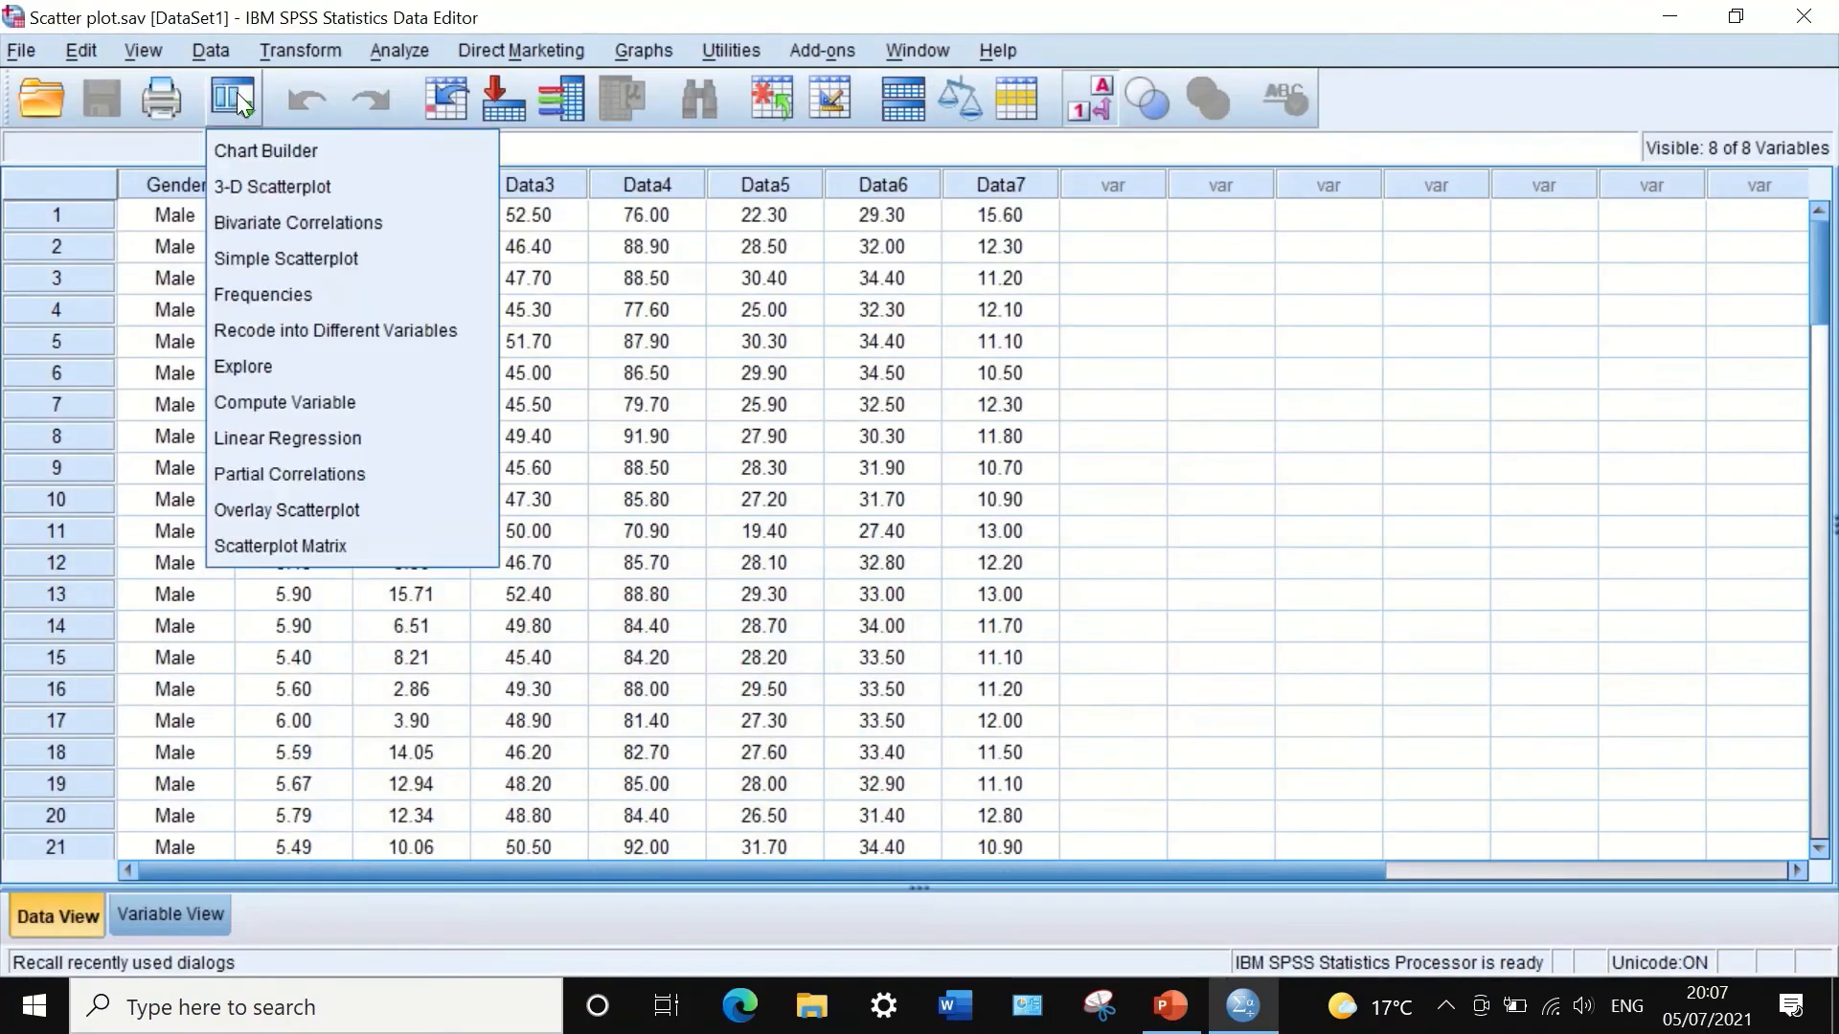
left_click(255, 149)
left_click(831, 632)
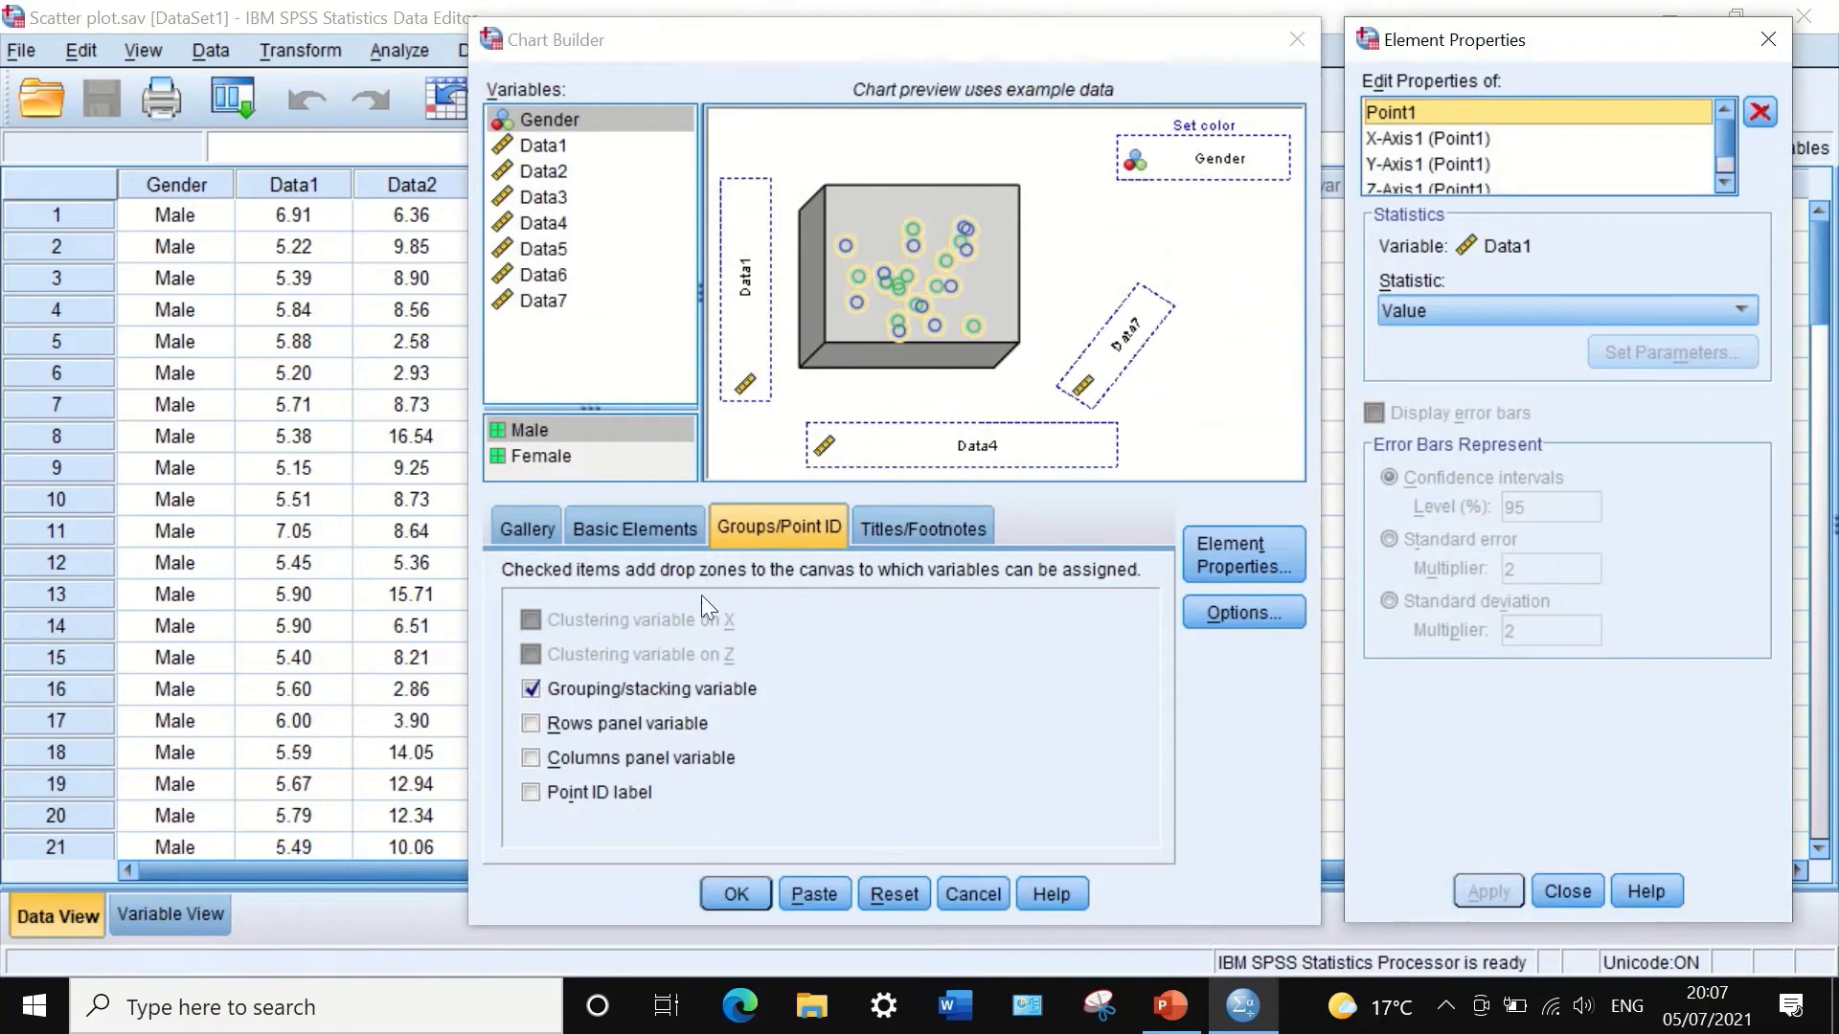
Step: Replace the grouping variable with a rows panel variable, assign Gender to it and generate the row-paneled 3-D scatterplot
left_click(554, 689)
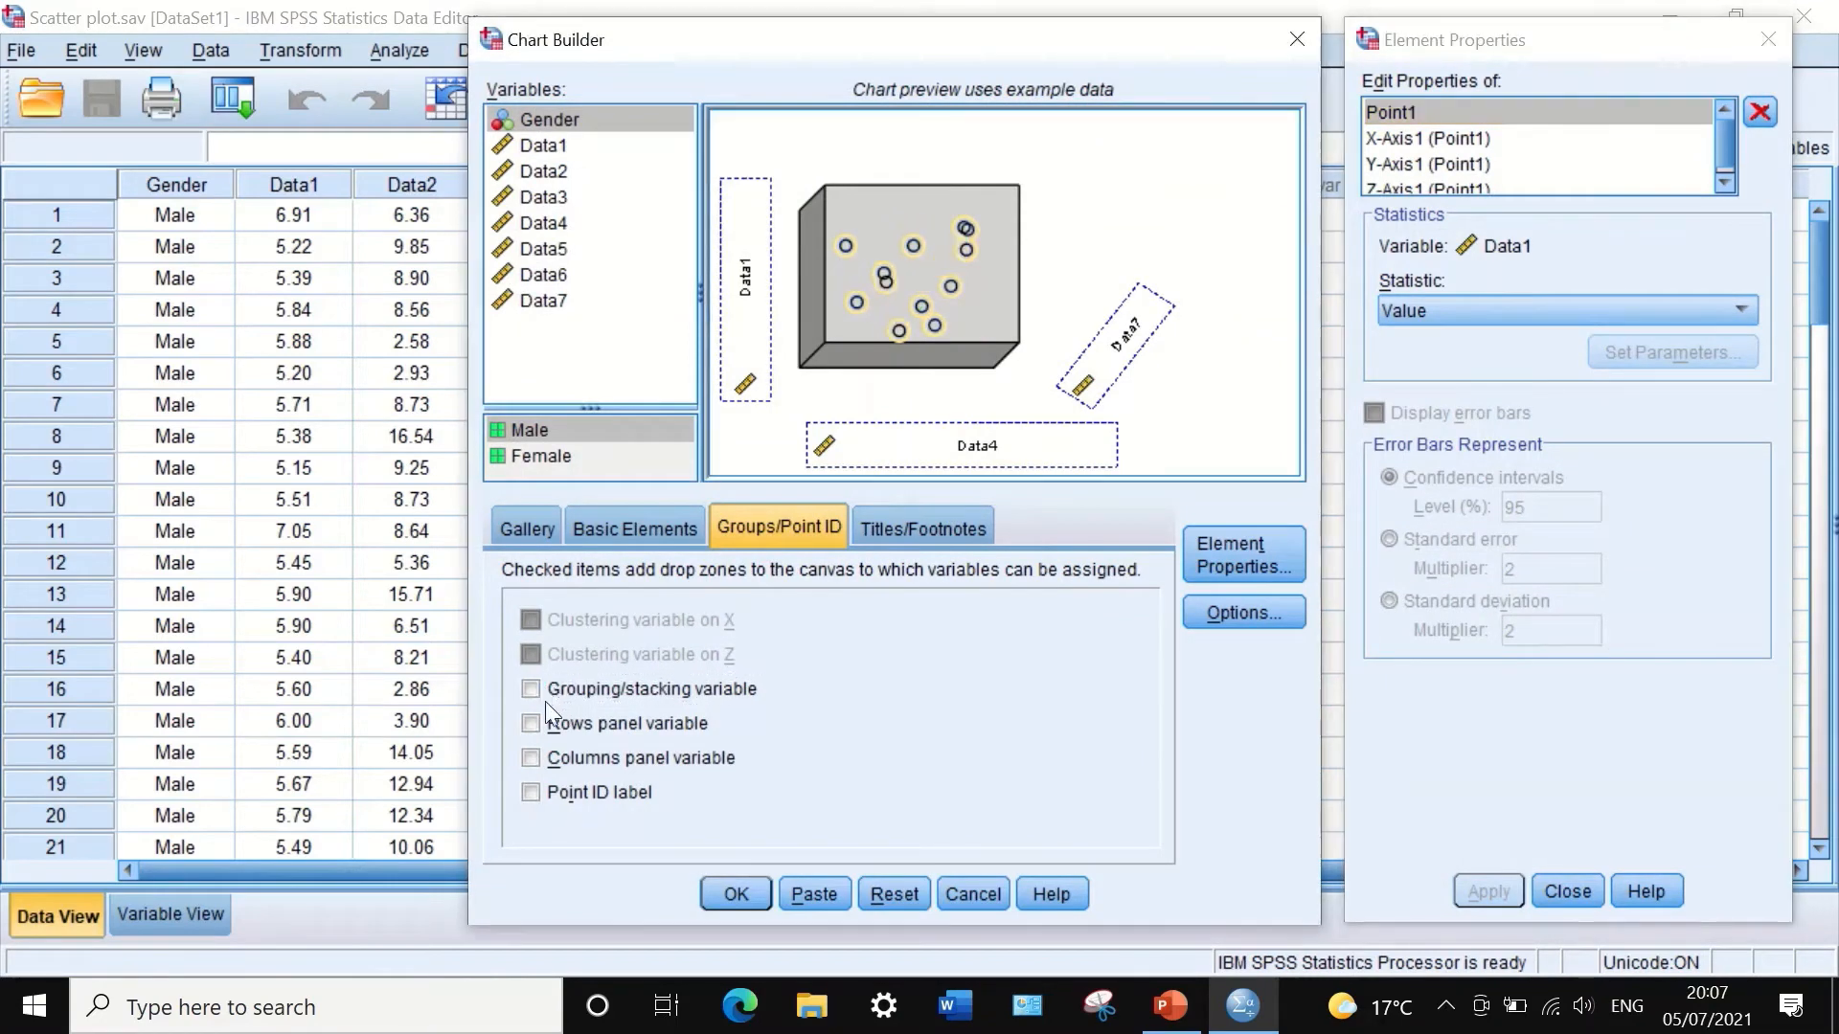
left_click(532, 723)
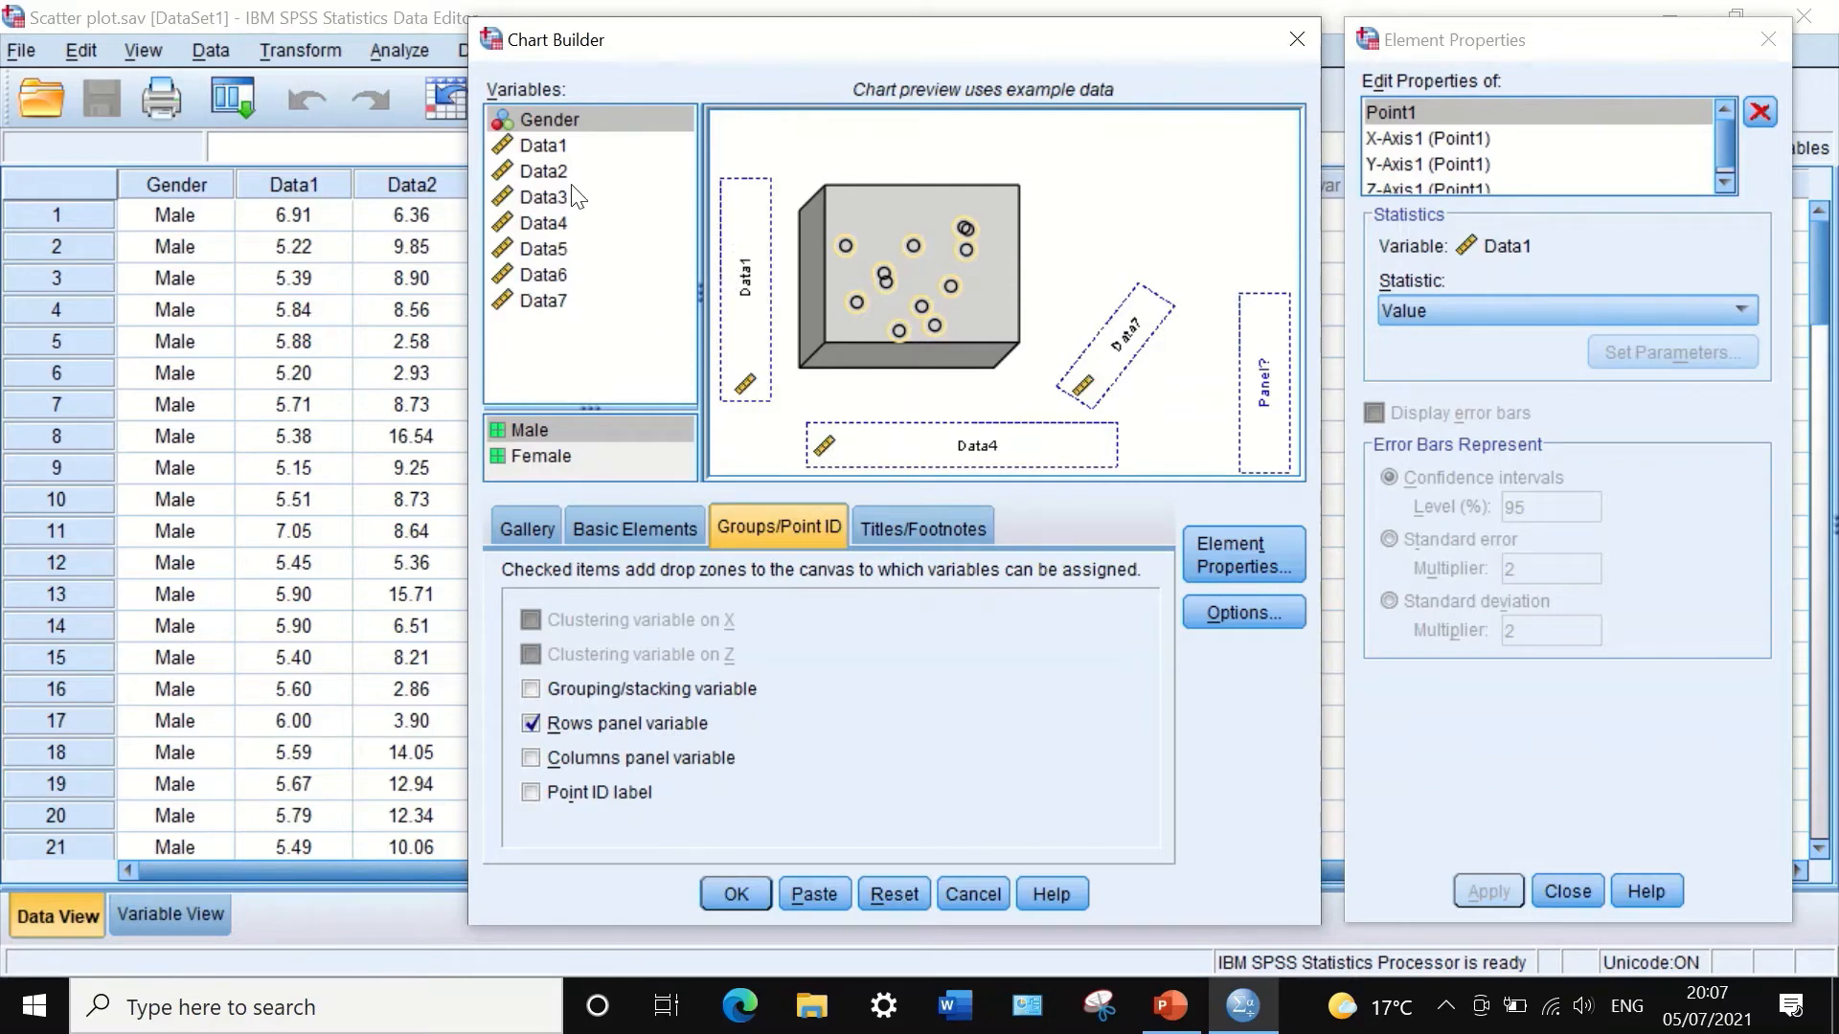
left_click_drag(541, 122, 1250, 393)
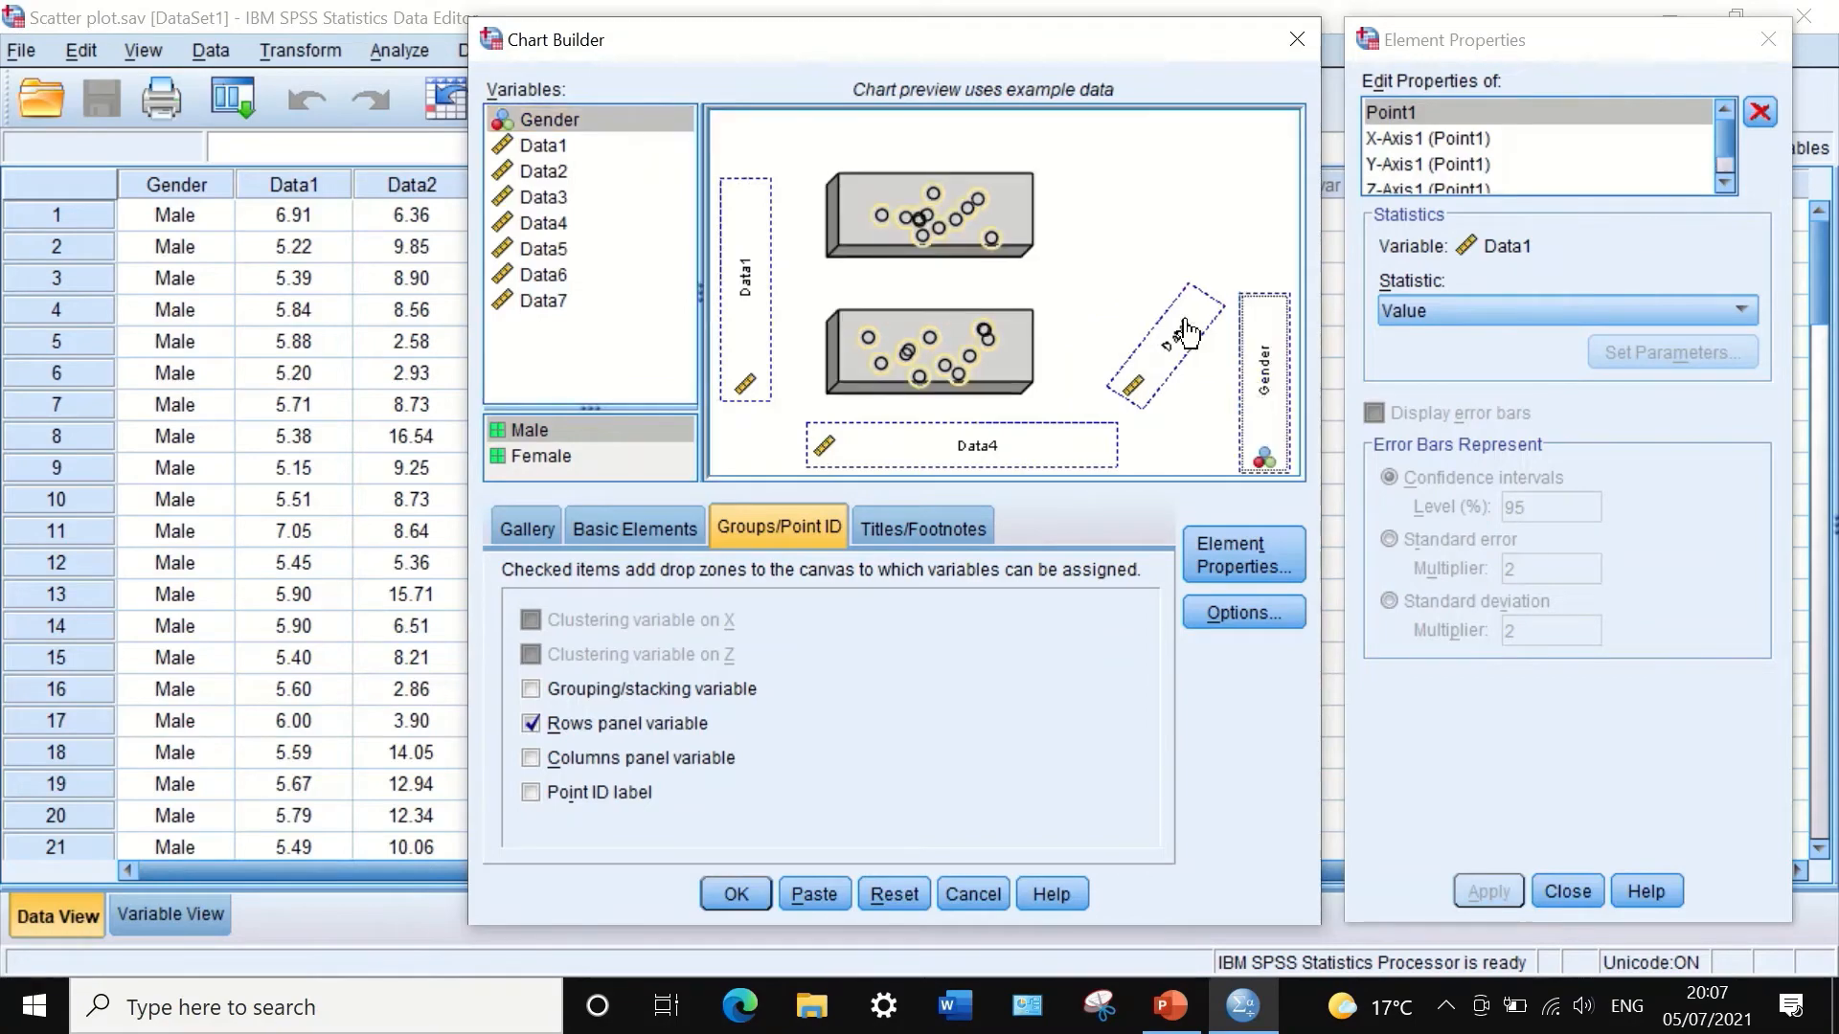
left_click(736, 893)
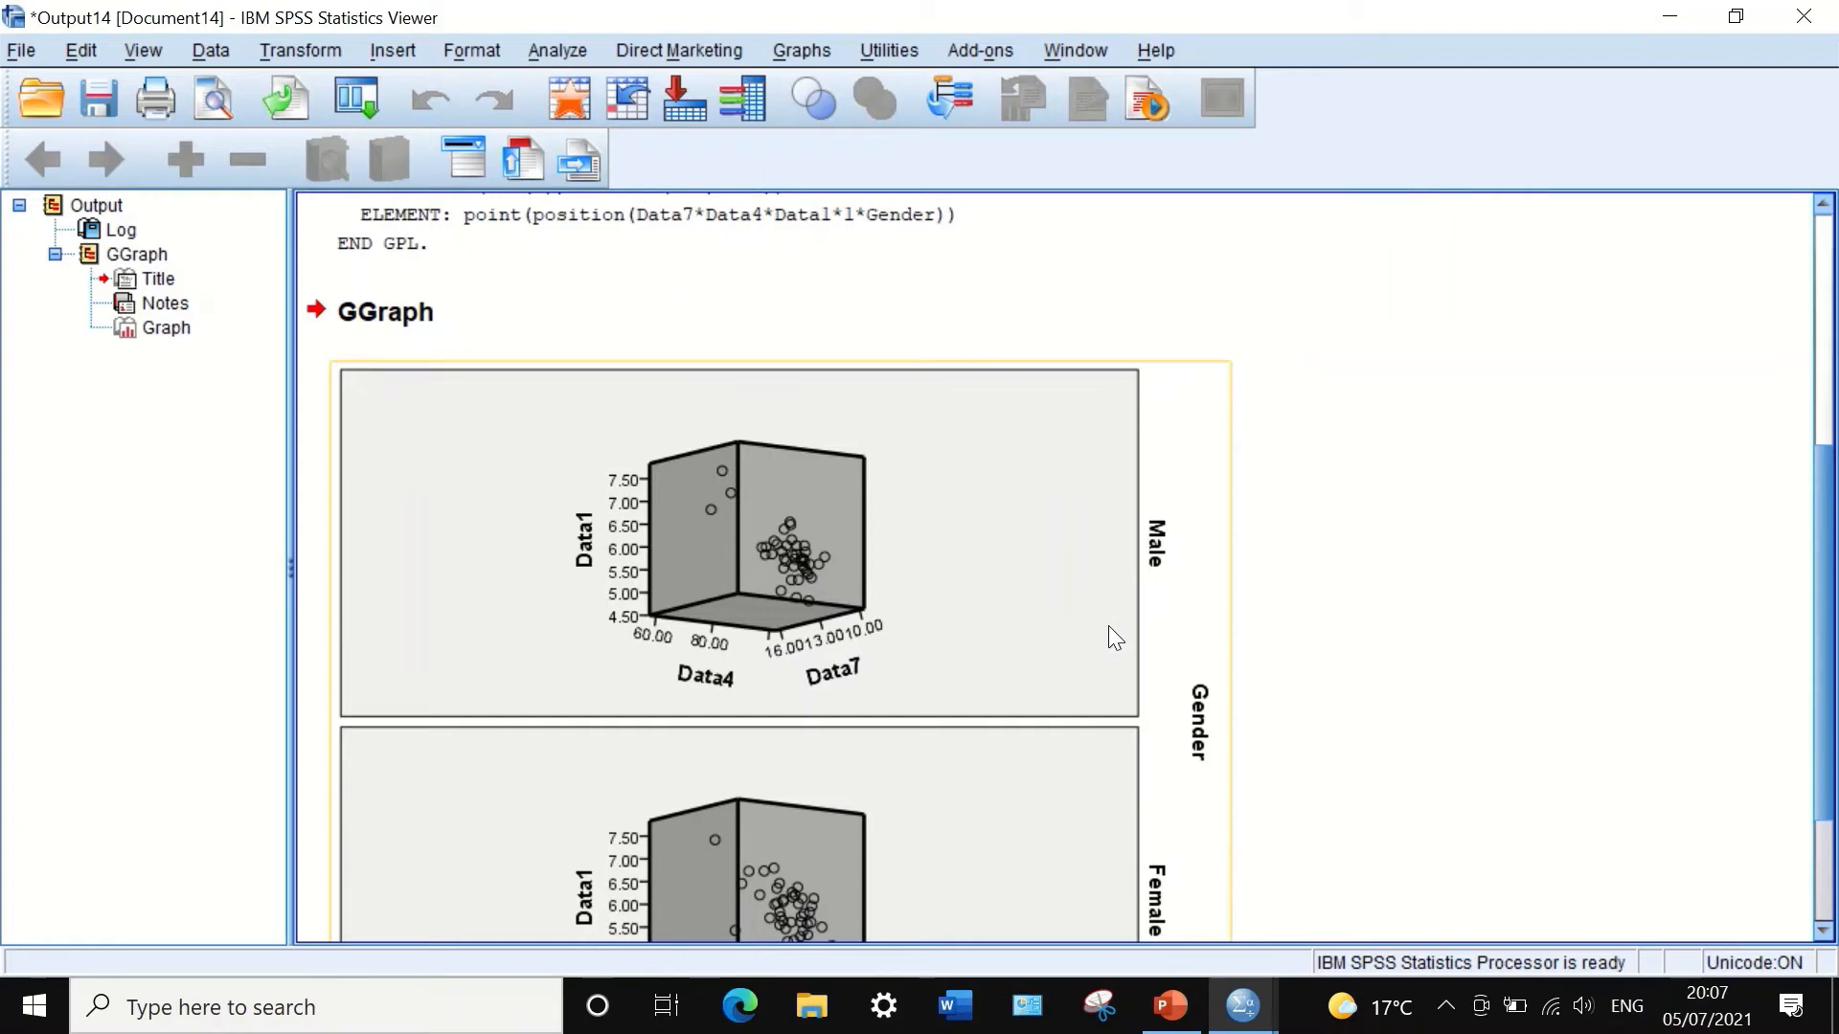
scroll(1119, 624, "down", 1)
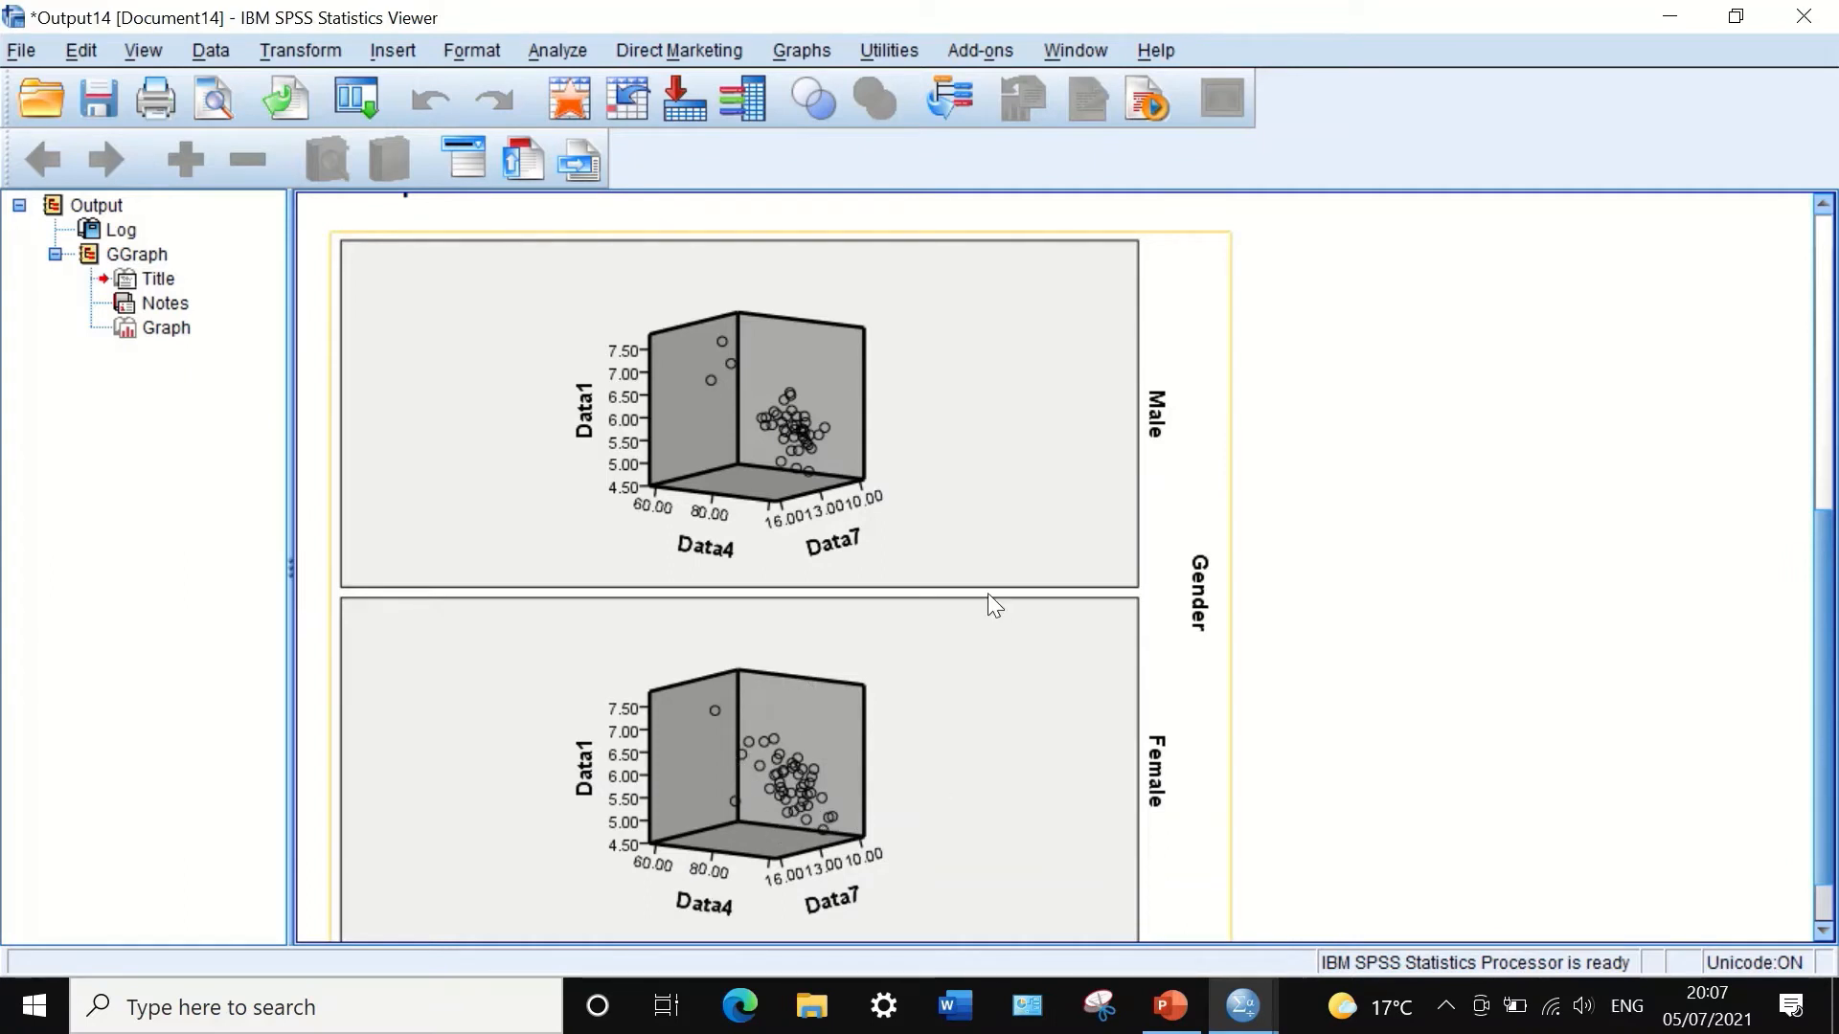
Step: Close the row-paneled scatterplot output without saving it and return to the Chart Builder
left_click(1801, 21)
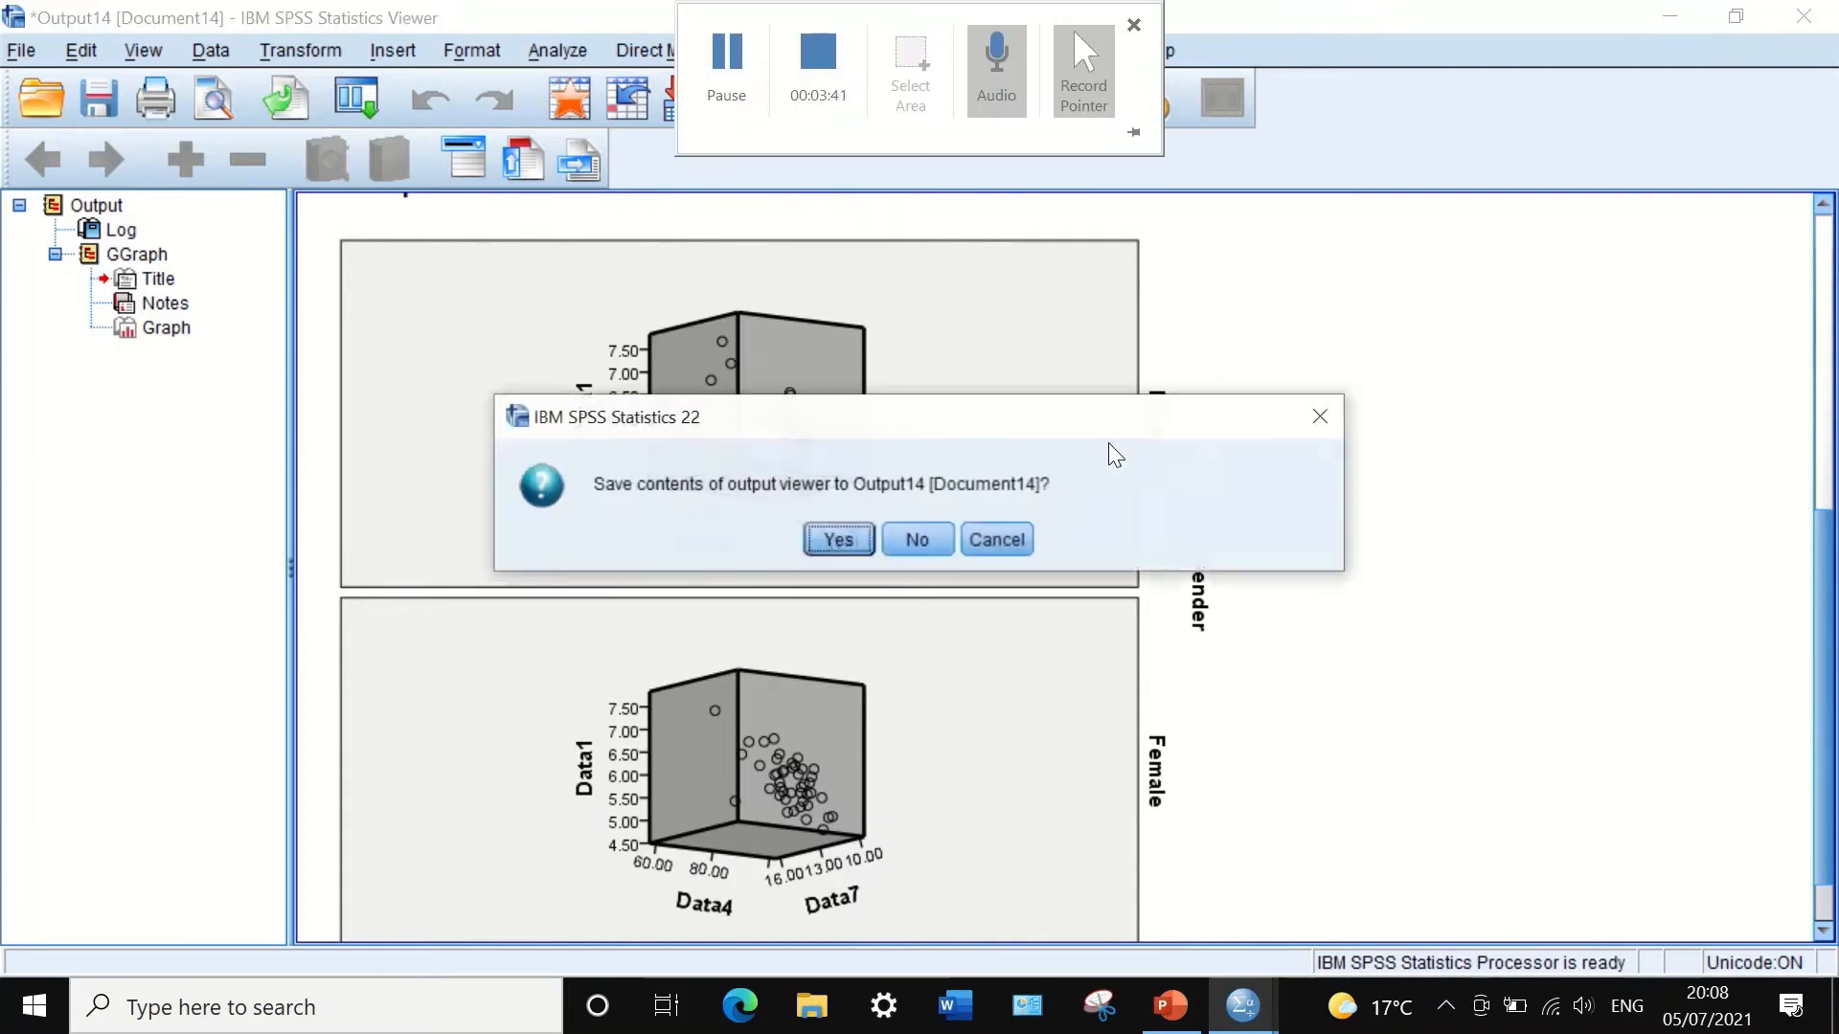
left_click(916, 540)
left_click(238, 96)
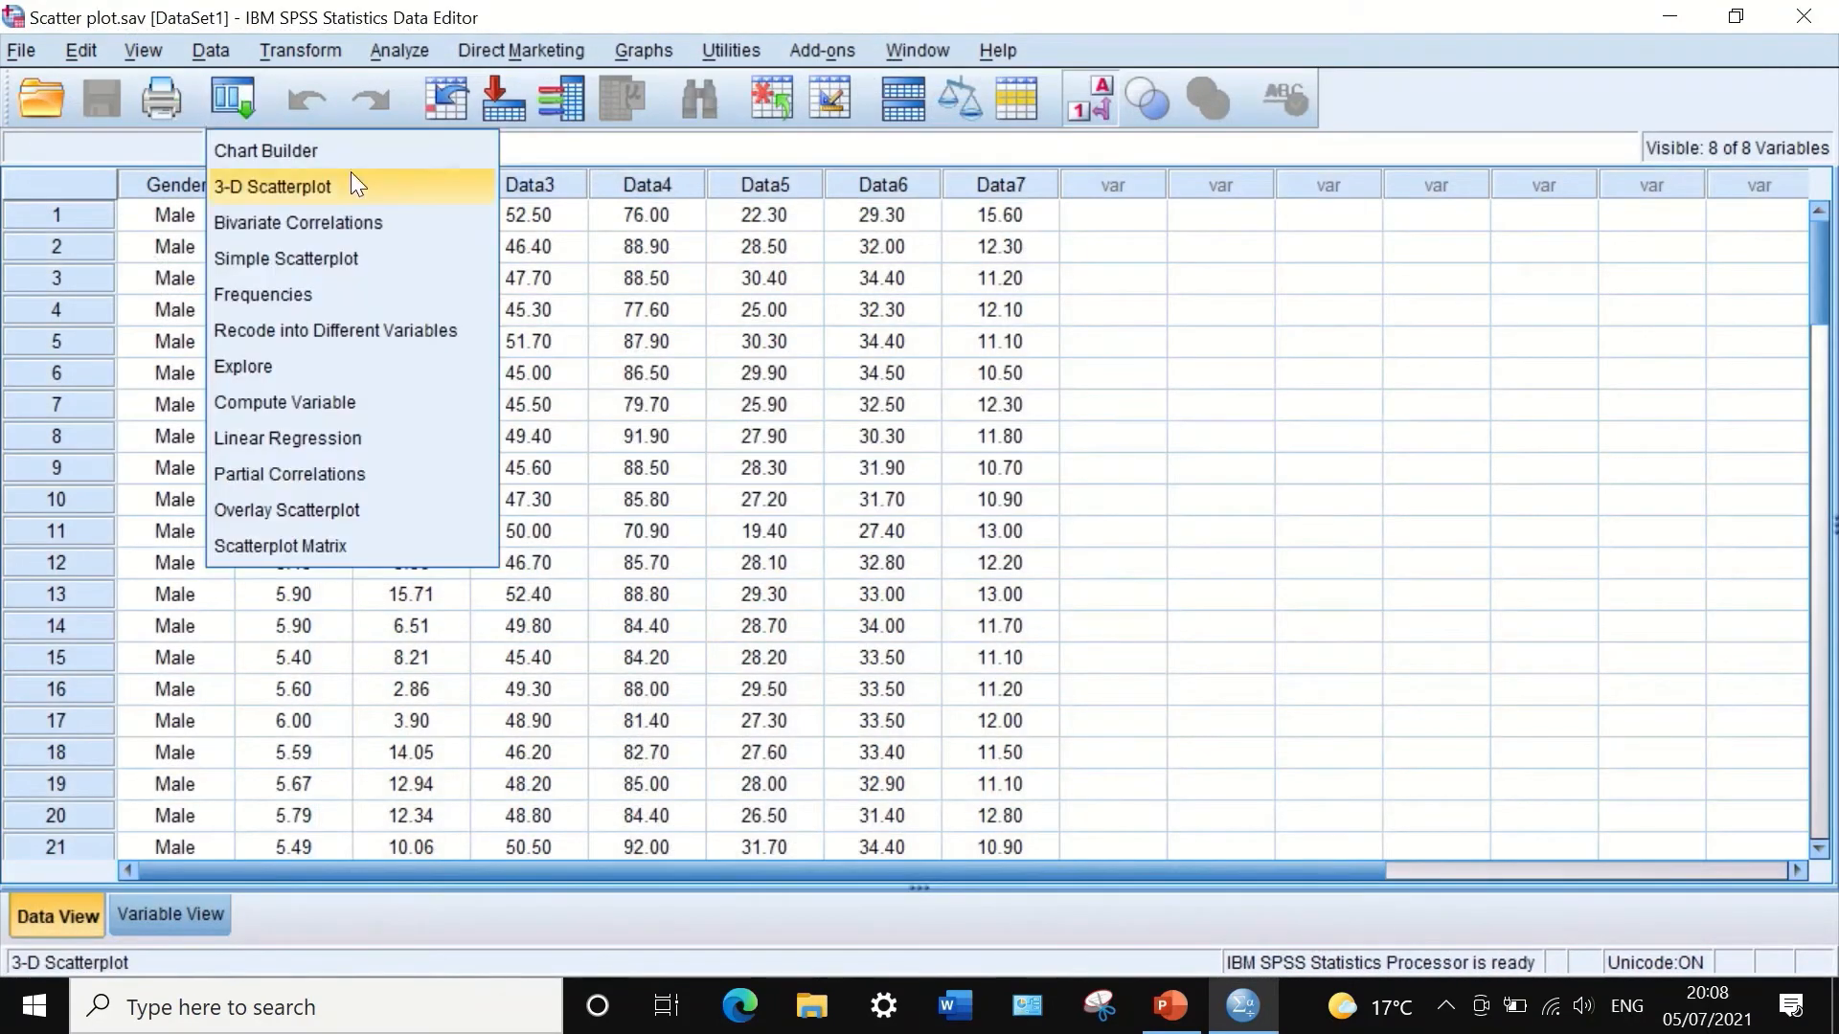
left_click(318, 153)
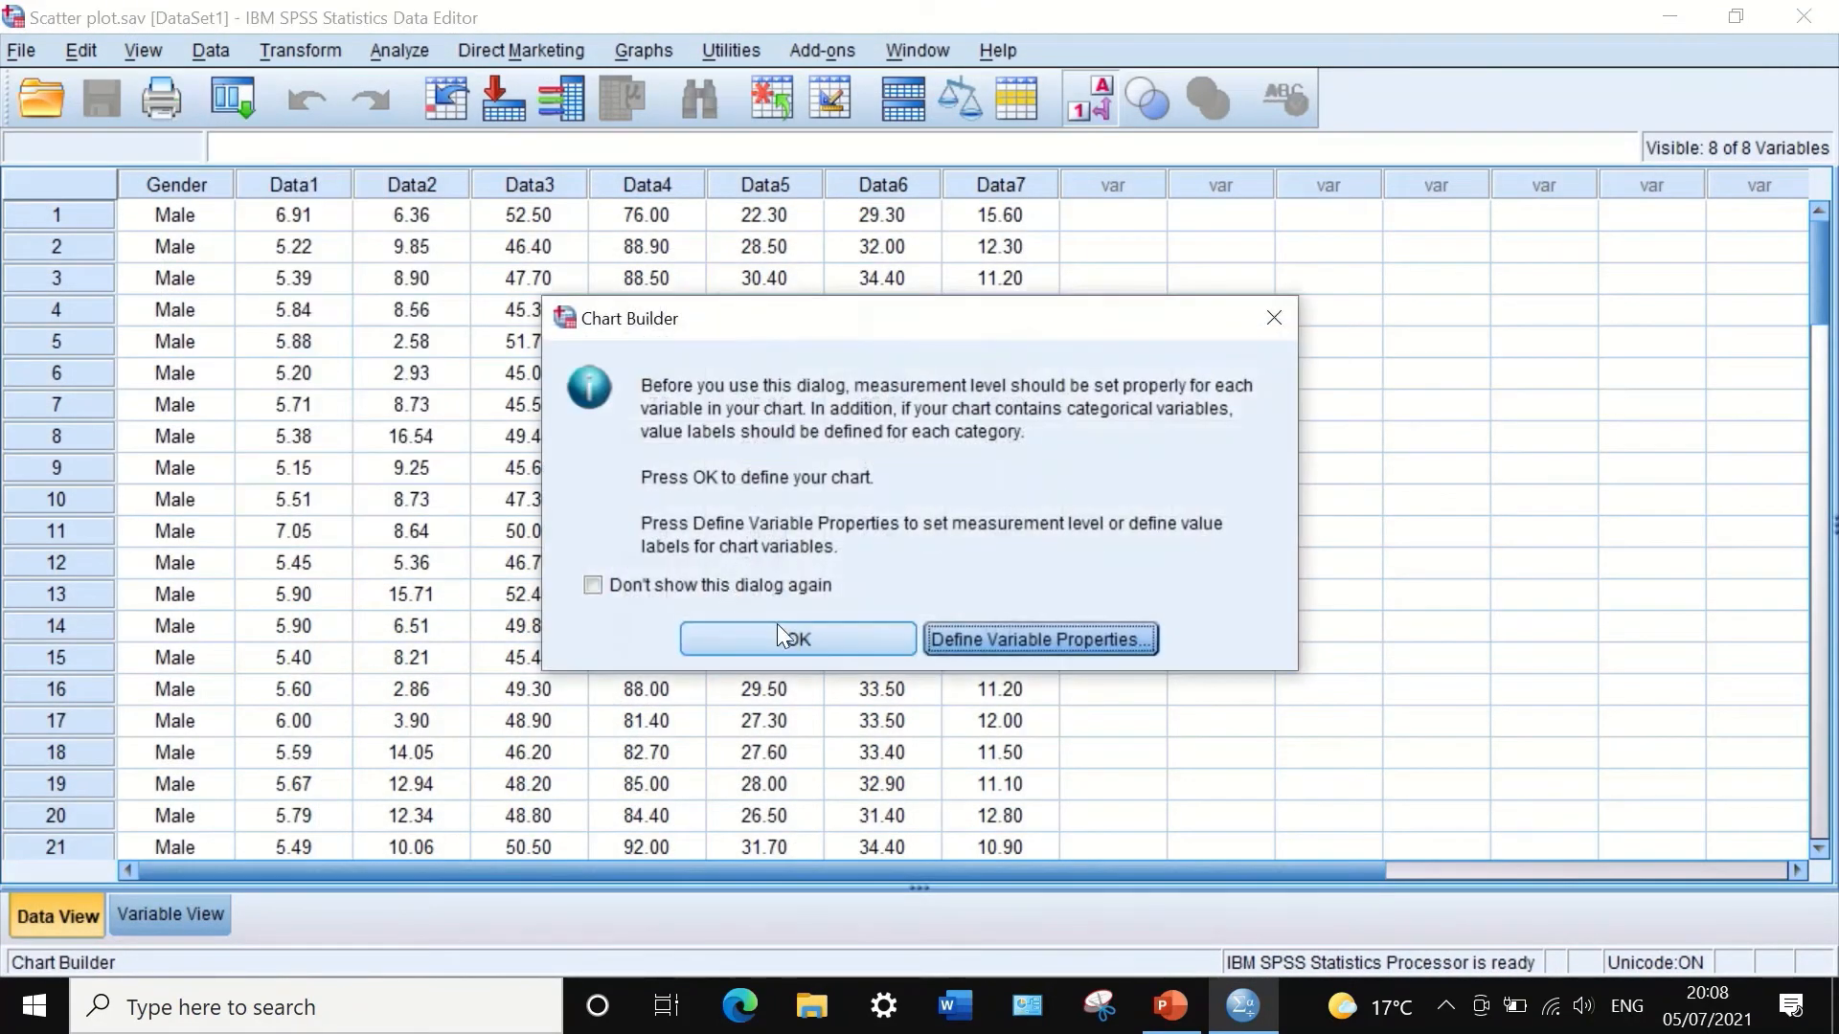
left_click(778, 627)
Step: Swap the rows panel variable for a columns panel variable, assign Gender to it and generate the column-paneled 3-D scatterplot
left_click(530, 723)
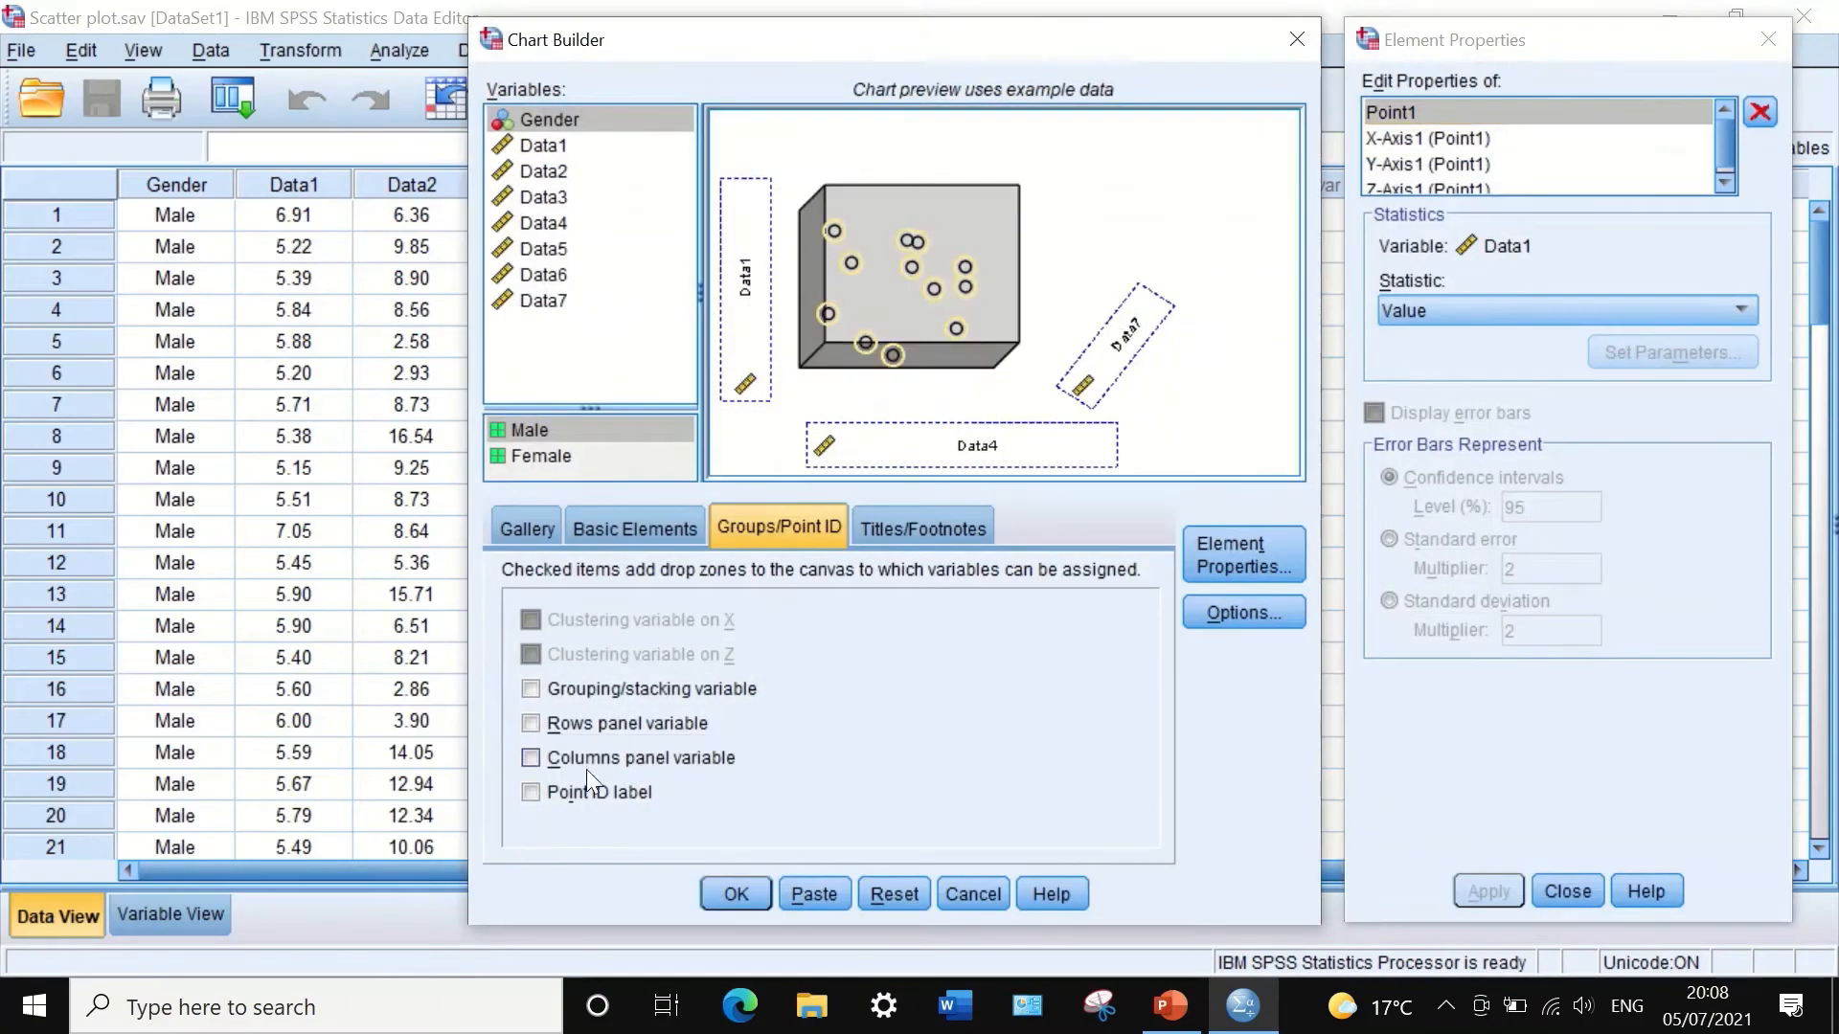
left_click(532, 758)
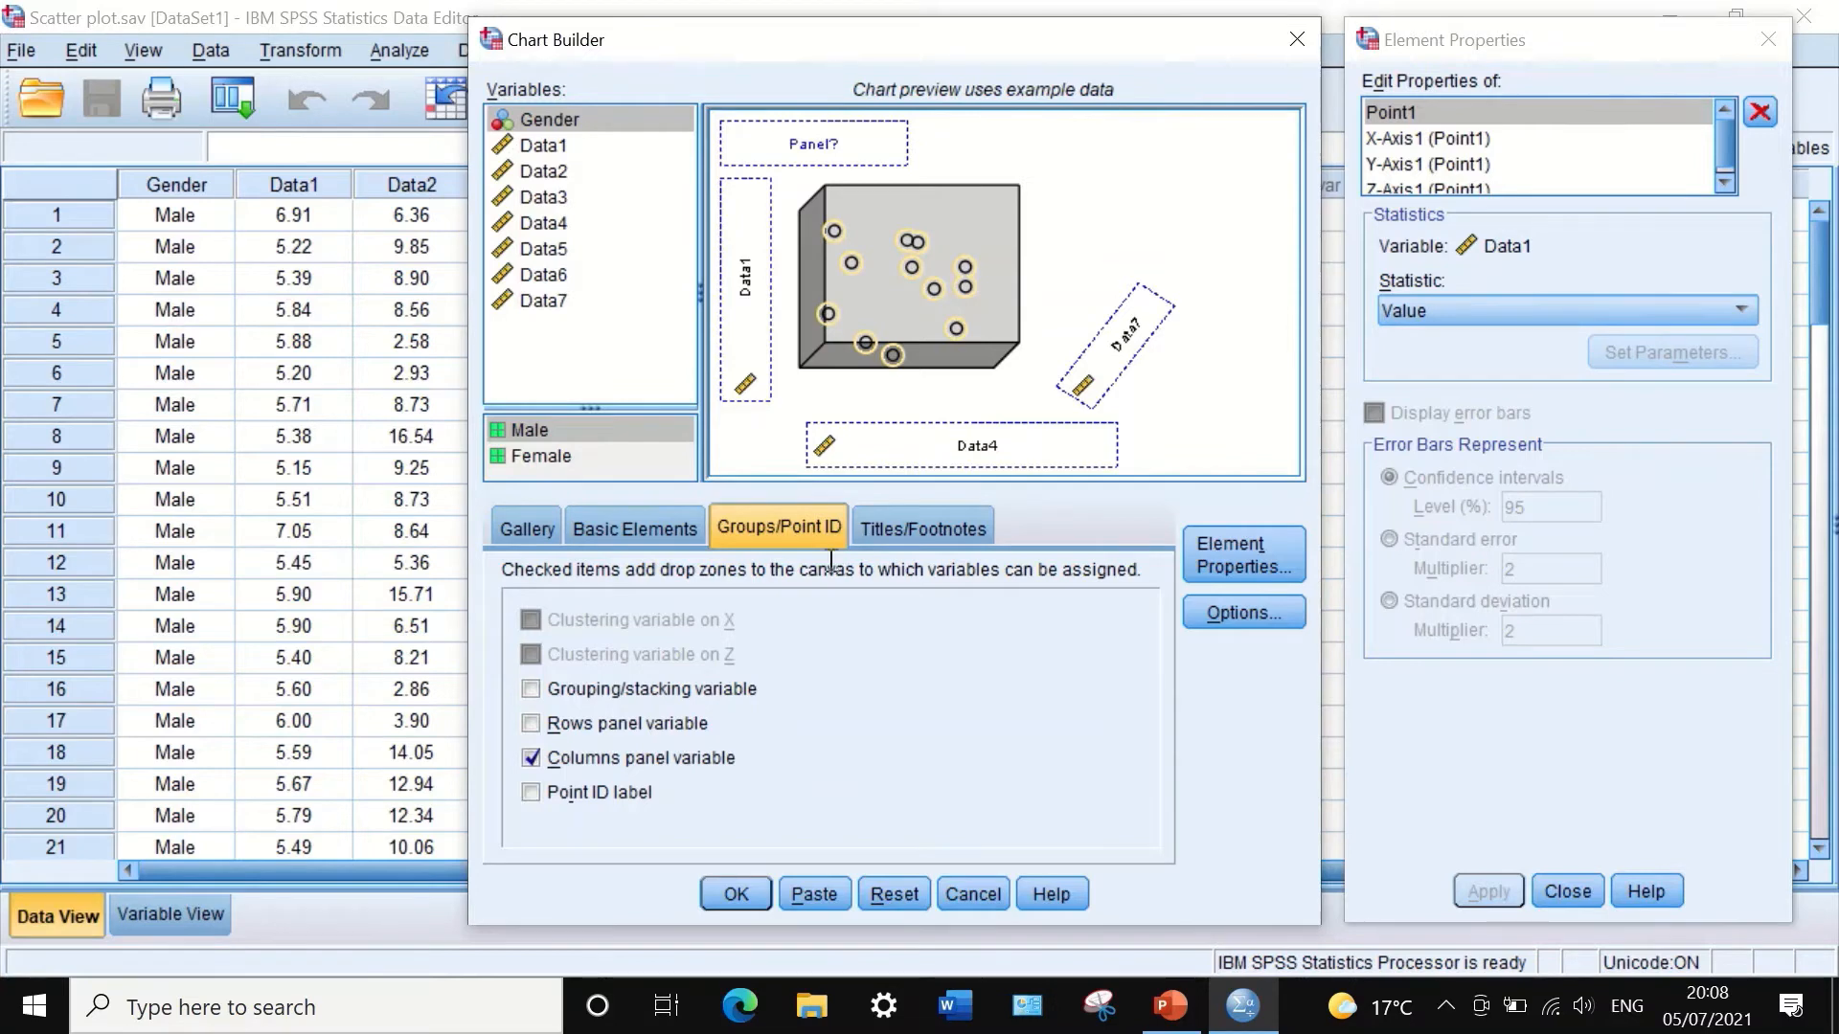
left_click_drag(562, 111, 809, 134)
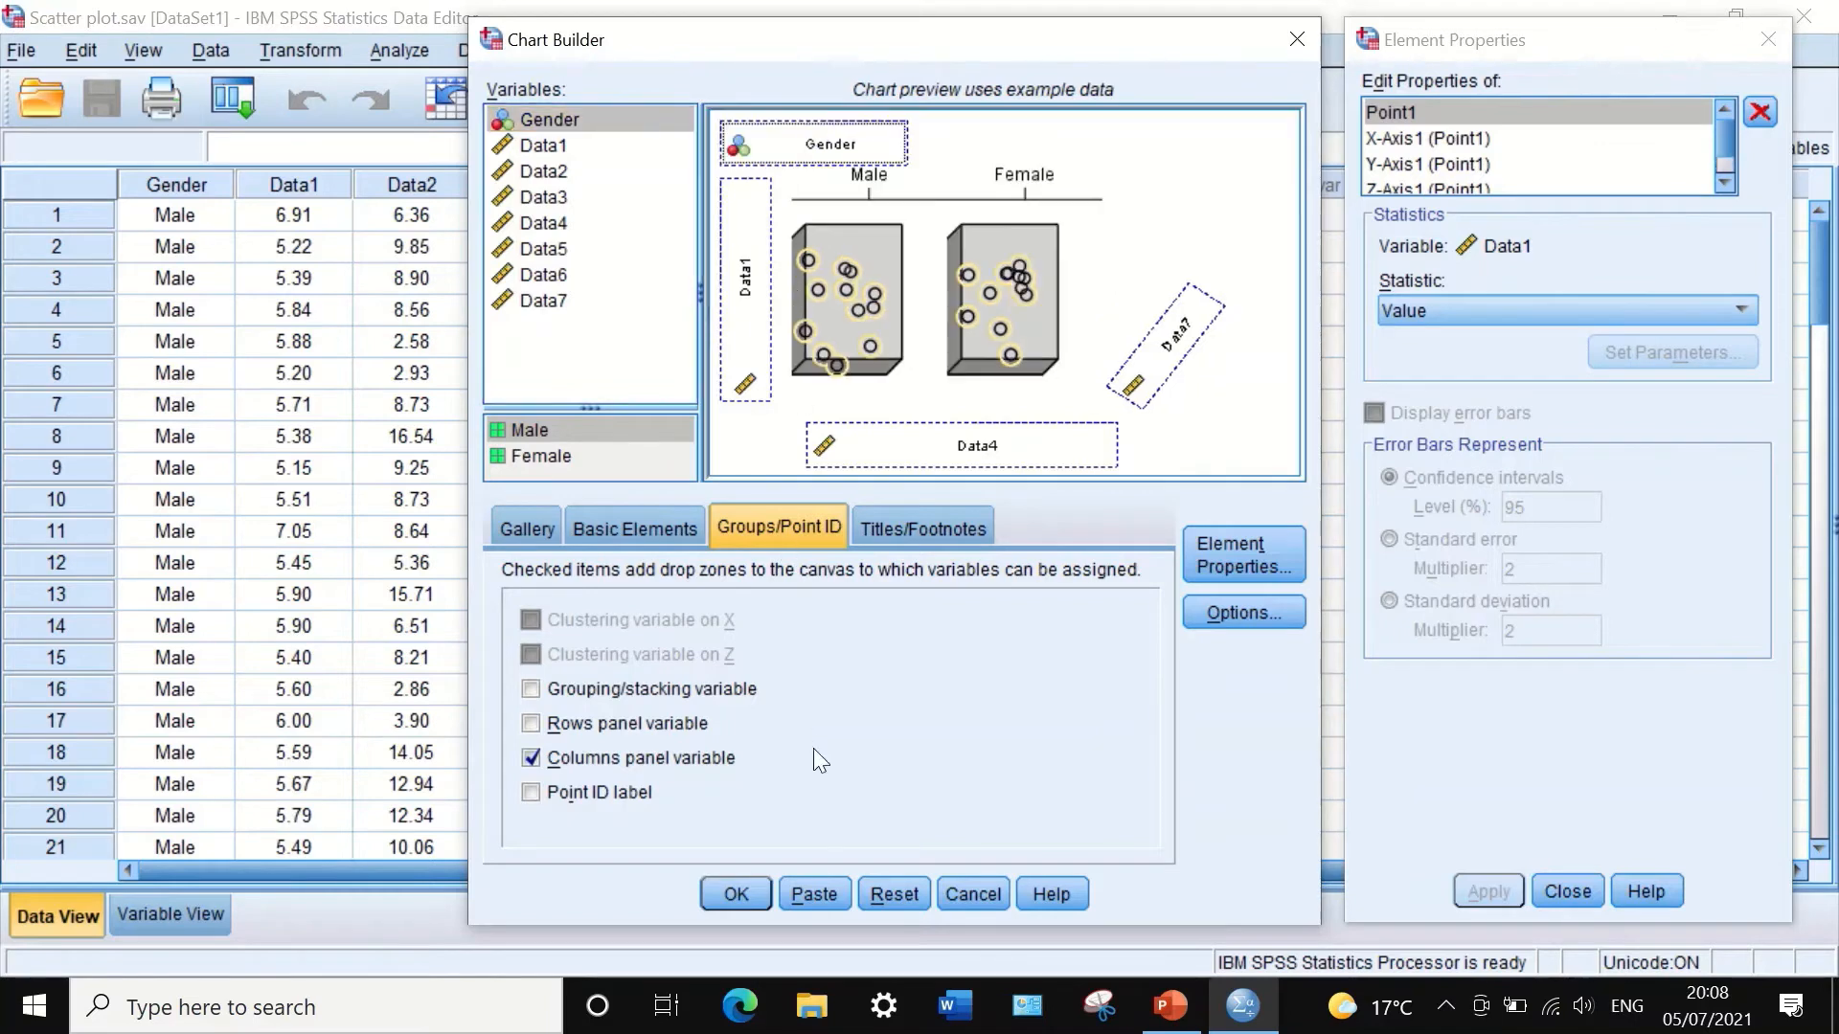
left_click(733, 893)
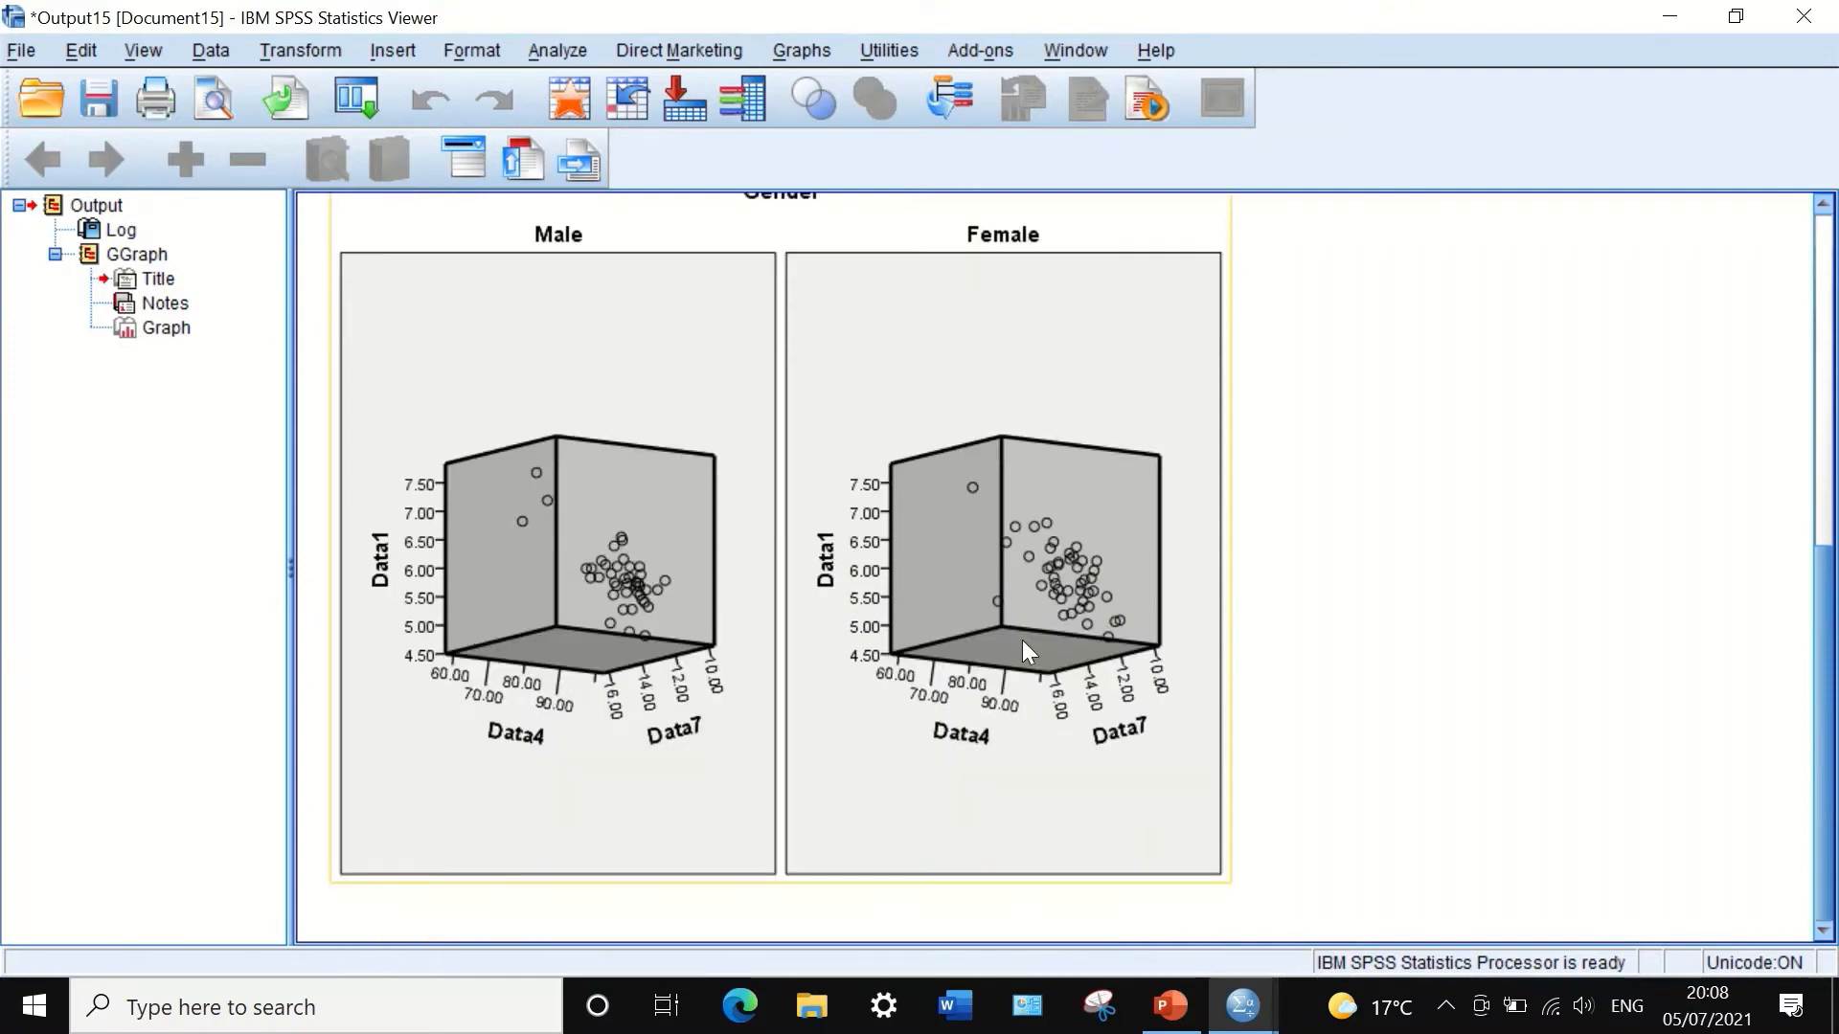
scroll(1020, 648, "up", 3)
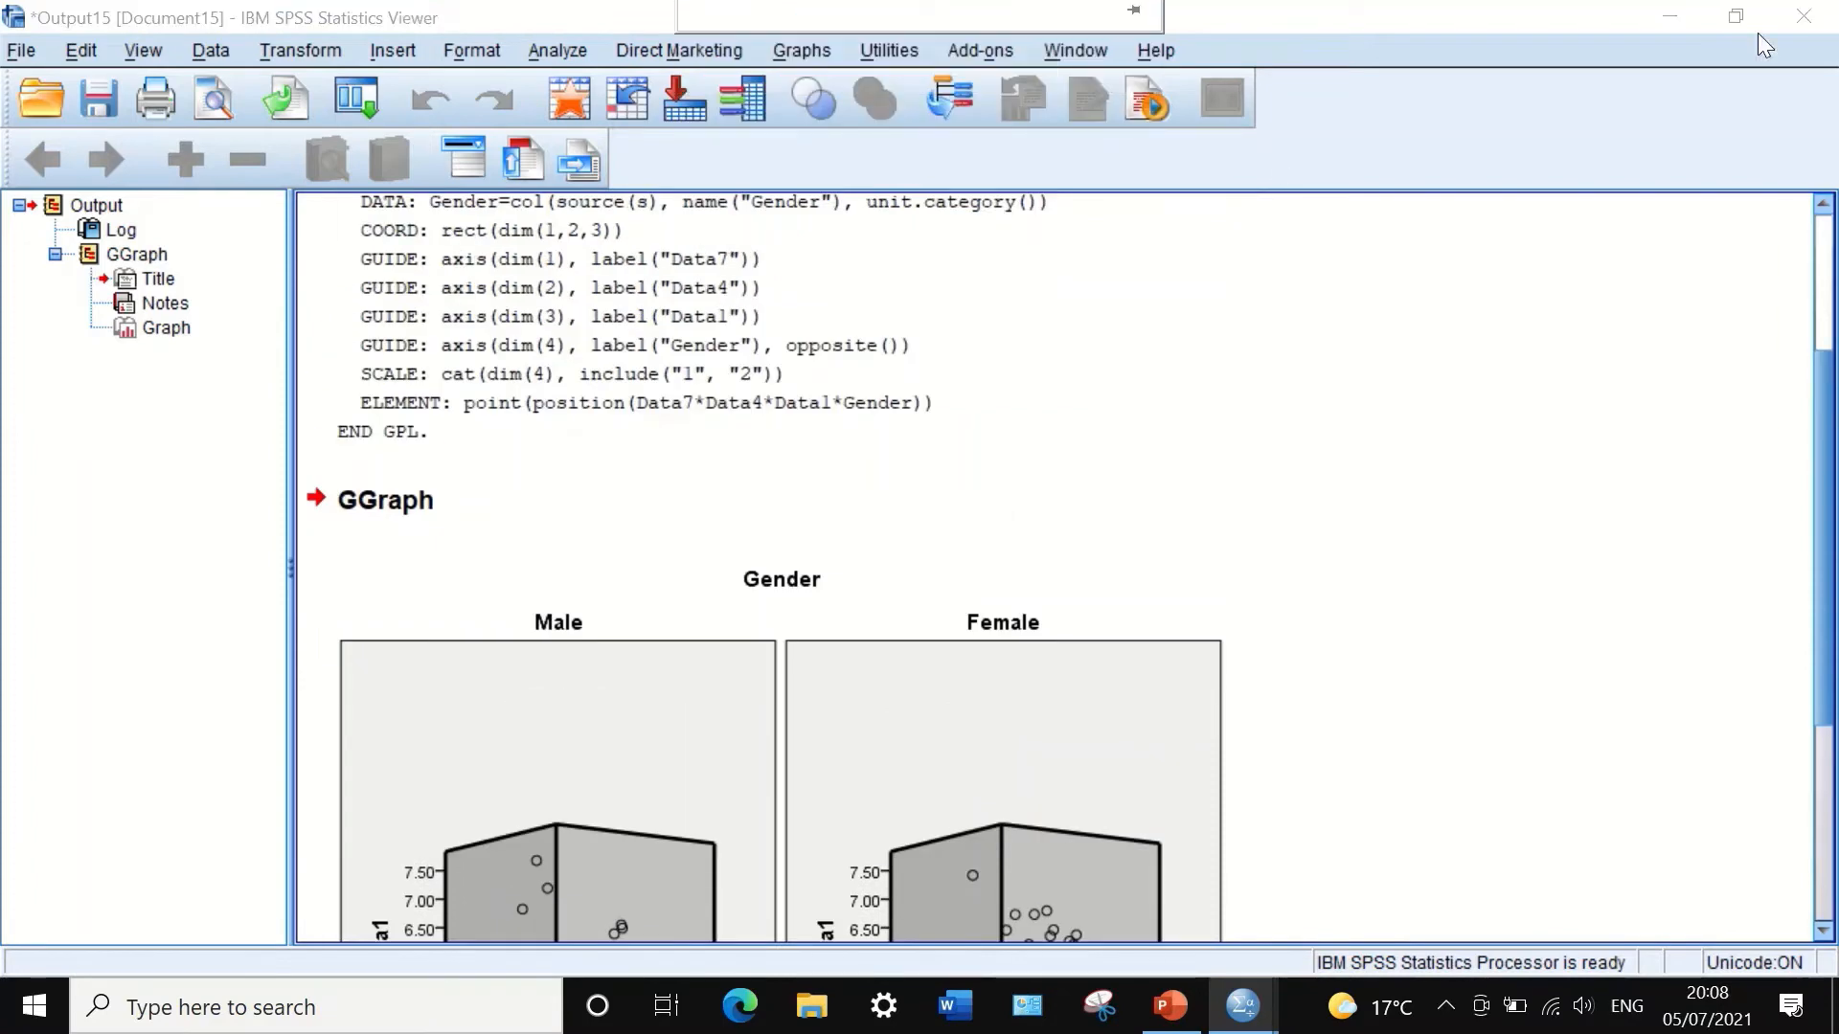
Step: Discard the column-paneled scatterplot output unsaved and bring up the Chart Builder again
left_click(1815, 18)
left_click(922, 531)
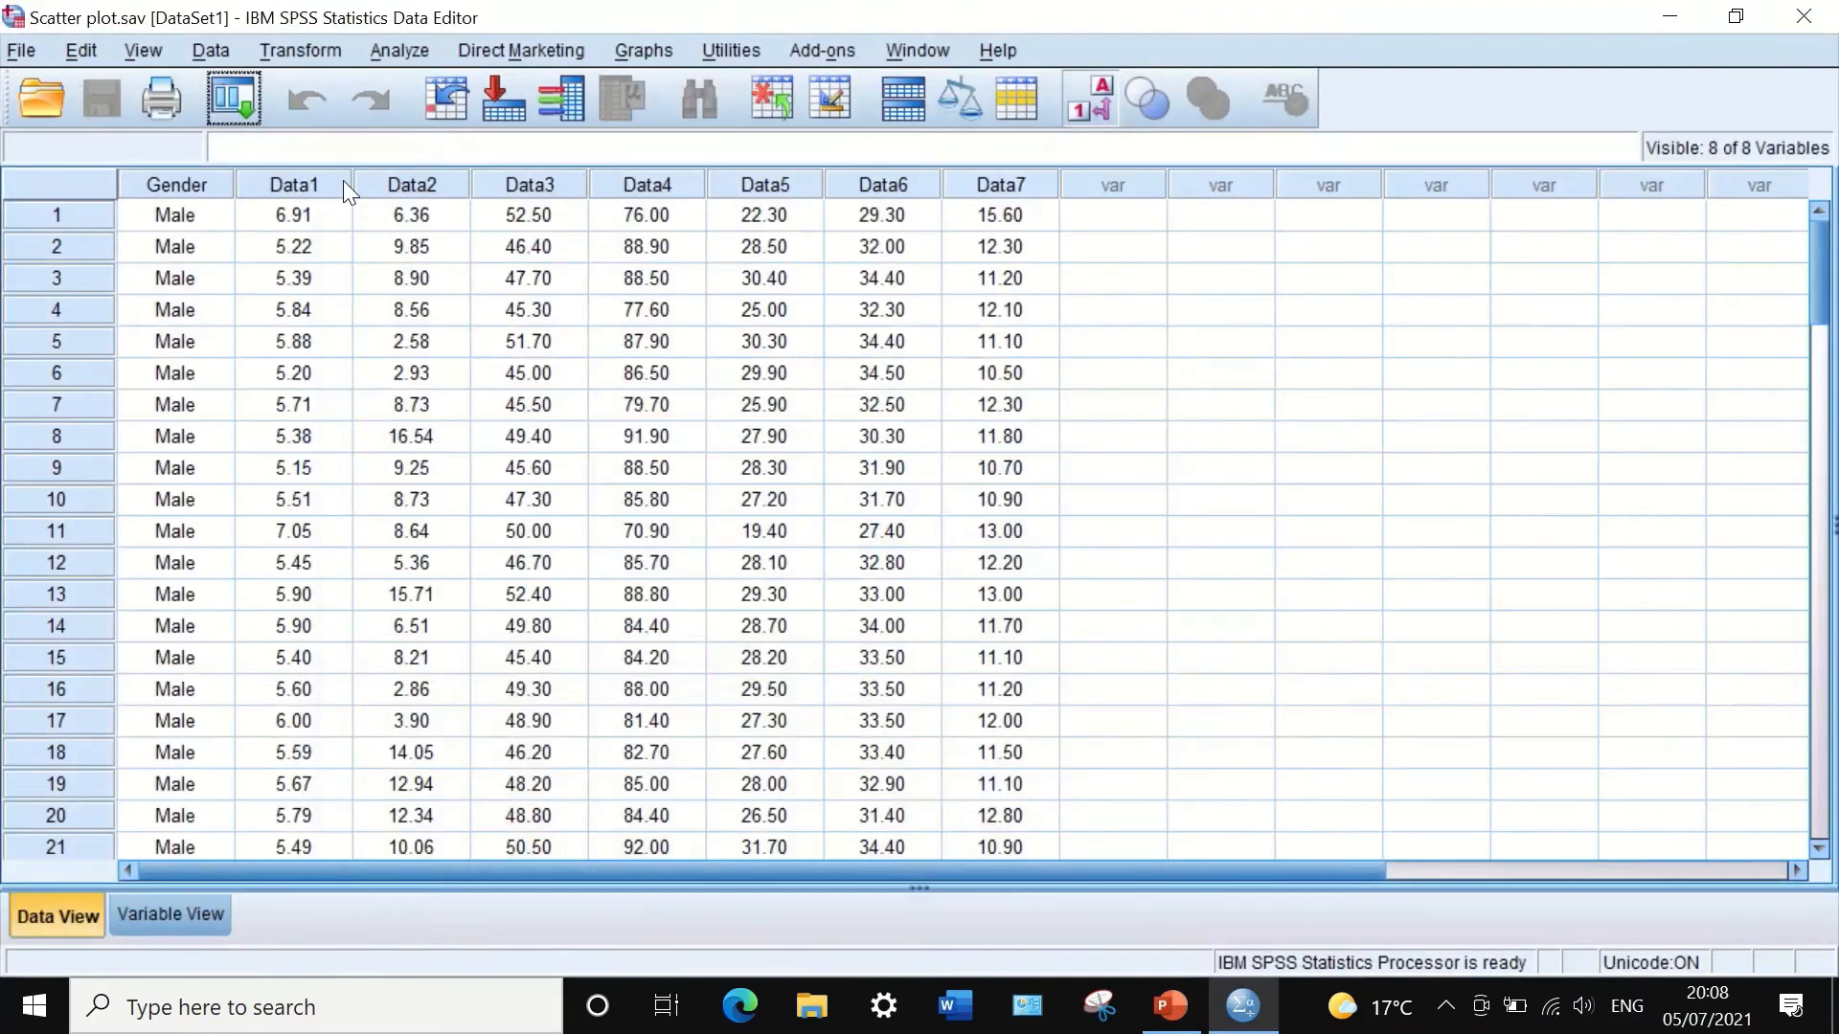
left_click(231, 100)
left_click(254, 153)
left_click(791, 635)
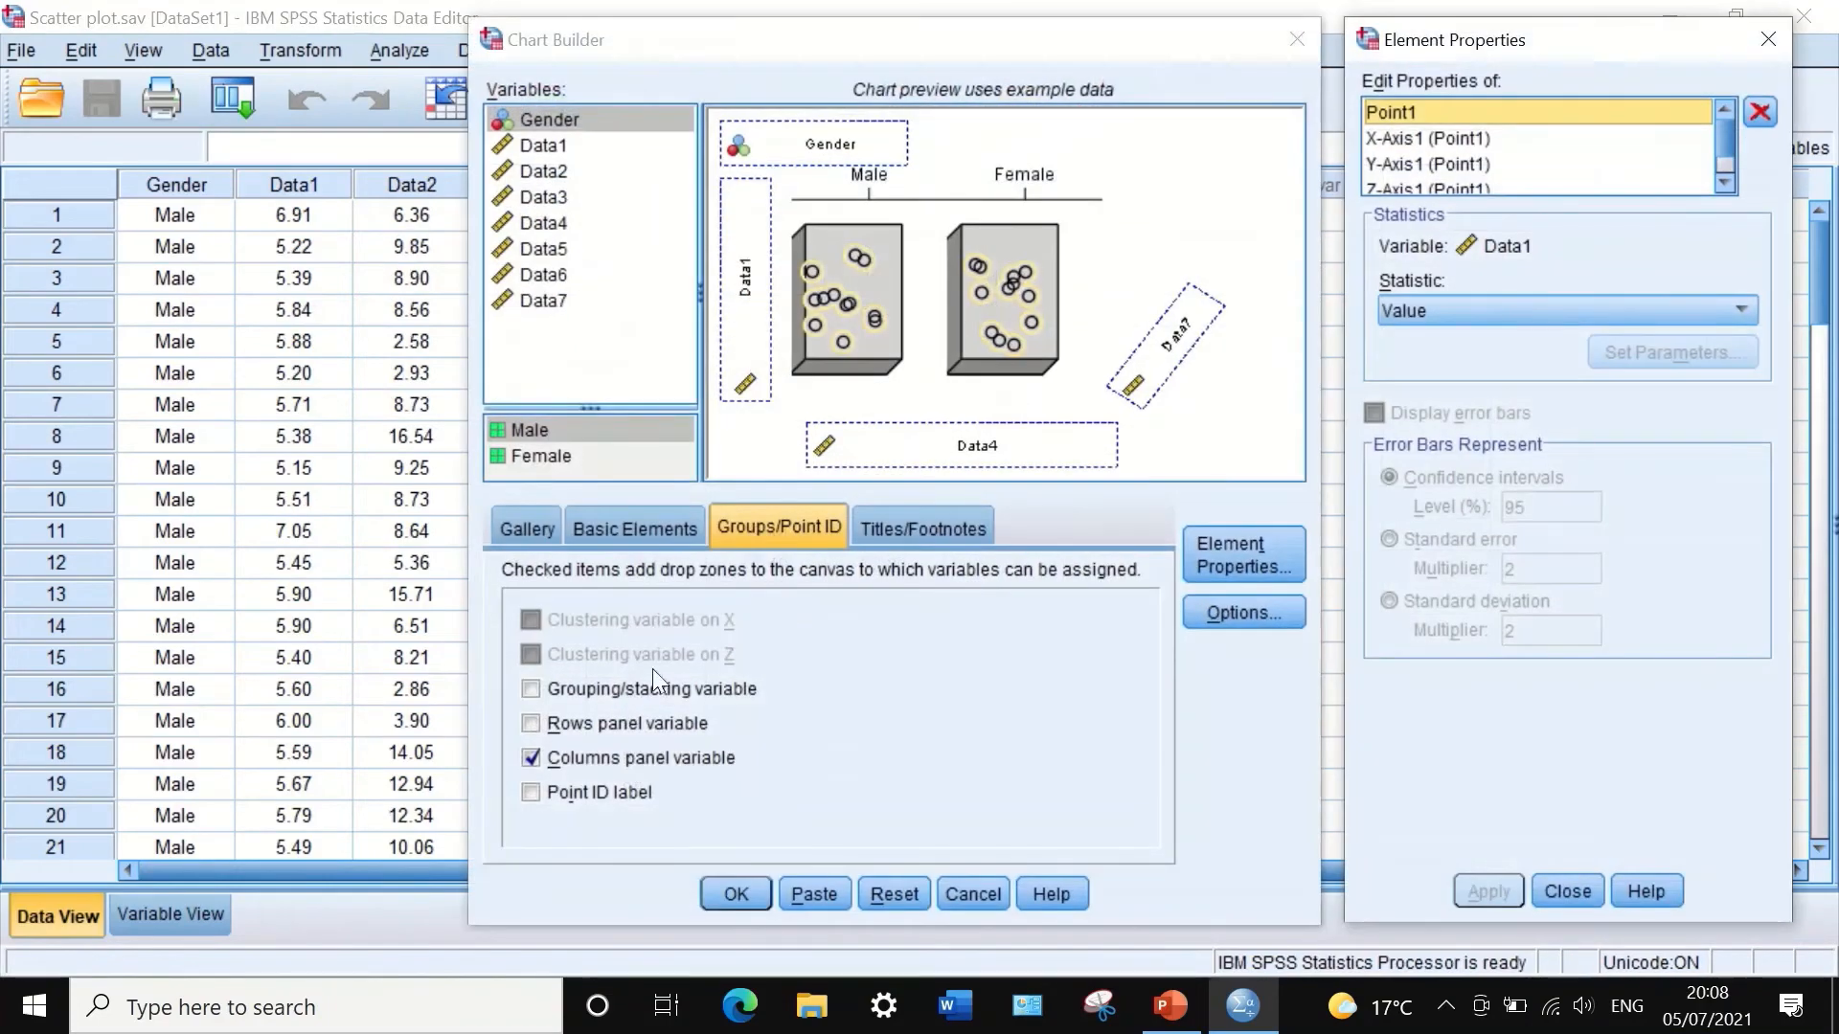
Step: Replace the columns panel variable with a Point ID label, assign Gender to it and generate the labeled 3-D scatterplot
left_click(532, 757)
left_click(532, 795)
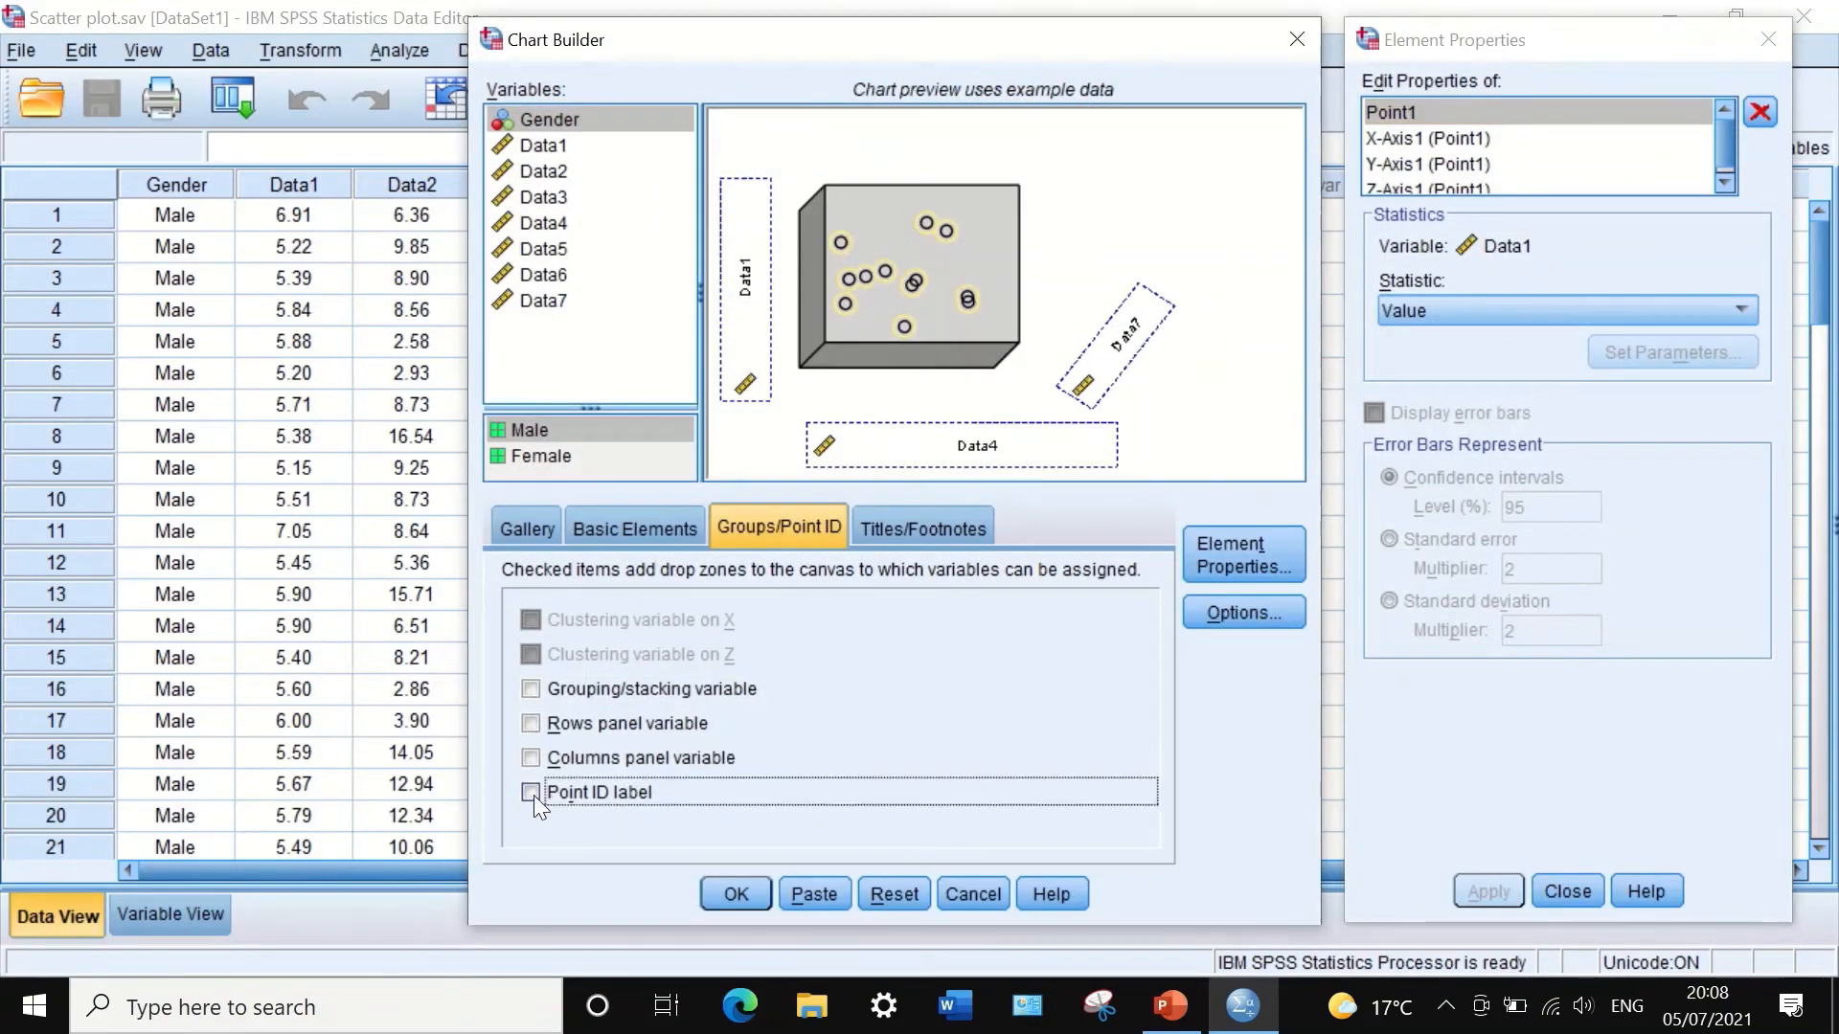
left_click_drag(538, 117, 1232, 247)
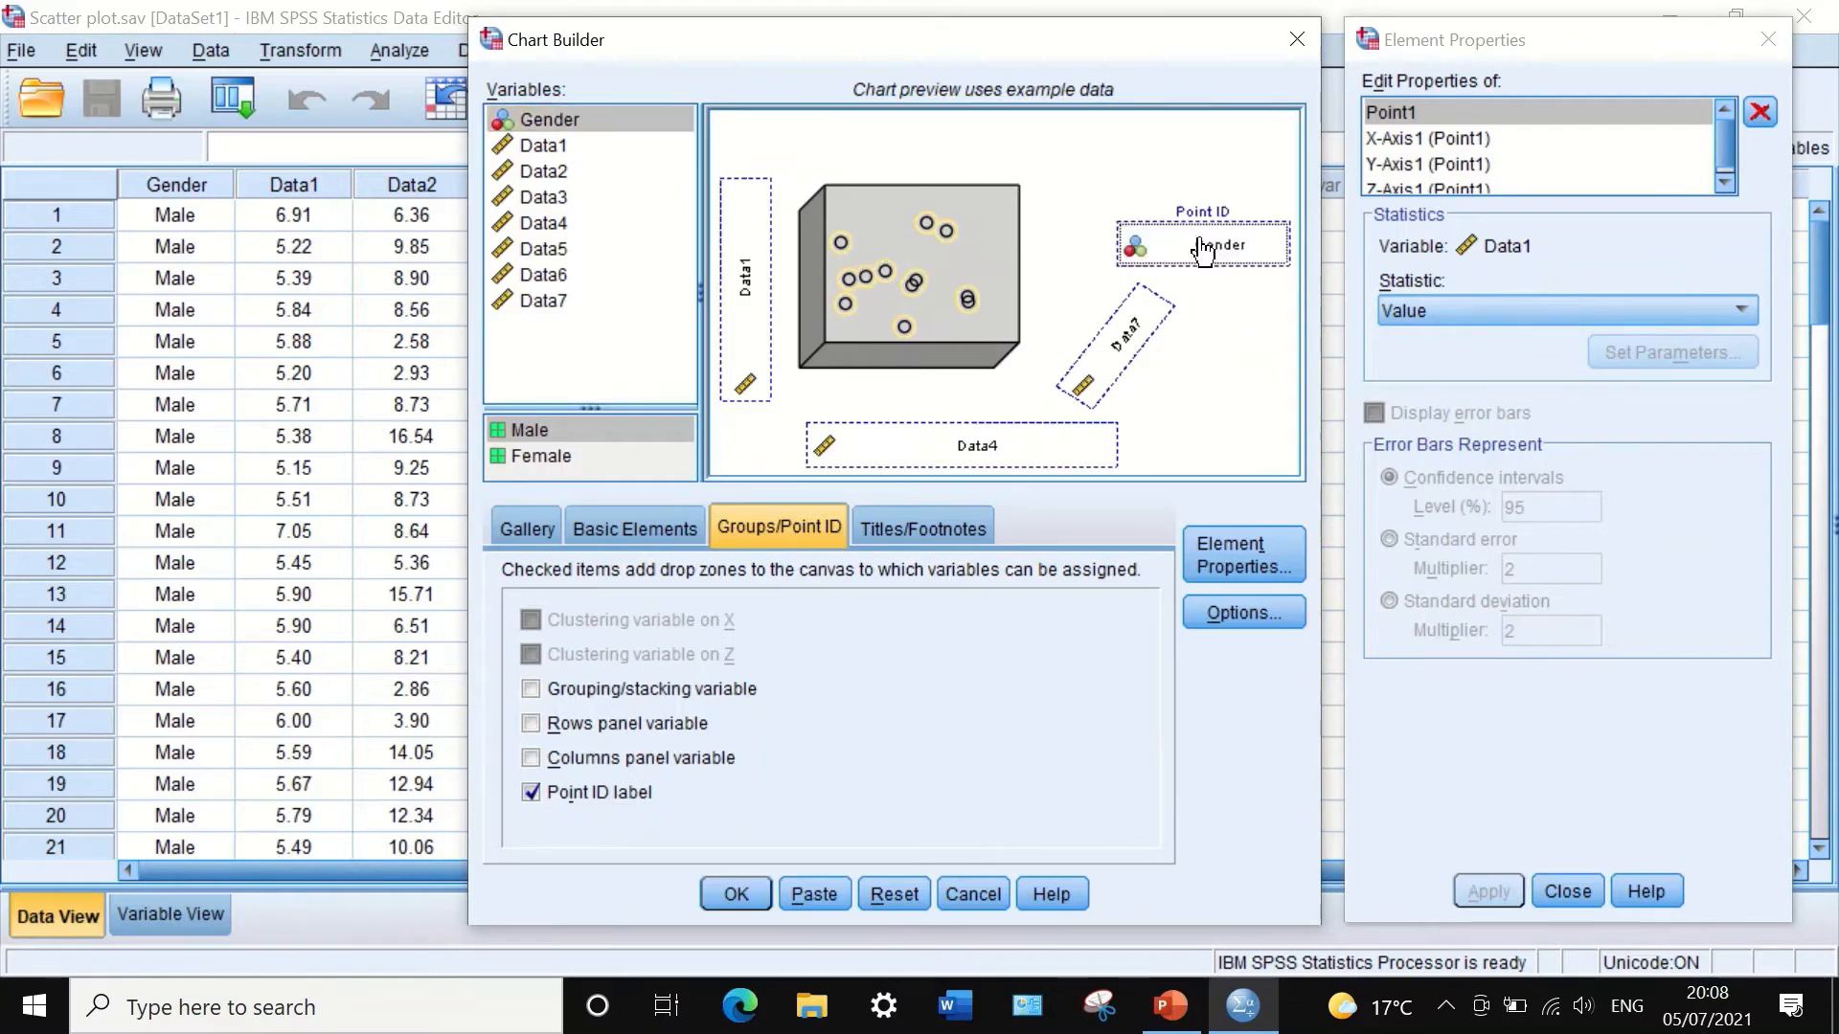
left_click(735, 888)
scroll(842, 588, "down", 1)
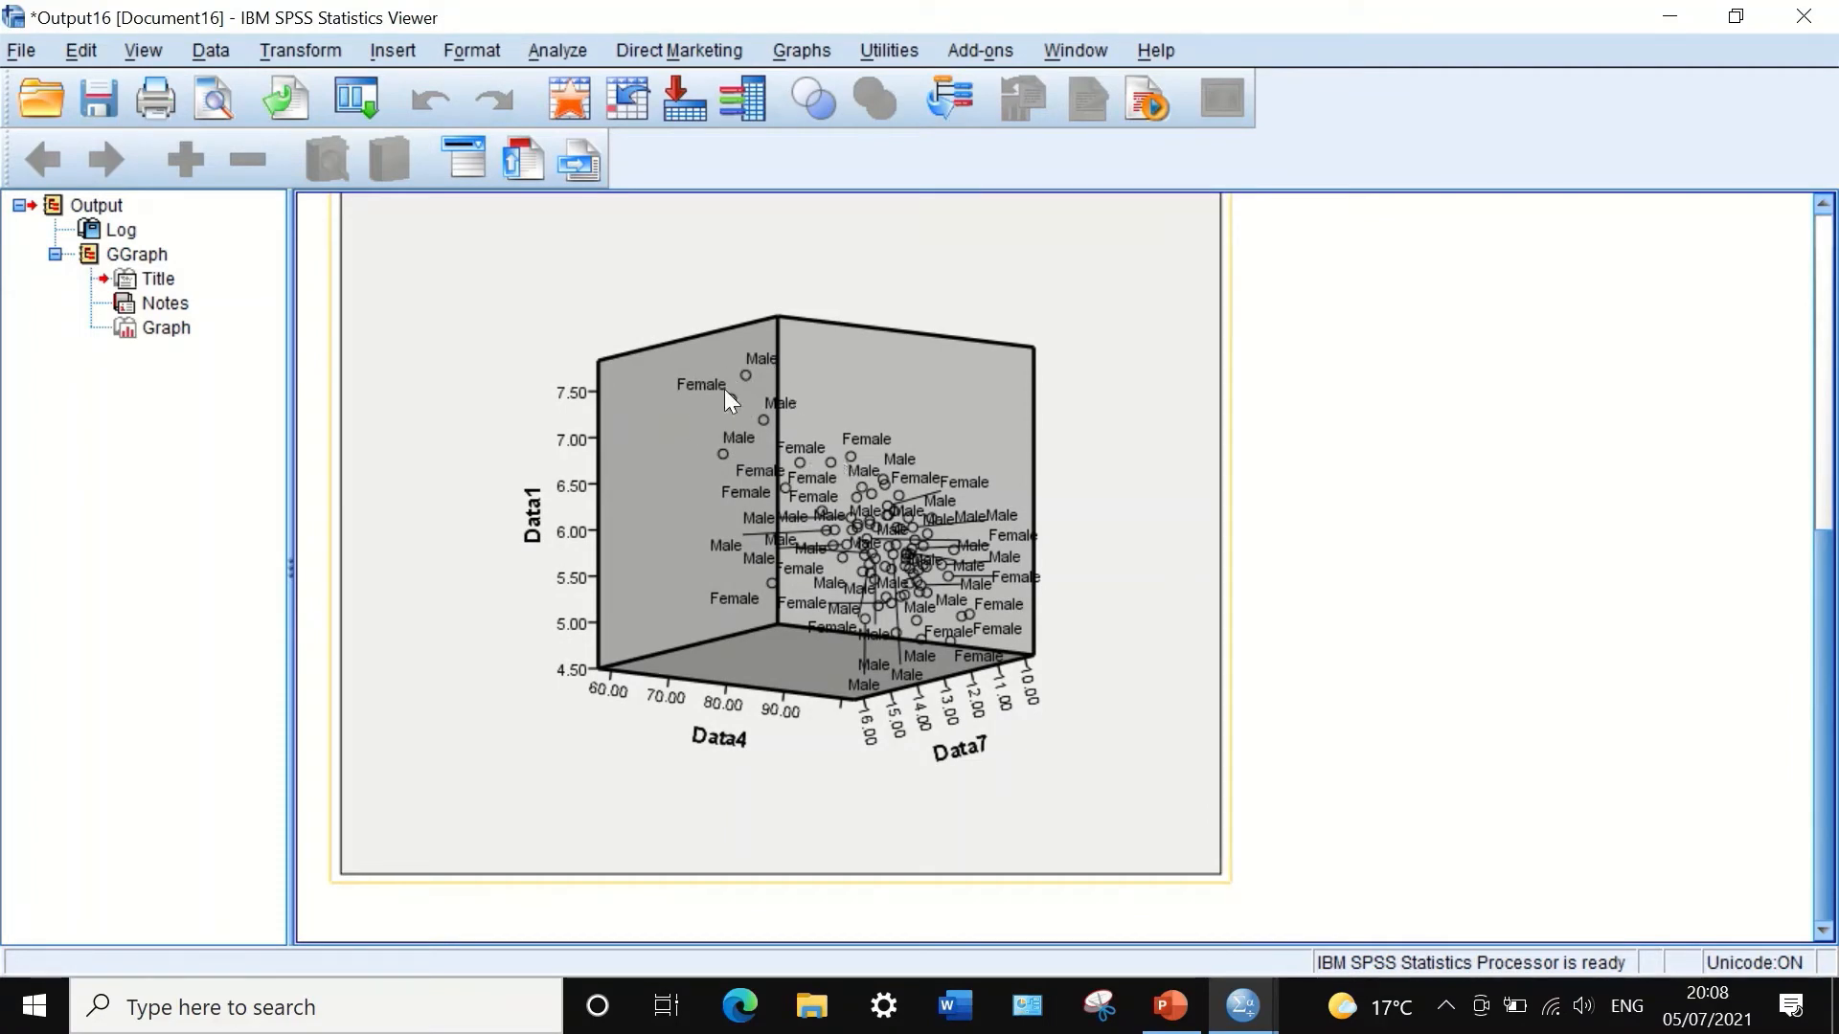
scroll(886, 565, "up", 3)
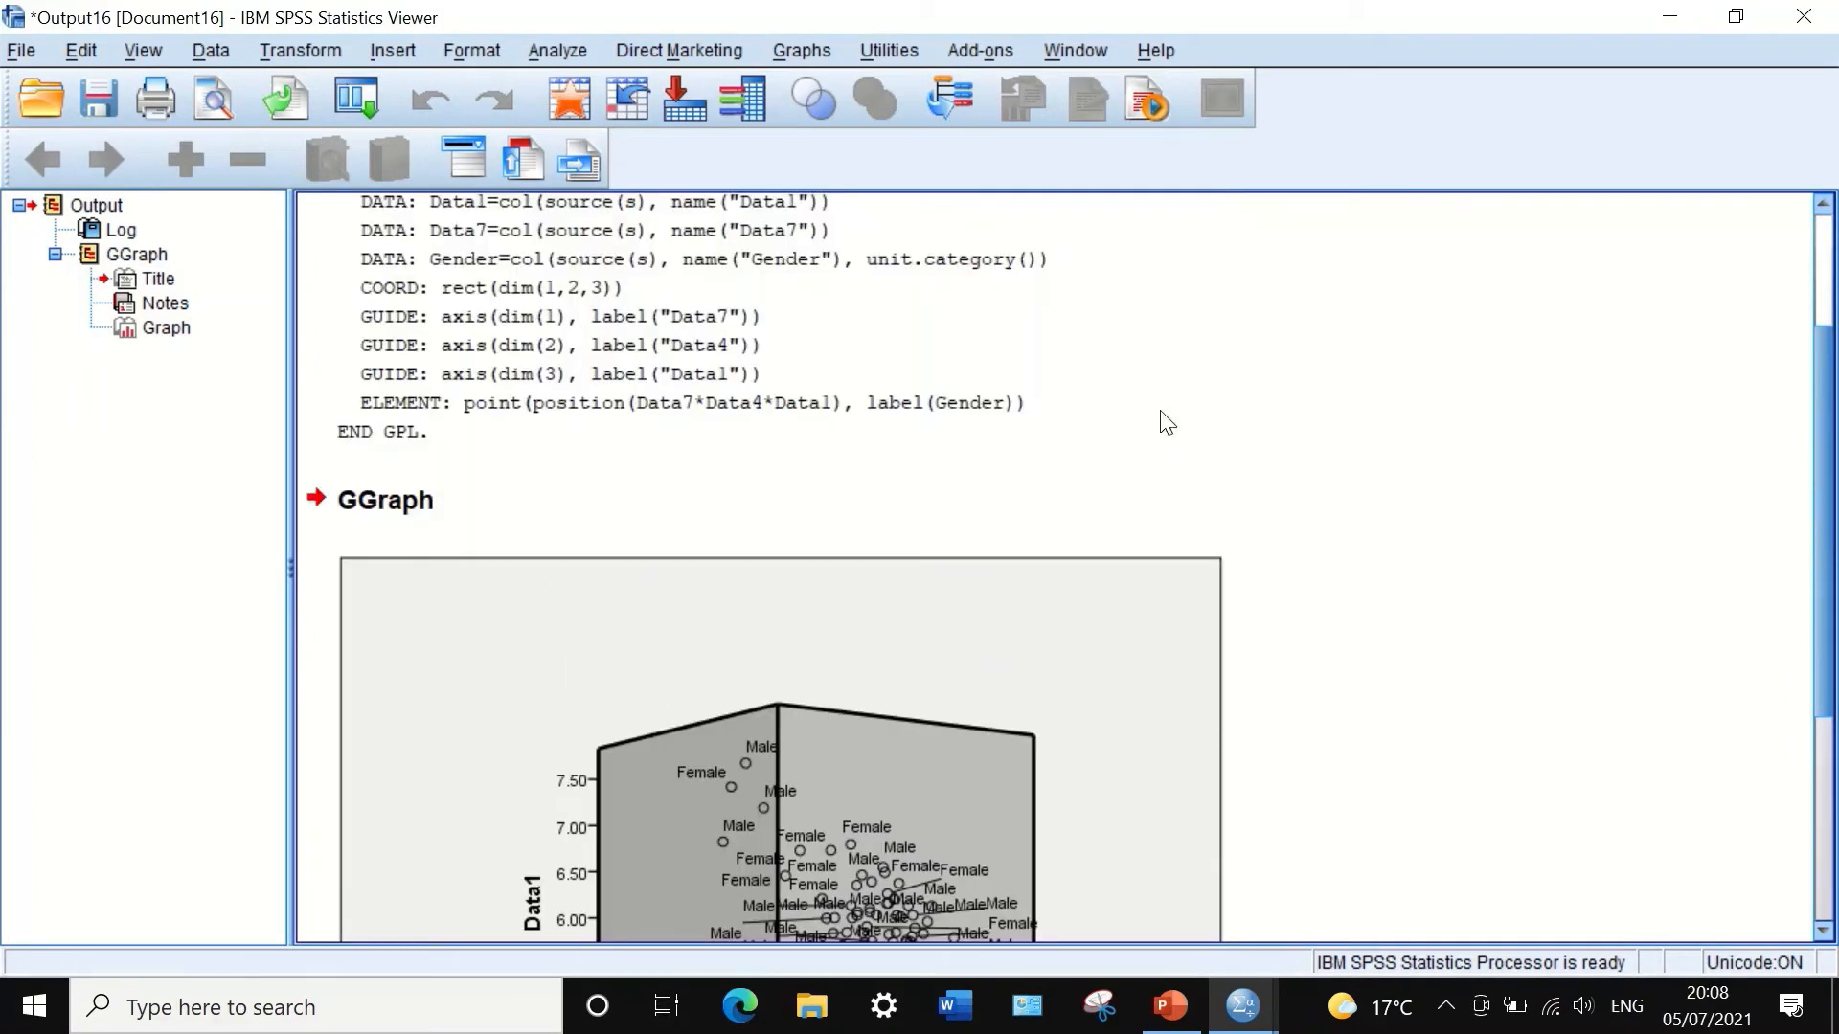
Step: Discard the point-labeled scatterplot output without saving and open the Chart Builder once more
left_click(1816, 13)
left_click(917, 539)
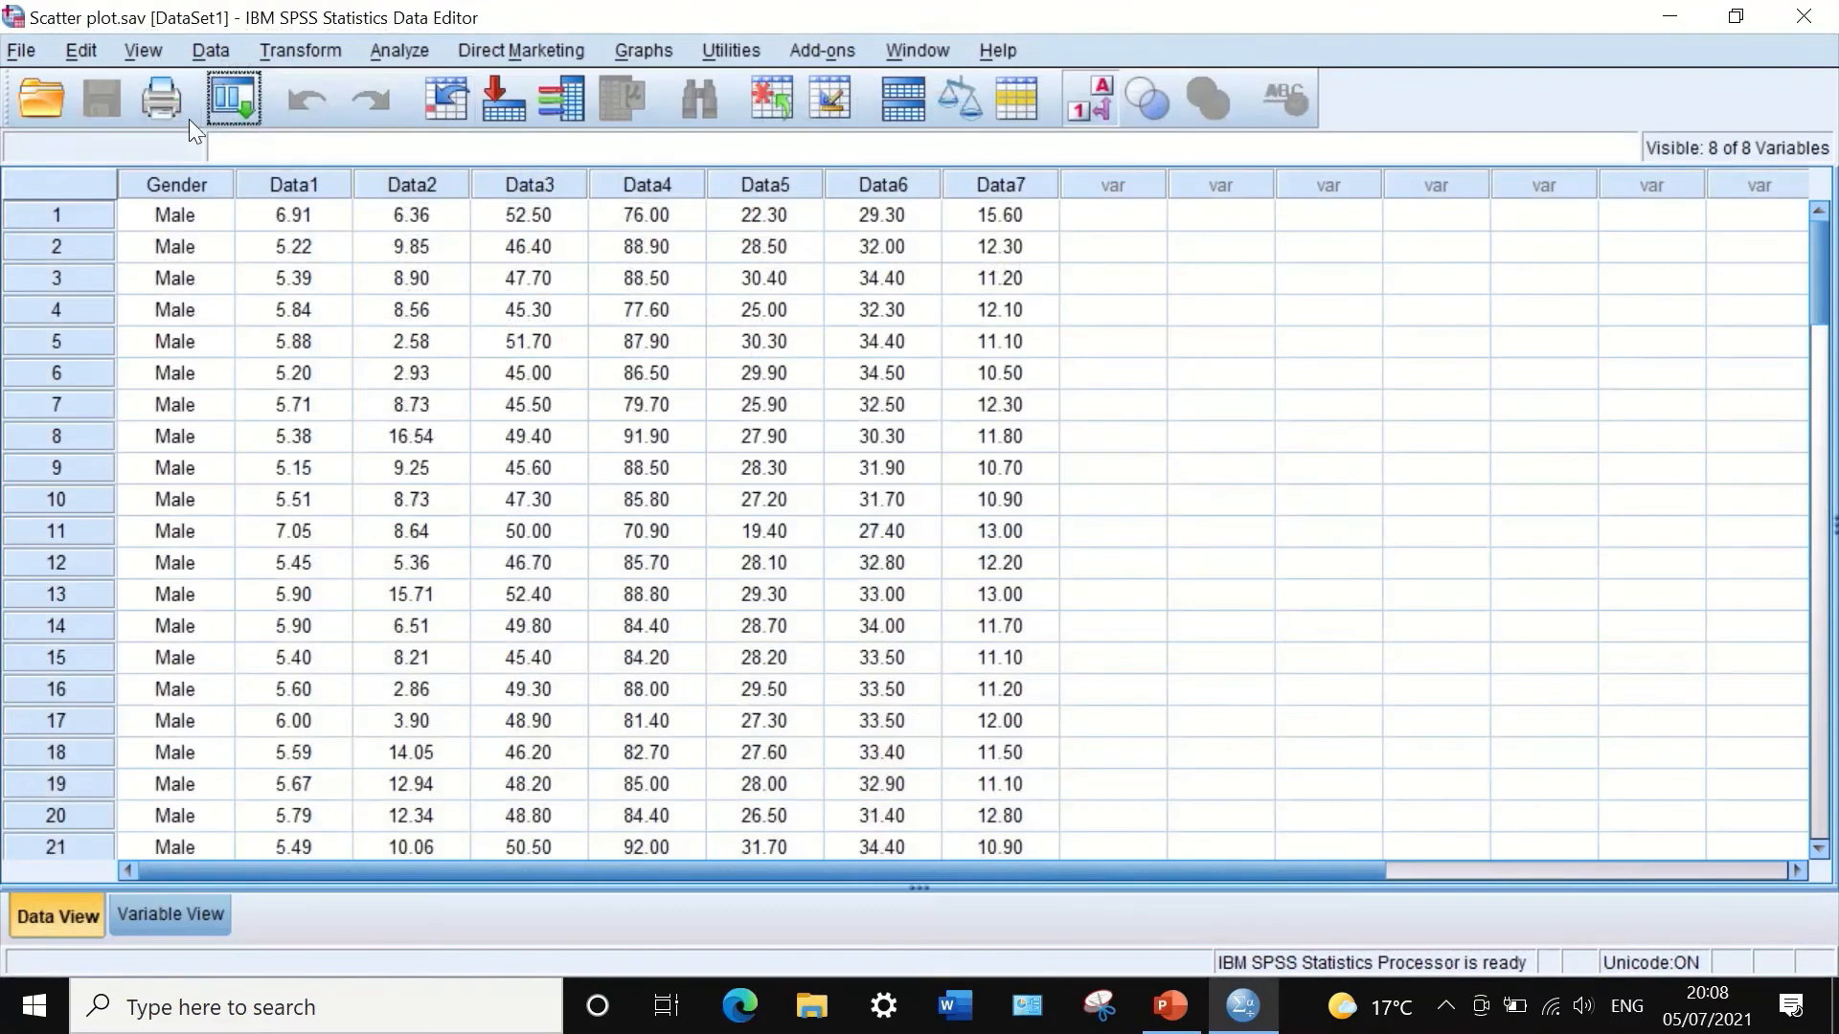
left_click(245, 93)
left_click(250, 140)
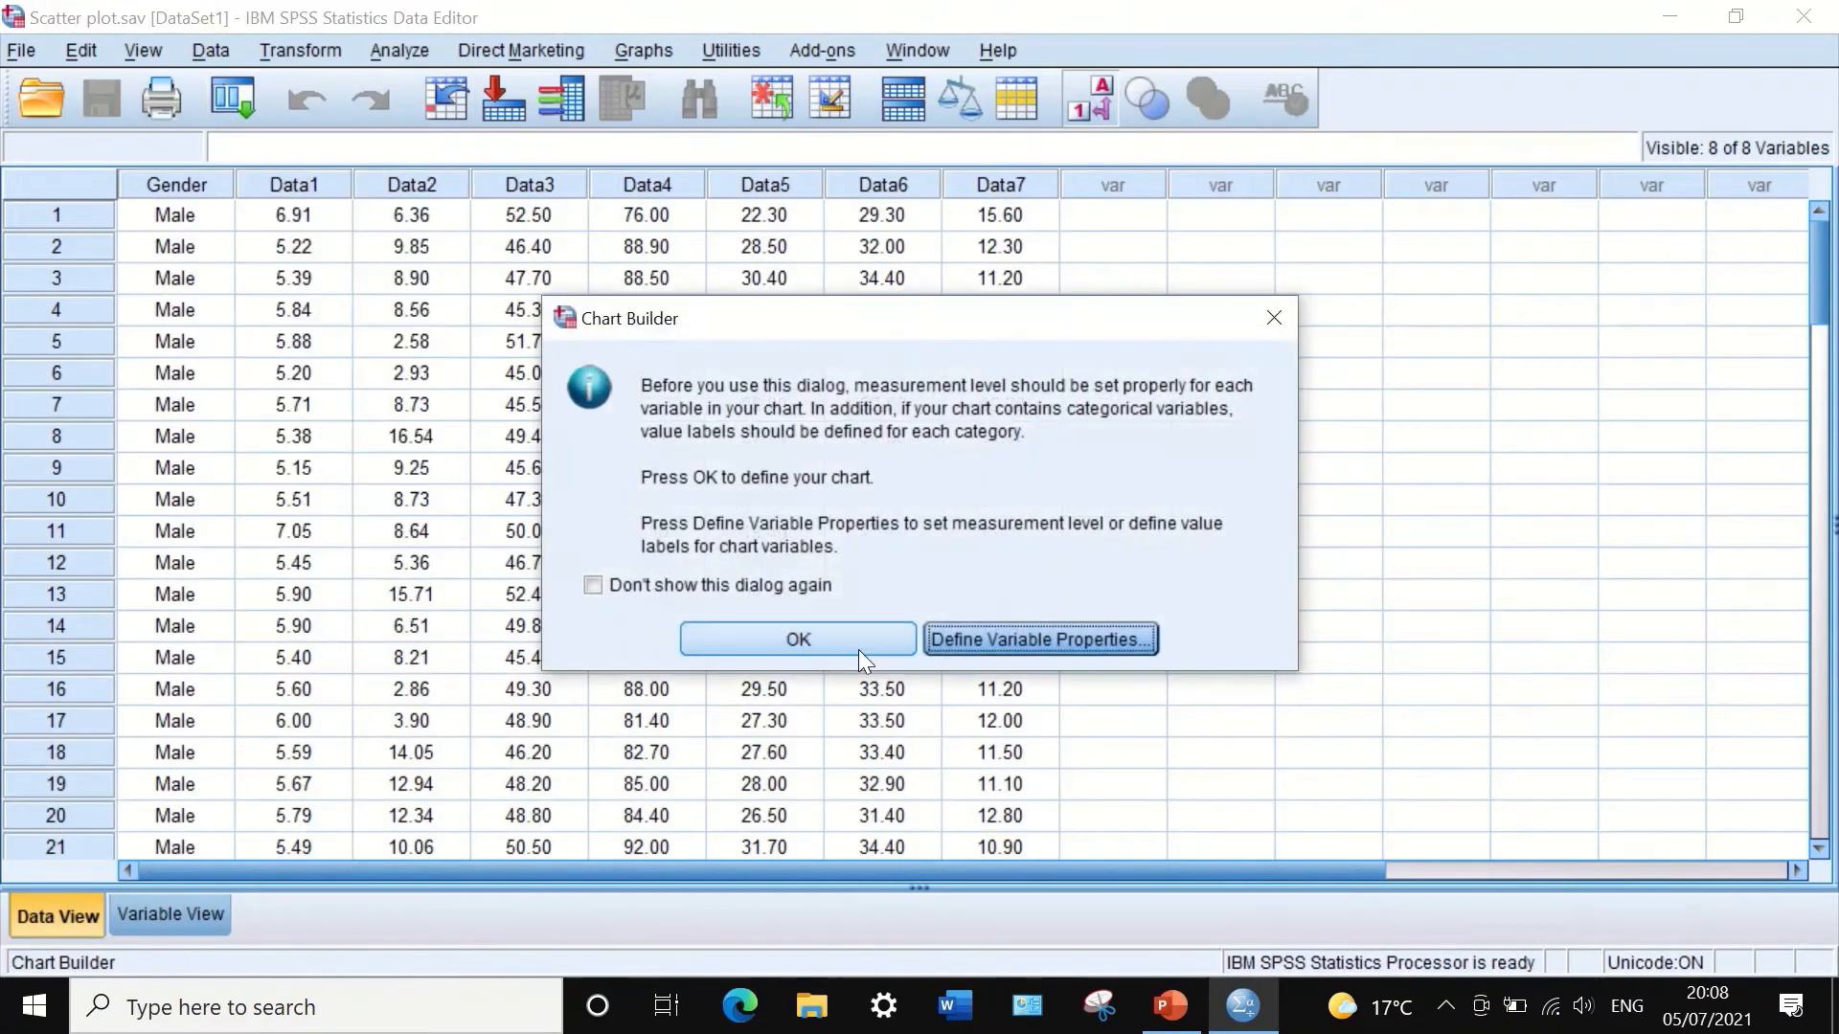
left_click(843, 647)
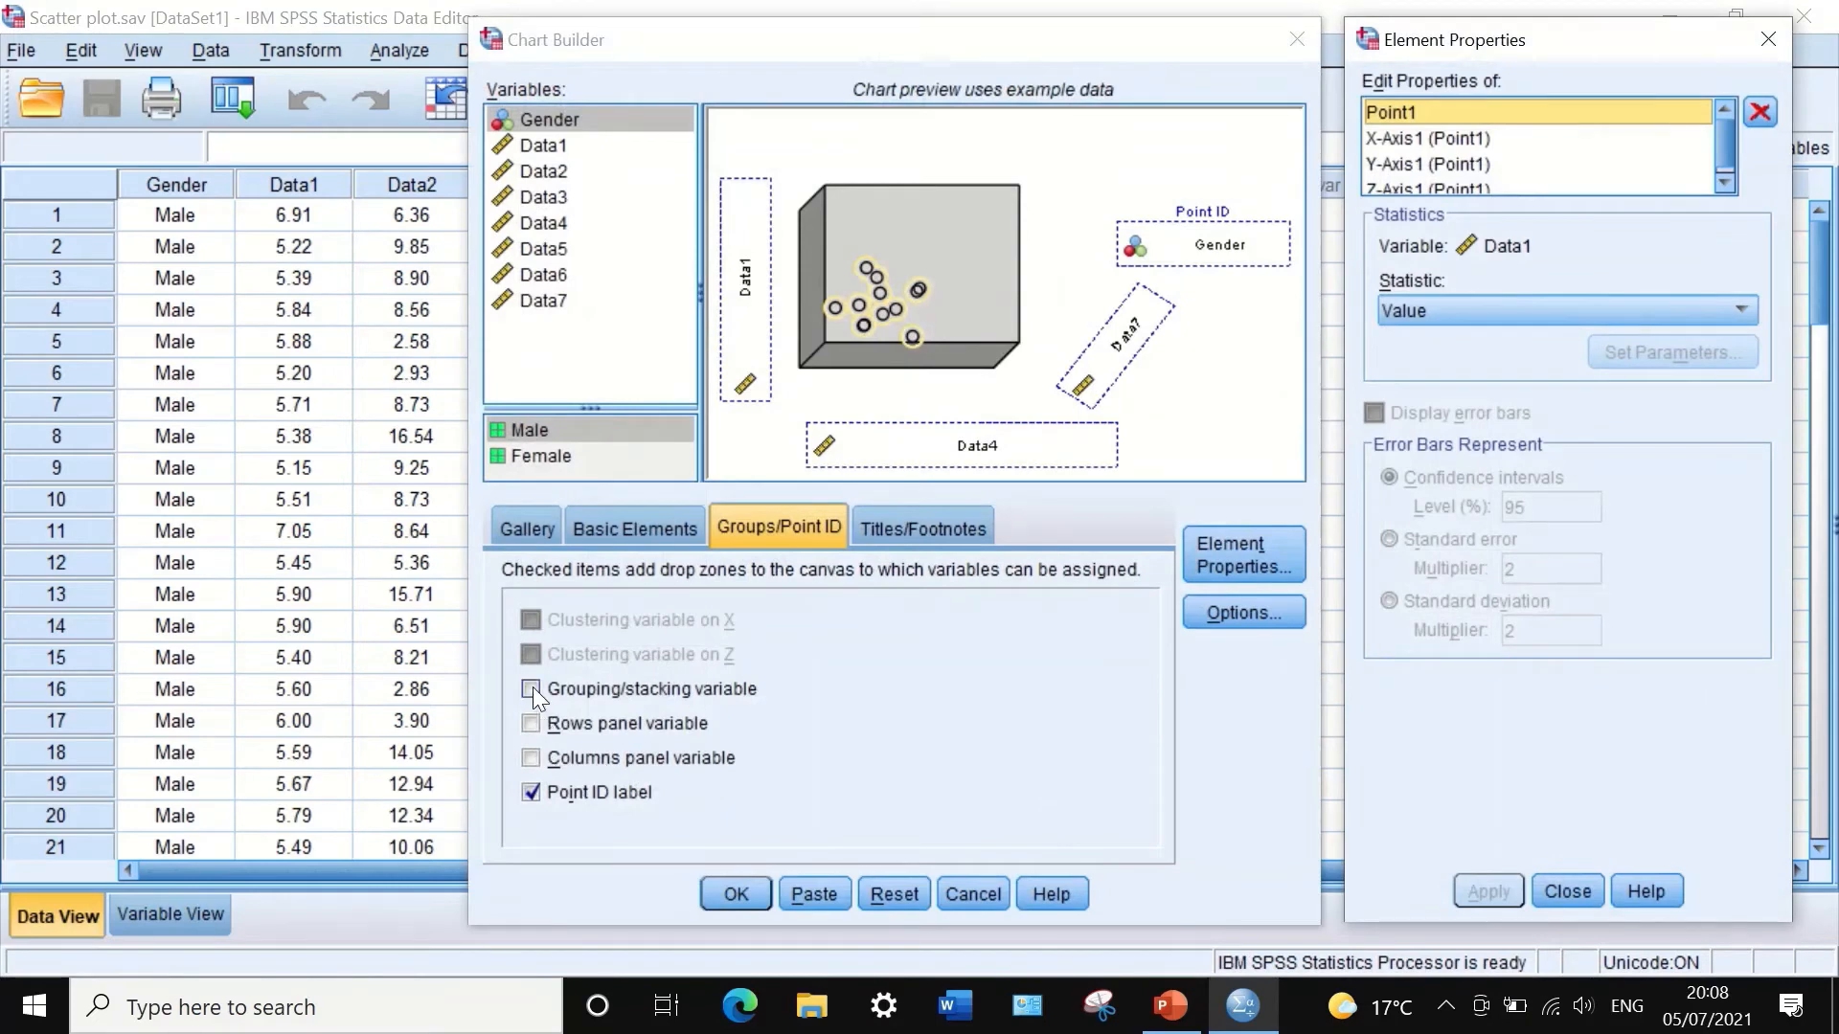
Step: Swap the Point ID label for the grouping/stacking variable and assign Gender to the point color
left_click(531, 687)
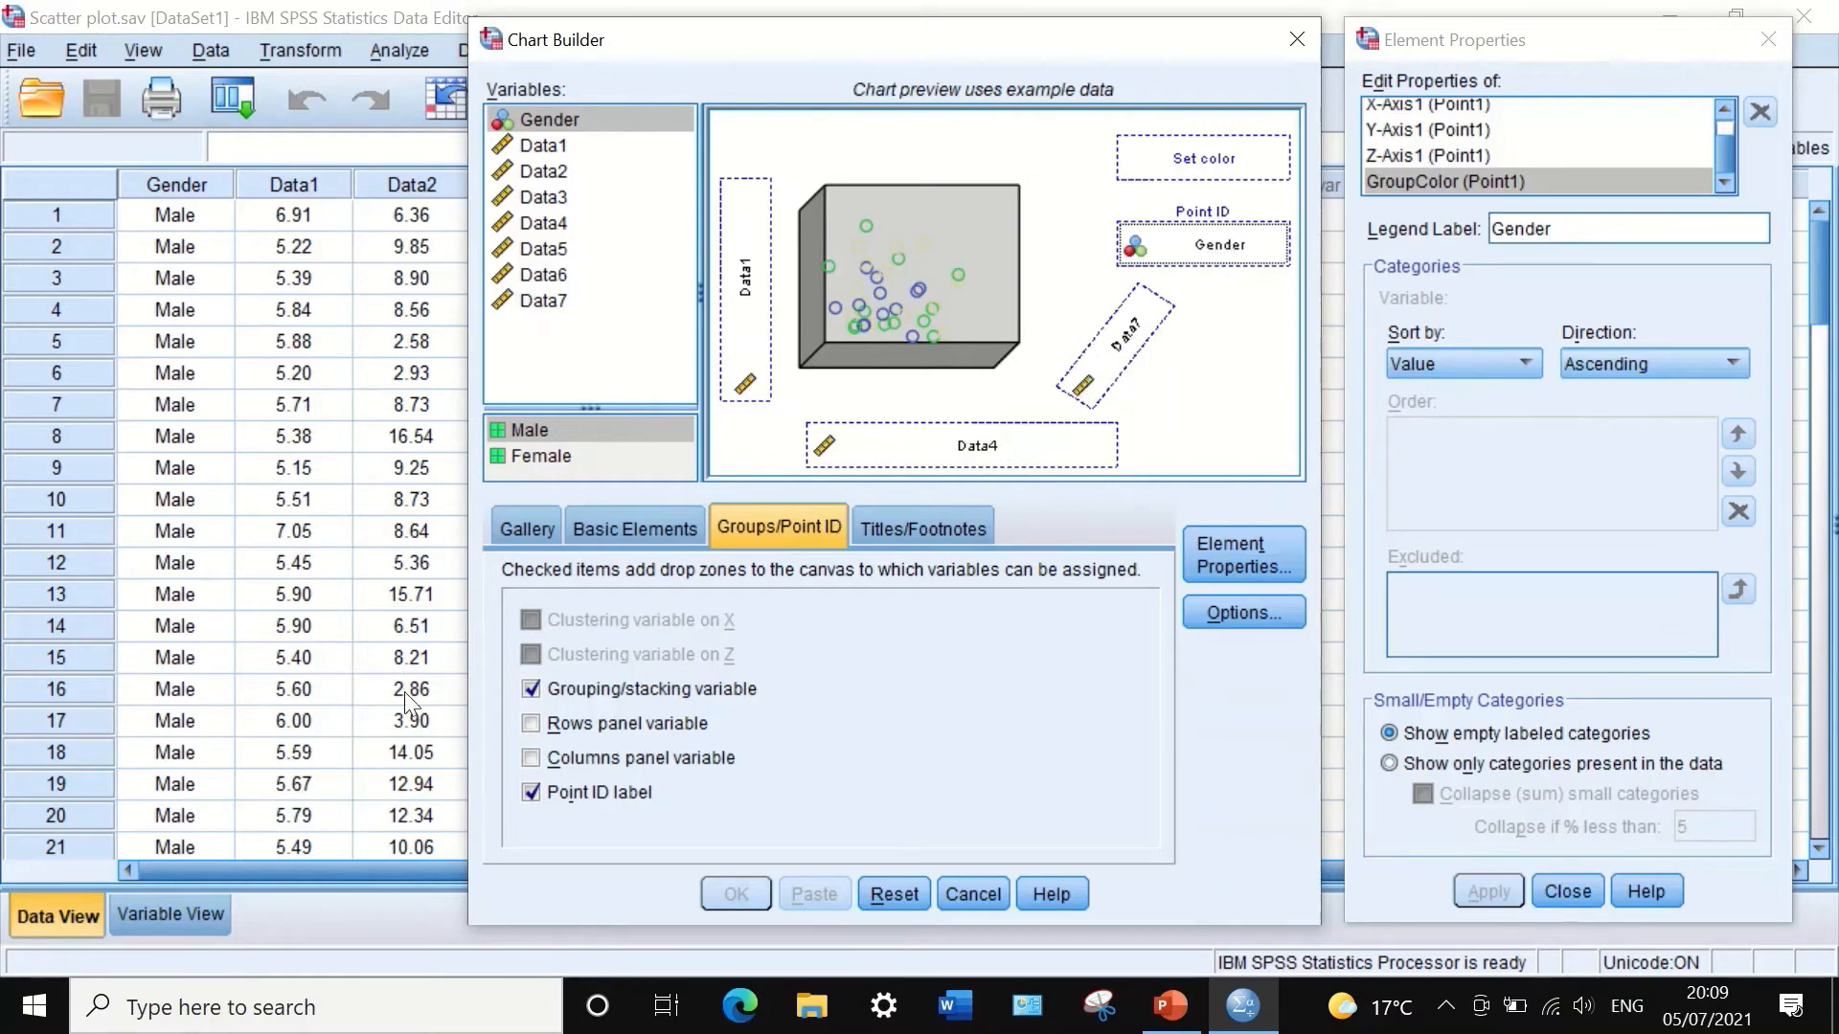
left_click(530, 793)
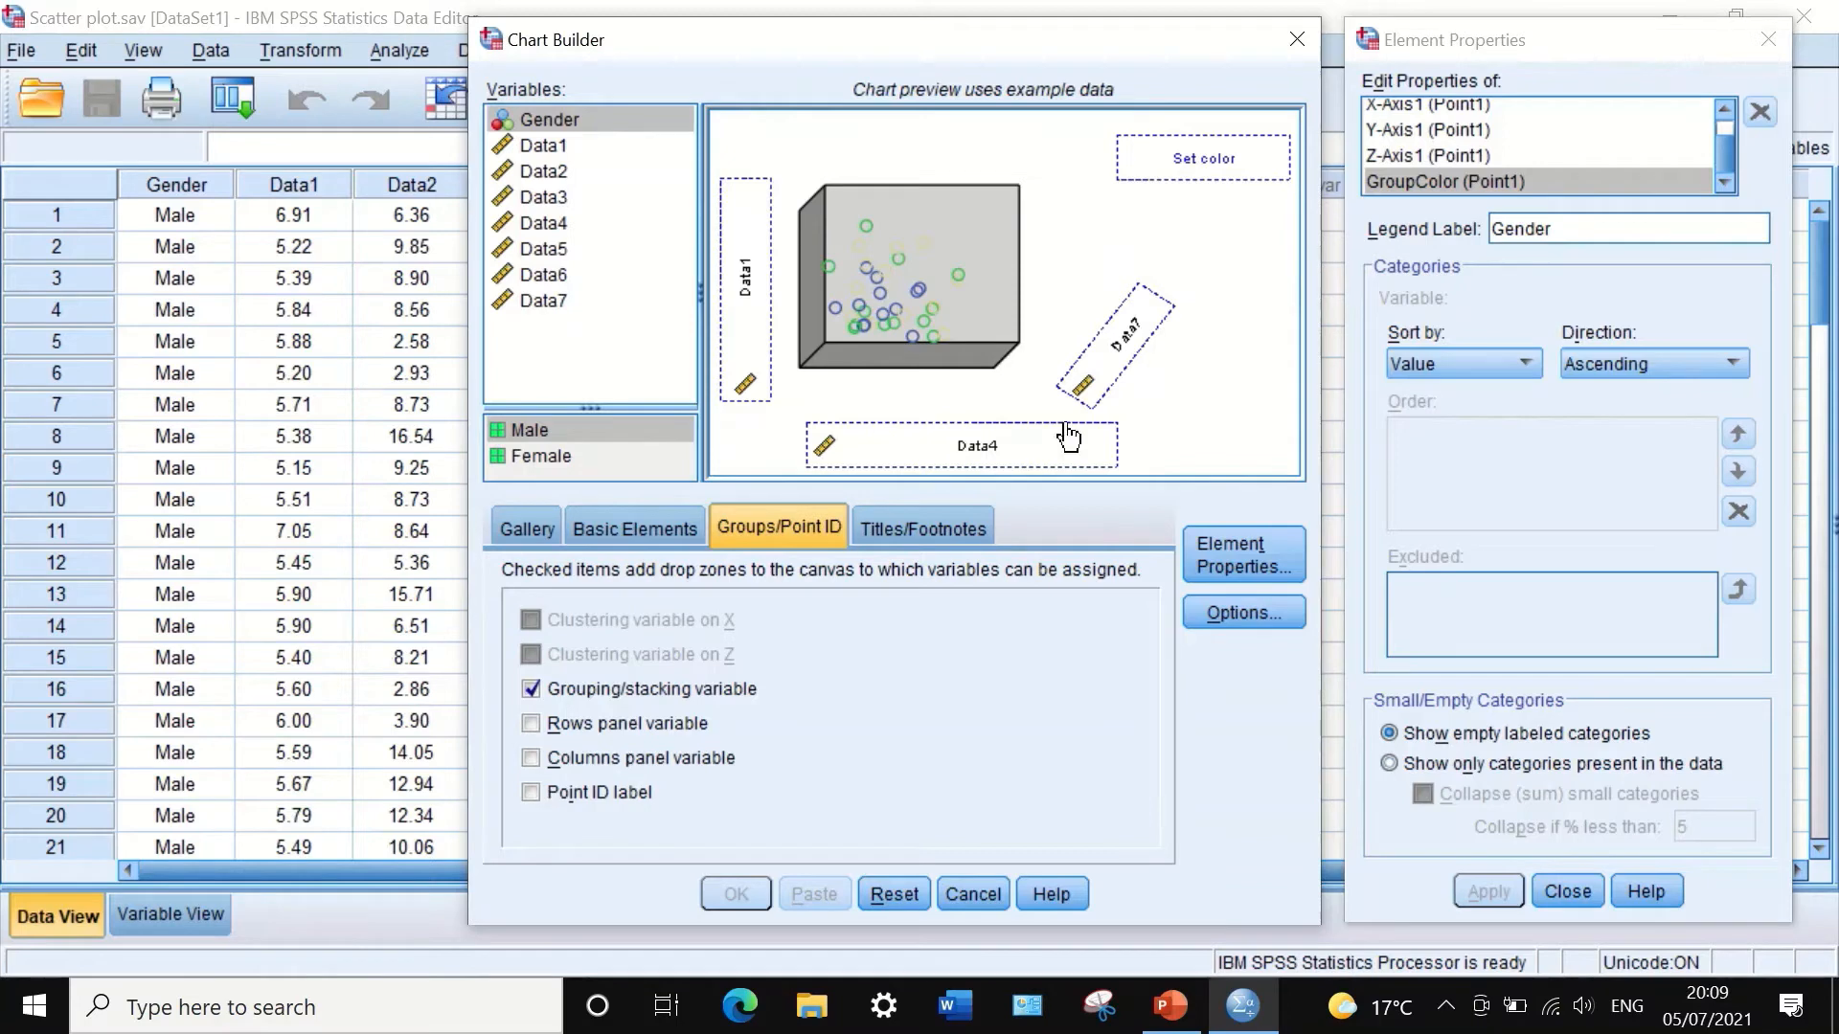
left_click_drag(542, 117, 1182, 160)
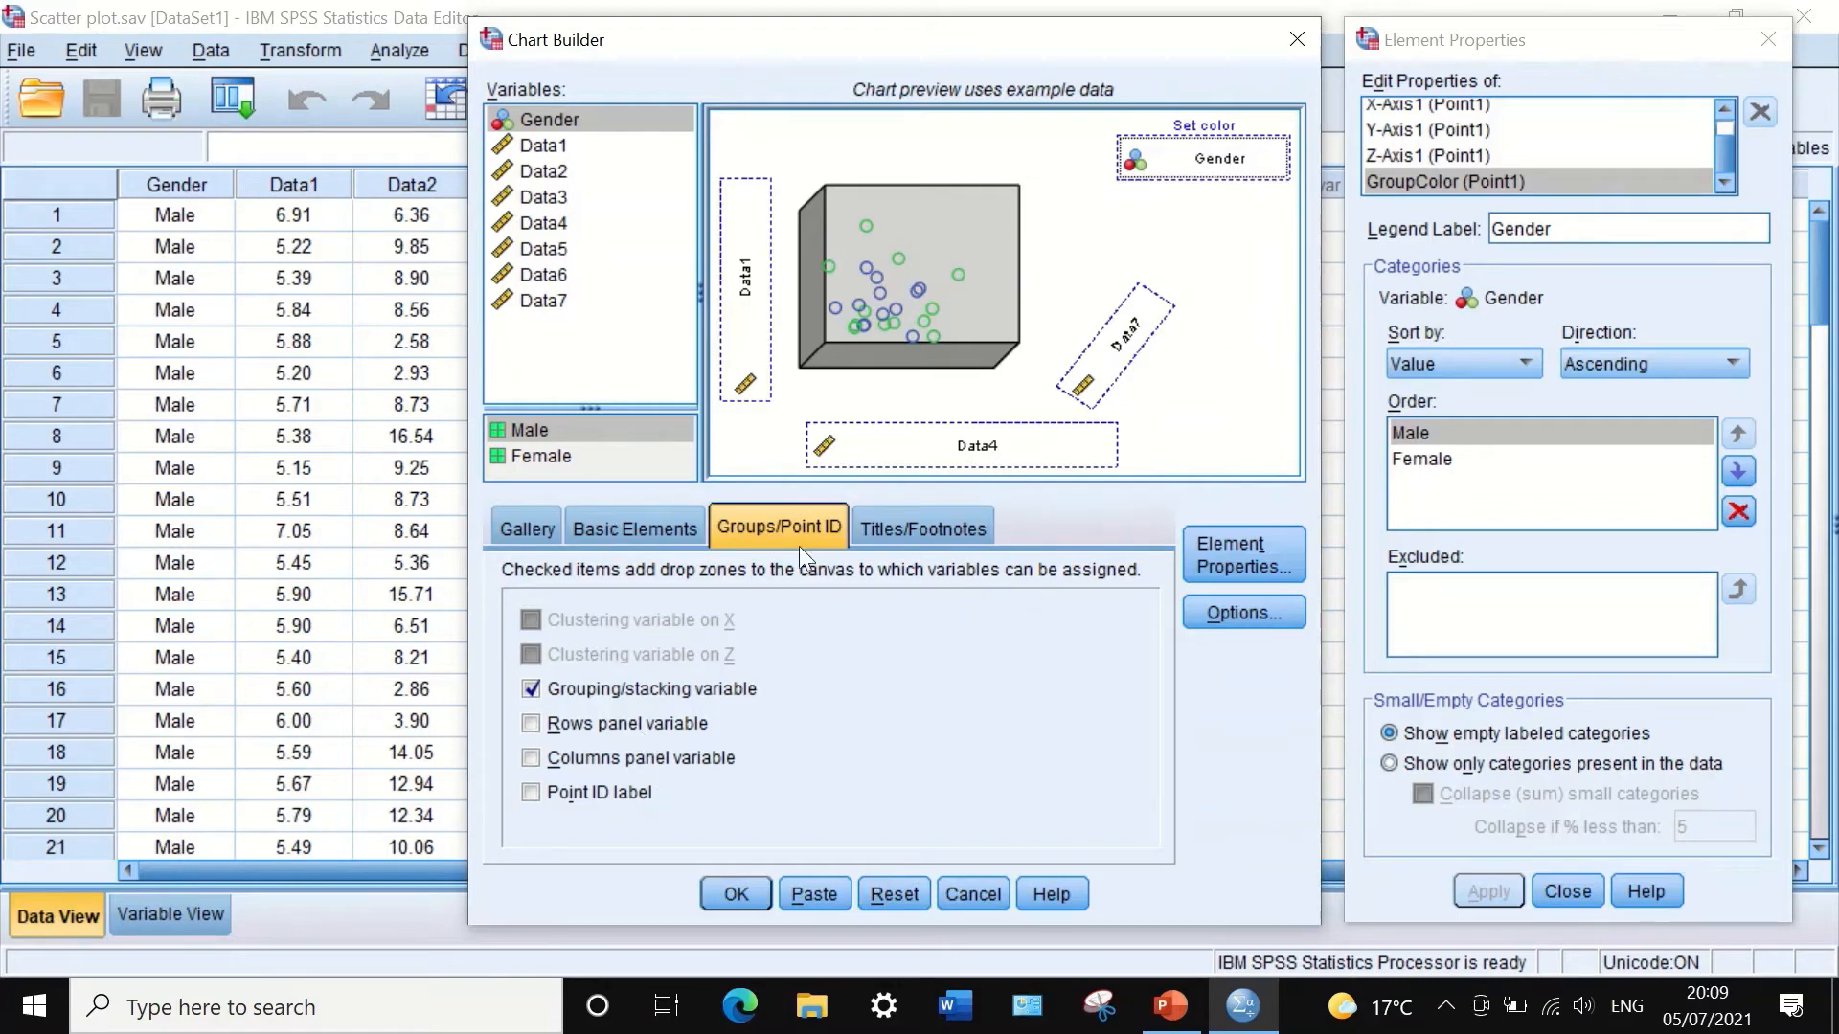
Step: Add Title 1 to the chart with the text "Correlation" and apply it
left_click(900, 530)
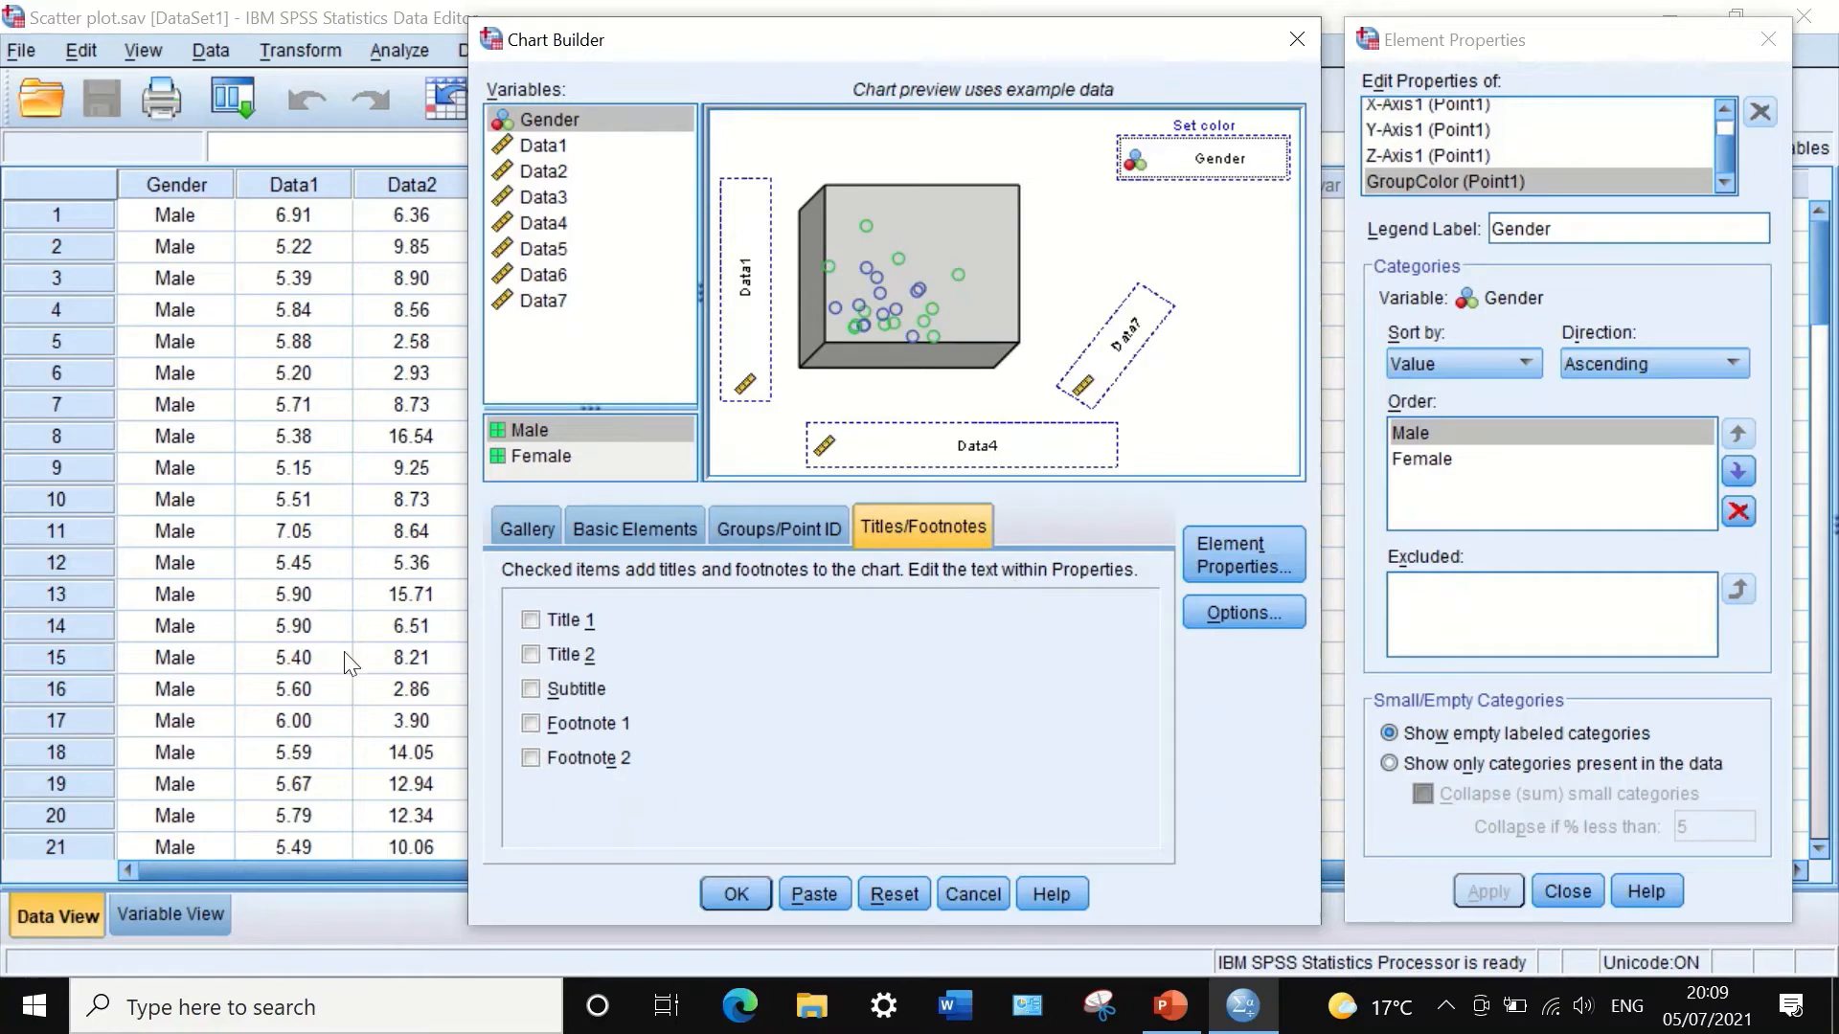
left_click(530, 619)
left_click(1575, 372)
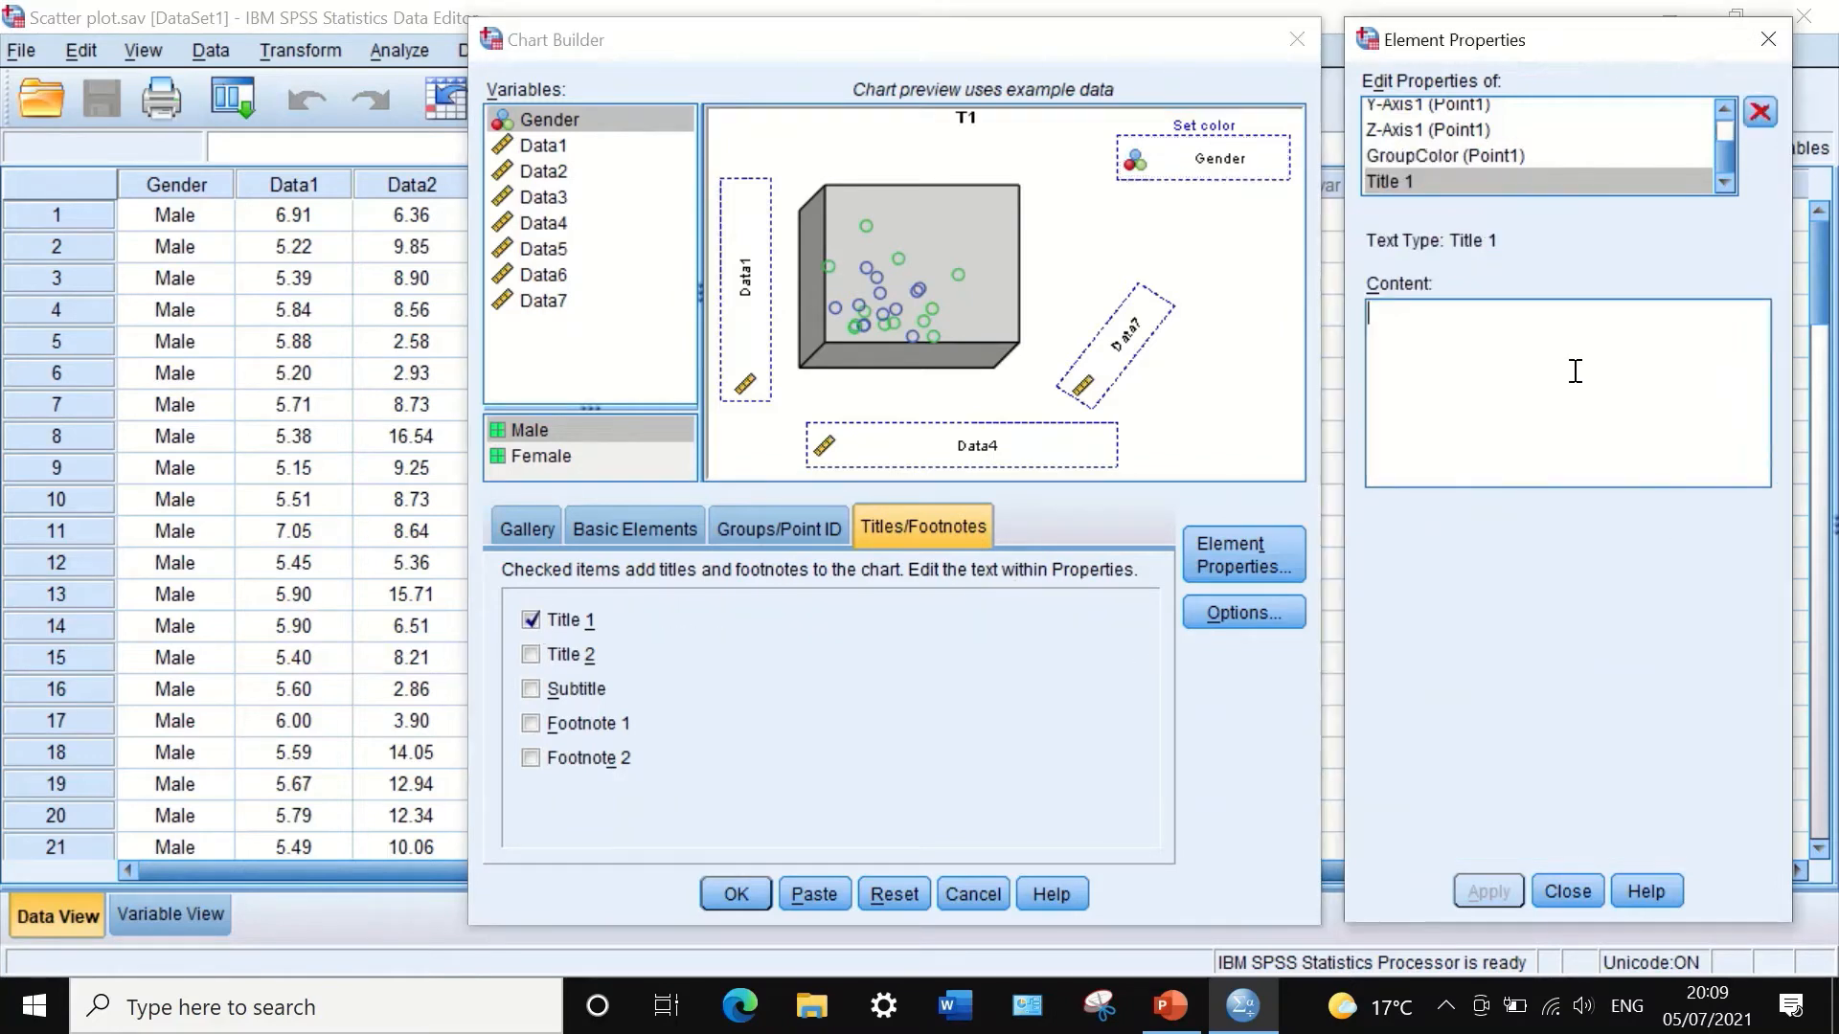
type("Cor")
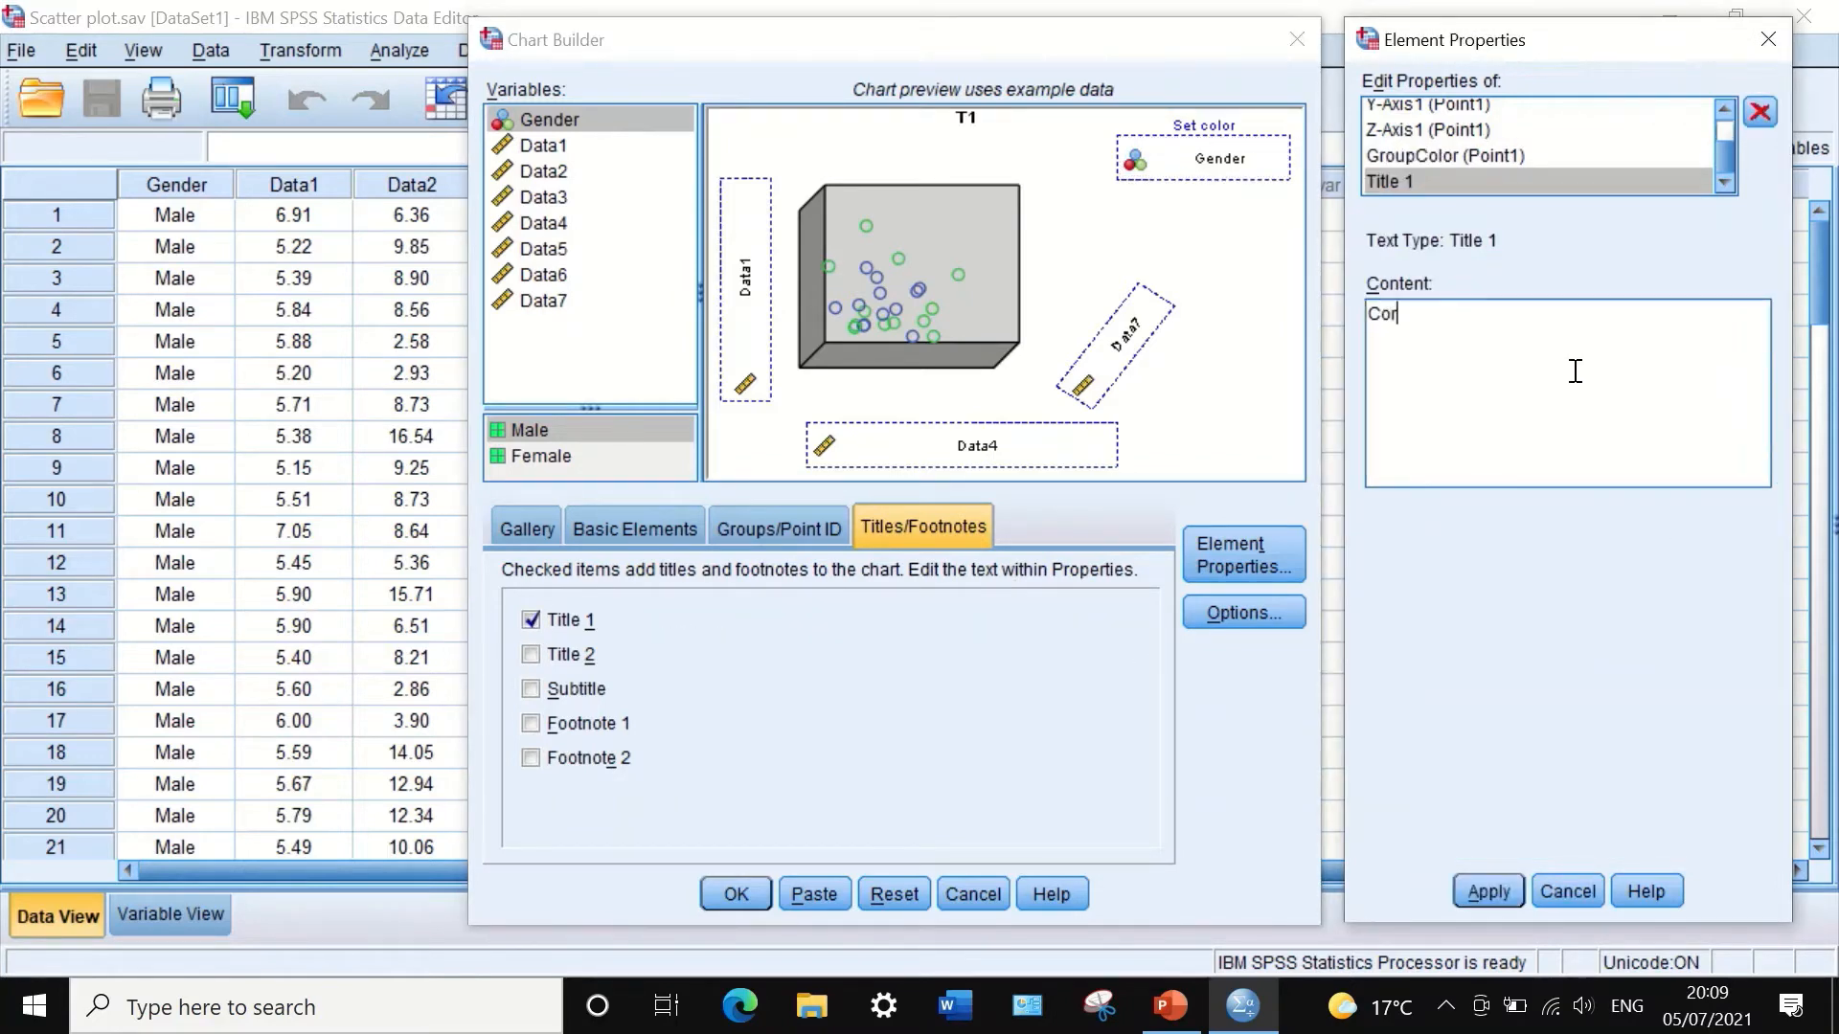
type("relation")
left_click(1476, 887)
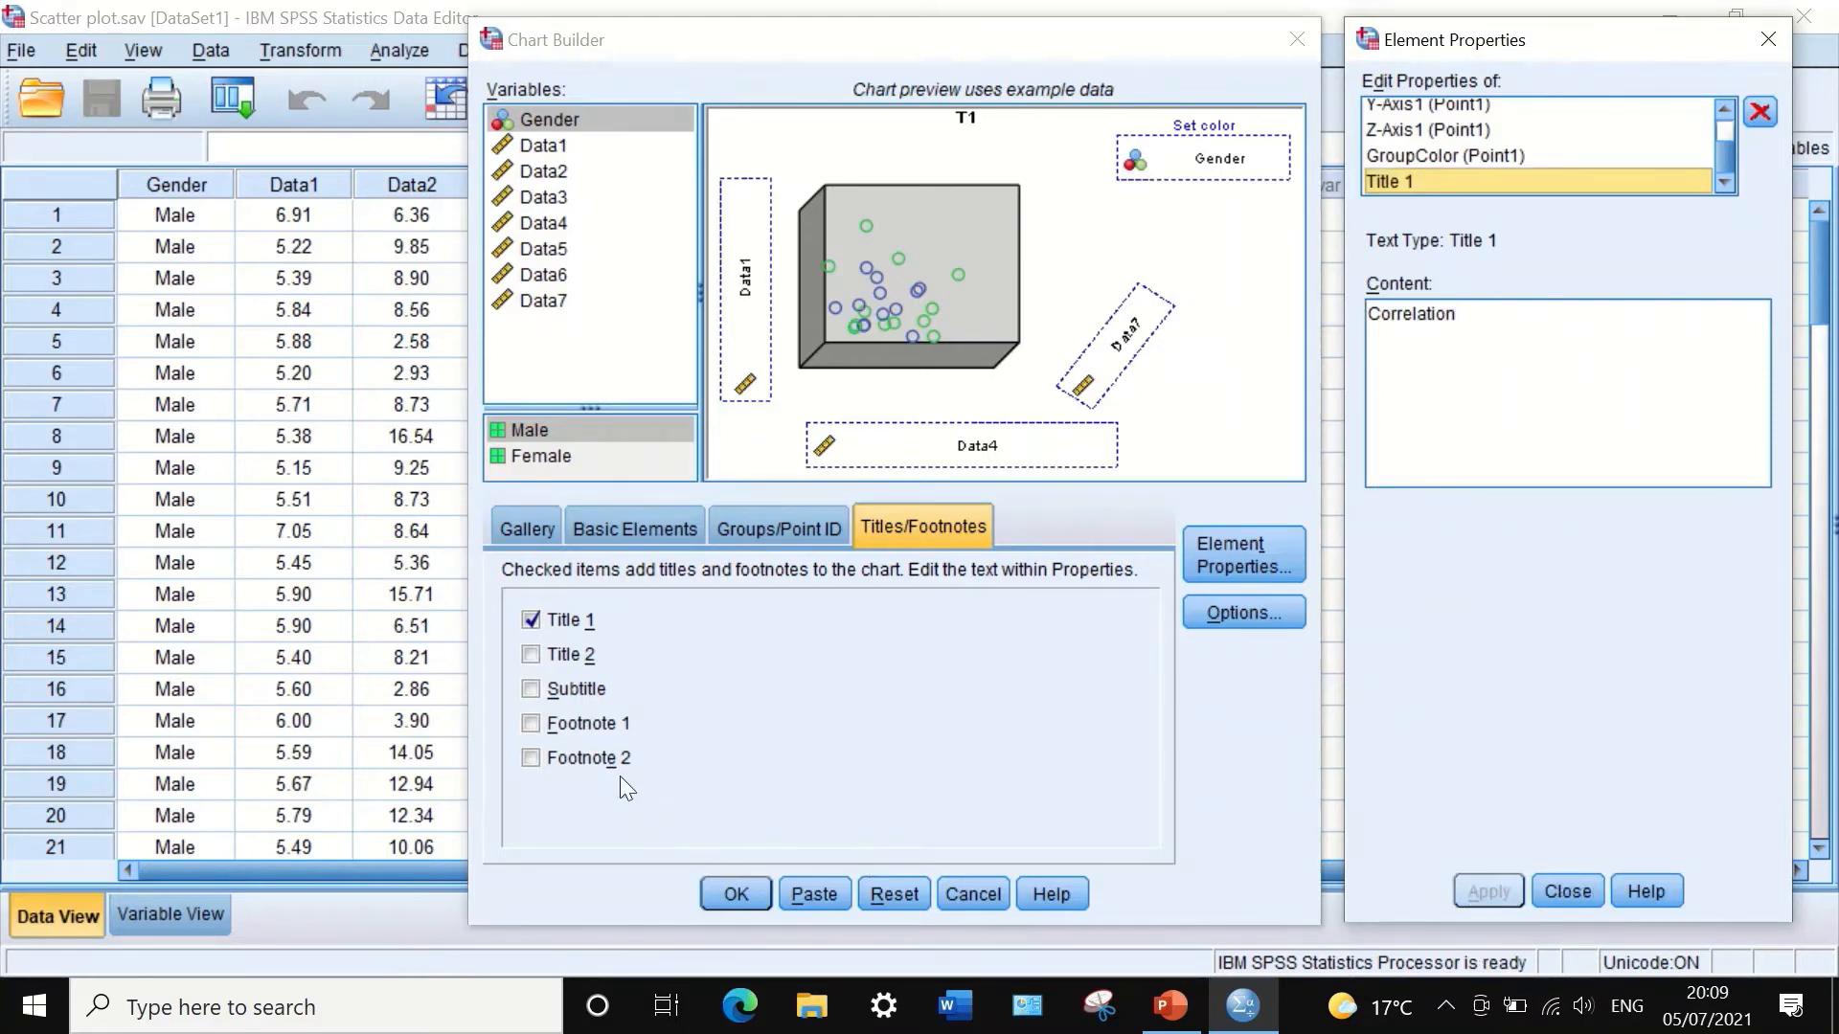
Step: Add Footnote 1 to the chart with the text "Figure 1" and apply it
left_click(532, 723)
left_click(1462, 337)
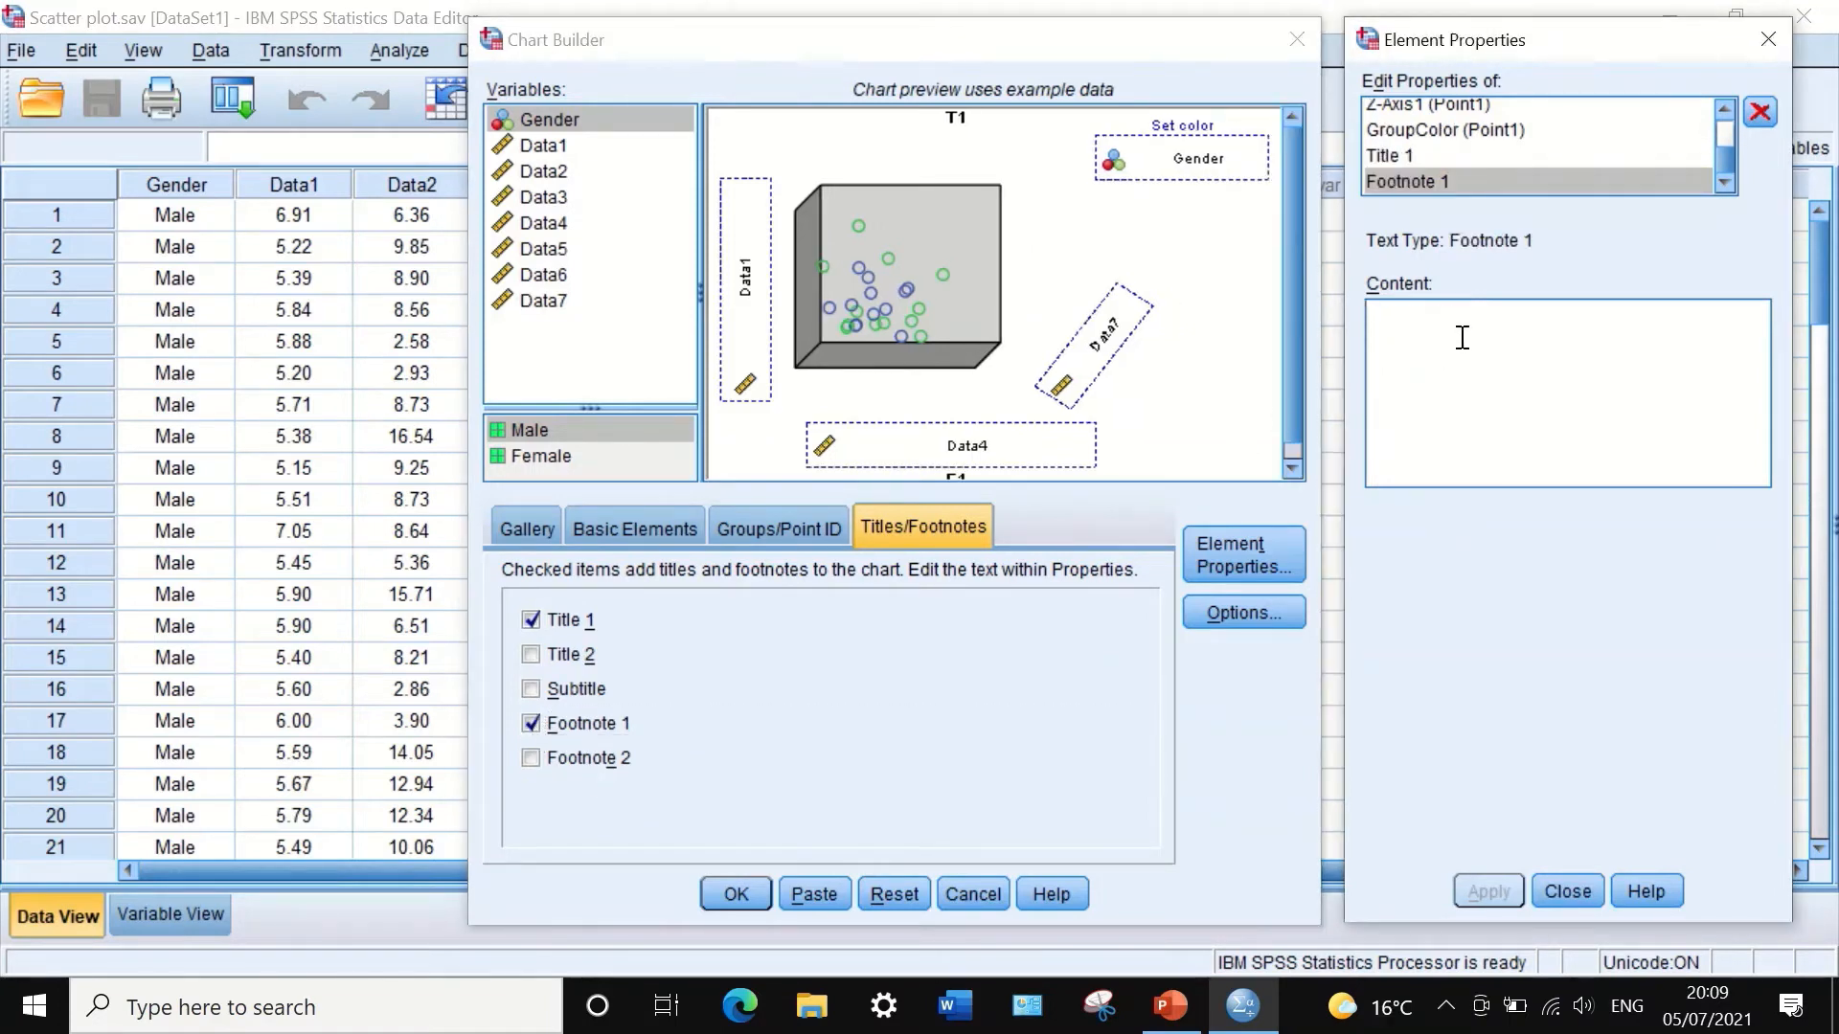
type("figure 1")
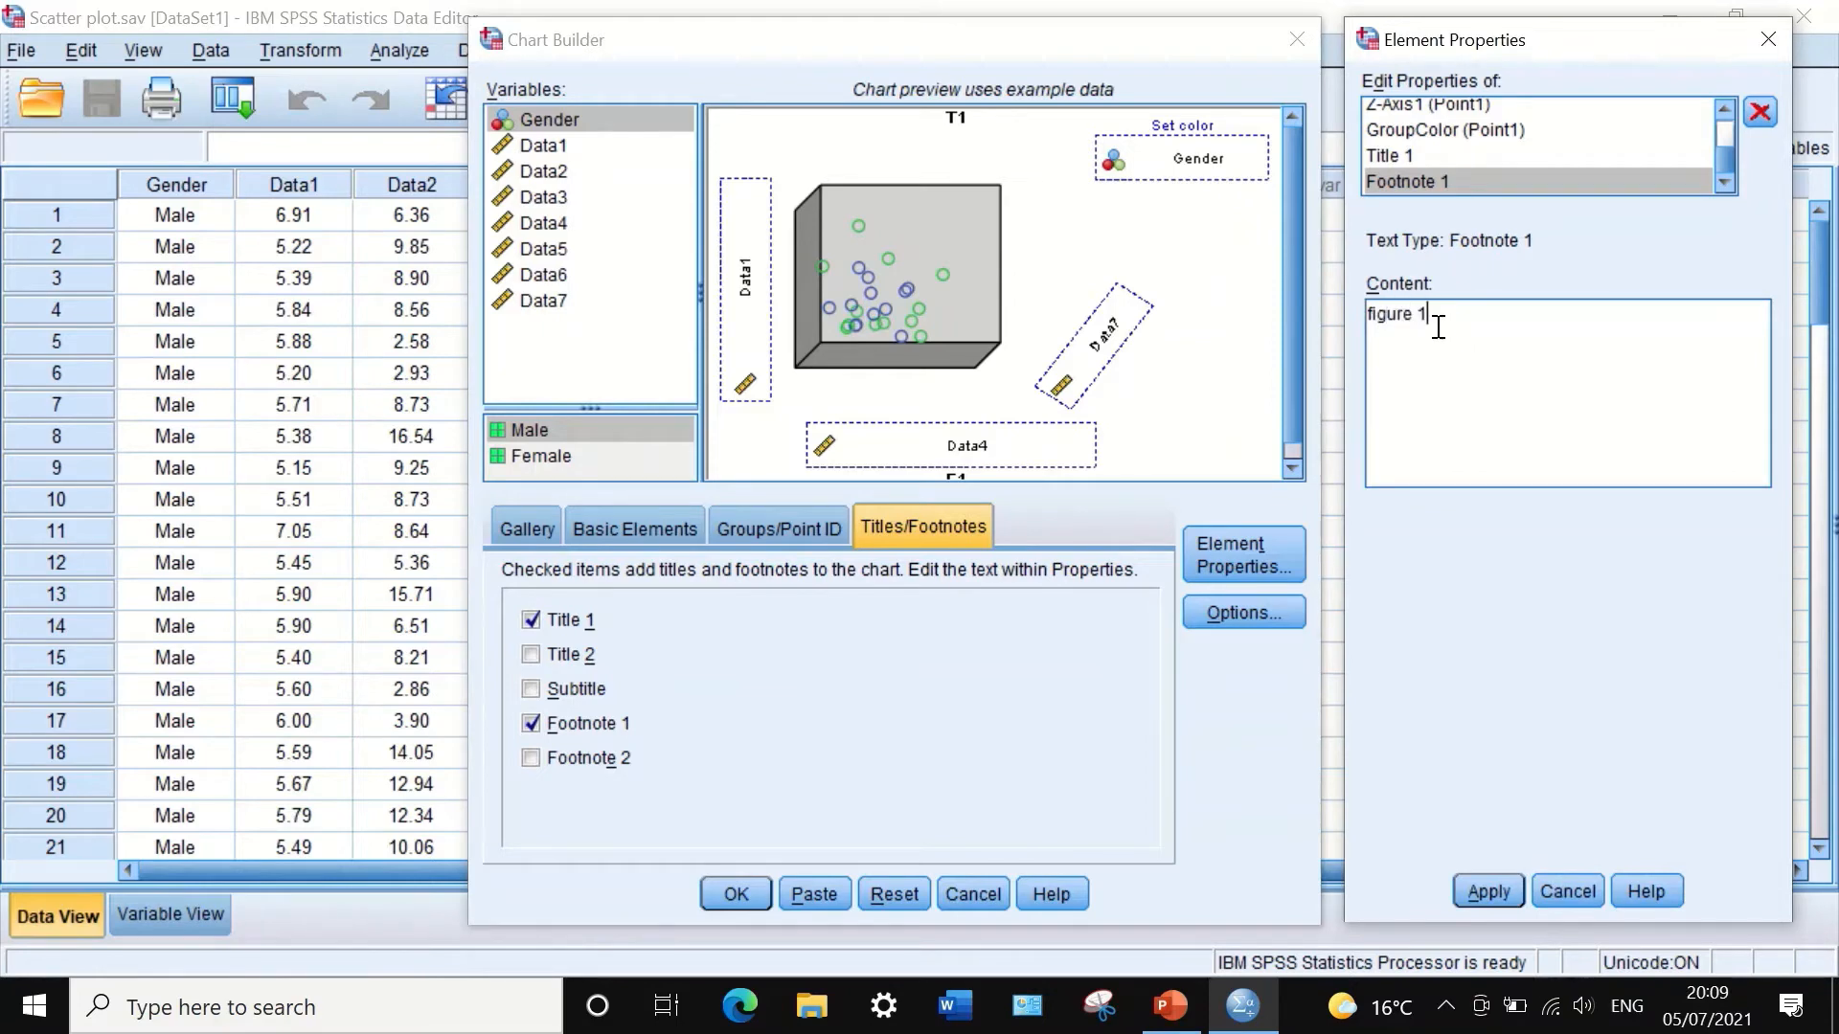
left_click(1370, 312)
key("Delete")
type("F")
left_click(1488, 891)
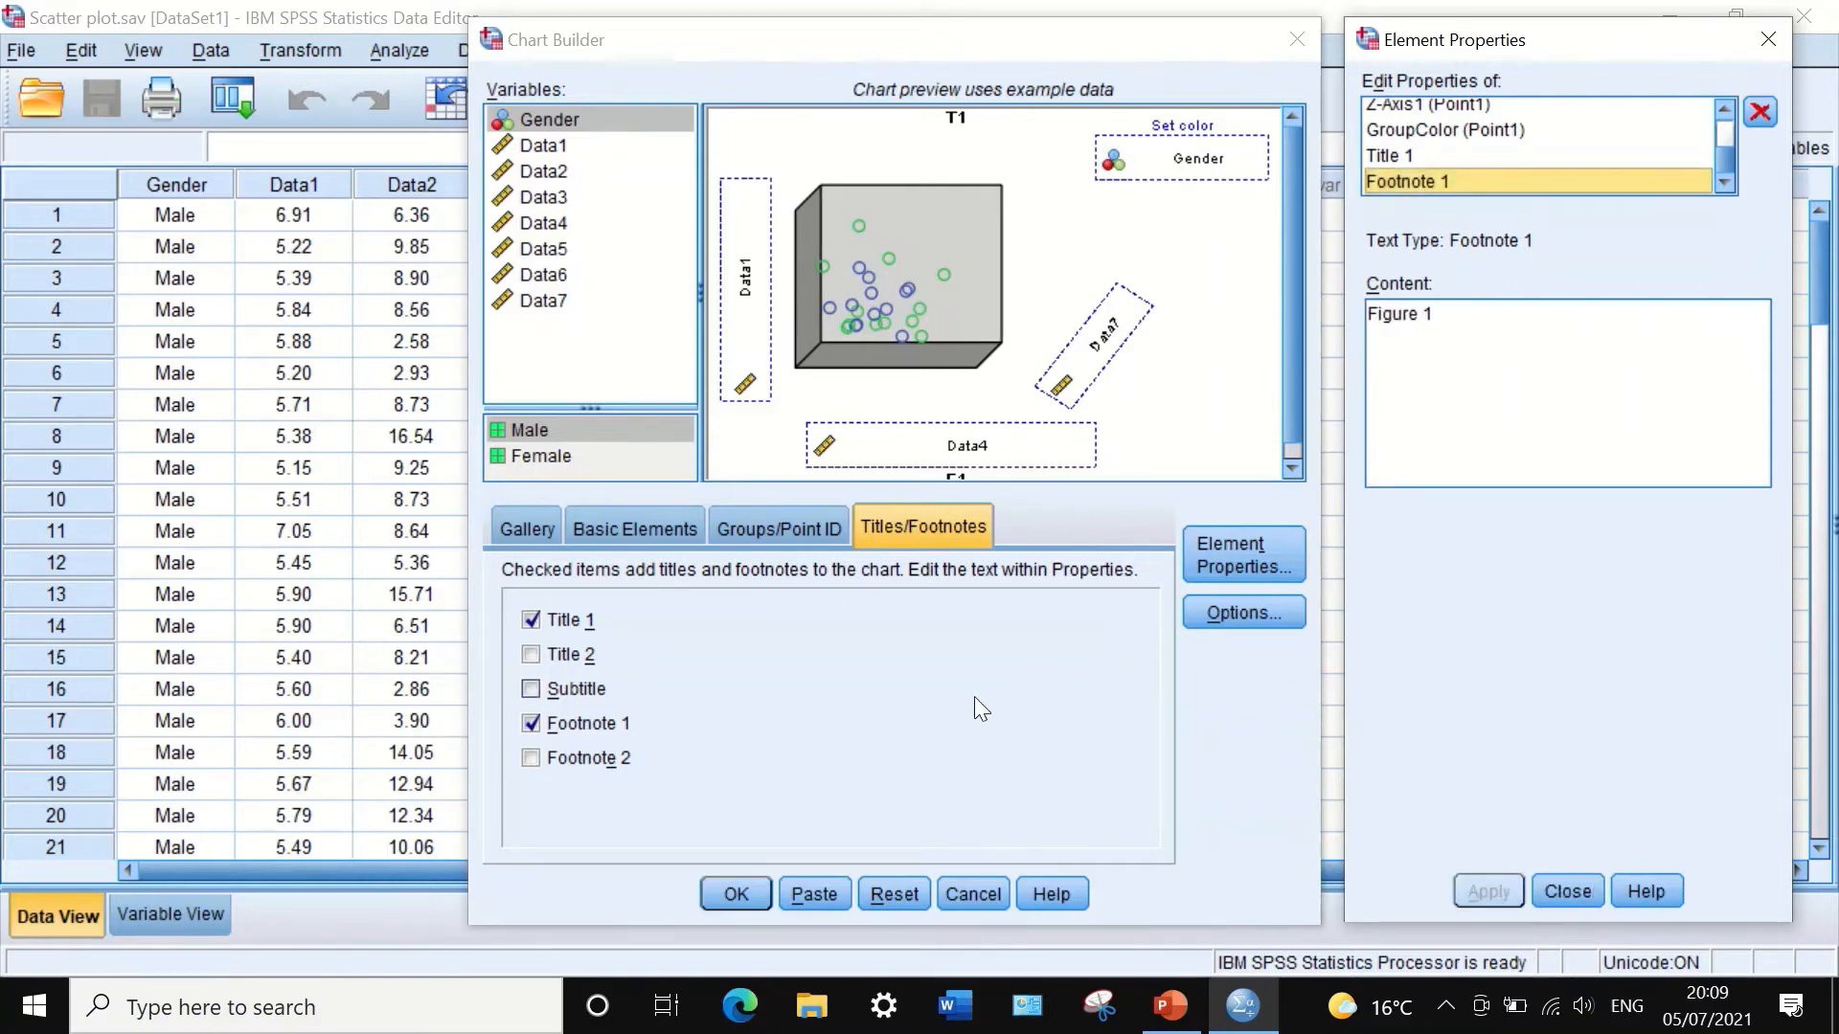
Step: Generate the Gender-colored 3-D scatterplot and examine its title, footnote and legend in the output
left_click(731, 896)
scroll(1070, 505, "down", 2)
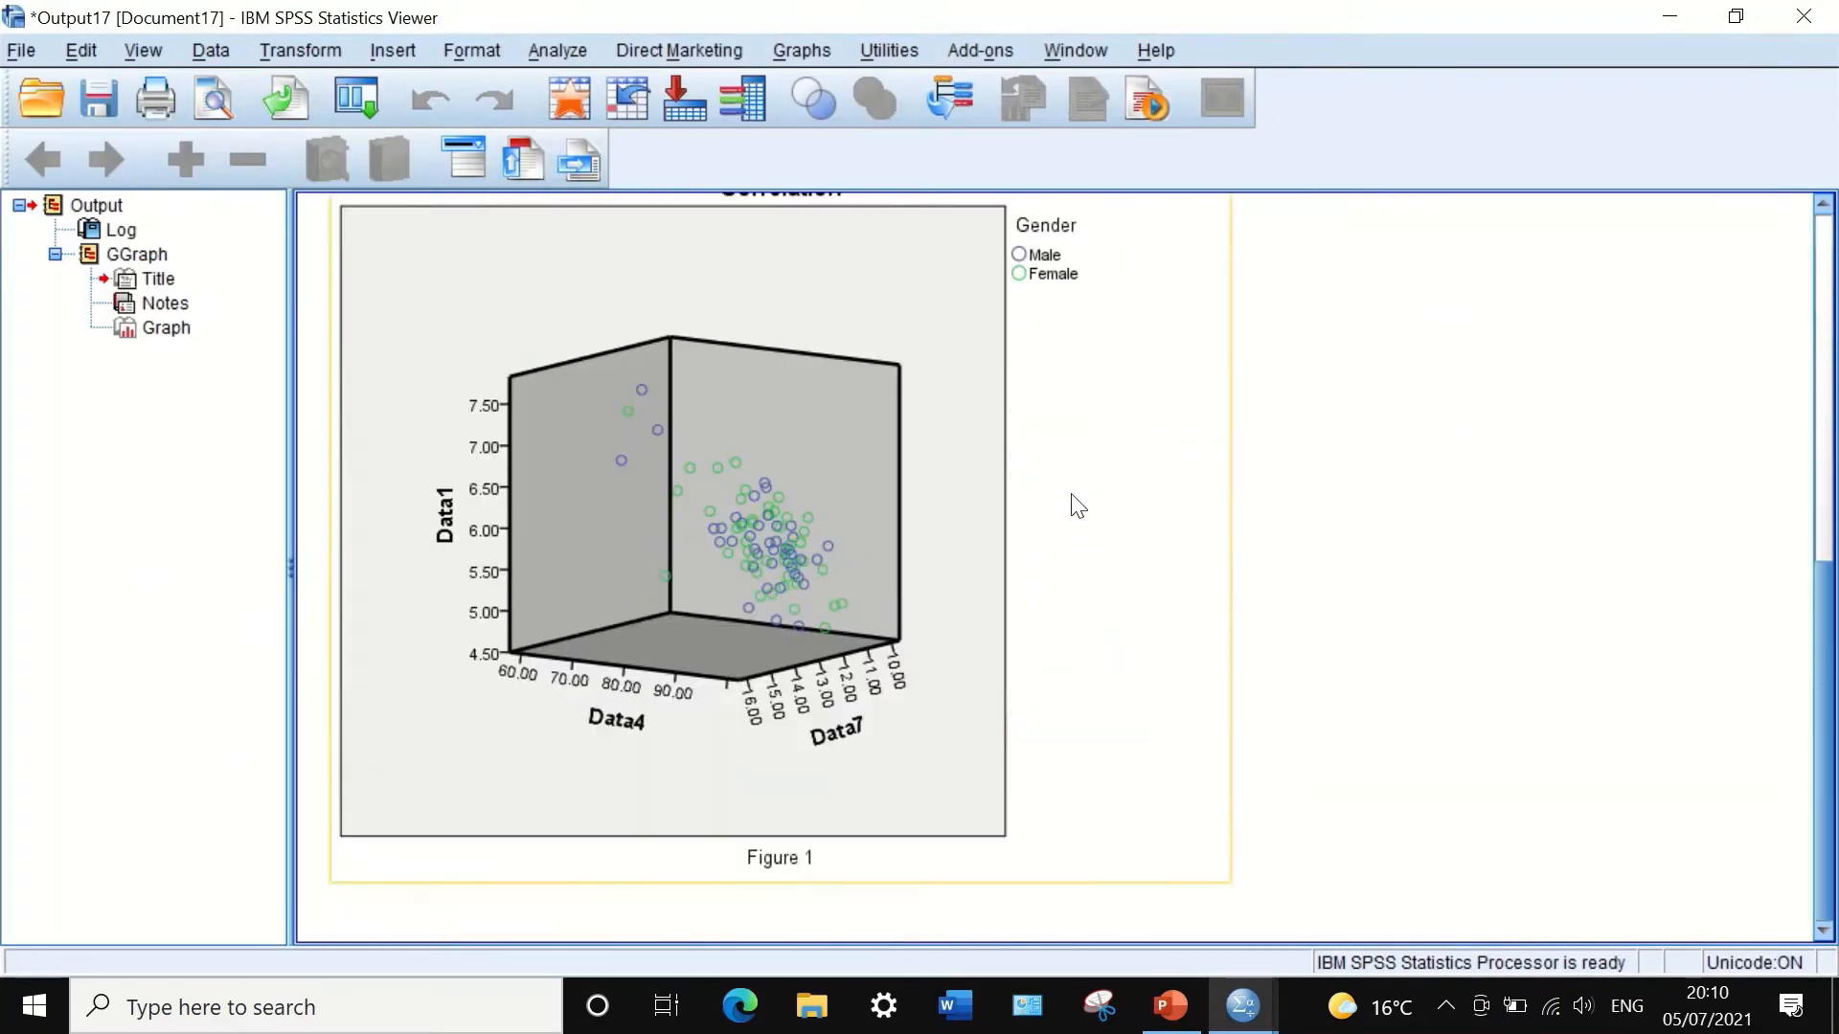
scroll(1081, 498, "up", 2)
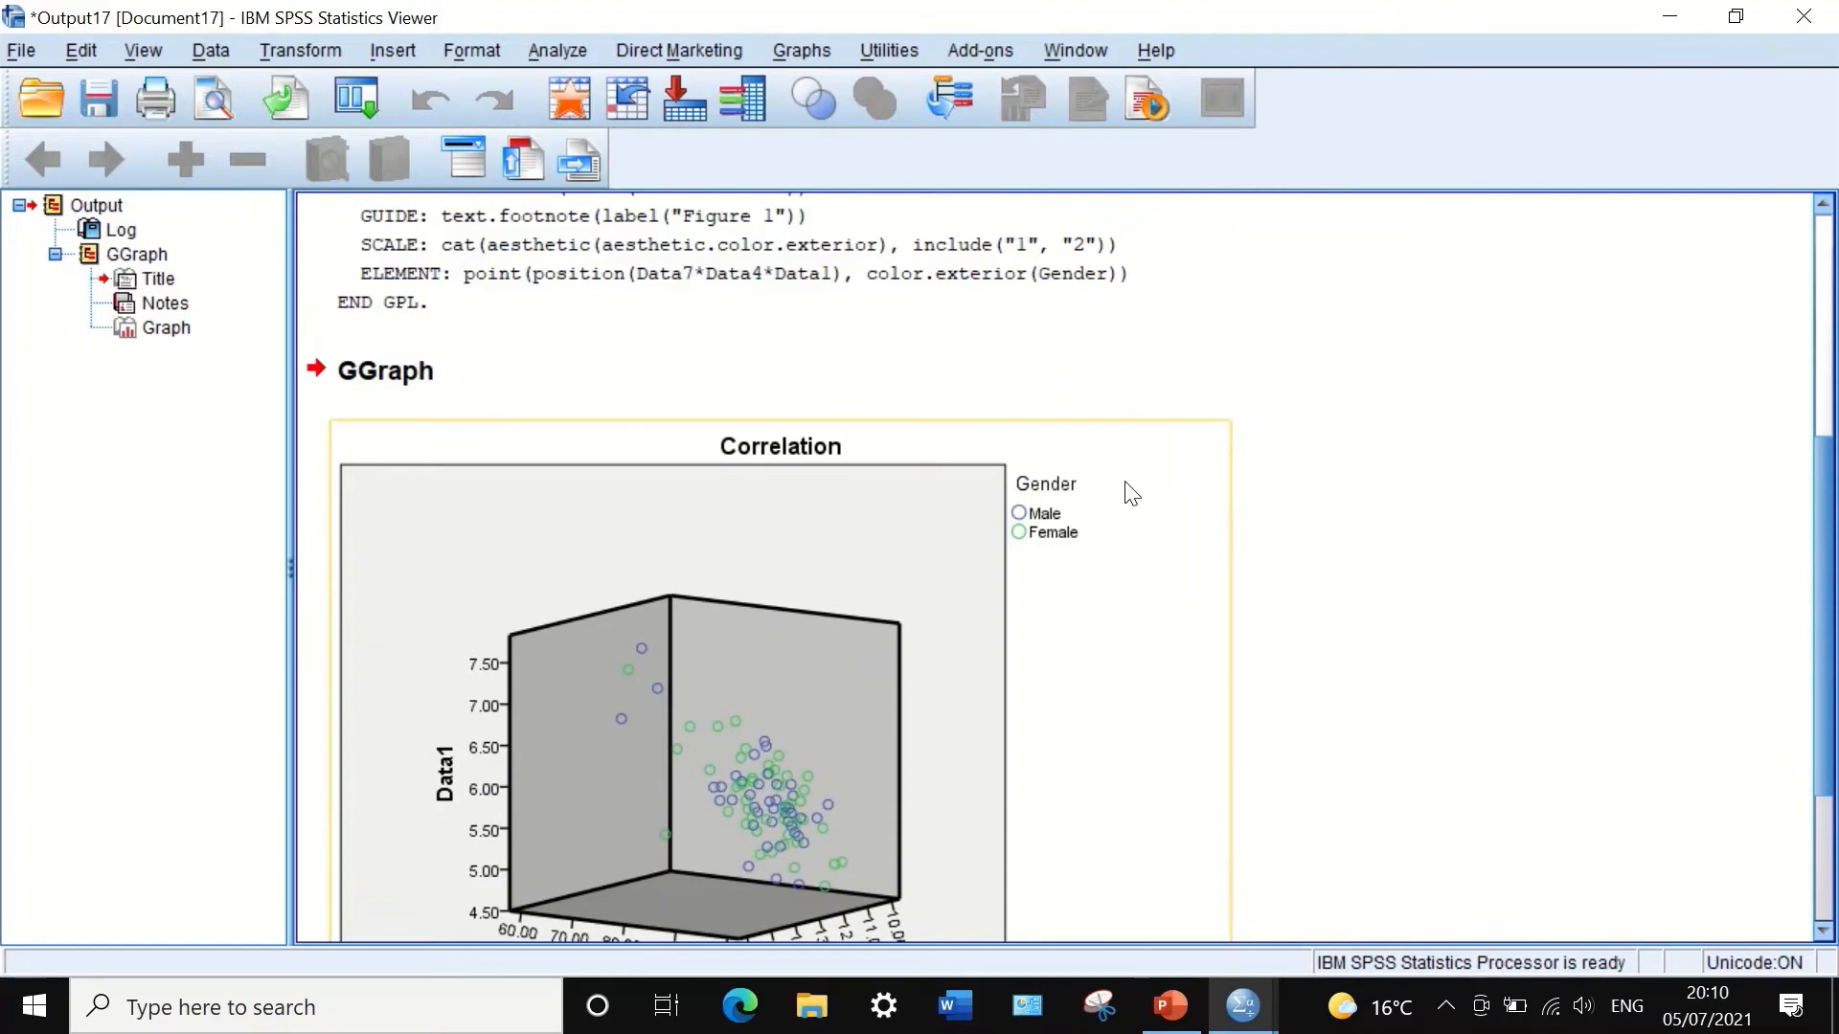
scroll(1132, 493, "down", 2)
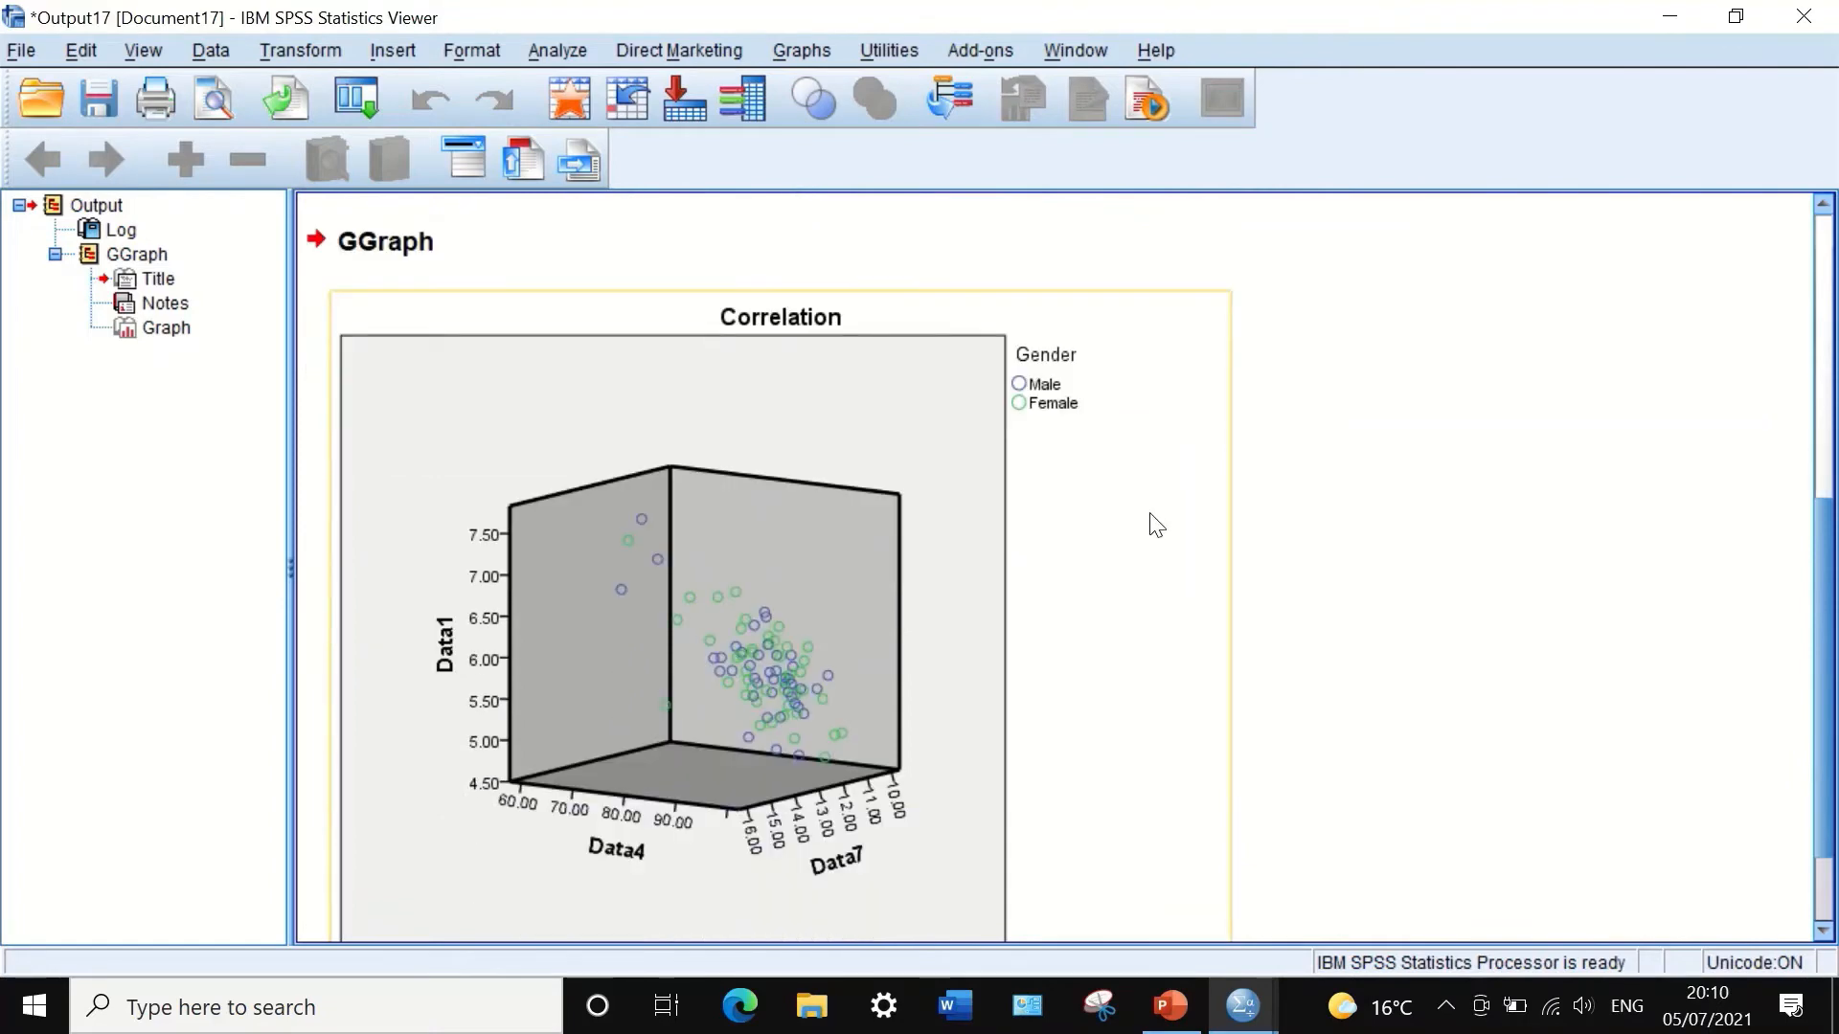
scroll(1158, 527, "down", 2)
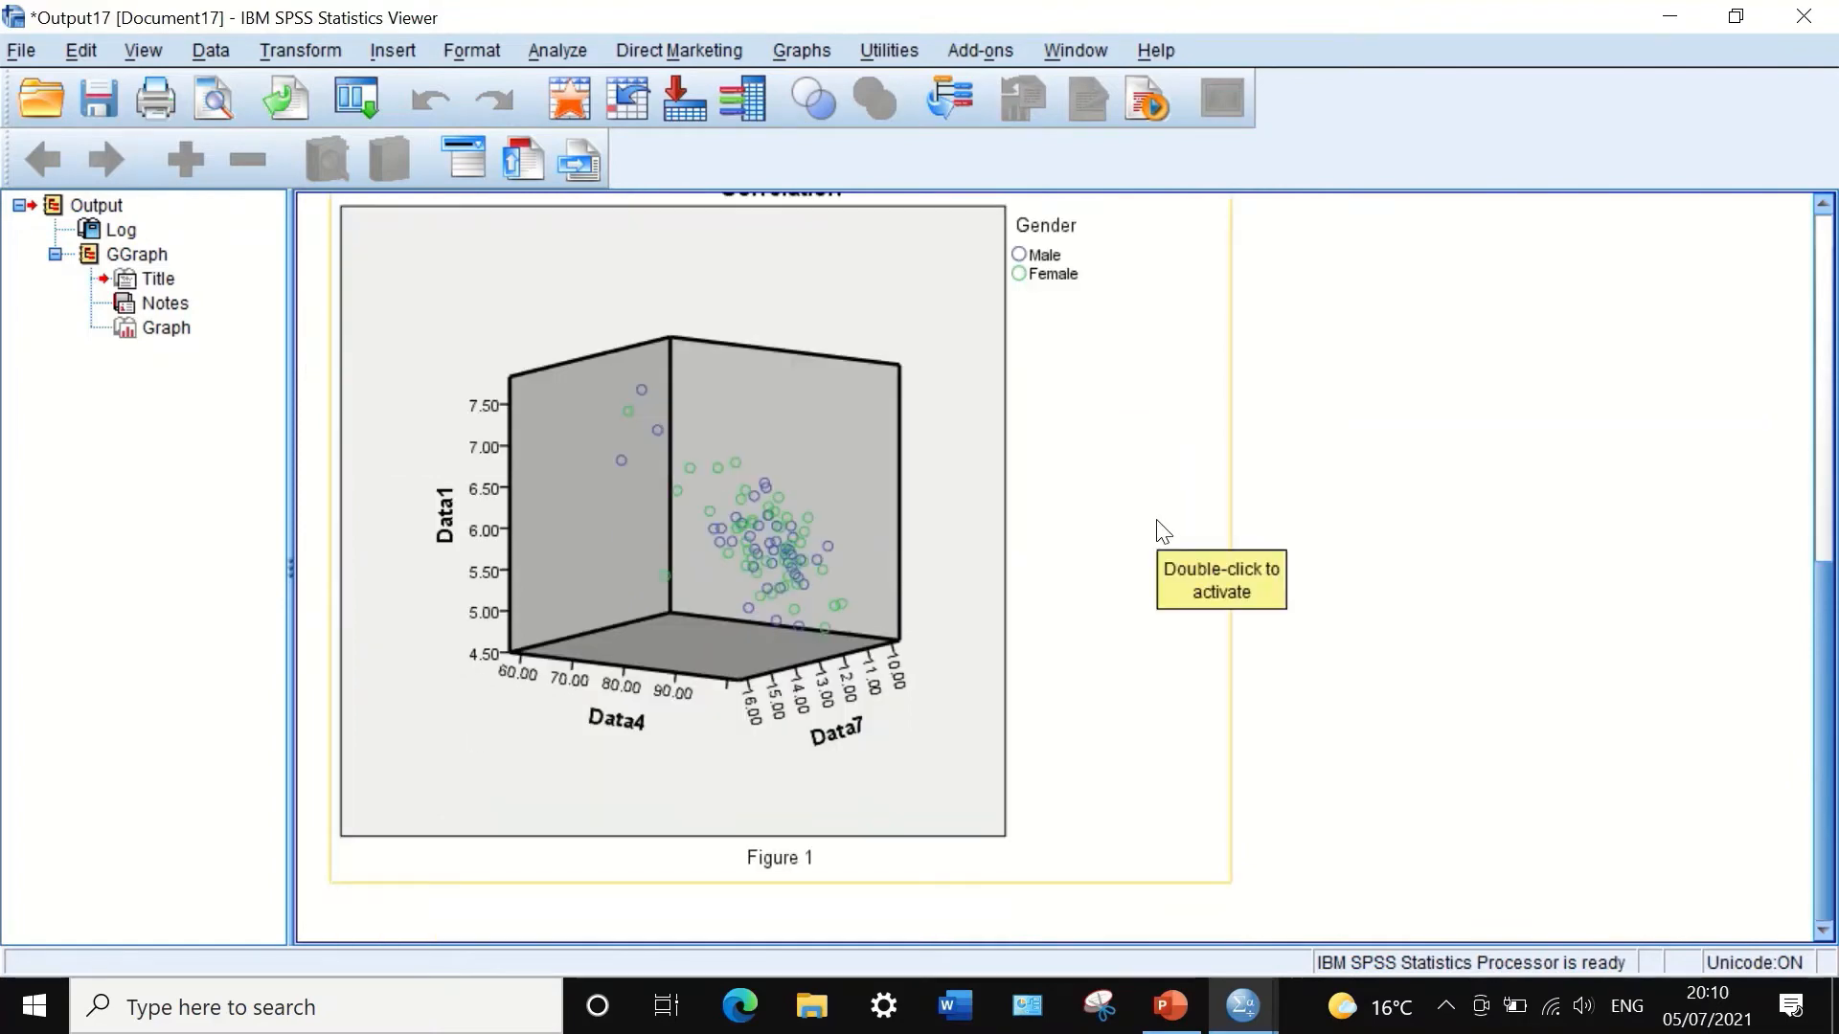
scroll(1162, 531, "up", 2)
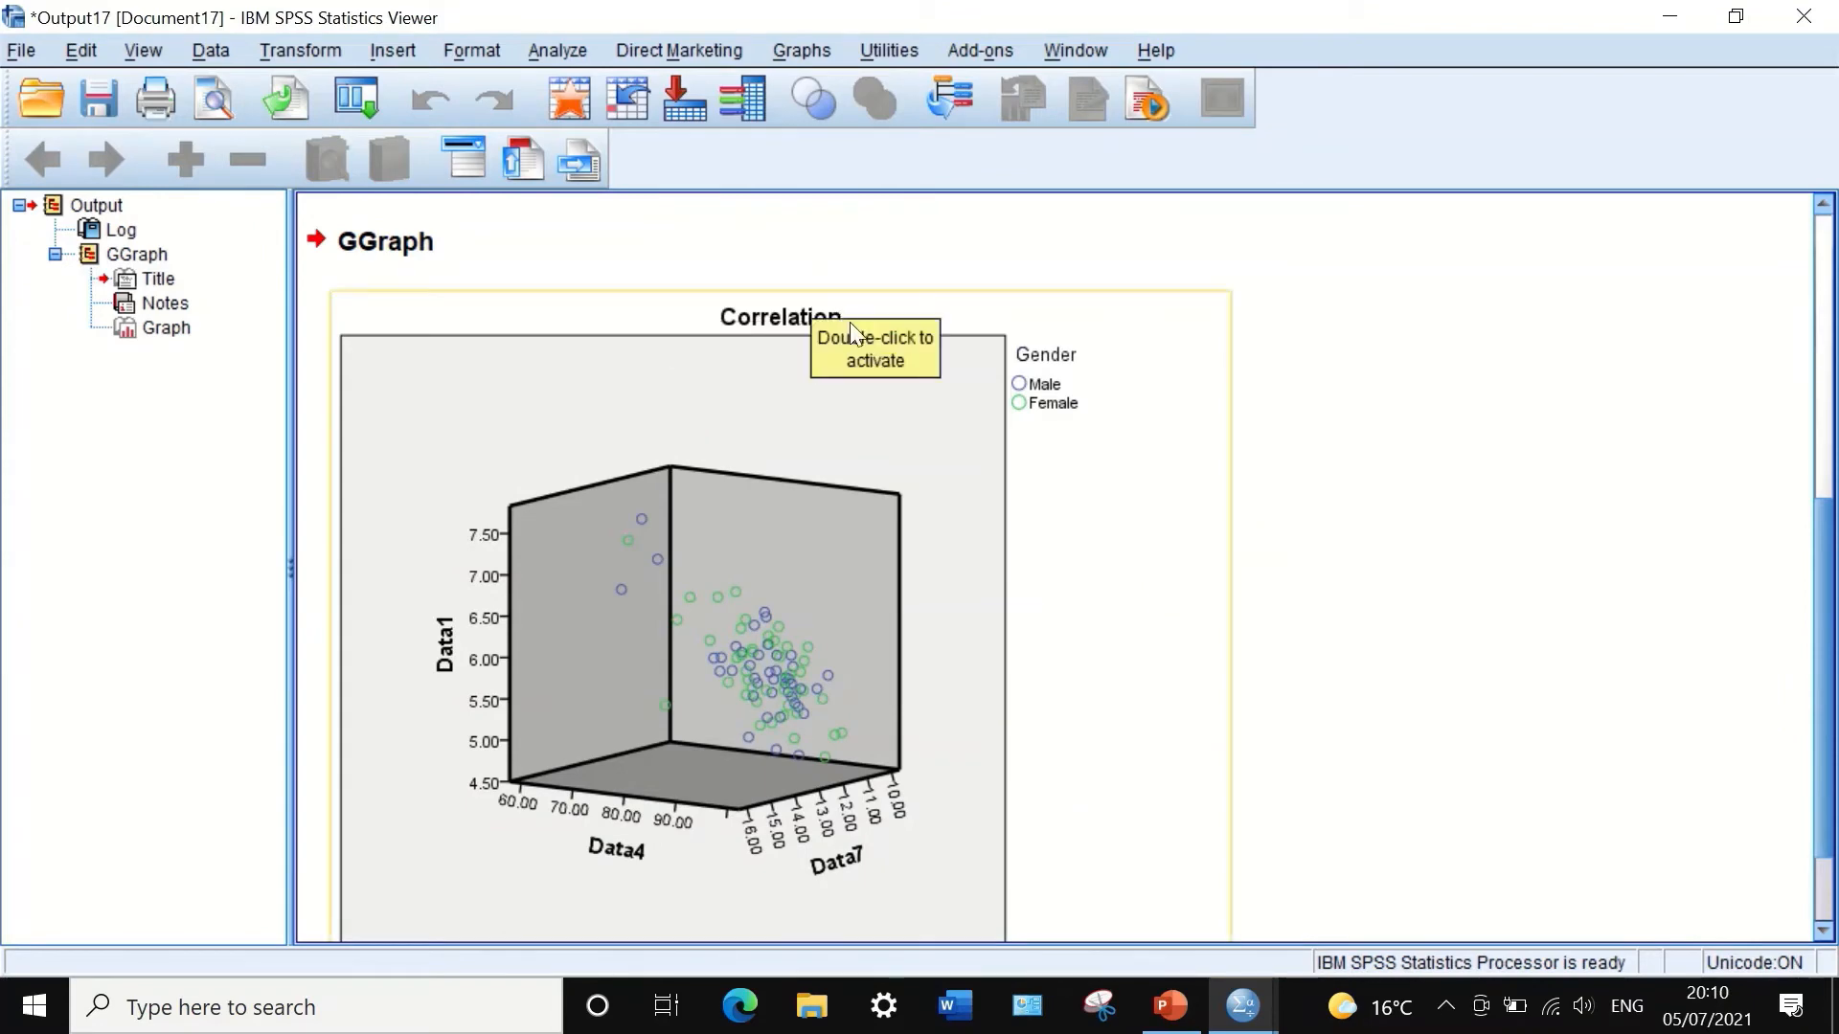
scroll(835, 697, "down", 2)
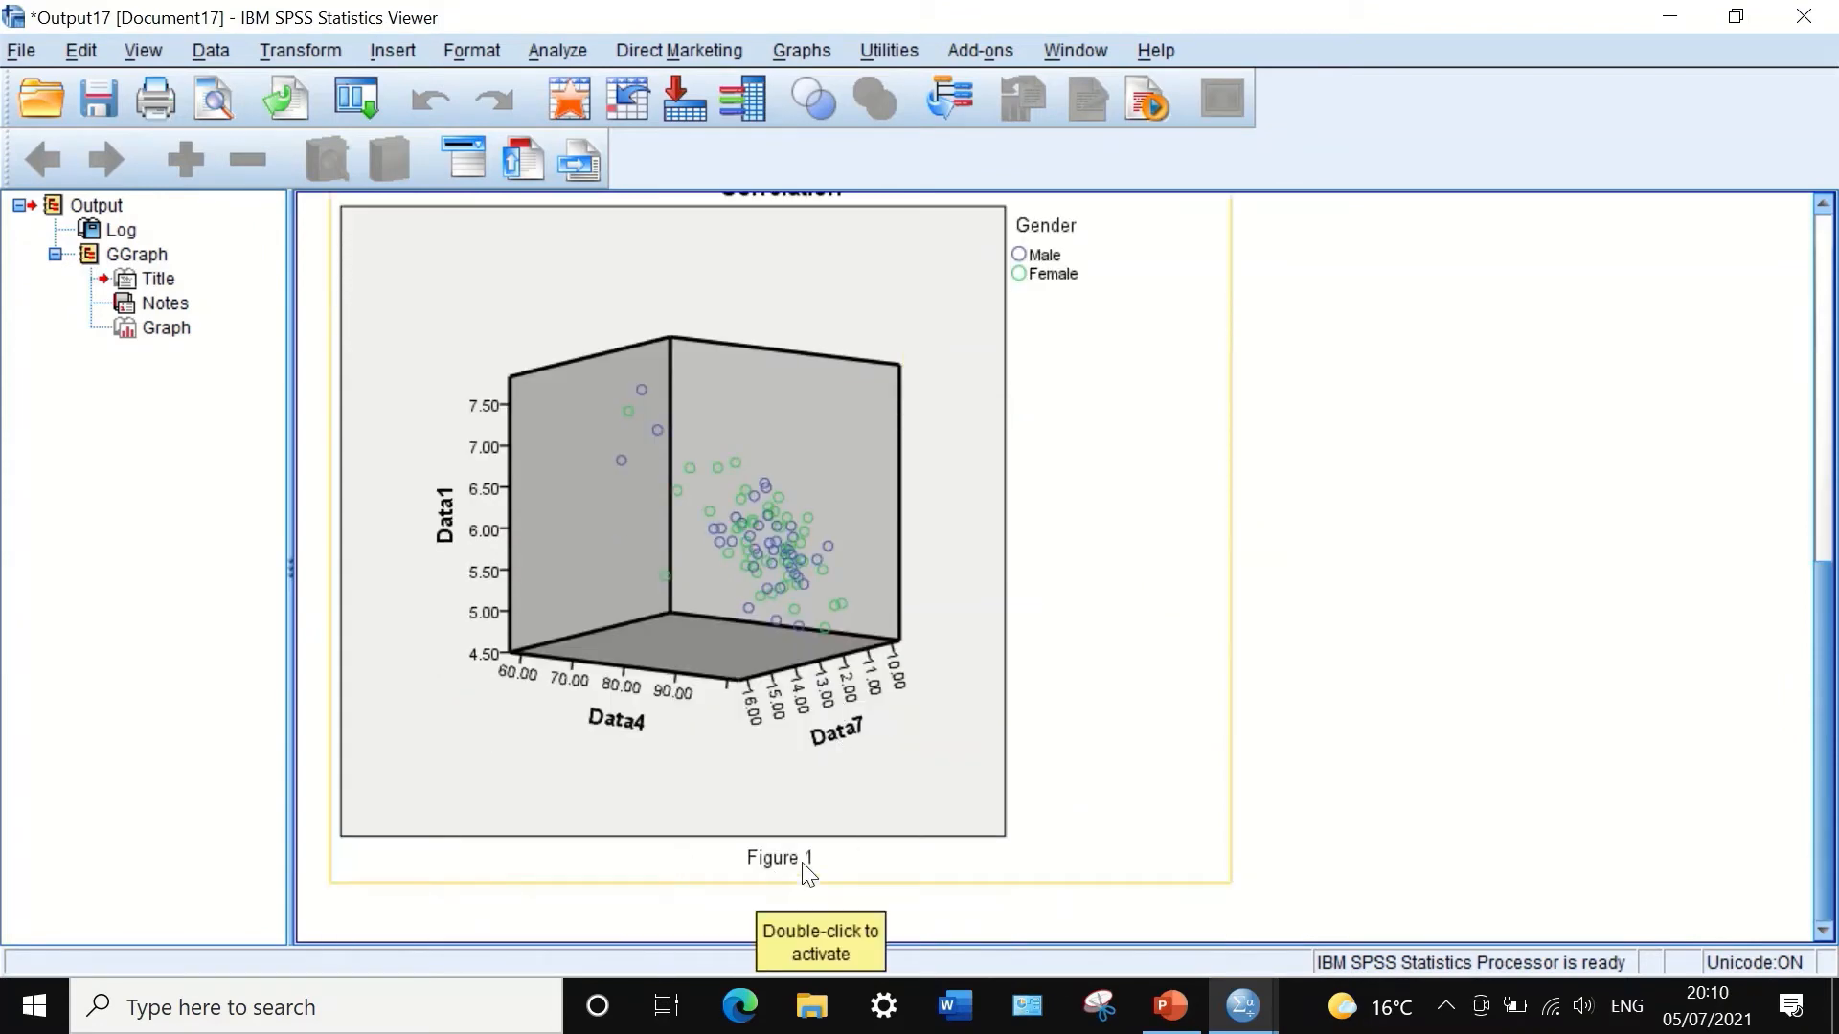
scroll(807, 874, "up", 3)
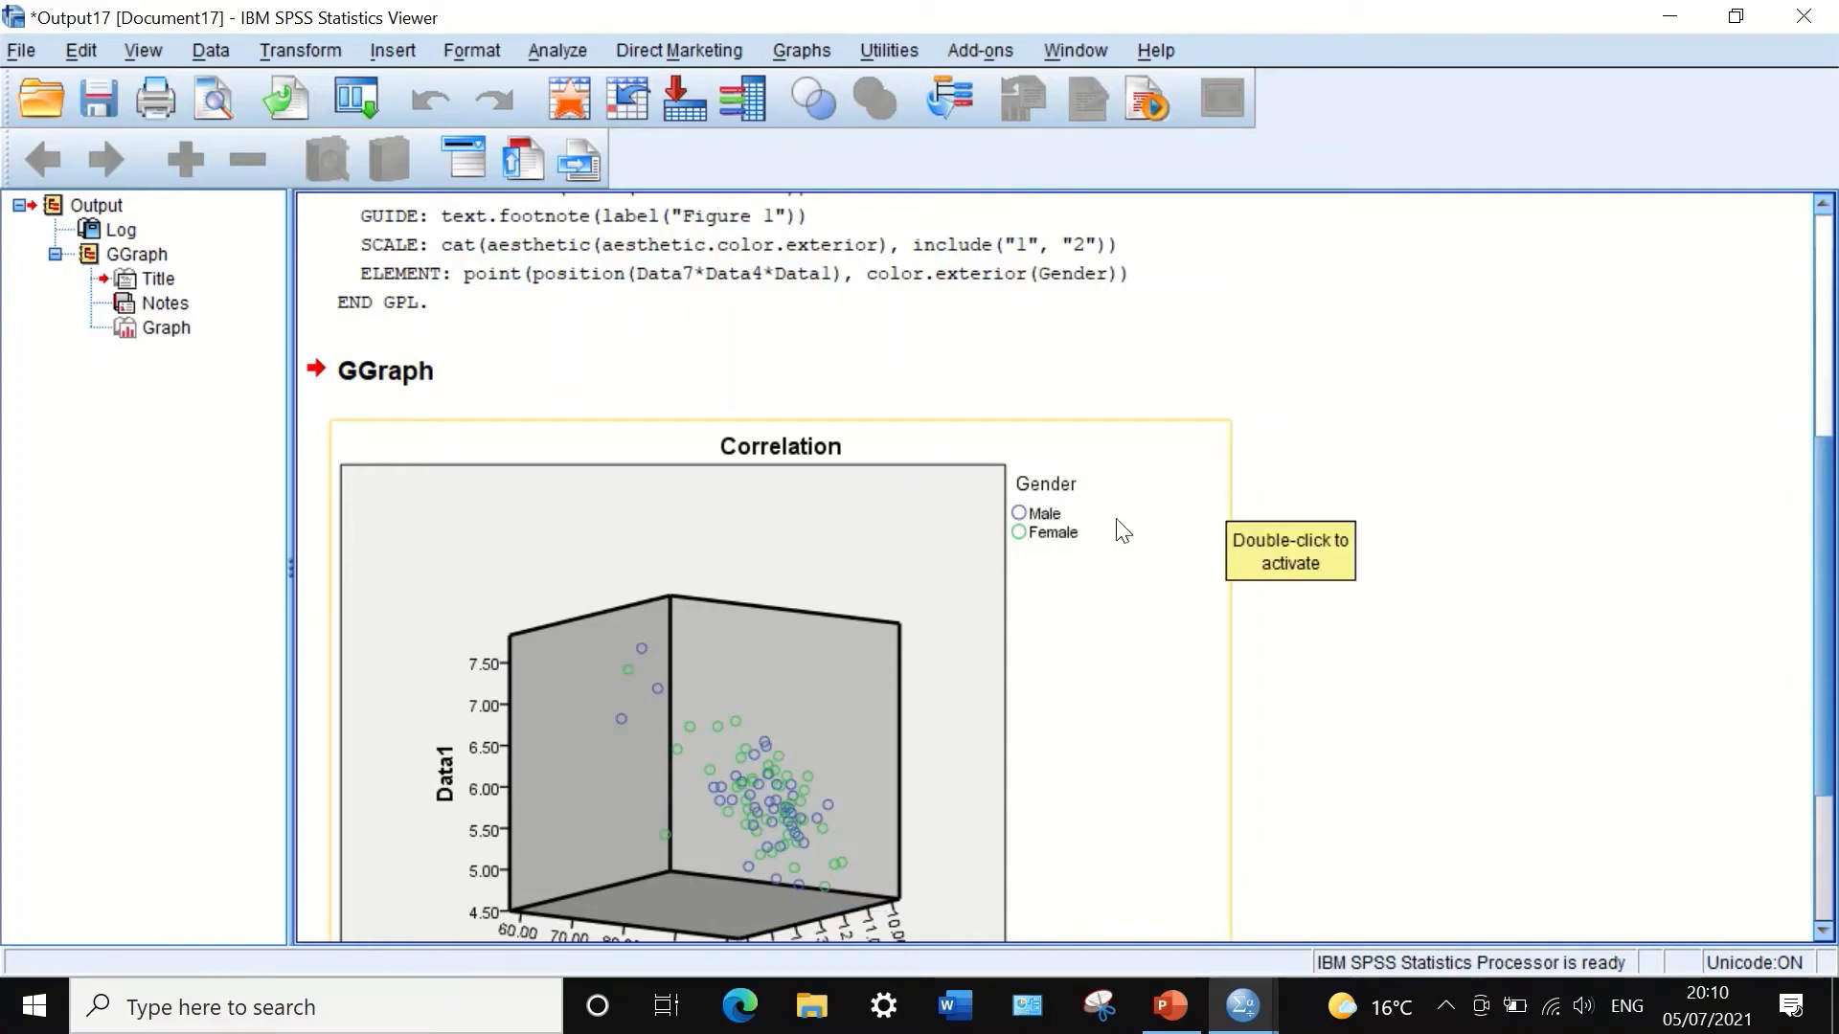
scroll(1045, 618, "down", 2)
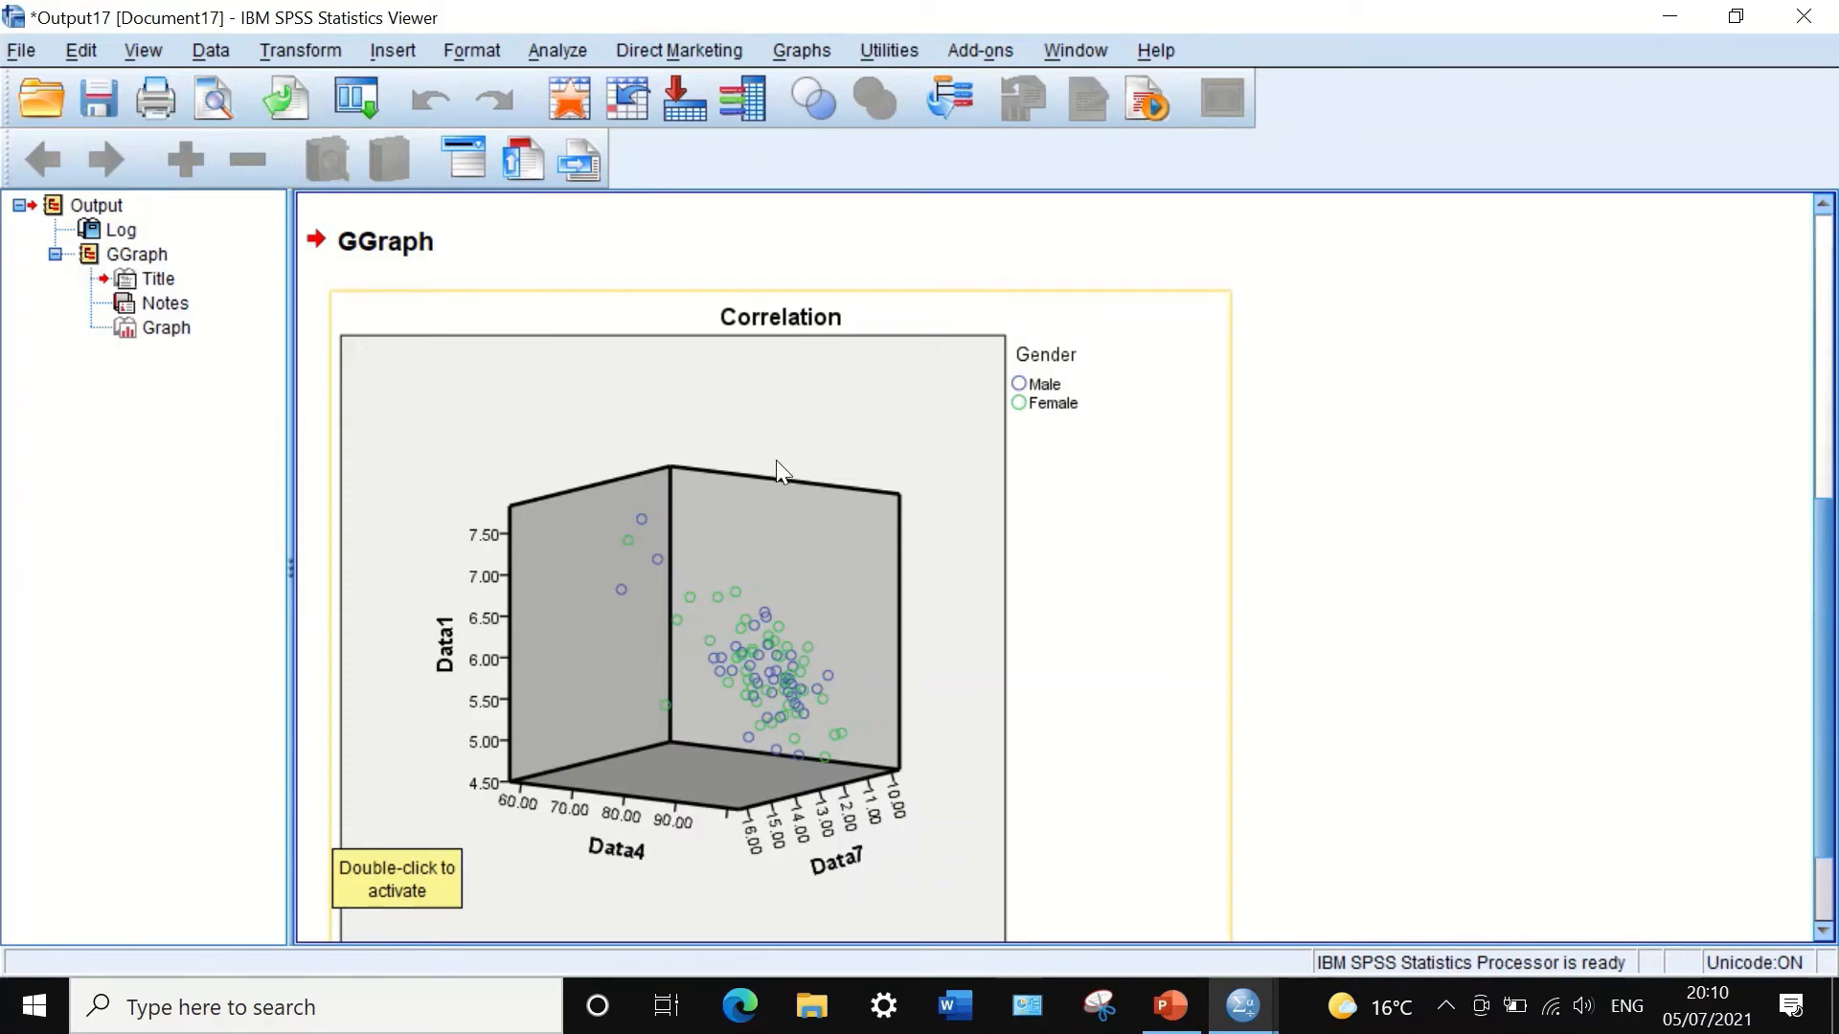
Step: Open the scatterplot for editing and fill the chart's plot background with white (255, 255, 255)
double_click(775, 422)
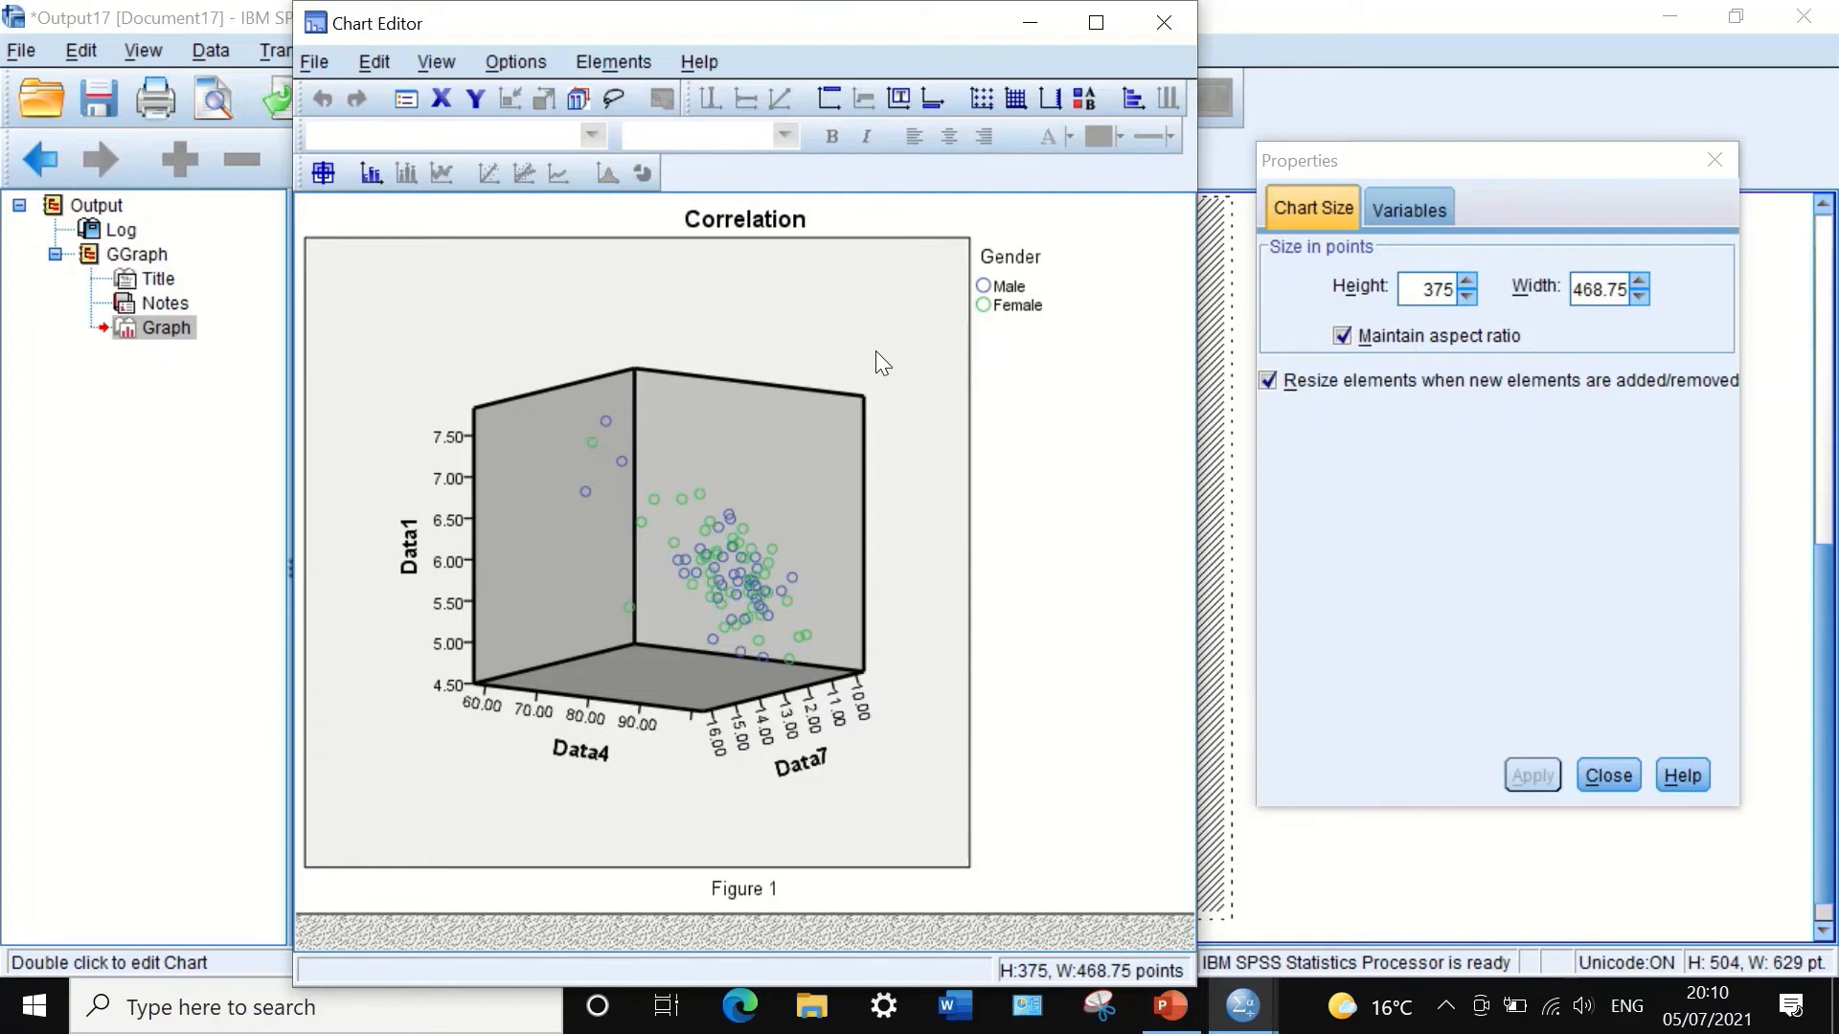
left_click(744, 291)
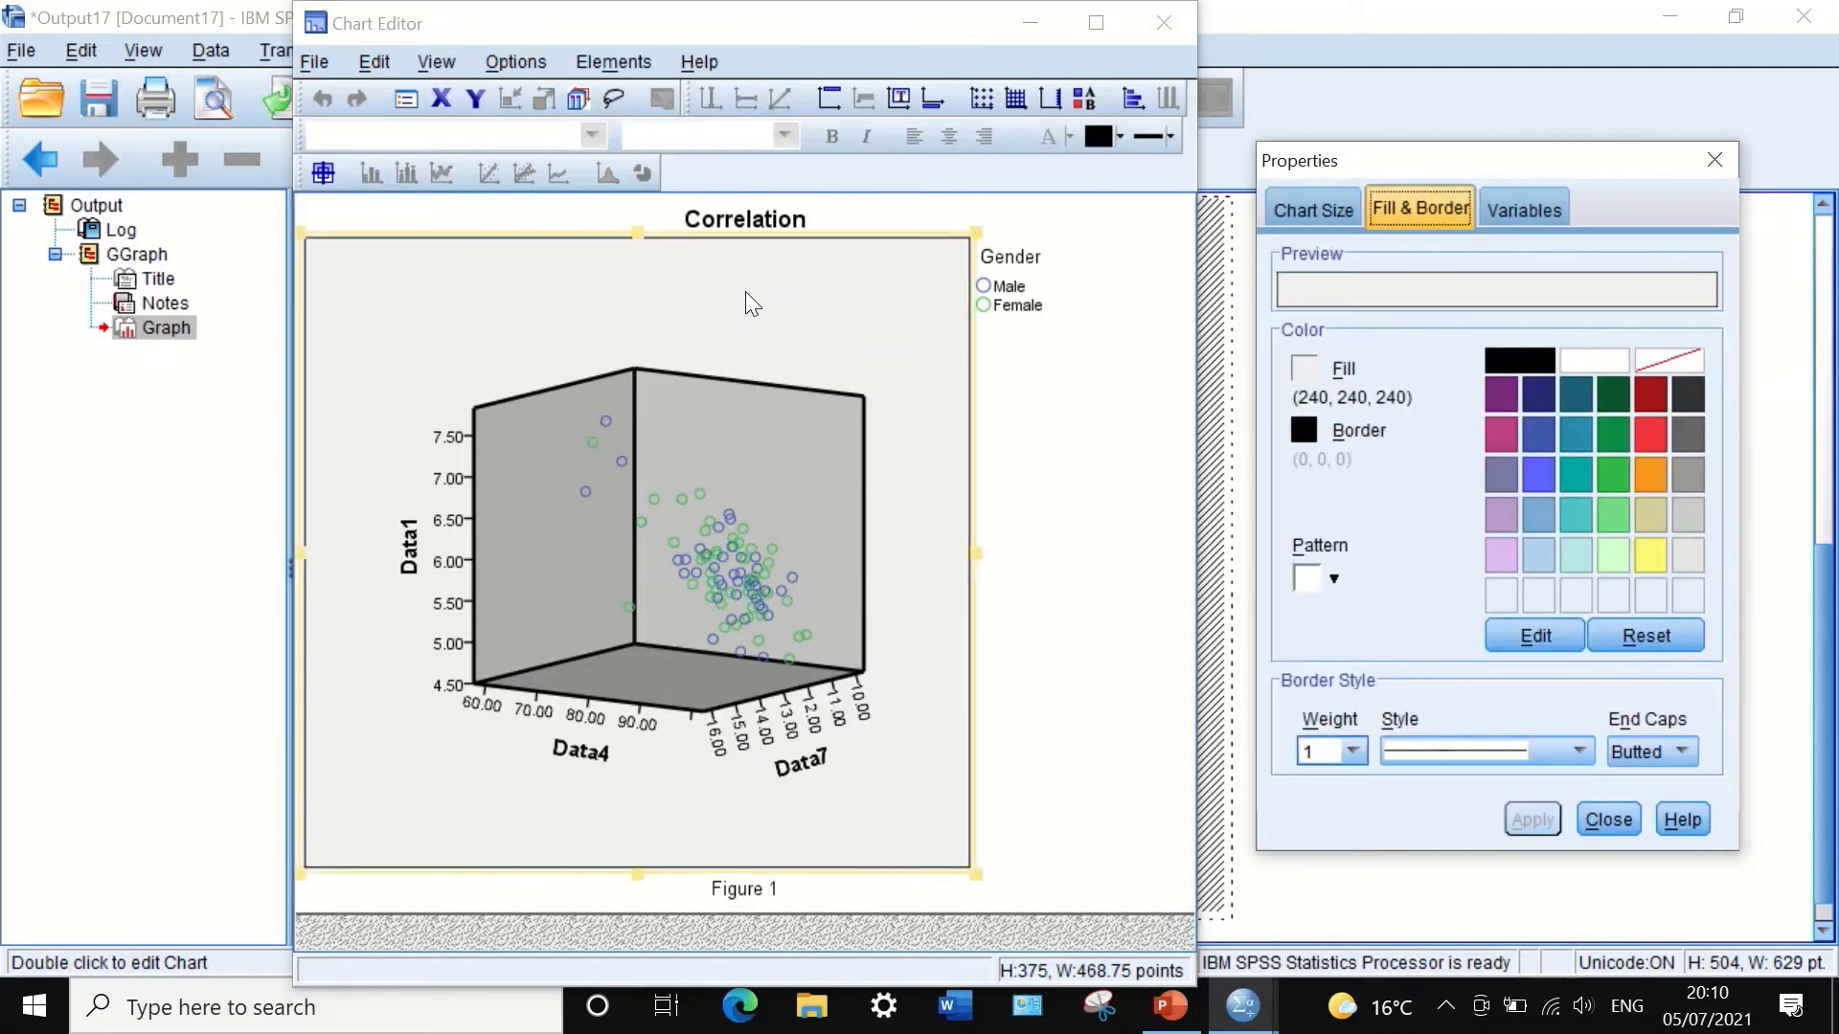
left_click(1590, 357)
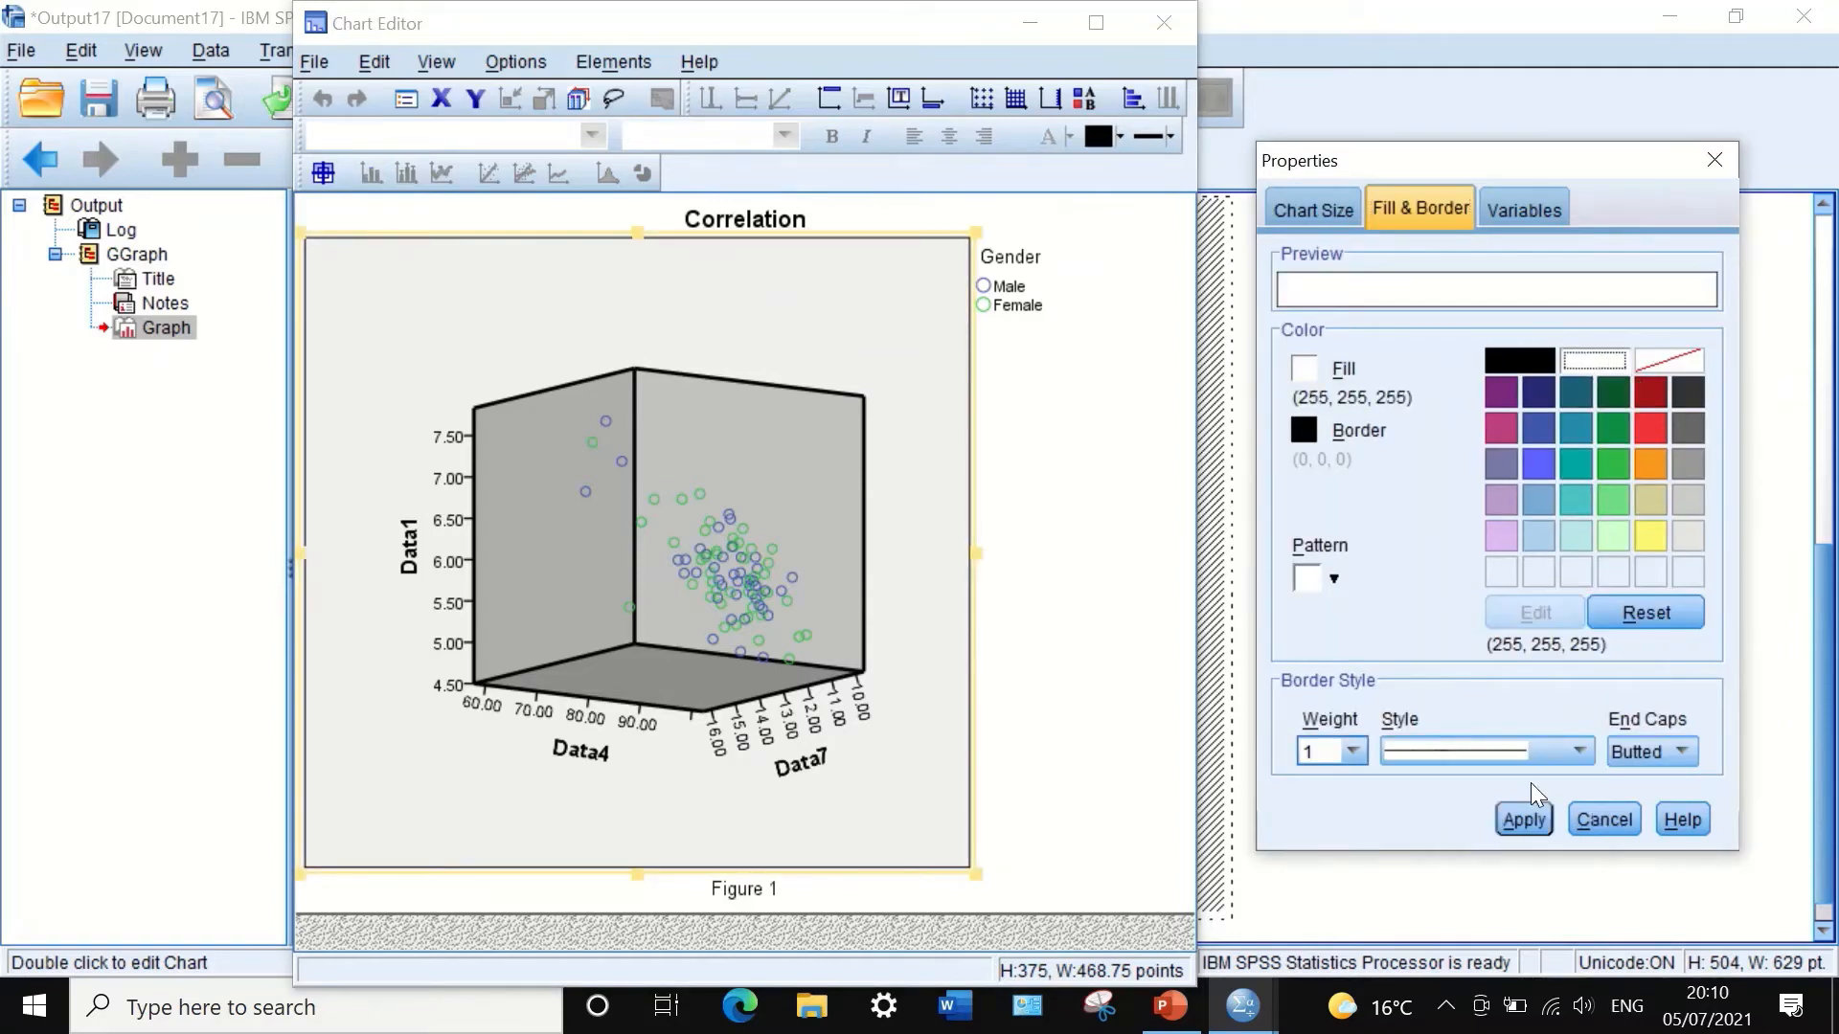
left_click(1524, 819)
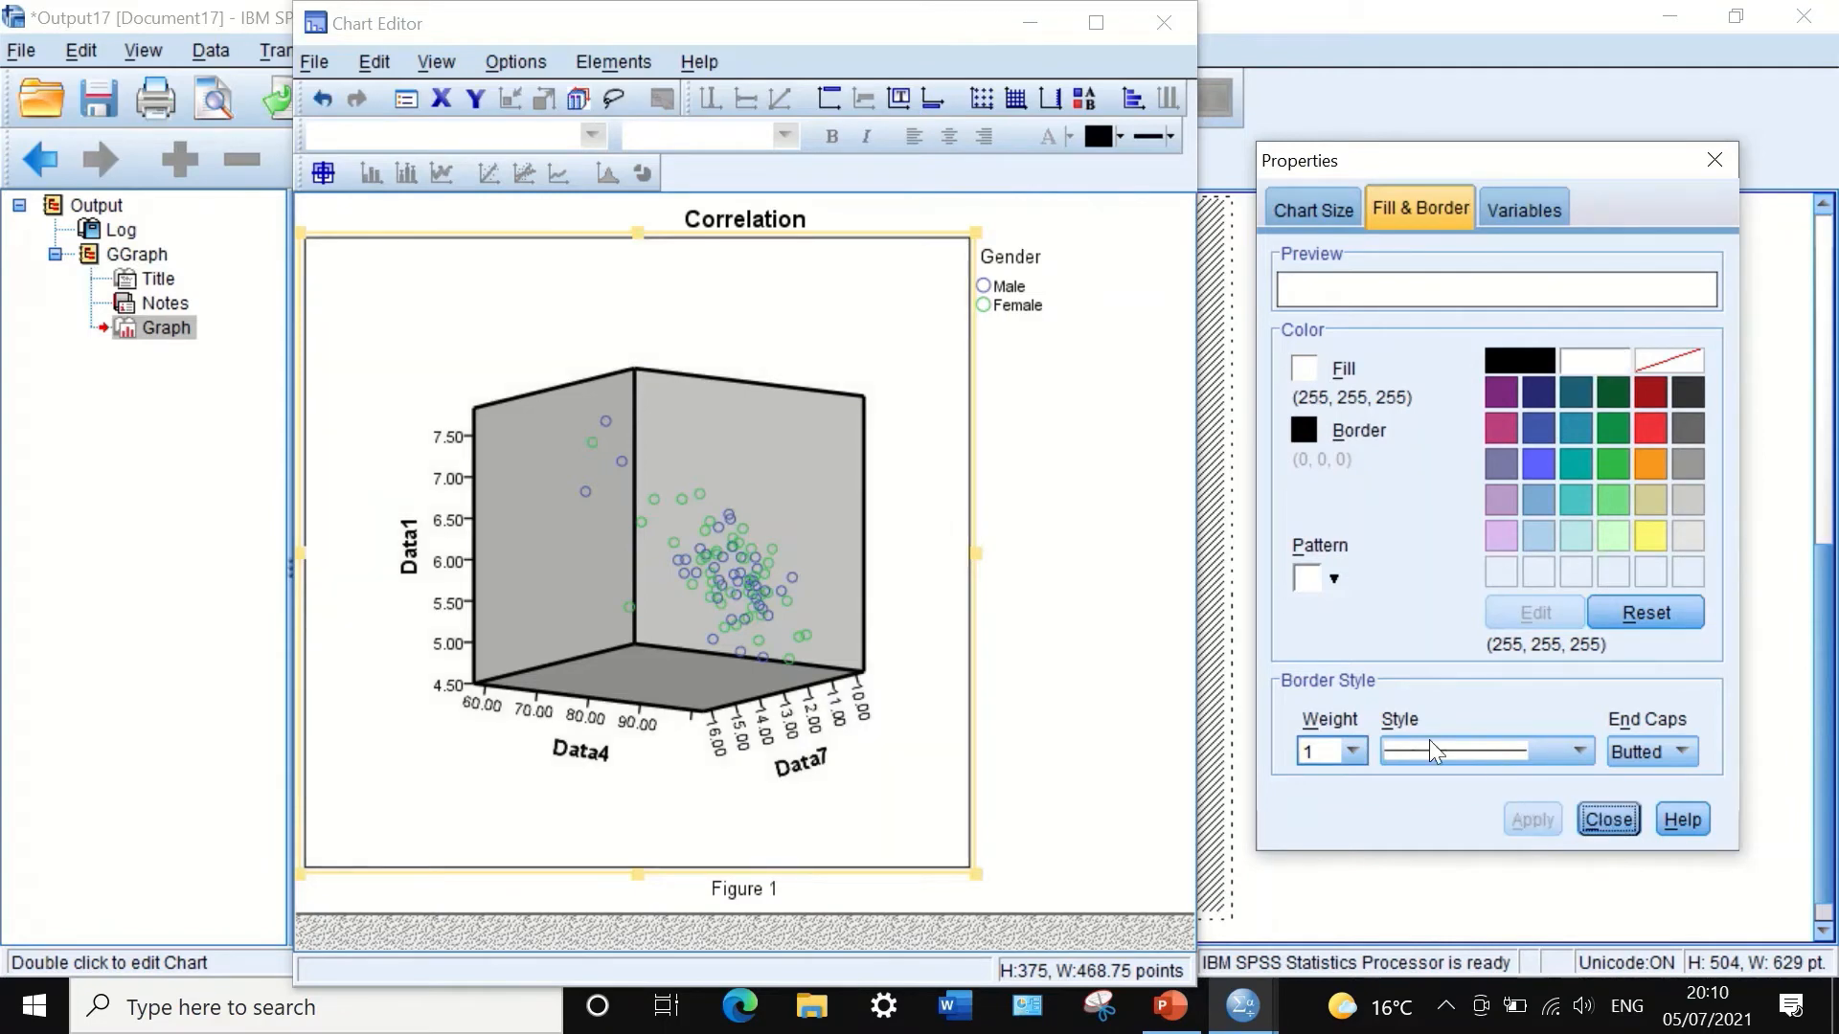
Step: Fill the two walls and the floor of the 3-D plot box with white and close the properties
left_click(749, 482)
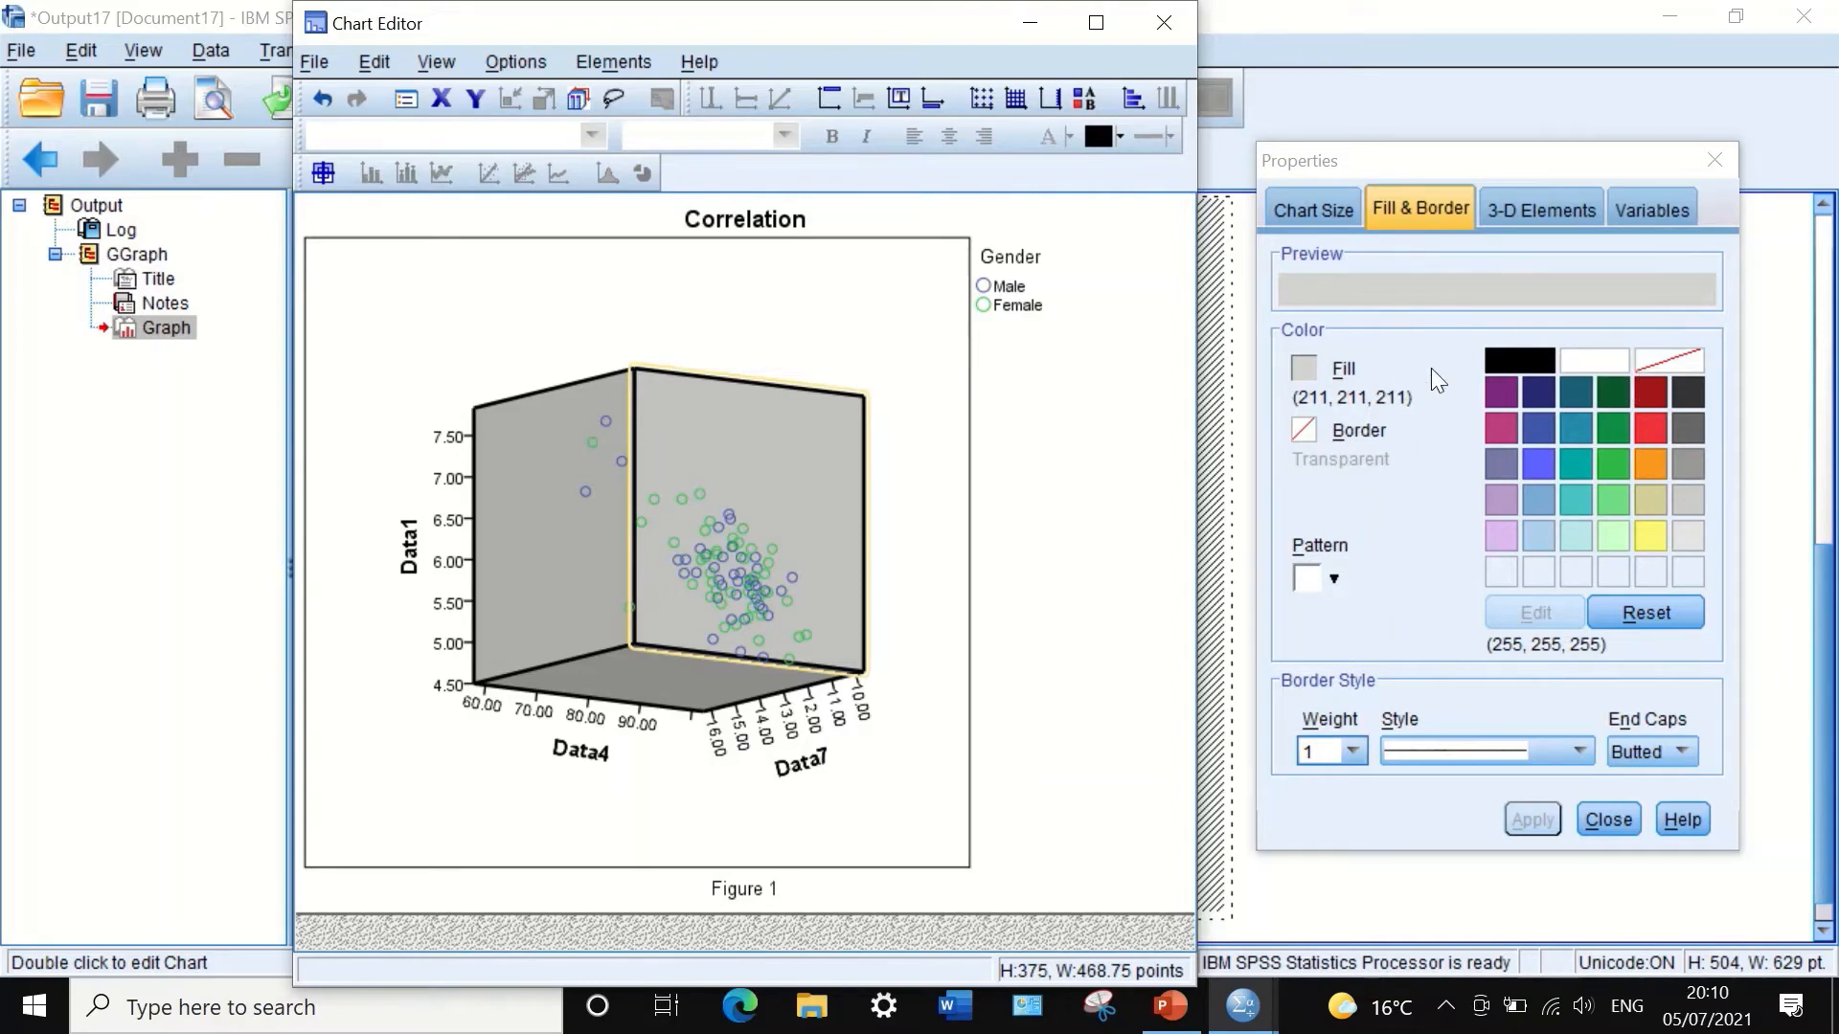
left_click(1605, 358)
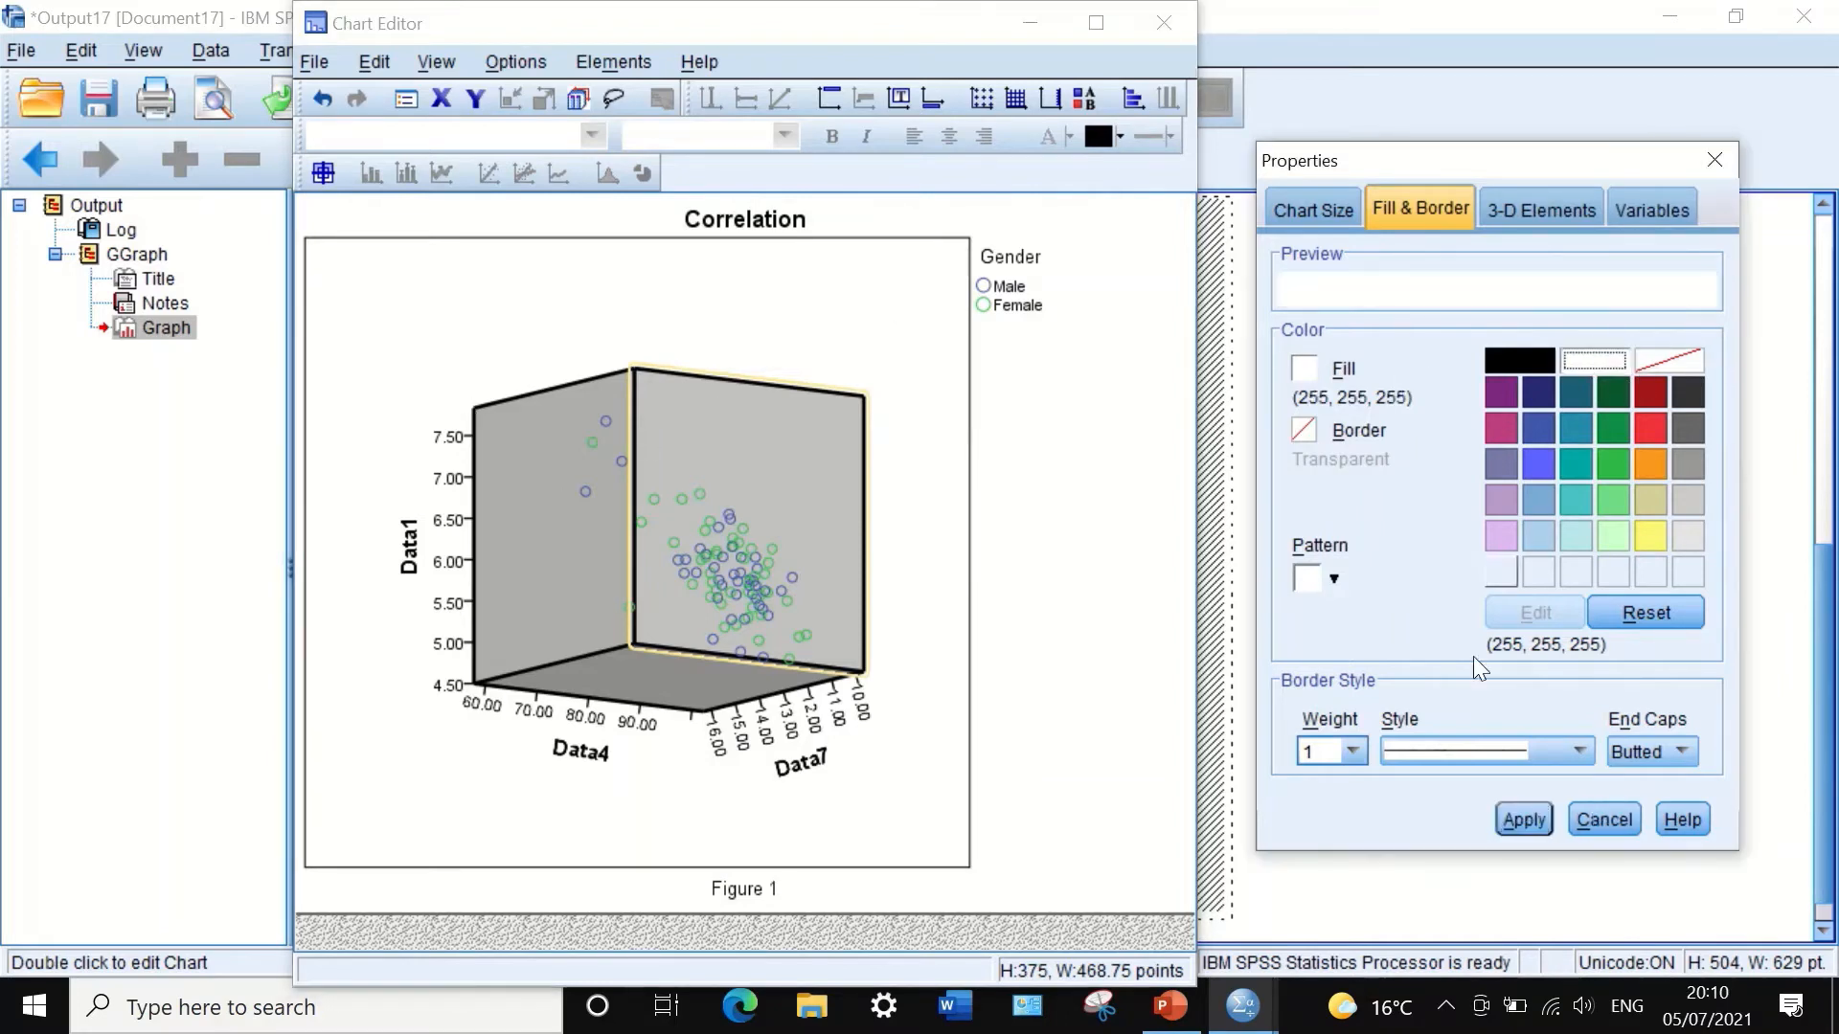
left_click(1521, 815)
left_click(547, 563)
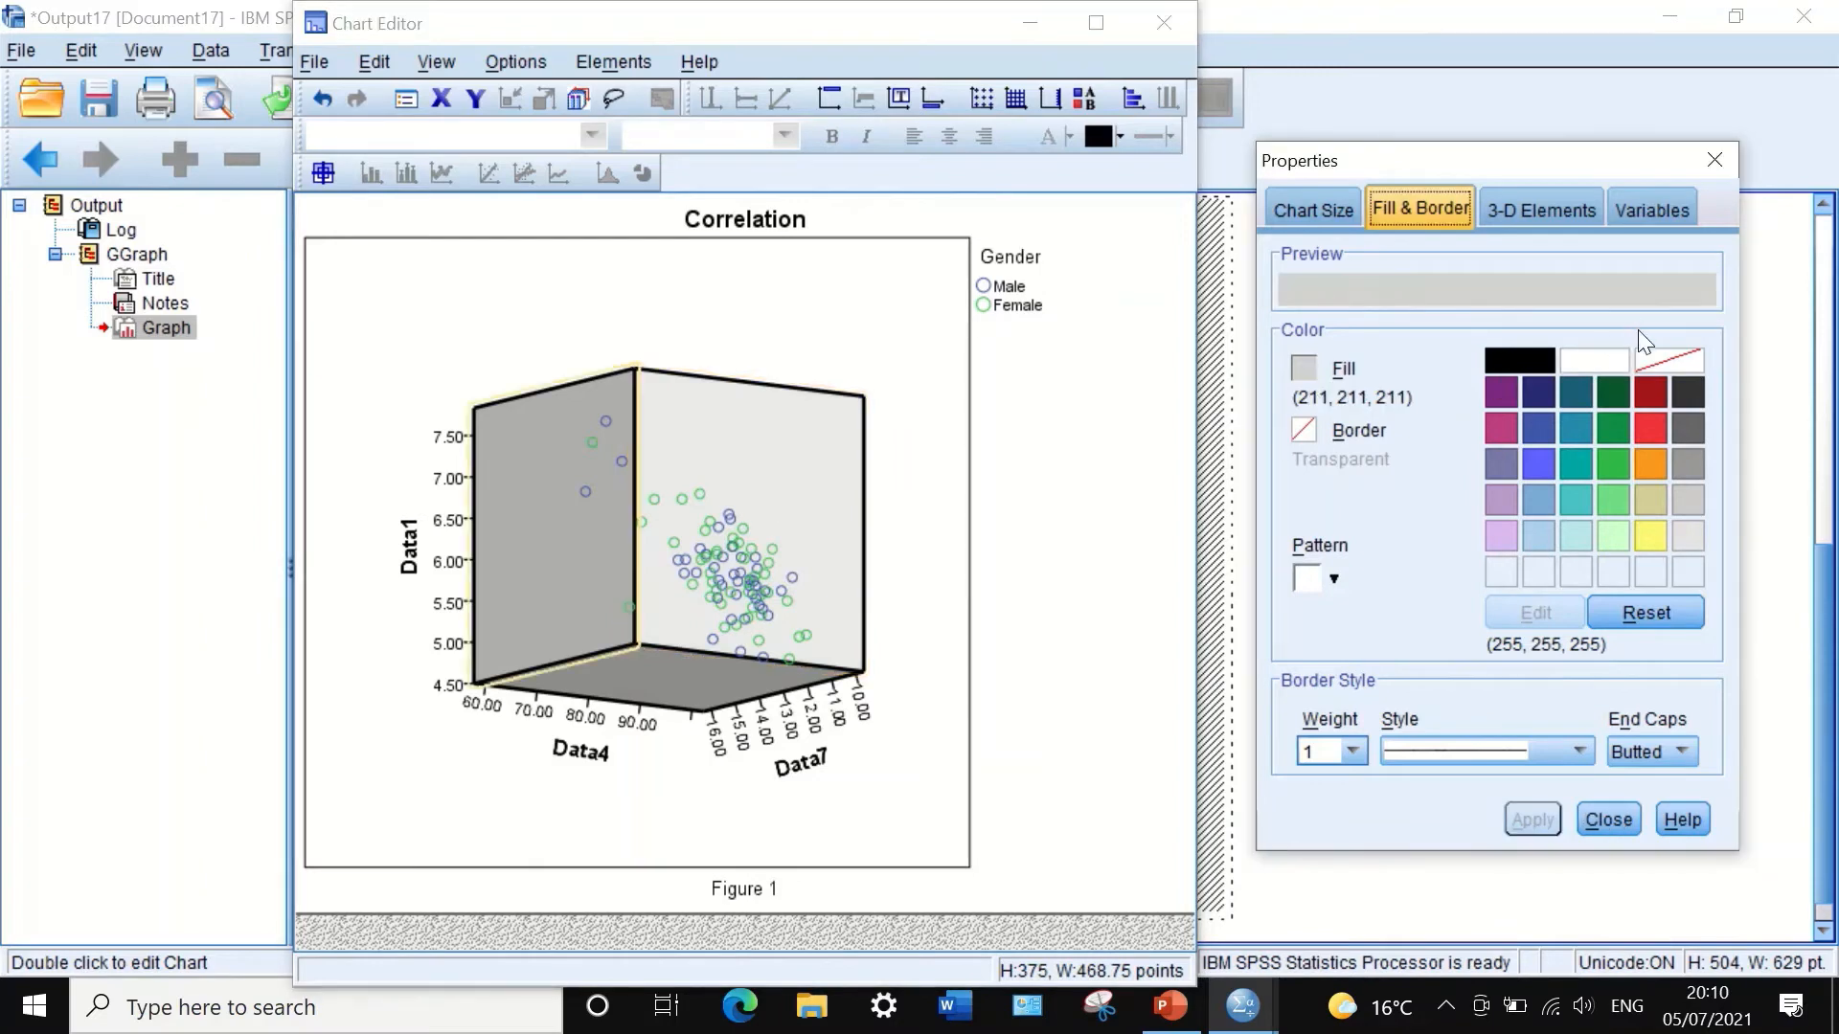
left_click(1589, 356)
left_click(1513, 816)
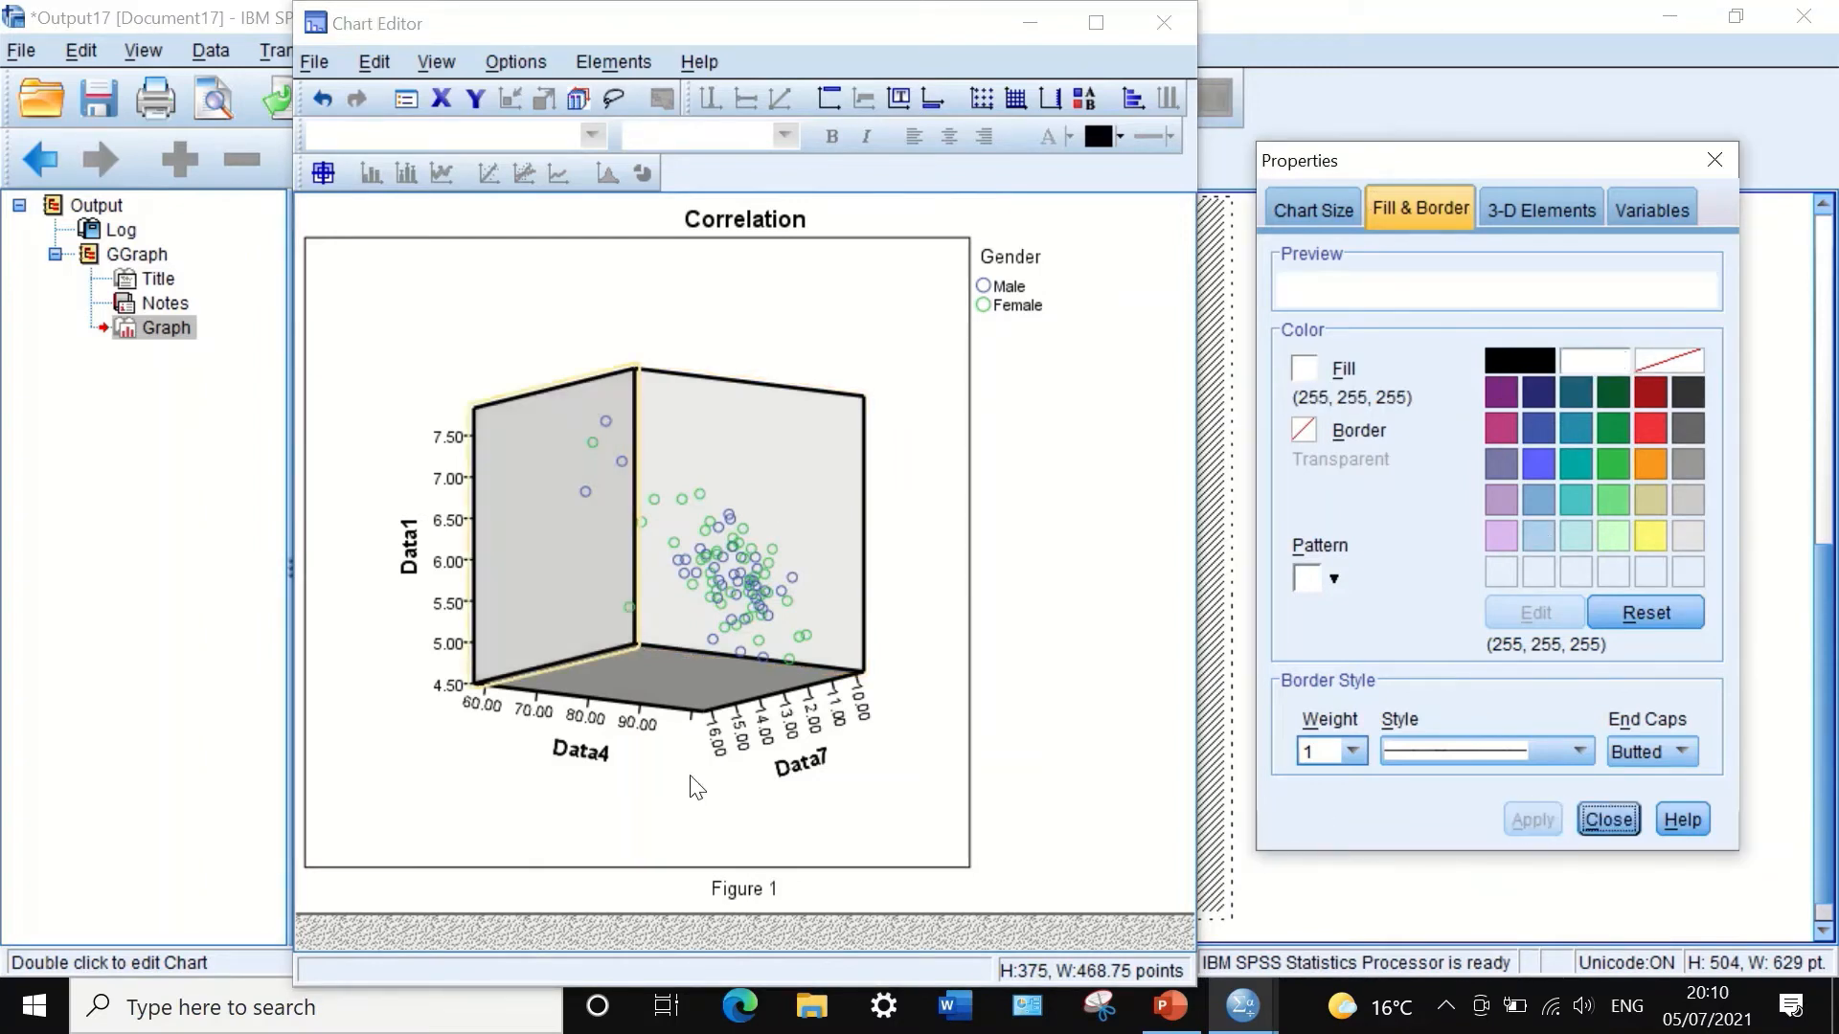
left_click(724, 670)
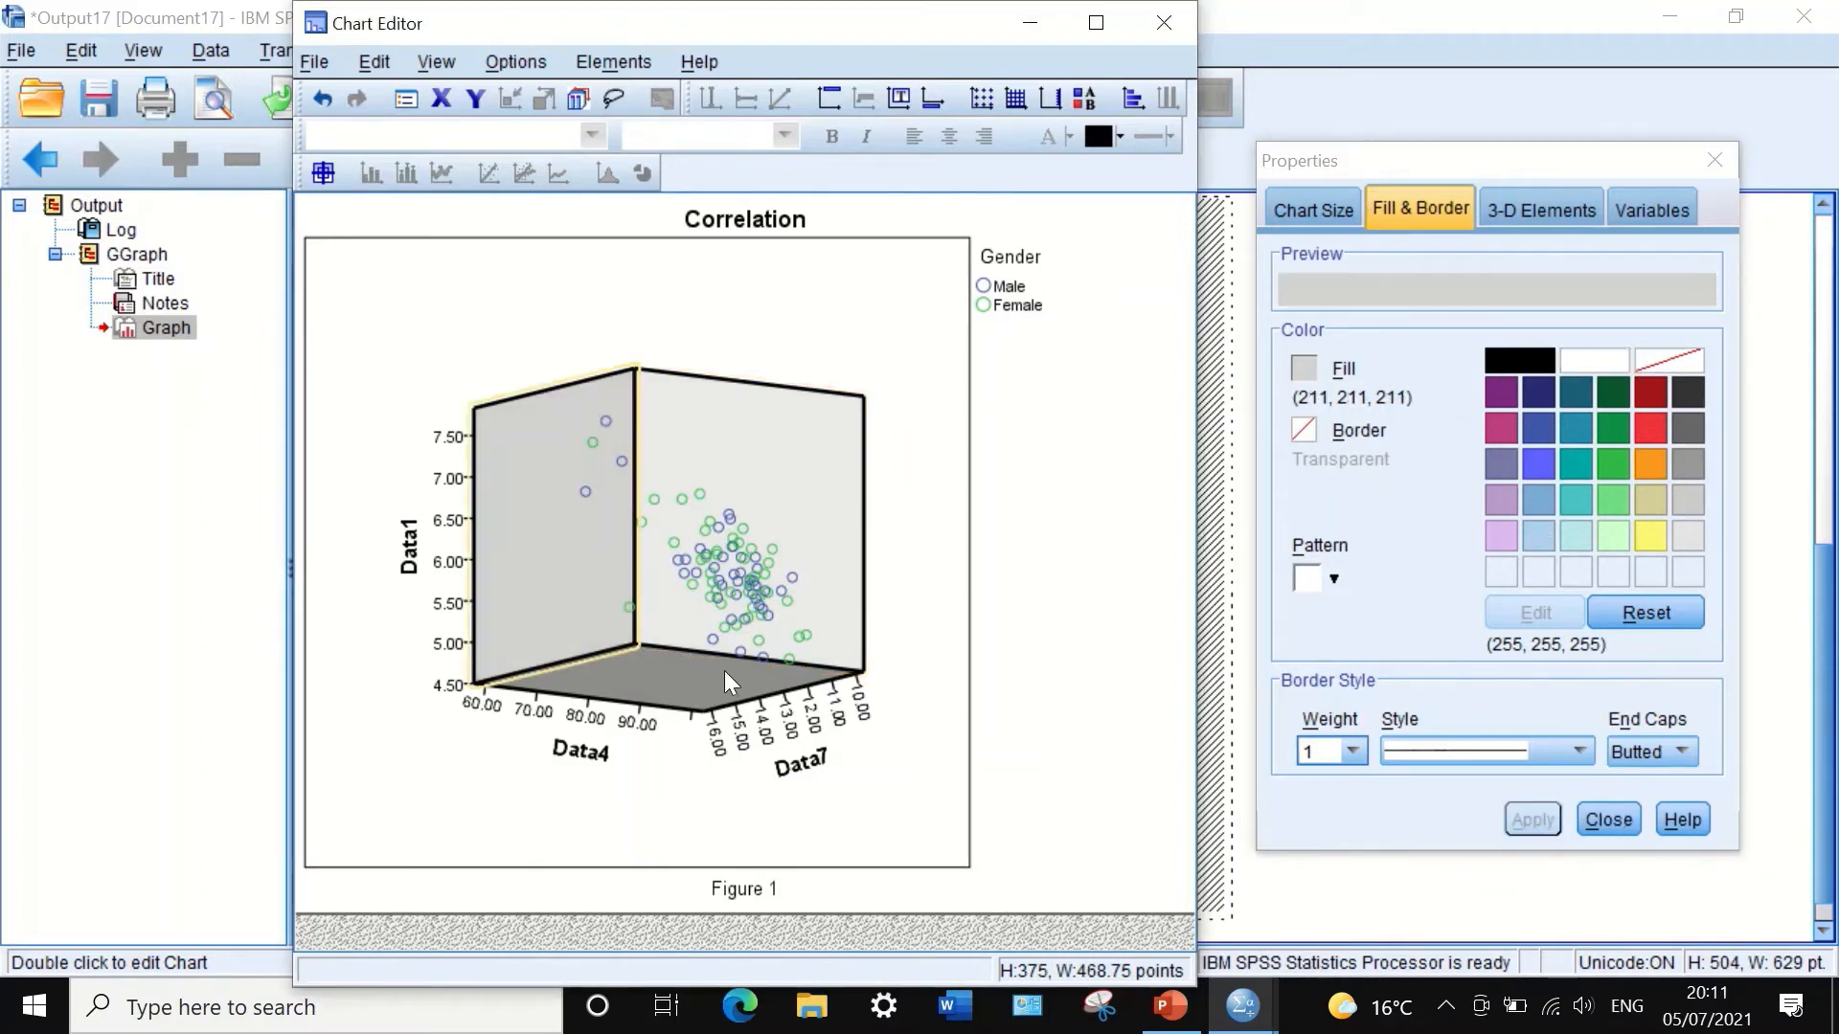
left_click(1592, 366)
left_click(1519, 822)
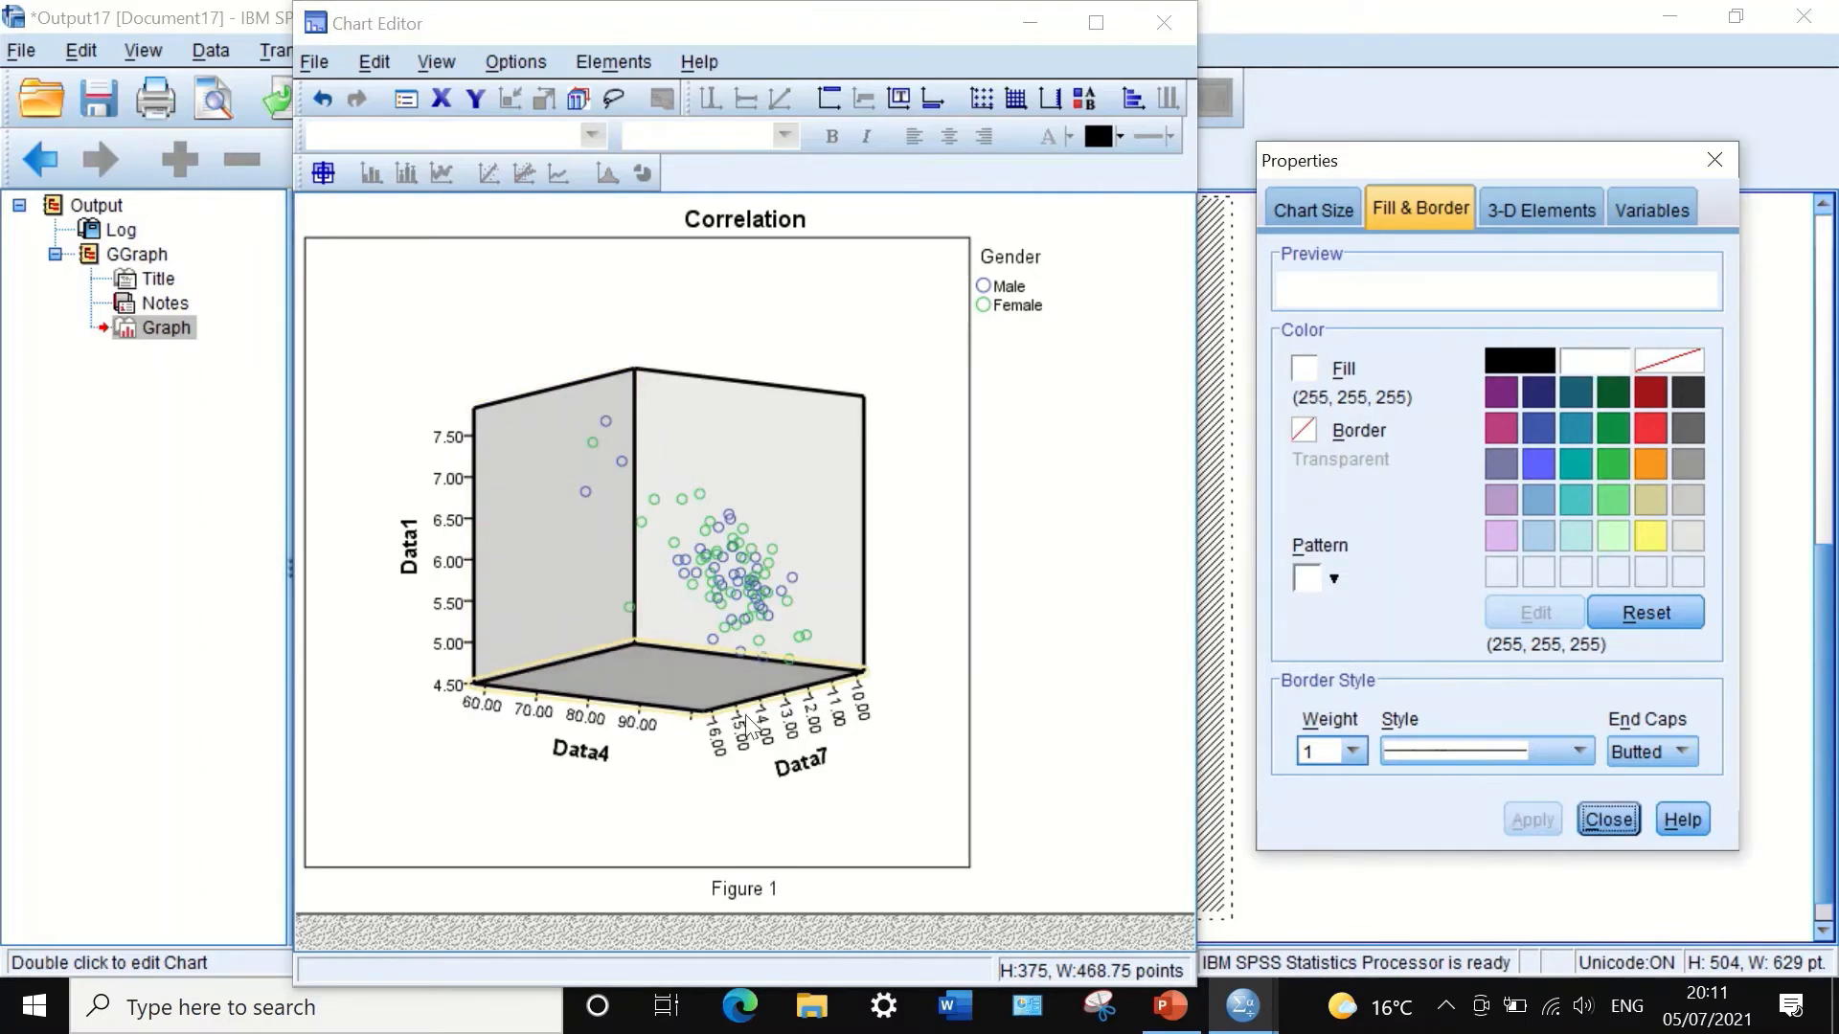
left_click(1610, 820)
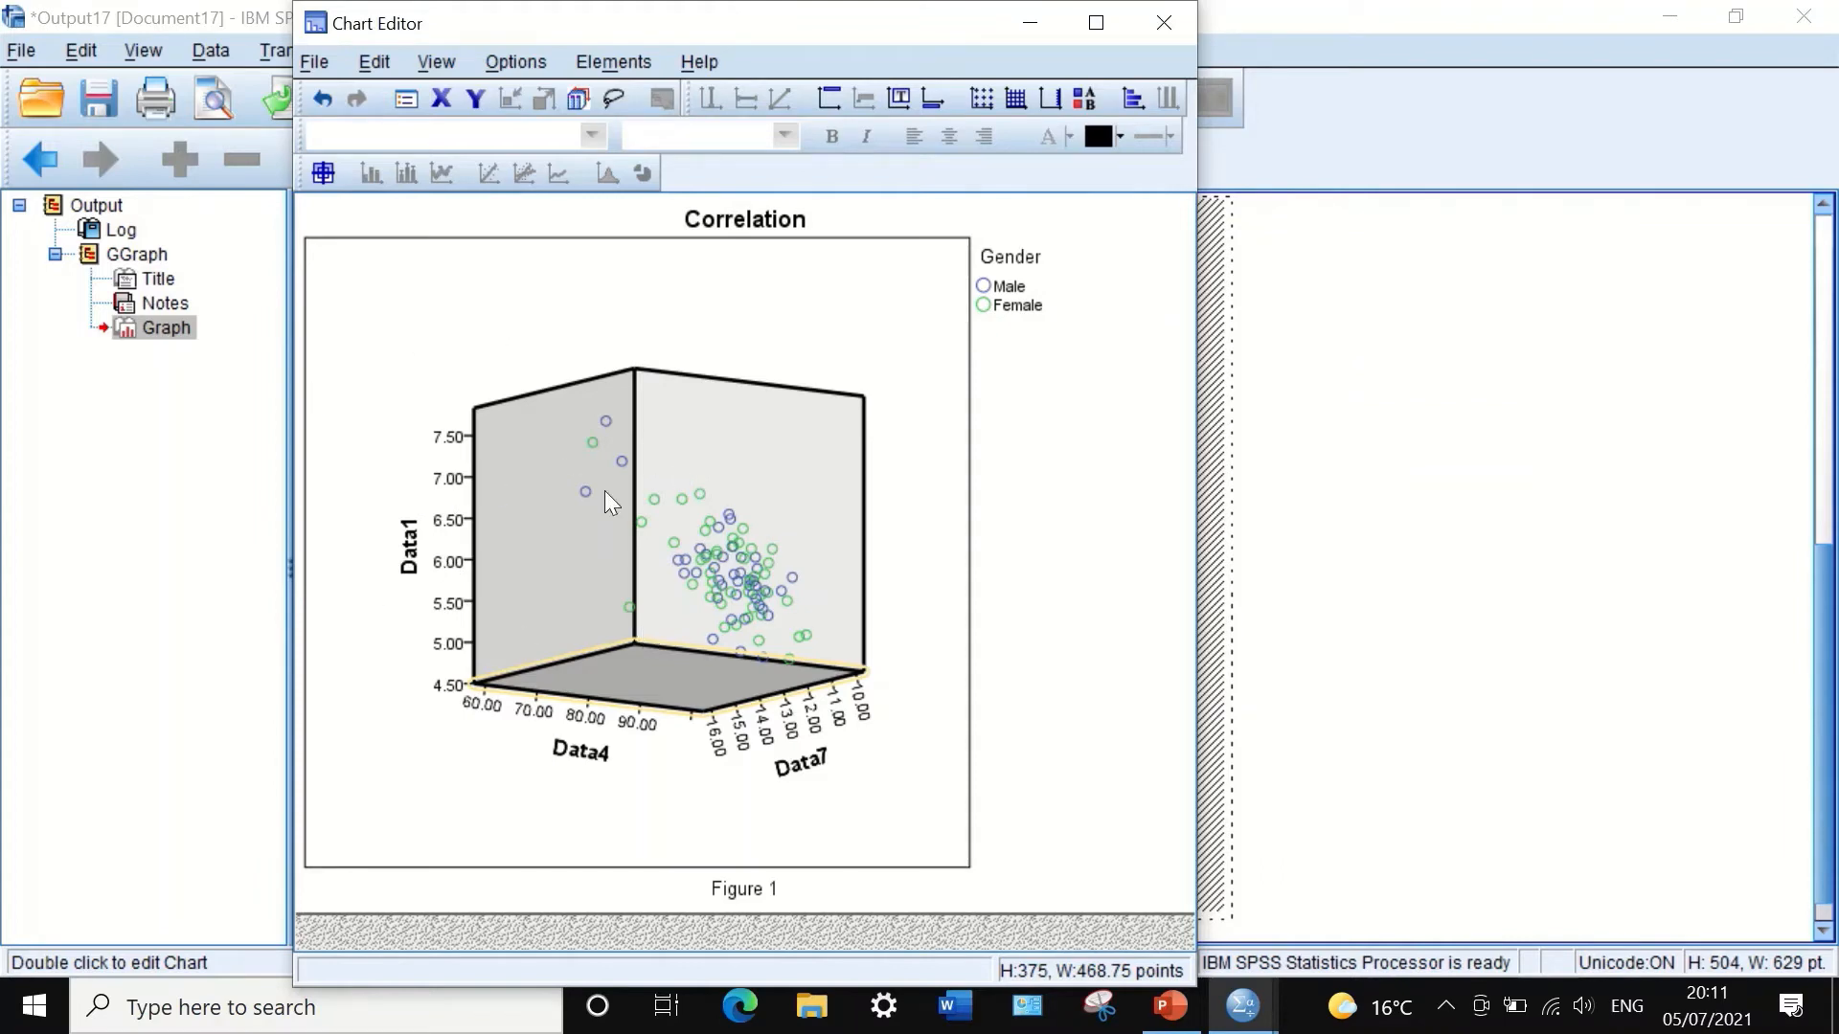
left_click(412, 553)
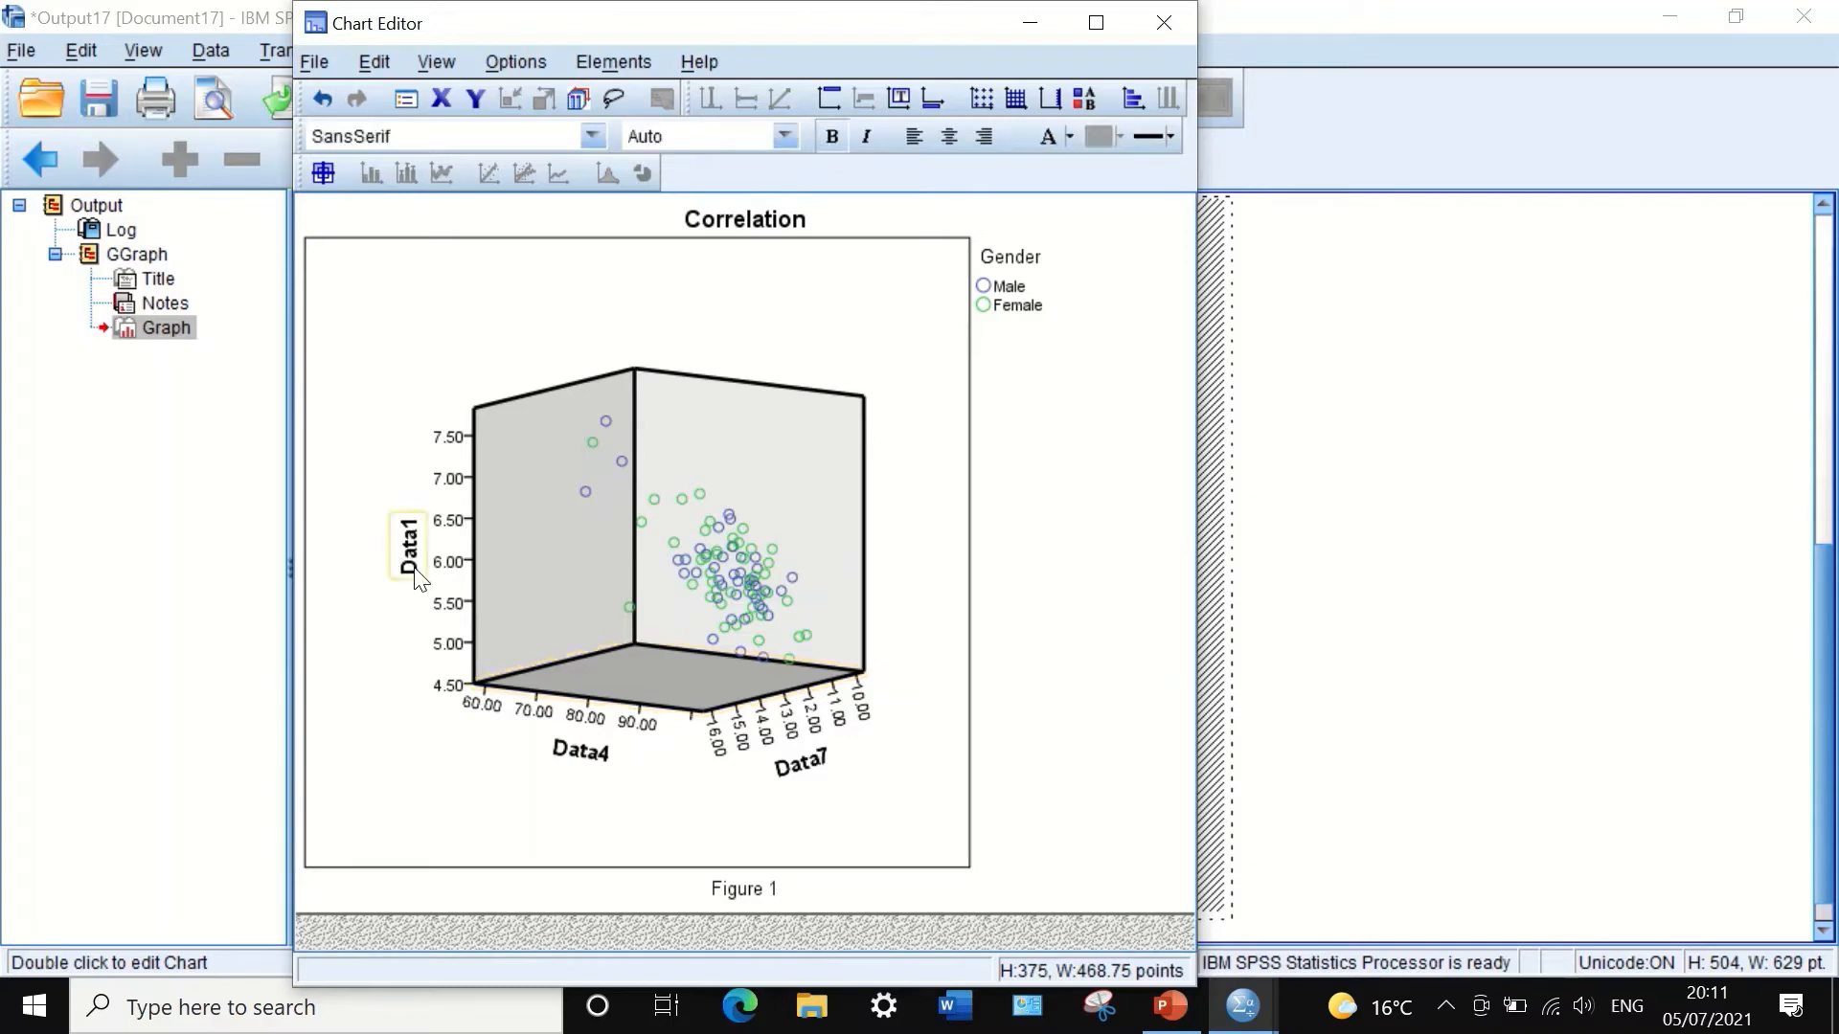
left_click(417, 572)
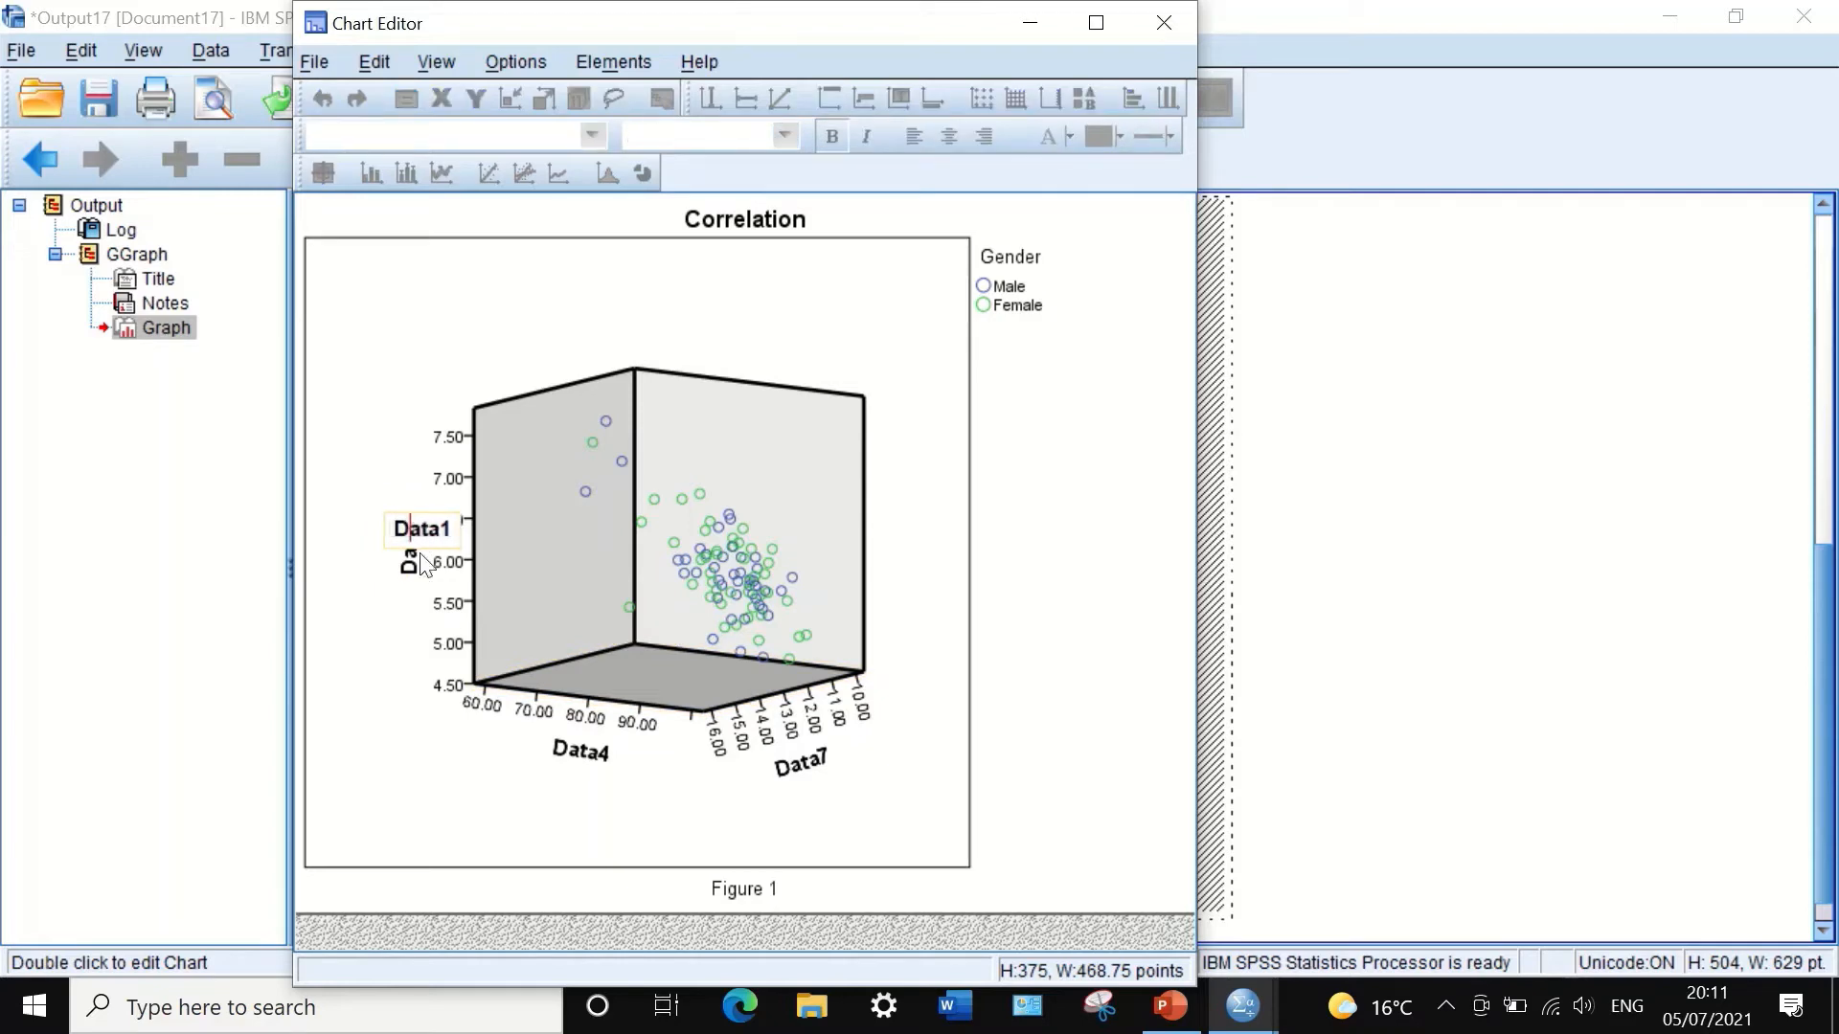
left_click(400, 599)
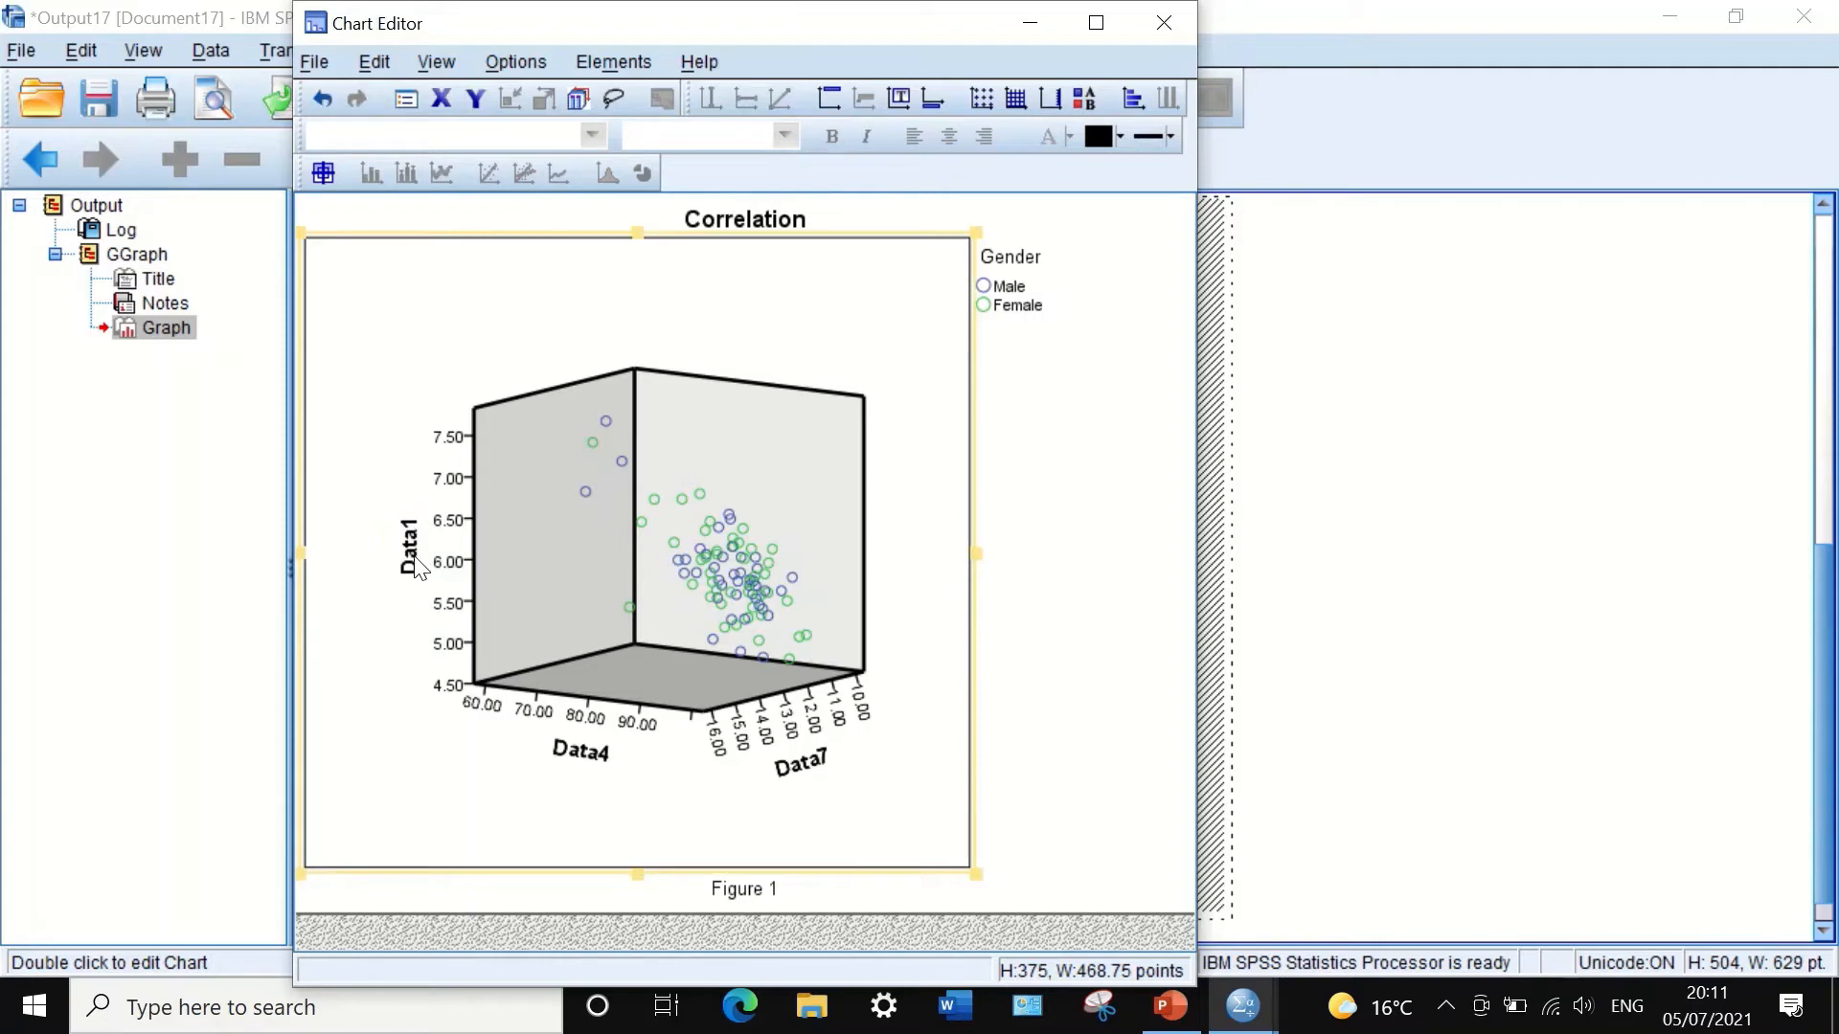
Step: Format the Data1 axis title with preferred size 14 and magenta text color (187, 63, 127), then close its properties
double_click(417, 565)
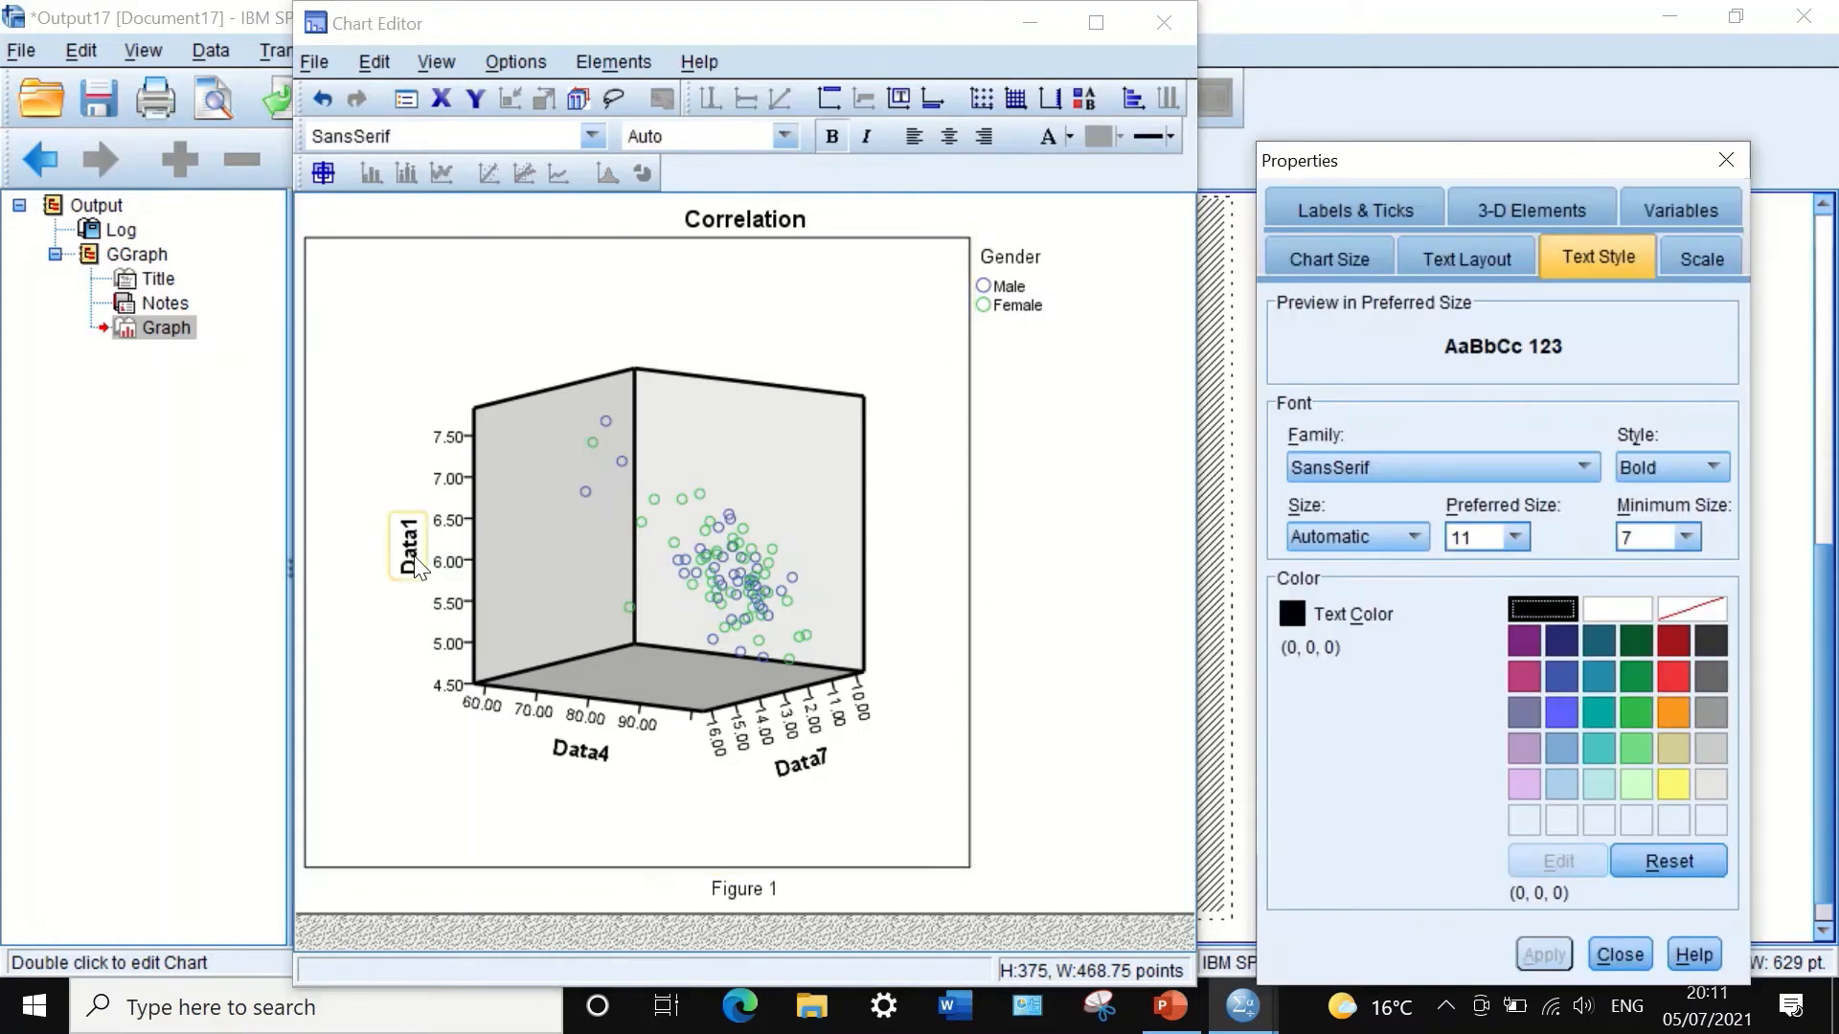
left_click(1513, 536)
left_click(1469, 608)
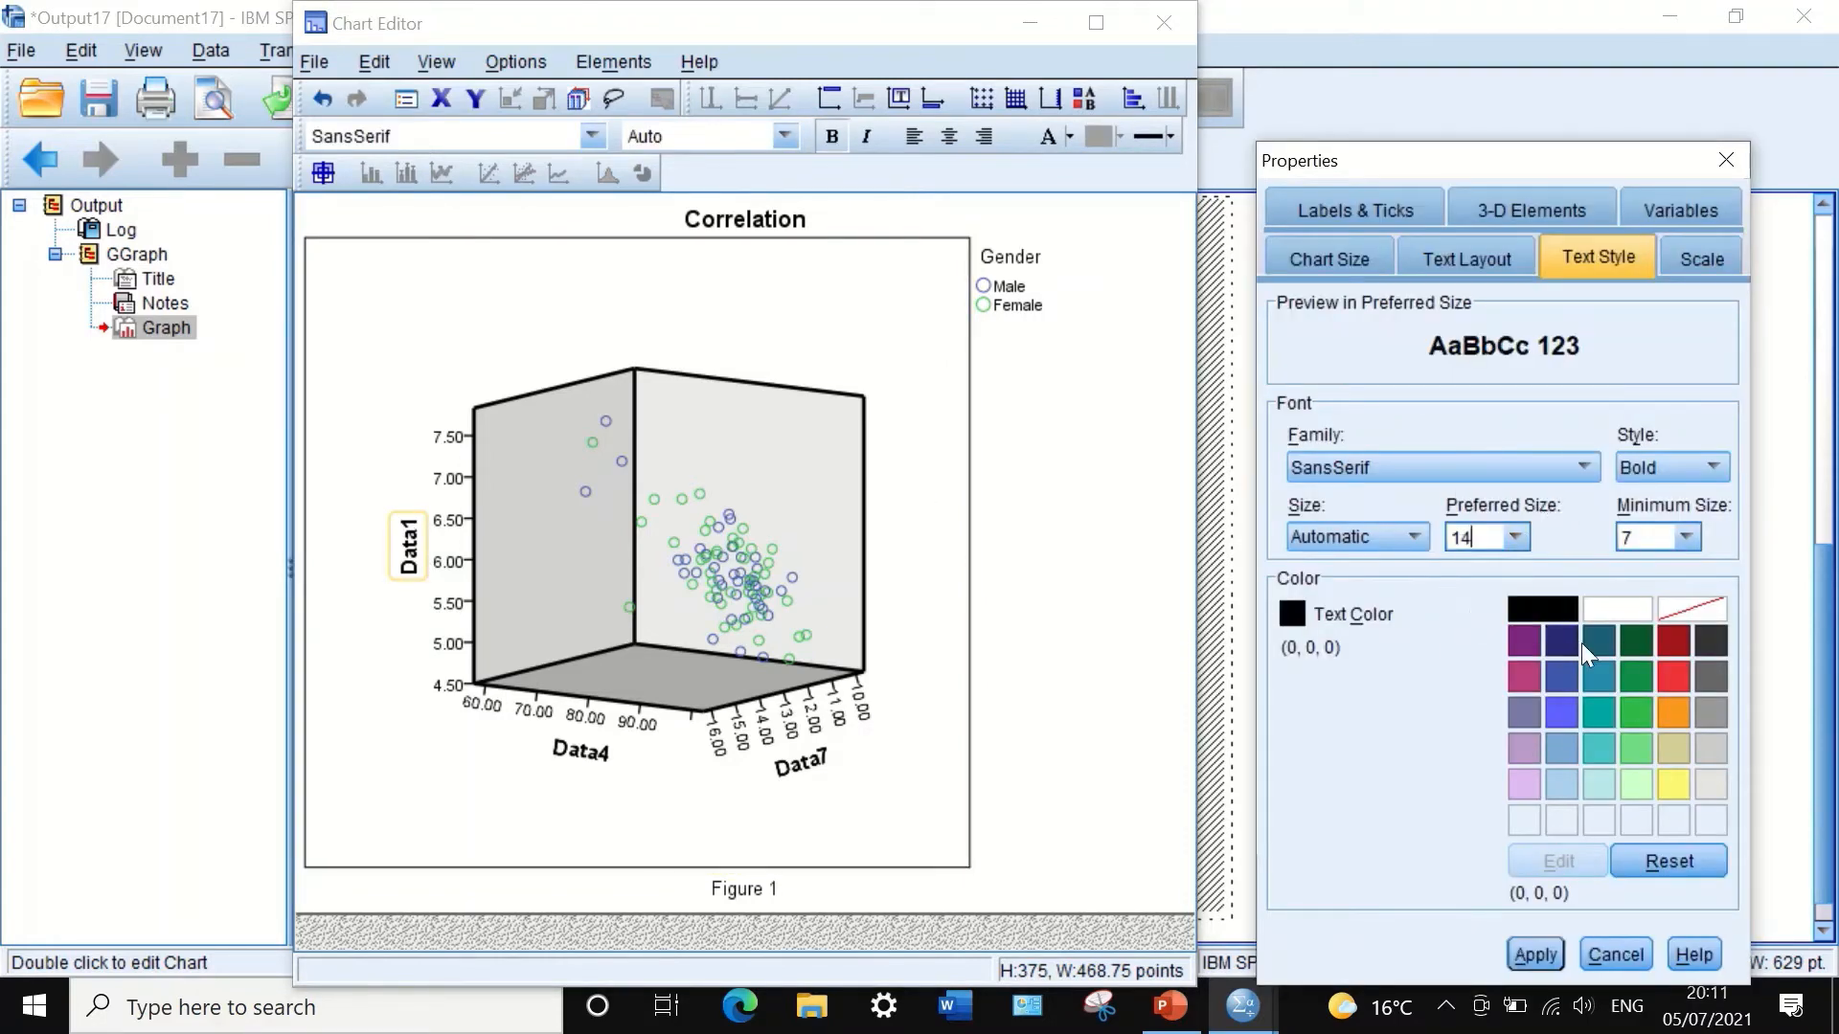
left_click(1524, 684)
left_click(1532, 953)
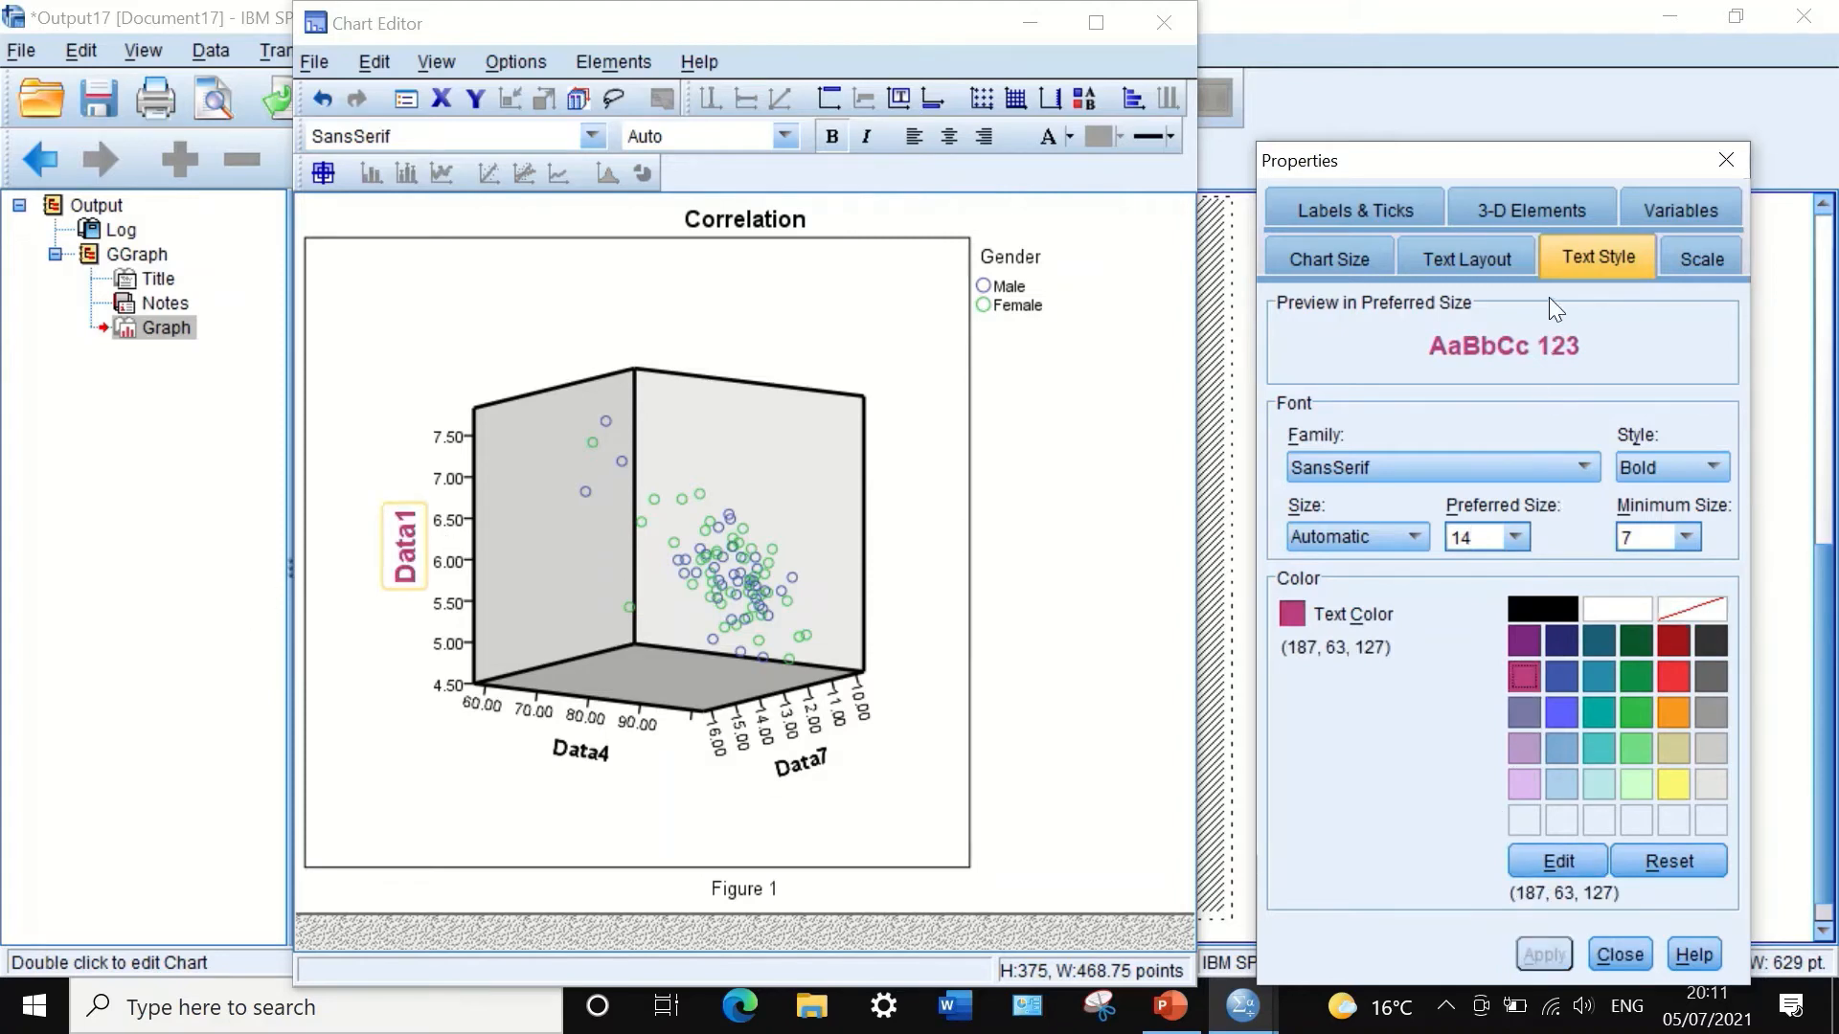
left_click(1699, 257)
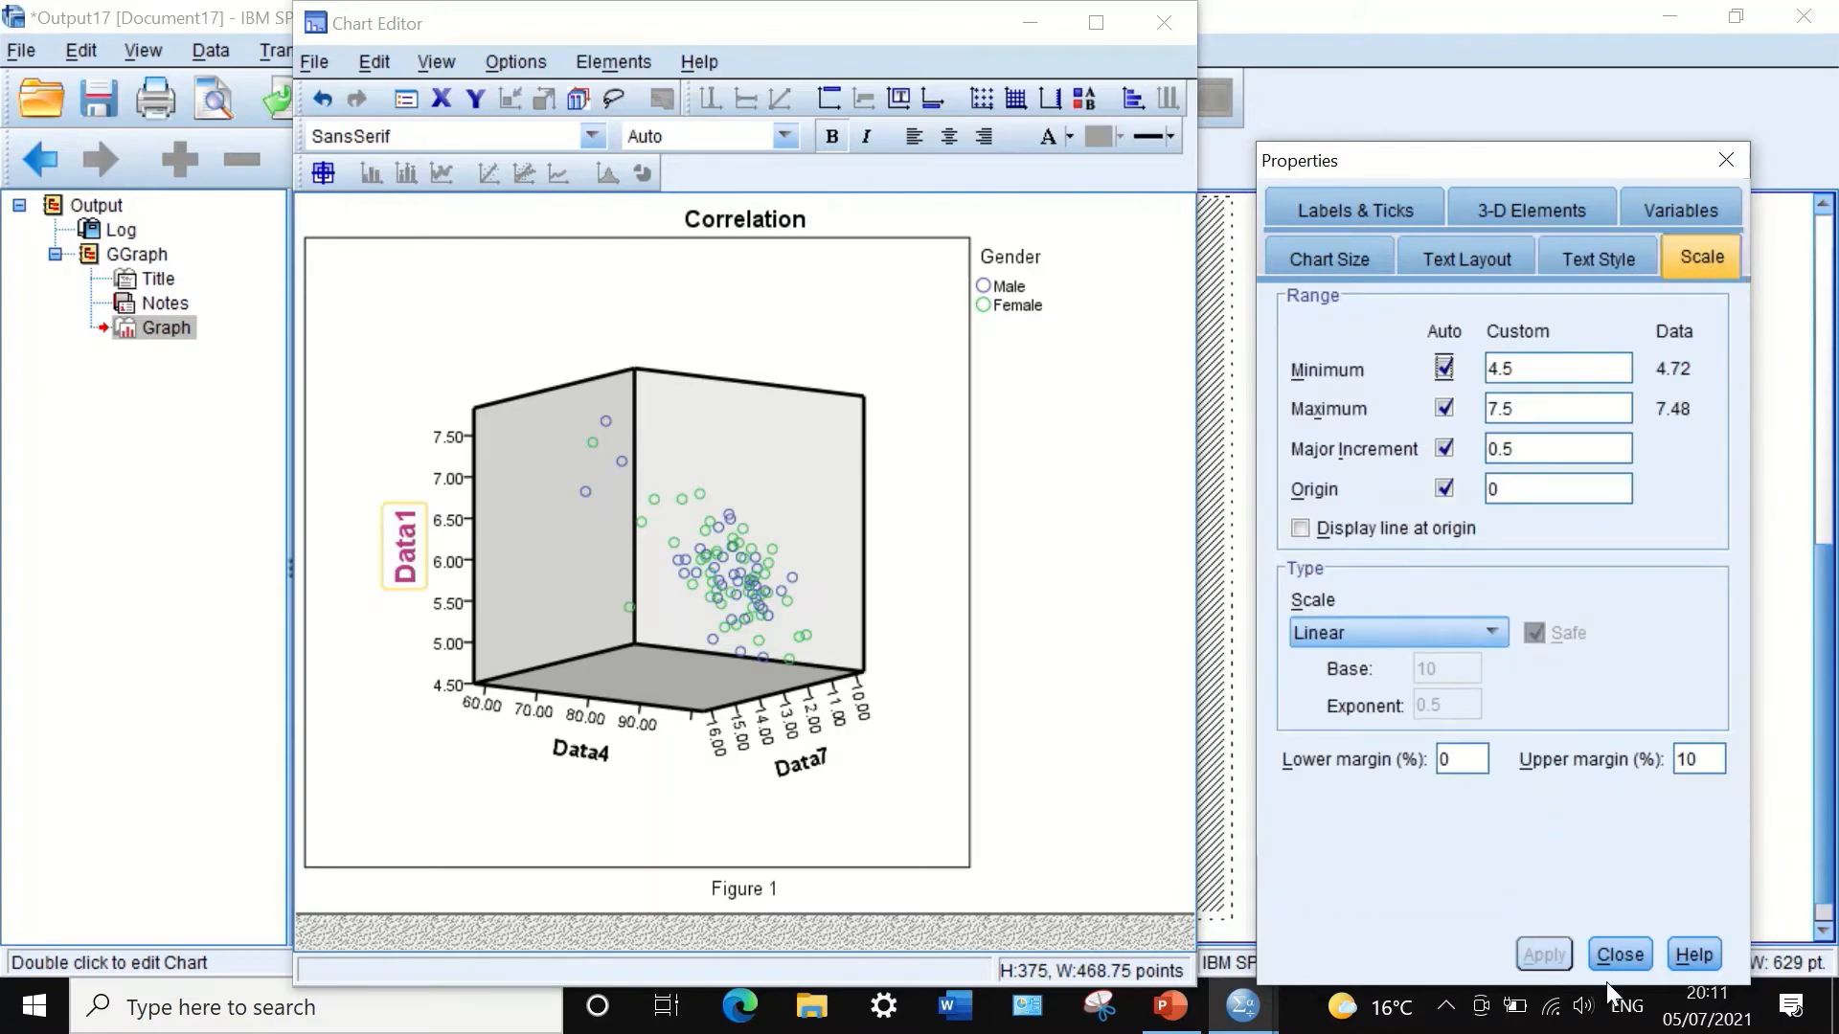
left_click(1620, 955)
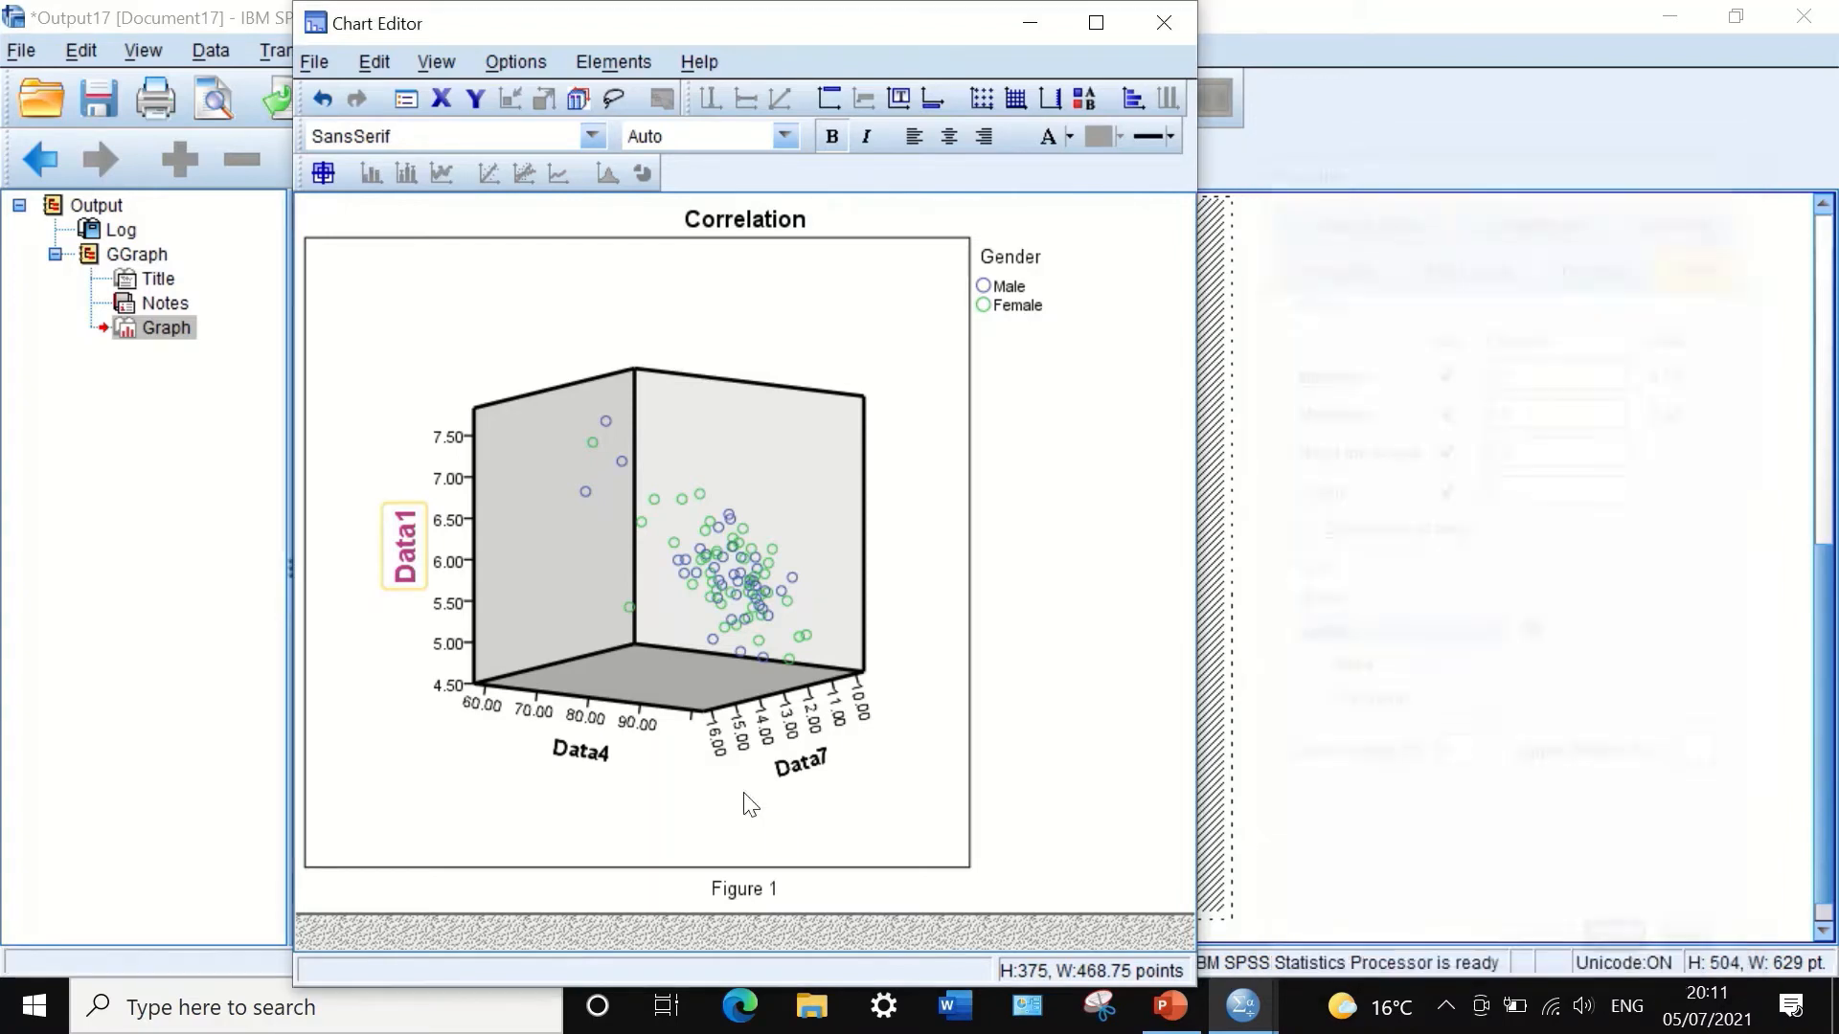
Step: Format the Data4 axis title with magenta text color (187, 63, 127) and preferred size 14
double_click(573, 754)
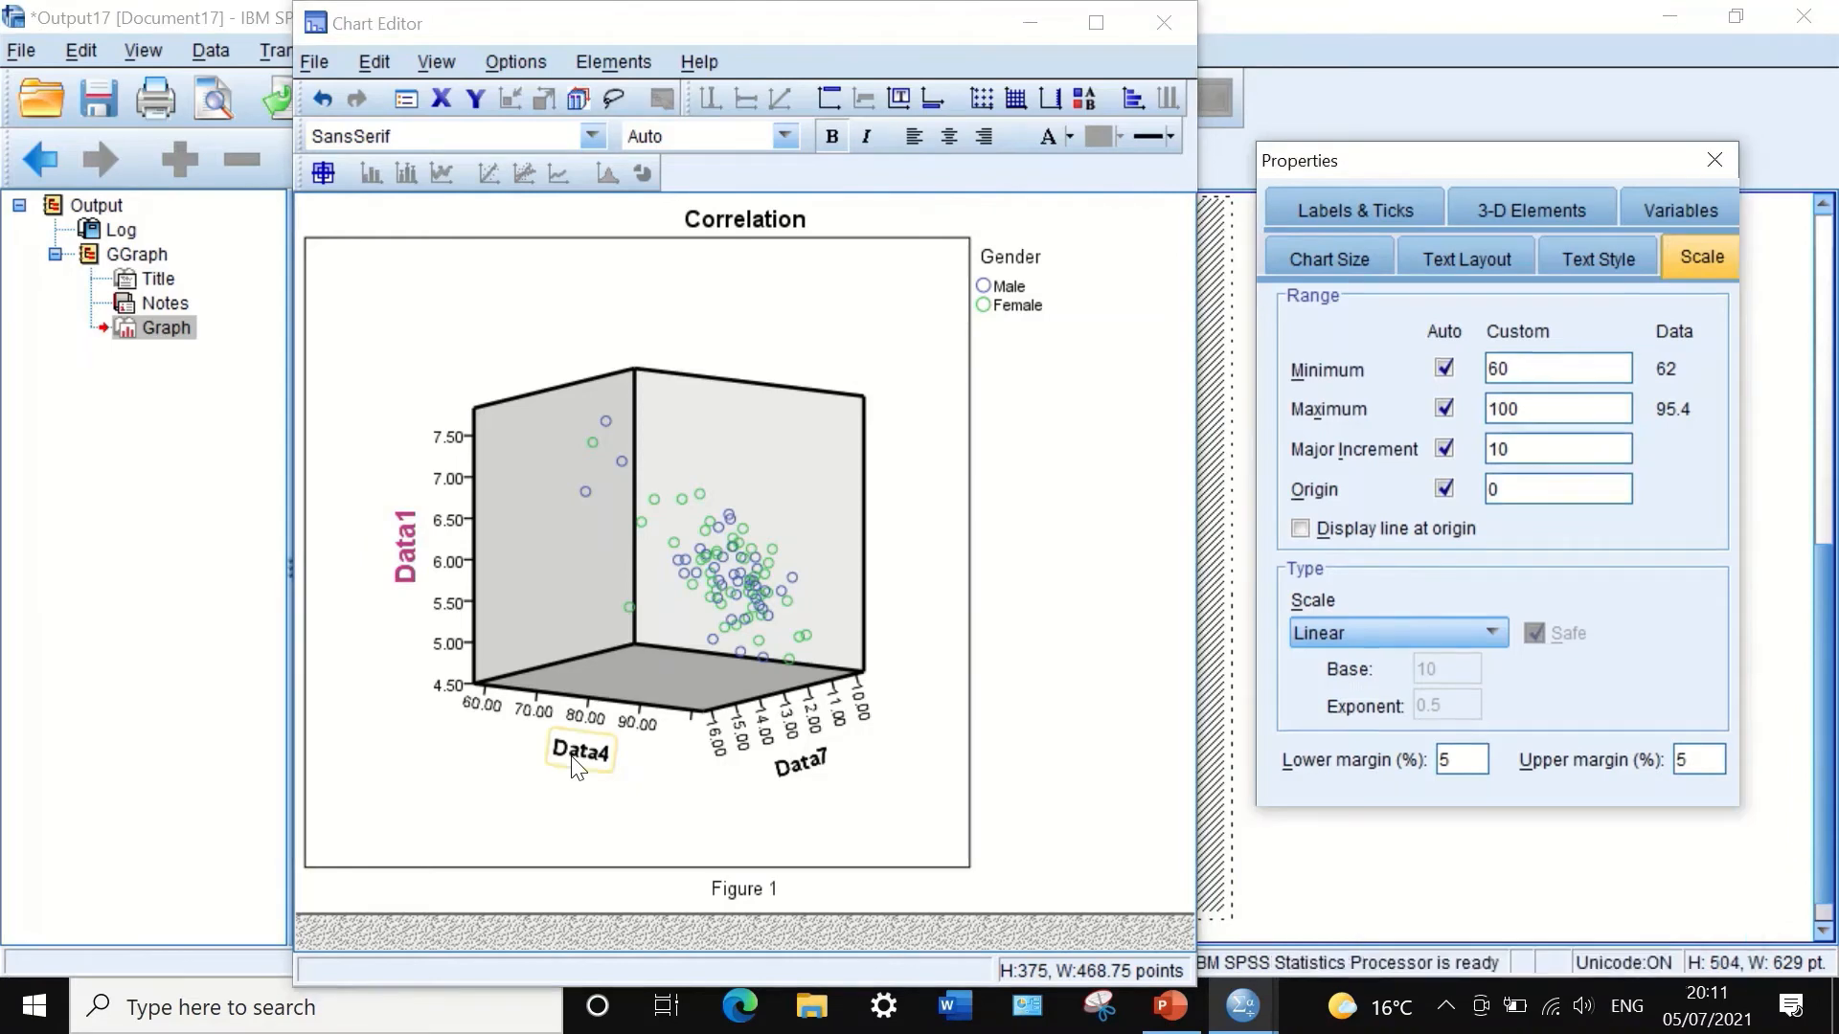
left_click(667, 760)
left_click(602, 757)
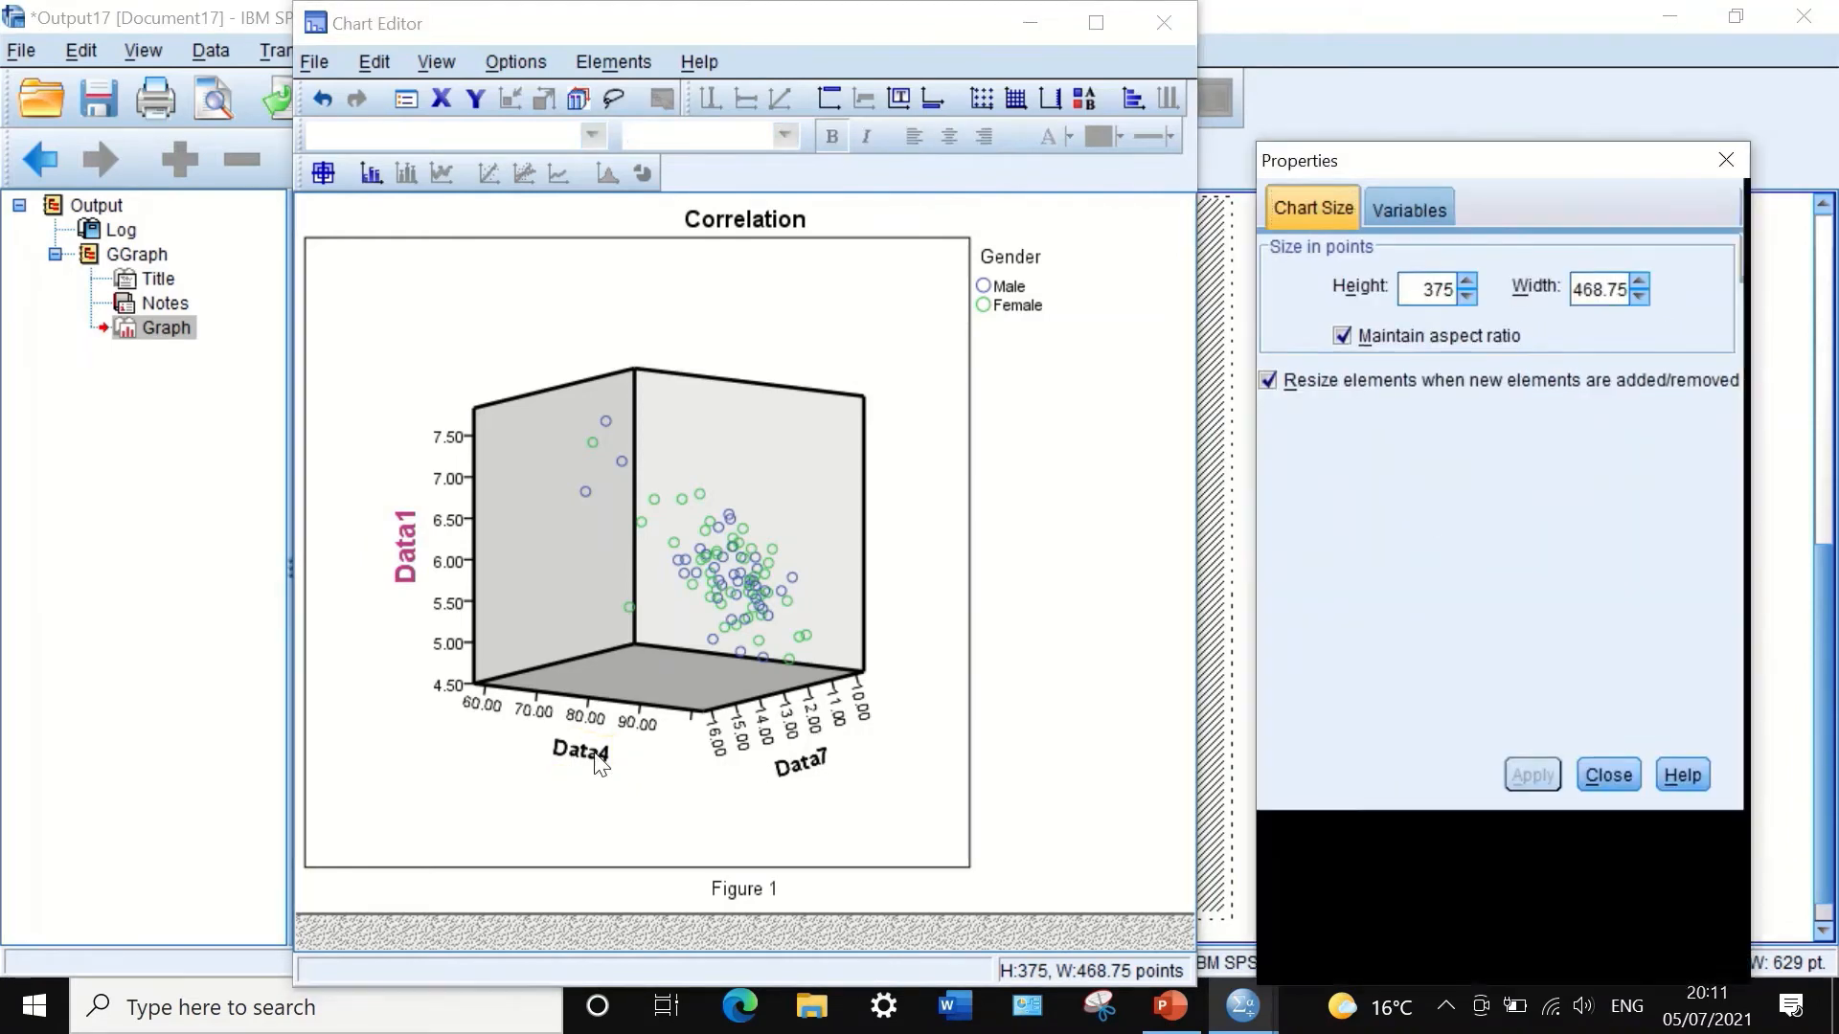
left_click(1524, 674)
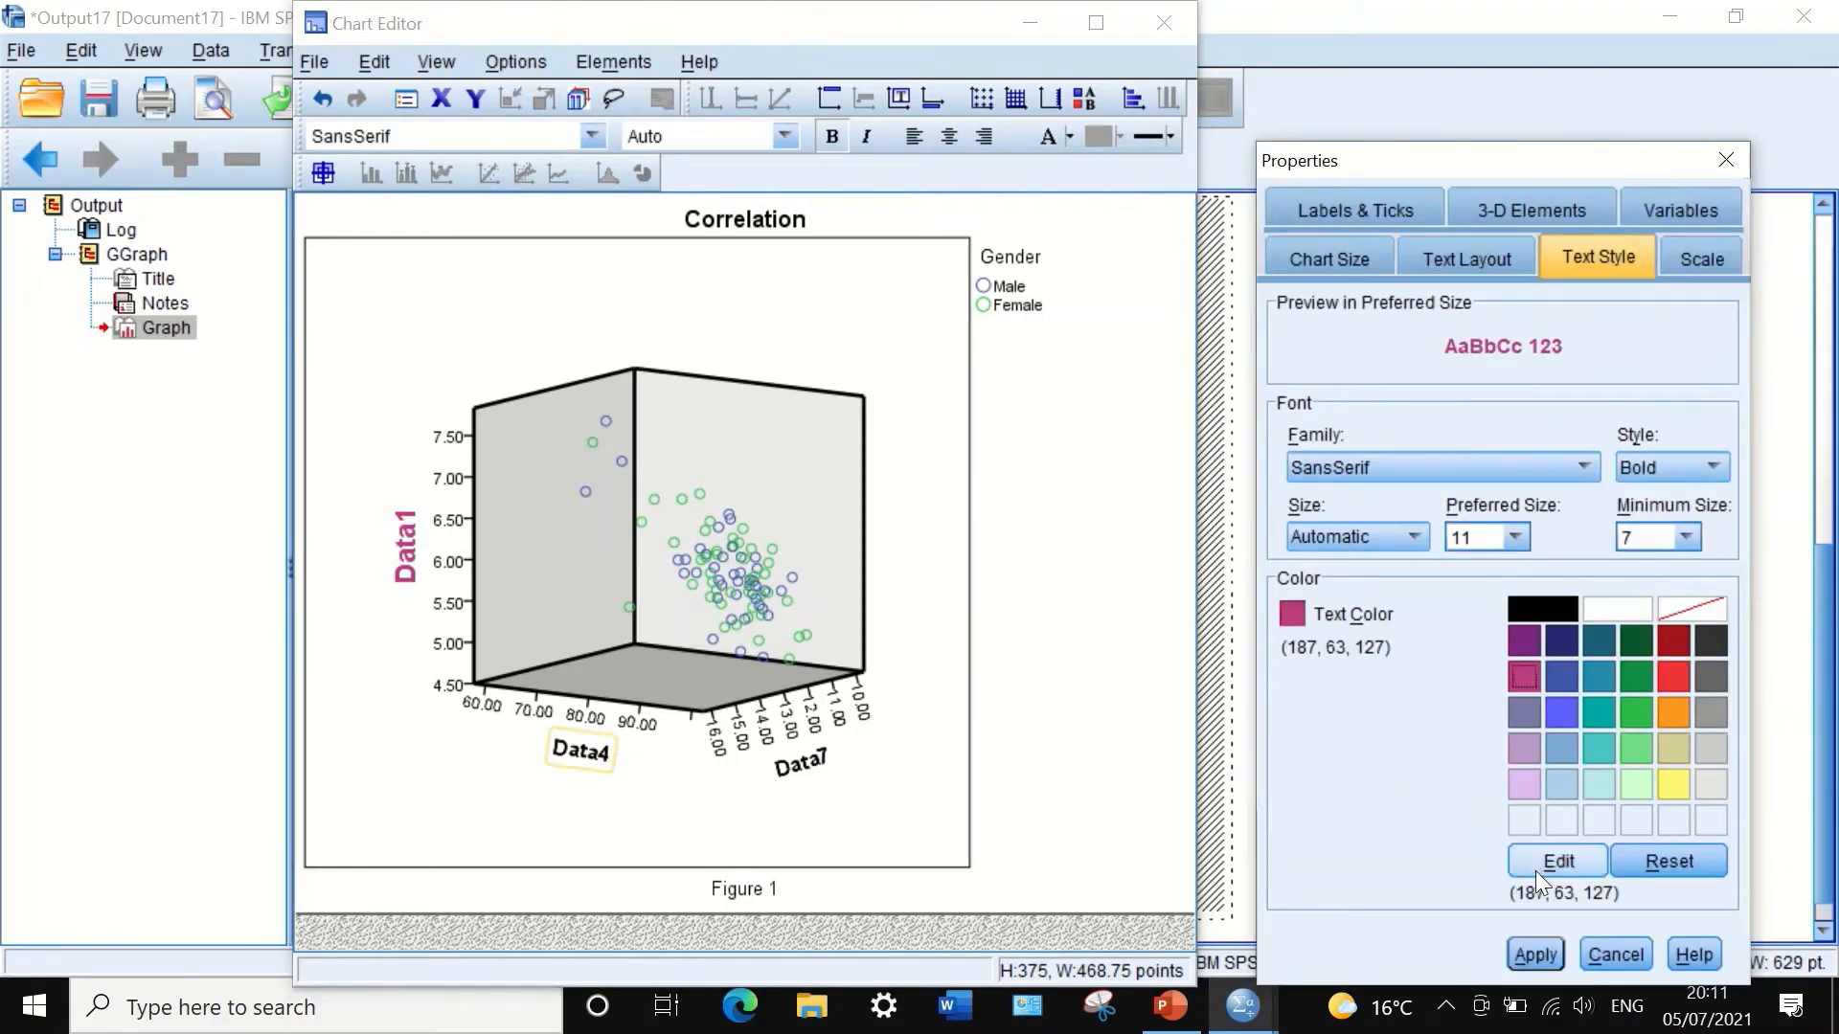
left_click(1517, 538)
left_click(1465, 619)
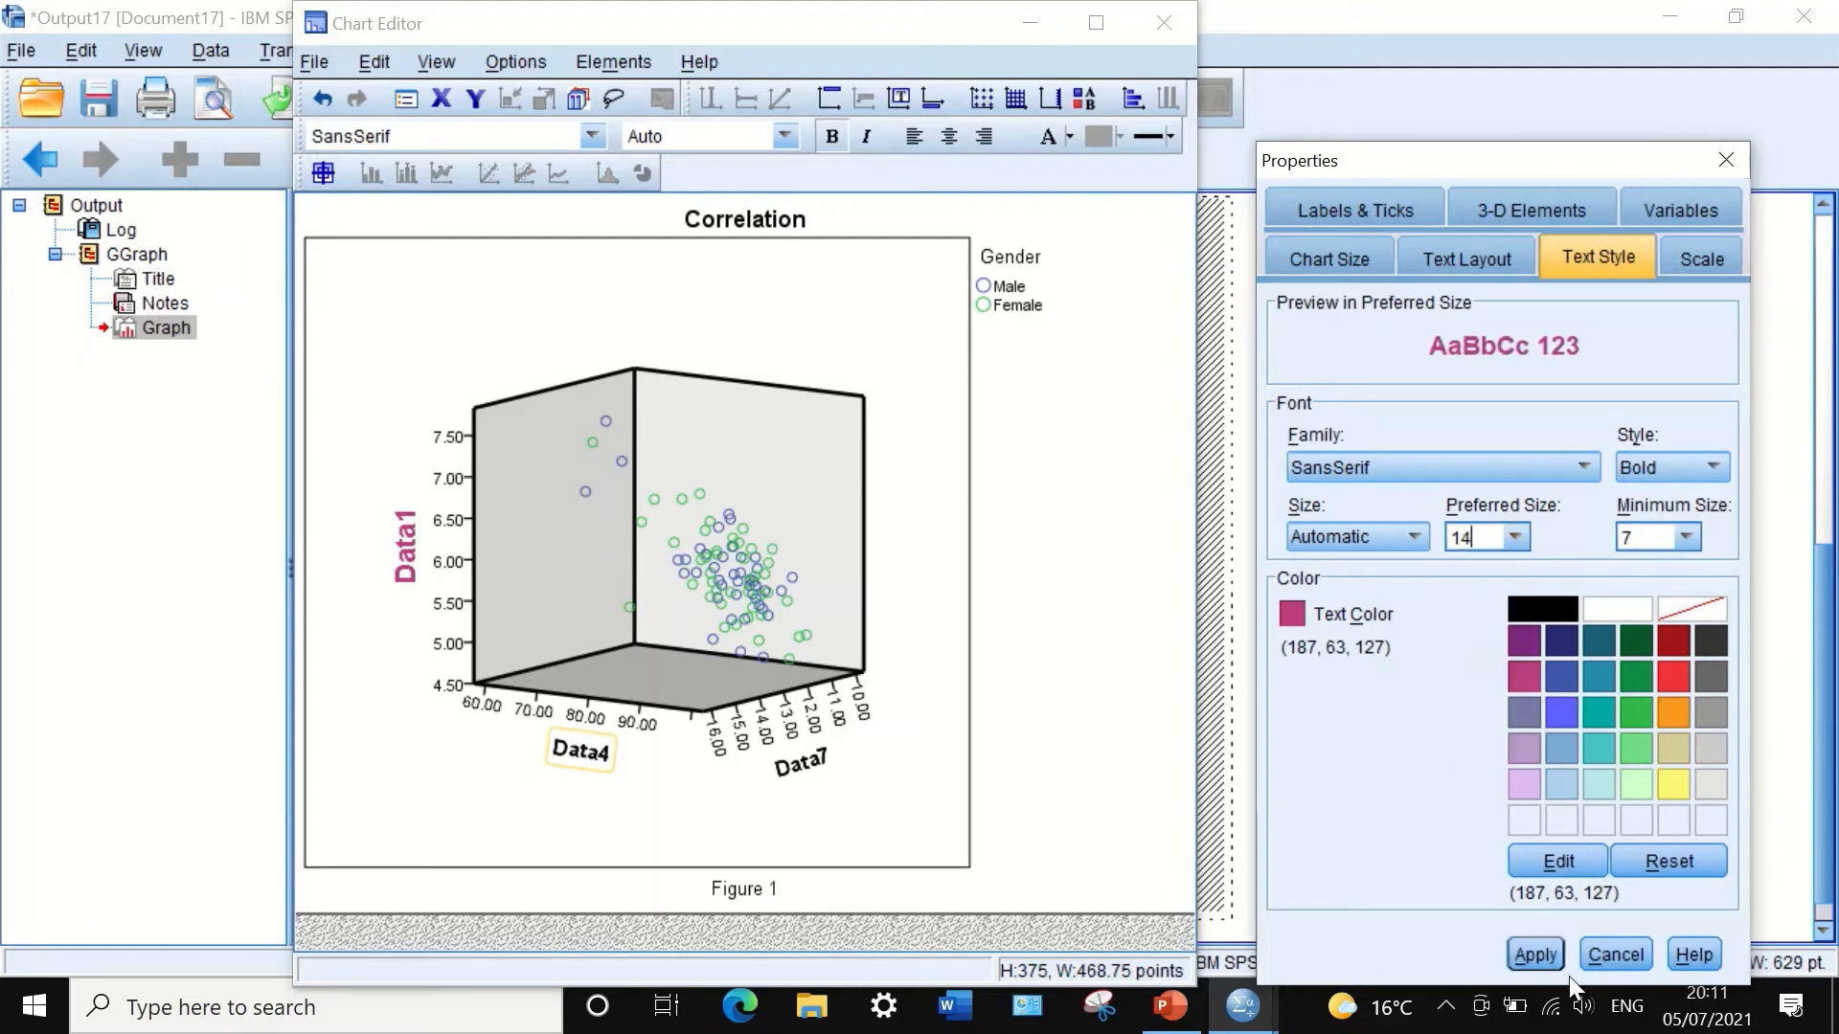
left_click(1535, 955)
Step: Format the Data7 axis title with preferred size 16 and green text color (46, 184, 72)
left_click(816, 769)
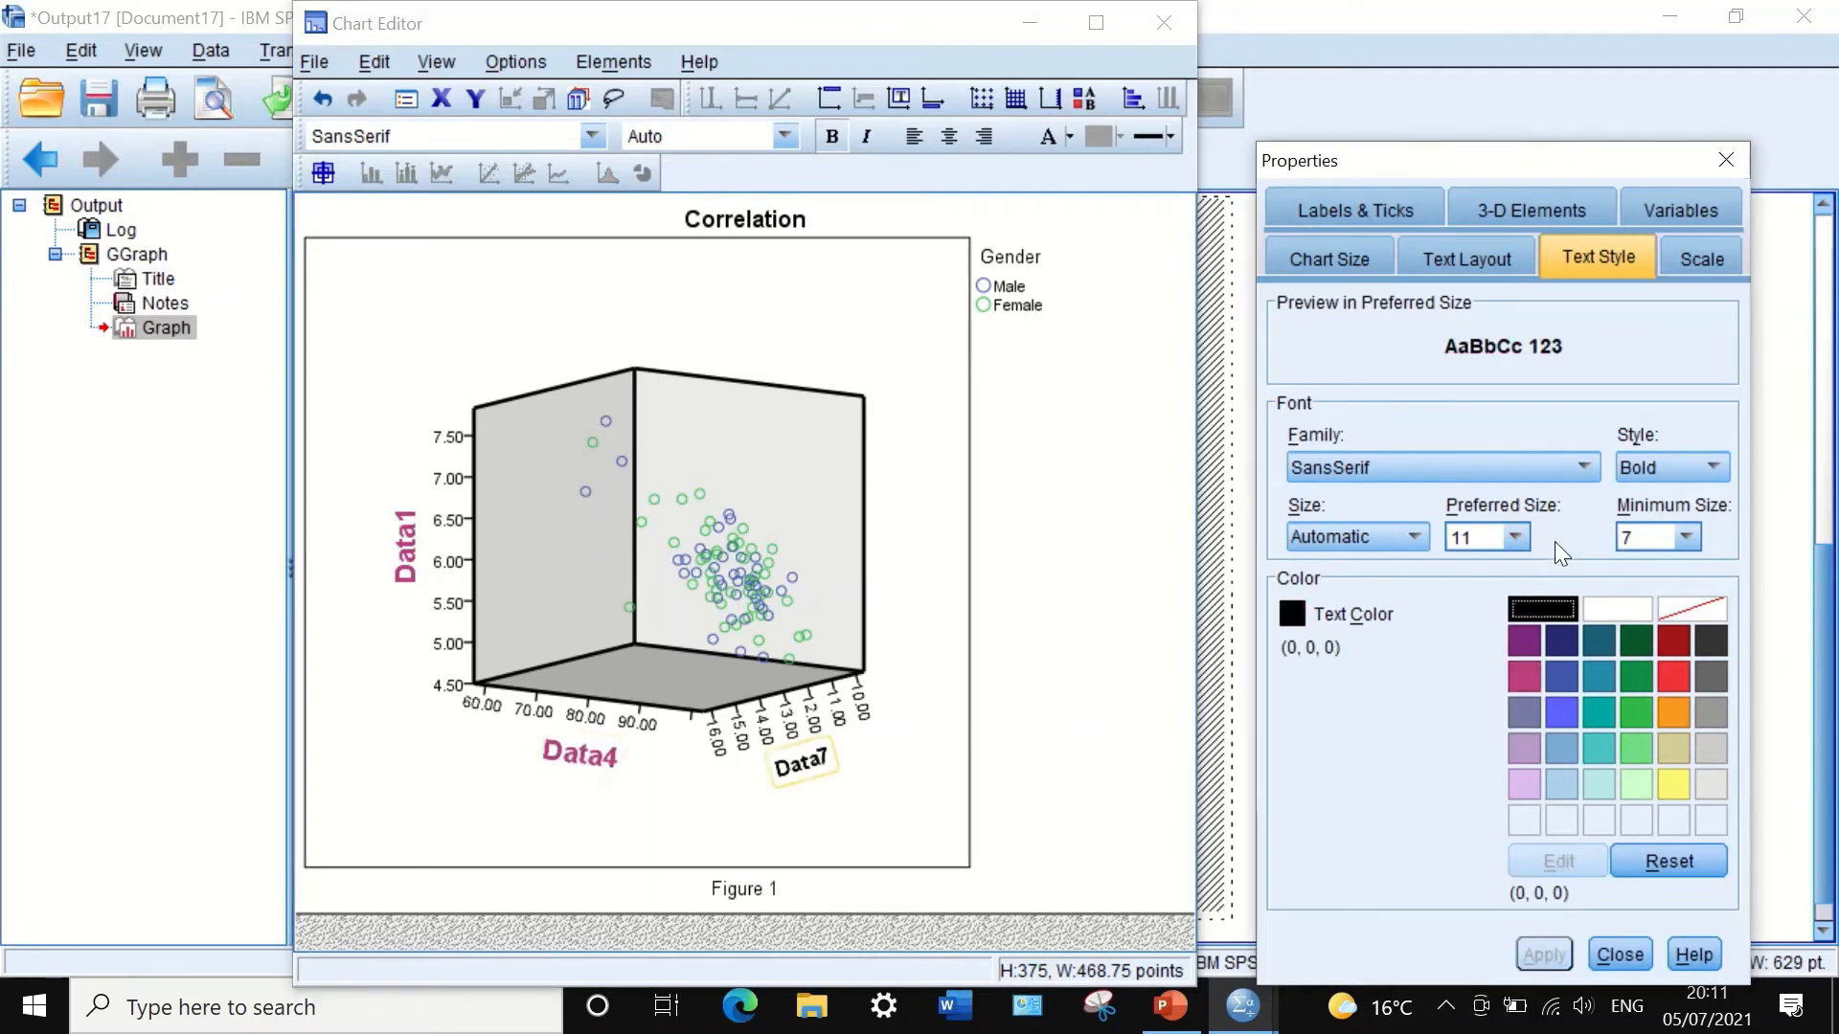
left_click(1514, 538)
left_click(1463, 643)
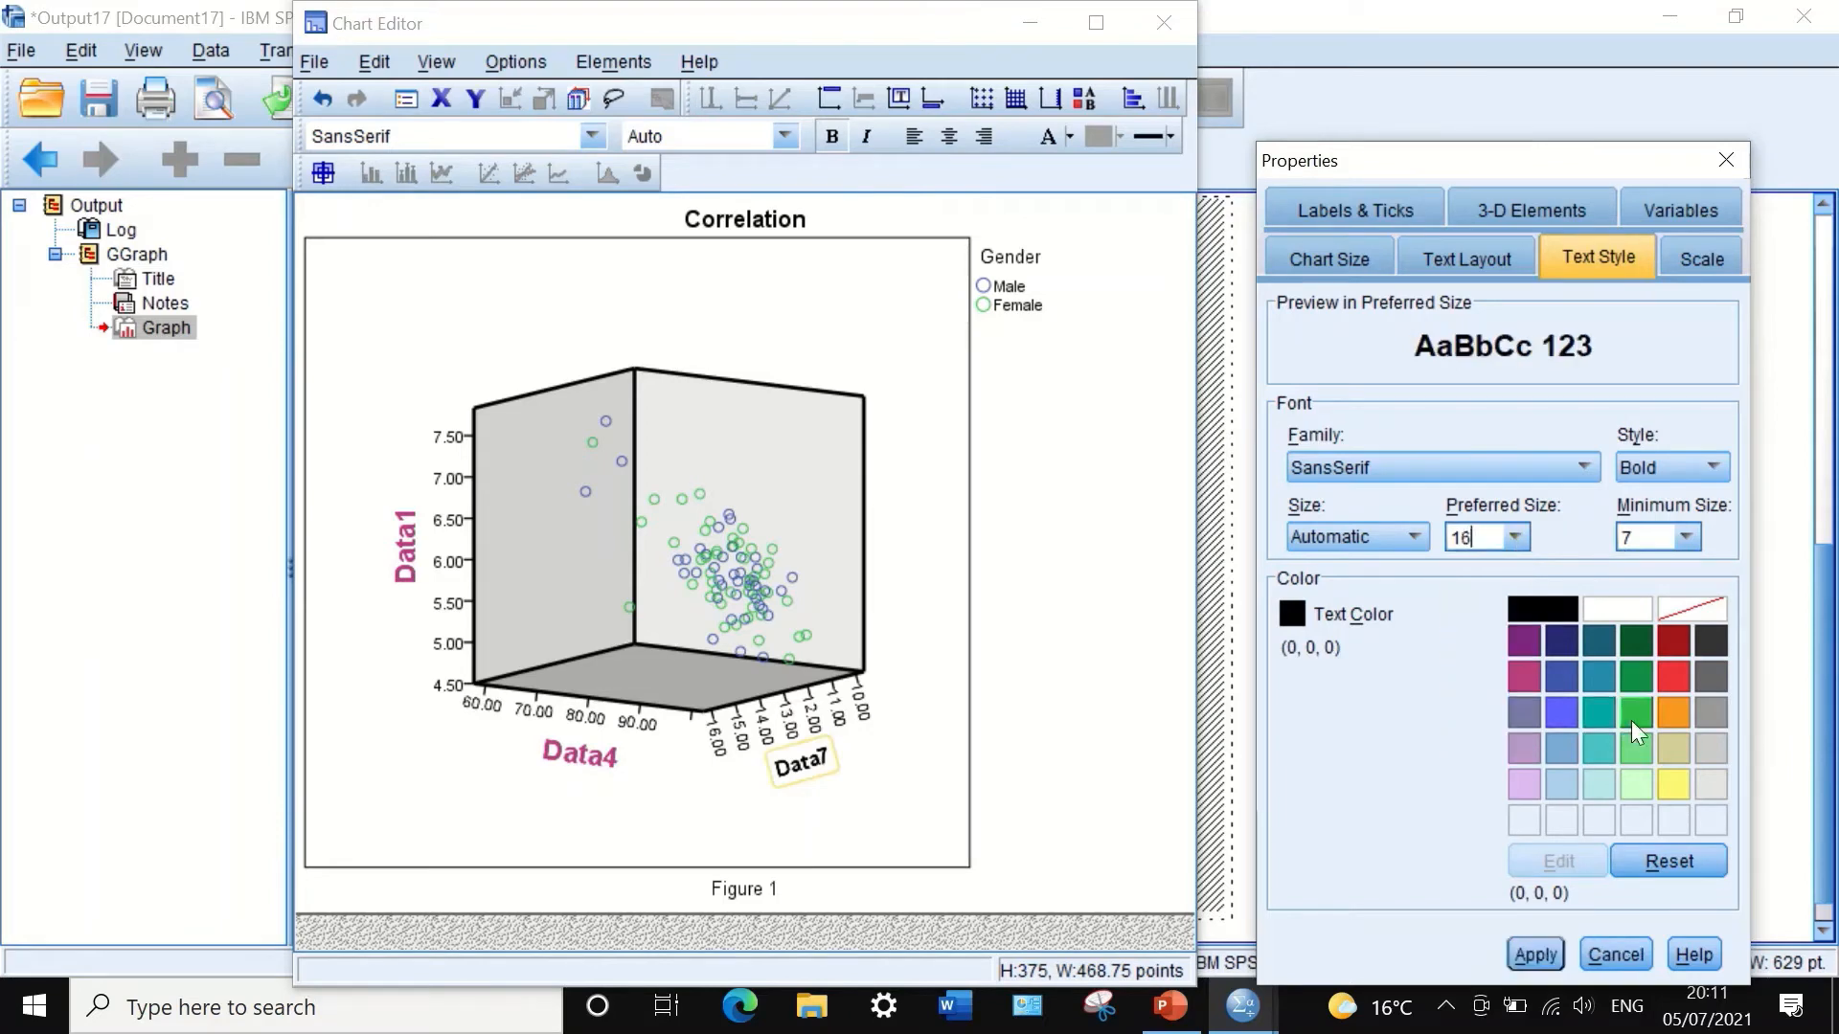
left_click(1634, 712)
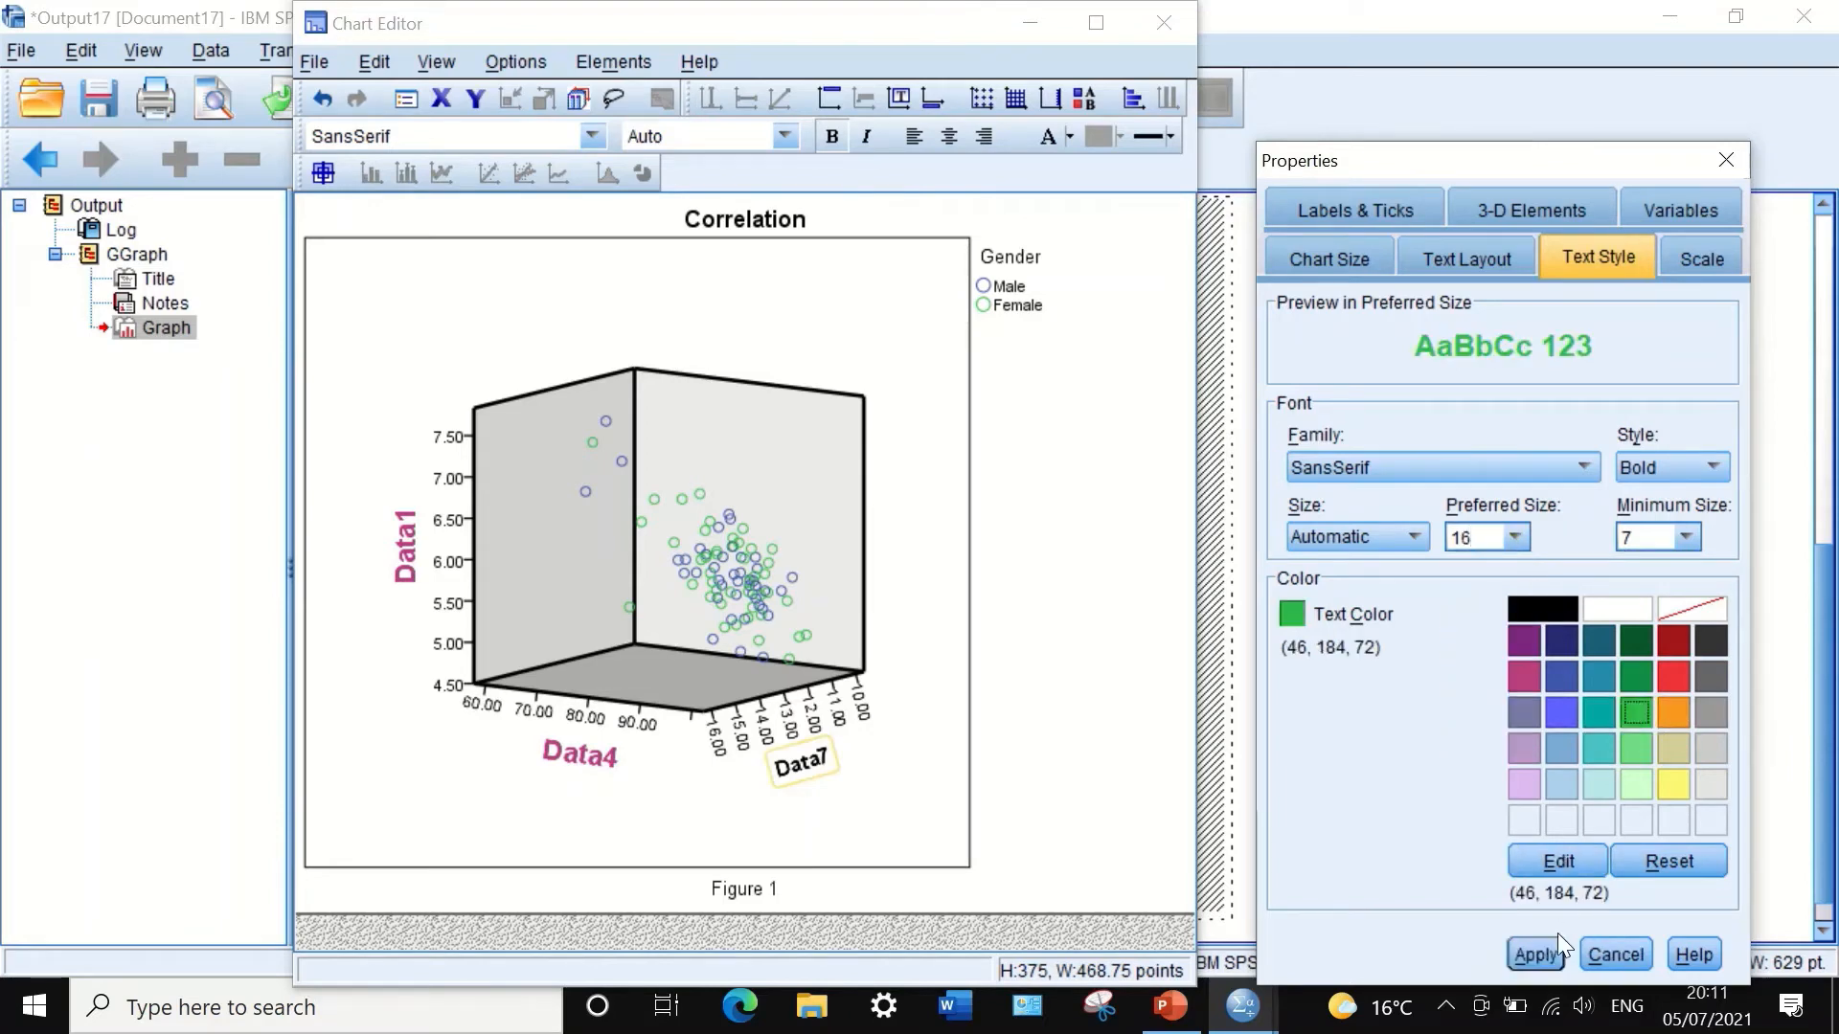
left_click(1532, 955)
left_click(950, 757)
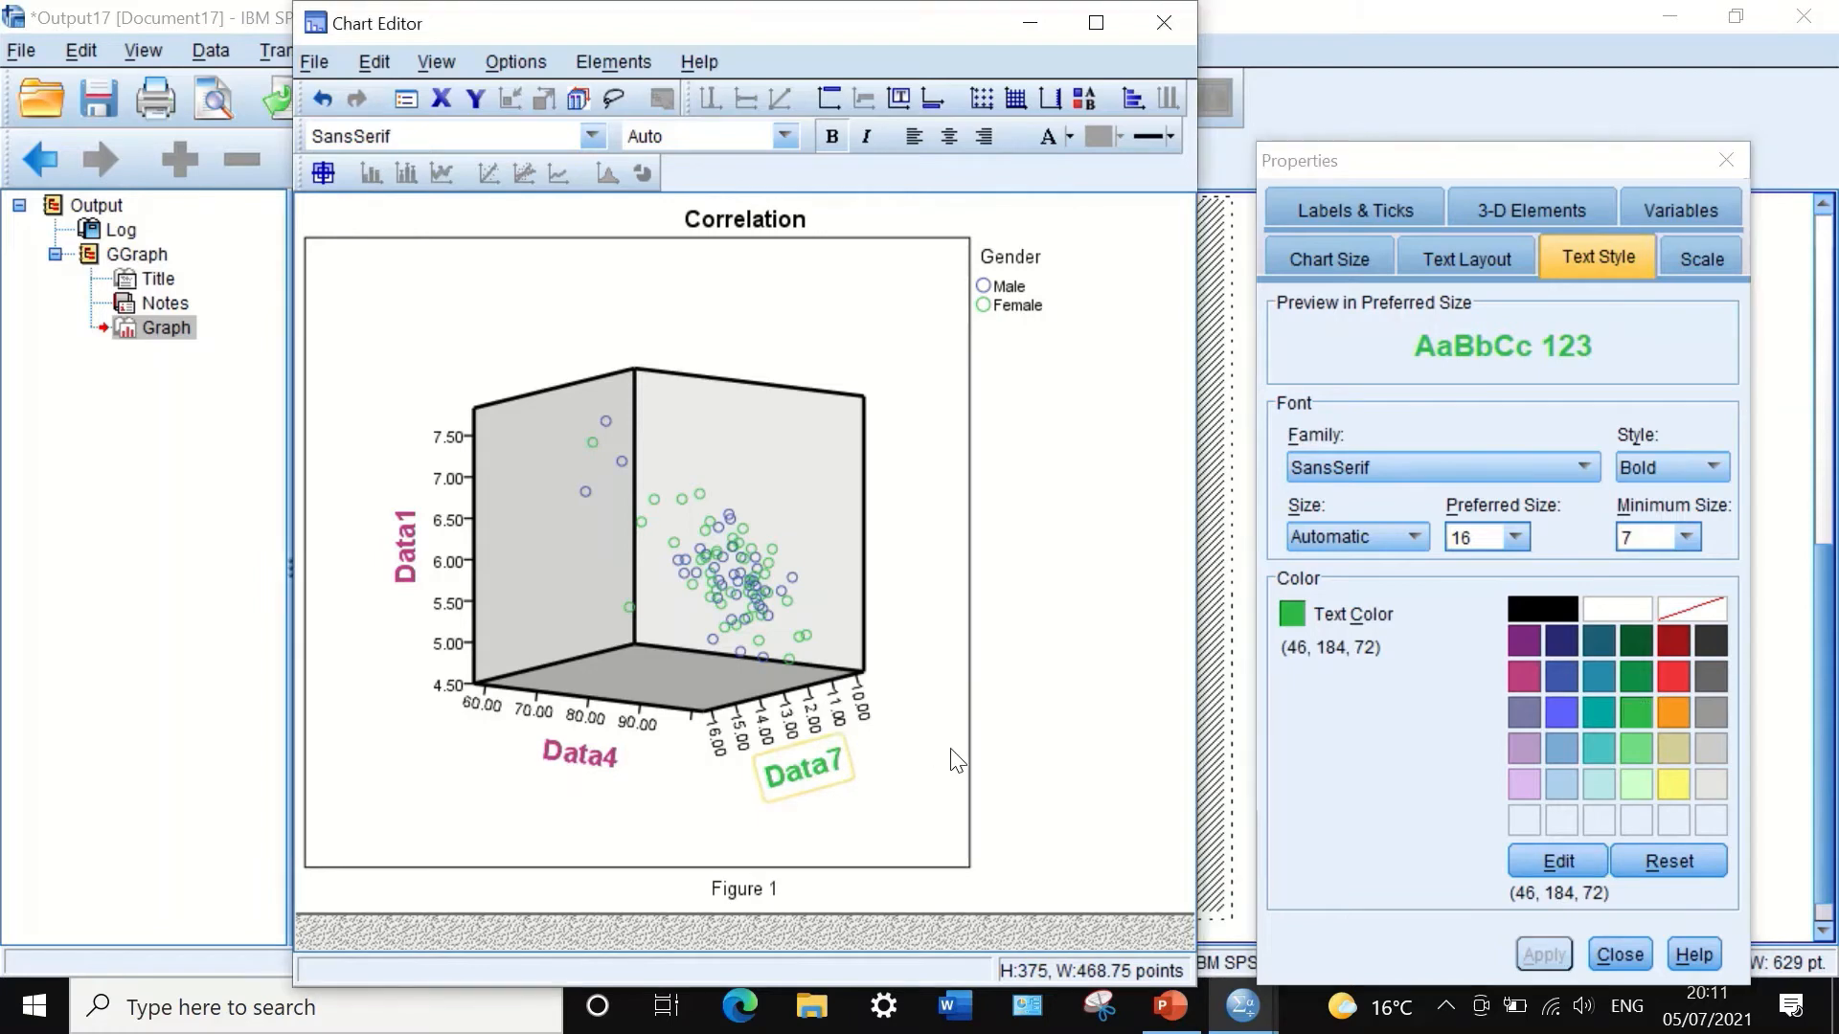
Step: Apply a major increment of 0.4 to the Data1 axis scale and replace it with 0.6
left_click(456, 479)
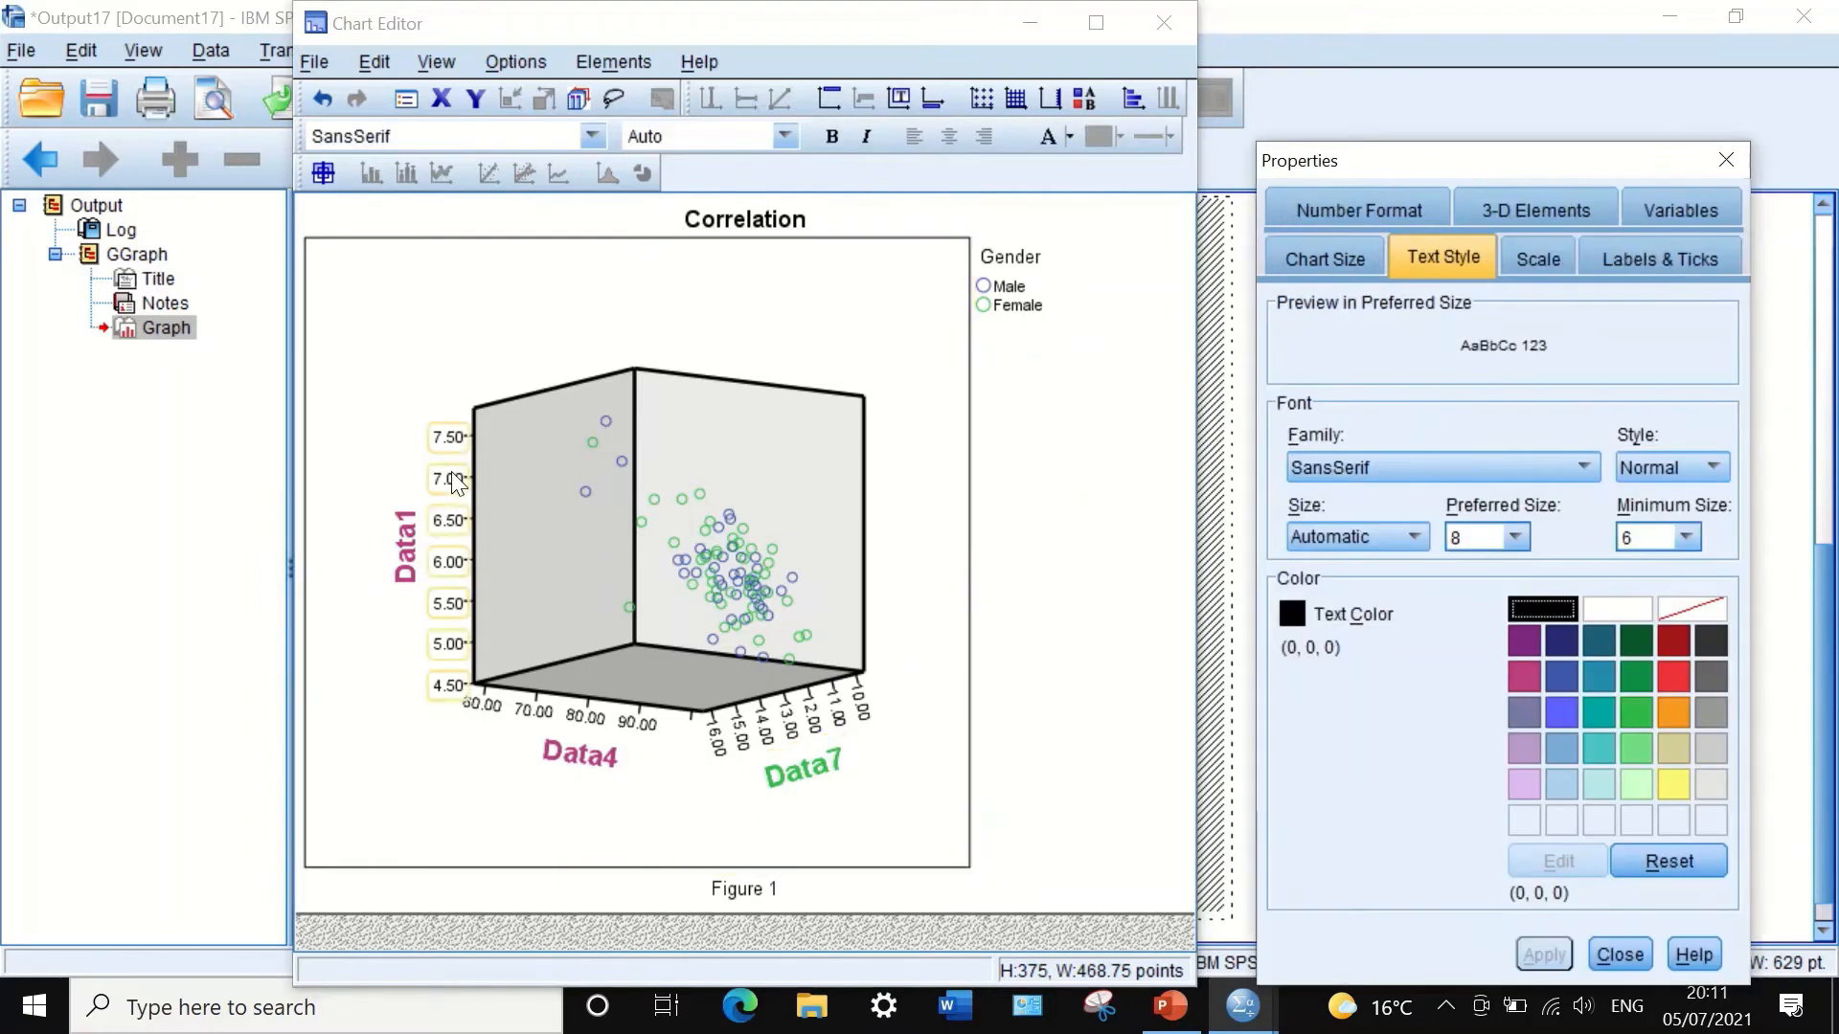
left_click(1535, 256)
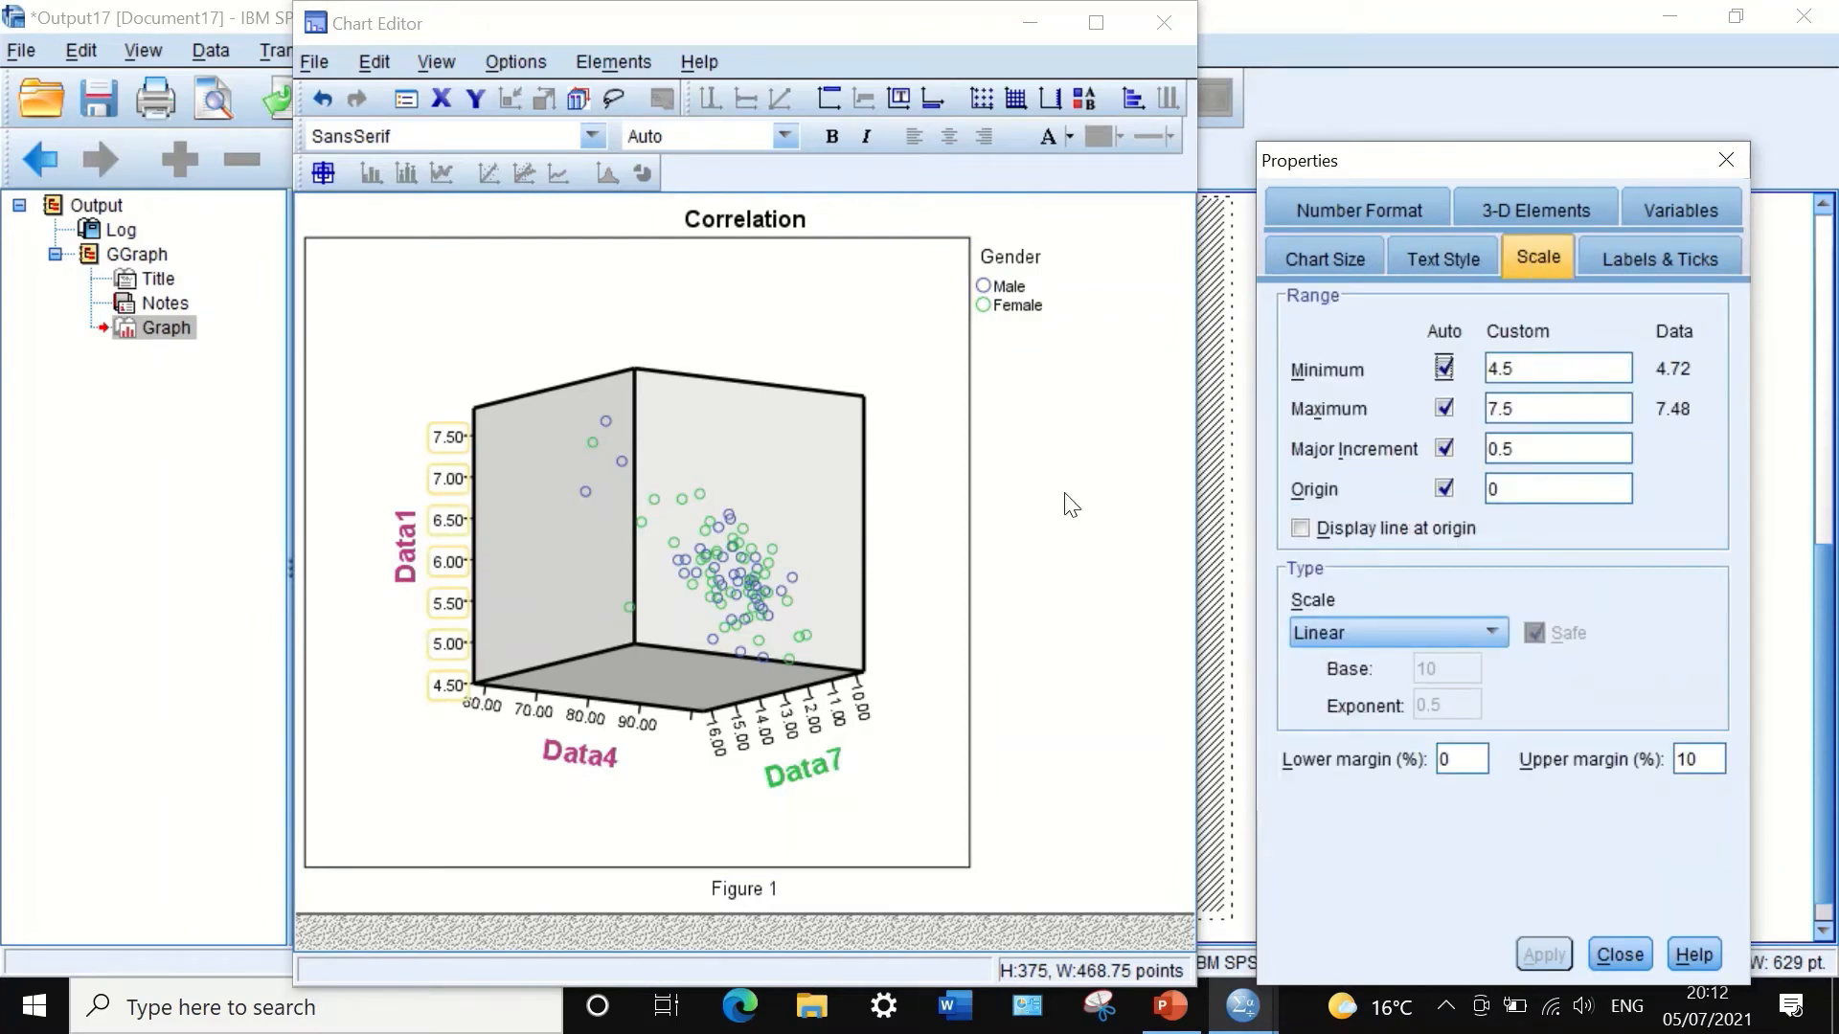
left_click_drag(1513, 449, 1509, 446)
type("4")
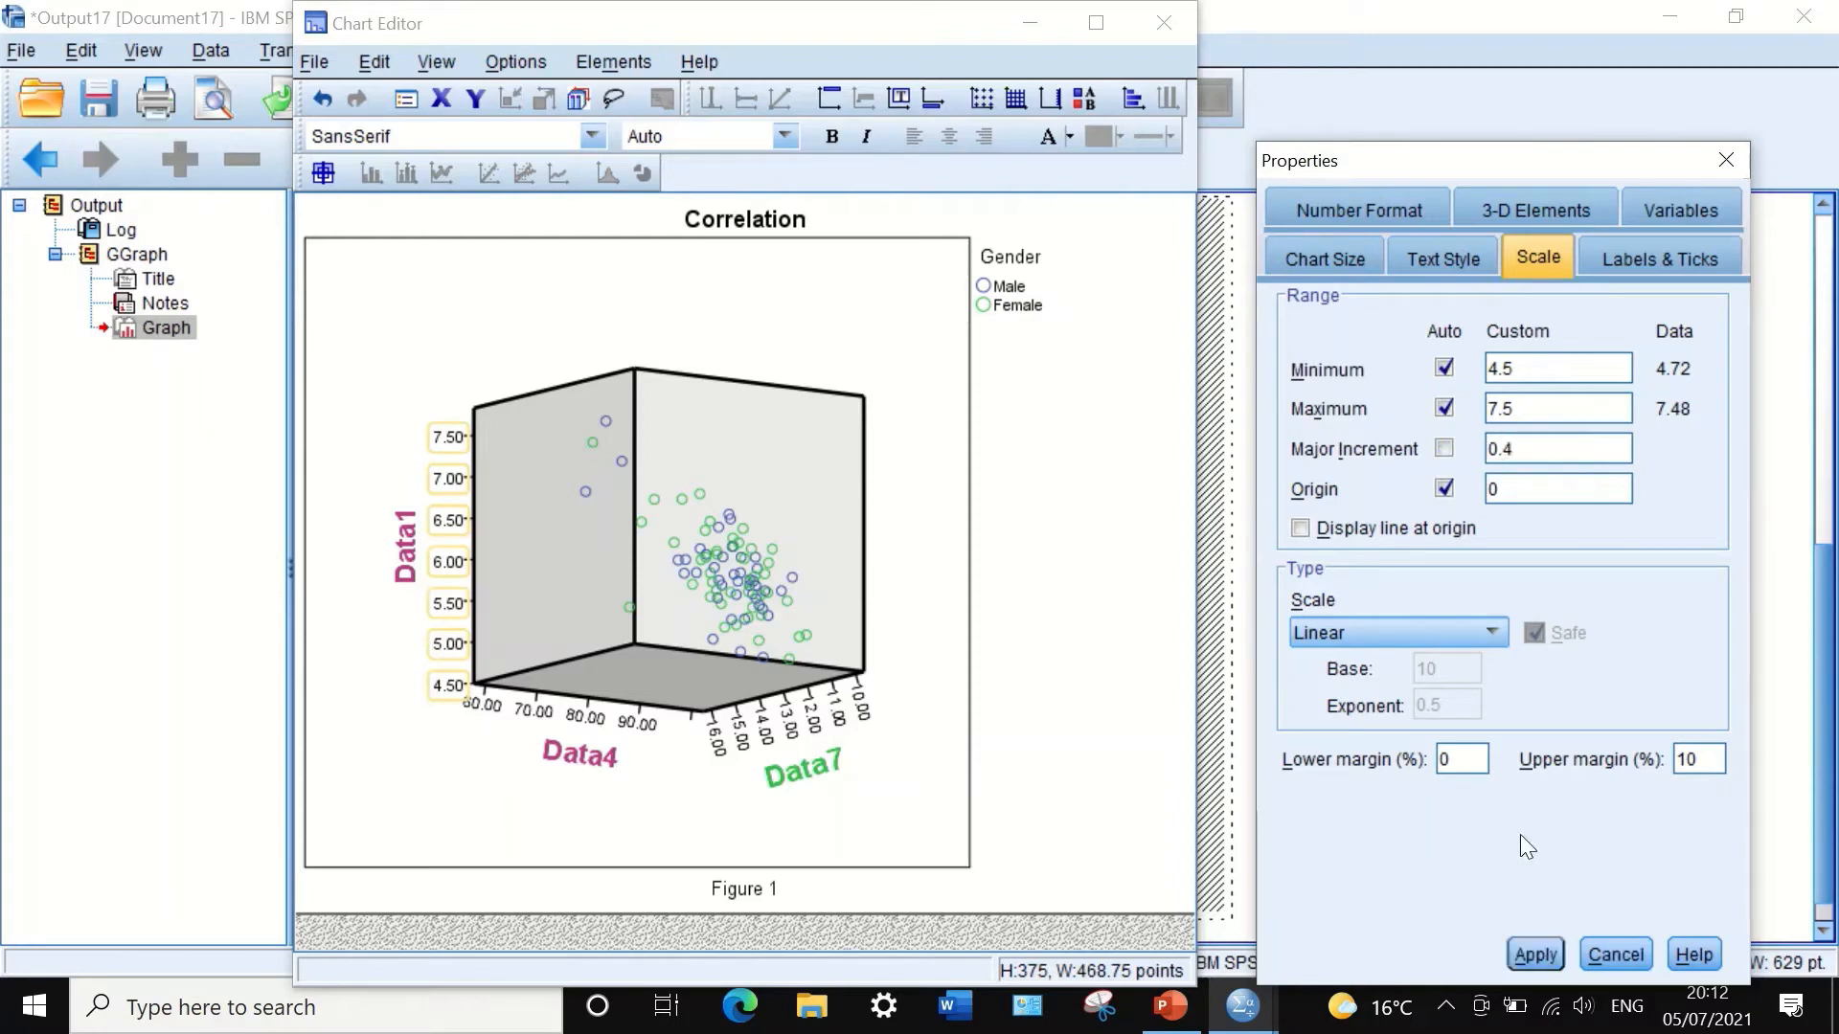
left_click(1544, 948)
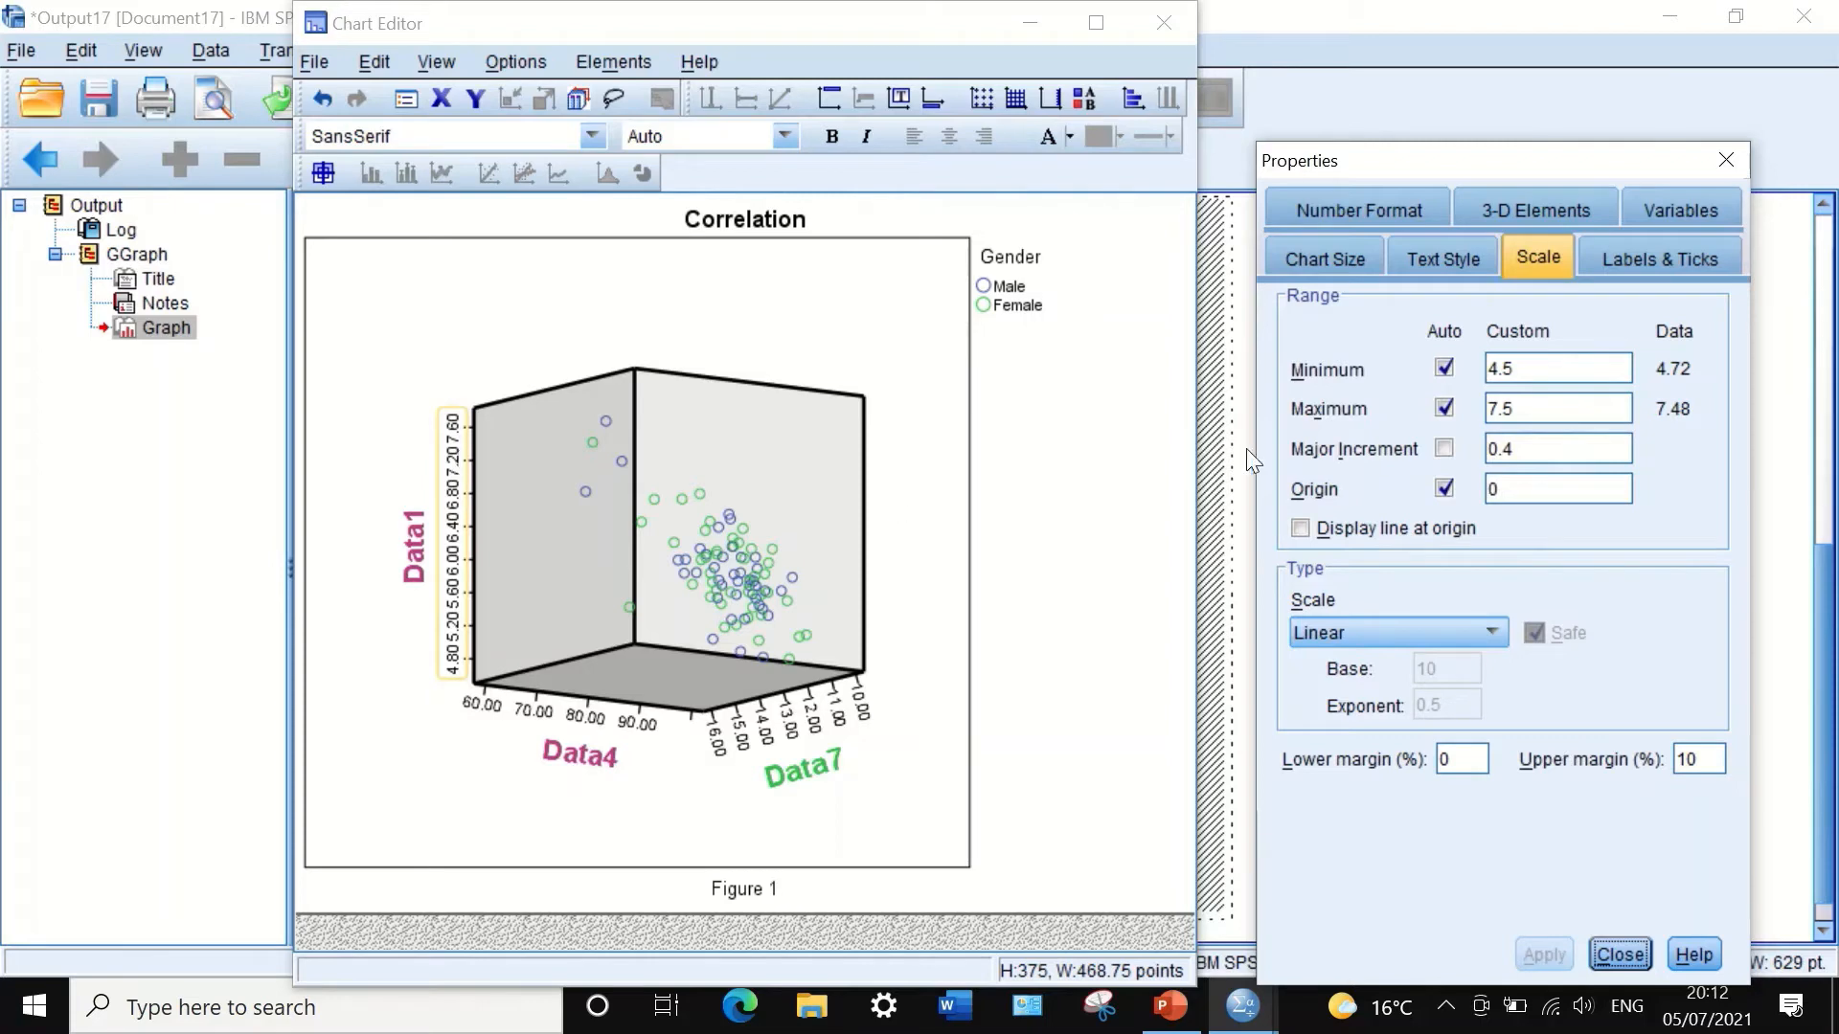
left_click_drag(1515, 449, 1508, 450)
key("BackSpace")
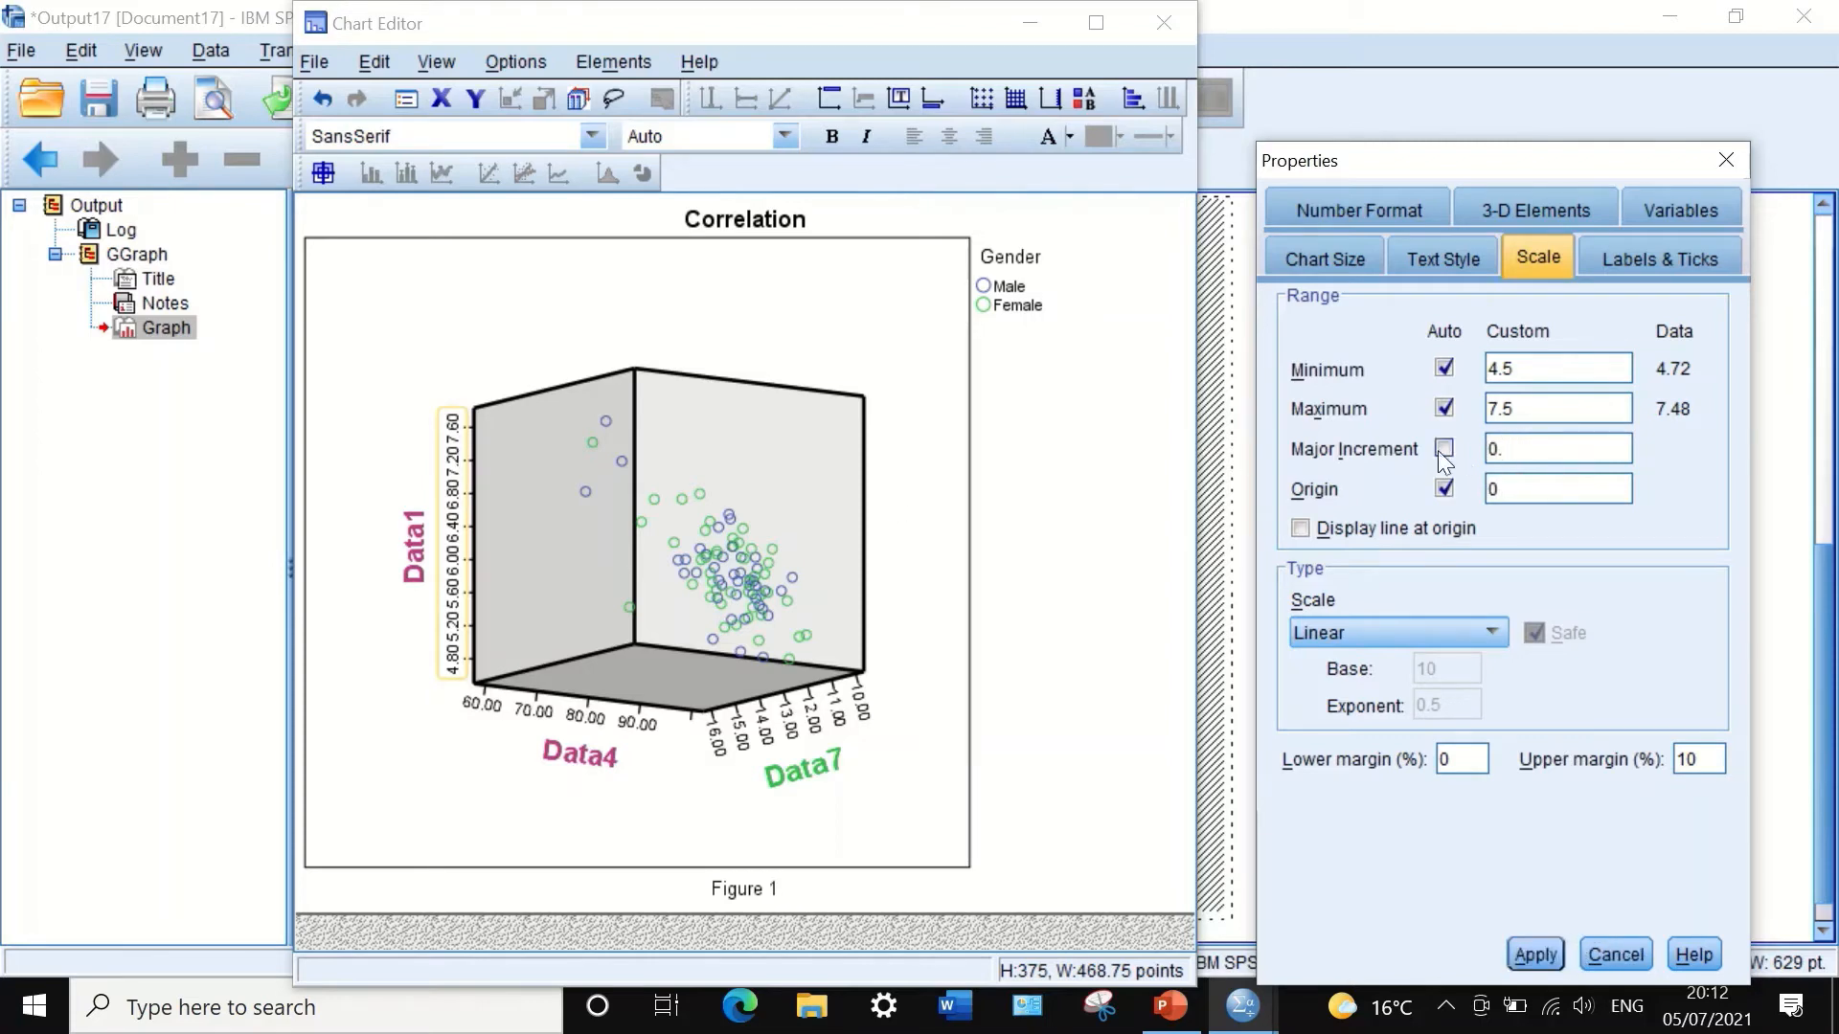
type("6")
key("Return")
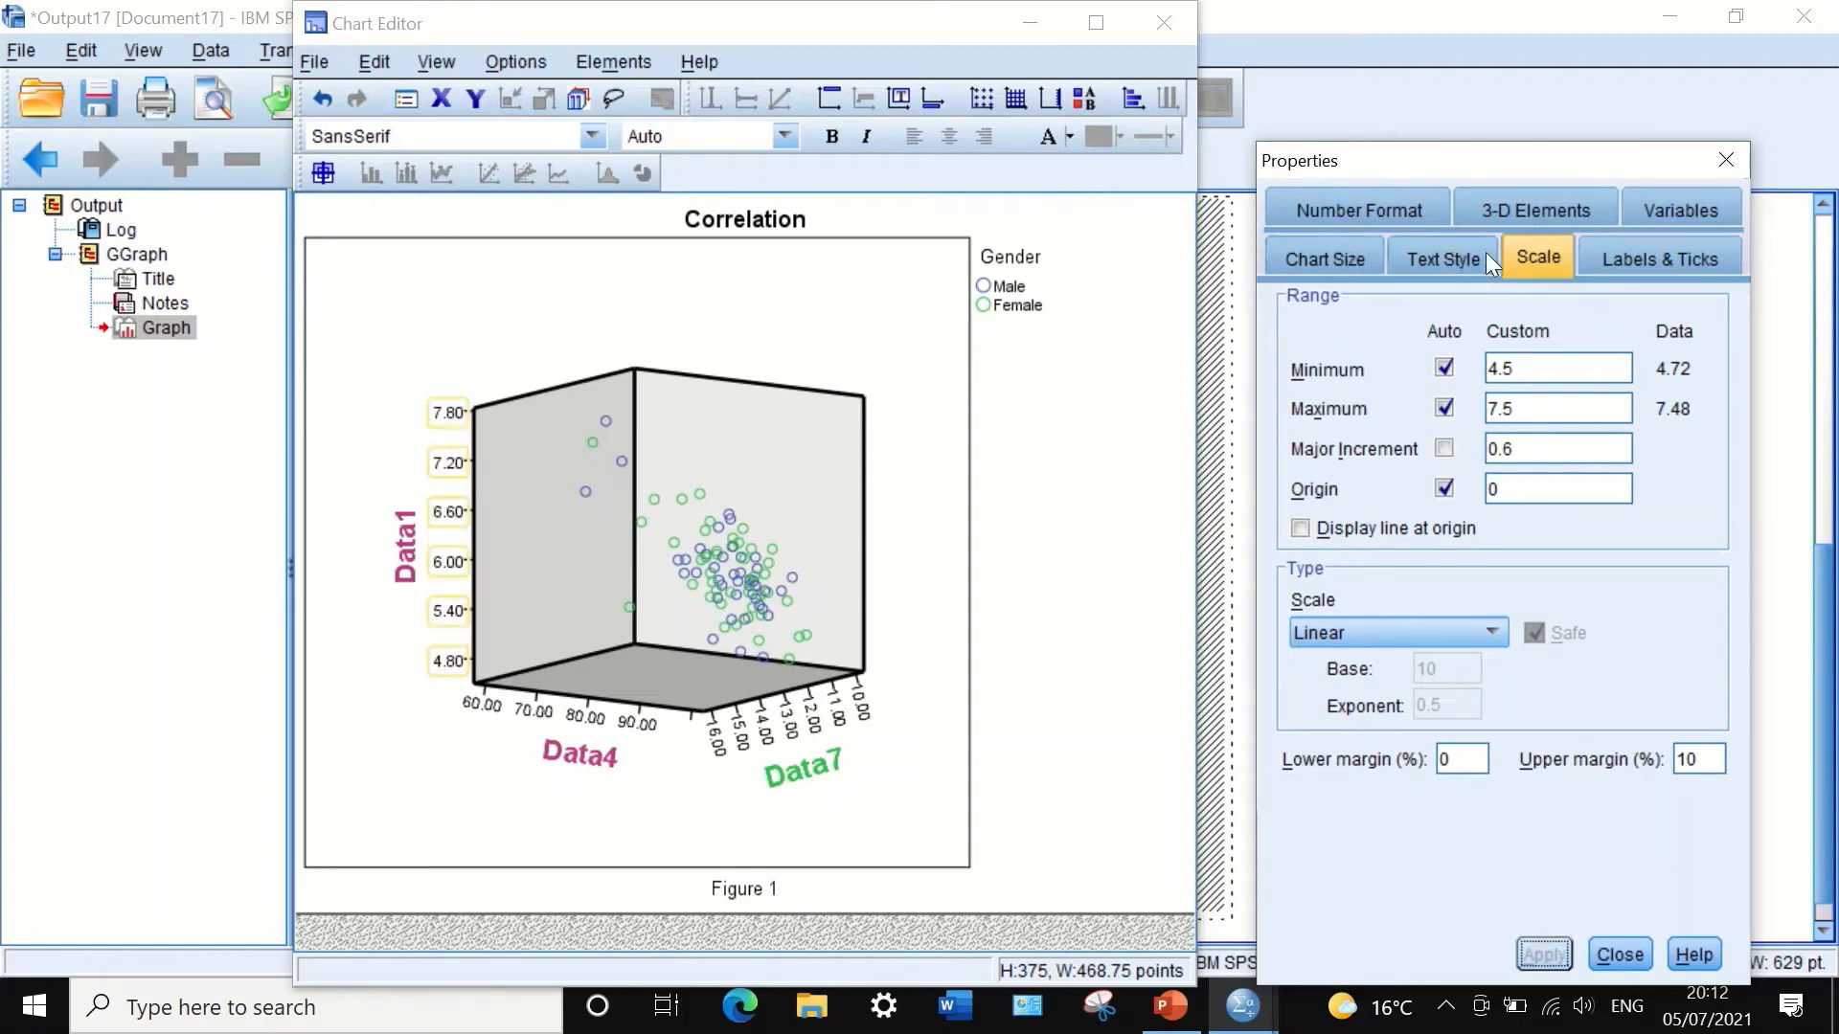
Step: Try 0 decimal places for the Data1 axis numbers and settle on 1 decimal place
left_click(1364, 211)
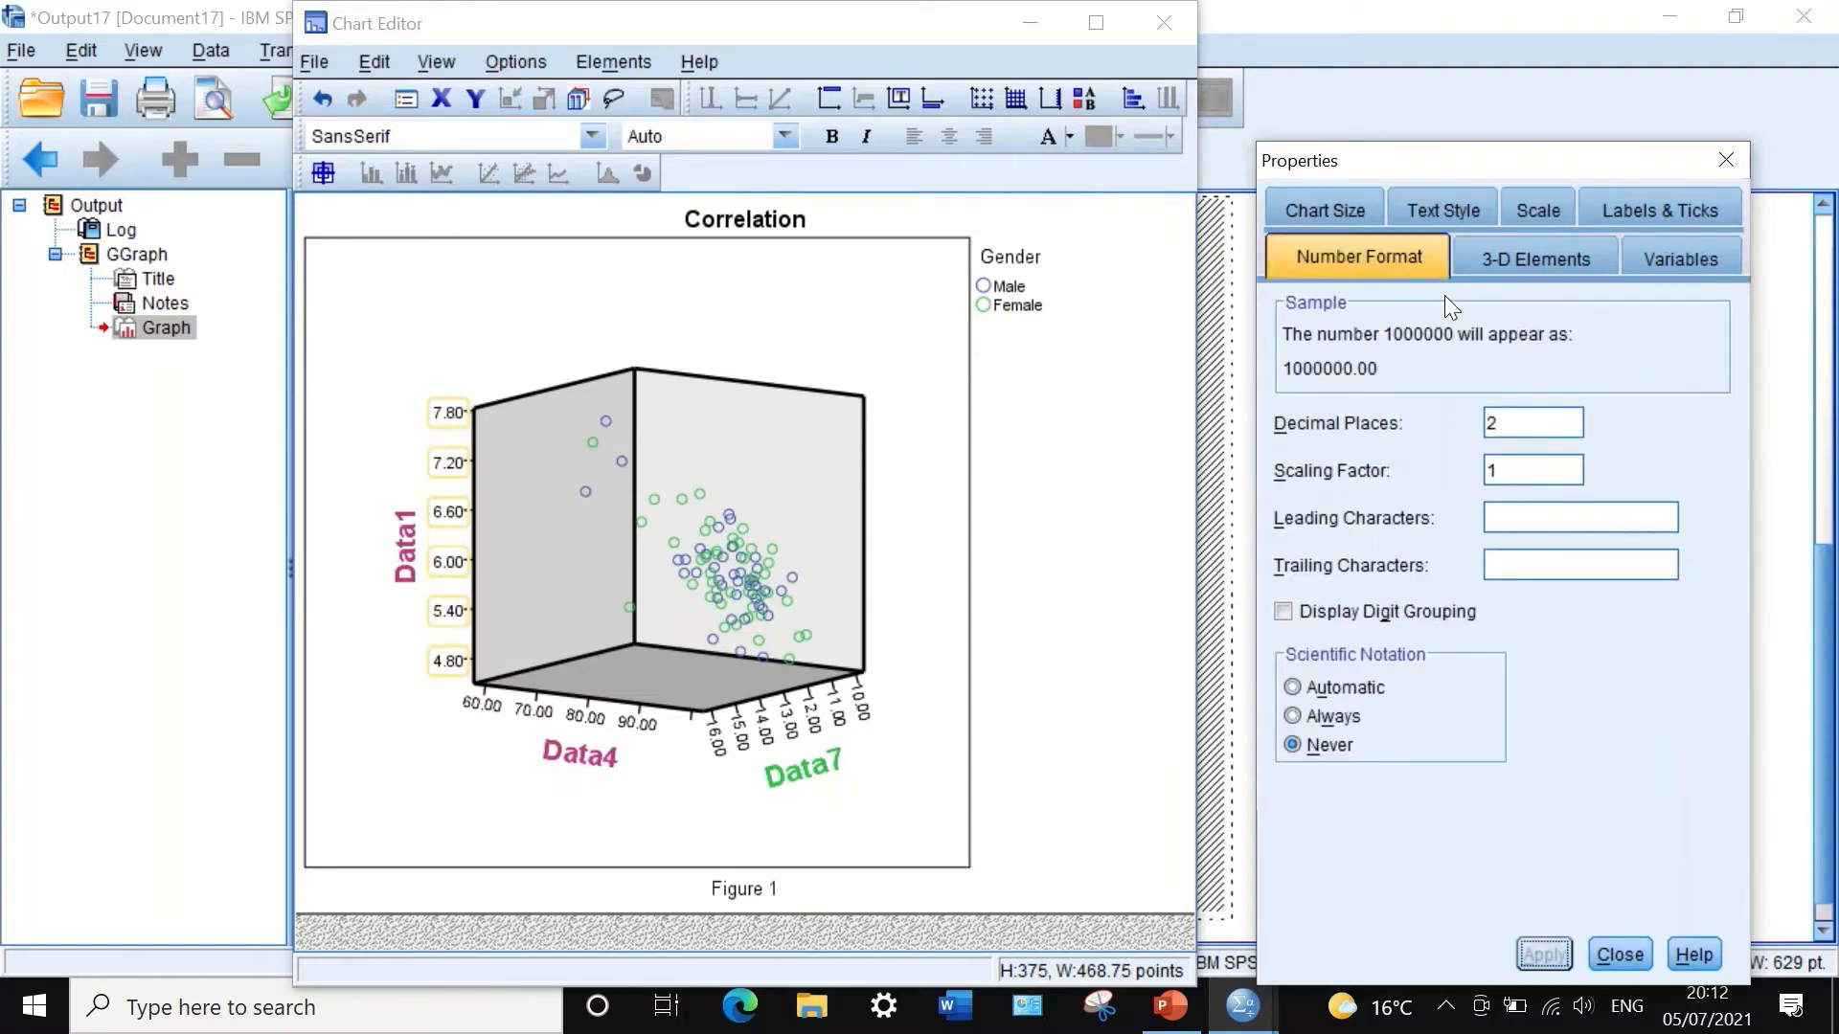
double_click(1510, 431)
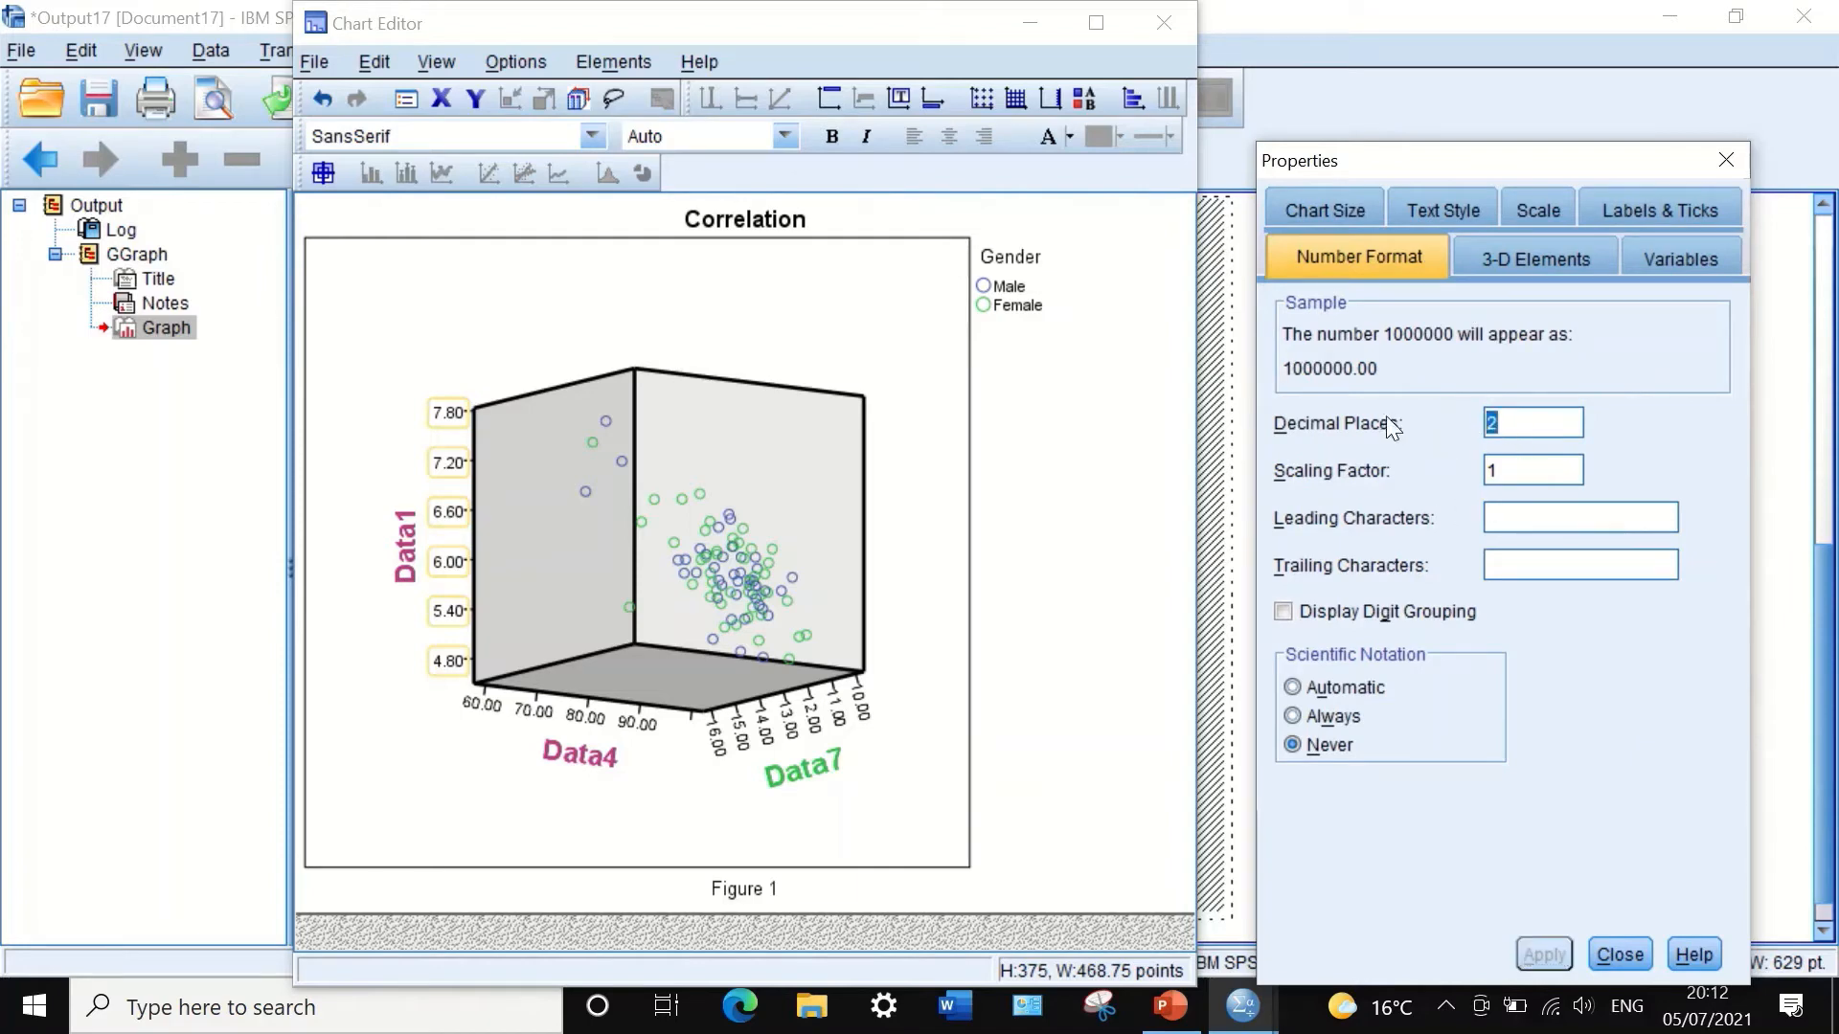
type("0")
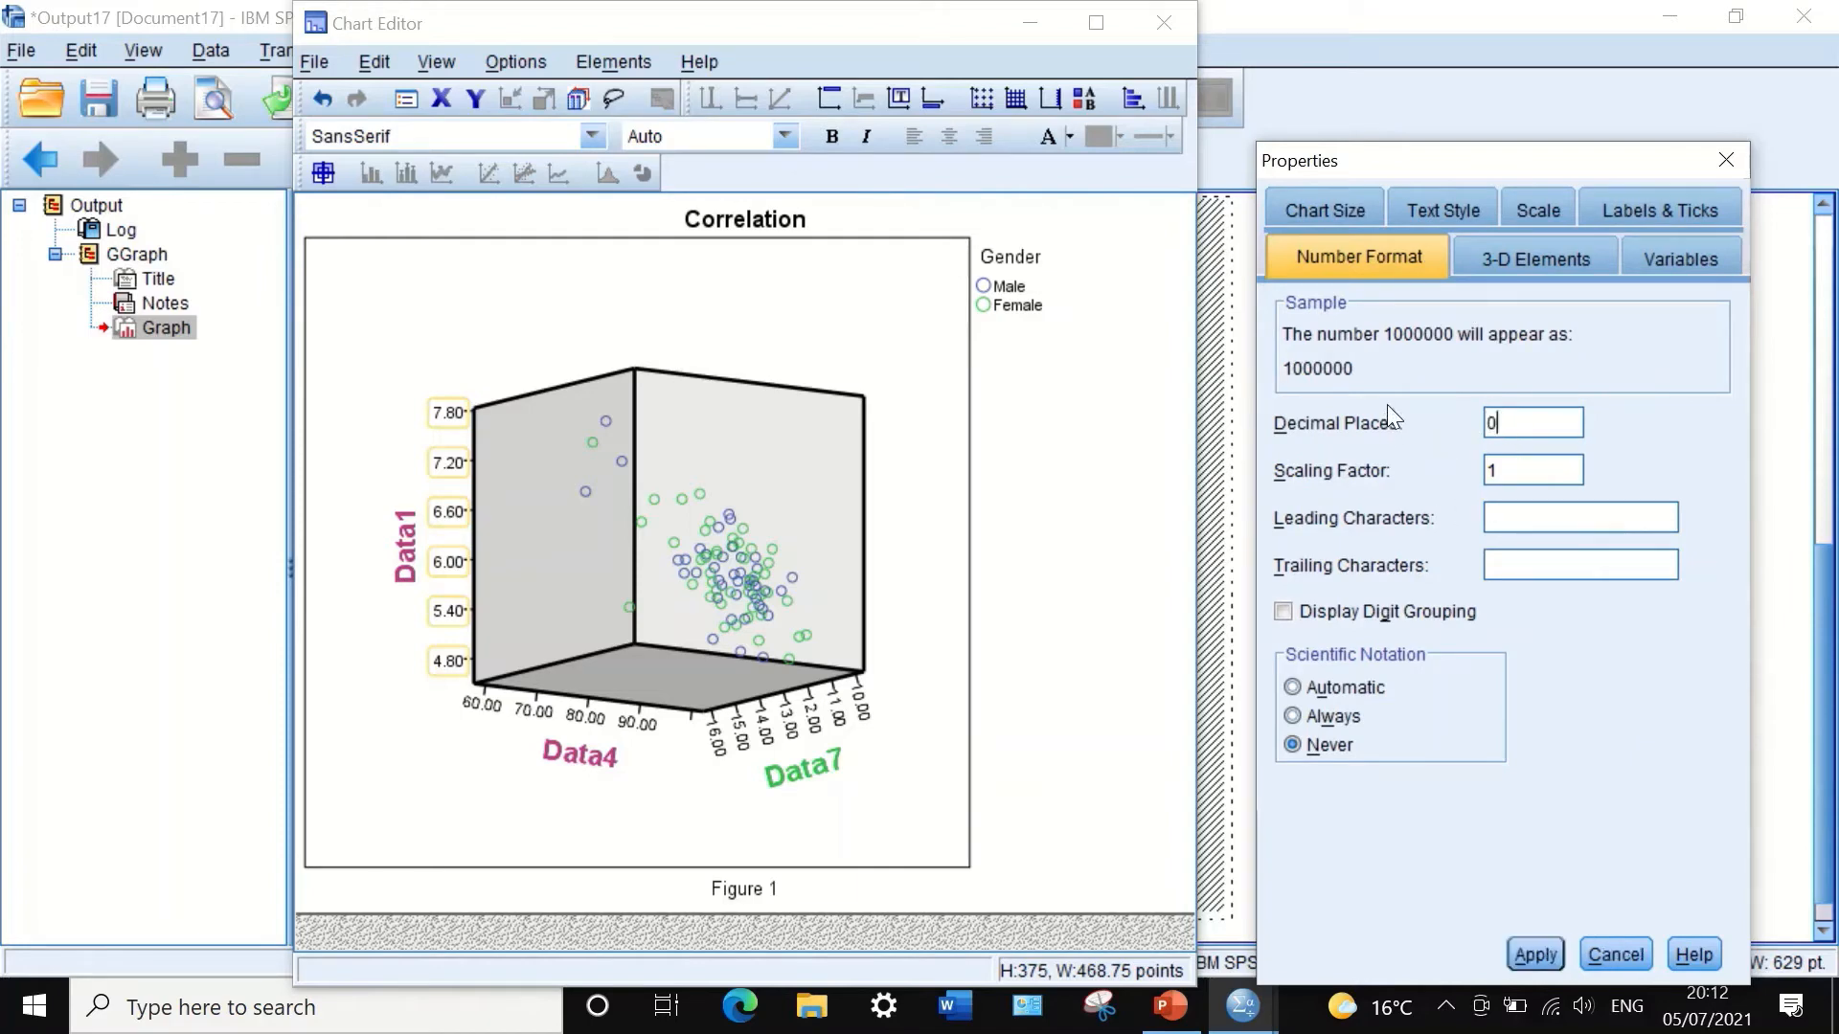
key("Return")
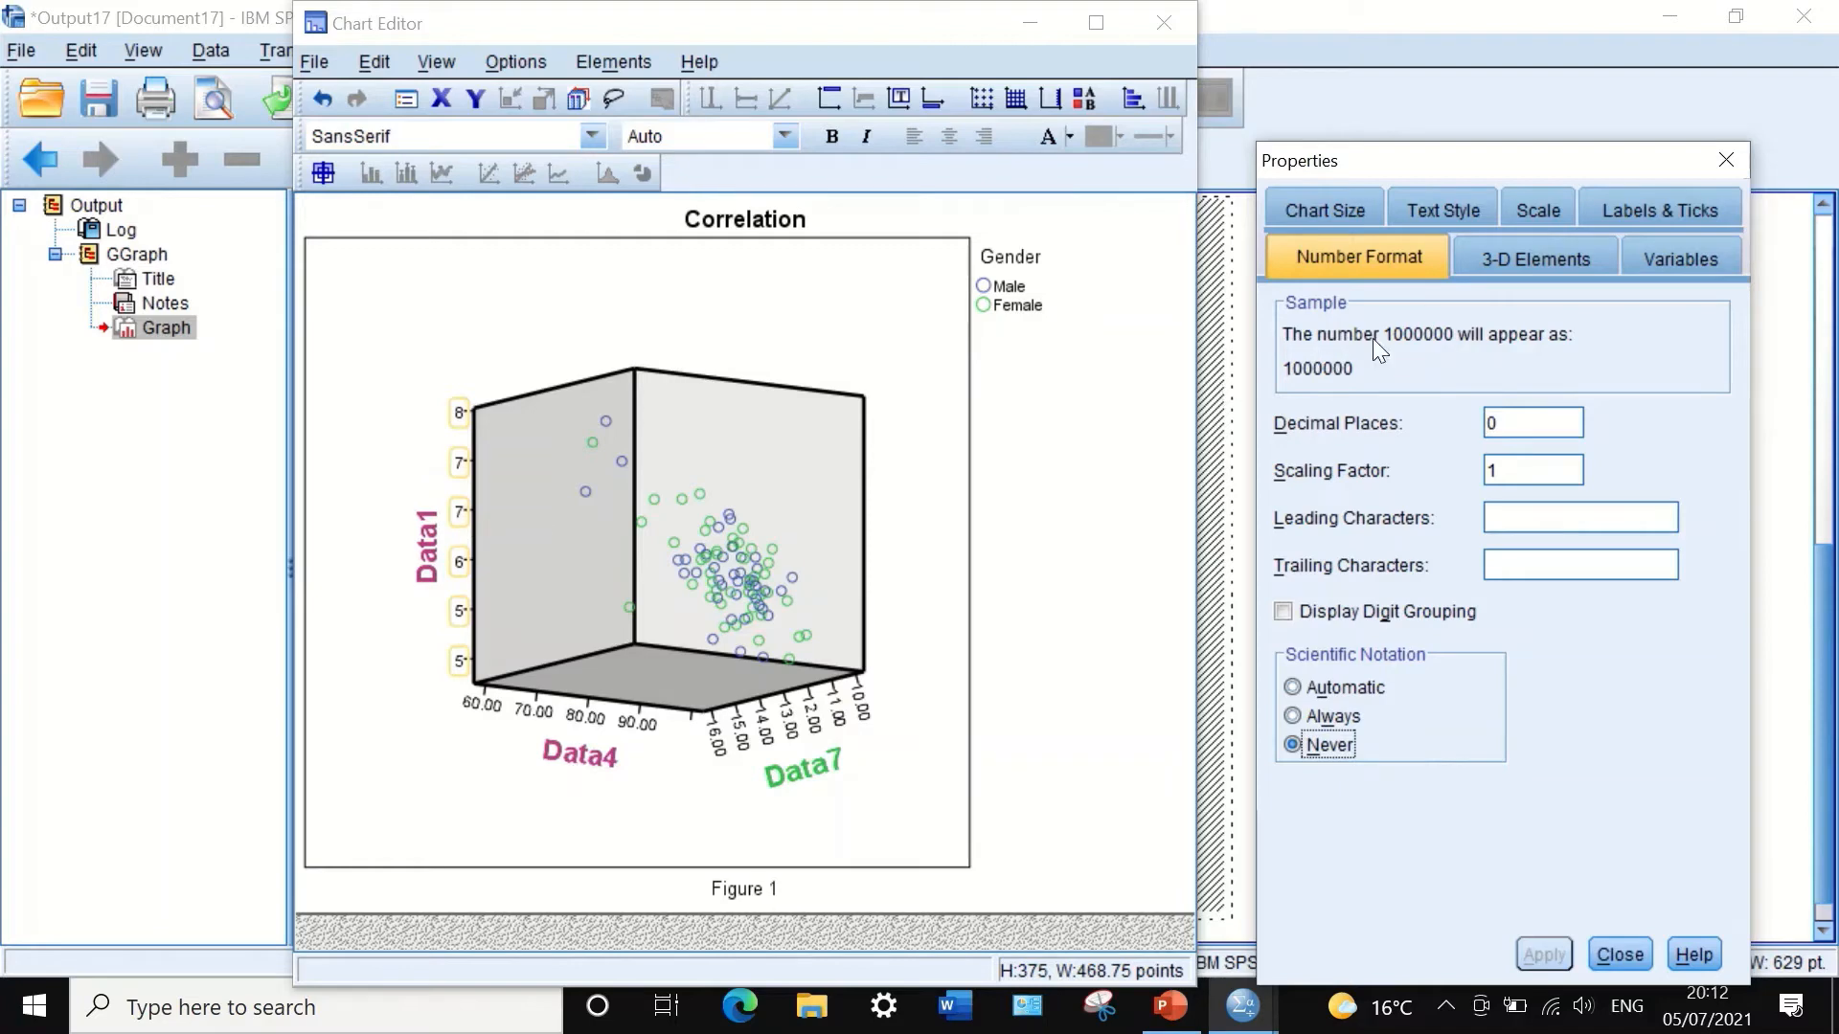
double_click(1487, 423)
type("1")
key("Return")
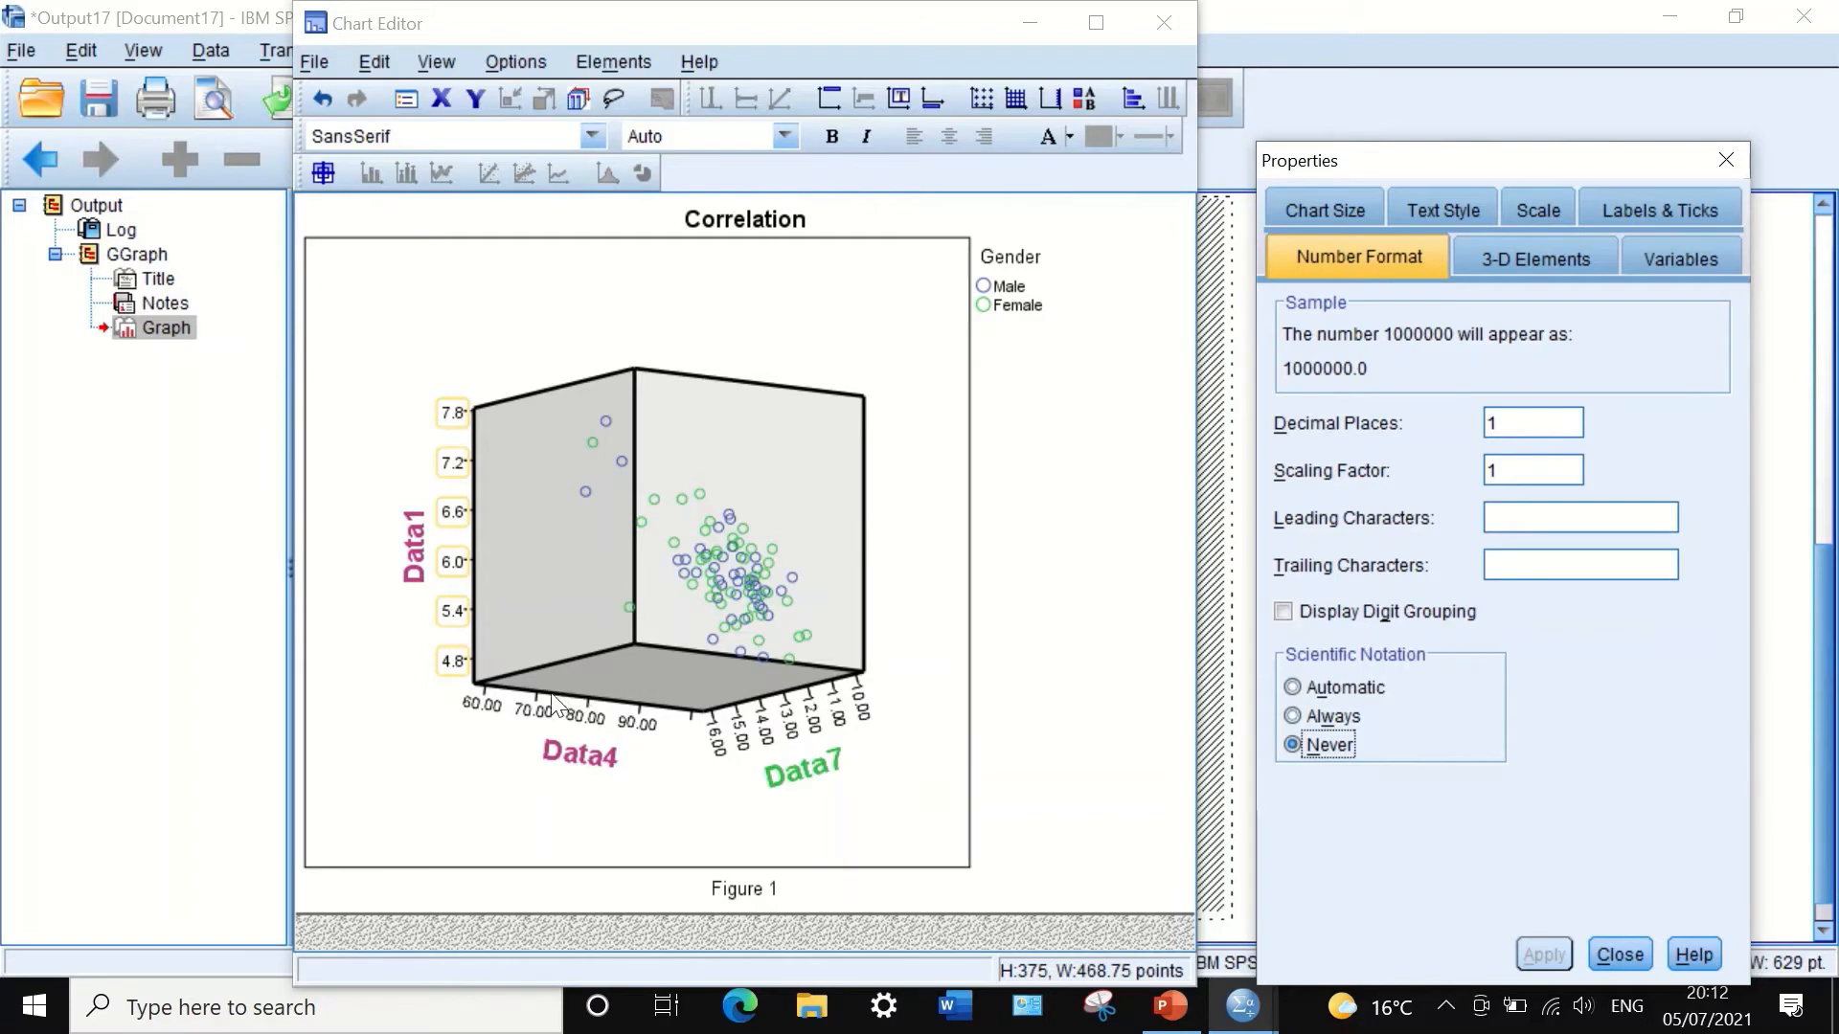
Step: Format the Data4 axis numbers with 0 decimal places
left_click(565, 720)
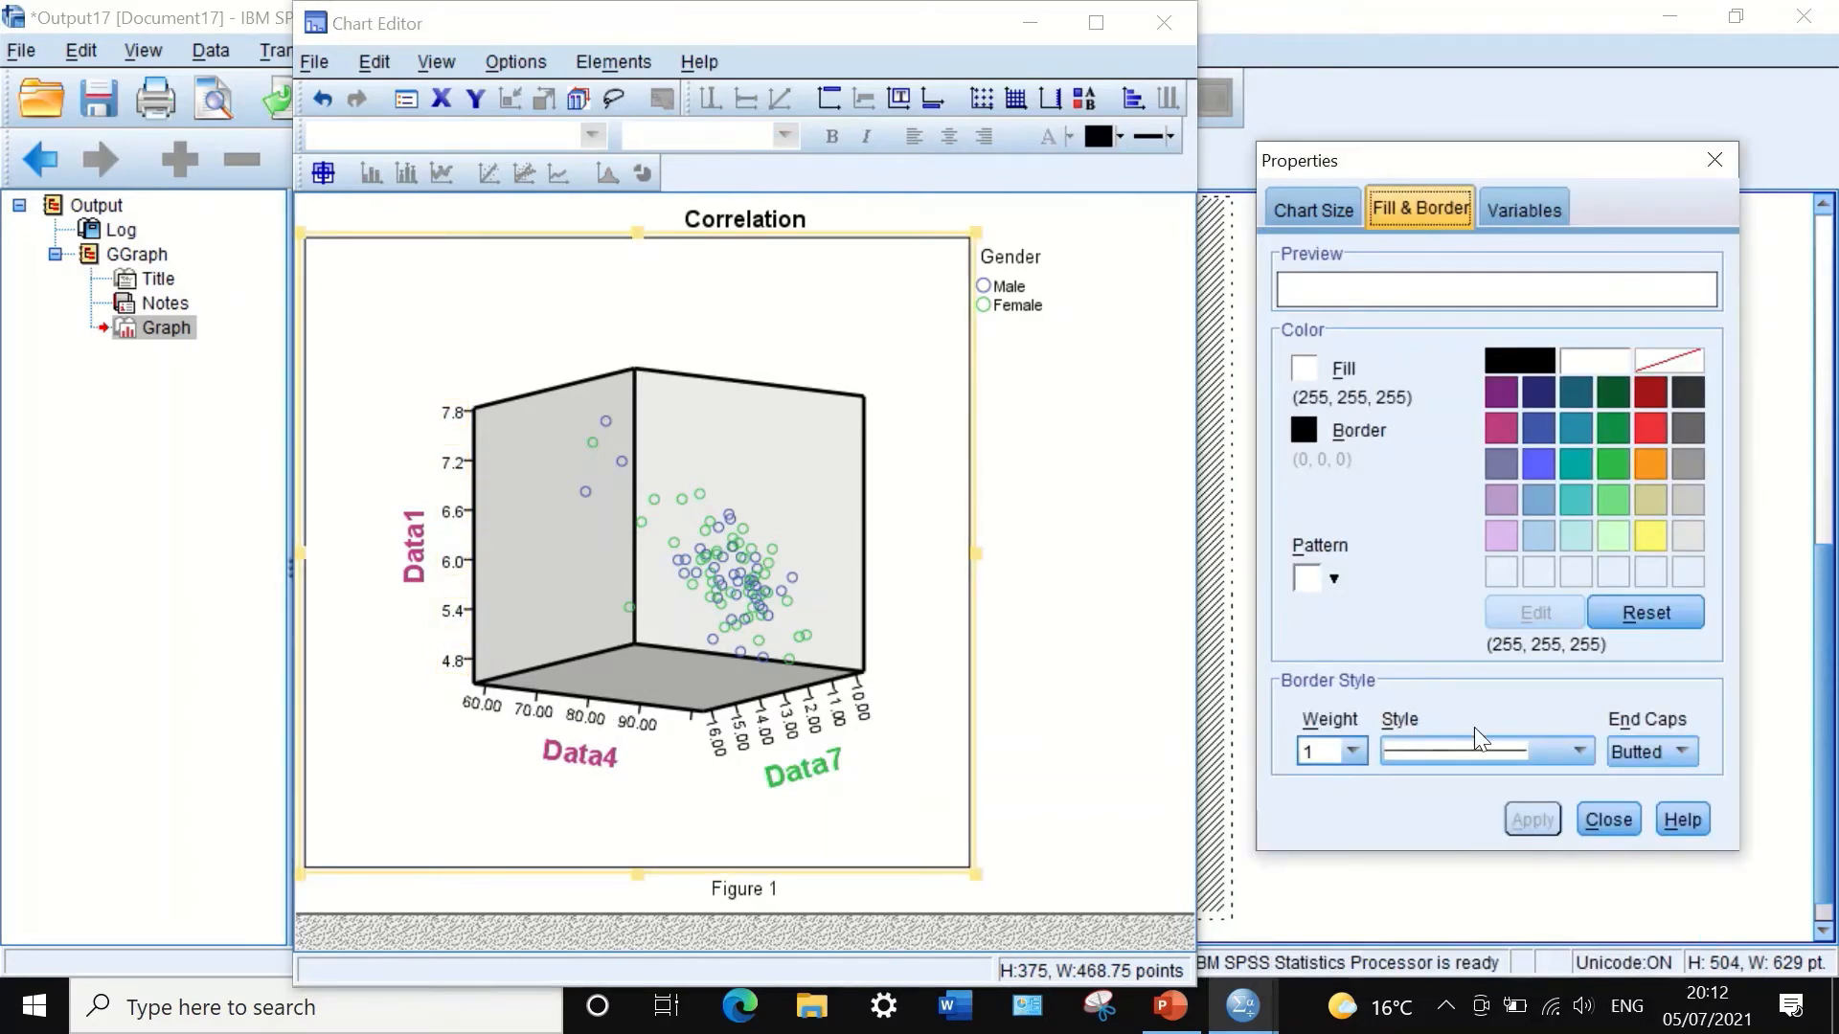
left_click(1613, 819)
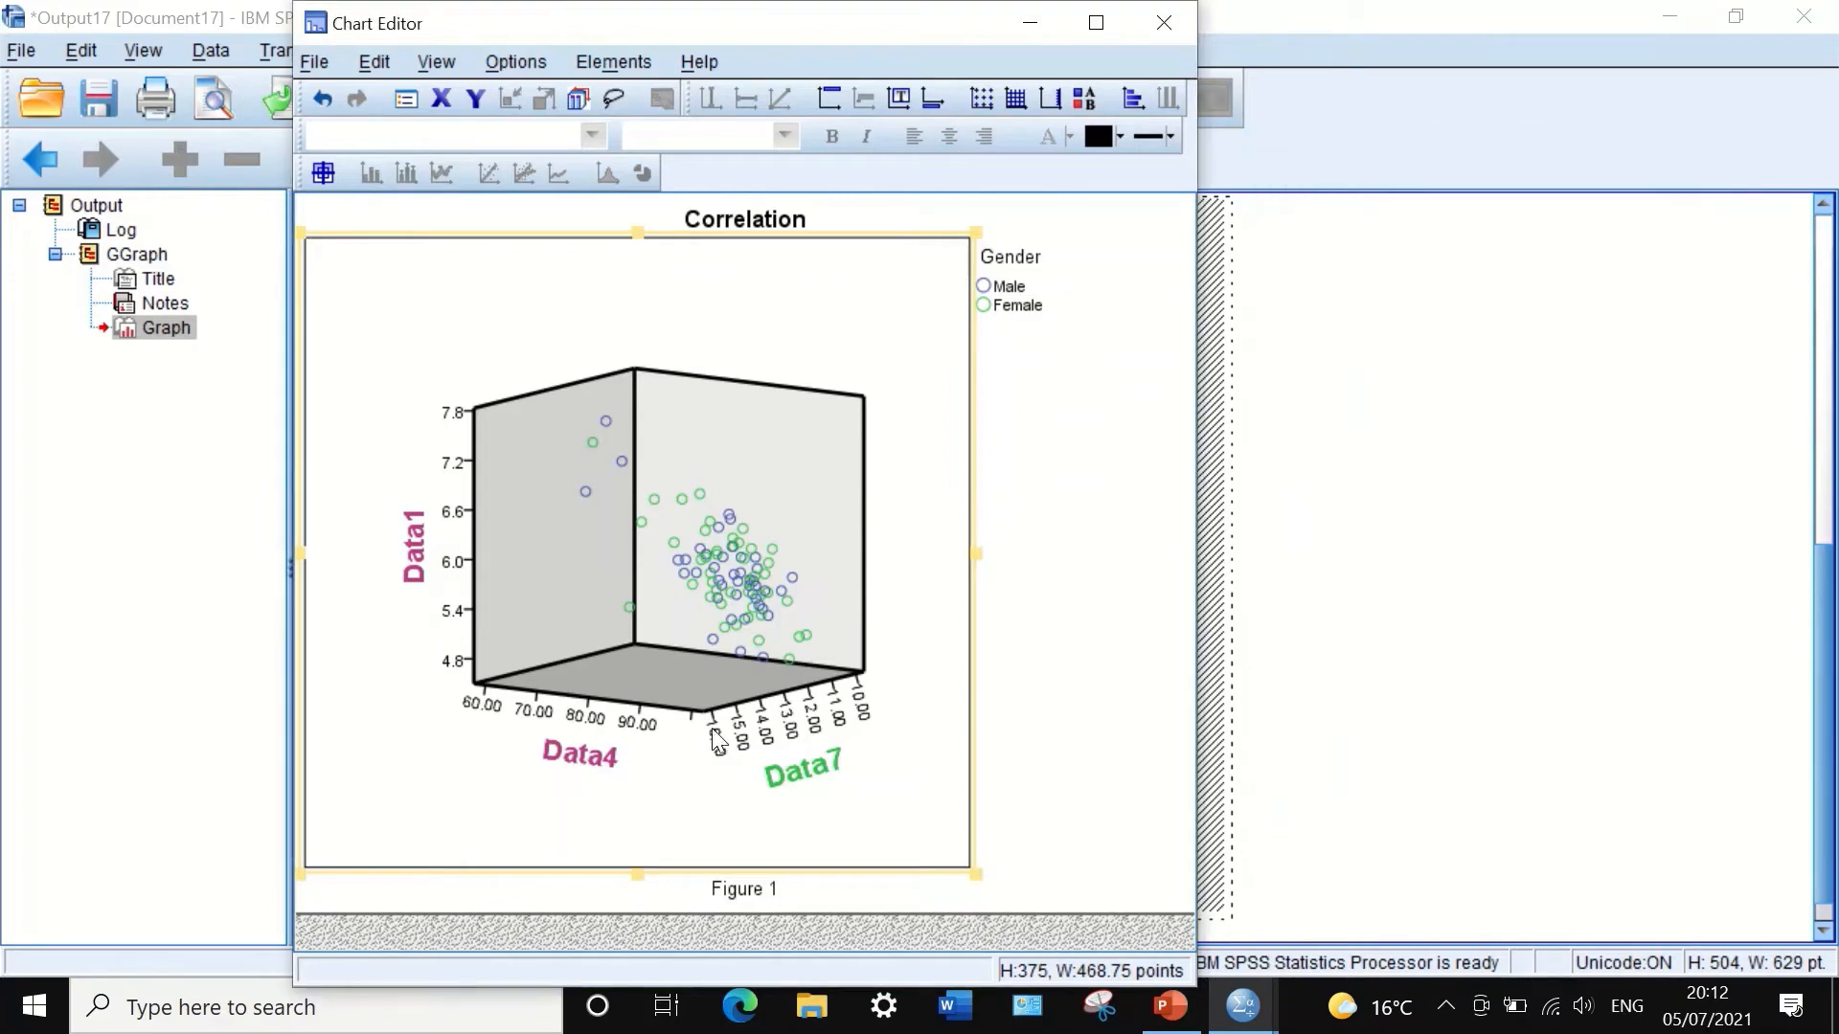
double_click(577, 718)
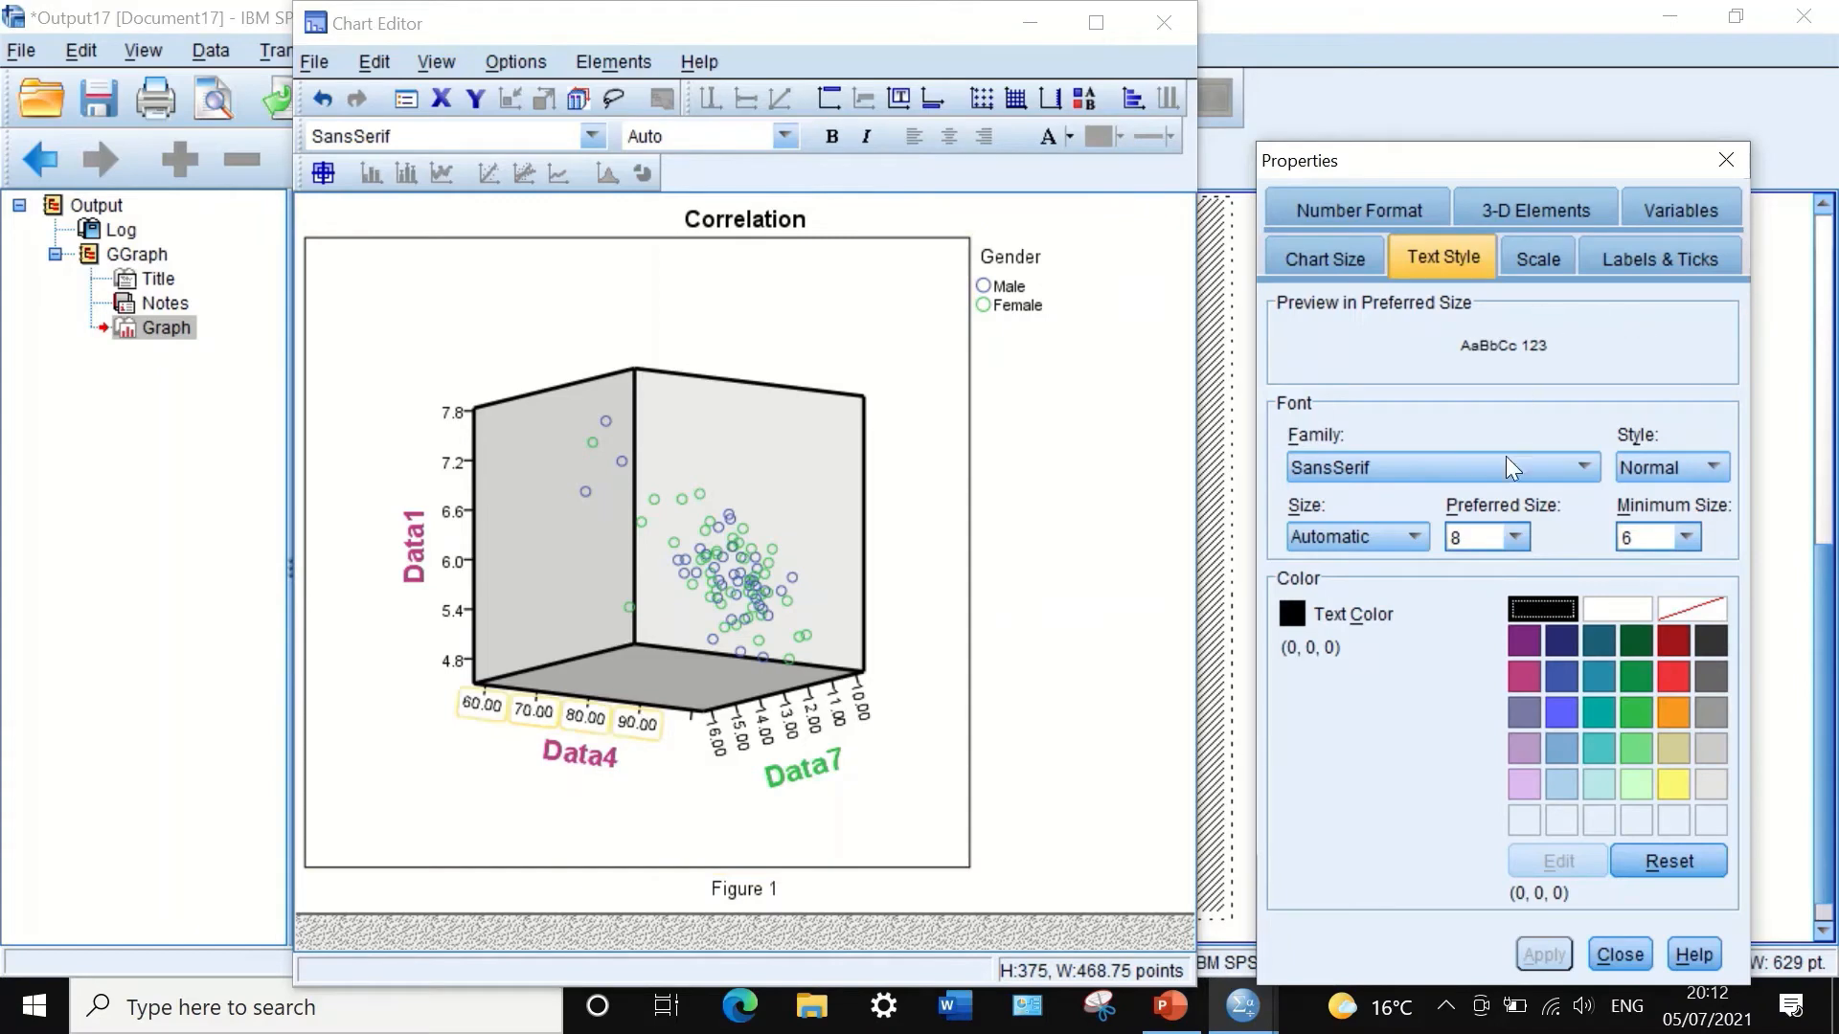
left_click(1348, 205)
left_click_drag(1499, 422, 1449, 418)
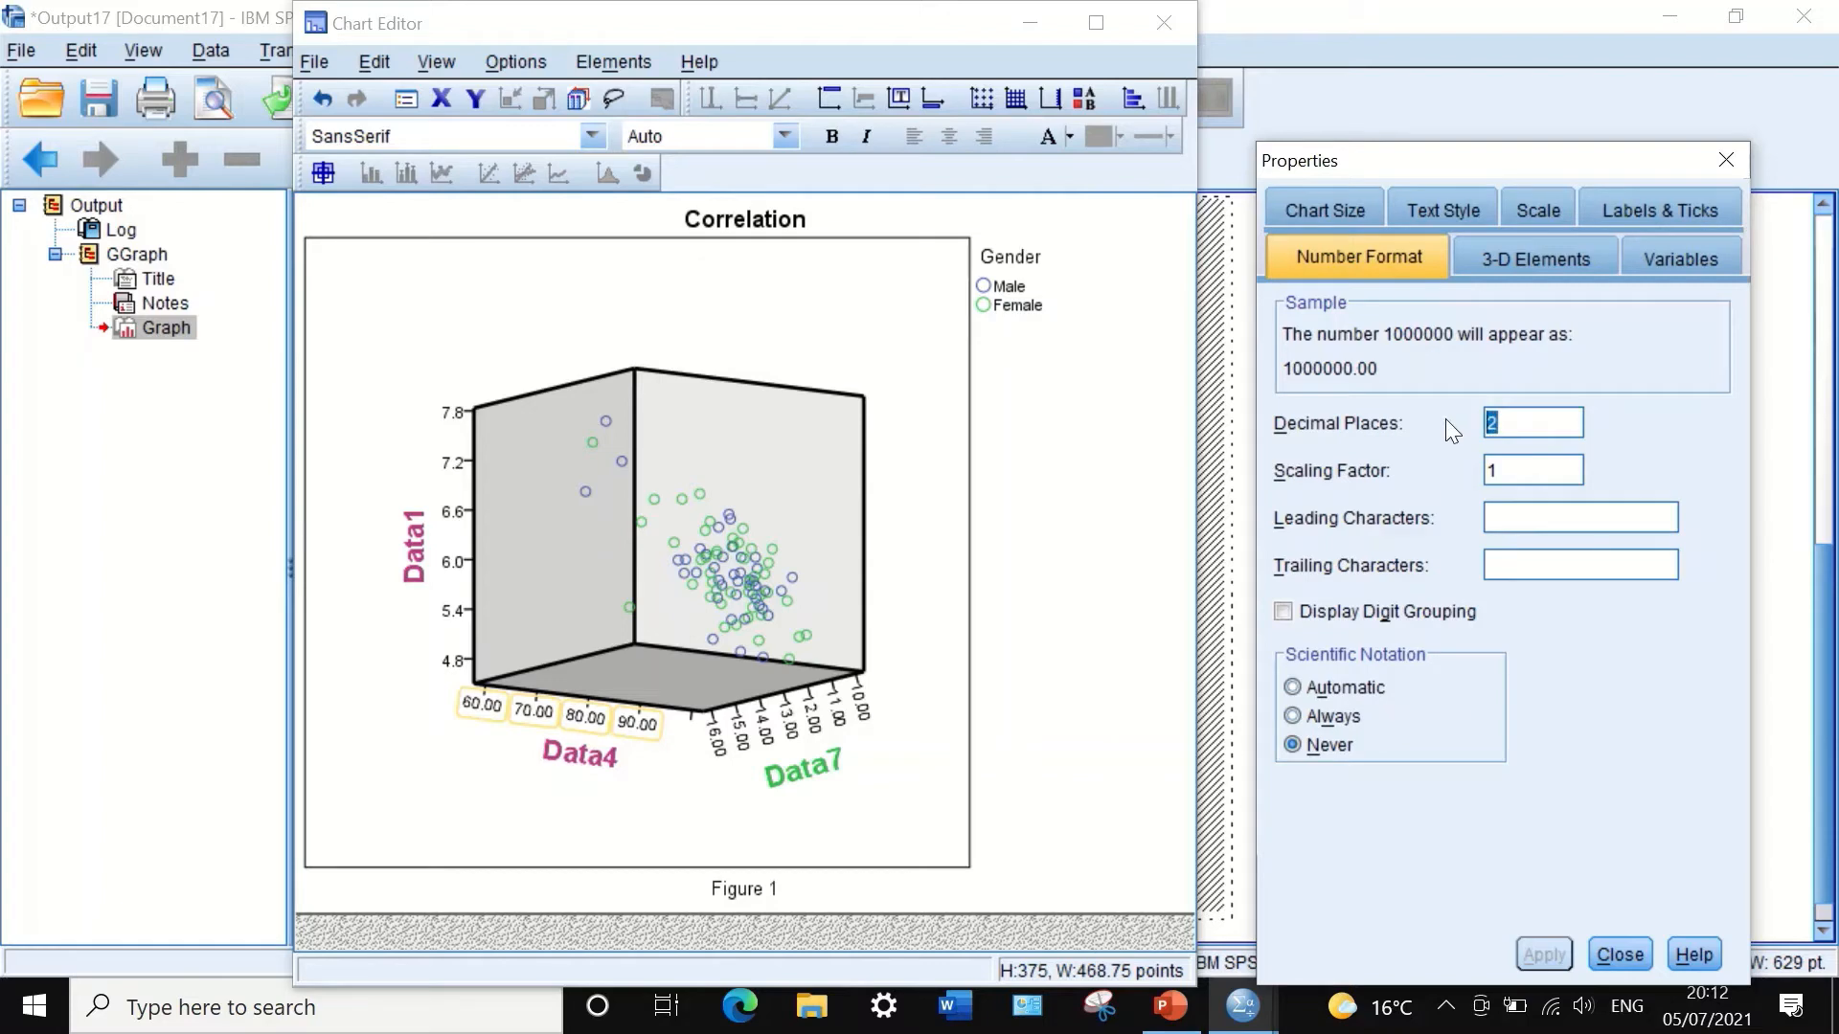
type("0")
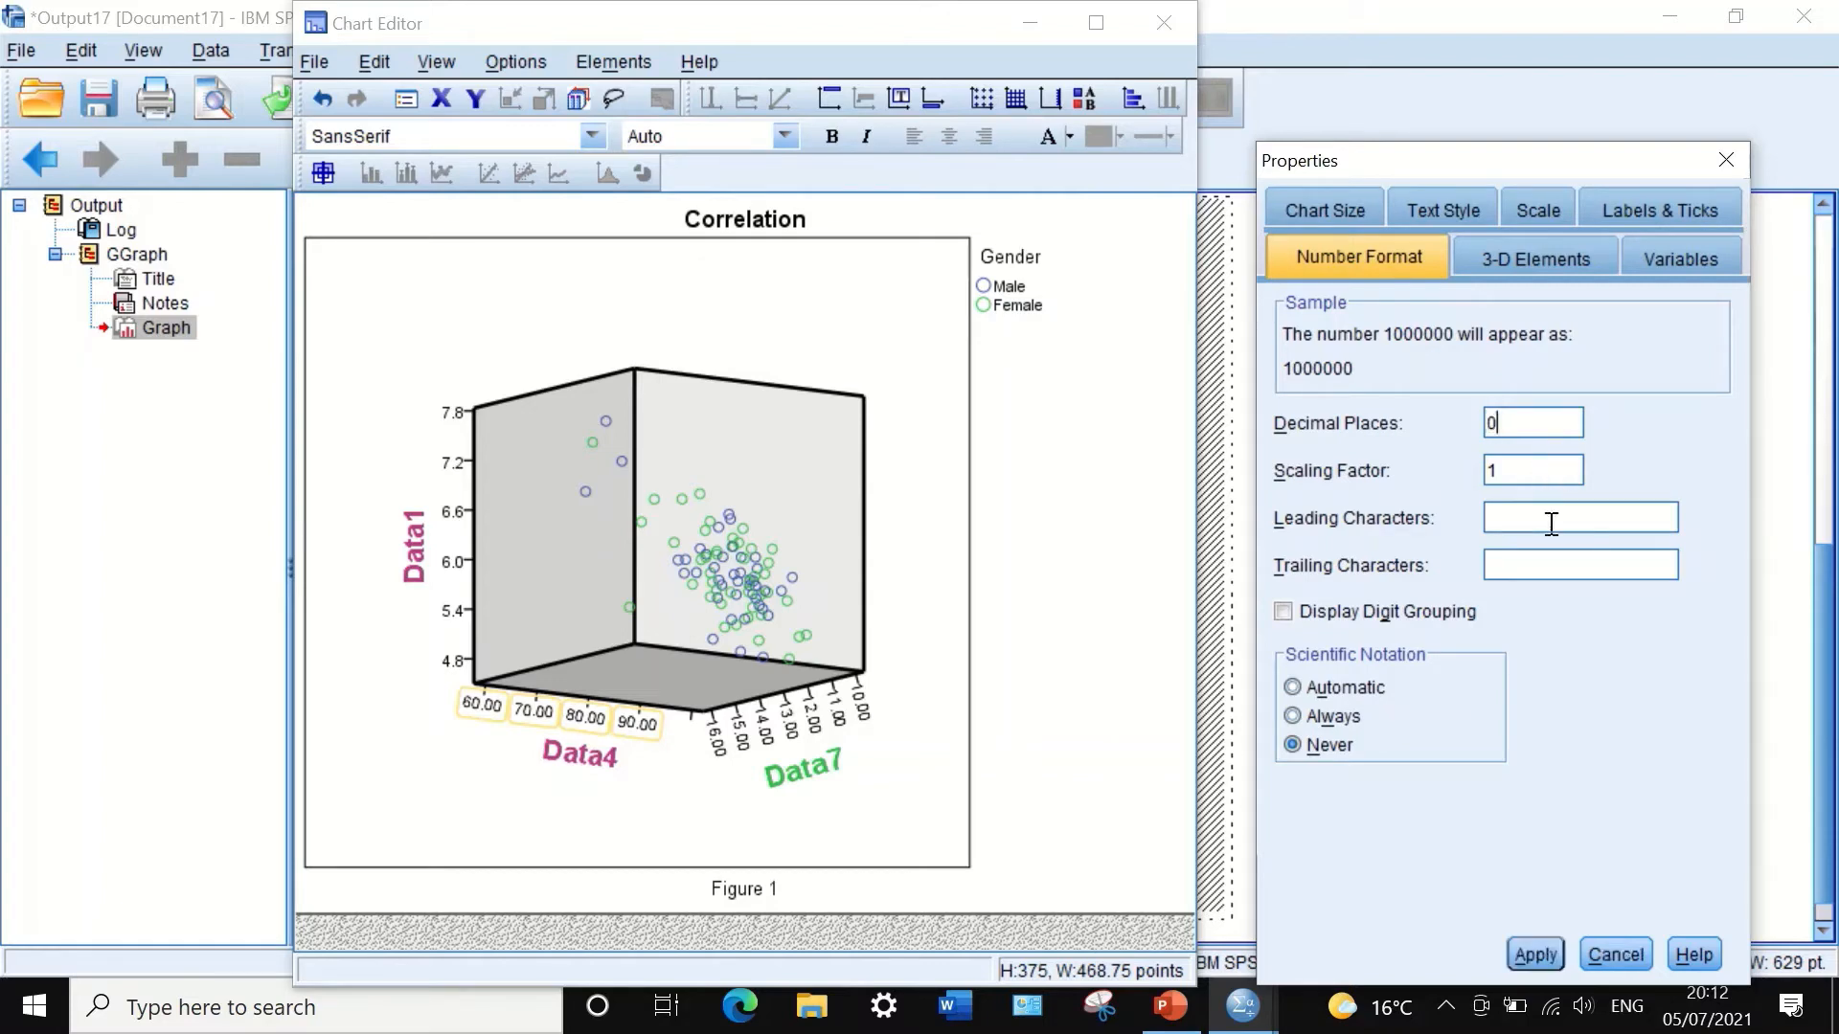
left_click(1523, 952)
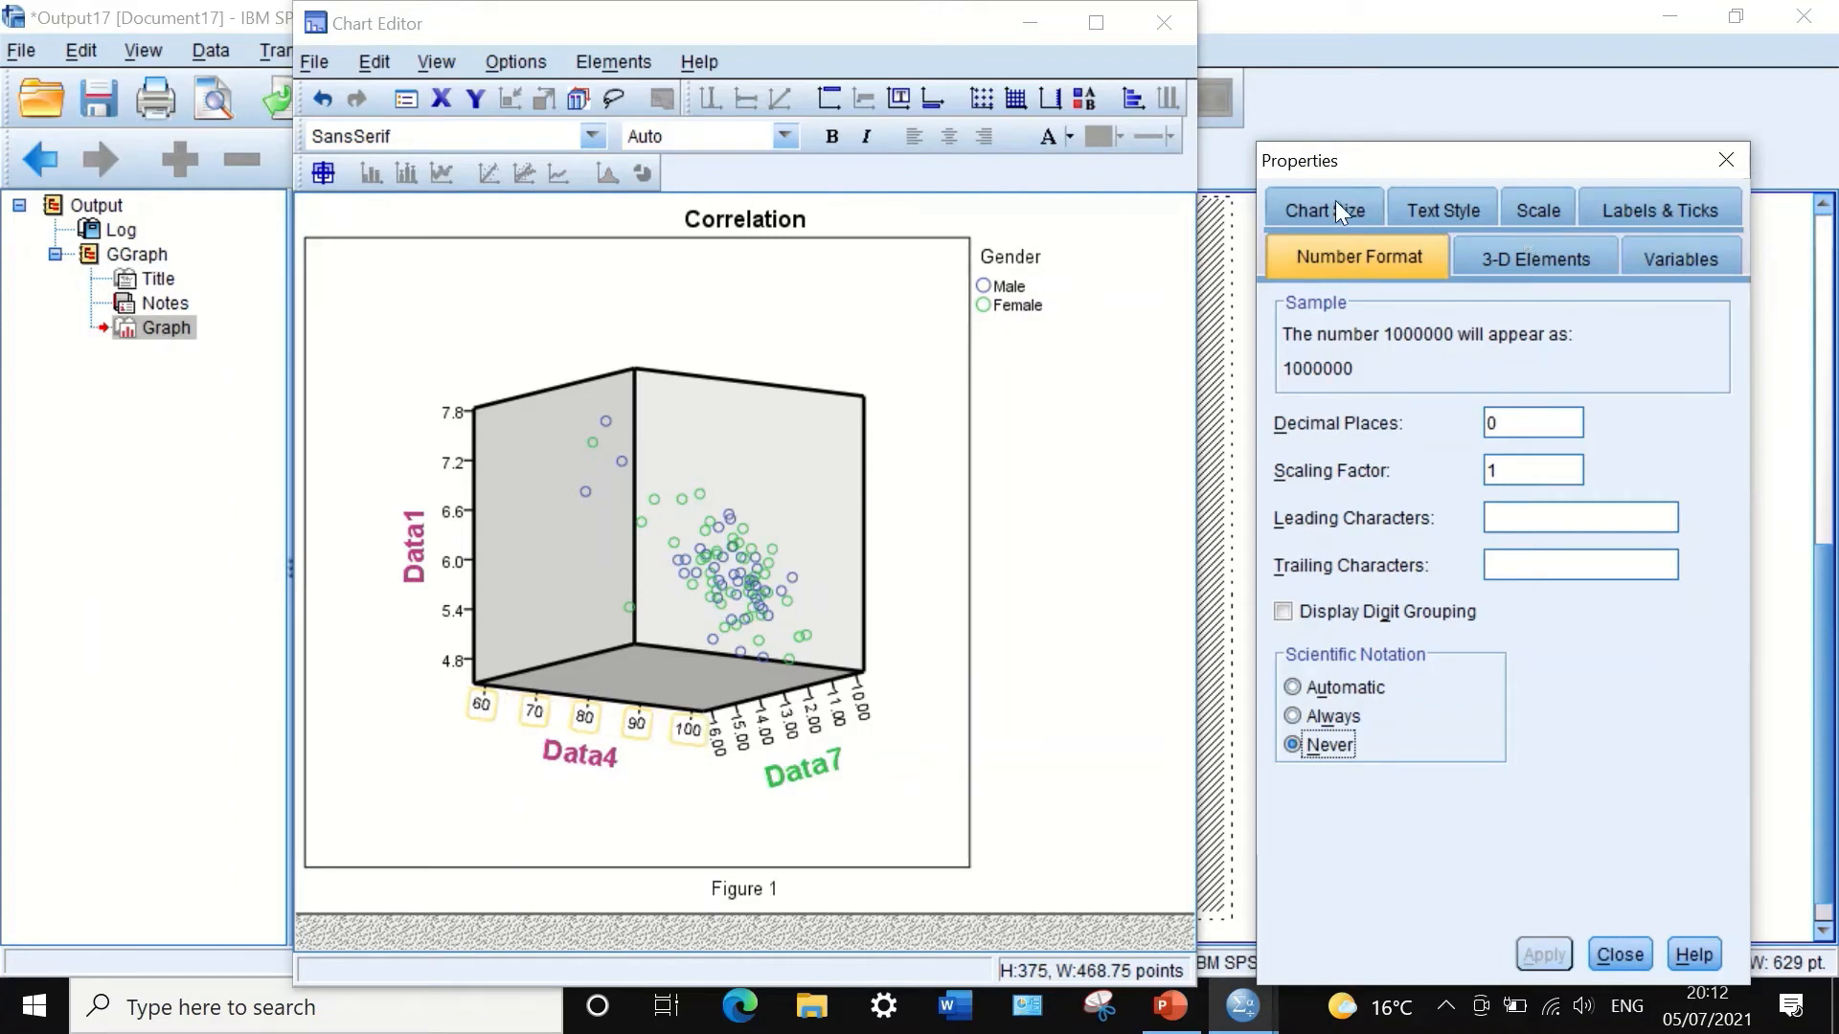
Step: Apply a major increment of 12 to the Data4 axis scale, replace it with 8 and close the properties
left_click(1523, 210)
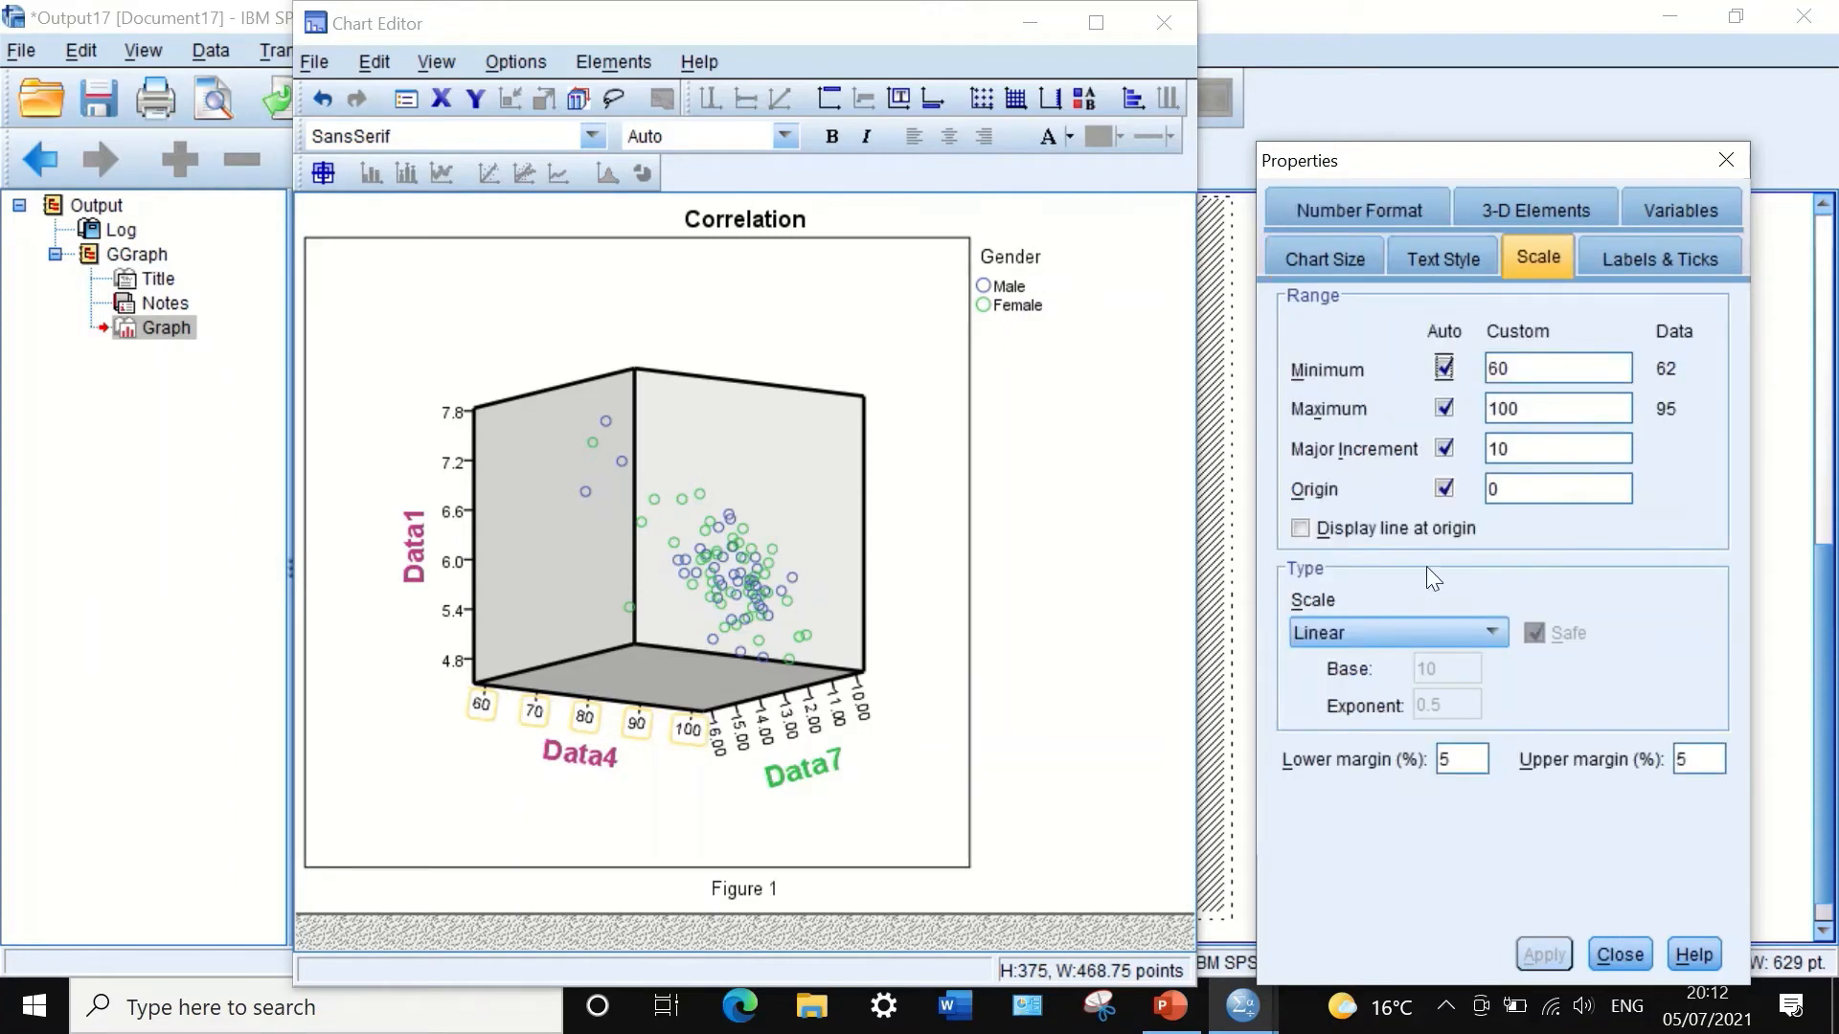
left_click_drag(1526, 450, 1463, 447)
type("12")
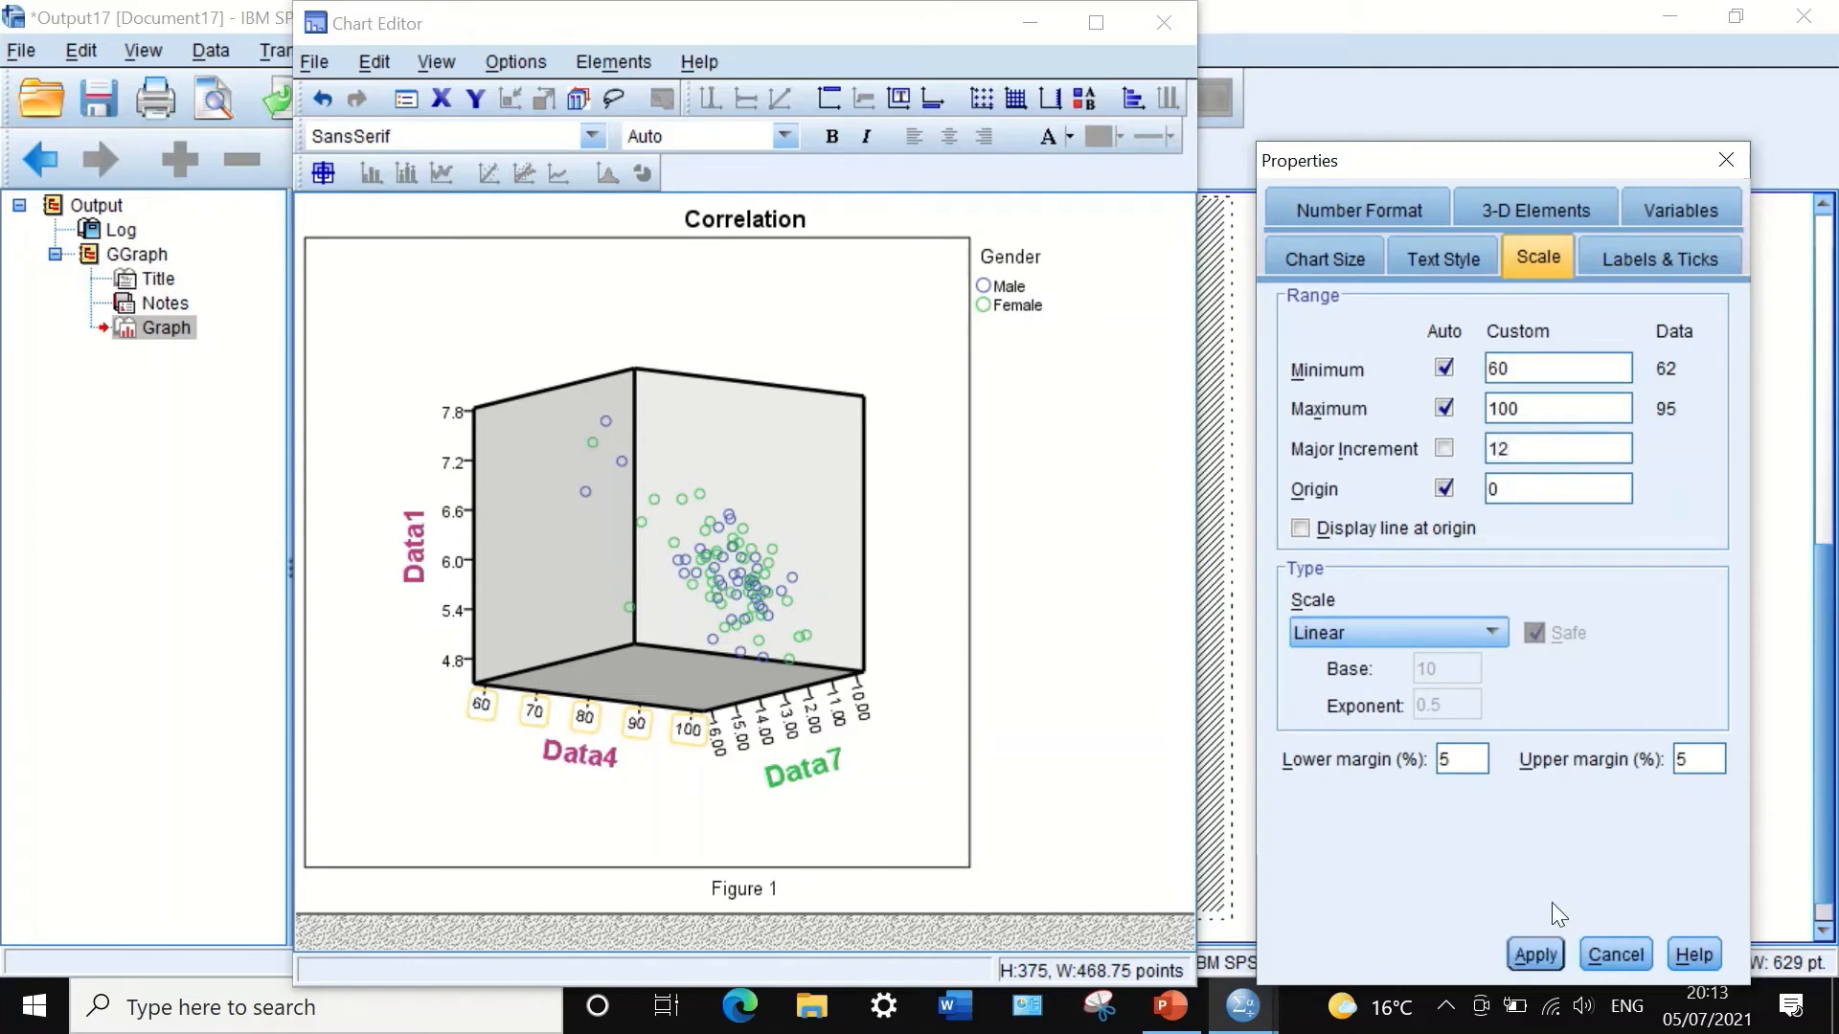
left_click(1525, 955)
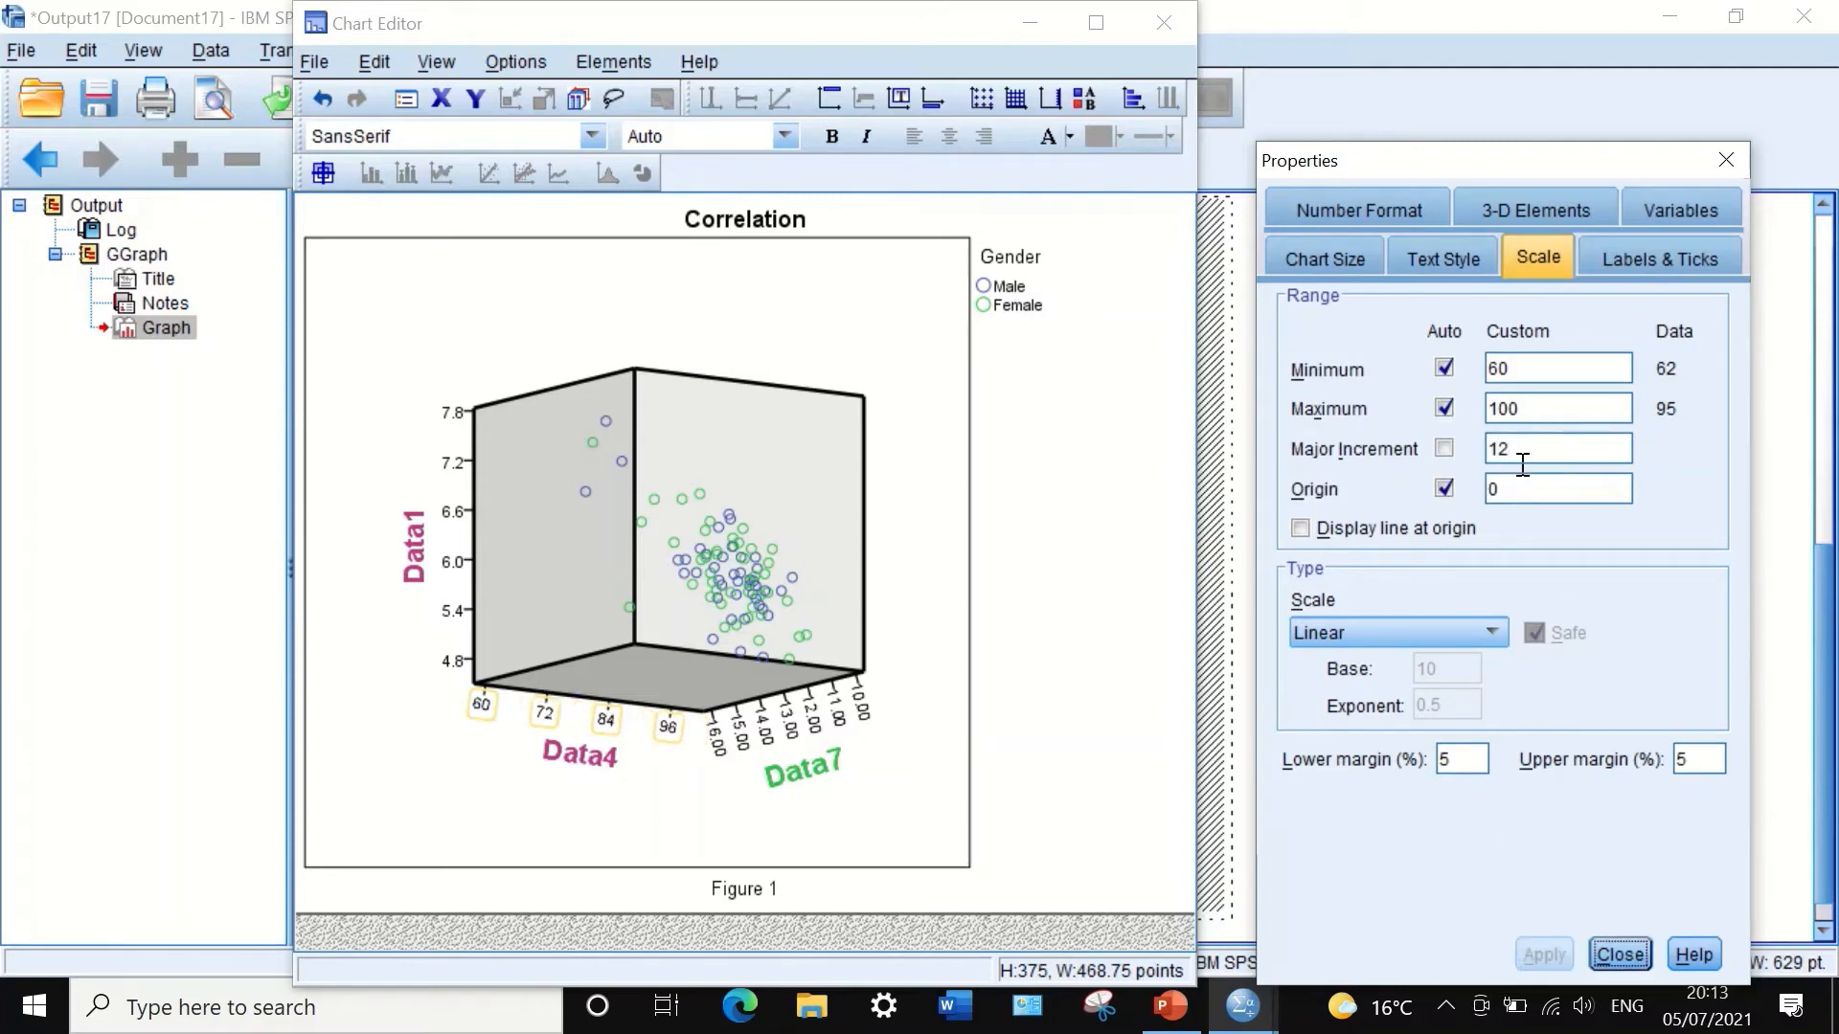
left_click_drag(1523, 449, 1486, 450)
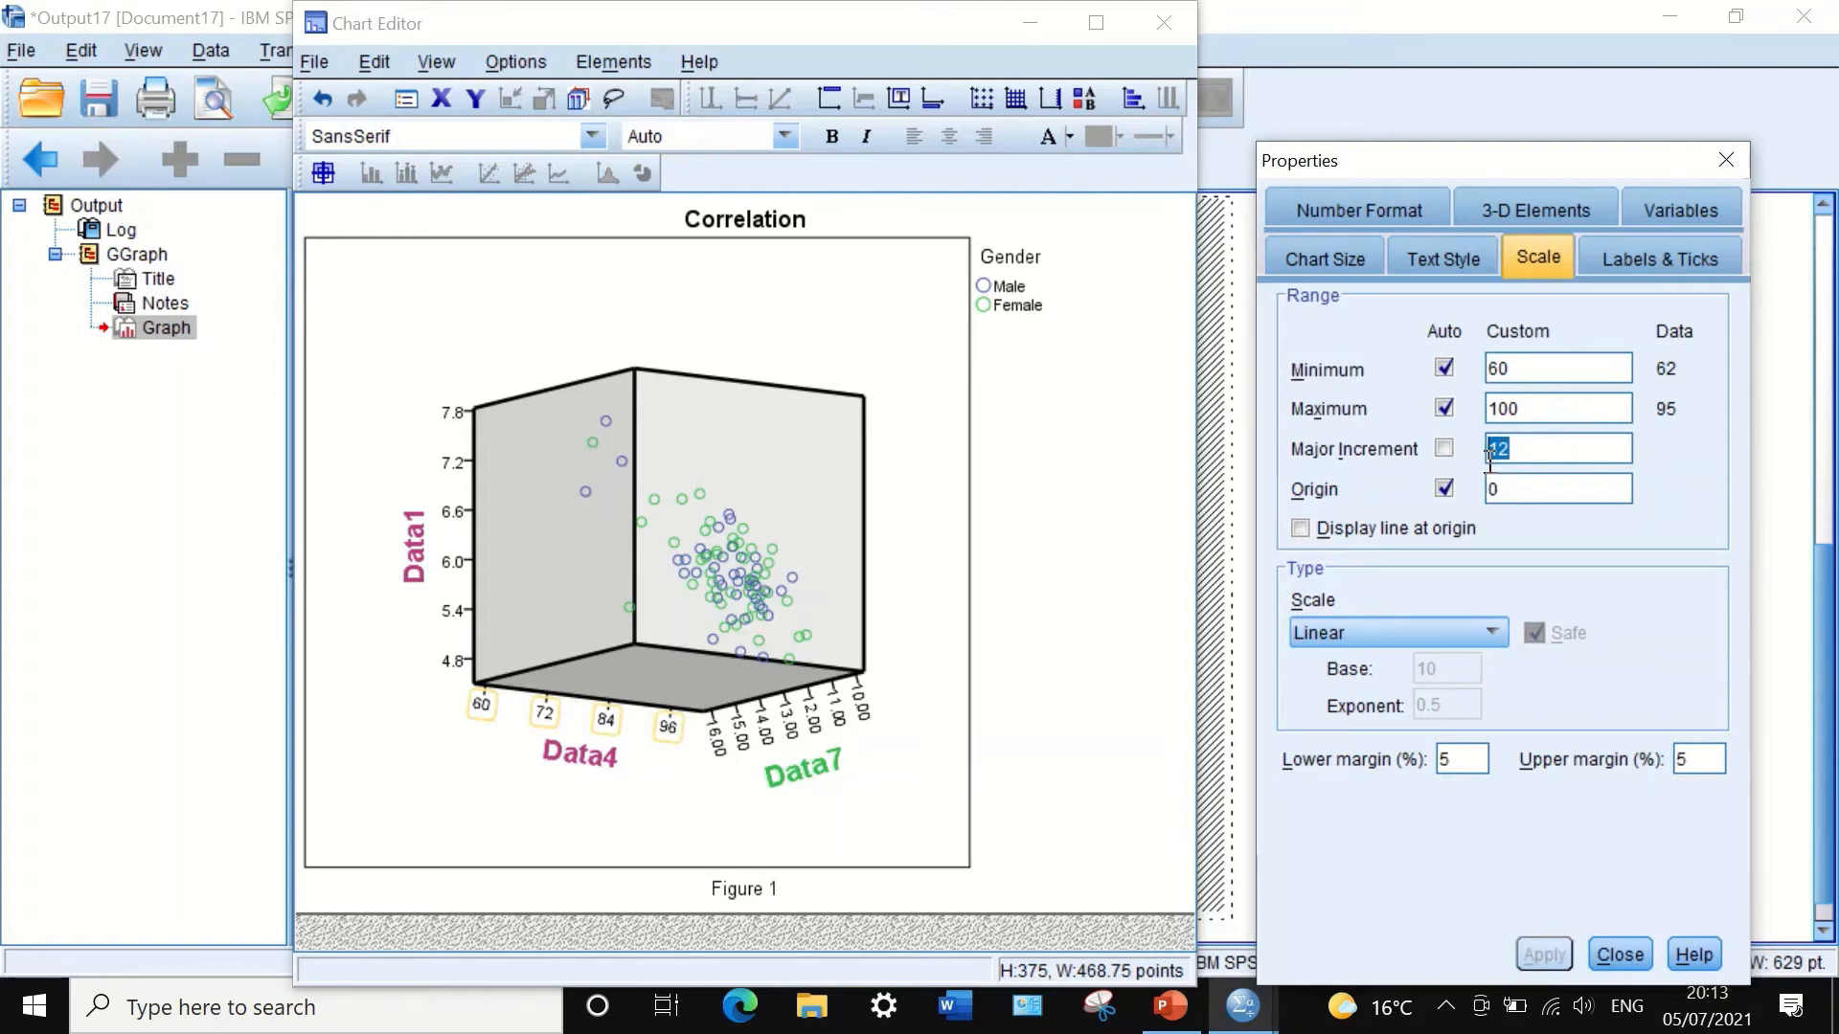
type("8")
left_click(1523, 948)
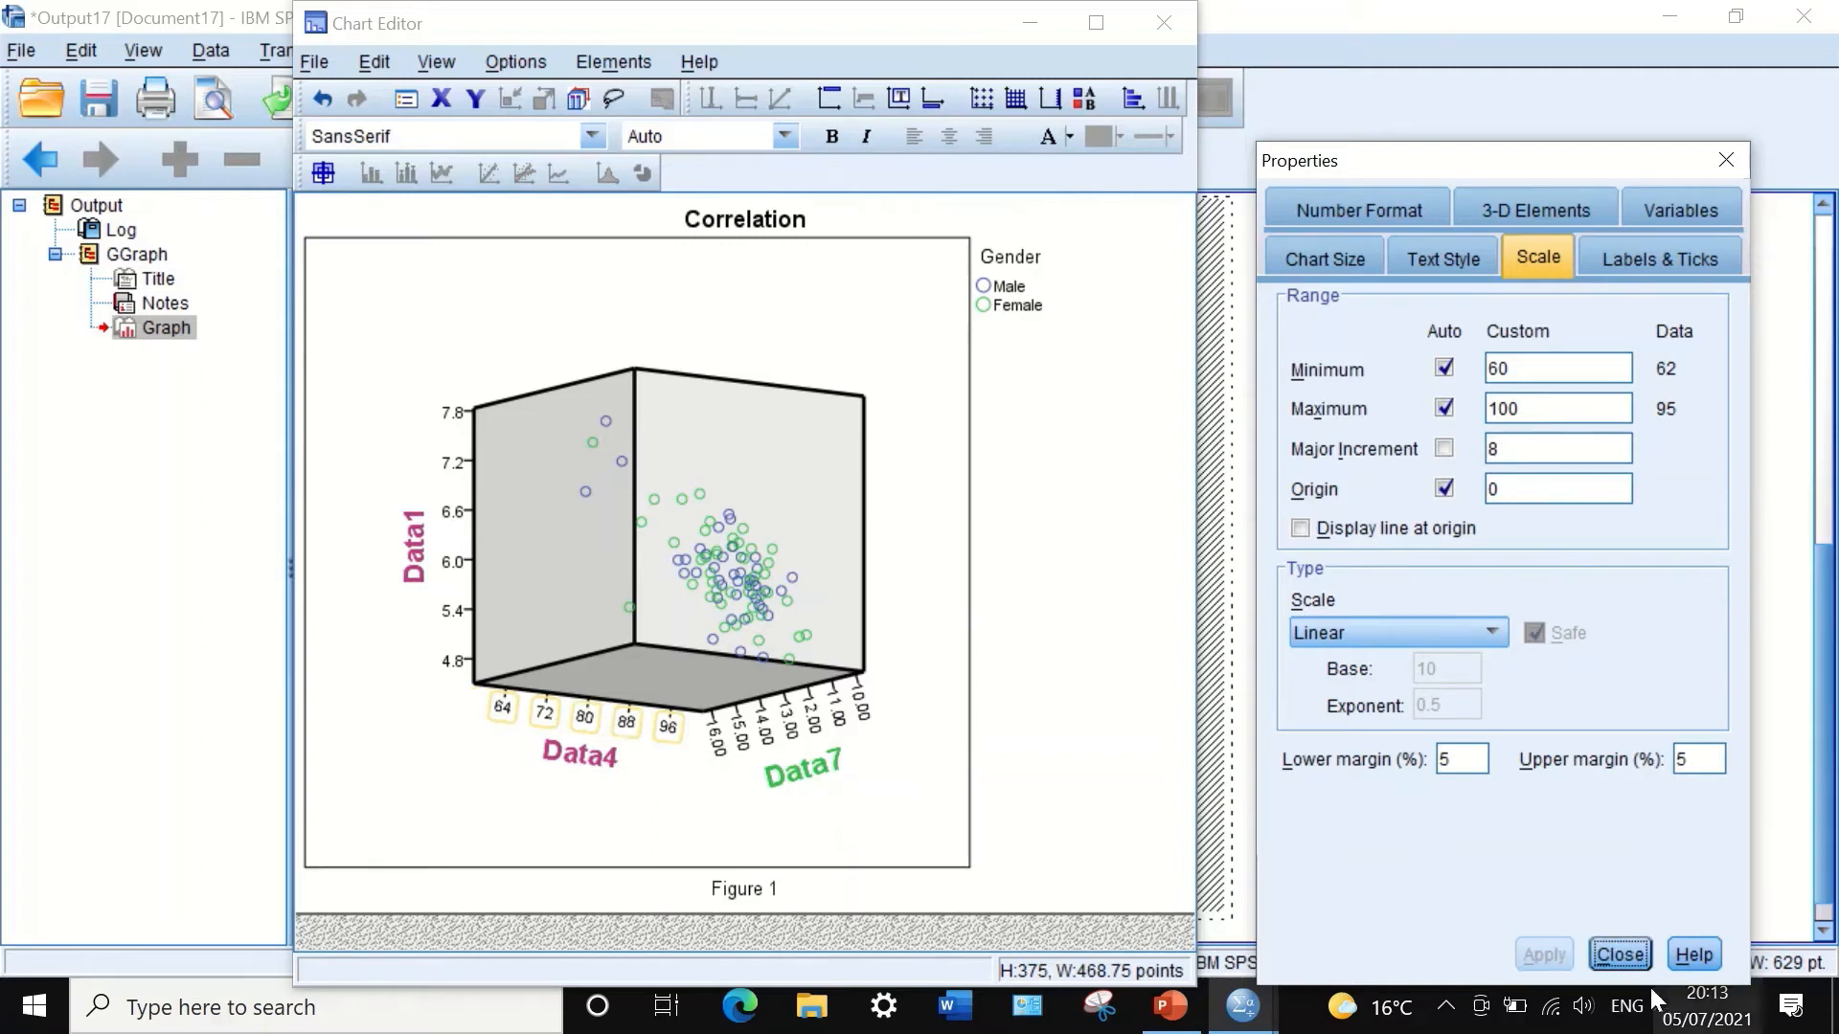
left_click(1621, 955)
Step: Format the Data7 axis numbers with 0 decimal places, check the axis scale settings and close the properties
double_click(840, 711)
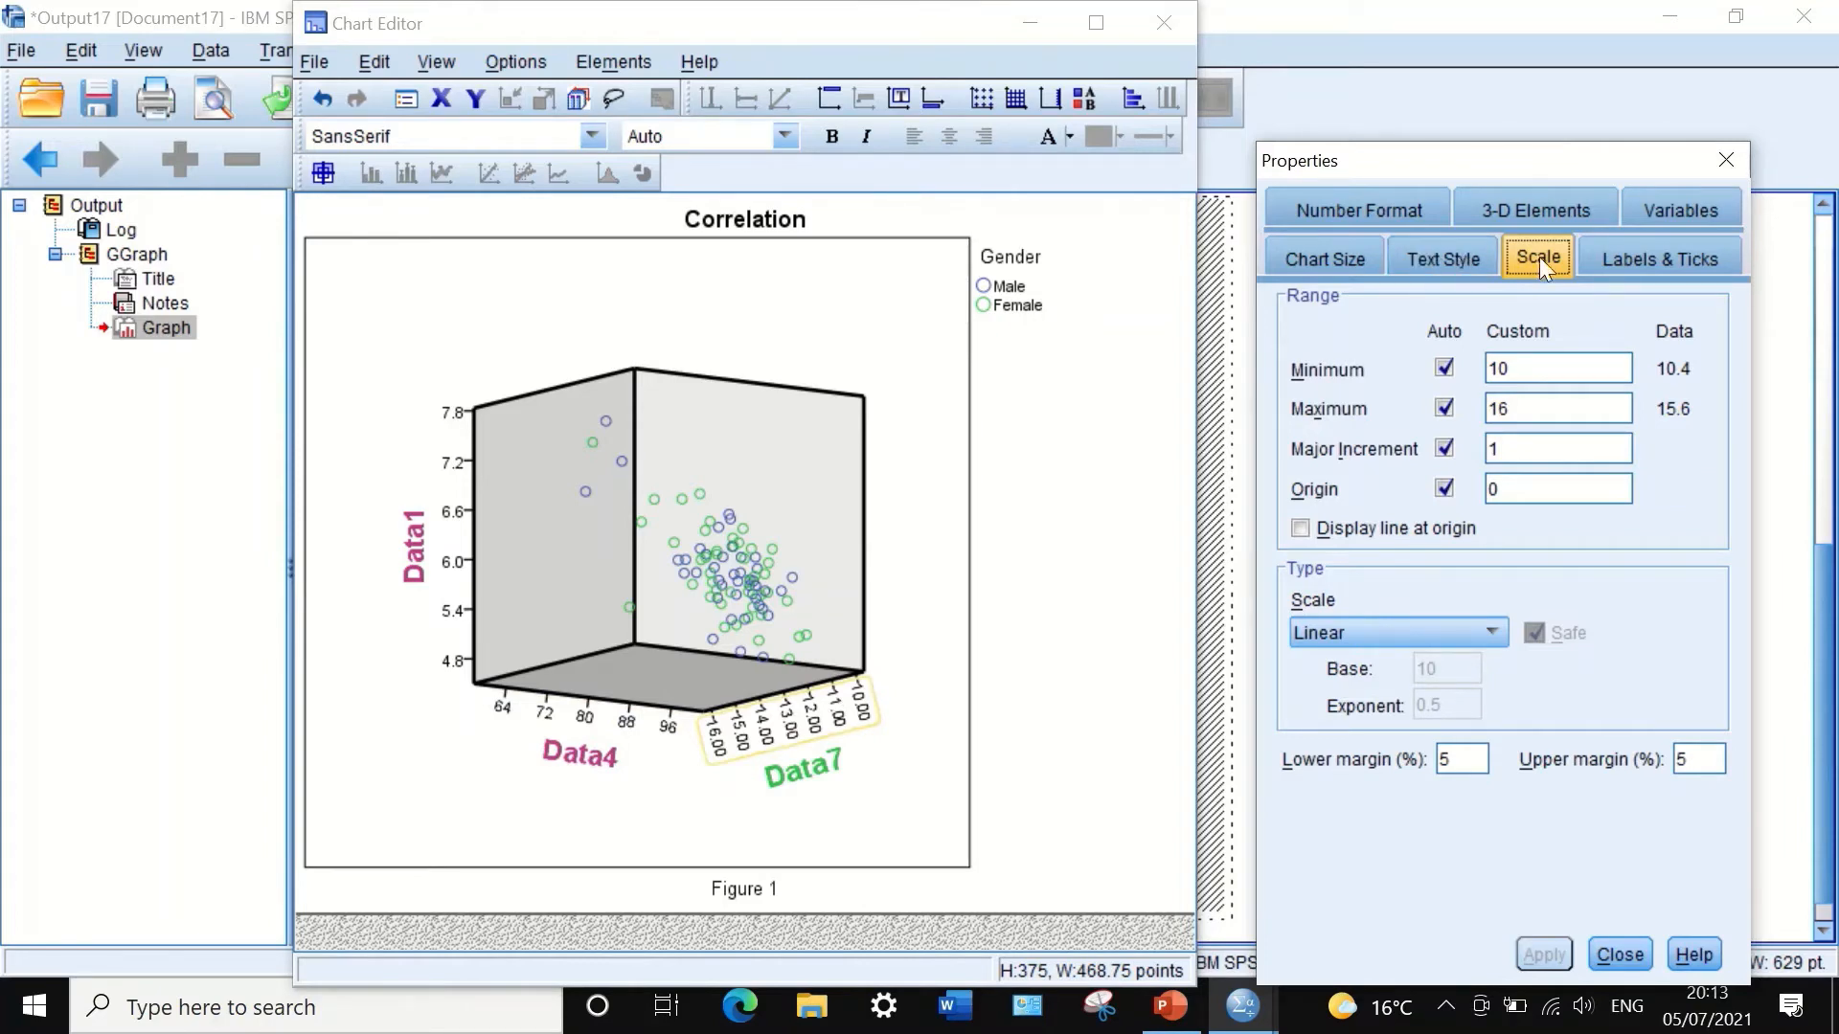
left_click(1349, 214)
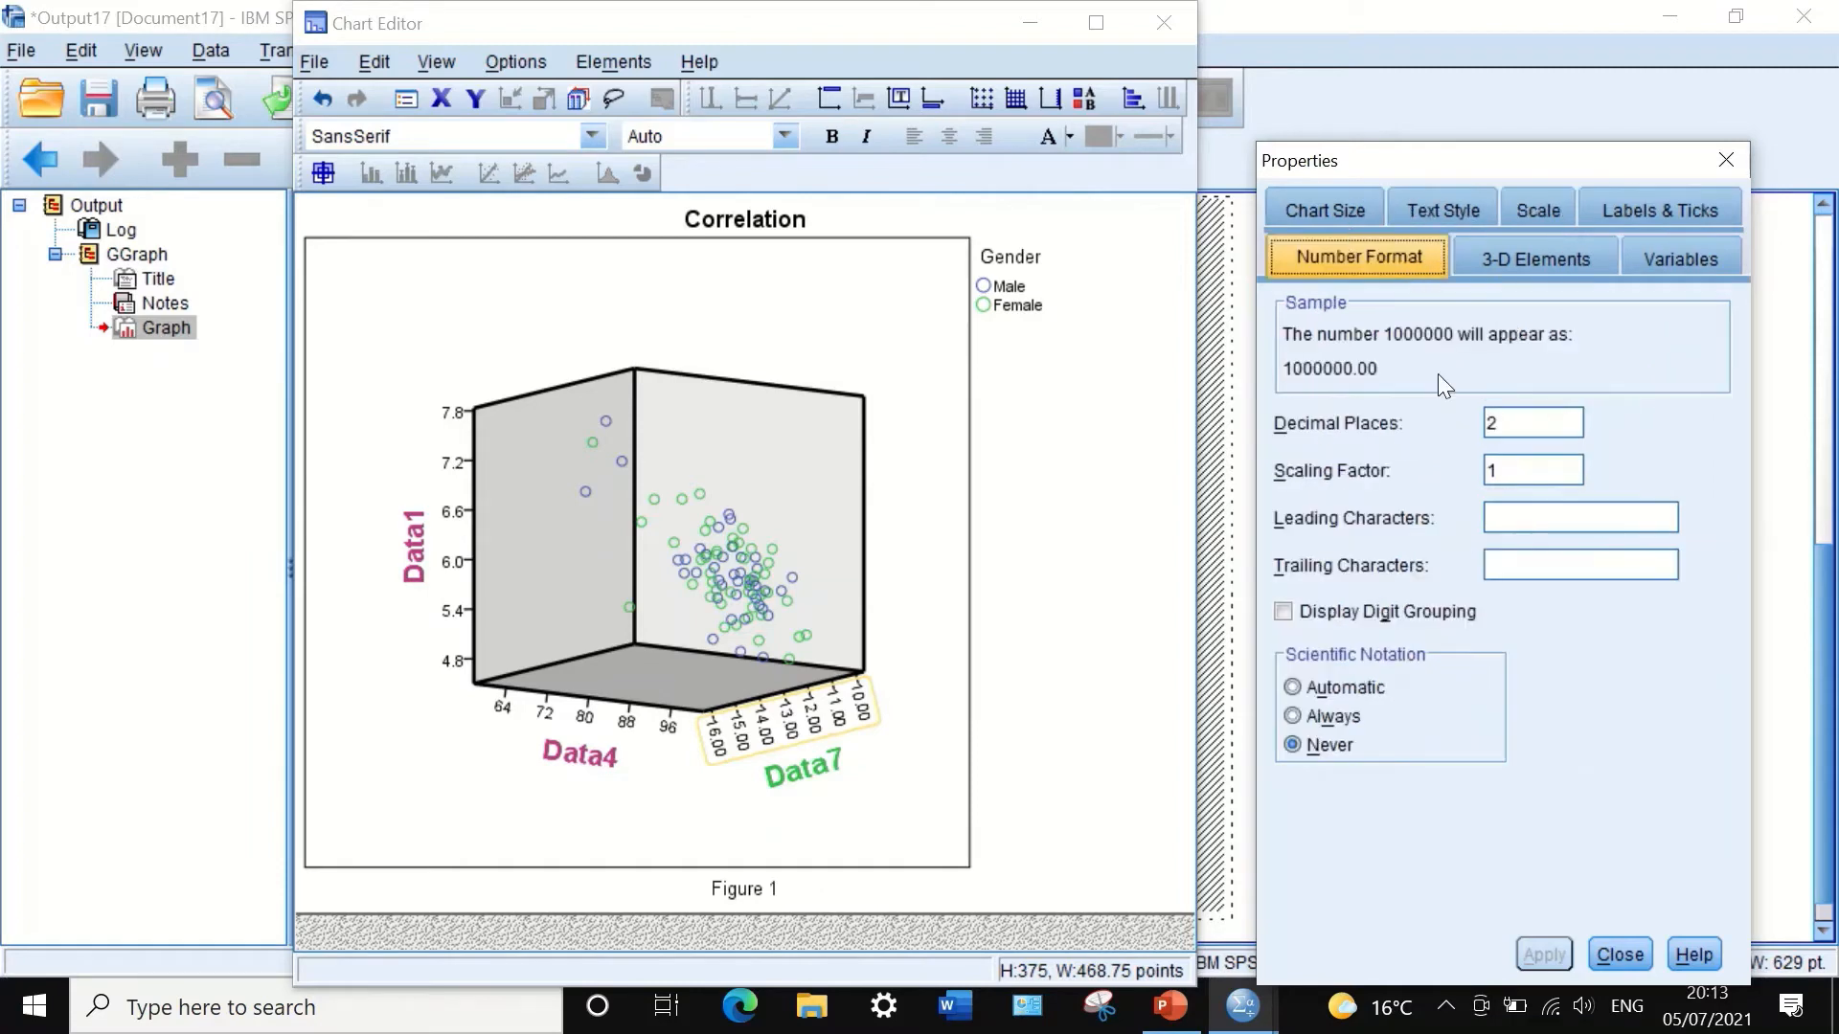
left_click(1499, 425)
key("BackSpace")
type("0")
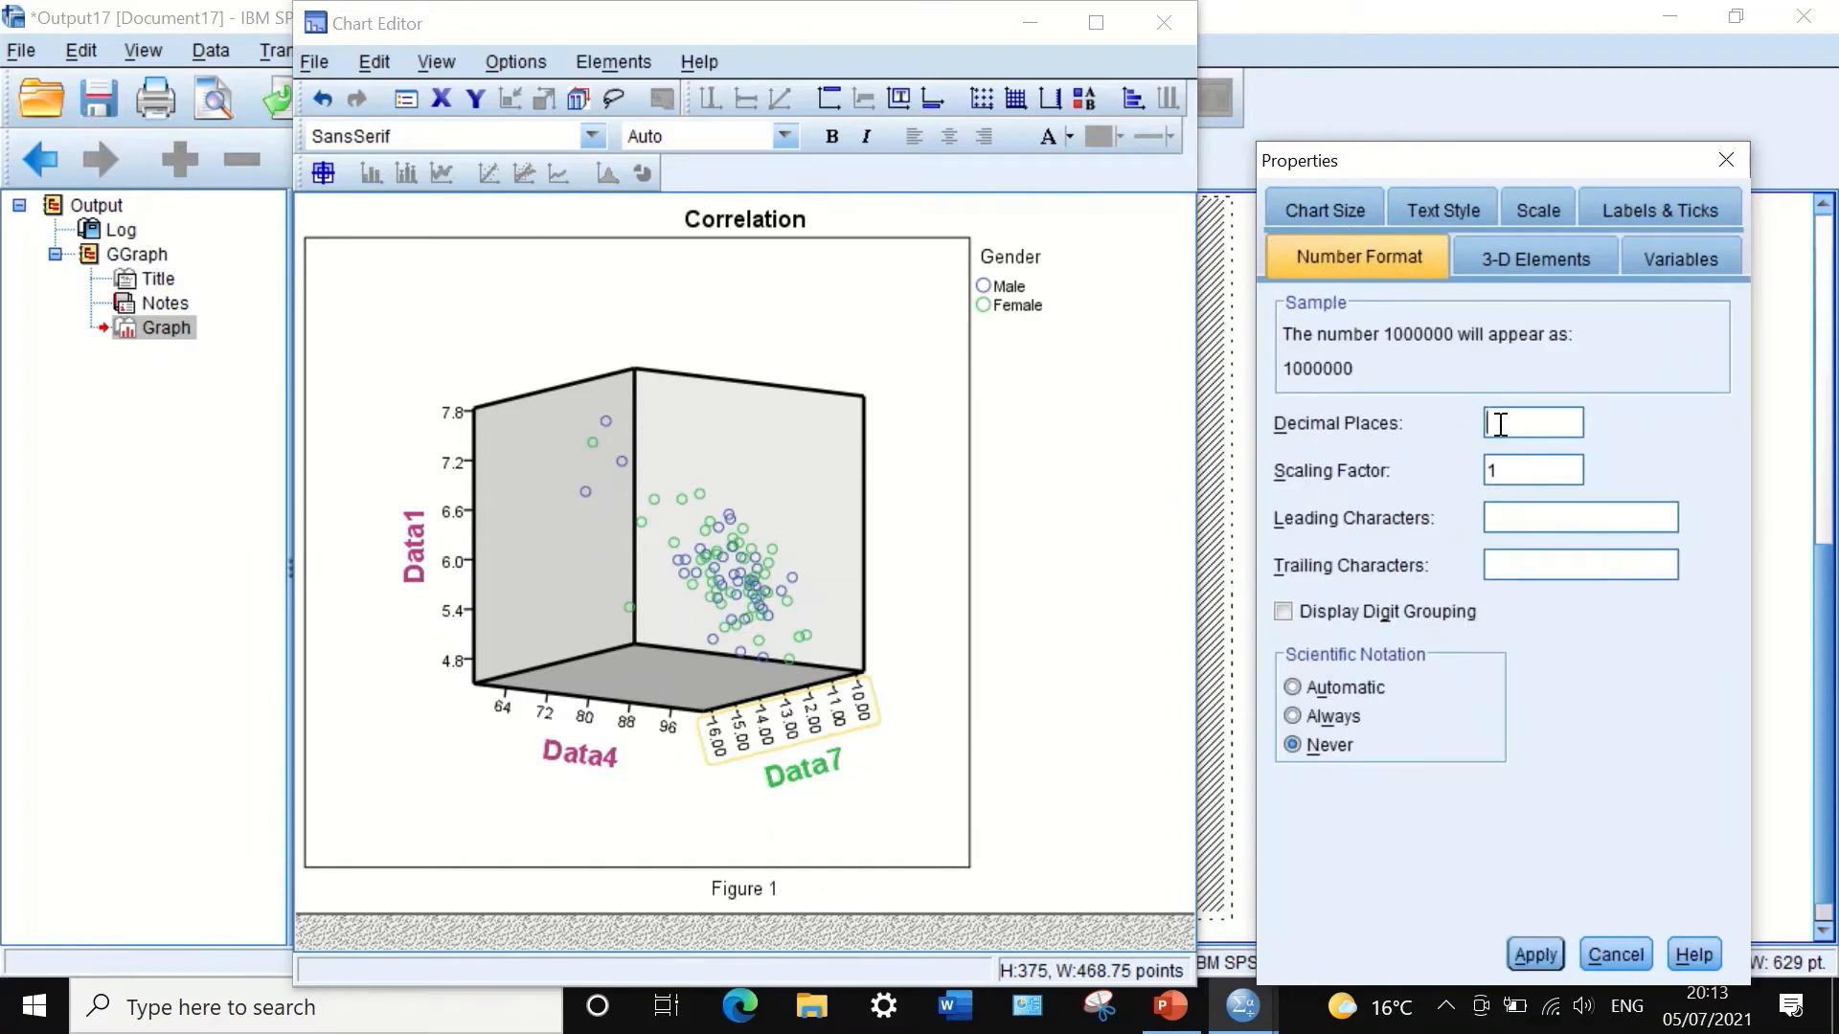
key("Return")
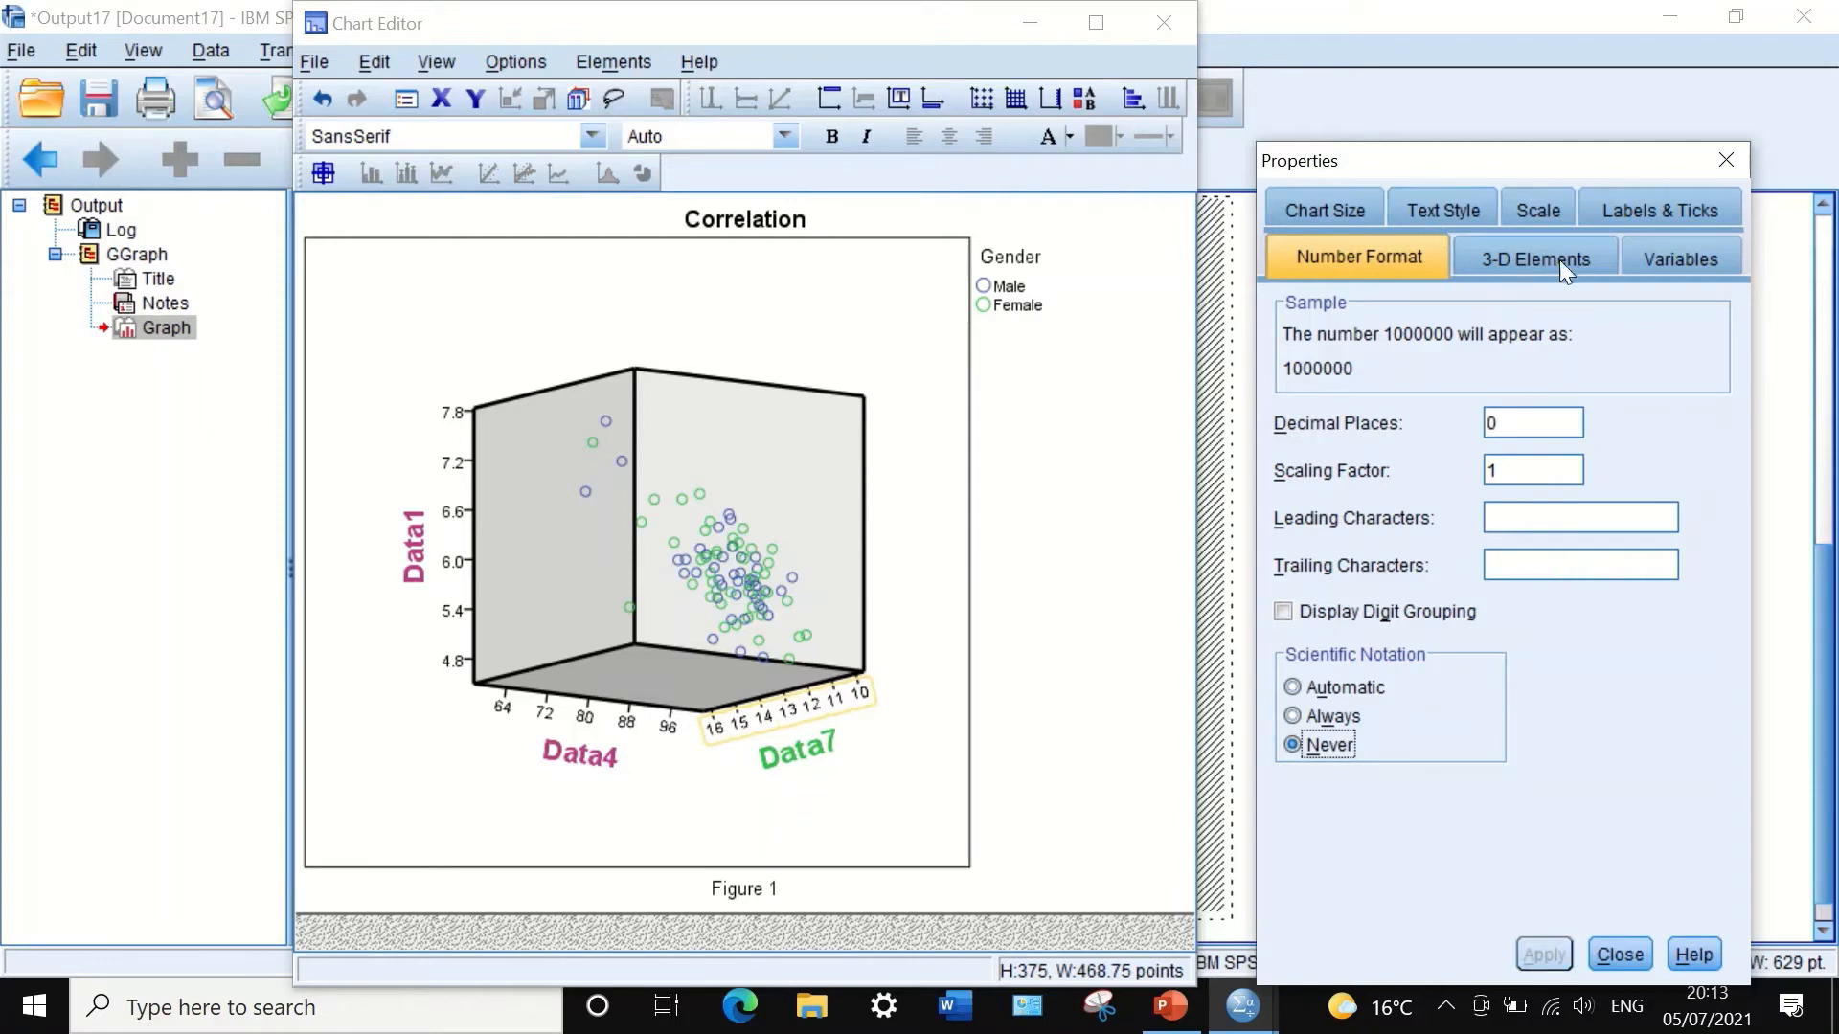
left_click(1532, 211)
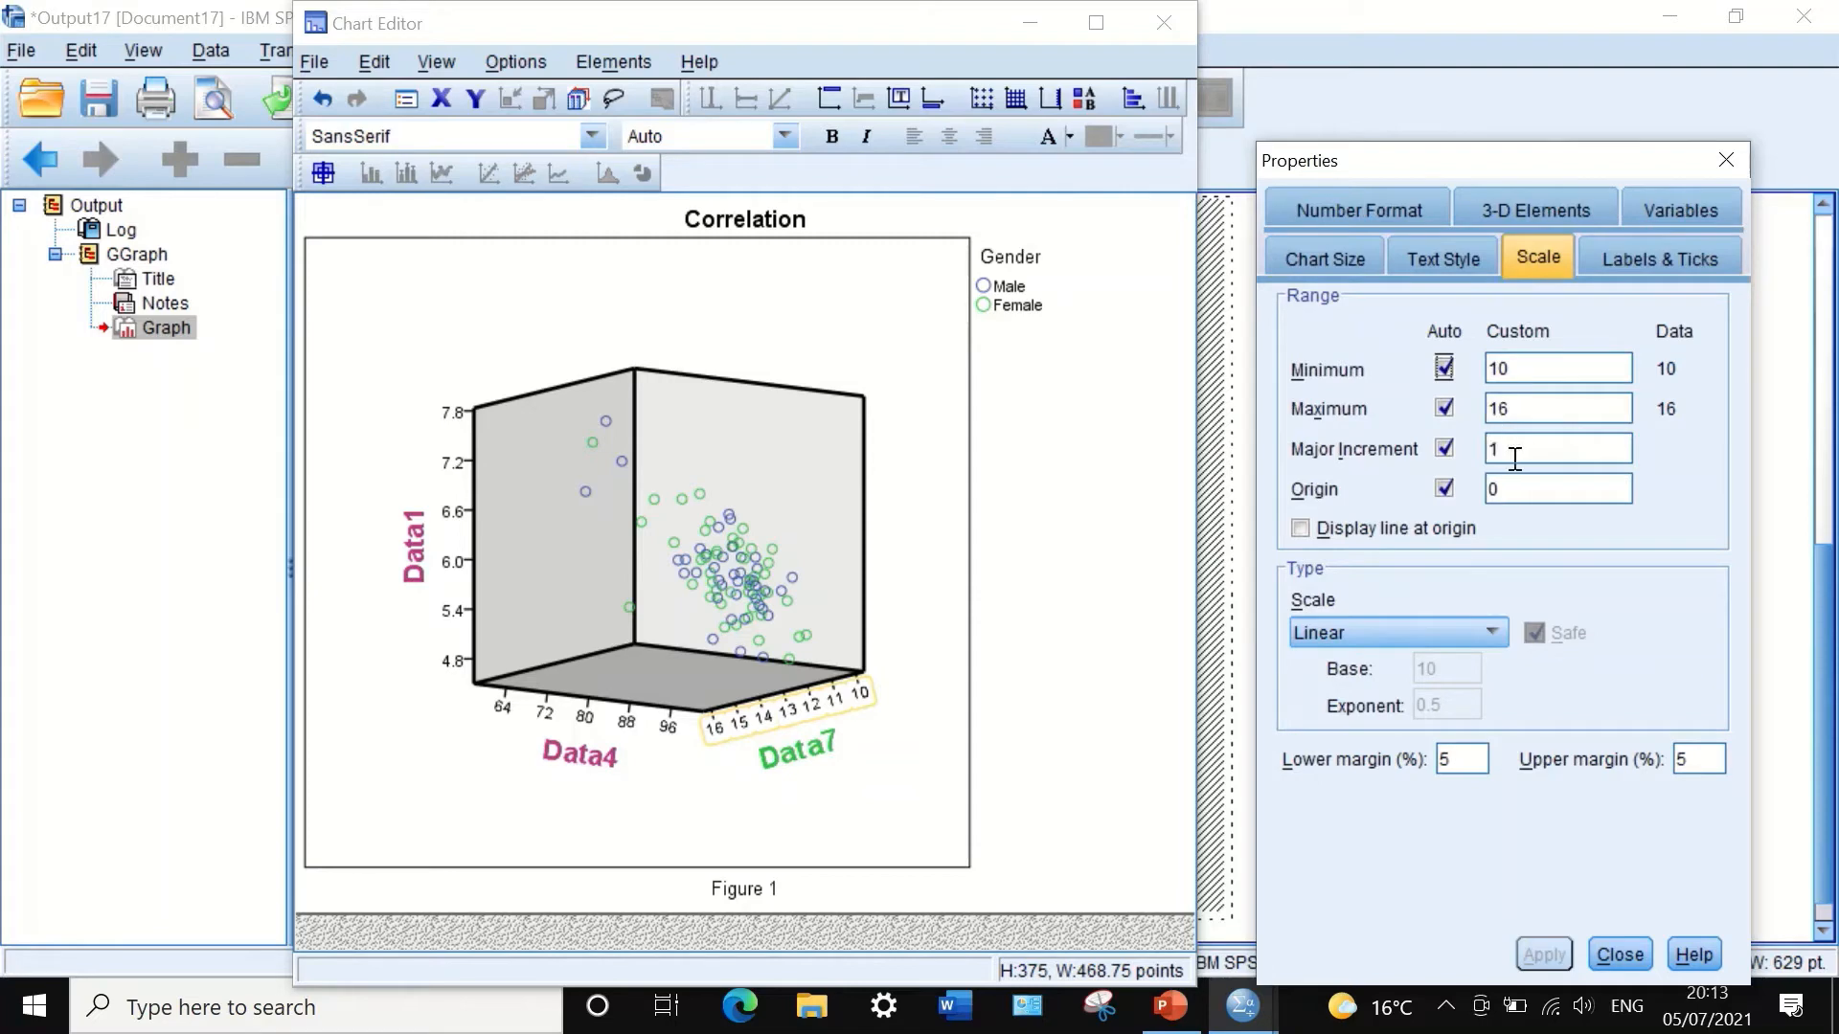
left_click(1597, 953)
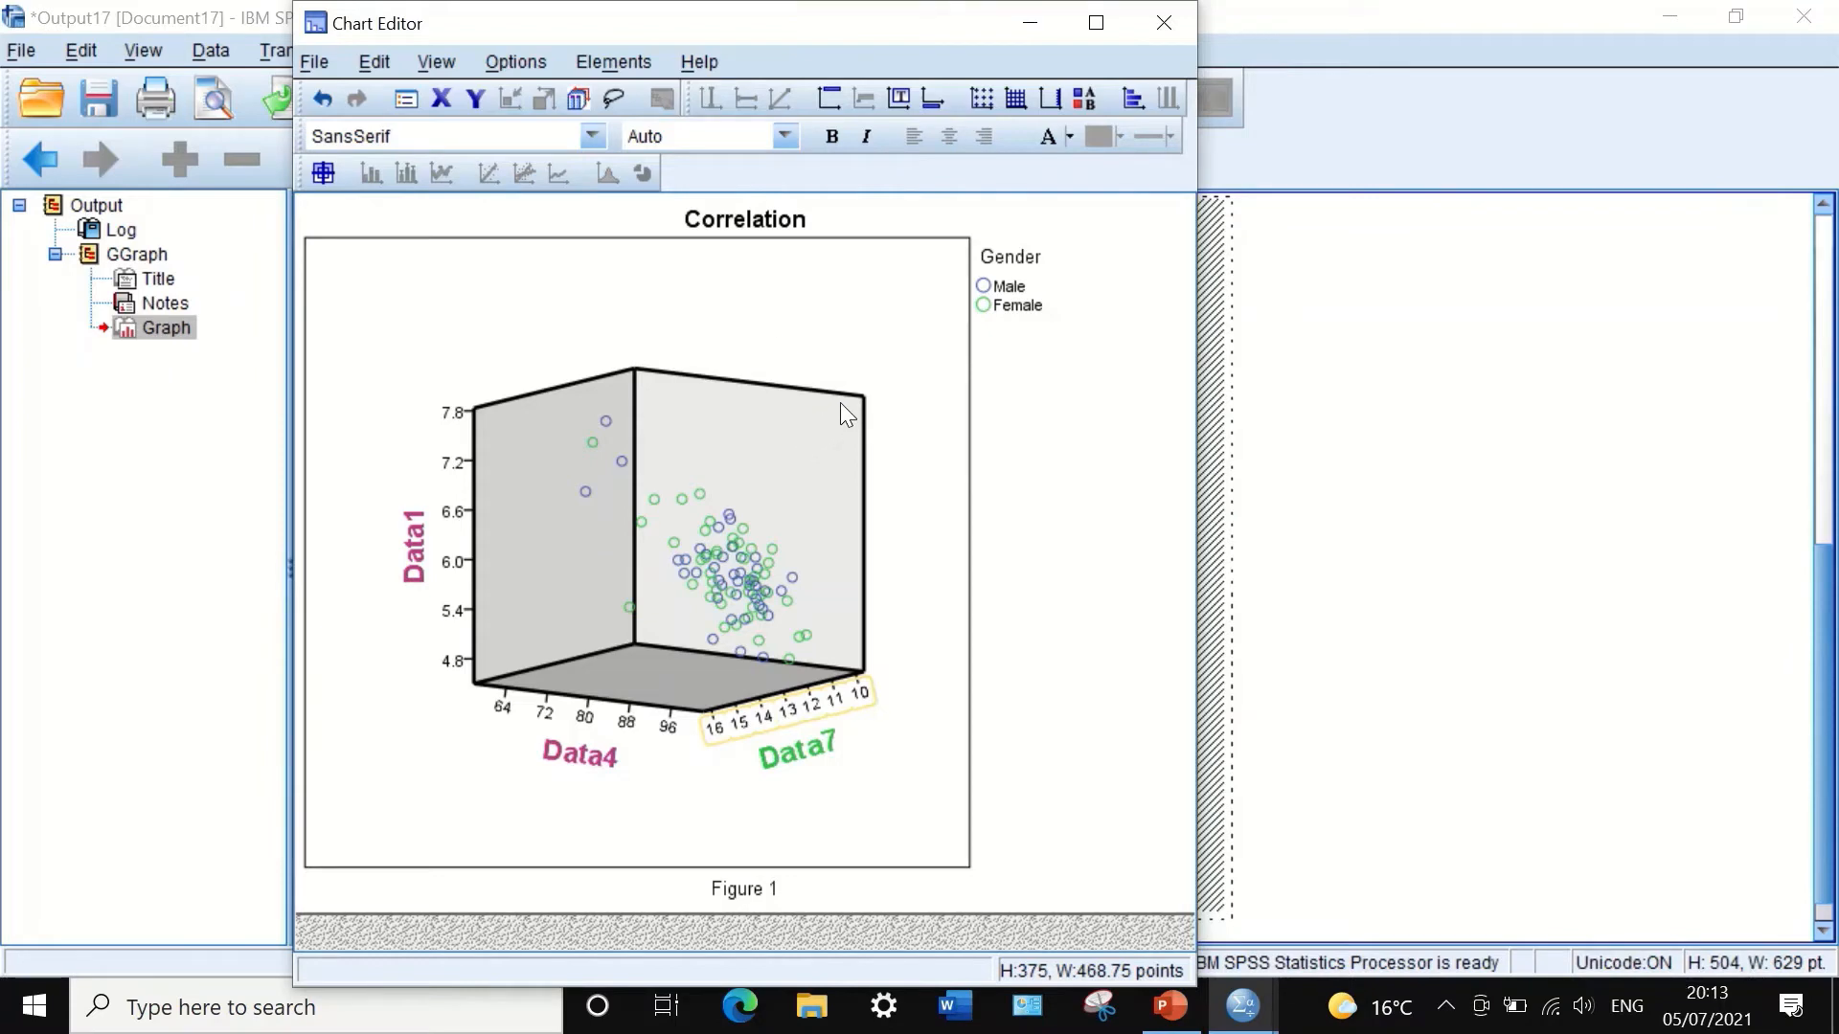
Step: Rotate the 3-D plot to a vertical angle of 16, close the rotation dialog and hide the Gender legend
left_click(754, 314)
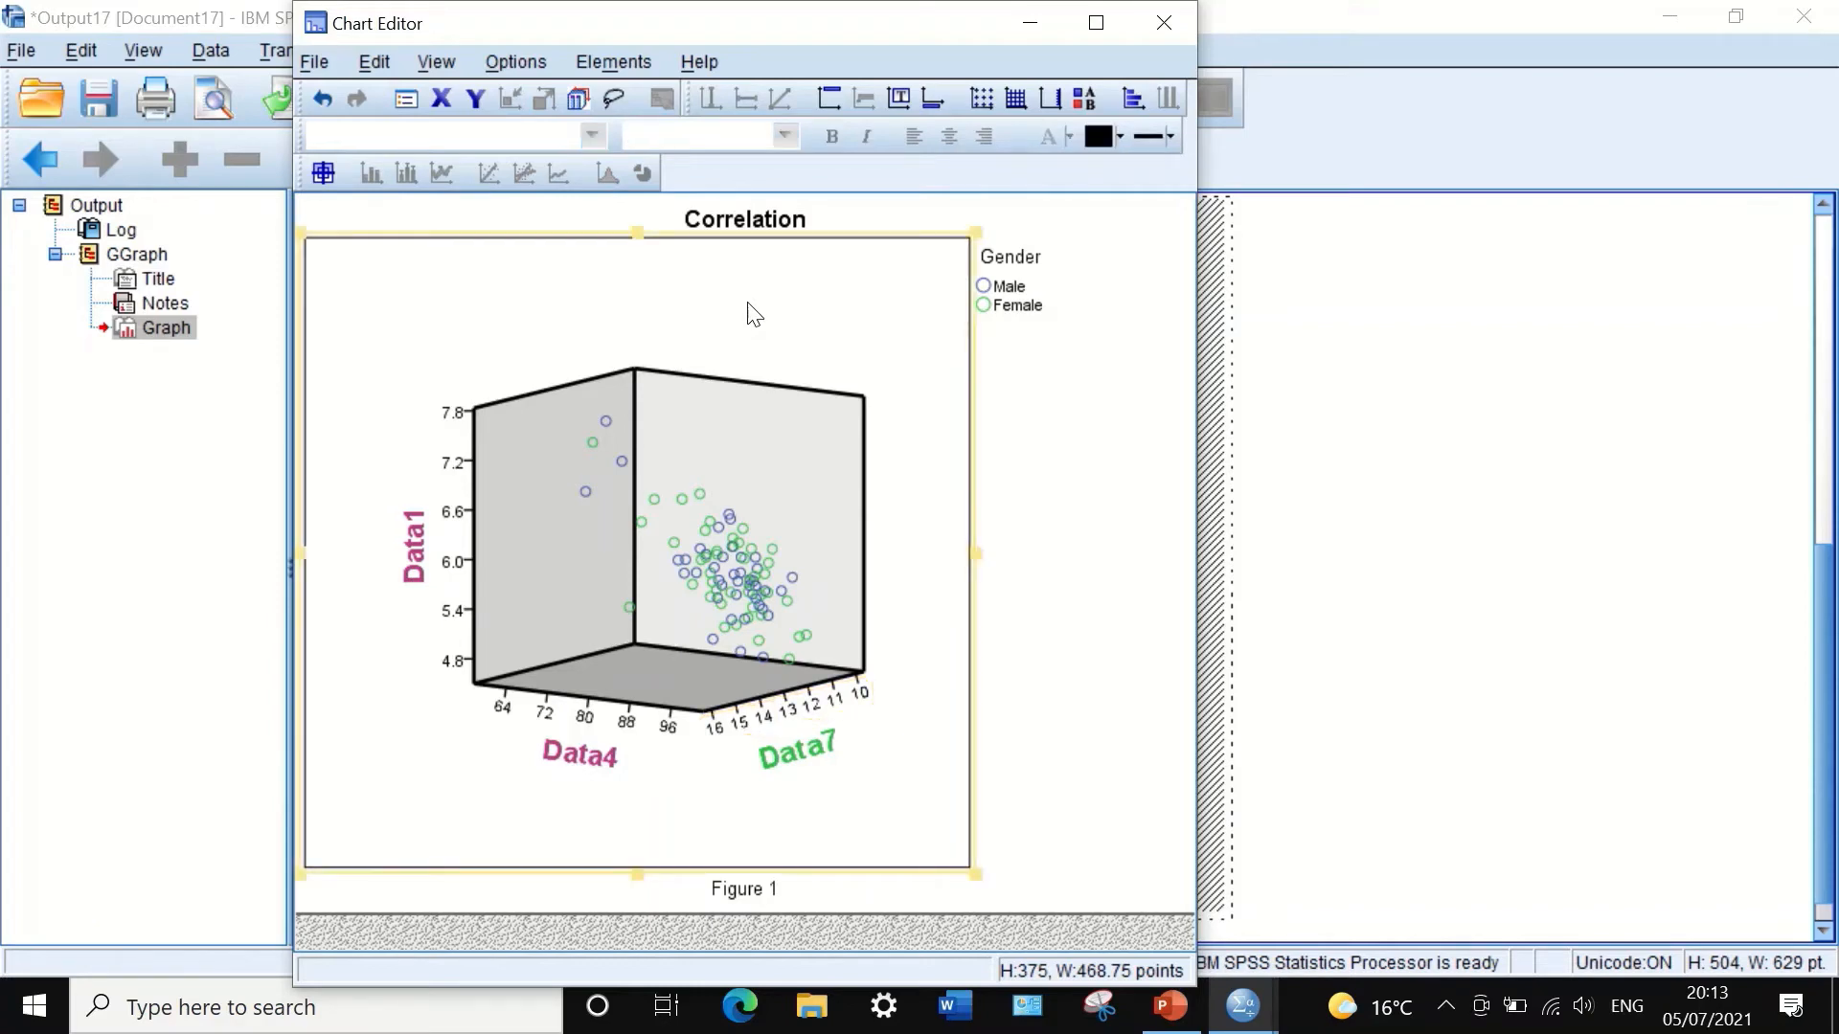
right_click(670, 293)
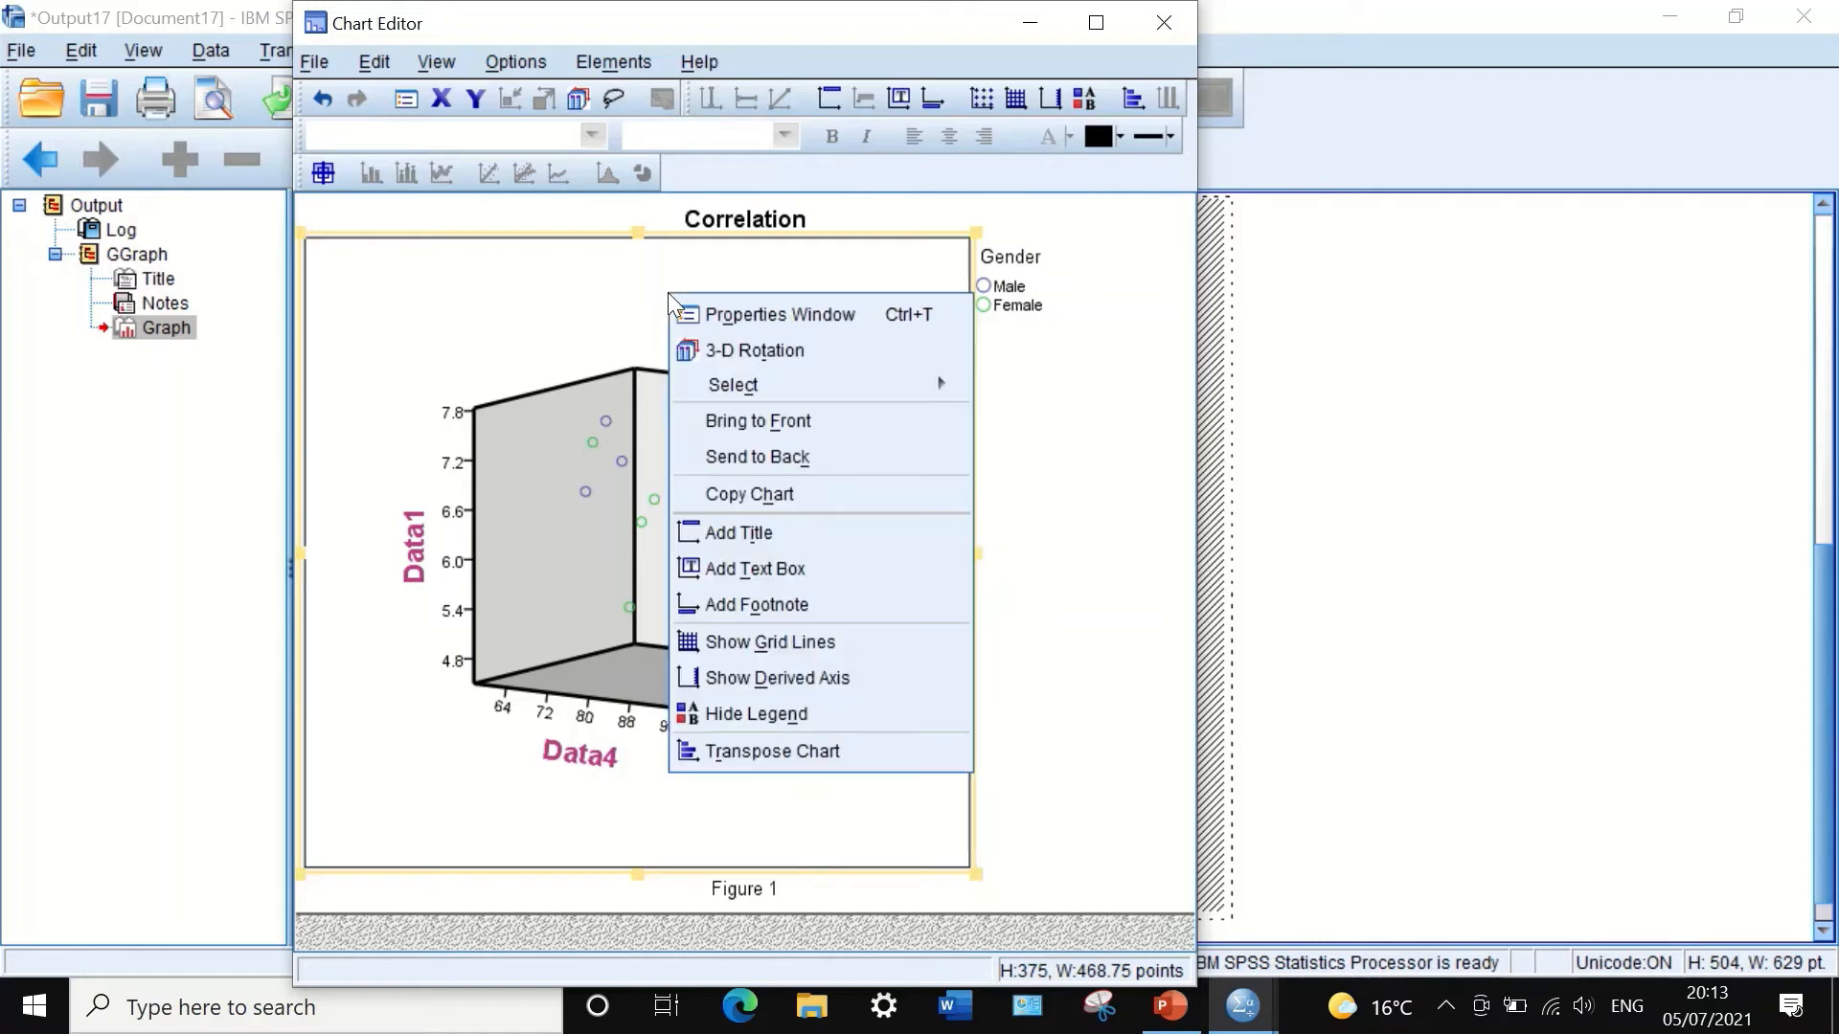
left_click(770, 360)
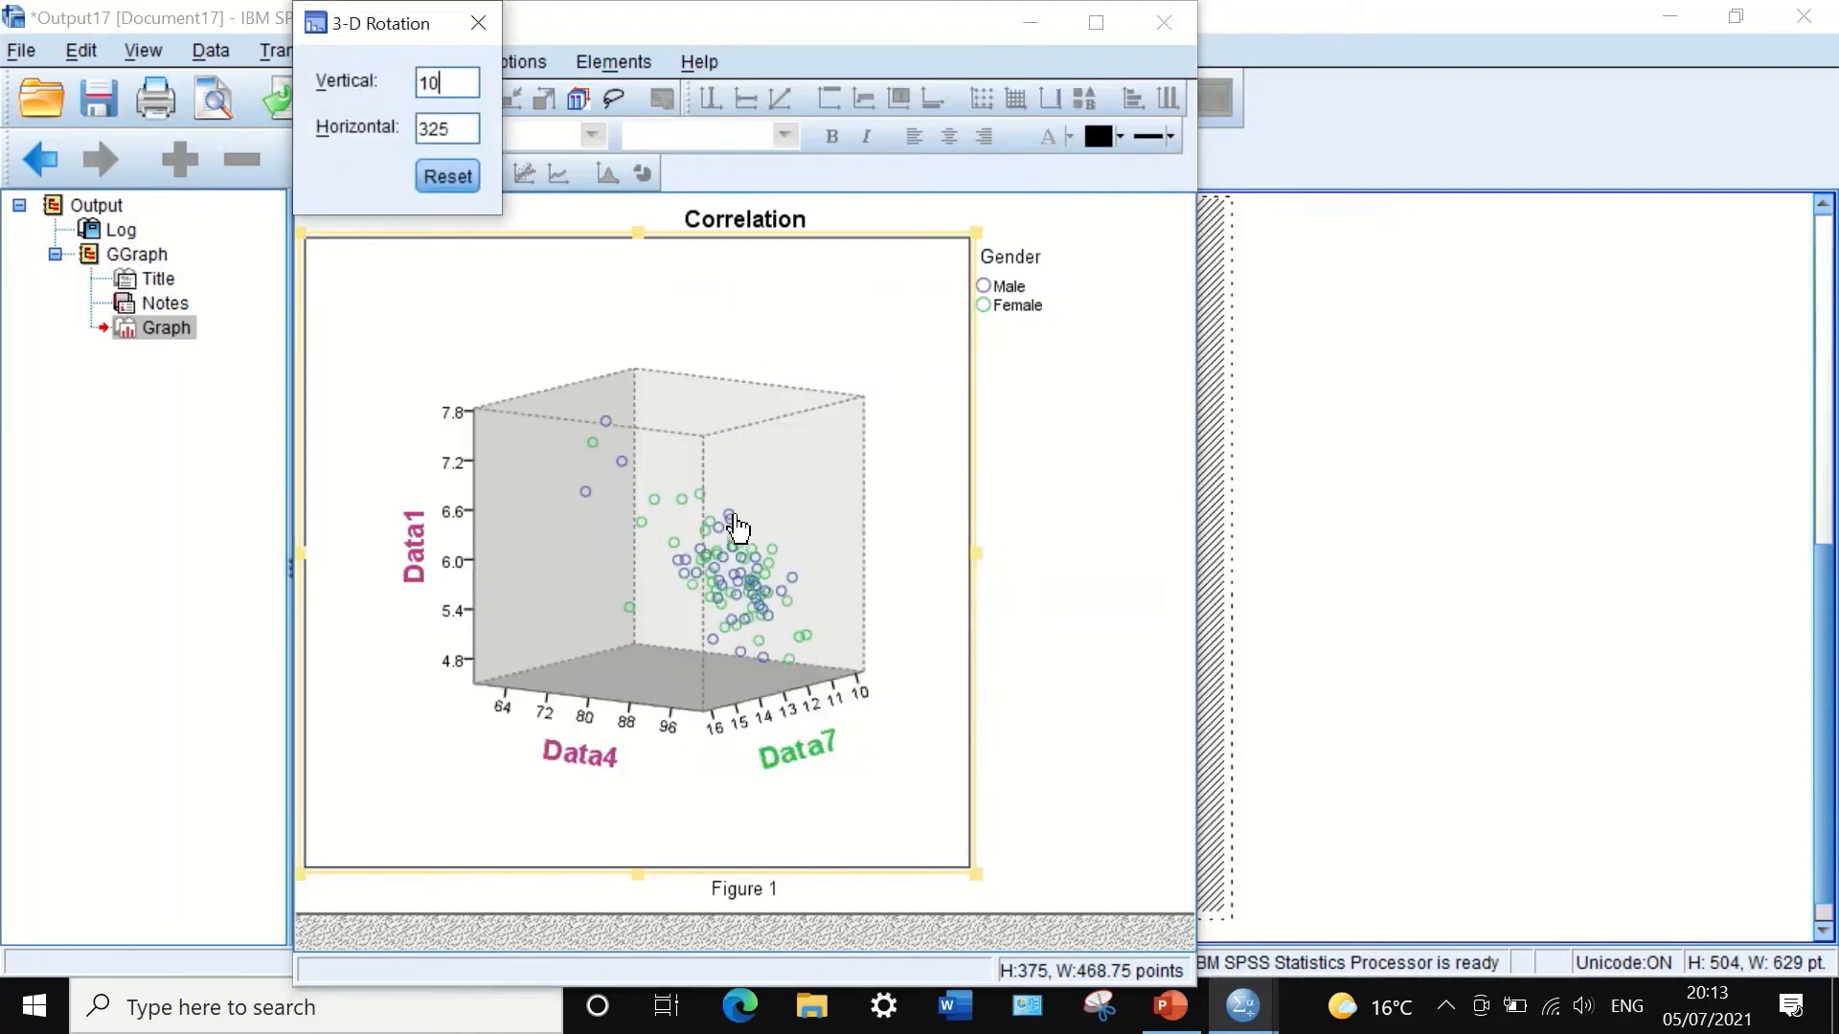
left_click_drag(731, 526, 722, 571)
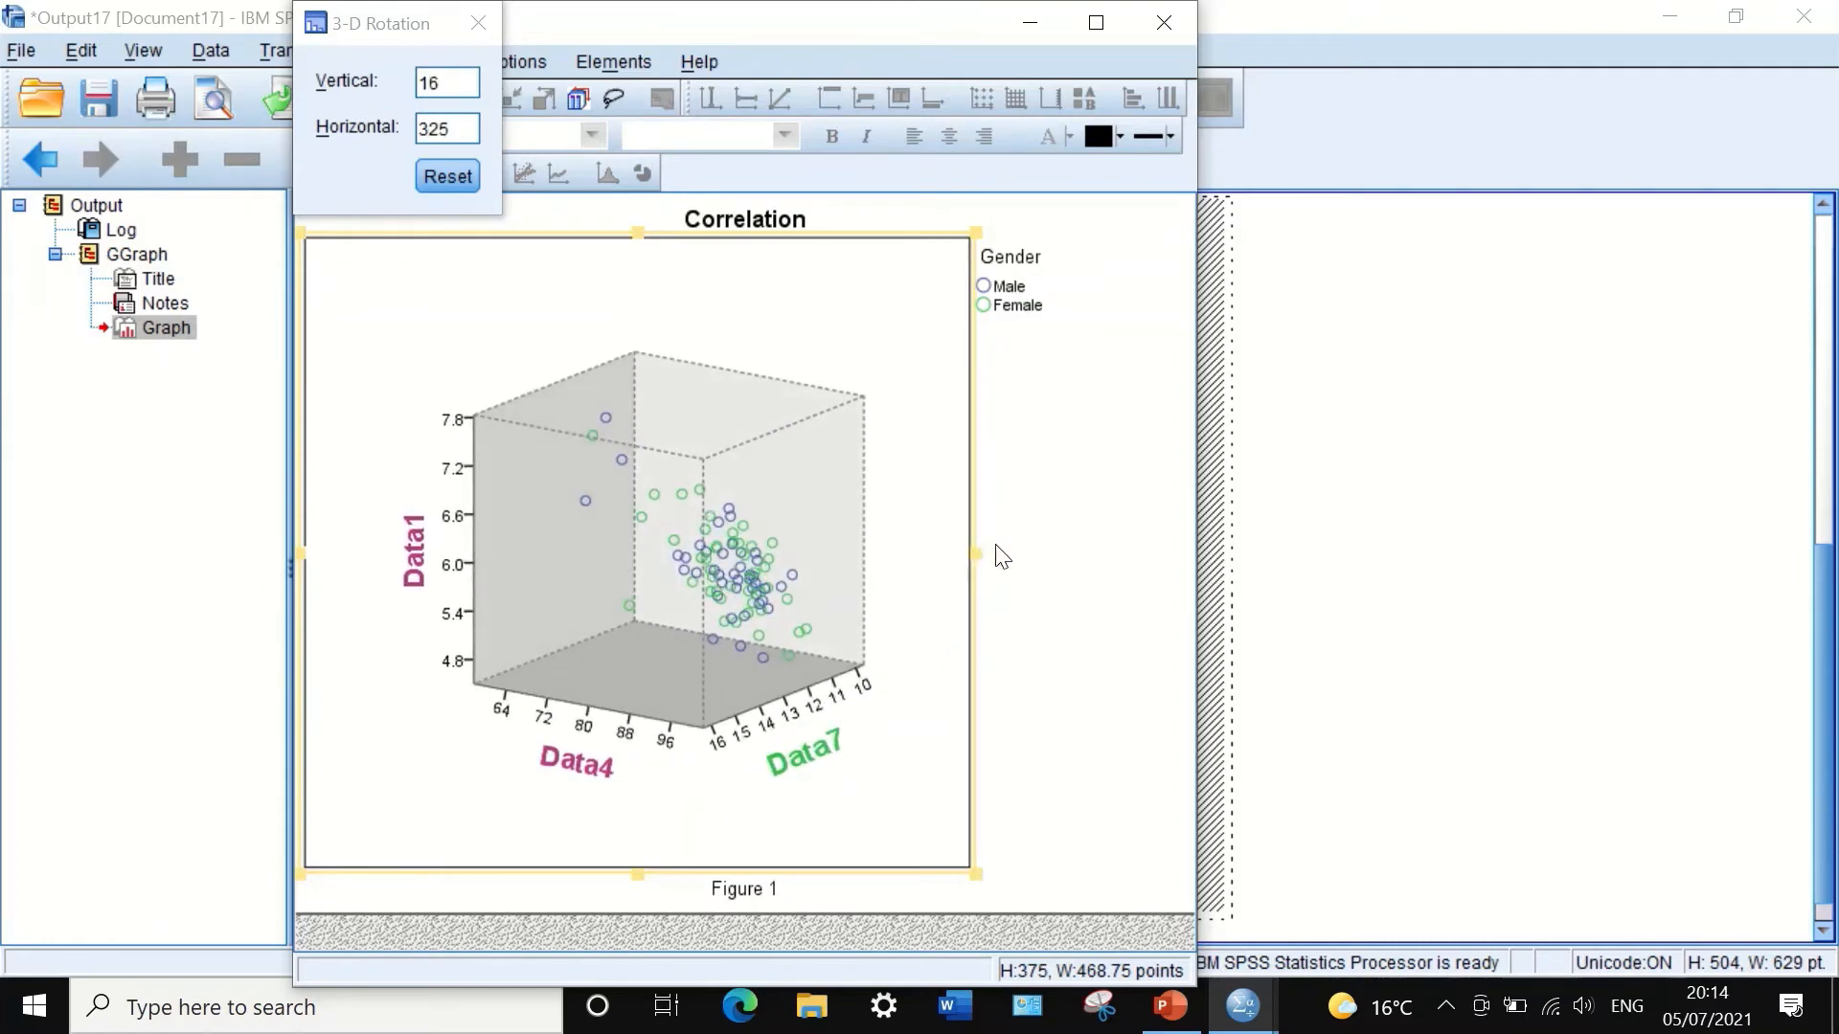
left_click(484, 21)
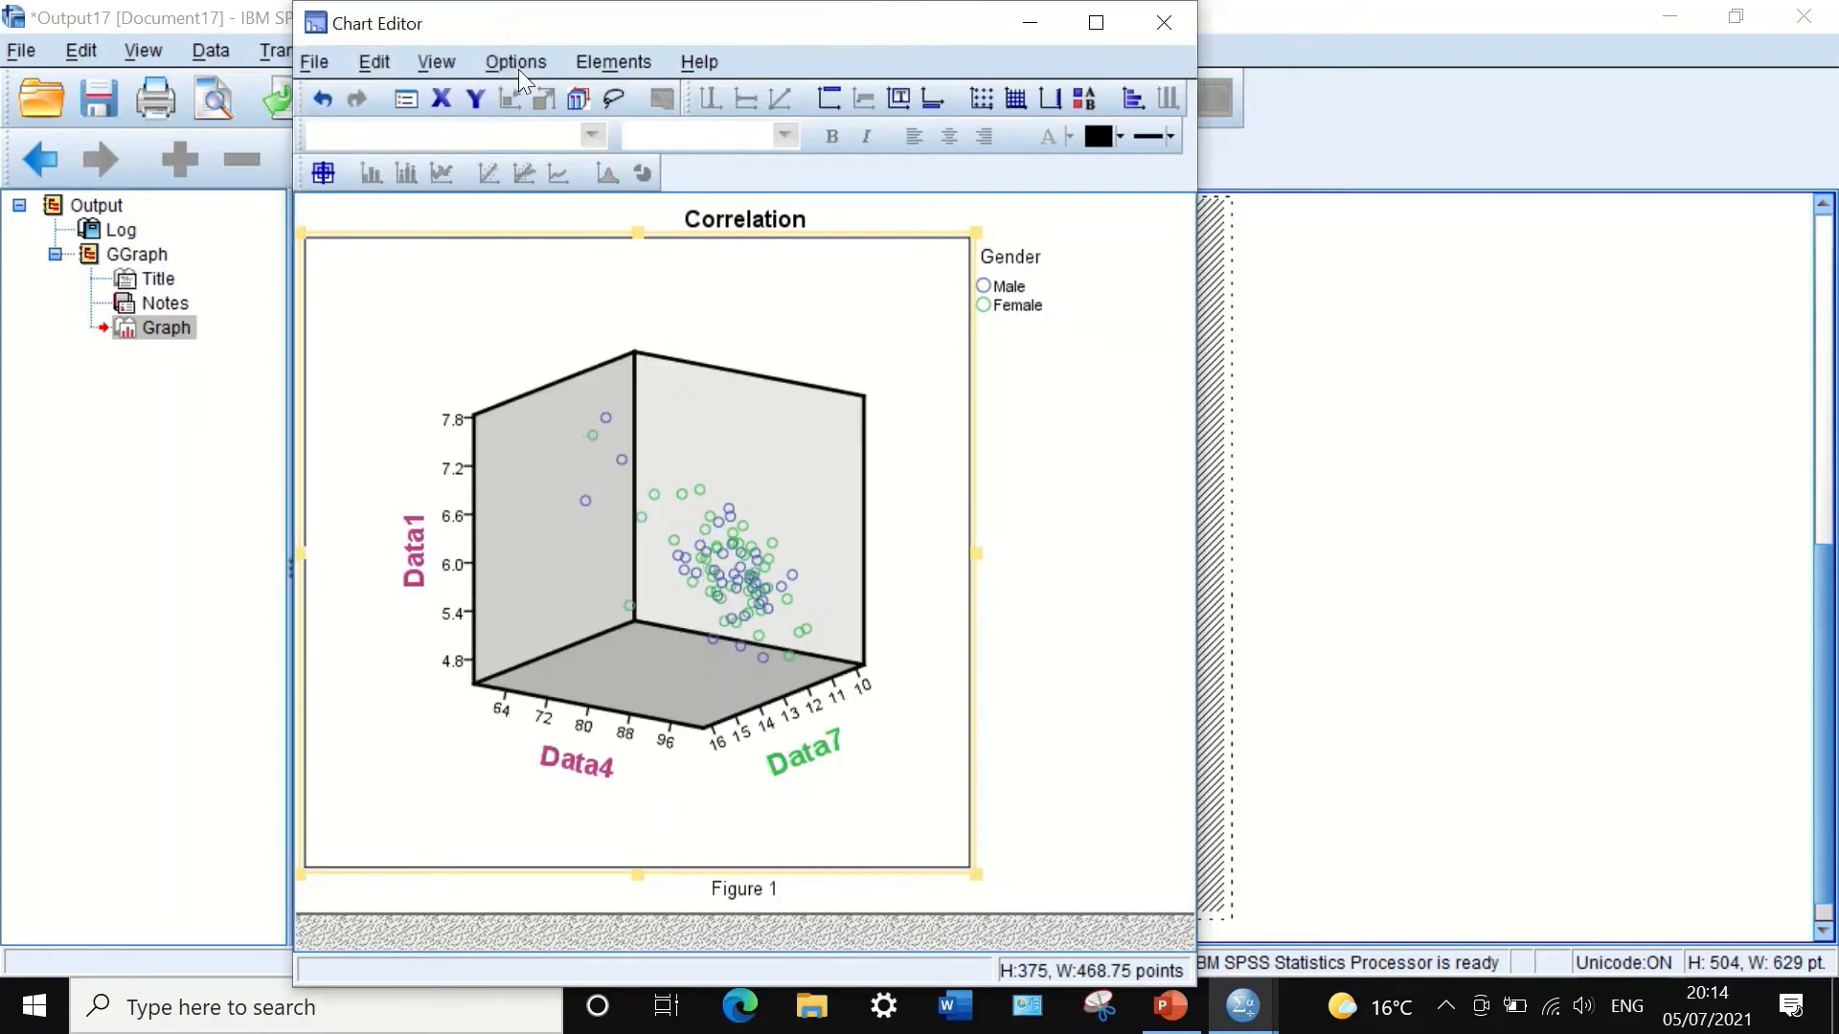
right_click(631, 292)
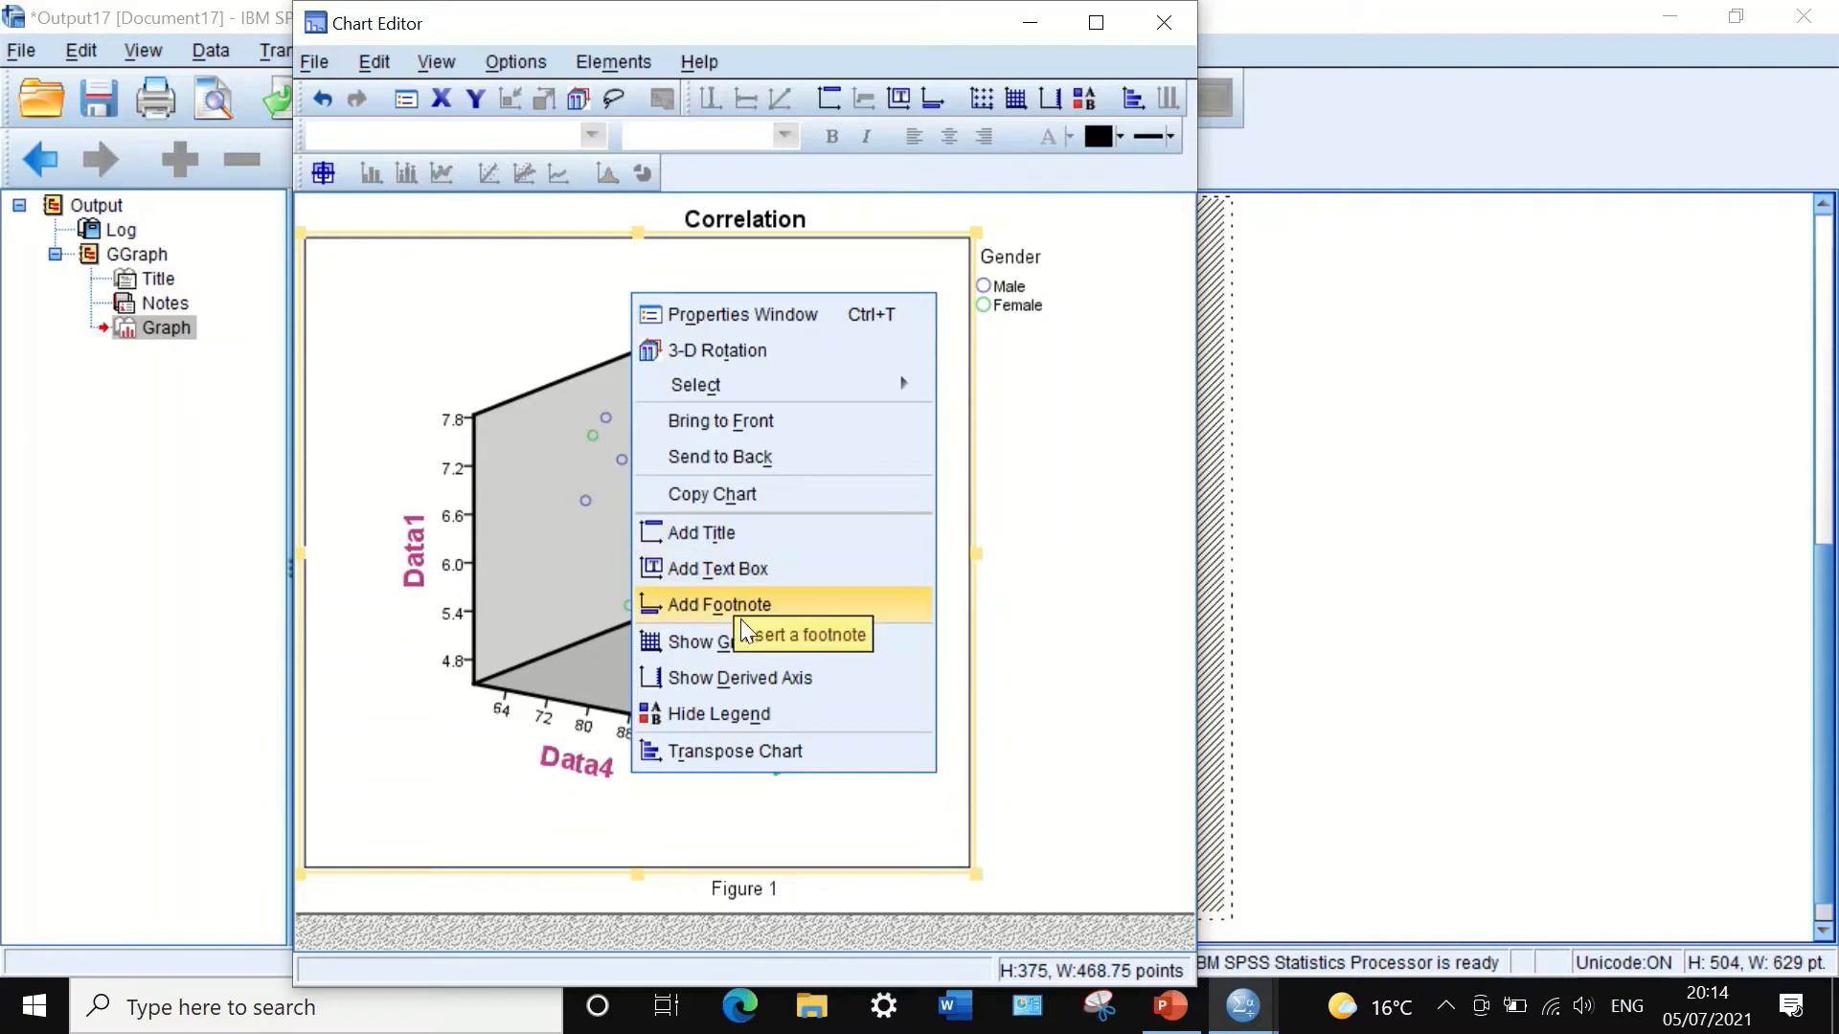
left_click(709, 712)
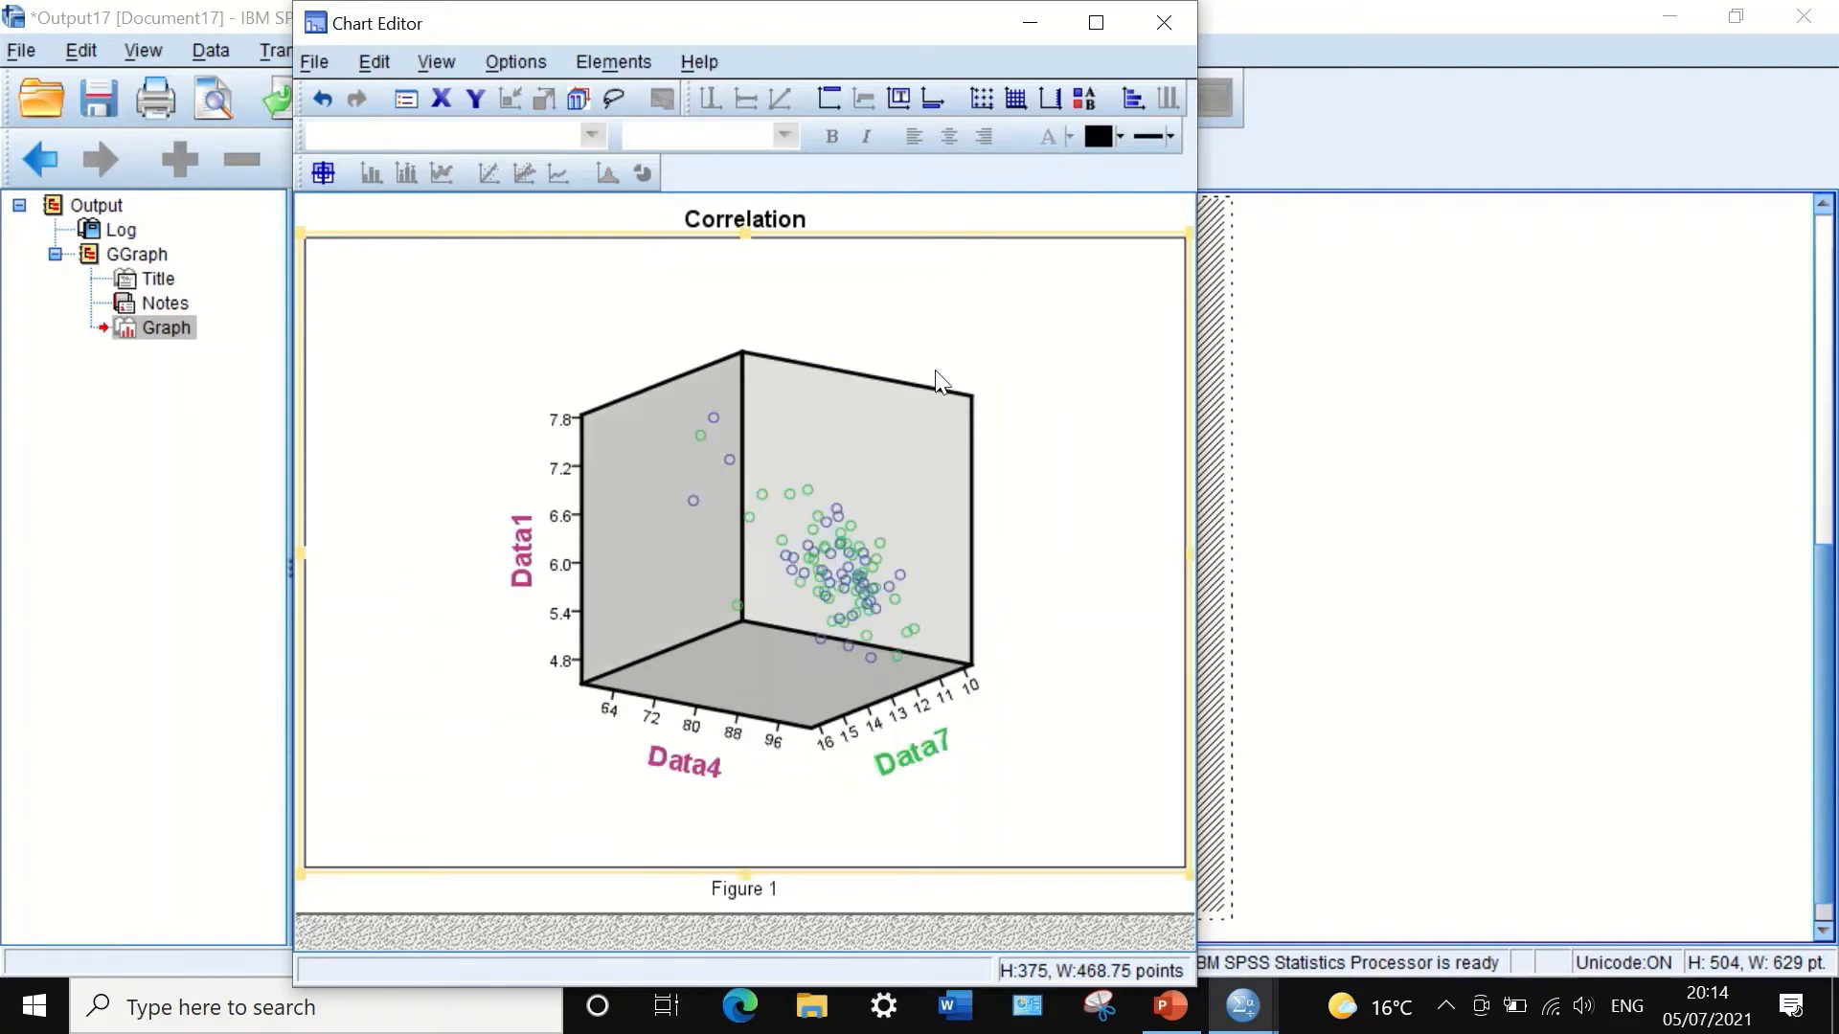
Step: Show the Gender legend beside the 3-D scatterplot again
right_click(948, 247)
left_click(969, 693)
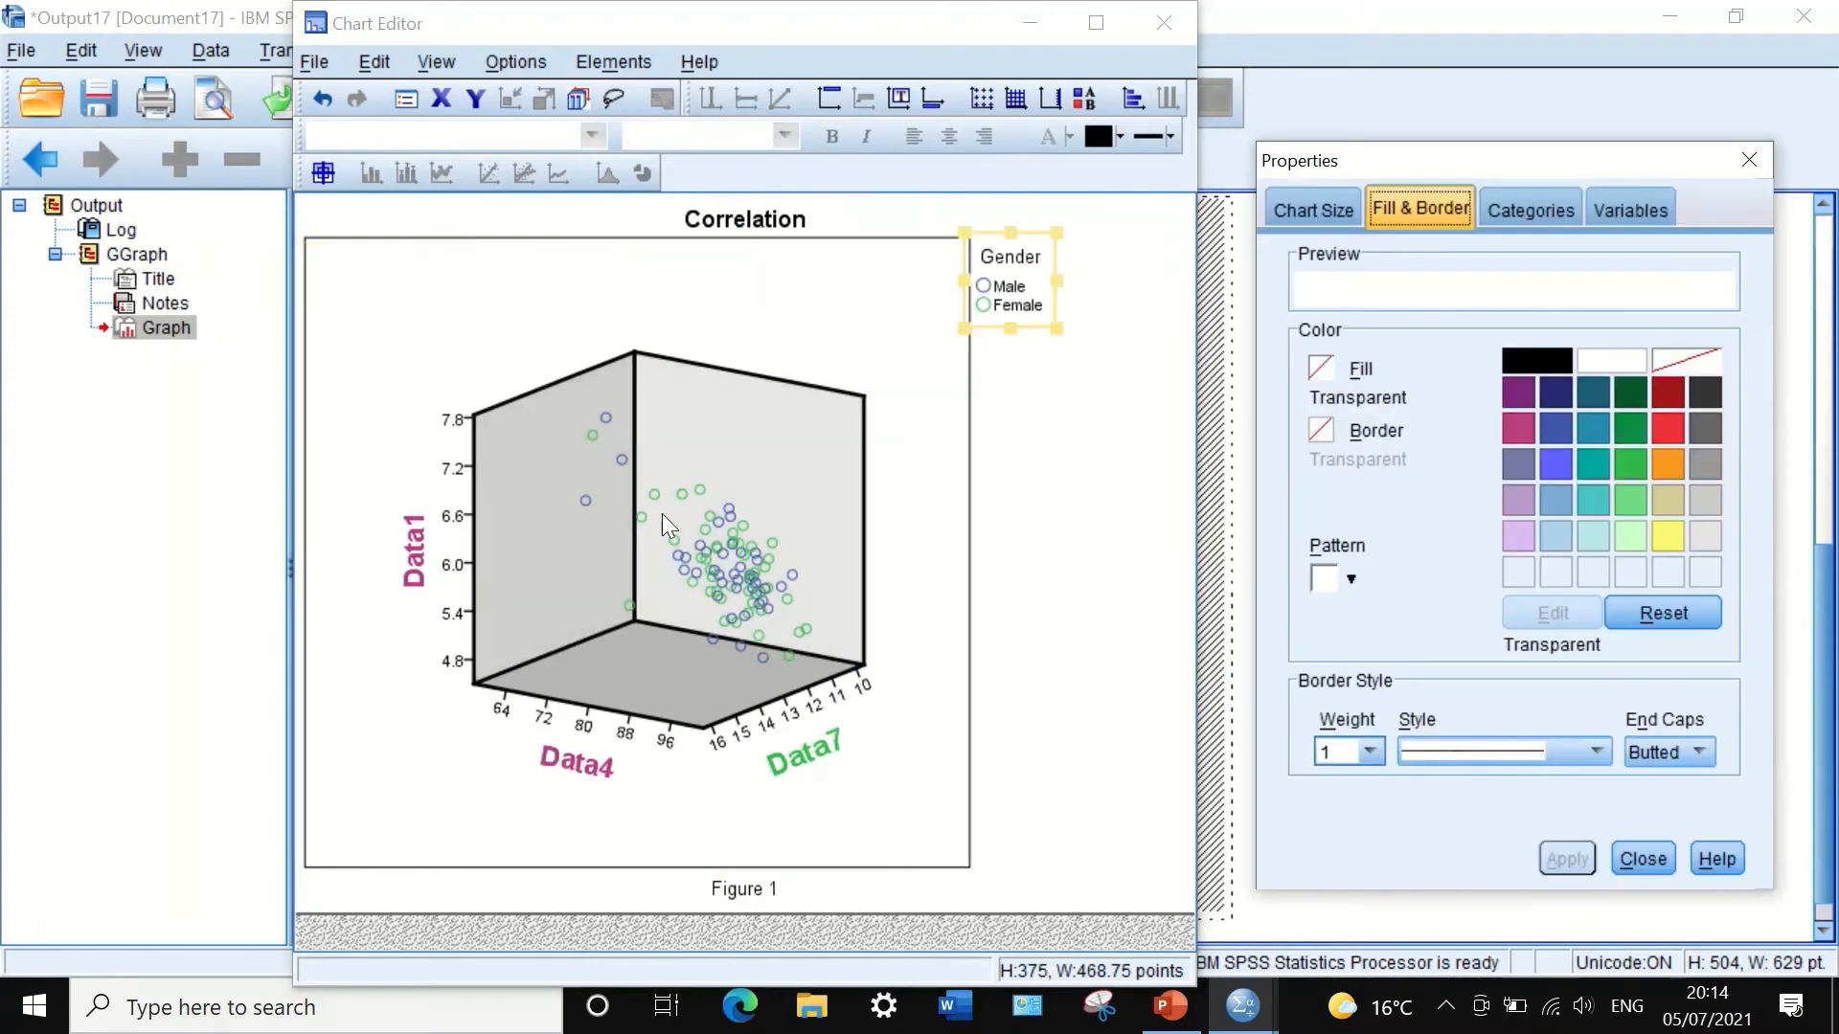
Step: Transpose the chart to swap the Data1 and Data4 axes, and transpose it back
right_click(593, 257)
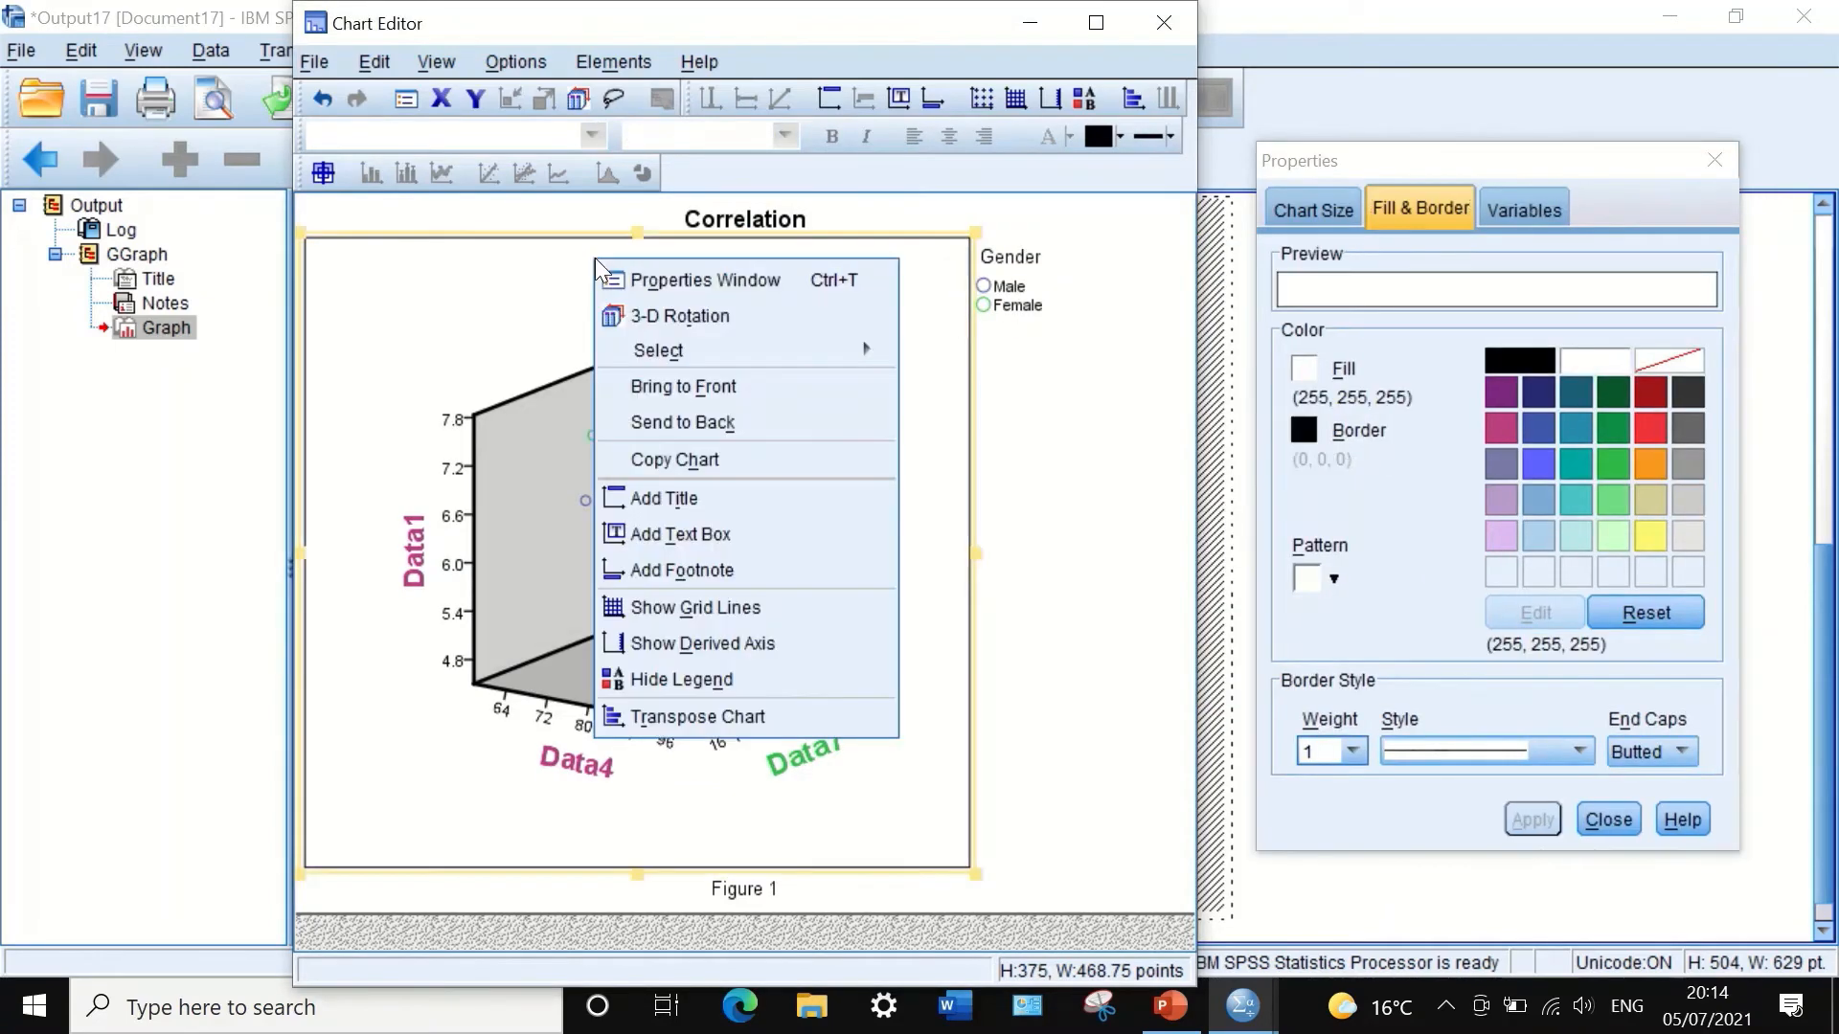
left_click(668, 711)
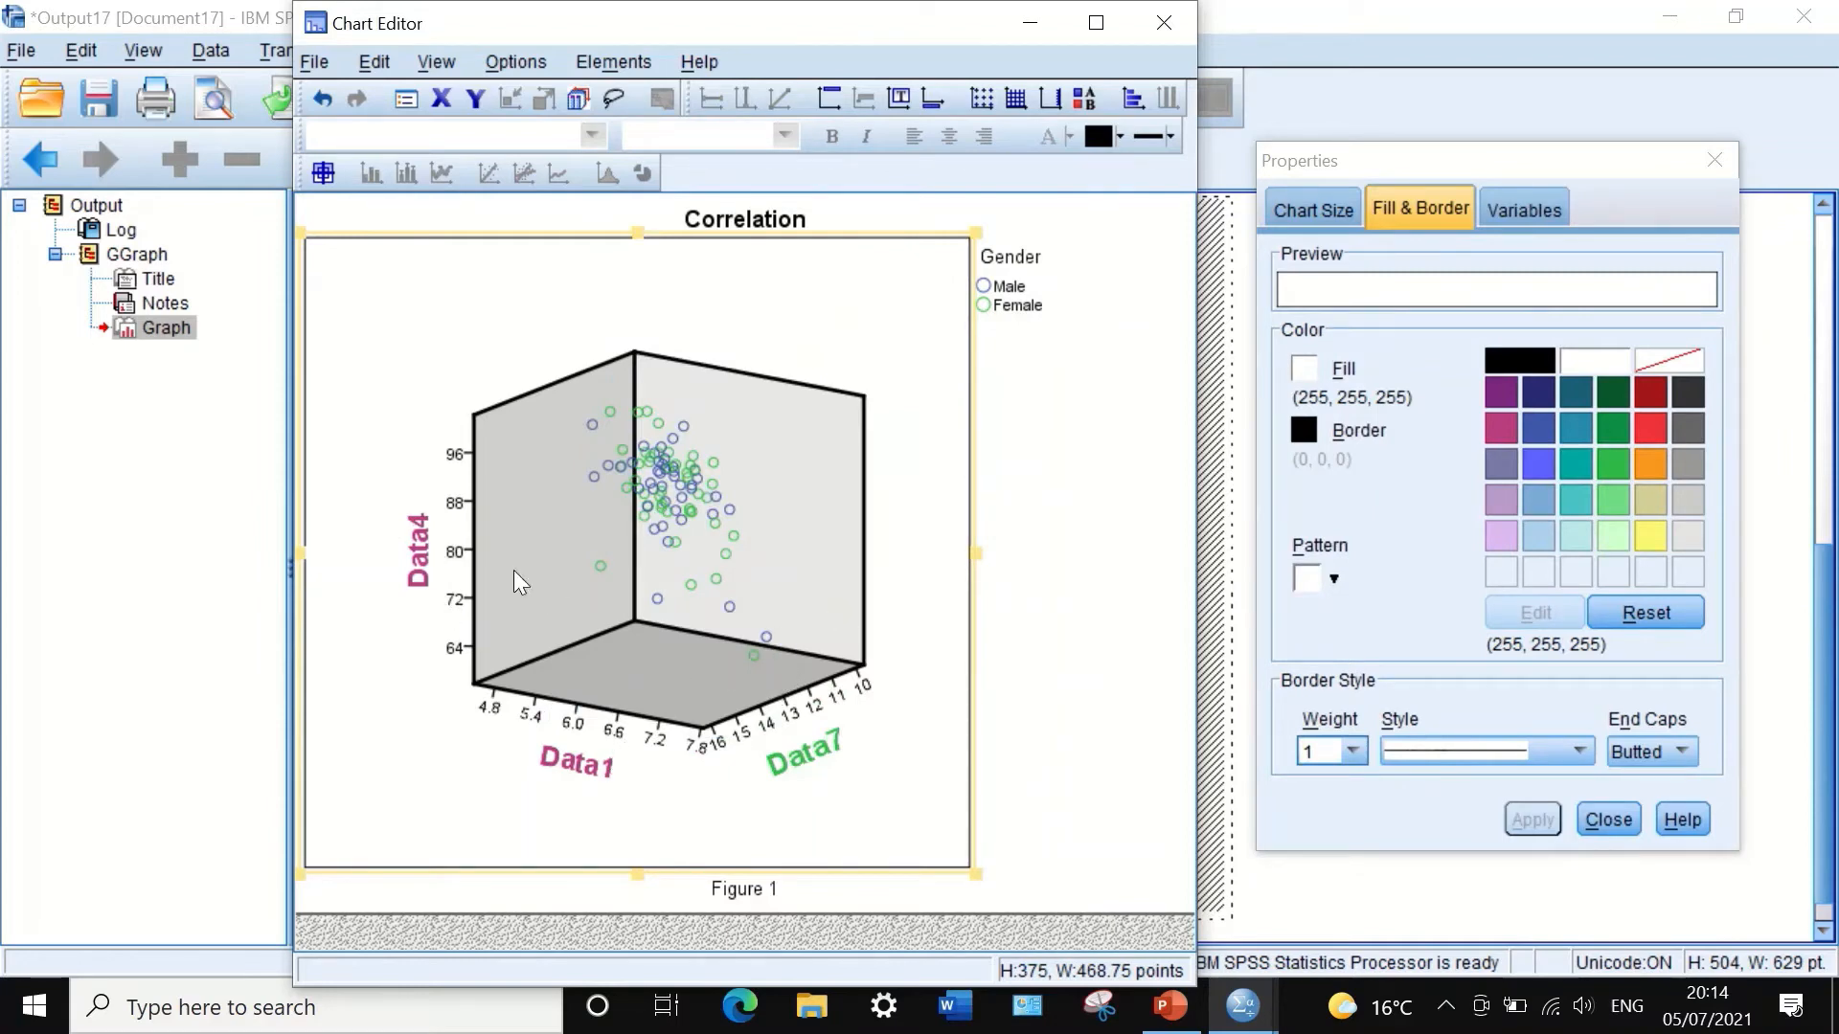
right_click(594, 287)
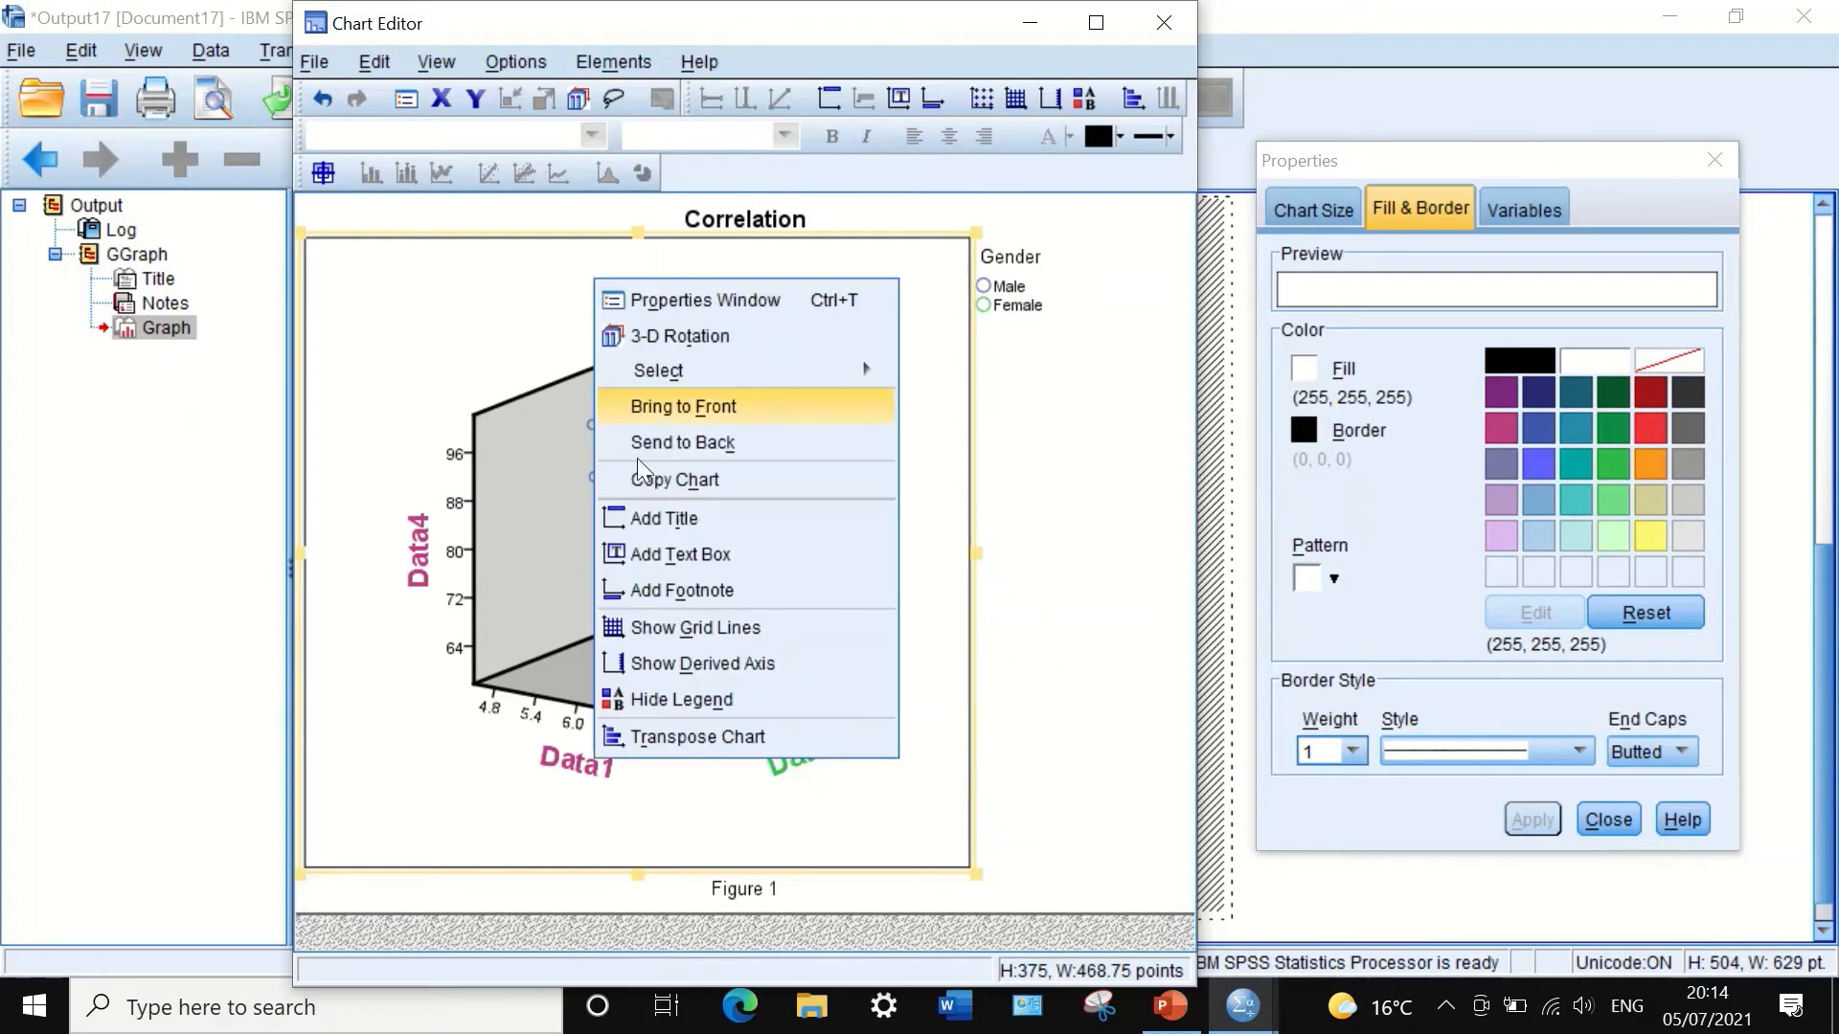
left_click(676, 730)
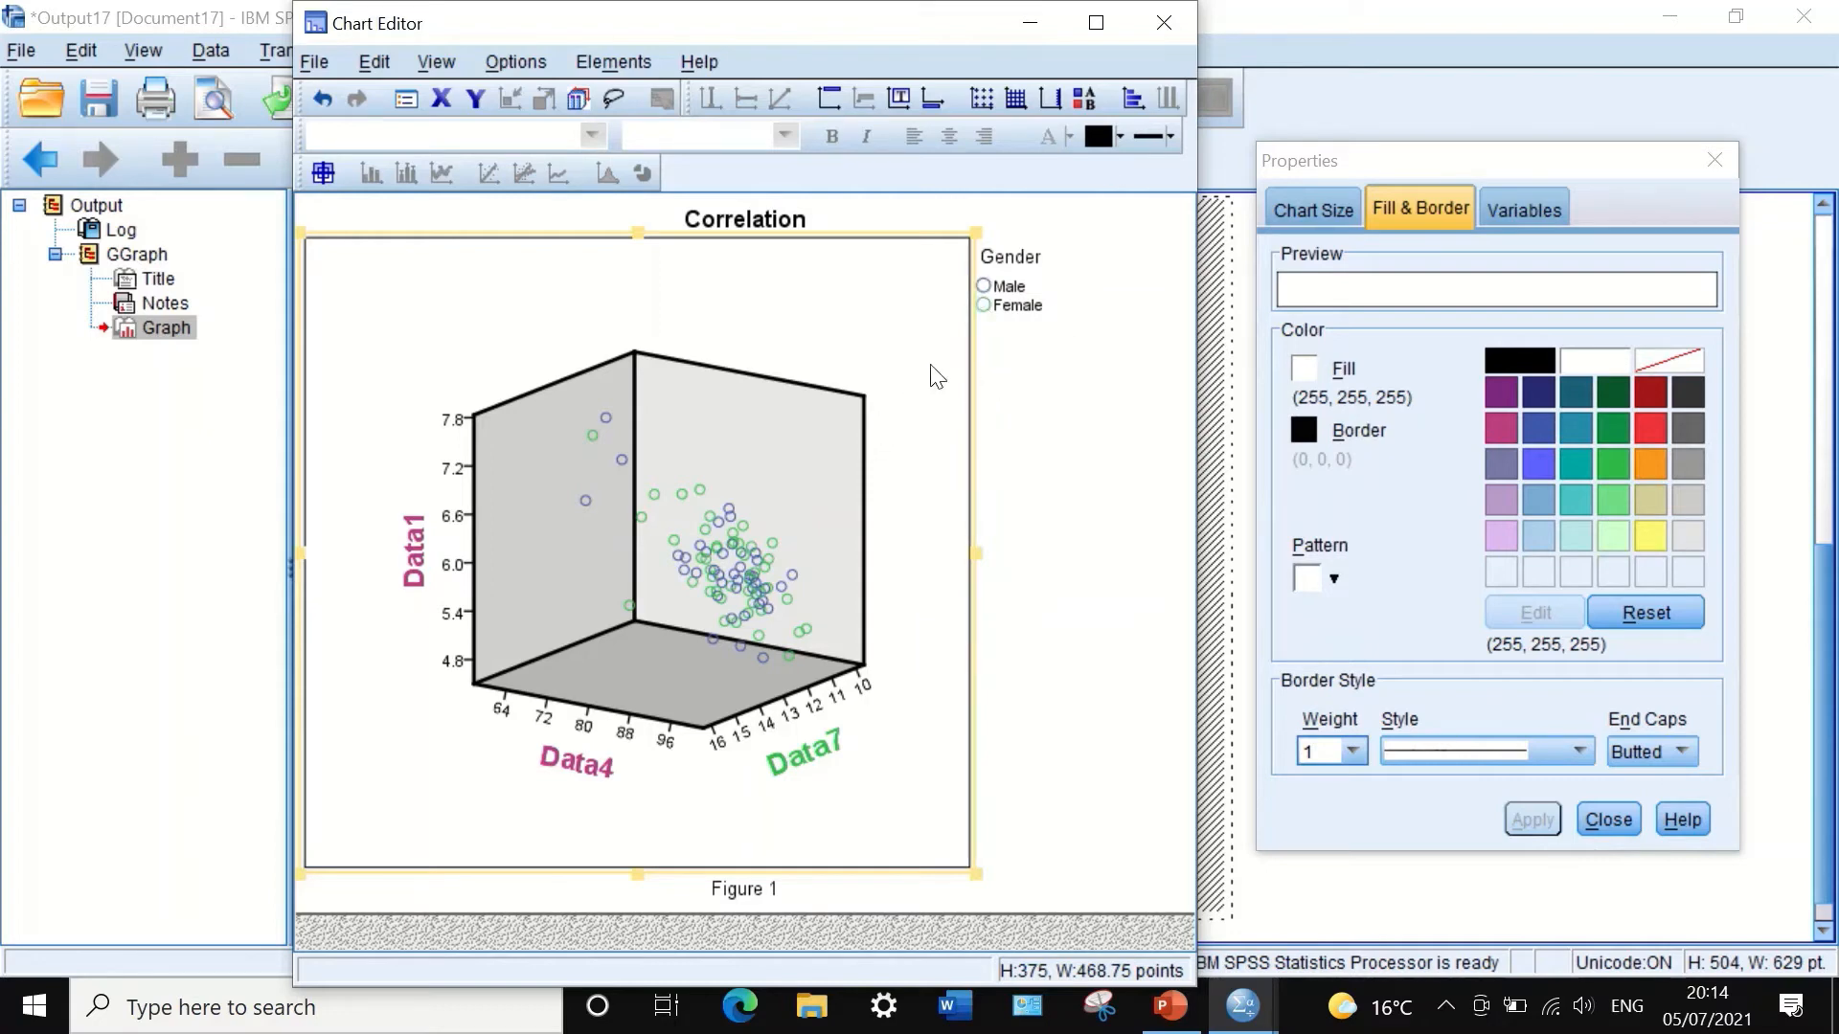
Step: Close the Chart Editor and set up an export of the selected graph as Portable Document Format (*.pdf)
left_click(1161, 23)
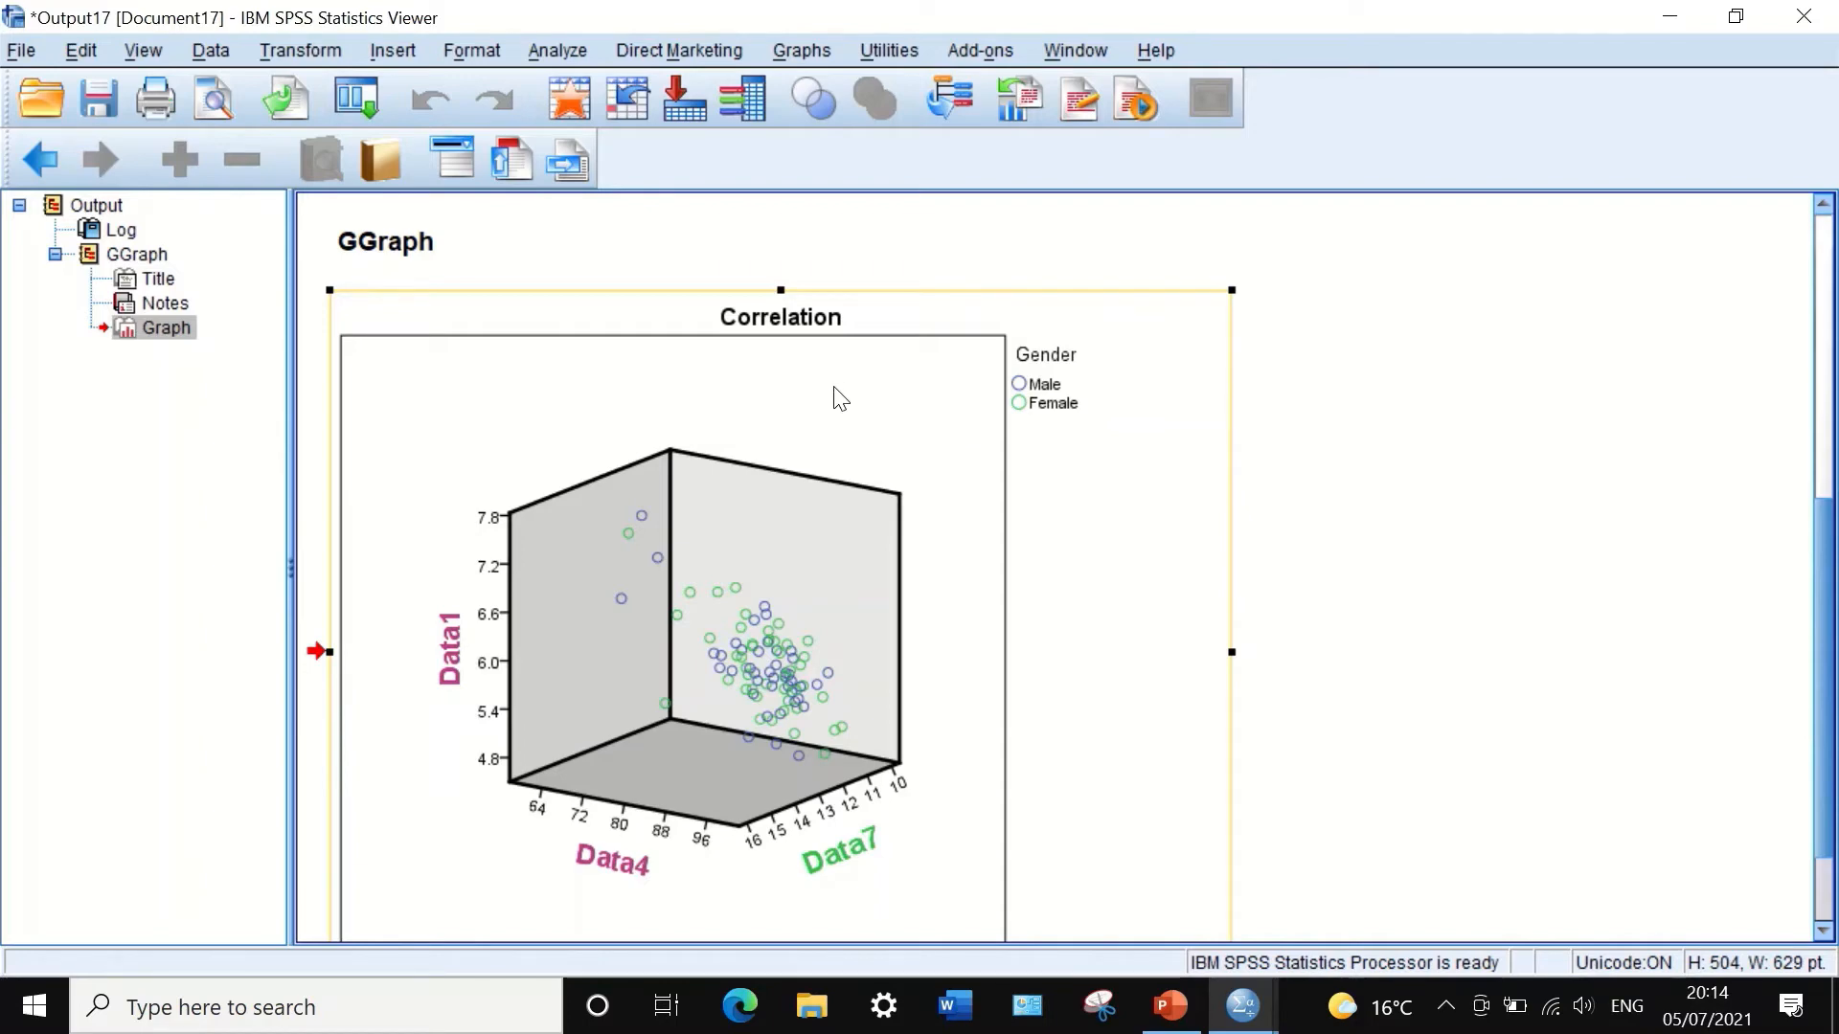
scroll(831, 399, "down", 2)
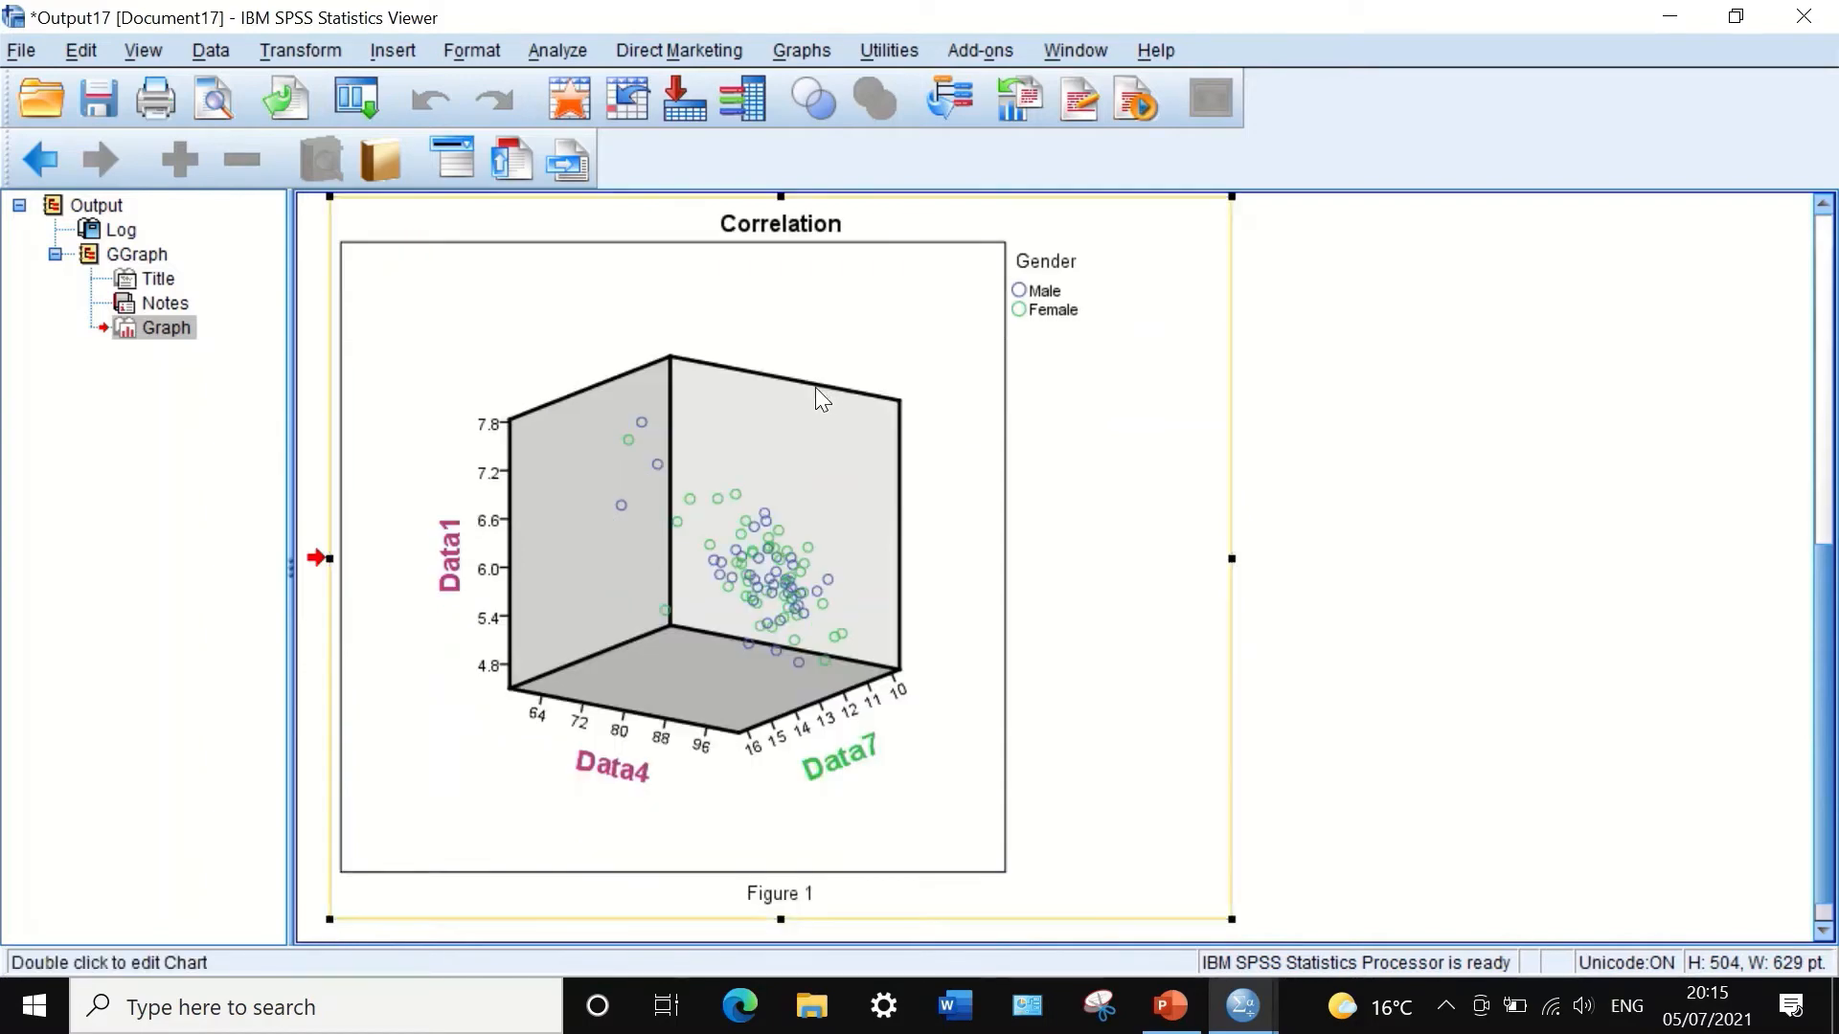
right_click(816, 389)
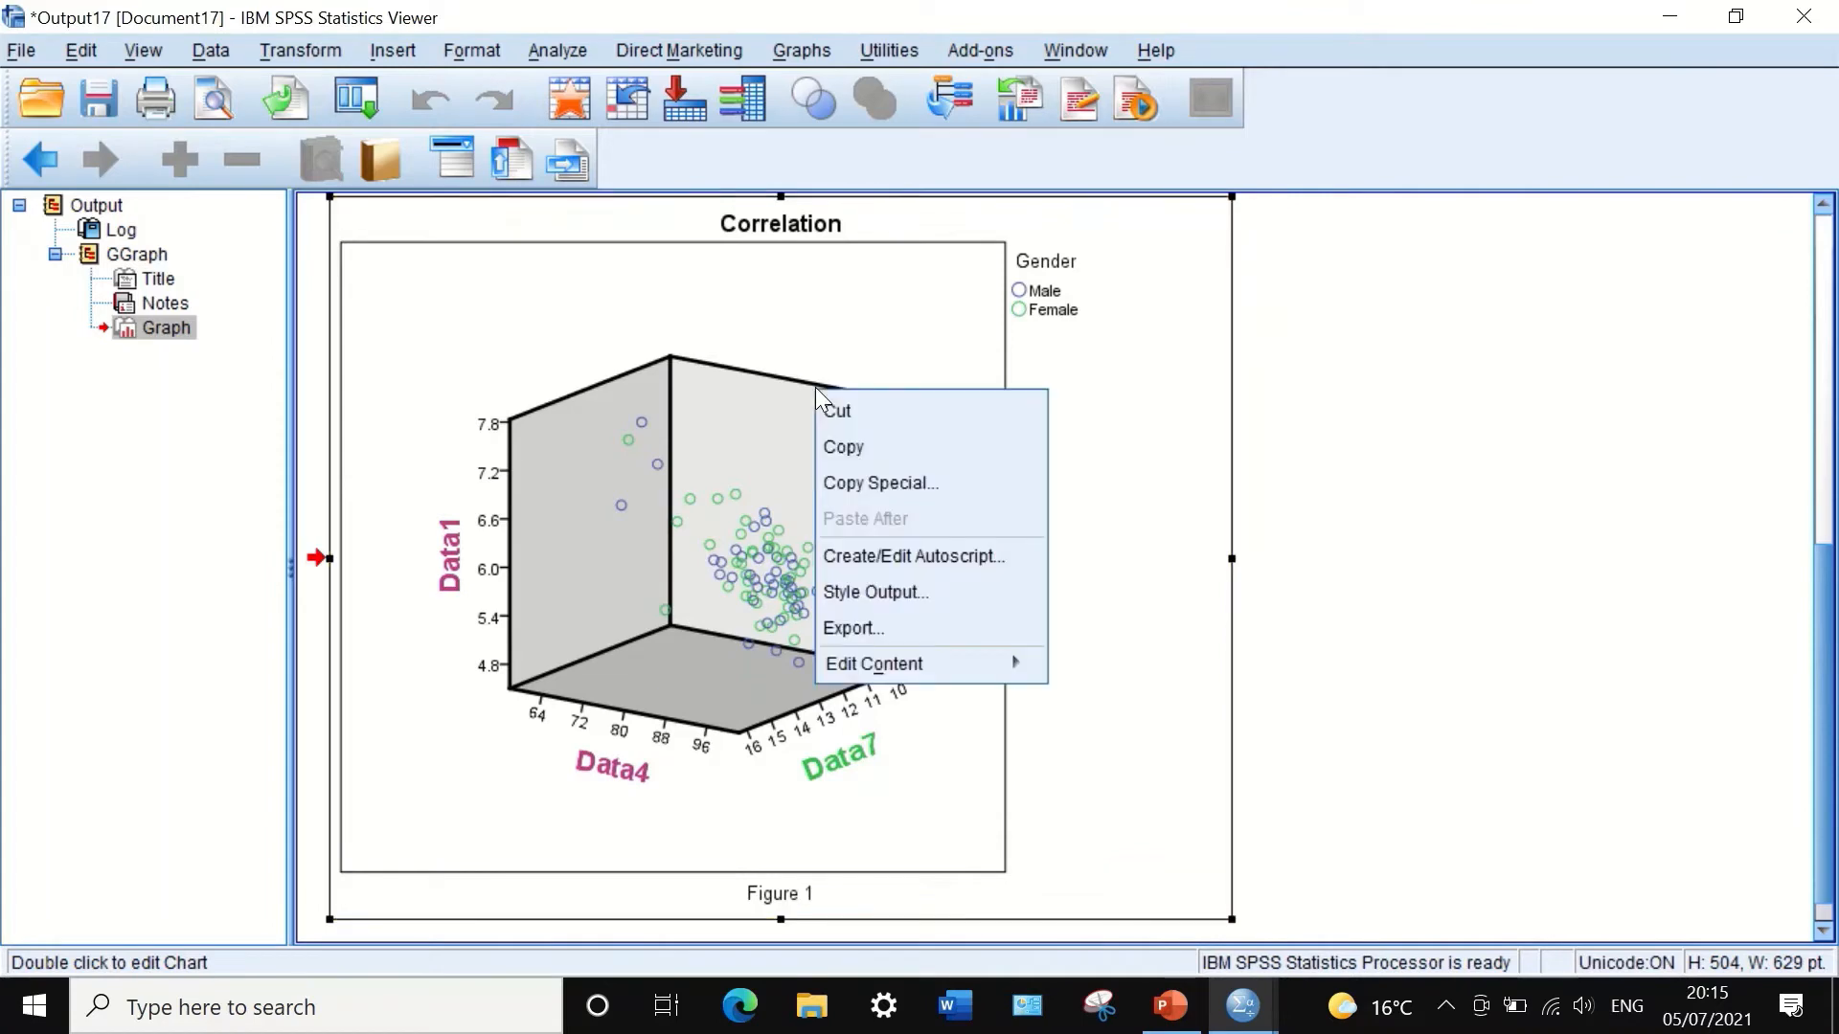
left_click(840, 627)
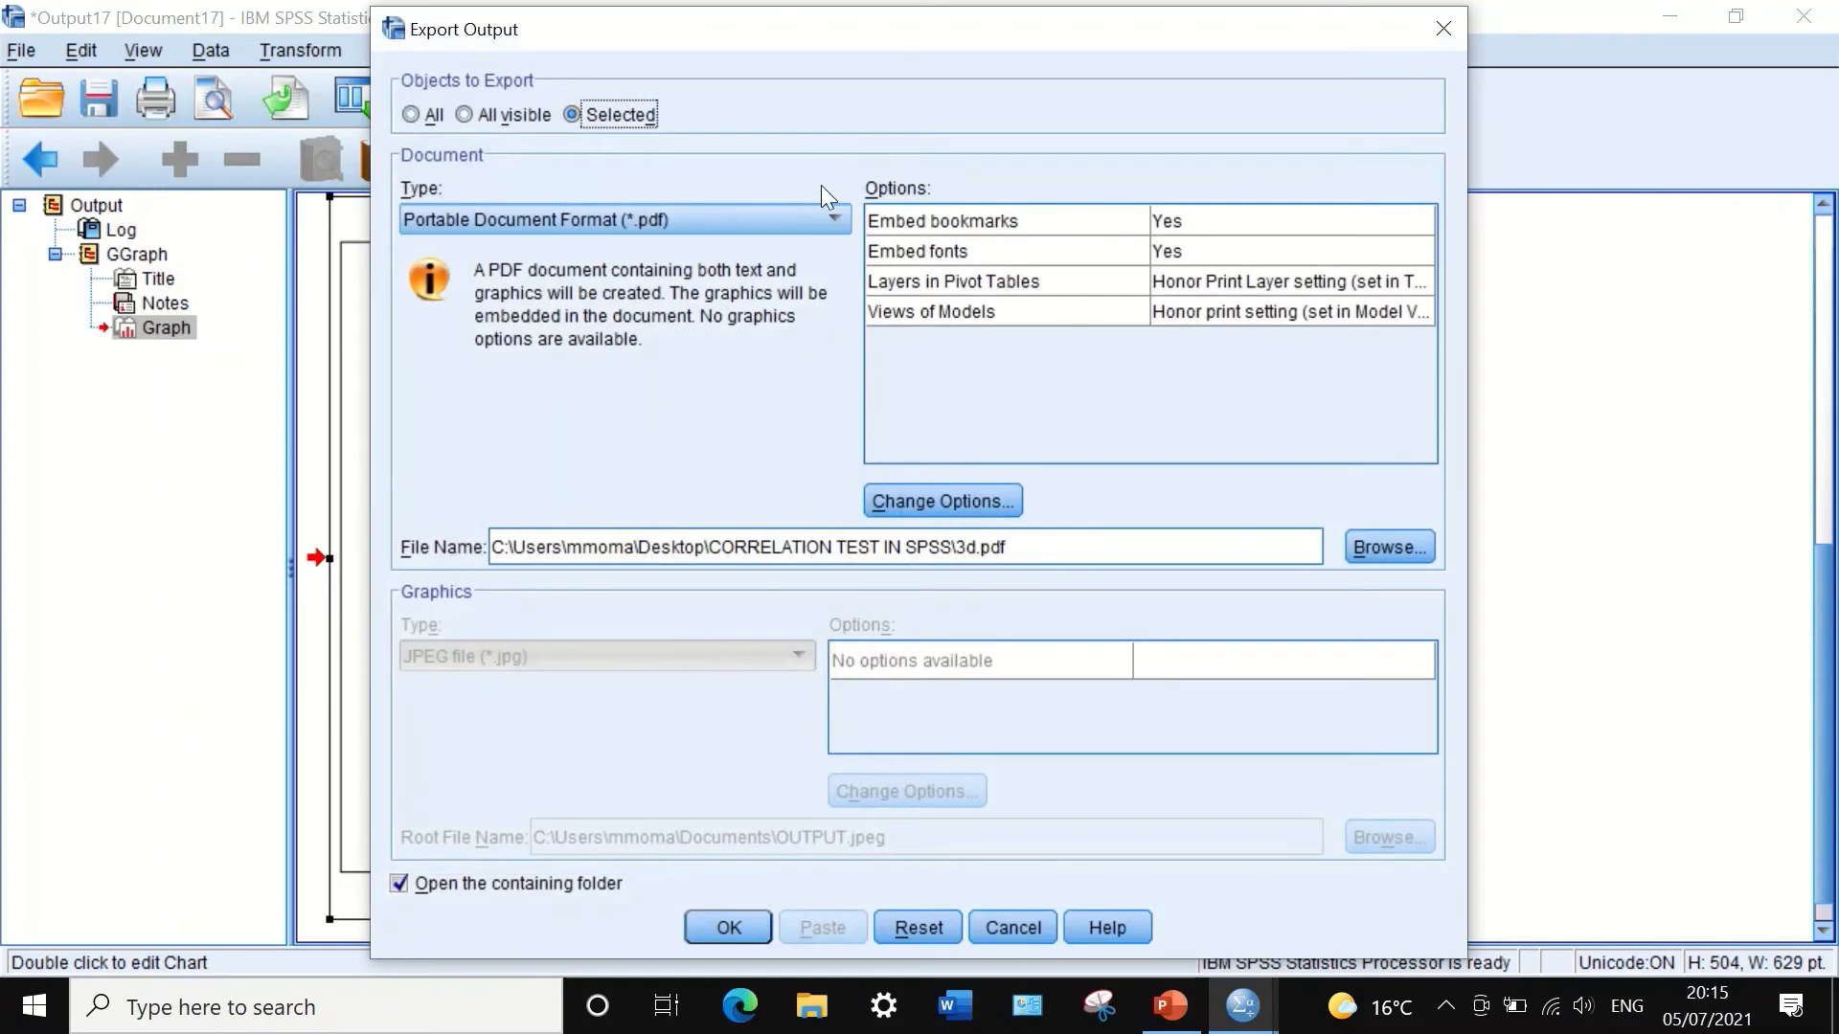
left_click(819, 211)
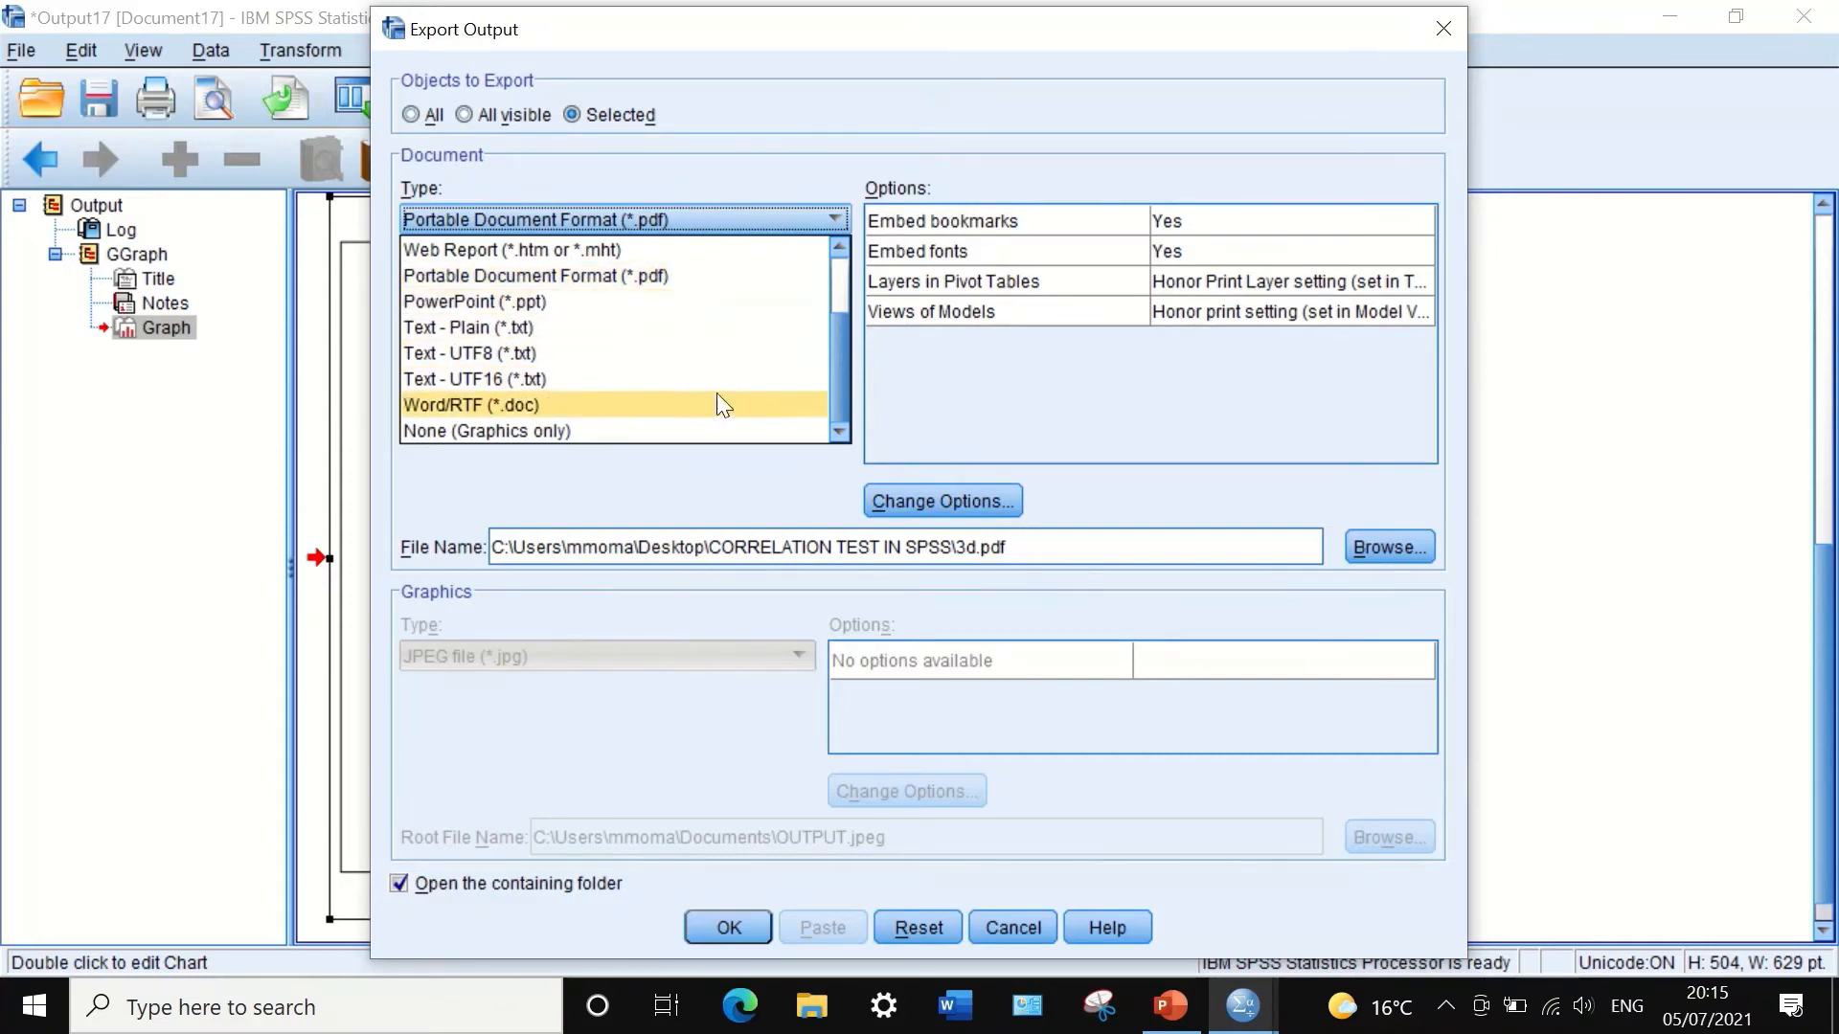
left_click(735, 277)
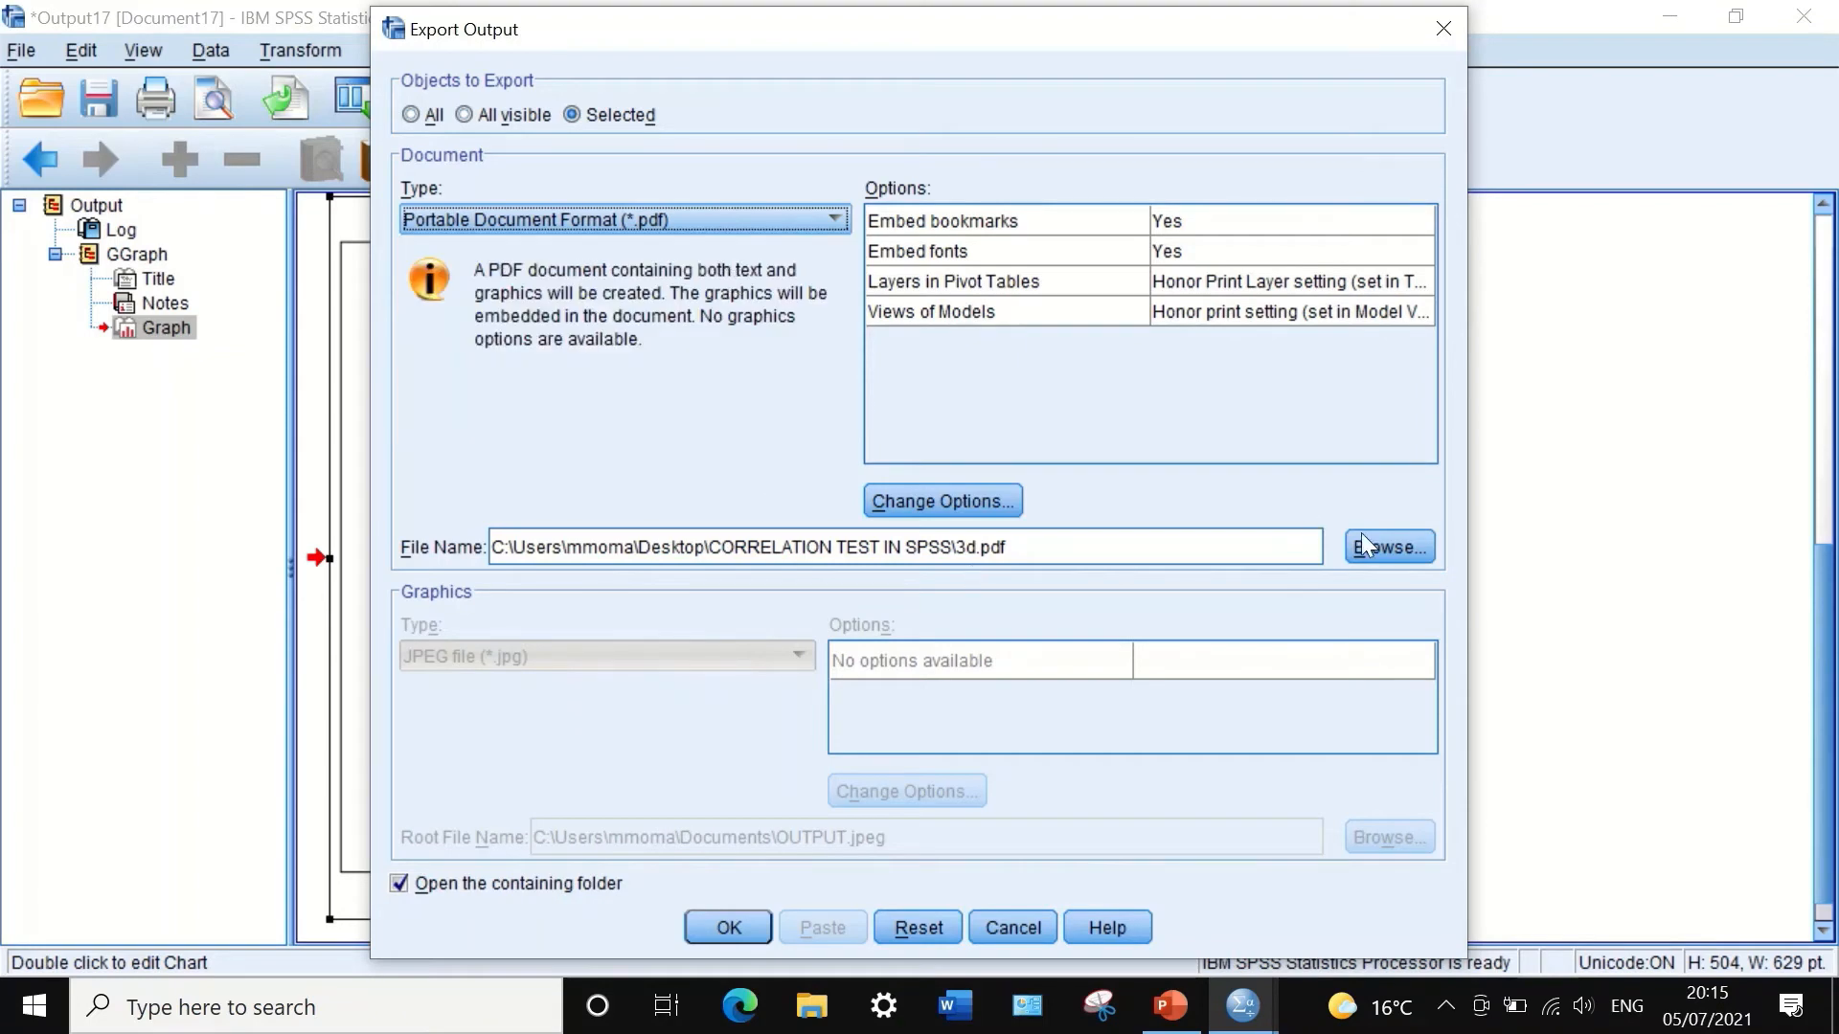
Step: Choose the CORRELATION TEST IN SPSS folder on the Desktop as the export location
left_click(1387, 546)
left_click(698, 219)
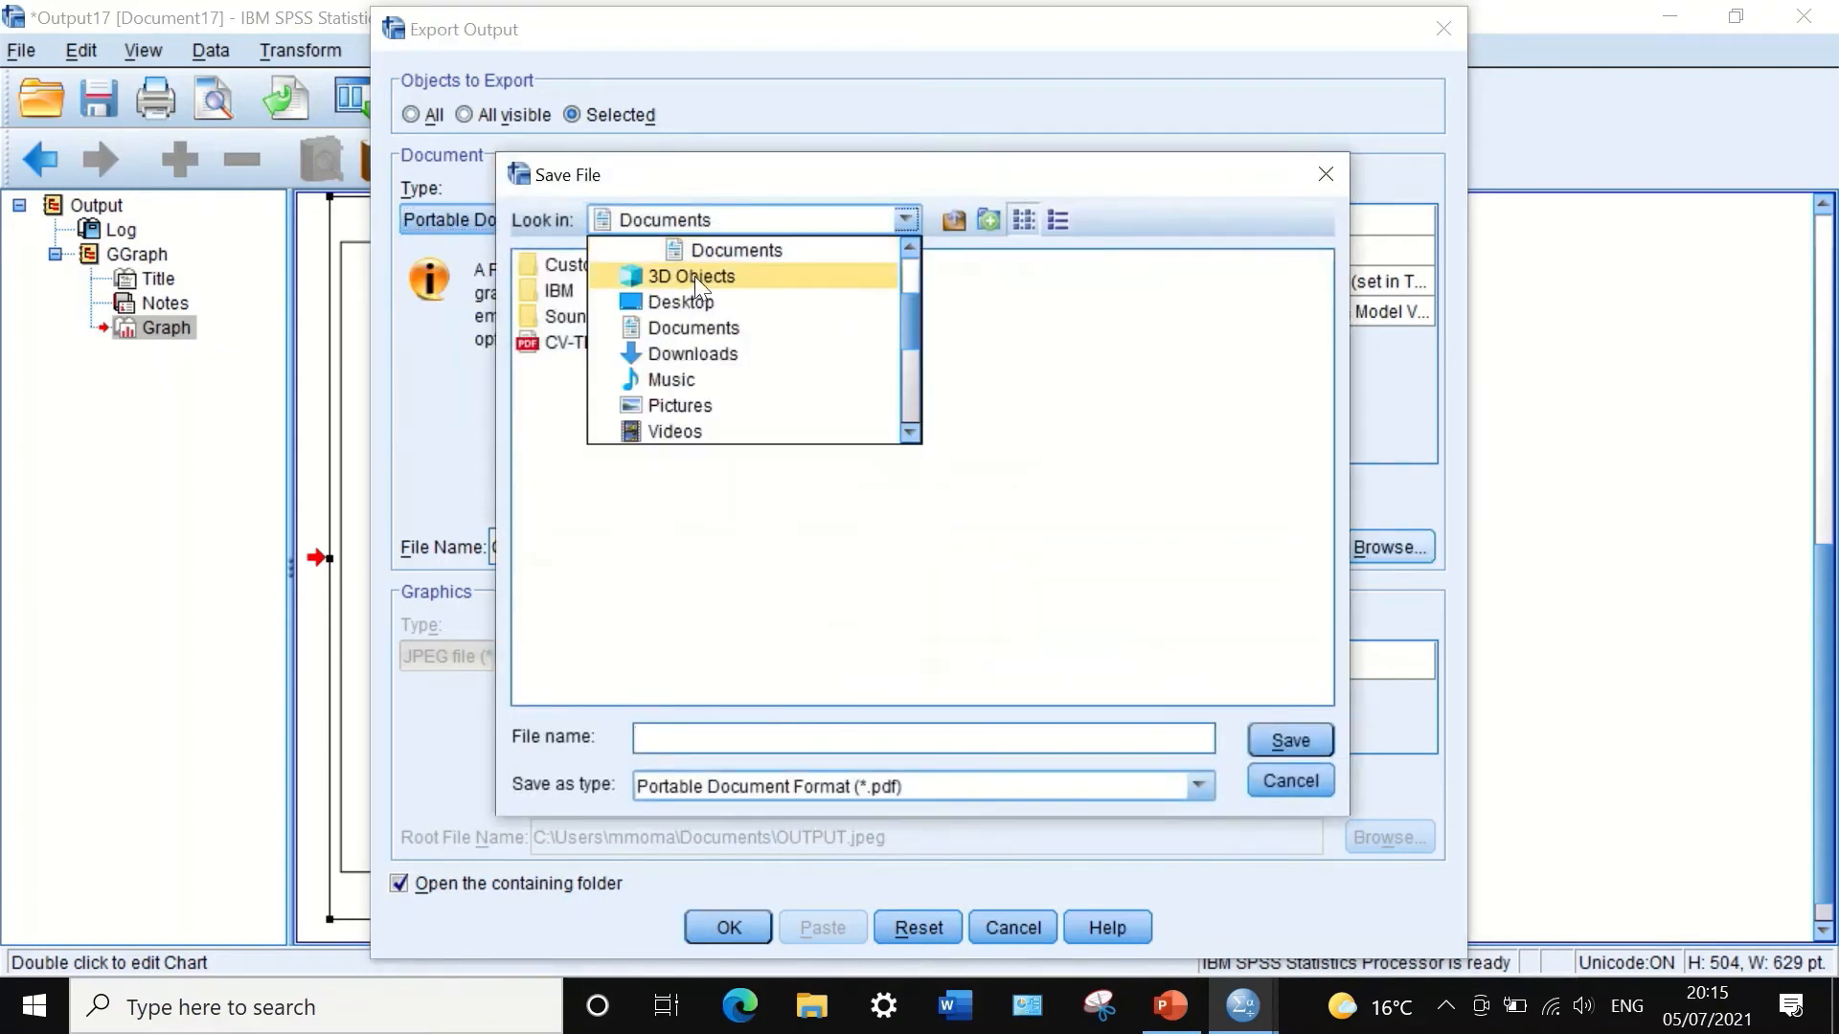
scroll(694, 275, "up", 2)
left_click(678, 247)
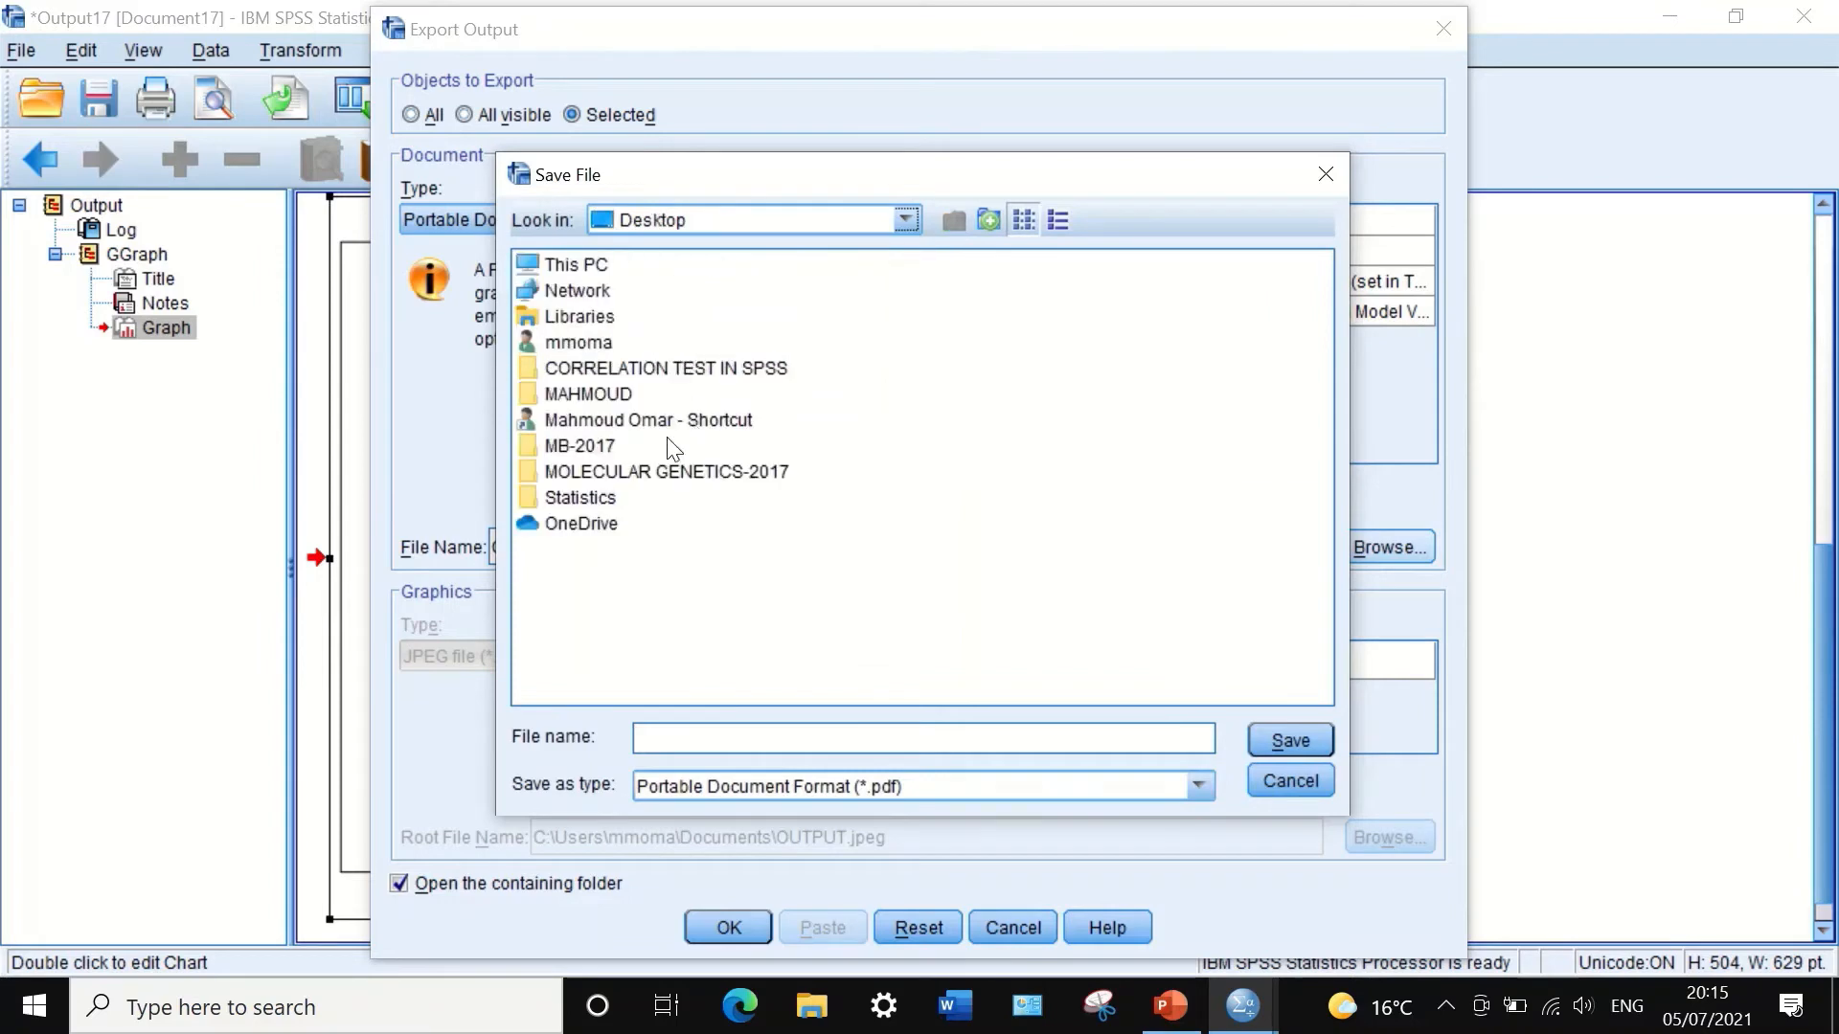
double_click(592, 368)
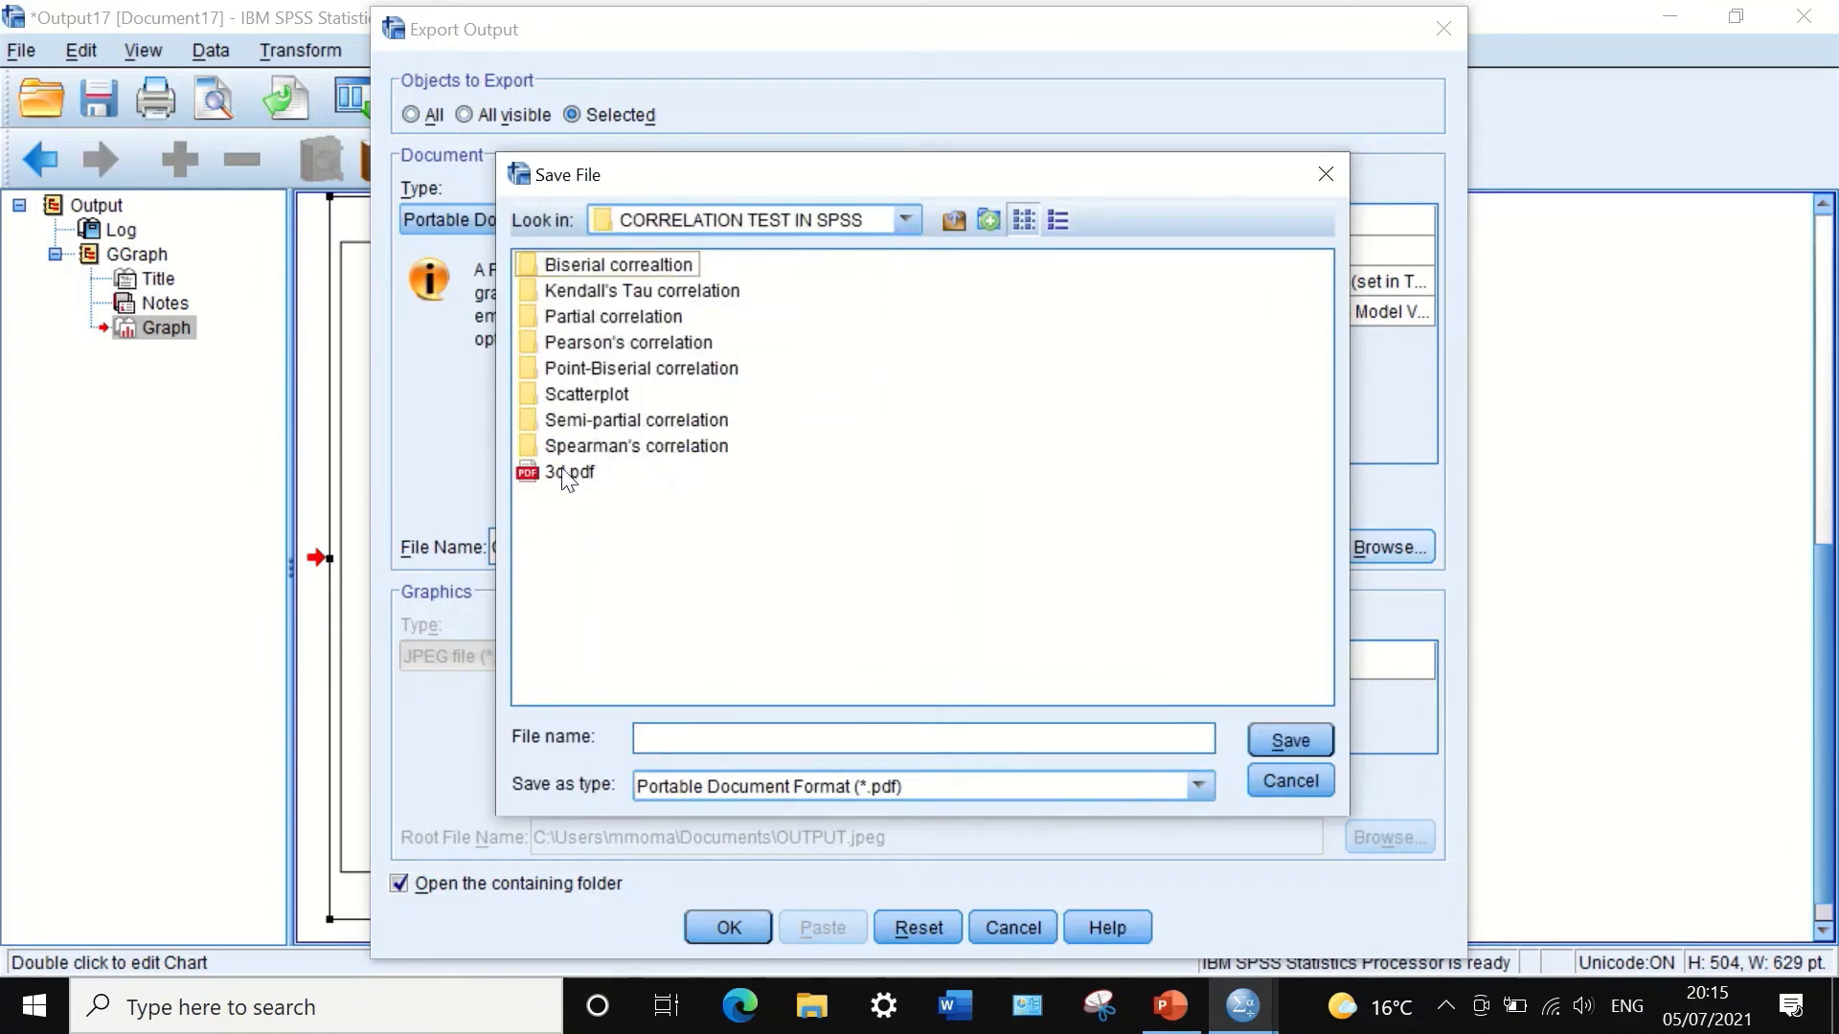
Step: Name the export file 3d scatter, save the name and run the PDF export
left_click(1028, 737)
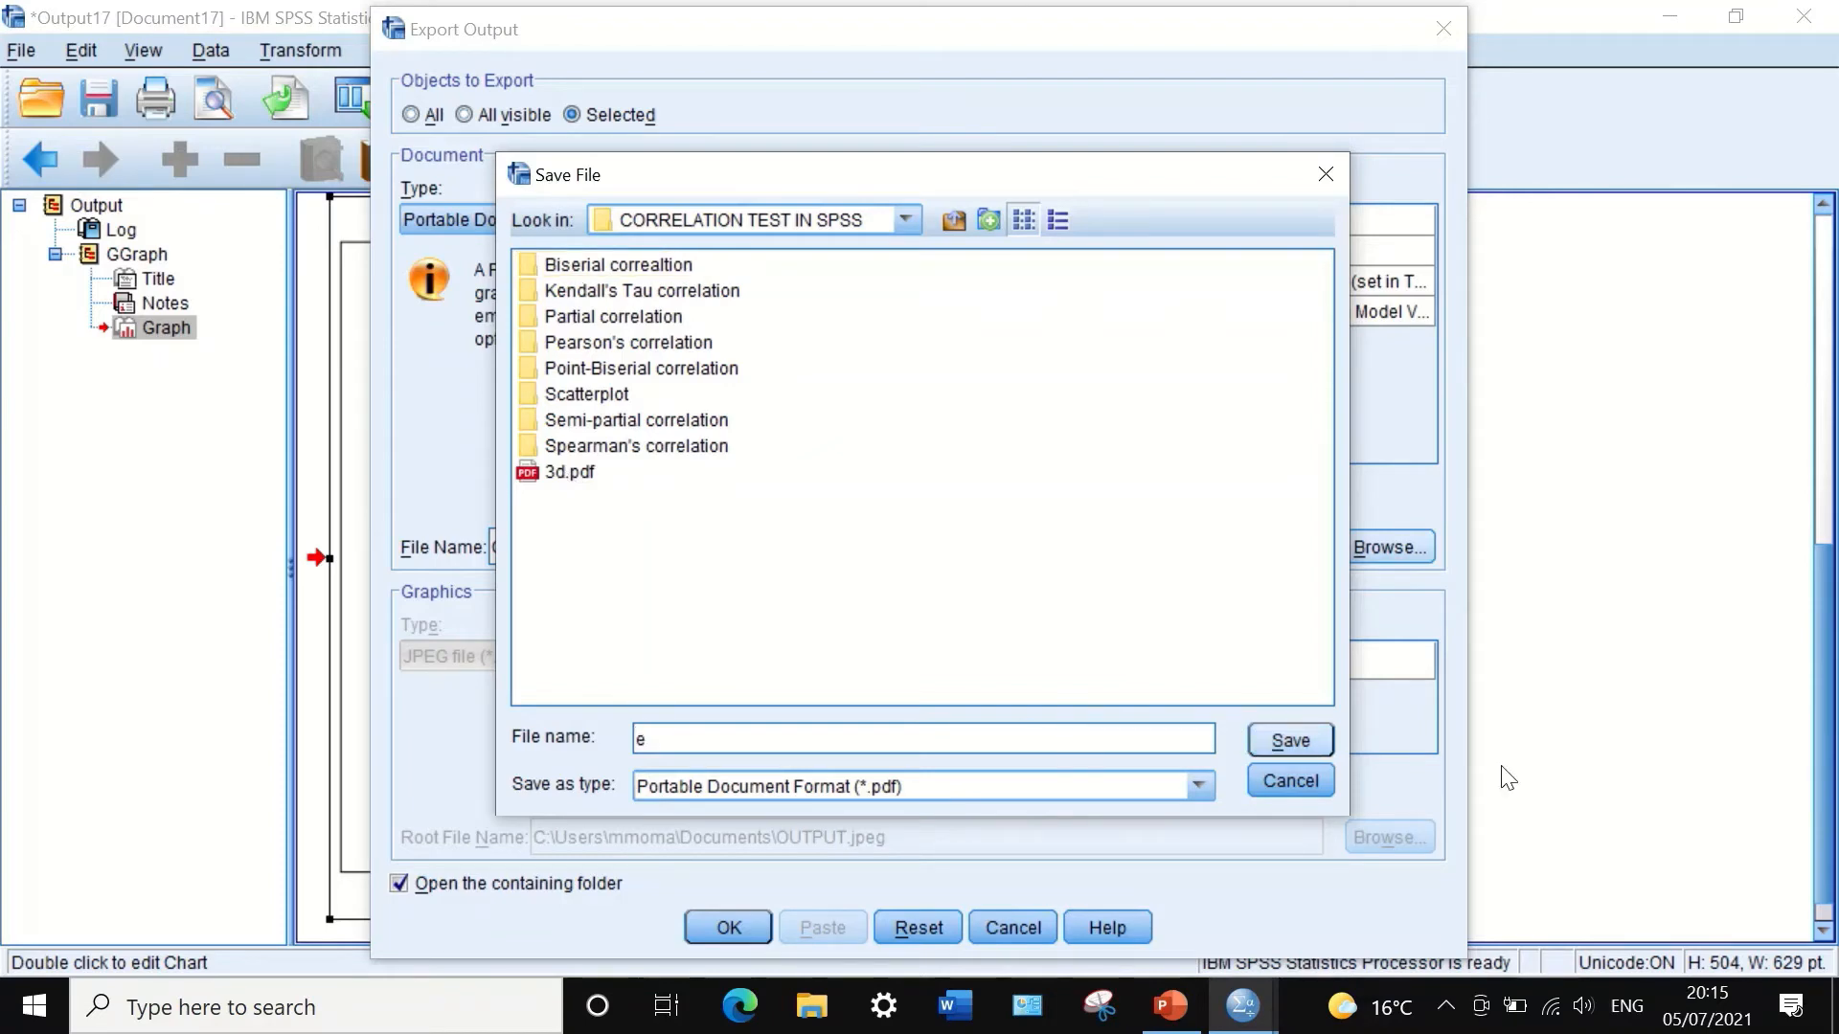
type("ed scatter")
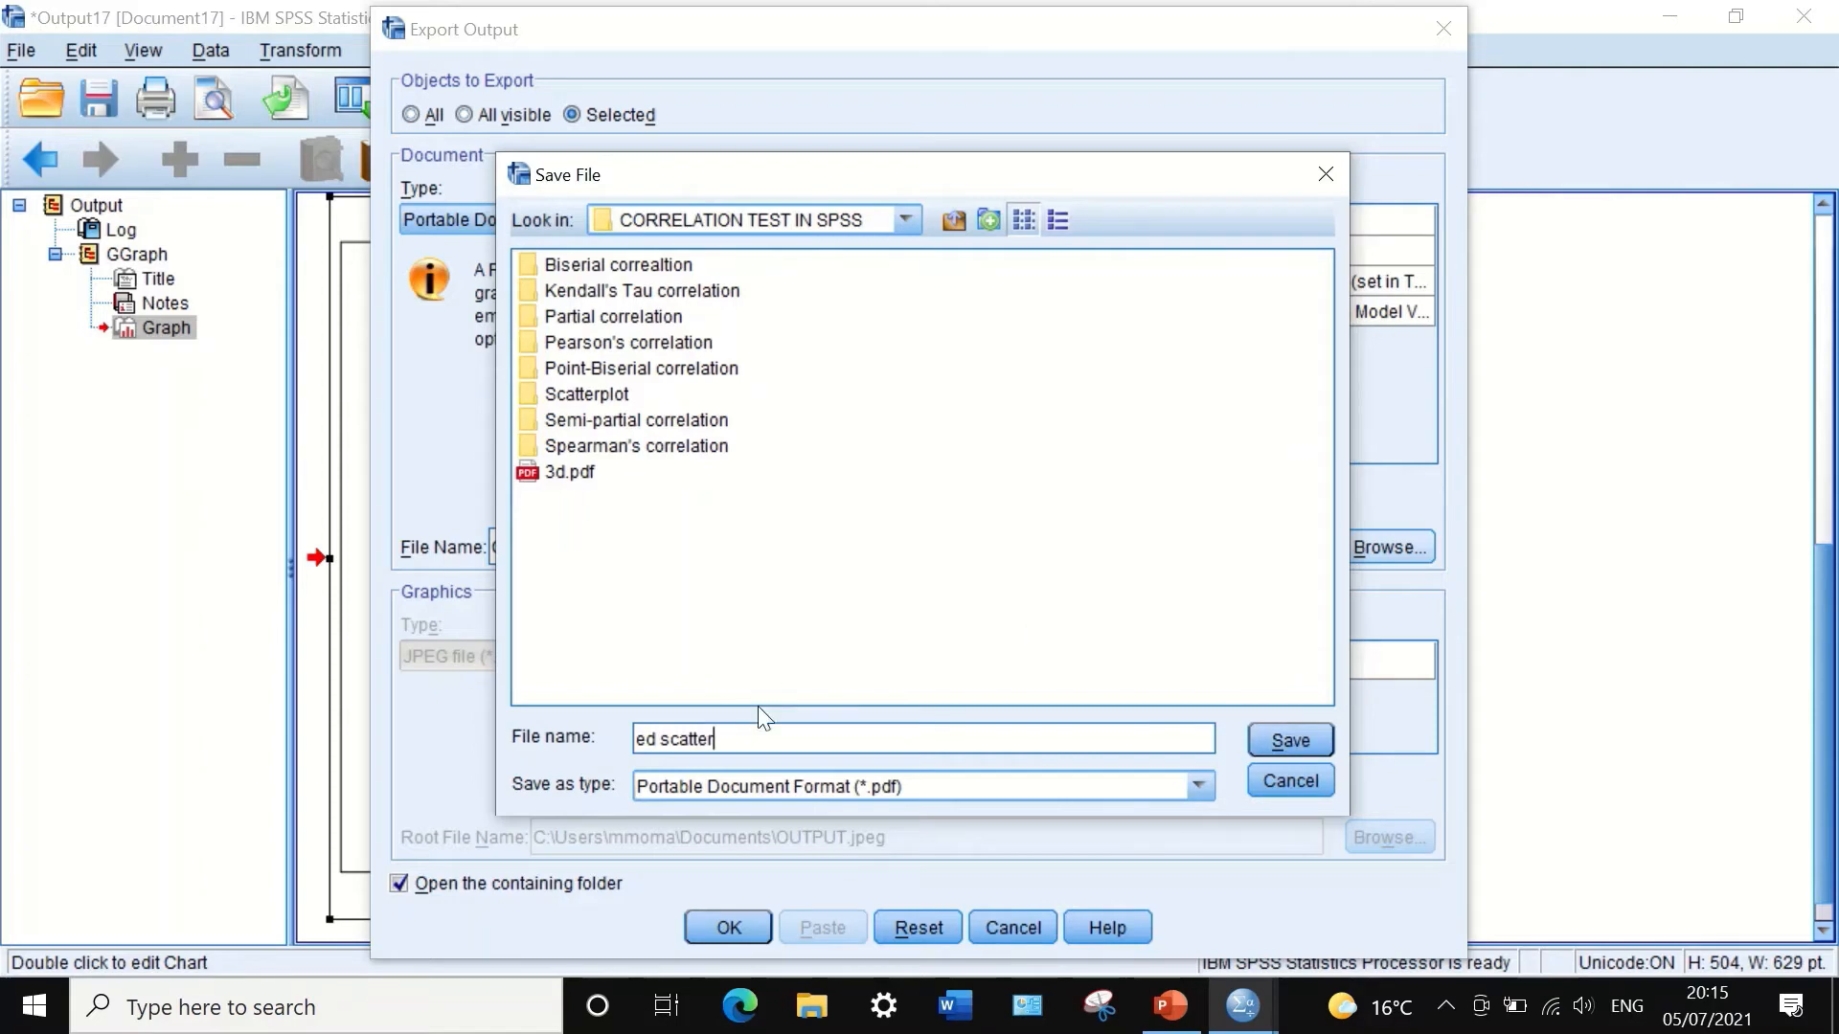
left_click_drag(647, 737, 640, 735)
type("3")
left_click(1293, 739)
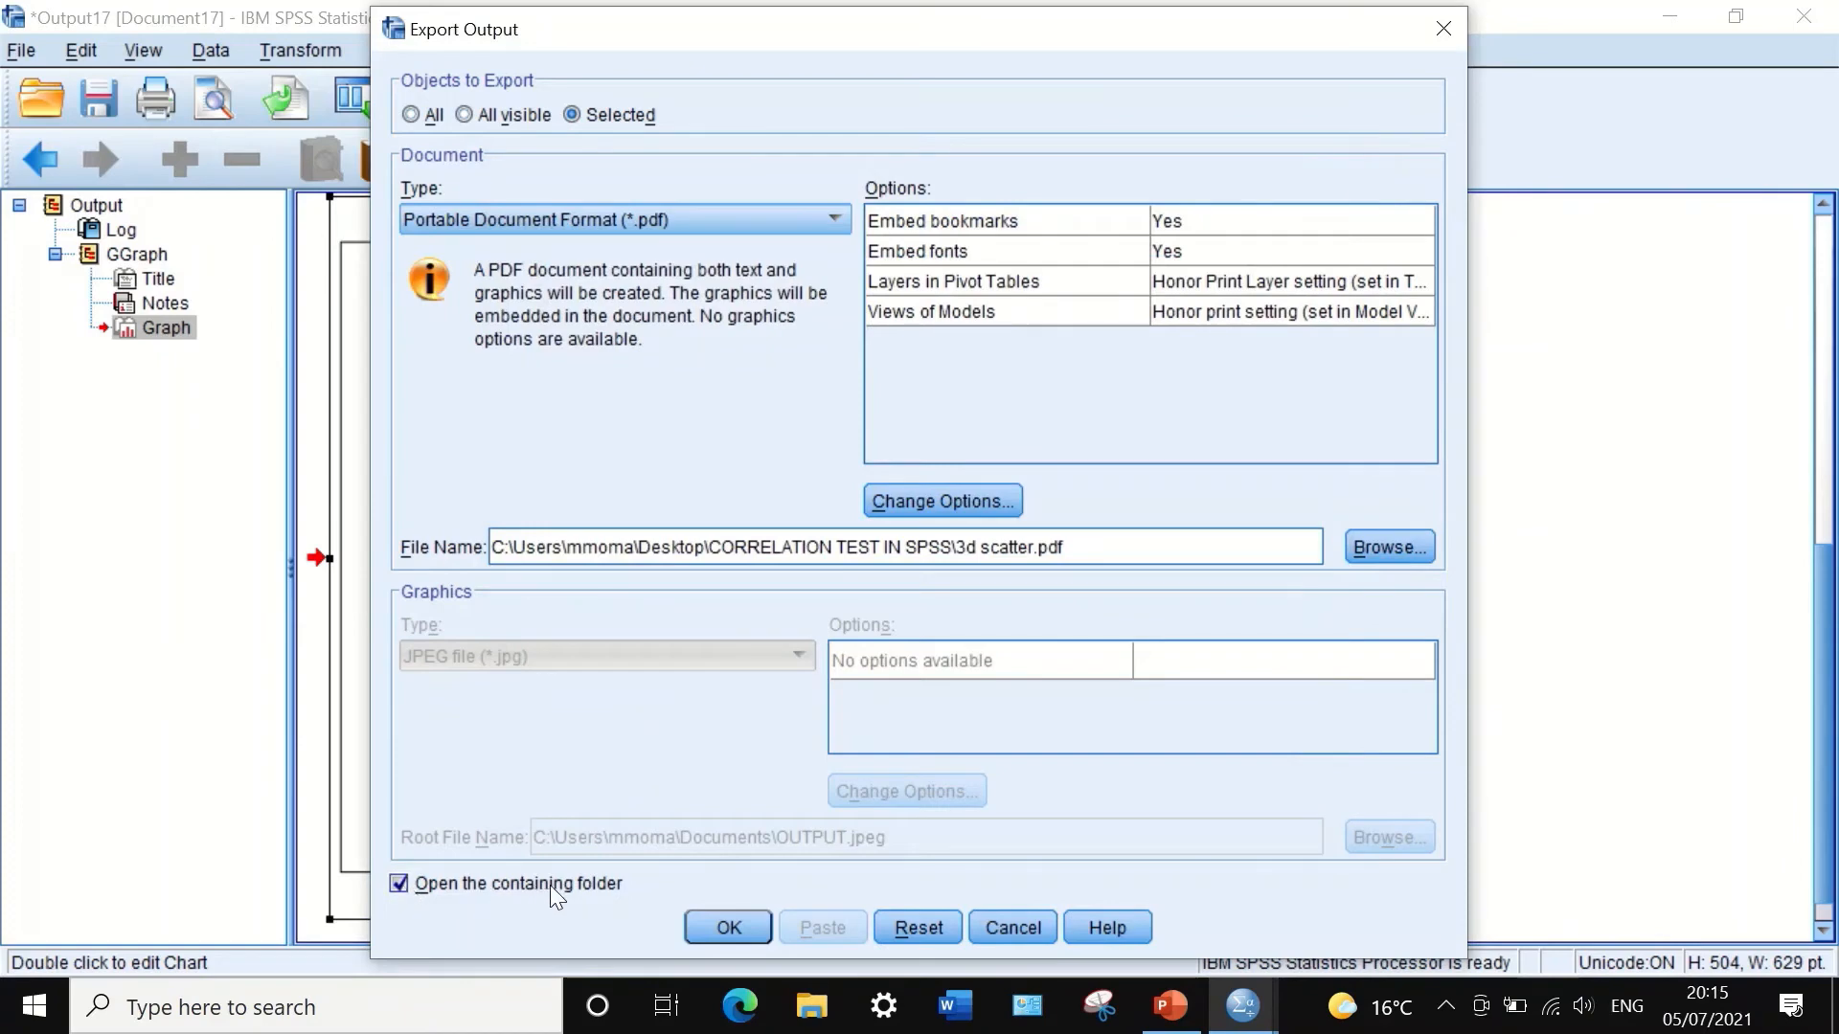
left_click(727, 927)
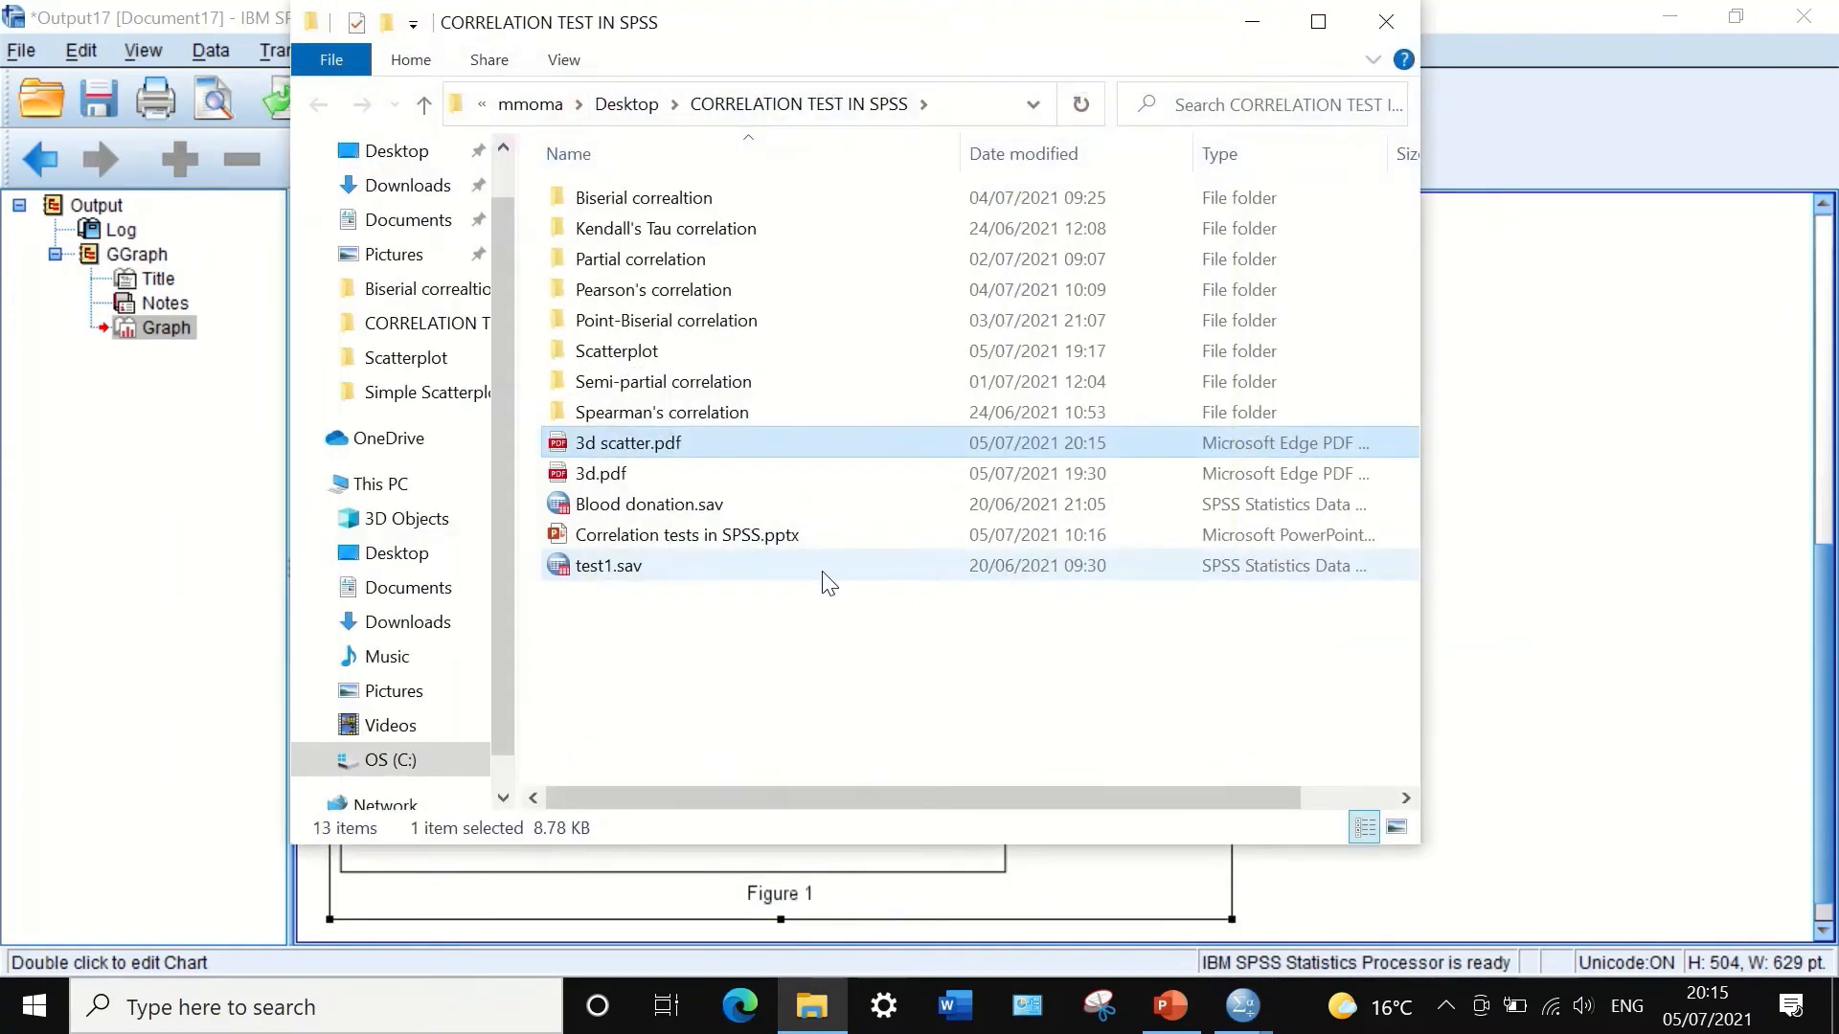
Step: Open the exported 3d scatter.pdf, look through its page, and close the PDF and the folder window
double_click(629, 443)
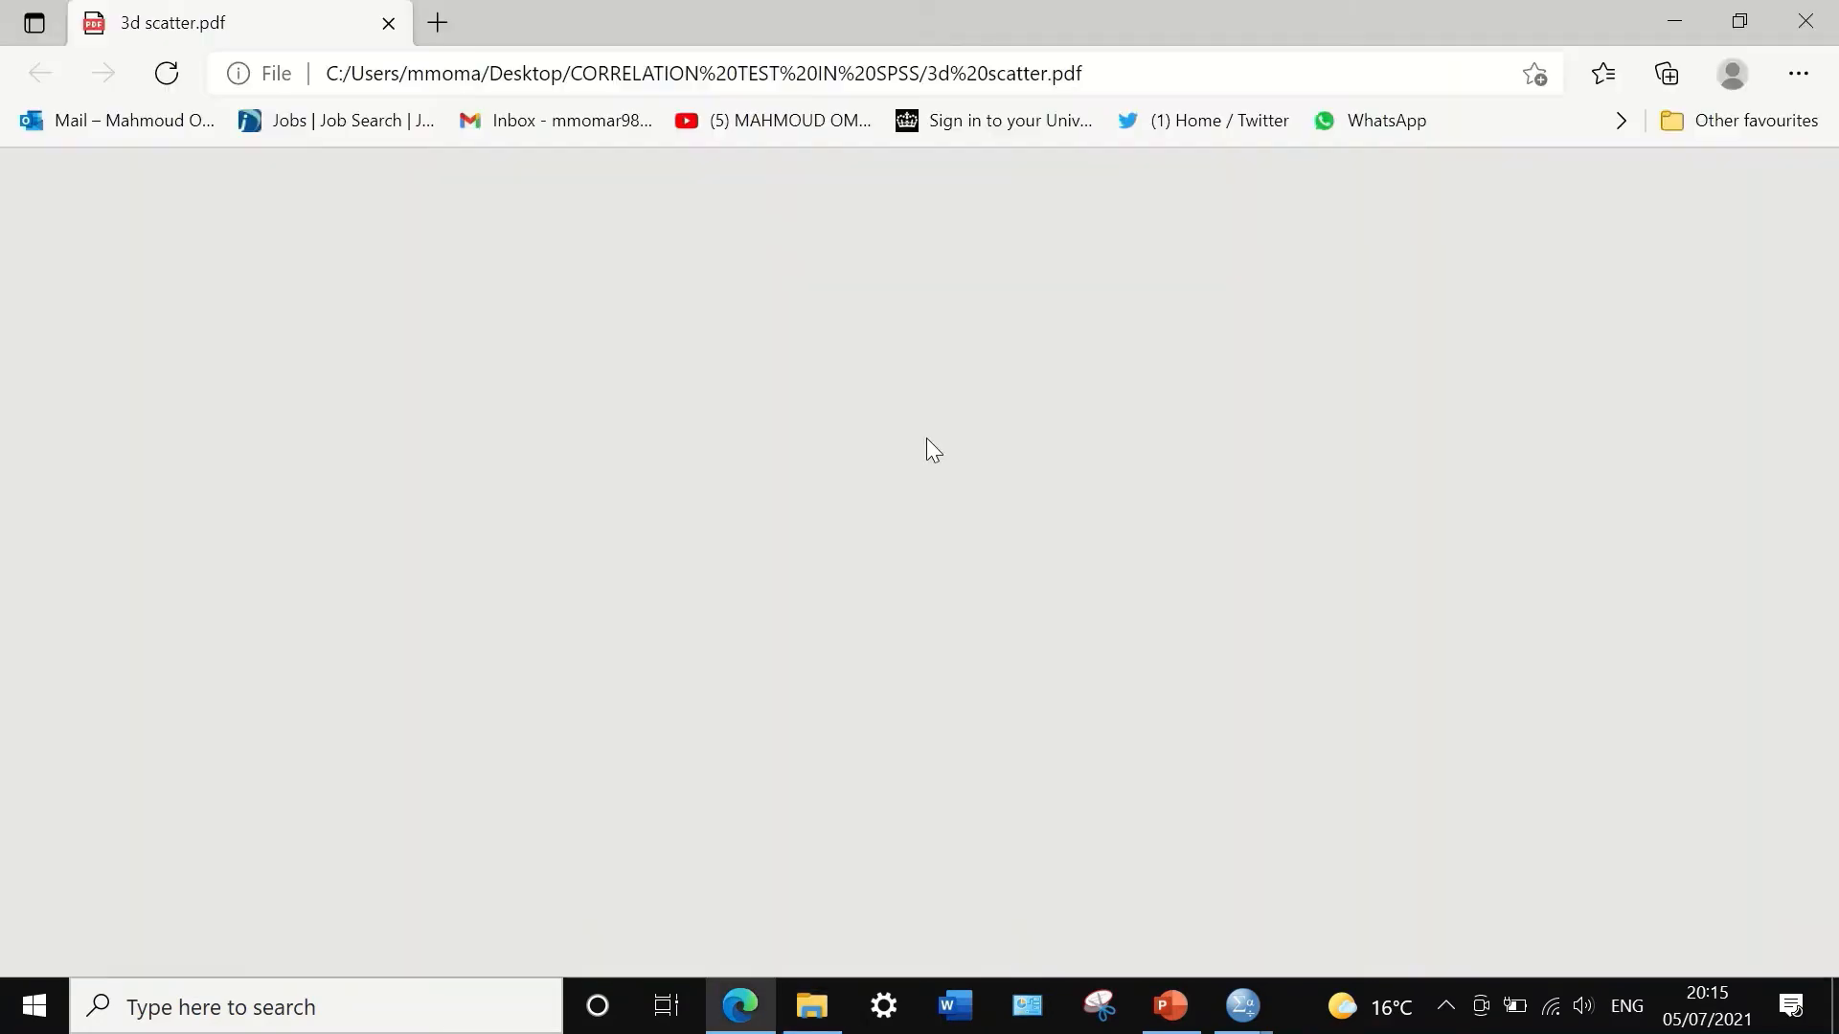
scroll(1049, 481, "down", 5)
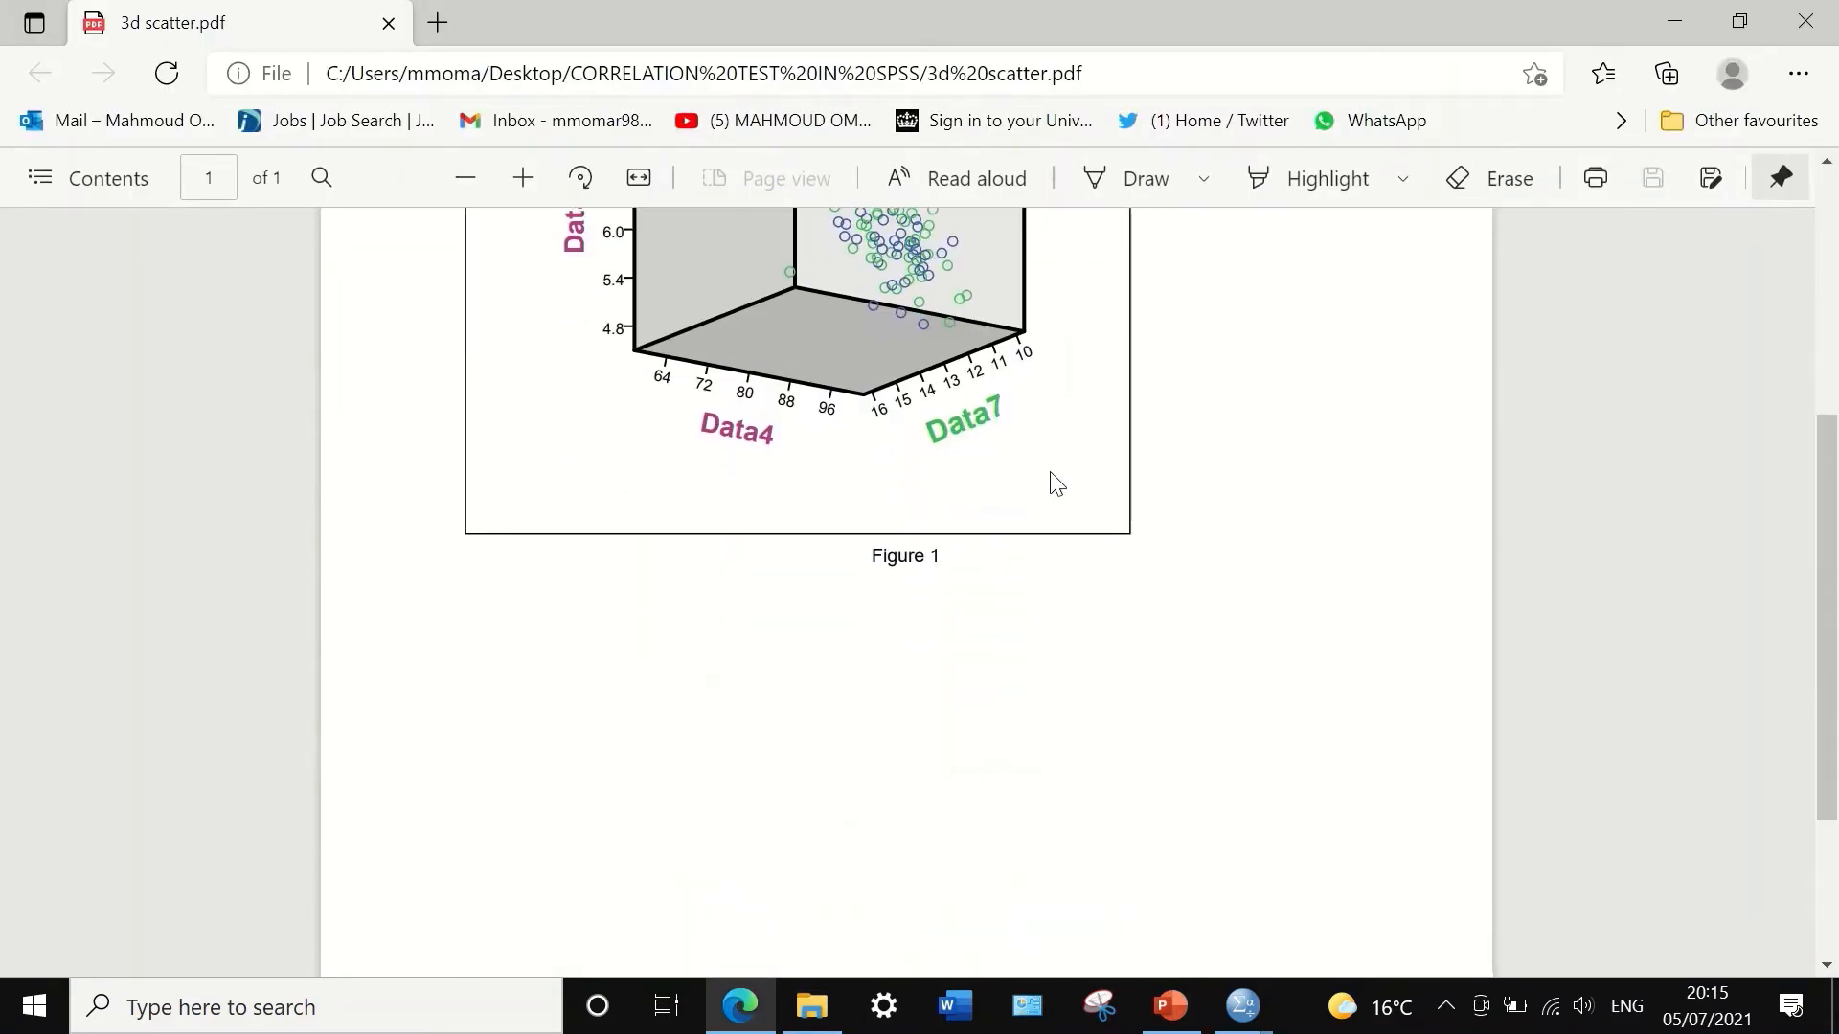
scroll(1056, 484, "up", 5)
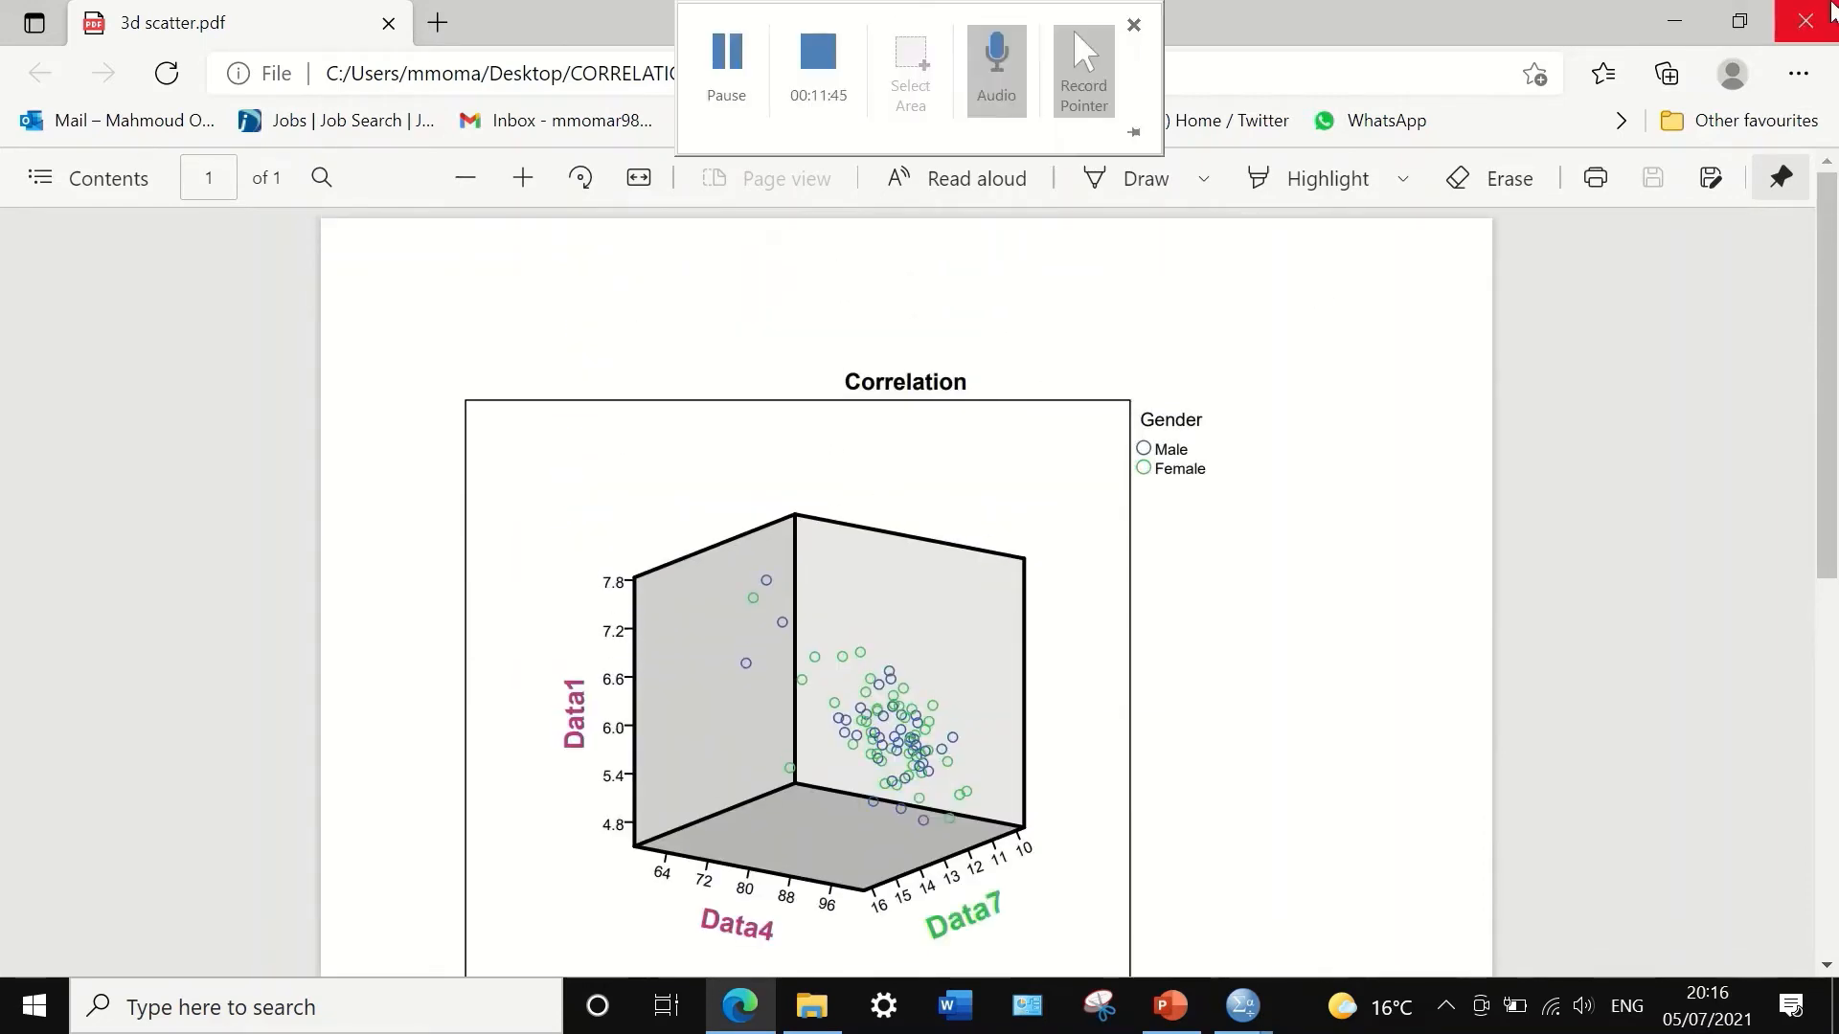
left_click(1806, 21)
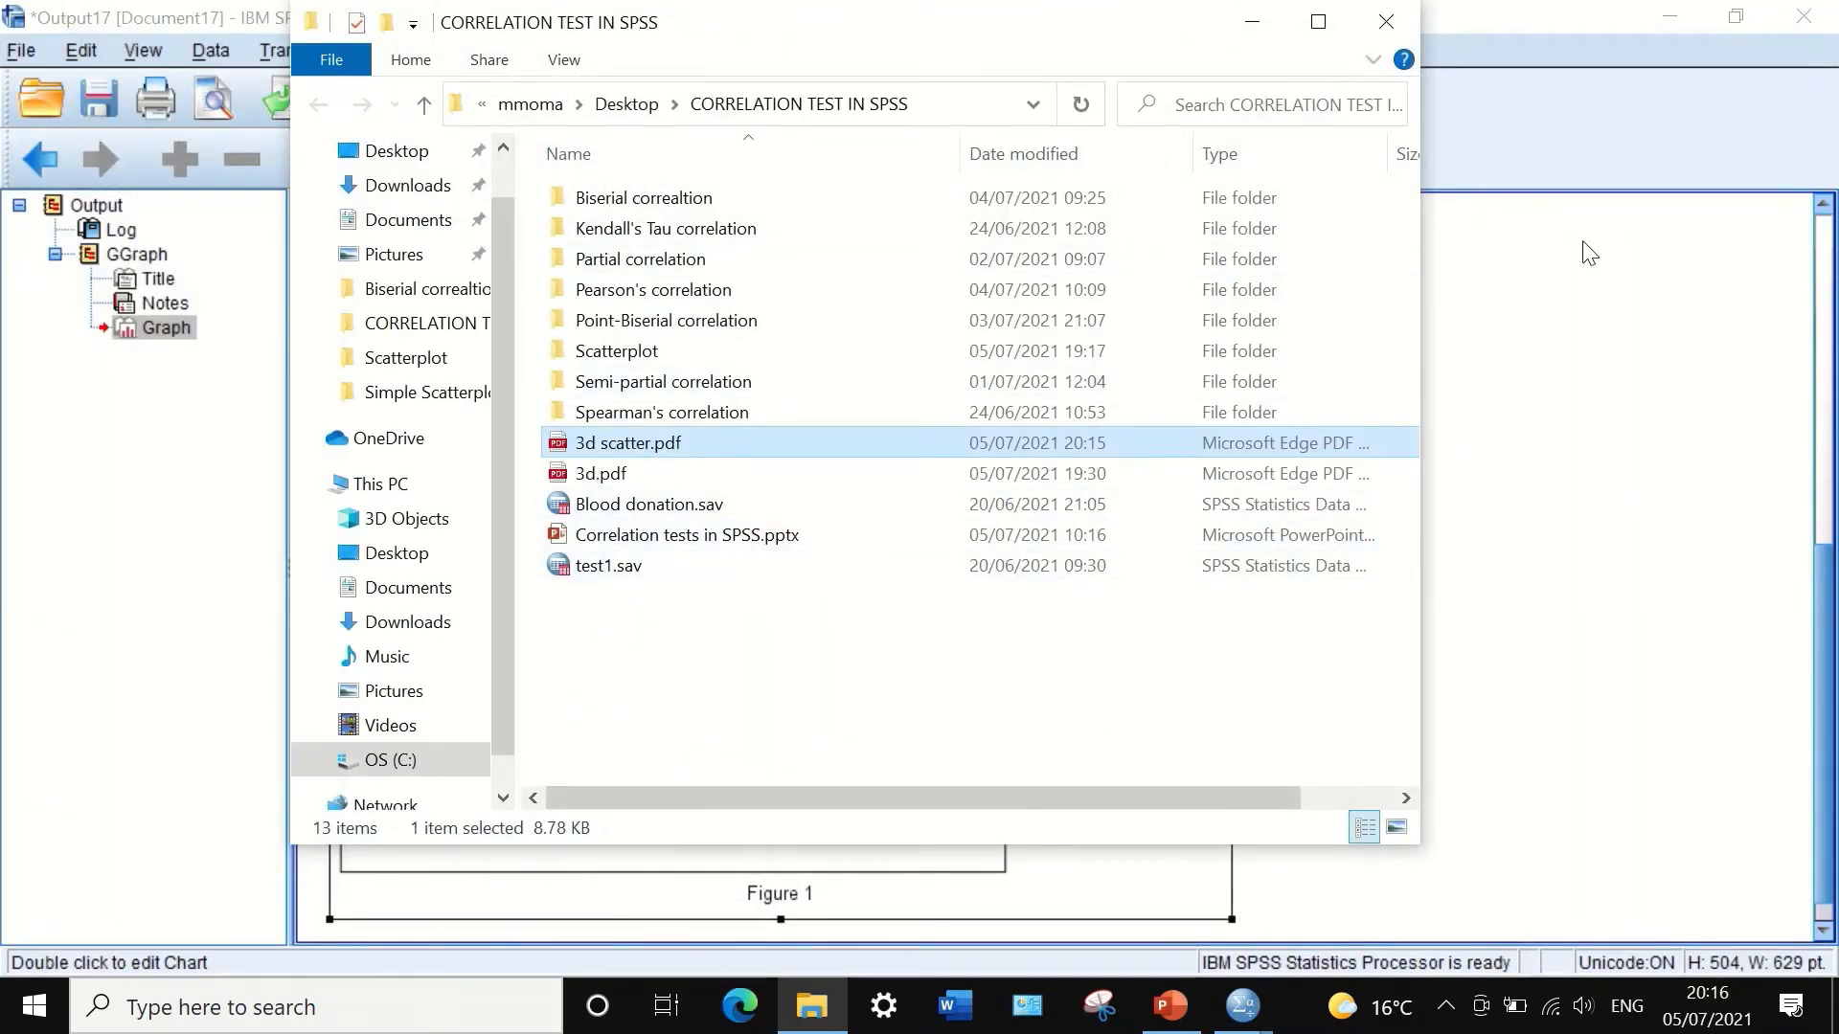
left_click(1404, 19)
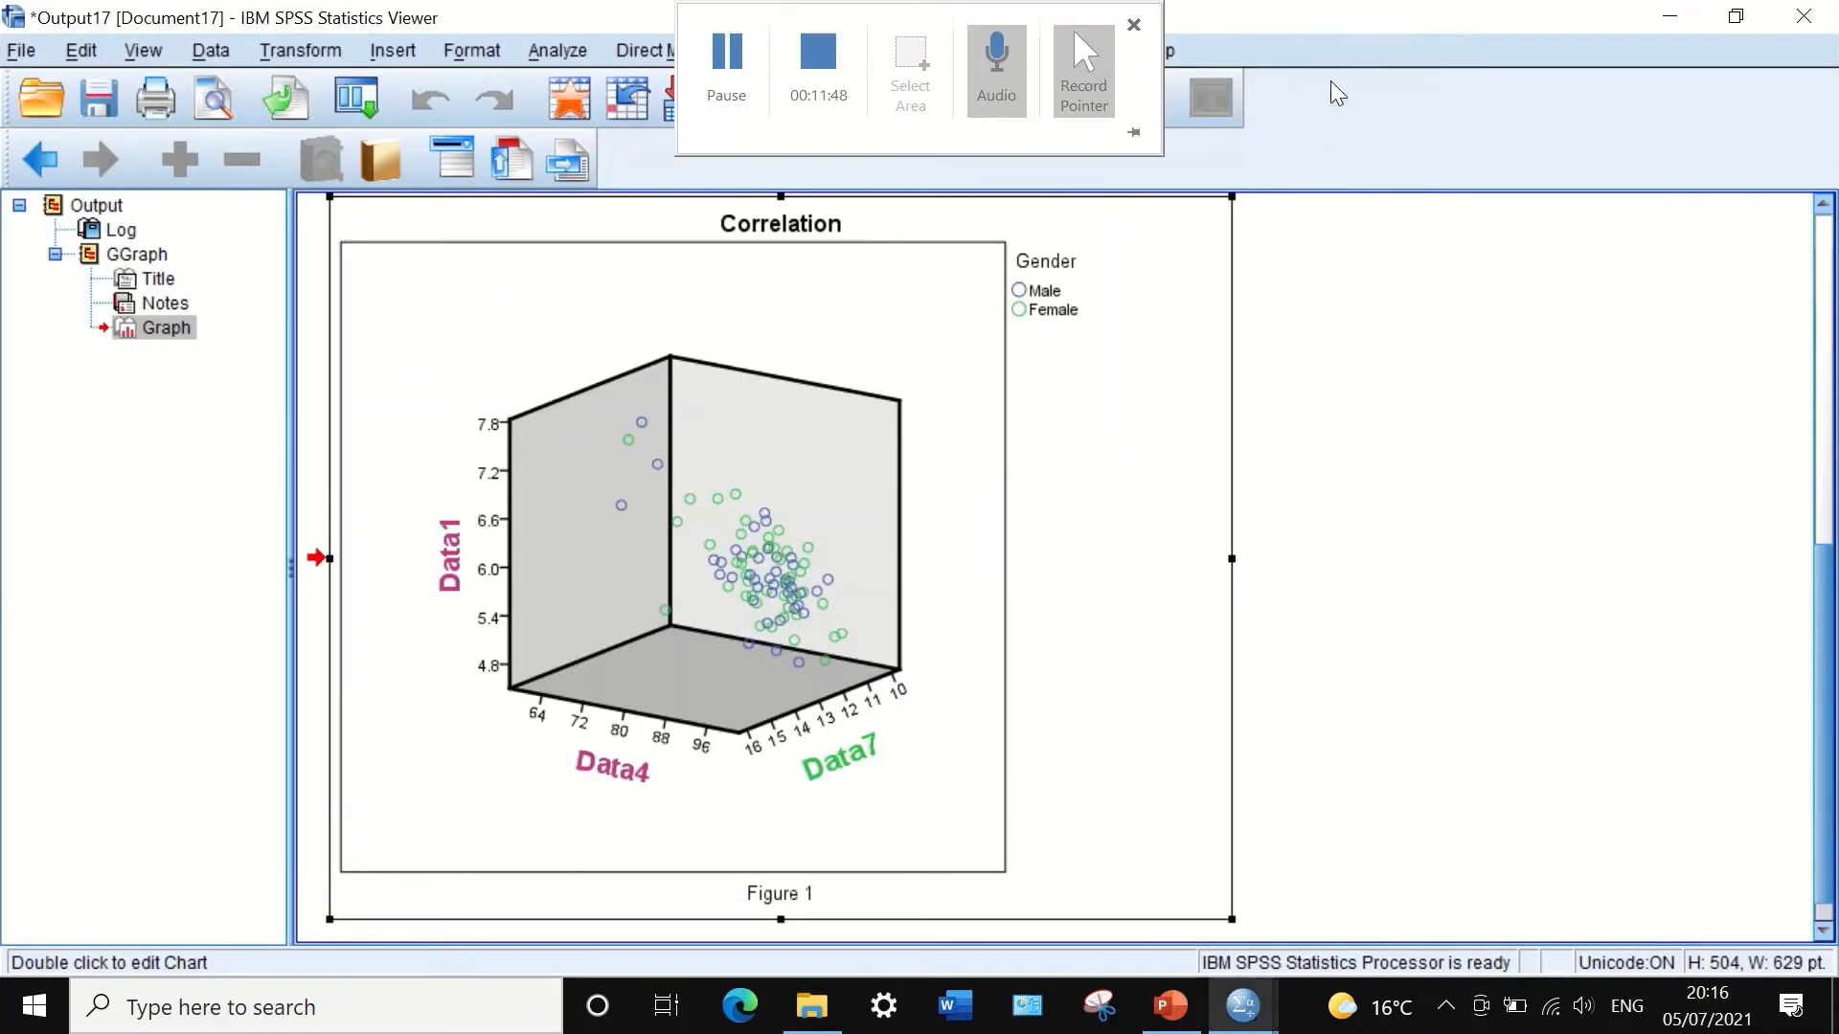
Step: Copy the graph with Copy Special, adding Image (JPG, PNG) to the formats to copy
right_click(808, 468)
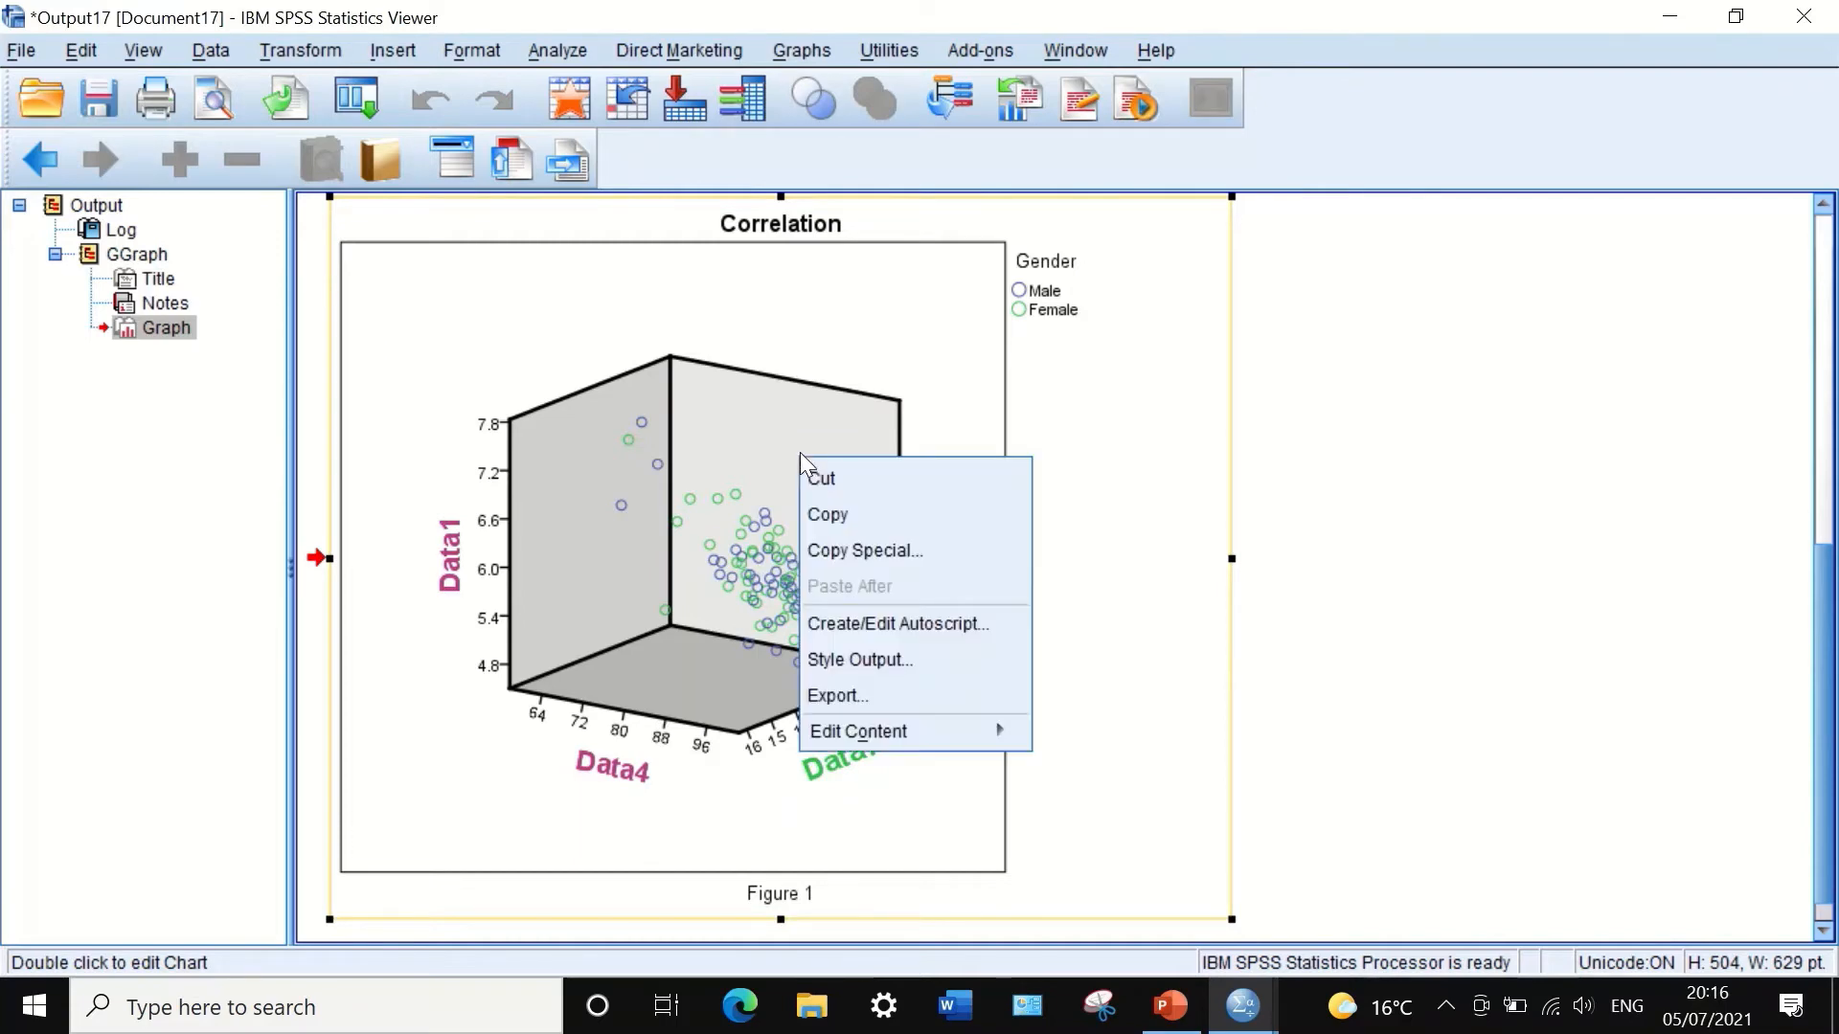
left_click(836, 553)
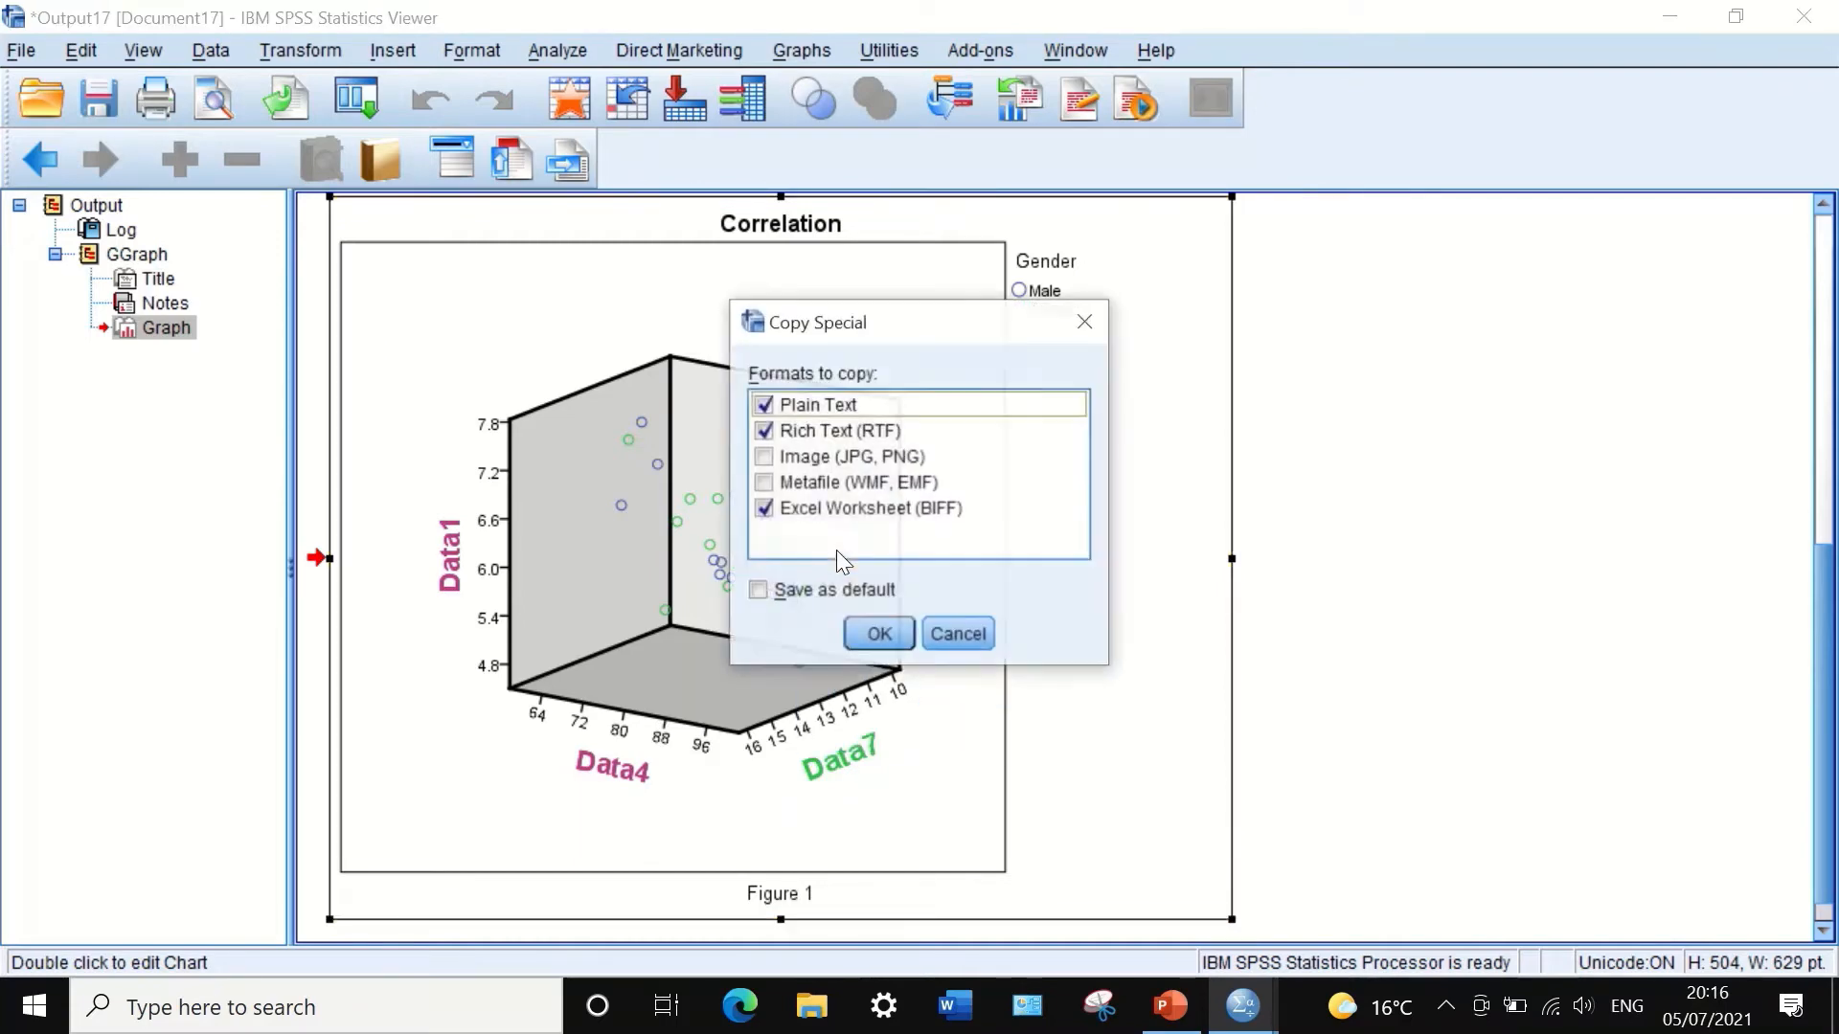
left_click(763, 454)
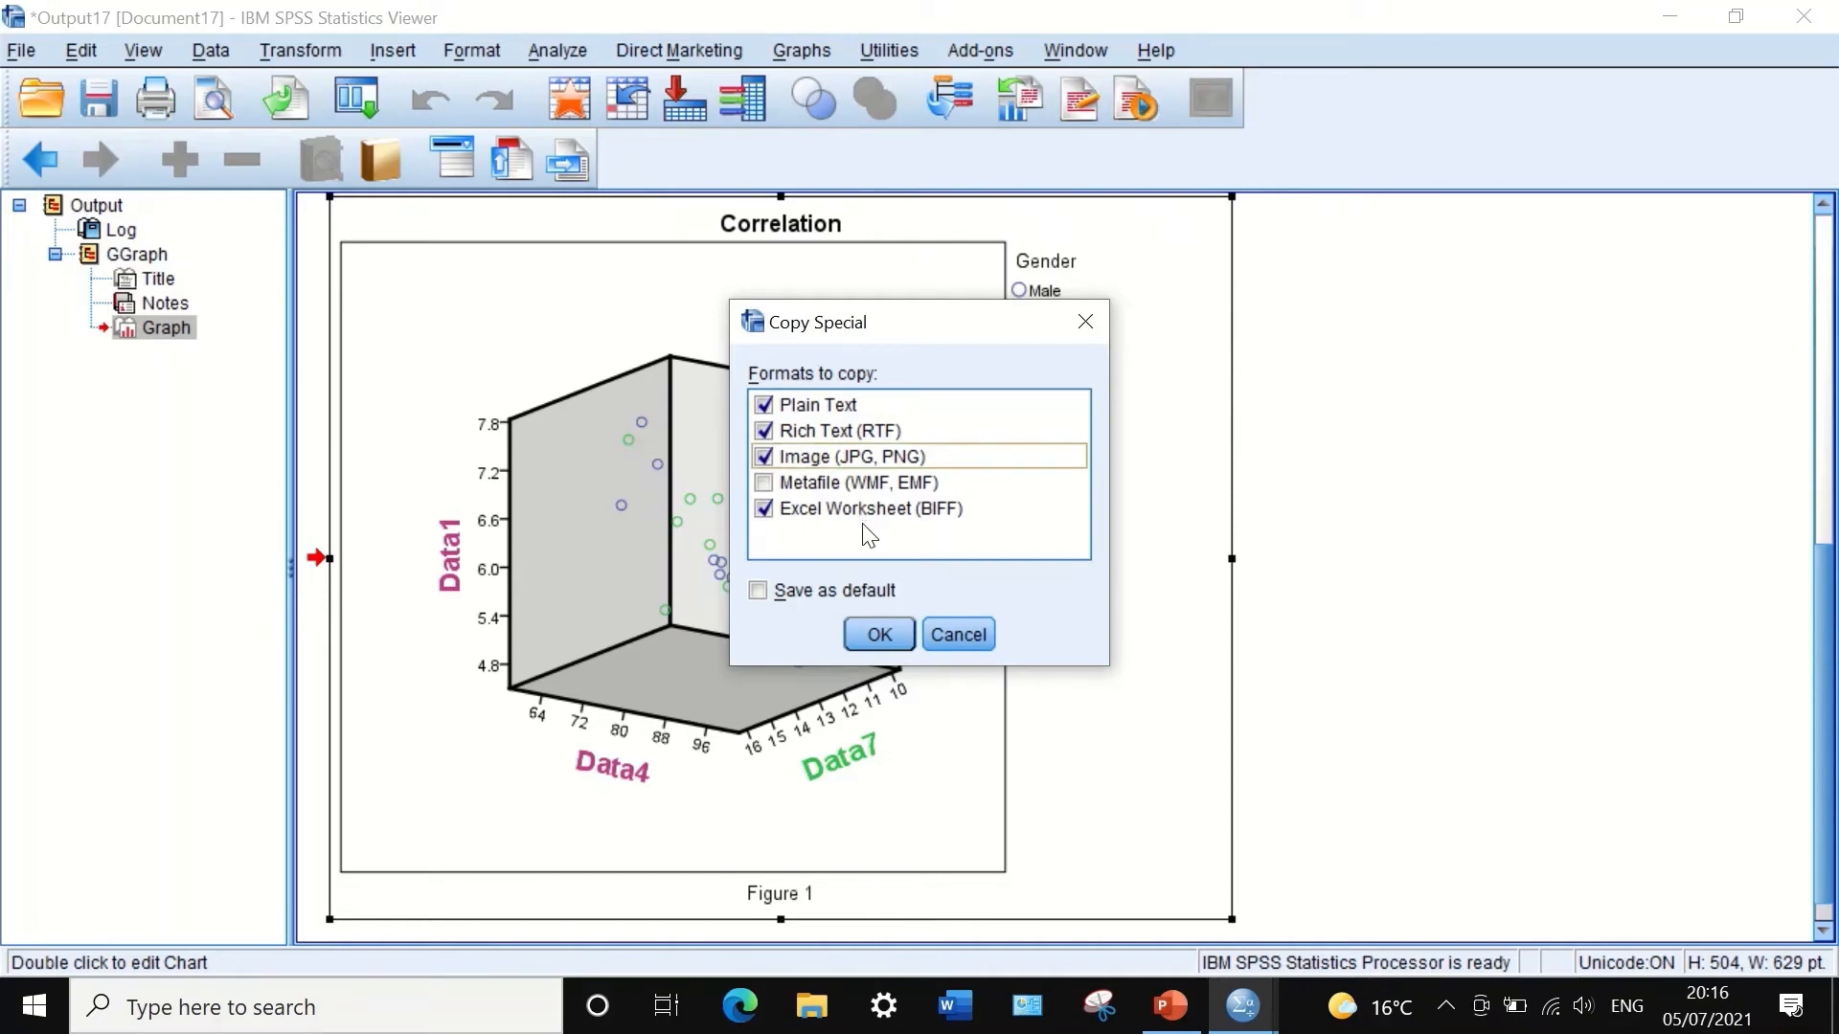
left_click(874, 636)
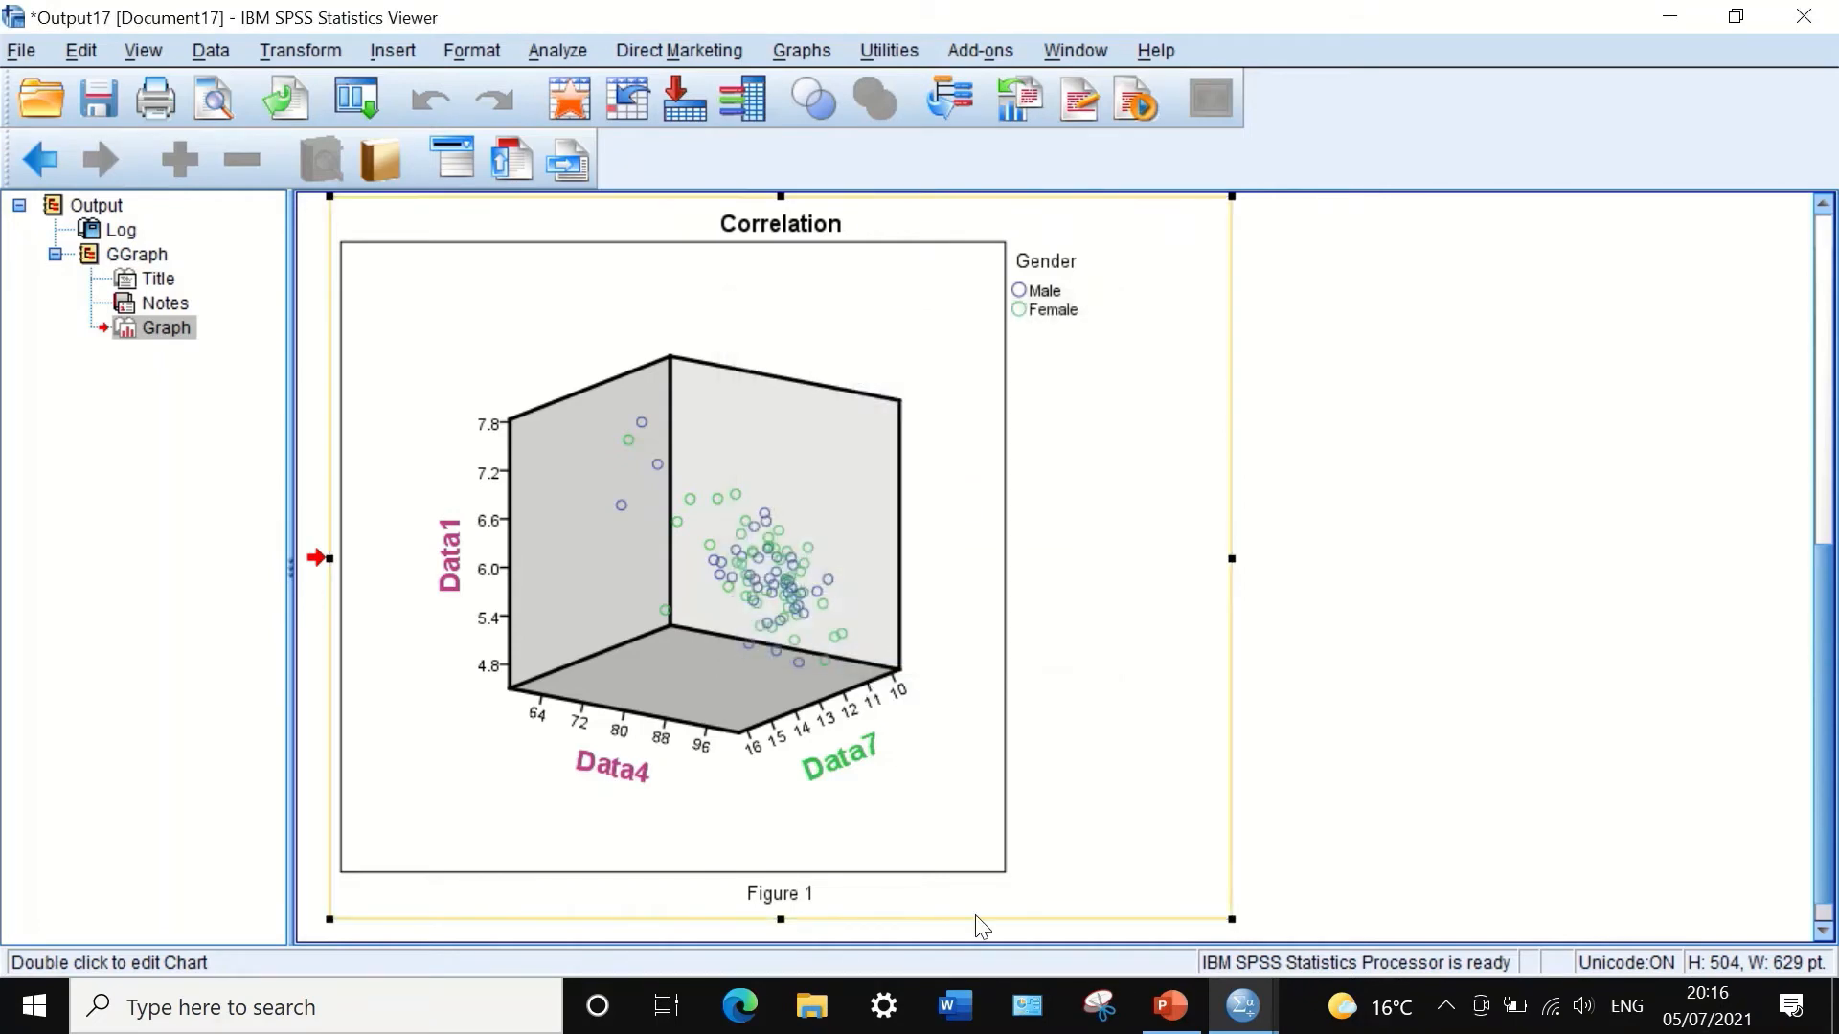
Step: Switch to PowerPoint, create a new blank presentation and paste the copied graph as a picture on its slide
left_click(1166, 1003)
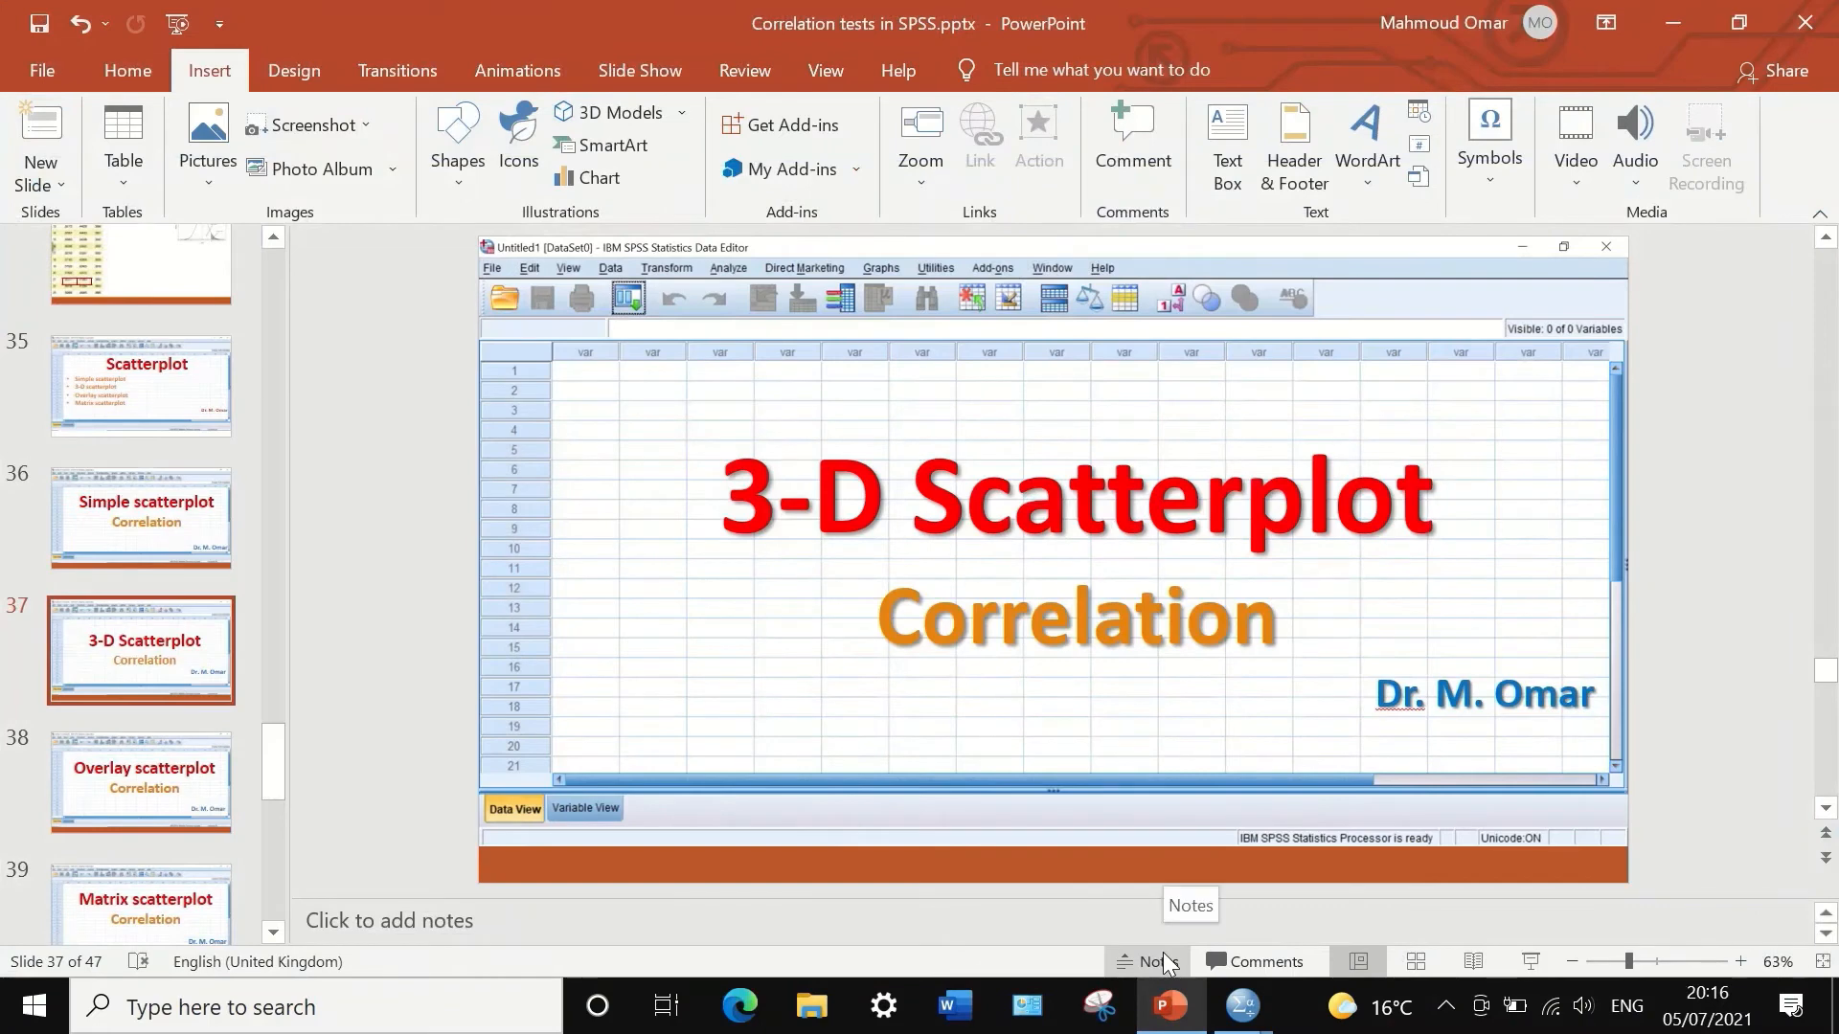
key("ctrl+n")
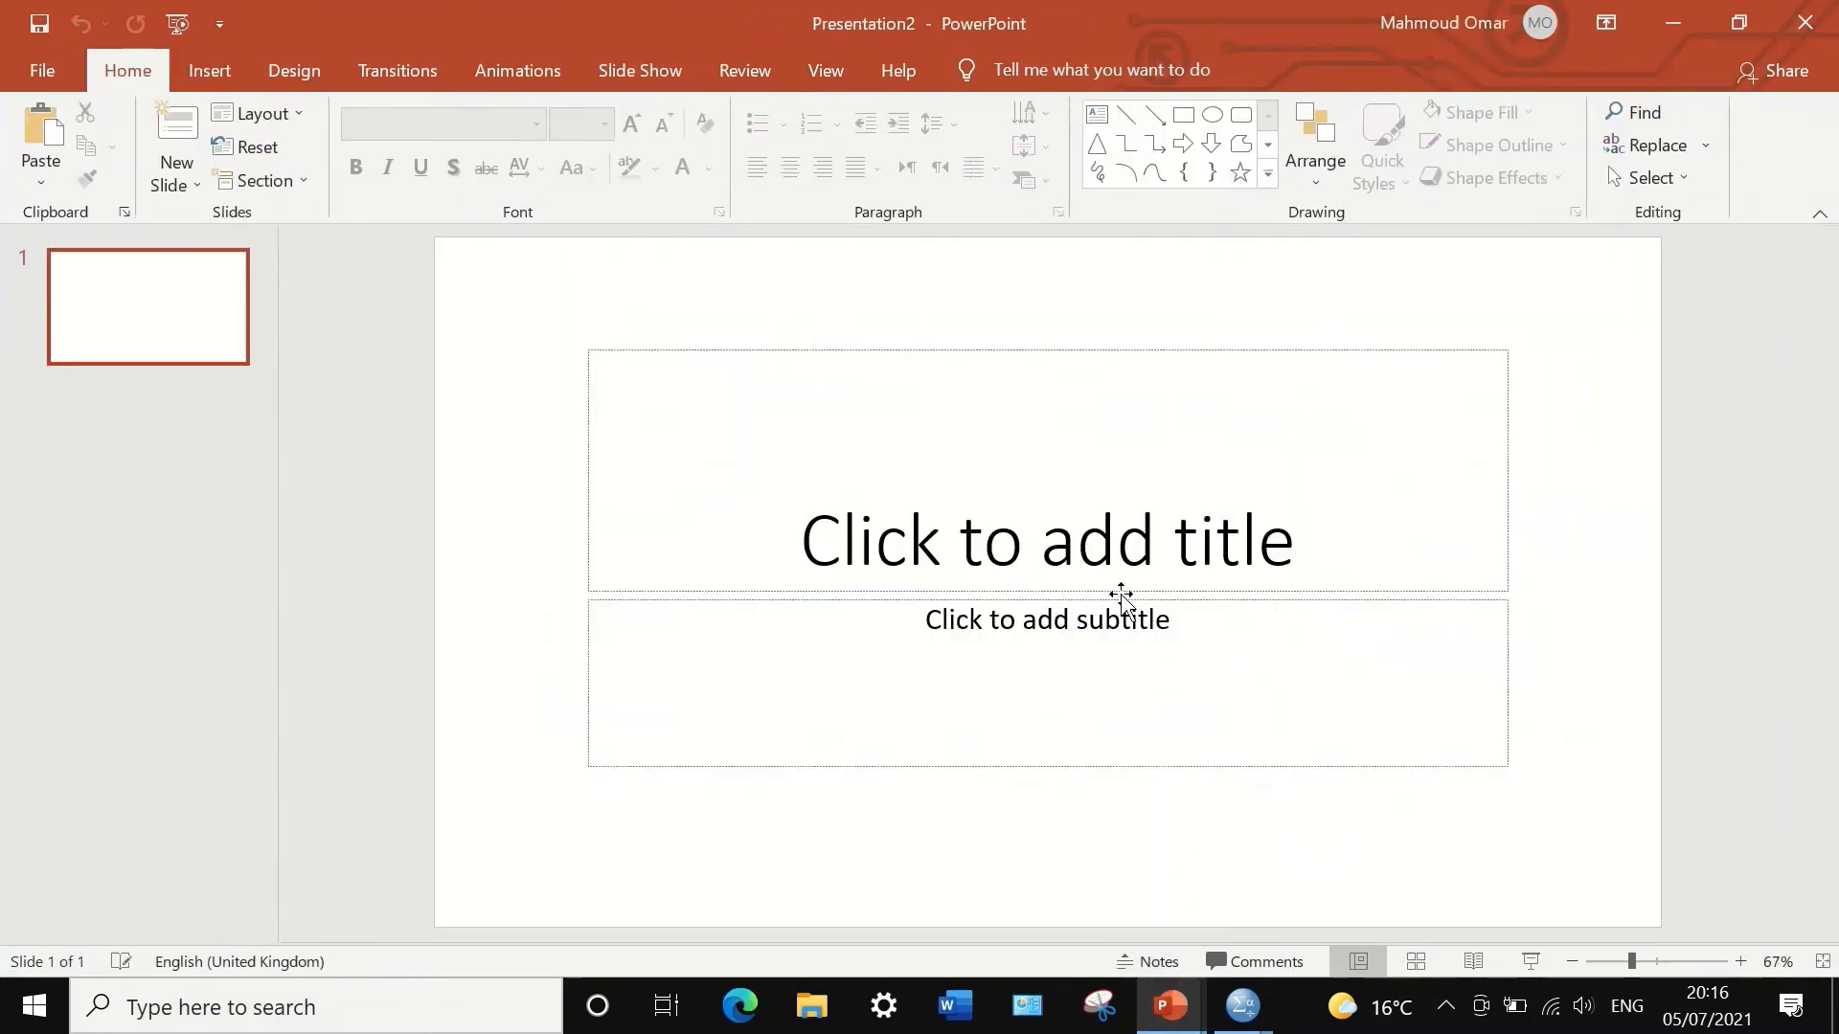
right_click(956, 366)
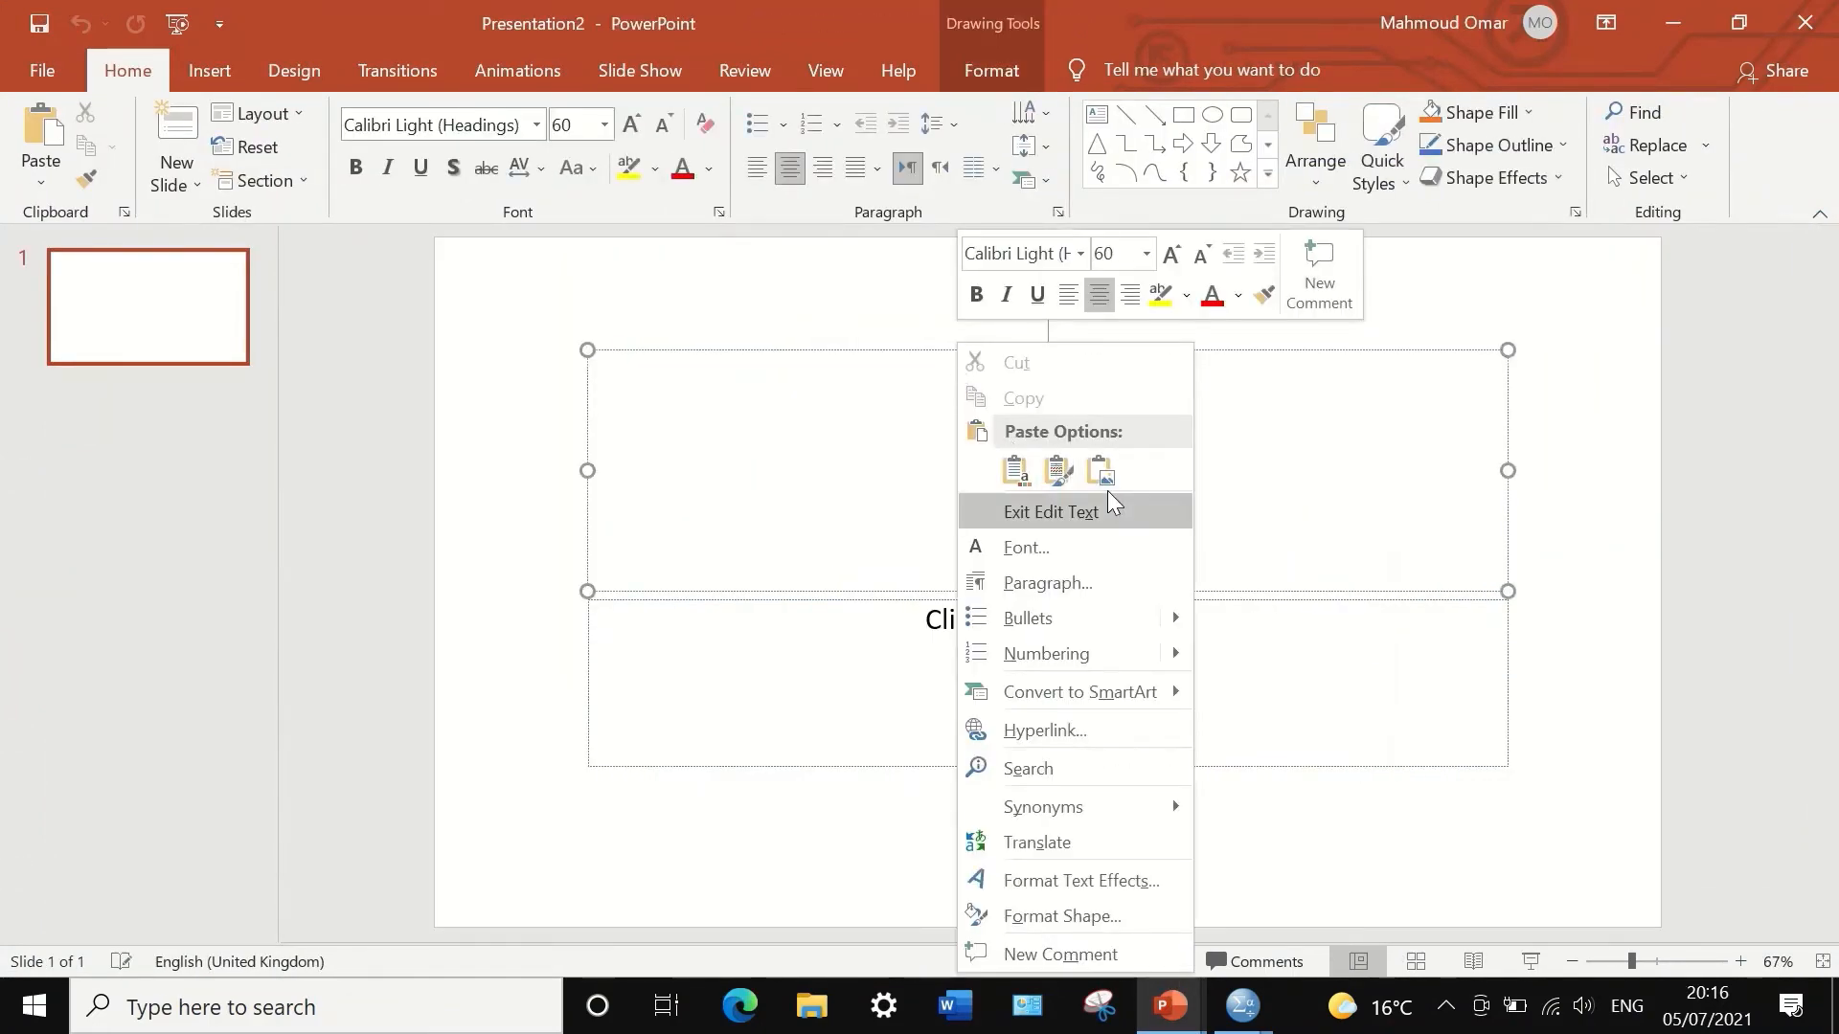
left_click(1101, 471)
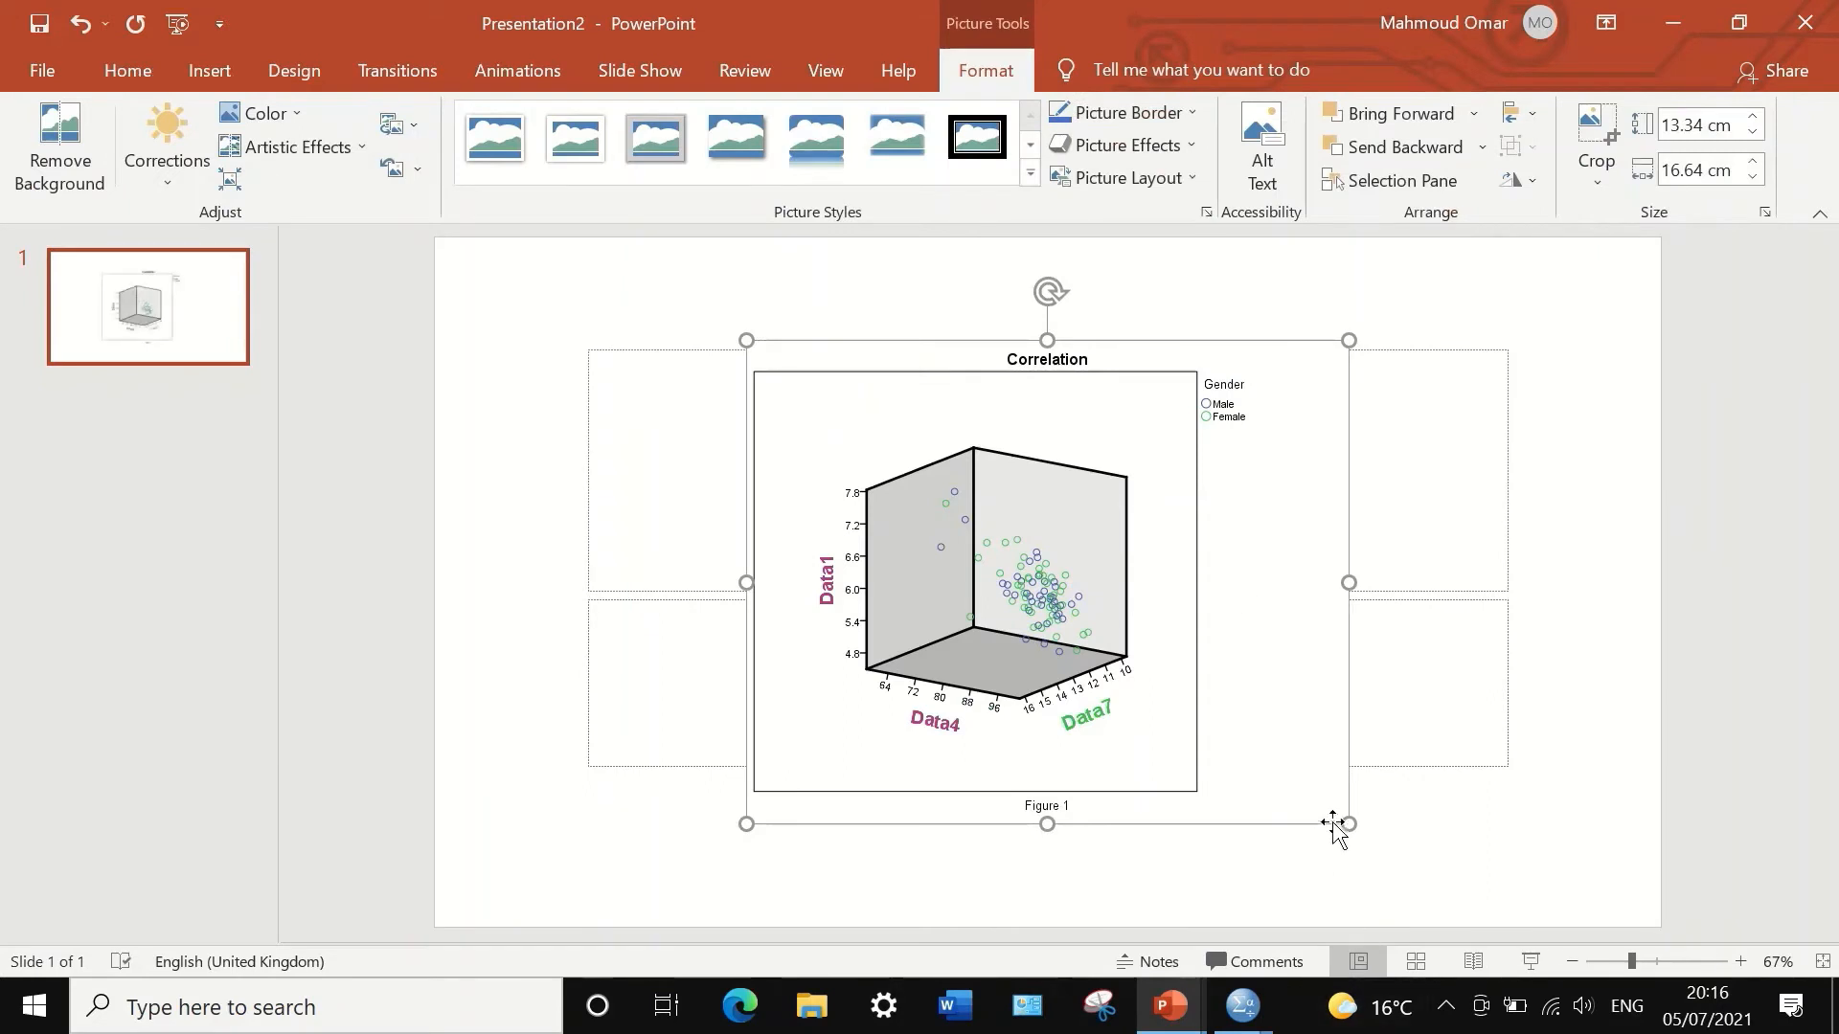
Step: Move the pasted chart picture slightly higher on the slide and switch back to the SPSS output window
left_click_drag(1344, 814, 1365, 854)
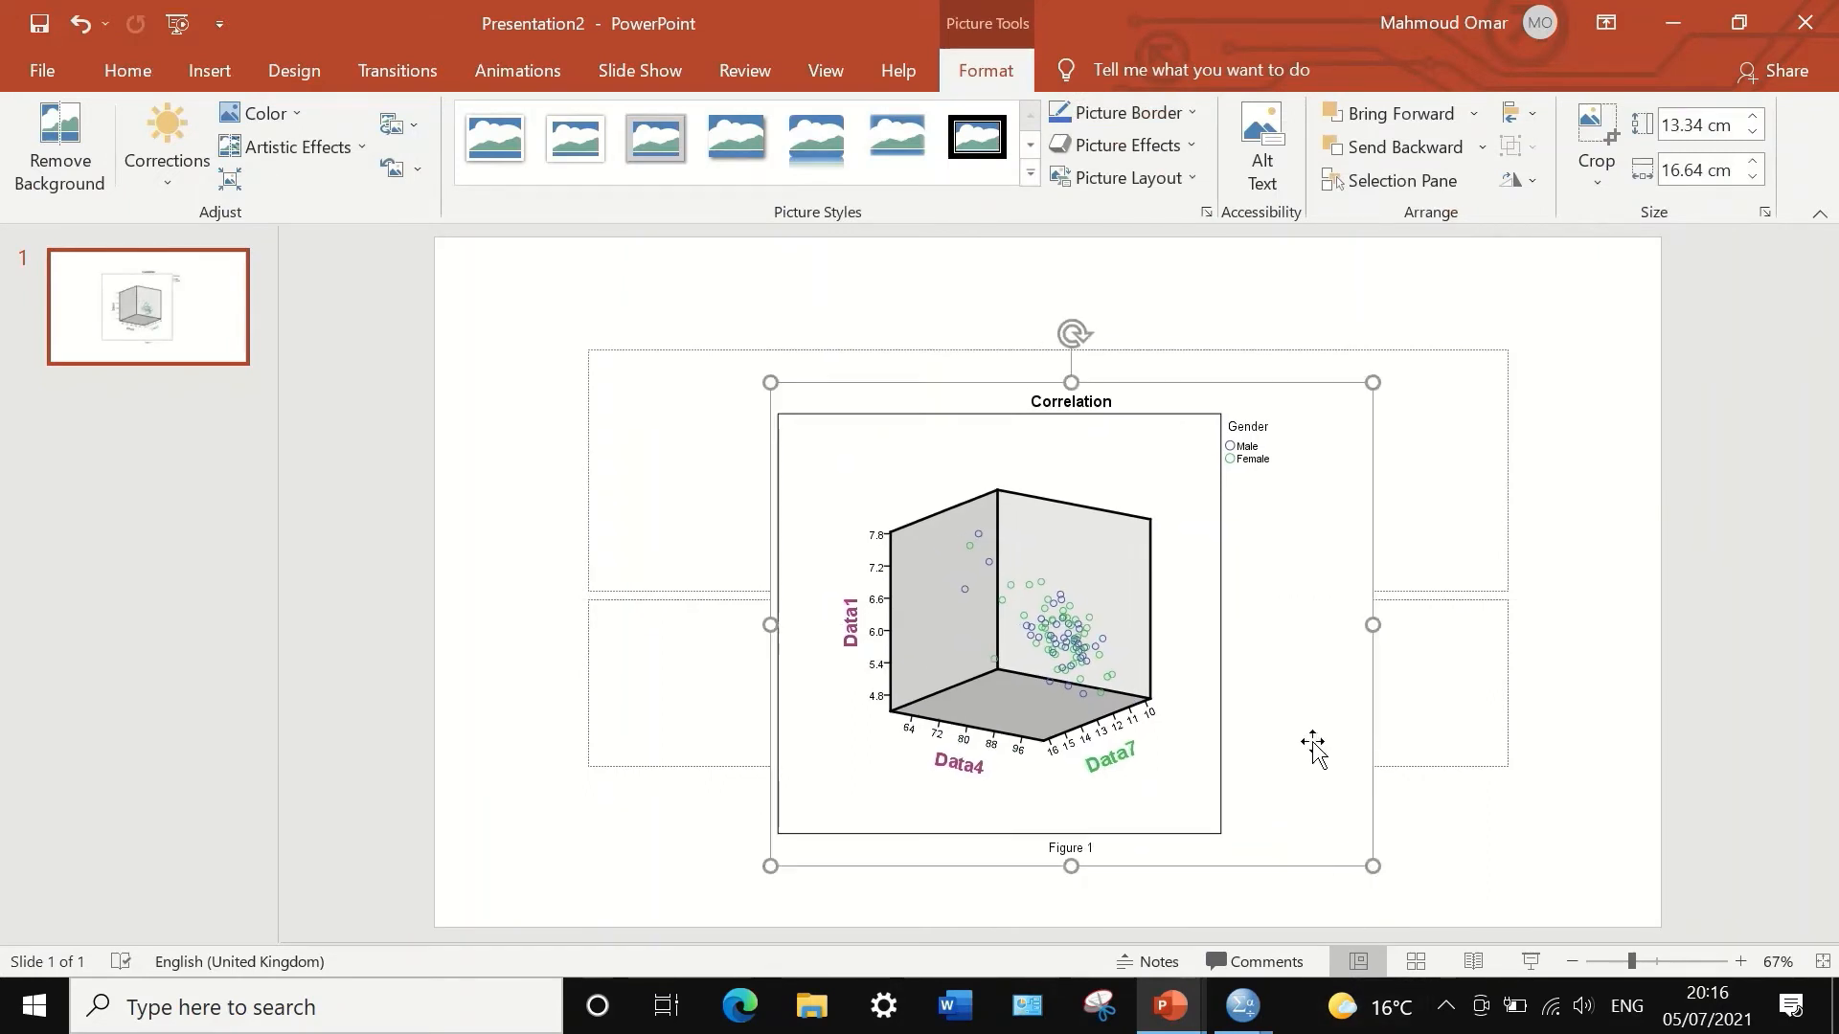
left_click_drag(1305, 692, 1301, 616)
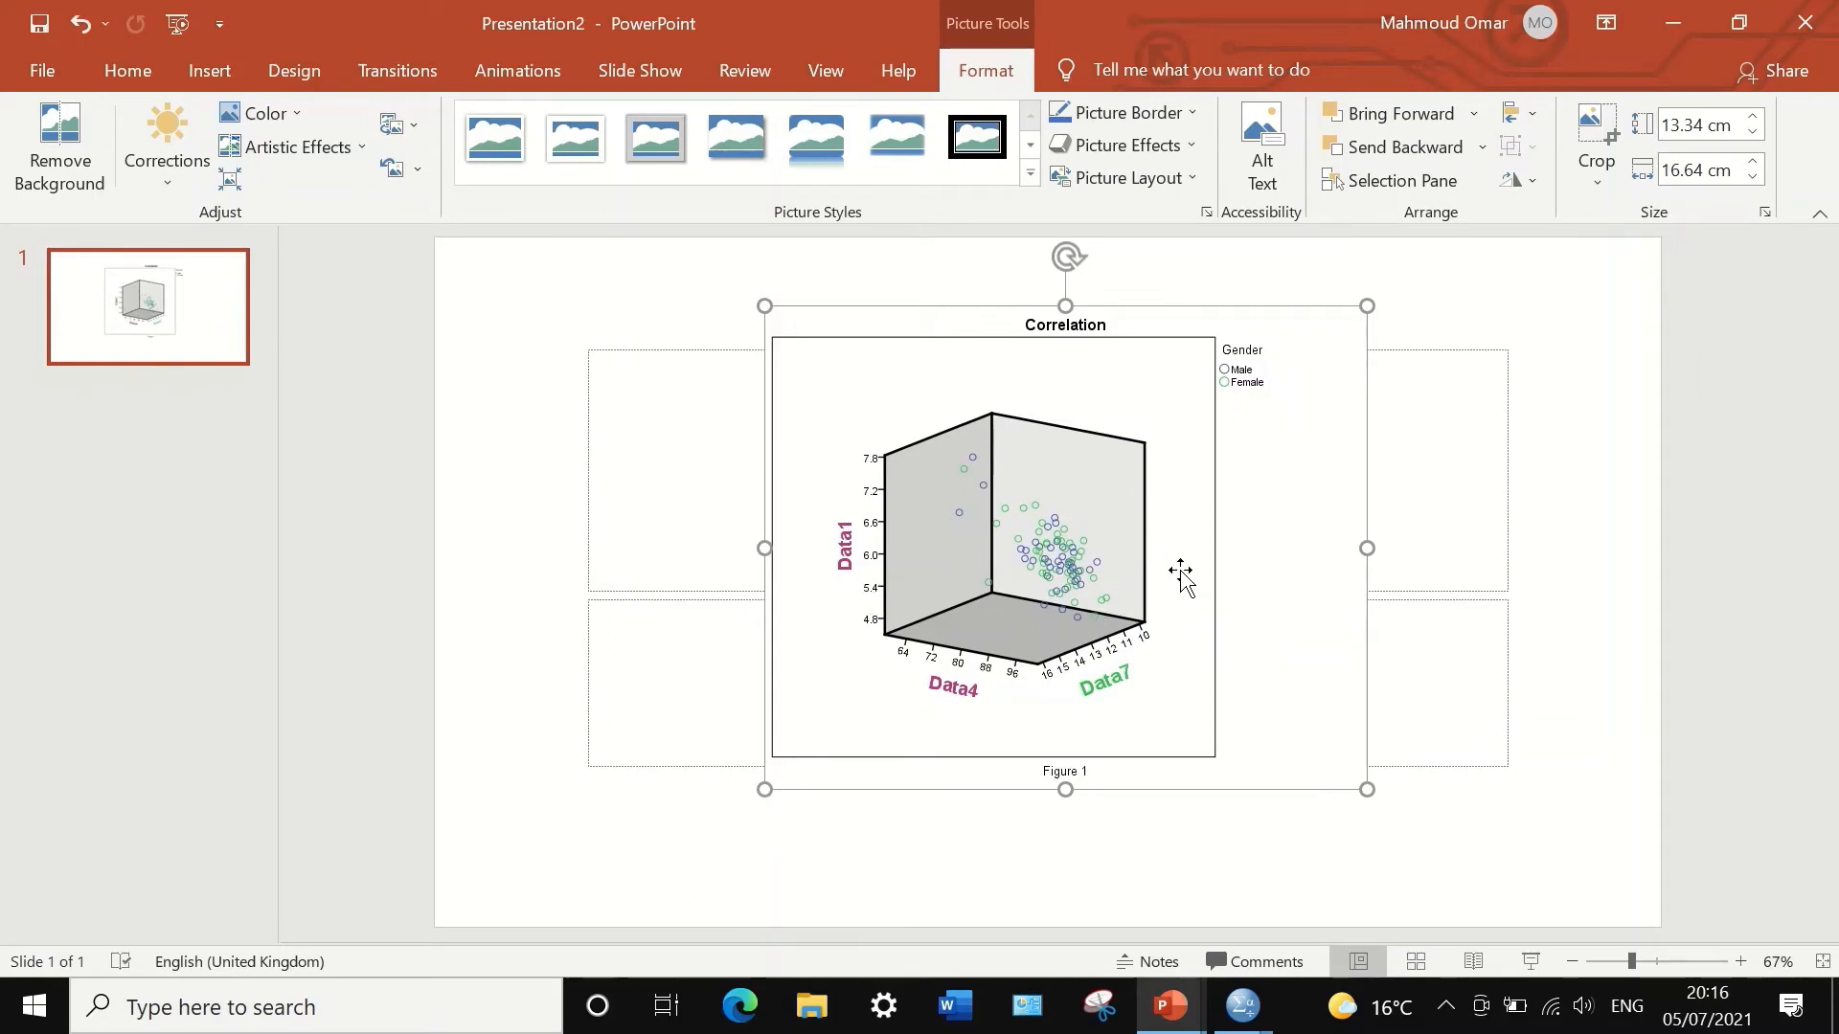
mouse_move(1242, 1004)
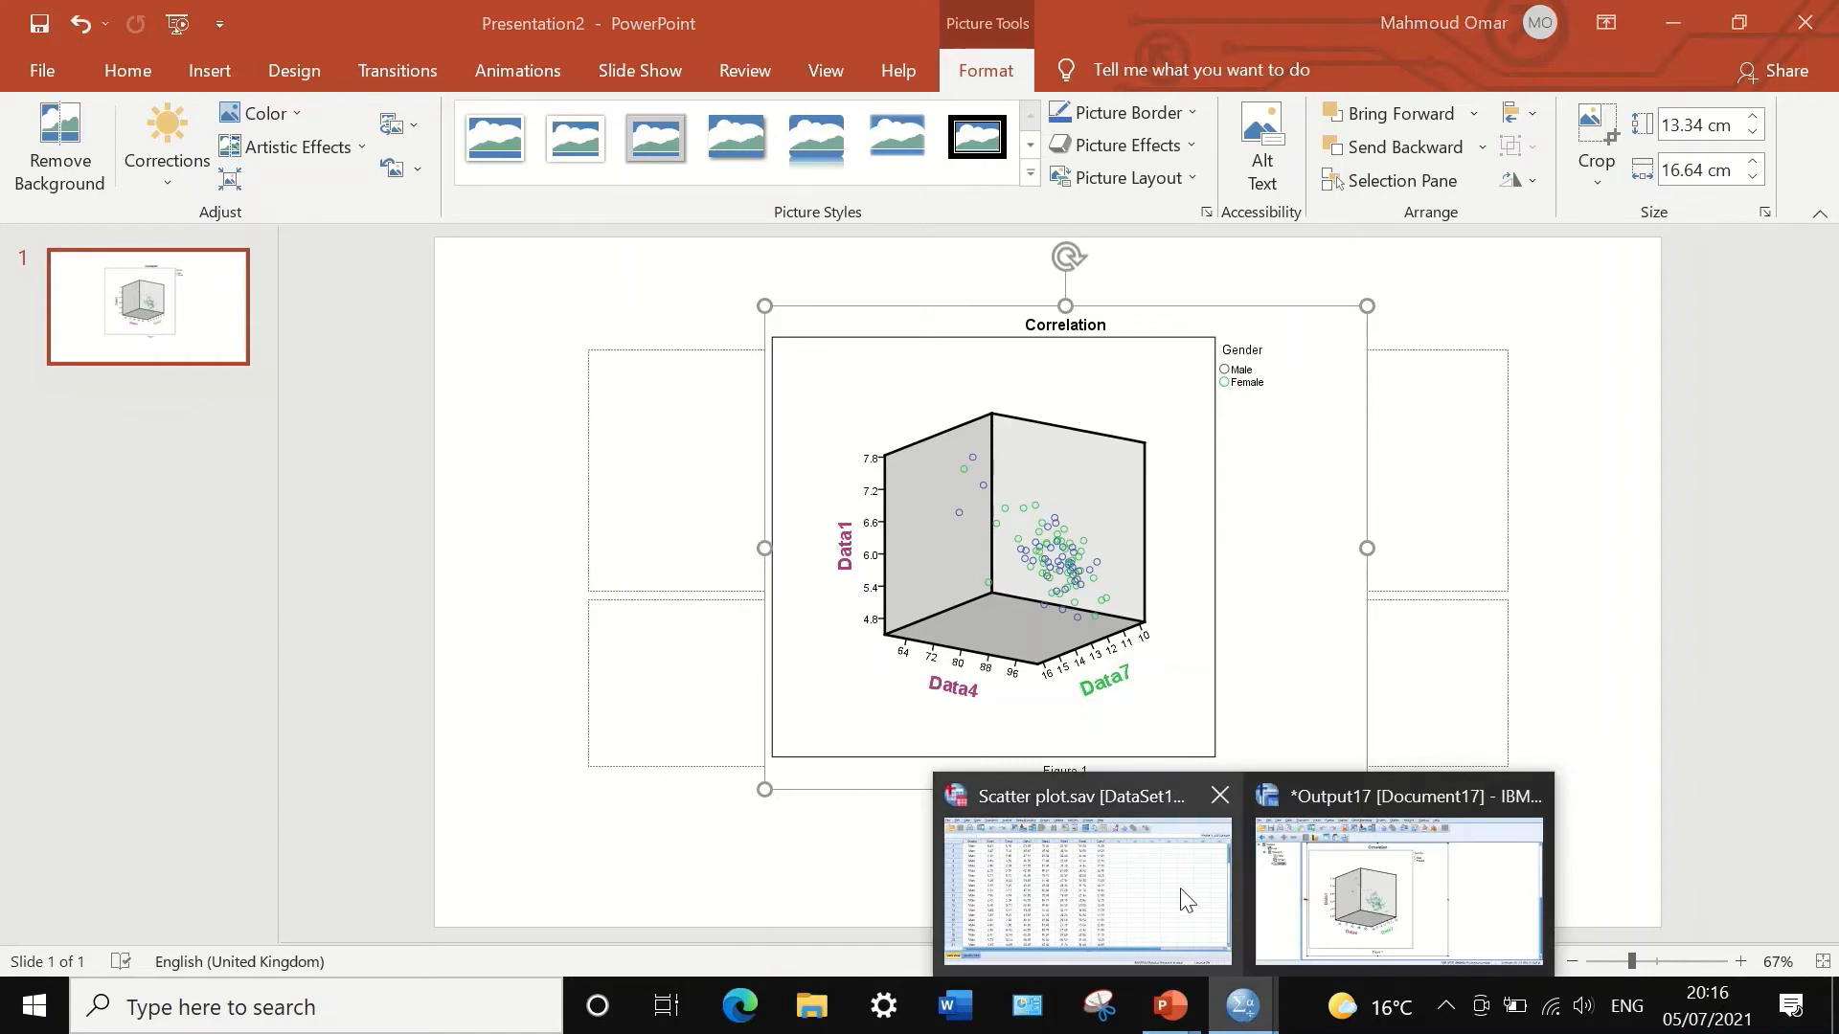
left_click(1308, 886)
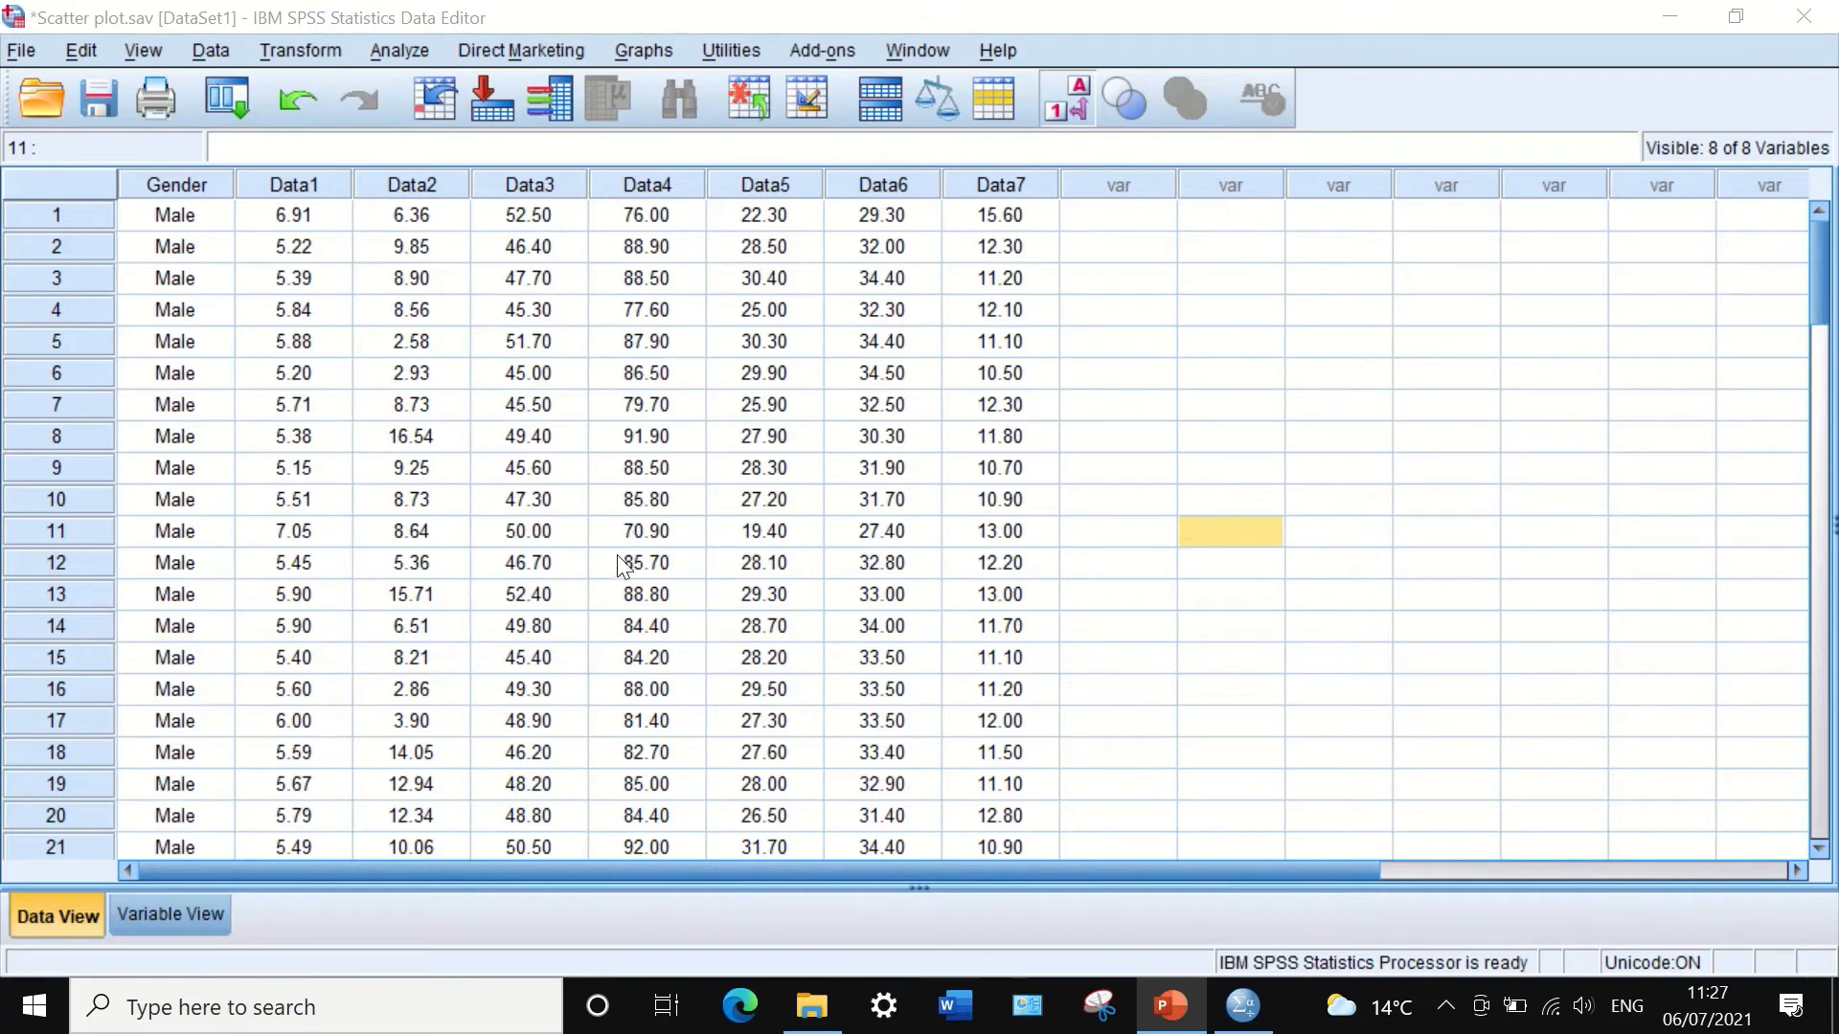
Step: Start an overlay scatterplot and define its first pair with Data3 as the Y variable and Data1 as the X variable
left_click(657, 55)
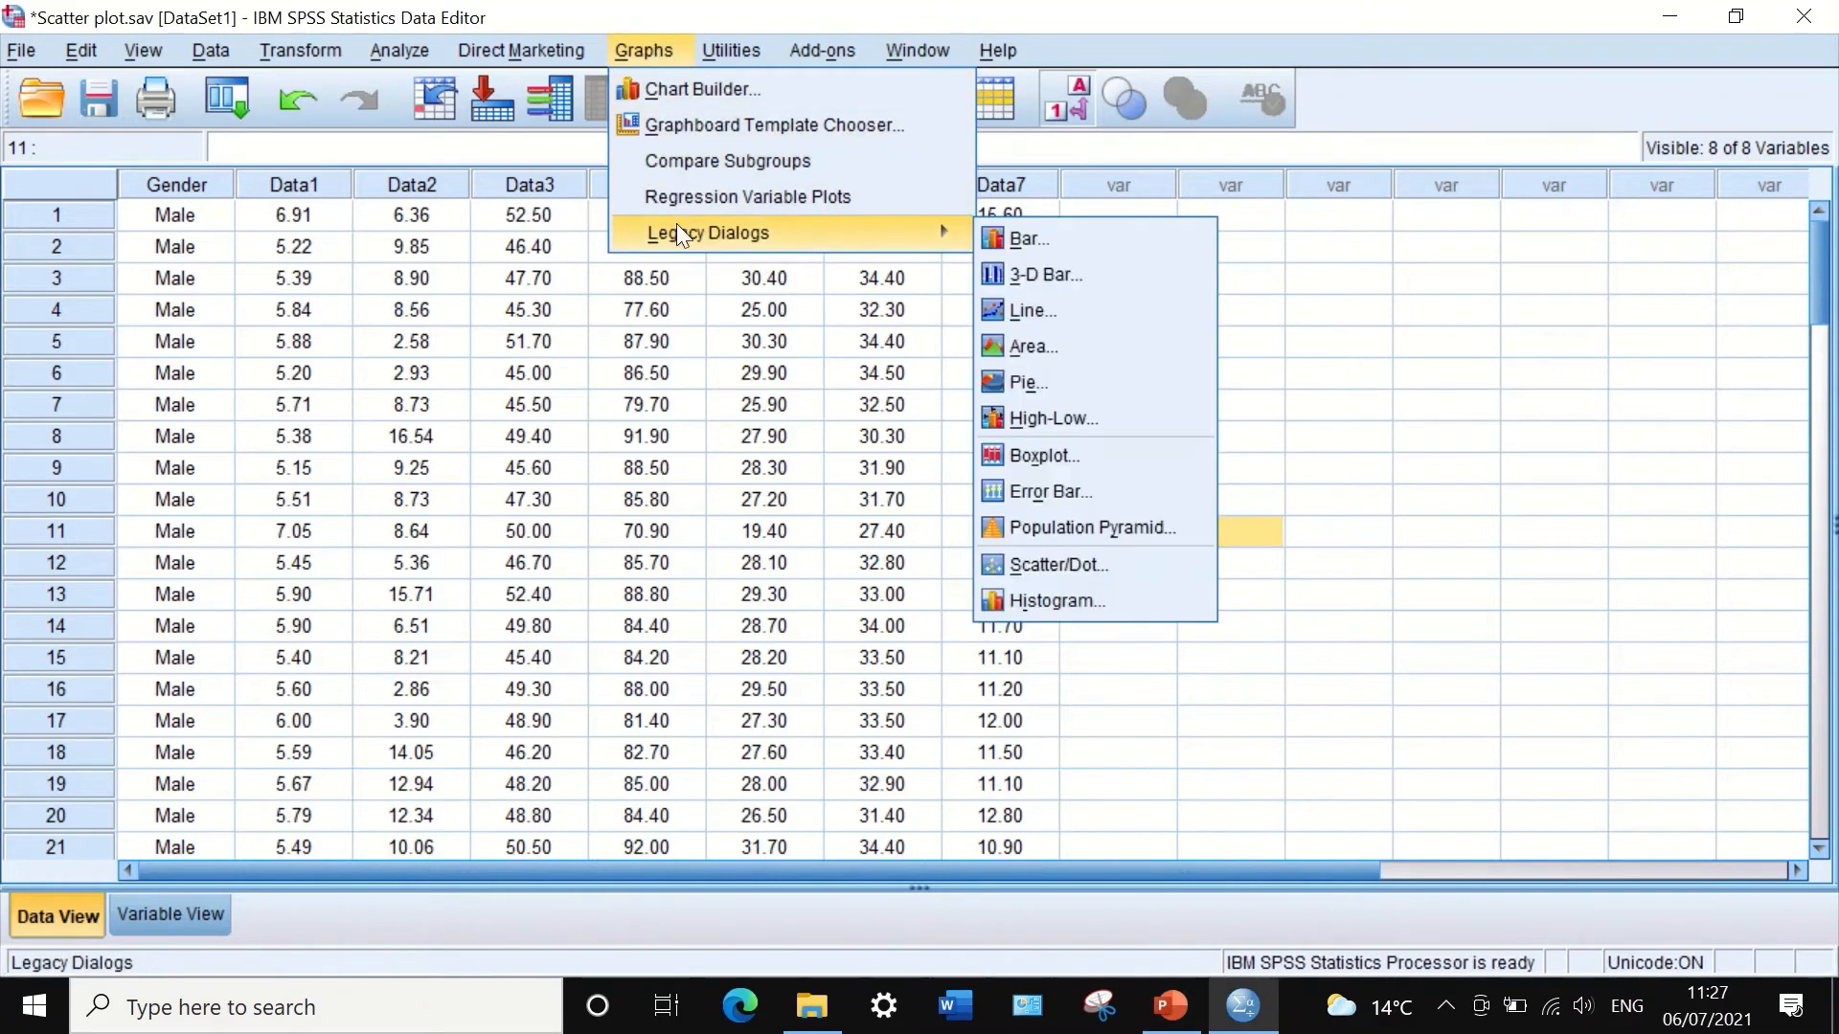
mouse_move(917, 230)
left_click(1051, 564)
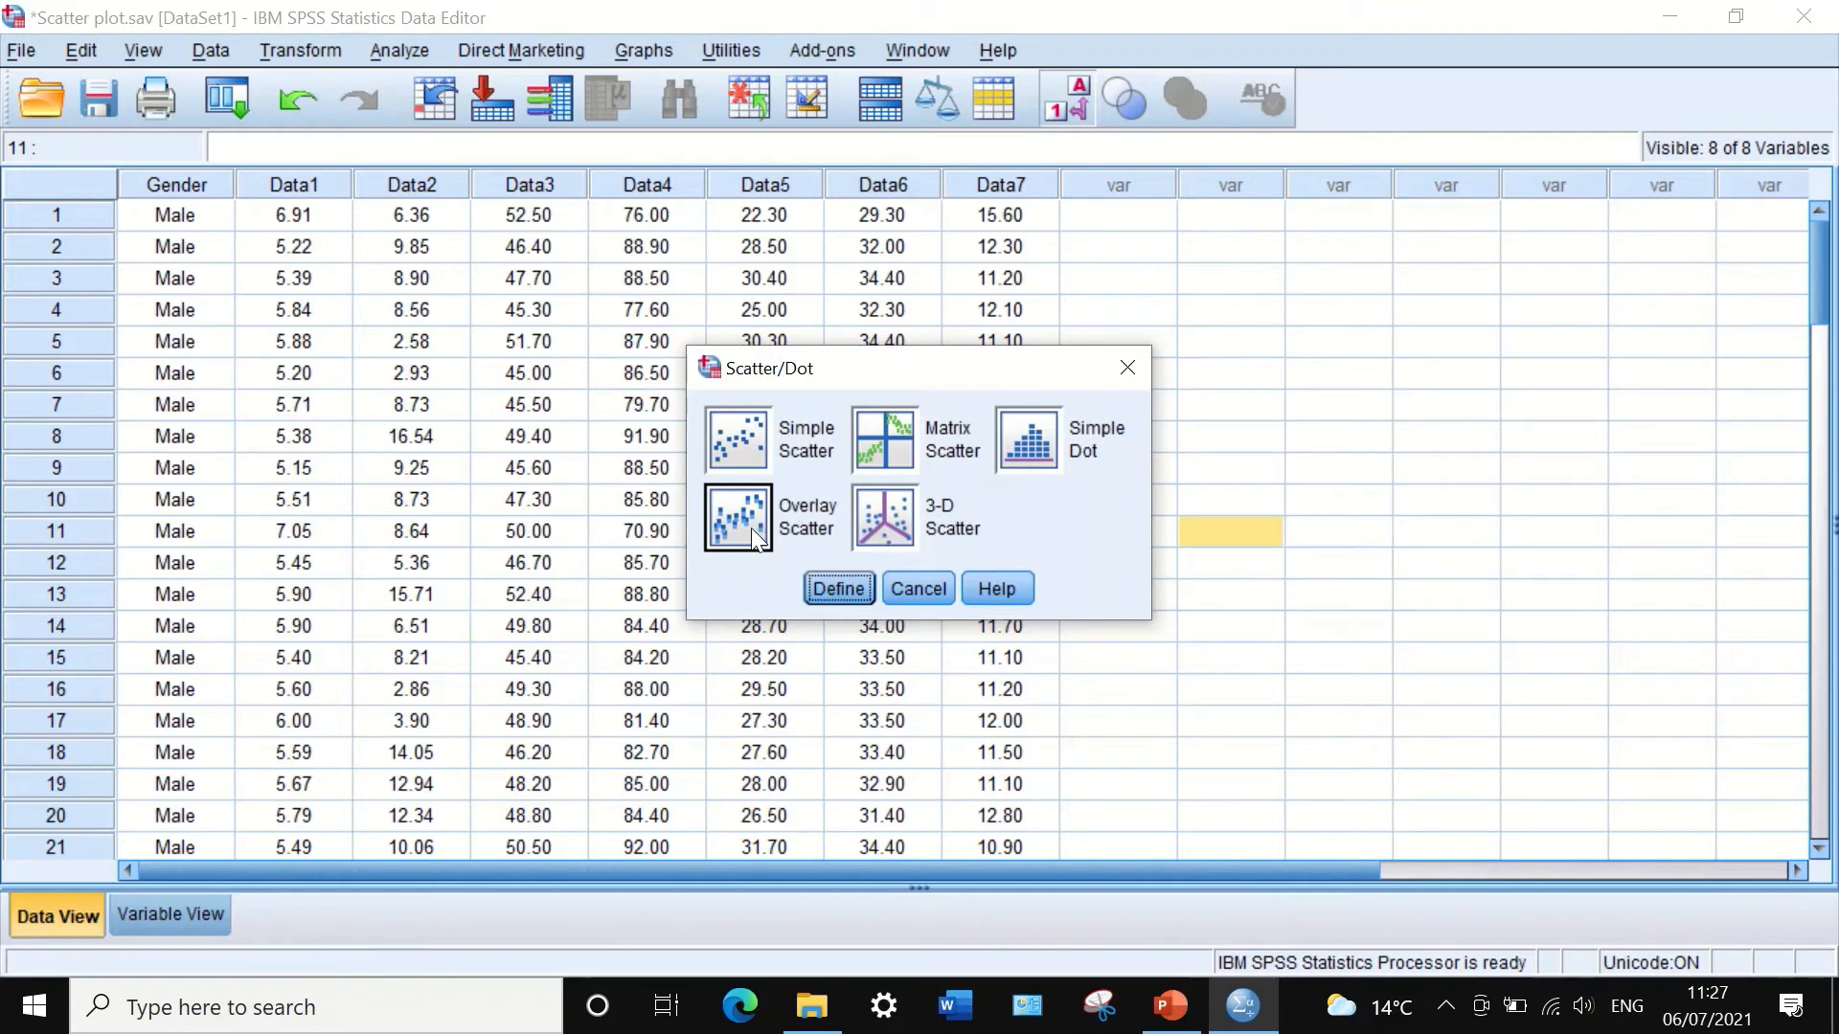
left_click(829, 594)
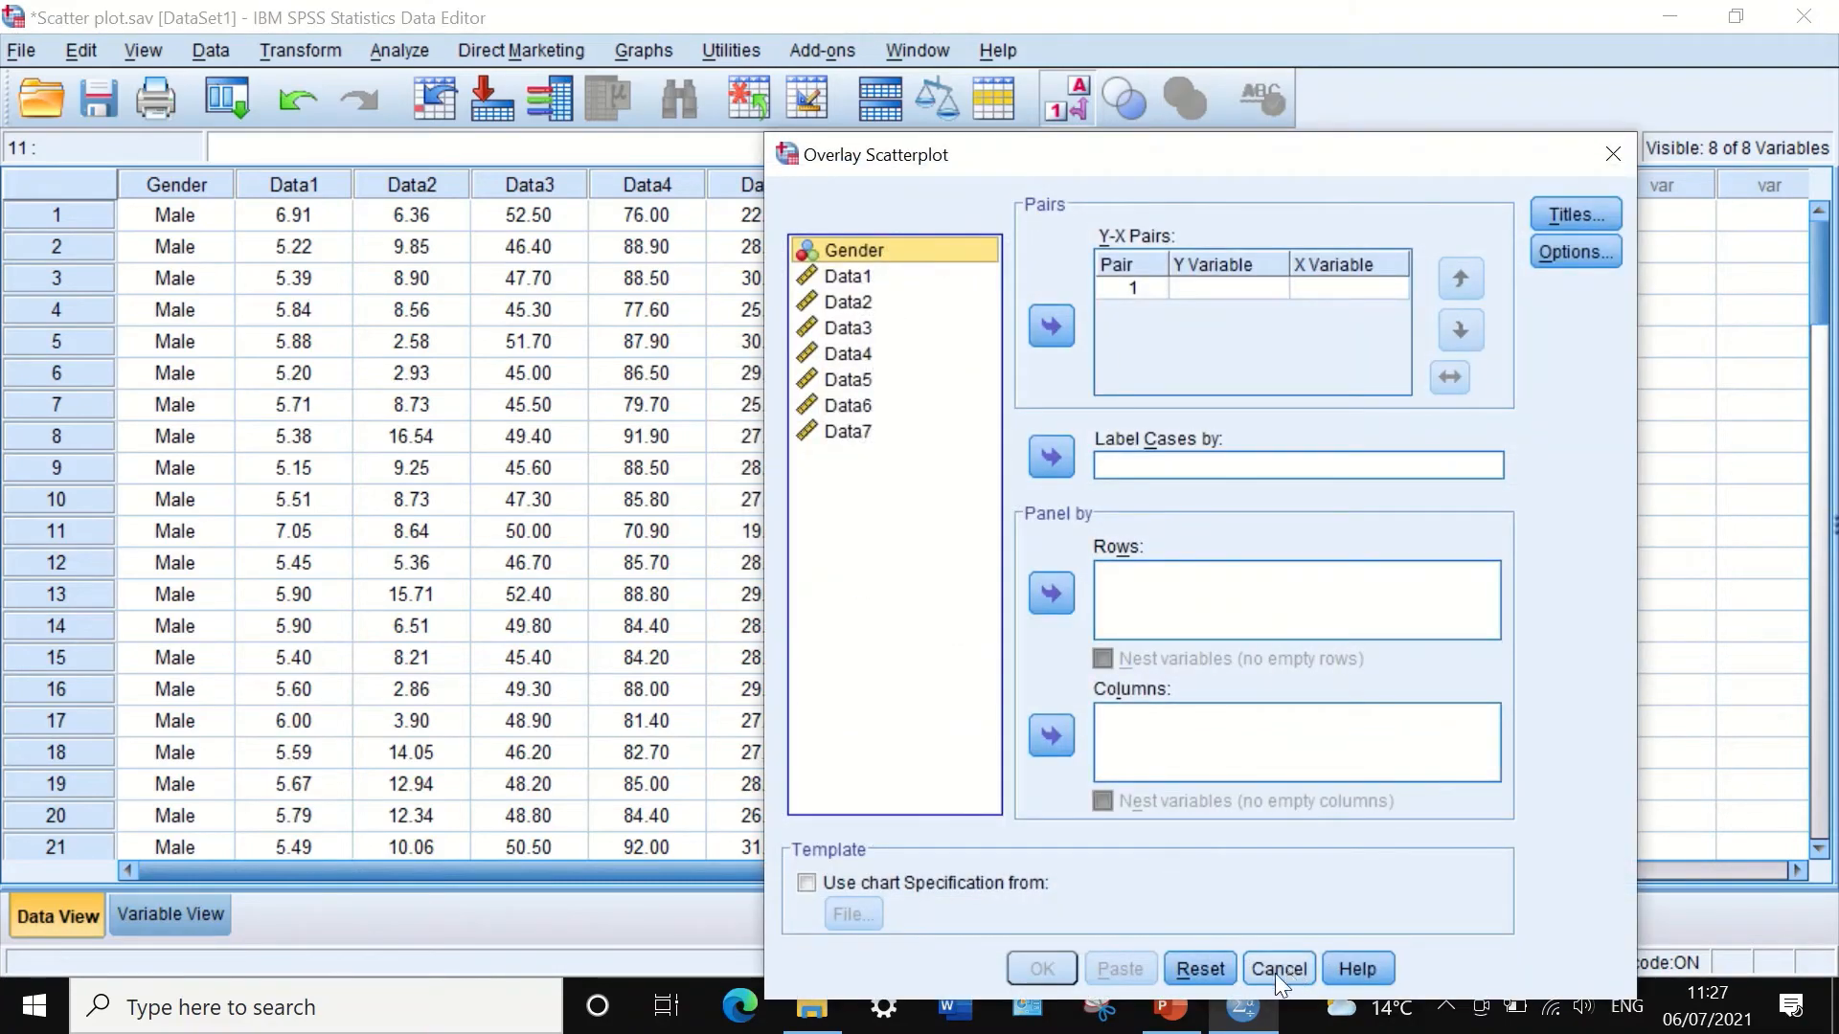
left_click_drag(1231, 167, 963, 71)
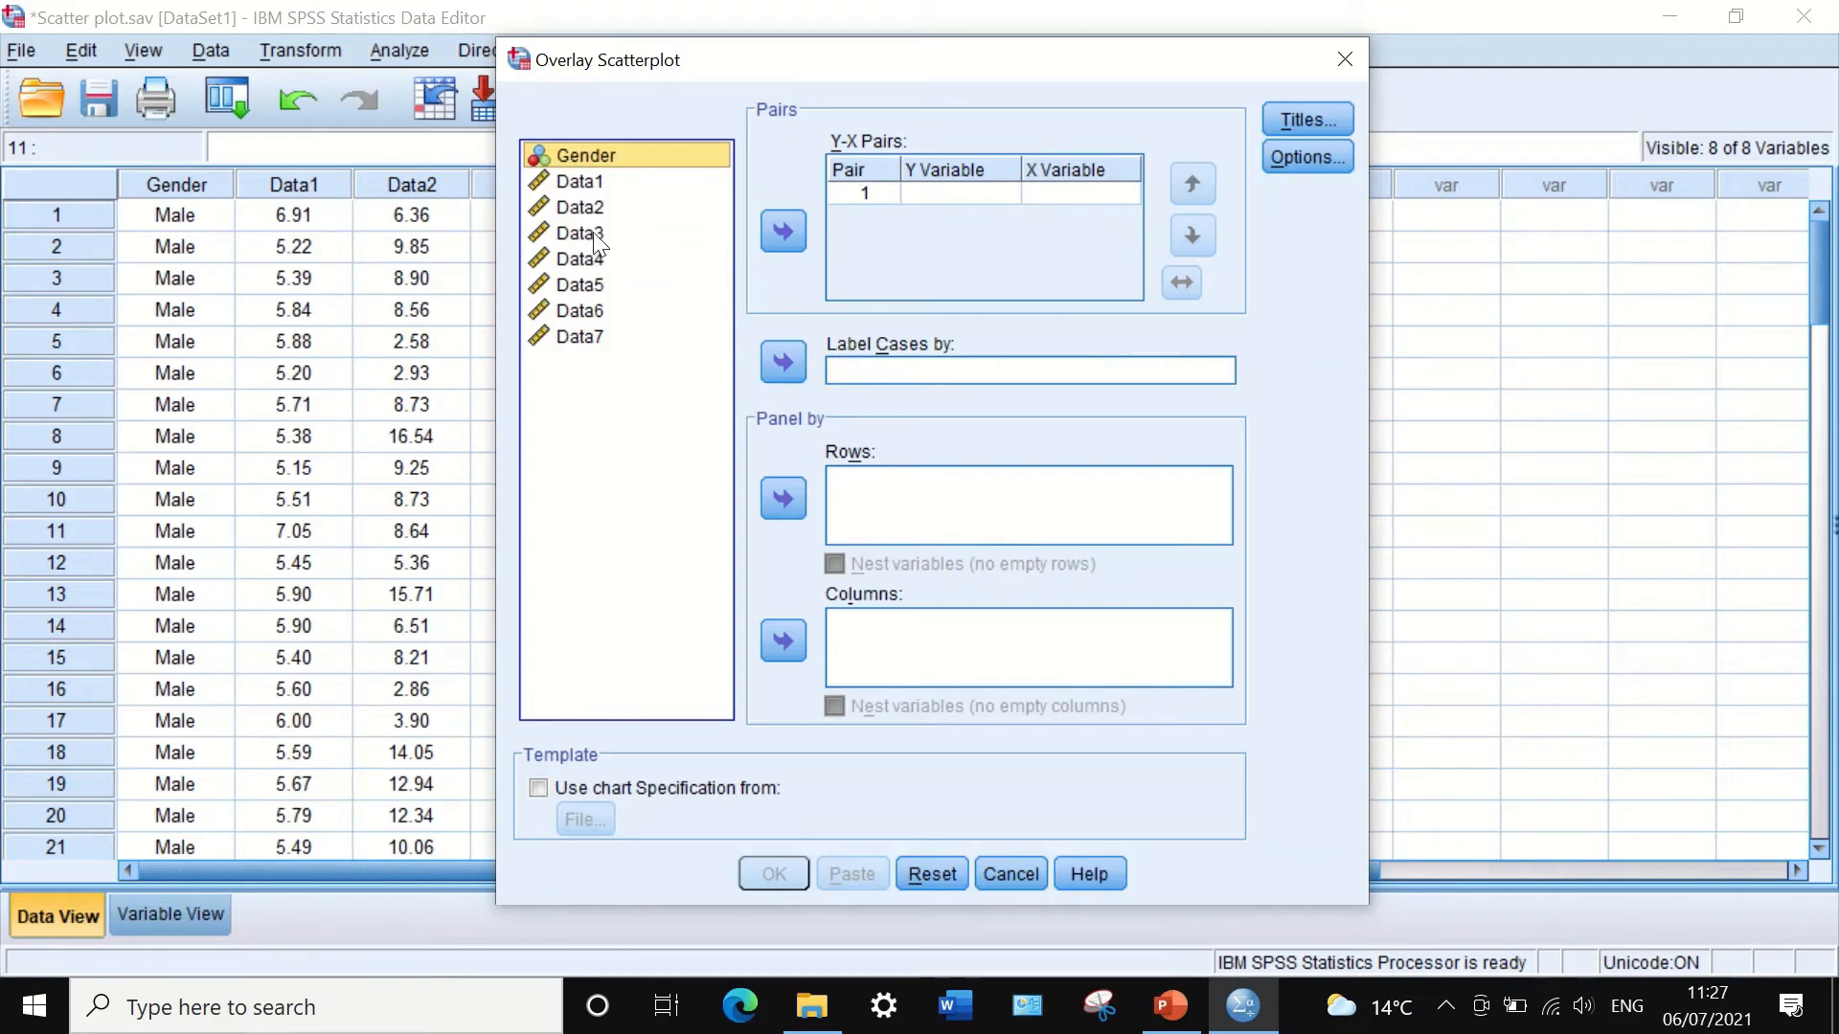
left_click(581, 184)
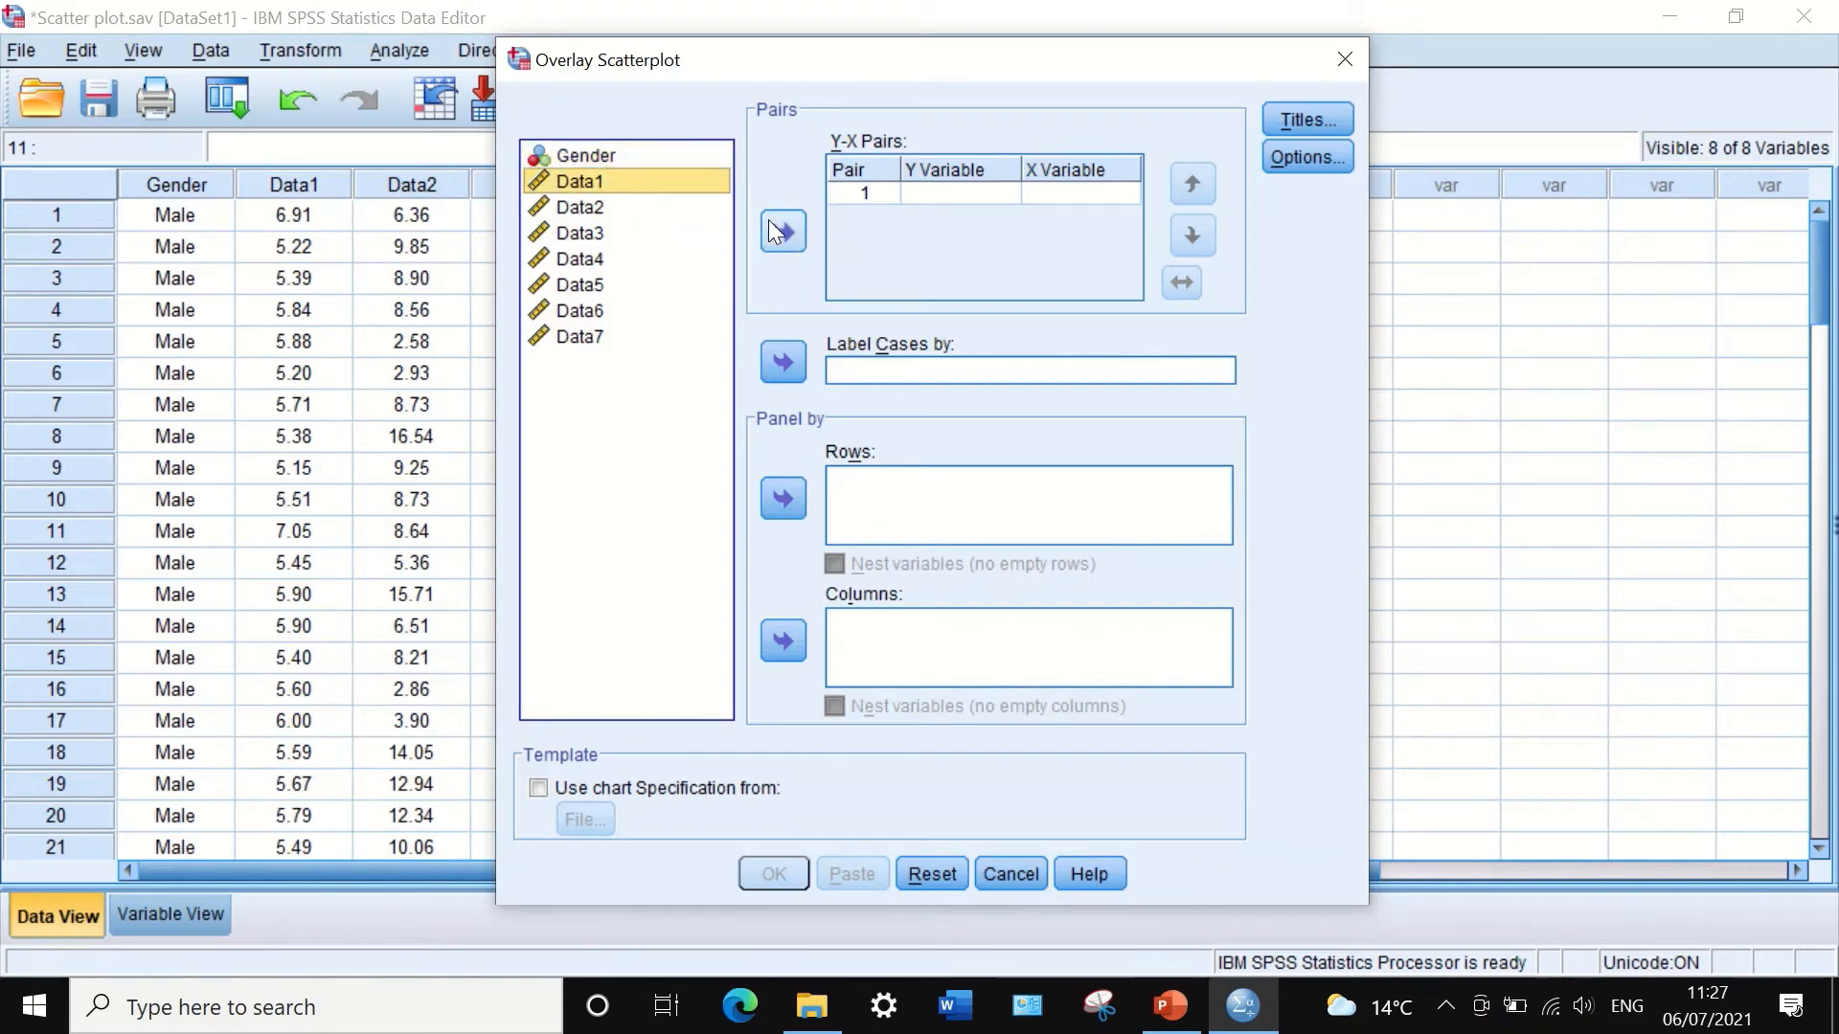
left_click_drag(635, 175, 1061, 188)
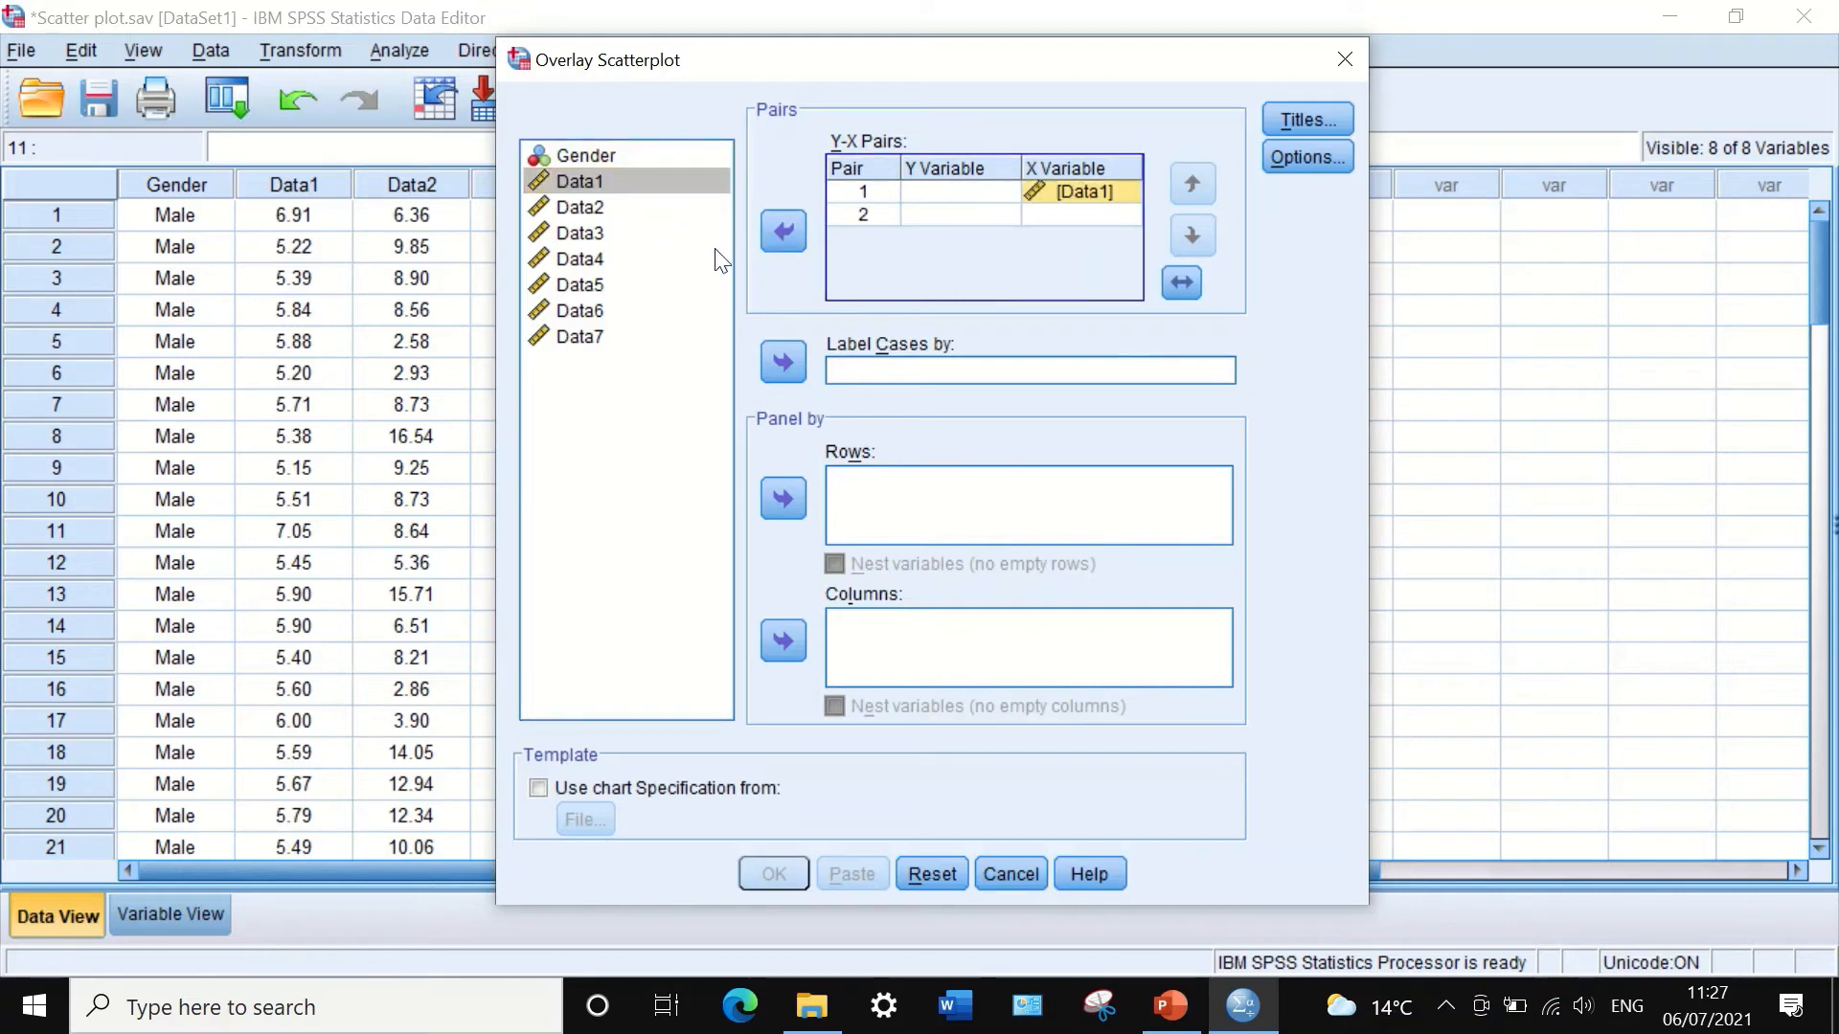
left_click(565, 232)
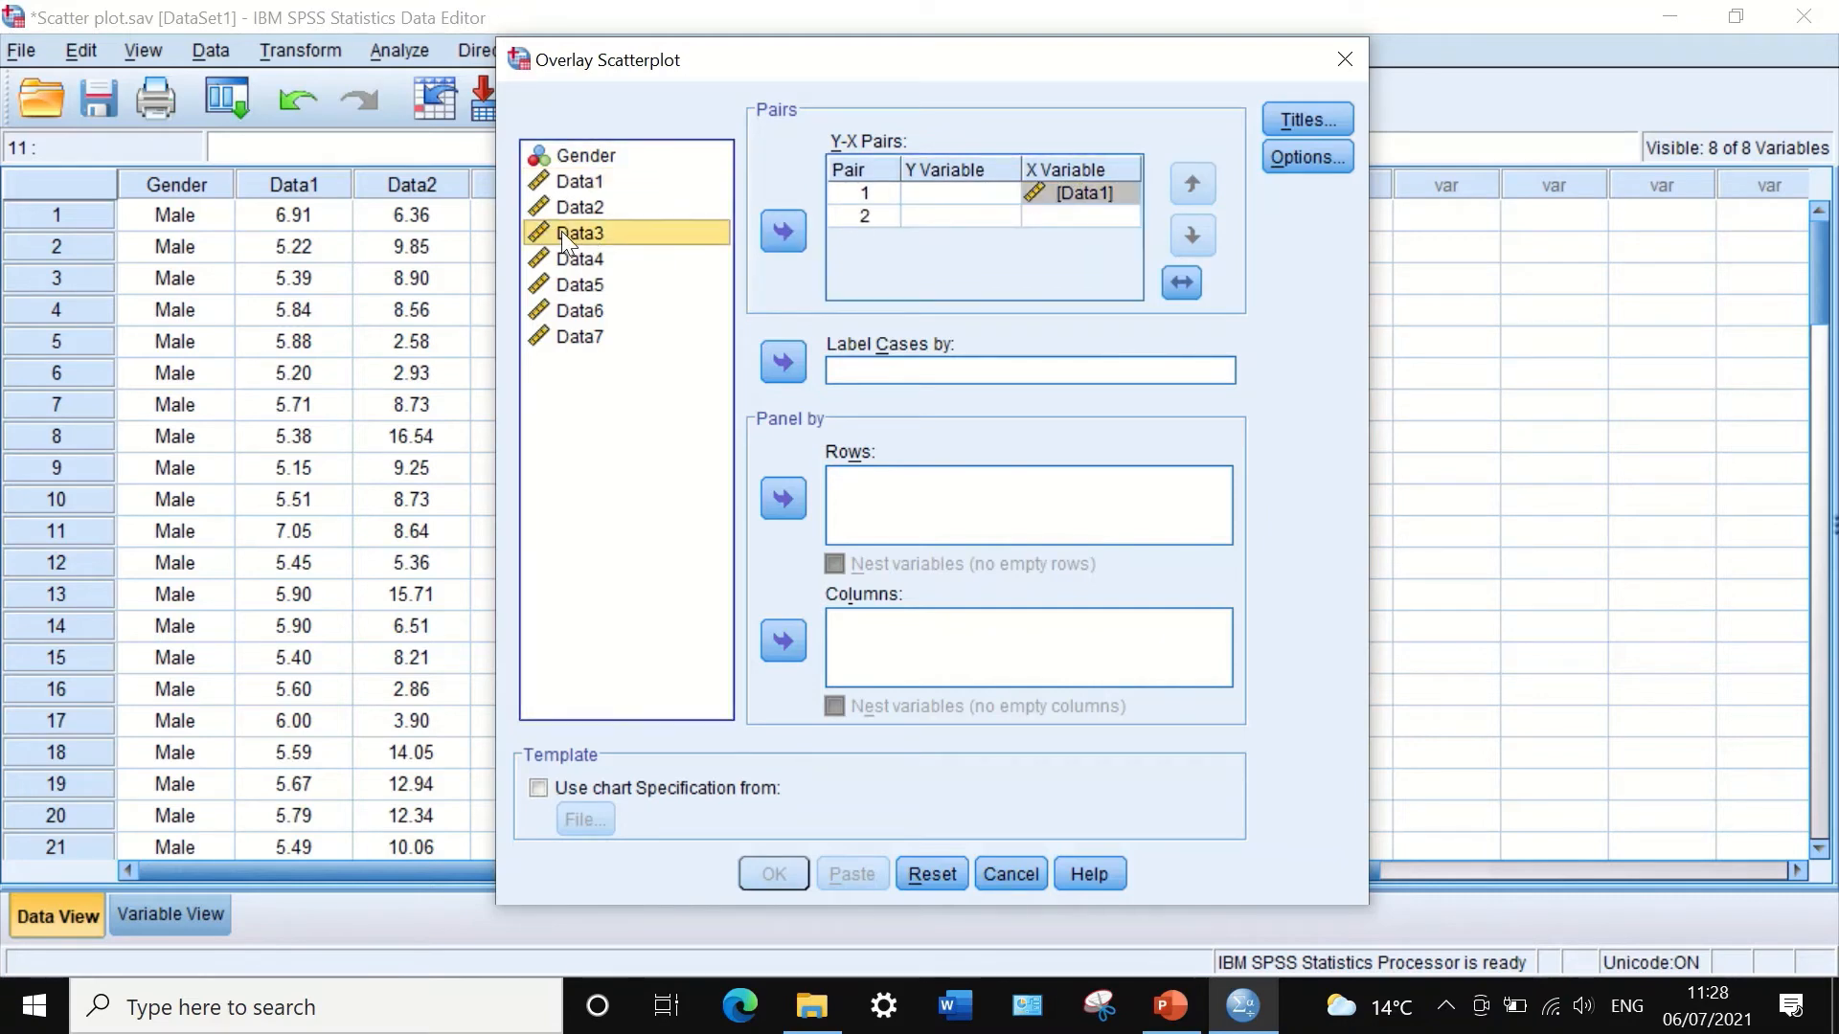
left_click_drag(573, 245, 910, 196)
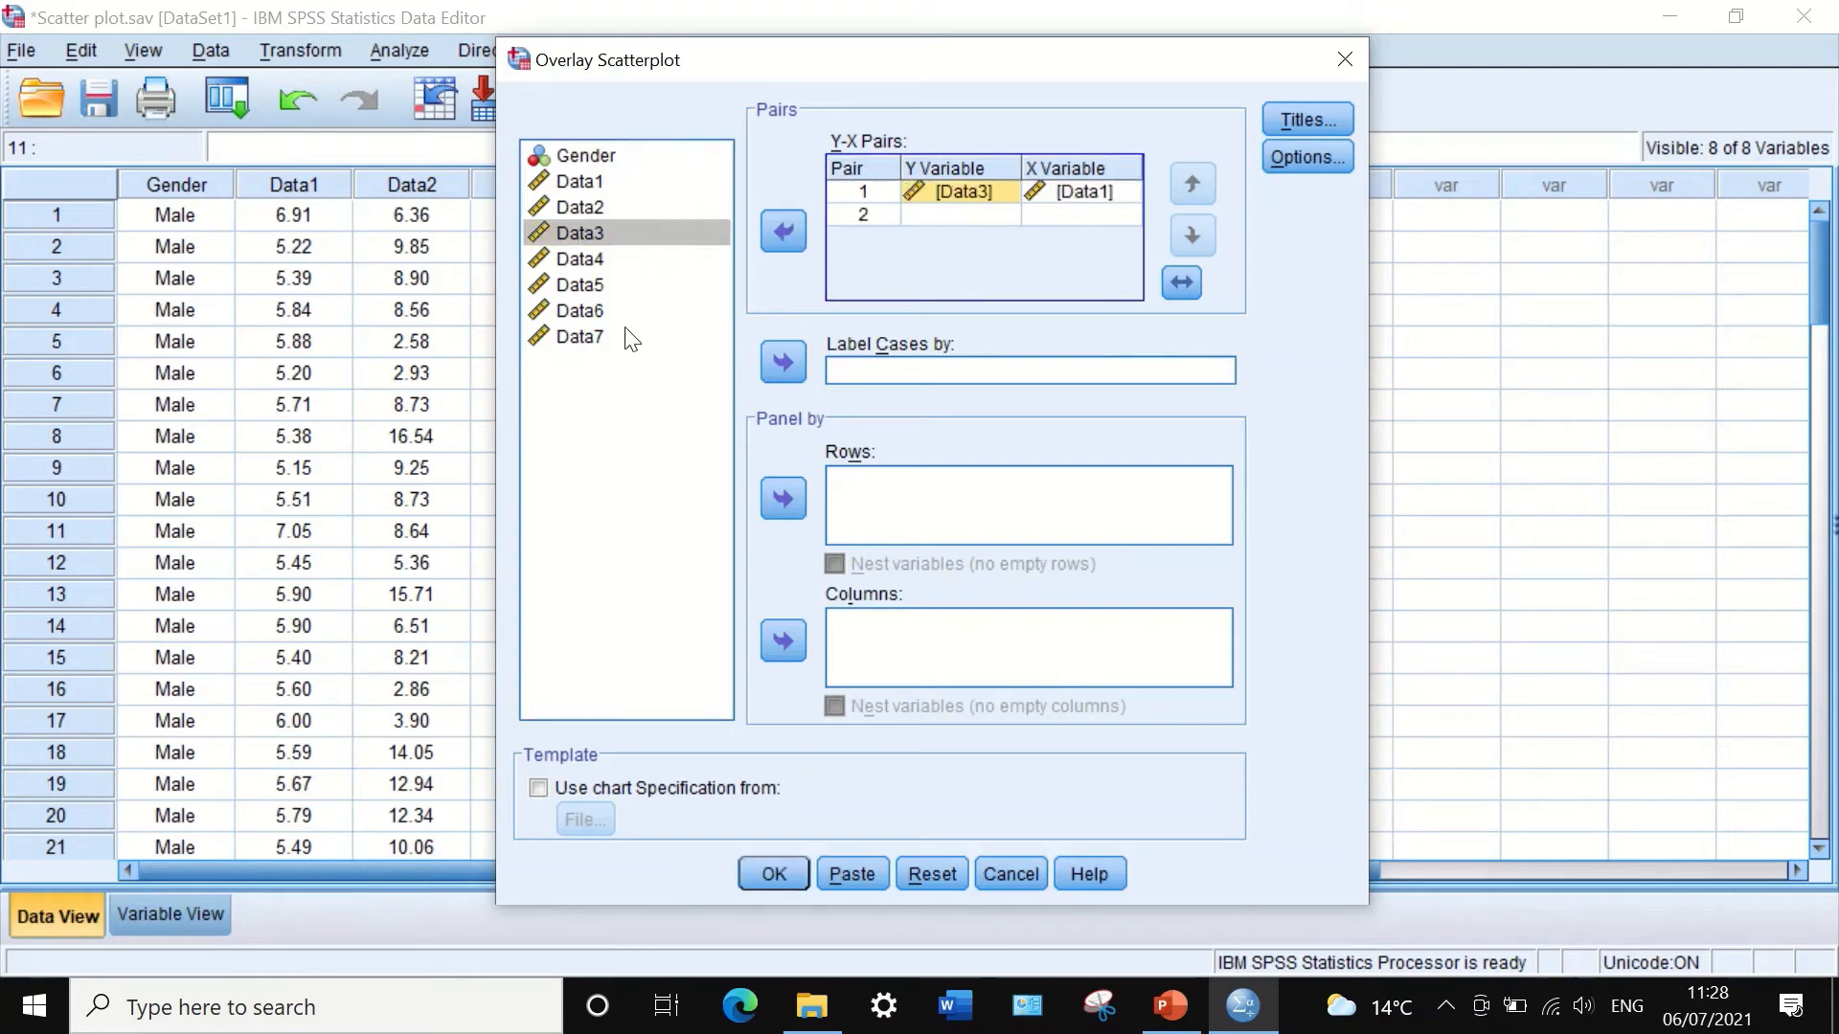
Step: Add a second pair with Data4 as Y and Data1 as X, and generate the overlay scatterplot
left_click(567, 182)
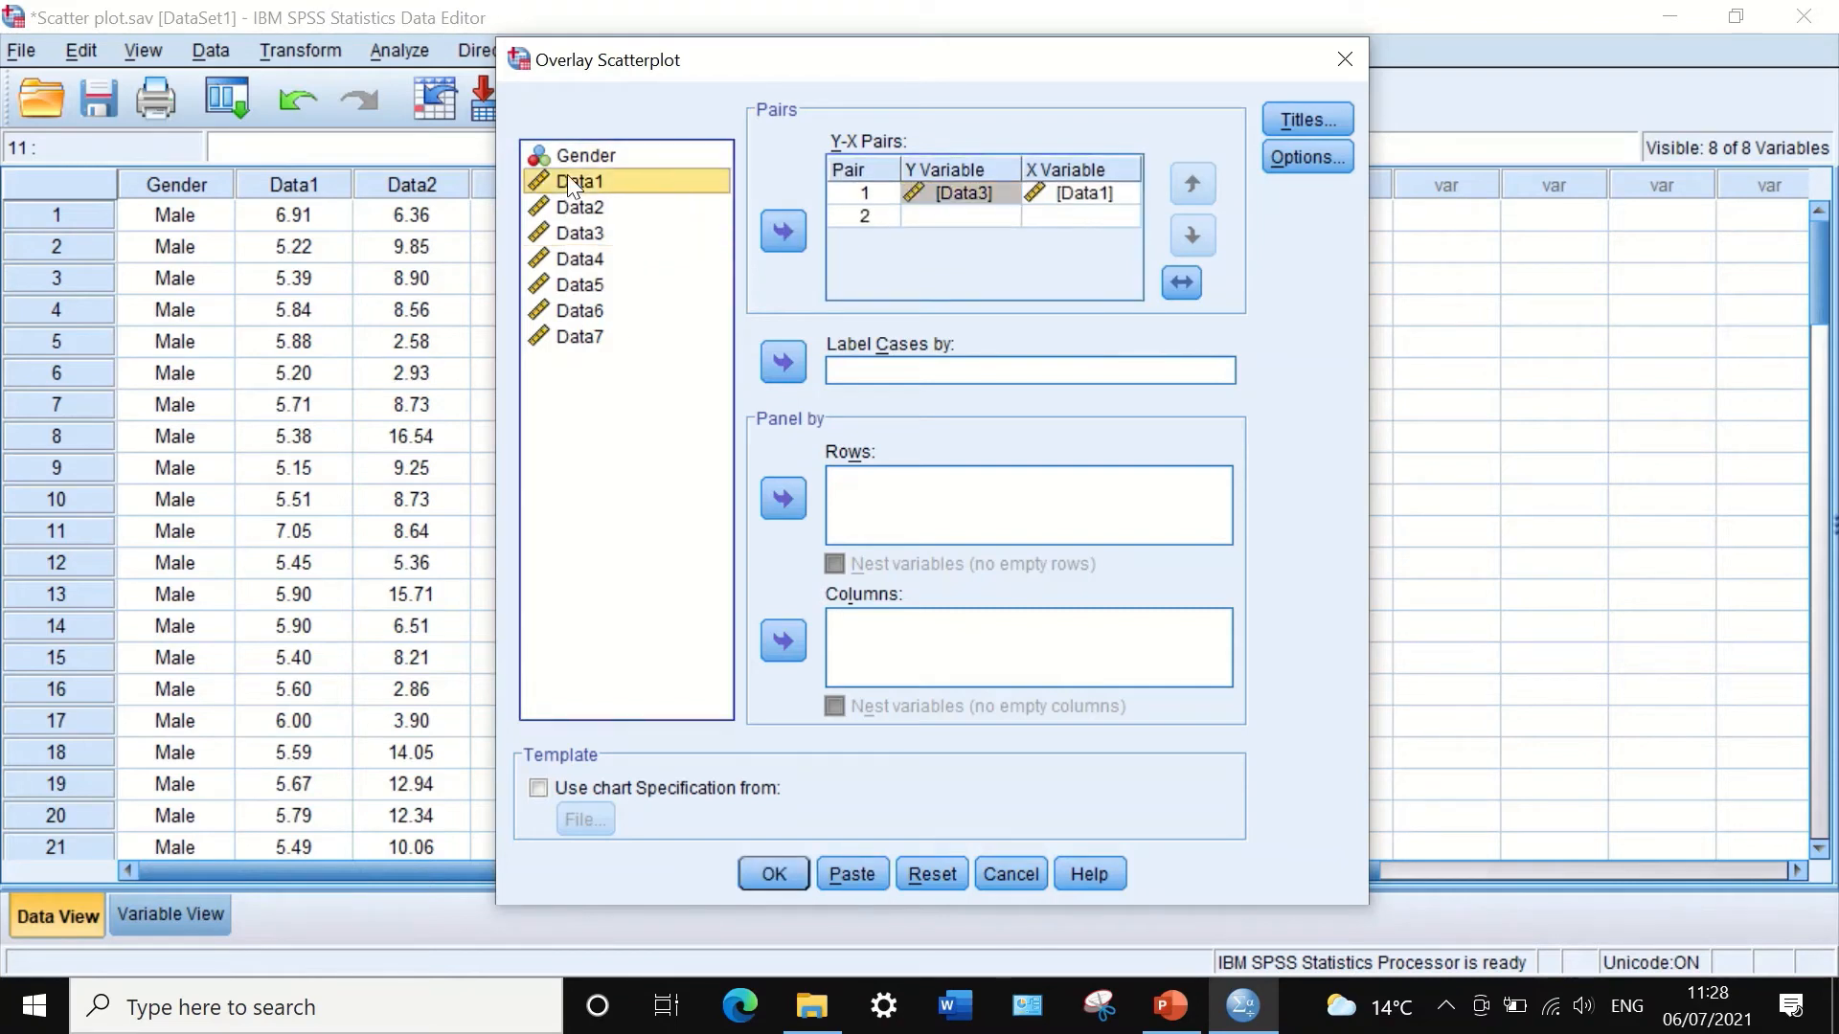
left_click_drag(569, 176, 1053, 216)
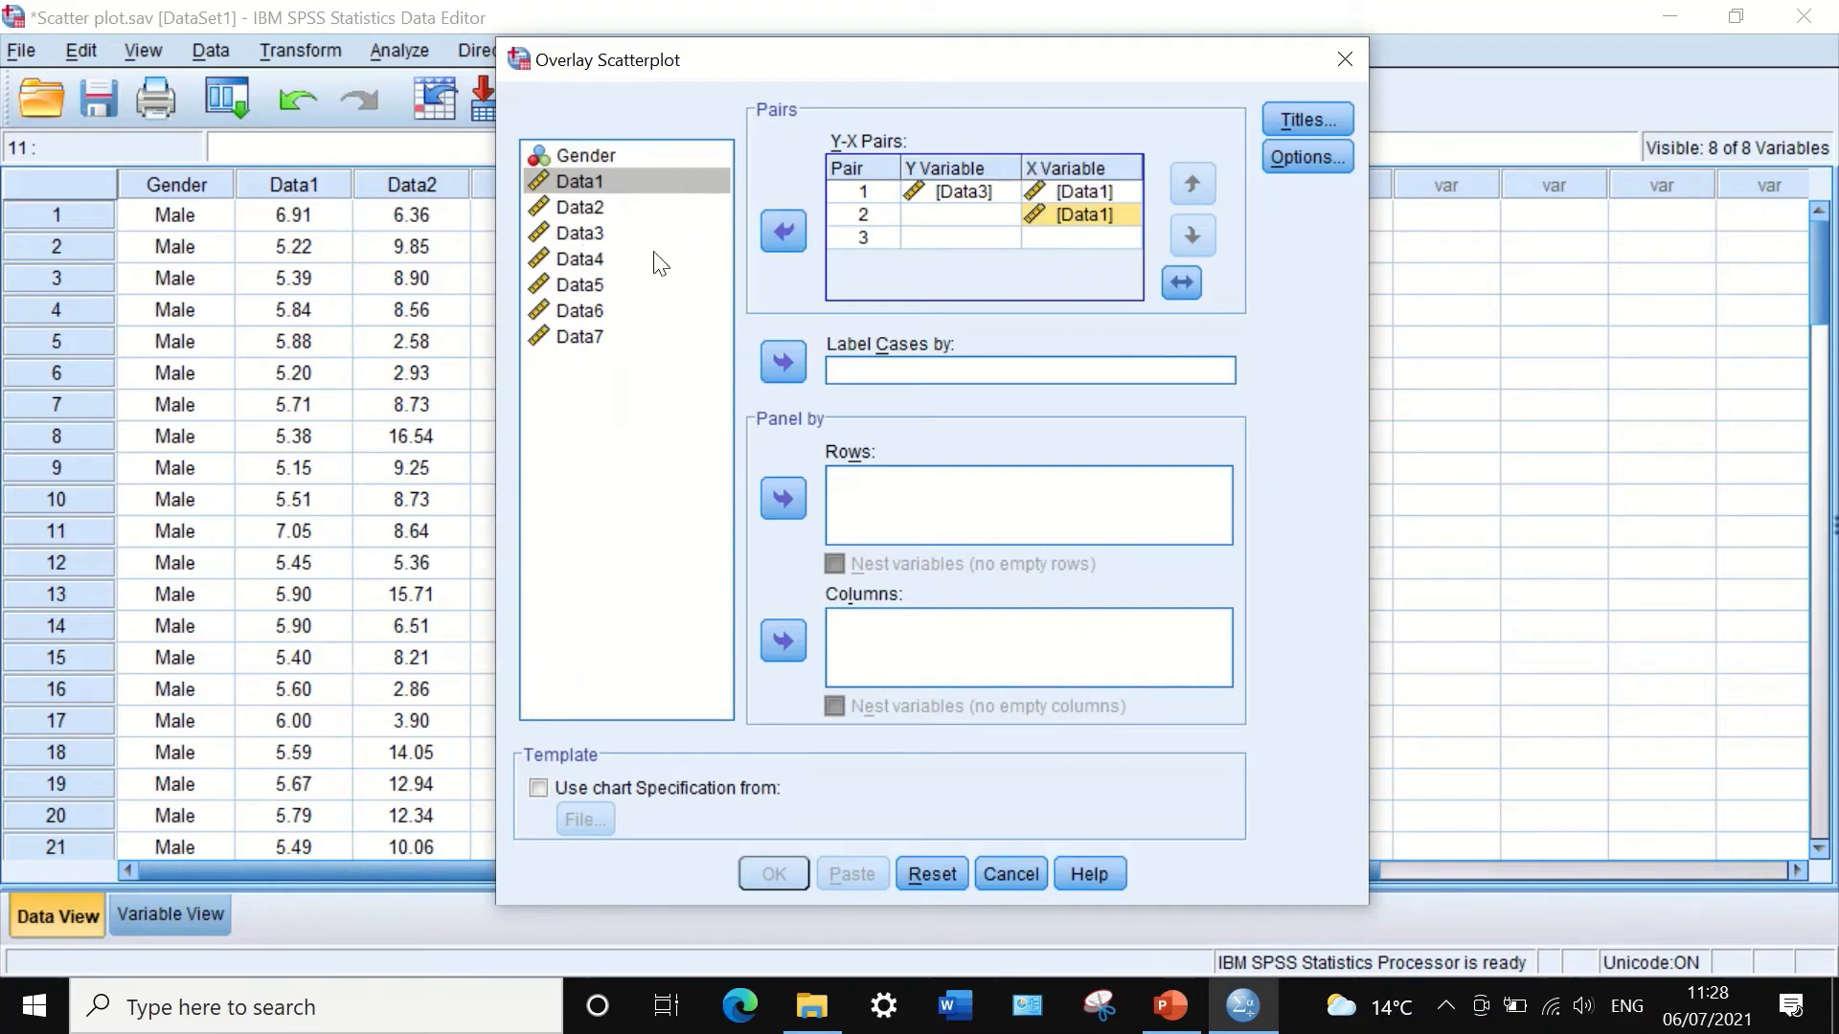
left_click_drag(575, 259, 917, 243)
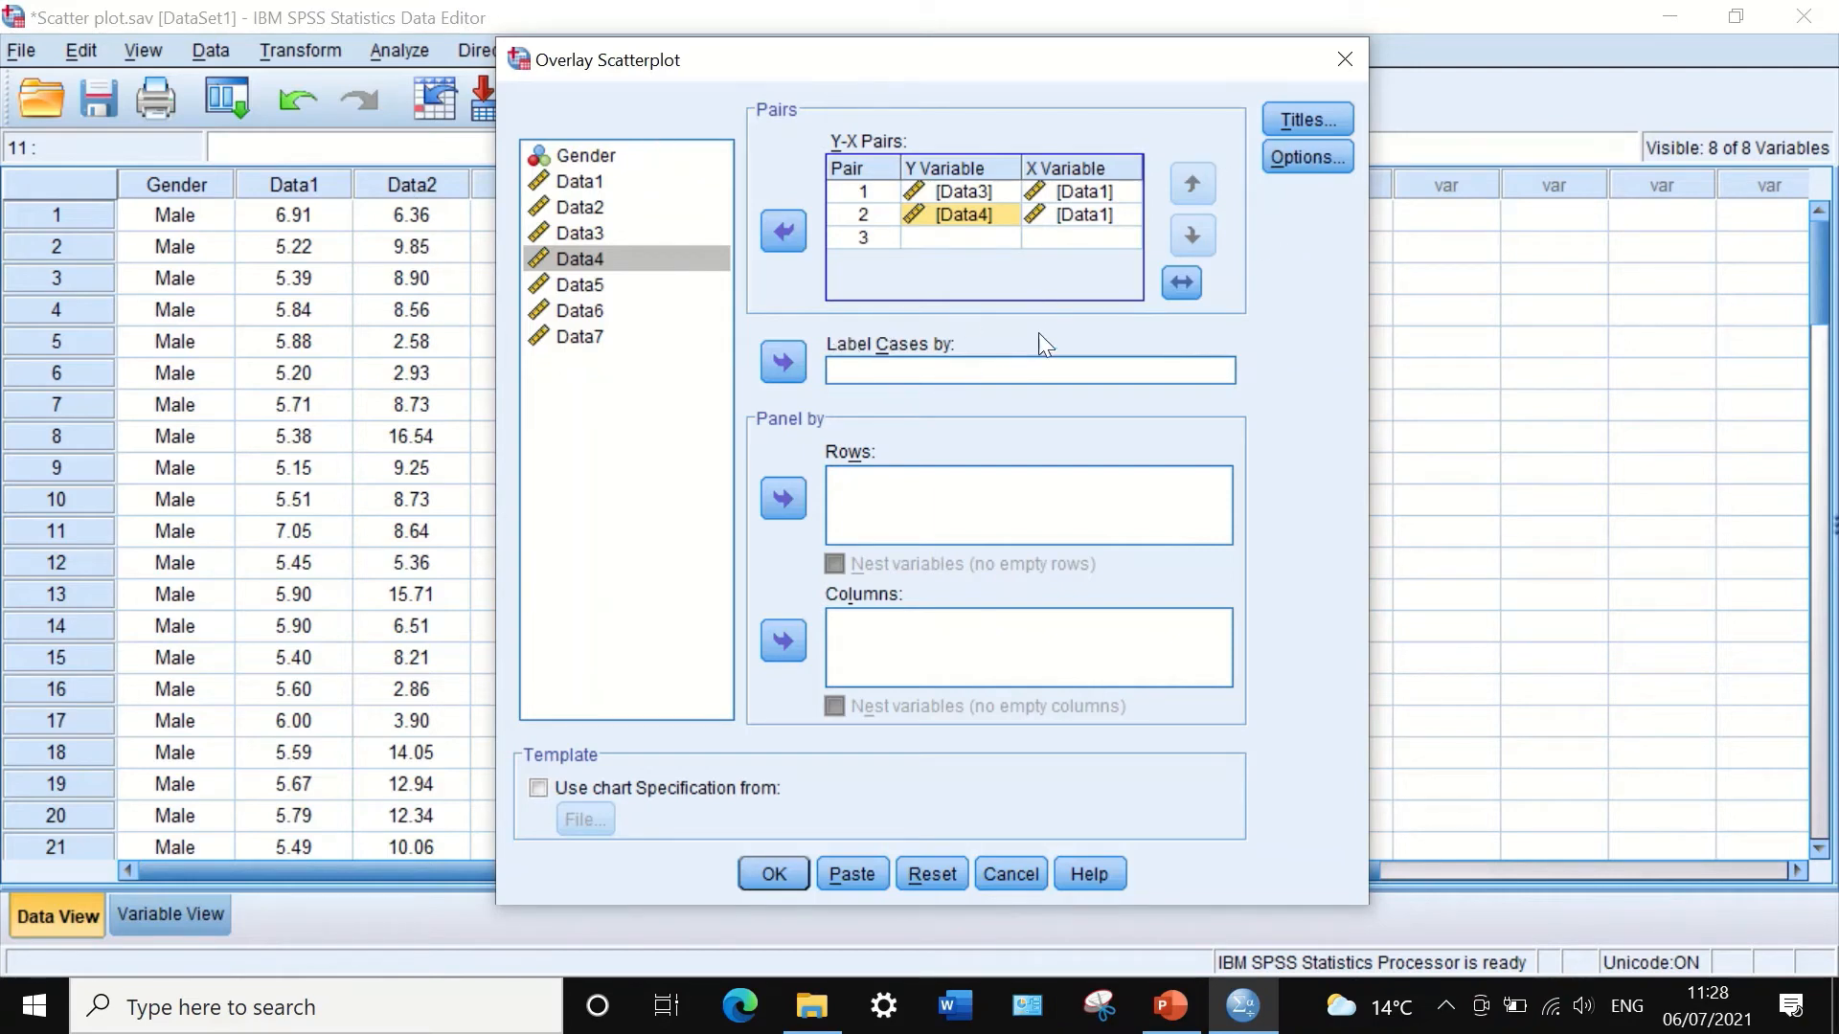
left_click(1283, 117)
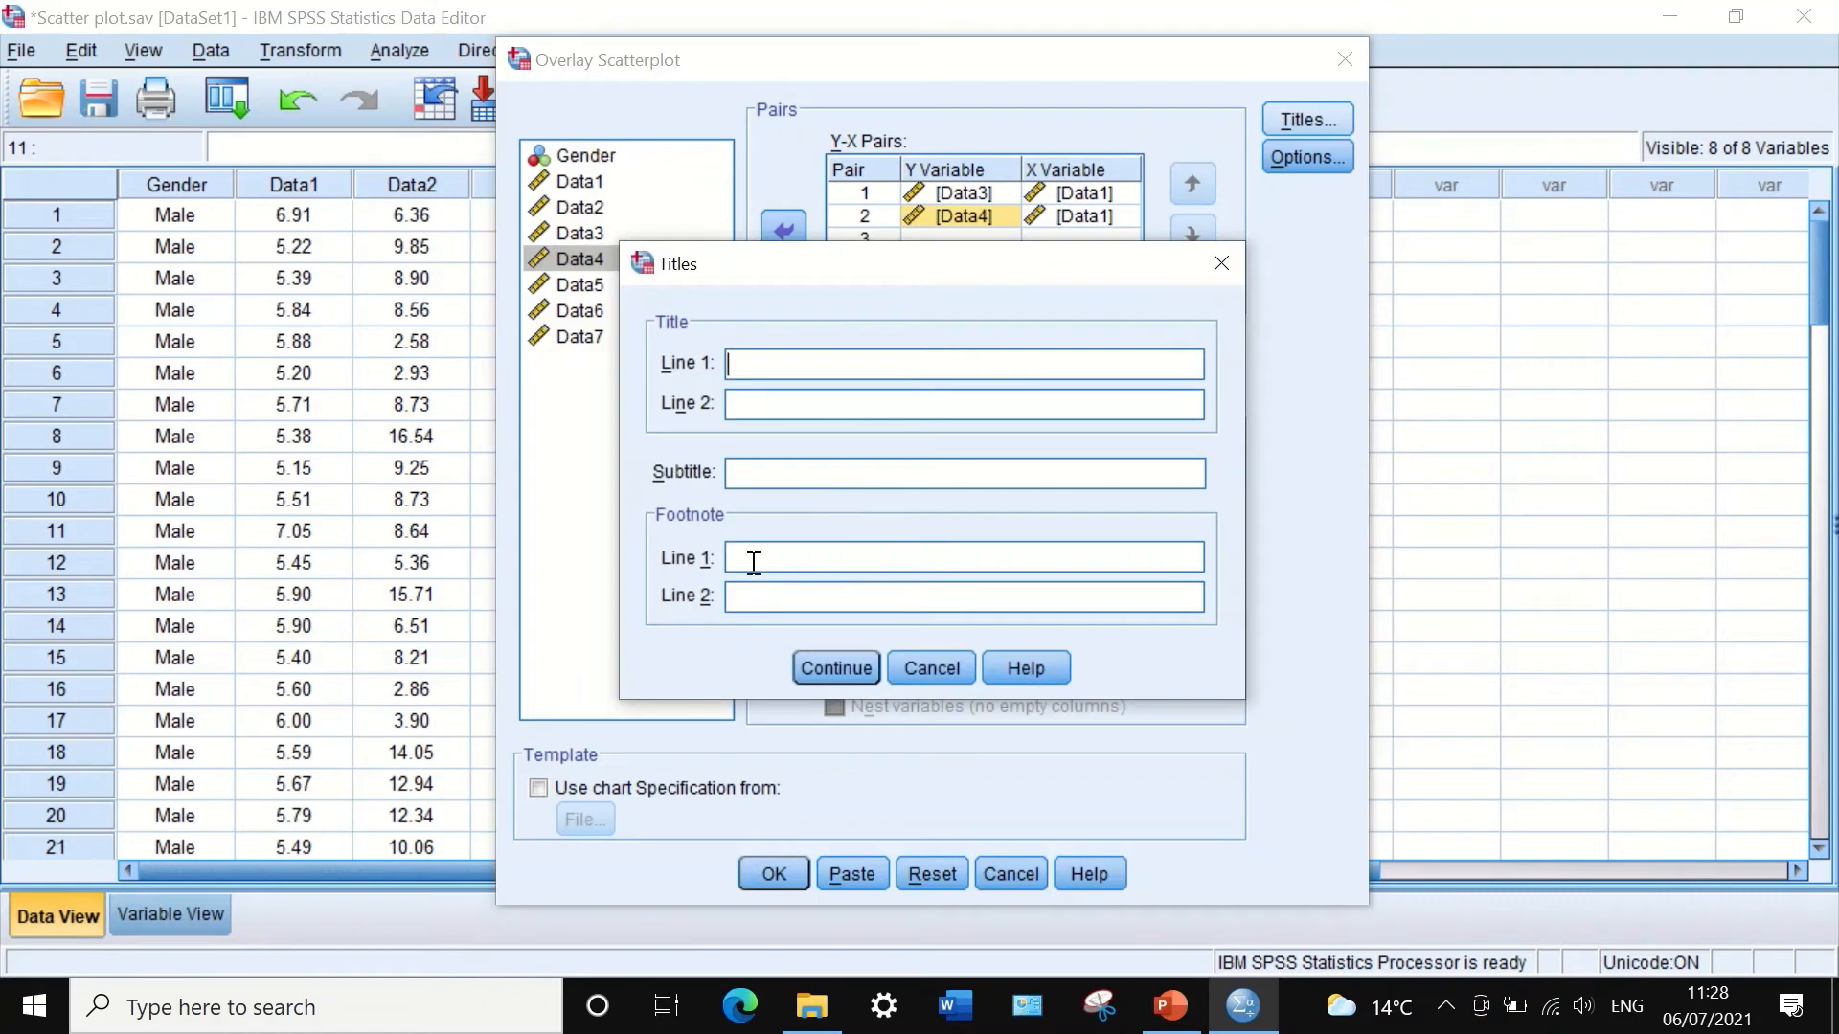
left_click(927, 663)
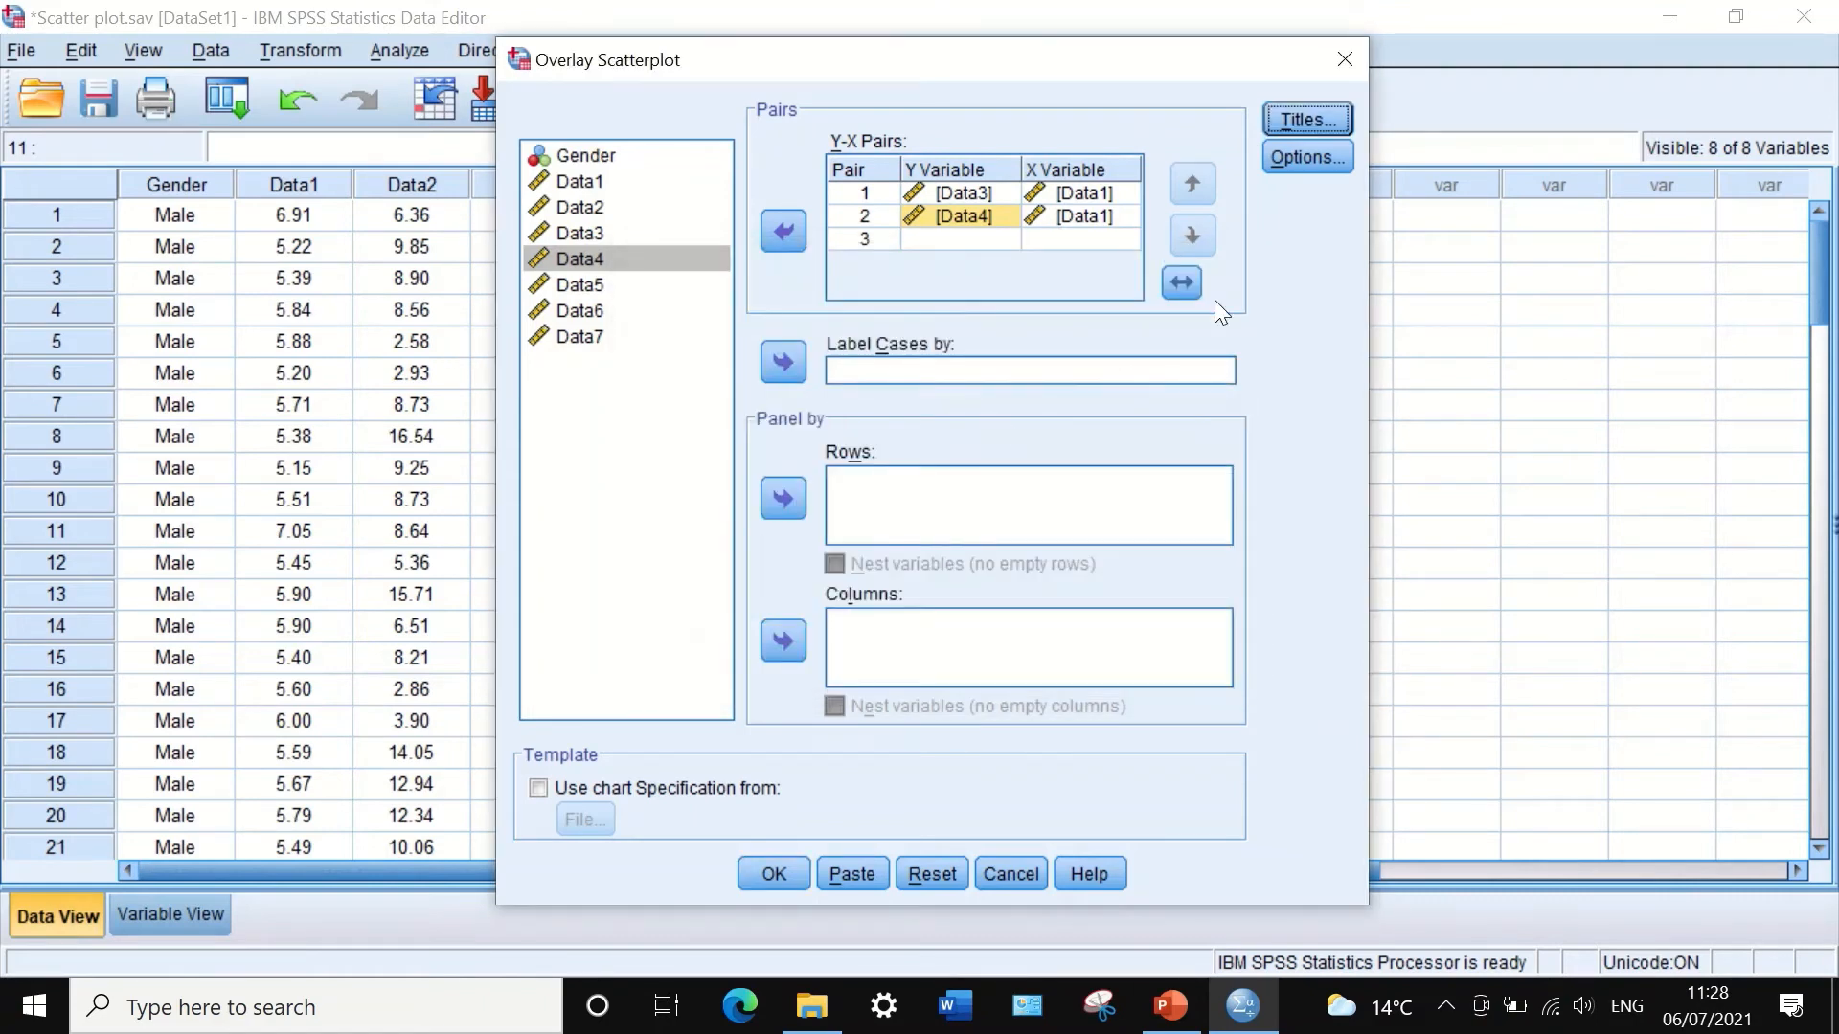
left_click(789, 865)
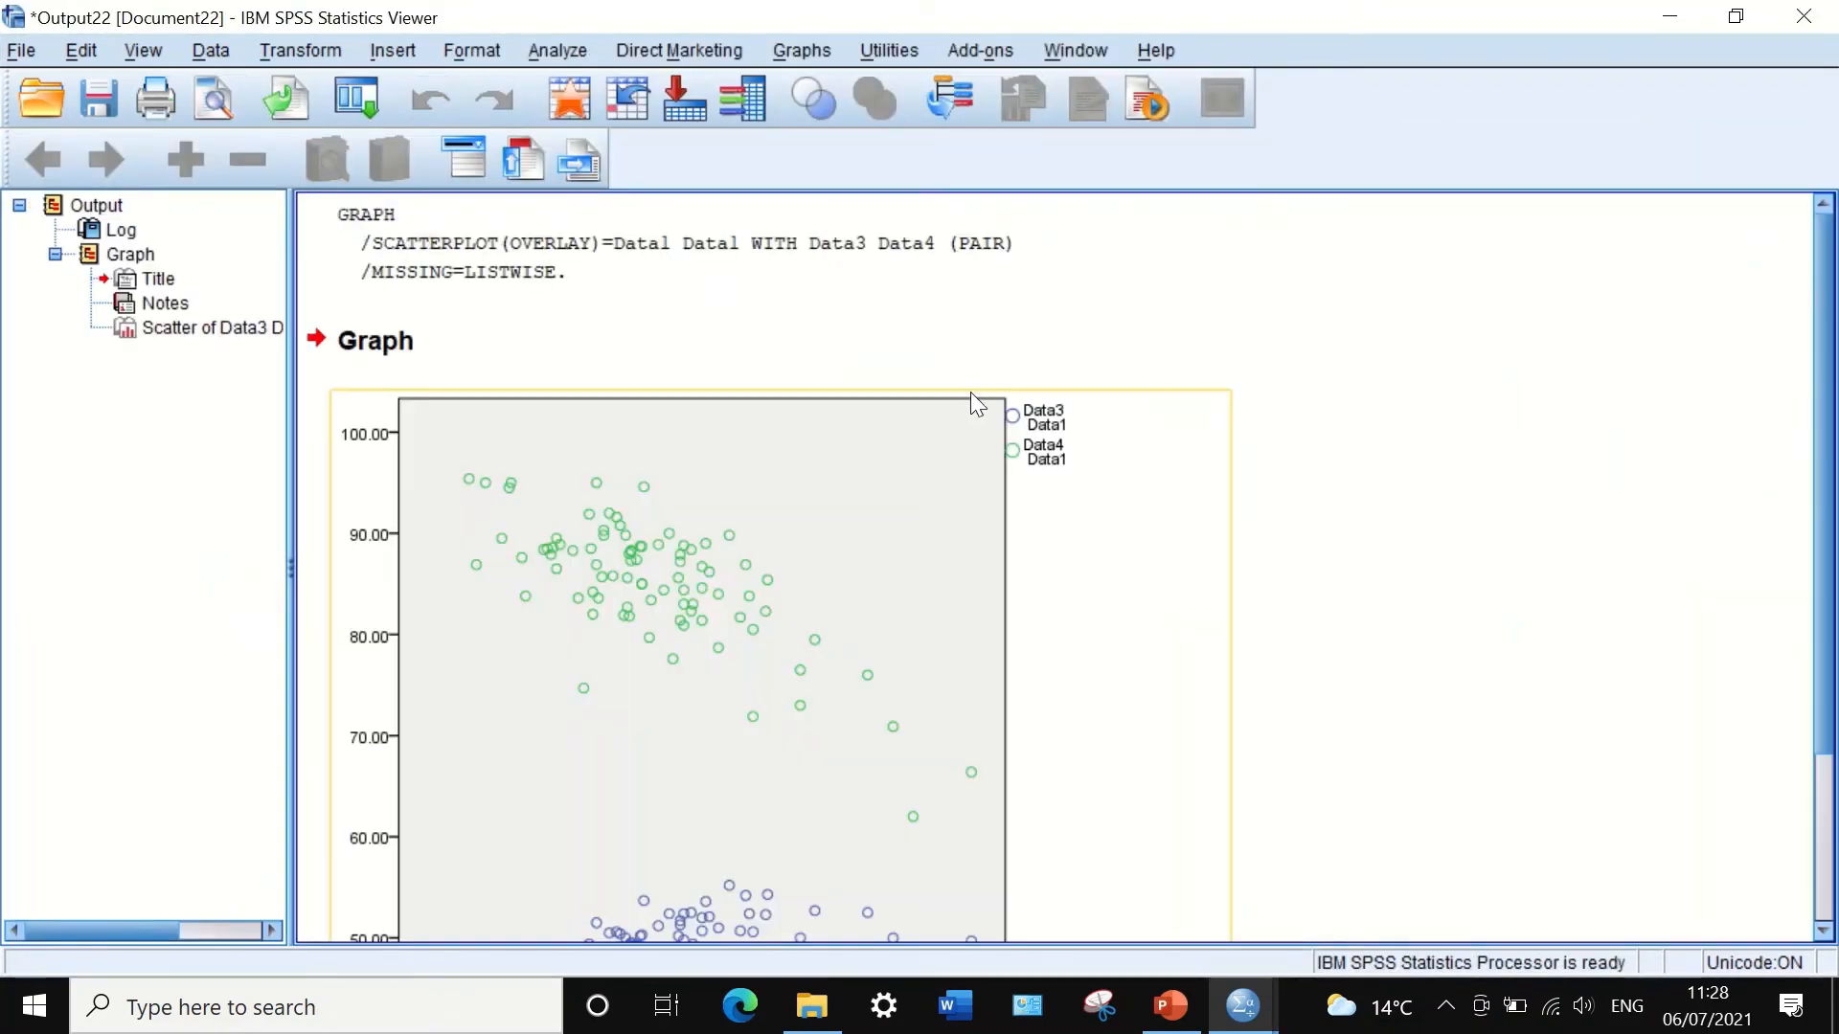
Step: Examine the point clouds, axes and legend of the new overlay scatterplot in the output
scroll(971, 398, "down", 3)
scroll(975, 412, "down", 2)
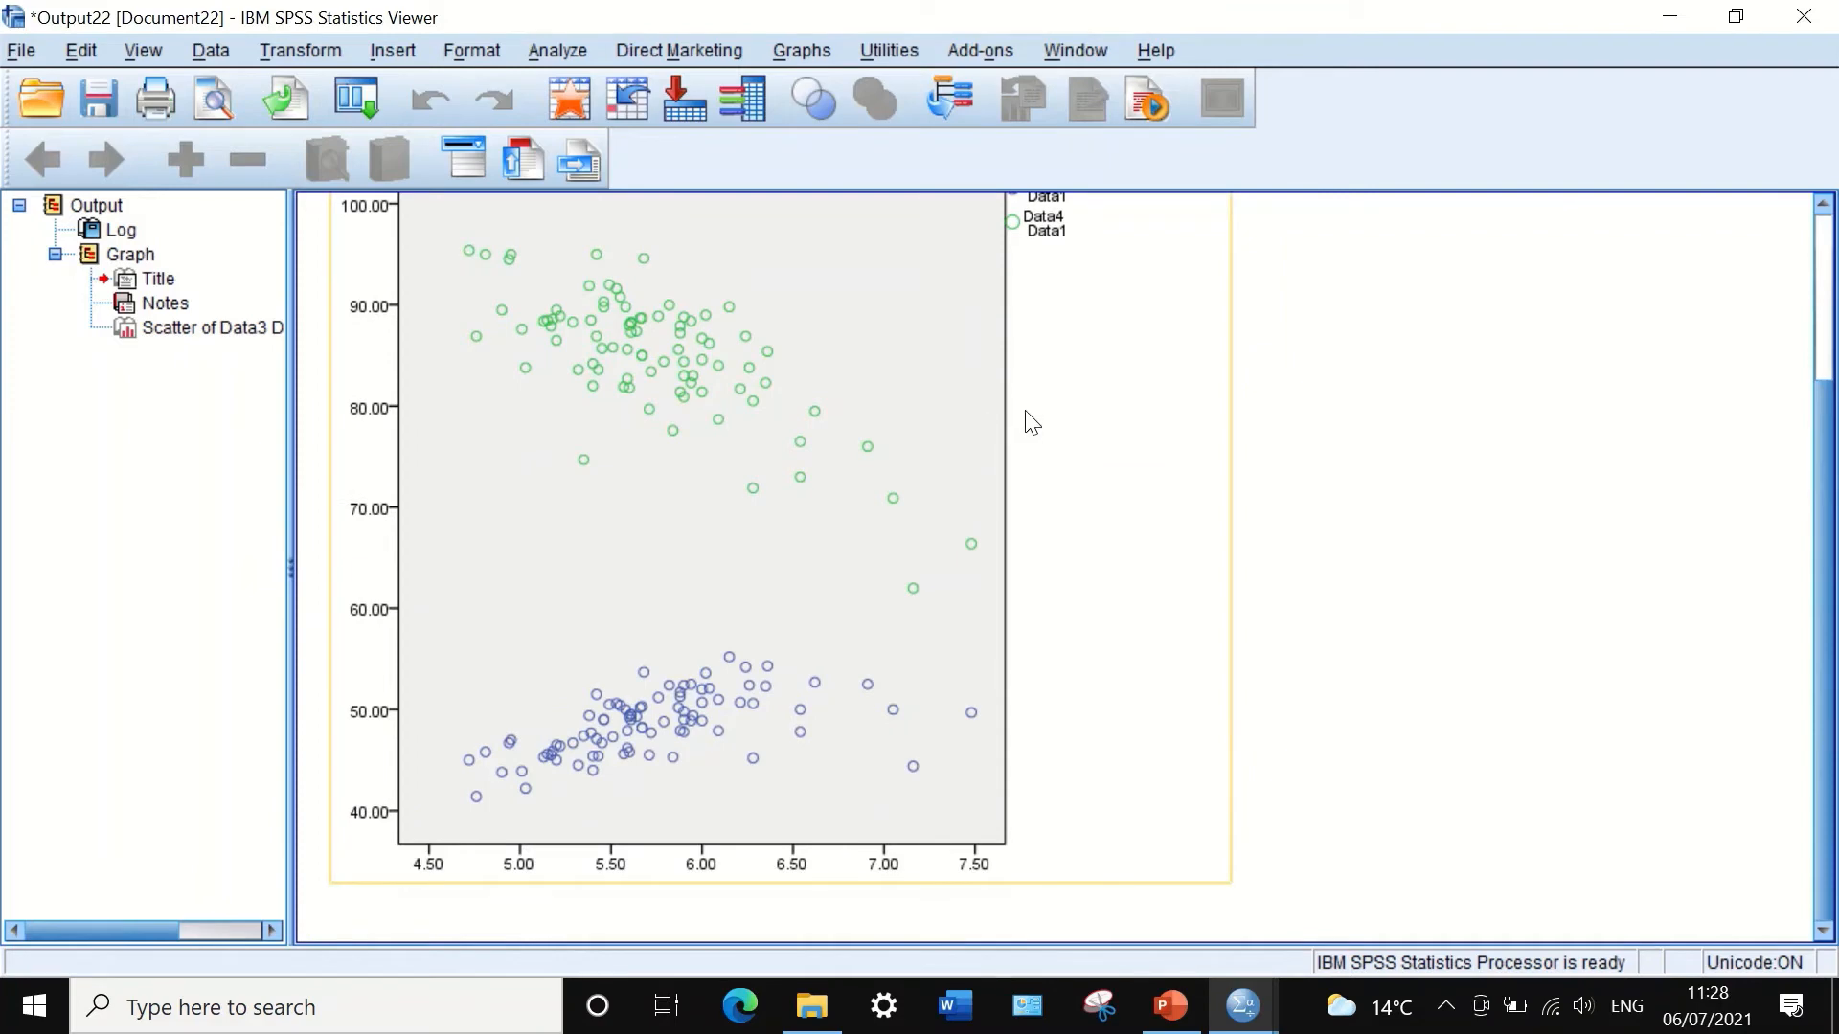
scroll(1029, 419, "up", 2)
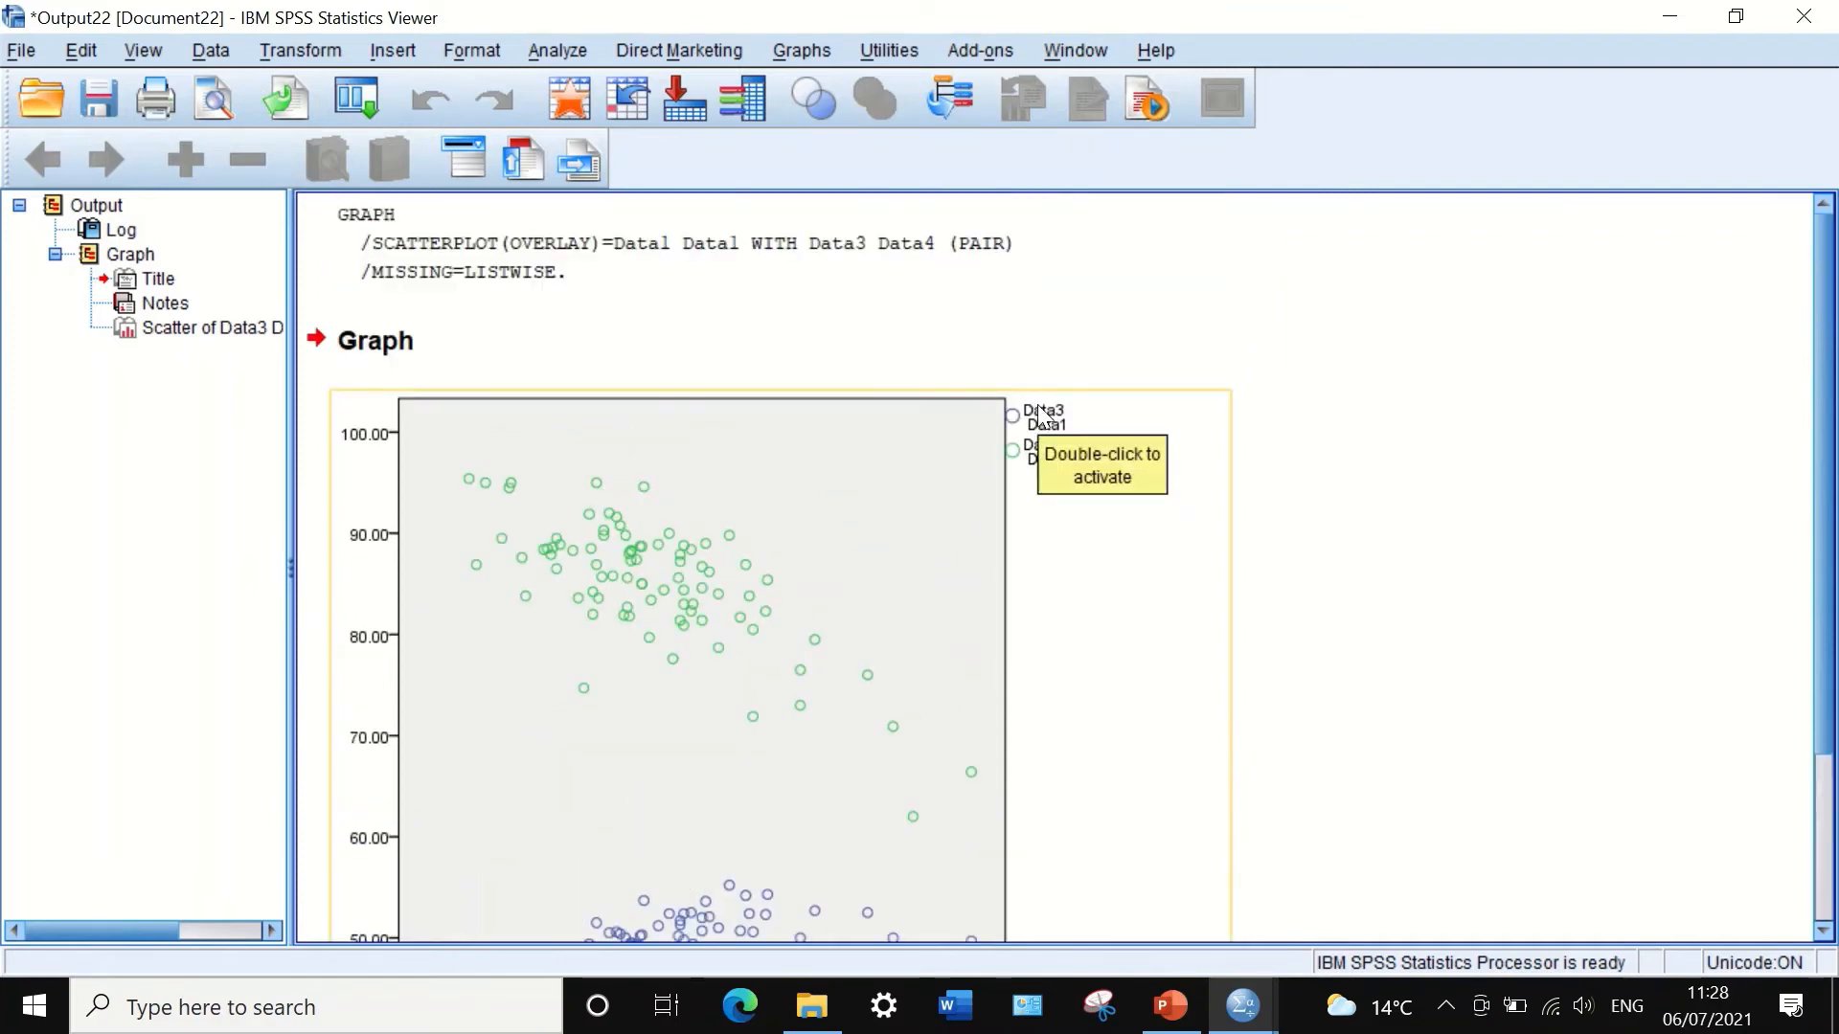
scroll(1043, 418, "down", 1)
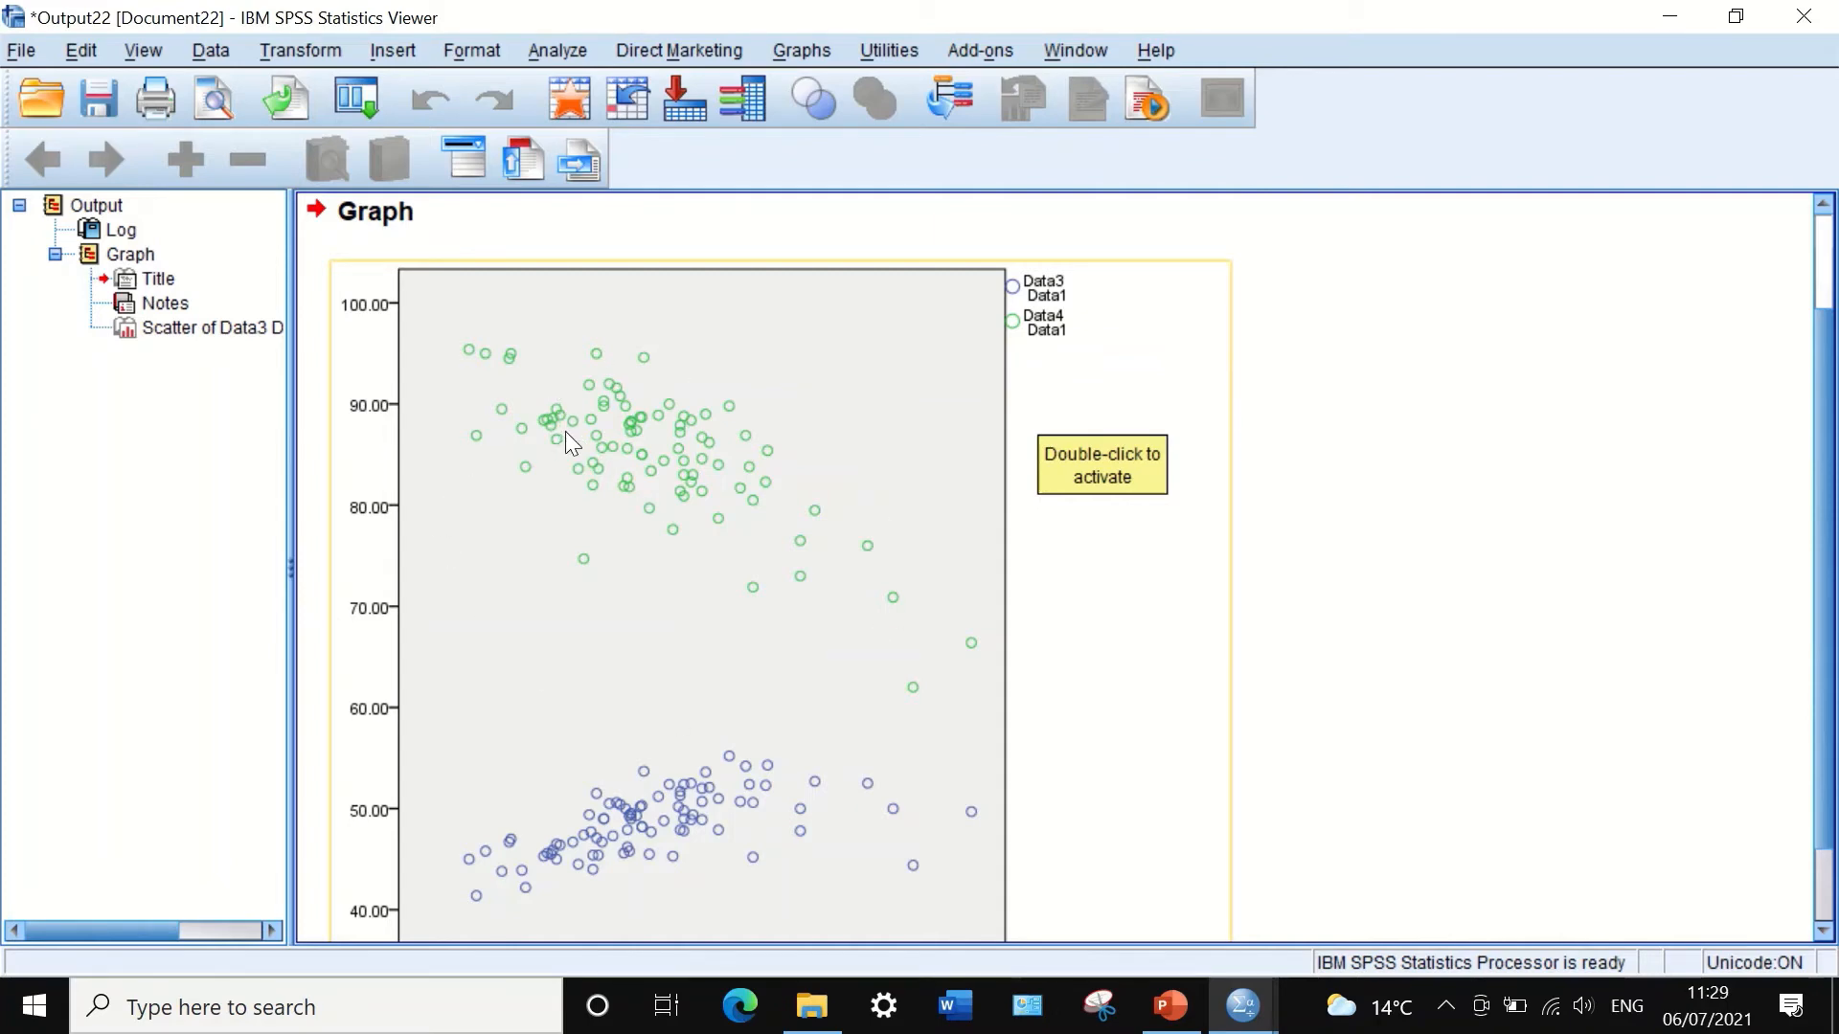
scroll(713, 529, "down", 1)
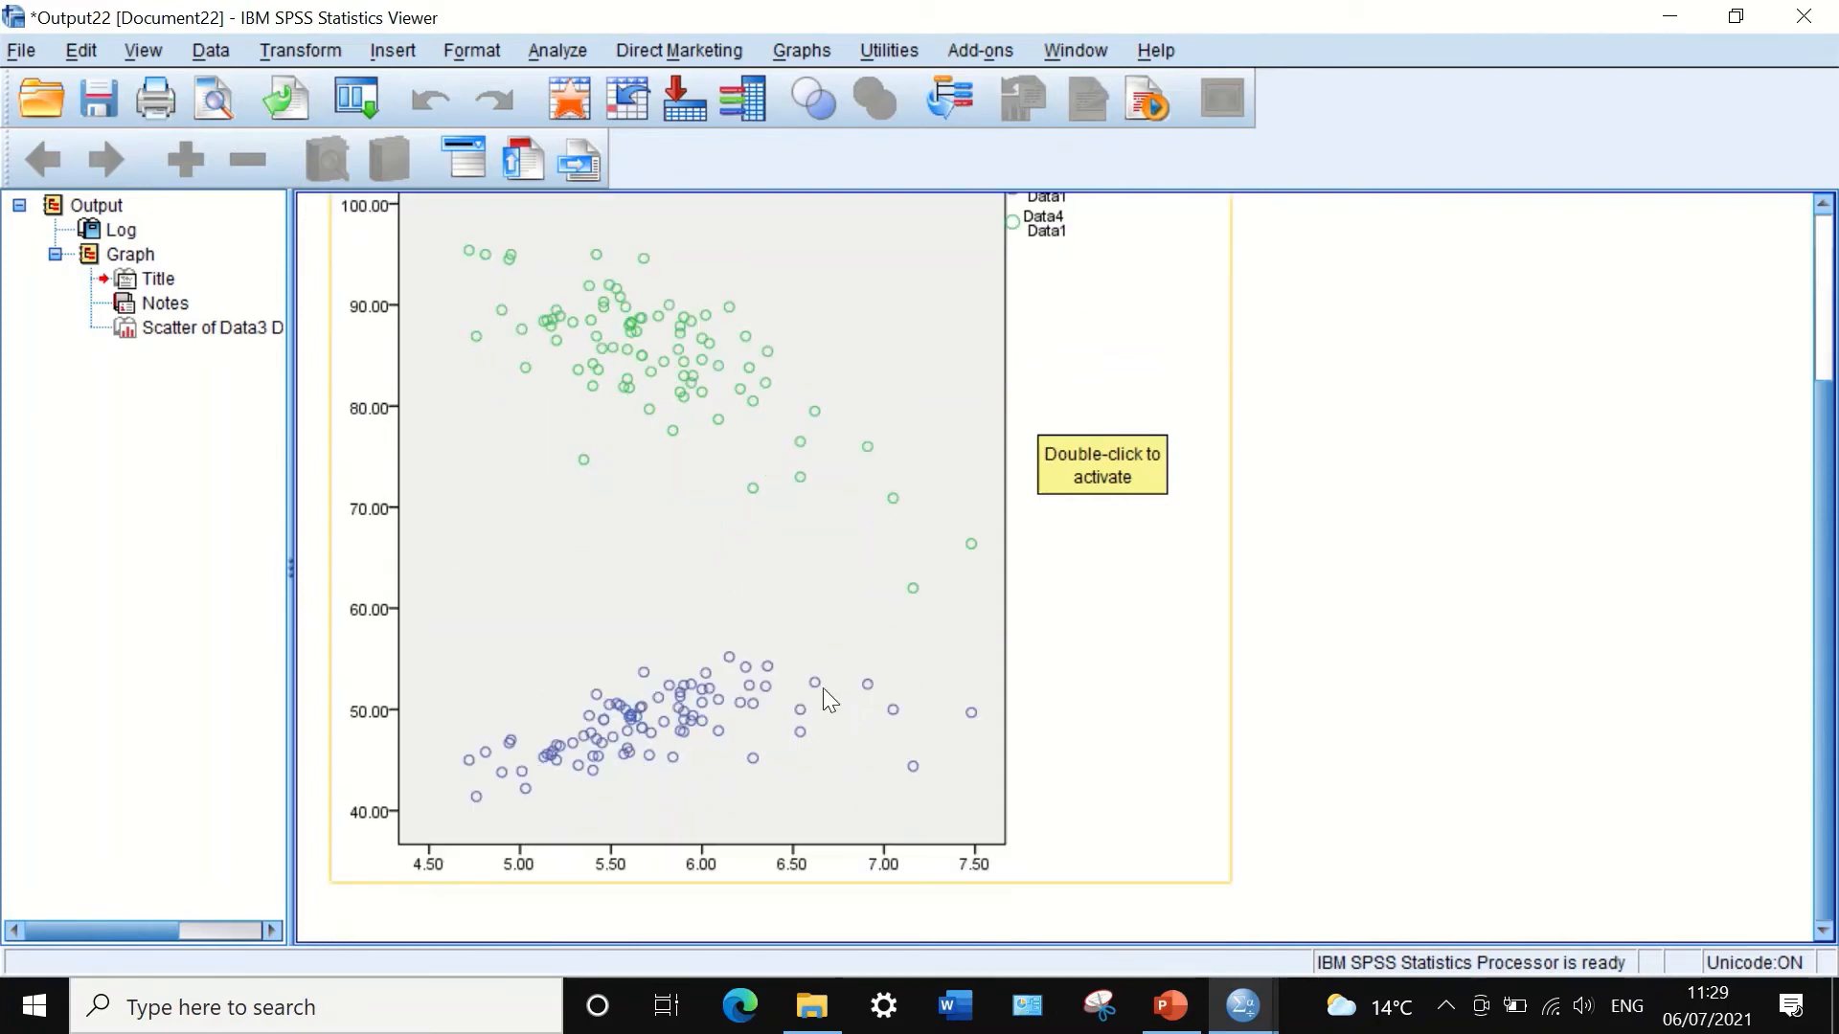
scroll(806, 644, "up", 2)
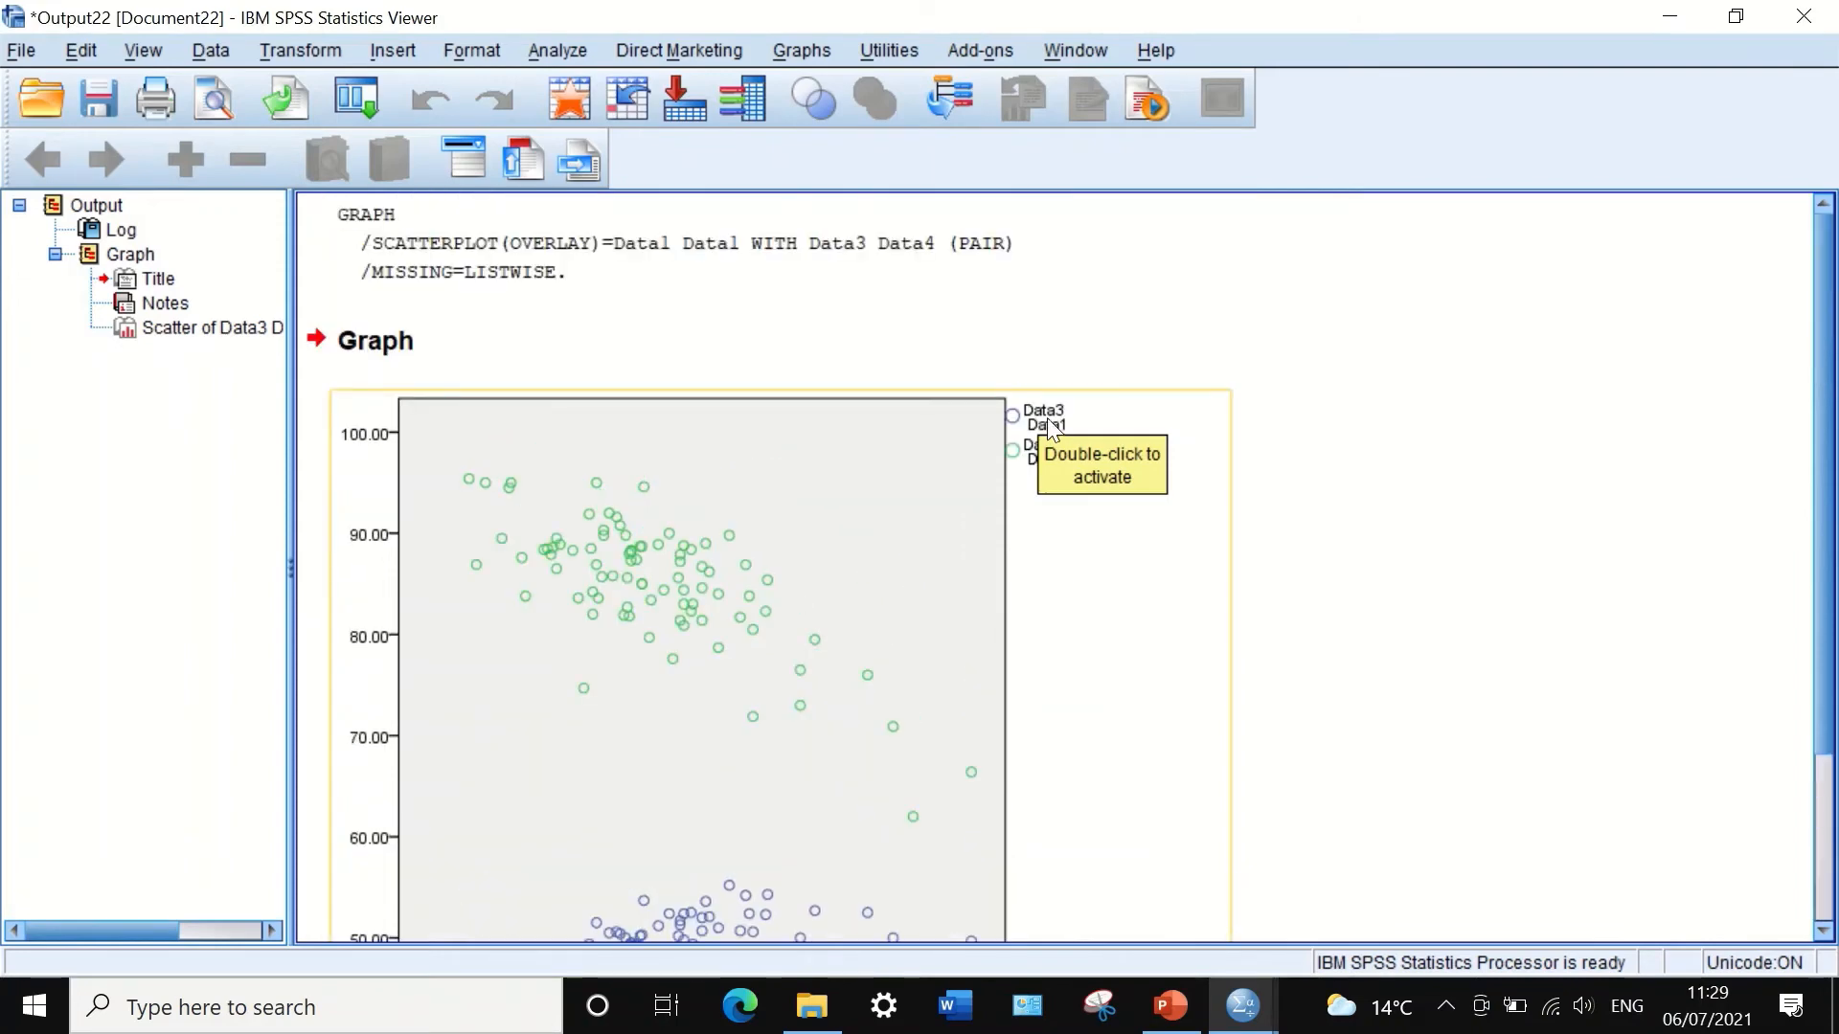
Step: Open the overlay scatterplot for editing and fill its plot area with white (255, 255, 255)
left_click(1139, 408)
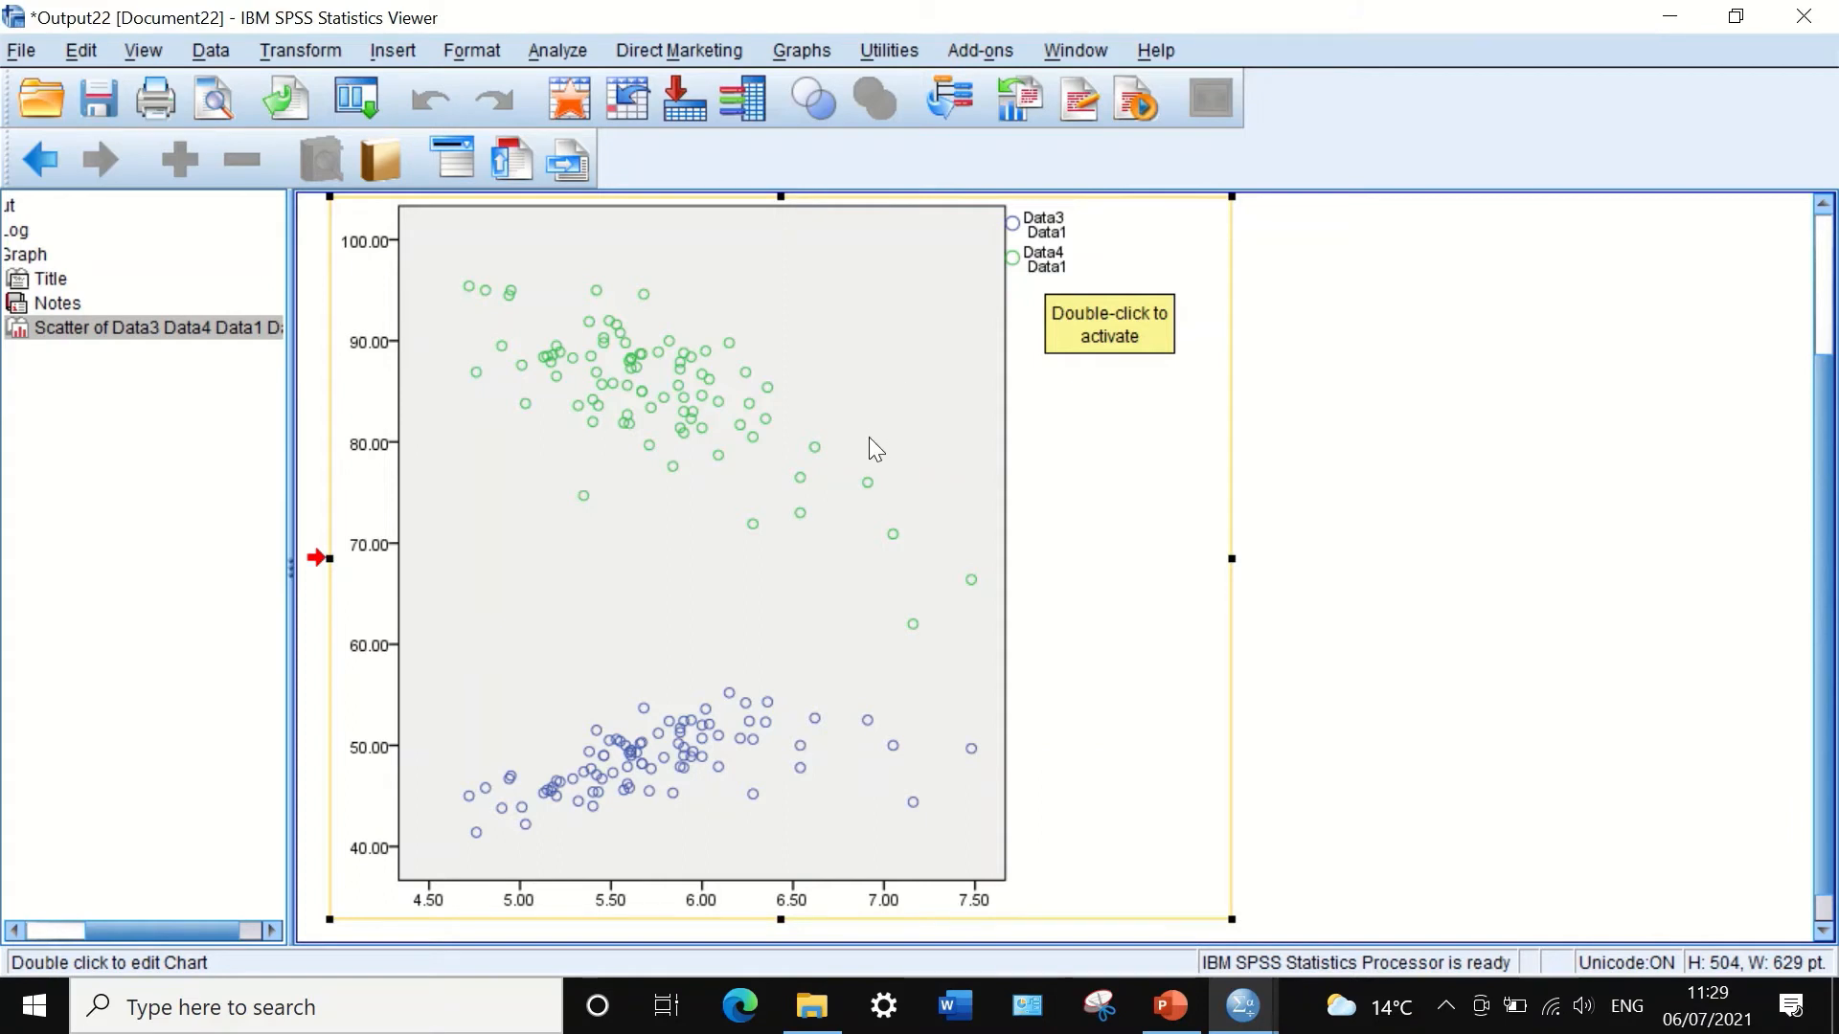
double_click(840, 442)
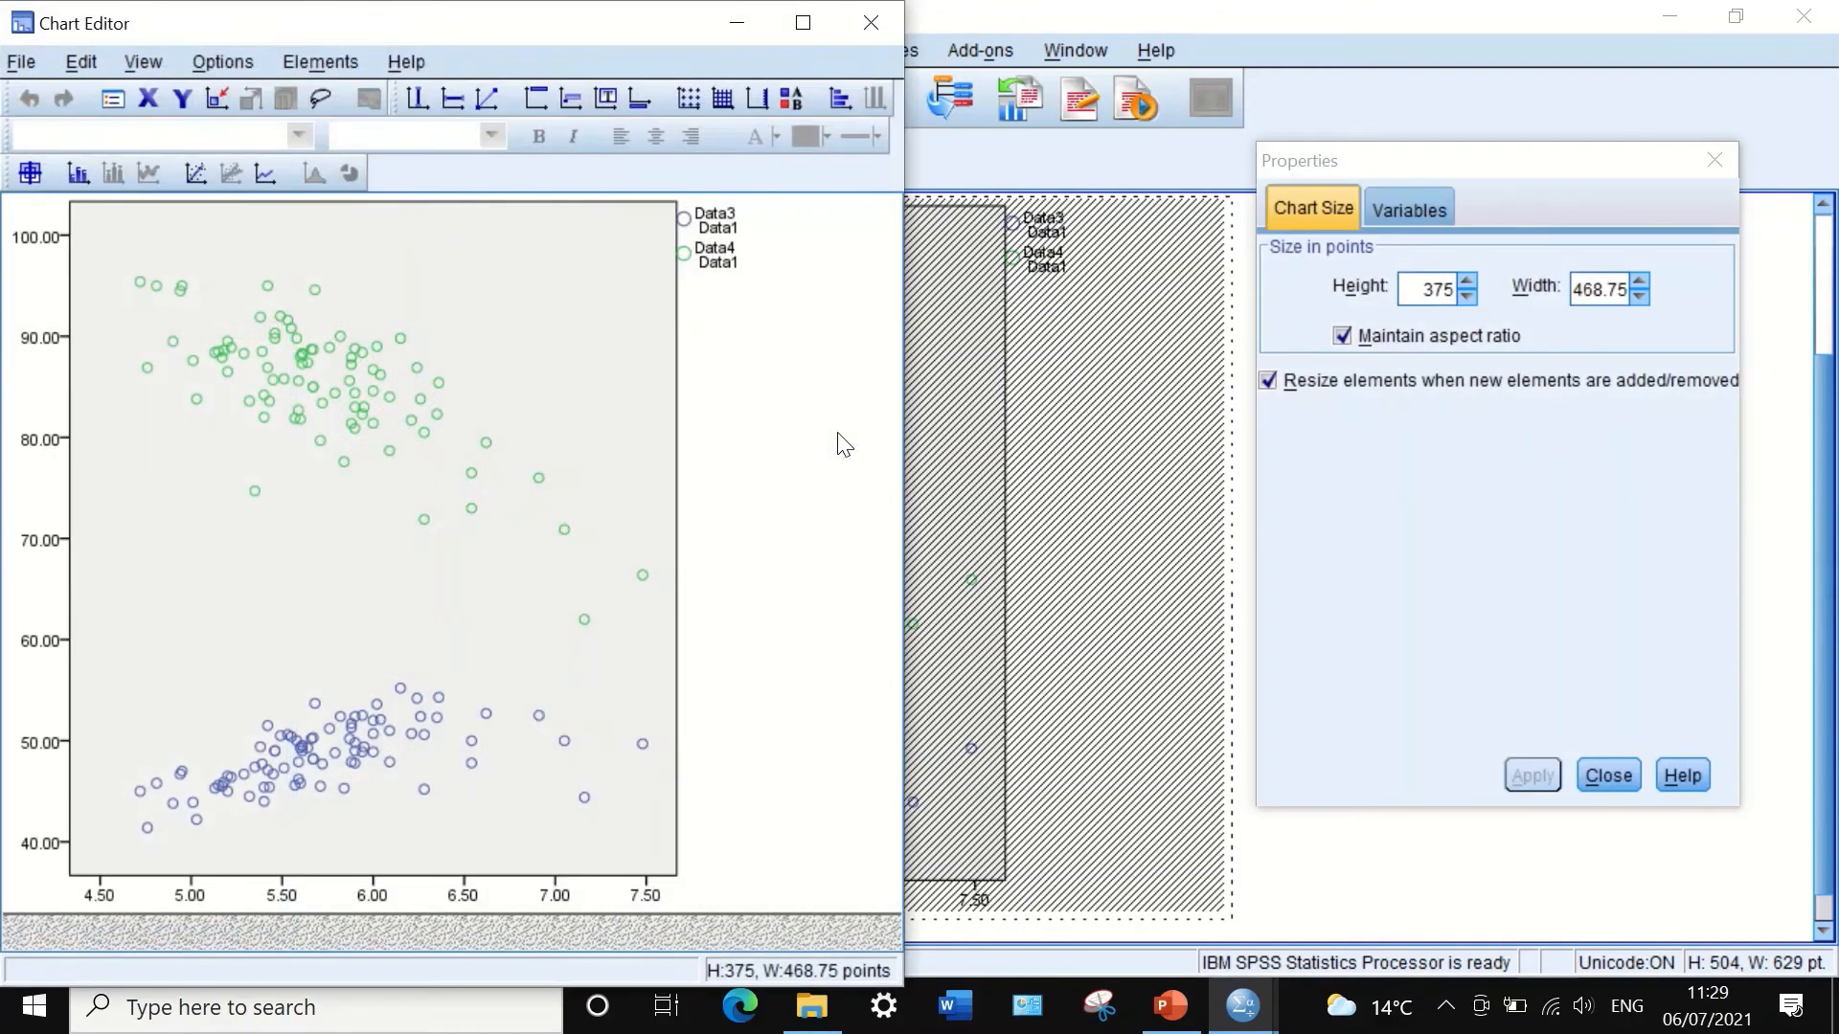
left_click(524, 378)
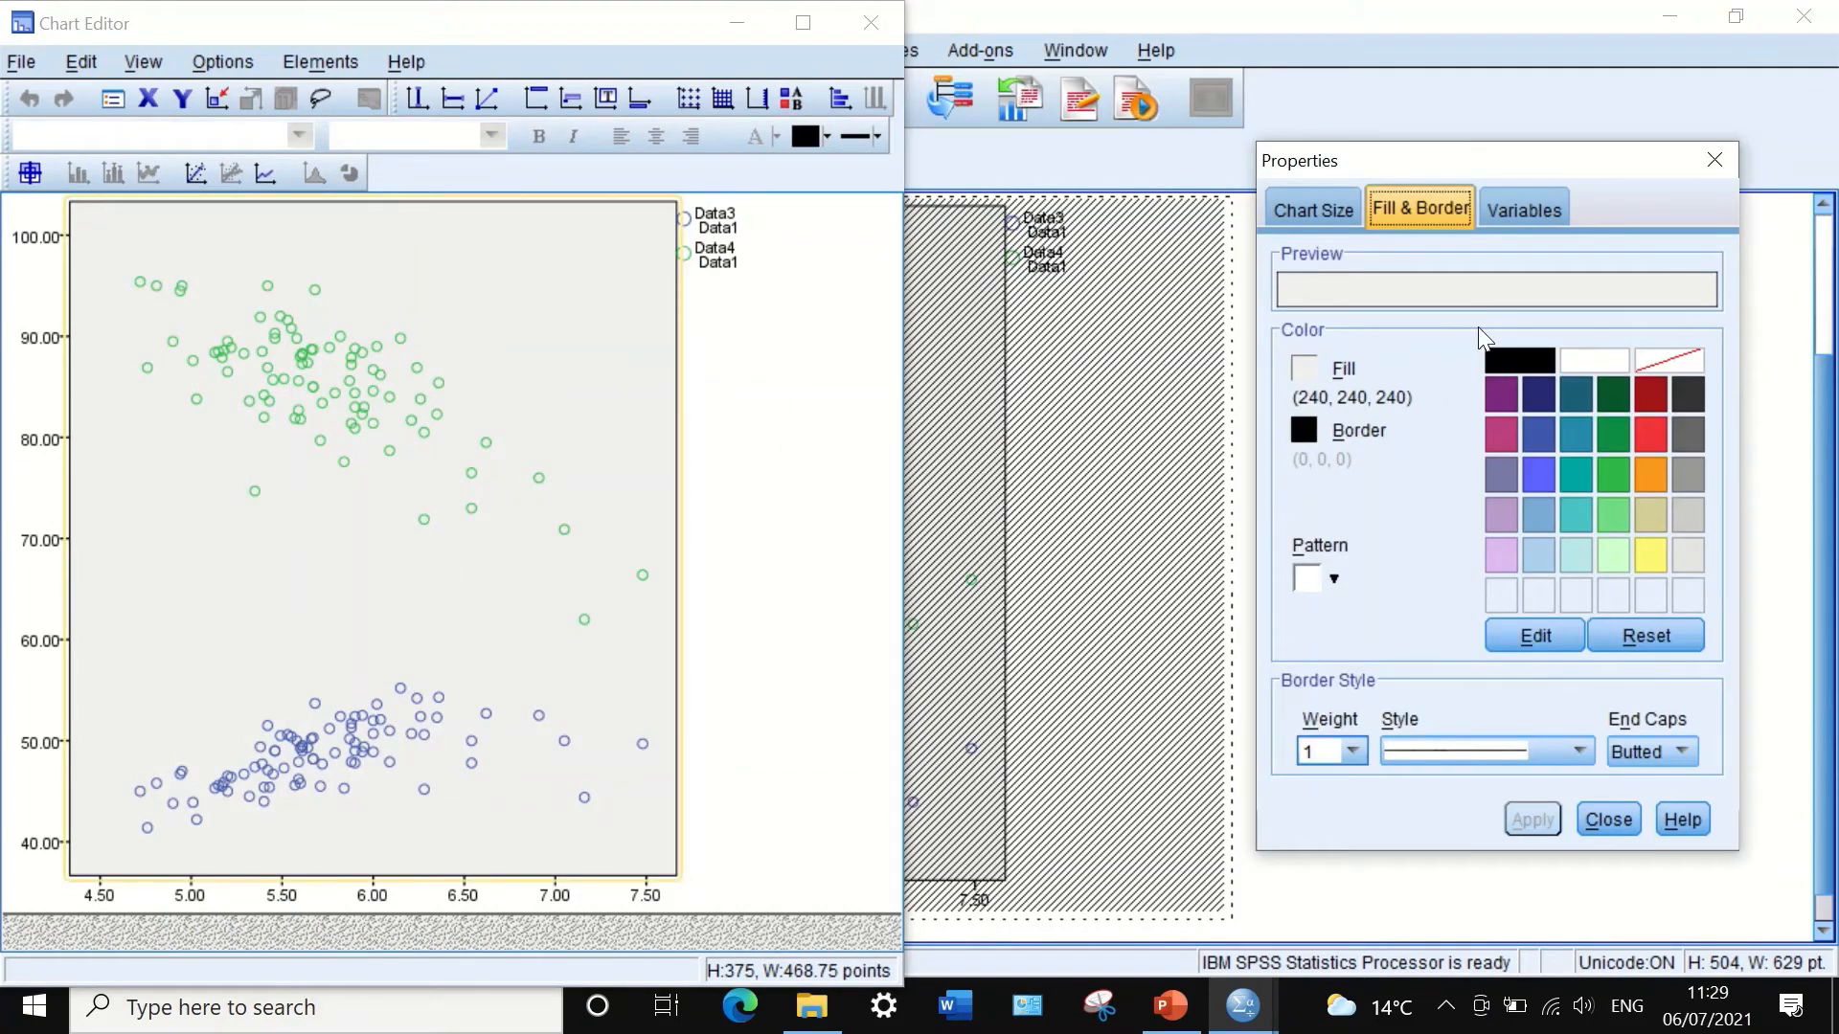
left_click(1592, 361)
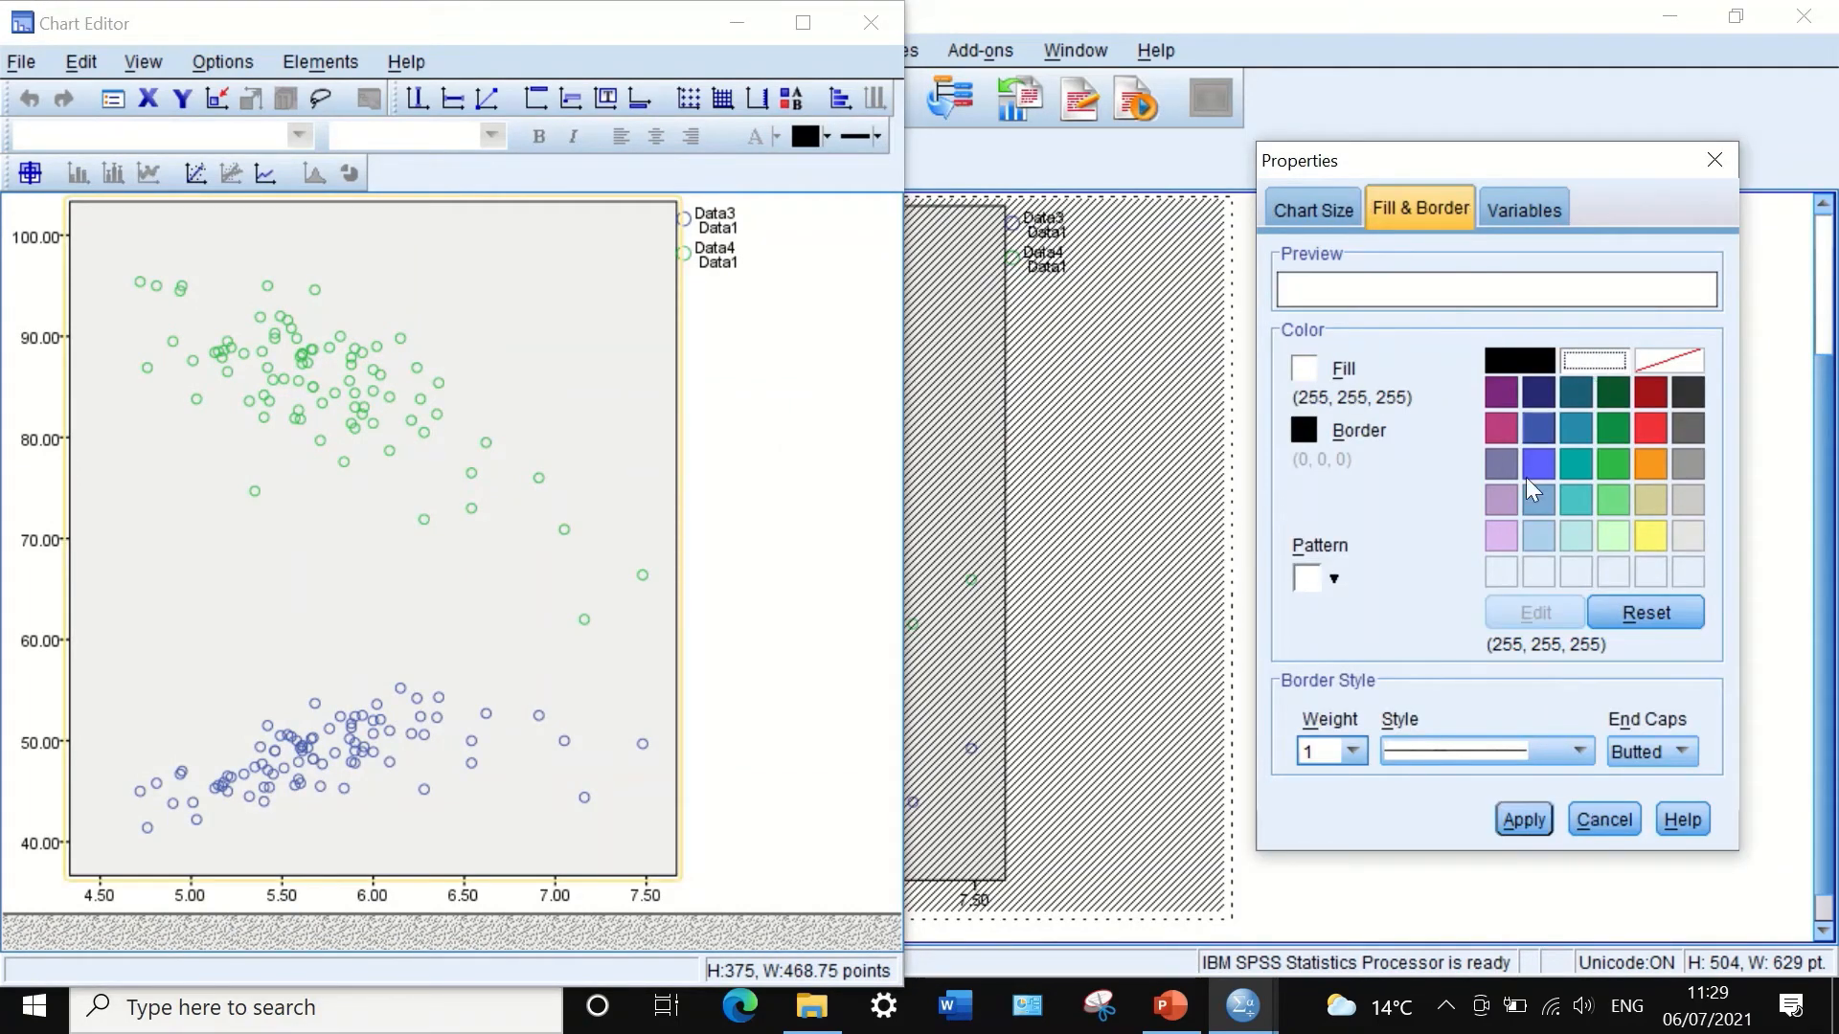
left_click(1532, 820)
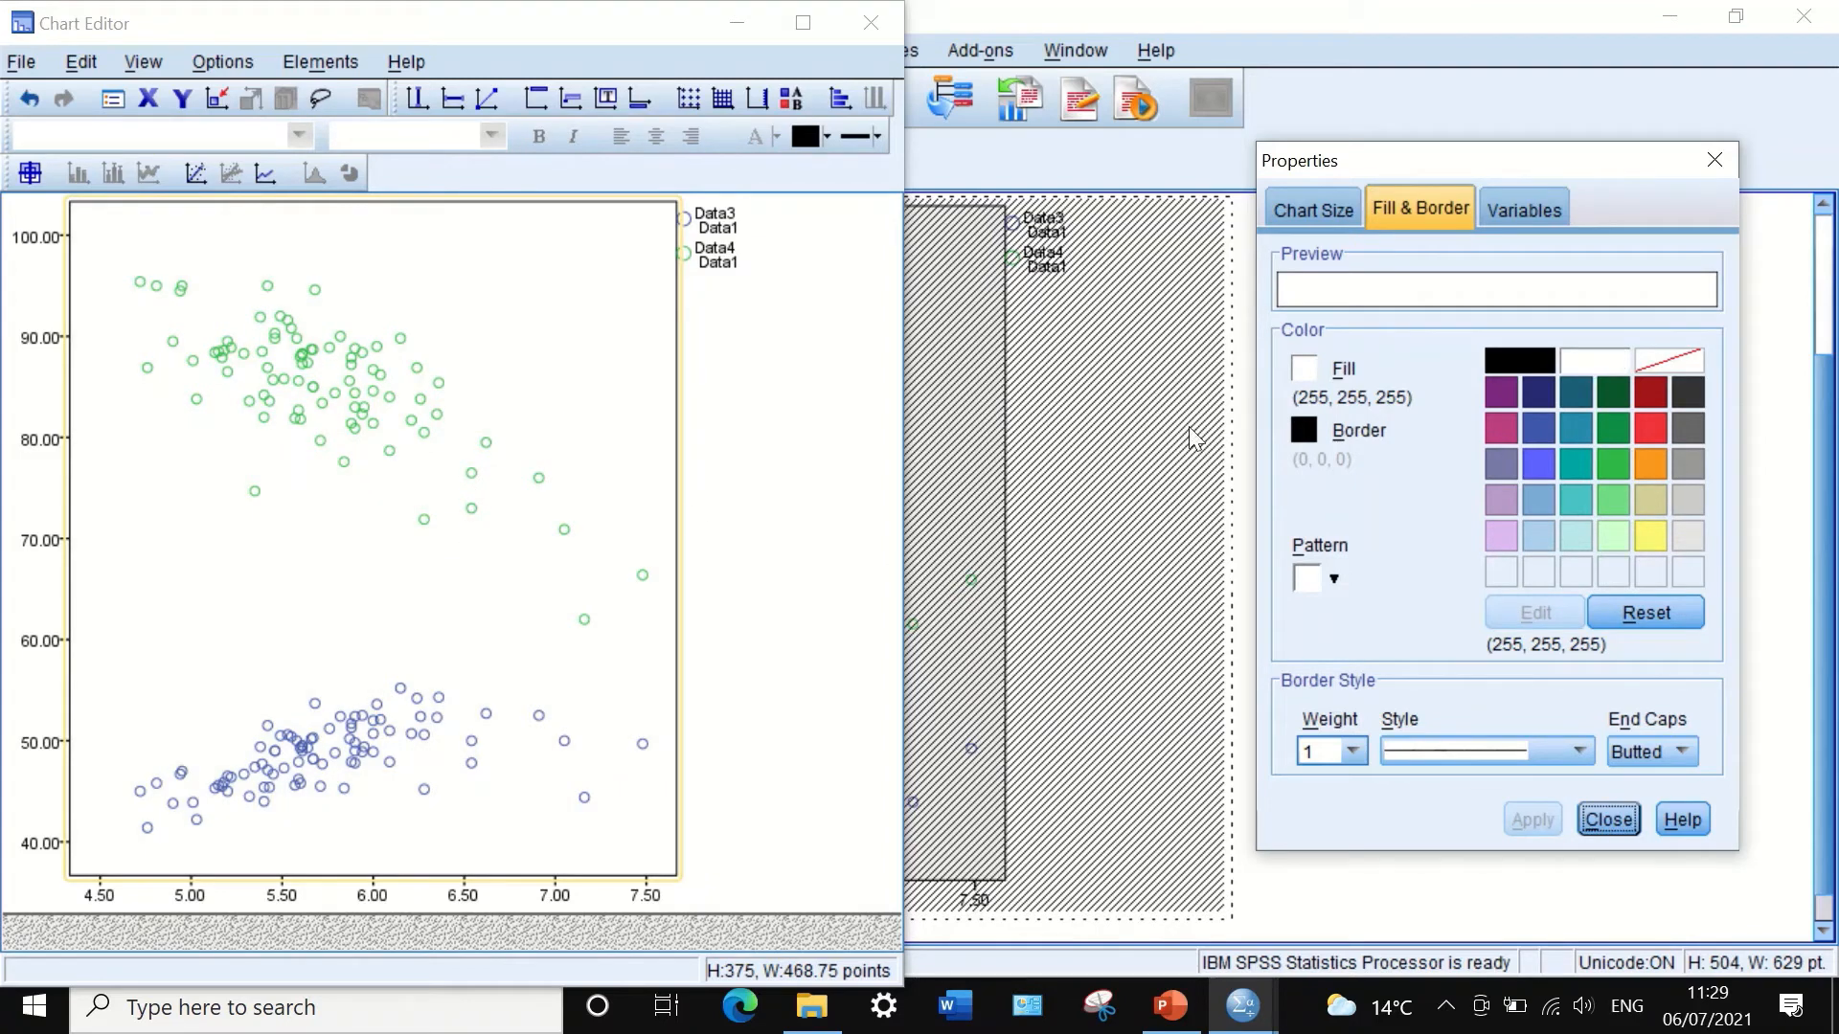
left_click(1312, 206)
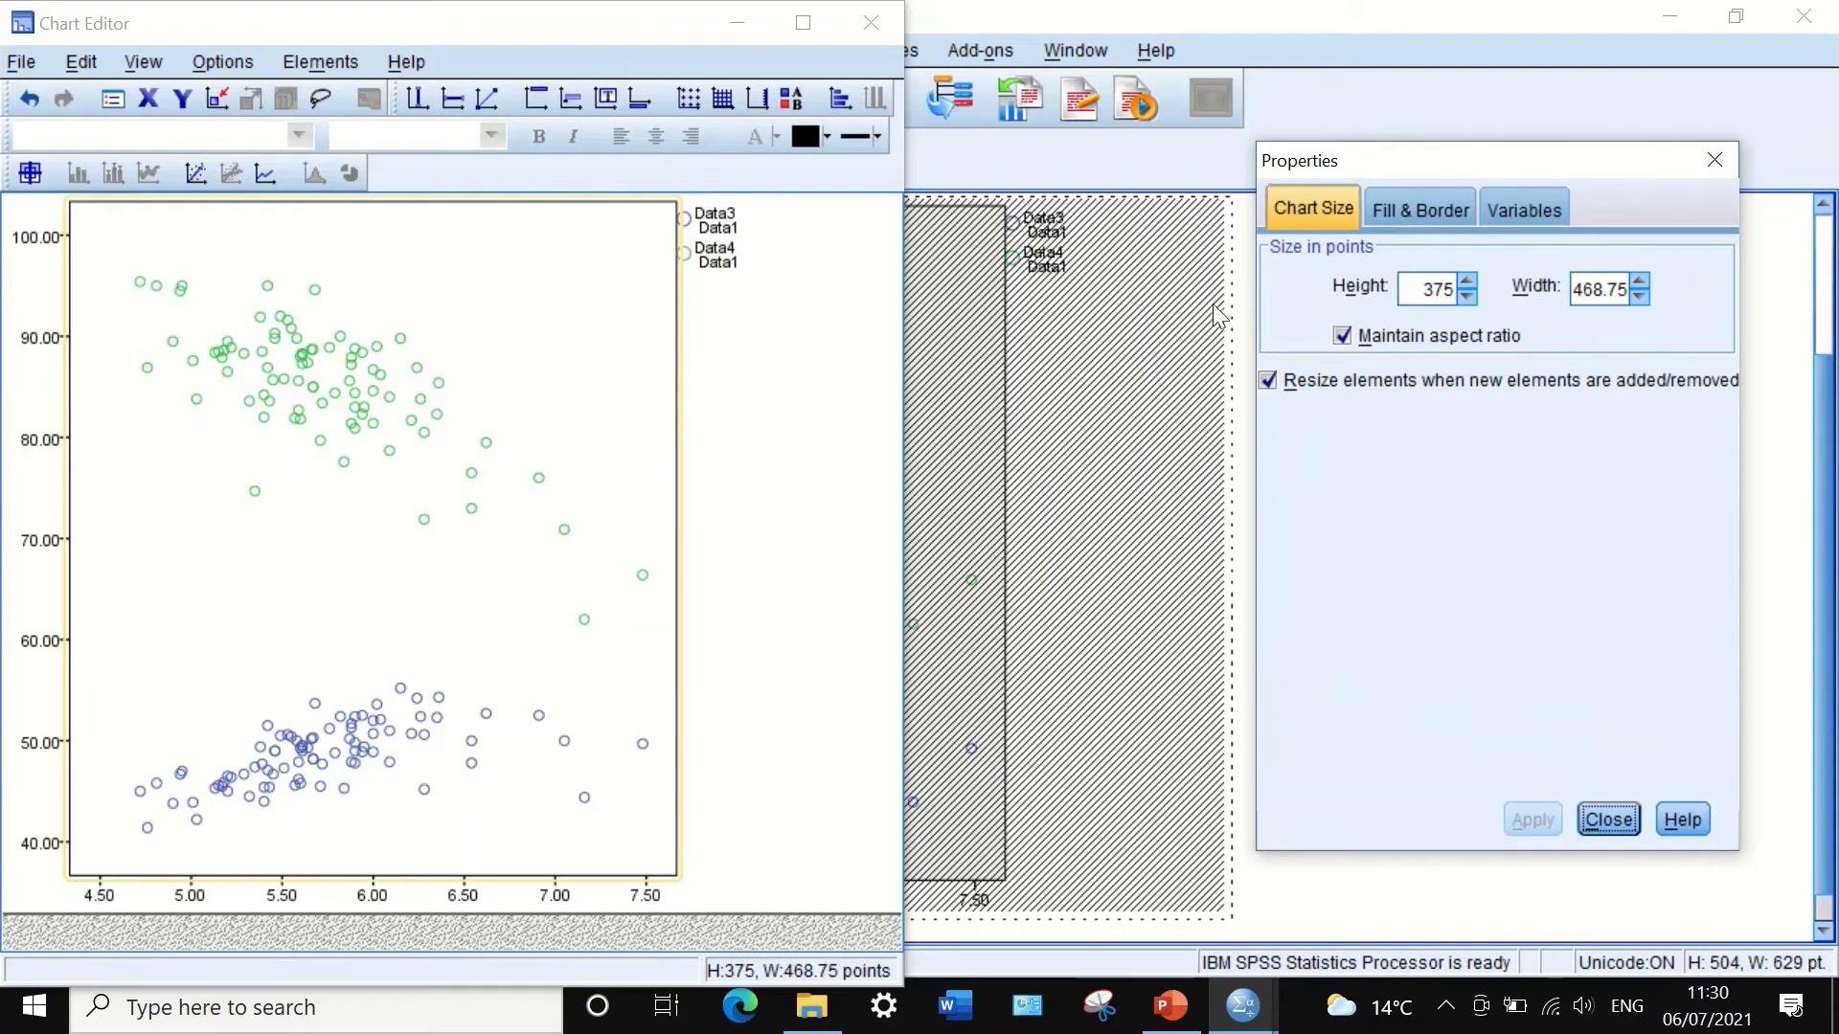
left_click(1607, 820)
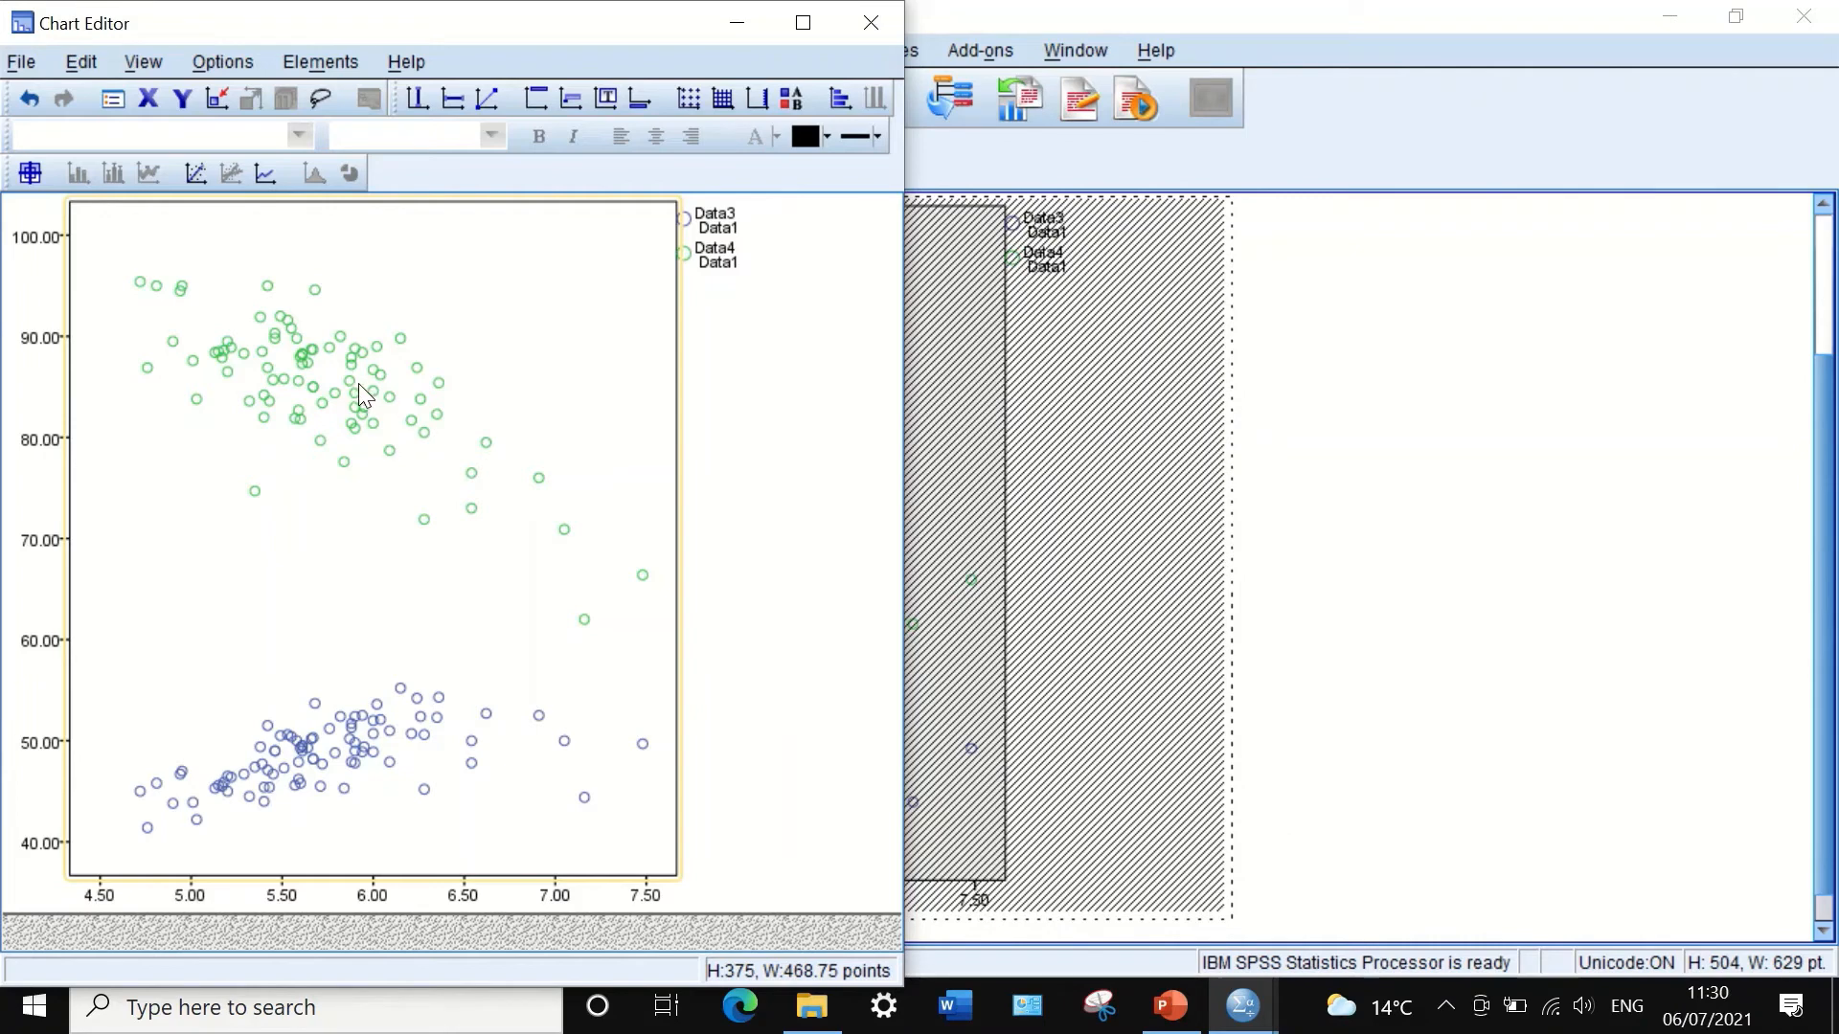
Step: Add linear fit lines at total to the overlay scatterplot and set their line weight to 1.5
left_click(323, 55)
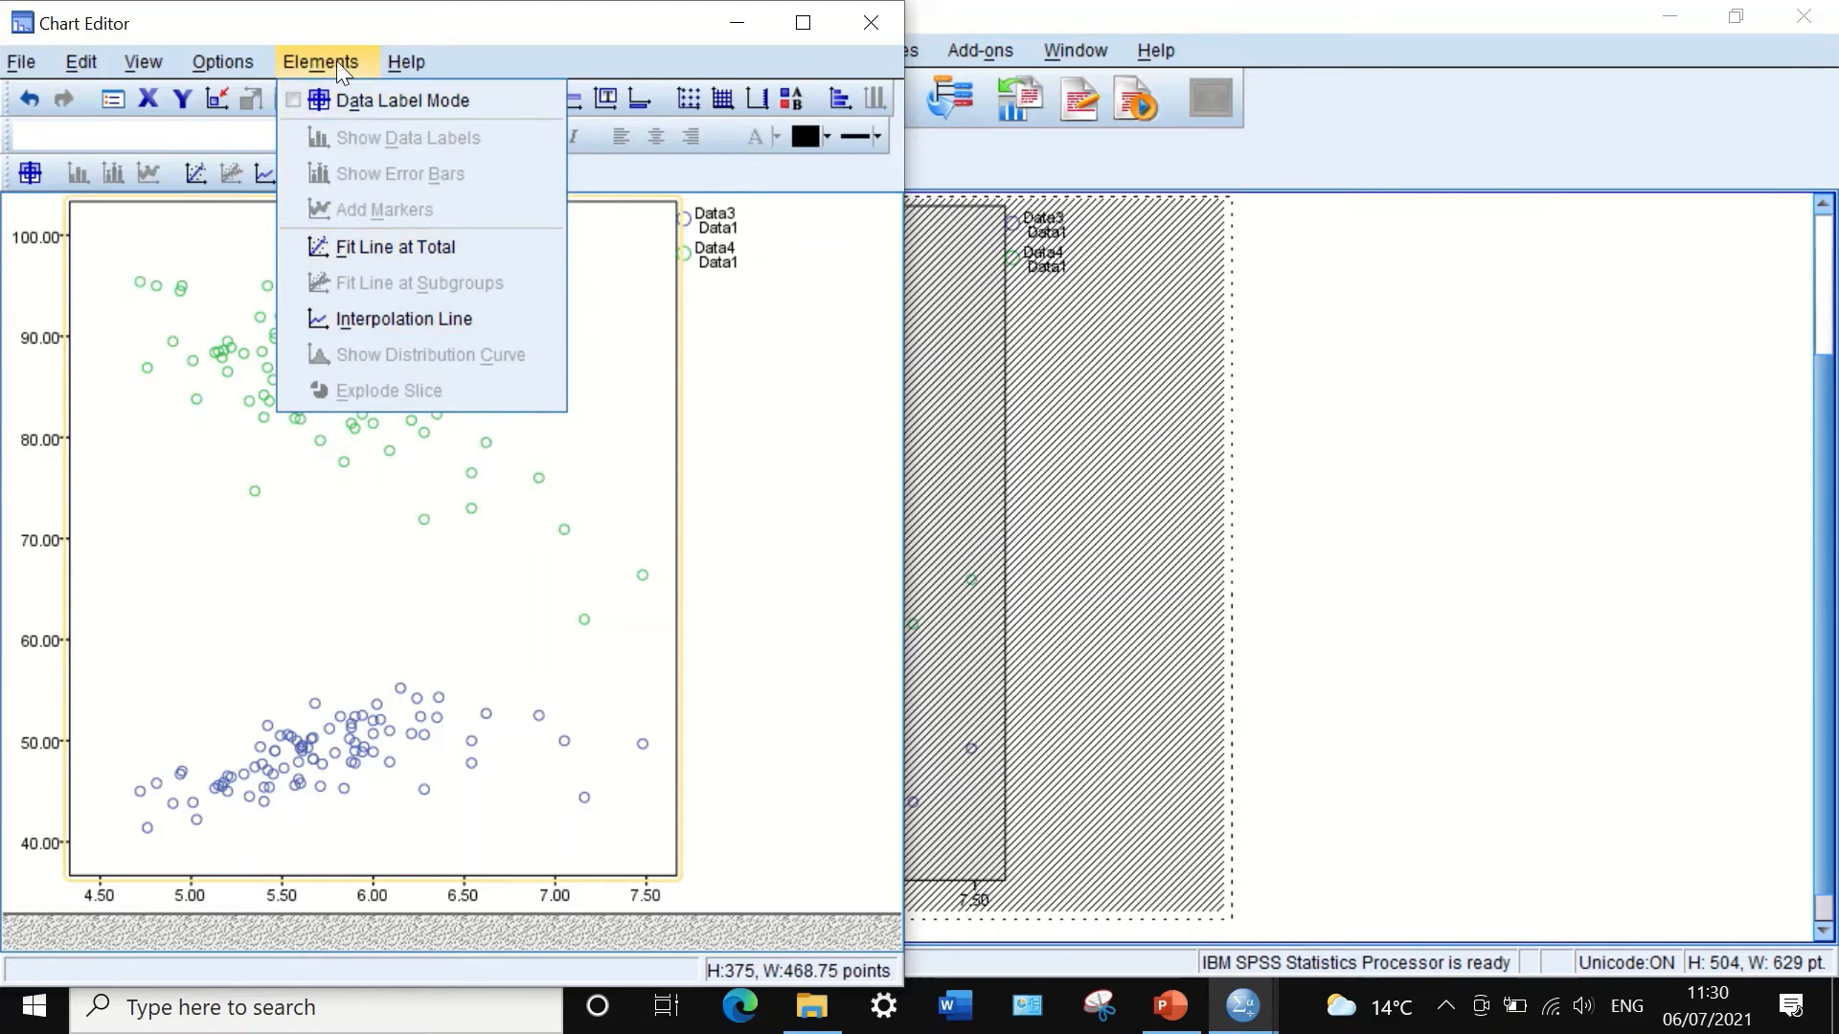
left_click(383, 251)
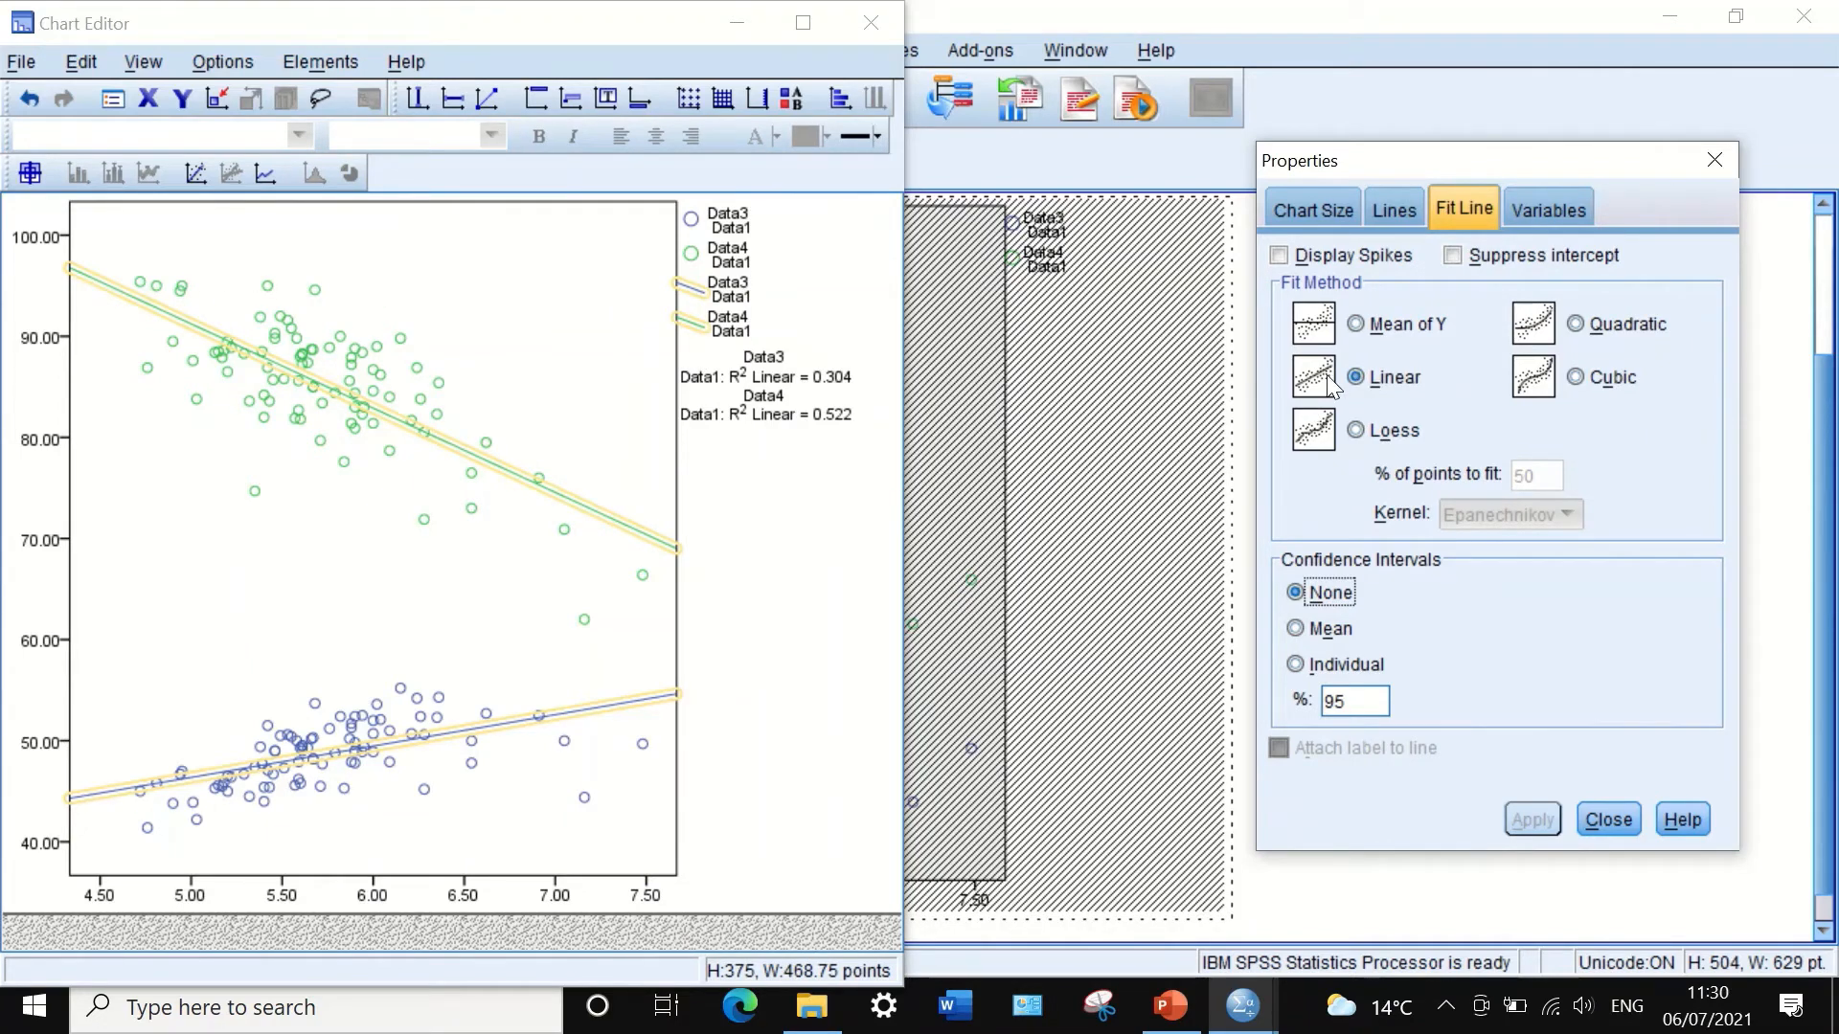
left_click(1392, 211)
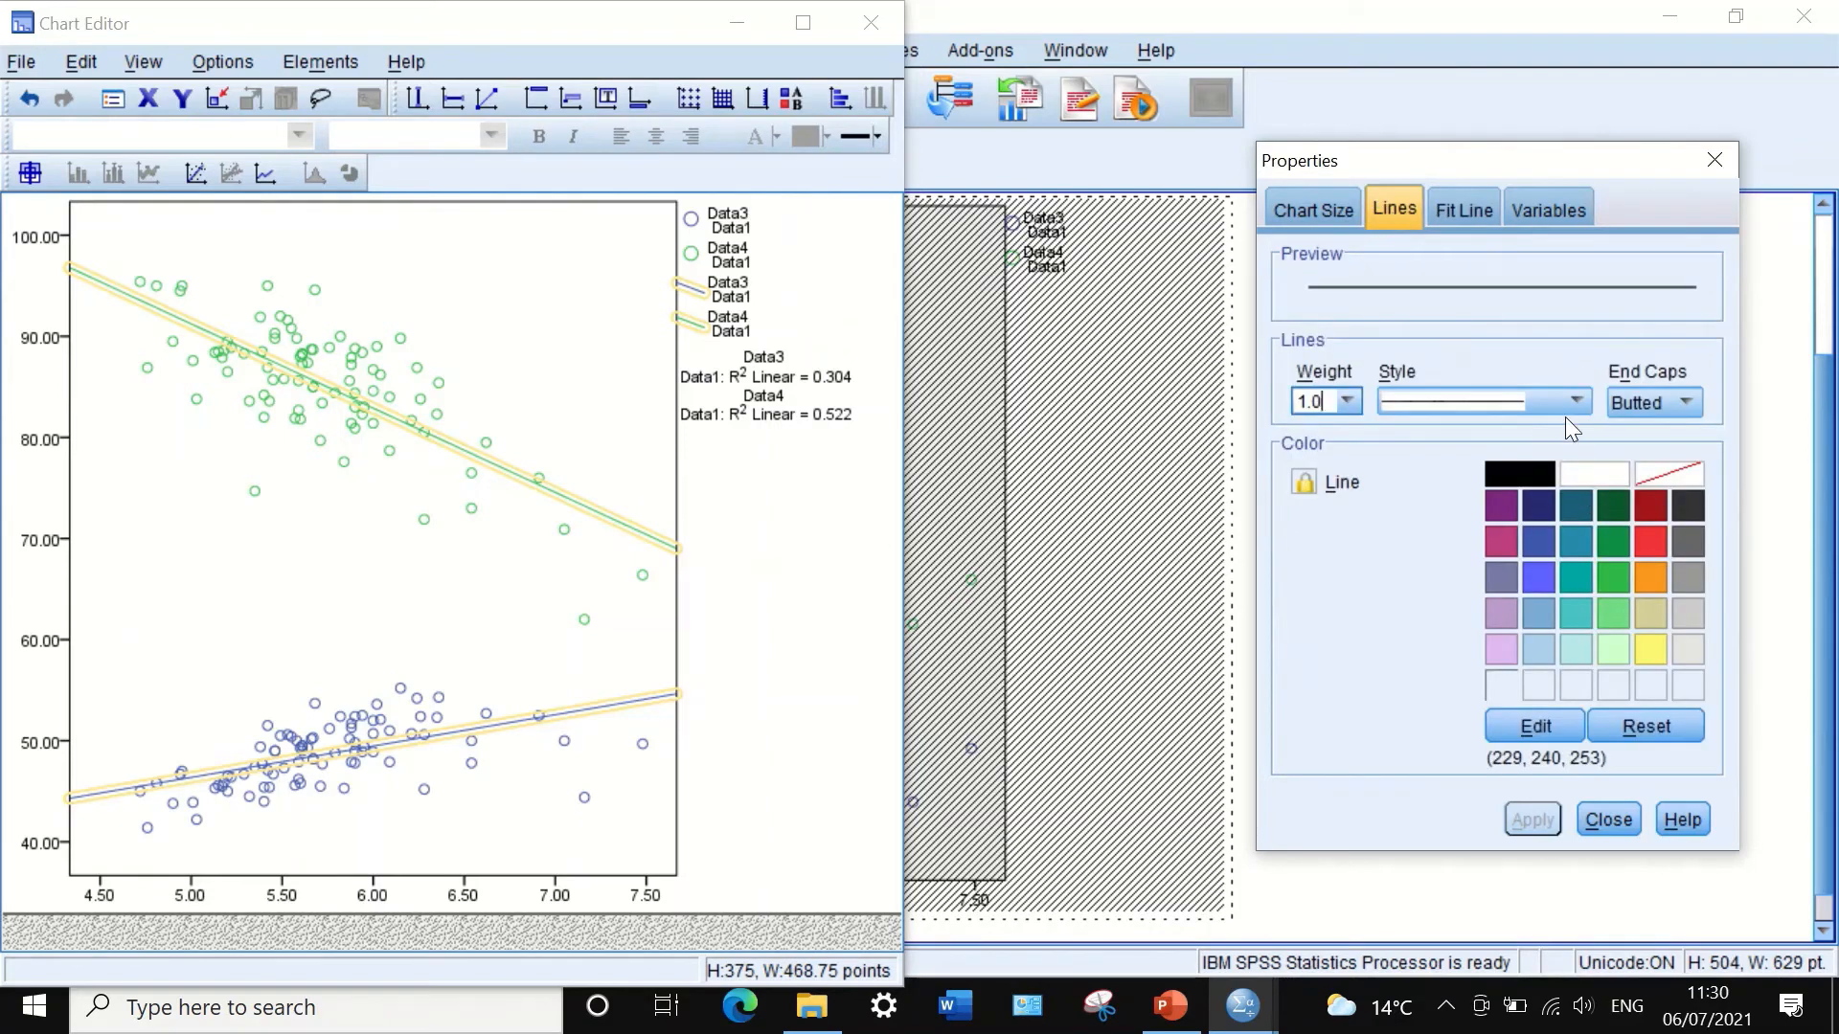
left_click(1347, 403)
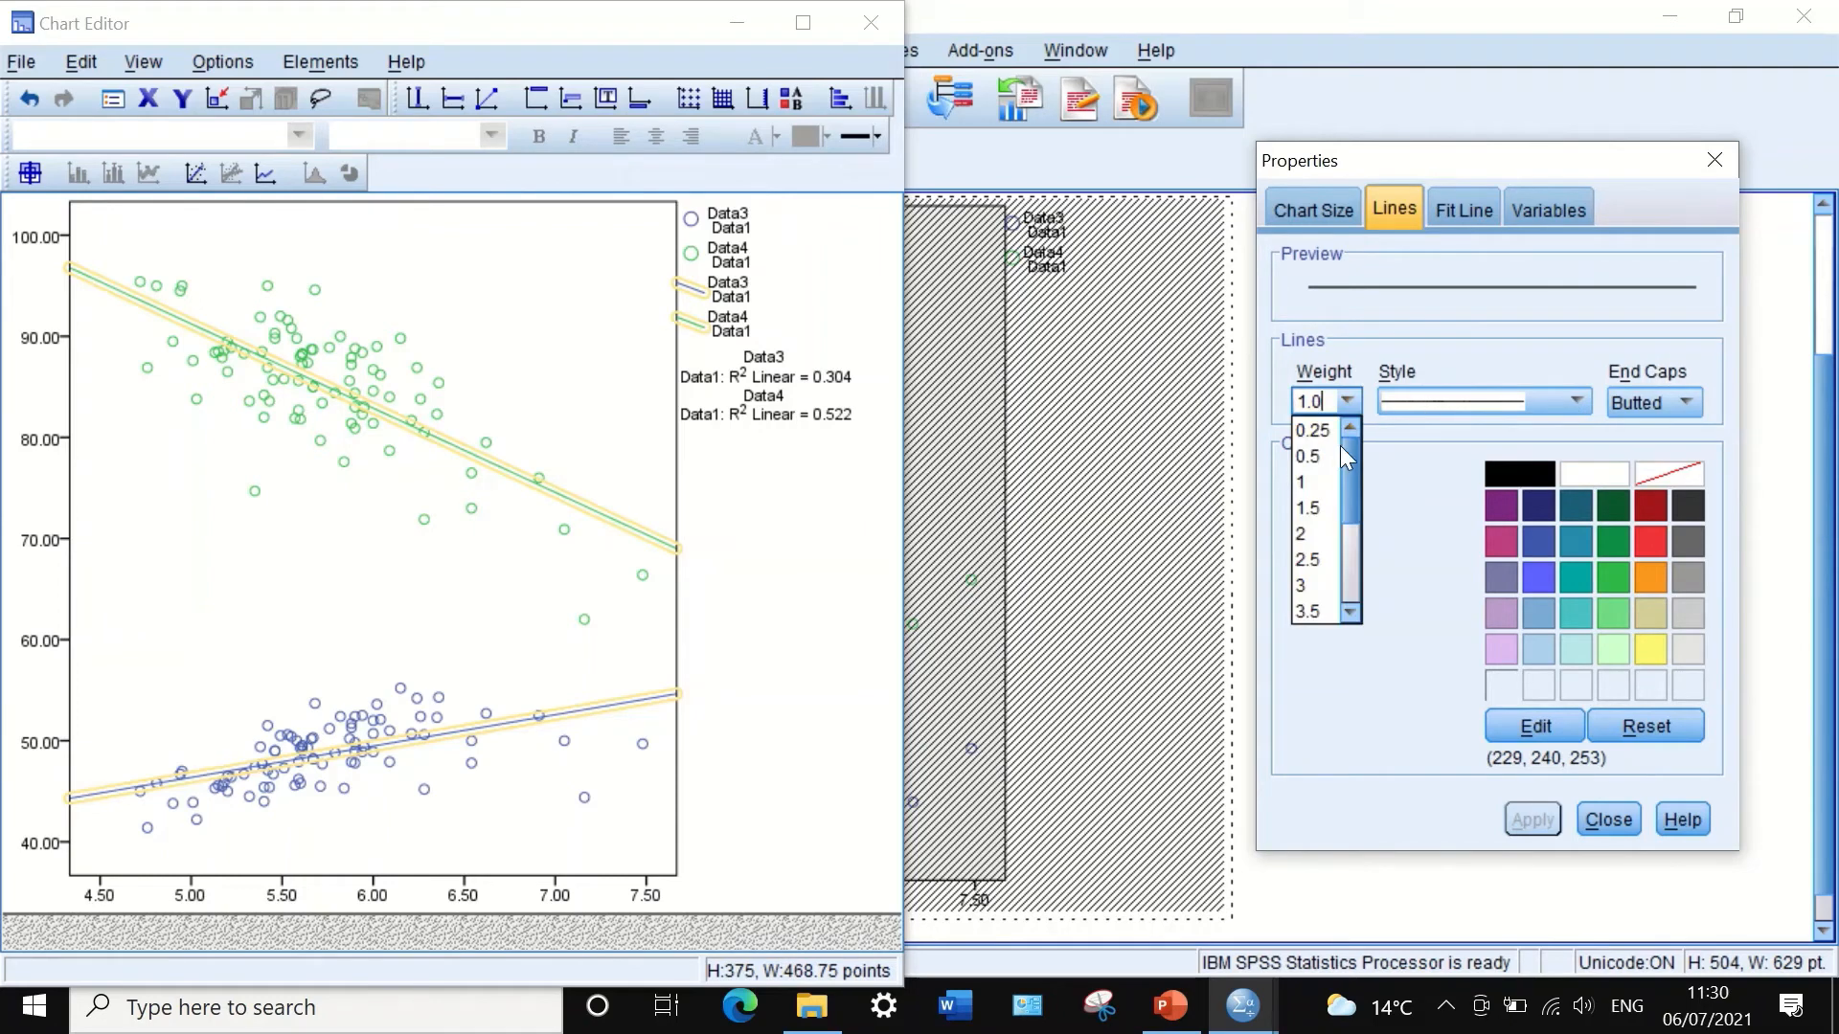
left_click(1311, 506)
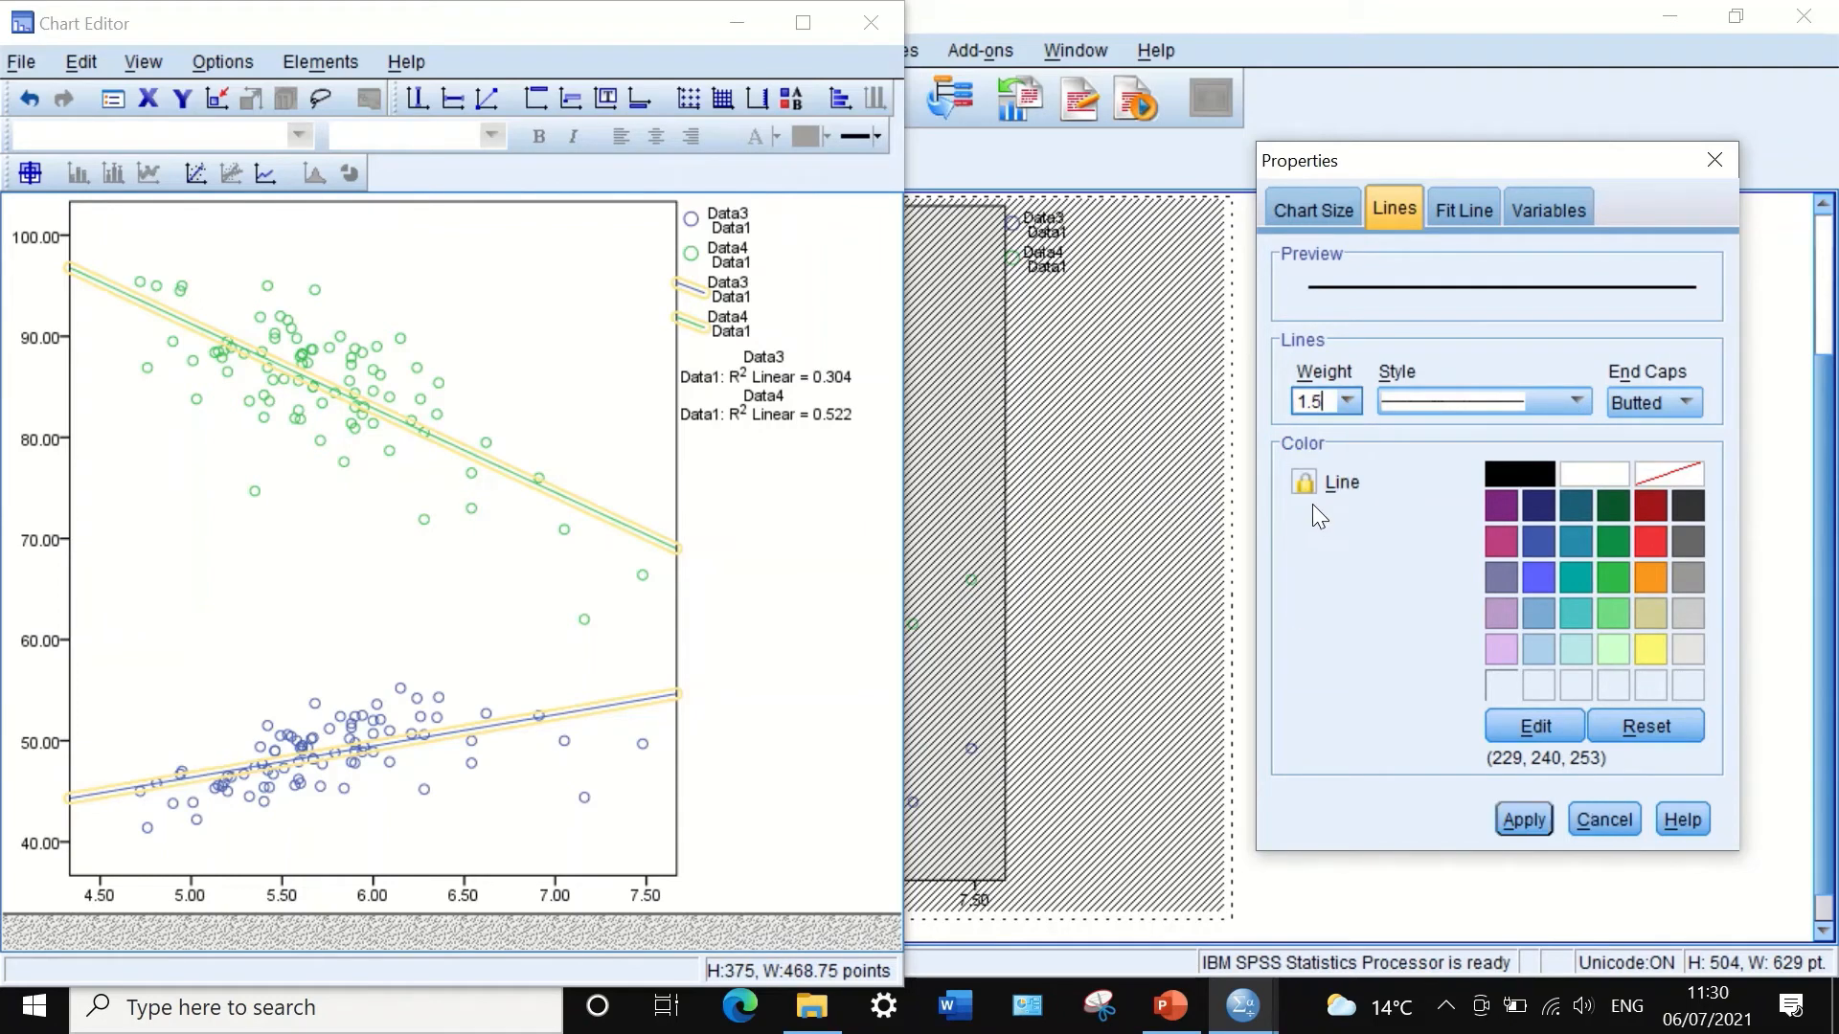
left_click(1524, 821)
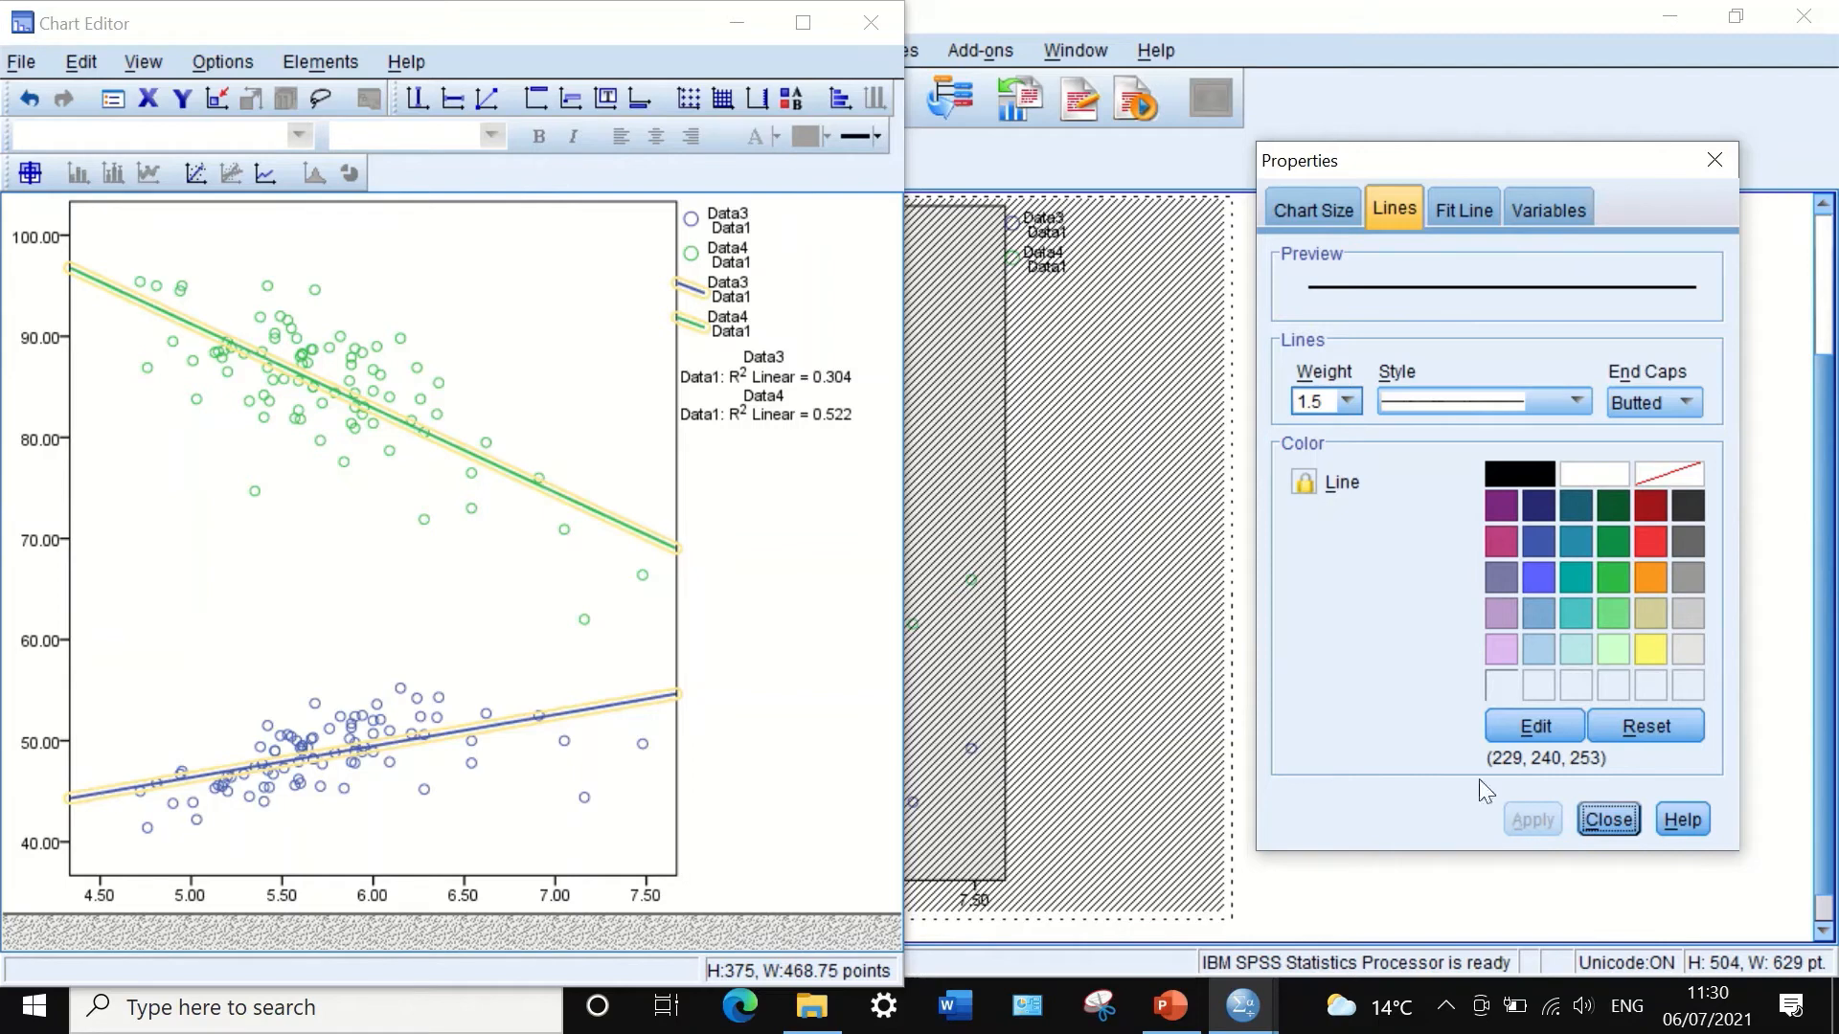
left_click(1473, 210)
left_click(1532, 201)
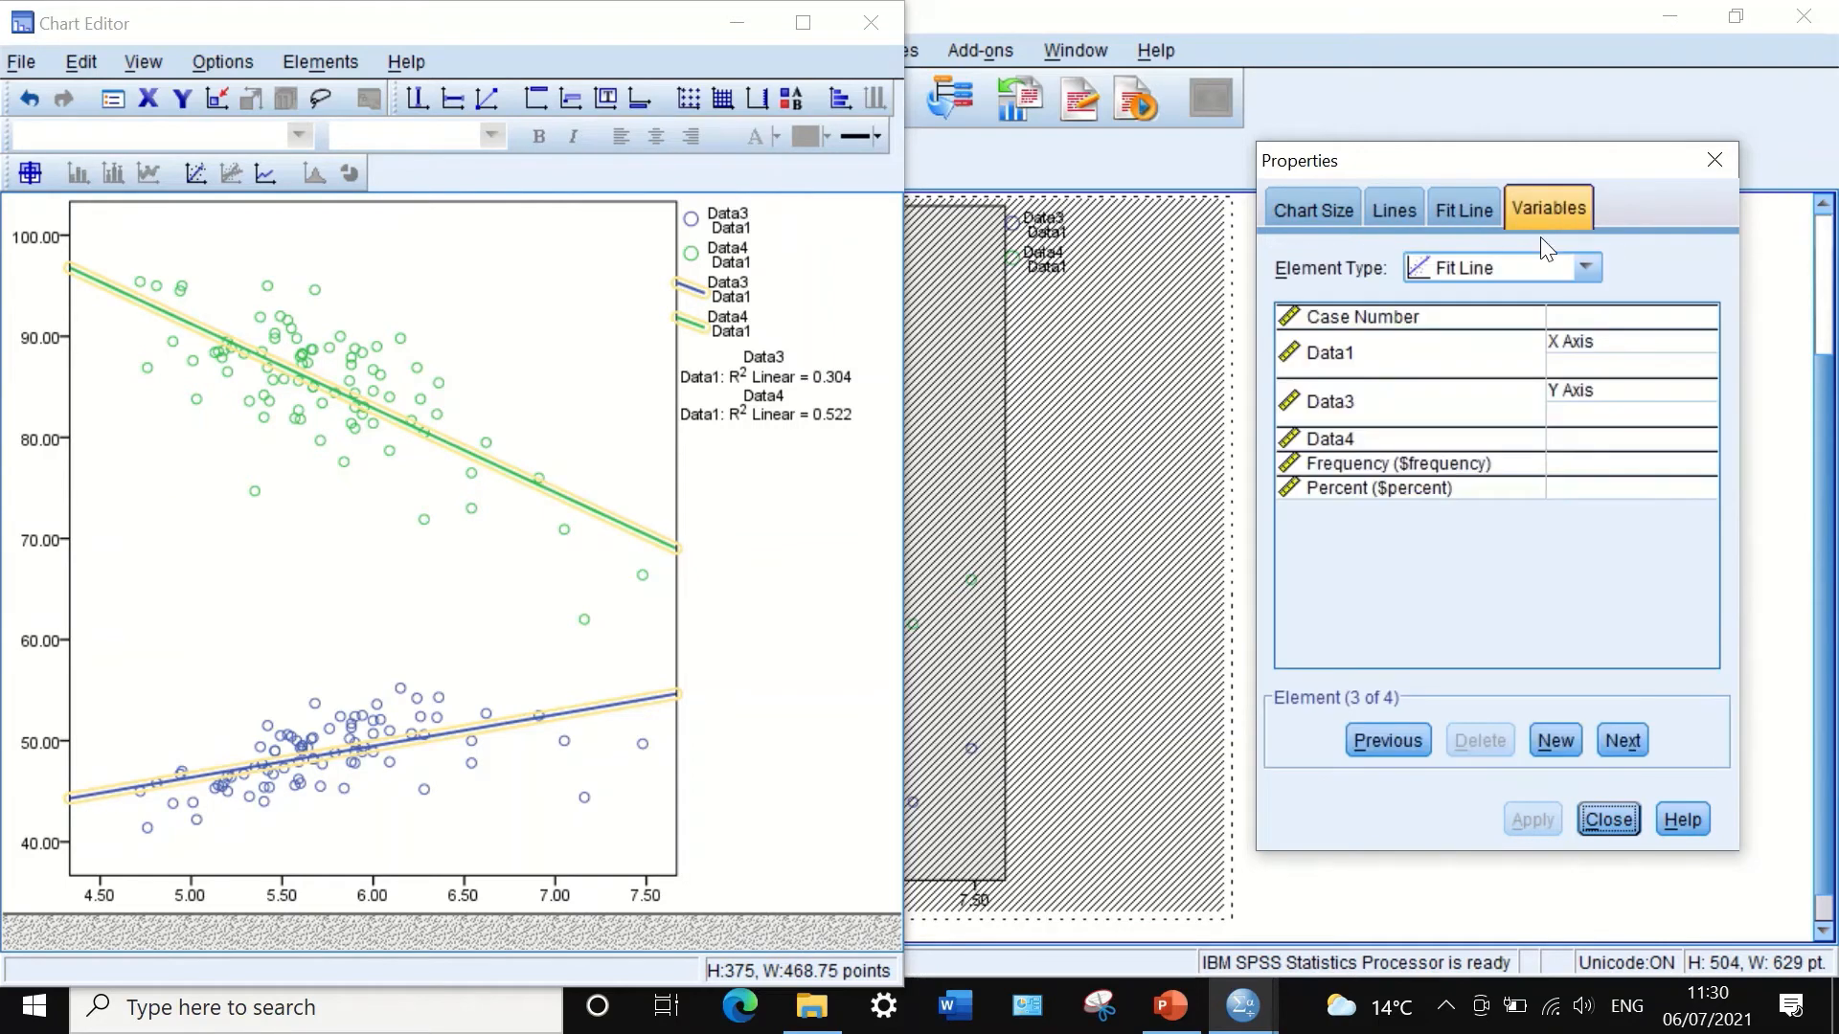
left_click(1288, 211)
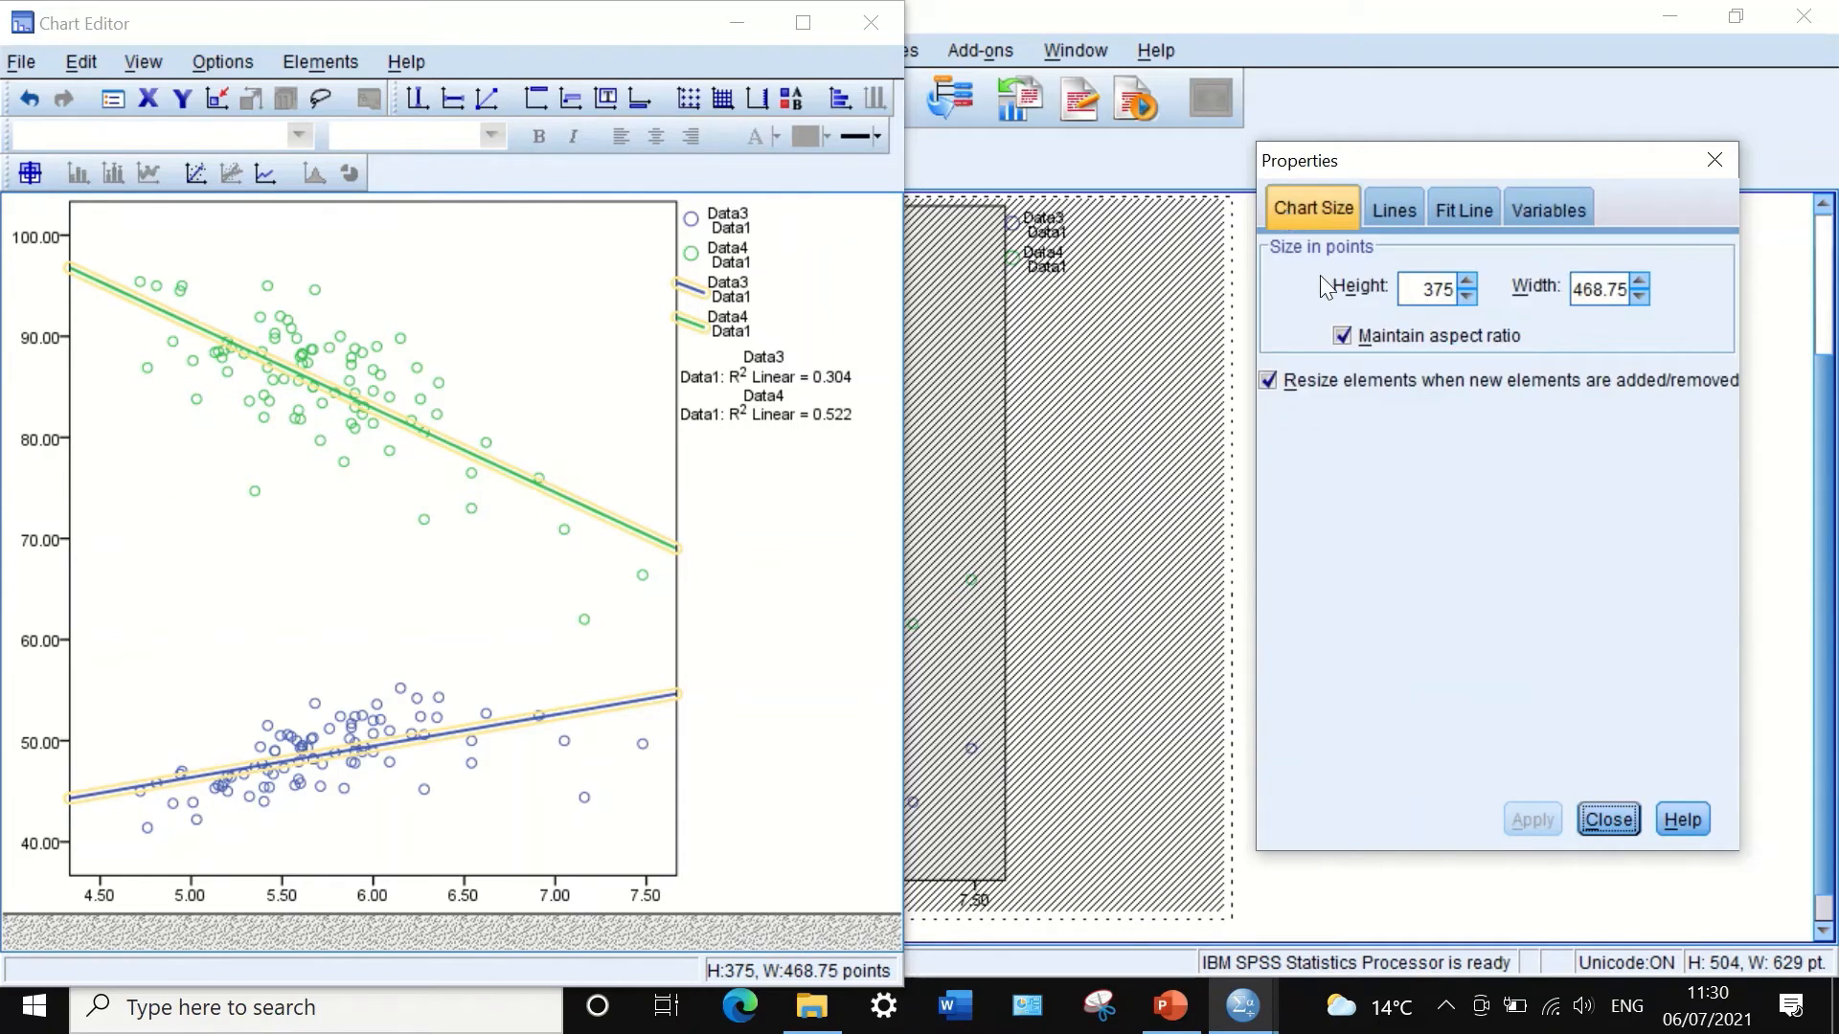
left_click(1609, 821)
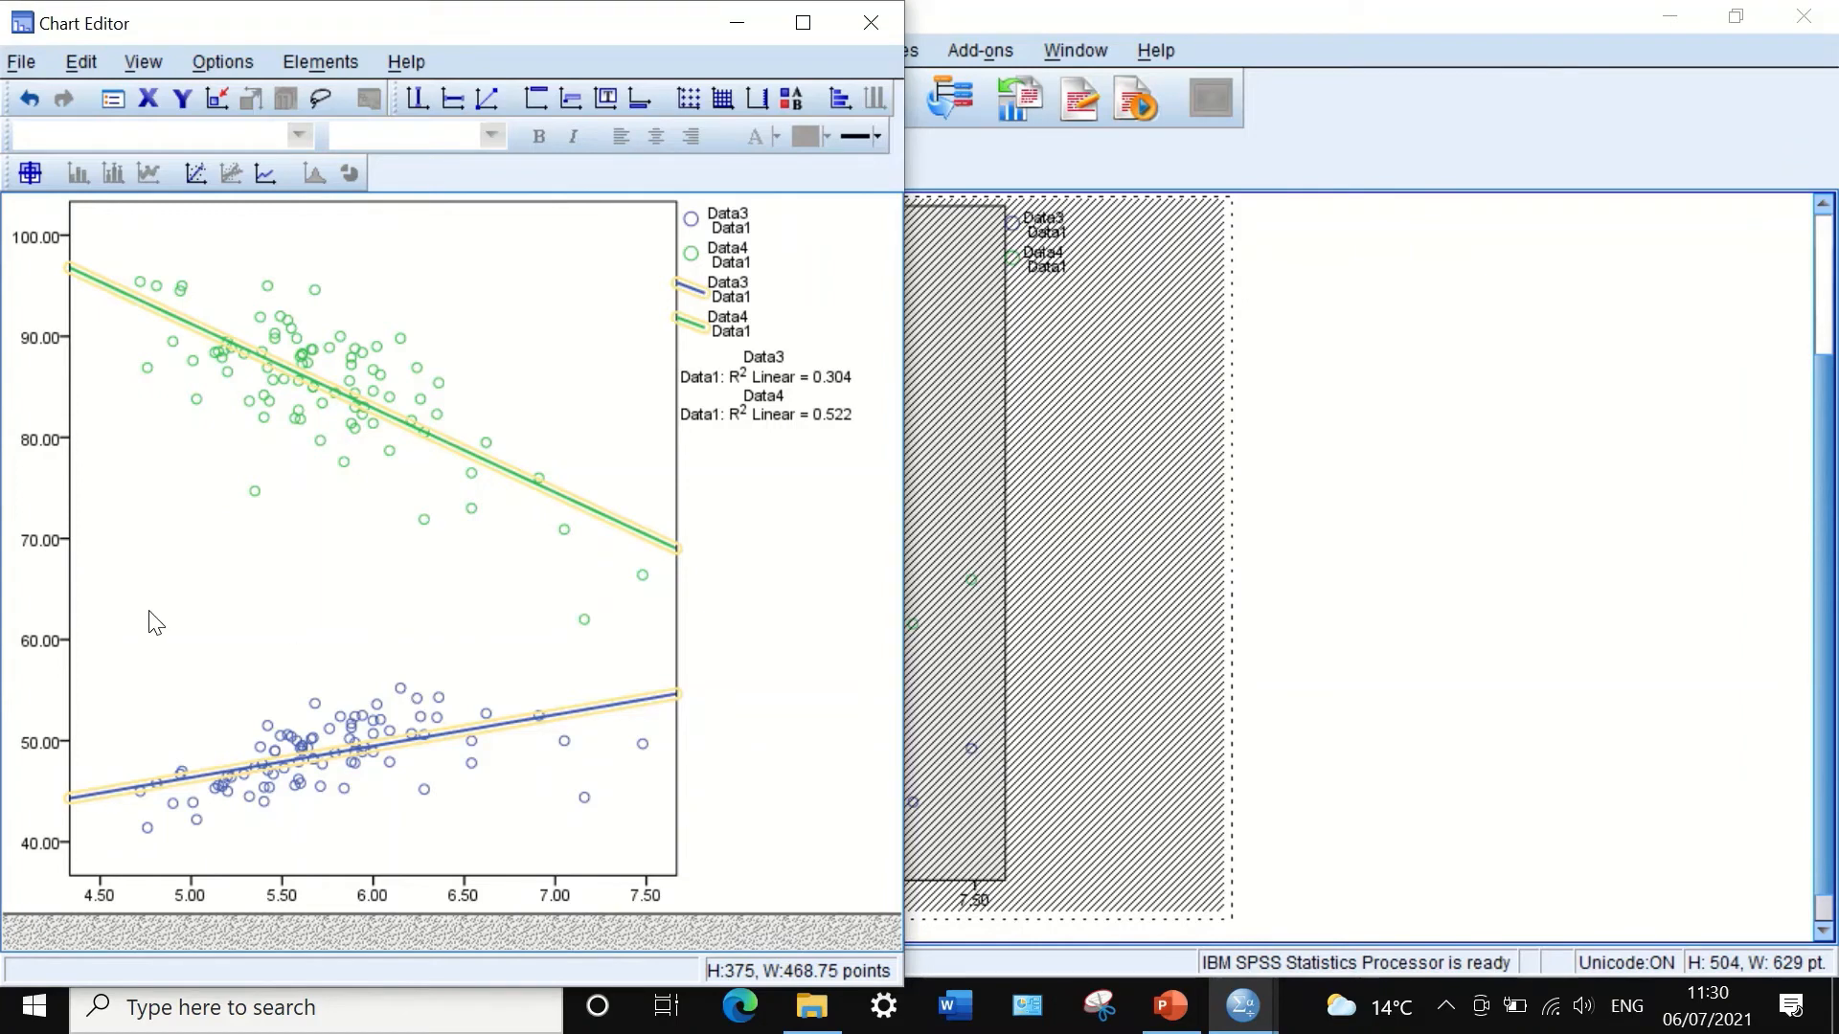
Step: Set the number format of the overlay scatterplot's Y-axis labels to 0 decimal places
double_click(32, 446)
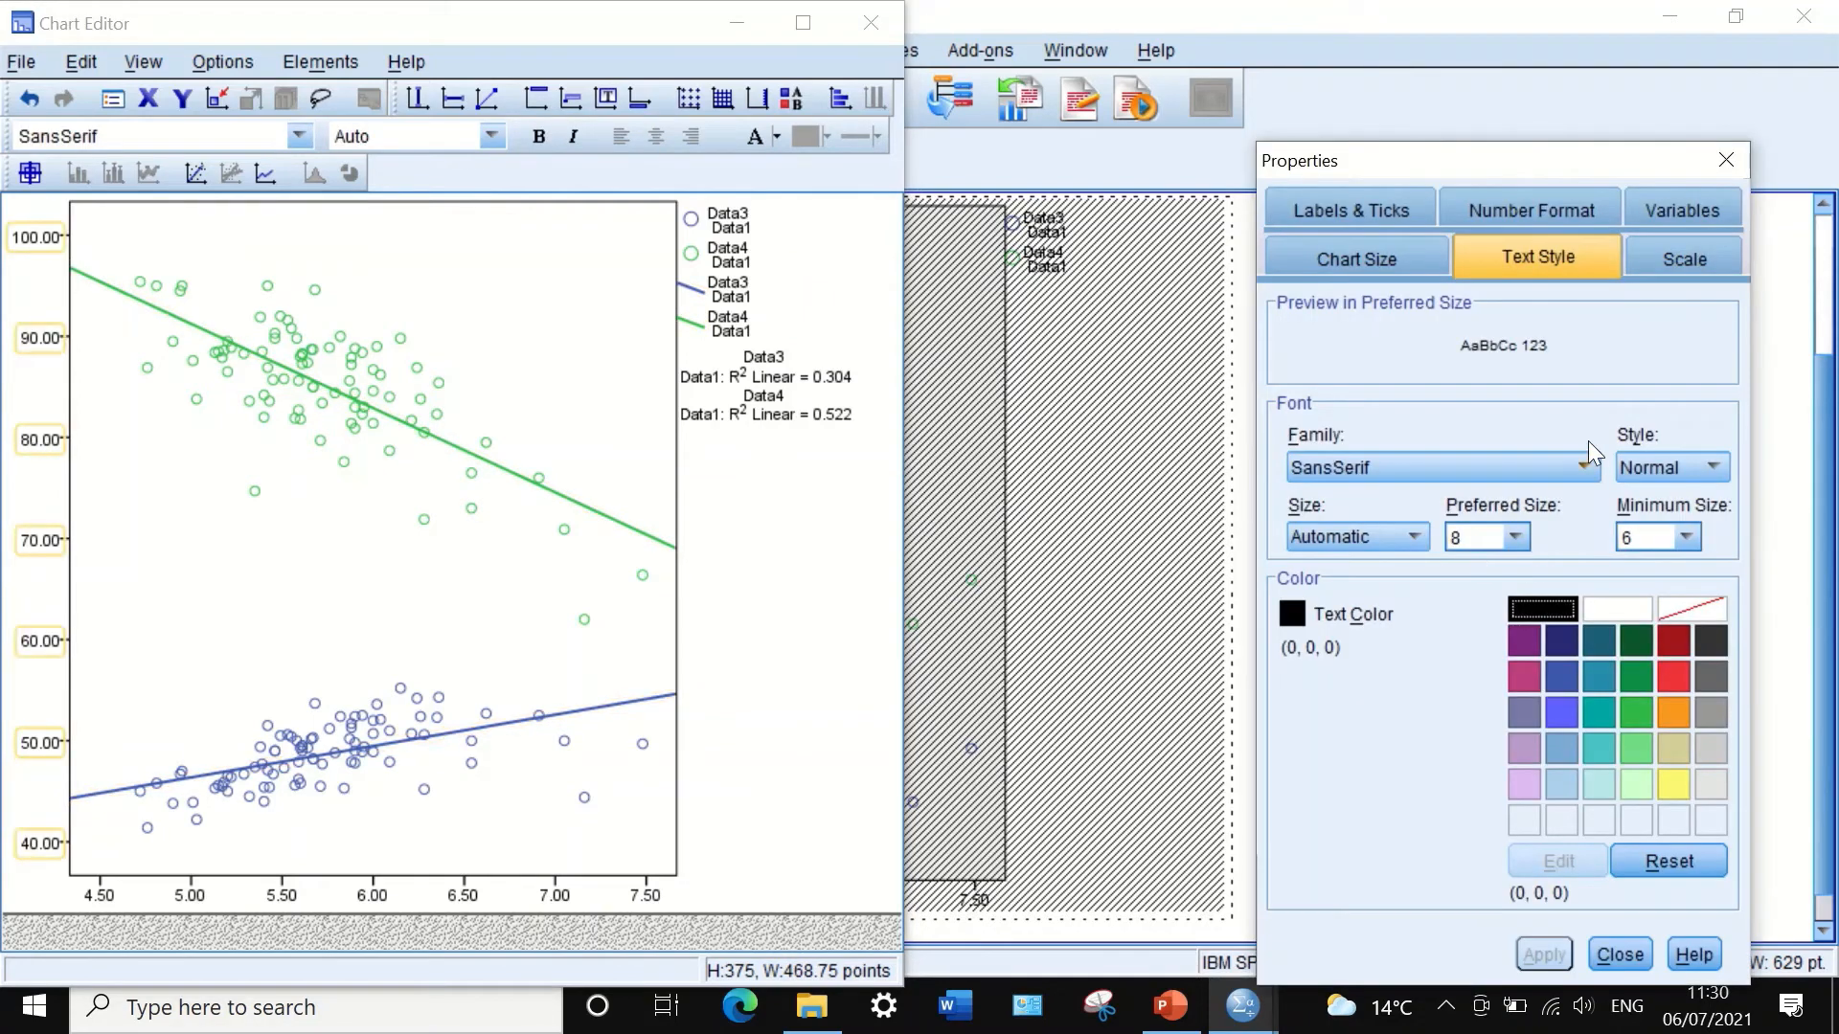
left_click(1495, 215)
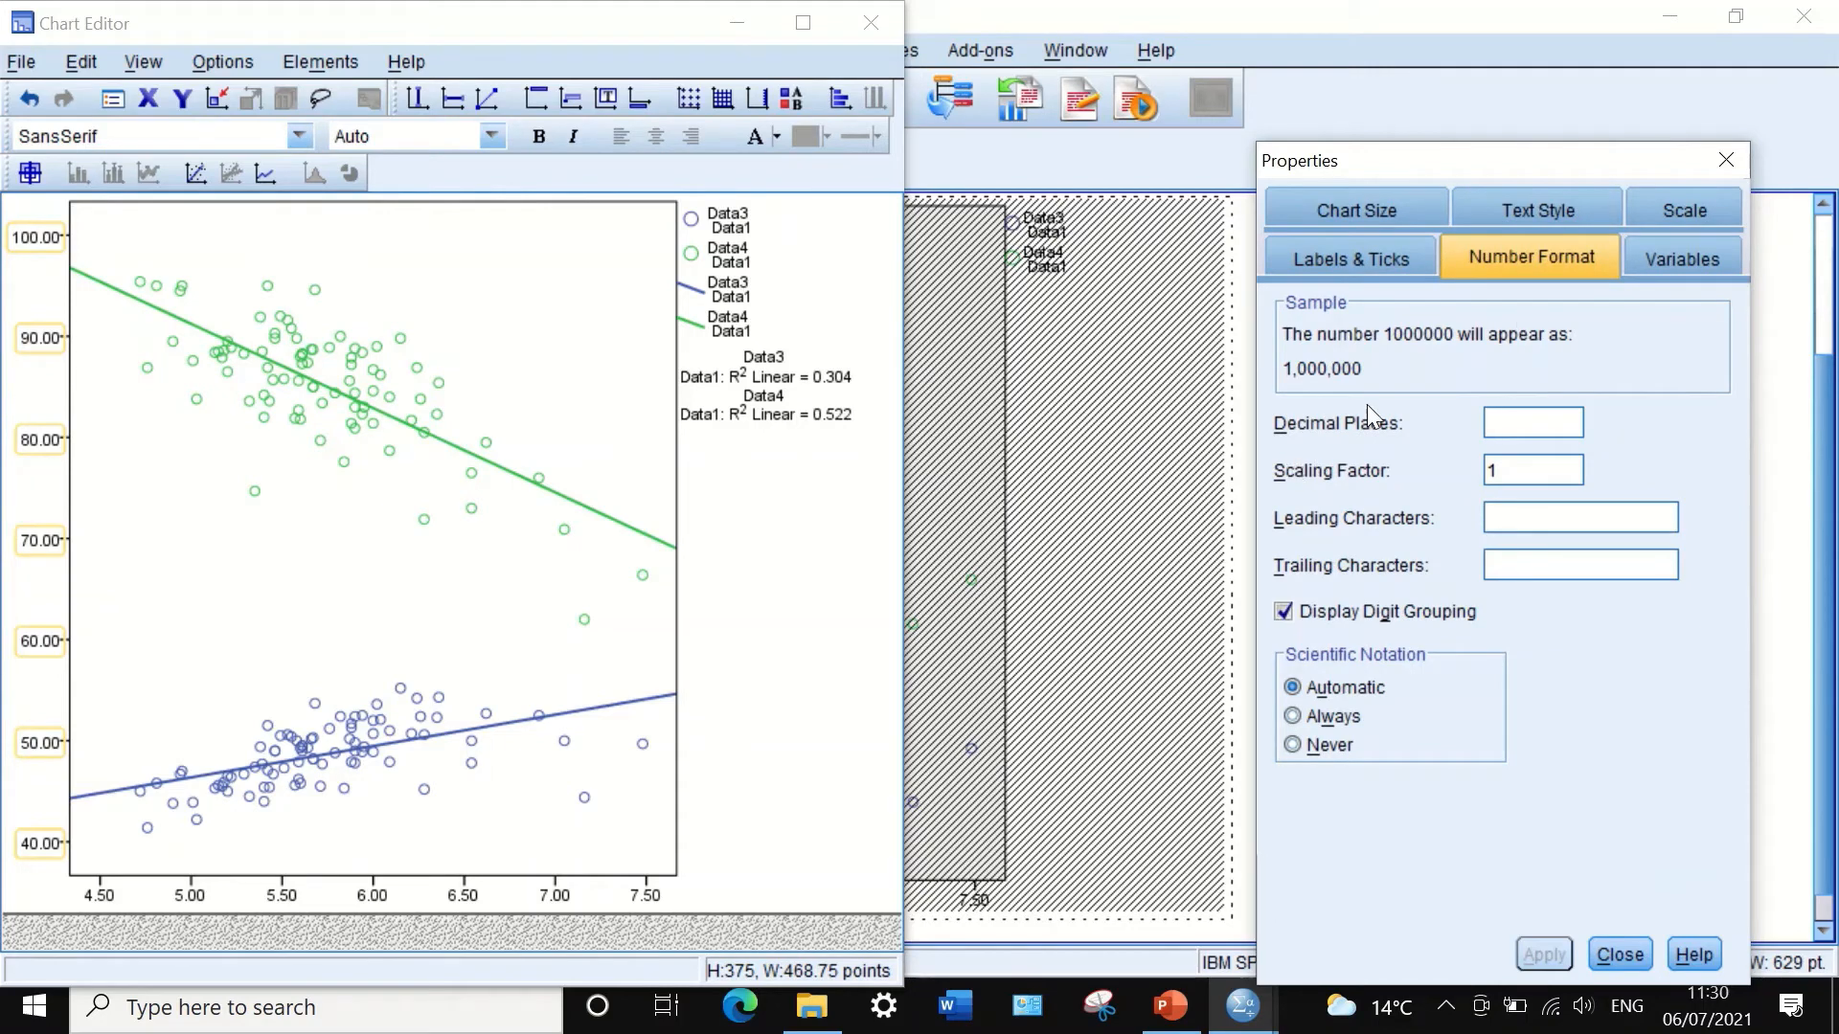
type("0")
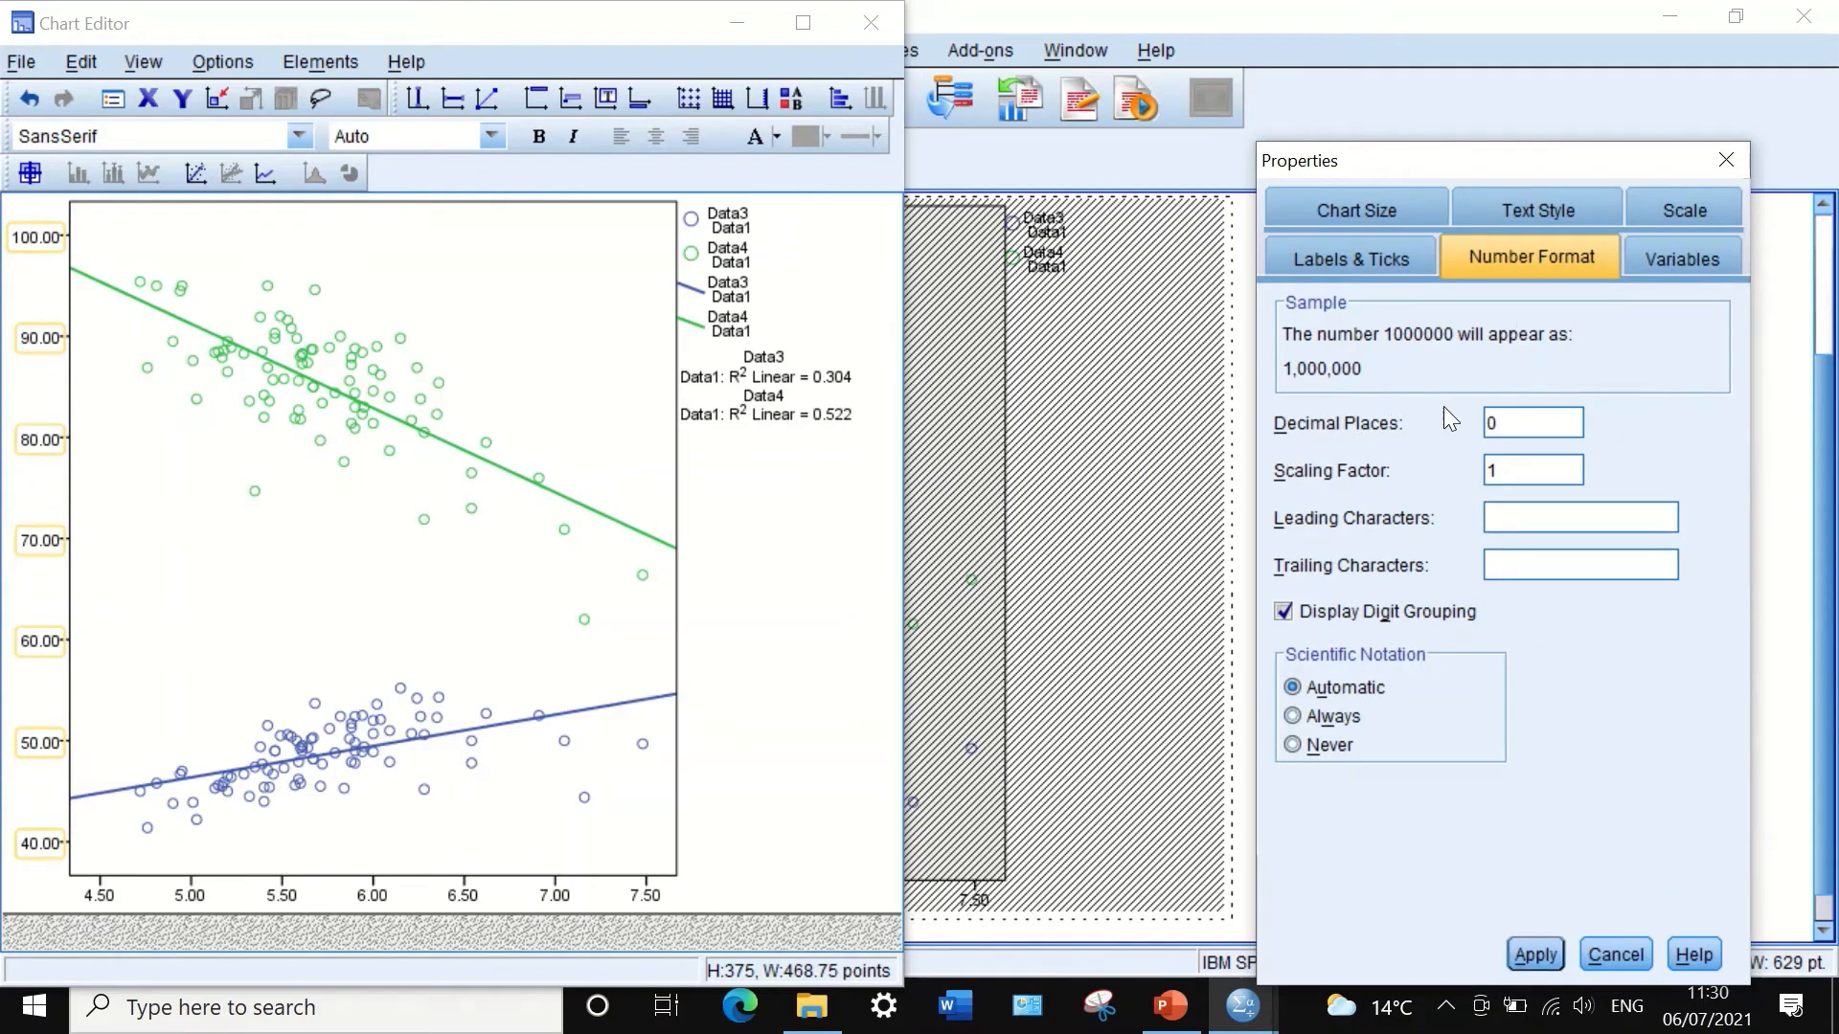
left_click(1538, 957)
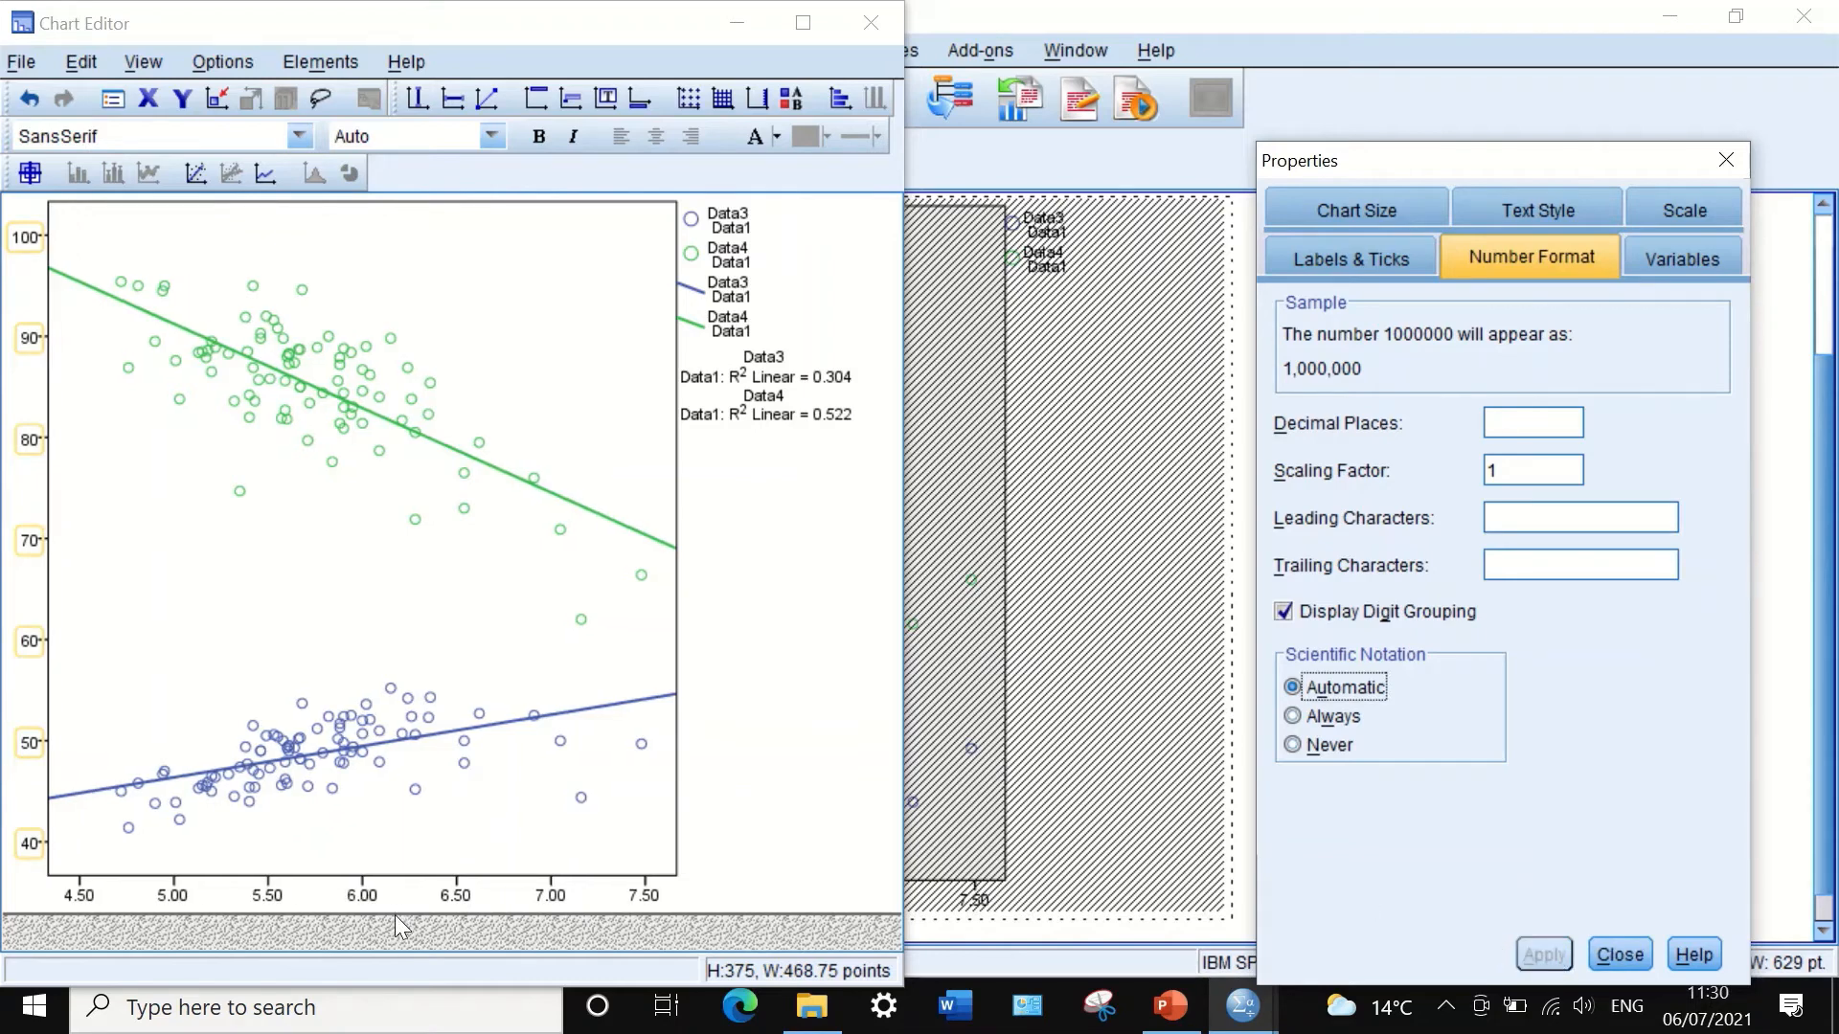
Step: Set the number format of the X-axis labels to 0 decimal places and close the properties
left_click(364, 895)
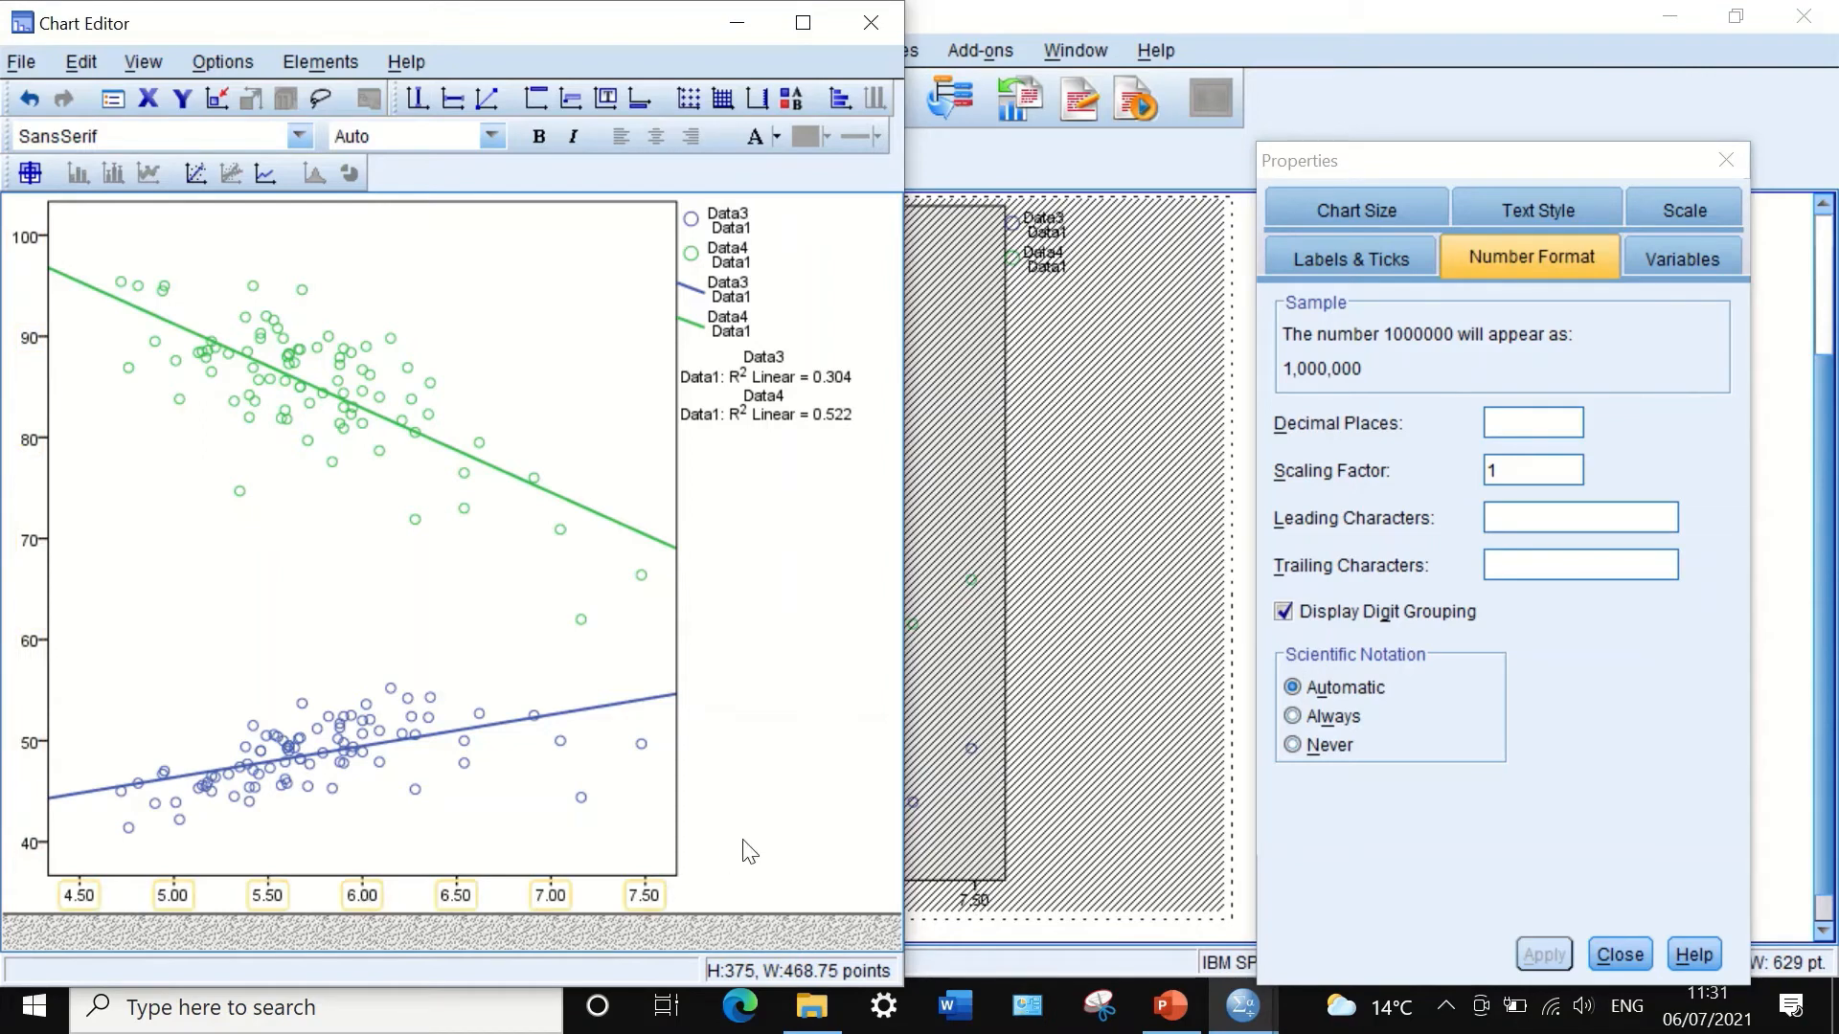
left_click(1490, 421)
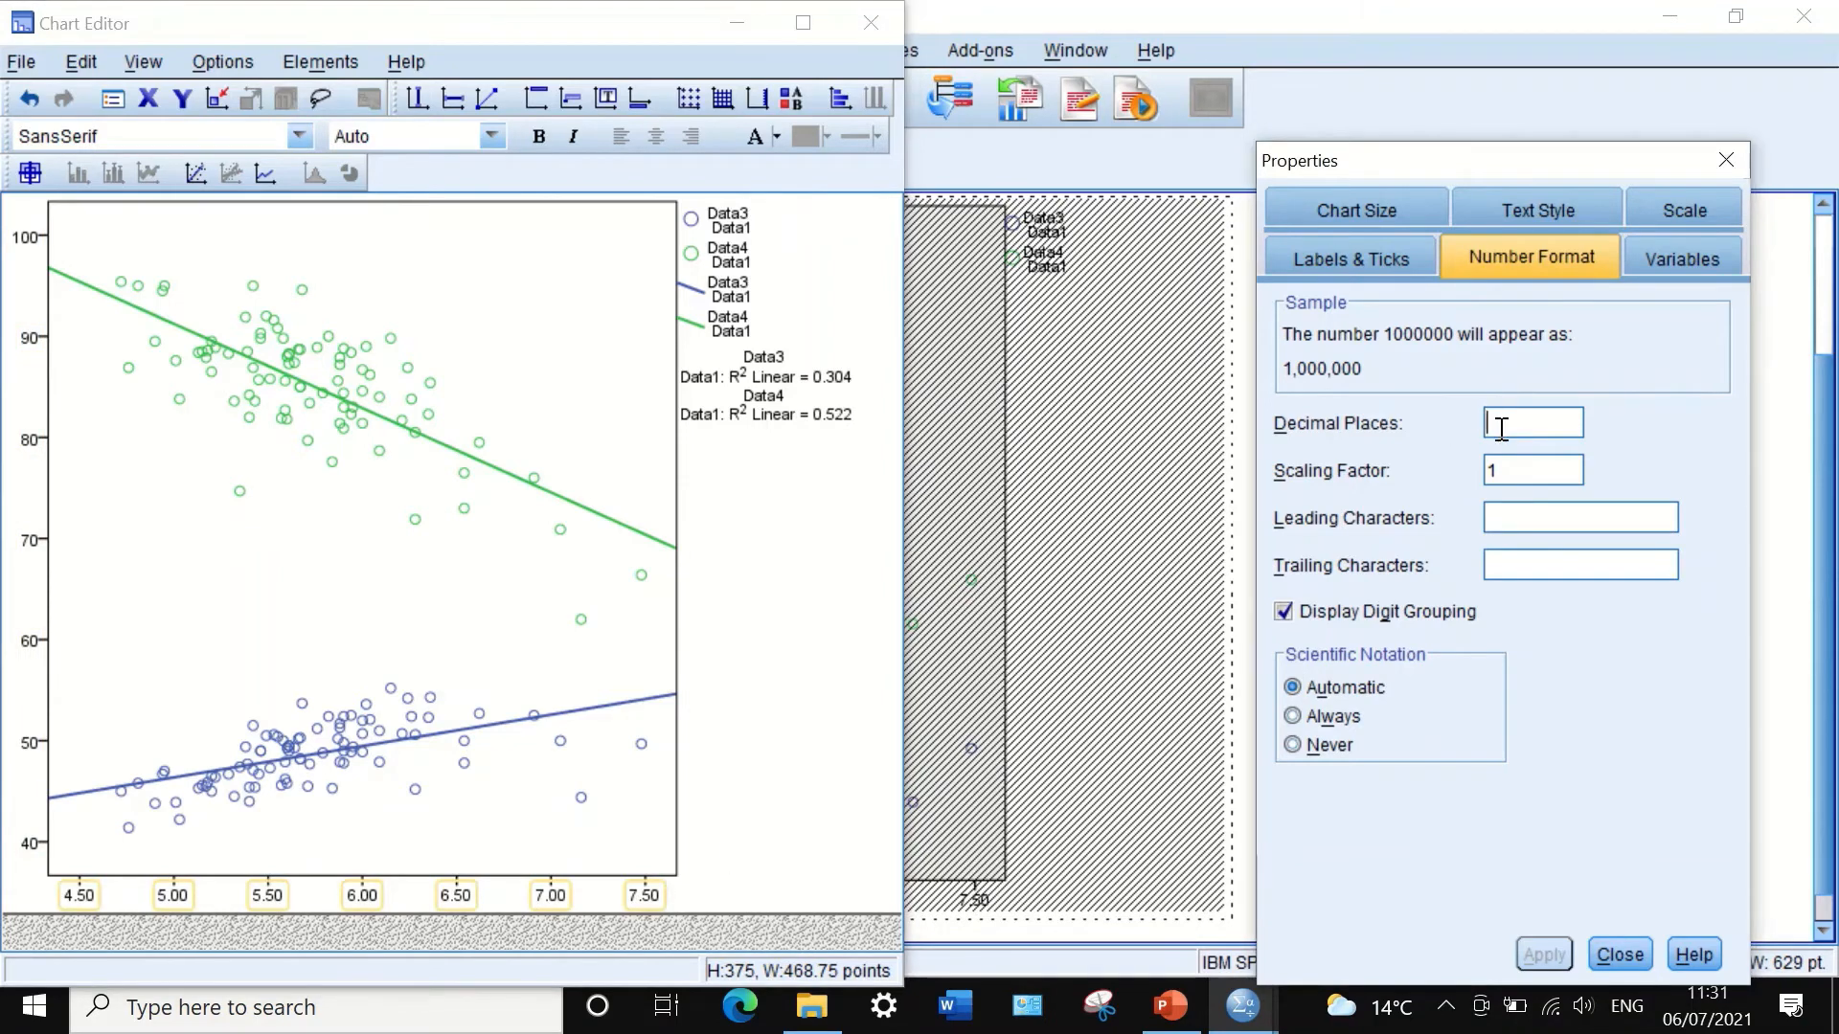
type("0")
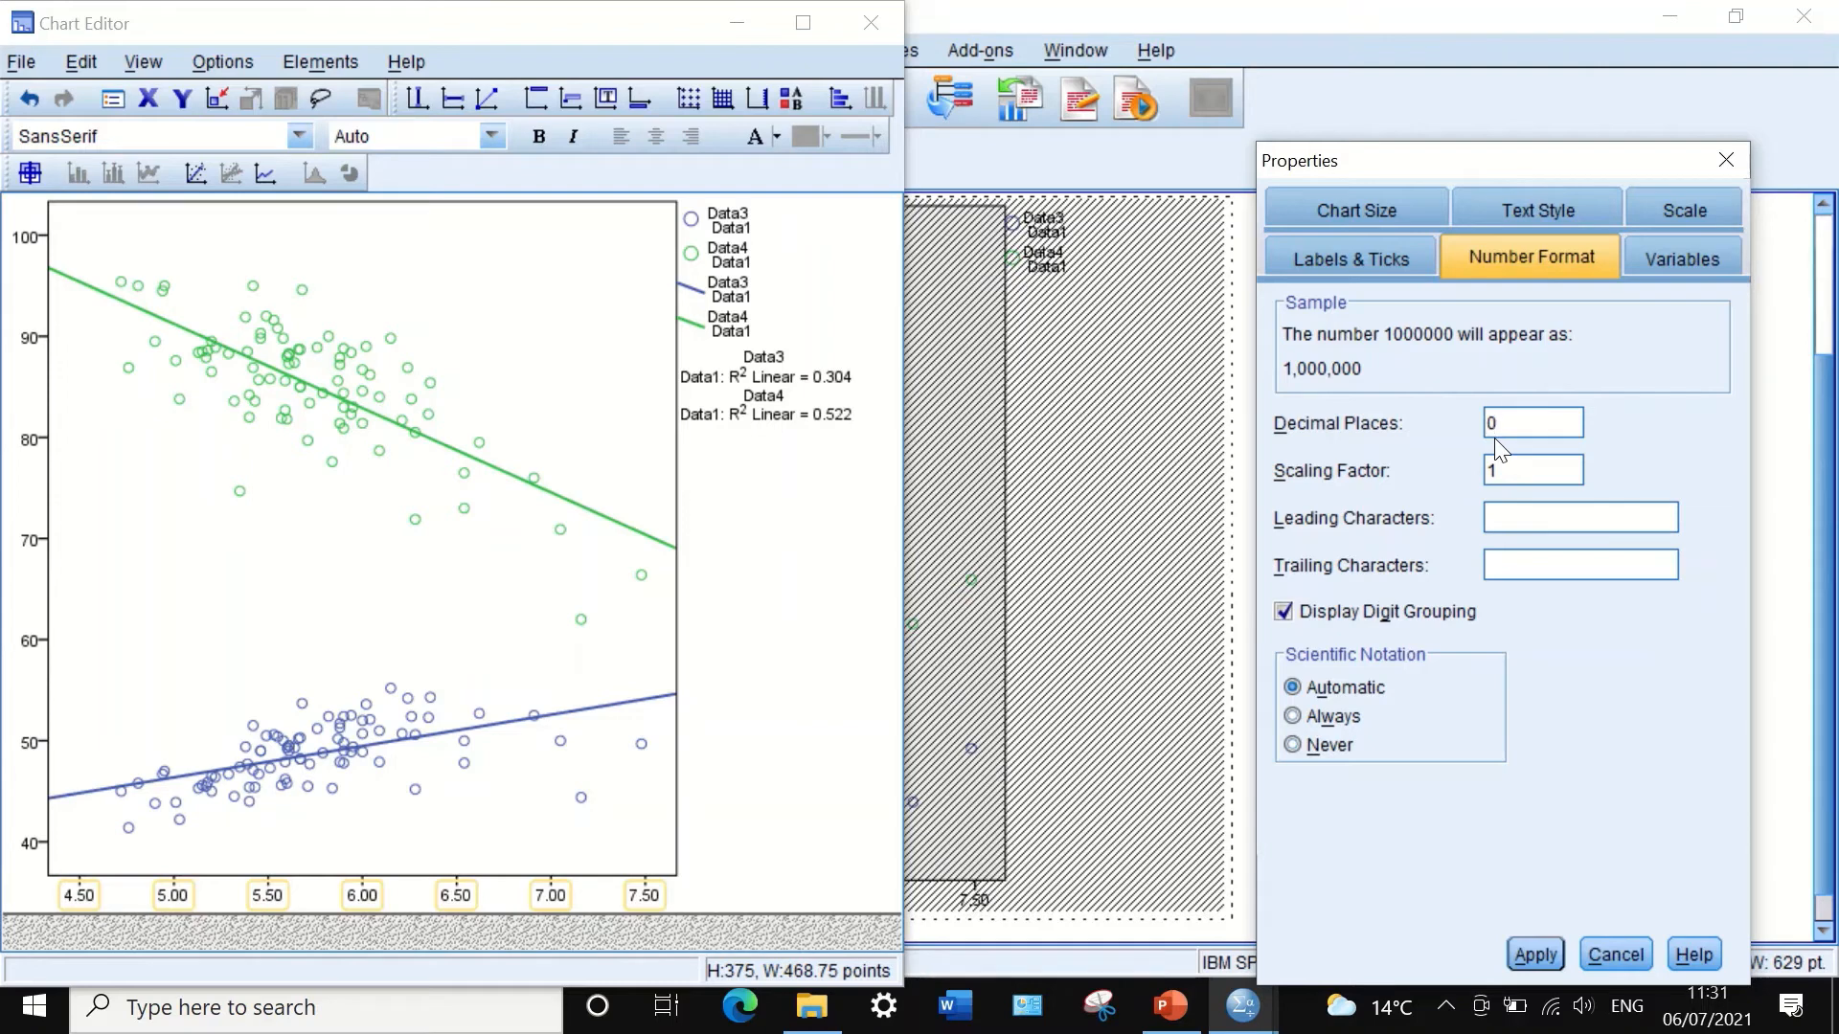
left_click(1528, 943)
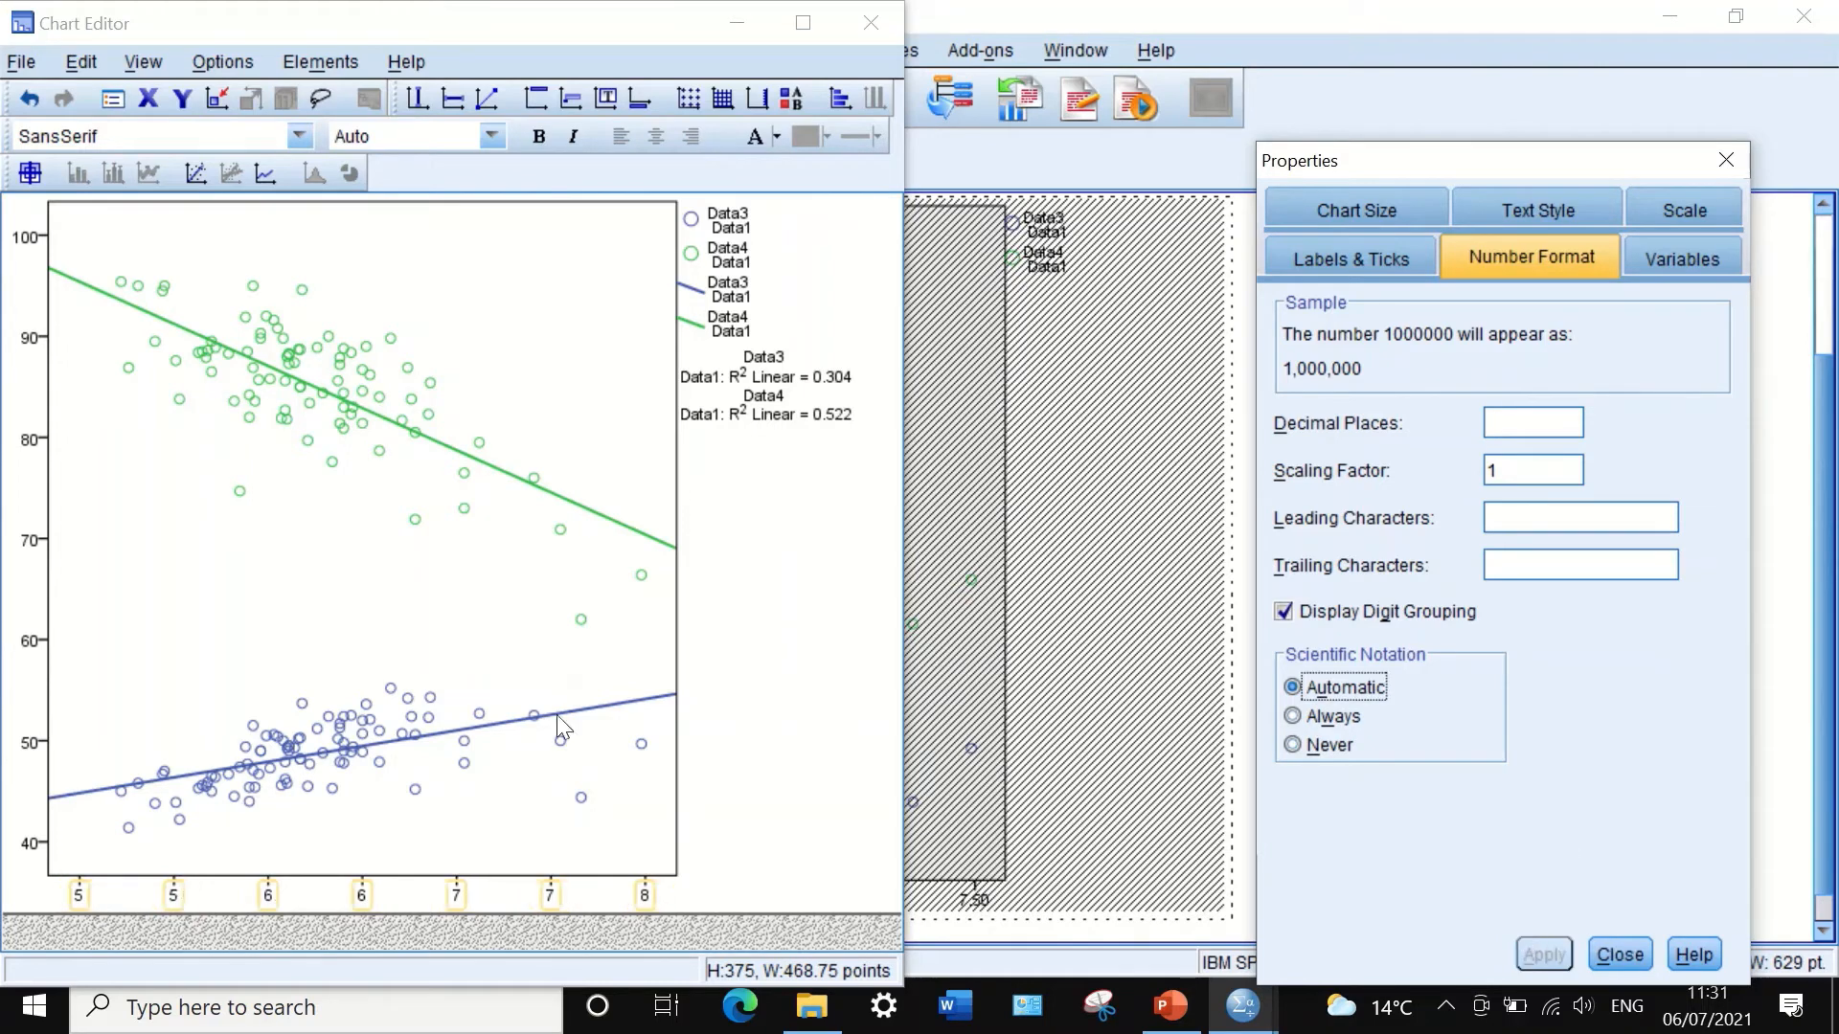
left_click(771, 653)
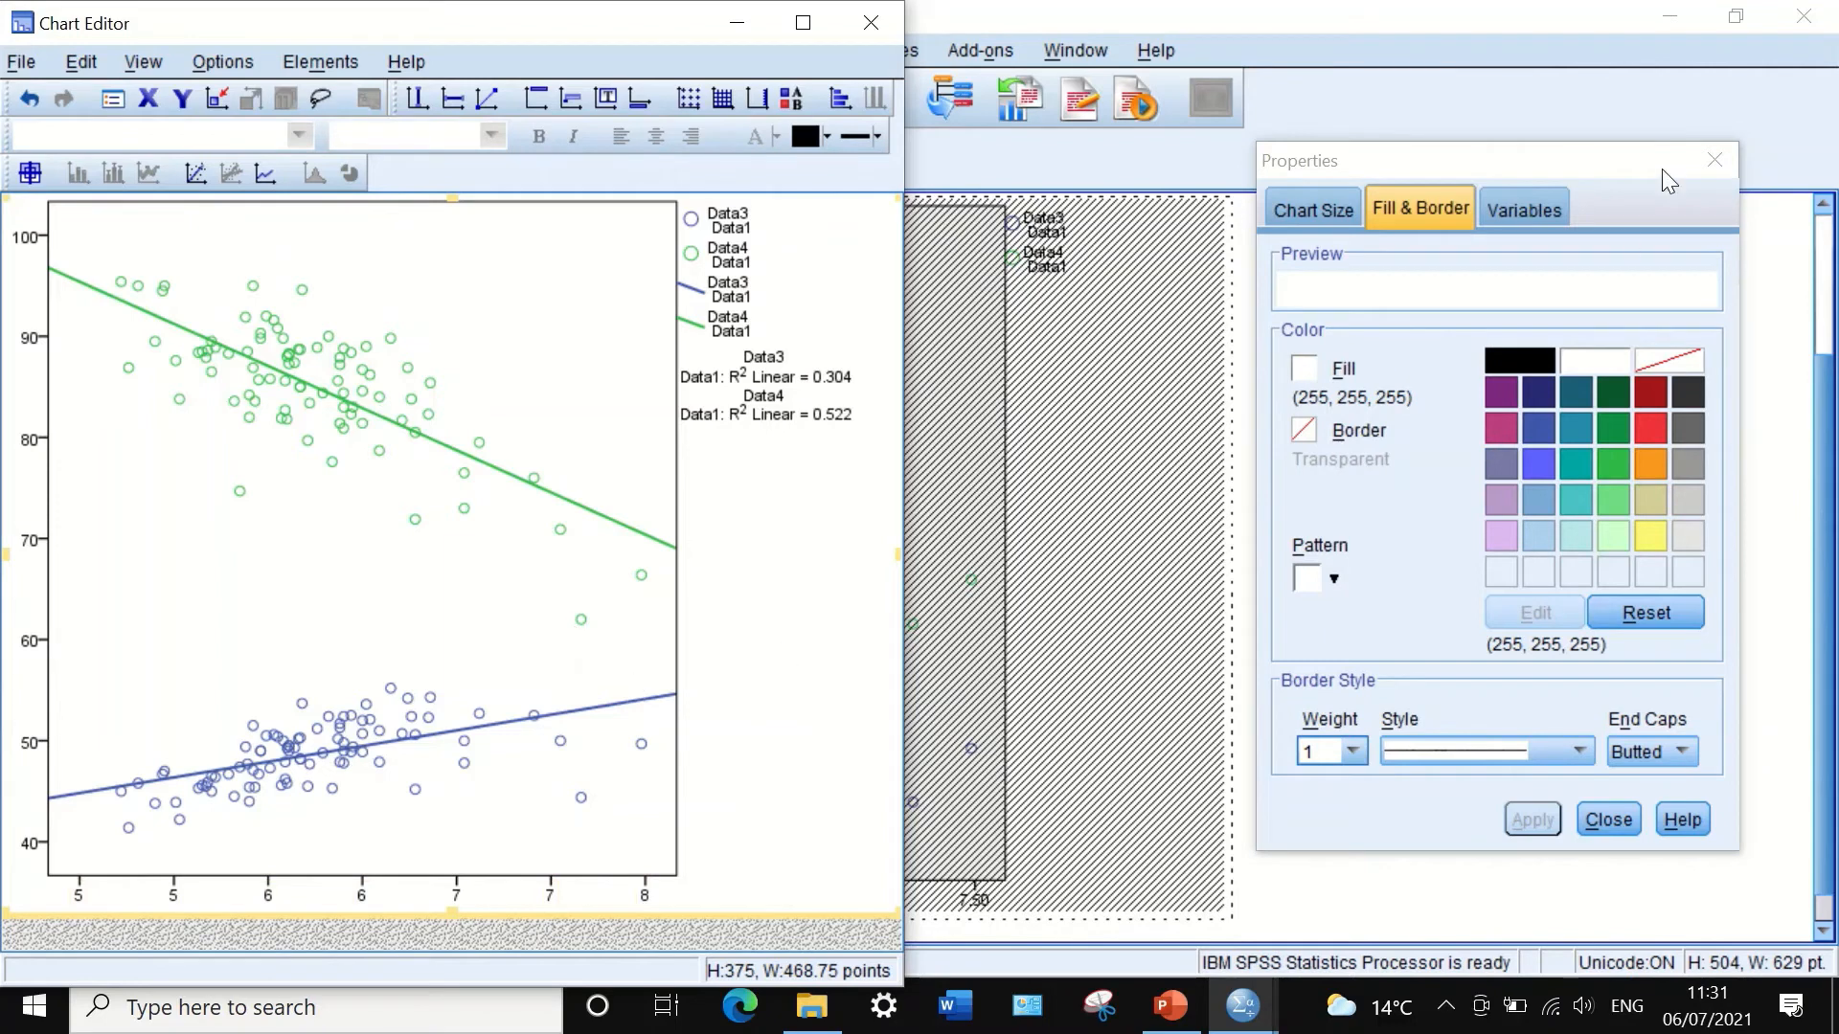
left_click(1714, 160)
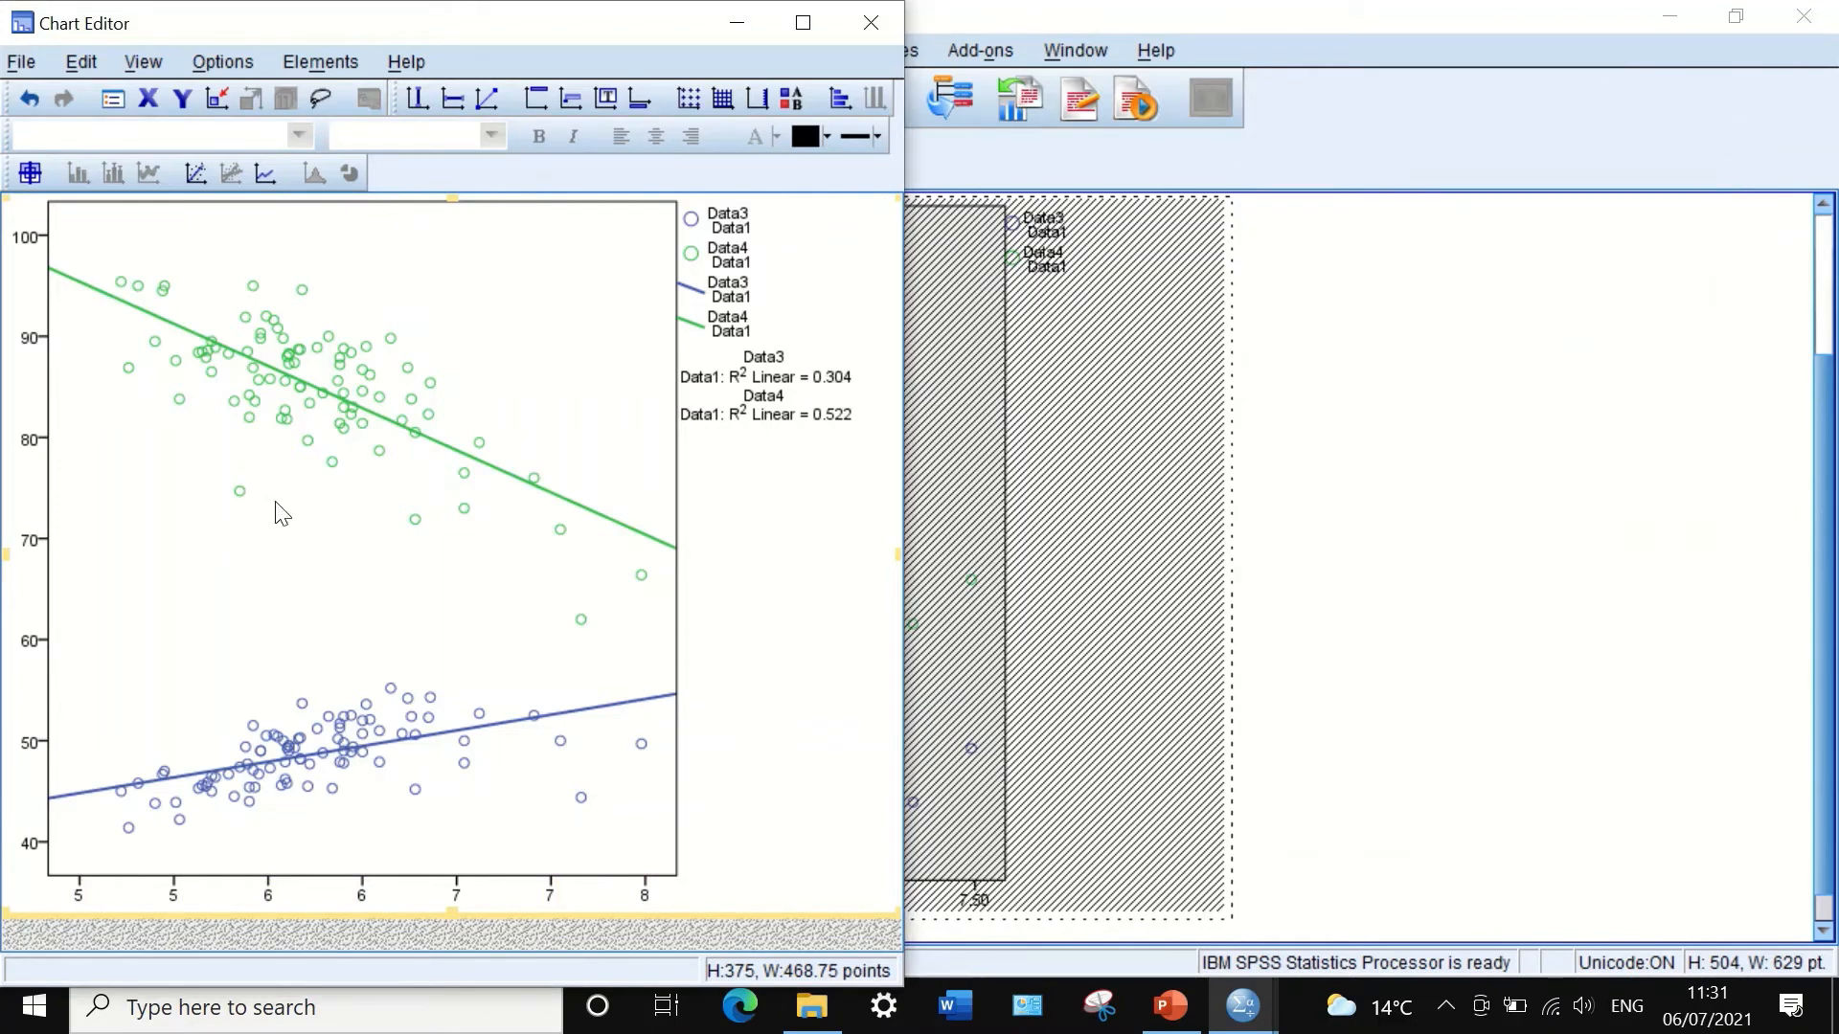
Step: Delete the R² Linear text block for the Data3 and Data4 fit lines from the legend area
left_click(784, 389)
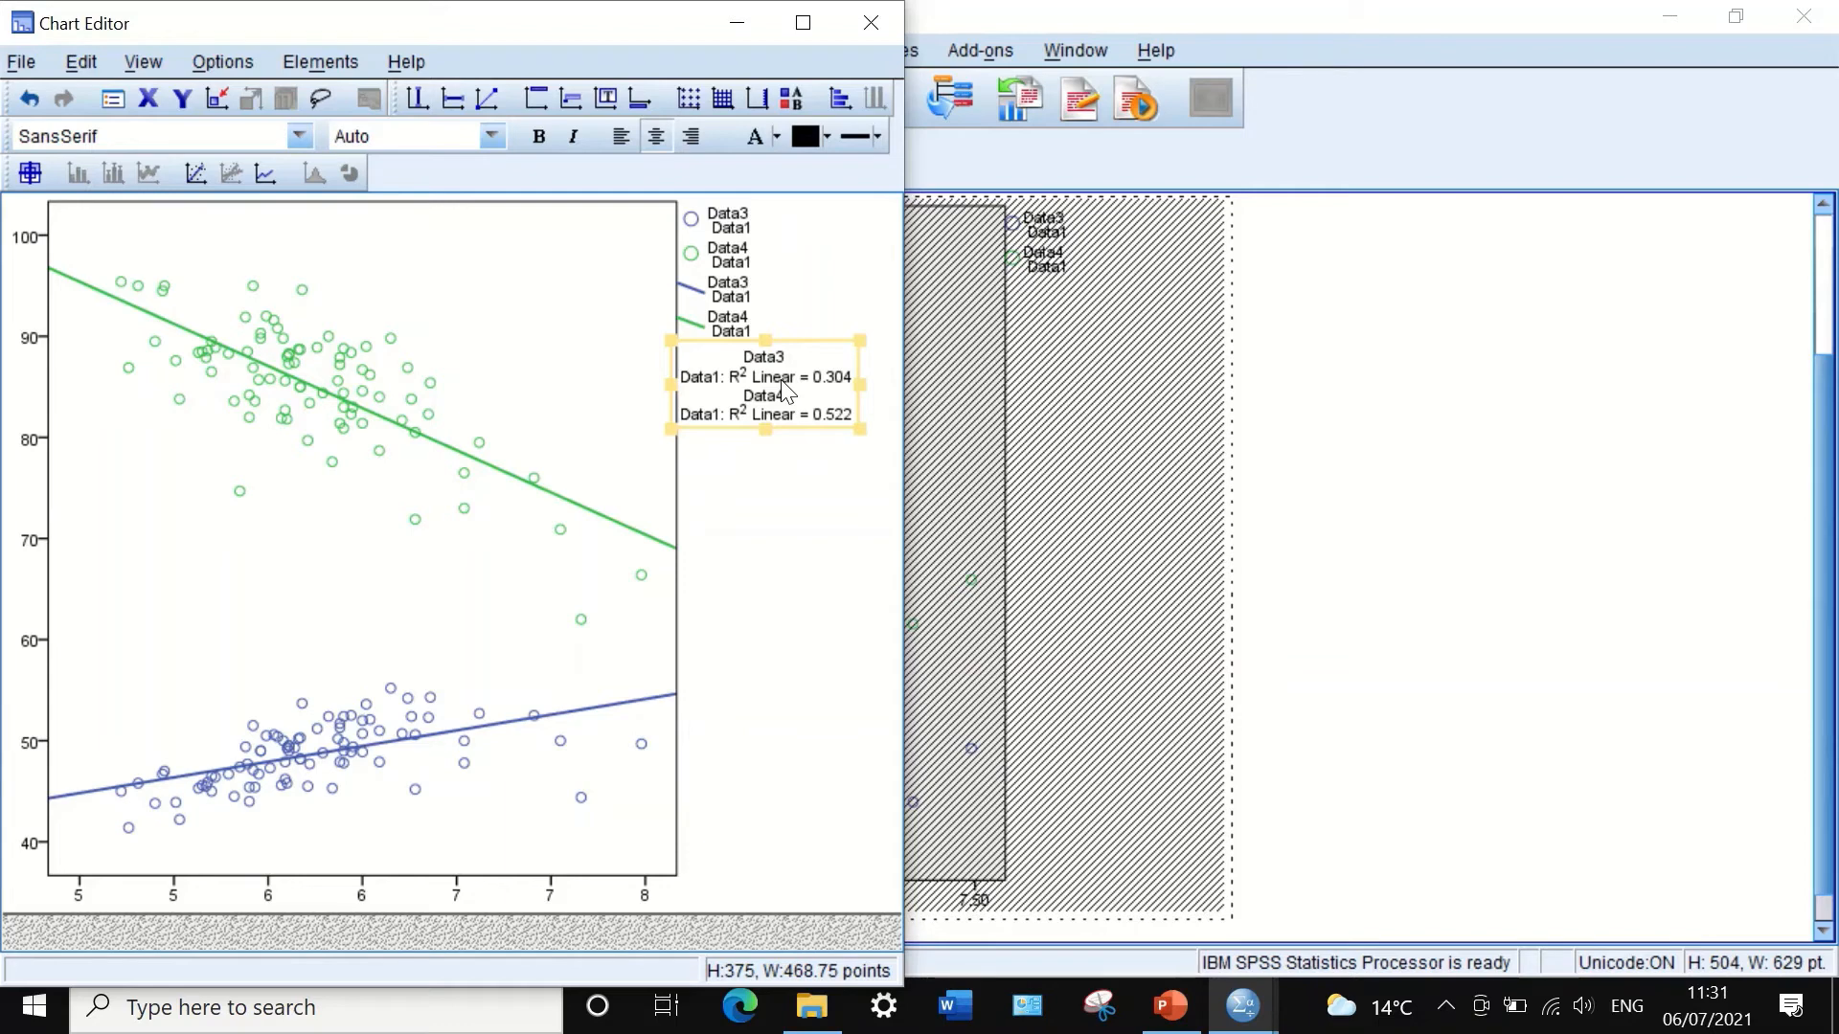
key("Delete")
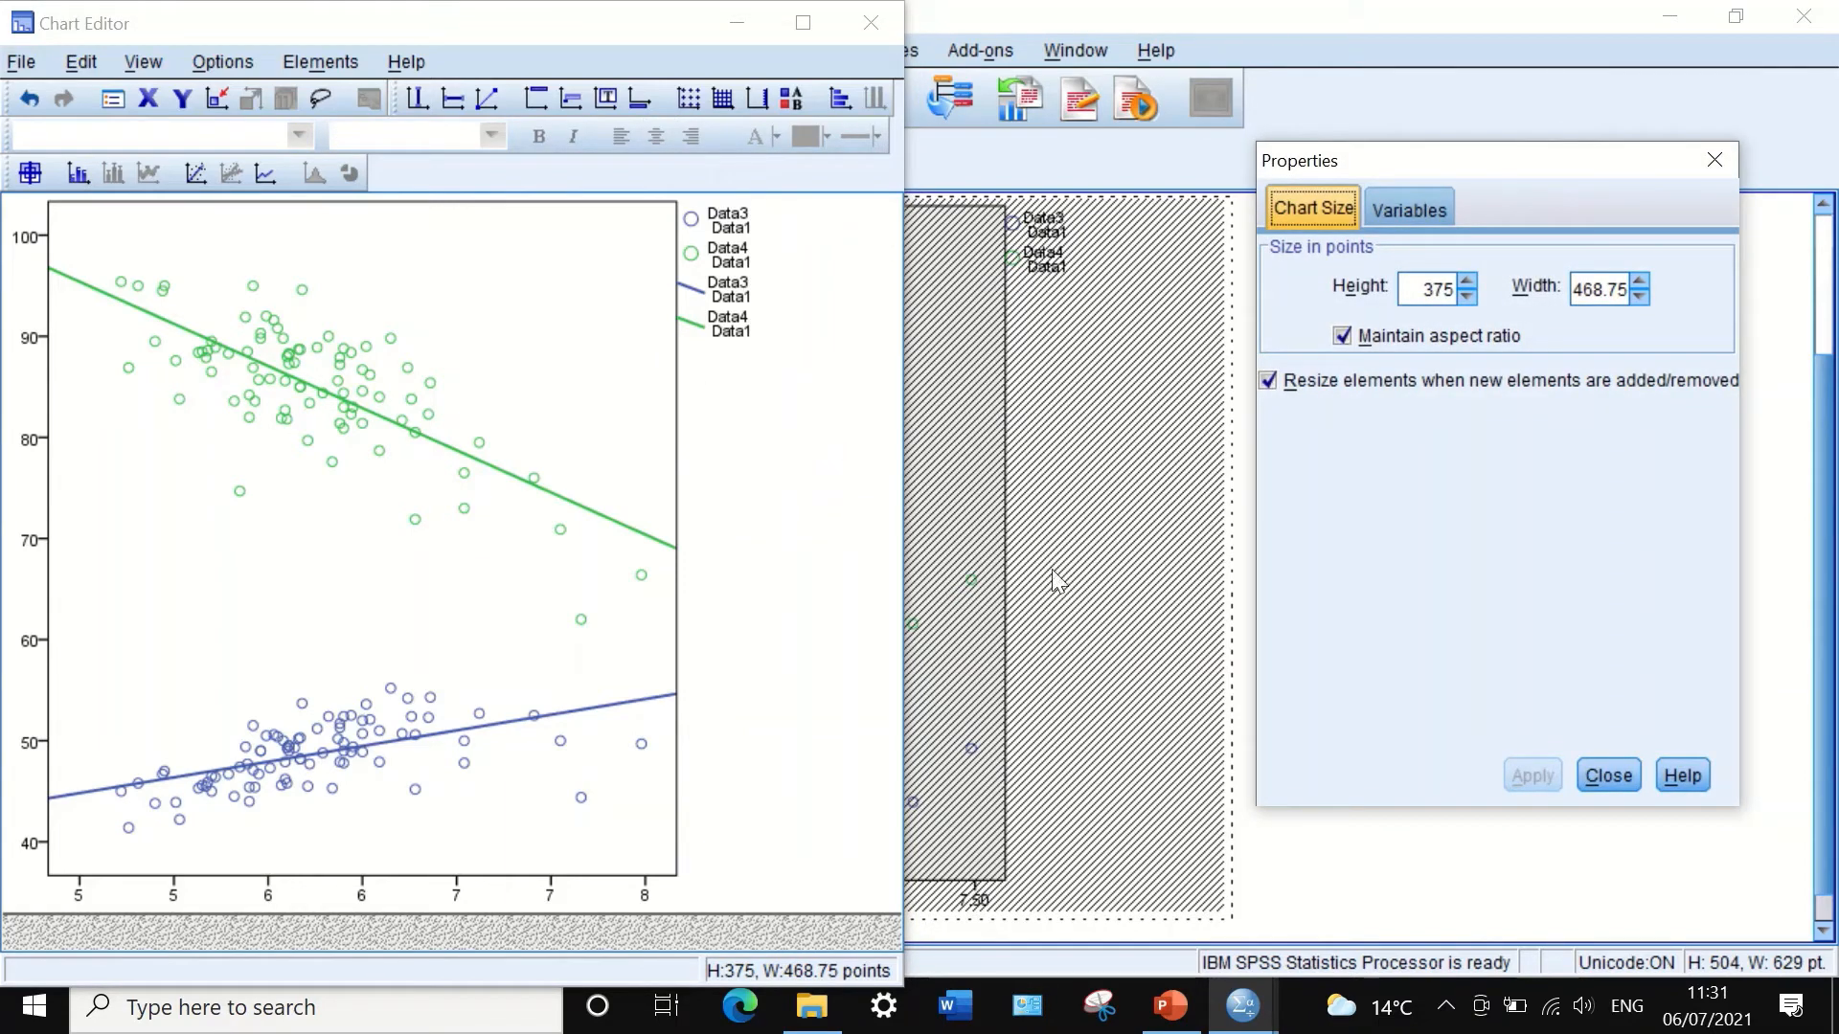
left_click(1622, 773)
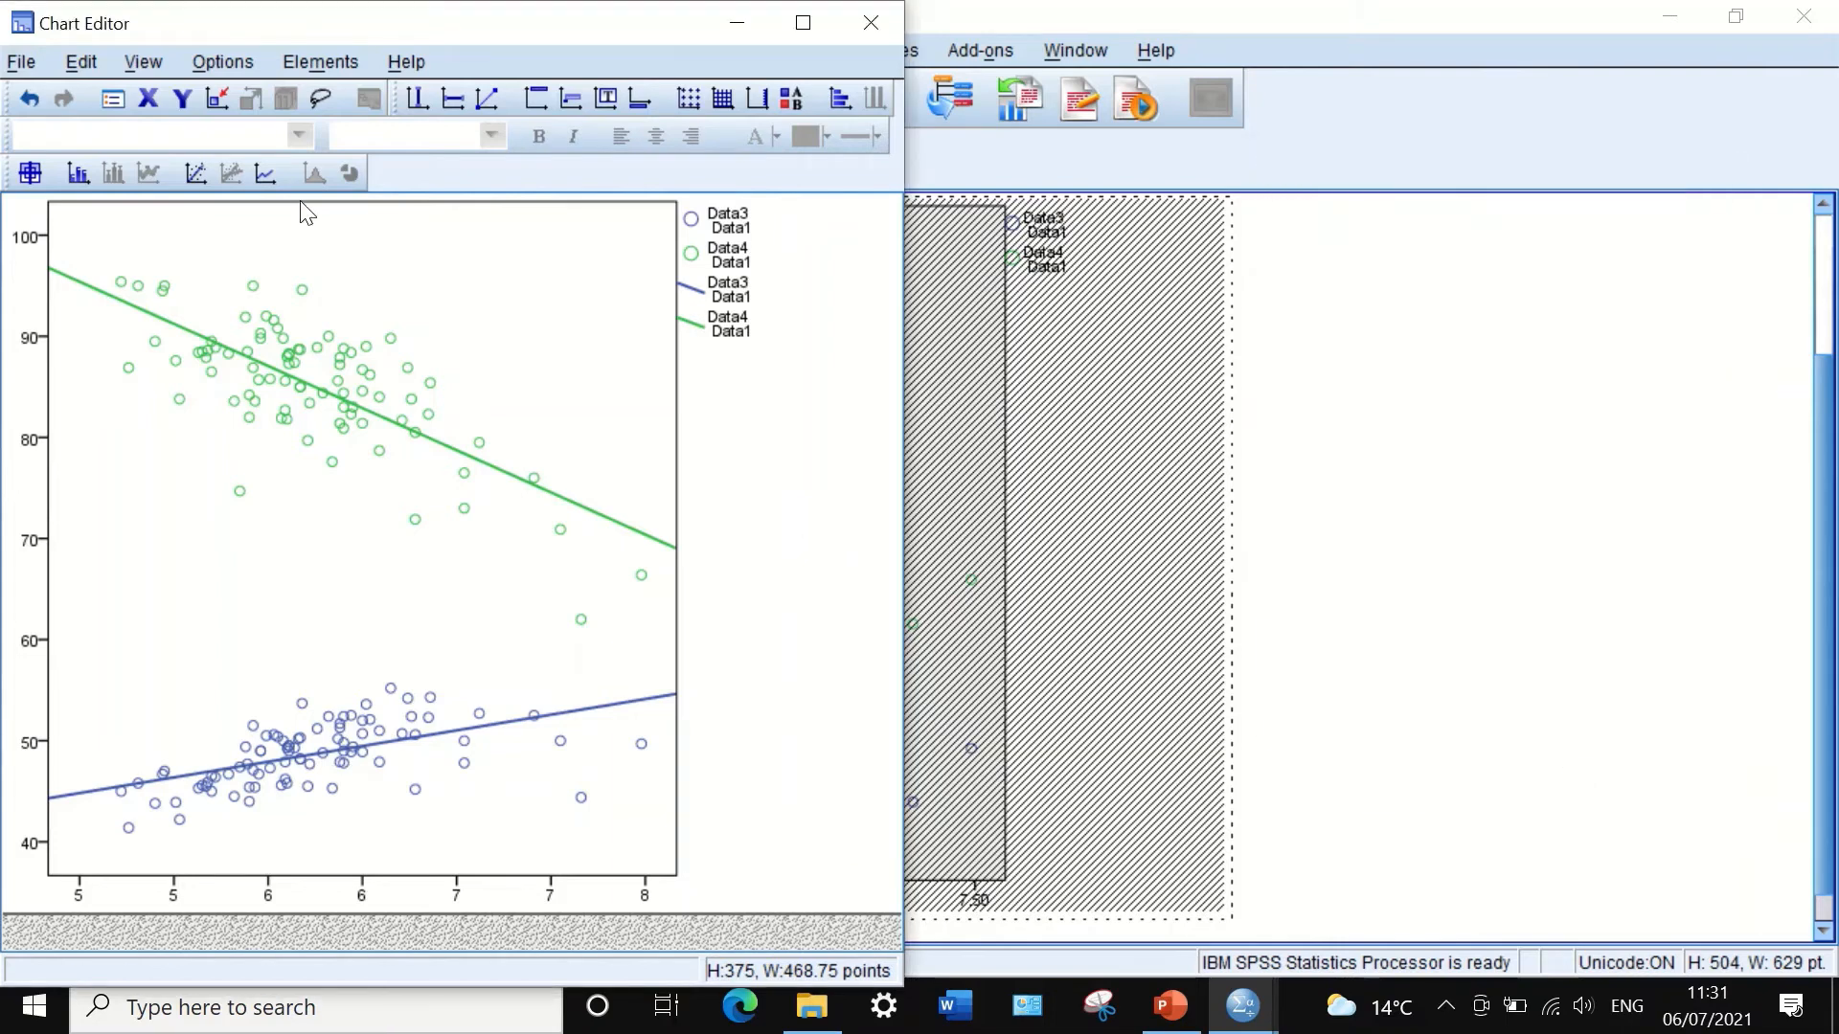
Step: Add the title "correlation" above the overlay scatter plot
left_click(401, 302)
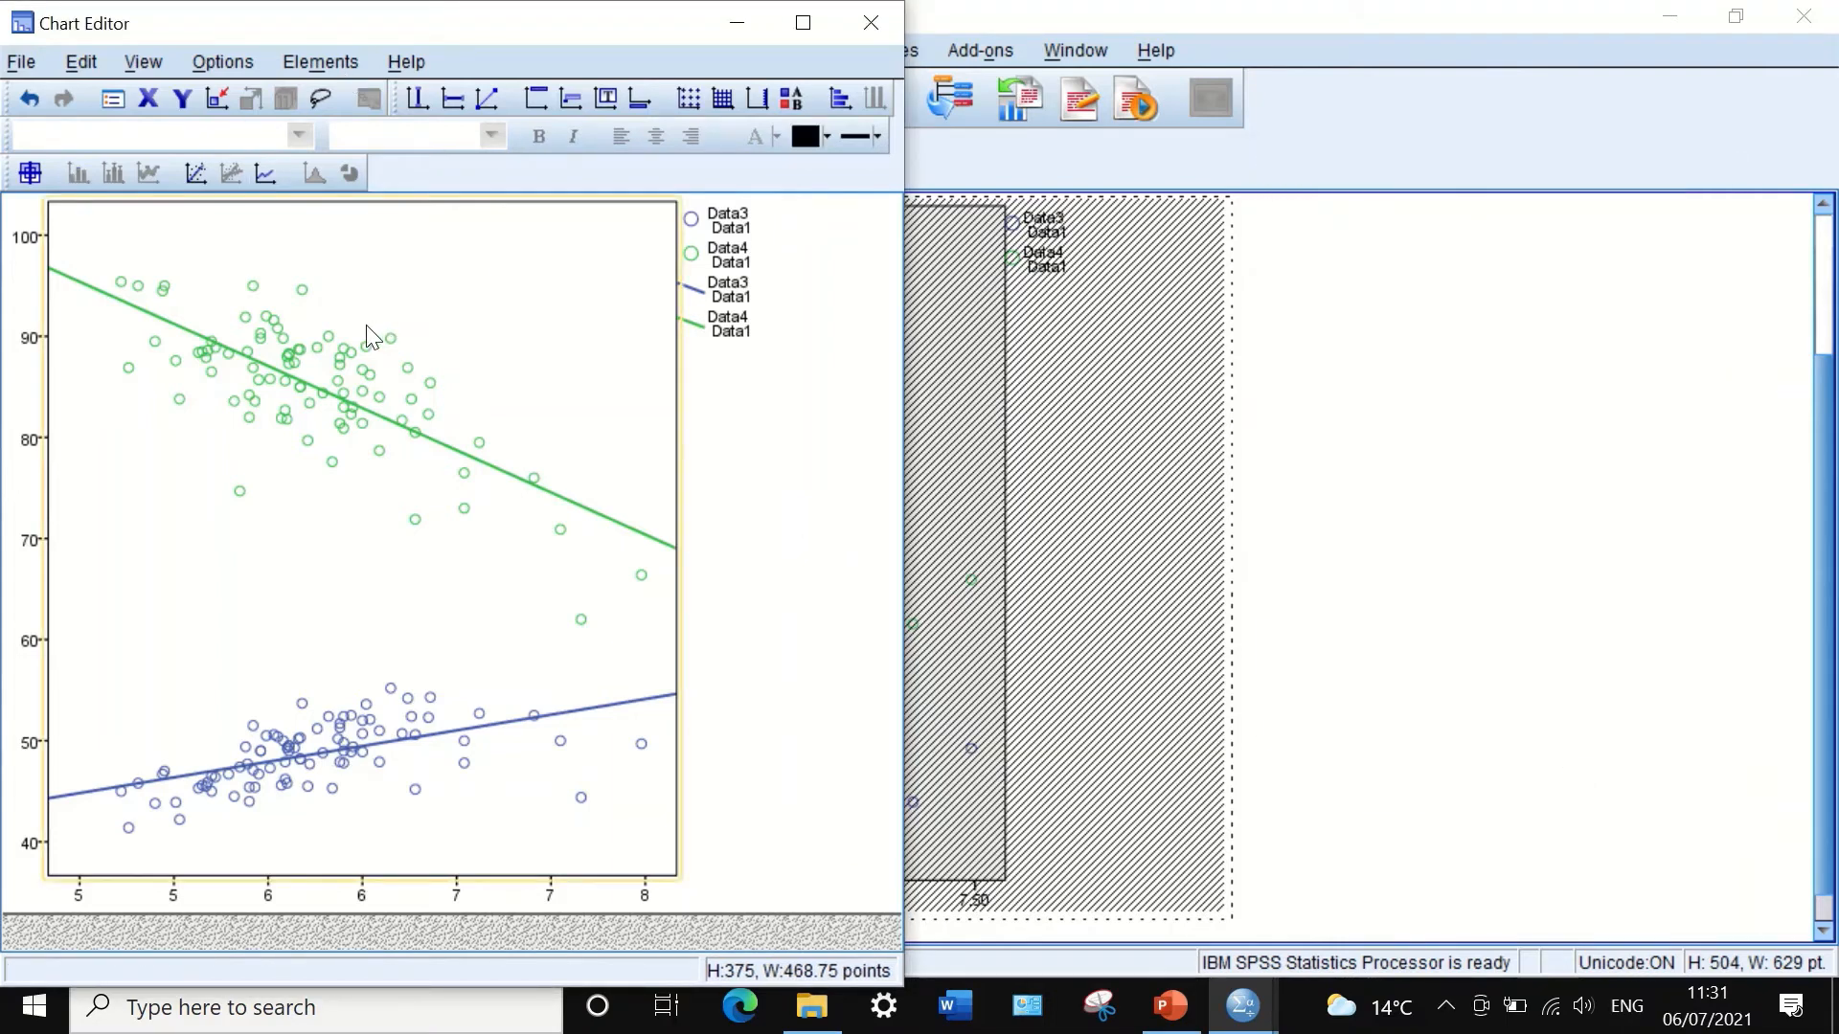
right_click(366, 327)
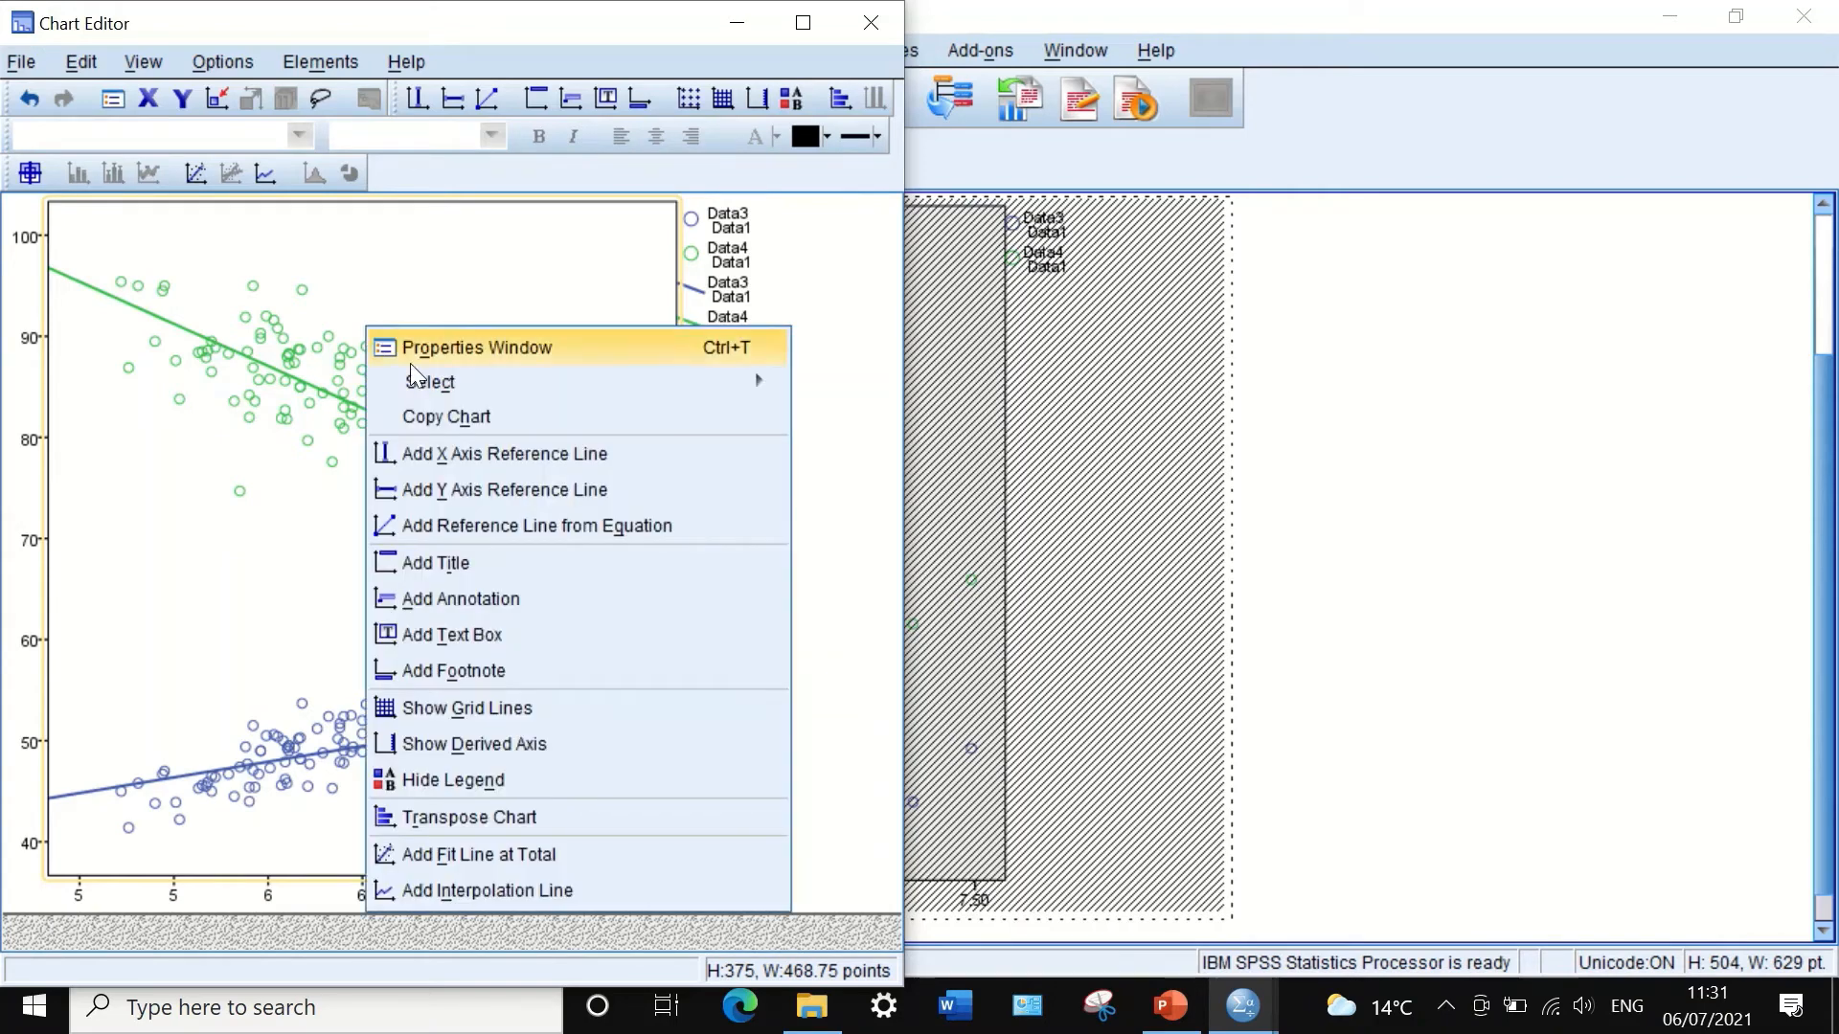
left_click(462, 561)
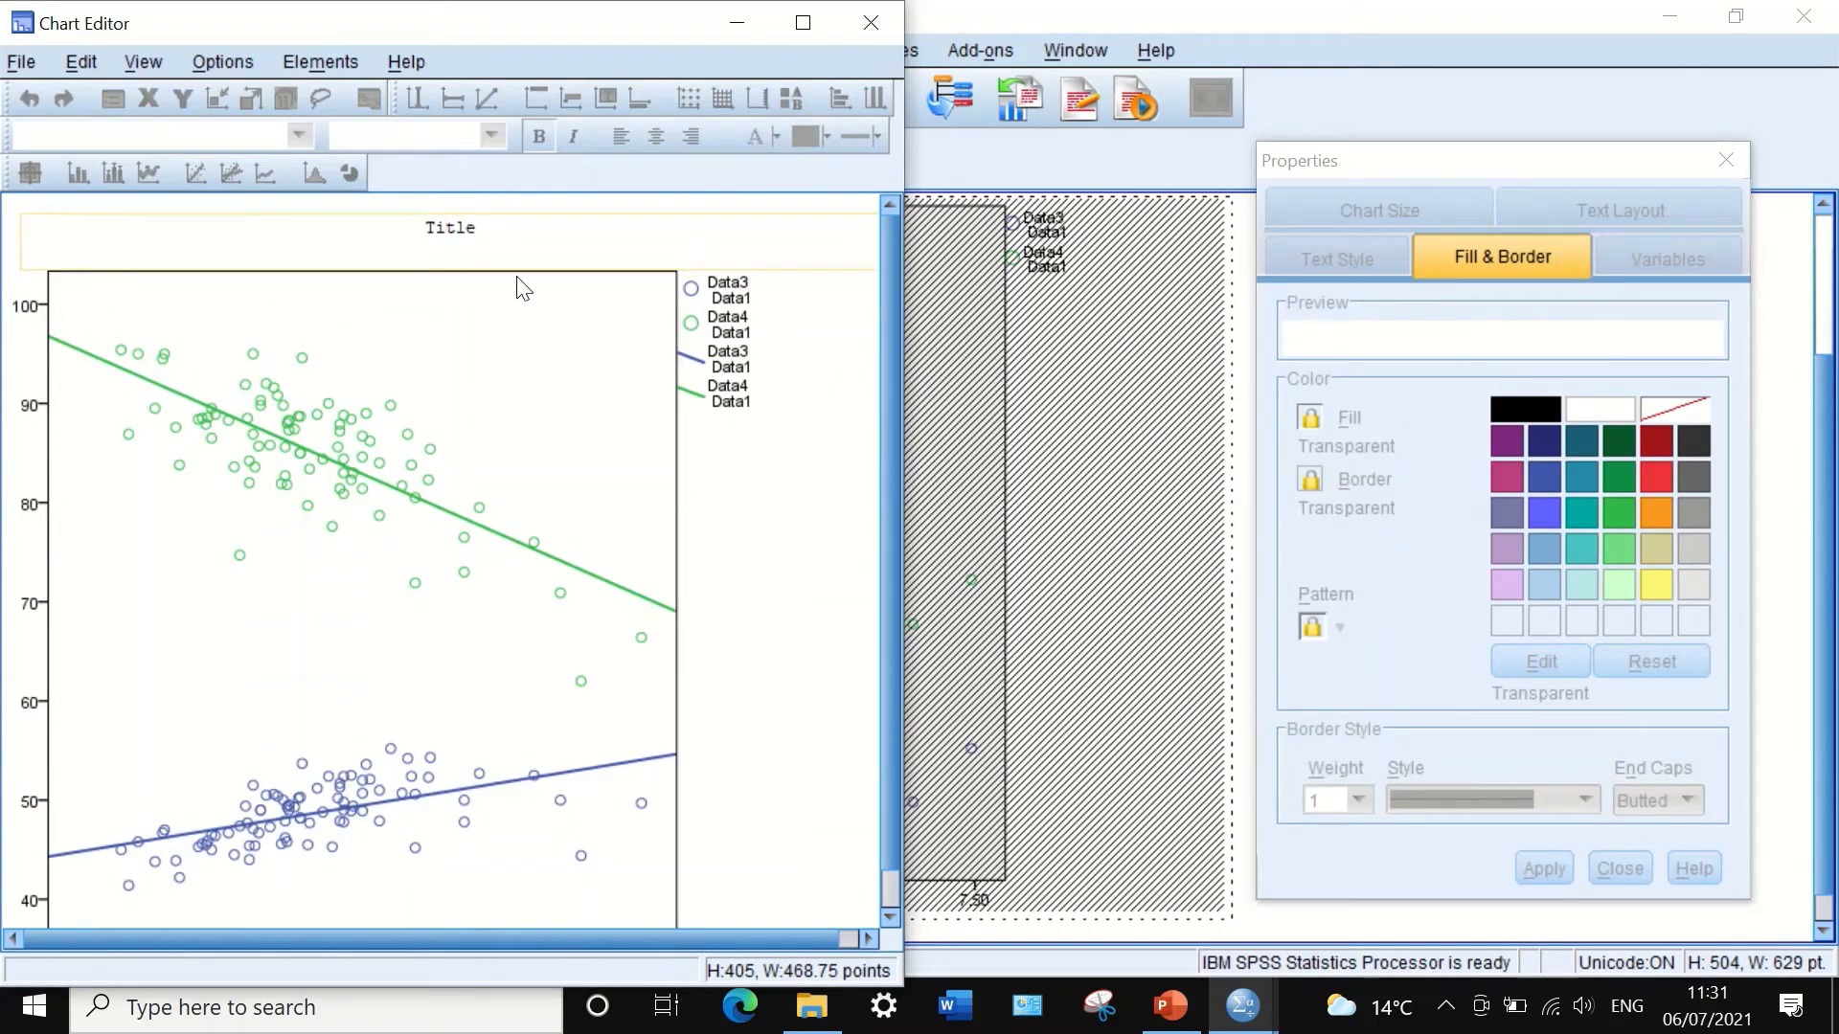
left_click(426, 227)
key("BackSpace")
type("correlation")
left_click(778, 450)
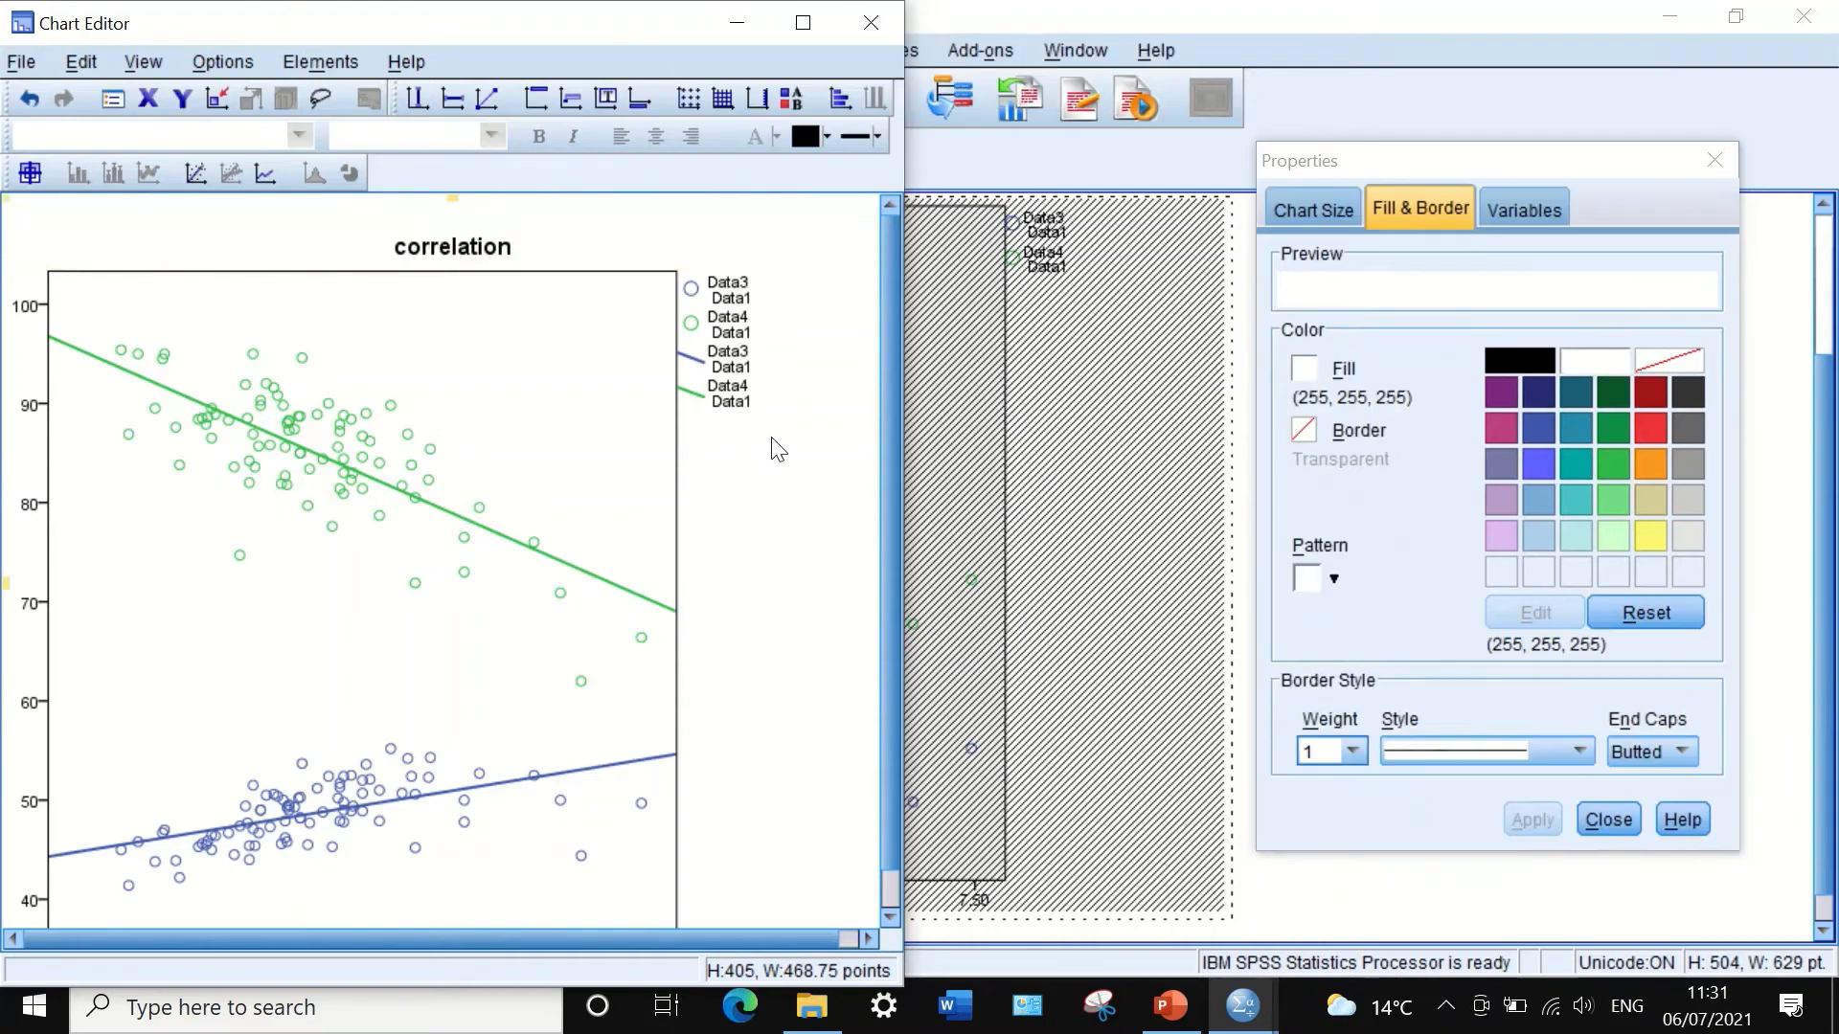
Step: Add the footnote "figure1" below the scatter plot
left_click(311, 62)
left_click(487, 512)
left_click(486, 511)
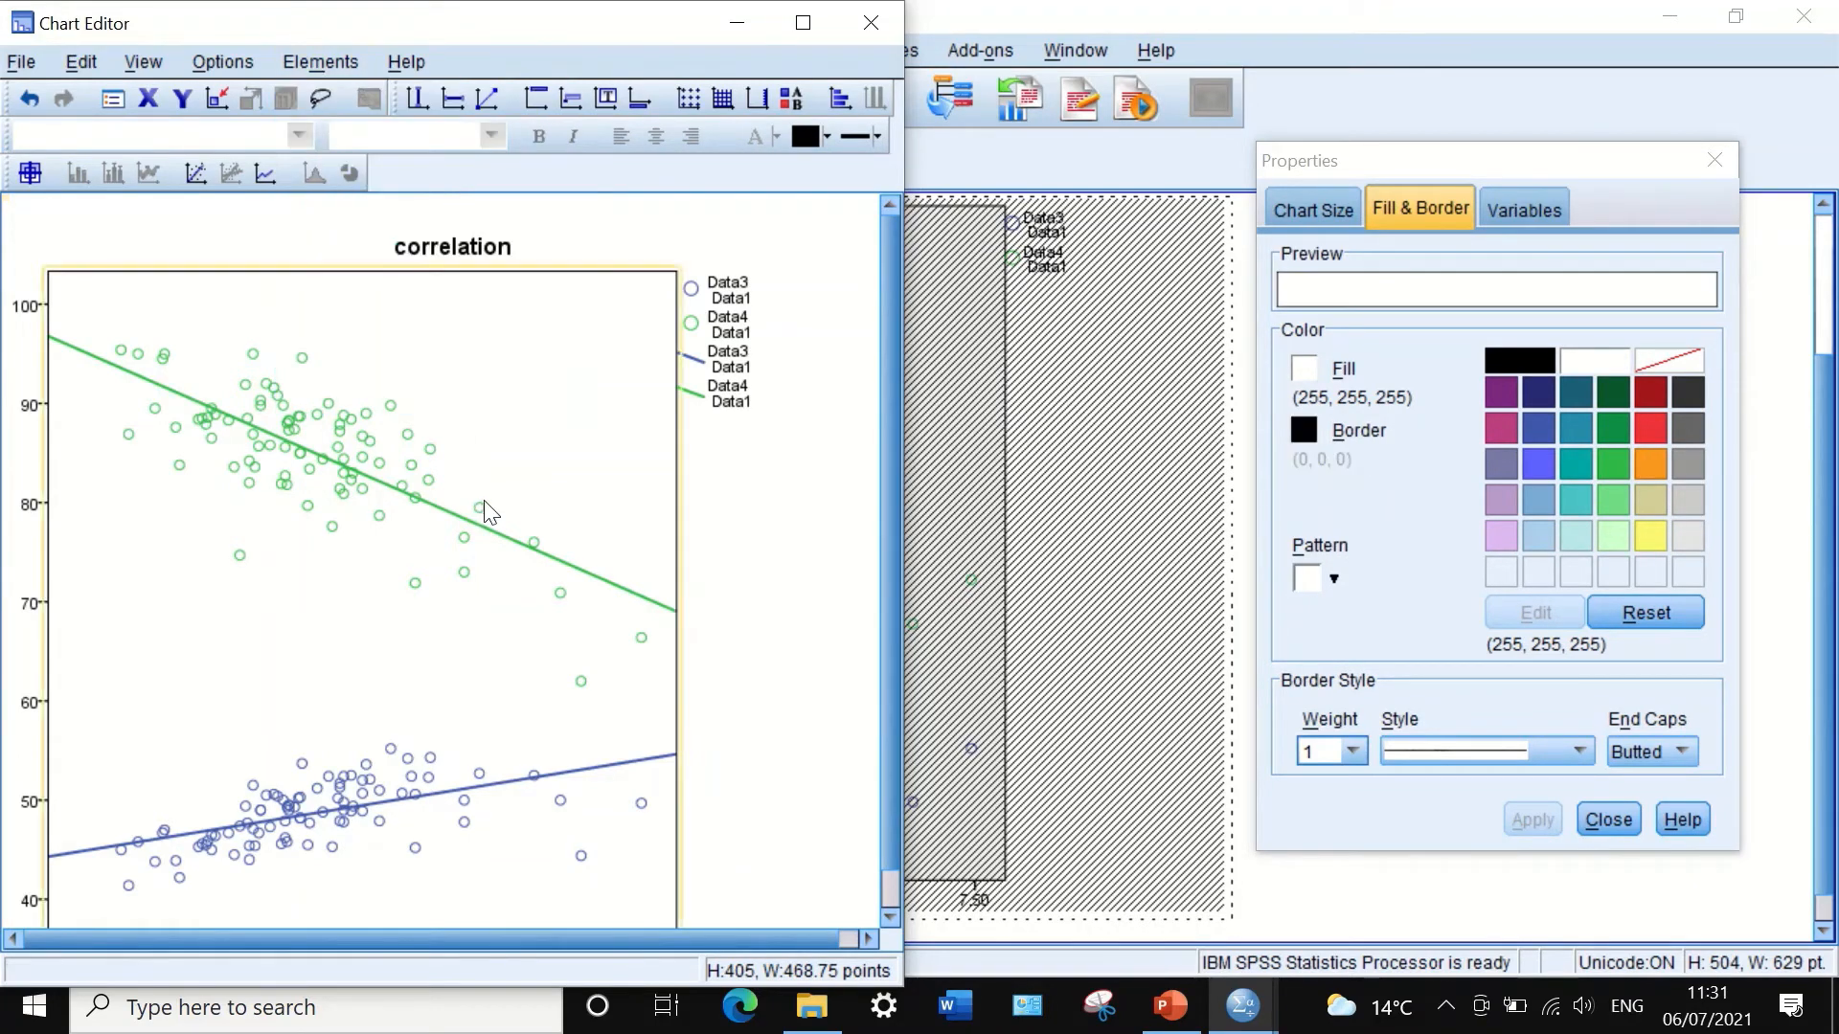
right_click(484, 504)
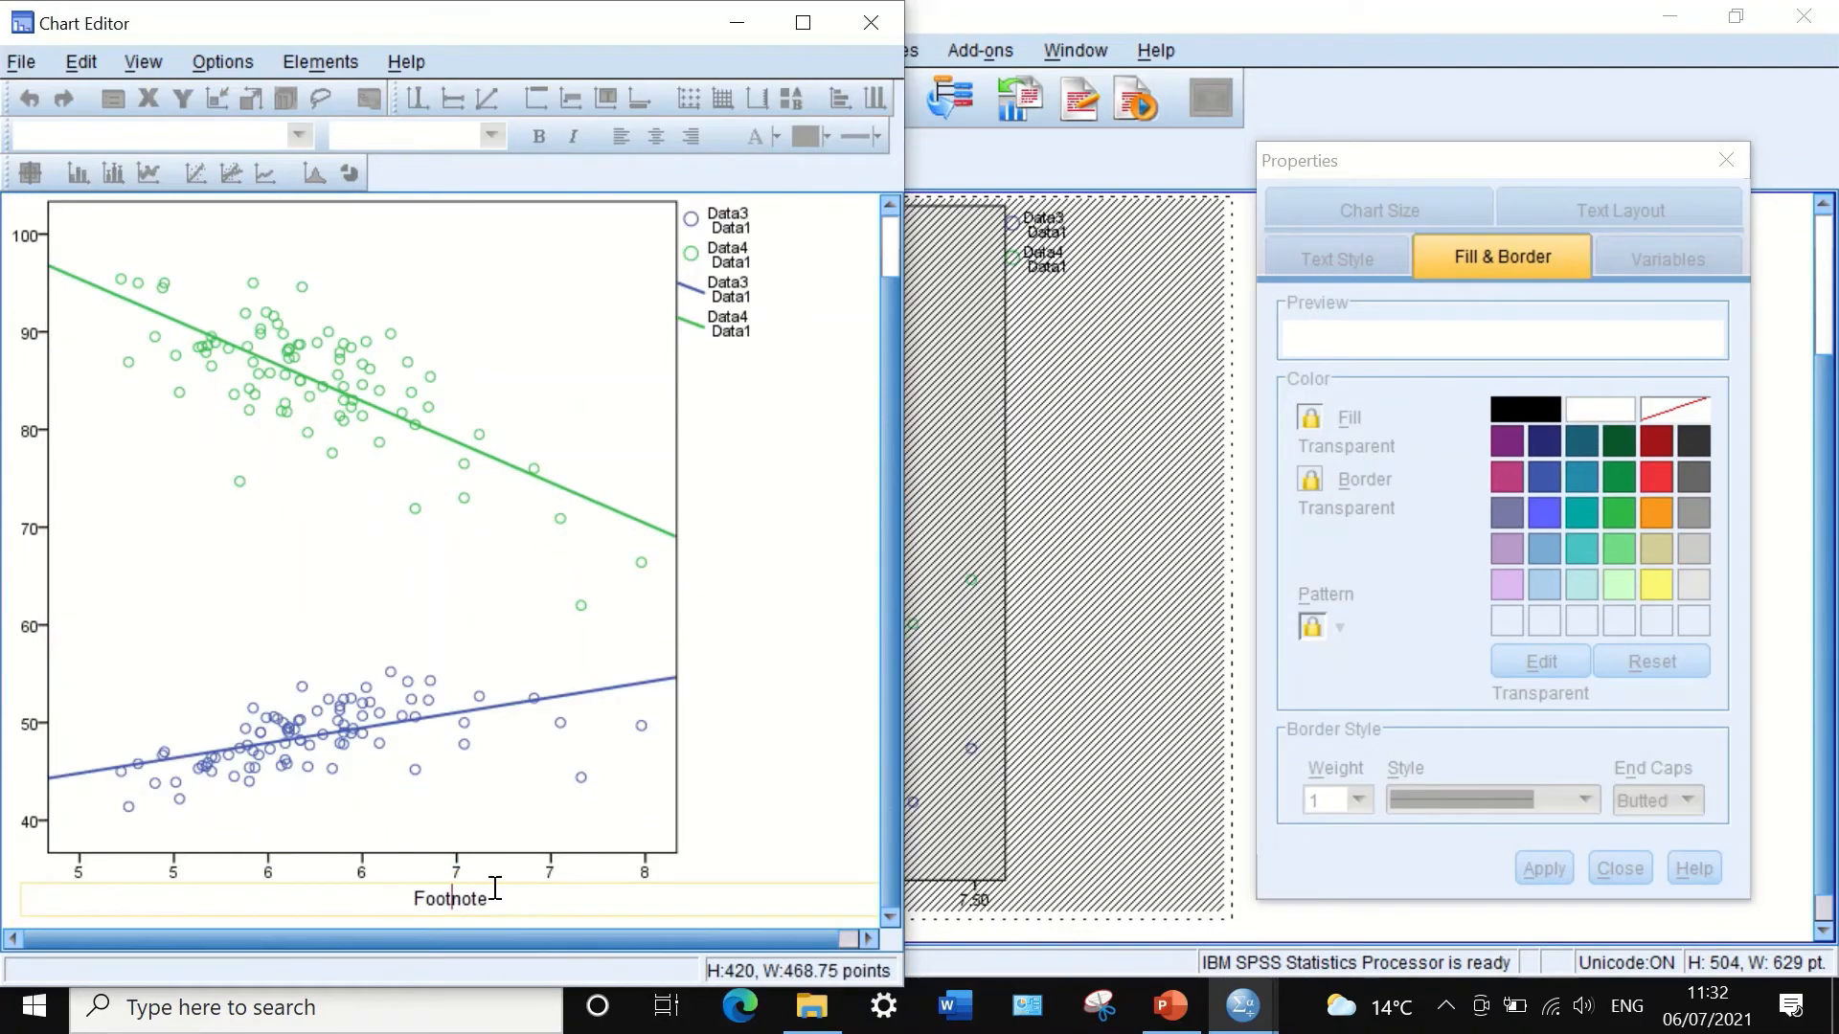
left_click_drag(488, 898, 415, 897)
type("figure1")
left_click(778, 665)
Step: Hide the scatter plot's legend and show it again, widening the Chart Editor window
left_click(385, 429)
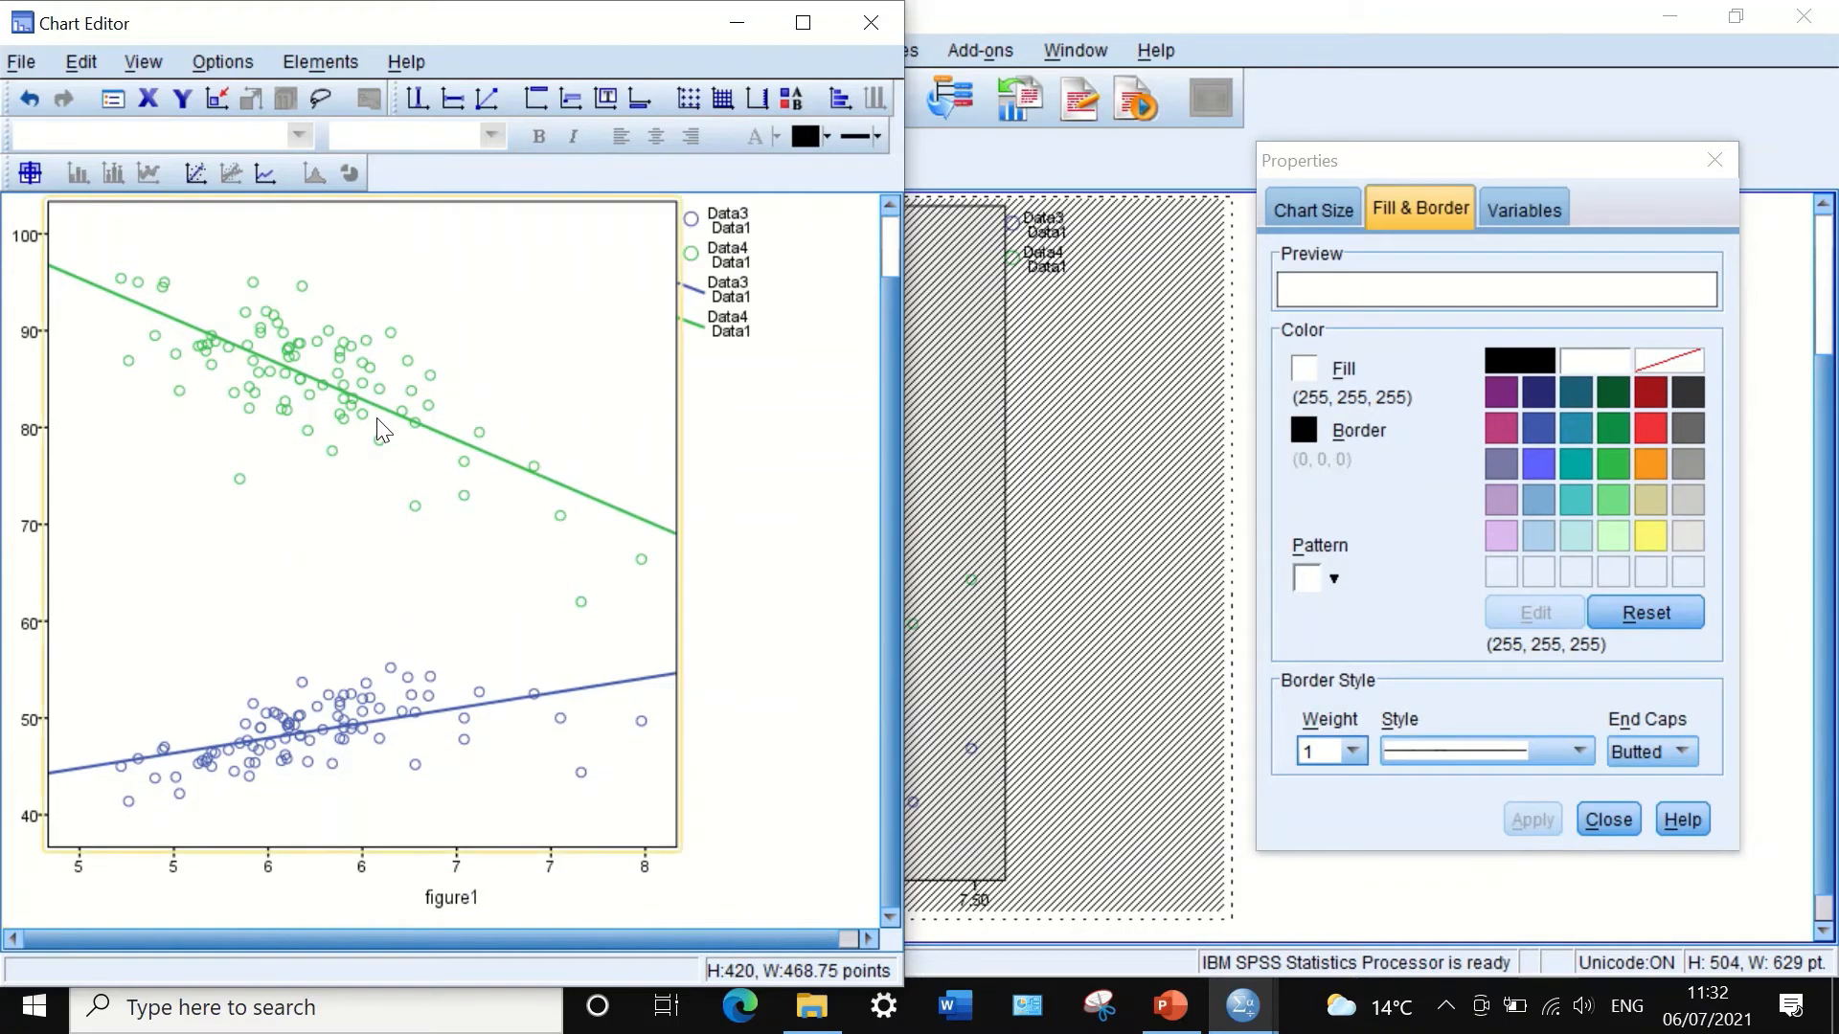
right_click(396, 318)
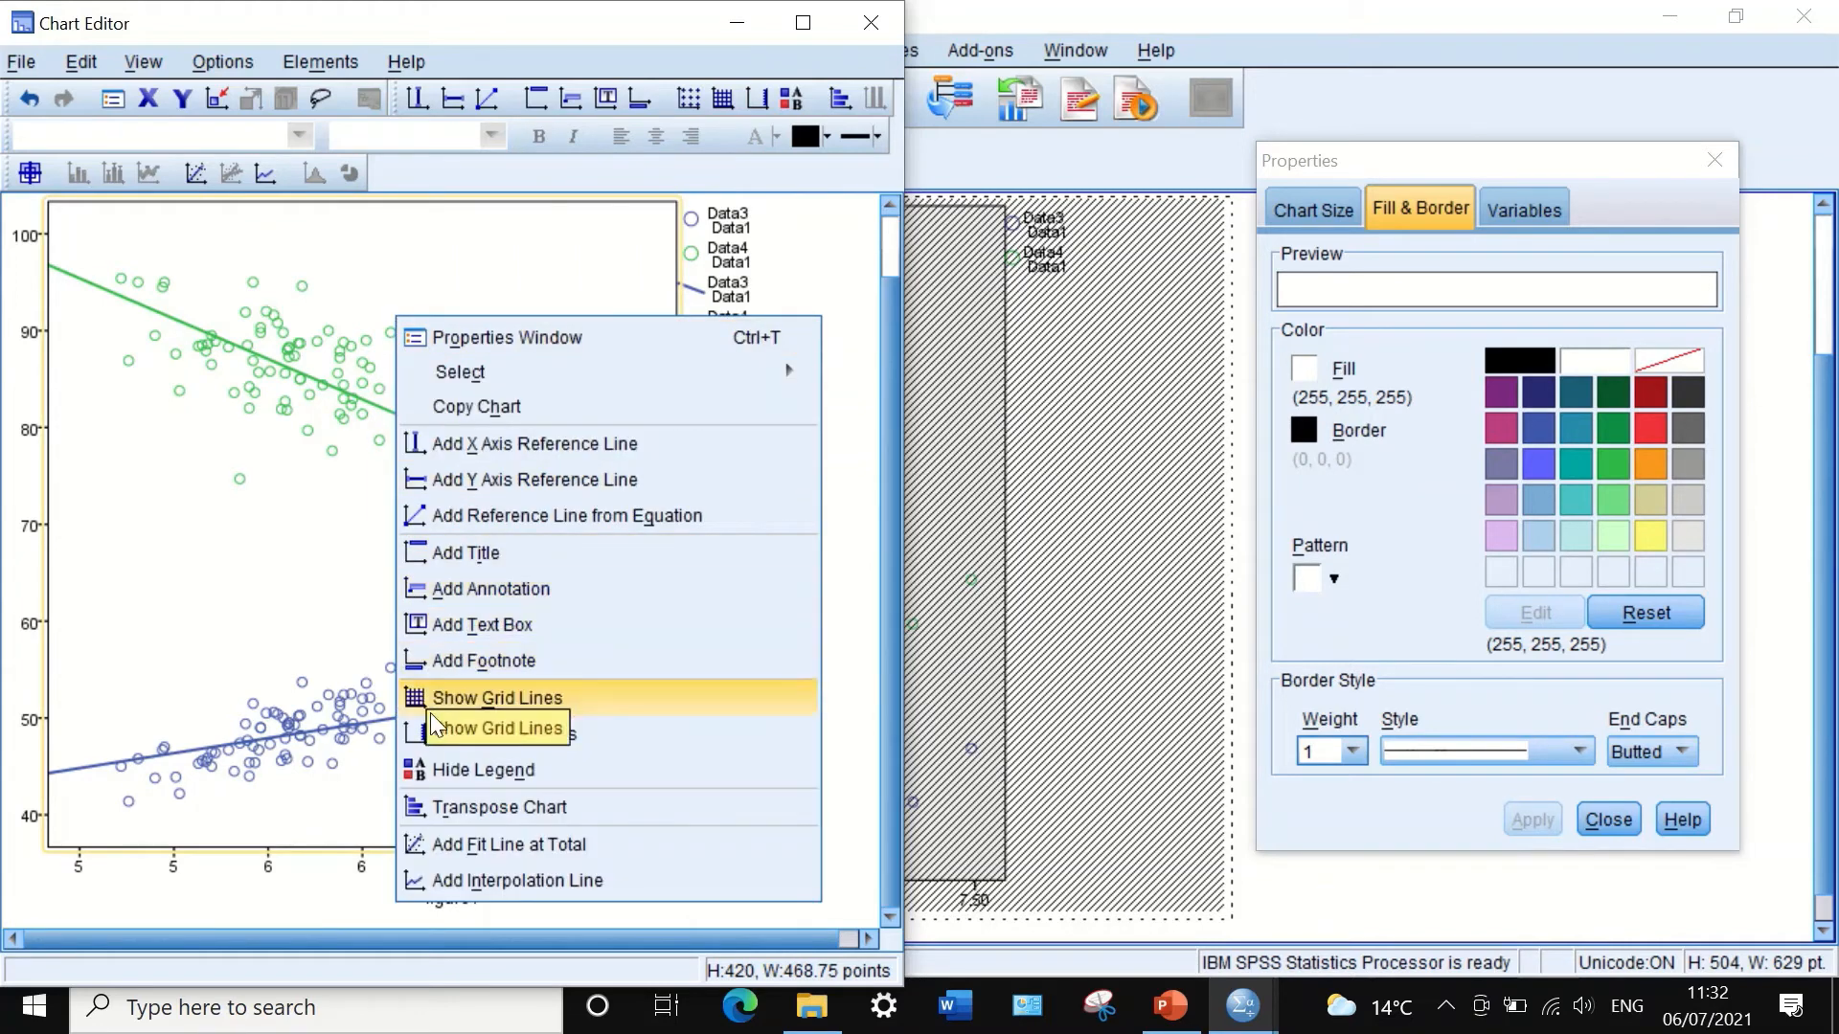
left_click(441, 768)
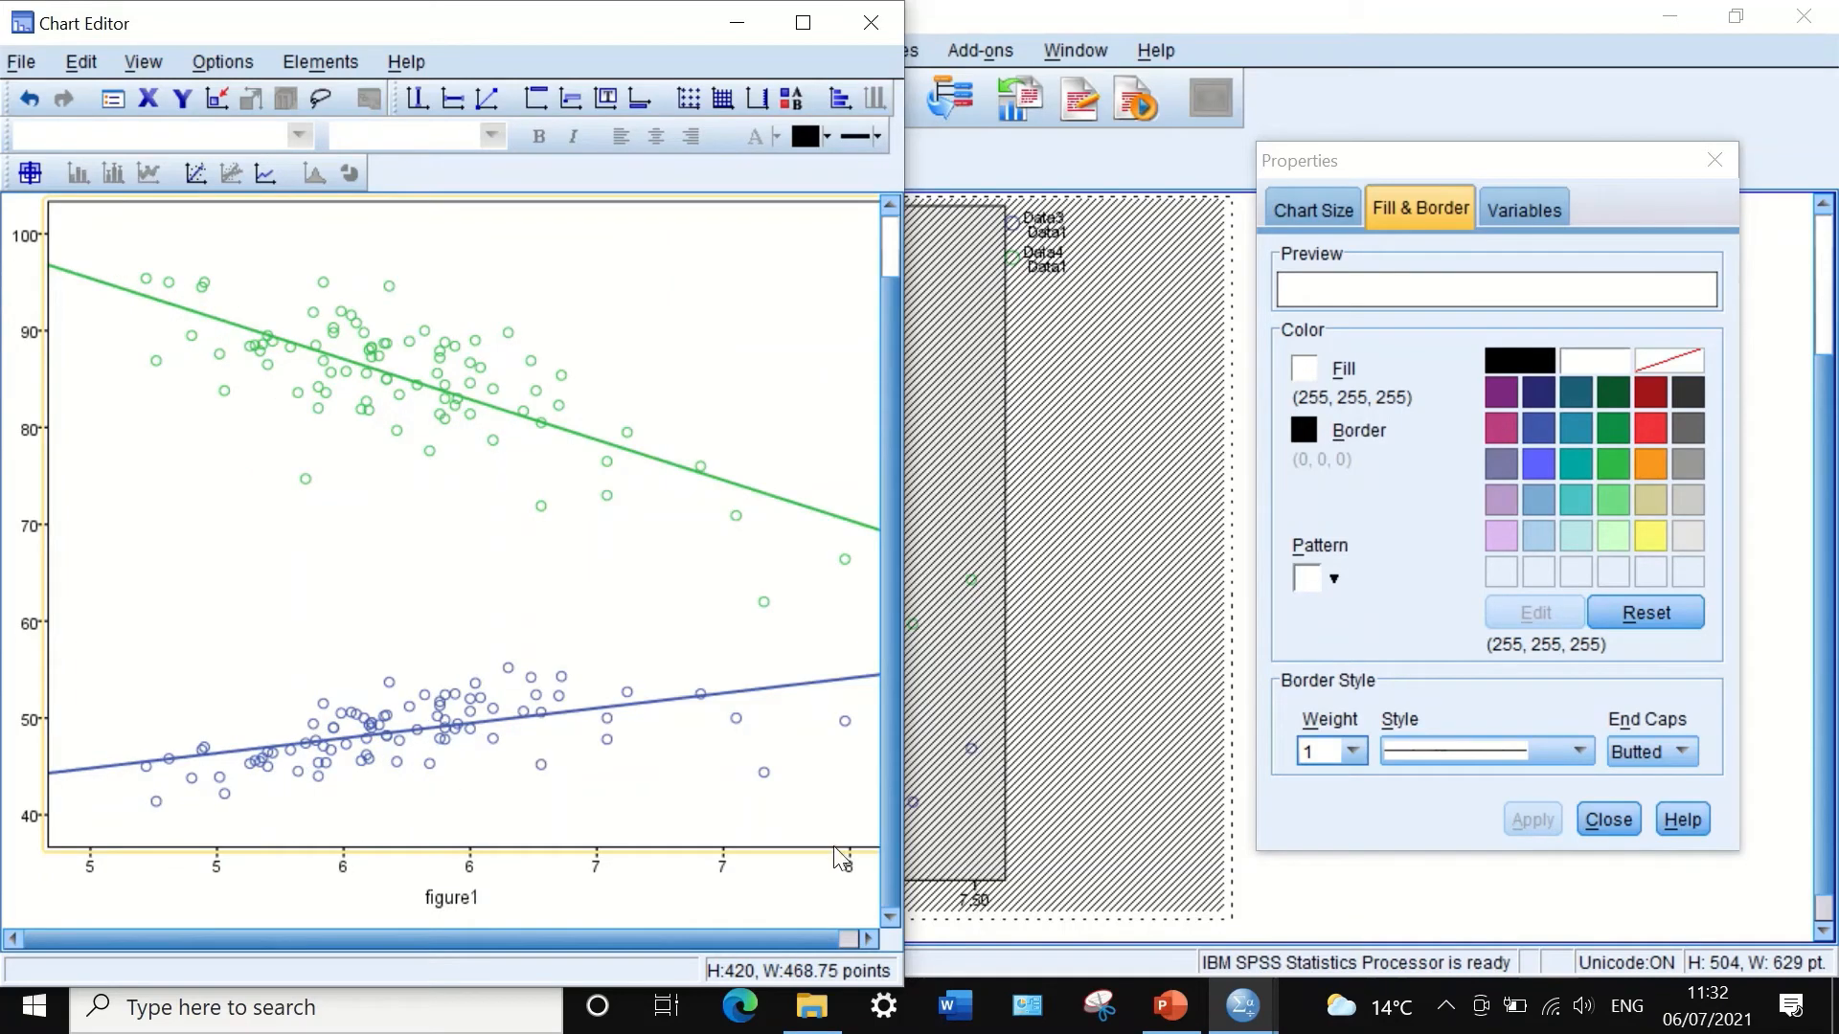
left_click_drag(903, 883, 1108, 883)
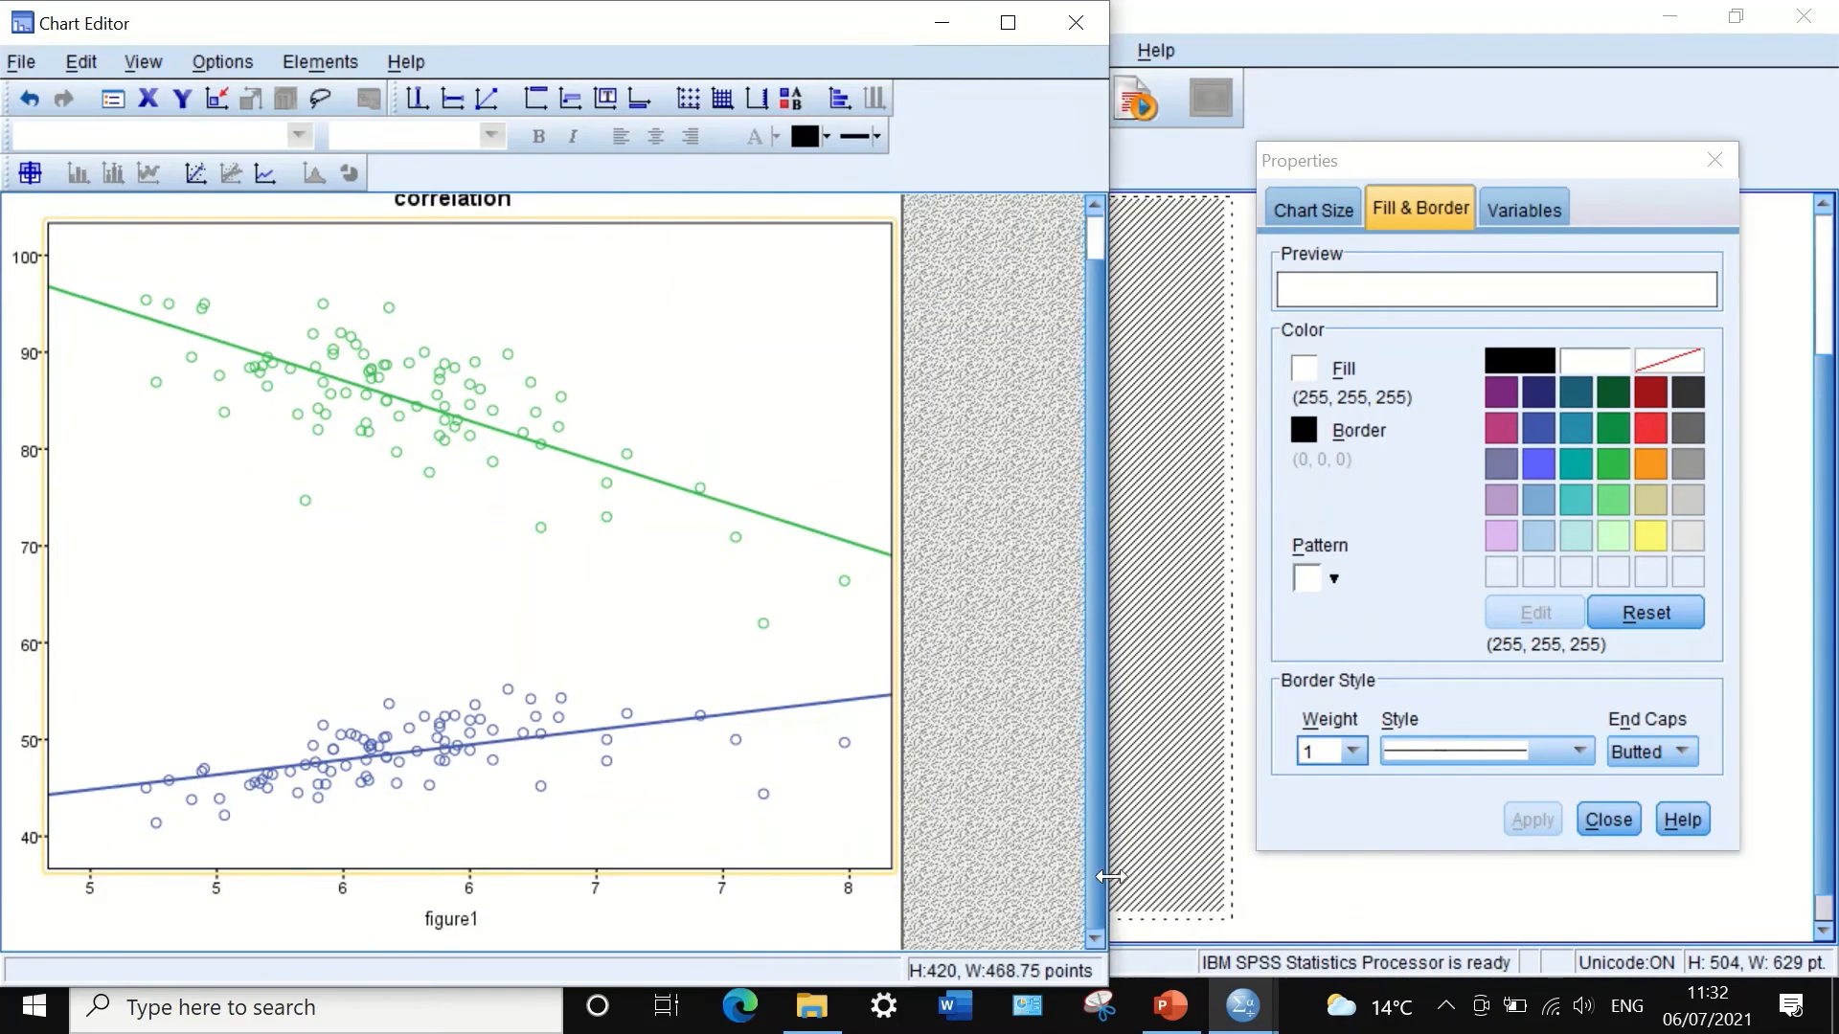
right_click(526, 313)
left_click(608, 756)
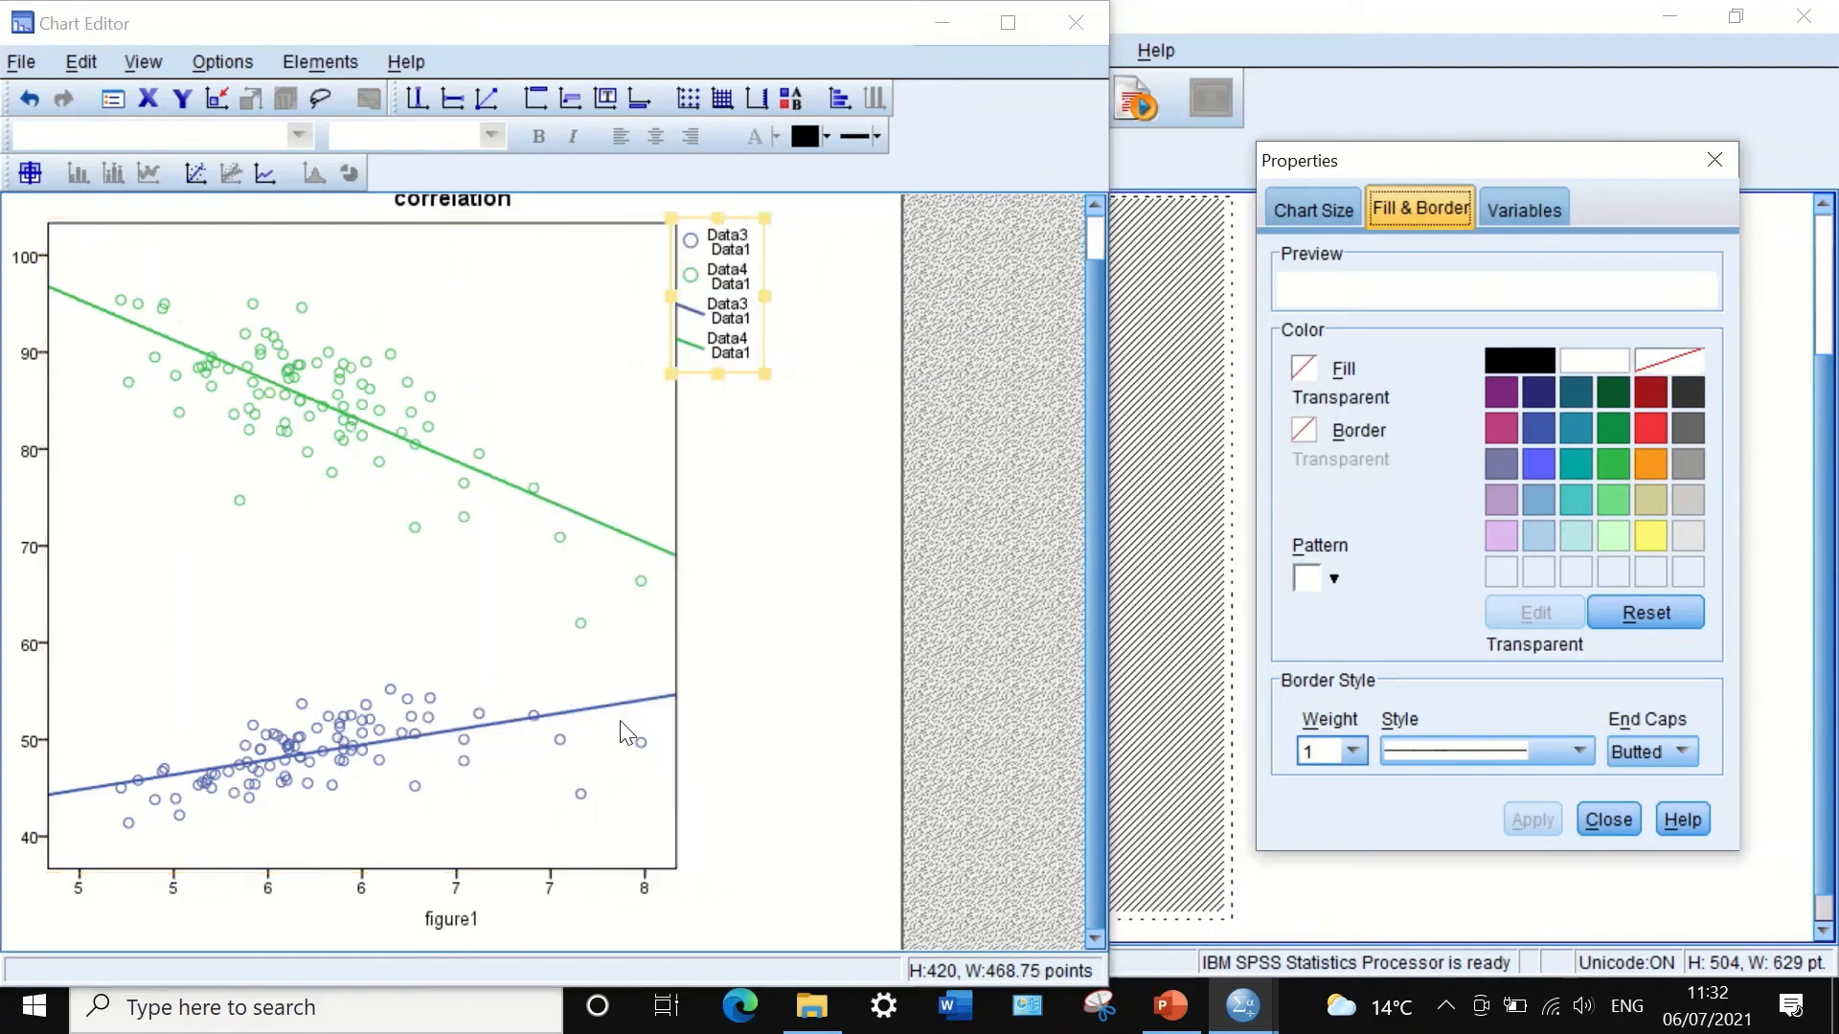
Step: Transpose the scatter plot's axes and transpose them back to the original orientation
left_click(441, 360)
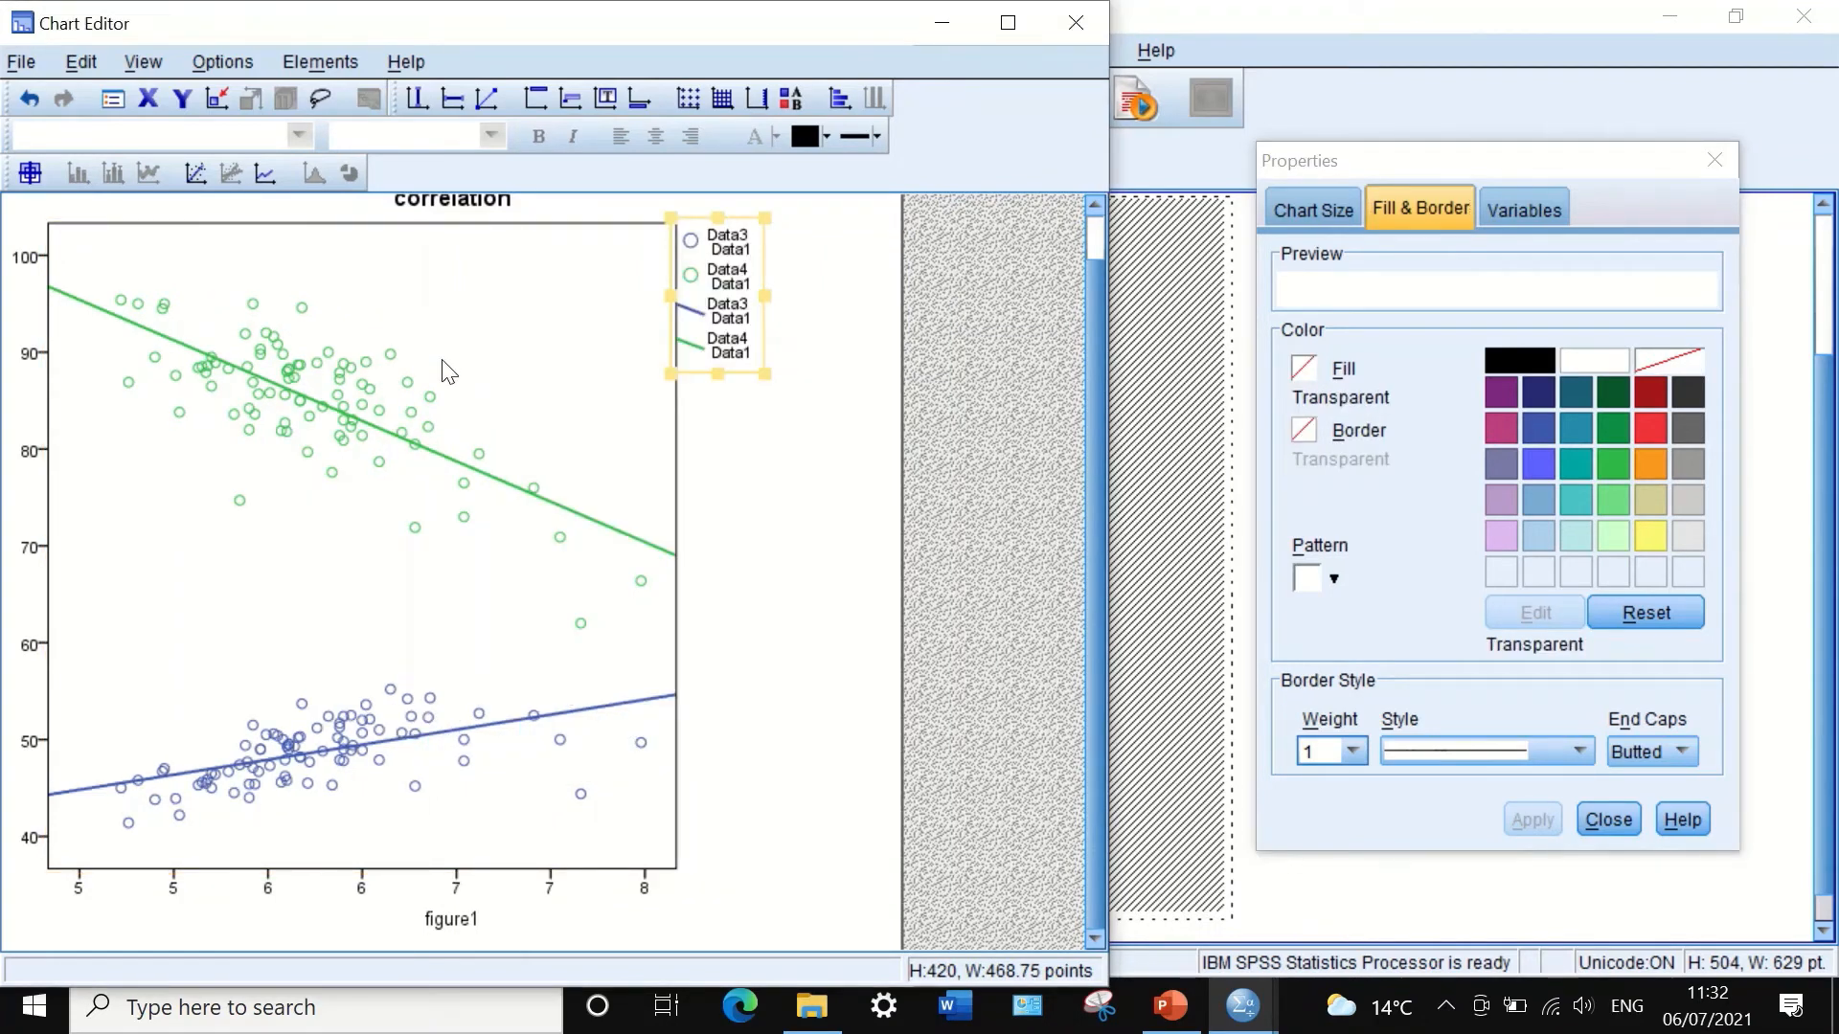
right_click(443, 361)
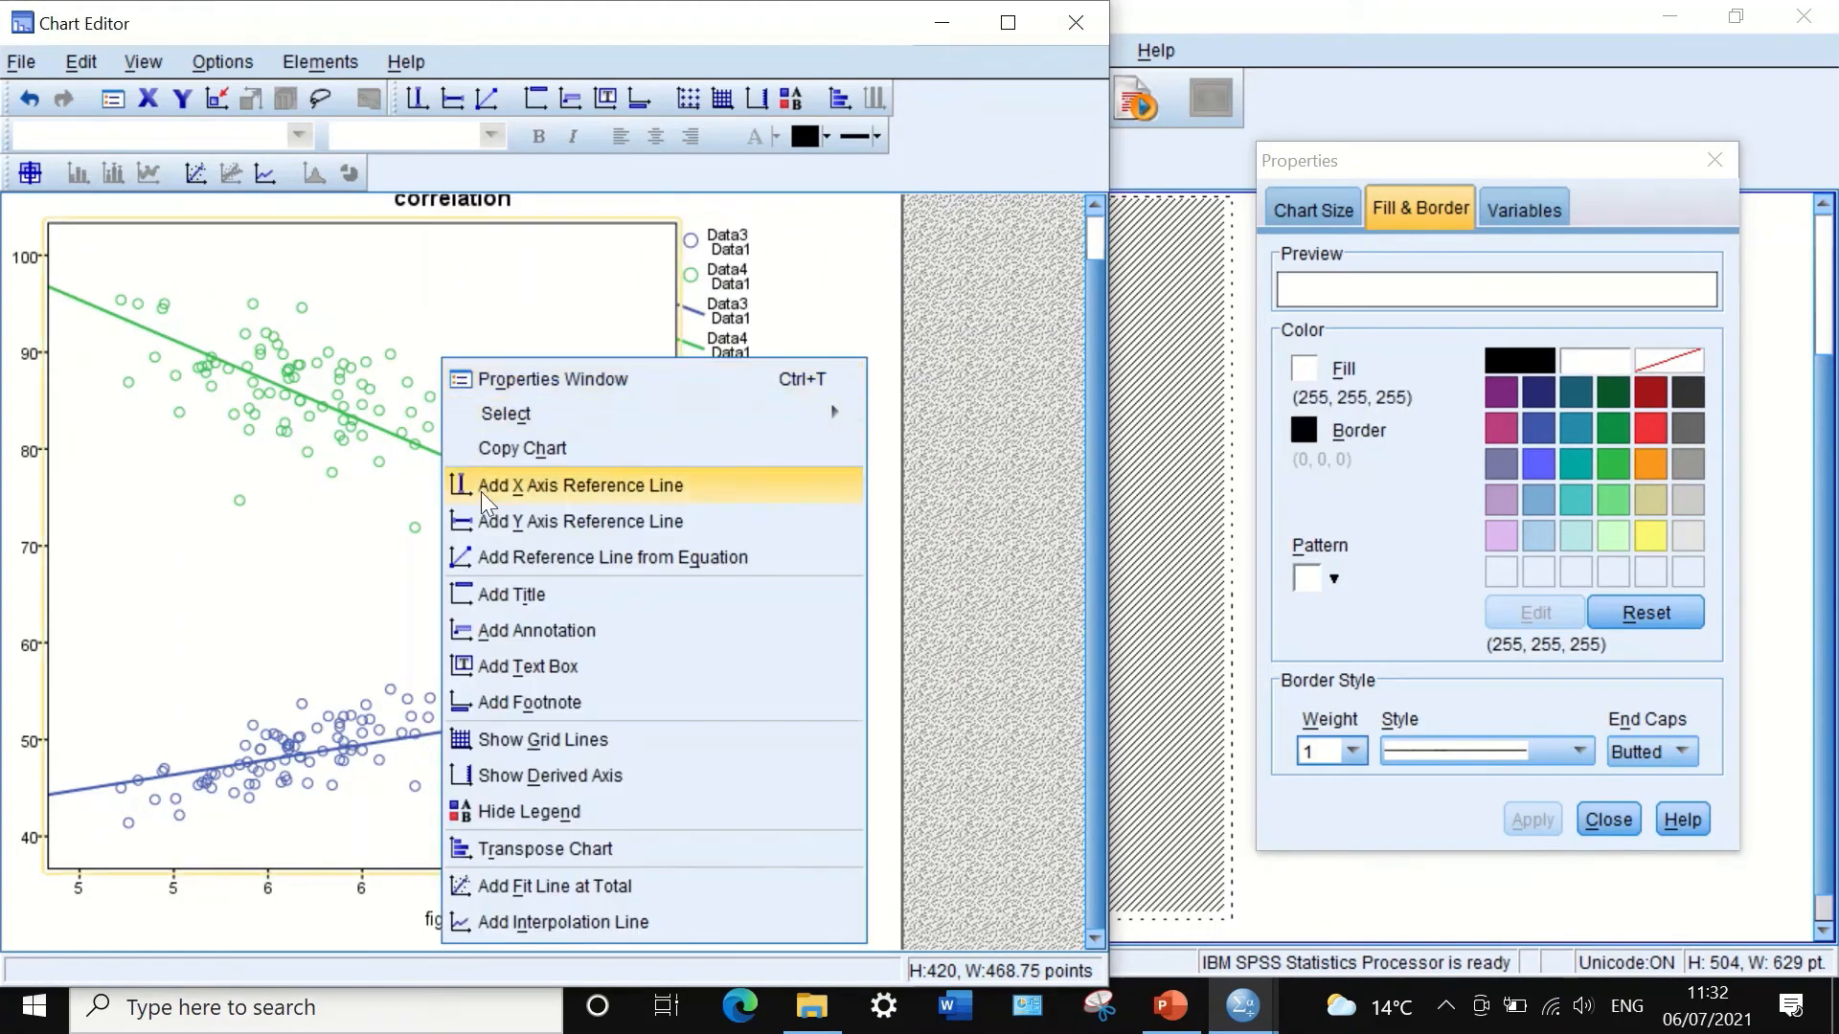
left_click(572, 847)
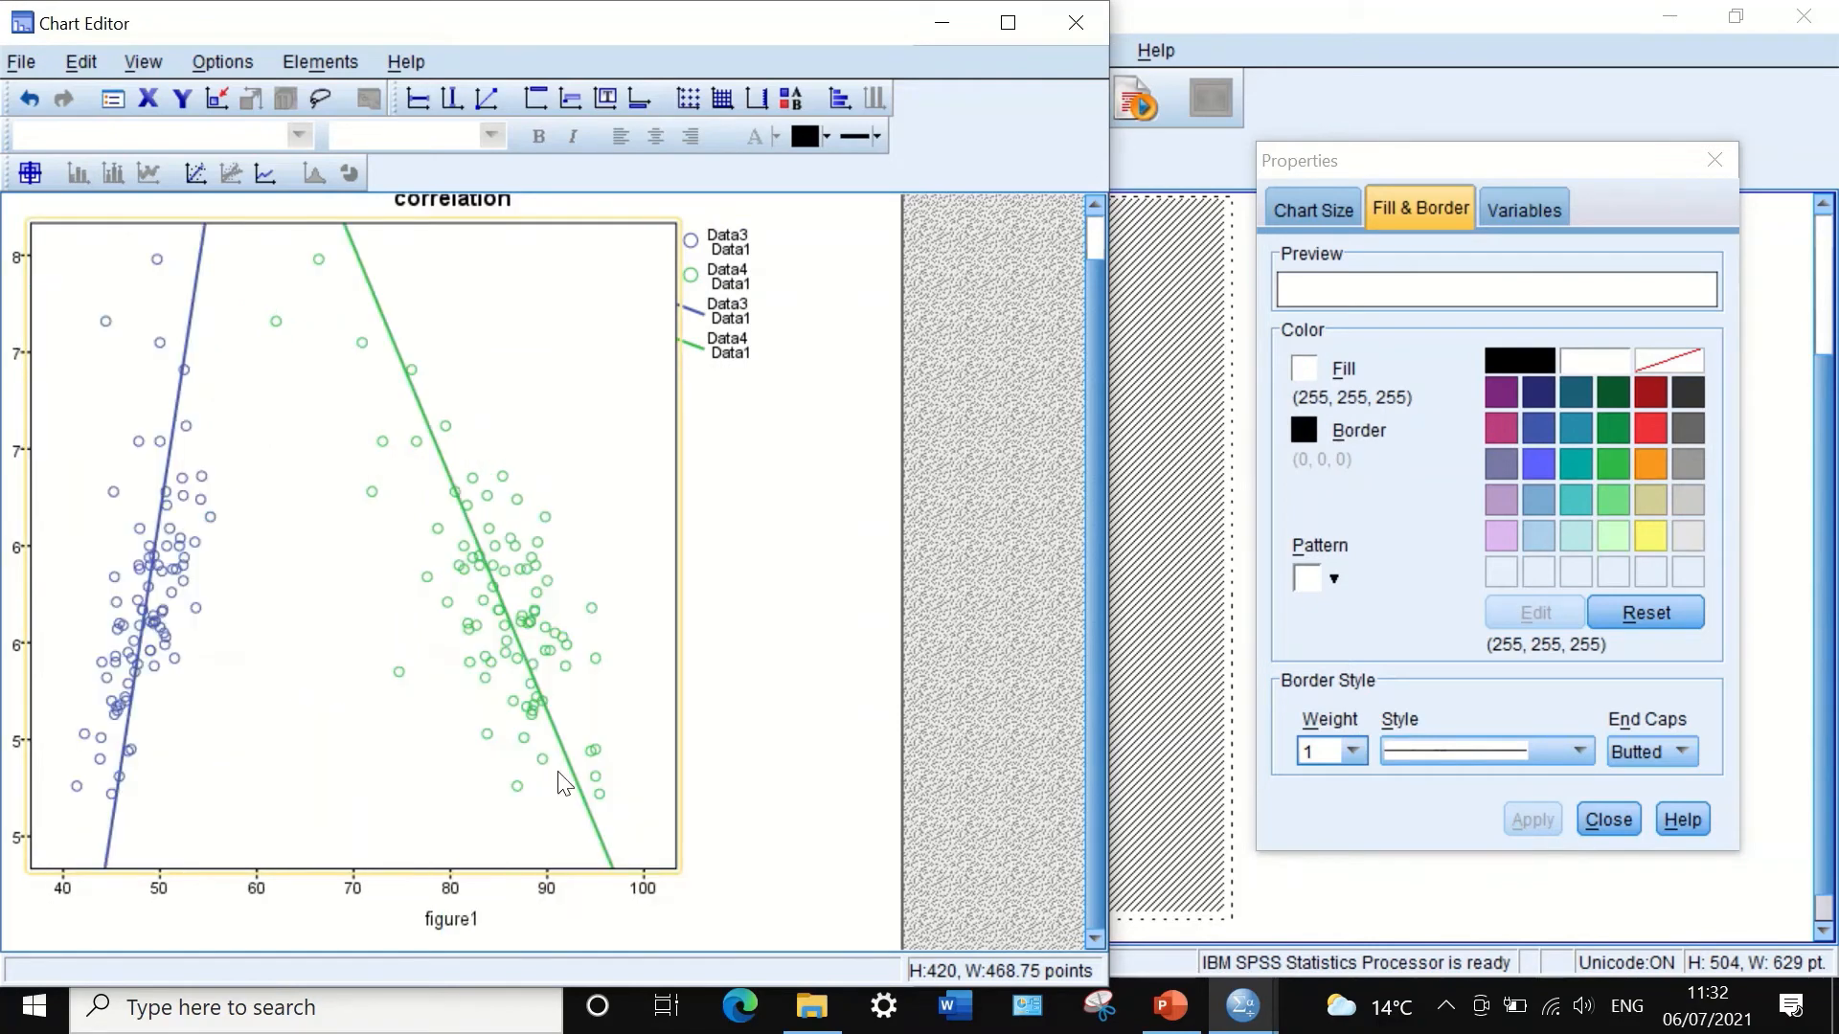
right_click(347, 353)
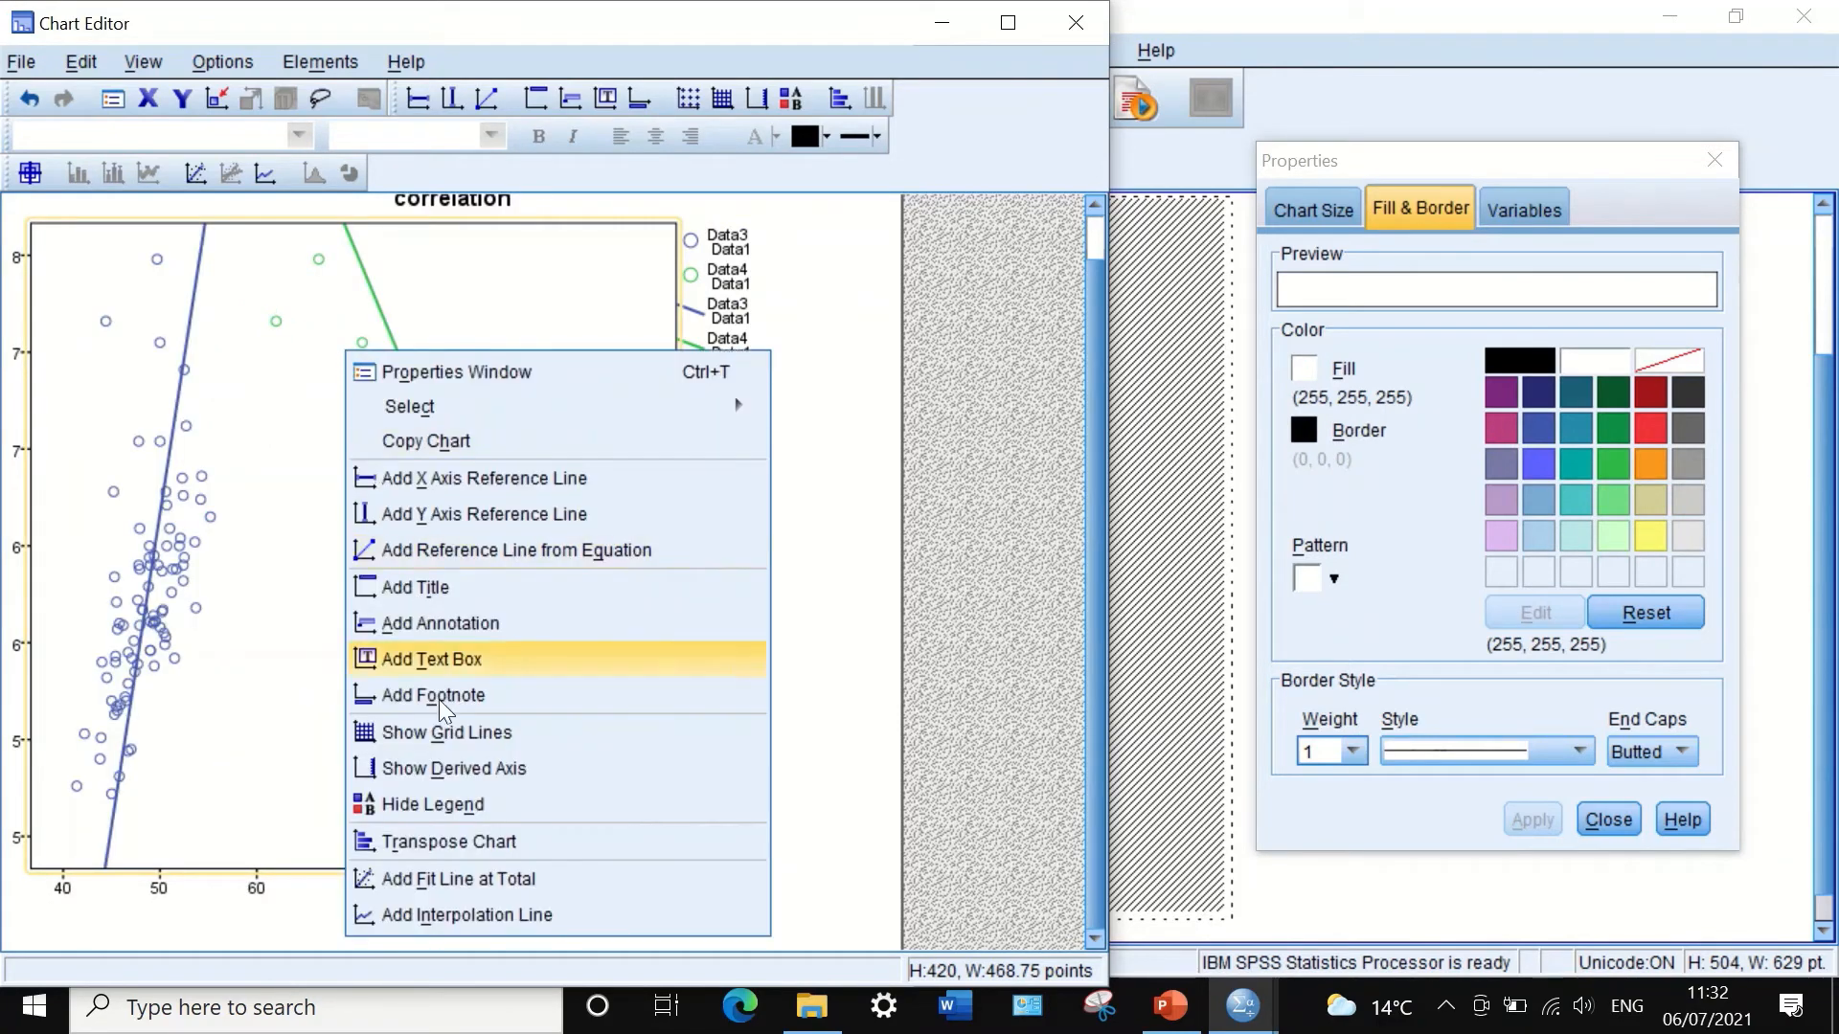
left_click(469, 843)
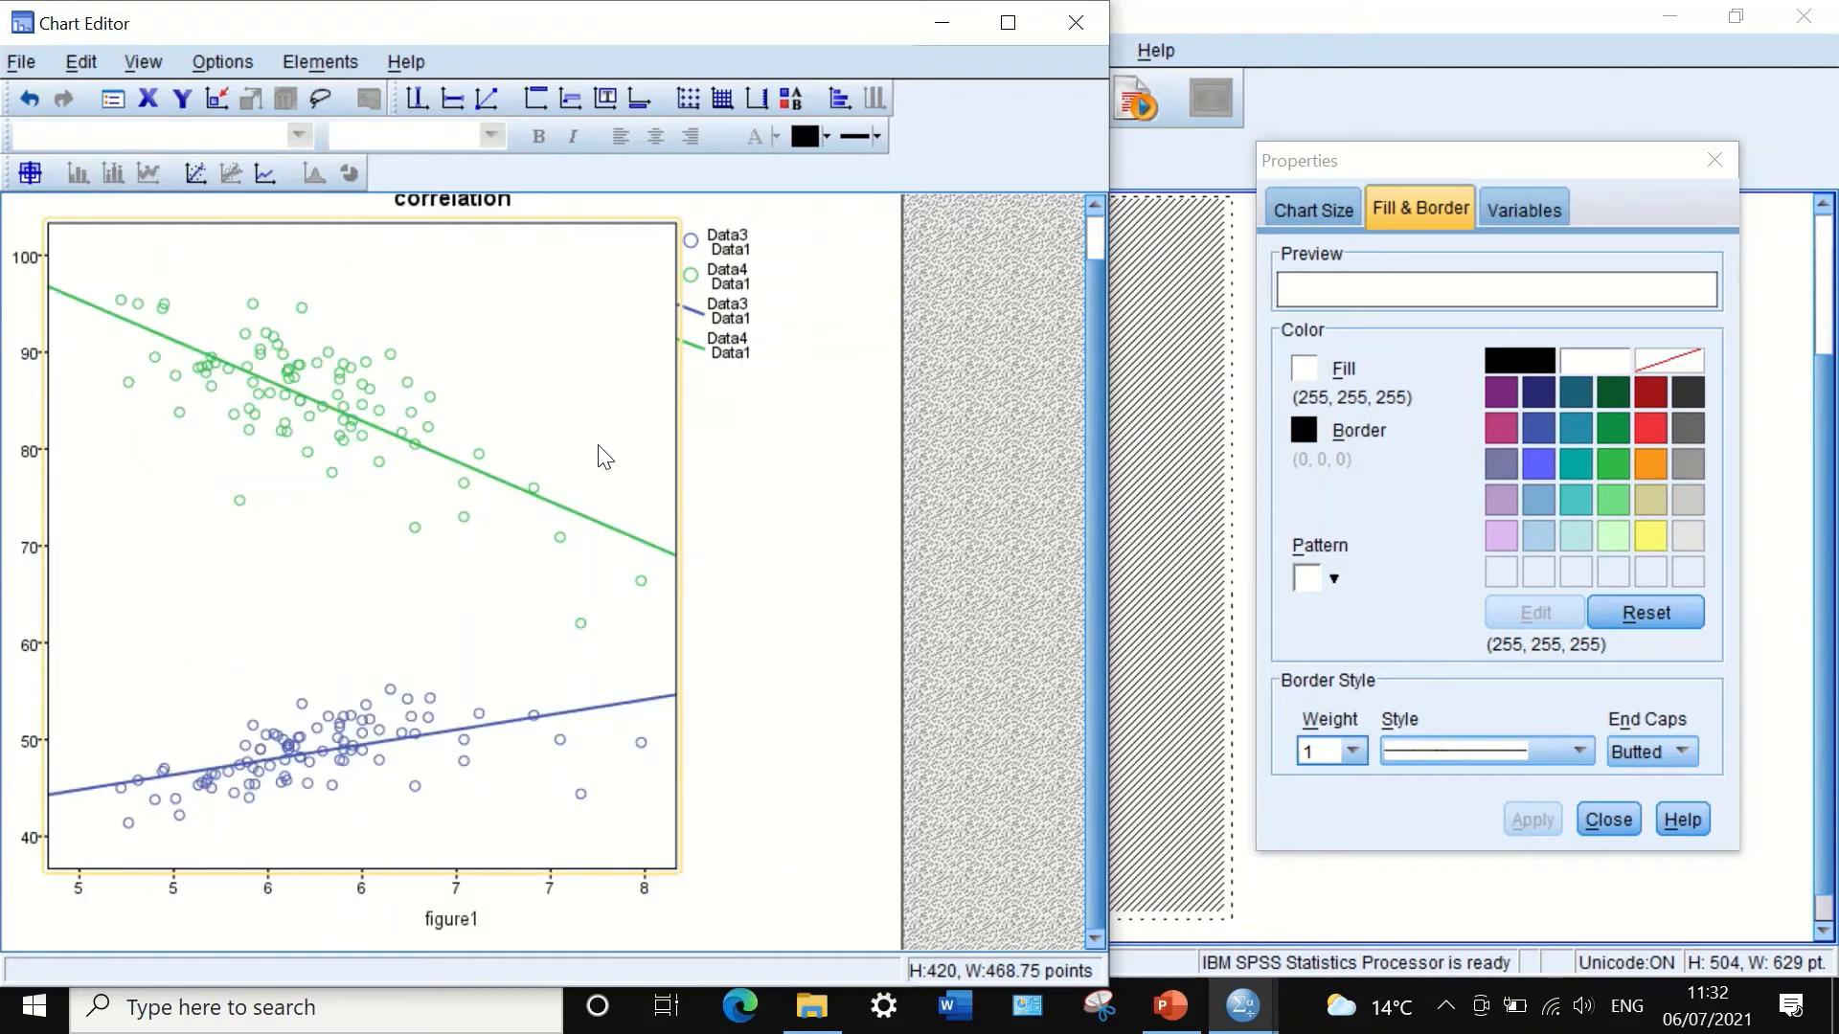
Step: Close the chart's properties and the Chart Editor to return the edited scatter plot to the output
scroll(613, 460, "up", 1)
scroll(614, 469, "up", 1)
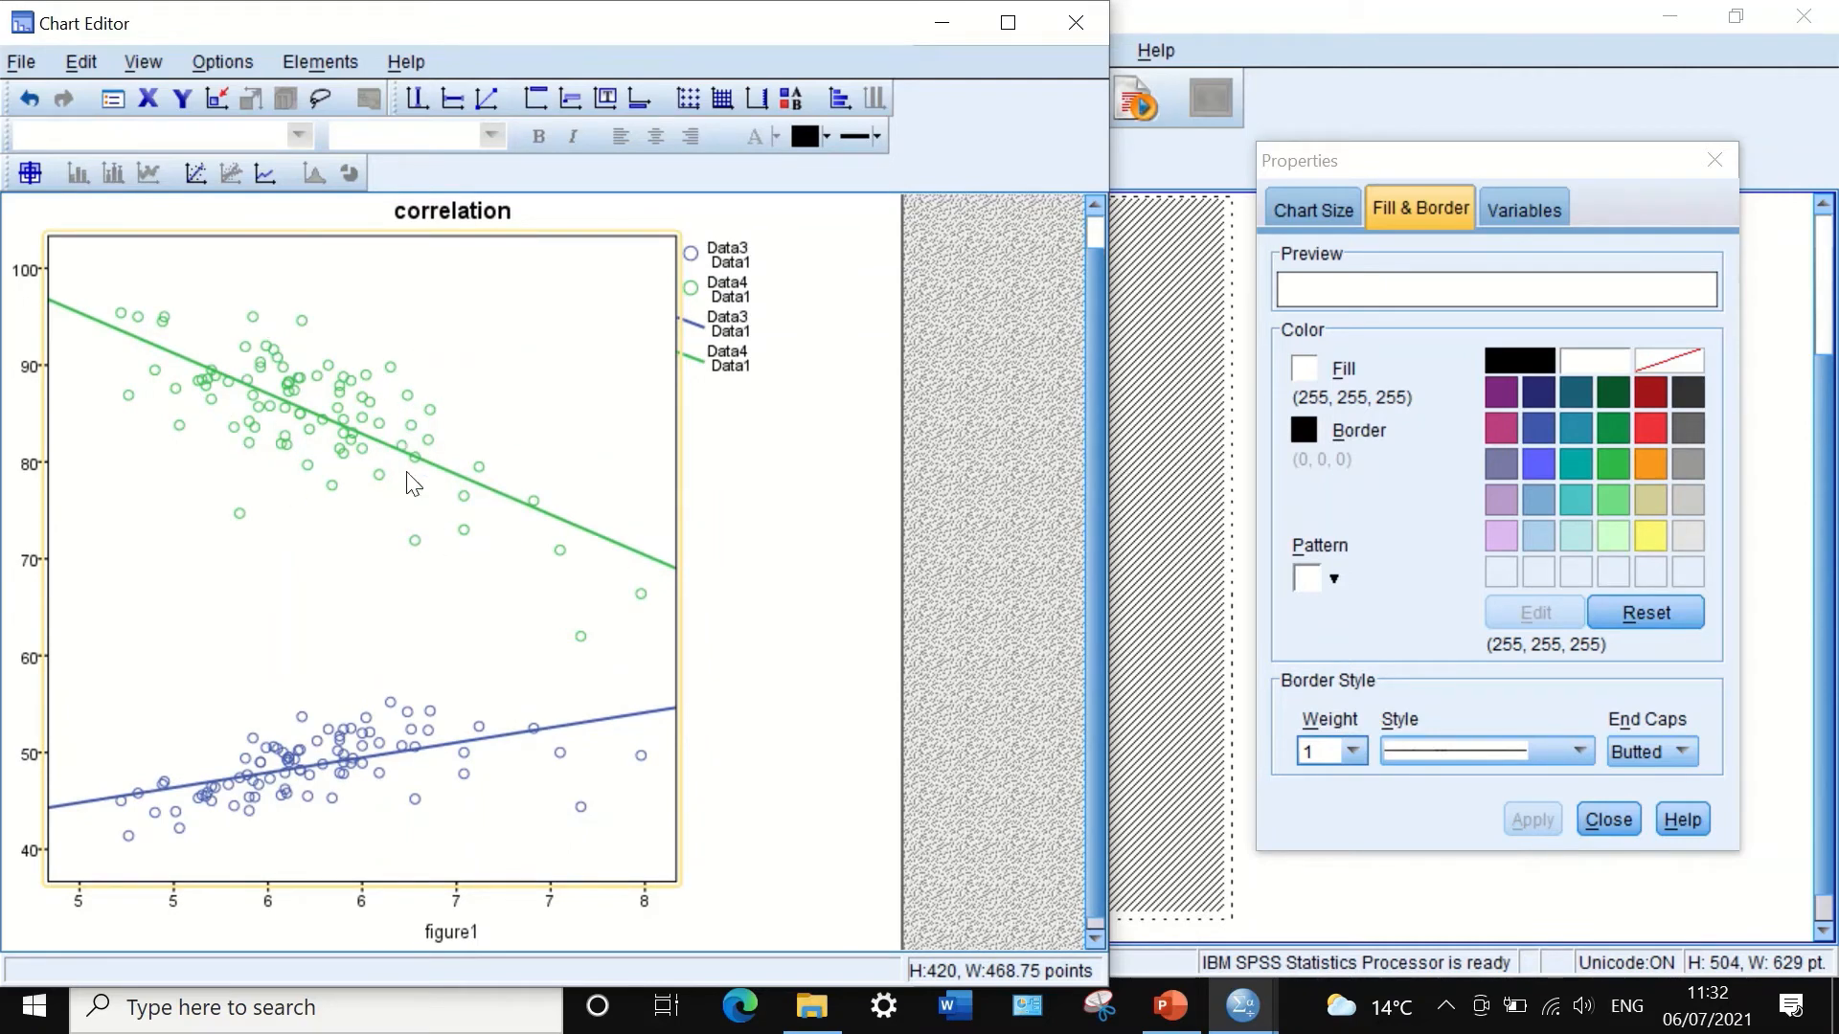
left_click(1716, 166)
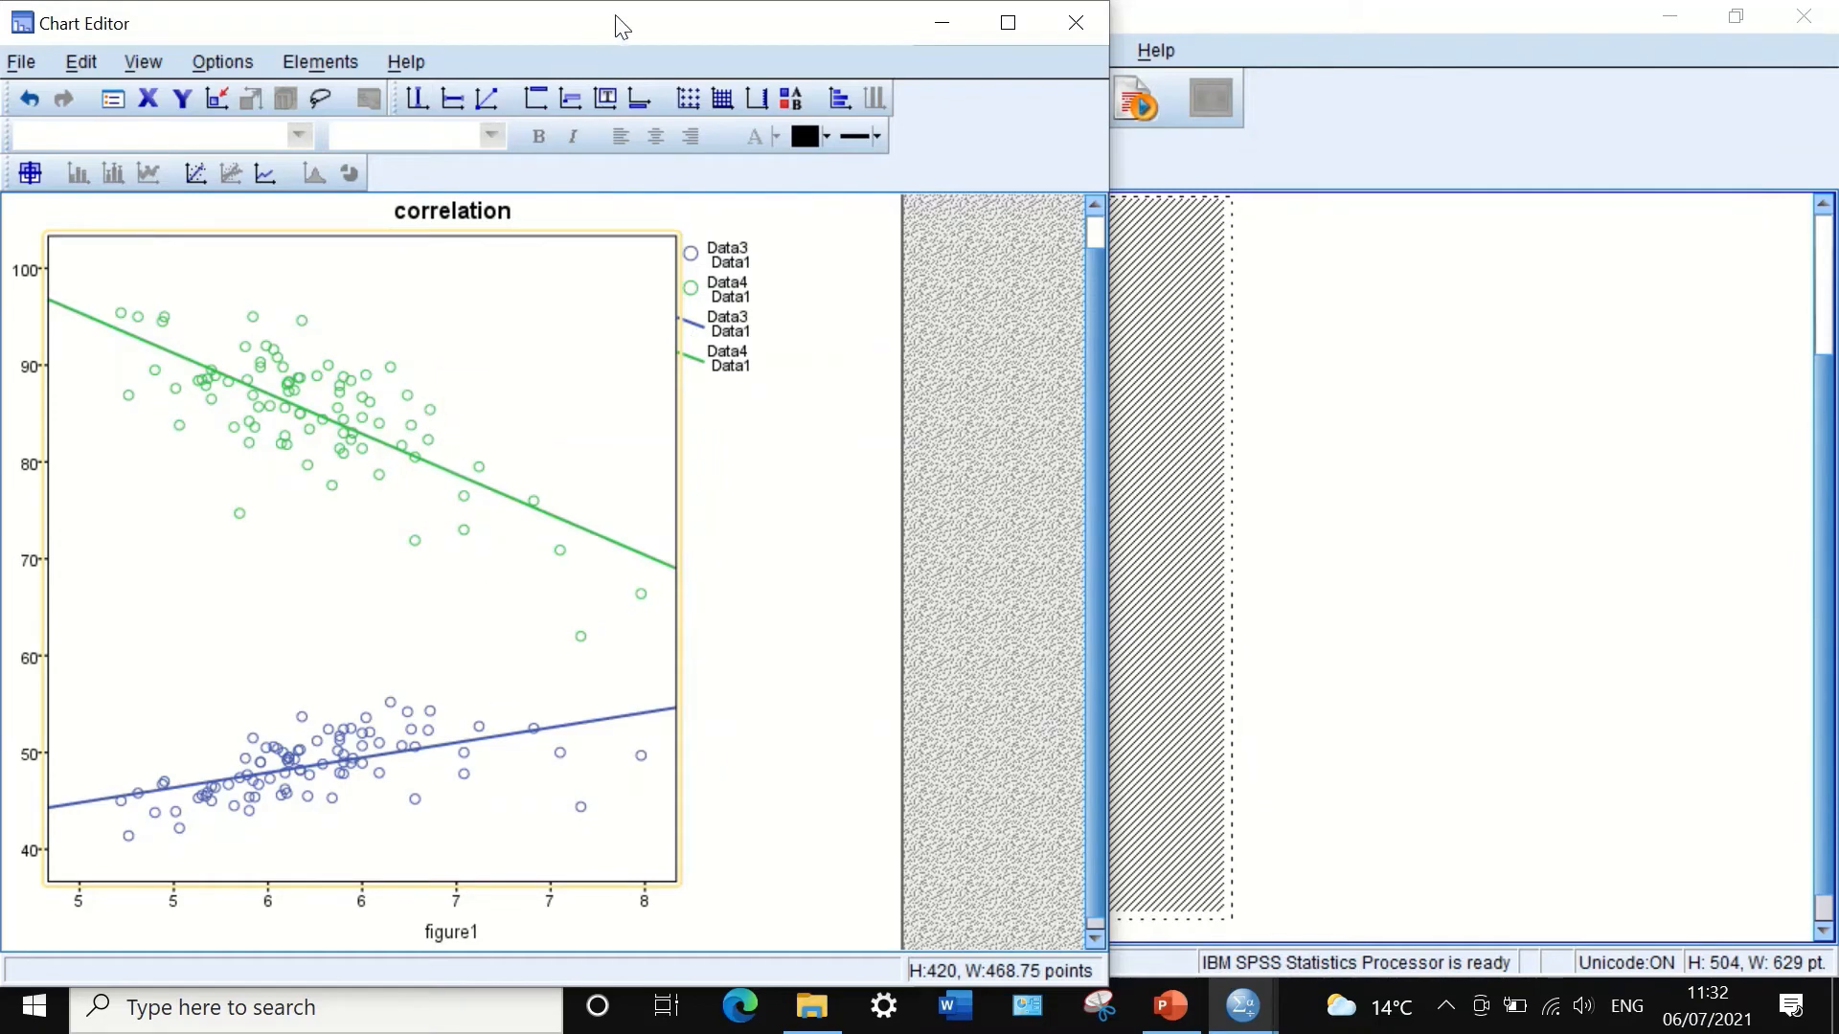
left_click_drag(597, 14, 817, 11)
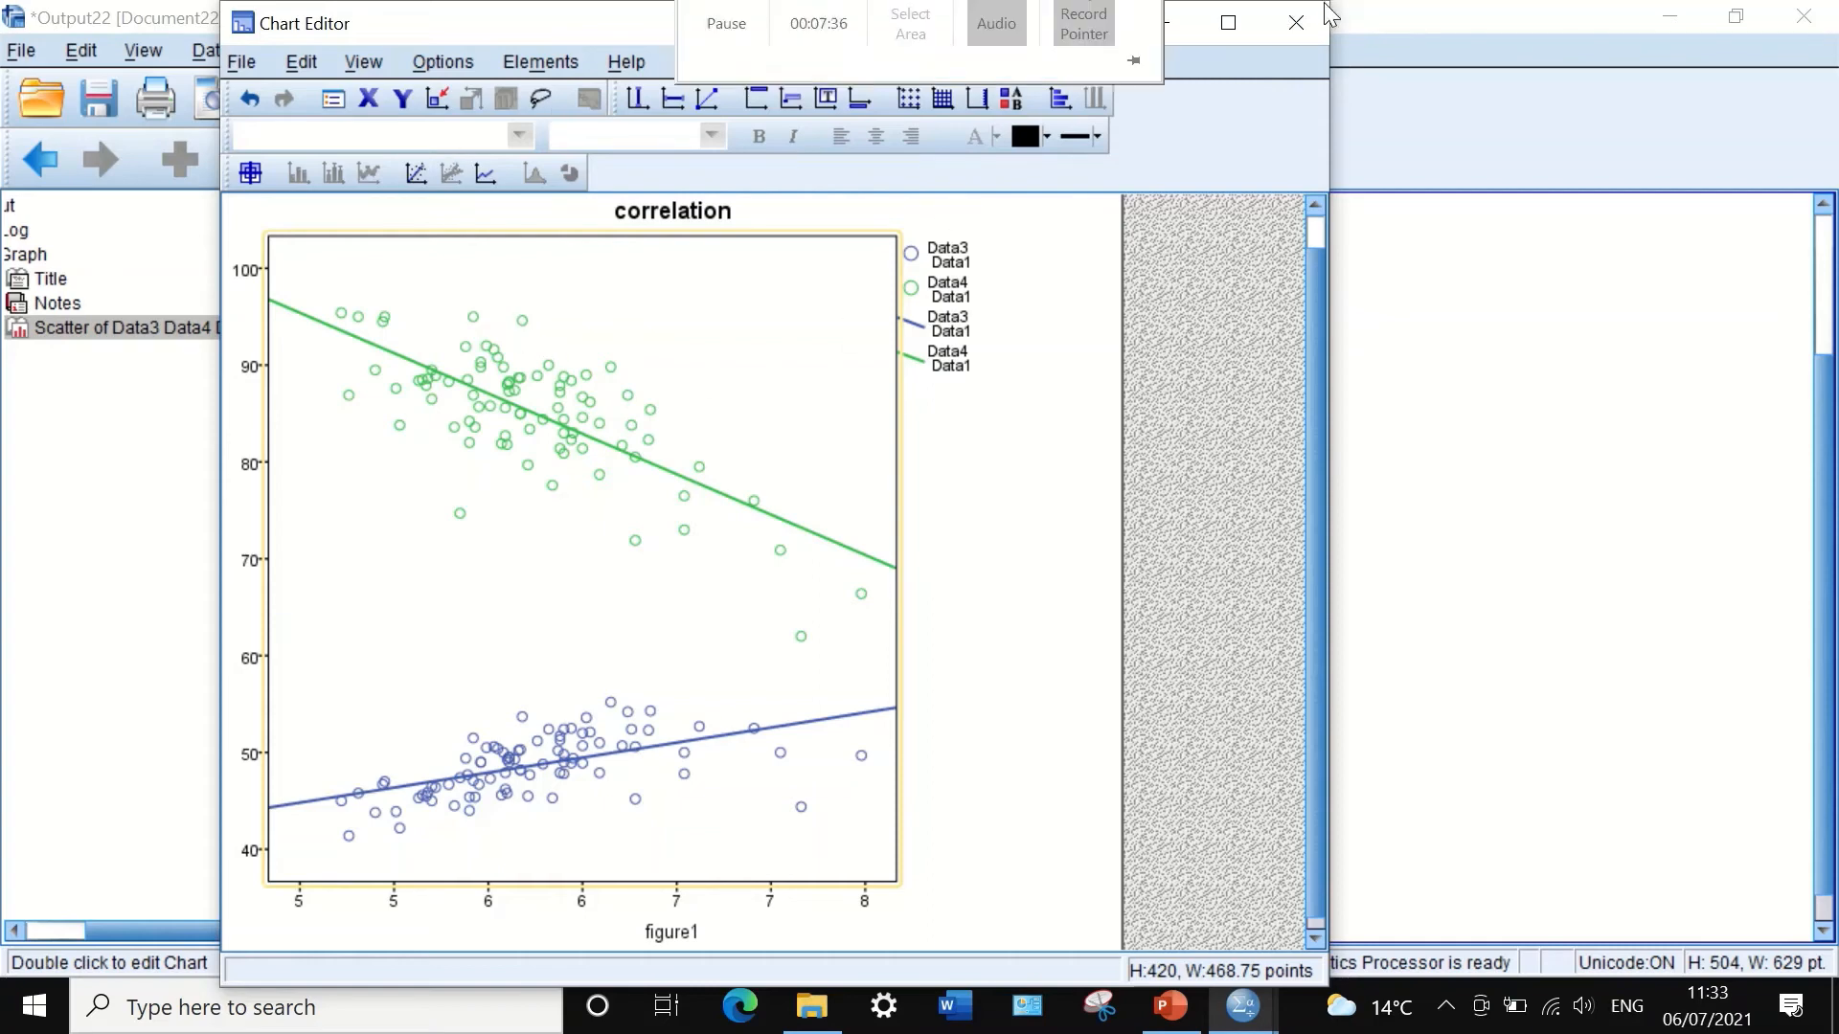
left_click(1297, 21)
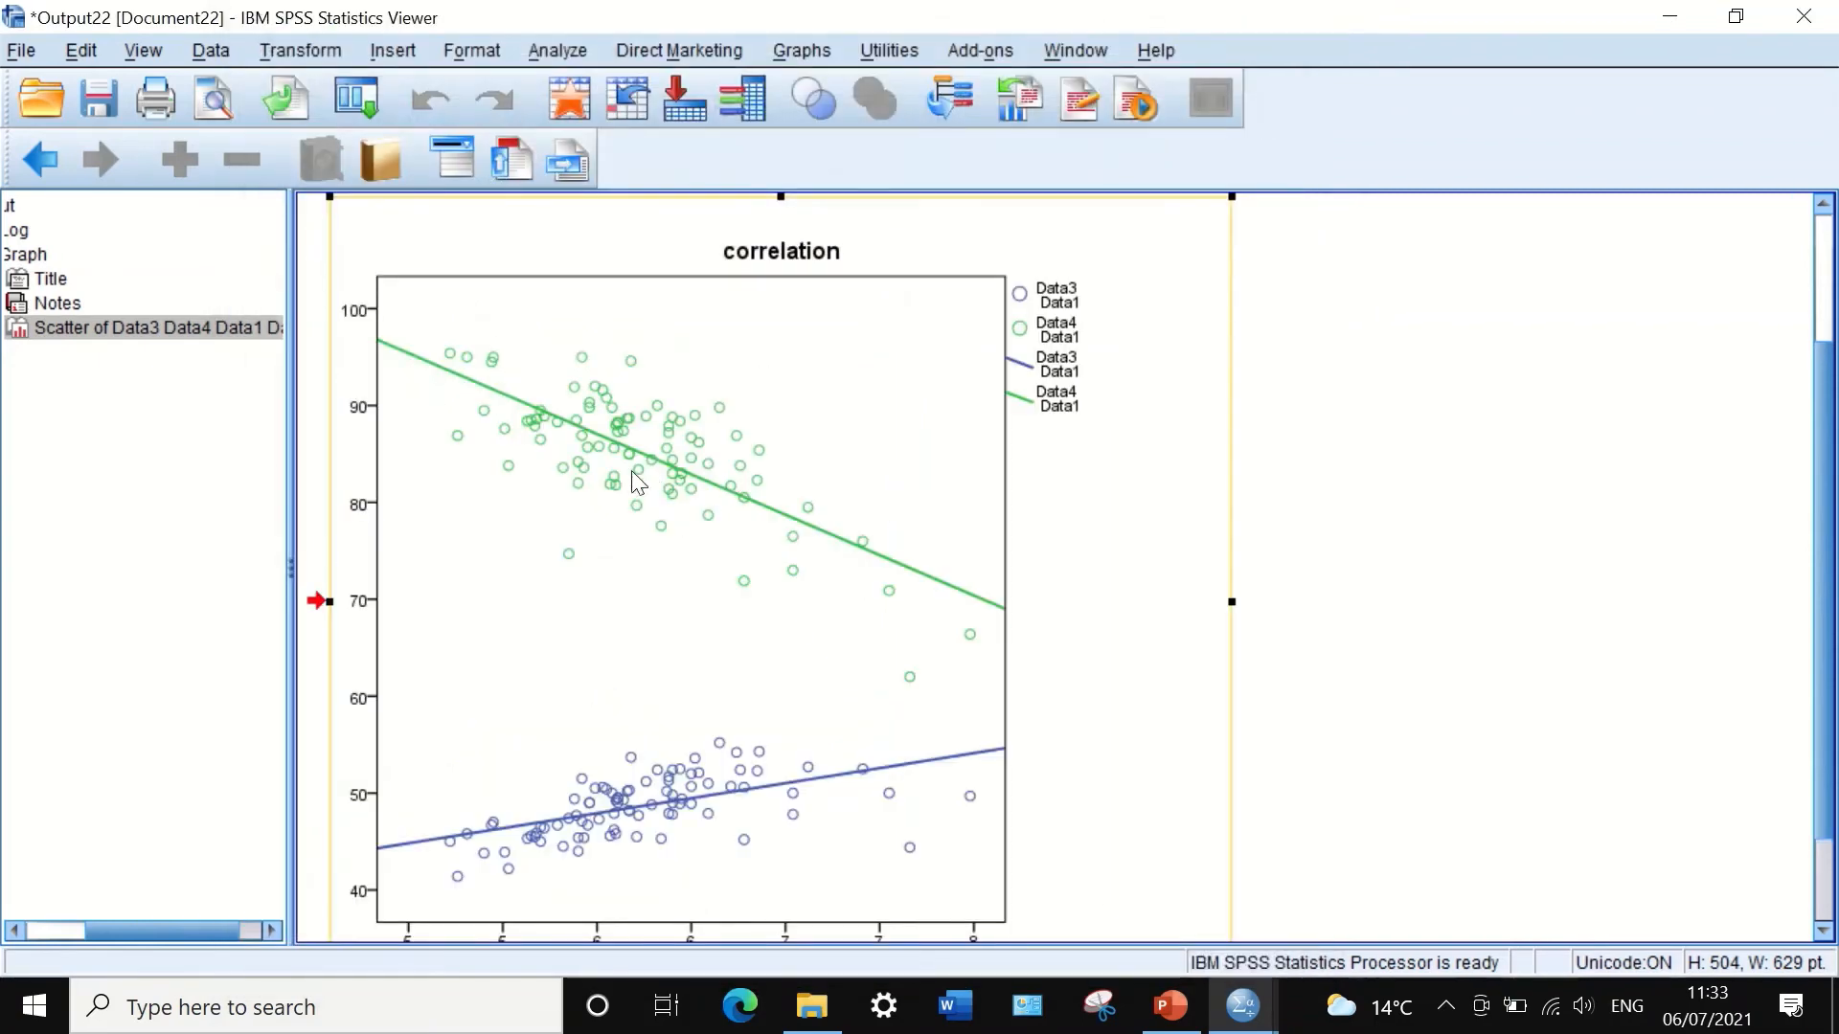
Step: Set up an export of only the selected scatter plot in Portable Document Format (*.pdf)
right_click(575, 461)
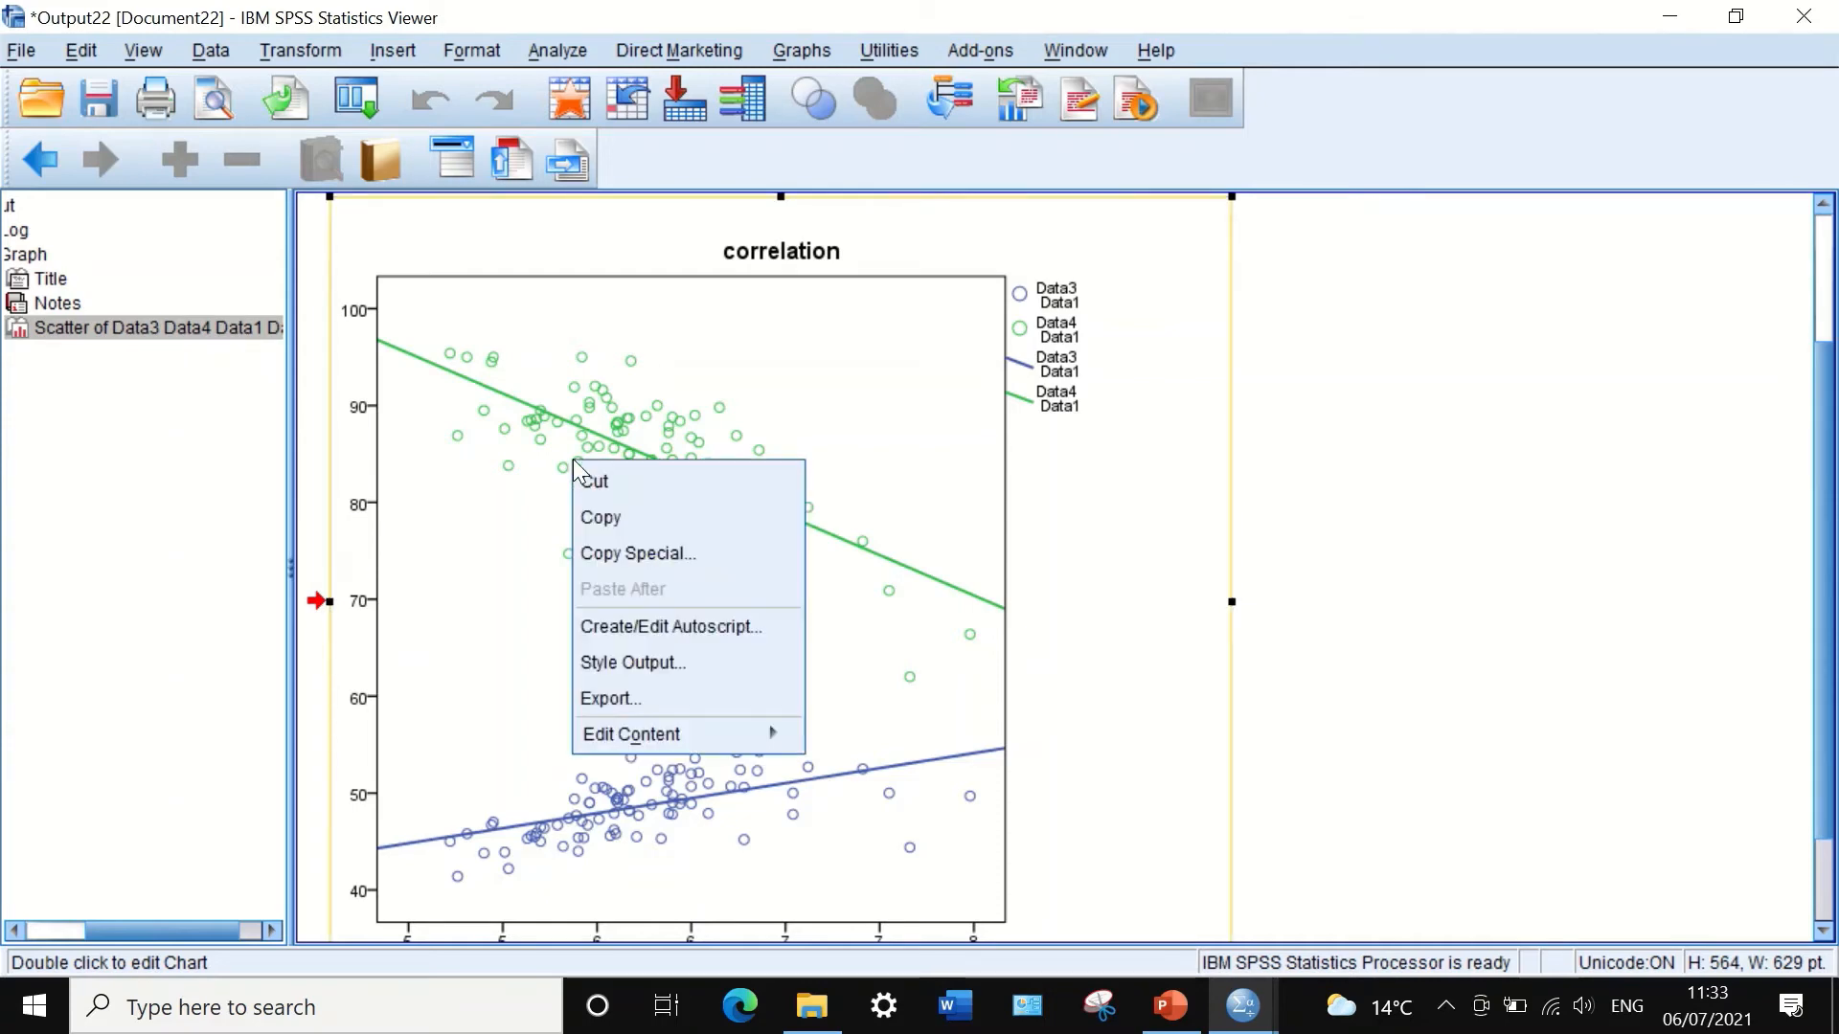
left_click(624, 696)
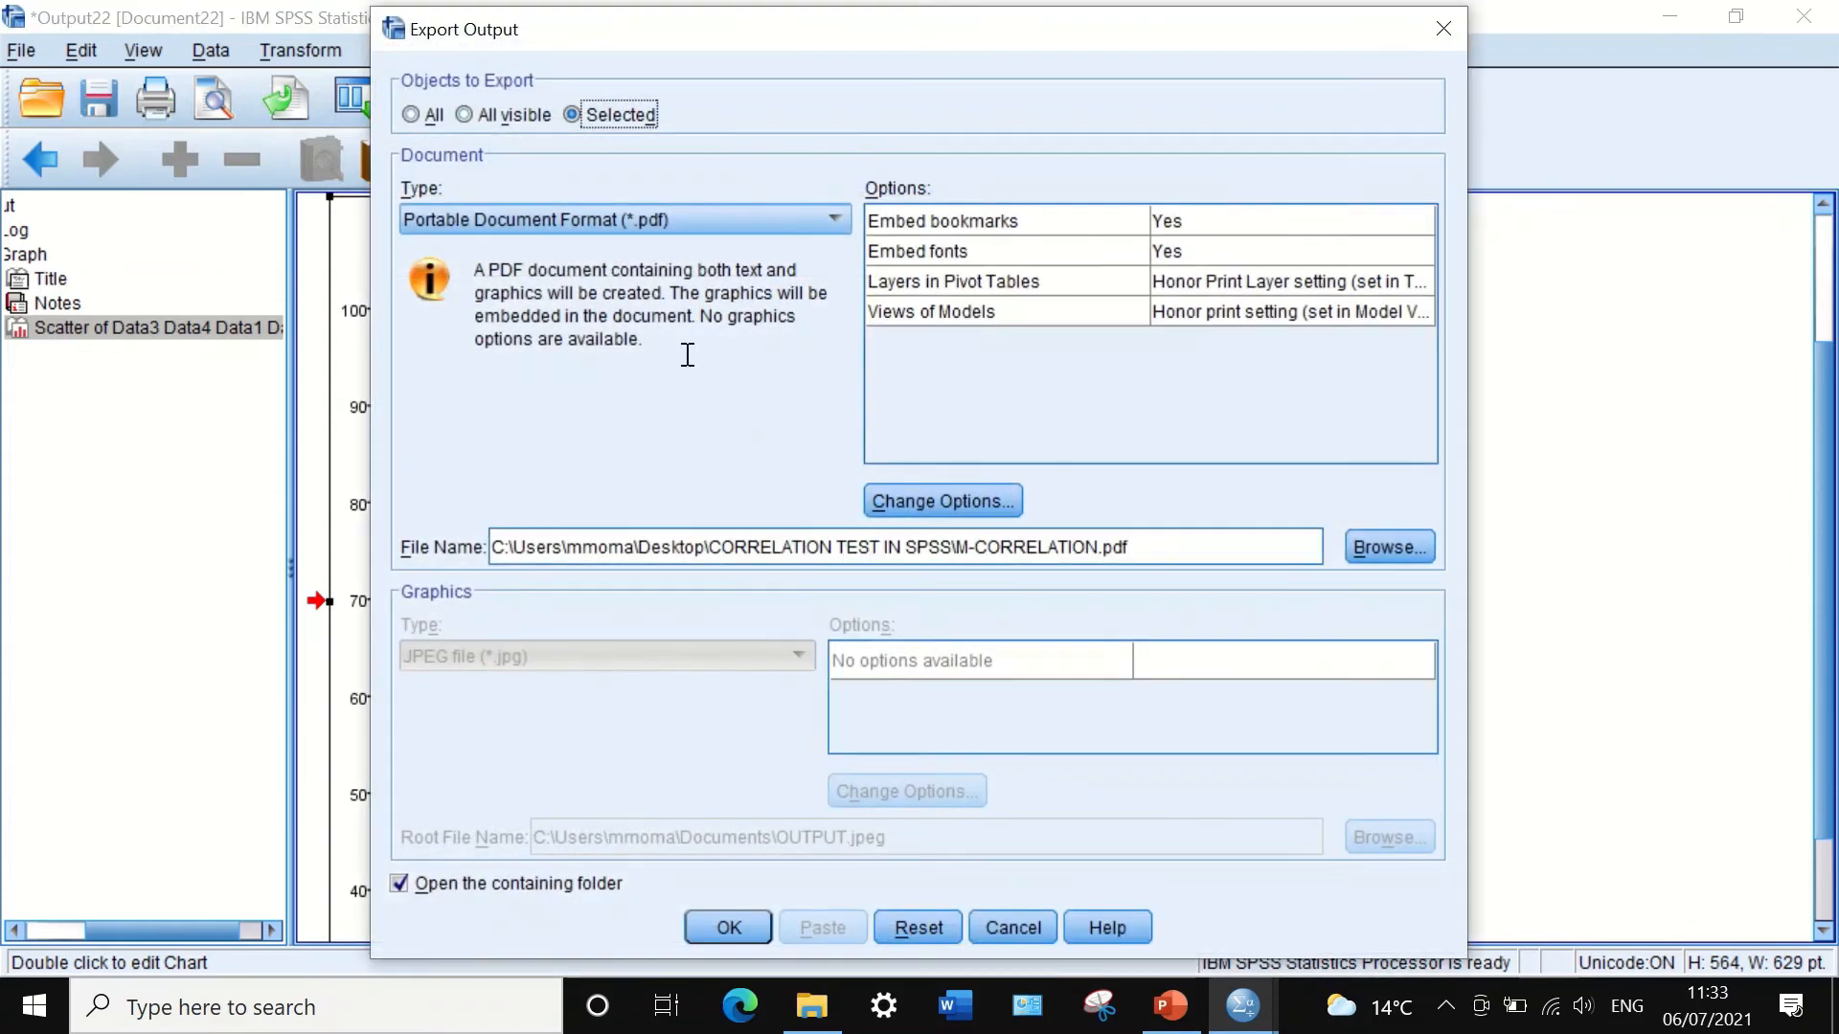
left_click(790, 222)
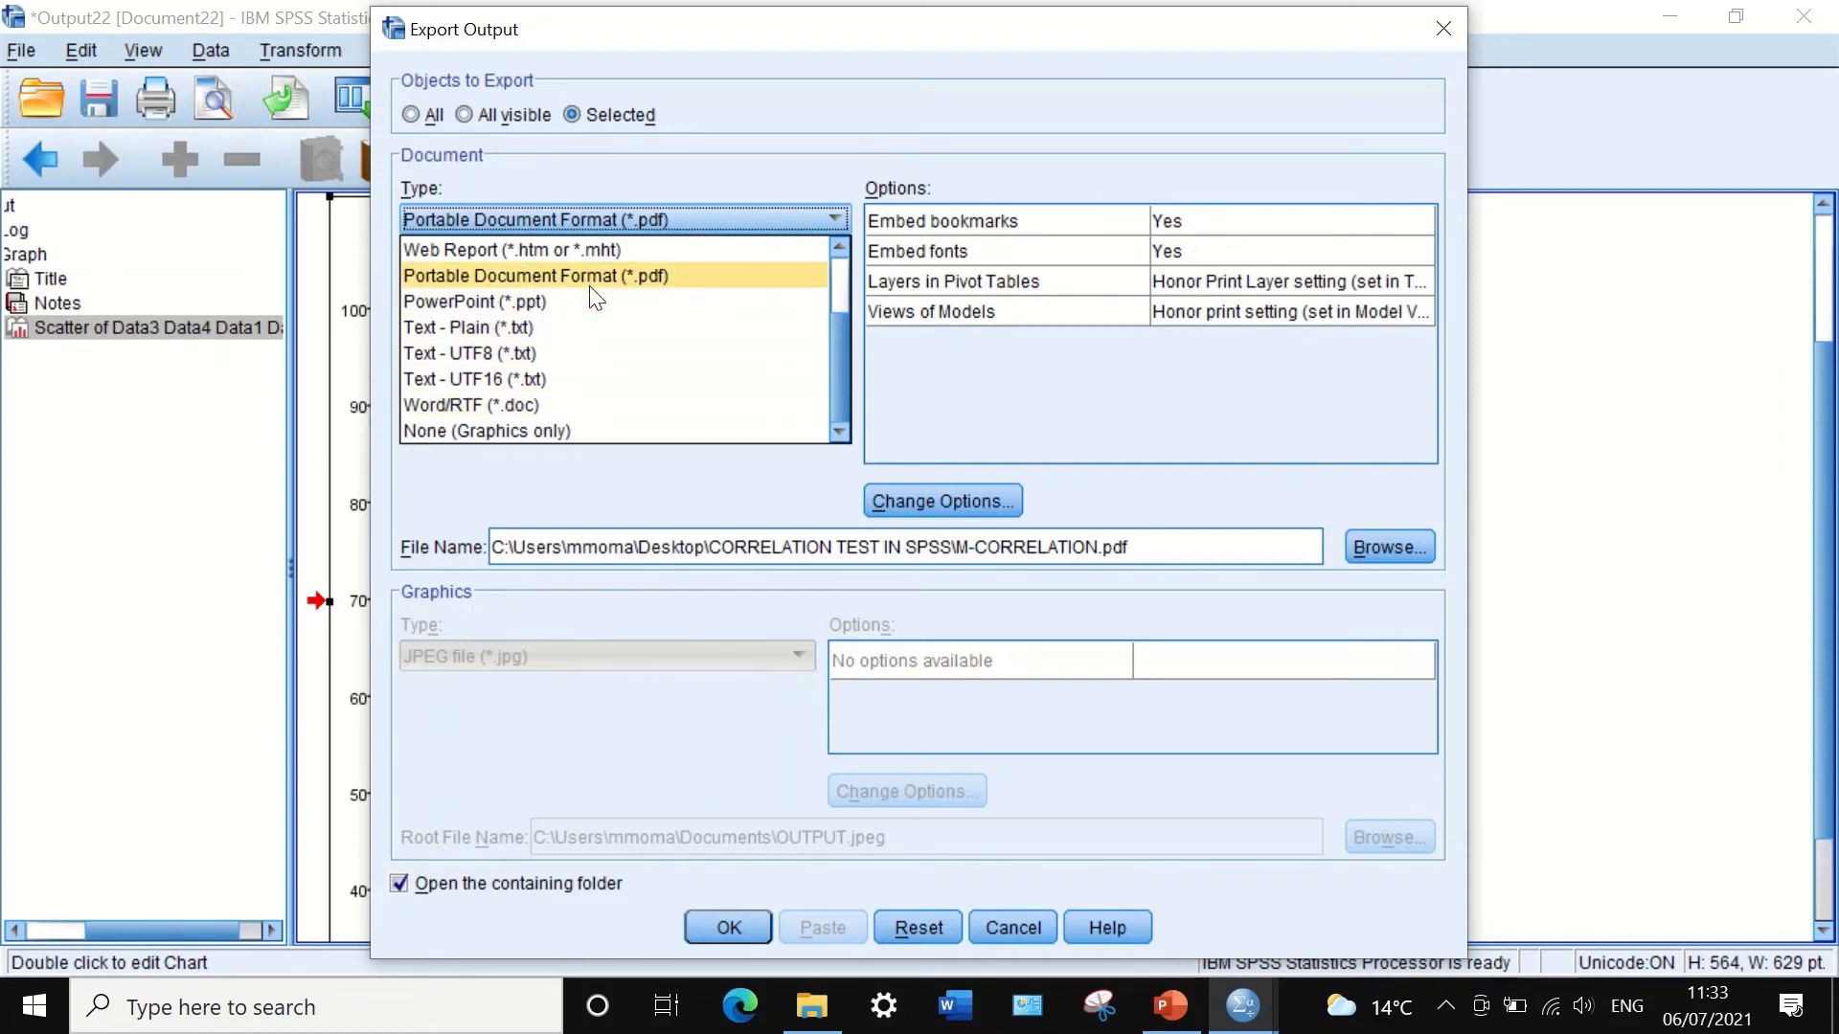
scroll(589, 285, "up", 2)
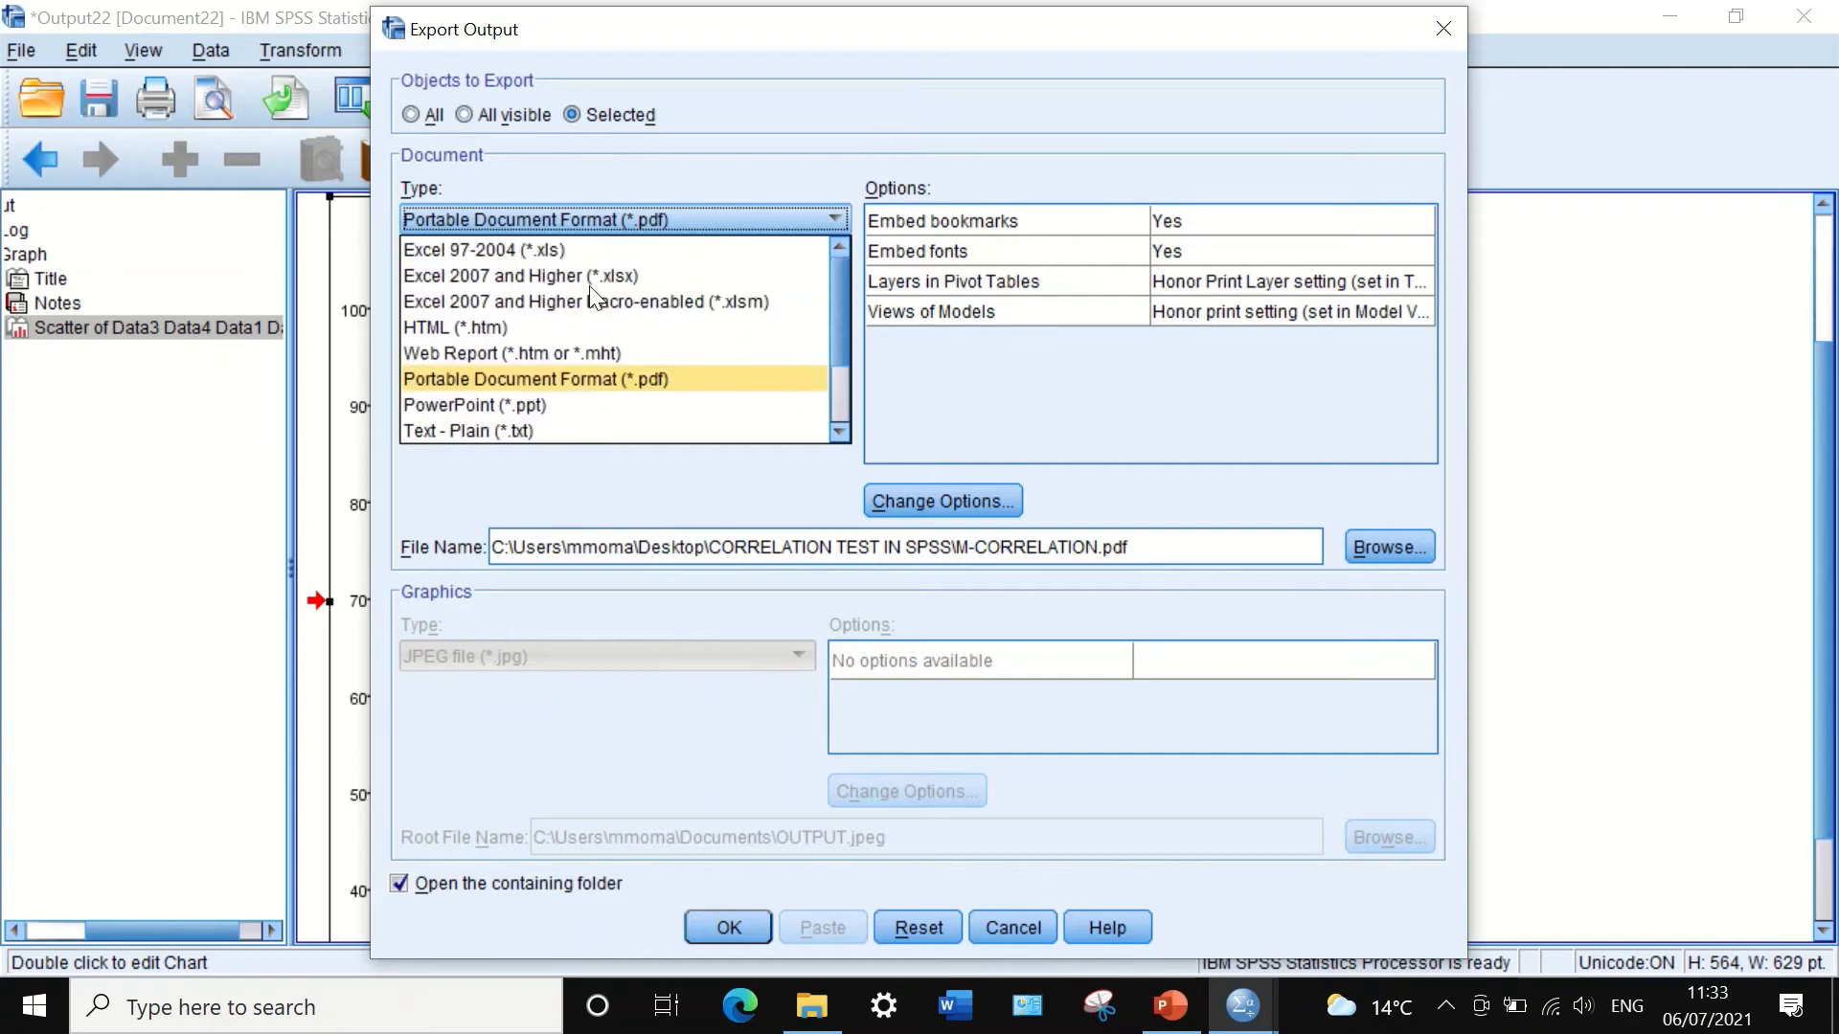
scroll(592, 295, "down", 1)
left_click(601, 296)
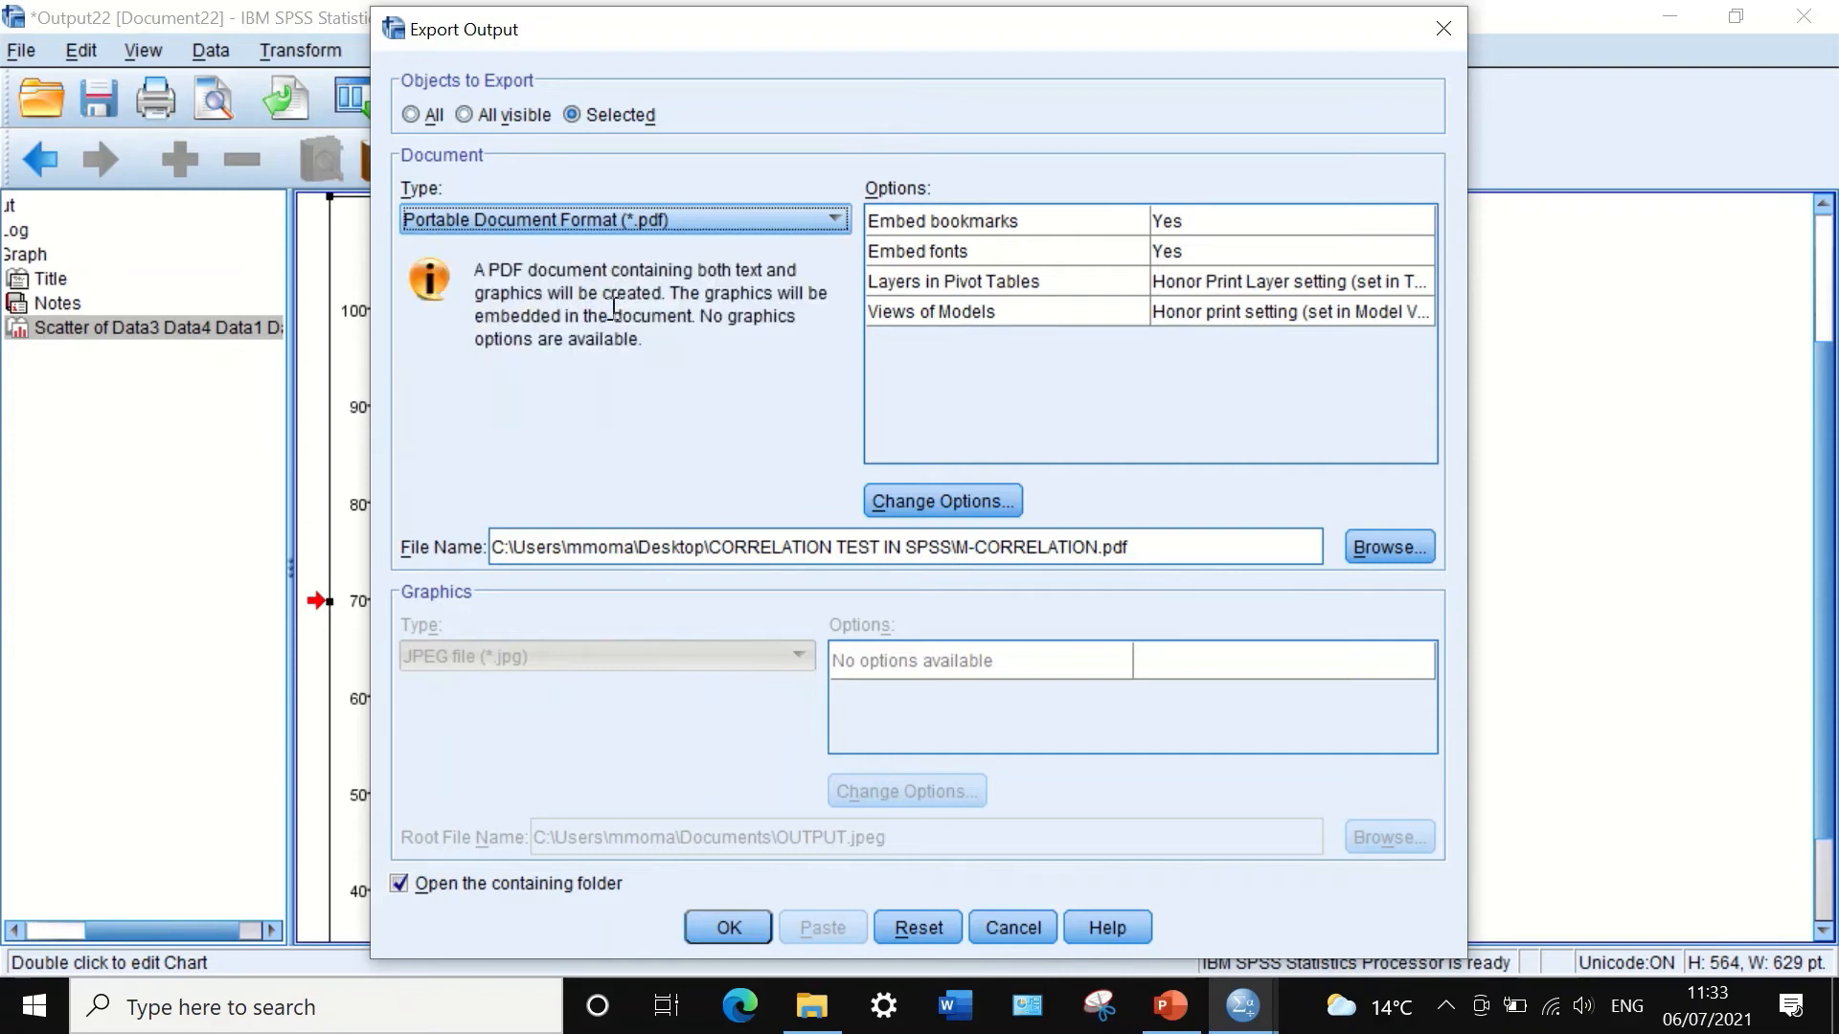
Step: Export the chart as "overlay" to the CORRELATION TEST IN SPSS folder on the Desktop
left_click(1403, 550)
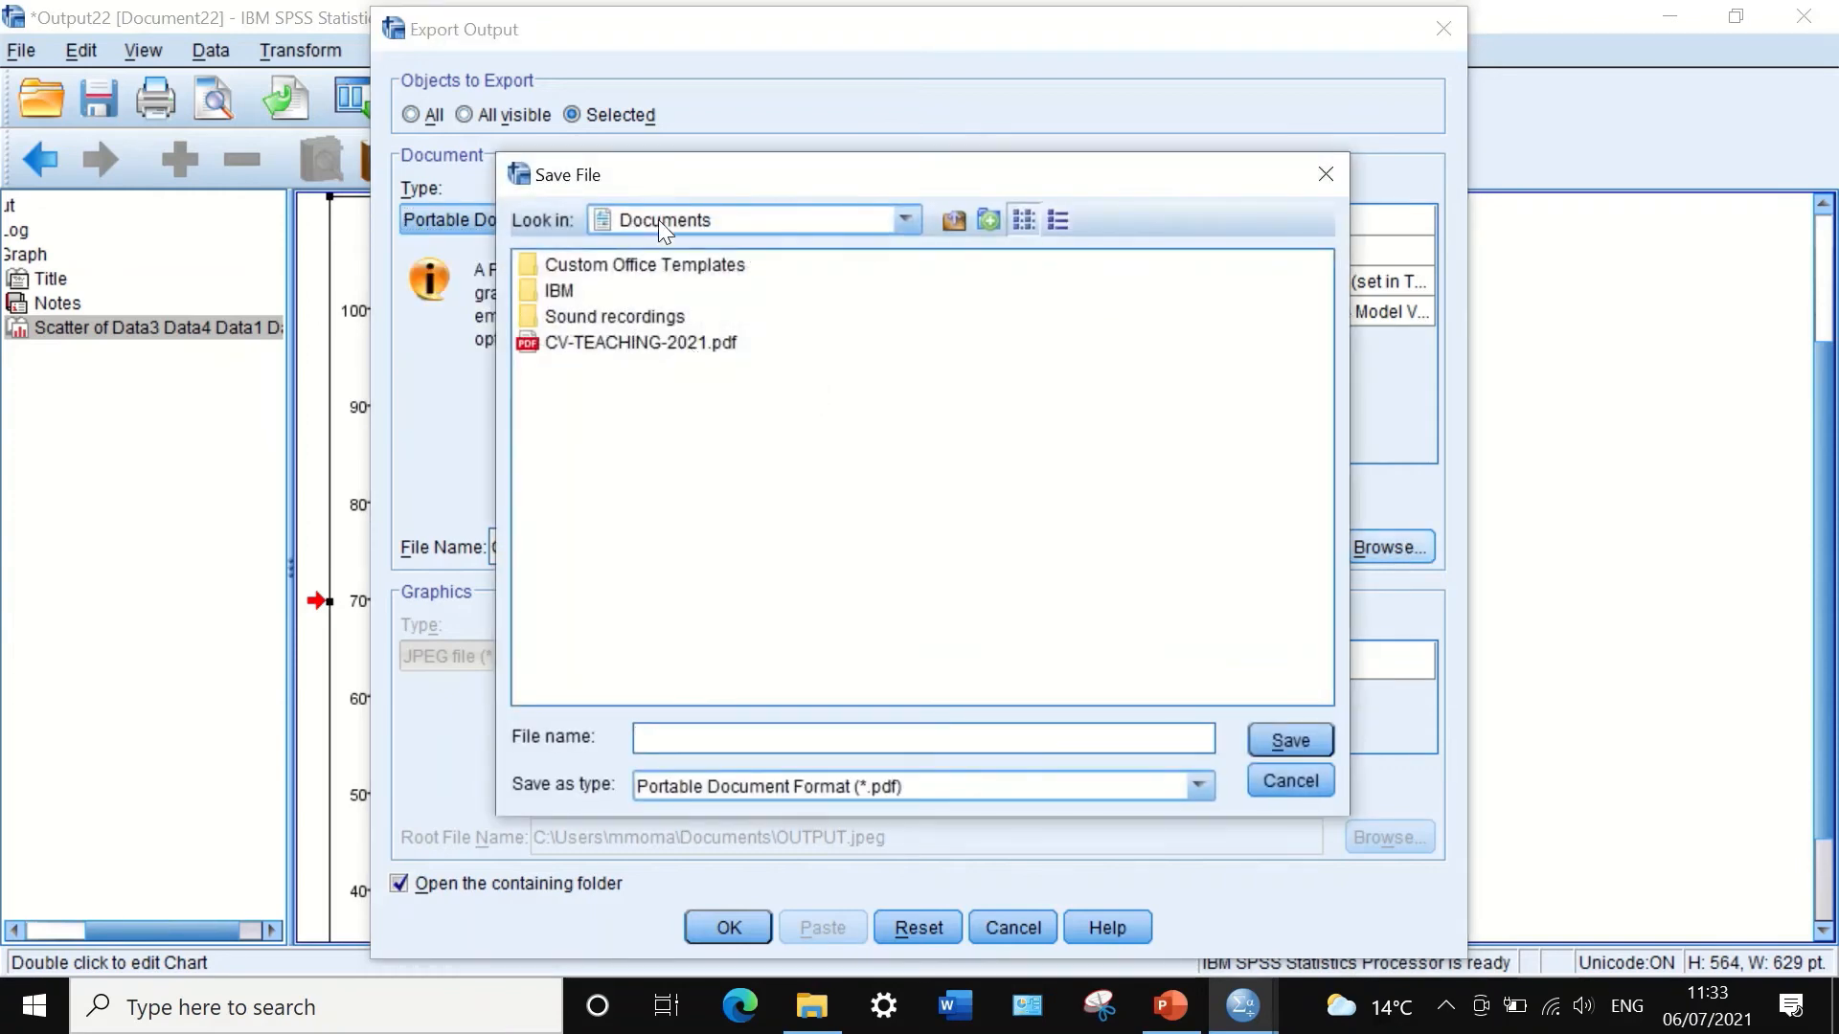
left_click(658, 220)
scroll(653, 264, "up", 2)
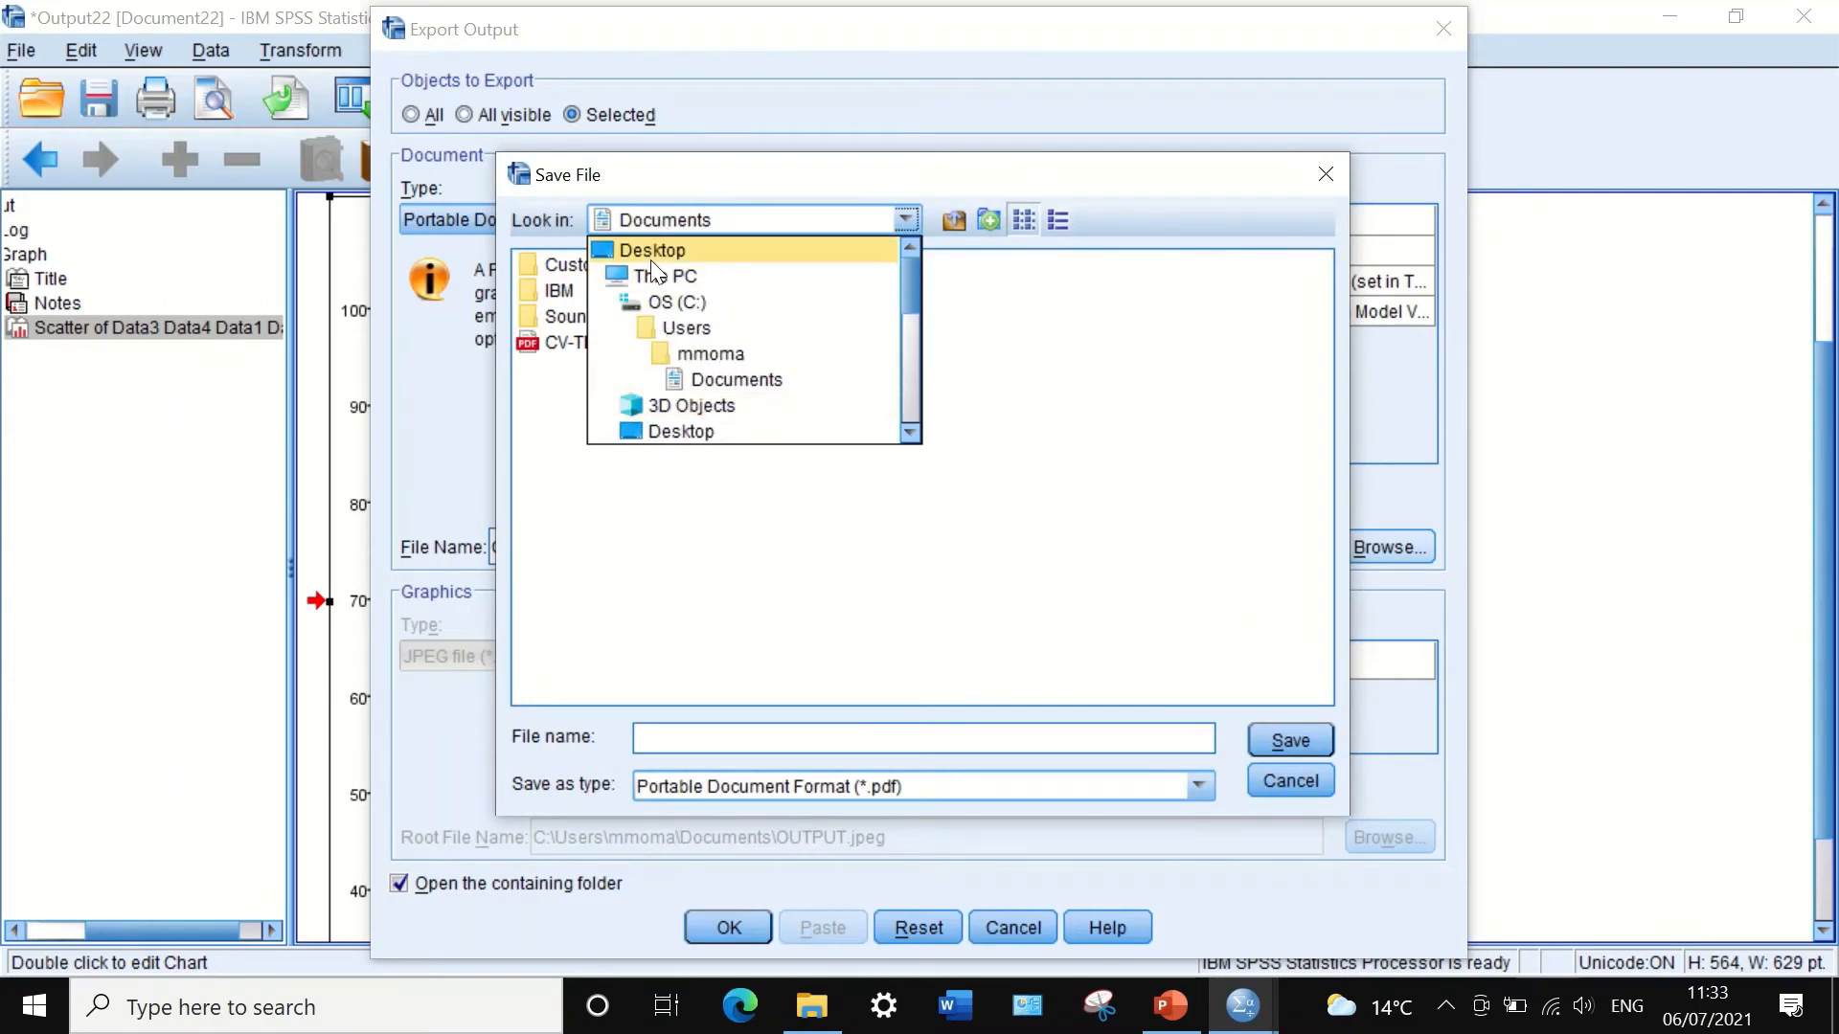
left_click(652, 255)
left_click(593, 372)
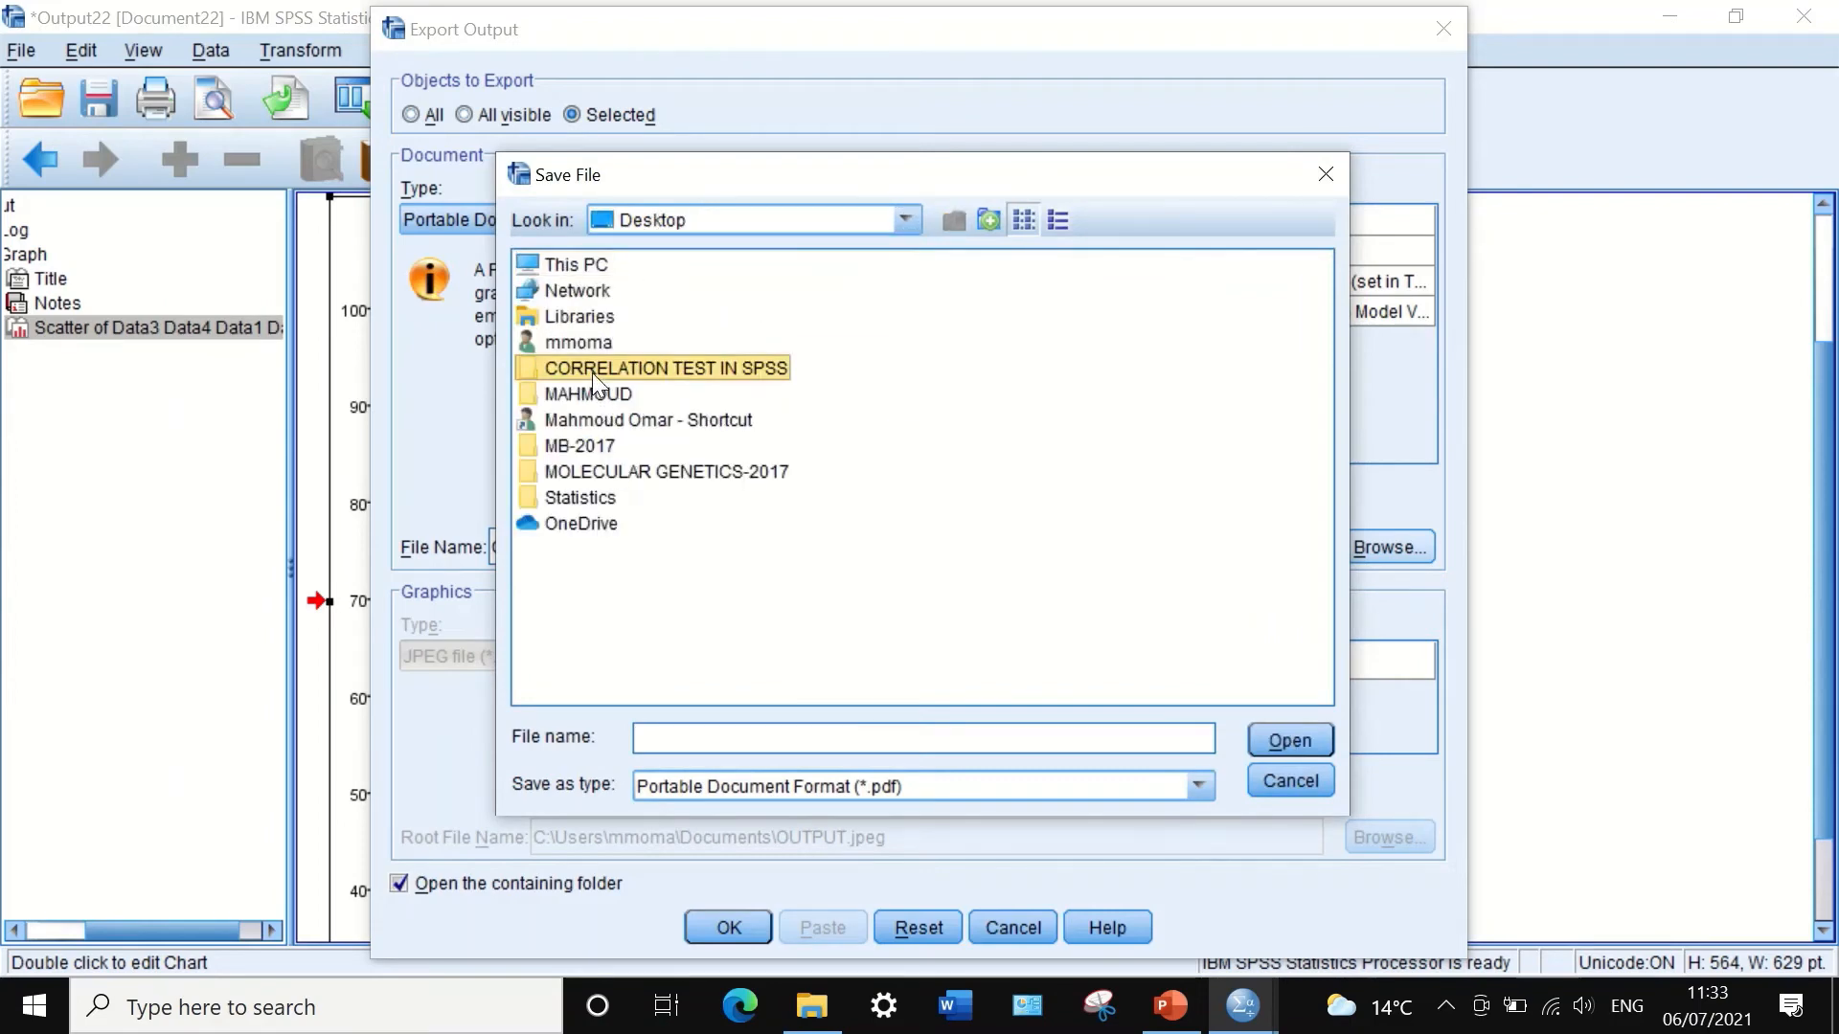
double_click(593, 371)
left_click(664, 735)
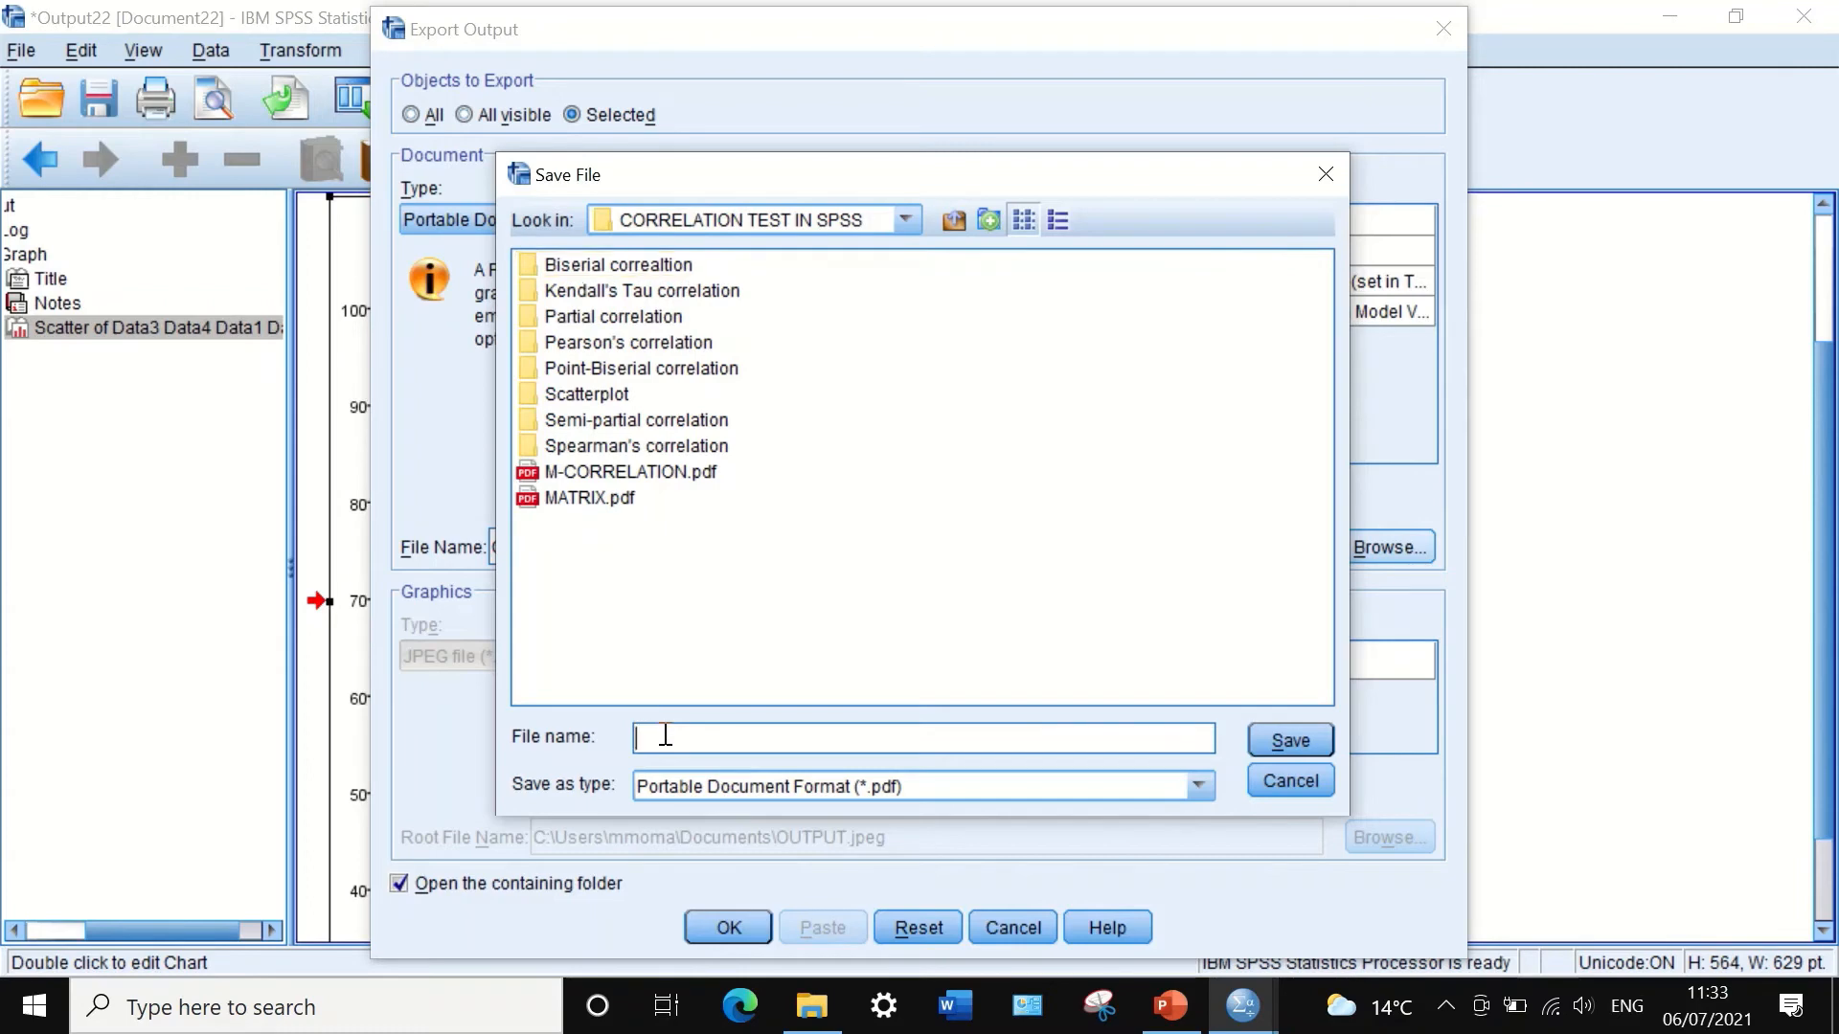
type("overlay")
left_click(1302, 740)
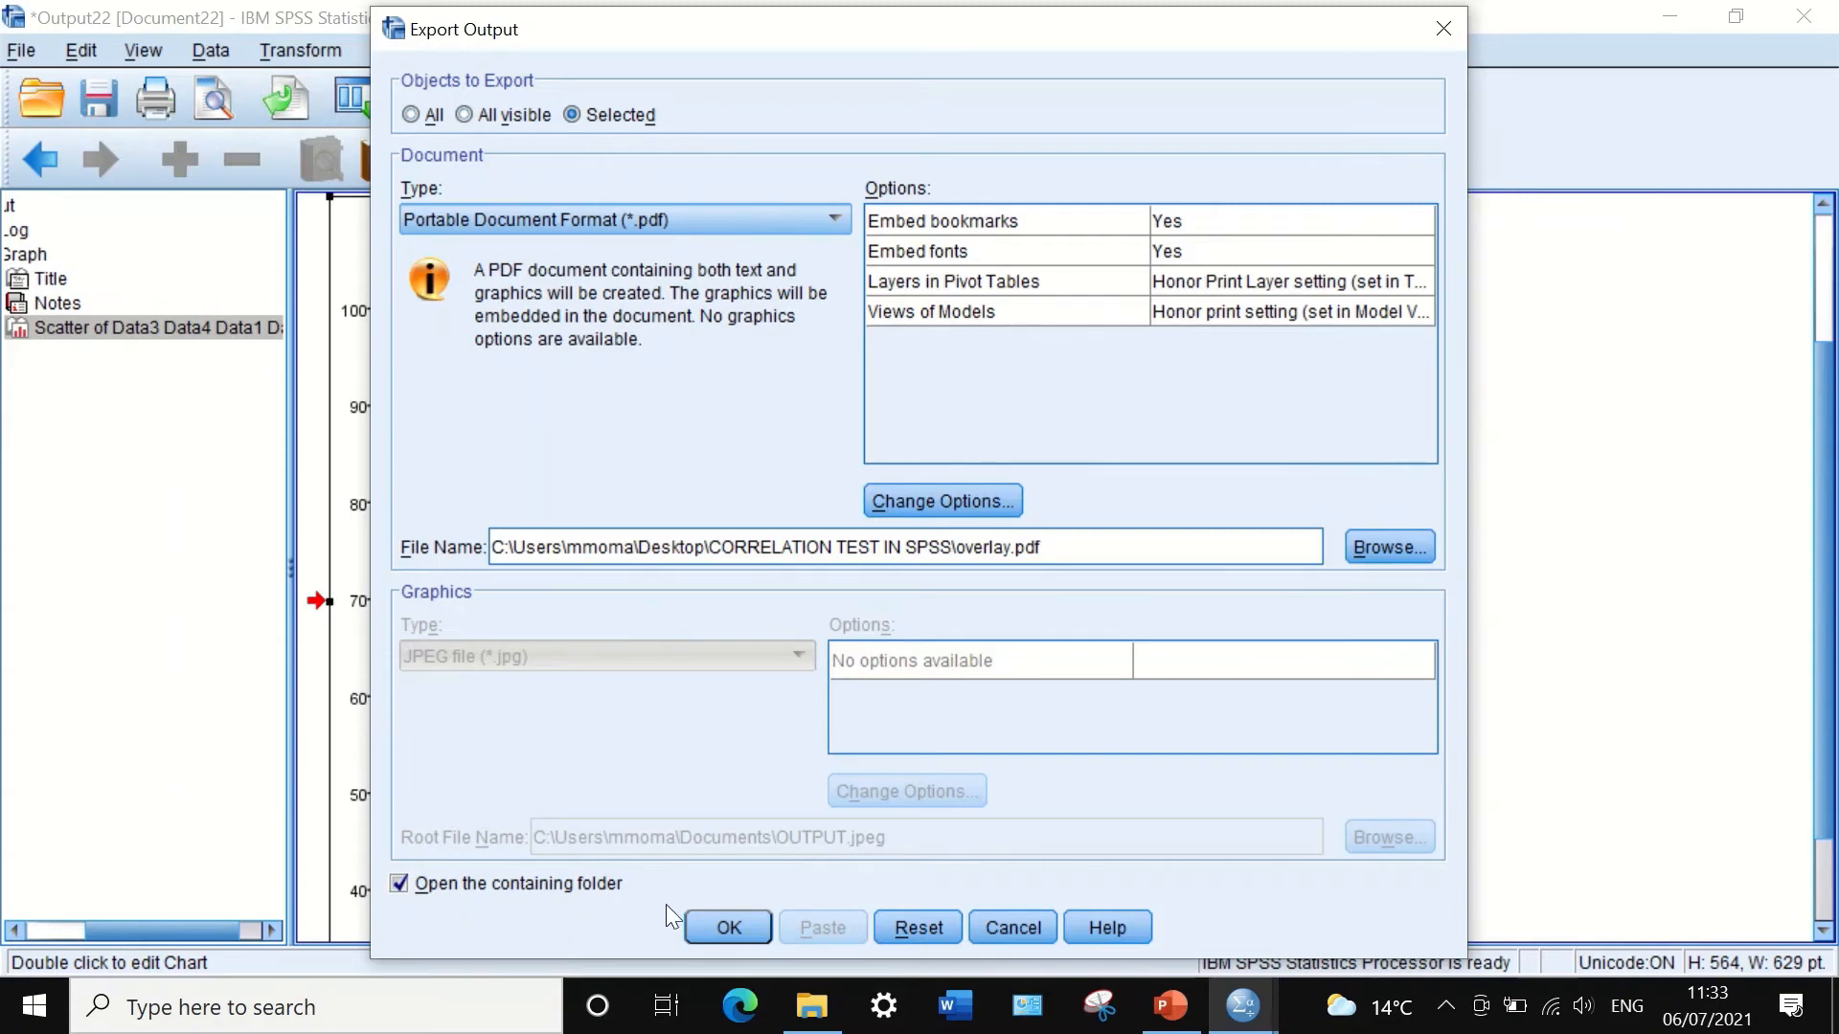
left_click(731, 927)
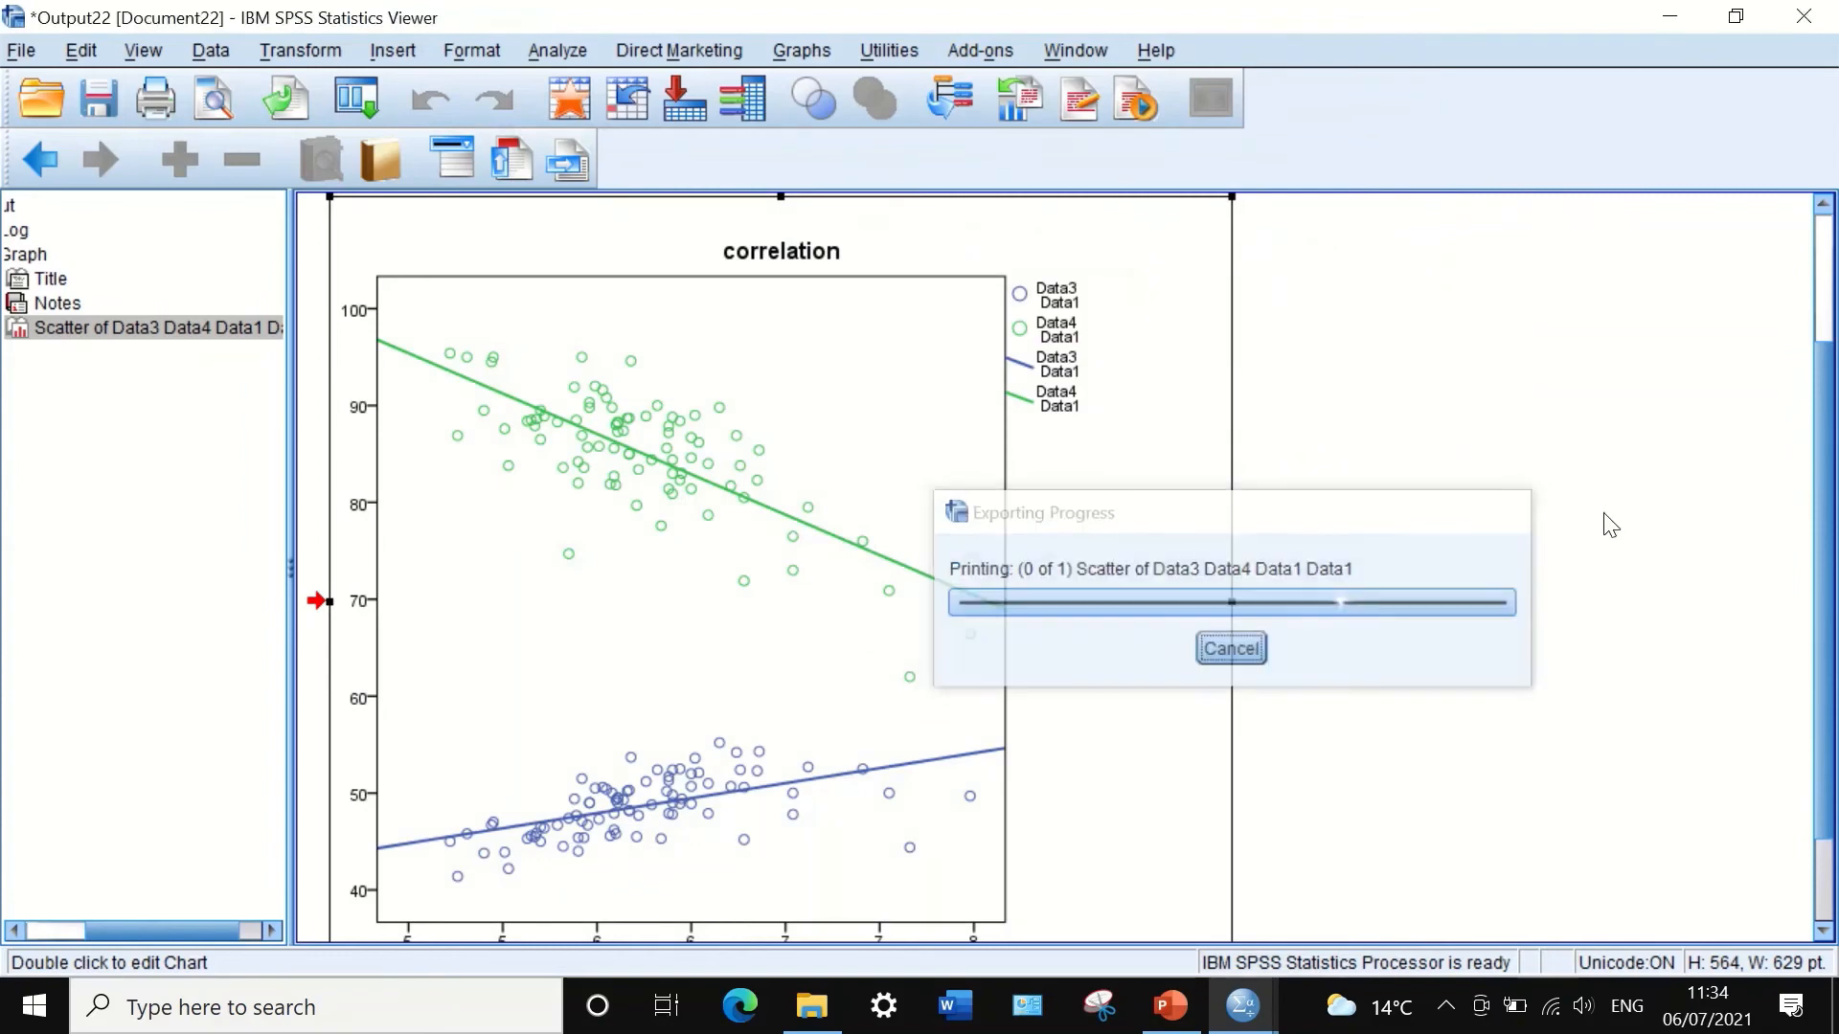
Step: Open overlay.pdf from the export folder, check the scatter plot down to its footnote, and close it
key("alt+Tab")
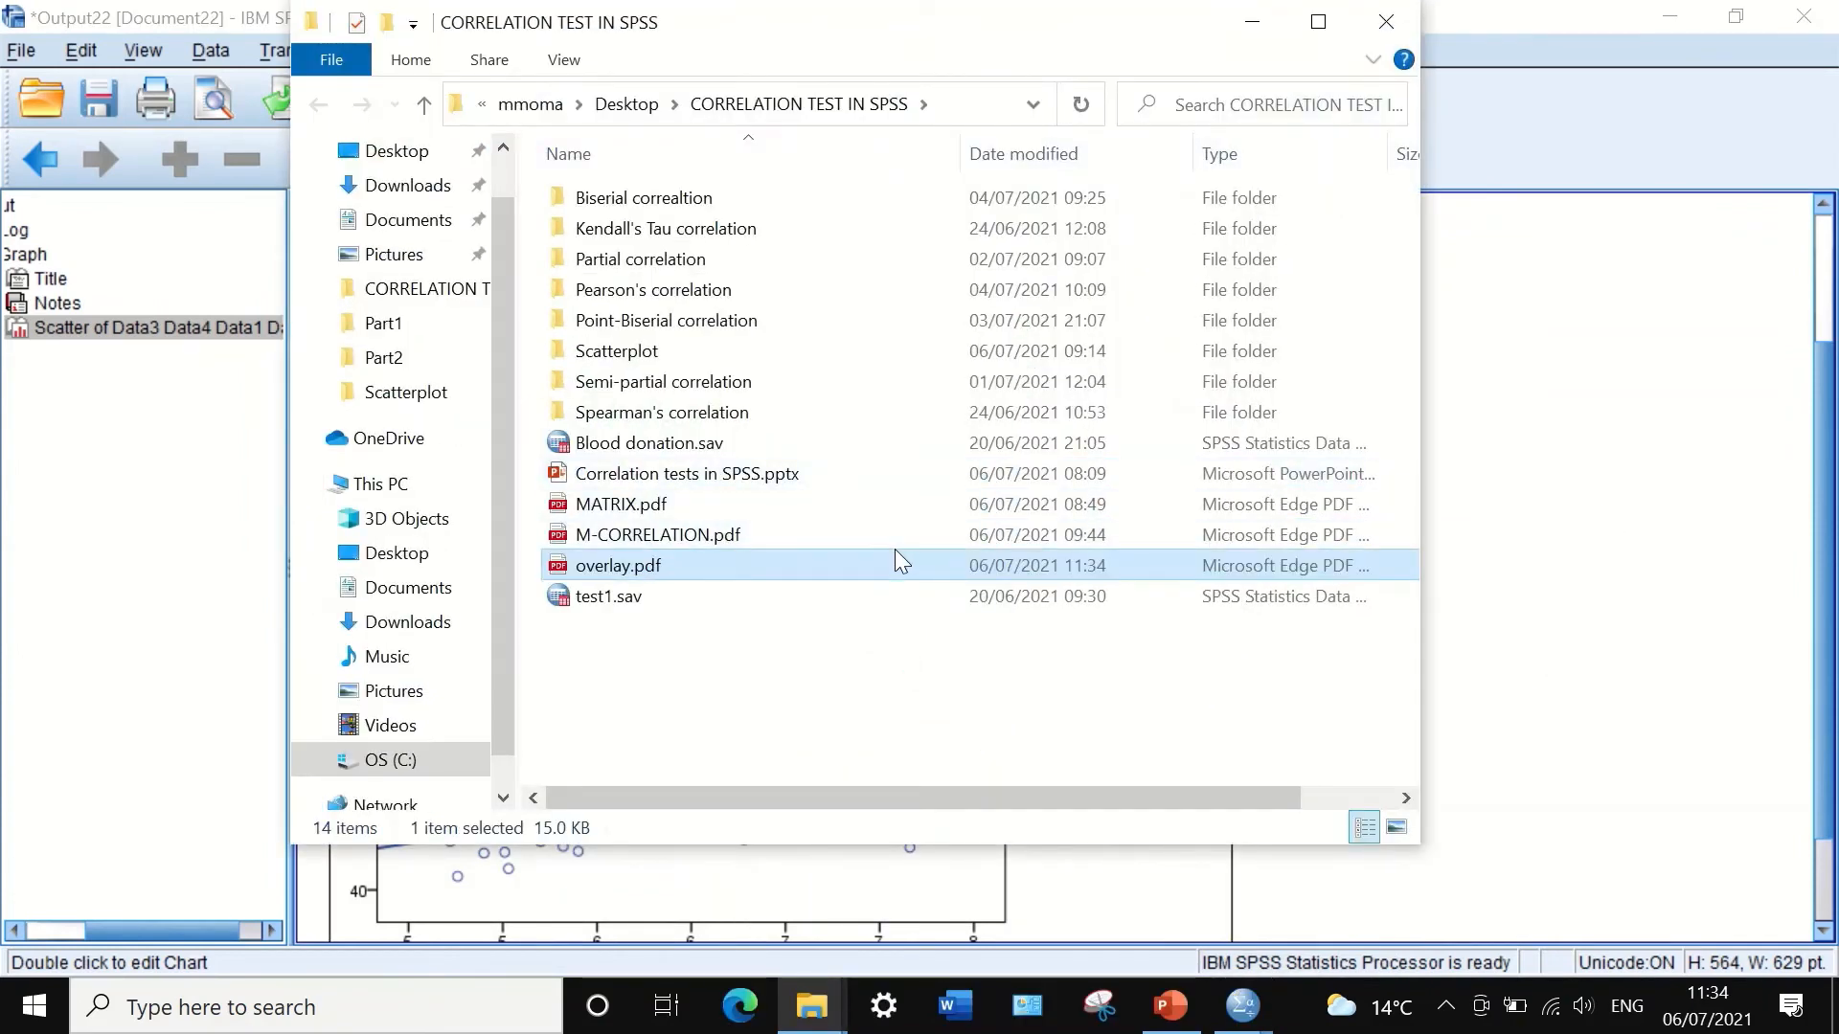
double_click(620, 567)
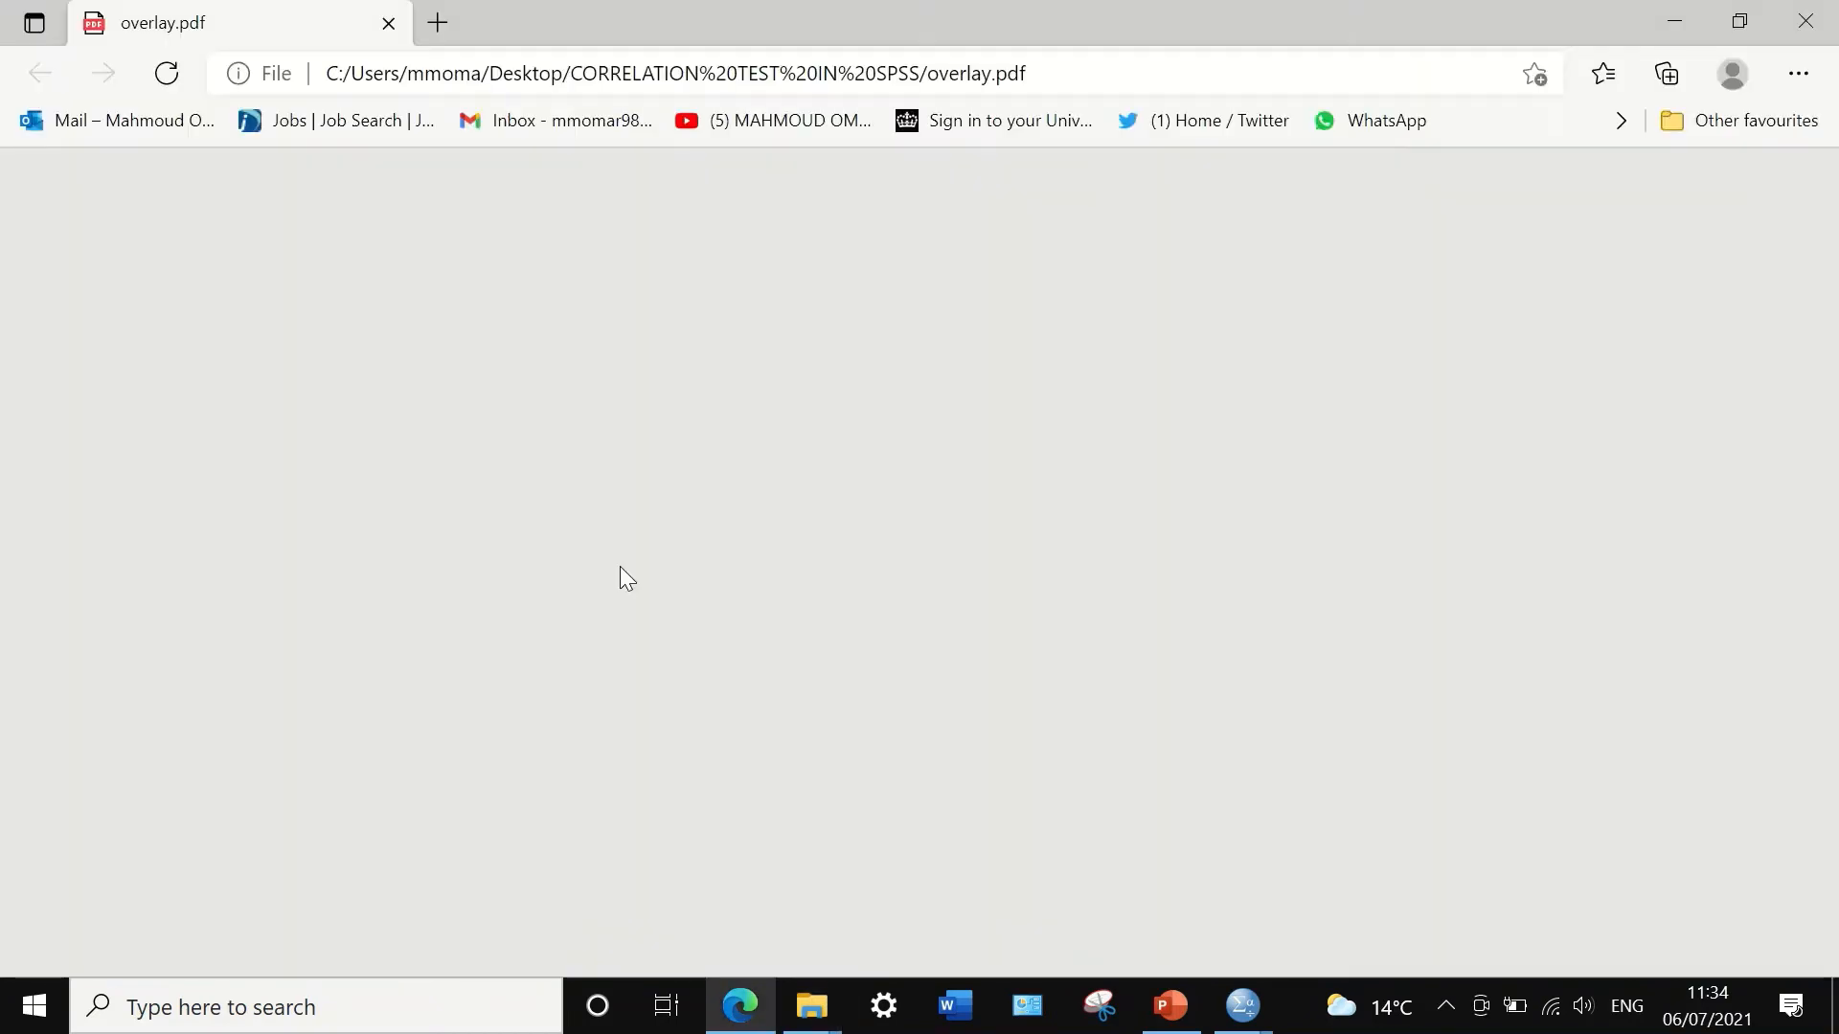
scroll(1106, 527, "down", 4)
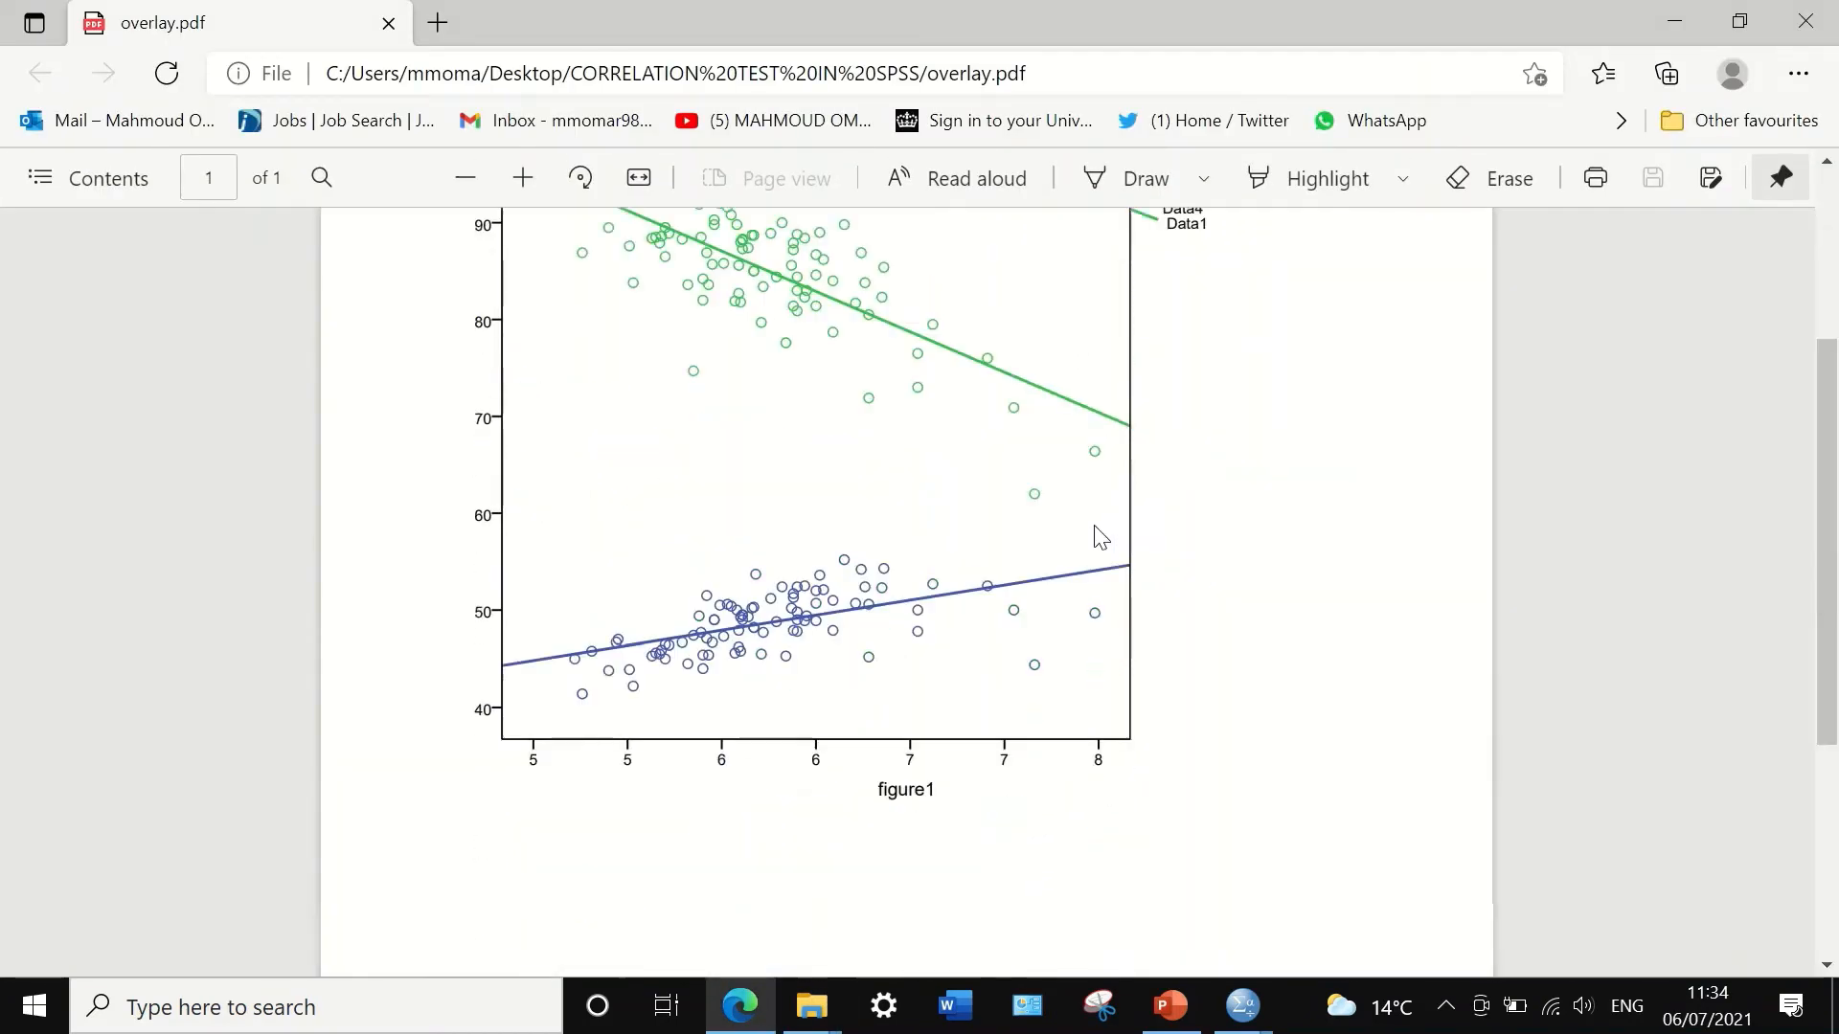
left_click(1805, 21)
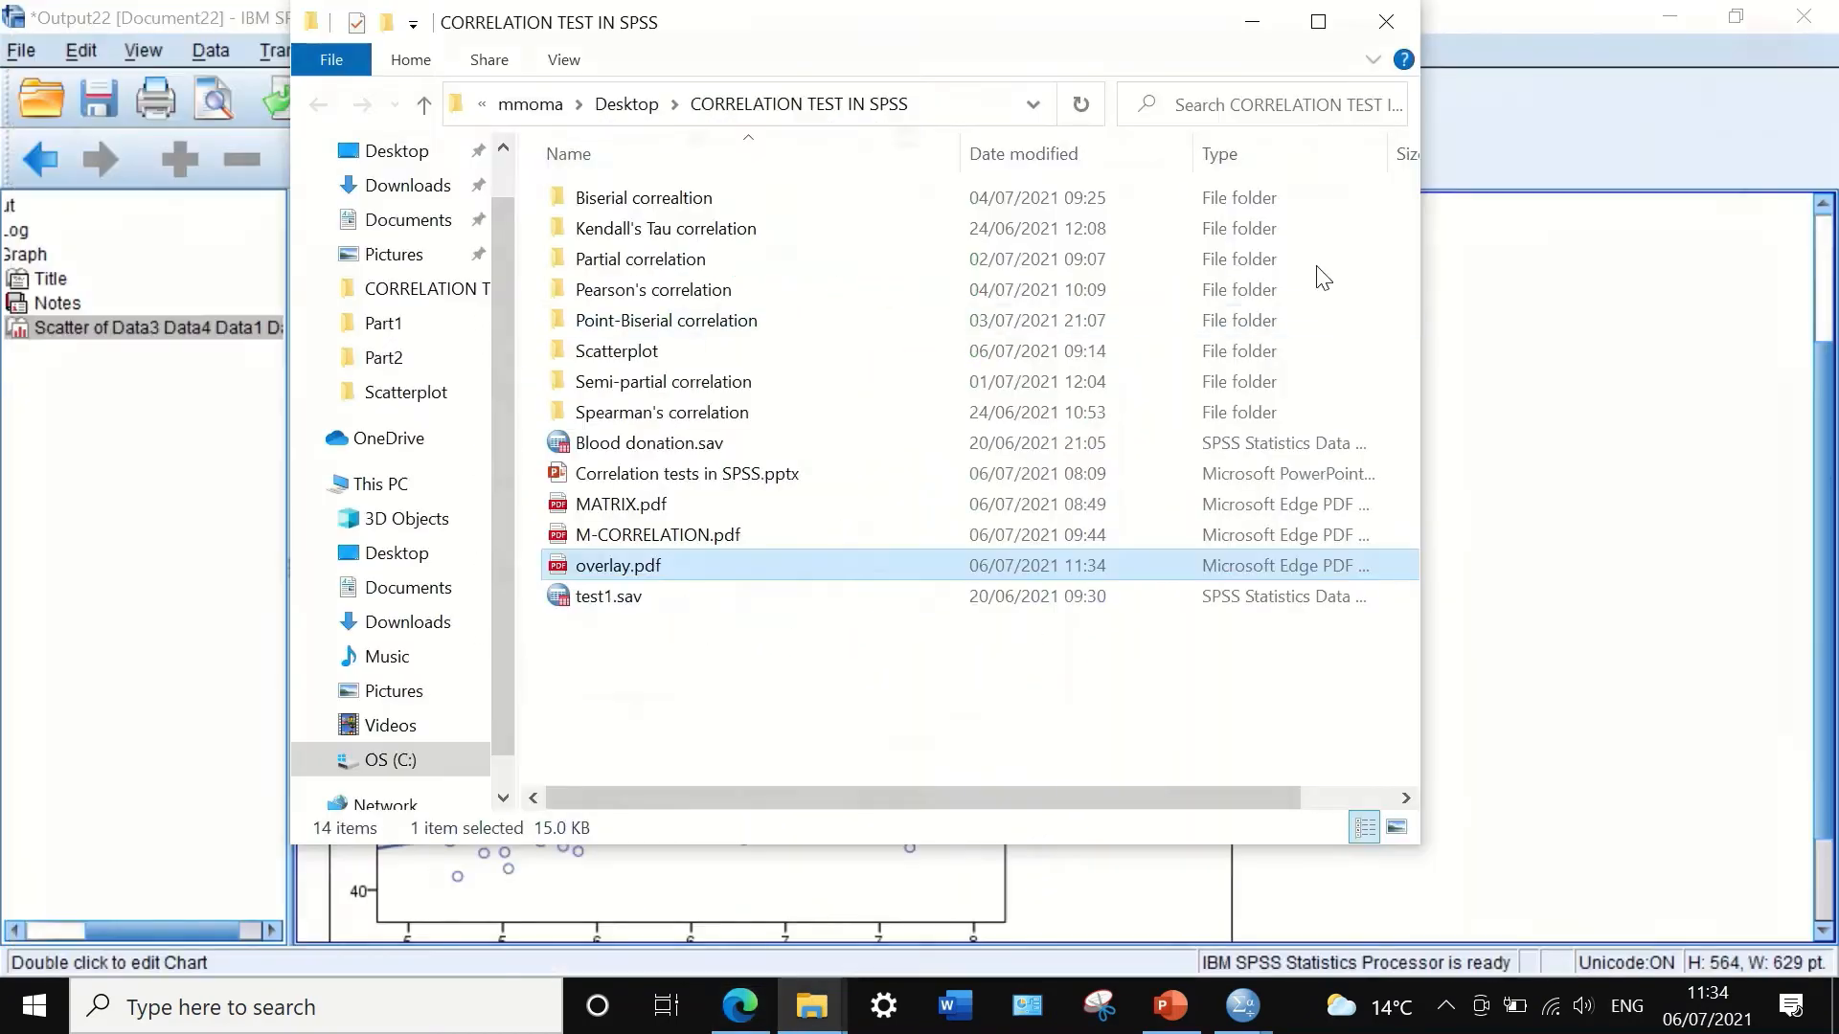
Step: Close the export folder and copy the scatter plot with Image (JPG, PNG) added to the plain text, RTF and Excel formats
left_click(1379, 23)
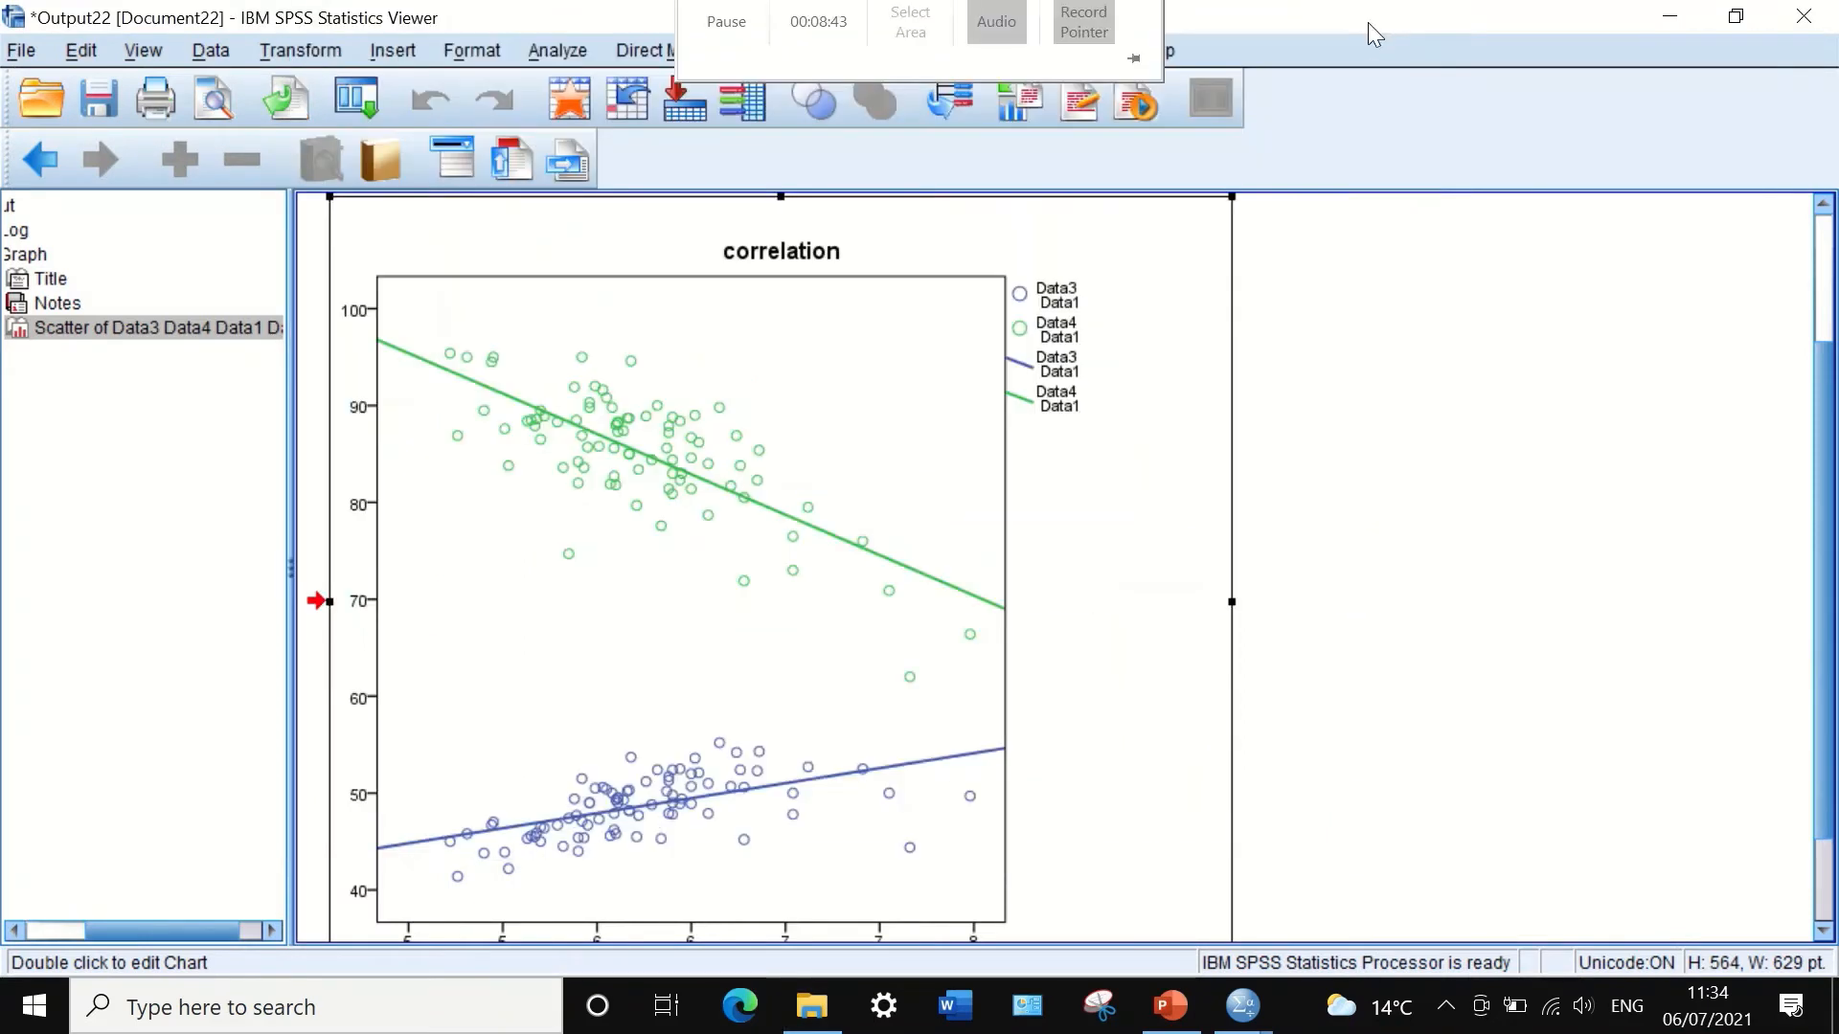
right_click(685, 451)
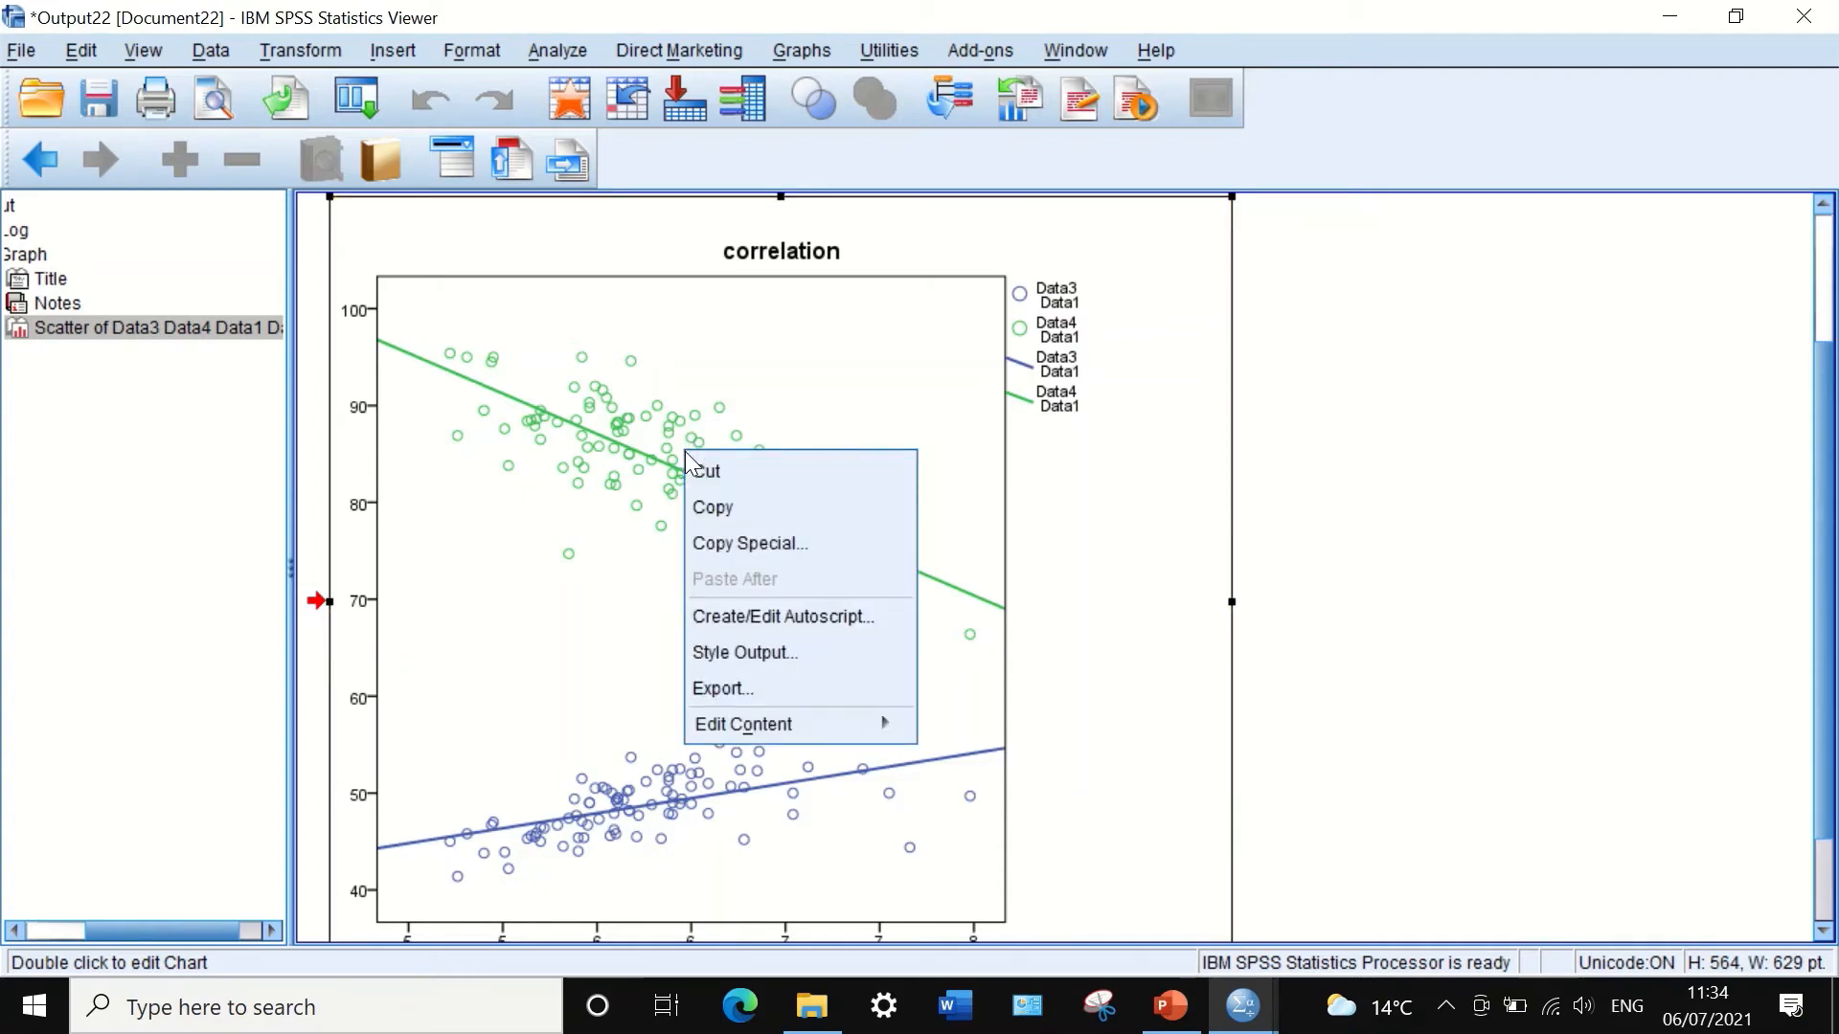
left_click(754, 543)
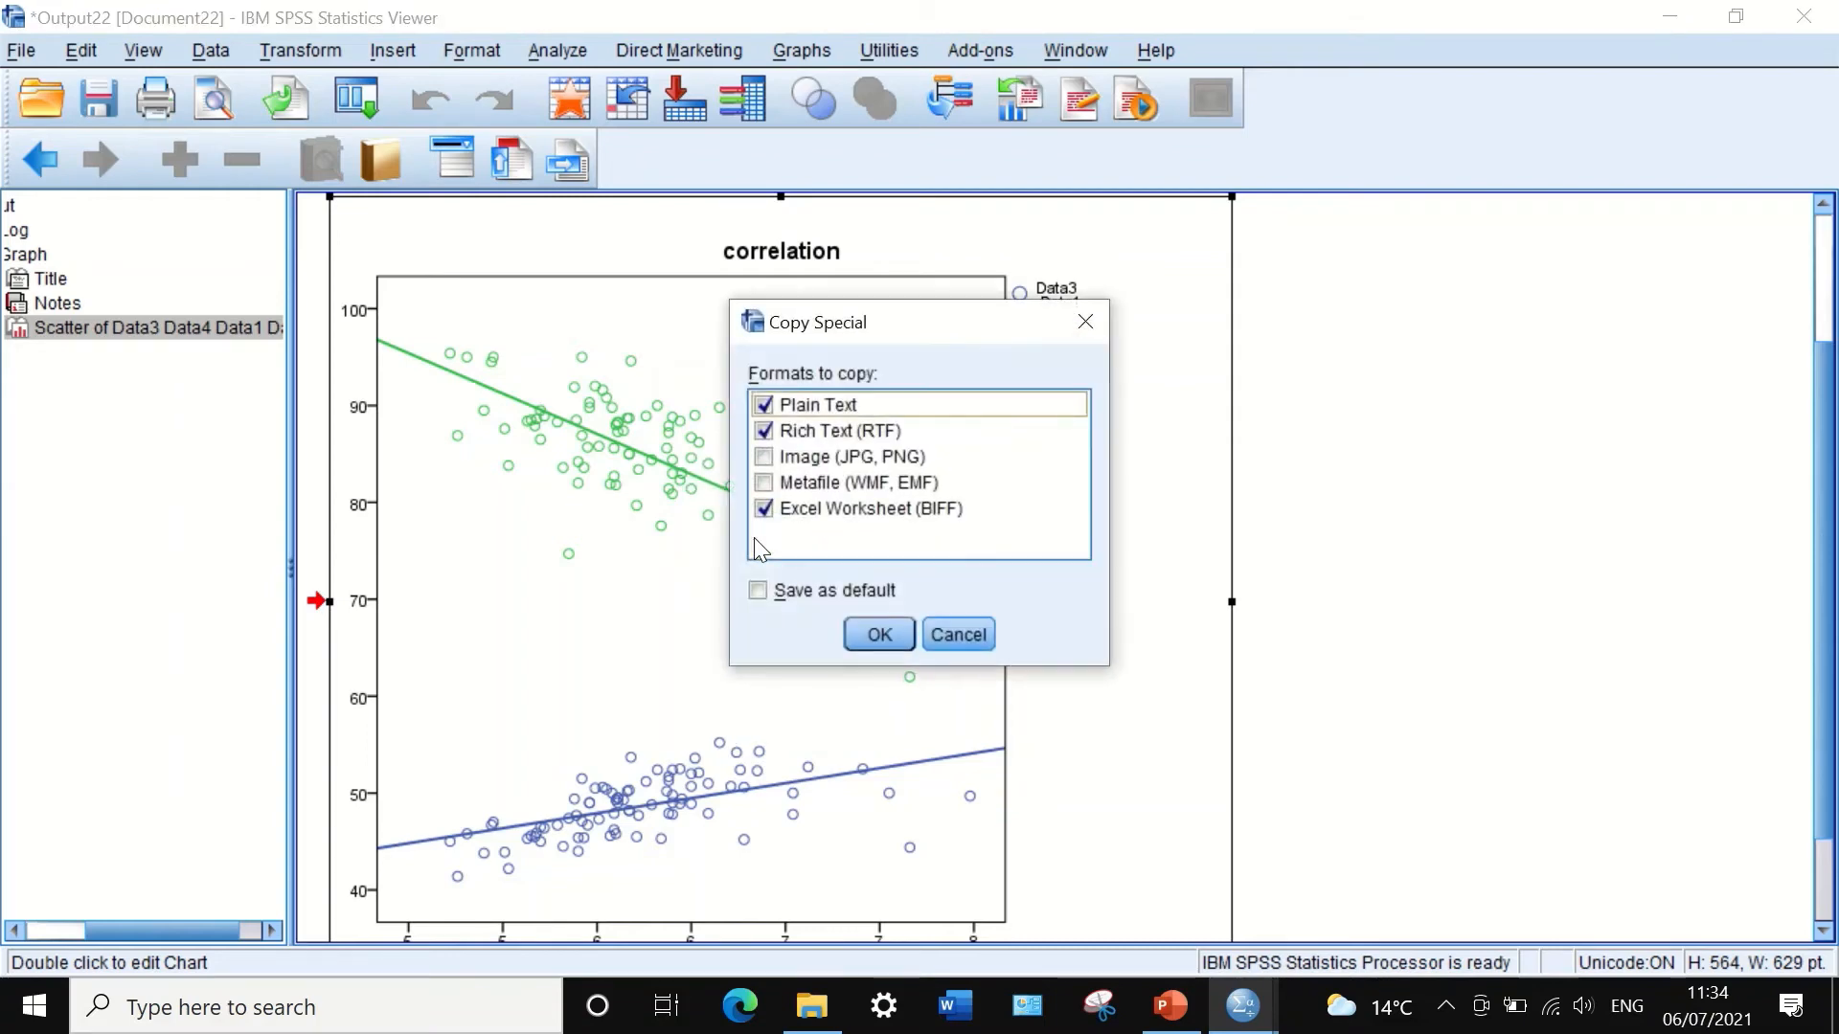
left_click(795, 458)
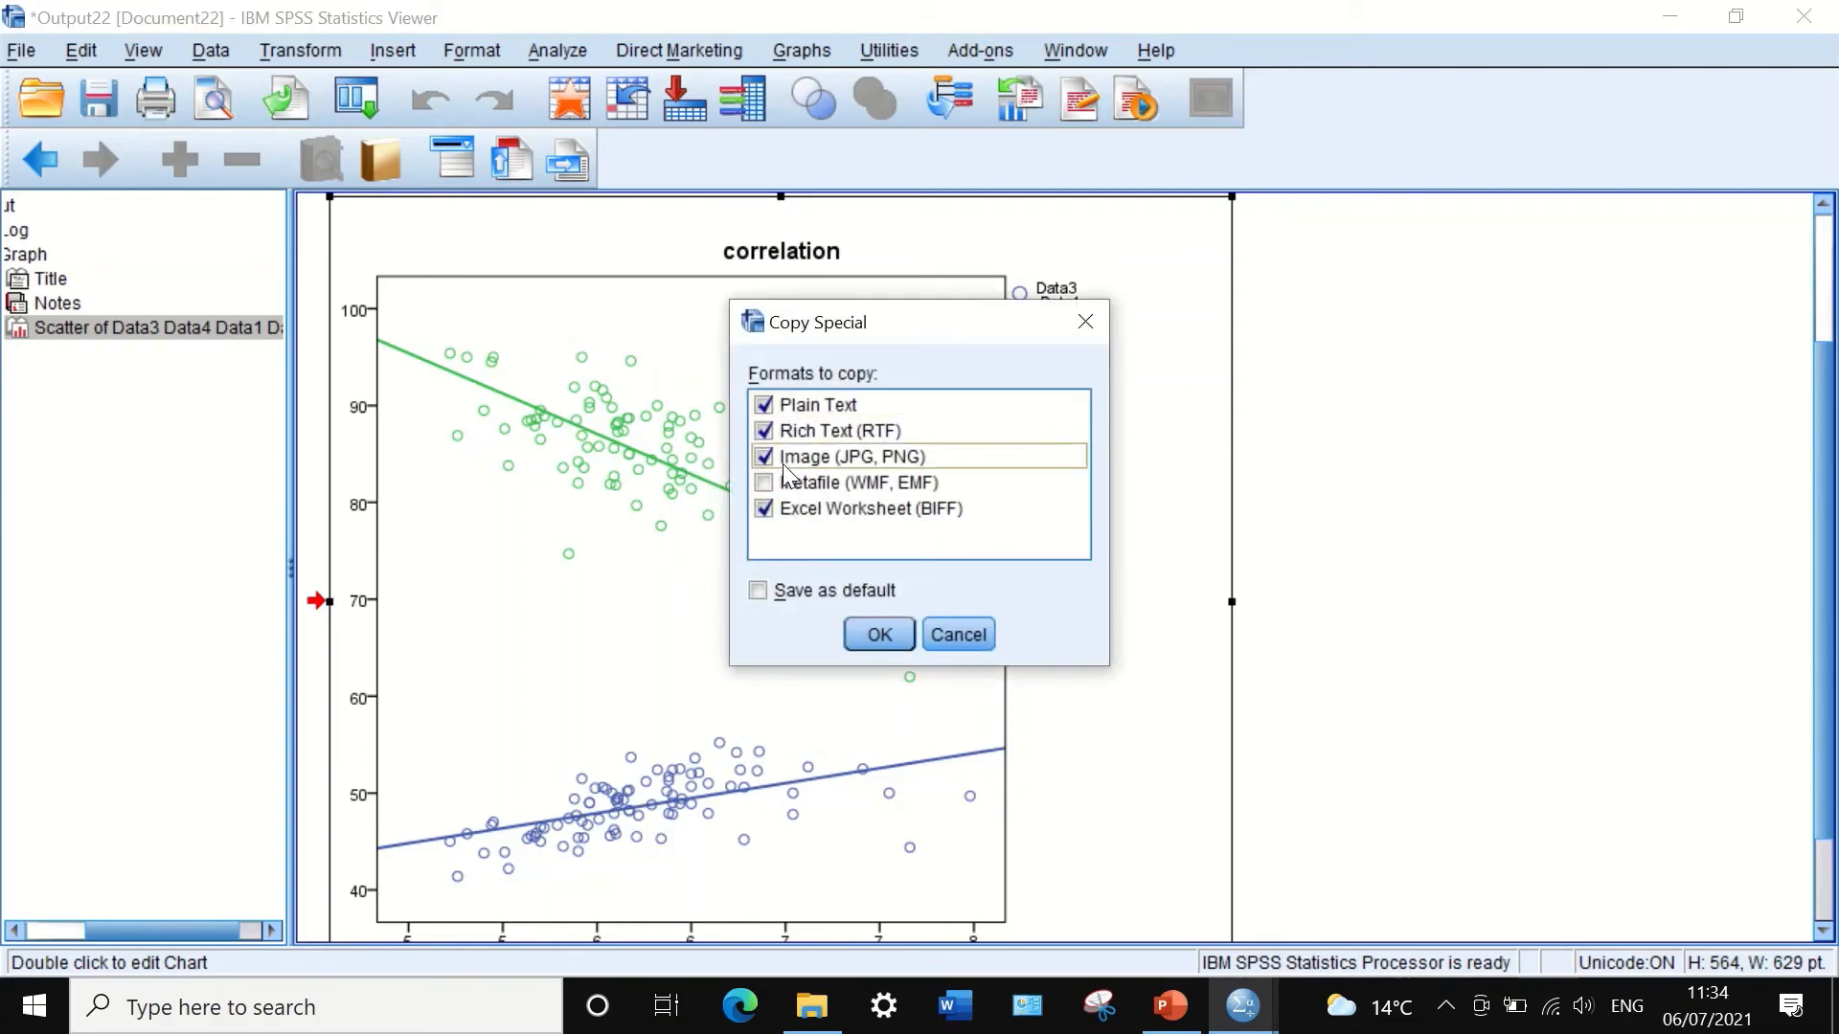
left_click(877, 628)
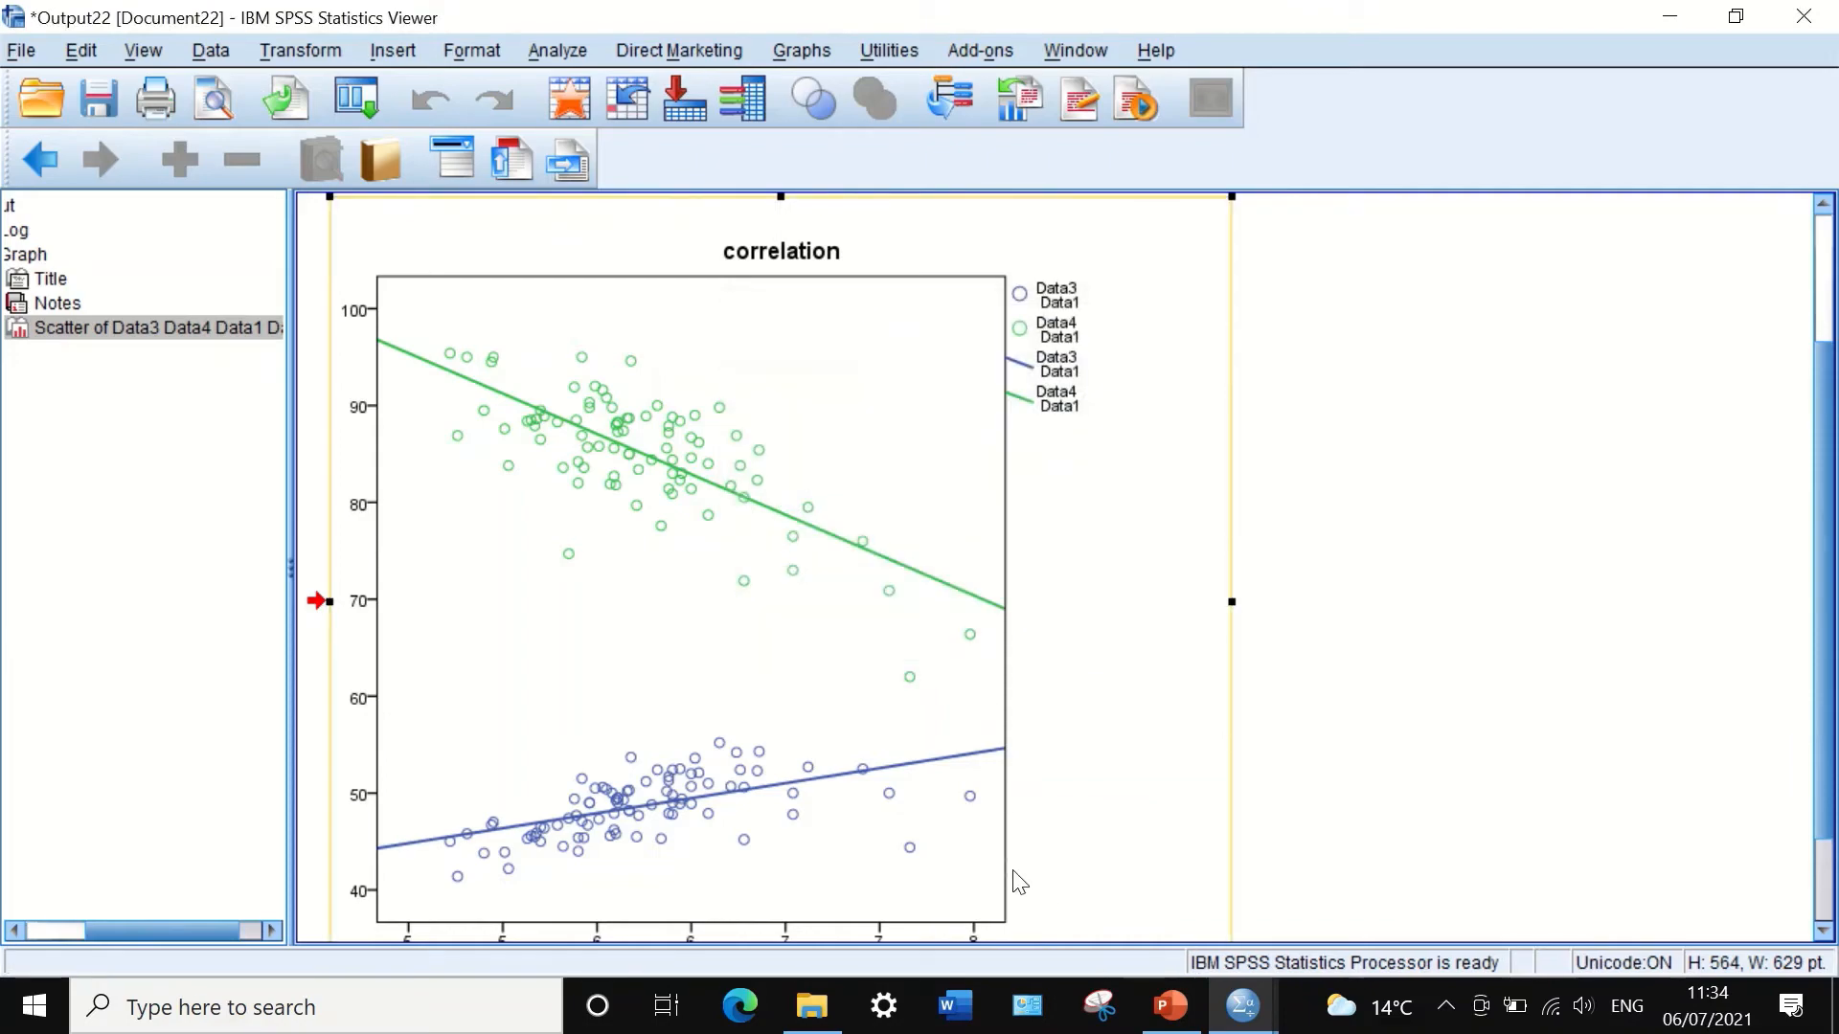
Step: Switch to PowerPoint, create a new blank presentation, and paste the copied scatter plot as a picture in the title slide
mouse_move(1181, 1024)
left_click(1184, 953)
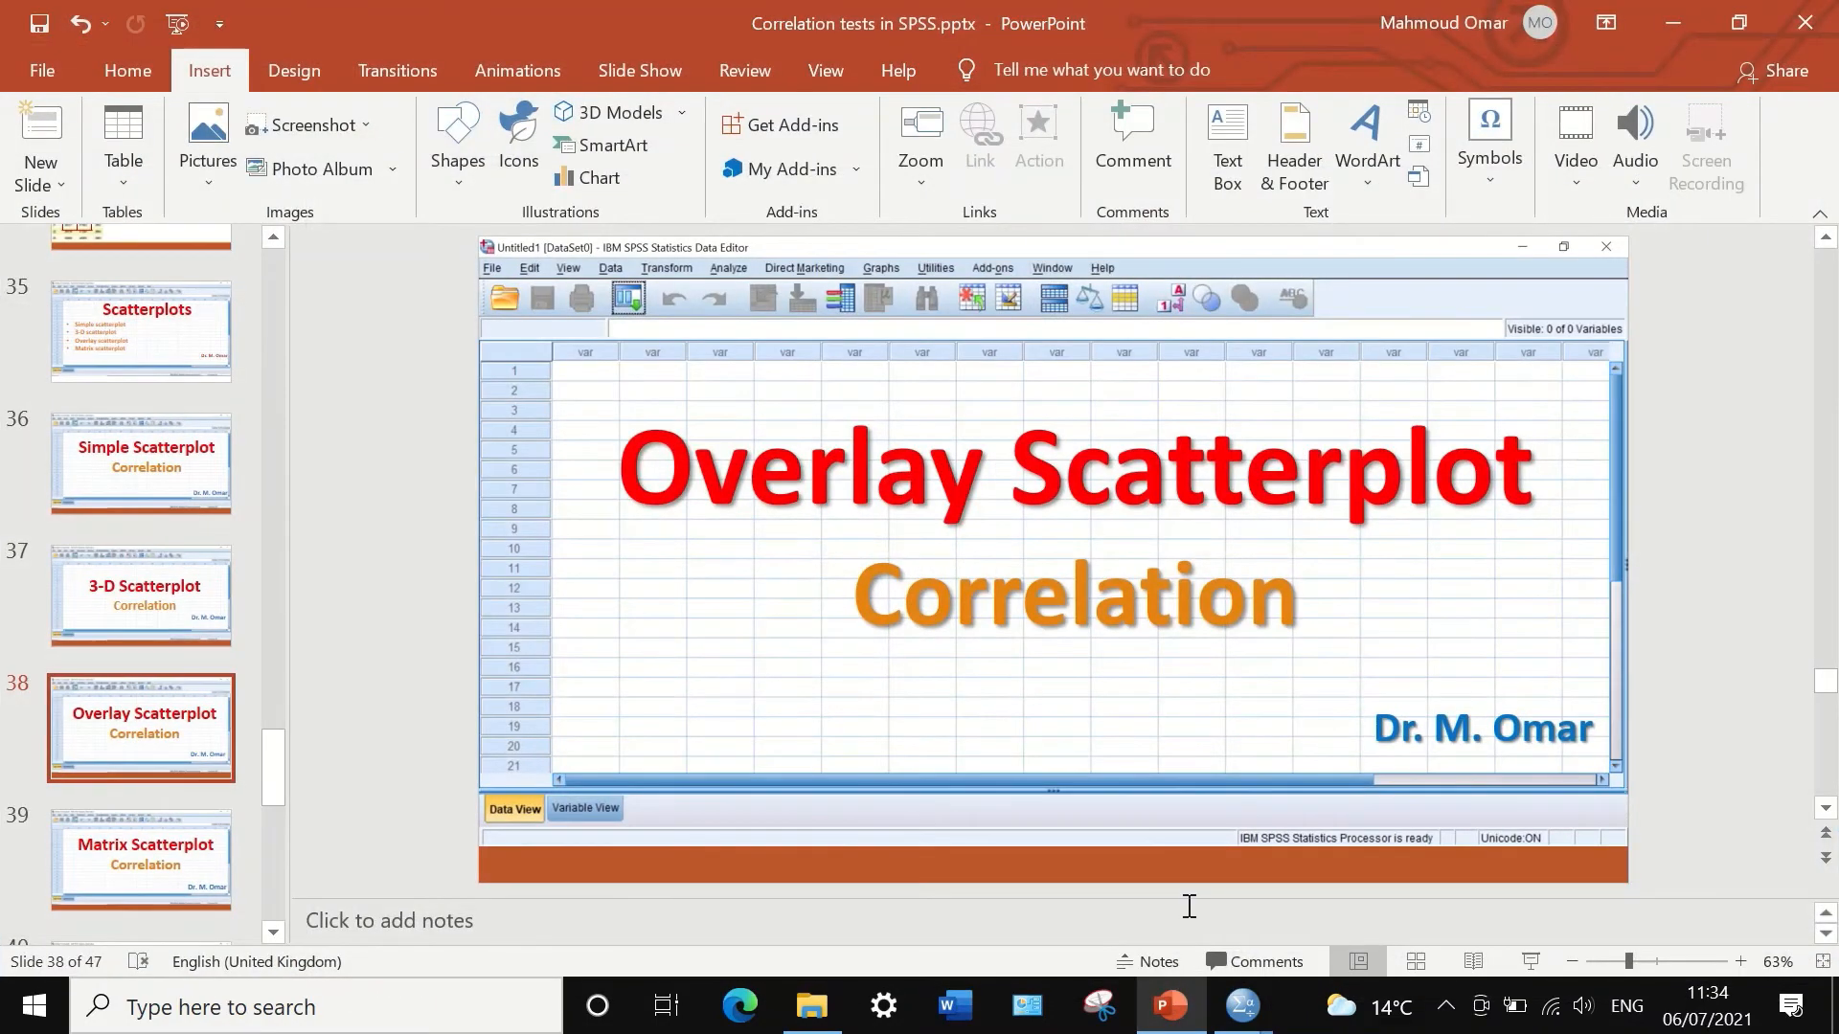
key("ctrl+n")
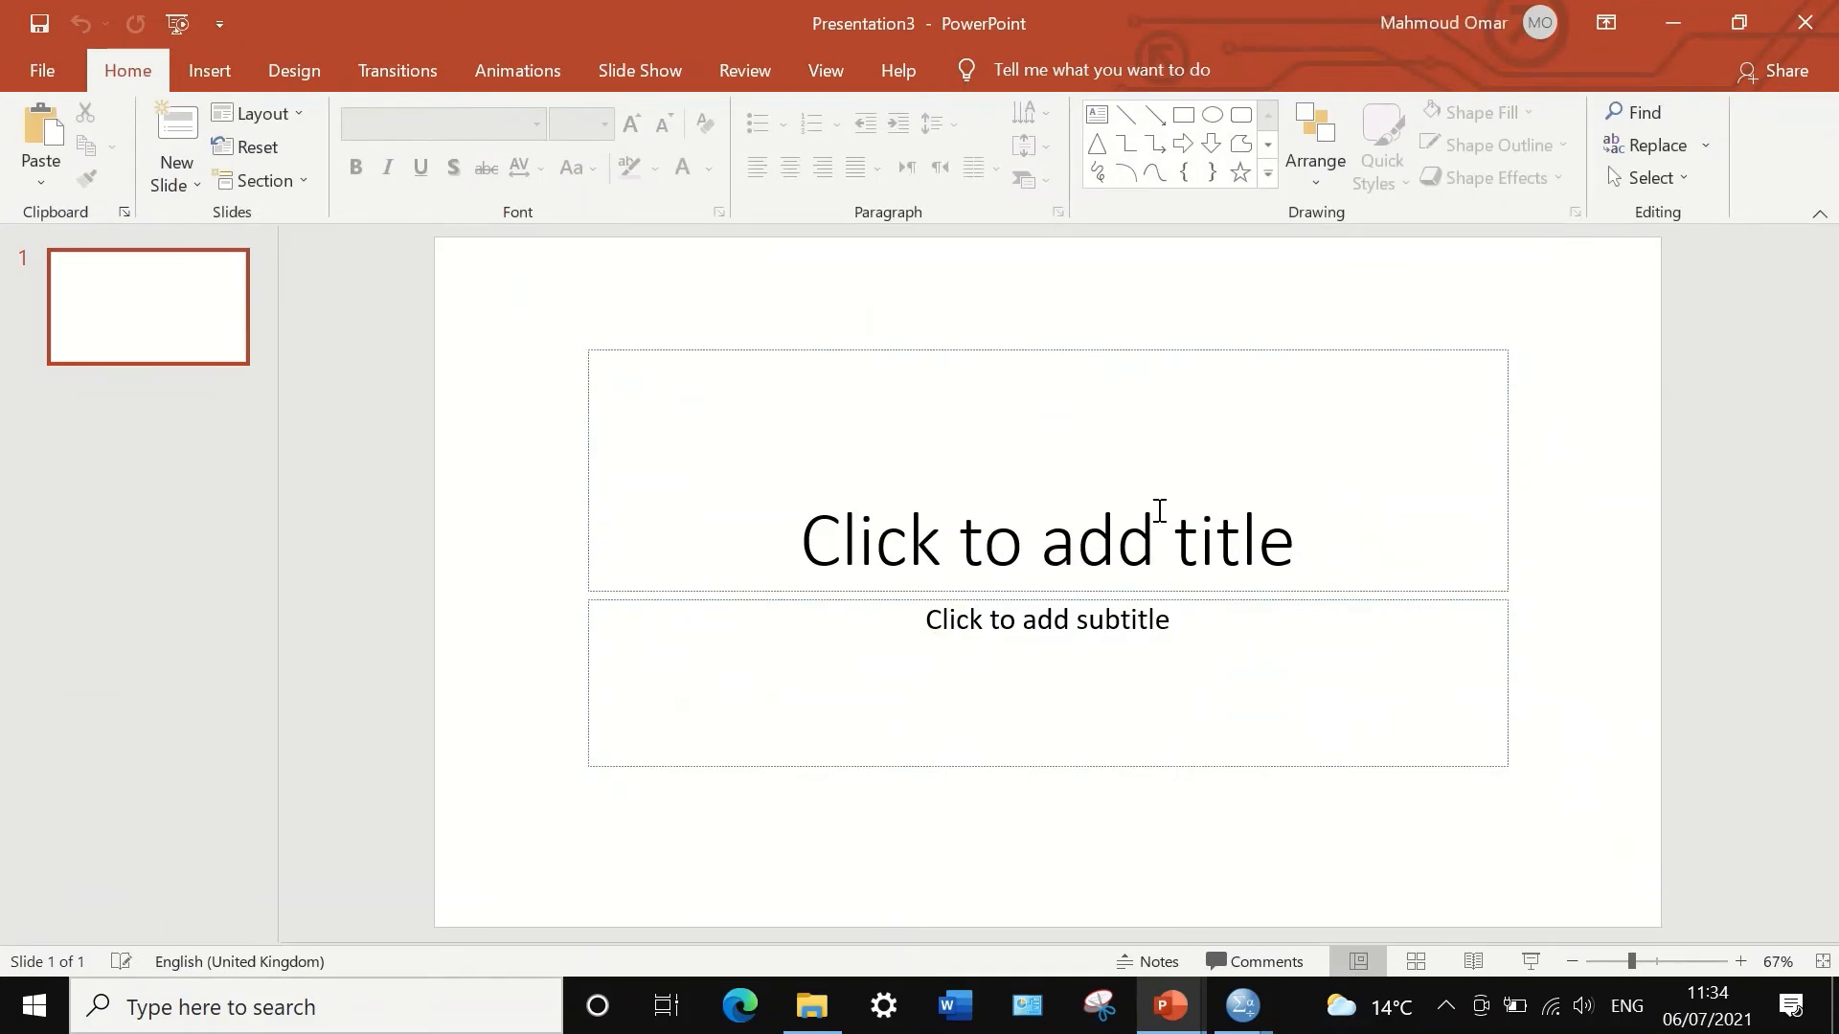
left_click(1126, 468)
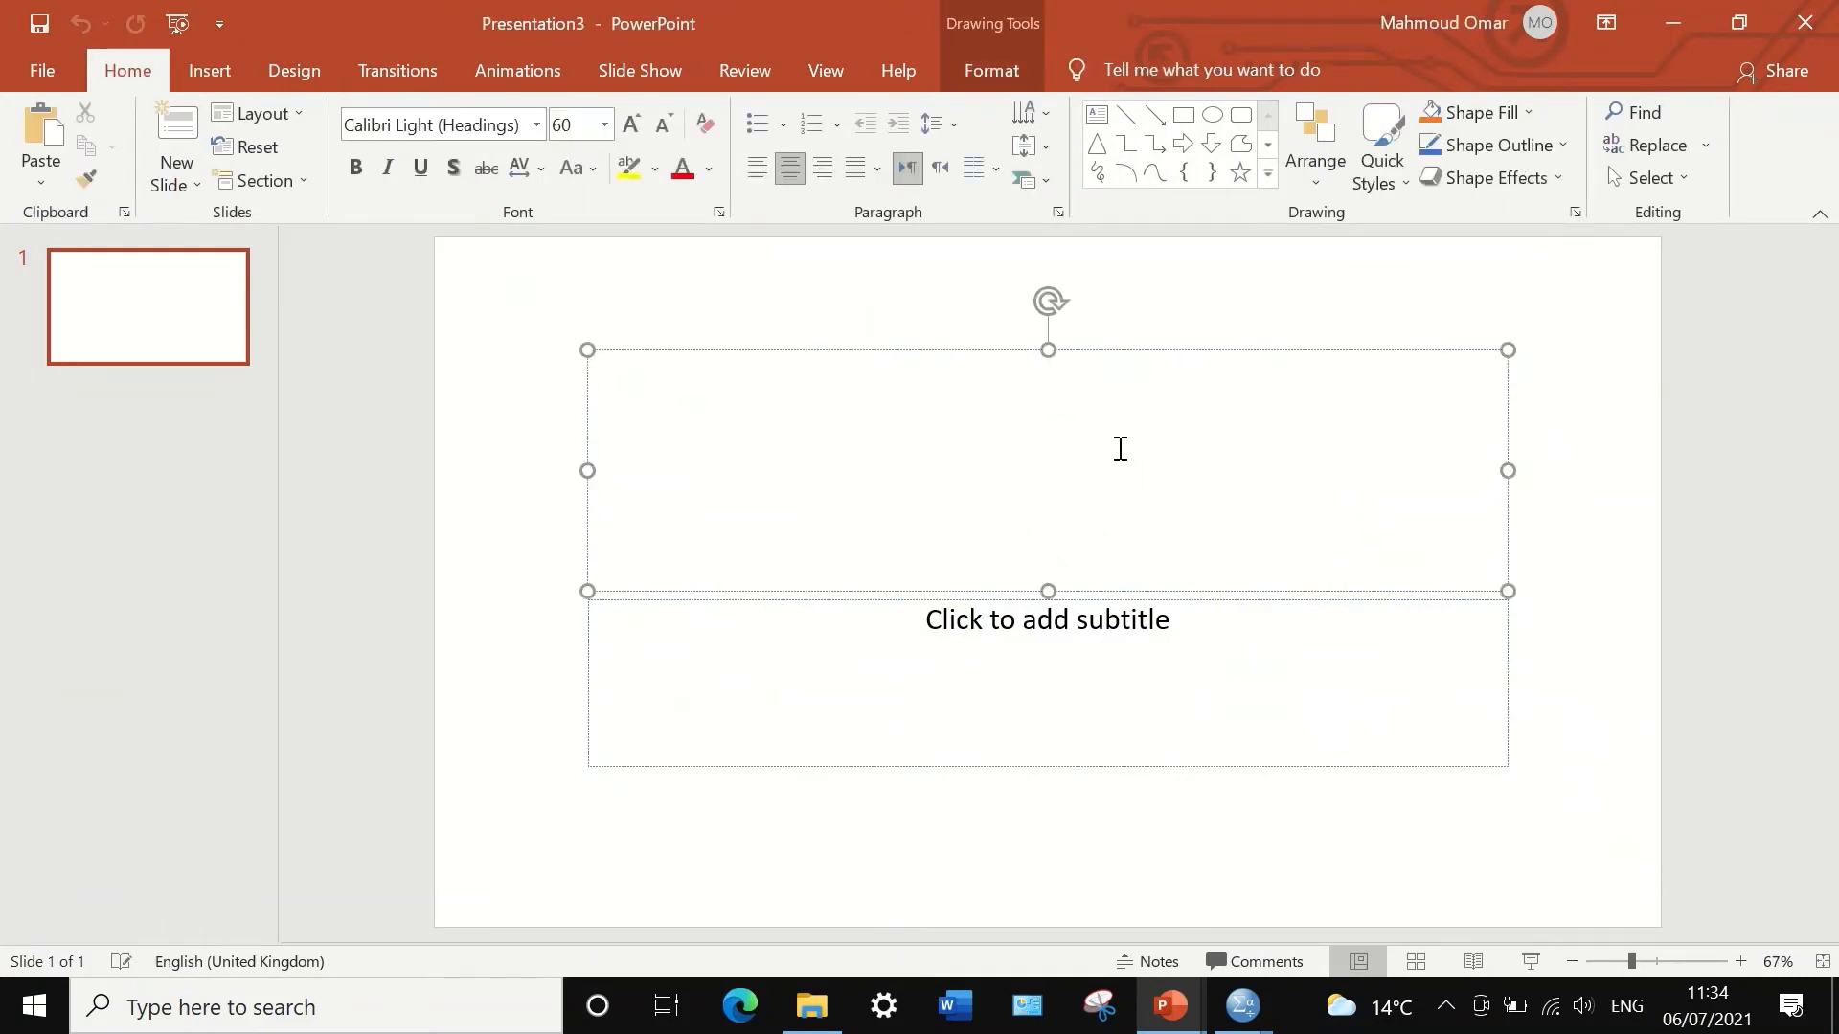
right_click(1092, 418)
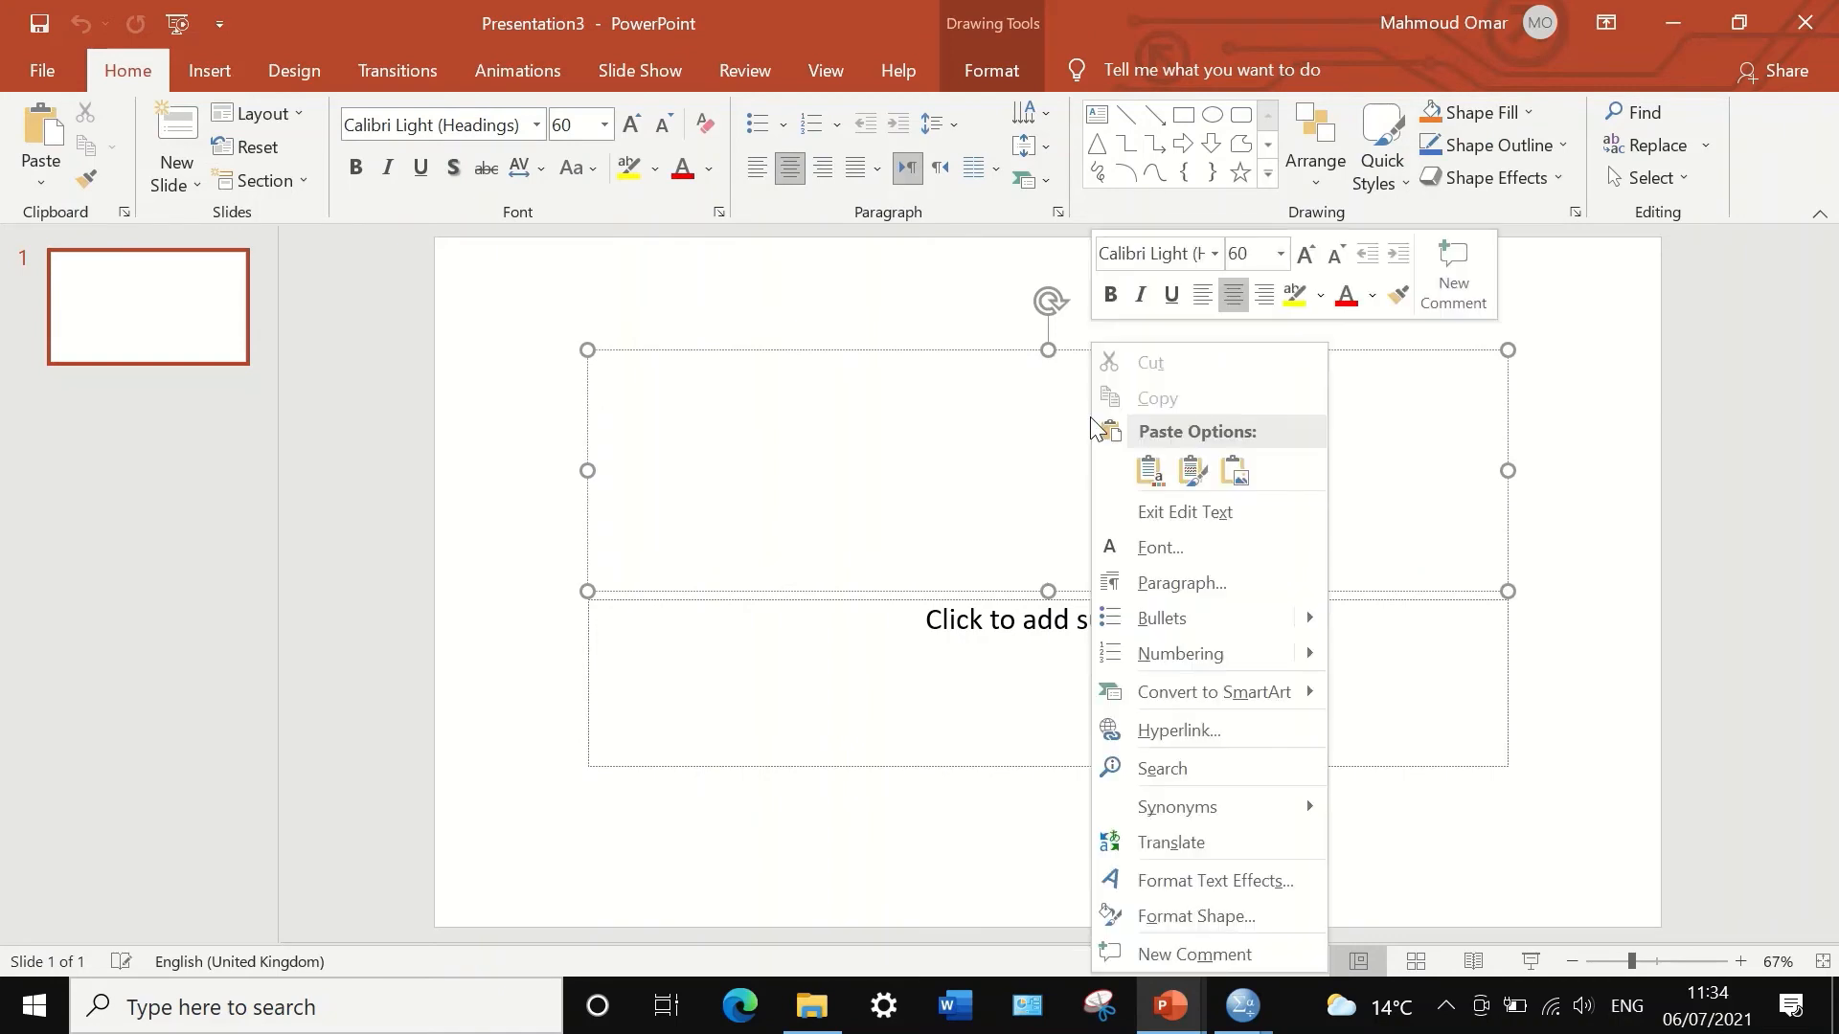
left_click(1243, 481)
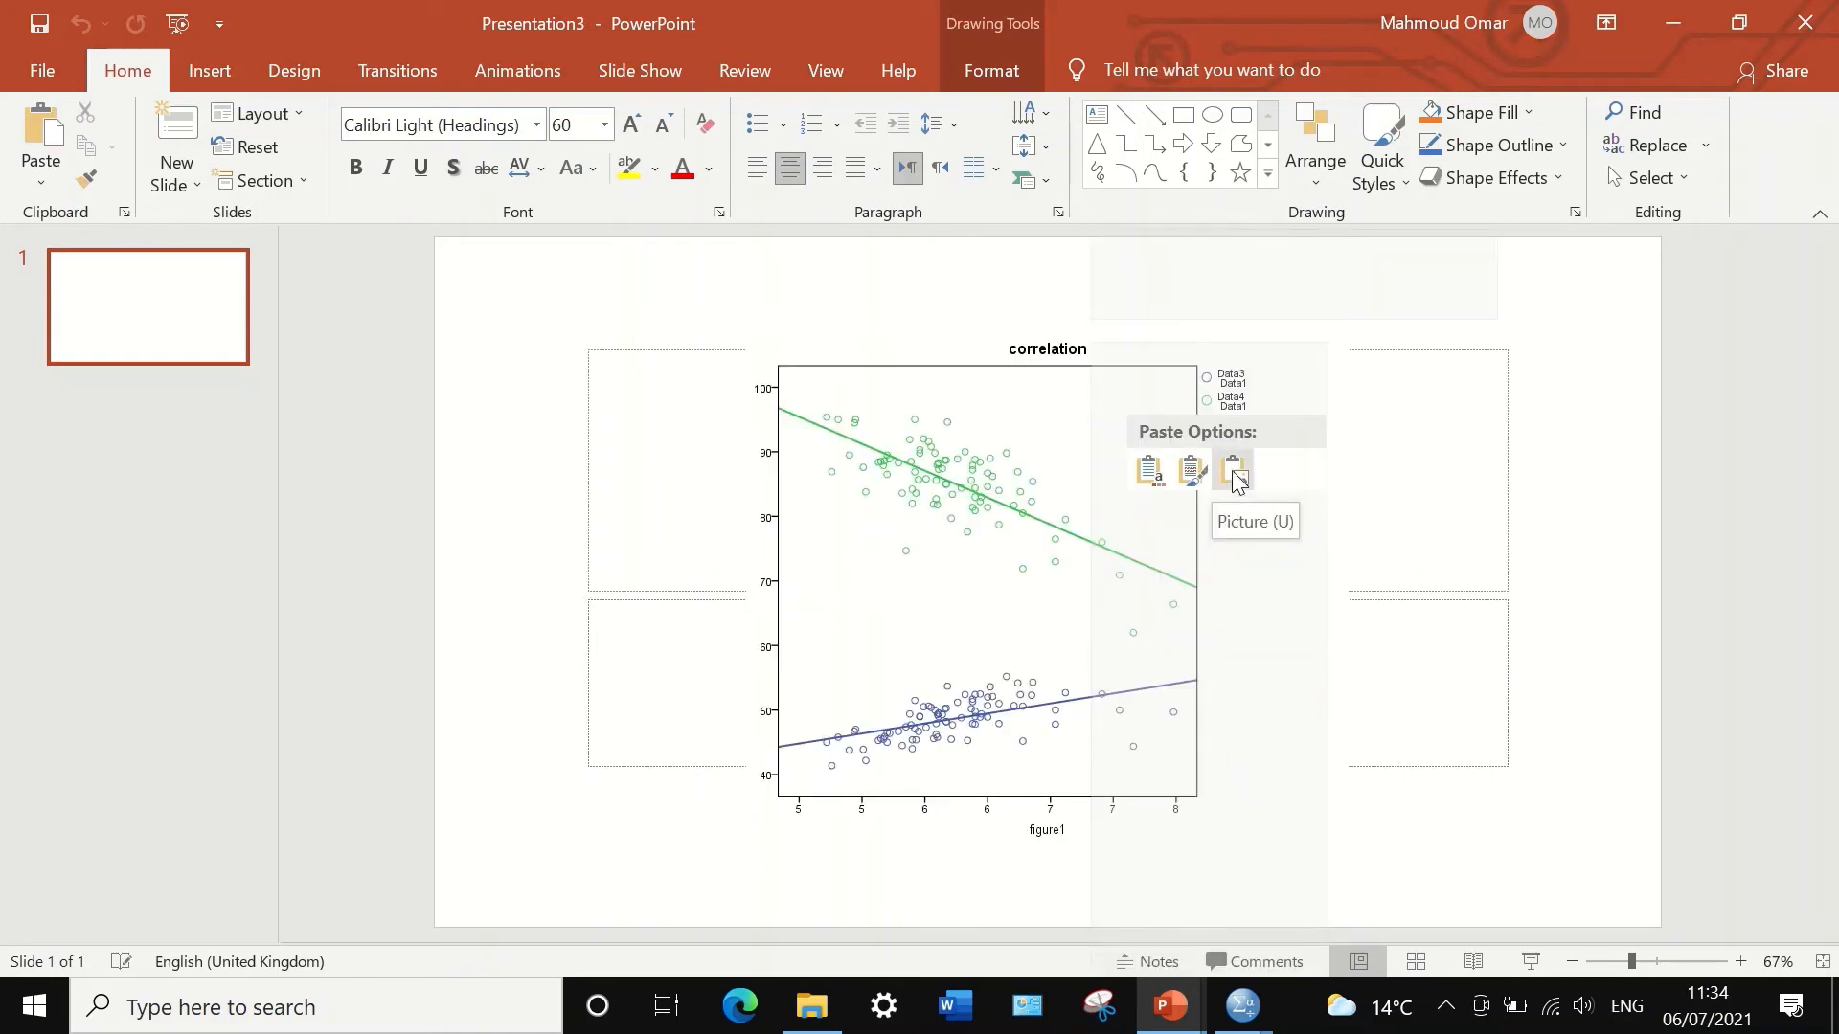
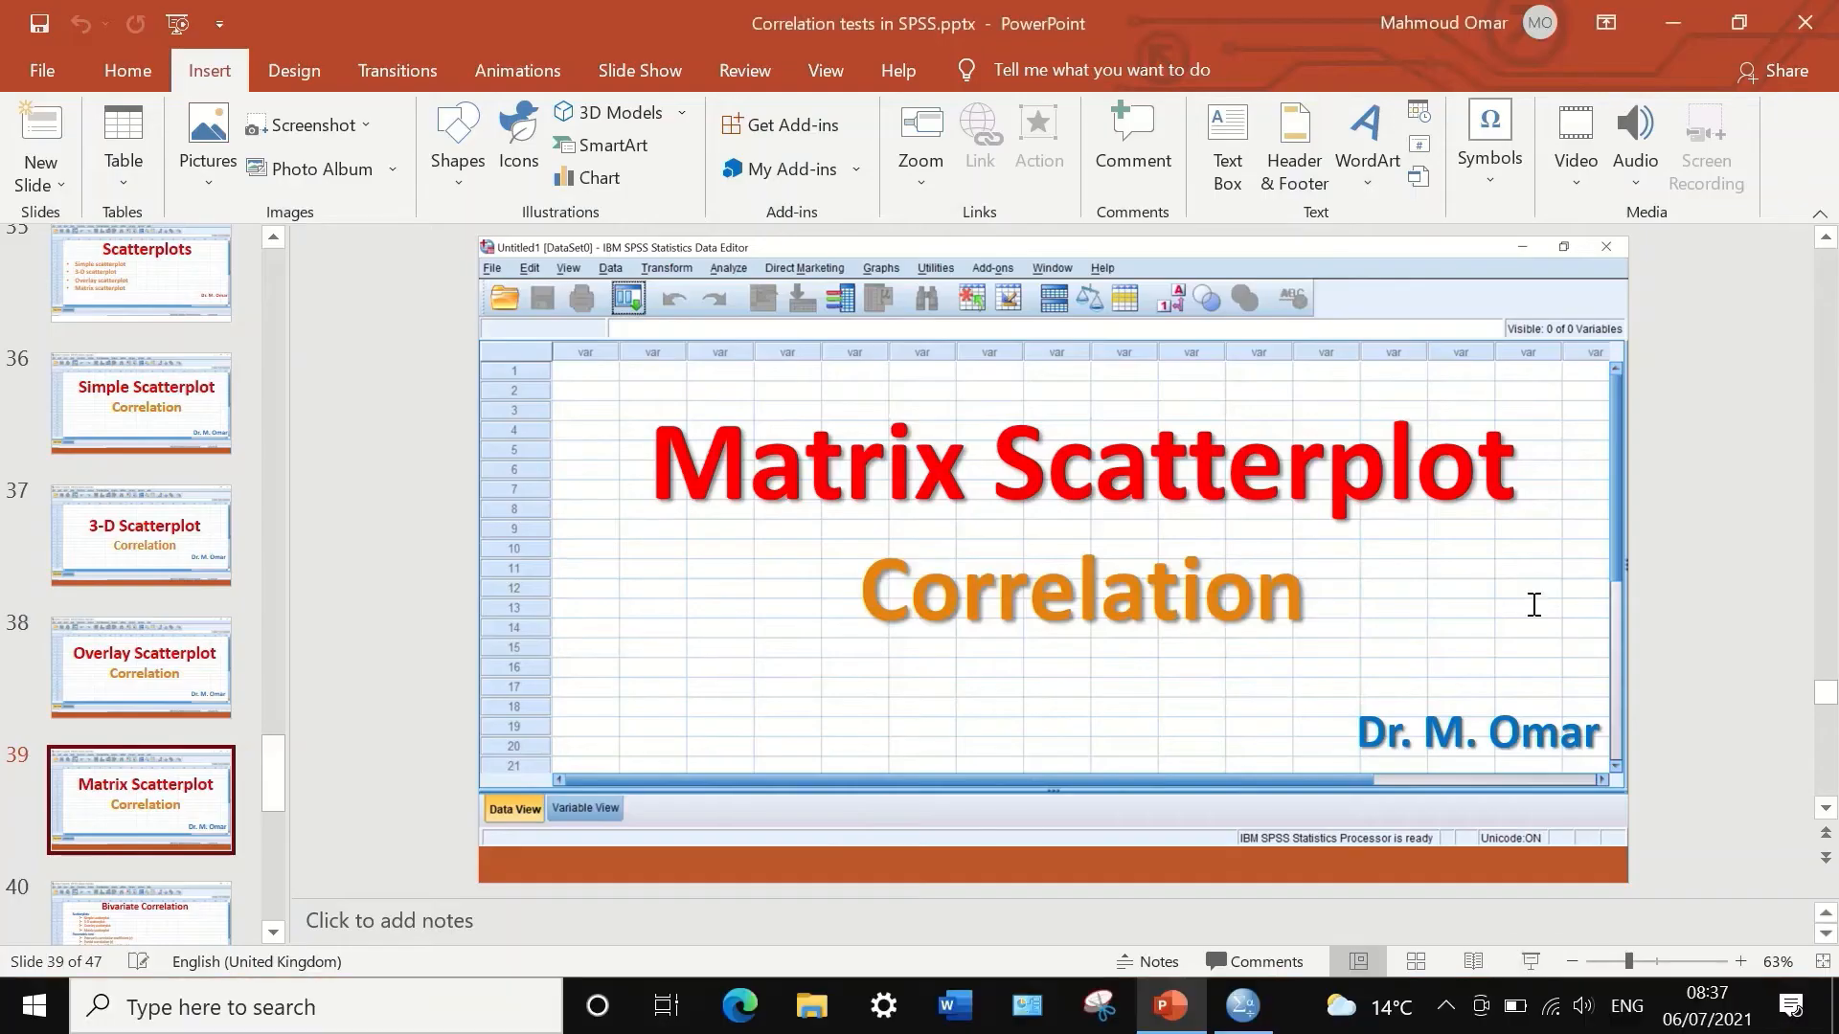
Step: Switch to the SPSS Data Editor with Scatter plot.sav, start defining a Matrix Scatter chart, and reset its previous settings
left_click(1242, 1006)
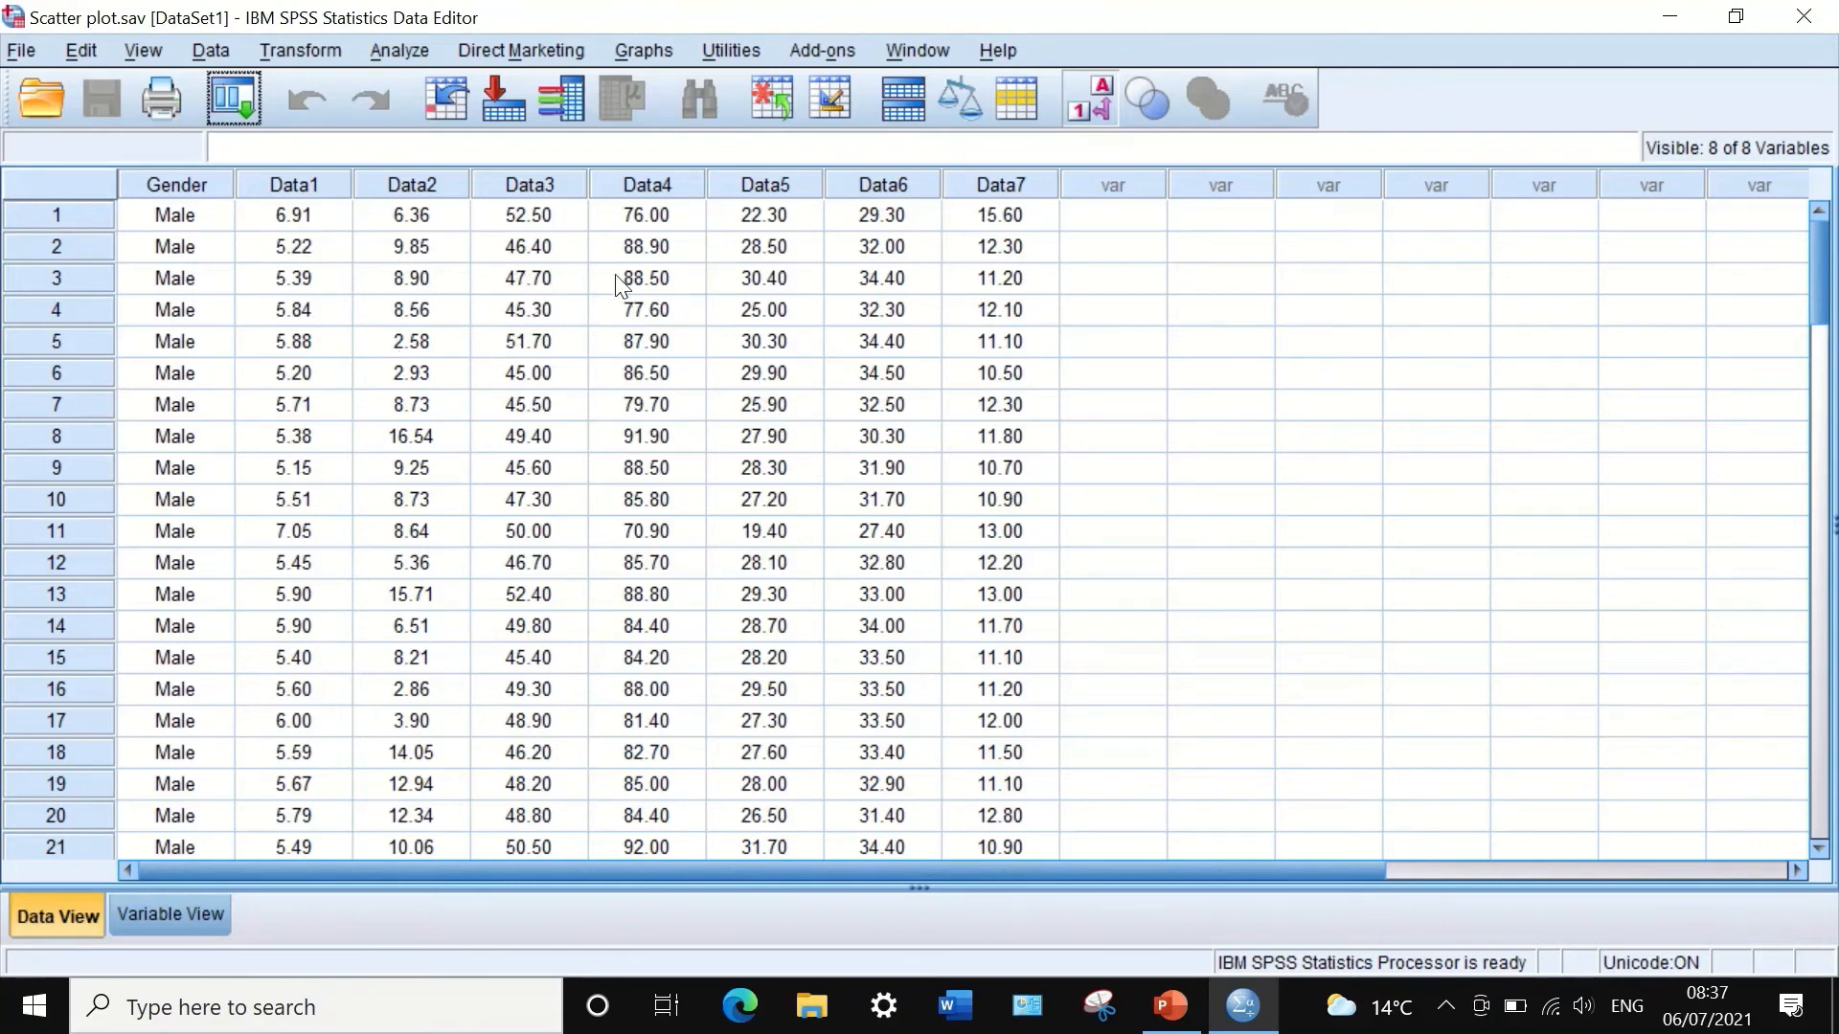
left_click(635, 52)
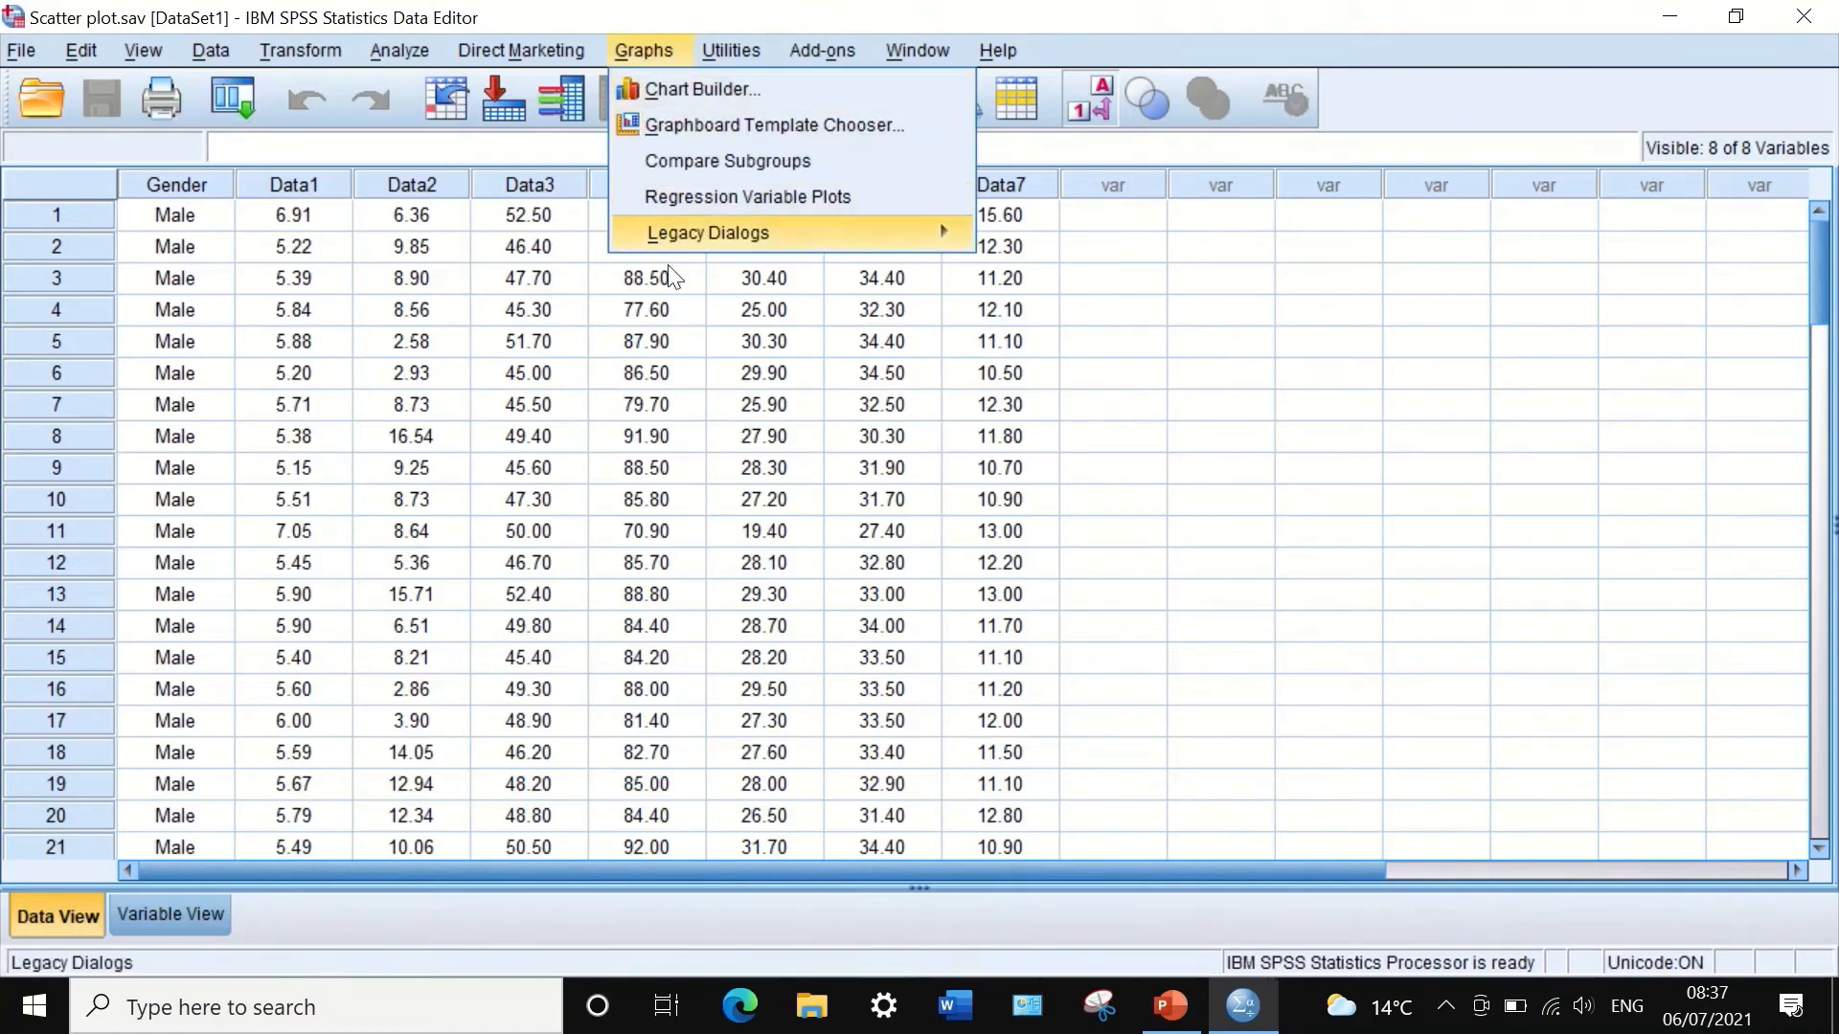
mouse_move(673, 247)
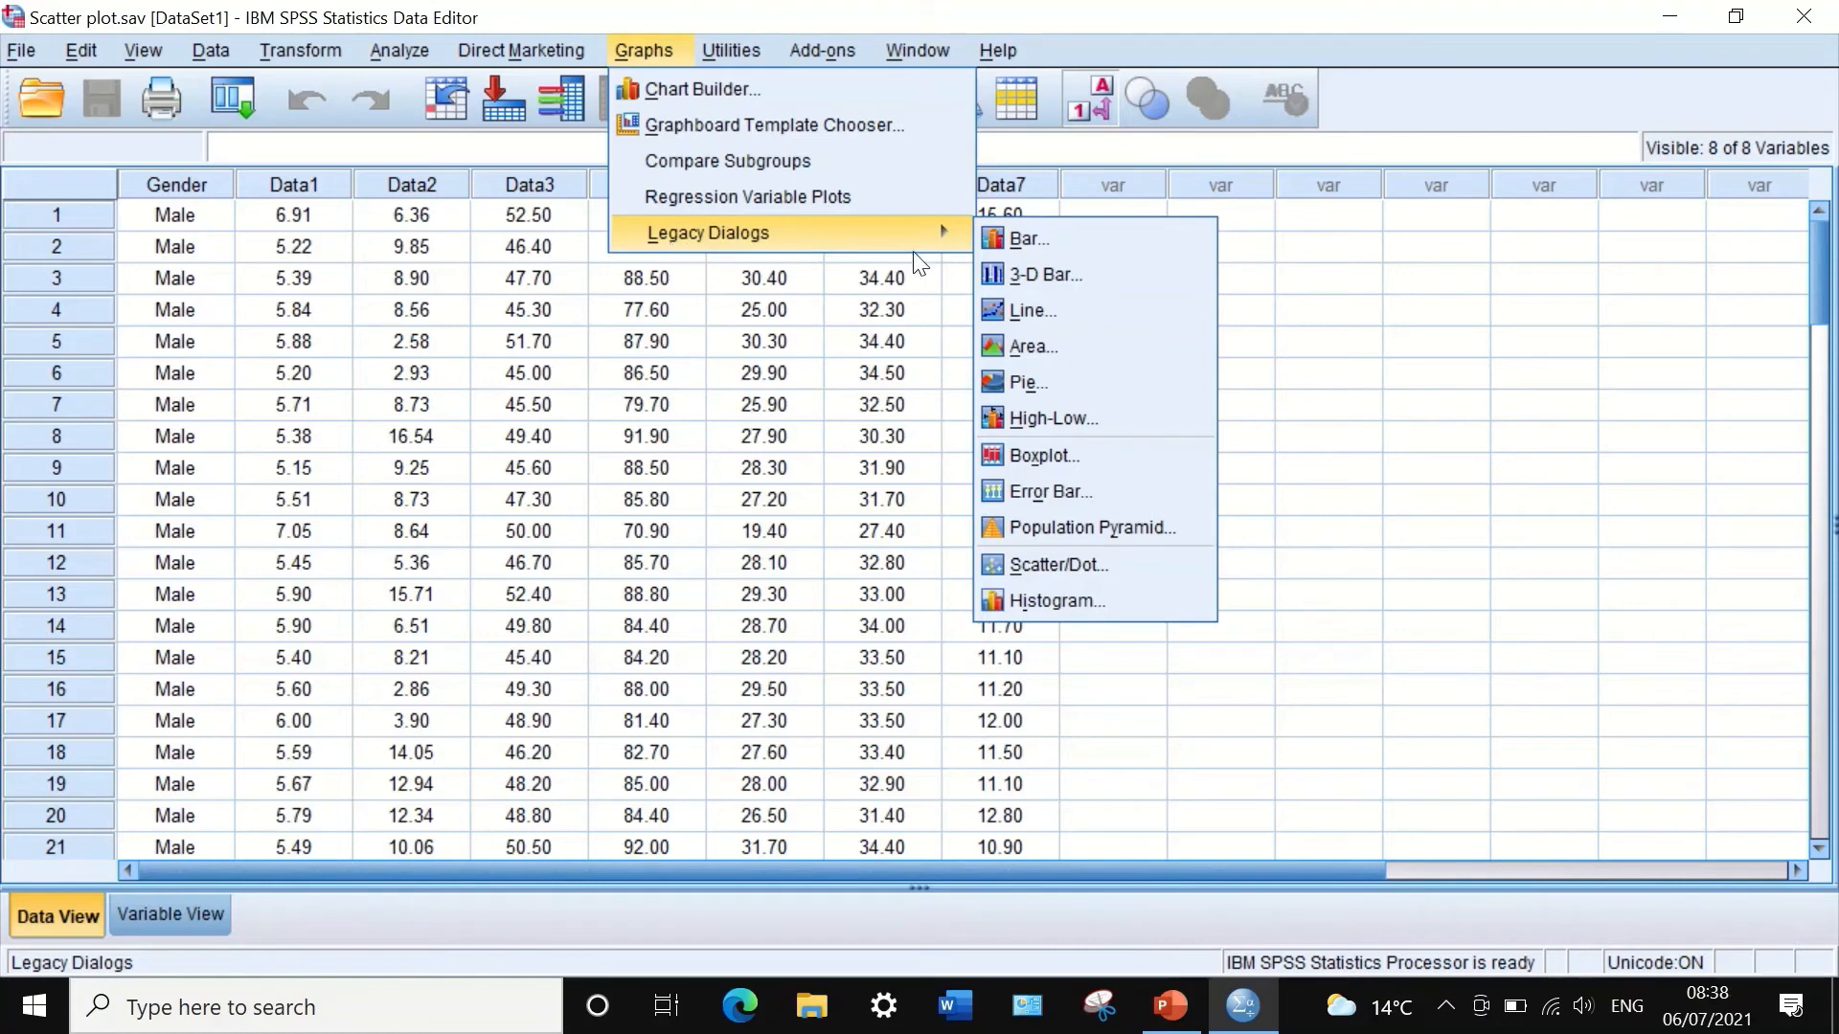
left_click(1028, 563)
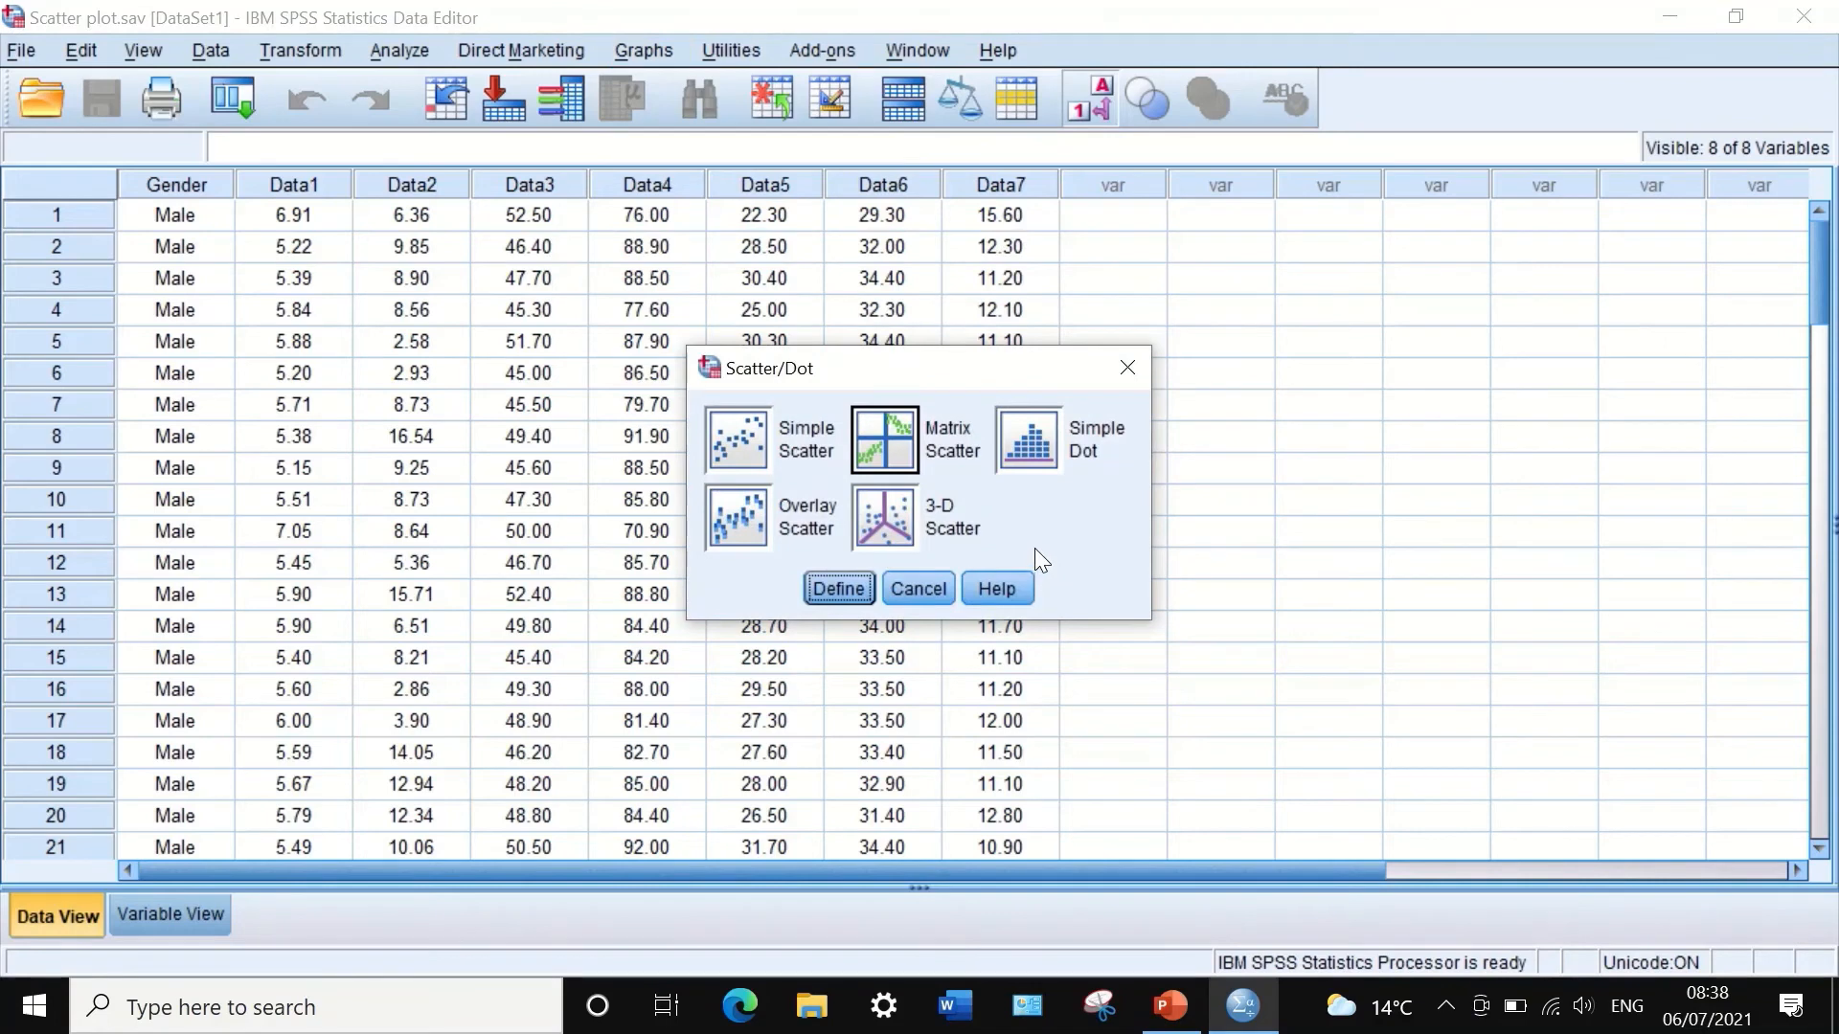
left_click(888, 443)
left_click(829, 596)
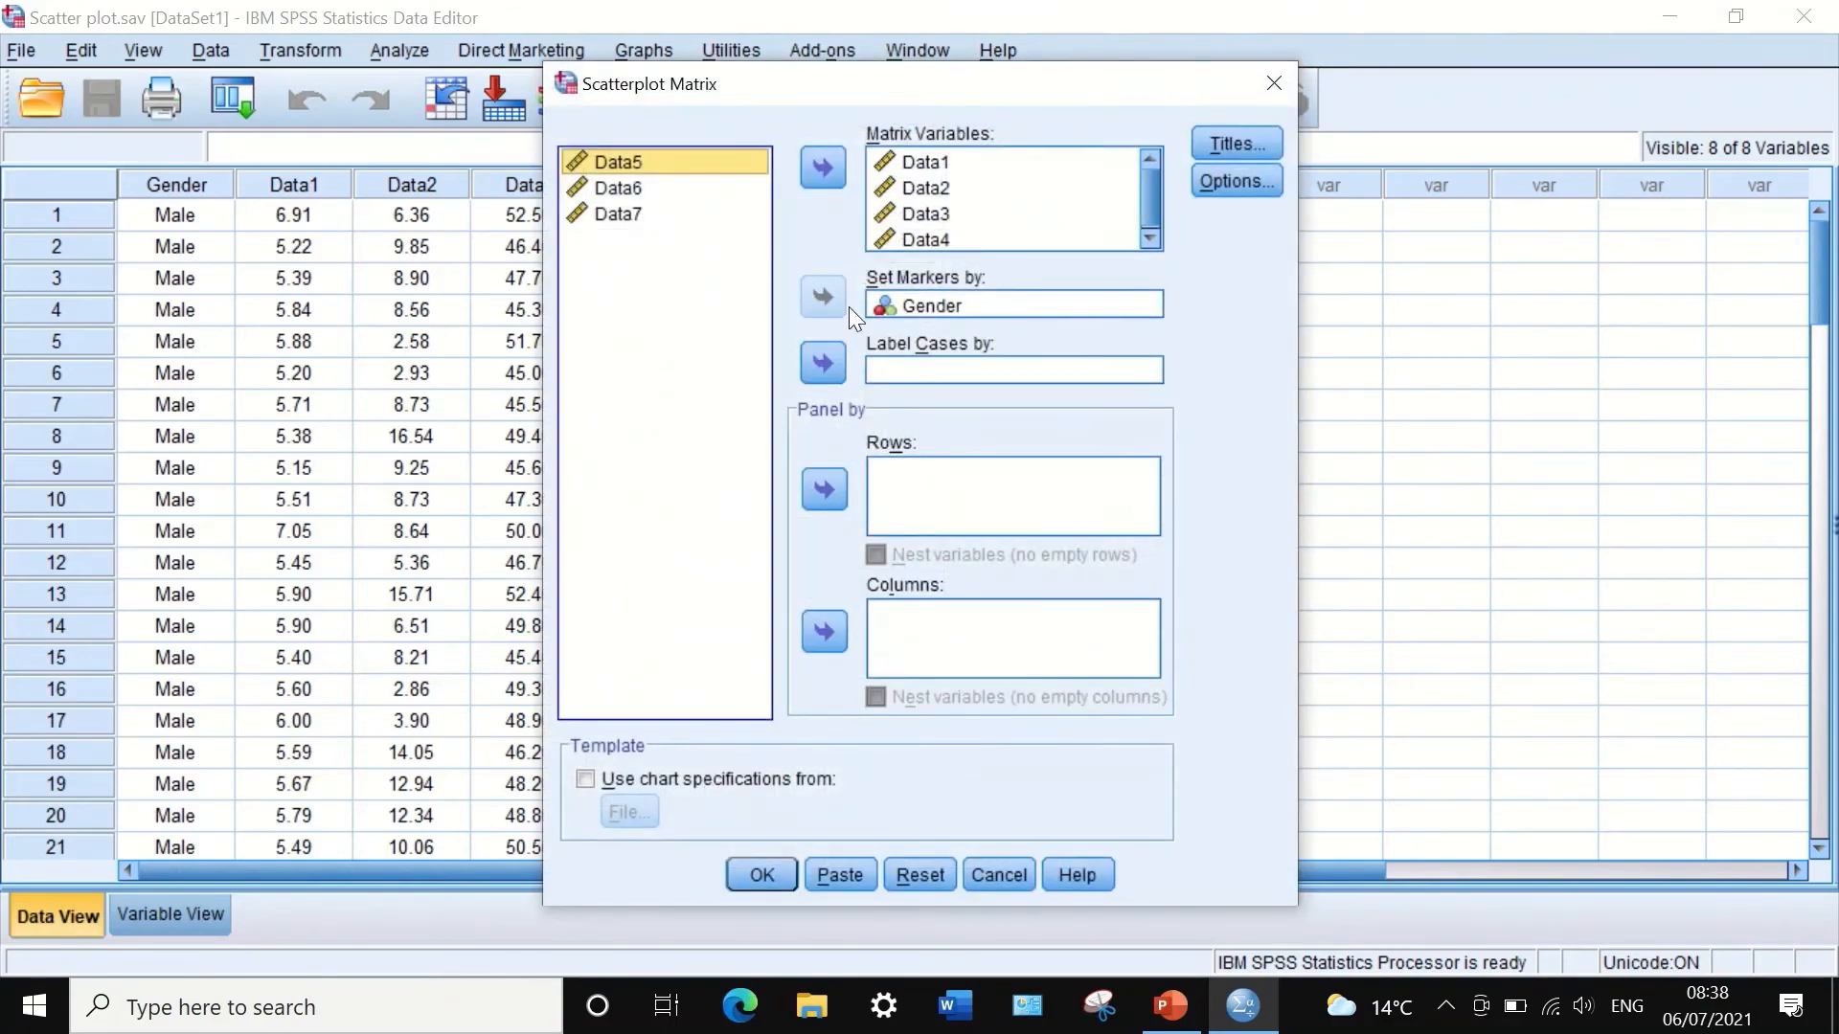
left_click(906, 873)
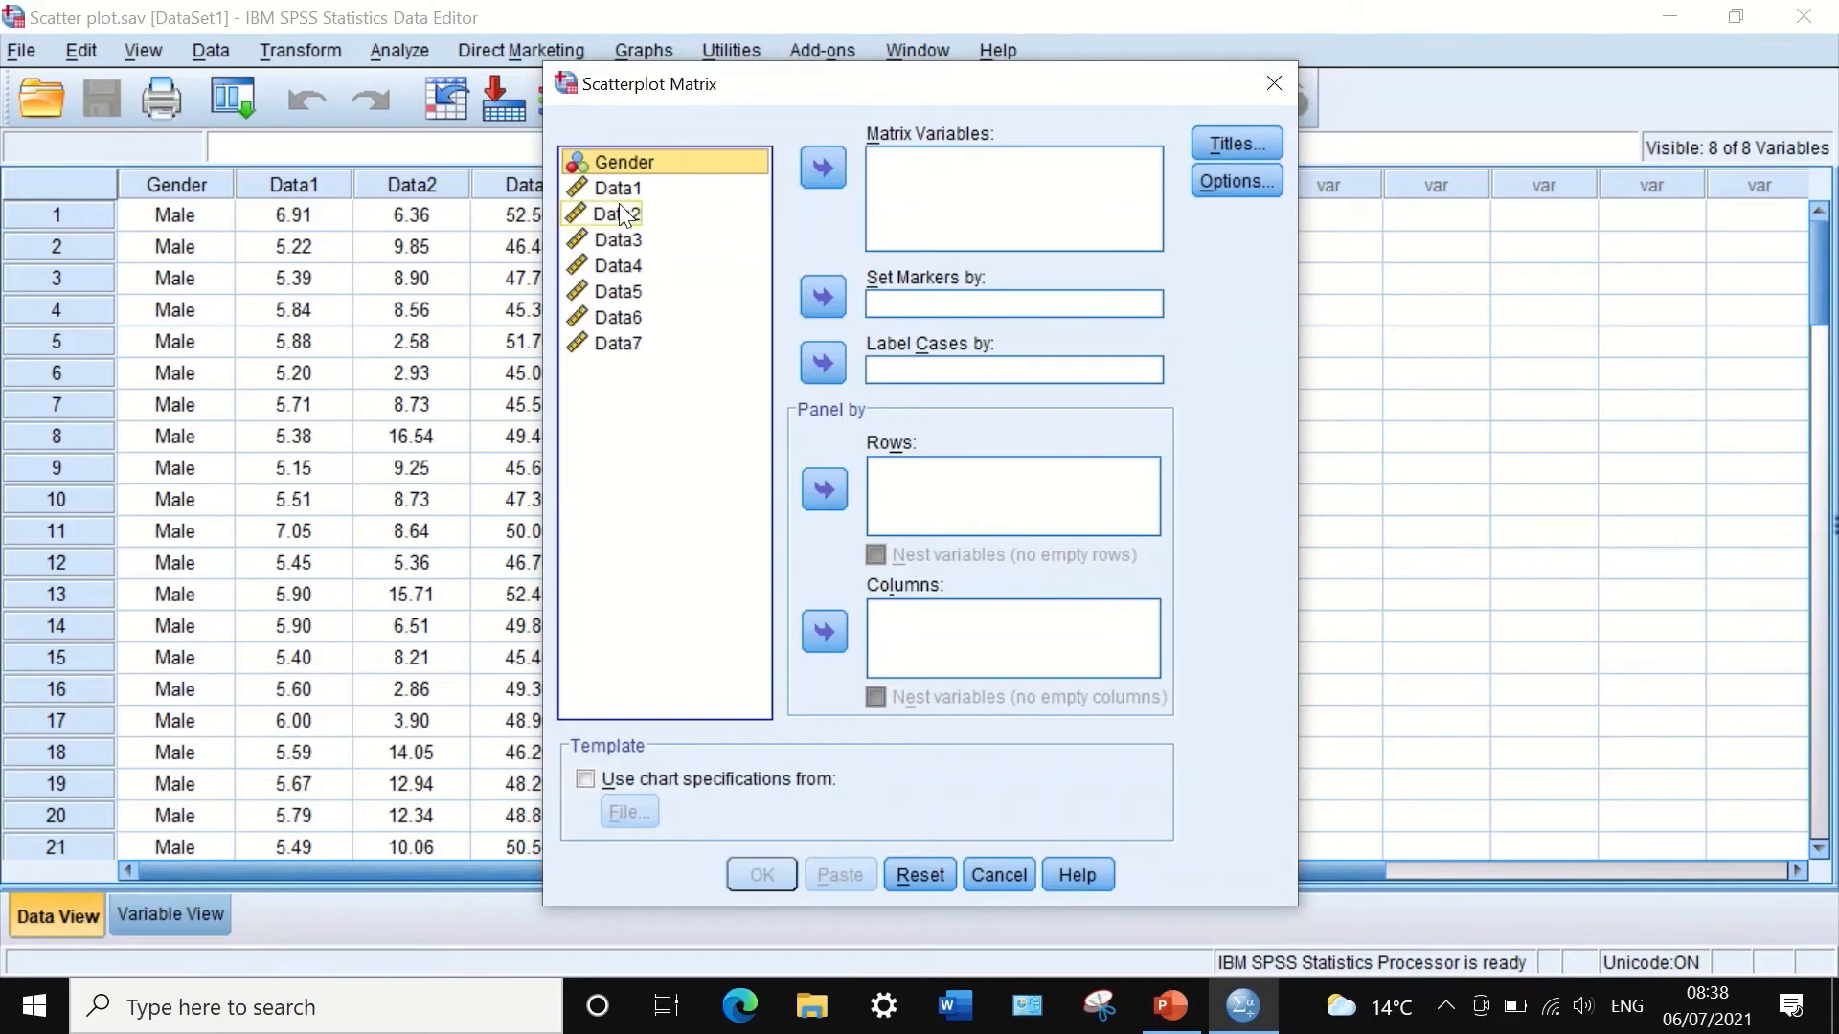
Step: Assign Data1, Data2, Data3 and Data4 as the matrix variables of the scatterplot
left_click_drag(613, 188, 920, 168)
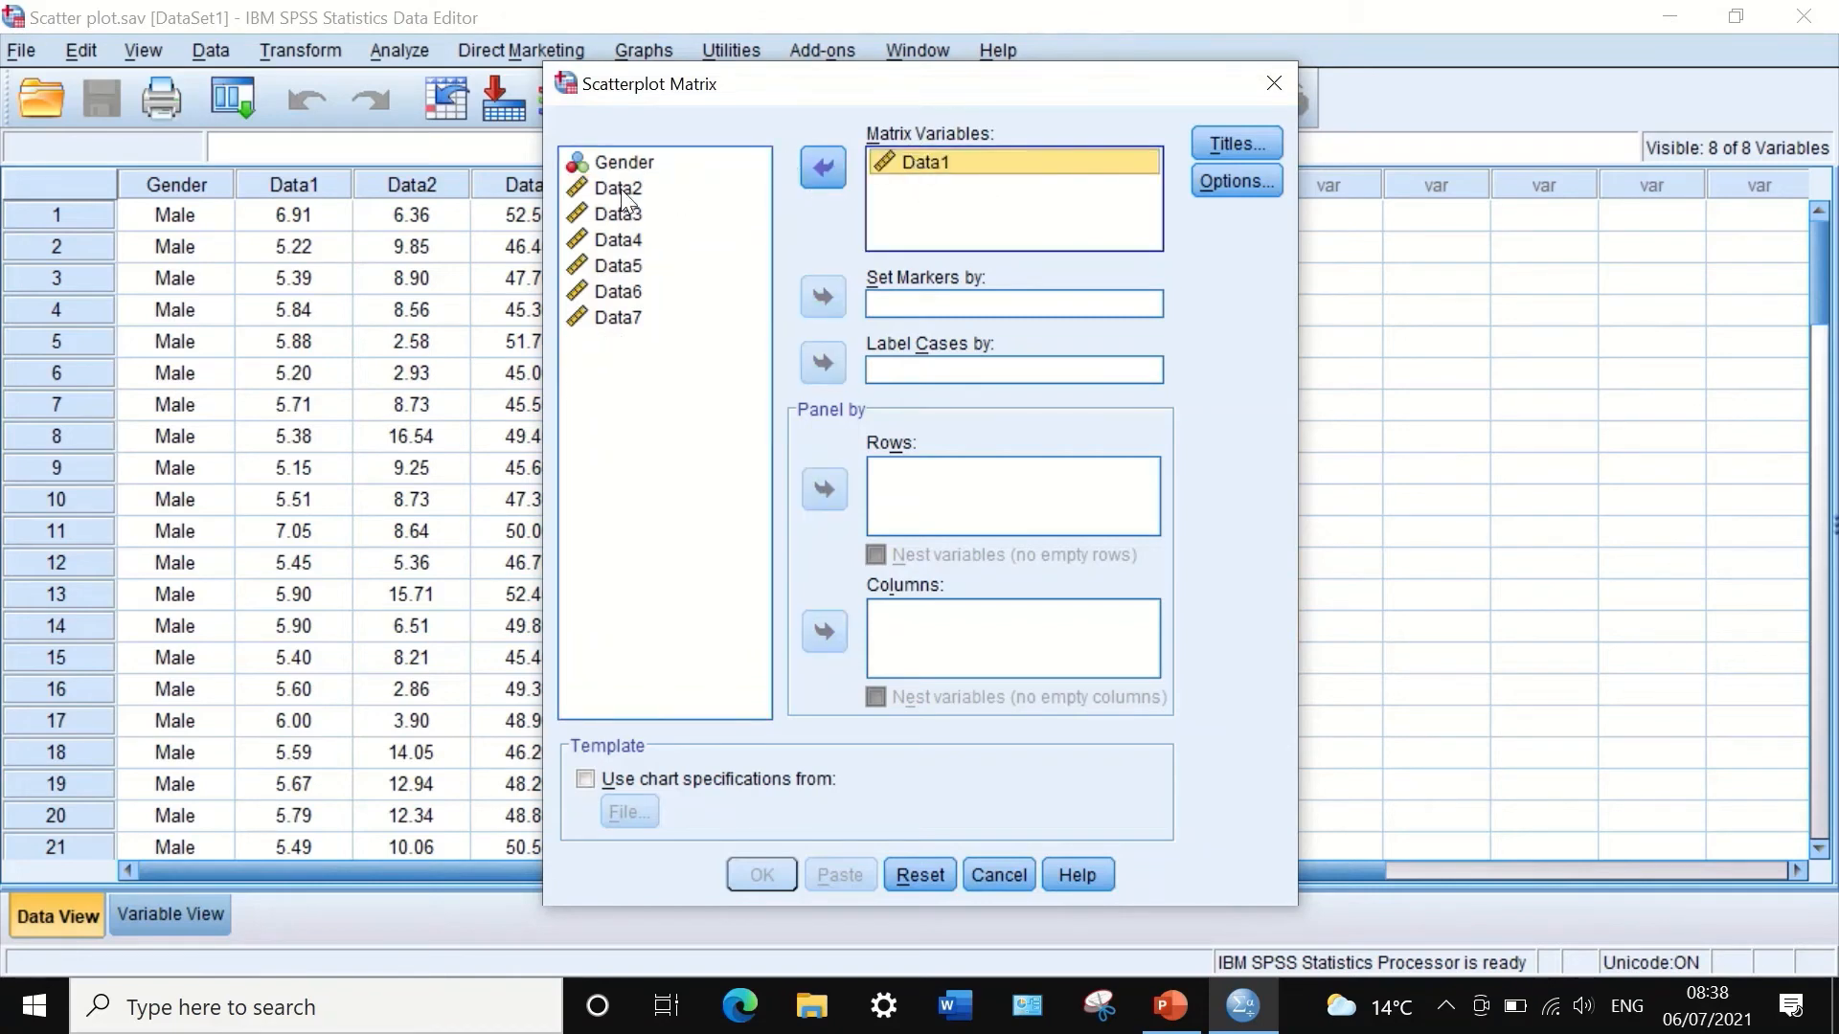
left_click_drag(613, 192, 914, 186)
left_click_drag(612, 192, 850, 194)
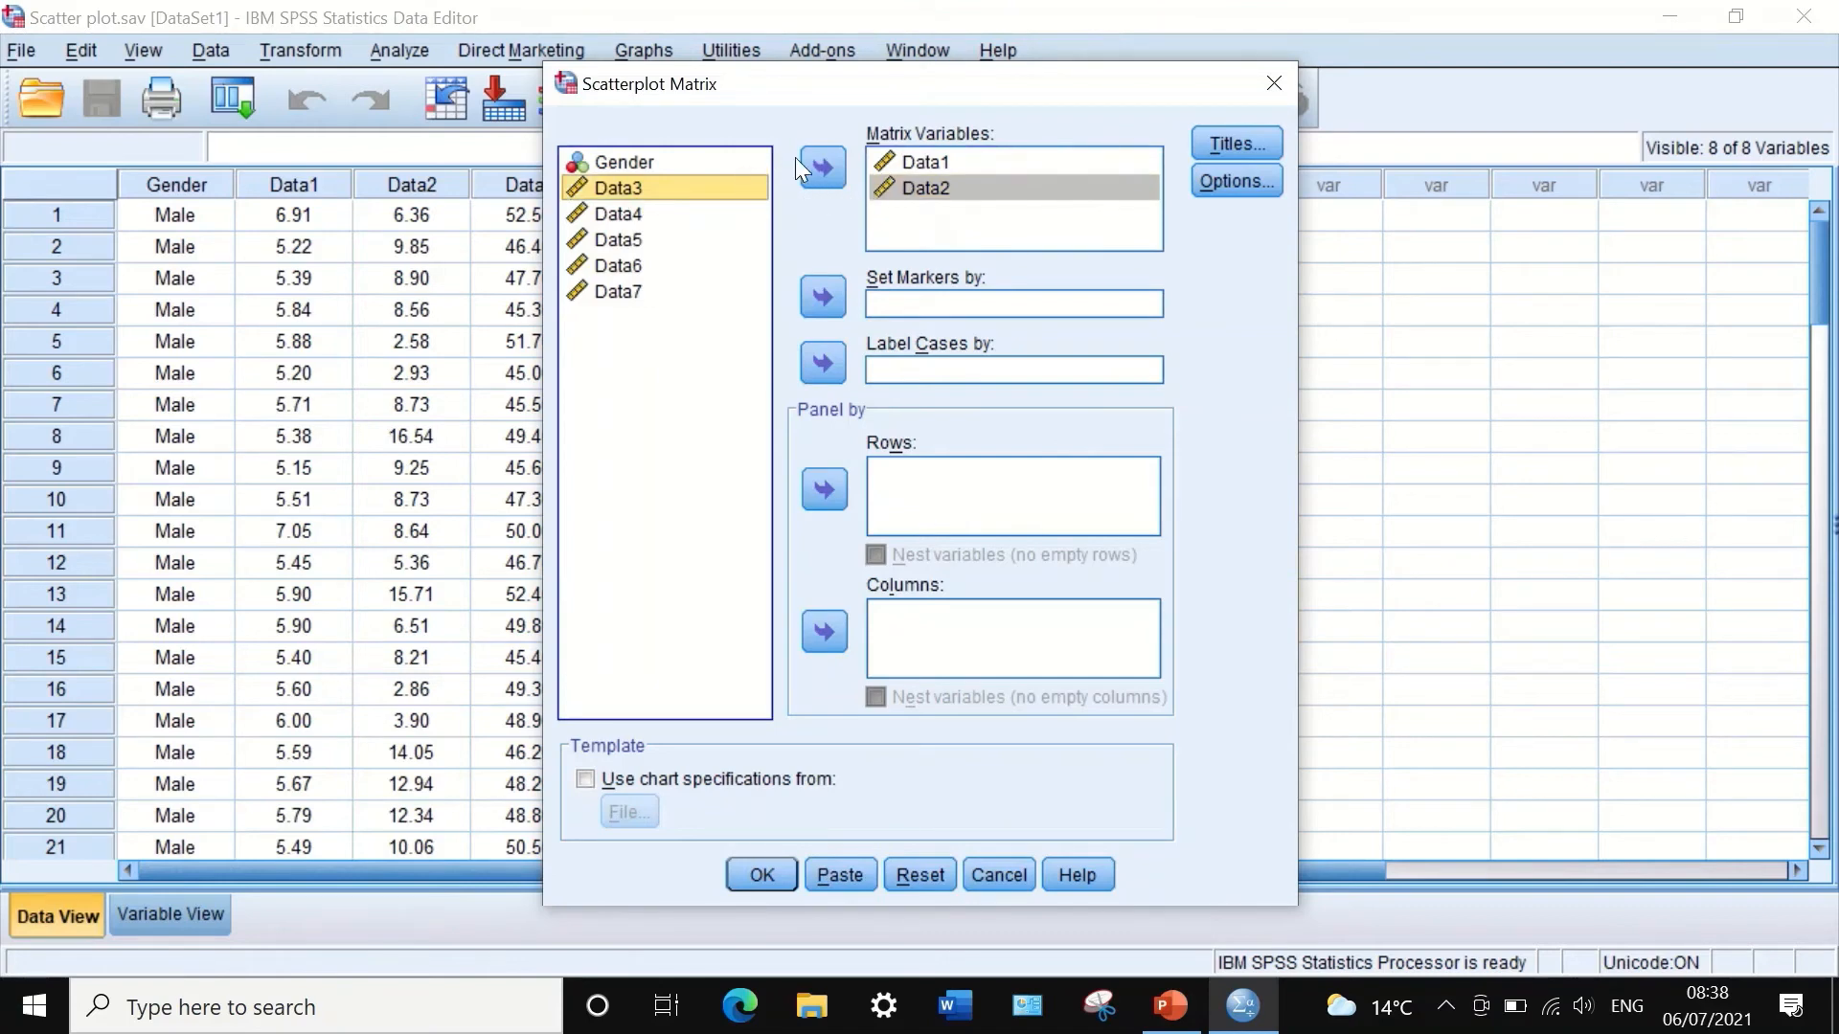
left_click(821, 166)
left_click(618, 188)
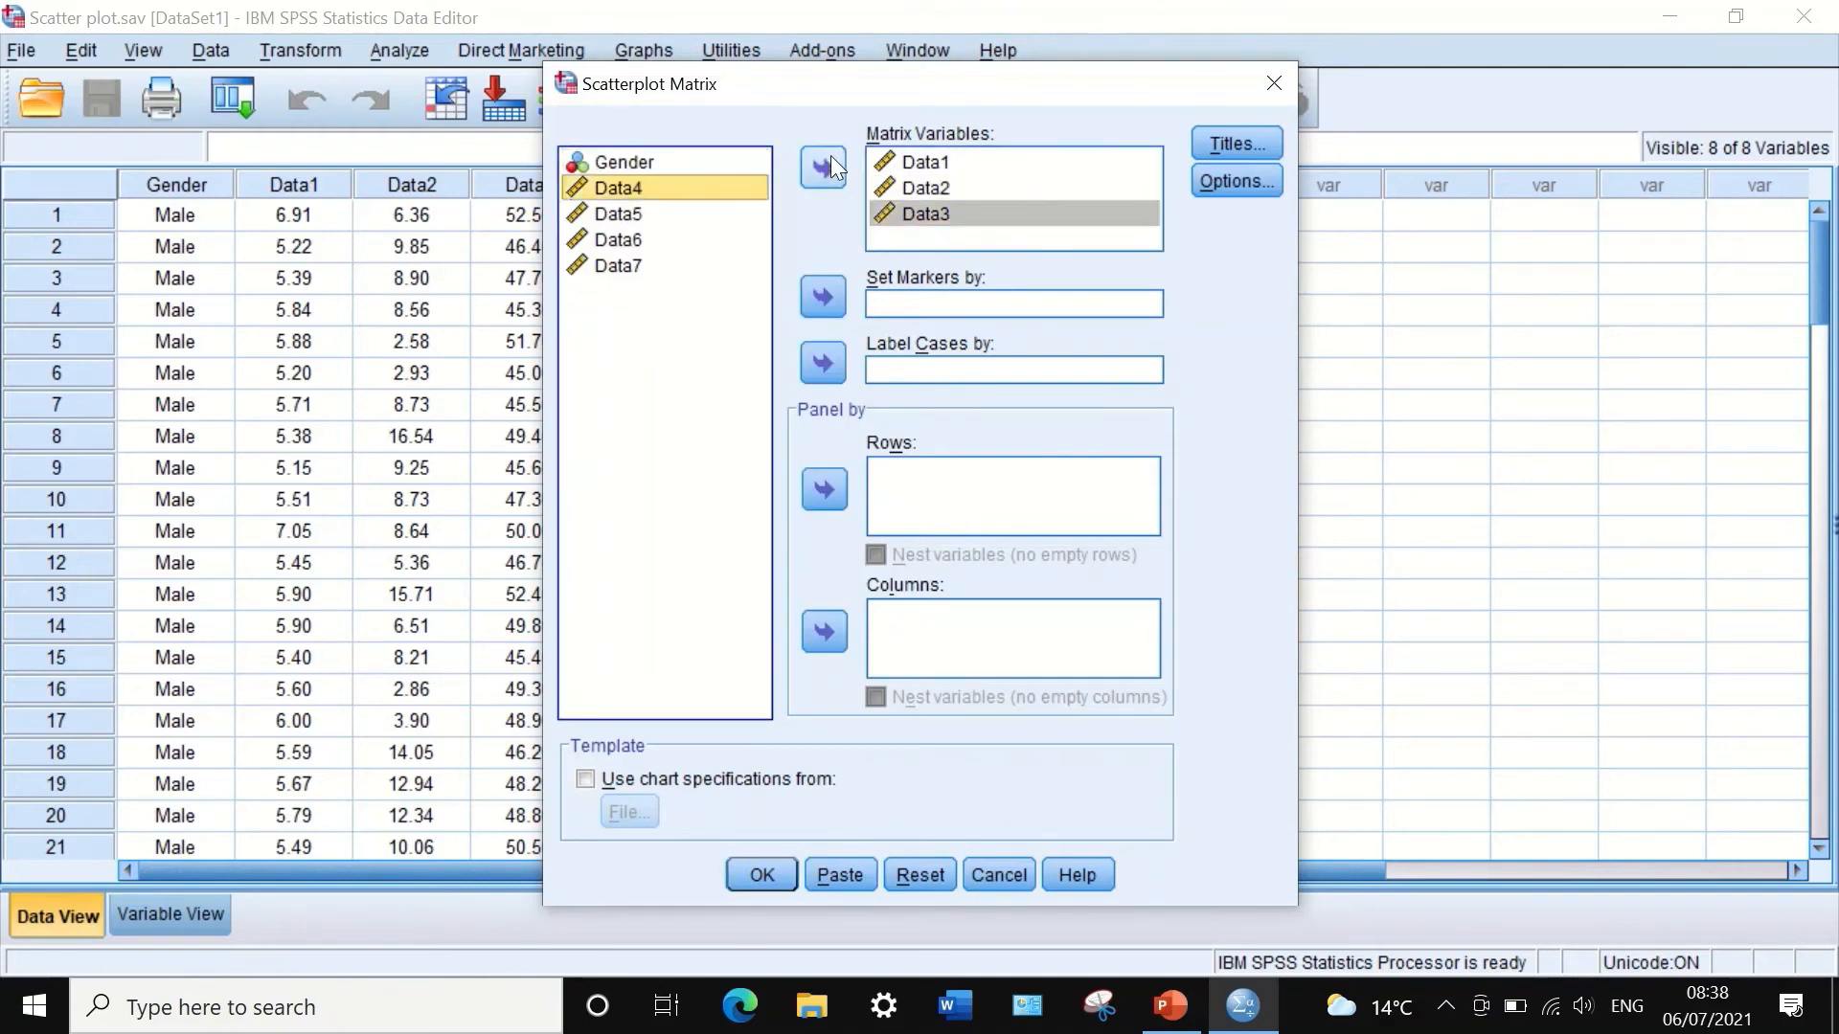
left_click(831, 159)
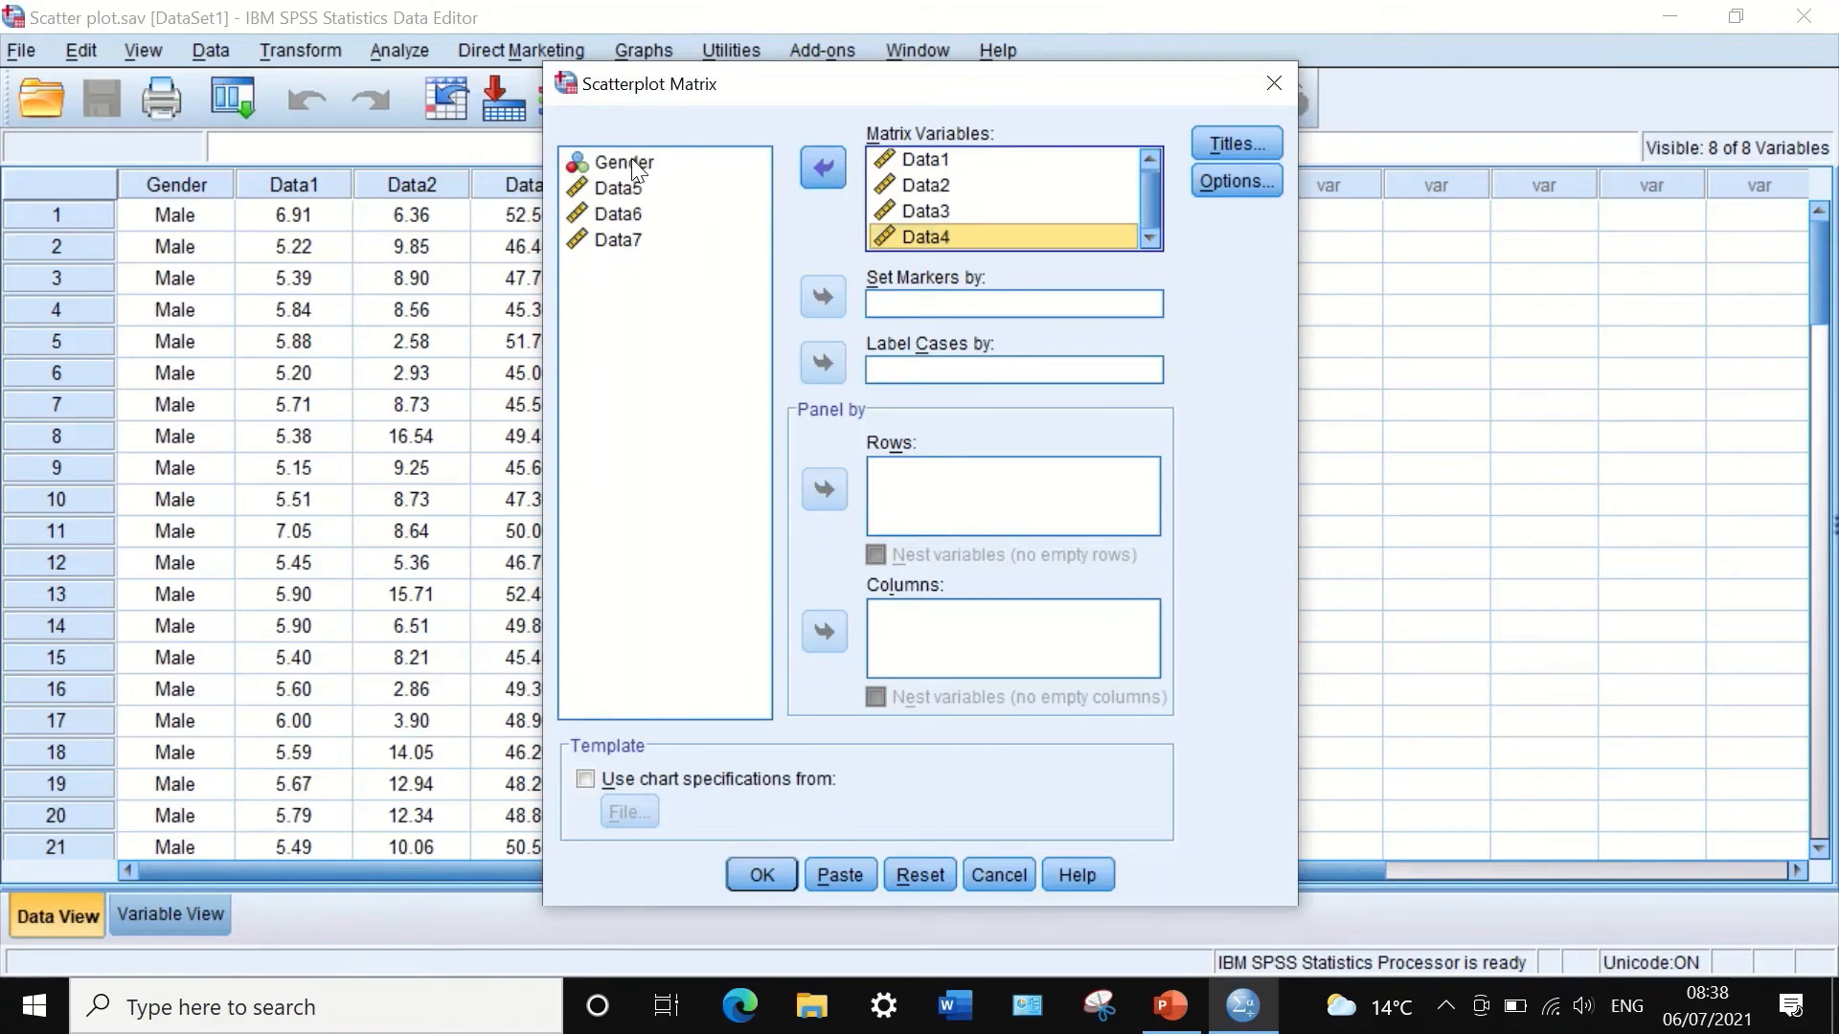
Step: Set the markers by Gender, leave the titles empty, and generate the scatterplot matrix
left_click_drag(630, 158, 916, 295)
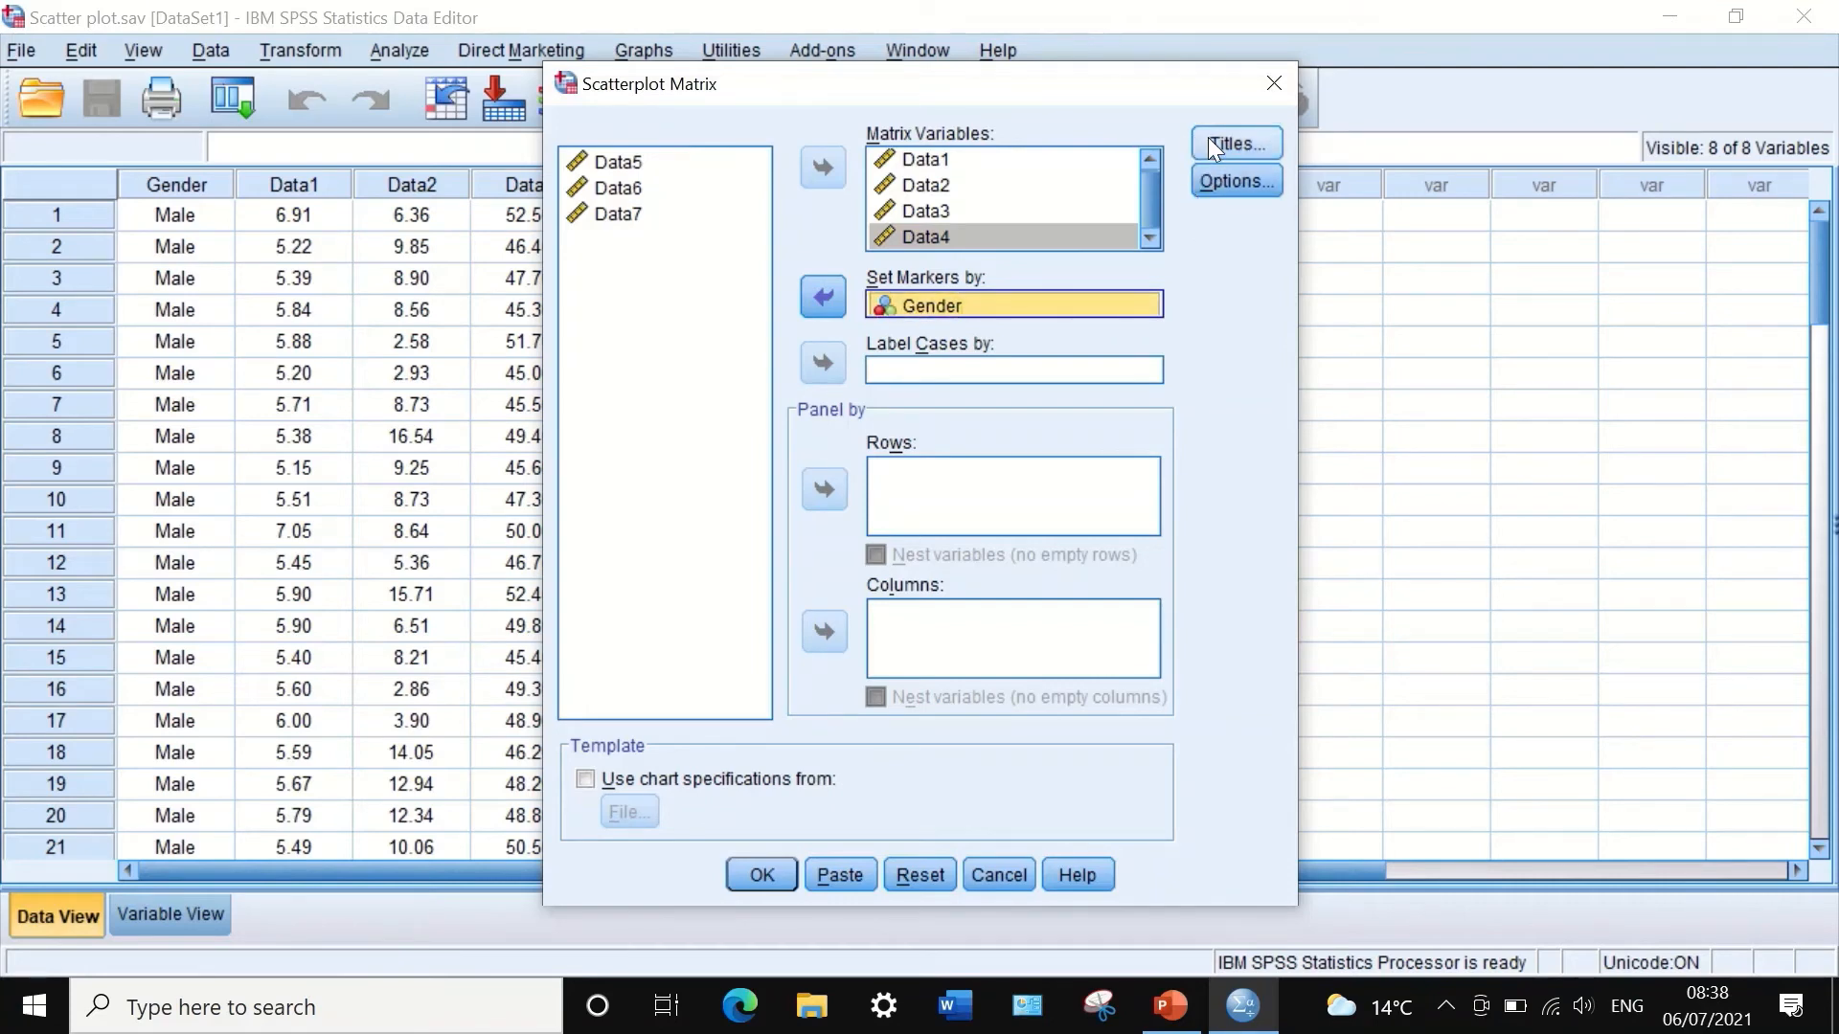
left_click(1236, 144)
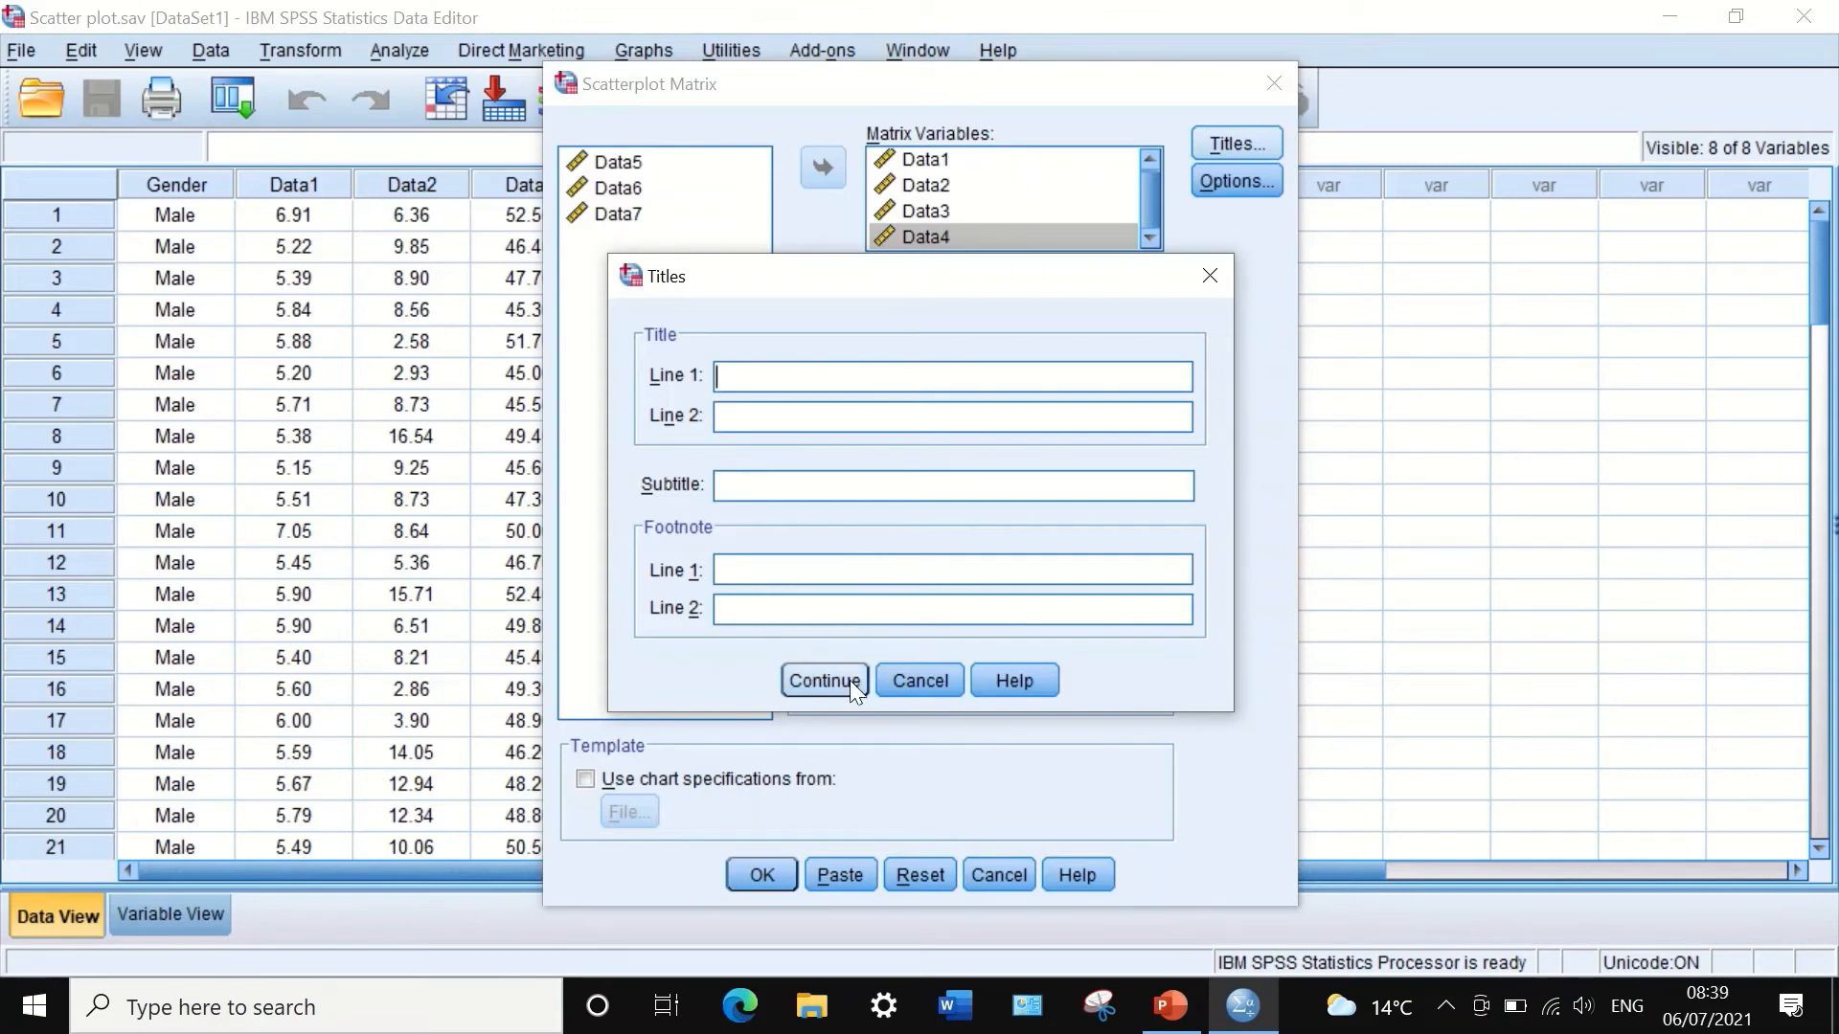
left_click(904, 680)
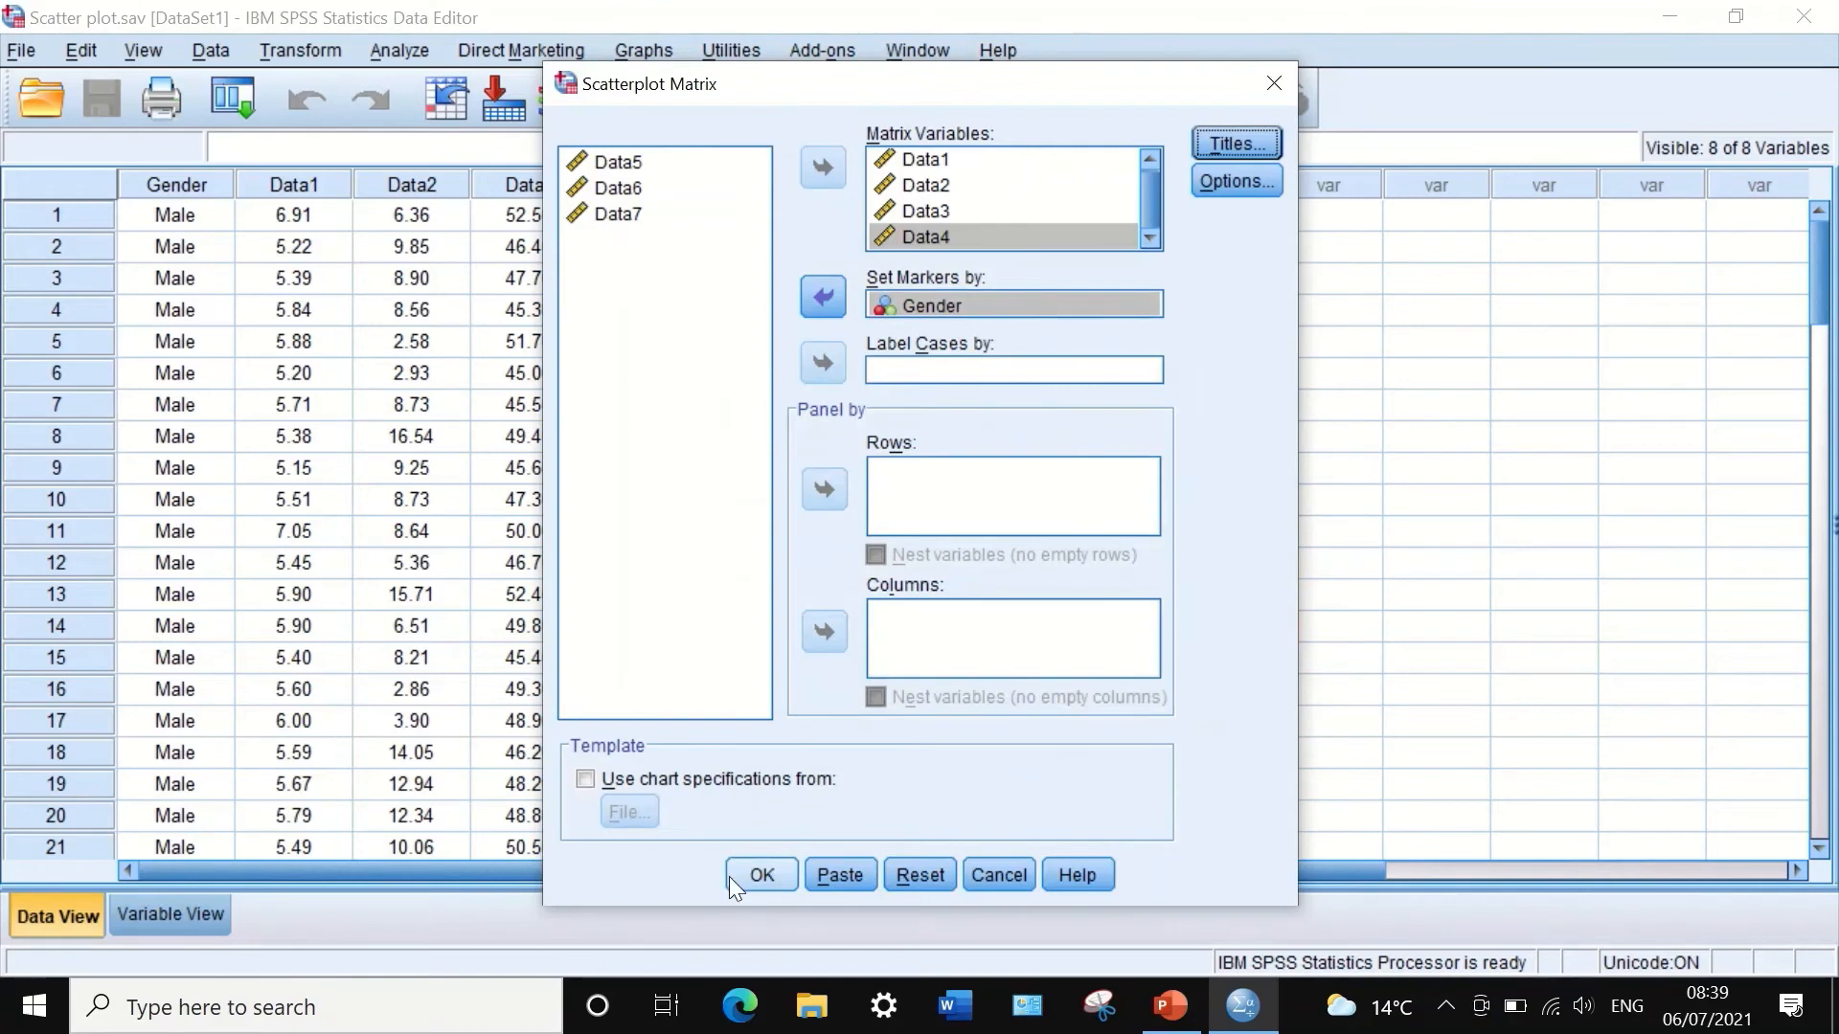
left_click(743, 879)
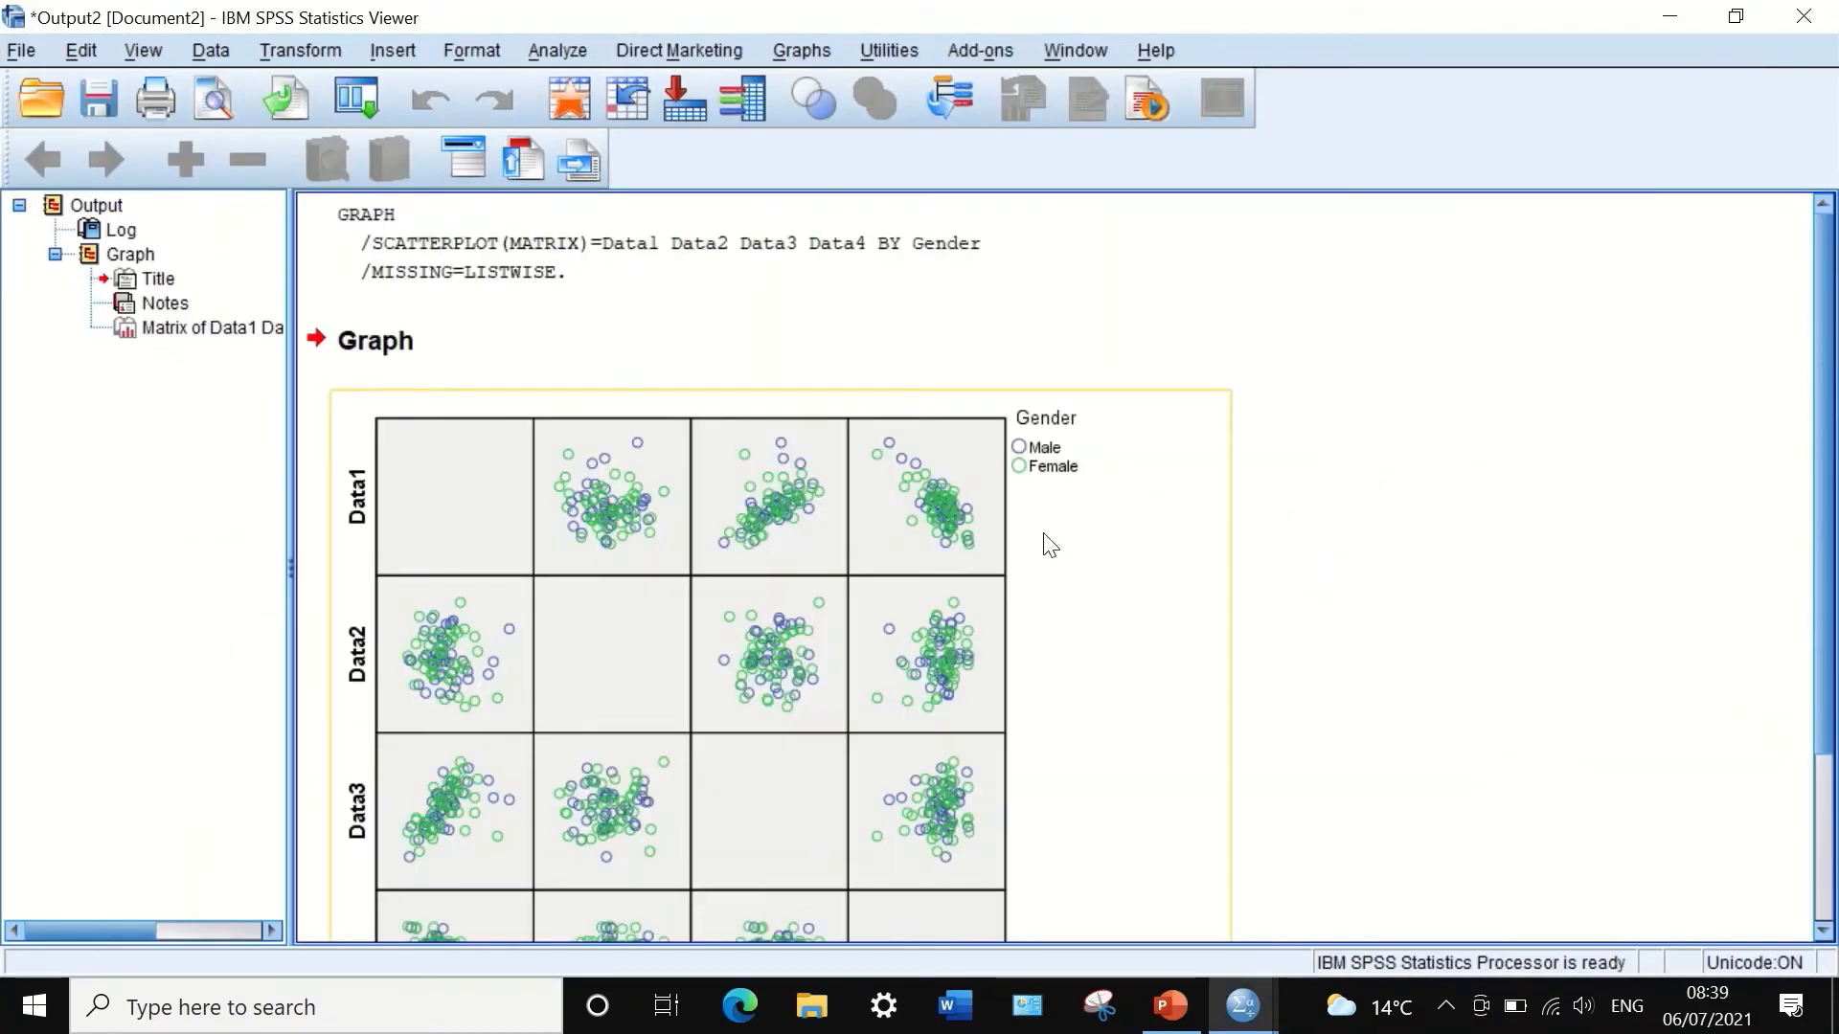
Step: Examine the scatterplot matrix in the output, comparing the Data1 to Data4 panels and the Male and Female markers
scroll(973, 613, "down", 3)
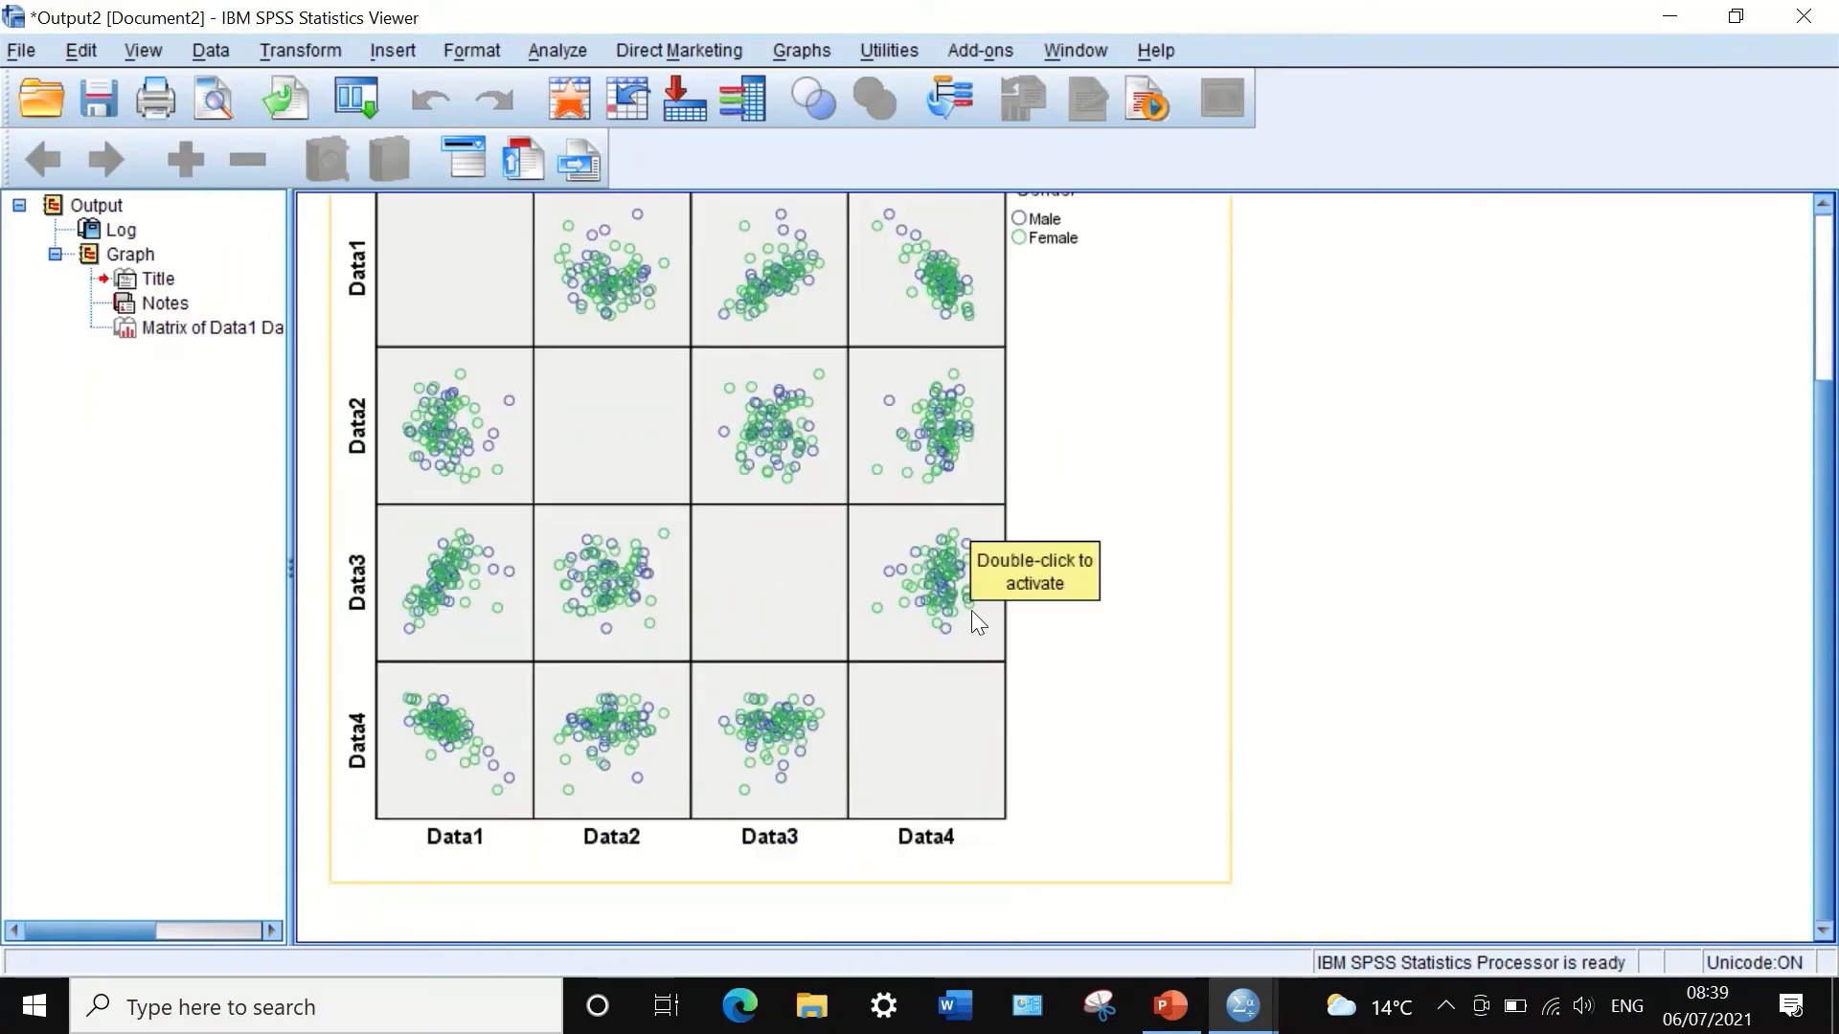
scroll(971, 611, "up", 2)
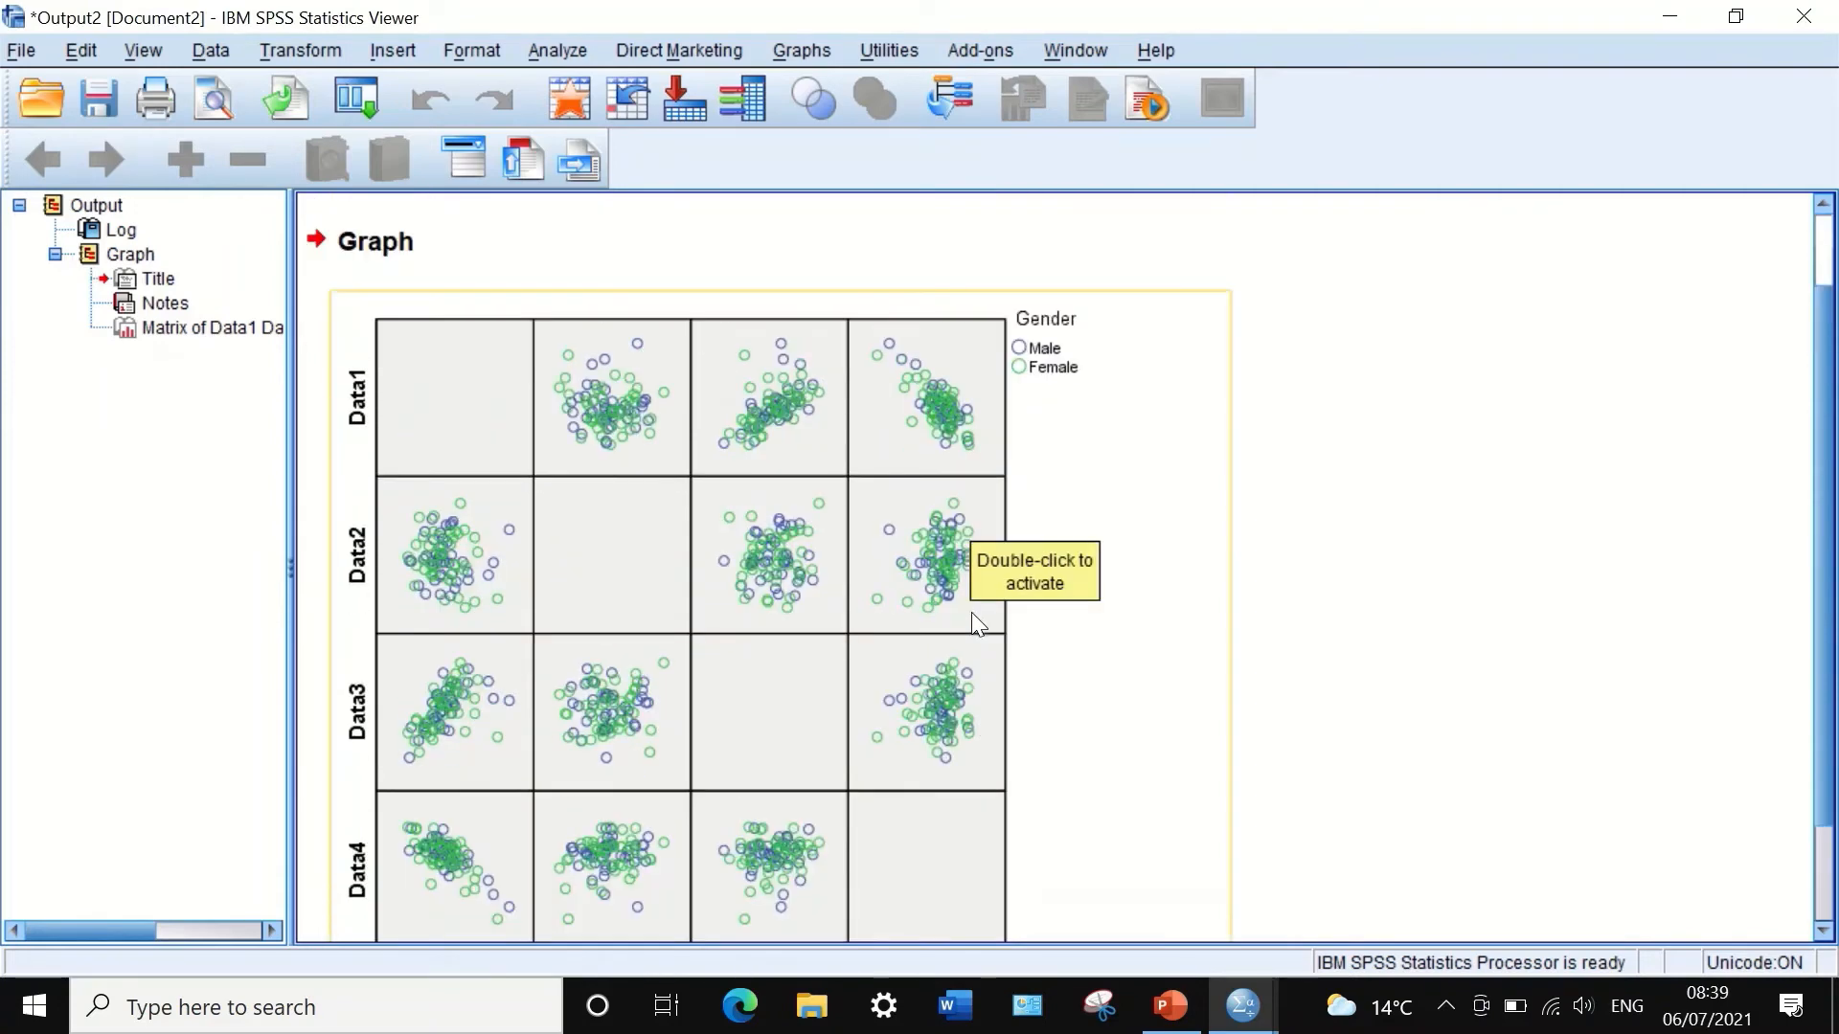
scroll(911, 659, "down", 2)
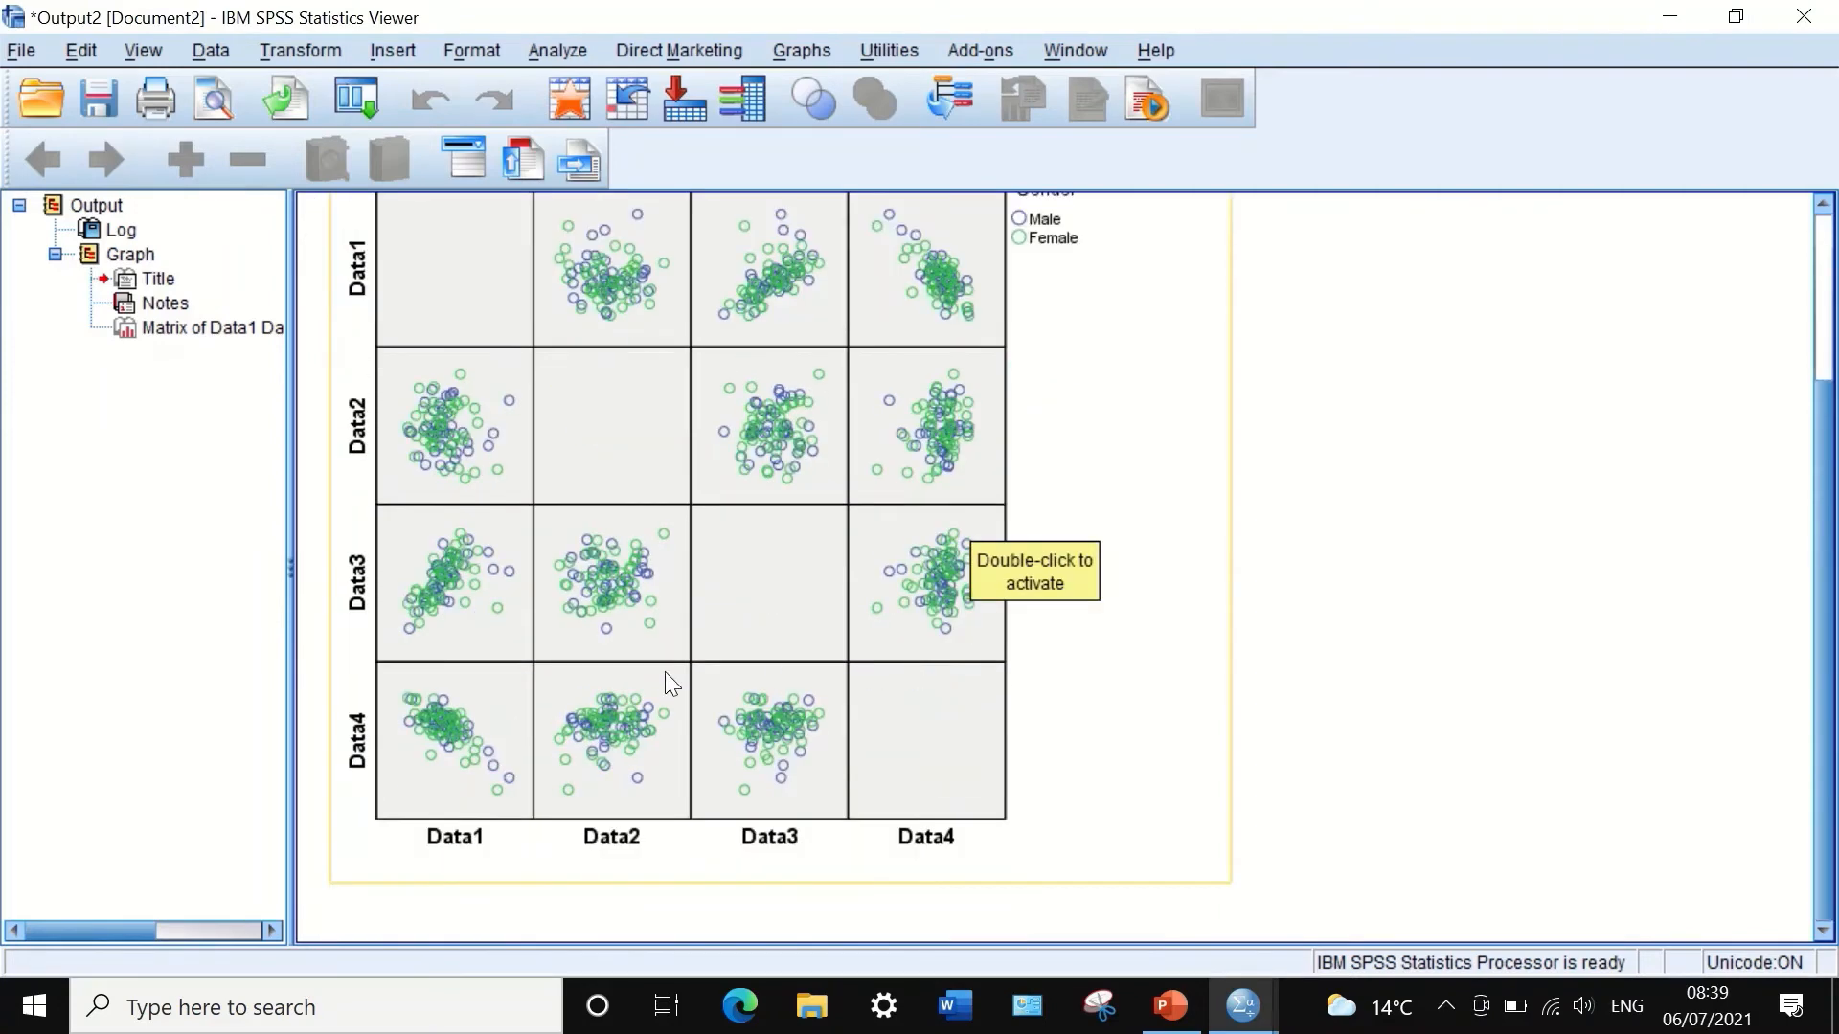
scroll(362, 436, "up", 2)
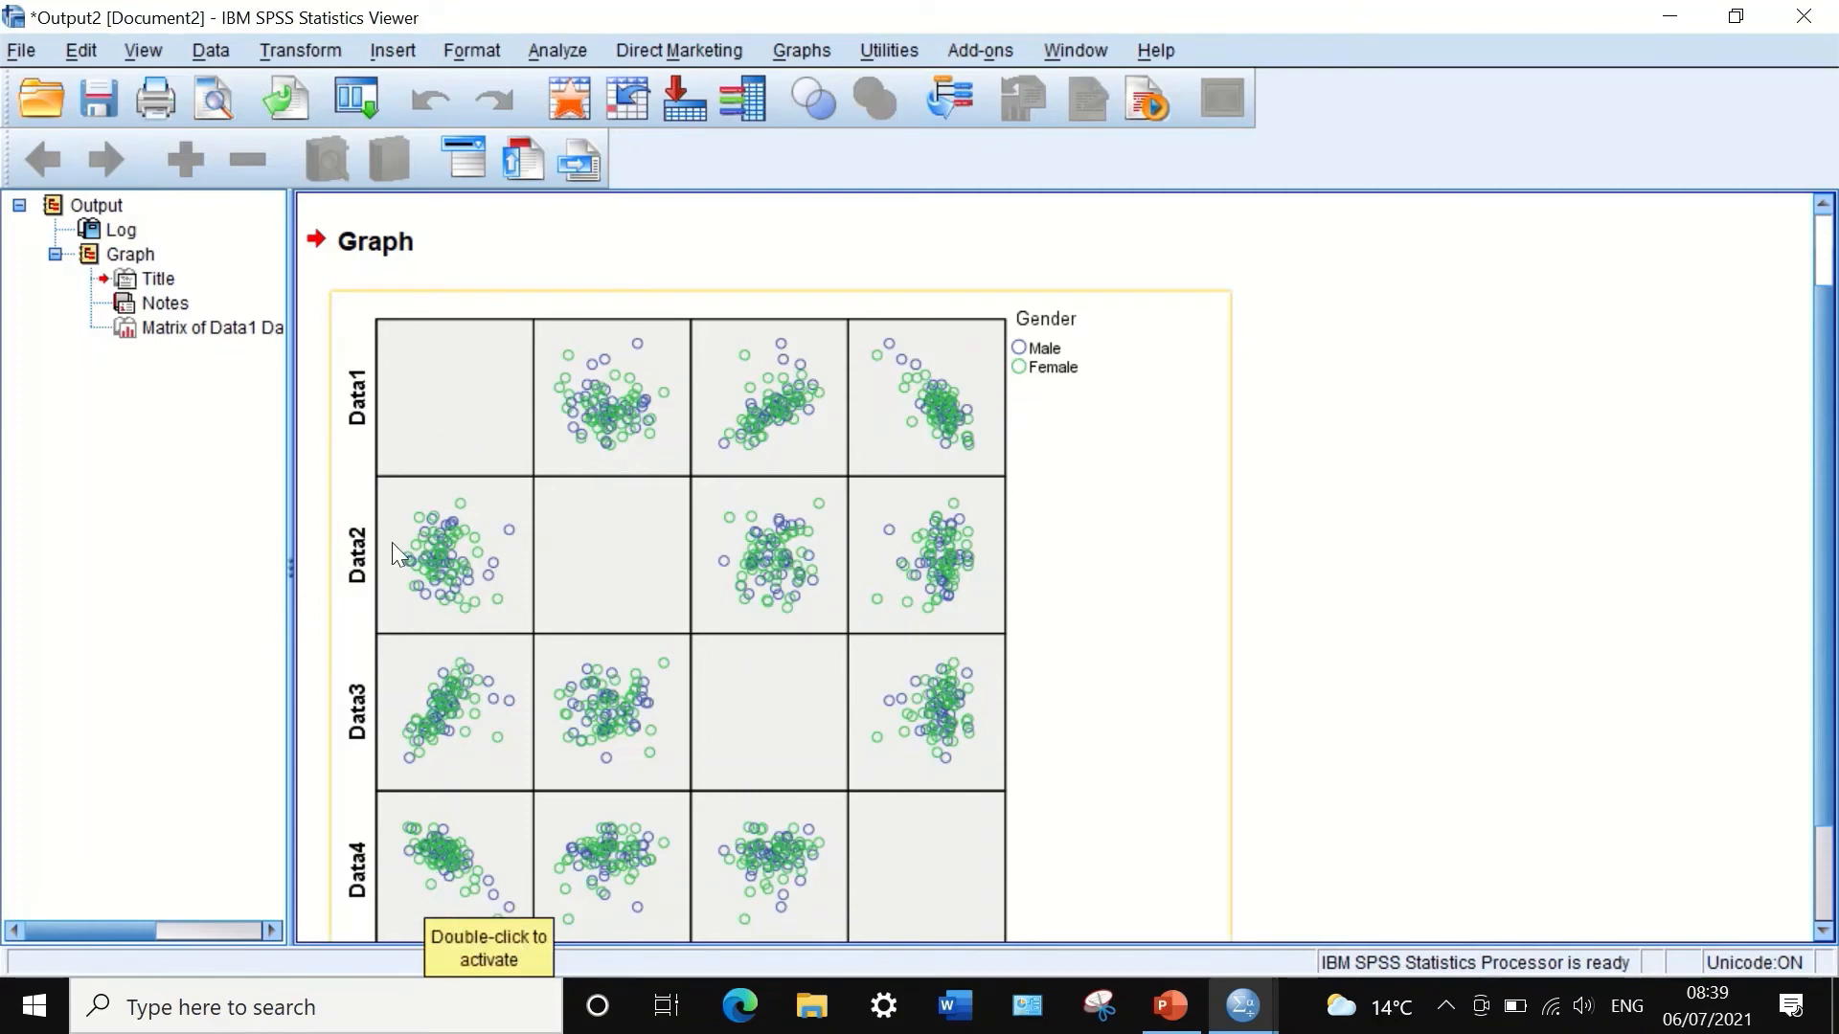
scroll(661, 551, "down", 3)
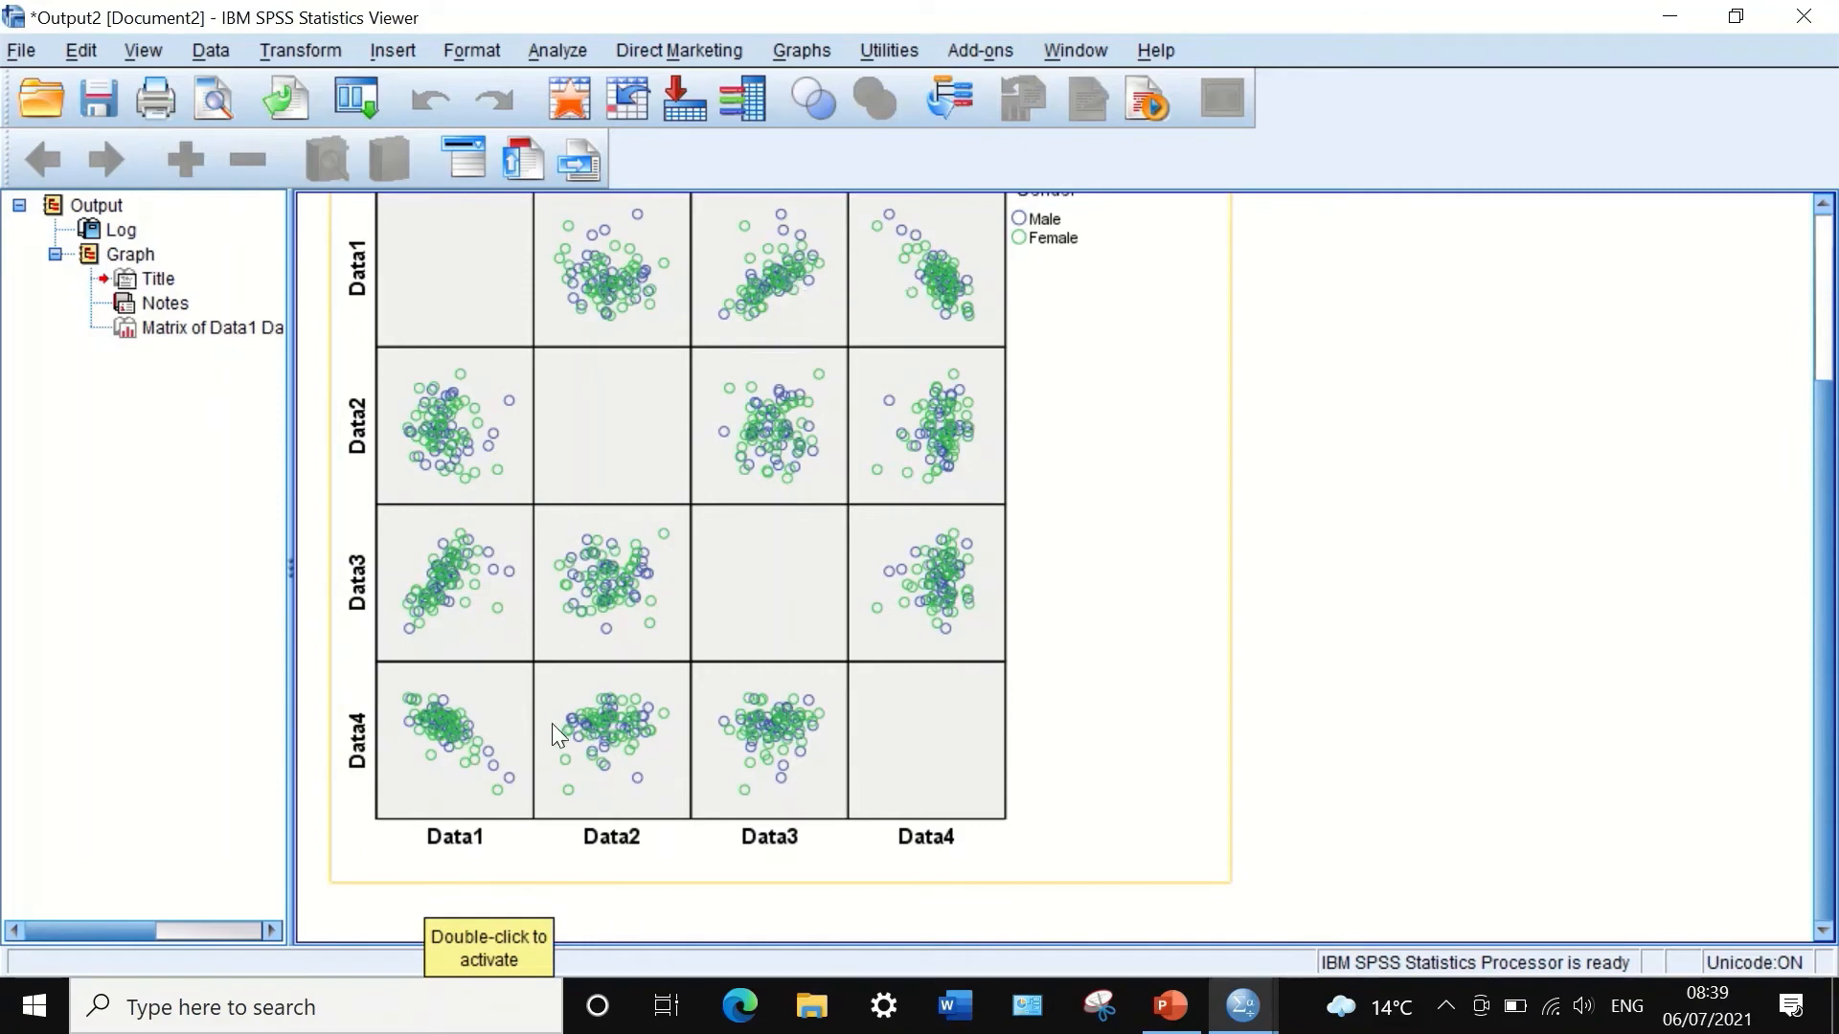
scroll(551, 722, "up", 5)
scroll(330, 546, "down", 3)
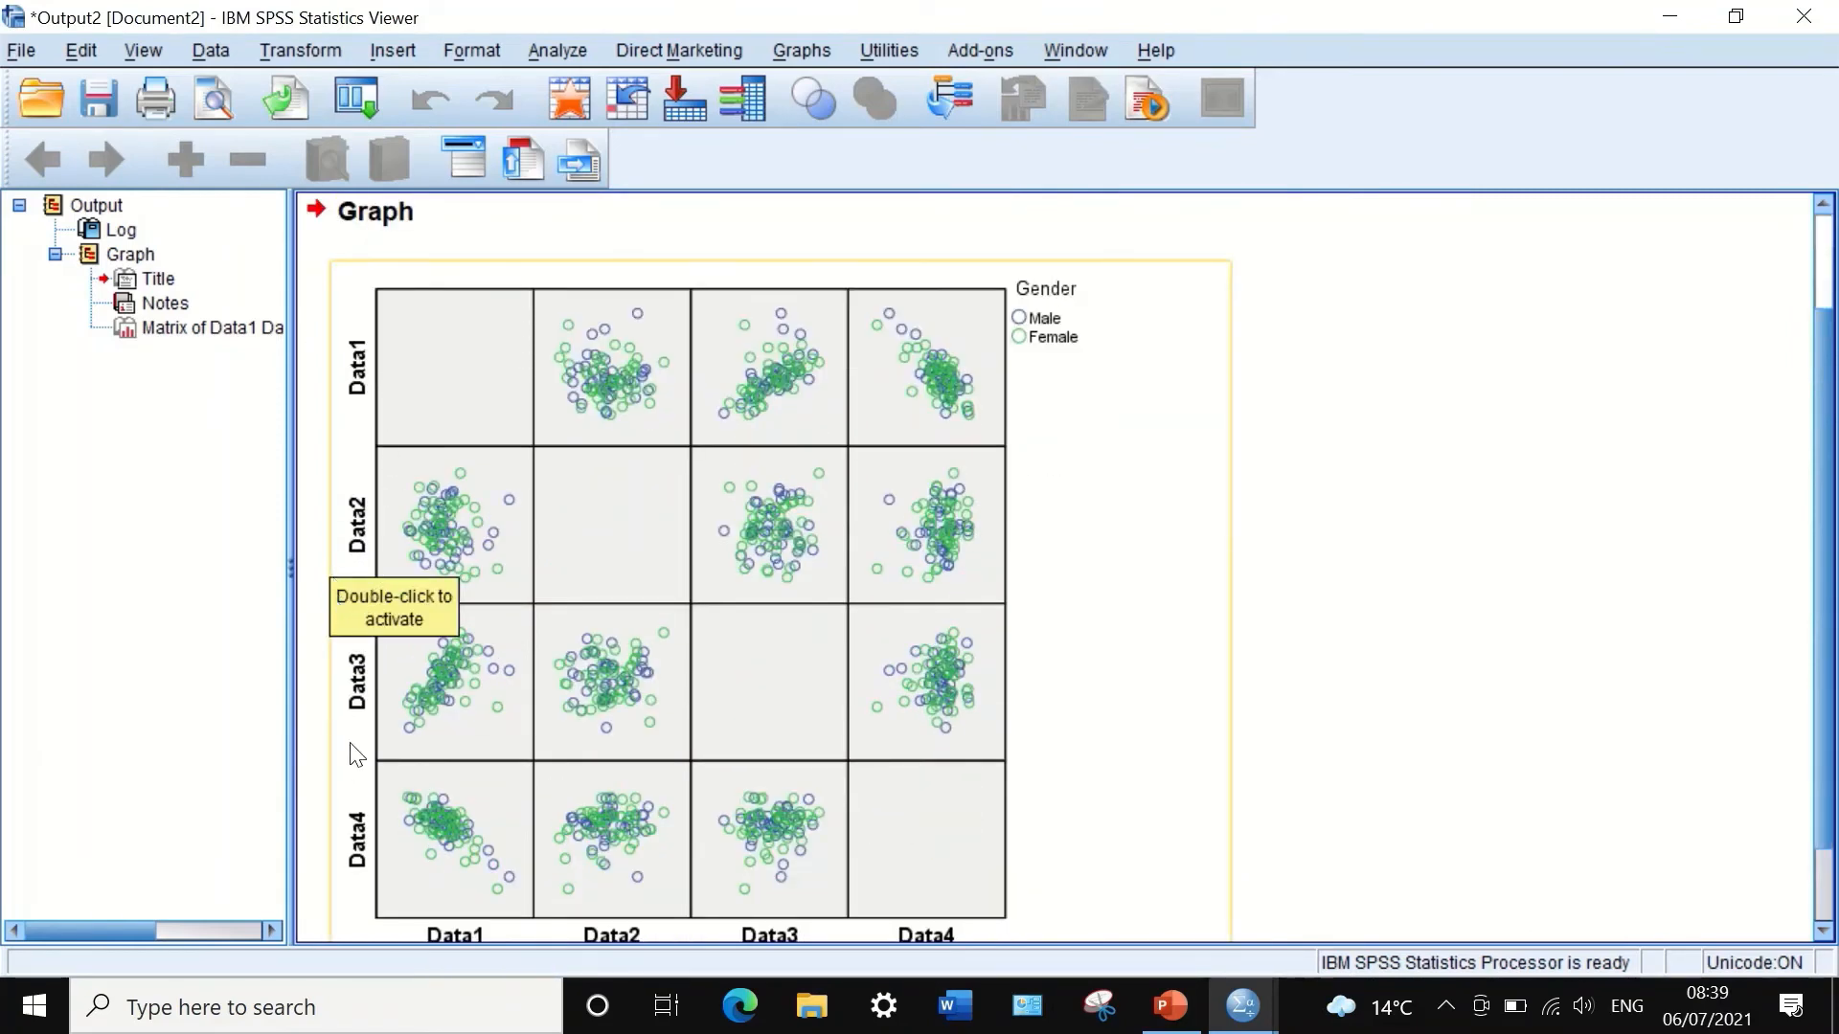
scroll(389, 854, "down", 2)
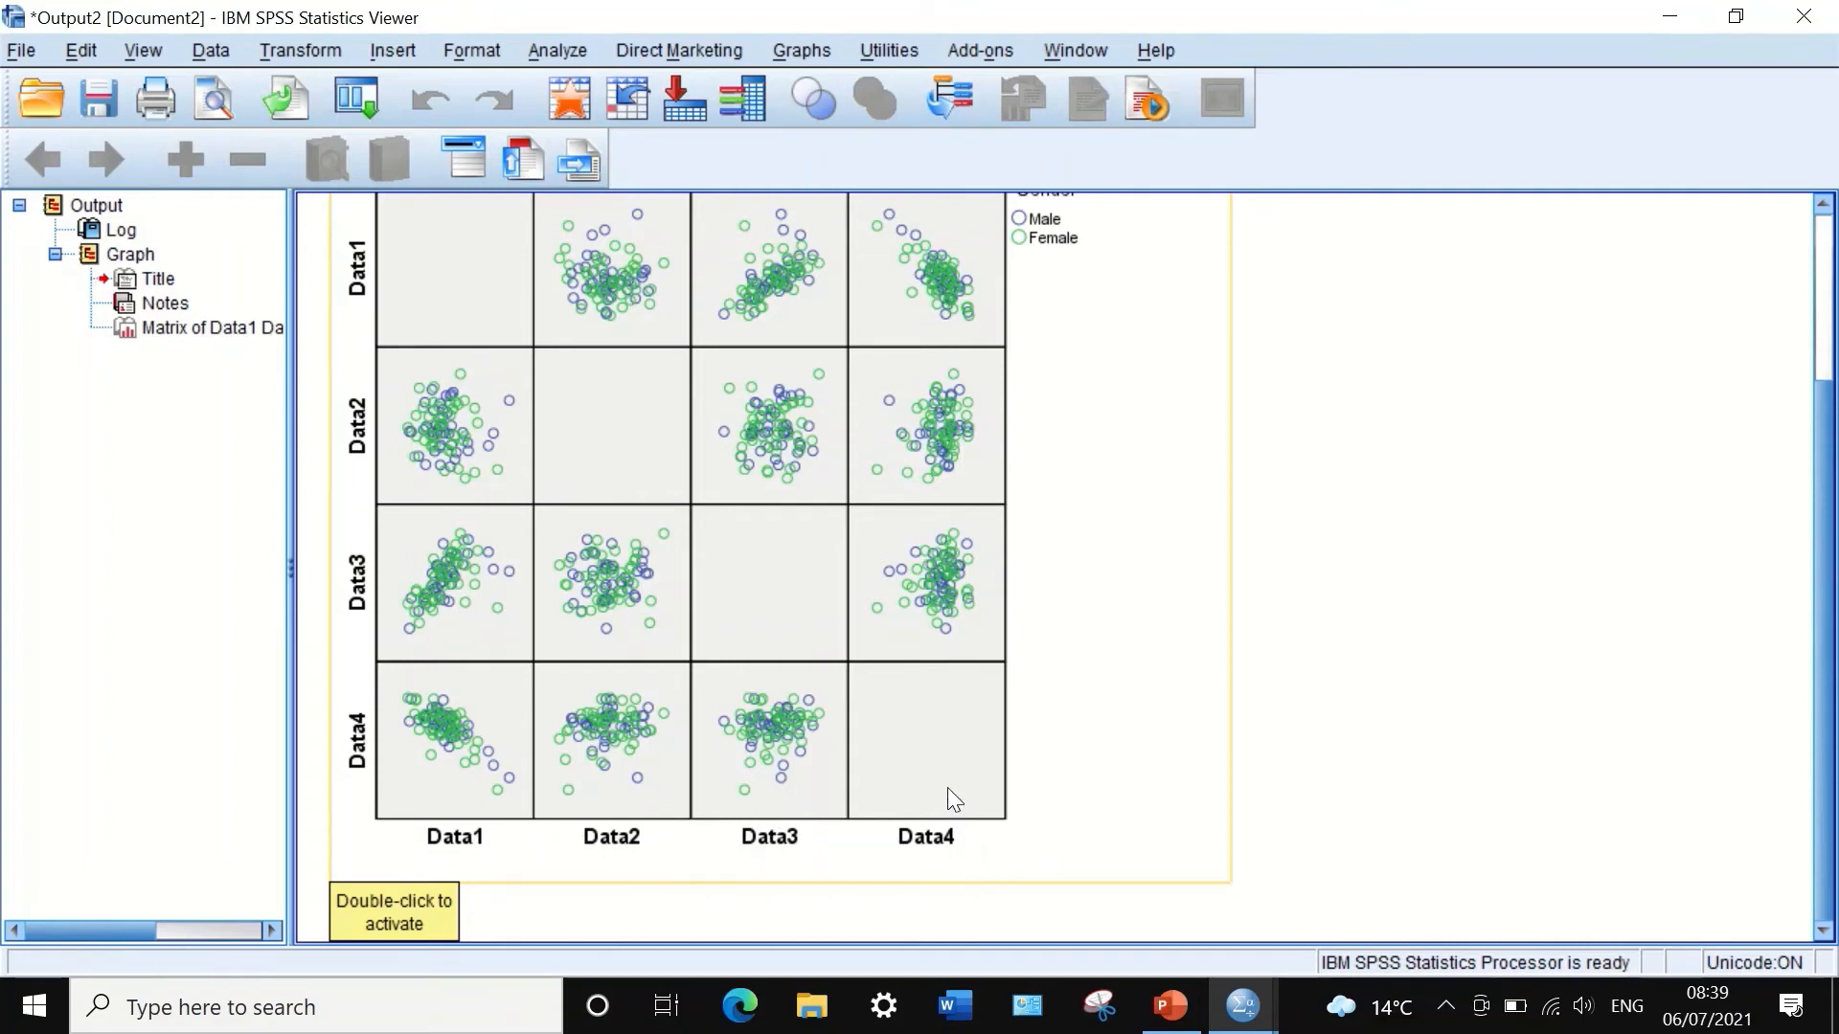
scroll(944, 785, "up", 3)
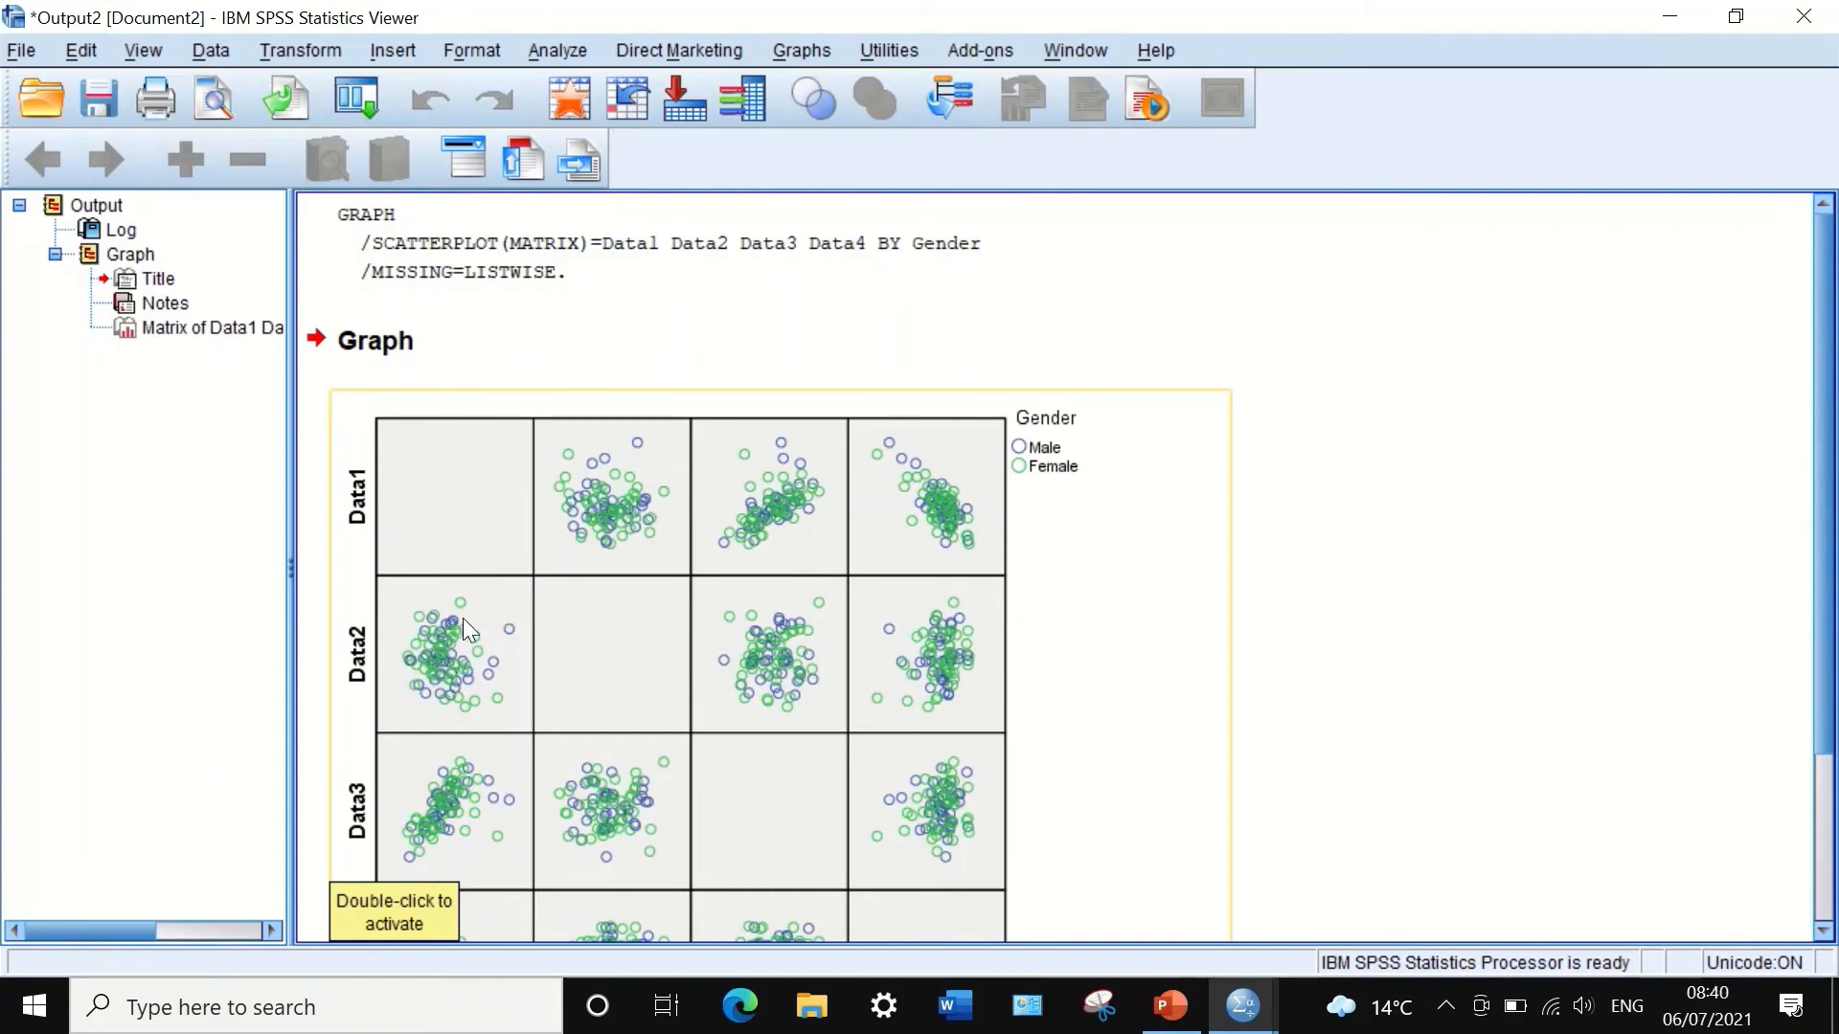
scroll(439, 655, "down", 3)
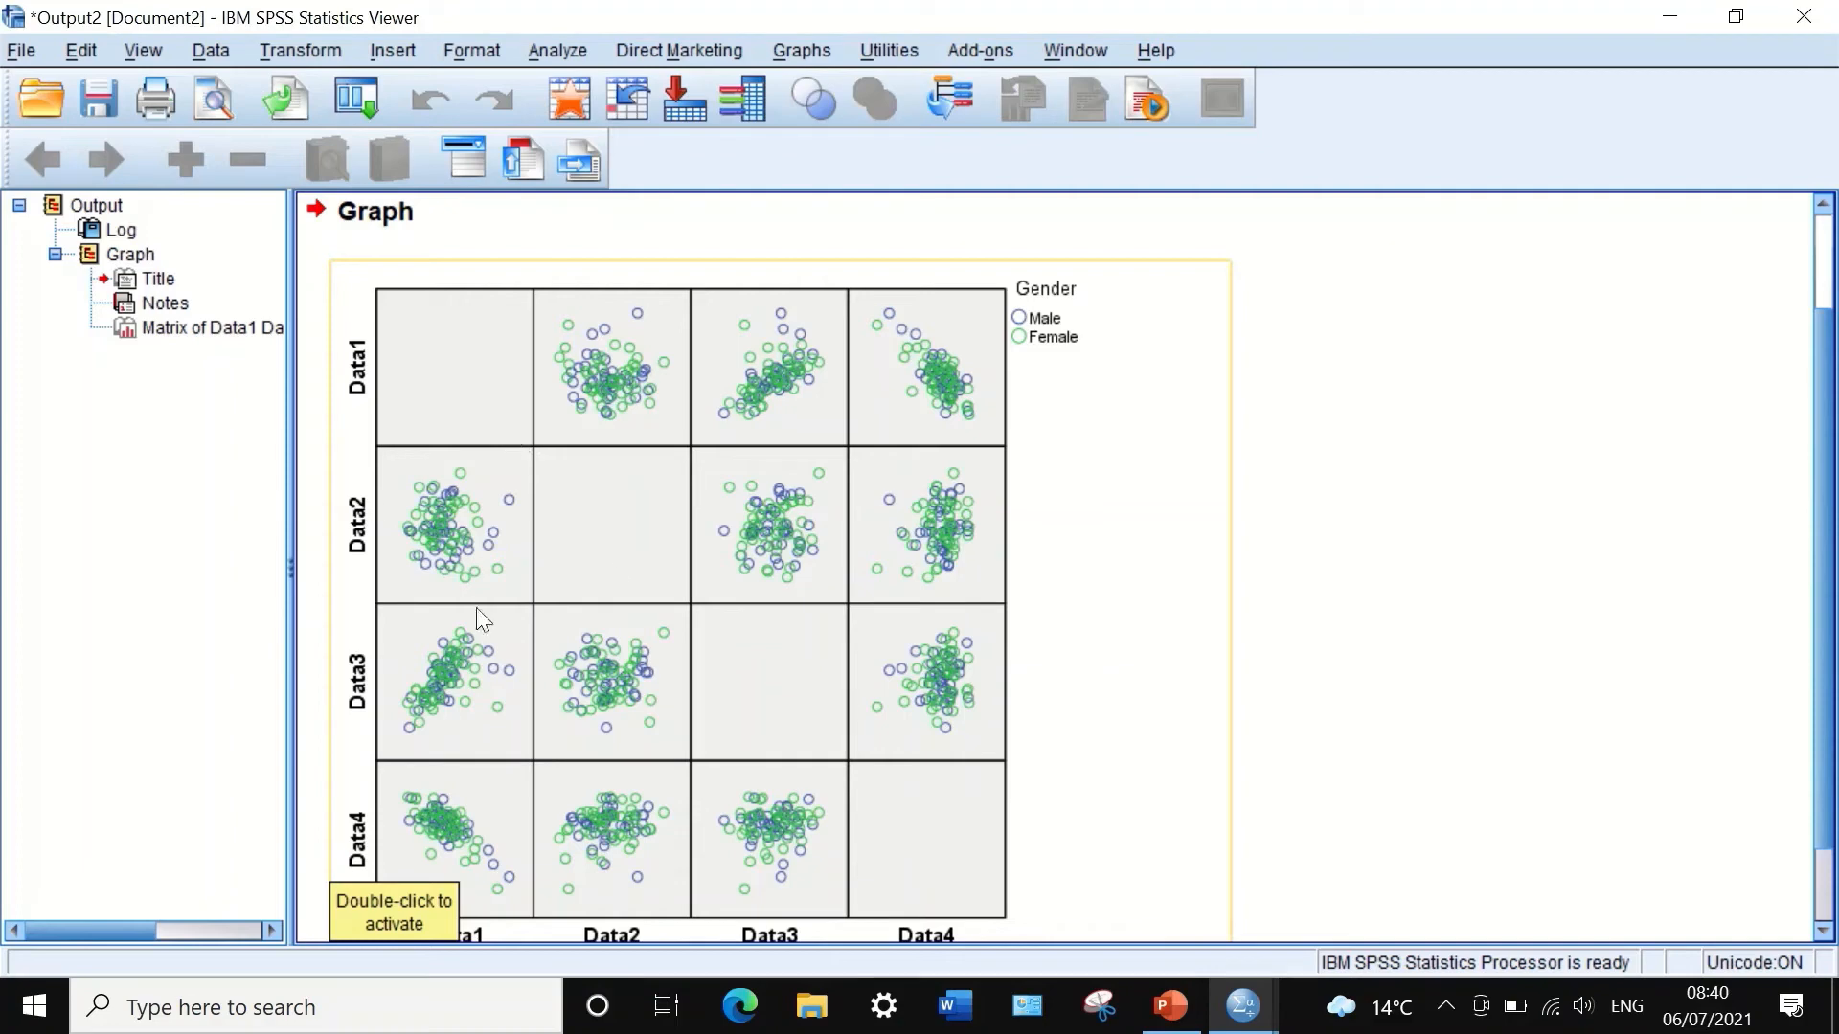
scroll(952, 355, "up", 2)
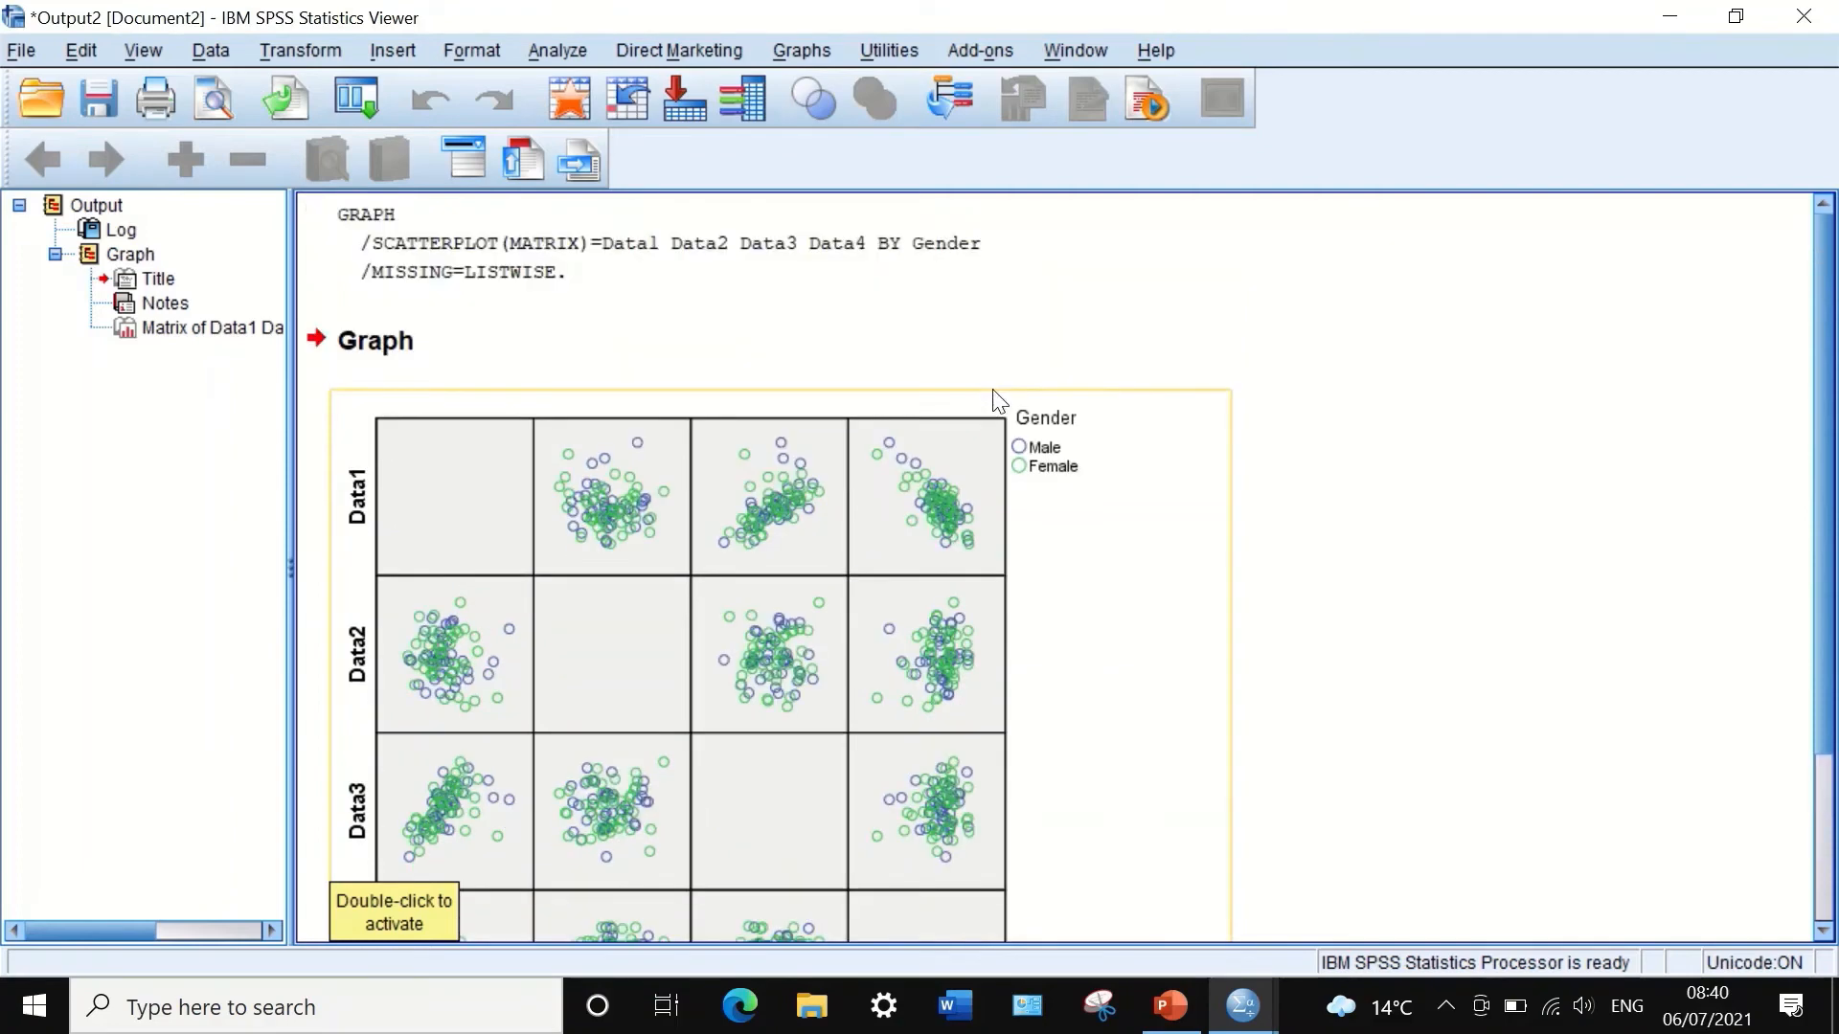
Step: Open the Data1 to Data4 scatterplot matrix for editing and slightly widen its editor window
scroll(957, 462, "down", 2)
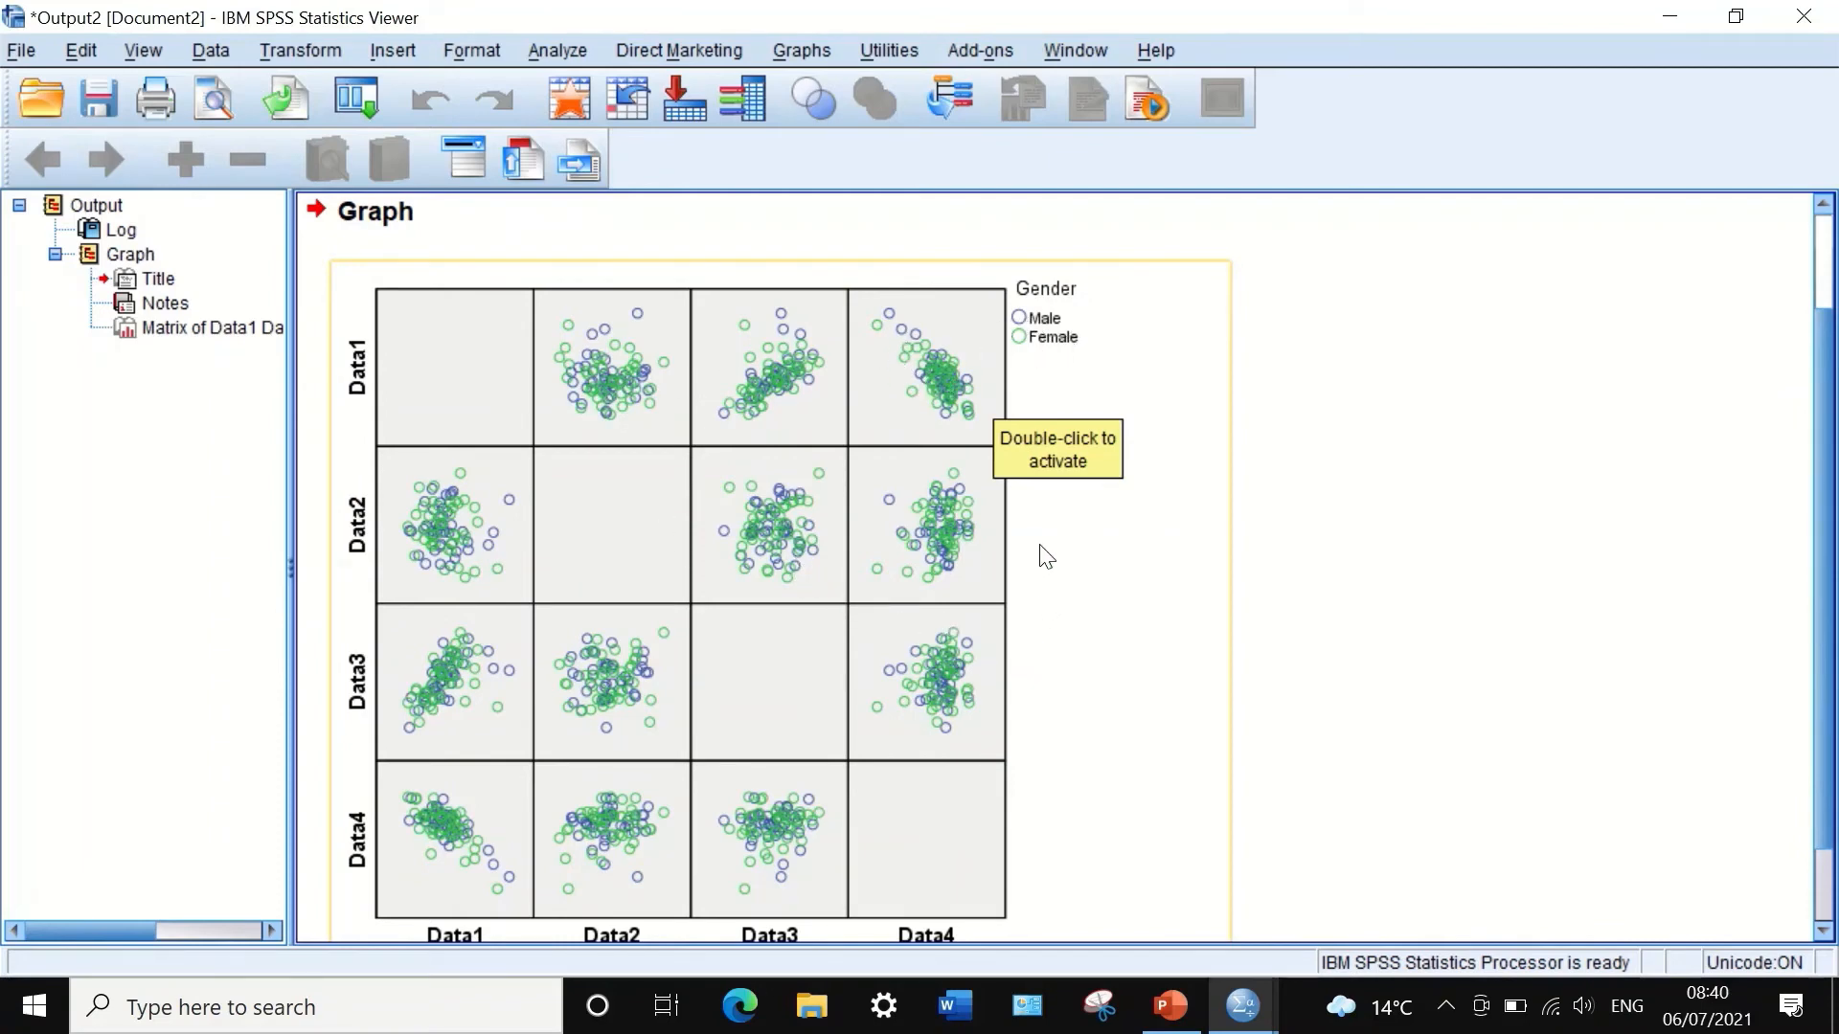
scroll(1038, 550, "down", 2)
scroll(1043, 605, "up", 3)
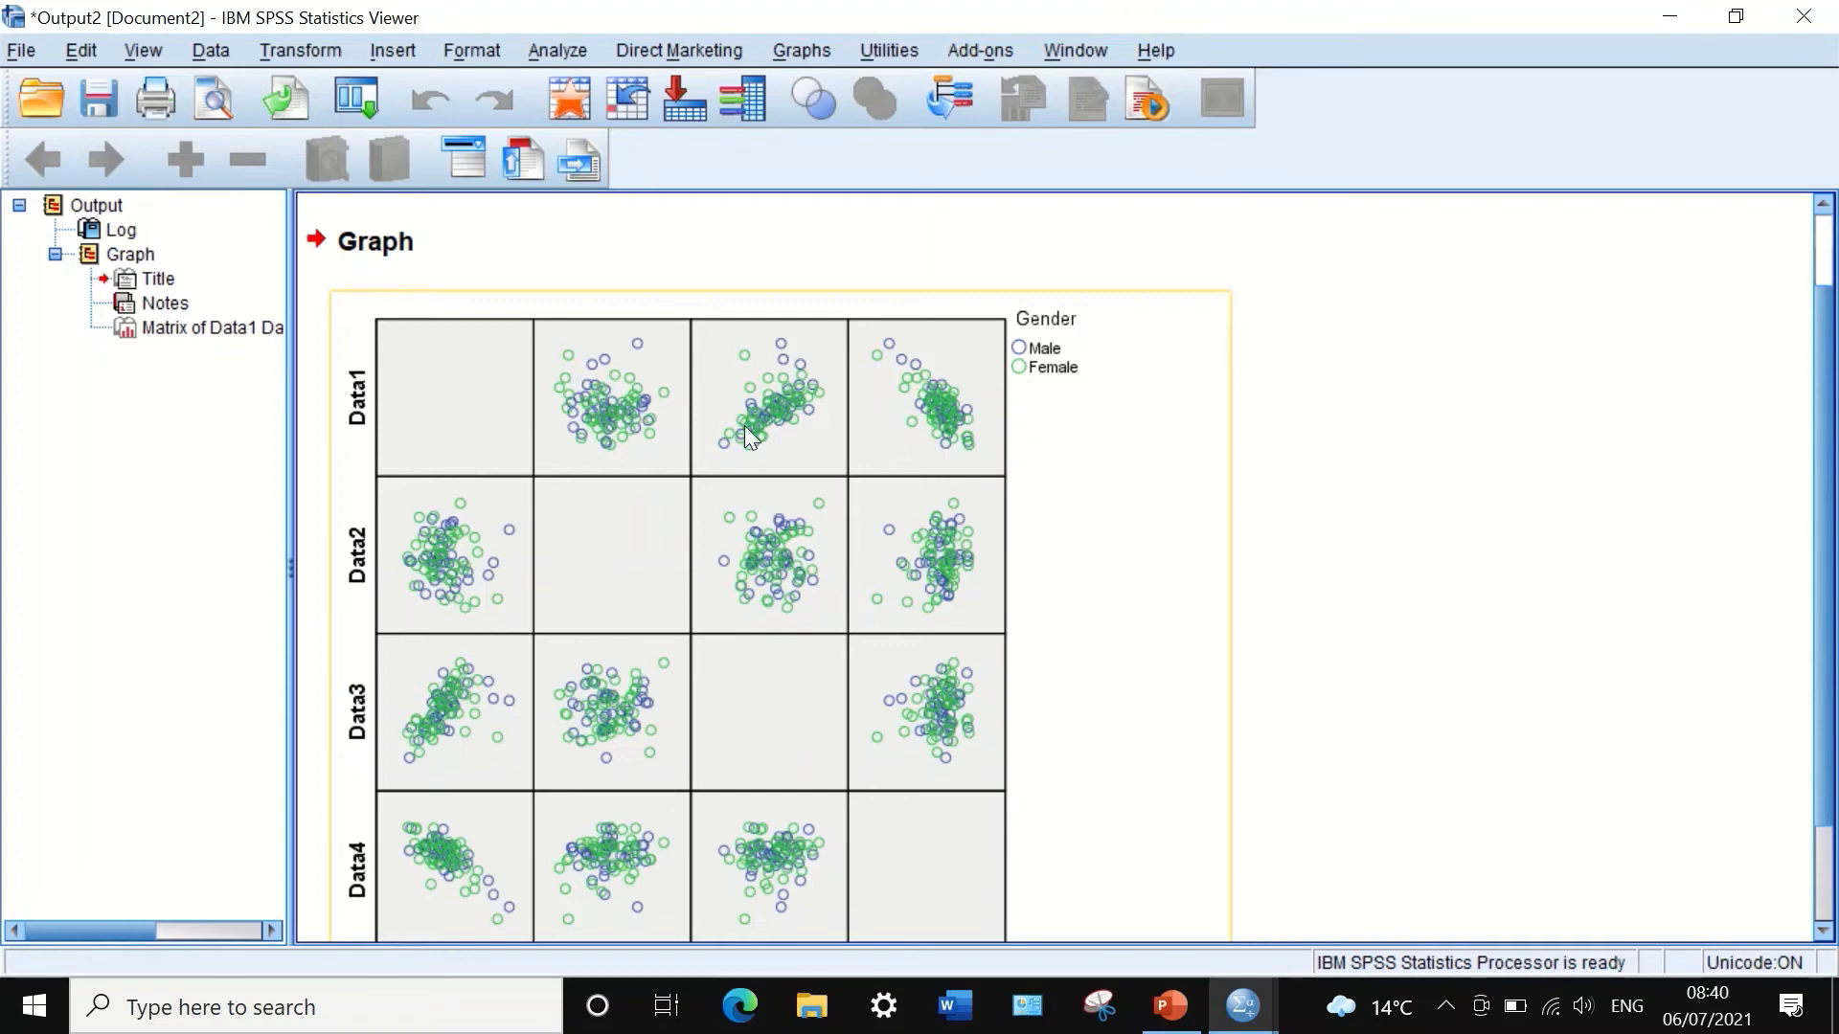
scroll(800, 439, "down", 3)
scroll(799, 440, "up", 3)
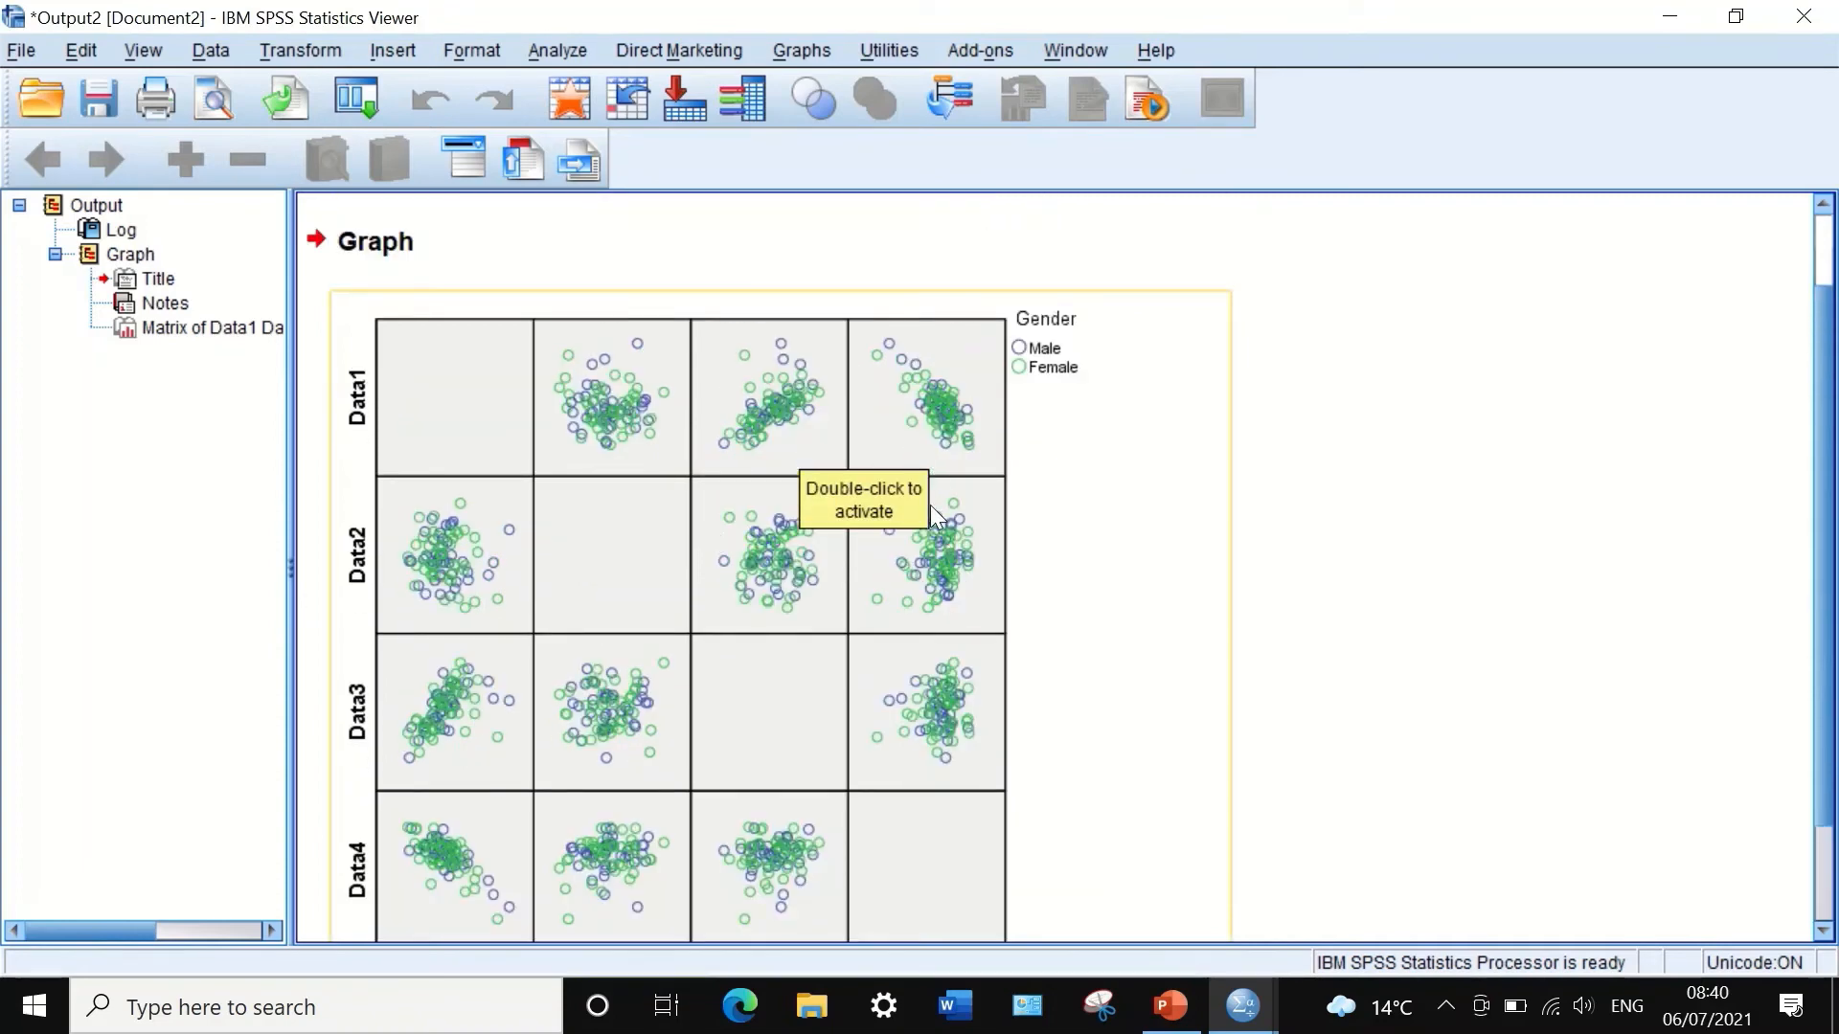
left_click(733, 485)
double_click(733, 485)
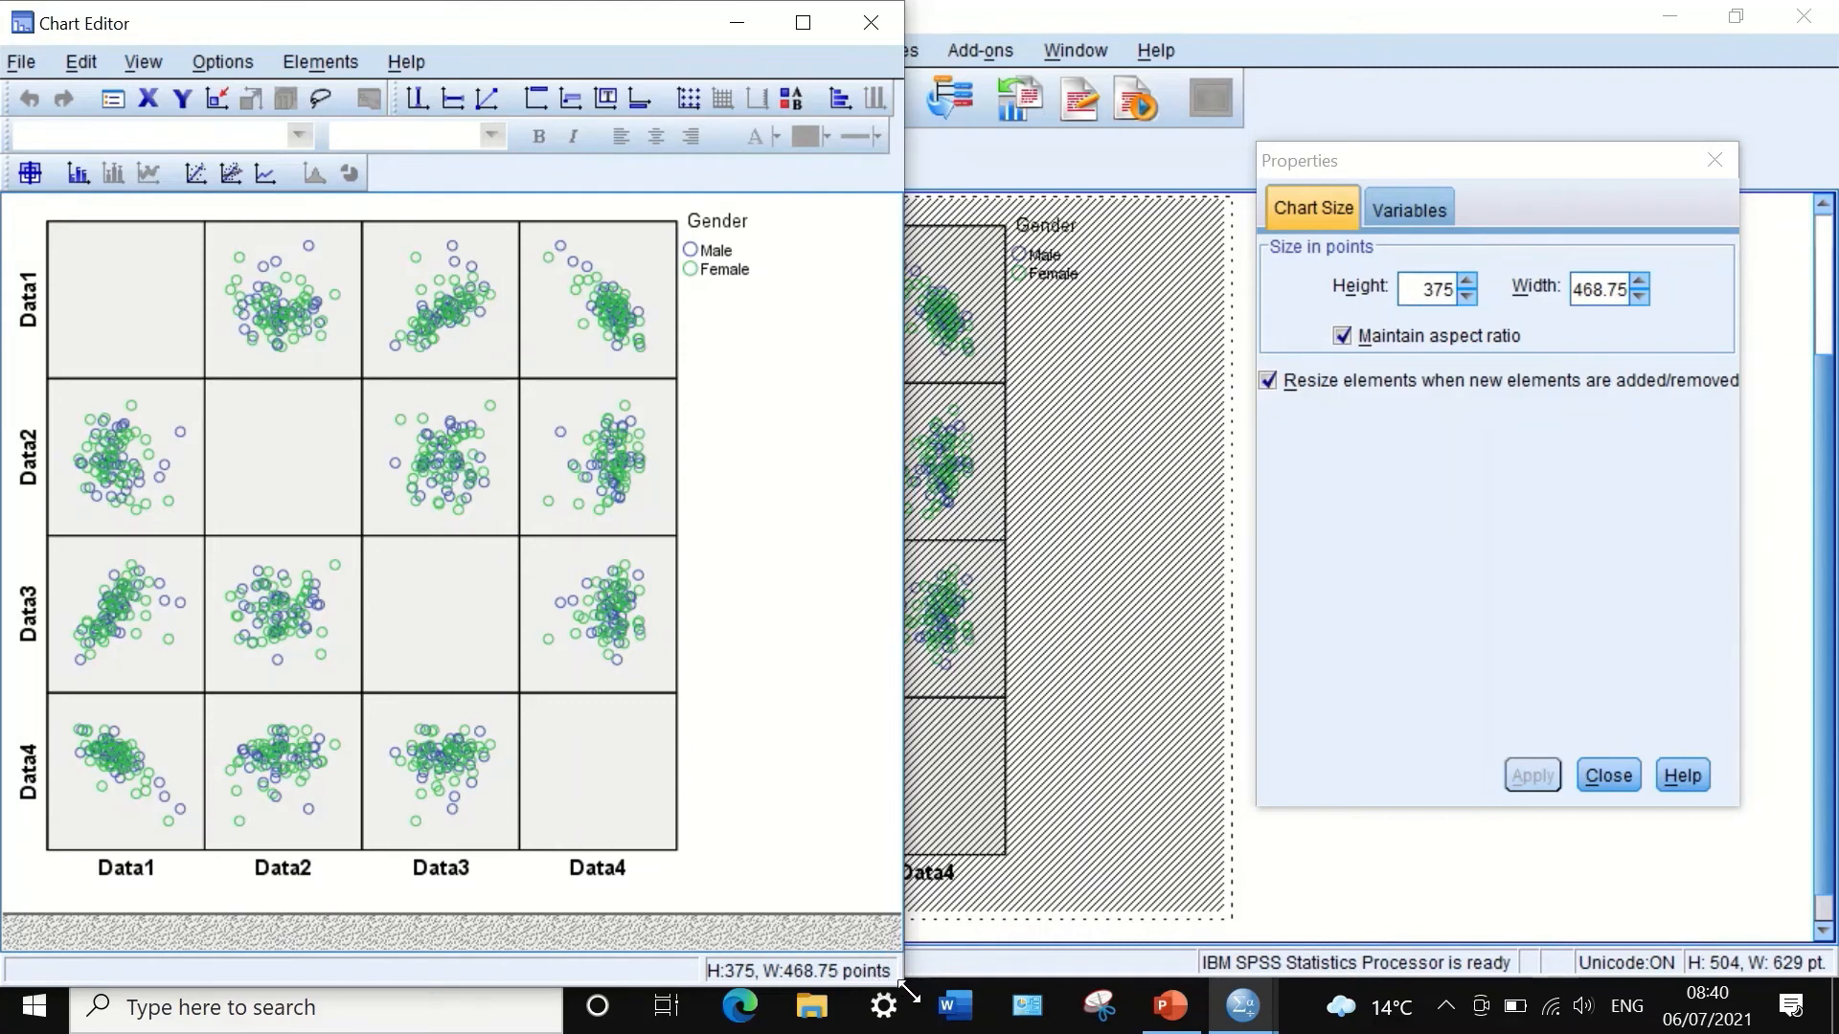
left_click_drag(908, 977, 925, 965)
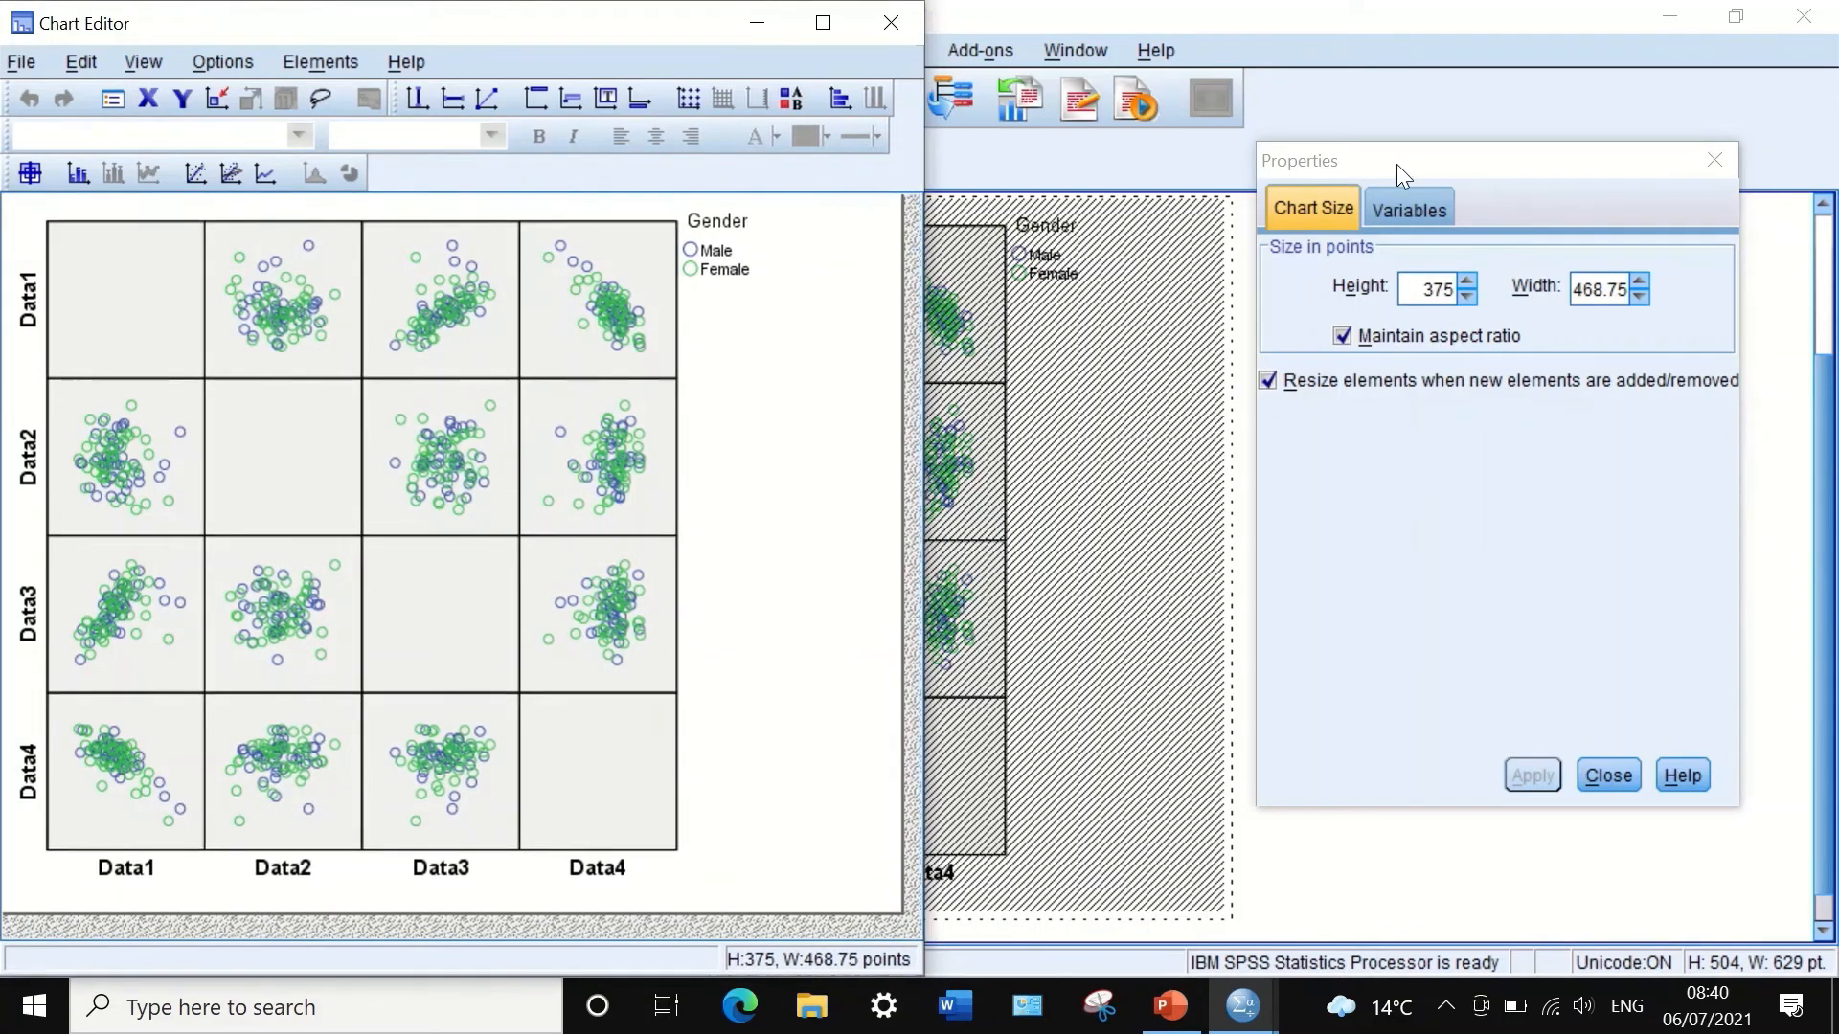
Step: Try a chart height of 400 points with the aspect ratio maintained
left_click(1438, 292)
left_click_drag(1439, 292, 1462, 298)
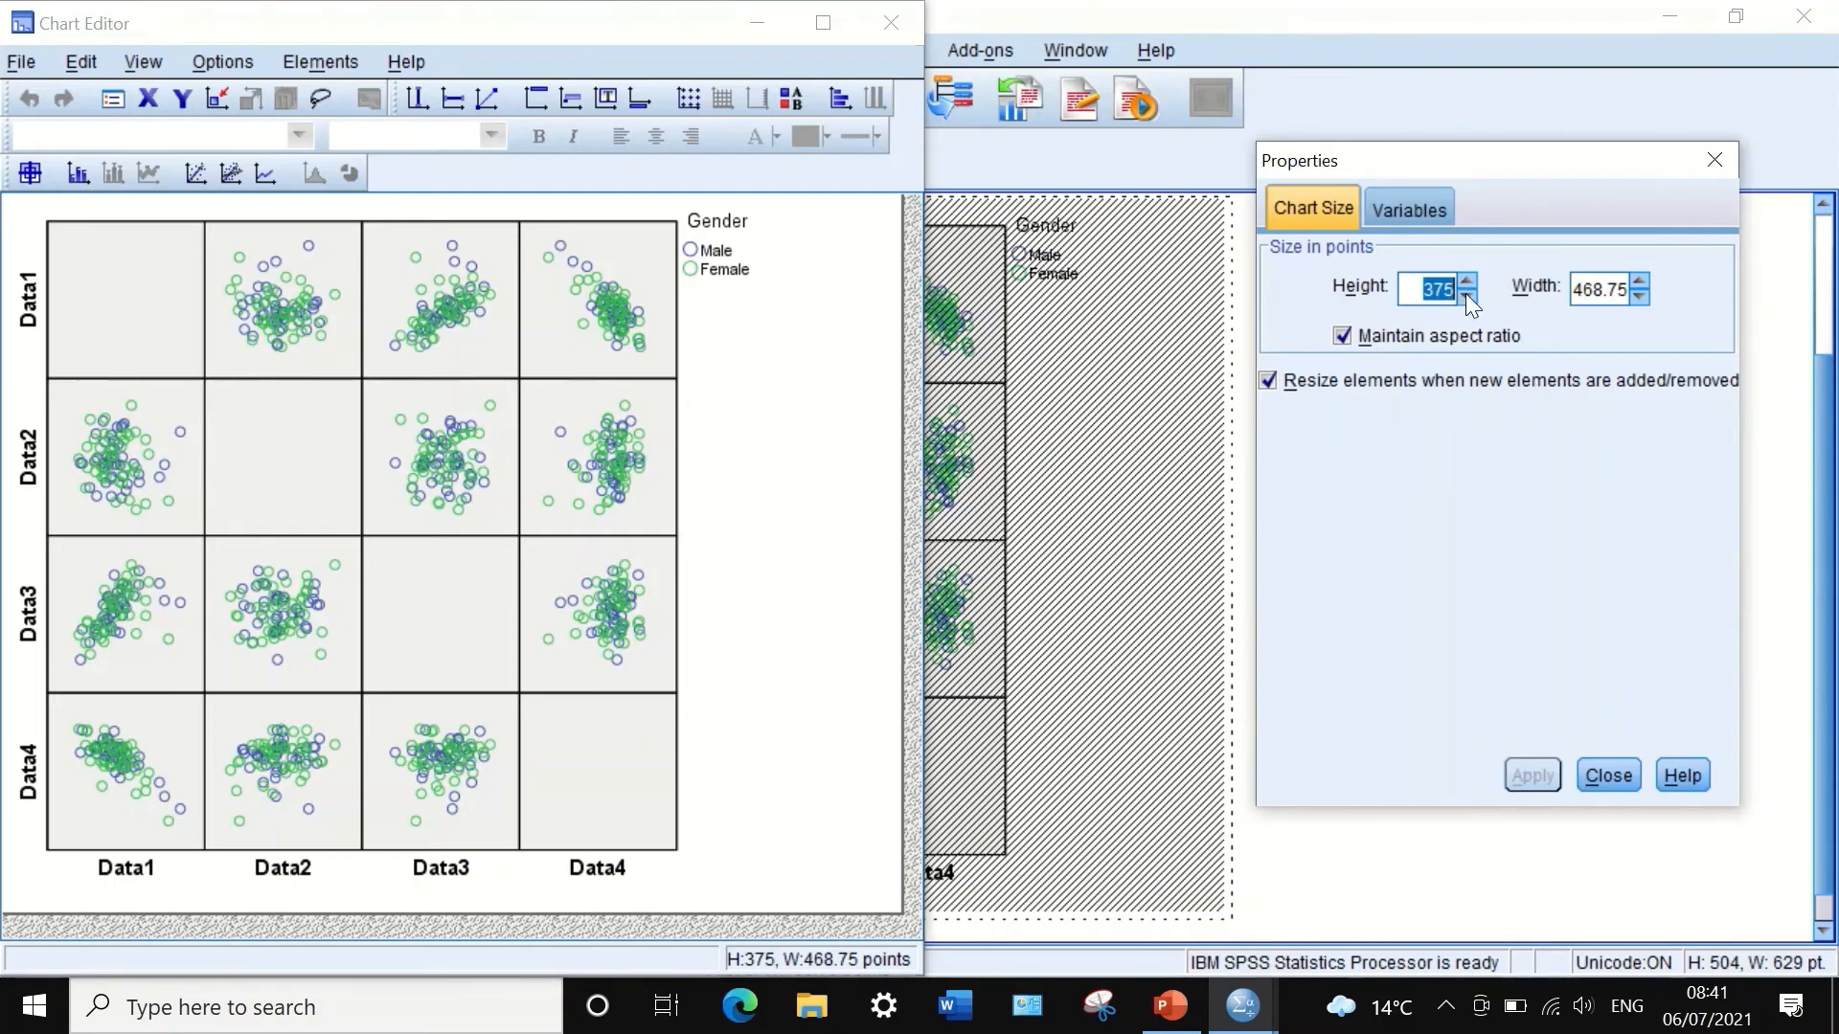
type("400")
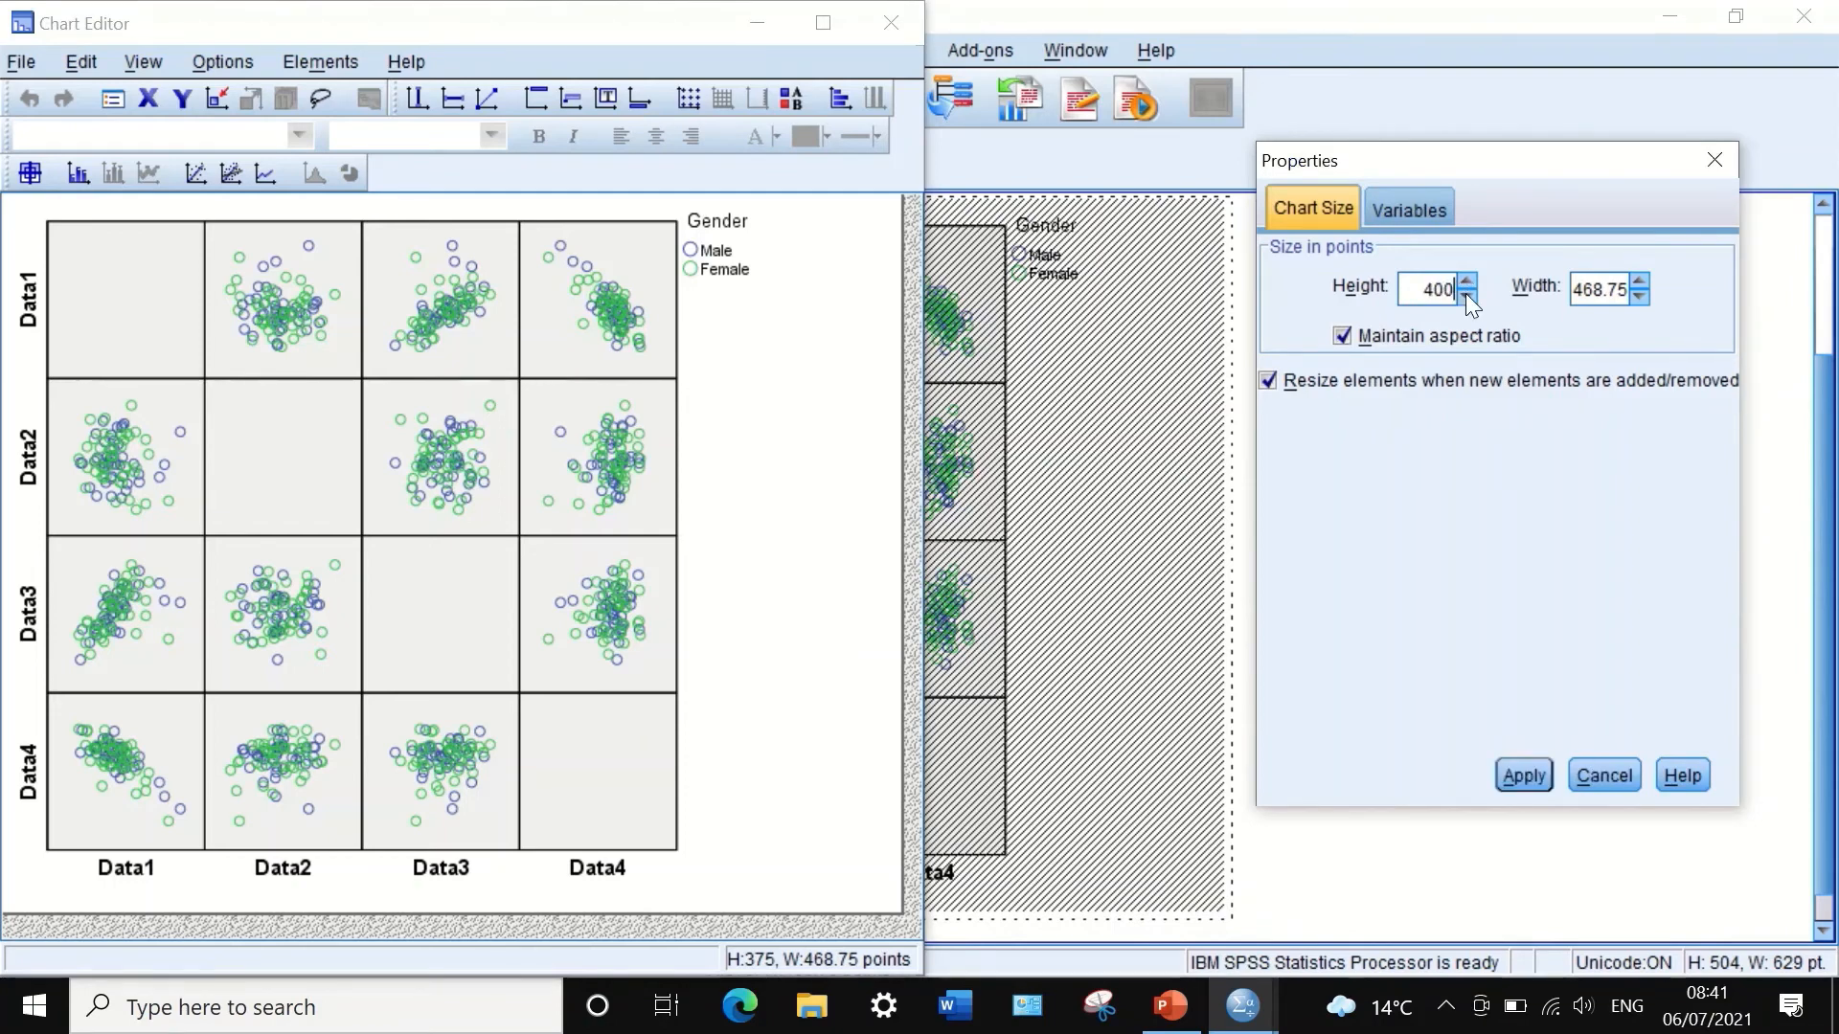
left_click(1524, 775)
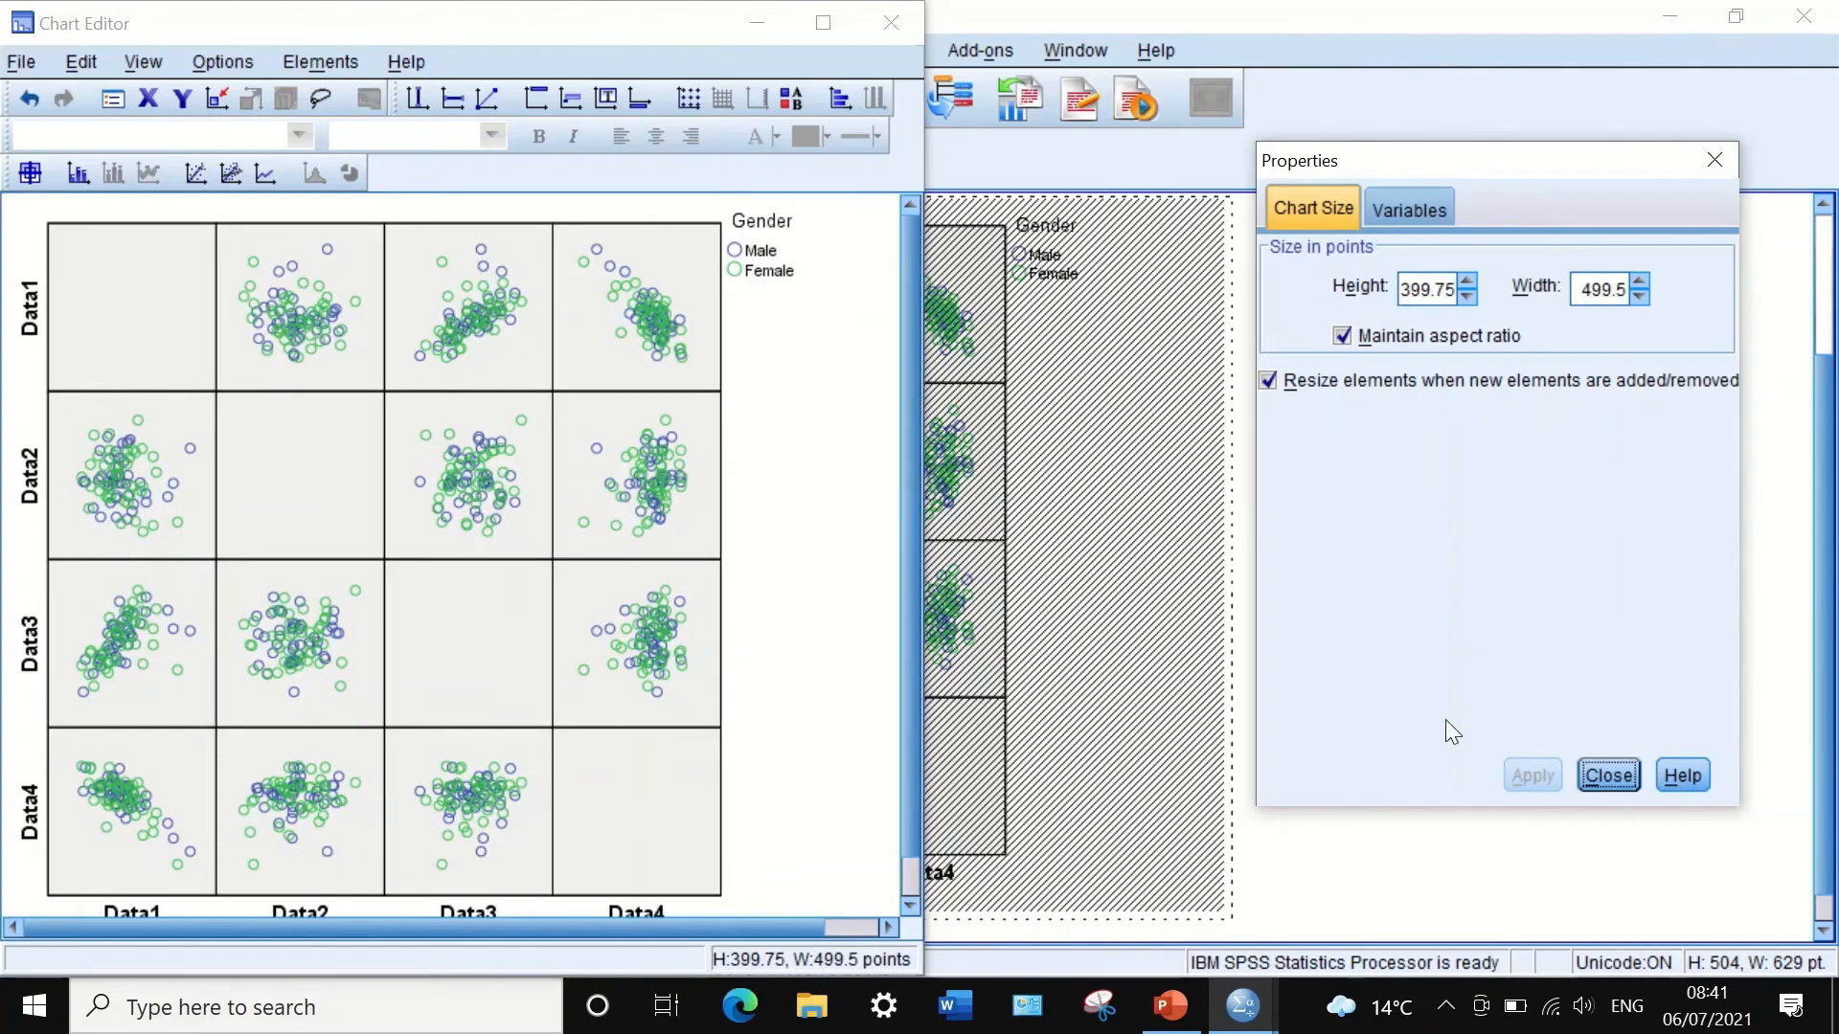
Step: Set the chart height to 390 points with the aspect ratio maintained, and close the chart properties
left_click_drag(1401, 290, 1496, 295)
type("390")
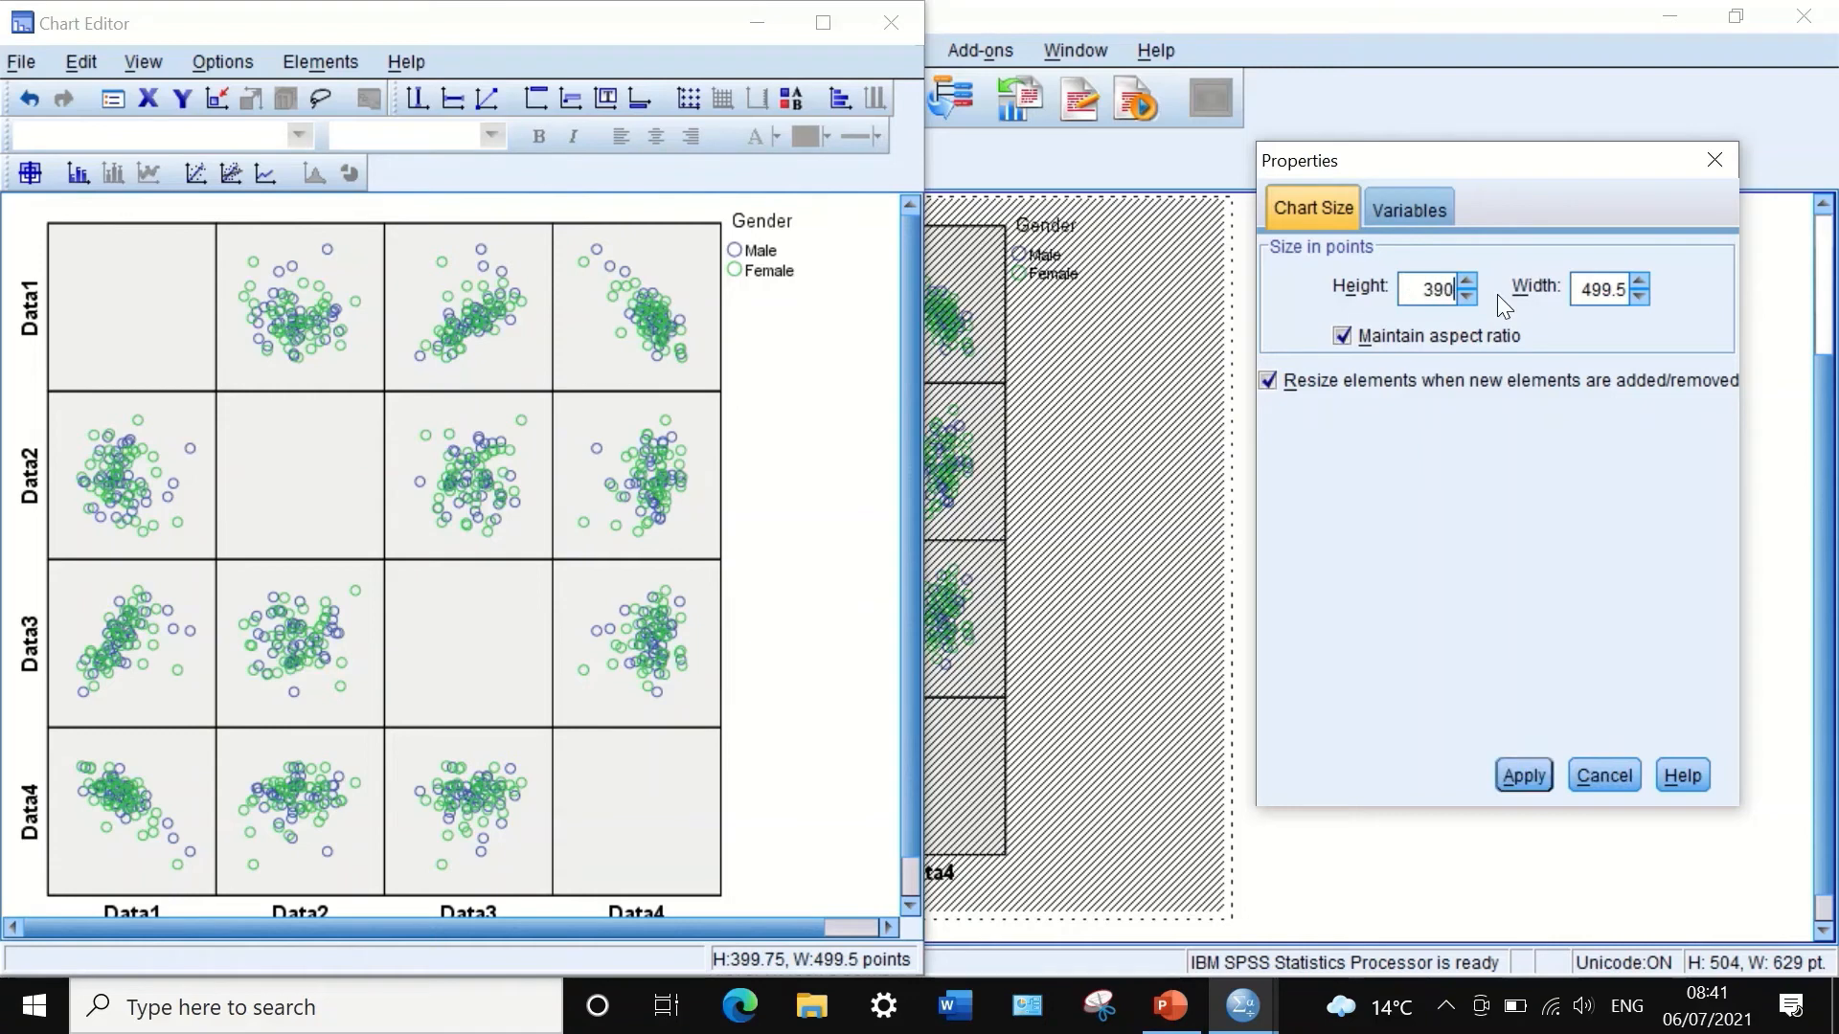
key("Return")
left_click(1523, 773)
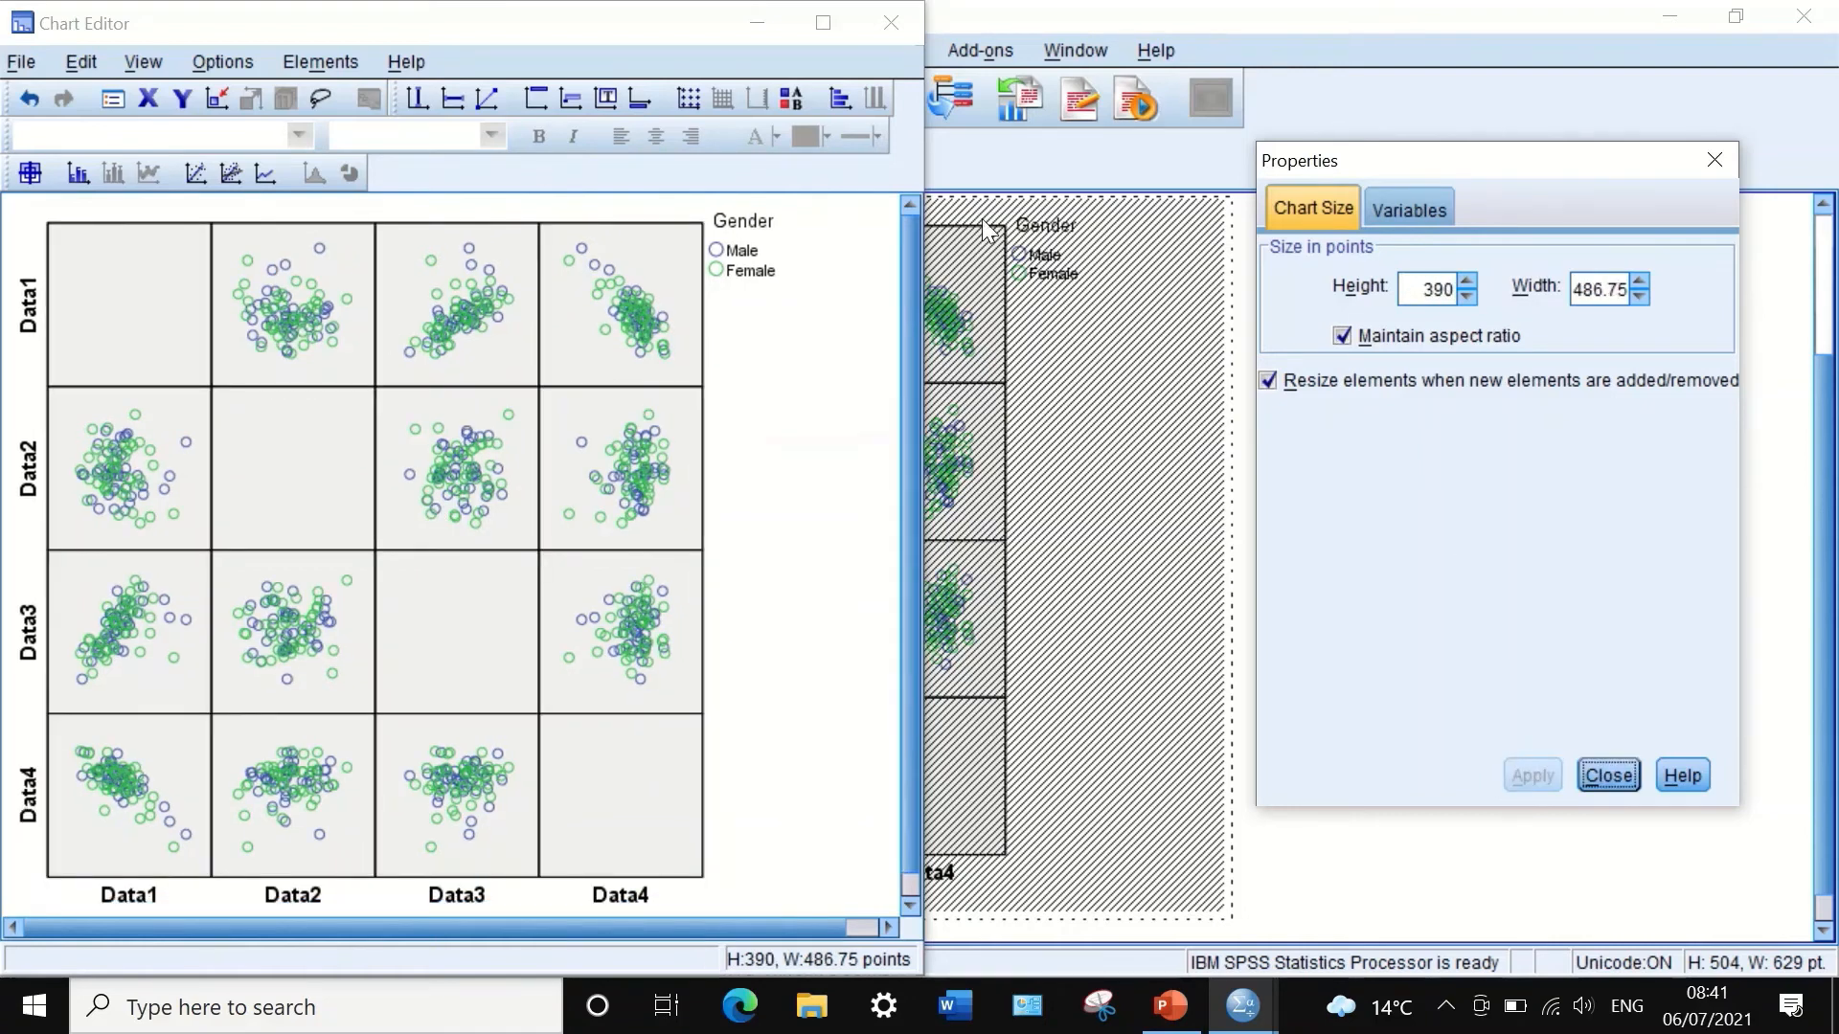
left_click(1400, 205)
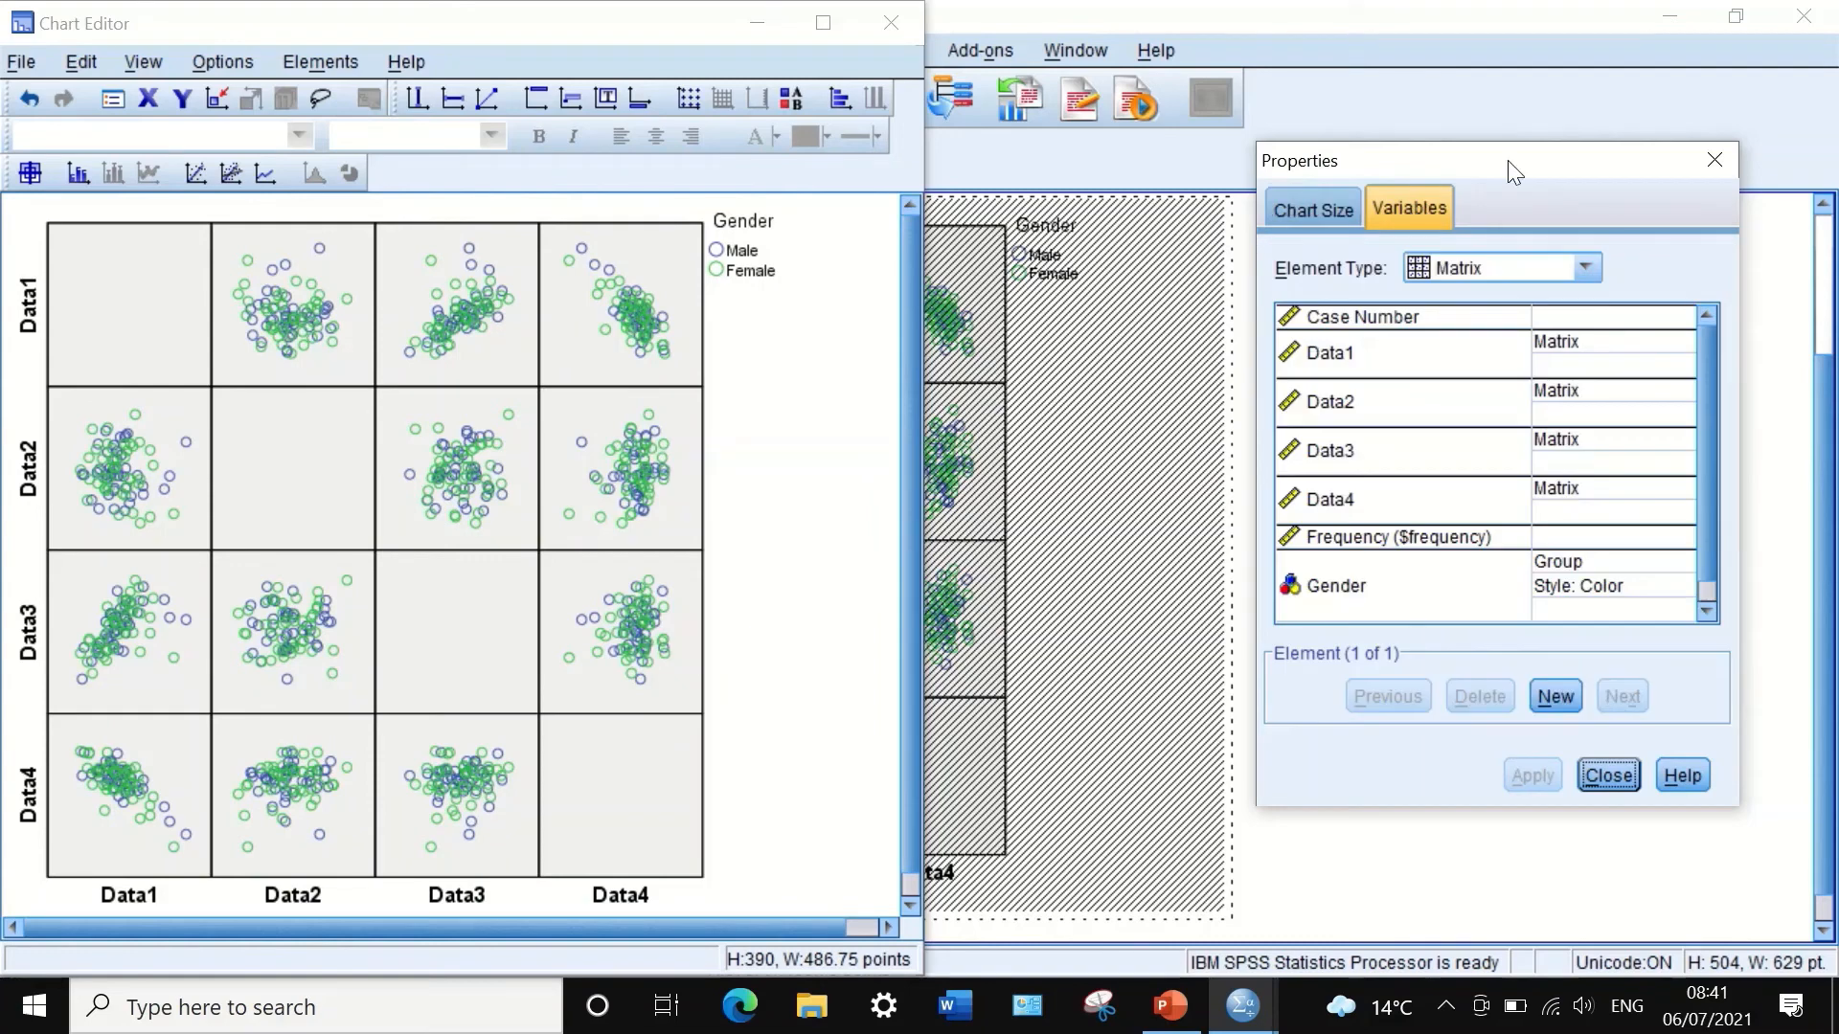
left_click(1714, 161)
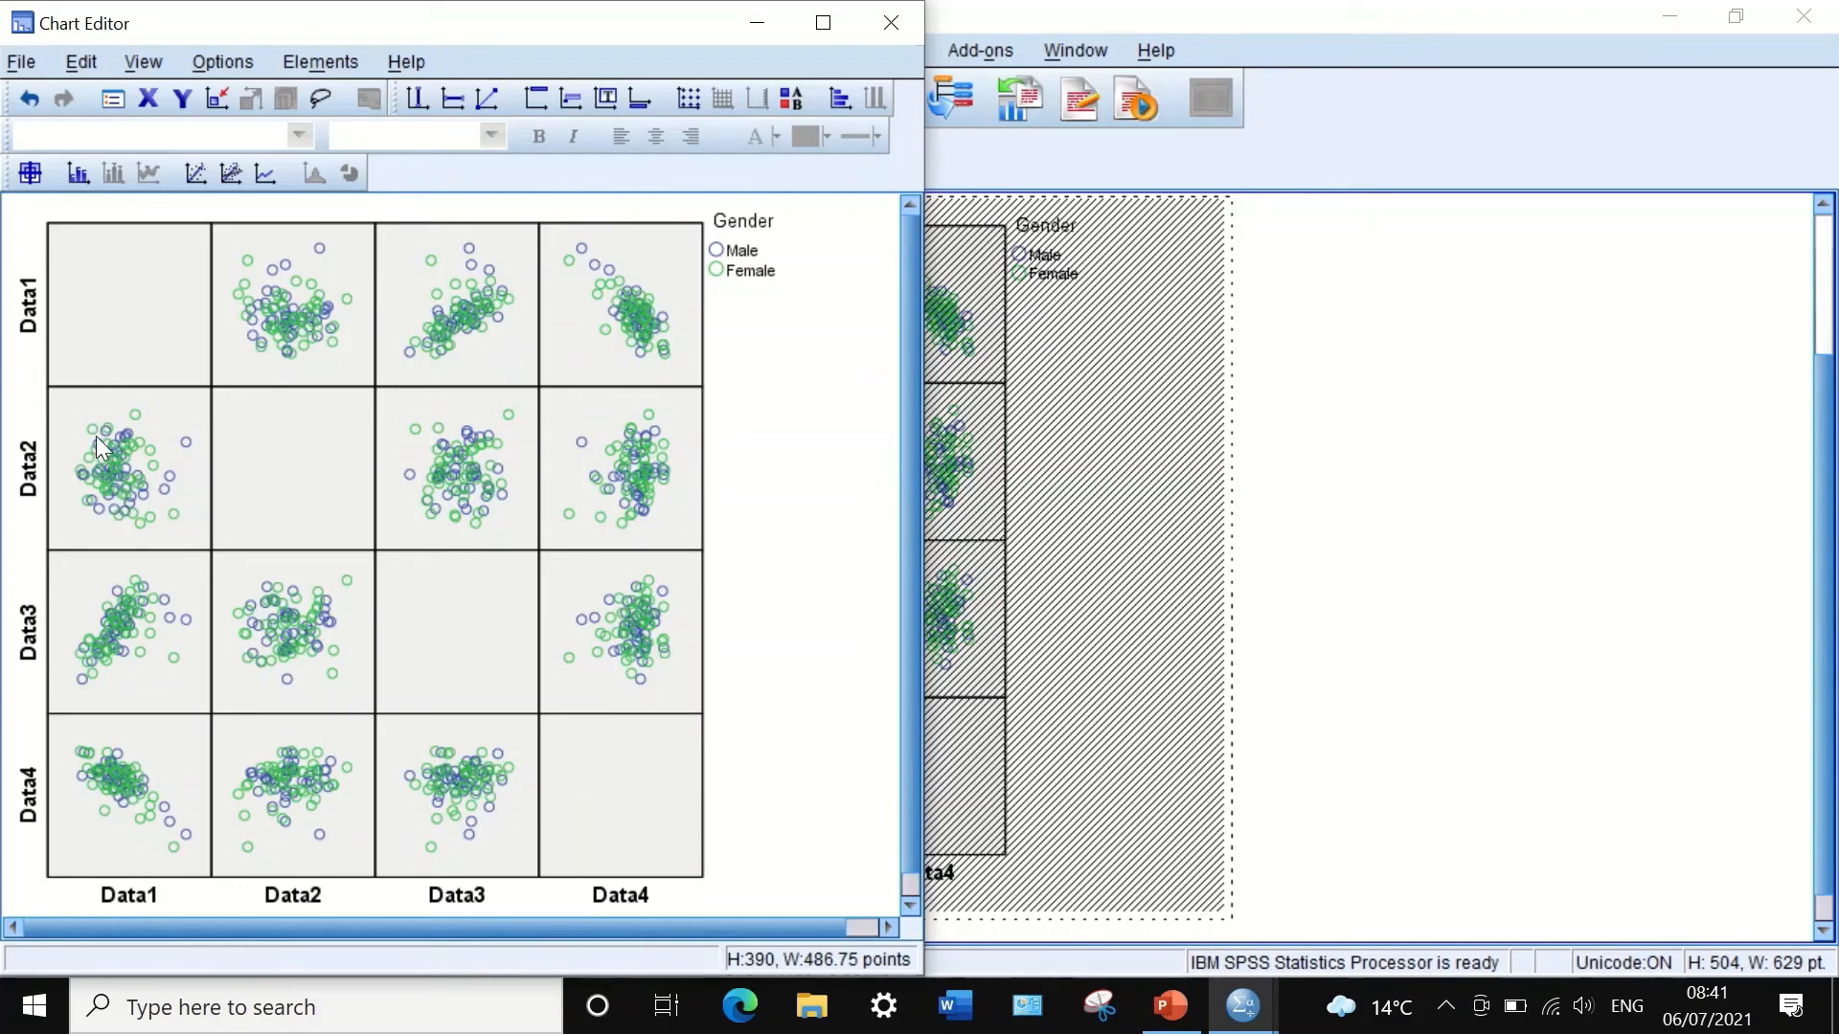
Step: Add linear total fit lines to the matrix panels and format them with weight 1.5 and dark red (162, 22, 25)
left_click(309, 61)
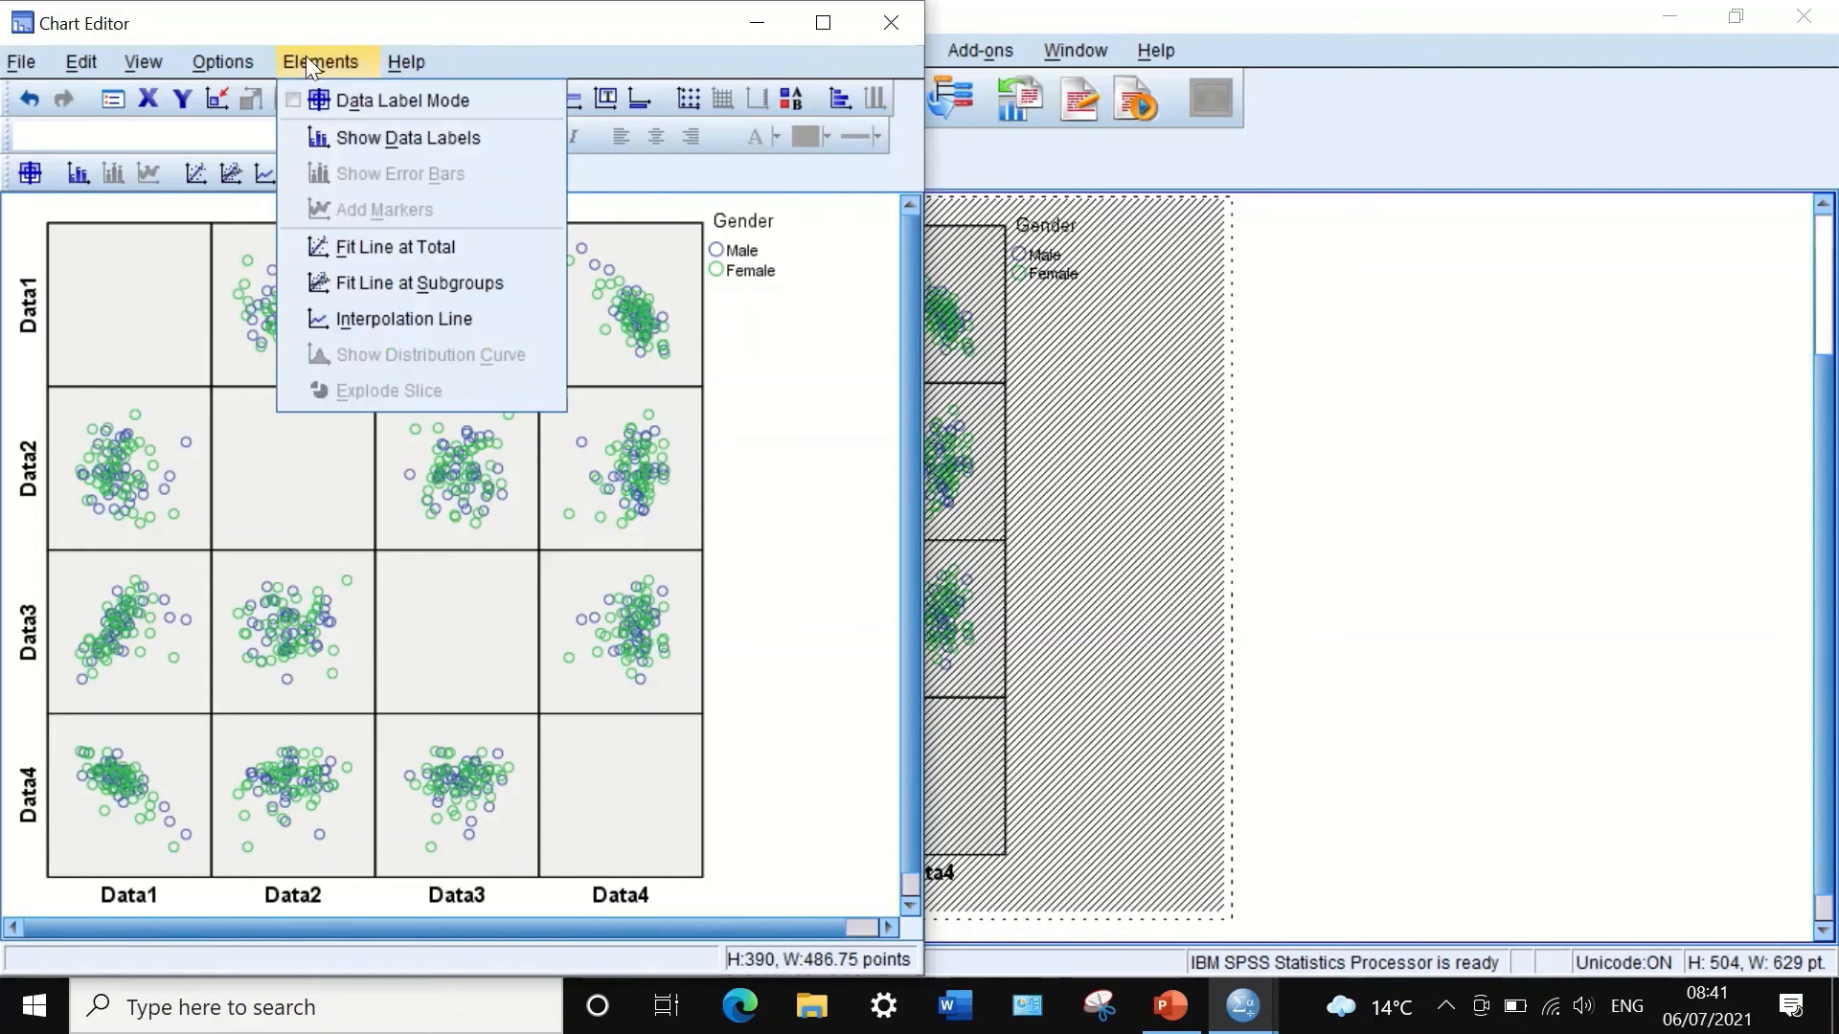
left_click(377, 250)
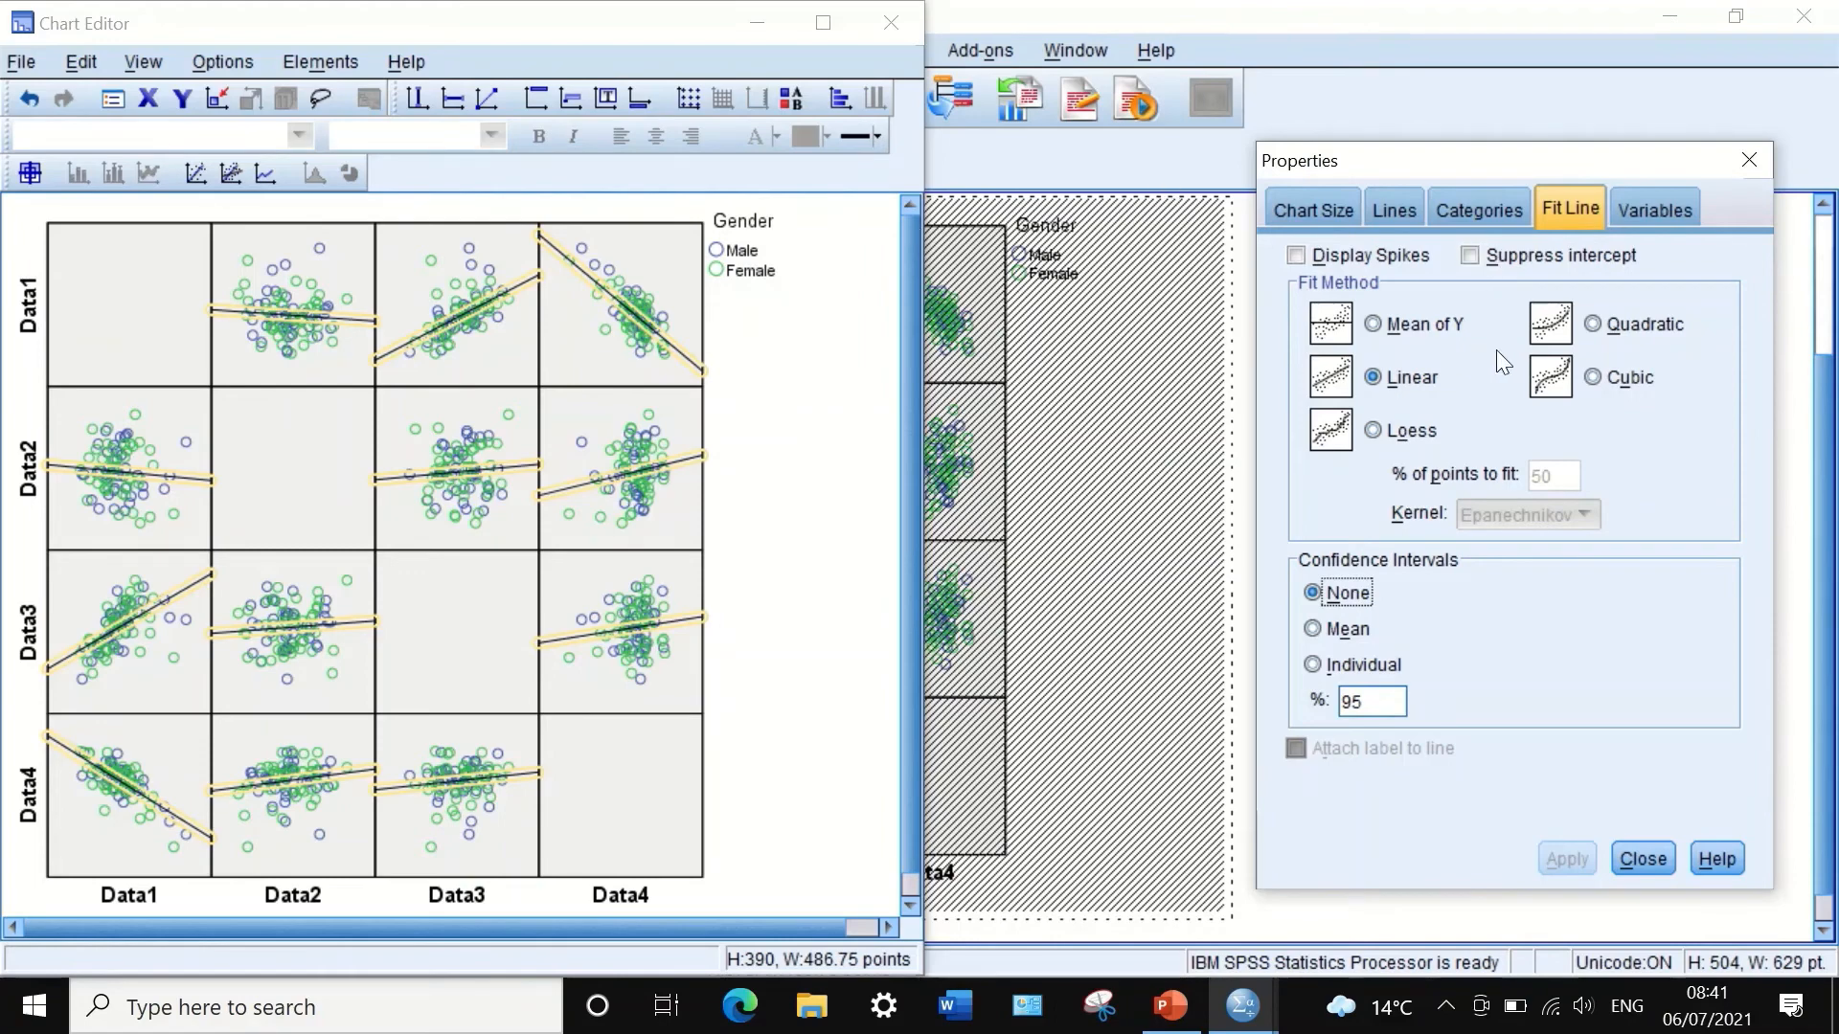
left_click(1484, 206)
left_click(1396, 210)
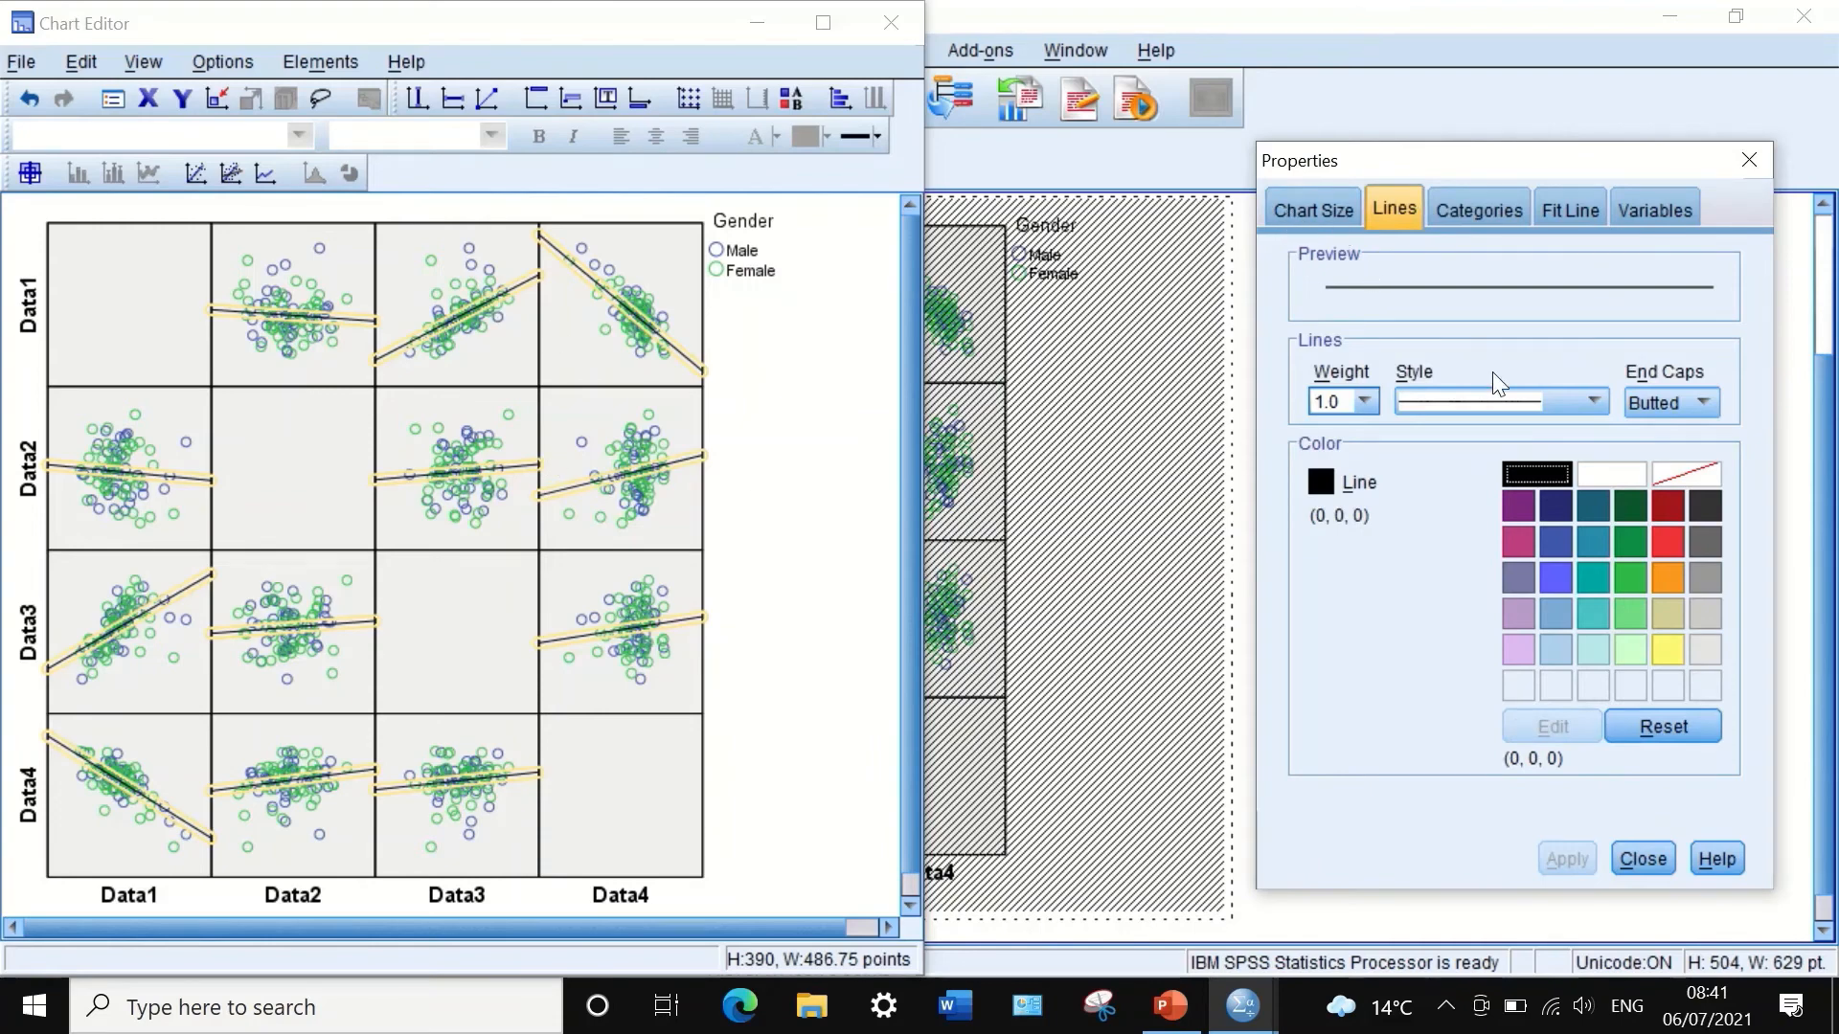
left_click(1359, 400)
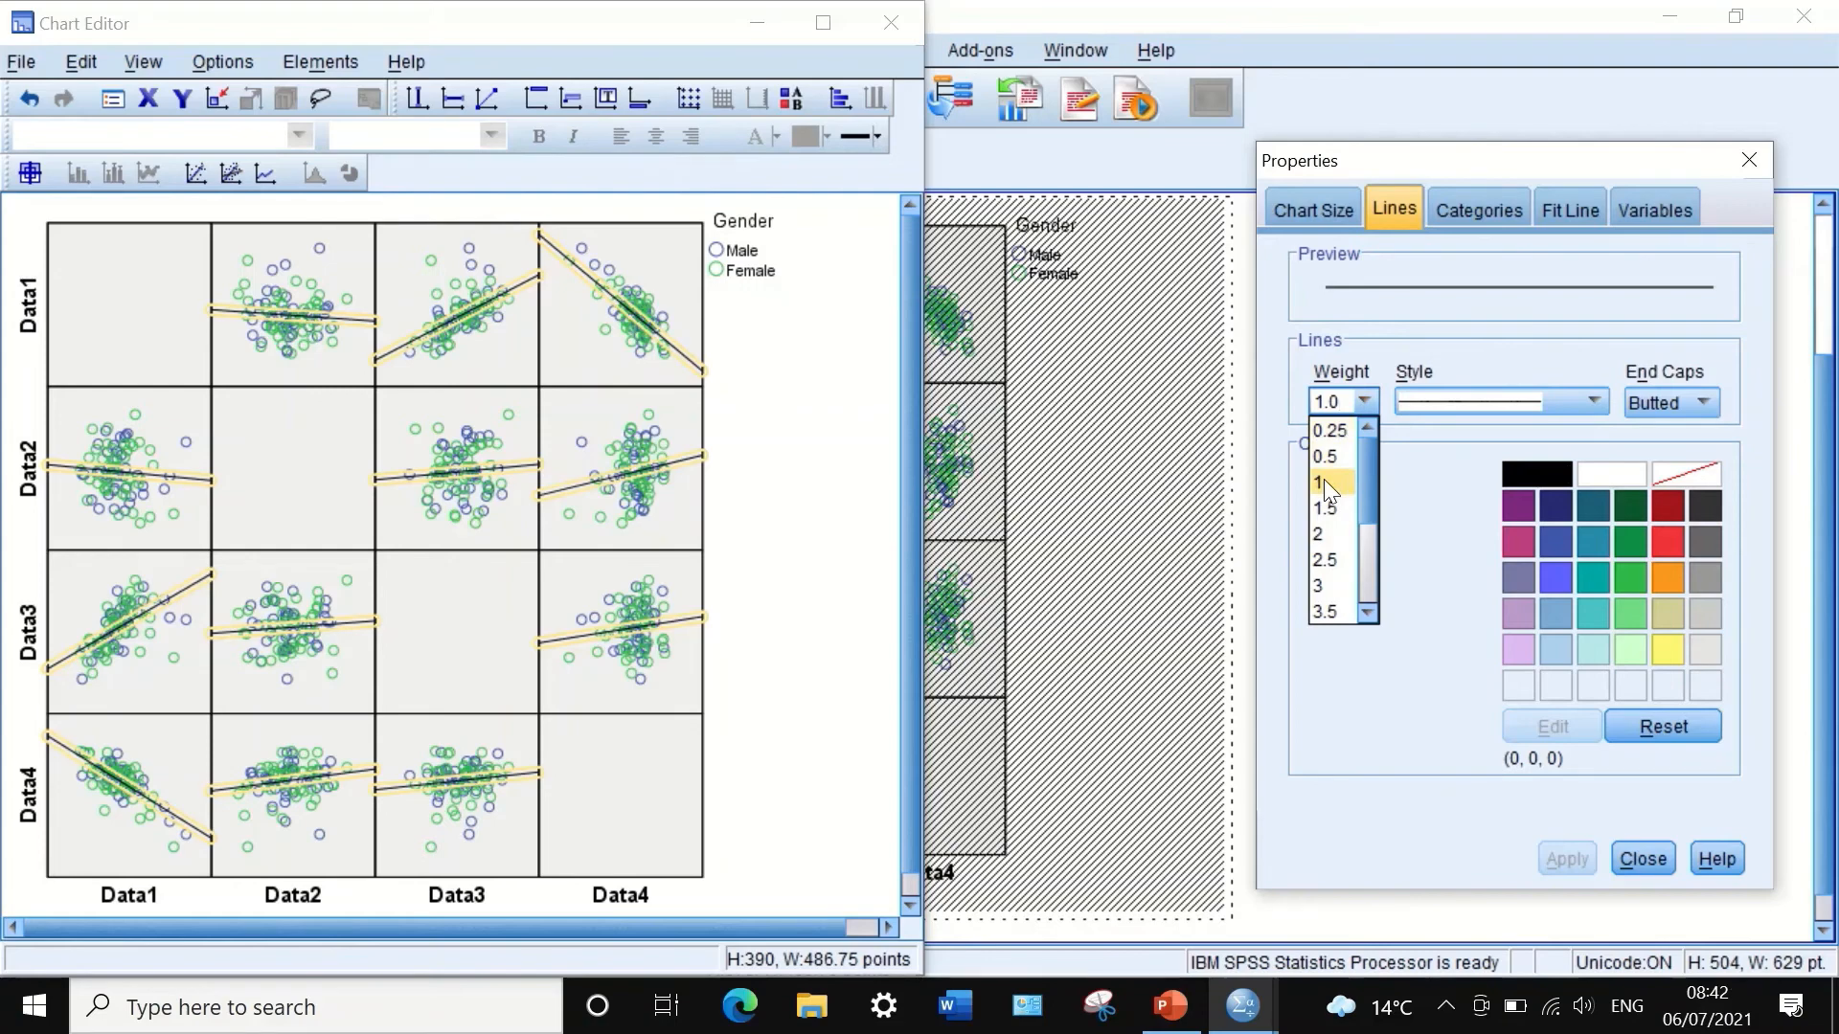
left_click(1326, 507)
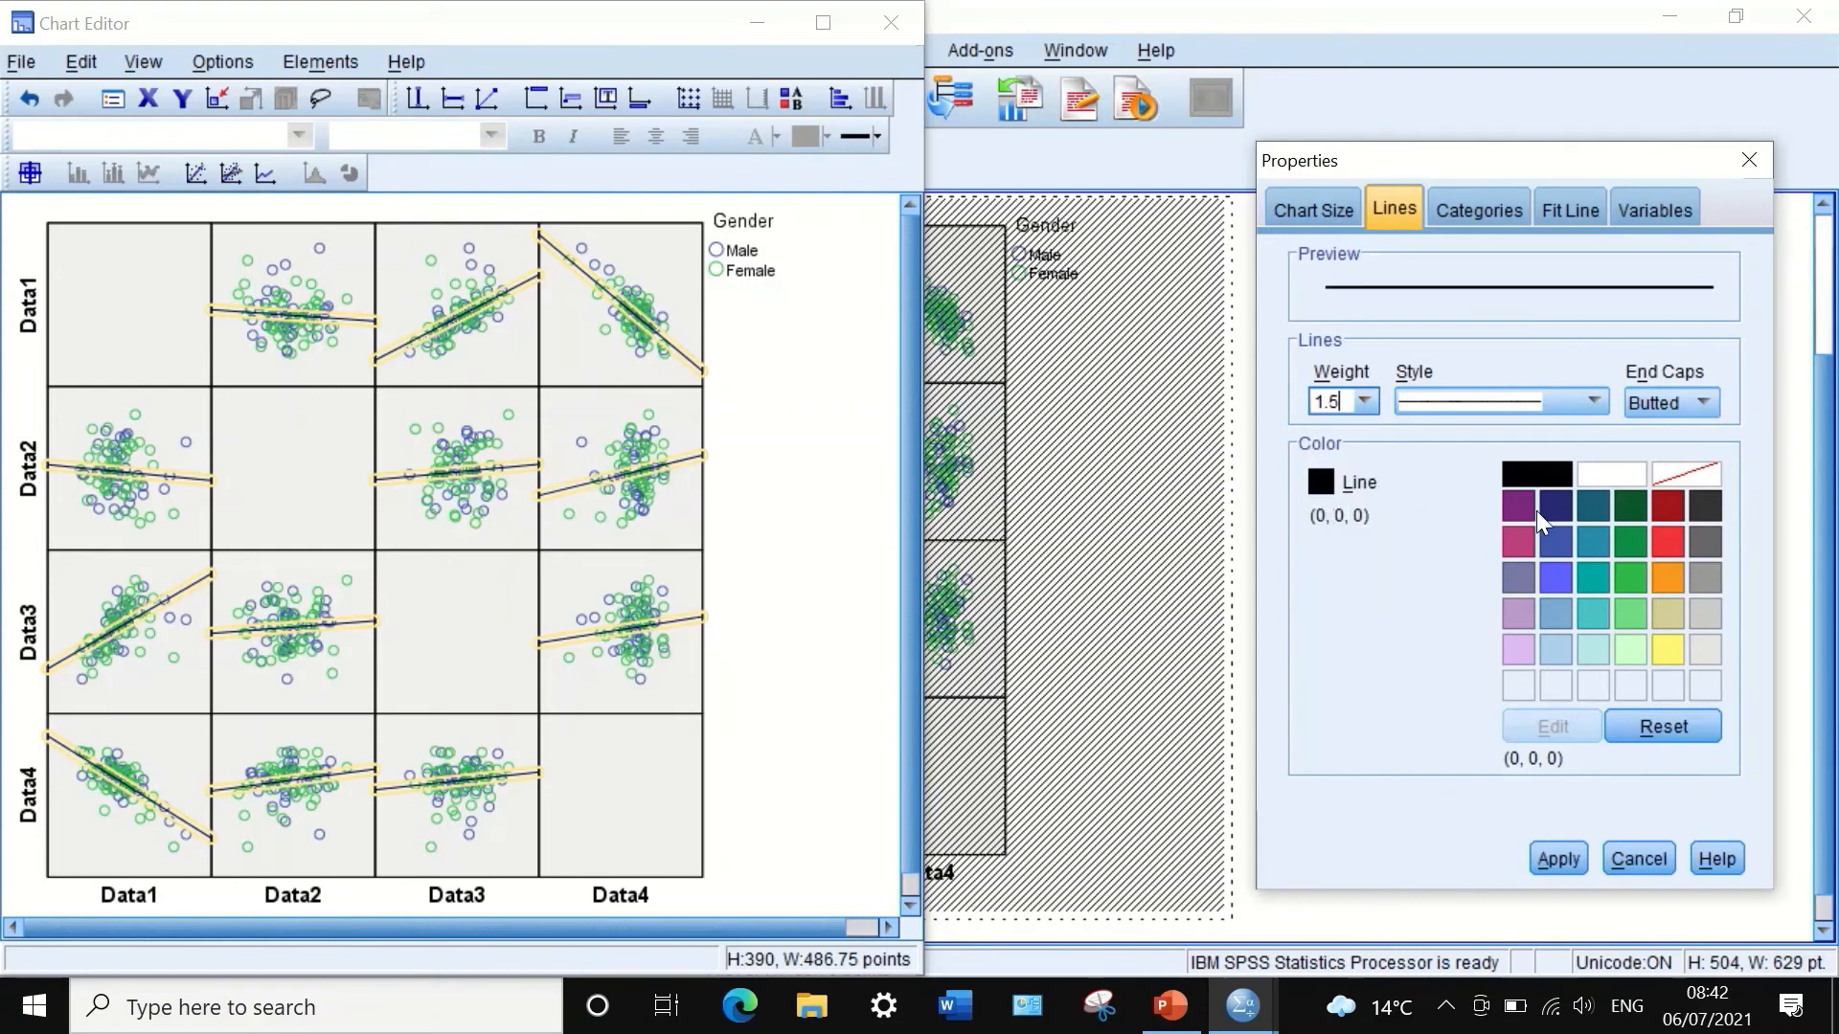
left_click(1672, 505)
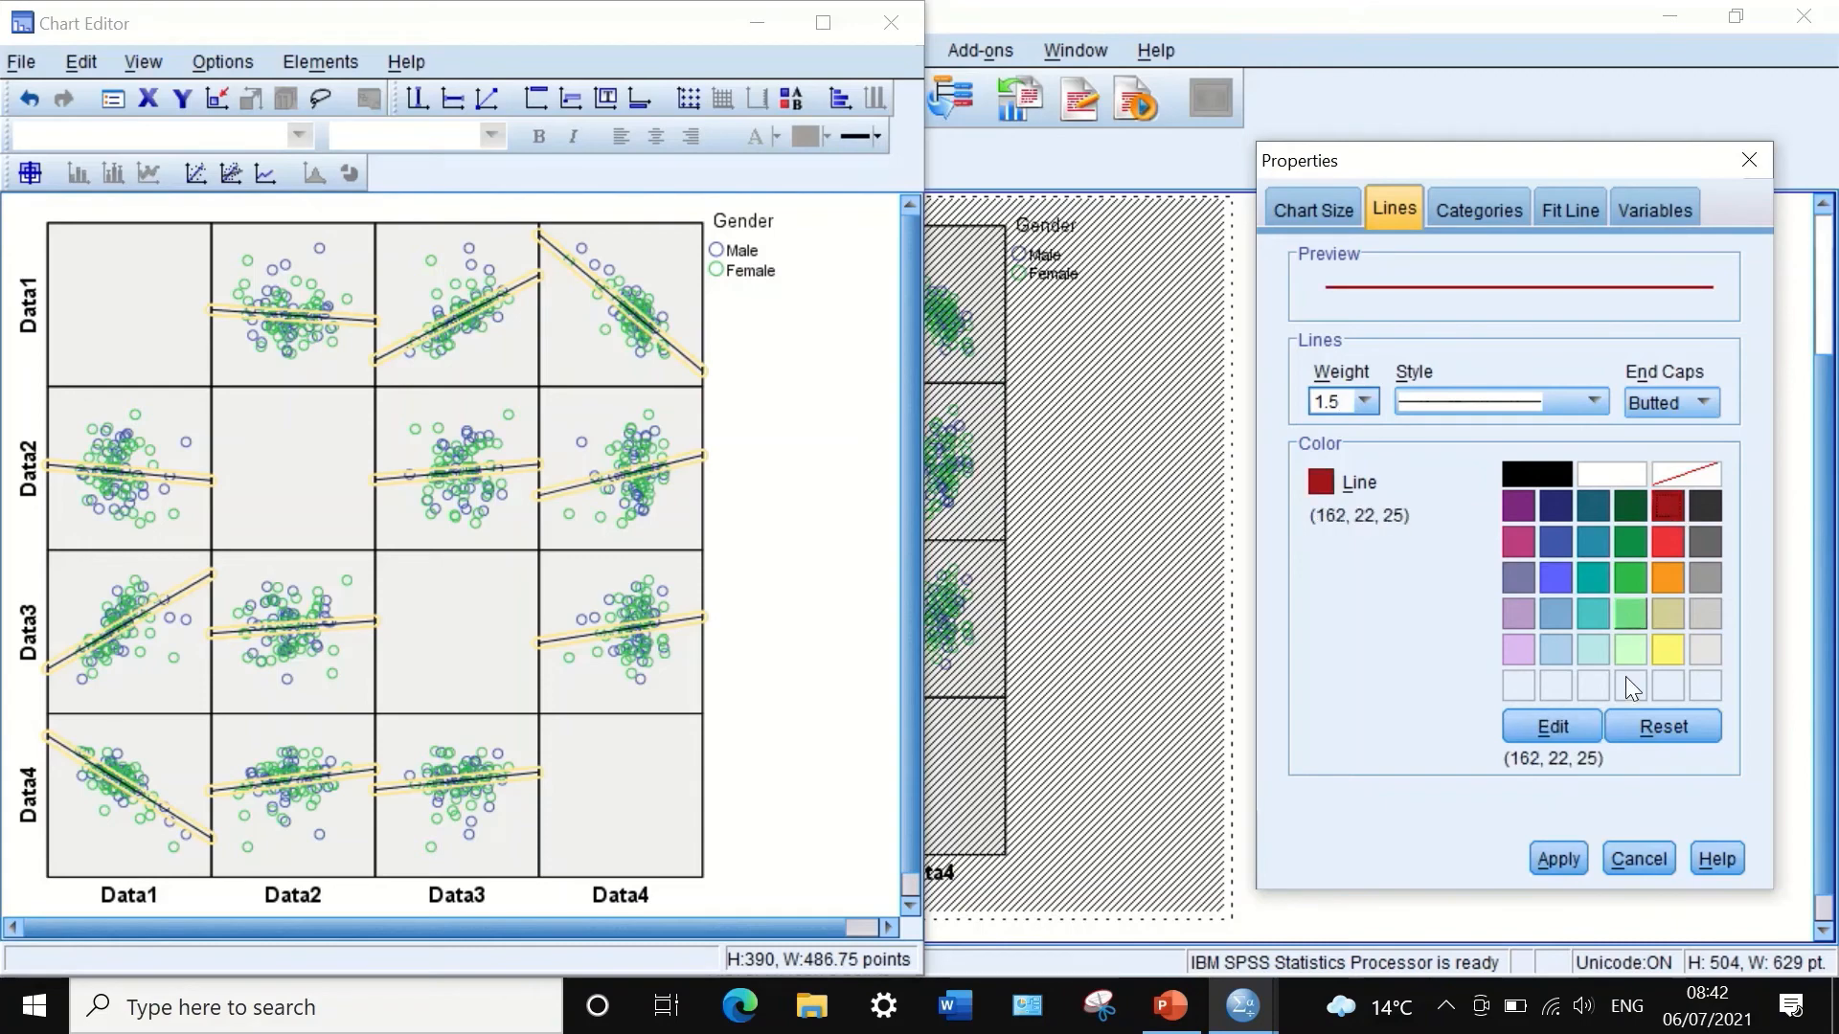
left_click(1559, 856)
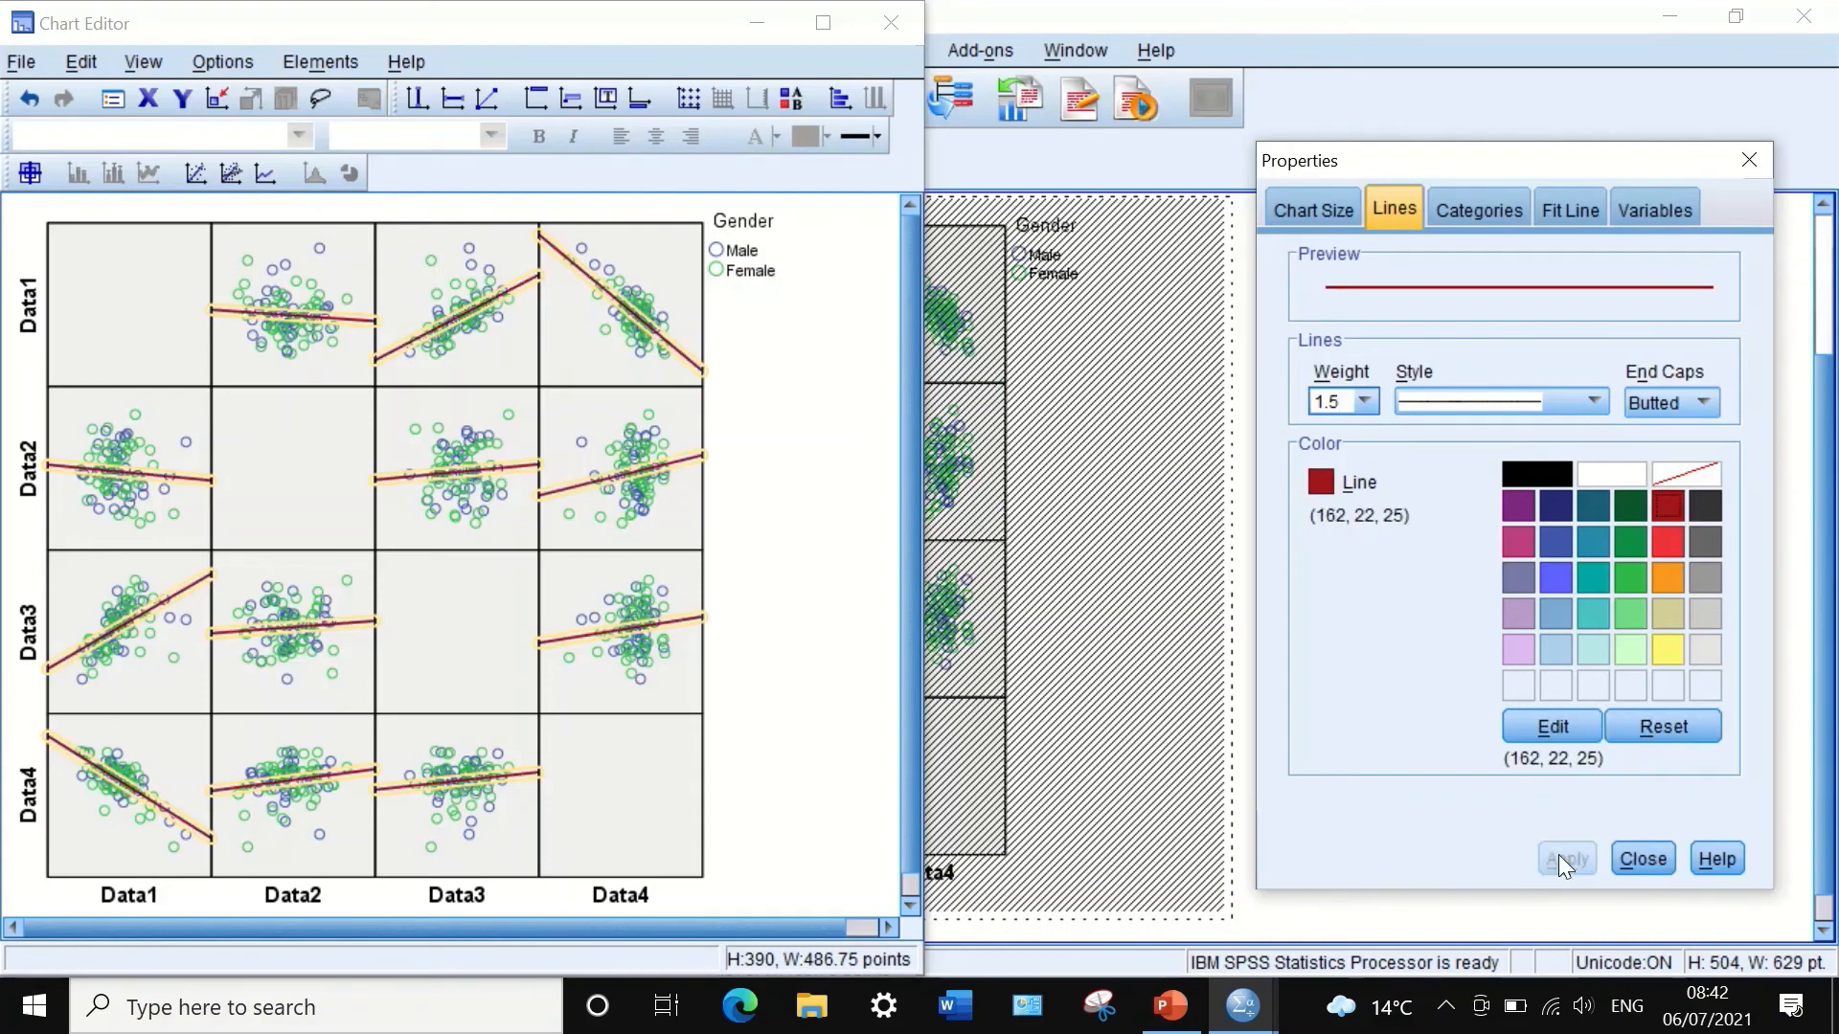
Step: Review the fit lines' end cap, category, chart size, fit method and variable settings, and deselect the lines
left_click(1705, 397)
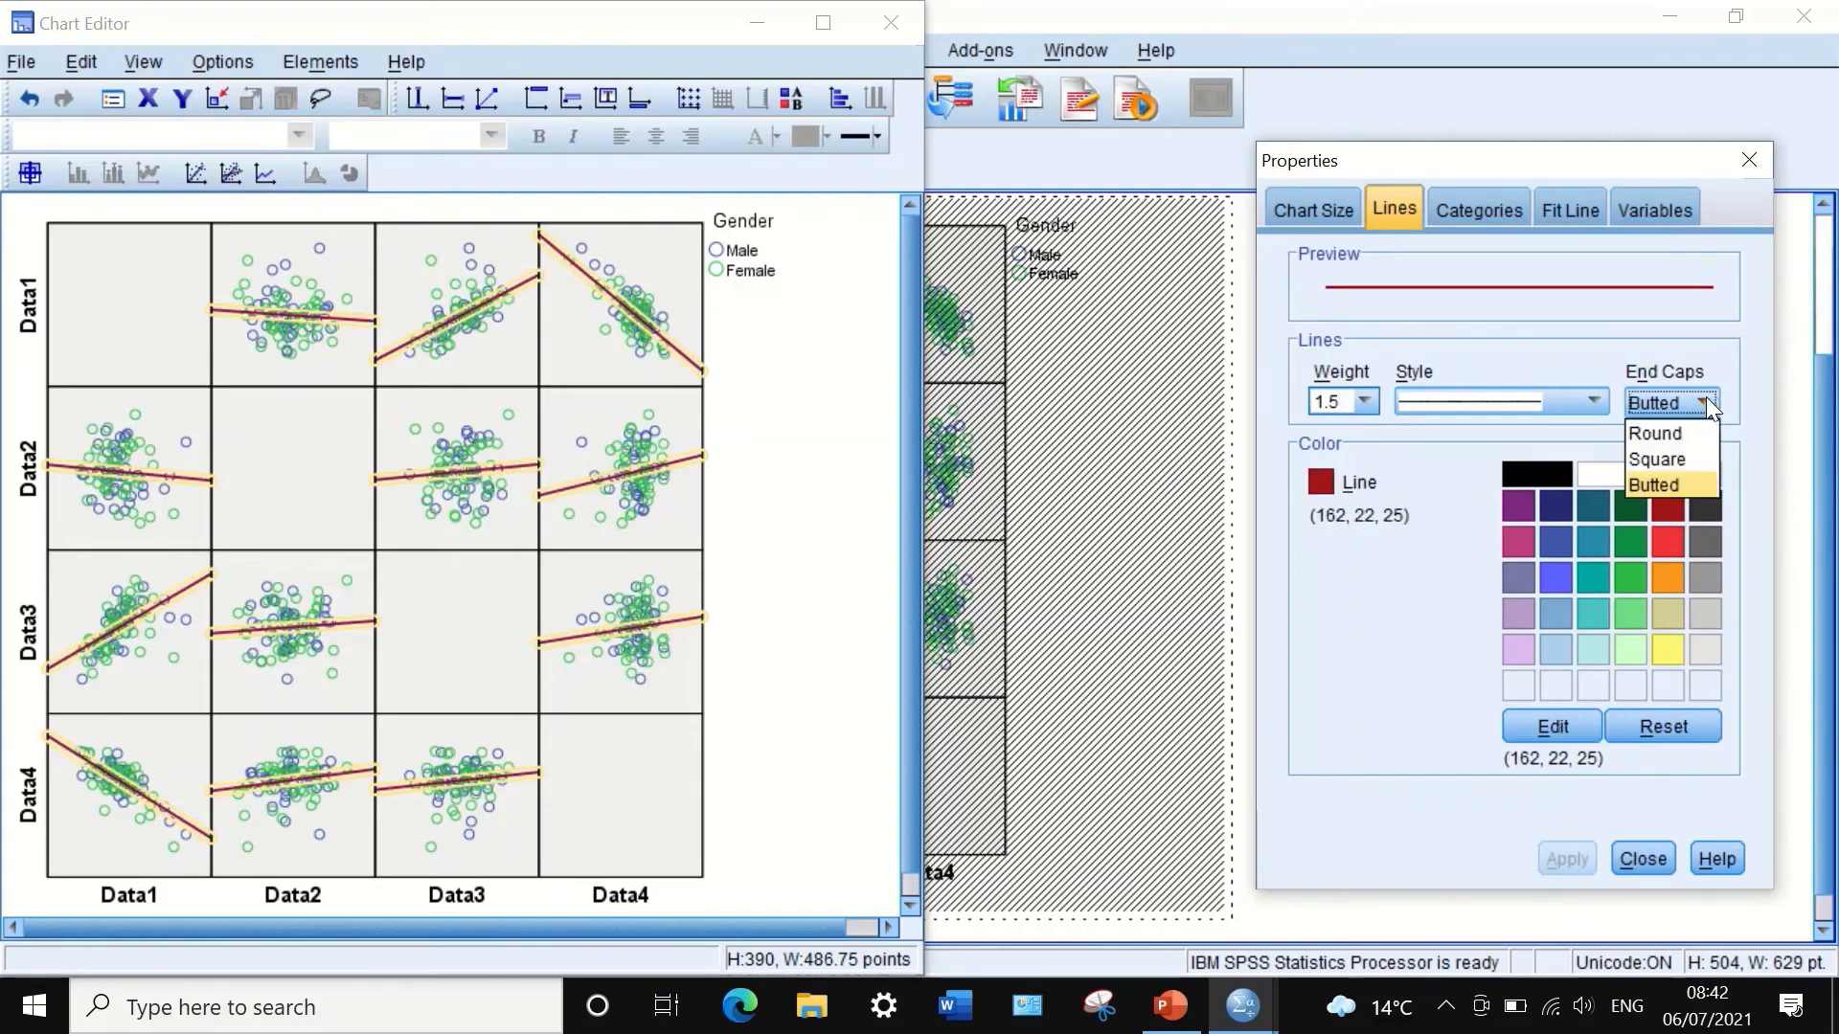
left_click(1704, 396)
left_click(1463, 211)
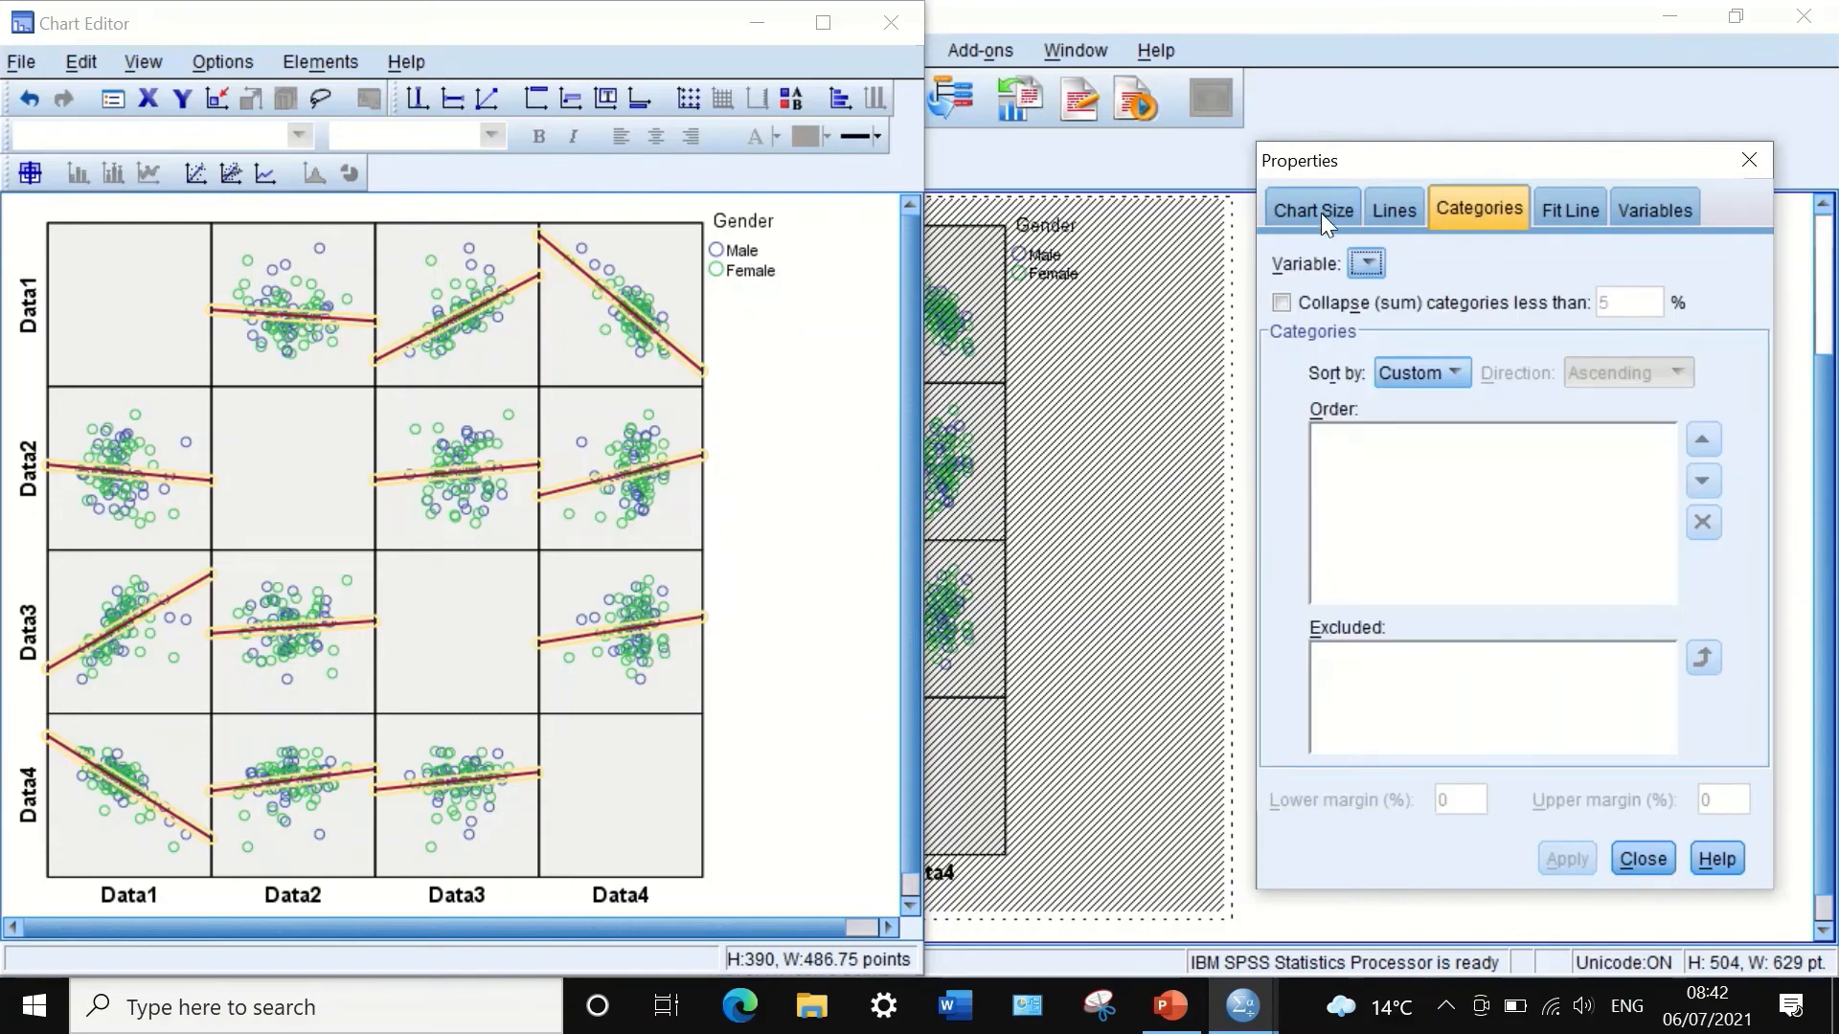
left_click(1320, 211)
left_click(1572, 204)
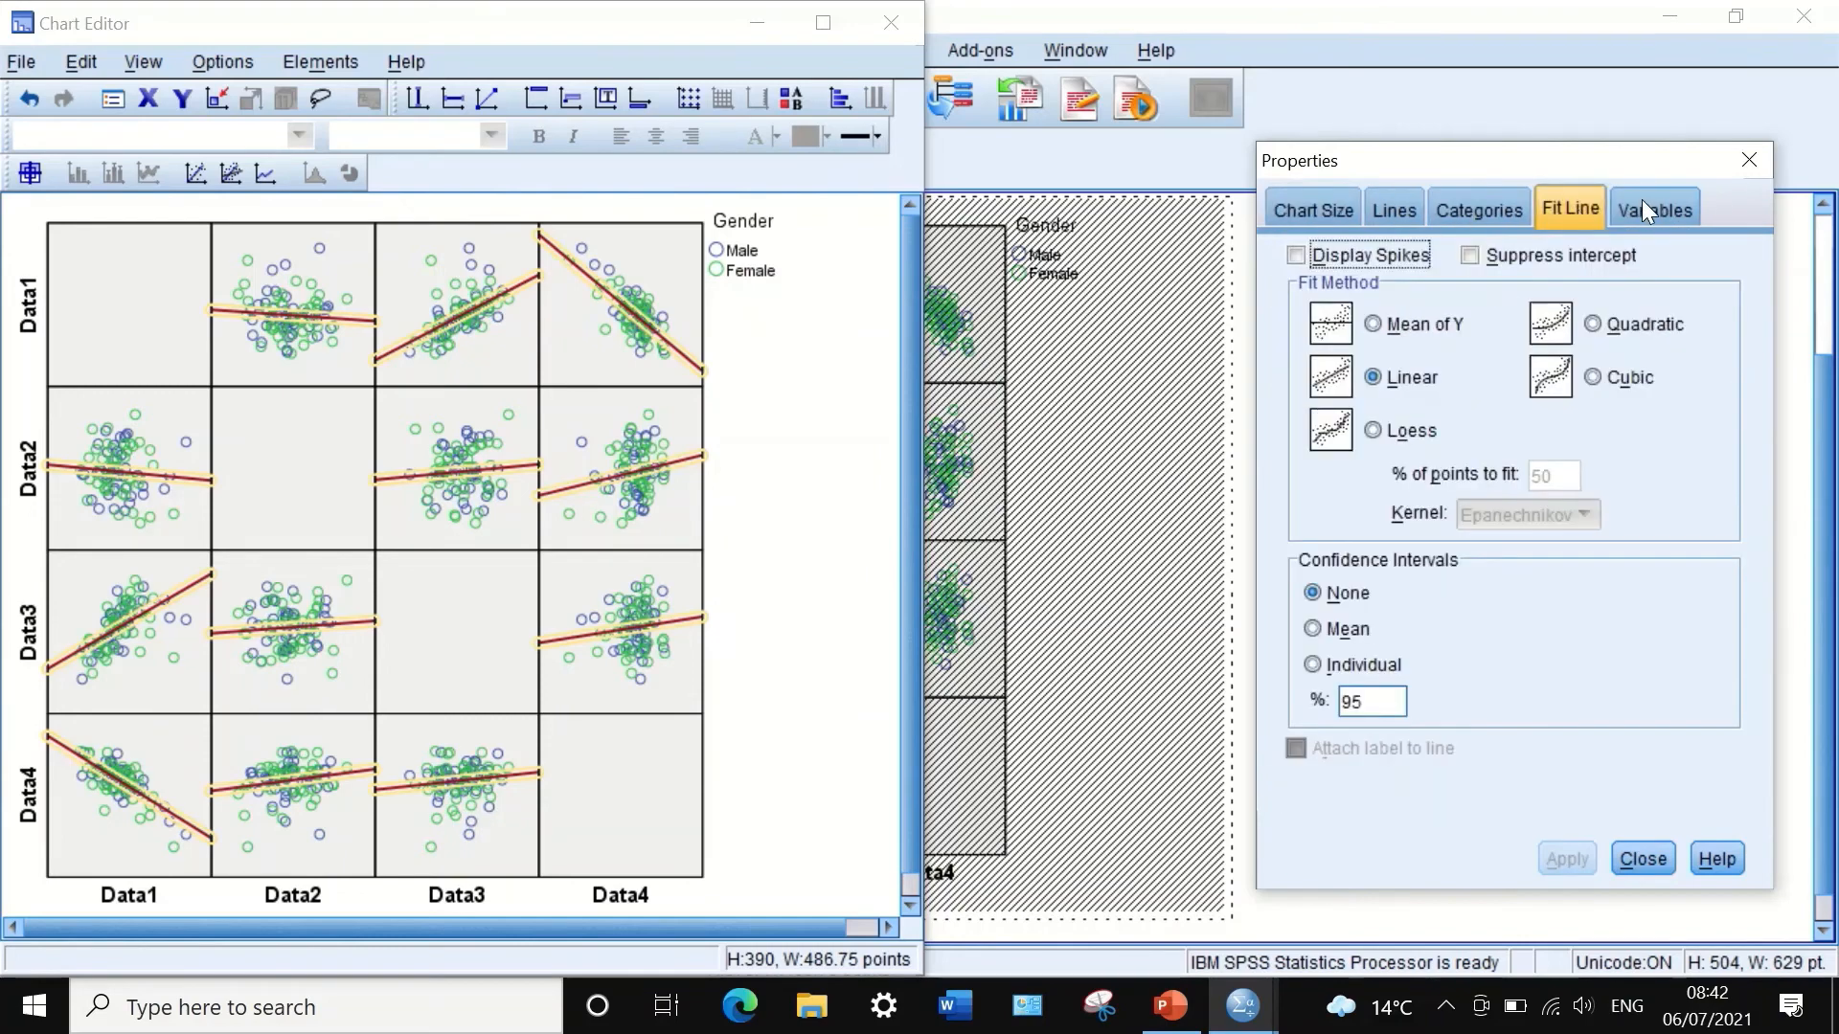
left_click(1664, 201)
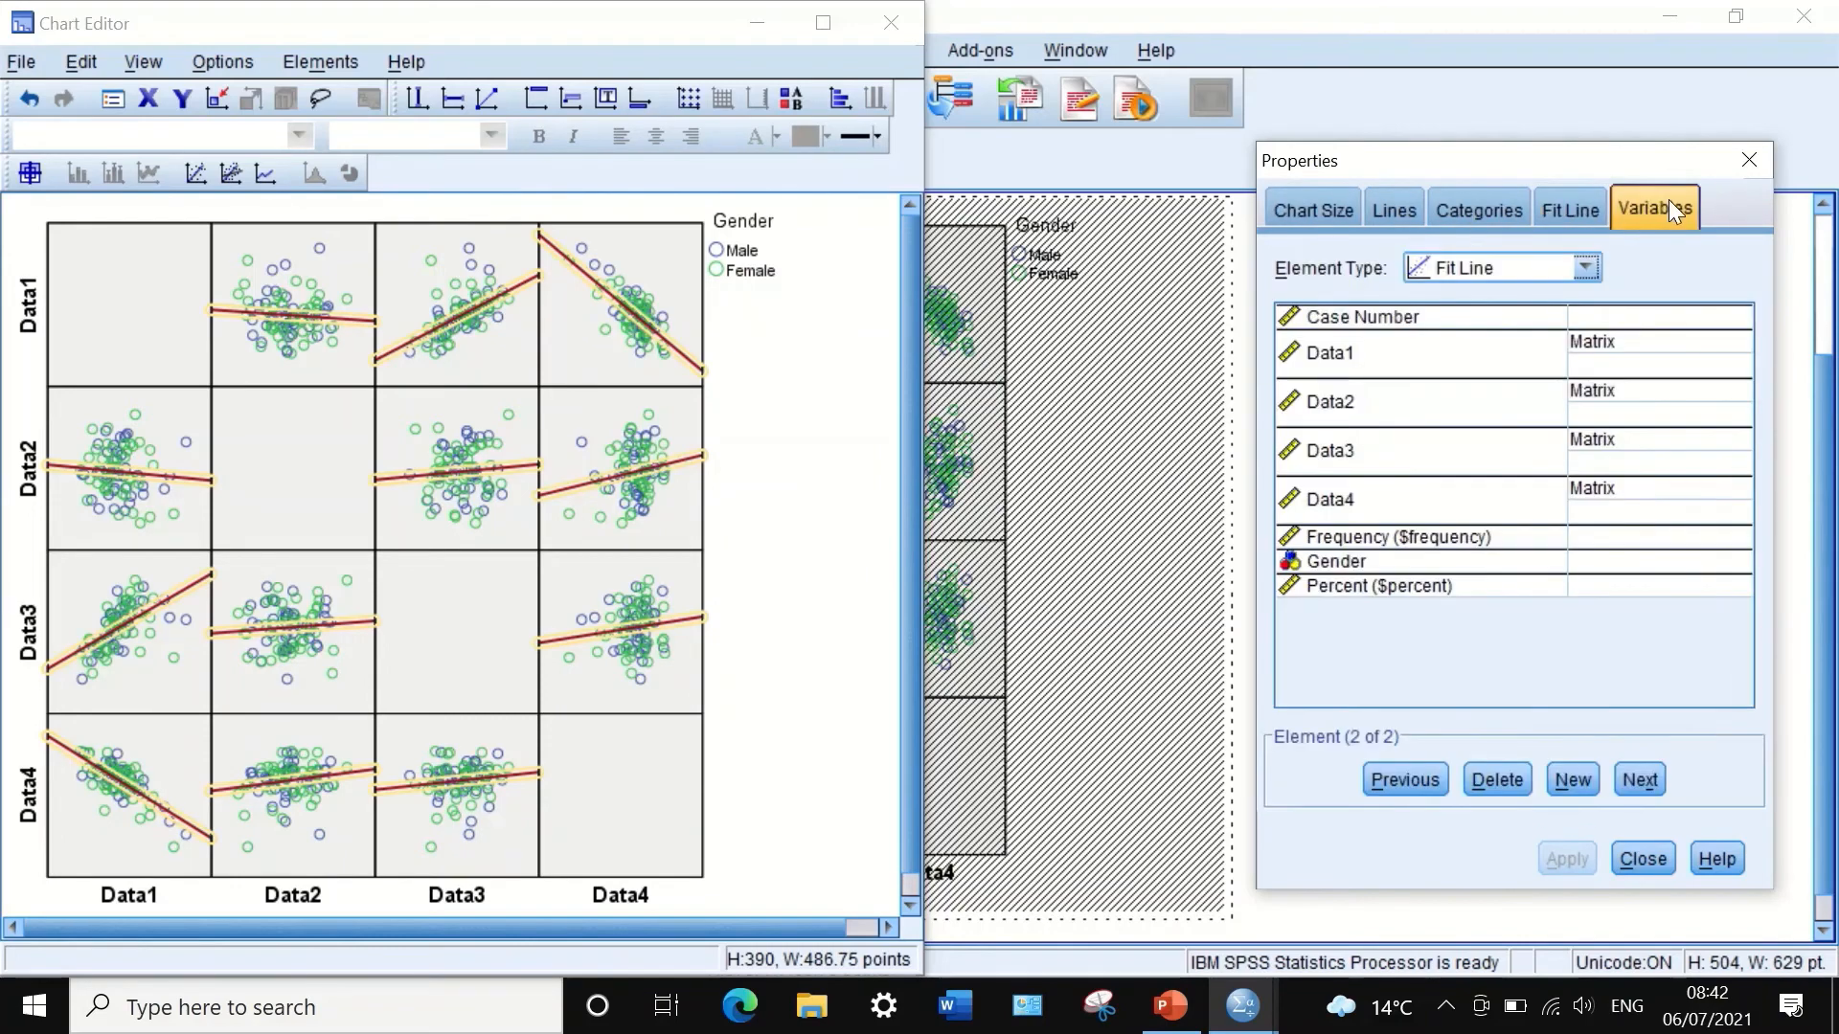
left_click(1744, 159)
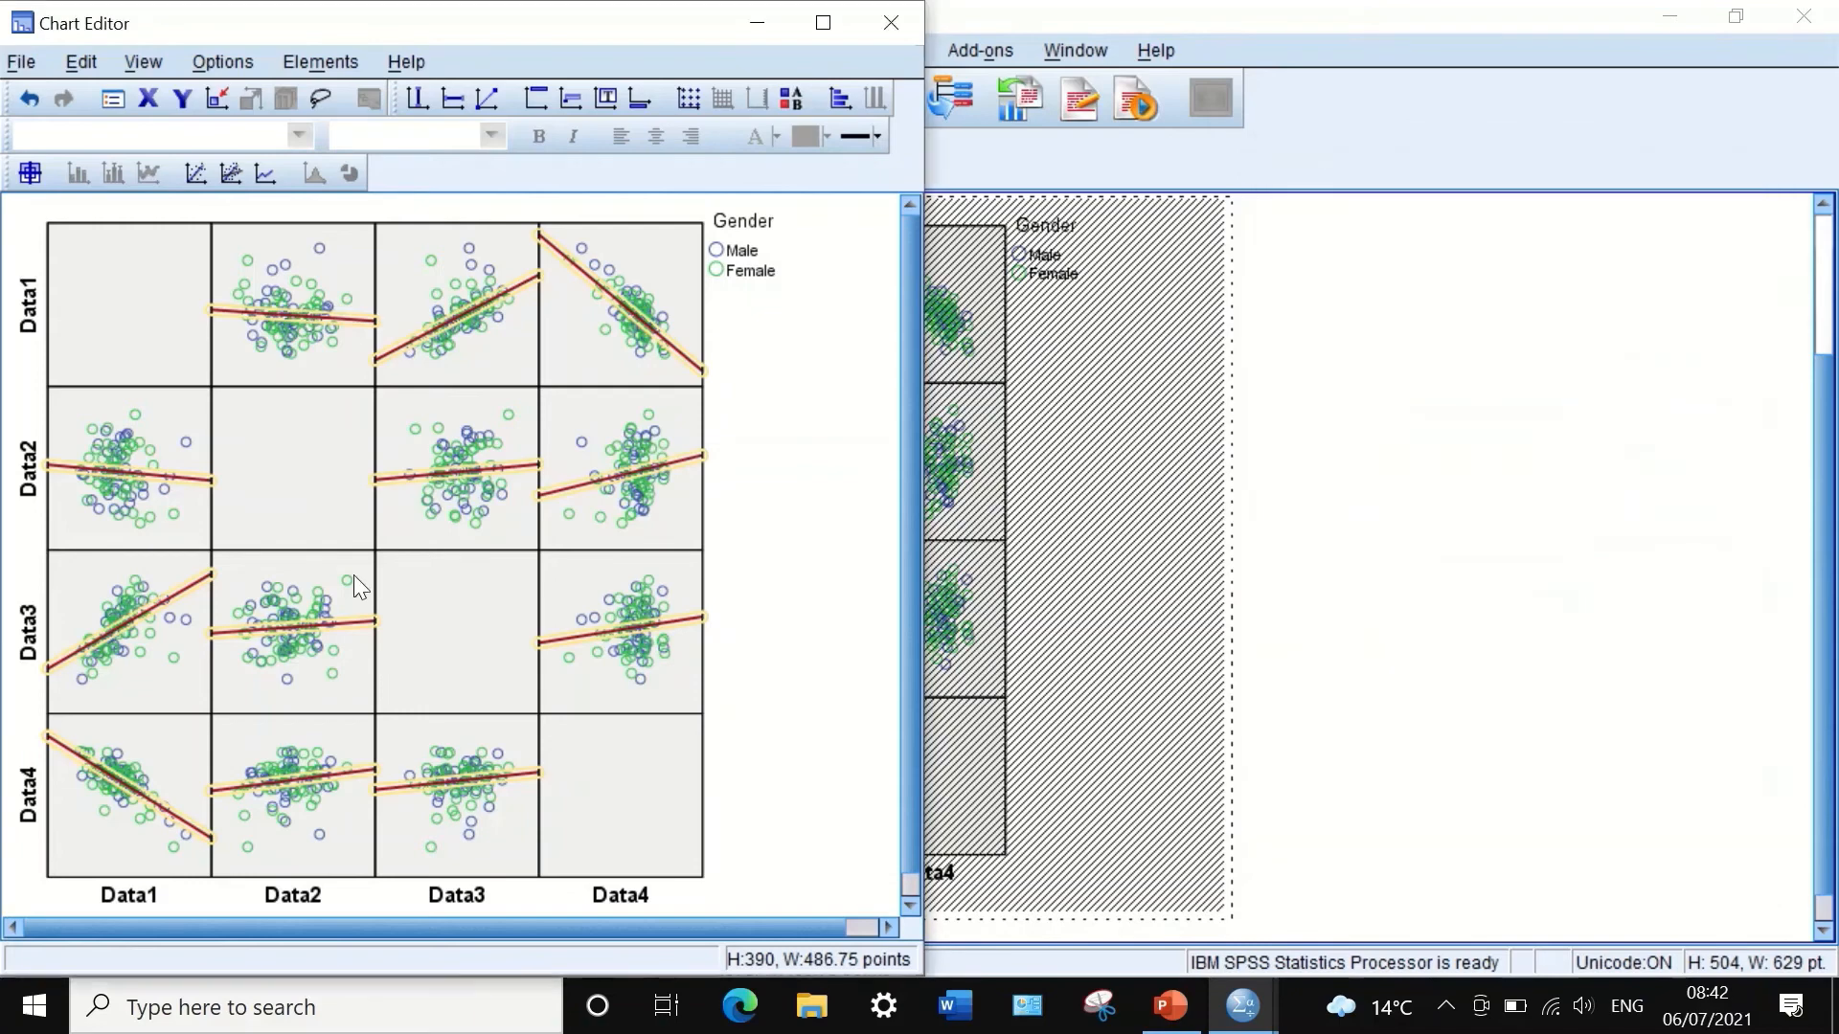
left_click(738, 410)
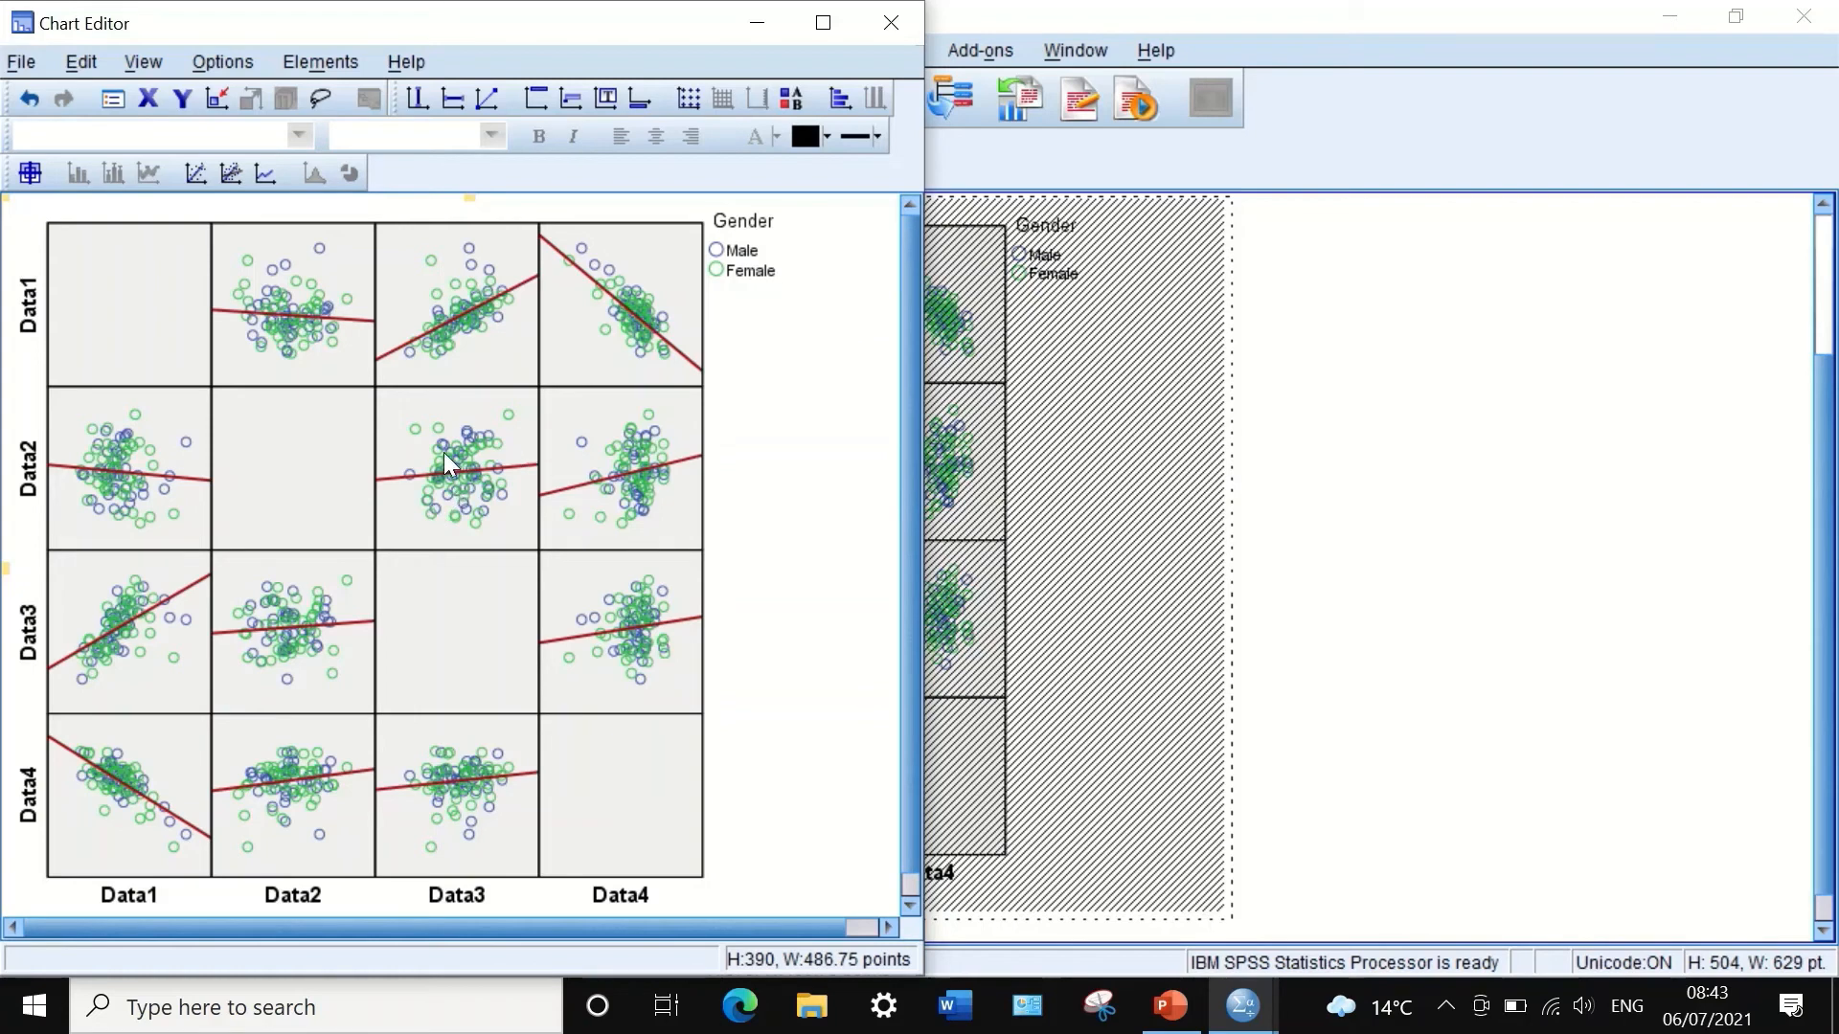
Step: Review the plot area's fill, border and chart size settings, and the data markers' category, spike and variable settings
double_click(427, 303)
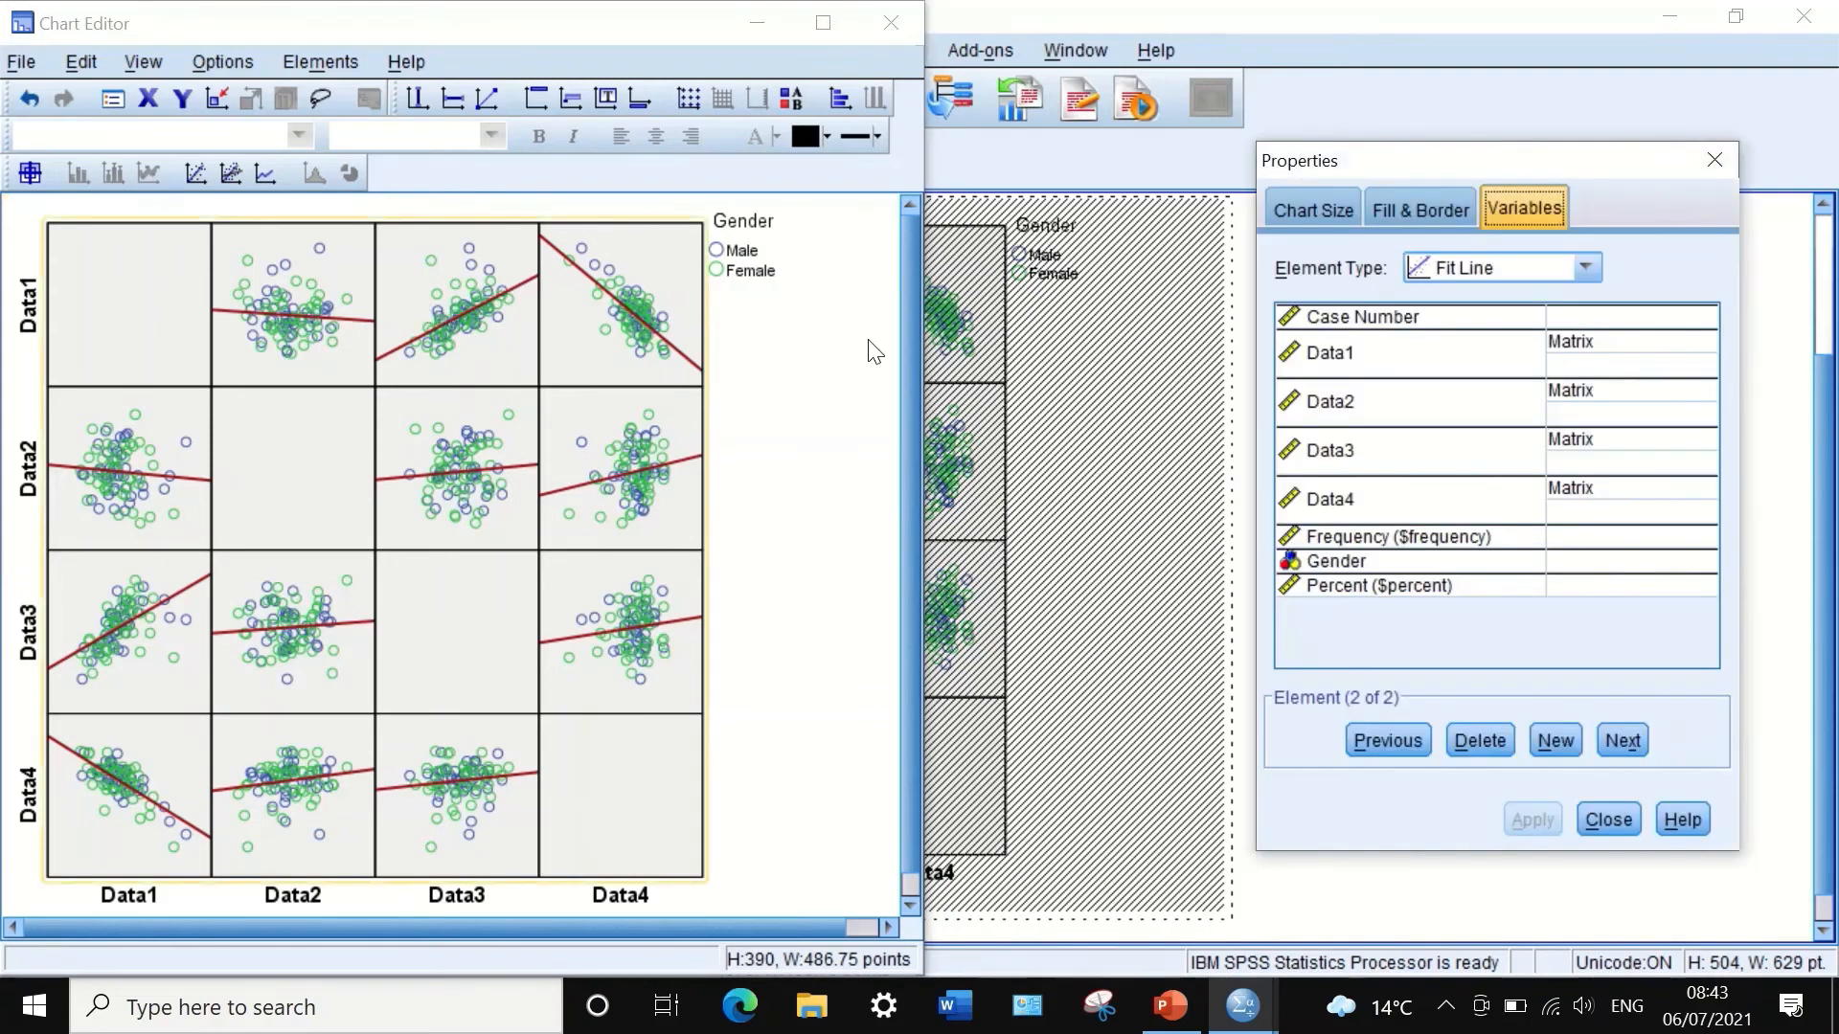
left_click(1415, 205)
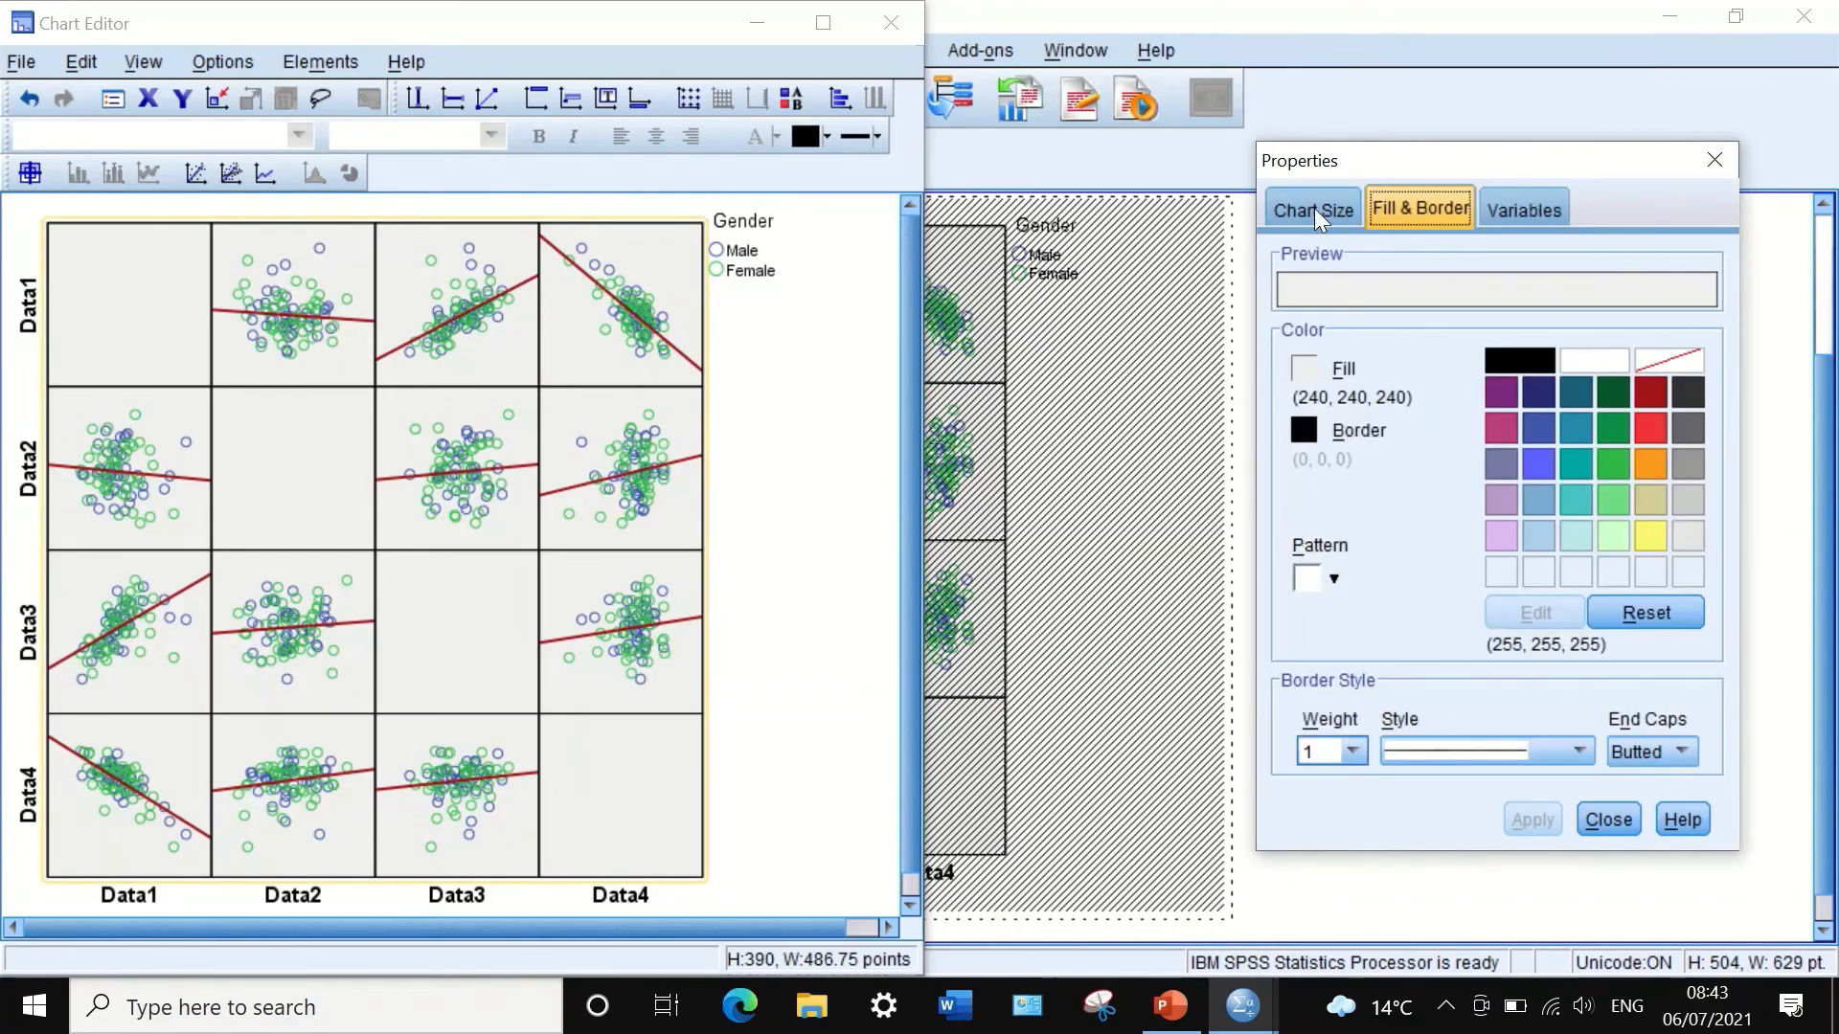
left_click(1314, 209)
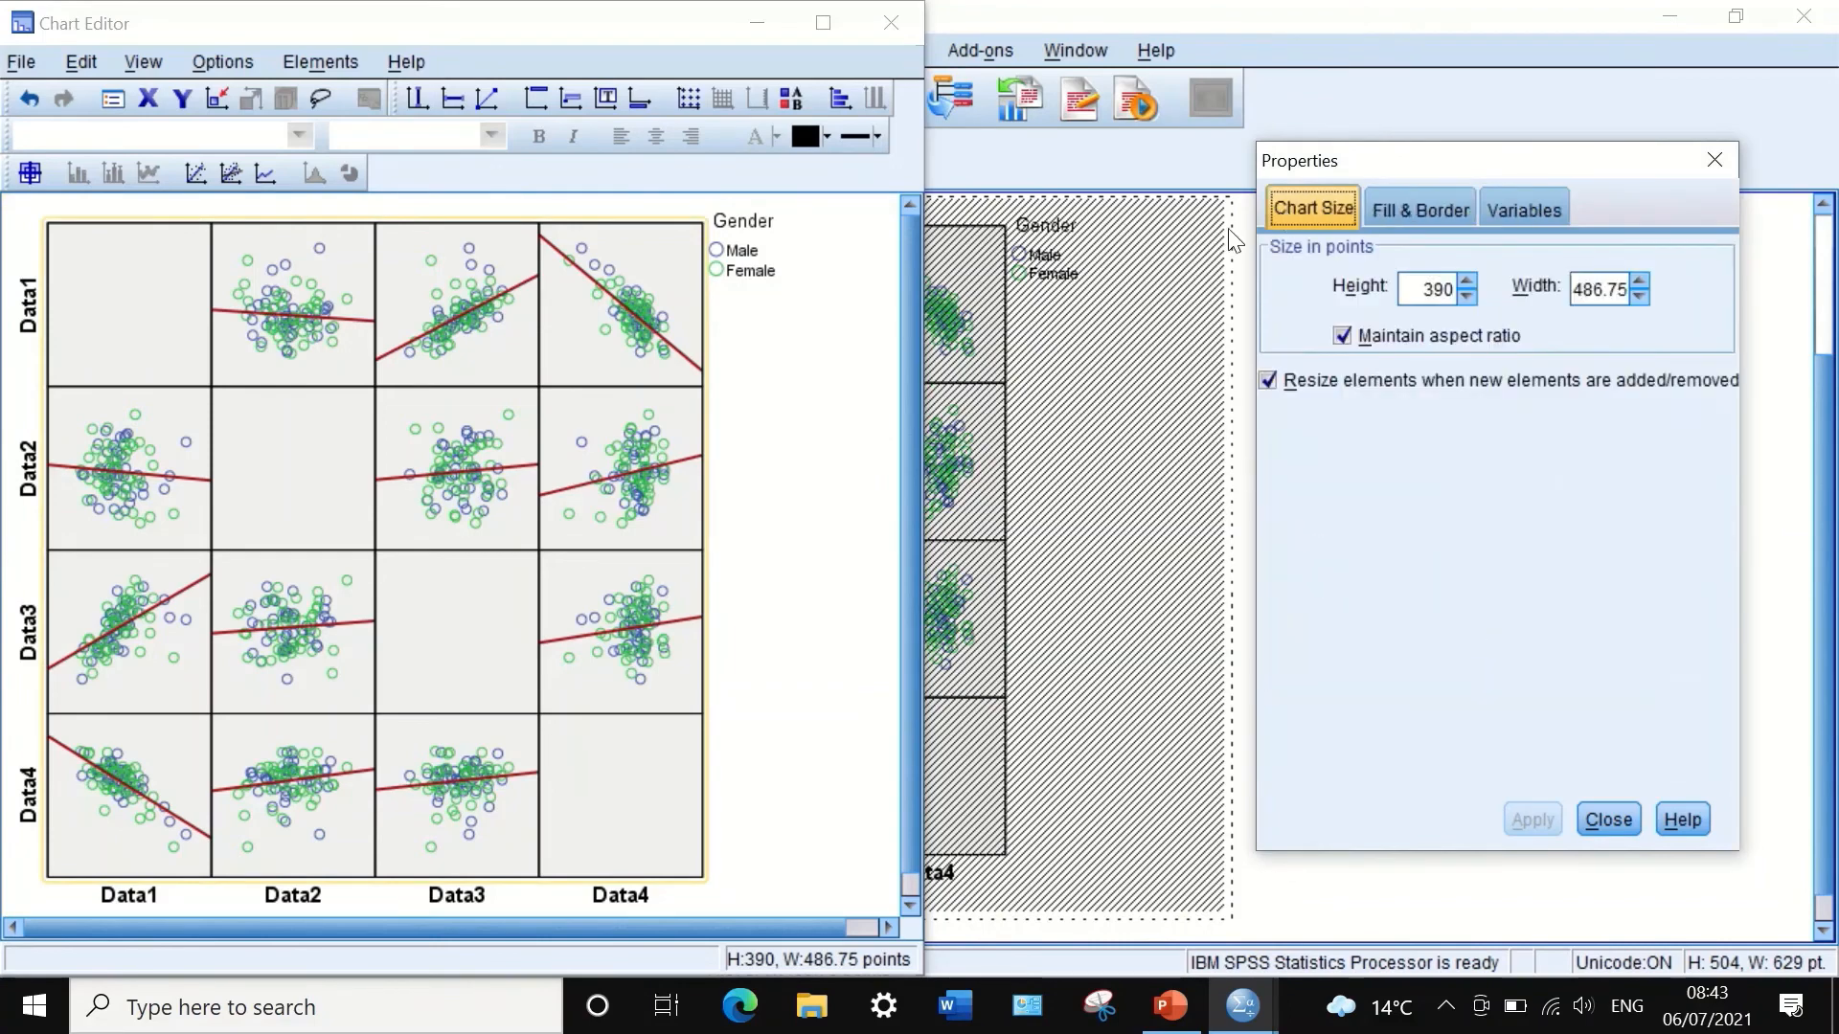
left_click(638, 303)
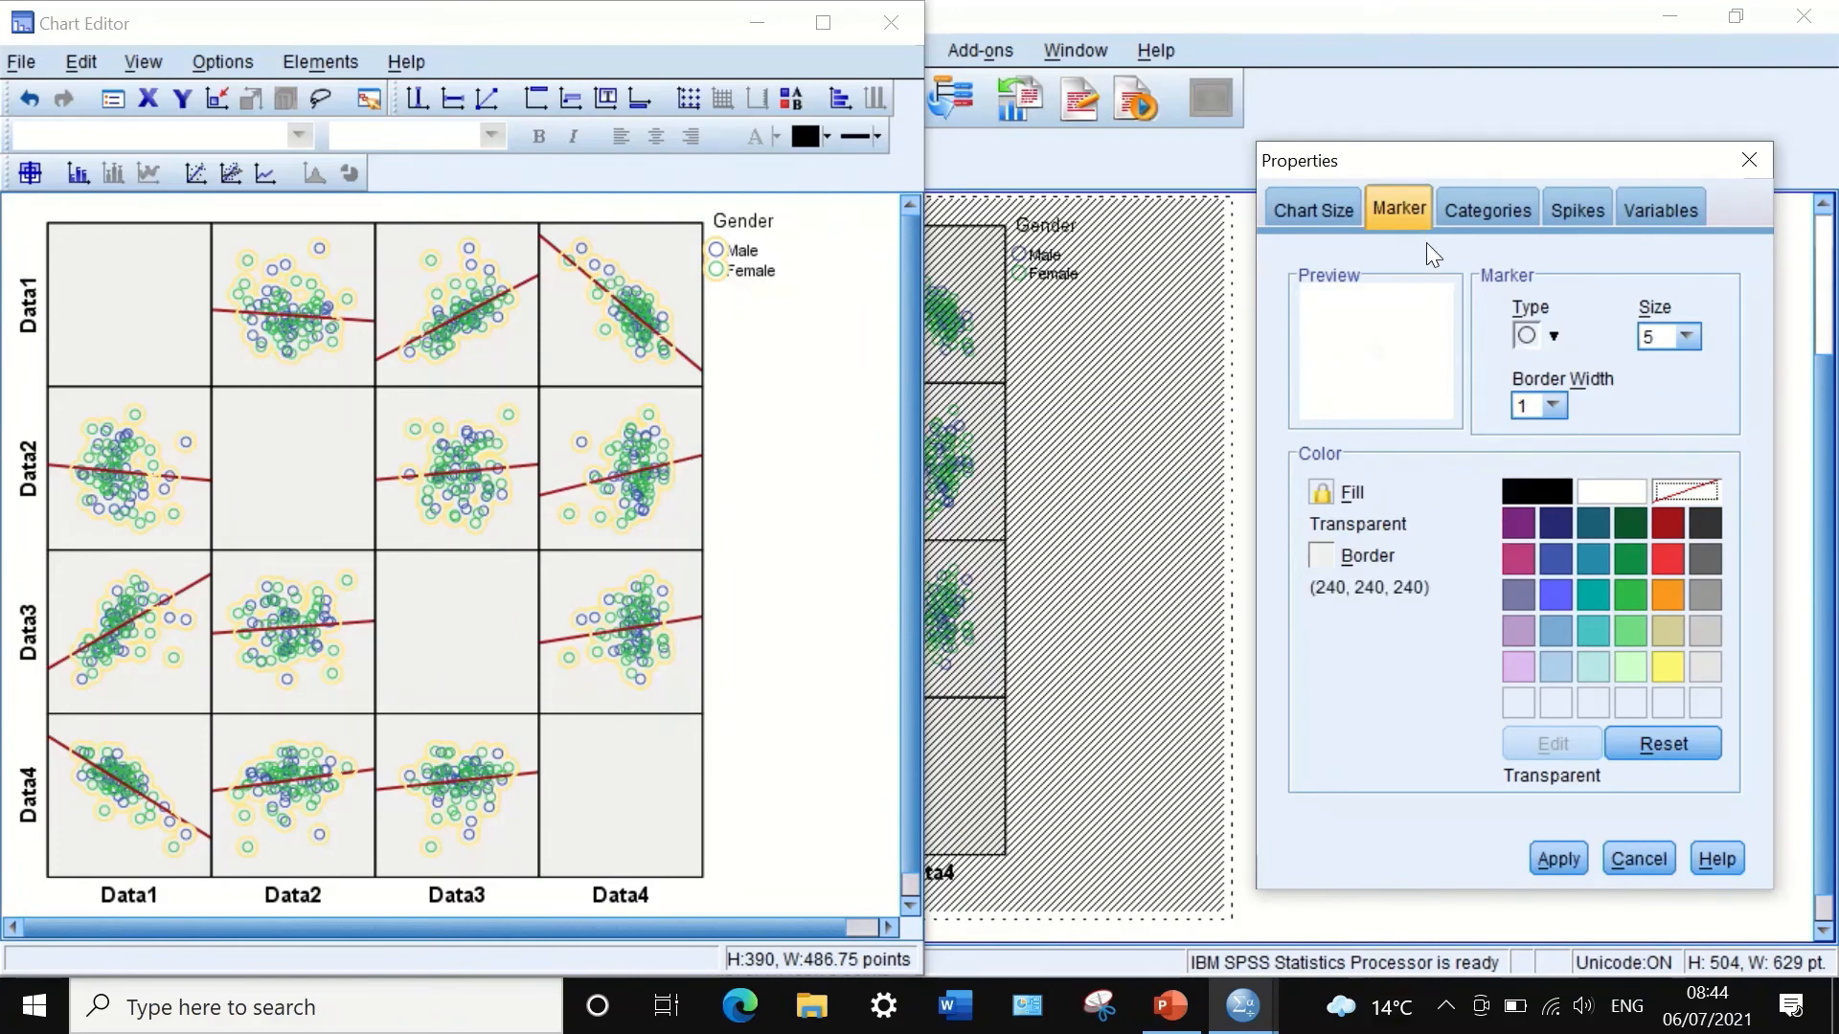
left_click(1316, 209)
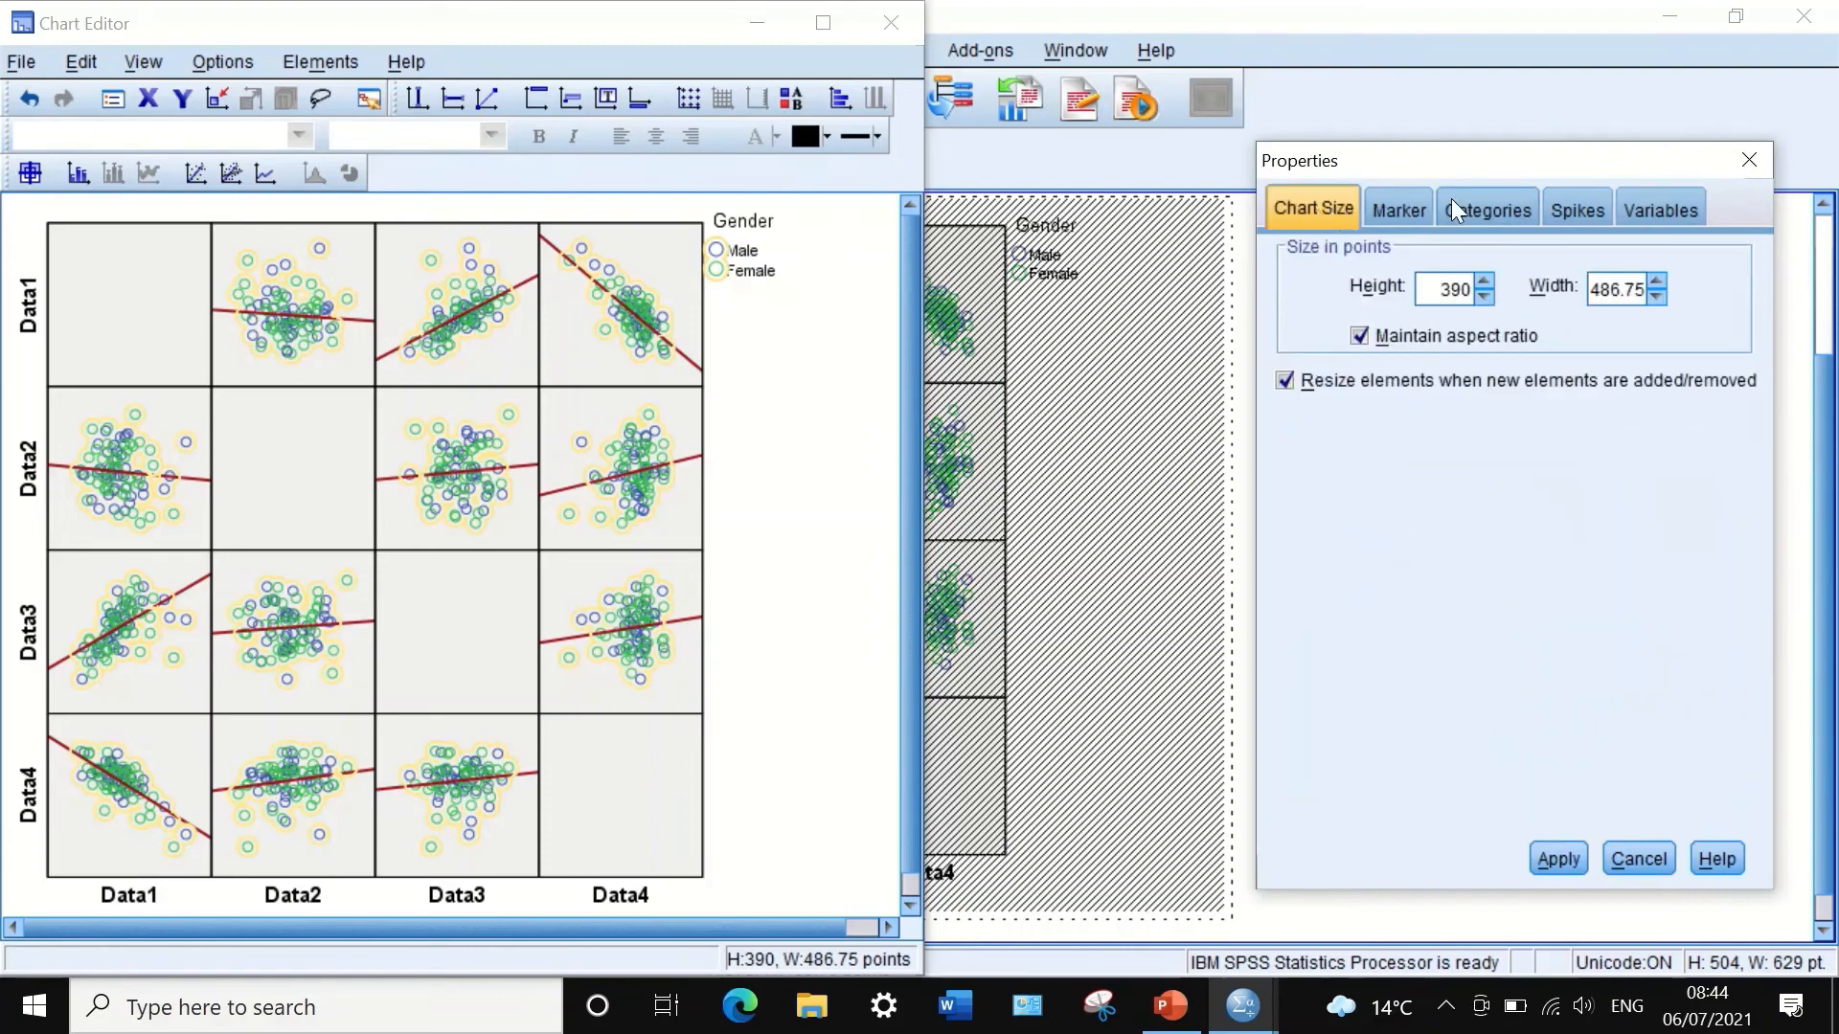
left_click(1485, 203)
left_click(1573, 209)
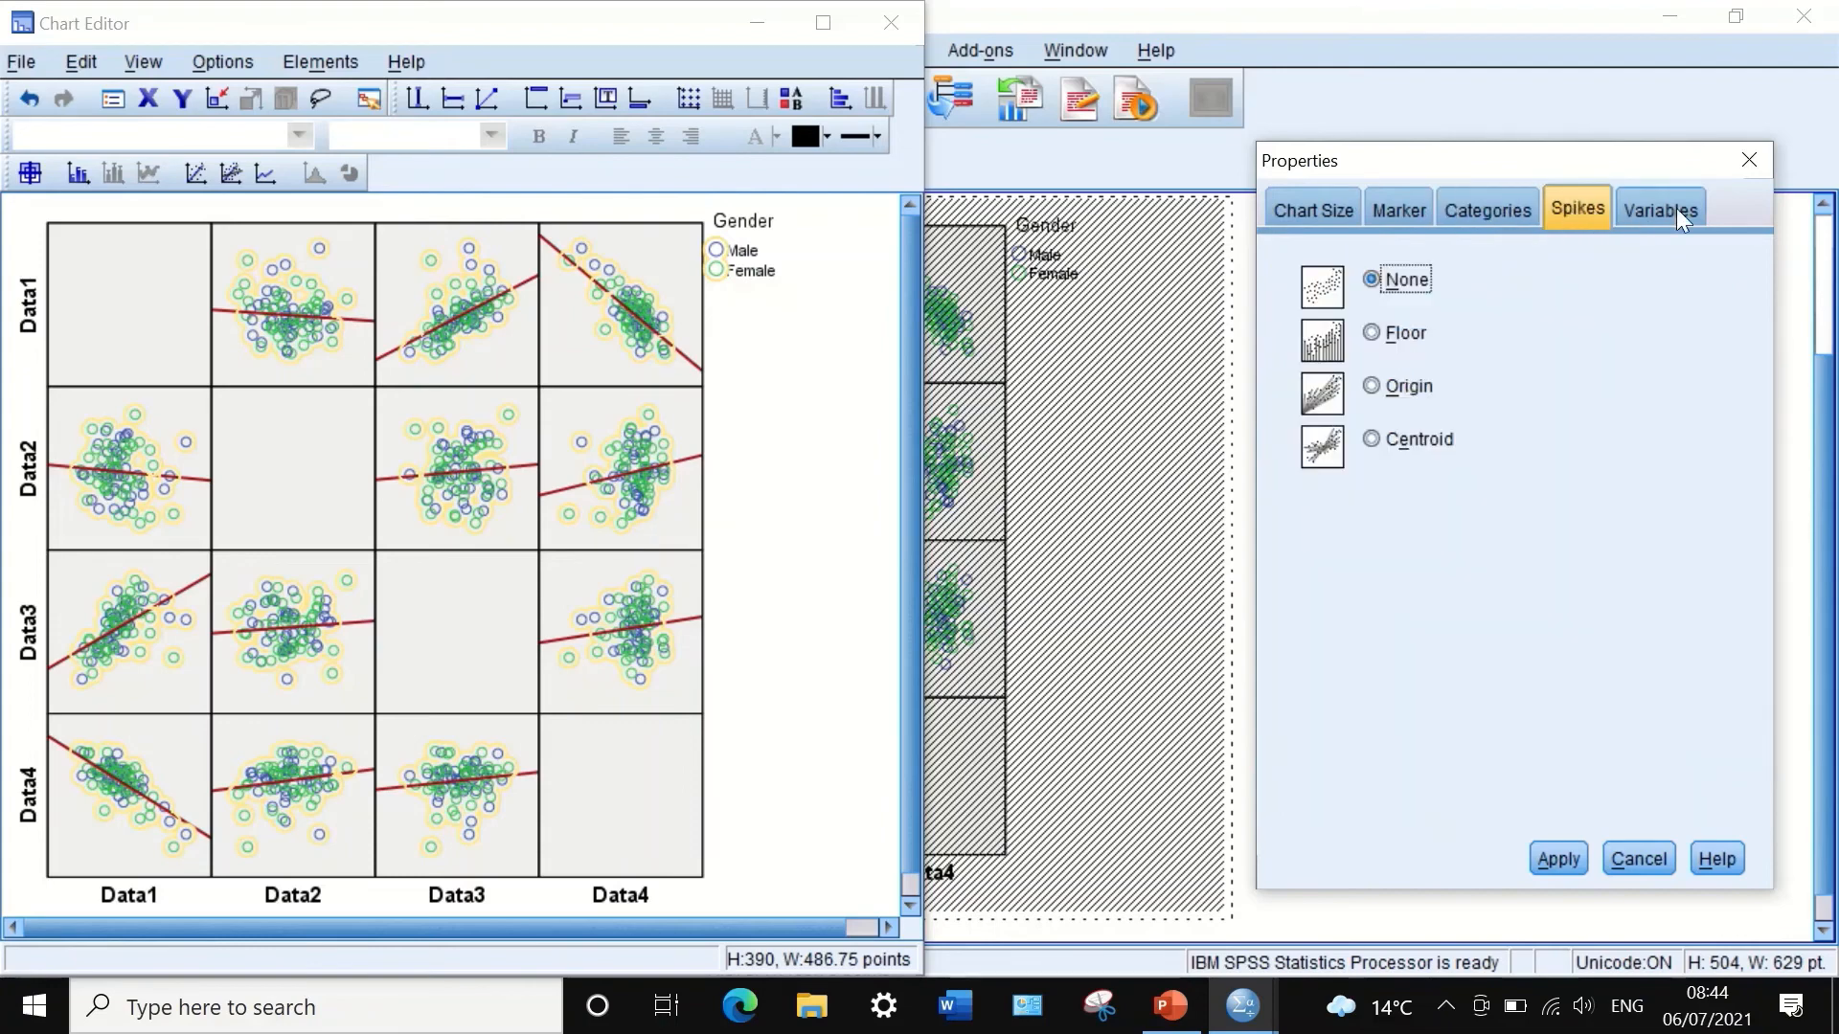
left_click(1676, 205)
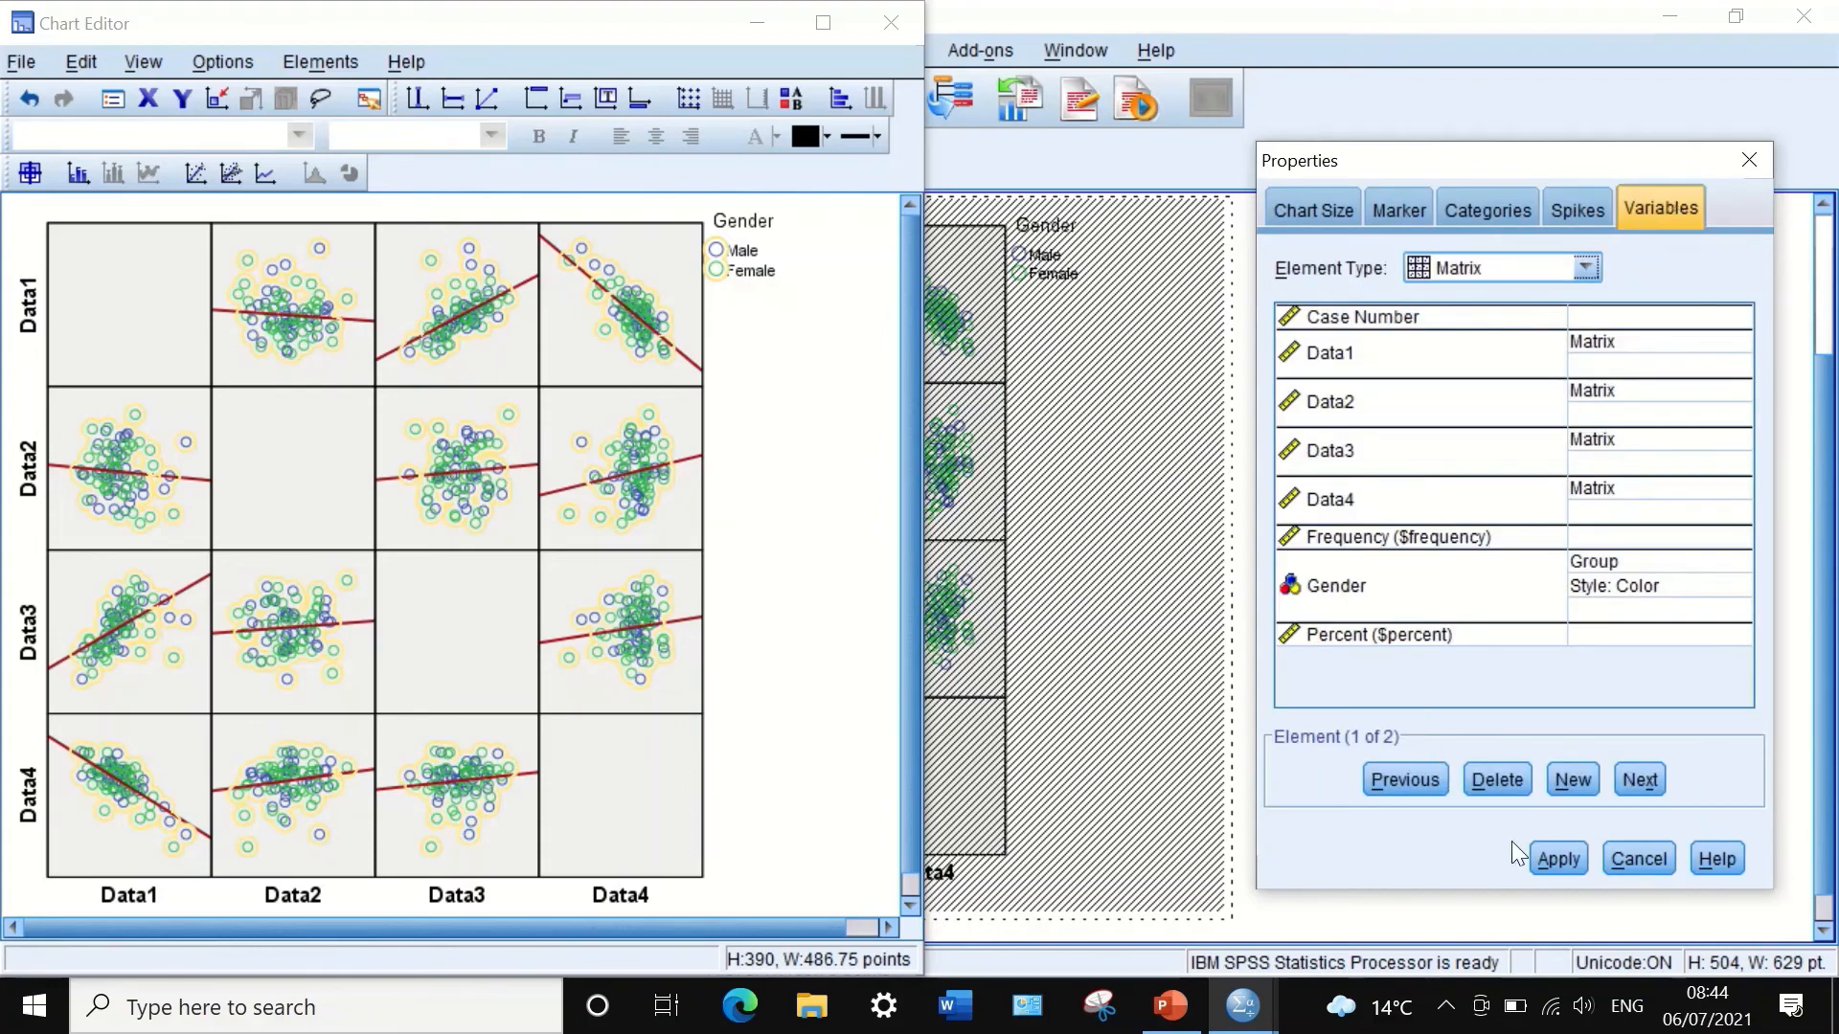
left_click(1545, 859)
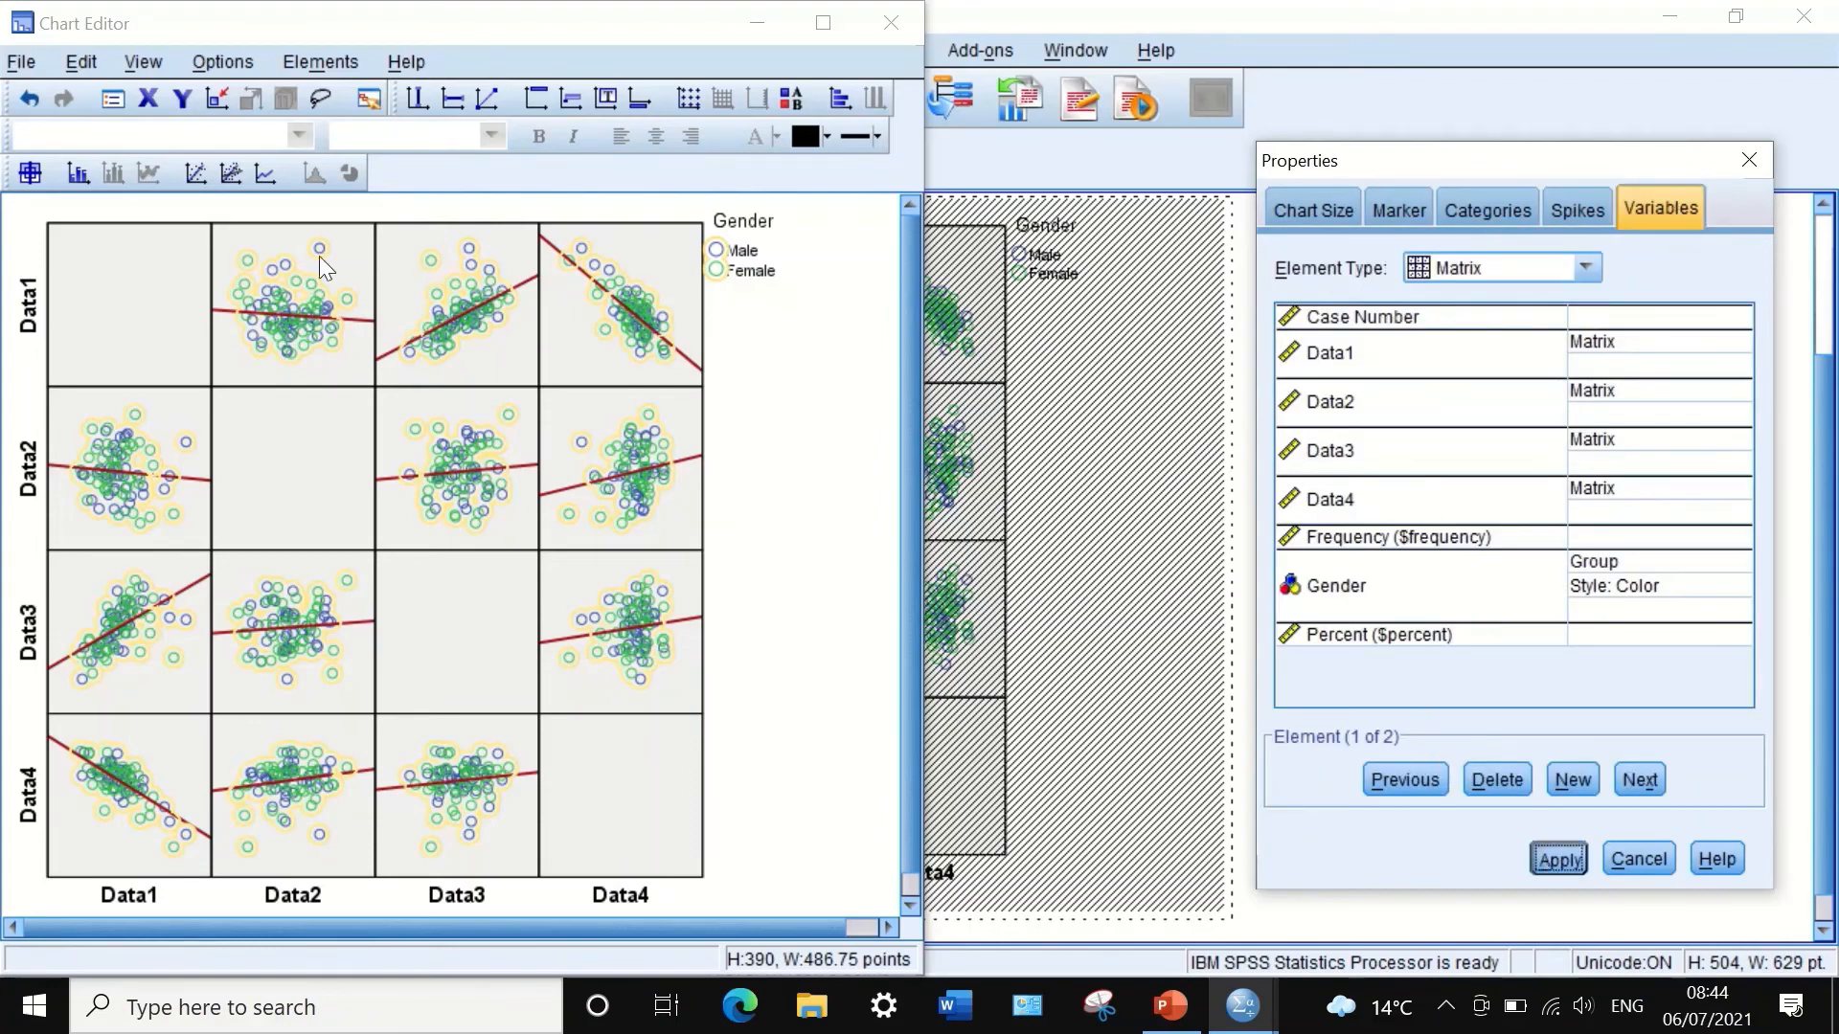
Step: Fill the background of the matrix plot area with white (255, 255, 255) and close its properties
left_click(115, 276)
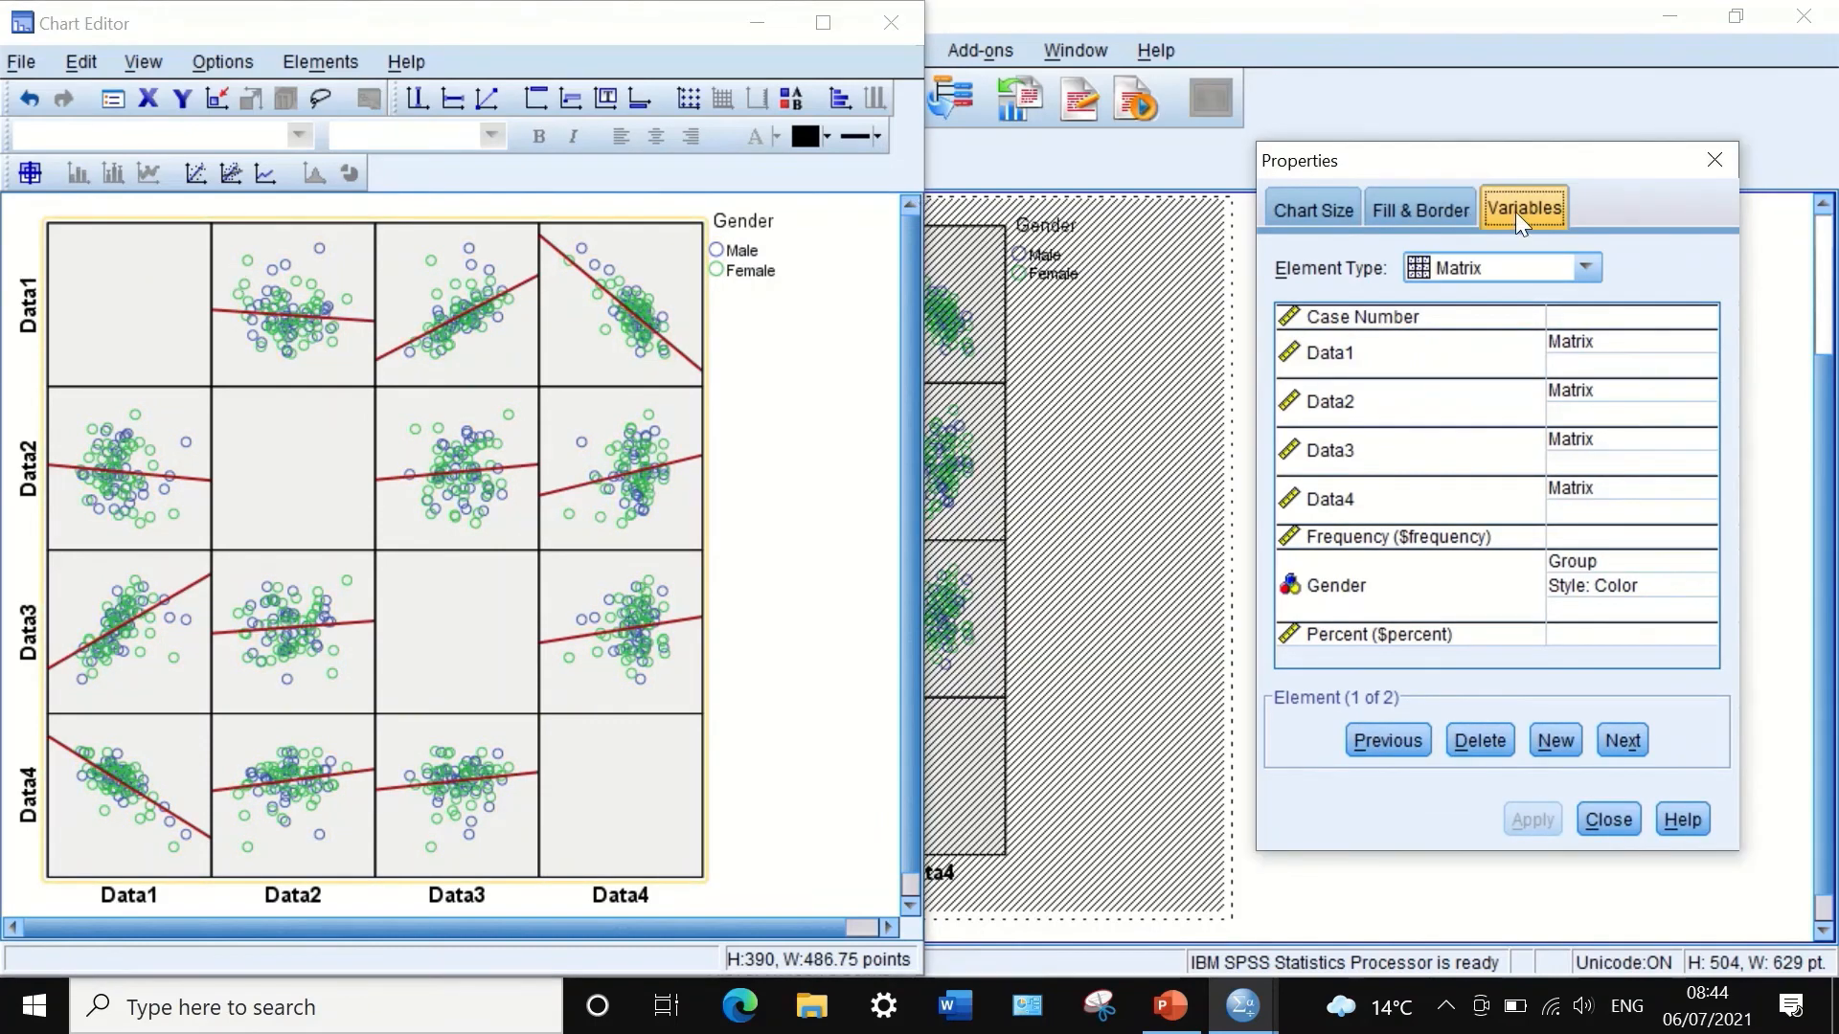
left_click(1377, 206)
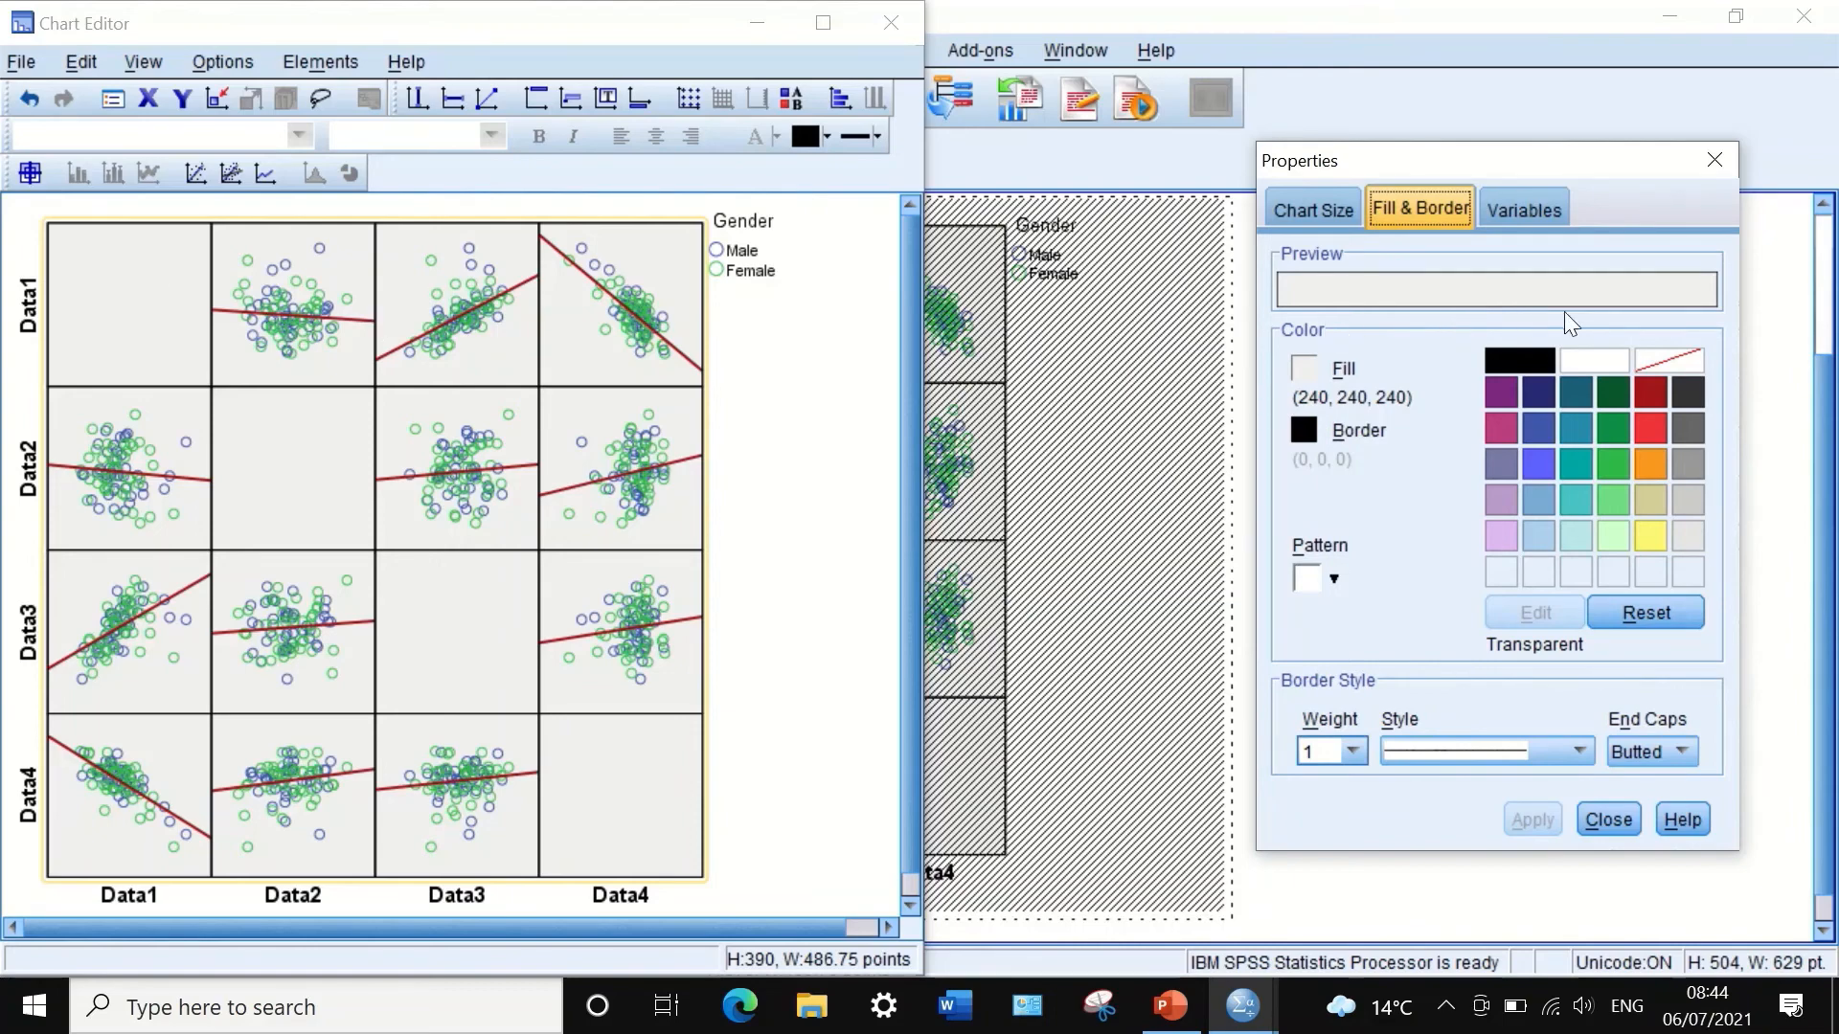
left_click(1570, 361)
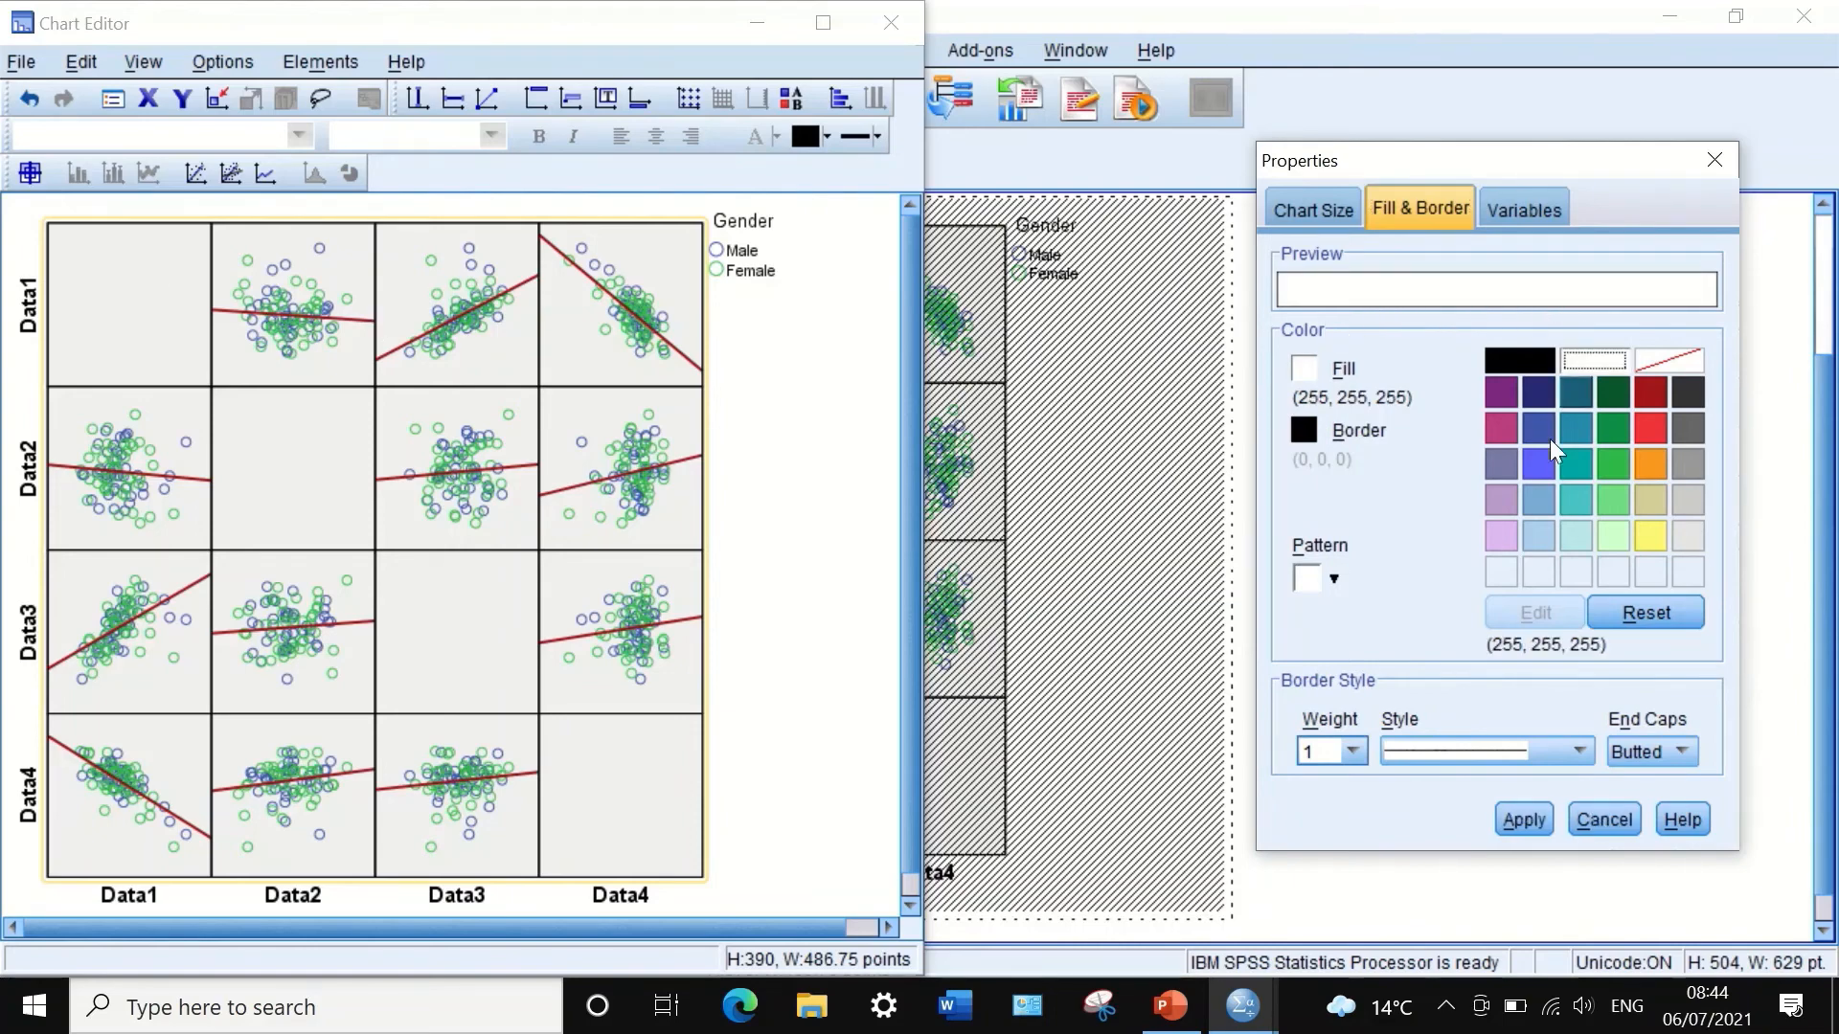
left_click(1522, 821)
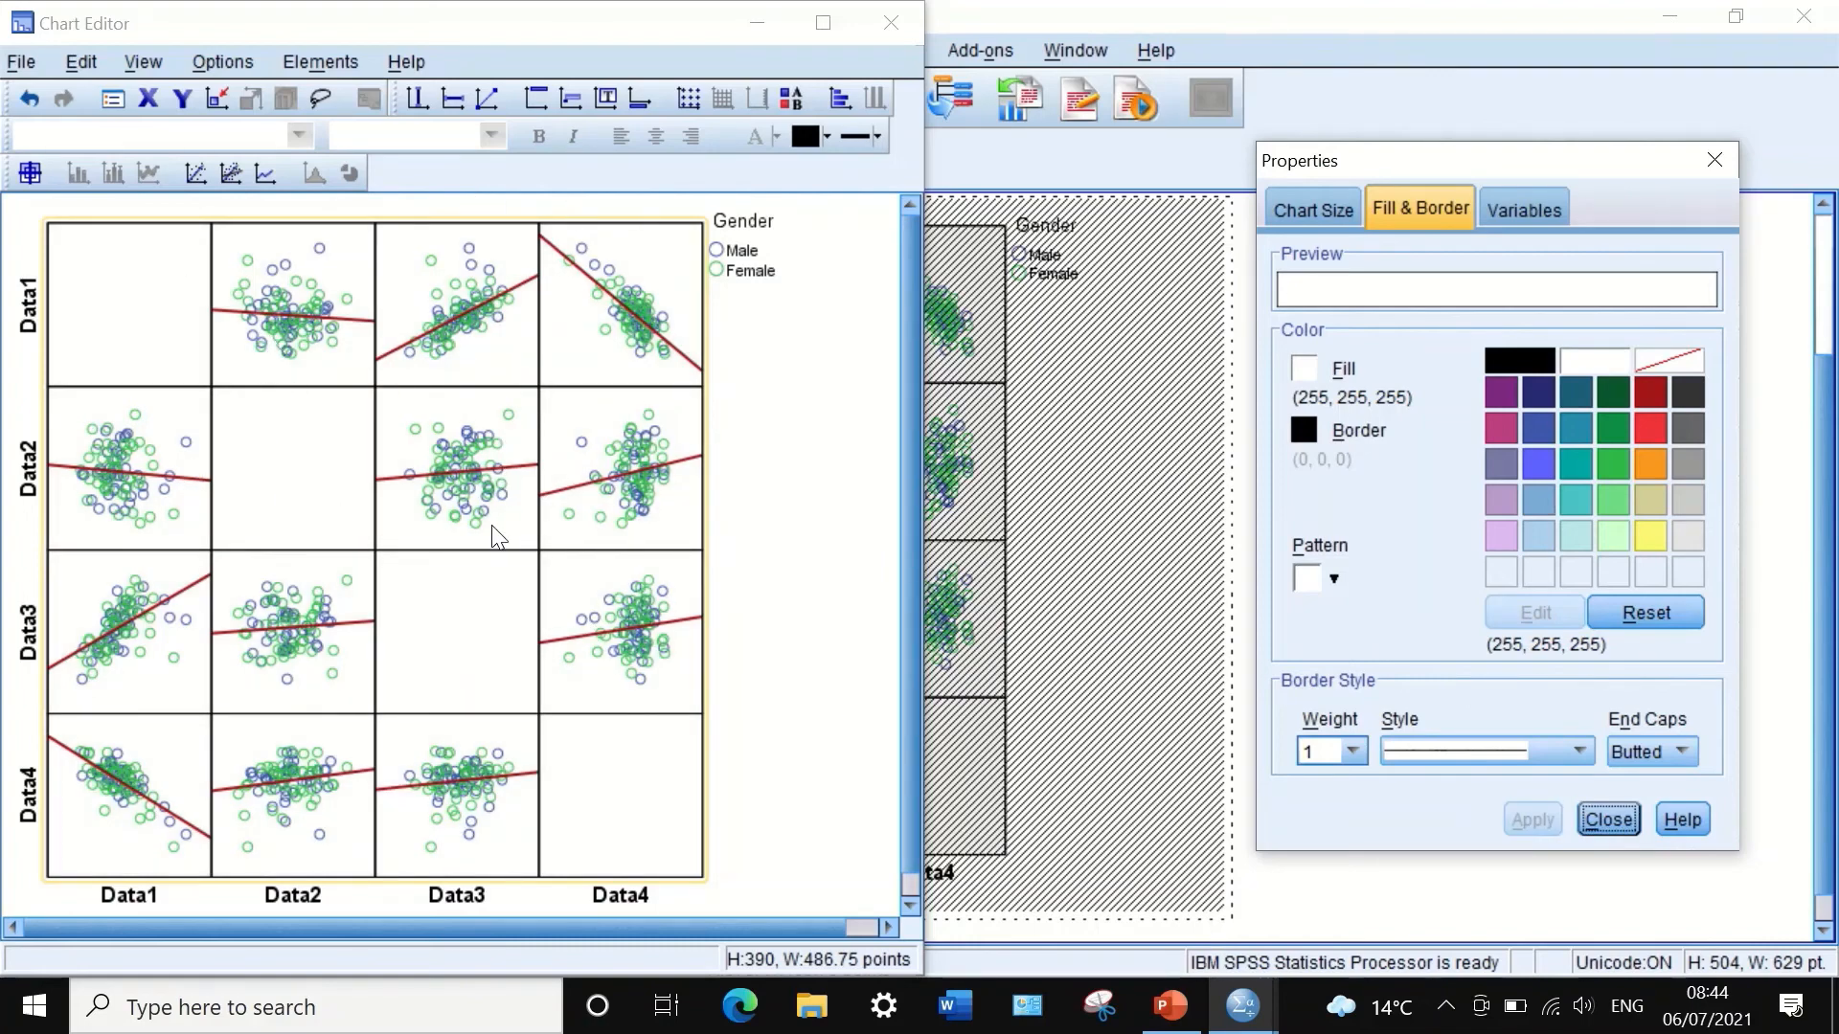
left_click(1710, 161)
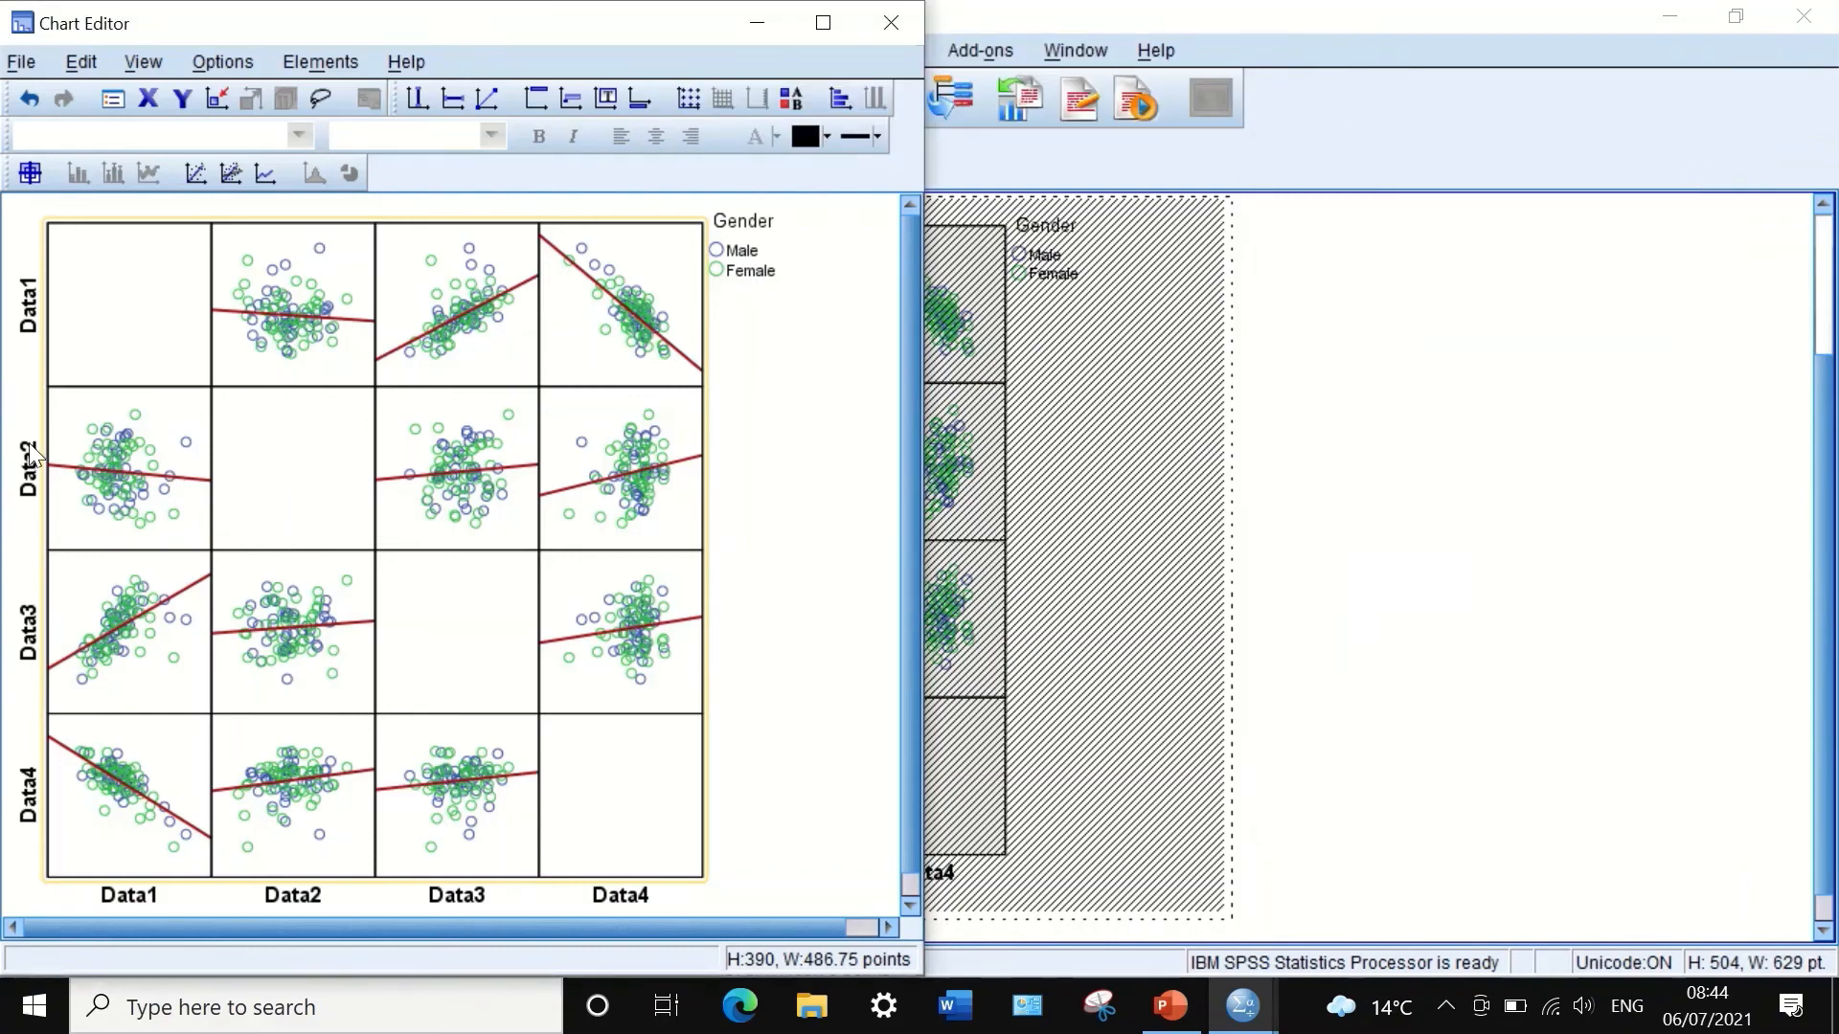
Step: Set the text color of the vertical axis labels Data1 to Data4 to dark red (162, 22, 25)
left_click(29, 316)
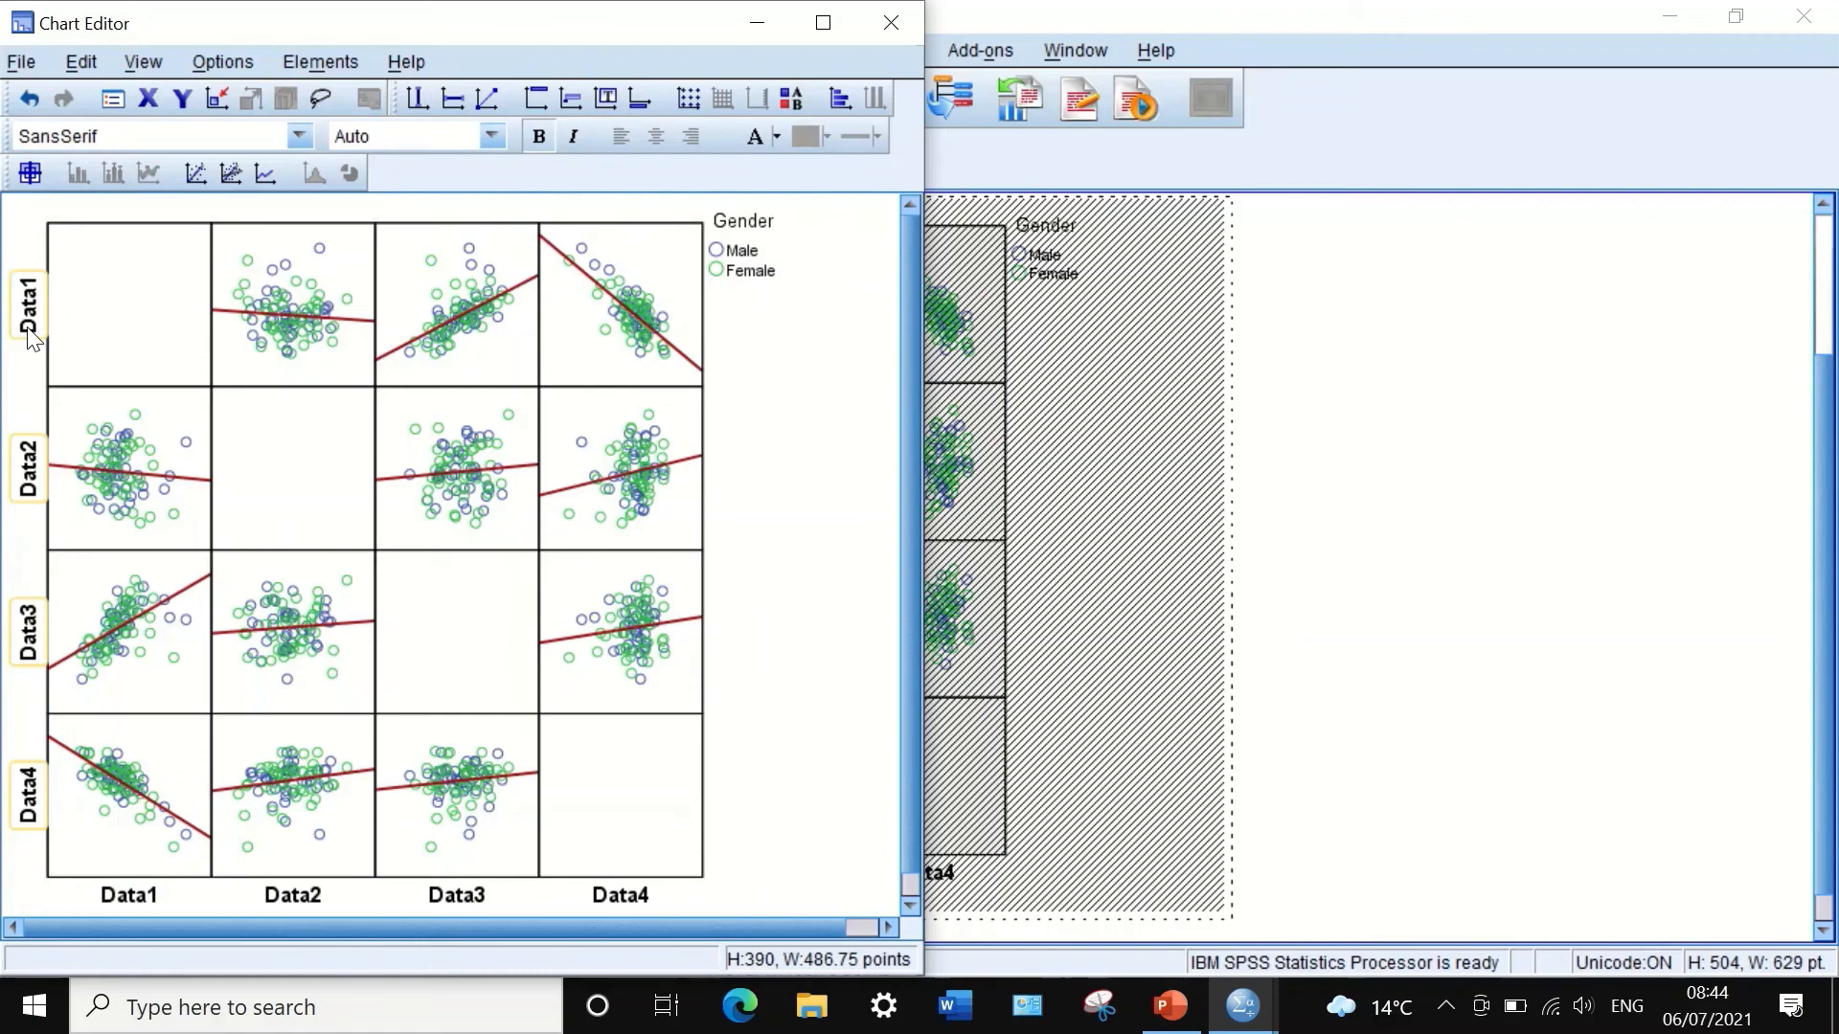
left_click(28, 330)
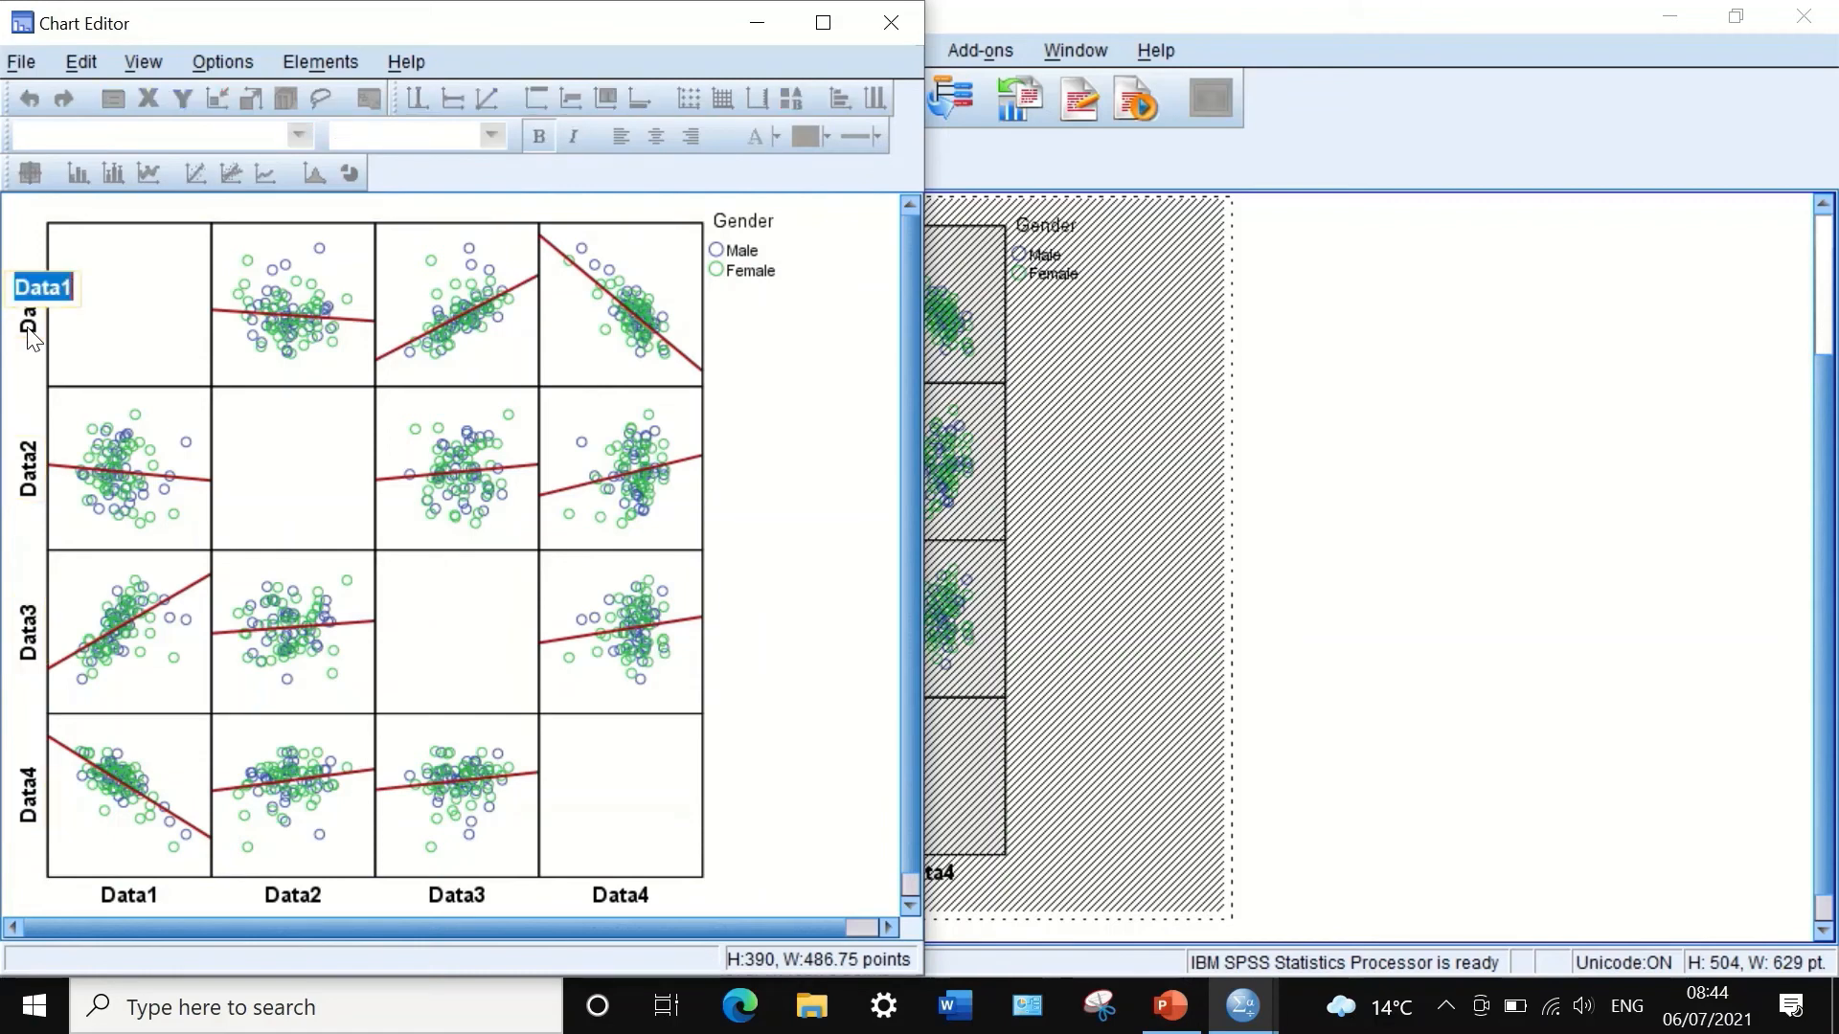
left_click(42, 285)
double_click(26, 326)
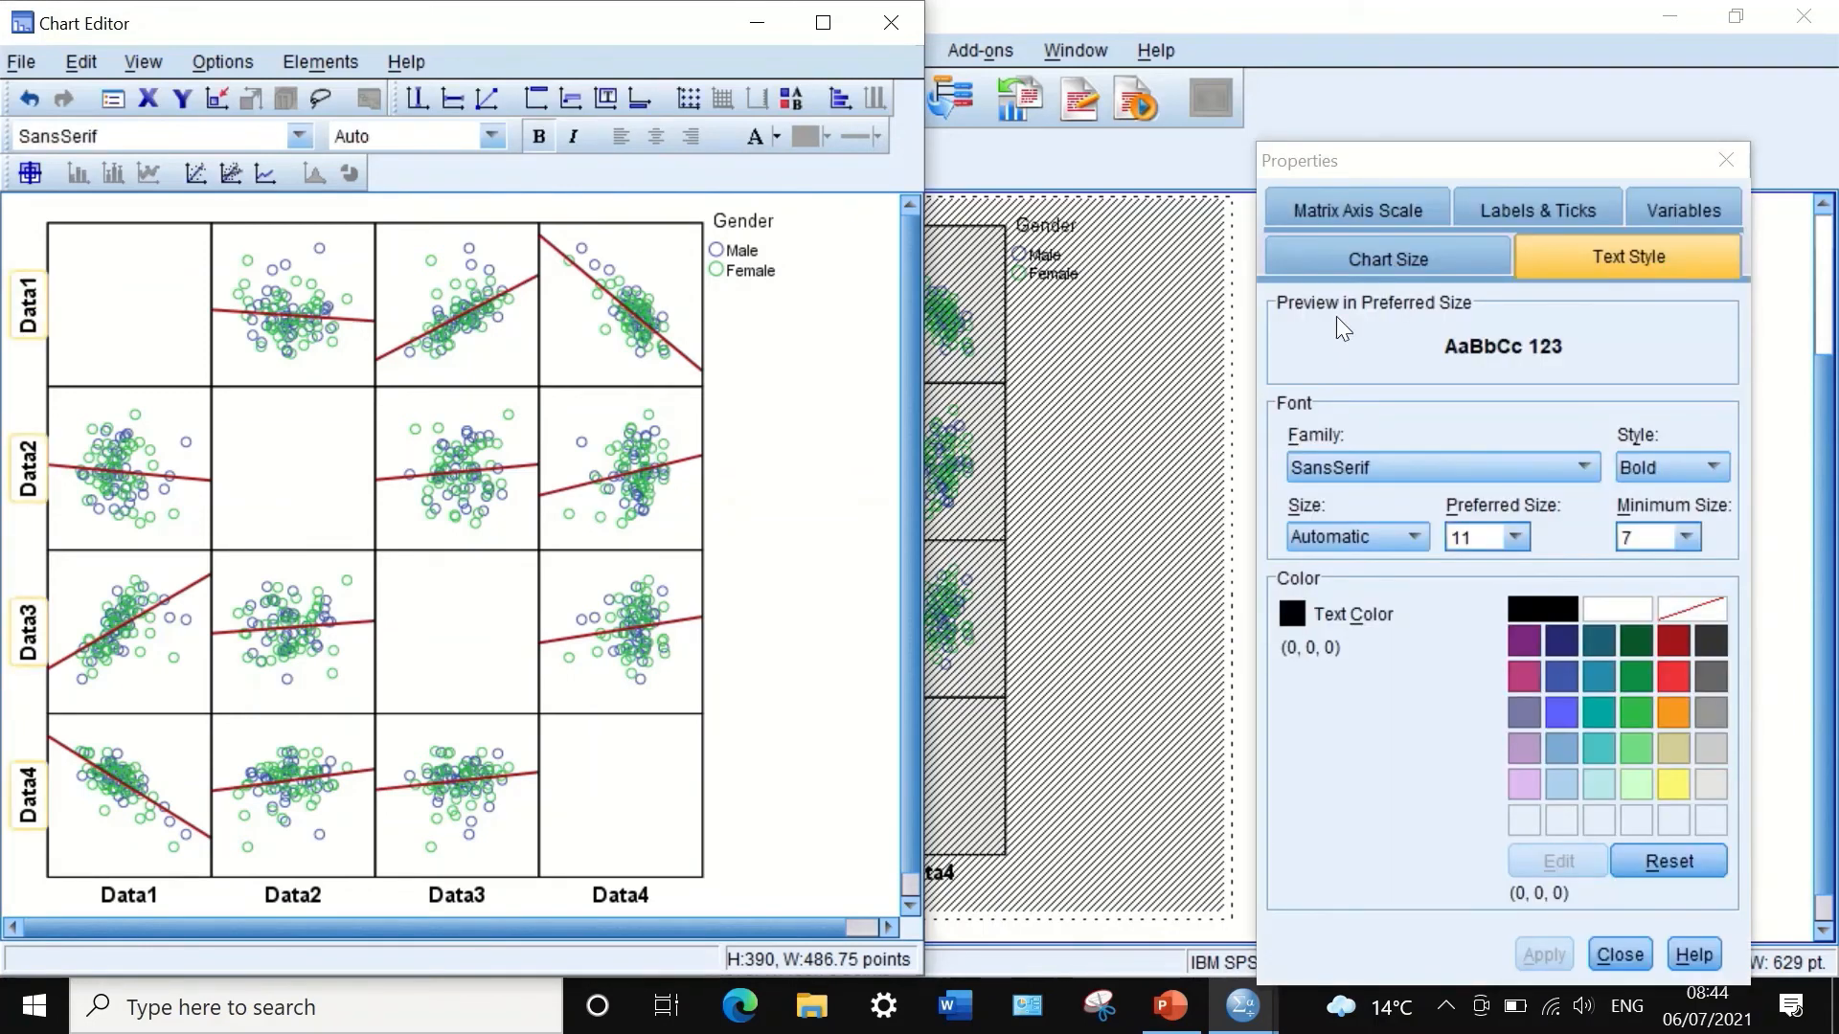
left_click(1672, 641)
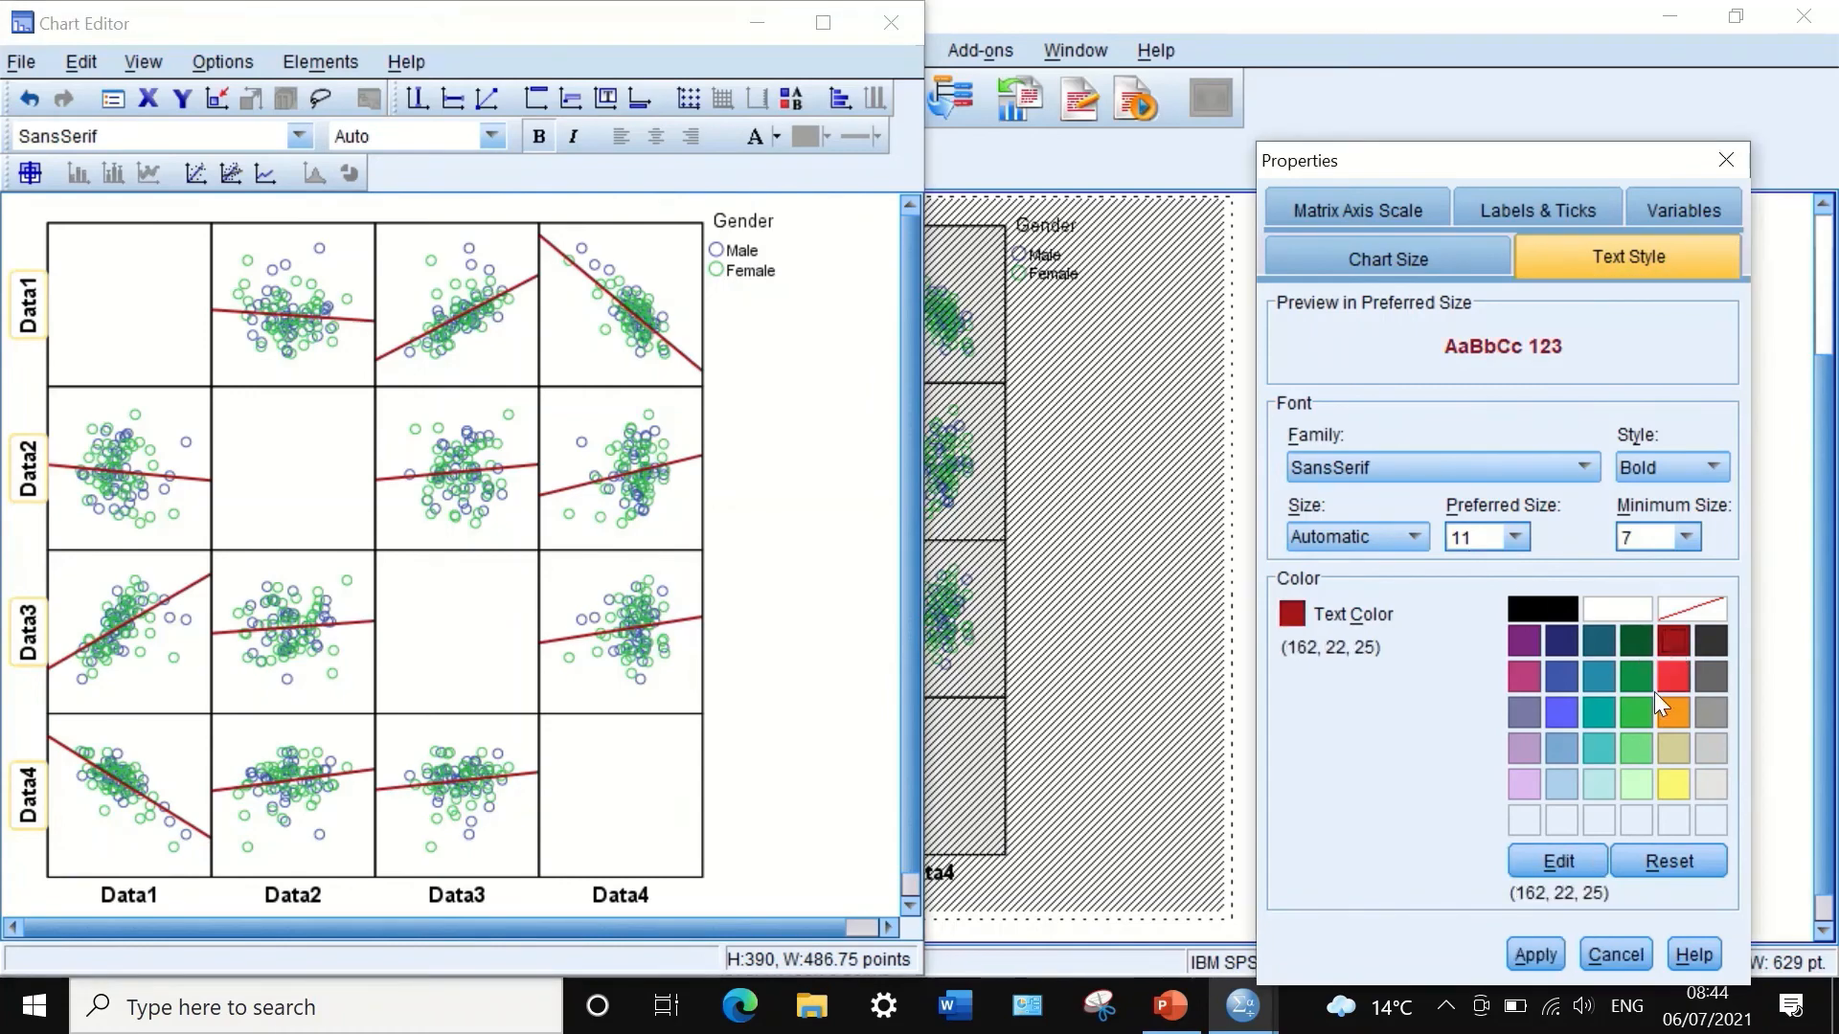
left_click(1517, 948)
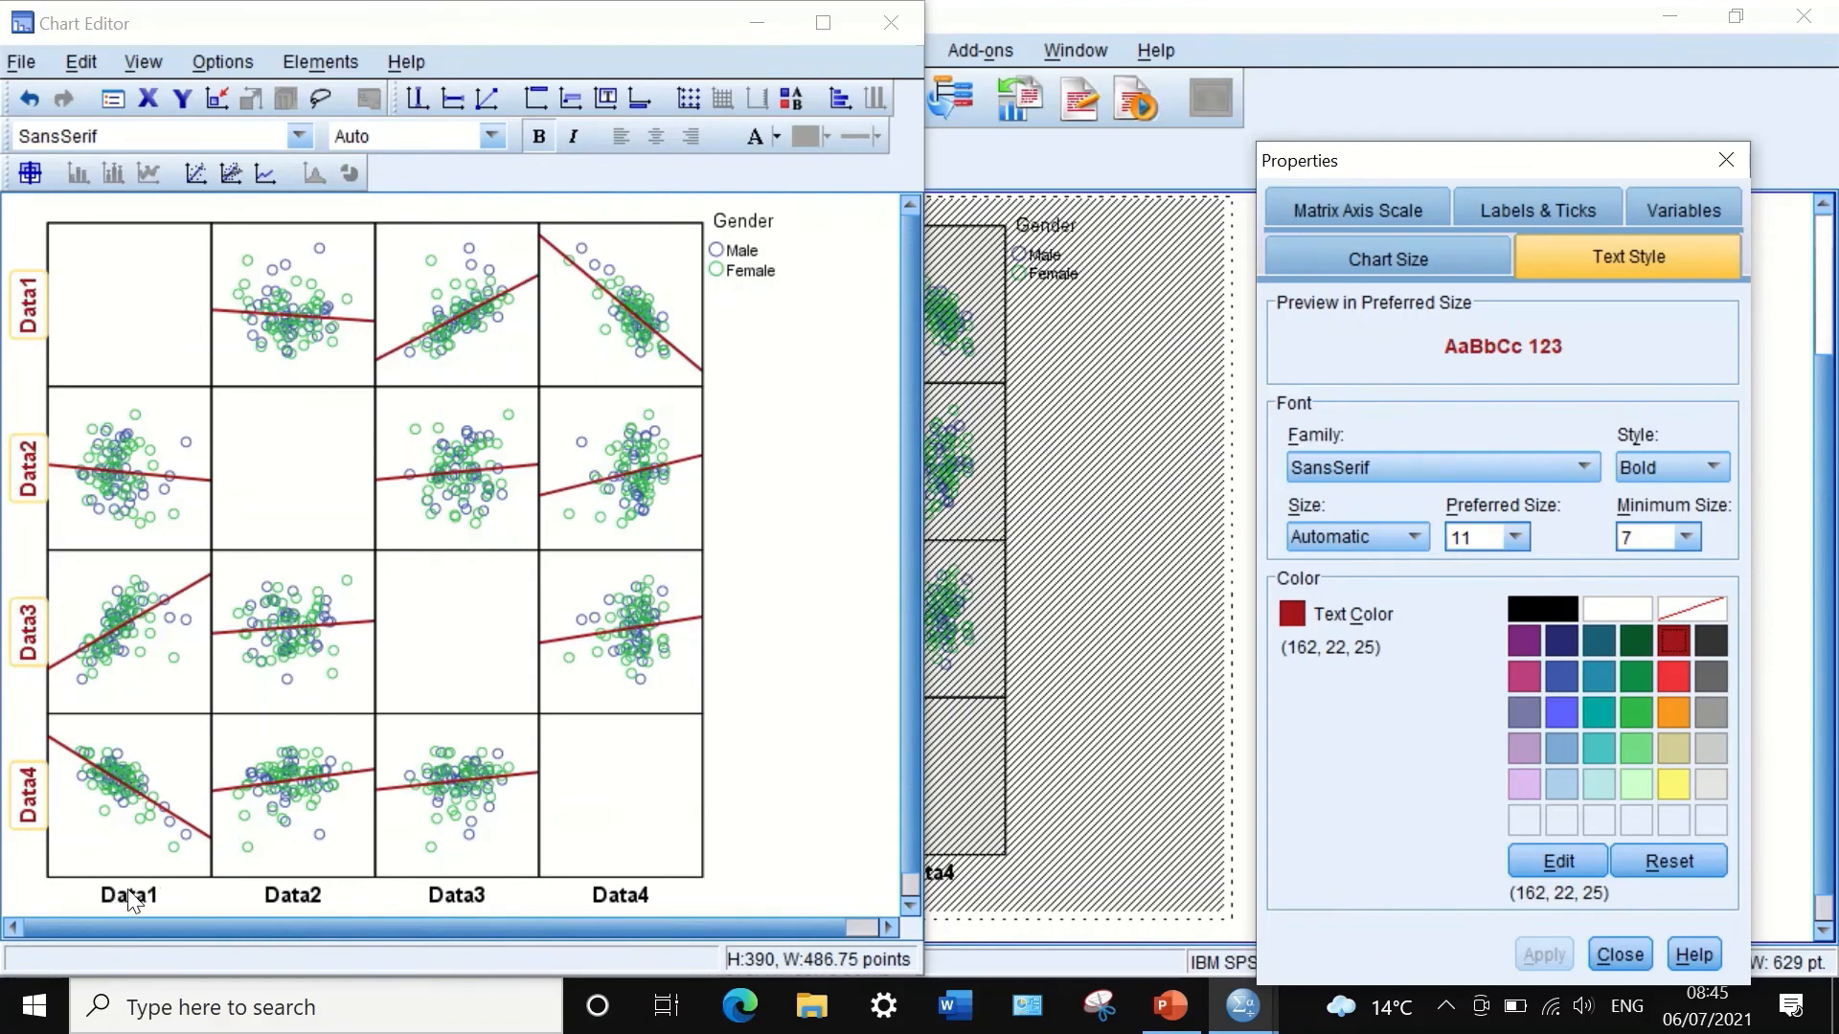
Step: Set the text color of the horizontal axis labels Data1 to Data4 to orange (248, 152, 29)
left_click(299, 892)
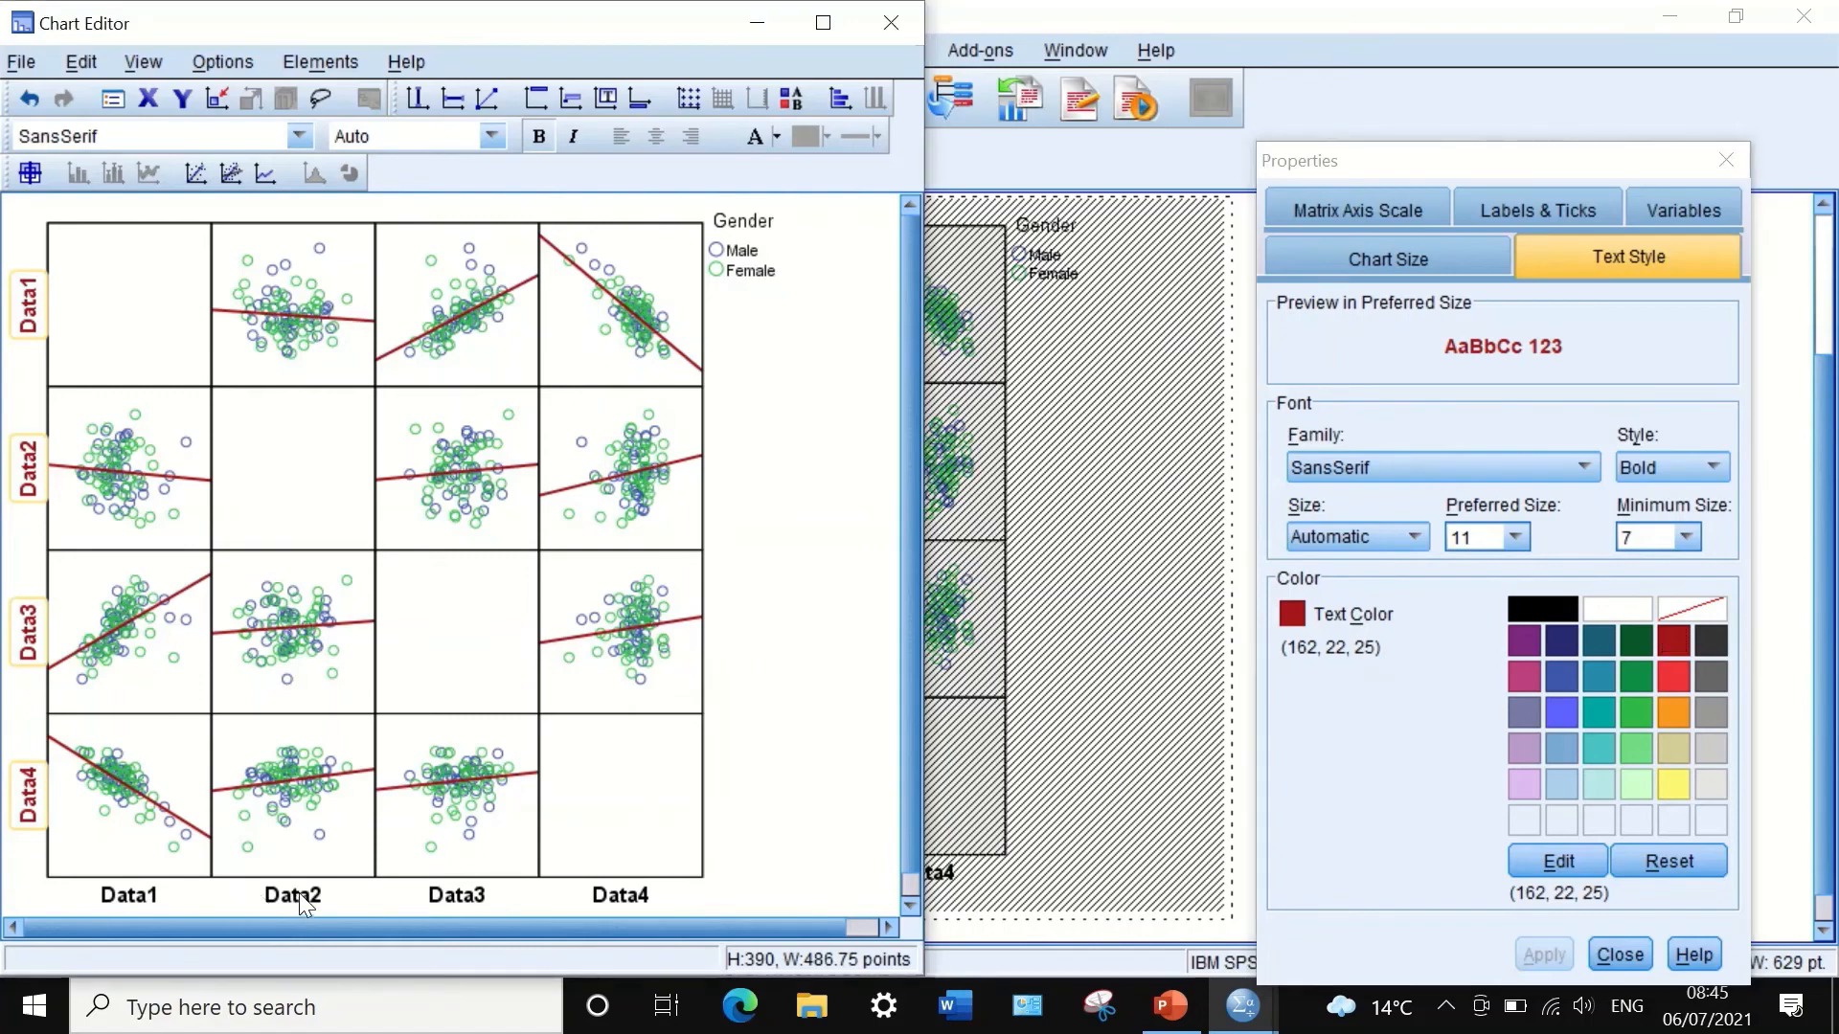
left_click(299, 893)
left_click(299, 893)
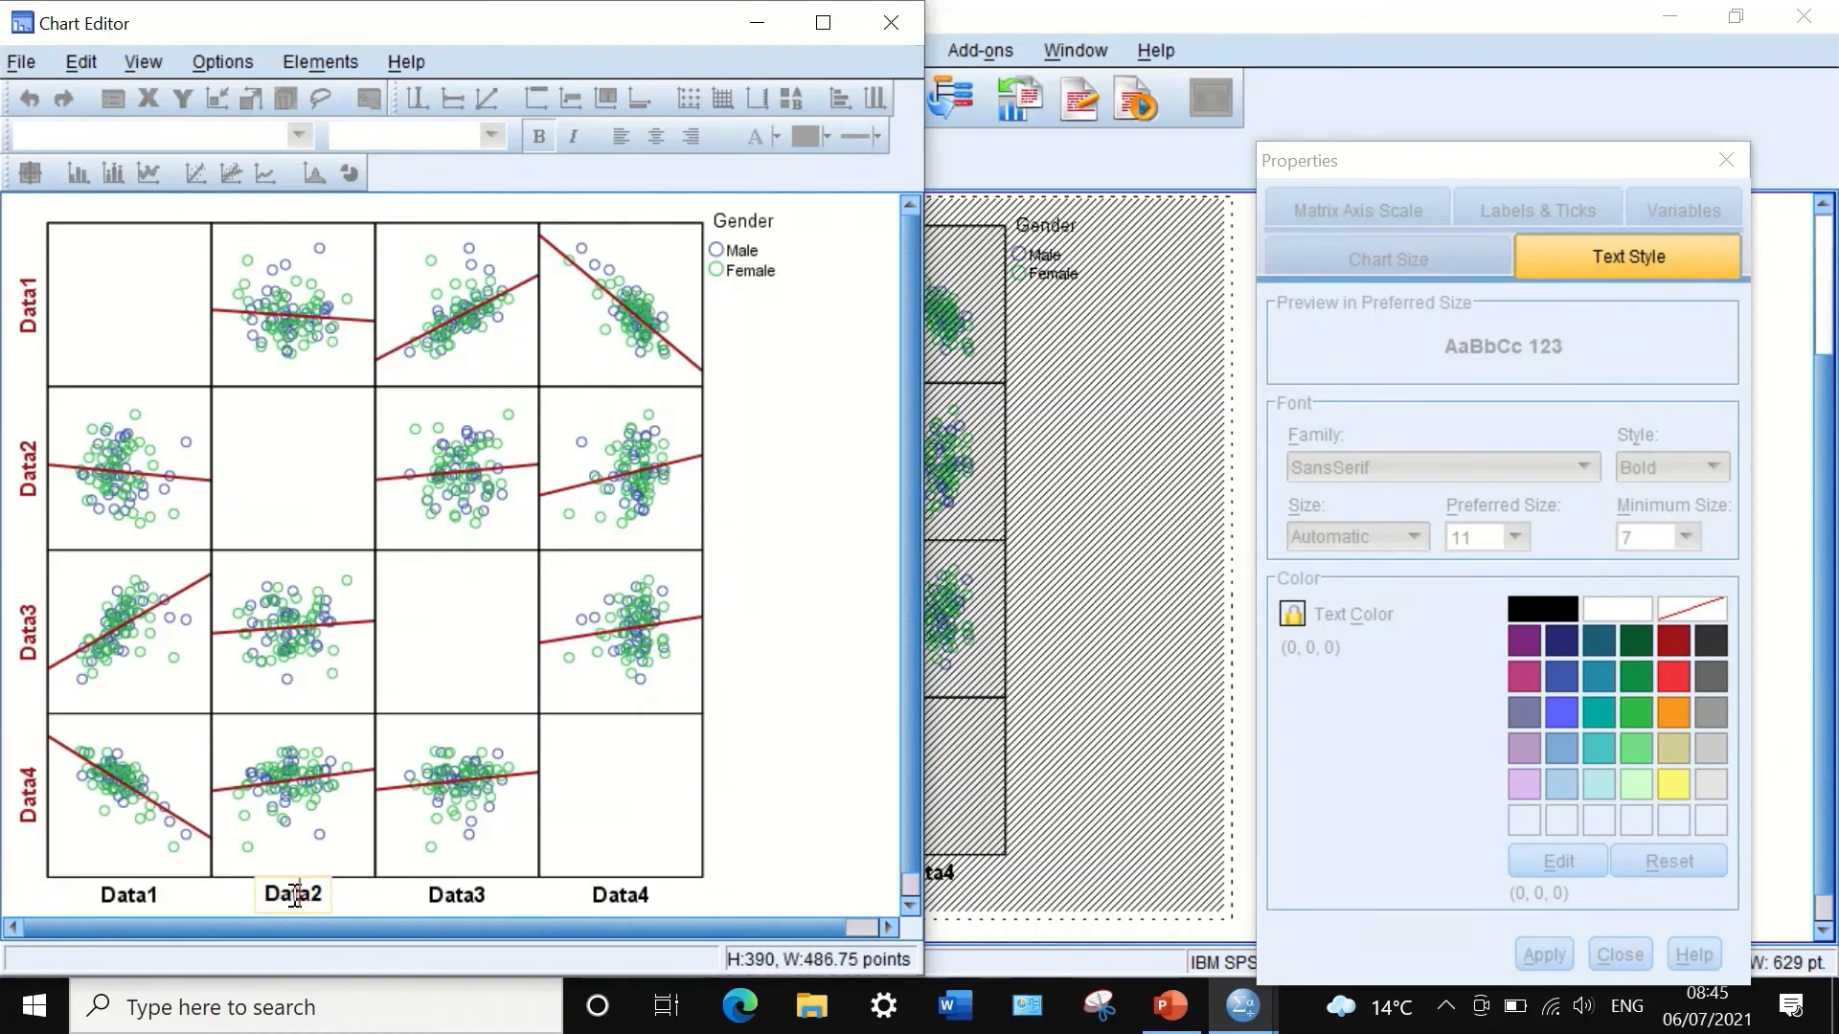
left_click(380, 895)
left_click(300, 897)
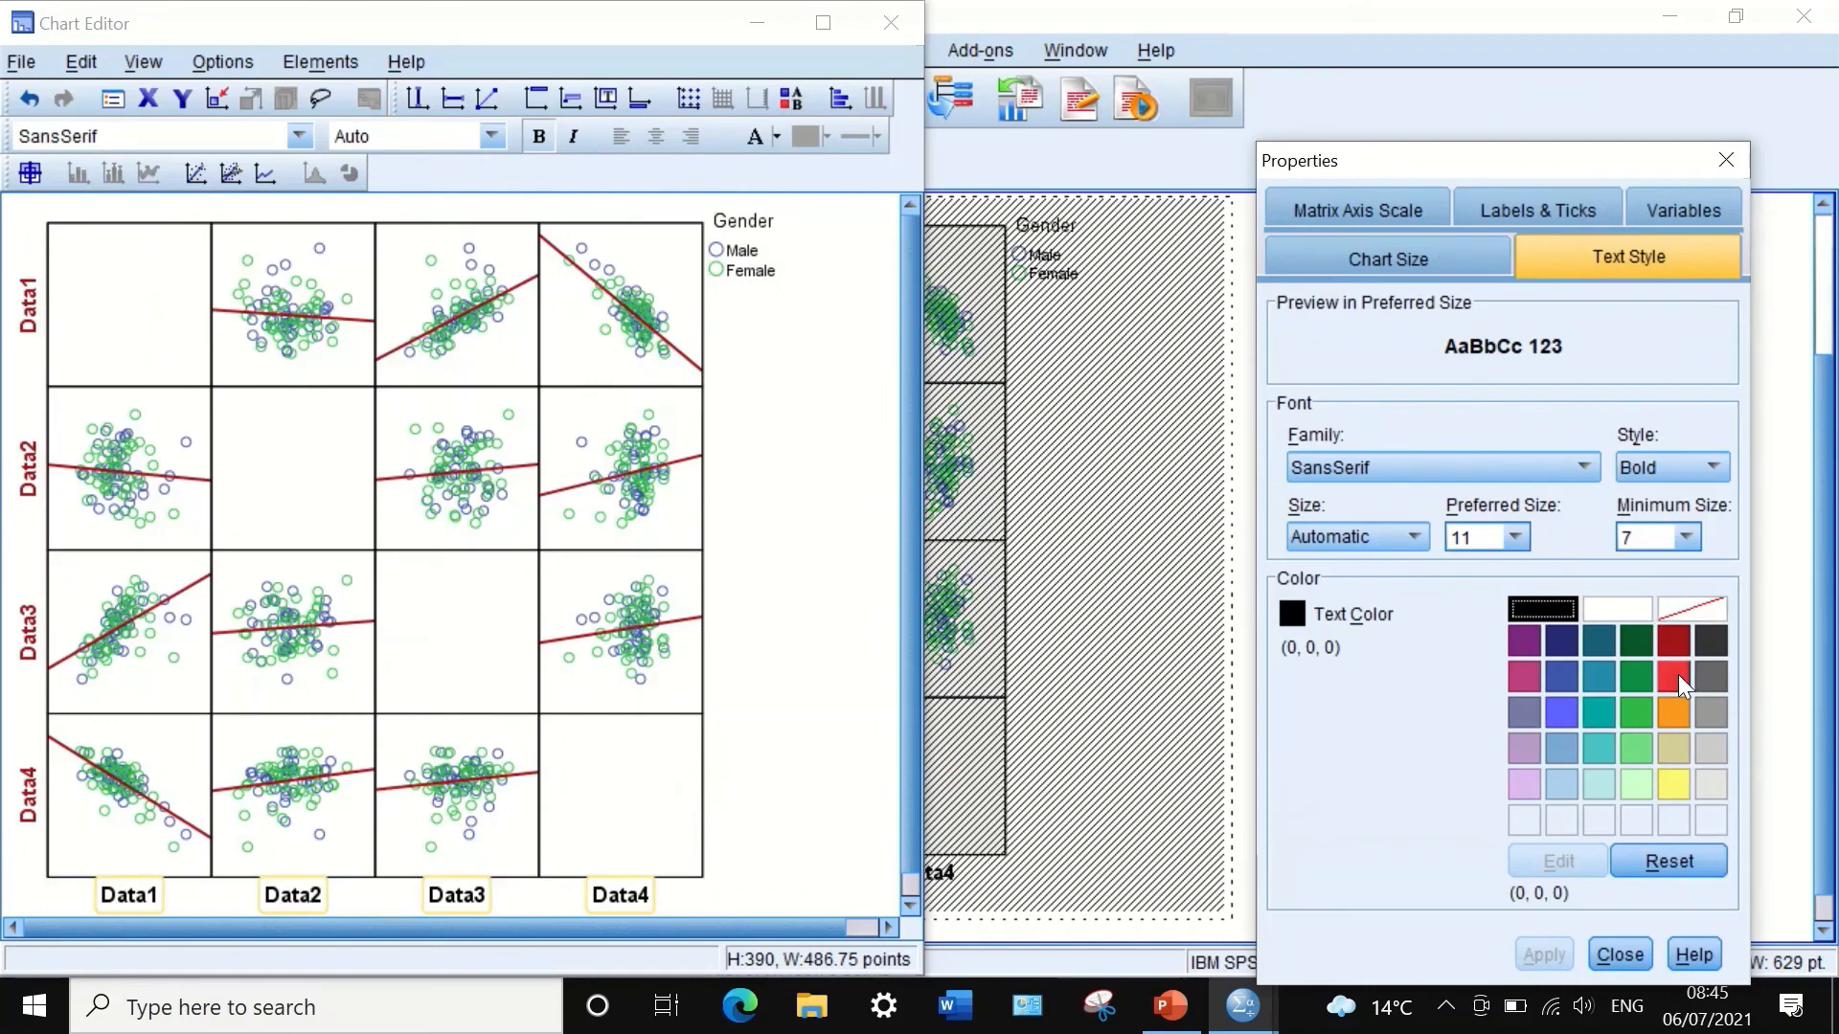
left_click(1668, 717)
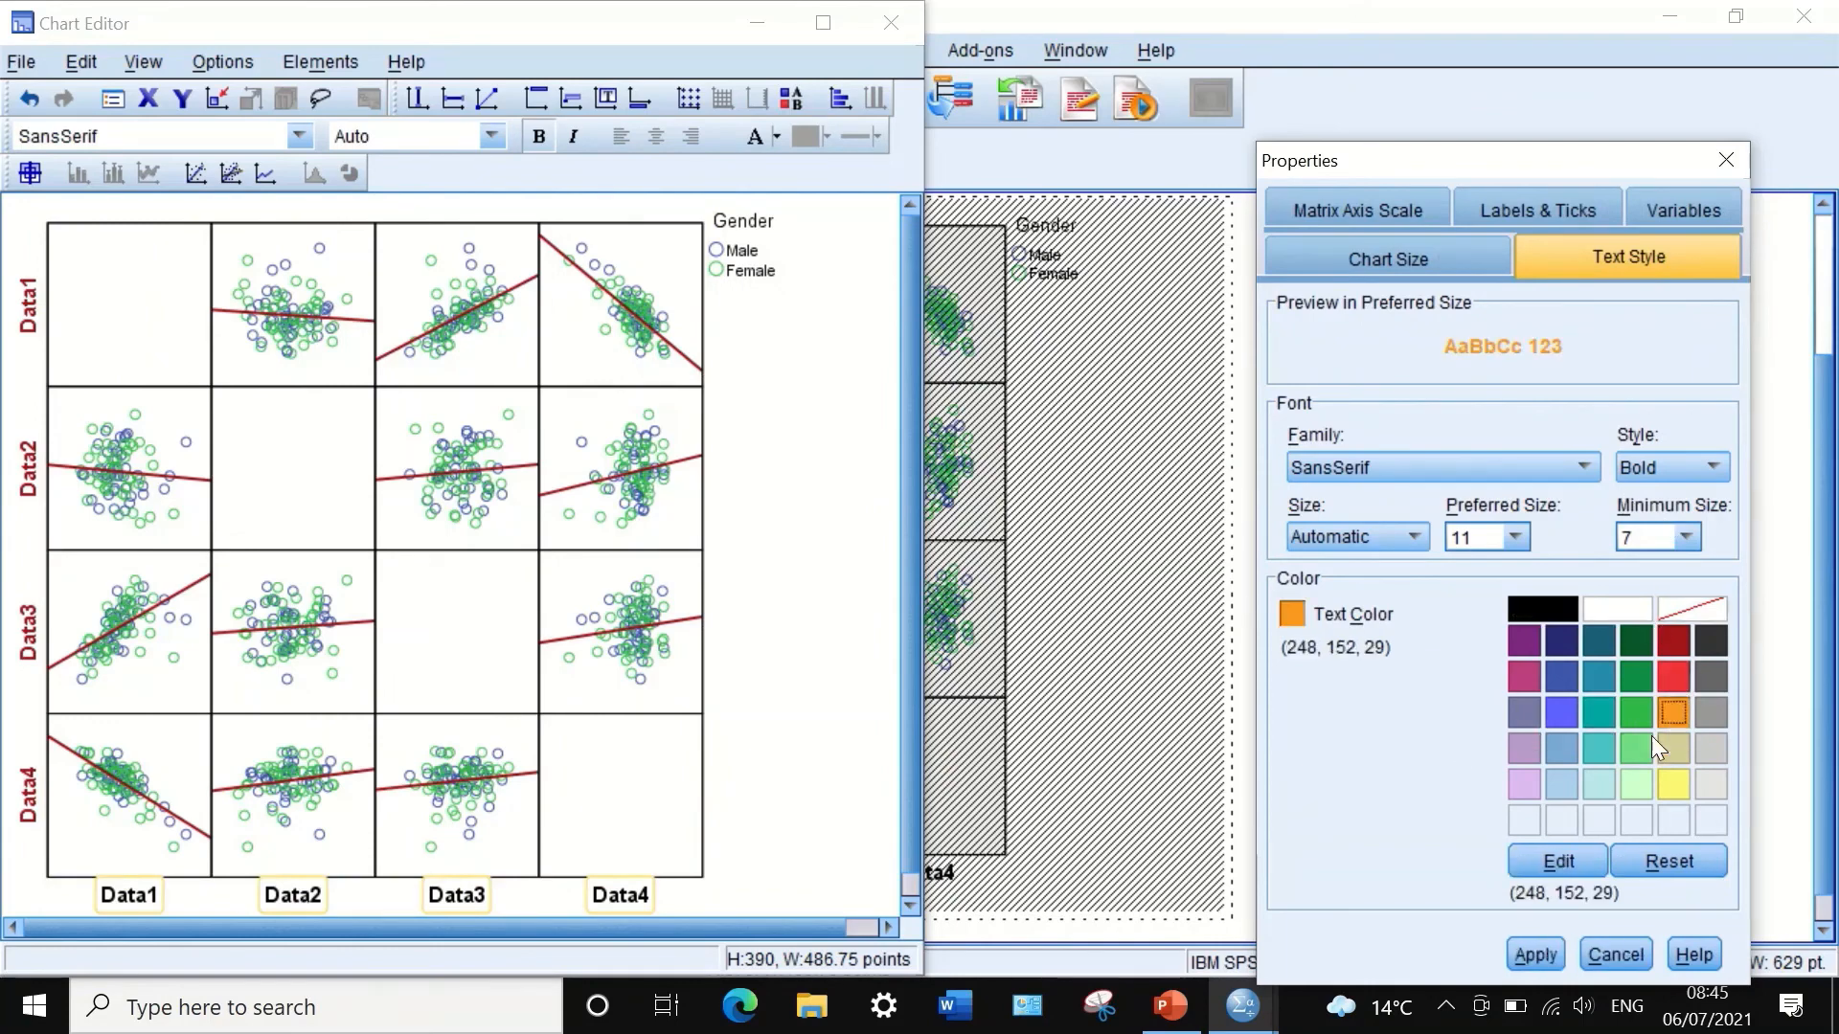
left_click(1524, 950)
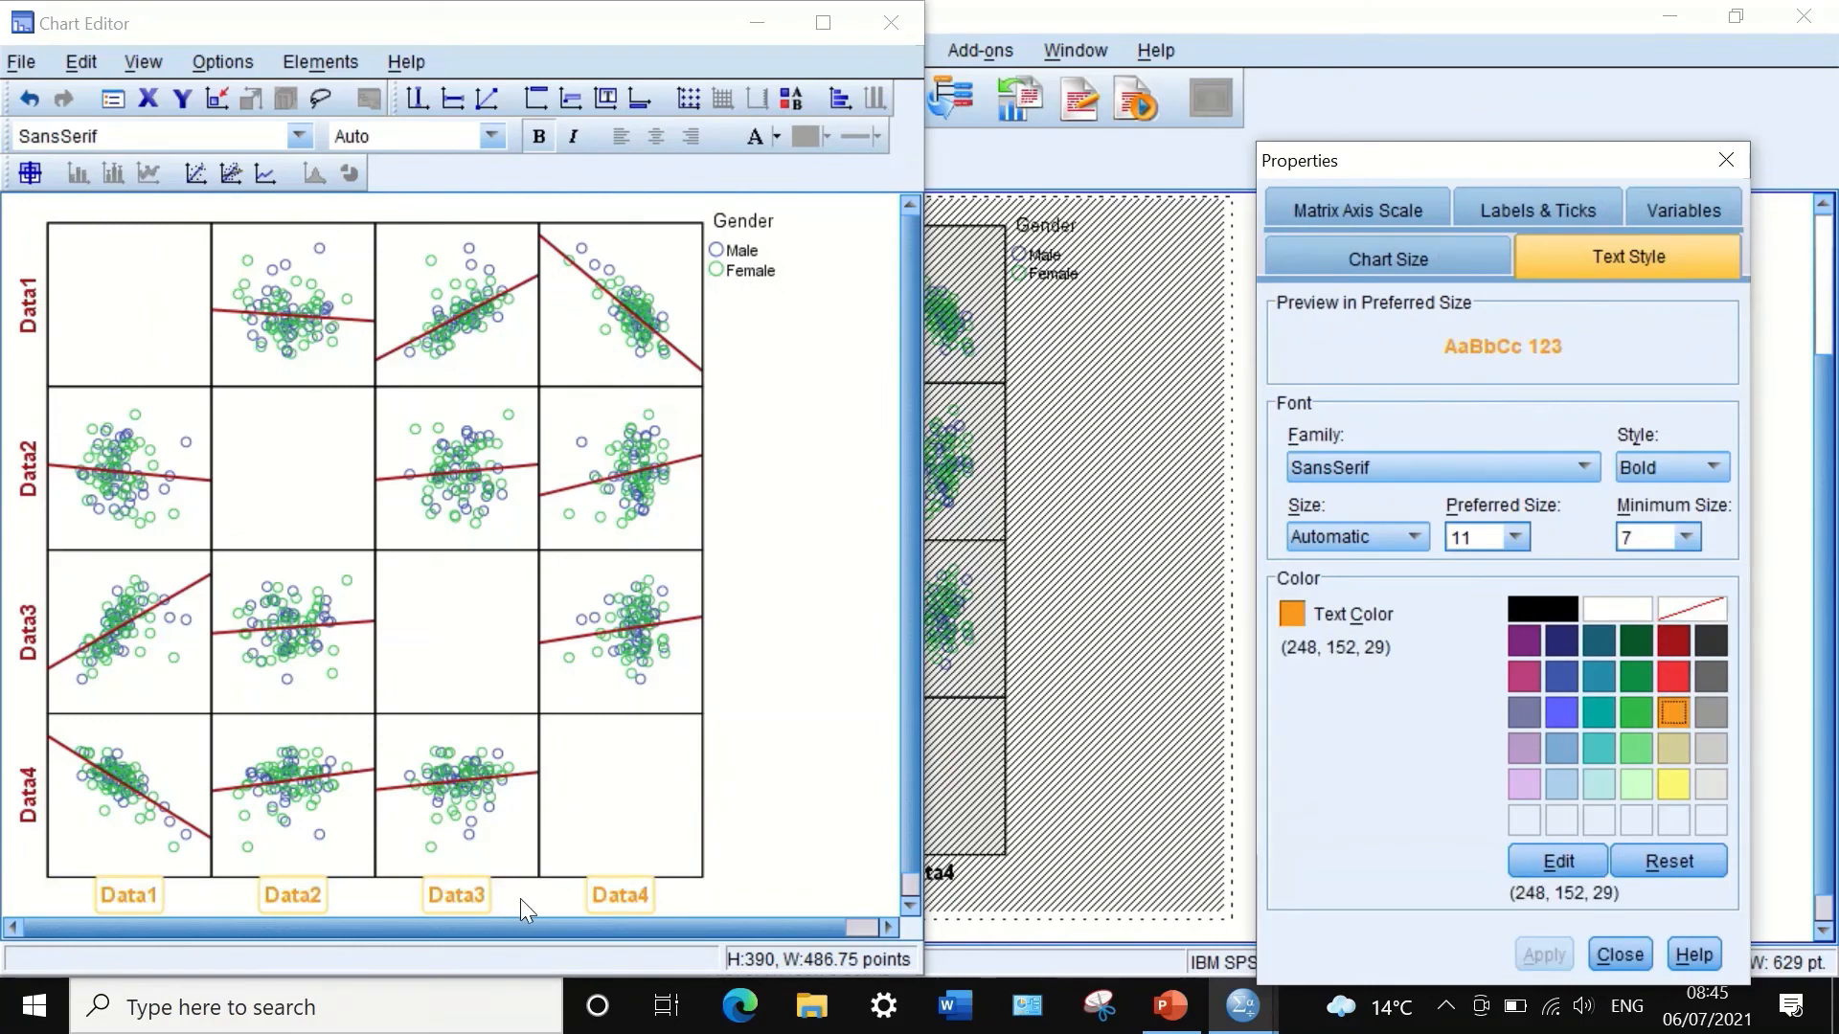
Step: Try a preferred font size of 16 on the horizontal axis labels
left_click(1511, 539)
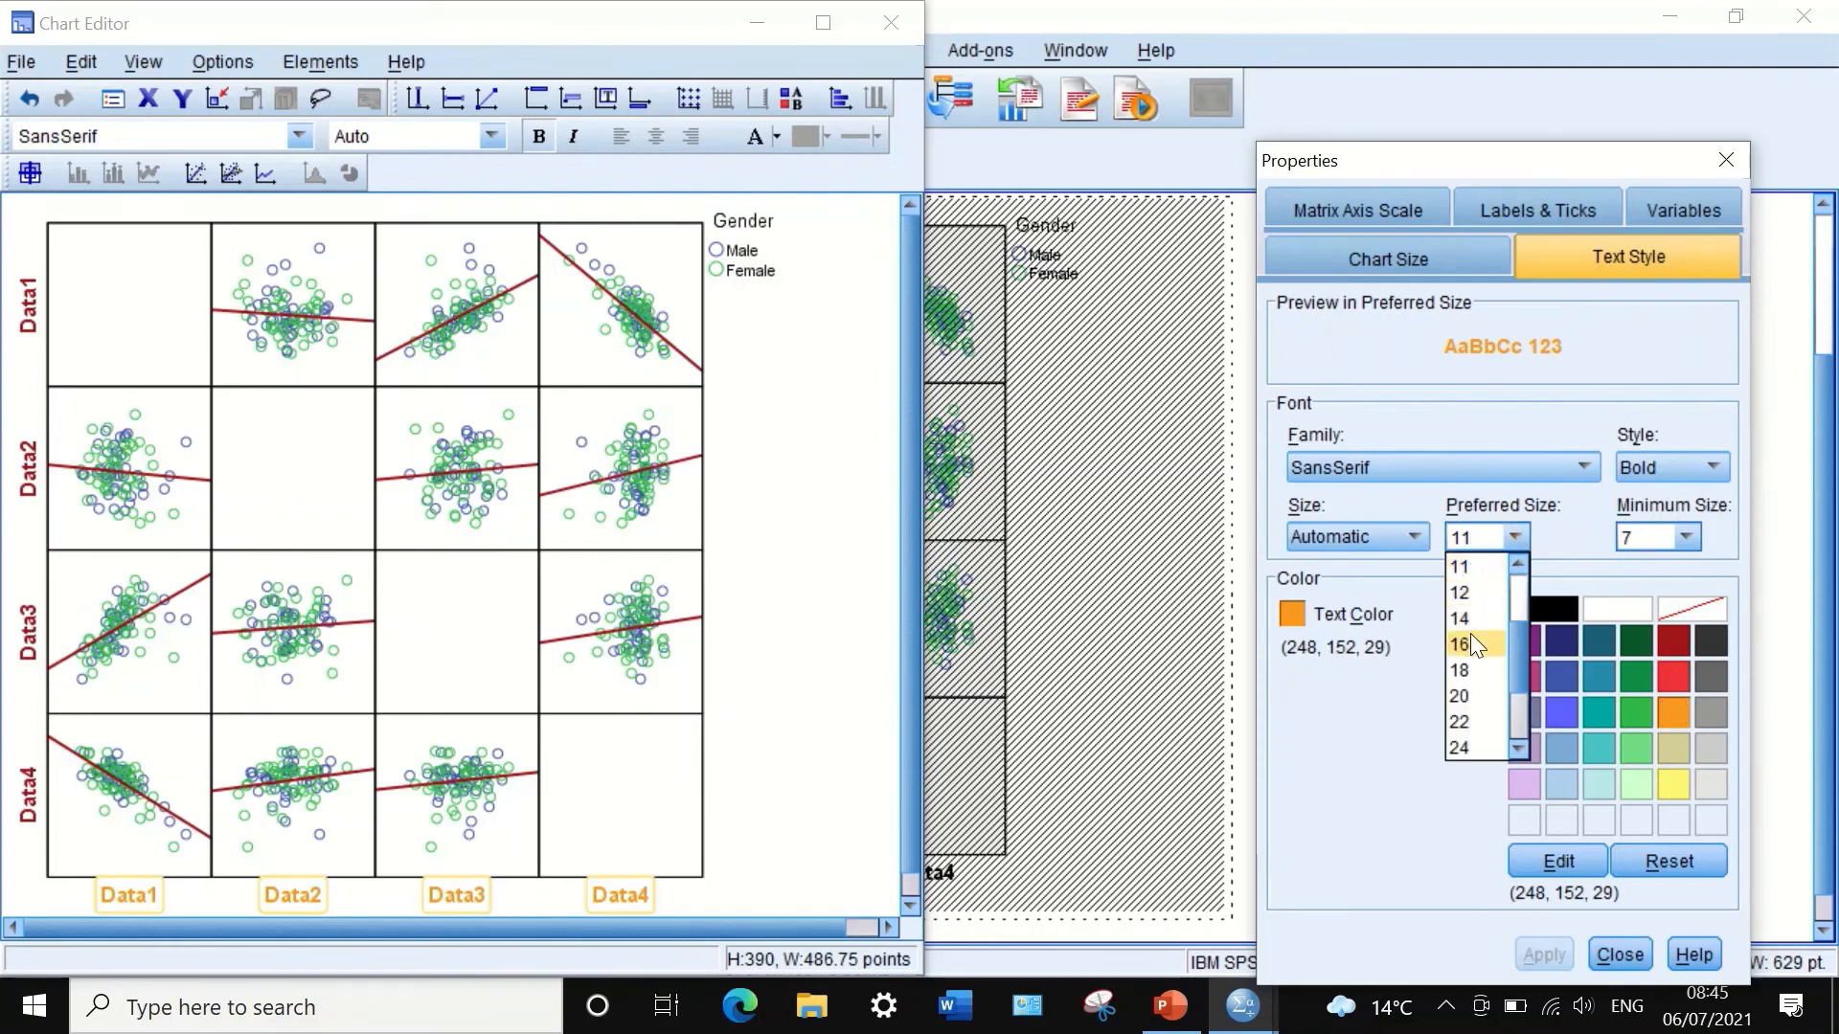
left_click(1469, 641)
left_click(1535, 951)
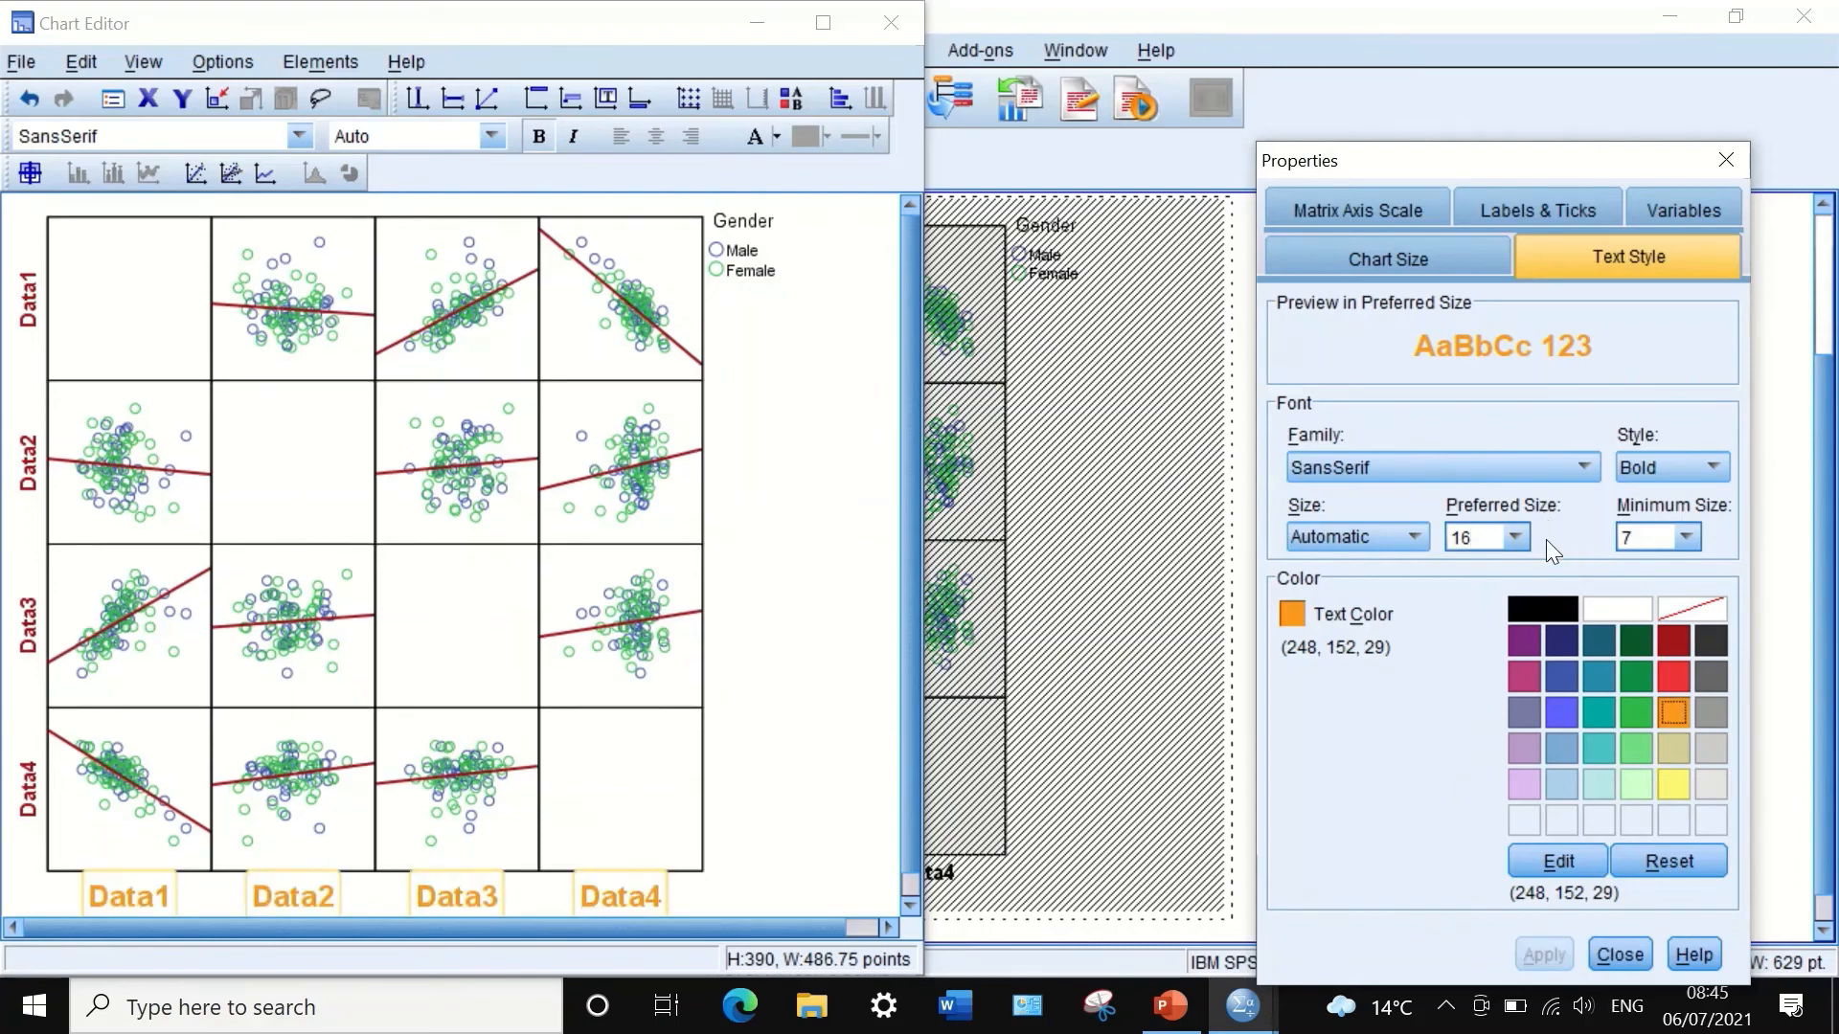
Step: Set the horizontal axis labels' preferred font size to 14 and close their properties
left_click(1511, 538)
left_click(1462, 620)
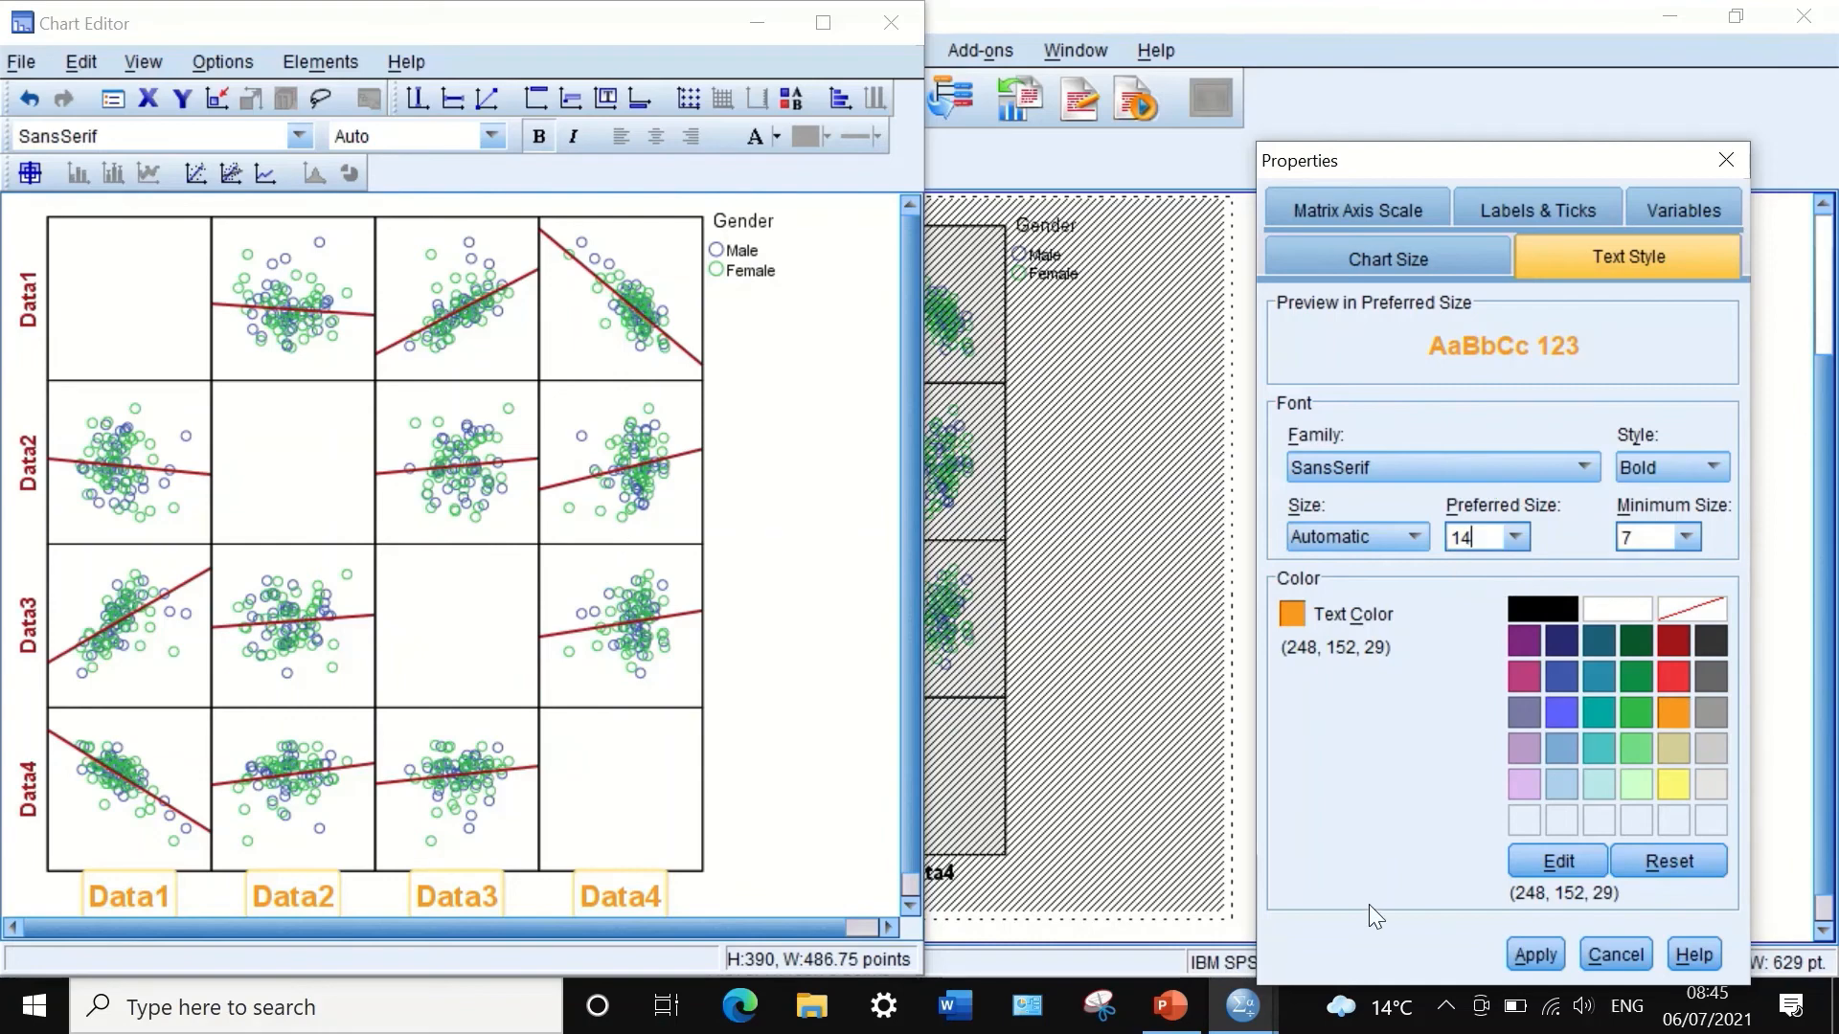
left_click(1533, 951)
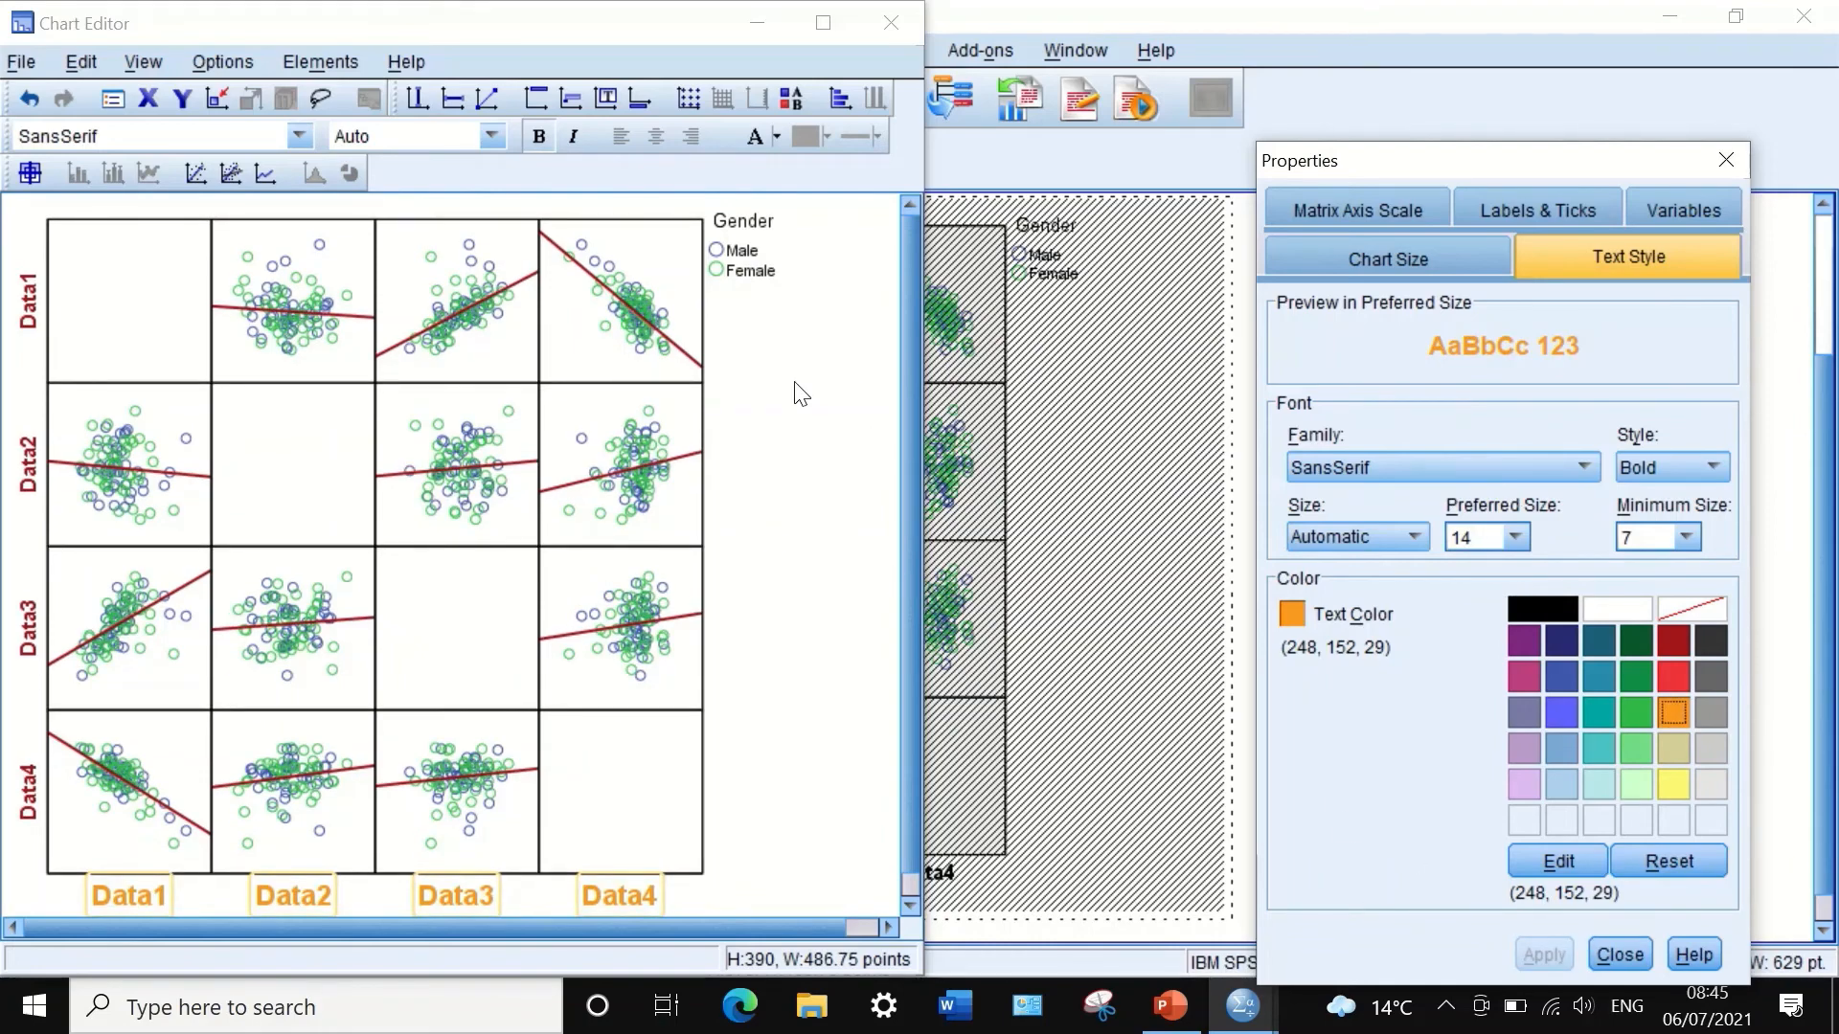
left_click(1724, 159)
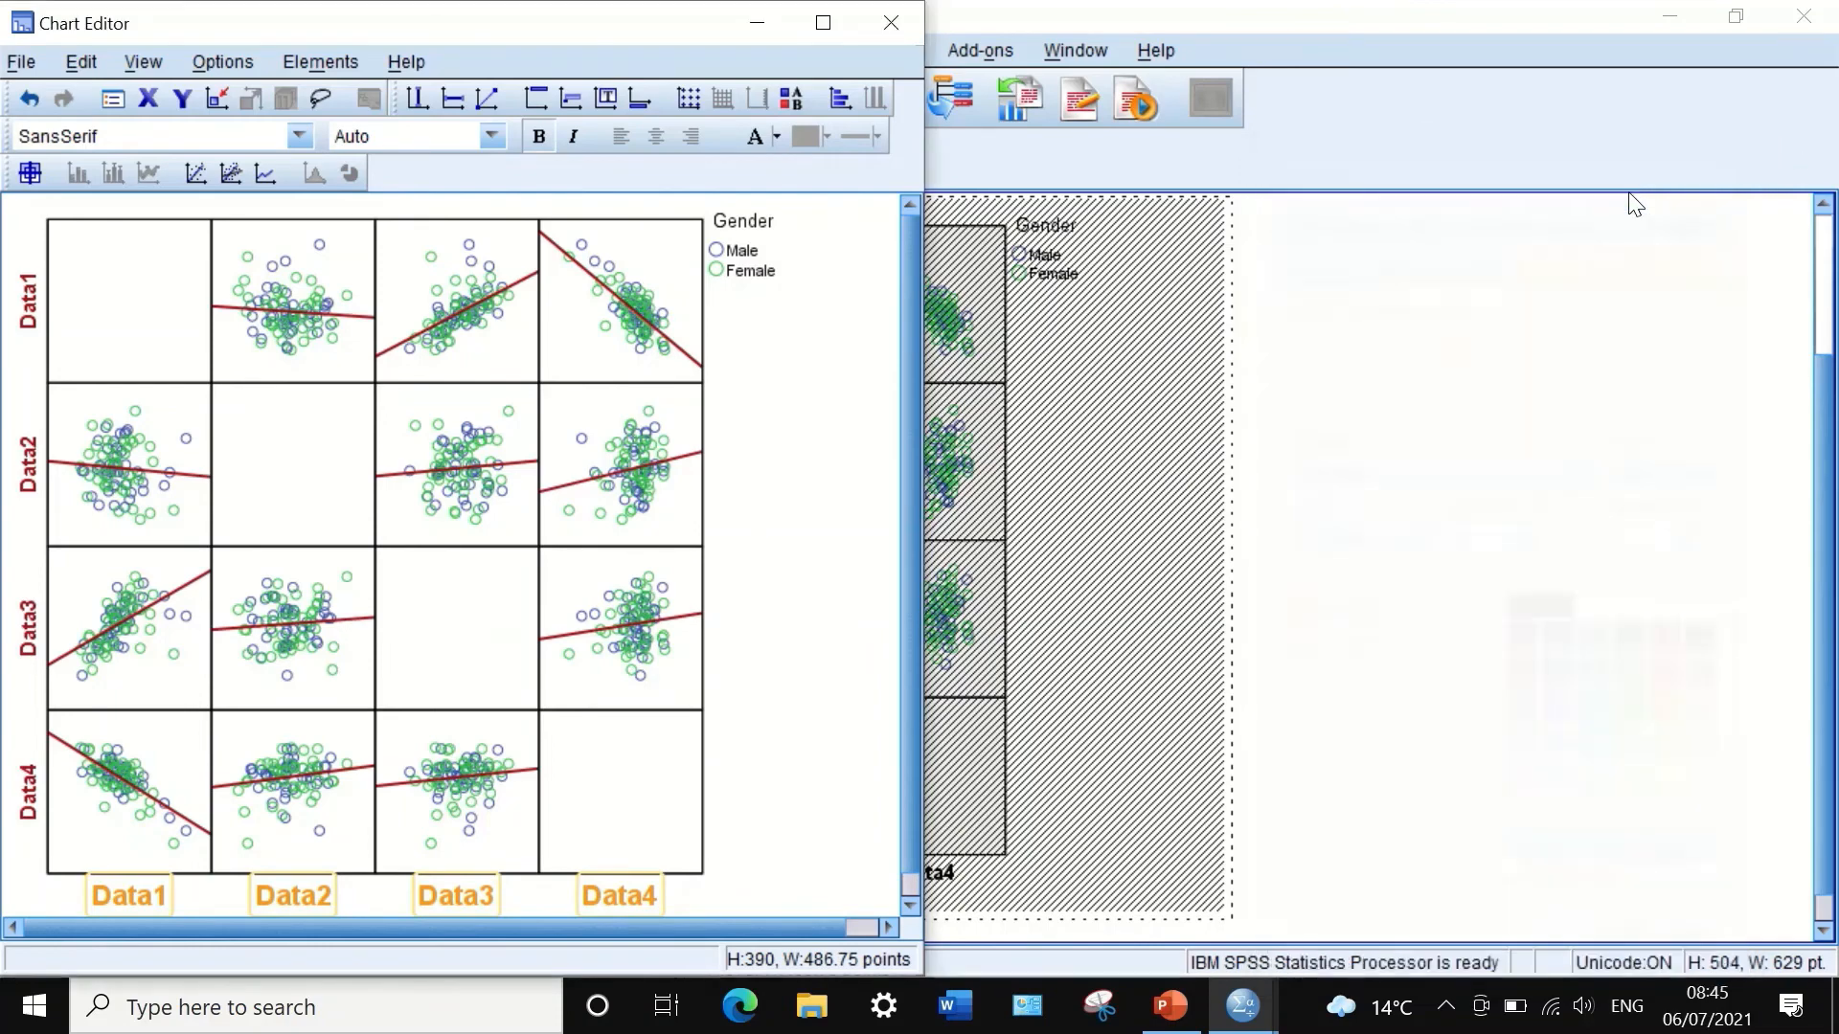
left_click(308, 63)
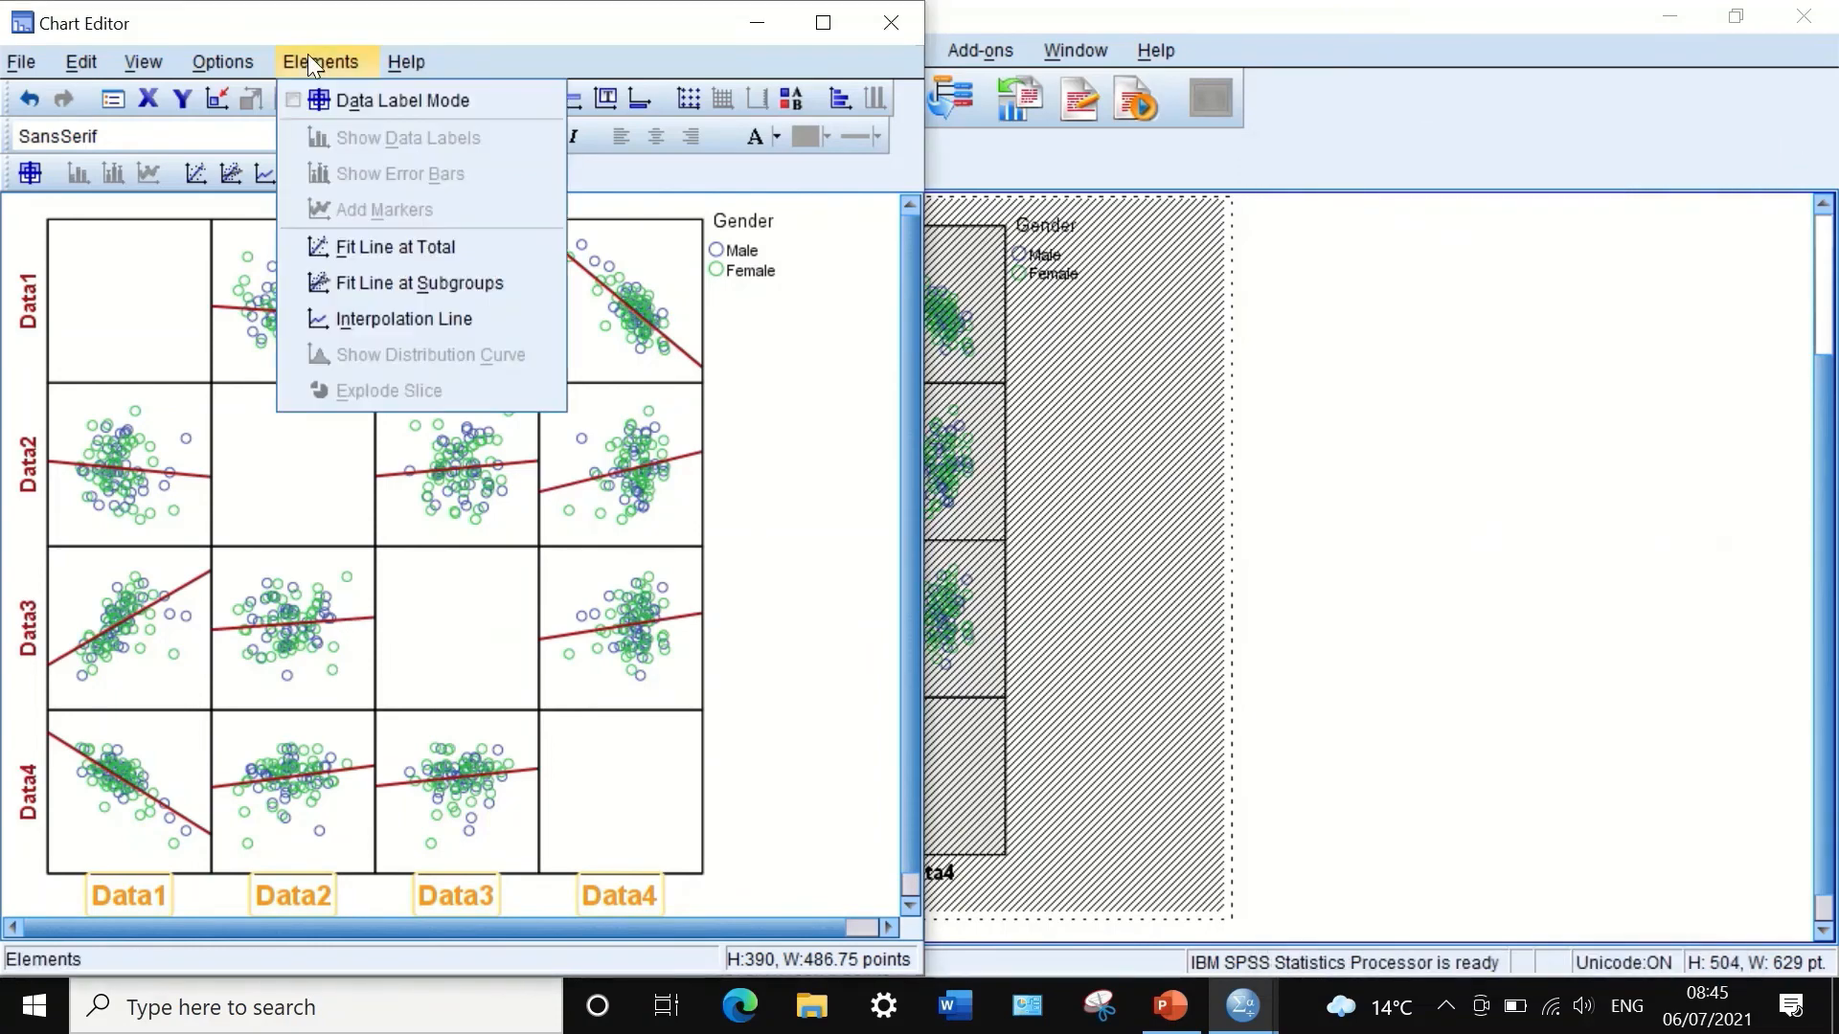
left_click(362, 446)
left_click(370, 469)
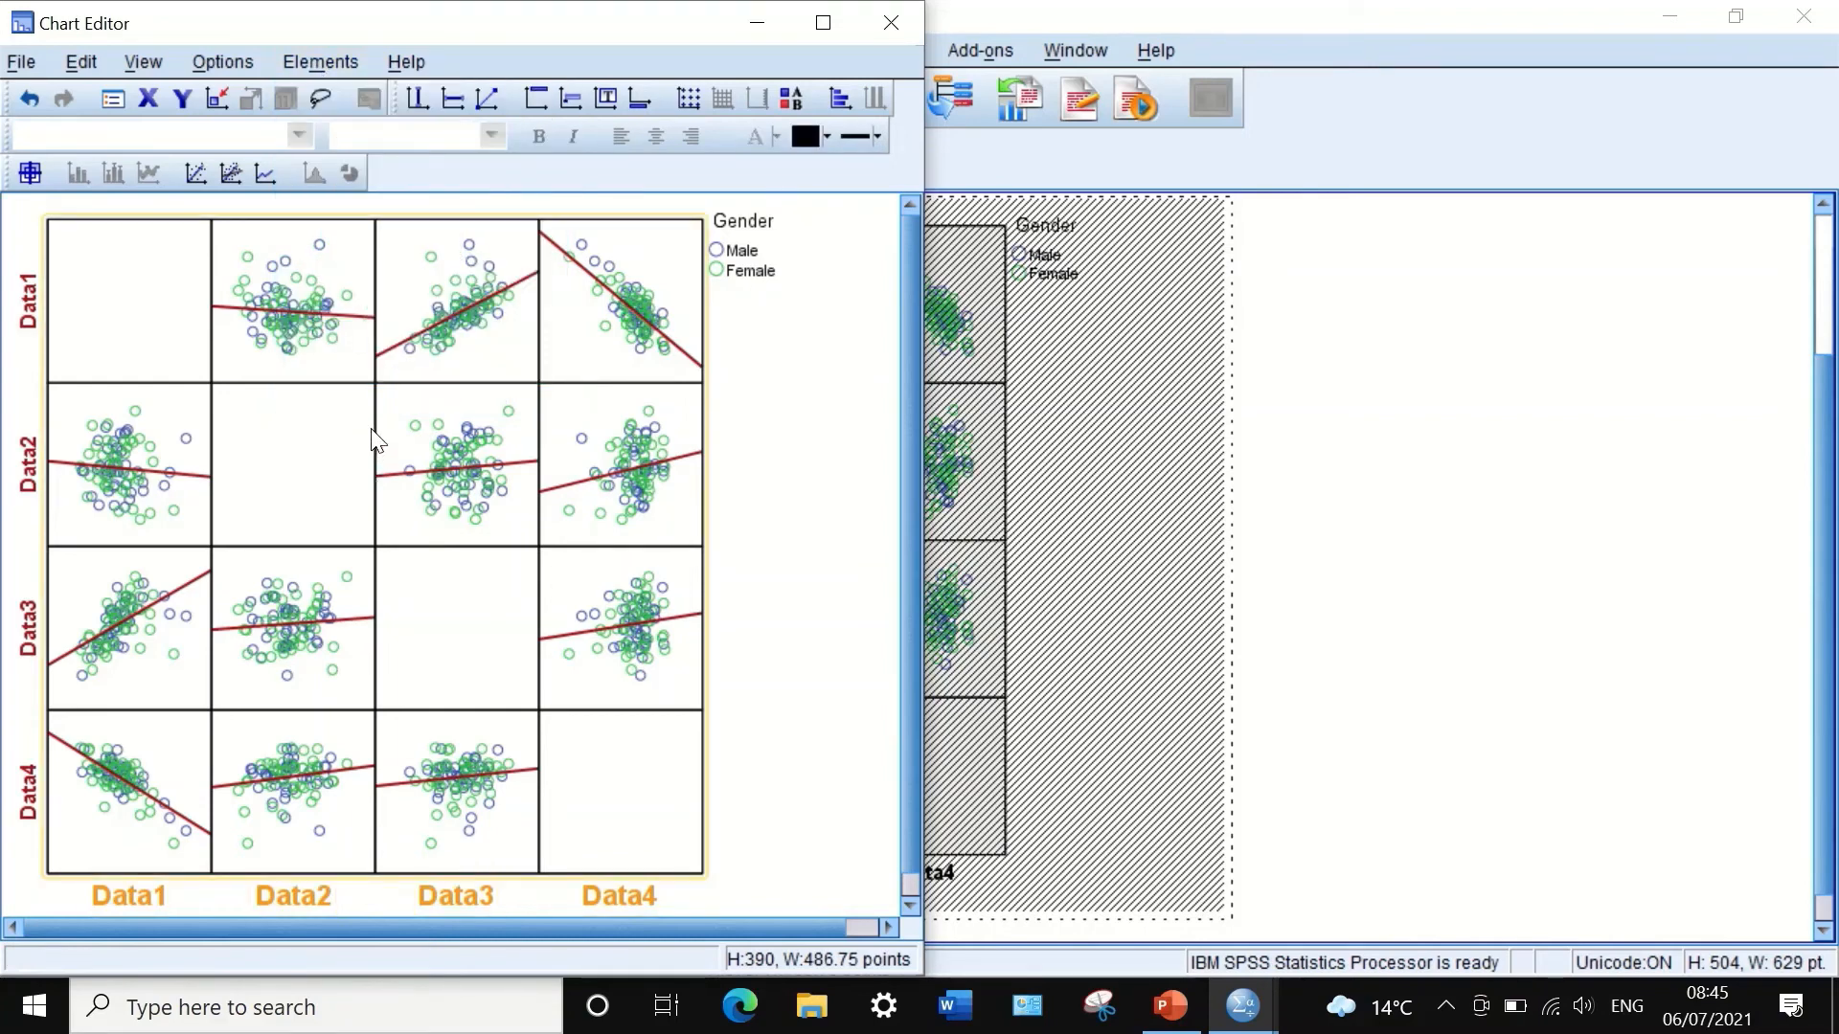
left_click(228, 62)
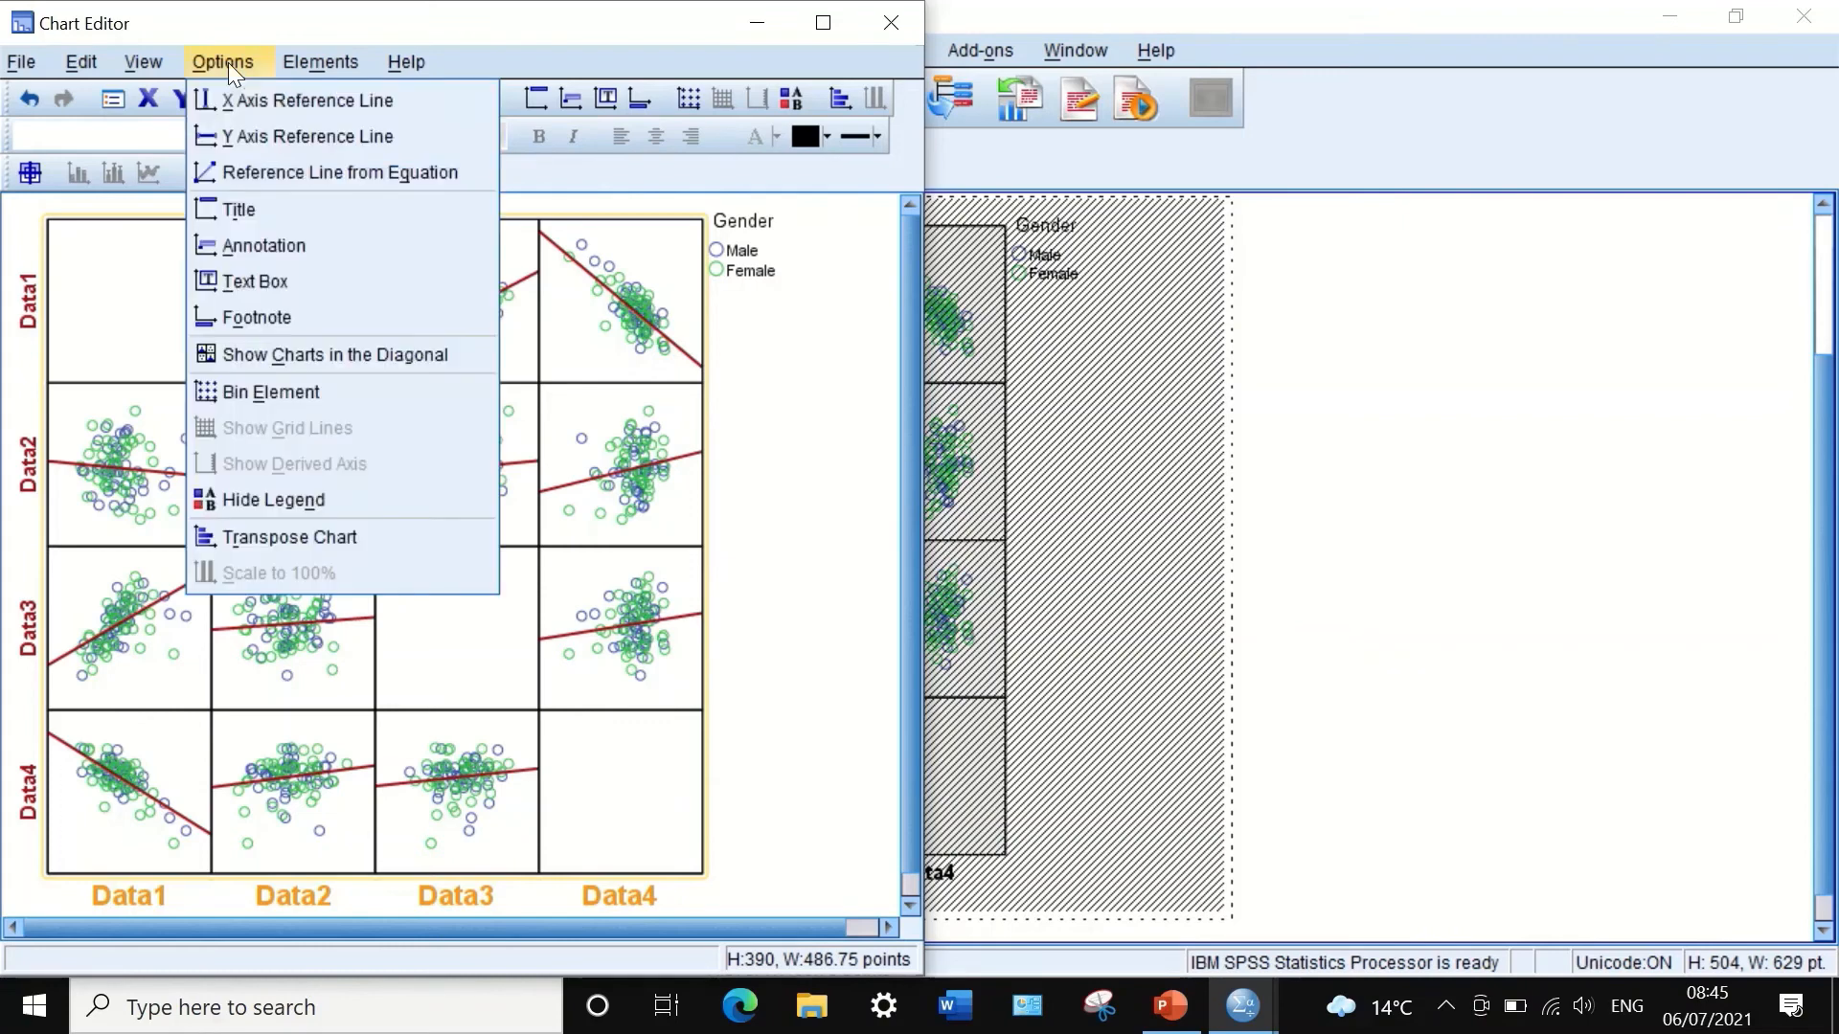
left_click(548, 493)
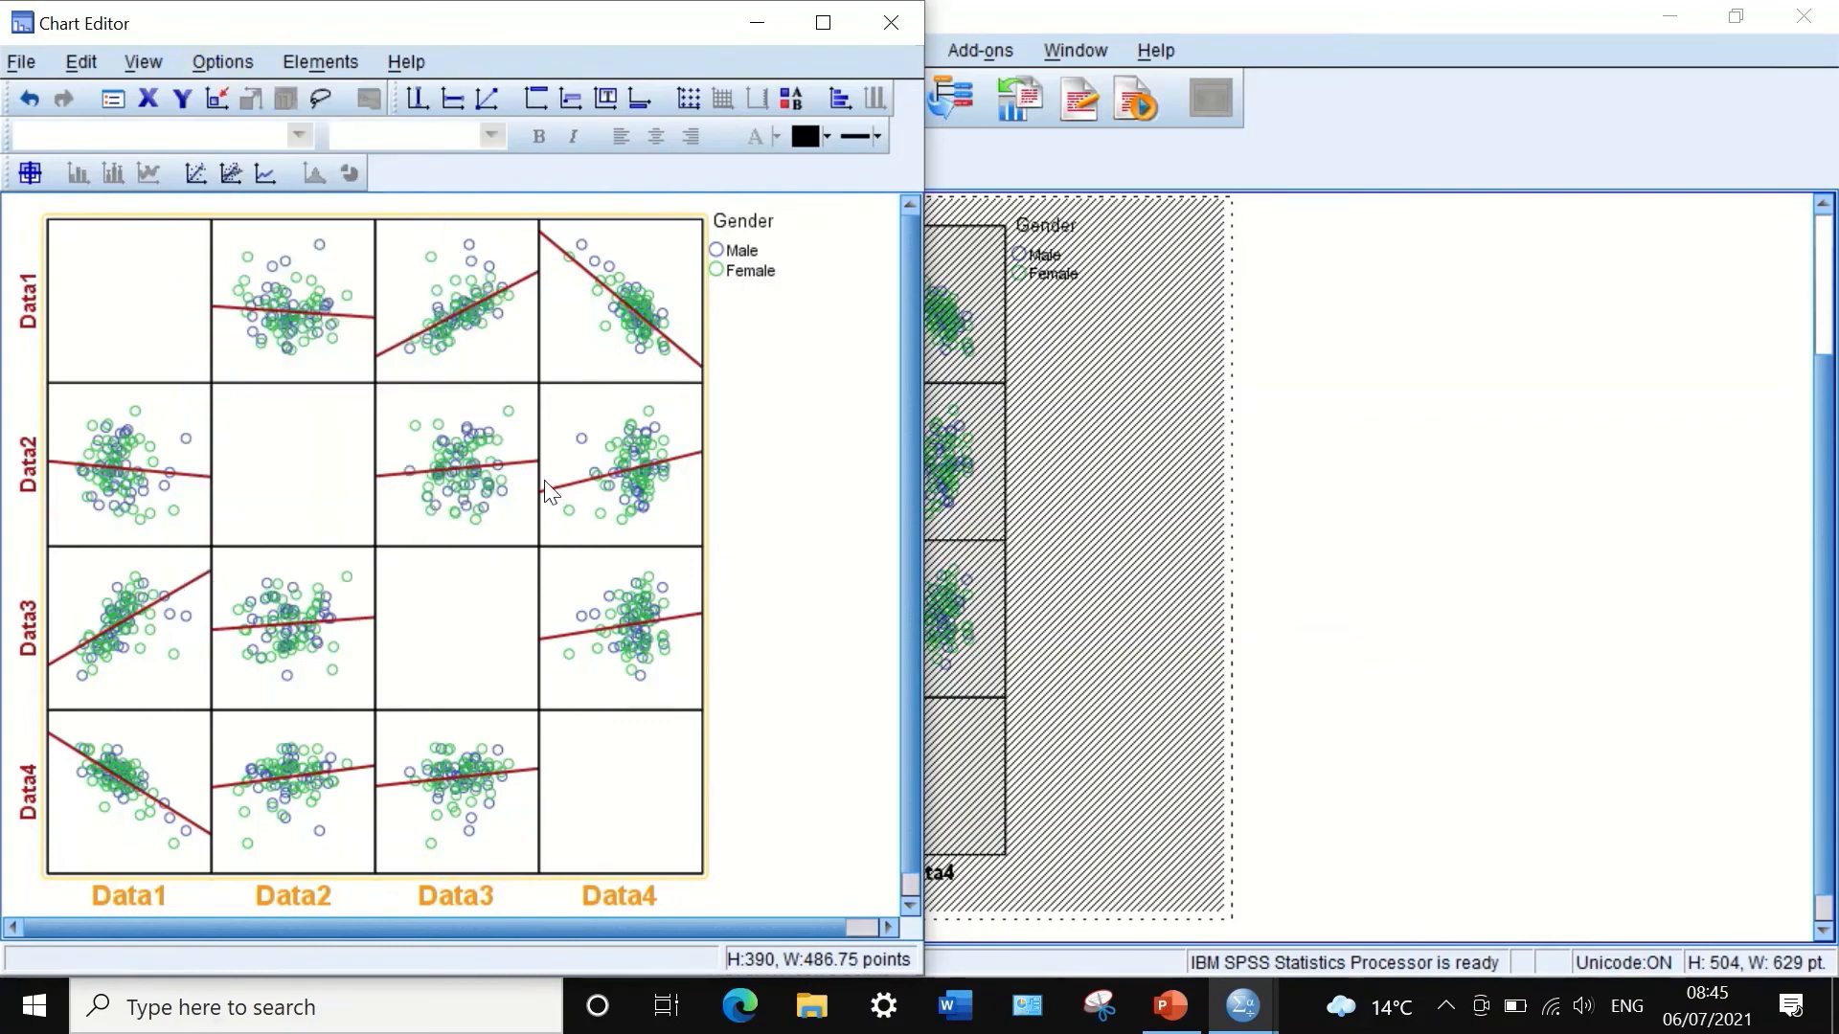
Step: Add a title to the chart and replace its placeholder text with CORRELATION in capital letters
right_click(549, 493)
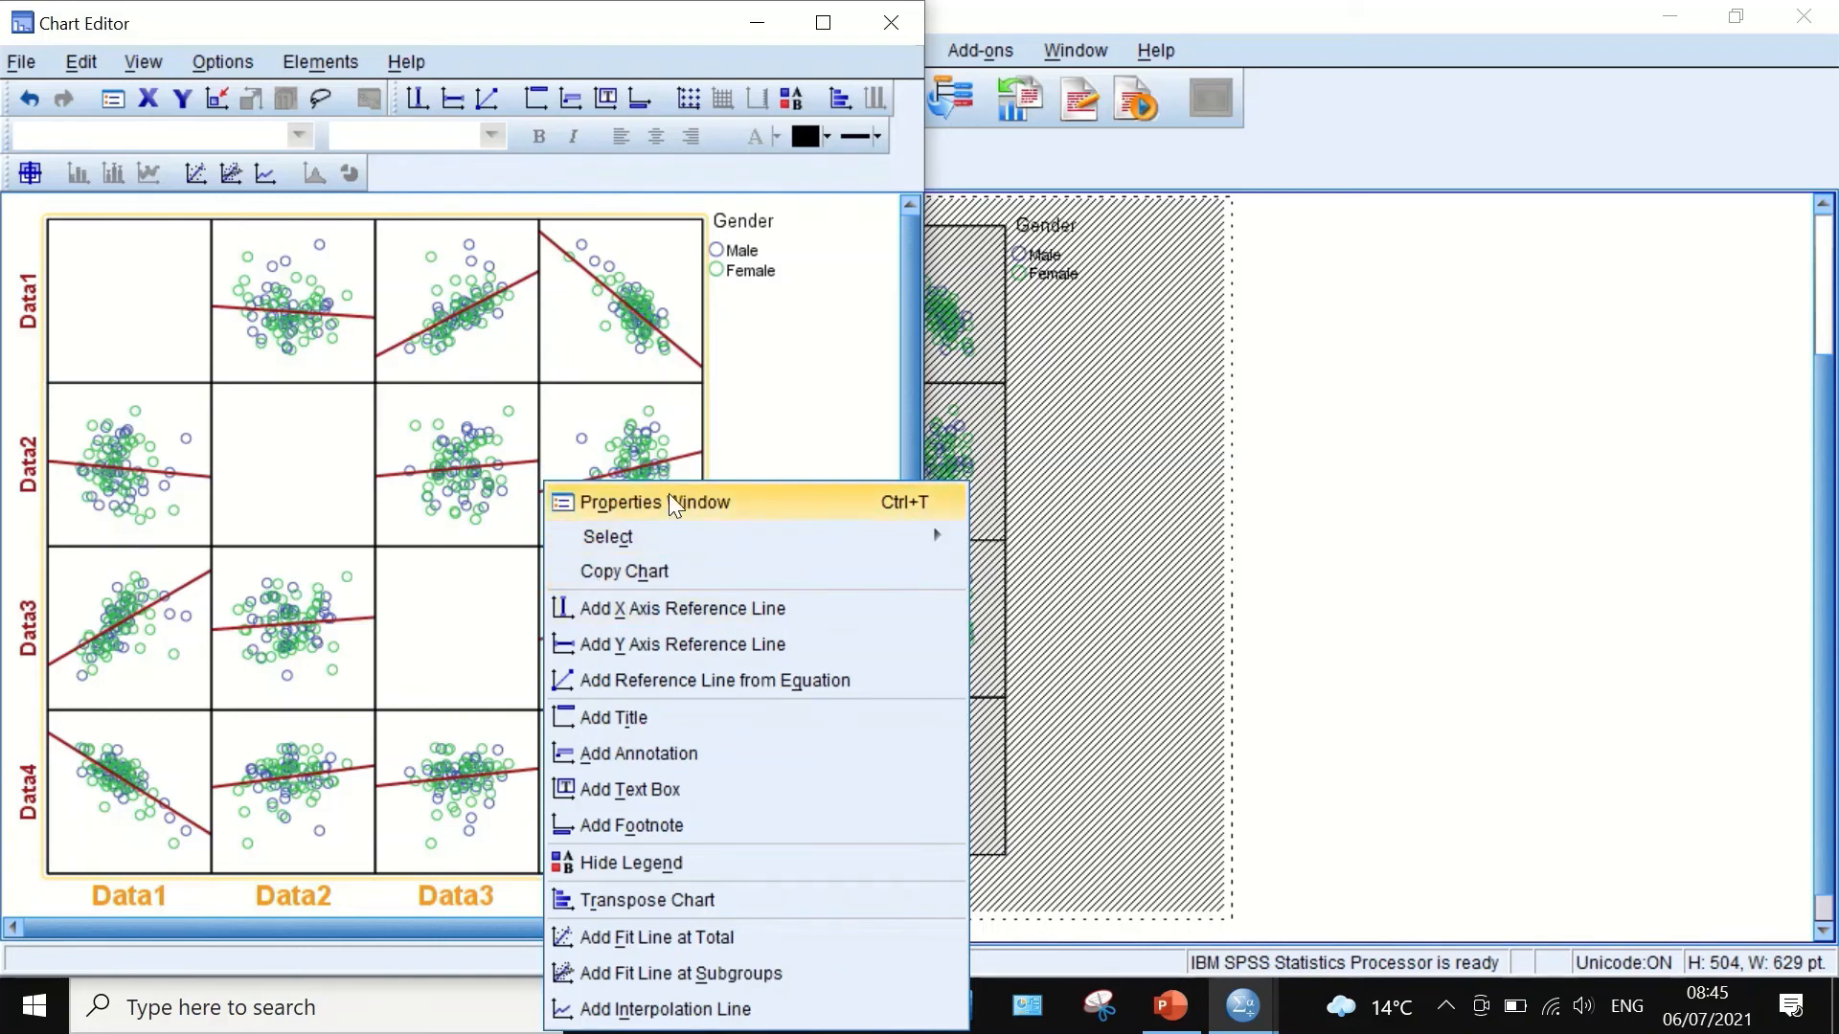
left_click(639, 725)
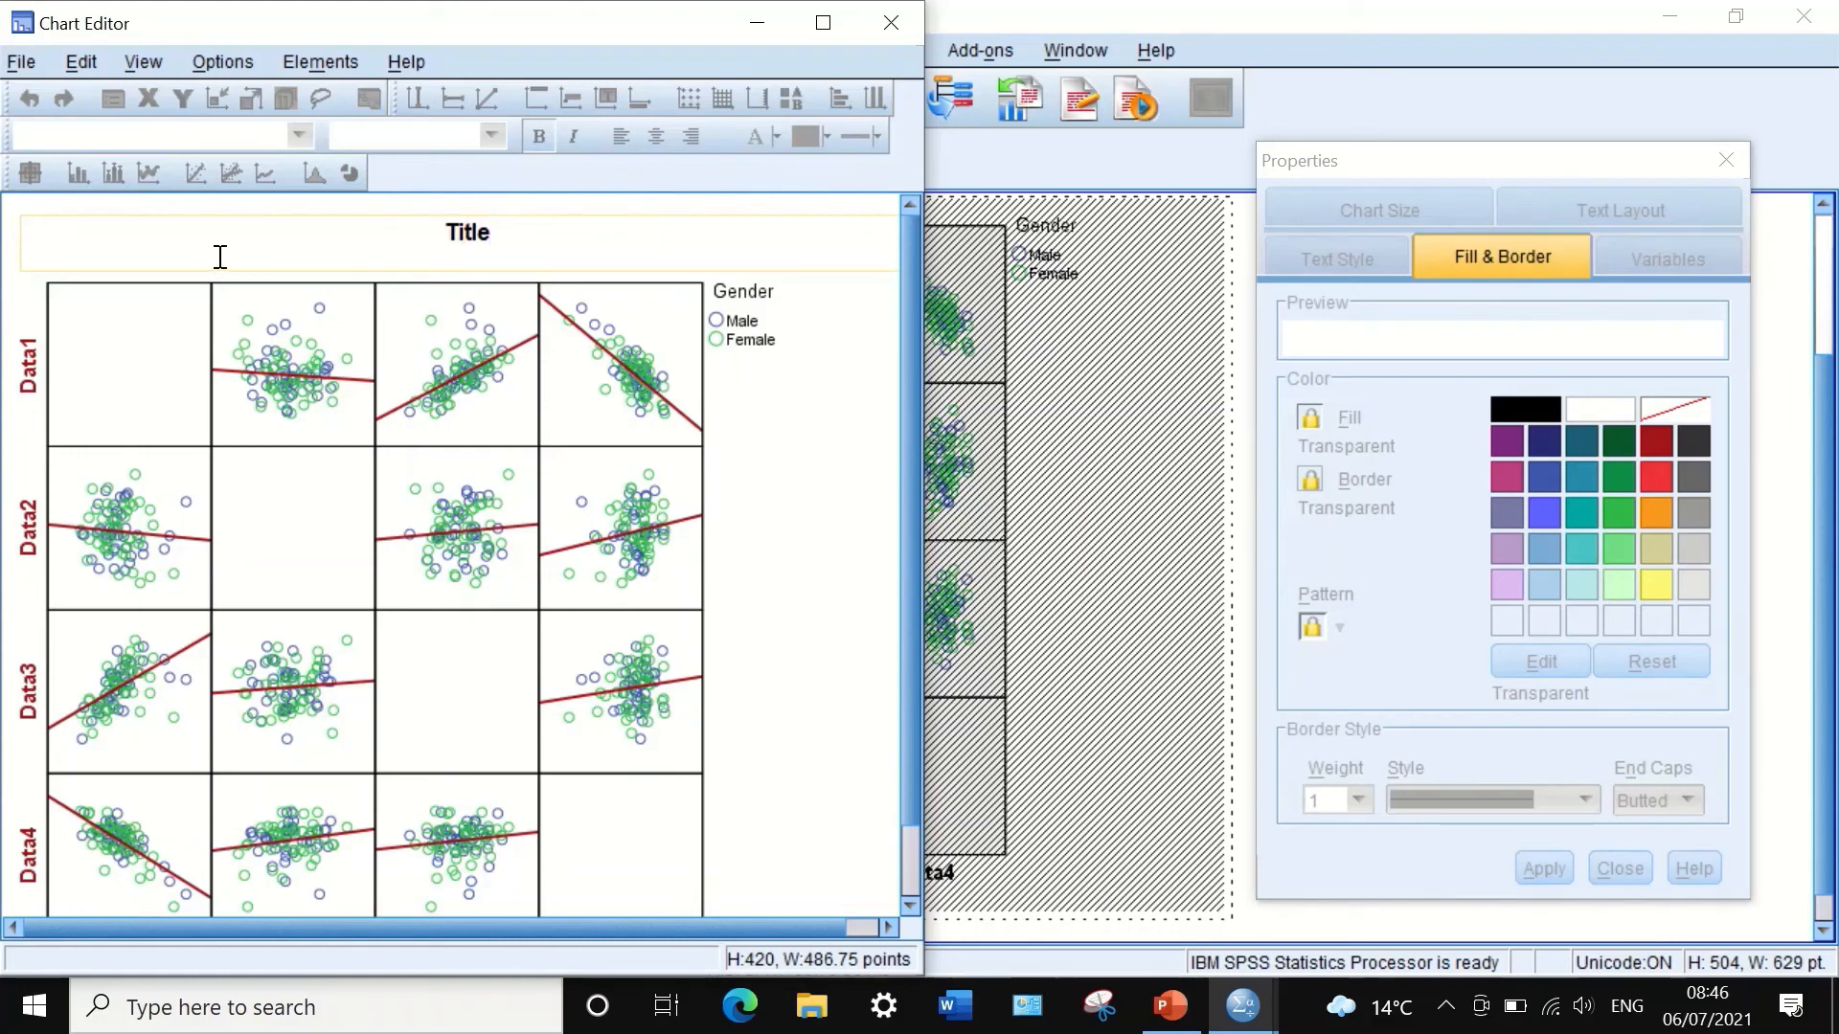
left_click_drag(516, 228, 414, 233)
key("Delete")
type("cORRE")
type("LATION")
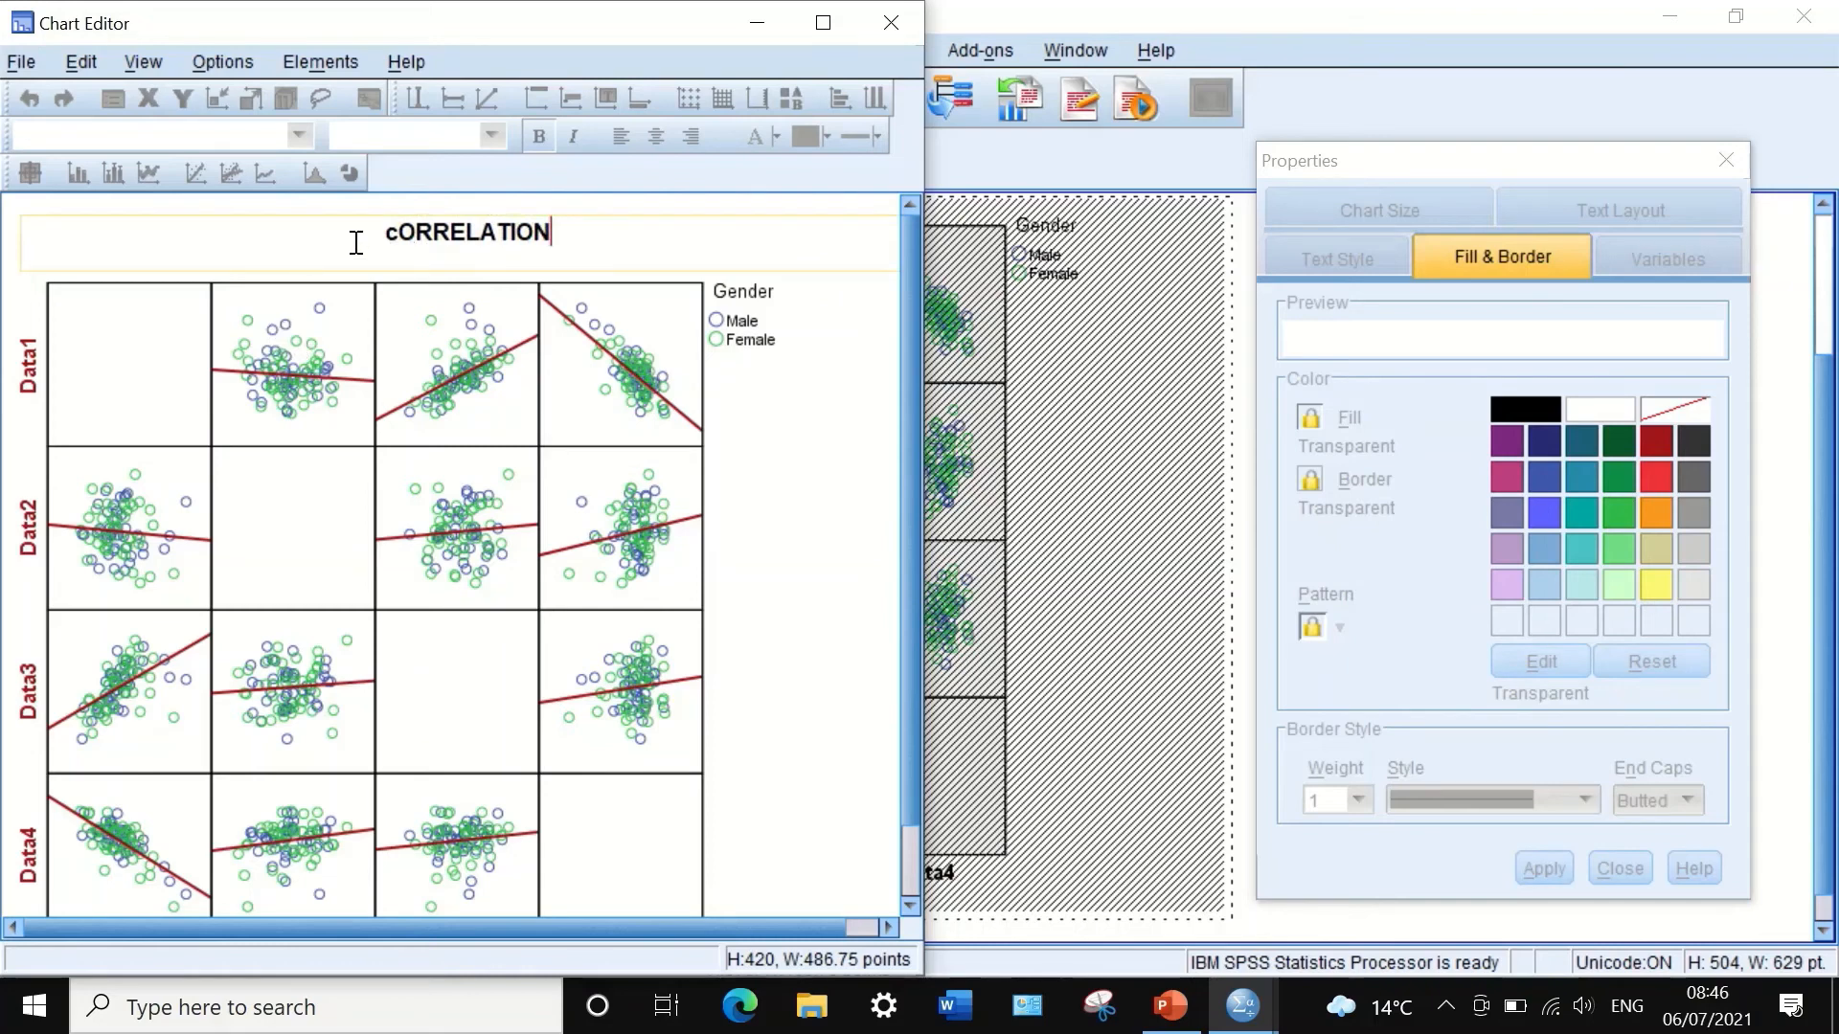
left_click(400, 237)
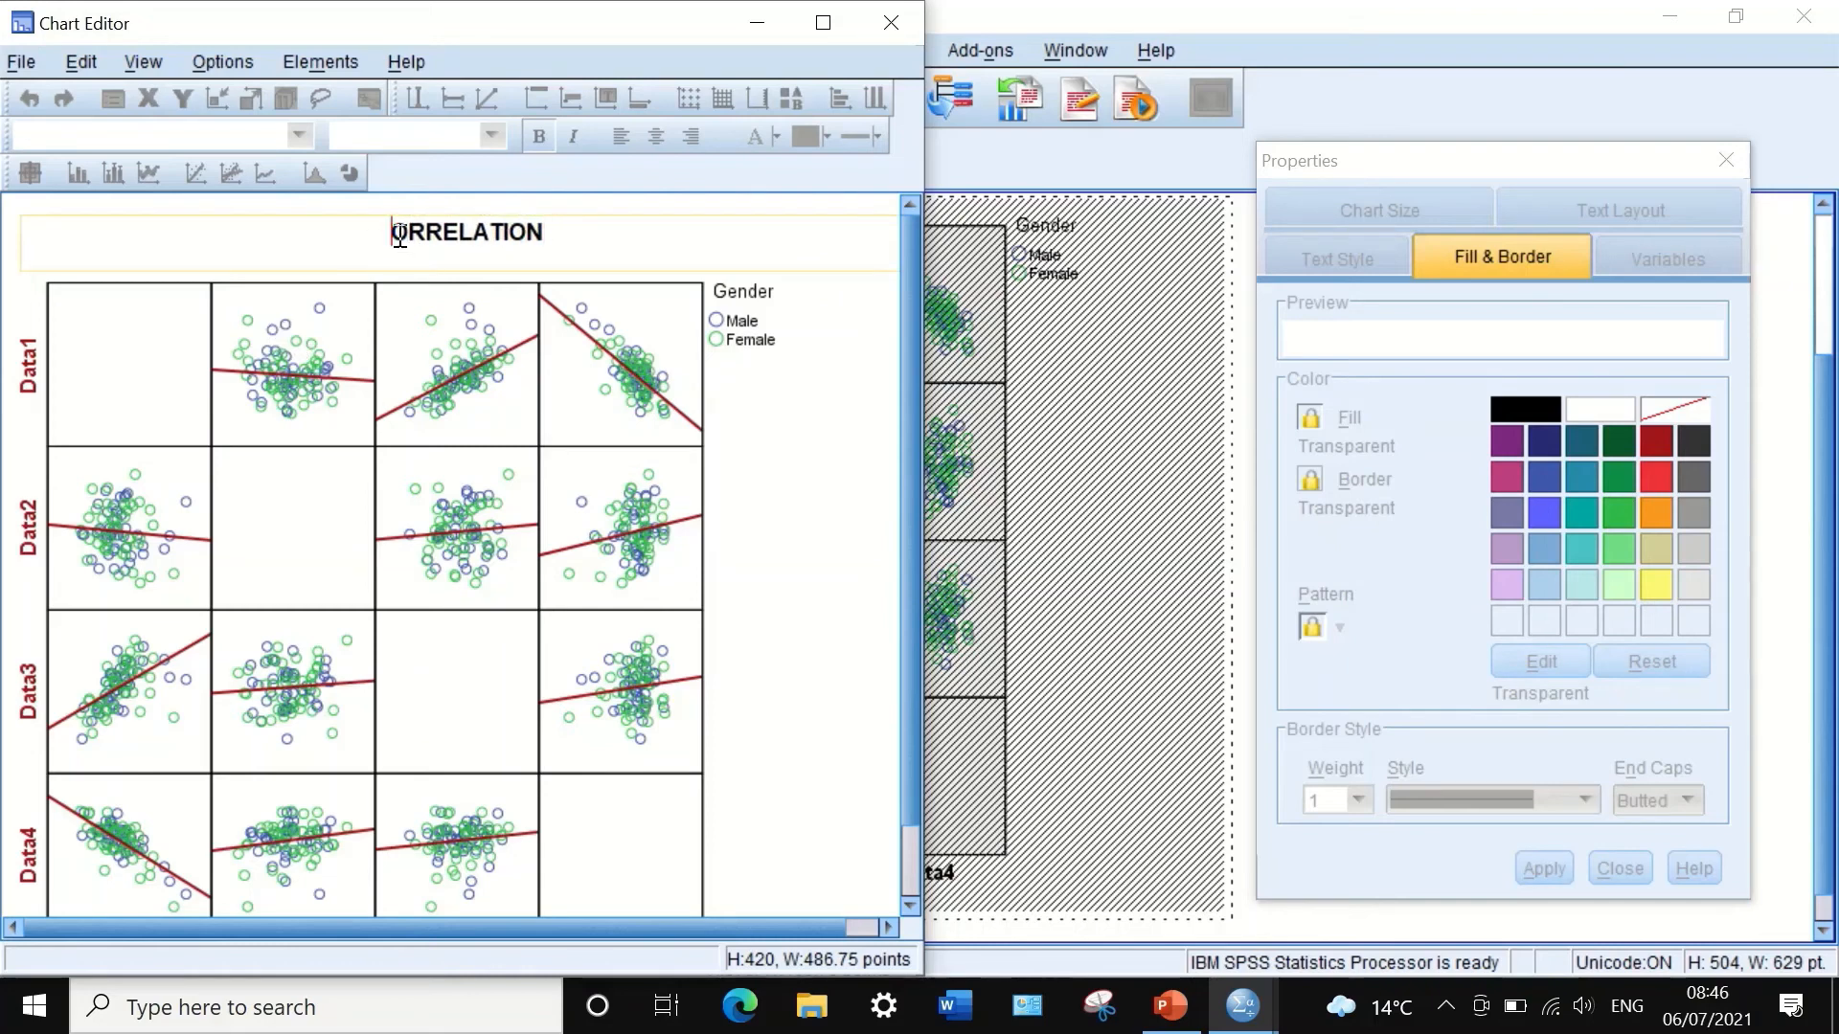
key("BackSpace")
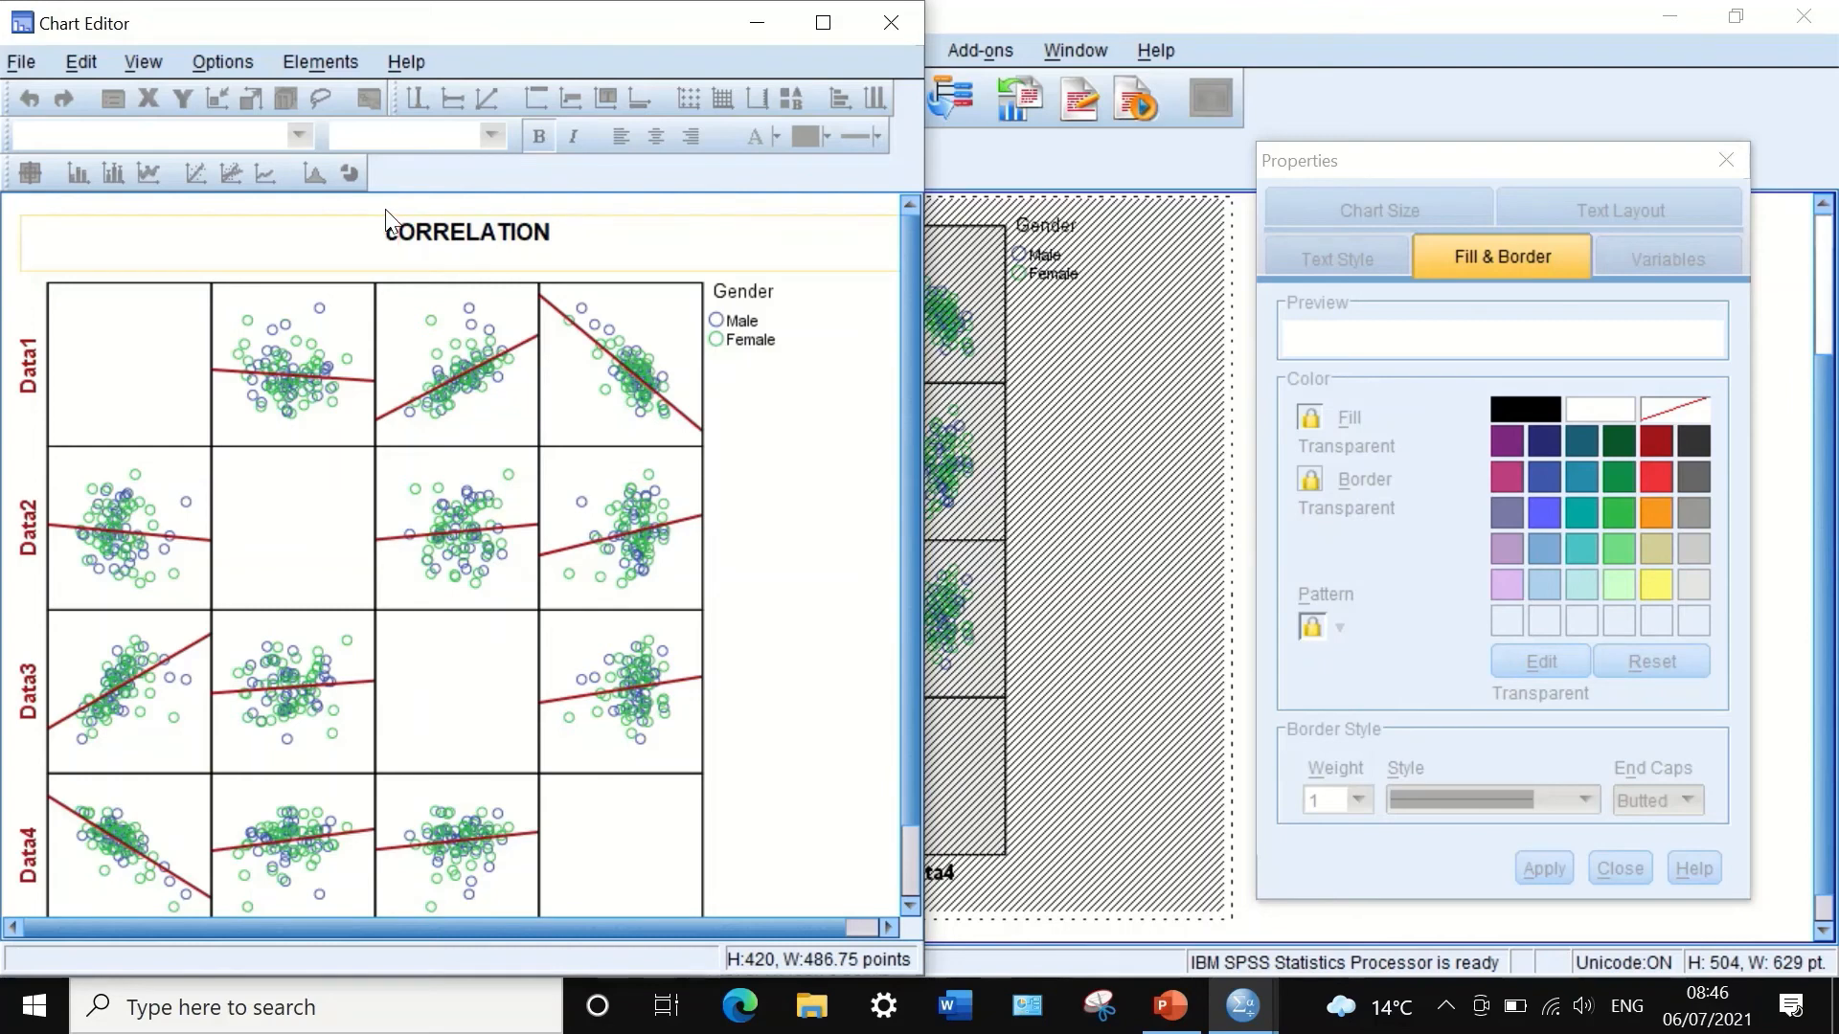
type("C")
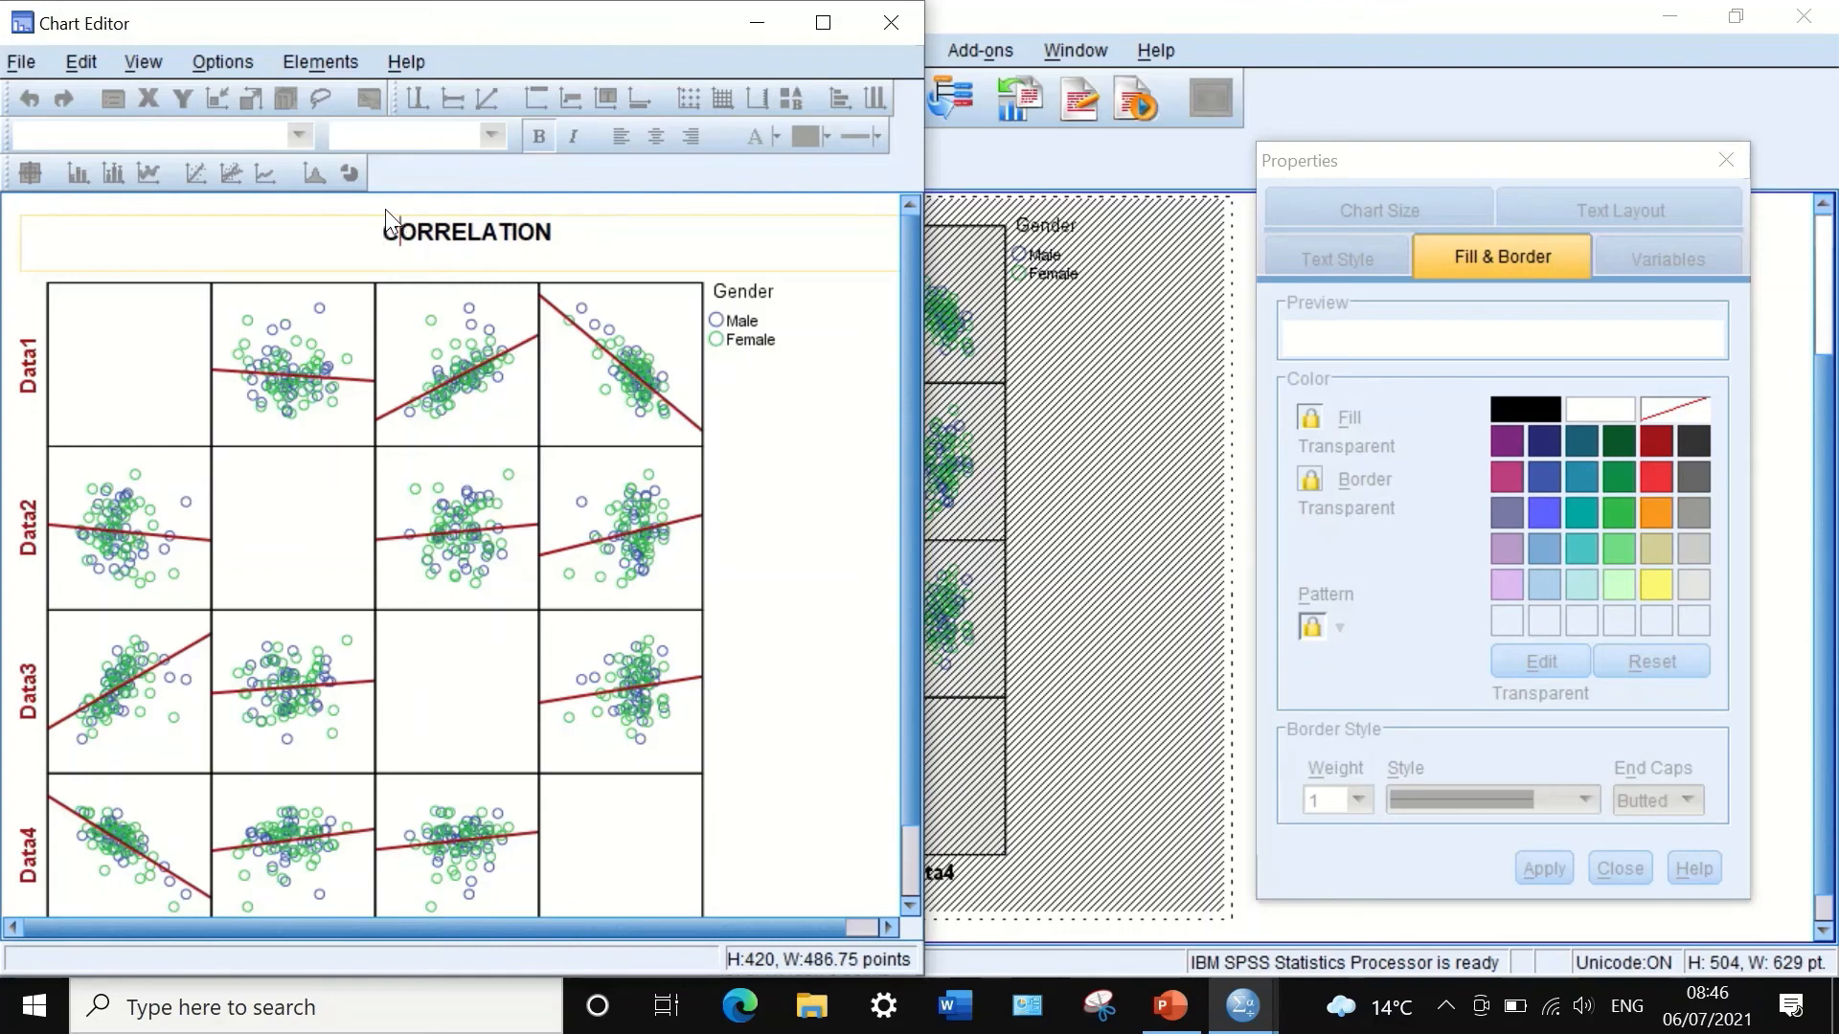
left_click(773, 459)
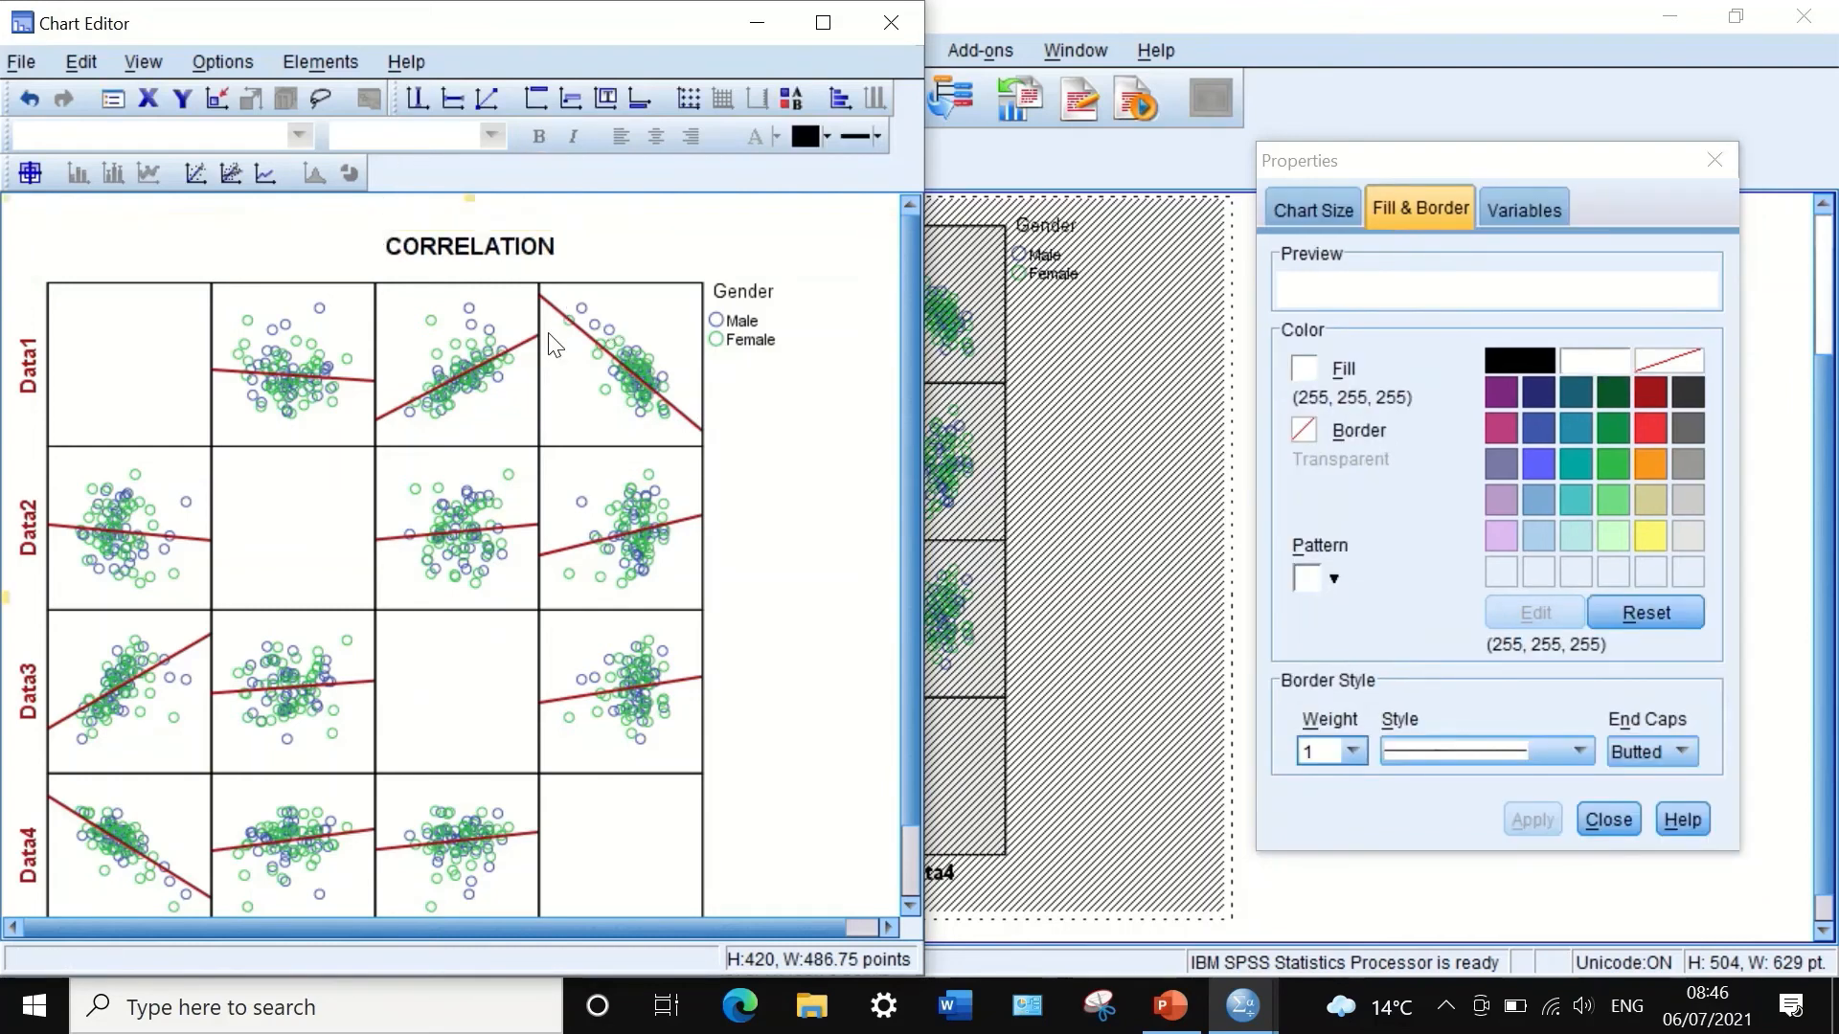
Step: Add a footnote to the matrix scatterplot and try to select its placeholder text for replacement
left_click(554, 345)
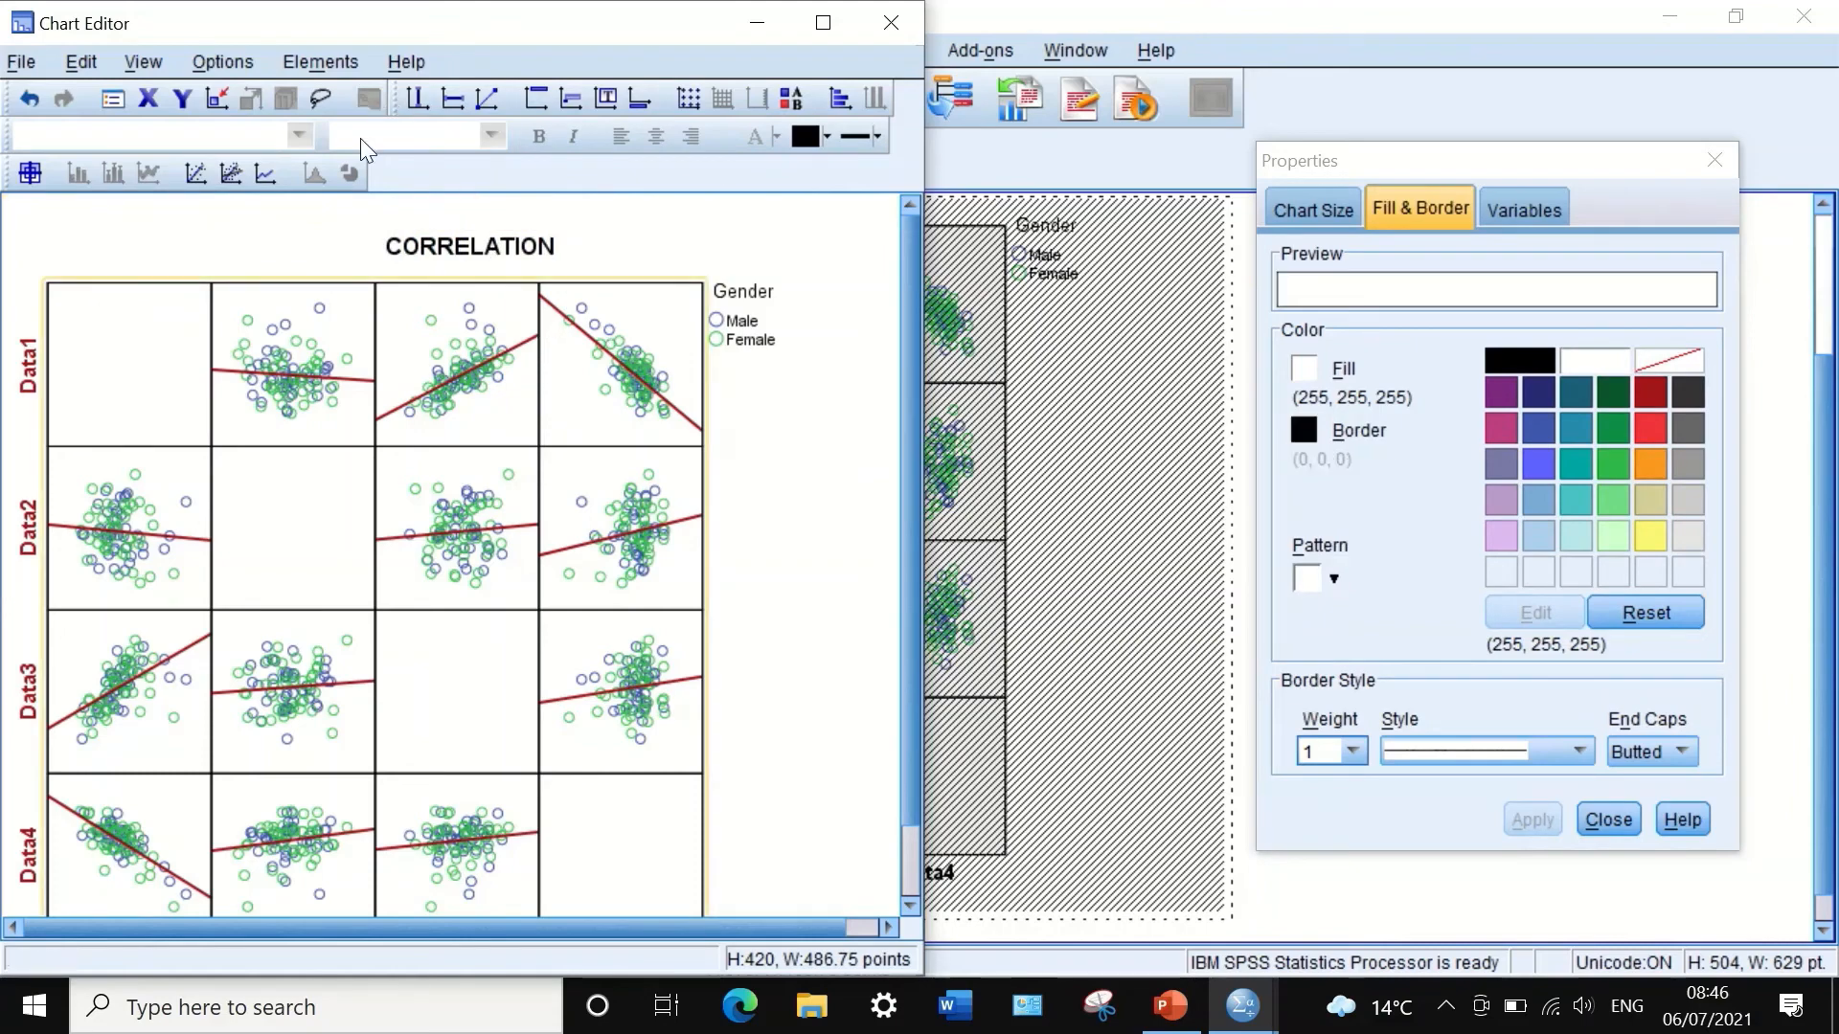
right_click(401, 351)
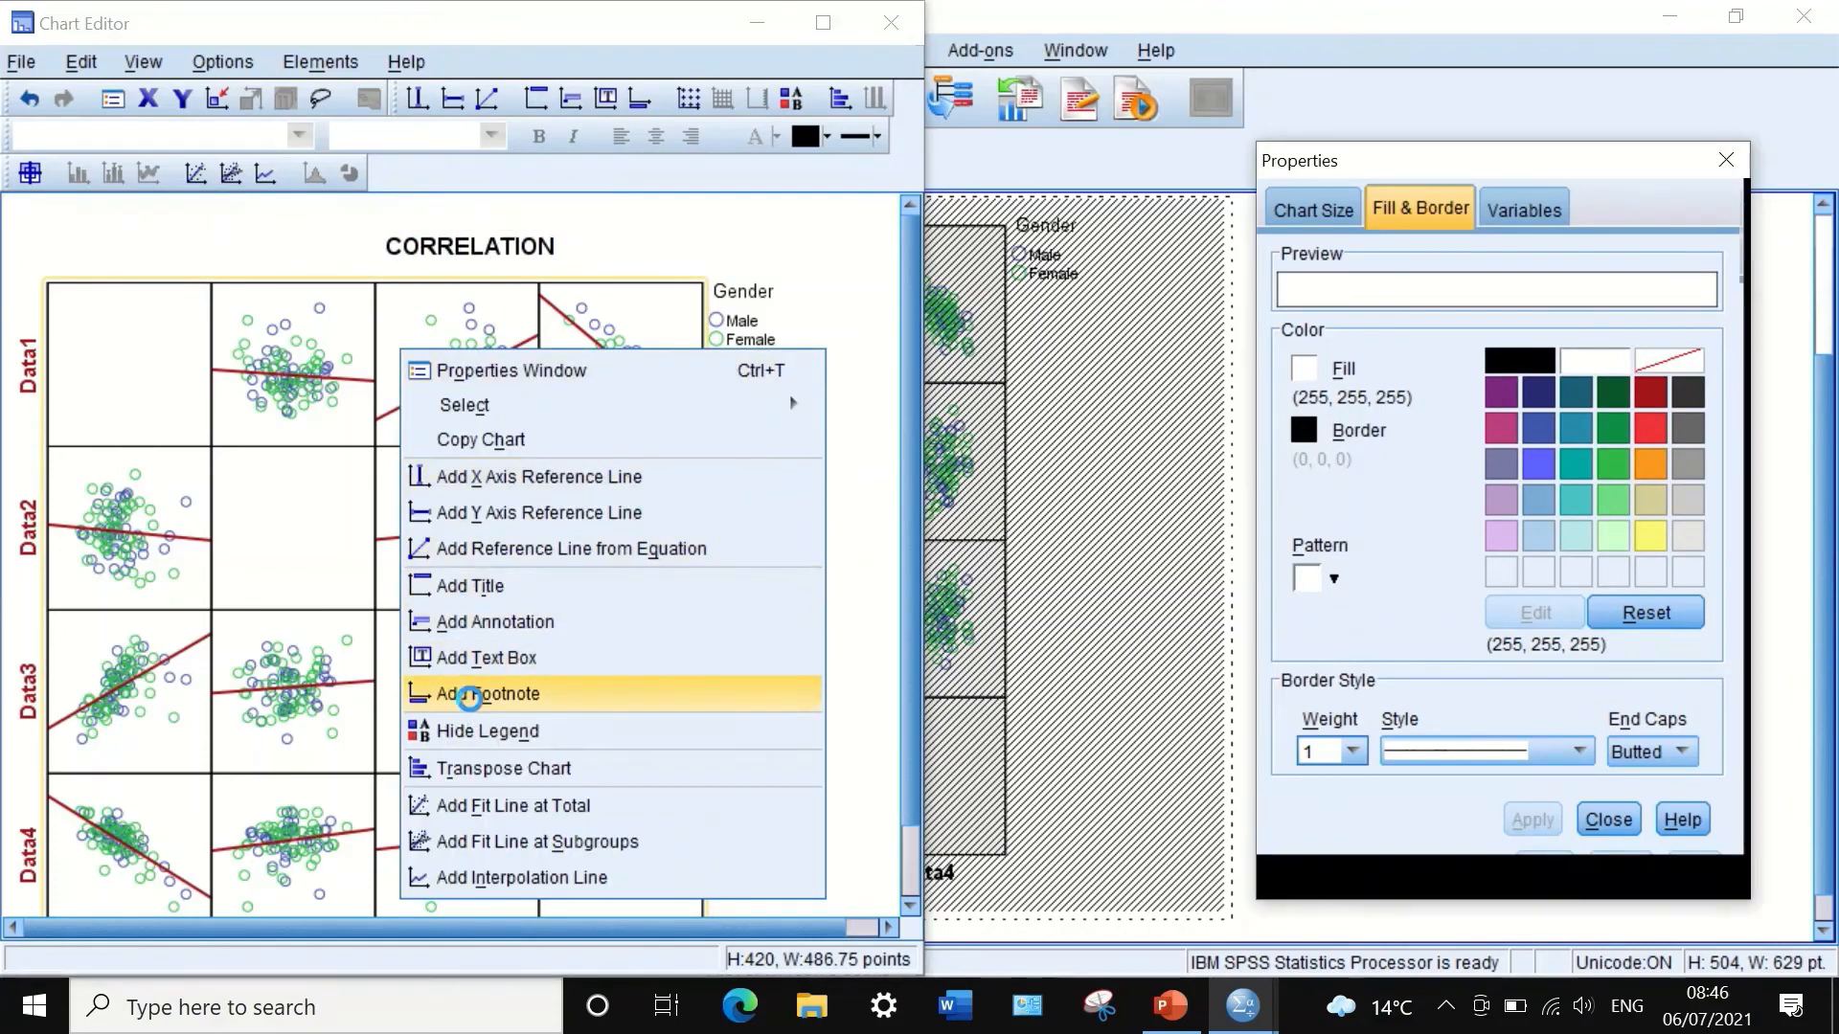
left_click(484, 697)
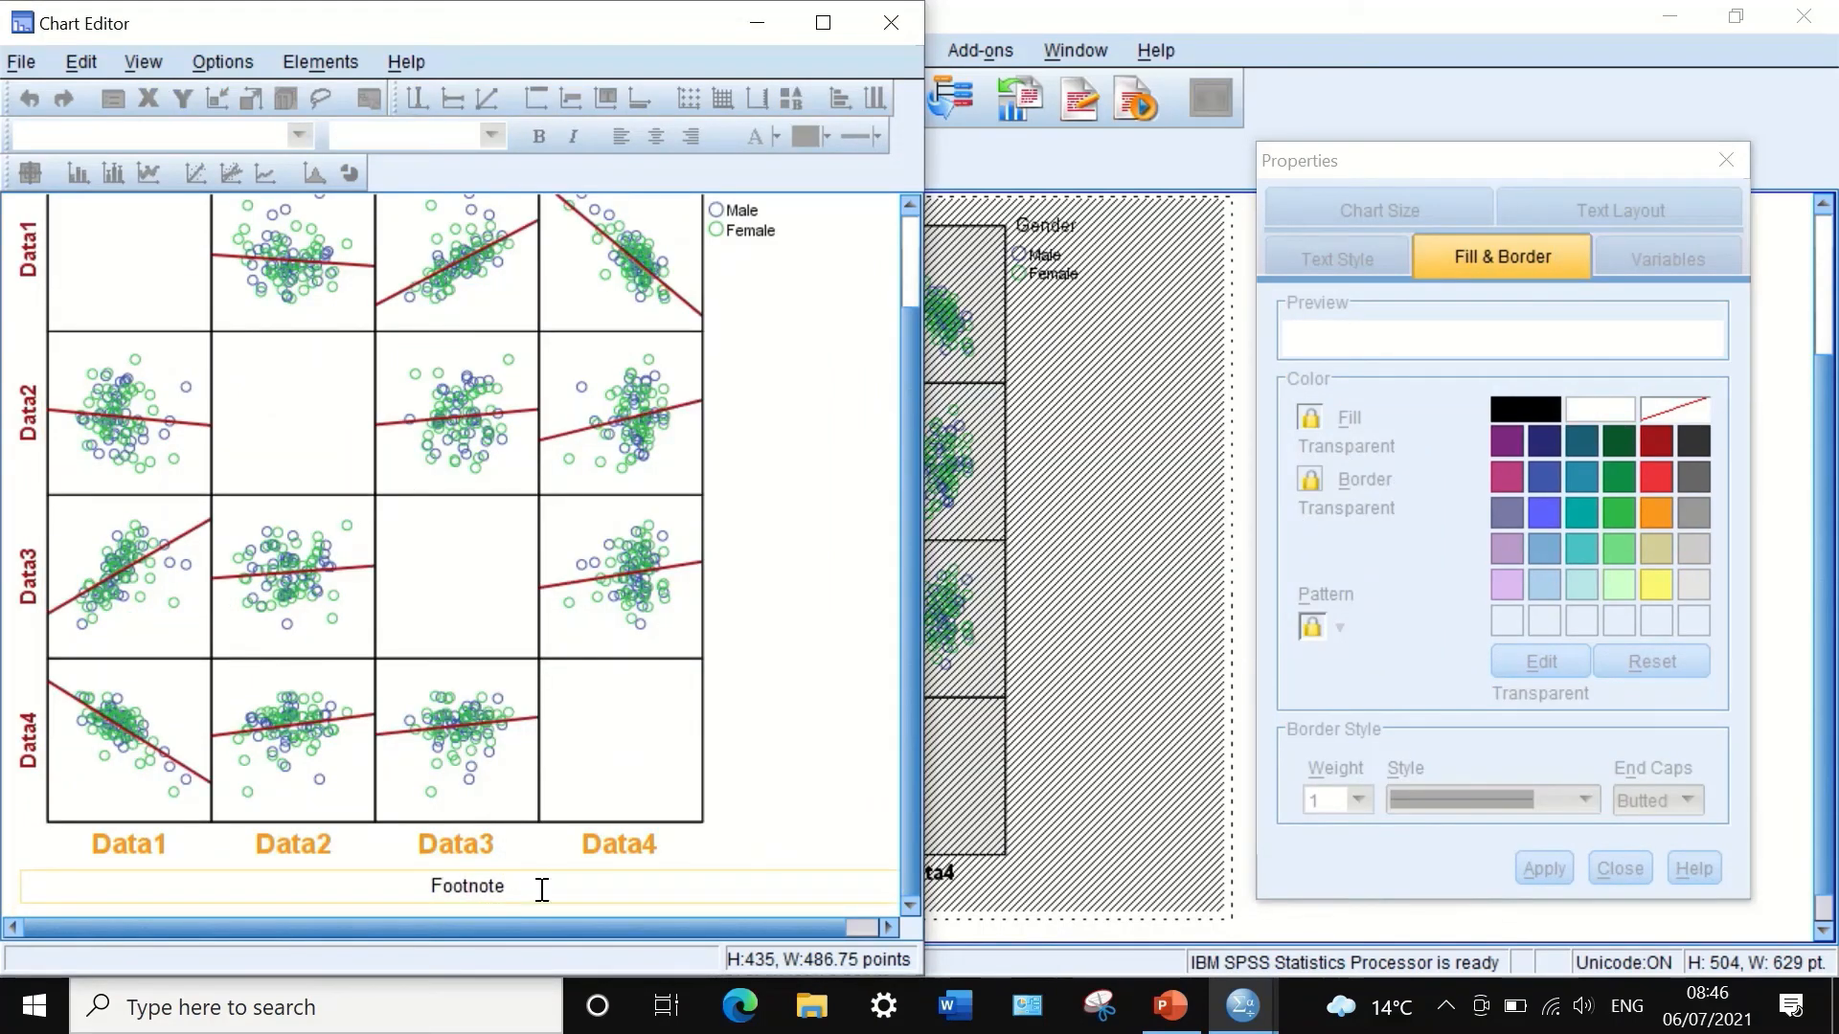
left_click_drag(542, 883, 399, 862)
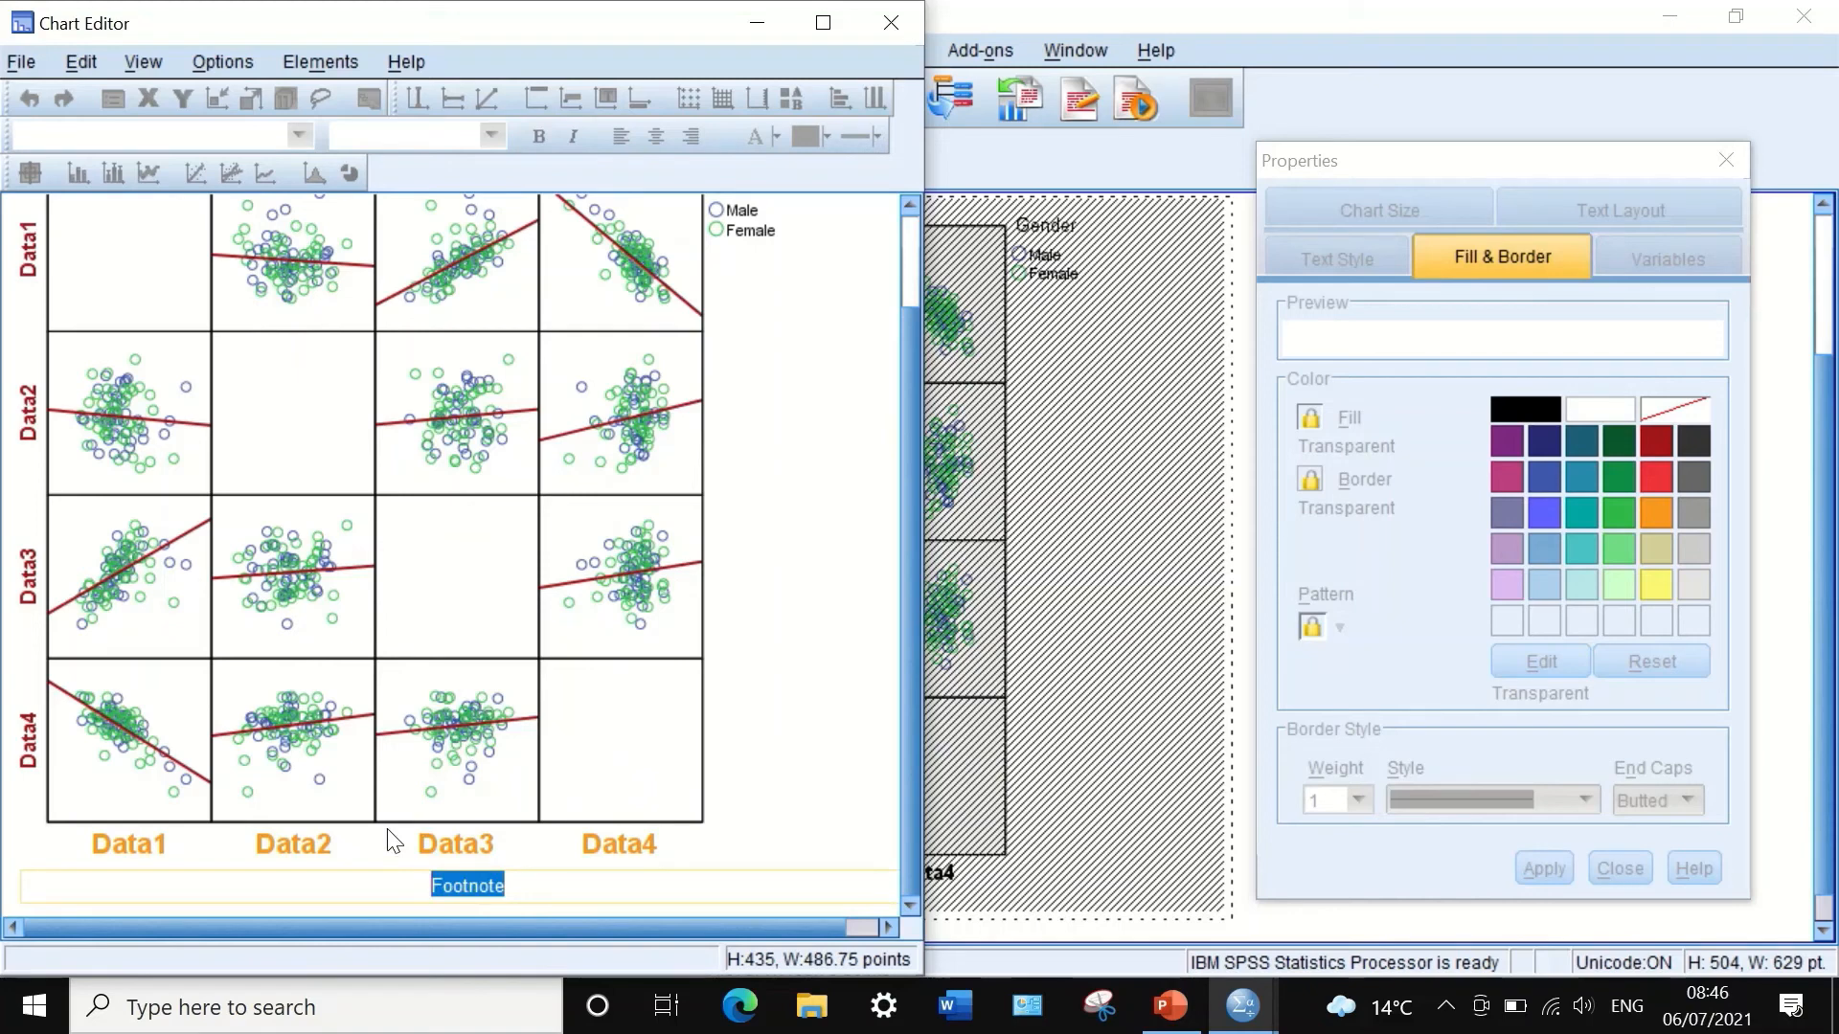
left_click(393, 841)
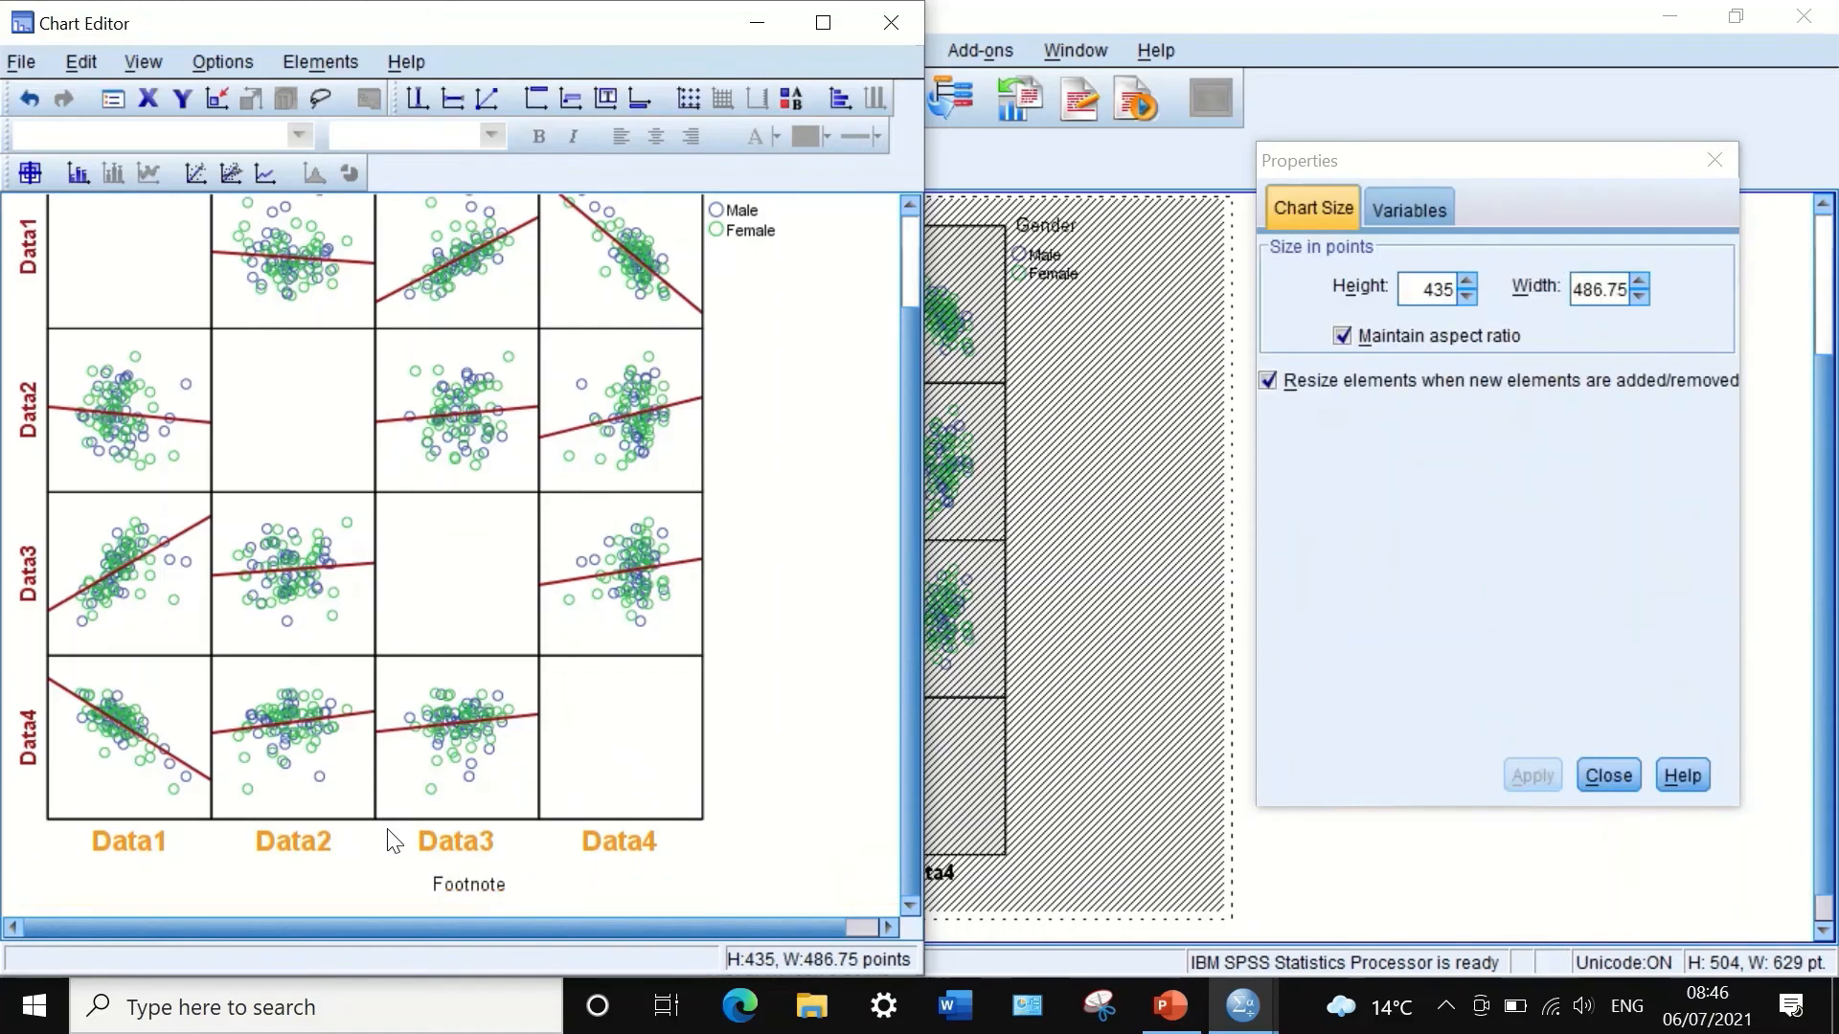
left_click(452, 890)
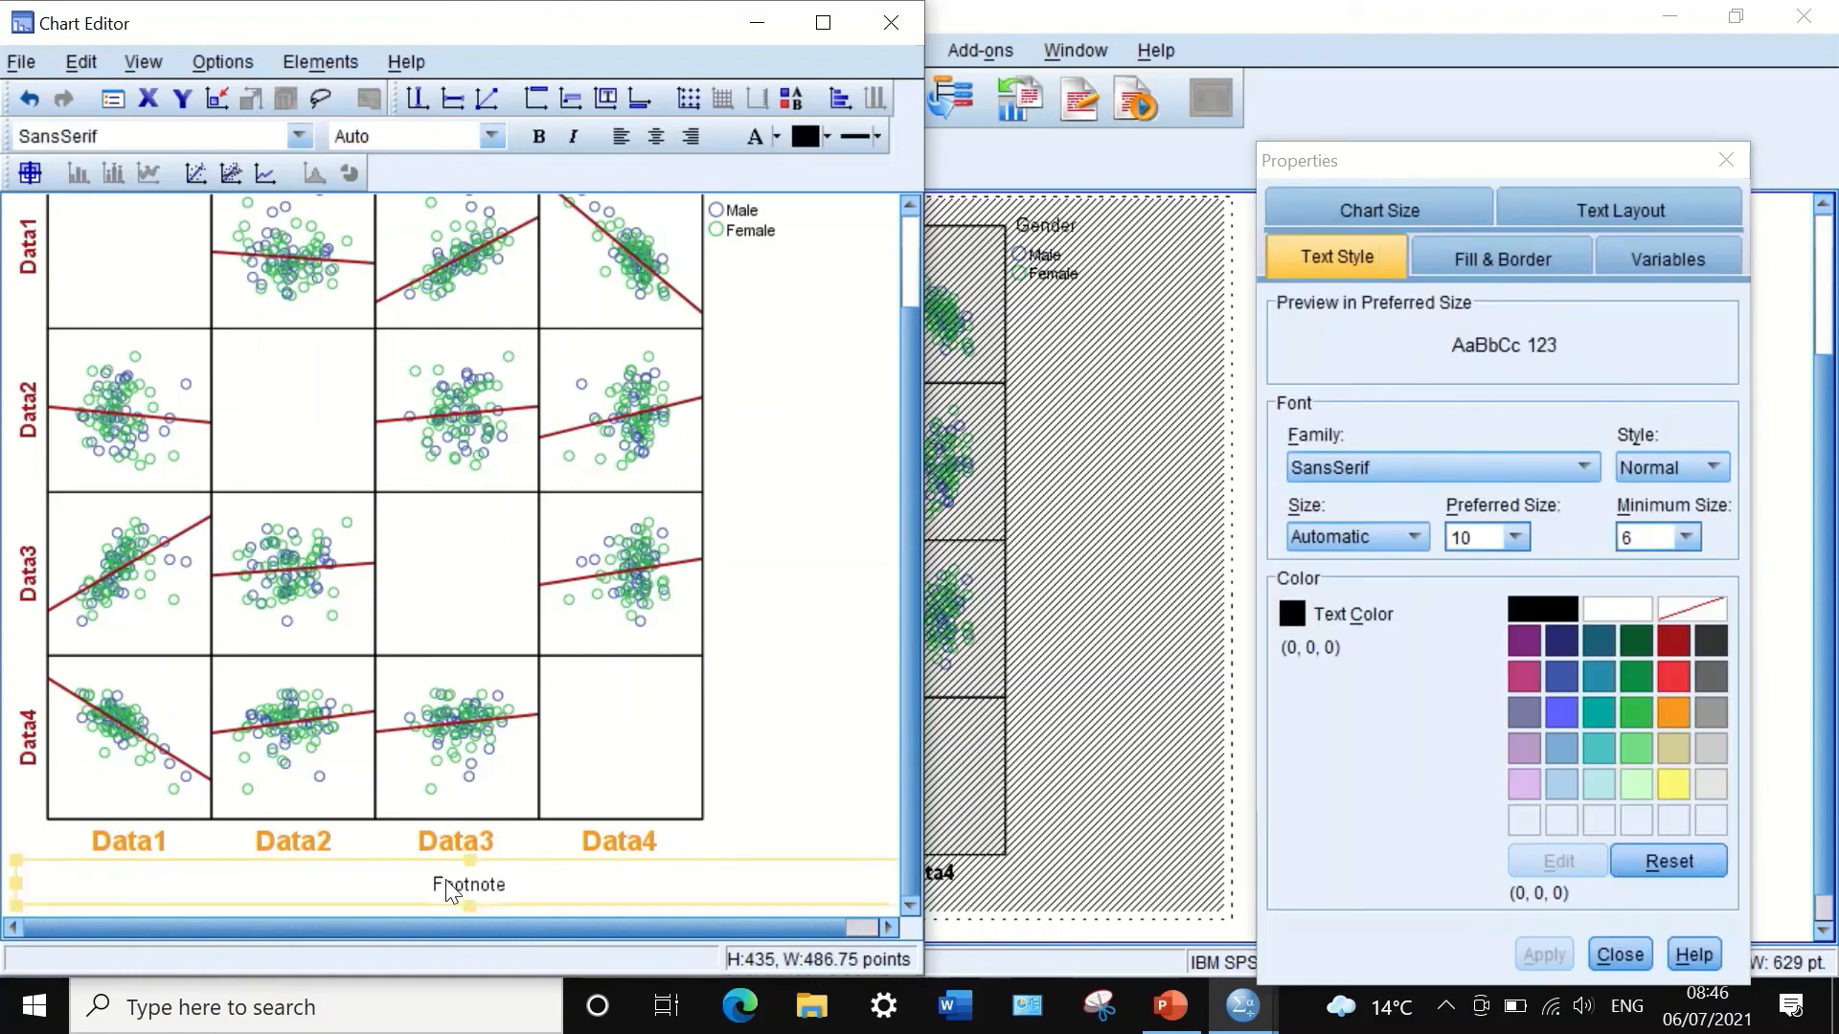
double_click(451, 891)
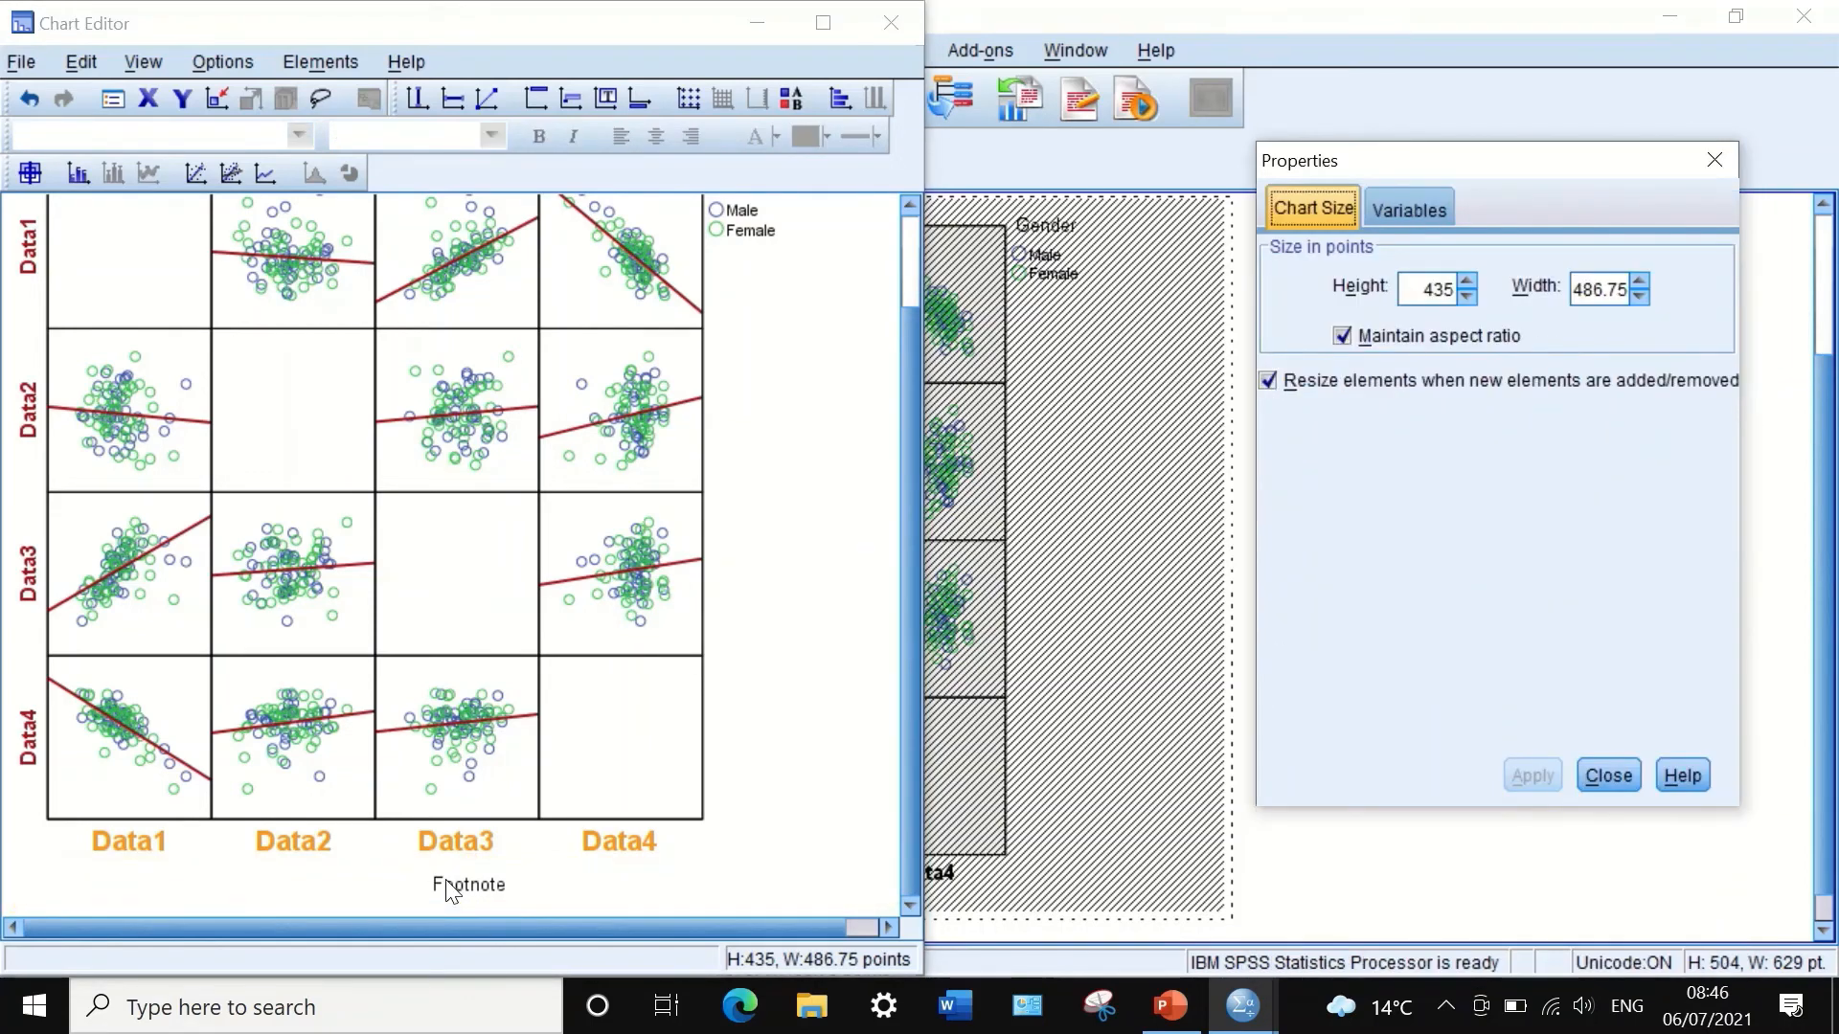
left_click(451, 889)
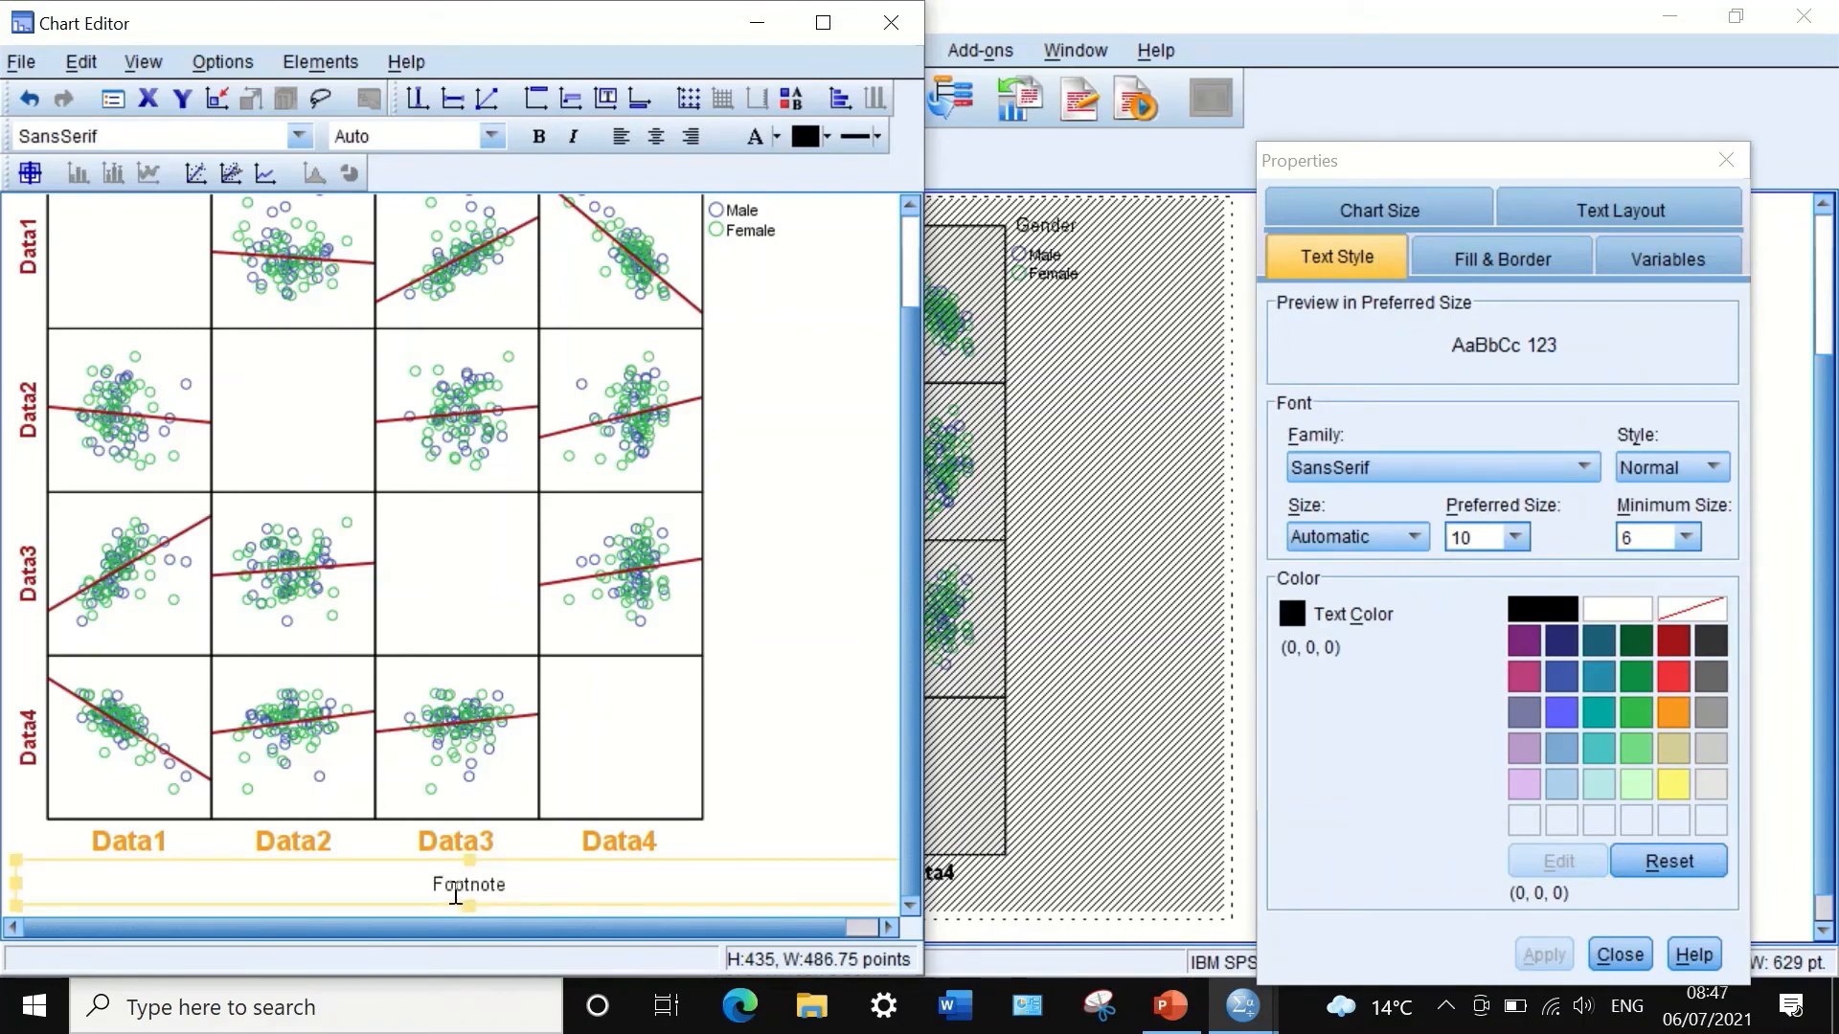
Step: Delete all of the placeholder text in the chart's footnote and leave the footnote blank
left_click(453, 878)
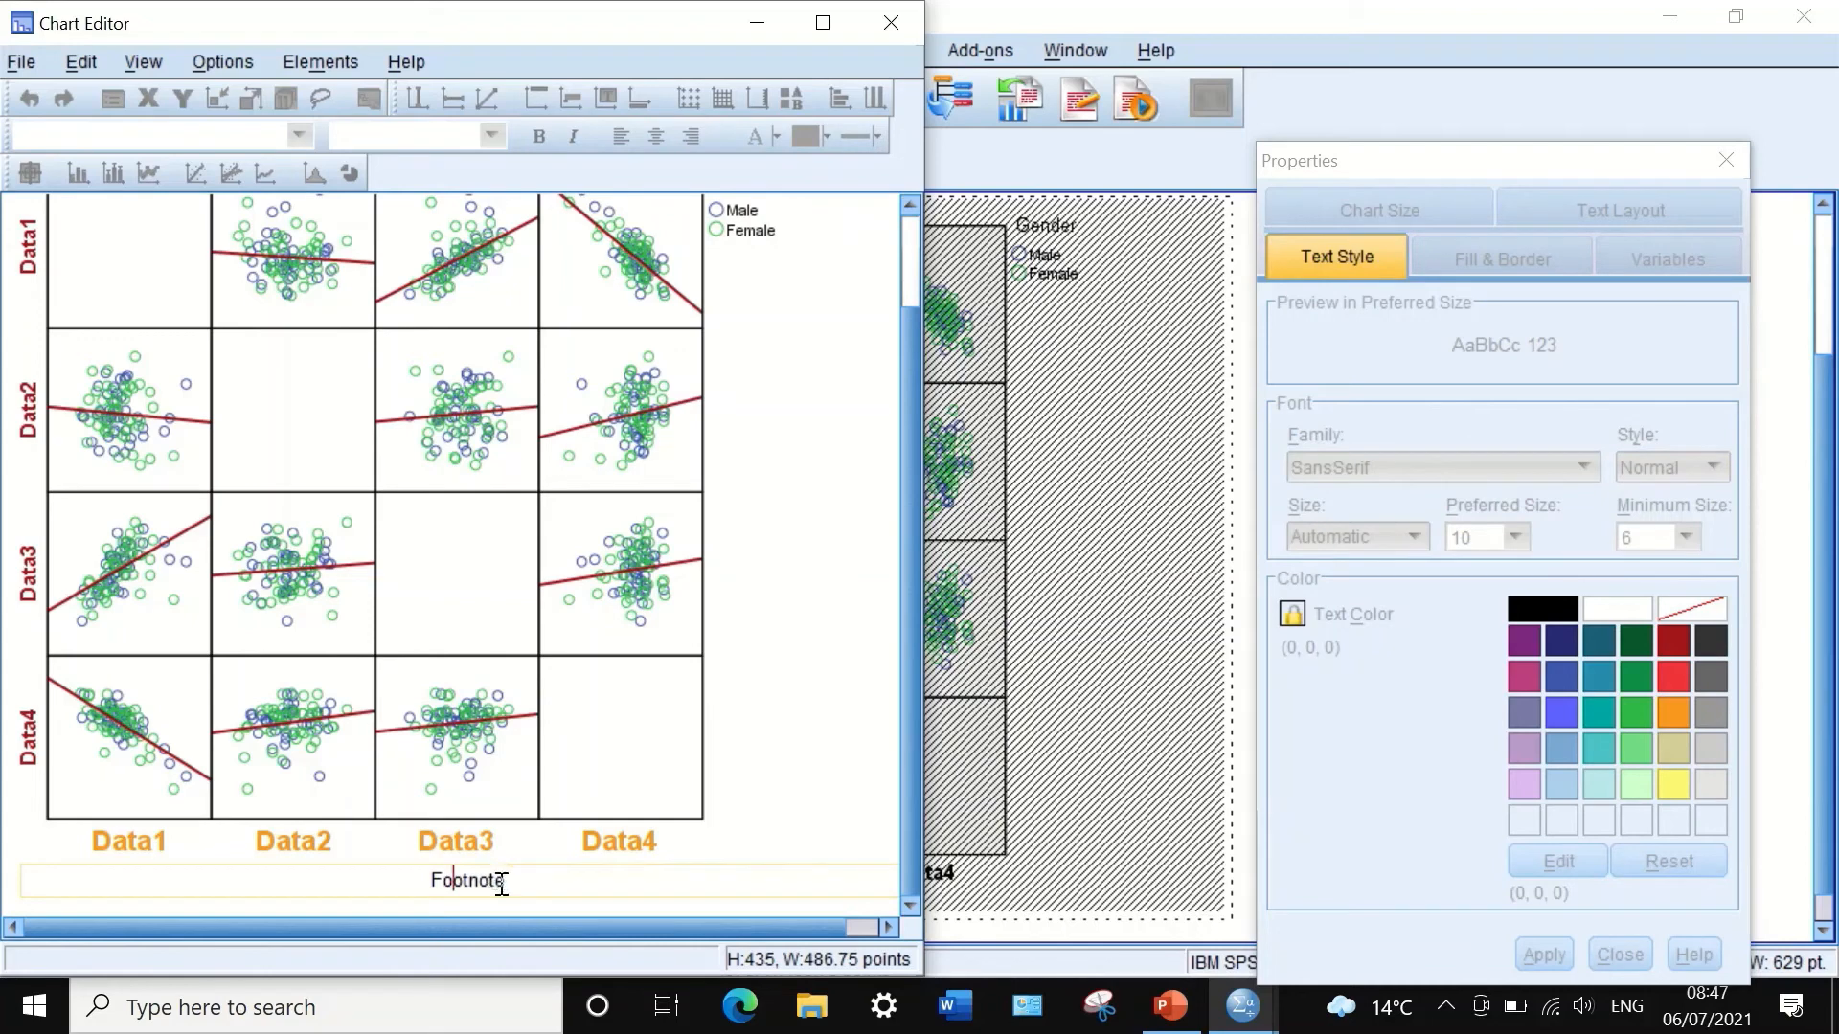
left_click(500, 881)
key("BackSpace")
key("BackSpace")
key("BackSpace")
key("BackSpace")
key("BackSpace")
key("BackSpace")
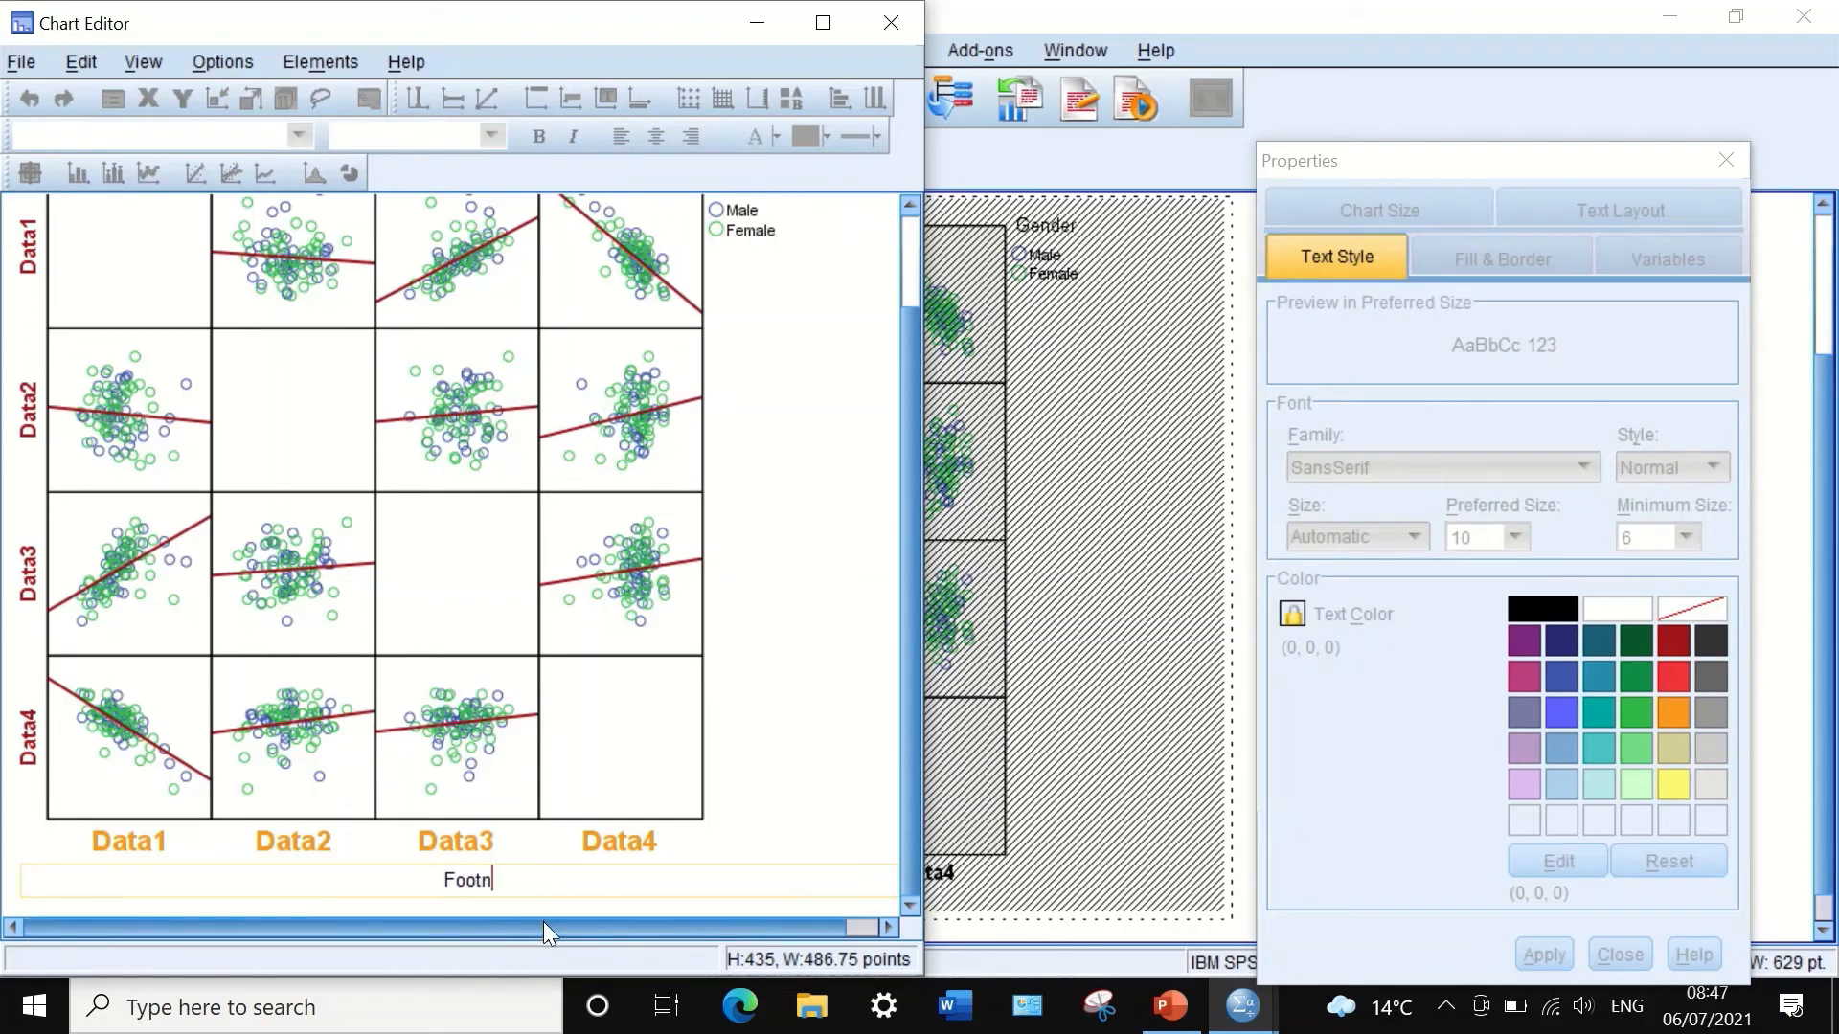
key("BackSpace")
key("BackSpace")
key("Return")
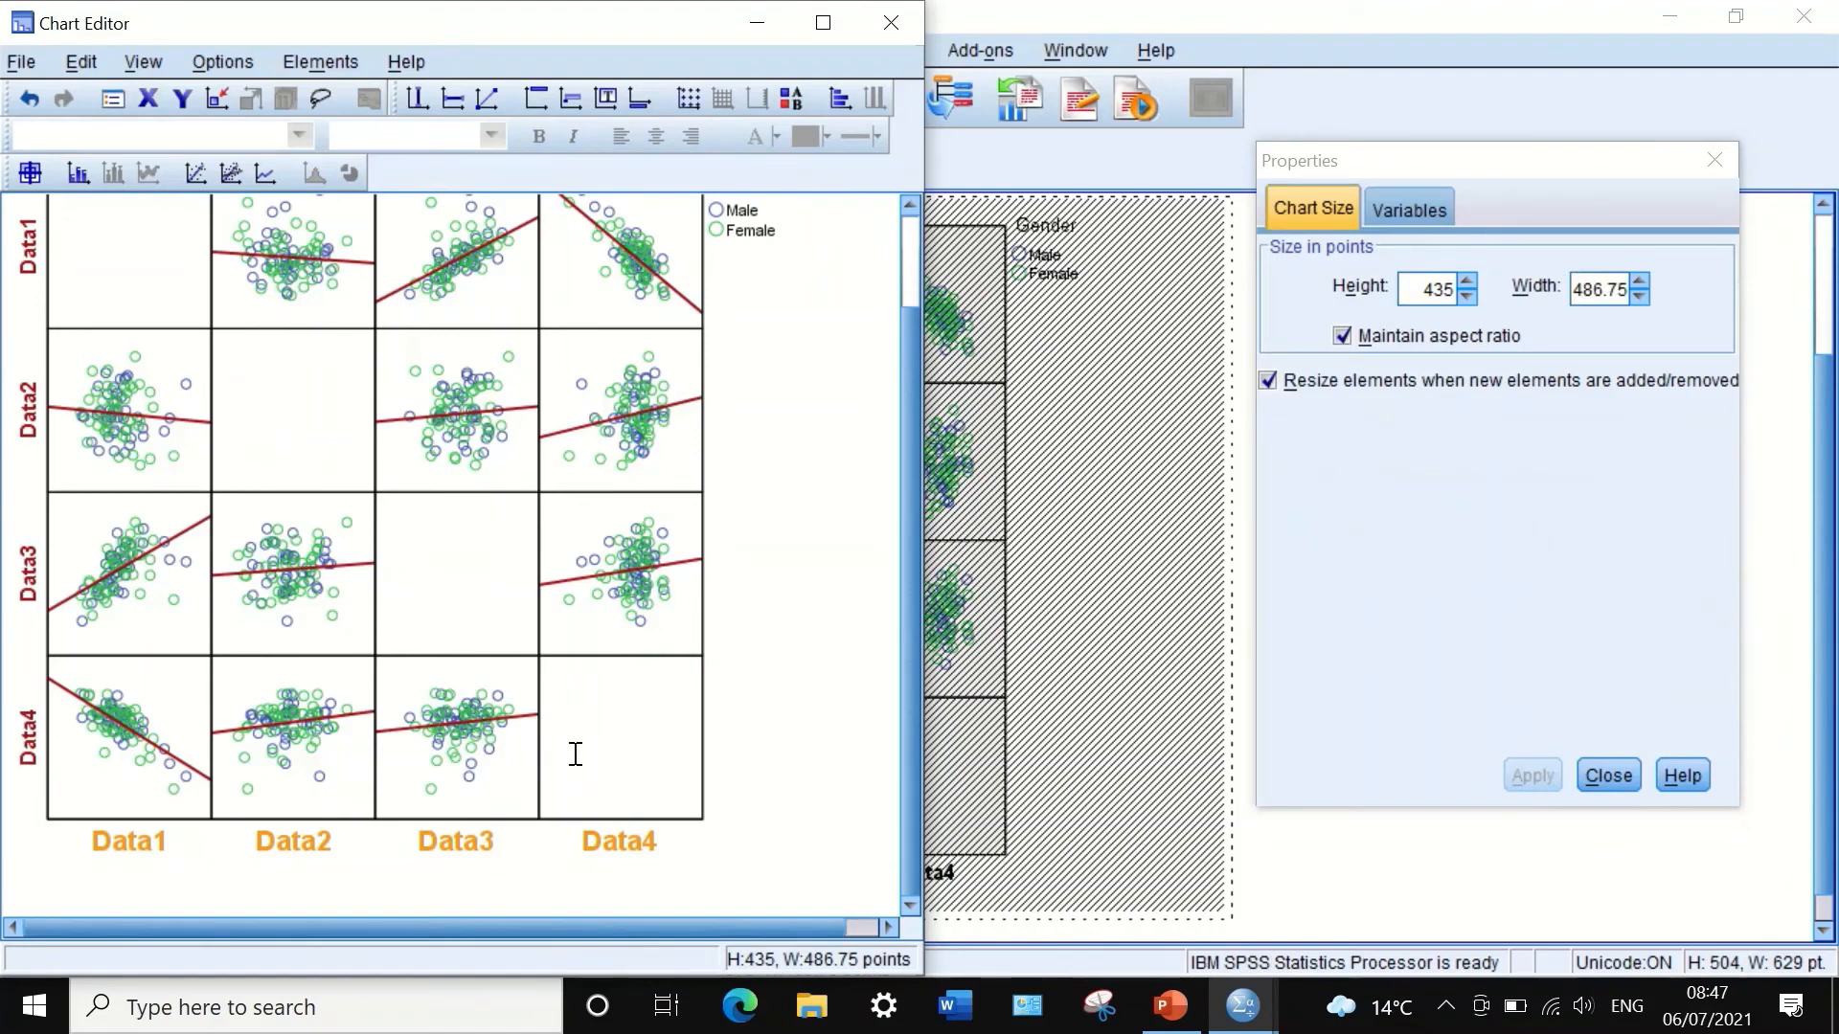
left_click(563, 864)
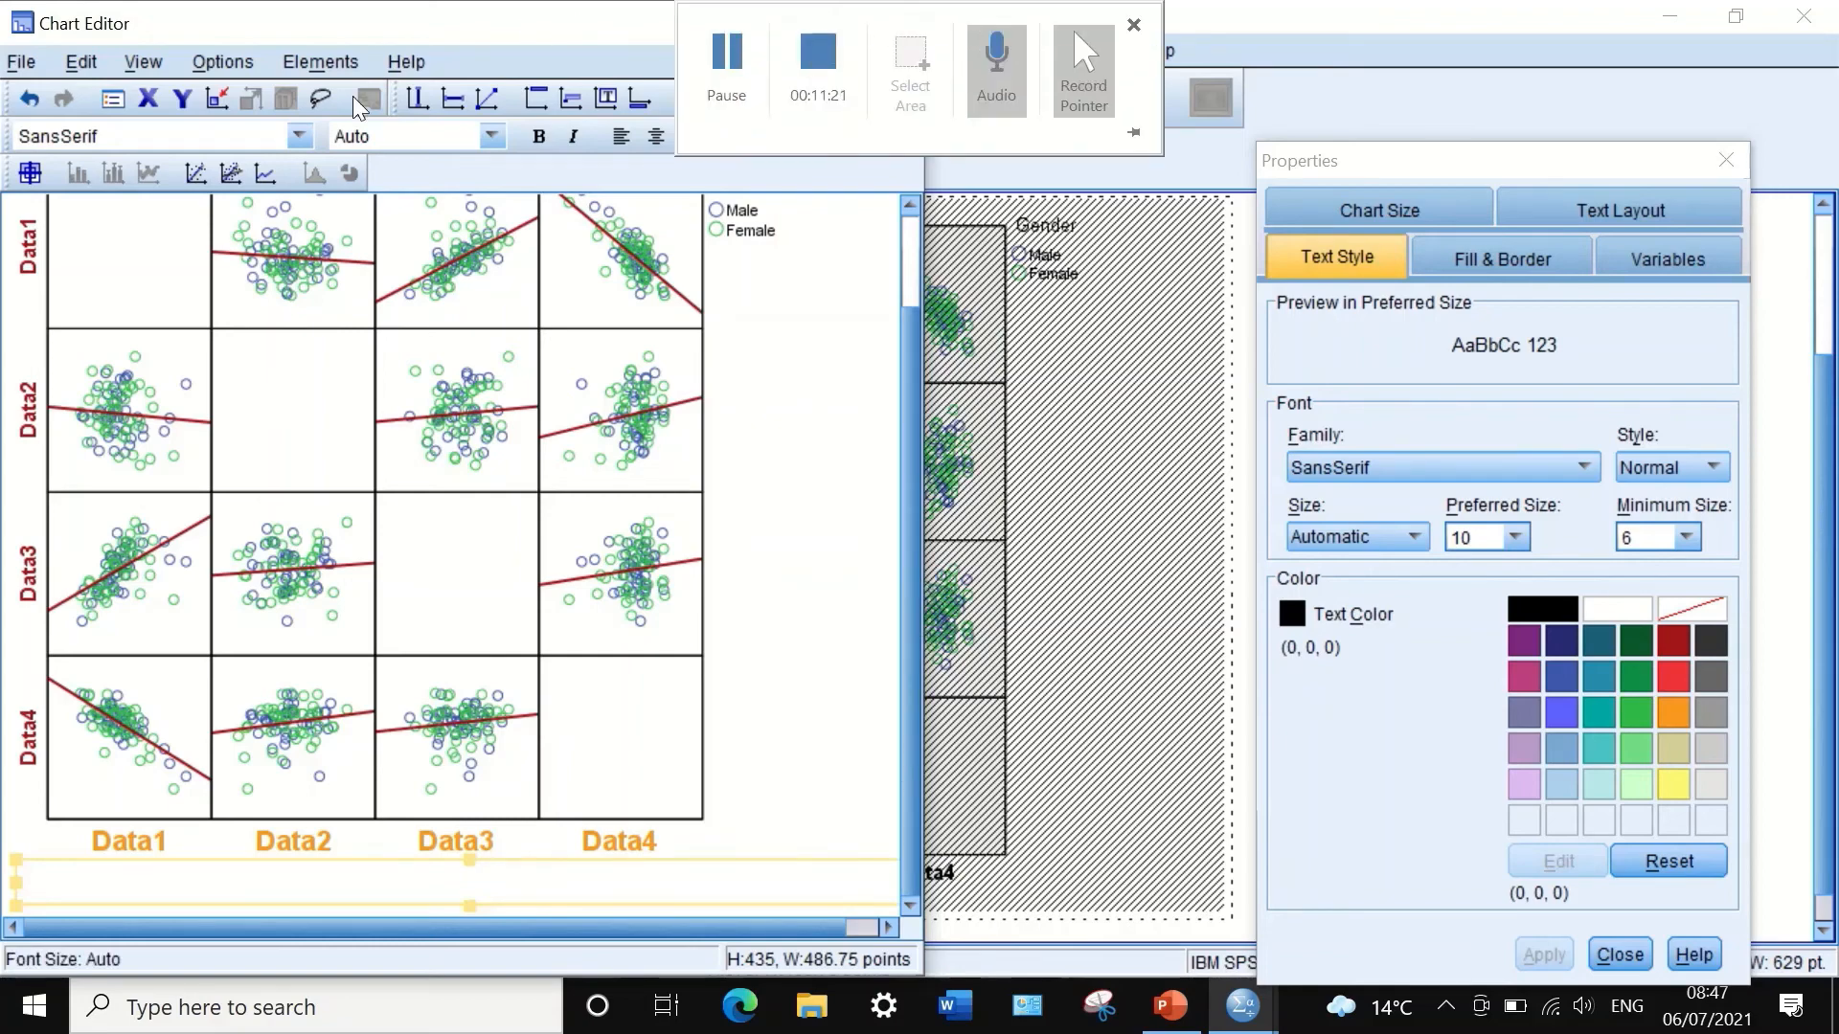
Step: Maximize the chart editor and add a footnote to the matrix scatterplot reading FIGURE1
left_click(823, 23)
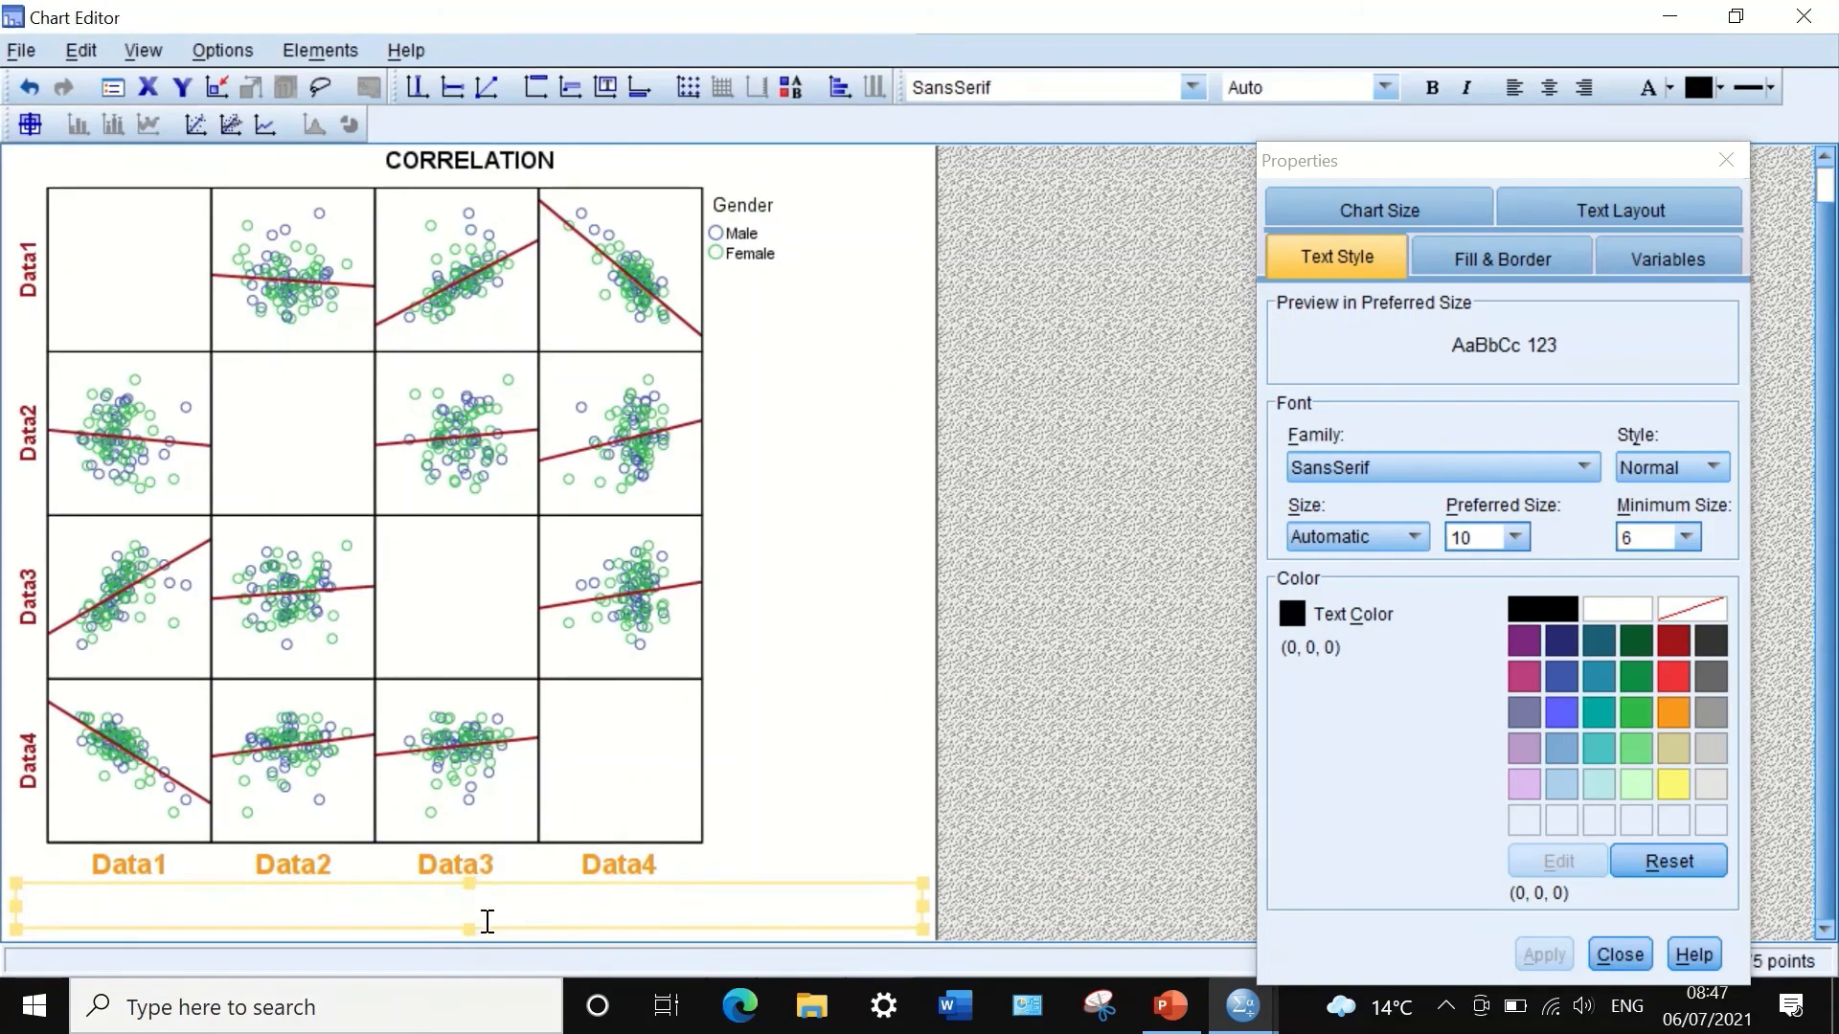
left_click(675, 876)
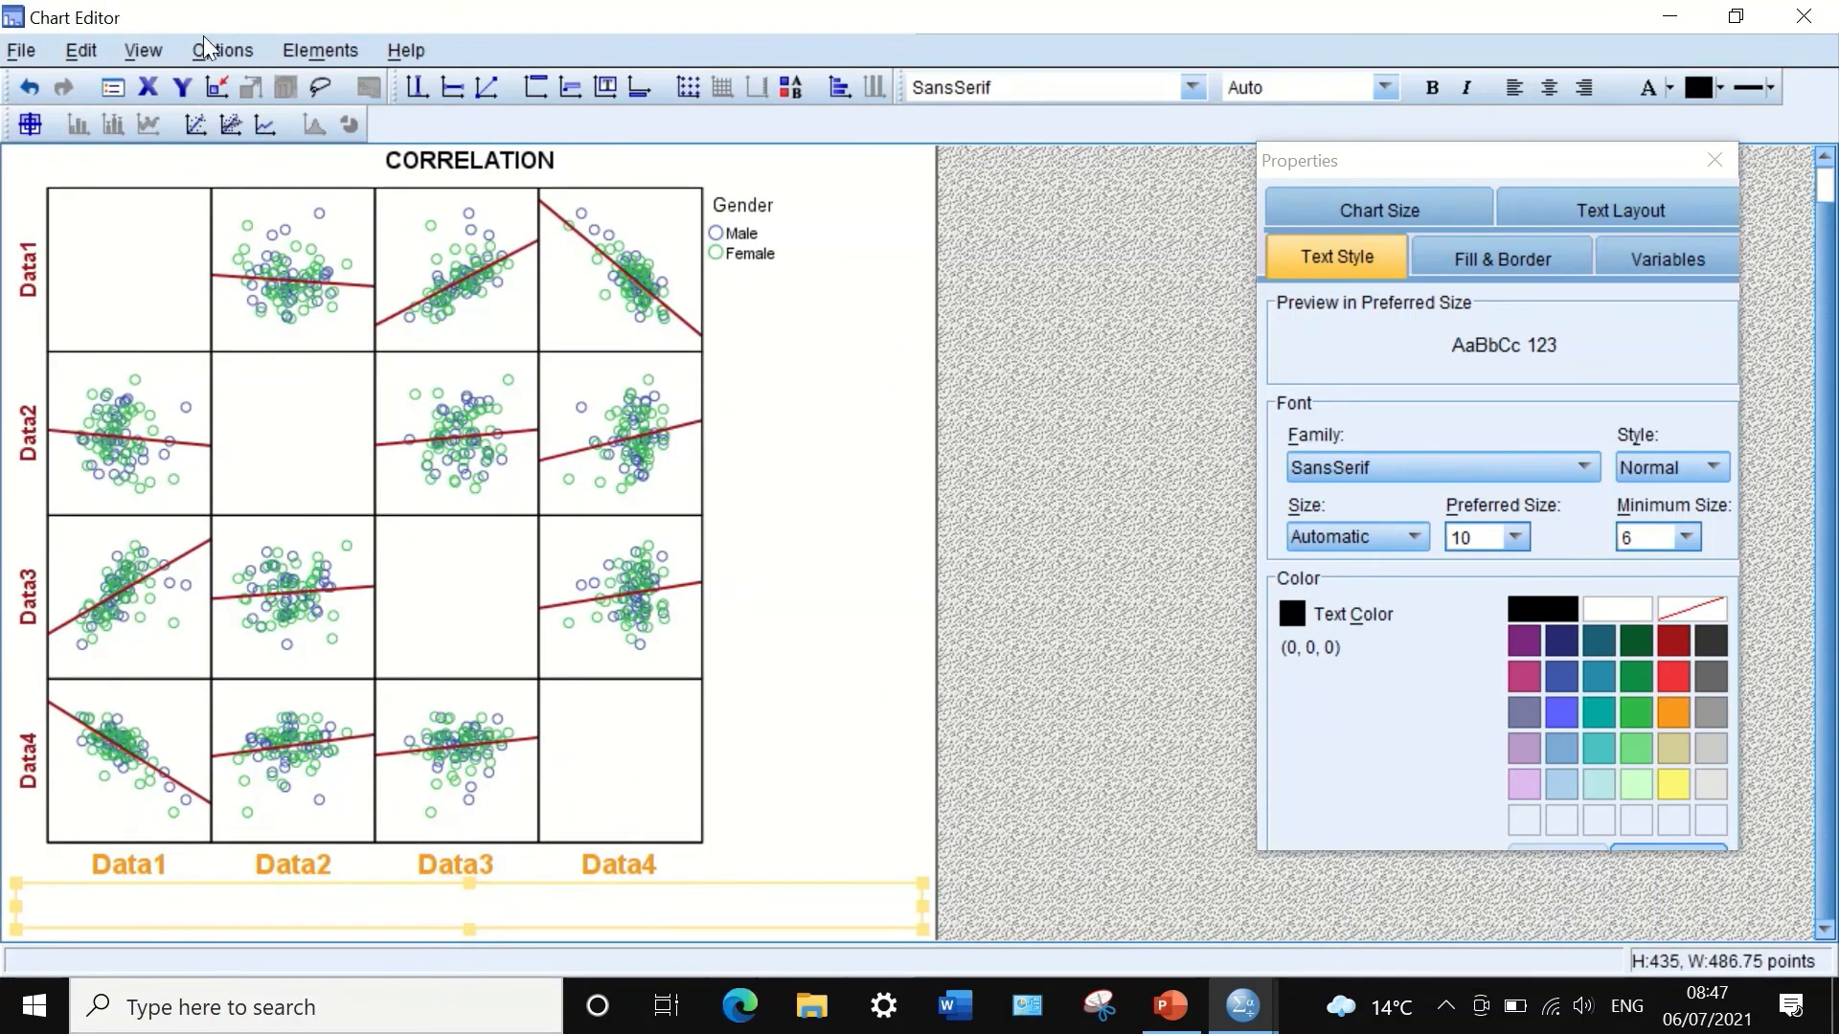
left_click(474, 222)
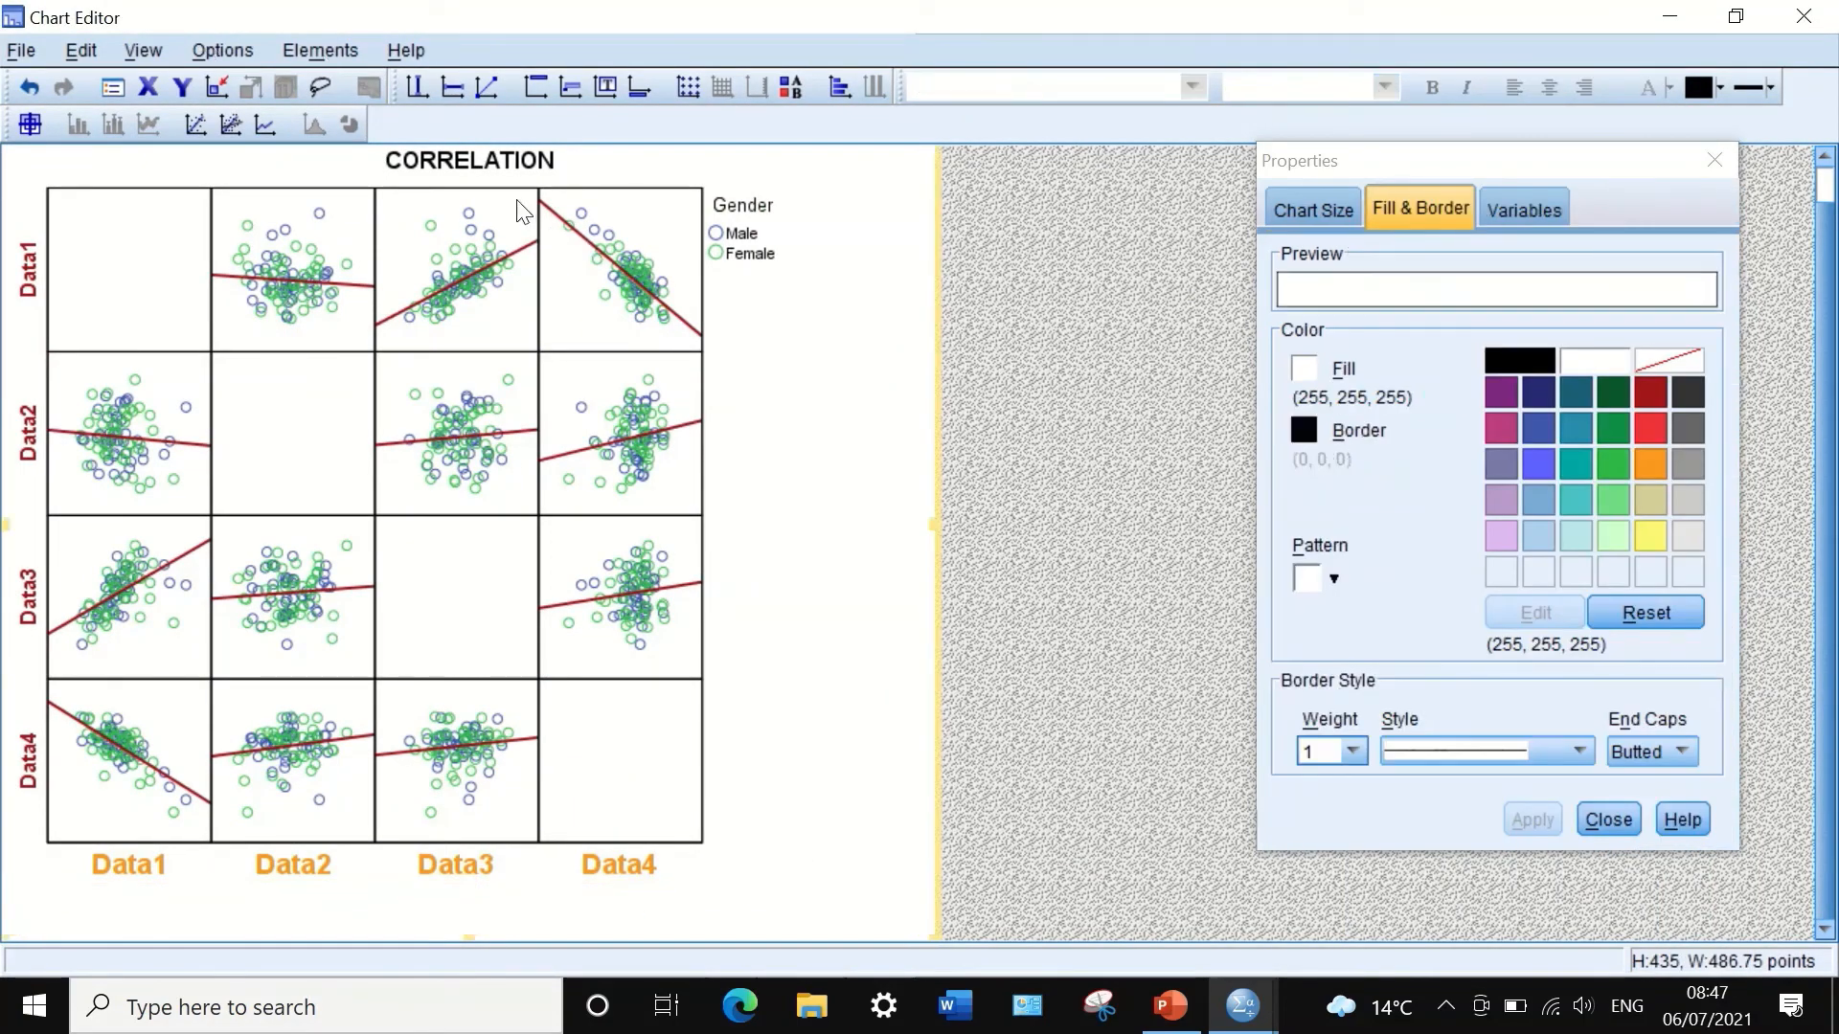
left_click(473, 226)
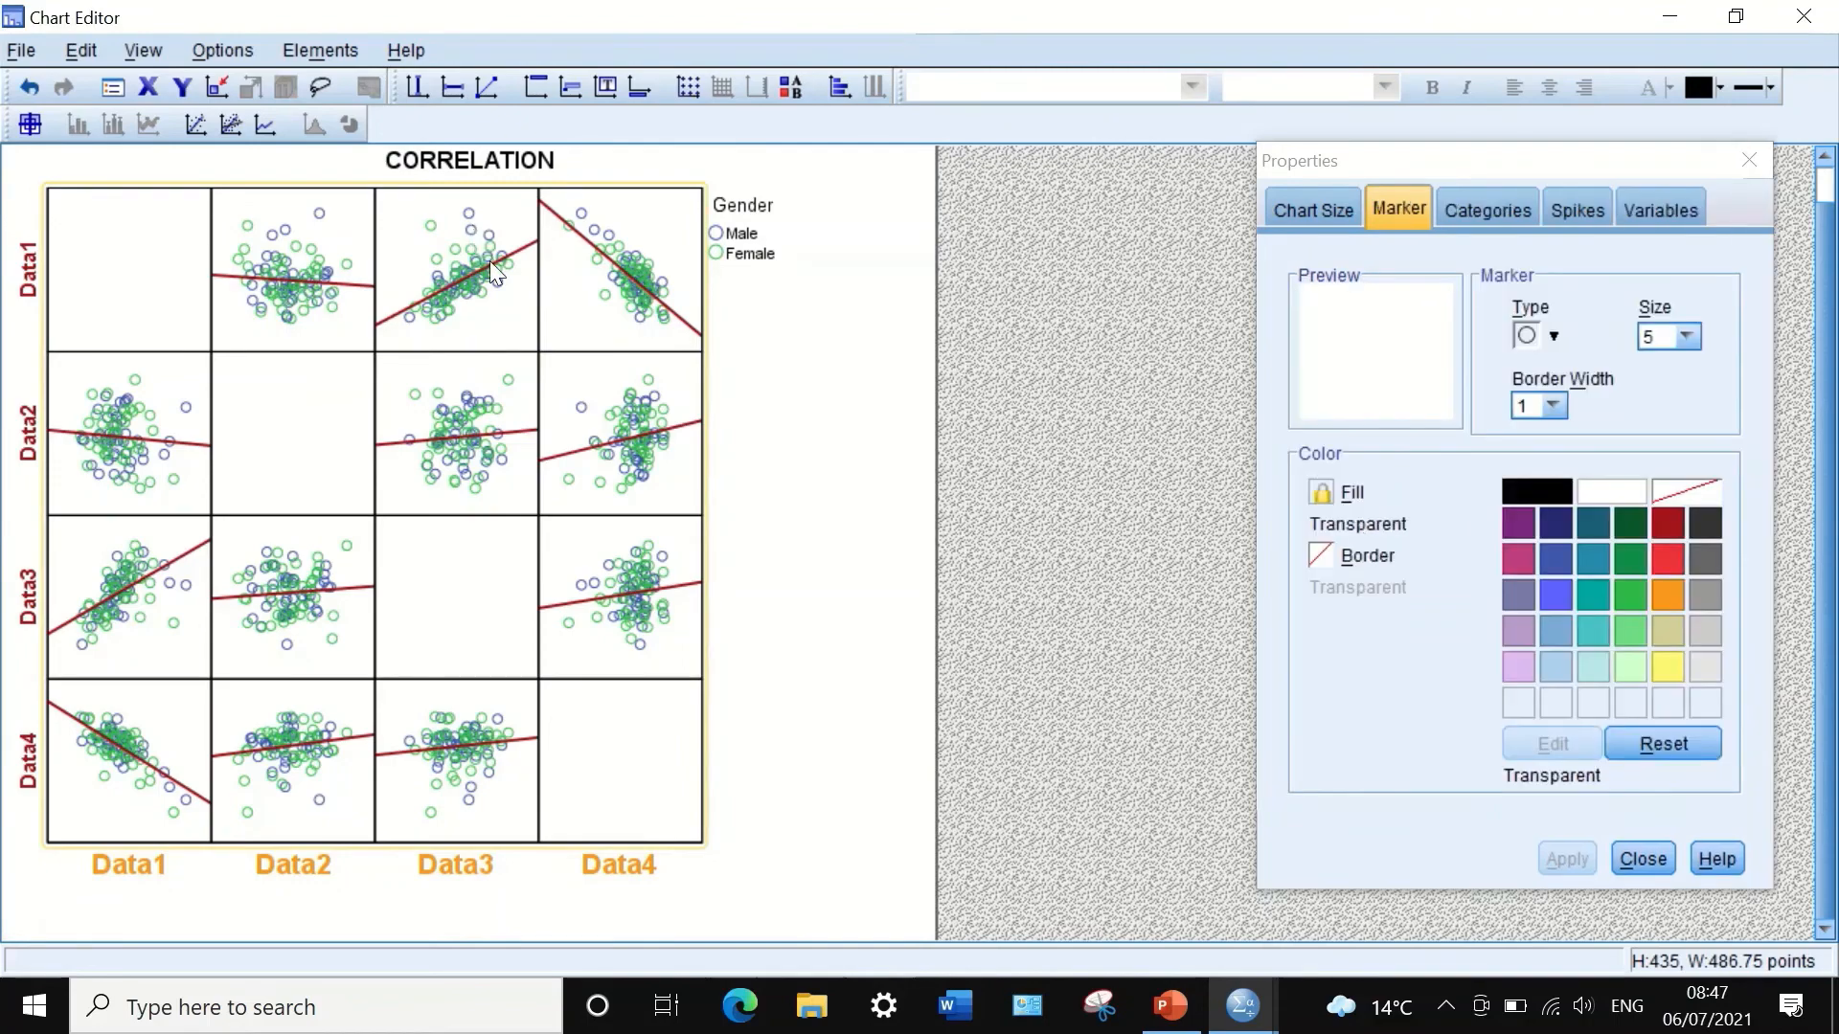
right_click(500, 402)
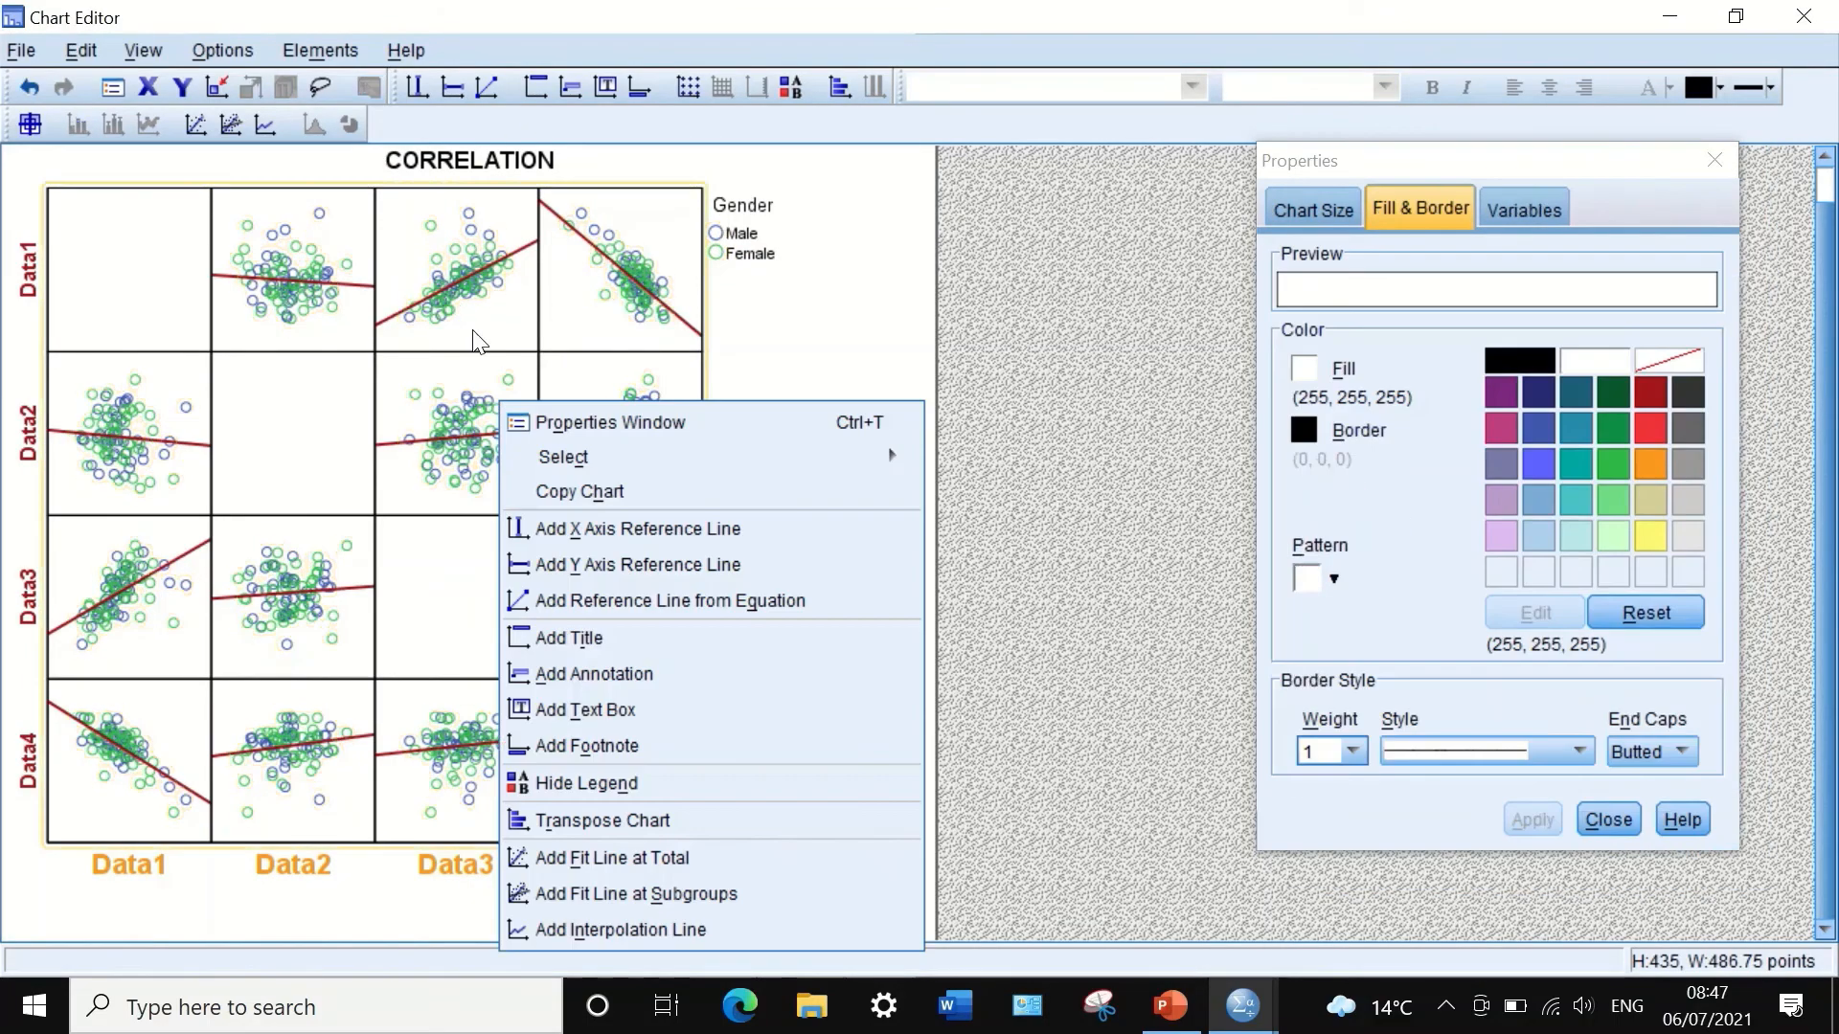
left_click(558, 745)
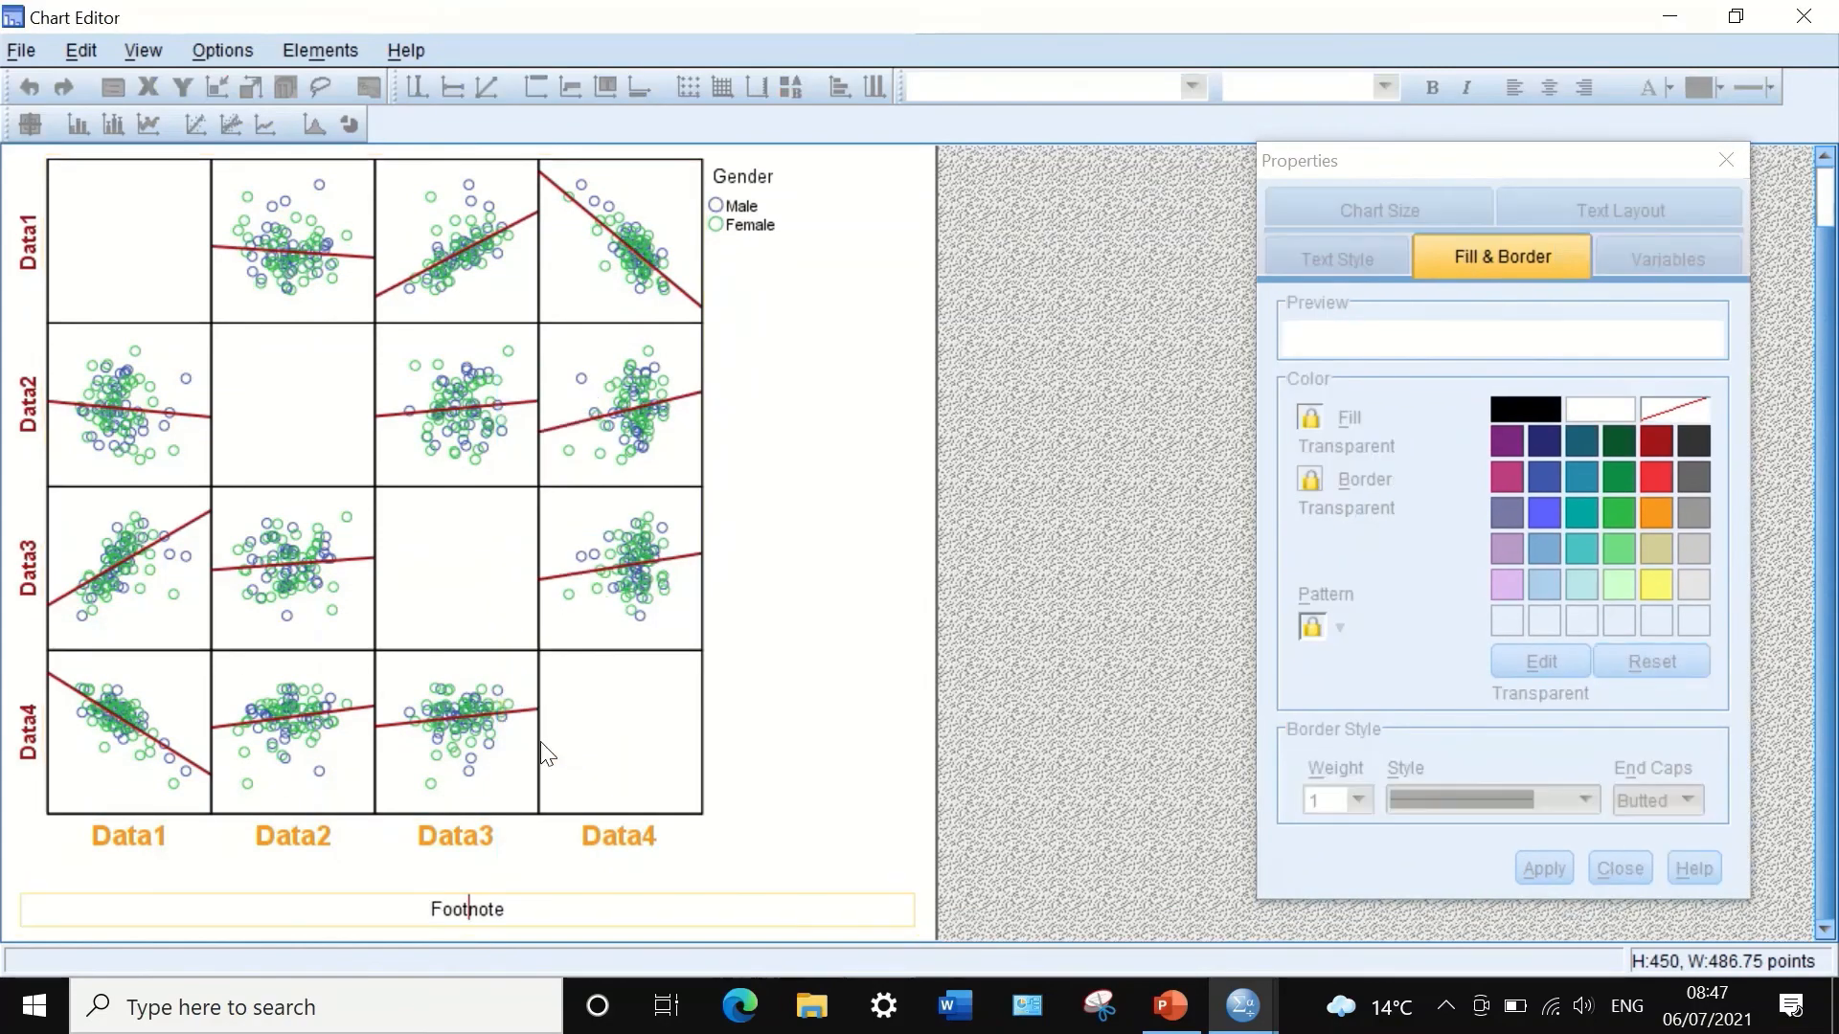
double_click(439, 898)
type("FIGURE1")
left_click(841, 738)
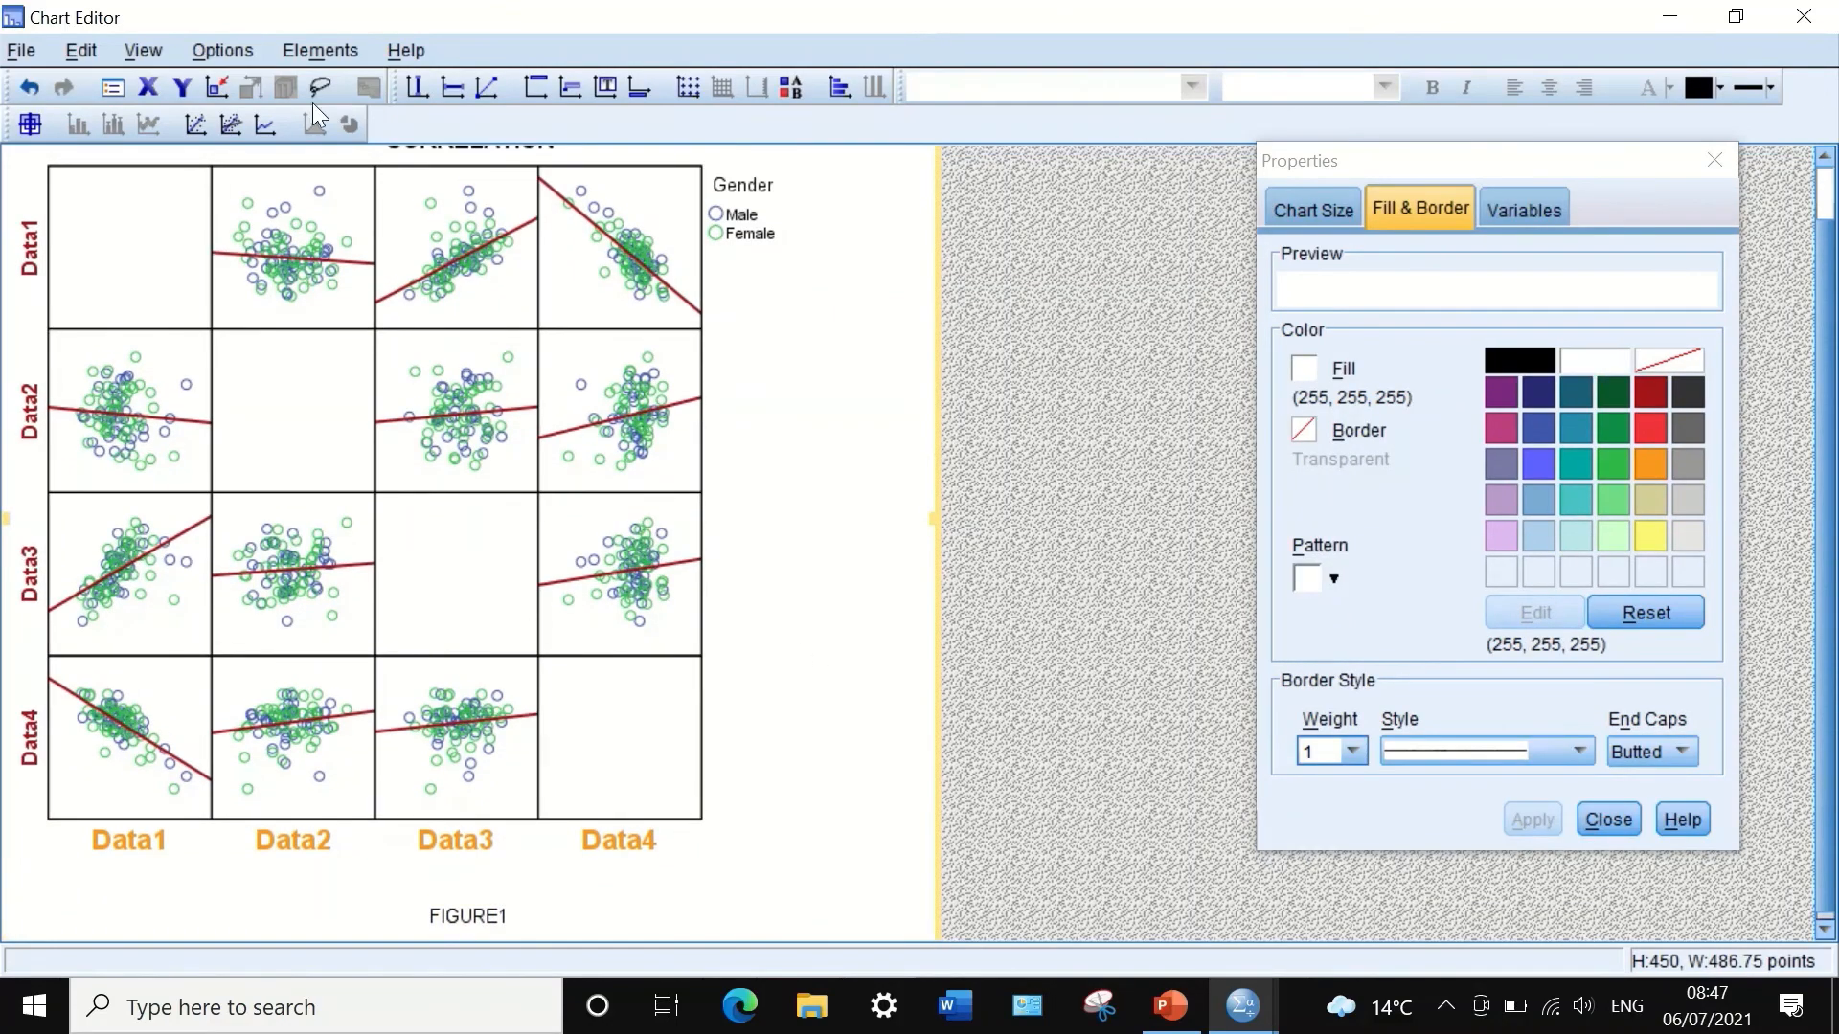
Step: Add an X axis reference line to the matrix scatterplot
left_click(467, 266)
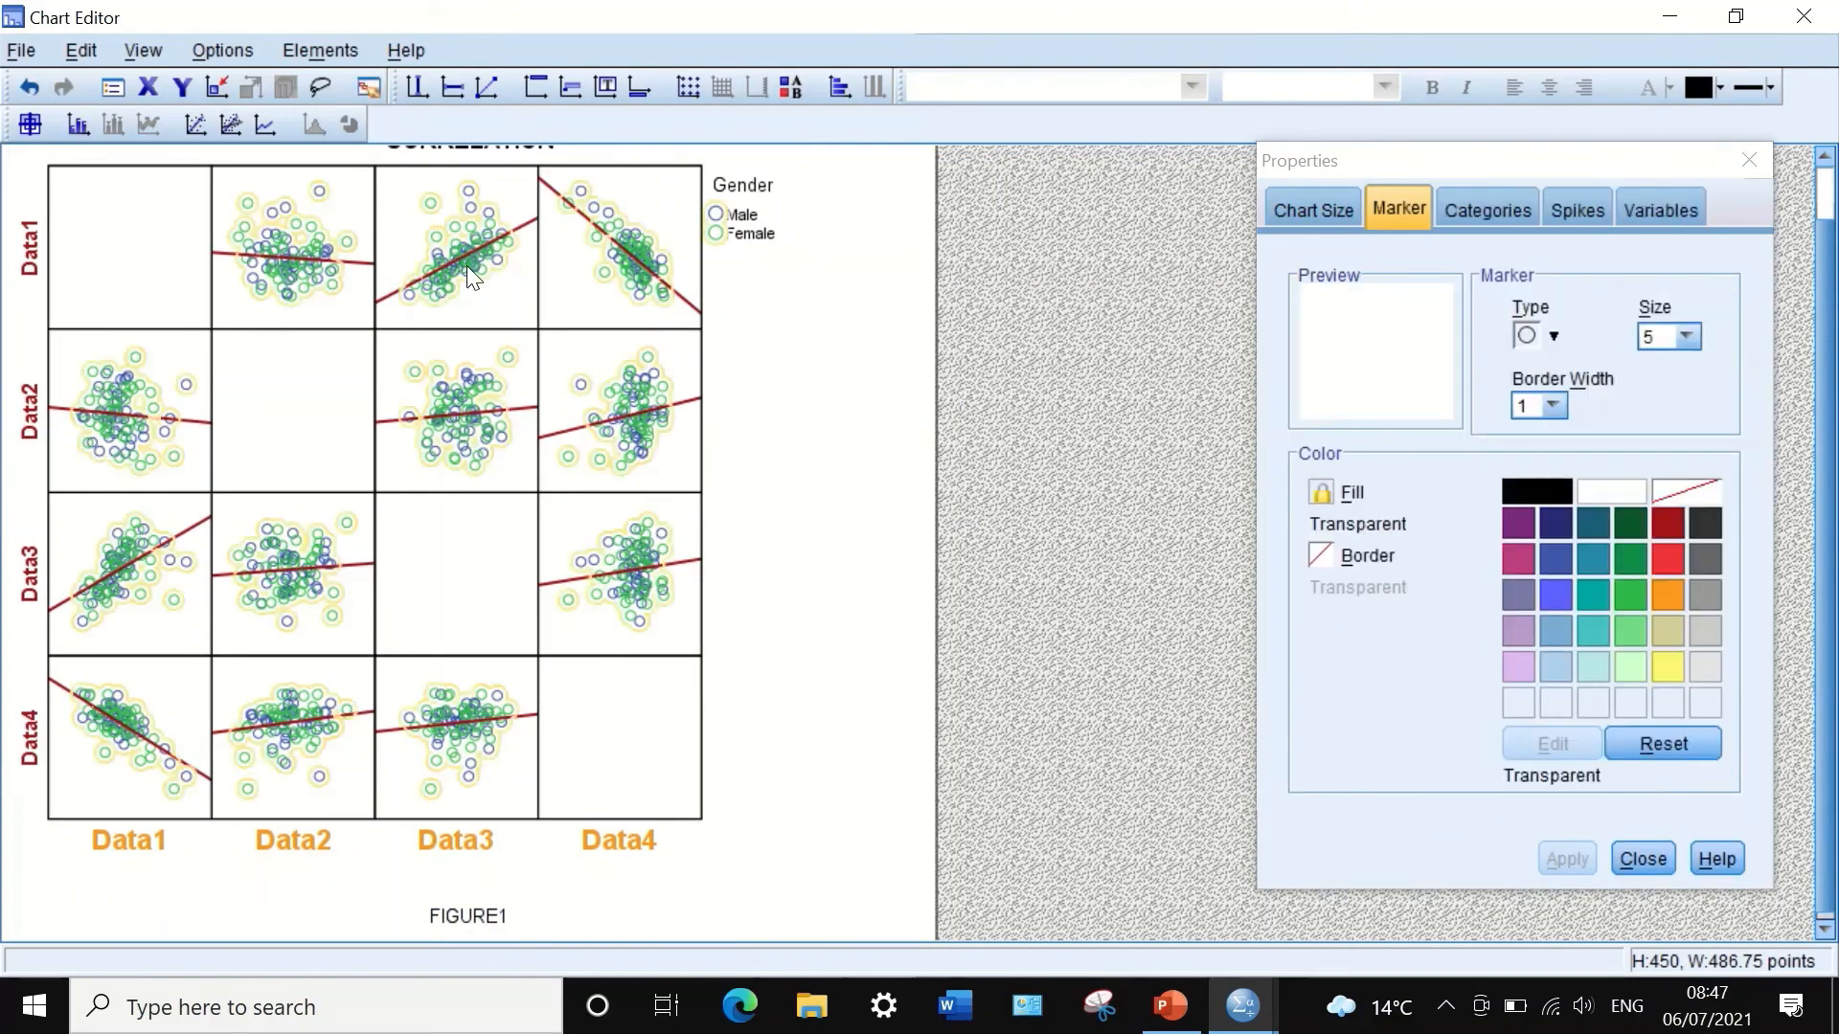
right_click(467, 266)
key("x")
left_click(151, 201)
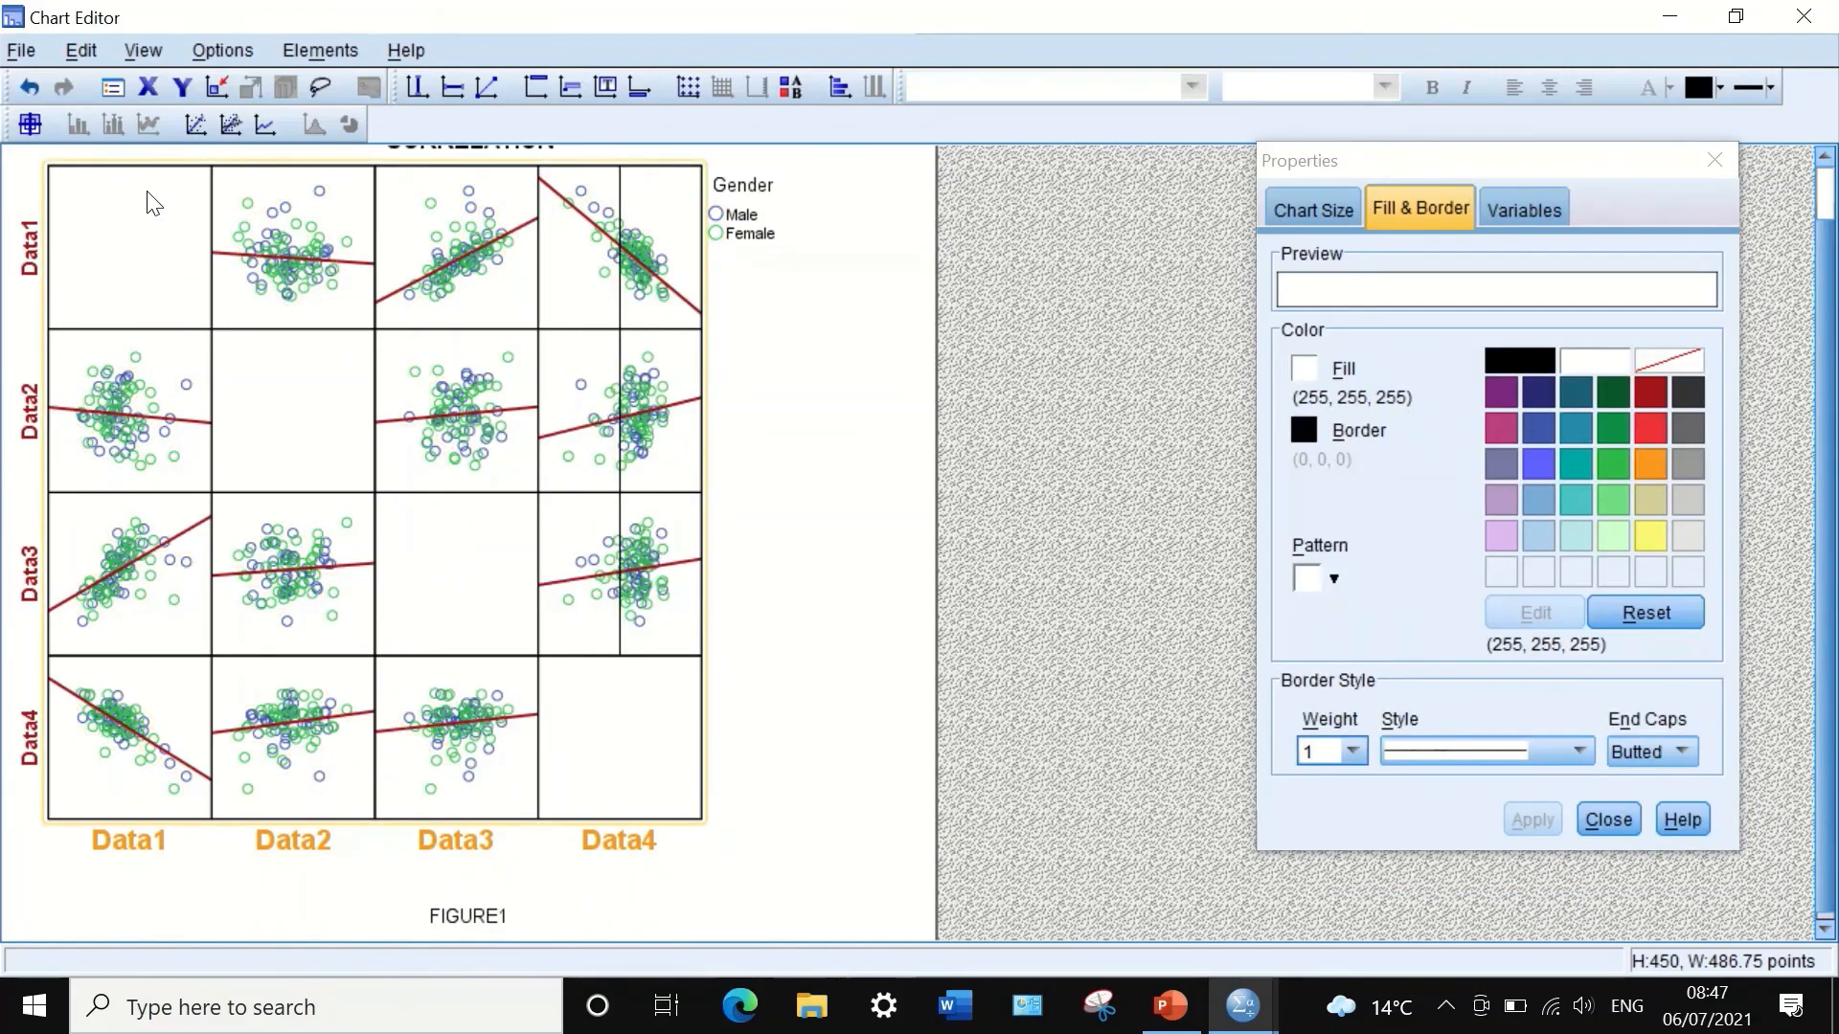
Step: Transpose the matrix scatterplot and transpose it back to its original Data1 to Data4 order
right_click(148, 194)
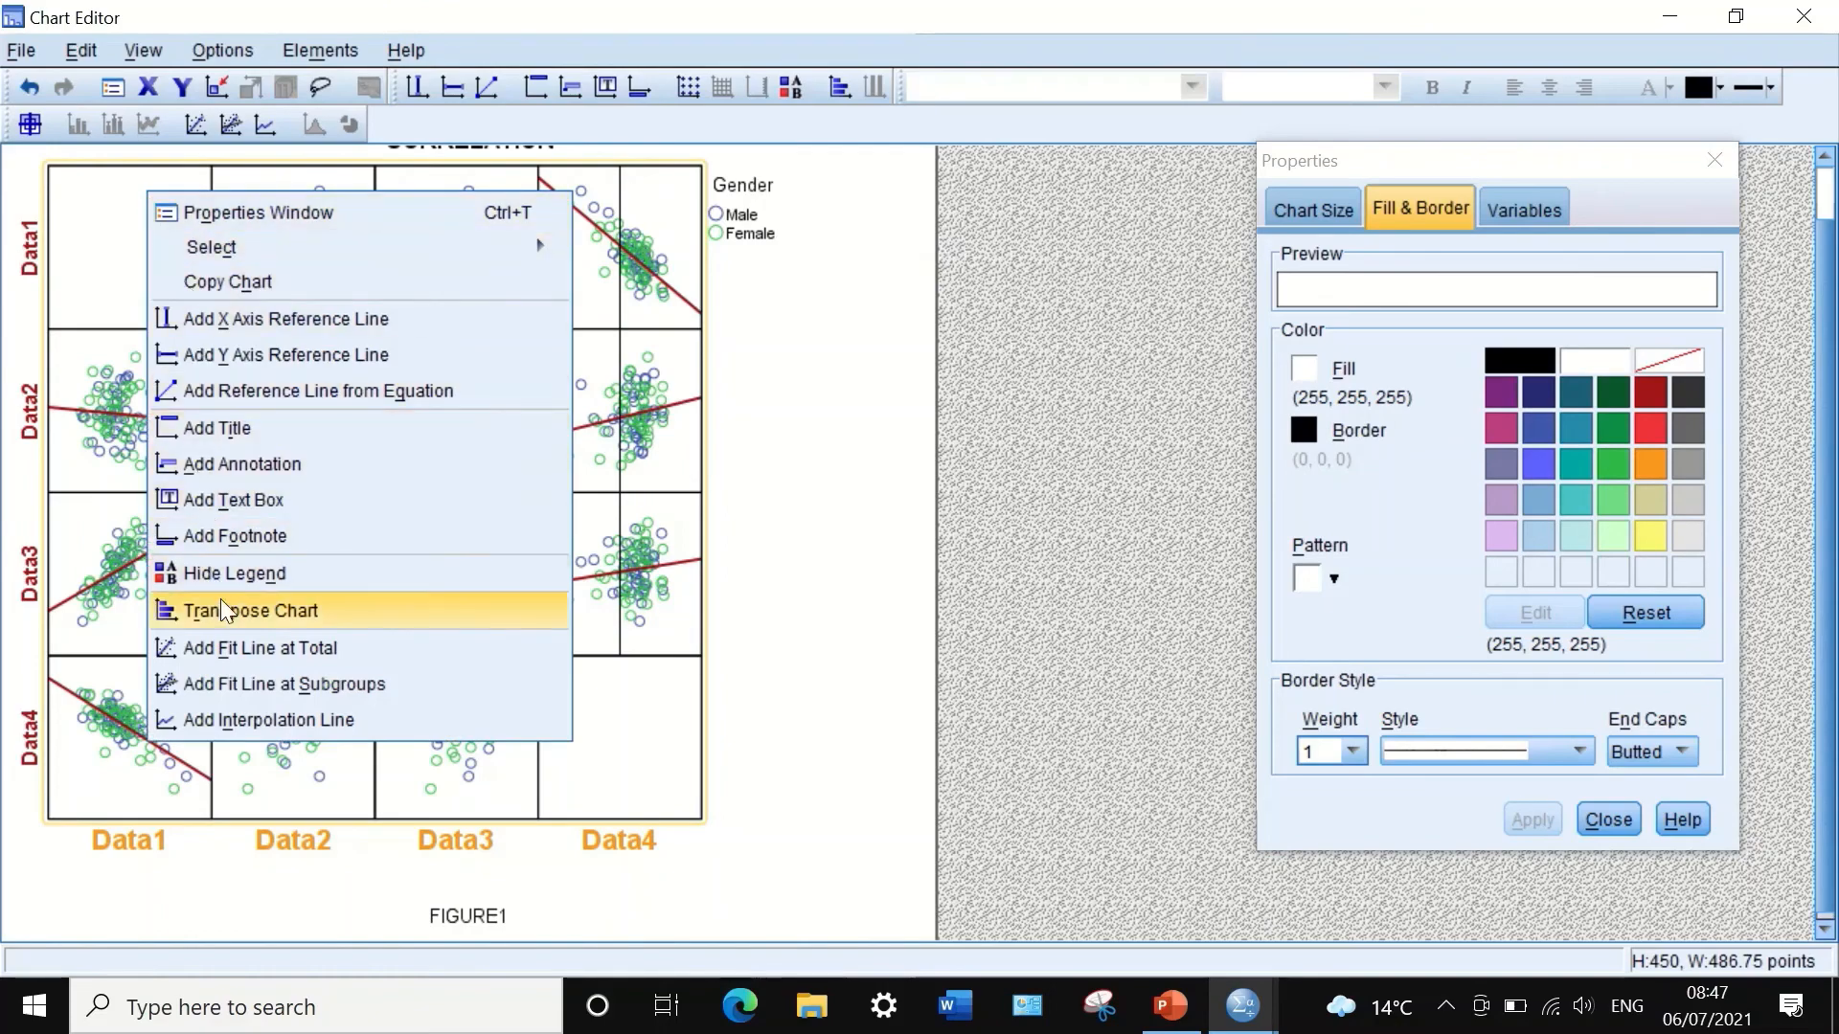
left_click(241, 619)
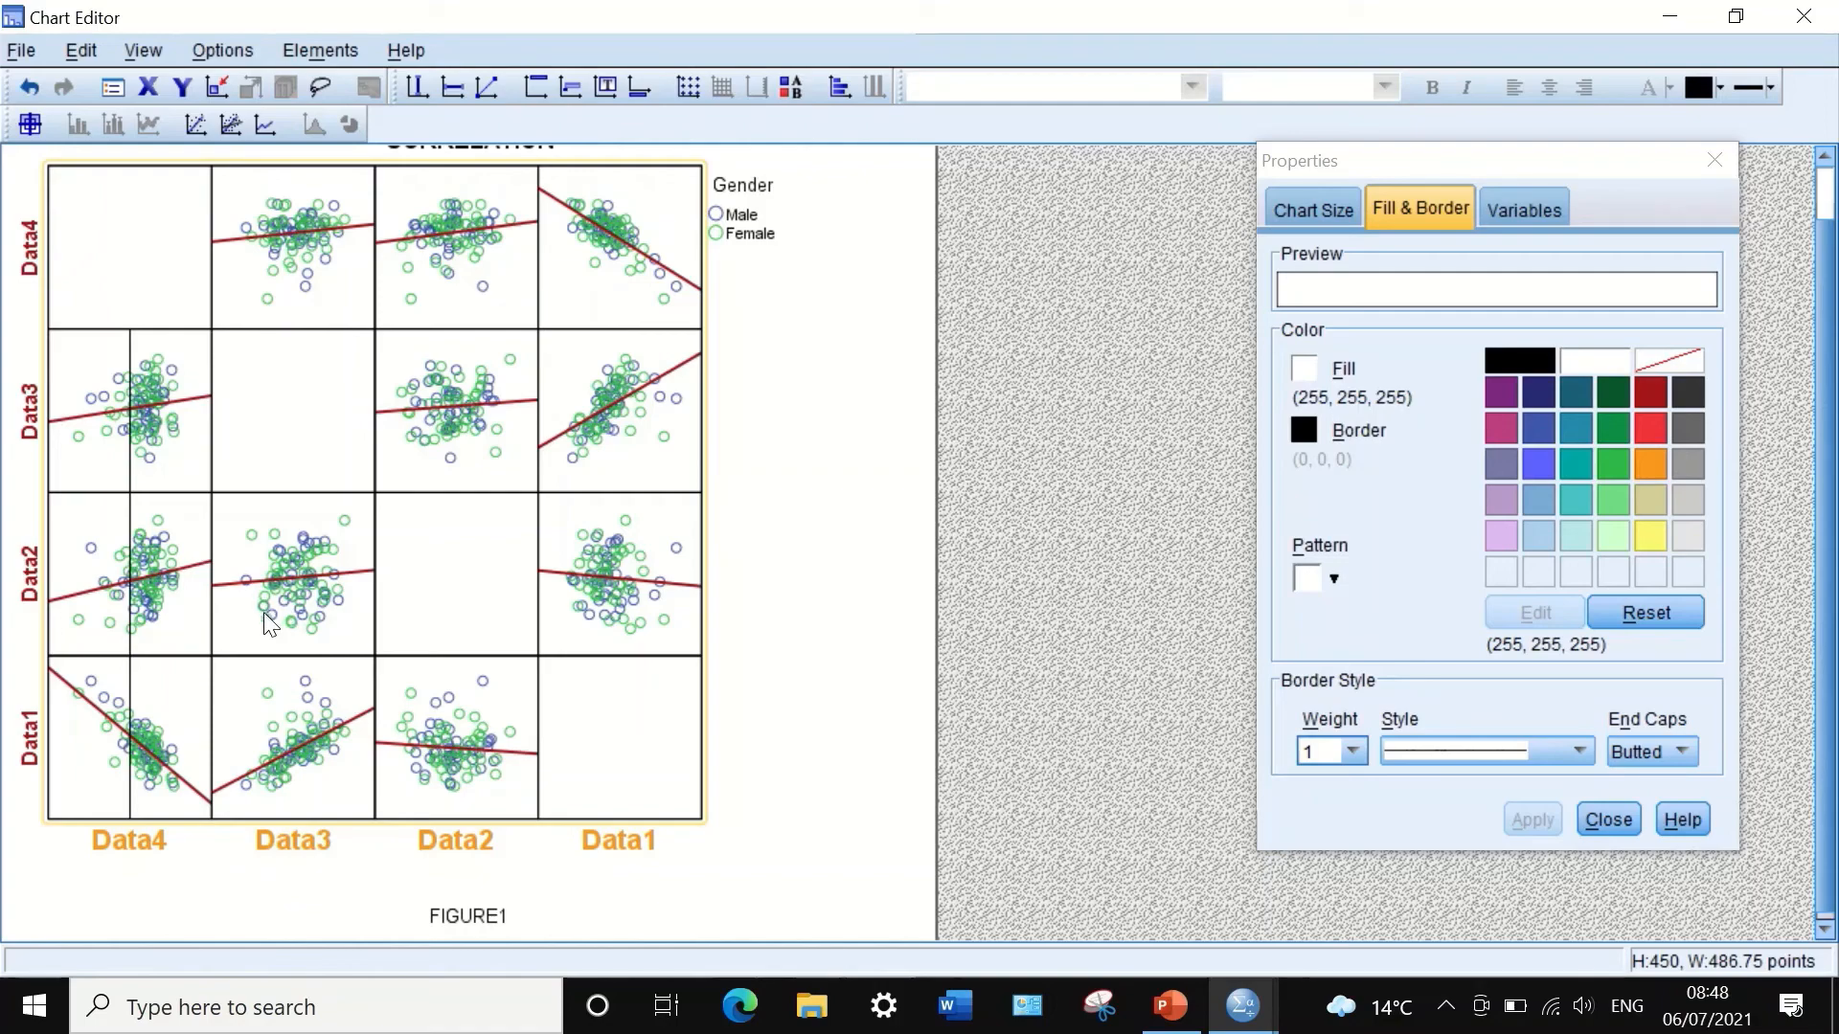
right_click(321, 294)
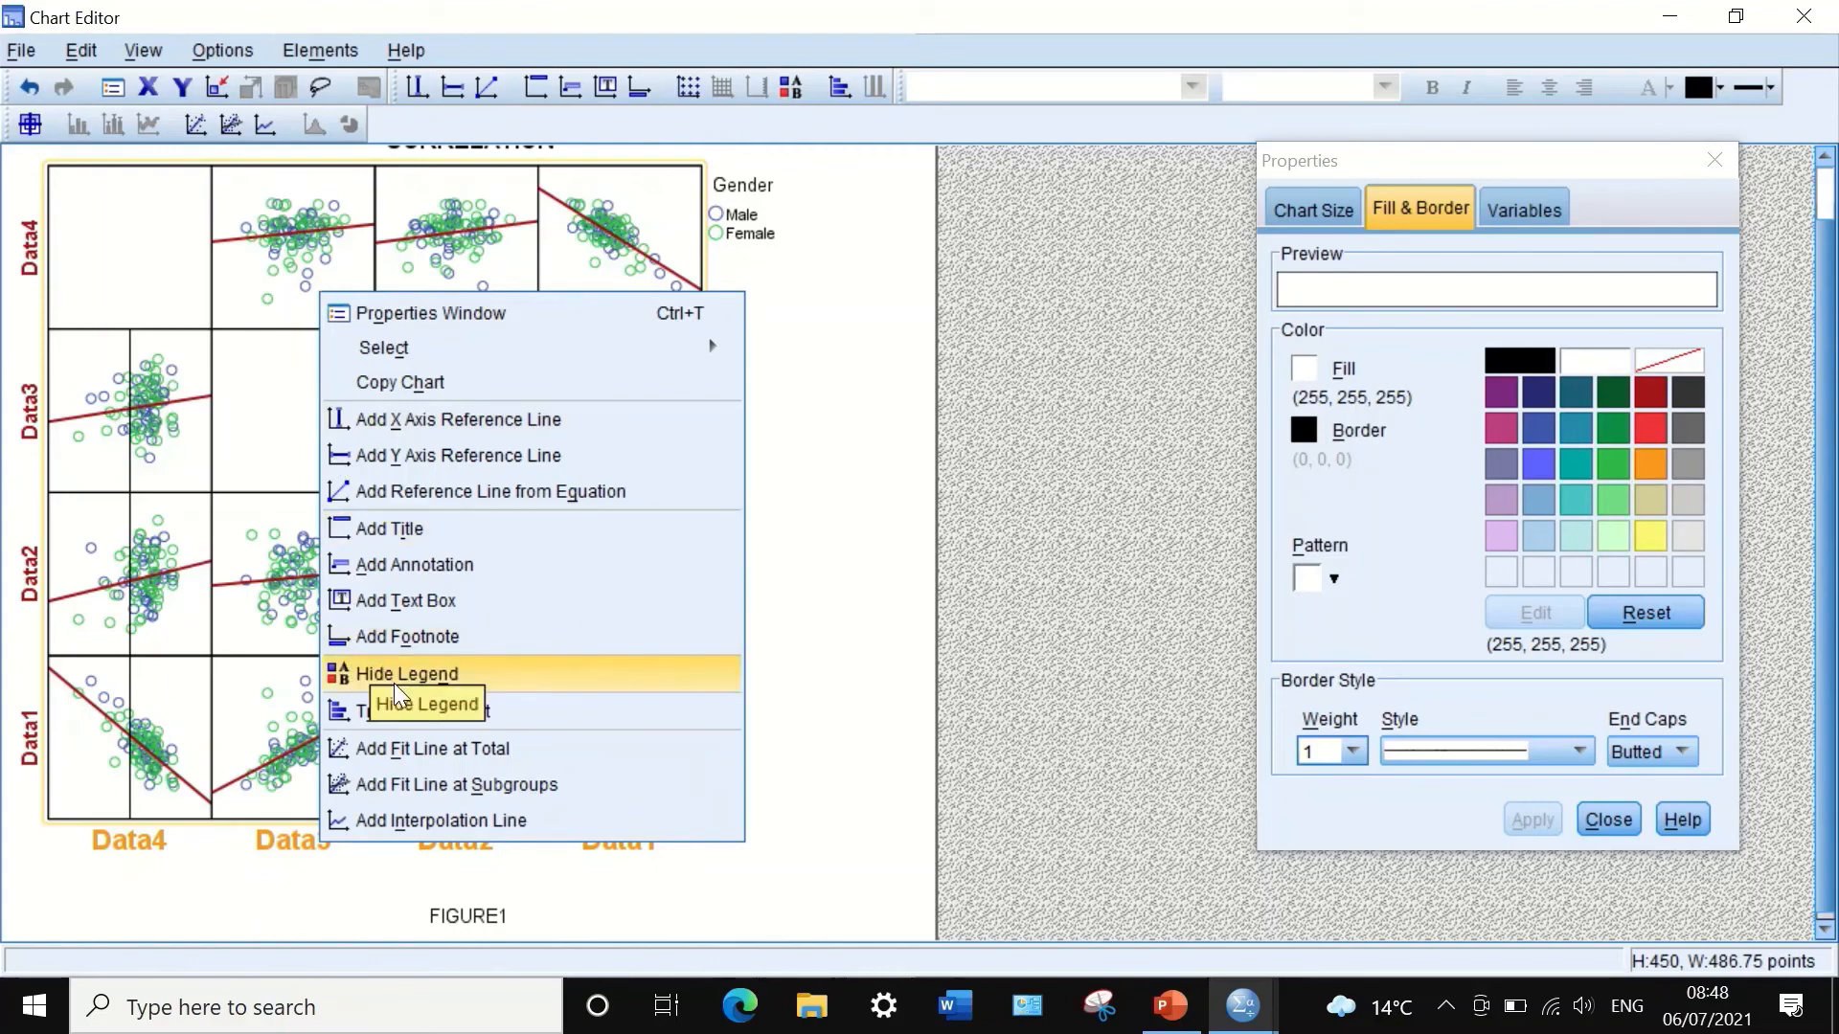
left_click(442, 711)
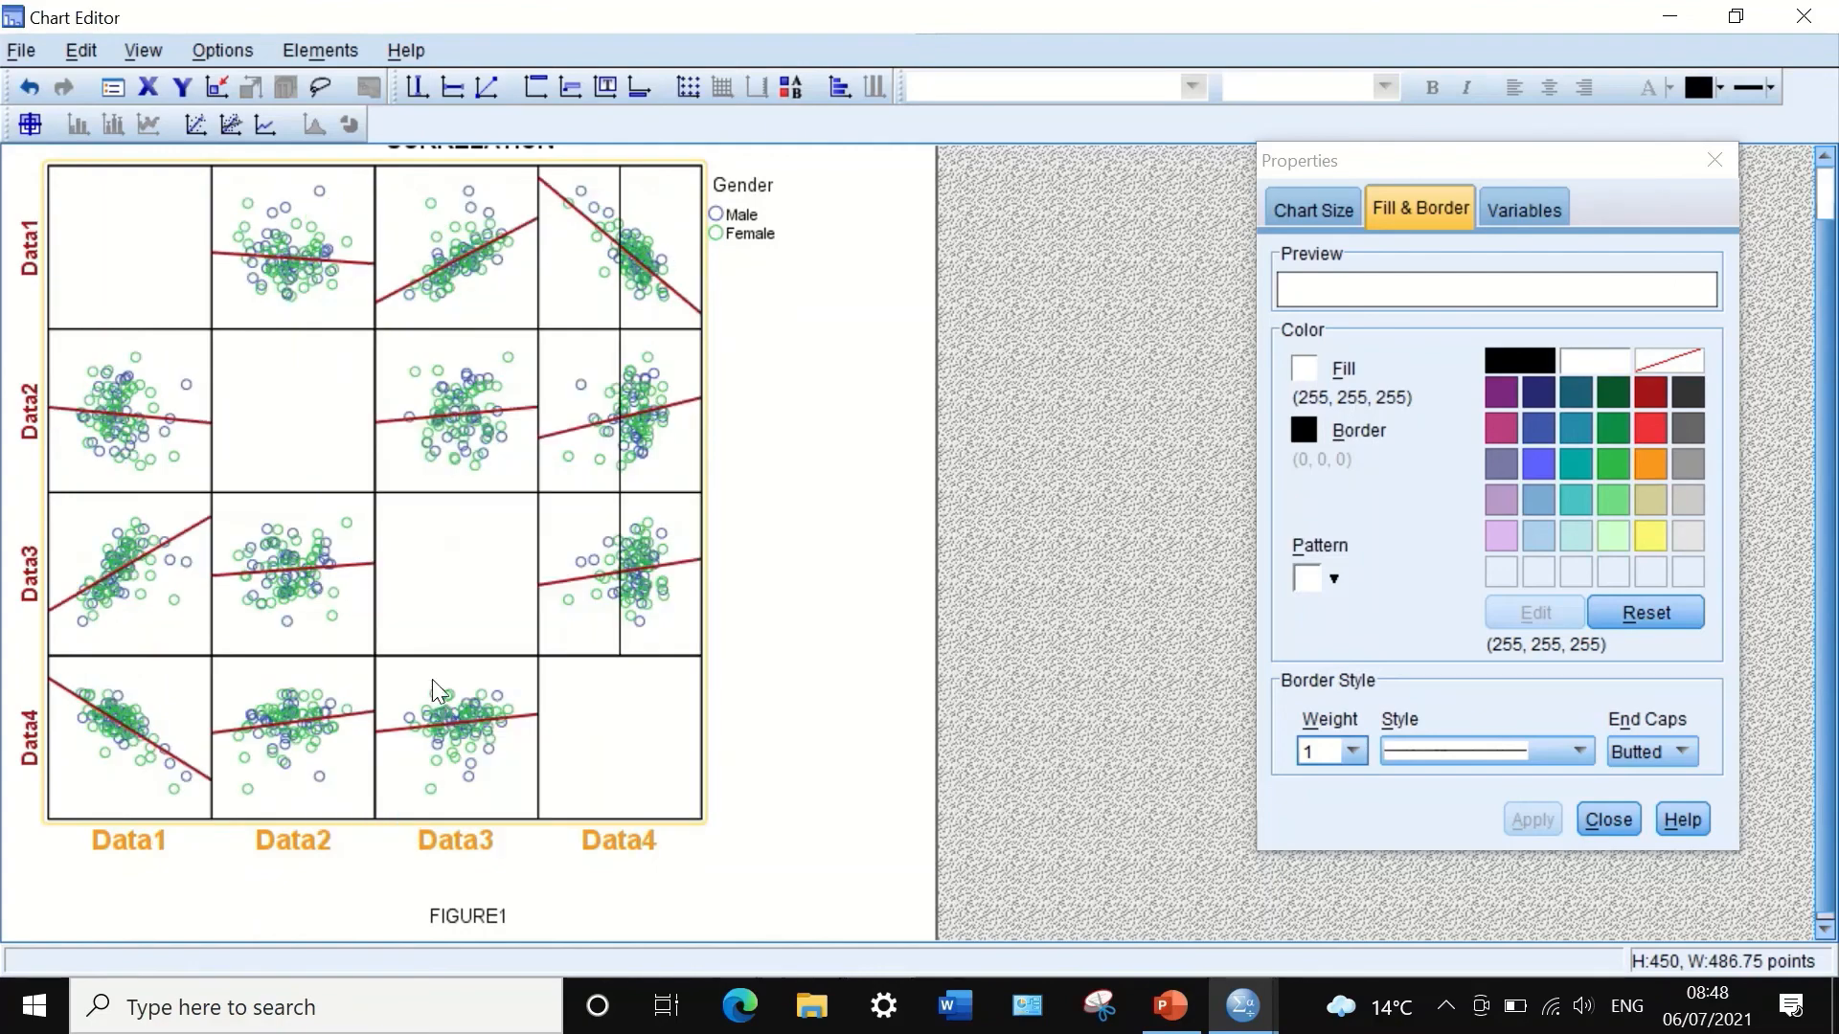
Step: Hide the Gender legend of the chart and show it again
right_click(355, 421)
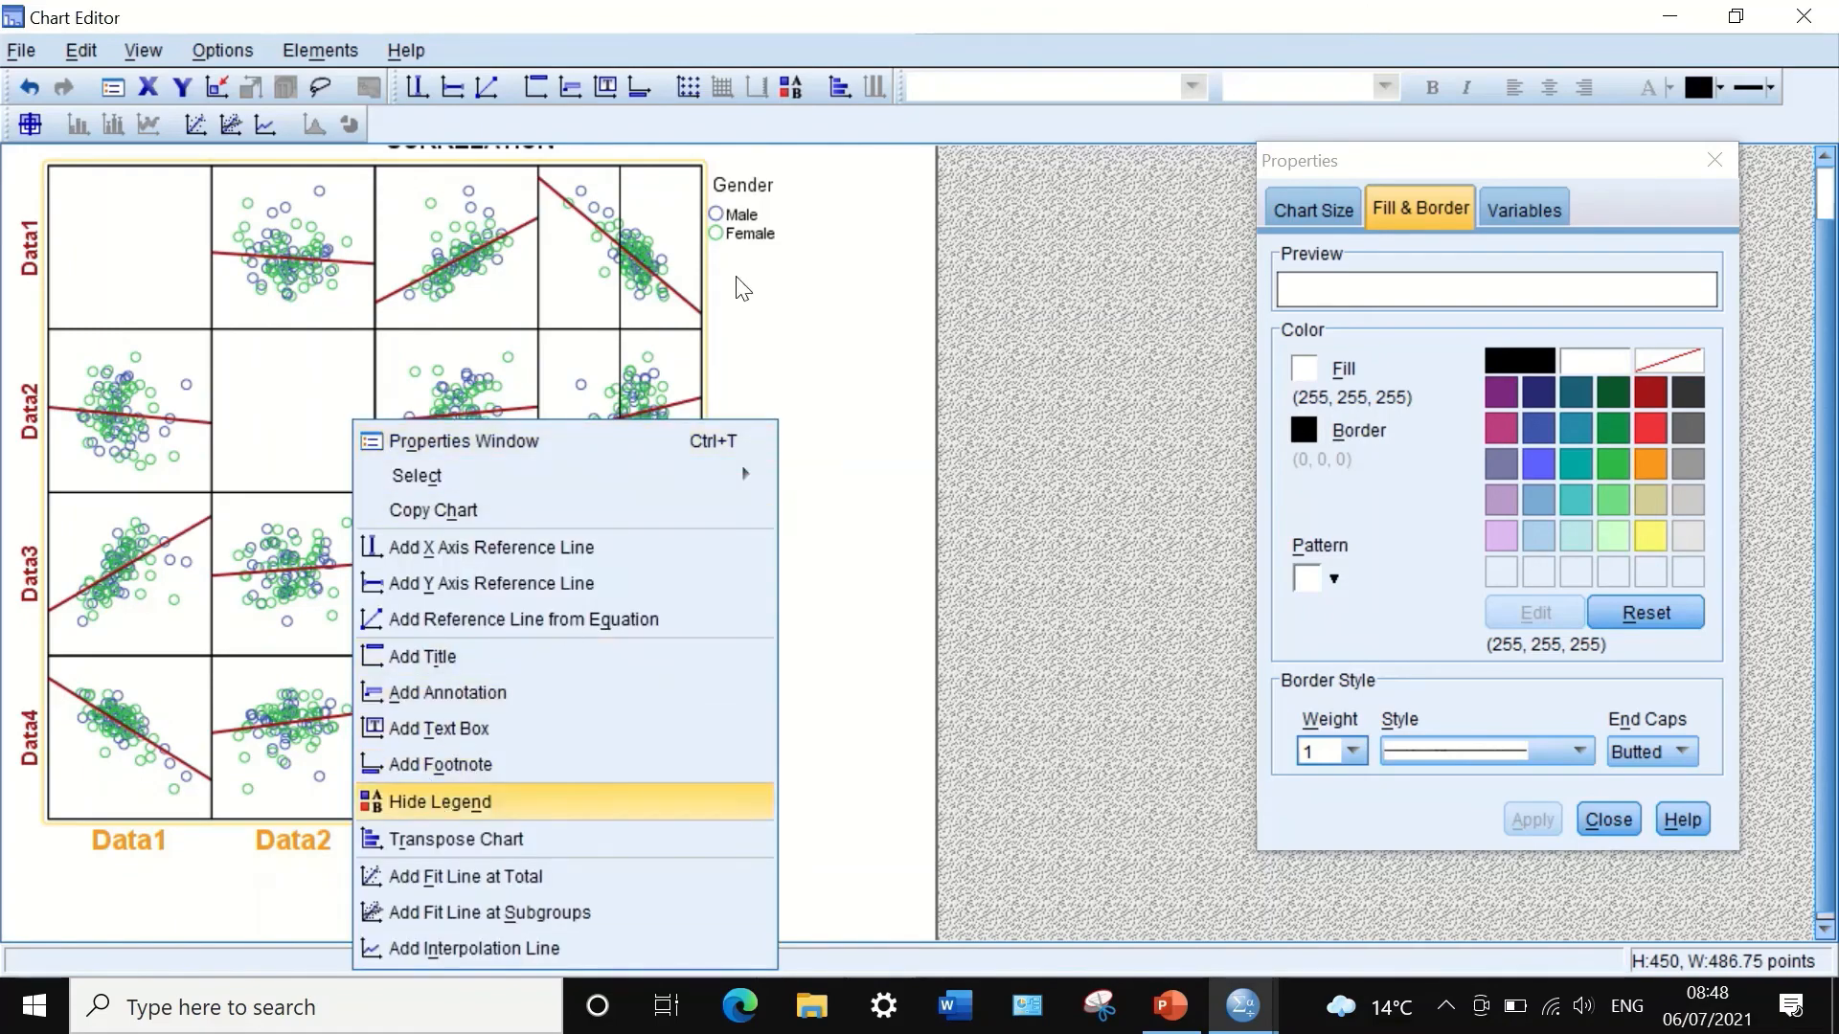
left_click(434, 795)
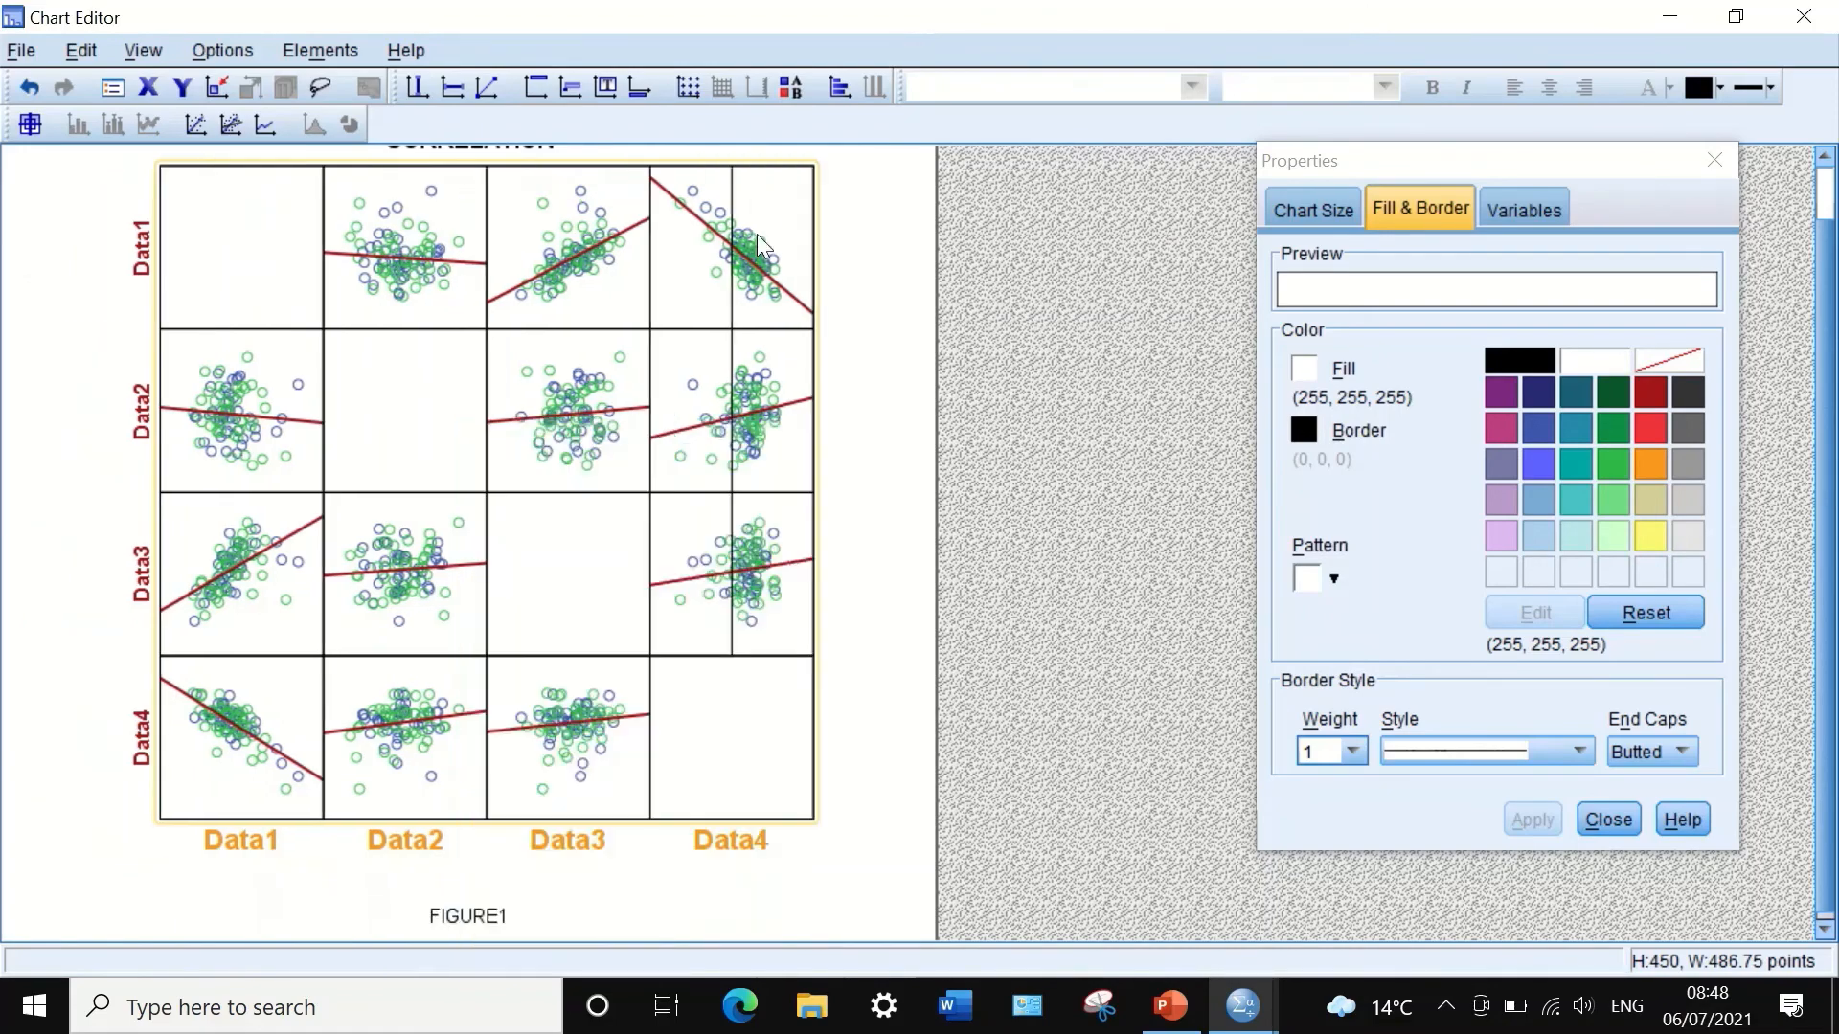
right_click(485, 465)
left_click(517, 843)
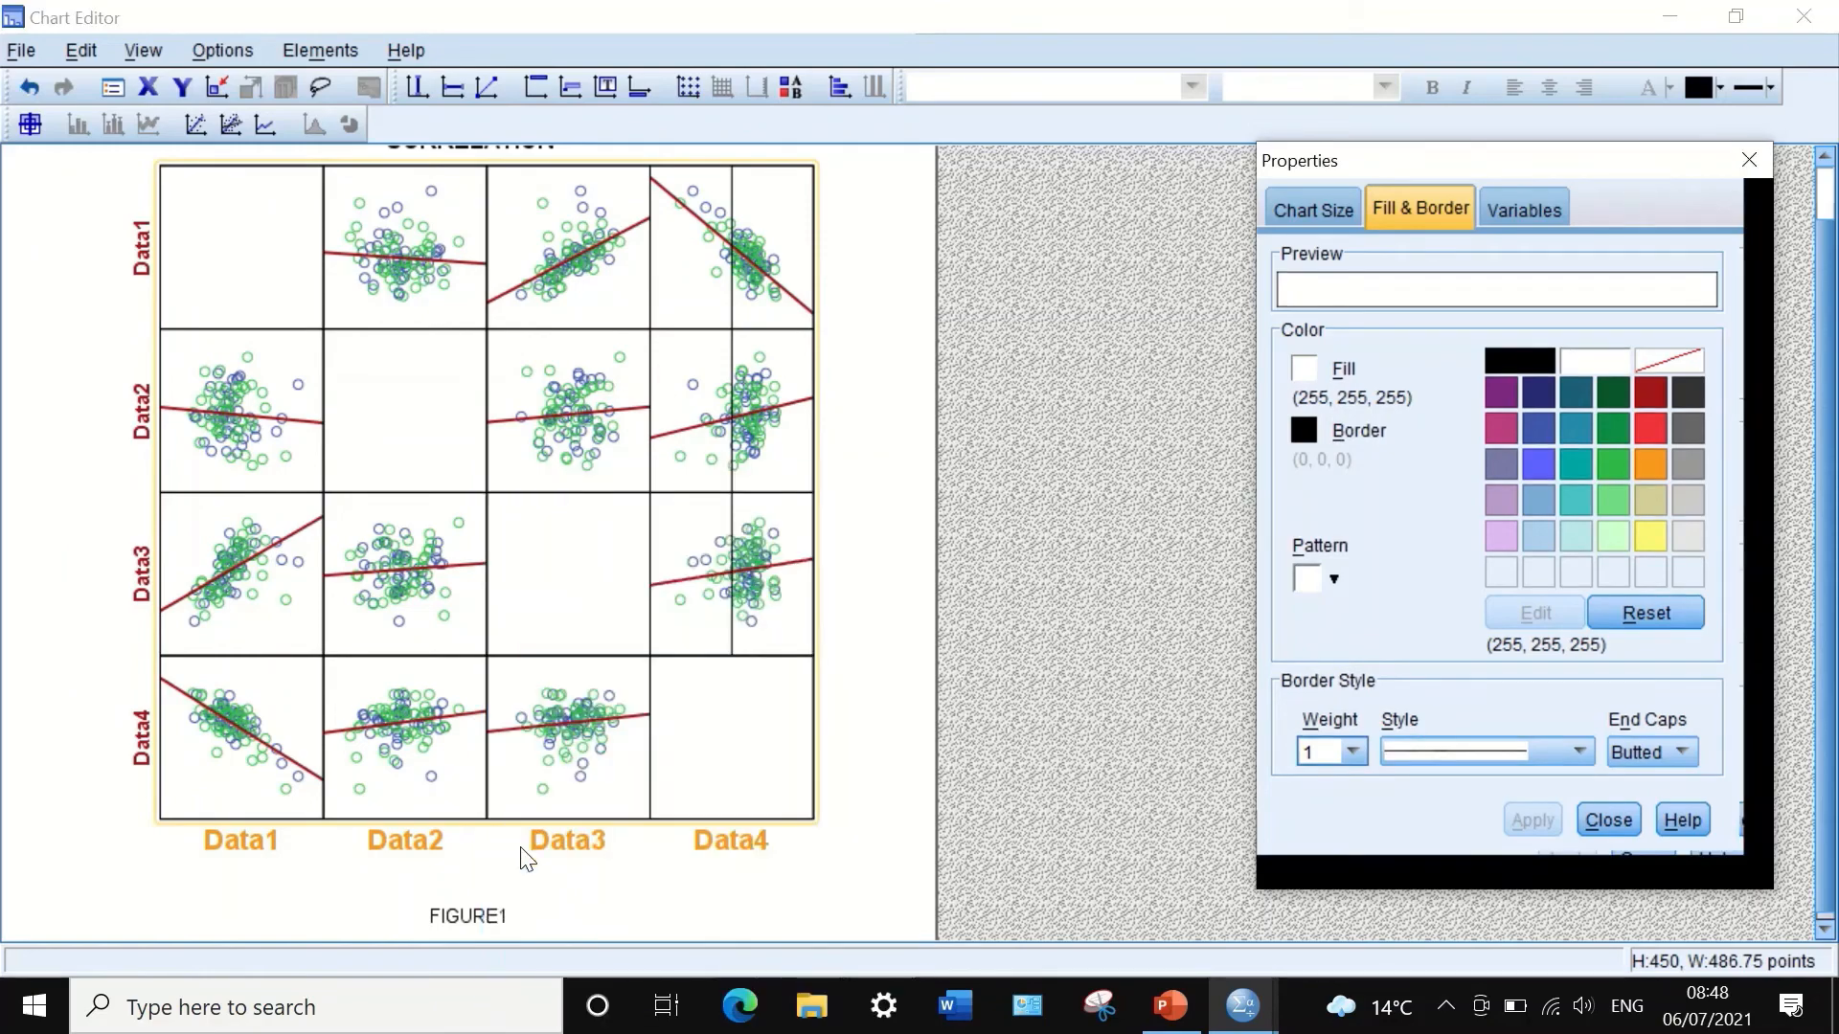
right_click(327, 406)
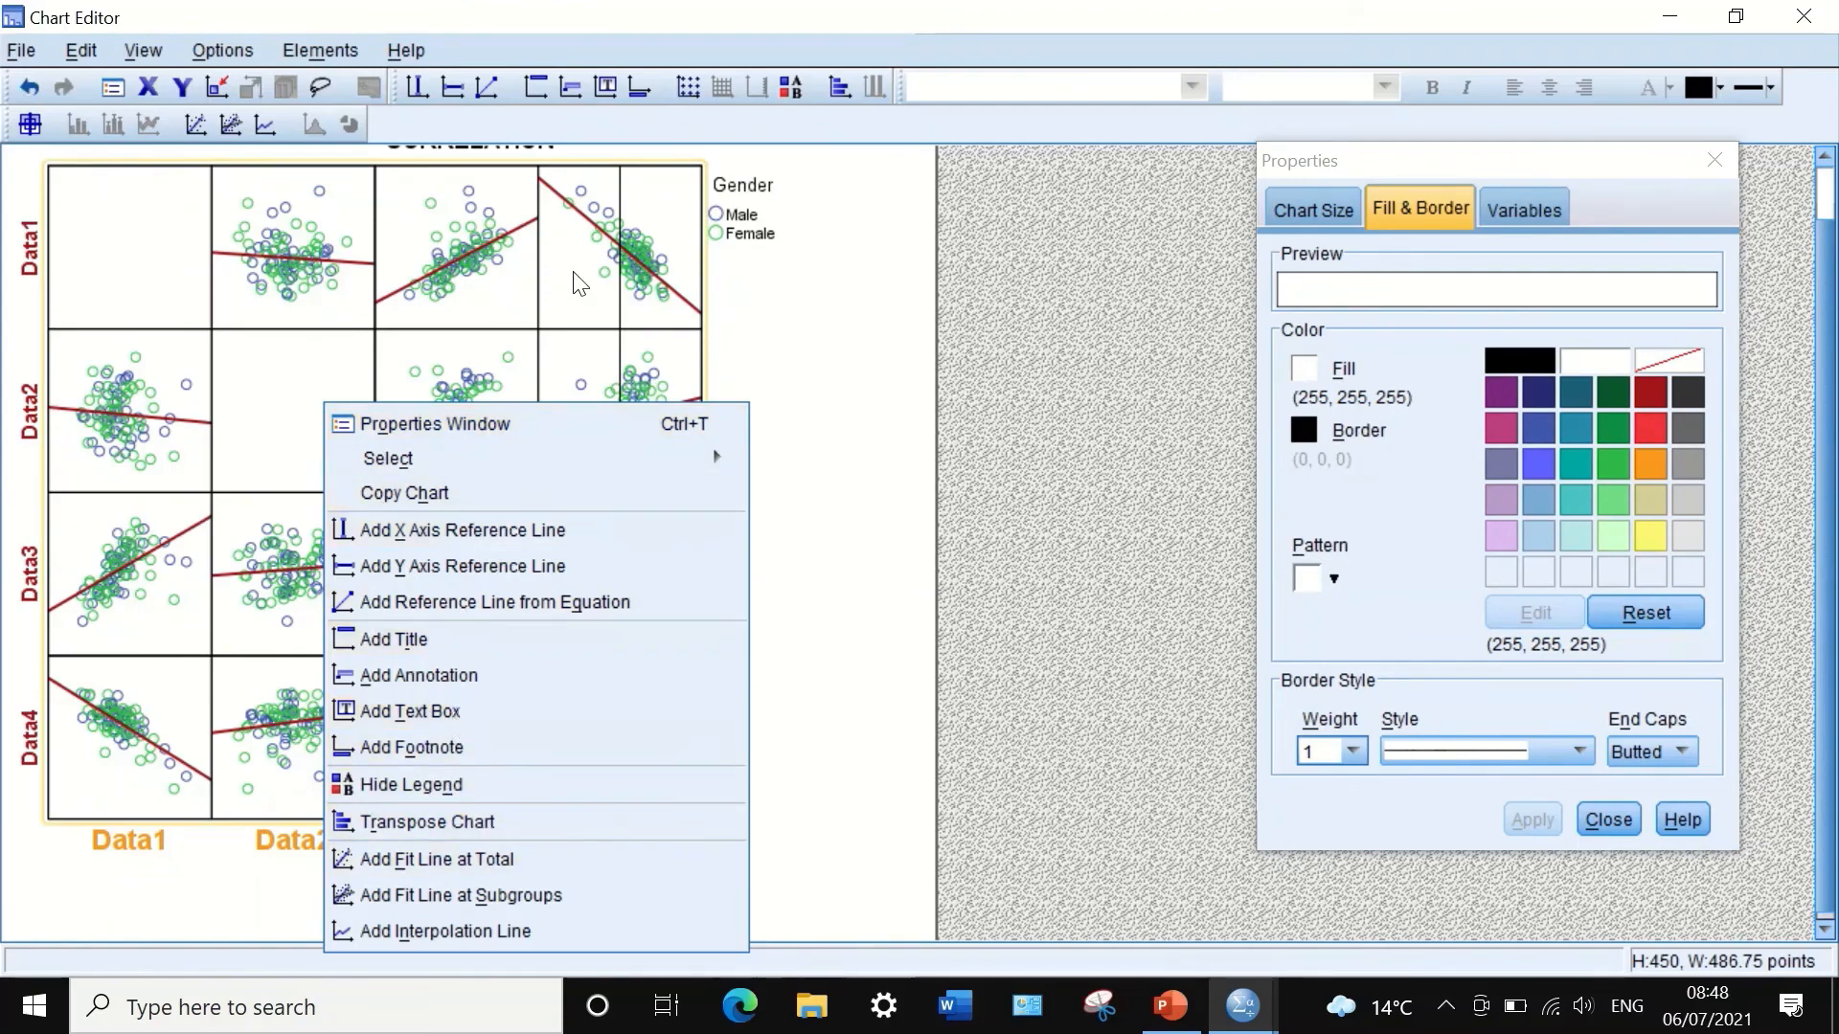
left_click(797, 306)
left_click(441, 398)
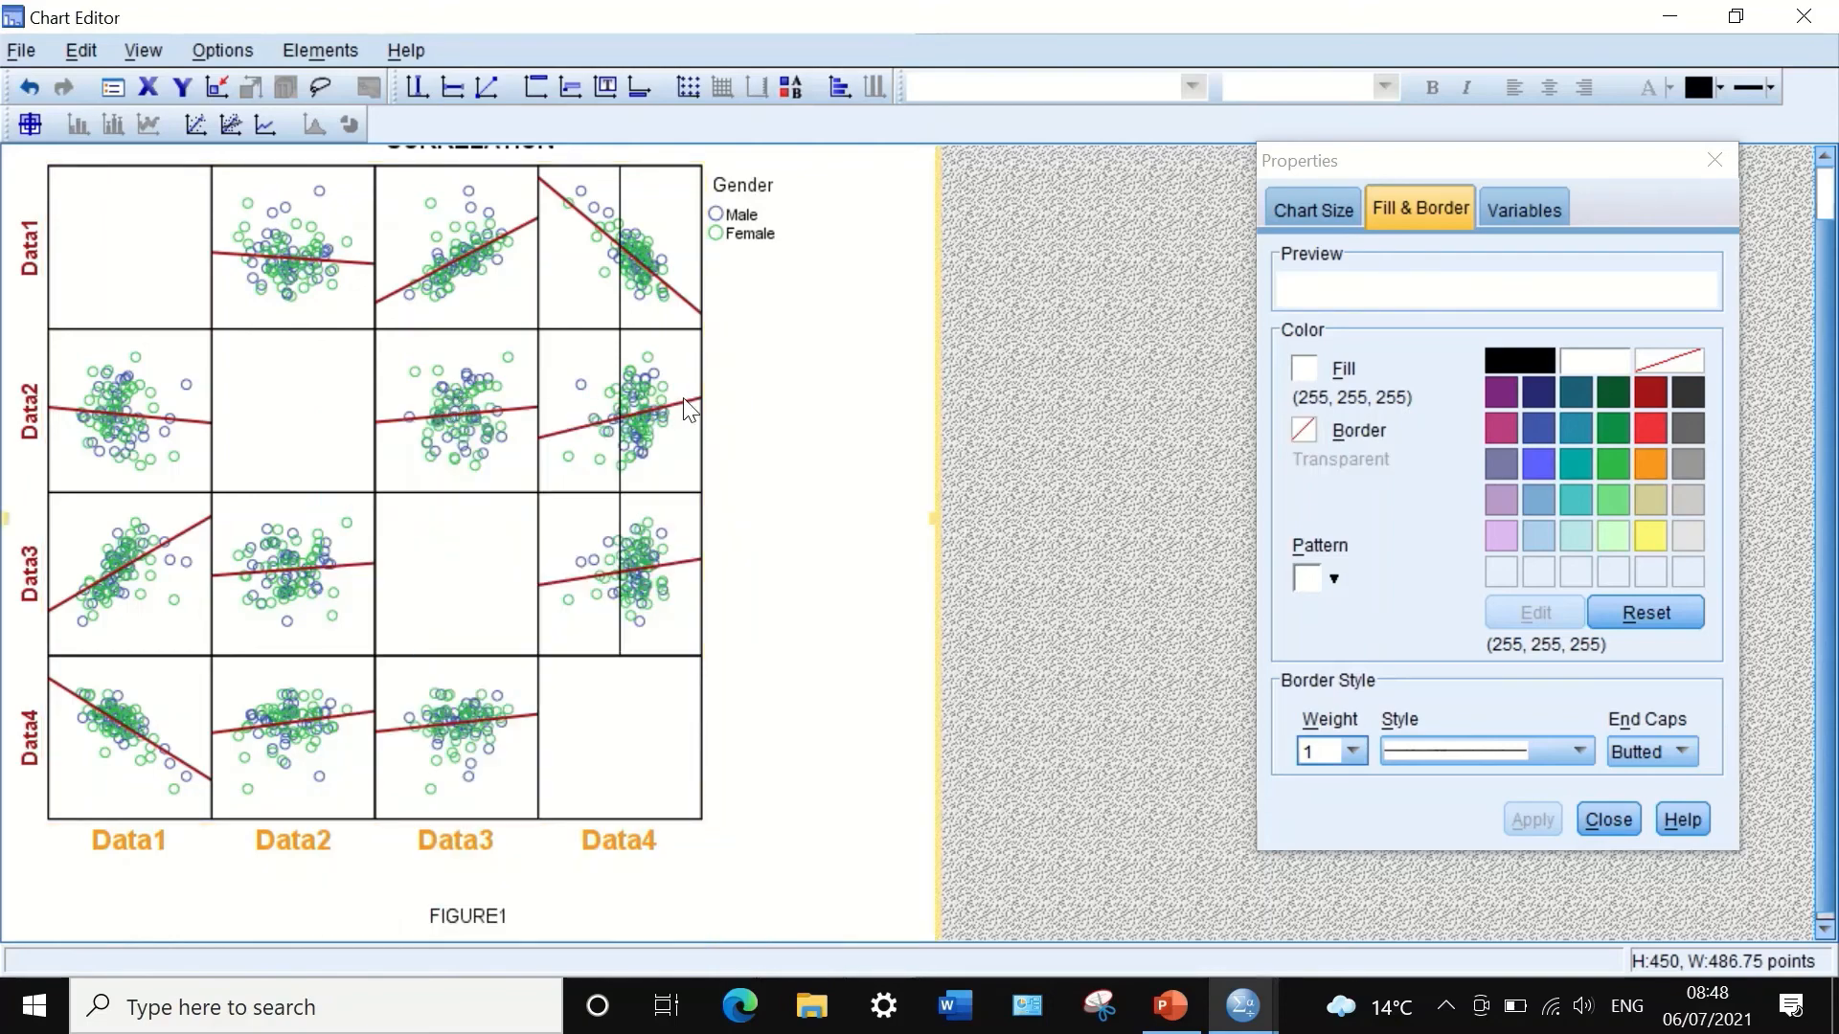
scroll(689, 407, "up", 1)
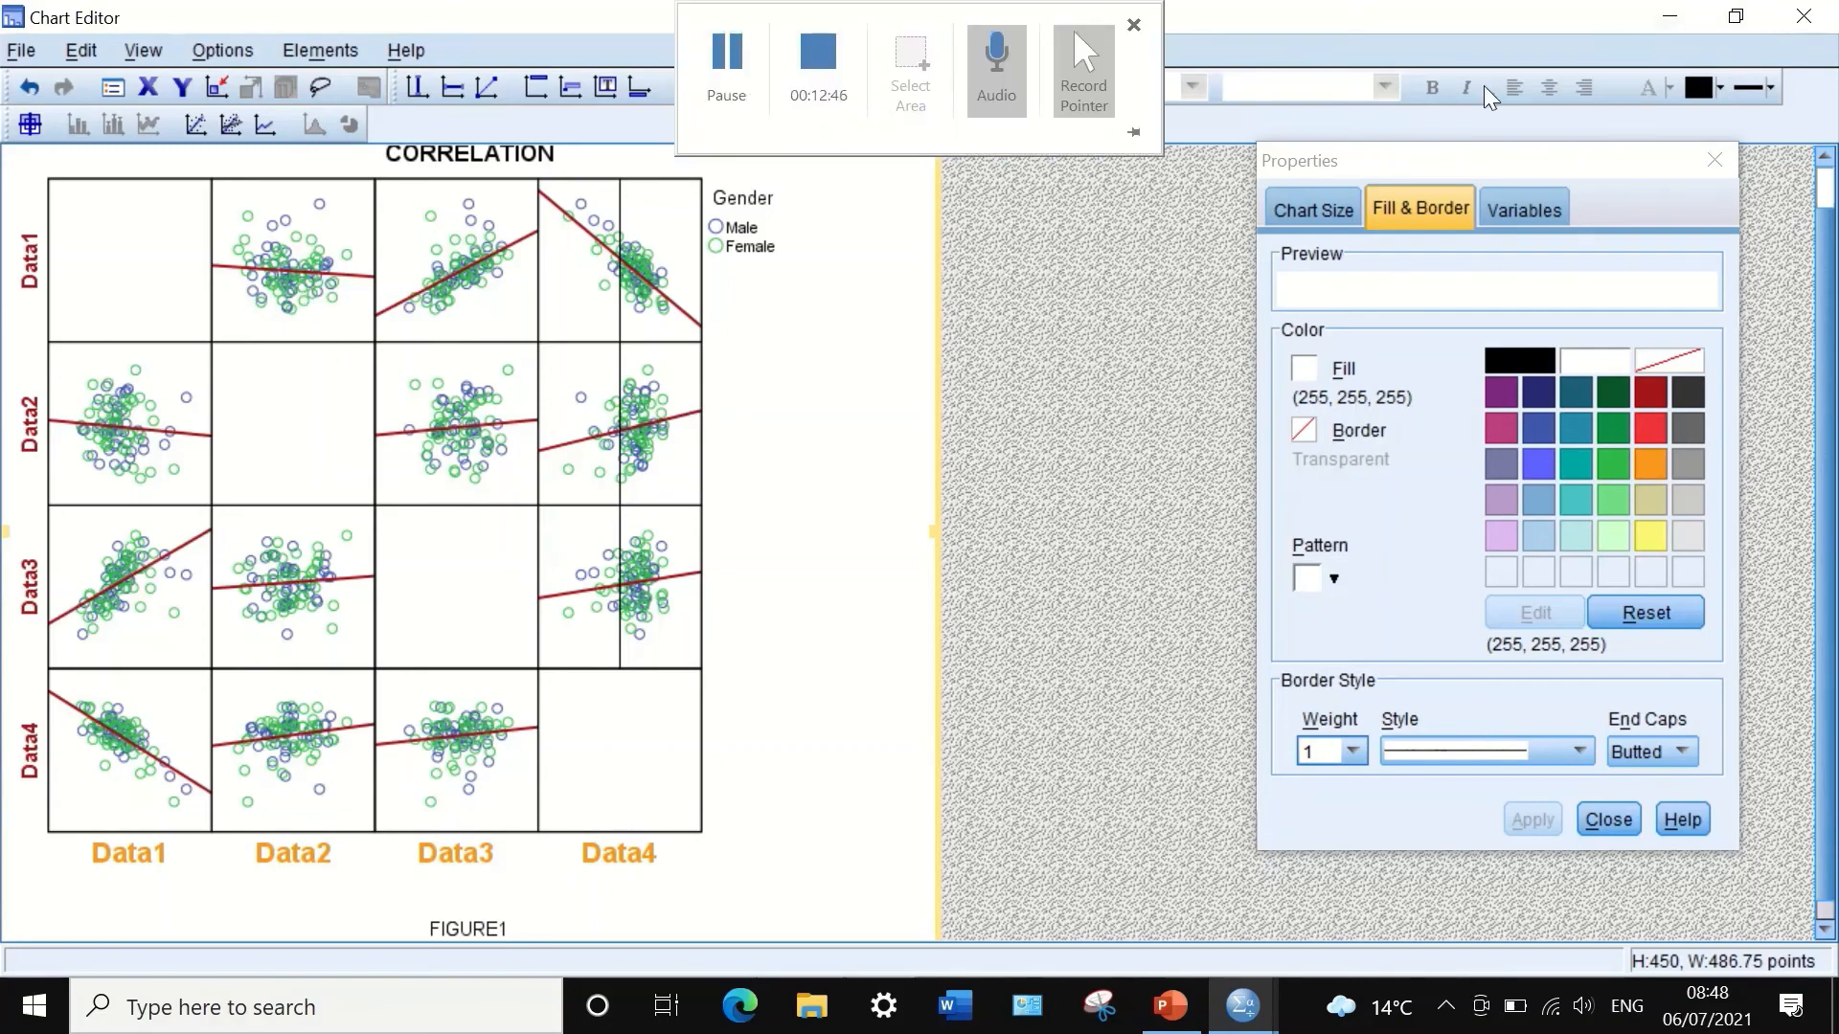
Step: Close the chart editor and set up an export of only the selected matrix scatterplot as Portable Document Format (*.pdf)
left_click(1829, 17)
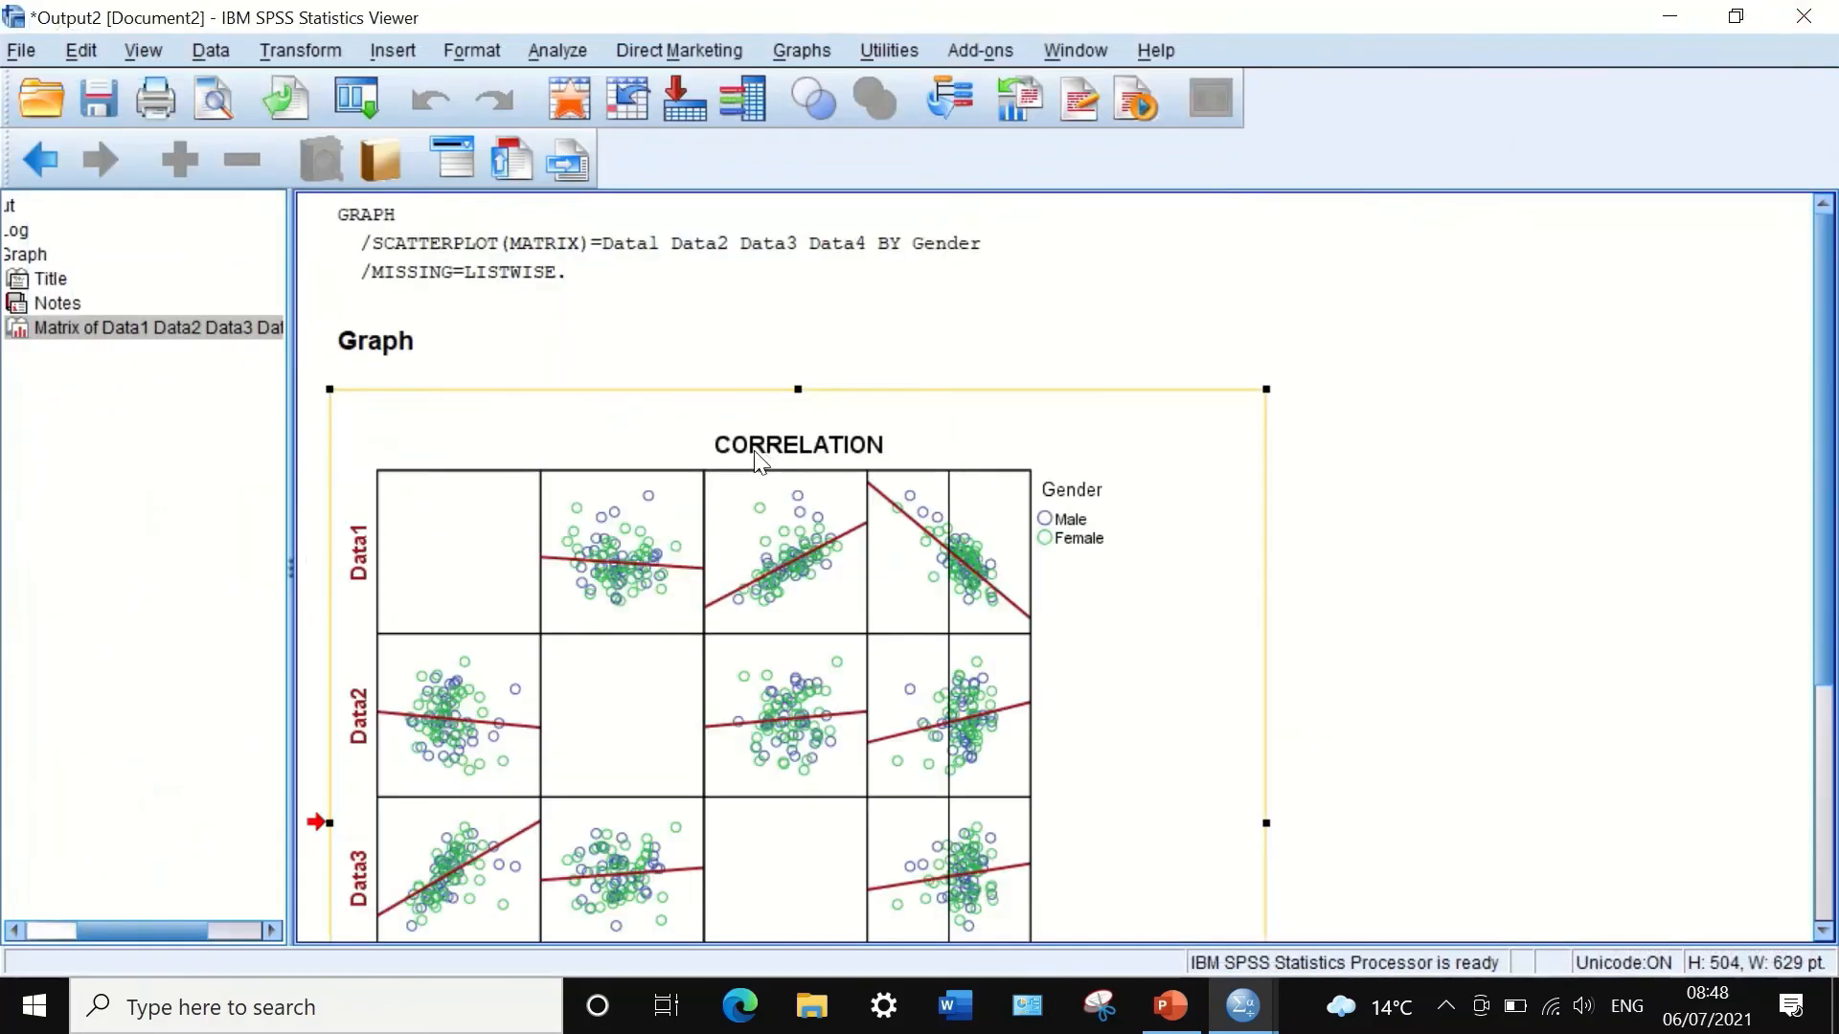
scroll(915, 573, "down", 3)
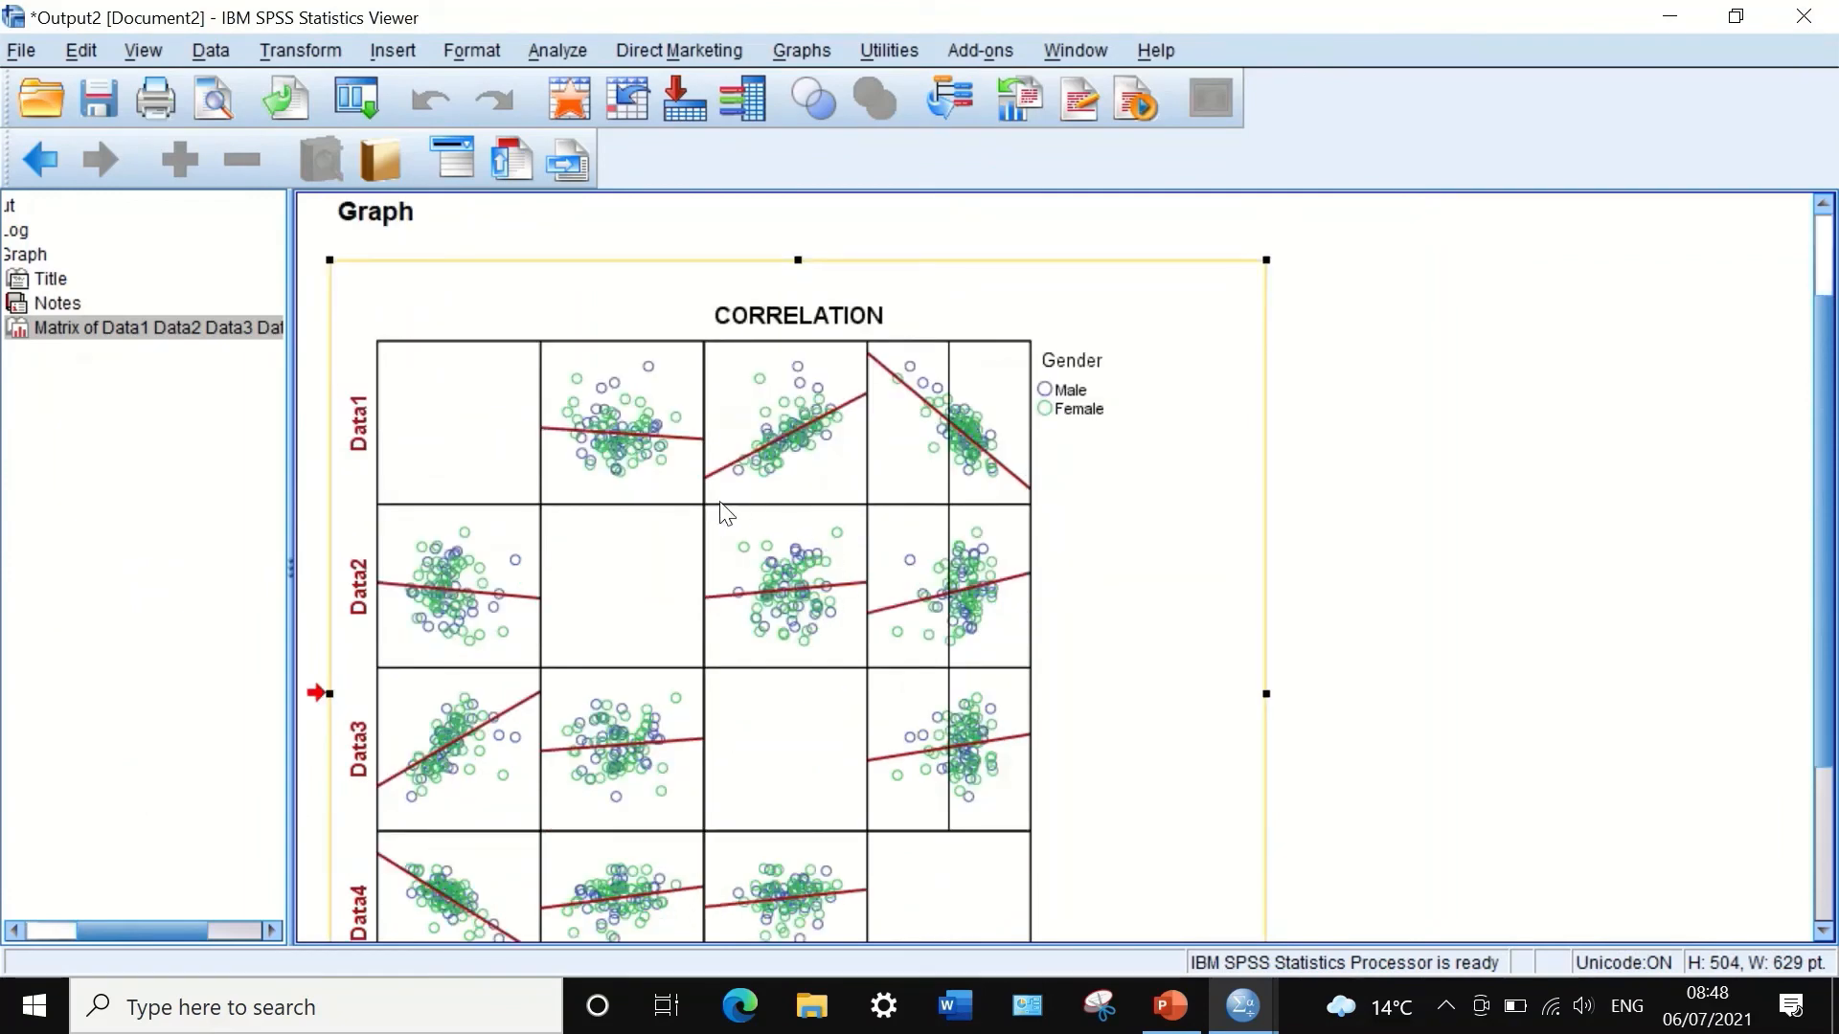
scroll(714, 508, "down", 1)
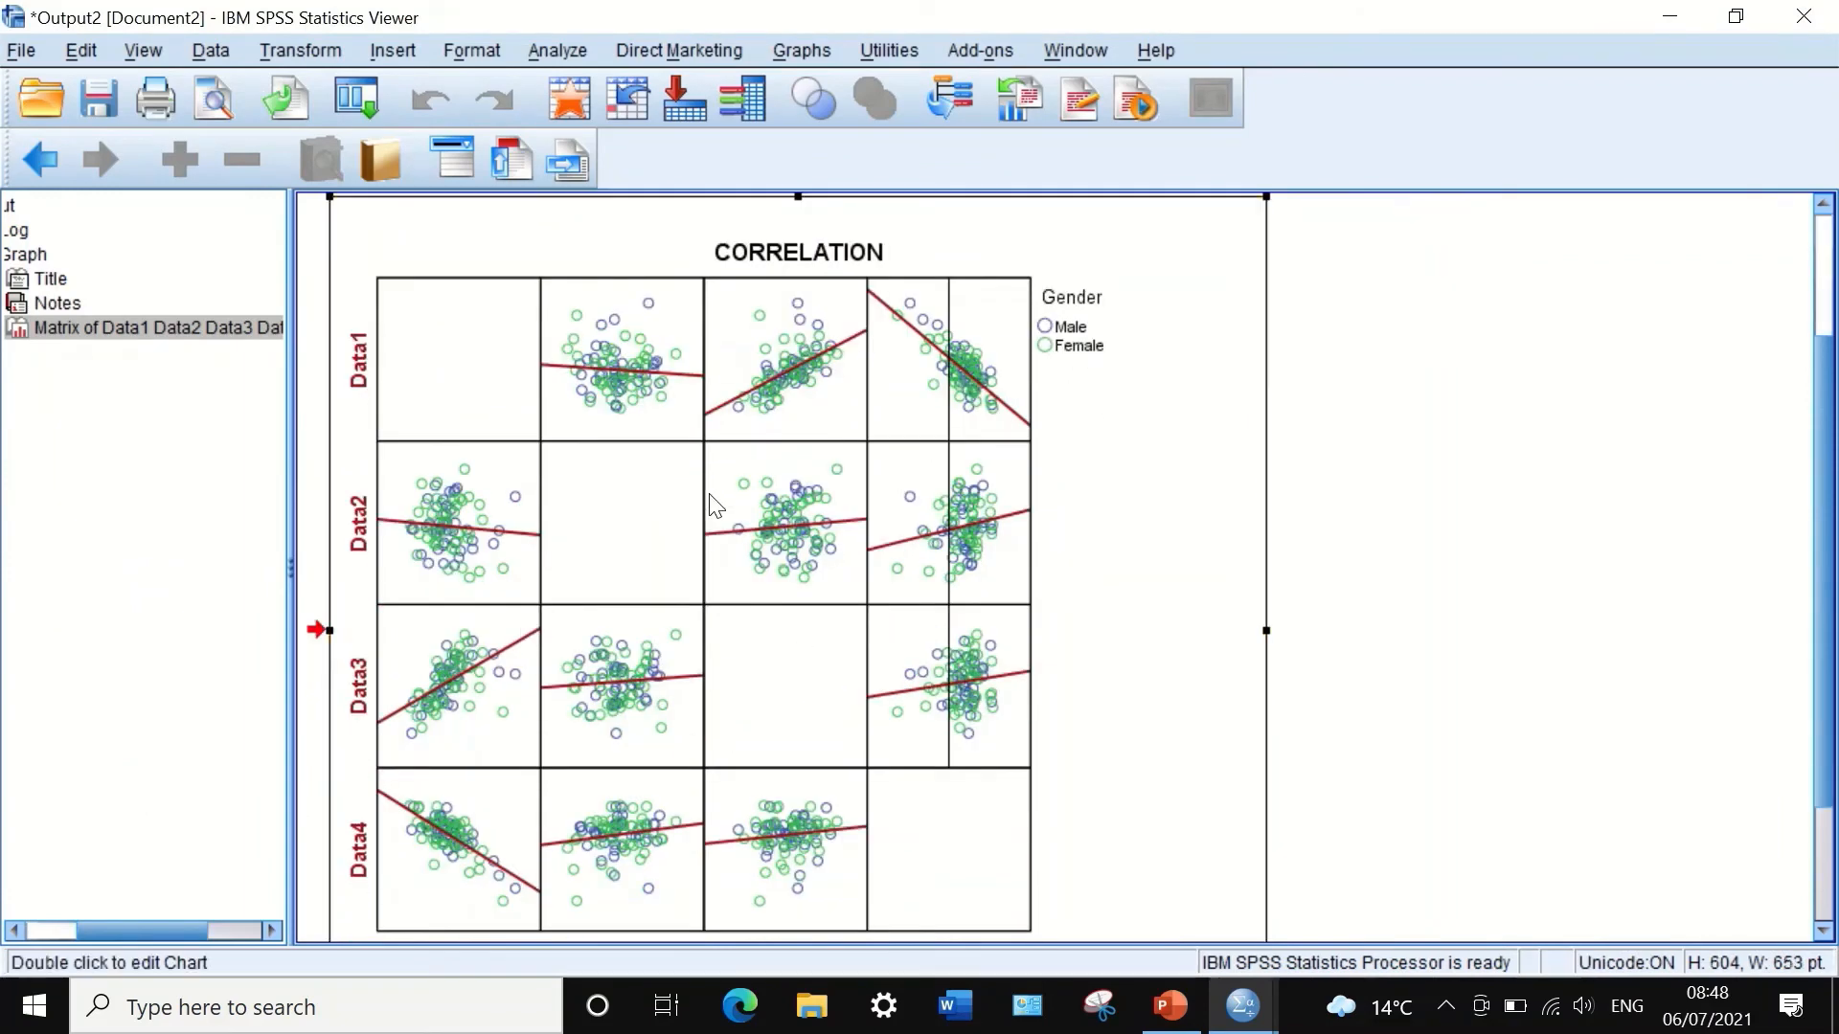
right_click(697, 496)
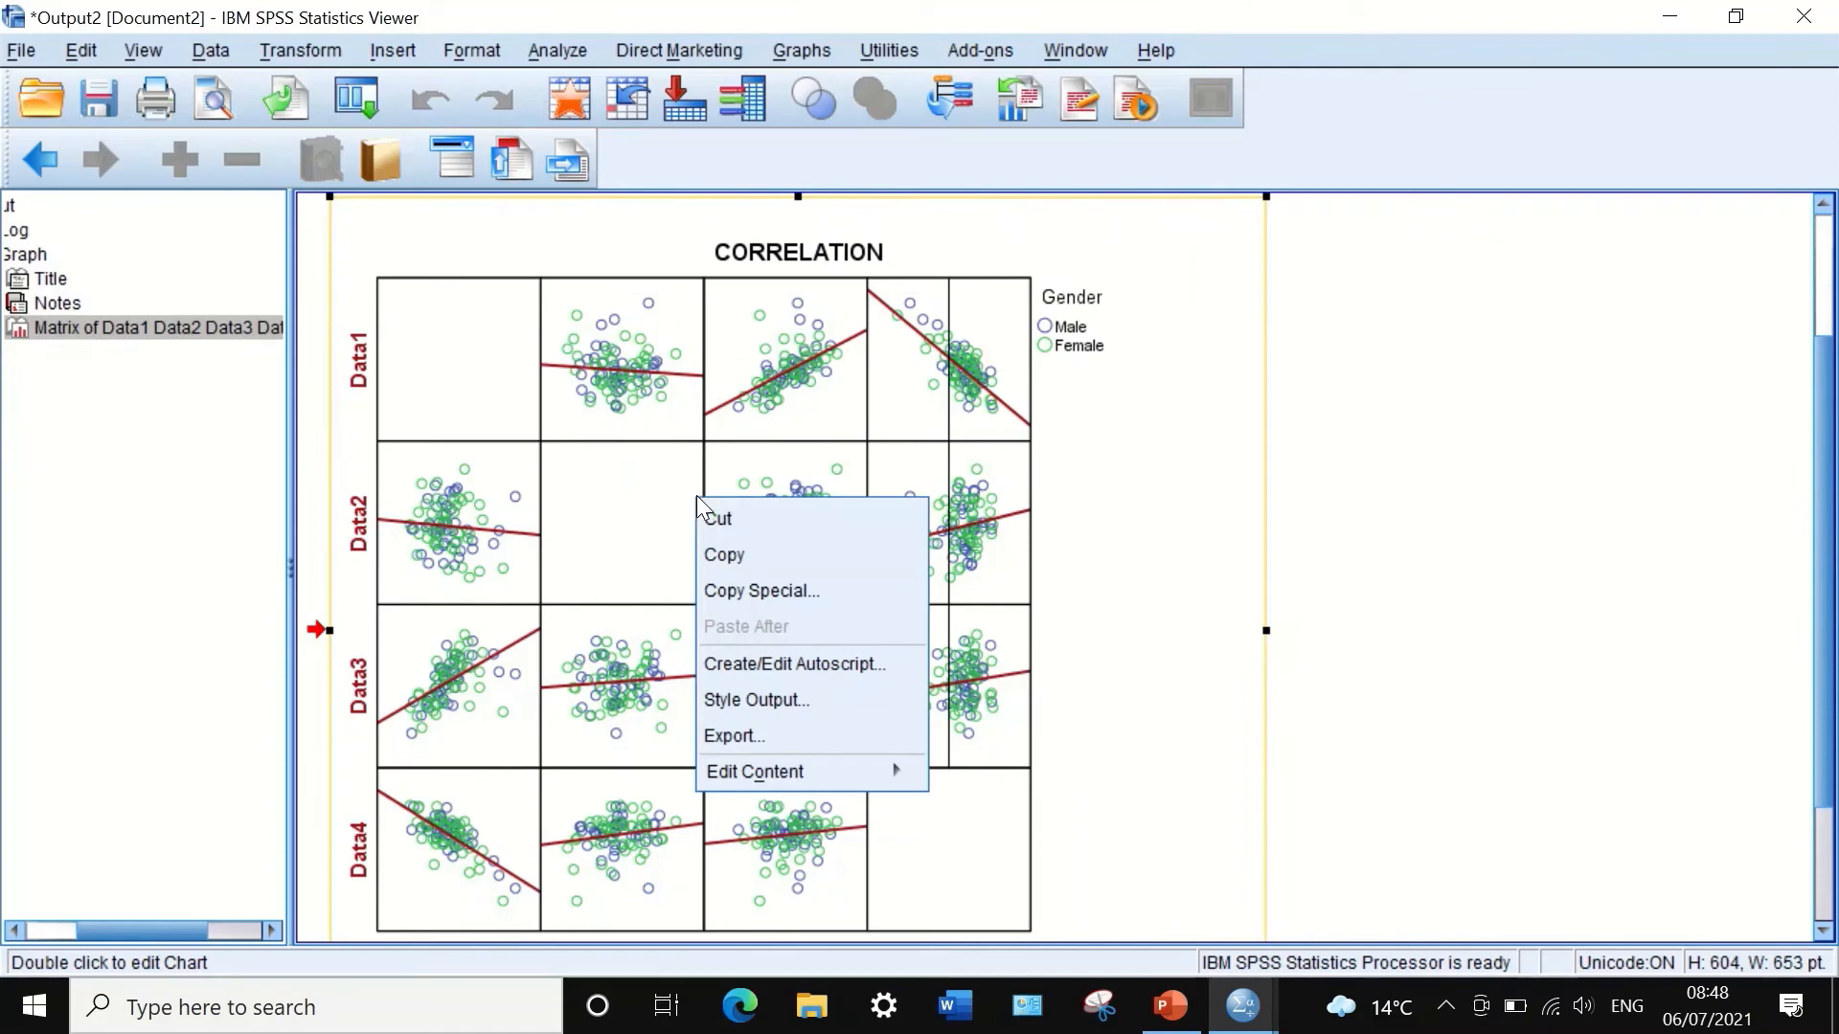
left_click(720, 729)
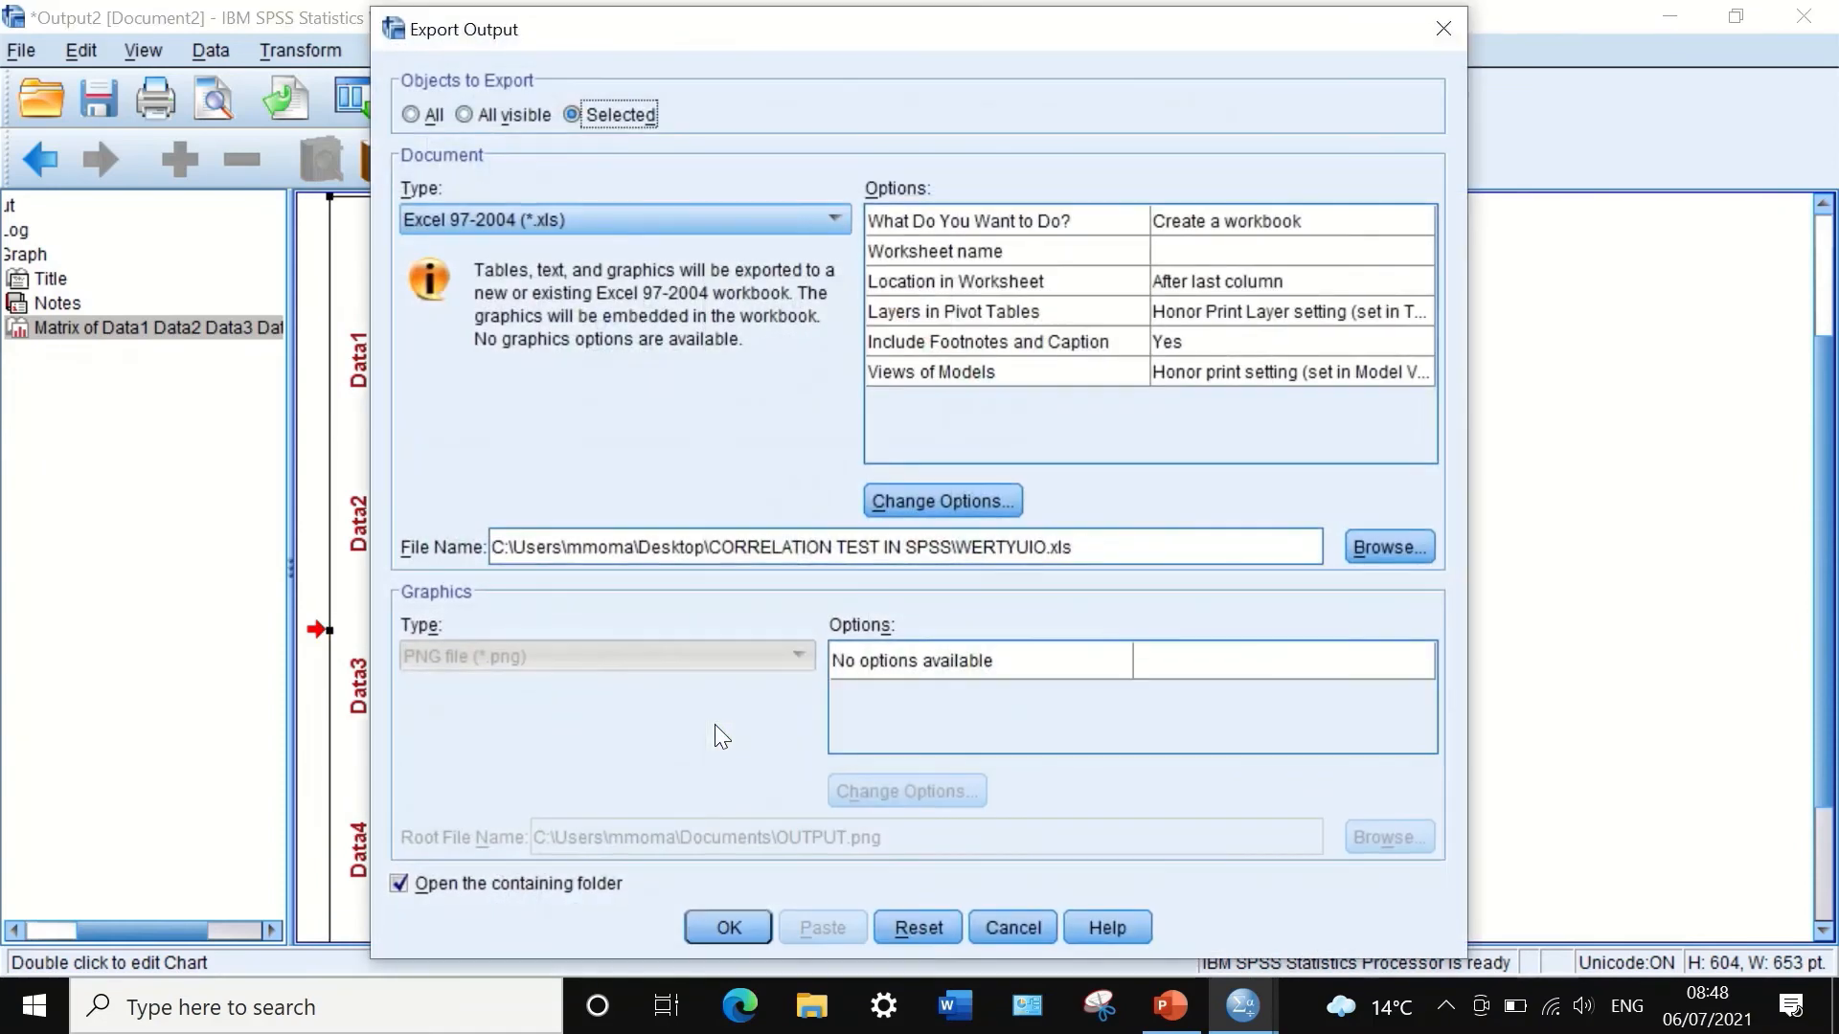
left_click(720, 217)
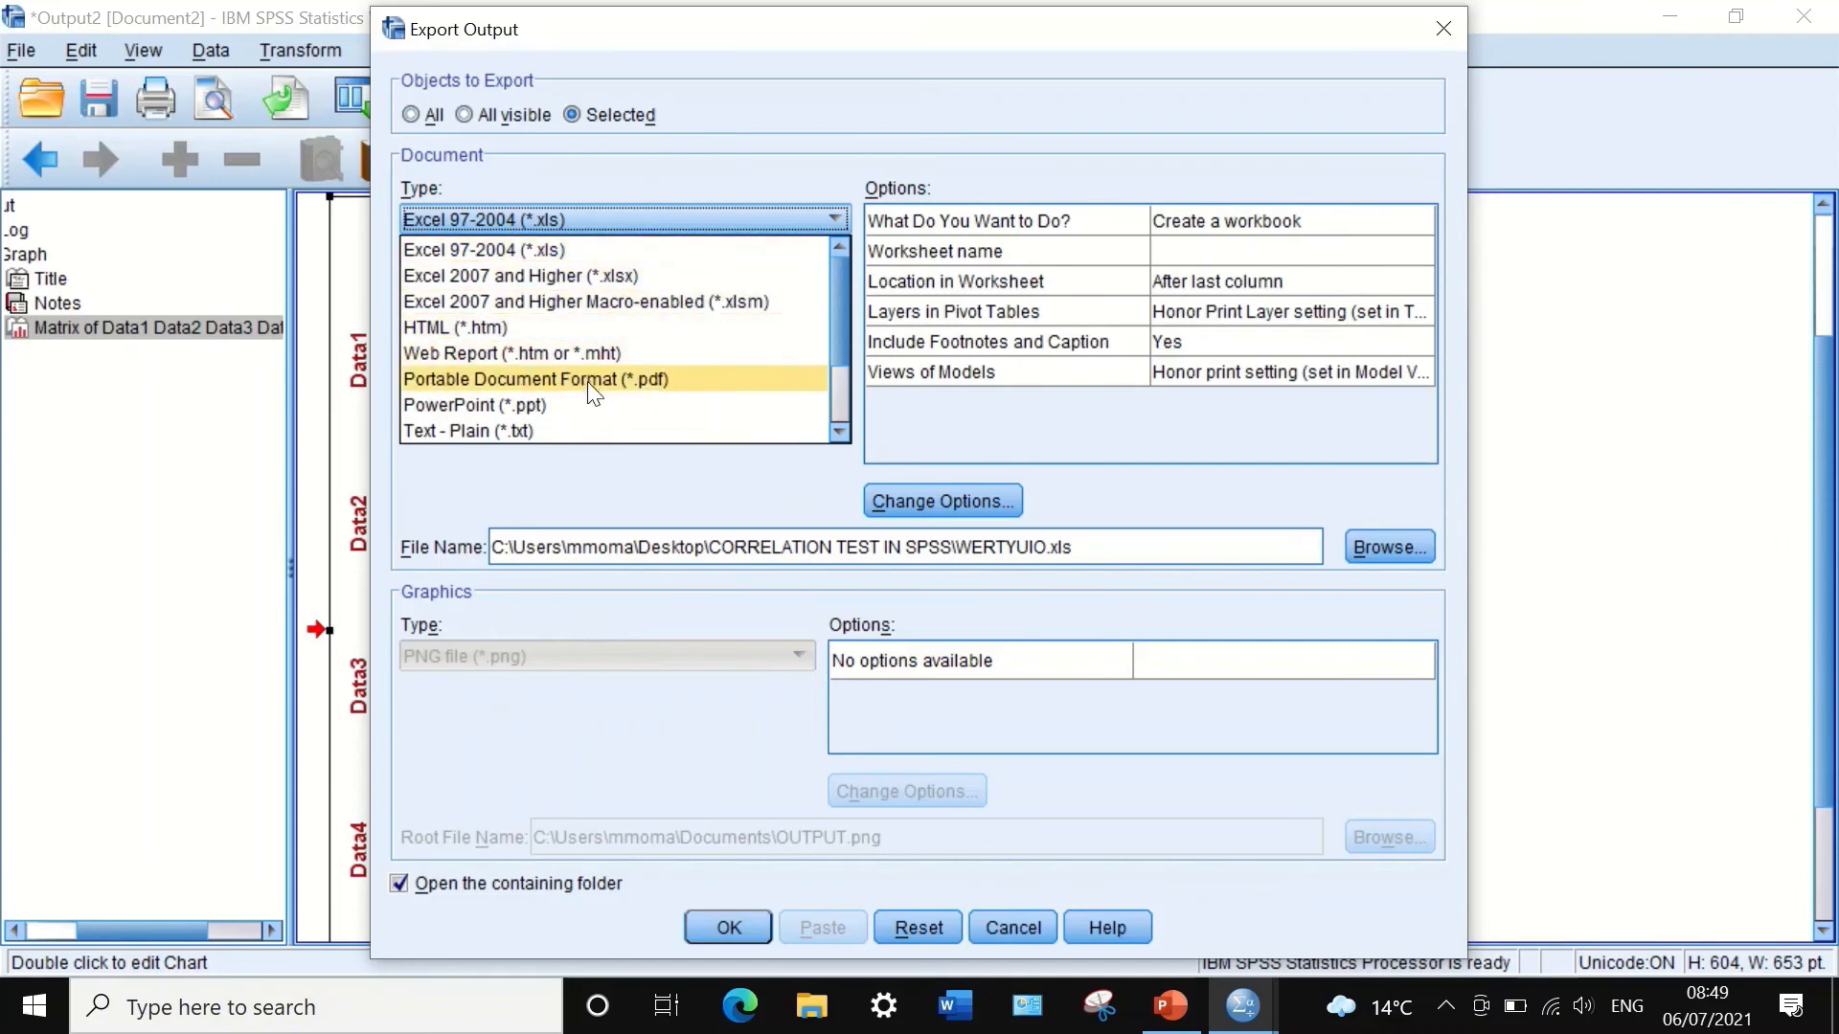
scroll(575, 383, "down", 1)
scroll(515, 414, "down", 1)
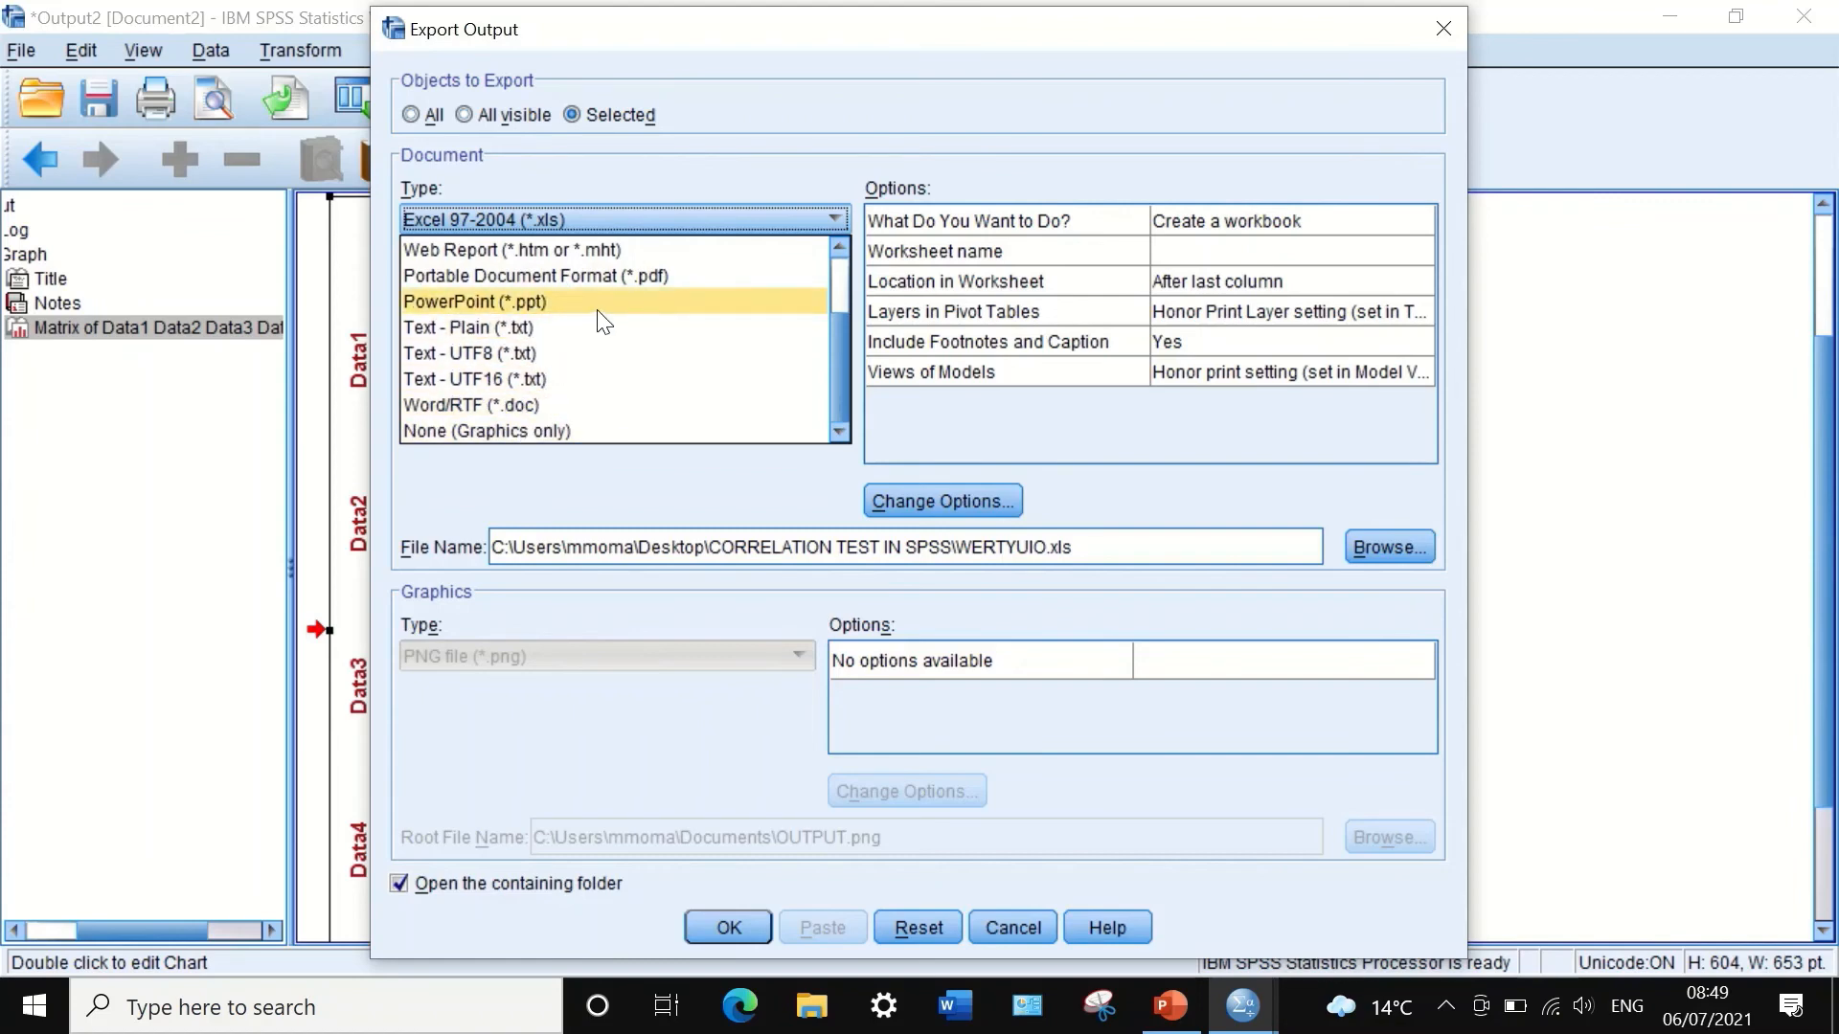
left_click(588, 276)
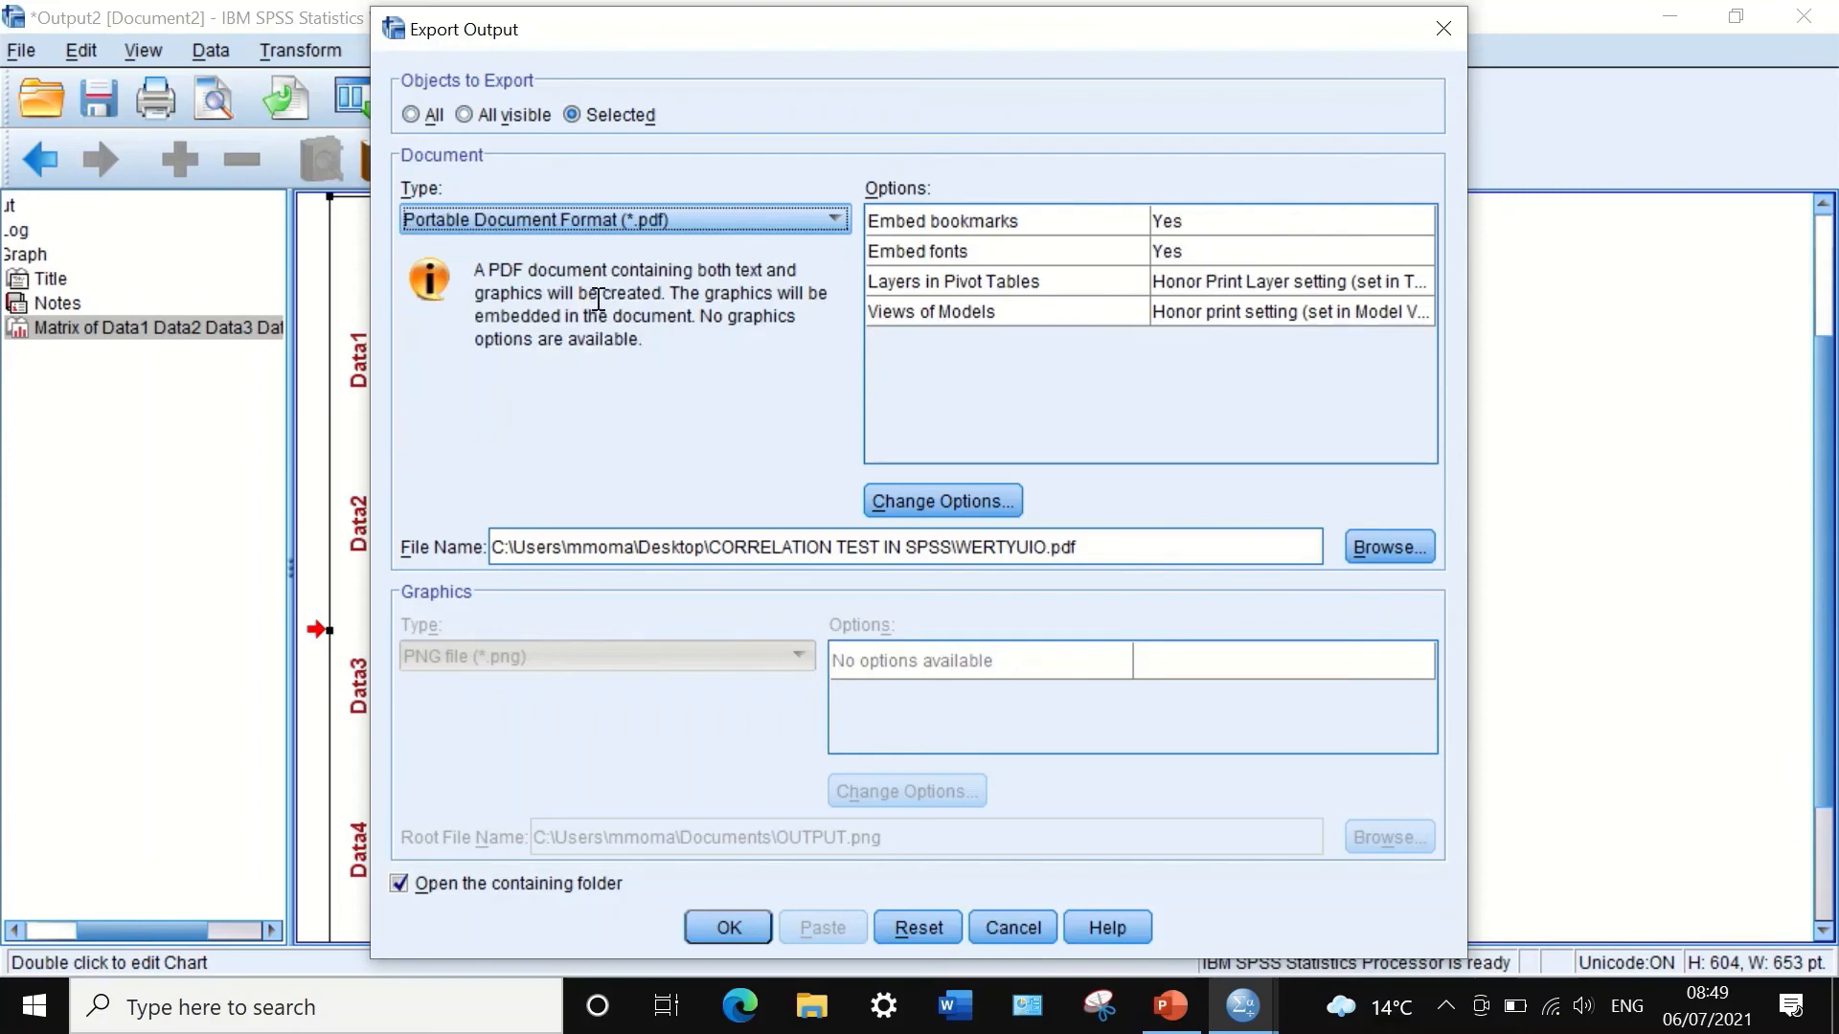
Step: Export the chart as MATRIX to the CORRELATION TEST IN SPSS folder on the Desktop
left_click(1375, 559)
left_click(698, 220)
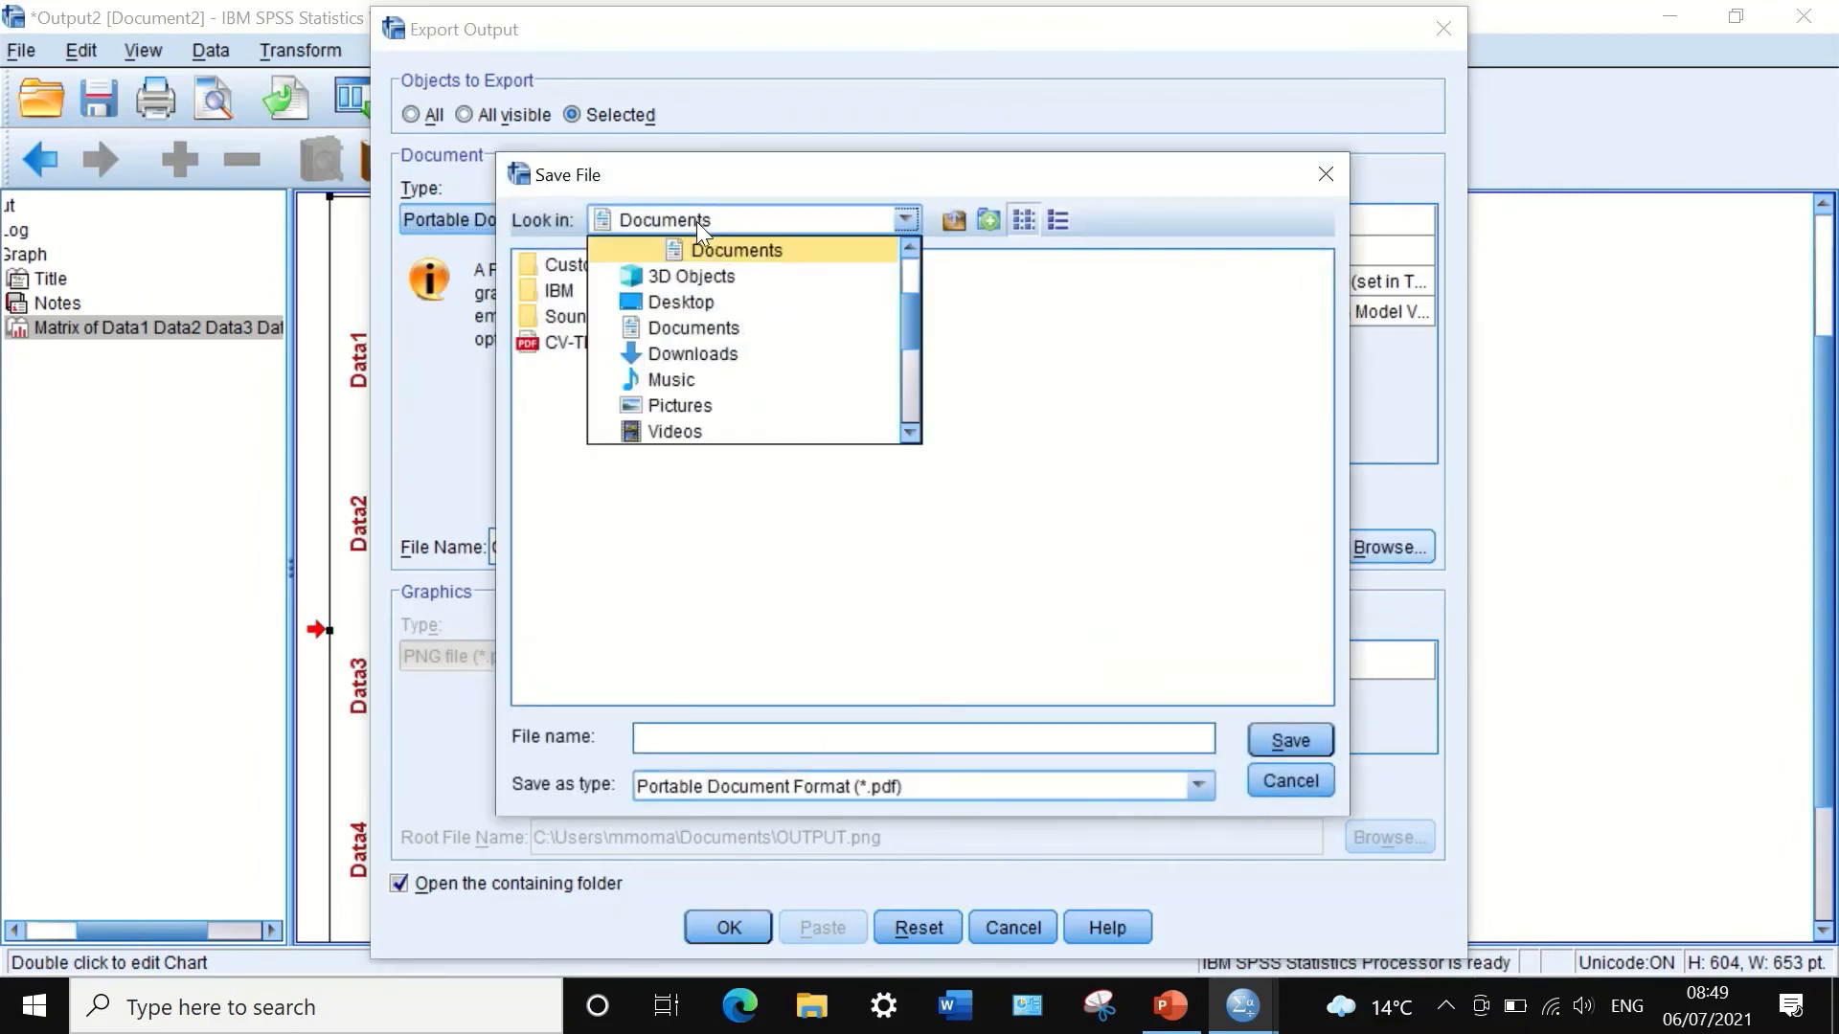
scroll(687, 261, "up", 2)
left_click(681, 248)
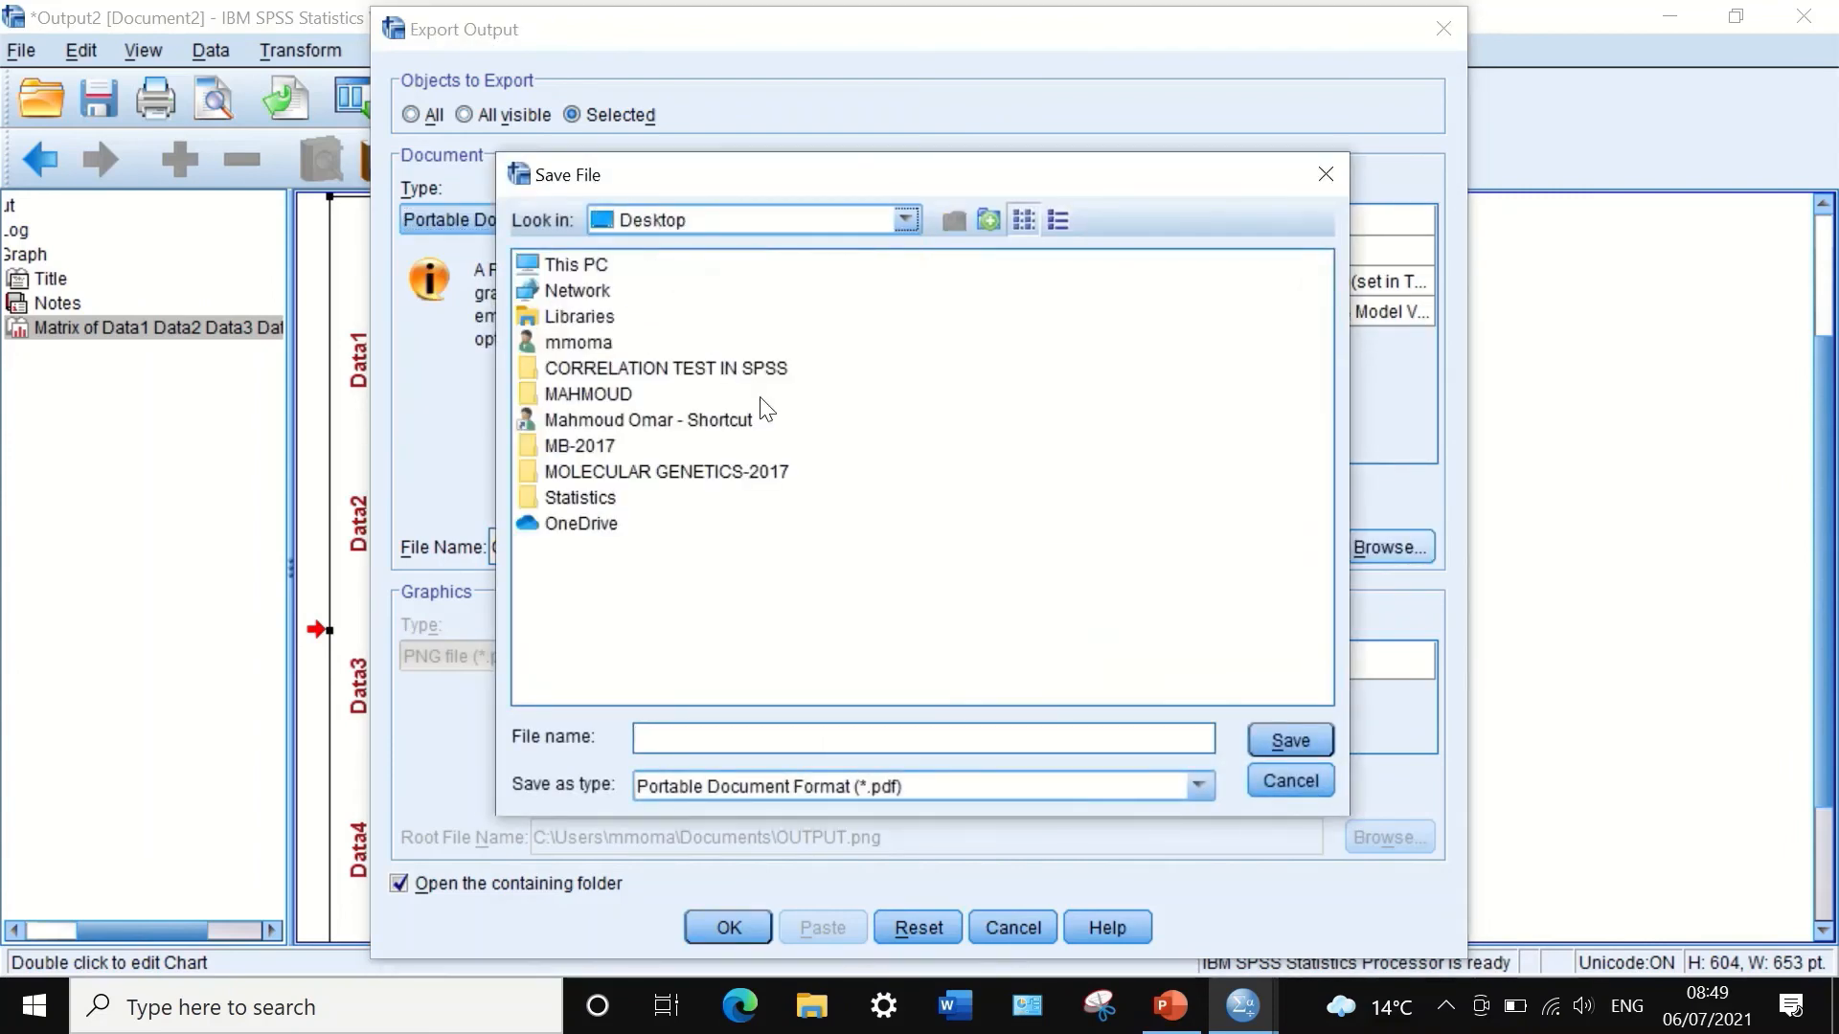
double_click(609, 366)
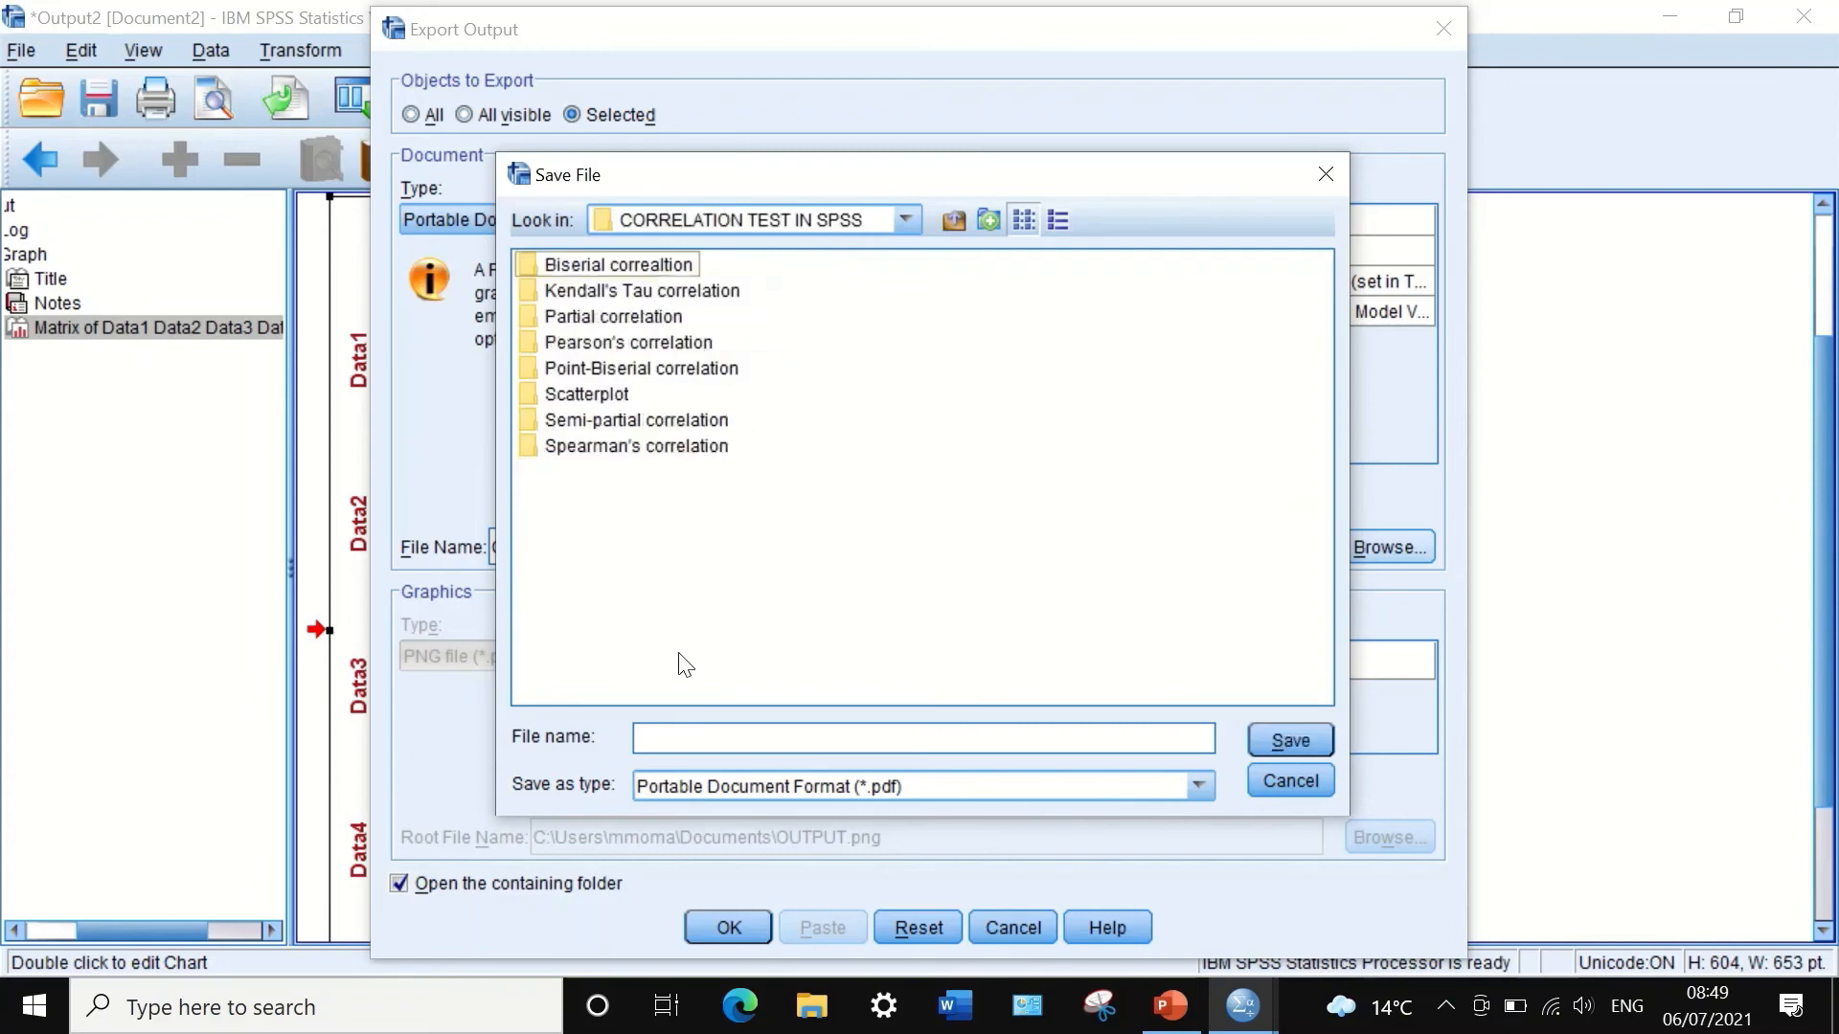
left_click(692, 736)
type("MATRI")
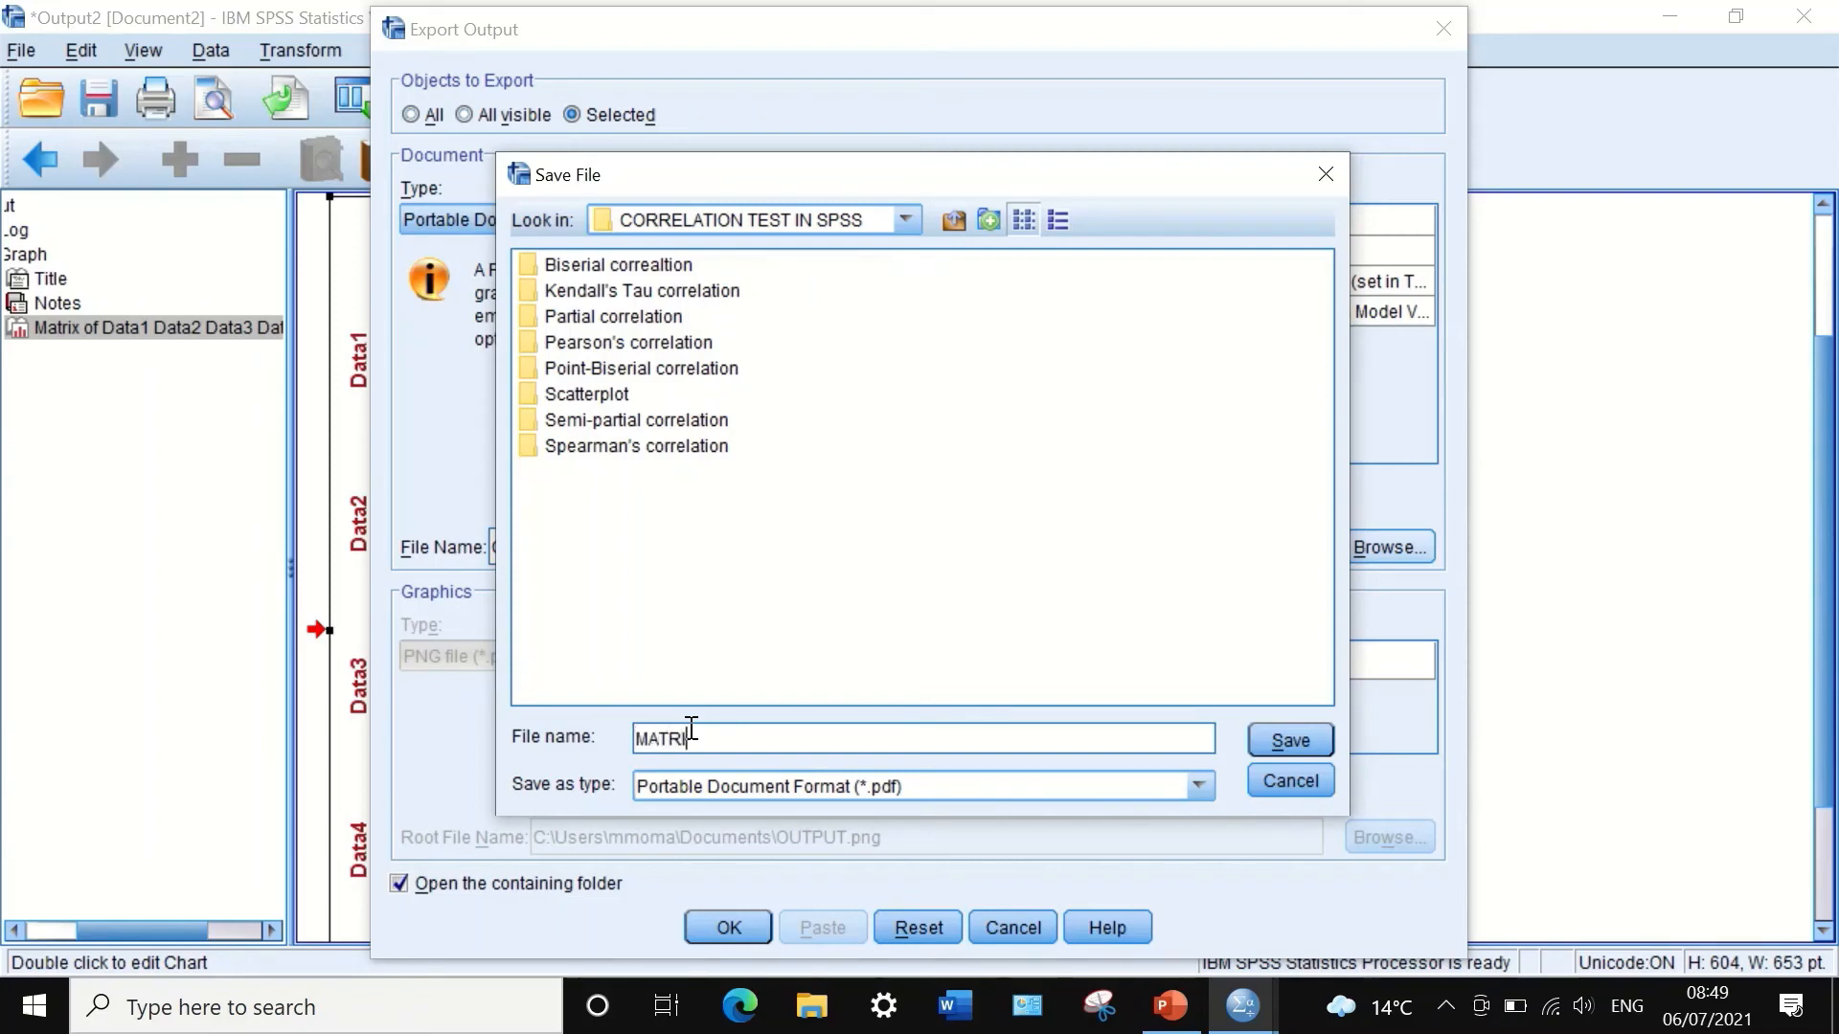
type("X")
left_click(1295, 737)
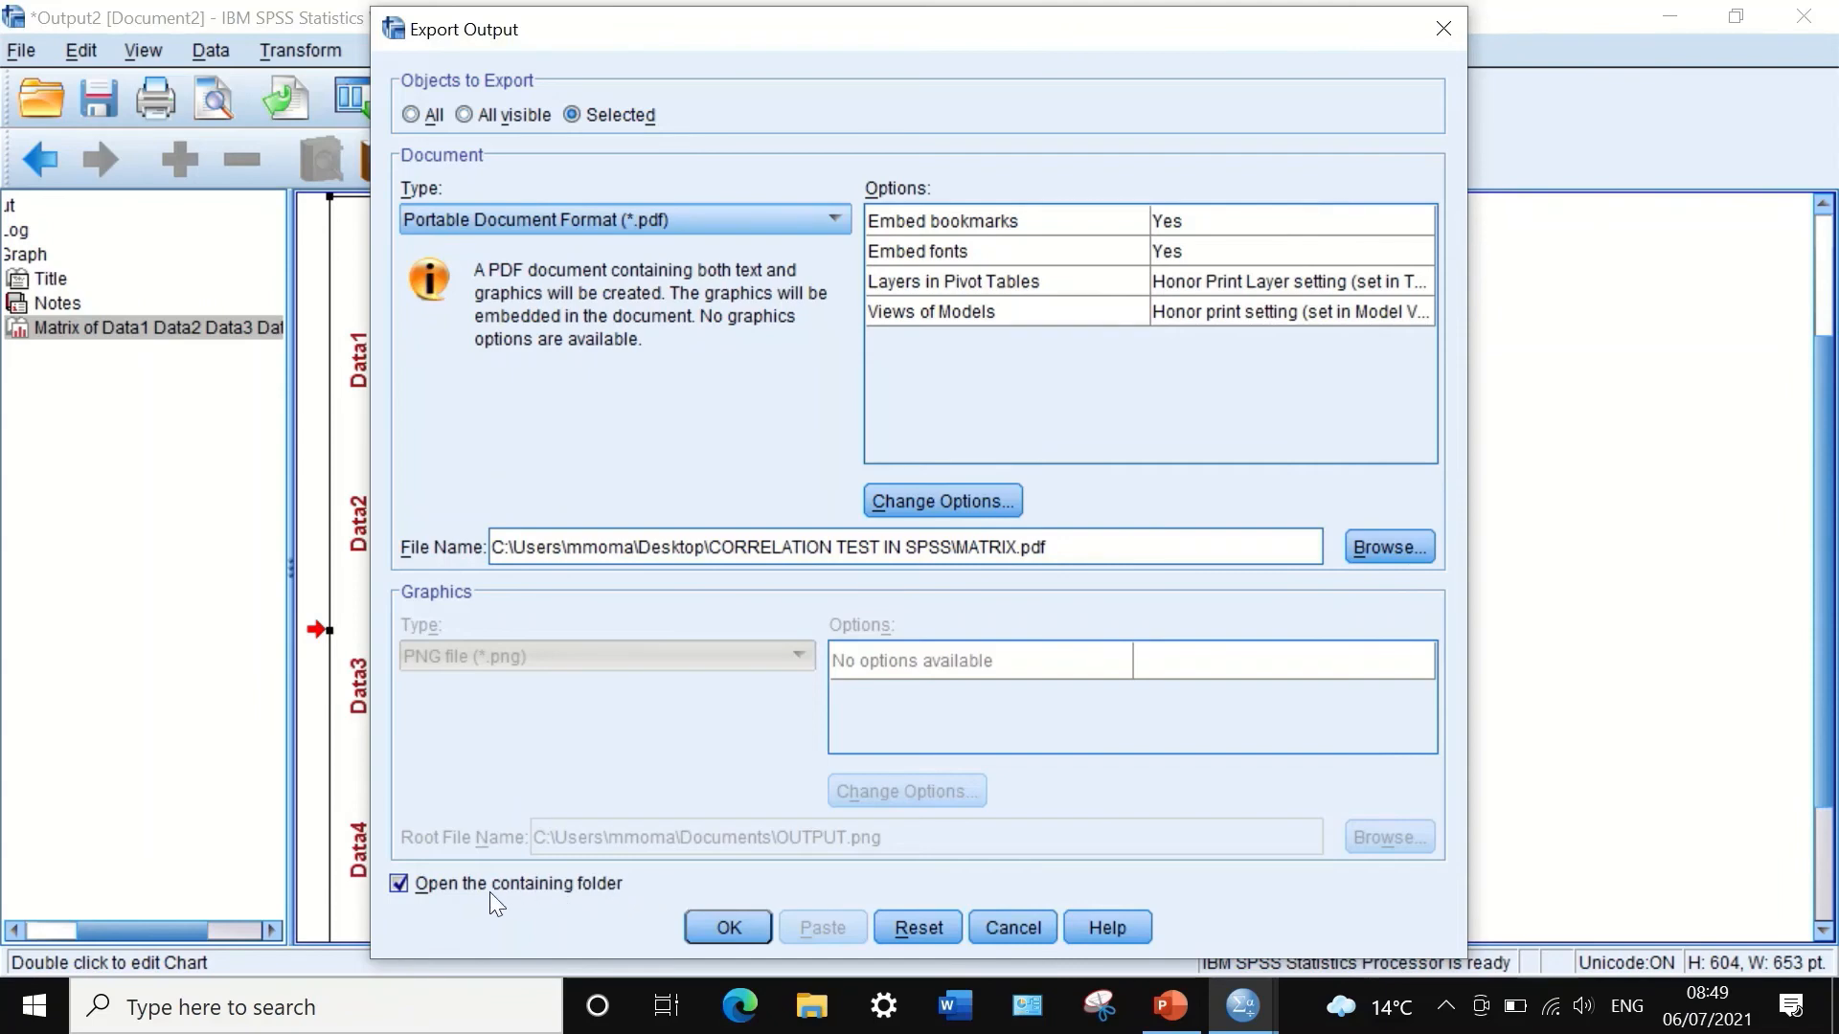
left_click(720, 929)
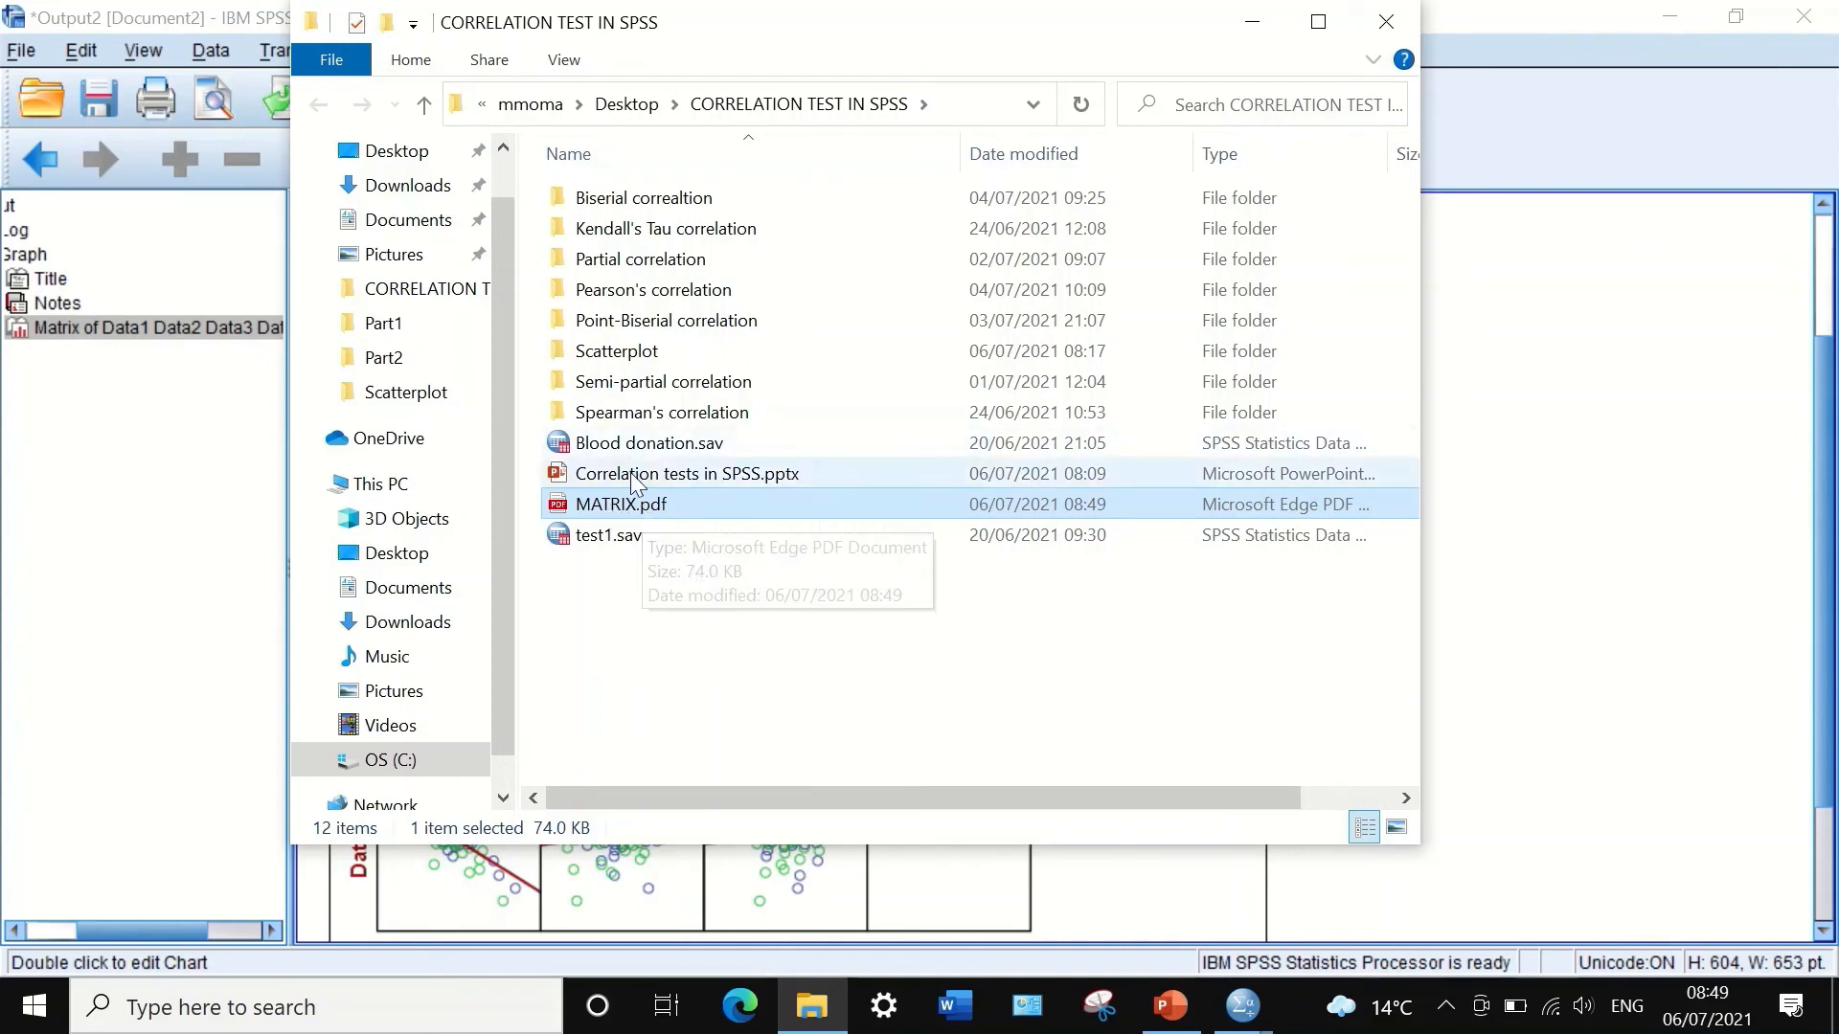
Step: Open the exported MATRIX.pdf, check the matrix scatterplot in it, and close the file
double_click(654, 505)
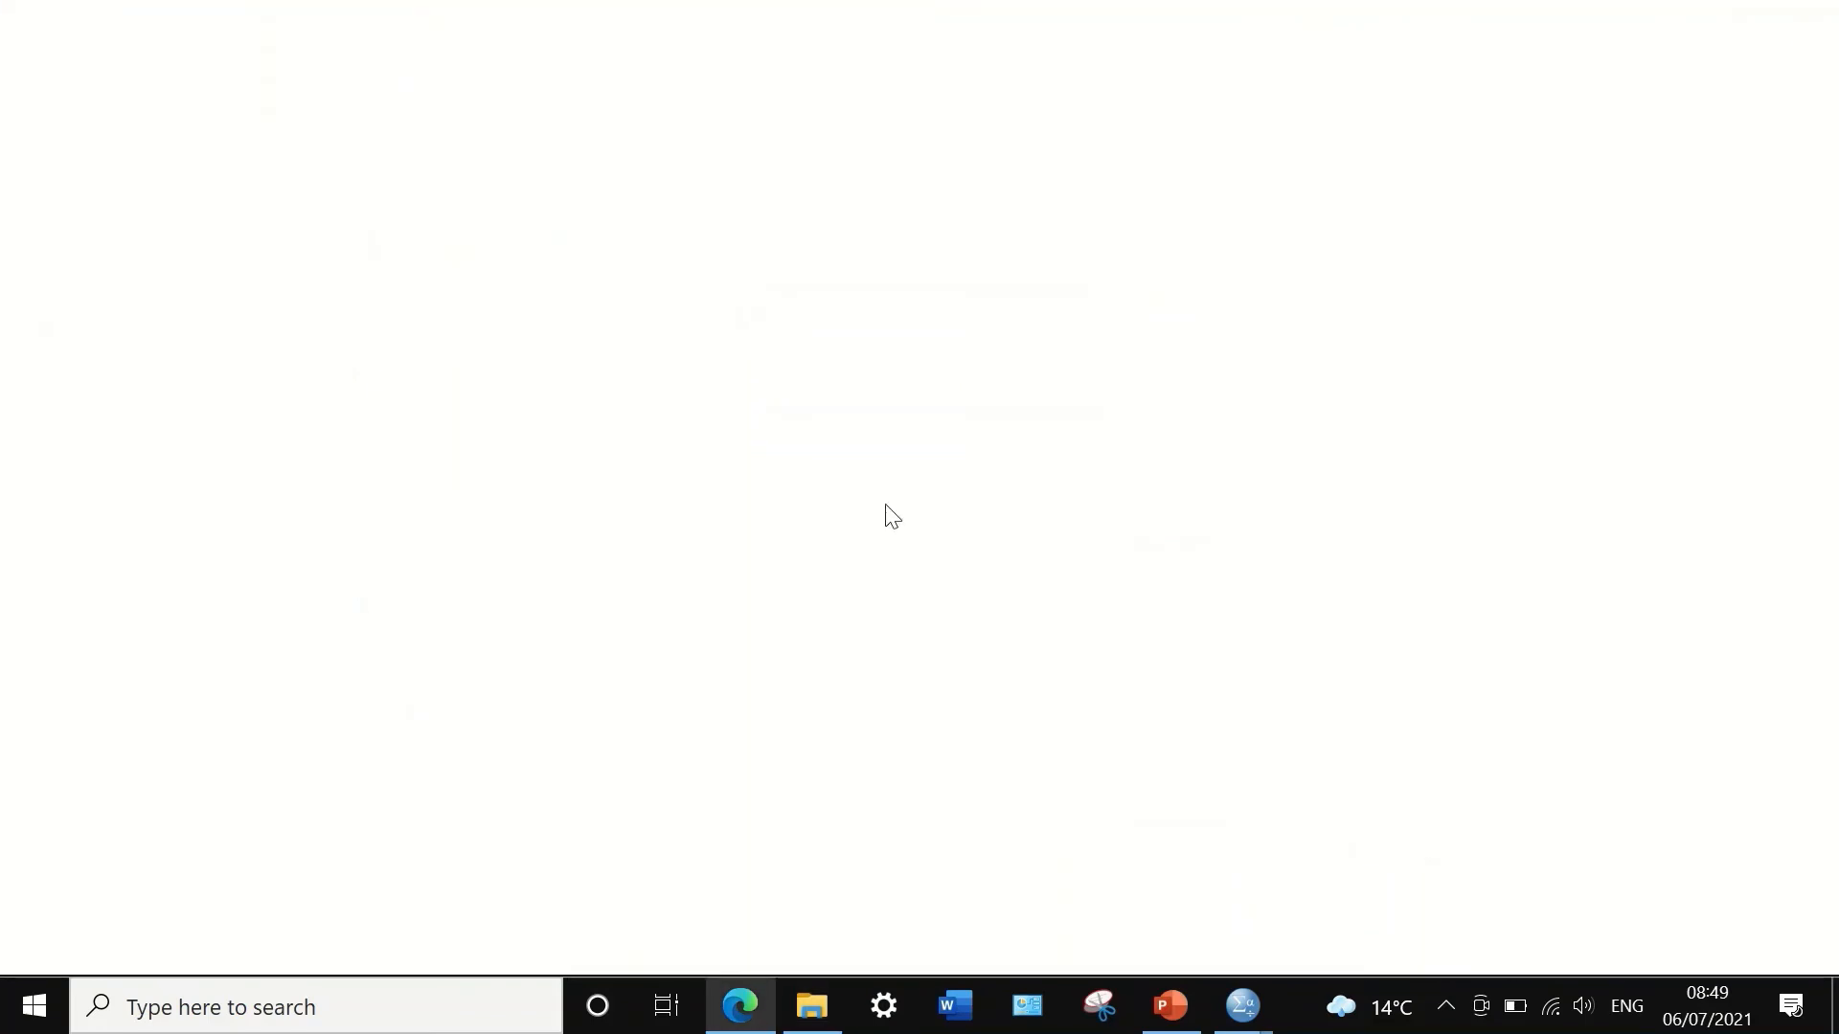
scroll(1113, 403, "down", 8)
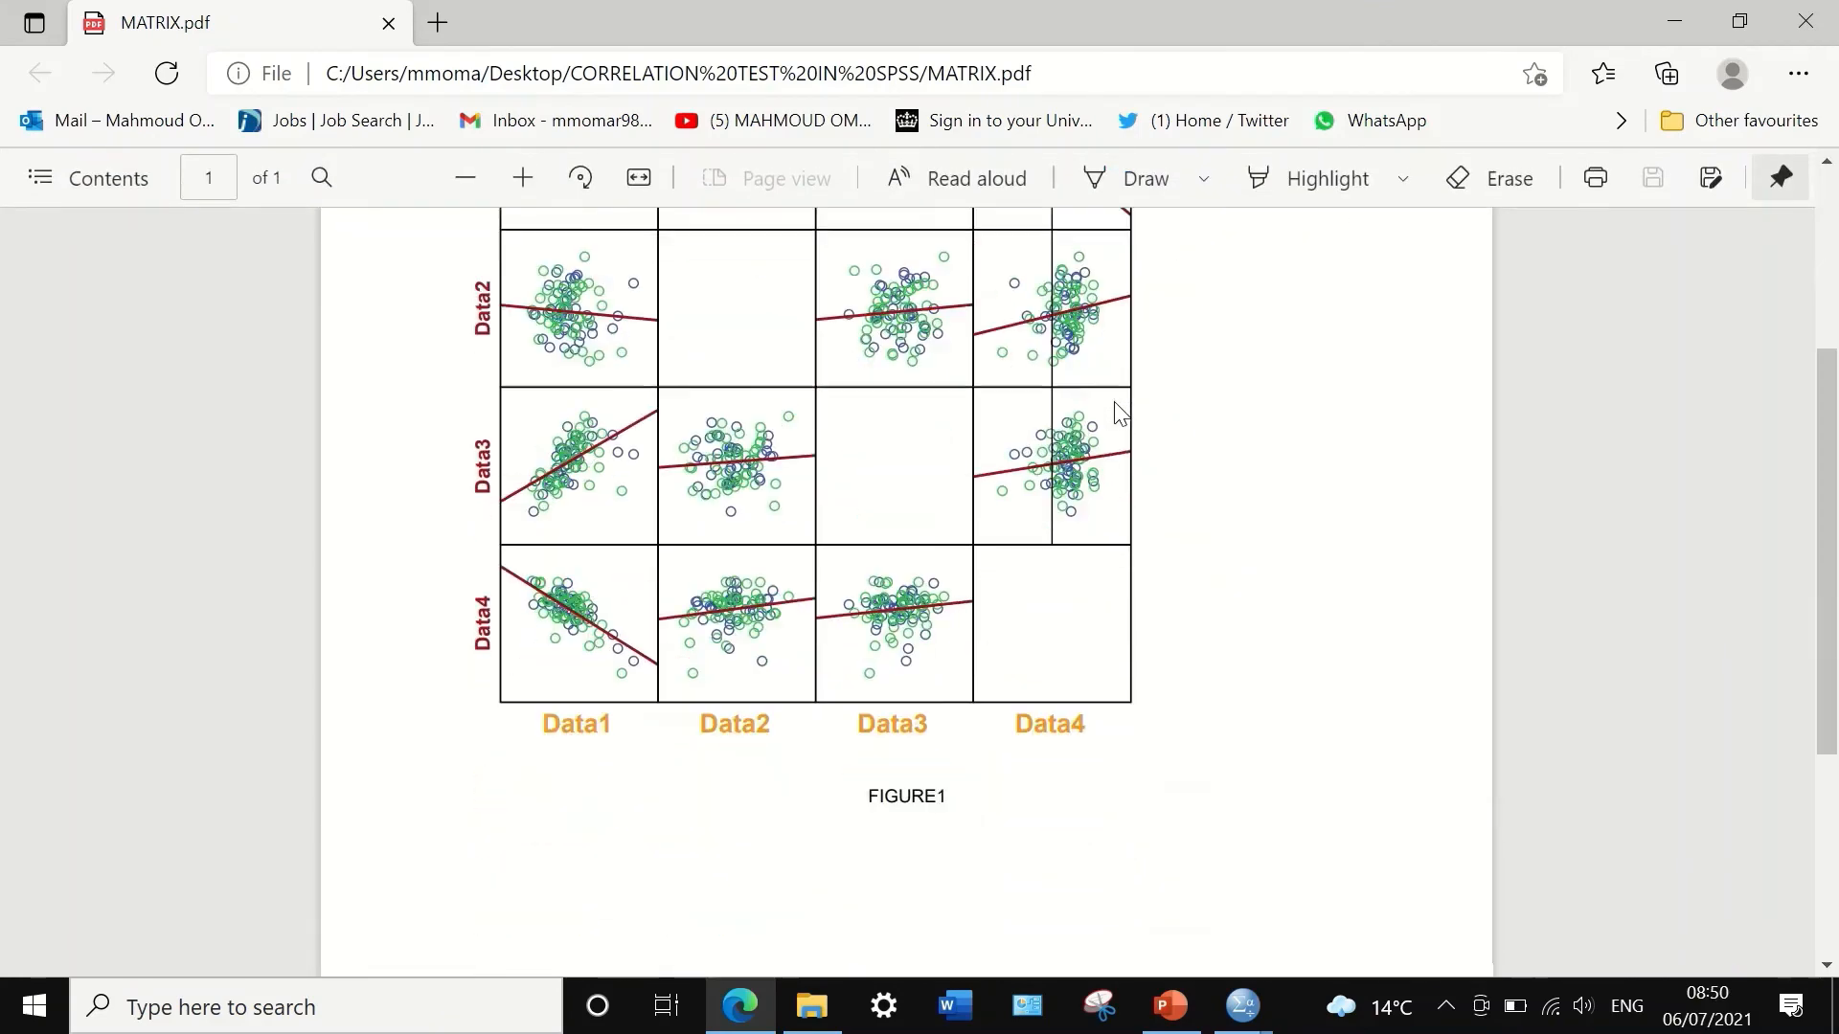
scroll(1113, 402, "up", 4)
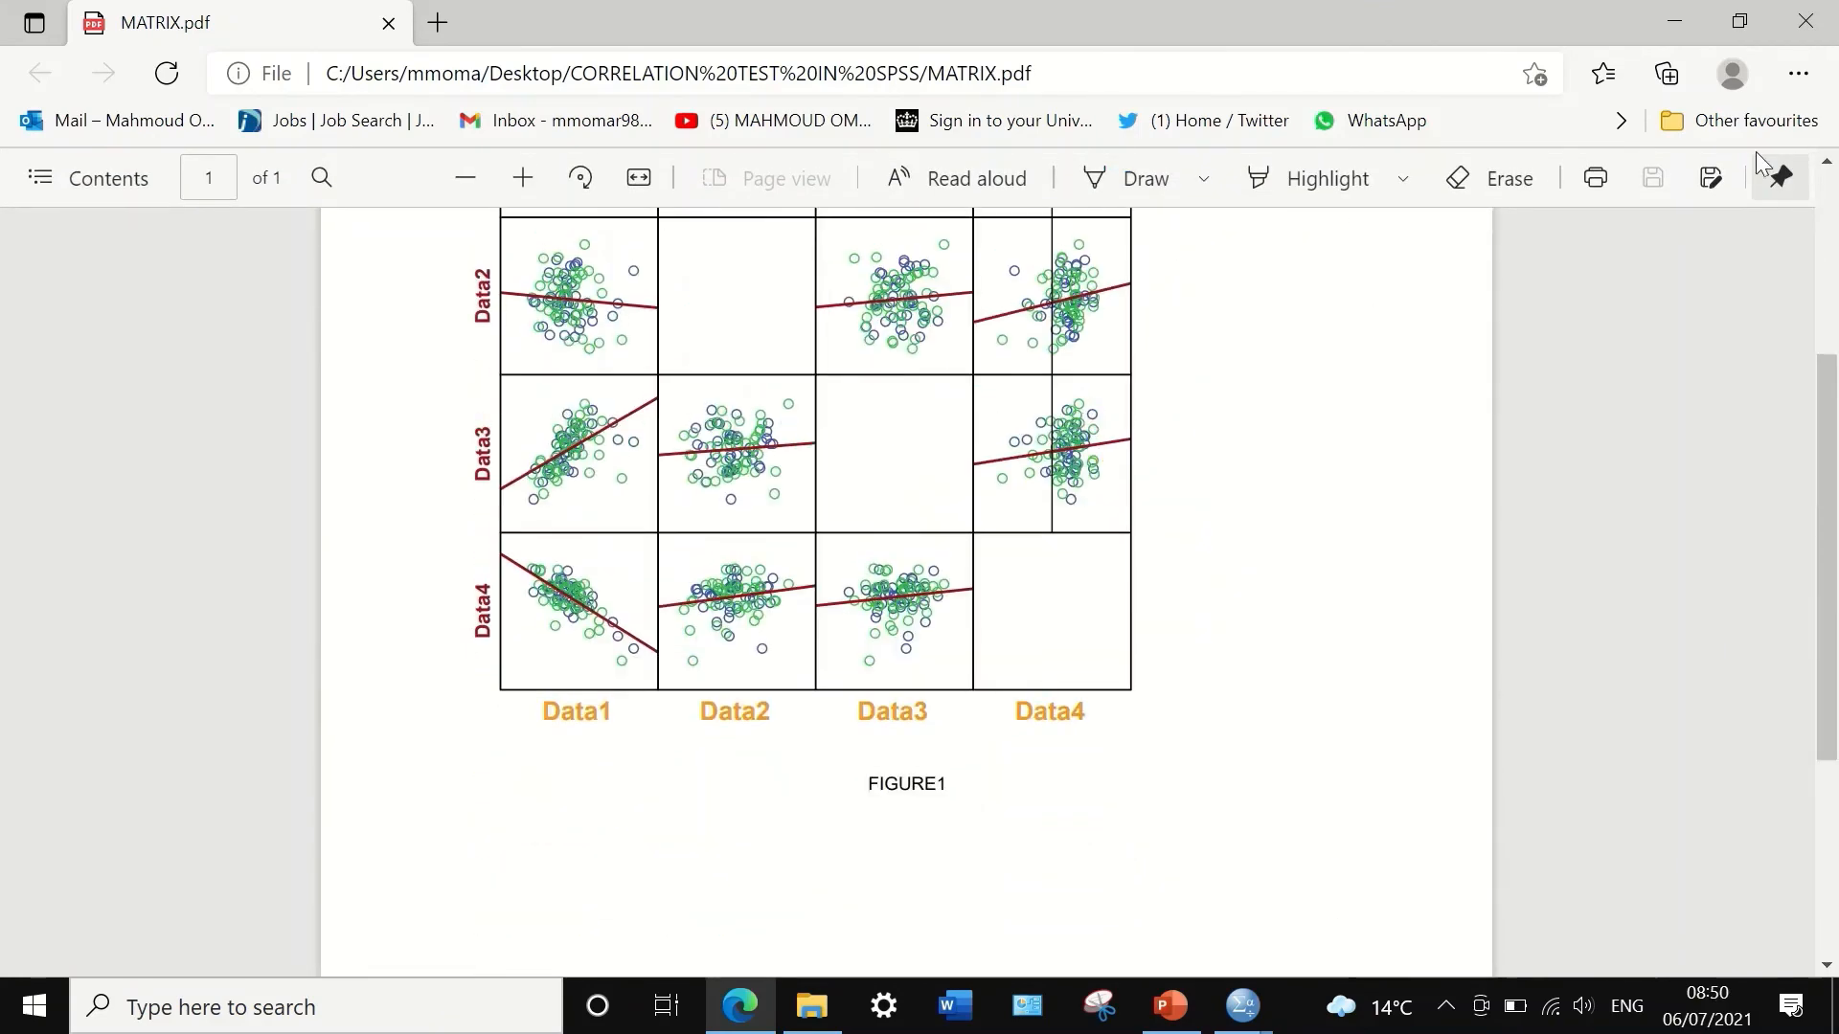
left_click(1812, 19)
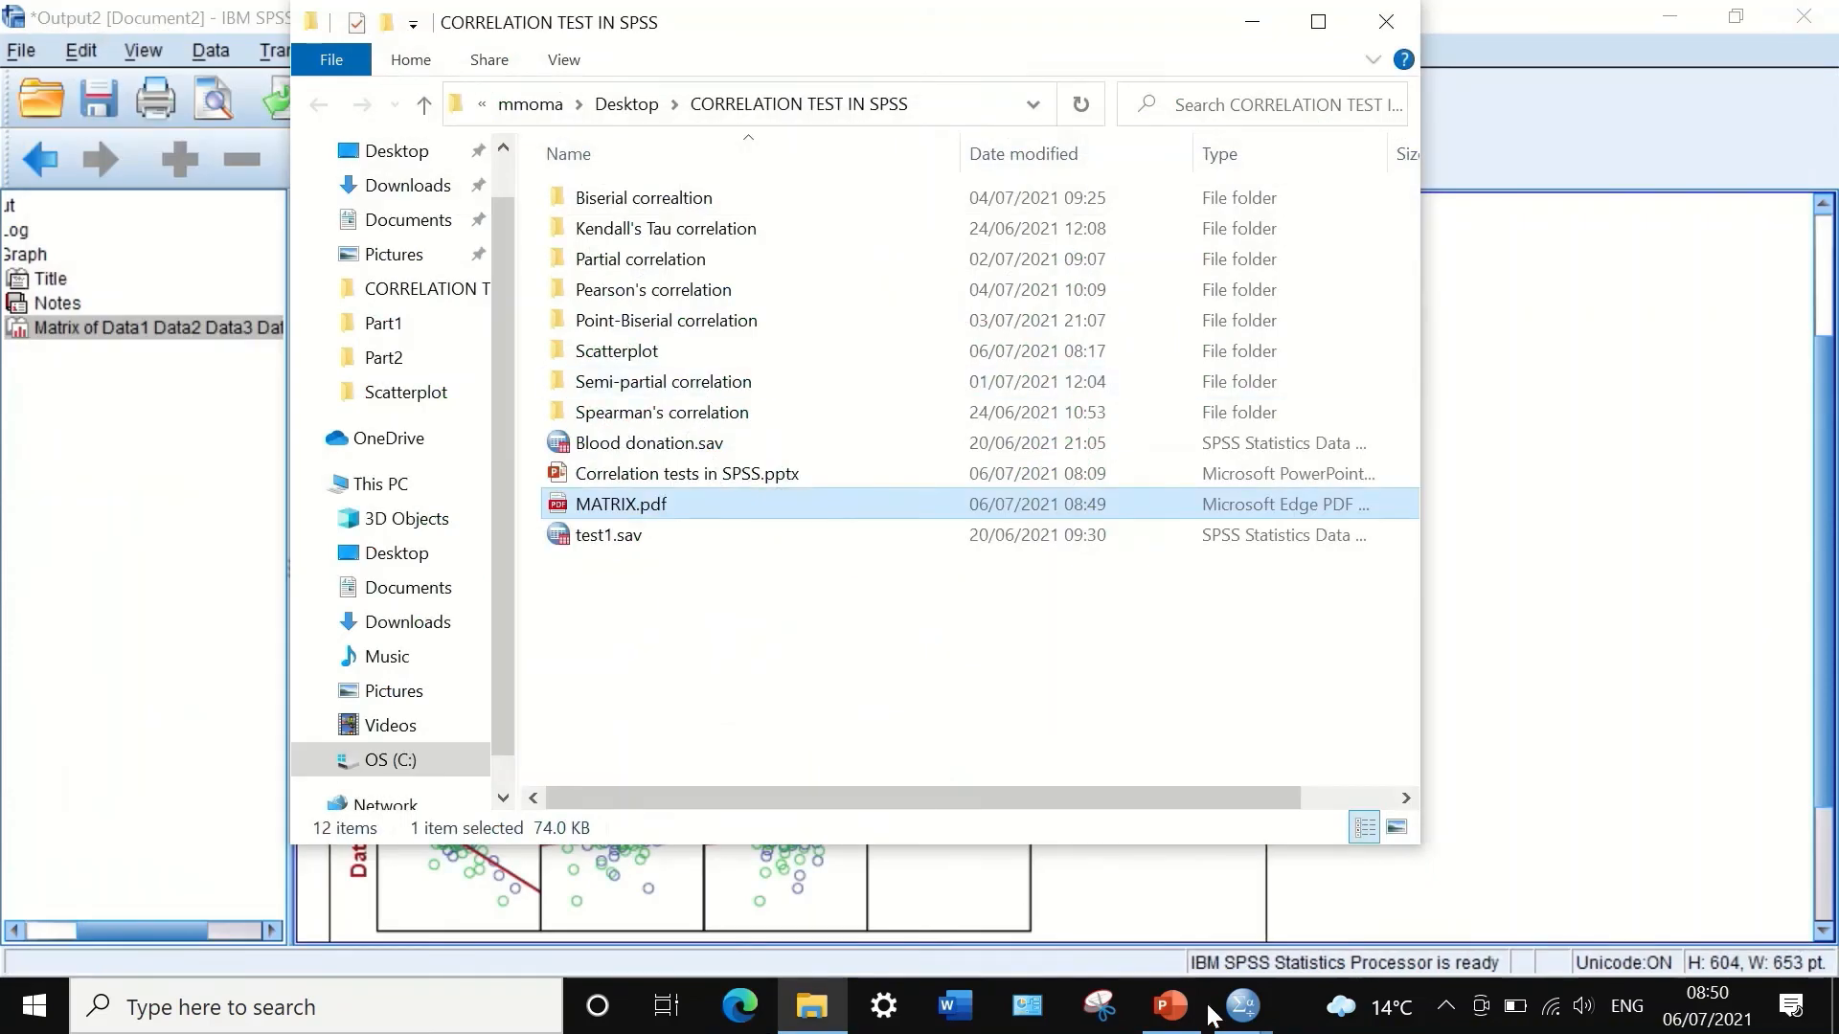
left_click(1169, 1005)
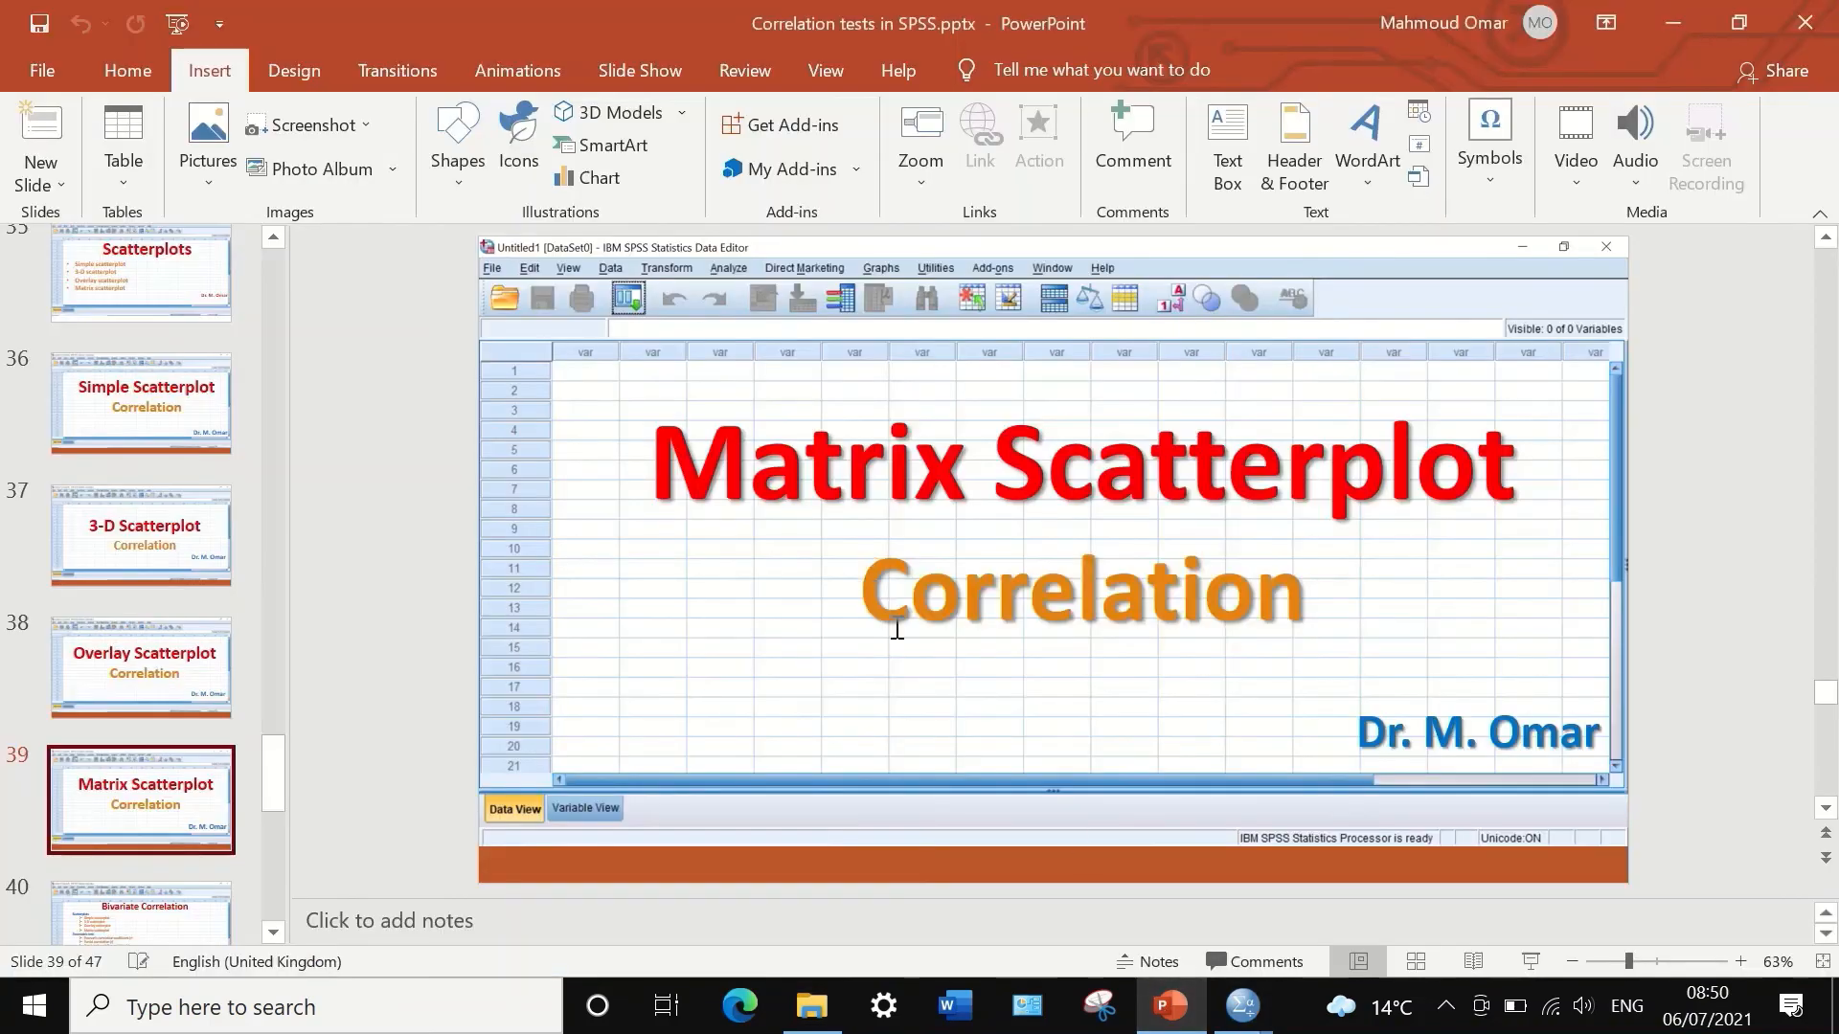
mouse_move(1242, 1005)
left_click(1295, 897)
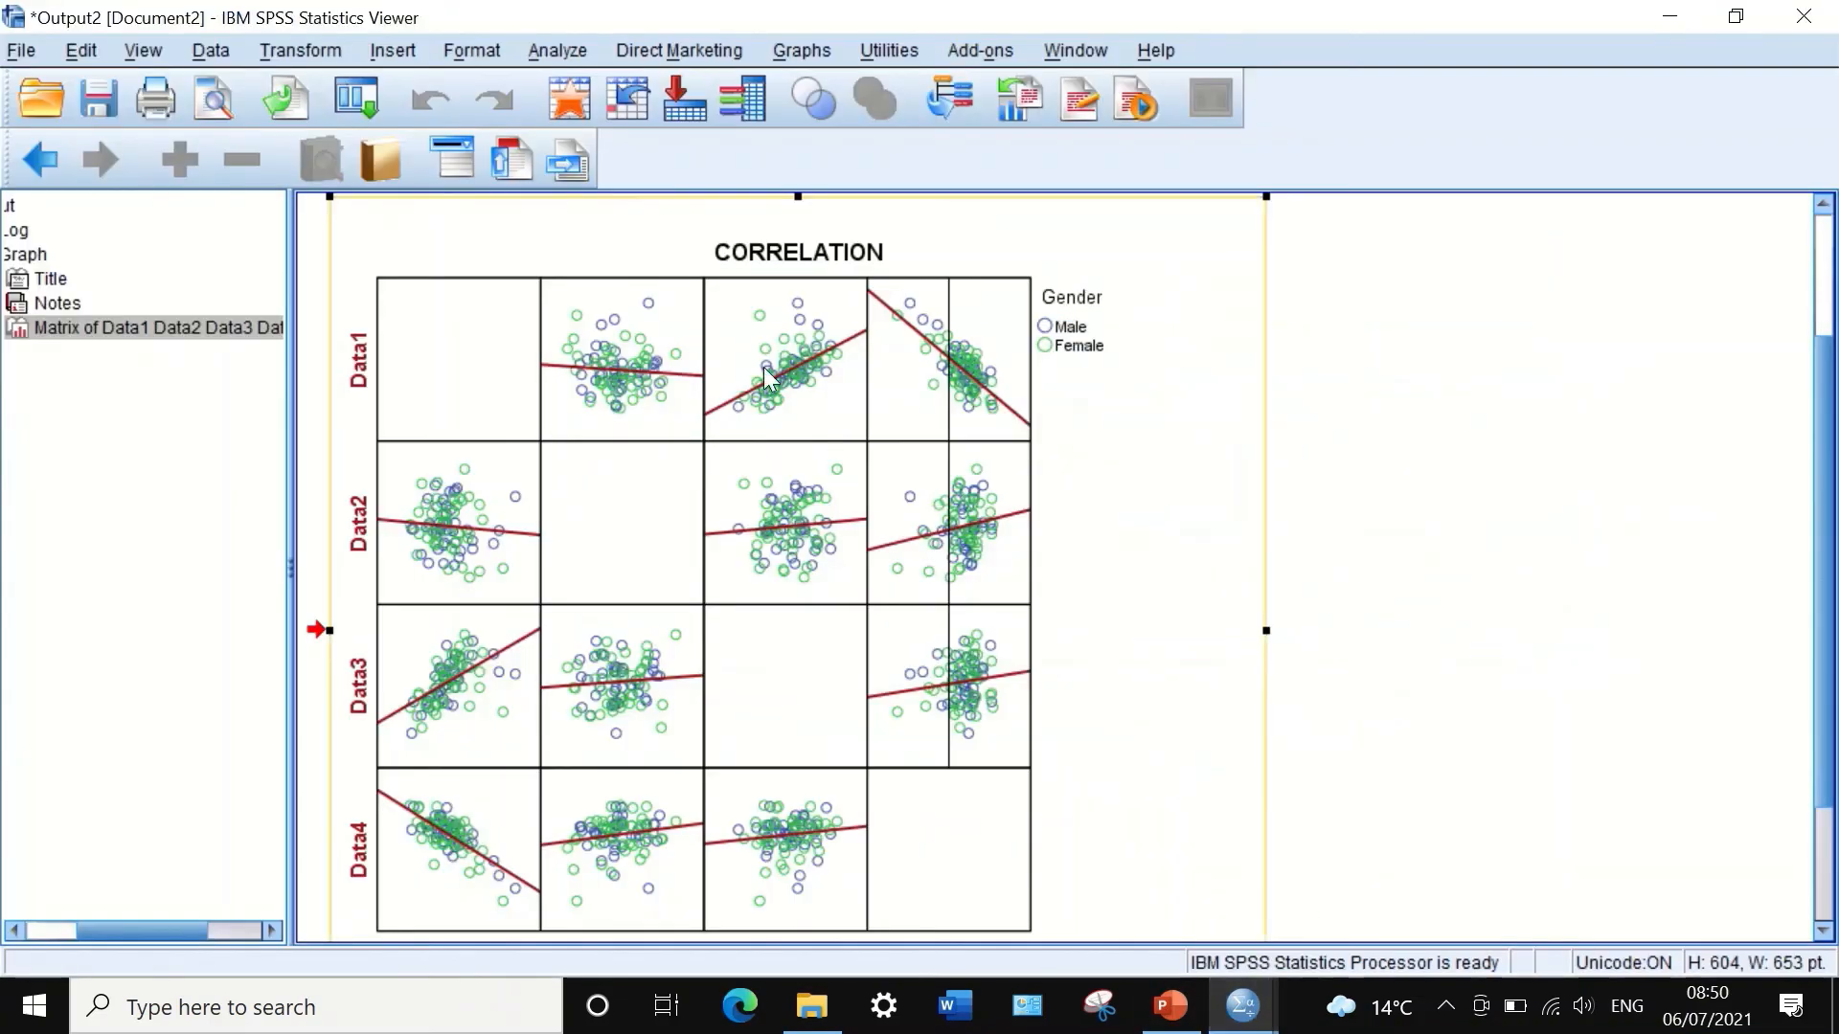
right_click(616, 318)
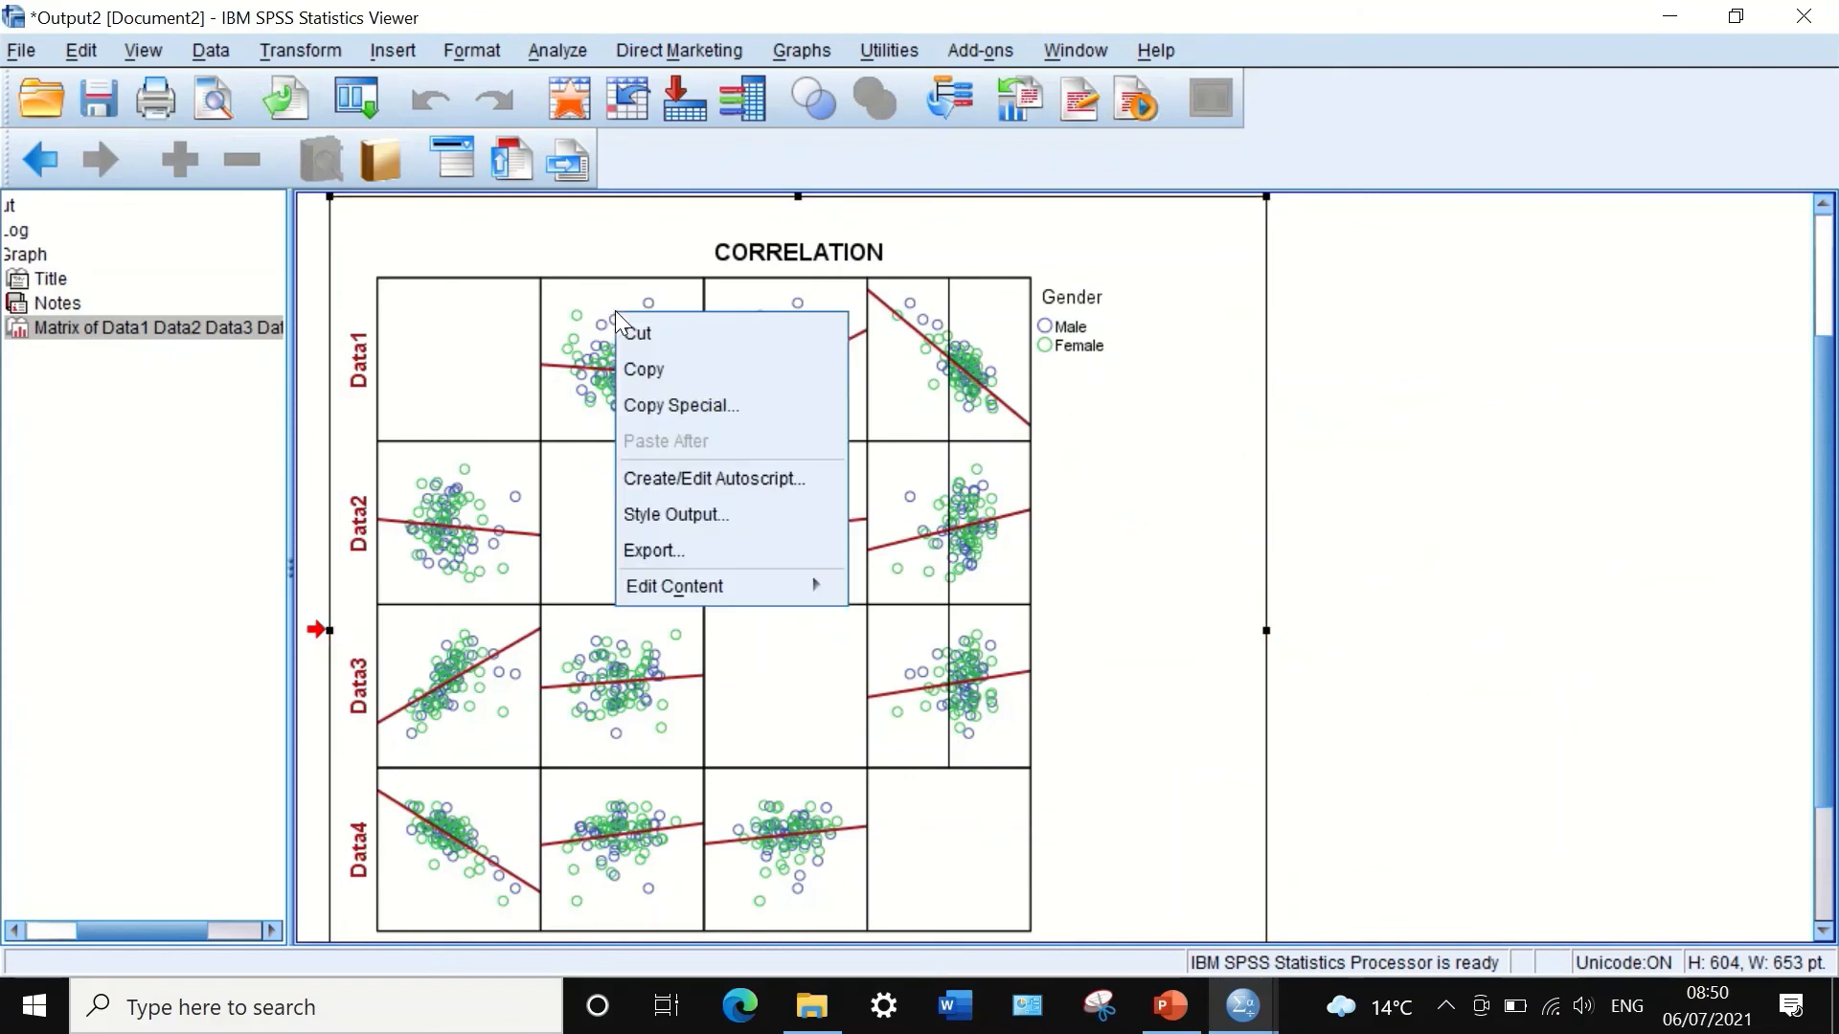
left_click(1535, 479)
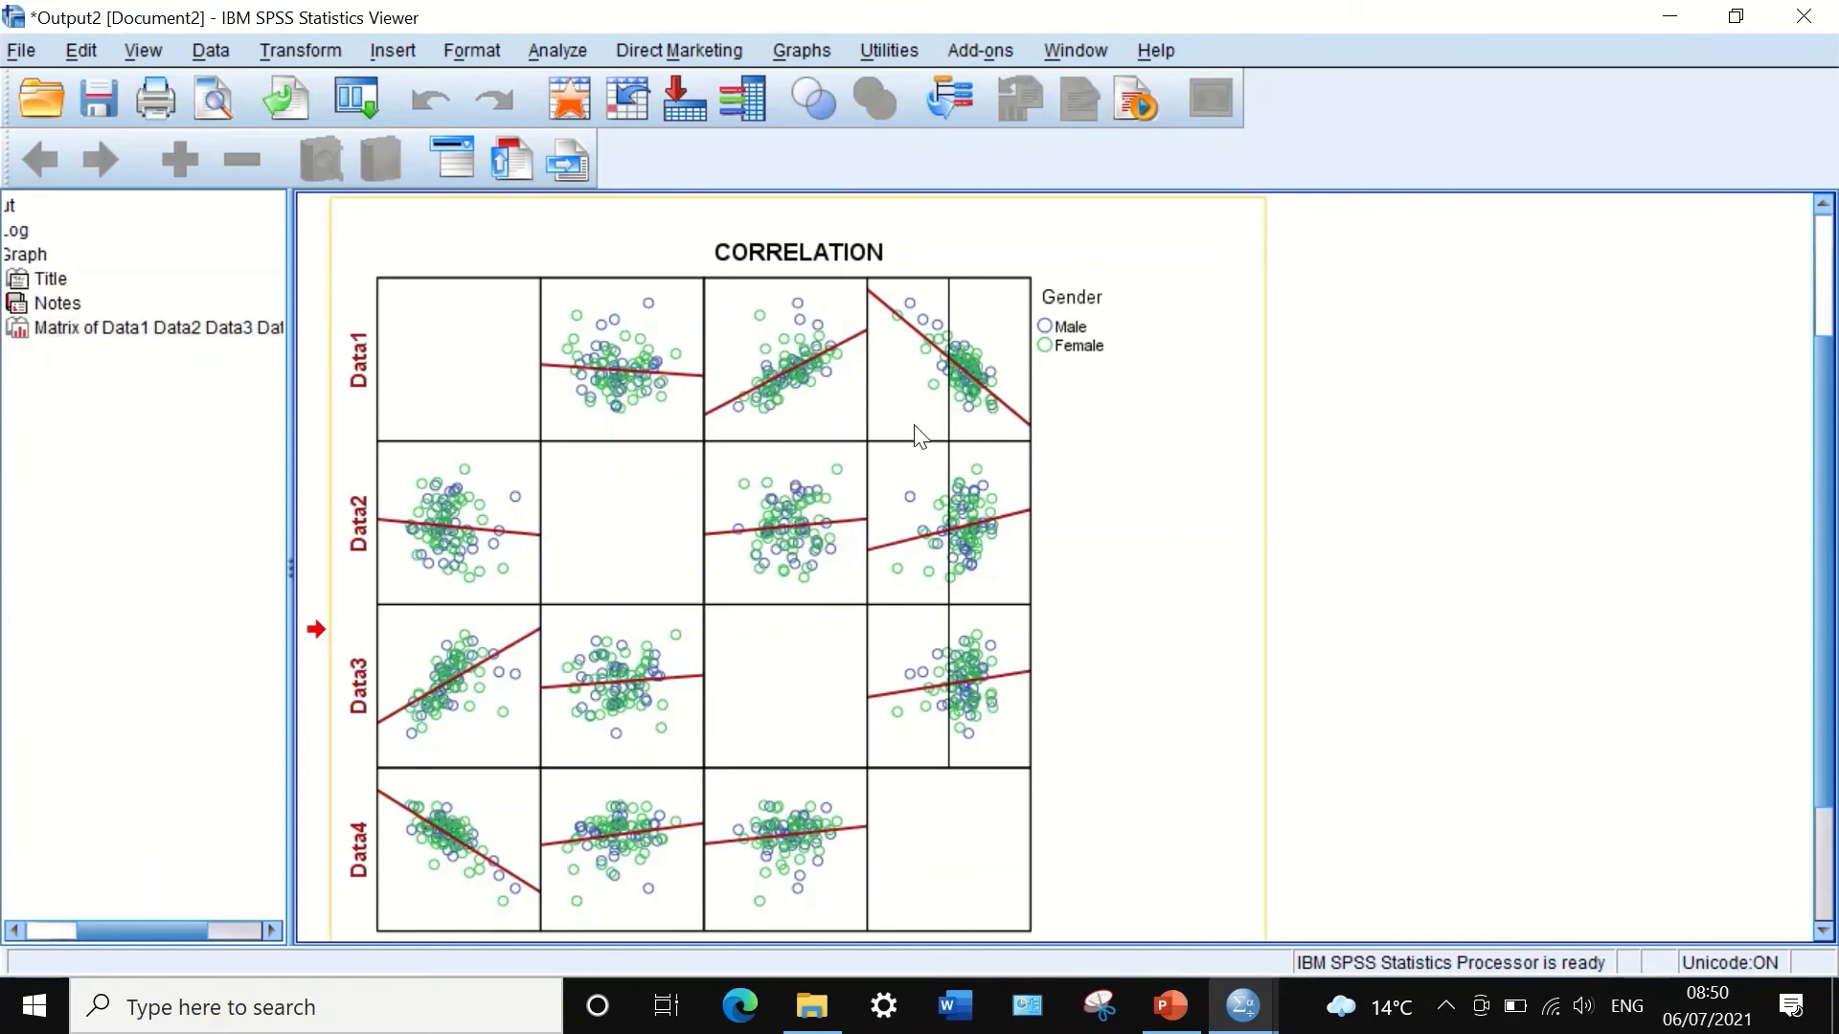
Step: Copy the matrix scatterplot with Copy Special, adding Image (JPG, PNG) to the formats to copy
left_click(725, 465)
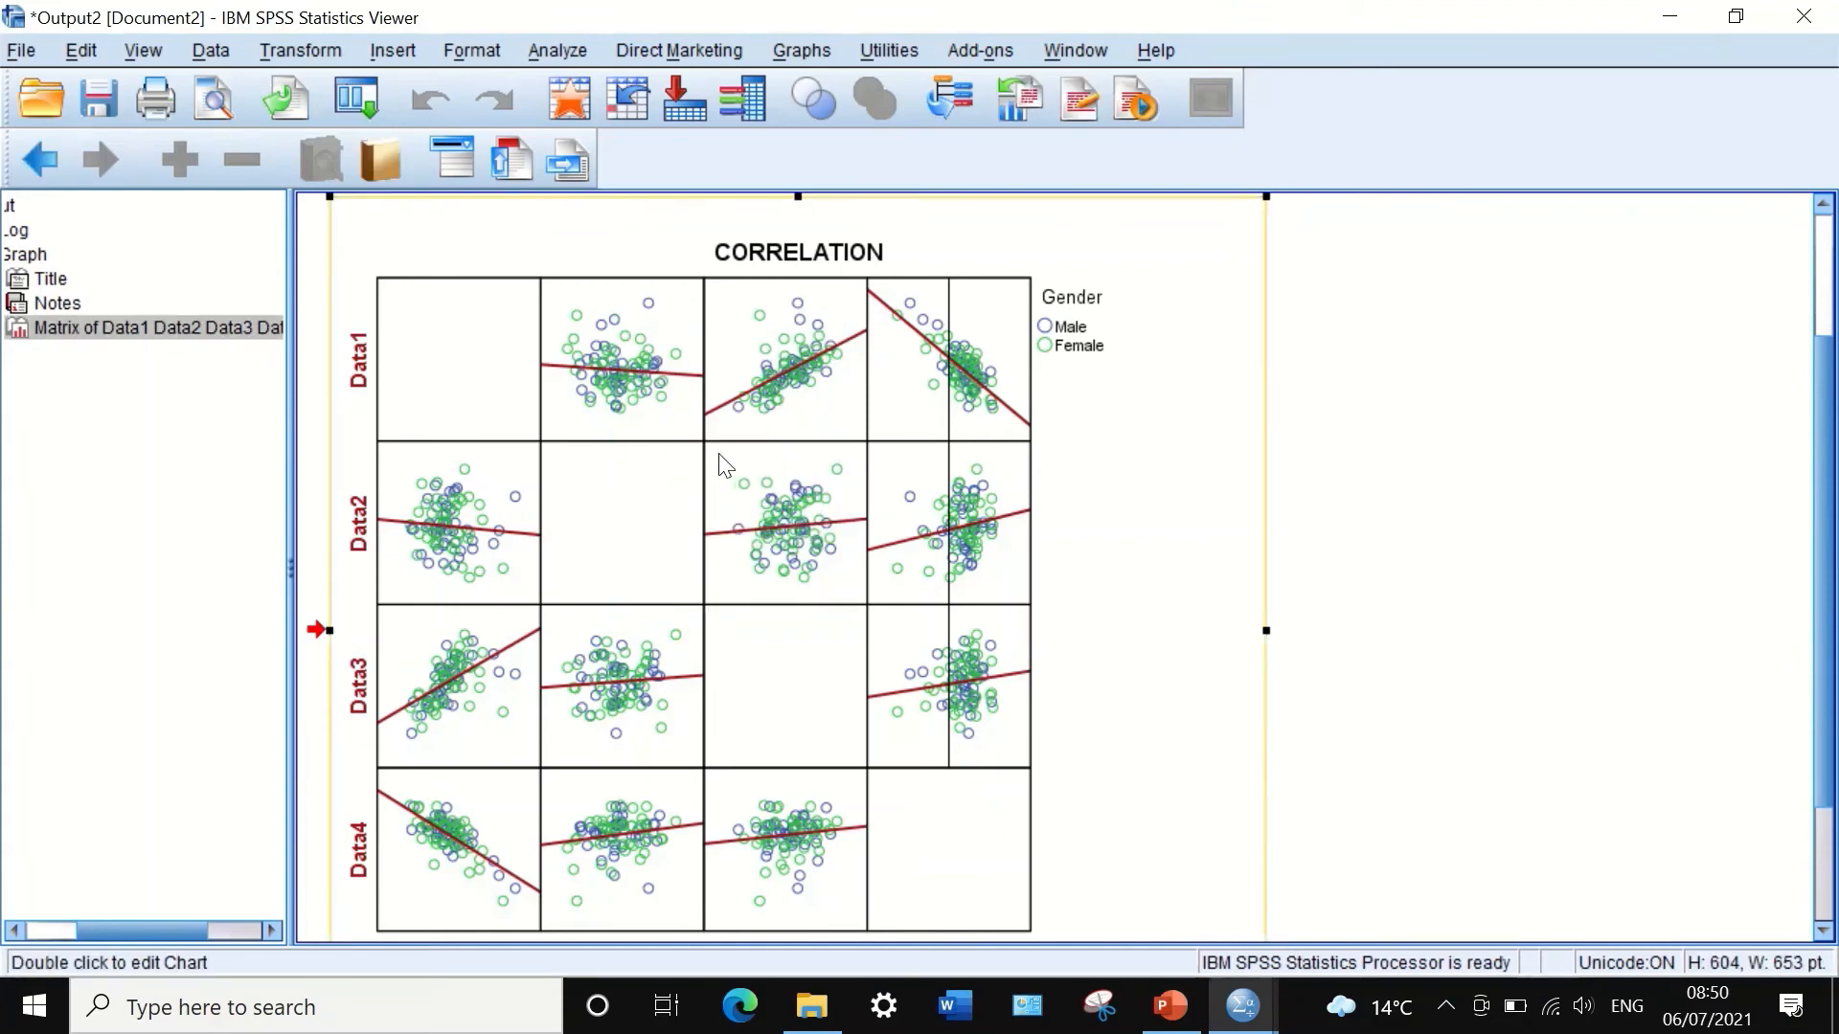
right_click(712, 464)
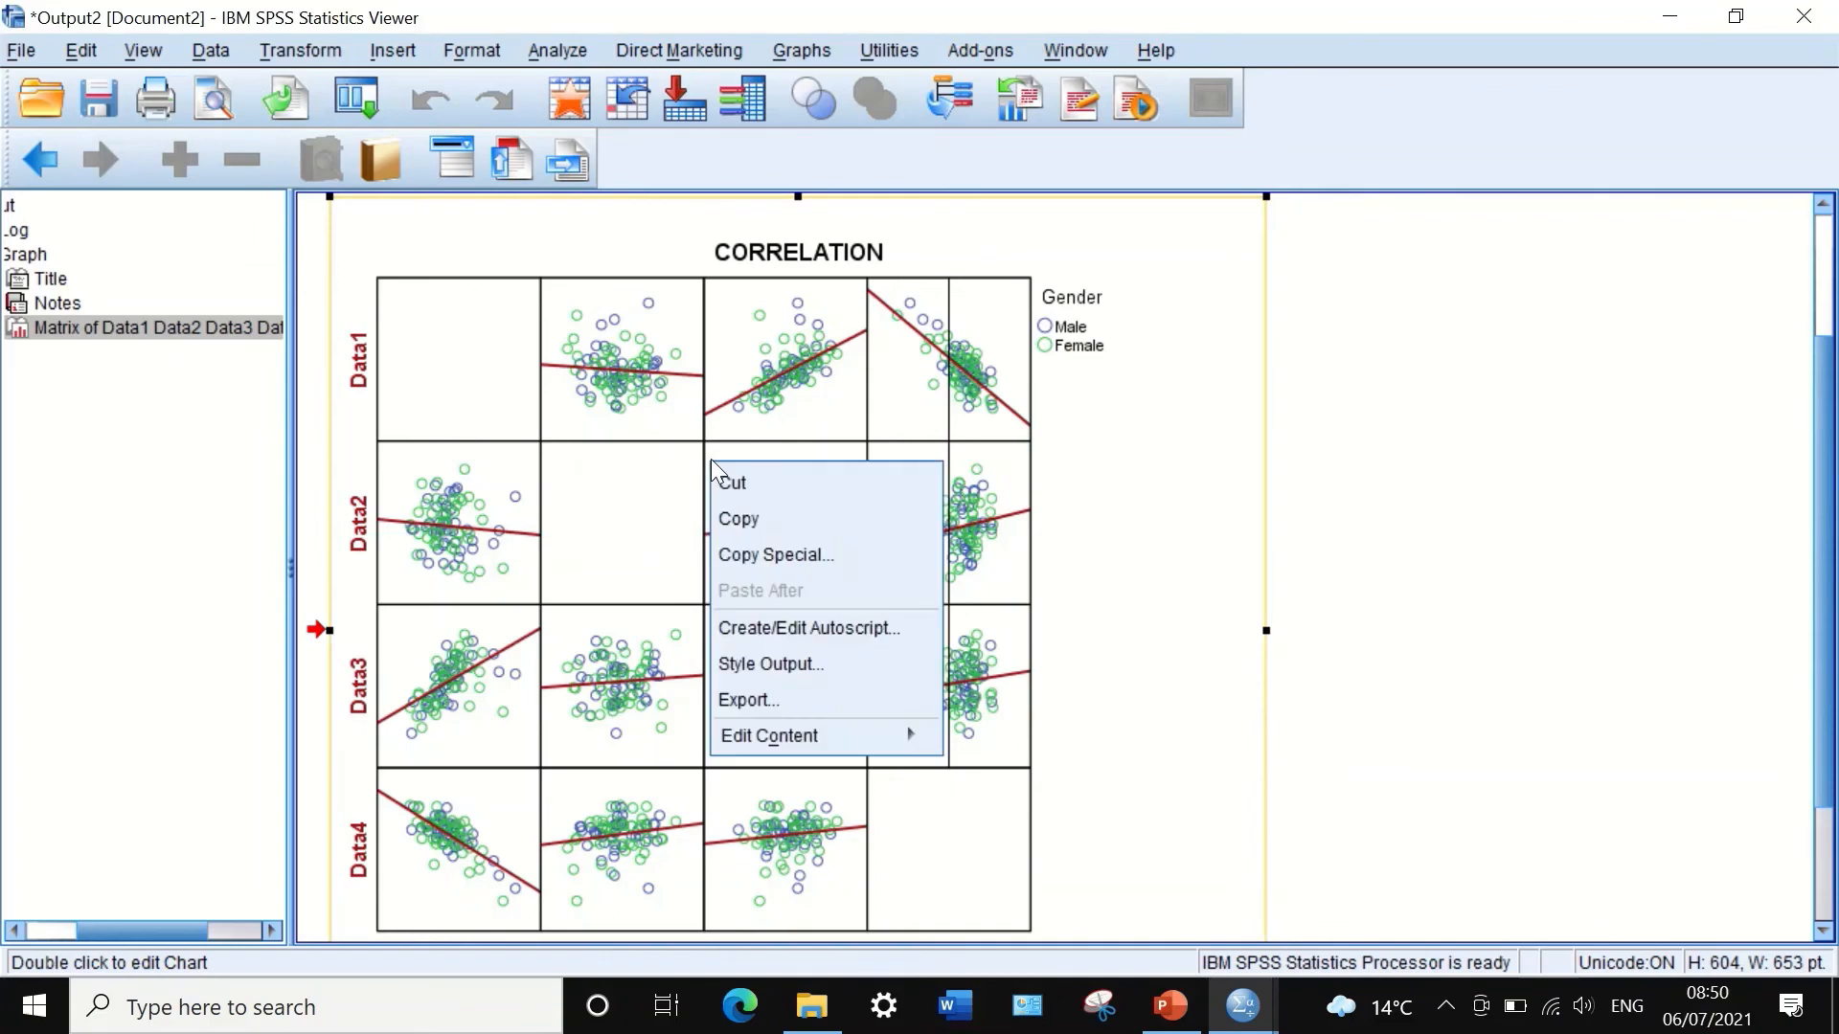
left_click(745, 559)
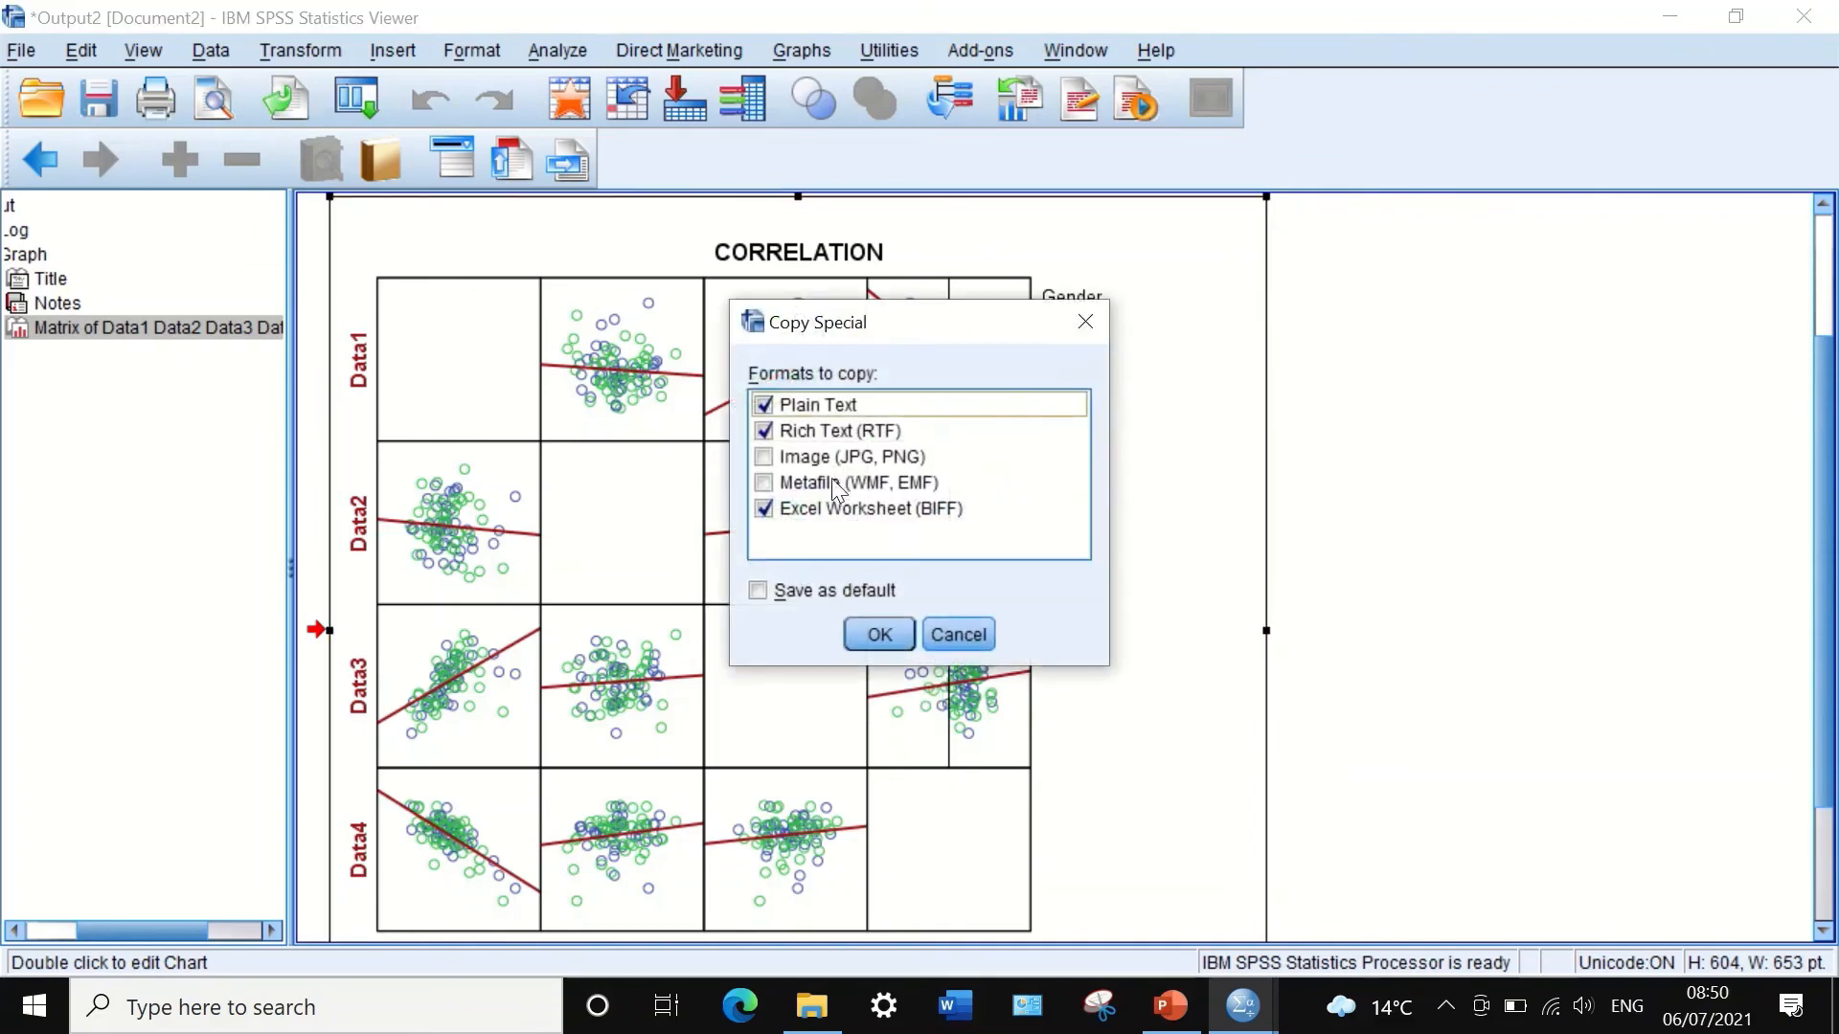
left_click(763, 458)
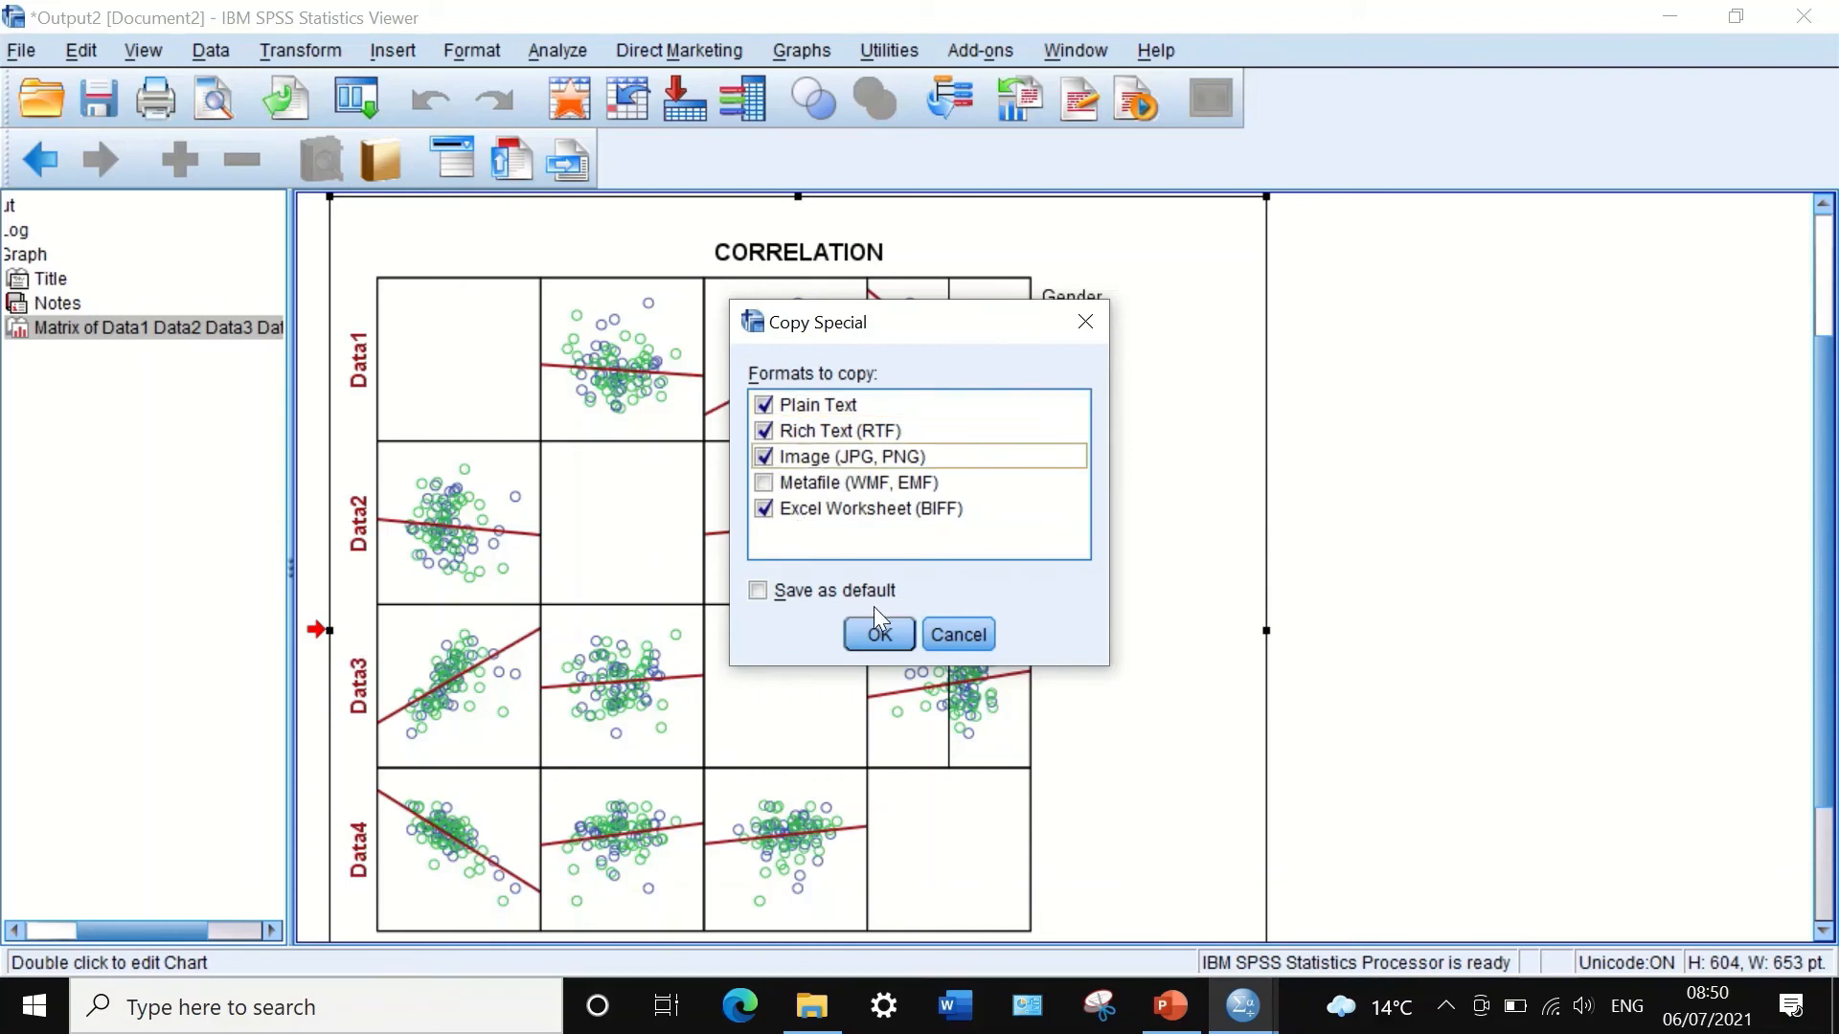
left_click(887, 632)
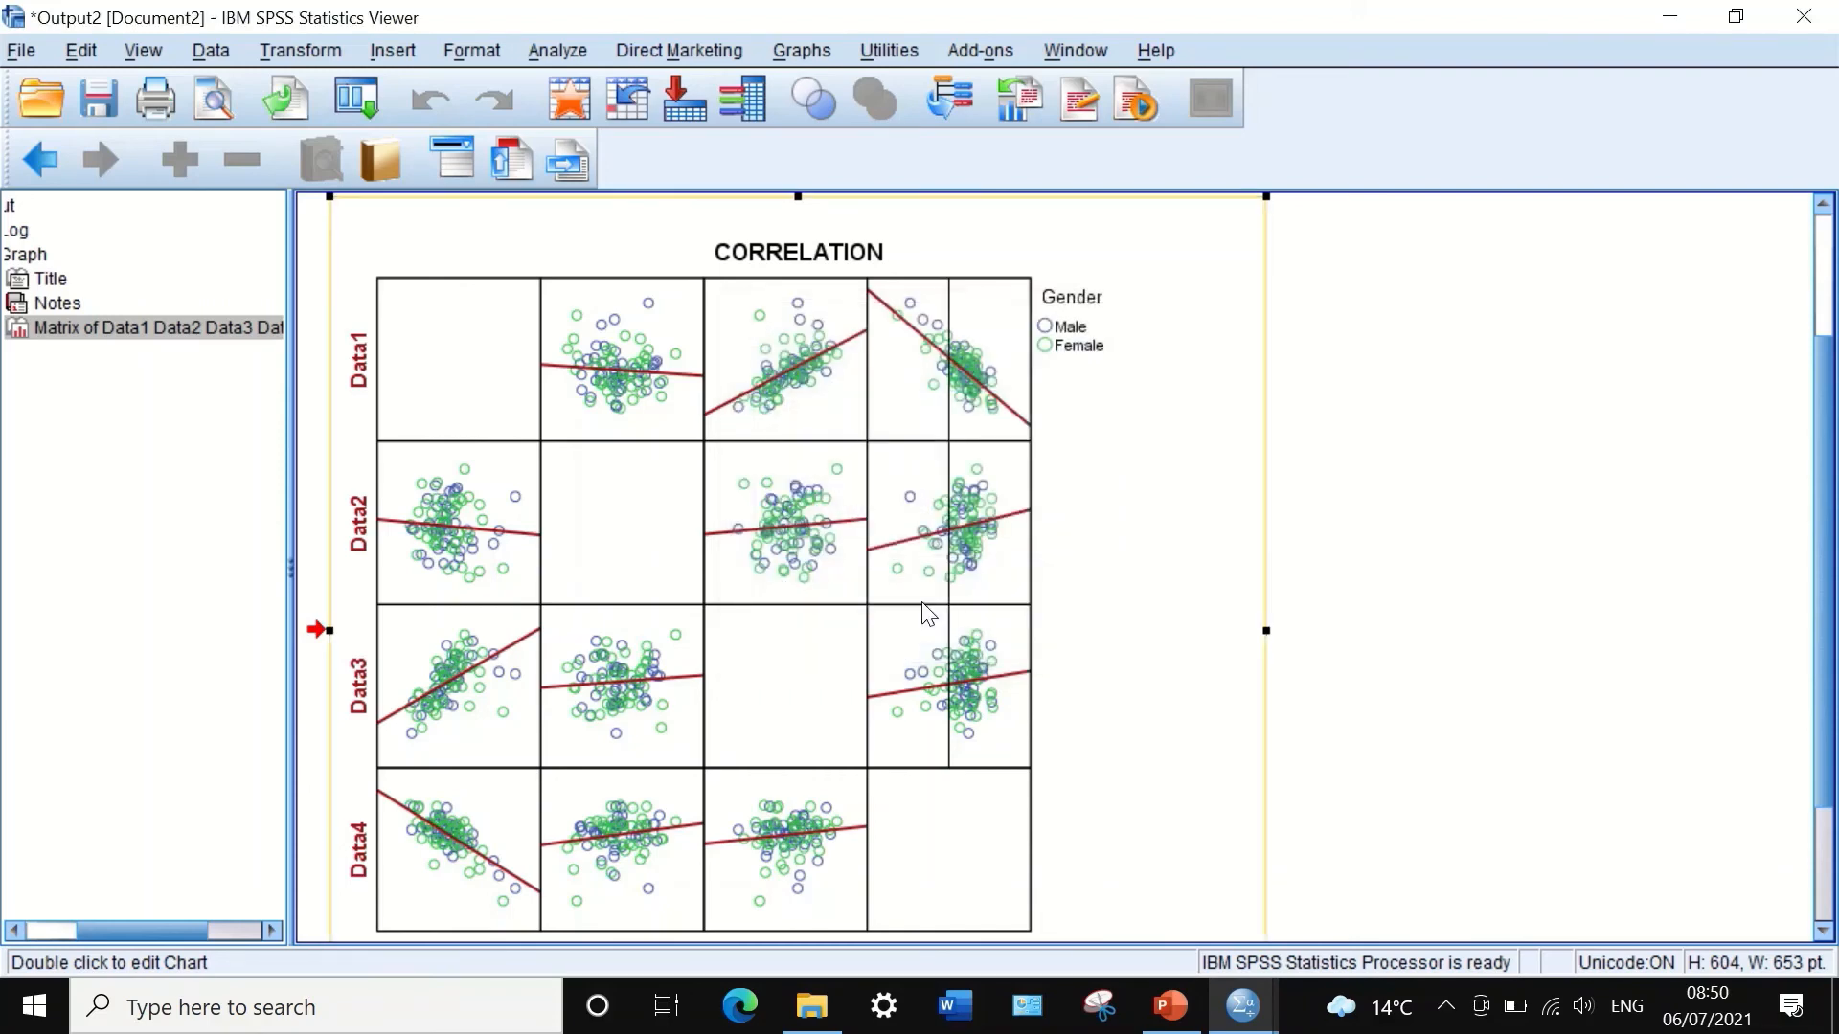
Step: Switch to PowerPoint, create a new blank presentation and paste the copied chart onto its slide as a picture
left_click(1170, 1005)
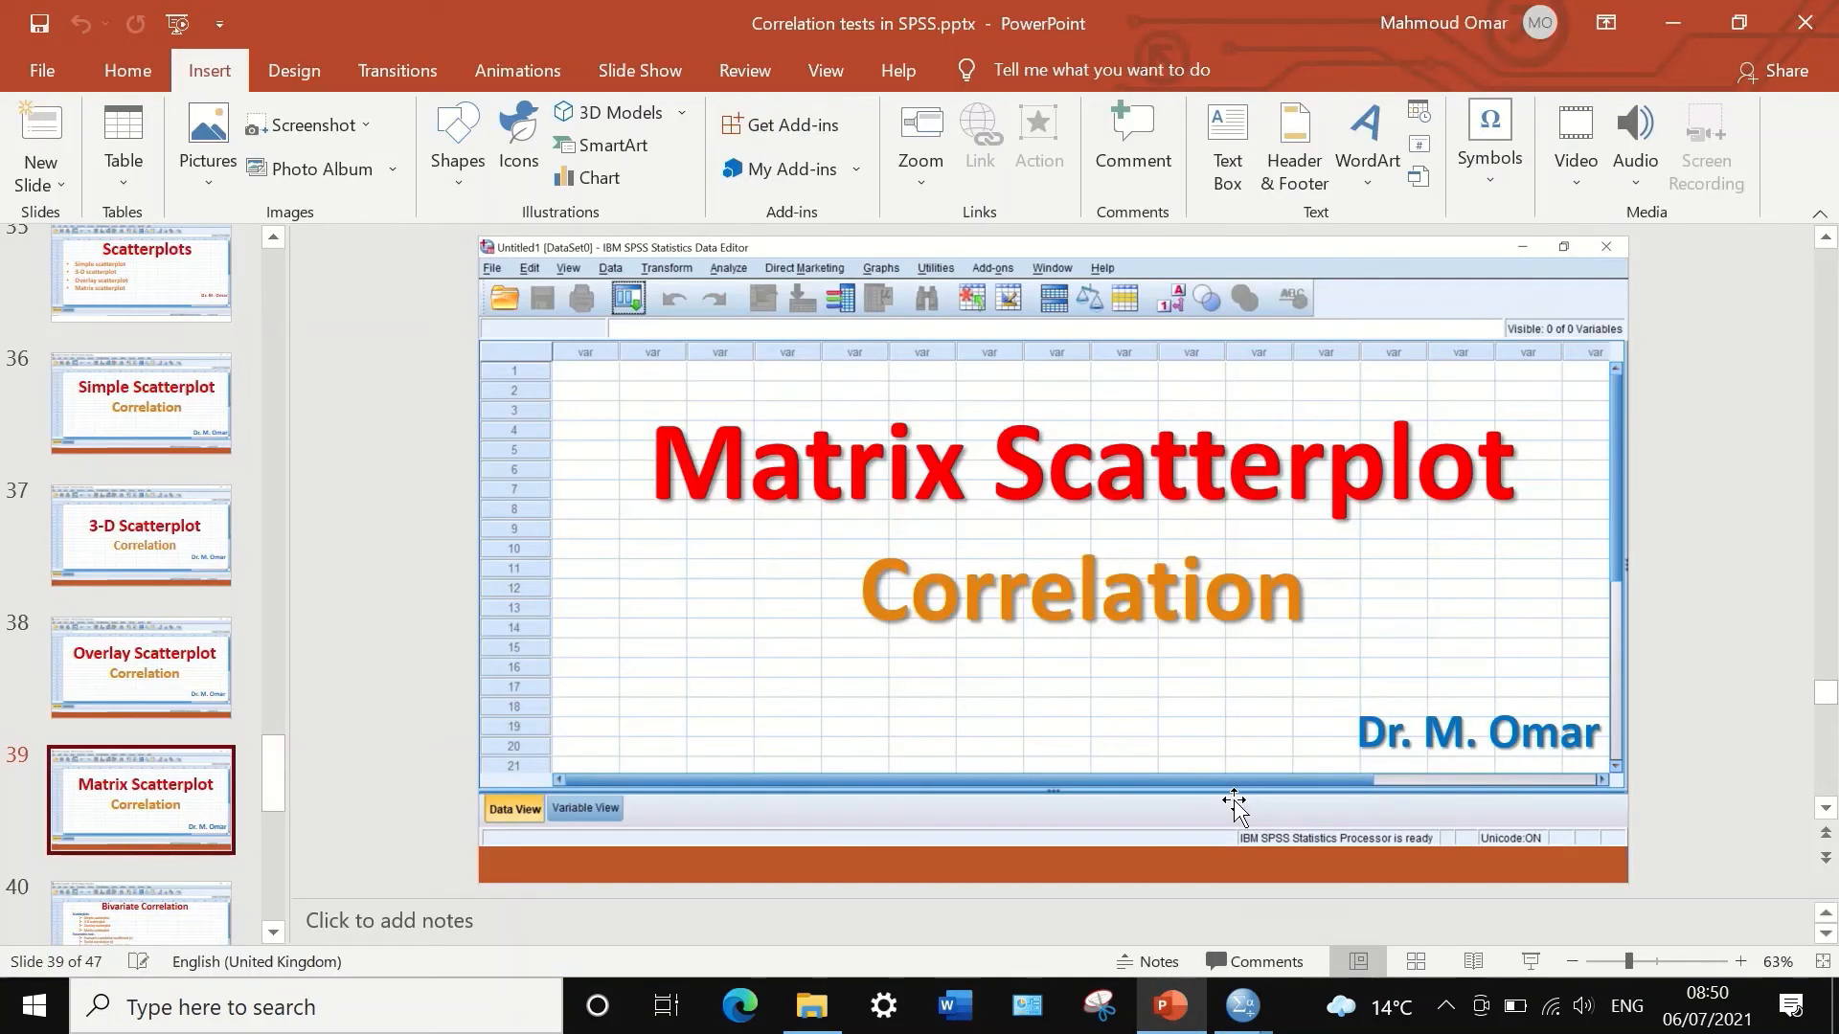
key("ctrl+n")
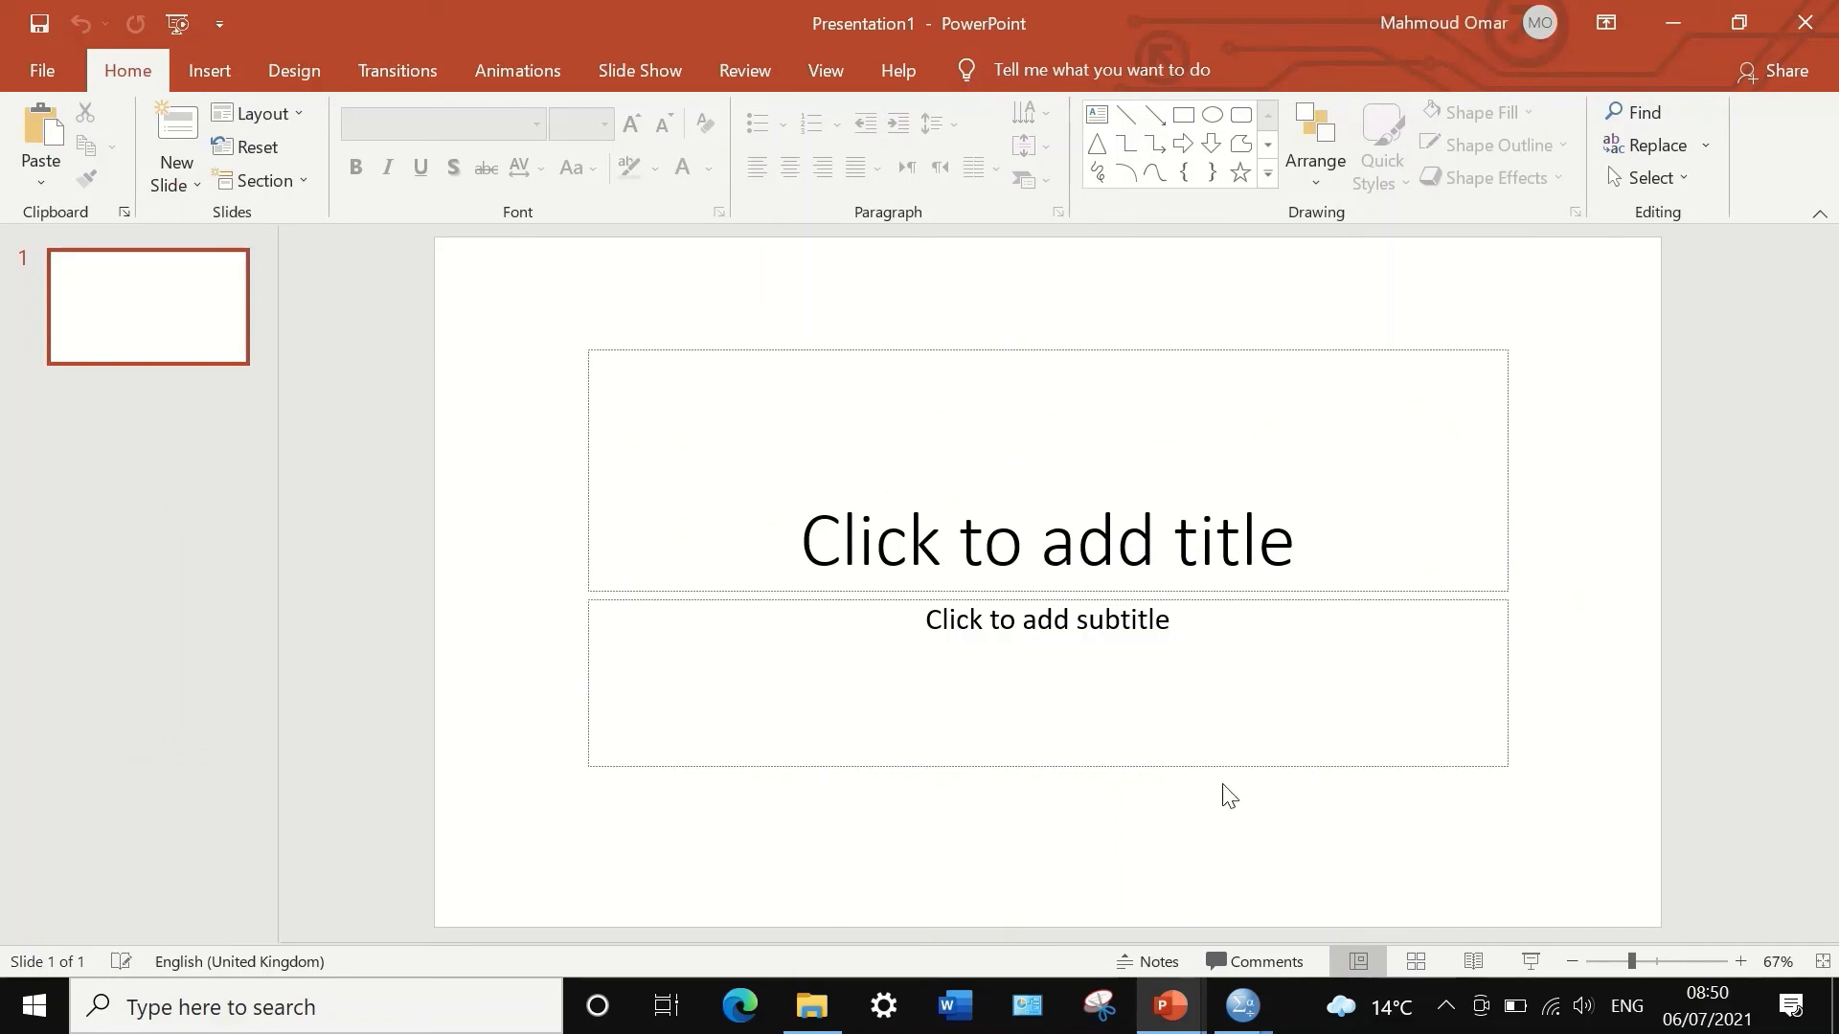
left_click(935, 380)
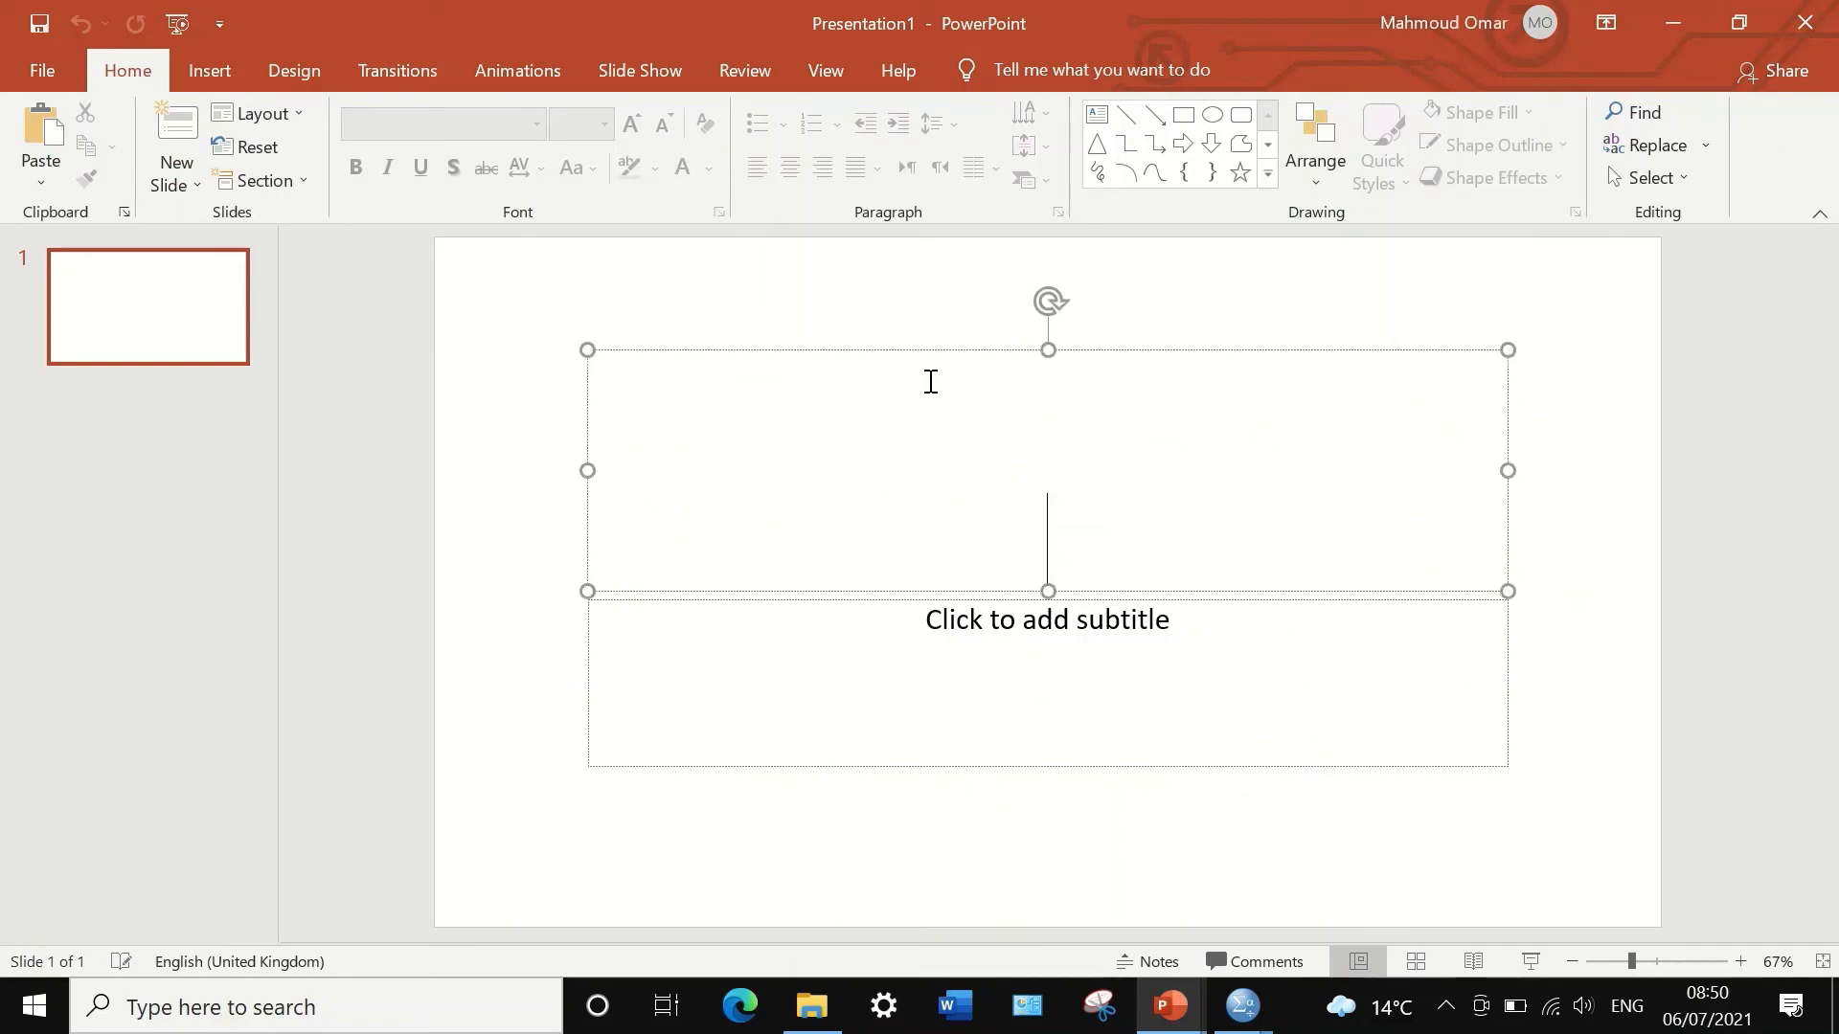
right_click(935, 380)
left_click(1087, 474)
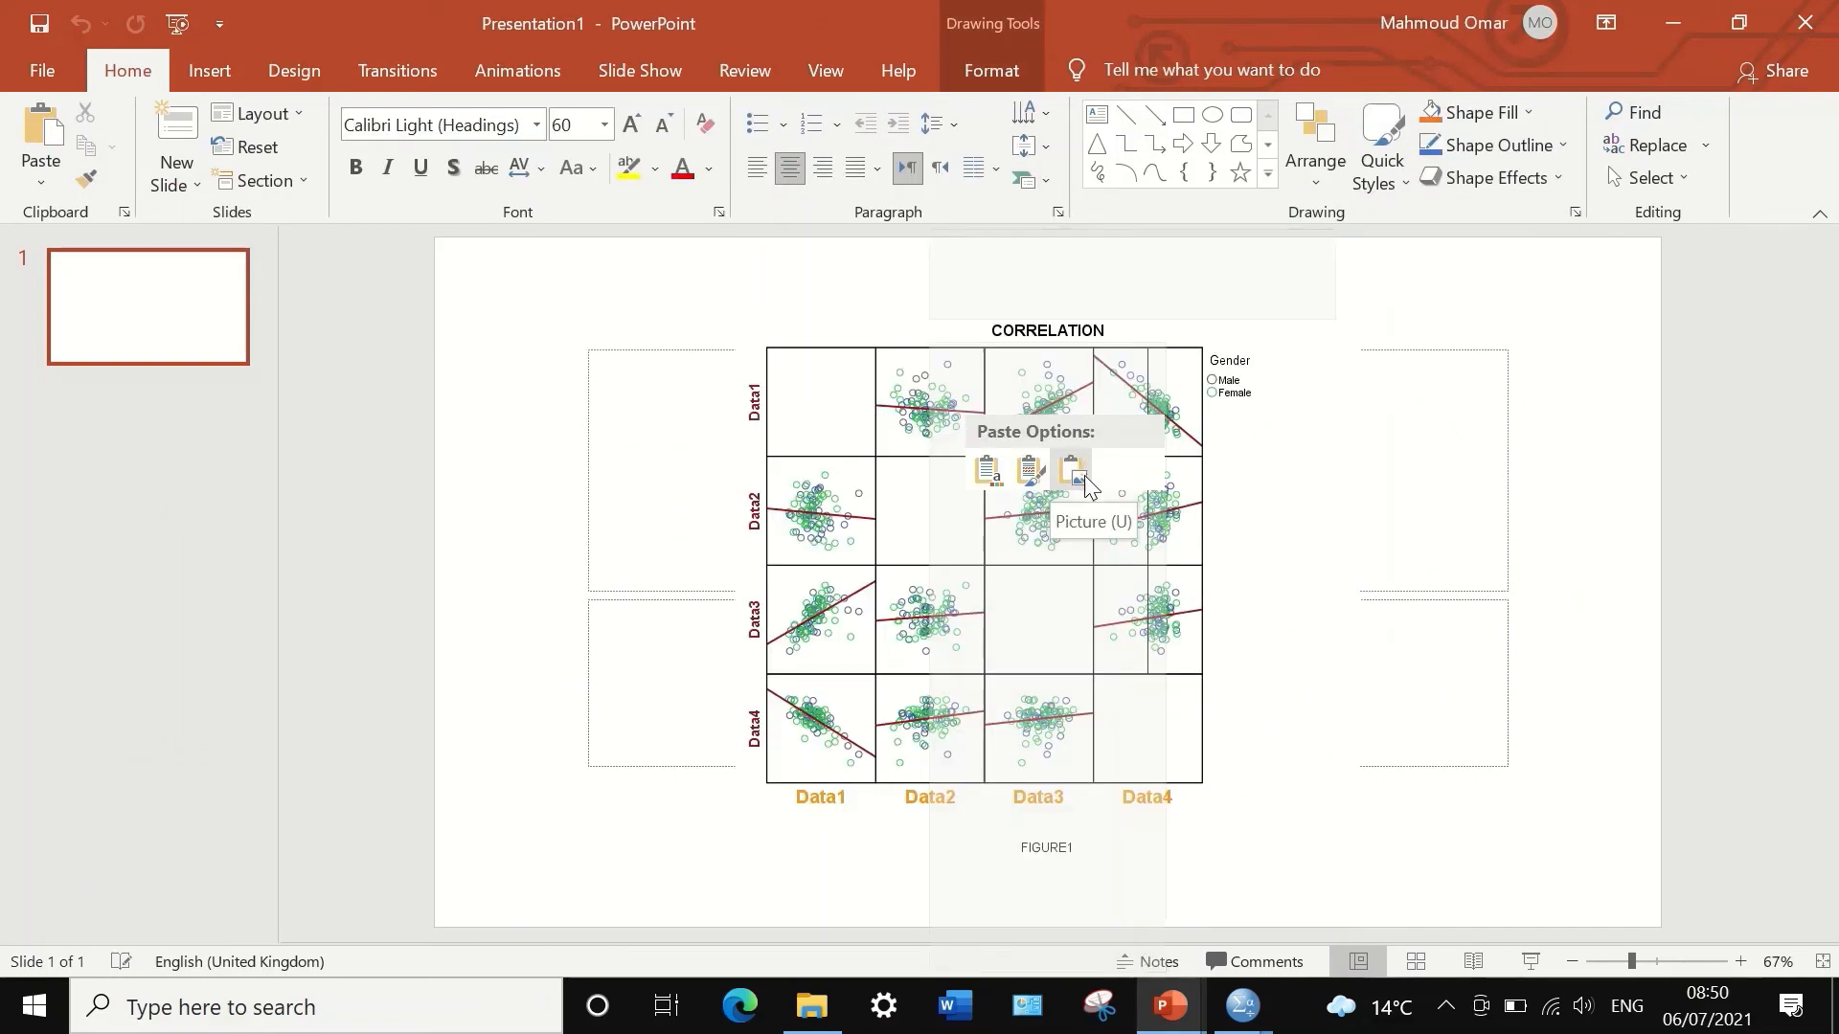
left_click(1085, 476)
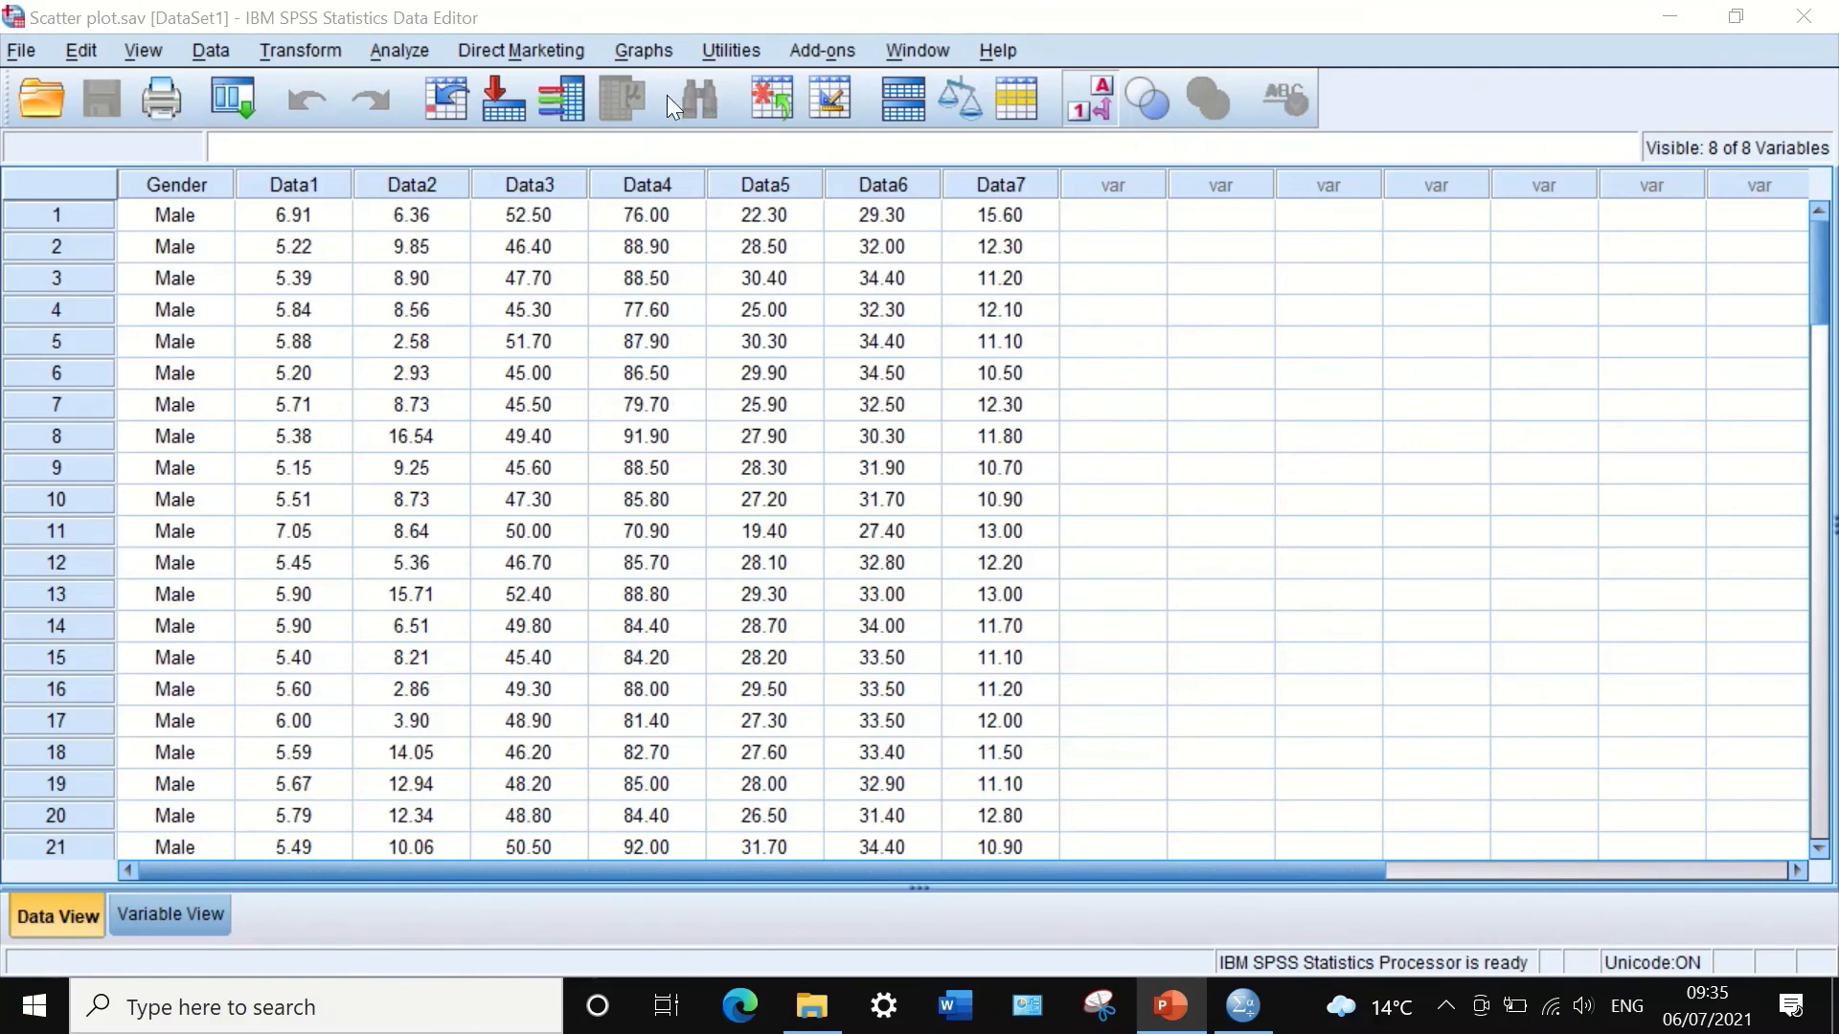
Step: Open the Chart Builder for the Scatter plot.sav data, accepting the measurement level notice to define a chart
left_click(651, 43)
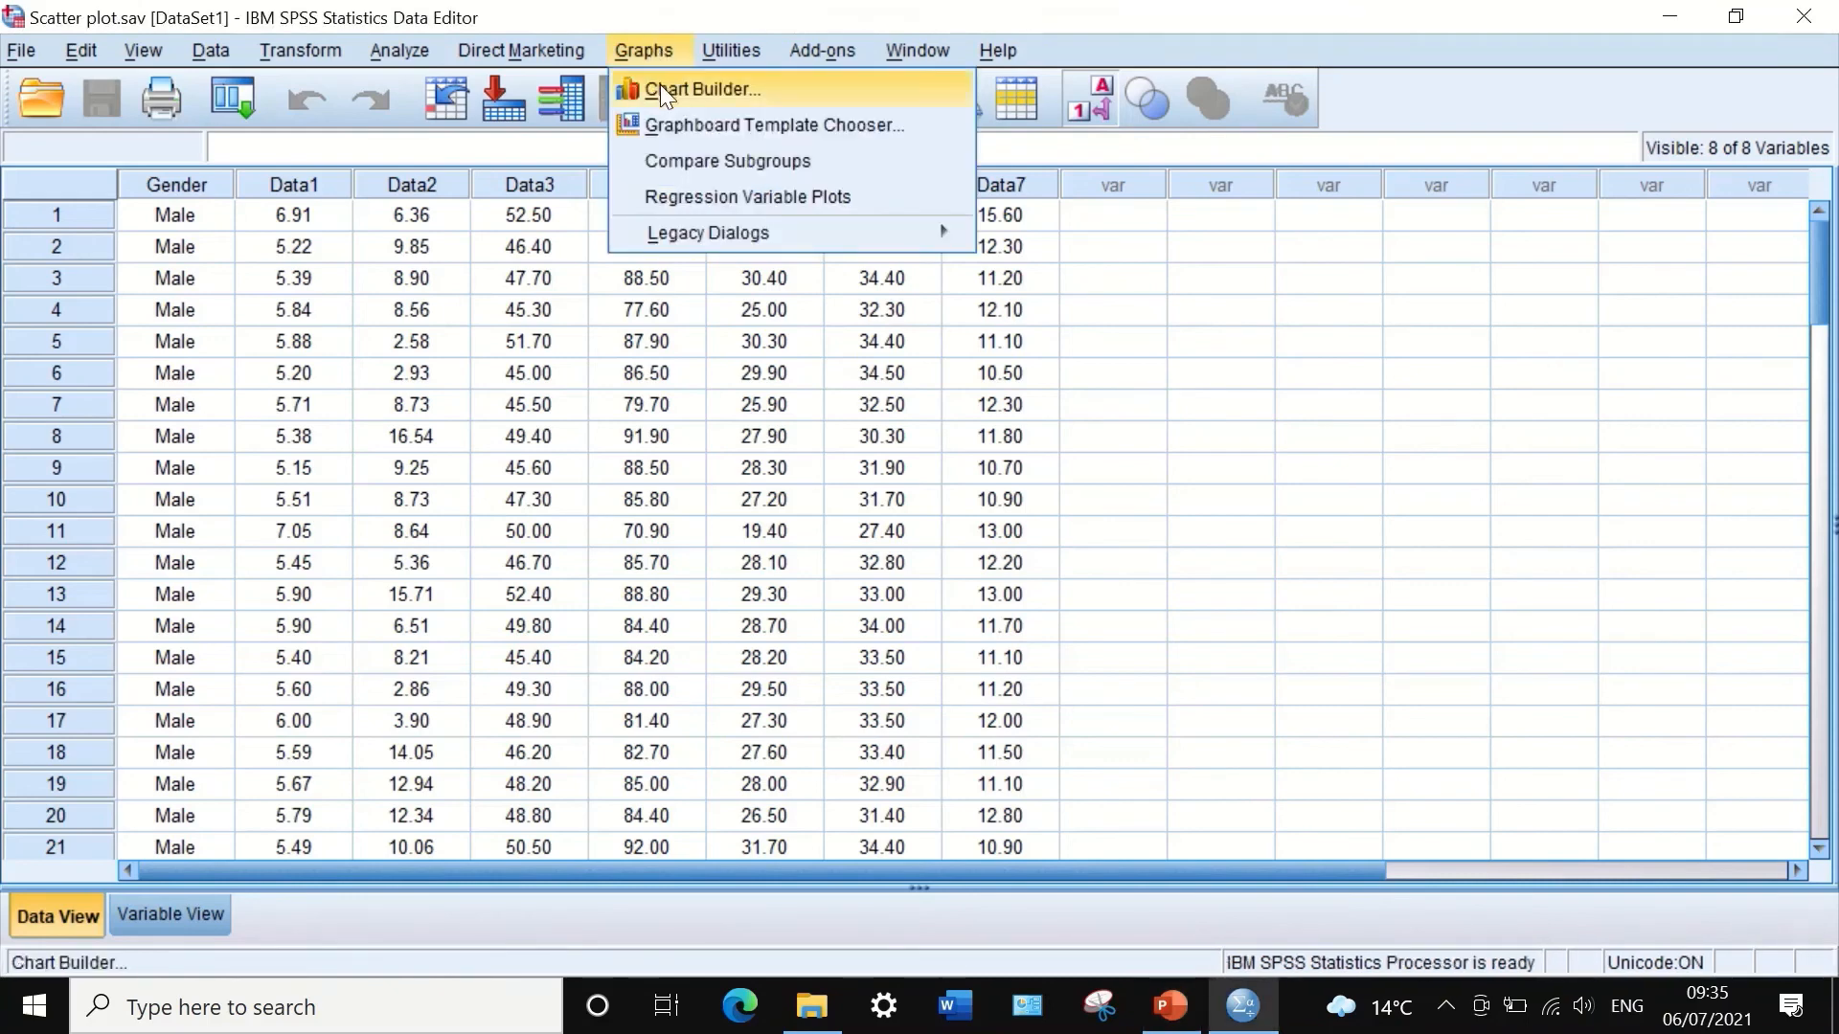
left_click(659, 85)
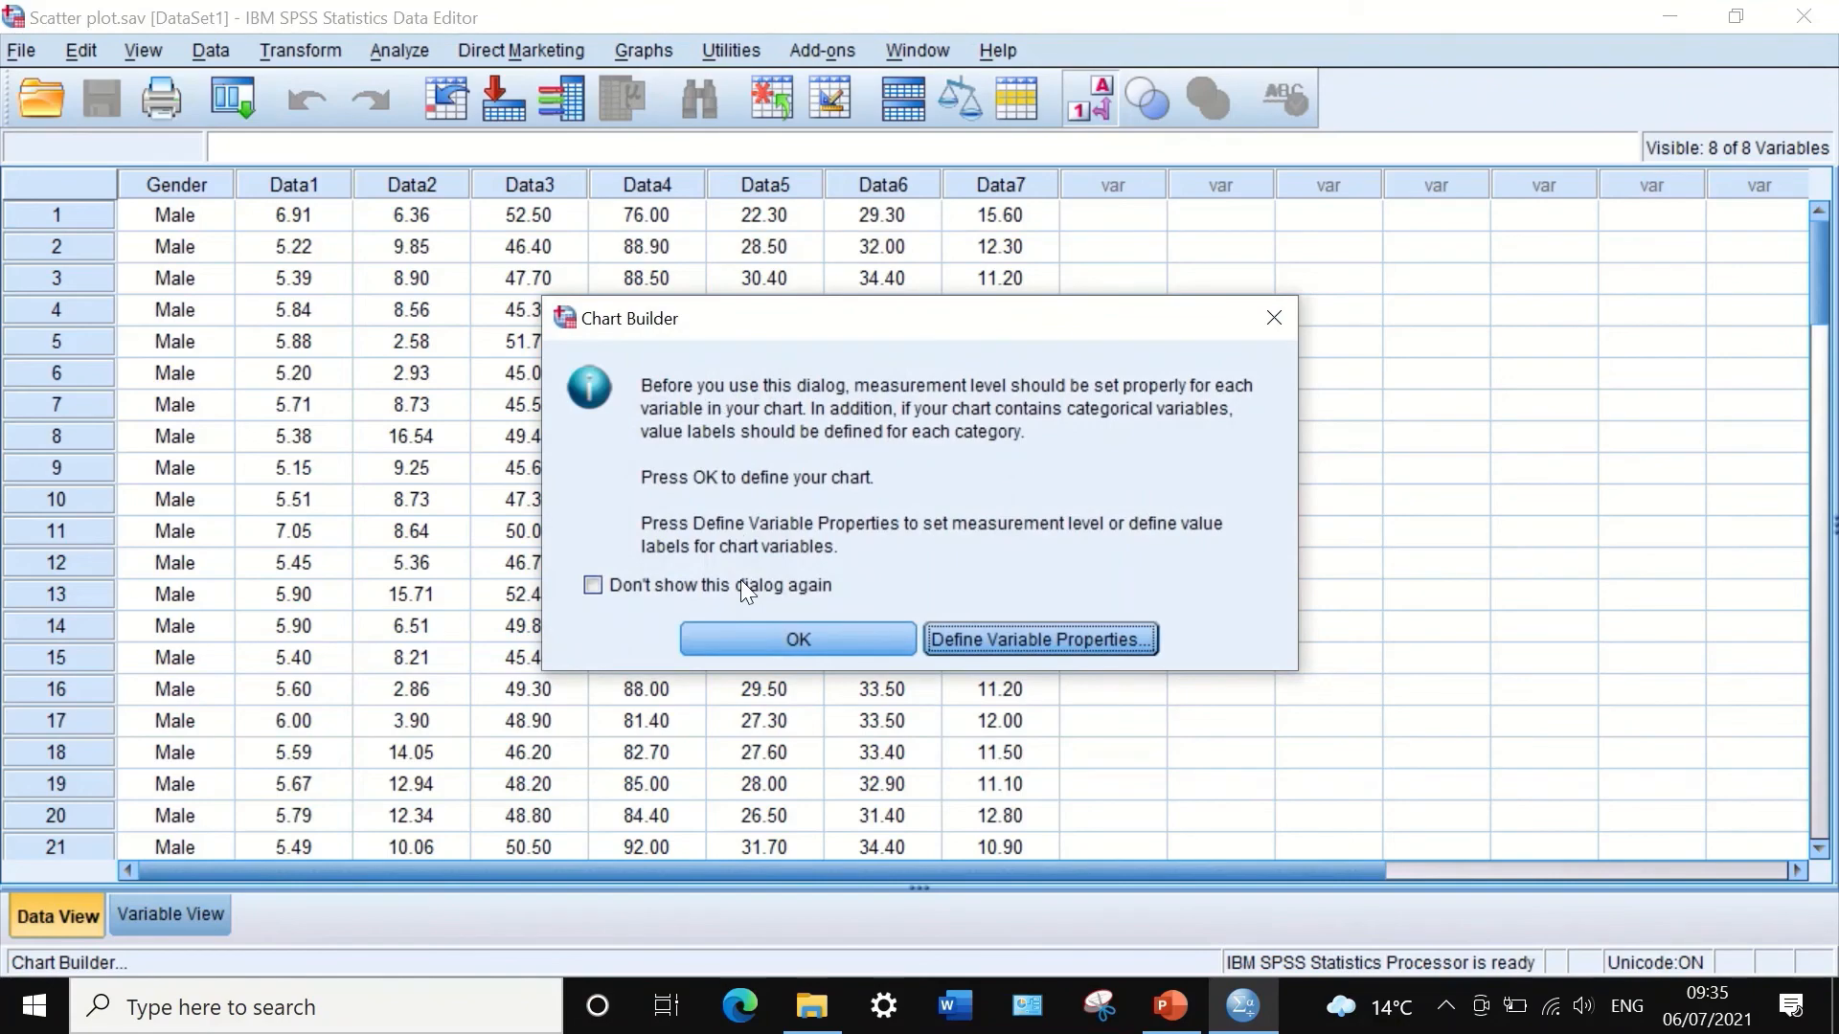
left_click(745, 636)
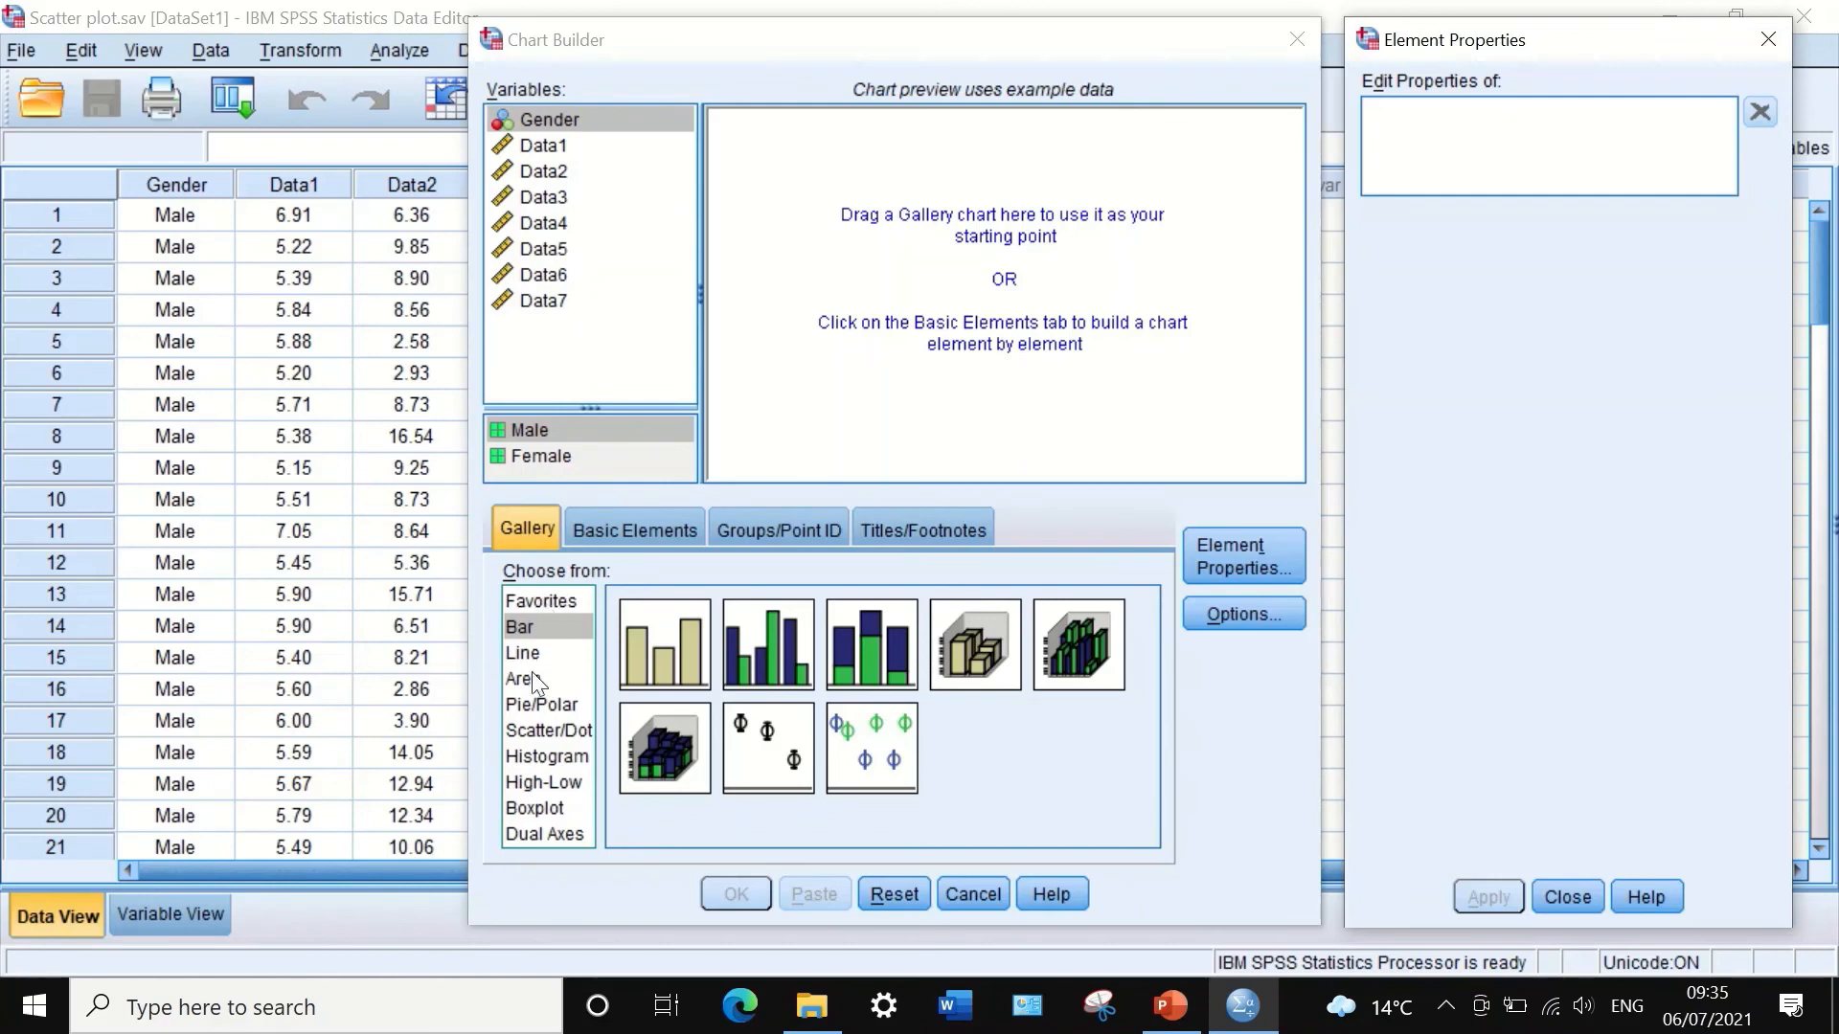
Step: Place a Scatterplot Matrix from the Scatter/Dot chart types on the chart preview canvas
left_click(532, 730)
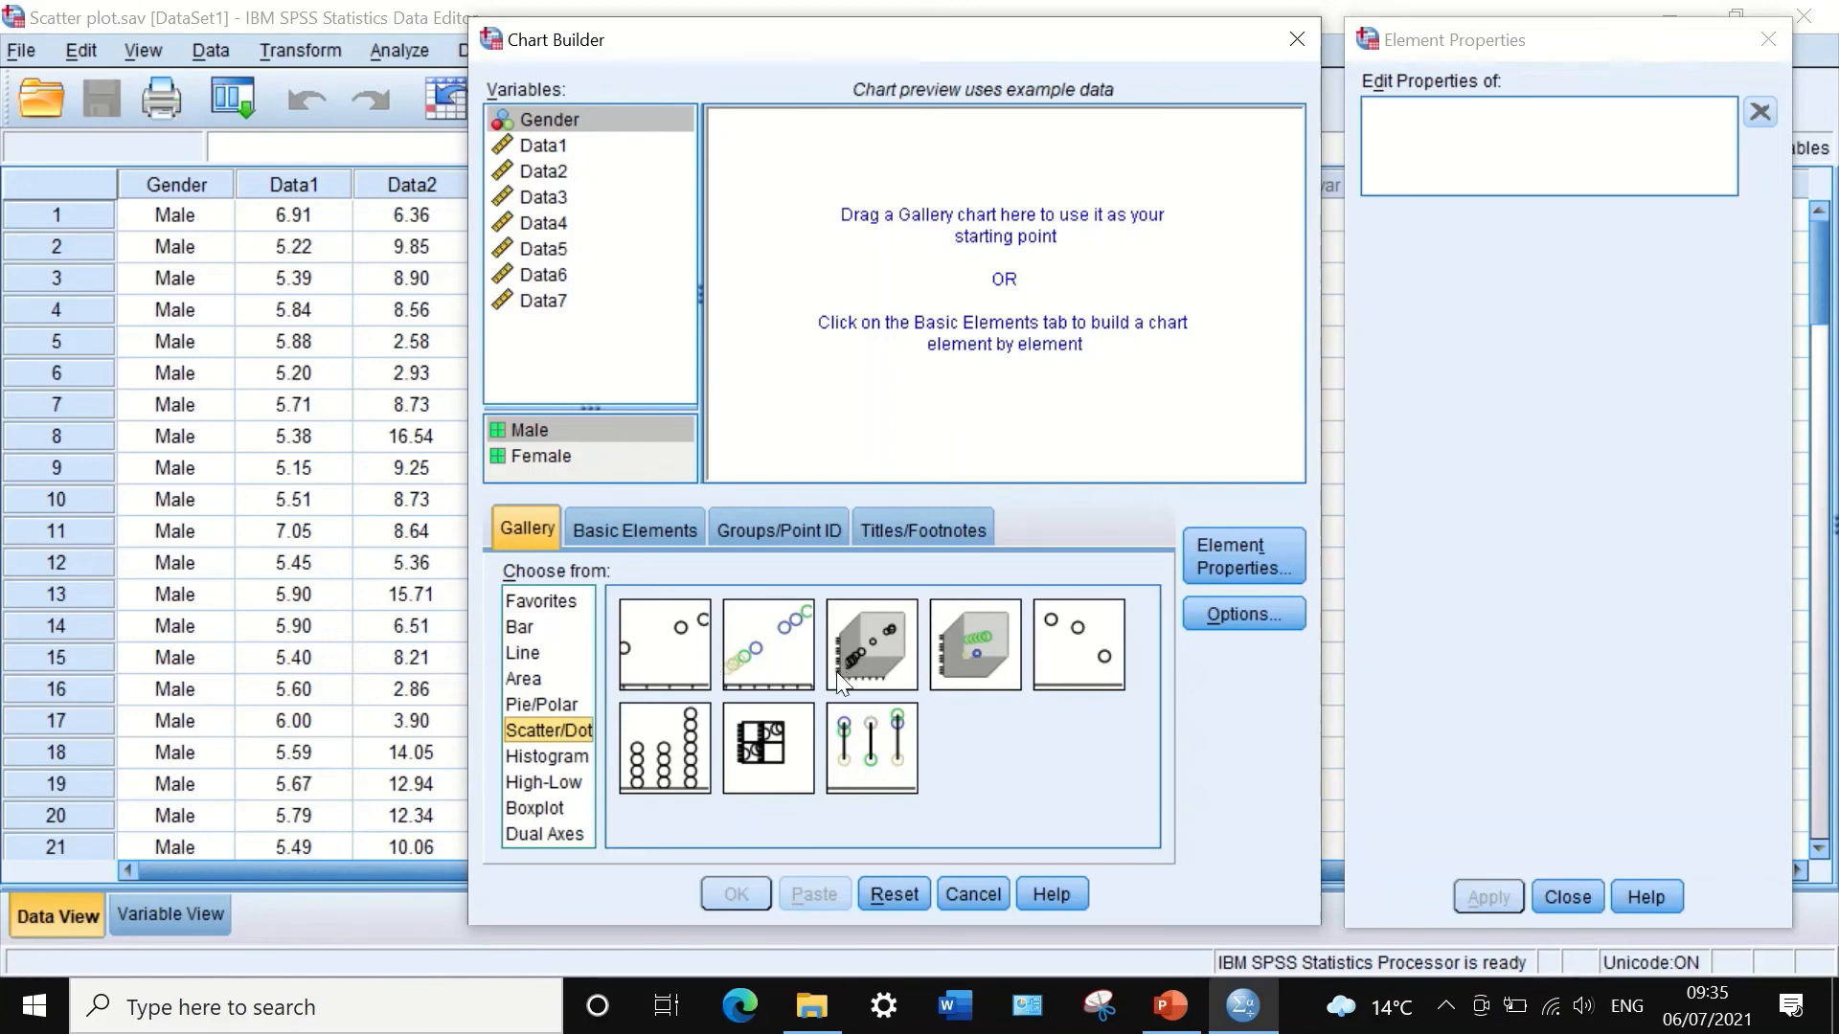
left_click(758, 761)
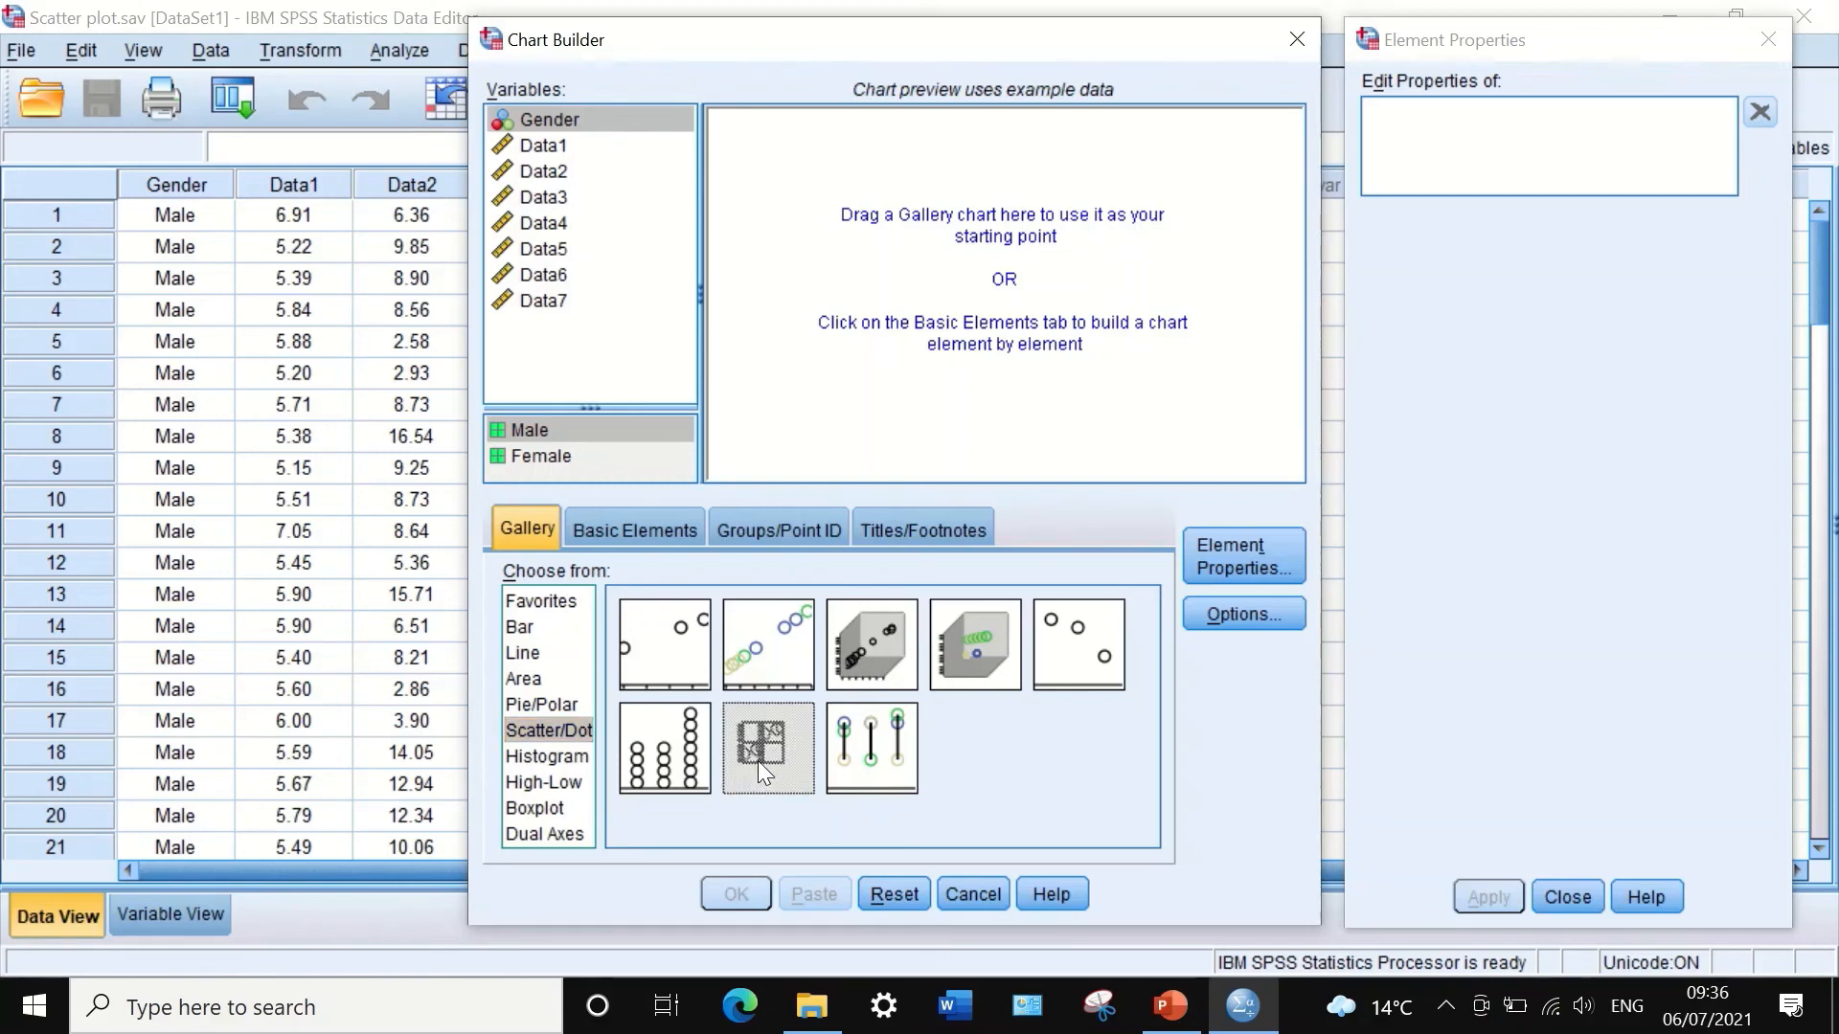
left_click_drag(756, 761, 909, 251)
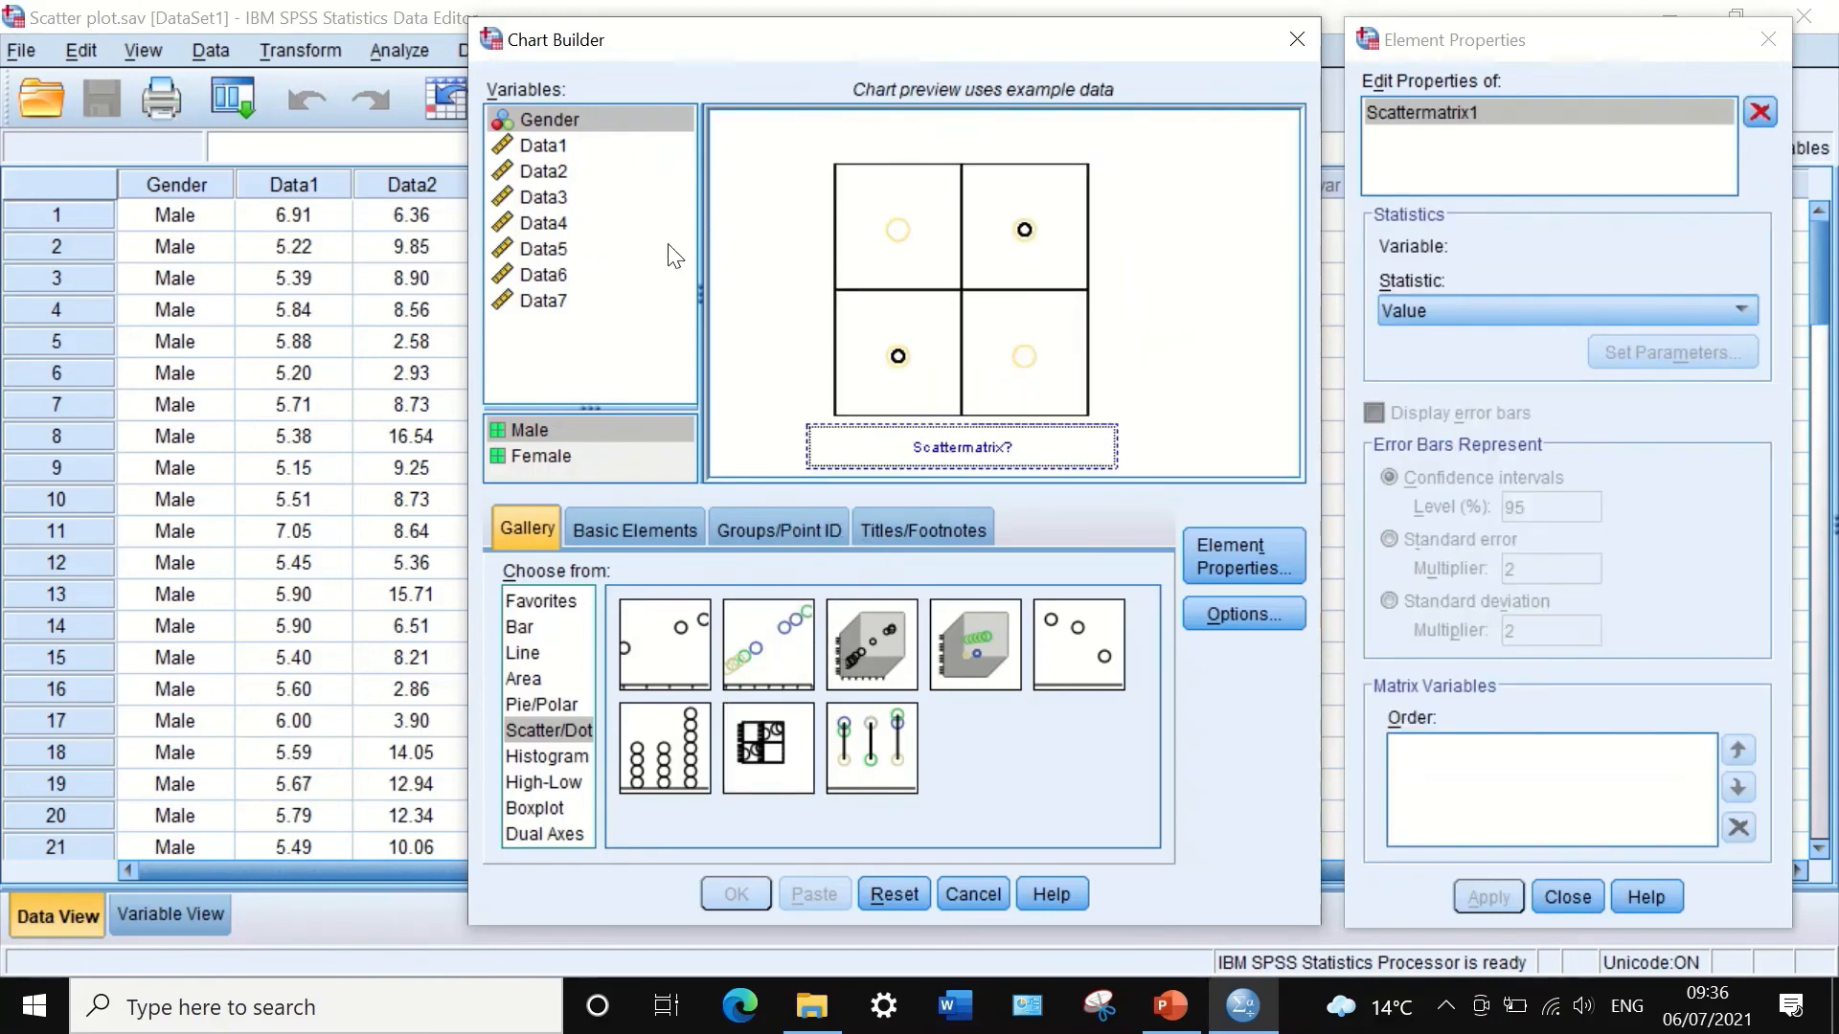
Step: Assign Data1, Data2, Data3 and Data4 together as the scatterplot matrix variables
left_click(537, 147)
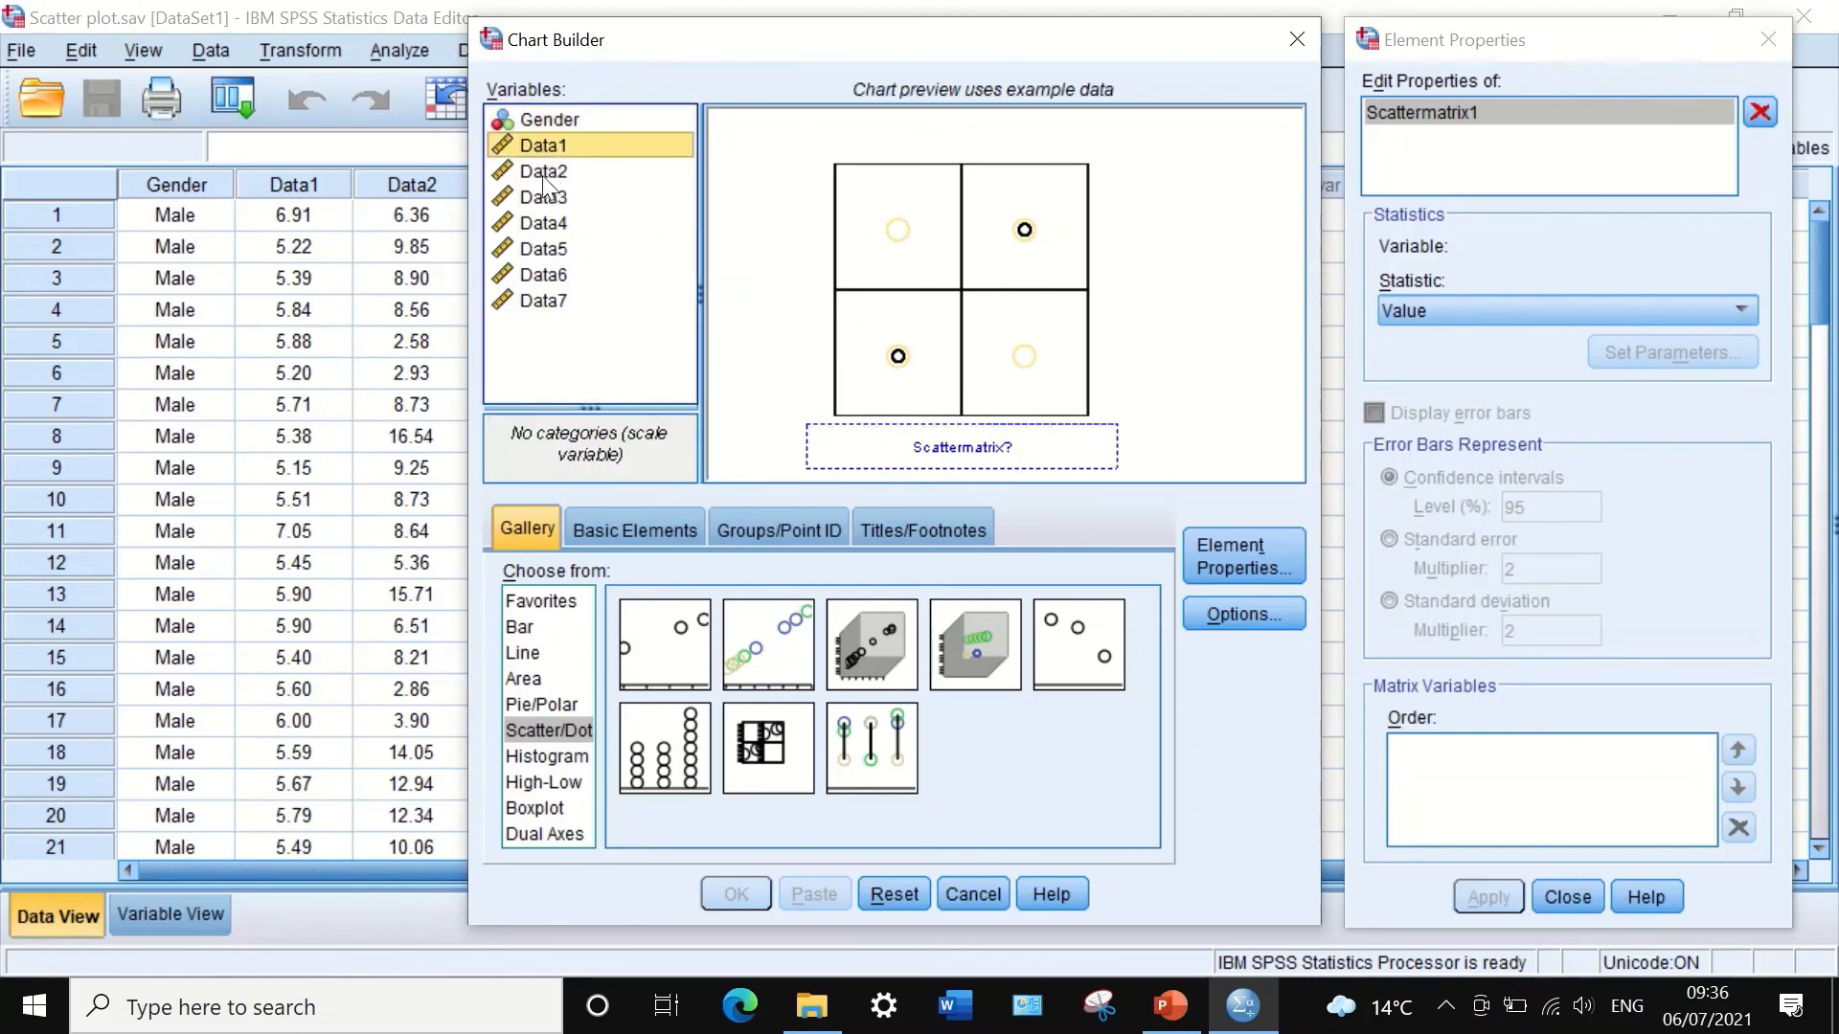
left_click(544, 175, "ctrl")
left_click(548, 198, "ctrl")
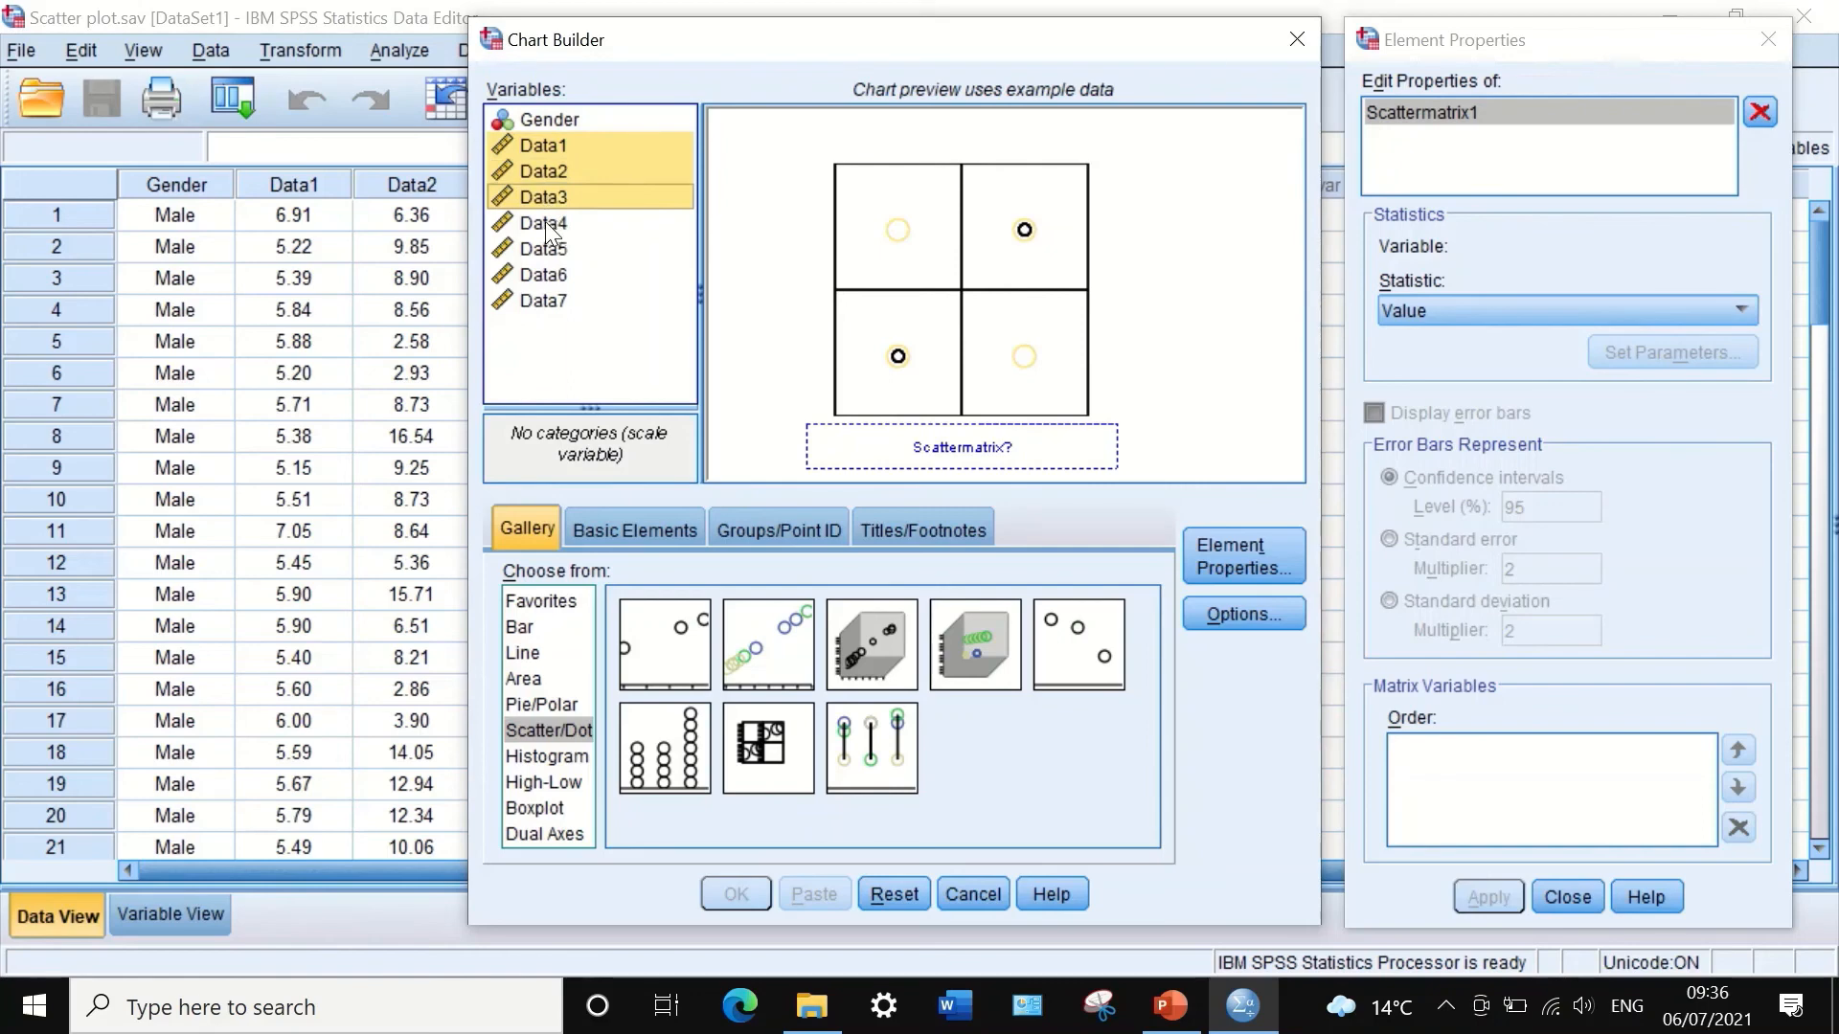
left_click(551, 217, "ctrl")
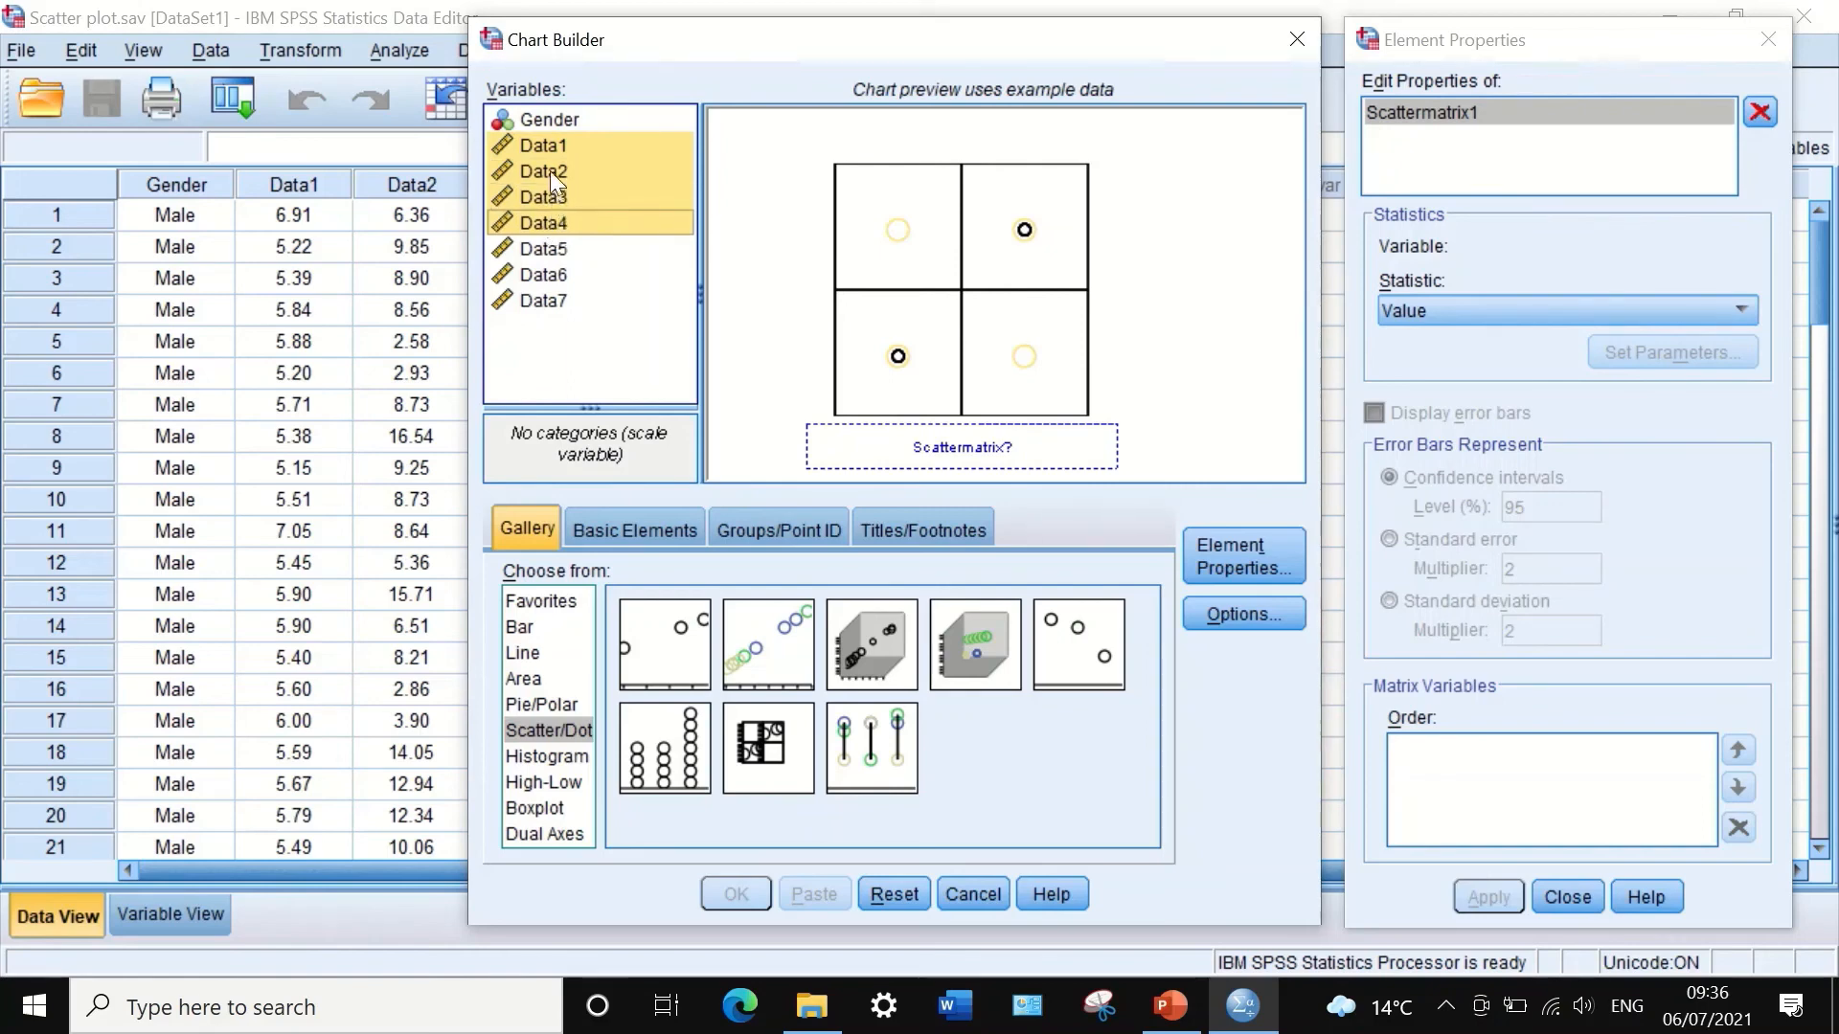
left_click_drag(550, 173, 977, 443)
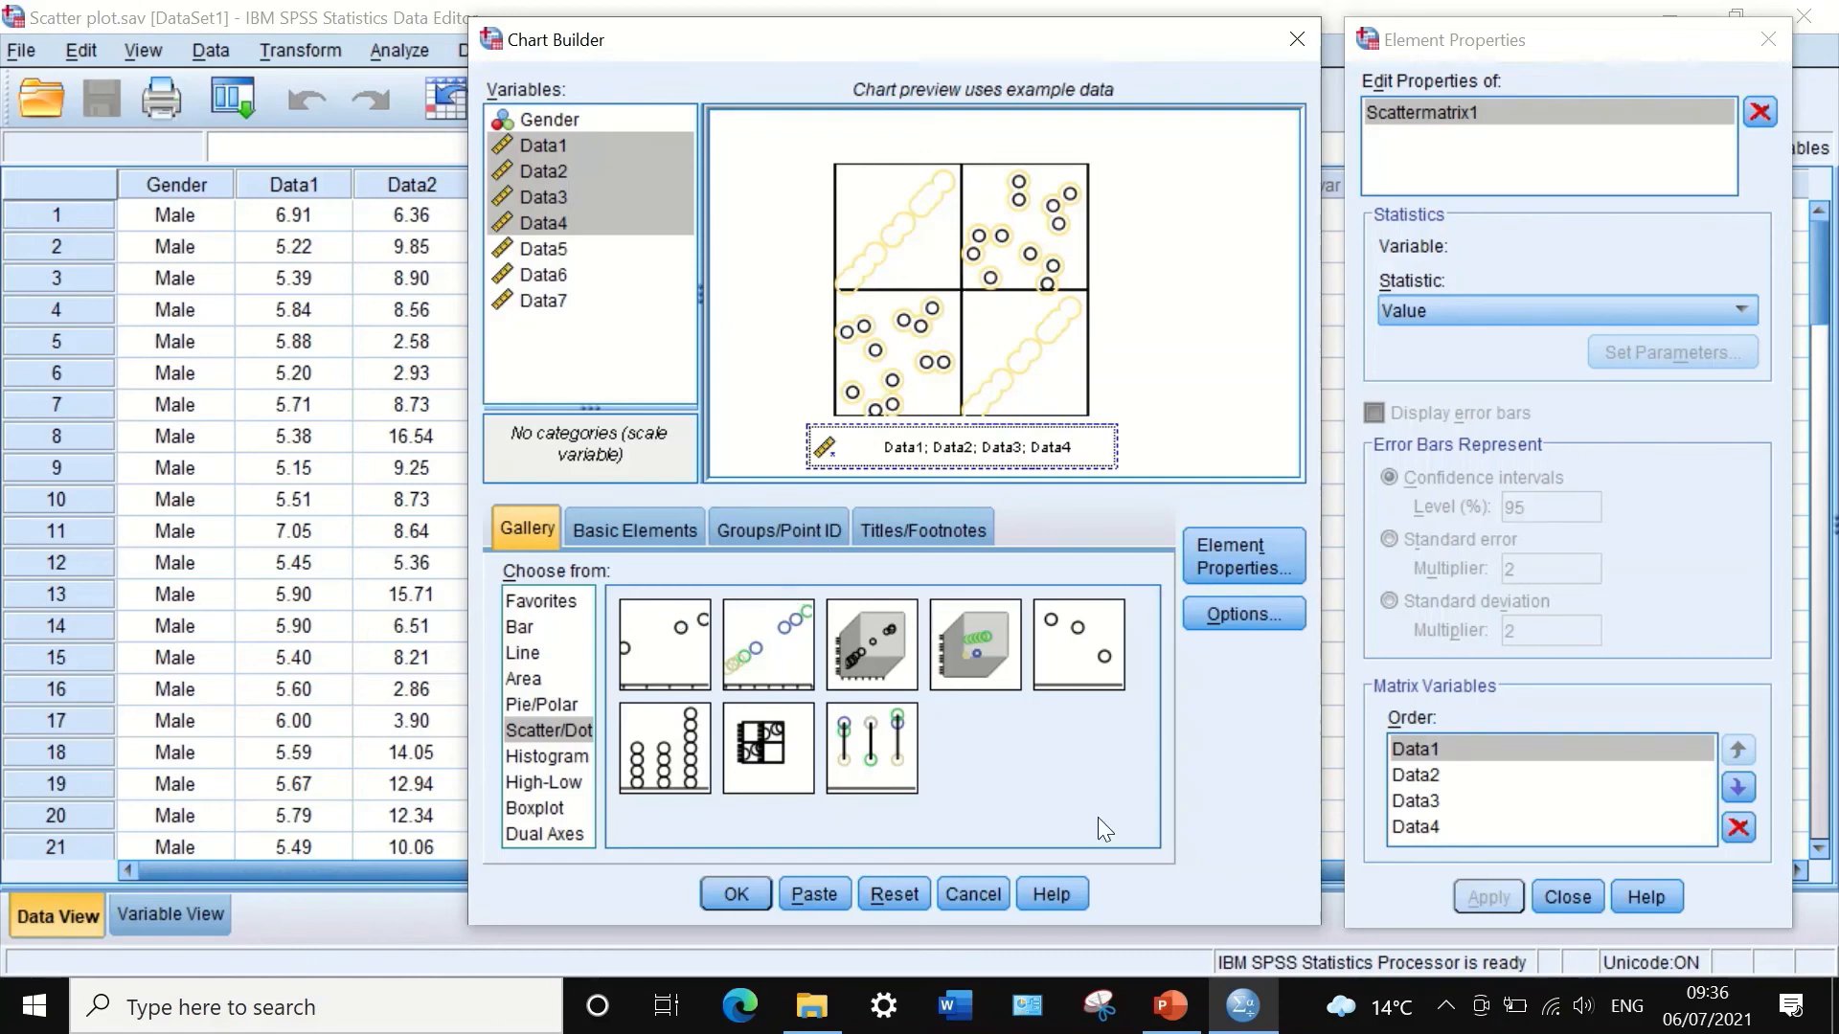
Step: Add a grouping/stacking variable to the matrix and assign Gender to set the marker color
left_click(615, 527)
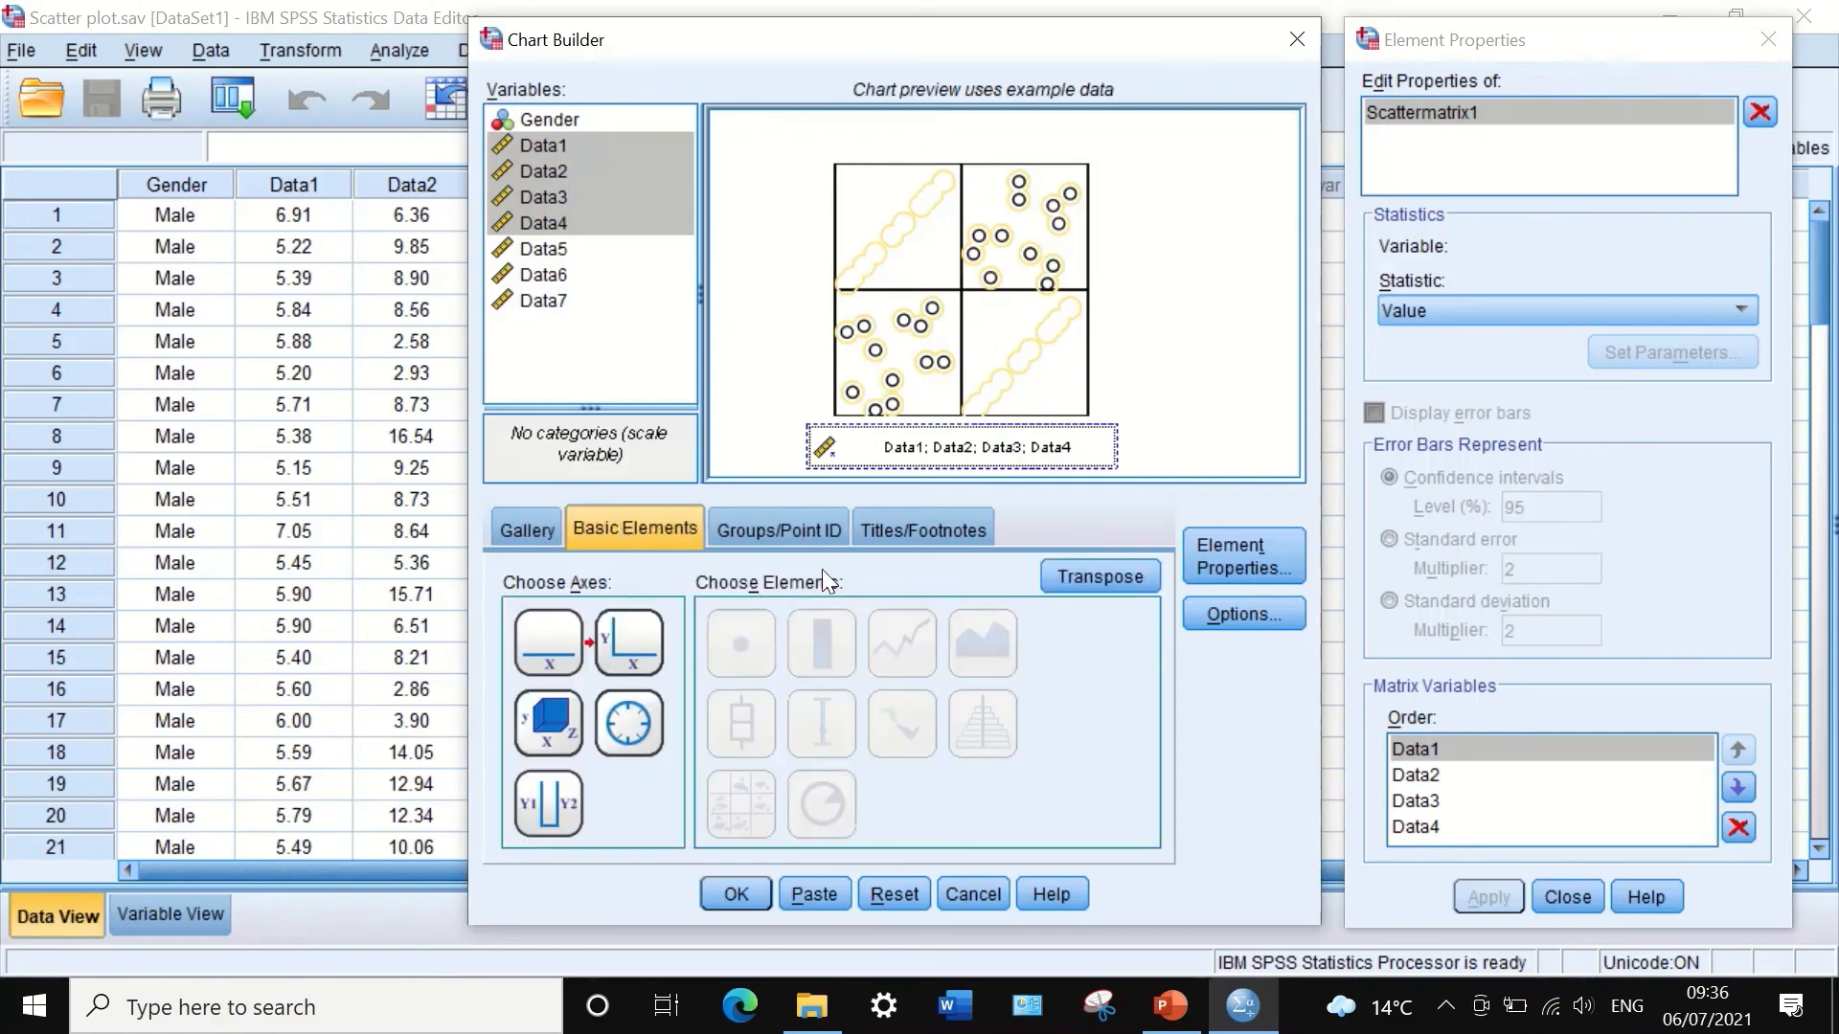
left_click(786, 524)
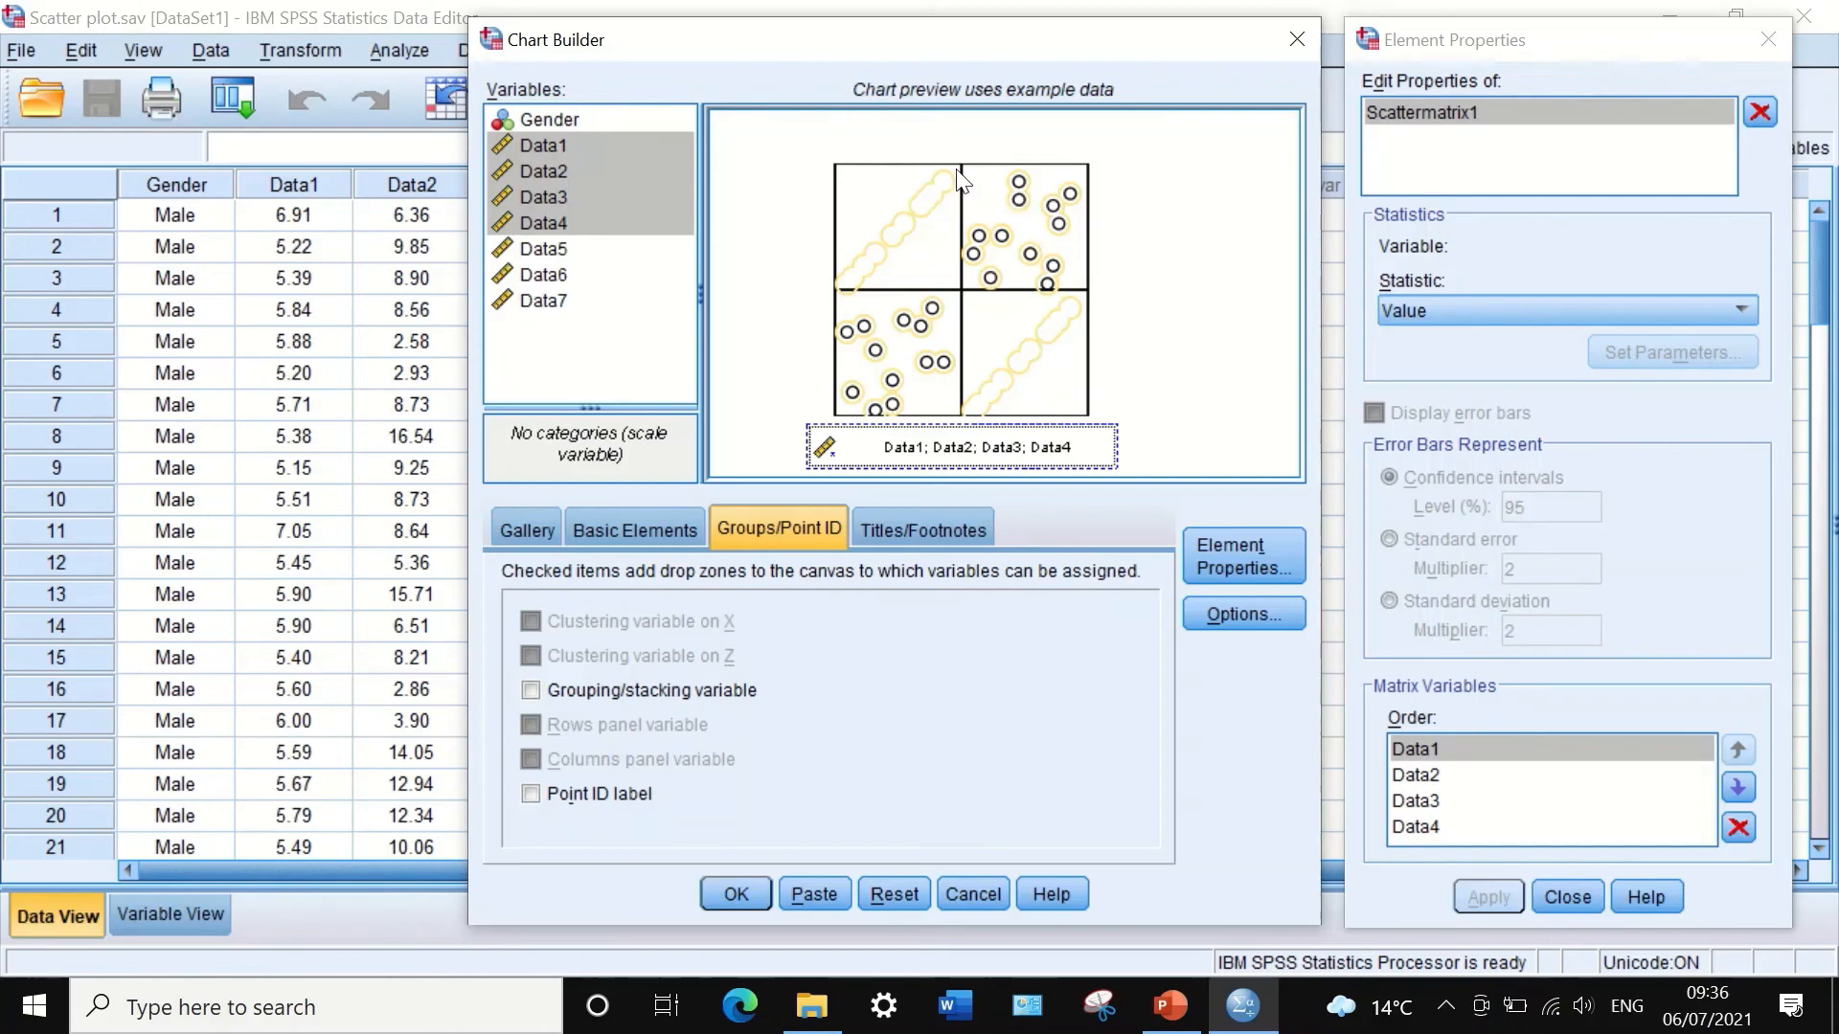
left_click(531, 690)
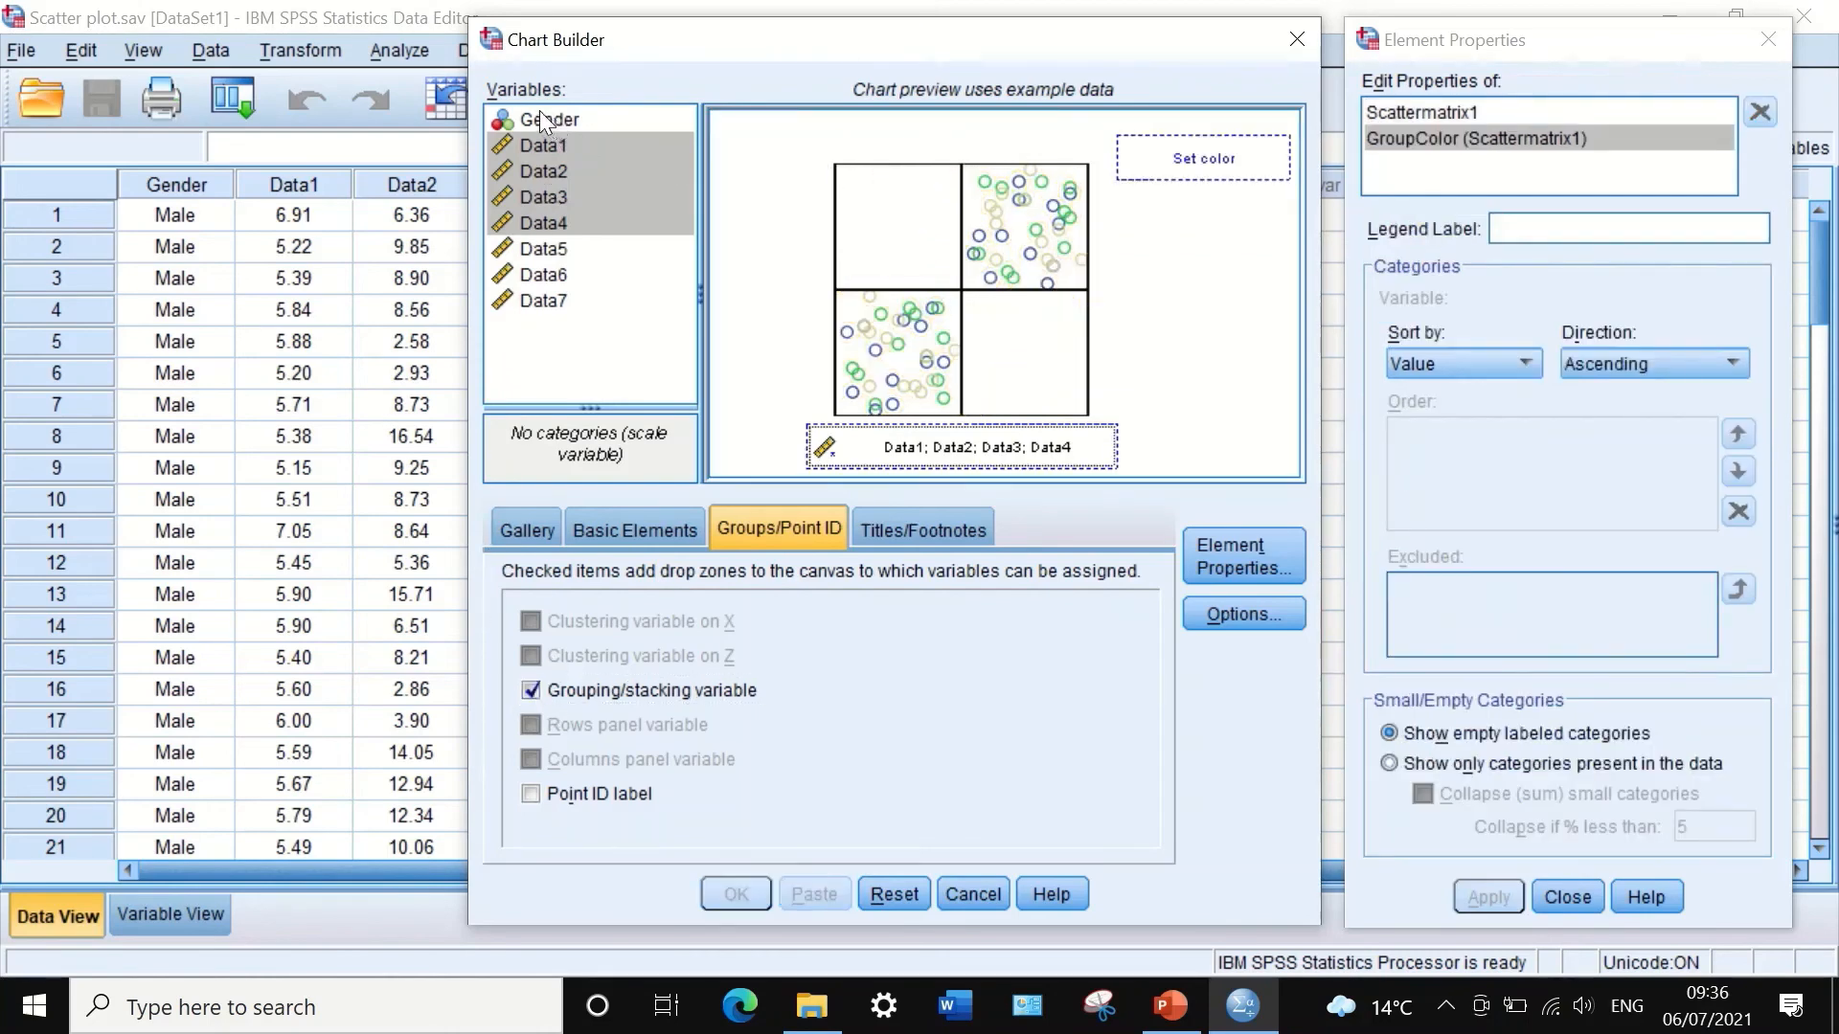
left_click_drag(538, 113, 1188, 157)
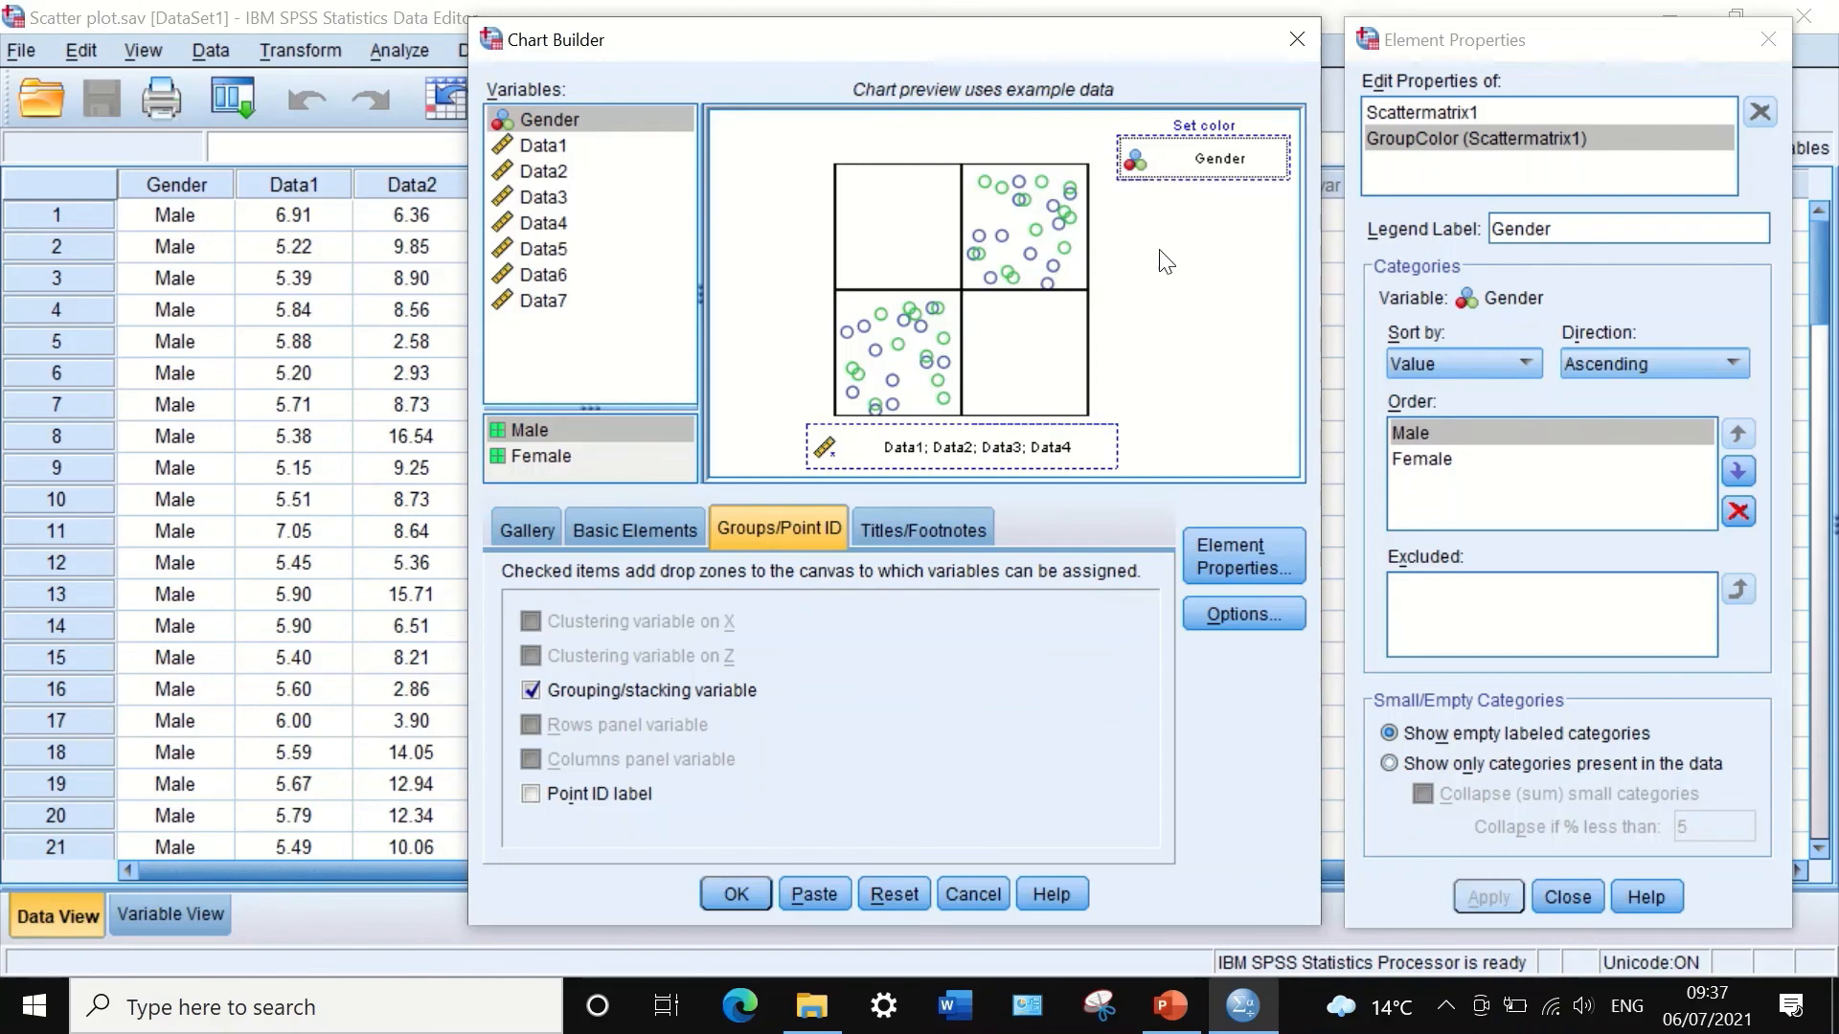
Step: Add Title 1 to the chart with the text CORRELATION and apply it
left_click(909, 528)
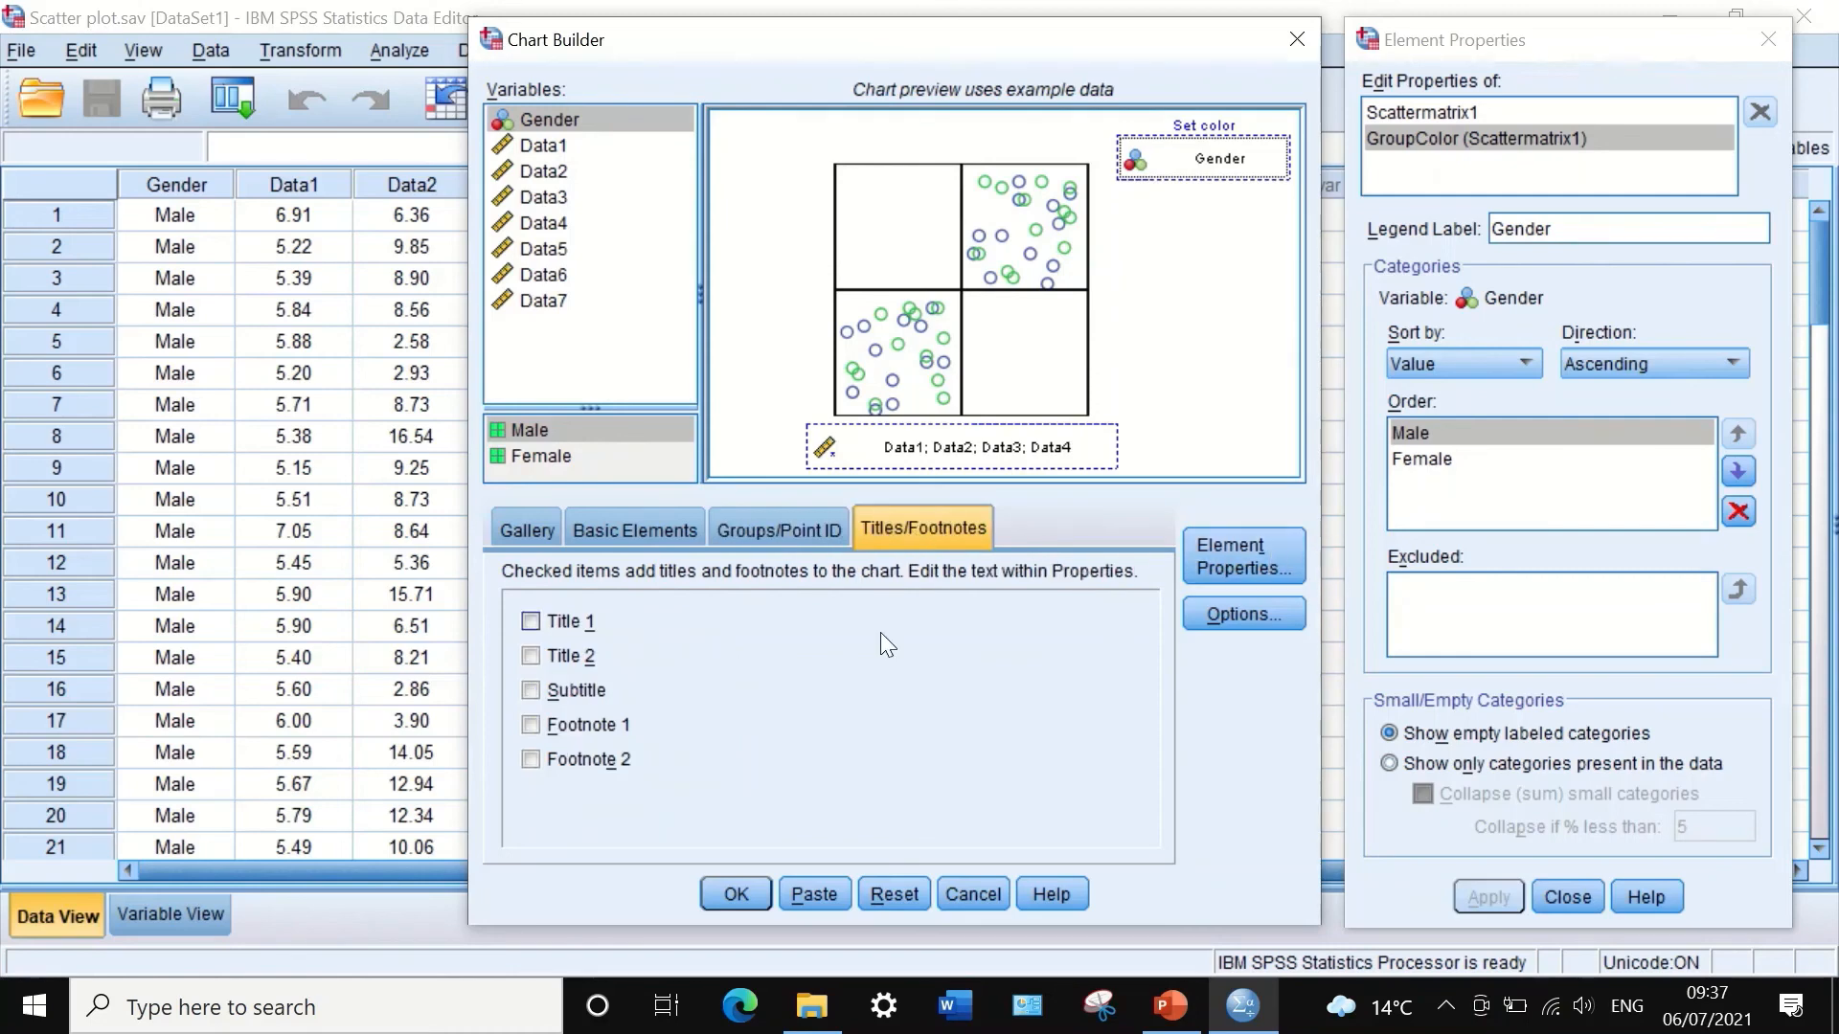
left_click(544, 622)
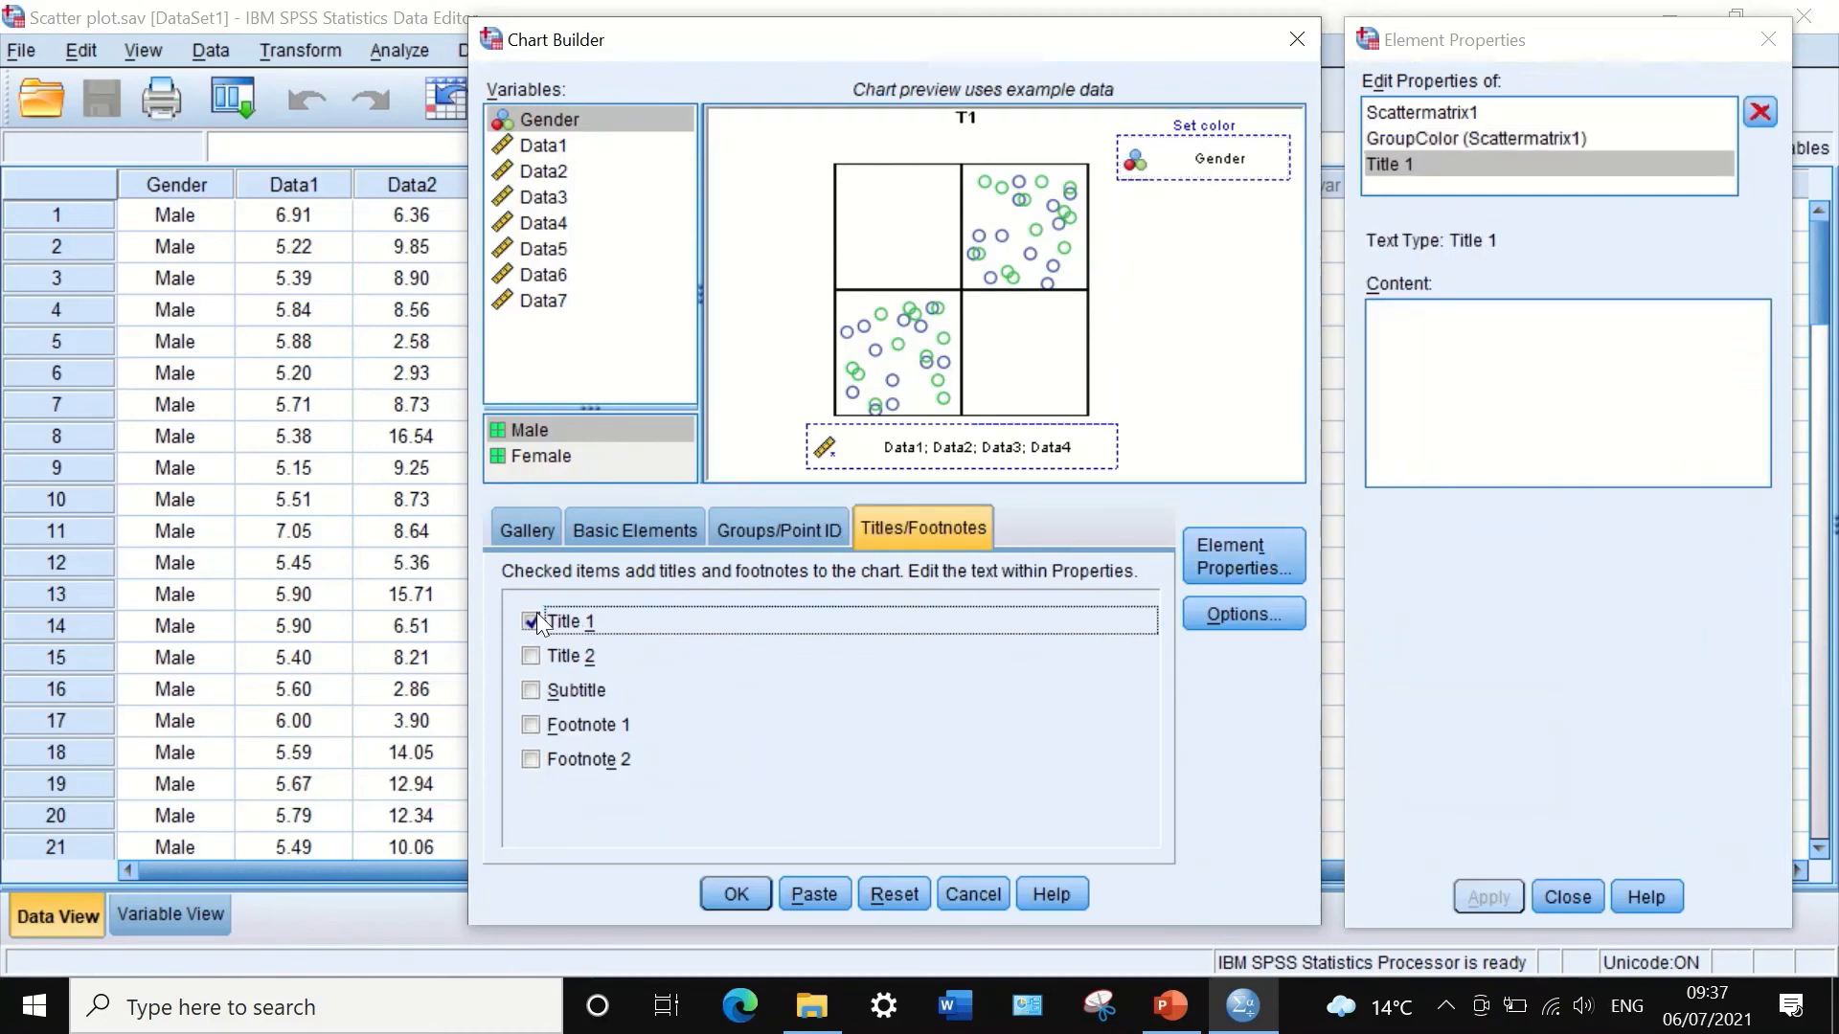
left_click(1551, 368)
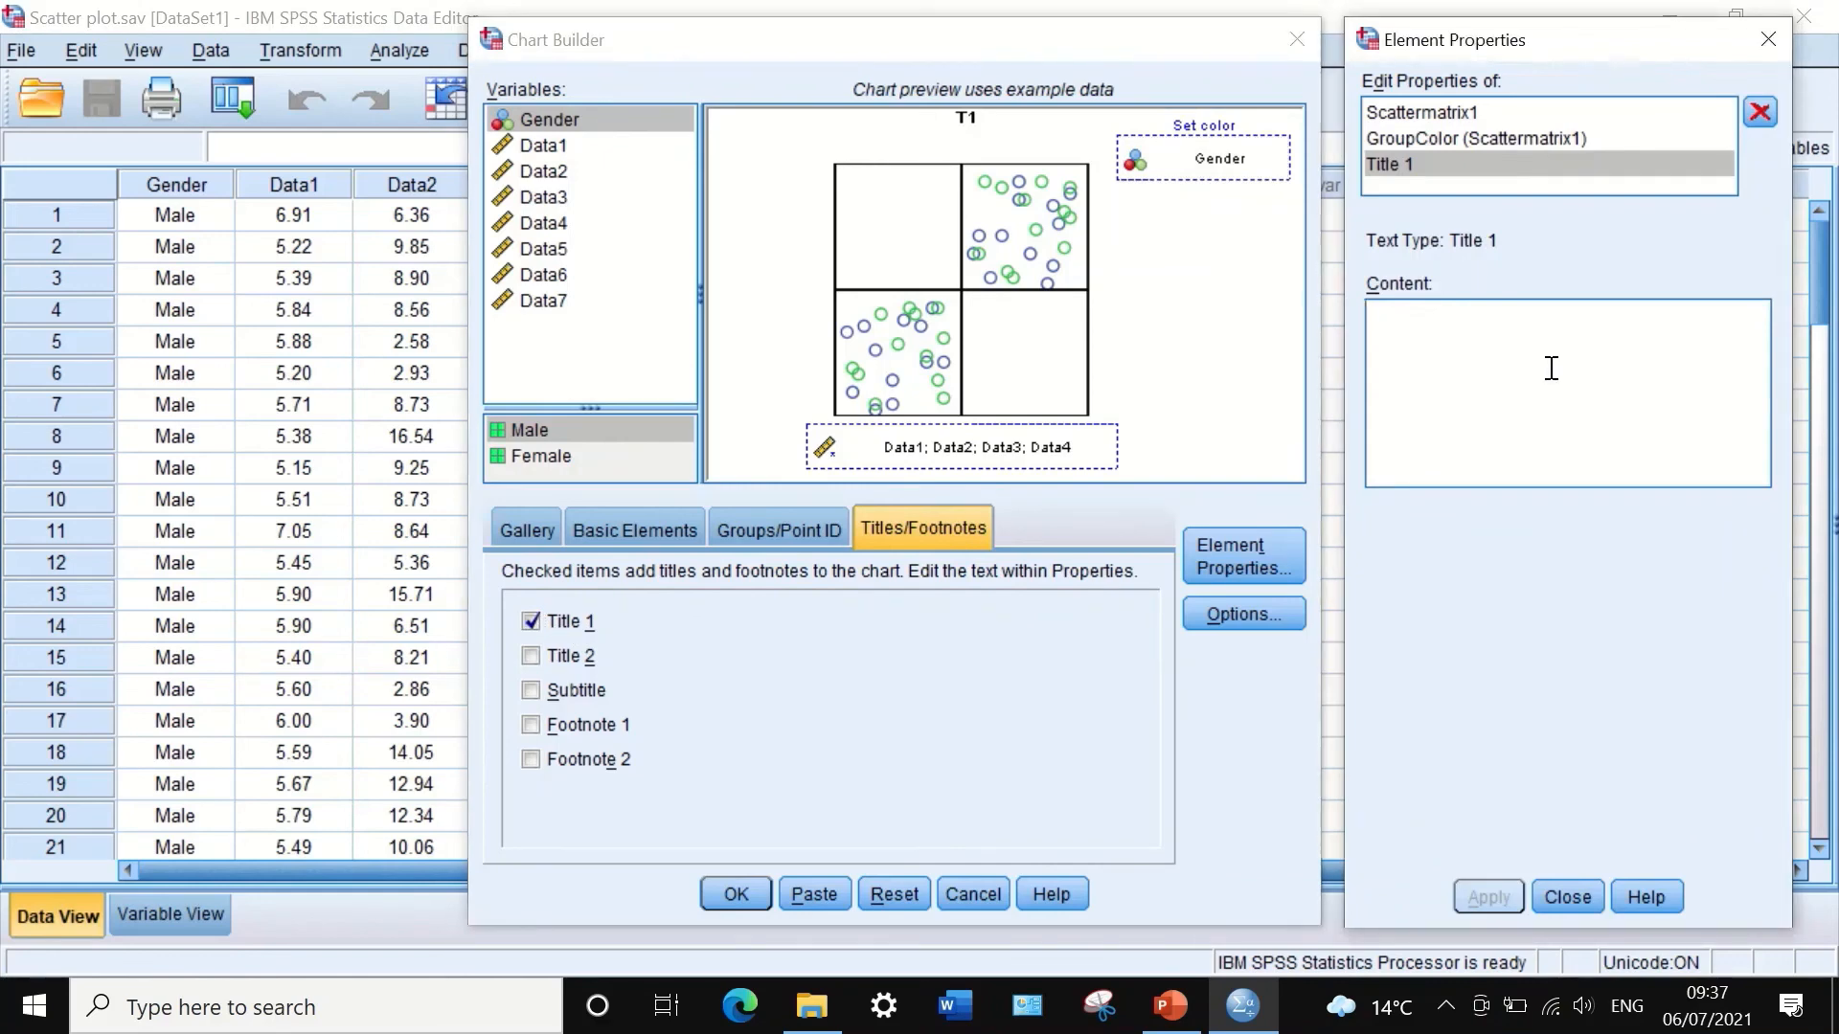
type("CO")
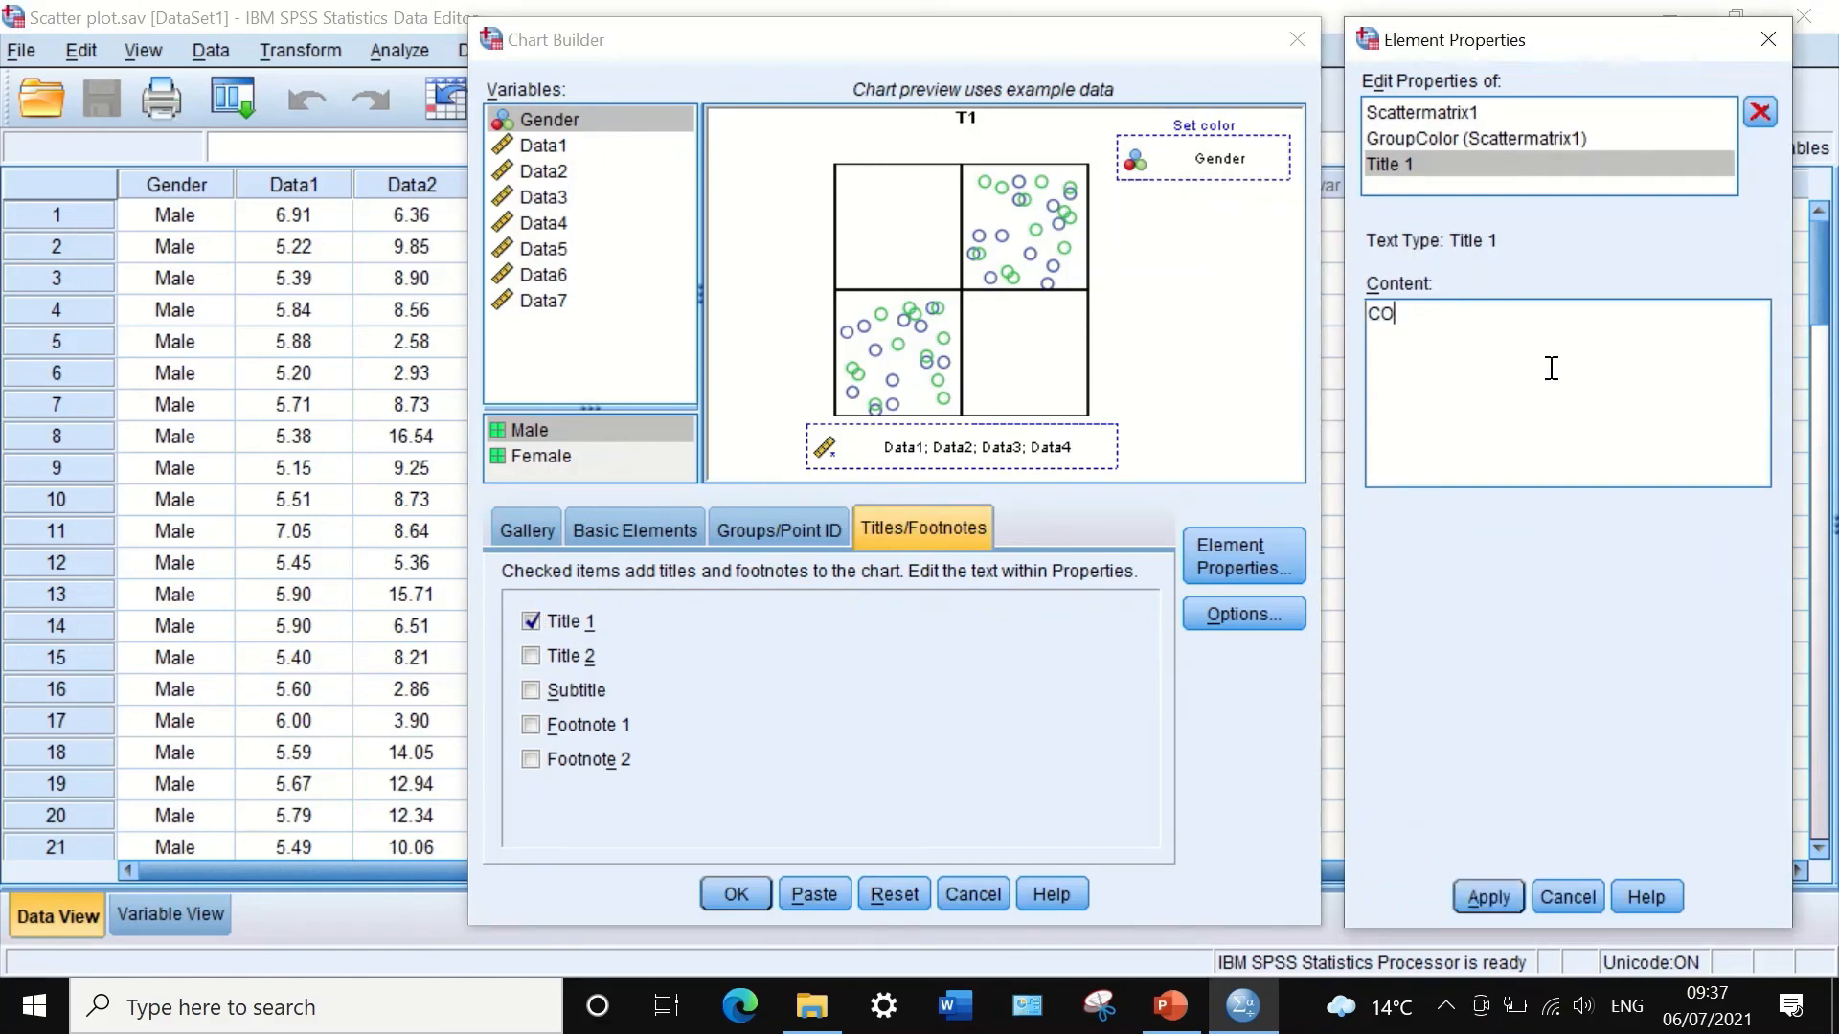
type("RRELATION")
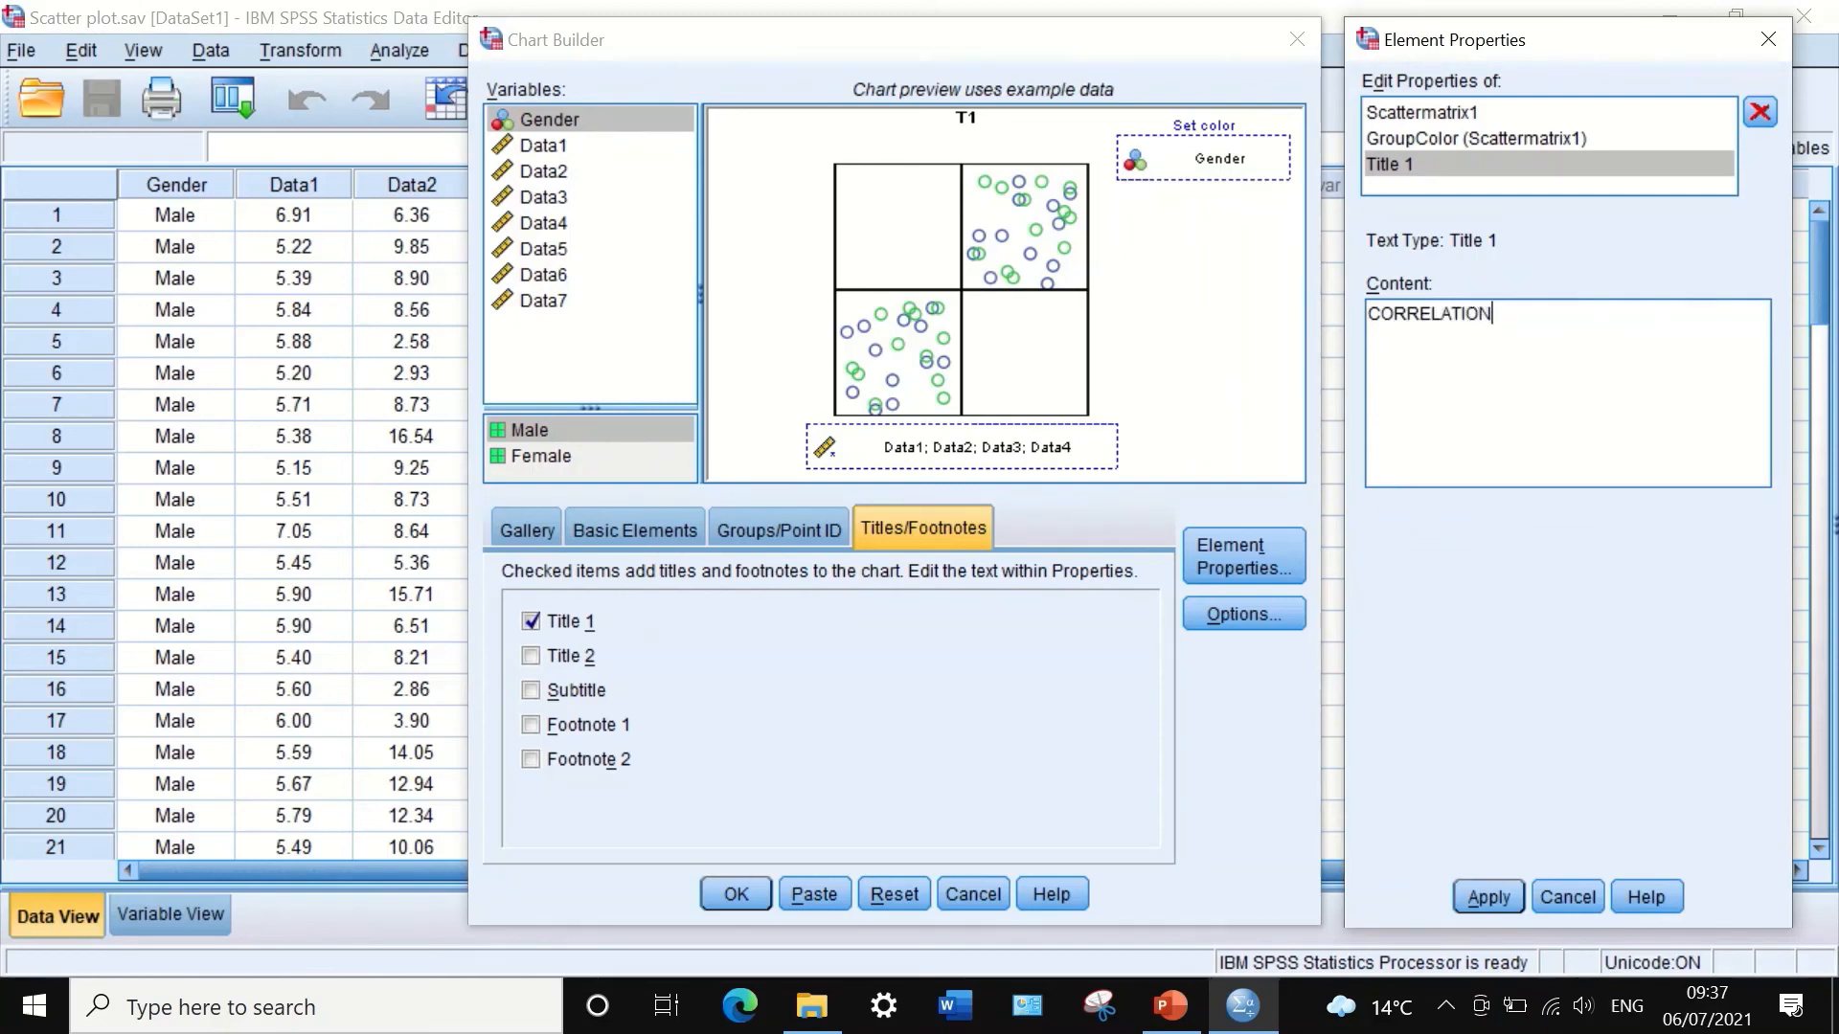
left_click(1487, 897)
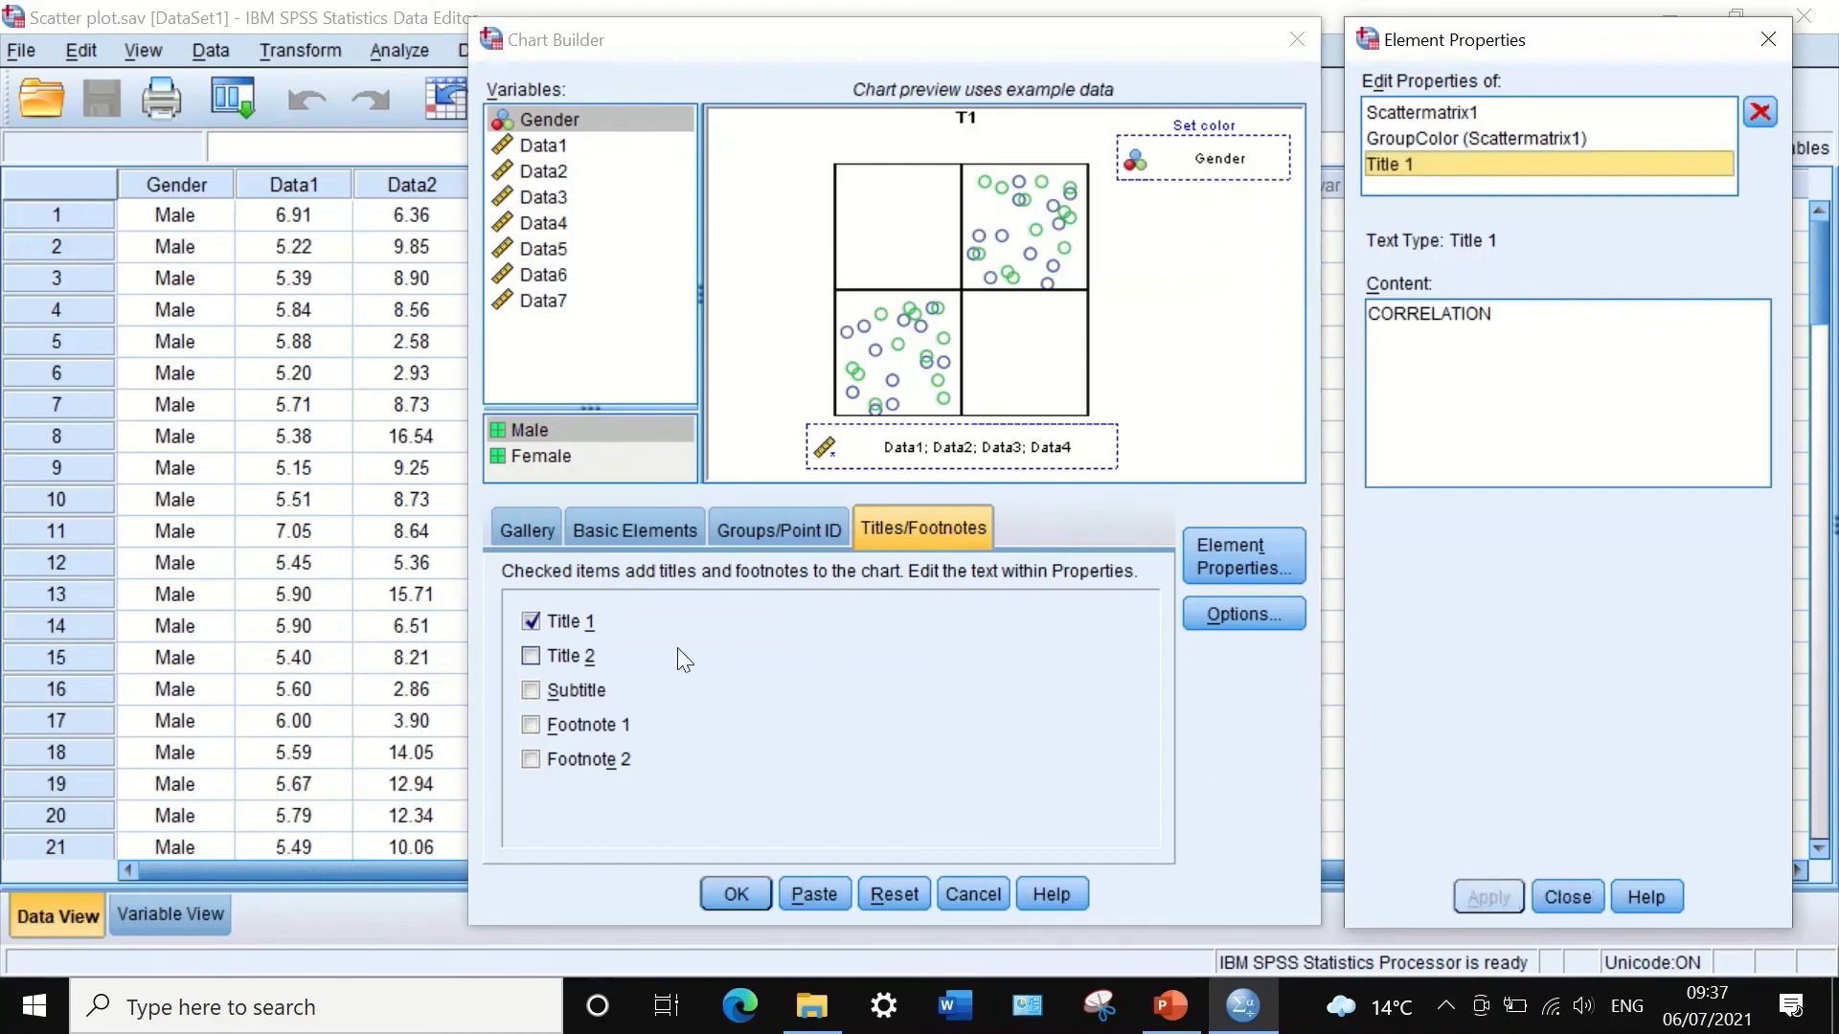
Step: Add Footnote 1 to the chart with the text FIGURE1 and apply it
left_click(530, 725)
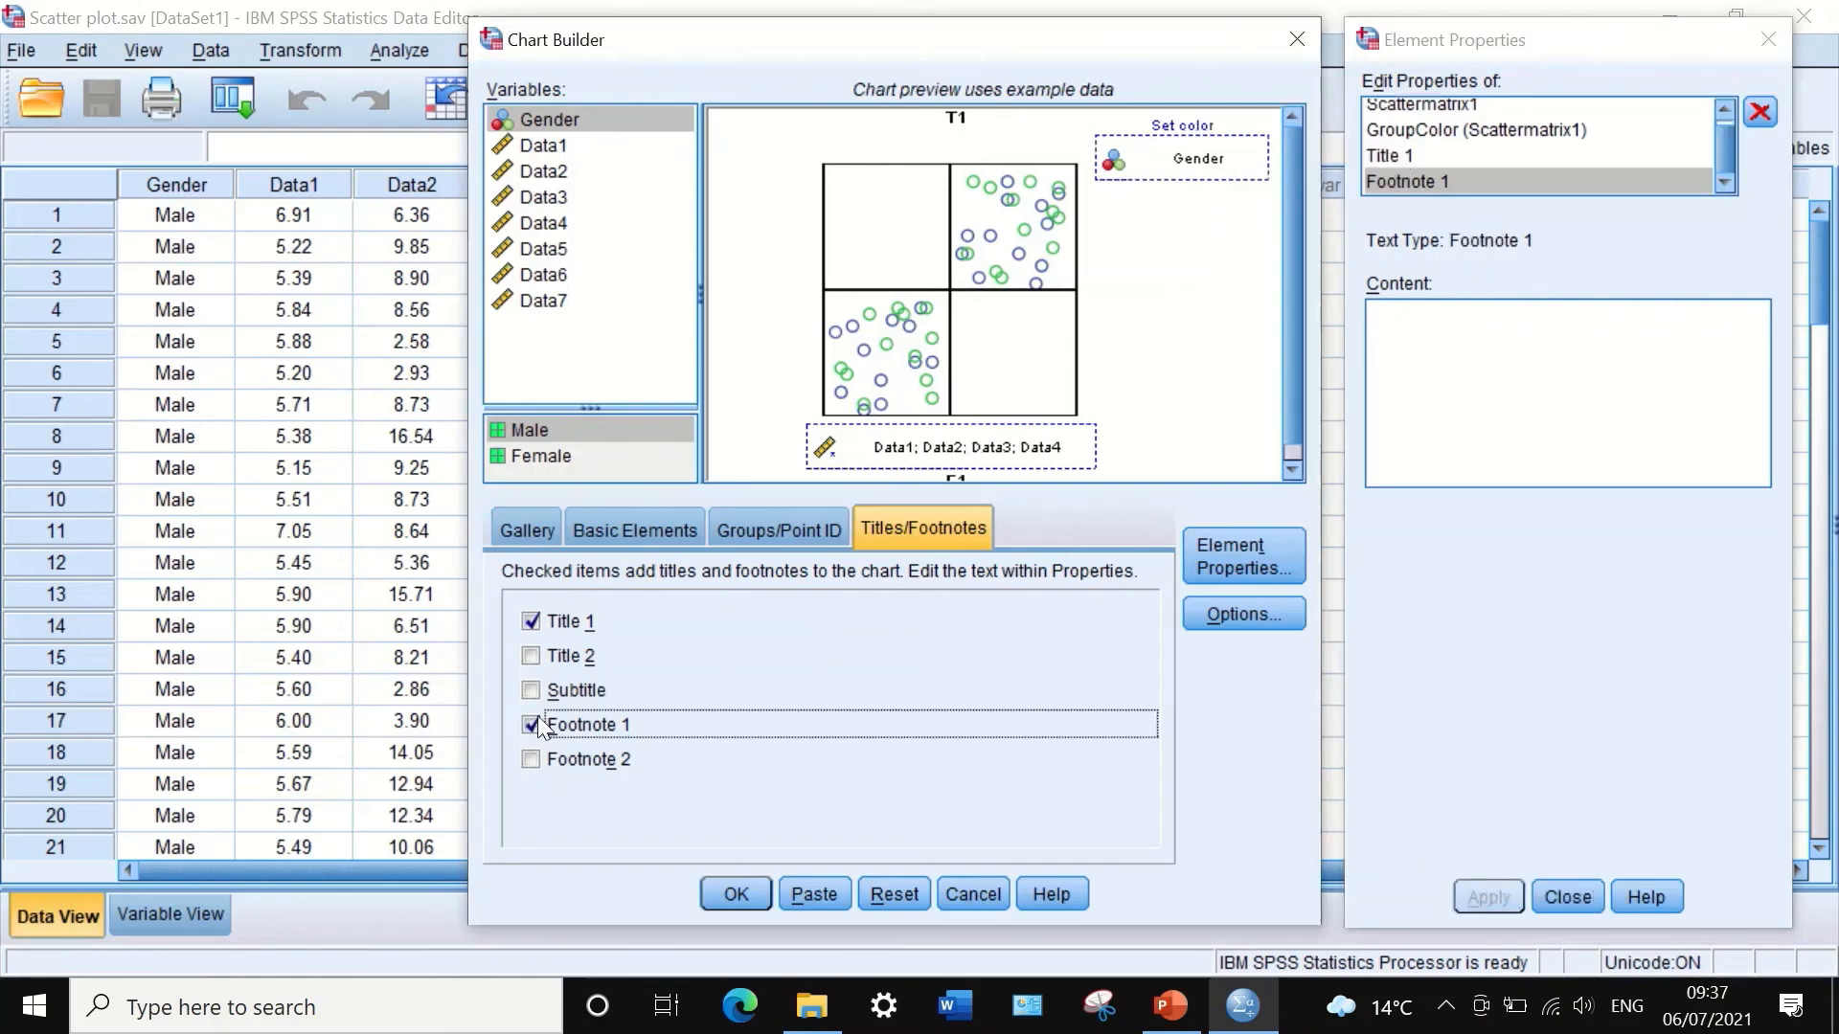
left_click(1398, 328)
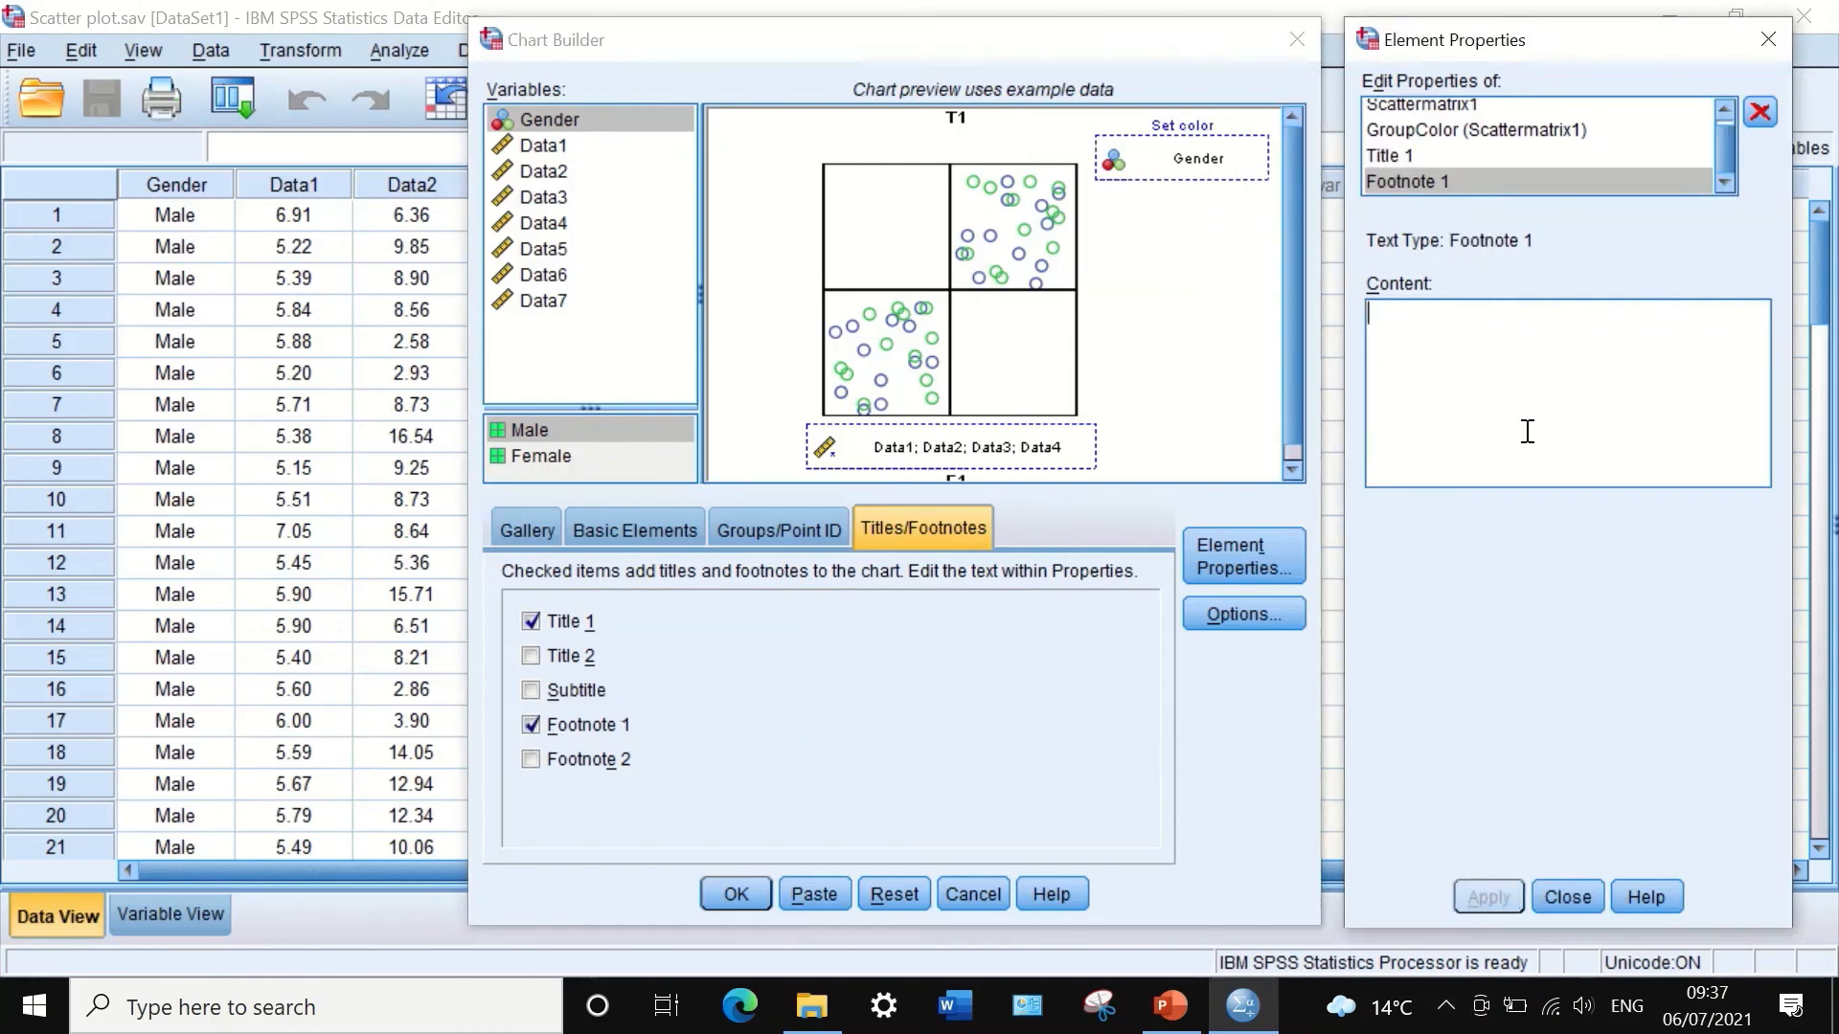
type("FIGU")
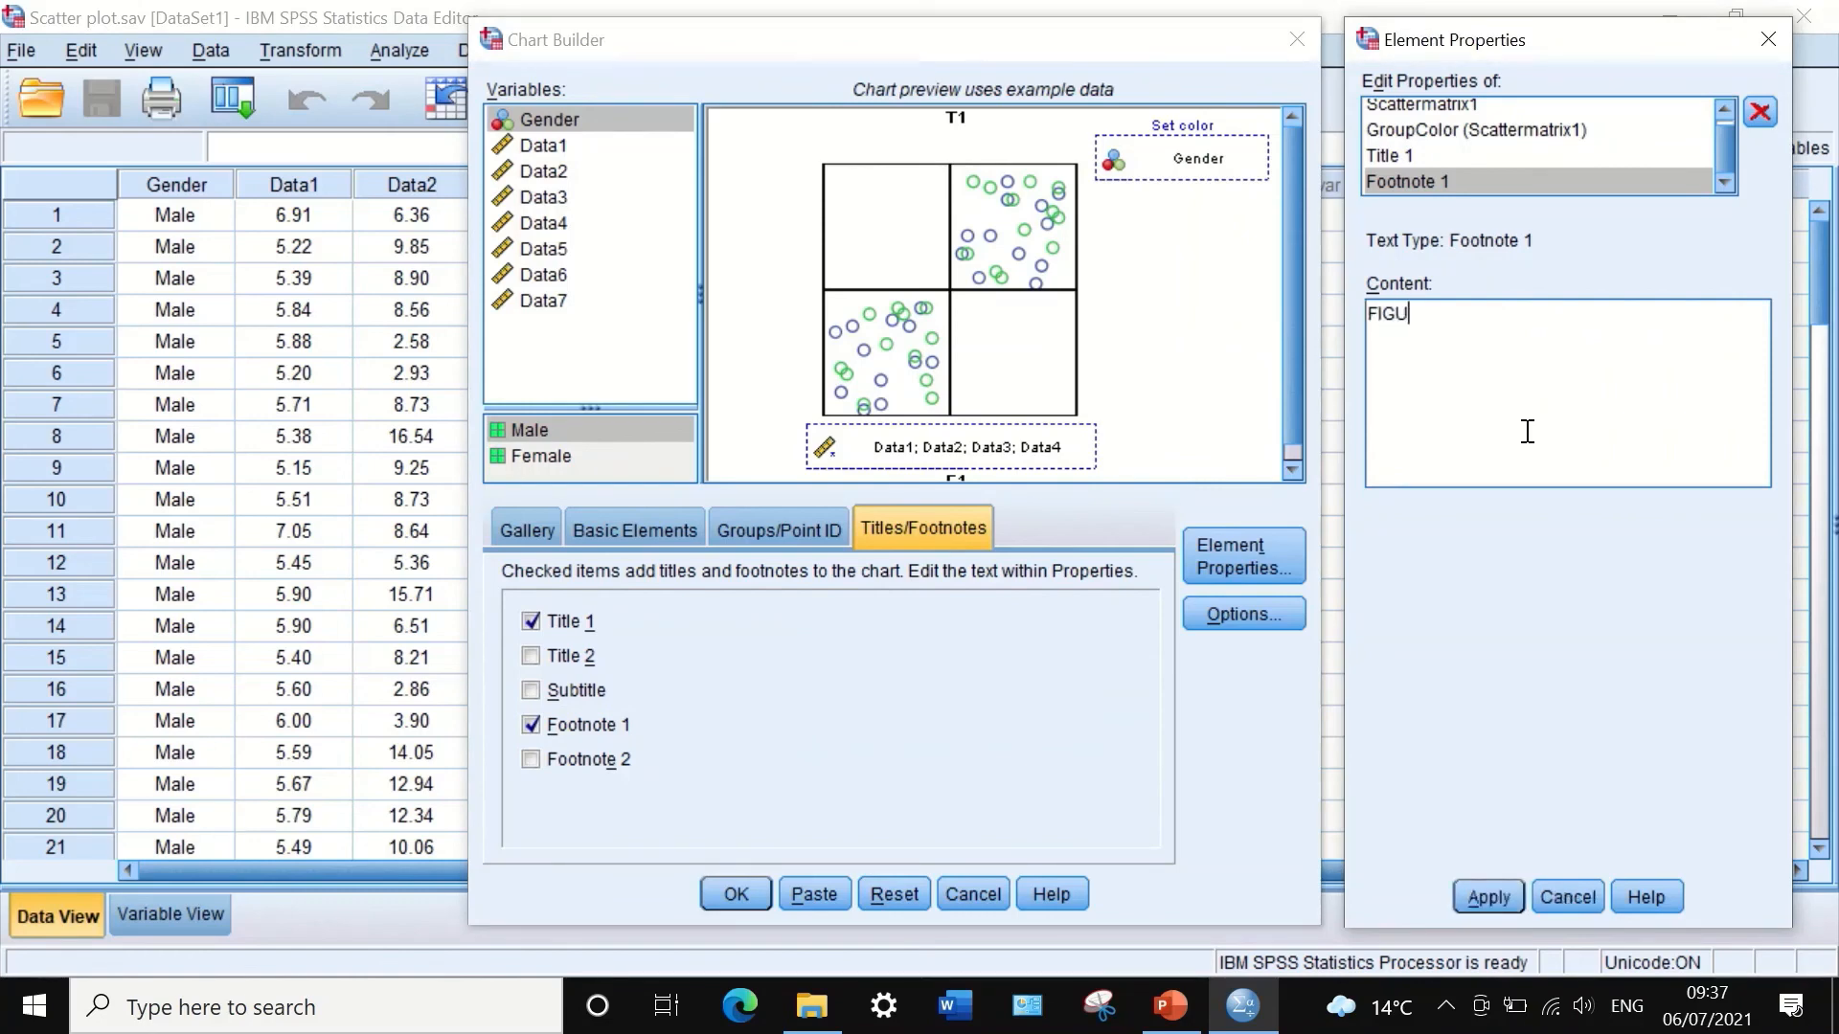
type("RE1")
left_click(1488, 896)
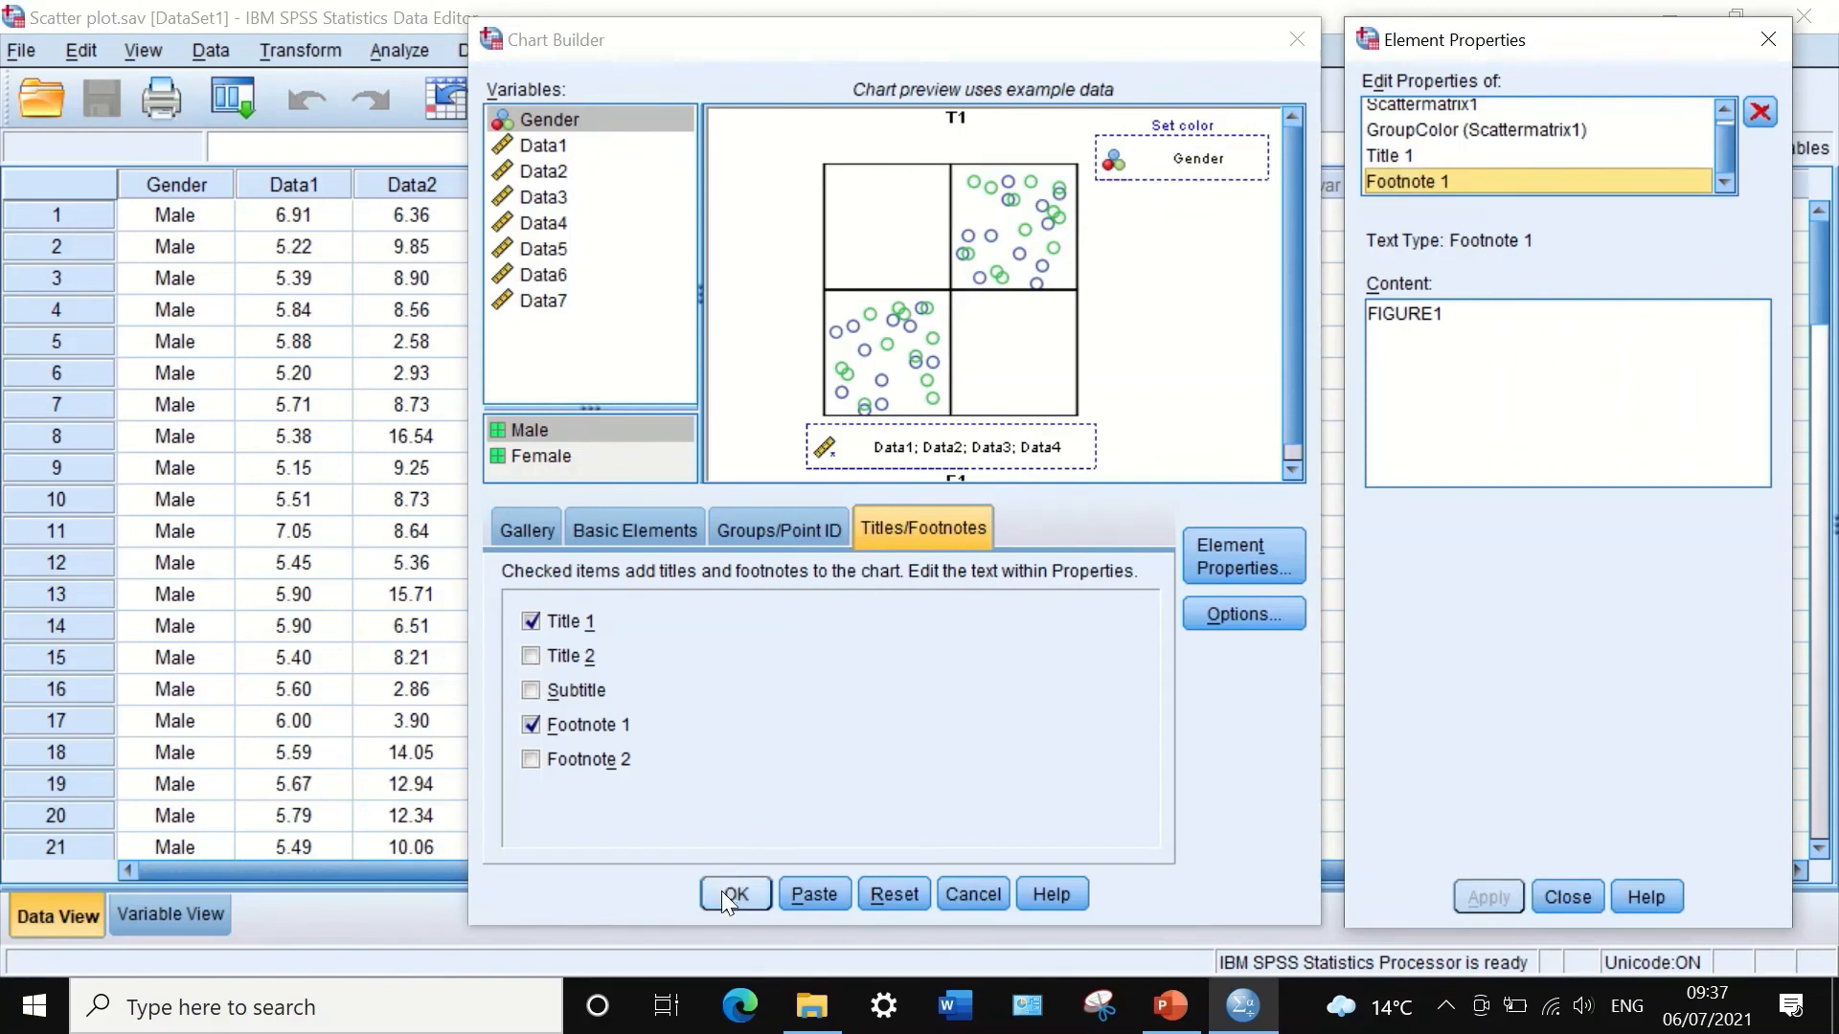
Step: Review the grouping, basic element and gallery settings of the chart, and generate the matrix scatterplot
left_click(829, 528)
left_click(670, 529)
left_click(523, 527)
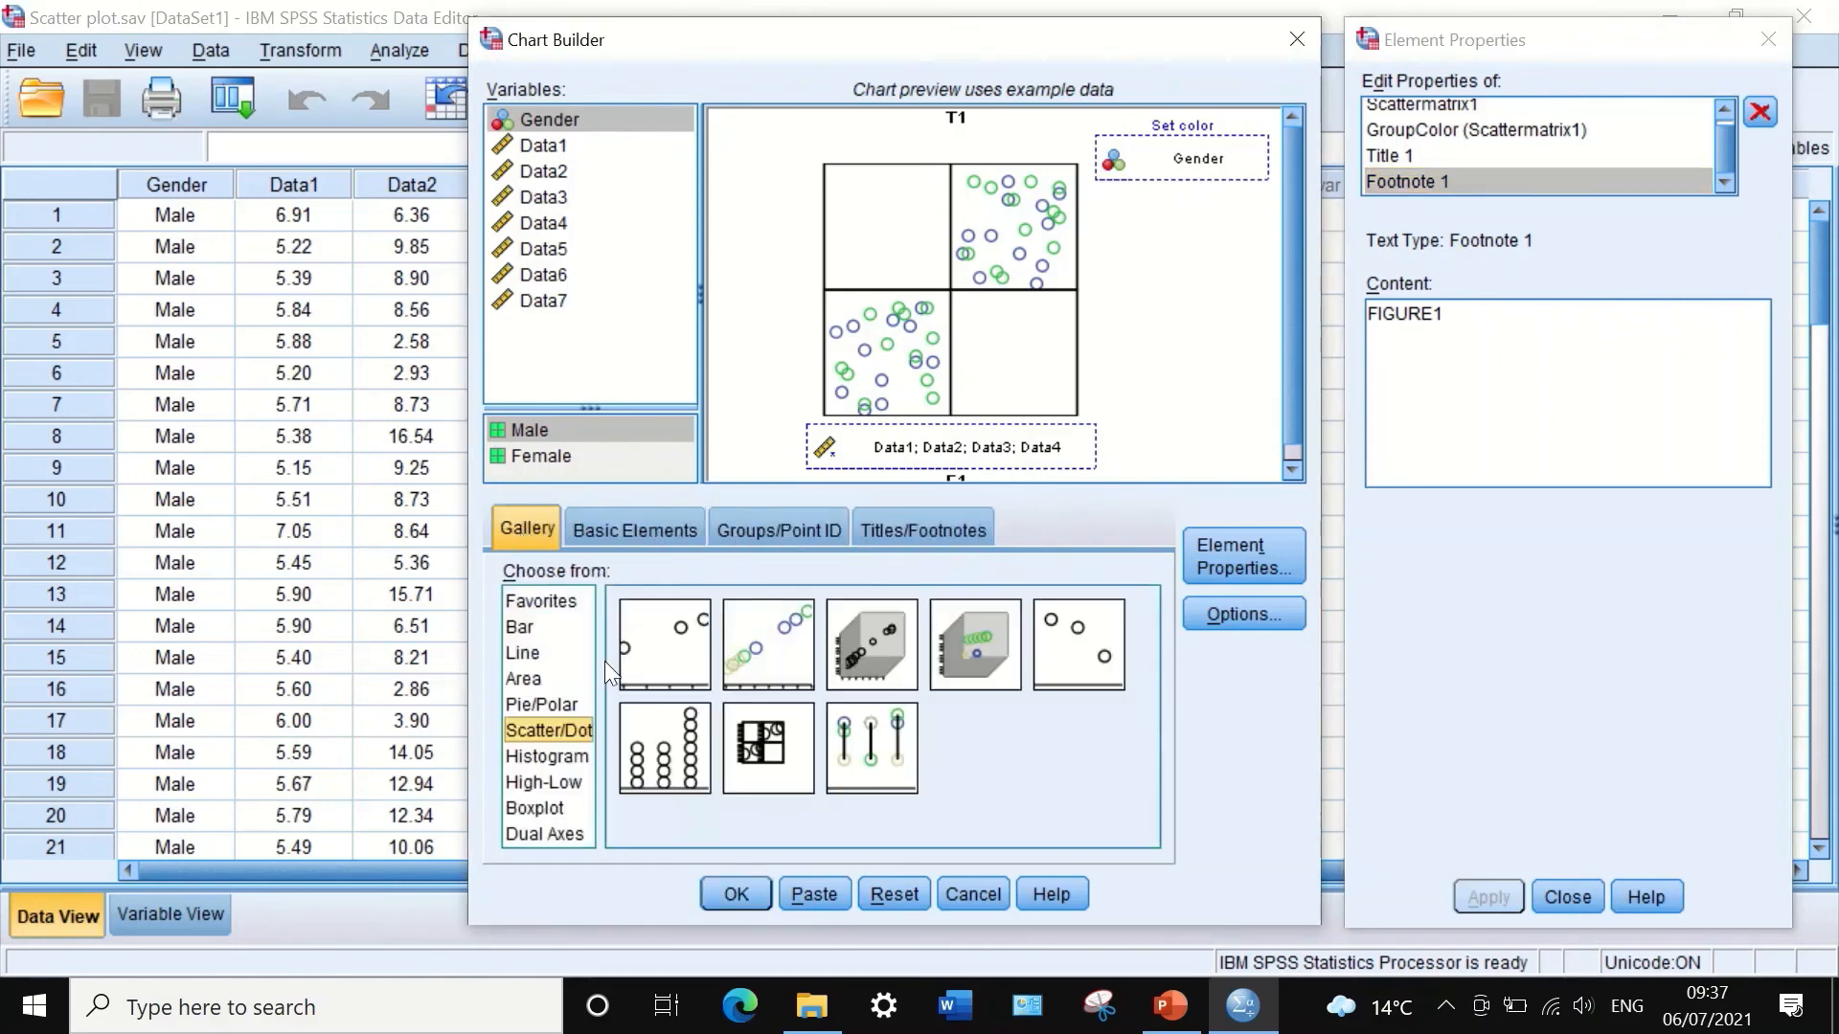
left_click(737, 893)
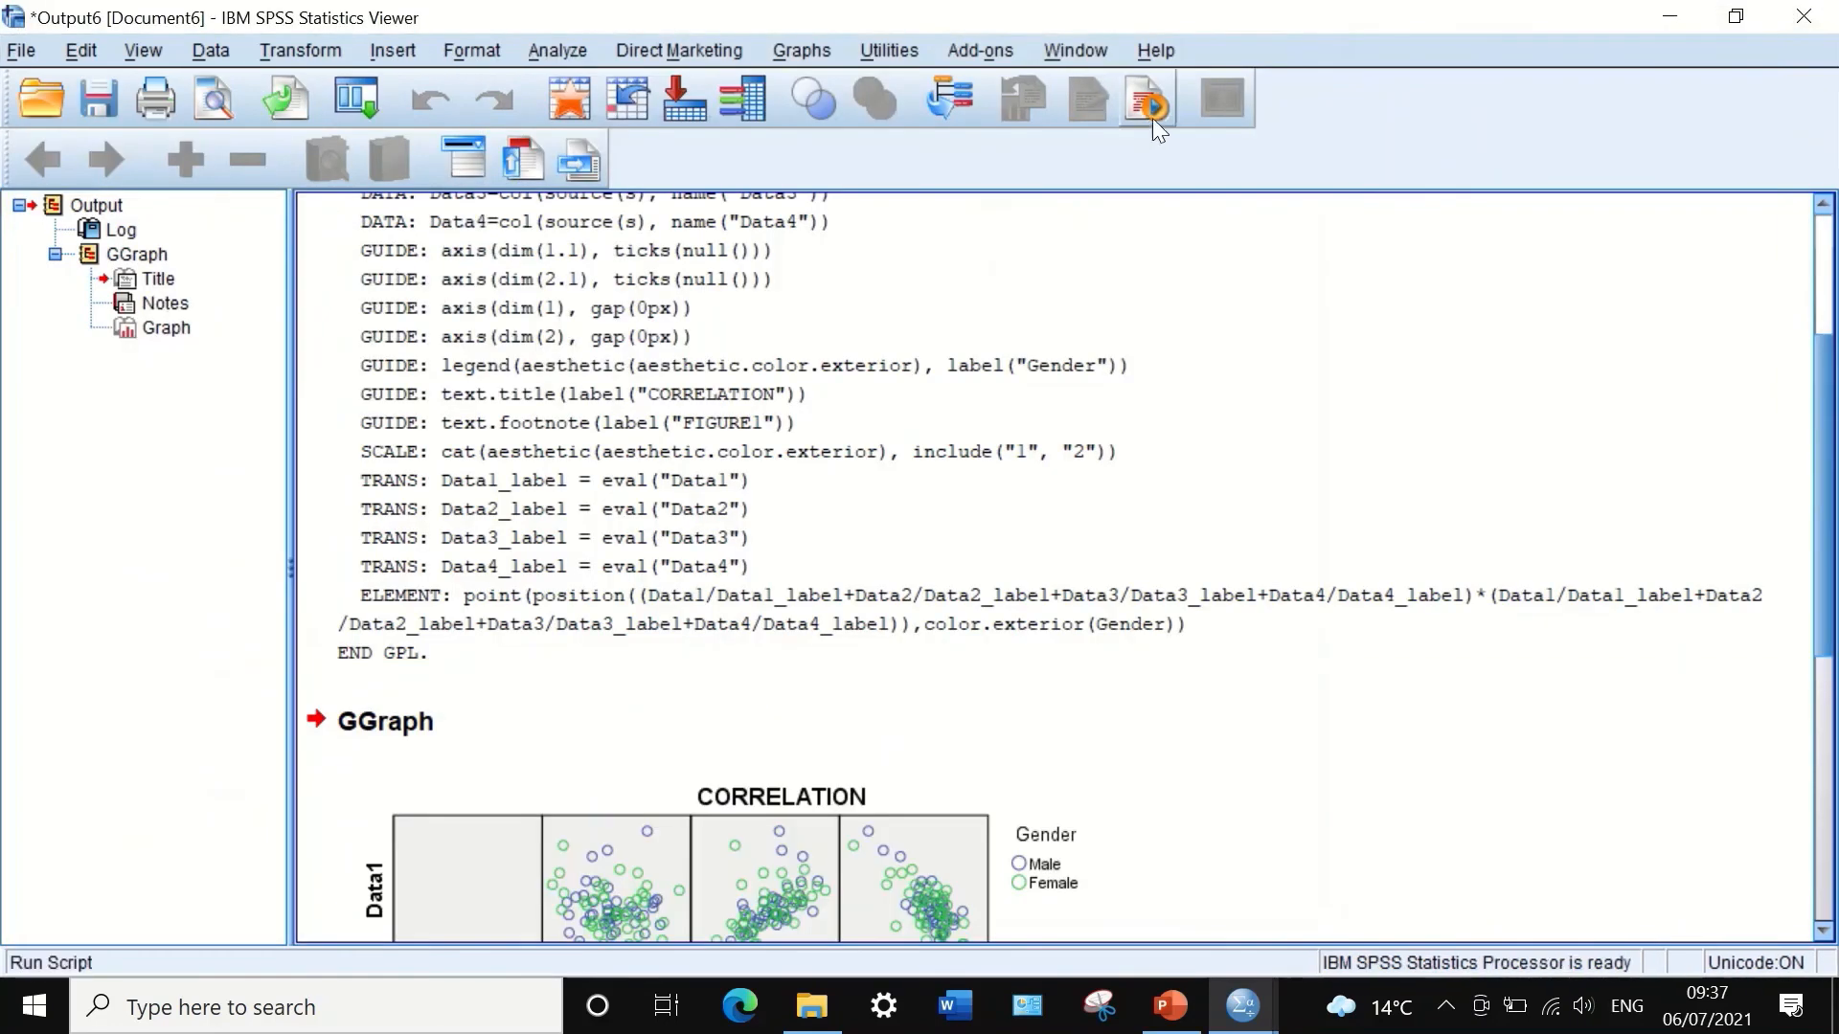
Step: Examine the generated matrix scatterplot in the output, including its title, Gender legend, panels and footnote
scroll(1236, 216, "down", 3)
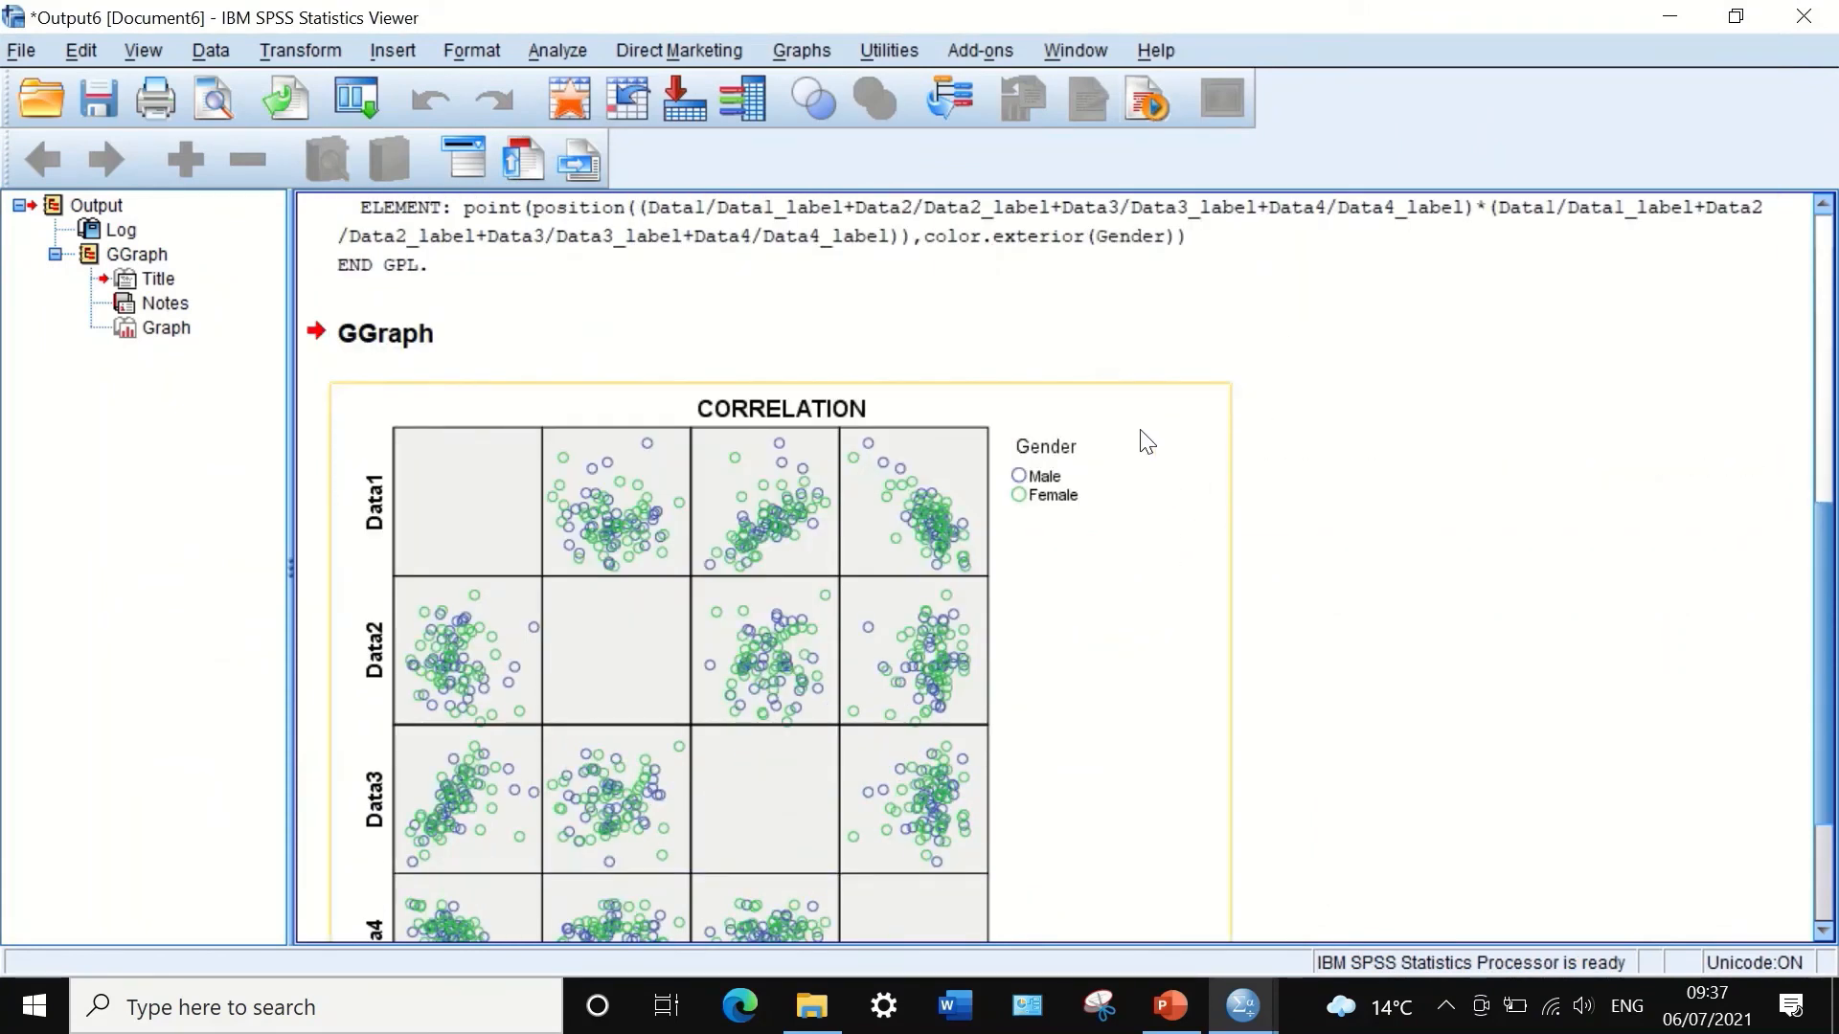
scroll(1136, 466, "down", 2)
scroll(1135, 466, "up", 3)
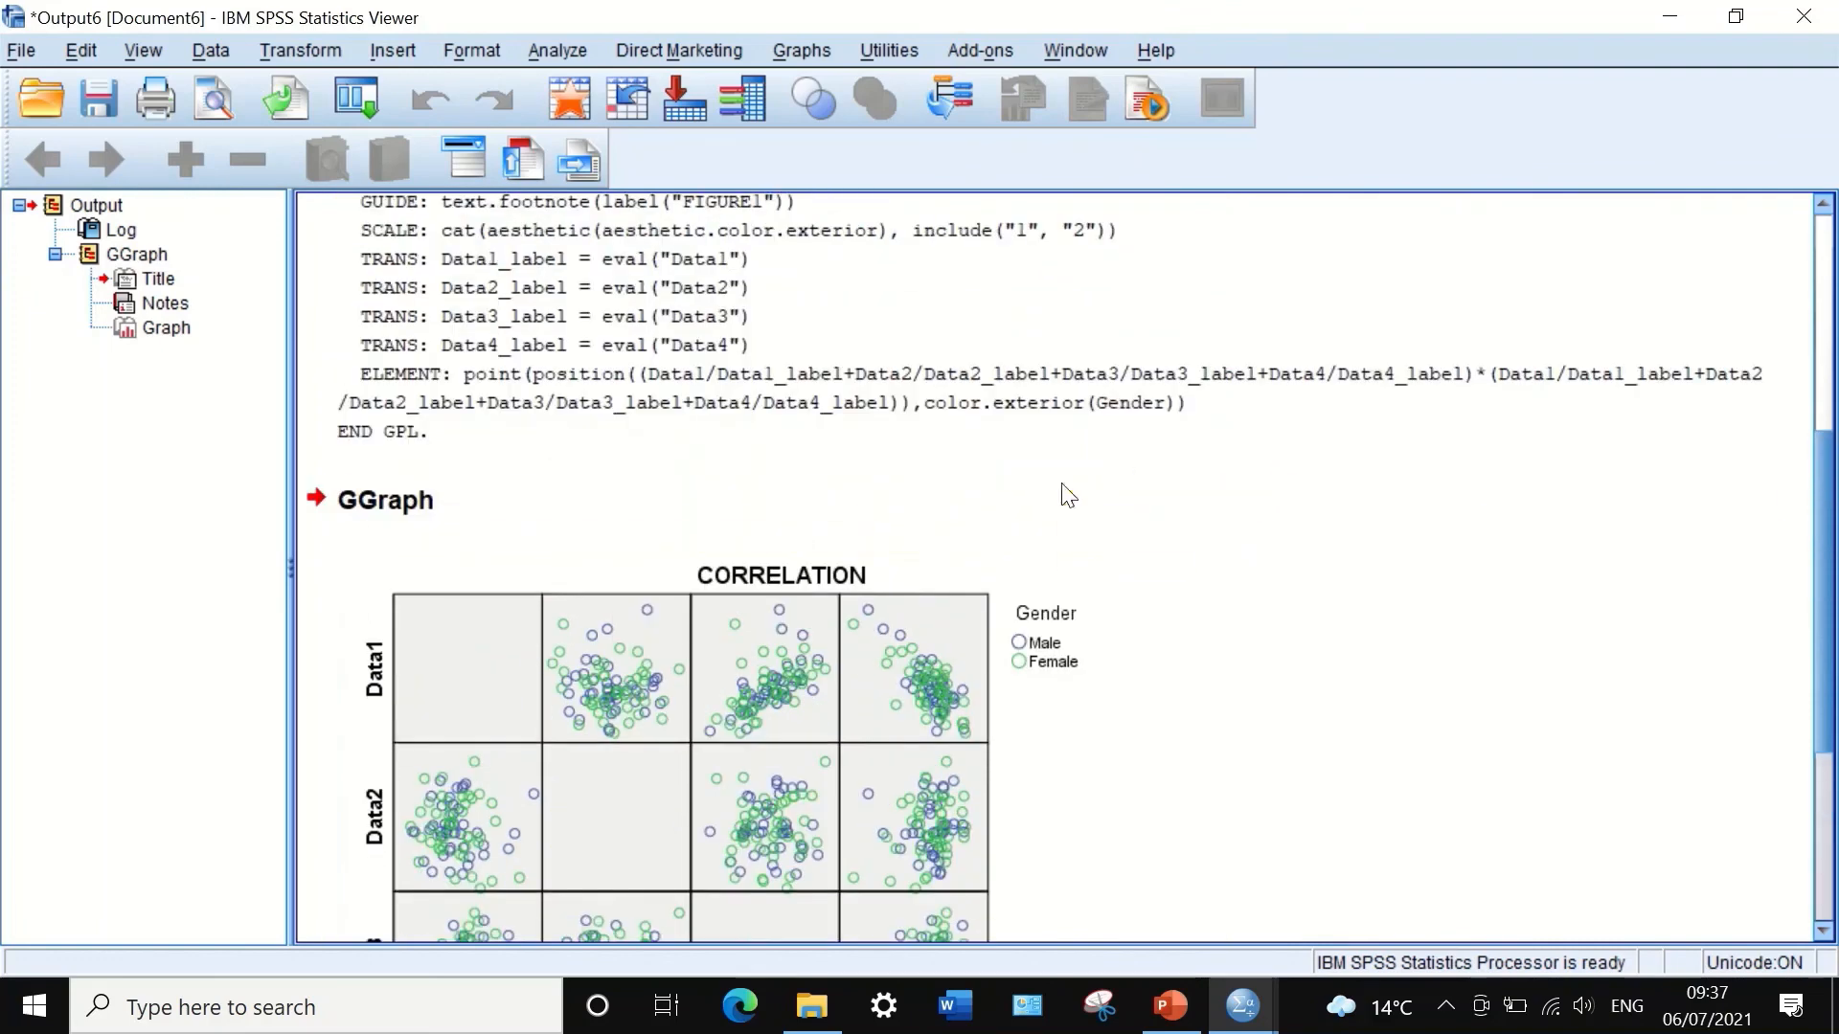
scroll(768, 540, "down", 1)
scroll(773, 462, "down", 2)
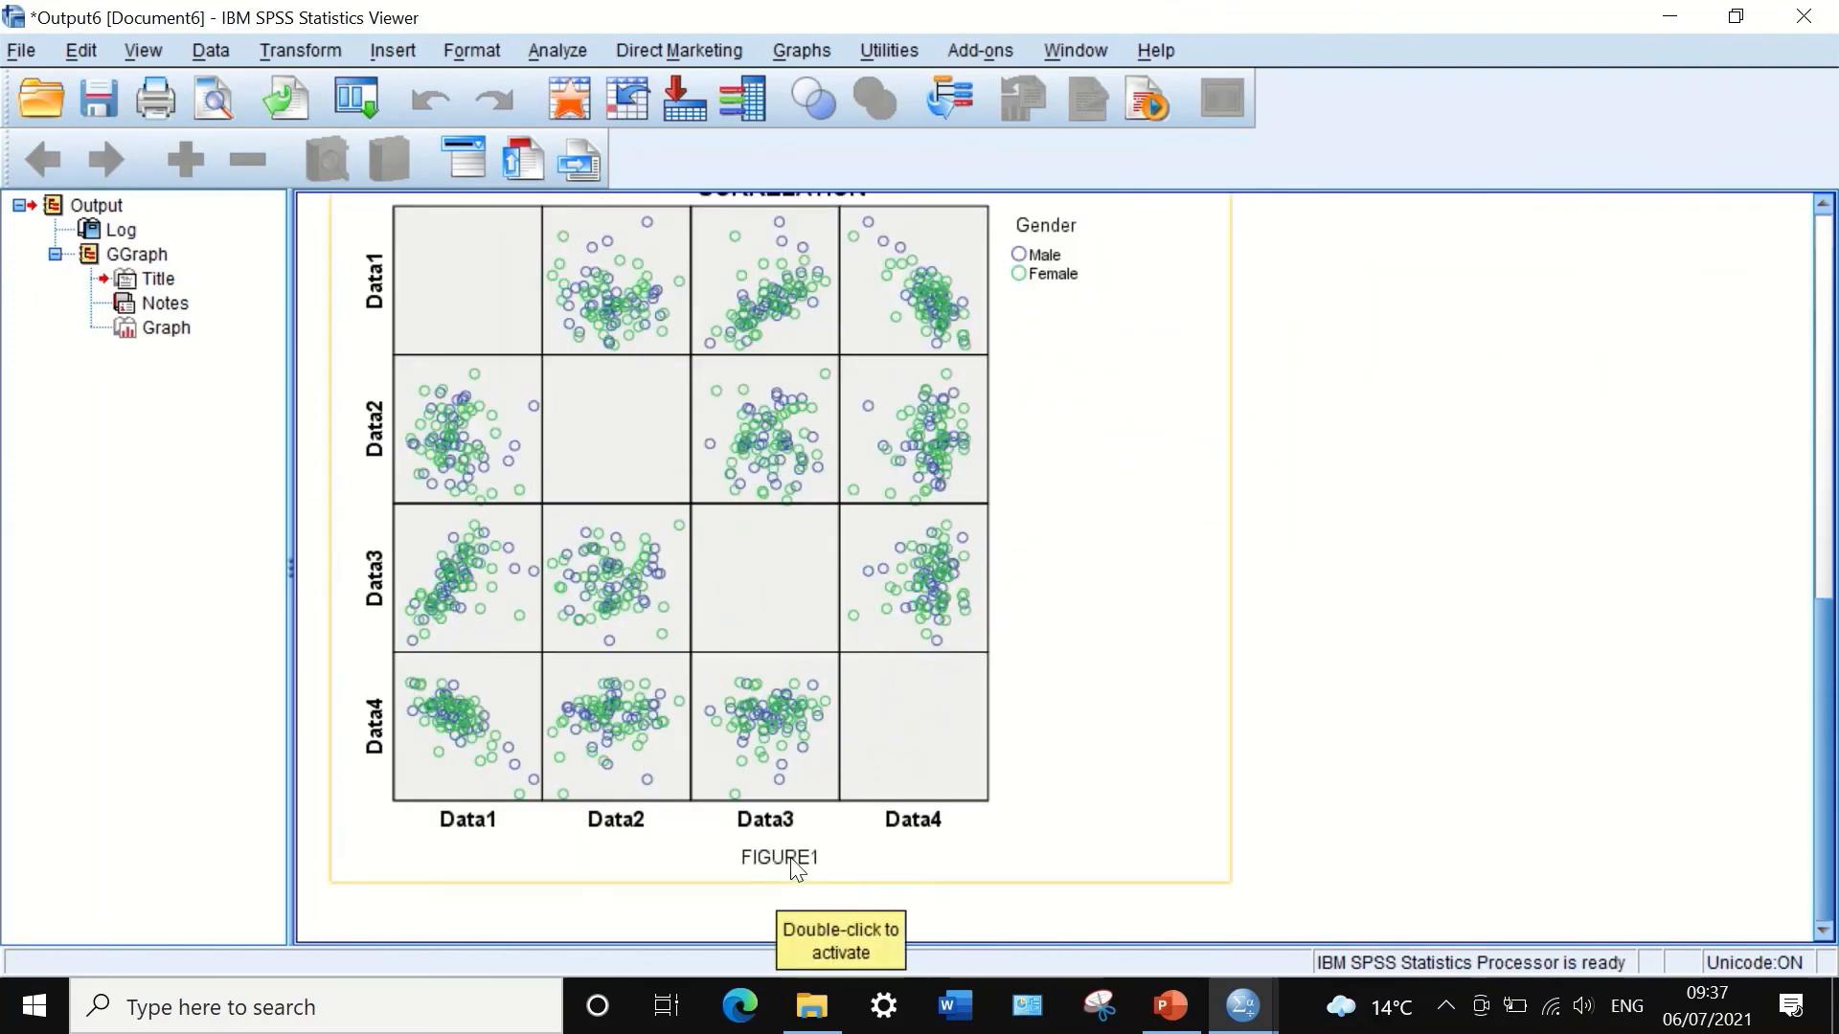
scroll(795, 867, "up", 3)
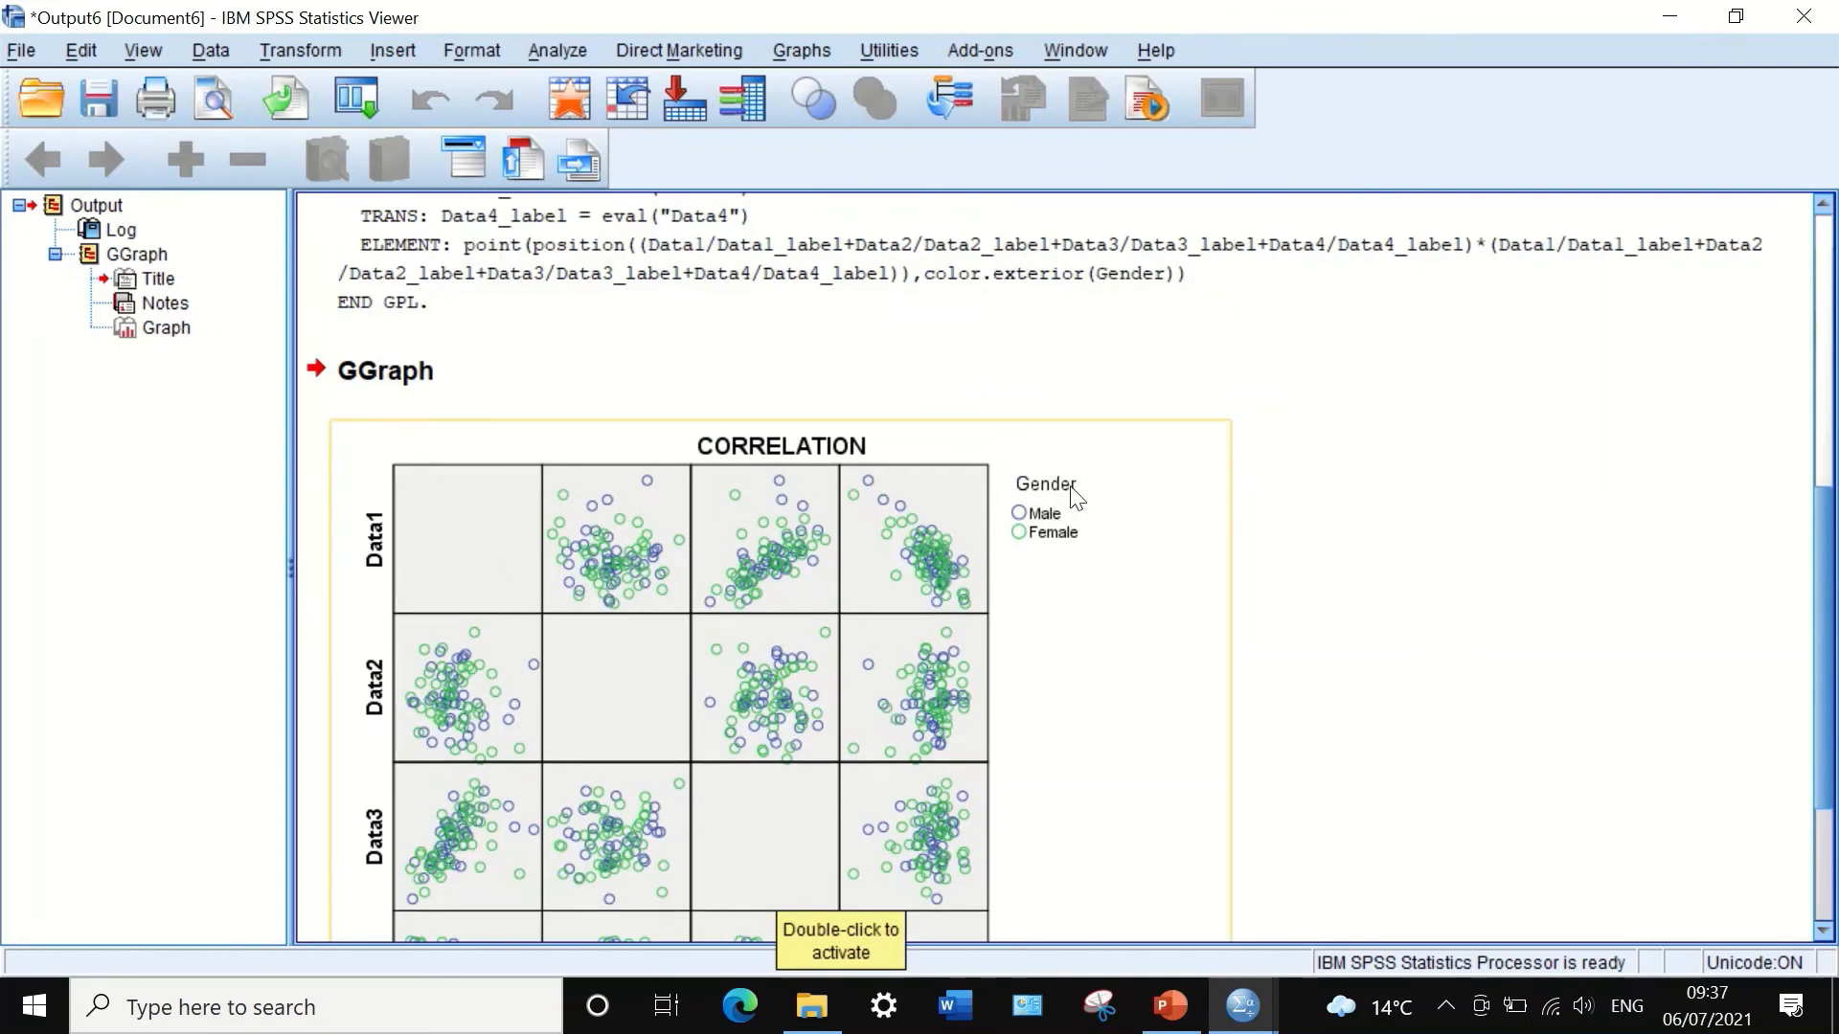
scroll(1031, 756, "down", 3)
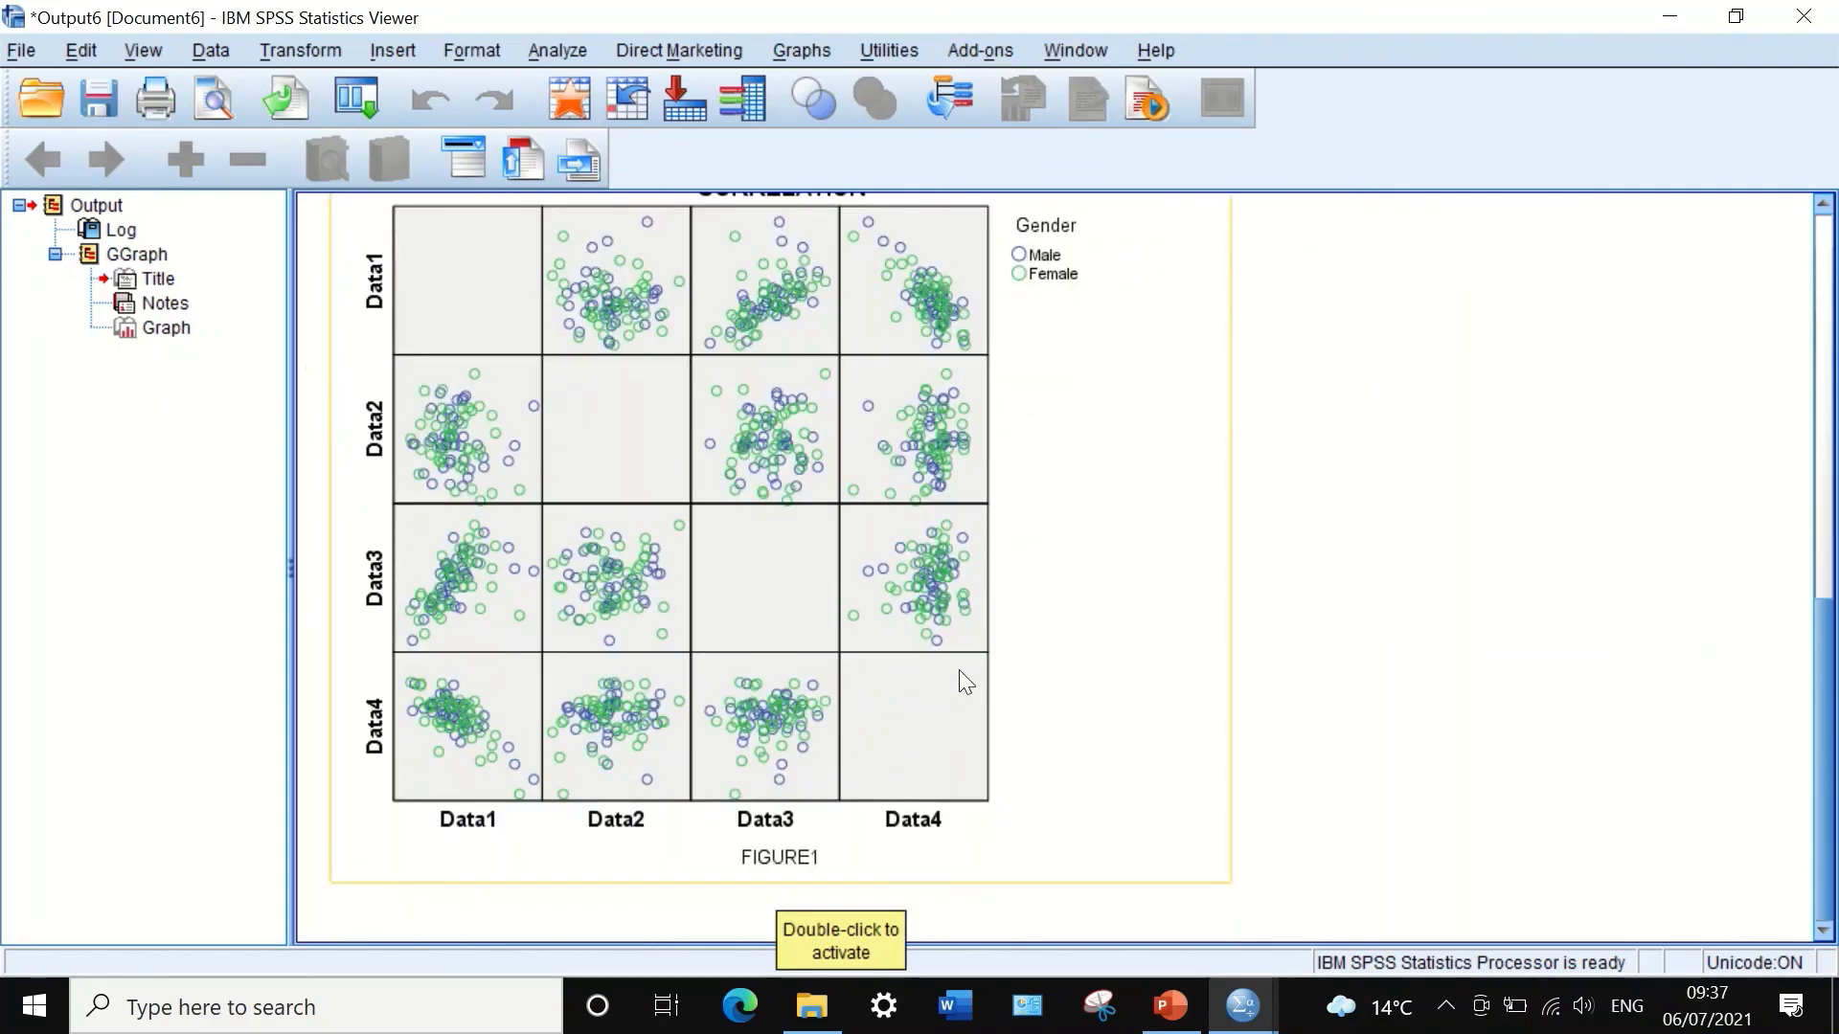
scroll(553, 469, "up", 2)
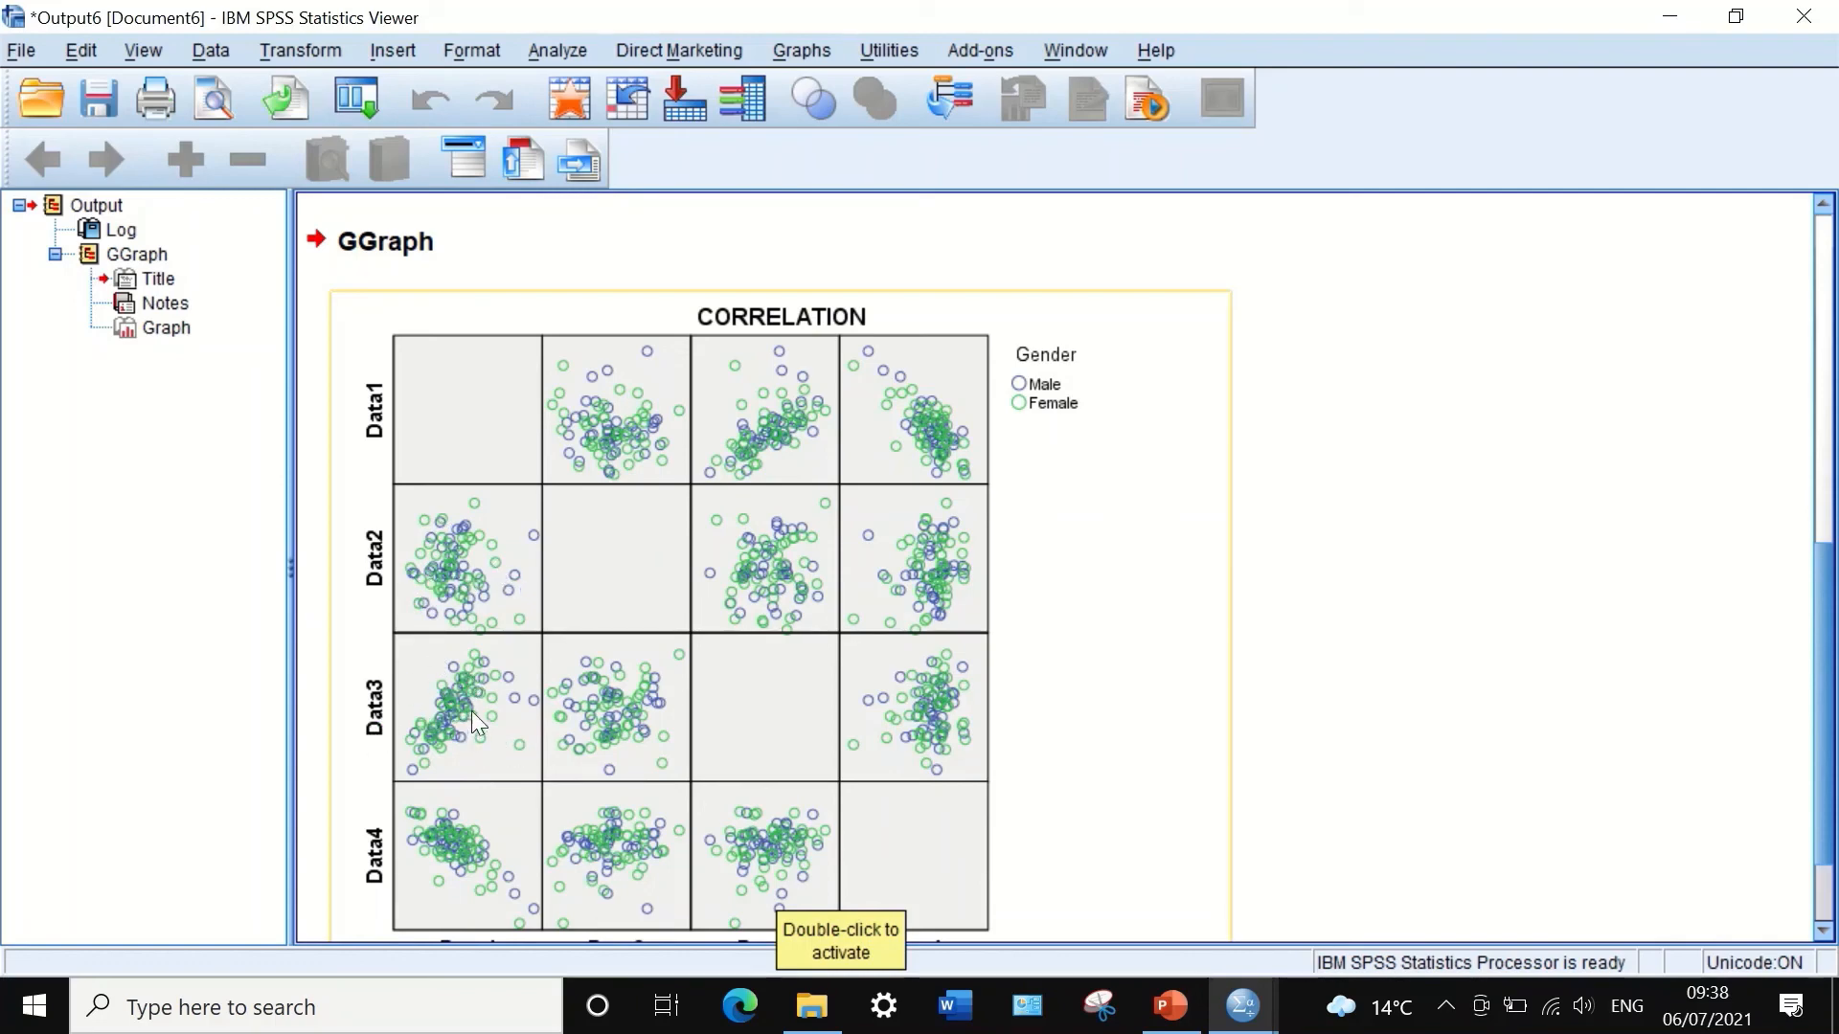
scroll(473, 710, "down", 3)
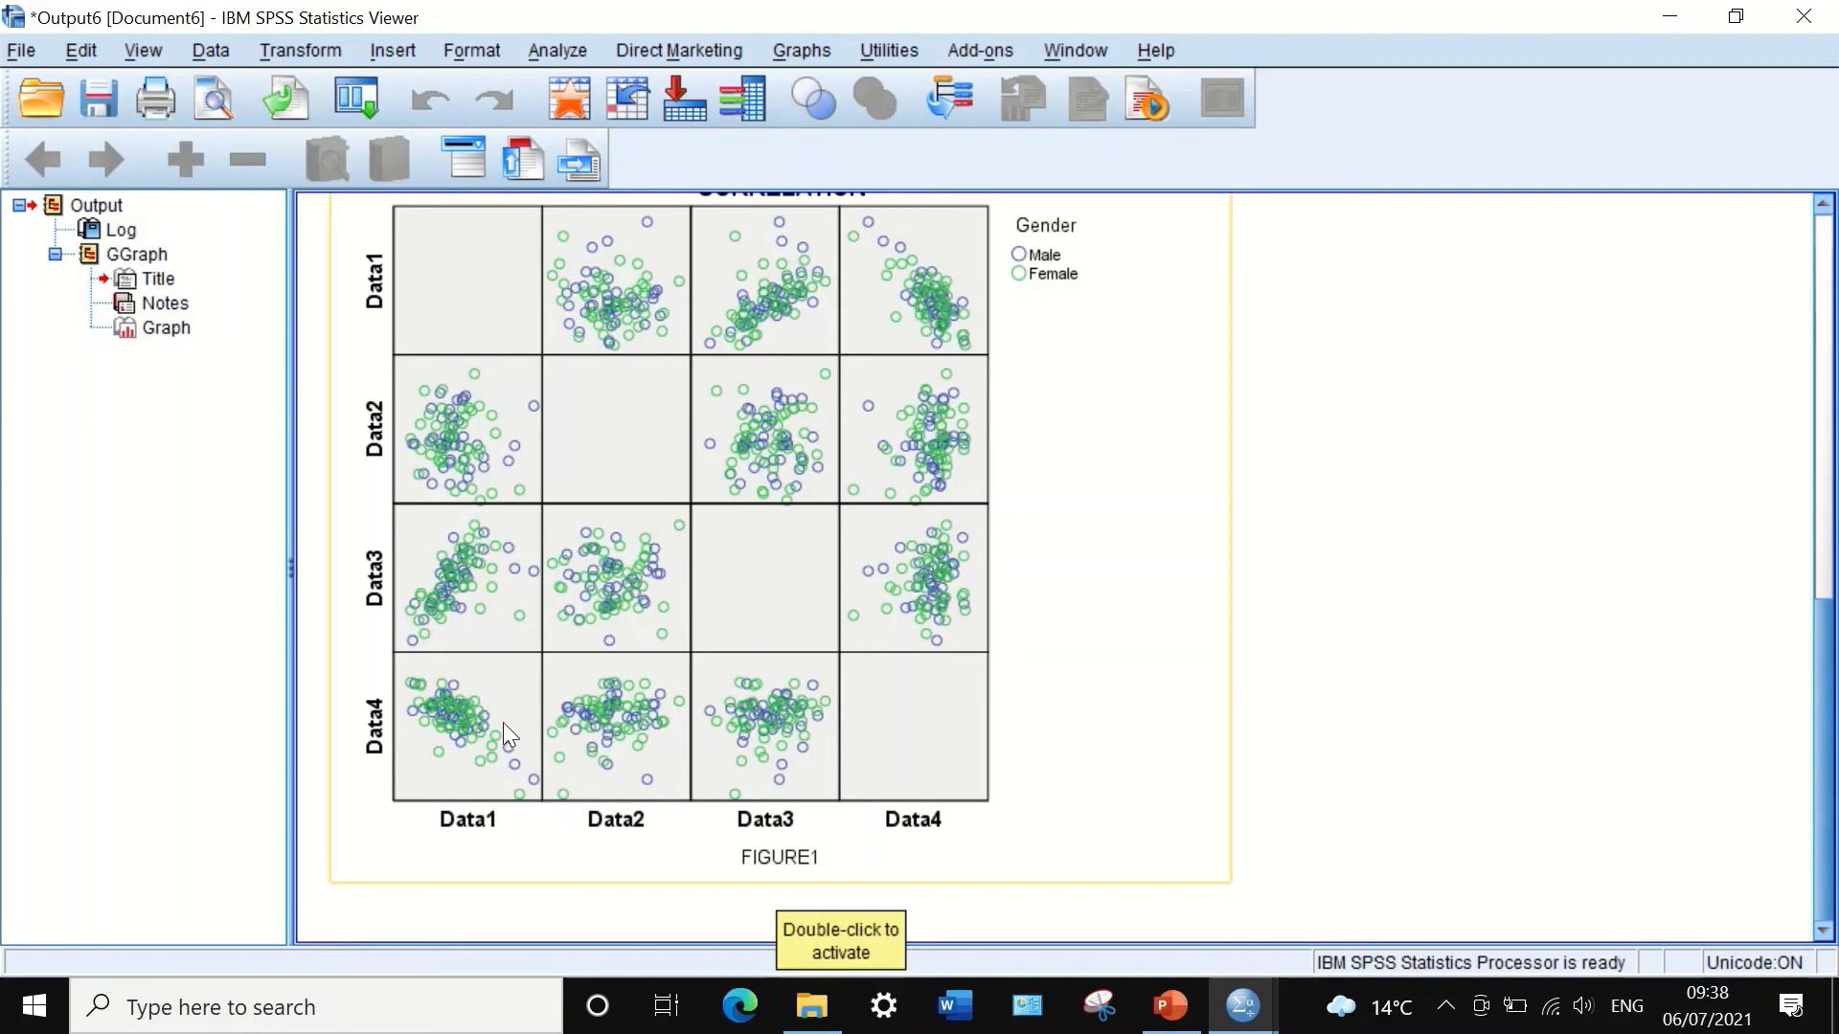
scroll(502, 725, "up", 3)
scroll(502, 734, "down", 3)
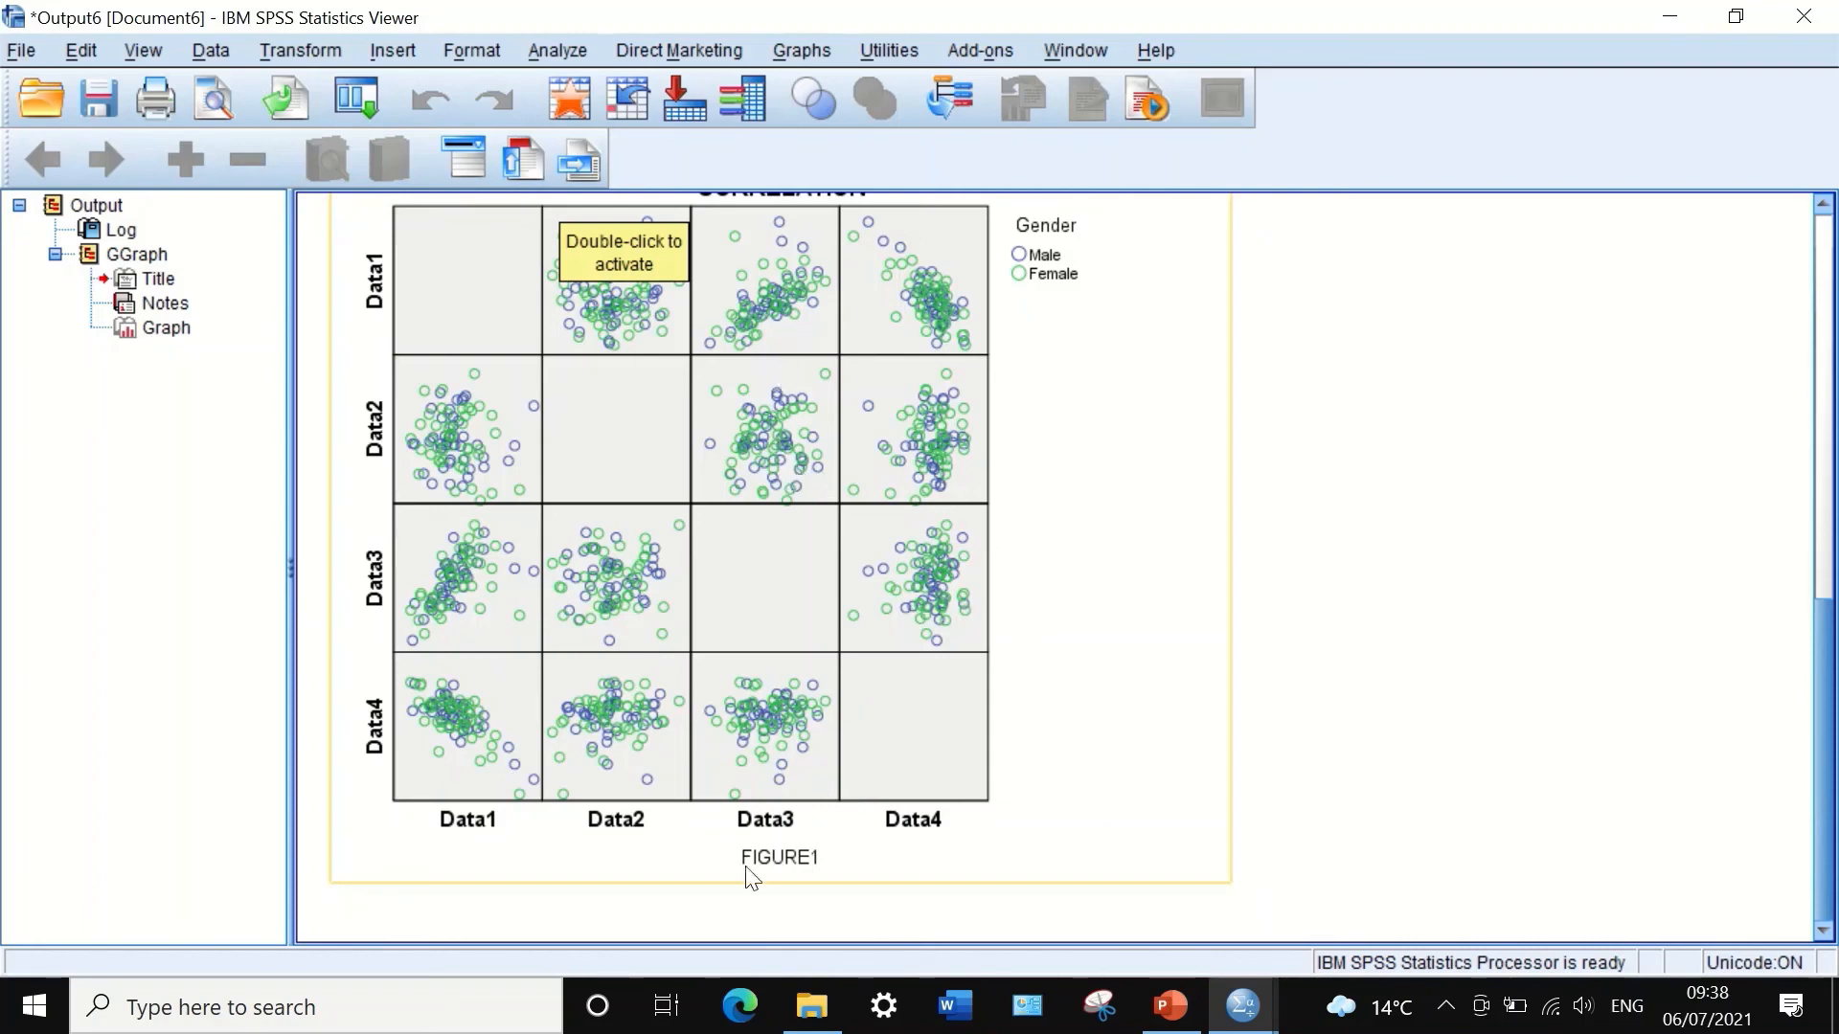
scroll(673, 481, "up", 3)
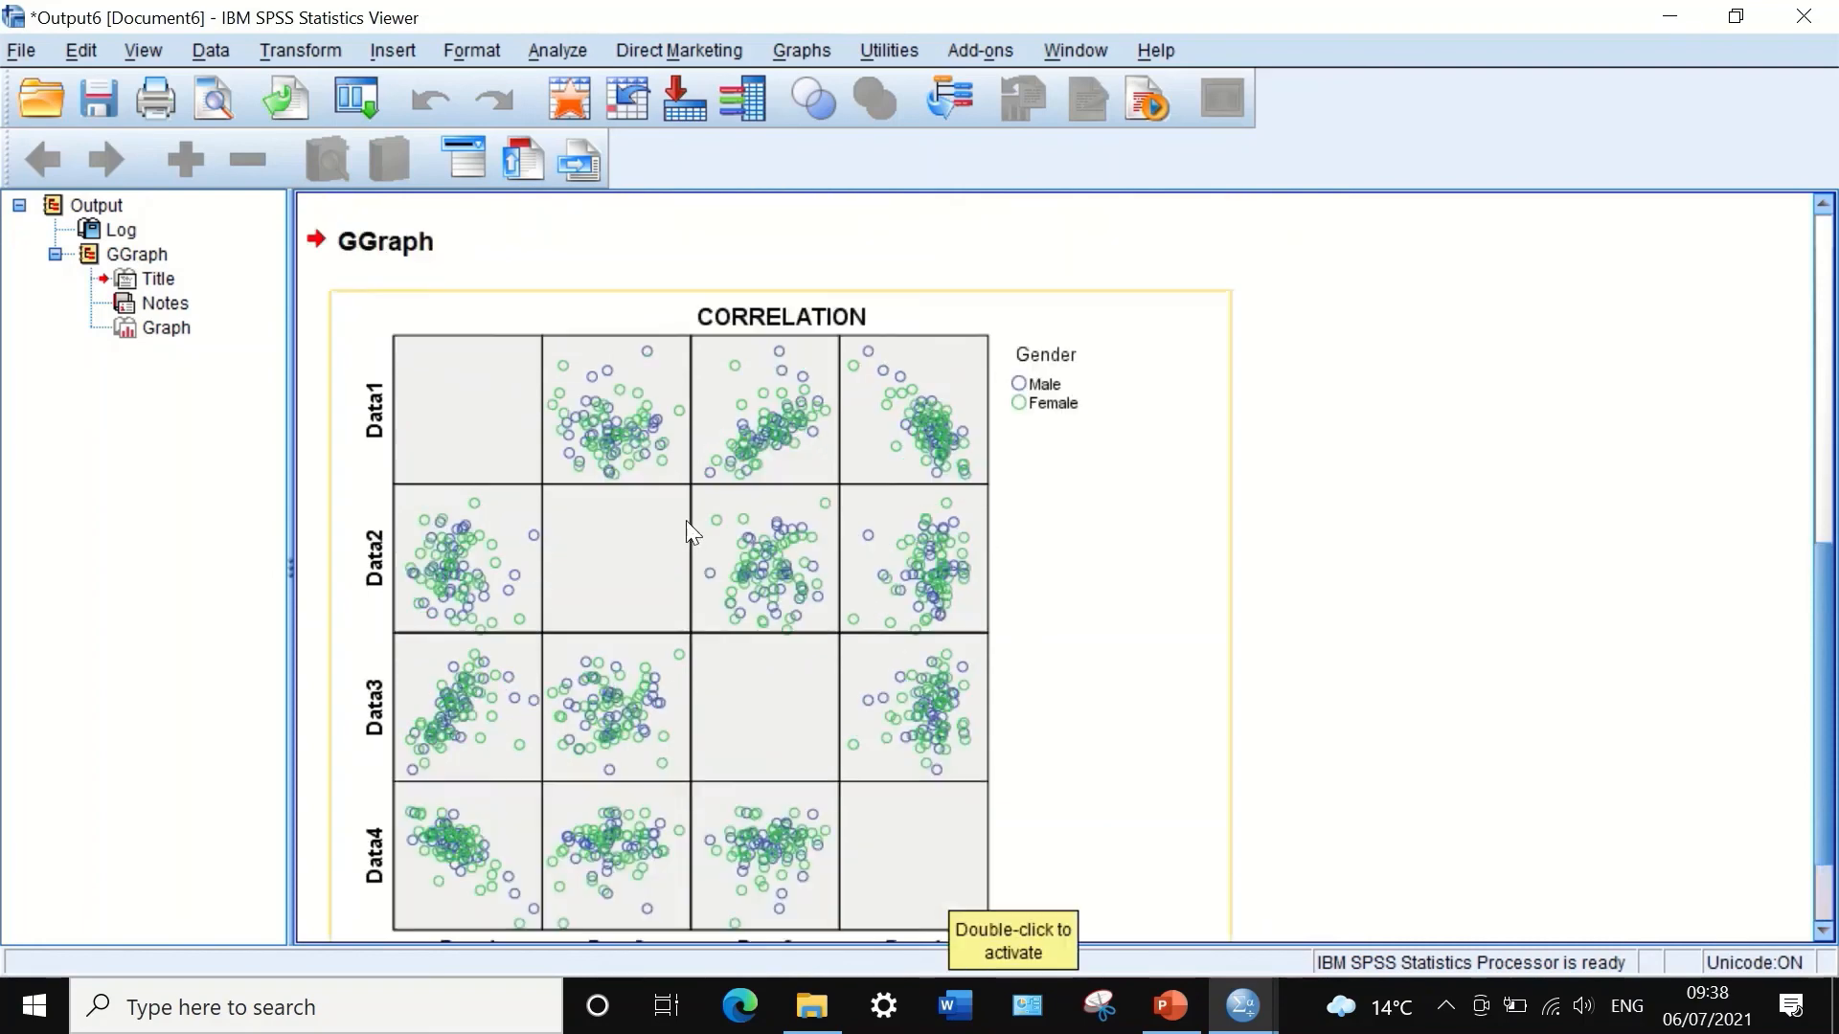
scroll(697, 532, "down", 3)
scroll(706, 546, "up", 3)
scroll(943, 551, "down", 3)
scroll(897, 521, "up", 3)
scroll(897, 532, "down", 3)
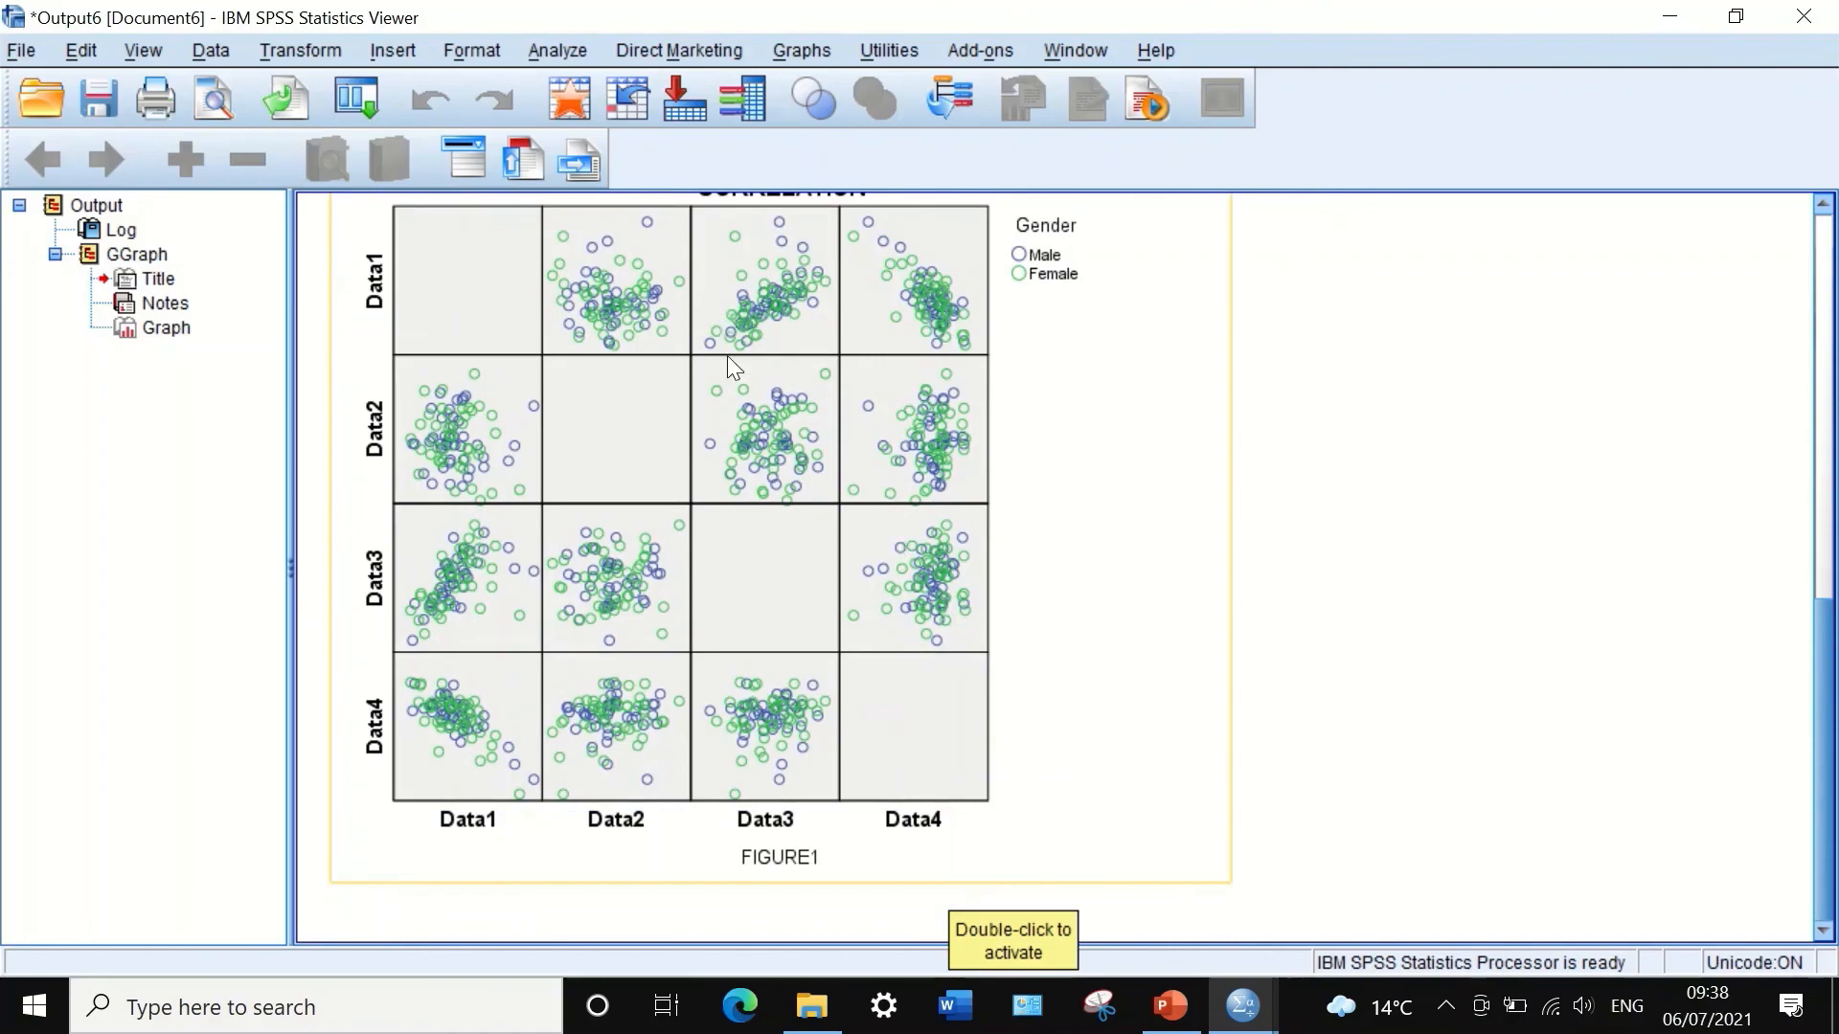
Step: Open the matrix scatterplot for editing and set the fill of its panel background to white
double_click(507, 293)
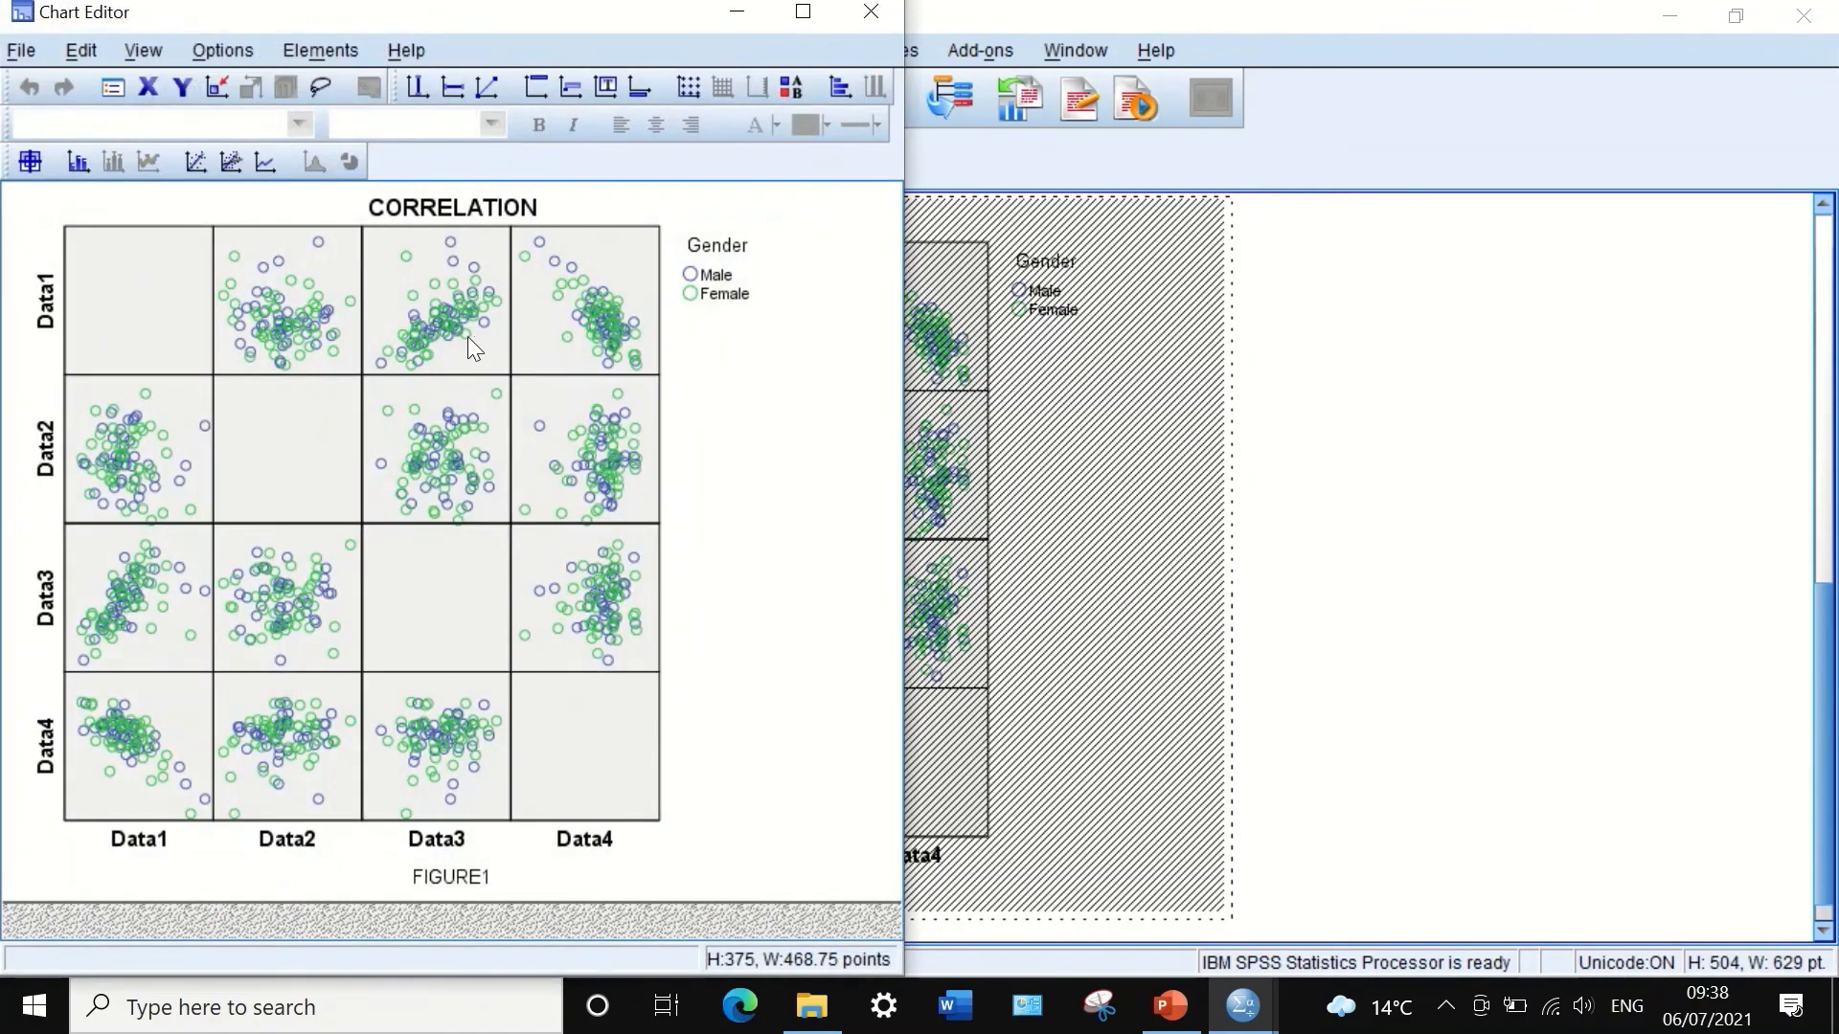
double_click(427, 341)
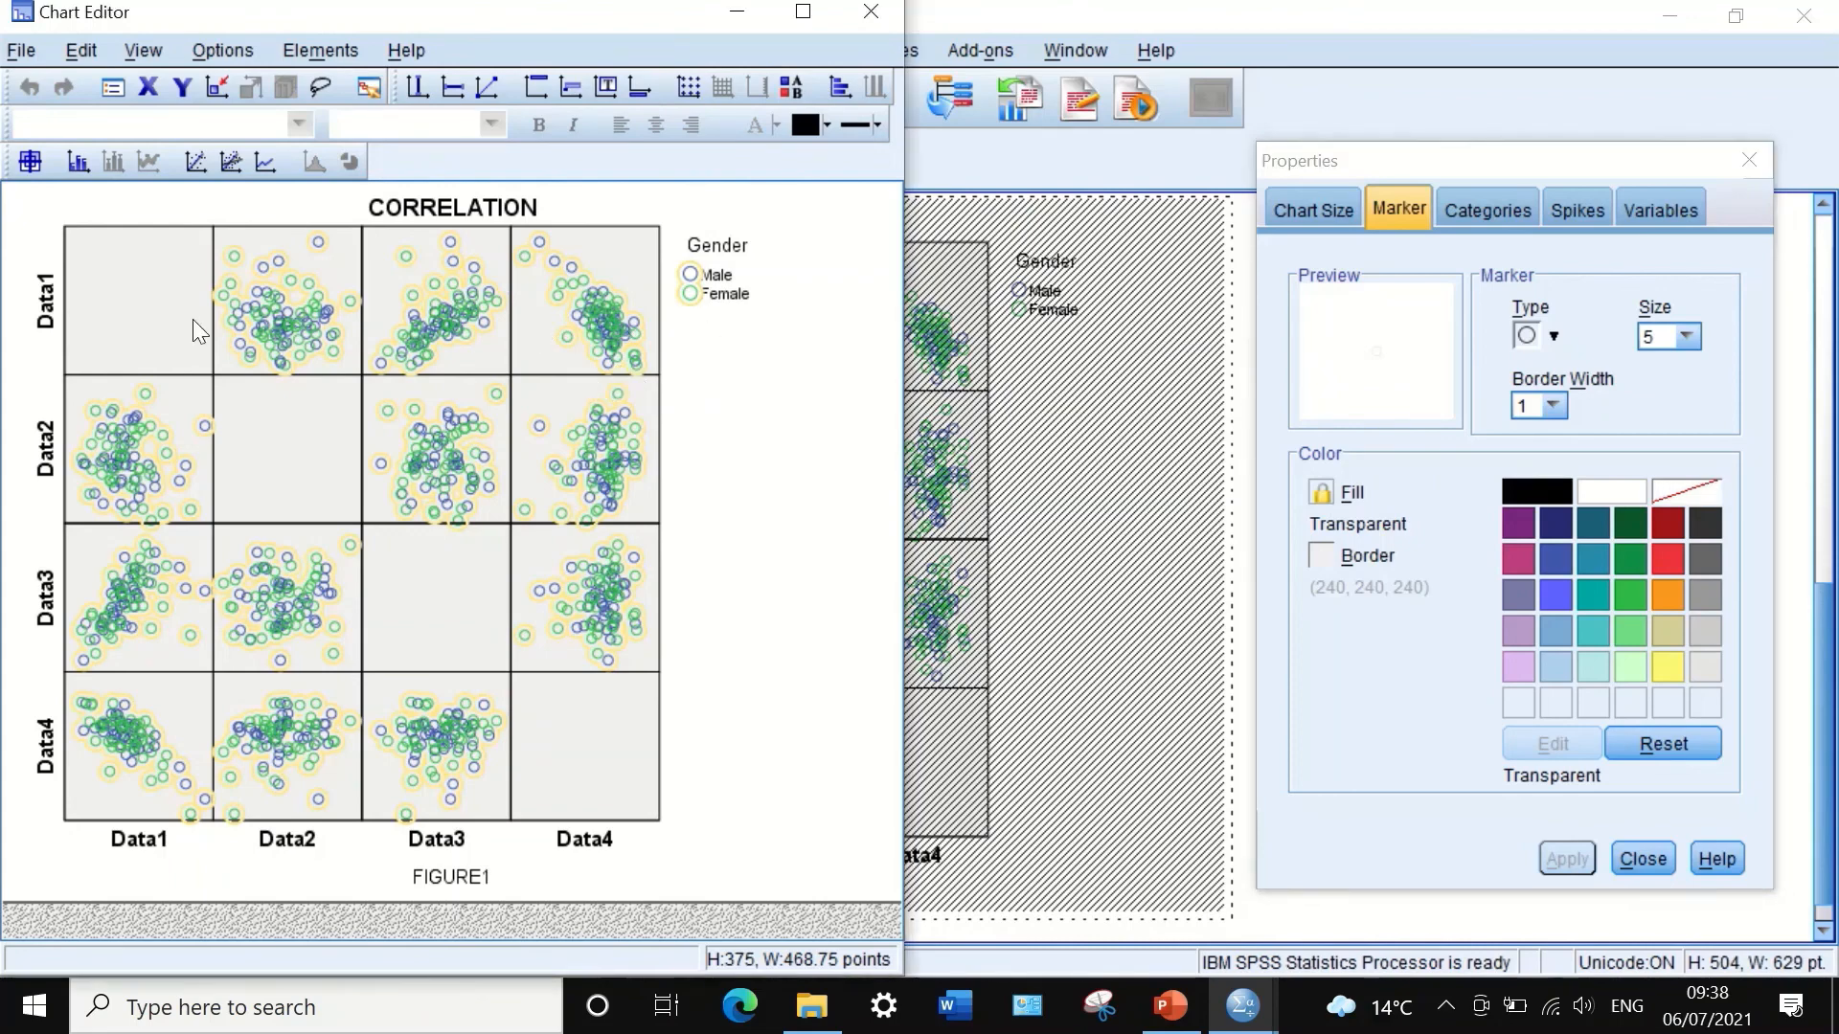
left_click(140, 237)
left_click(135, 232)
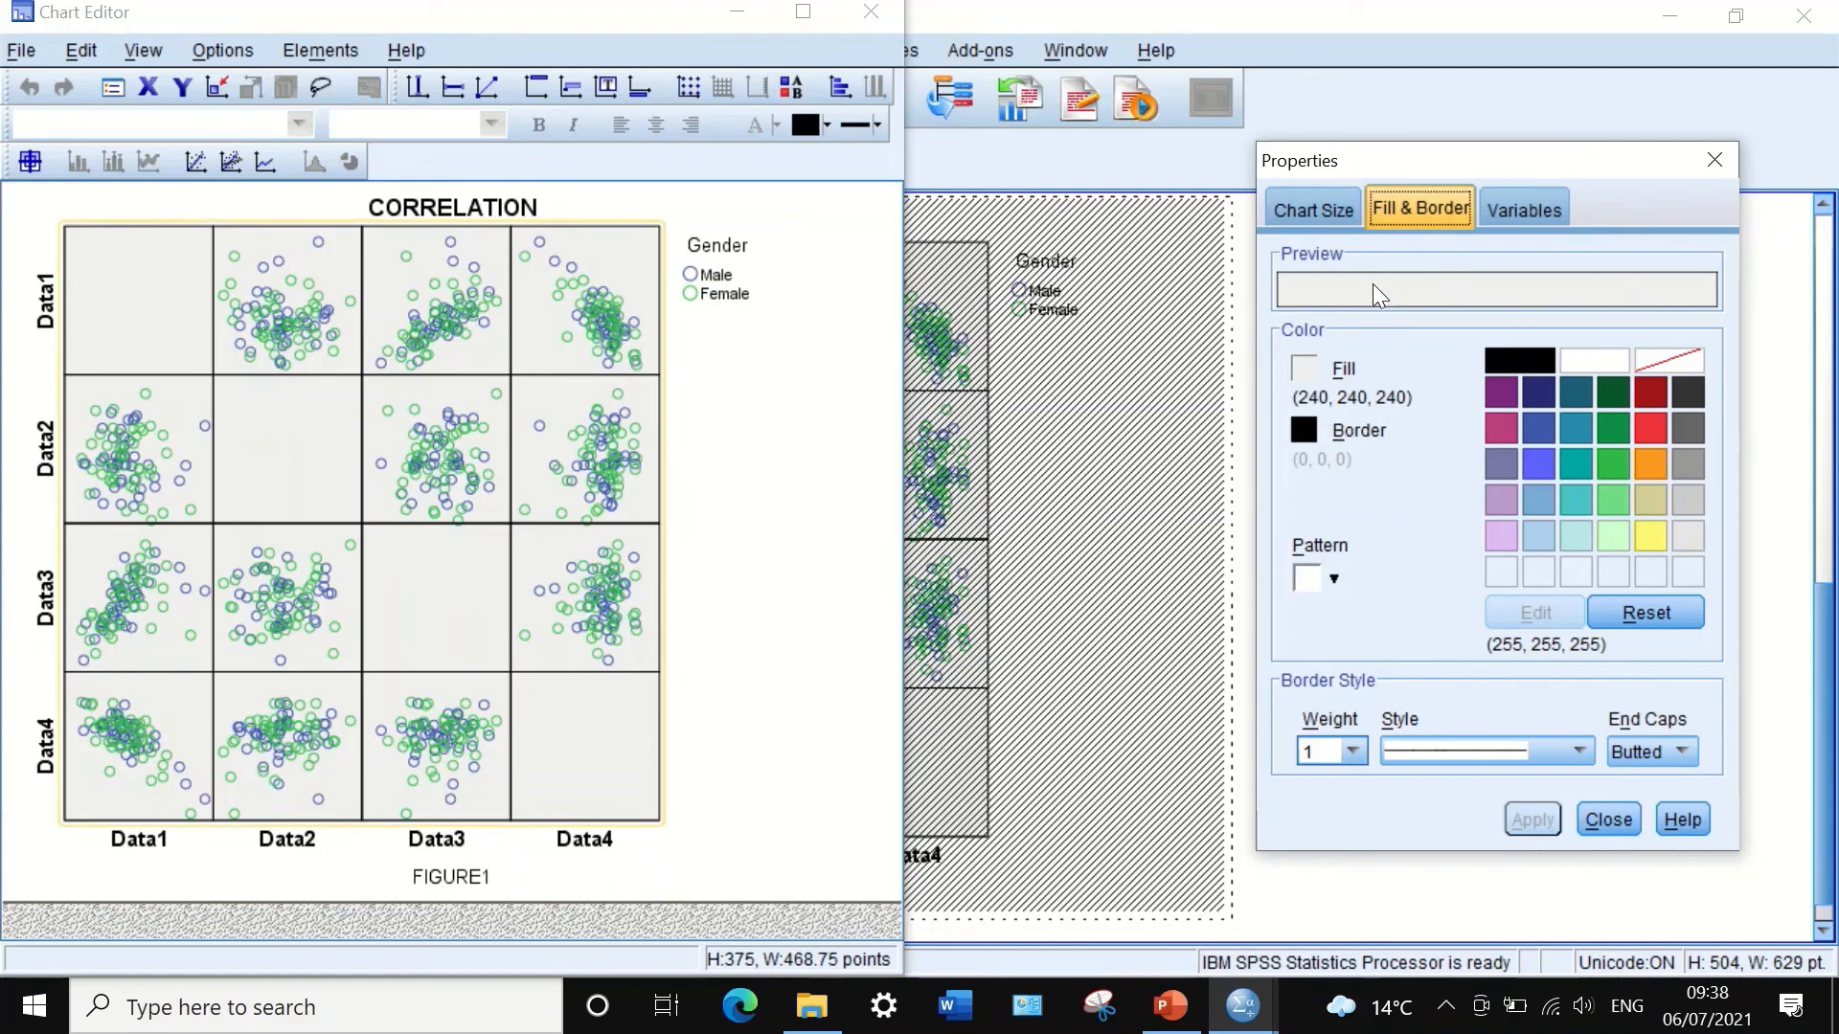
left_click(1584, 356)
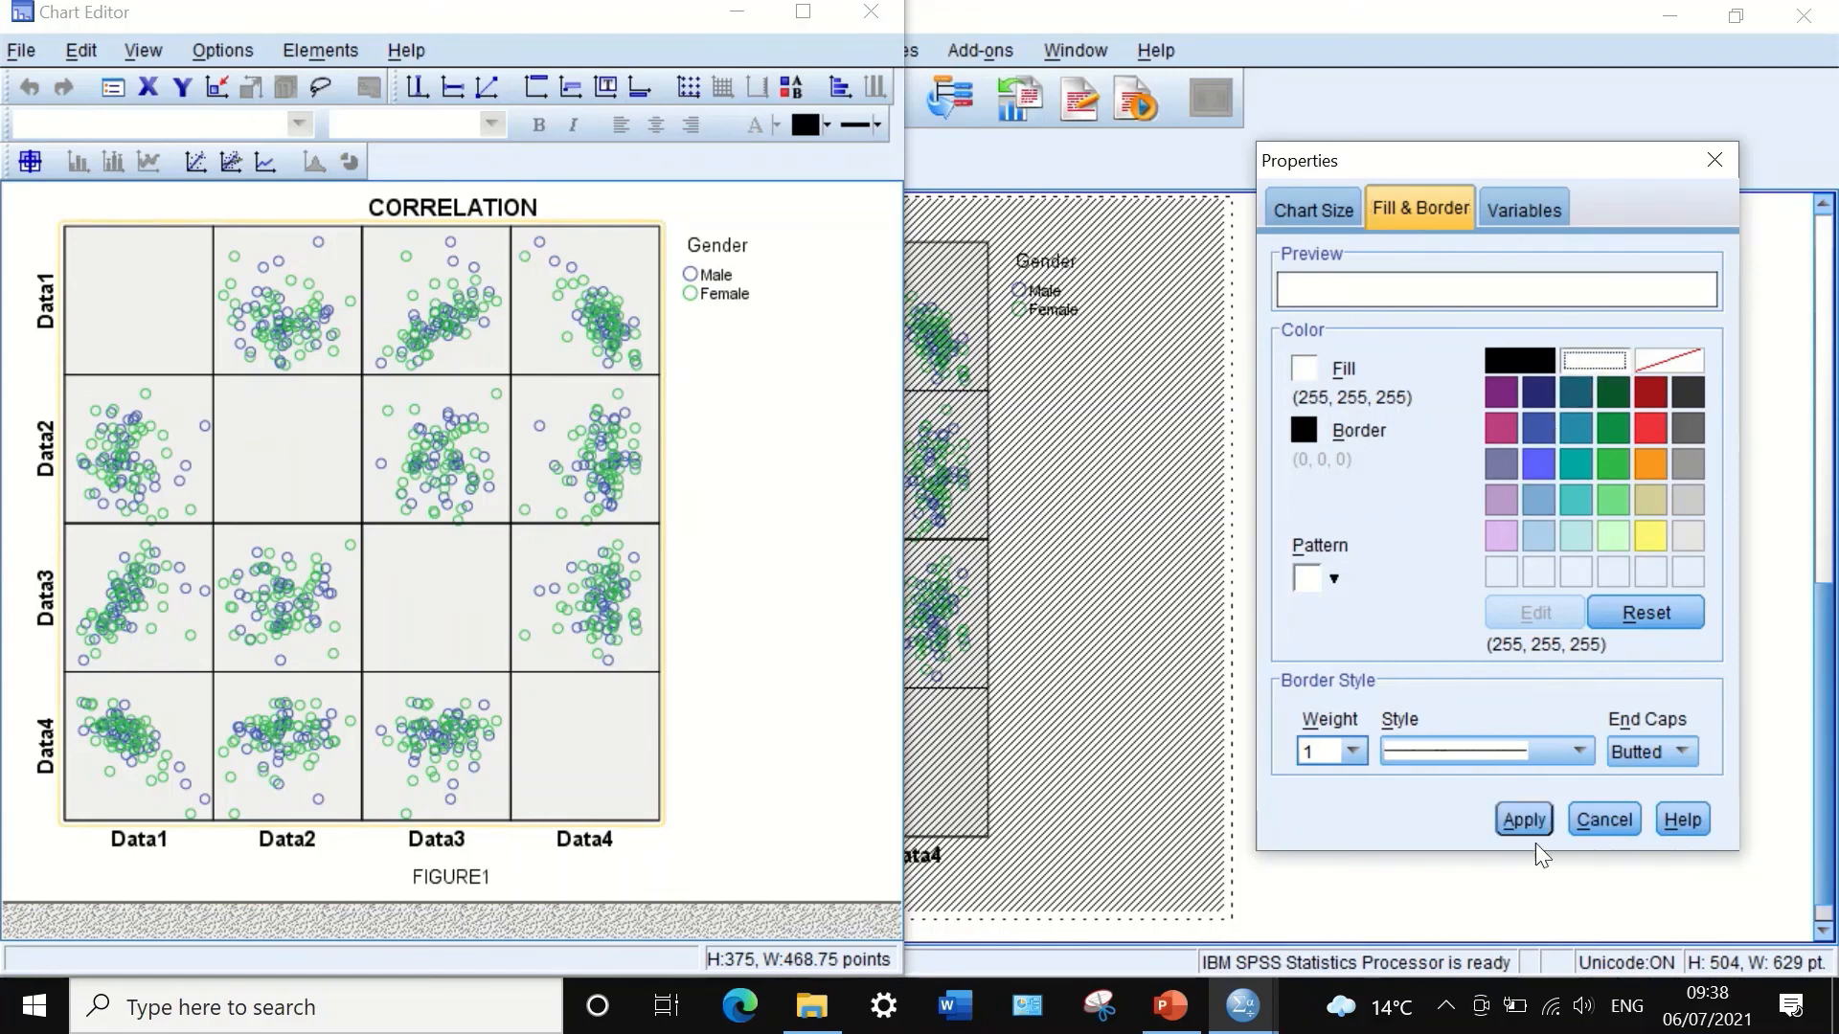
left_click(1522, 820)
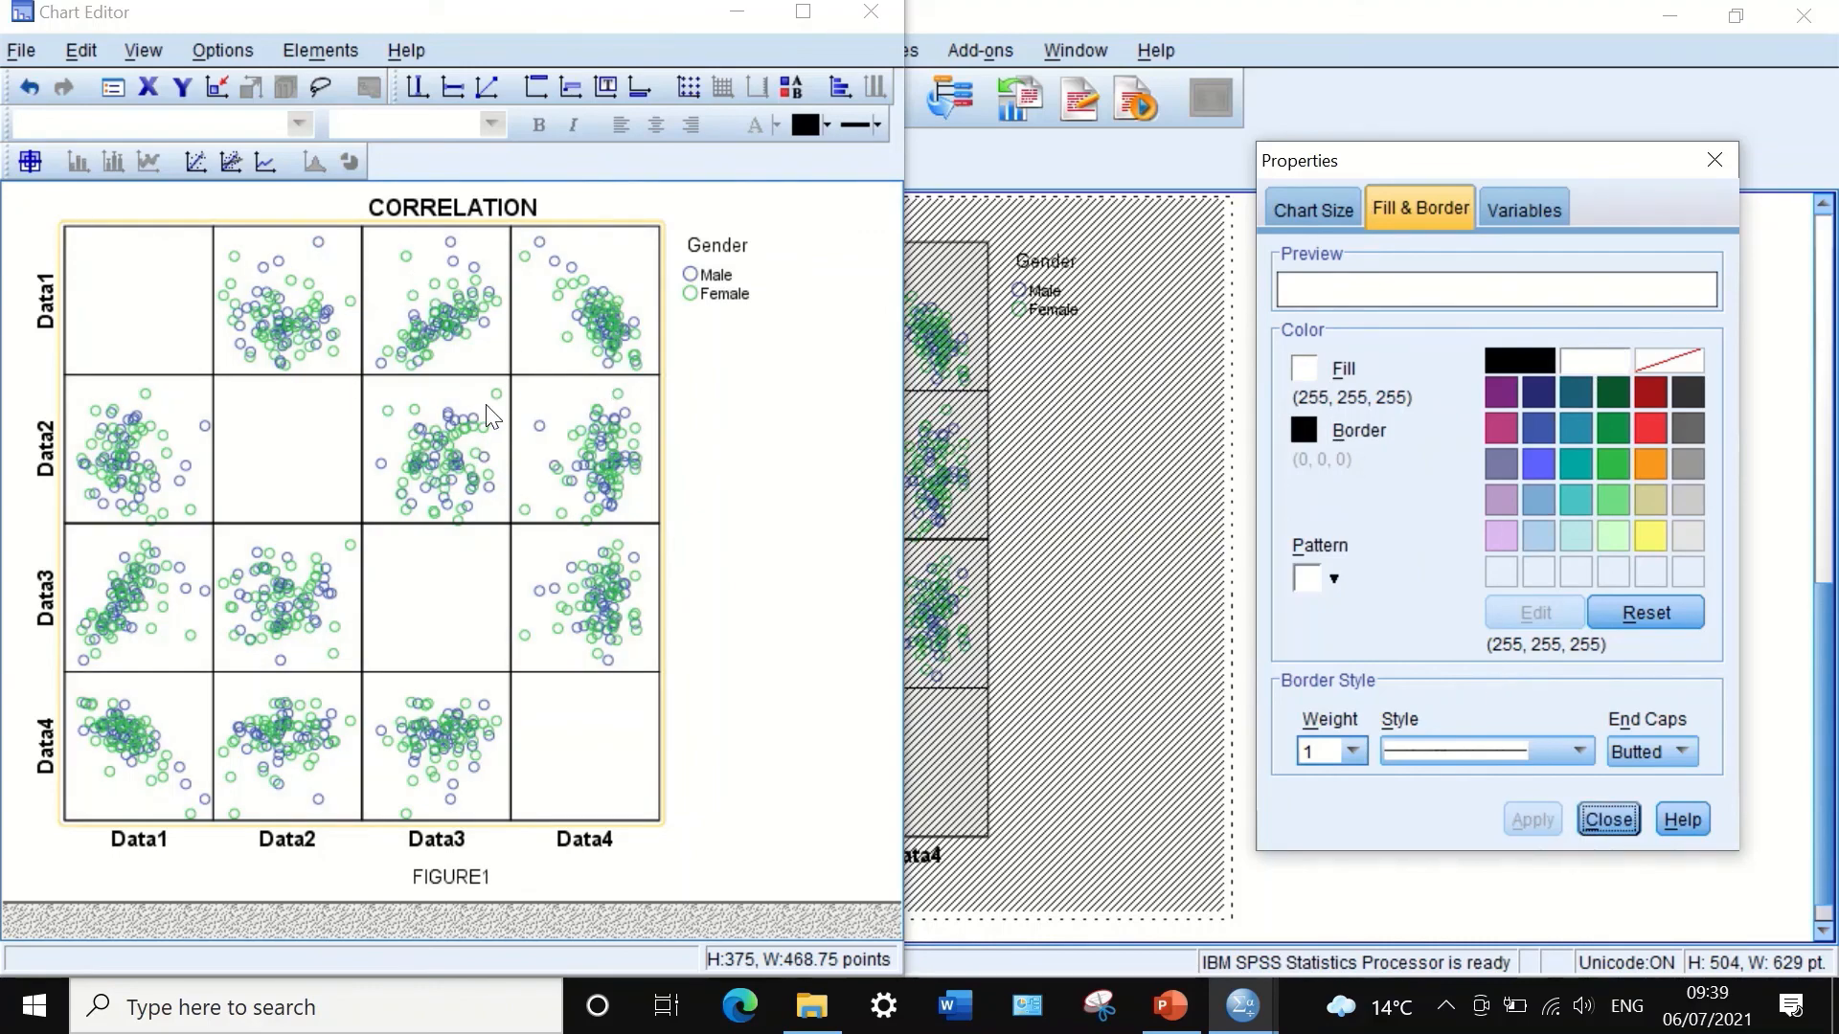
left_click(1312, 208)
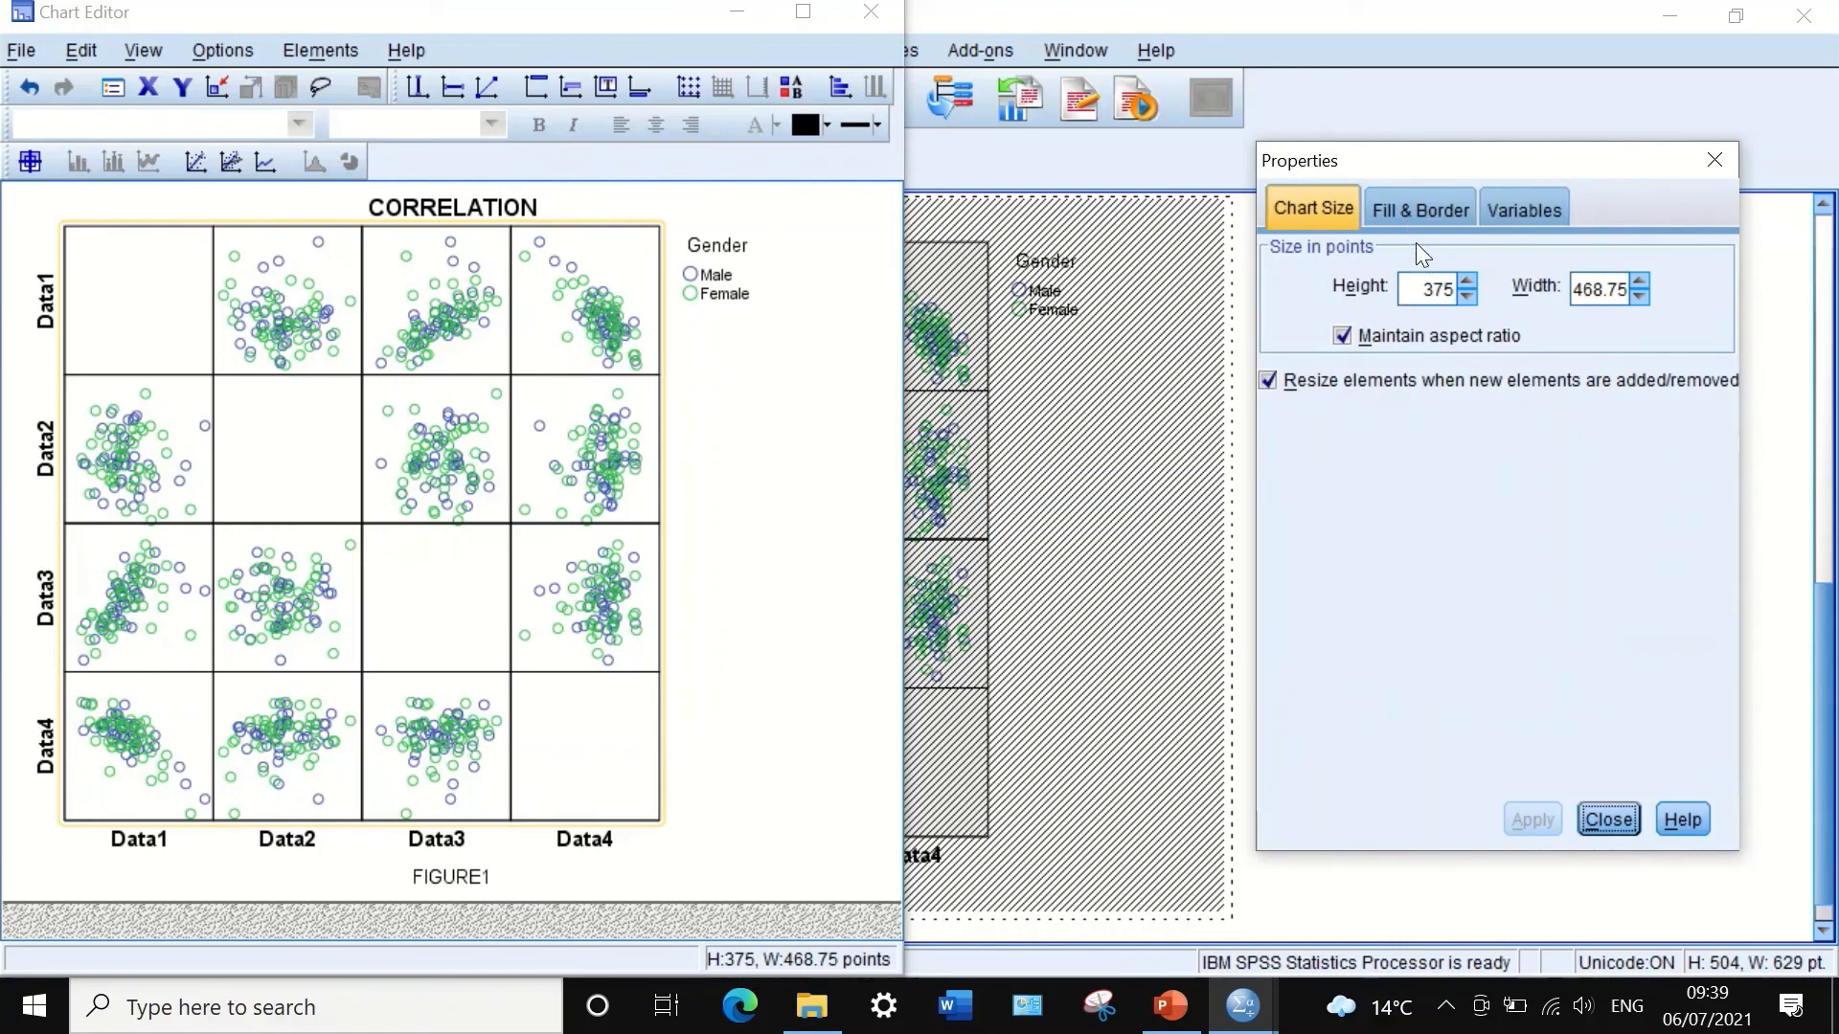
left_click(1522, 210)
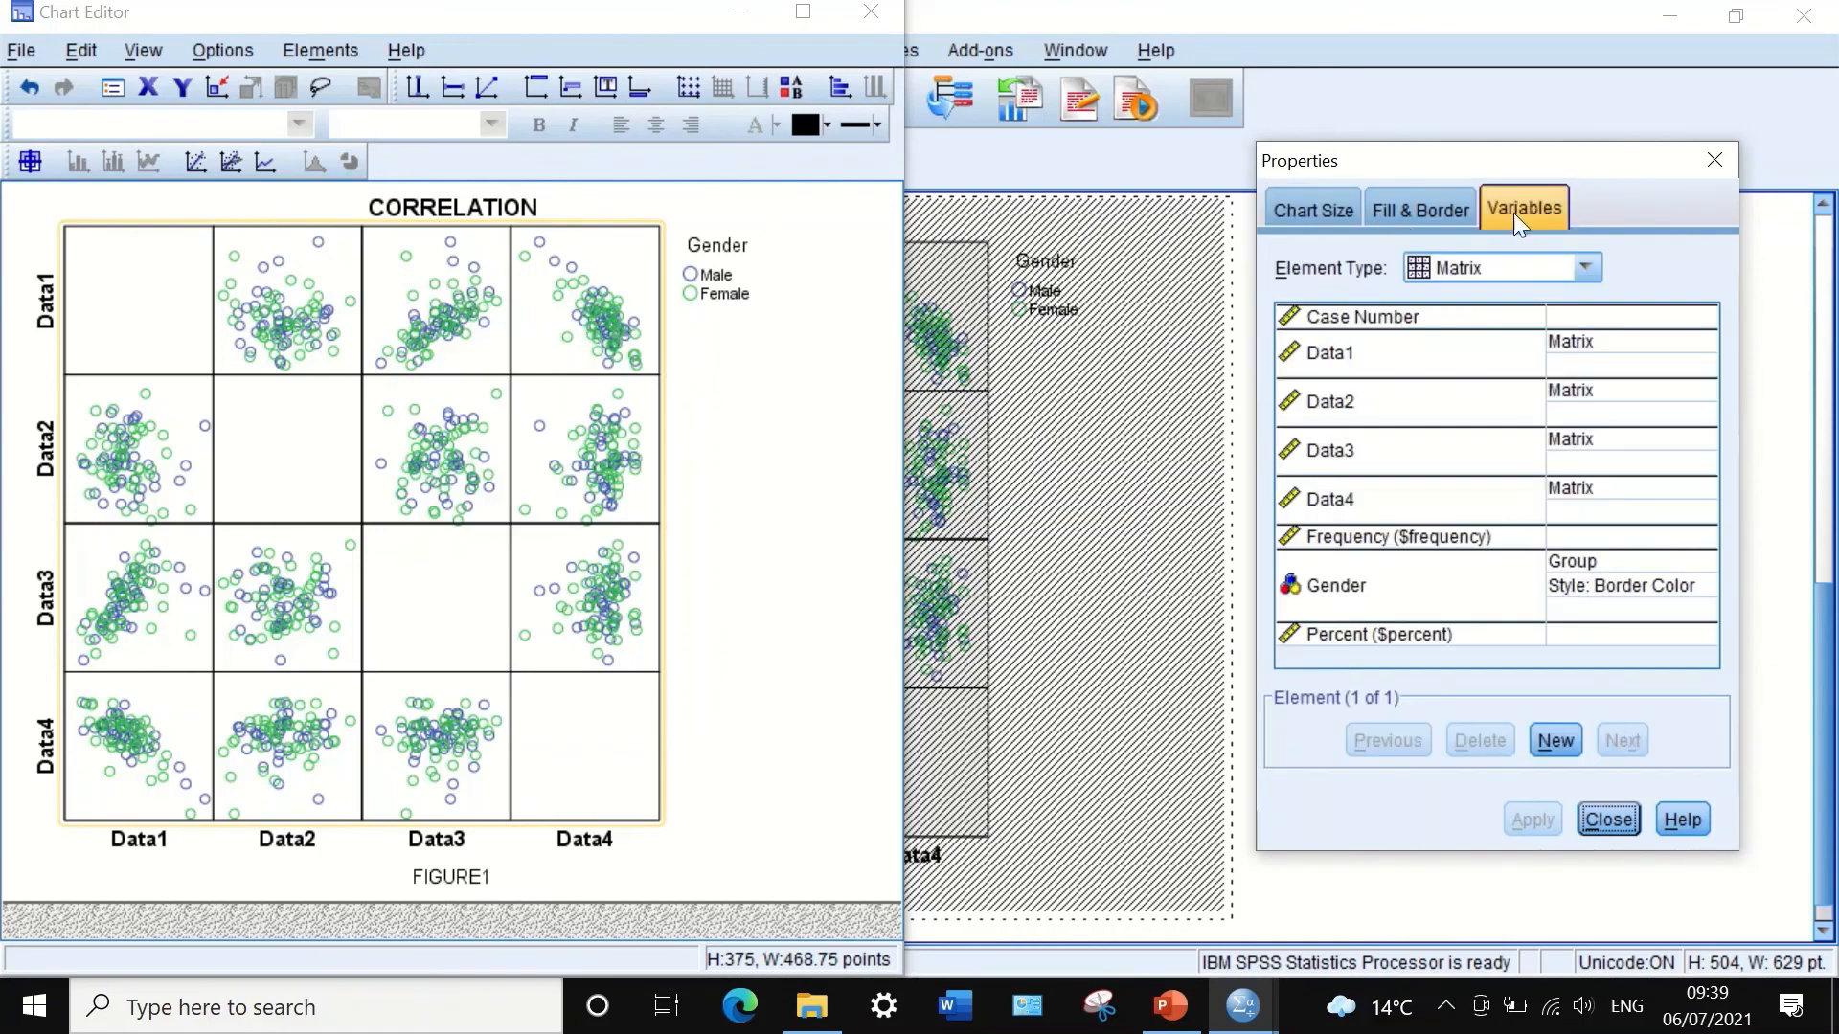
left_click(1609, 820)
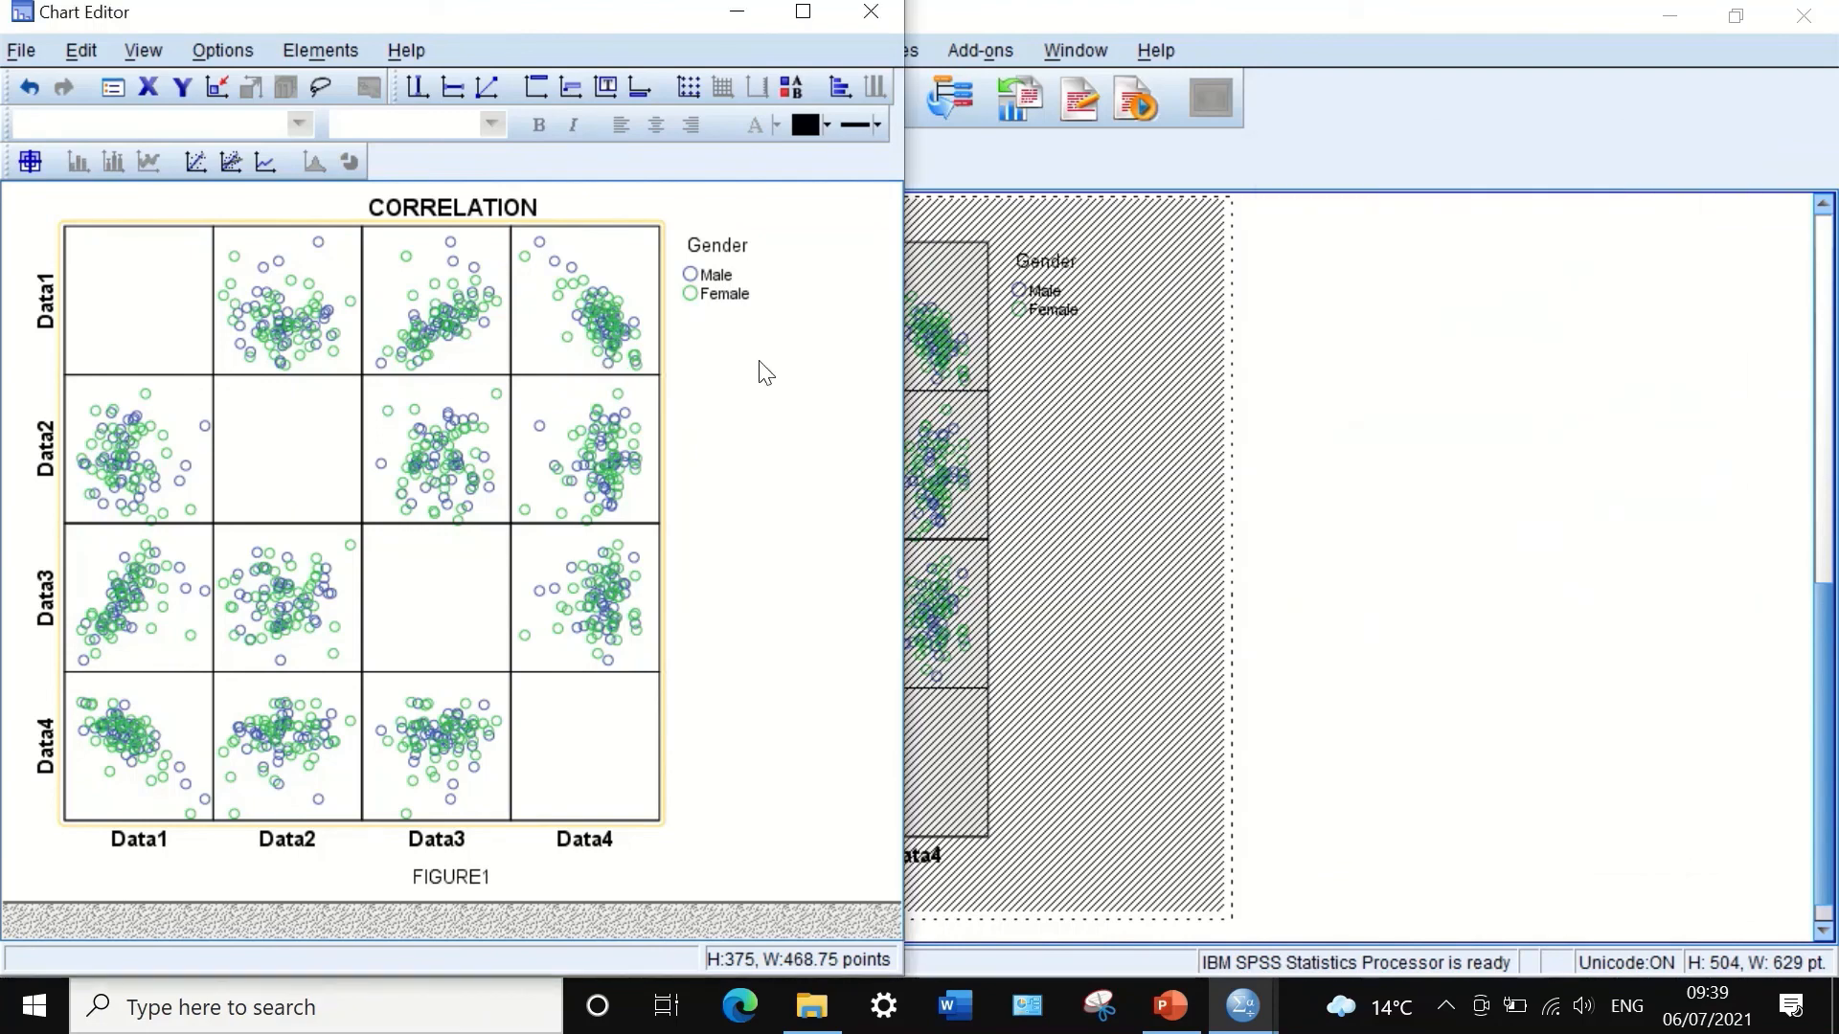
Step: Add a linear fit line at total to all panels of the matrix scatterplot
left_click(231, 273)
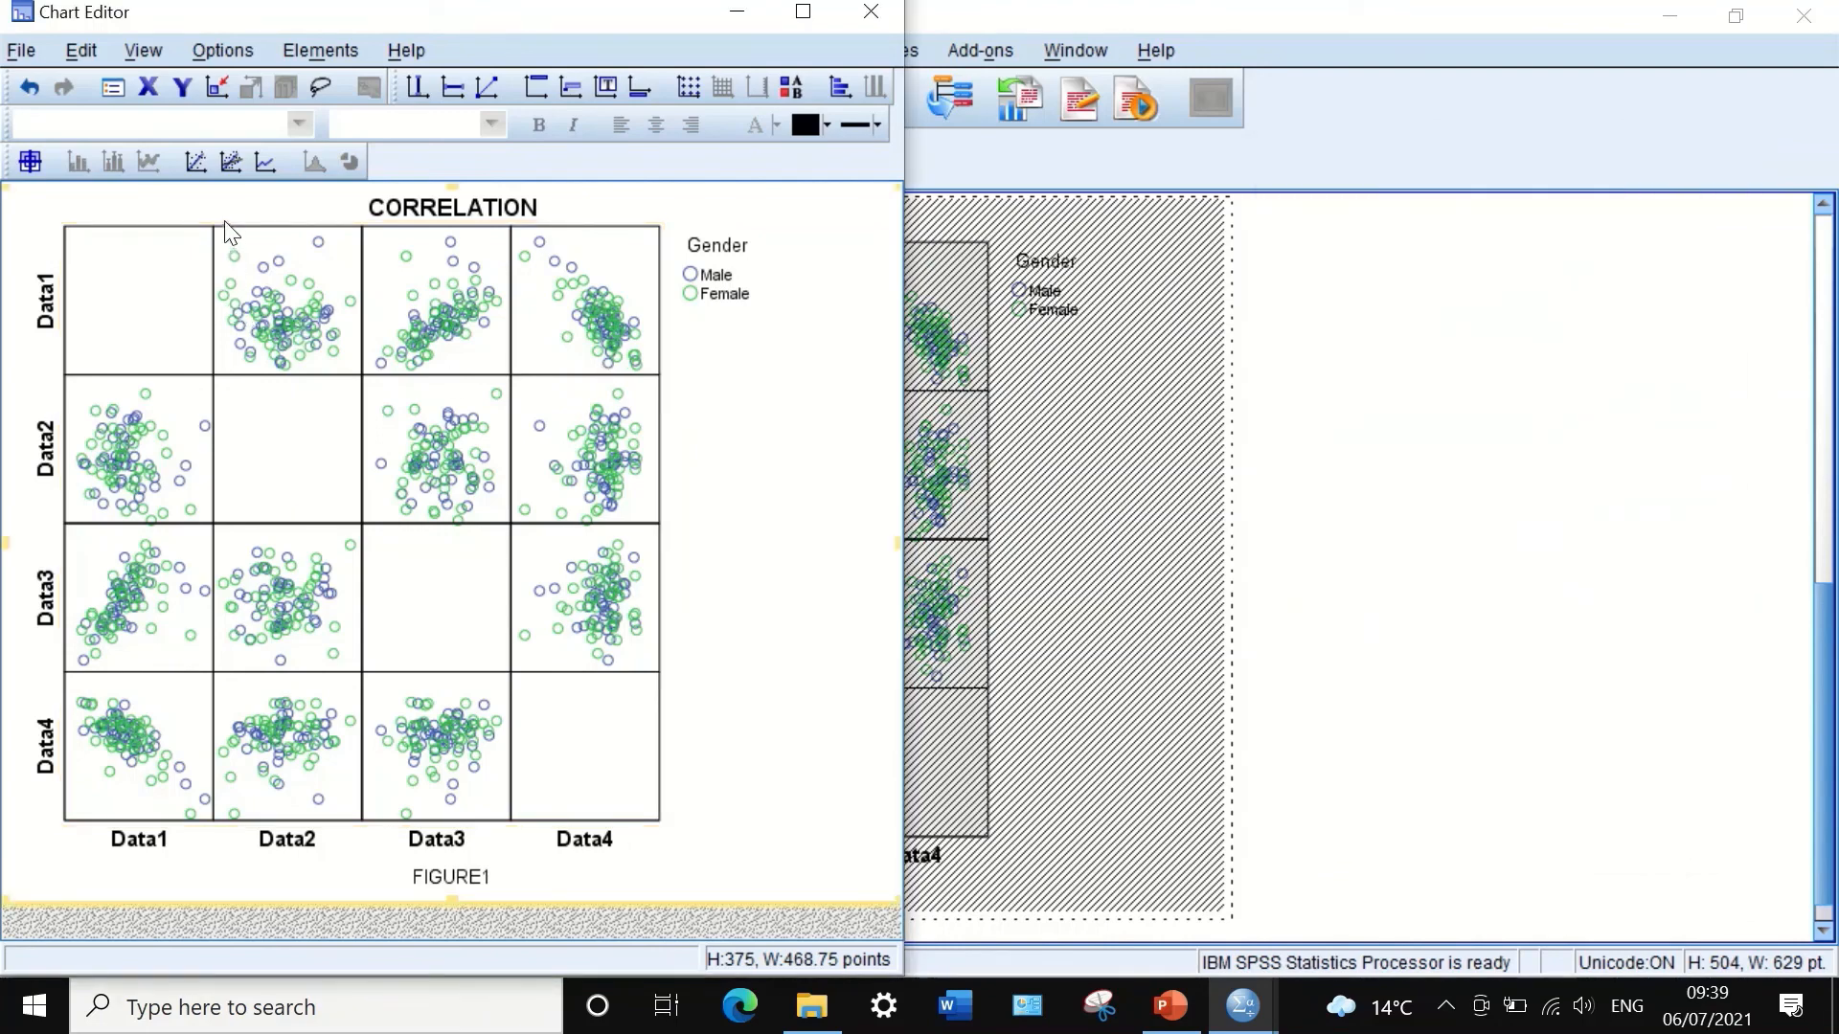
left_click(232, 230)
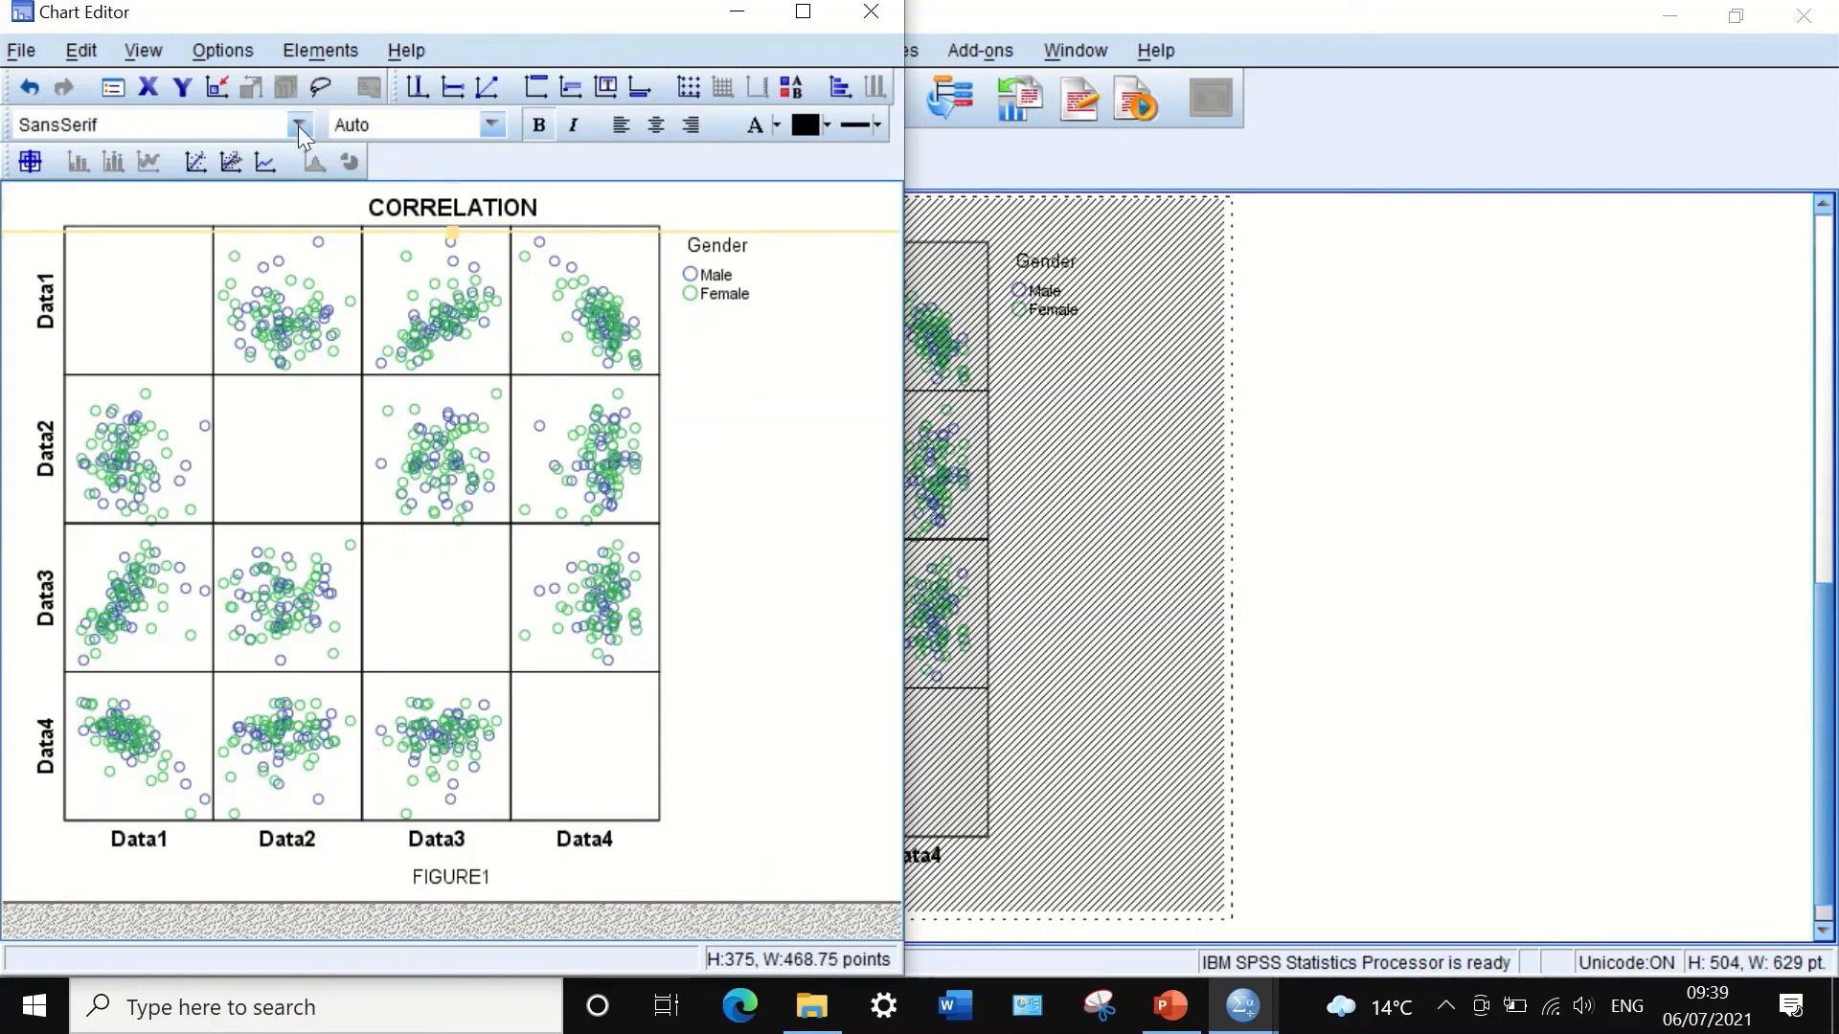
left_click(316, 50)
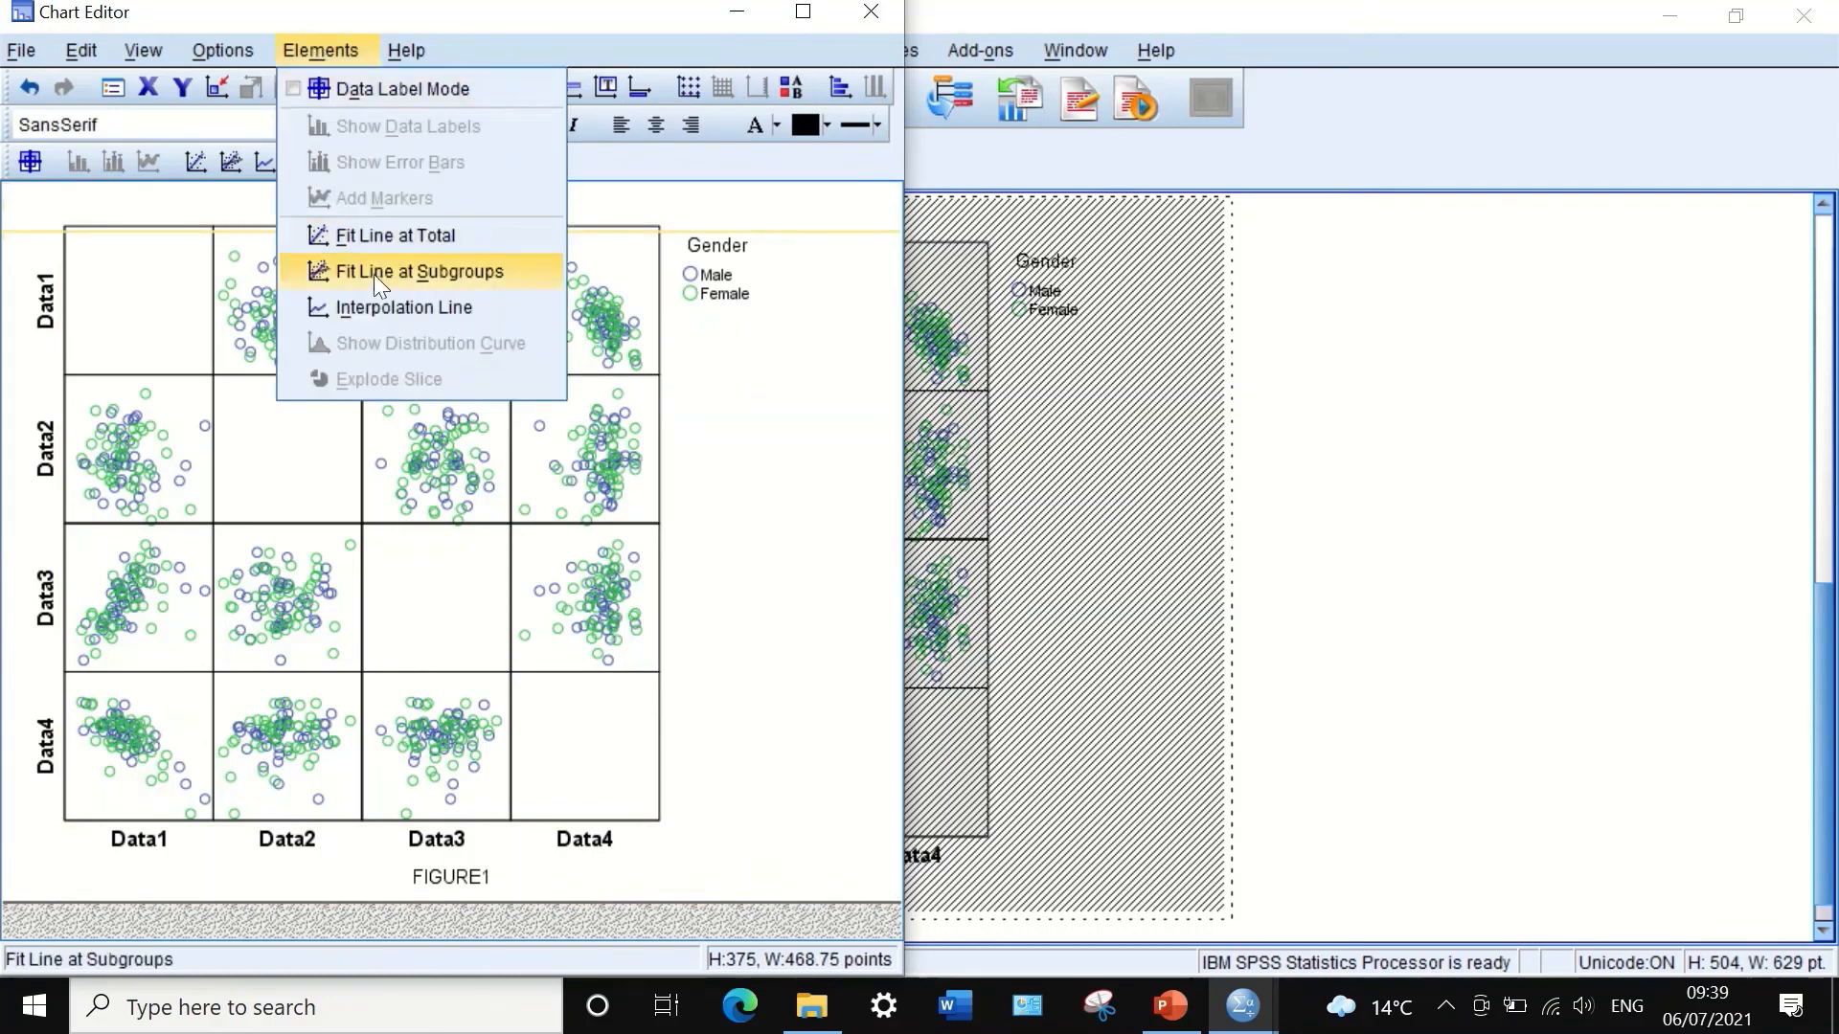
left_click(360, 245)
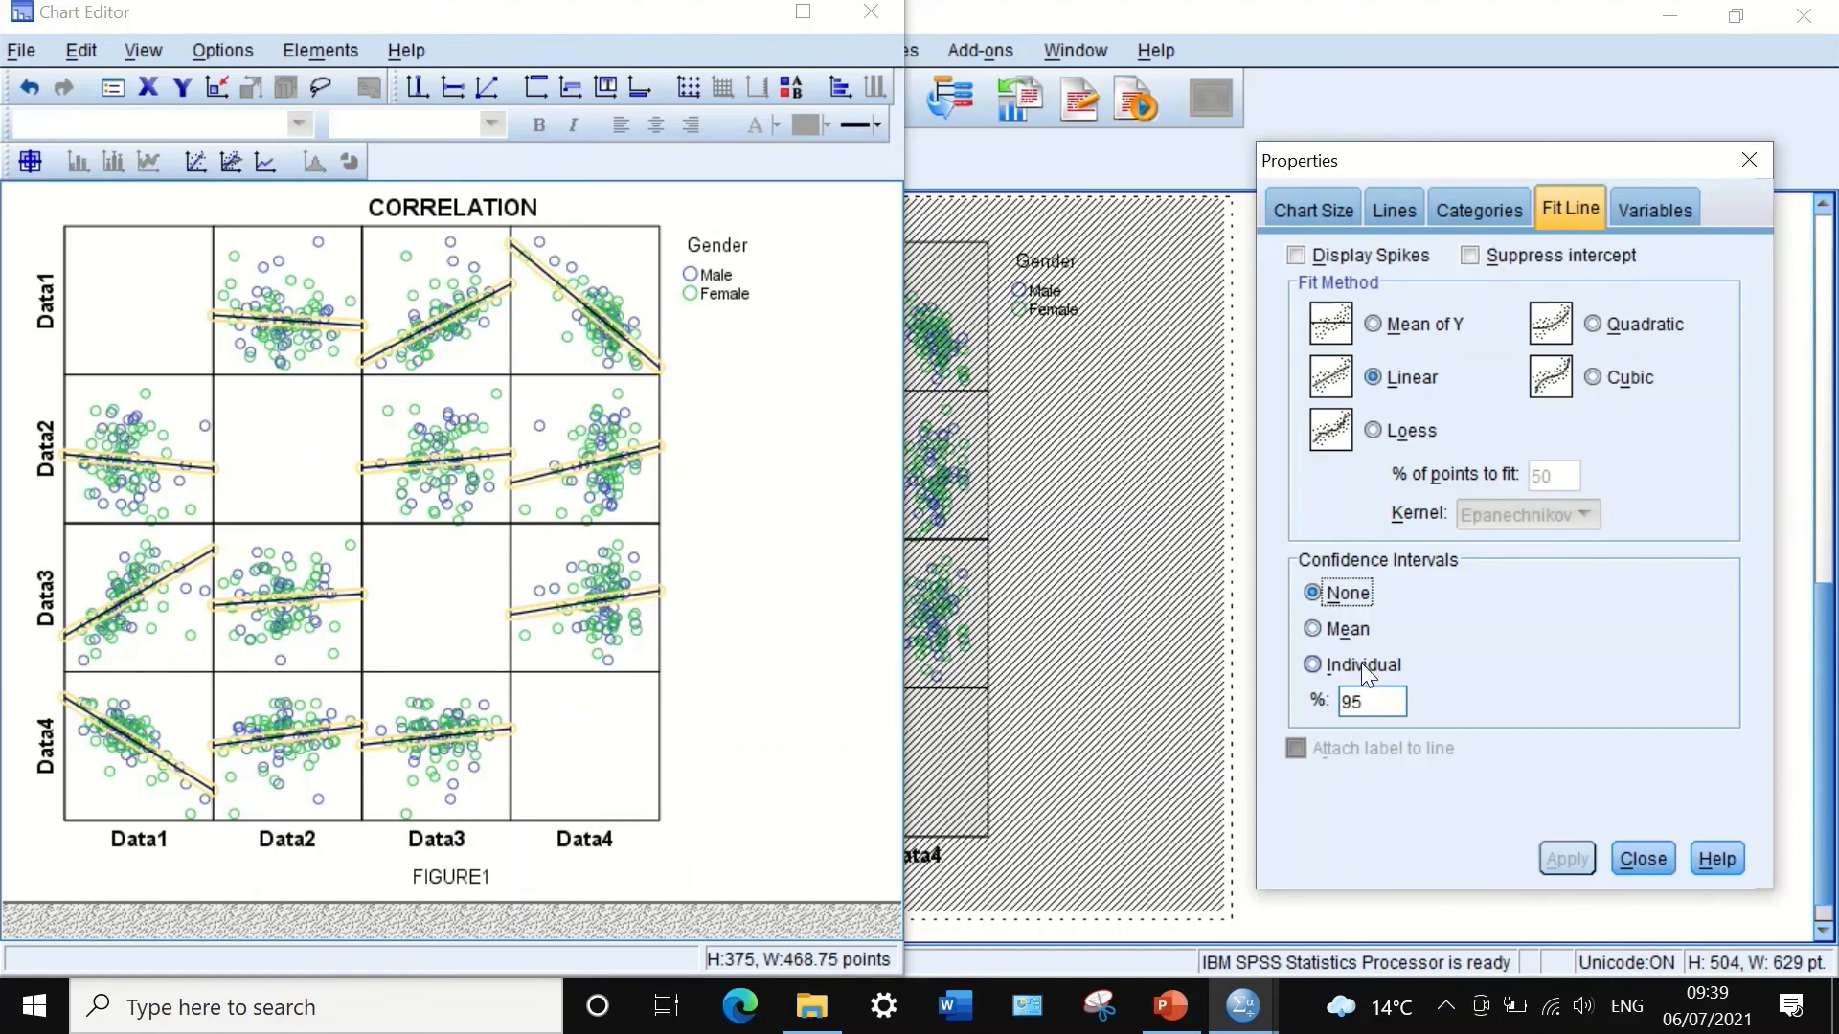
Step: Set the colour of the fit lines to dark red (162, 22, 25) and deselect them
left_click(1672, 192)
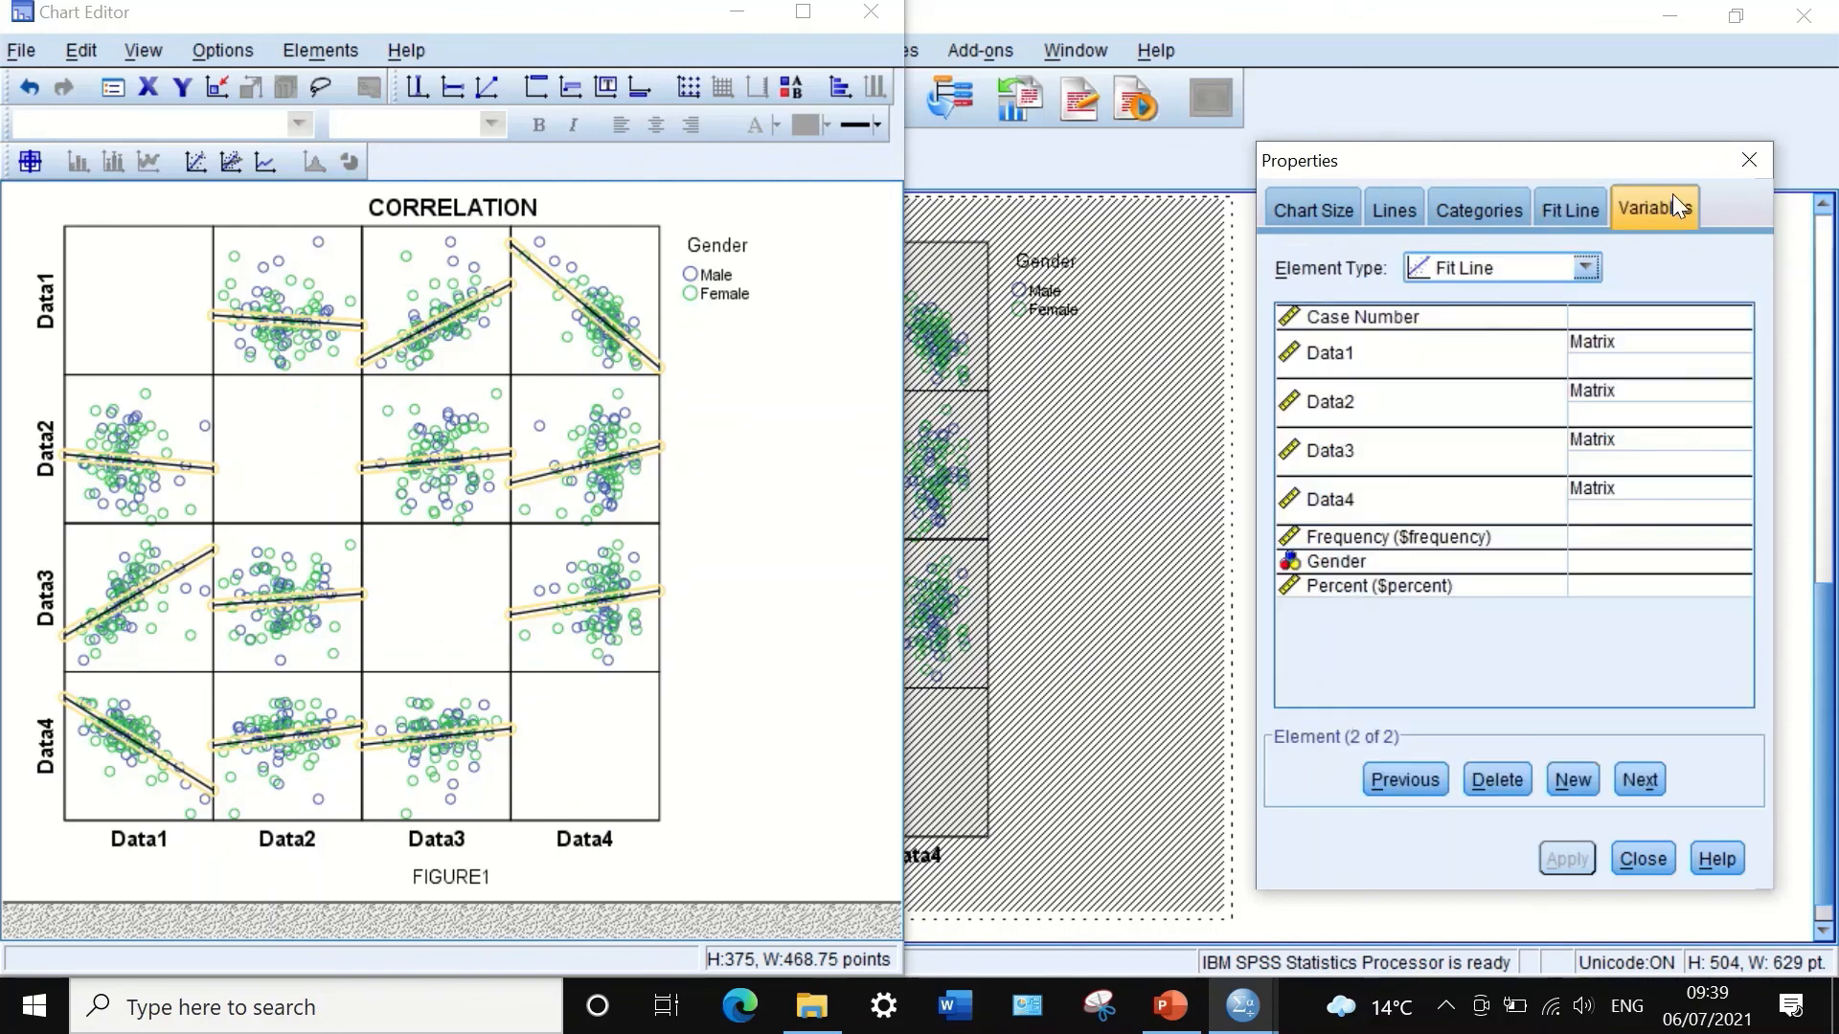
left_click(1473, 211)
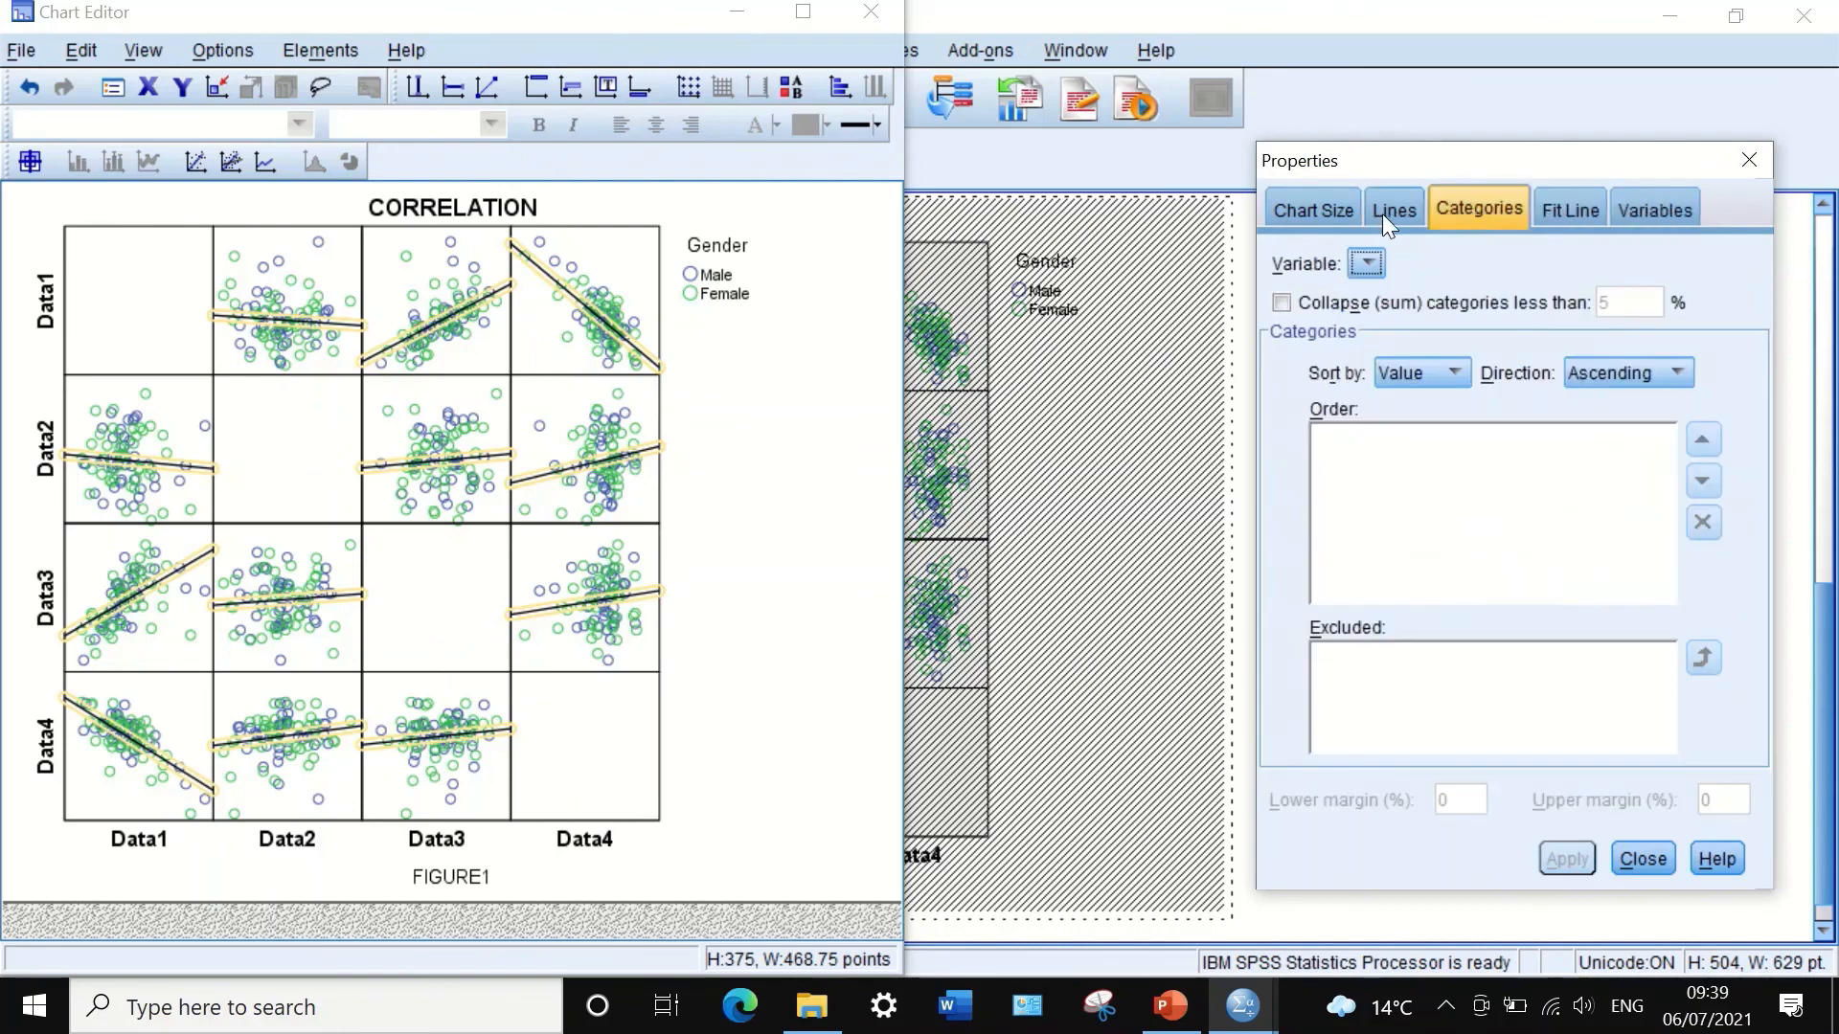
left_click(1382, 213)
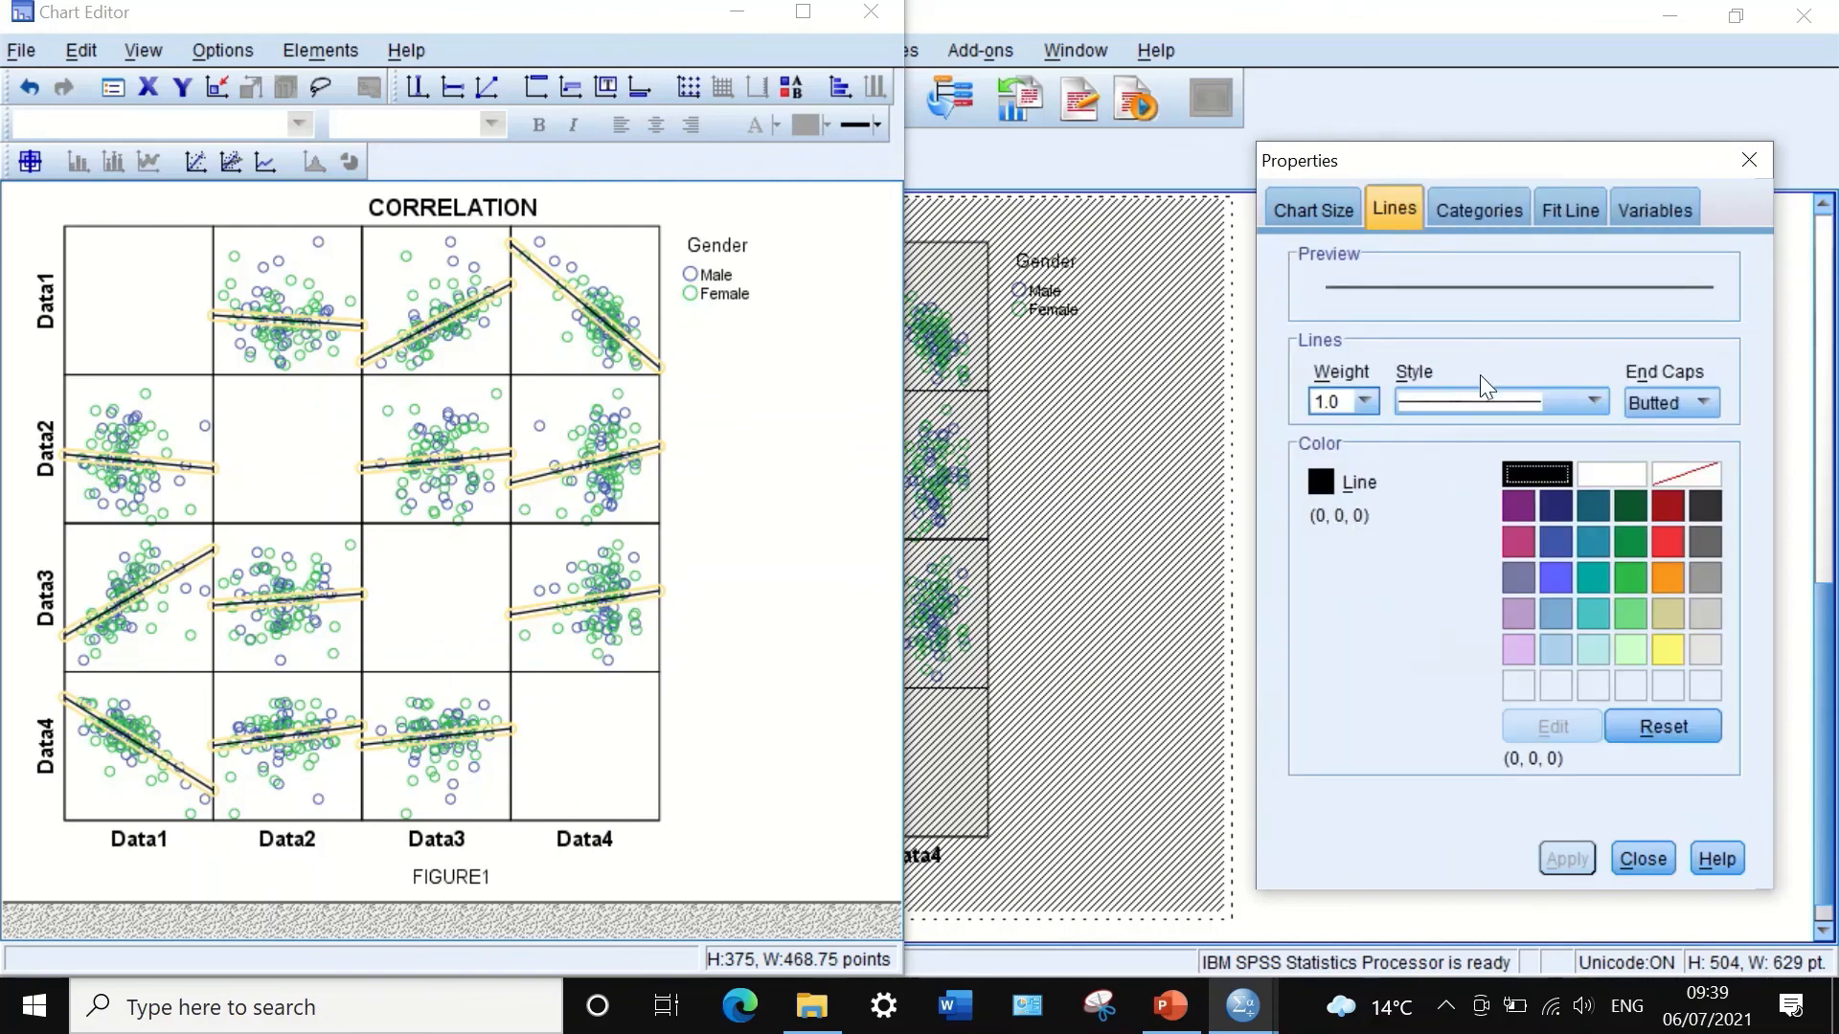
left_click(1586, 400)
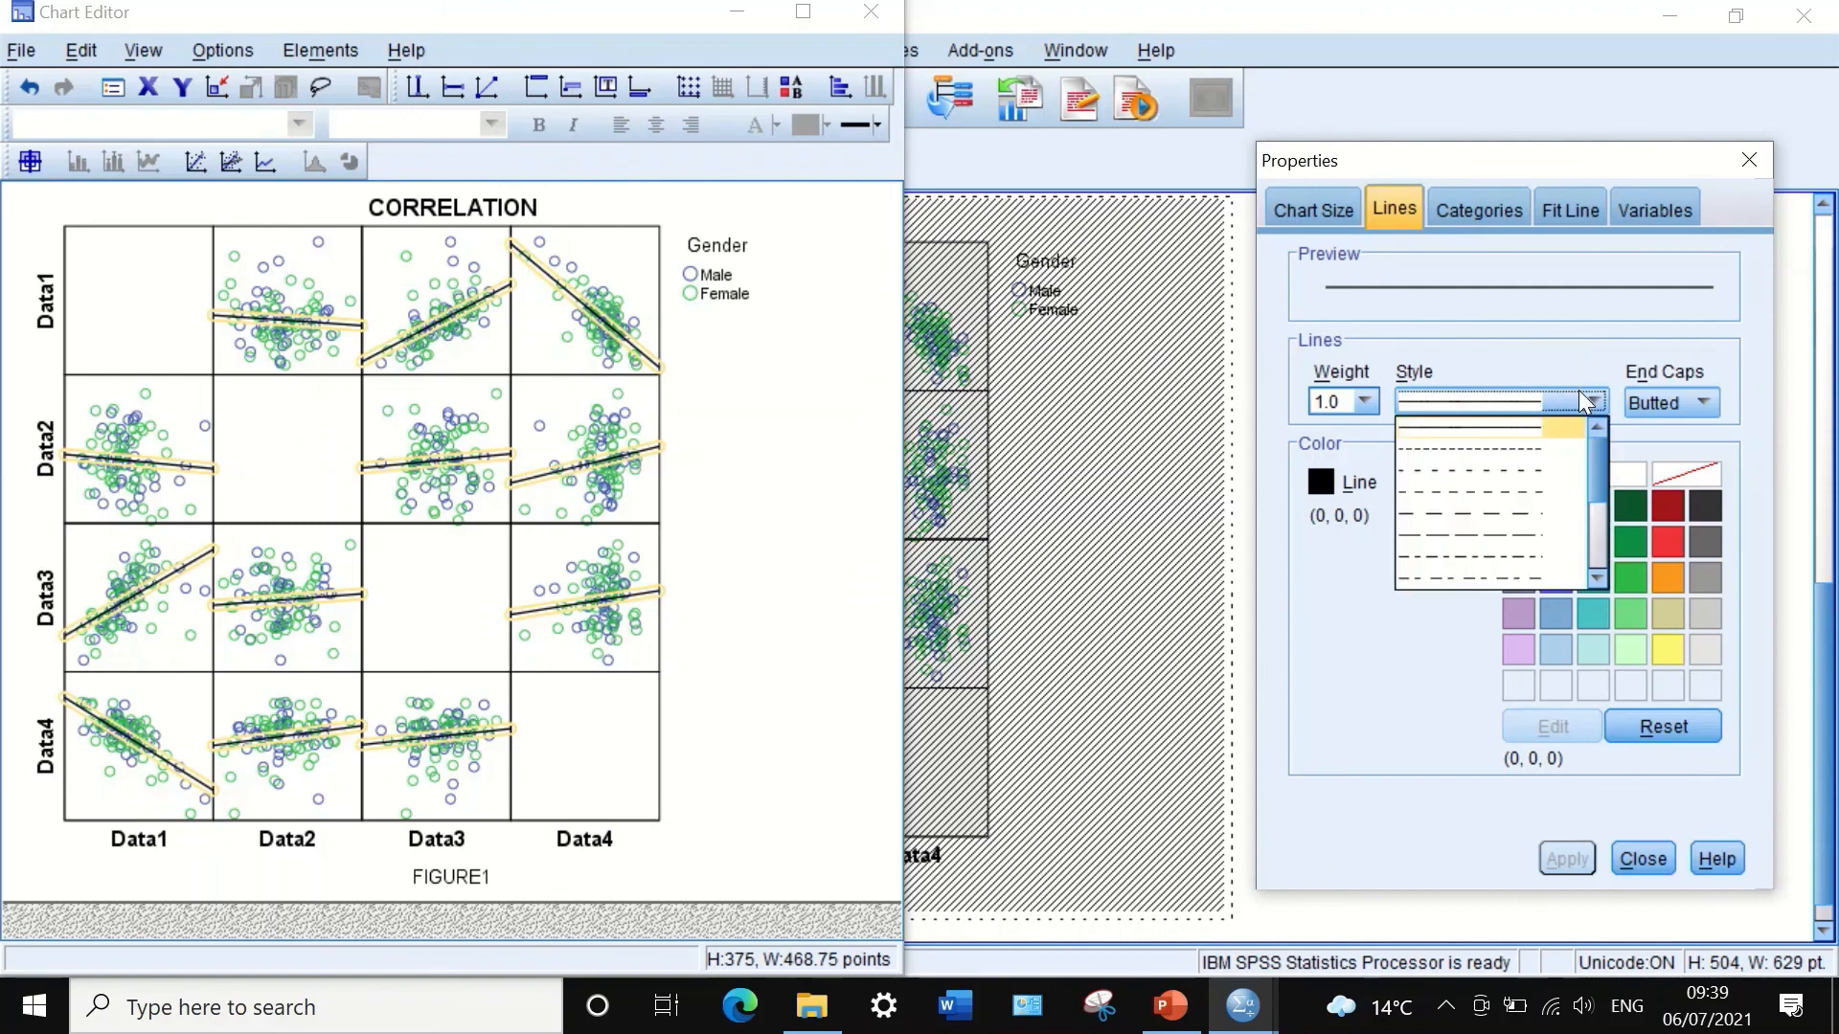
left_click(1532, 353)
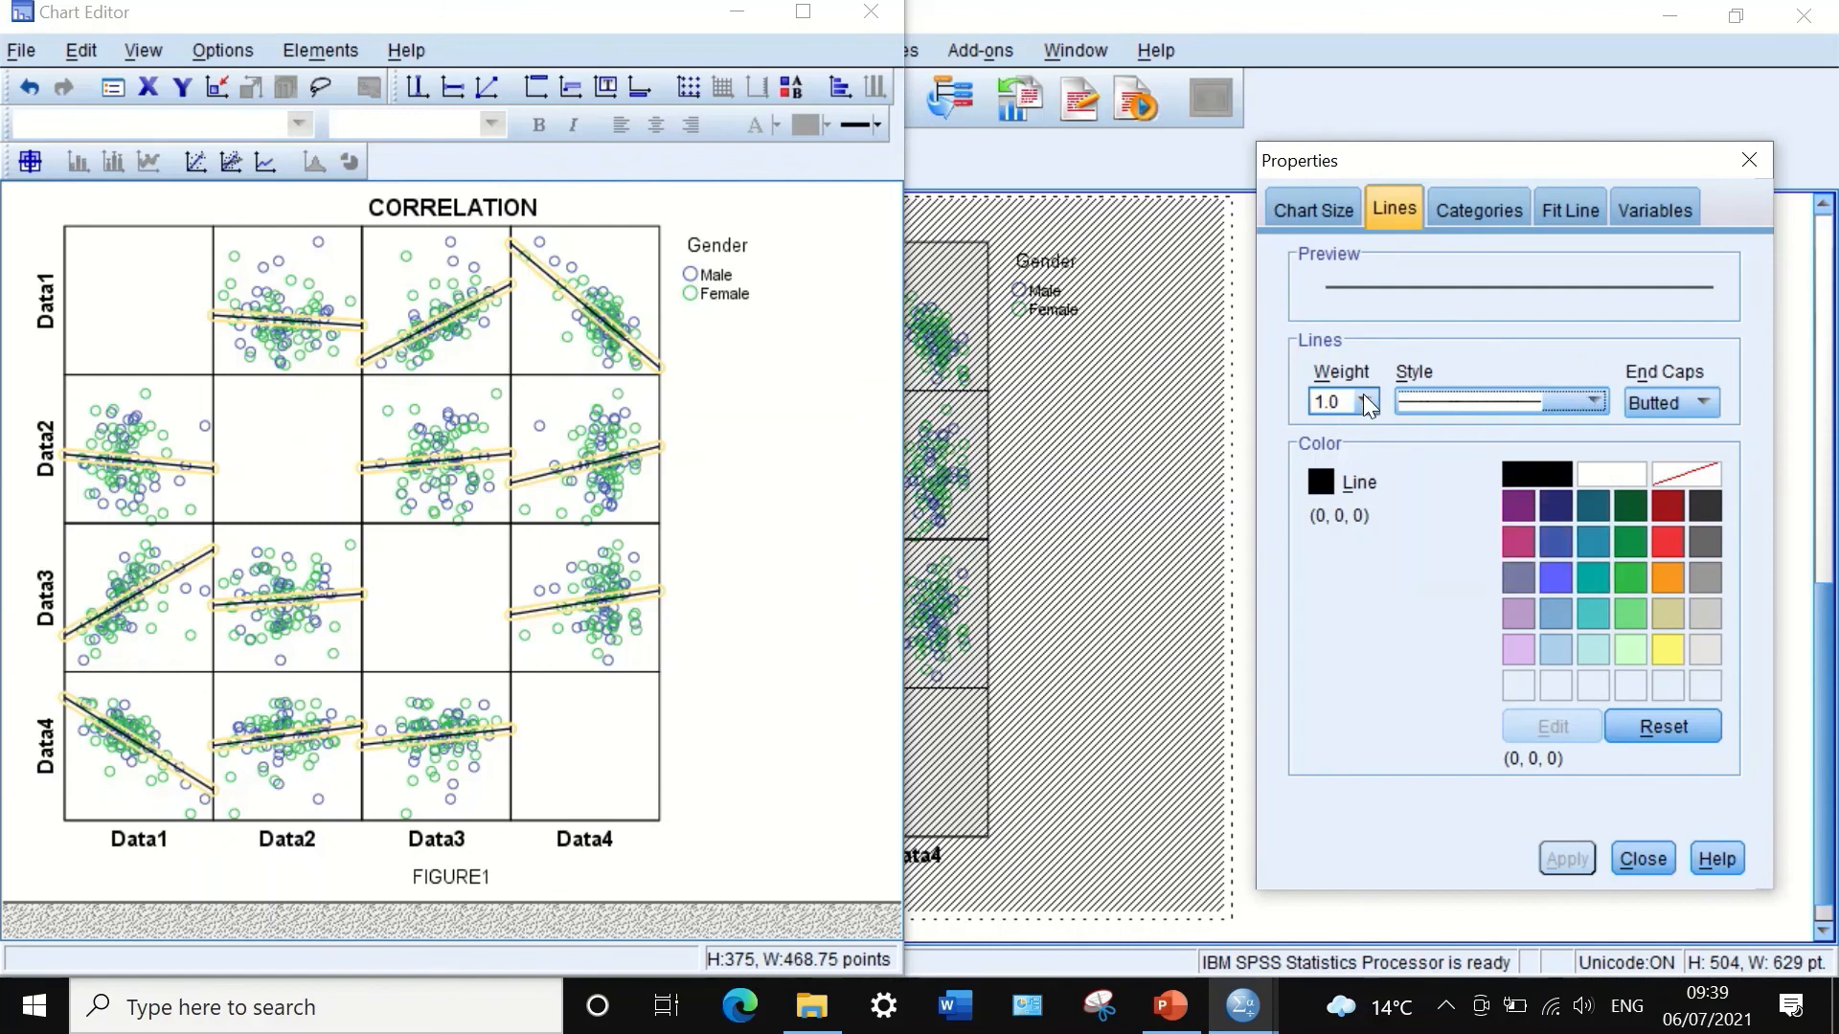
left_click(1658, 507)
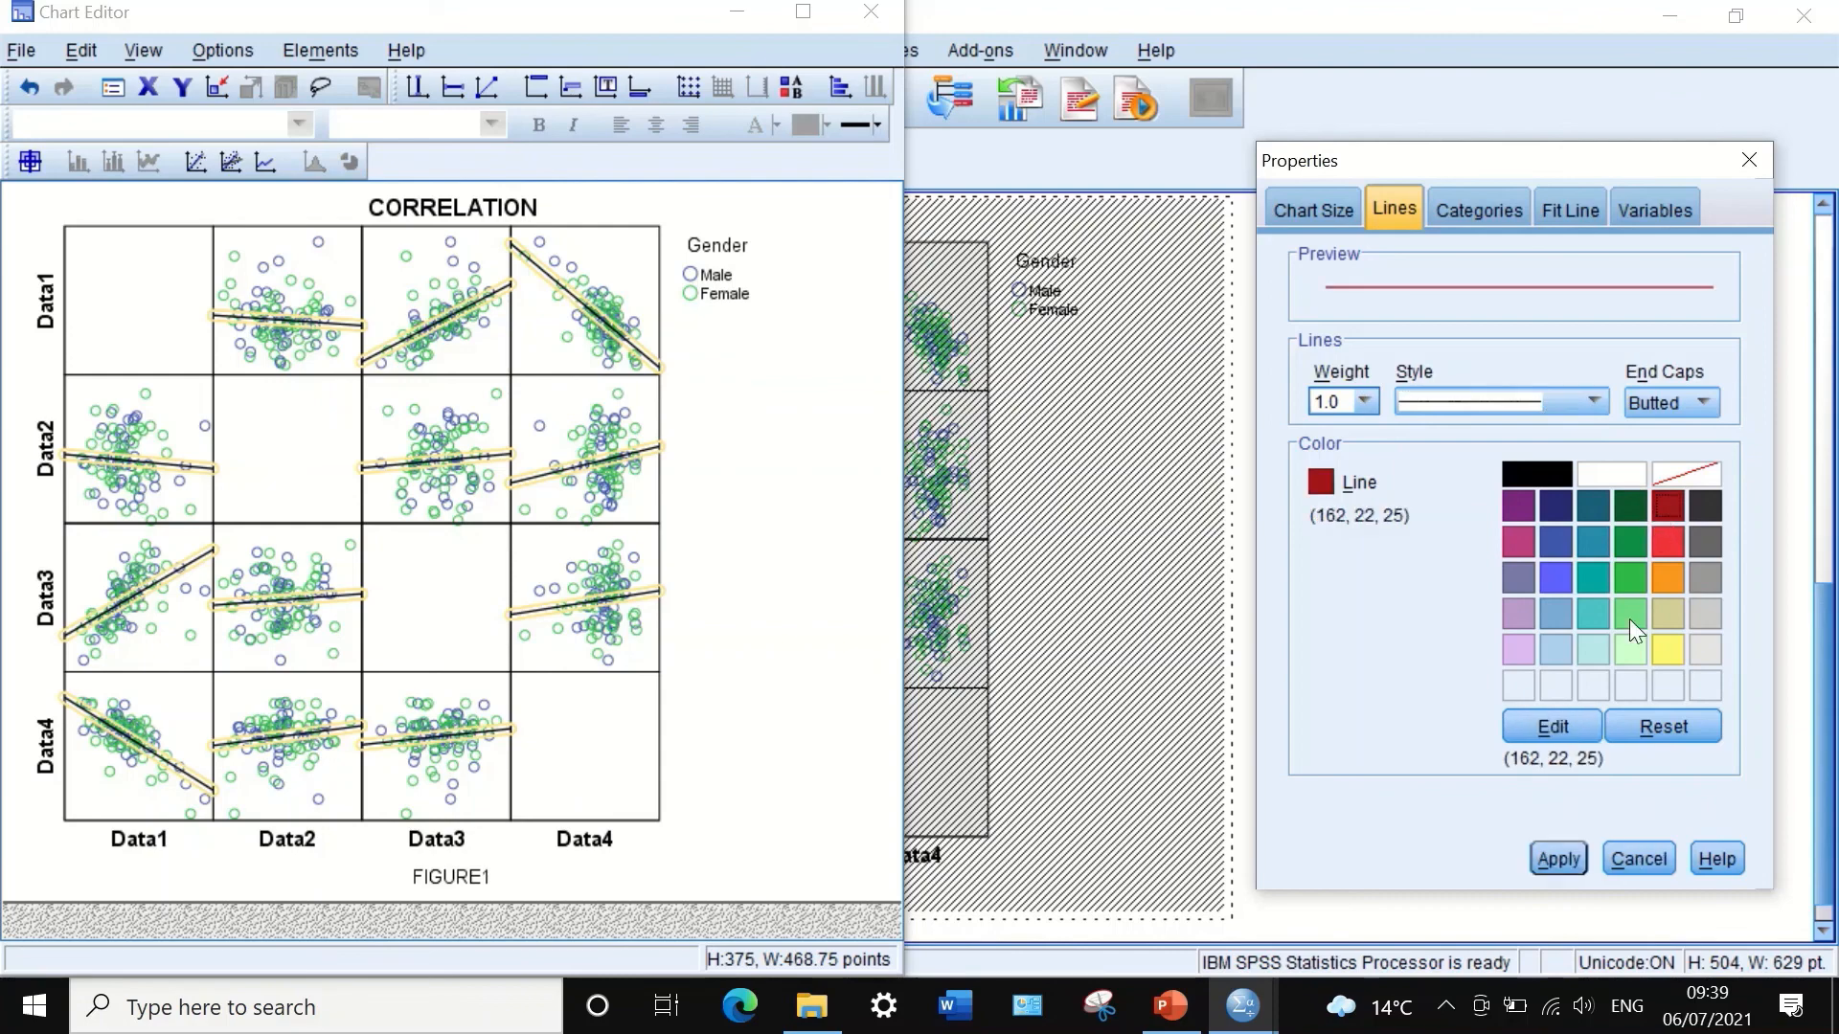
left_click(1554, 852)
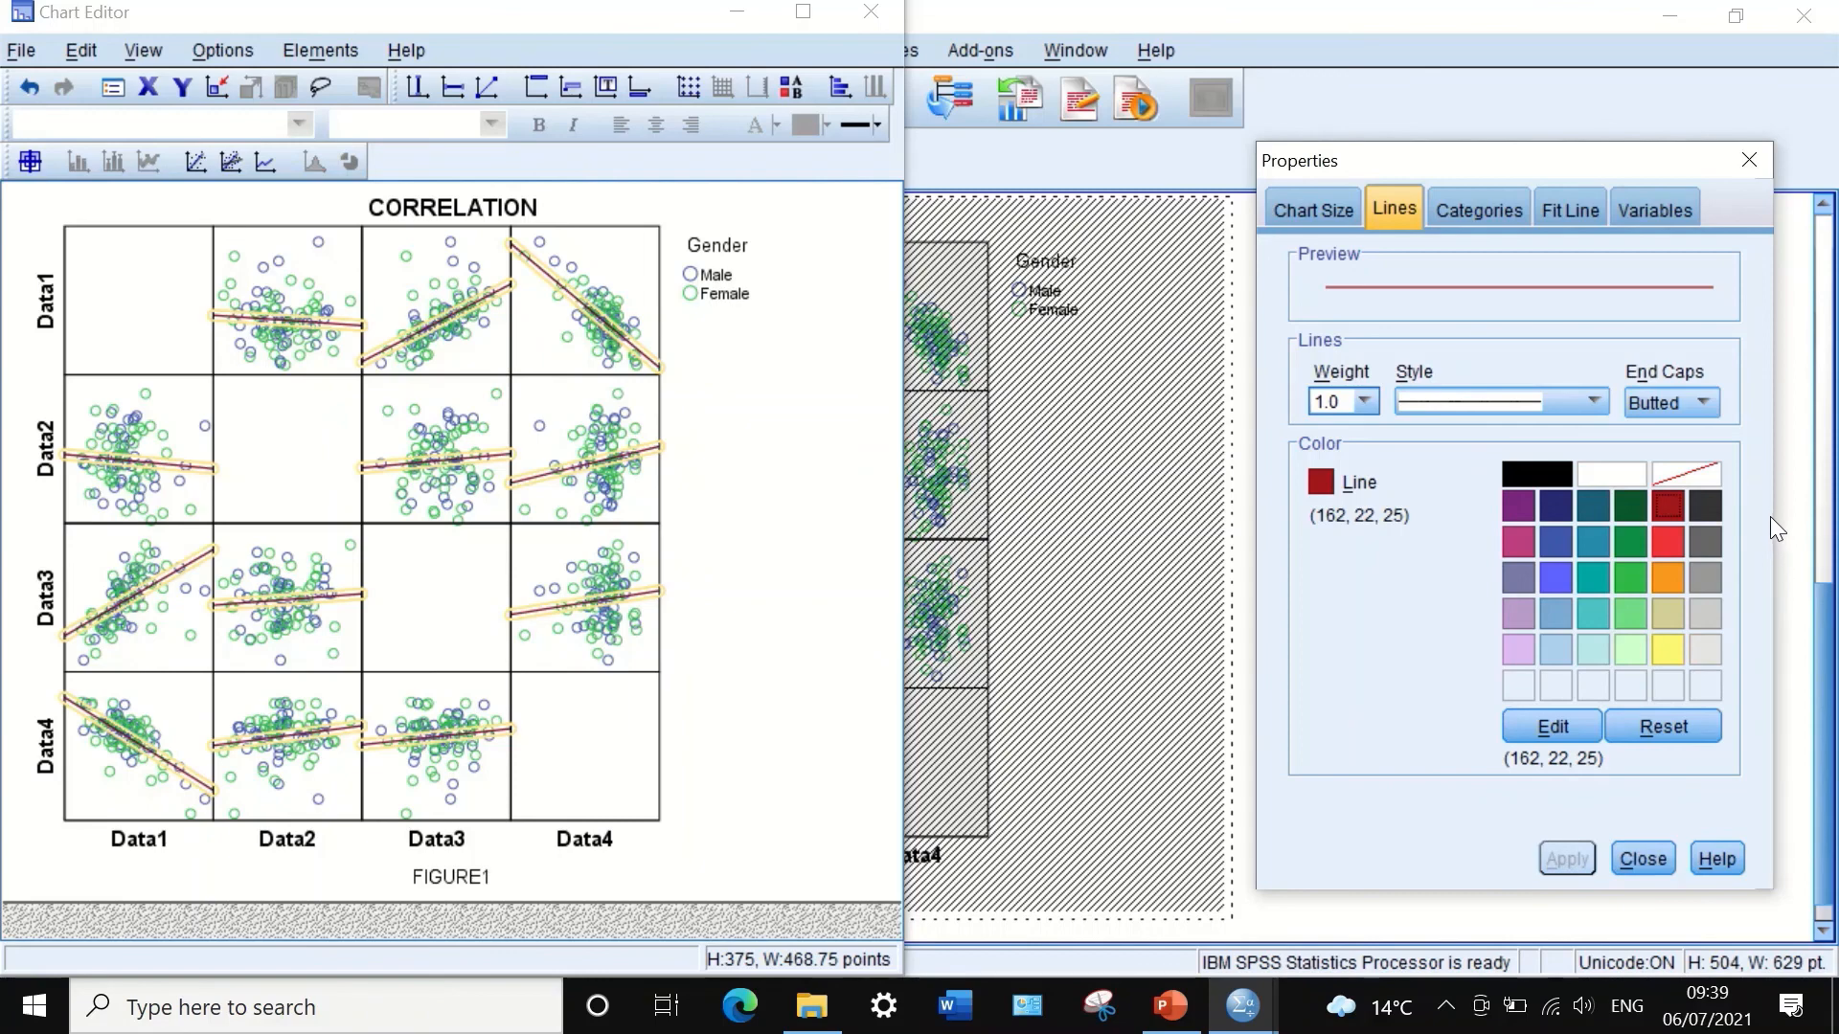
left_click(1640, 858)
left_click(768, 462)
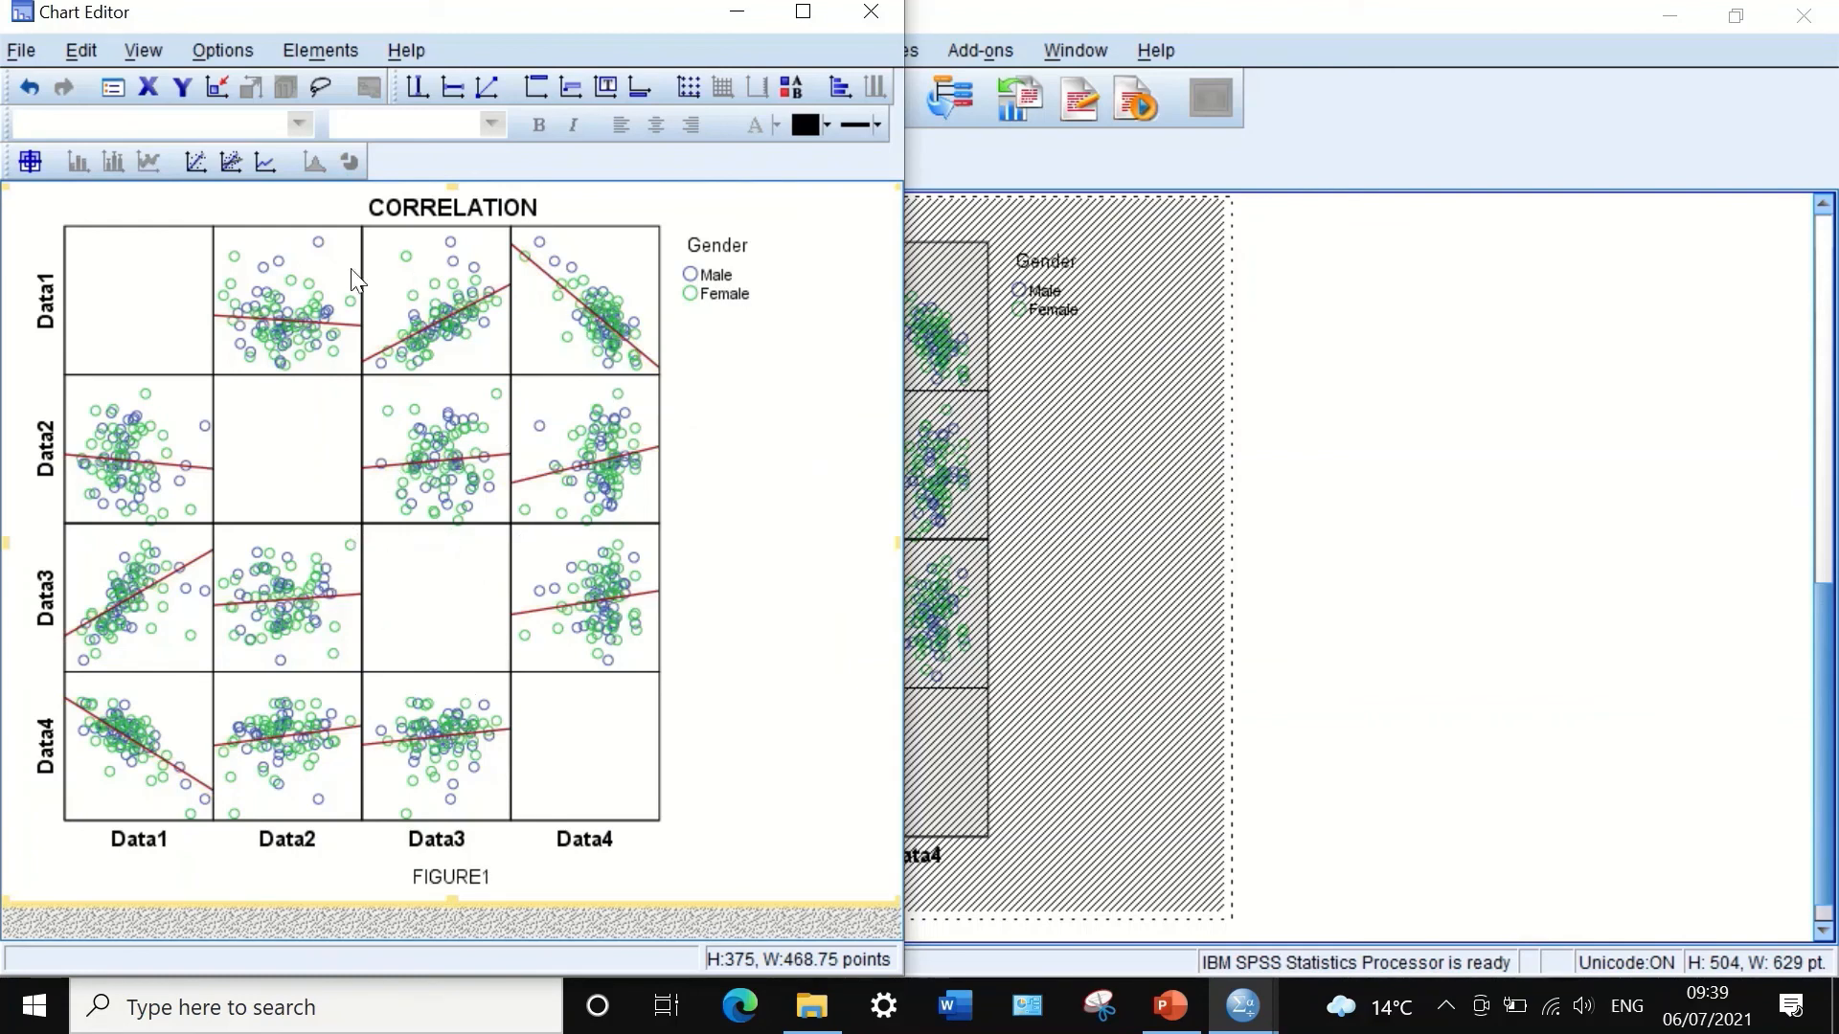
double_click(321, 245)
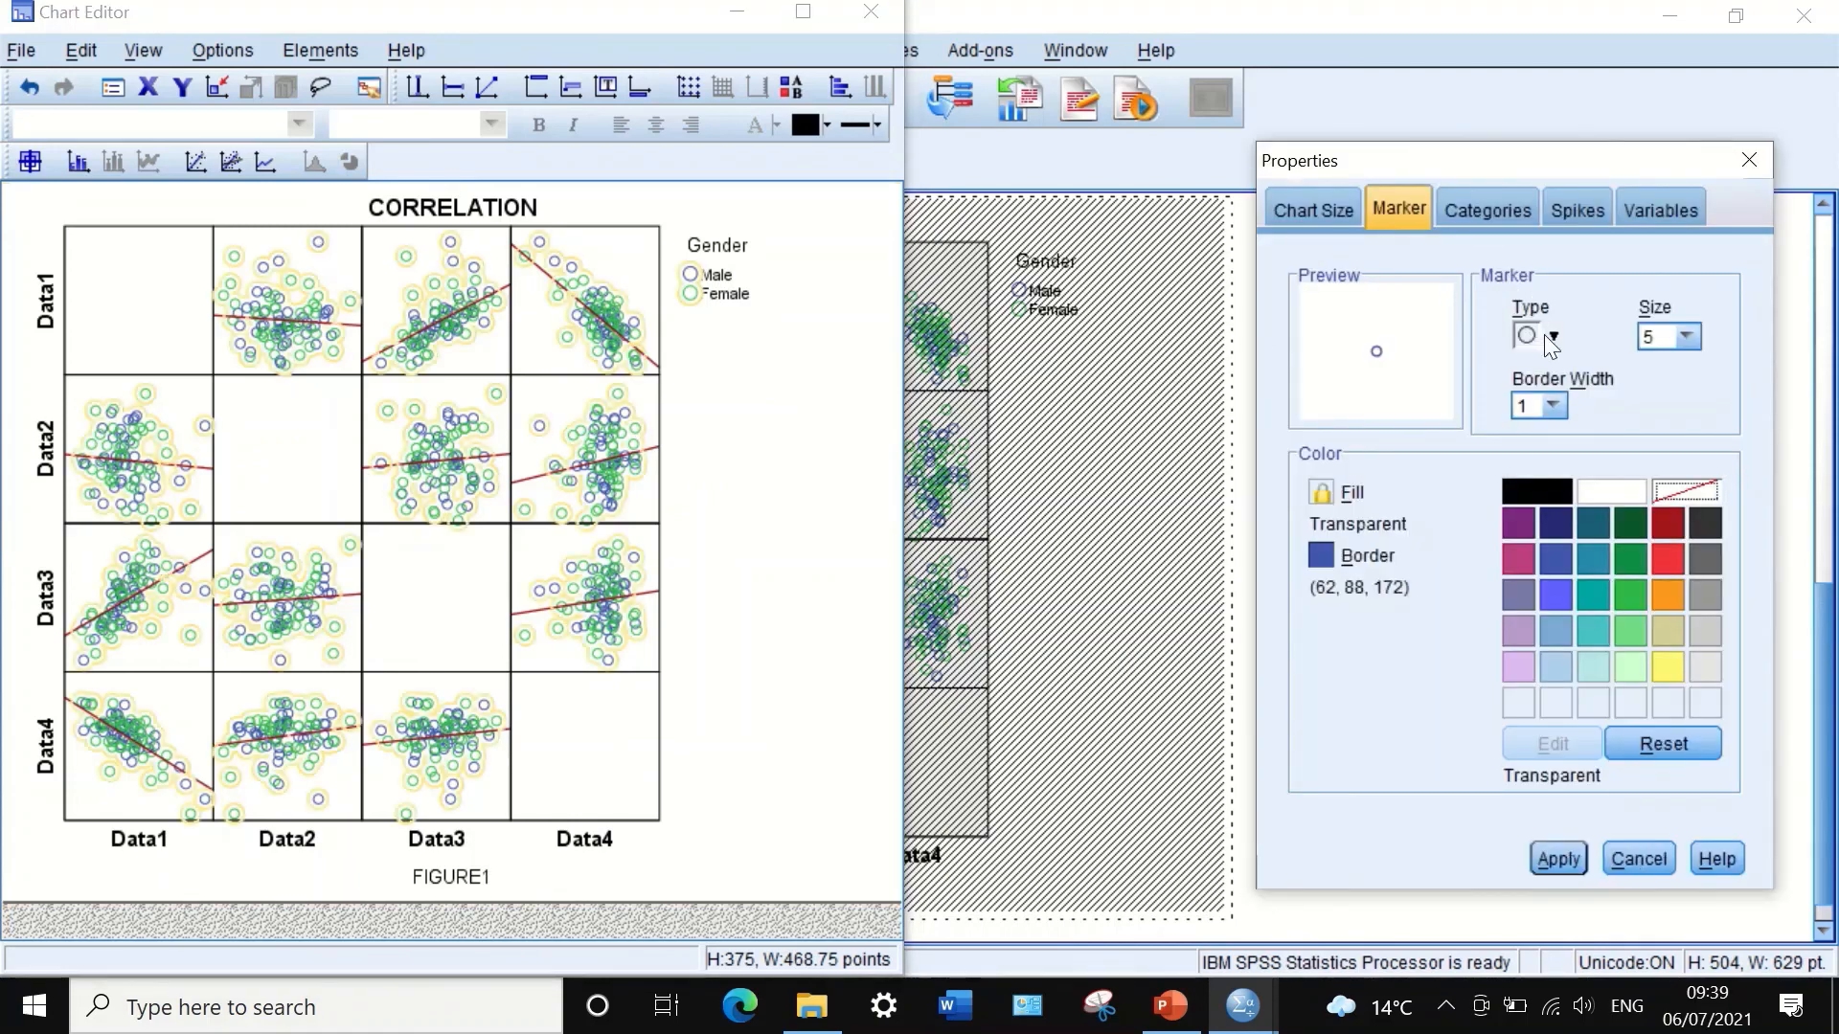
left_click(1548, 335)
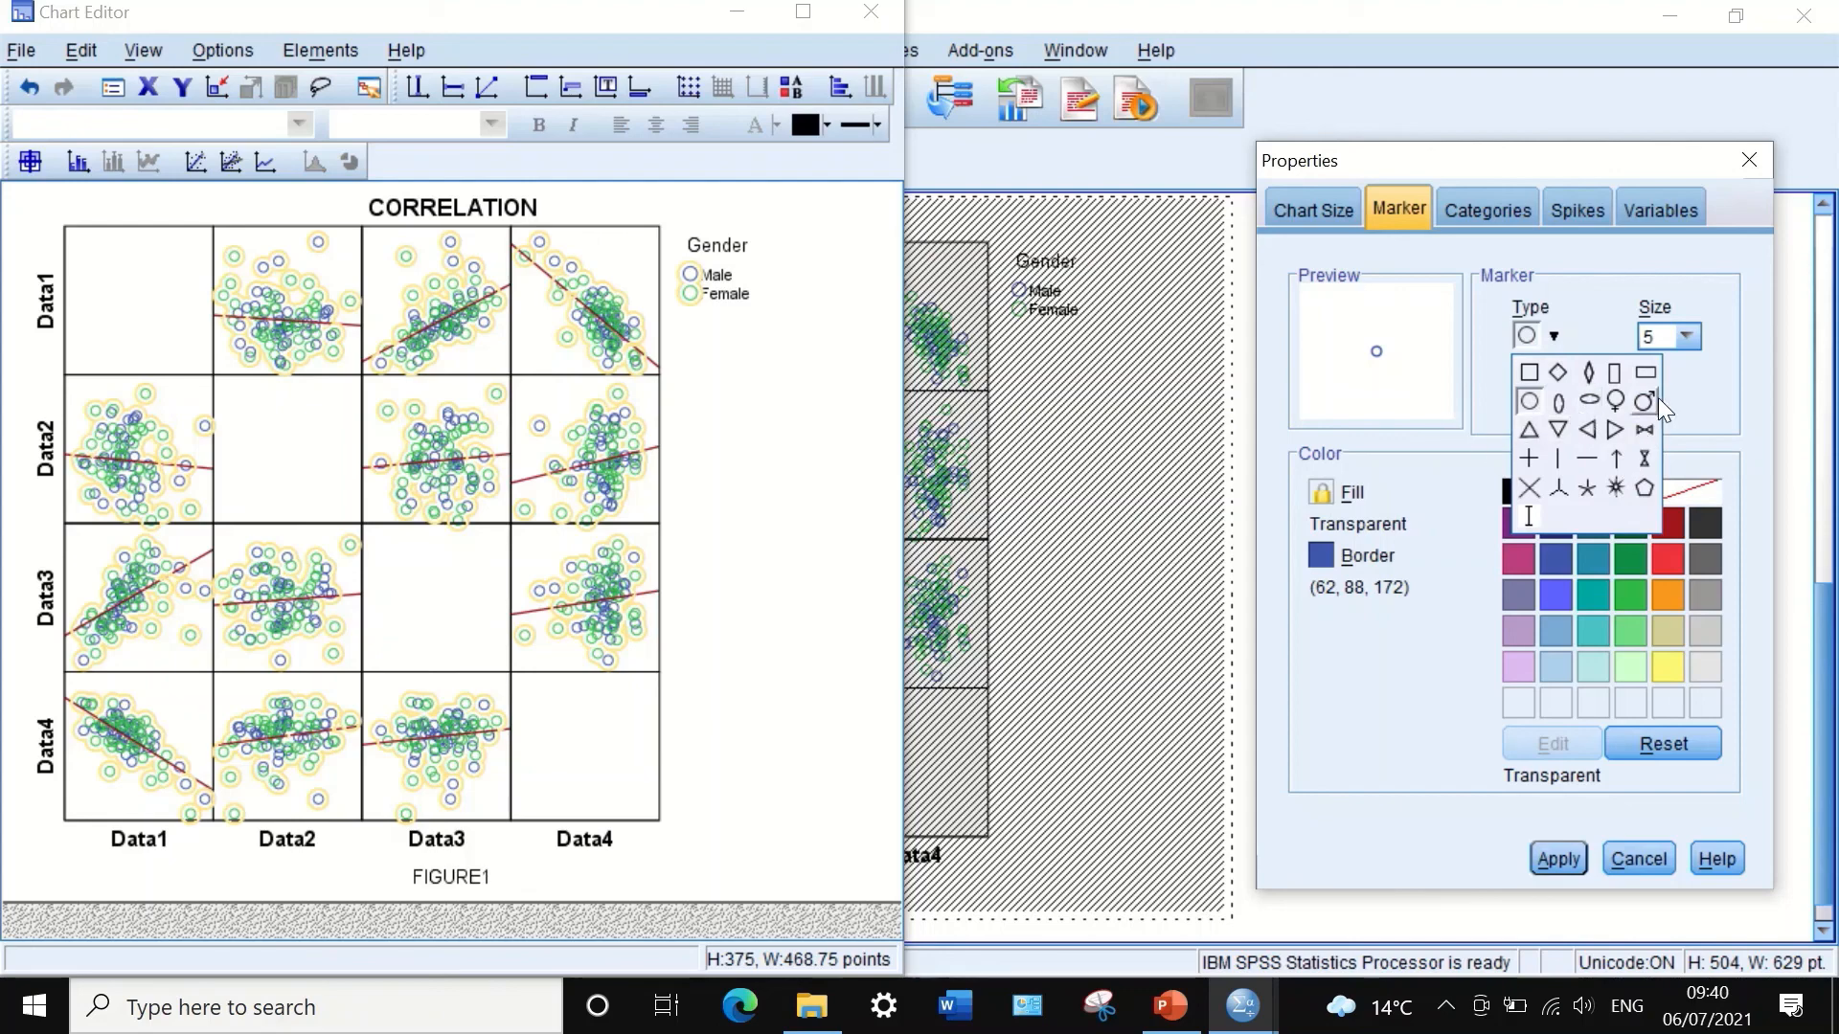
left_click(1751, 377)
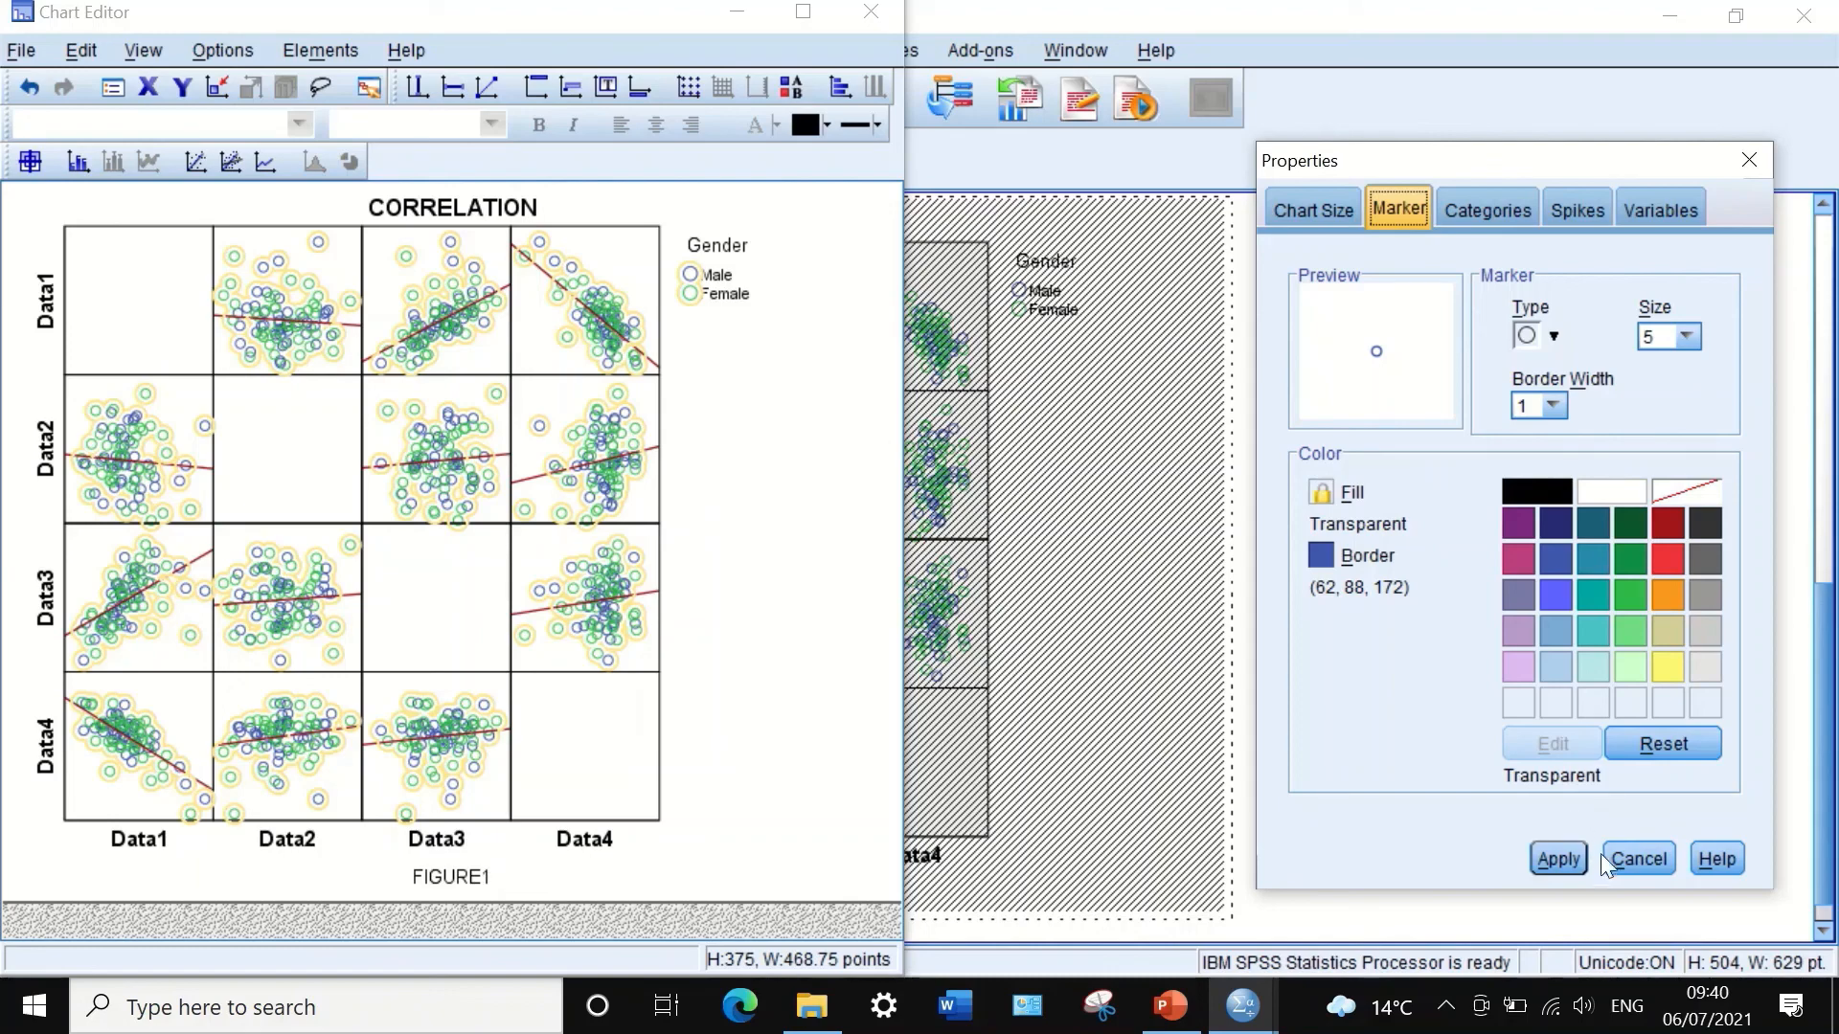
left_click(1686, 492)
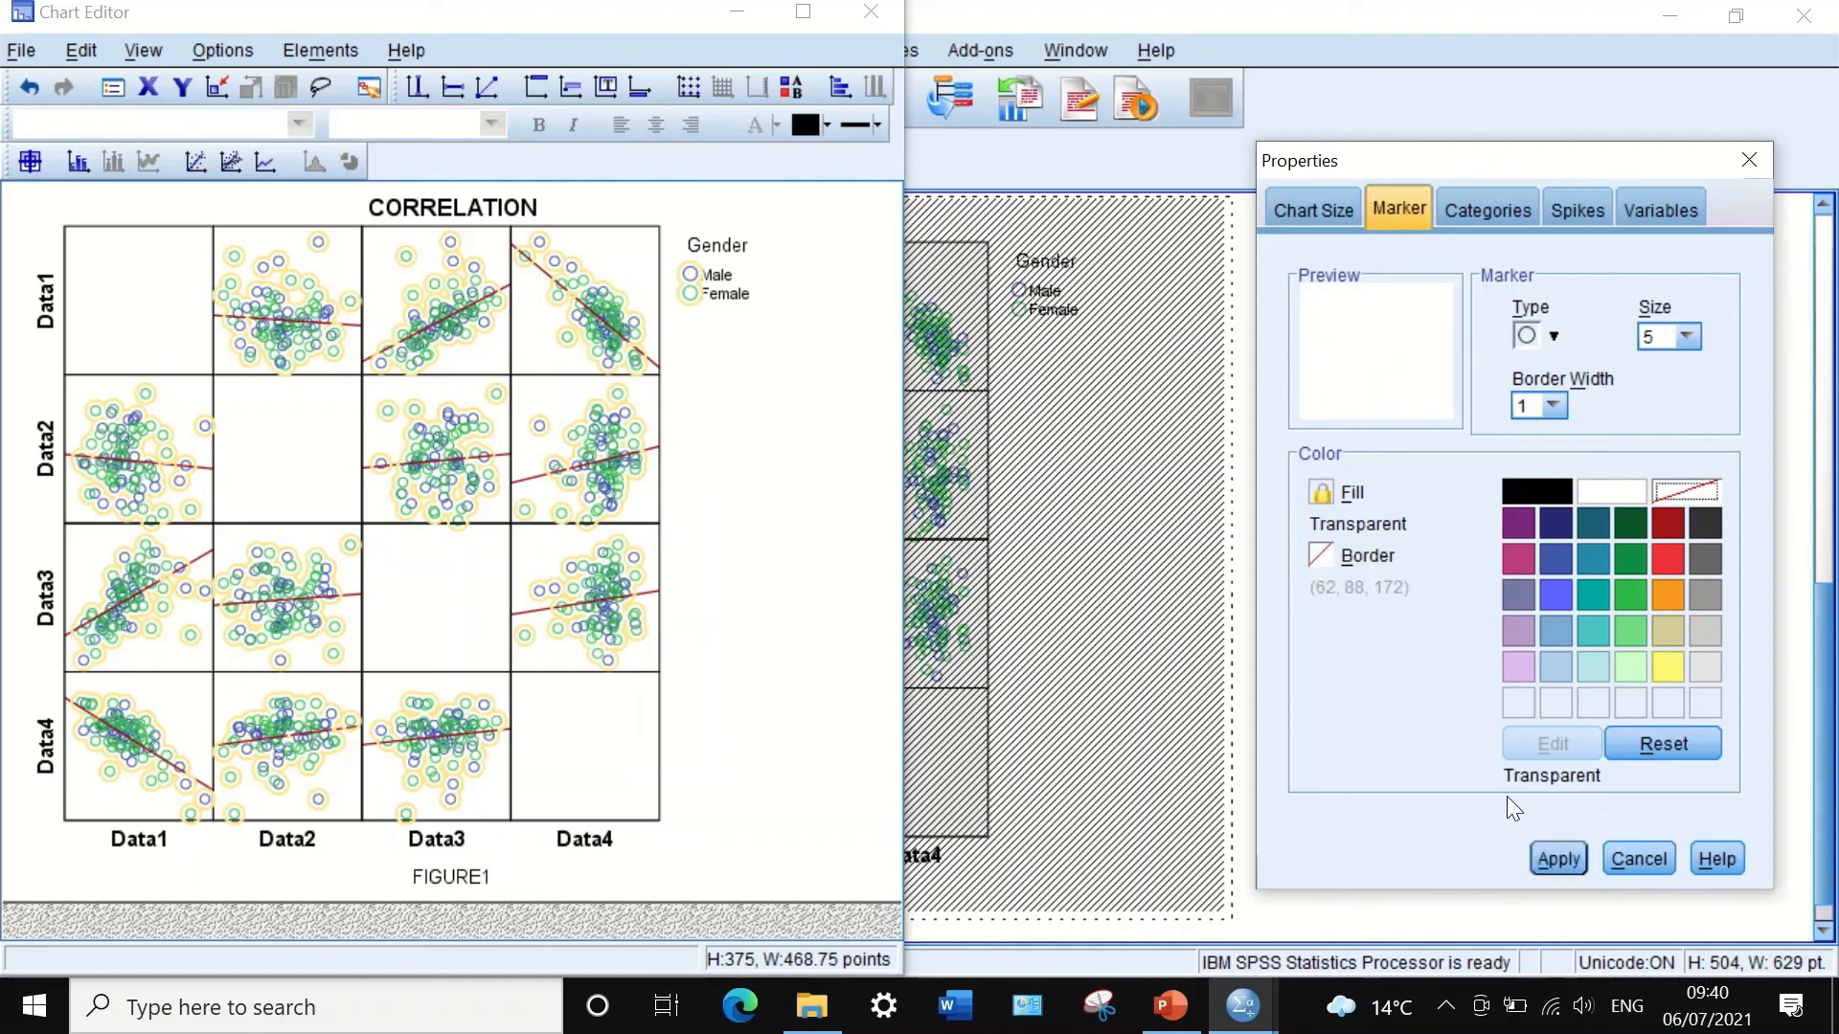
left_click(1626, 855)
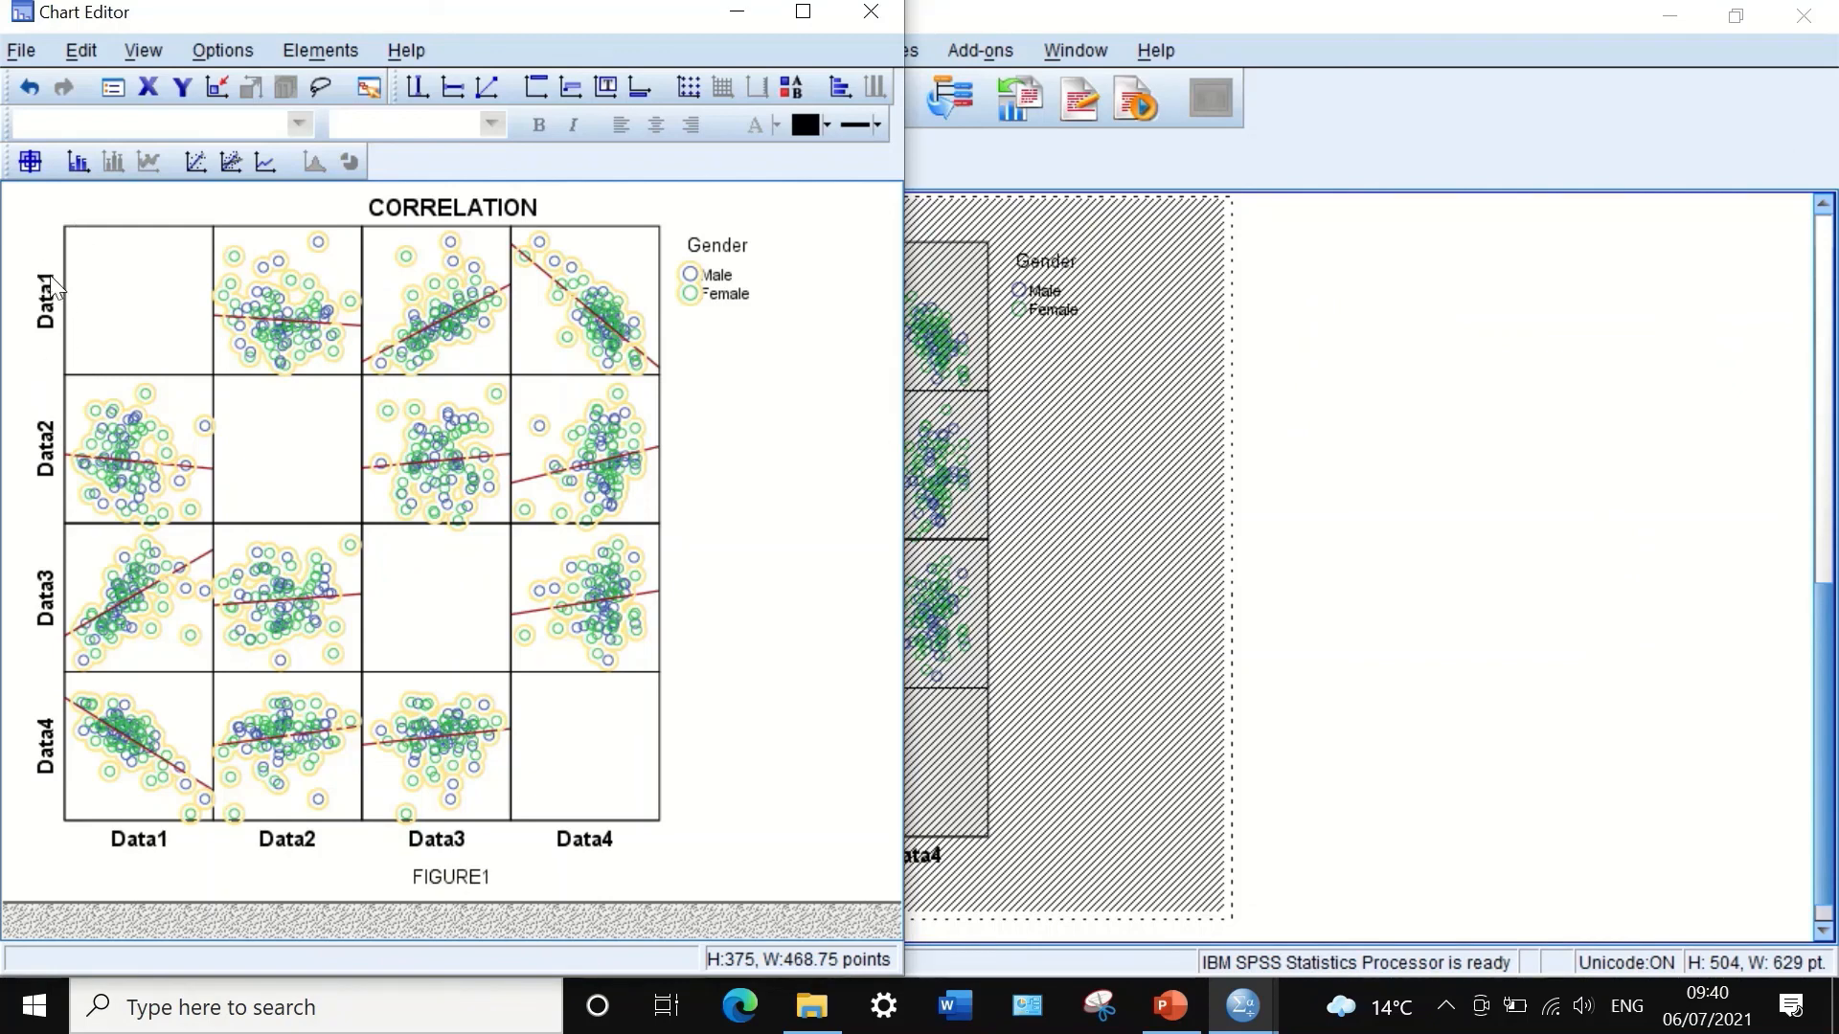
Step: Set the text colour of the vertical axis labels Data1 to Data4 to green (13, 141, 70)
left_click(46, 329)
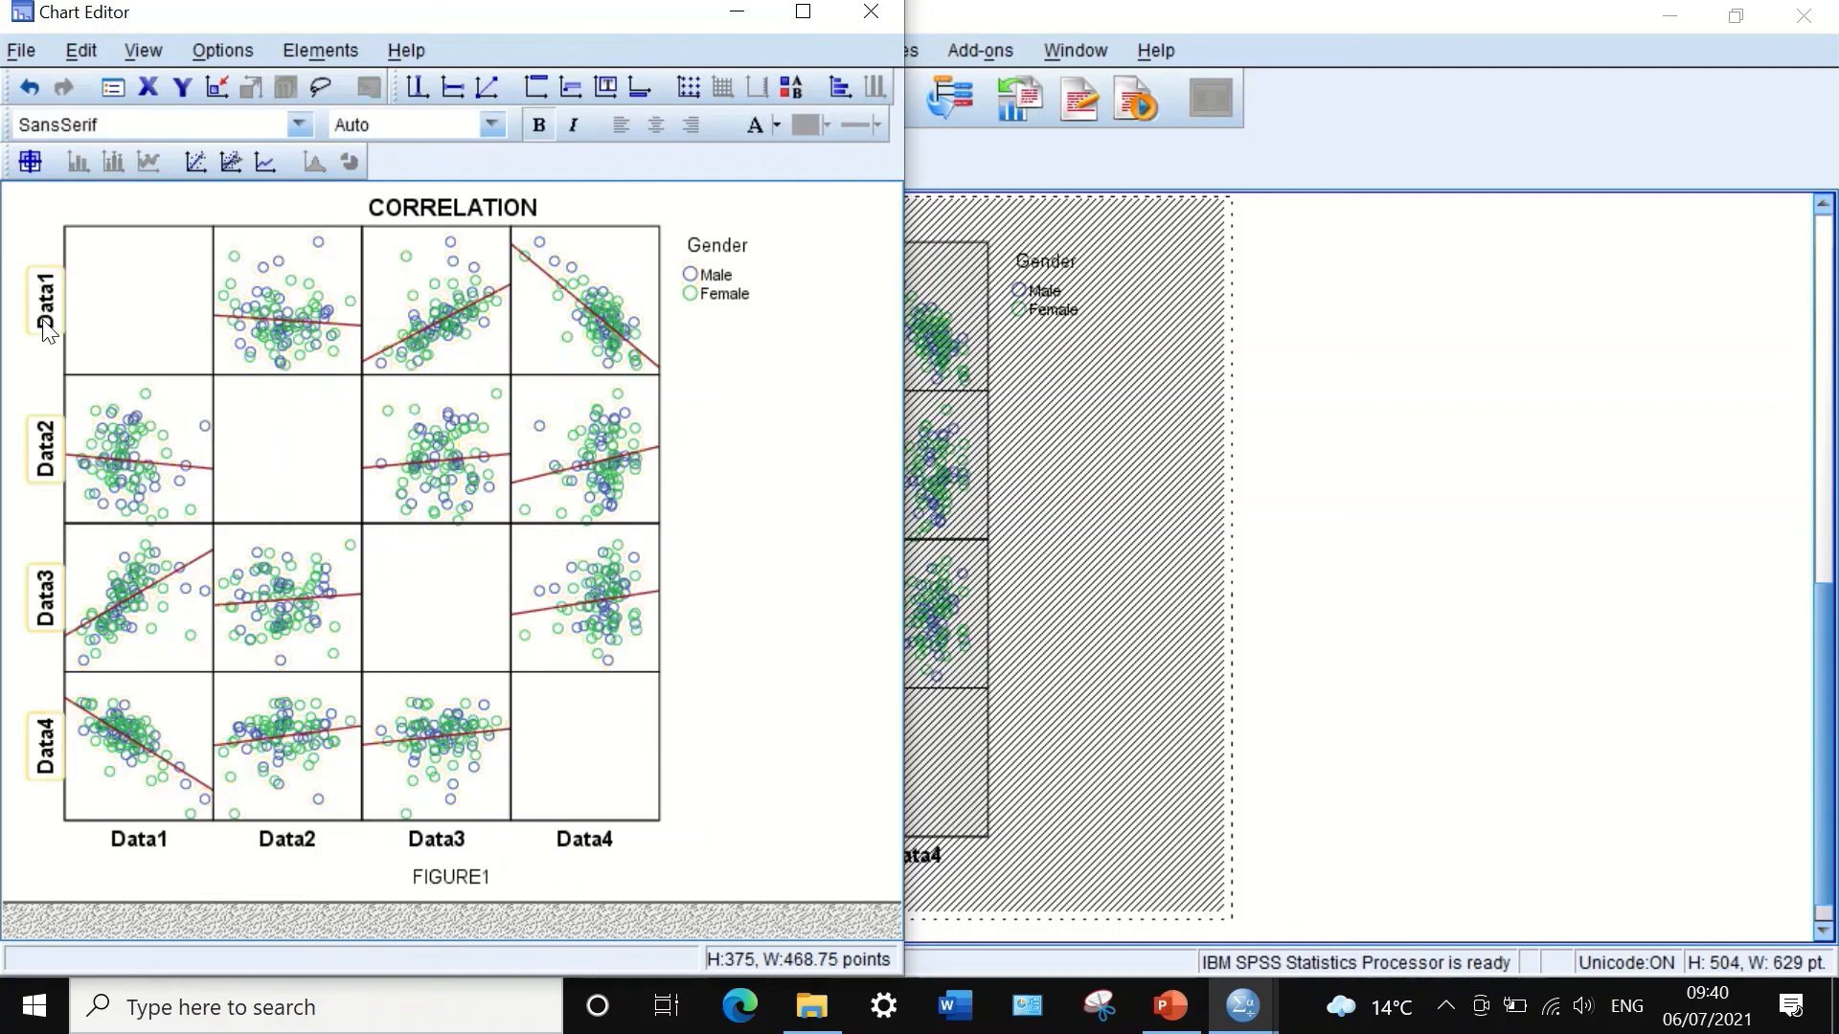
double_click(46, 329)
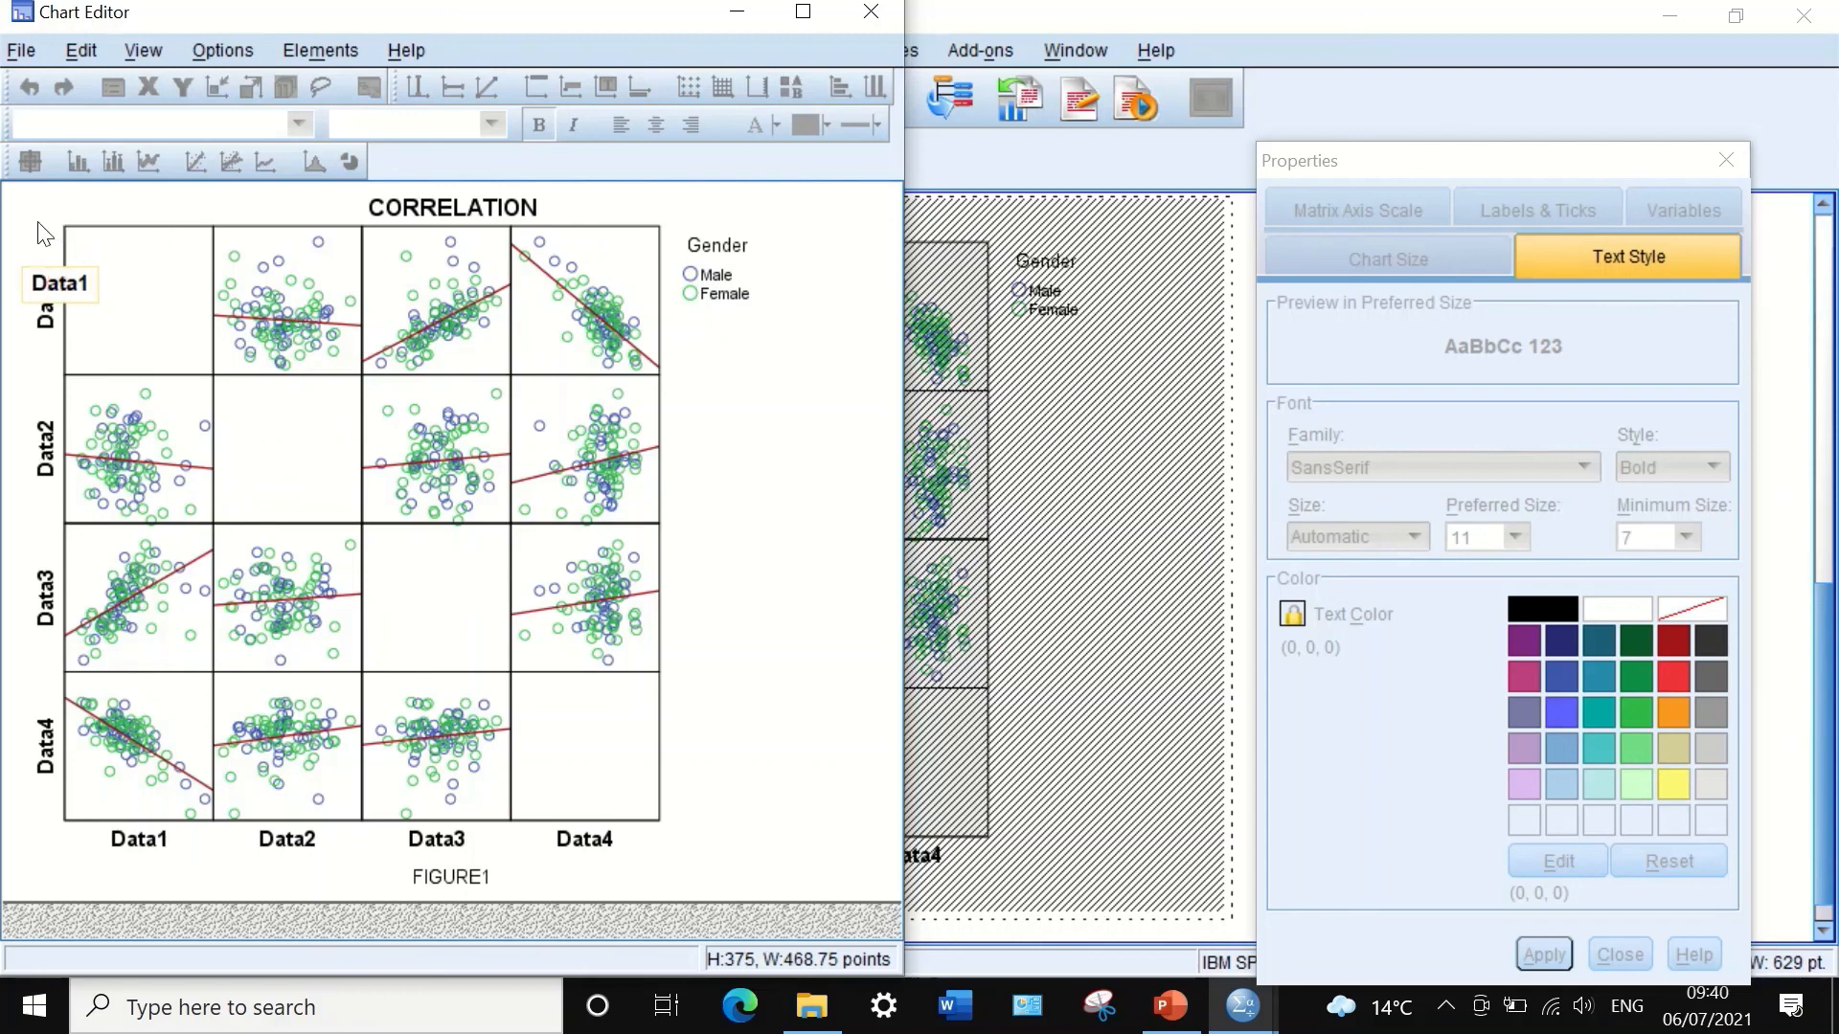
left_click(43, 302)
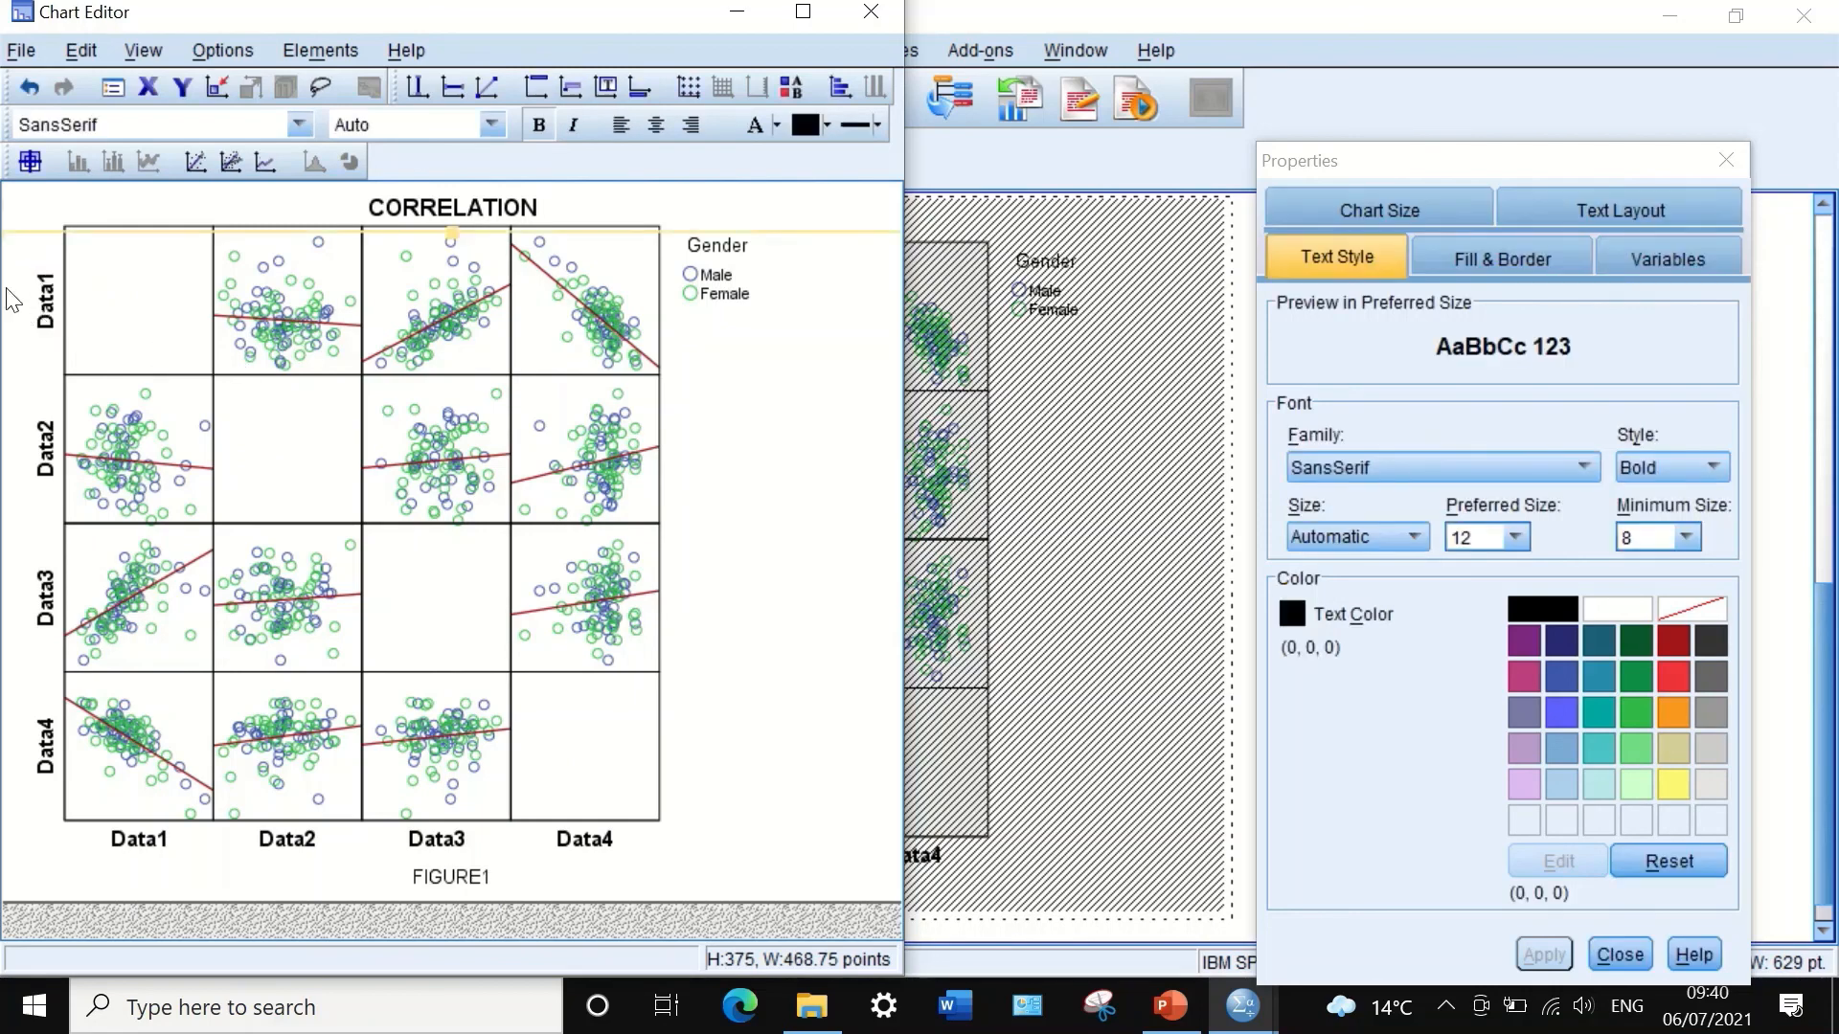
left_click(43, 303)
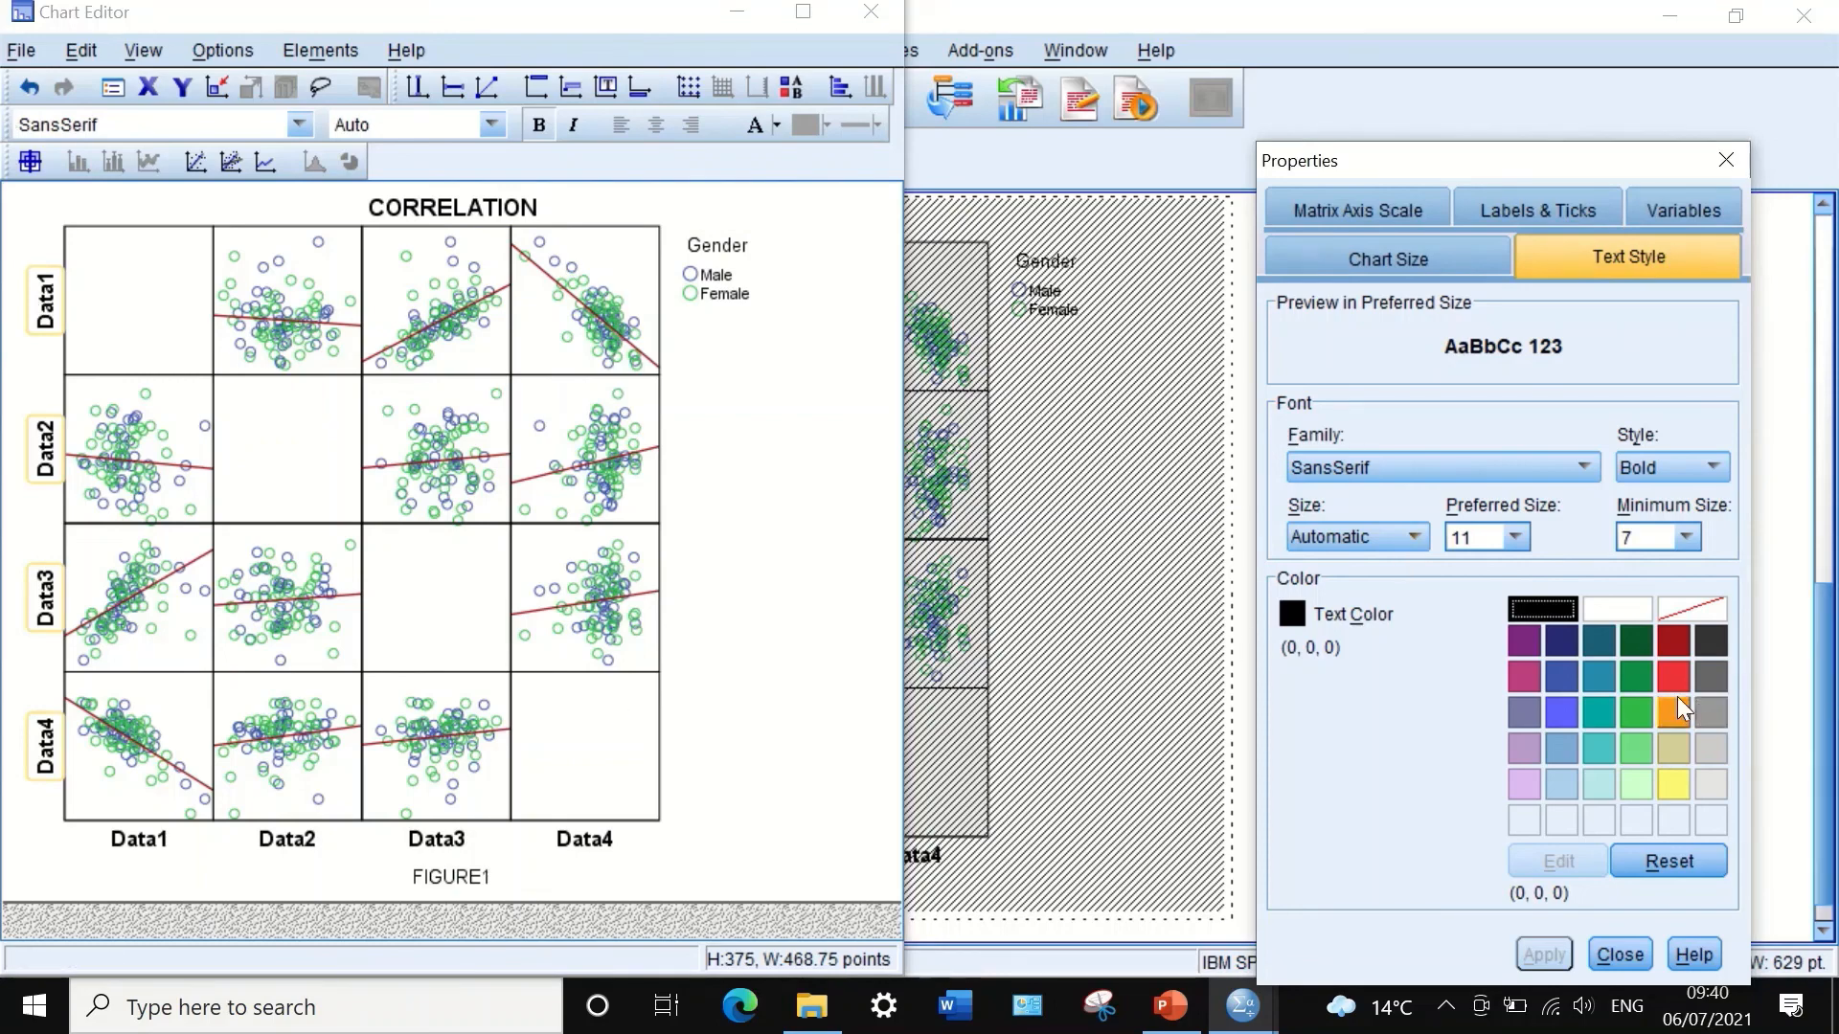
left_click(1631, 675)
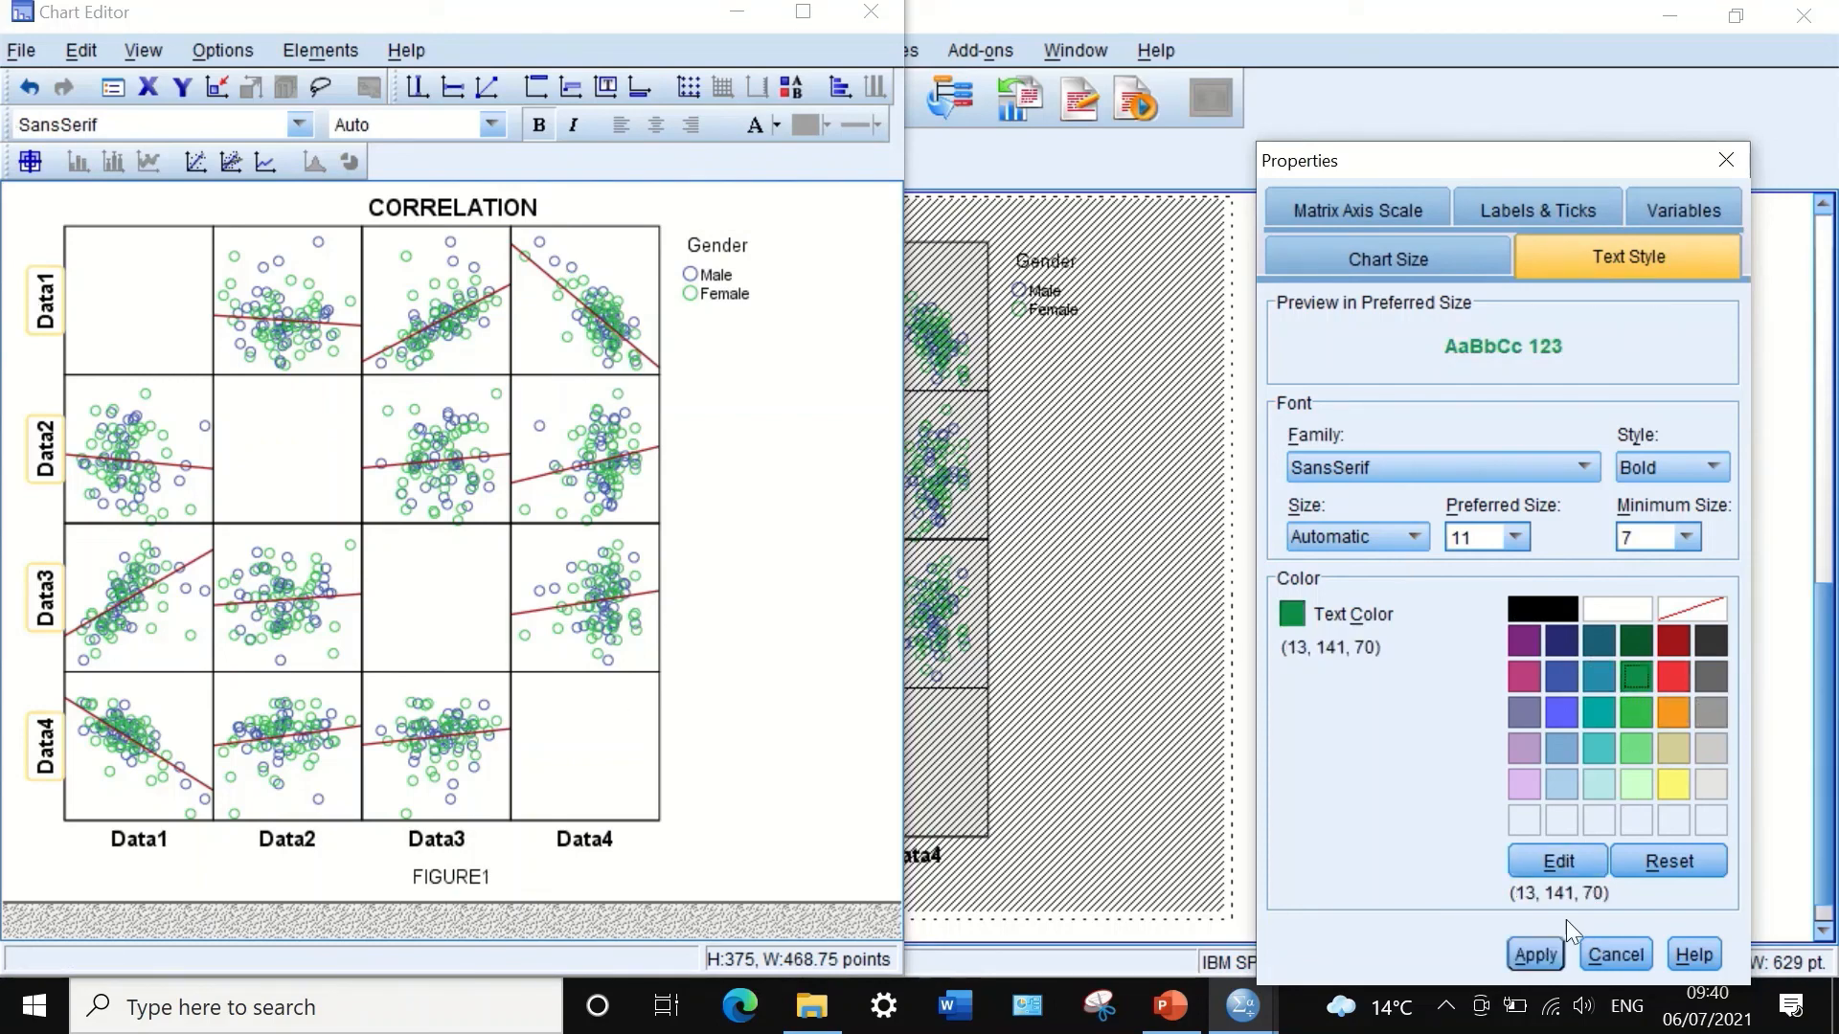
left_click(1537, 953)
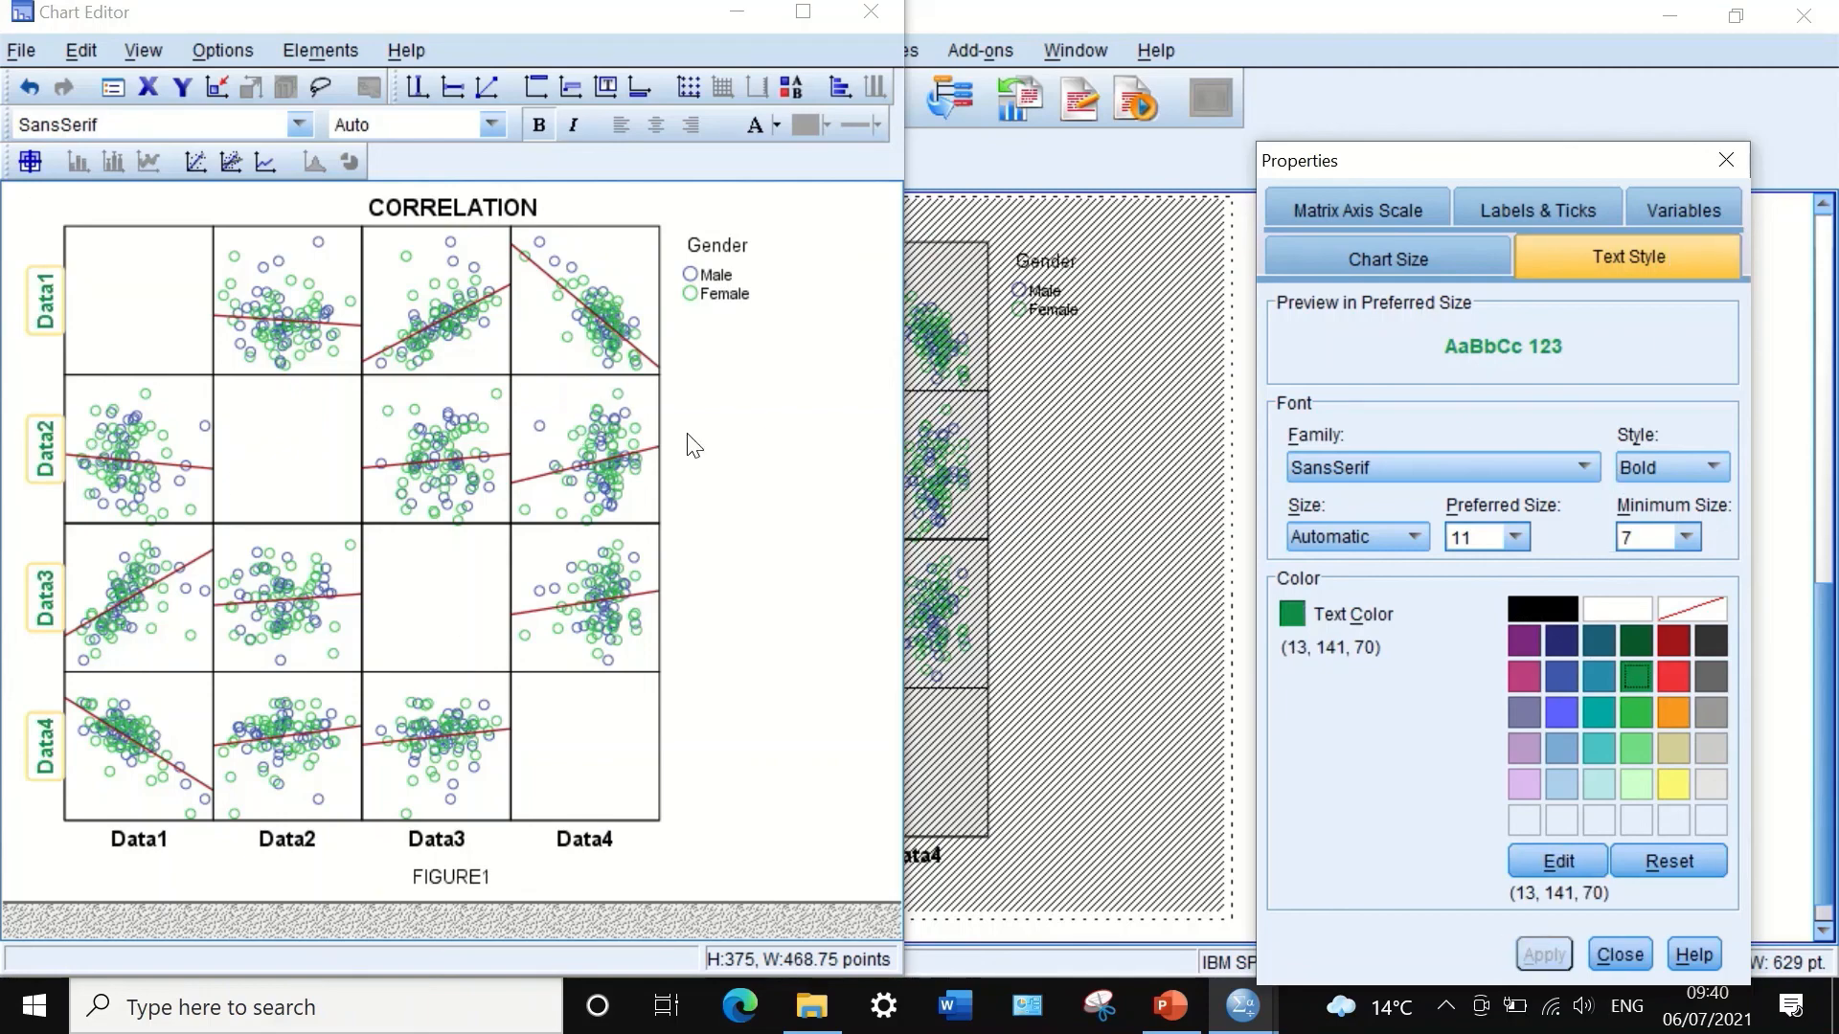
Step: Set the preferred font size of the vertical axis labels to 14 and apply it
left_click(1514, 537)
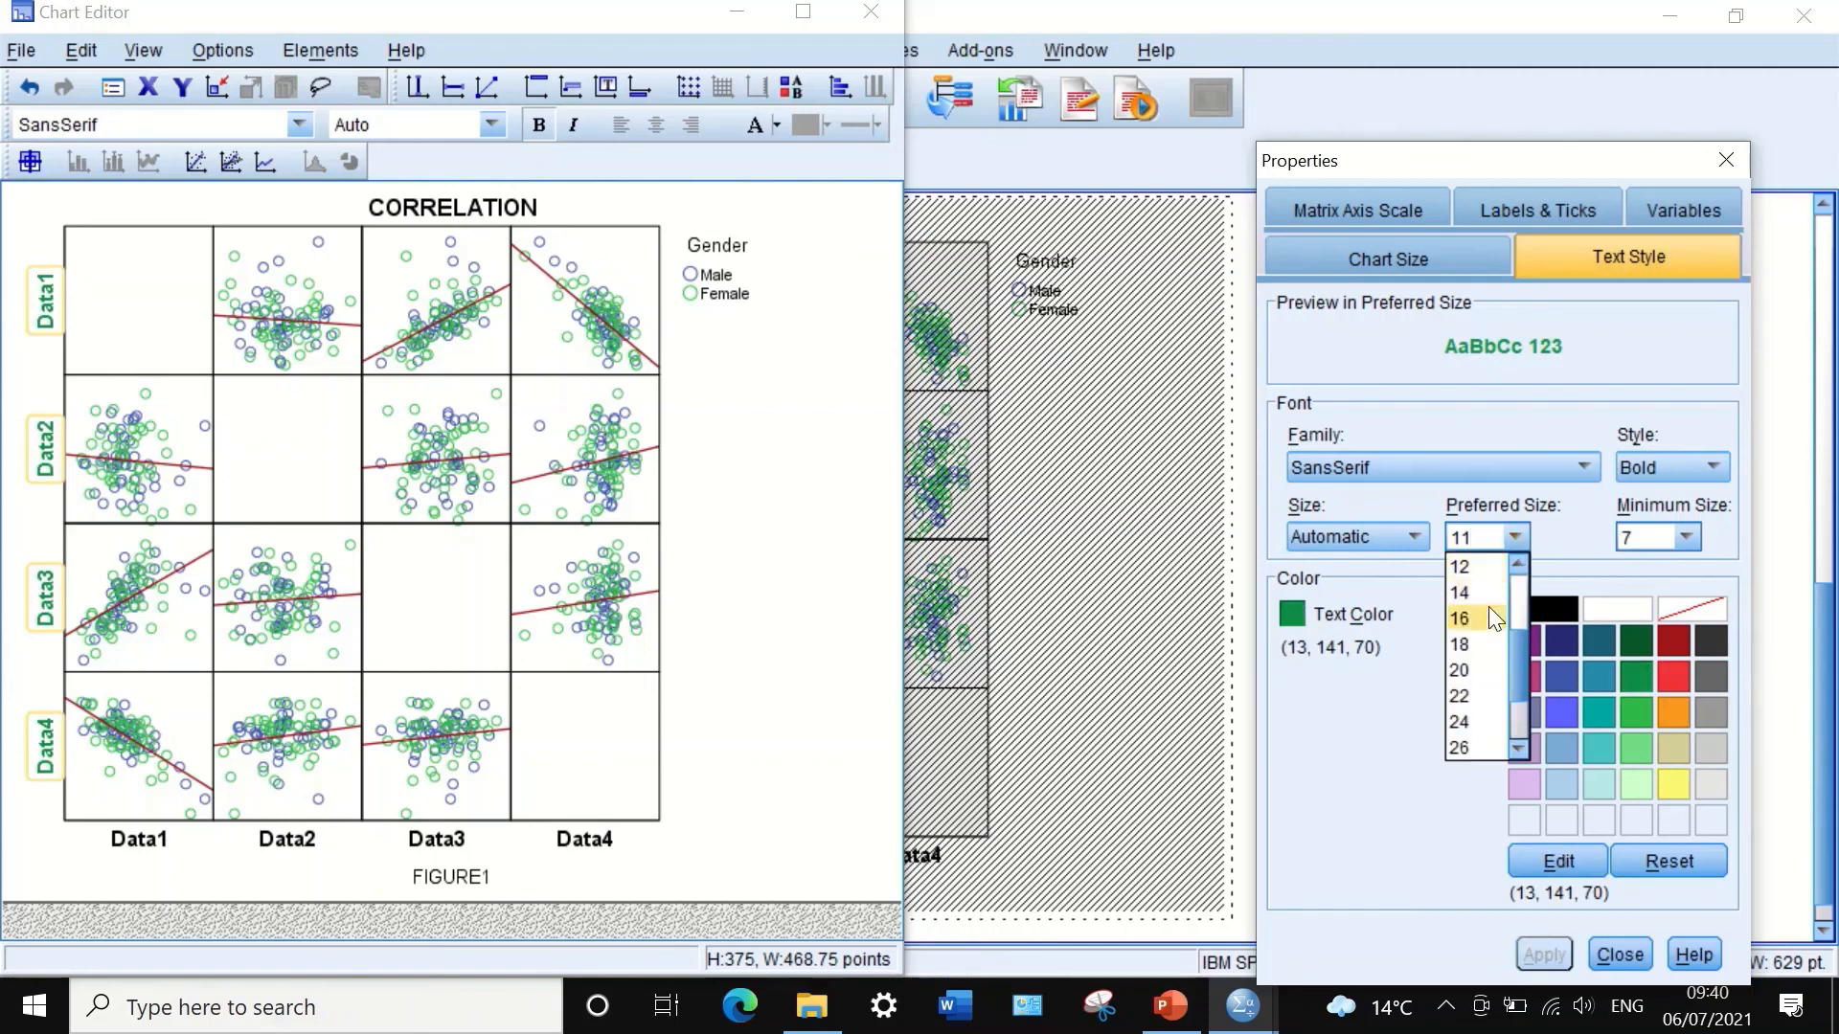
left_click(1490, 596)
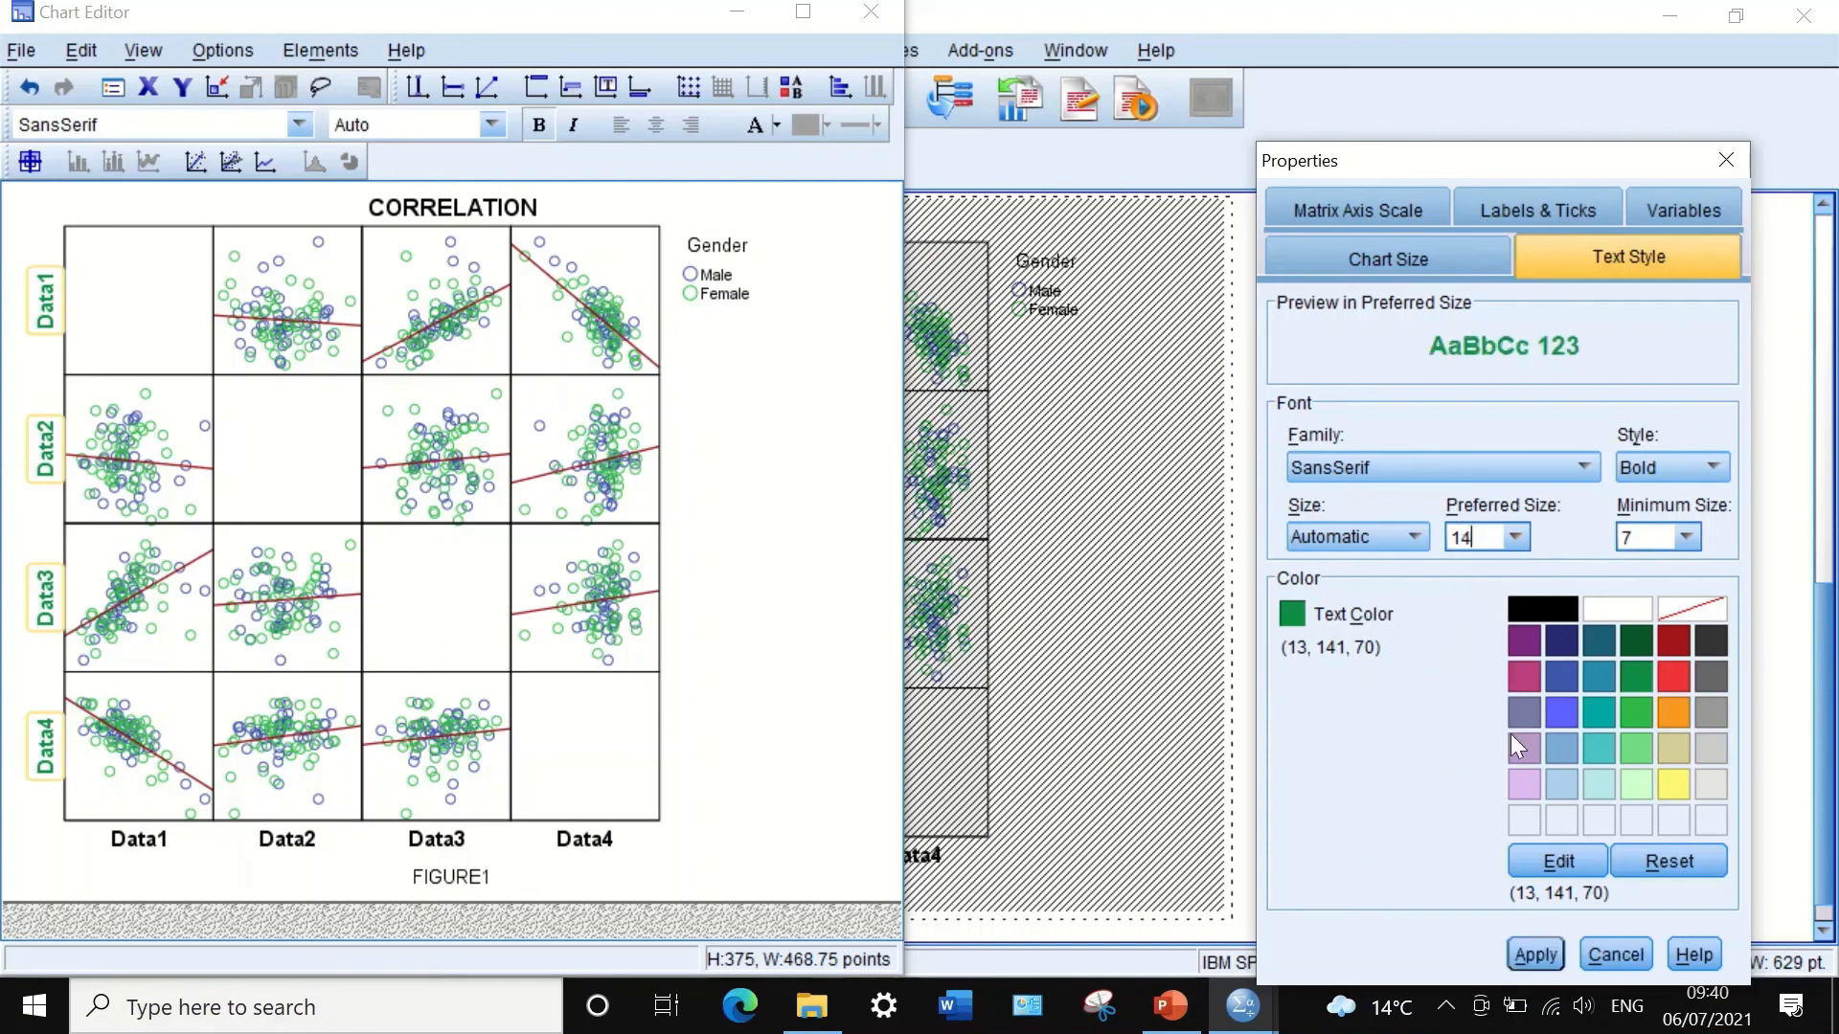
left_click(1534, 955)
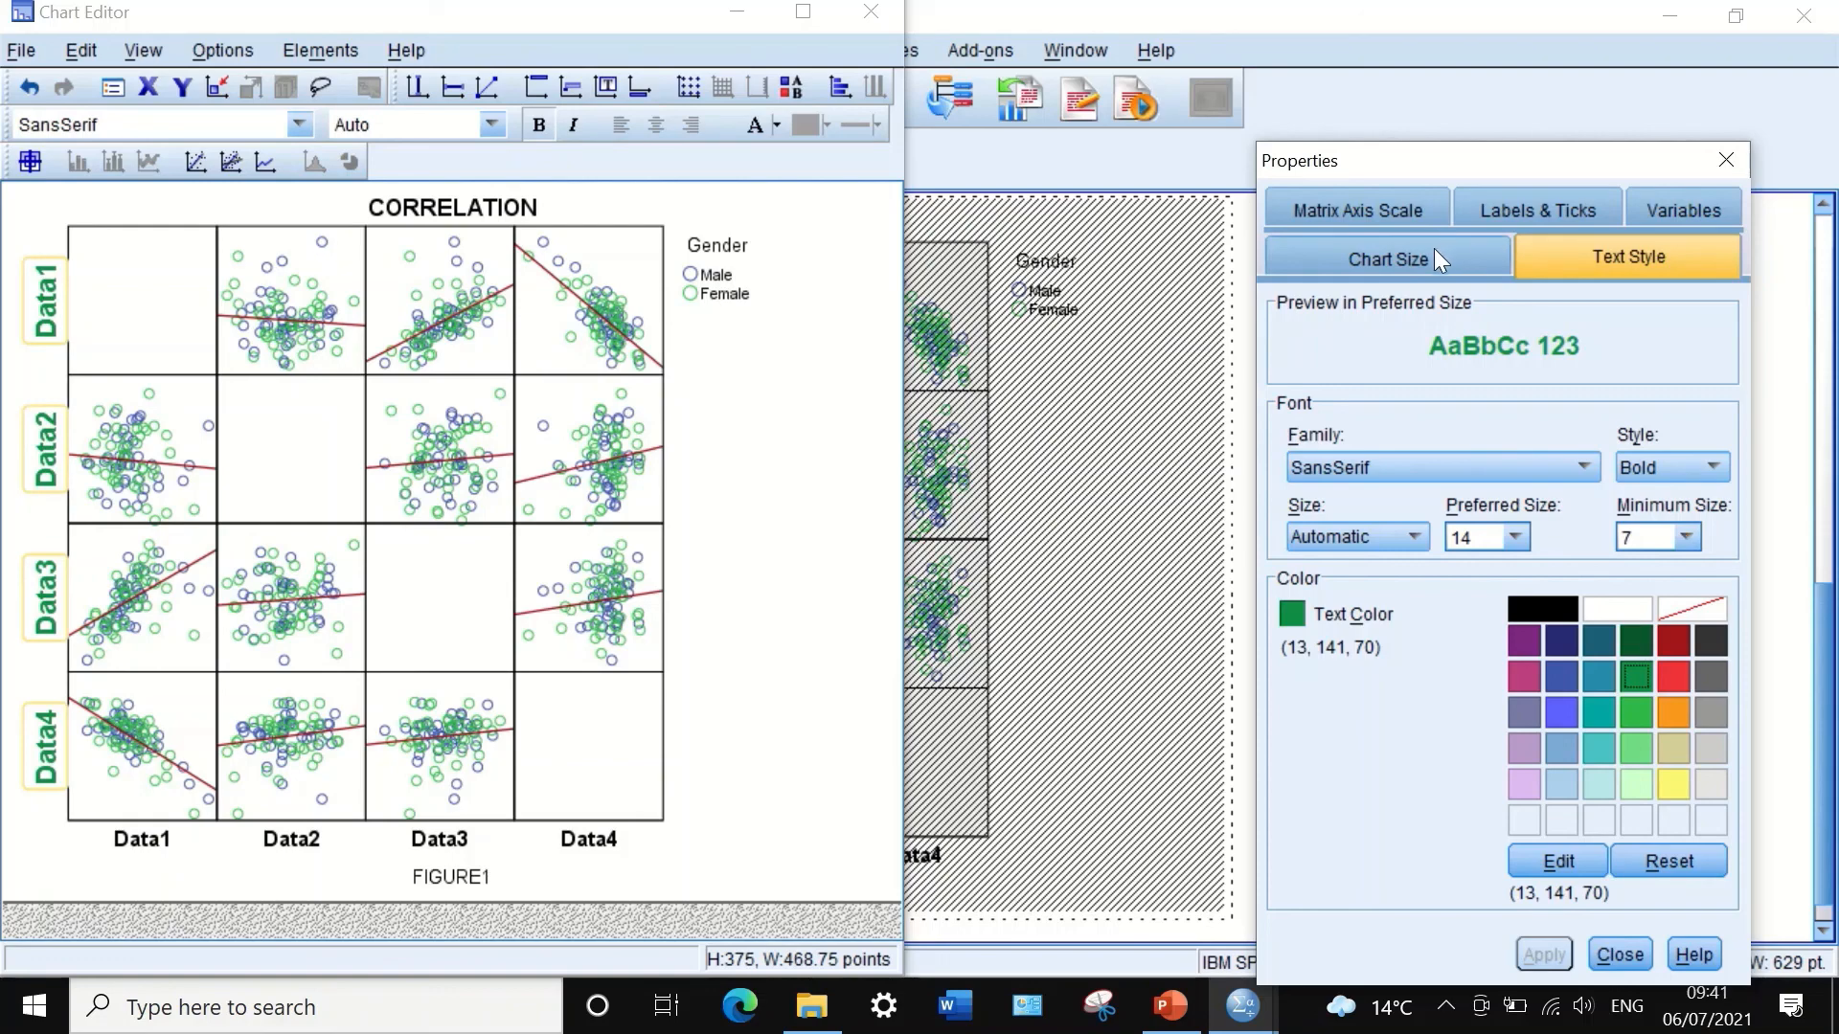
Step: Set the text colour of the horizontal axis labels Data1 to Data4 to green (13, 141, 70)
left_click(1376, 212)
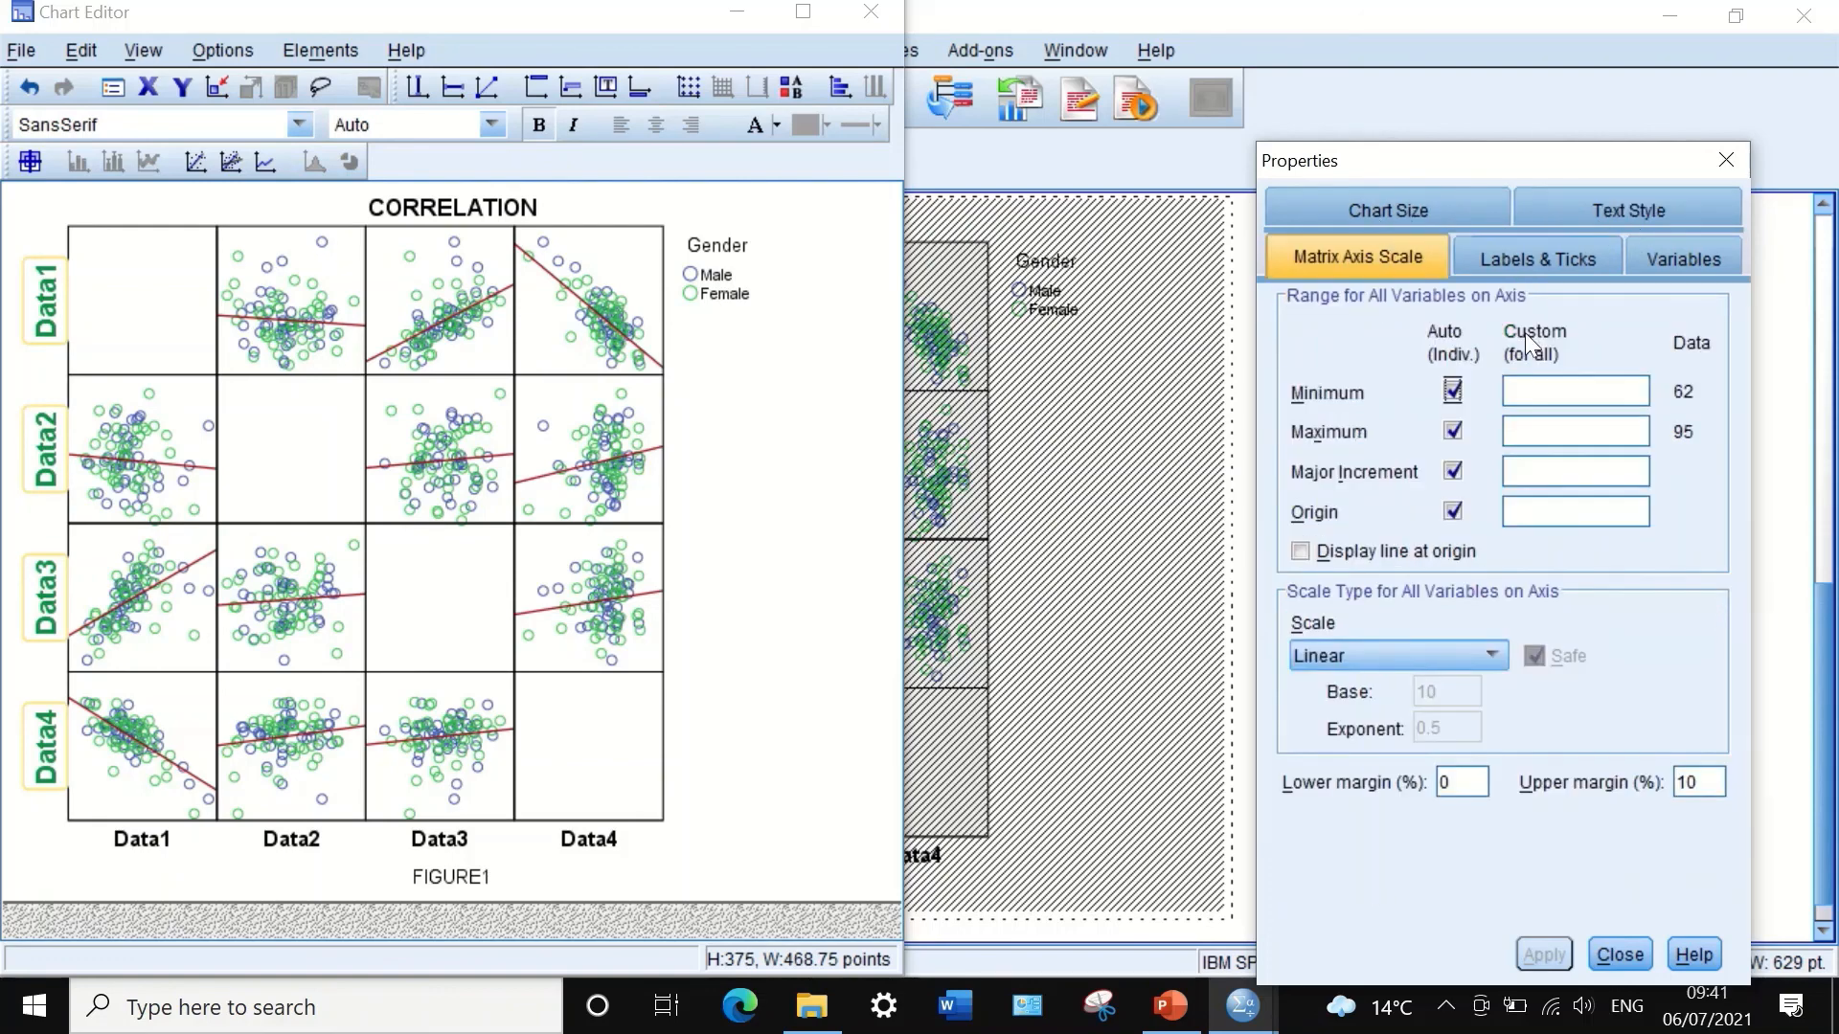
left_click(1613, 952)
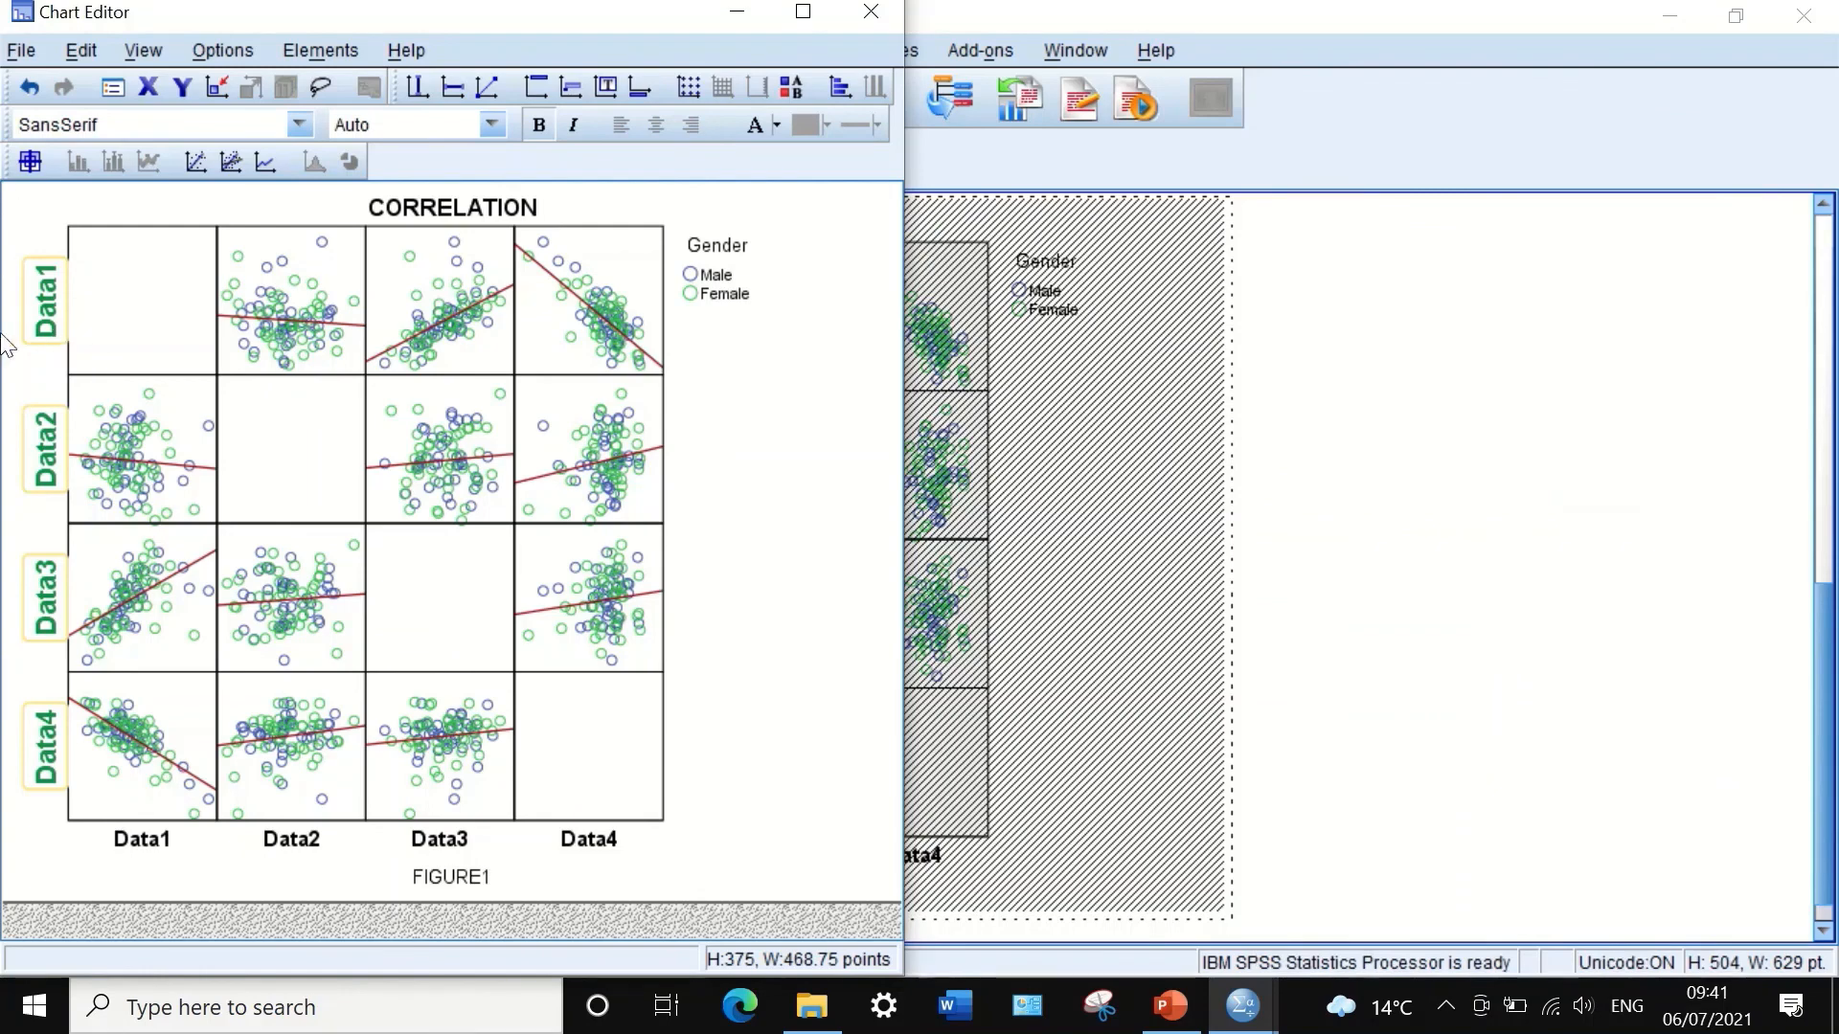
double_click(299, 842)
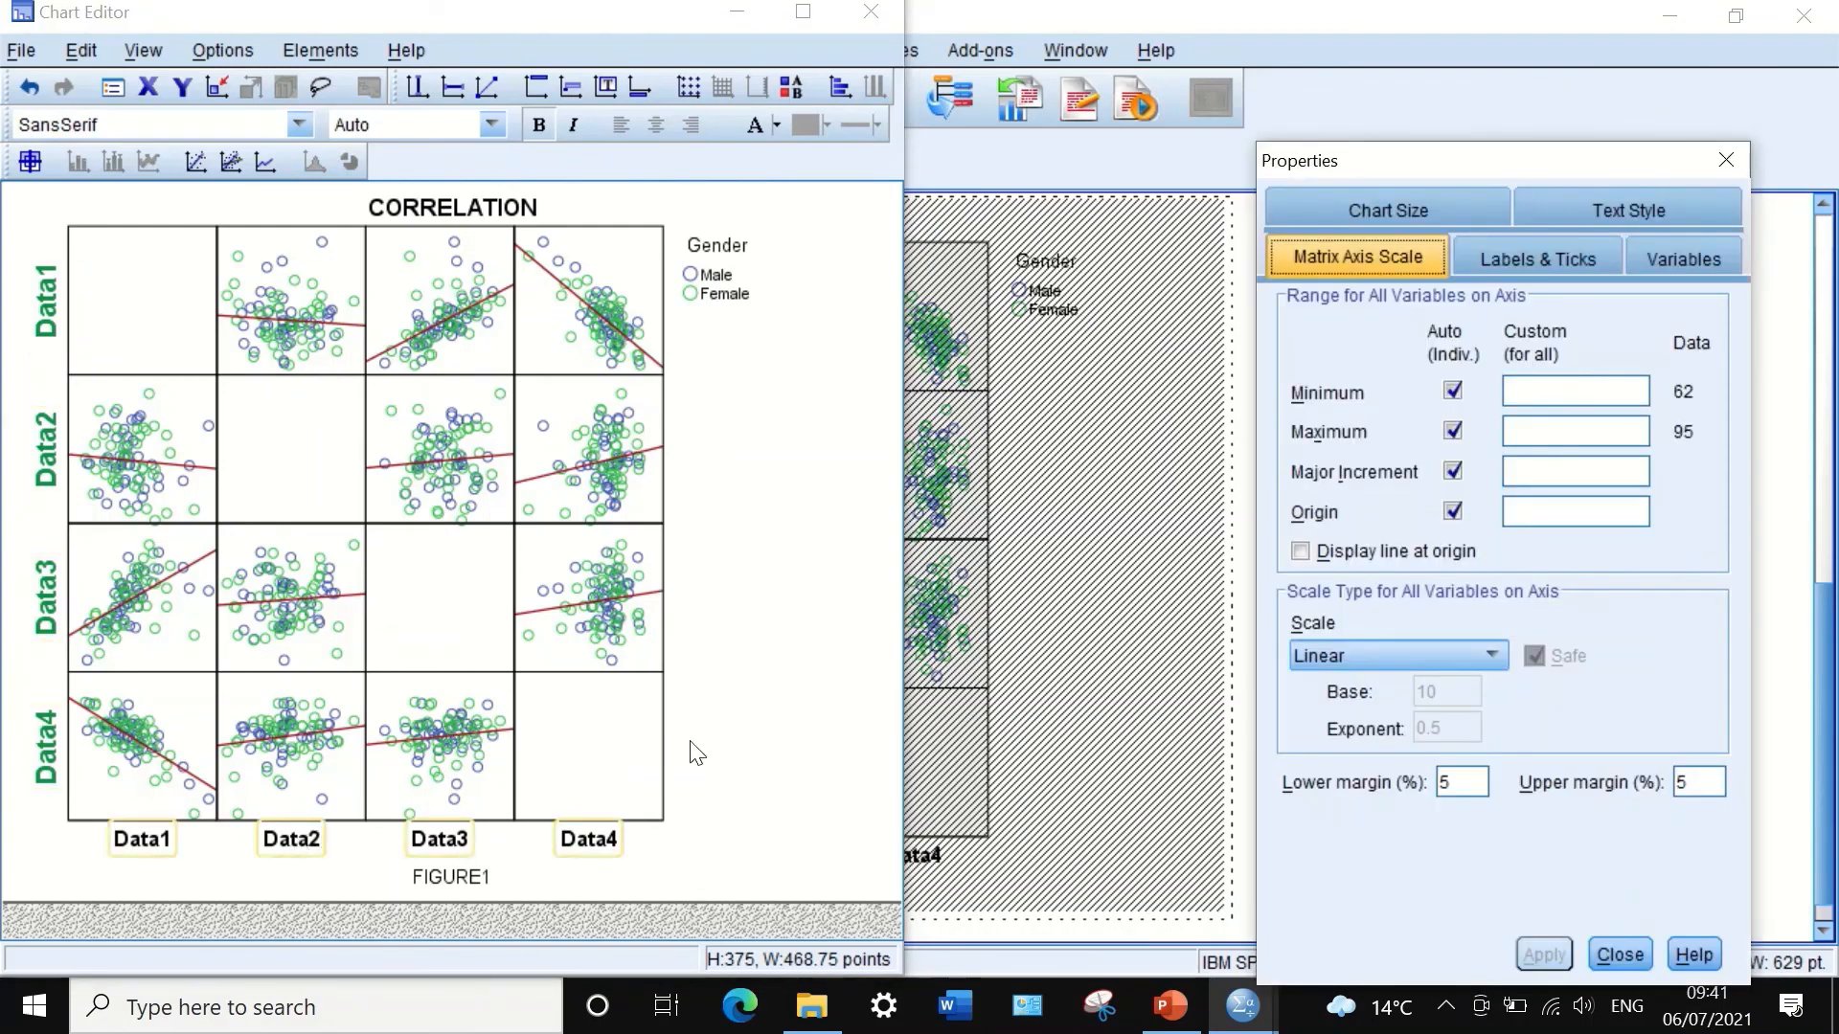
left_click(1544, 252)
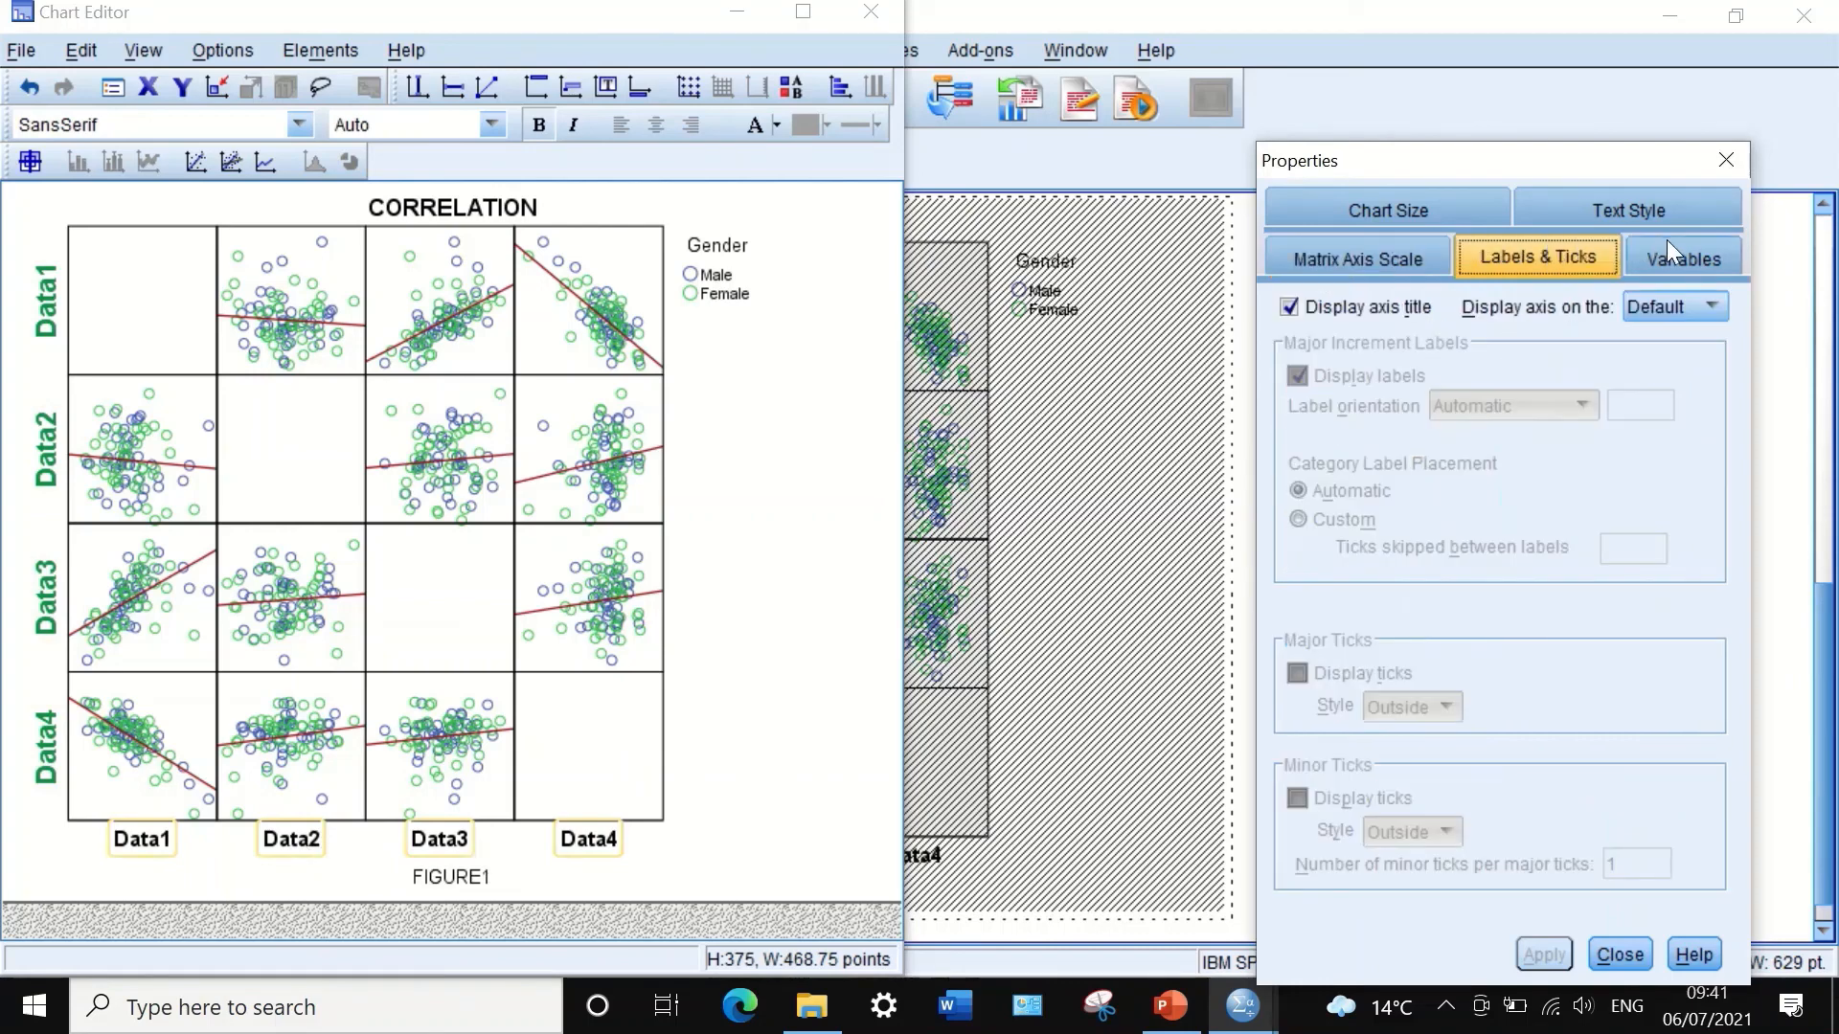
left_click(1665, 215)
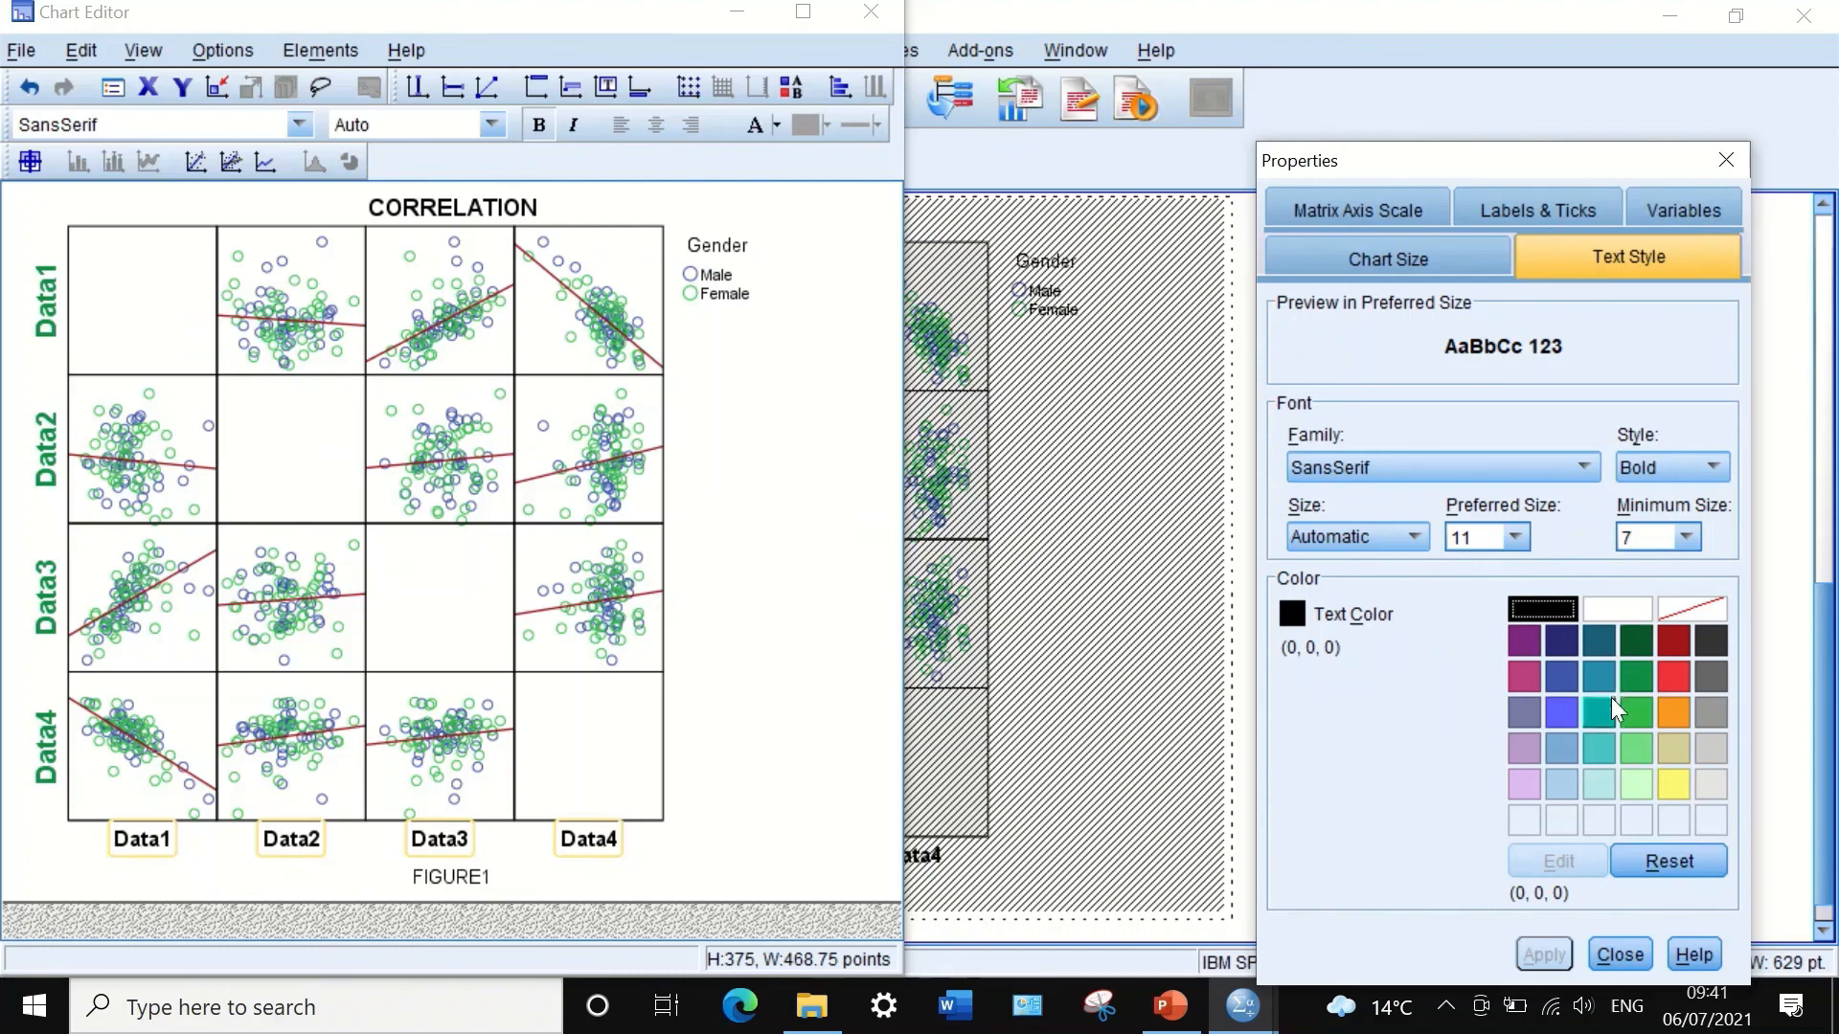
left_click(1638, 671)
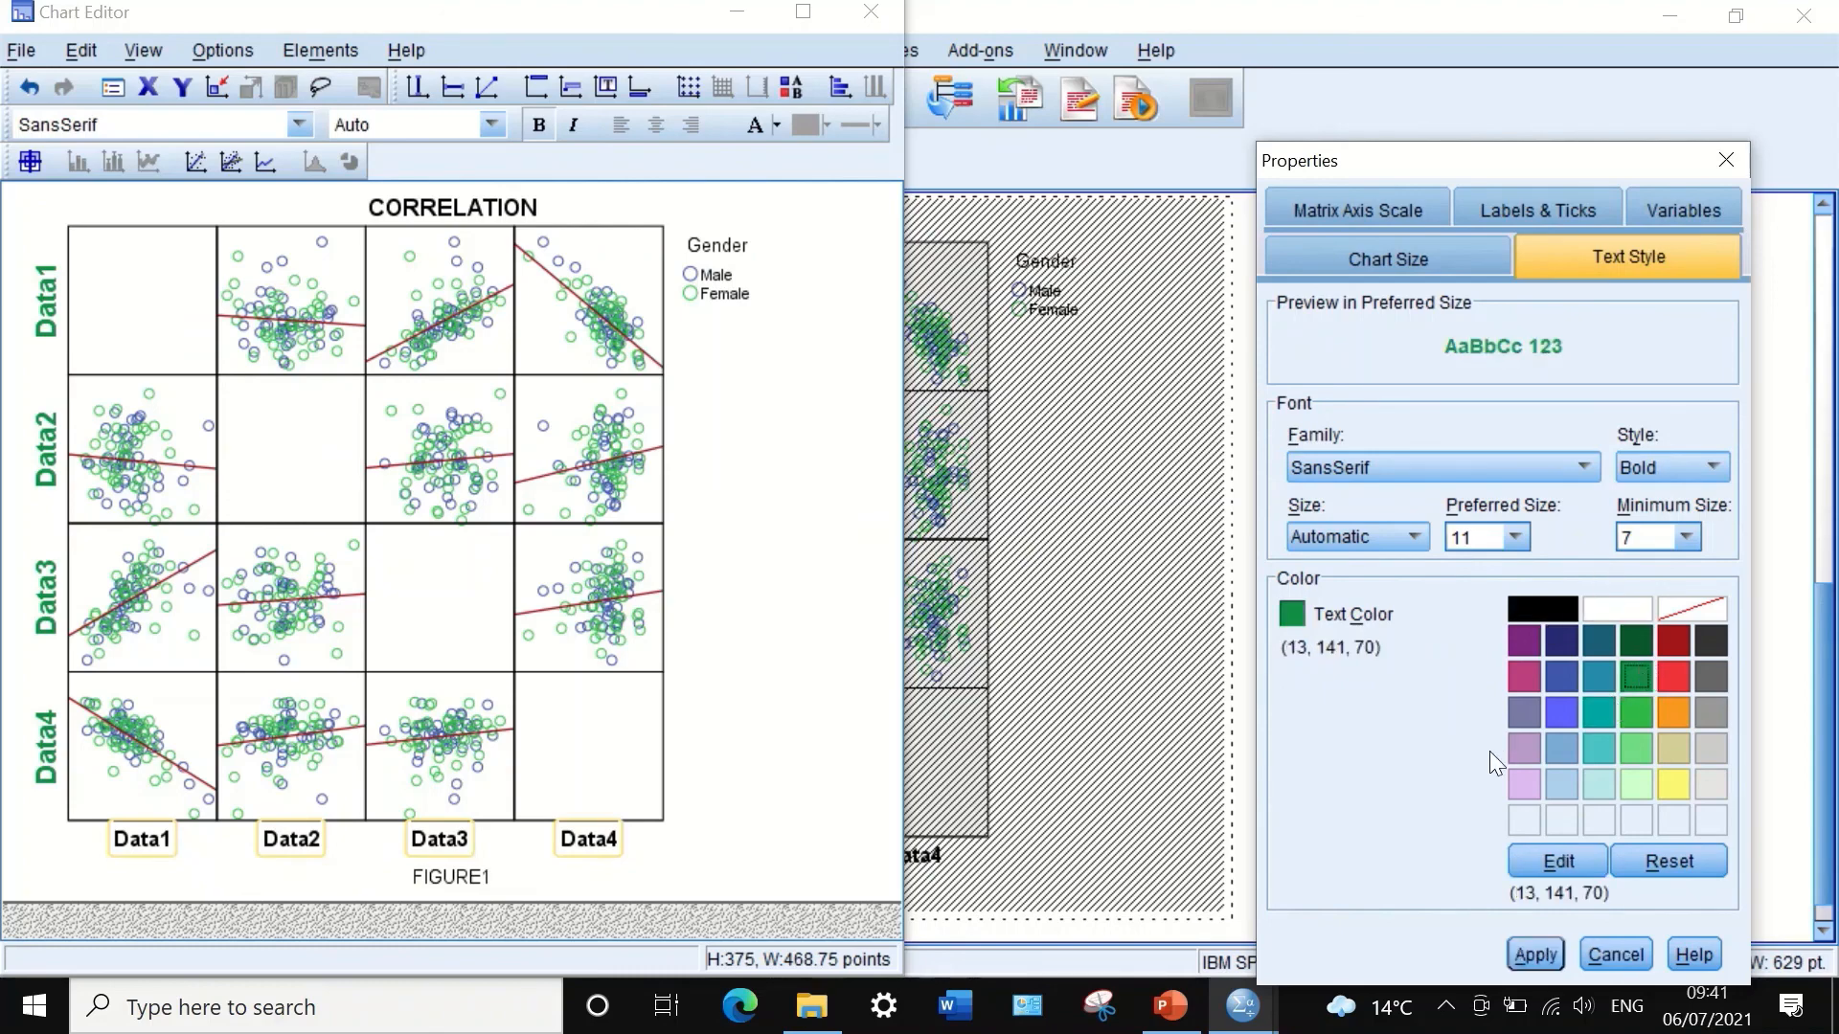
Step: Set the preferred font size of the horizontal axis labels to 14, apply it and close the properties
left_click(1513, 538)
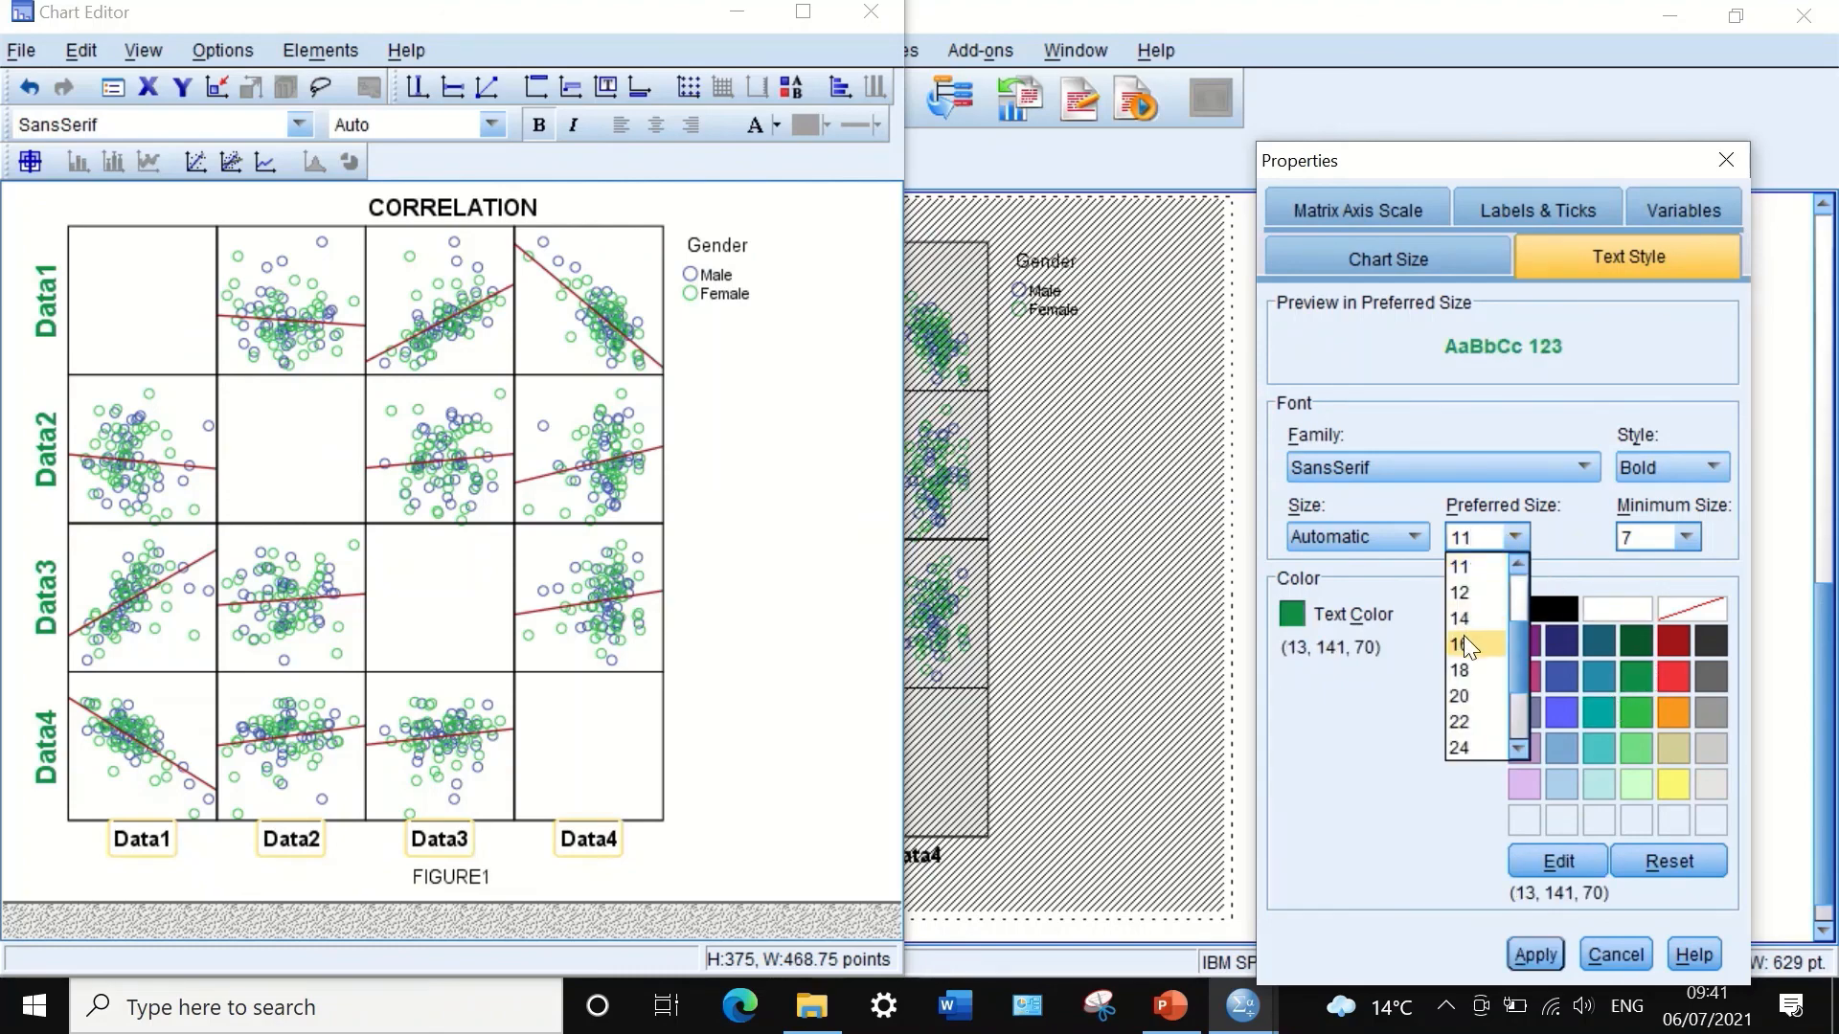
left_click(1465, 619)
left_click(1534, 954)
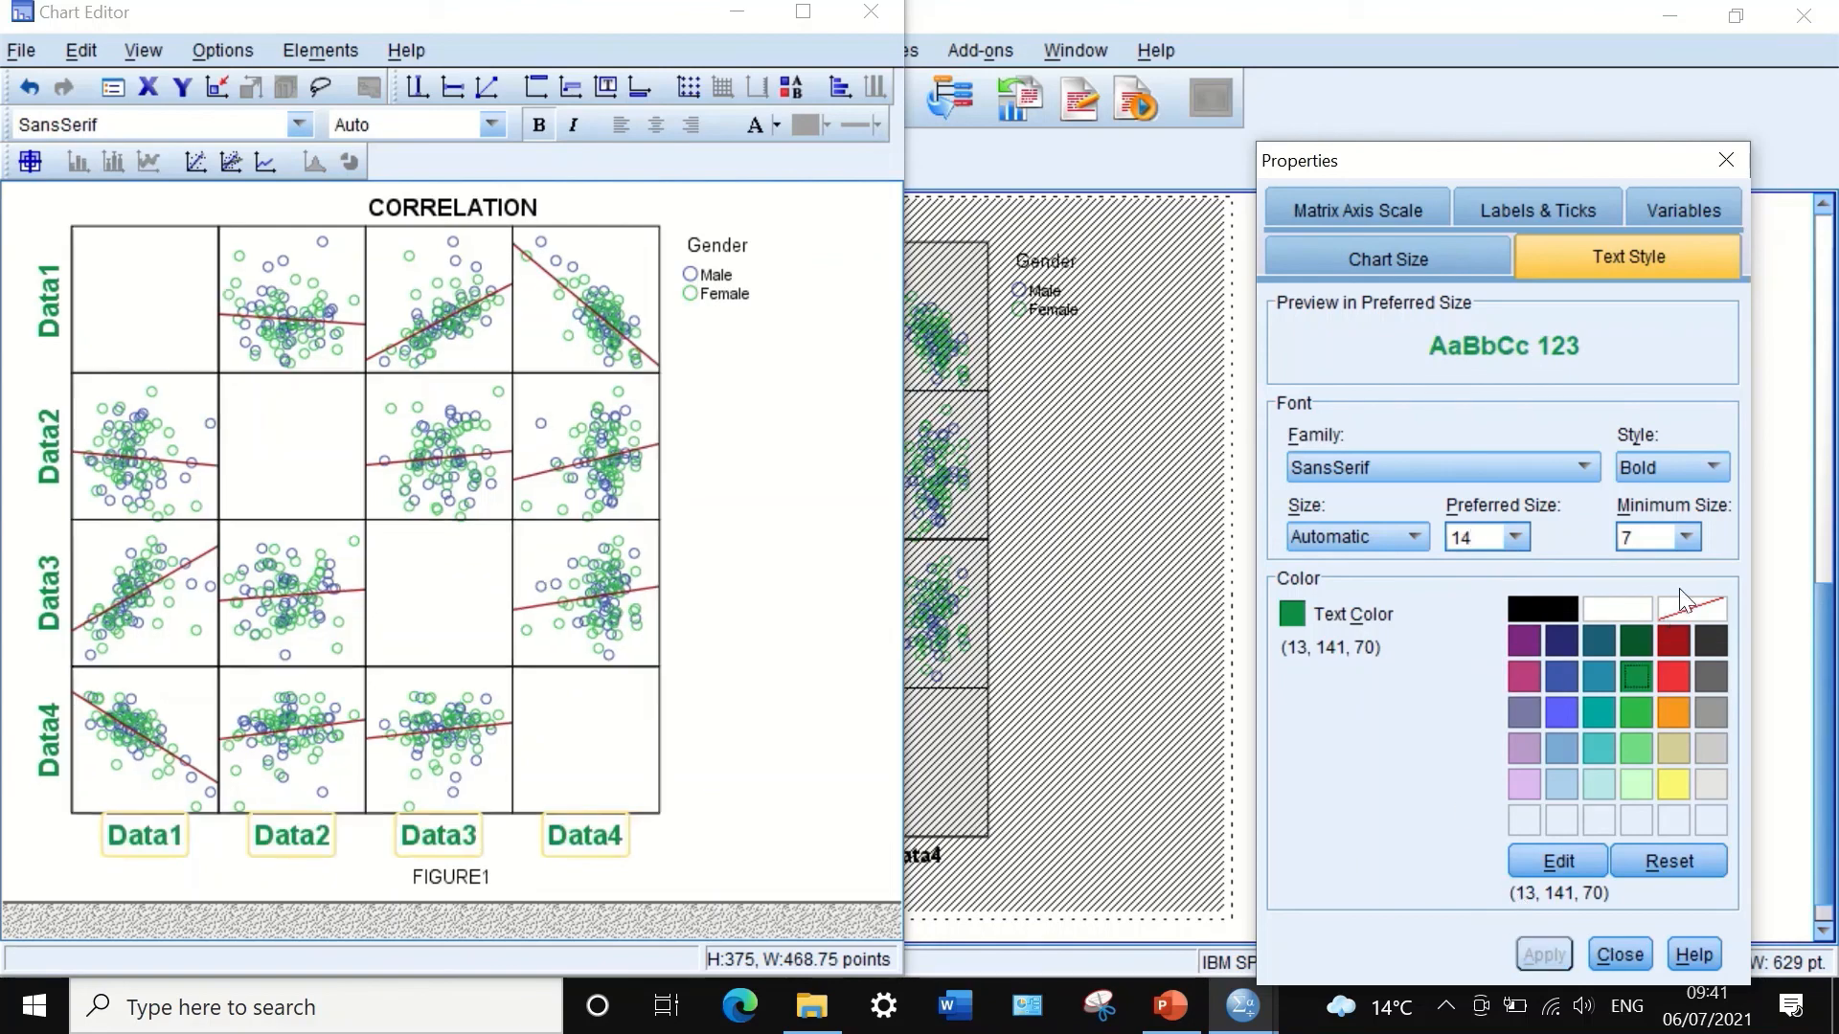
left_click(1733, 156)
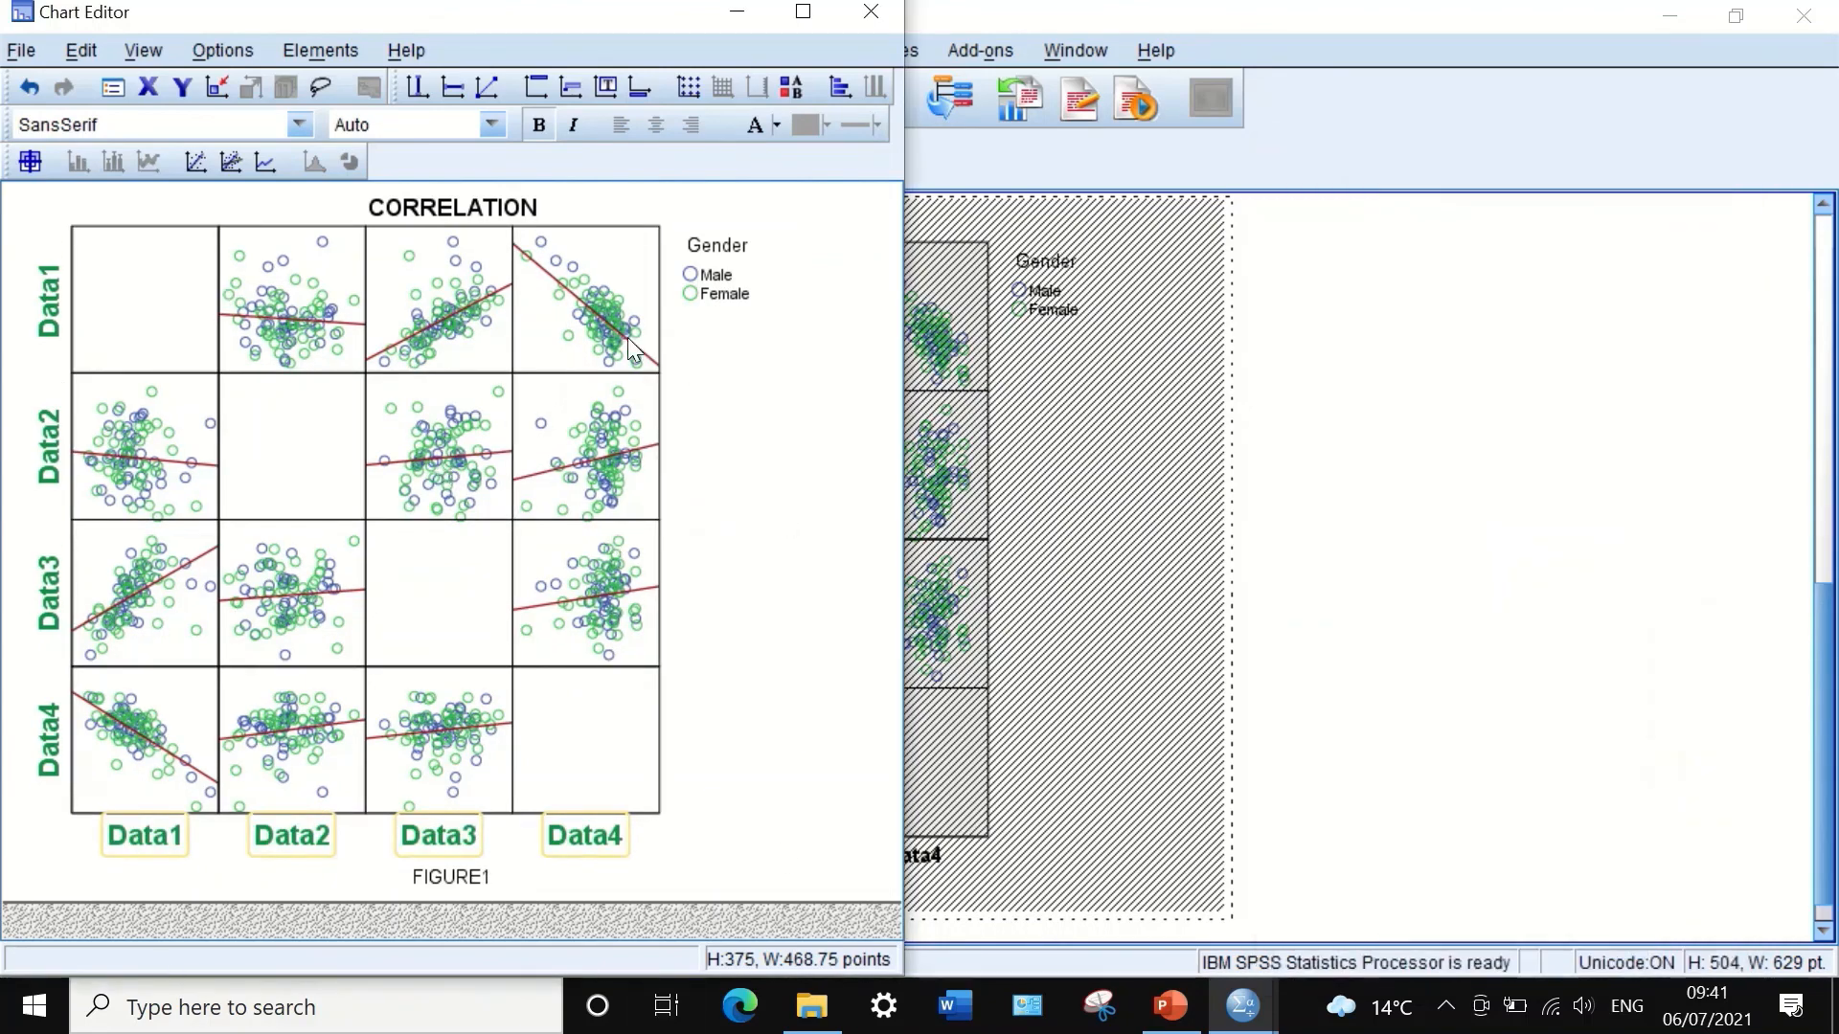
Step: Hide the Gender legend of the matrix scatterplot and show it again
left_click(325, 221)
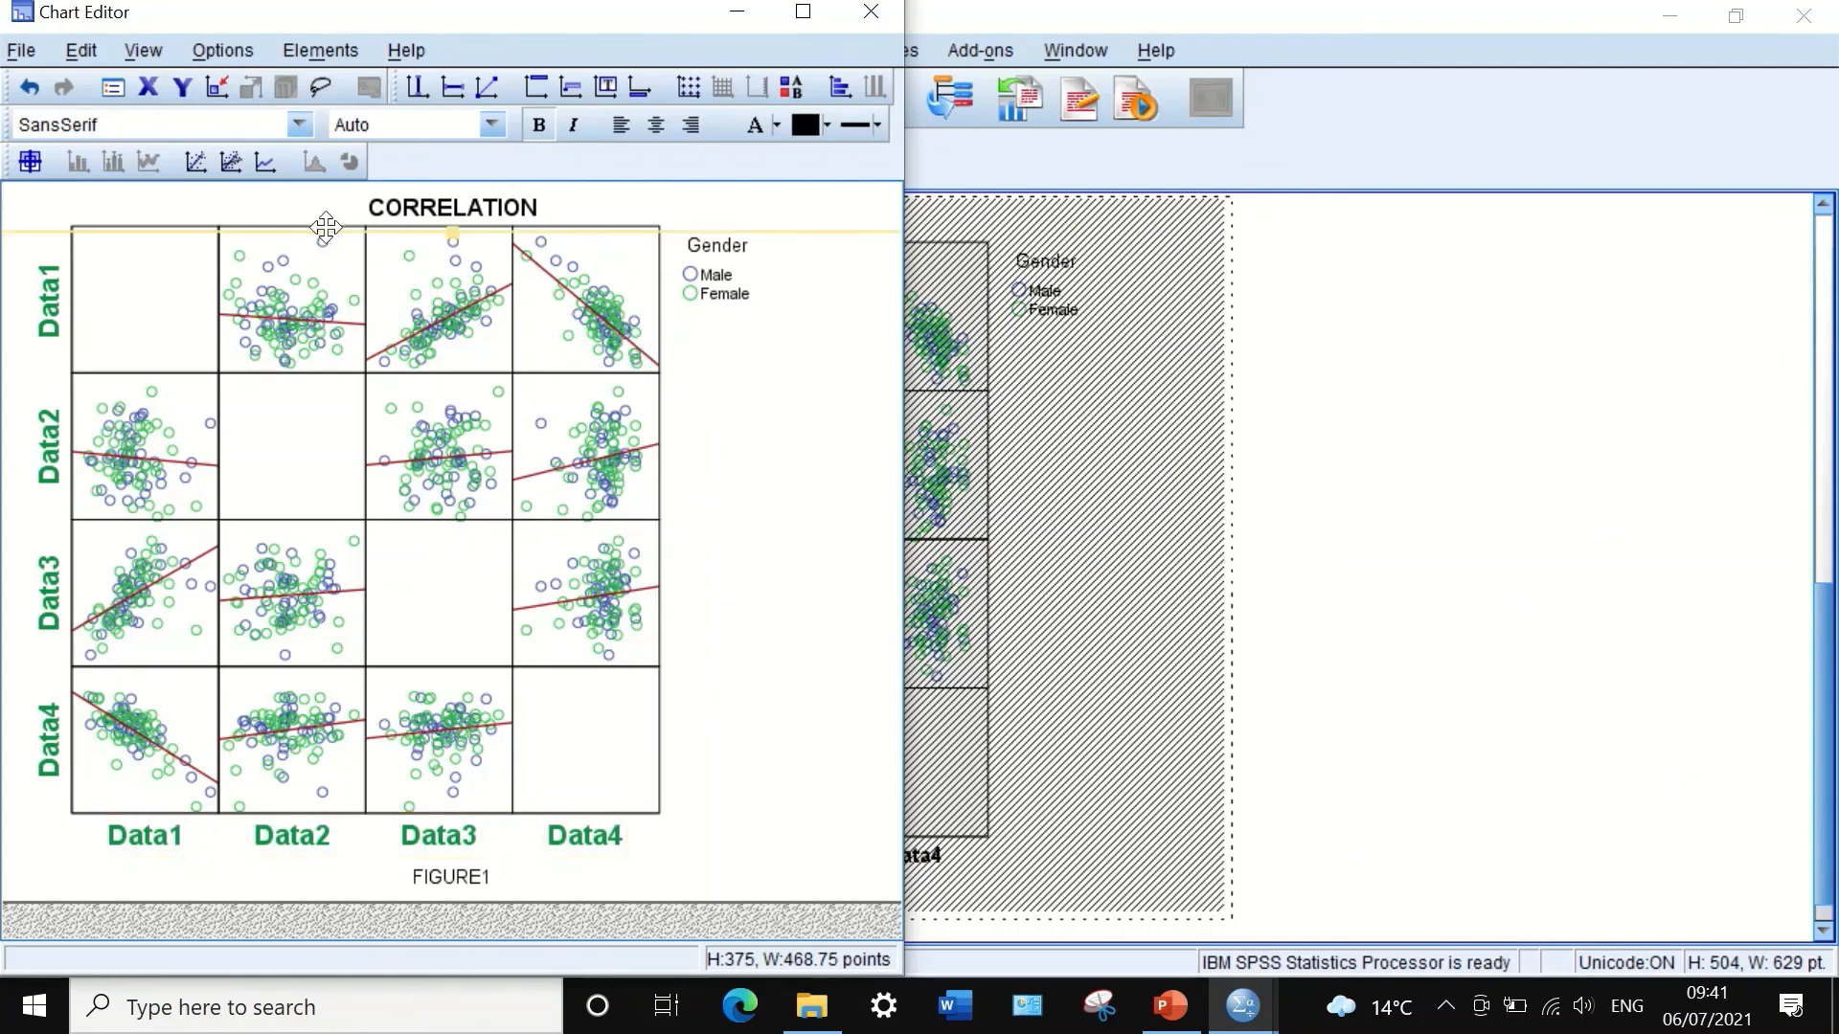
right_click(326, 226)
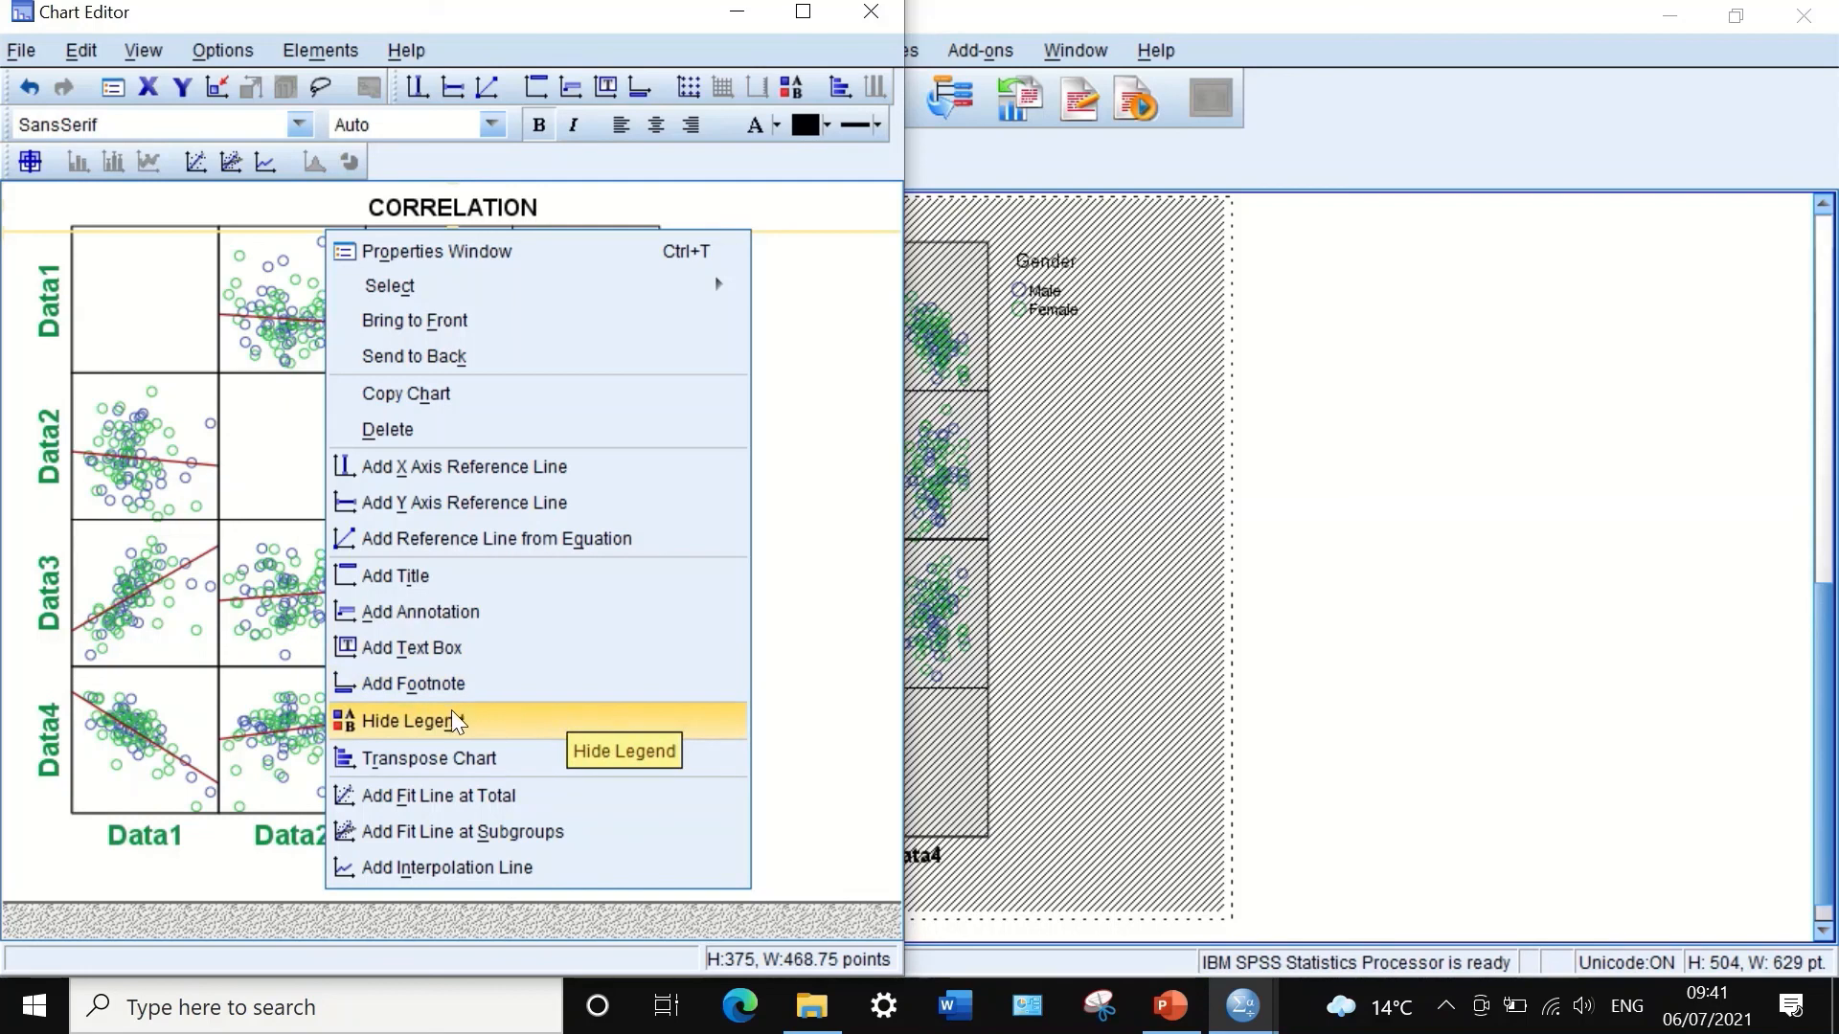
left_click(453, 715)
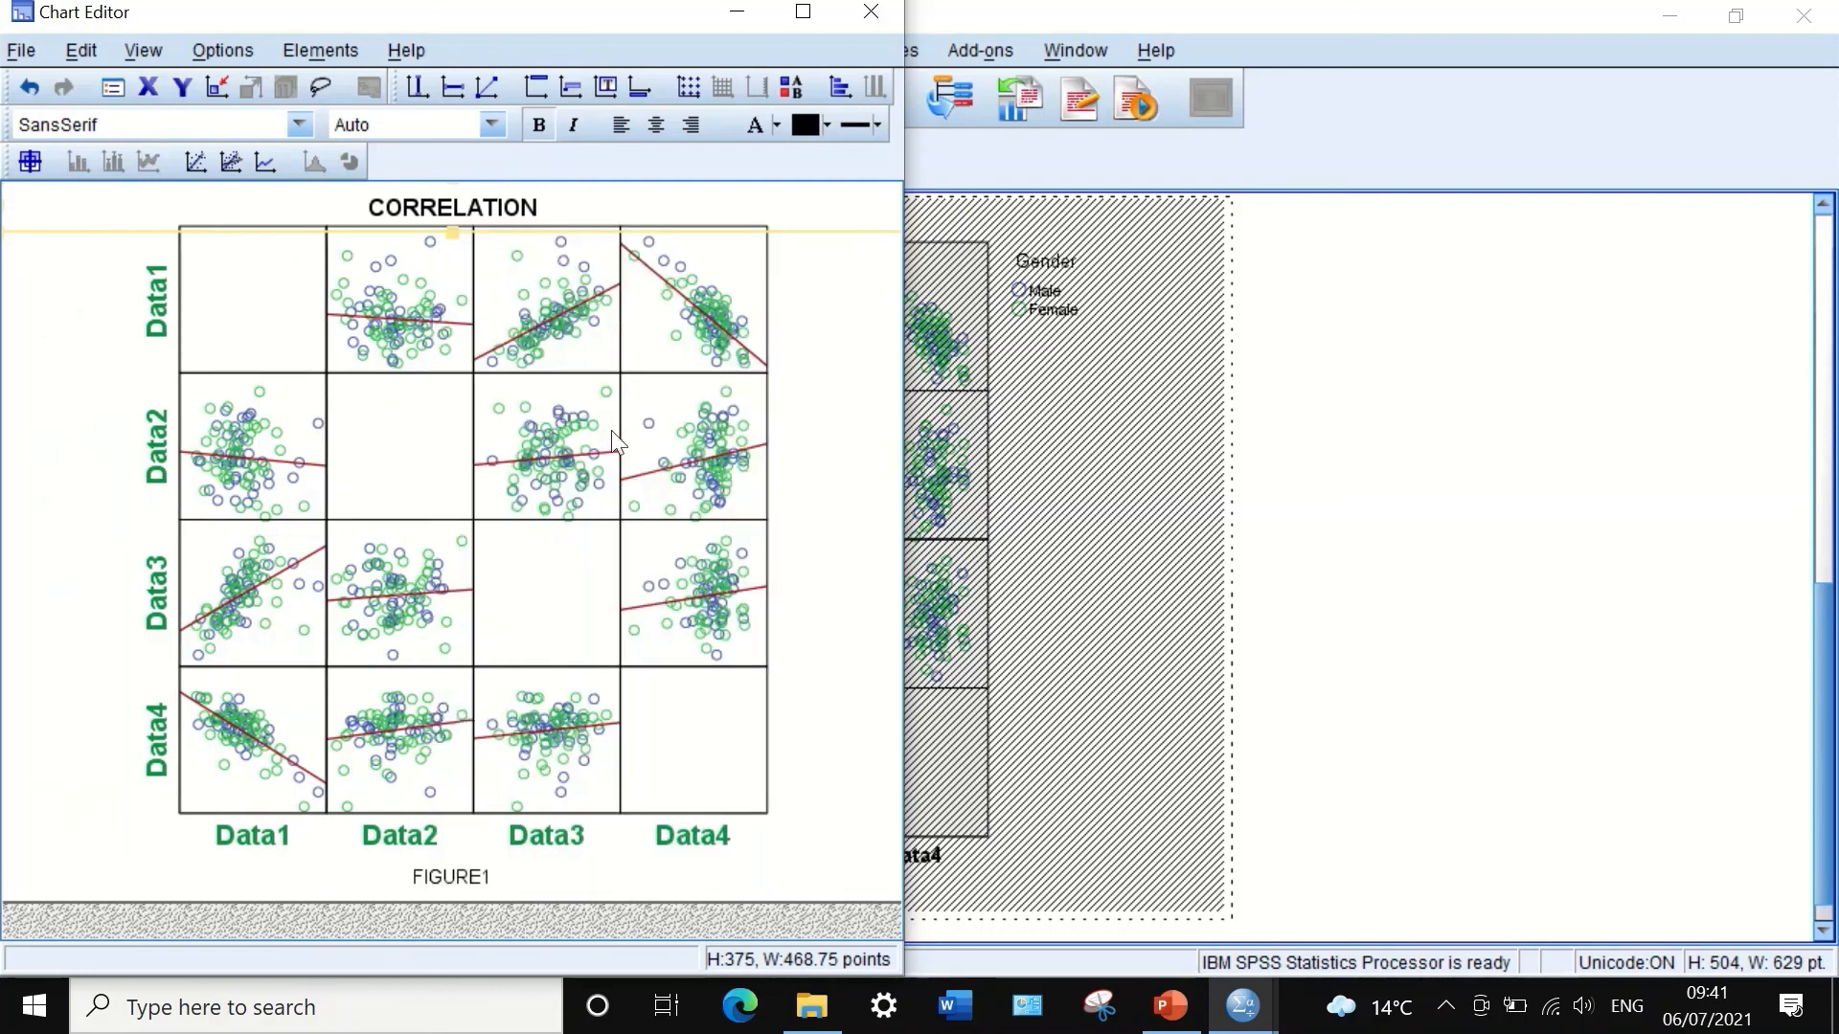
right_click(648, 256)
left_click(702, 739)
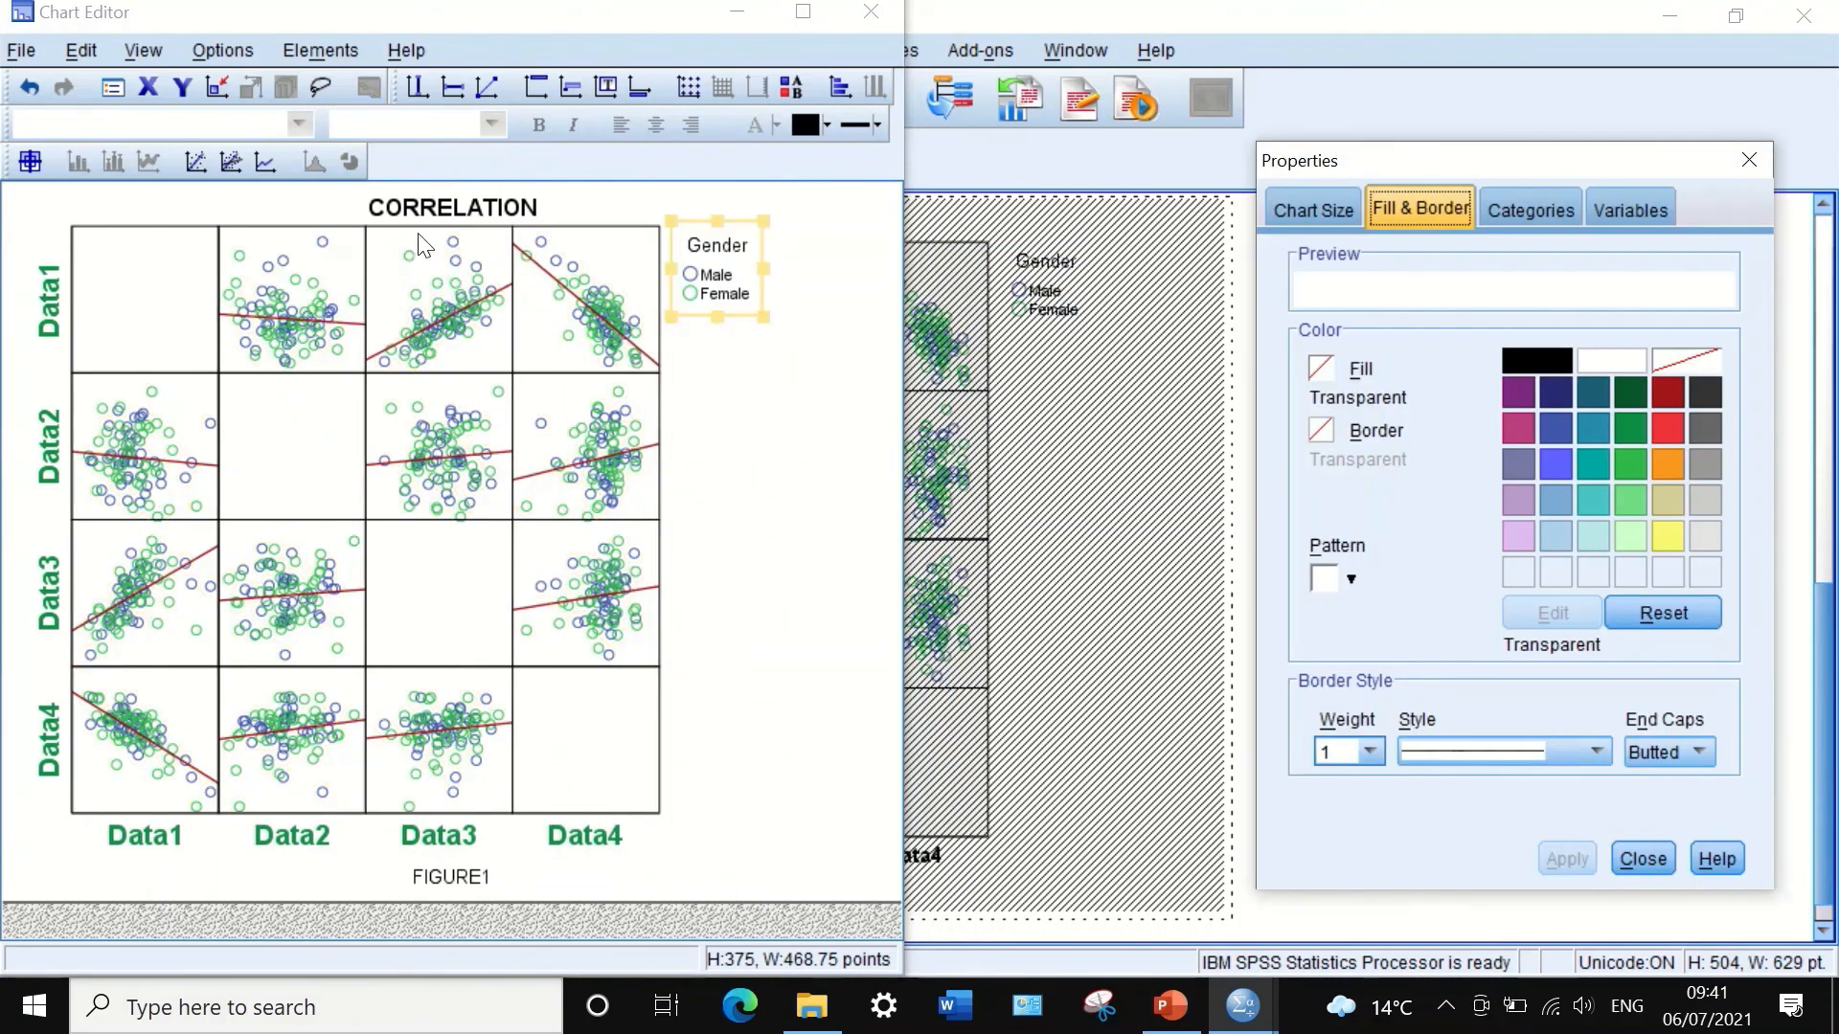
Step: Show charts in the diagonal panels of the matrix scatterplot and hide them again
left_click(422, 245)
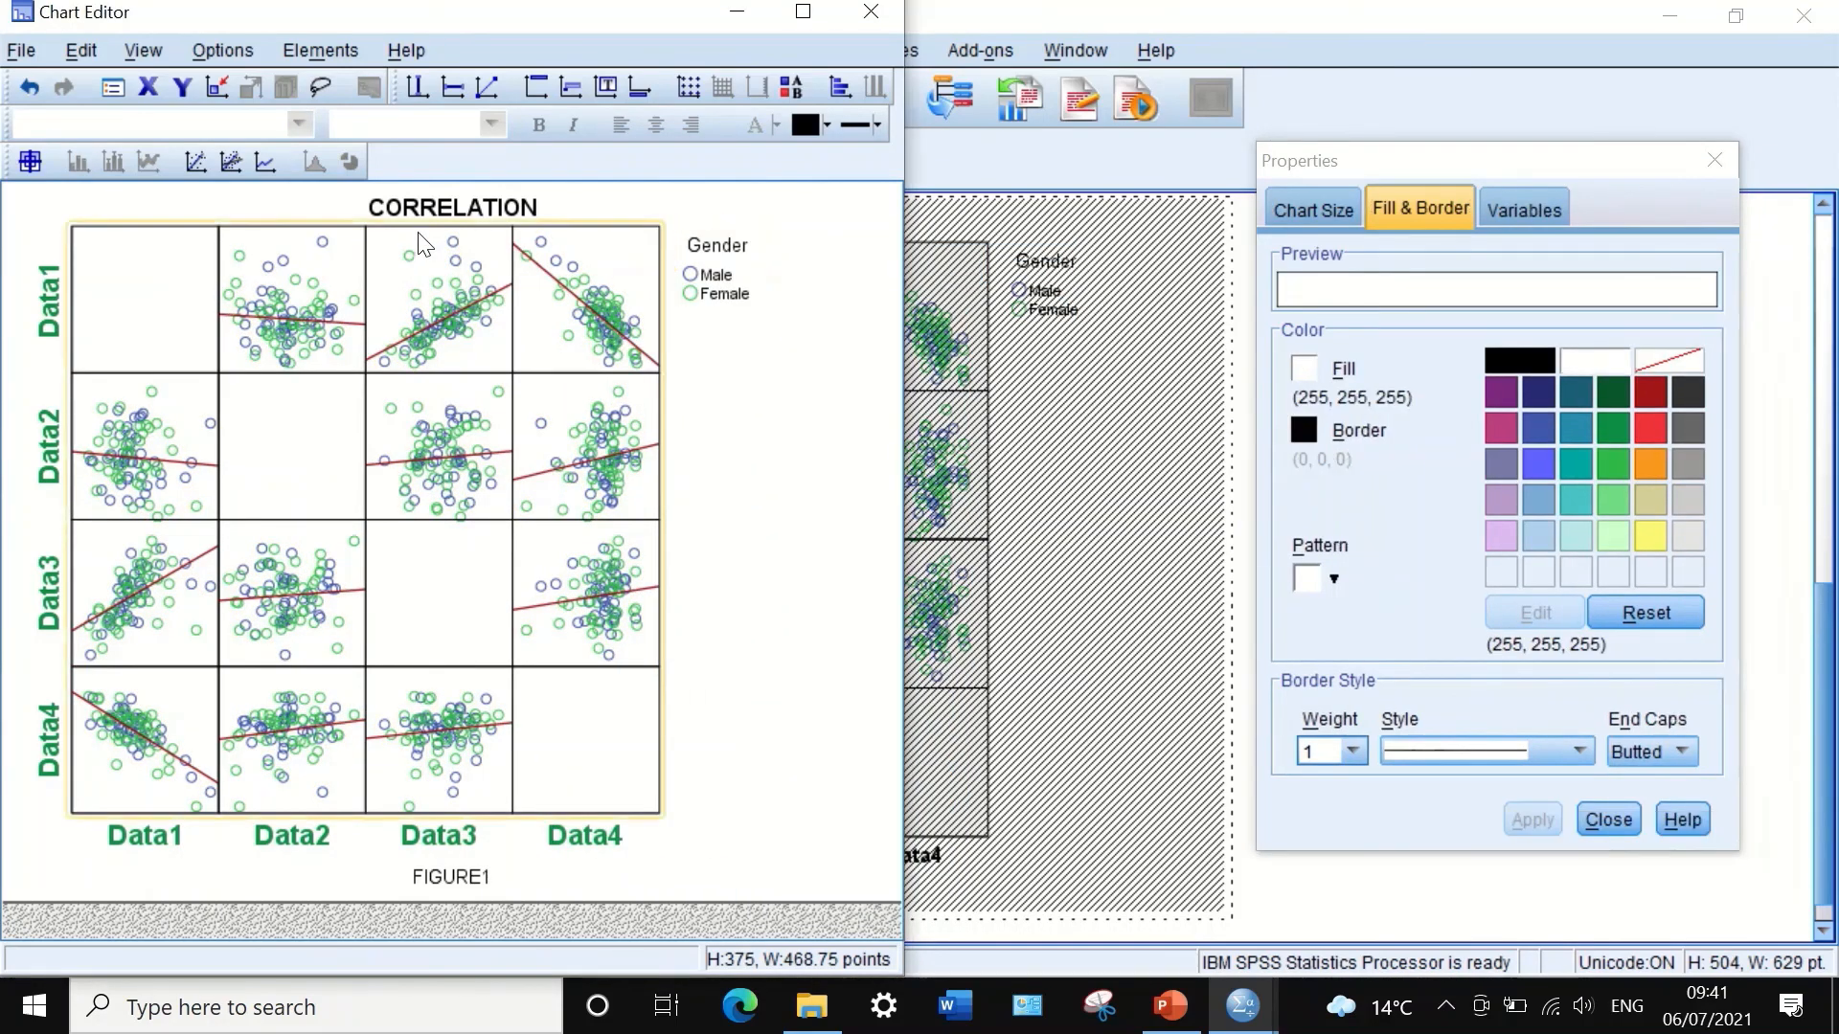
right_click(419, 234)
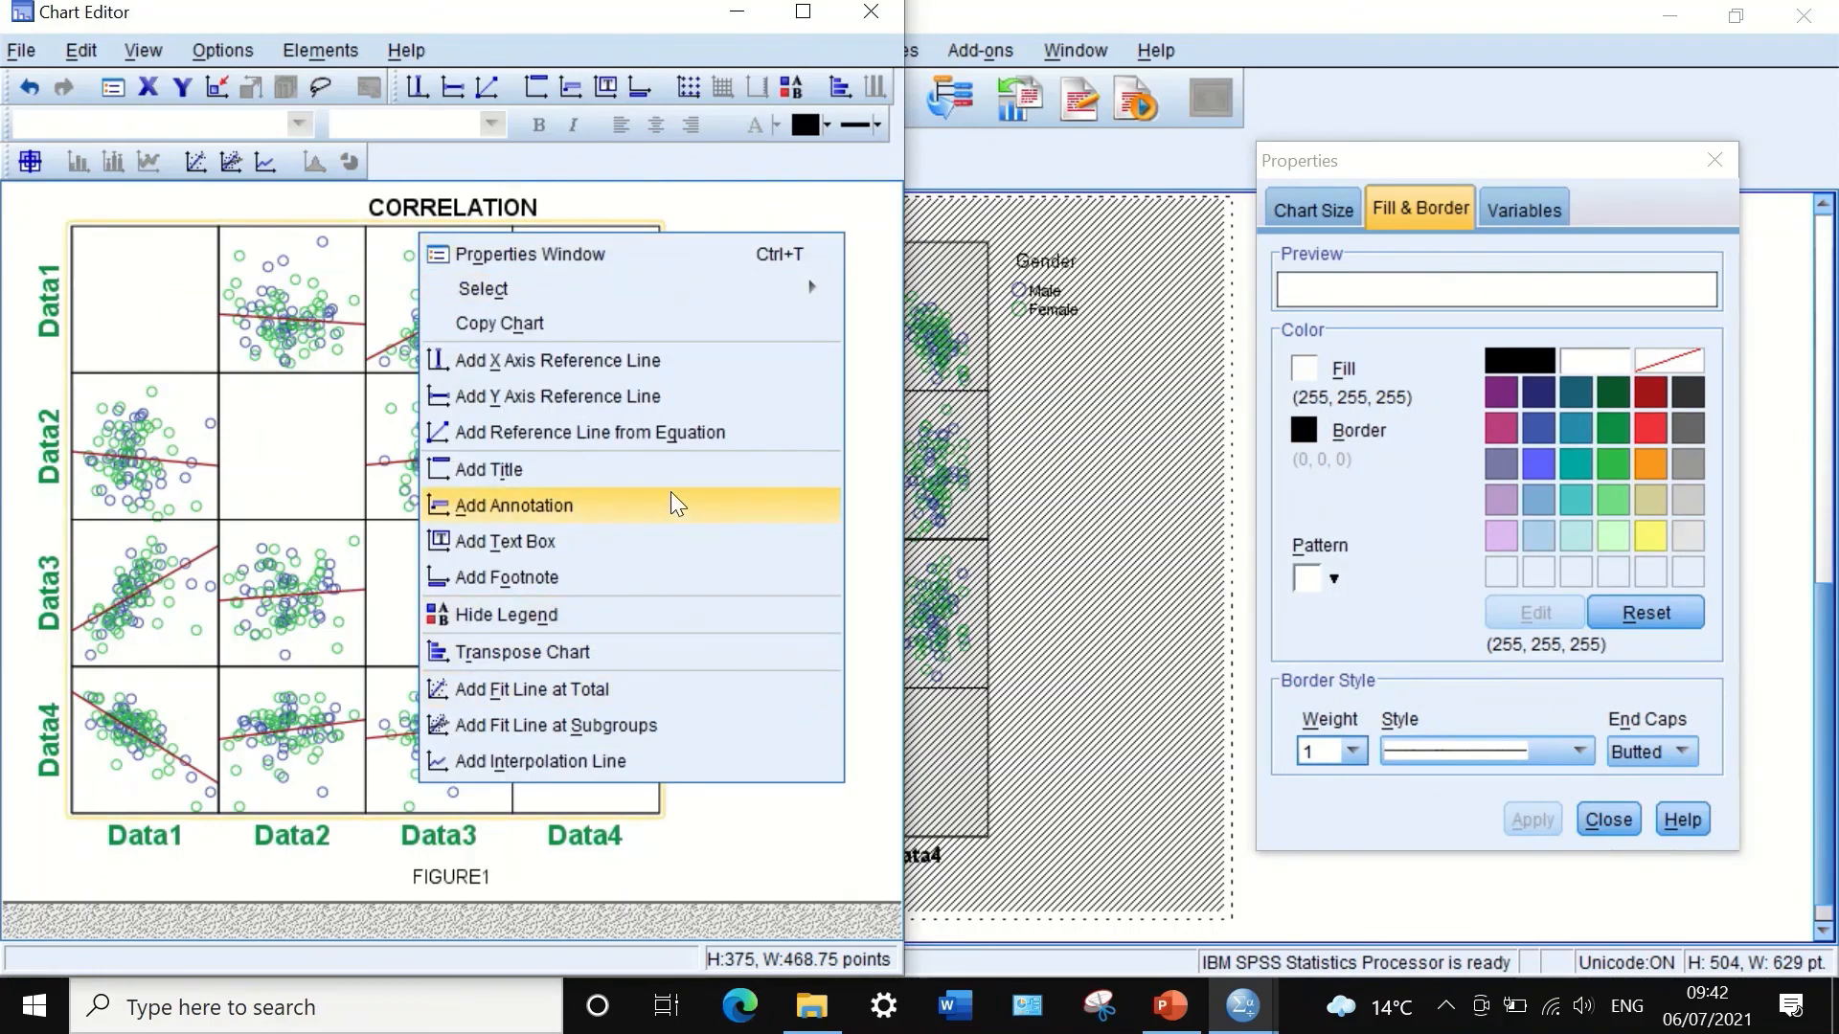
left_click(1623, 824)
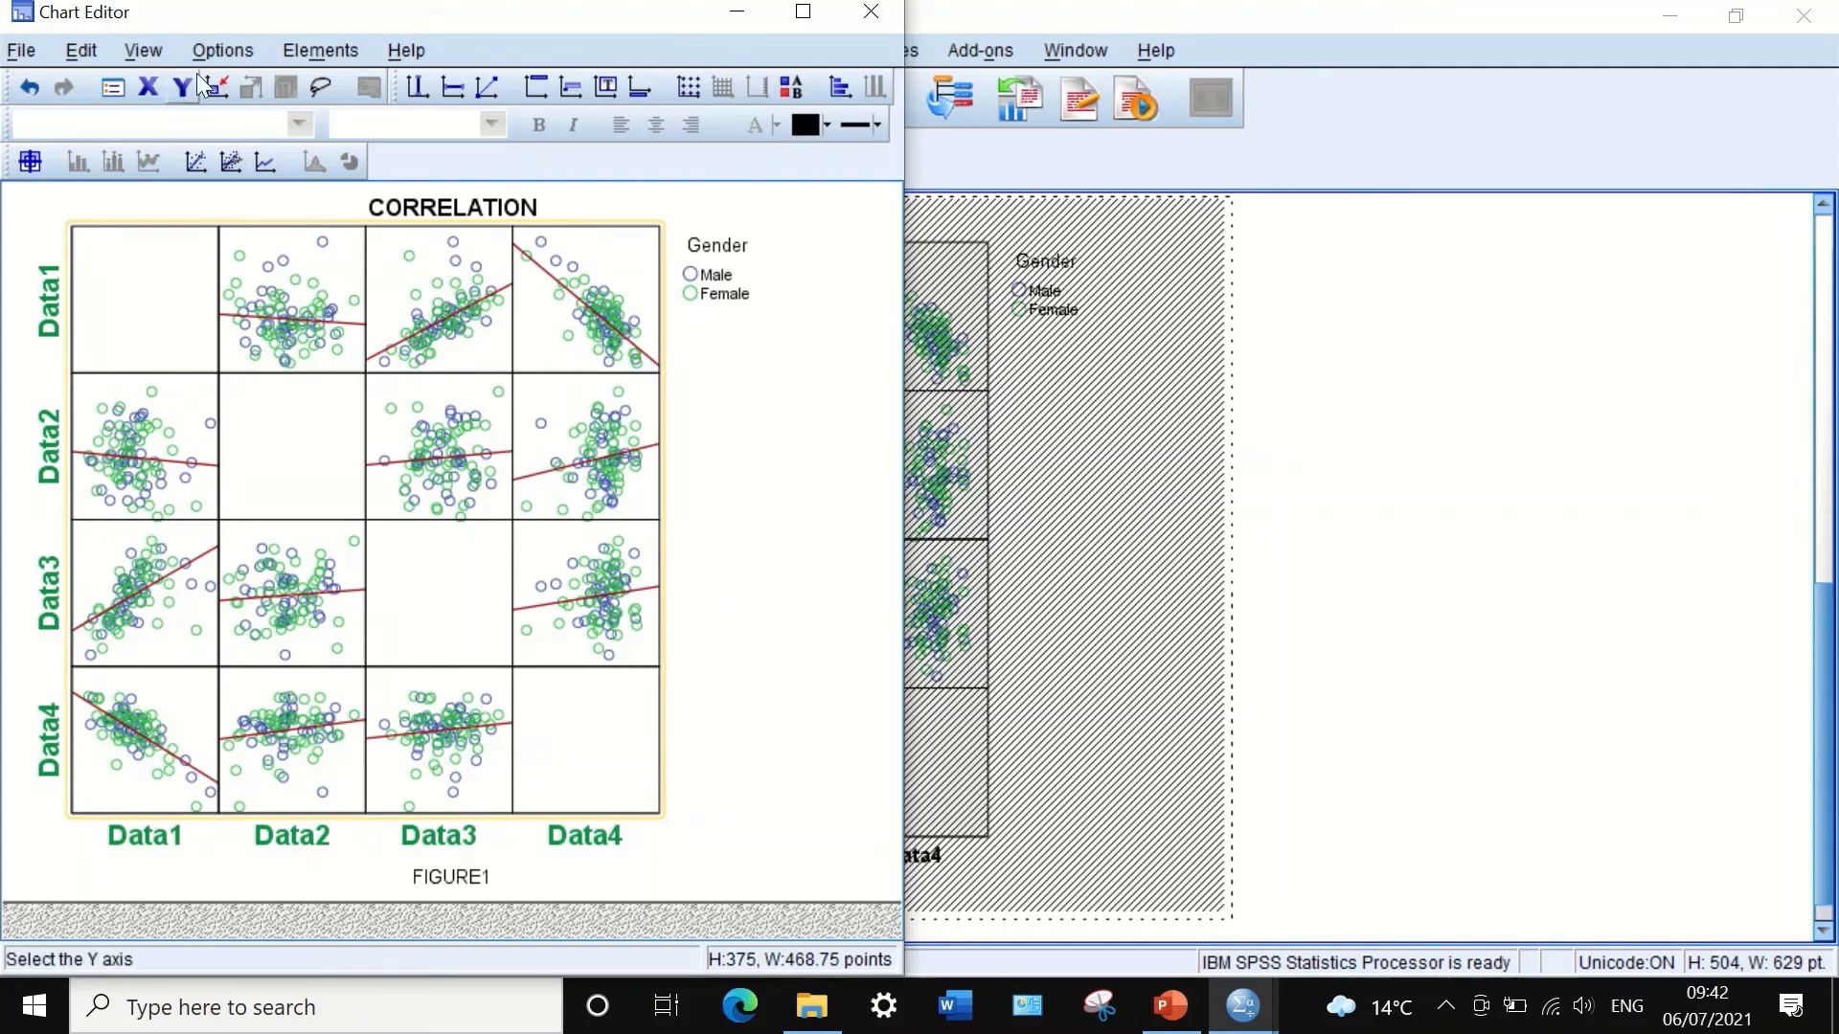
left_click(222, 49)
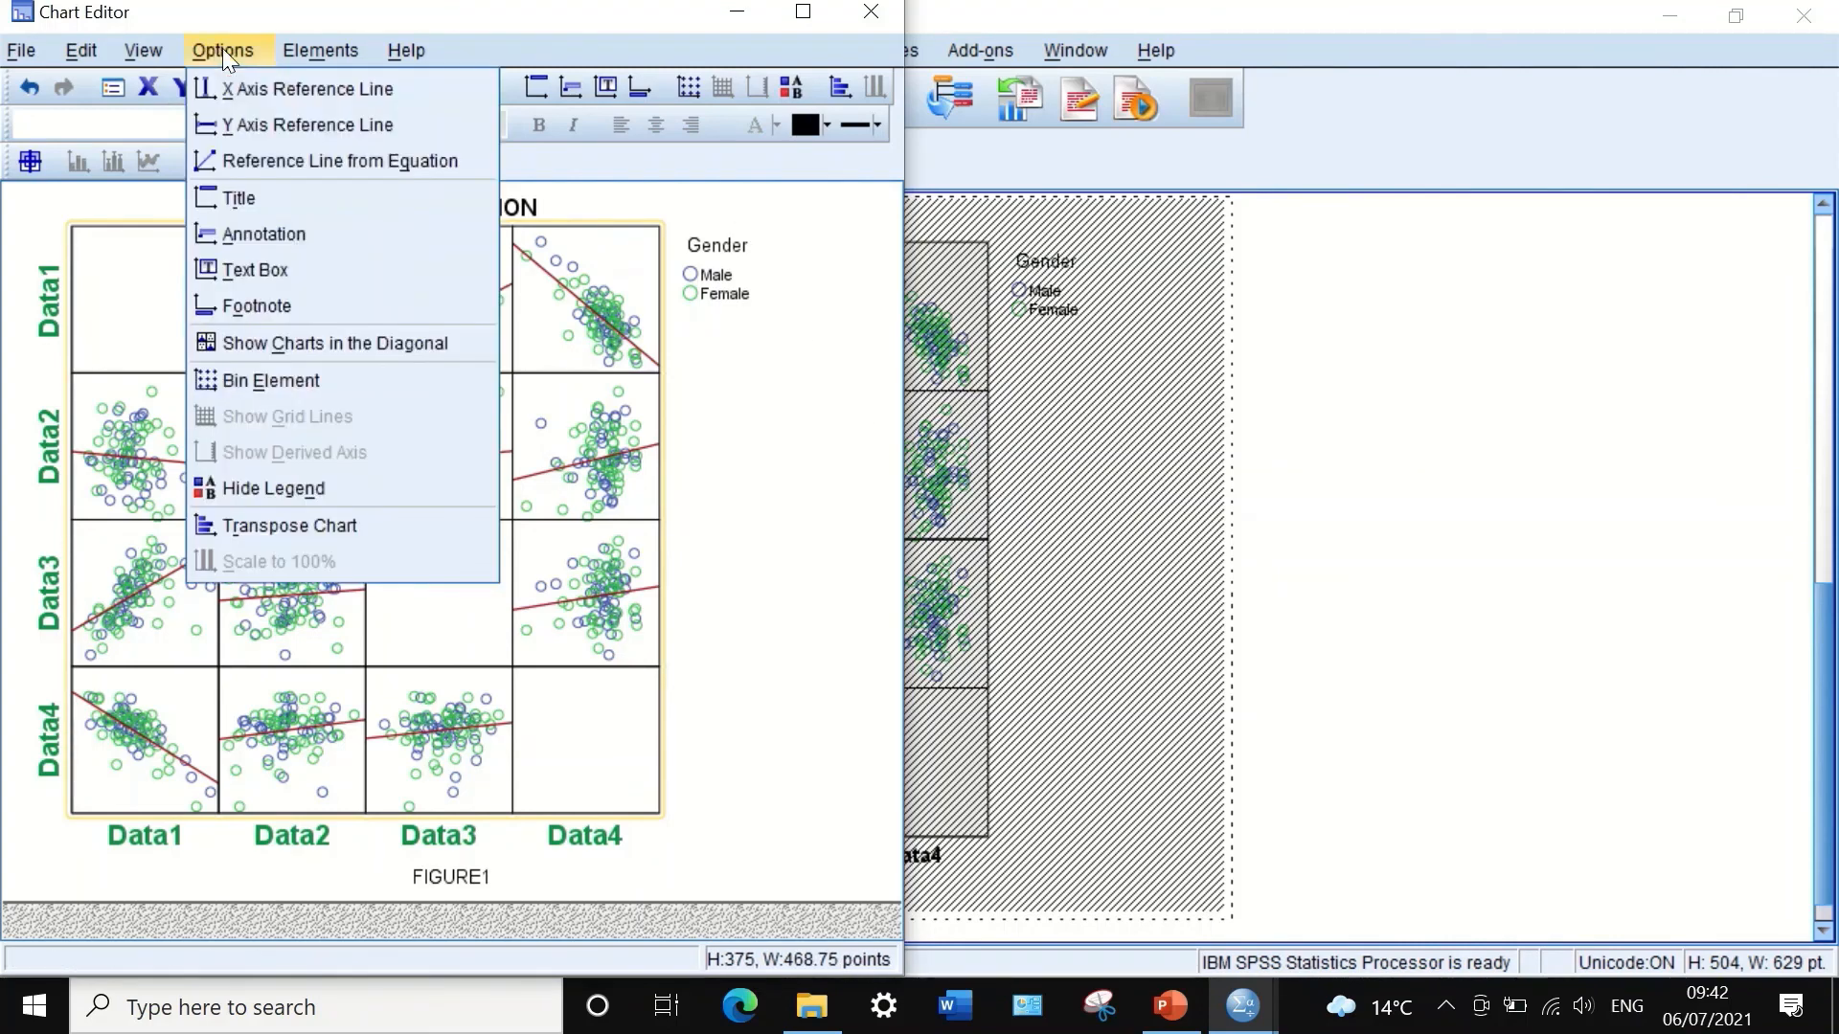
left_click(276, 345)
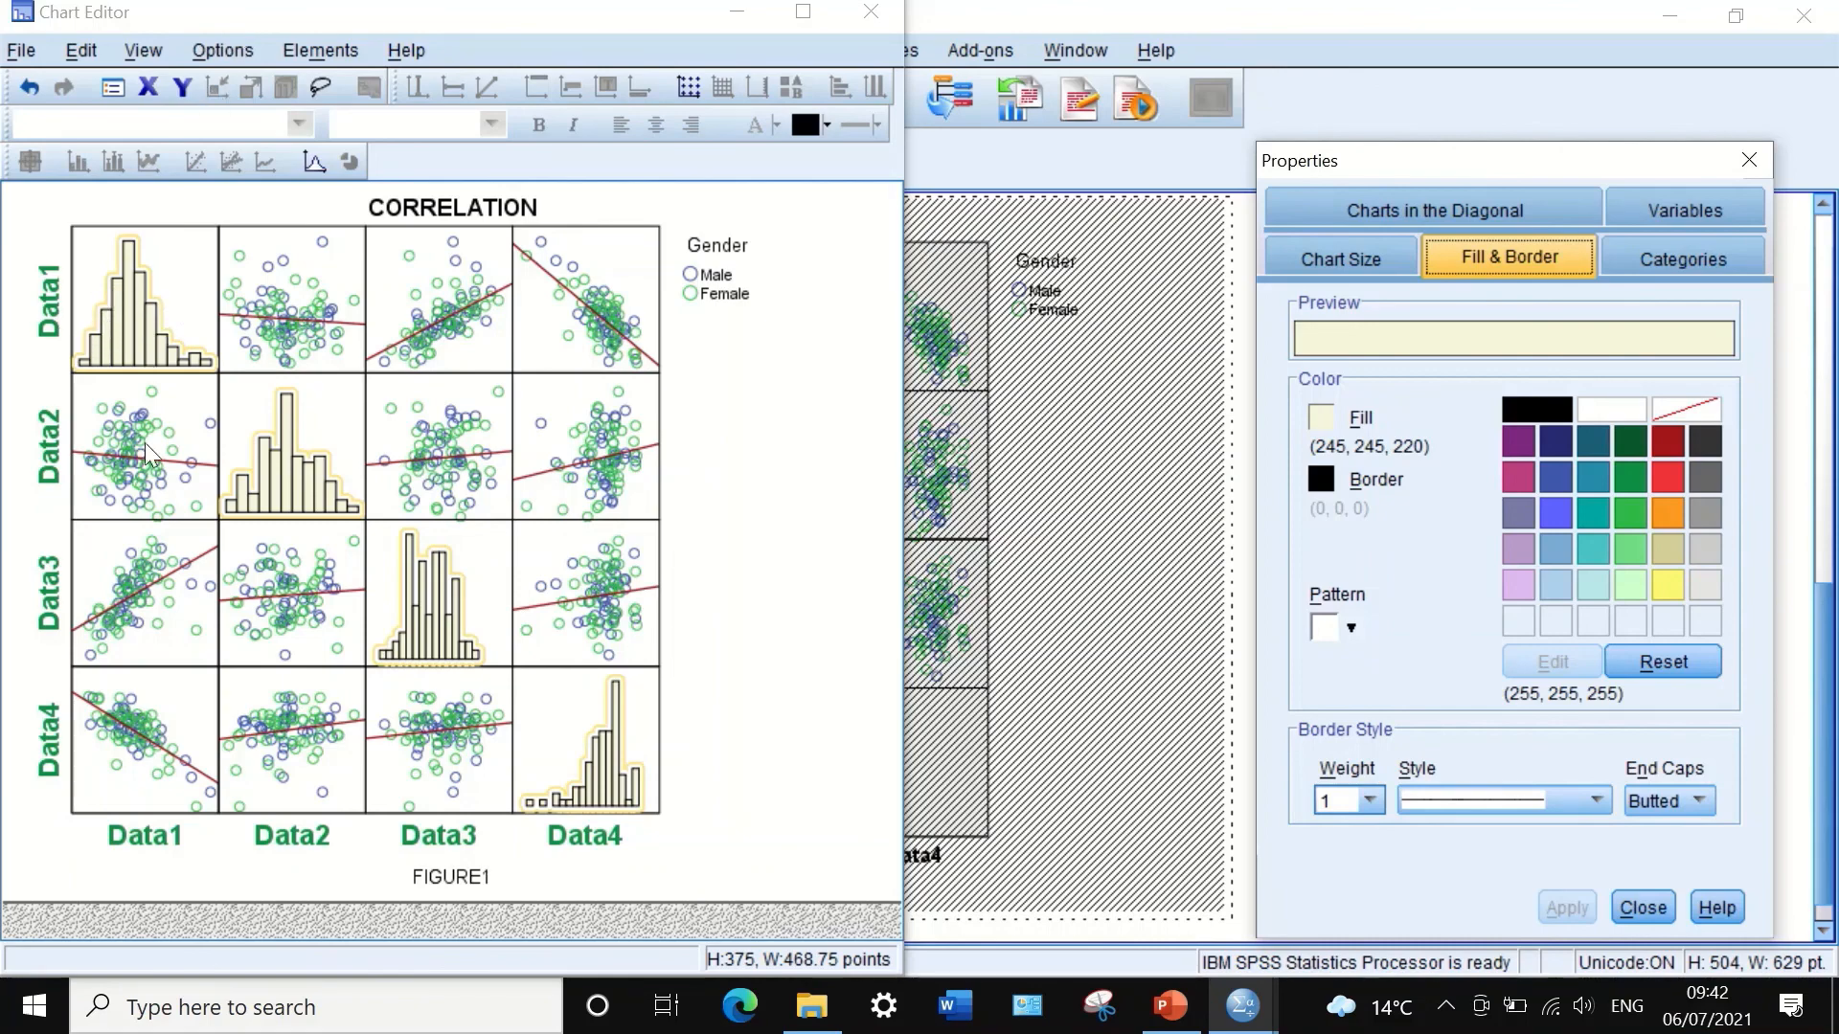
left_click(215, 53)
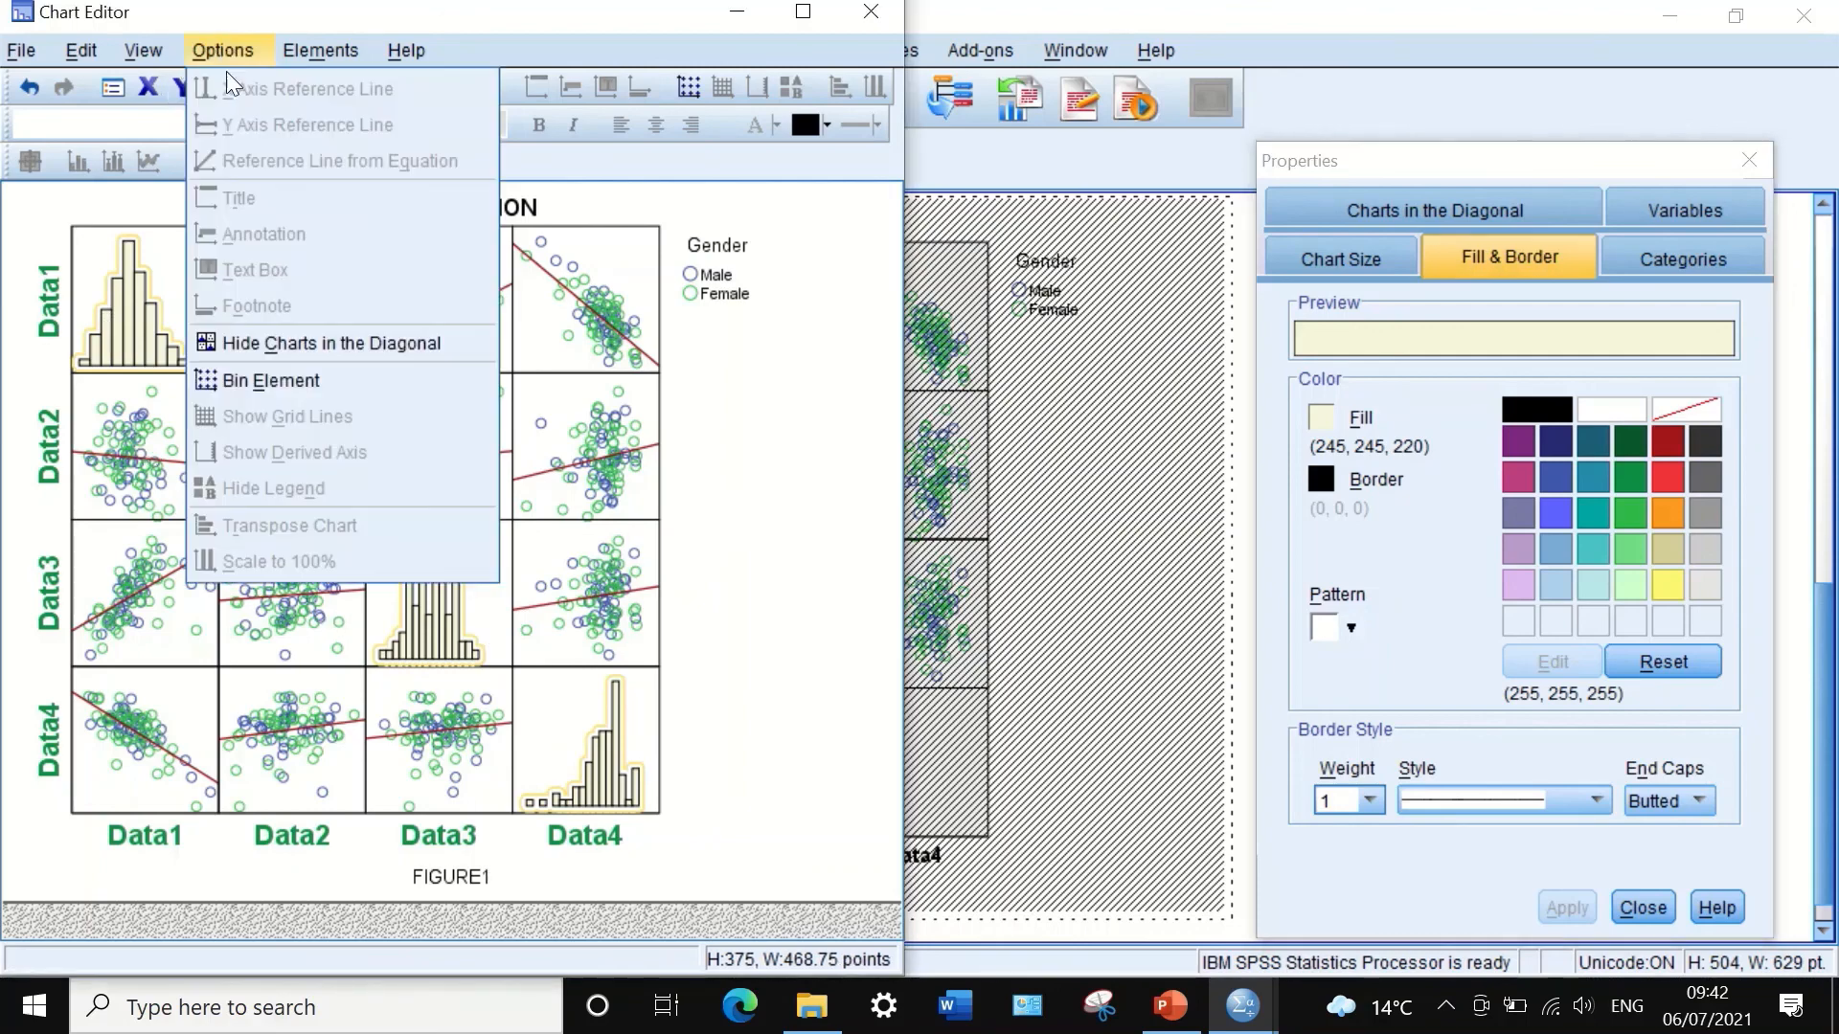
left_click(278, 342)
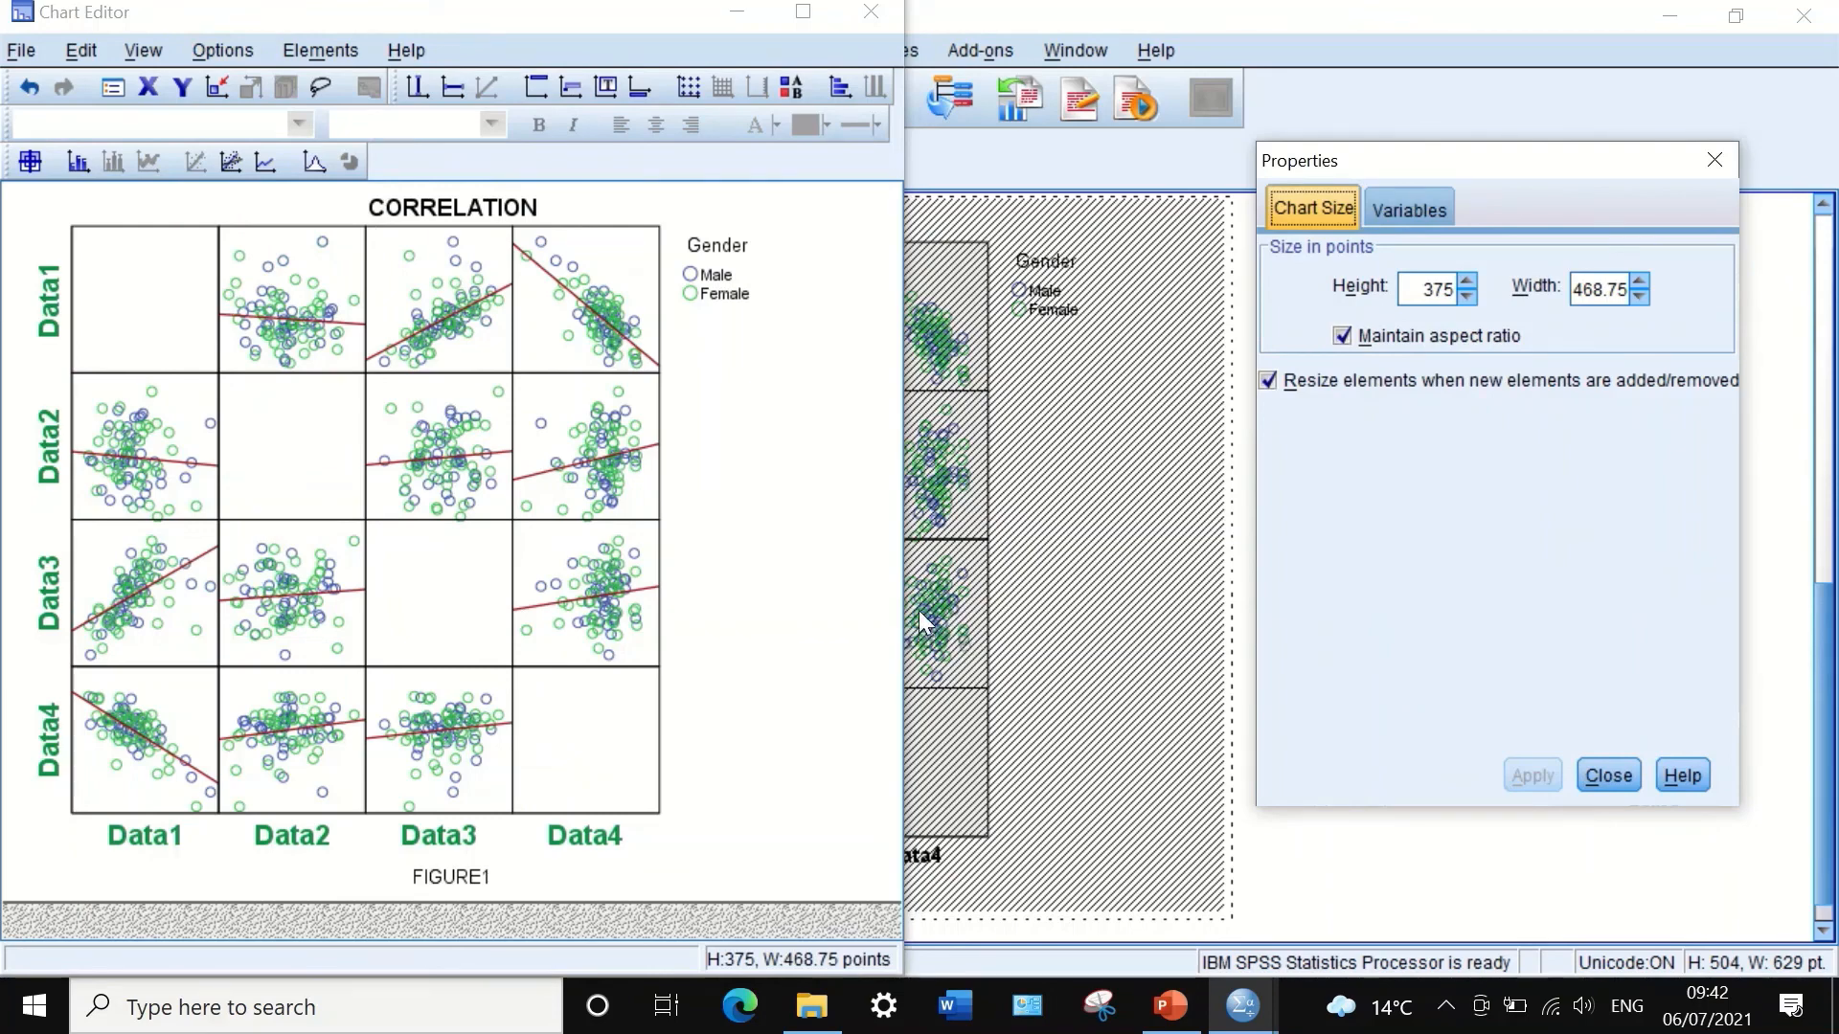
Step: Close the Chart Editor and review the formatted CORRELATION chart in the output document
mouse_move(873, 21)
left_click(870, 14)
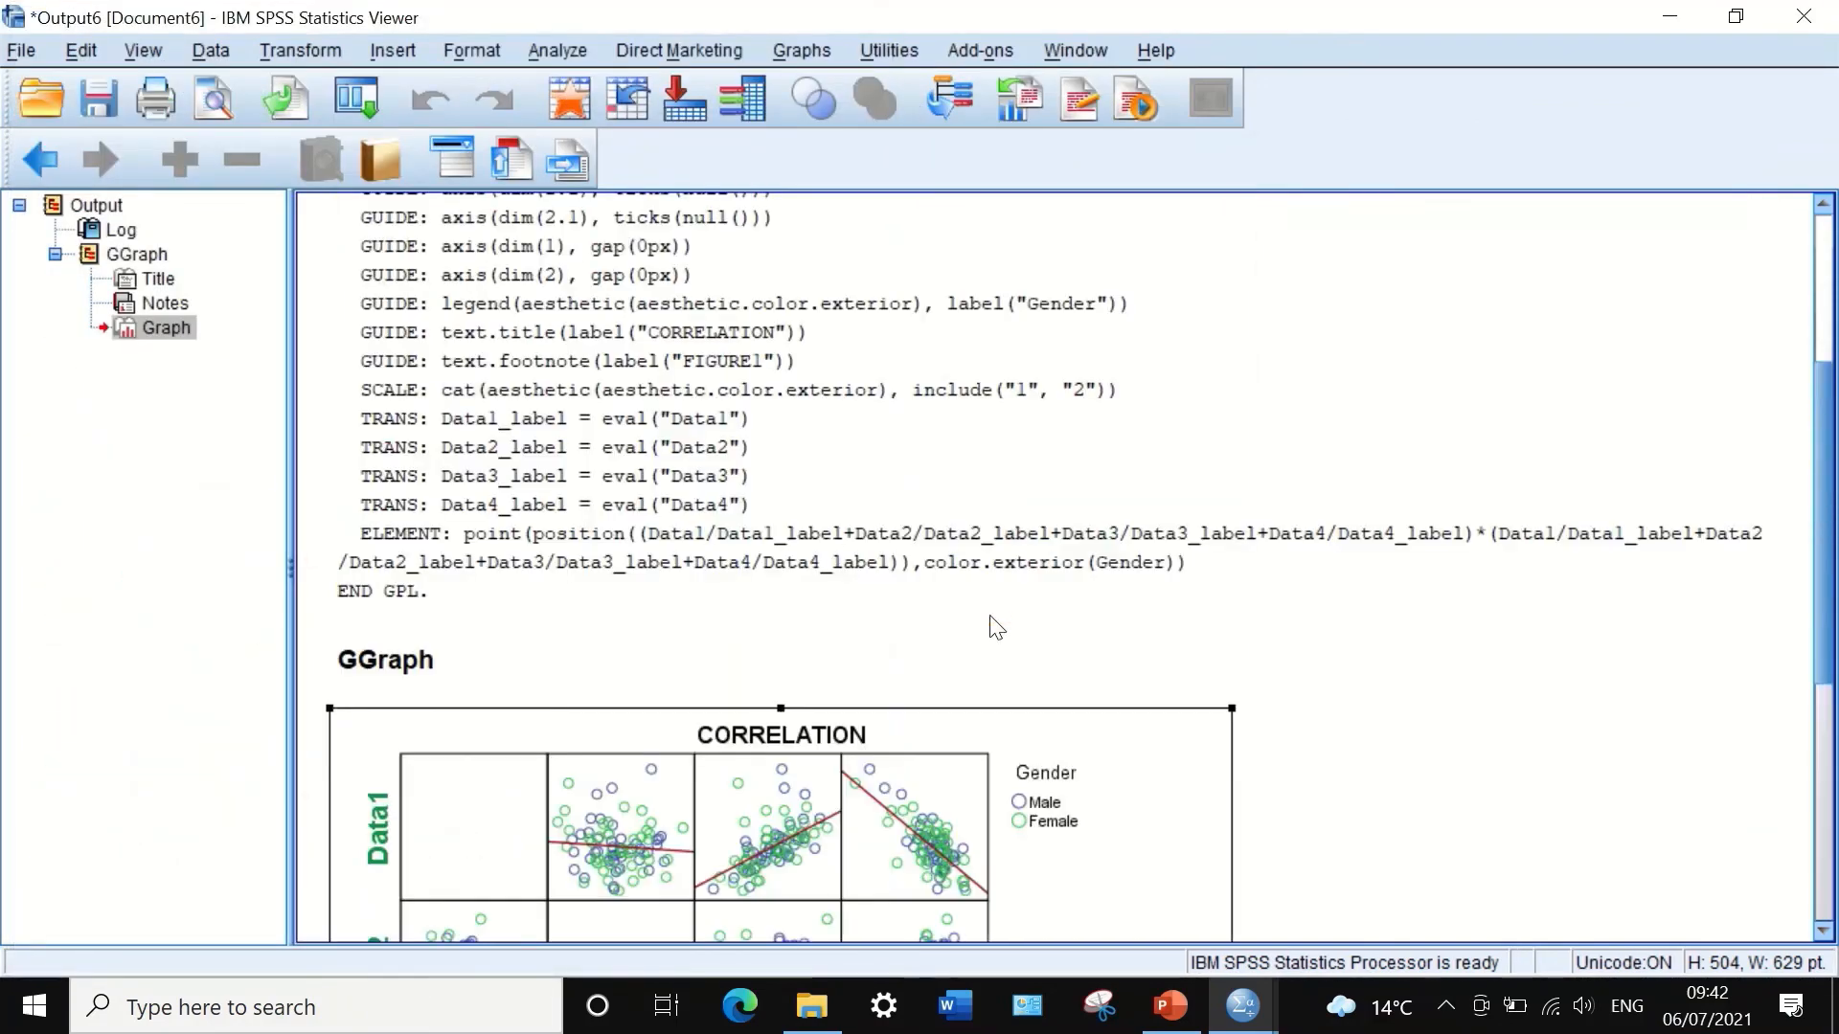
scroll(993, 609, "down", 3)
scroll(986, 600, "down", 3)
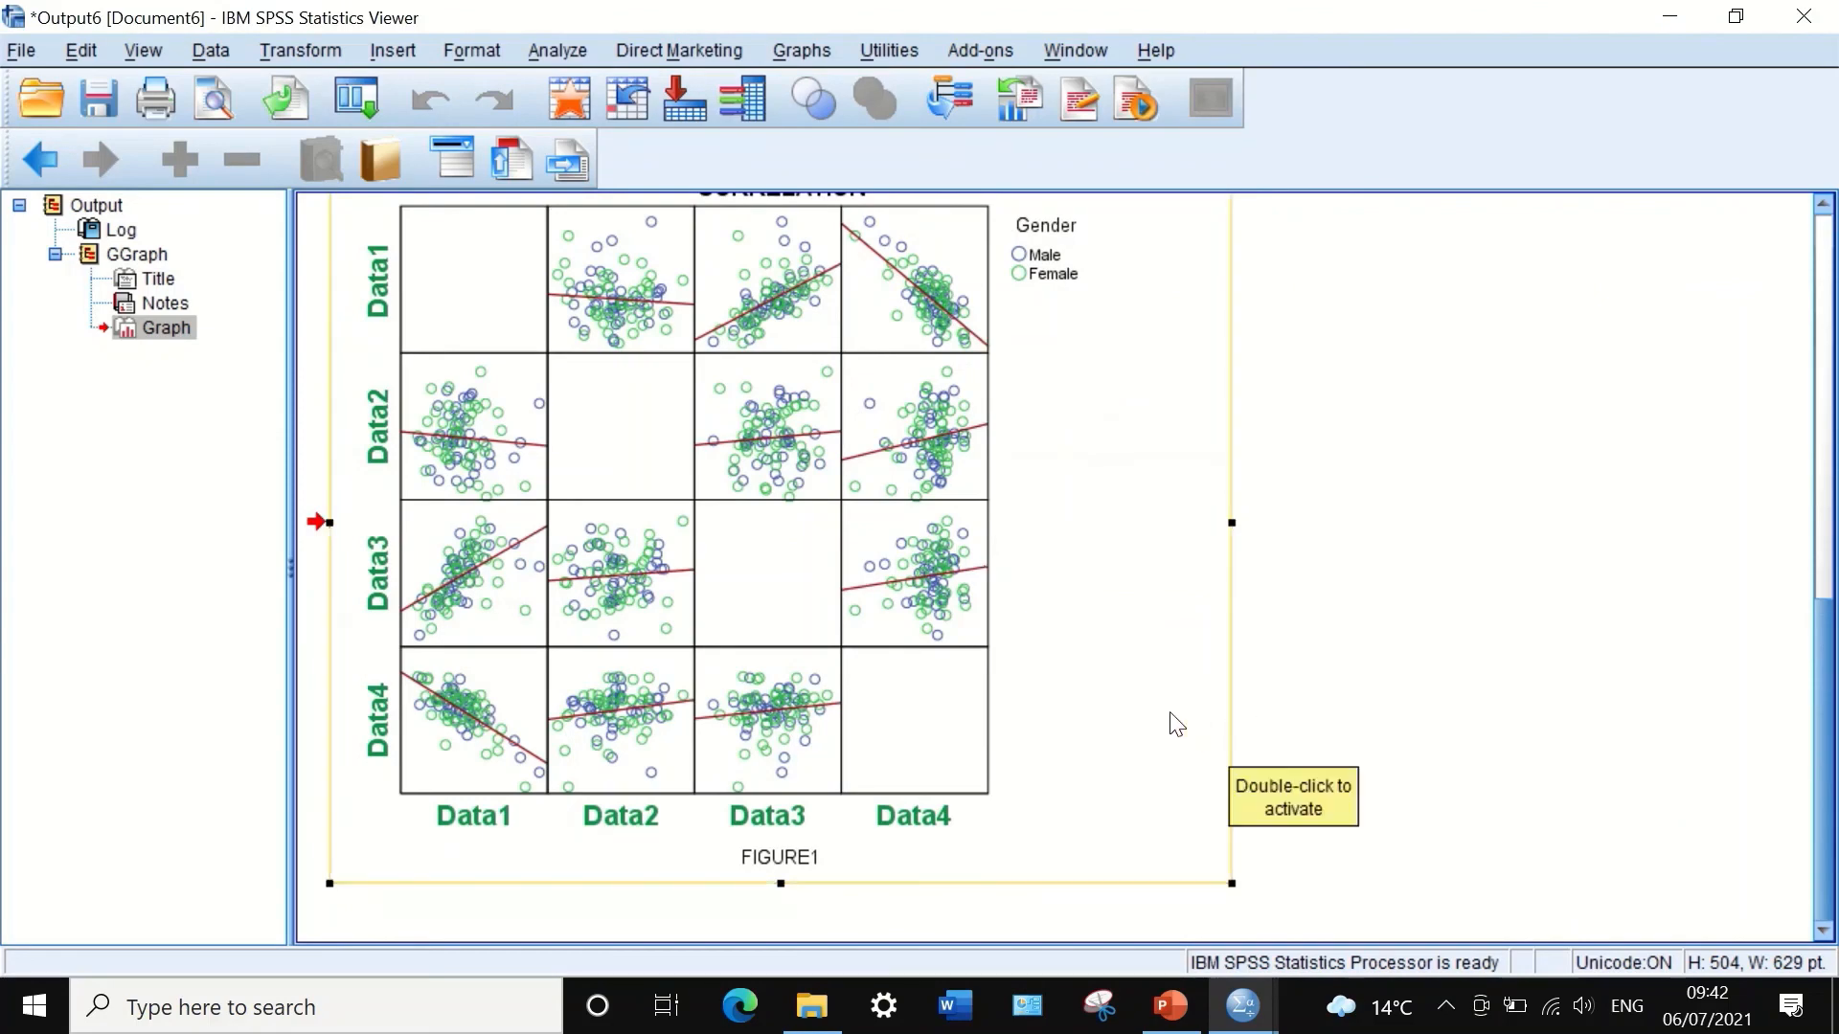
scroll(1176, 724, "up", 2)
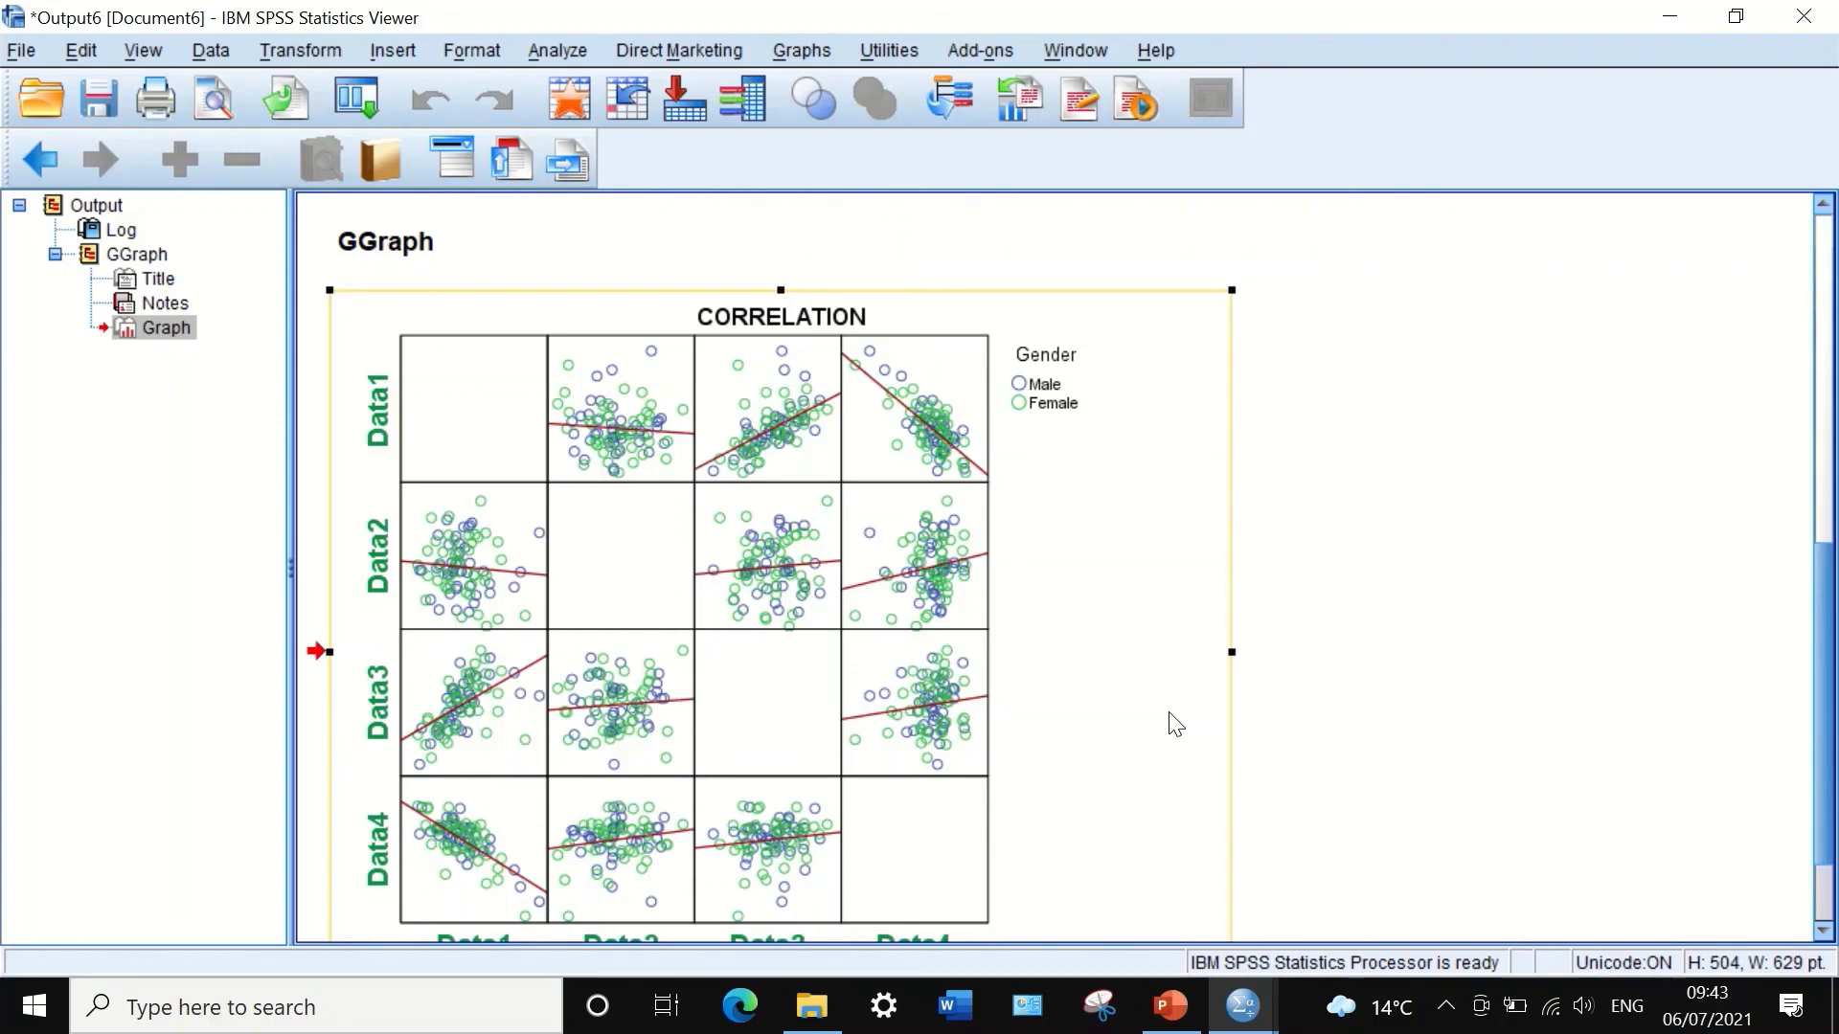
scroll(868, 558, "down", 1)
Step: Start exporting the selected CORRELATION chart, with Portable Document Format (*.pdf) as the document type
left_click(860, 547)
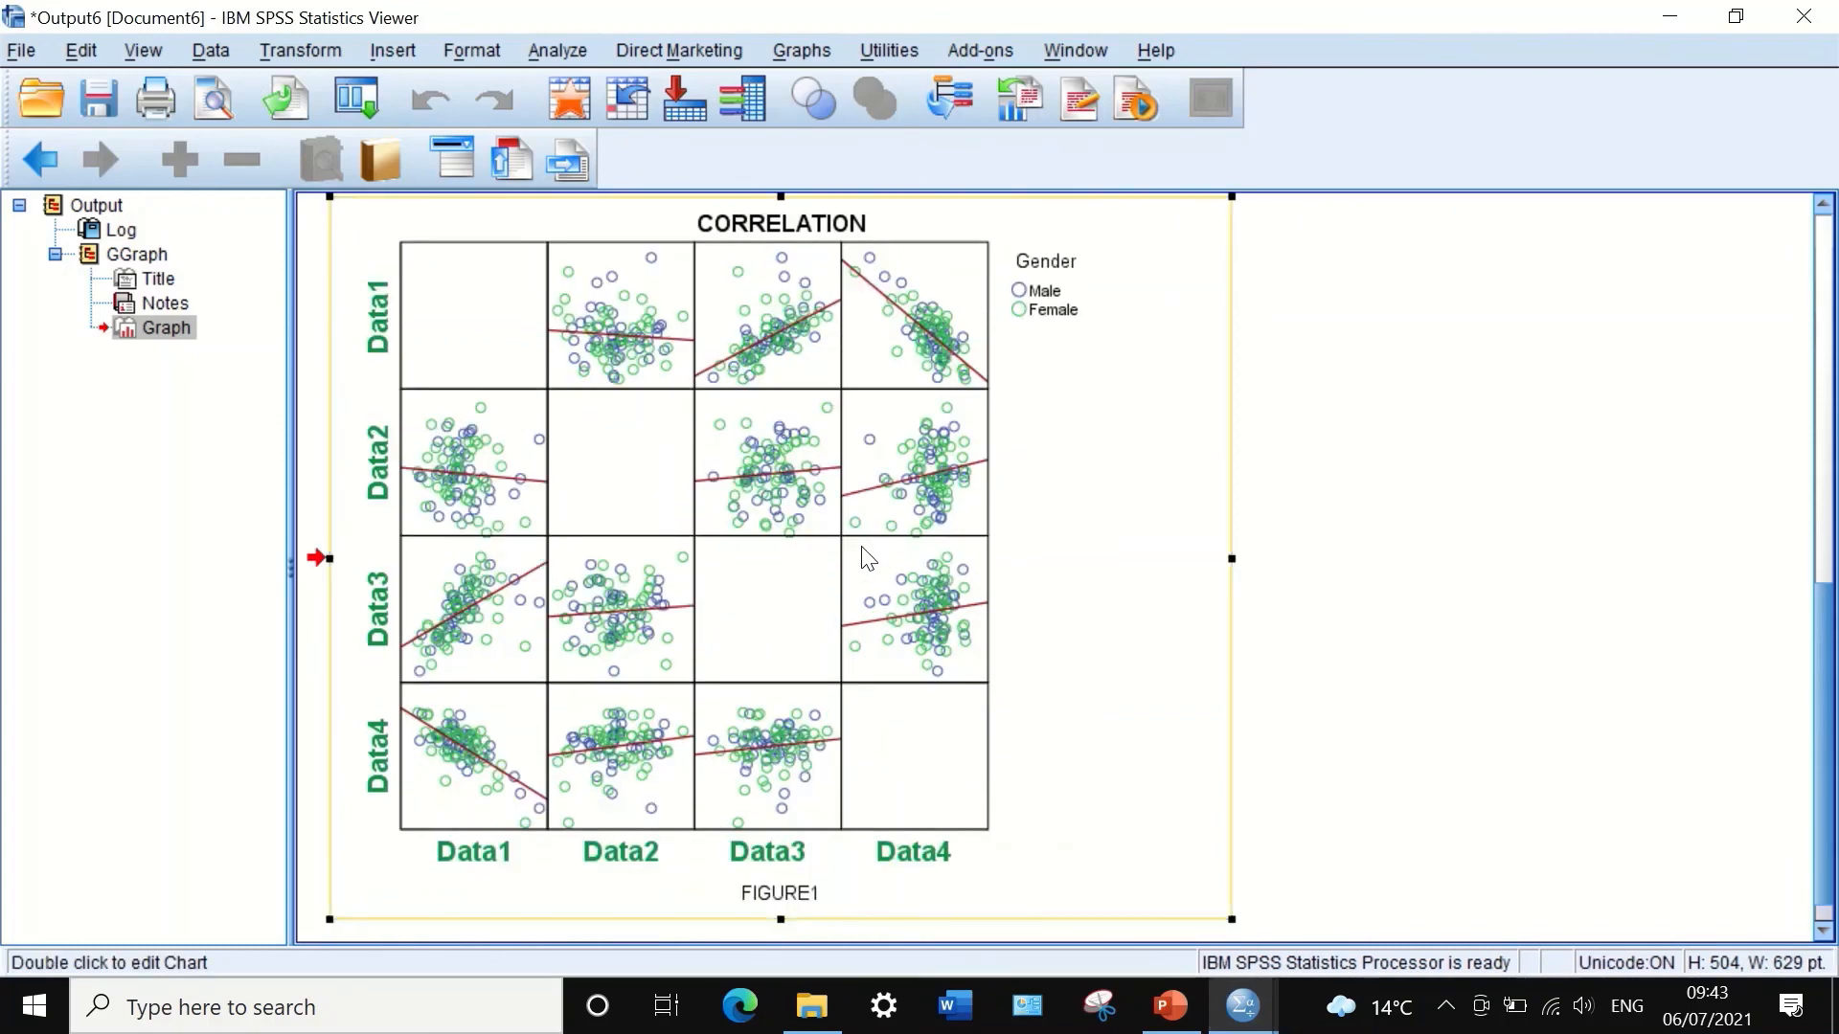
right_click(839, 512)
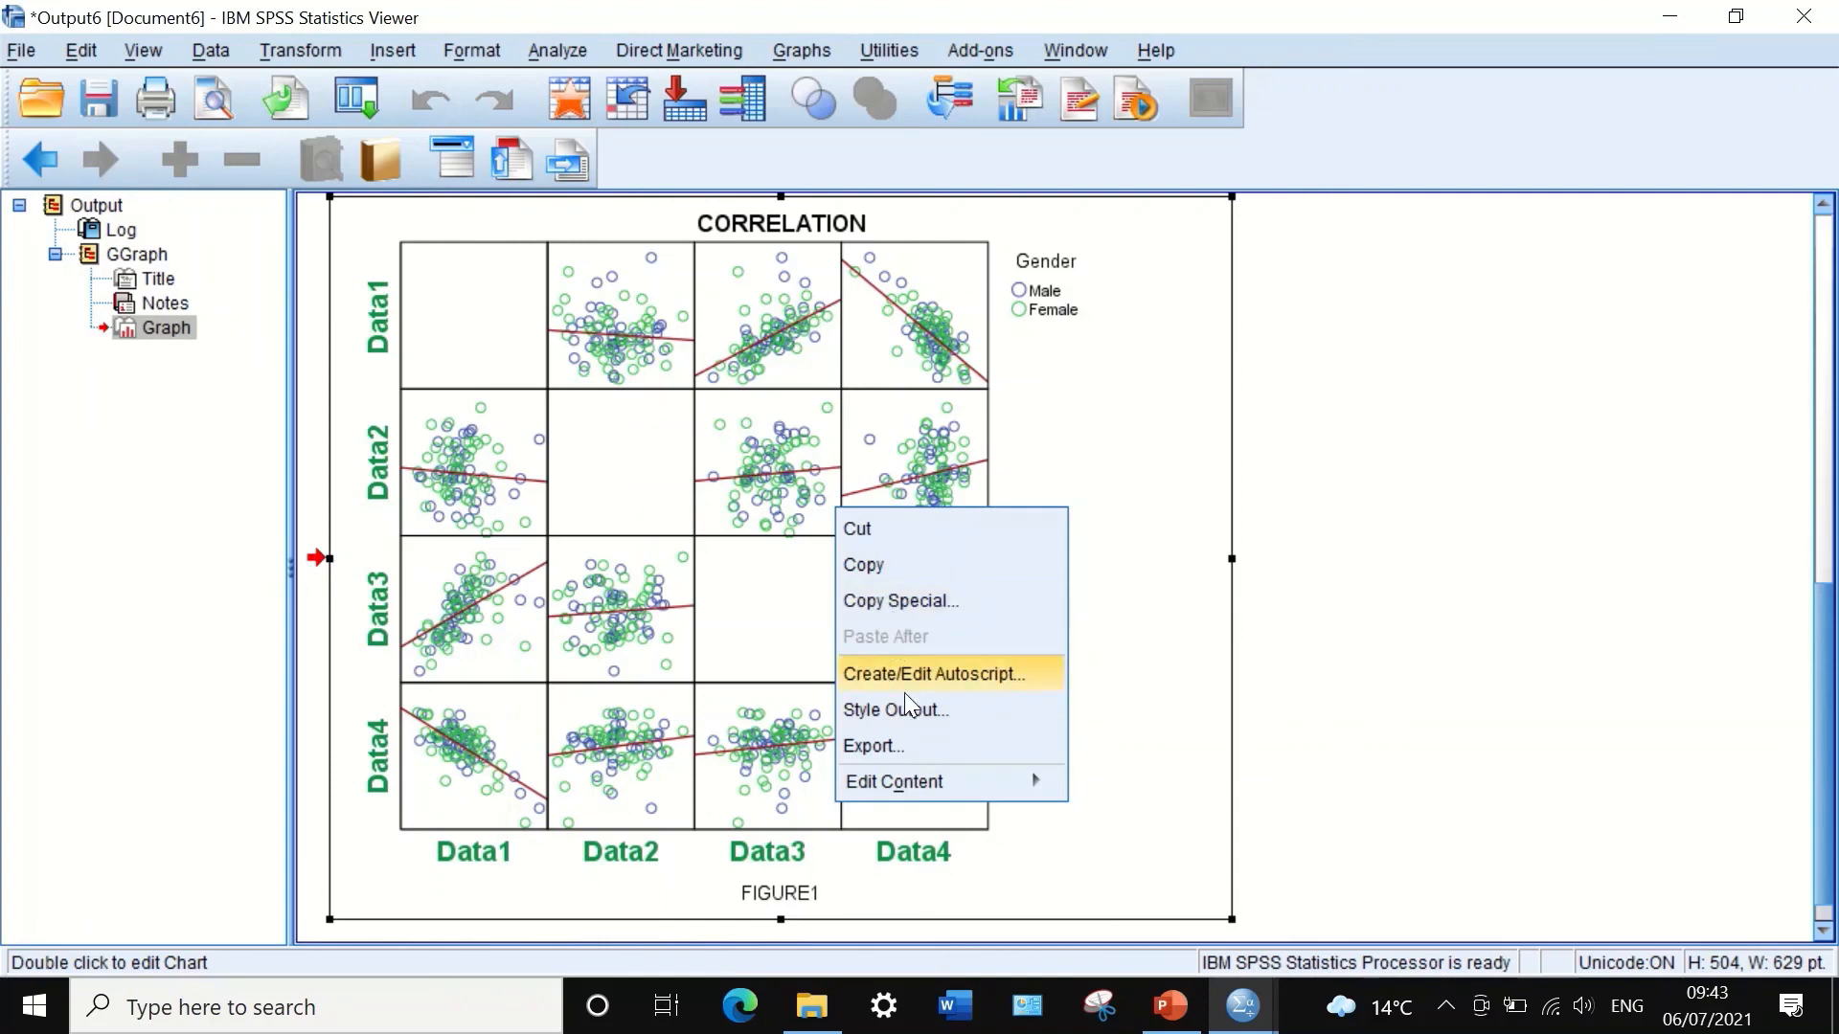
left_click(906, 744)
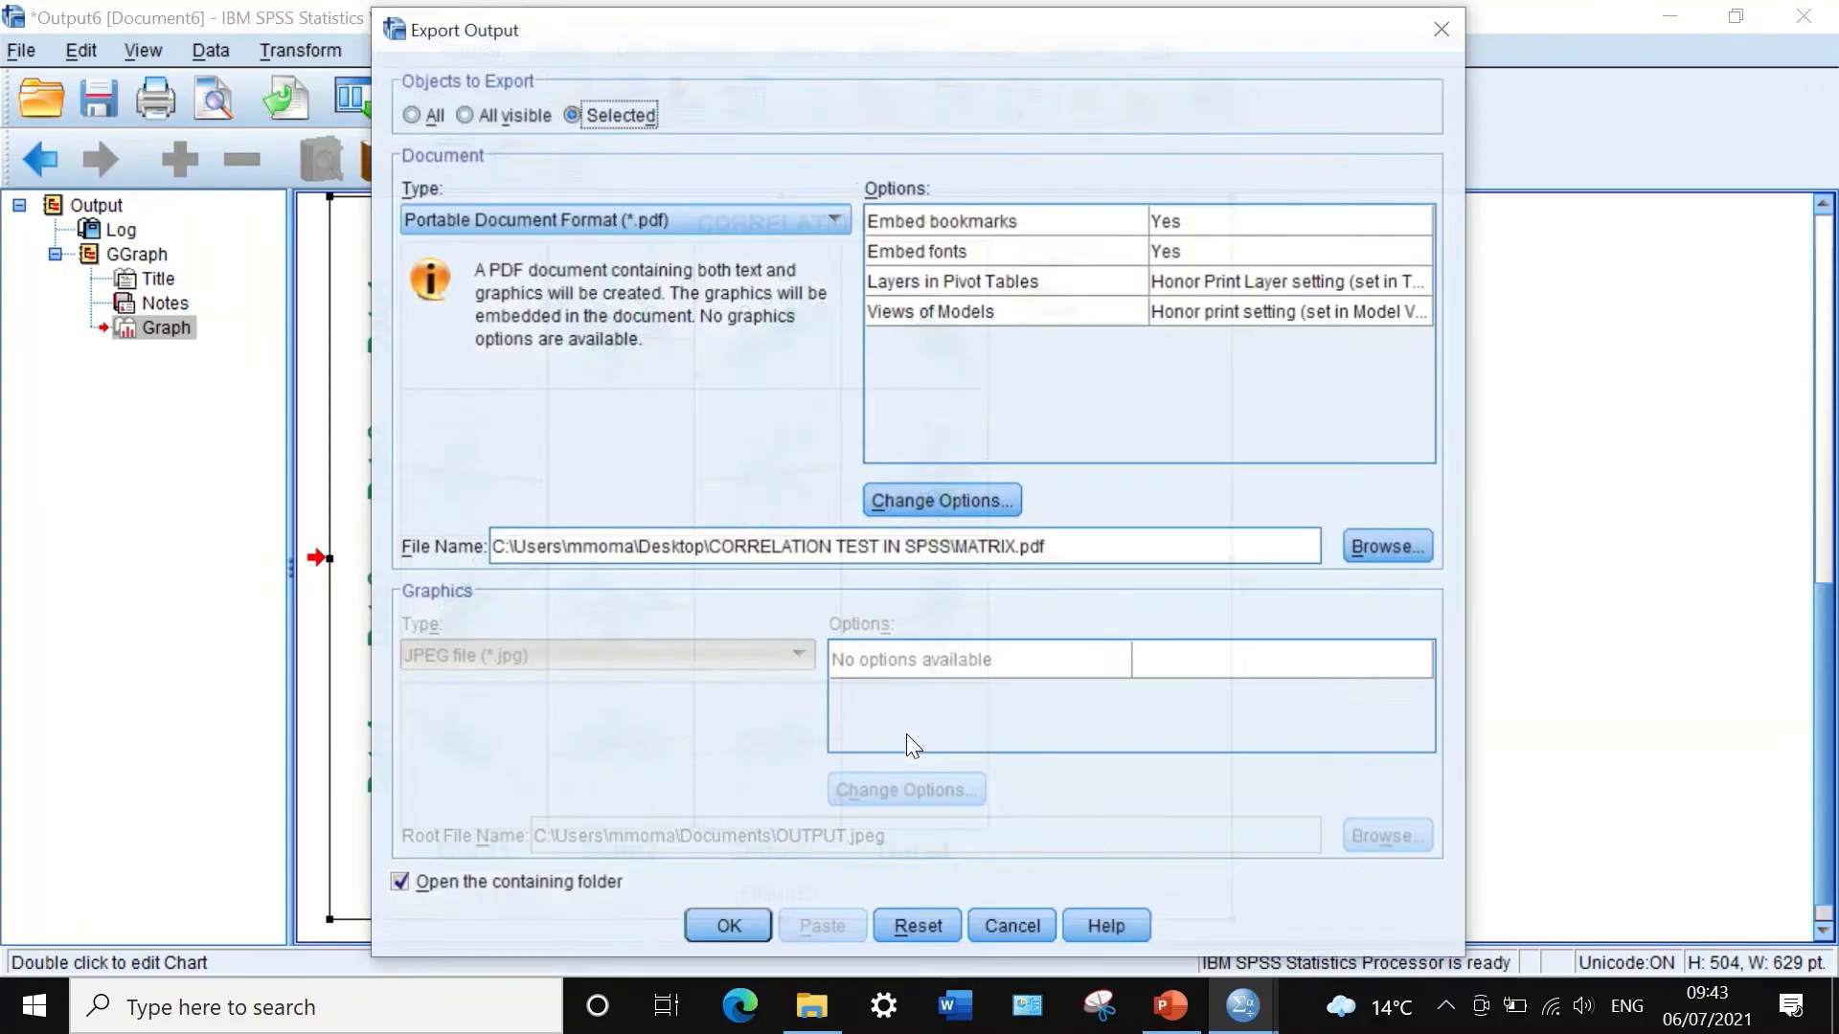
left_click(825, 213)
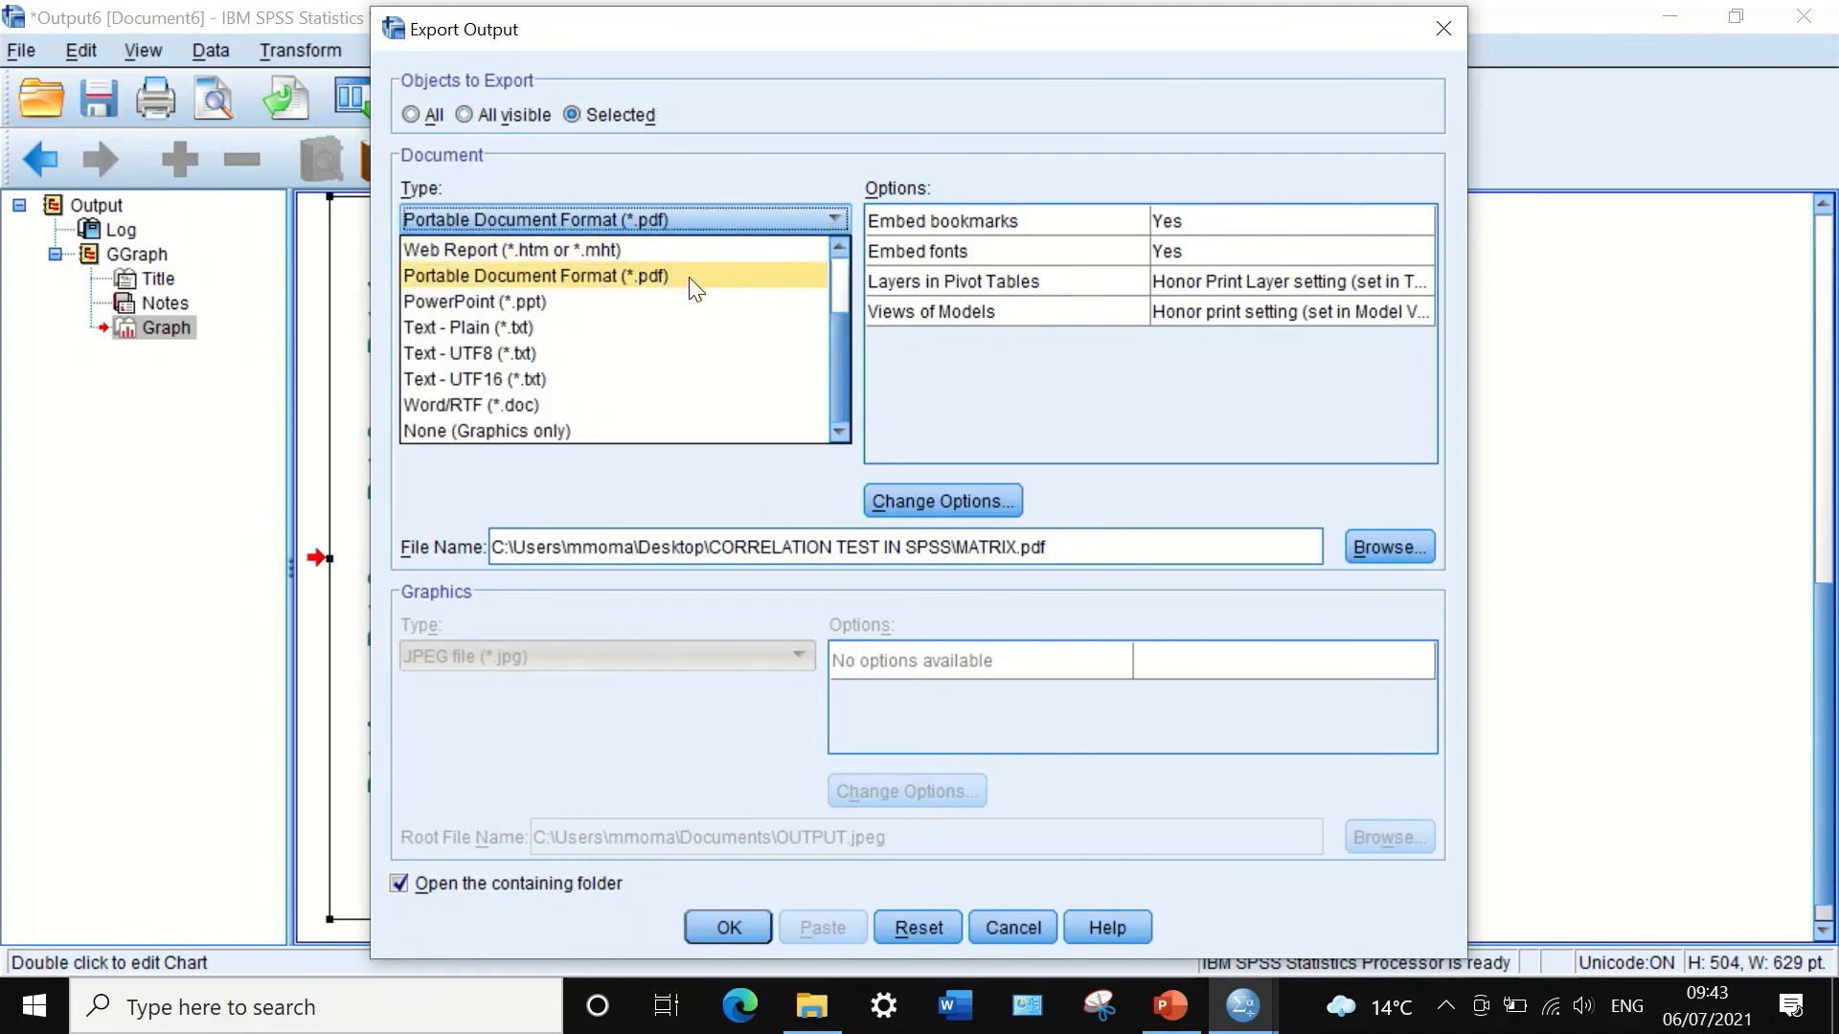
scroll(687, 278, "up", 2)
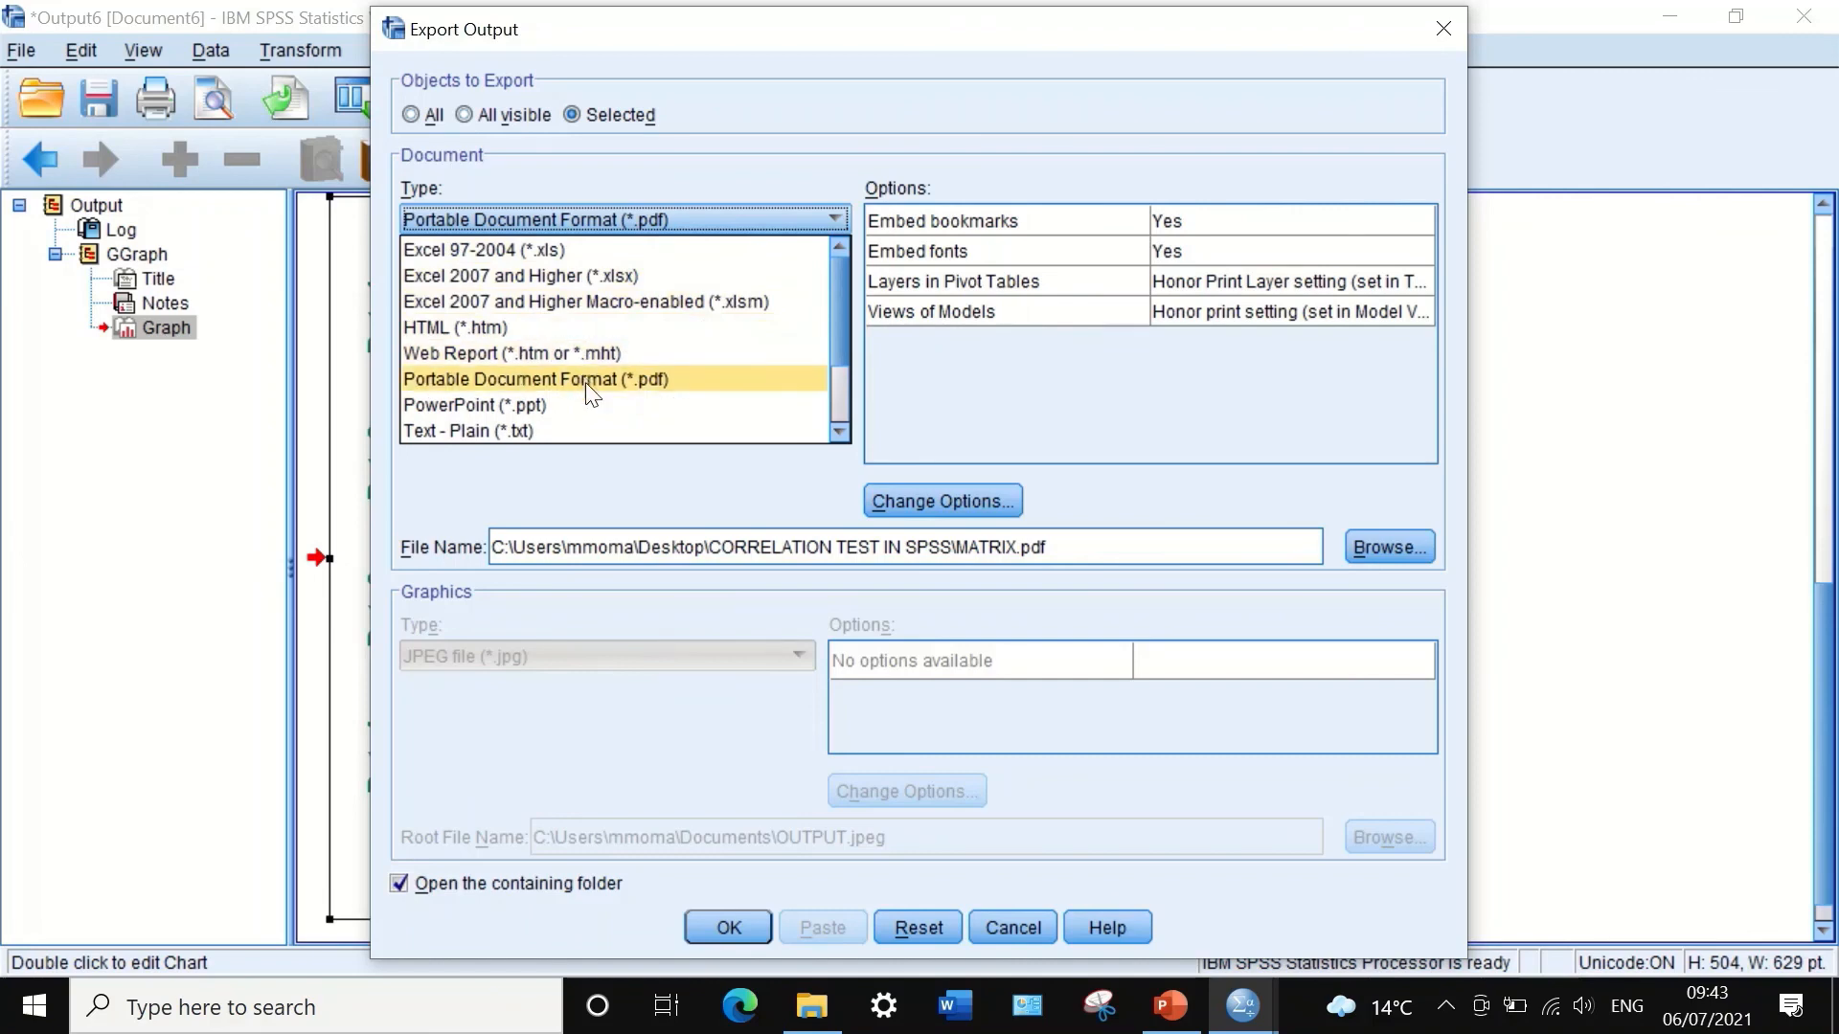
scroll(588, 415, "down", 2)
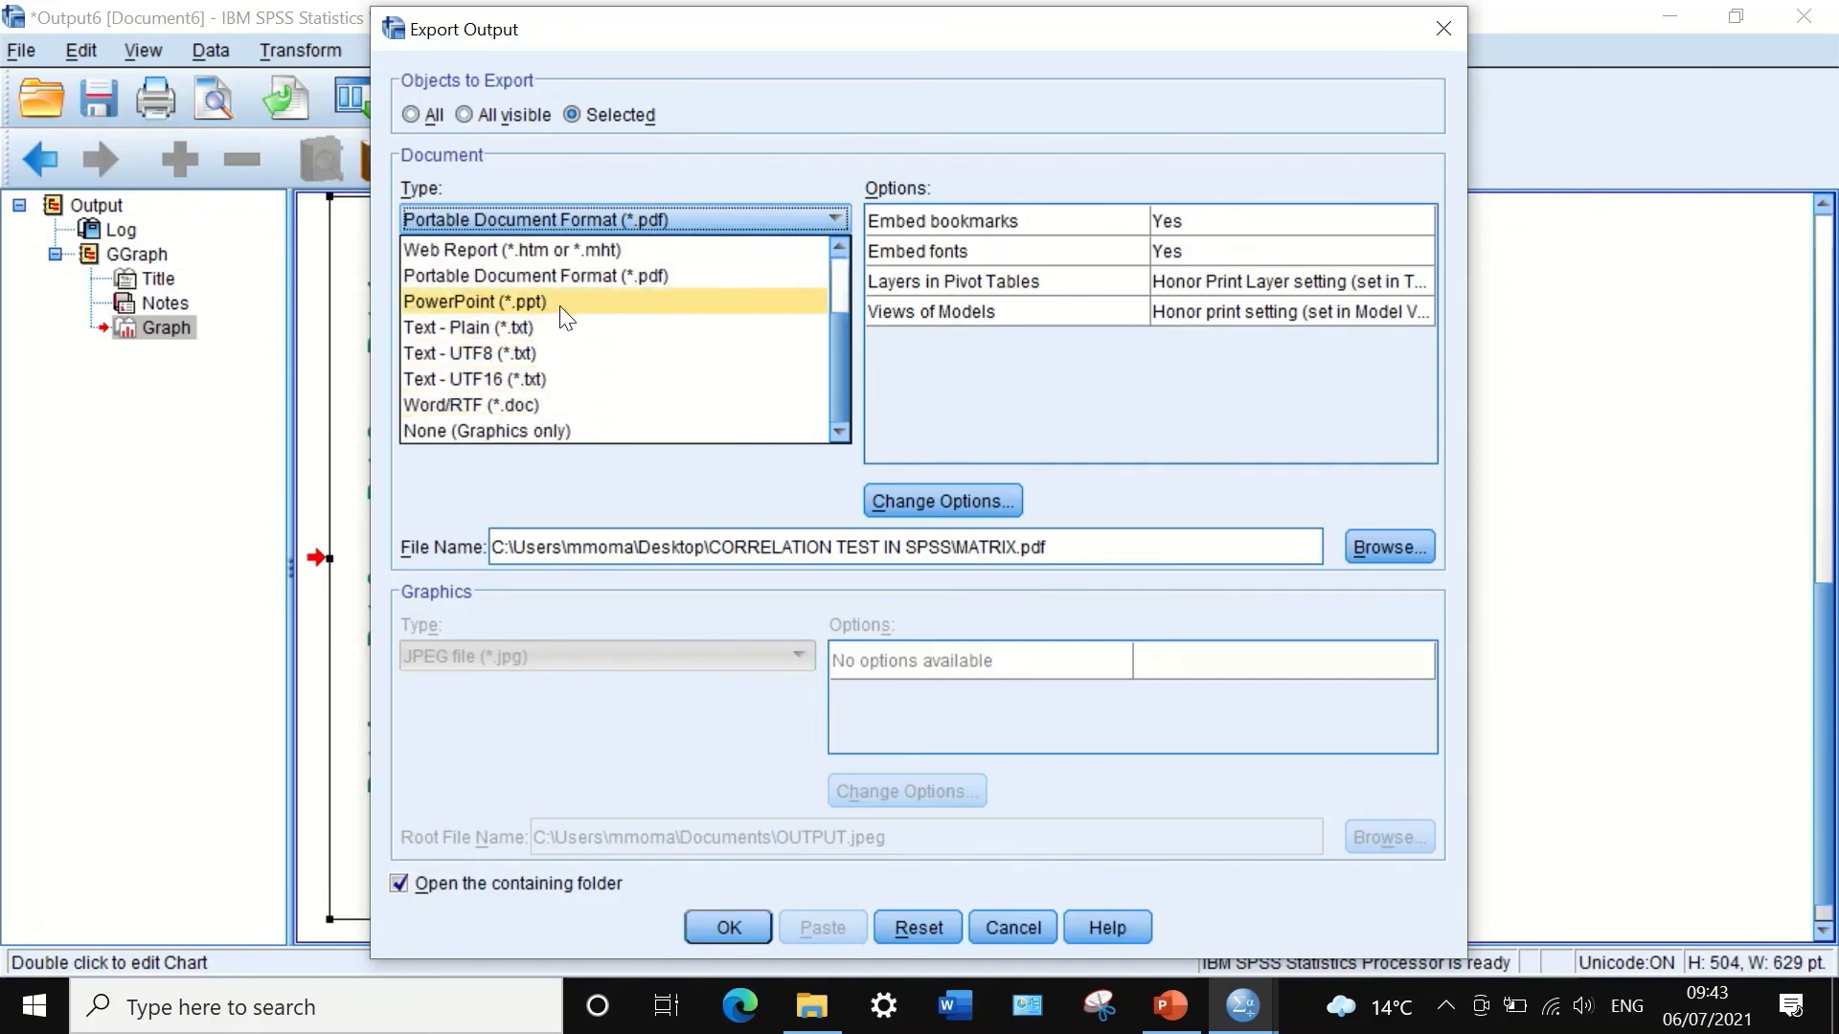
scroll(585, 310, "up", 1)
left_click(602, 346)
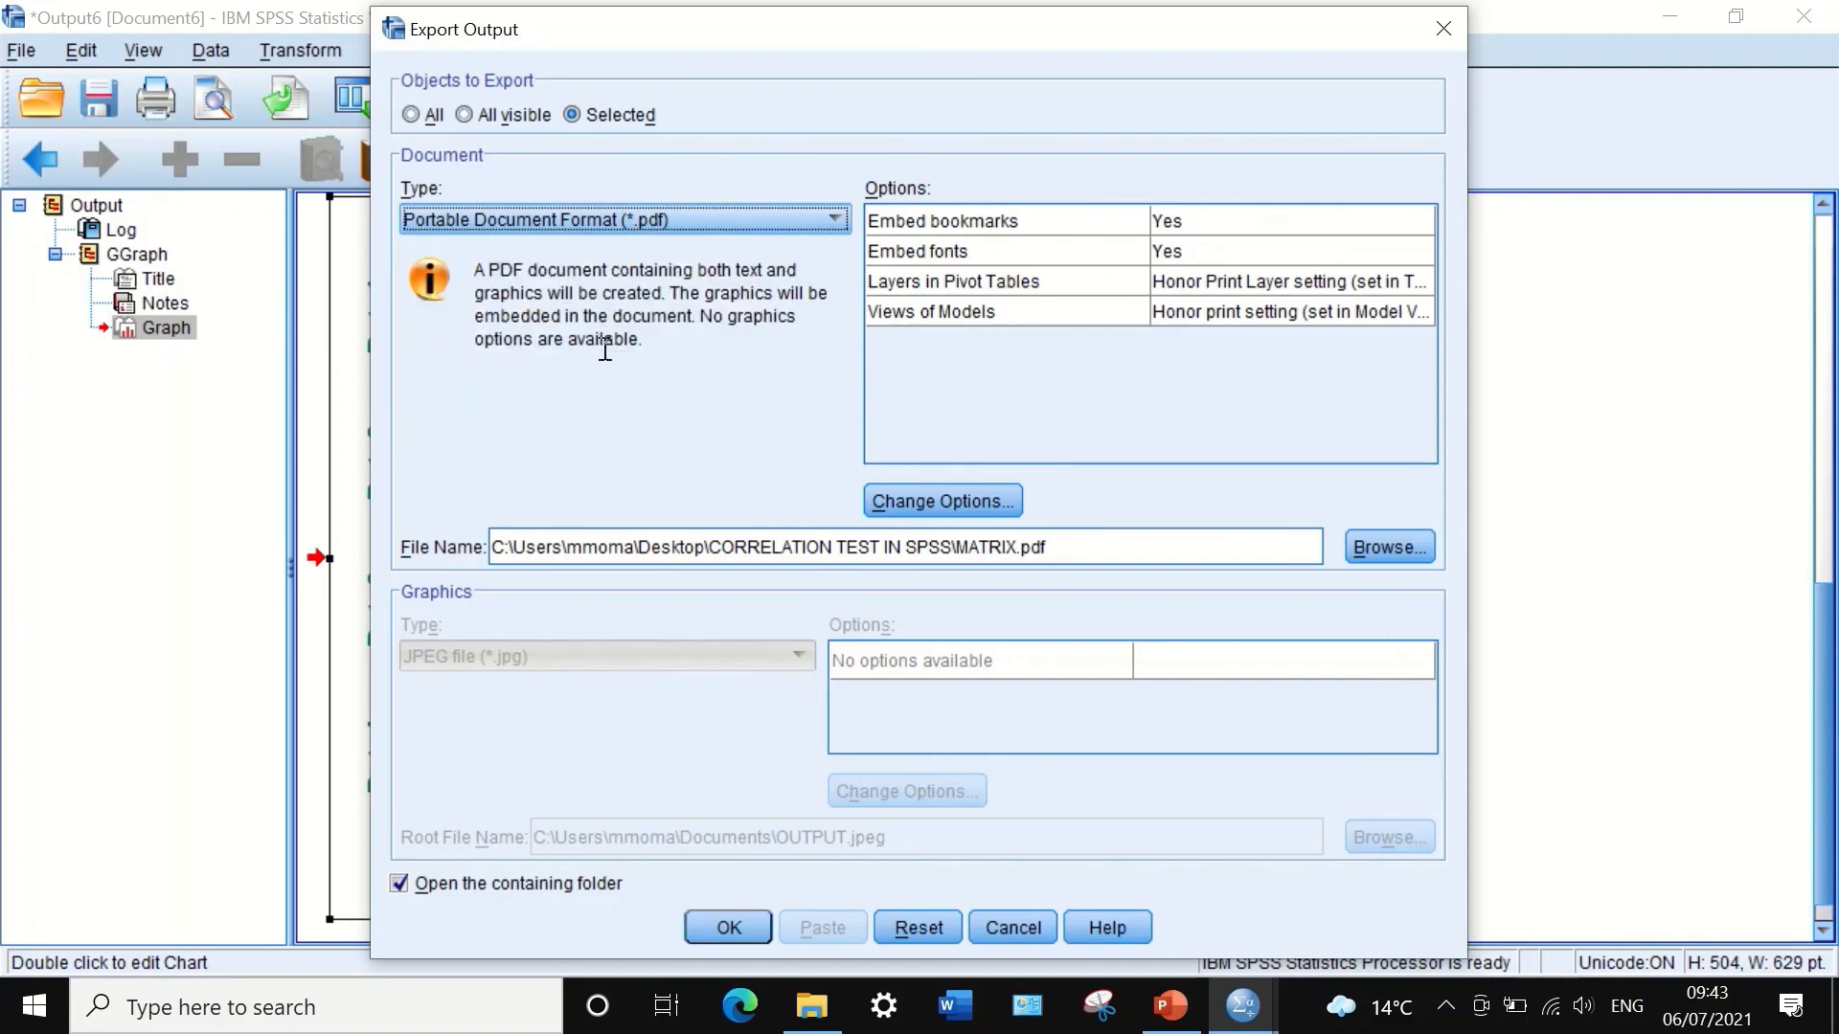
Step: Choose the CORRELATION TEST IN SPSS folder on the Desktop as the destination for the exported PDF
left_click(1398, 550)
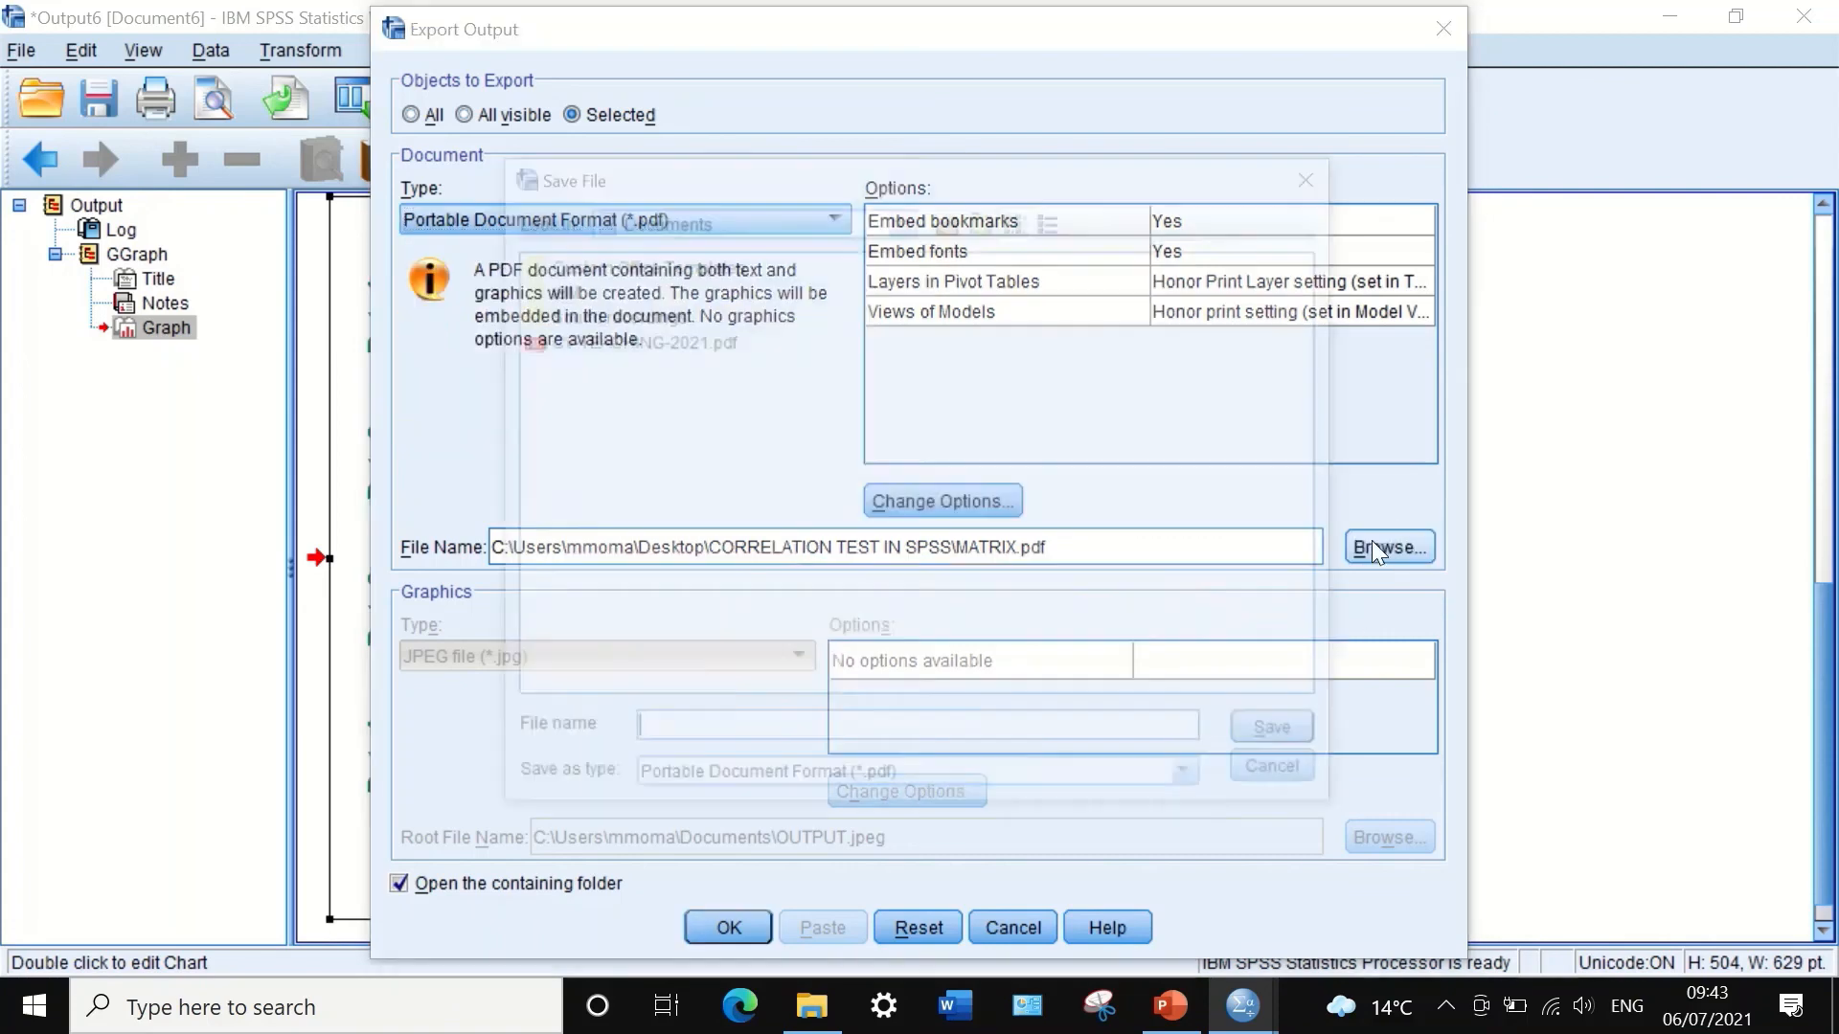
left_click(711, 219)
scroll(681, 279, "up", 2)
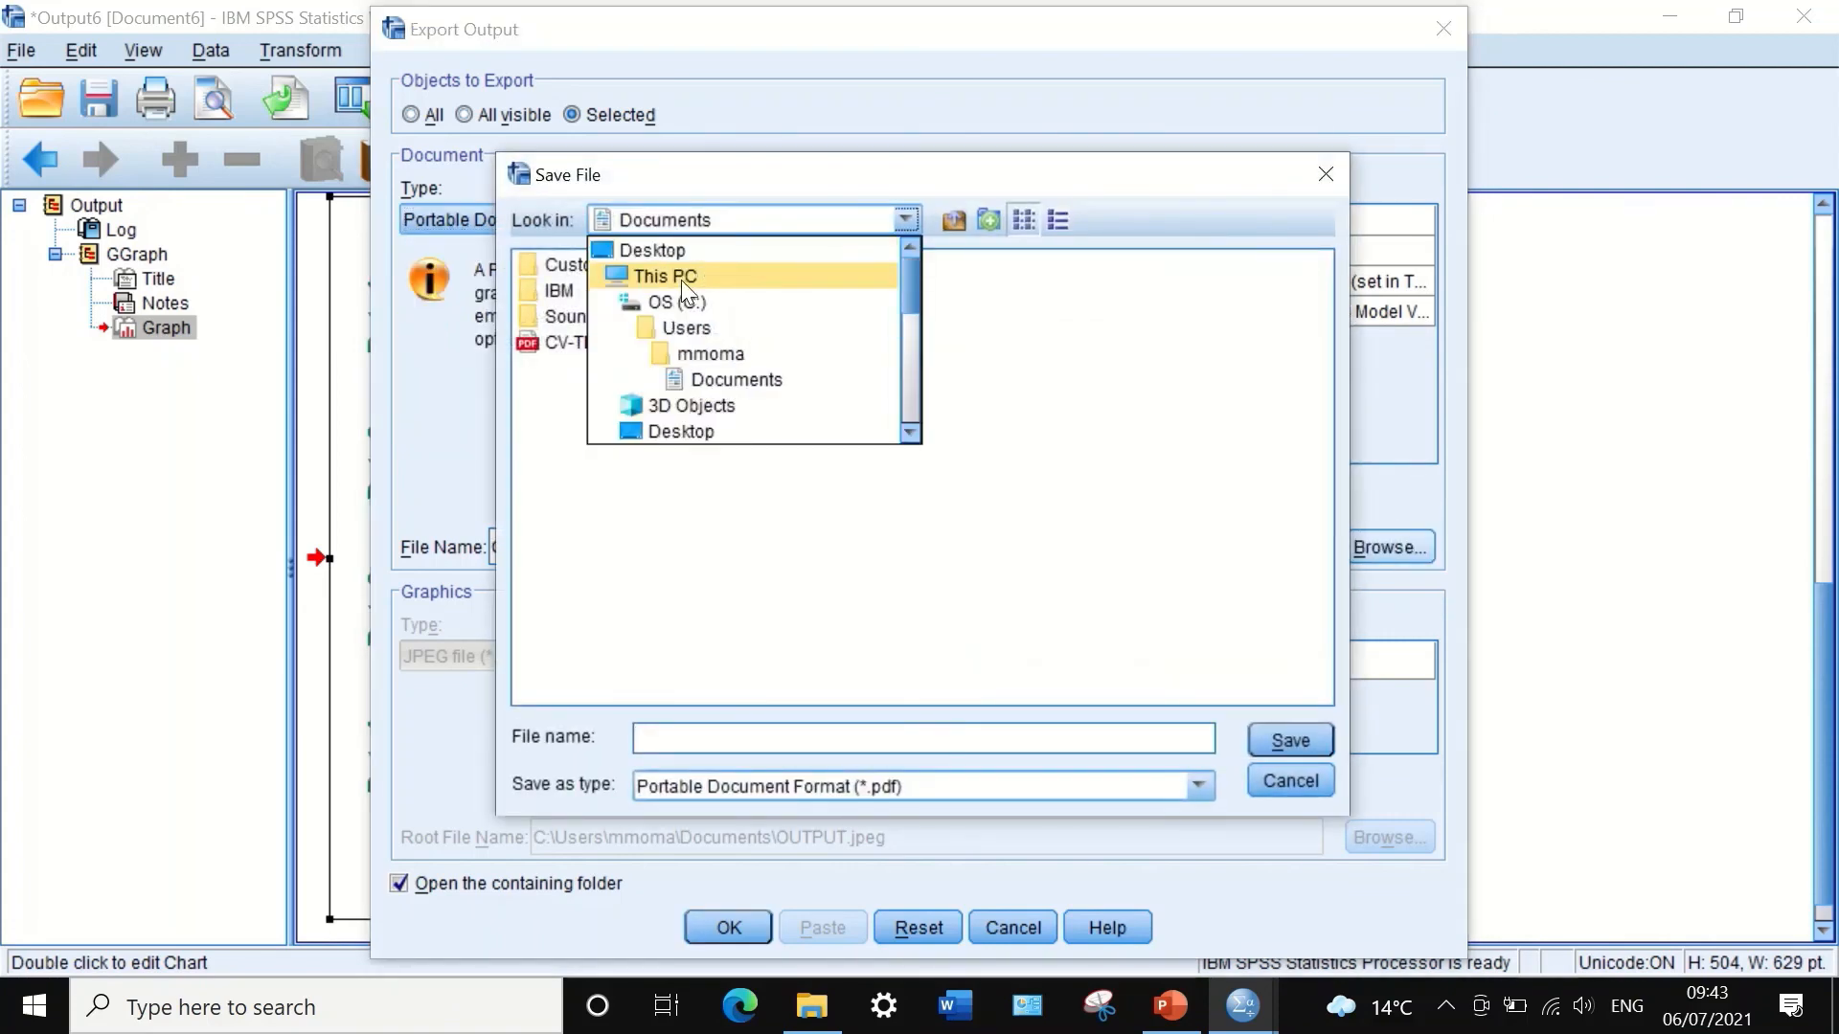
left_click(671, 251)
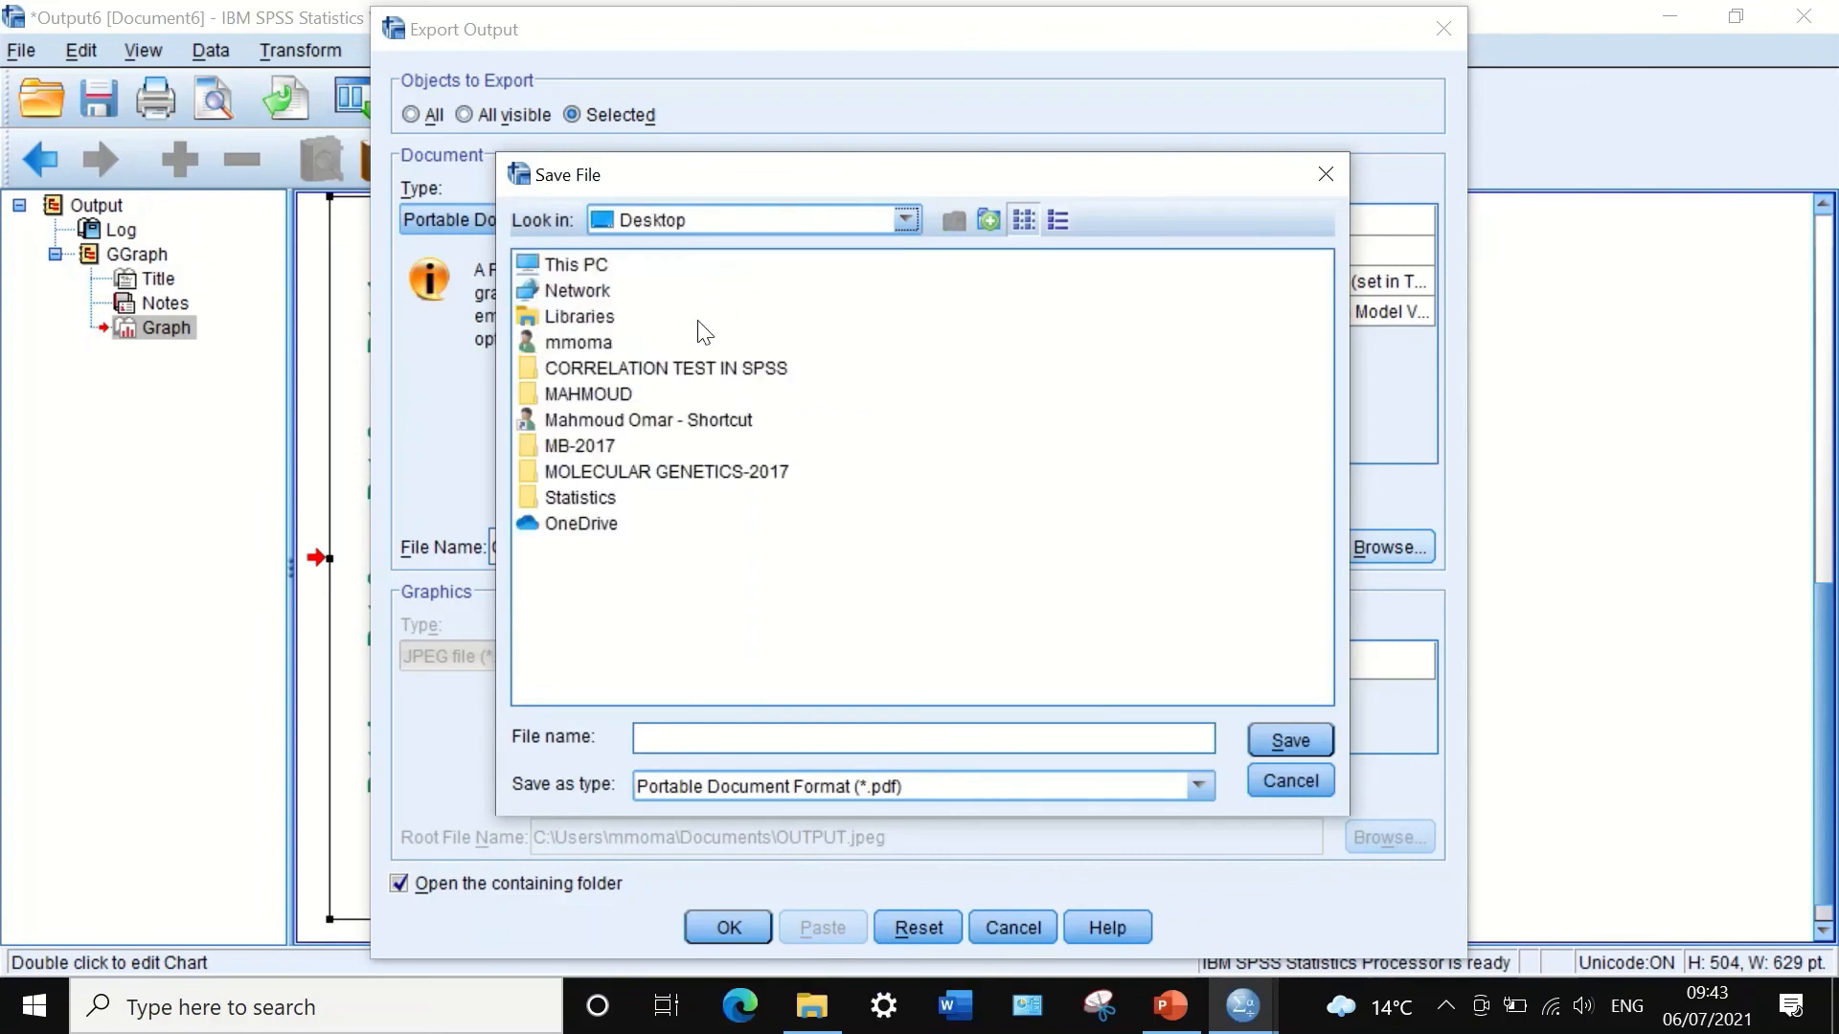
left_click(657, 366)
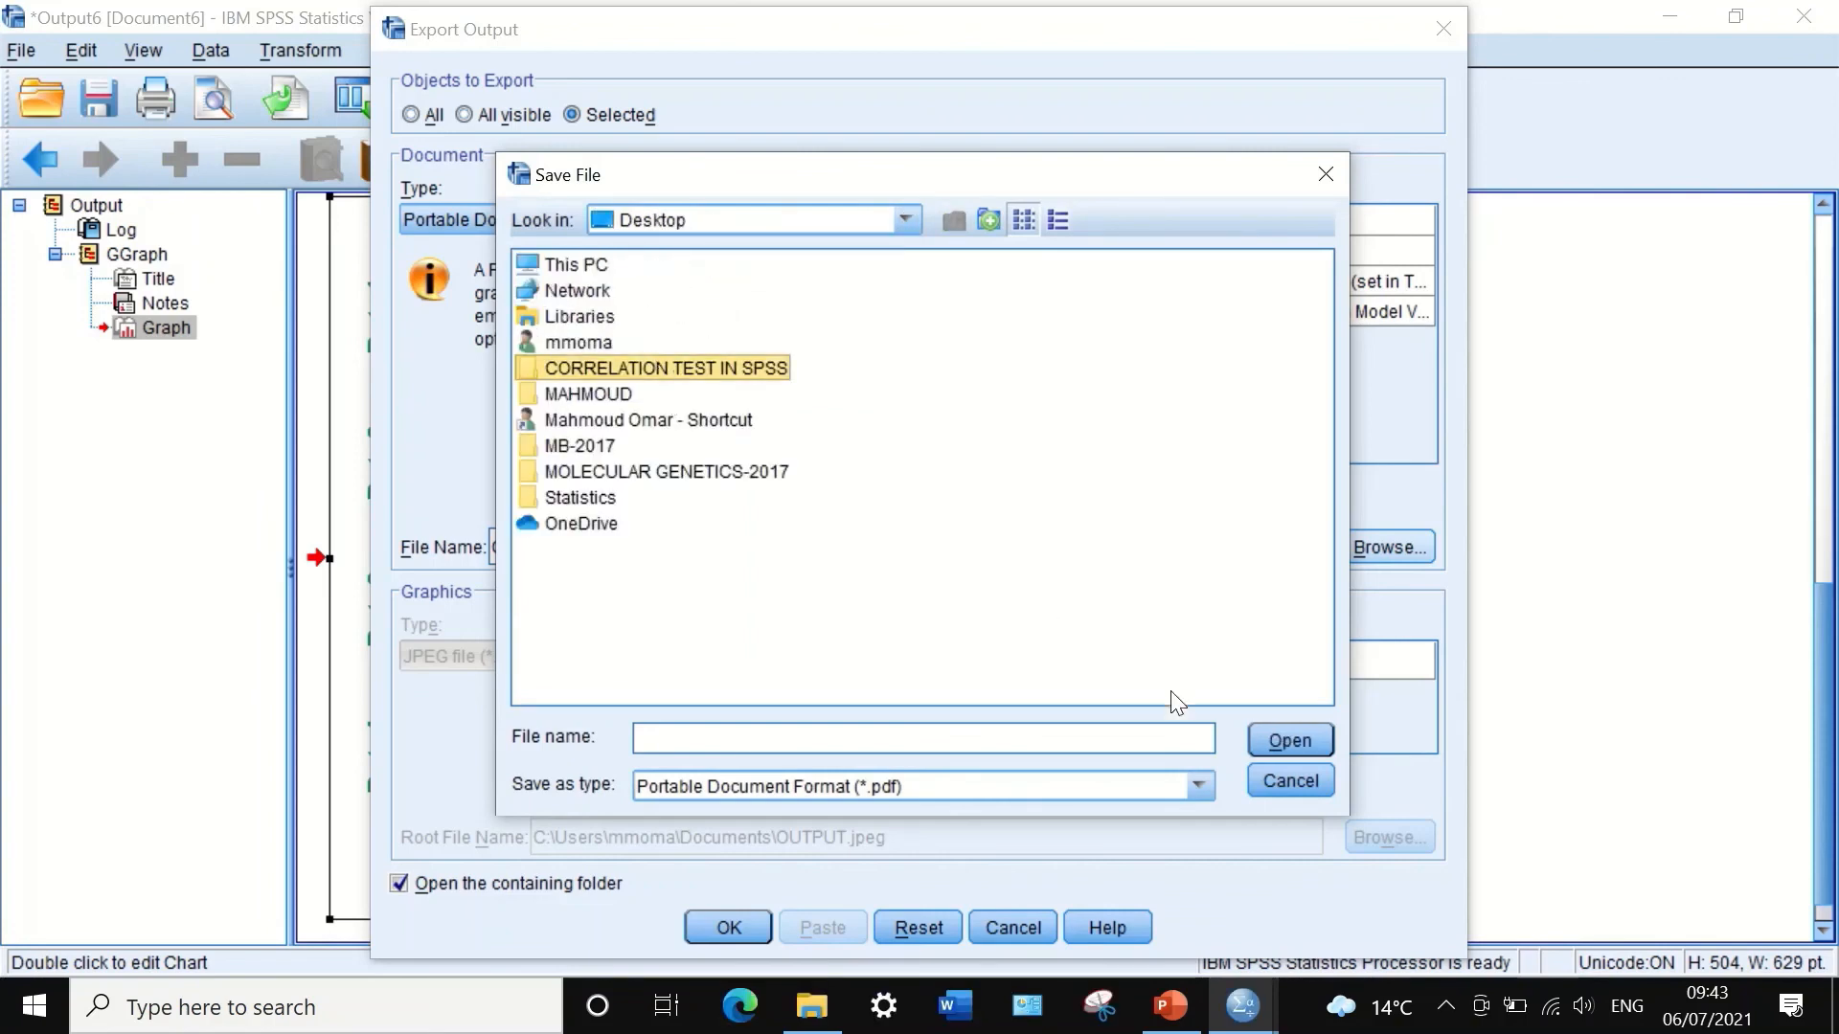
left_click(1274, 740)
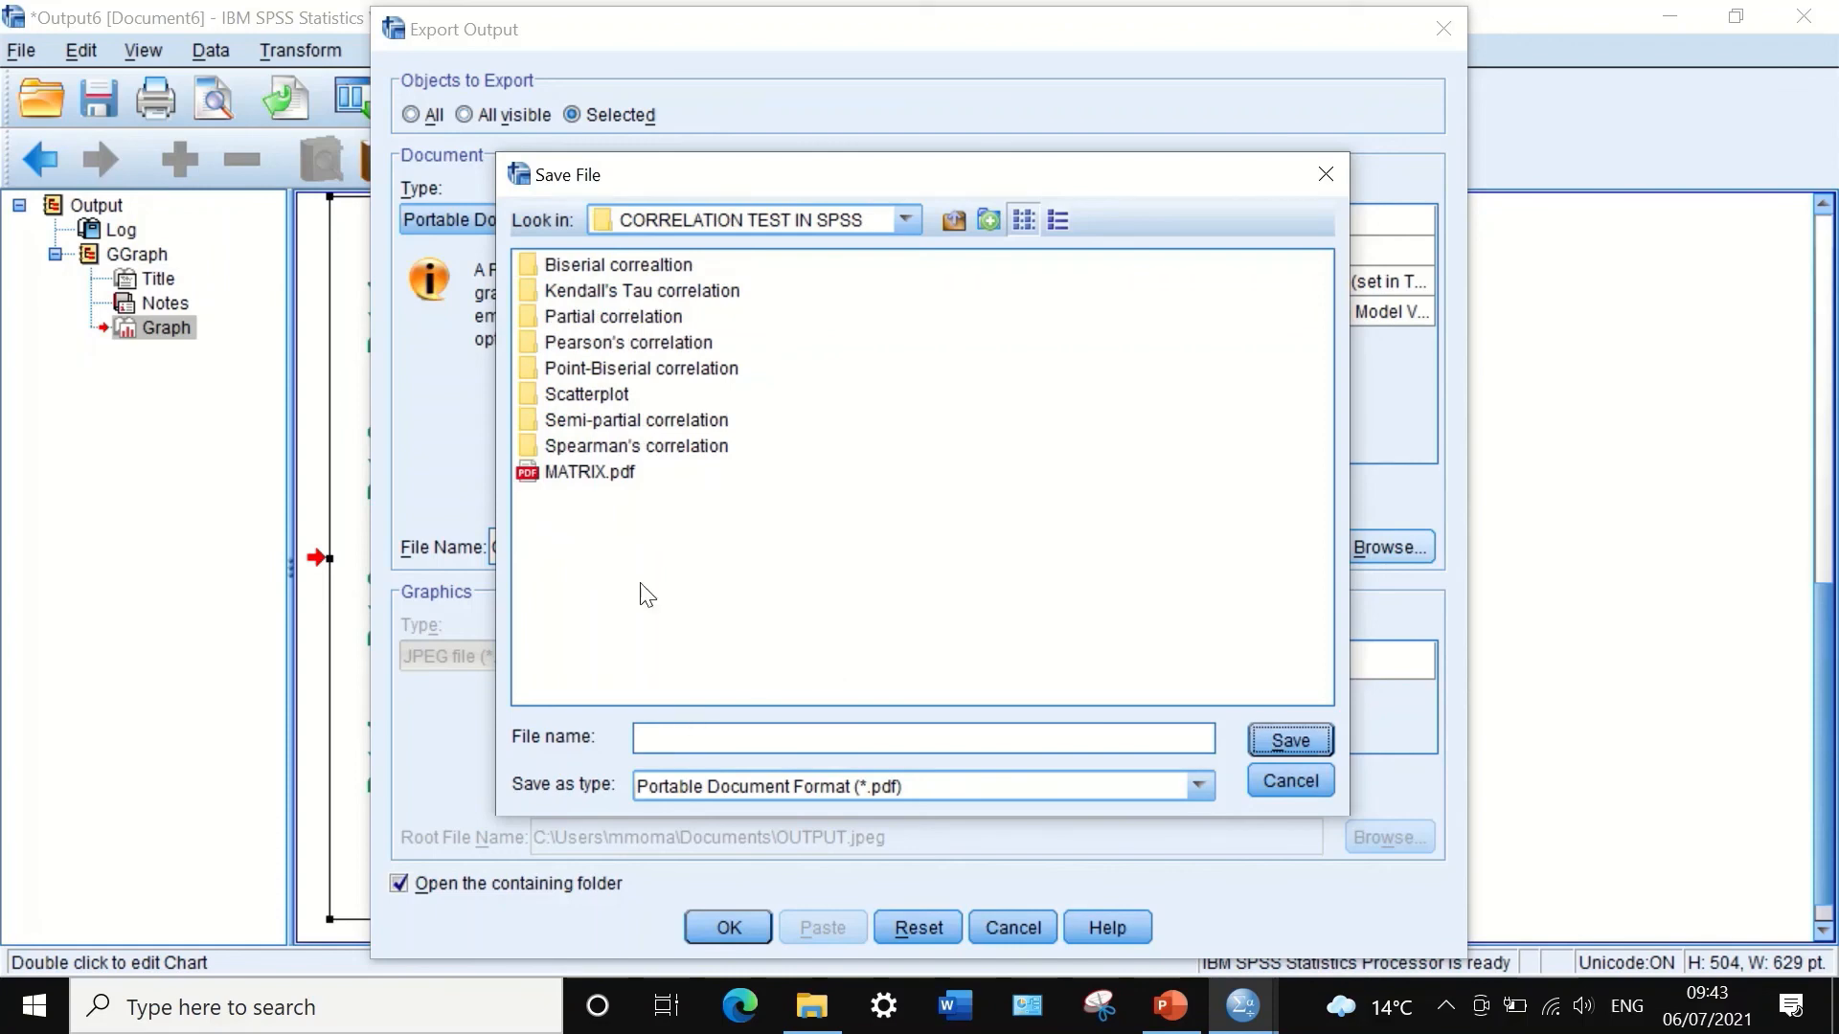
Step: Name the PDF file M-CORRELATION and run the export of the selected chart
left_click(734, 738)
type("M")
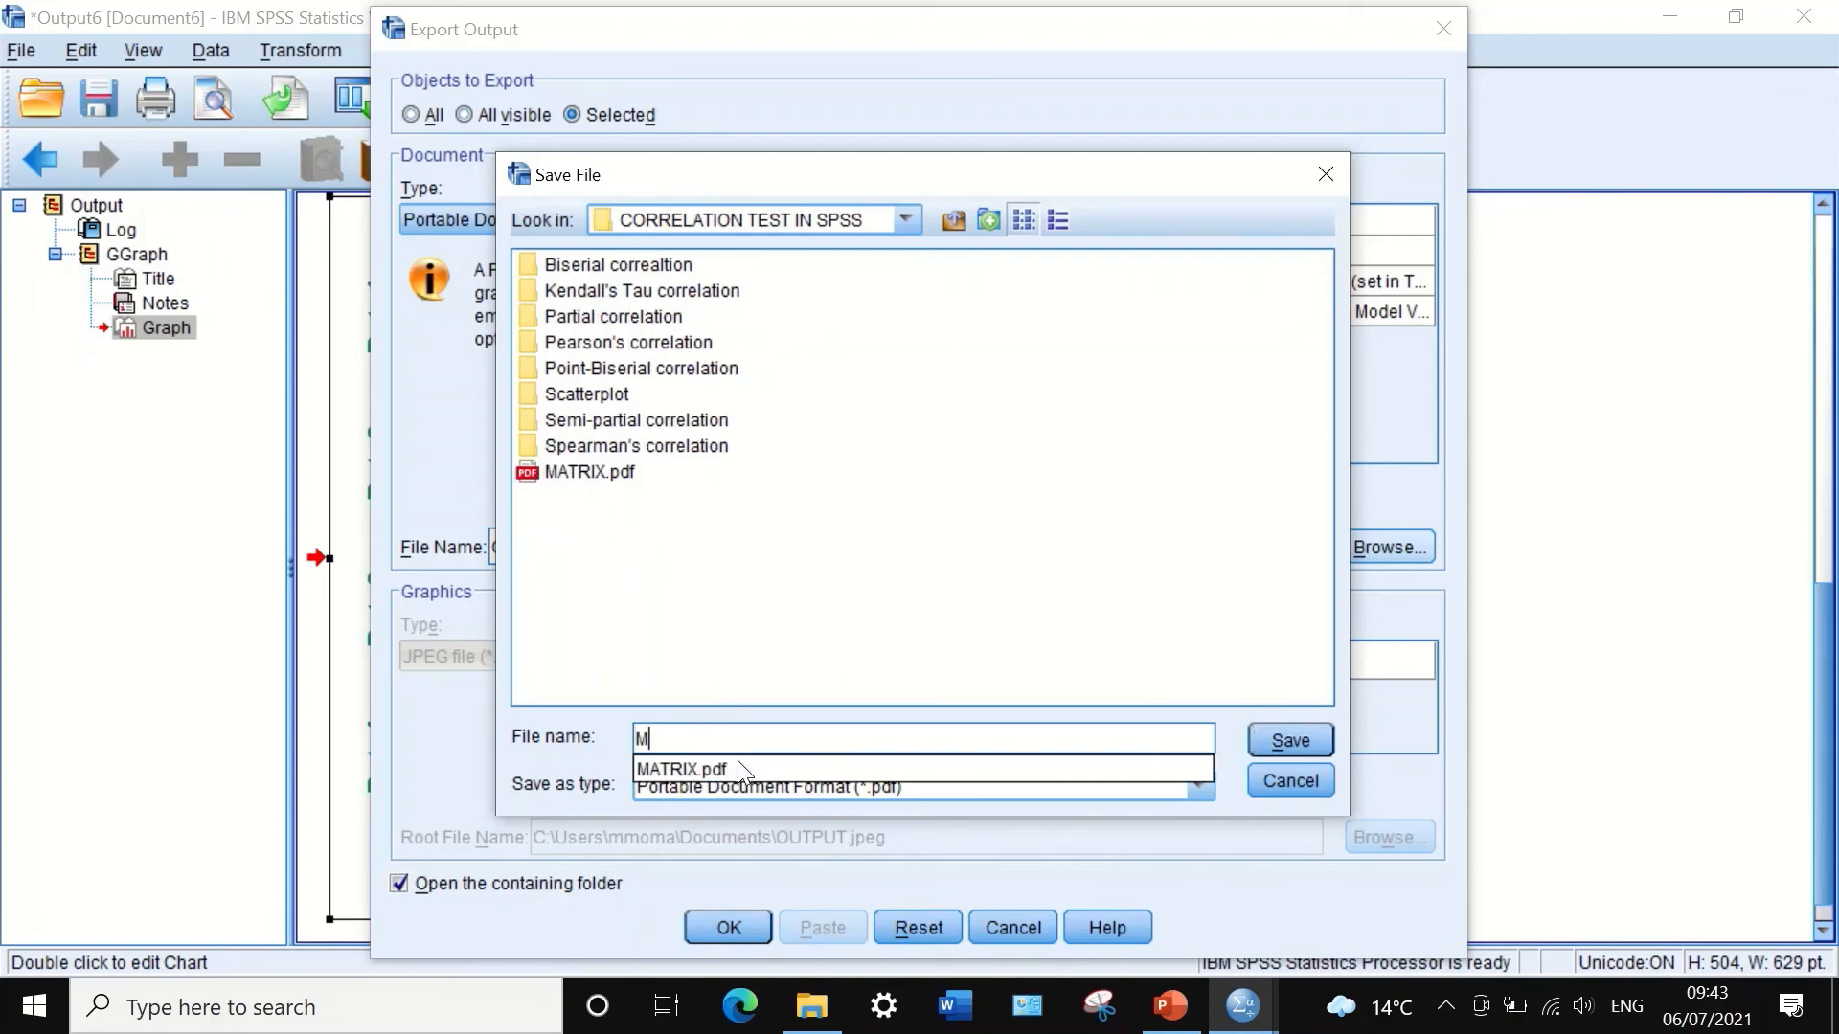
type("C")
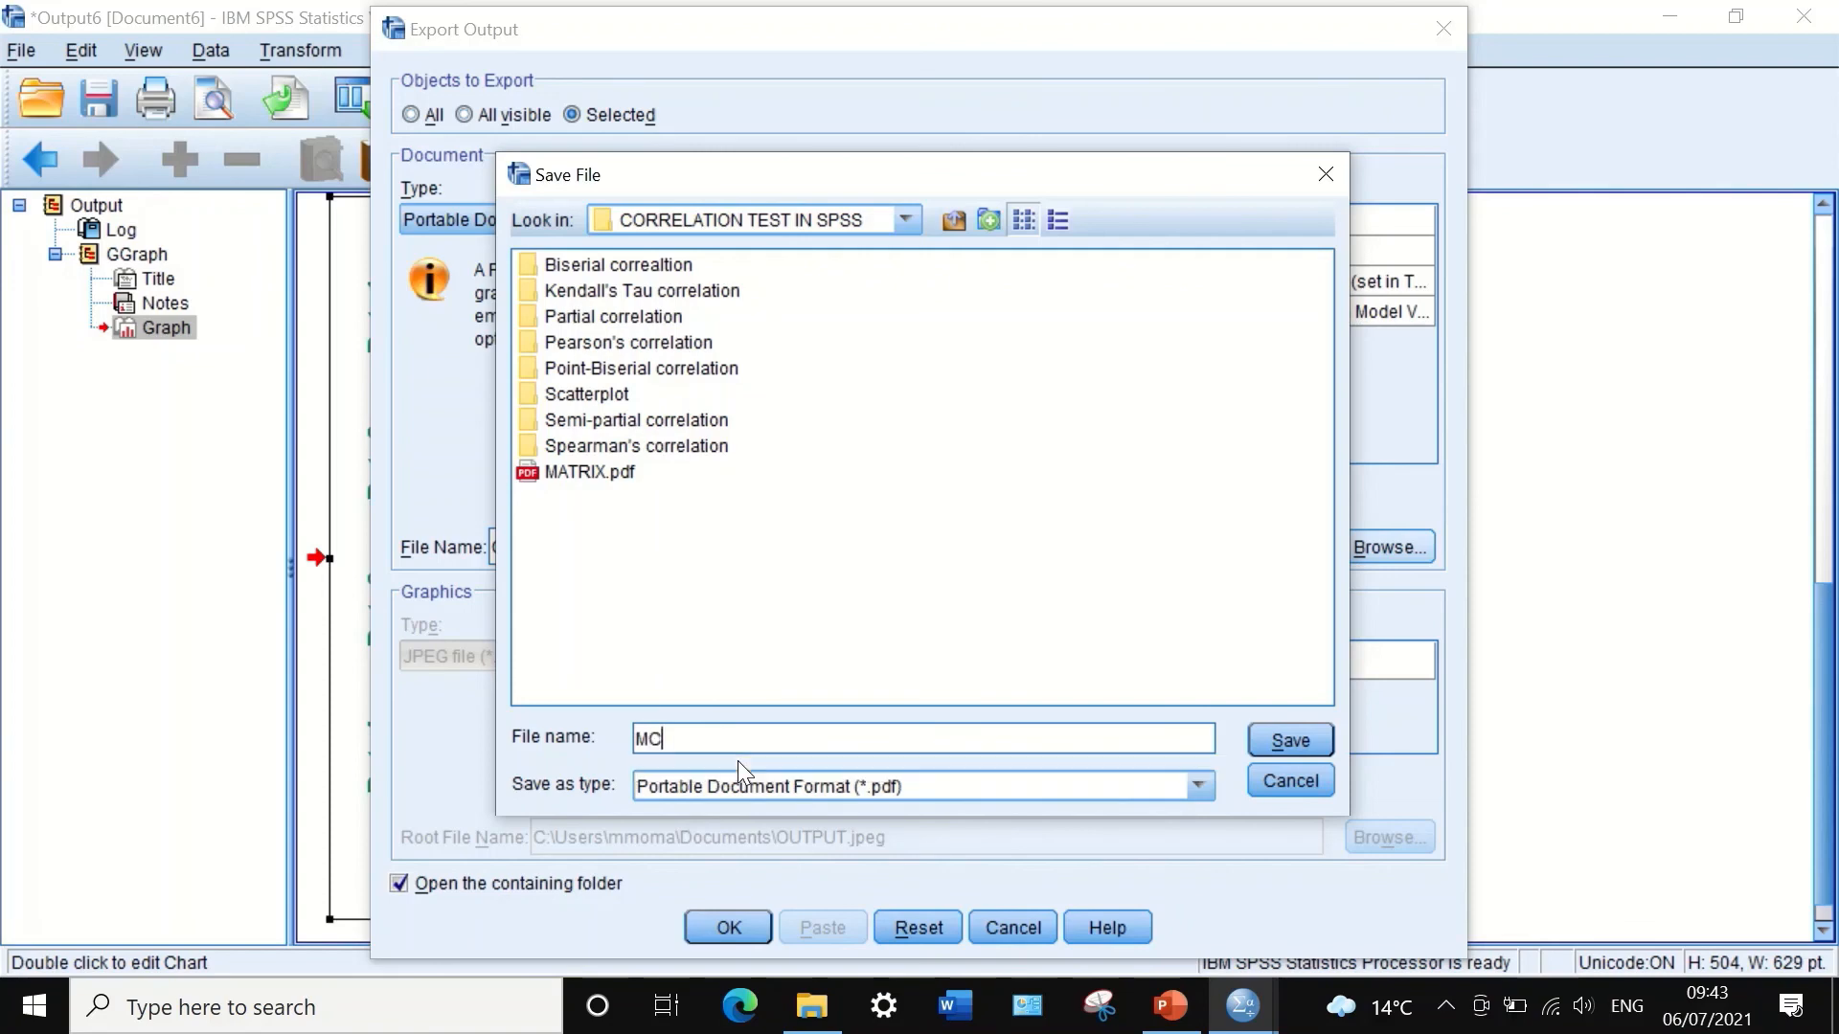
type("ORRELATION")
left_click(651, 738)
type("-")
left_click(1302, 739)
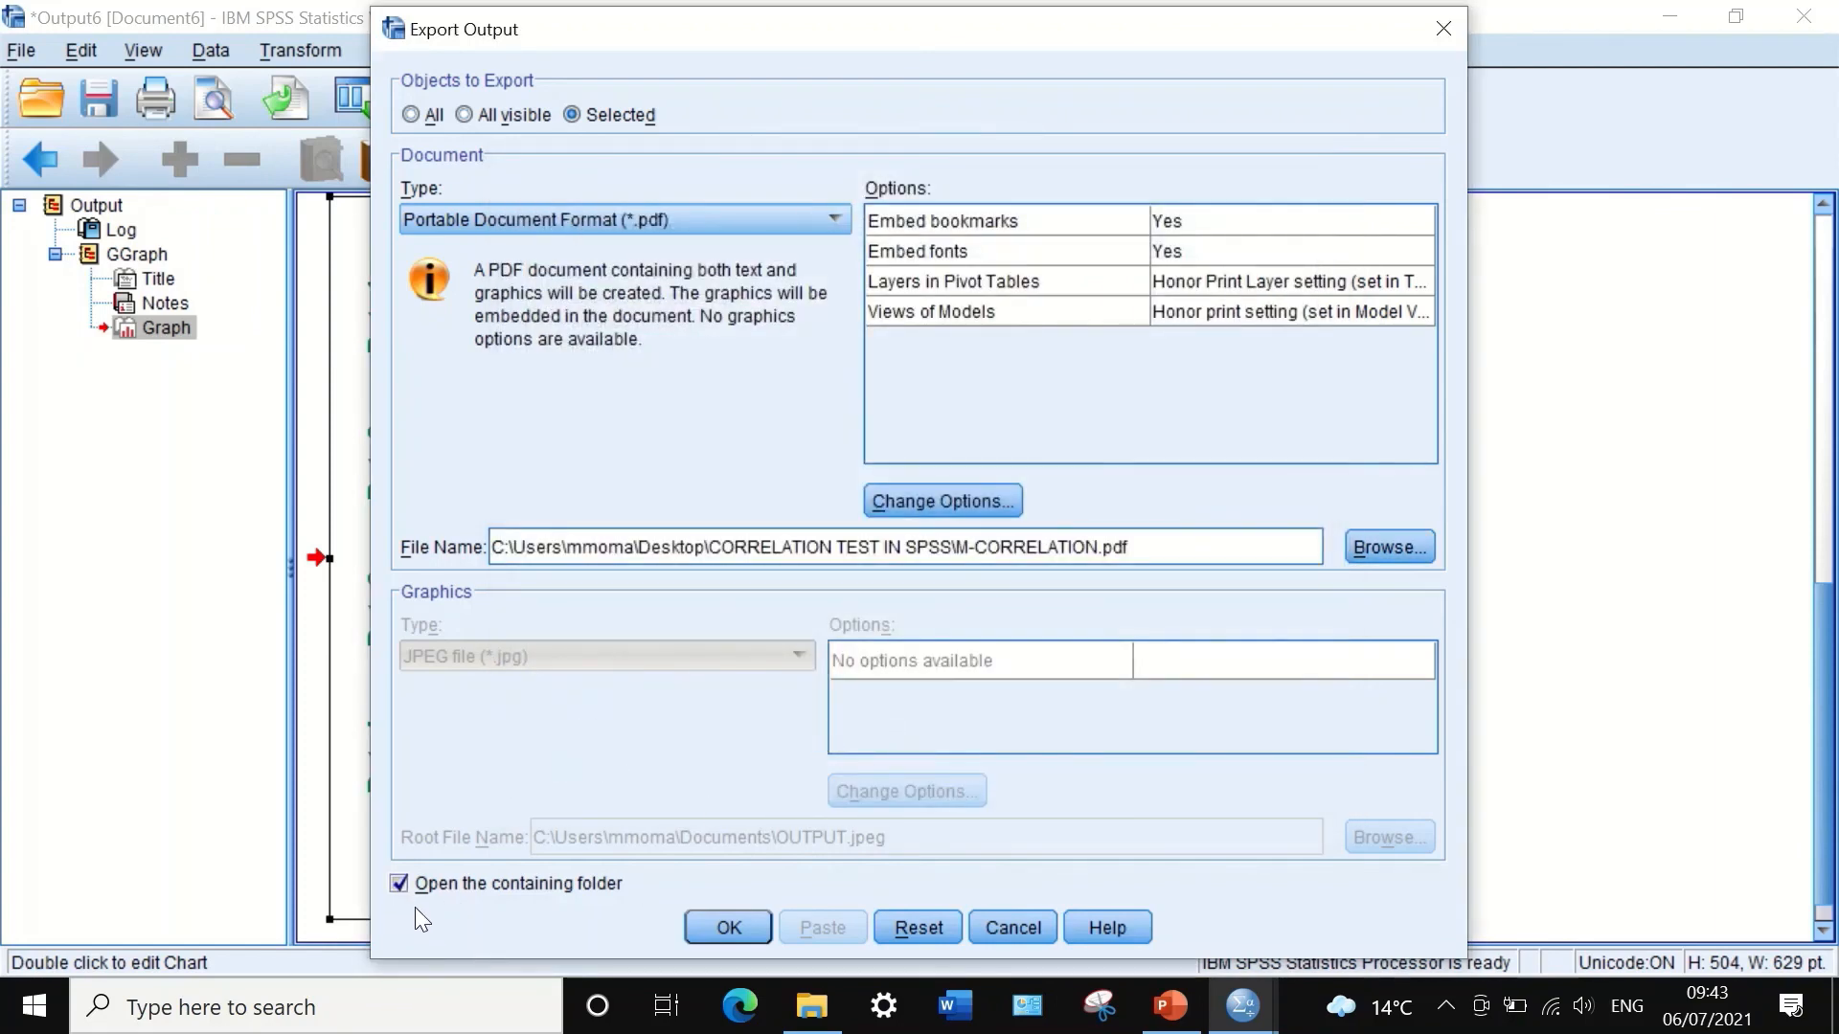
left_click(728, 927)
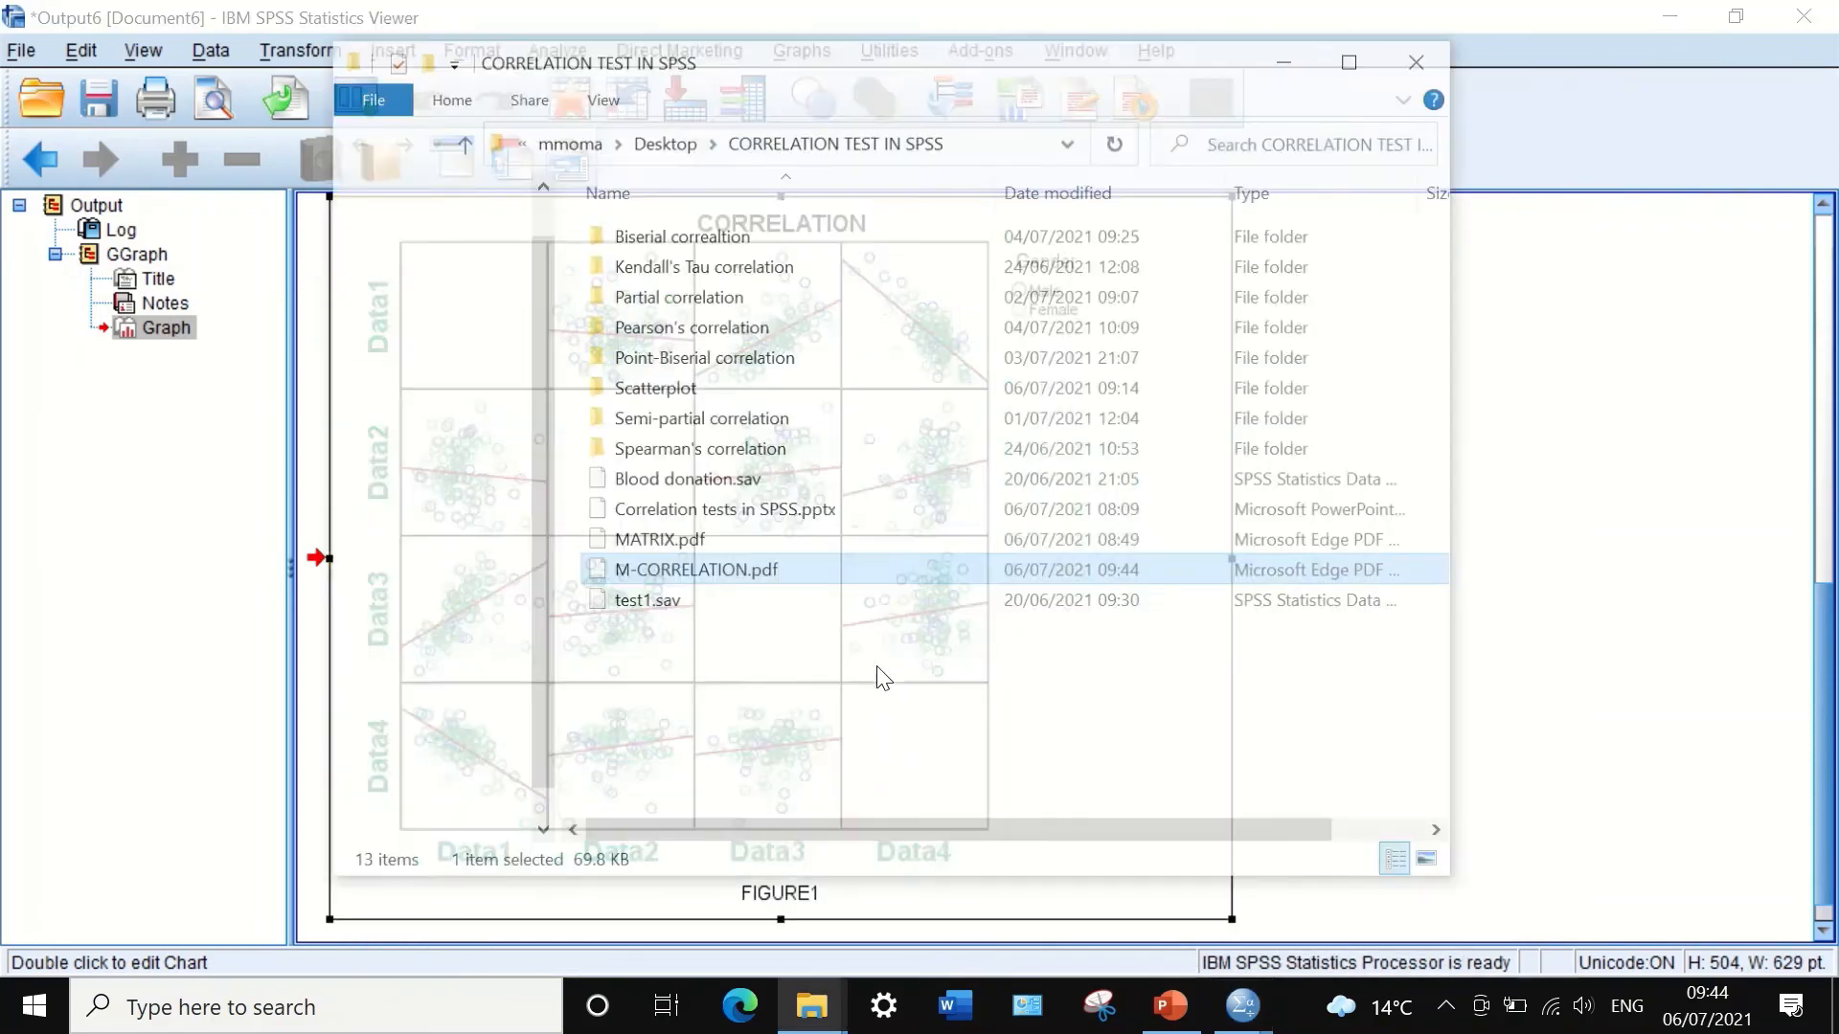
Step: Open the exported M-CORRELATION.pdf to examine the matrix scatterplot, and return to the output document
double_click(627, 572)
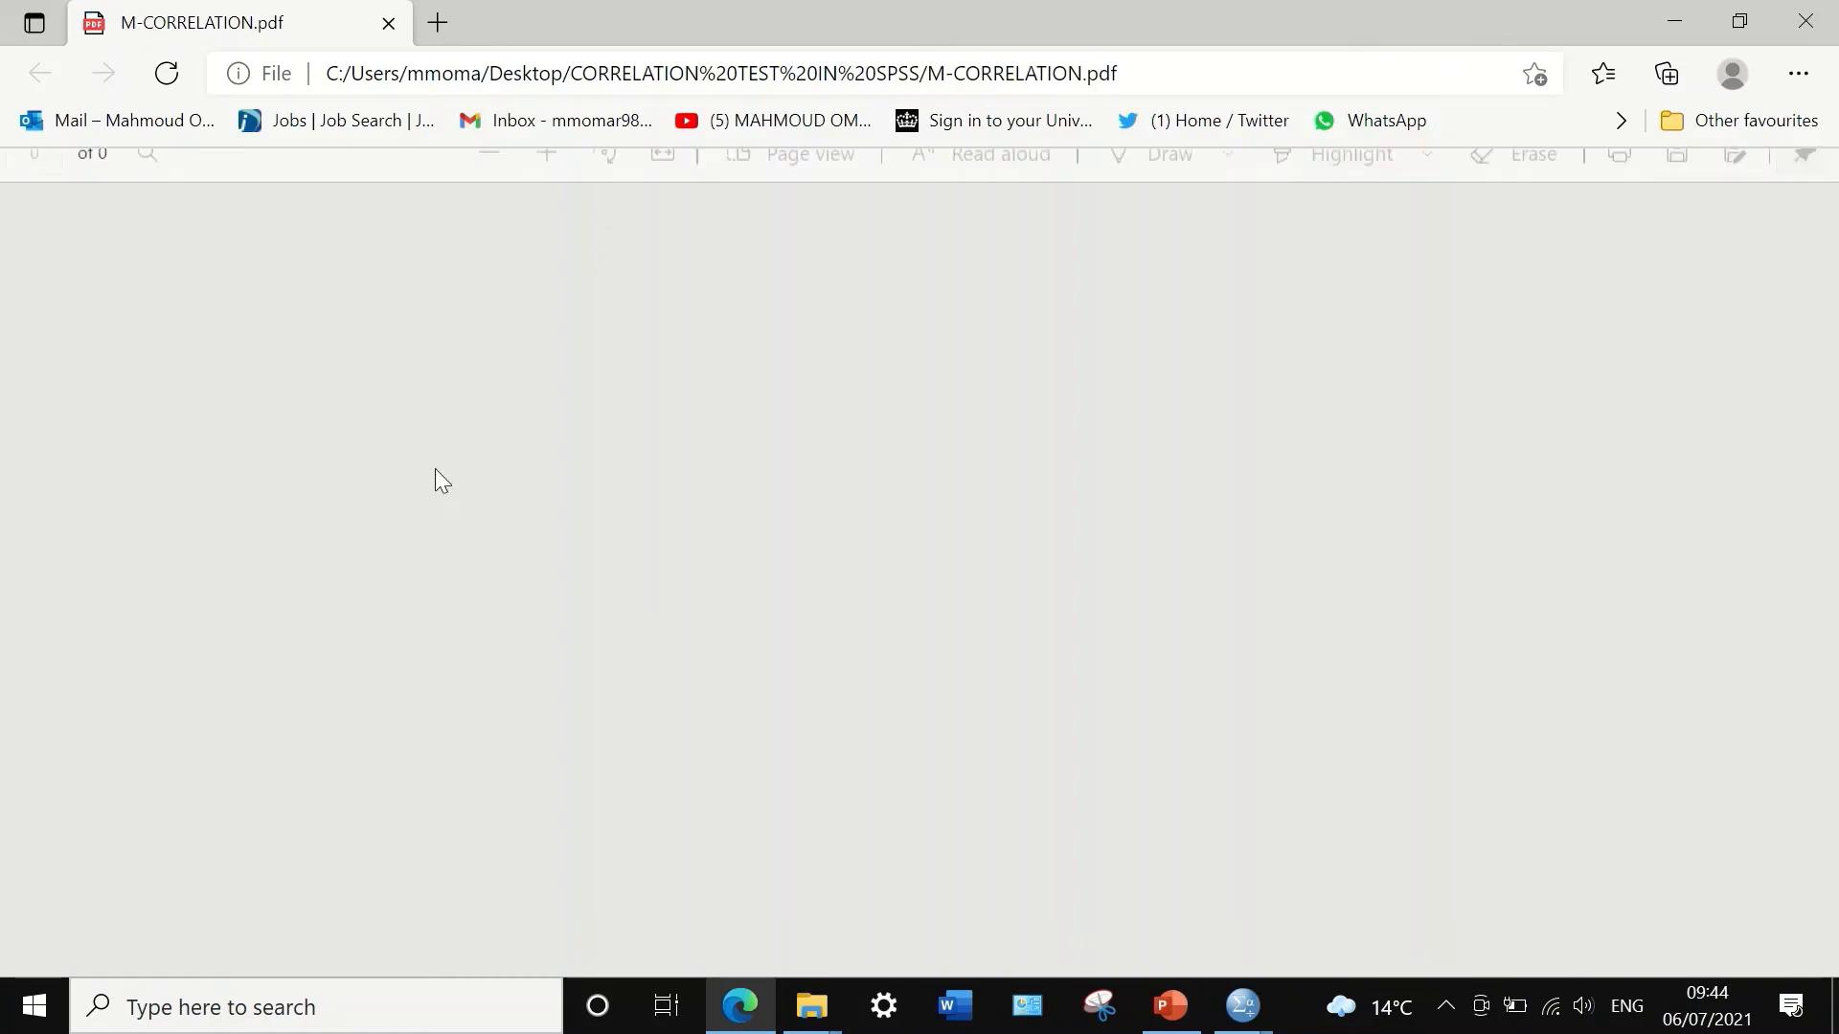
scroll(886, 361, "down", 4)
scroll(887, 362, "up", 3)
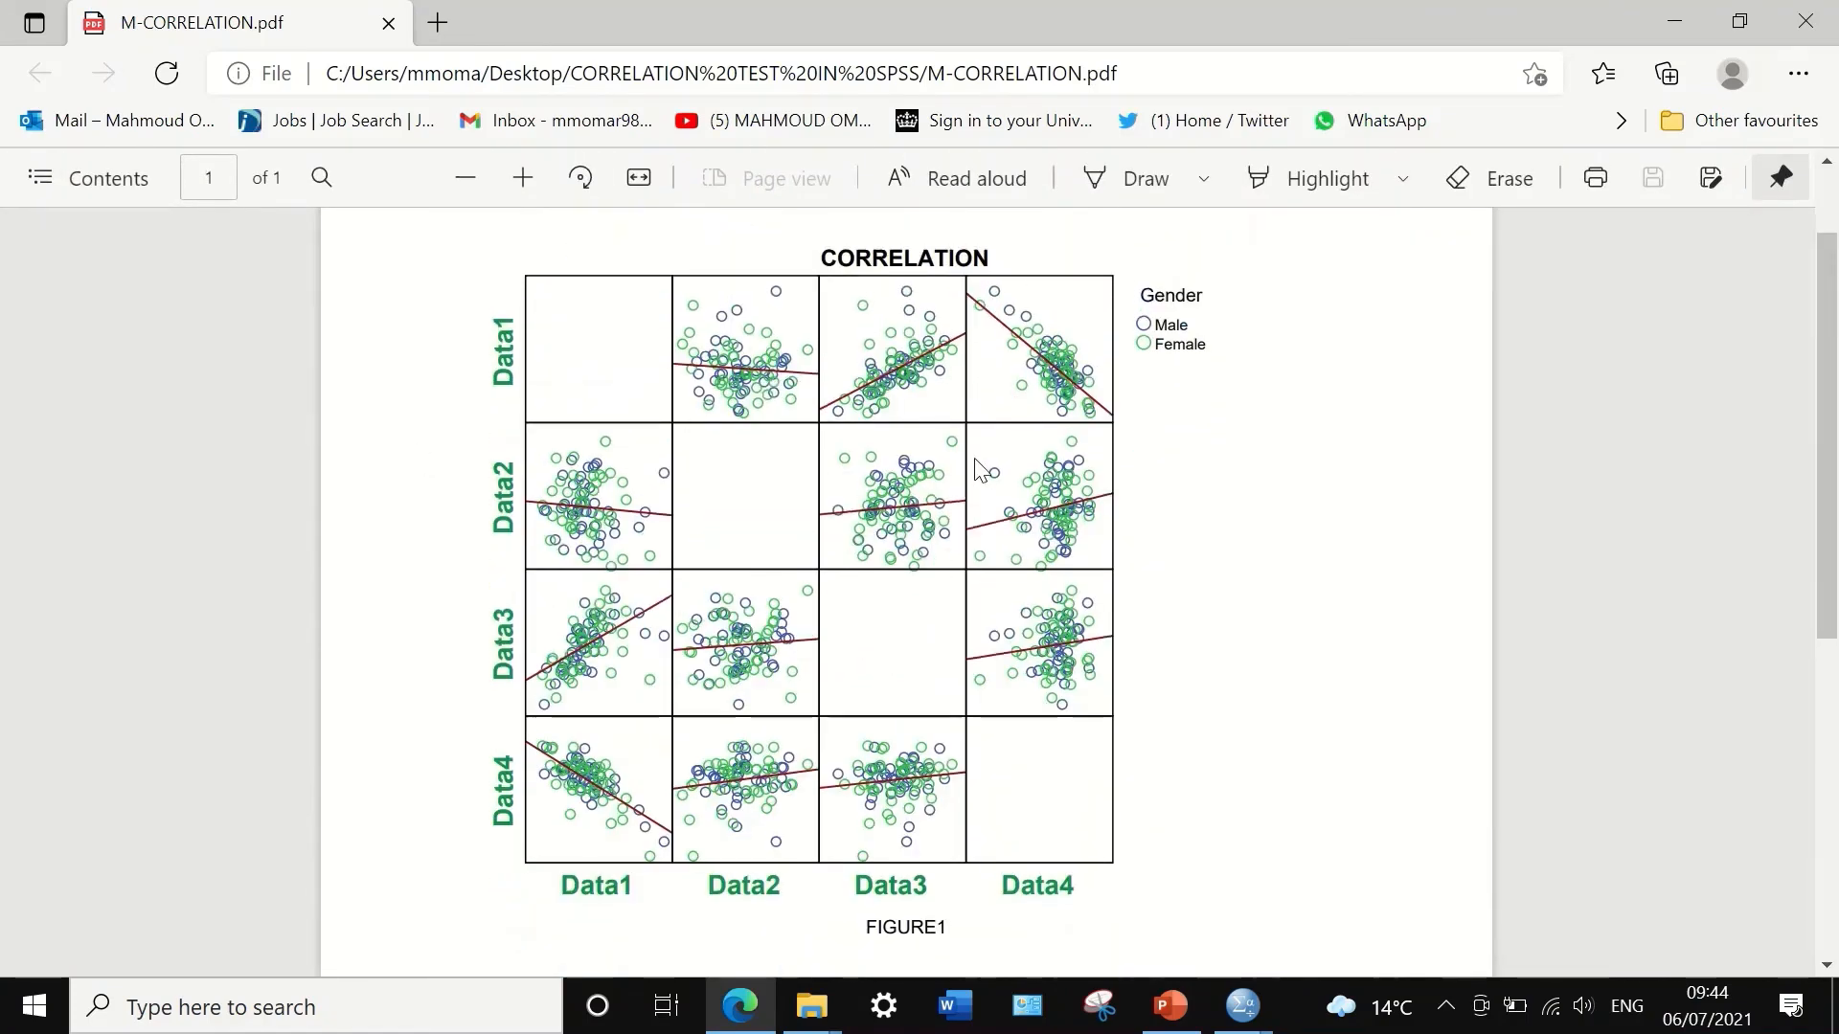
scroll(978, 469, "up", 1)
scroll(978, 469, "down", 2)
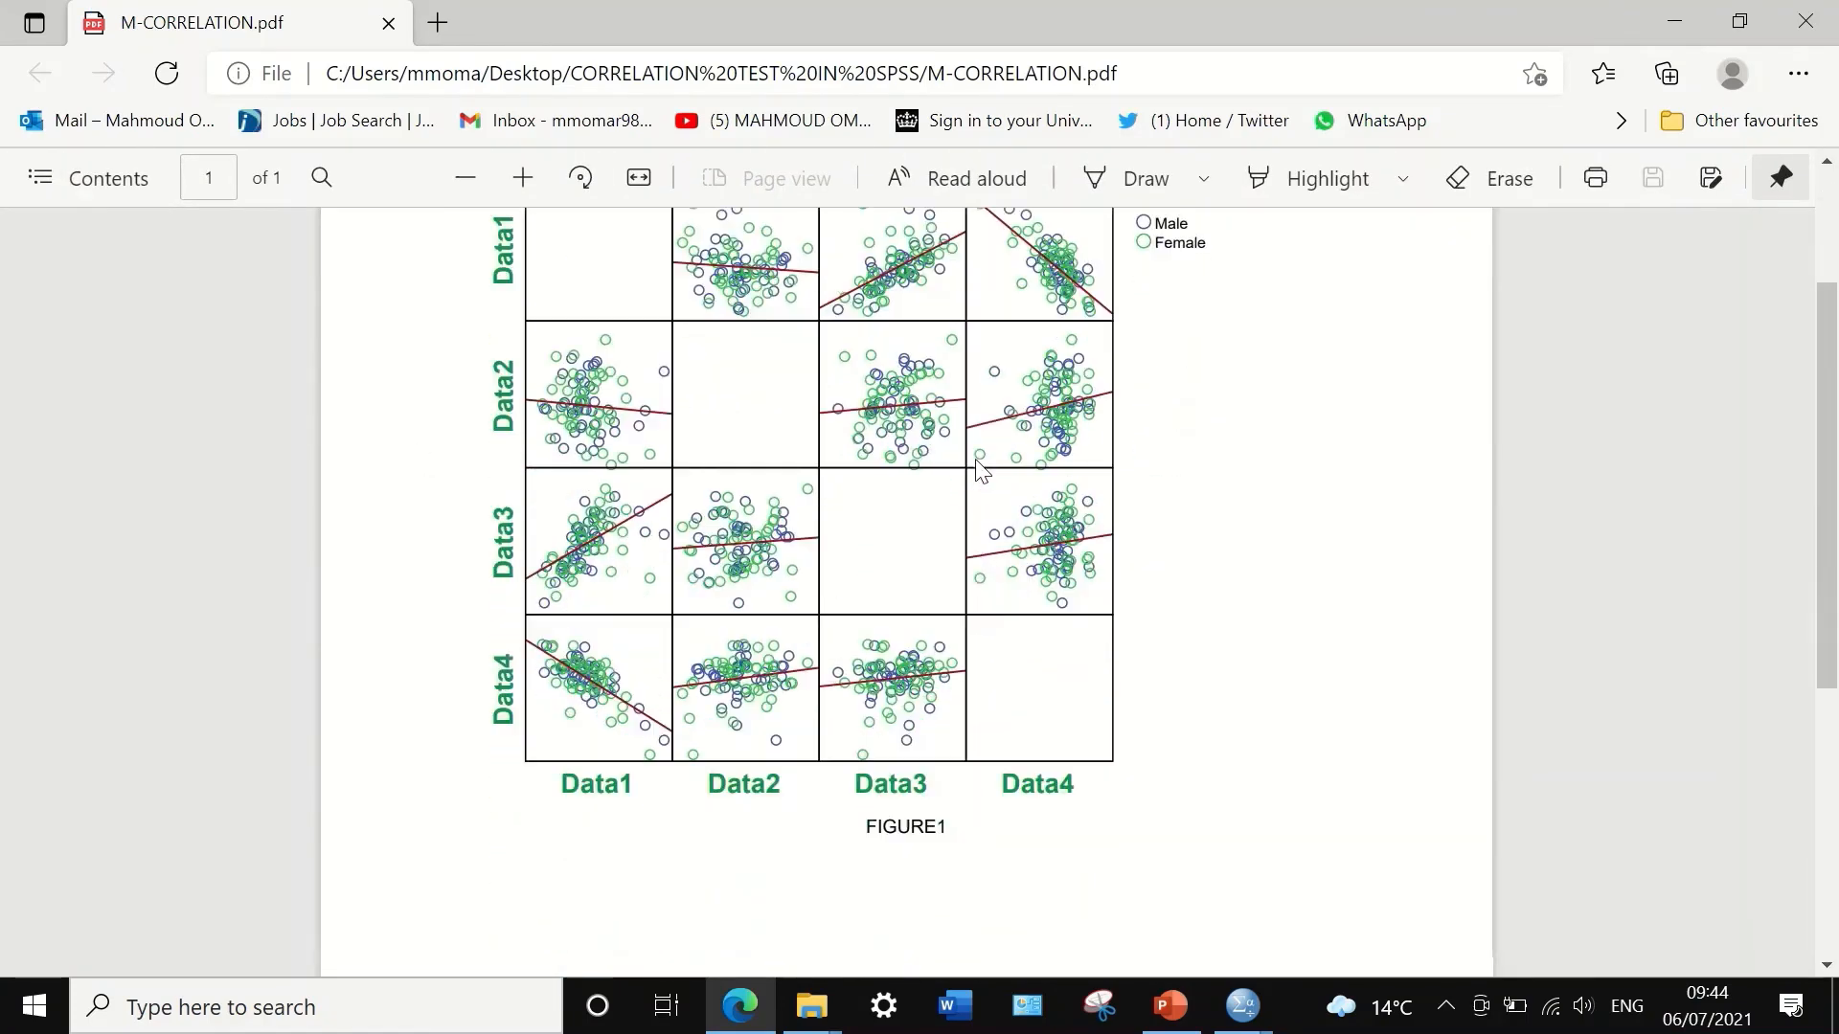
scroll(979, 469, "down", 1)
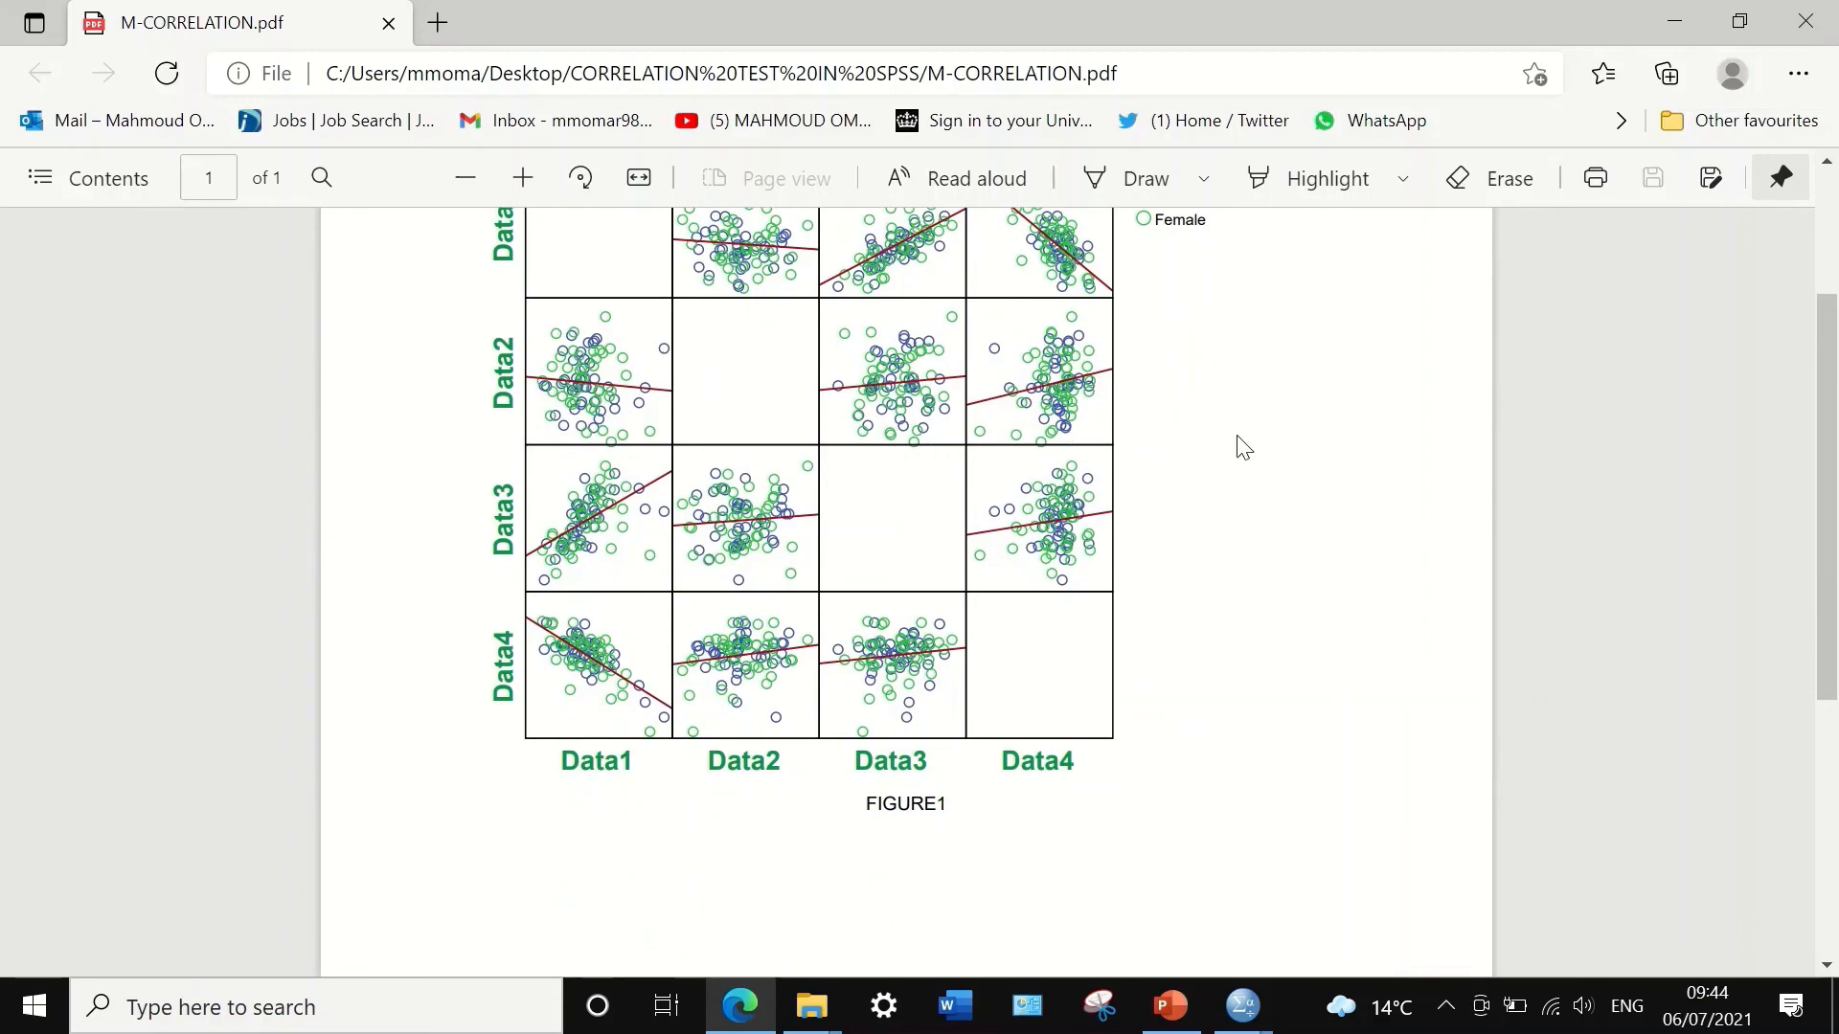
left_click(1801, 17)
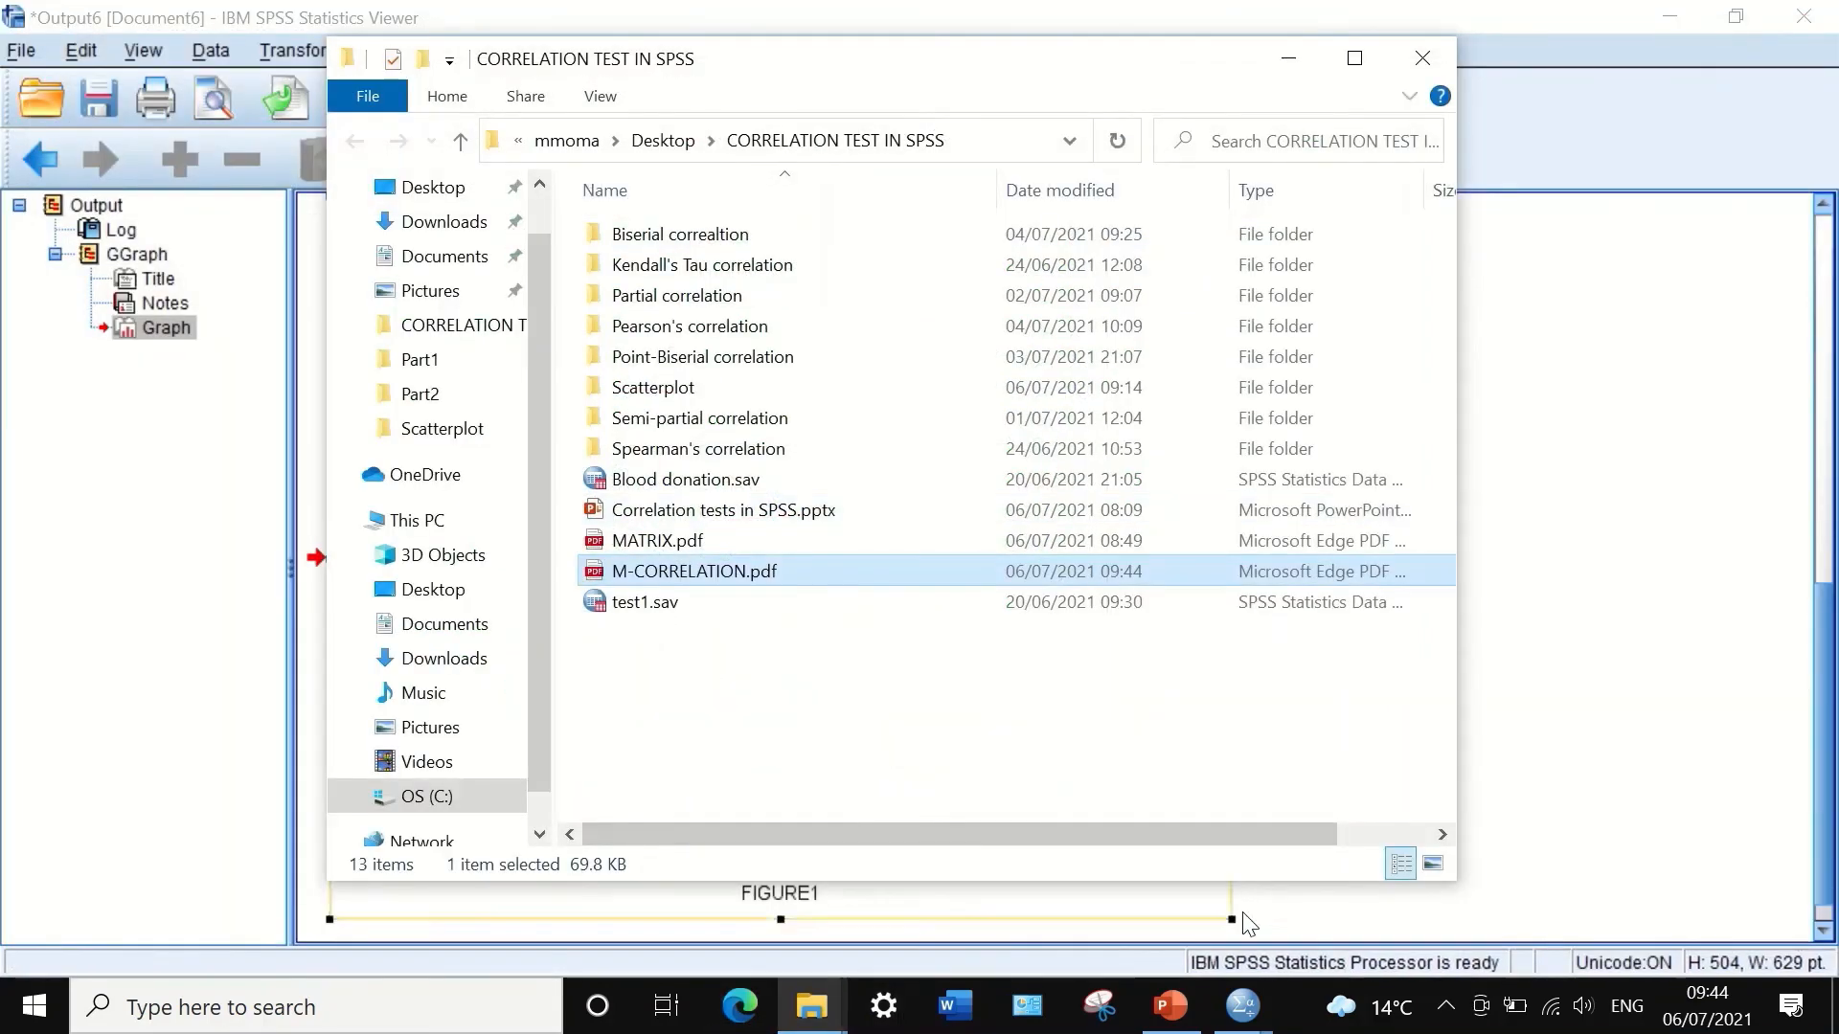
left_click(1579, 389)
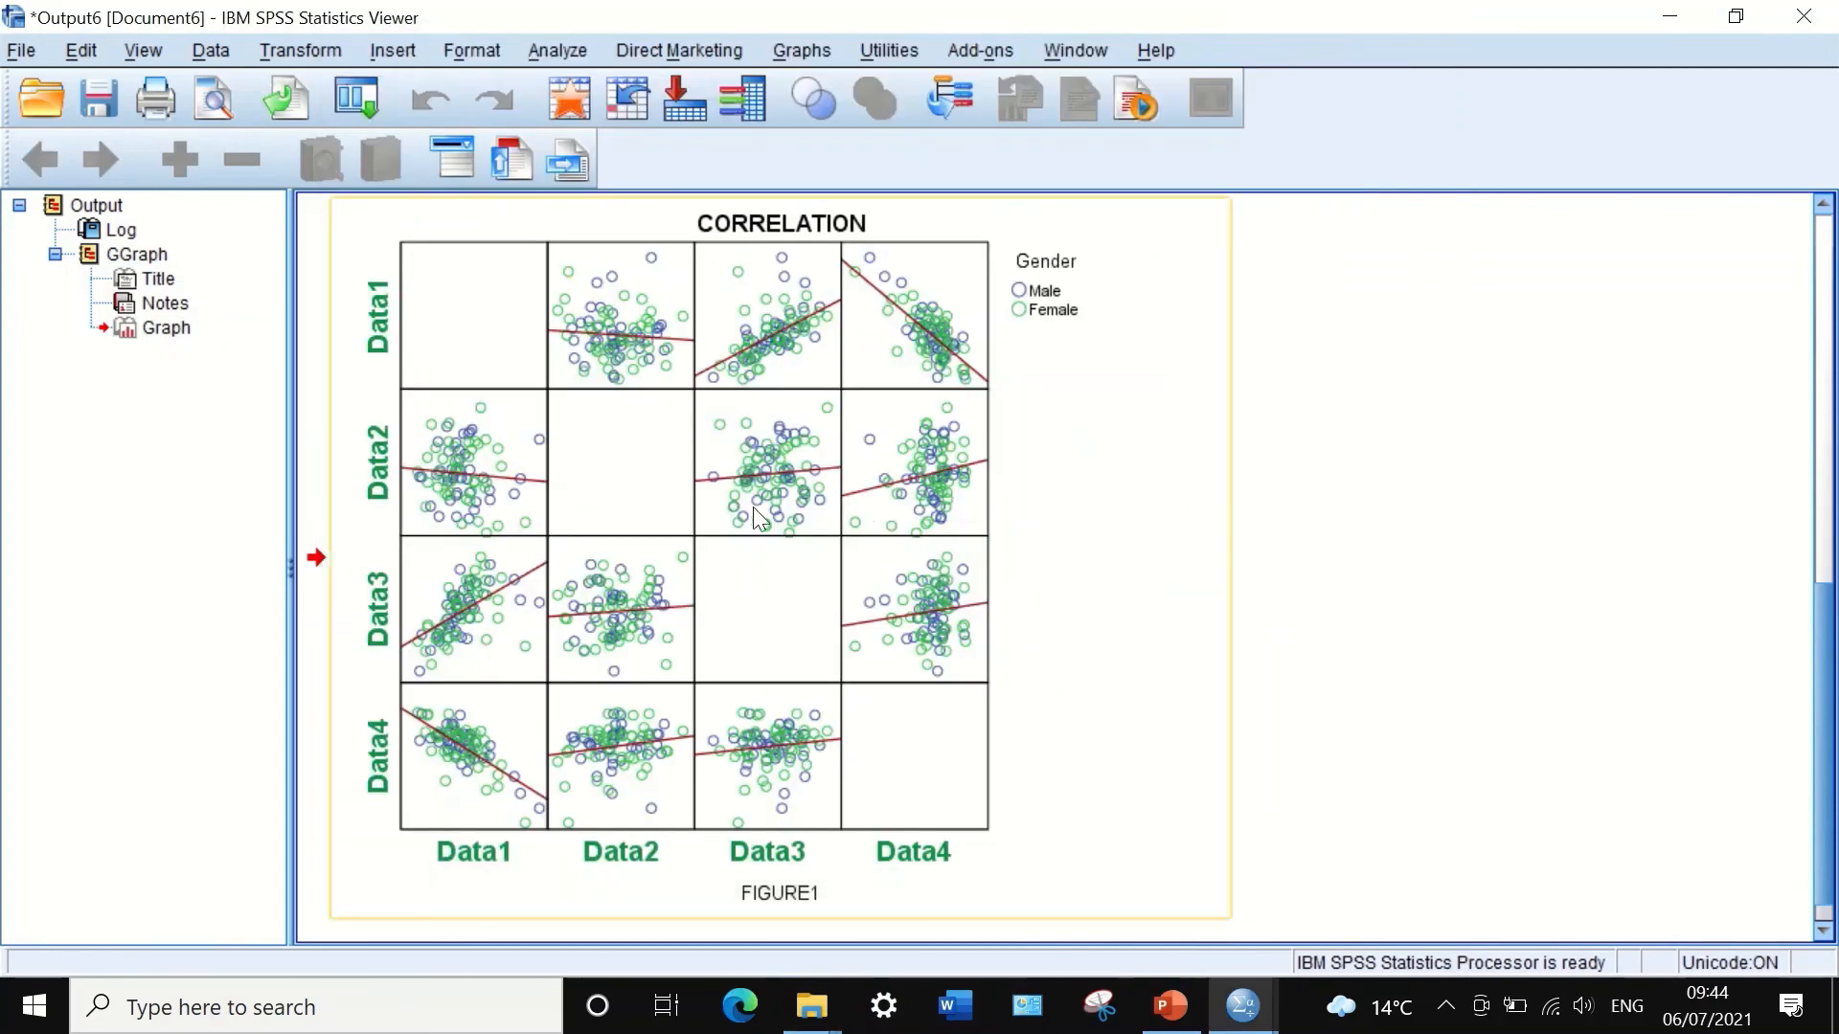
Step: Copy the CORRELATION chart with Copy Special, adding Image (JPG, PNG) to the formats to copy
left_click(644, 471)
right_click(645, 471)
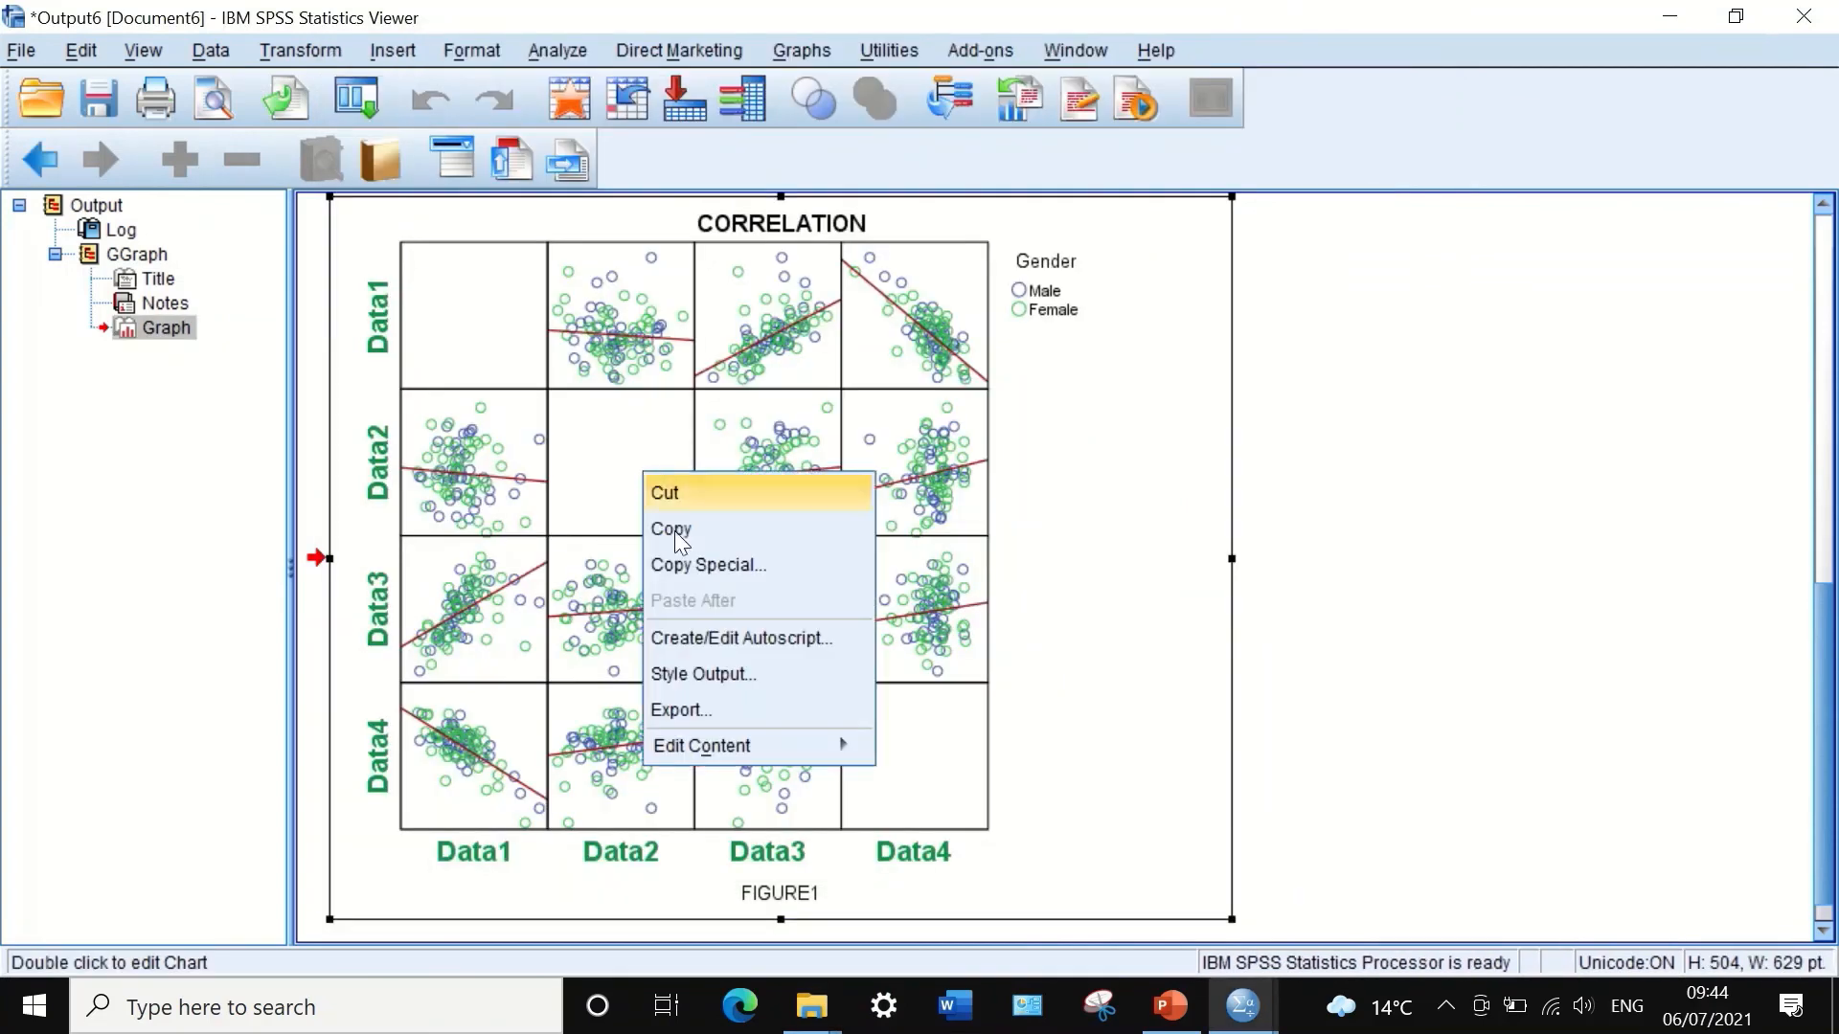
left_click(693, 567)
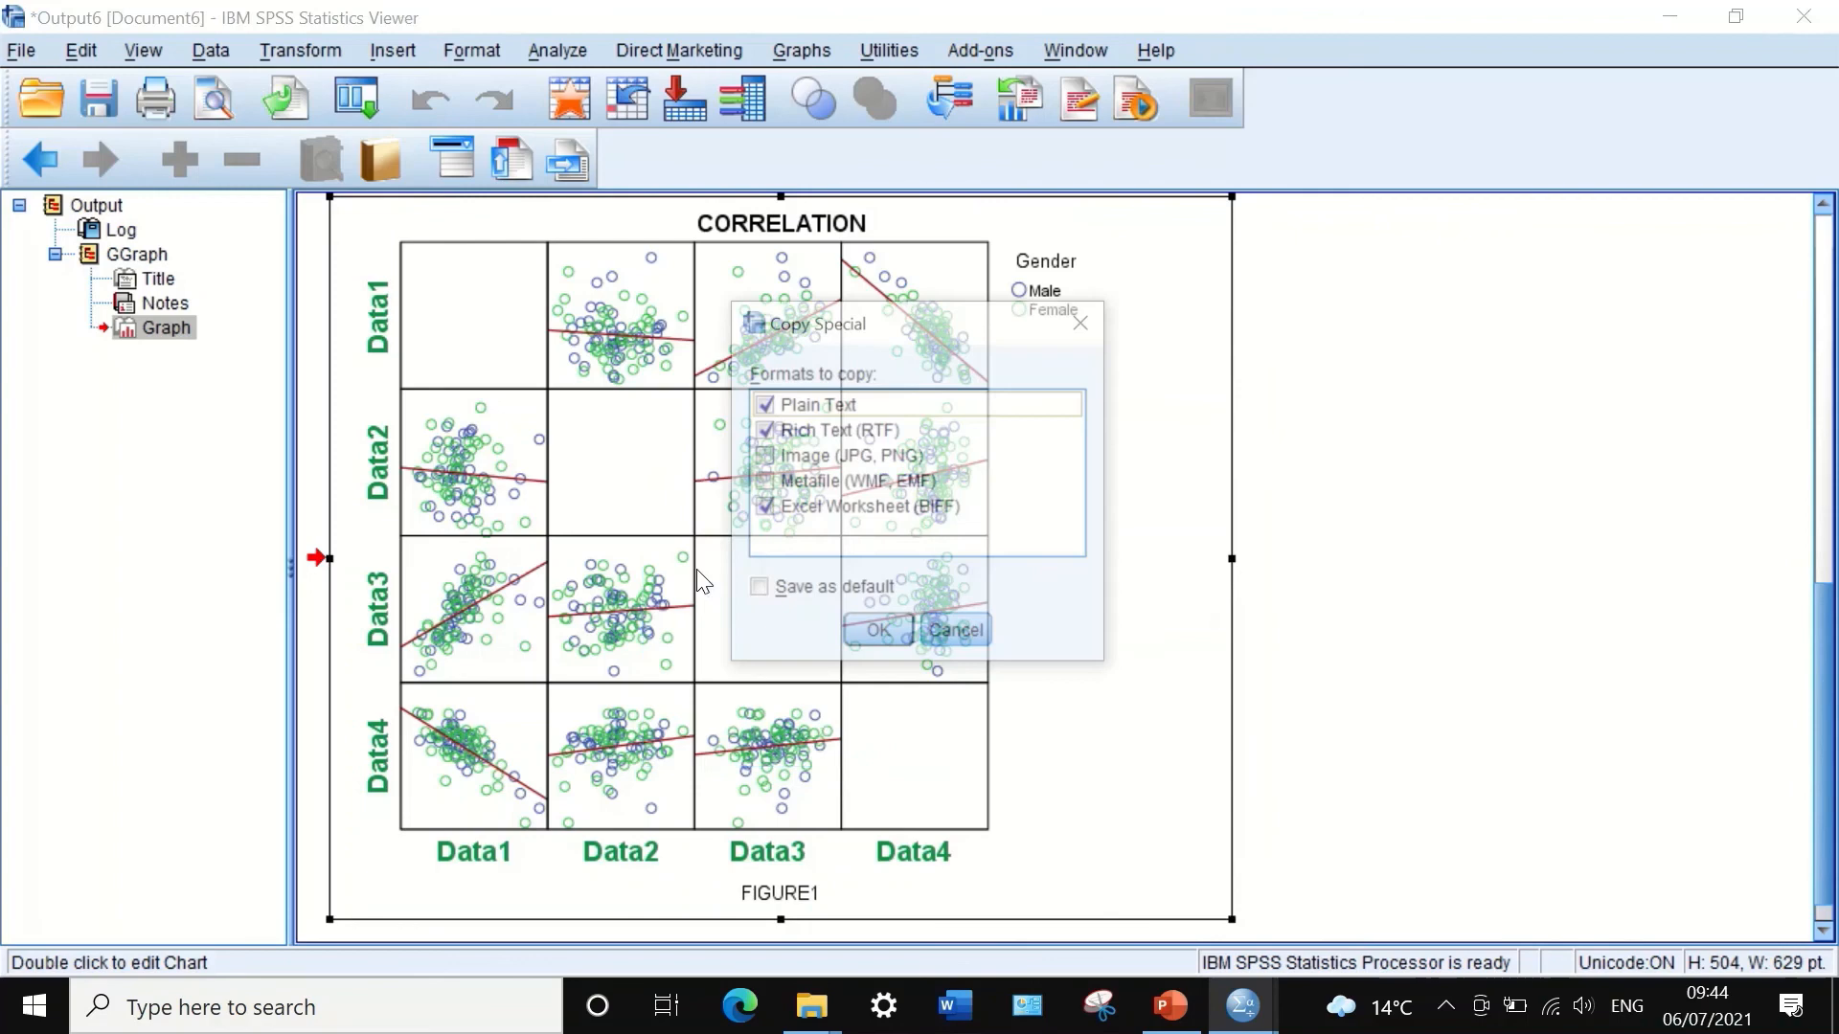
left_click(769, 452)
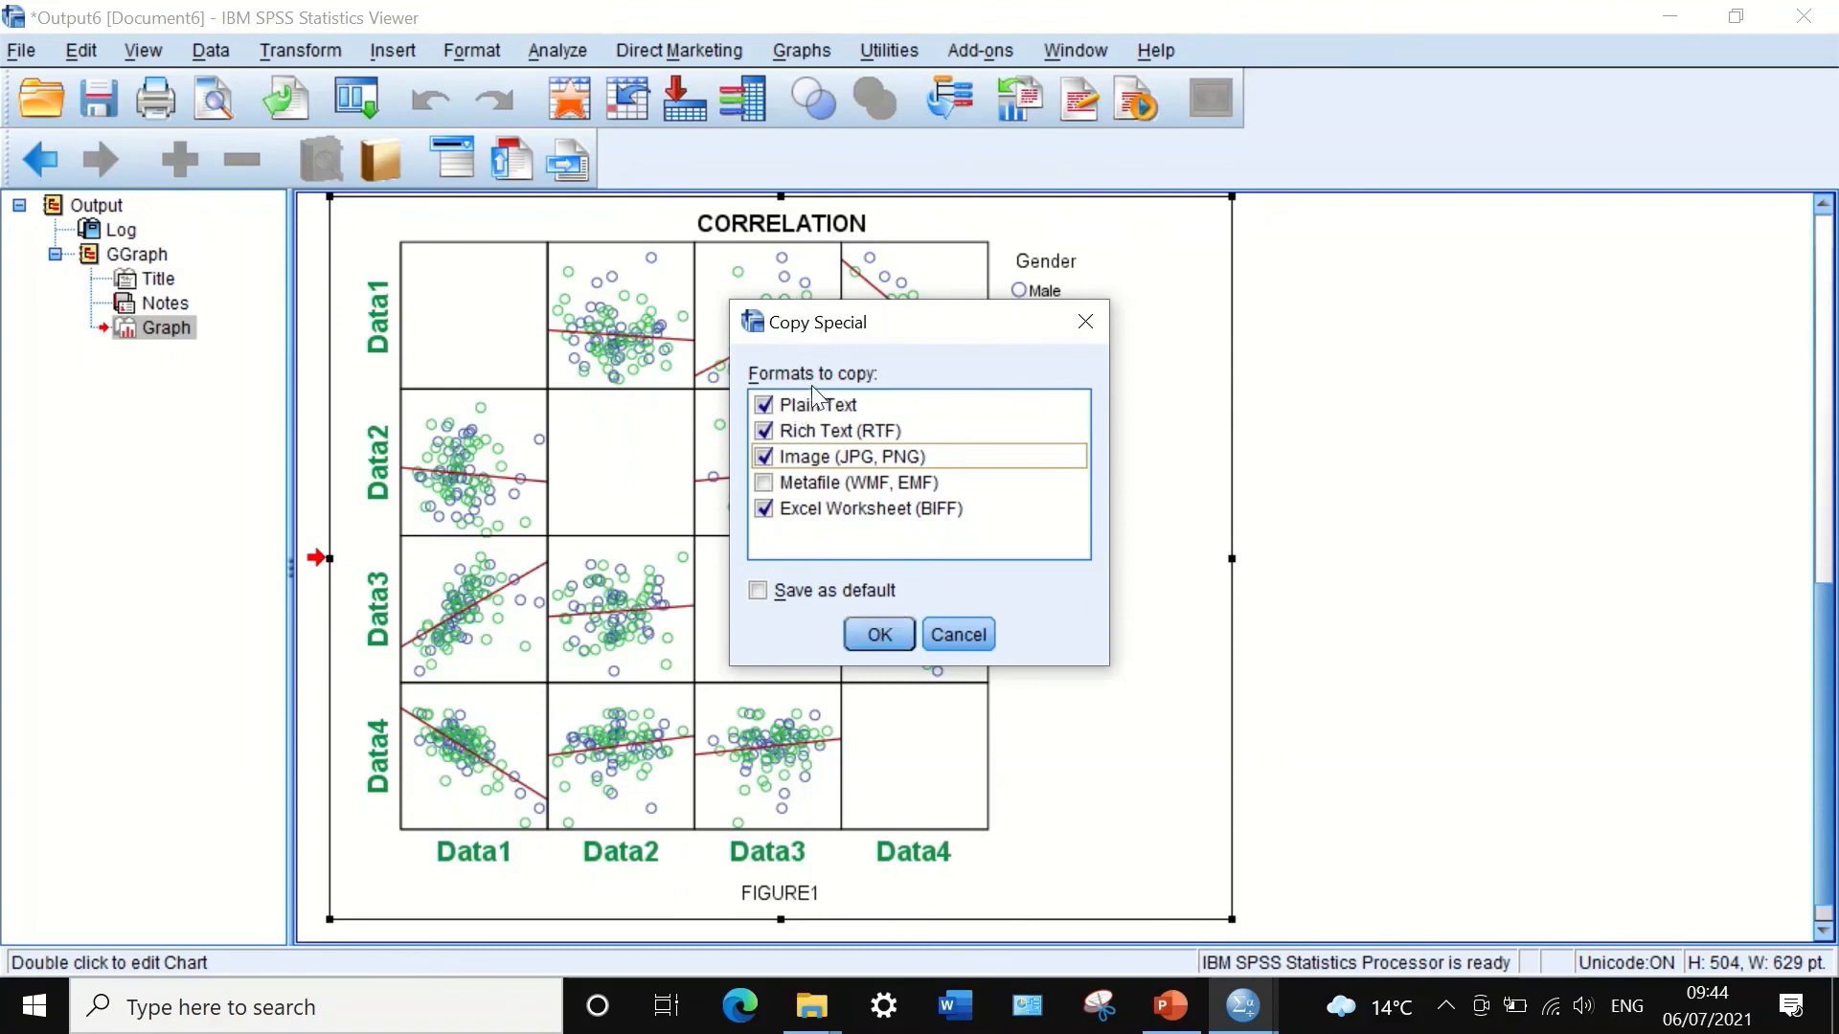
left_click(881, 634)
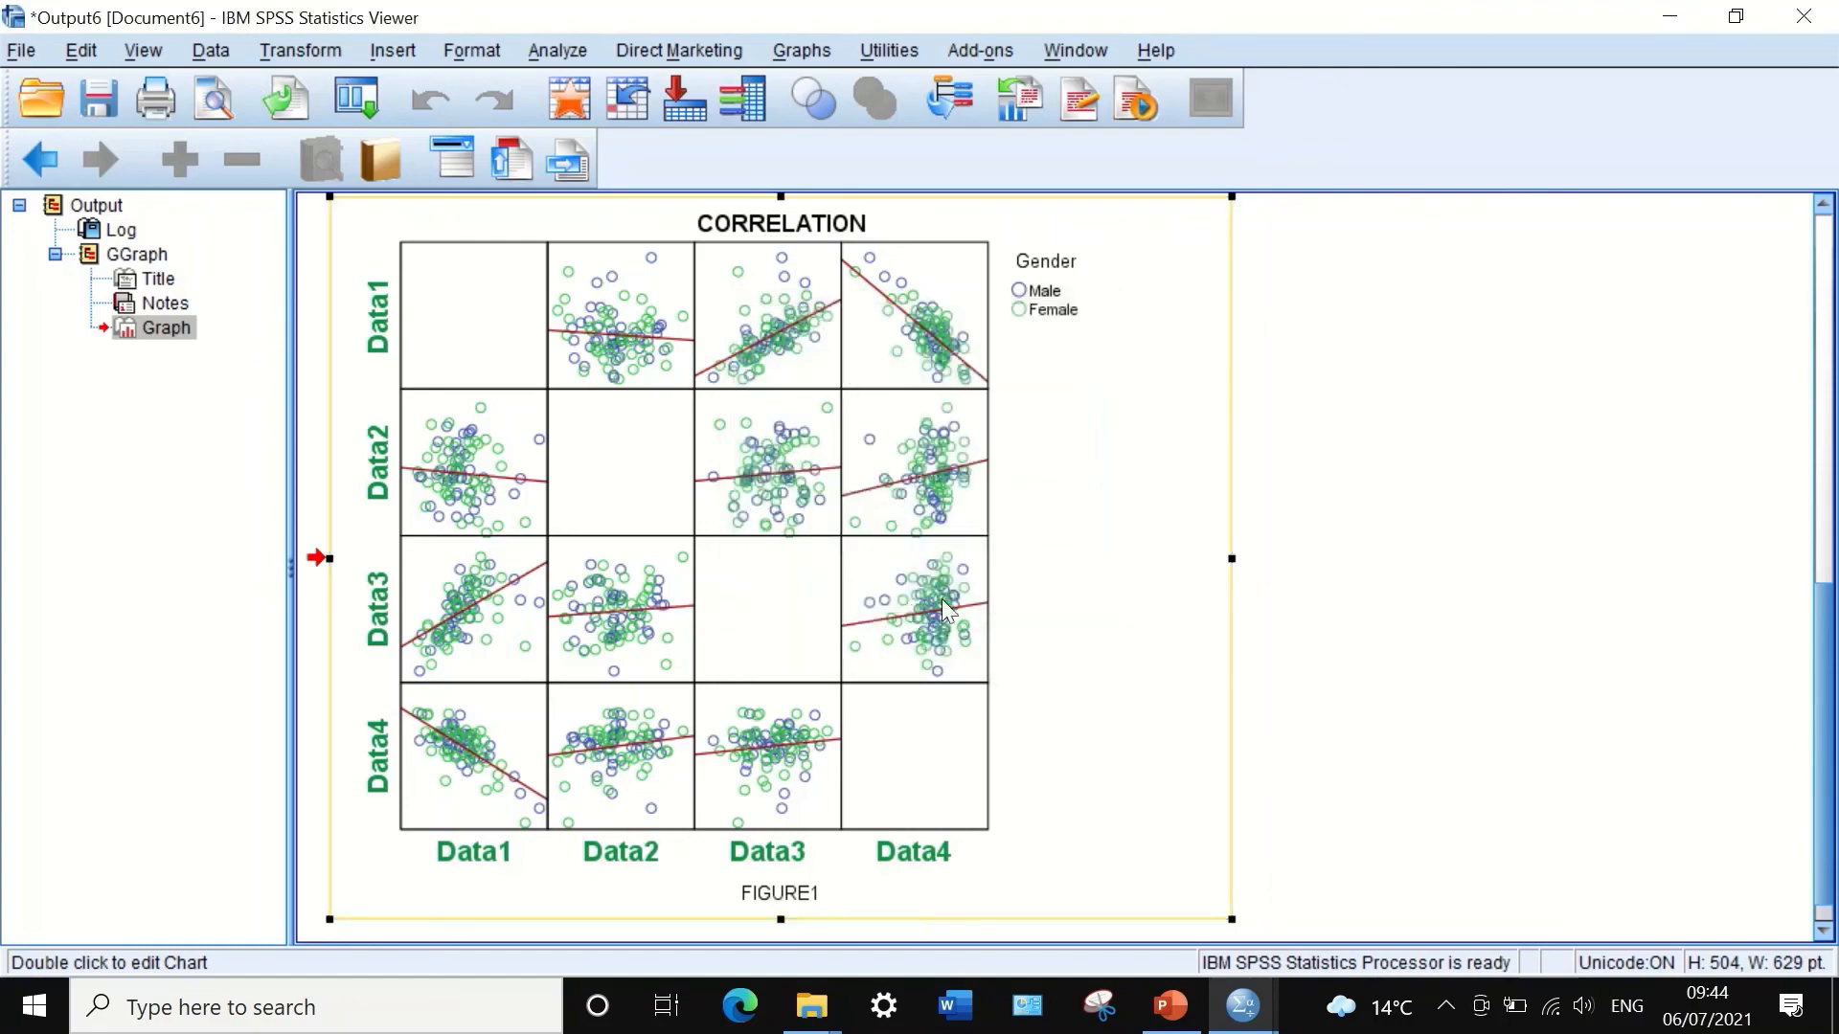
Step: Switch to PowerPoint, create a new blank presentation and paste the copied chart onto its slide as a picture
left_click(1170, 1017)
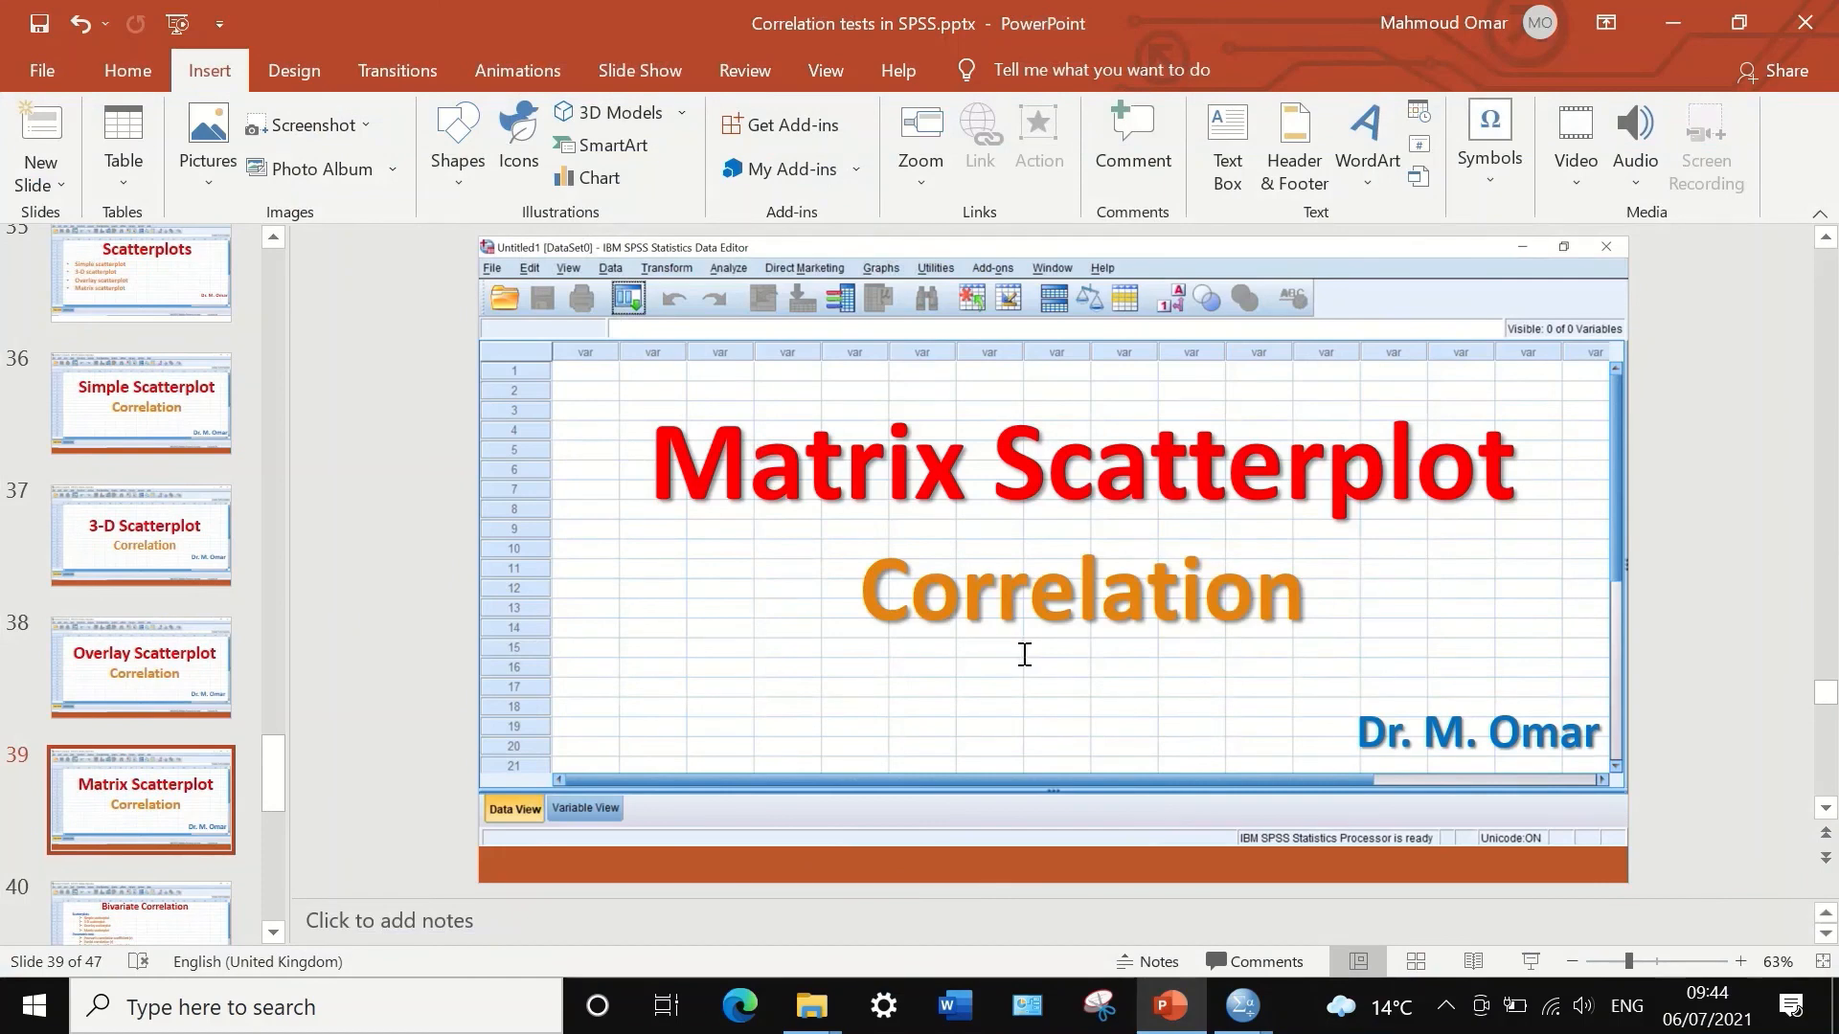
left_click(1023, 653)
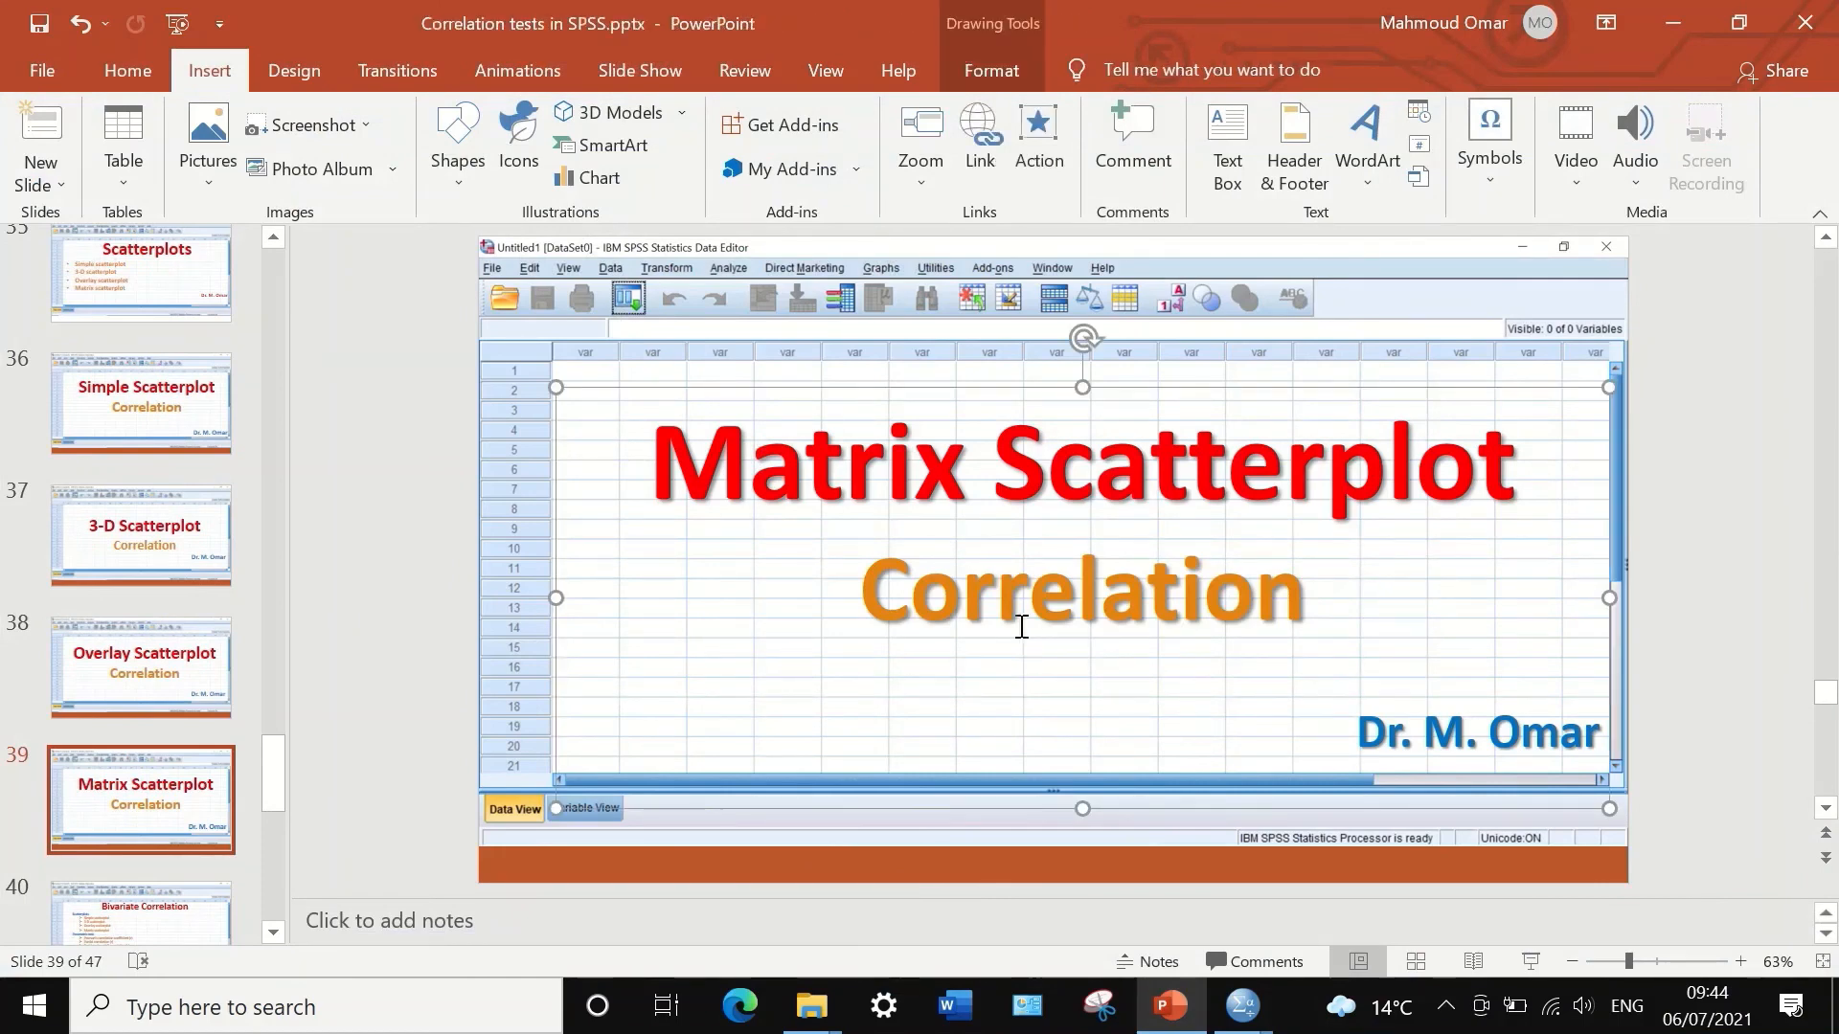
left_click(375, 313)
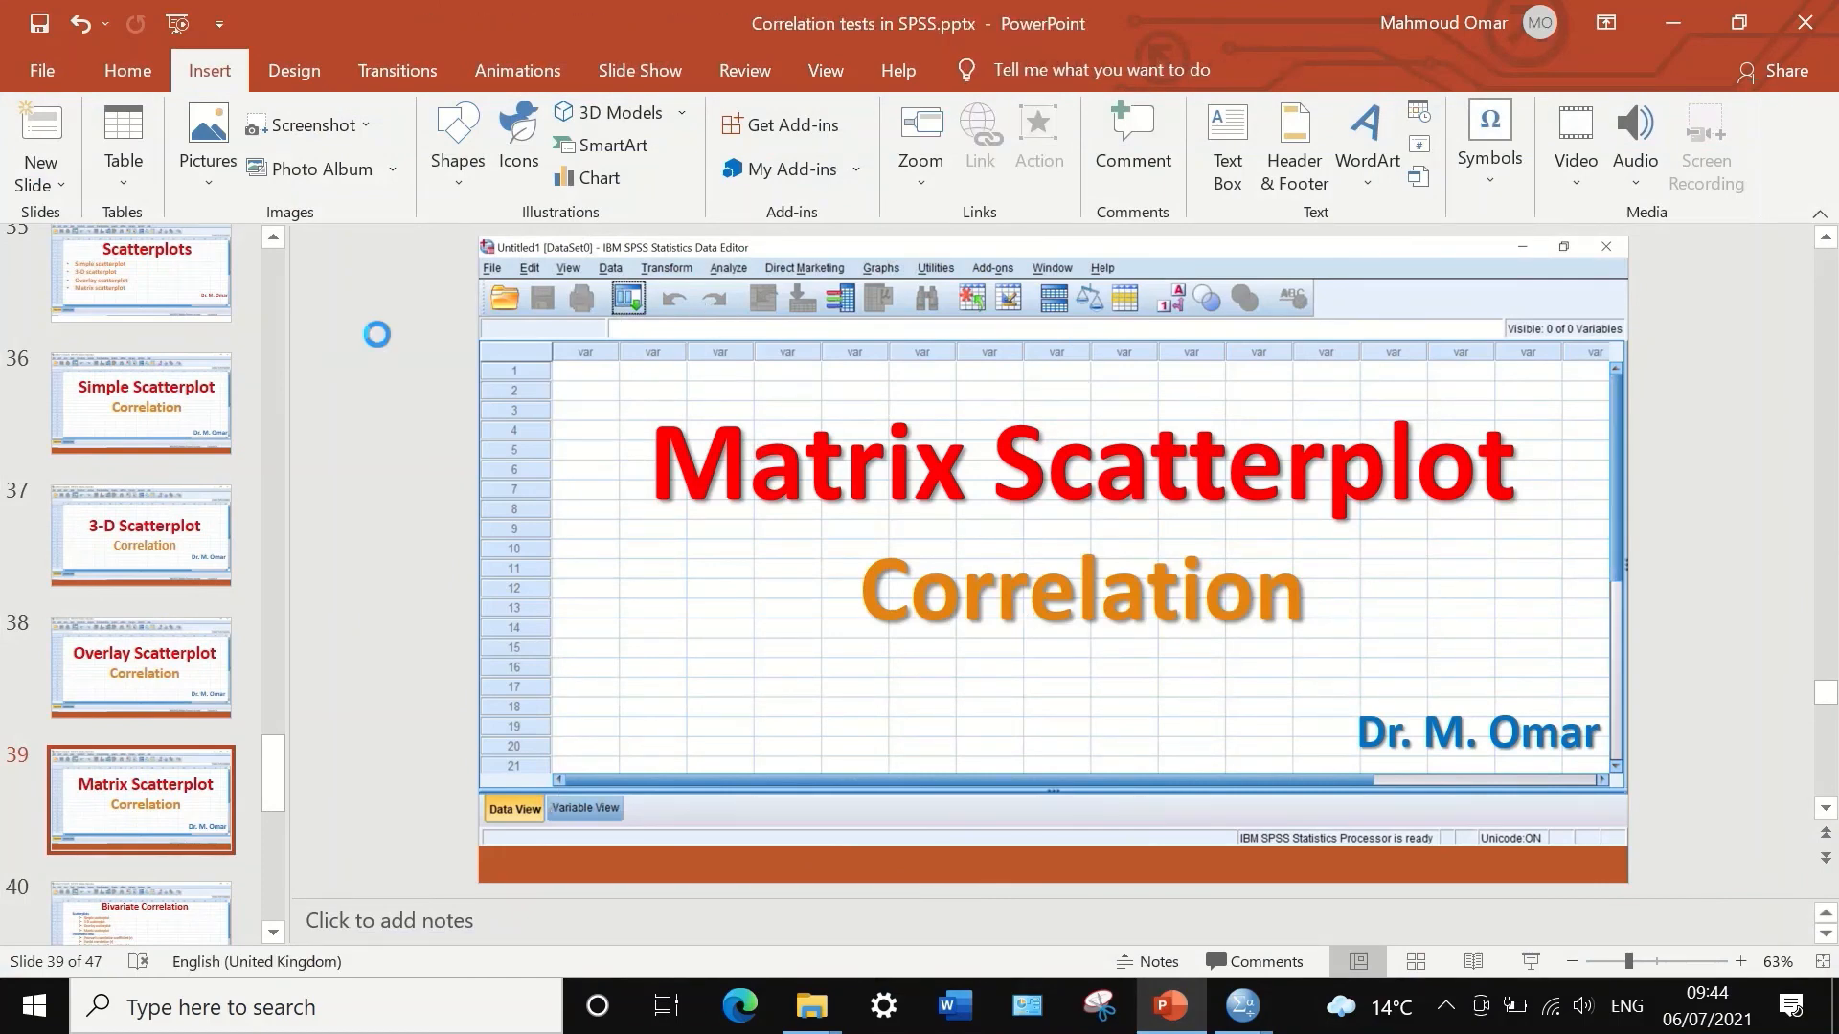
key("ctrl+n")
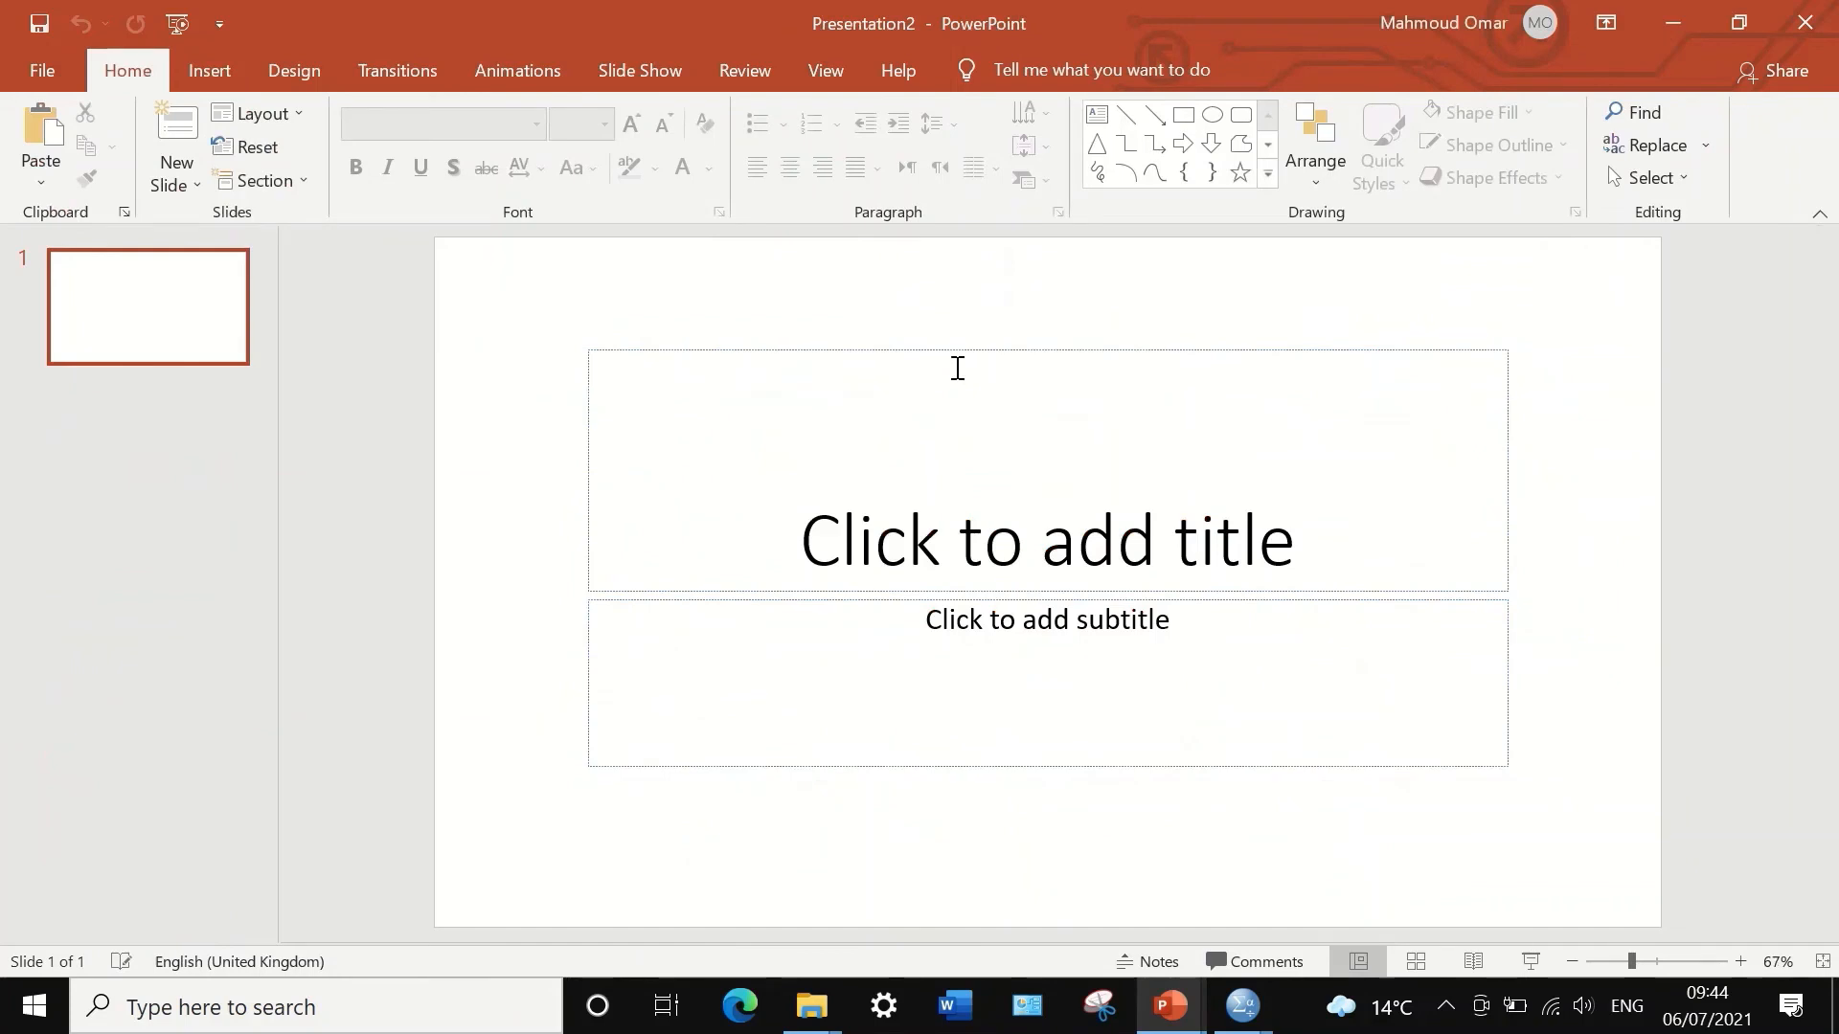
right_click(954, 367)
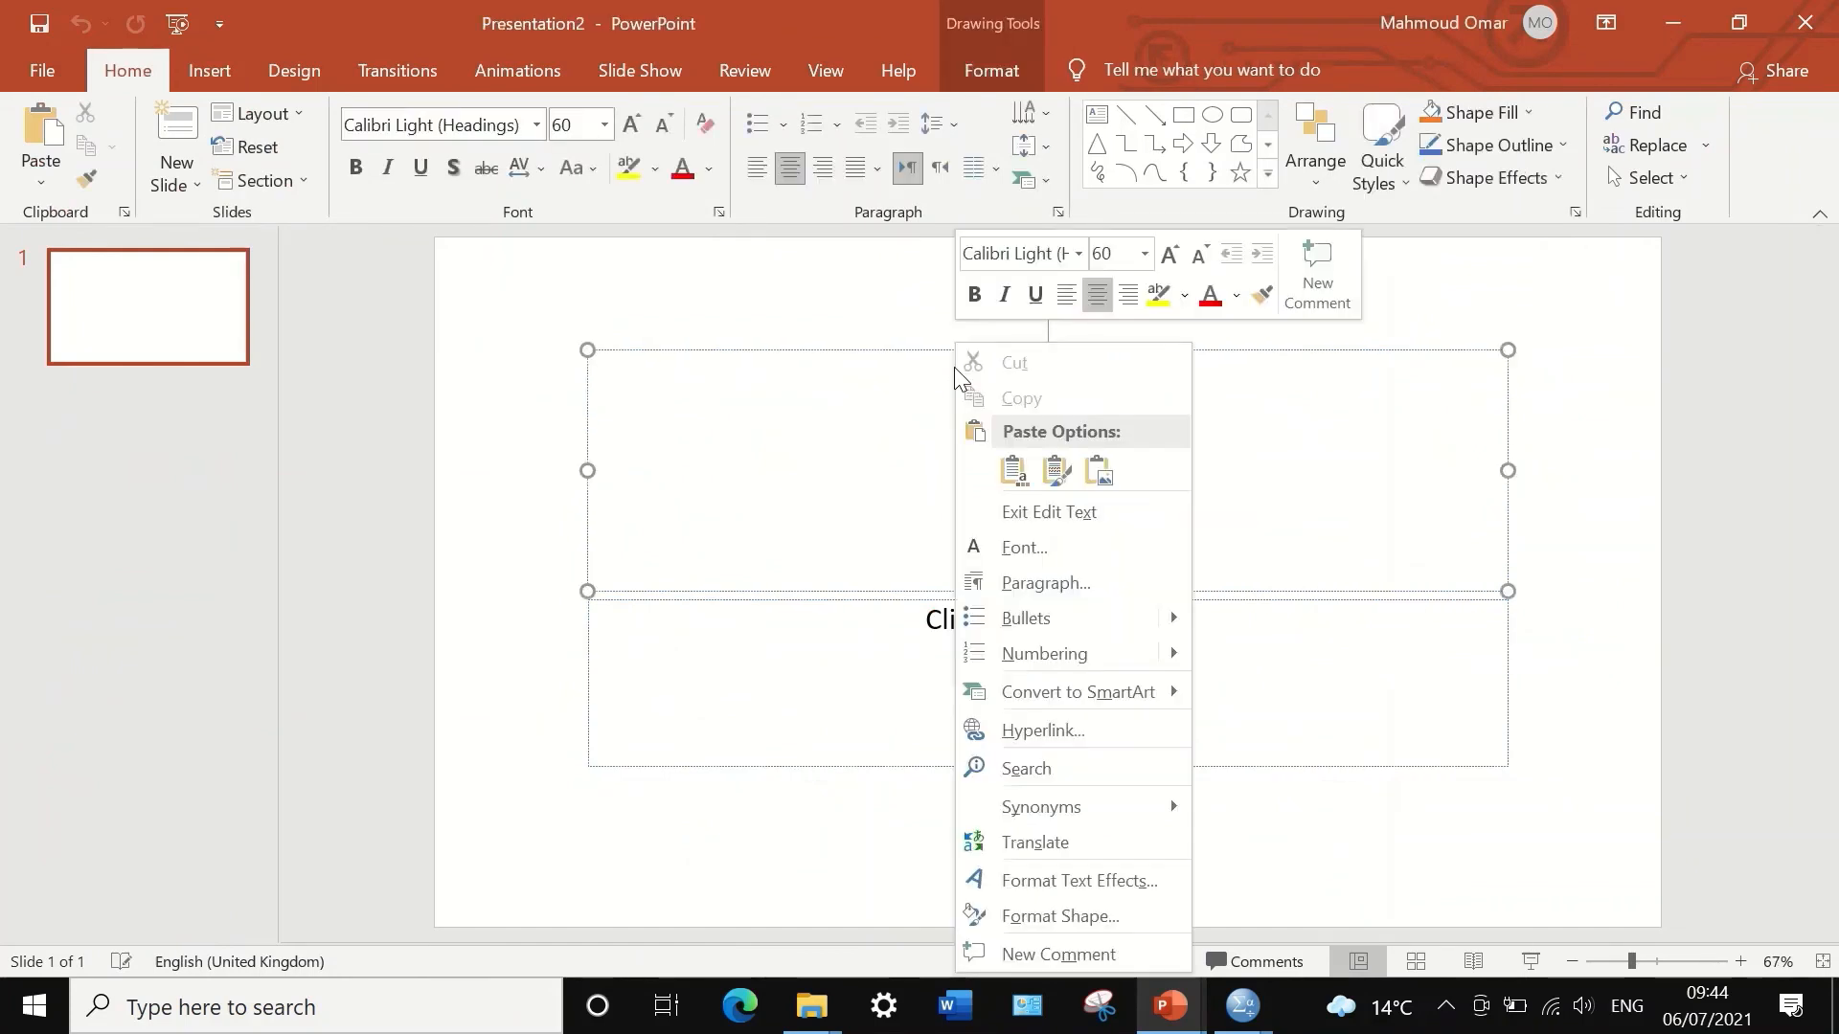
left_click(1100, 471)
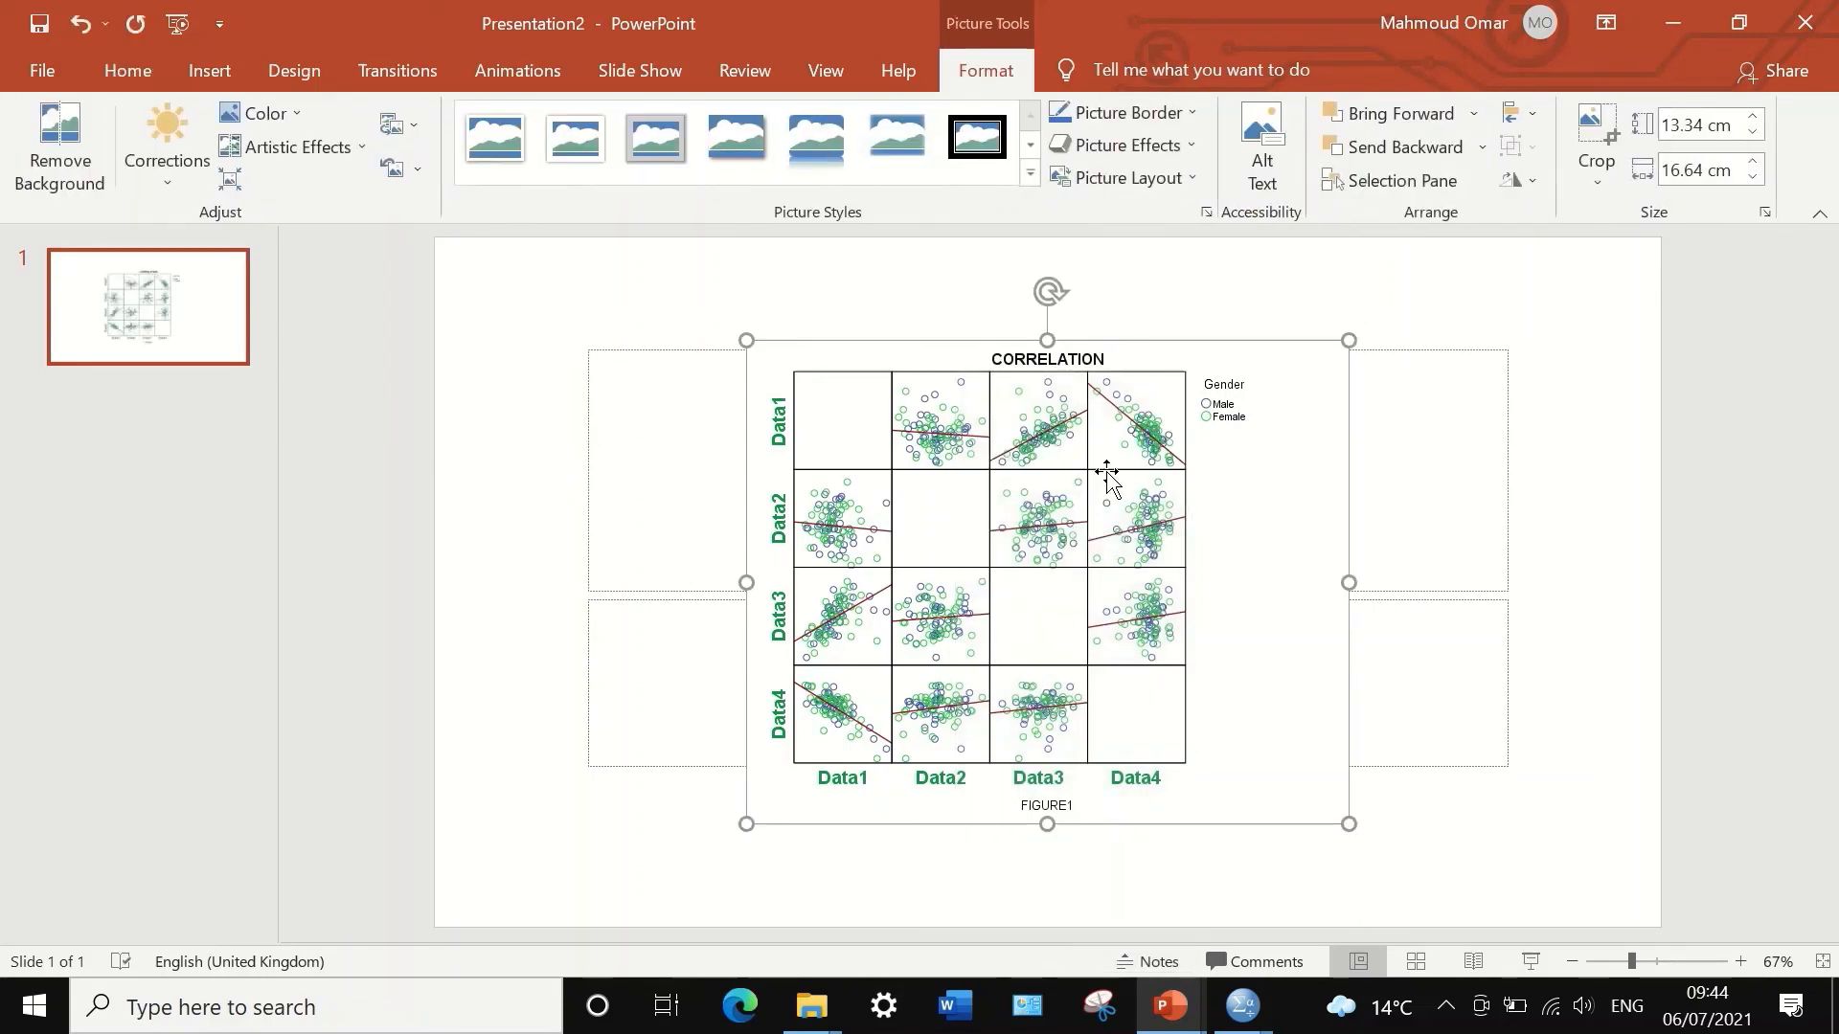